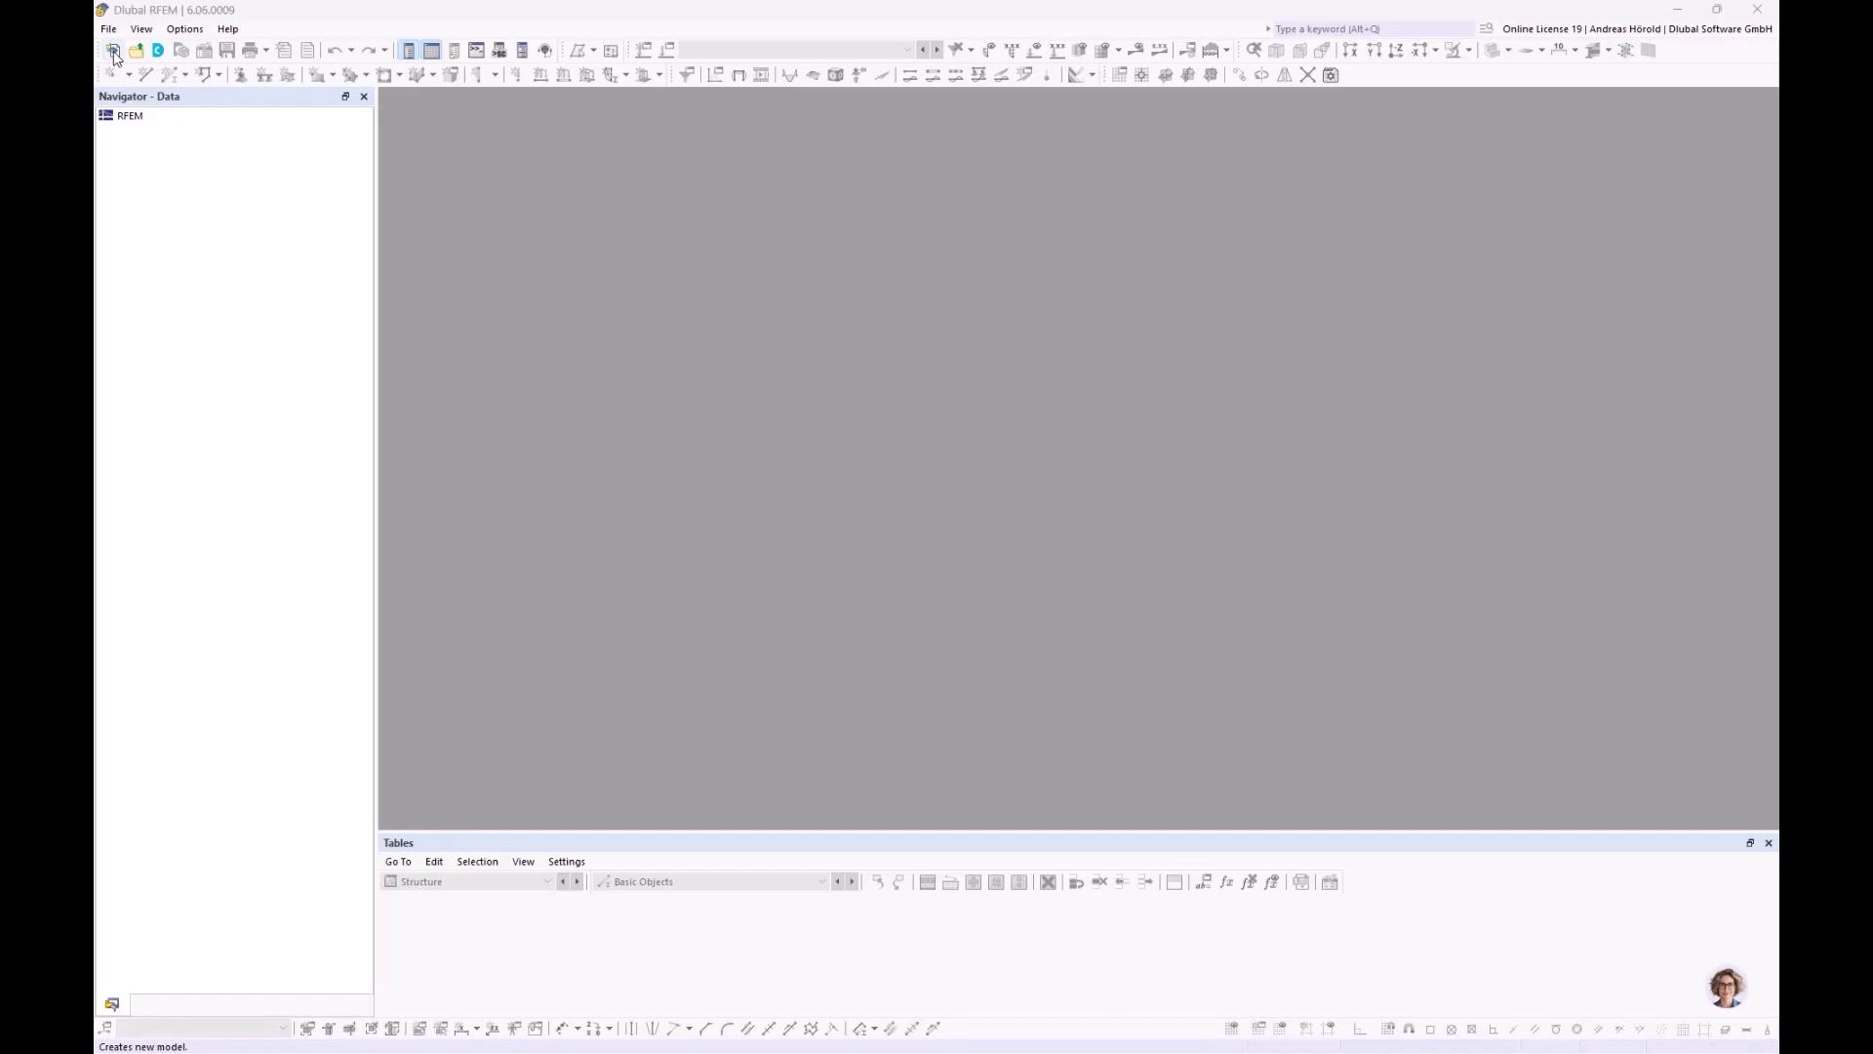
Create a new blank 3D model named 1_Steel frame in the Webinar project with the Steel Design add-on active
{"action": "left_click", "coordinate": [108, 28]}
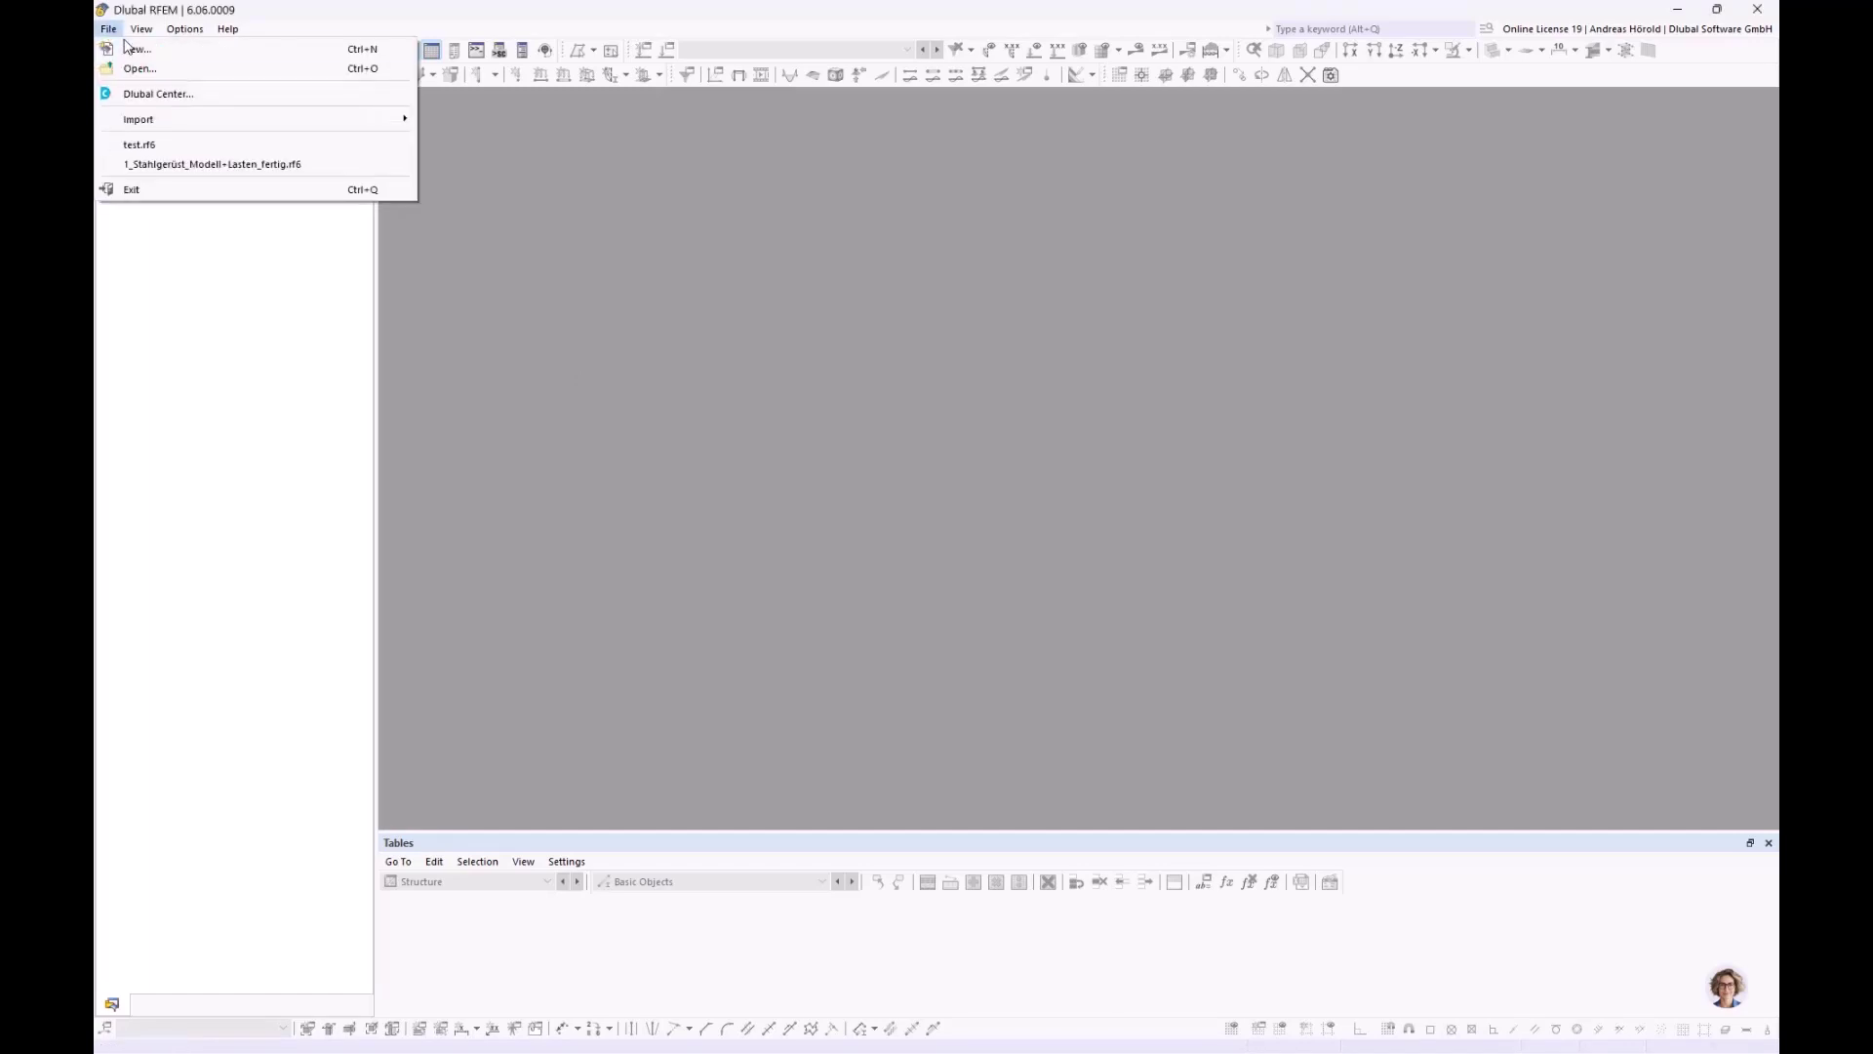
{"action": "left_click", "coordinate": [136, 49]}
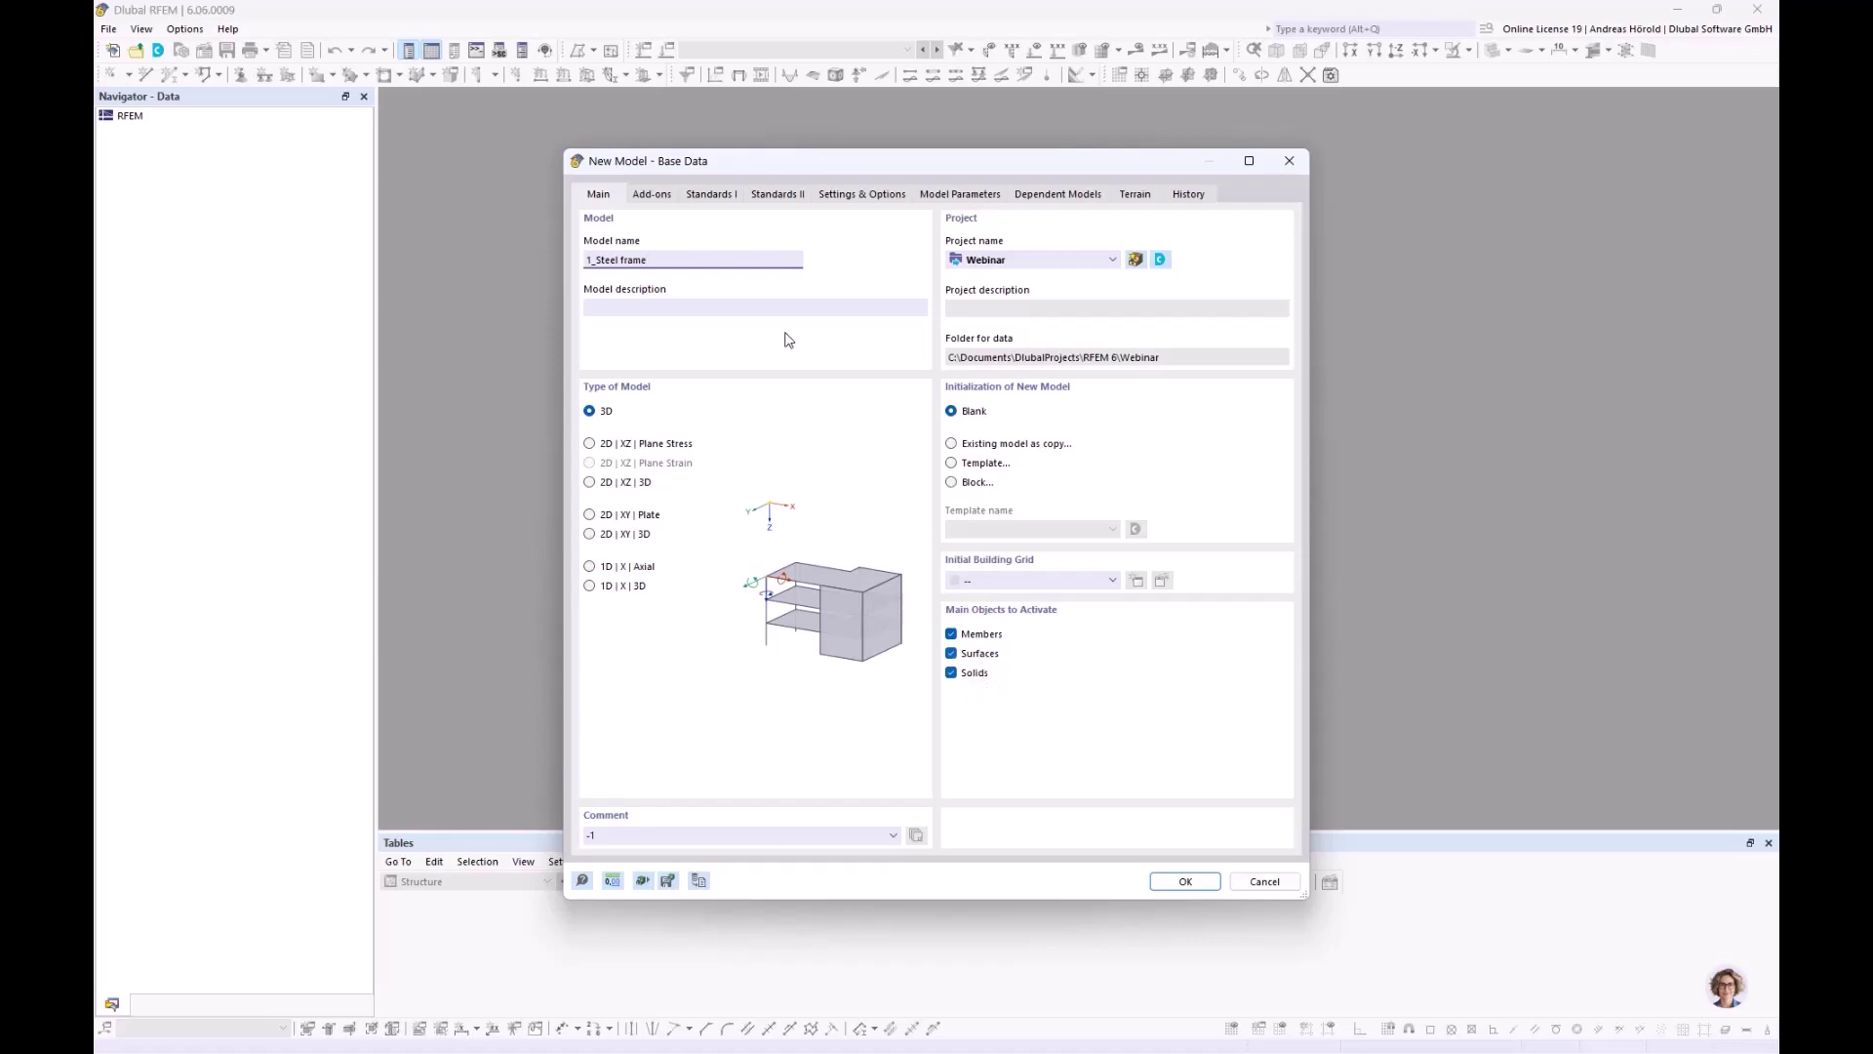
{"action": "left_click", "coordinate": [653, 197]}
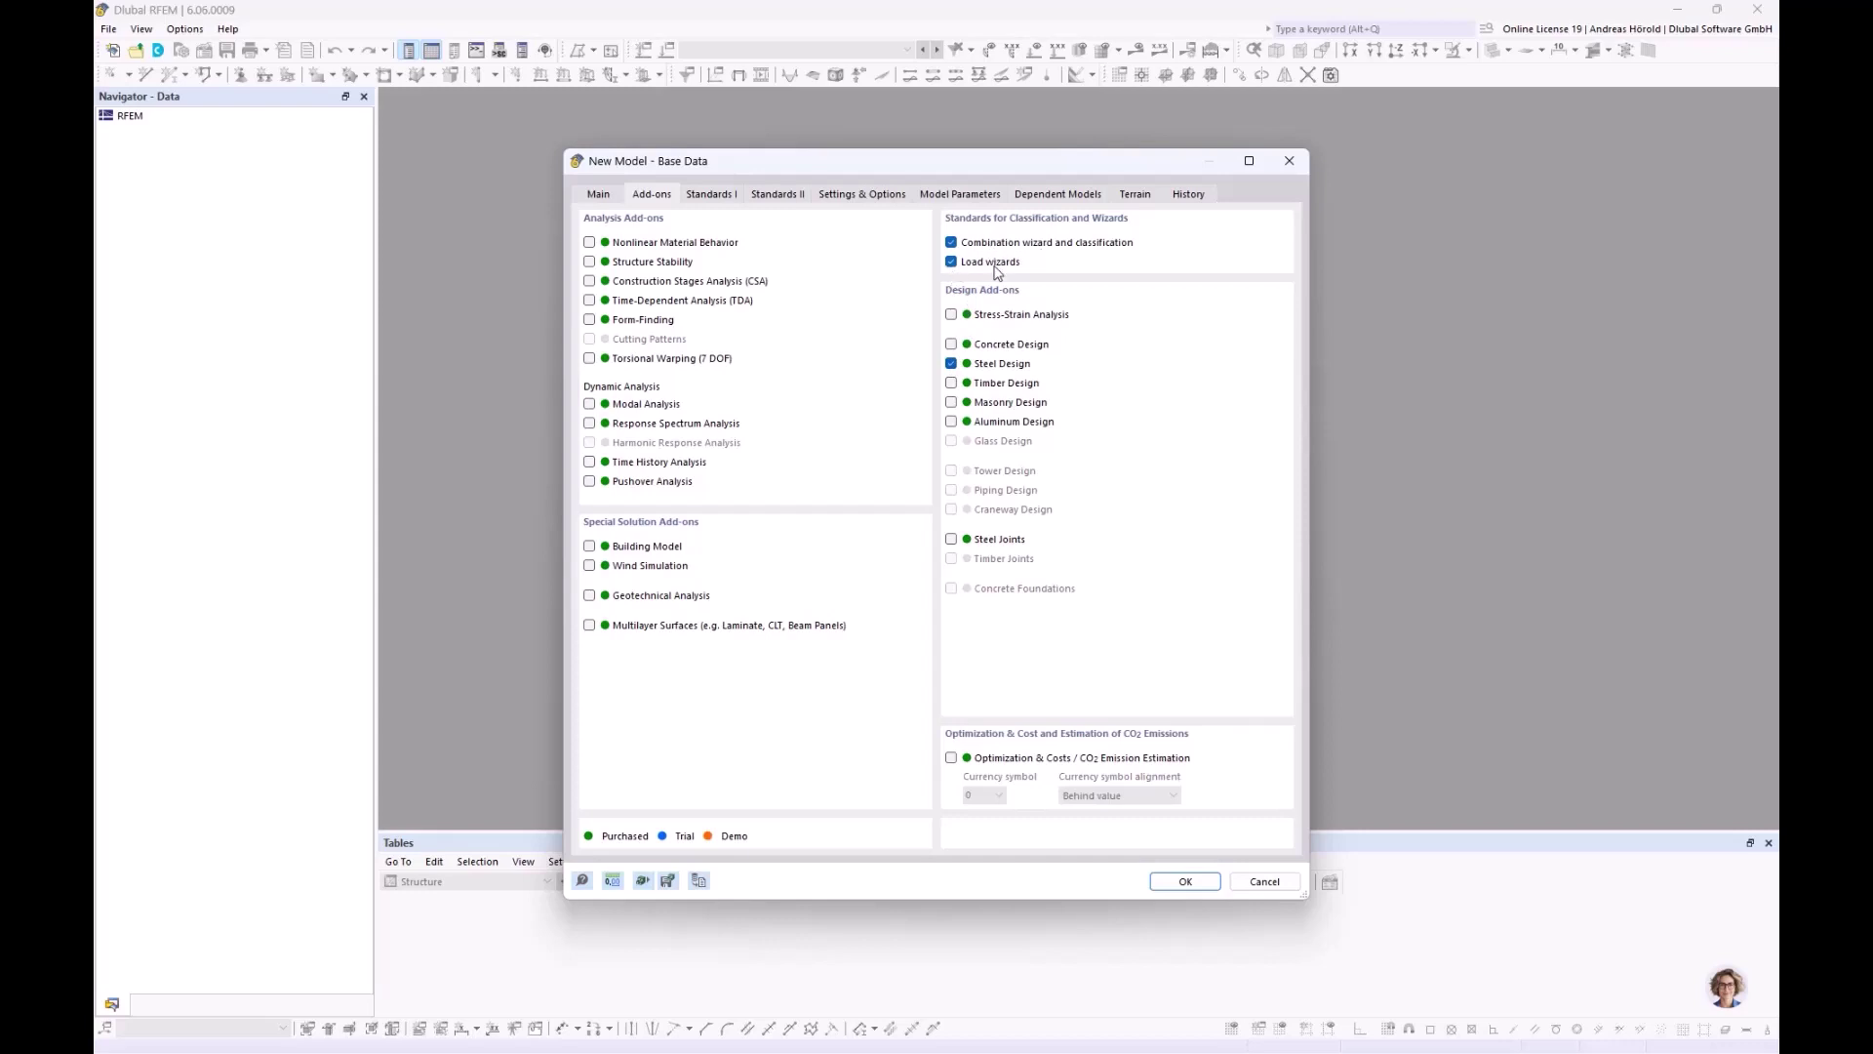
Set the load case classification and combination standard to EN 1990 with the German national annex DIN | 2012-08
{"action": "left_click", "coordinate": [713, 198]}
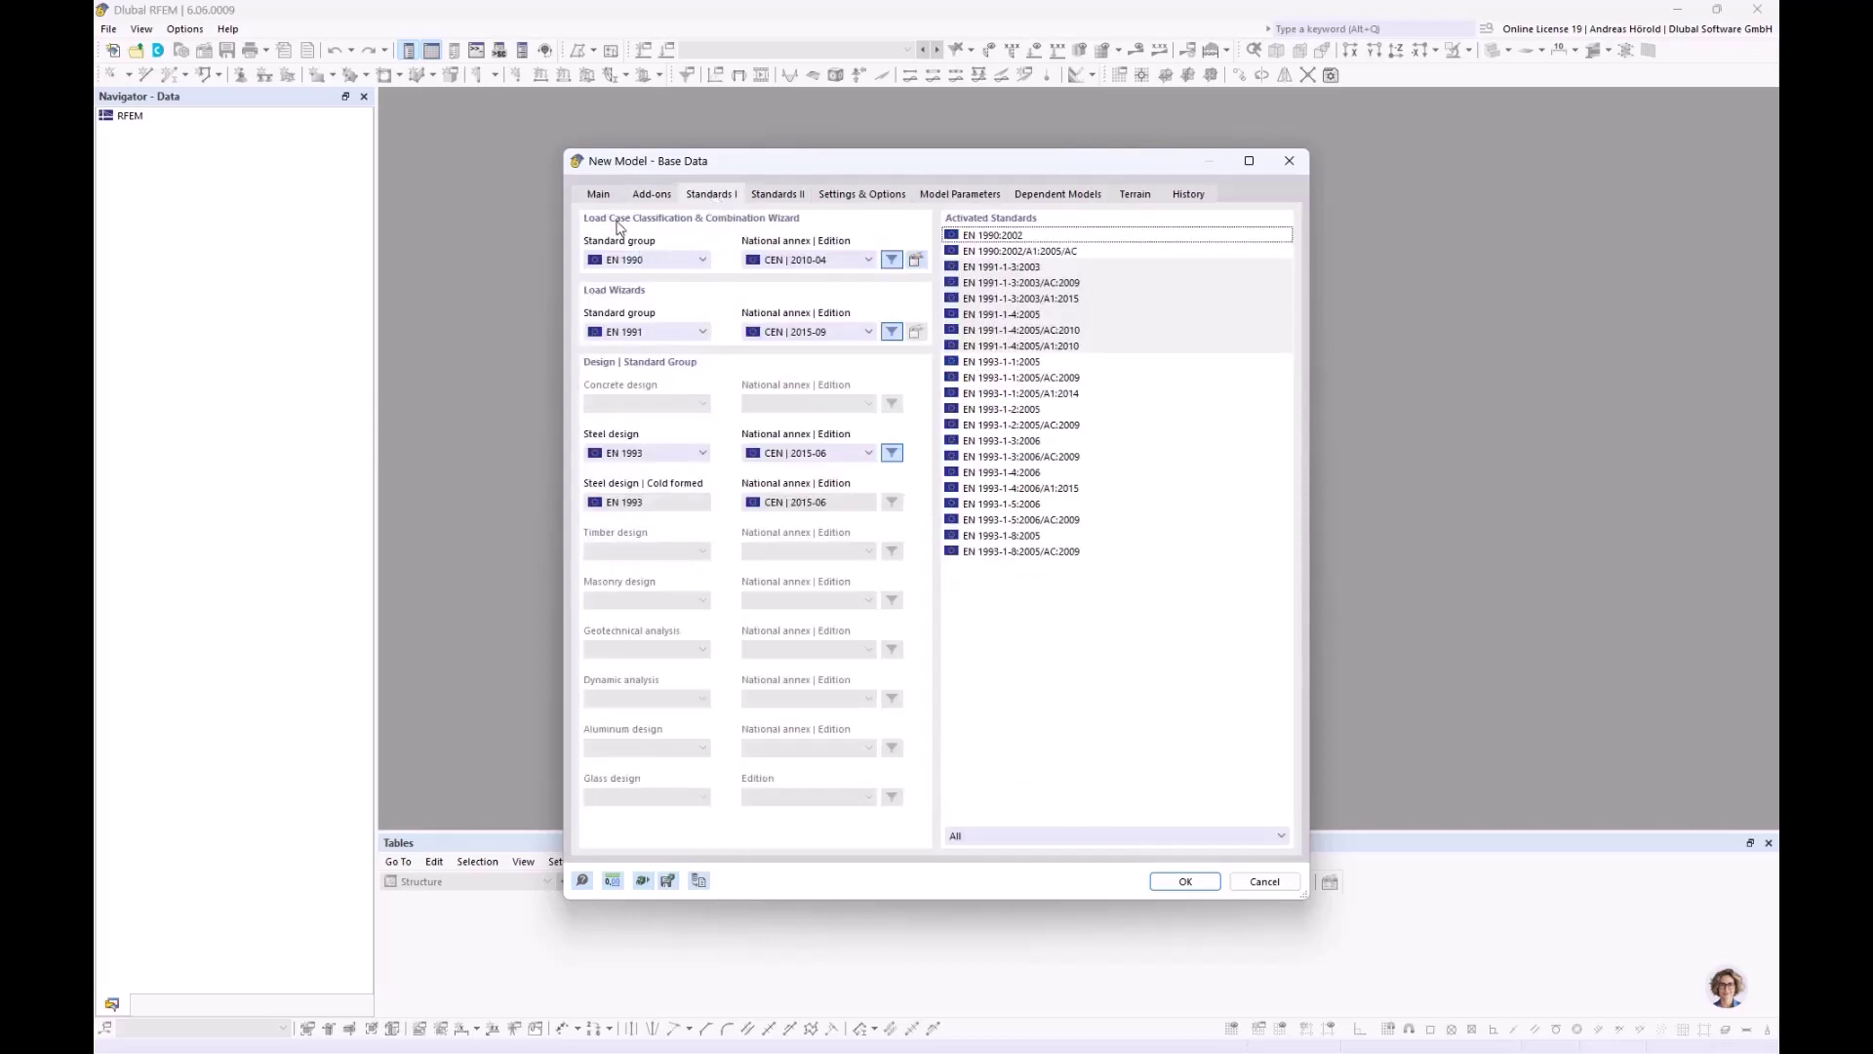
{"action": "left_click", "coordinate": [662, 260]}
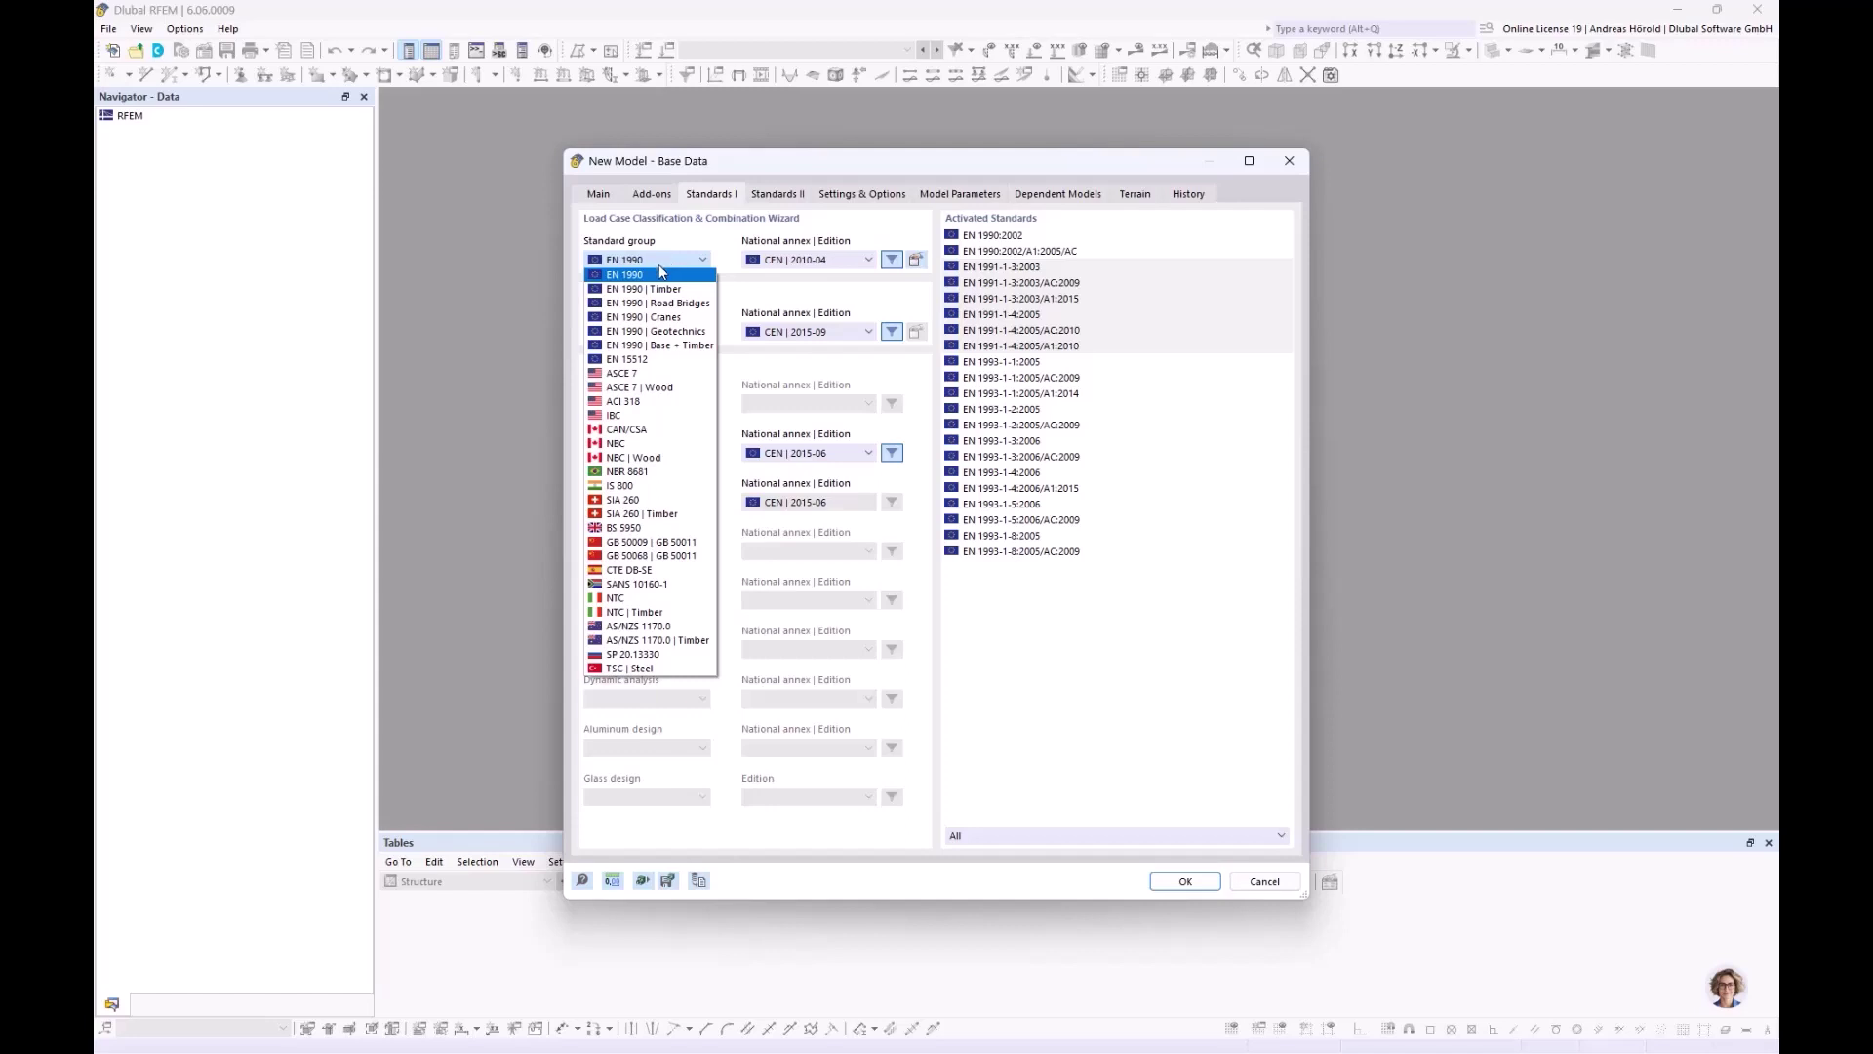
{"action": "left_click", "coordinate": [659, 280]}
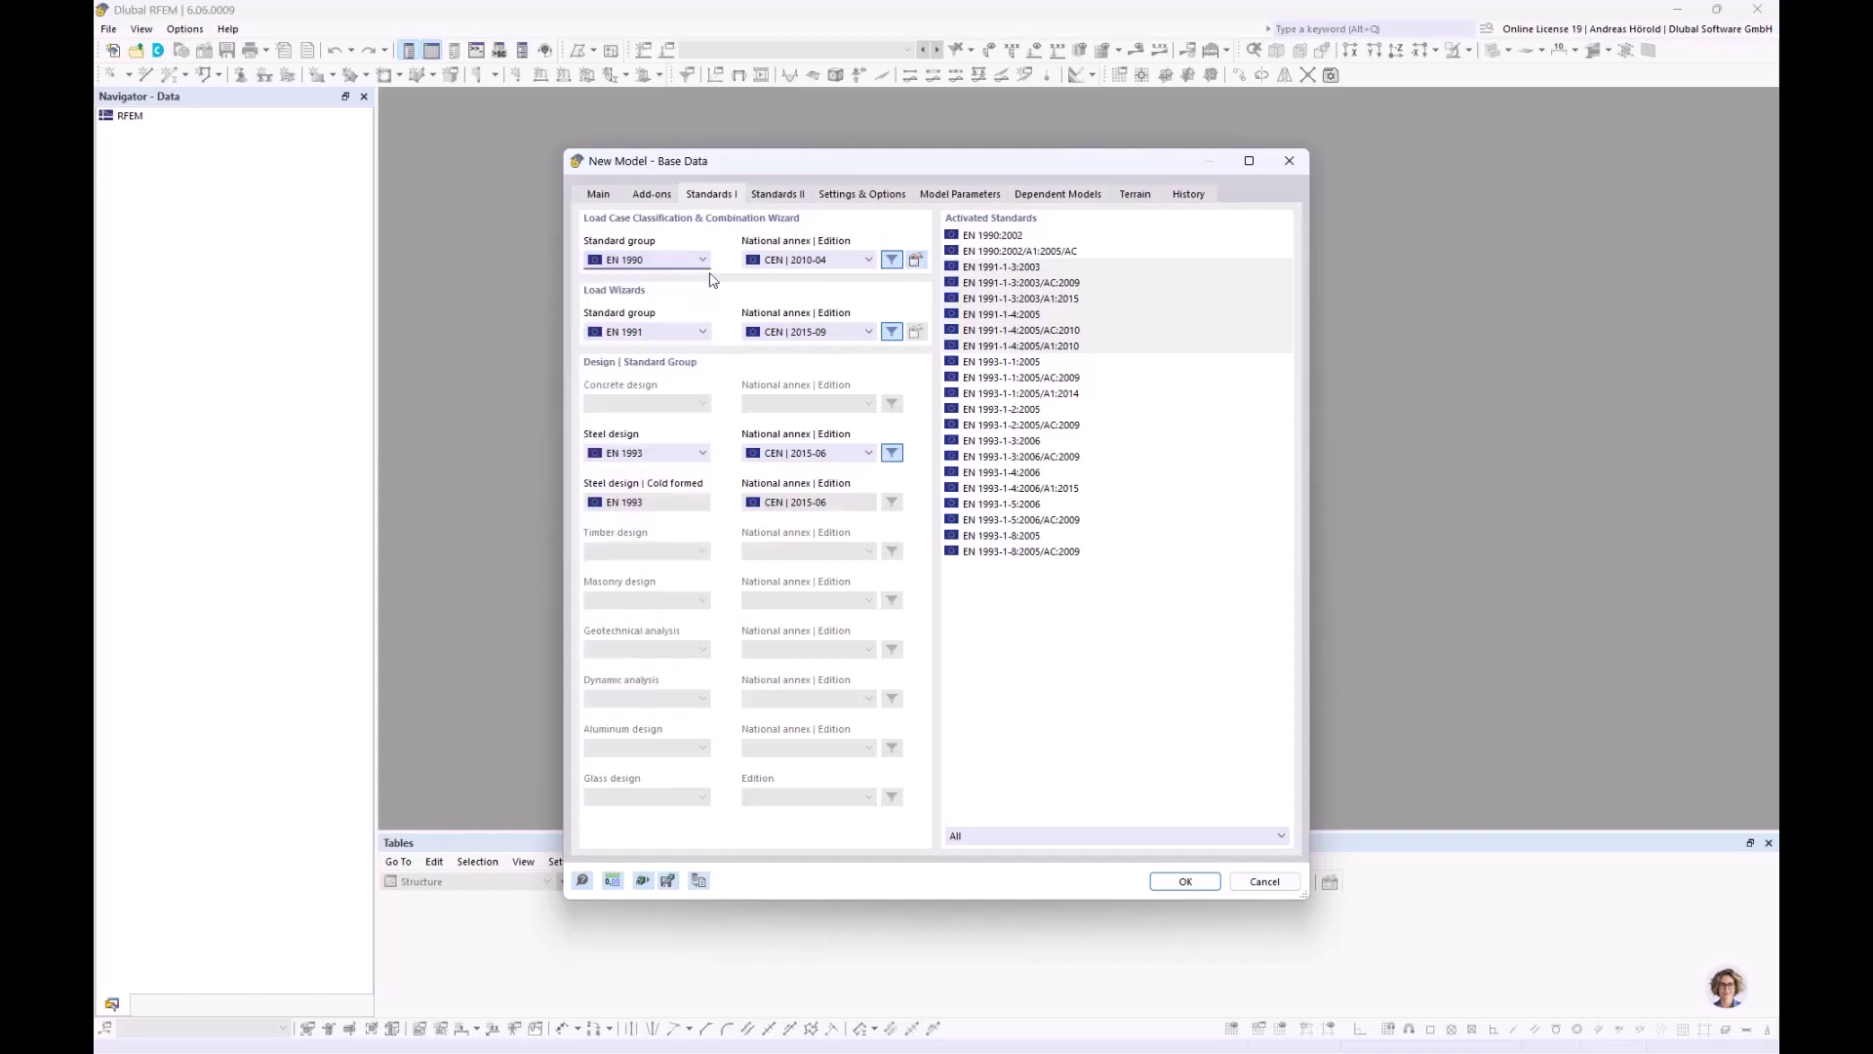
{"action": "left_click", "coordinate": [814, 260]}
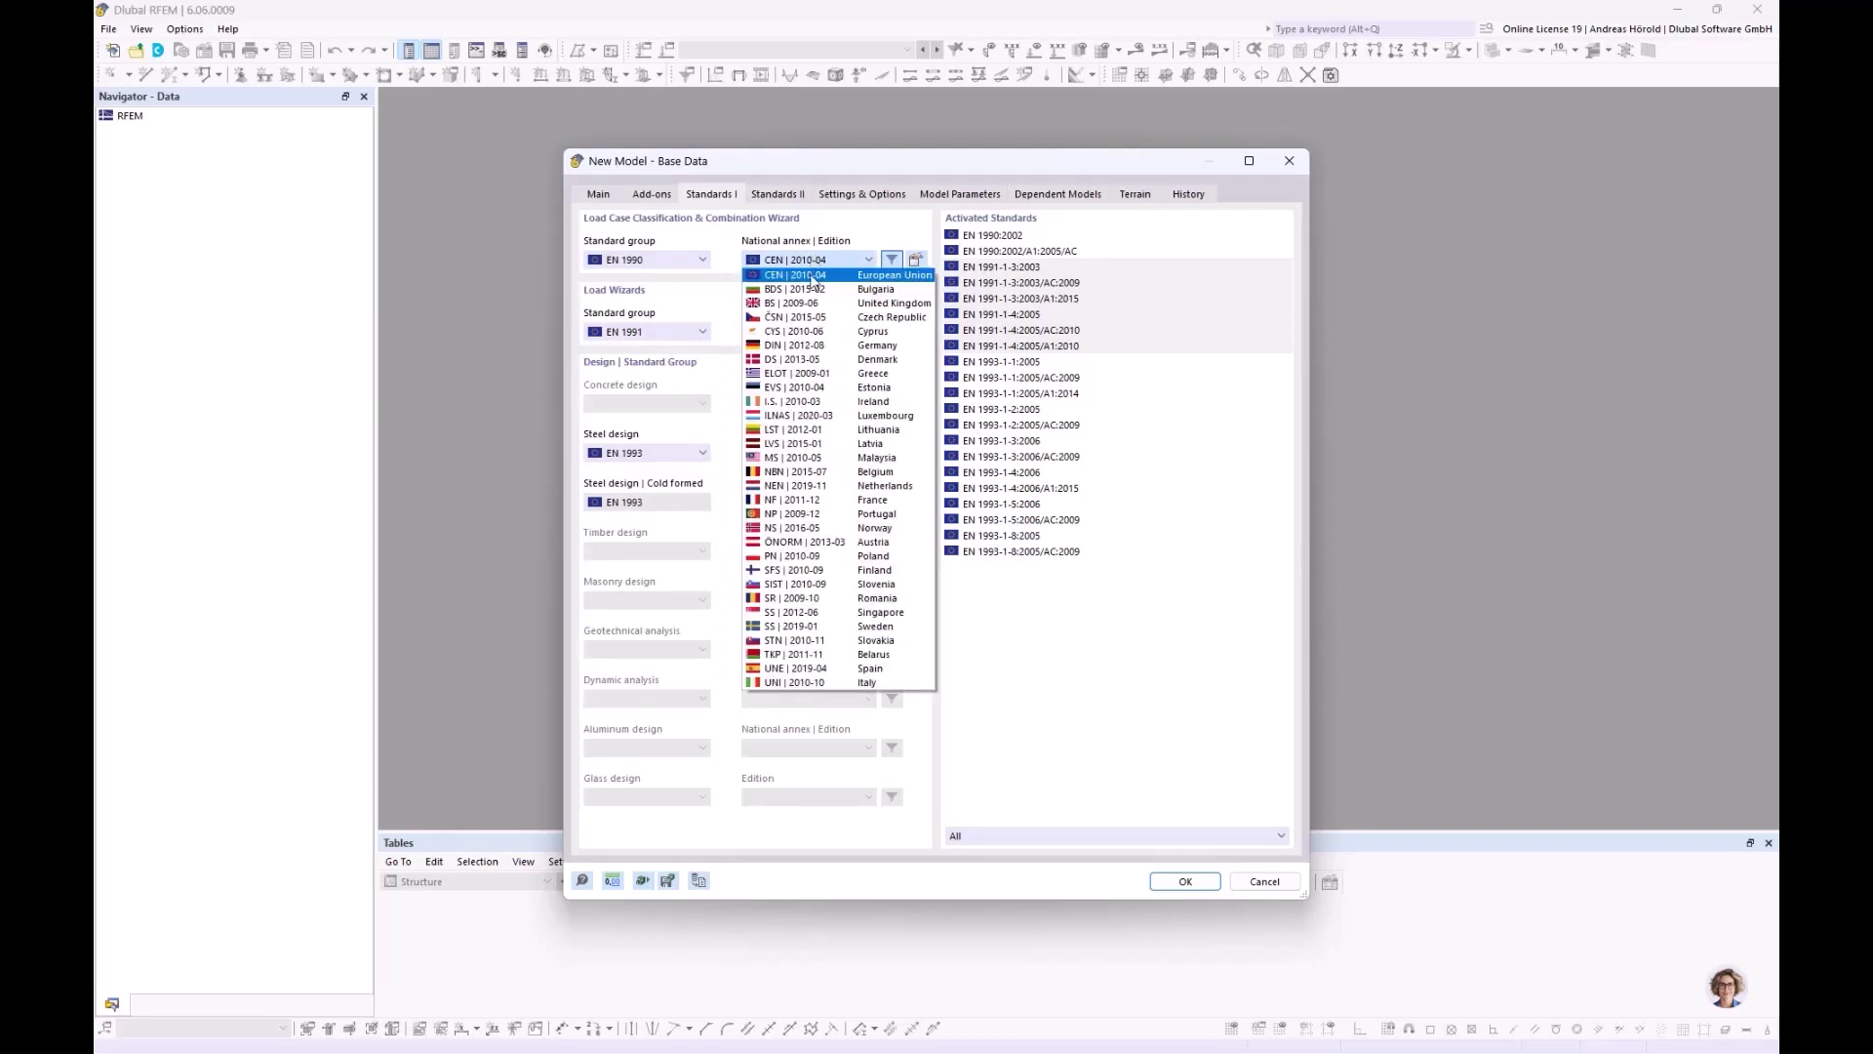
{"action": "left_click", "coordinate": [825, 346]}
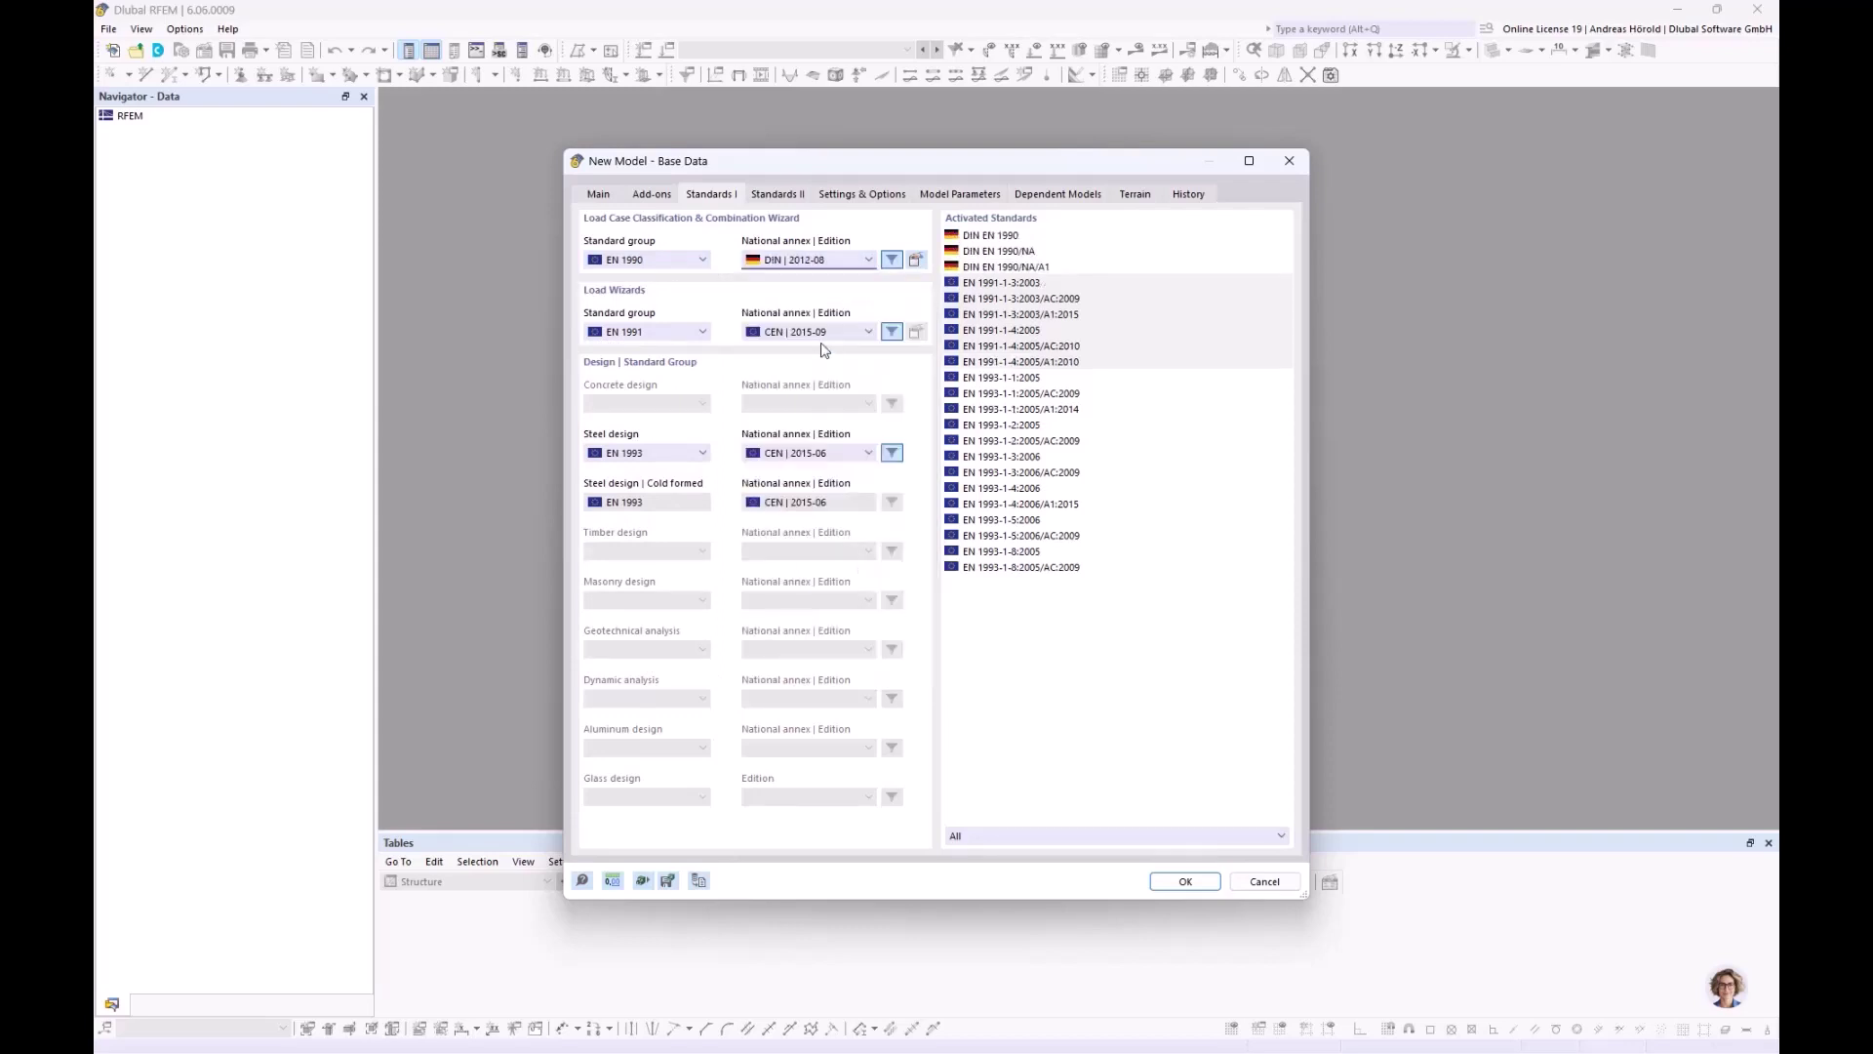
Set the load wizards standard to EN 1991 with the German national annex DIN | 2019-04
{"action": "left_click", "coordinate": [642, 334]}
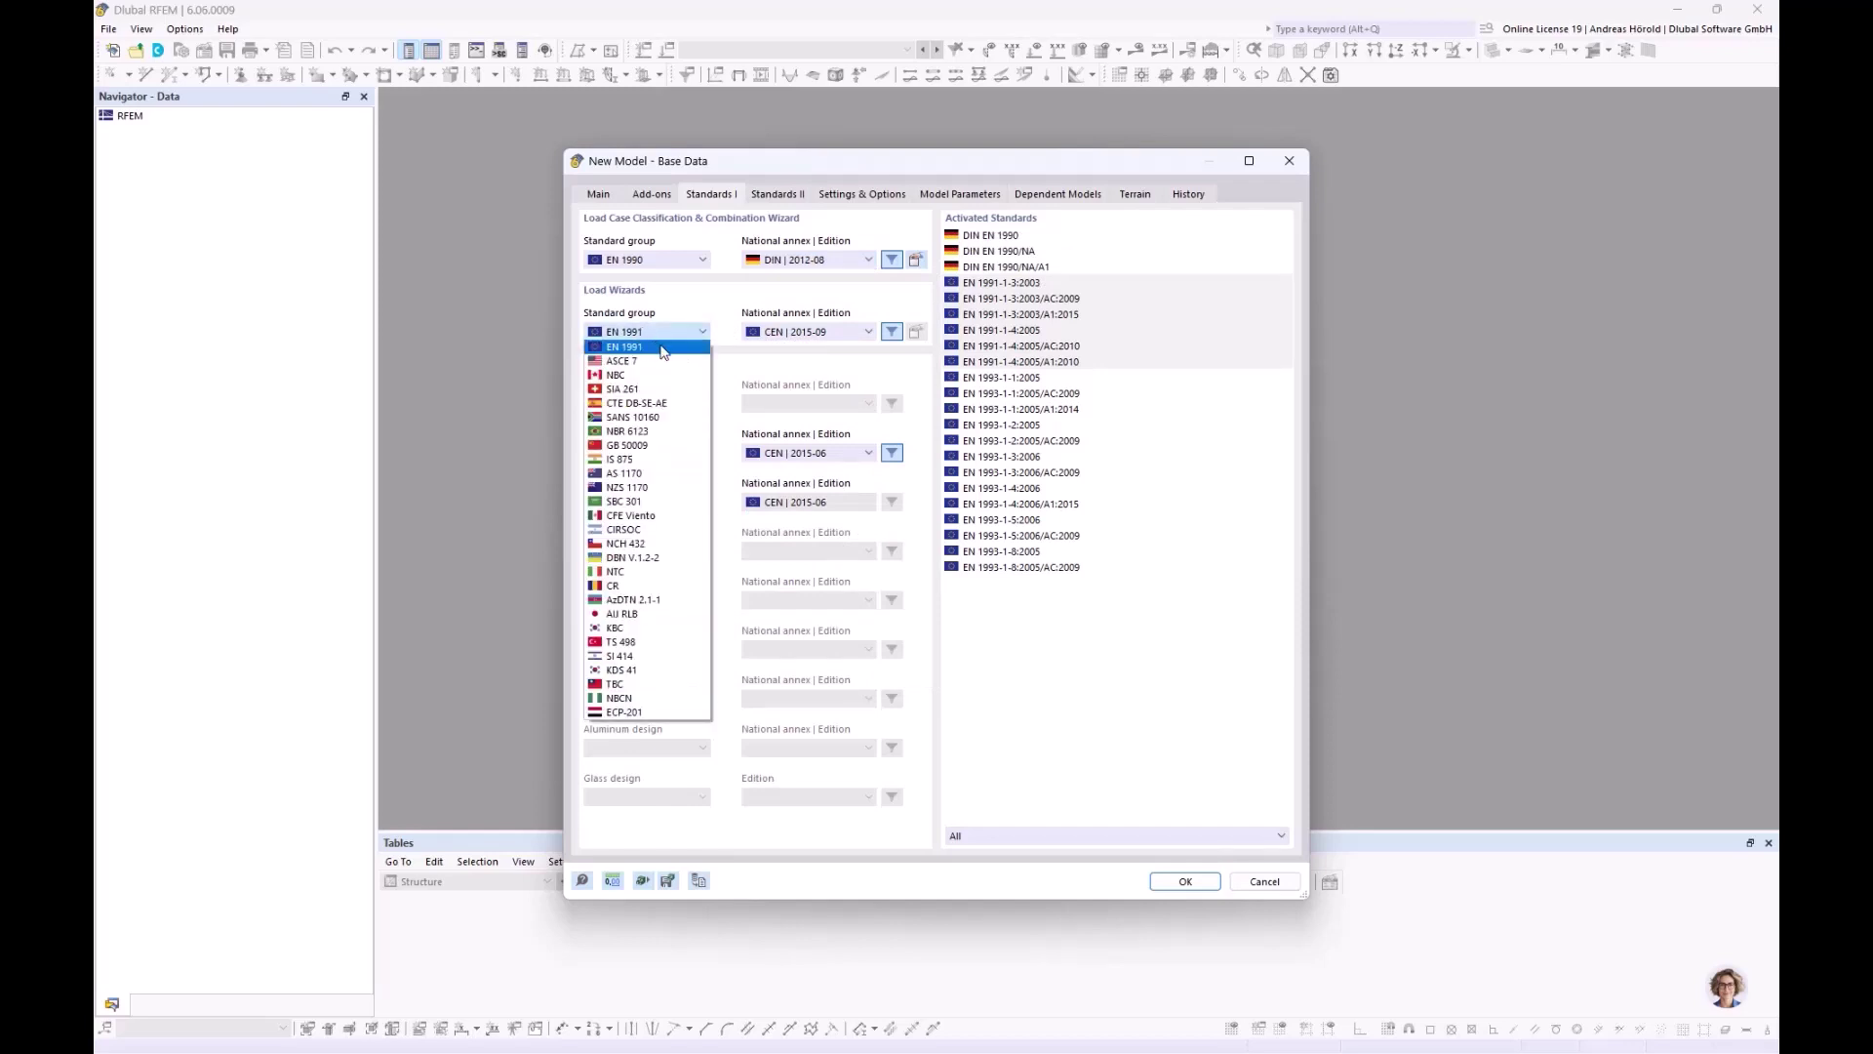
{"action": "left_click", "coordinate": [661, 349]}
{"action": "left_click", "coordinate": [810, 333]}
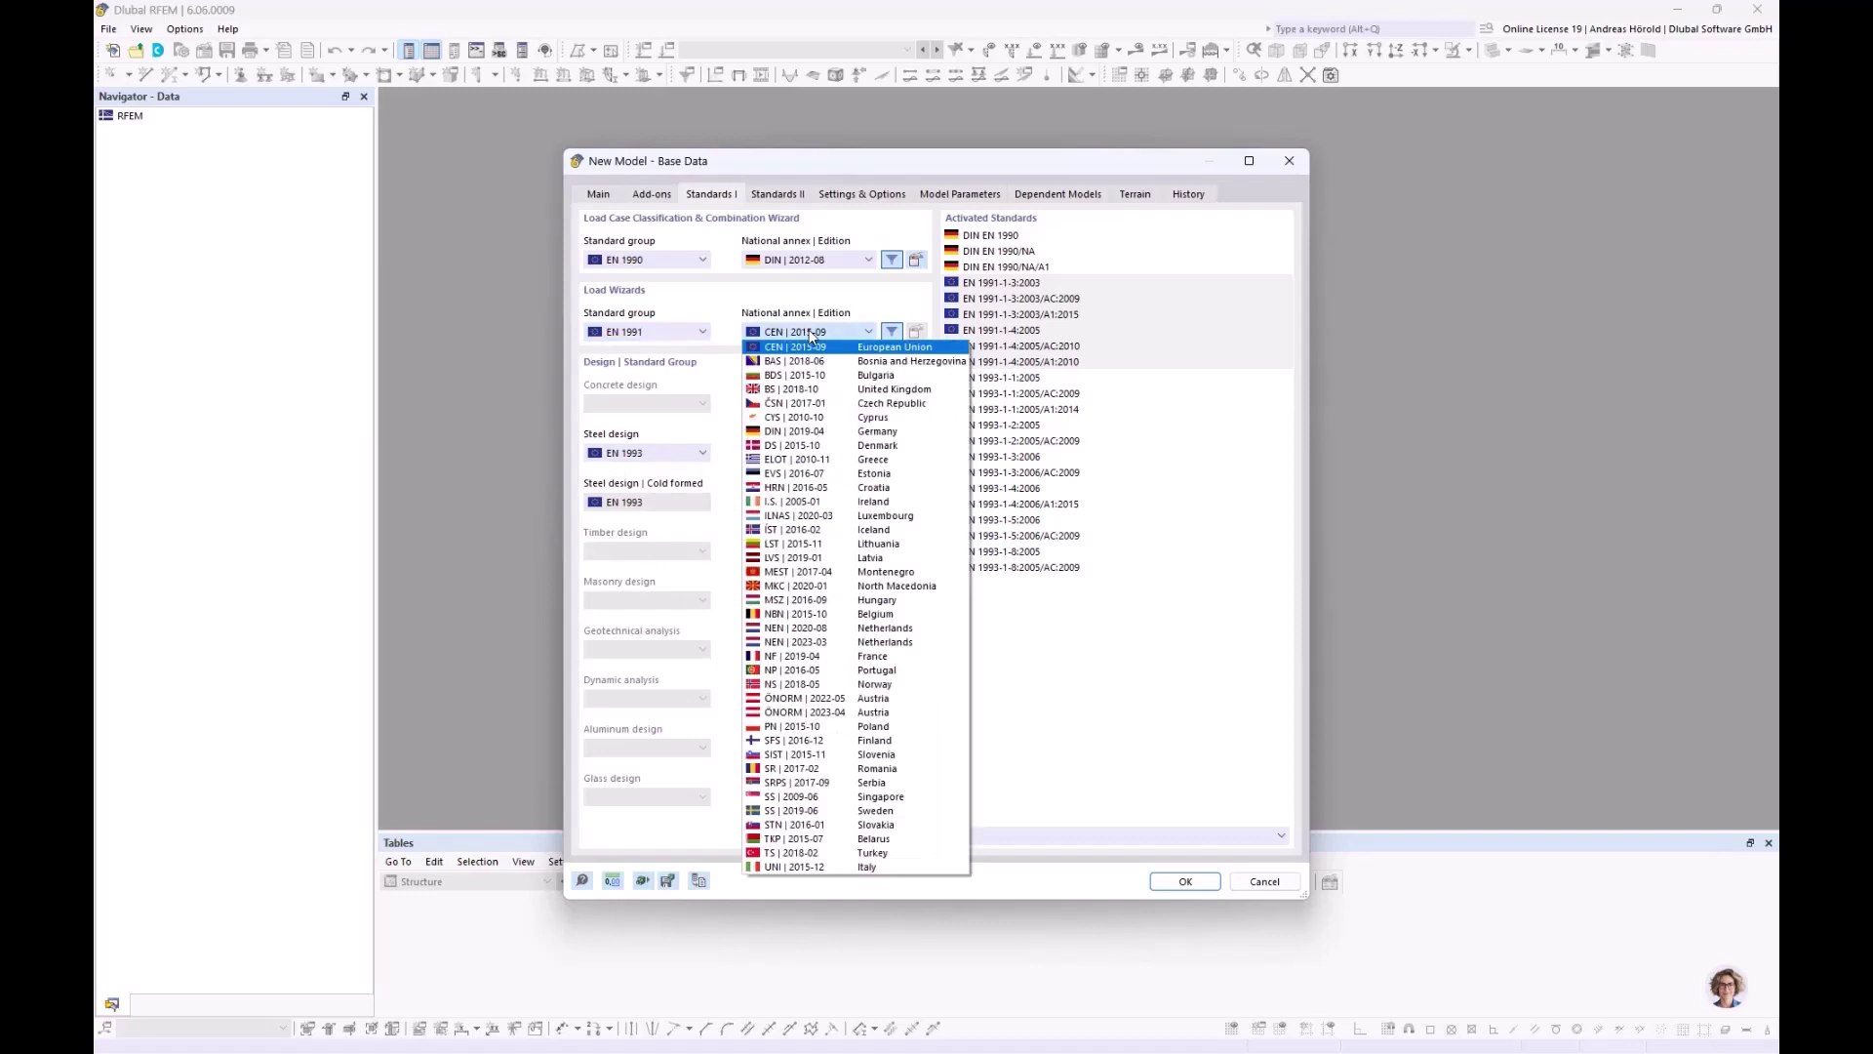
{"action": "left_click", "coordinate": [816, 432]}
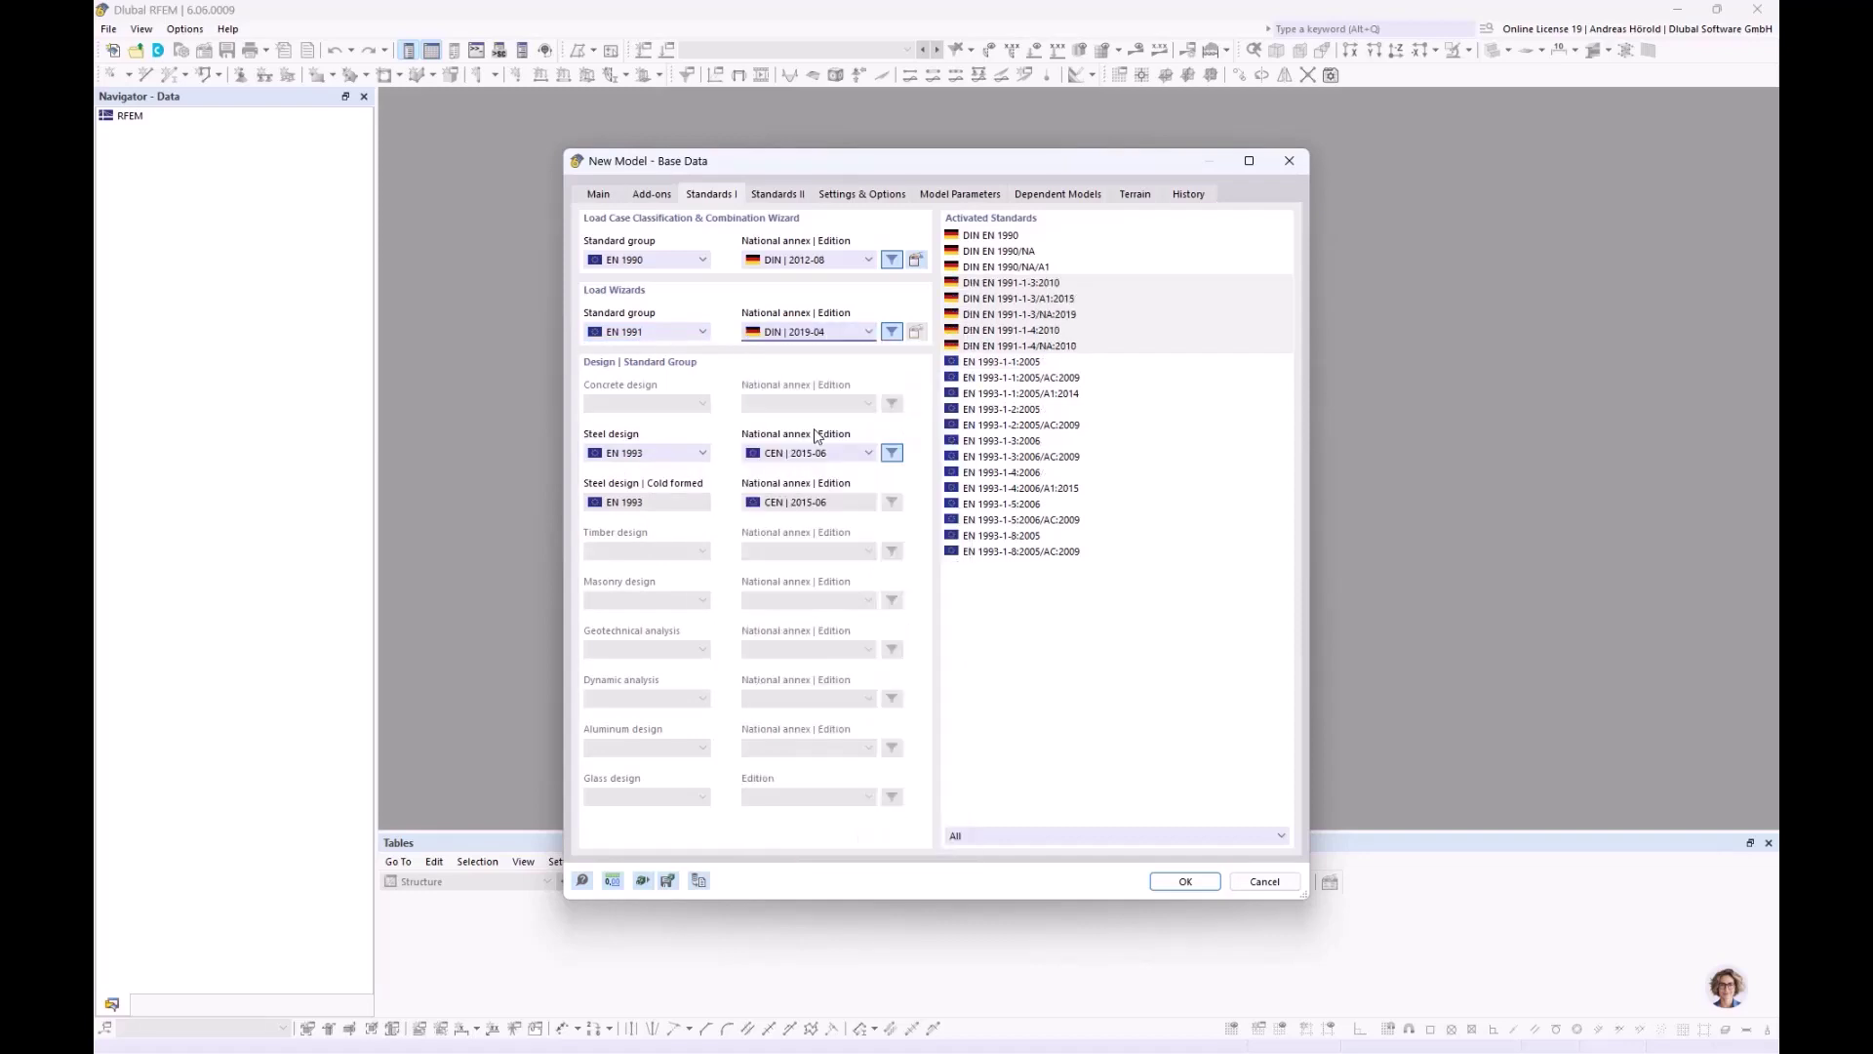
Set the steel design standard to EN 1993 with the German national annex DIN | 2020-11
{"action": "left_click", "coordinate": [673, 454]}
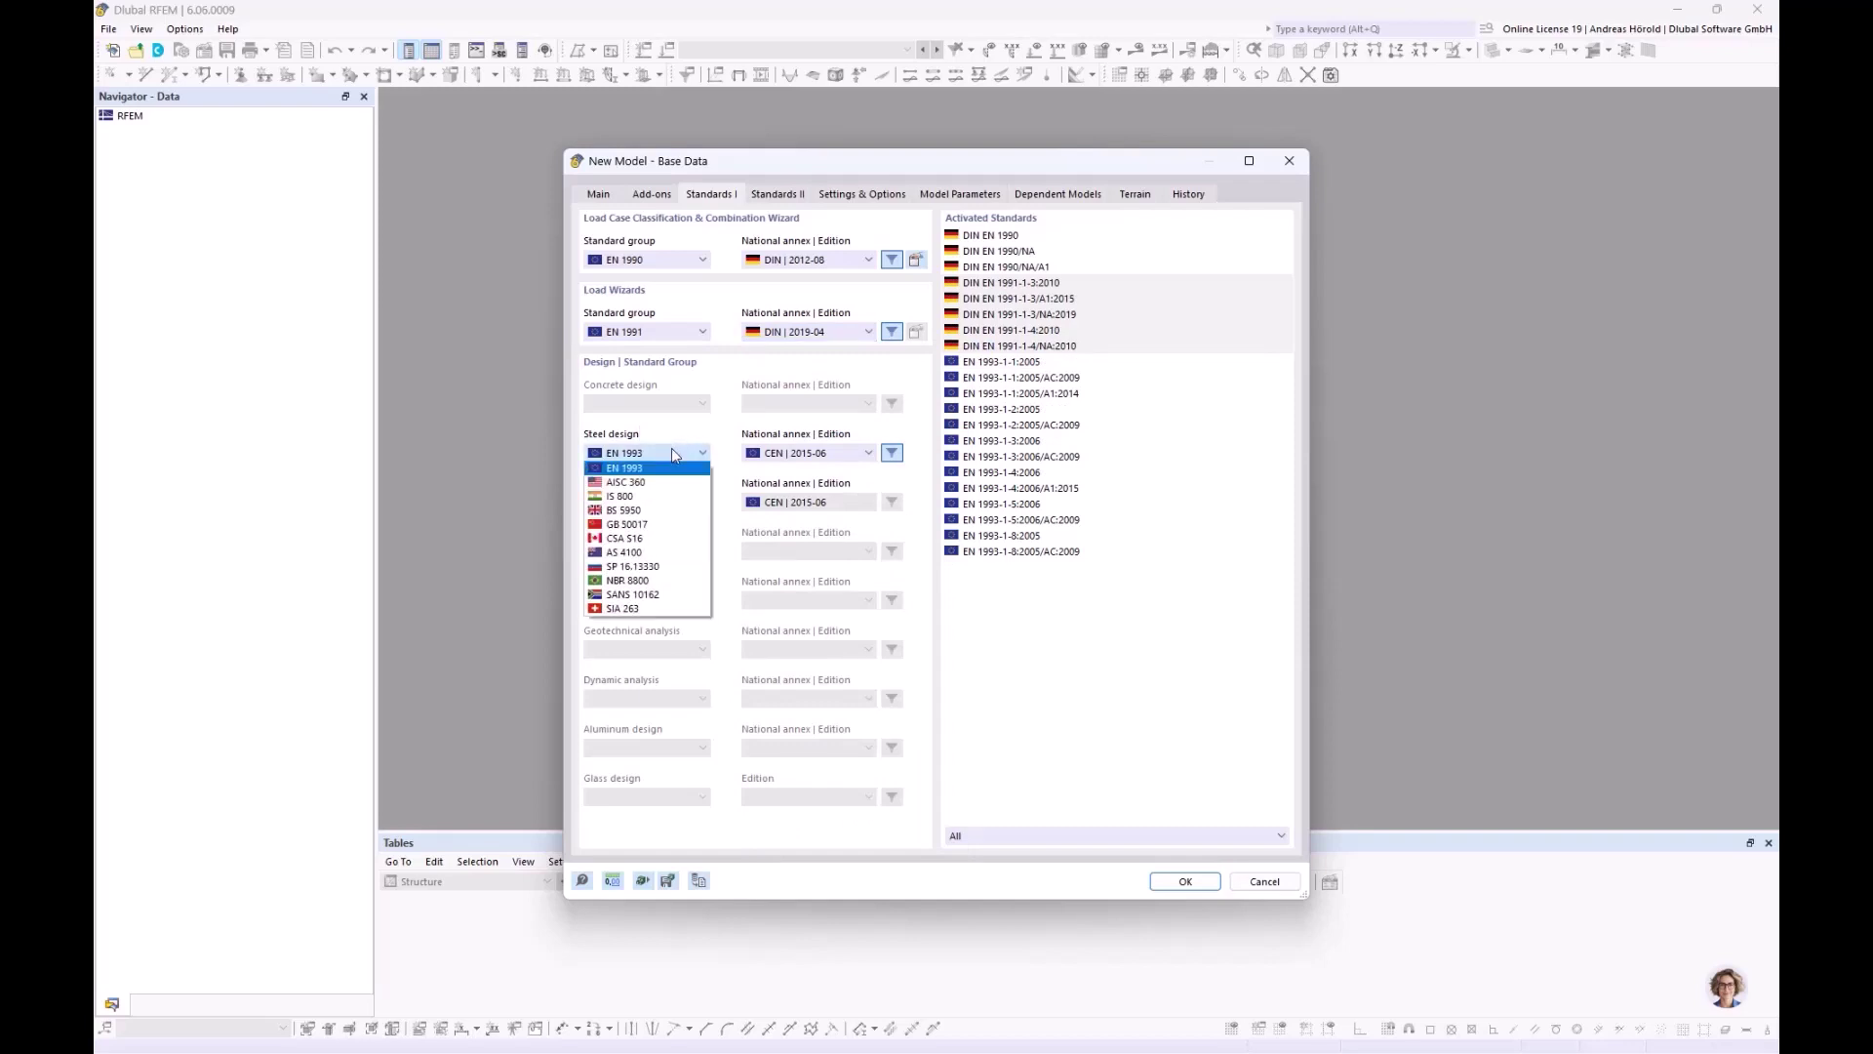
{"action": "left_click", "coordinate": [671, 468]}
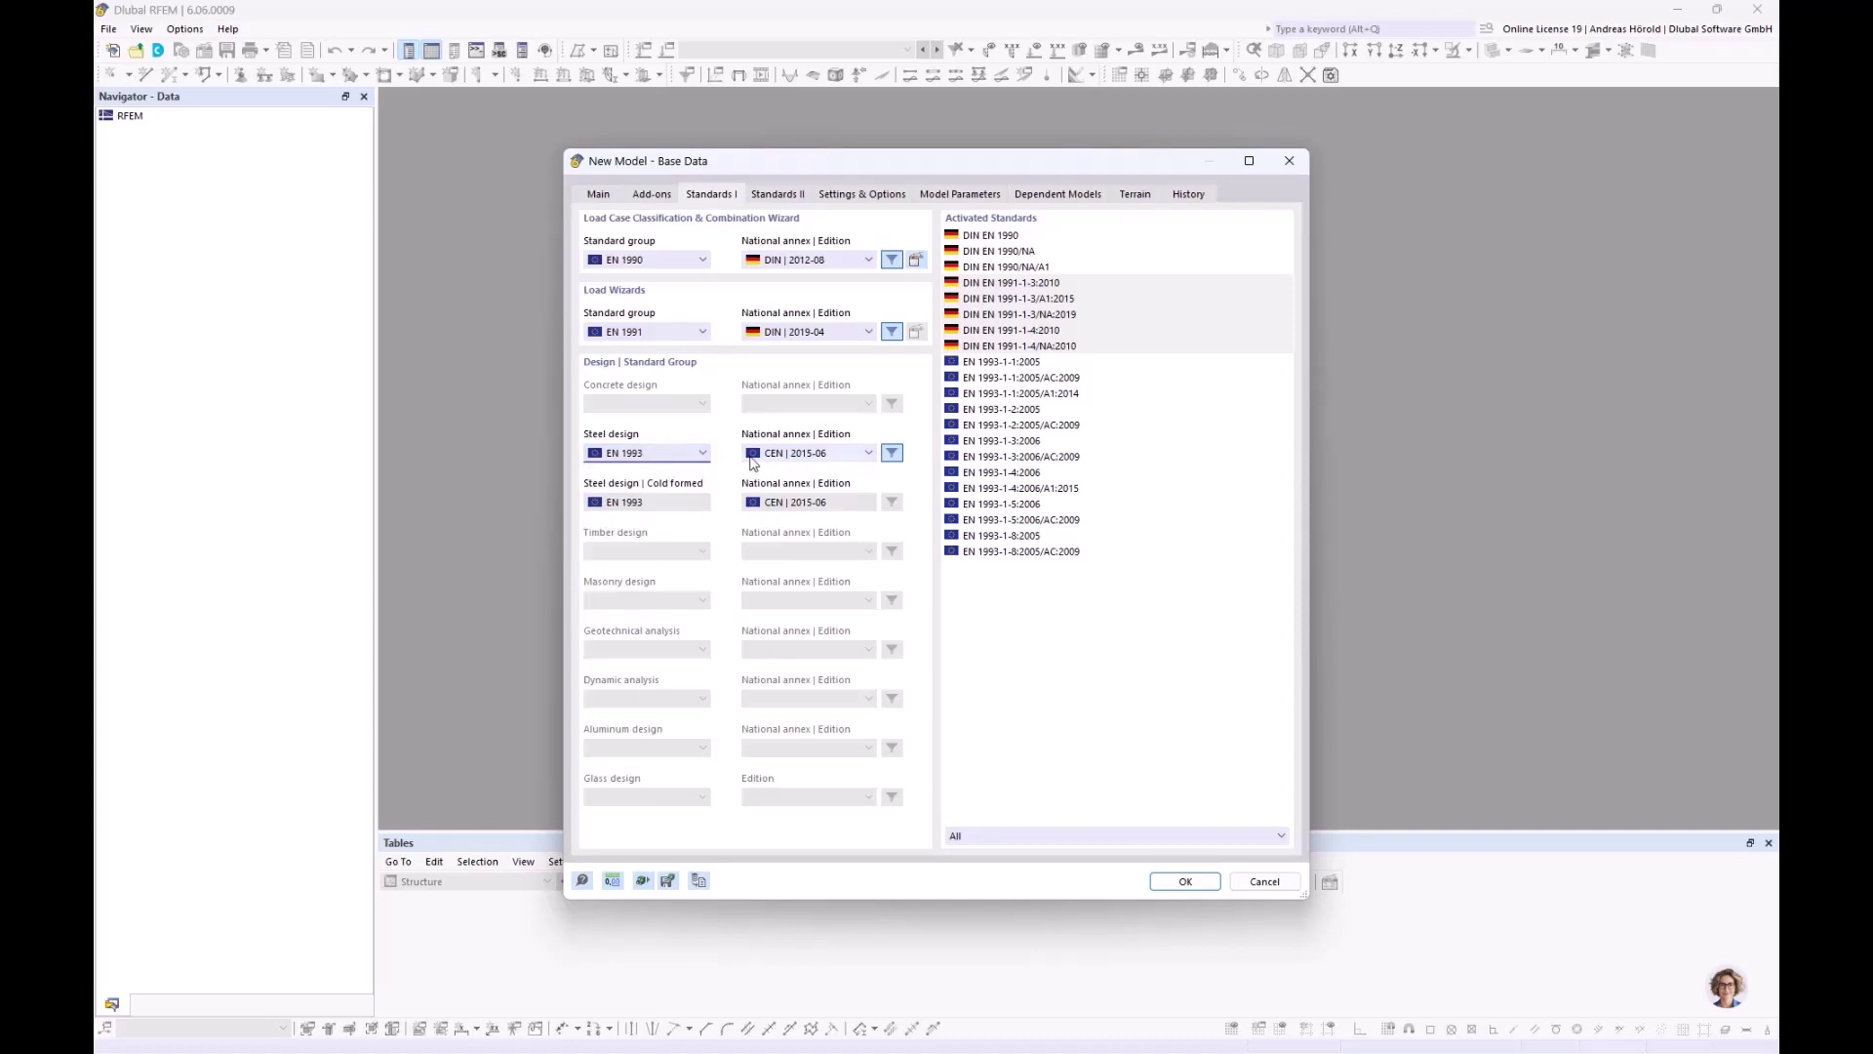
{"action": "left_click", "coordinate": [791, 454]}
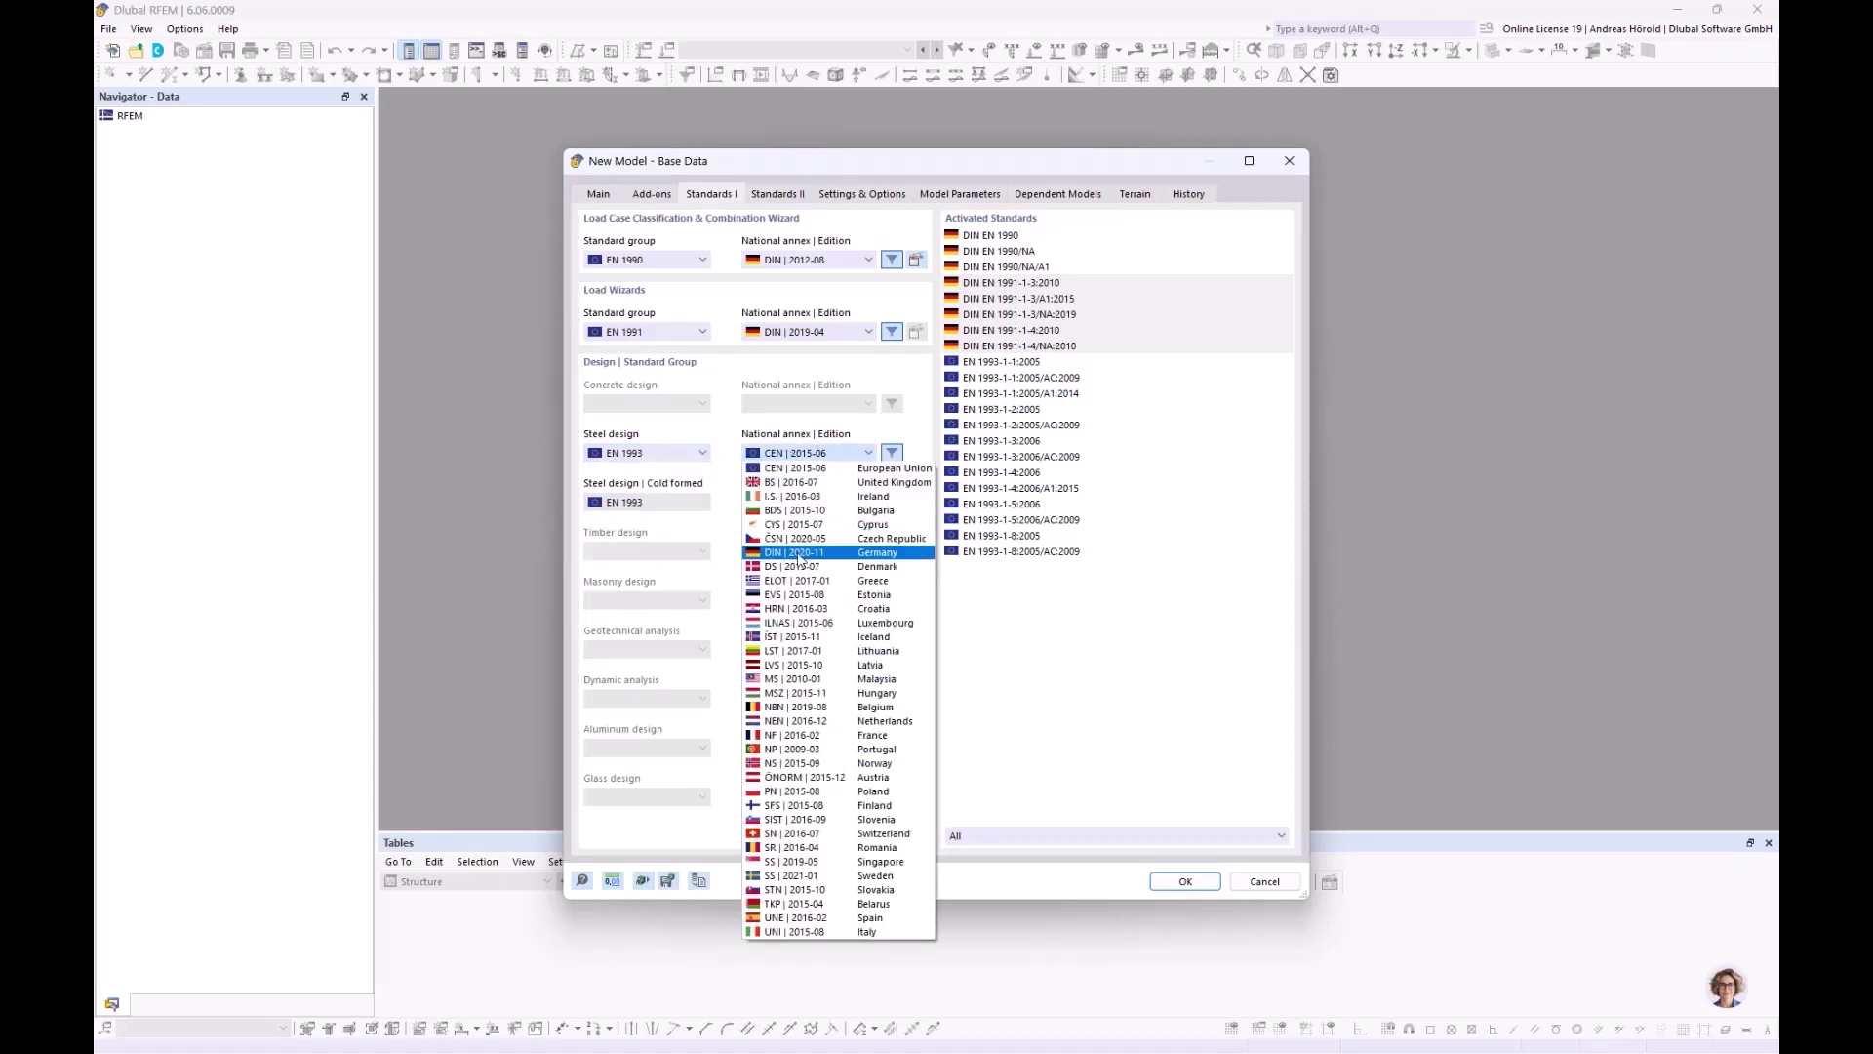
{"action": "left_click", "coordinate": [798, 559]}
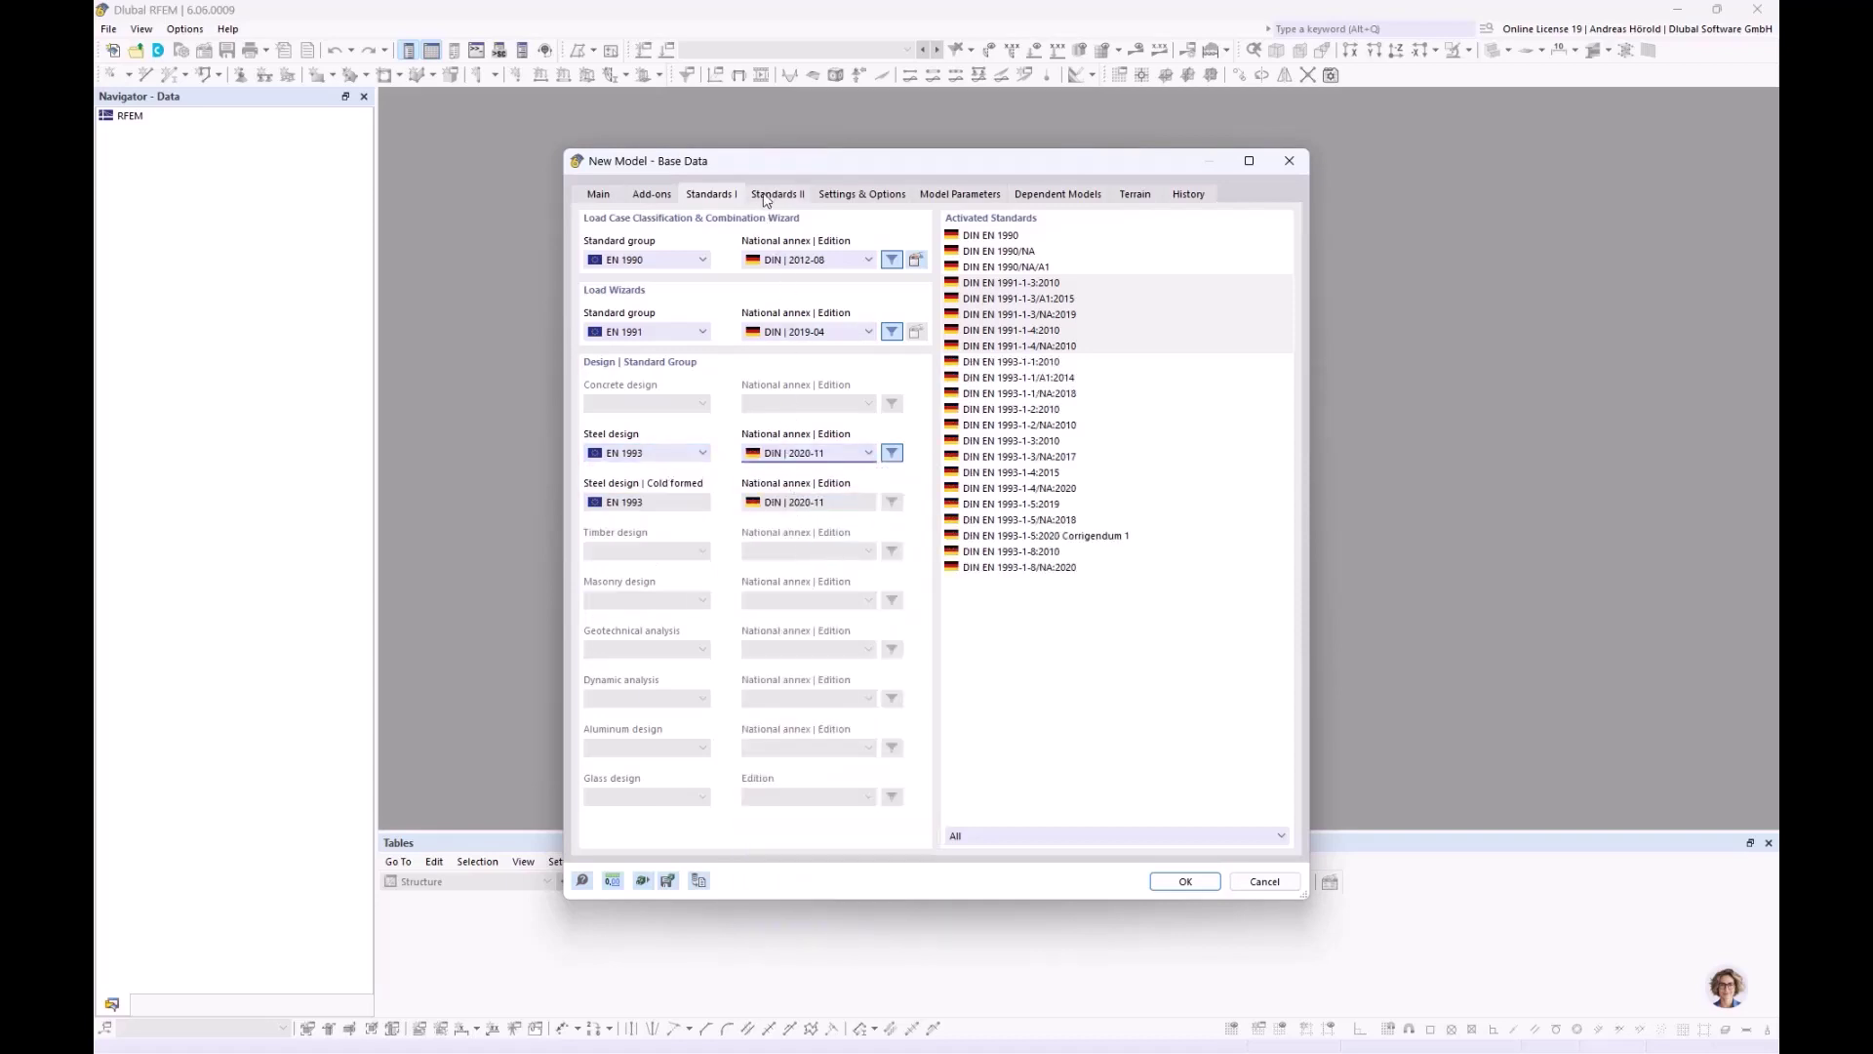
Look up Munich, Bavaria, Germany on the location map of the model parameters and pick it as the model's location
{"action": "left_click", "coordinate": [781, 196]}
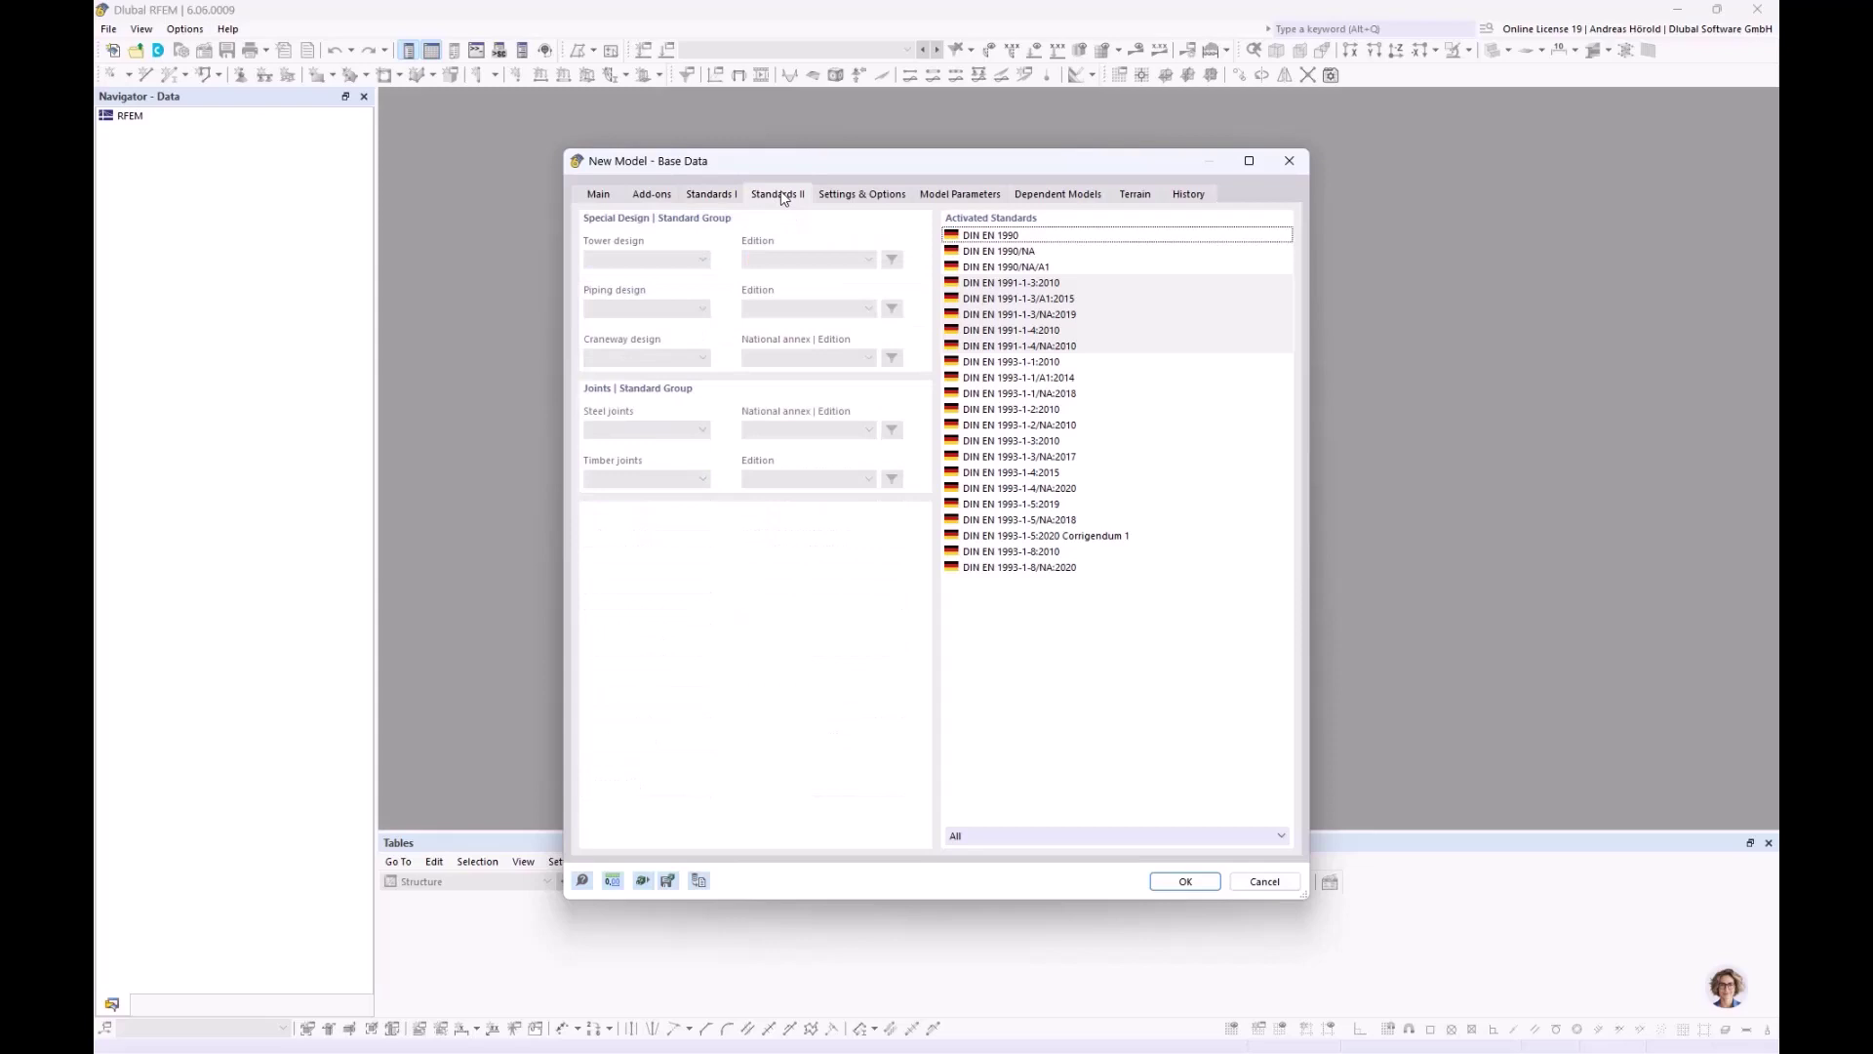
{"action": "left_click", "coordinate": [866, 194]}
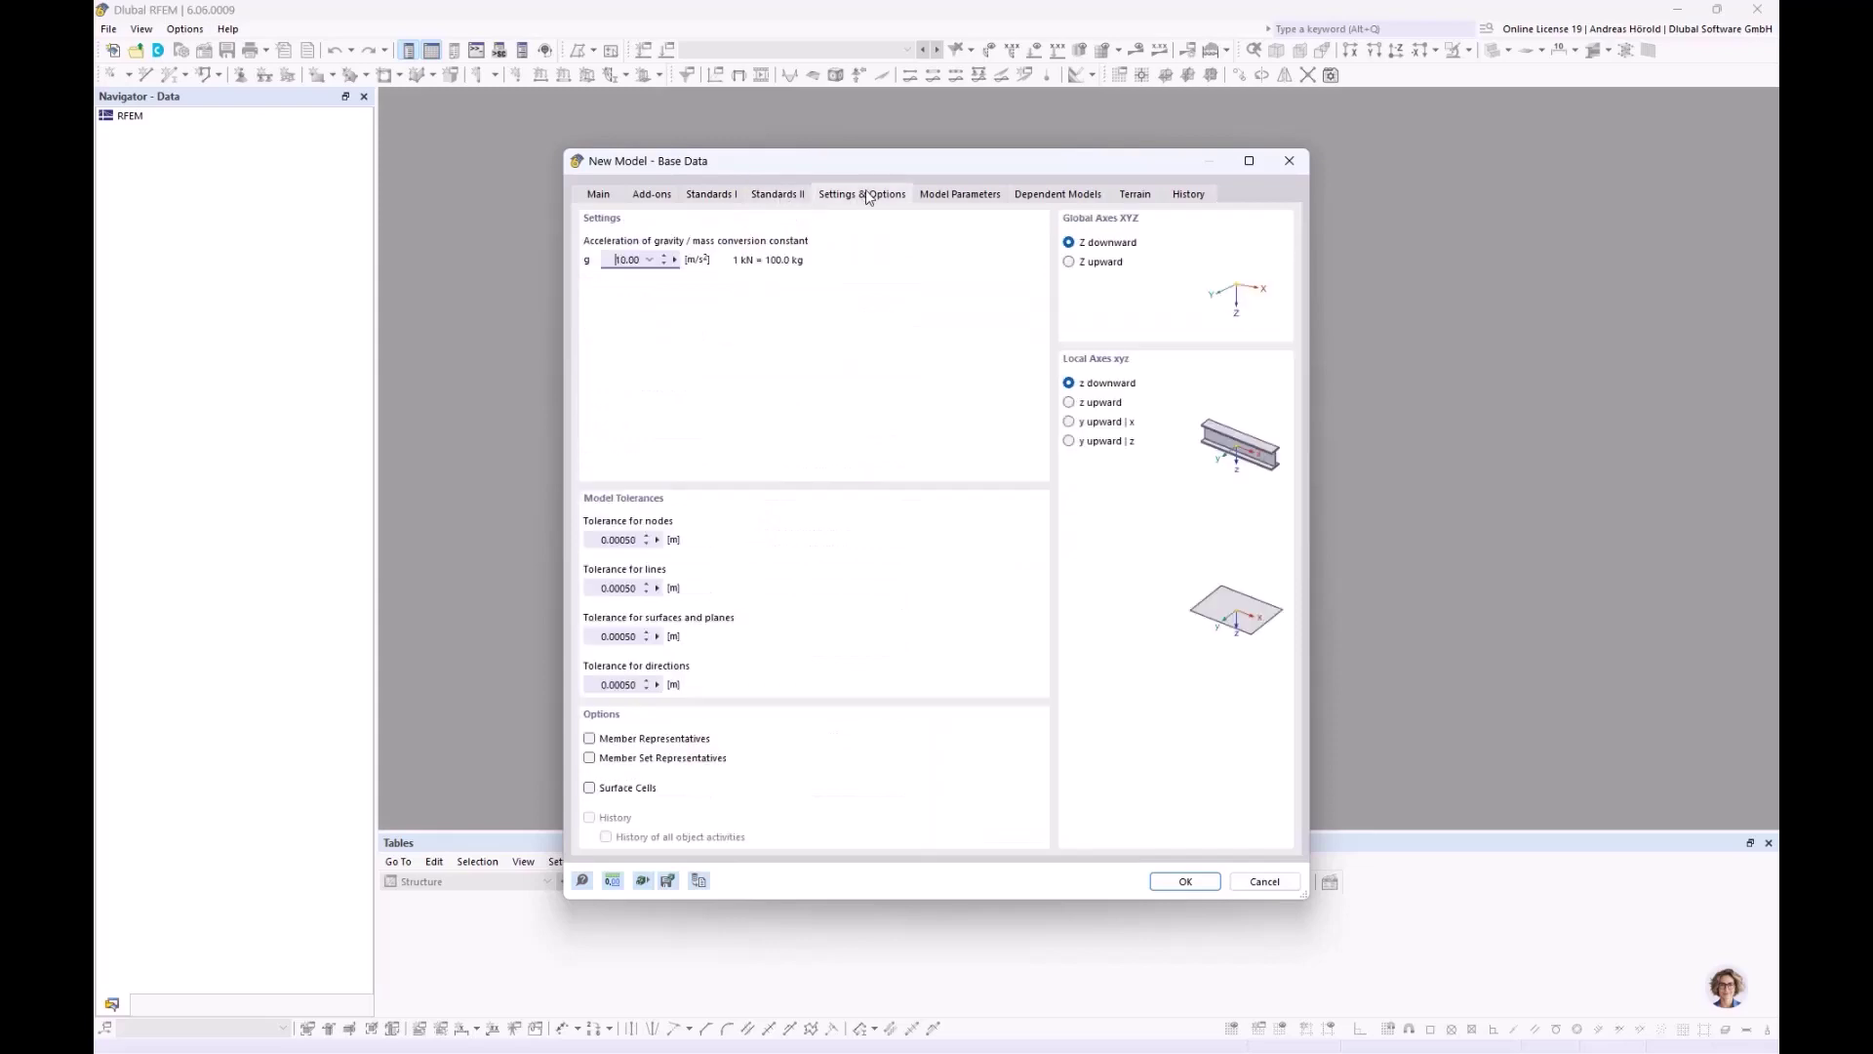
{"action": "left_click", "coordinate": [981, 197]}
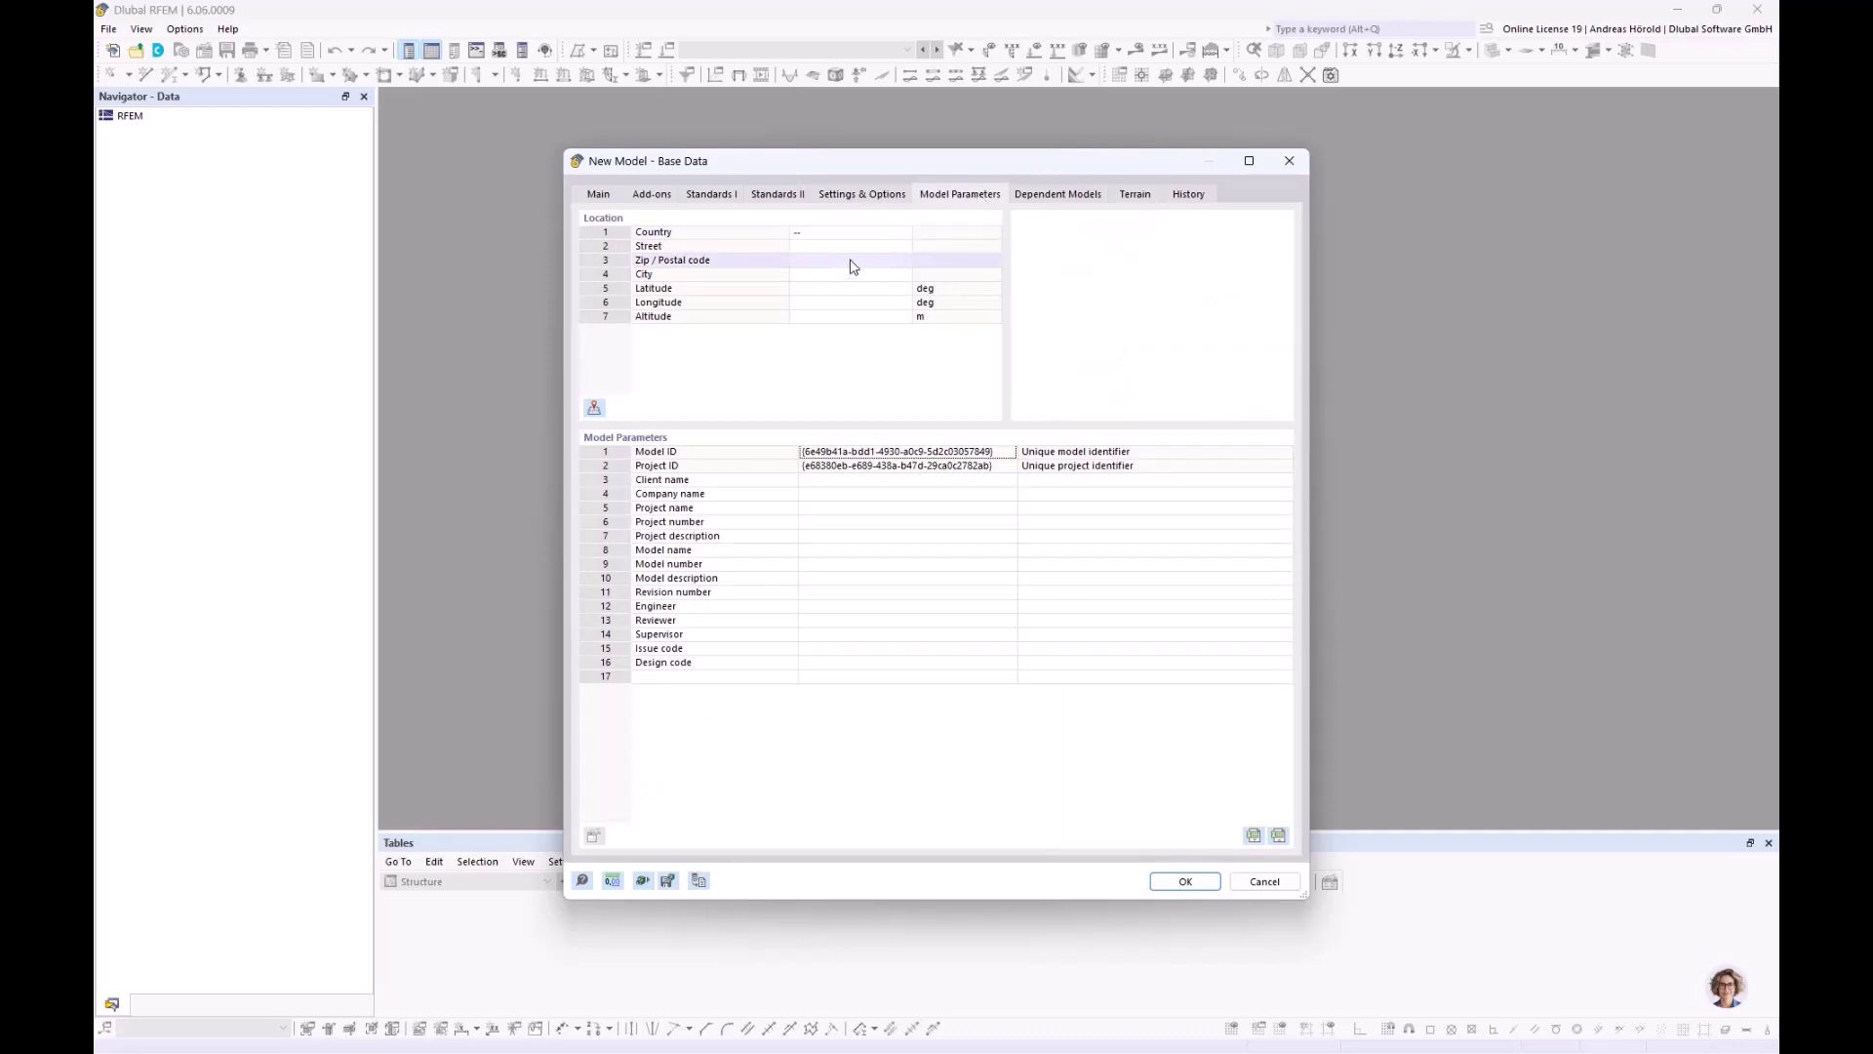
{"action": "left_click", "coordinate": [895, 239]}
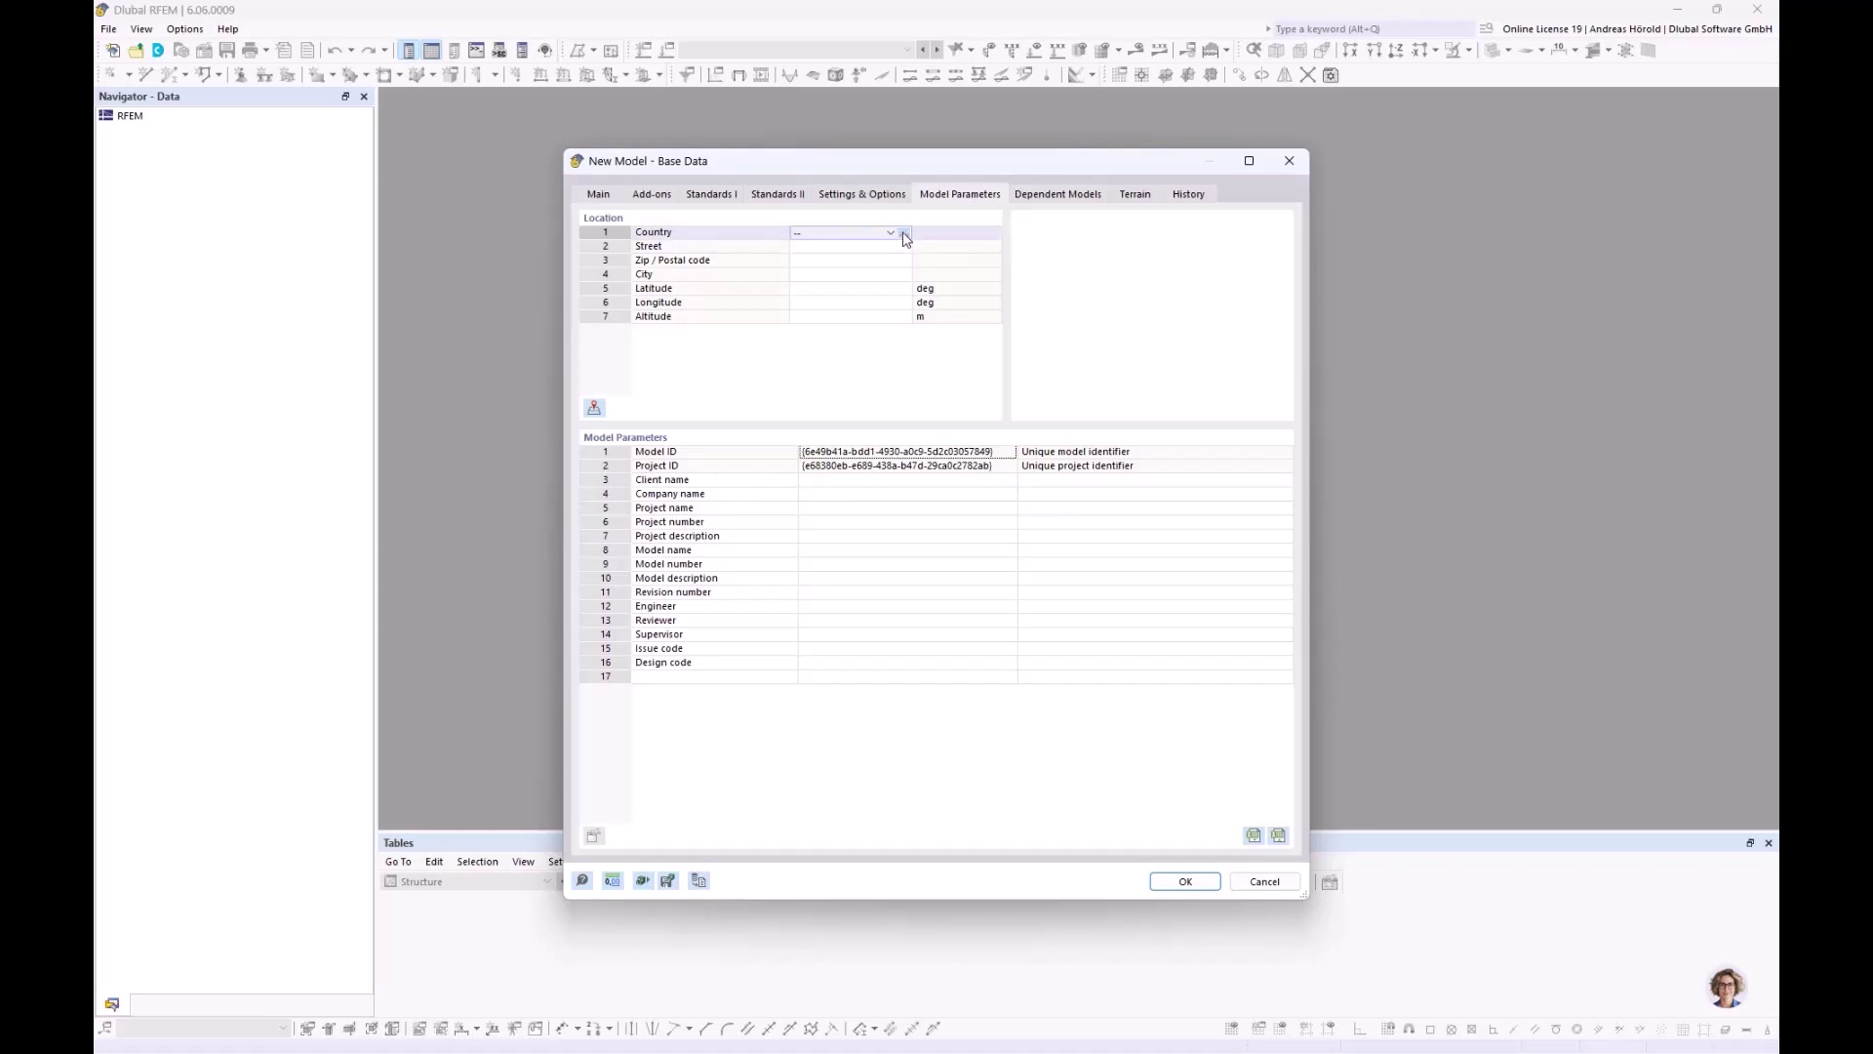
{"action": "left_click", "coordinate": [905, 235]}
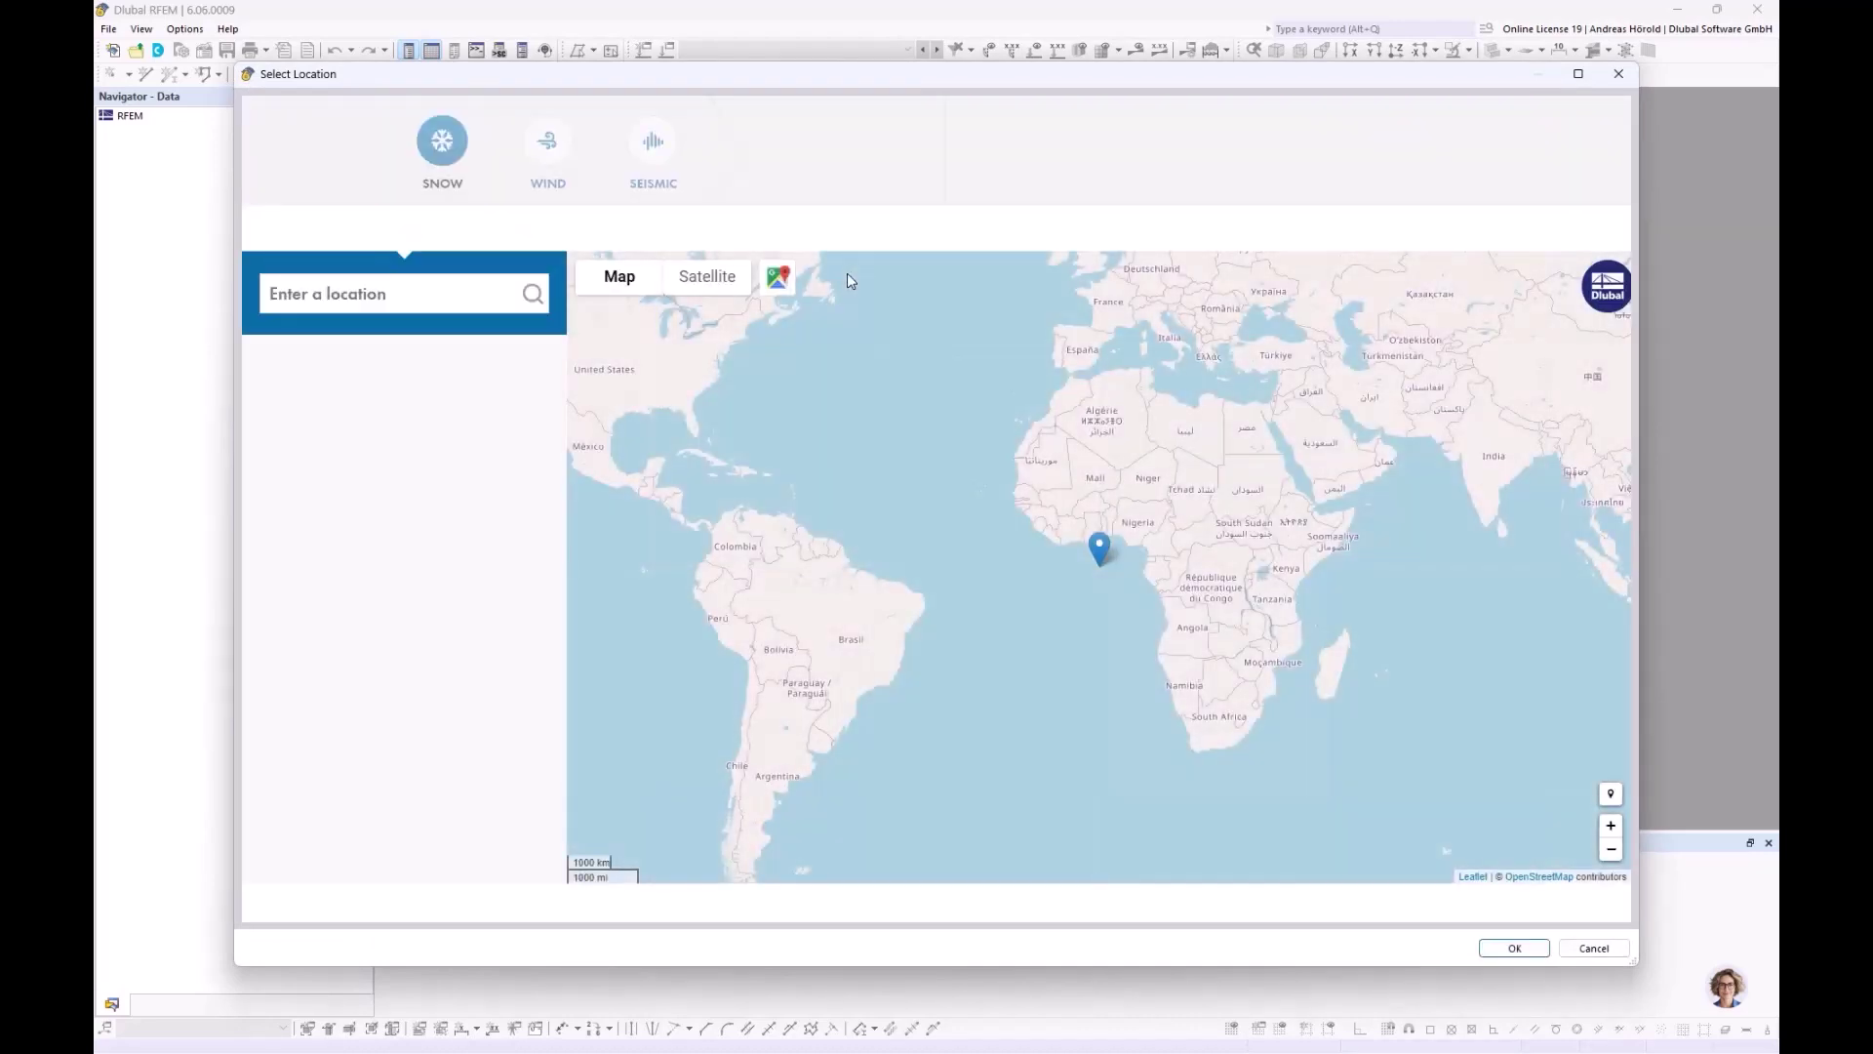
{"action": "left_click", "coordinate": [389, 289]}
{"action": "type", "text": "muni"}
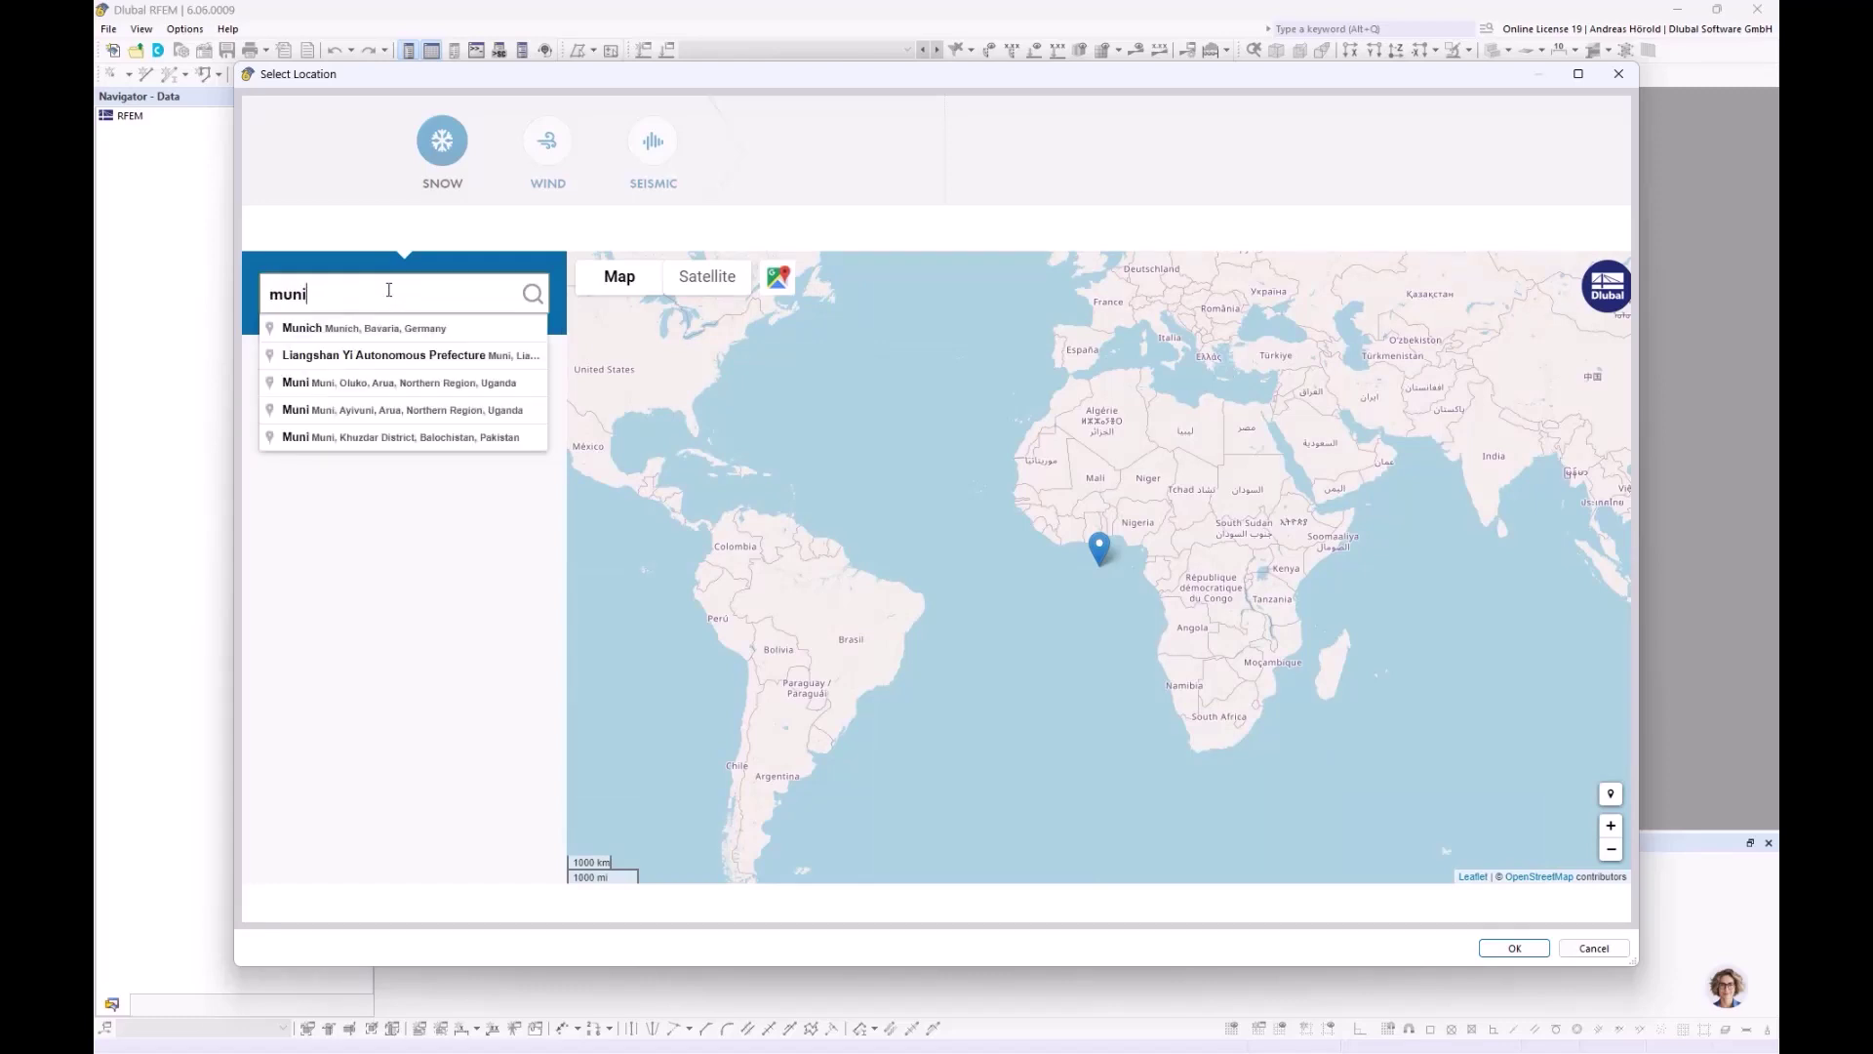
{"action": "type", "text": "ch"}
{"action": "left_click", "coordinate": [398, 329]}
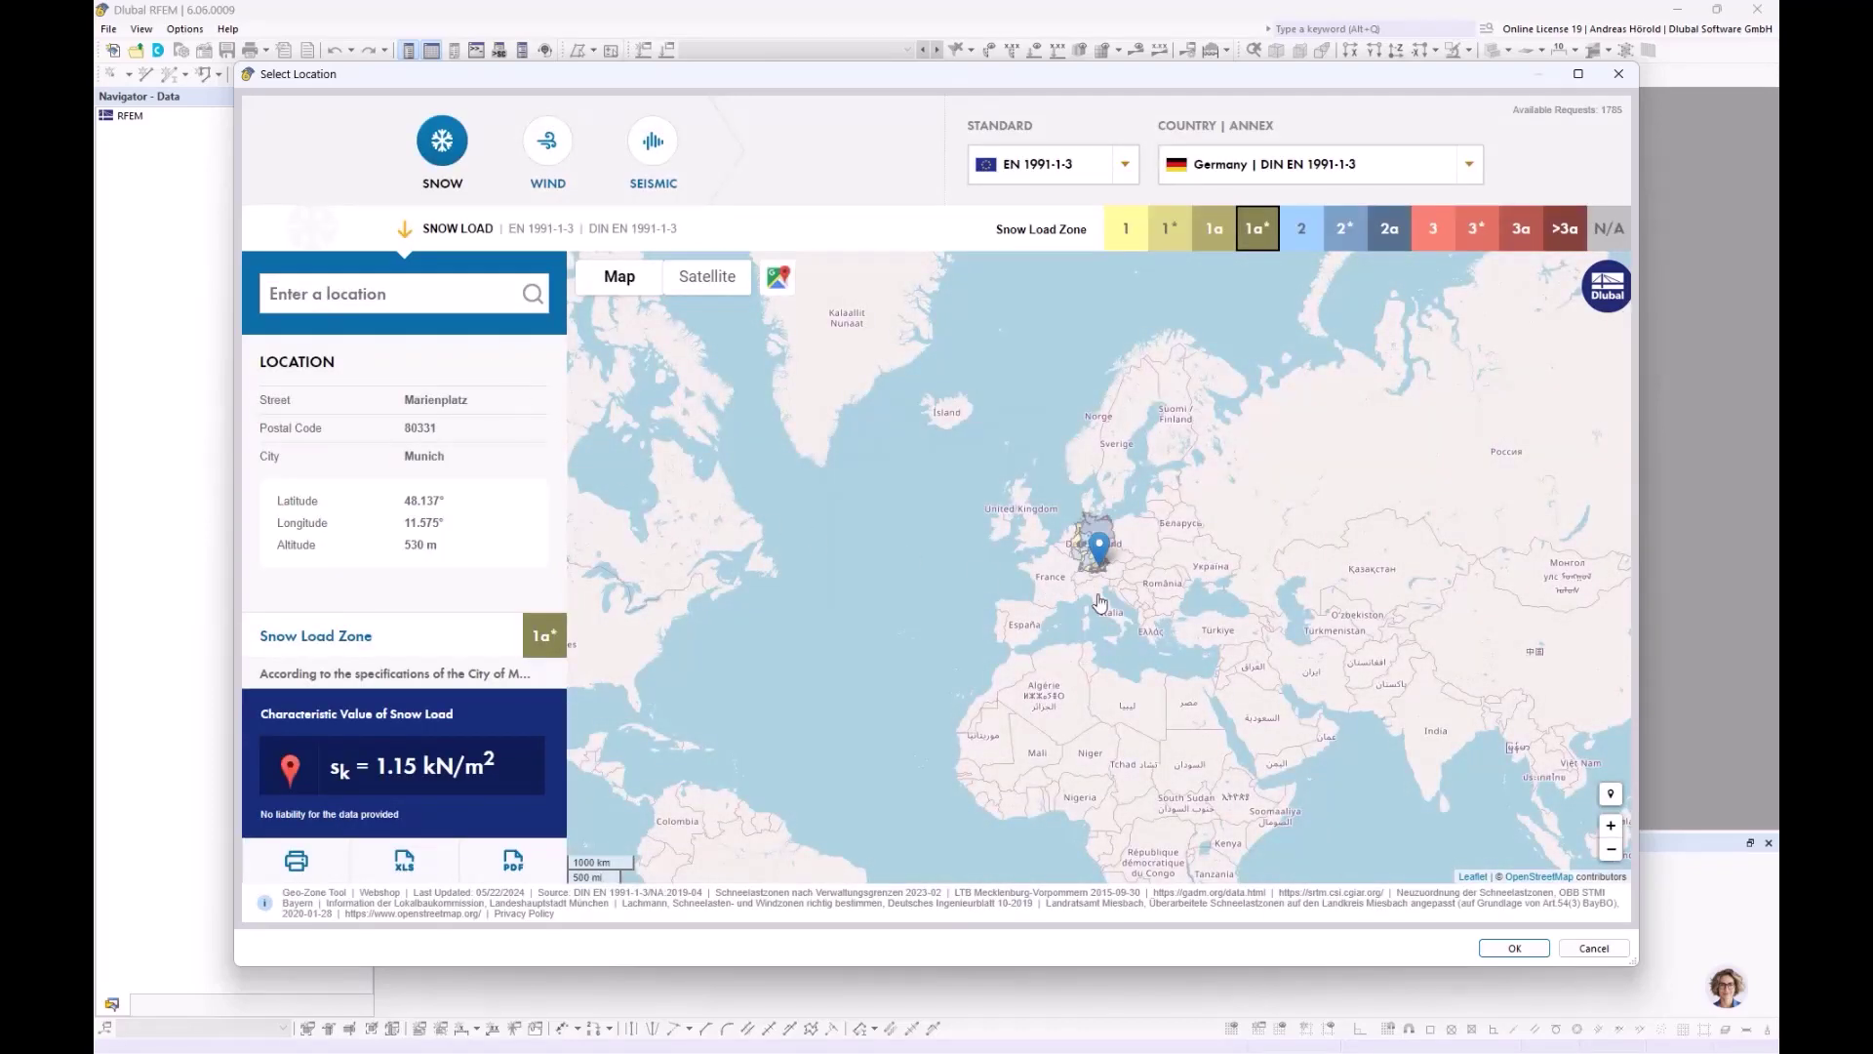
Check the snow load zone and wind zone at the chosen location, and accept the location and the model's base data
{"action": "scroll", "coordinate": [1081, 546], "scroll_direction": "up", "scroll_amount": 2}
{"action": "scroll", "coordinate": [1185, 673], "scroll_direction": "up", "scroll_amount": 3}
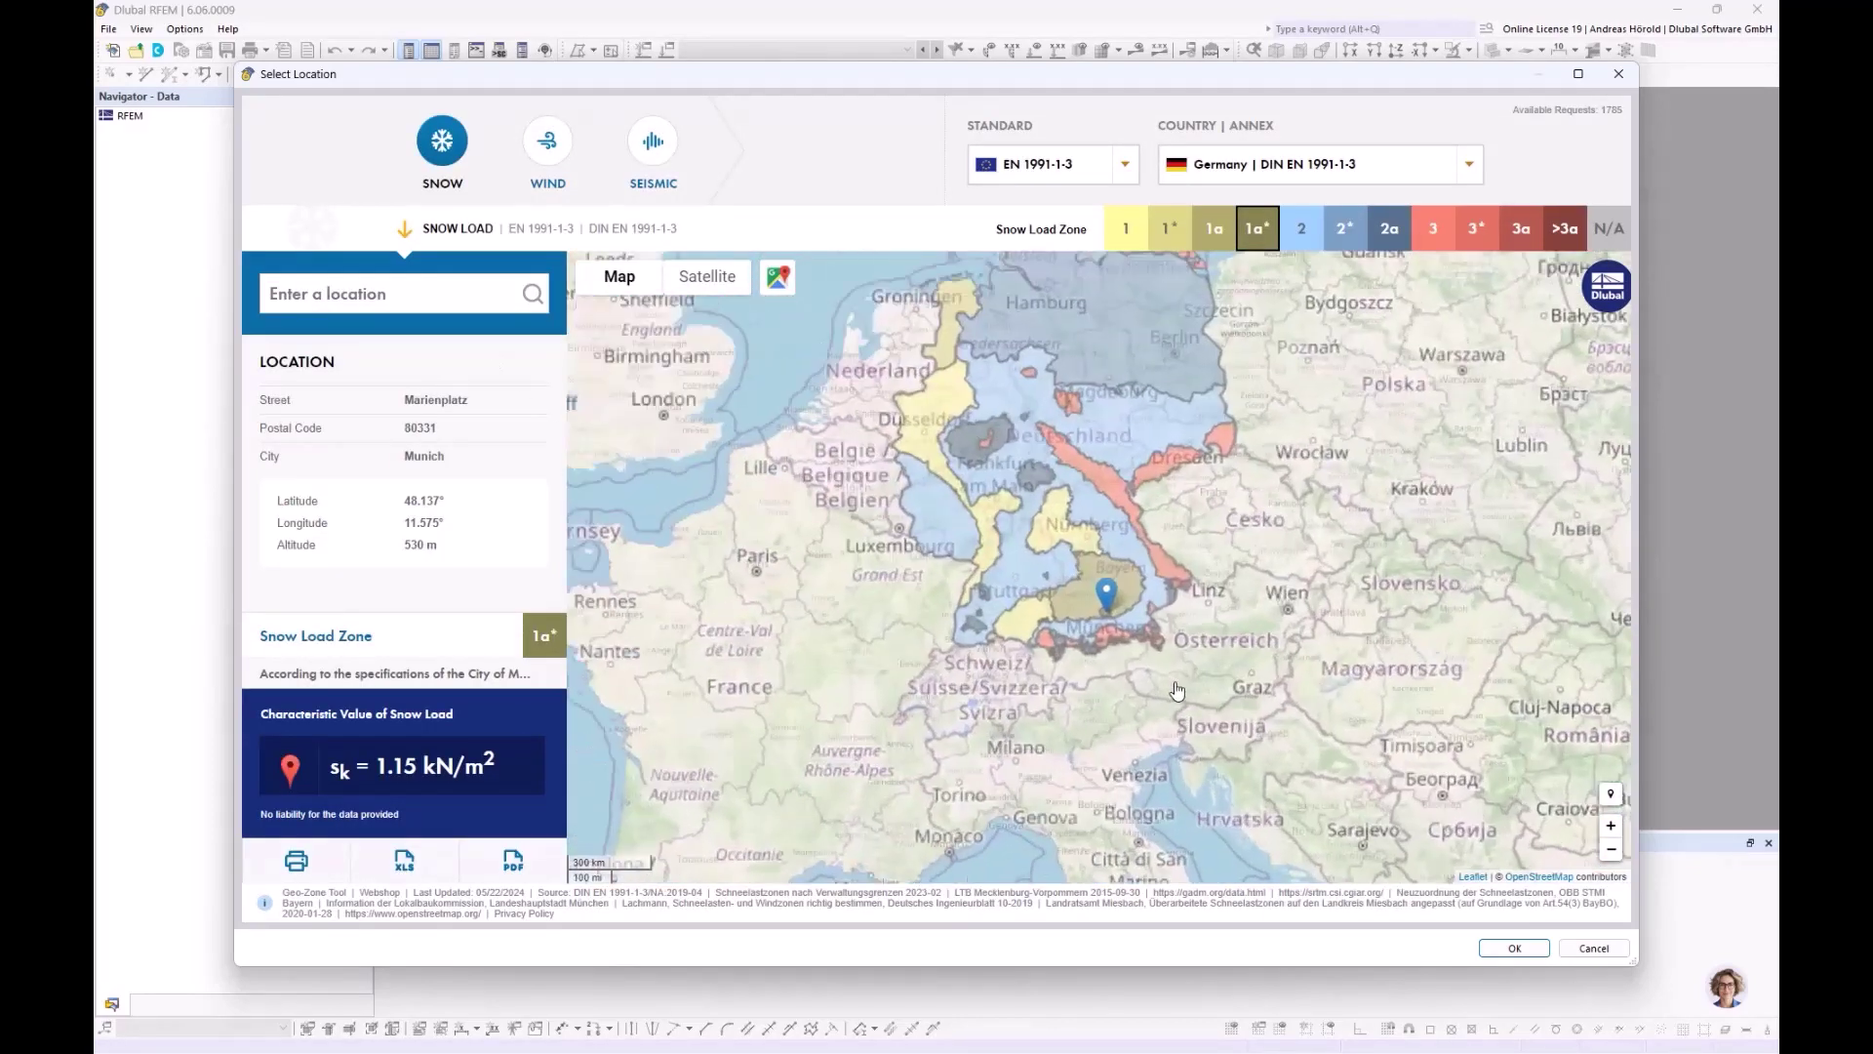
{"action": "scroll", "coordinate": [907, 384], "scroll_direction": "up", "scroll_amount": 1}
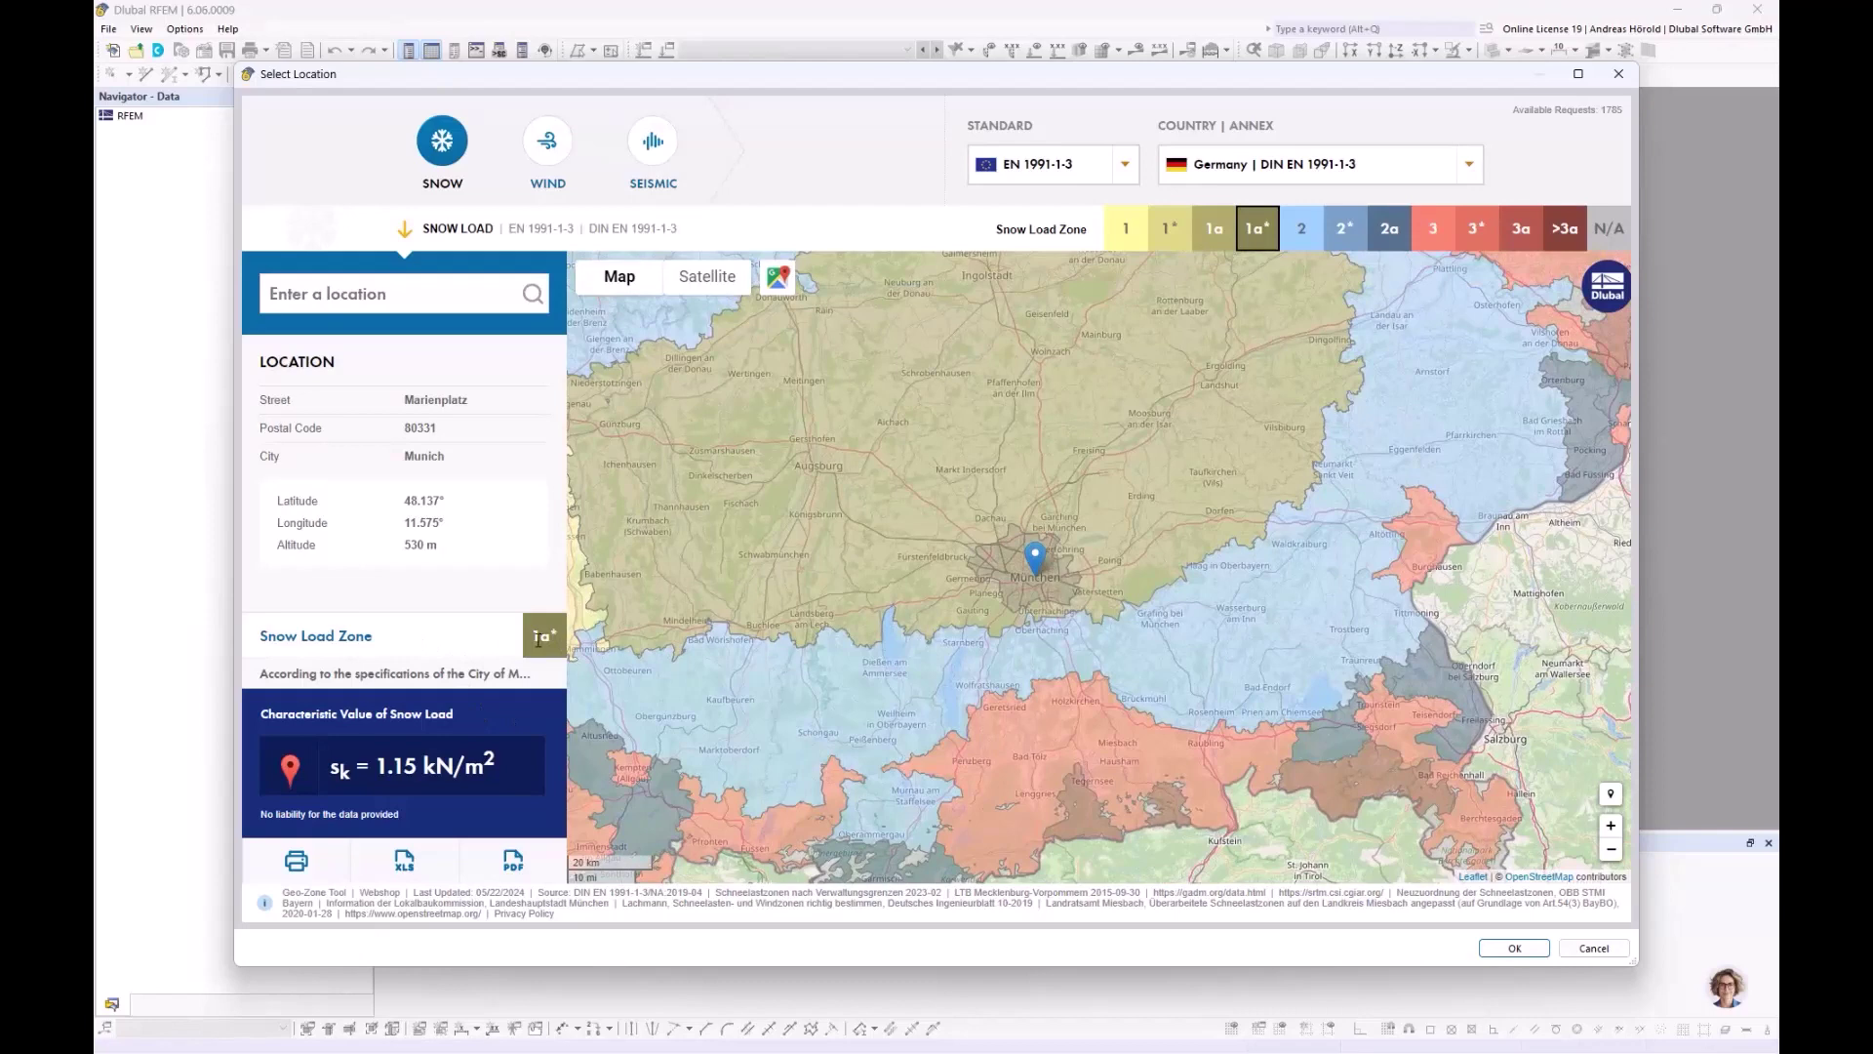
{"action": "left_click", "coordinate": [547, 142]}
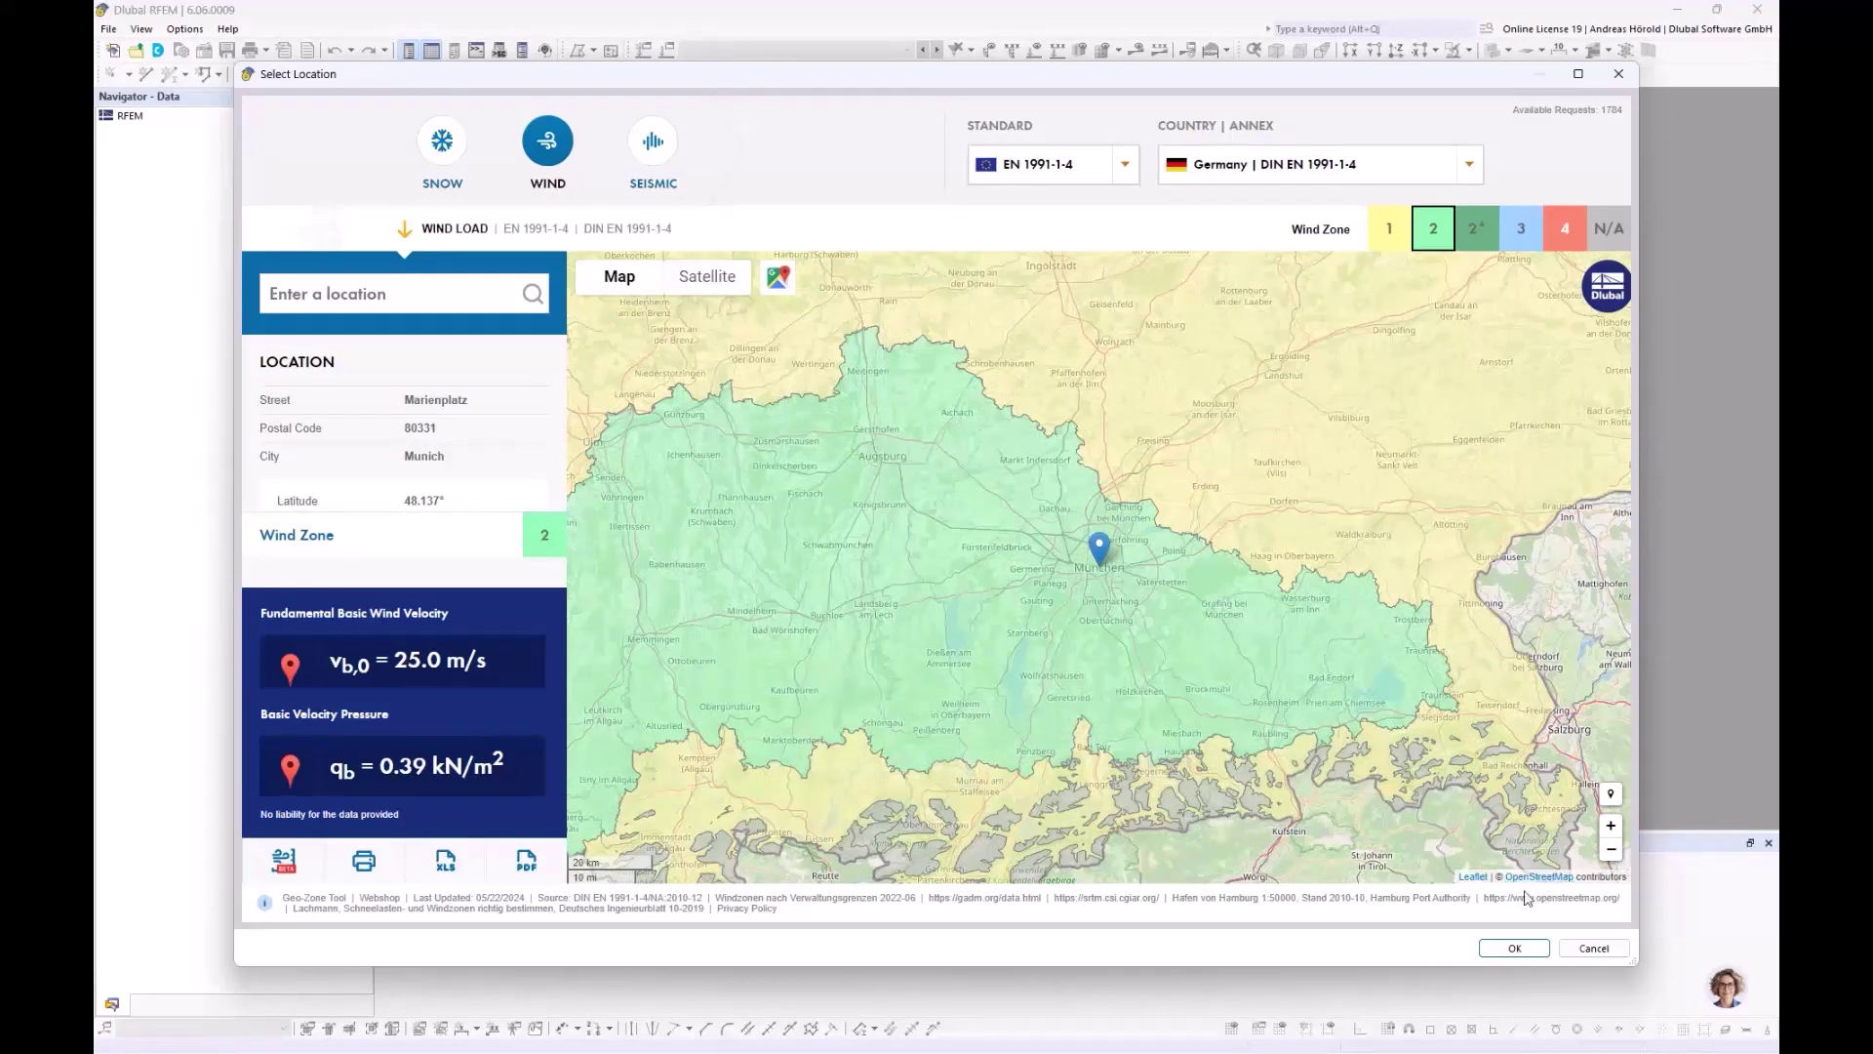
{"action": "left_click", "coordinate": [1514, 947]}
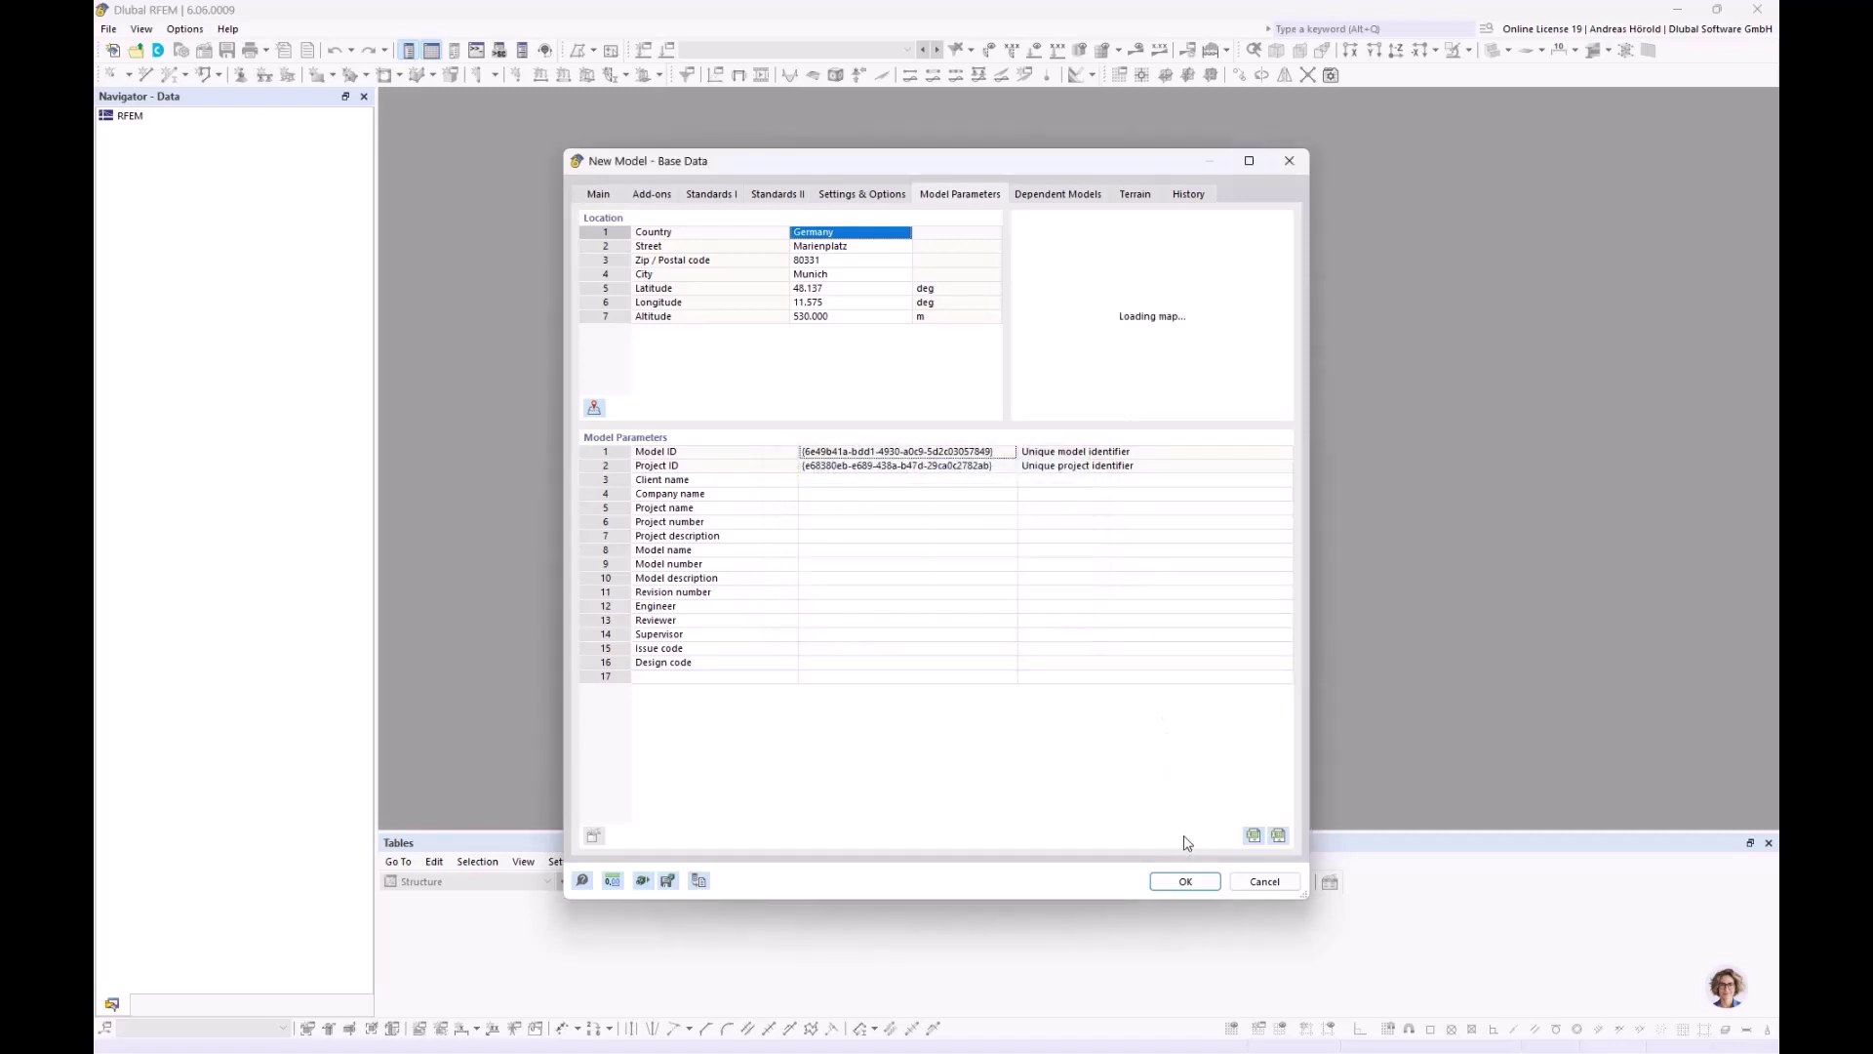
{"action": "left_click", "coordinate": [1185, 883]}
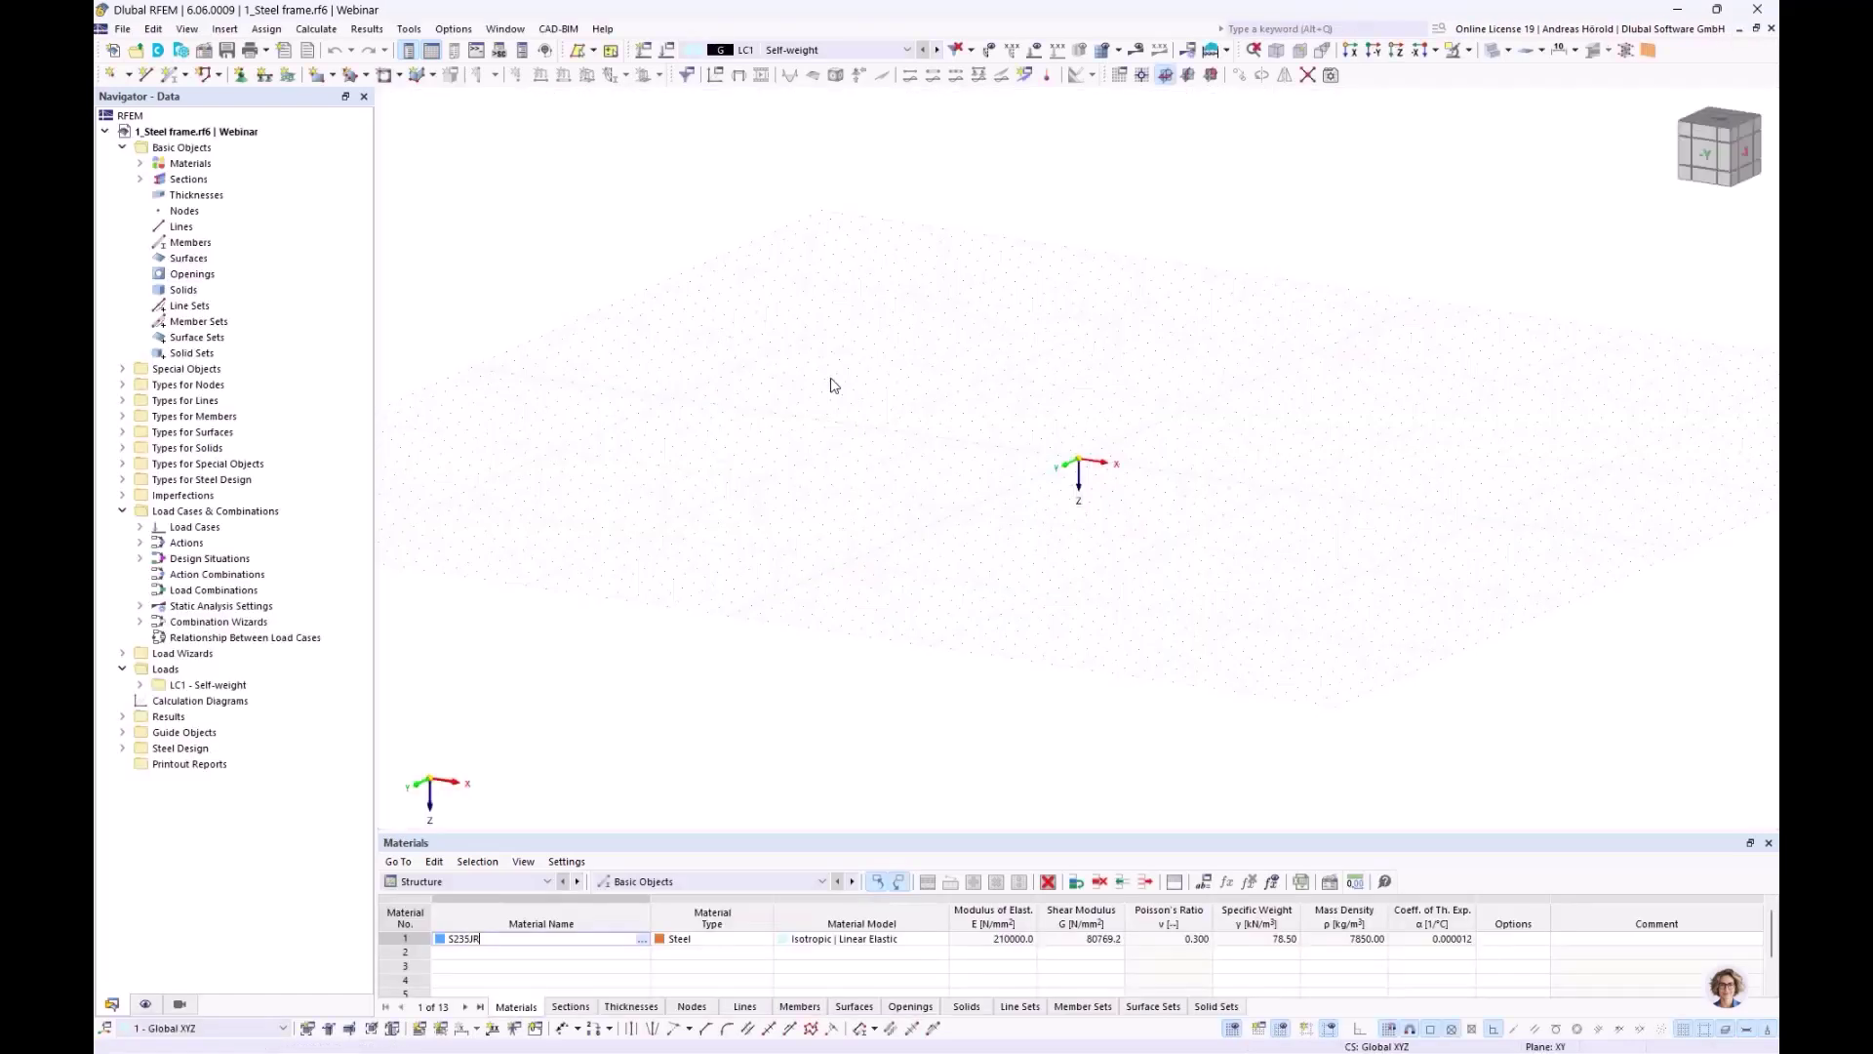
Create a new background layer under the guide objects and load Steel frame.dxf from the Webinar folder into it
{"action": "middle_click_drag", "start_coordinate": [1096, 425], "coordinate": [945, 519]}
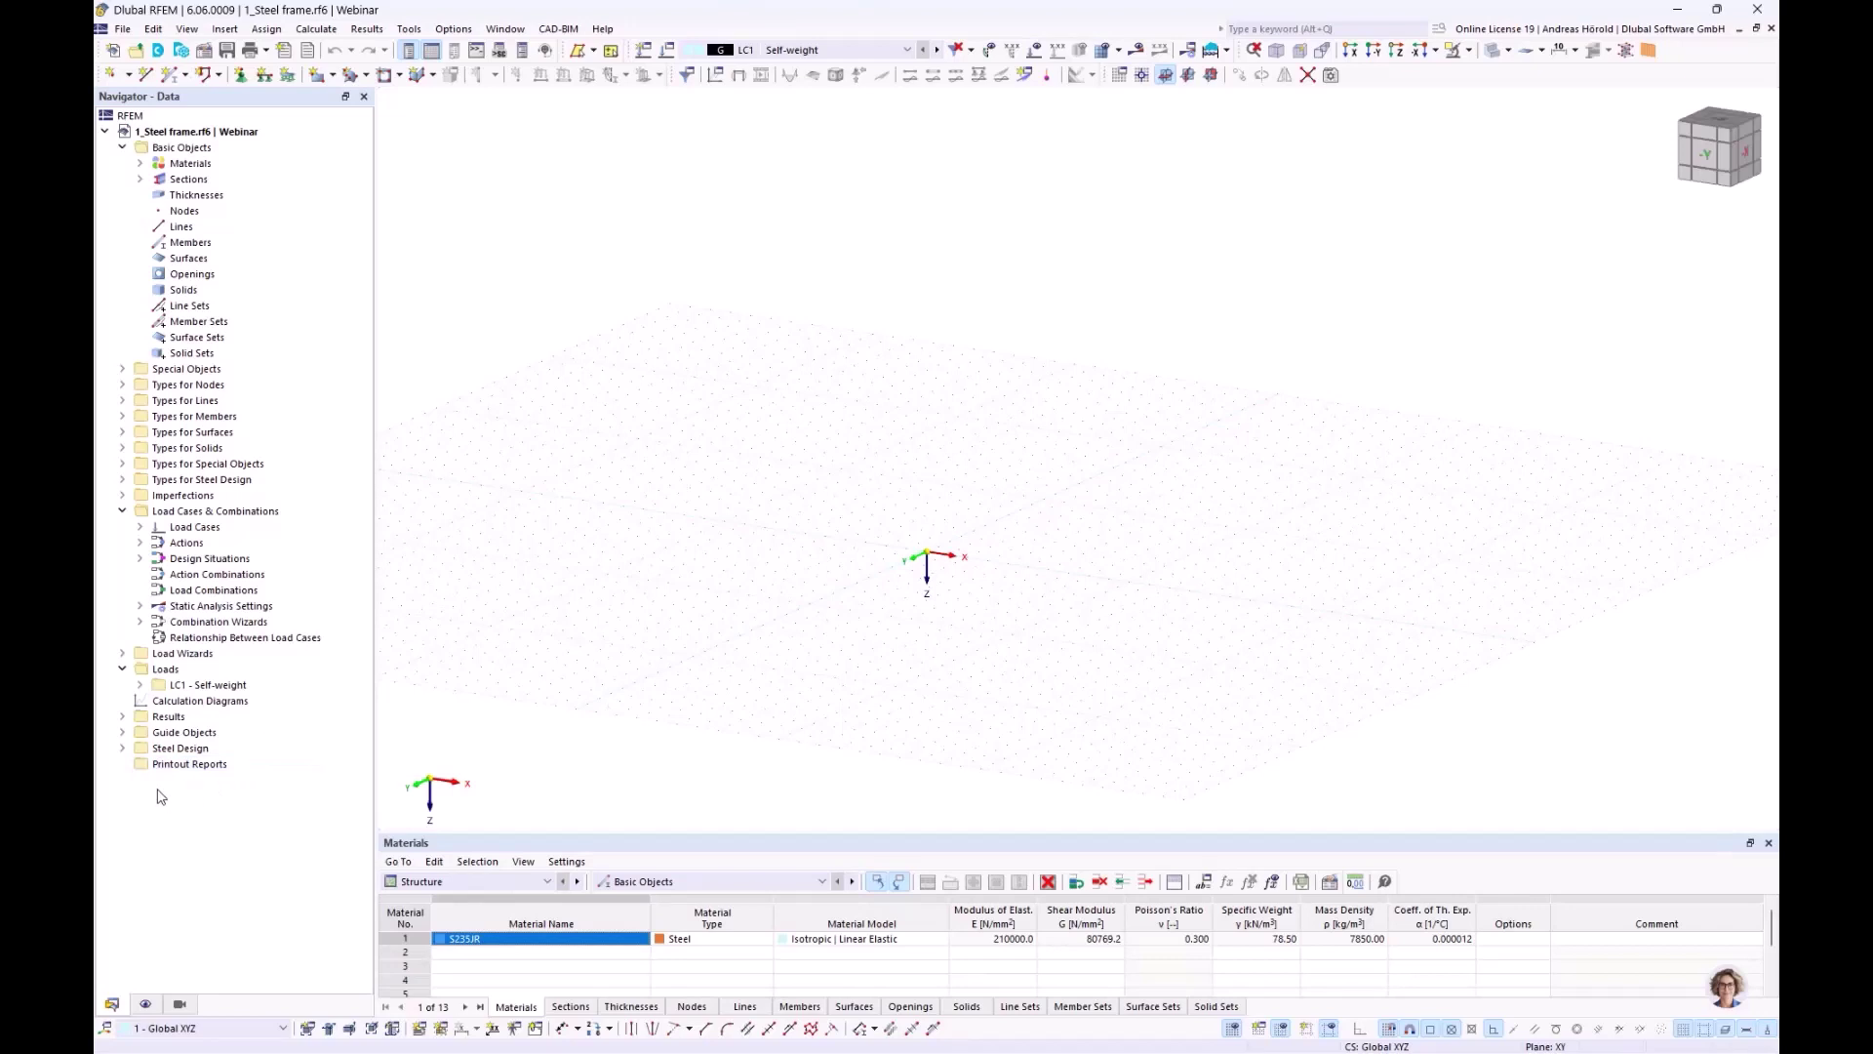
{"action": "left_click", "coordinate": [122, 732]}
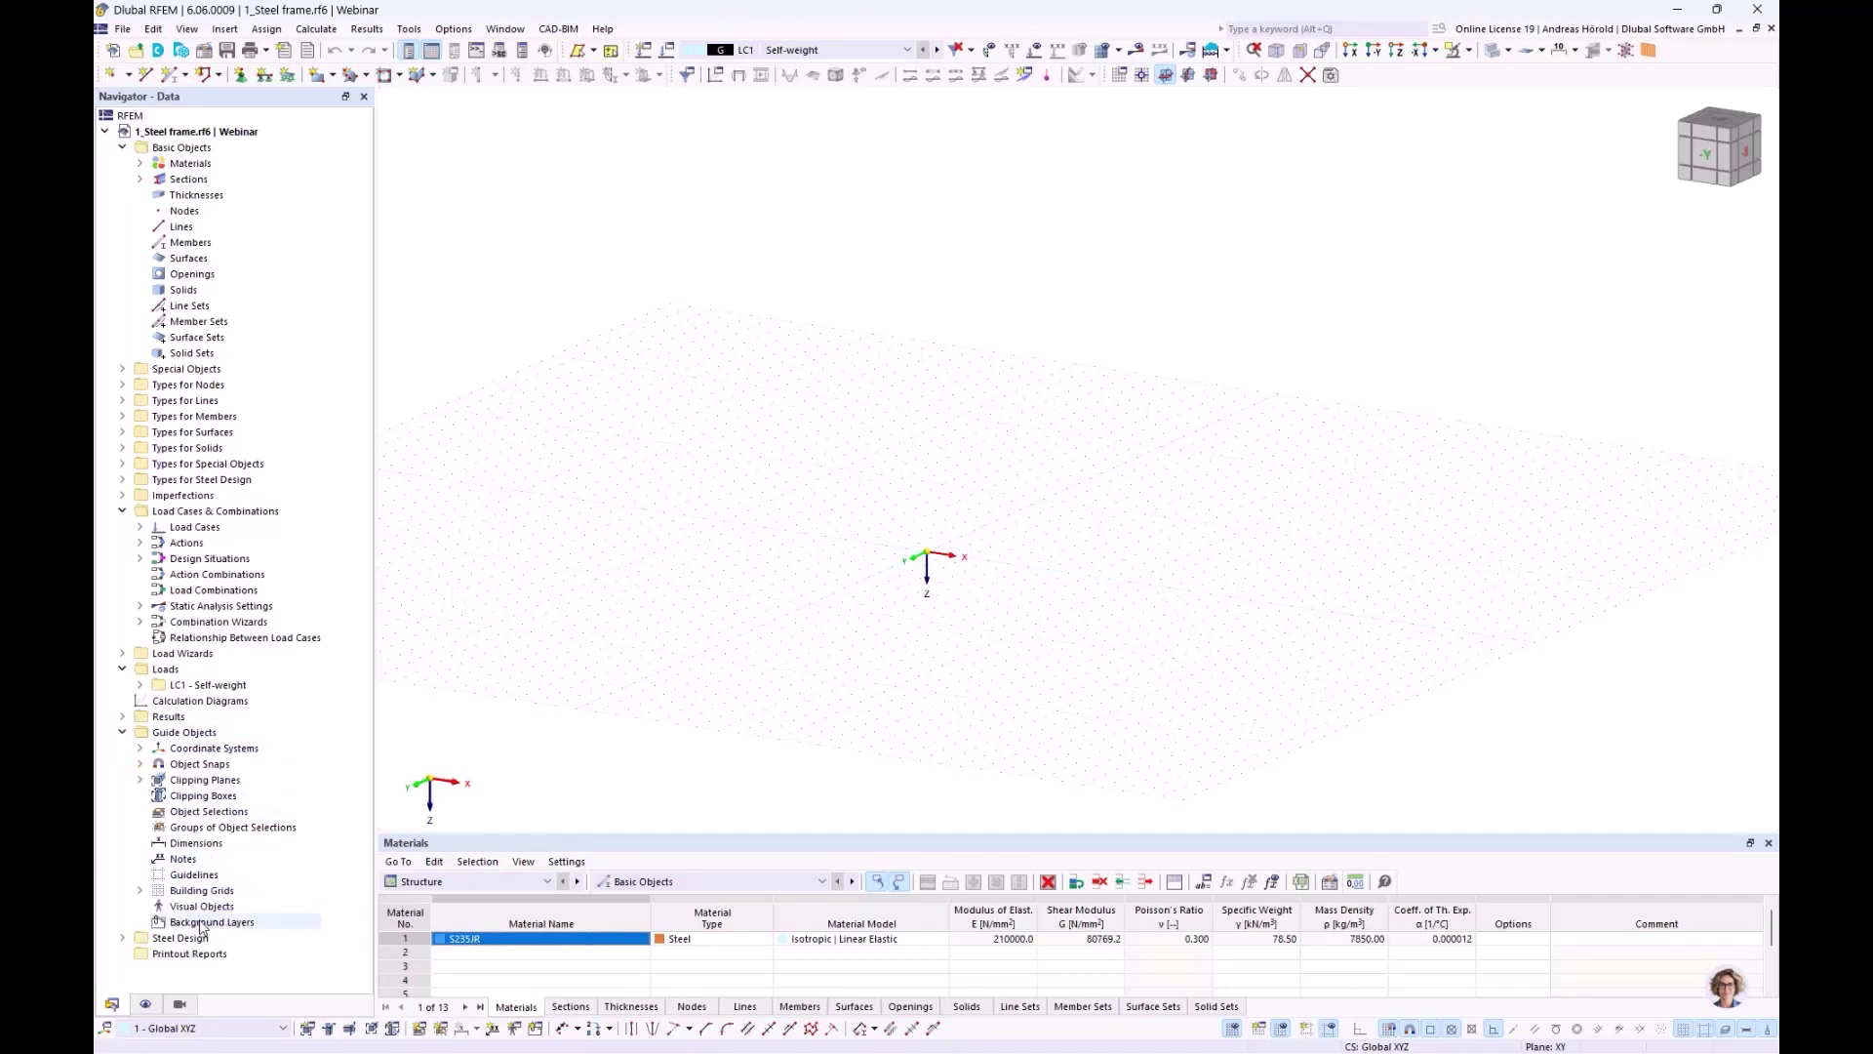
{"action": "right_click", "coordinate": [201, 924]}
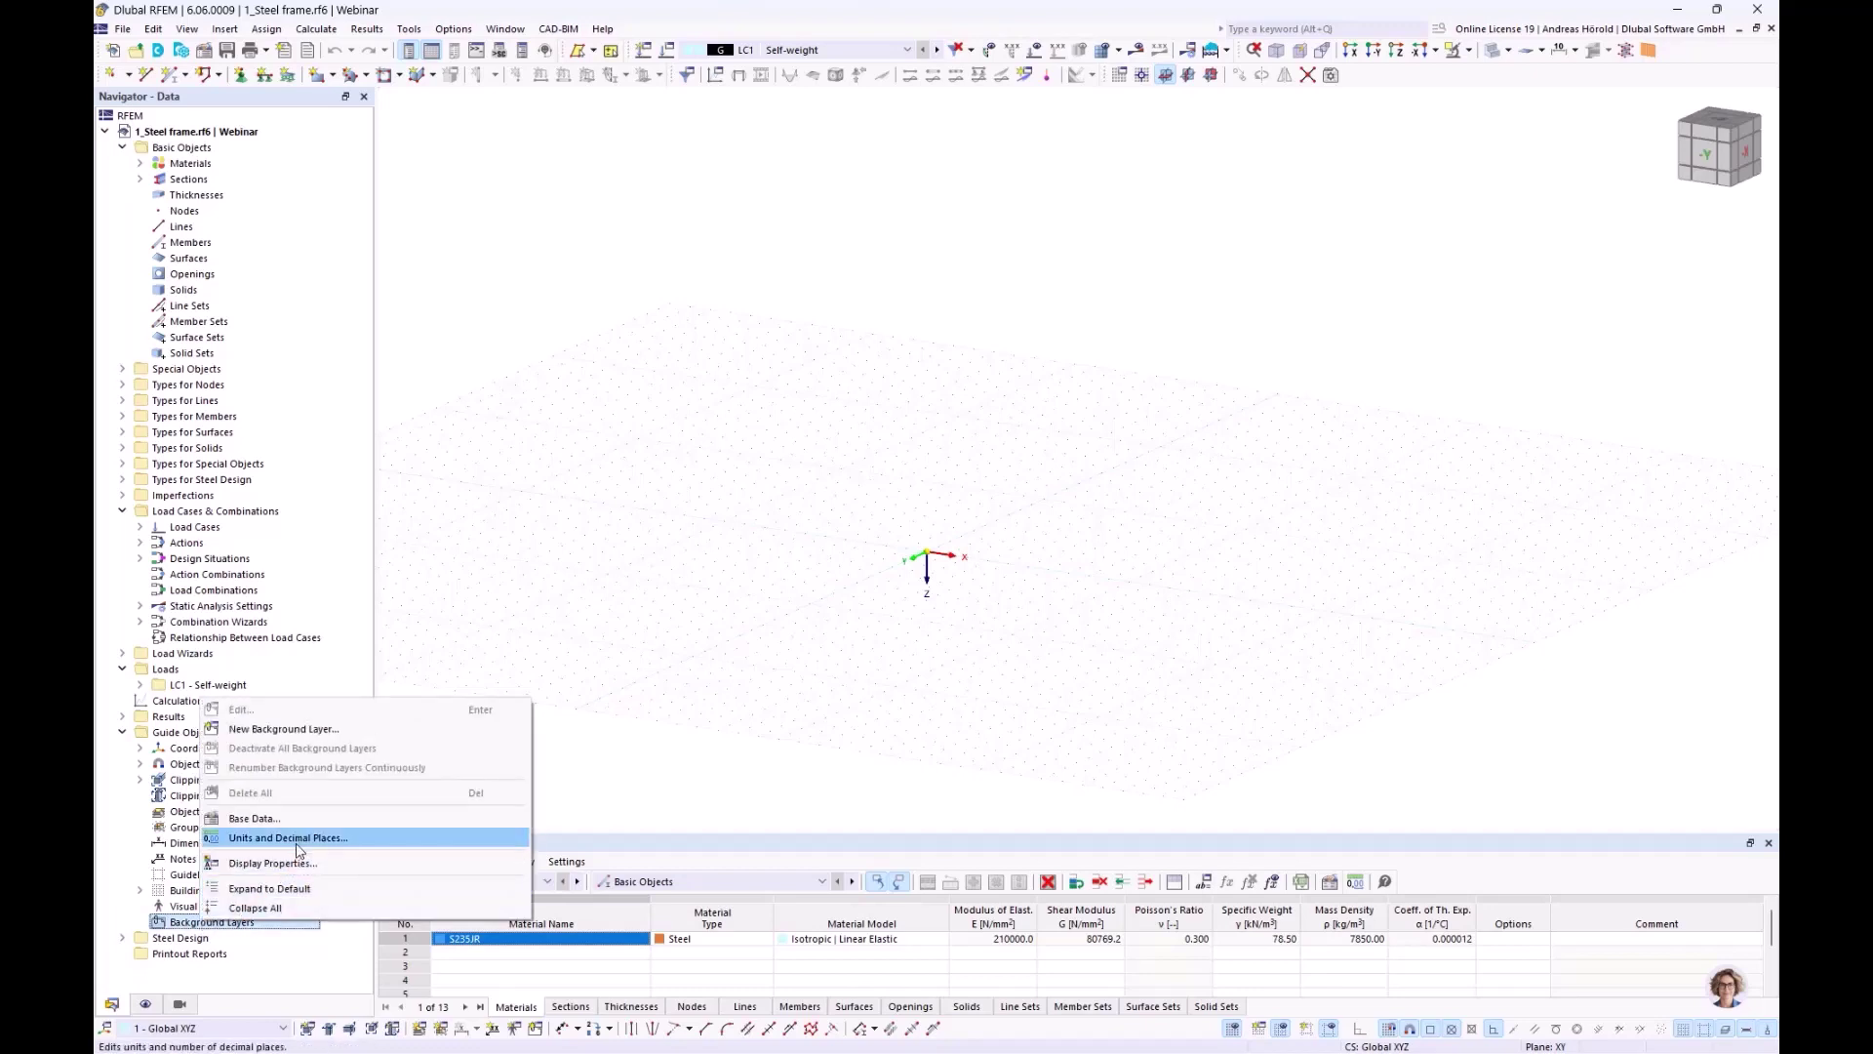
{"action": "left_click", "coordinate": [291, 732]}
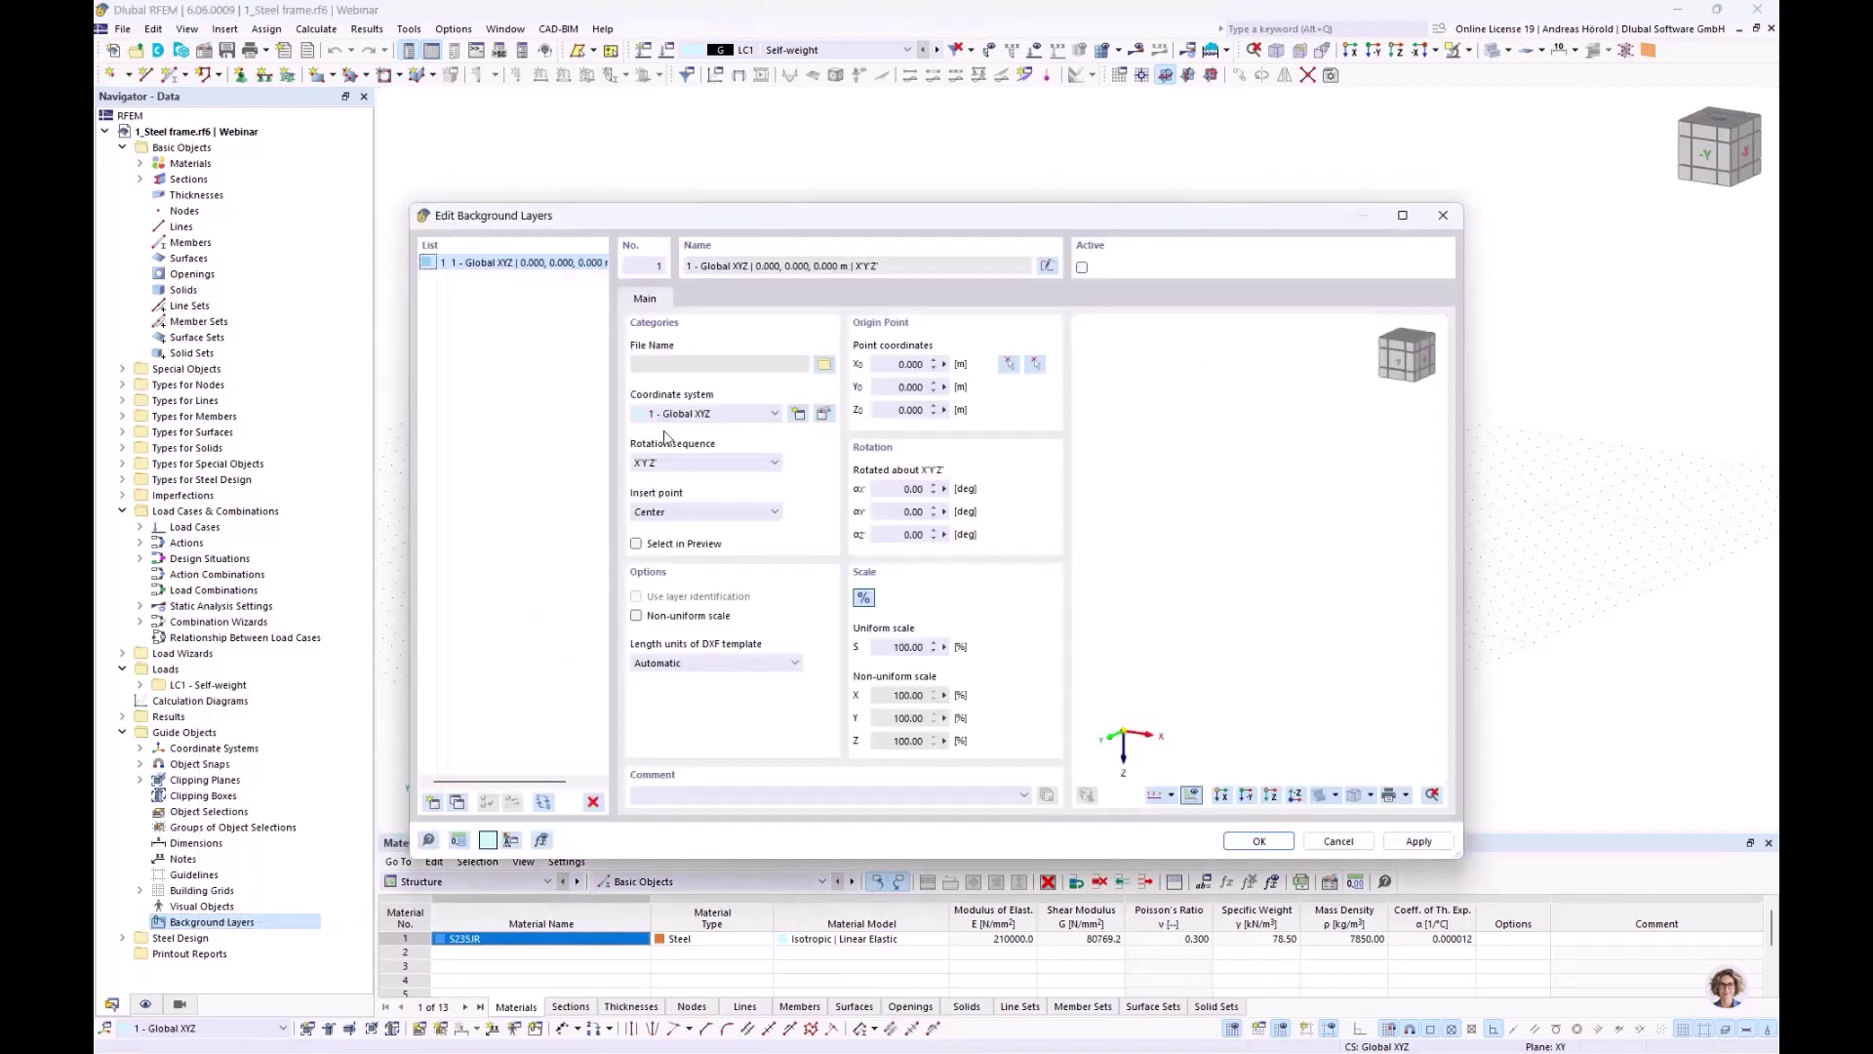
{"action": "left_click", "coordinate": [822, 366]}
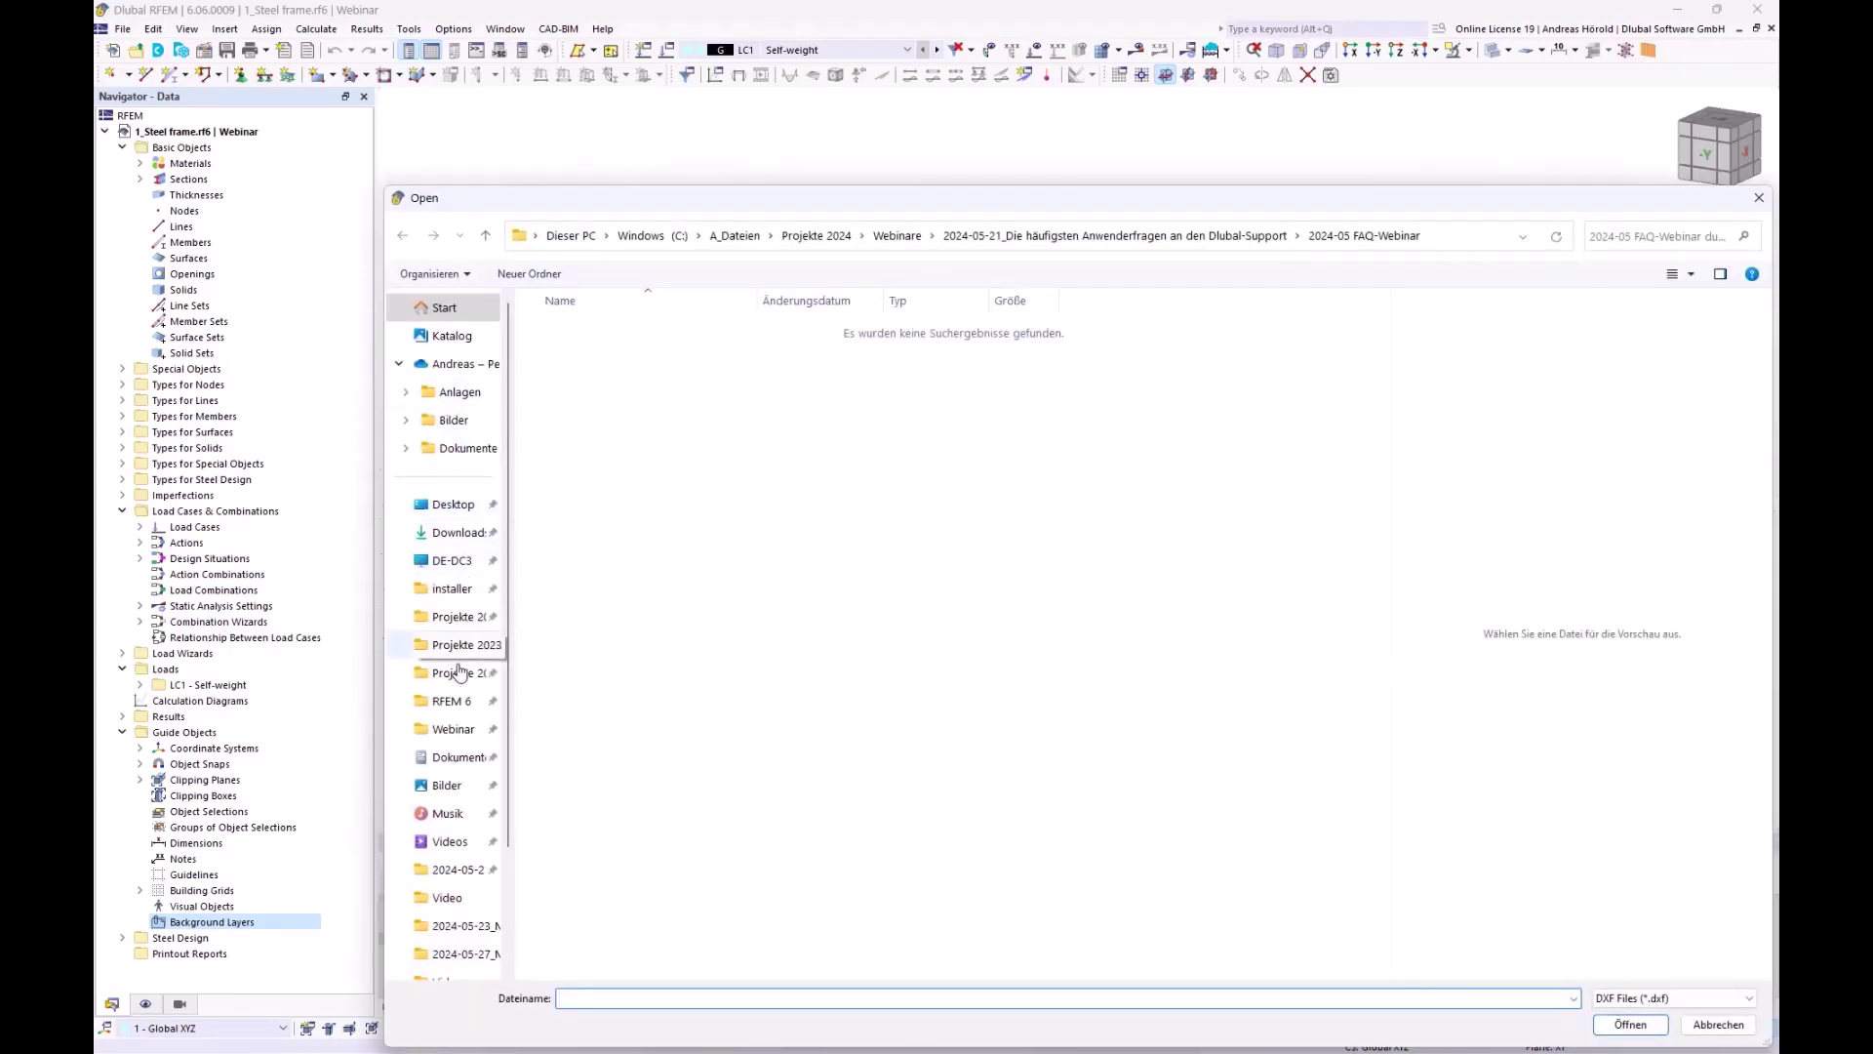
{"action": "left_click", "coordinate": [455, 730]}
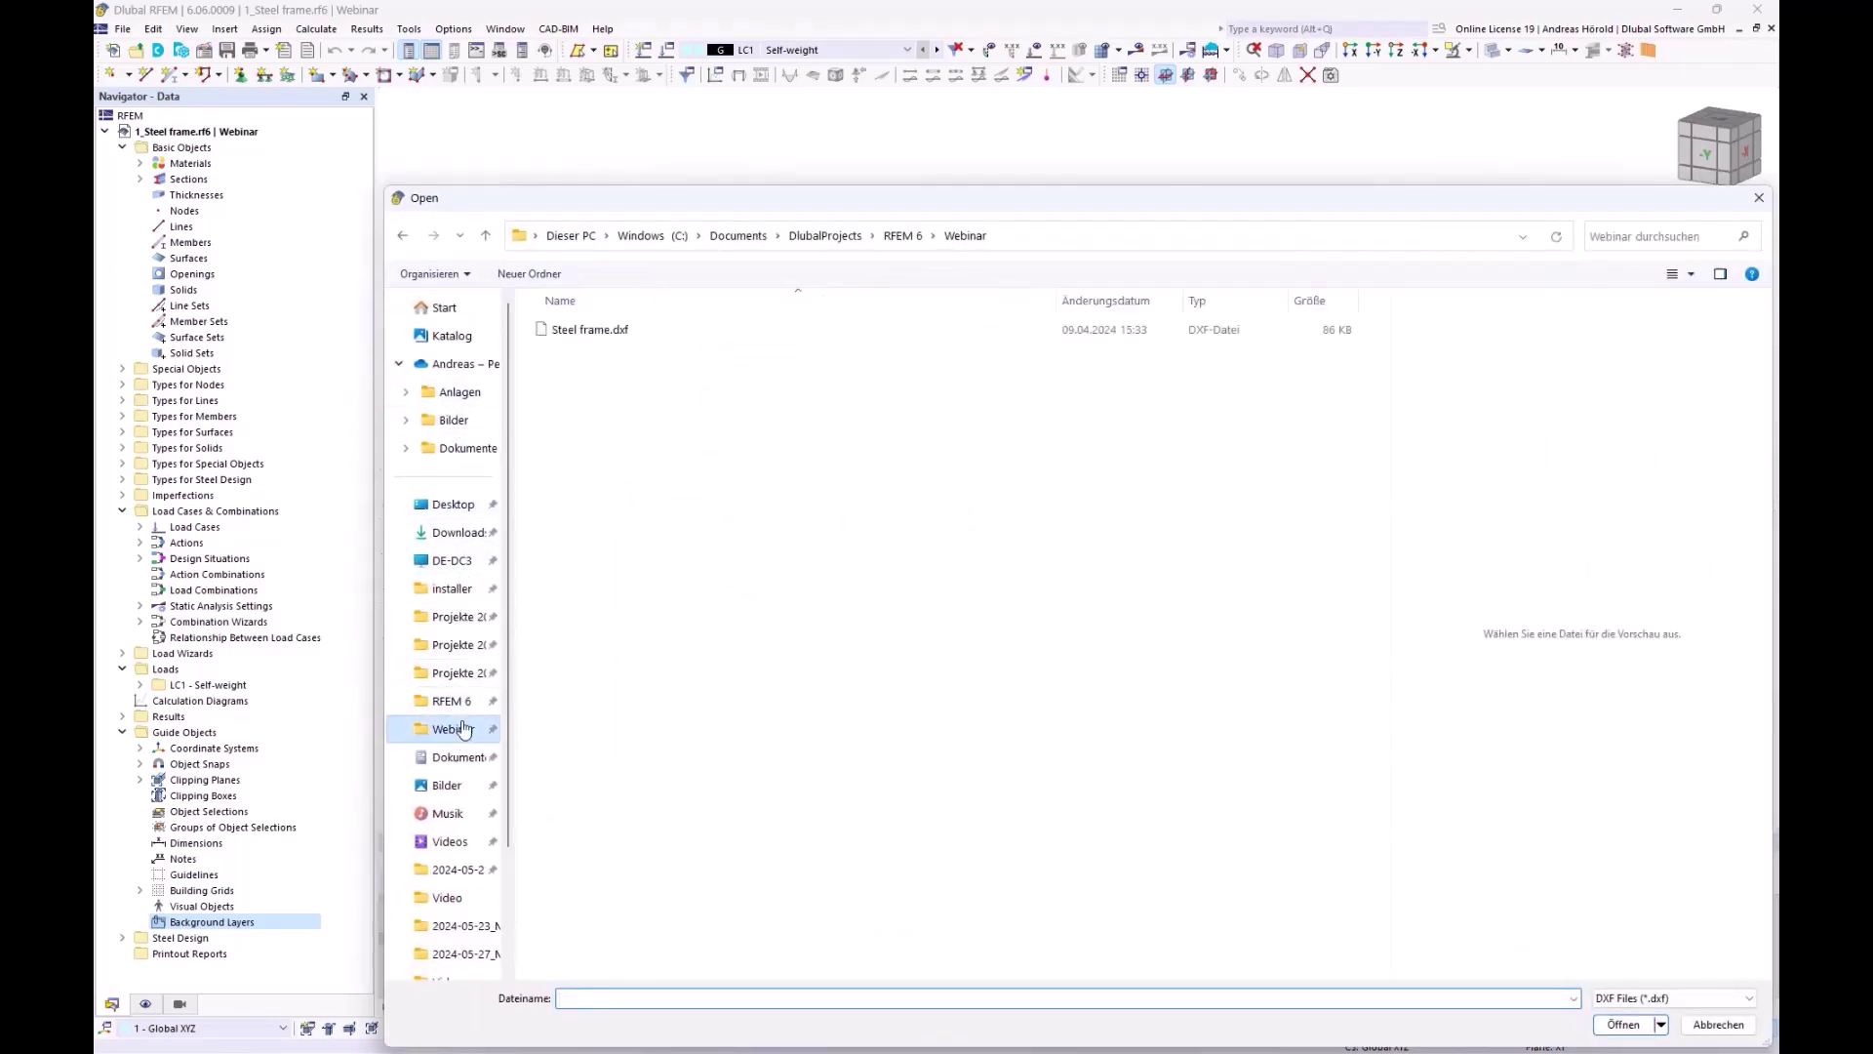
{"action": "left_click", "coordinate": [590, 329]}
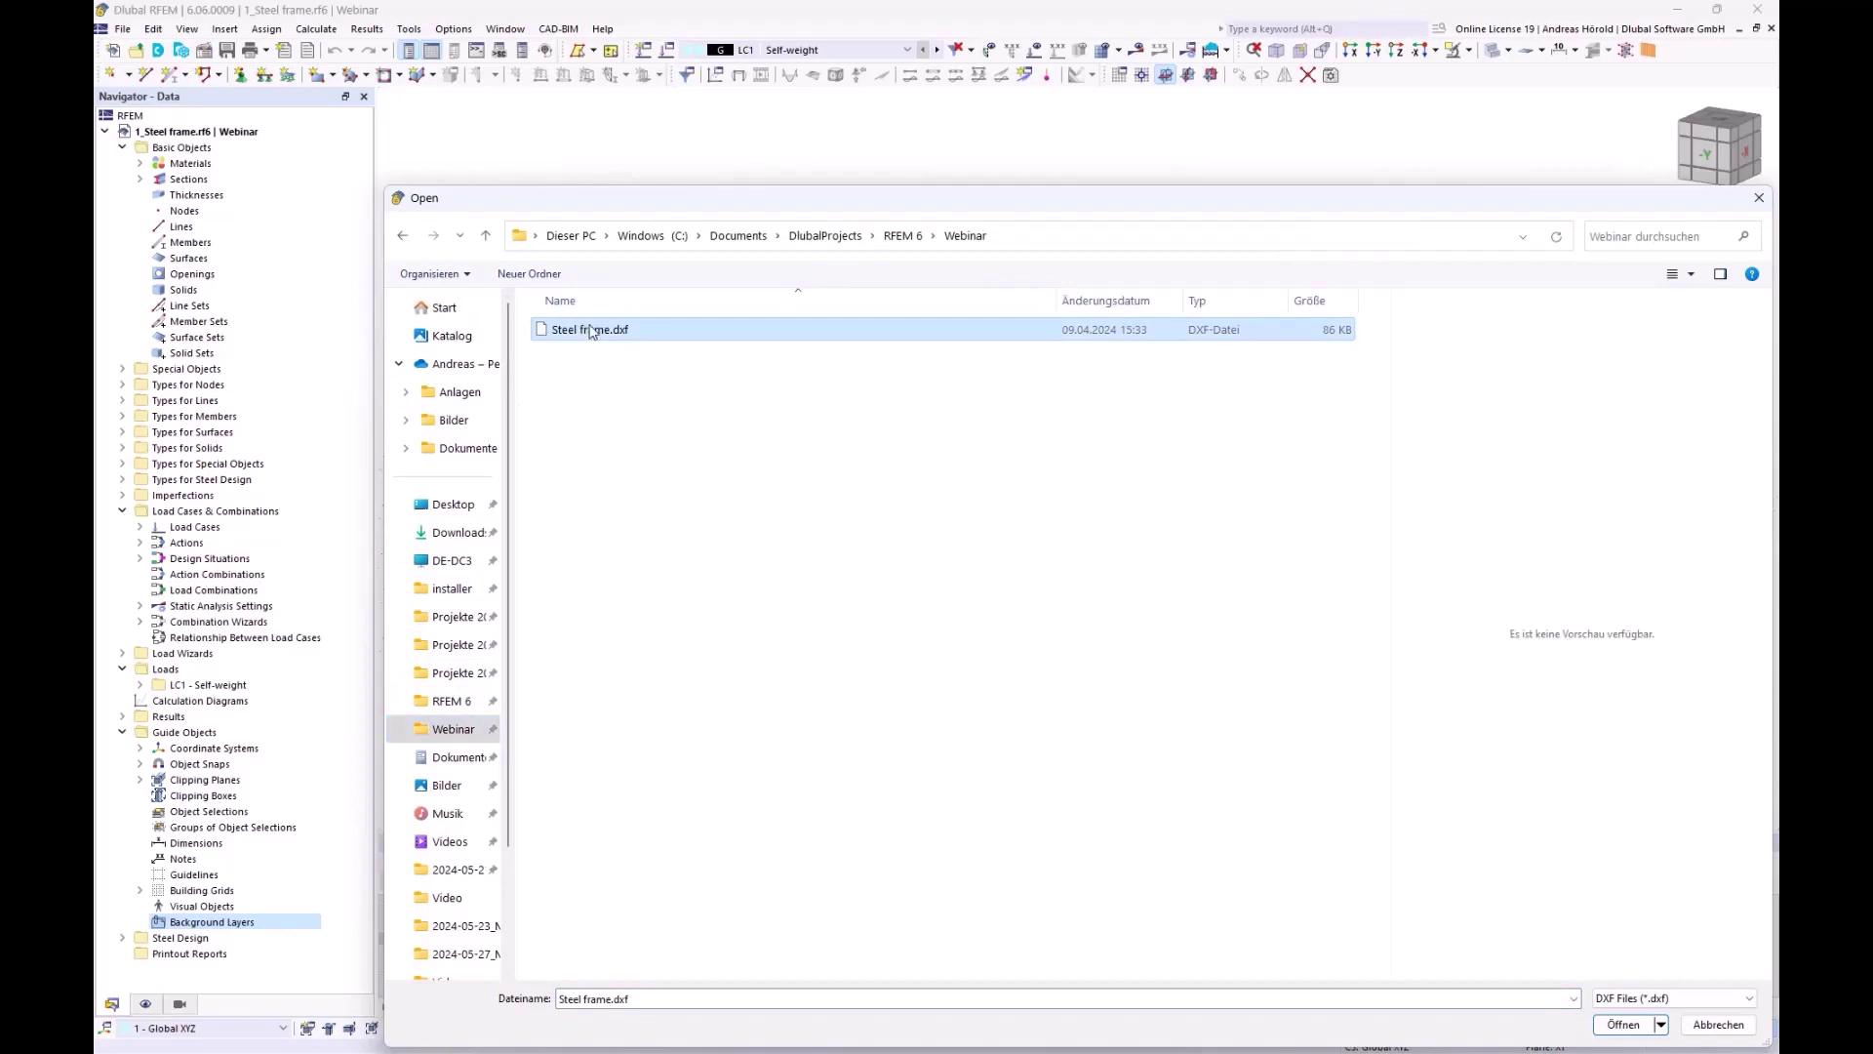
{"action": "left_click", "coordinate": [1623, 1024]}
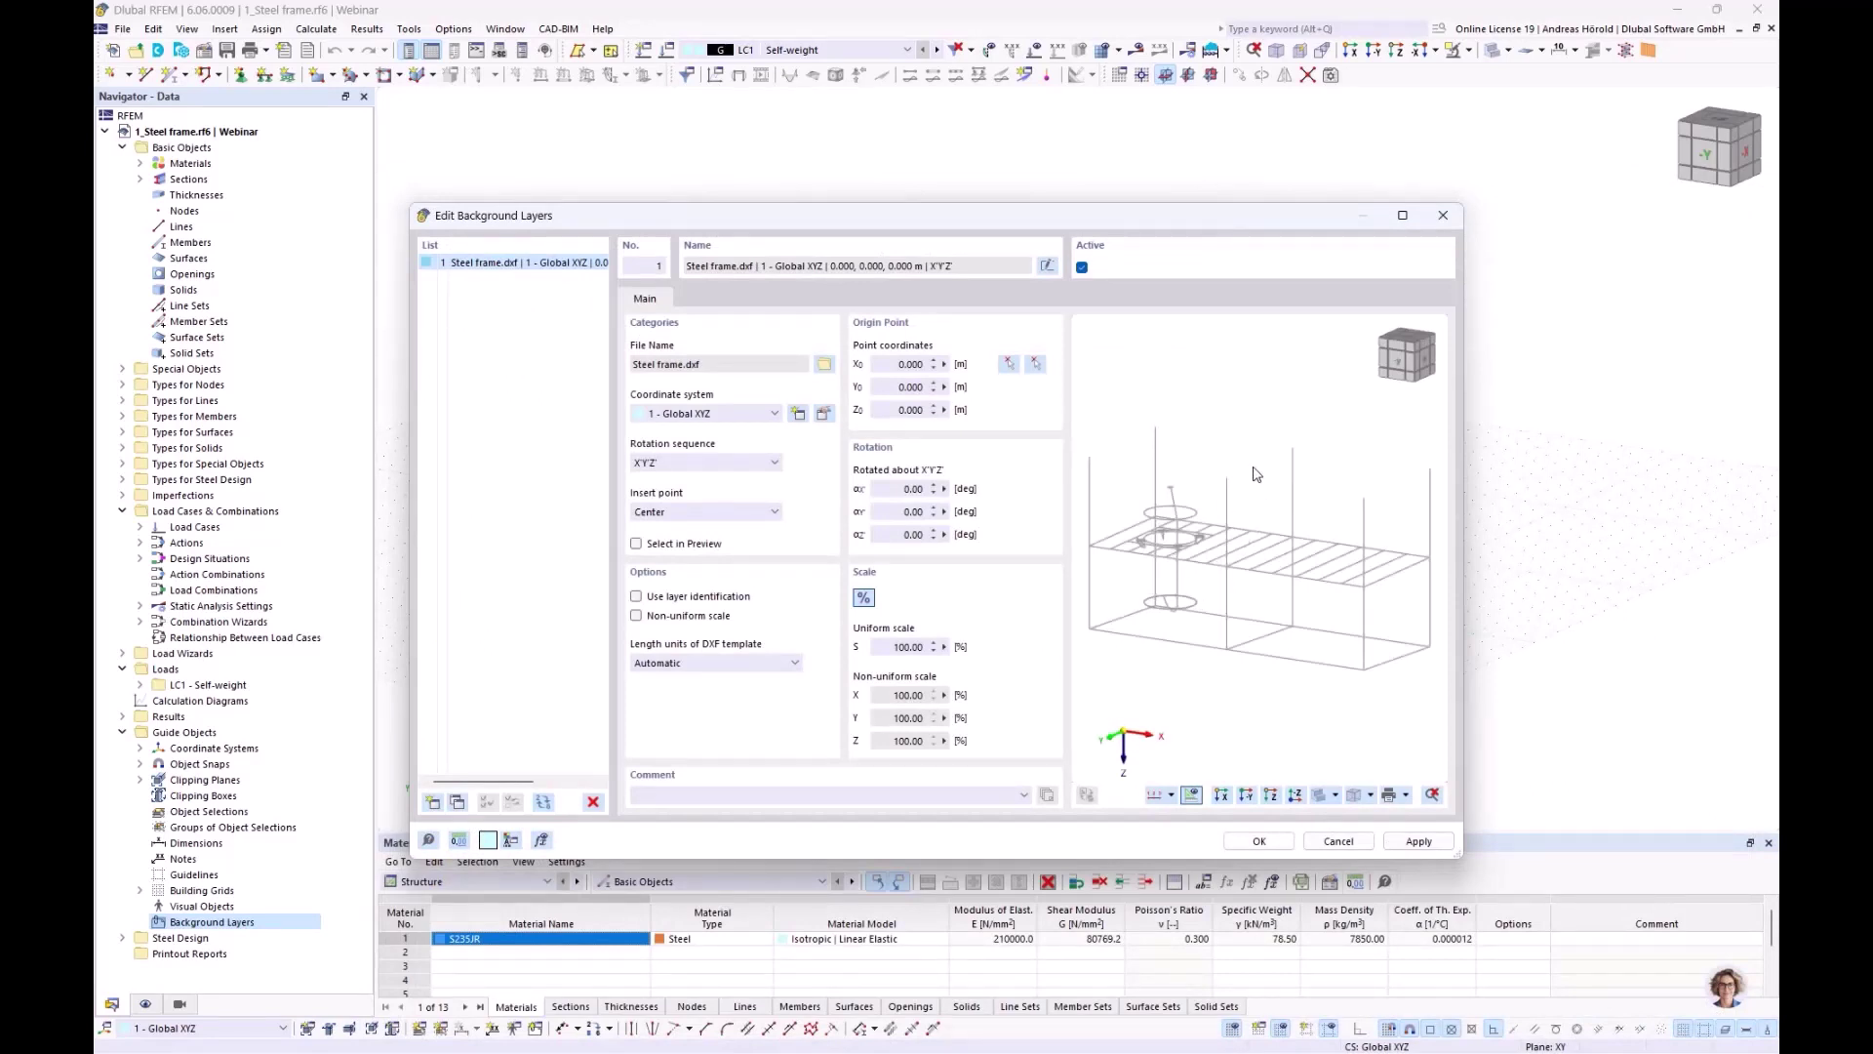
Rotate the Steel frame.dxf background layer by 180 degrees about the Y axis and accept the layer
{"action": "mouse_move", "coordinate": [1235, 524]}
{"action": "middle_mouse_down"}
{"action": "mouse_move", "coordinate": [1264, 477]}
{"action": "mouse_move", "coordinate": [1236, 519]}
{"action": "middle_mouse_up"}
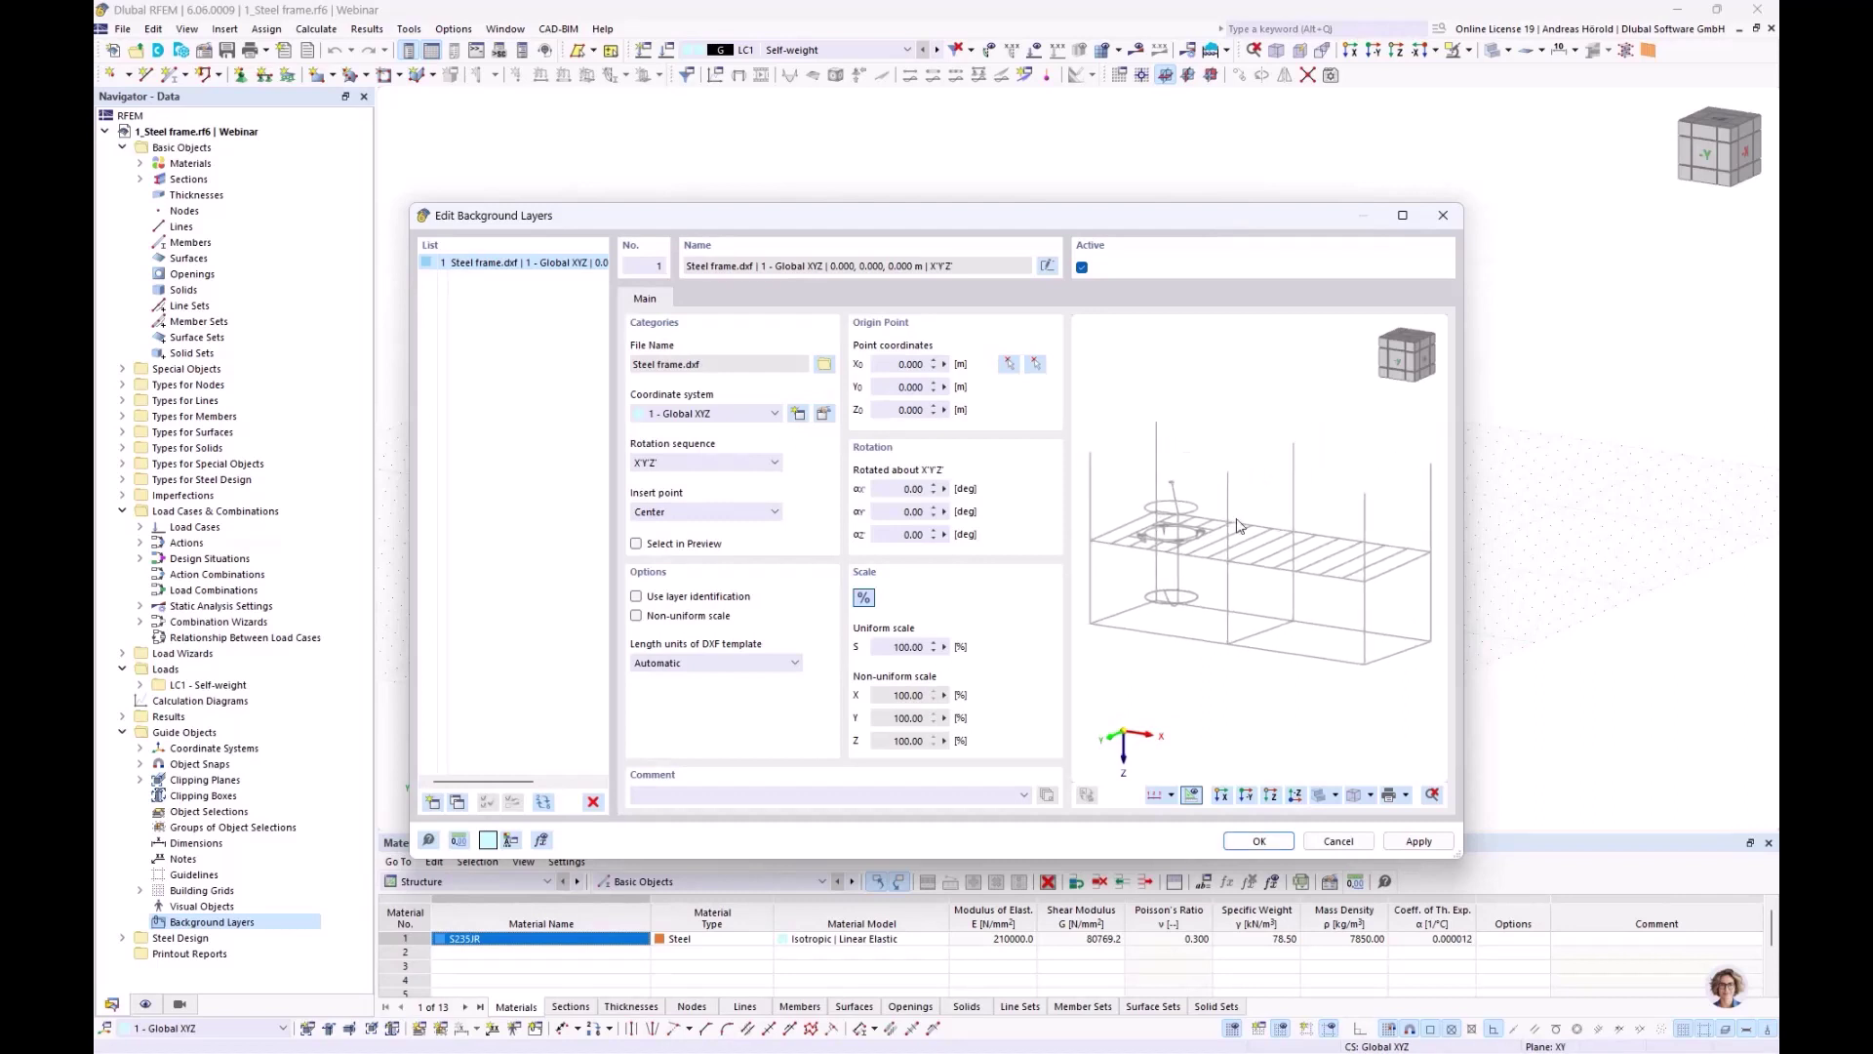
{"action": "left_click", "coordinate": [893, 513]}
{"action": "type", "text": "180"}
{"action": "left_click", "coordinate": [896, 533]}
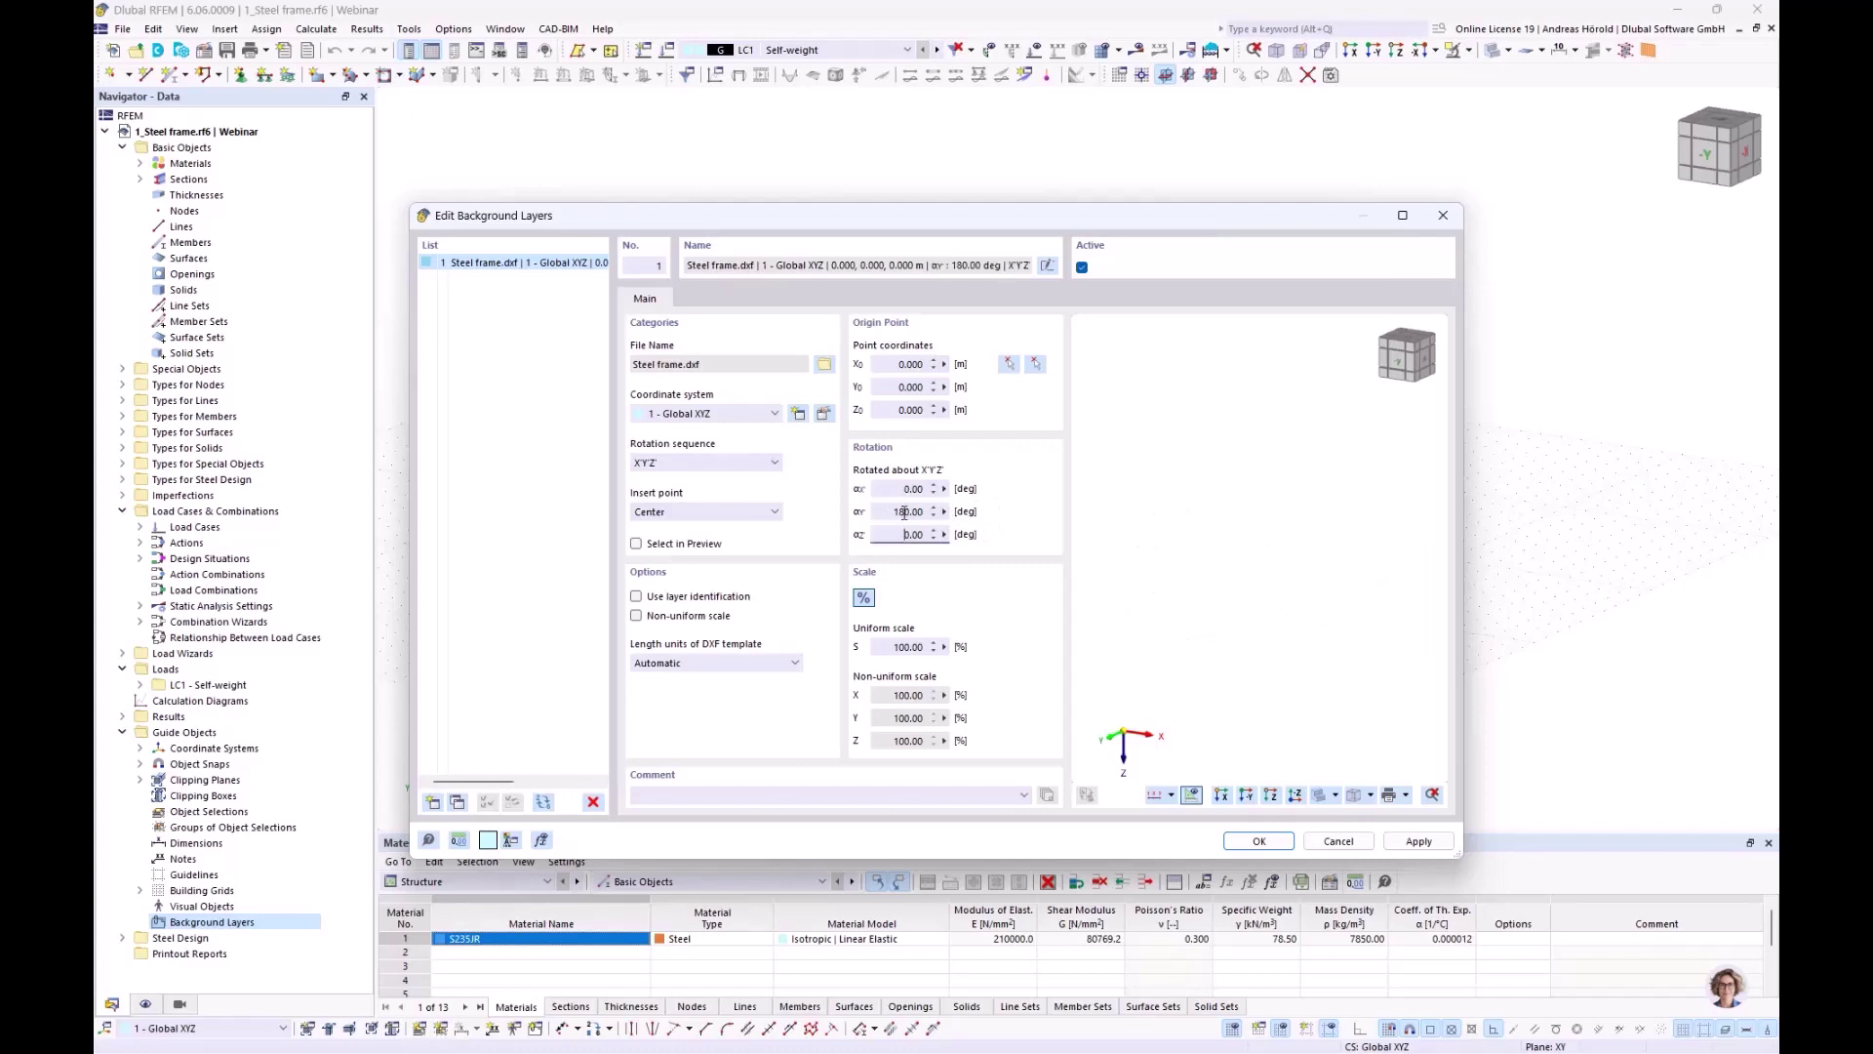
{"action": "left_click", "coordinate": [1259, 841]}
{"action": "scroll", "coordinate": [915, 580], "scroll_direction": "up", "scroll_amount": 4}
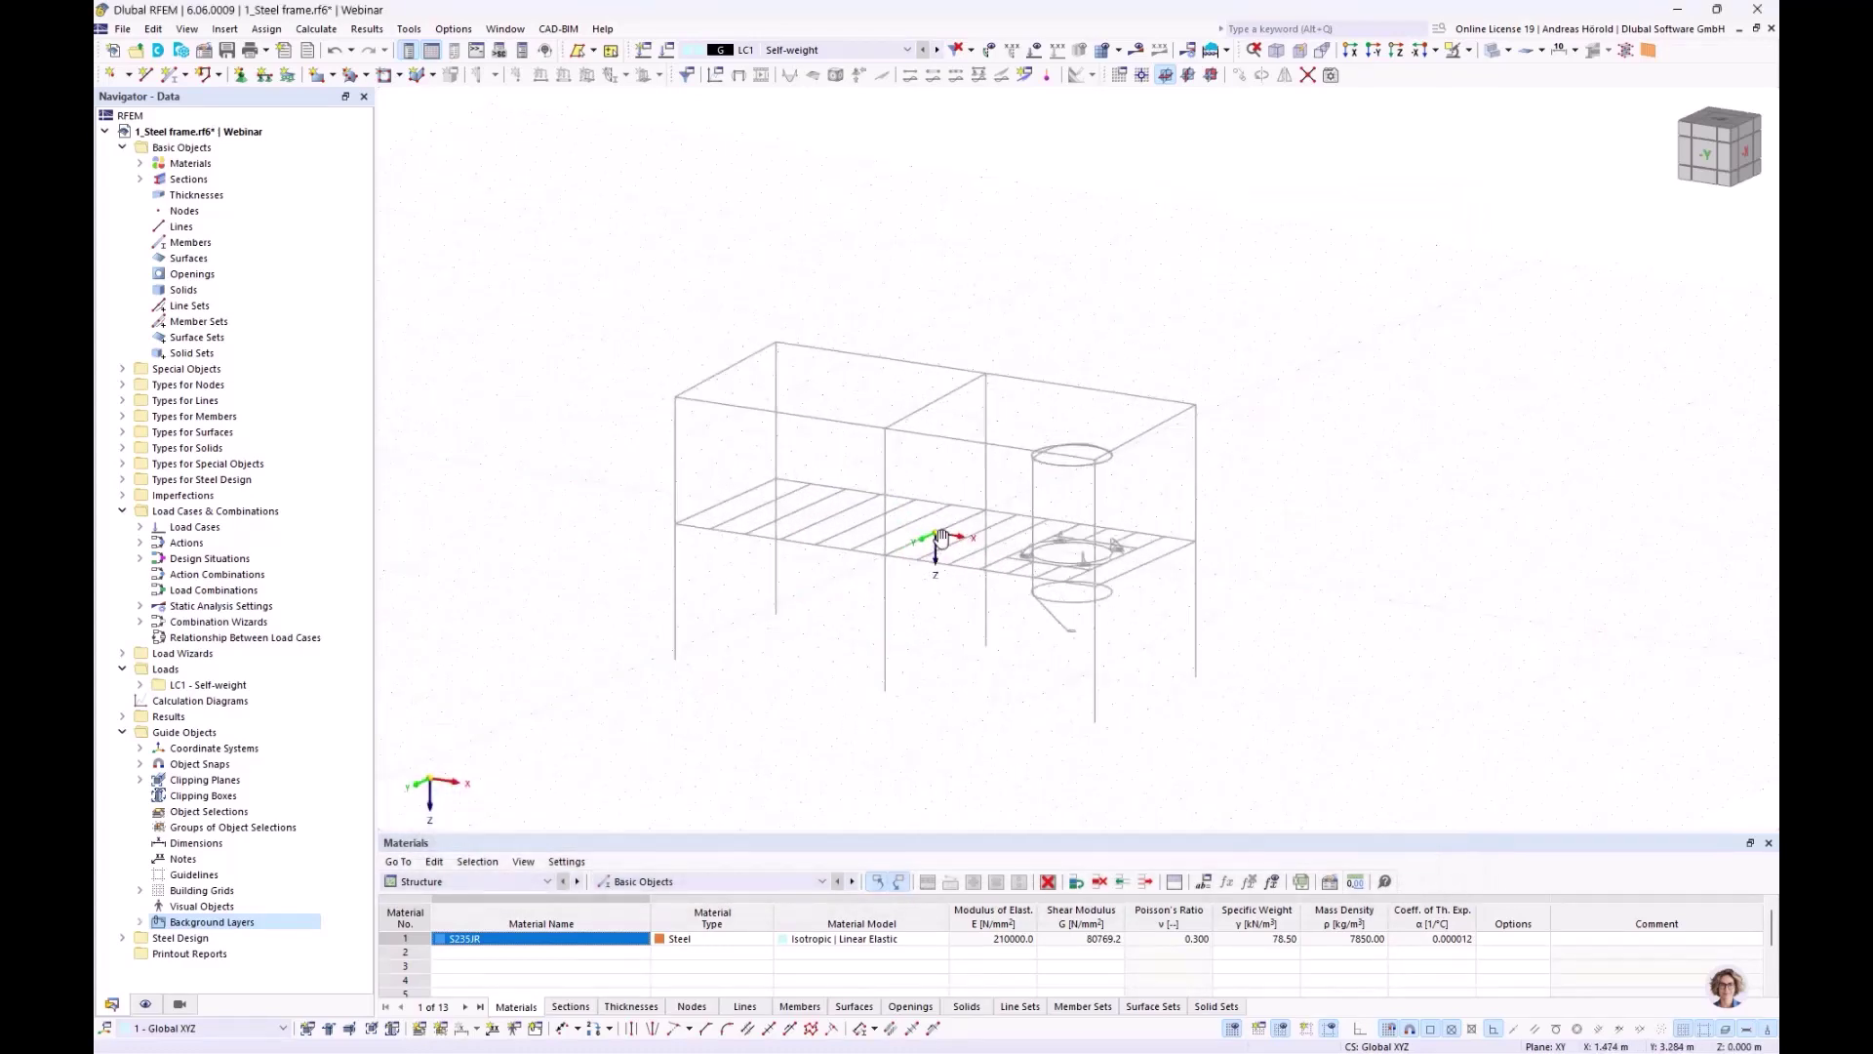
{"action": "middle_click_drag", "start_coordinate": [939, 557], "coordinate": [989, 532]}
{"action": "scroll", "coordinate": [1145, 440], "scroll_direction": "down", "scroll_amount": 2}
{"action": "scroll", "coordinate": [1148, 447], "scroll_direction": "up", "scroll_amount": 2}
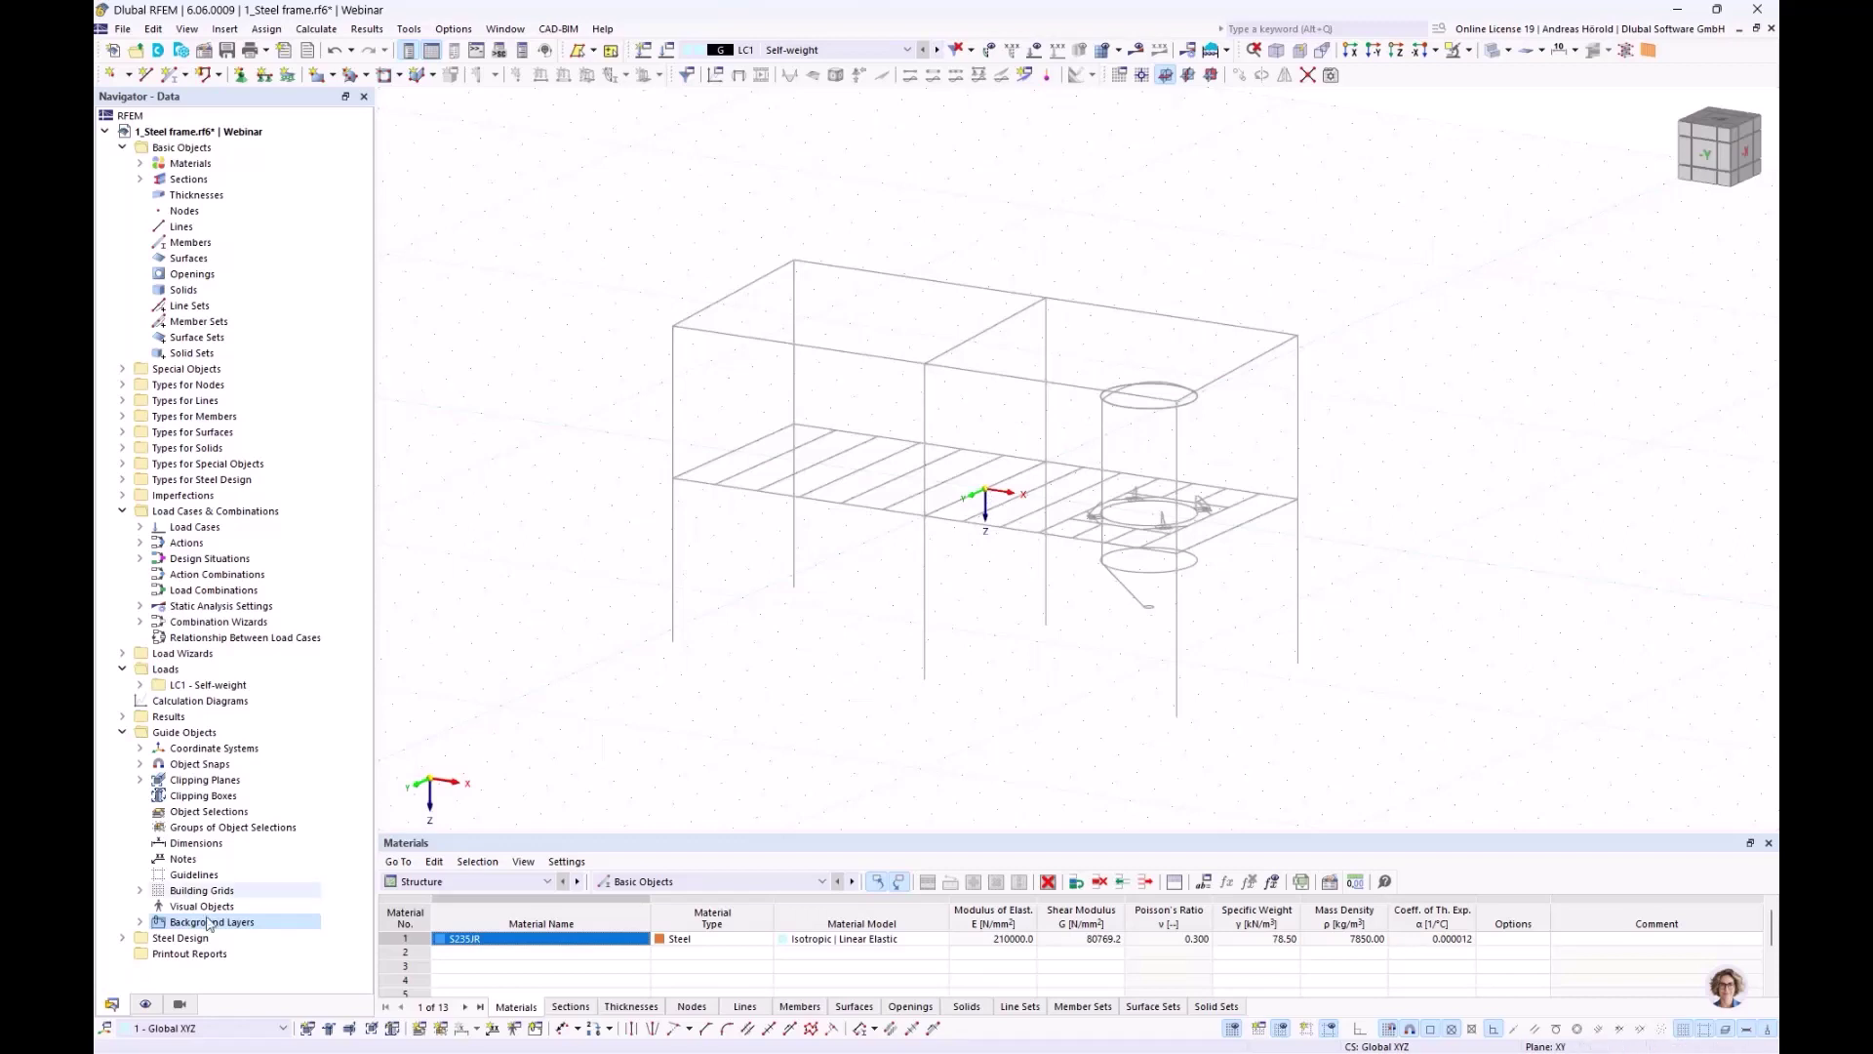
Edit the Steel frame.dxf background layer, picking the foot of its rear left column as the origin node, and accept the change
{"action": "left_click", "coordinate": [140, 922]}
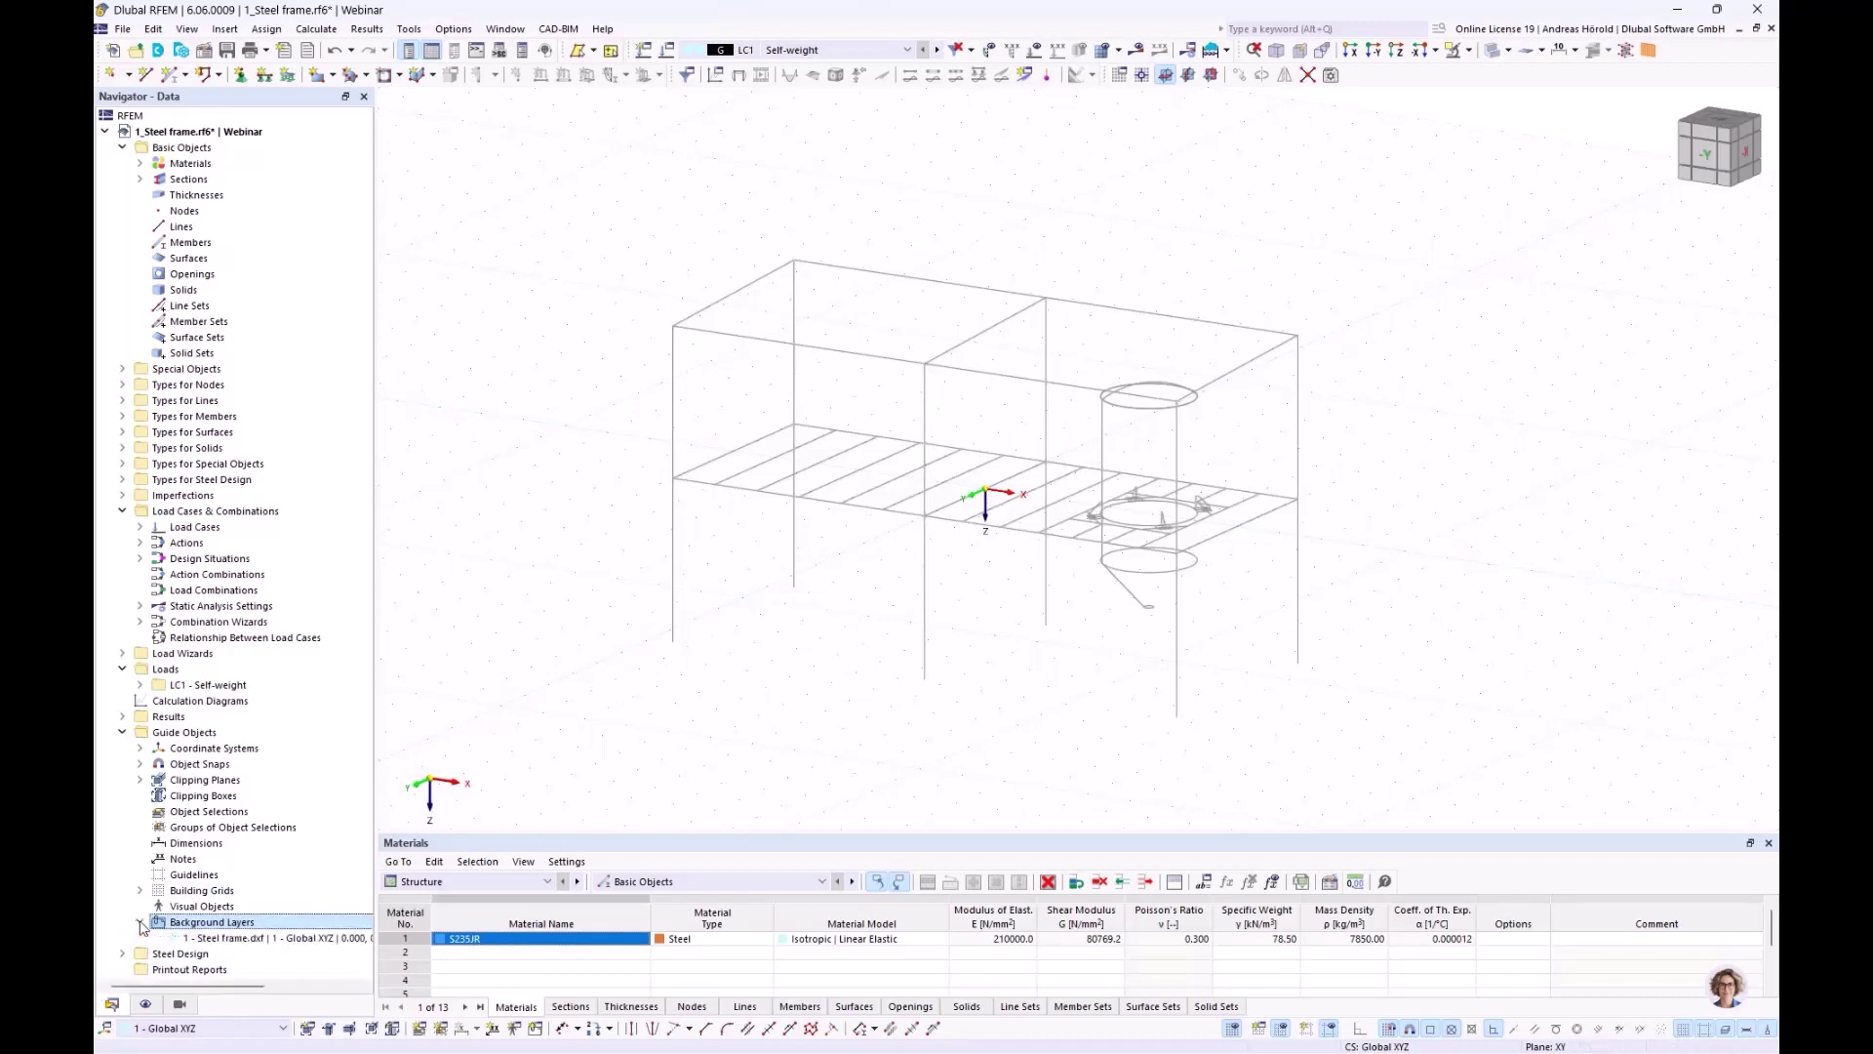
{"action": "double_click", "coordinate": [232, 940]}
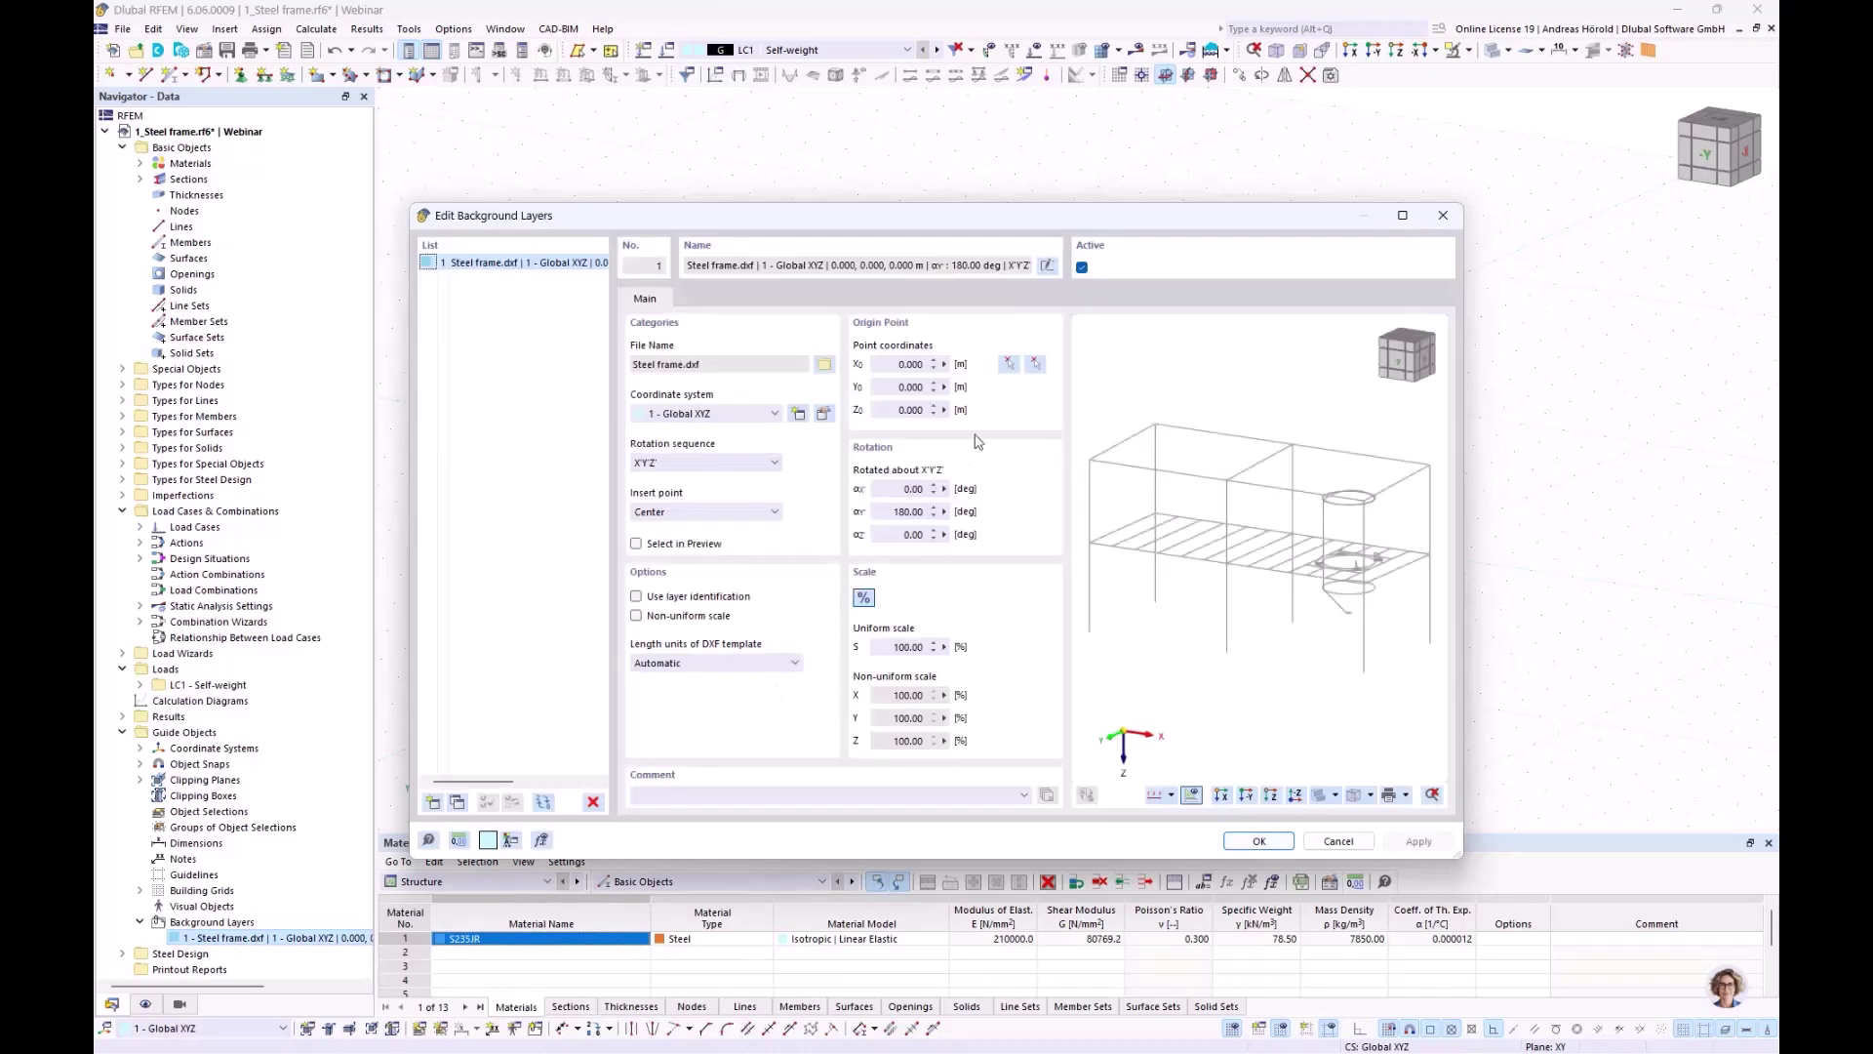
{"action": "left_click", "coordinate": [1035, 366]}
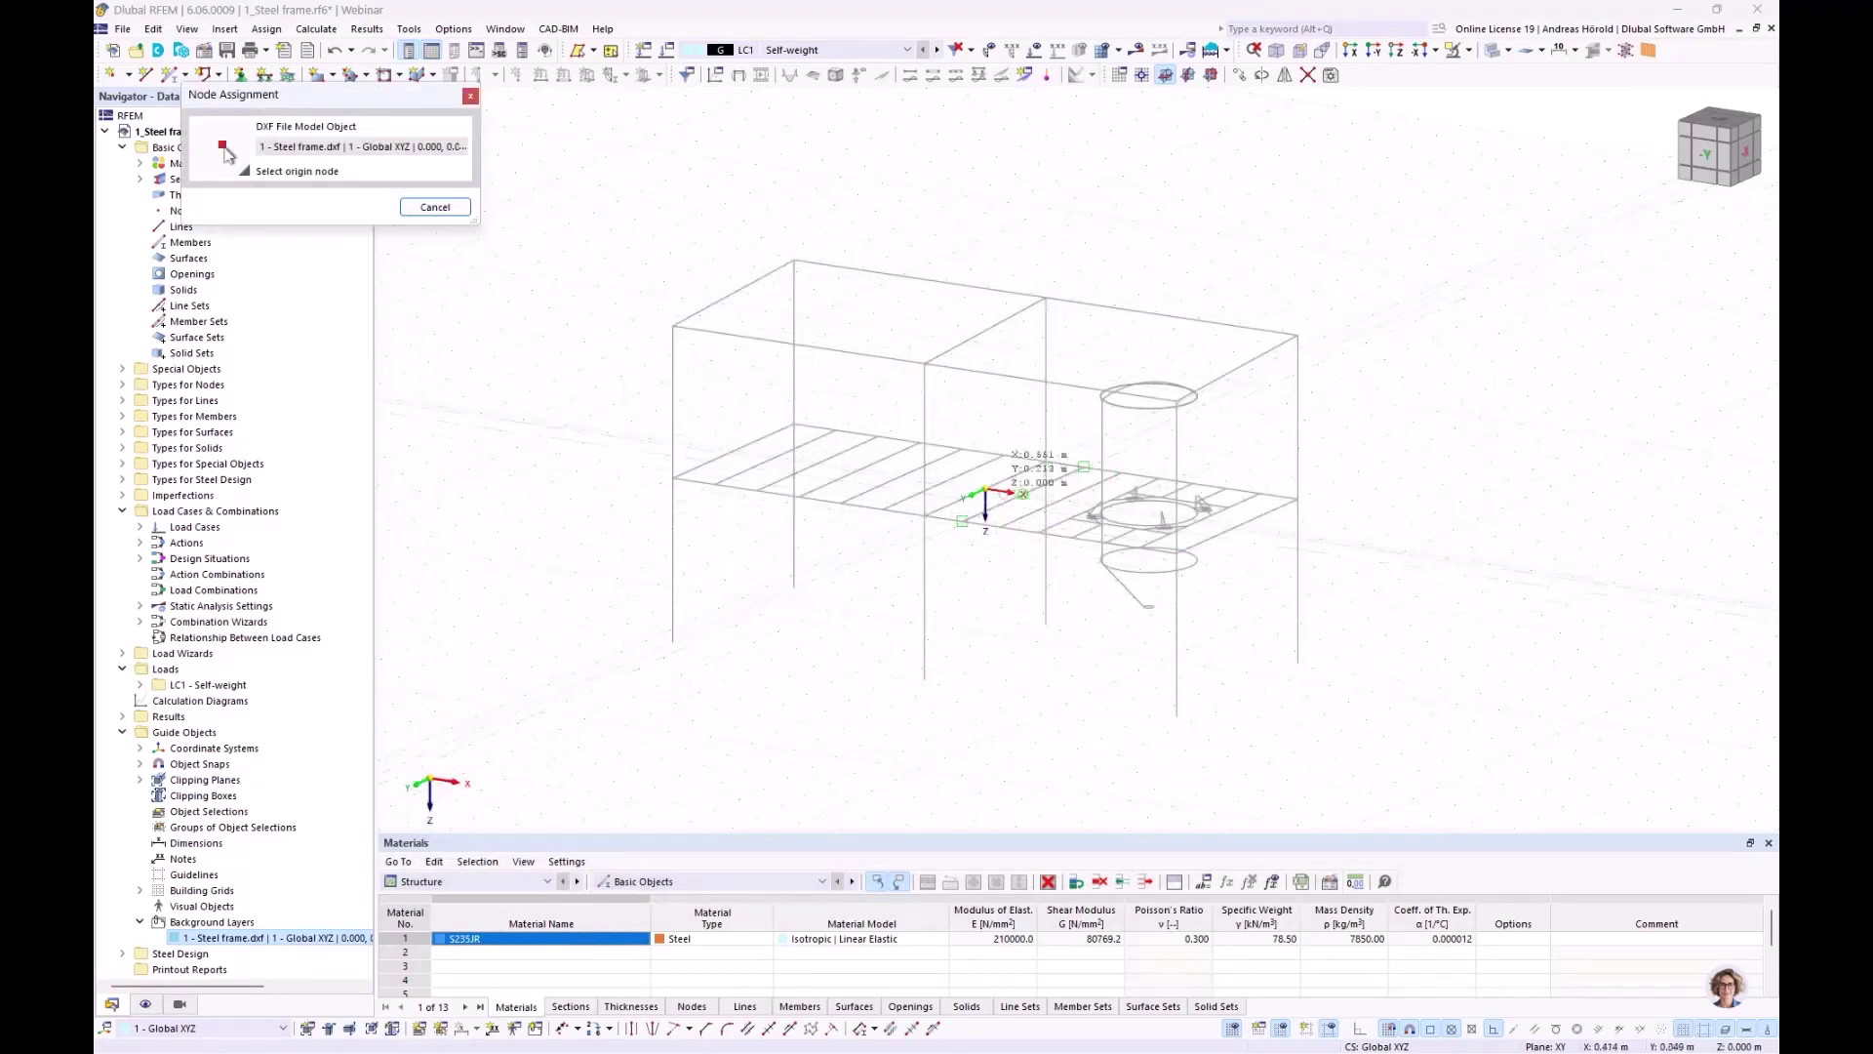
{"action": "left_click", "coordinate": [986, 490]}
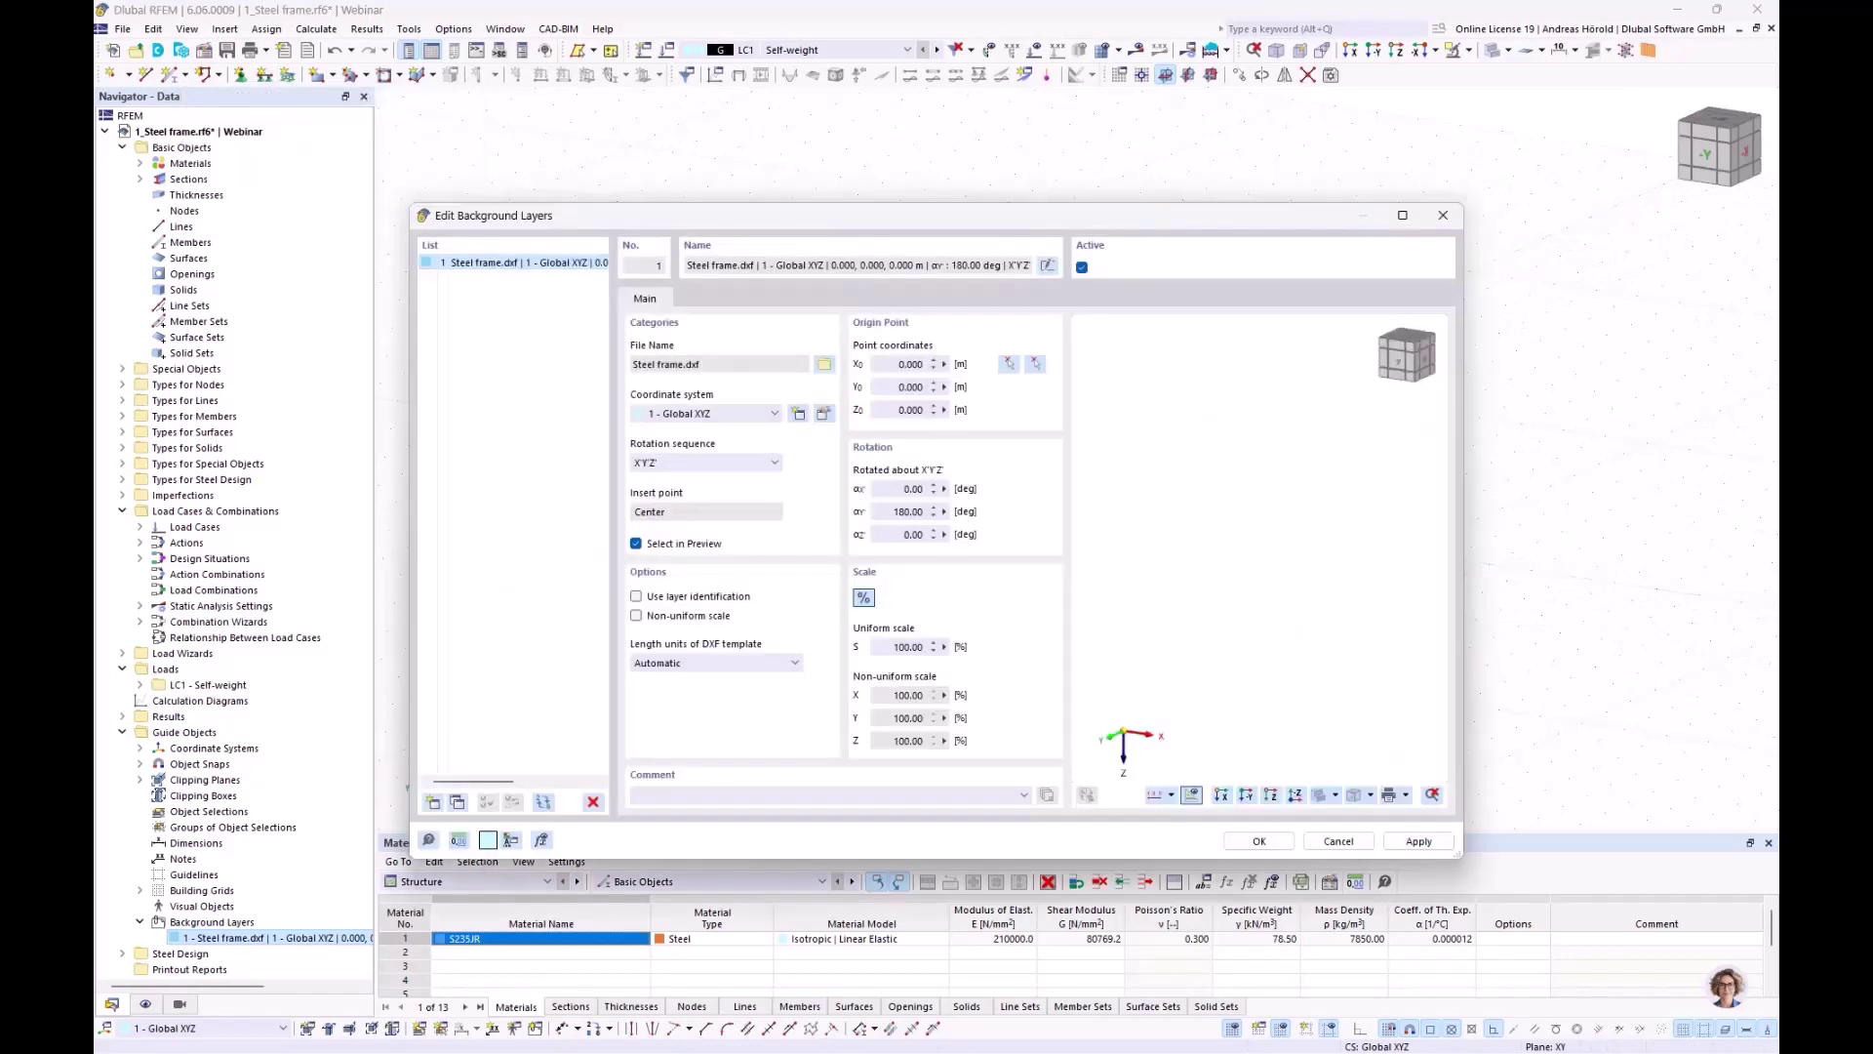
{"action": "left_click", "coordinate": [1258, 841]}
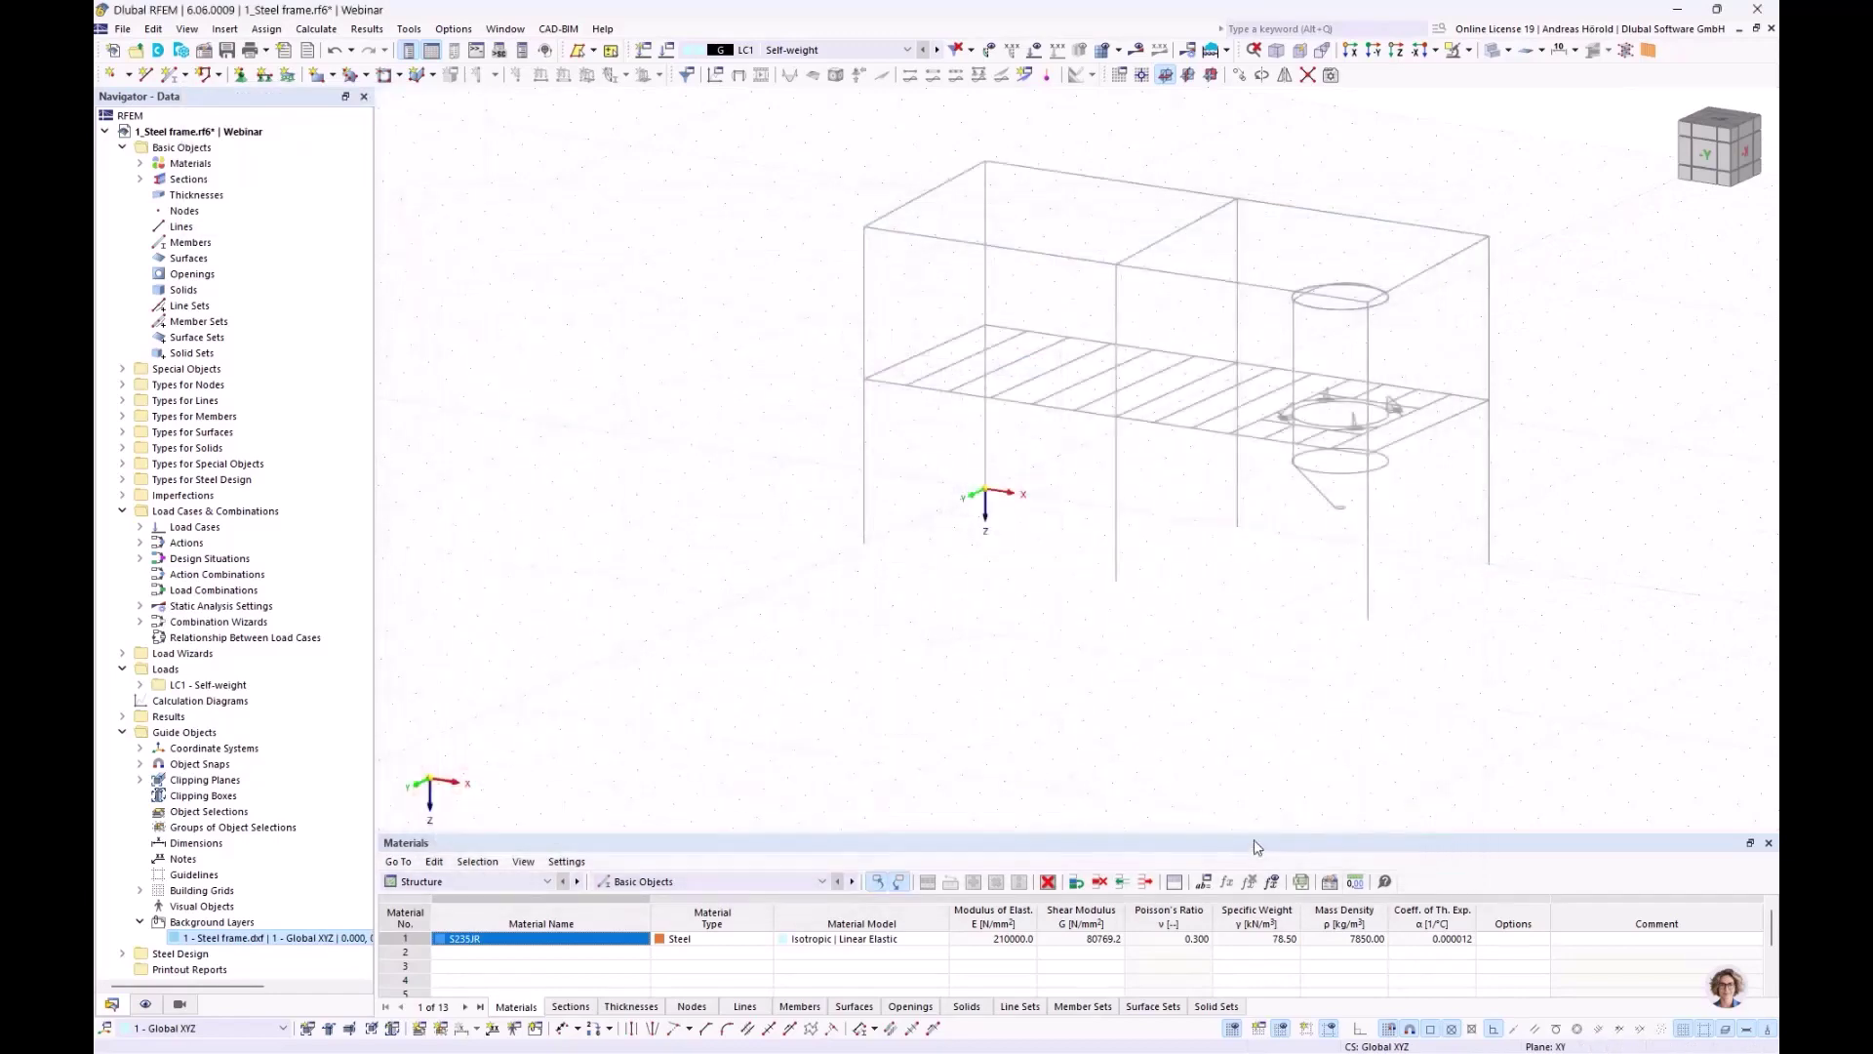
{"action": "middle_click_drag", "start_coordinate": [1059, 517], "coordinate": [970, 608]}
{"action": "scroll", "coordinate": [858, 612], "scroll_direction": "up", "scroll_amount": 4}
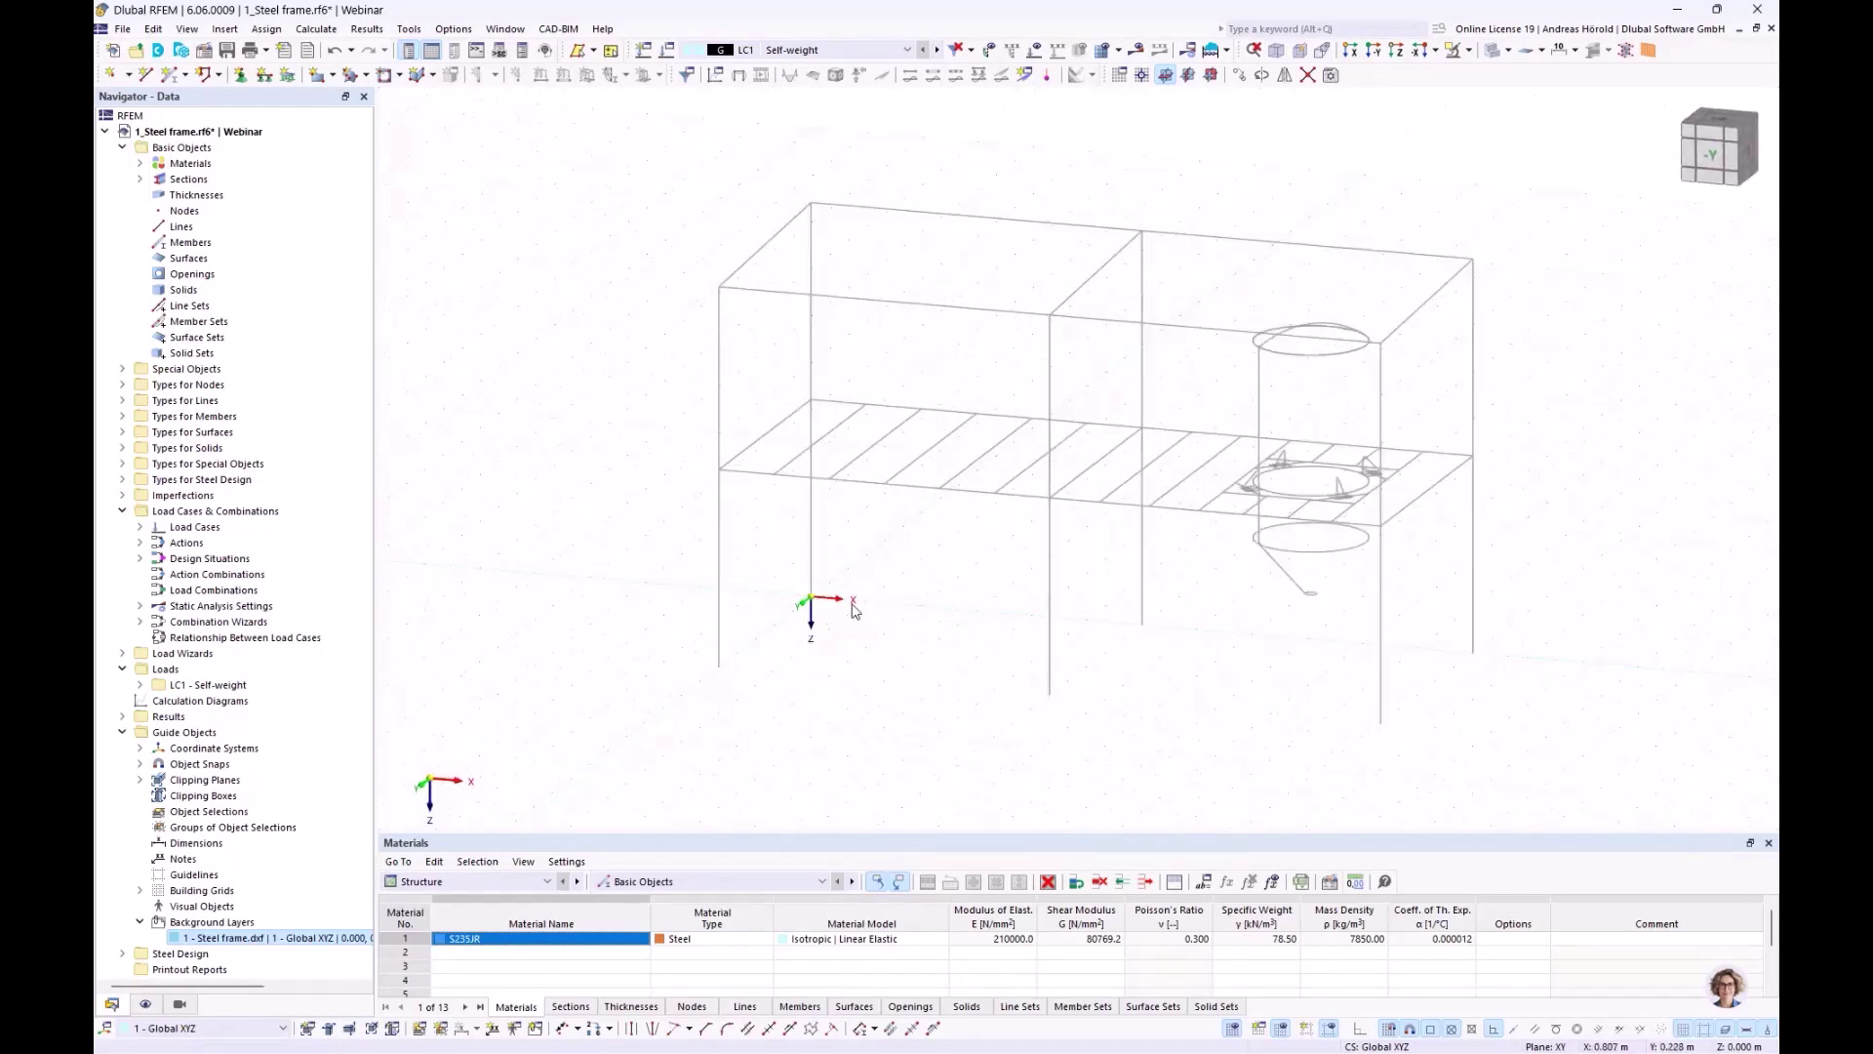
{"action": "scroll", "coordinate": [792, 620], "scroll_direction": "down", "scroll_amount": 1}
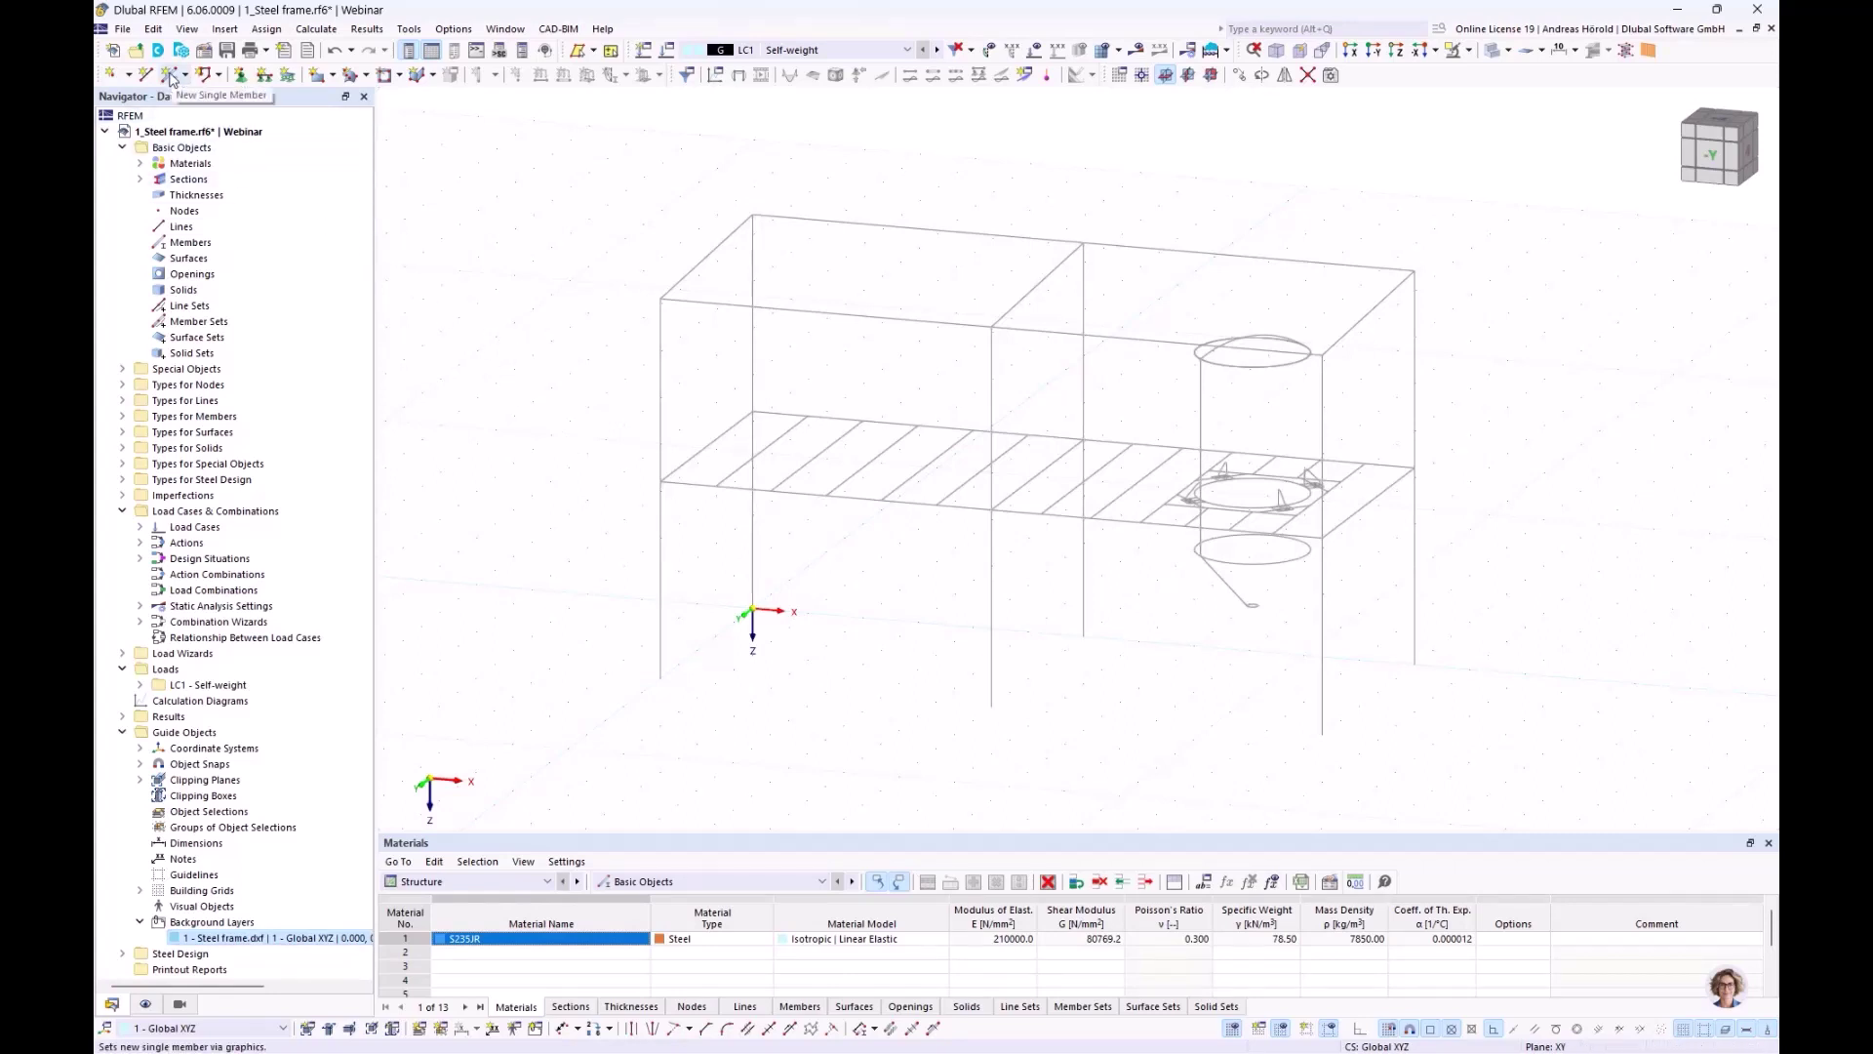
Delete the predefined S235JR material from the model
{"action": "left_click", "coordinate": [139, 163]}
{"action": "left_click", "coordinate": [243, 180]}
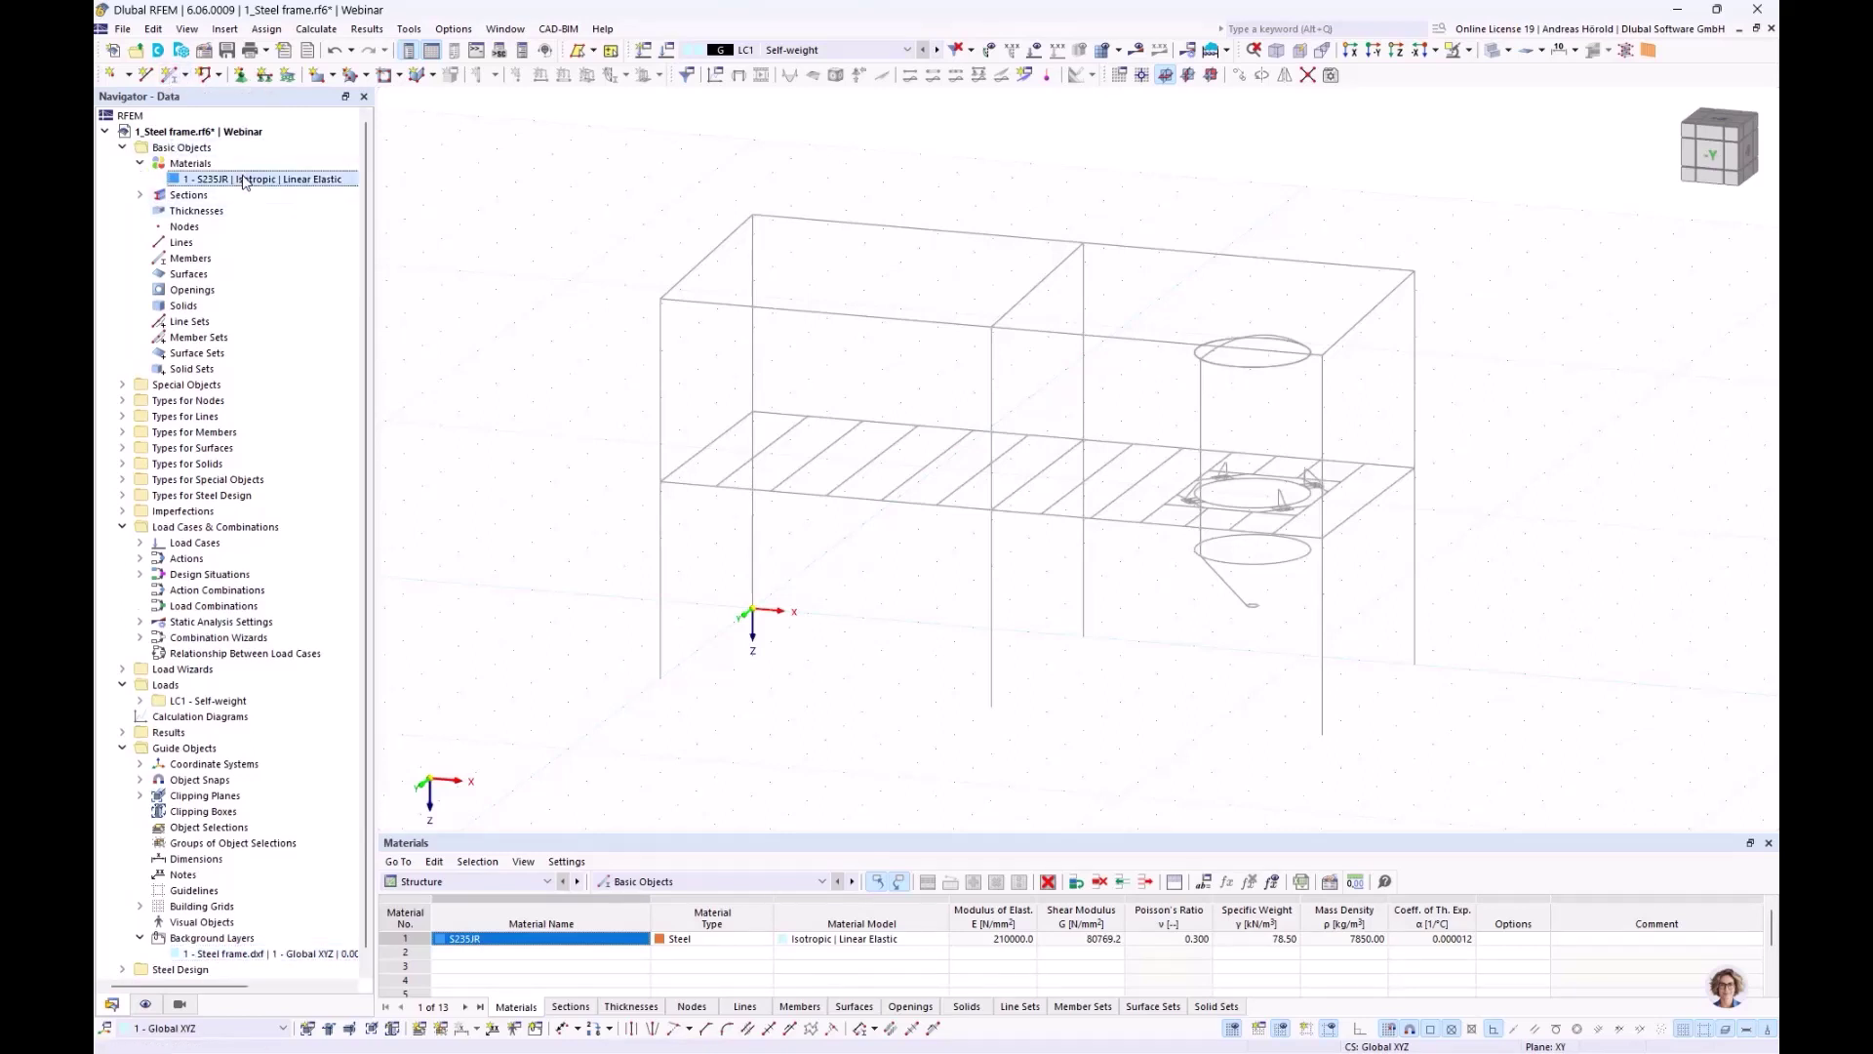
{"action": "key", "text": "Delete"}
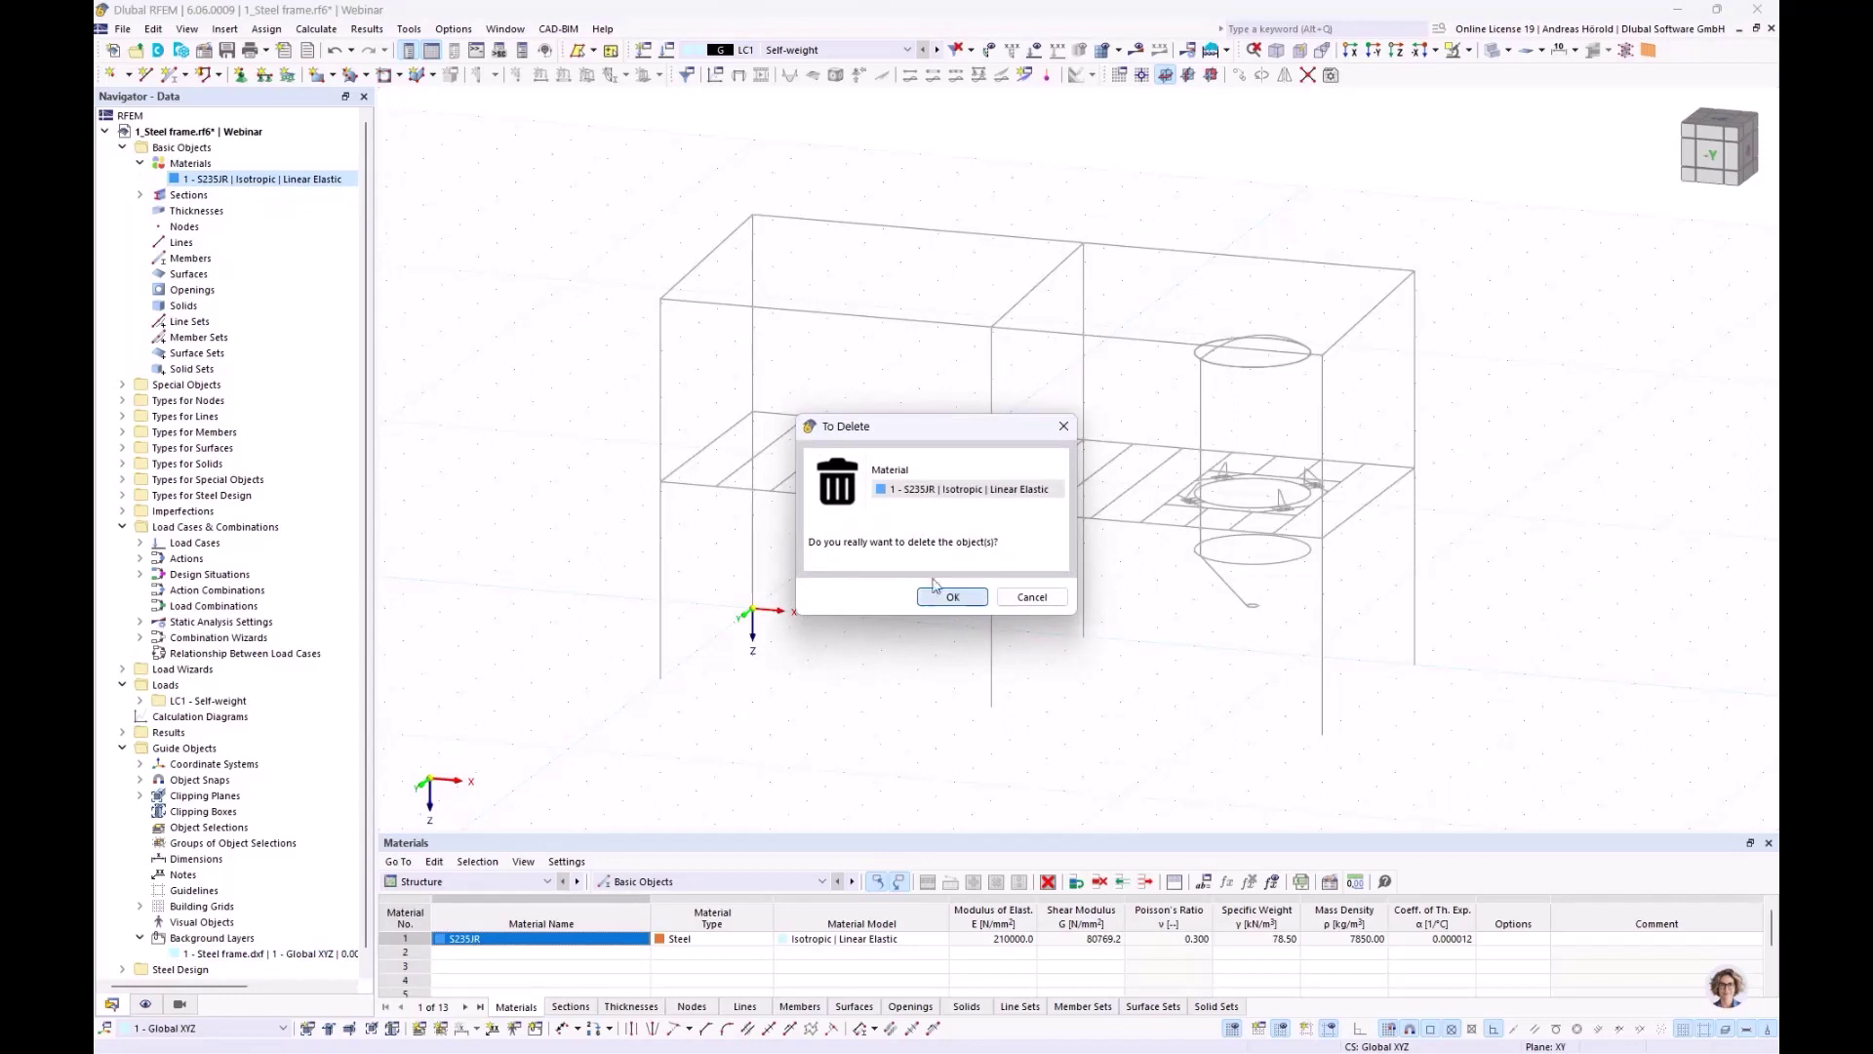
{"action": "left_click", "coordinate": [1020, 594]}
Delete both predefined sections, HE 240 B and HE 220 A, from the model
{"action": "left_click", "coordinate": [139, 178]}
{"action": "left_click", "coordinate": [239, 196]}
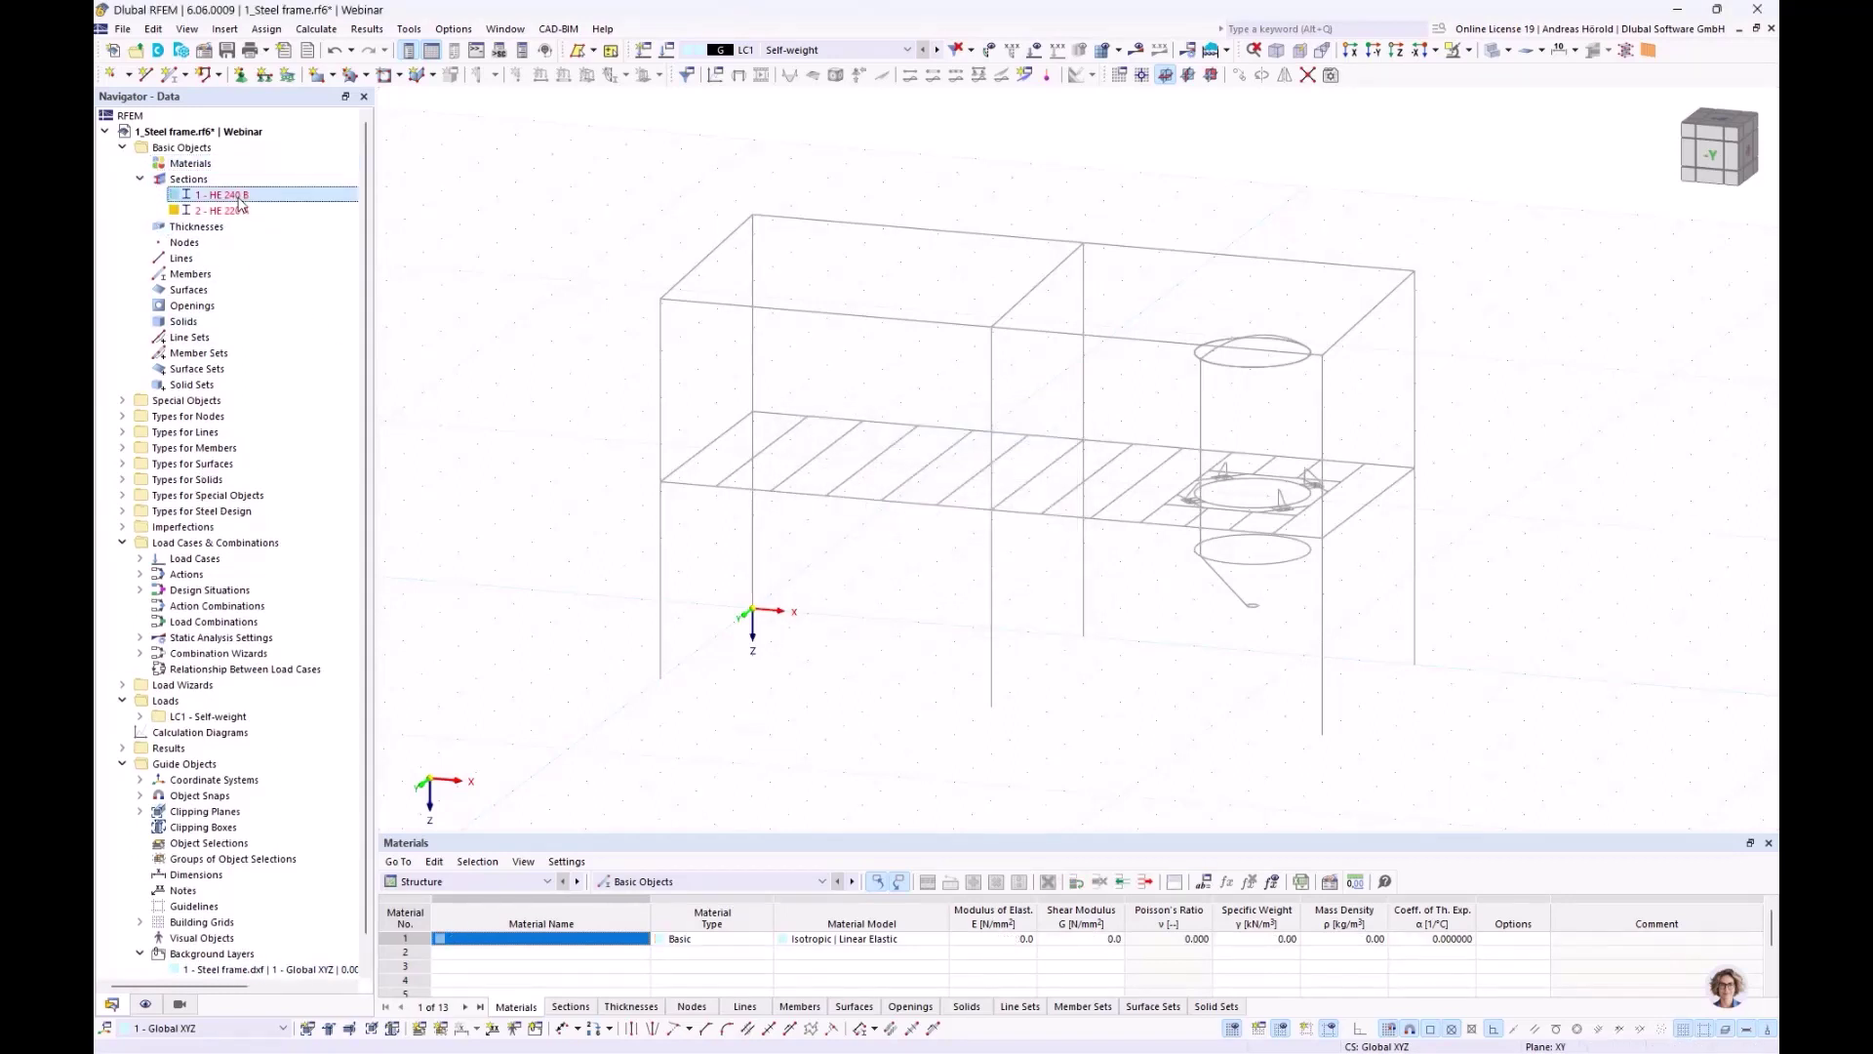
{"action": "left_click", "coordinate": [239, 213], "text": "shift"}
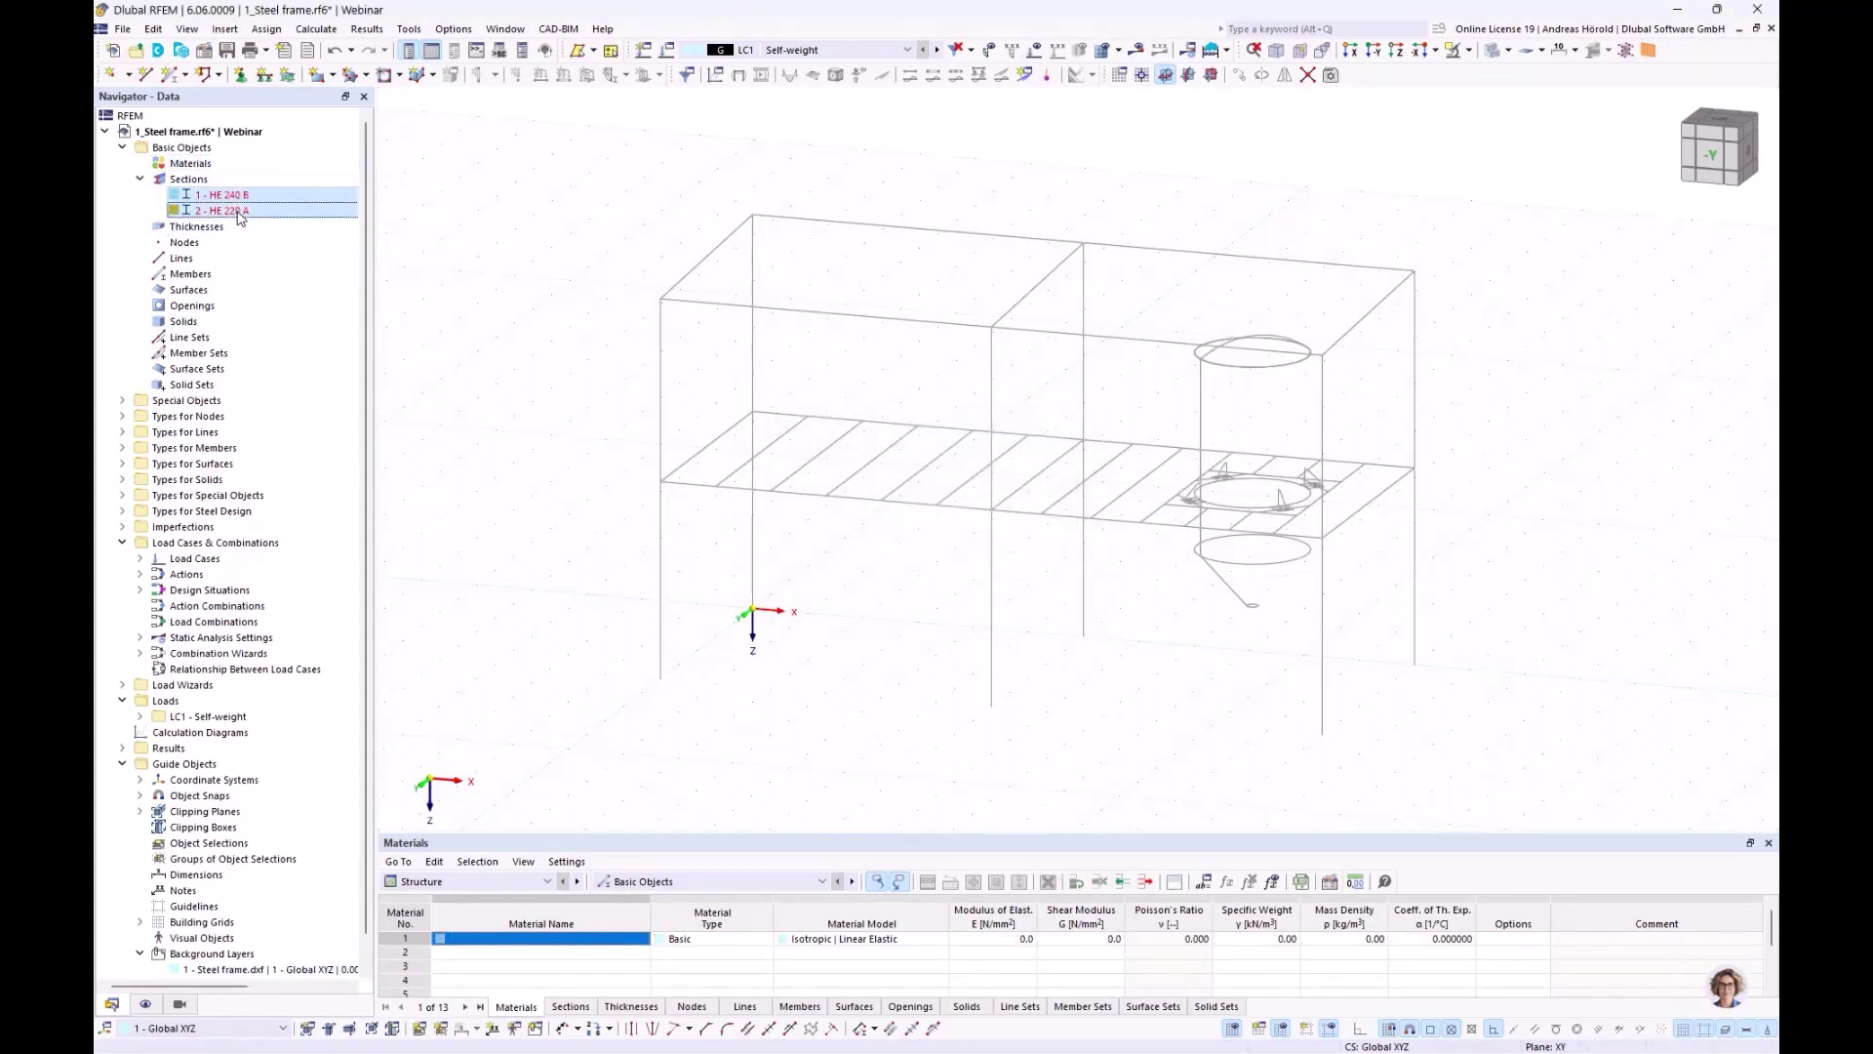
{"action": "key", "text": "Delete"}
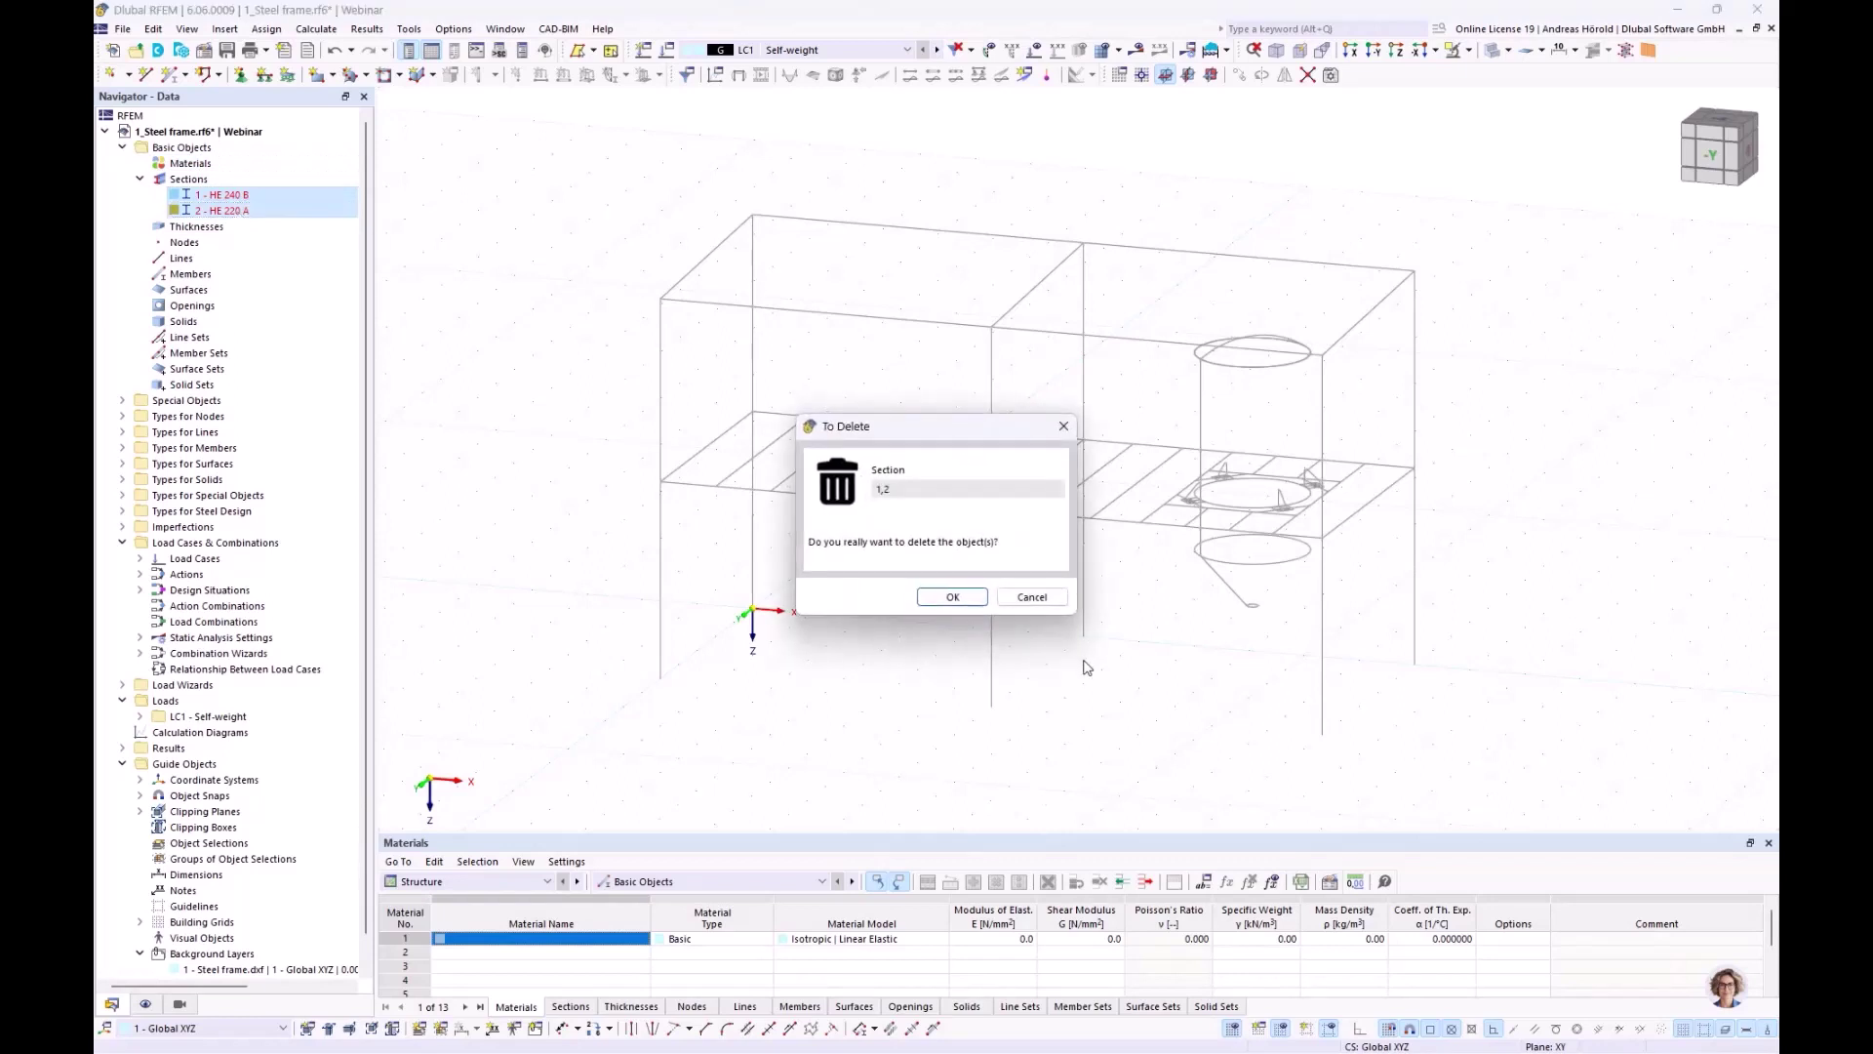
{"action": "left_click", "coordinate": [951, 594]}
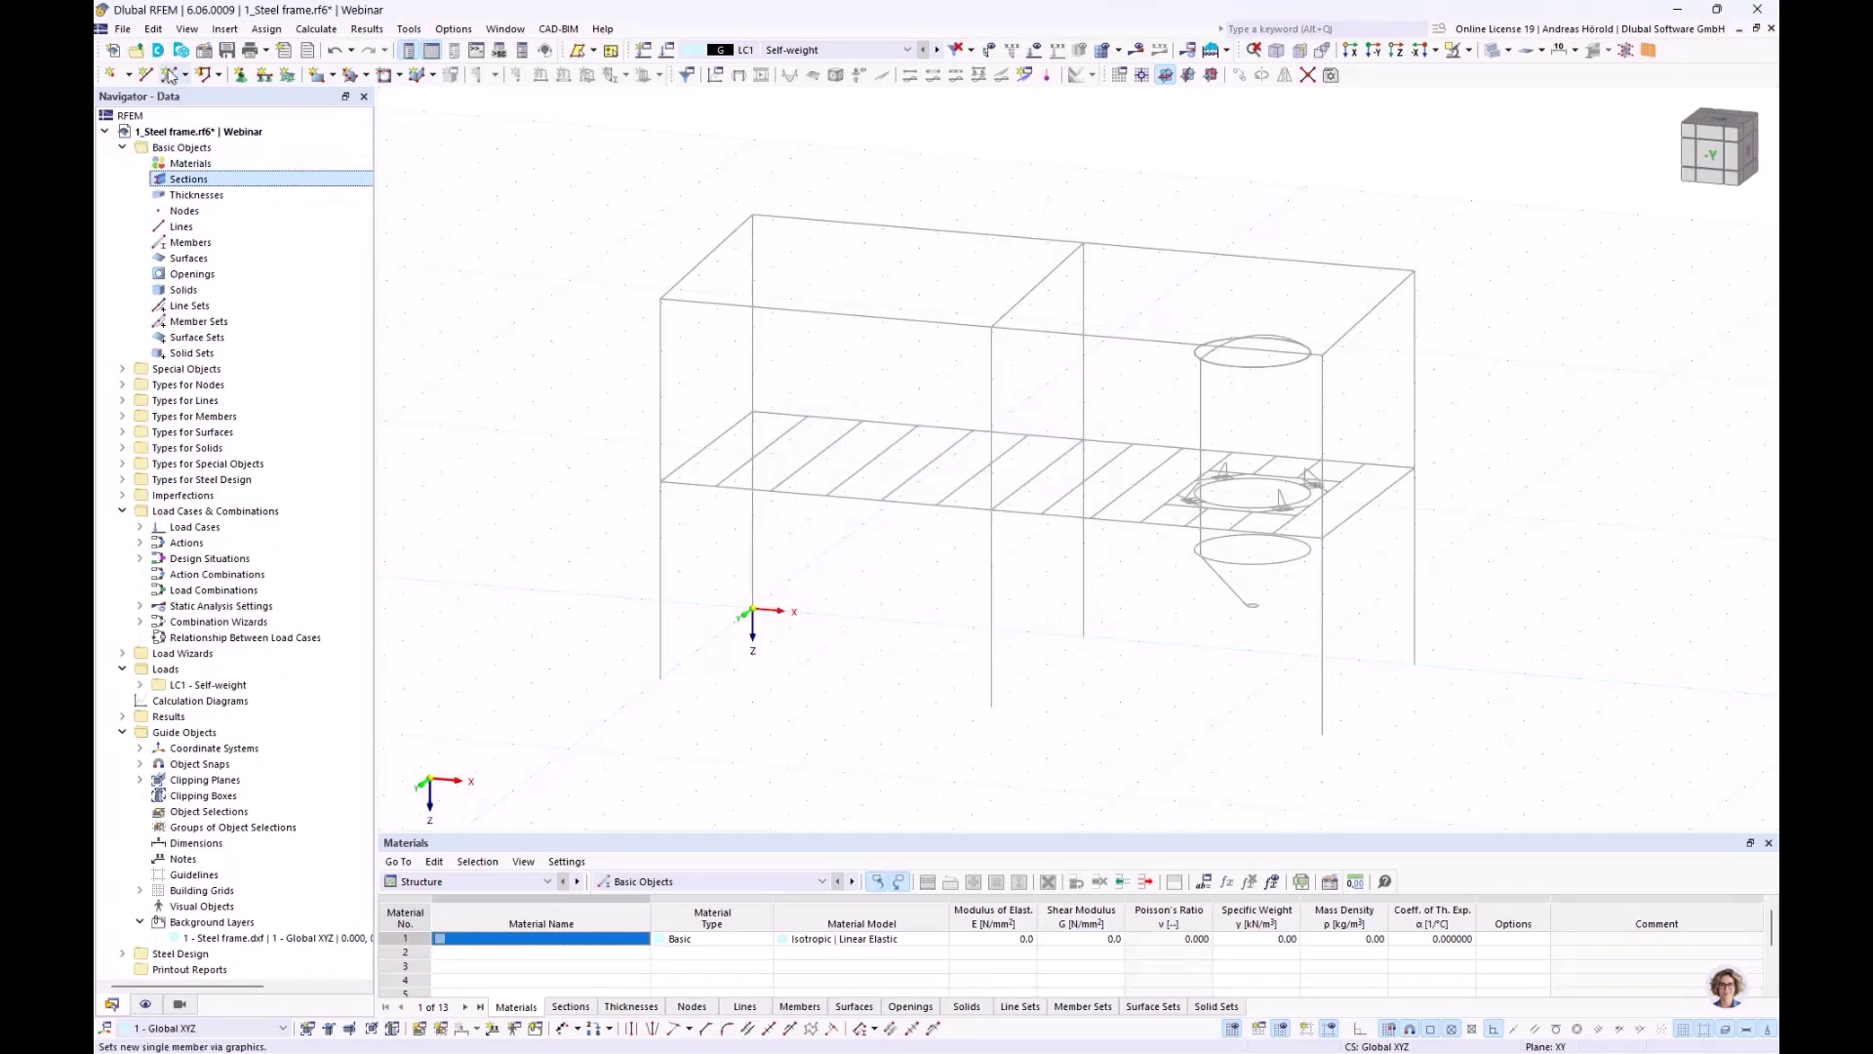
Start a new single member, review the available member types and keep Beam as its type
{"action": "left_click", "coordinate": [170, 75]}
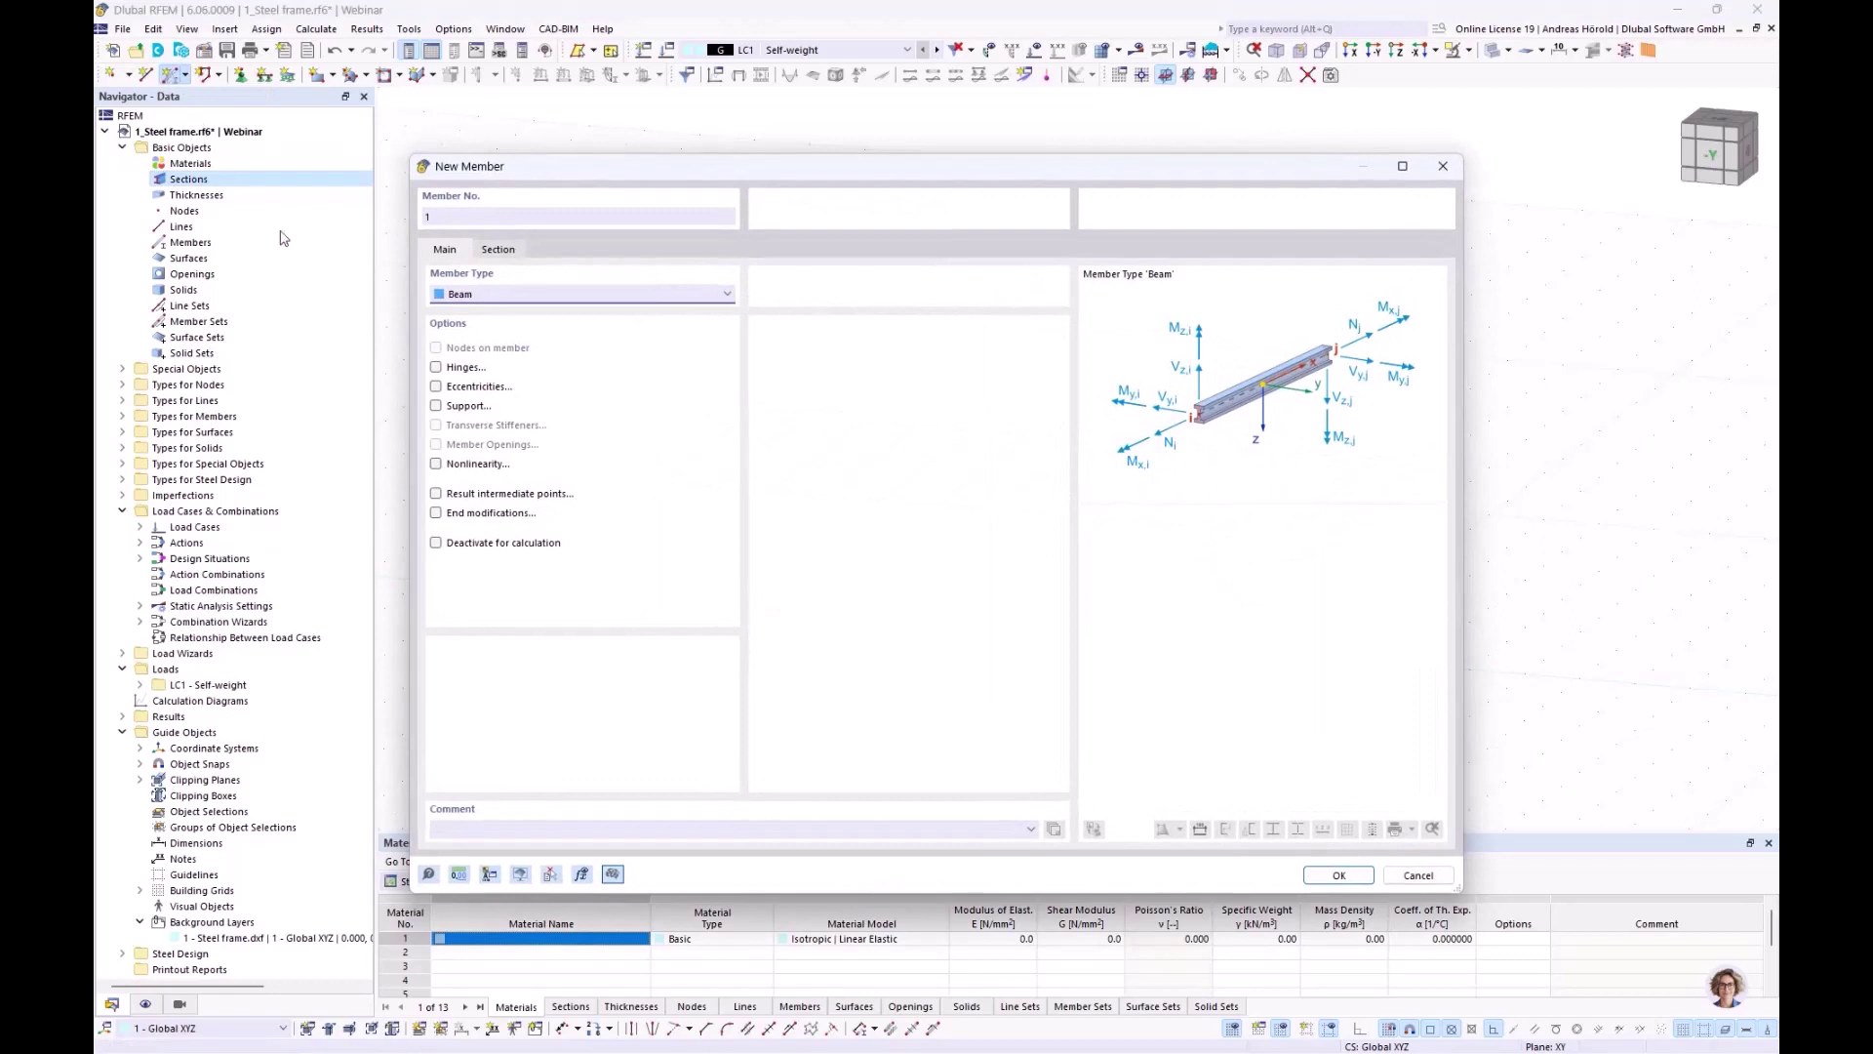
{"action": "left_click", "coordinate": [544, 295]}
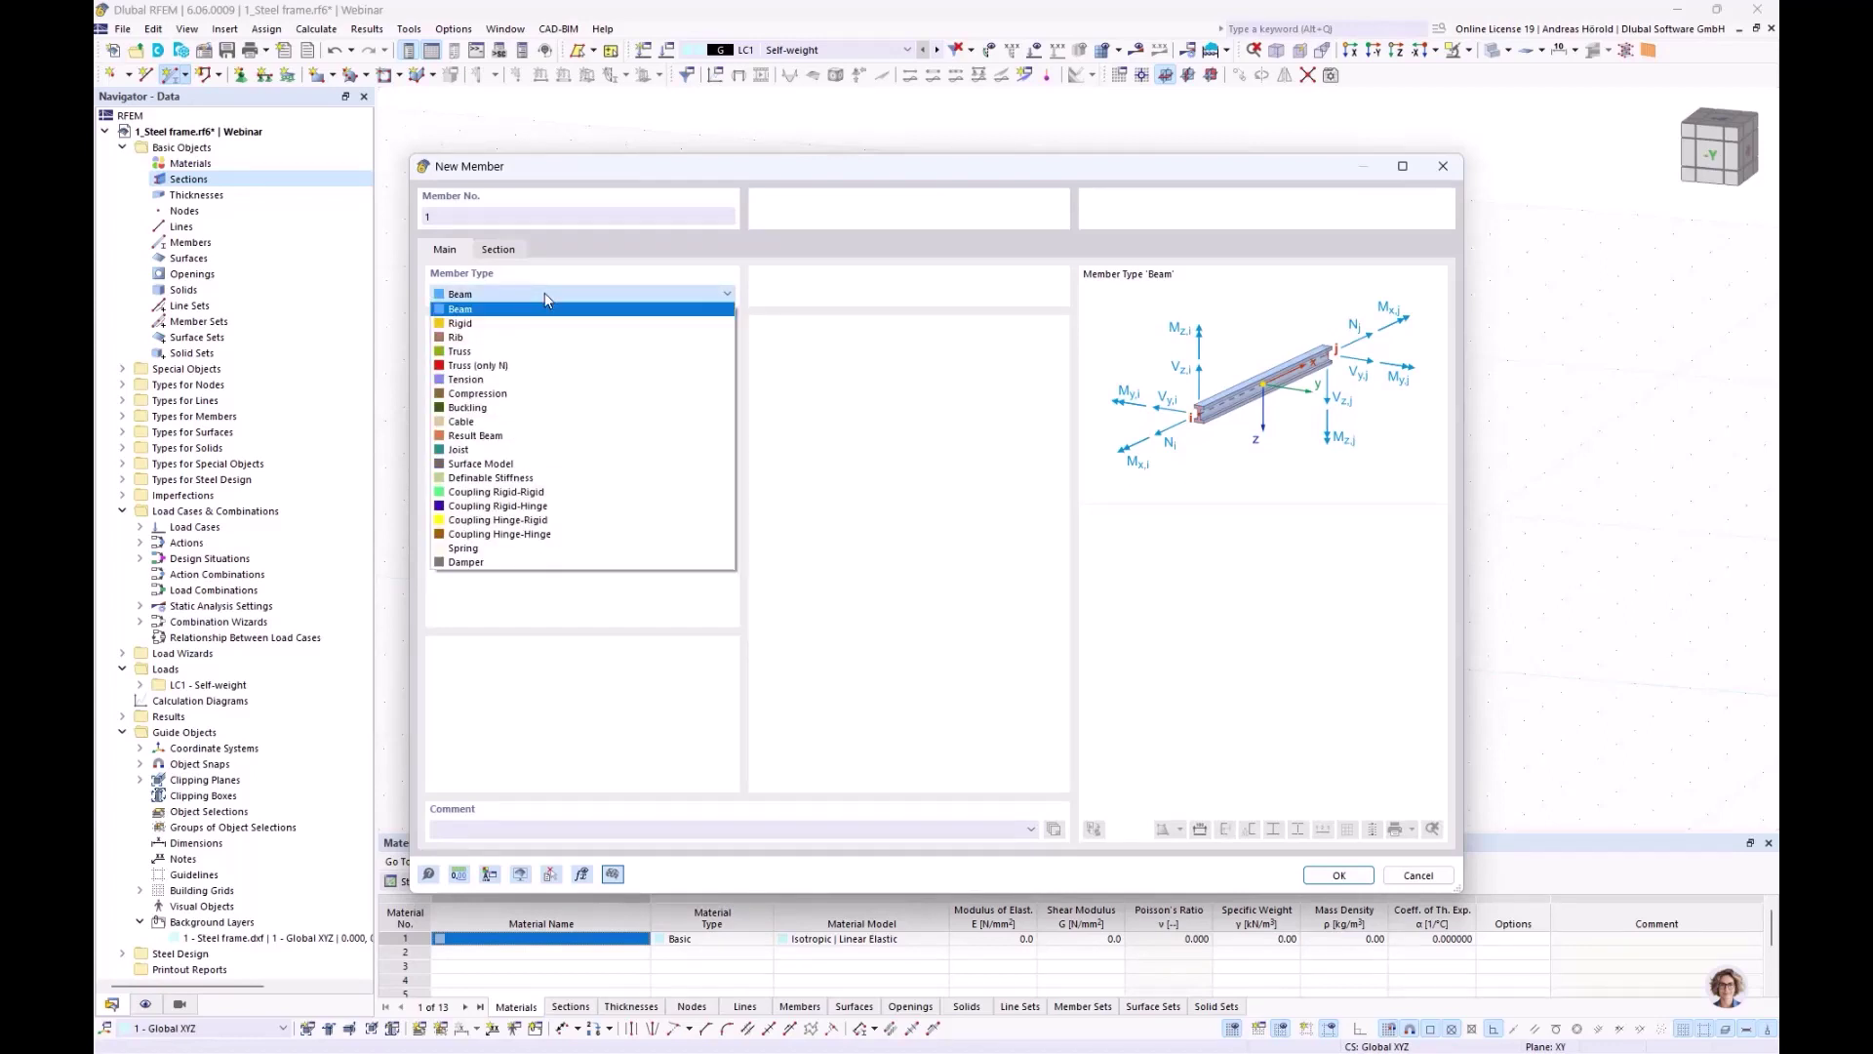
{"action": "left_click", "coordinate": [545, 293]}
{"action": "left_click", "coordinate": [565, 296]}
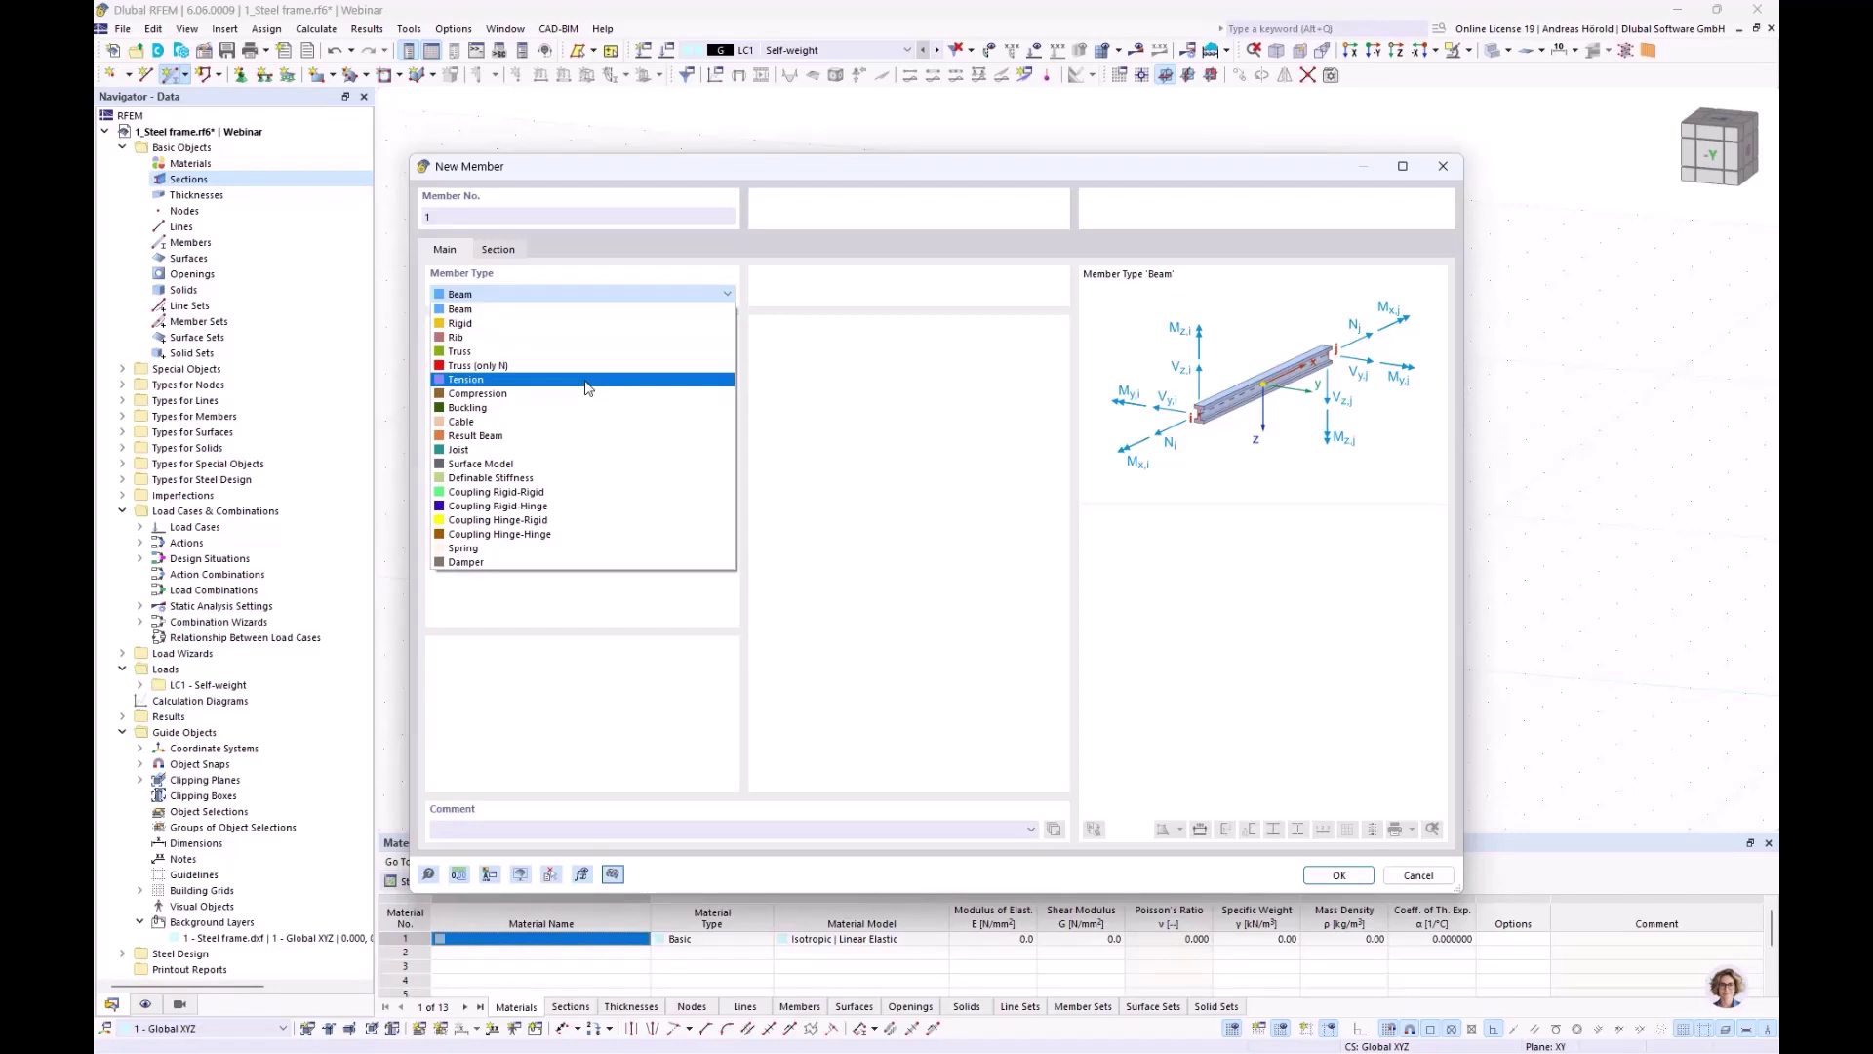
{"action": "left_click", "coordinate": [559, 310]}
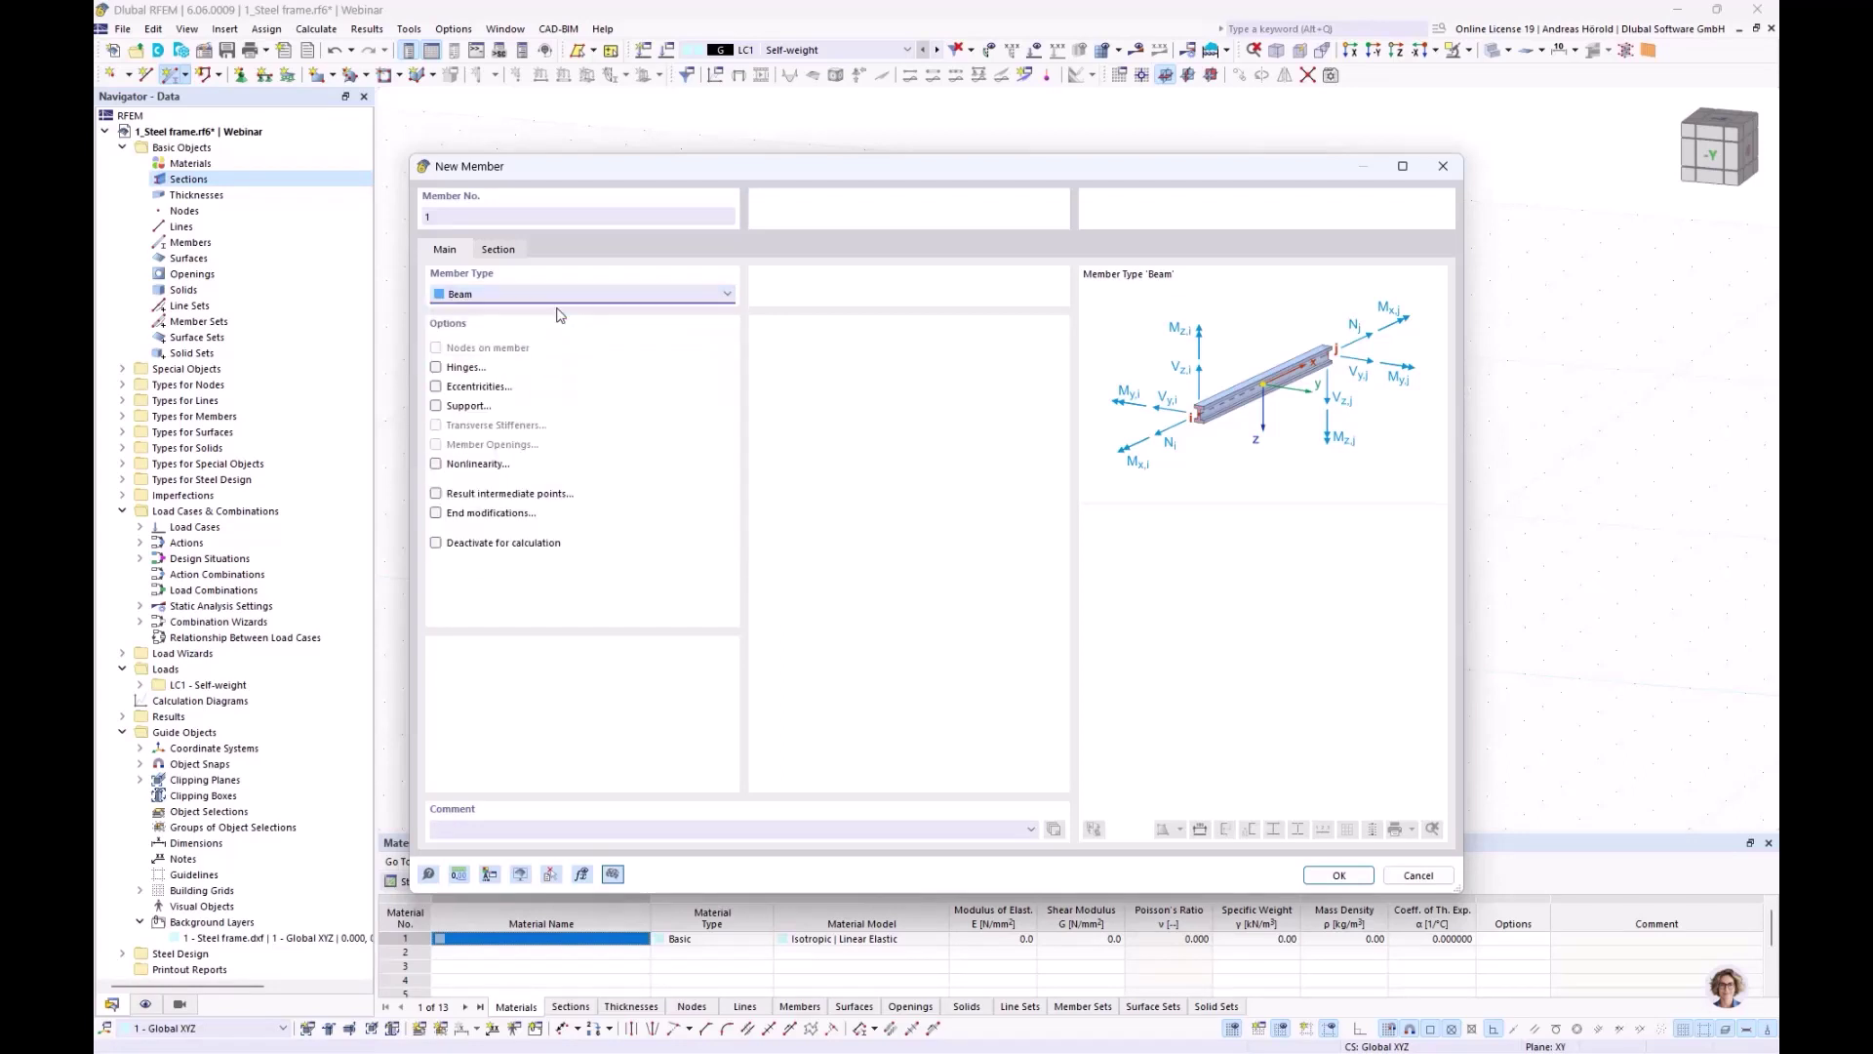
Choose the standardized steel I-section HE 240 B from the section library for the member start
{"action": "left_click", "coordinate": [498, 251]}
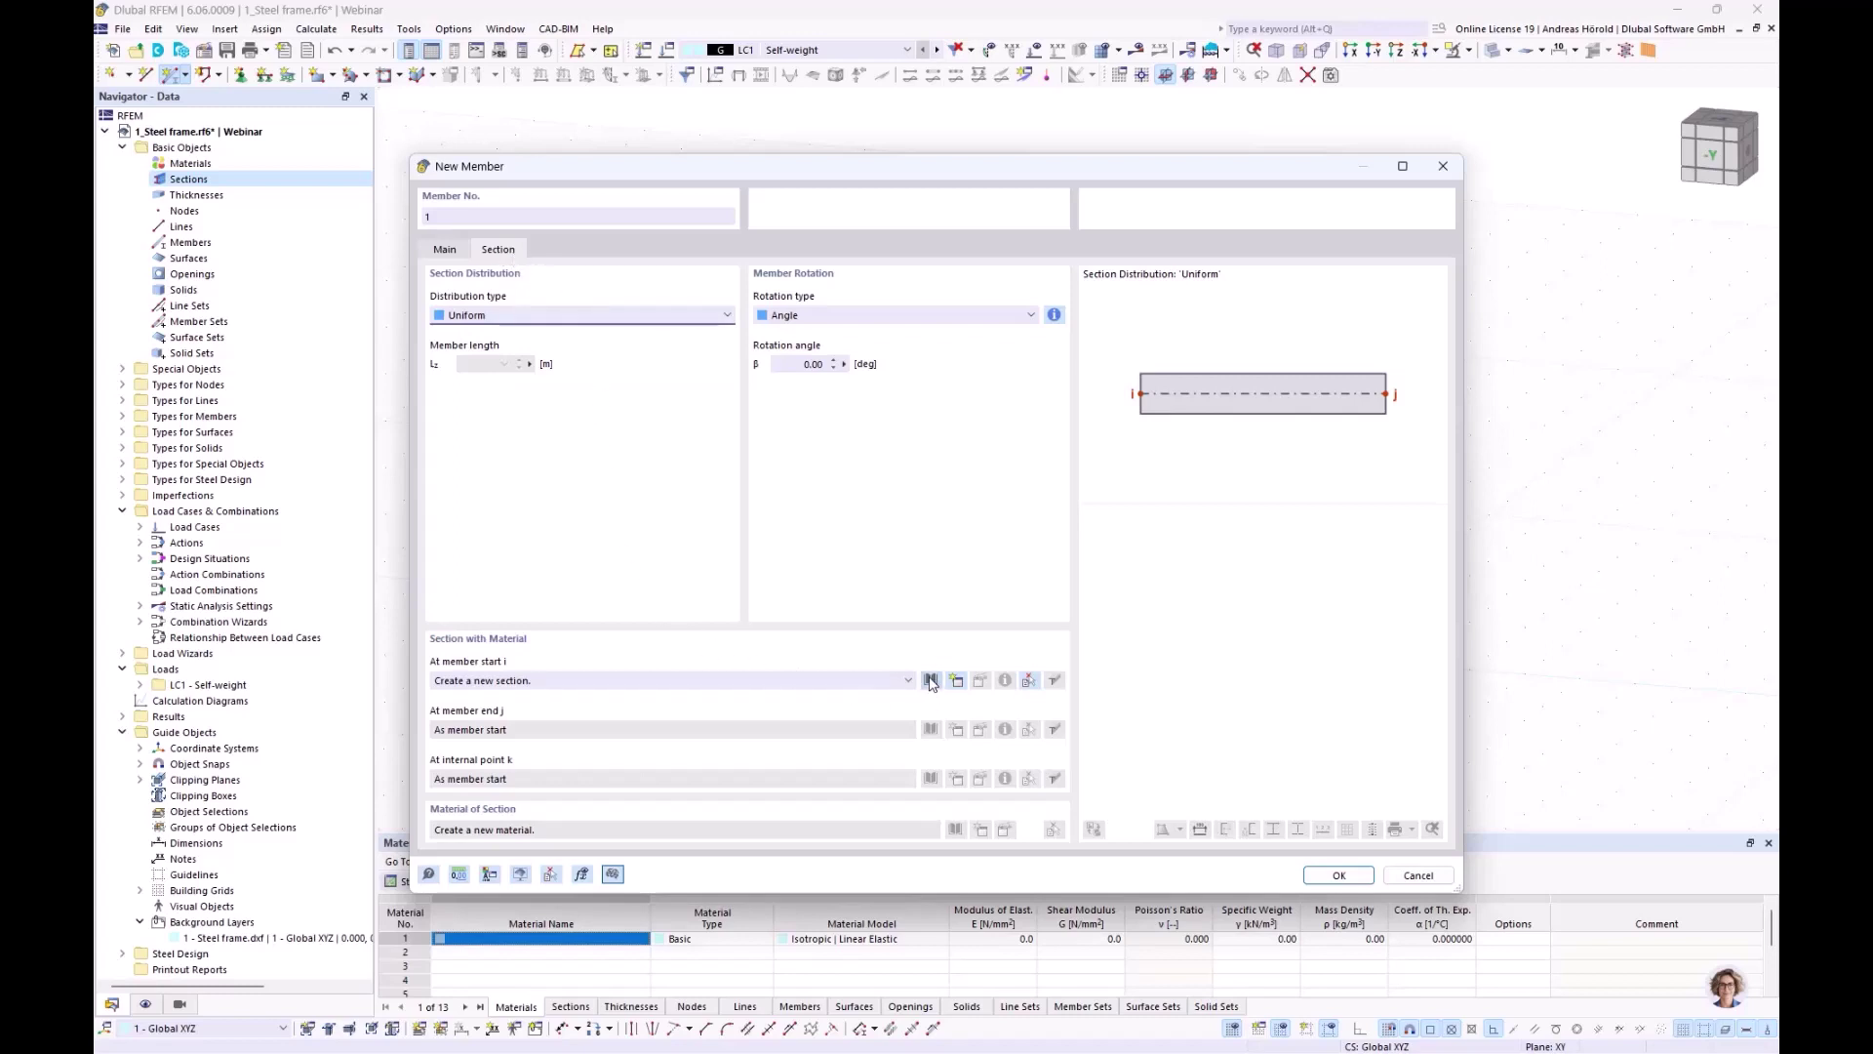
{"action": "left_click", "coordinate": [931, 679]}
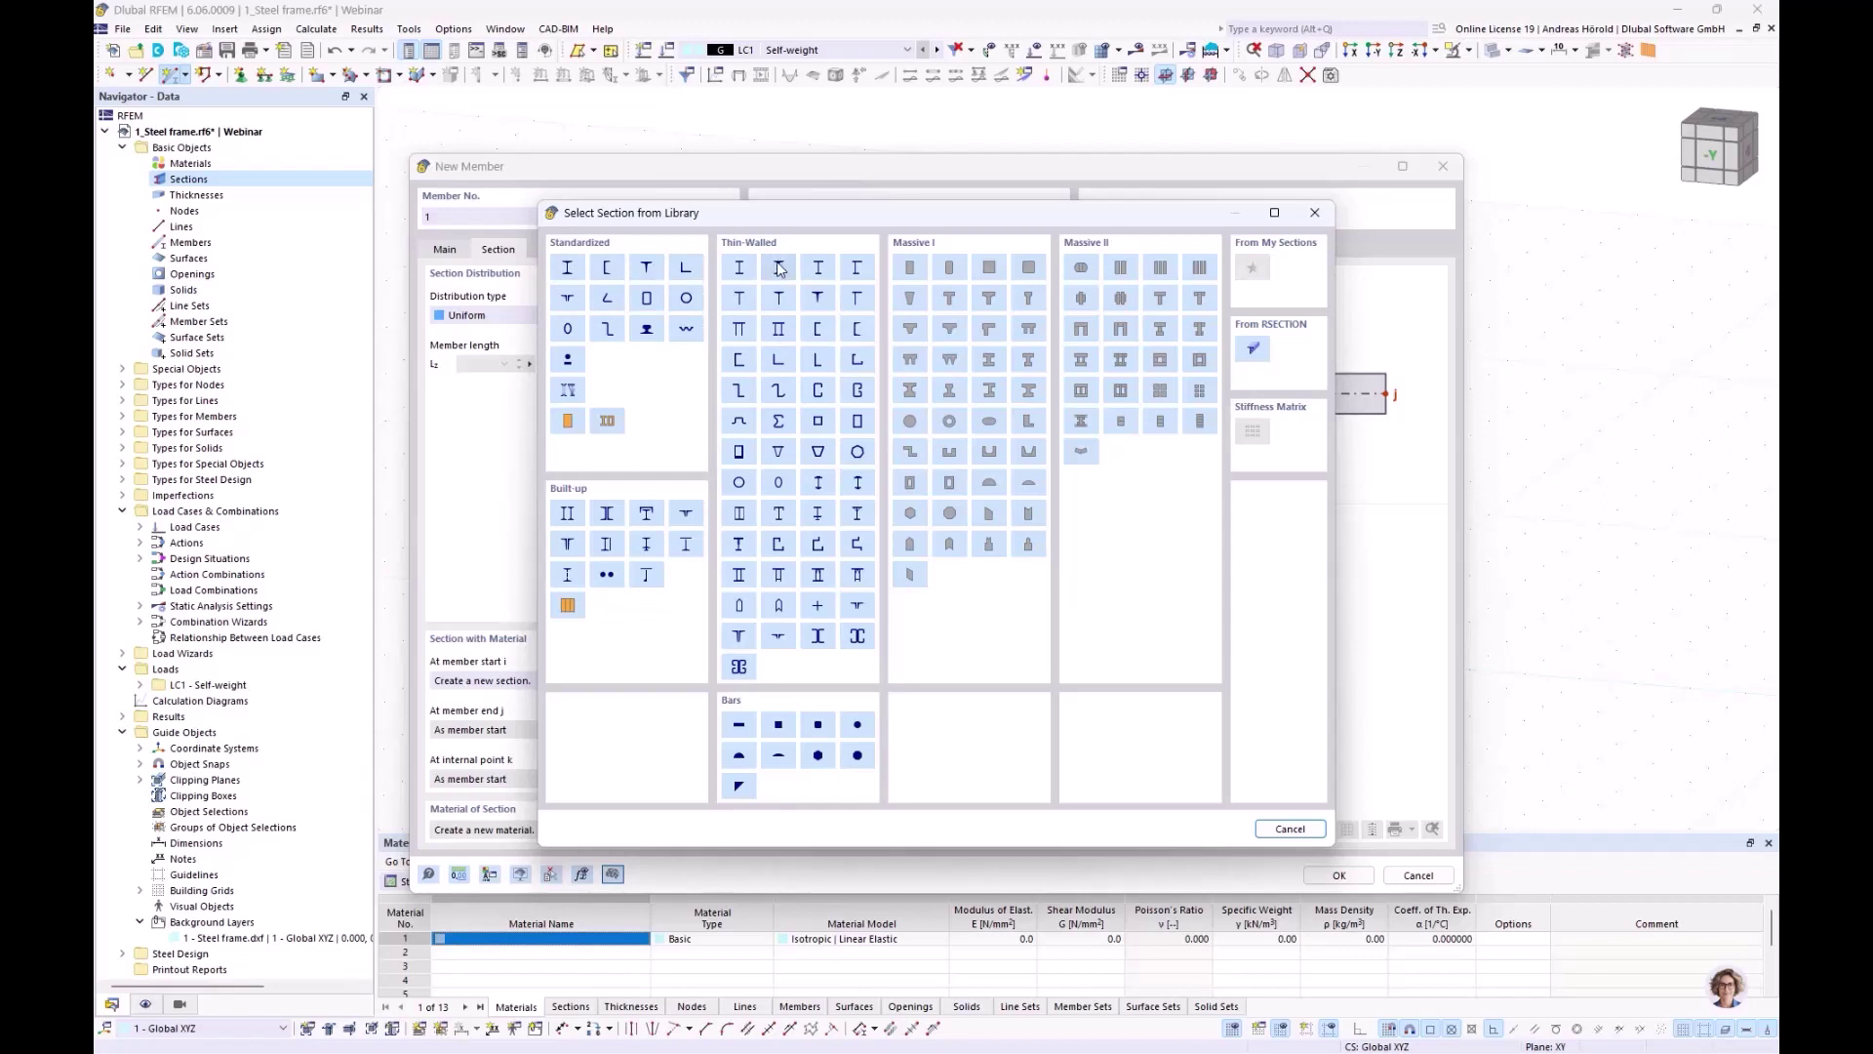
{"action": "left_click", "coordinate": [569, 269]}
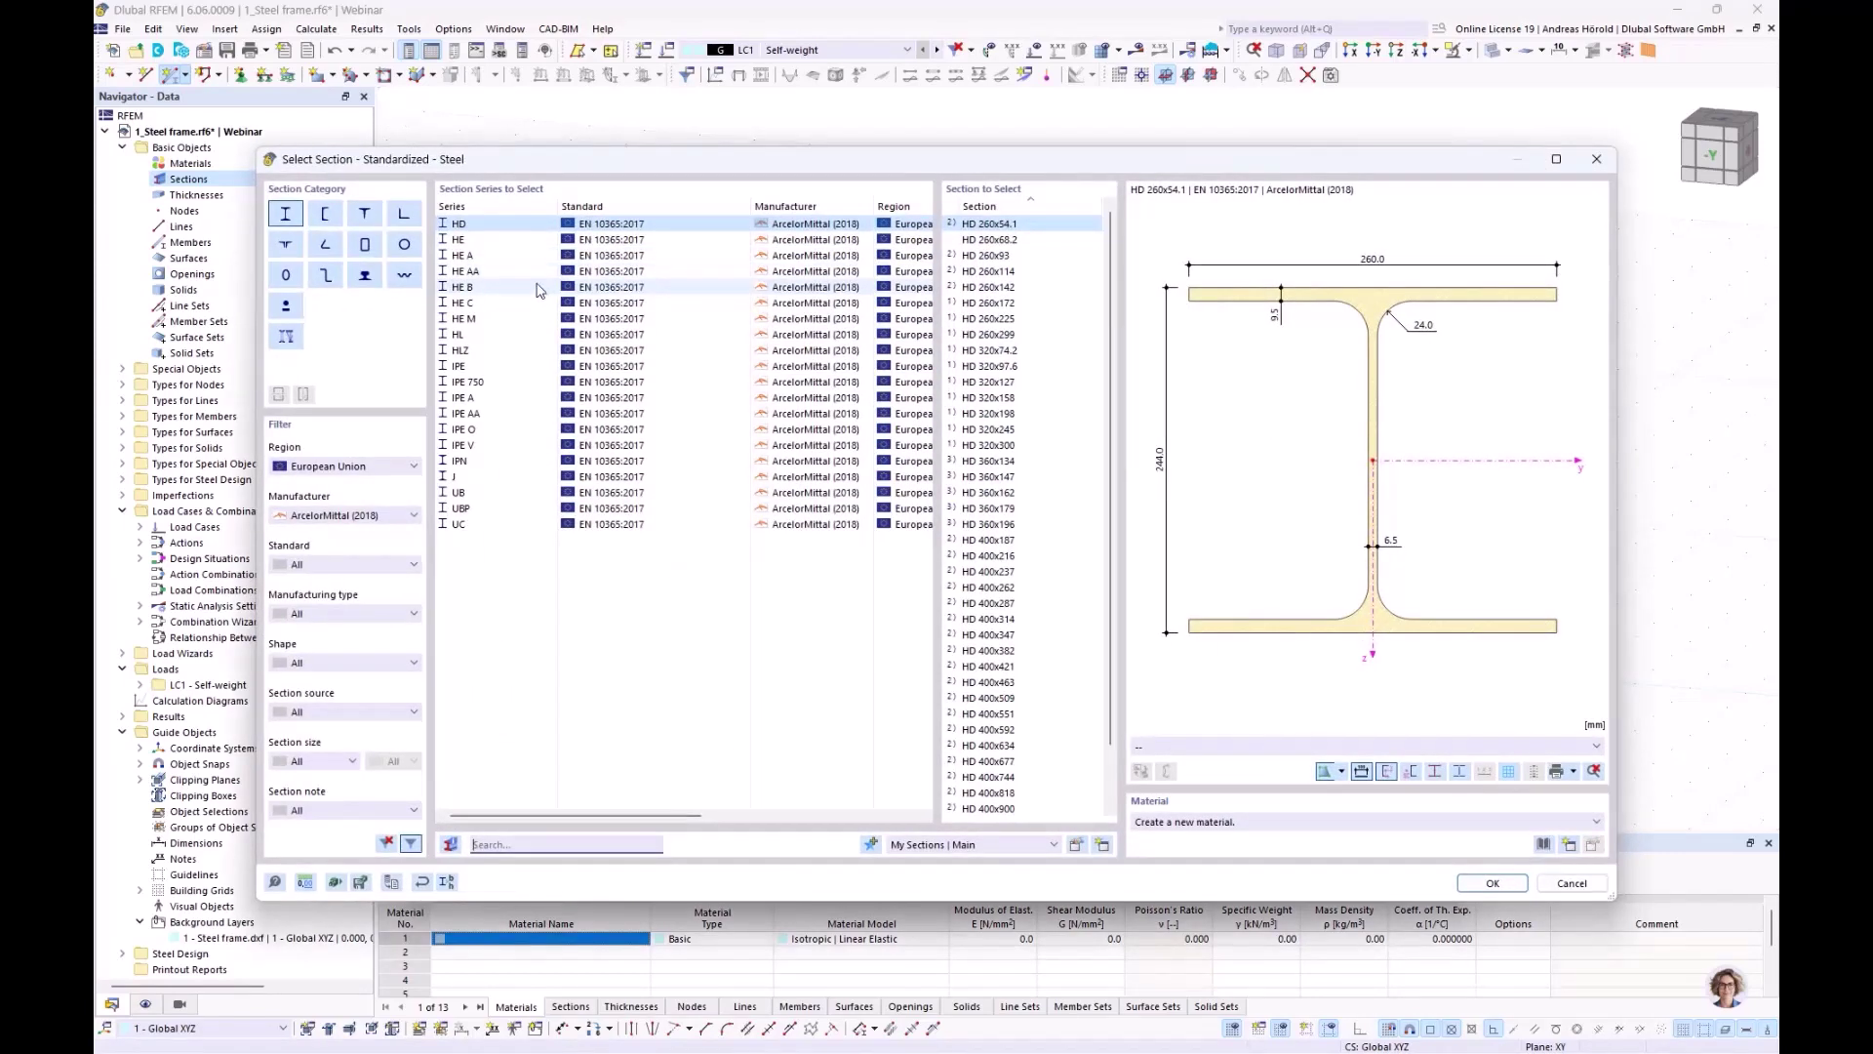
{"action": "left_click", "coordinate": [475, 288]}
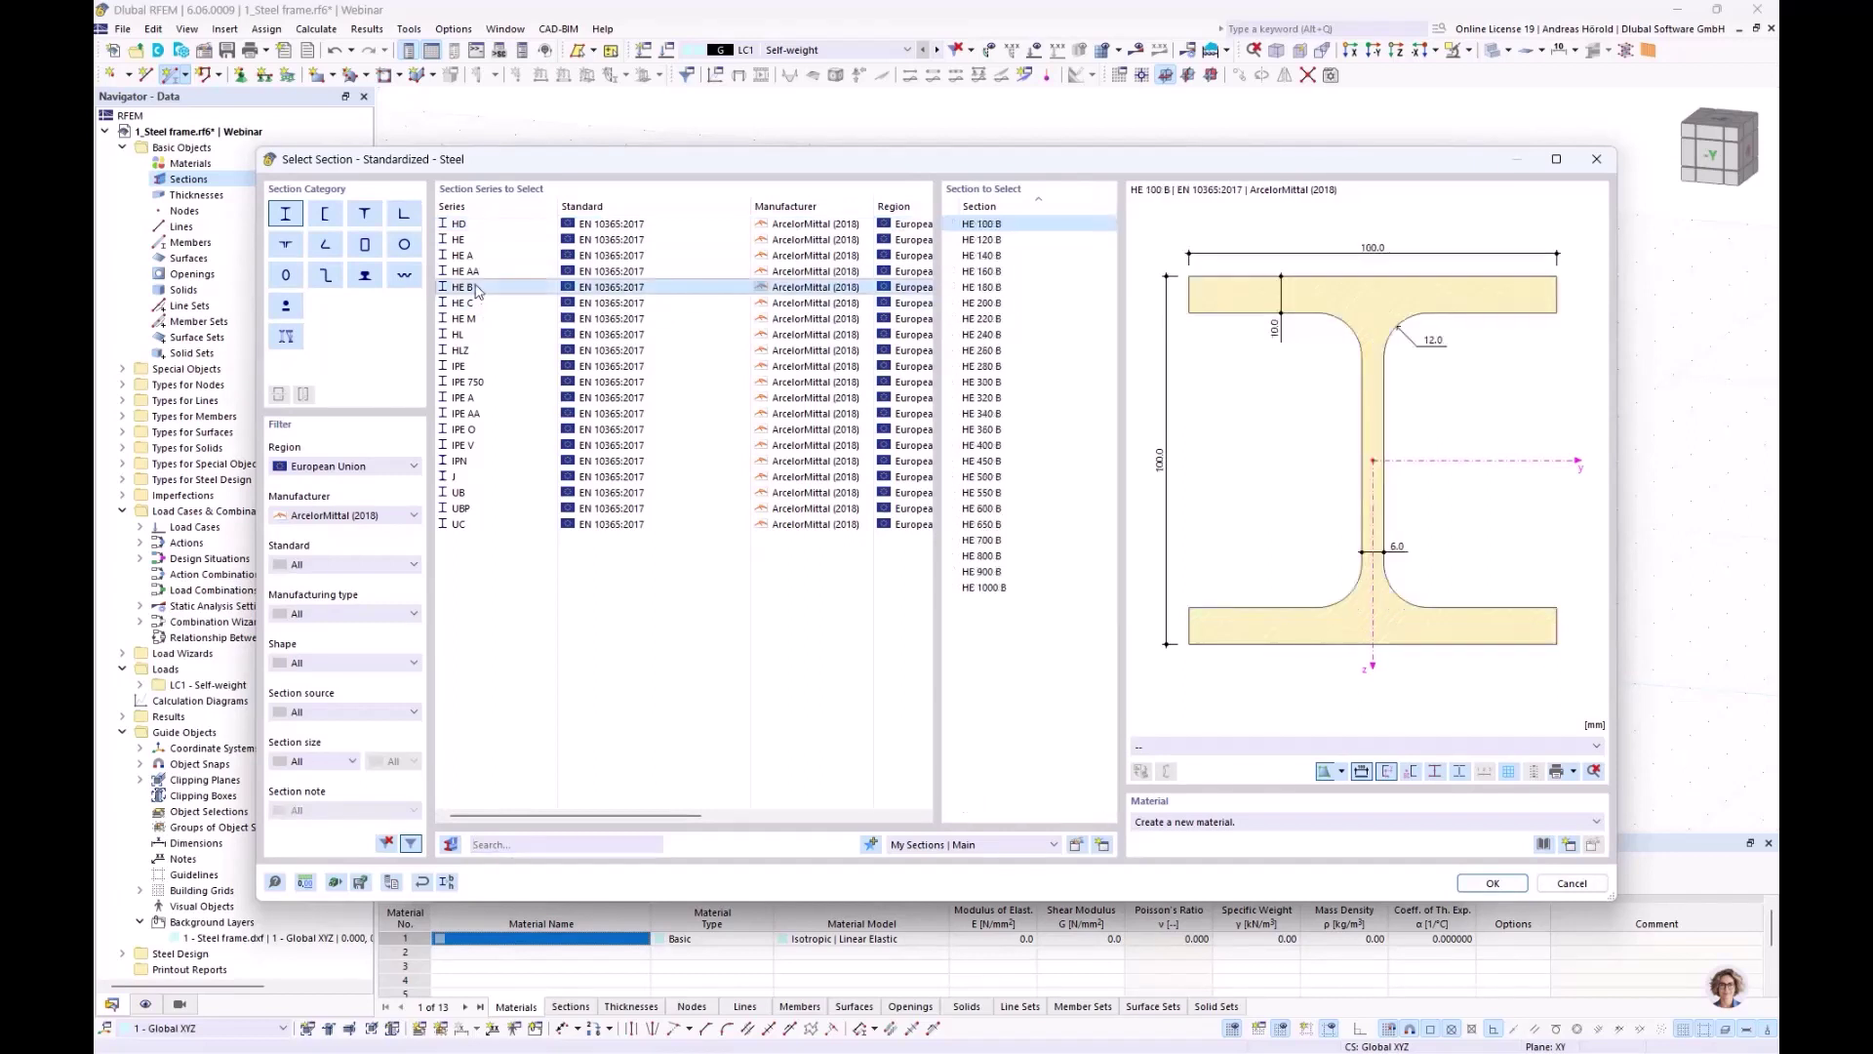
{"action": "left_click", "coordinate": [991, 335]}
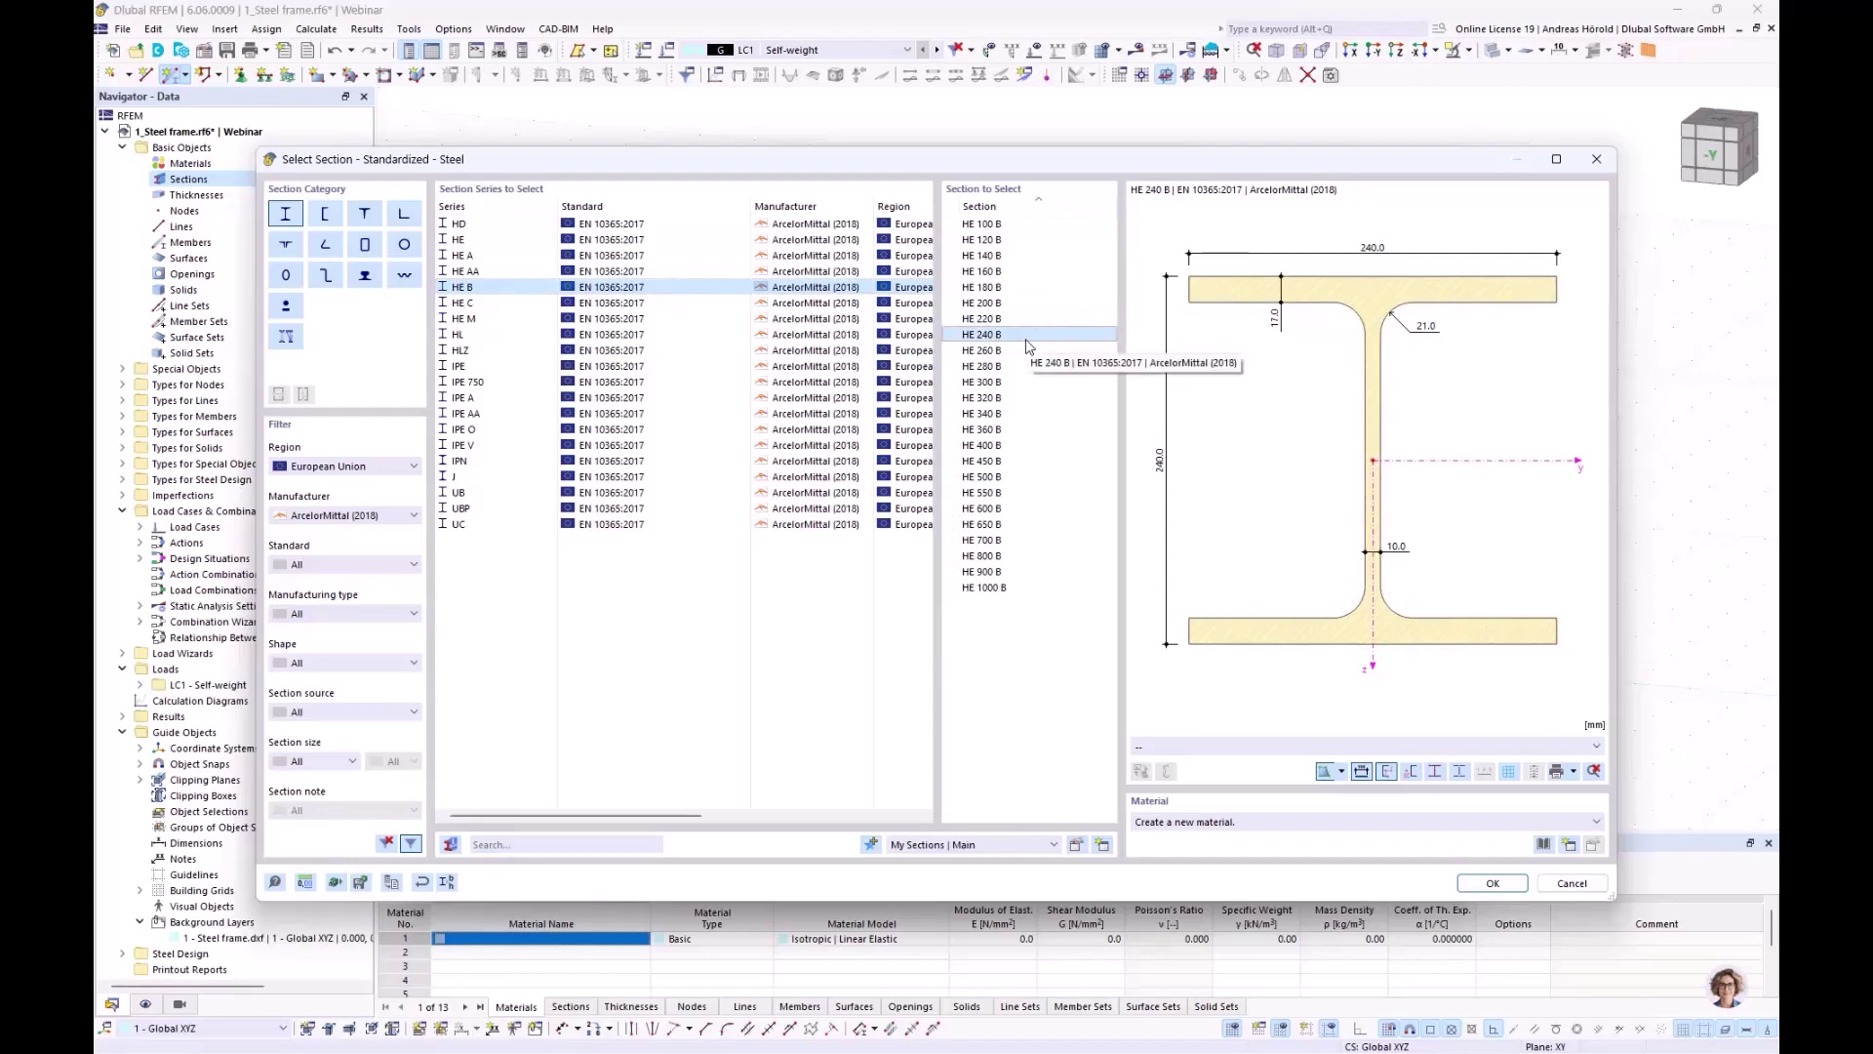
Assign S235JR from the Steel S series to EN 10025-2:2019-08 as the section material, and accept the section and member settings
{"action": "left_click", "coordinate": [1542, 844]}
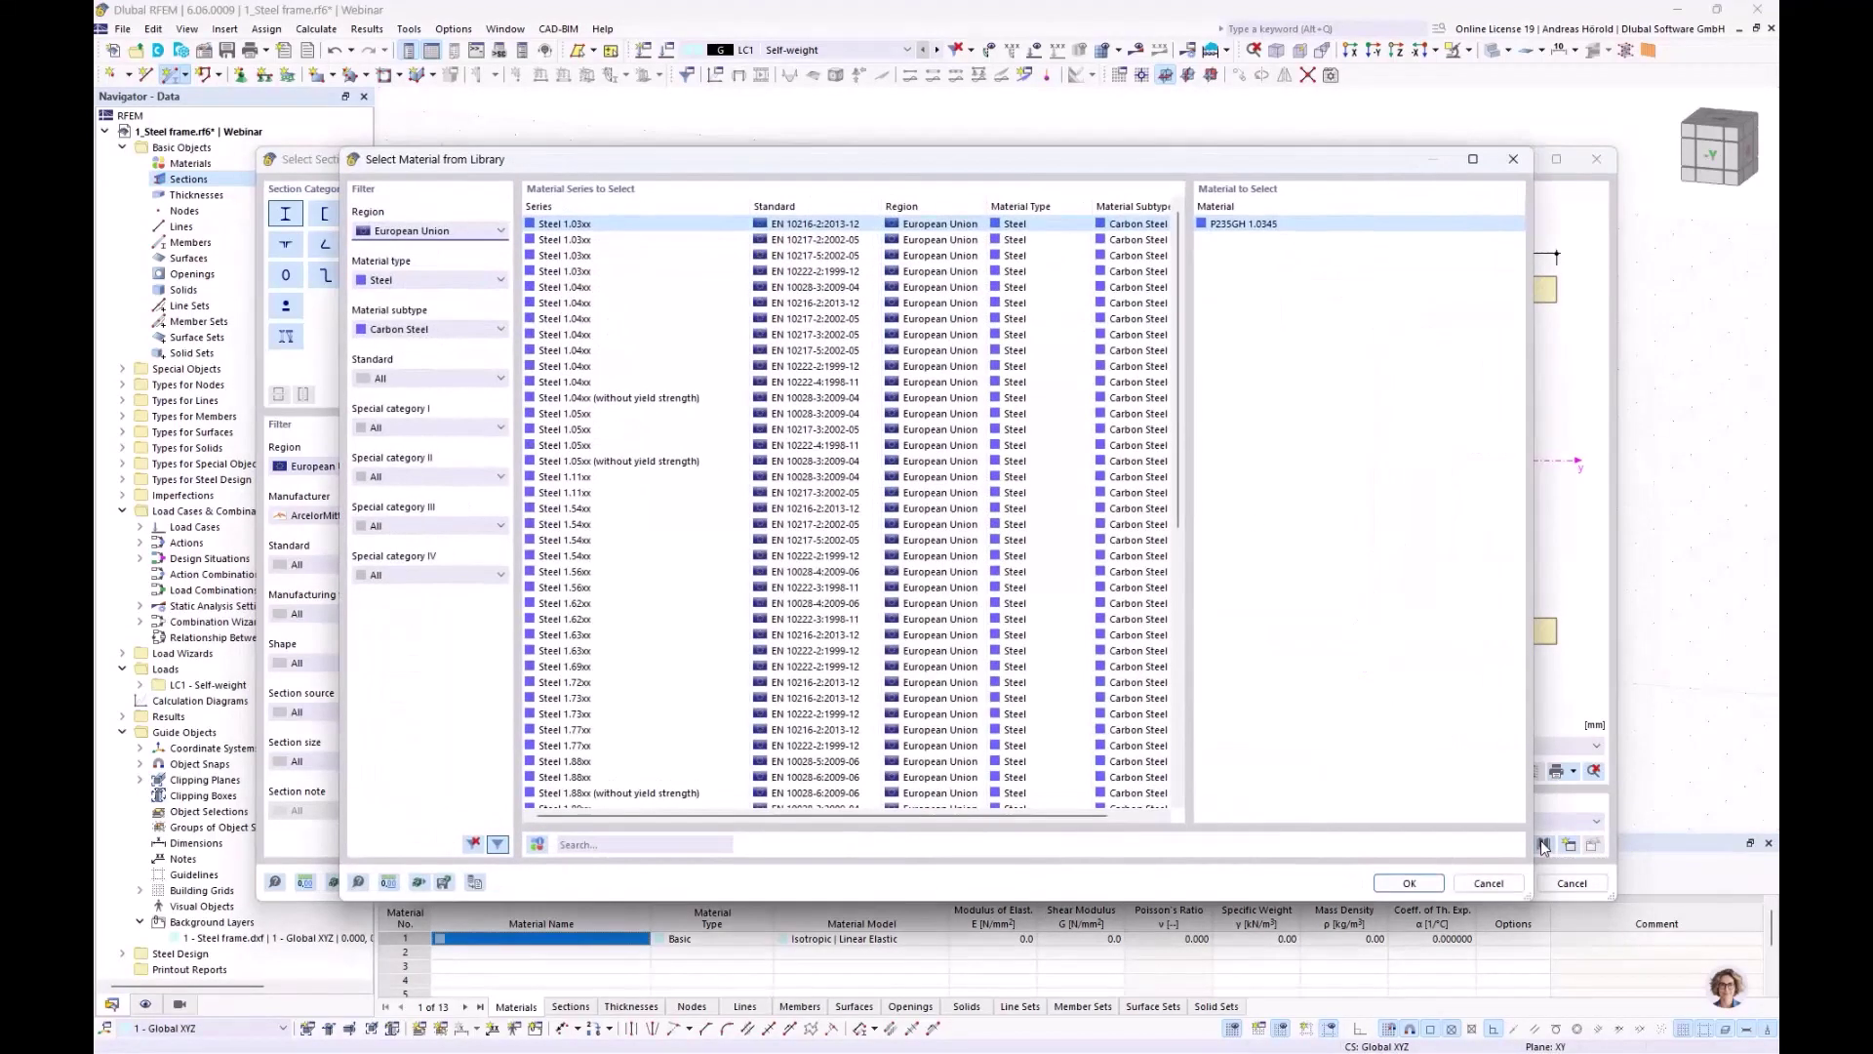
{"action": "left_click", "coordinate": [414, 232]}
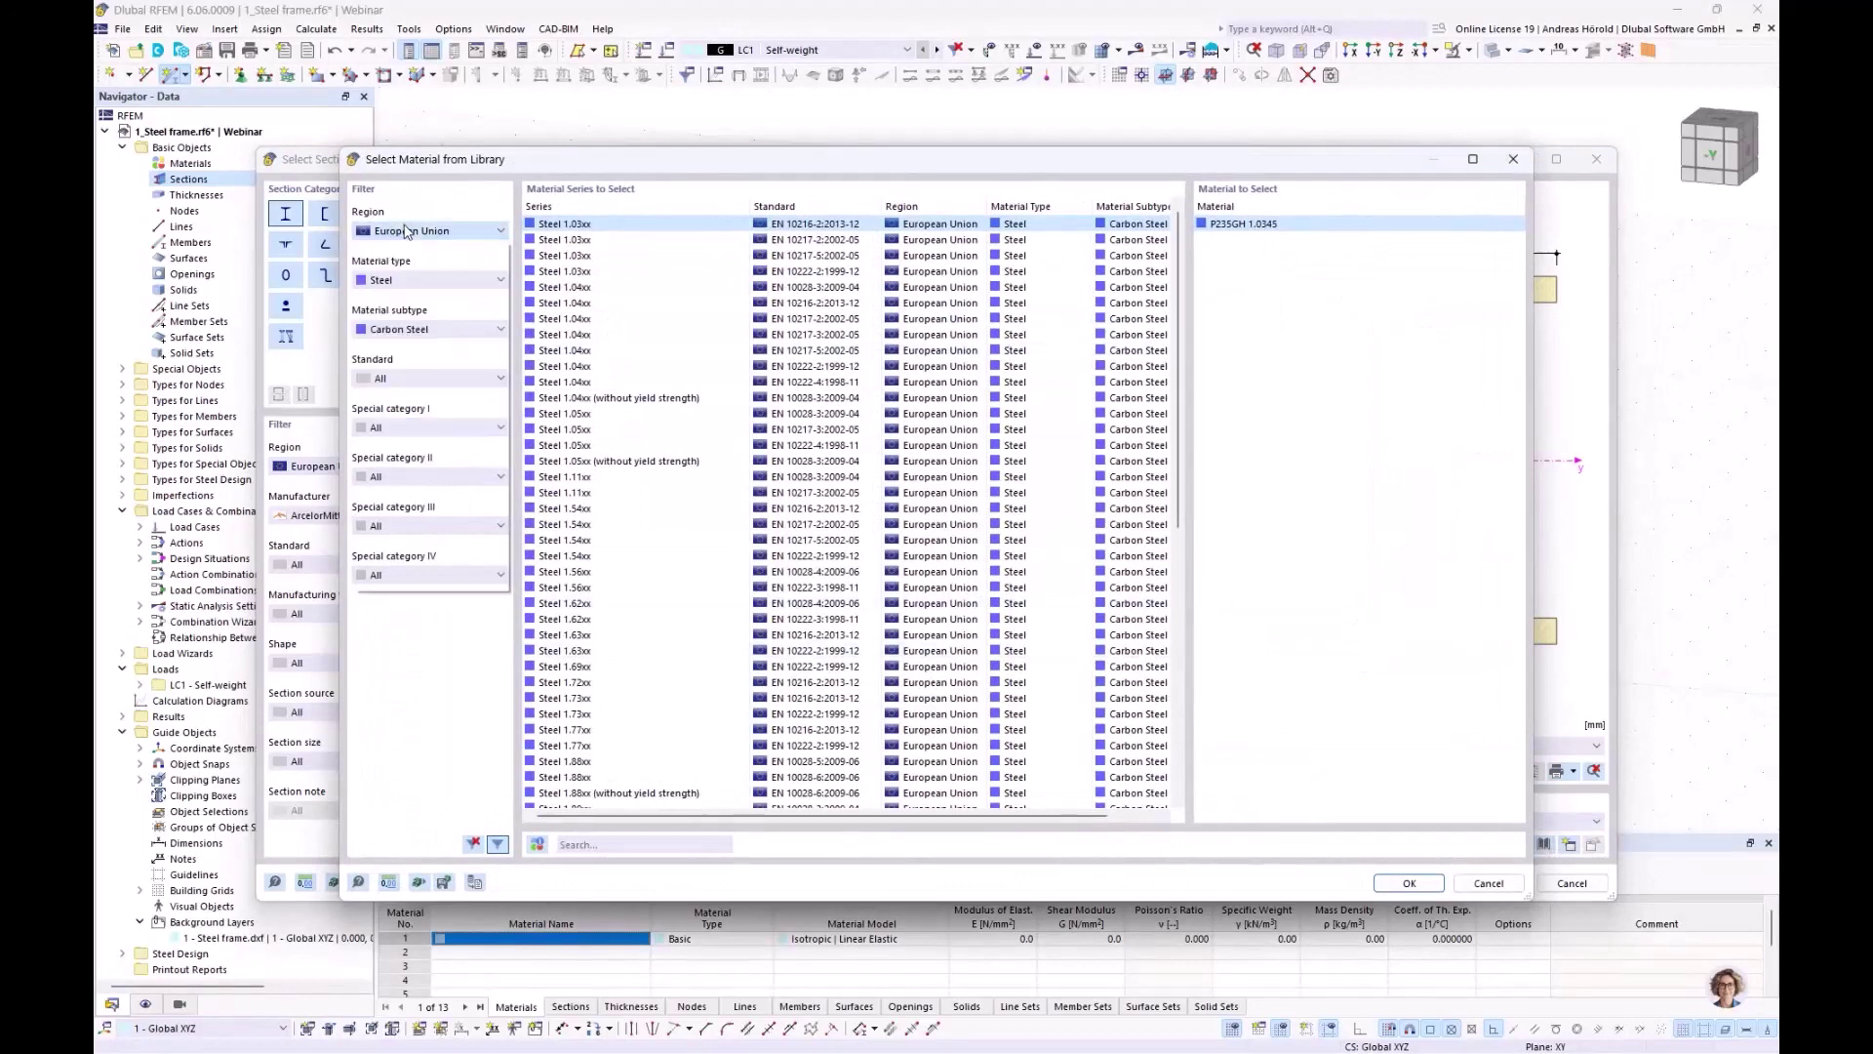
{"action": "left_click", "coordinate": [416, 232]}
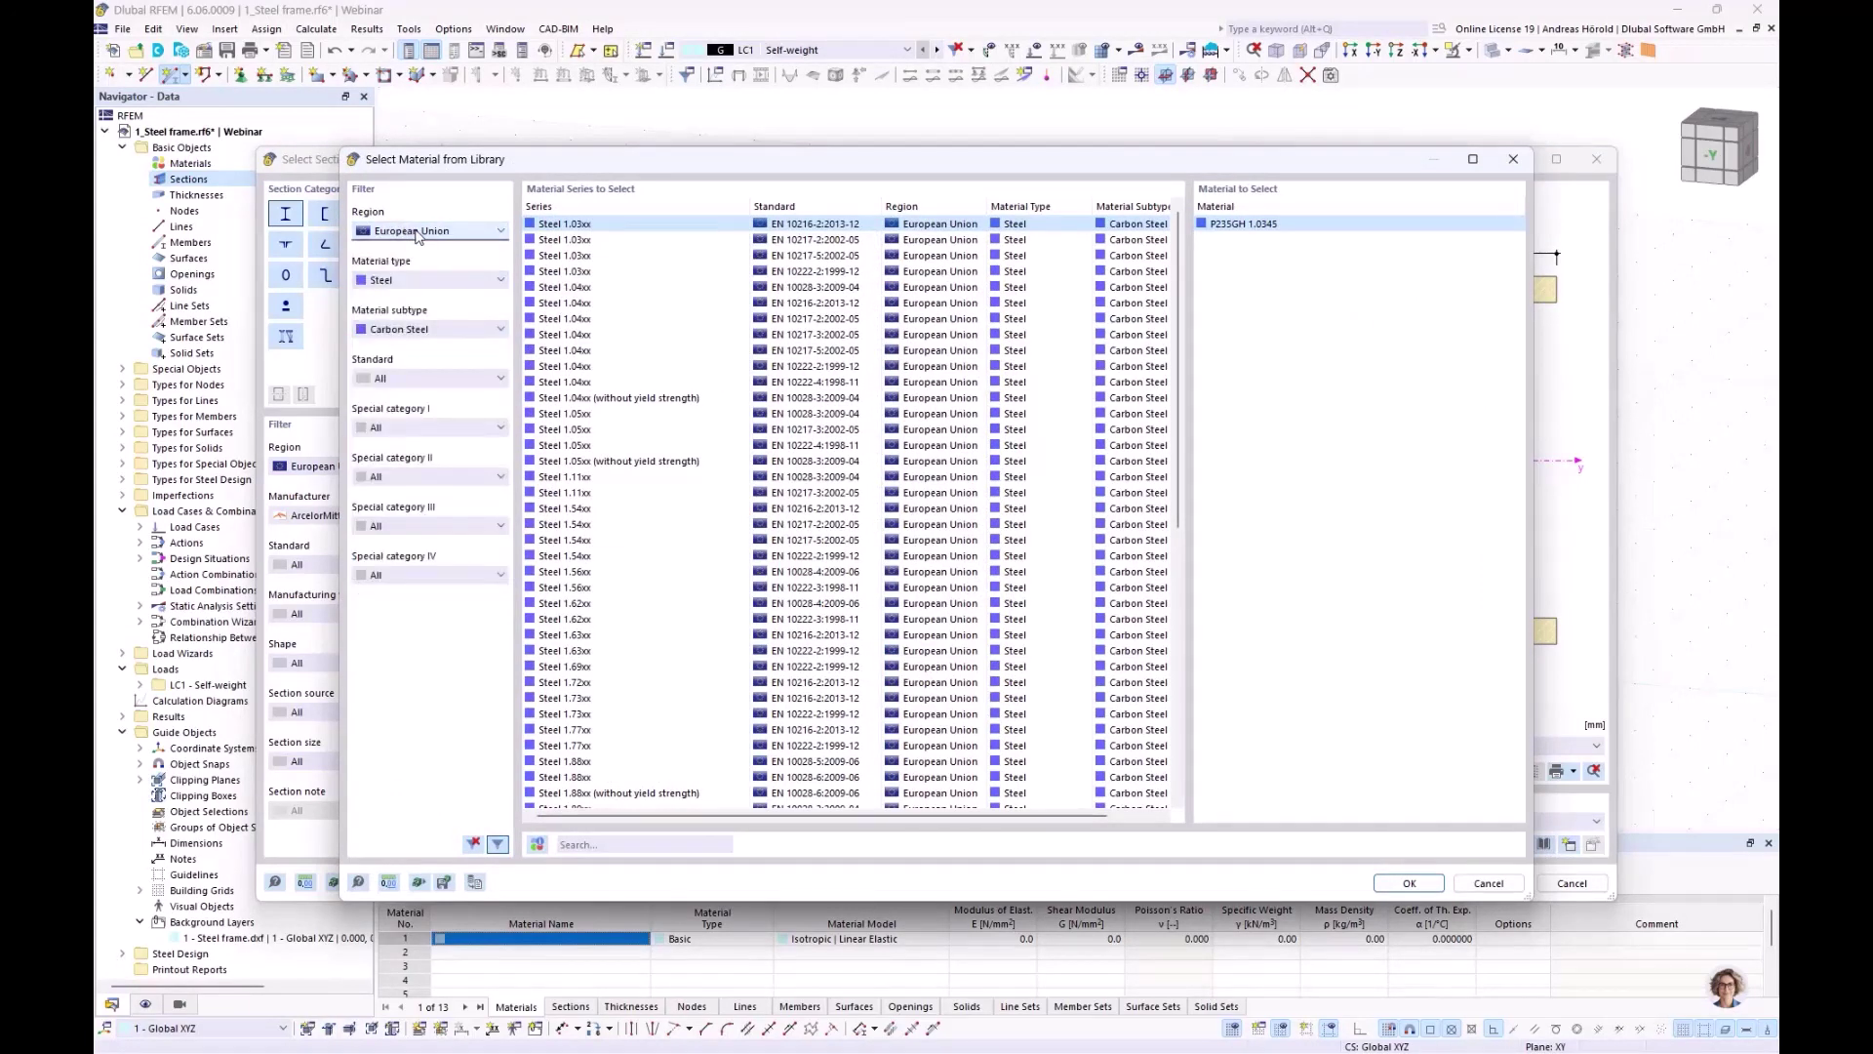
{"action": "left_click", "coordinate": [440, 283]}
{"action": "left_click", "coordinate": [440, 286]}
{"action": "left_click", "coordinate": [450, 329]}
{"action": "left_click", "coordinate": [450, 330]}
{"action": "scroll", "coordinate": [585, 436], "scroll_direction": "down", "scroll_amount": 8}
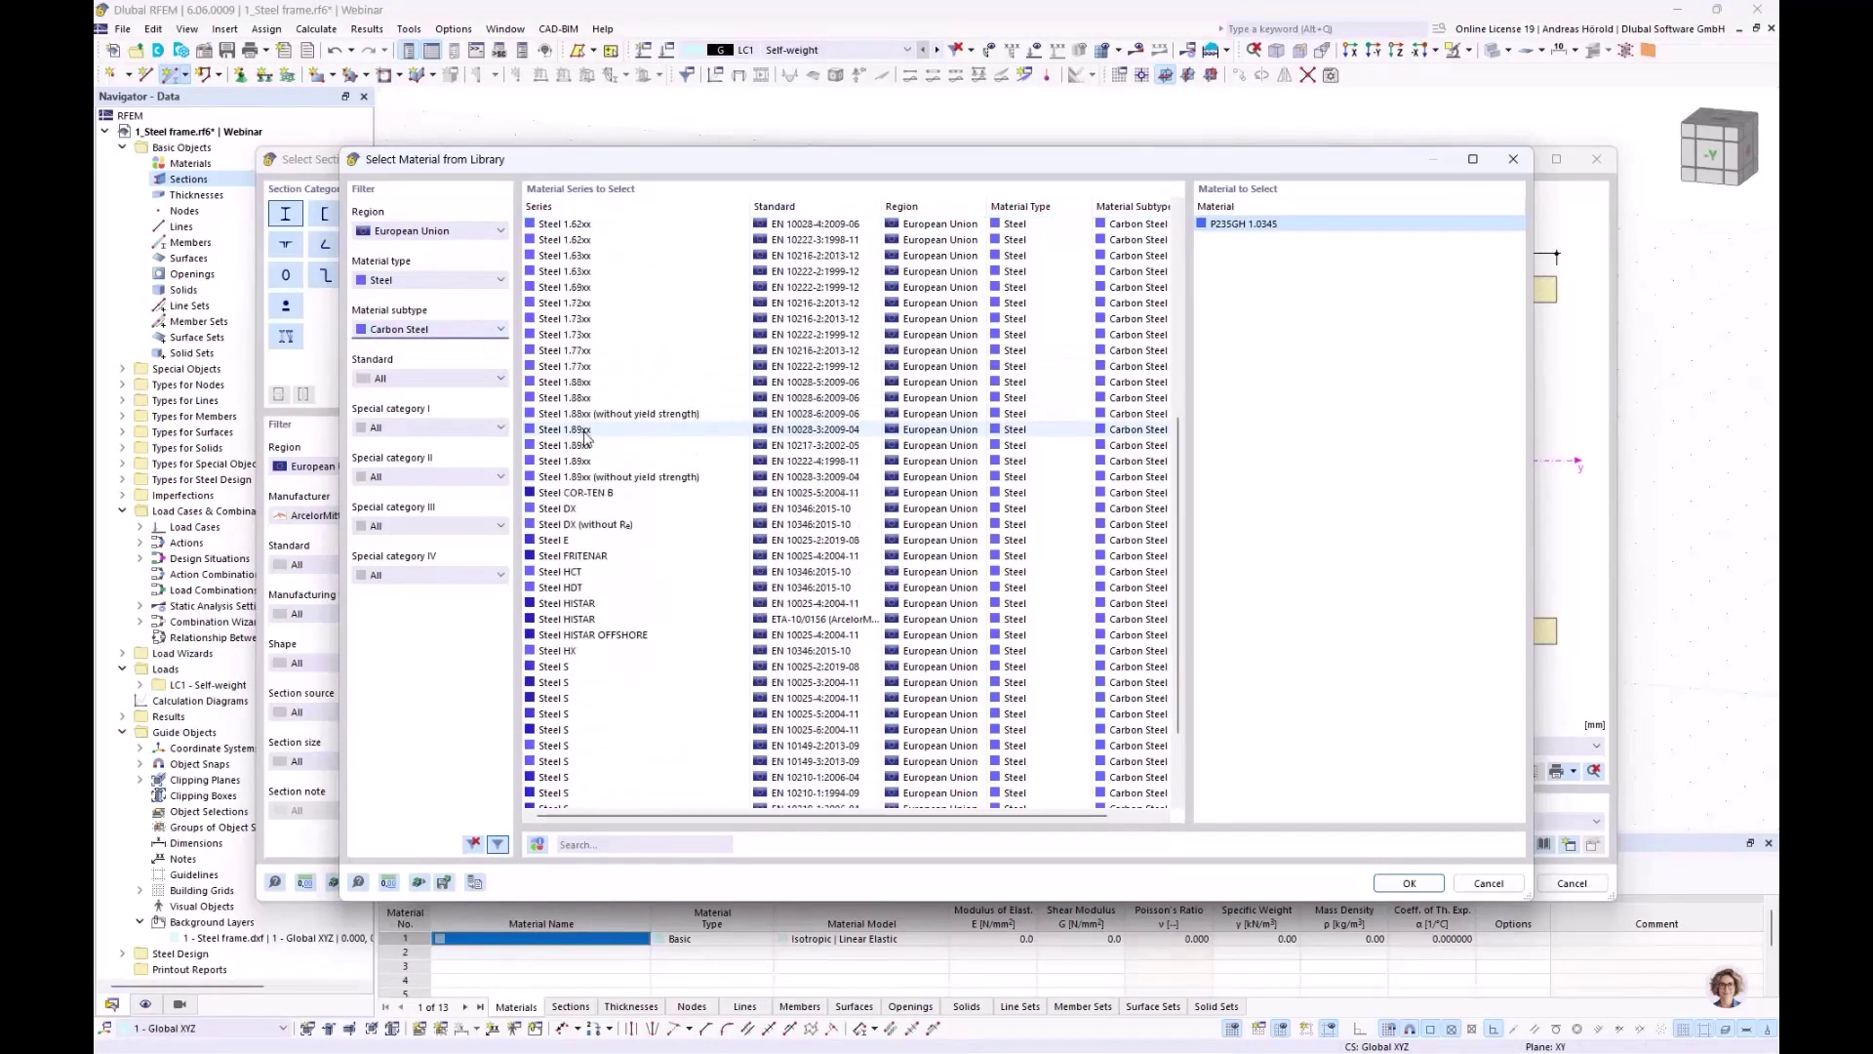
{"action": "scroll", "coordinate": [586, 437], "scroll_direction": "down", "scroll_amount": 3}
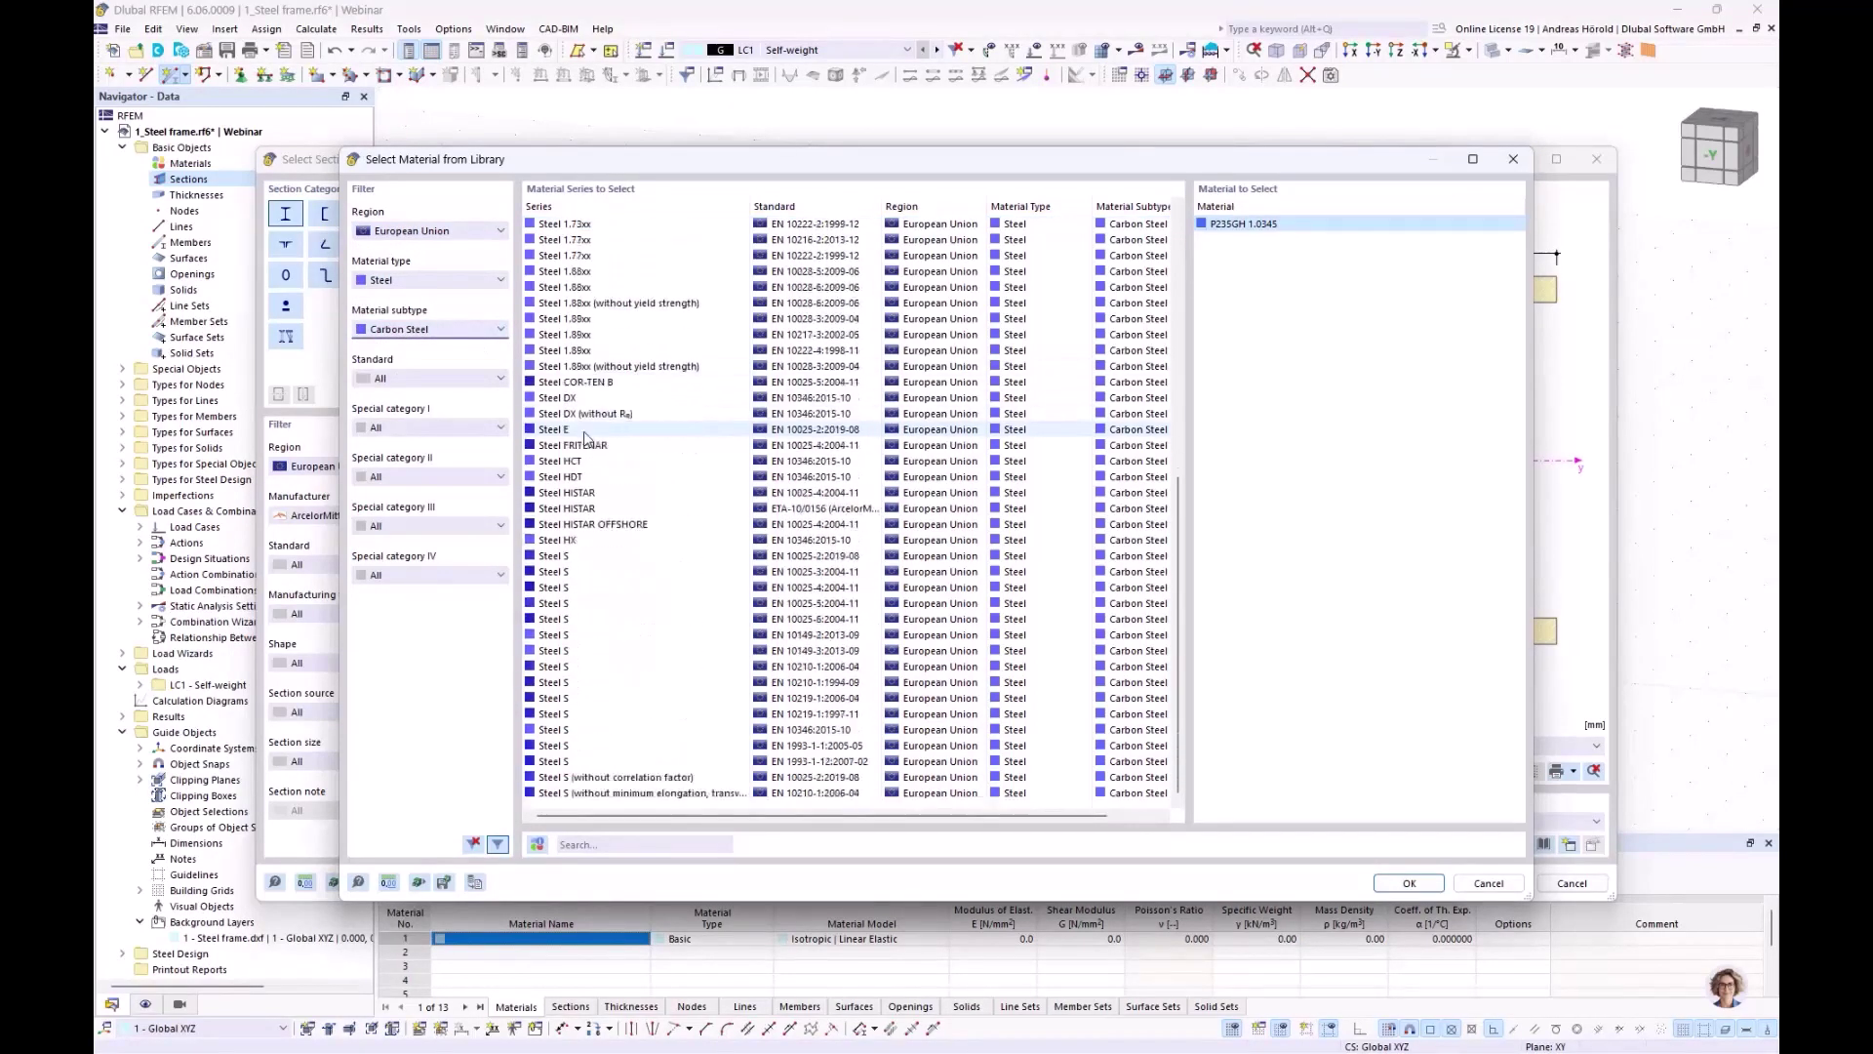
{"action": "left_click", "coordinate": [586, 555]}
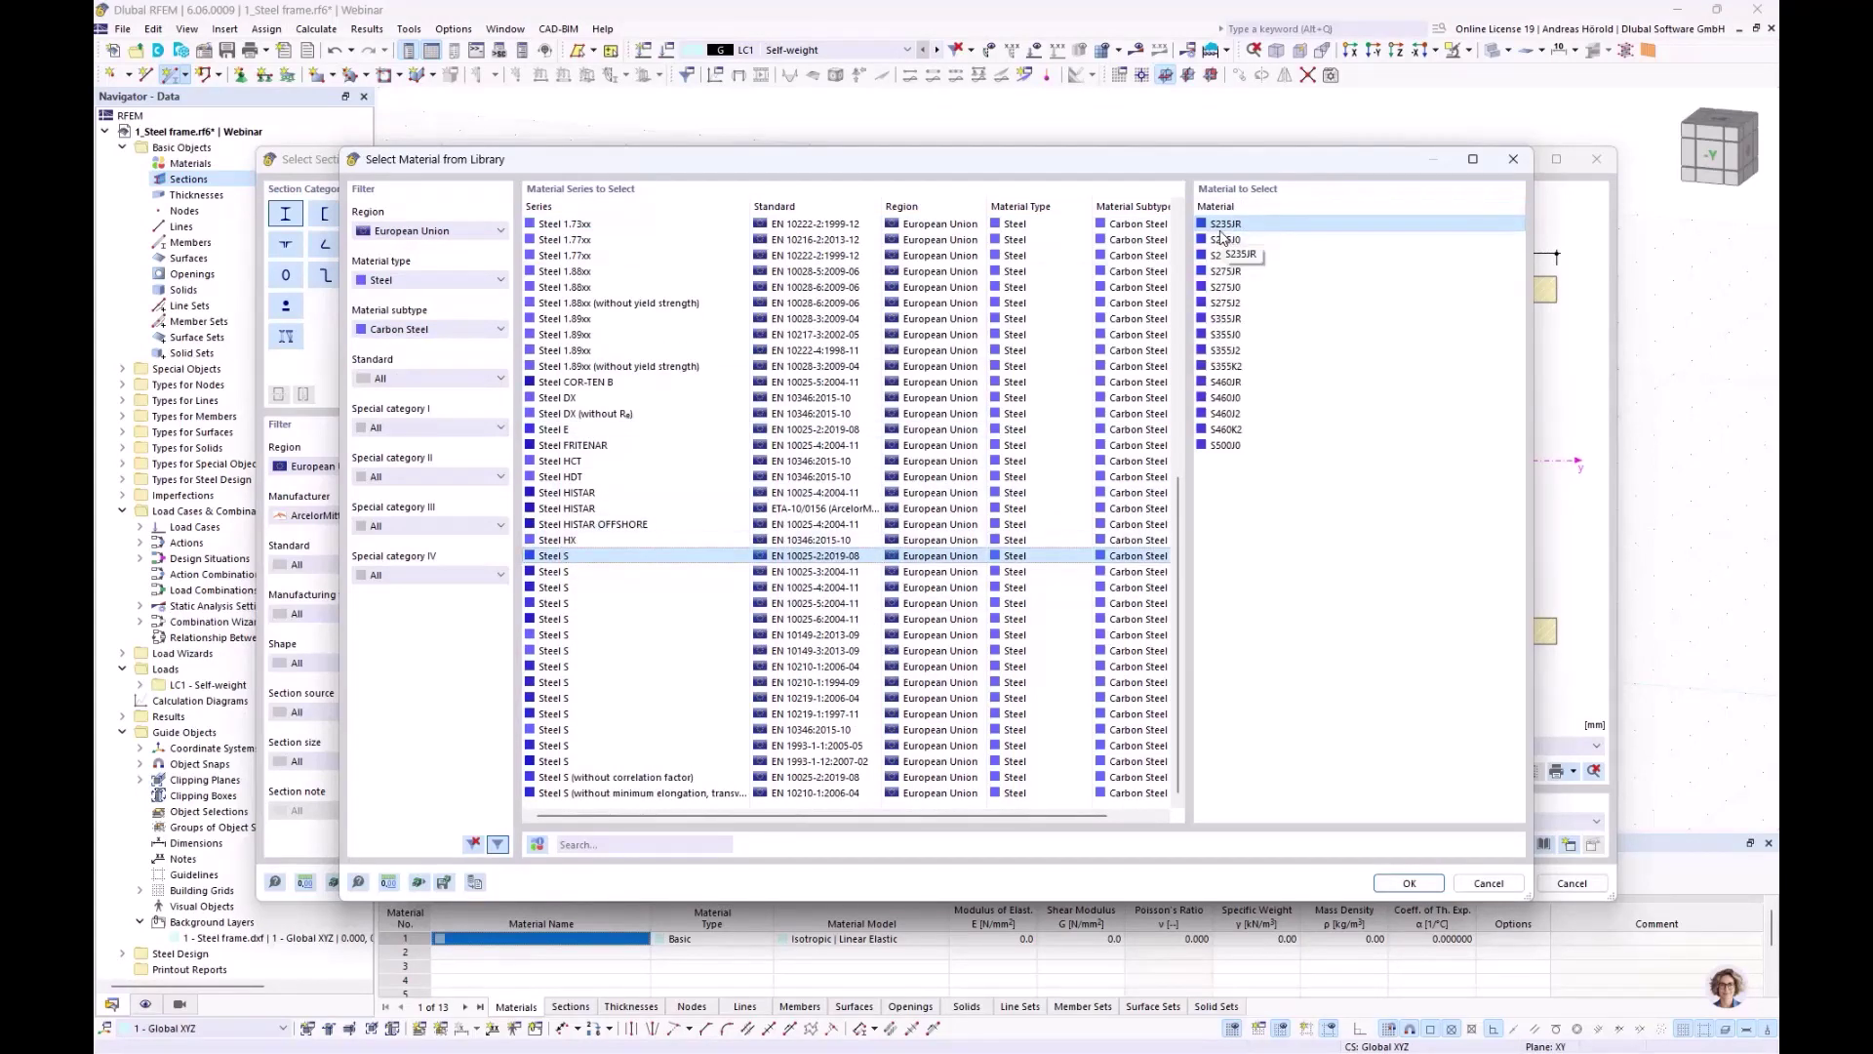
{"action": "left_click", "coordinate": [1406, 883]}
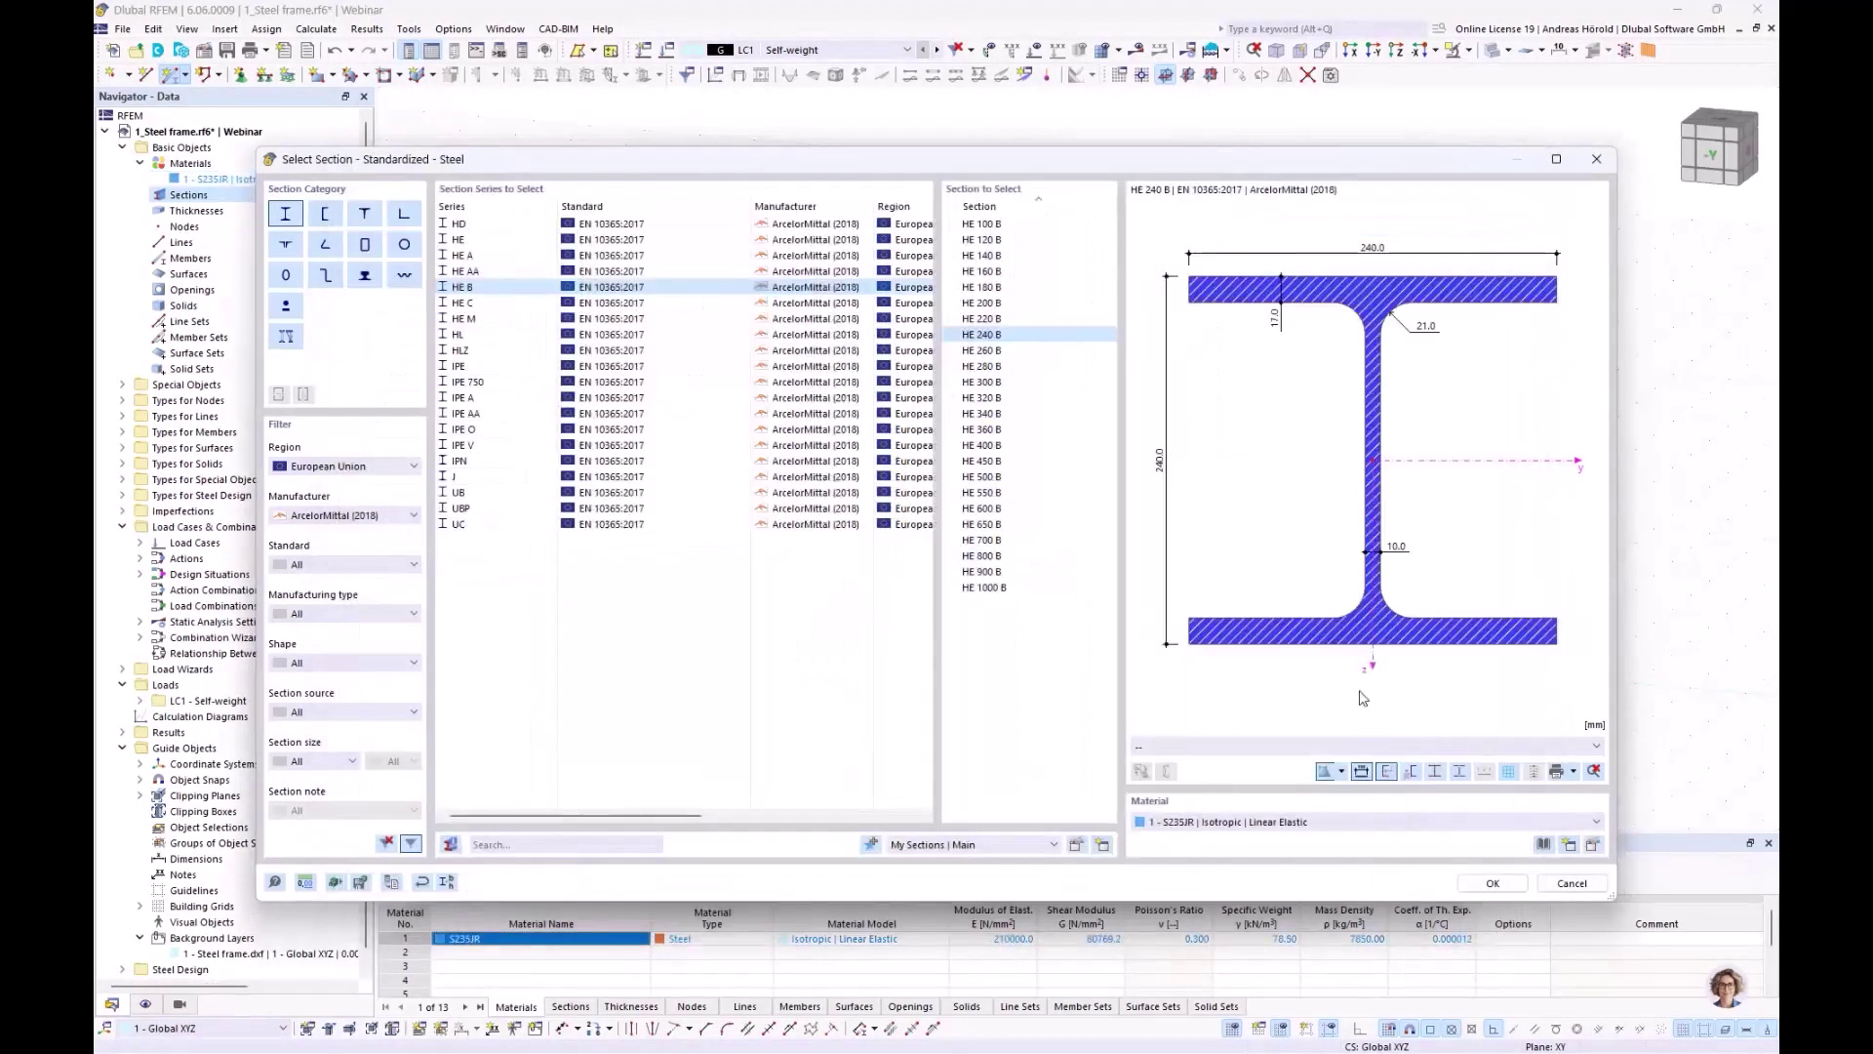
{"action": "left_click", "coordinate": [1492, 882]}
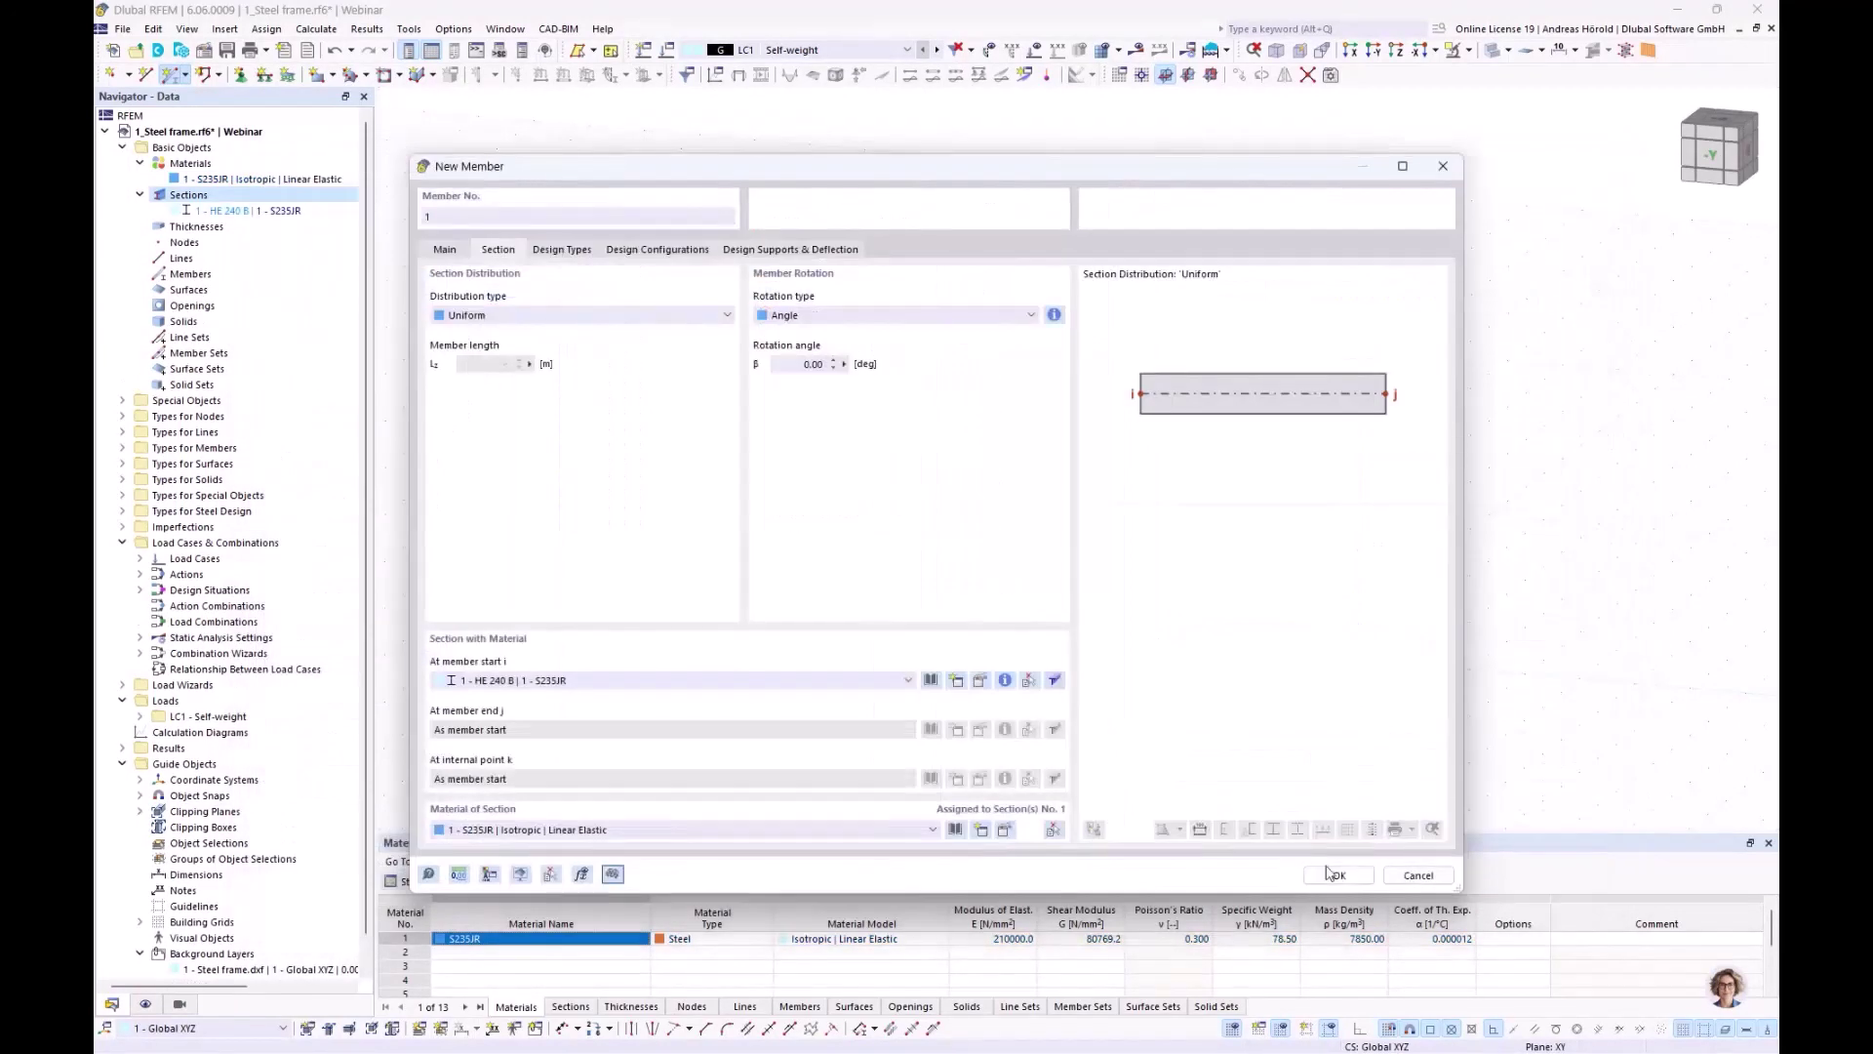
{"action": "left_click", "coordinate": [1332, 874]}
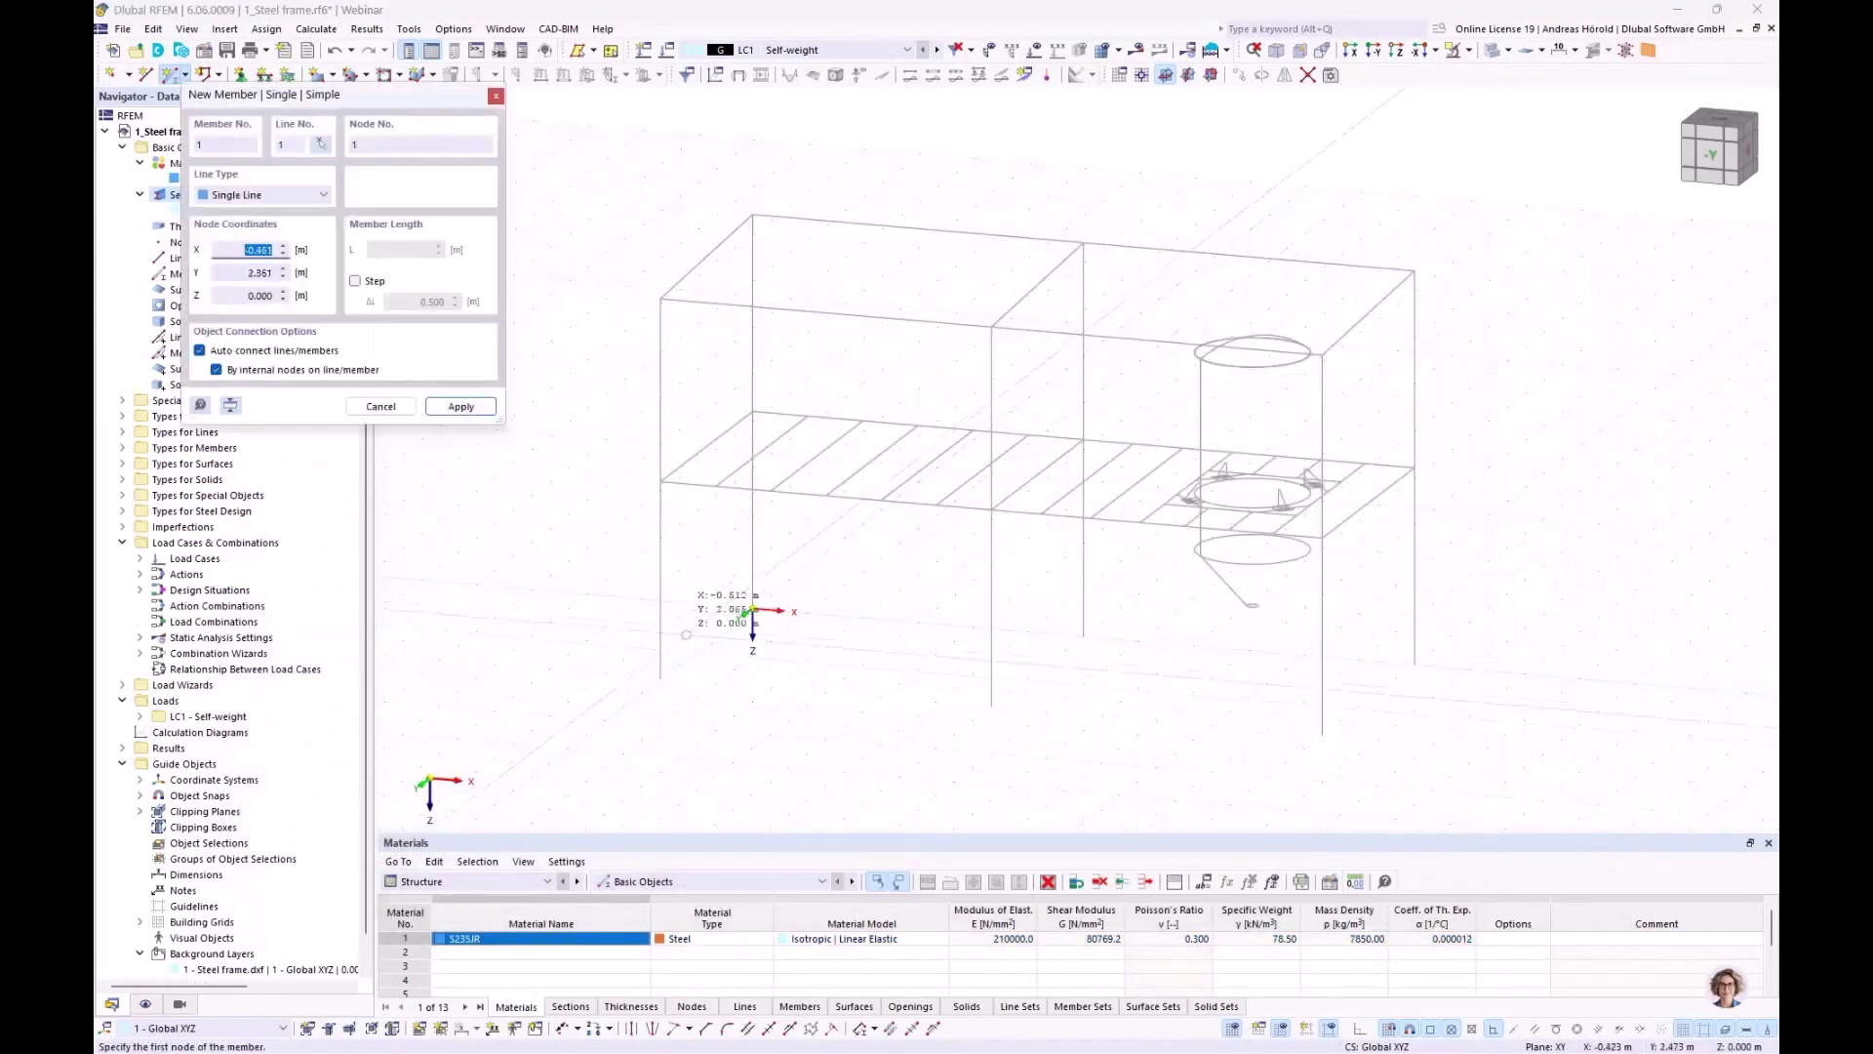
Draw the first HE 240 B column along the DXF frame's vertical edge at X 0, Y 5 m, from base to top
{"action": "left_click", "coordinate": [661, 677]}
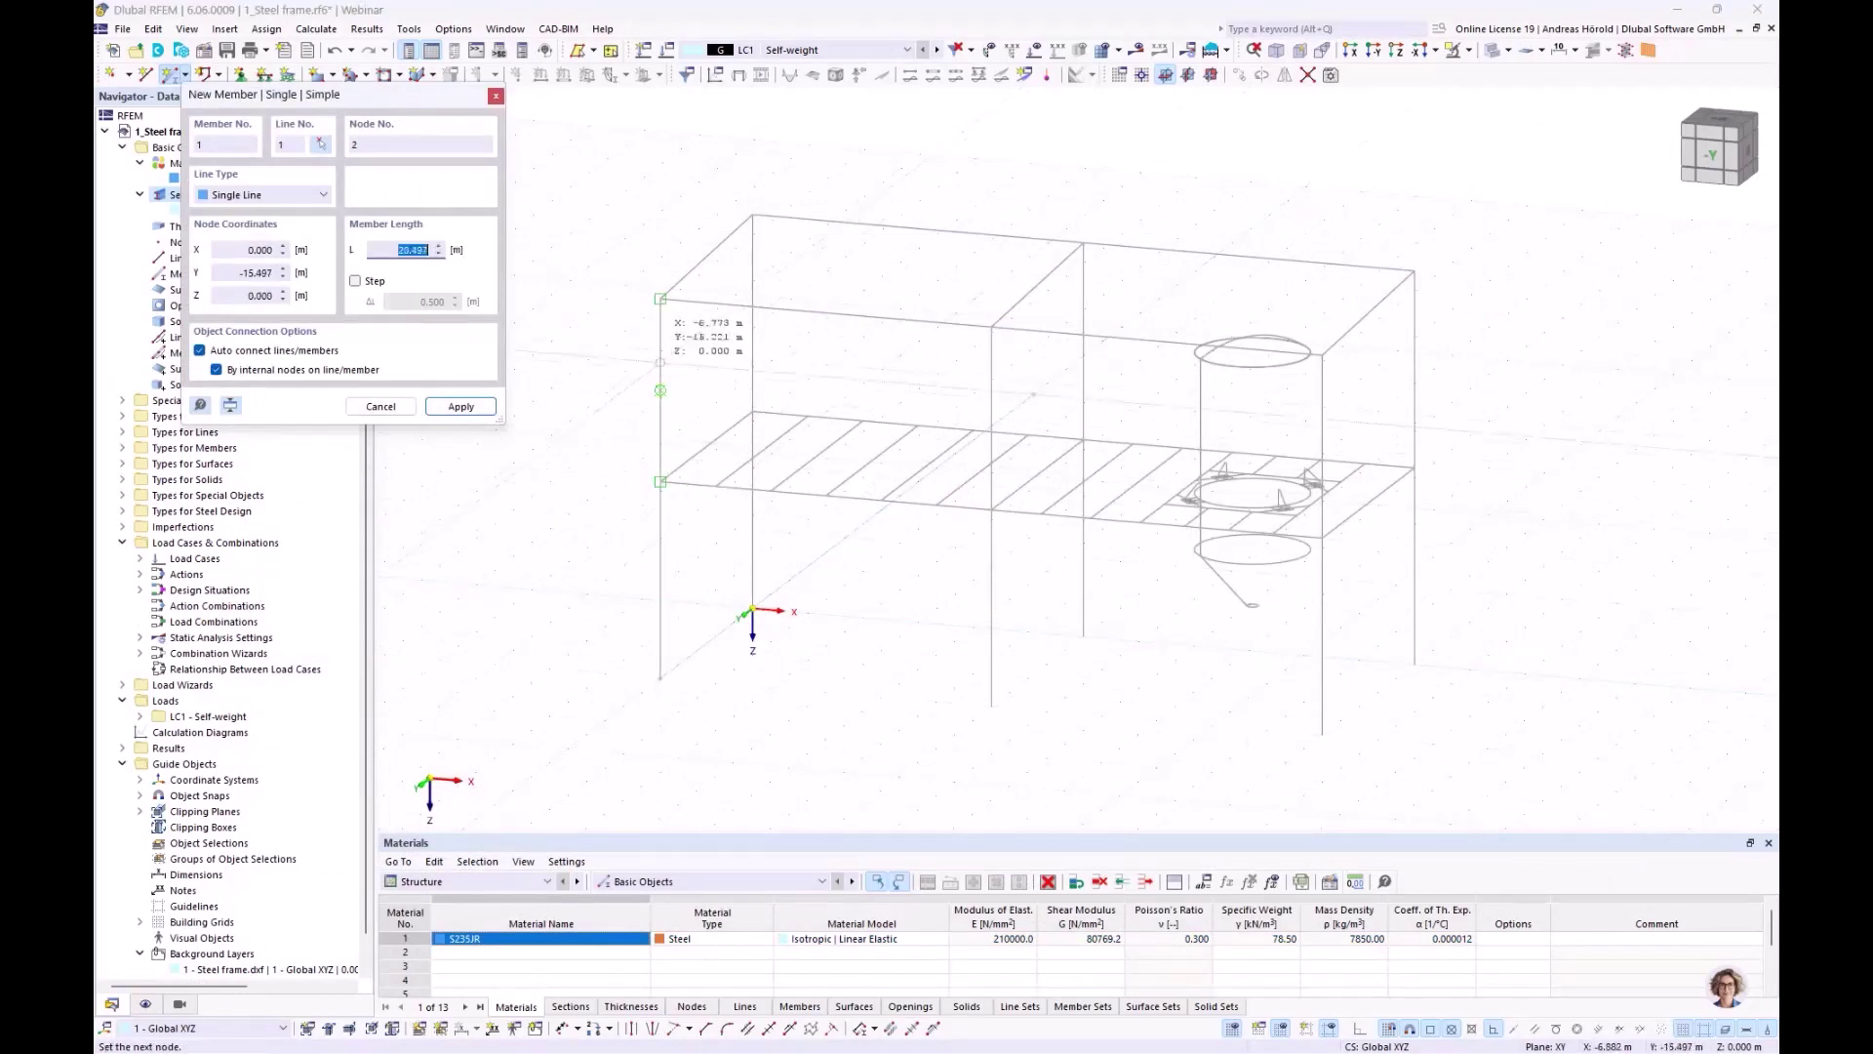
{"action": "left_click", "coordinate": [661, 299]}
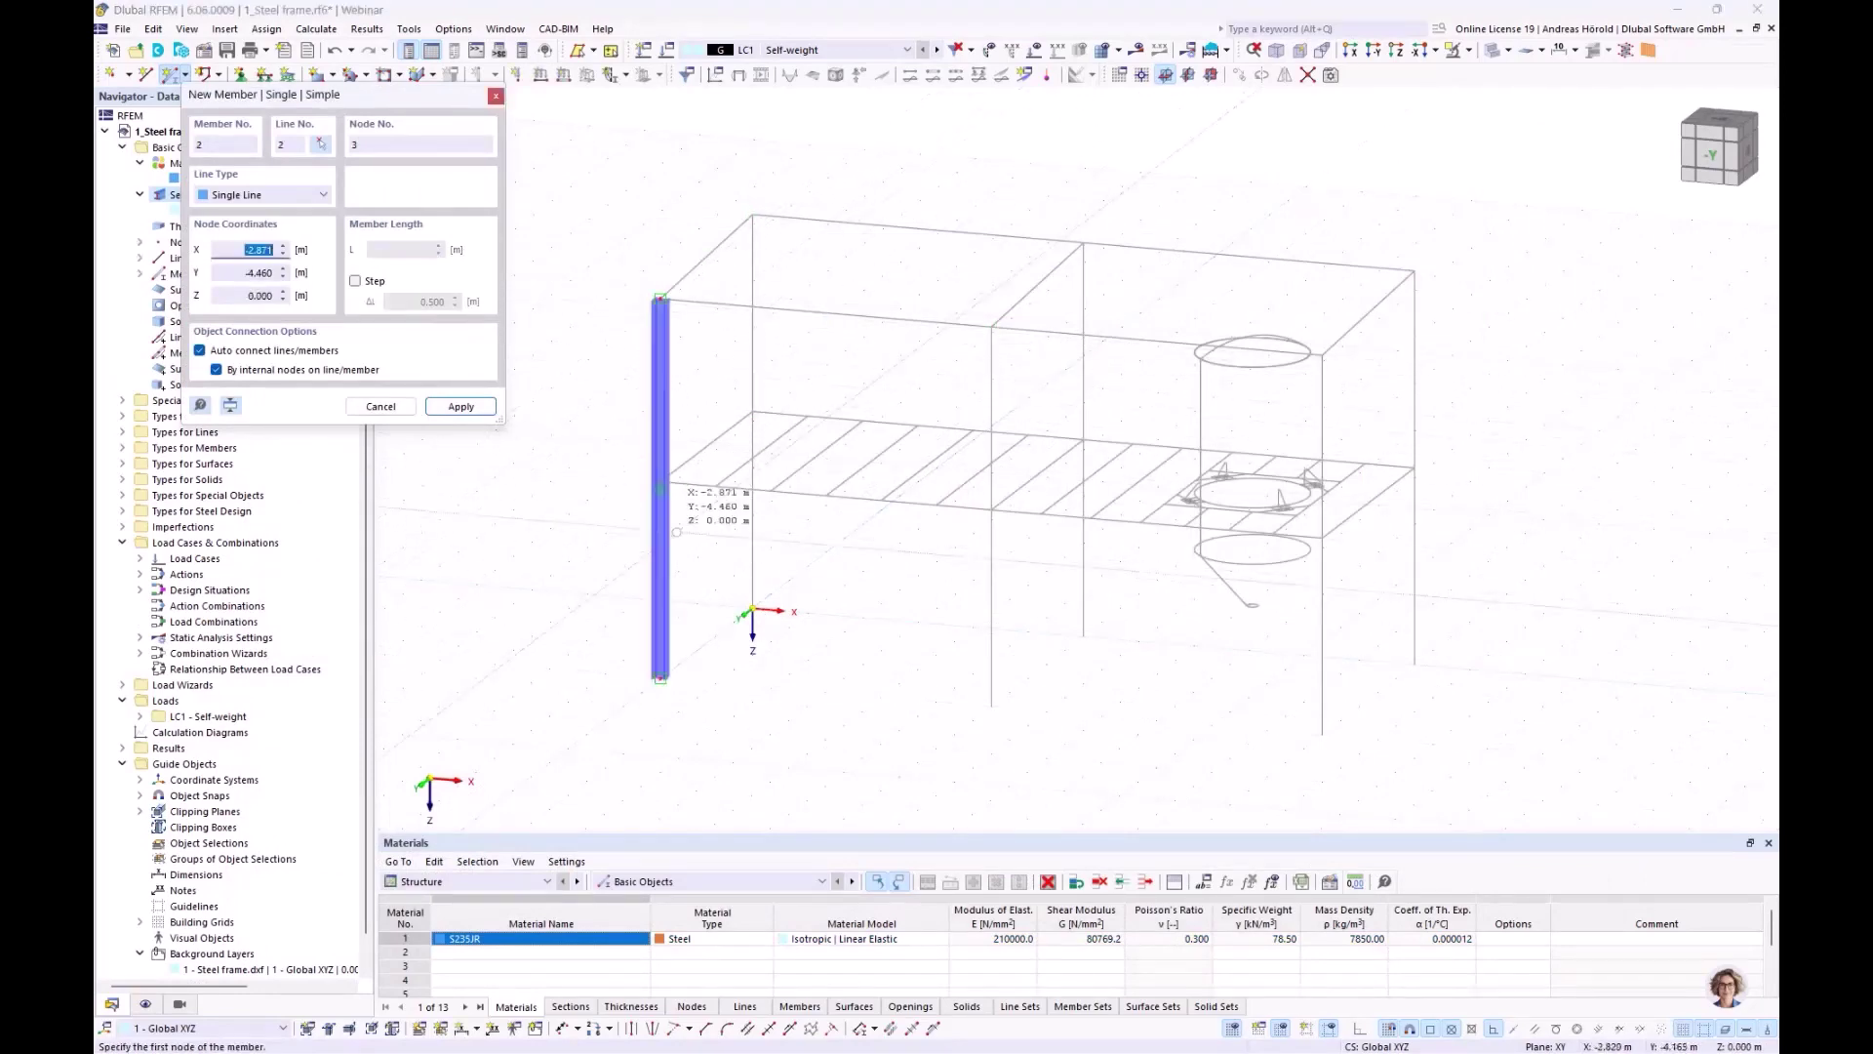
{"action": "key", "text": "Escape"}
{"action": "middle_click_drag", "start_coordinate": [598, 560], "coordinate": [834, 632], "text": "ctrl"}
{"action": "scroll", "coordinate": [836, 632], "scroll_direction": "up", "scroll_amount": 5}
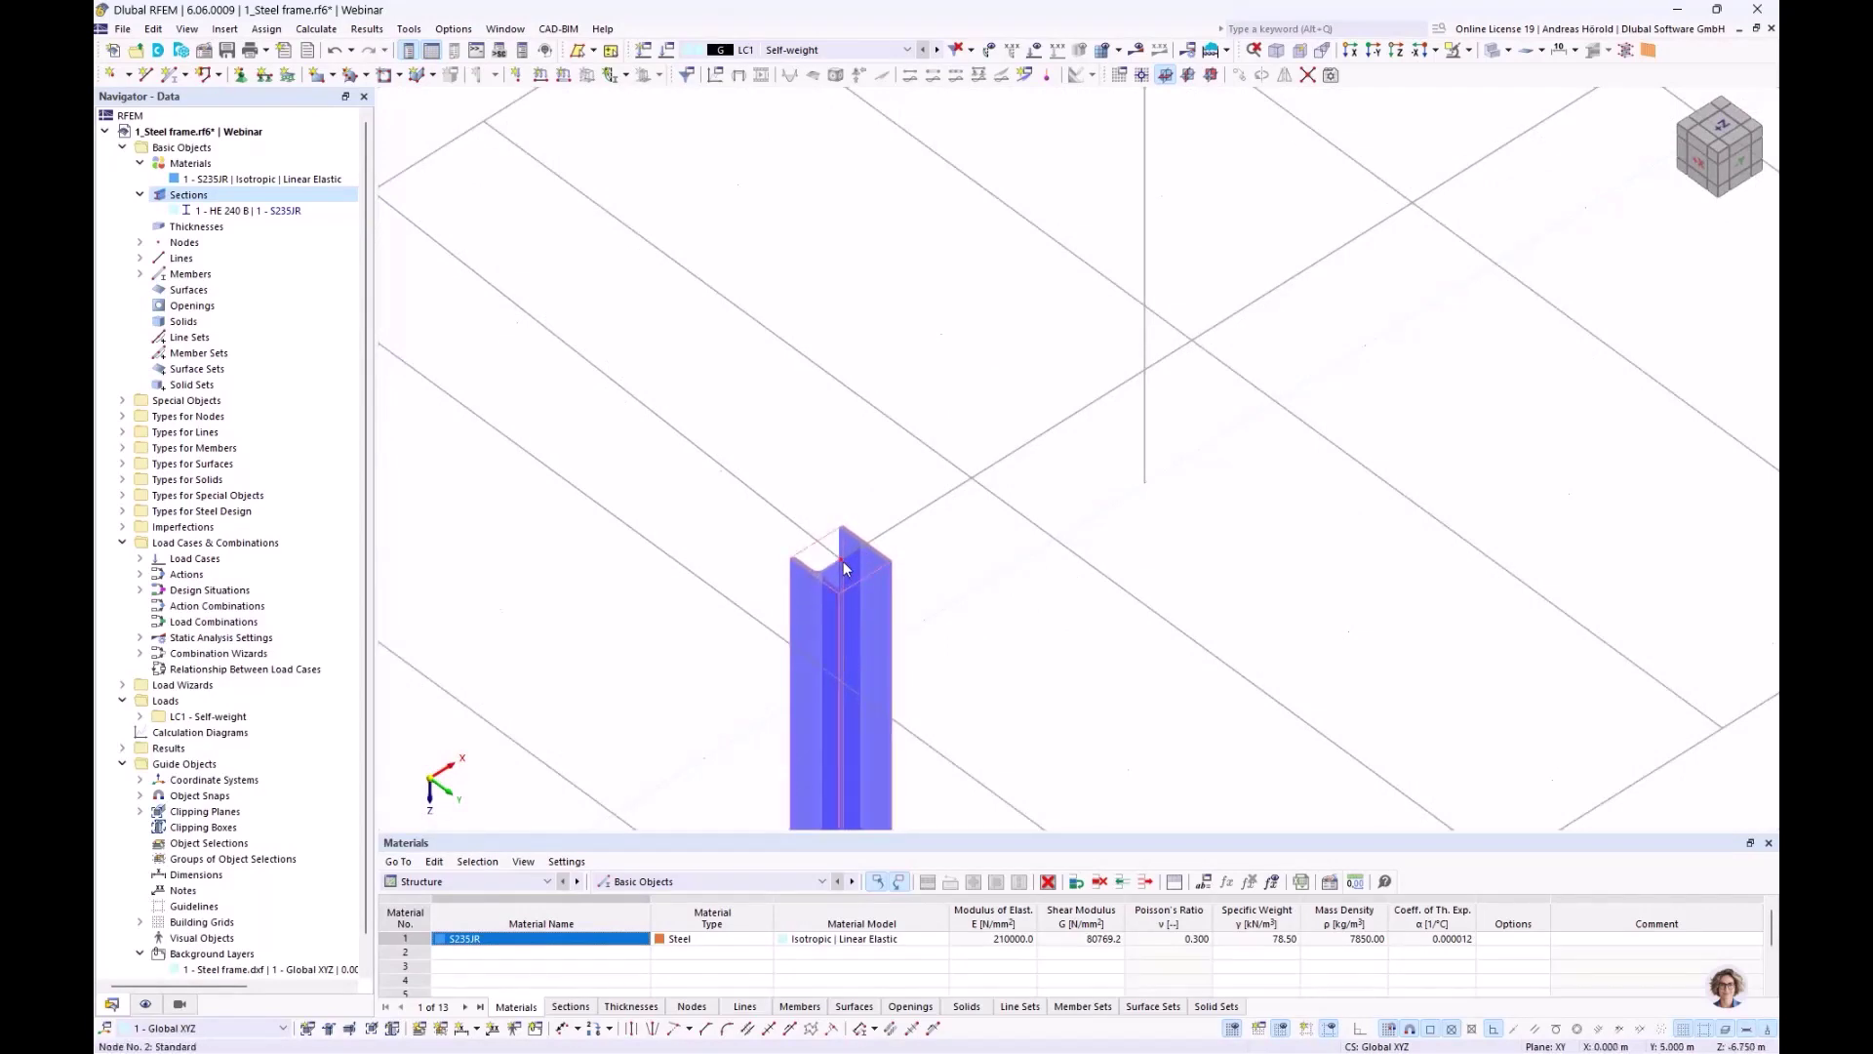
{"action": "left_click_drag", "start_coordinate": [848, 681], "coordinate": [859, 607]}
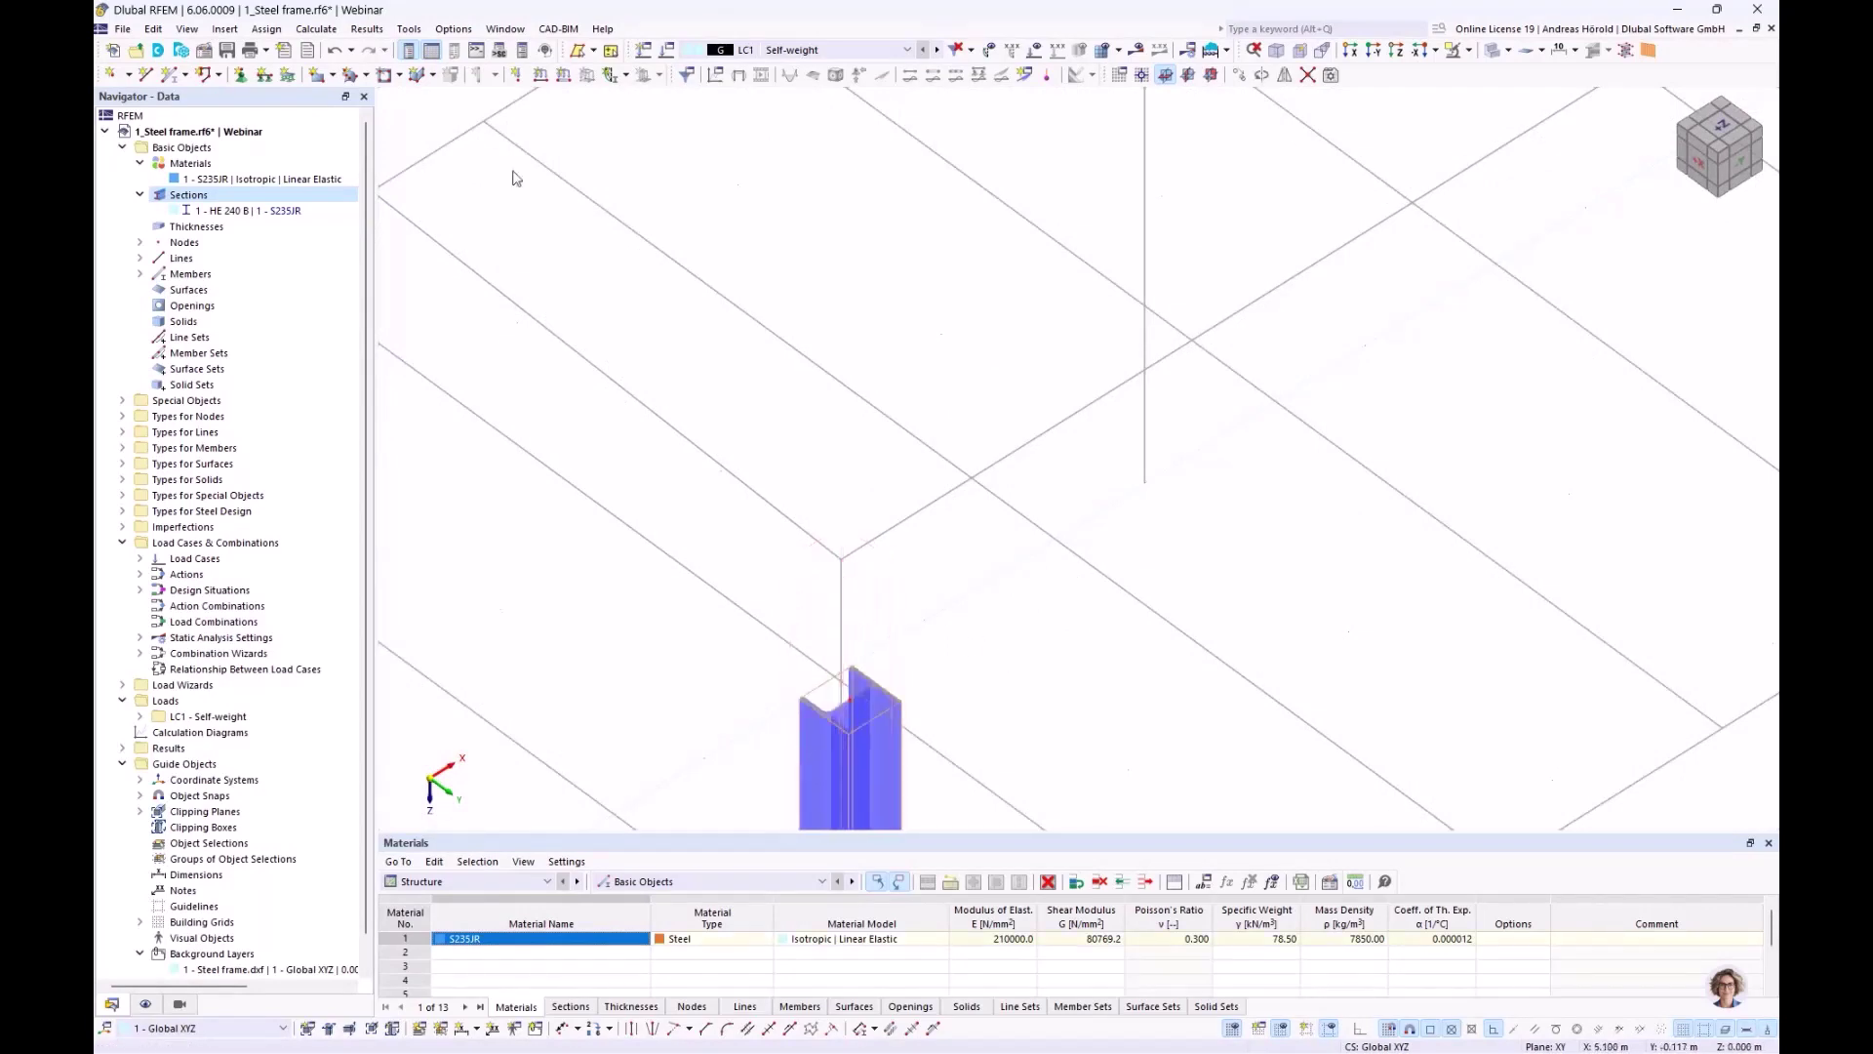
{"action": "left_click", "coordinate": [334, 49]}
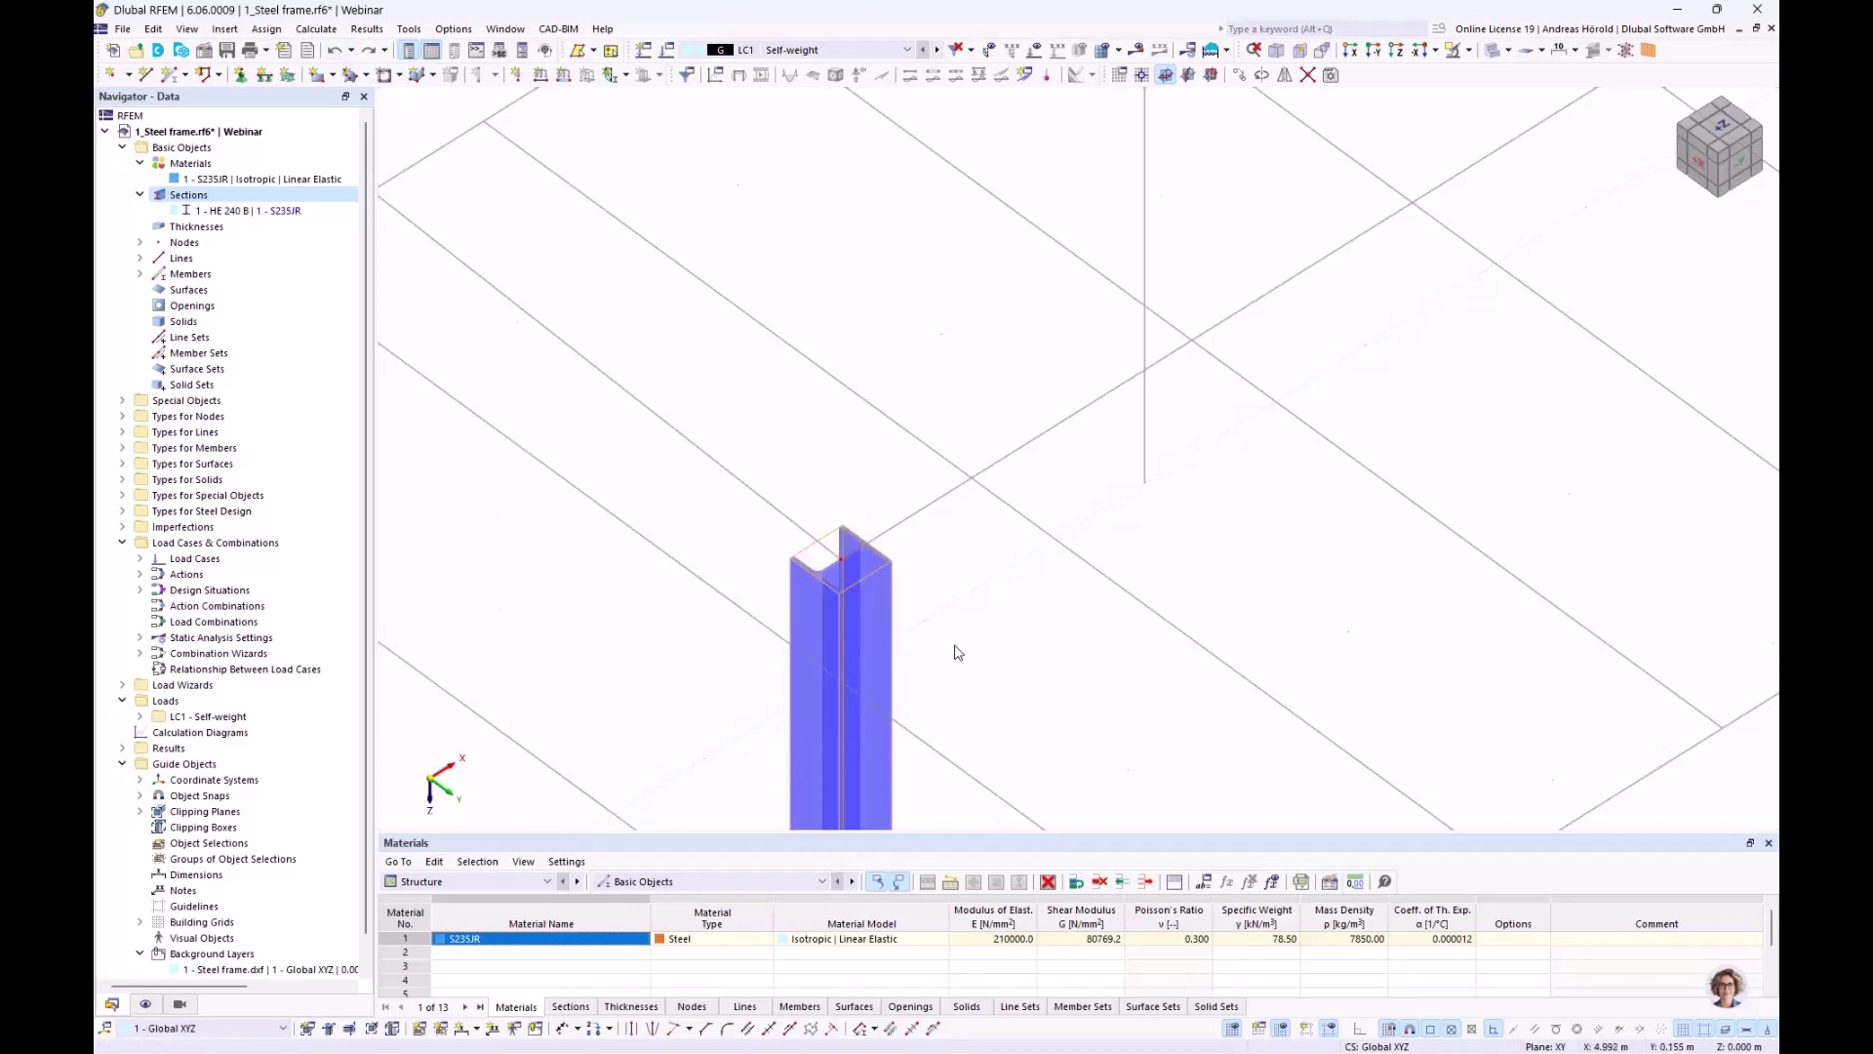
Set the section rotation angle of the first column to 90°
{"action": "scroll", "coordinate": [953, 645], "scroll_direction": "down", "scroll_amount": 2}
{"action": "middle_click_drag", "start_coordinate": [953, 646], "coordinate": [933, 545]}
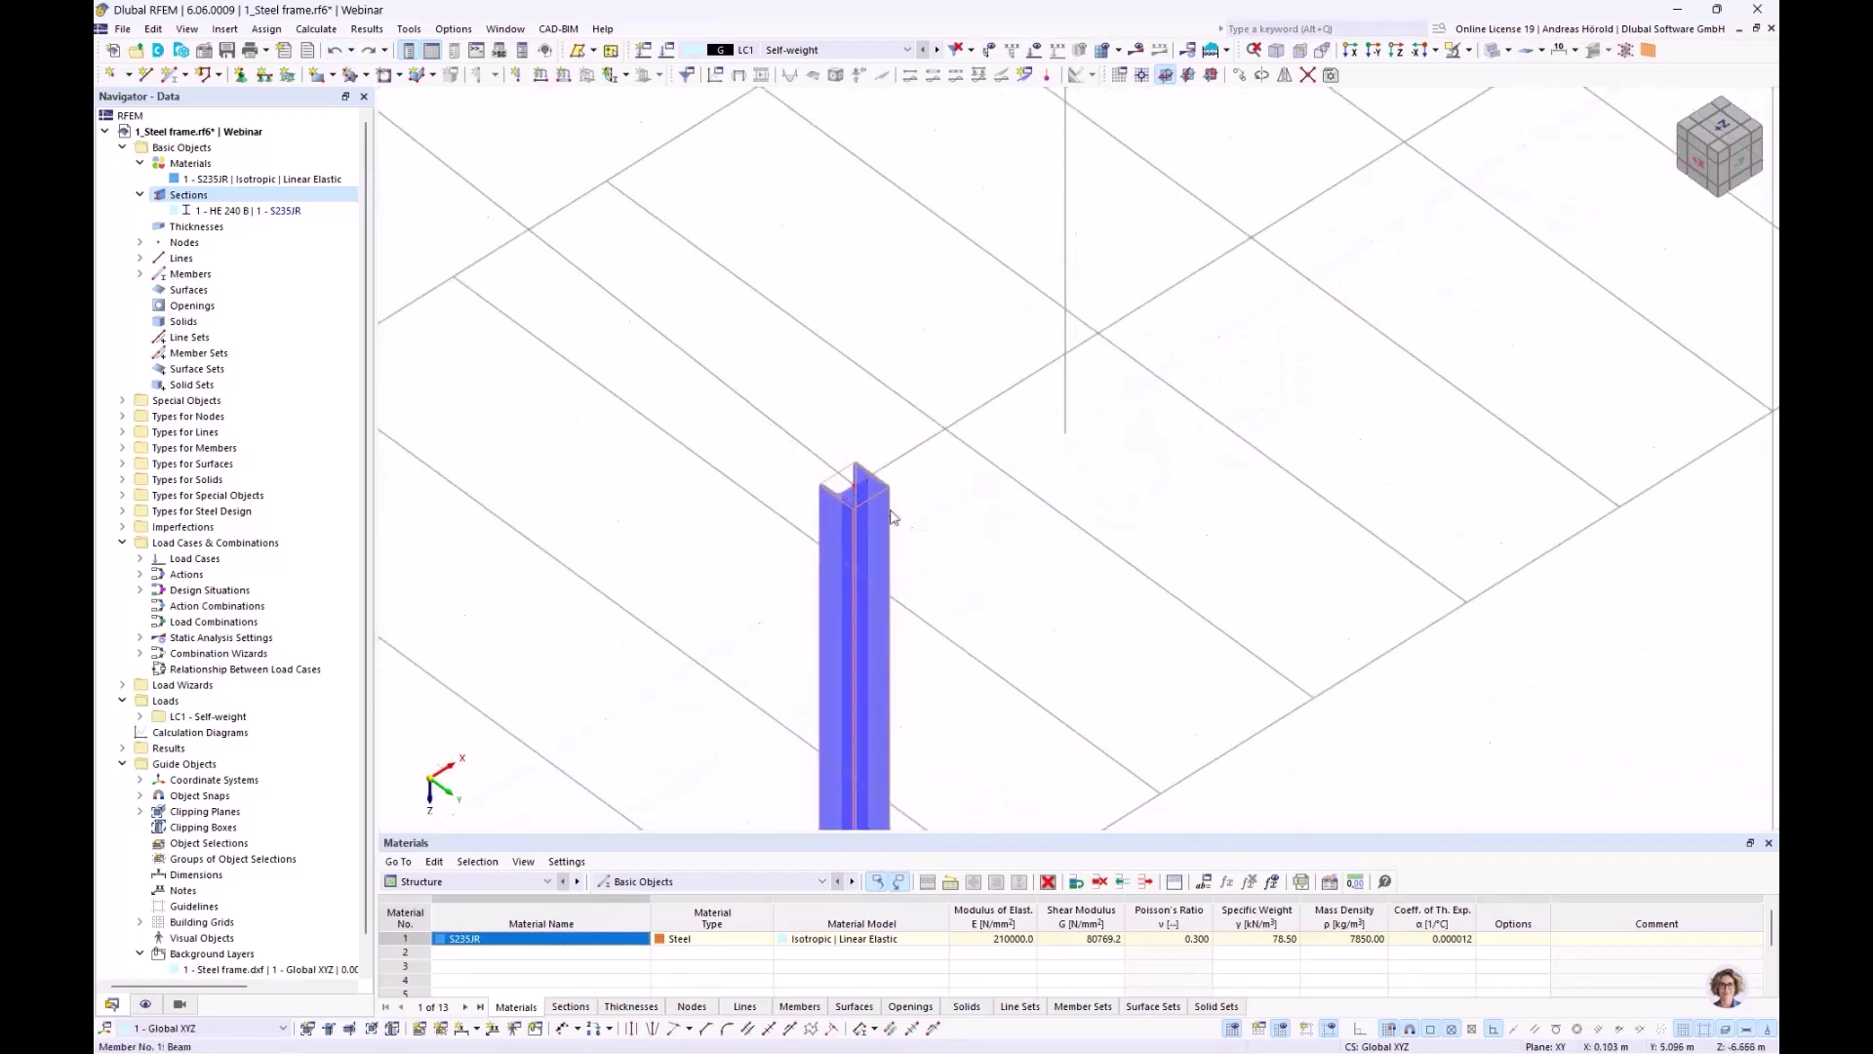
{"action": "middle_click_drag", "start_coordinate": [850, 500], "coordinate": [750, 461]}
{"action": "scroll", "coordinate": [734, 358], "scroll_direction": "down", "scroll_amount": 2}
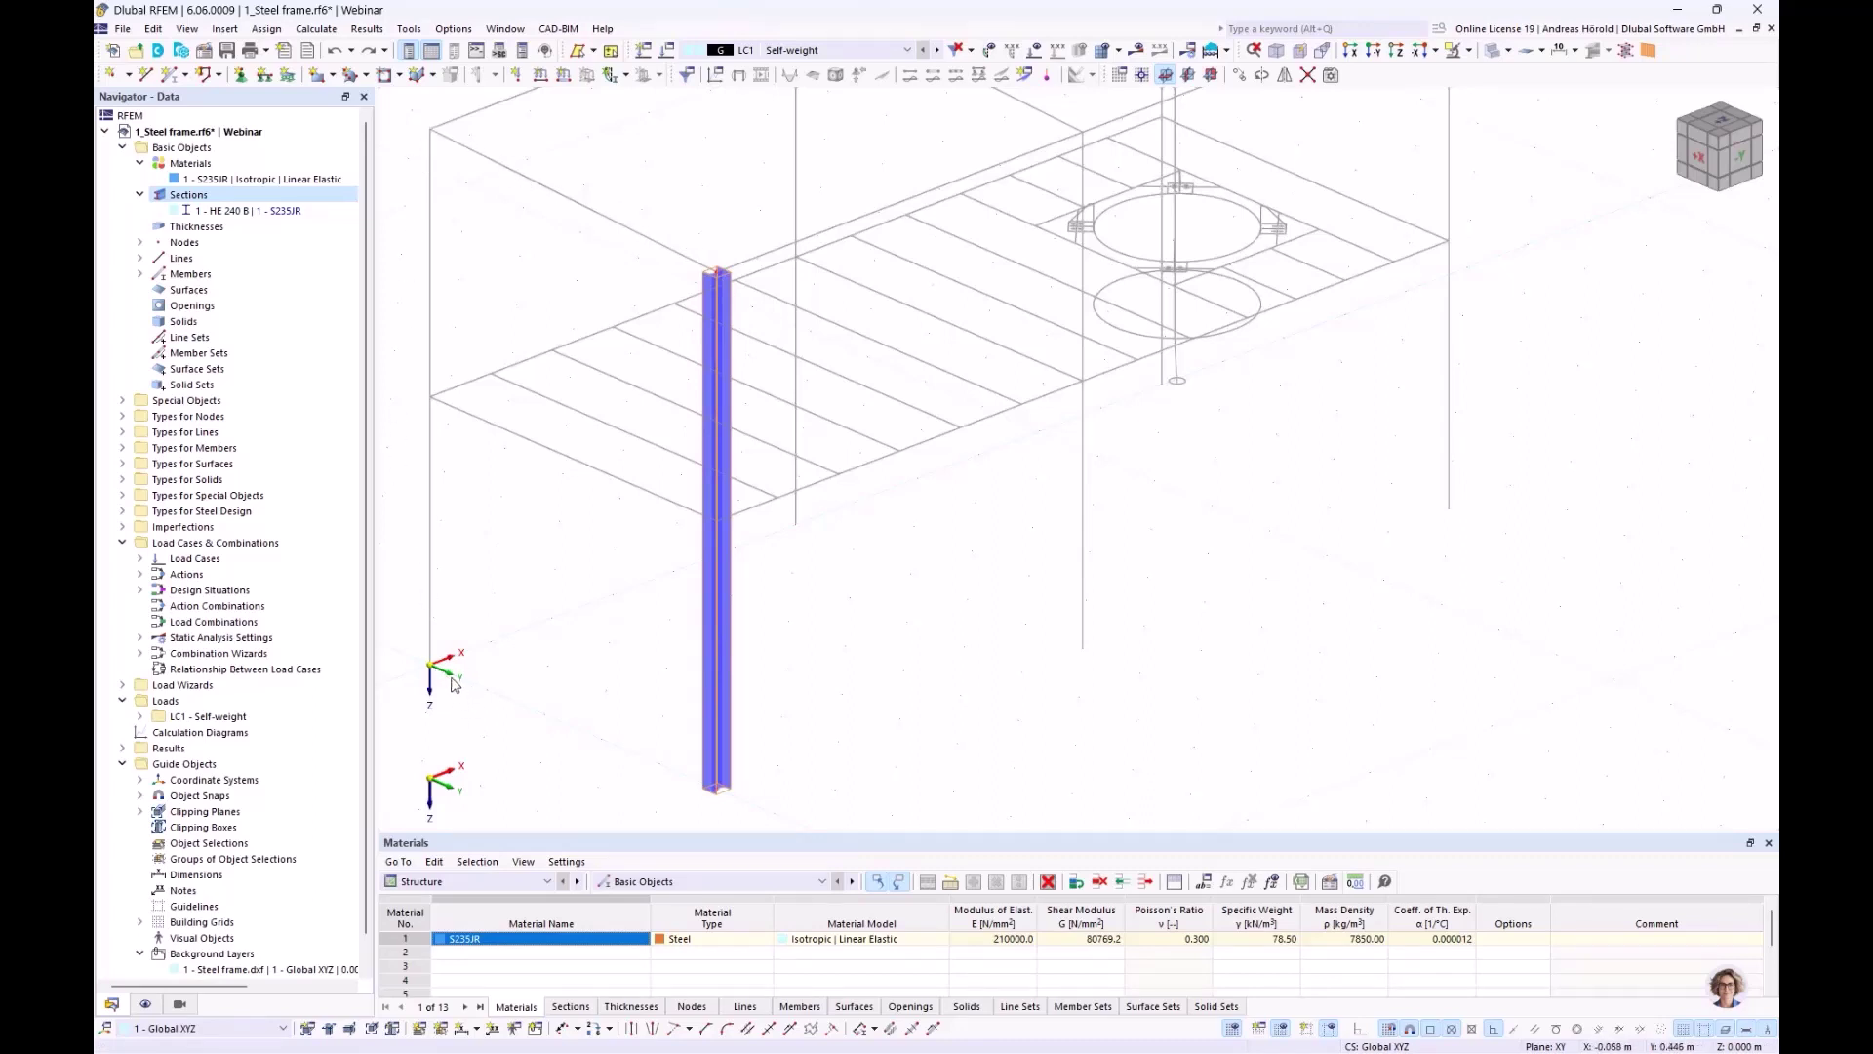
{"action": "scroll", "coordinate": [461, 537], "scroll_direction": "down", "scroll_amount": 3}
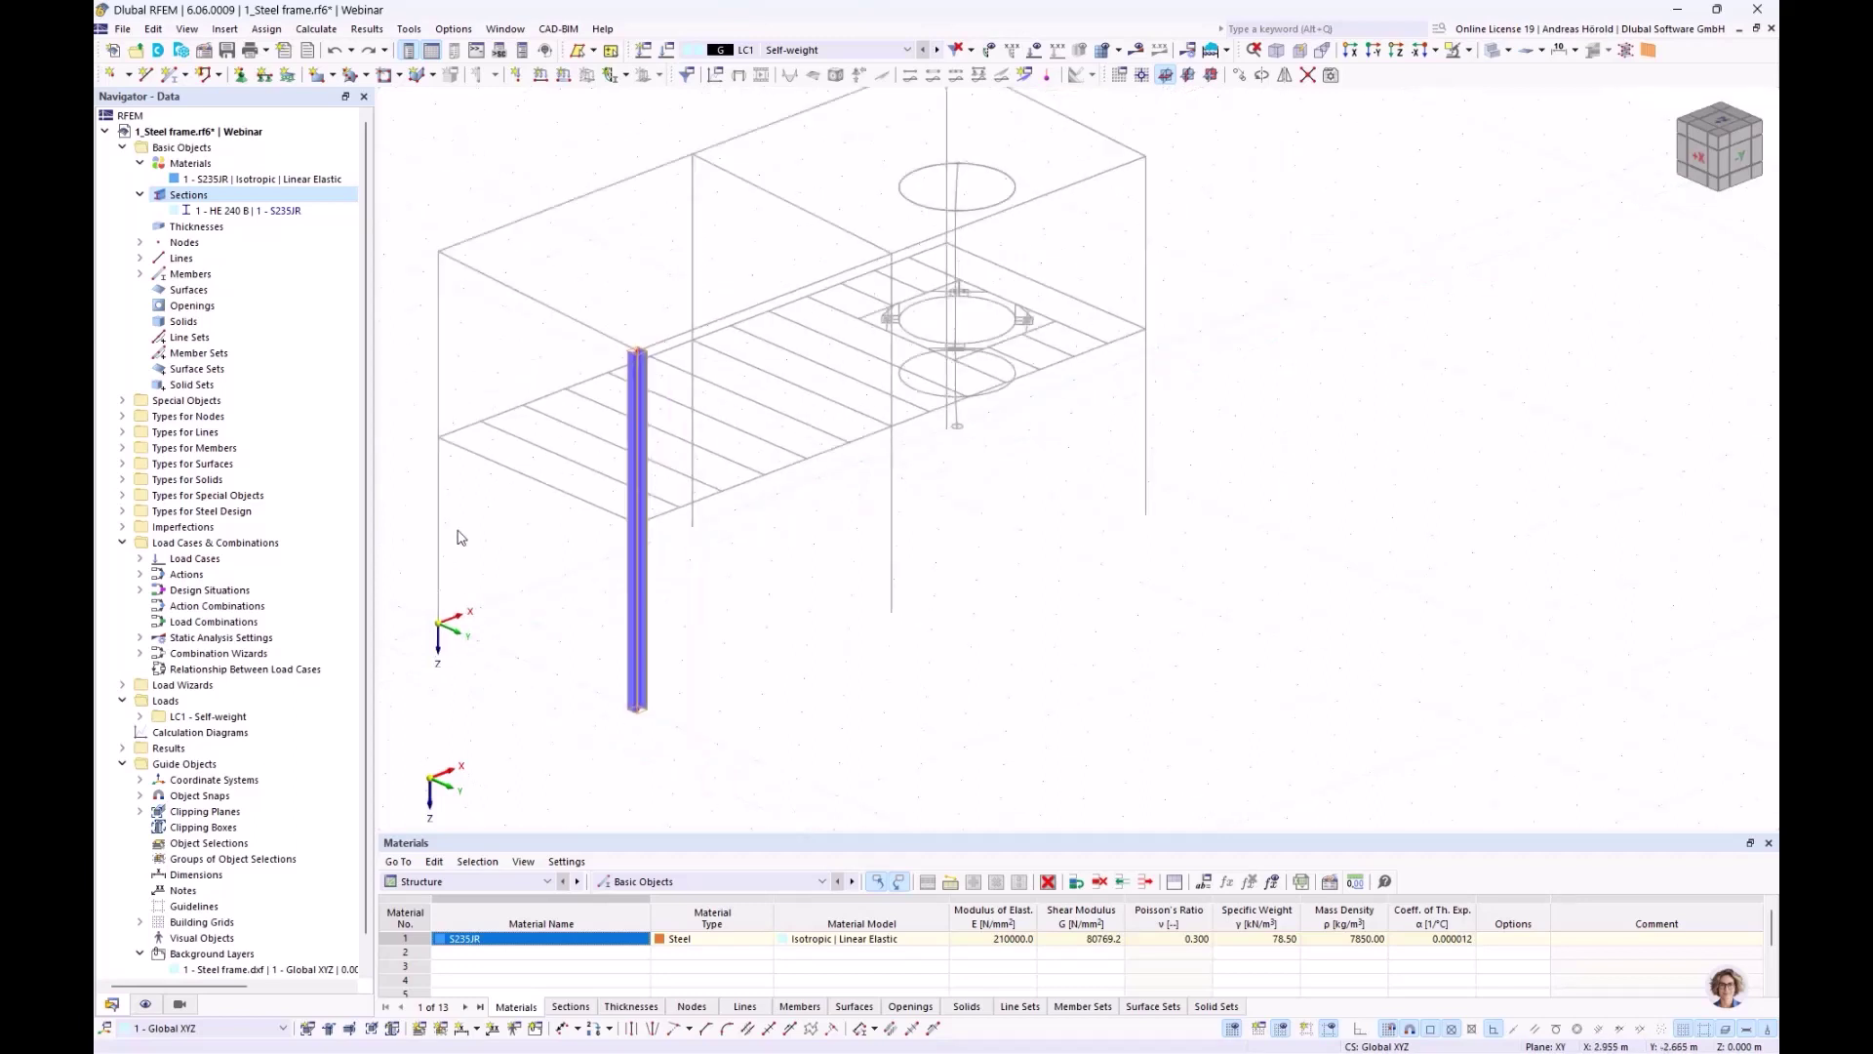
{"action": "middle_click_drag", "start_coordinate": [461, 538], "coordinate": [725, 550]}
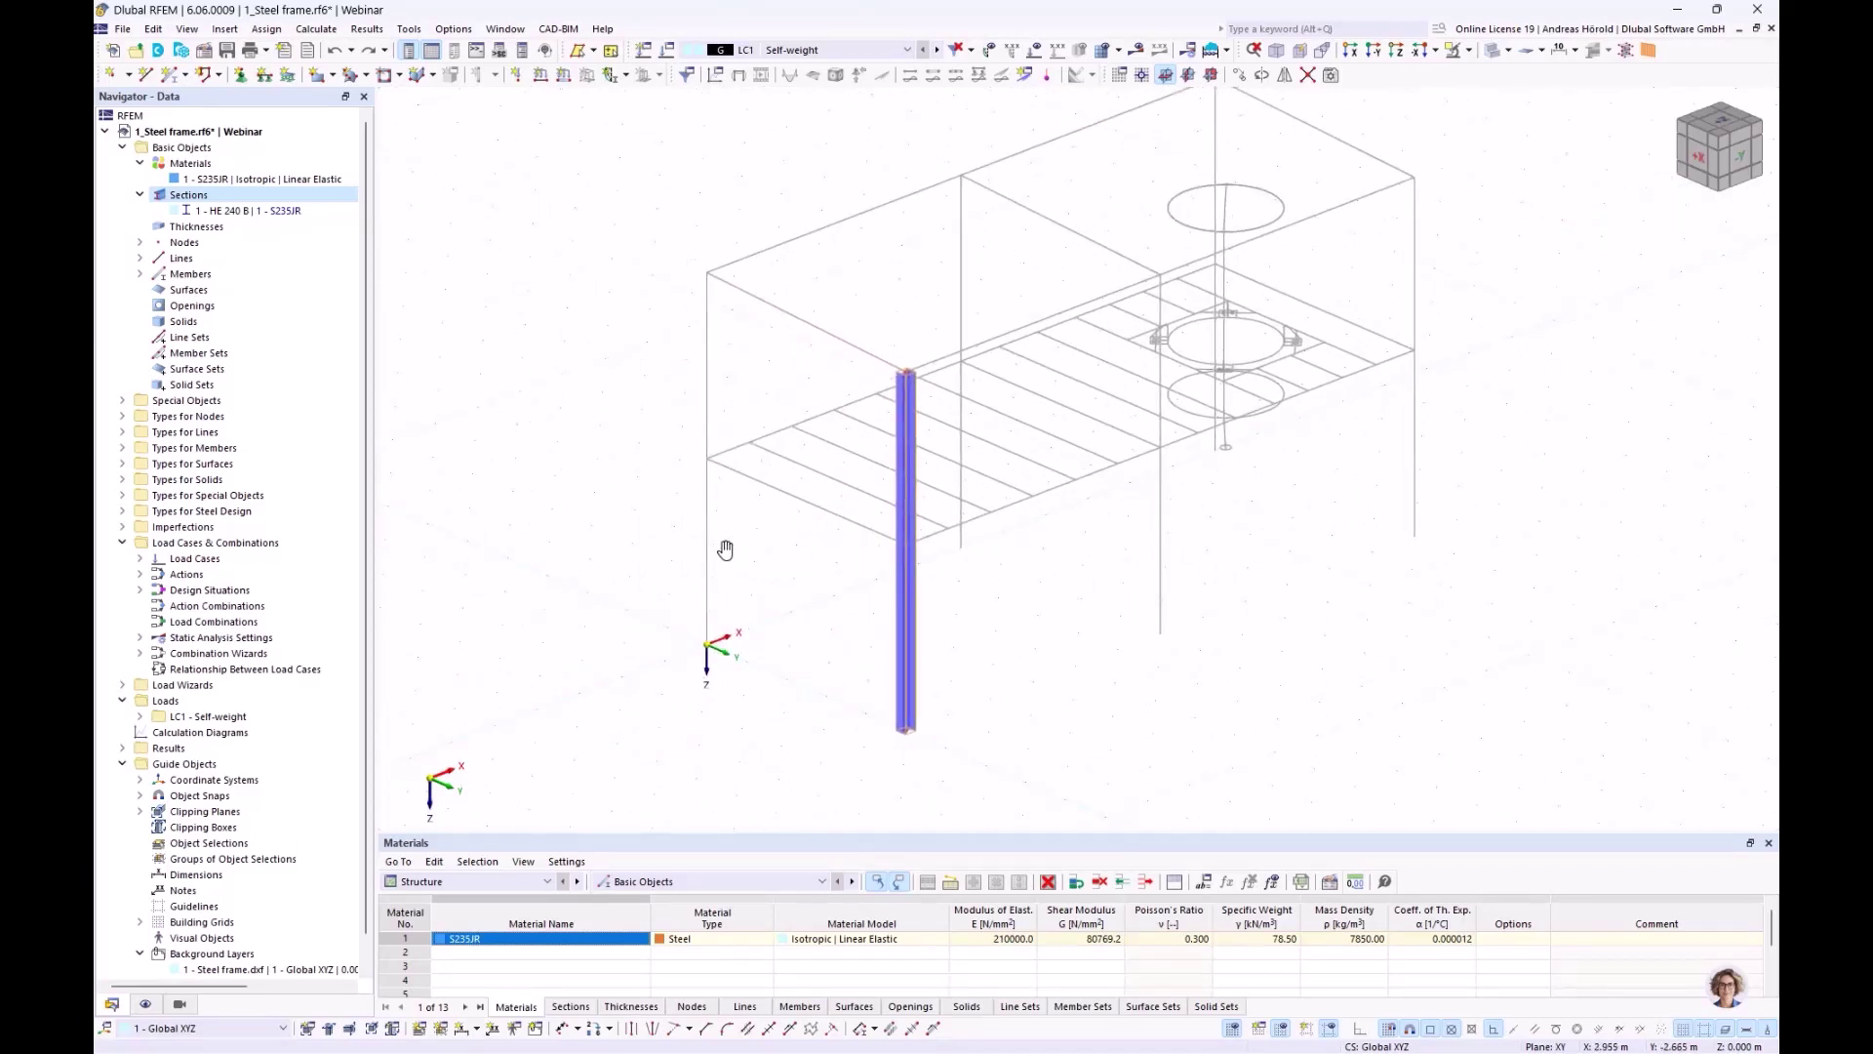
{"action": "scroll", "coordinate": [726, 554], "scroll_direction": "up", "scroll_amount": 1}
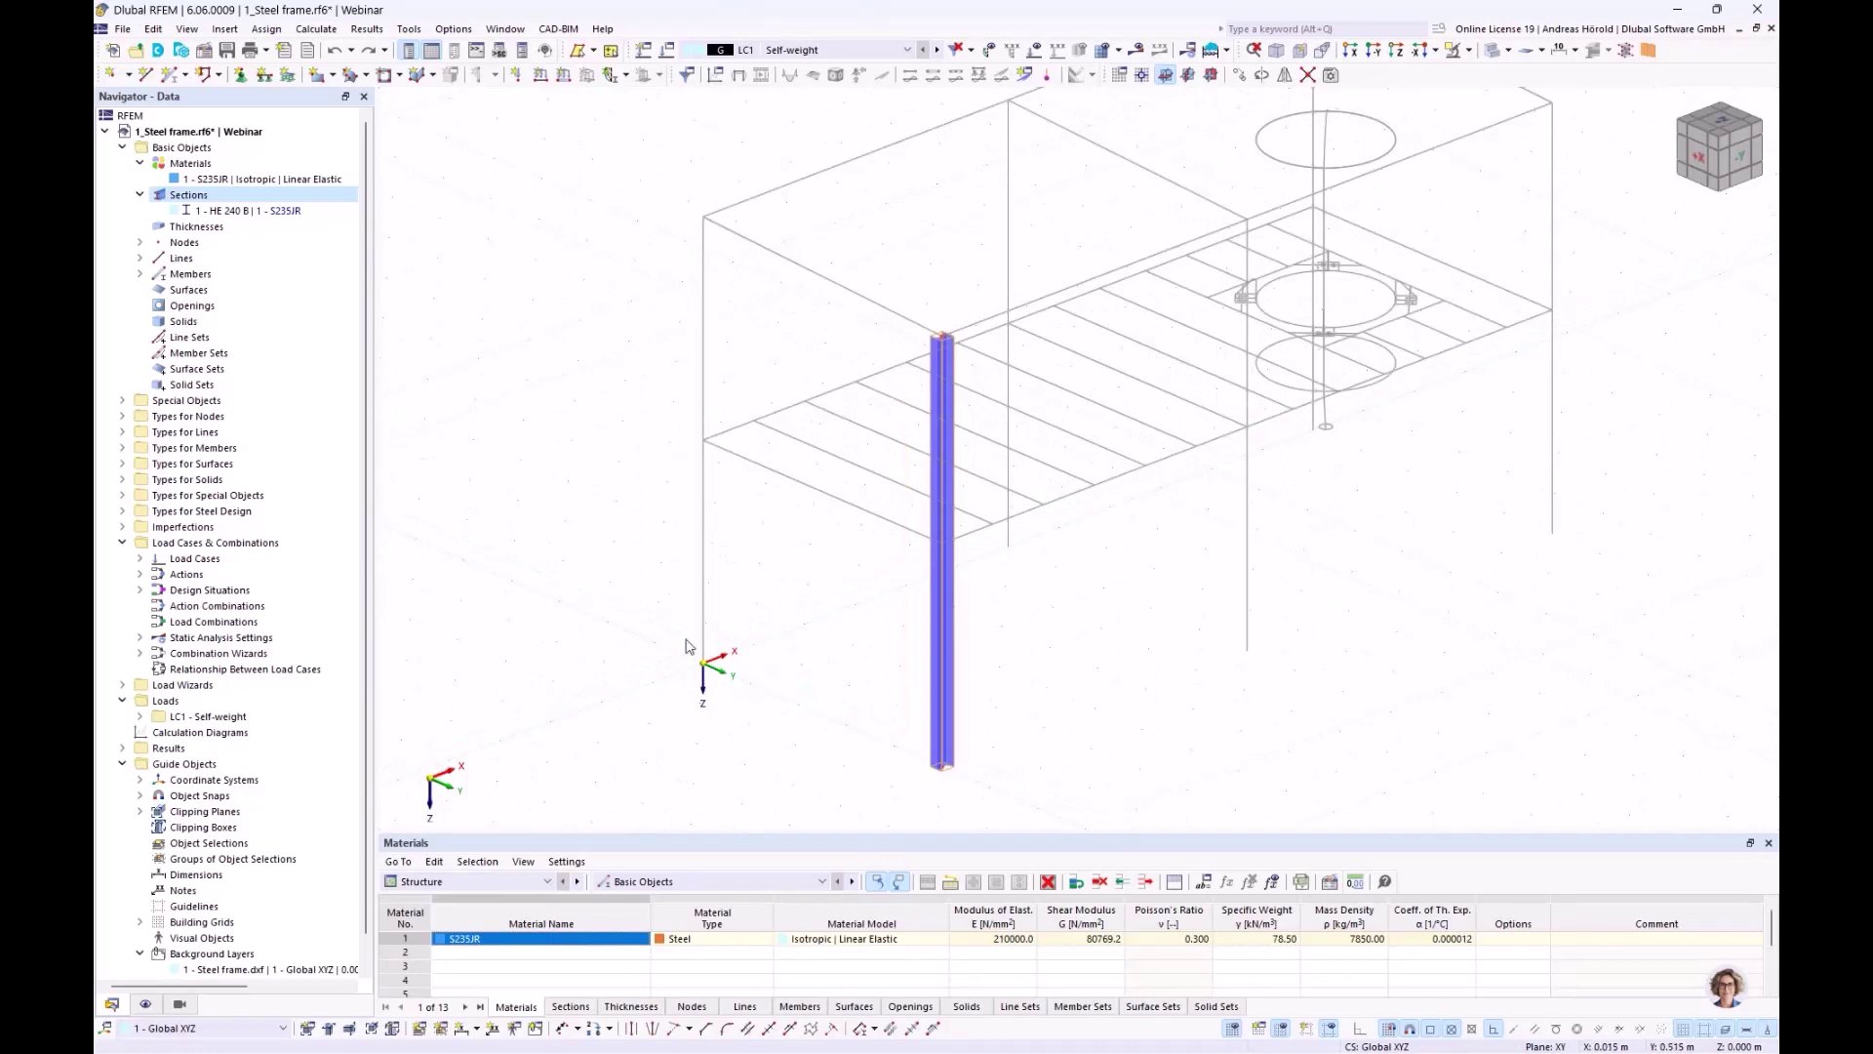
{"action": "double_click", "coordinate": [941, 388]}
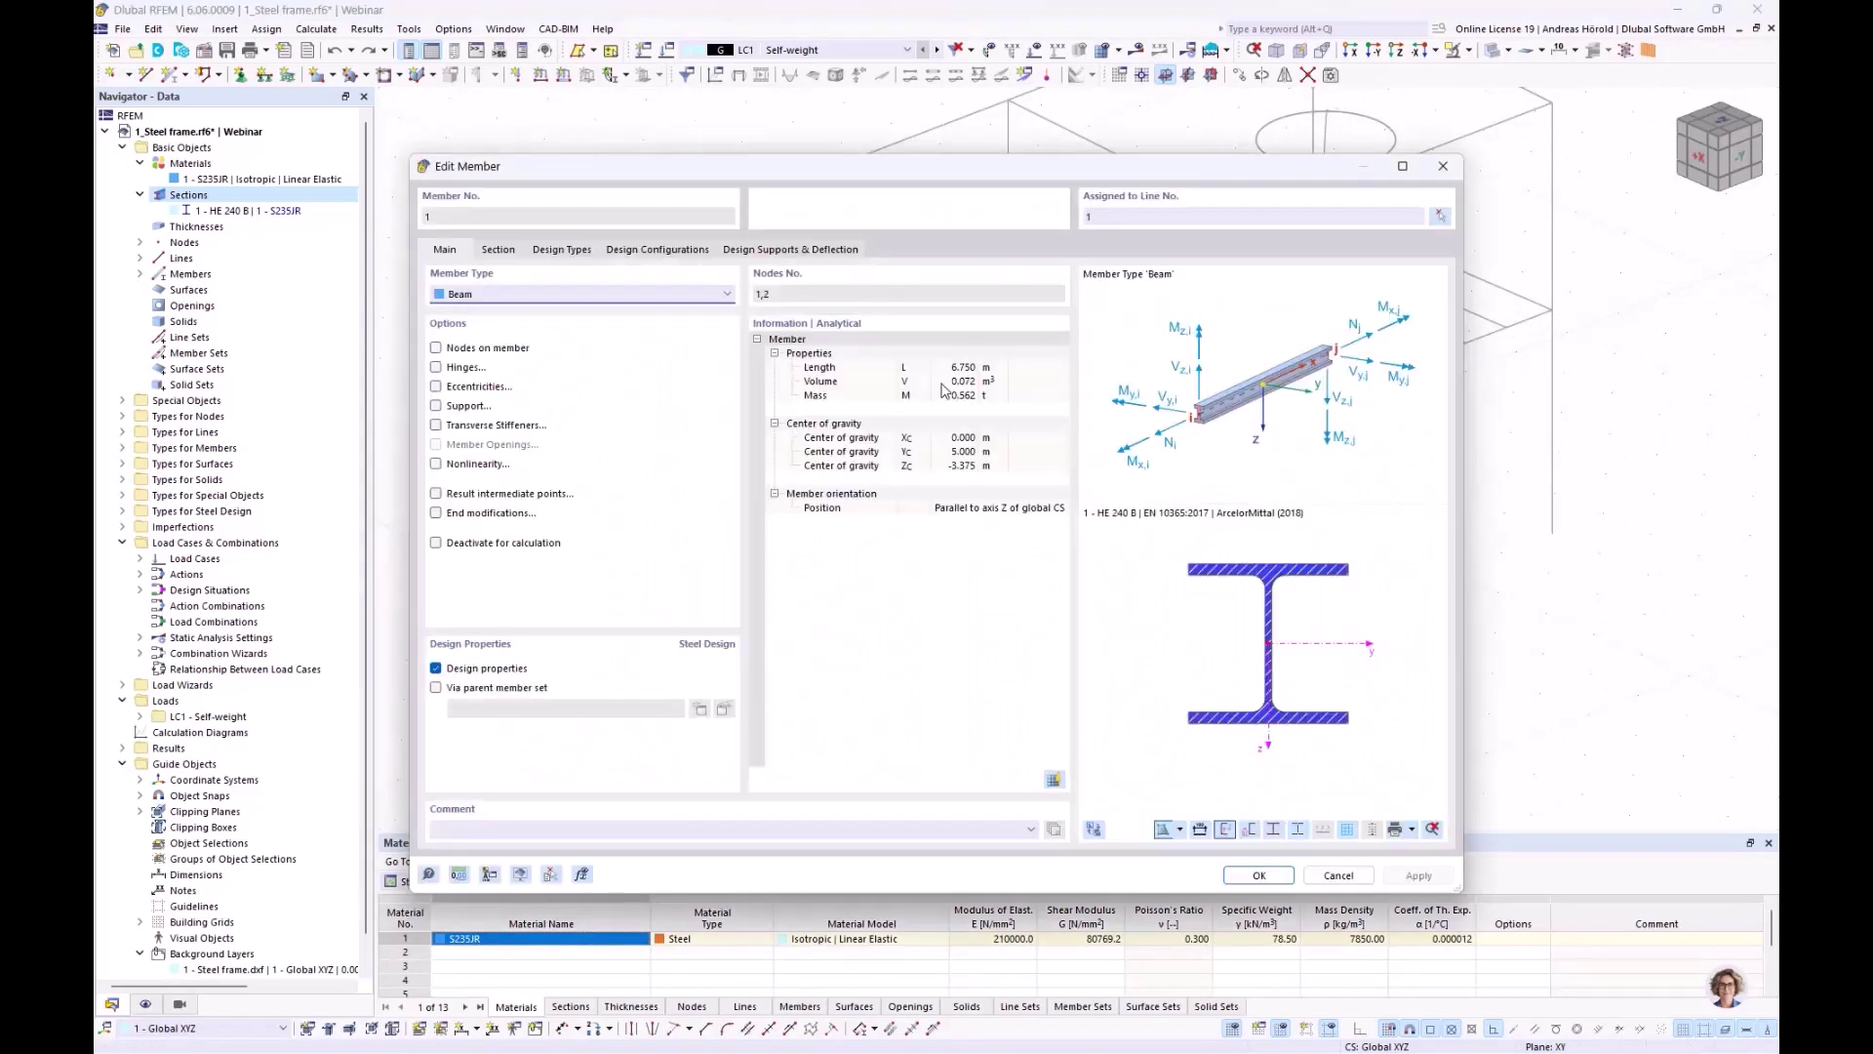
{"action": "left_click", "coordinate": [497, 248]}
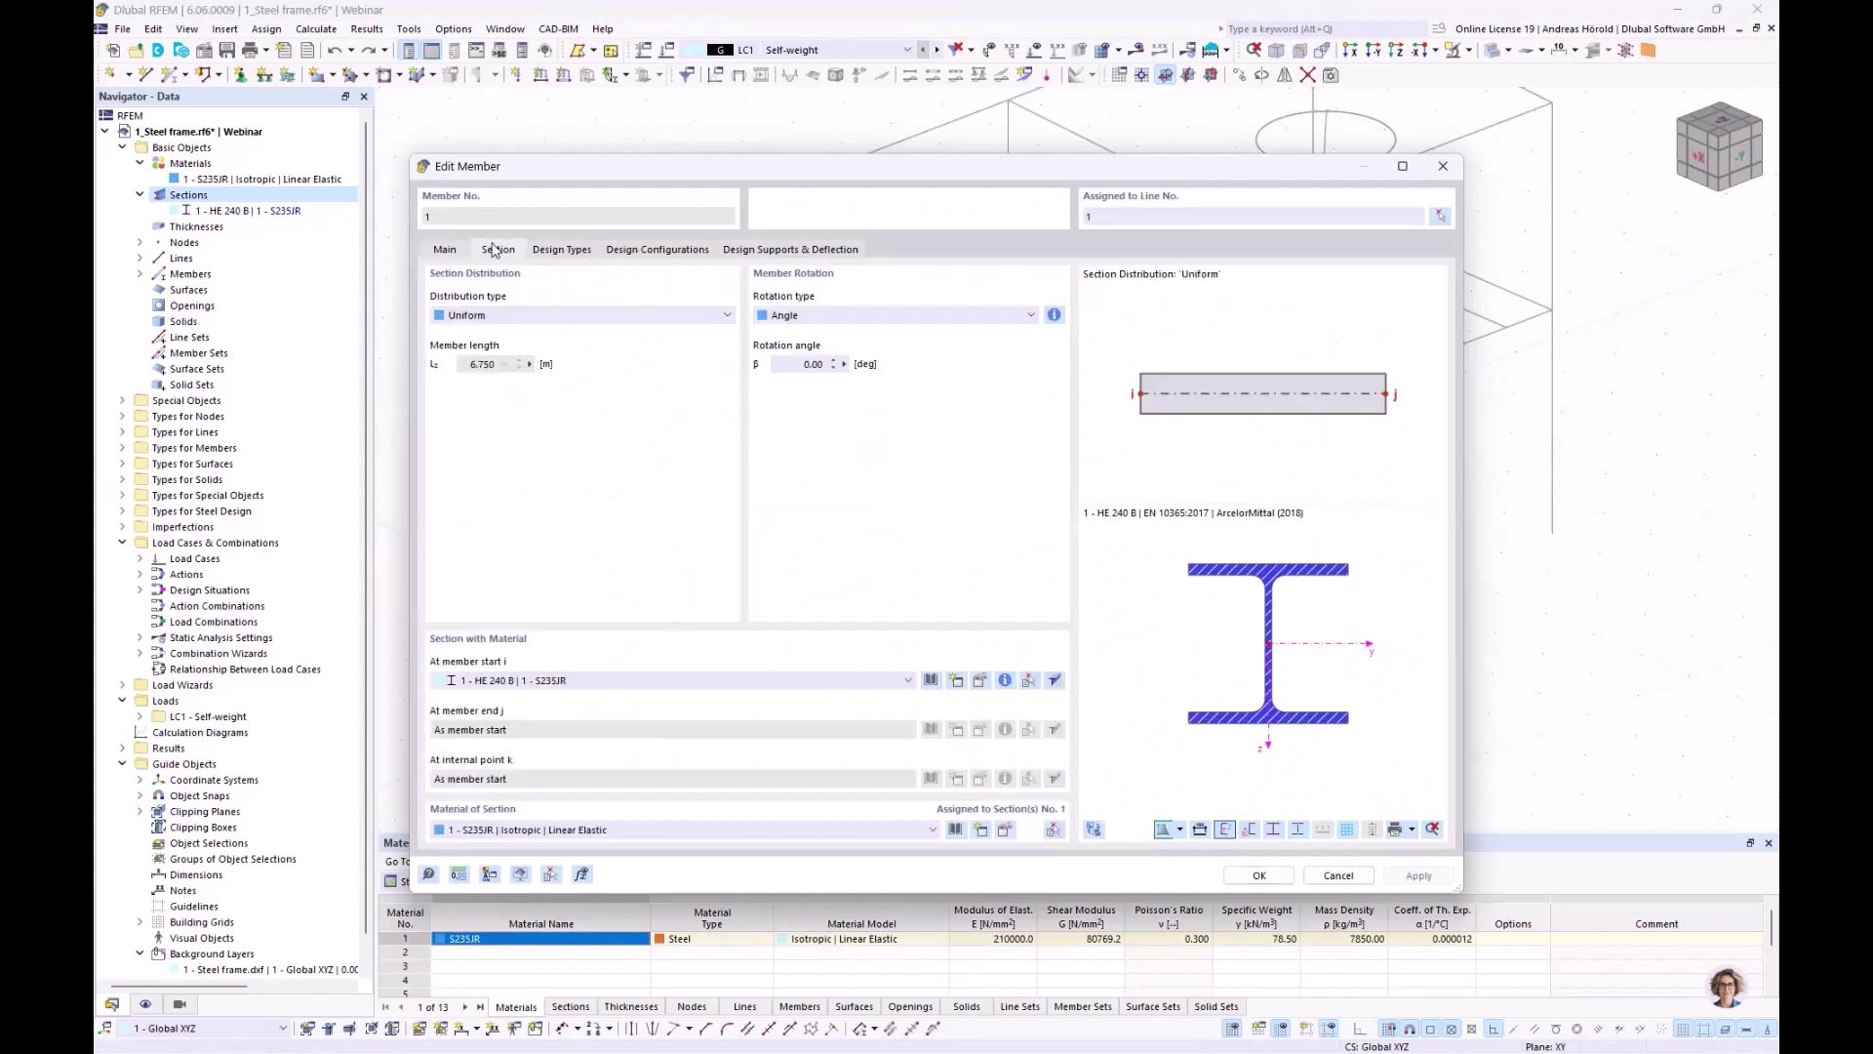
{"action": "left_click", "coordinate": [790, 359]}
{"action": "left_click", "coordinate": [1257, 876]}
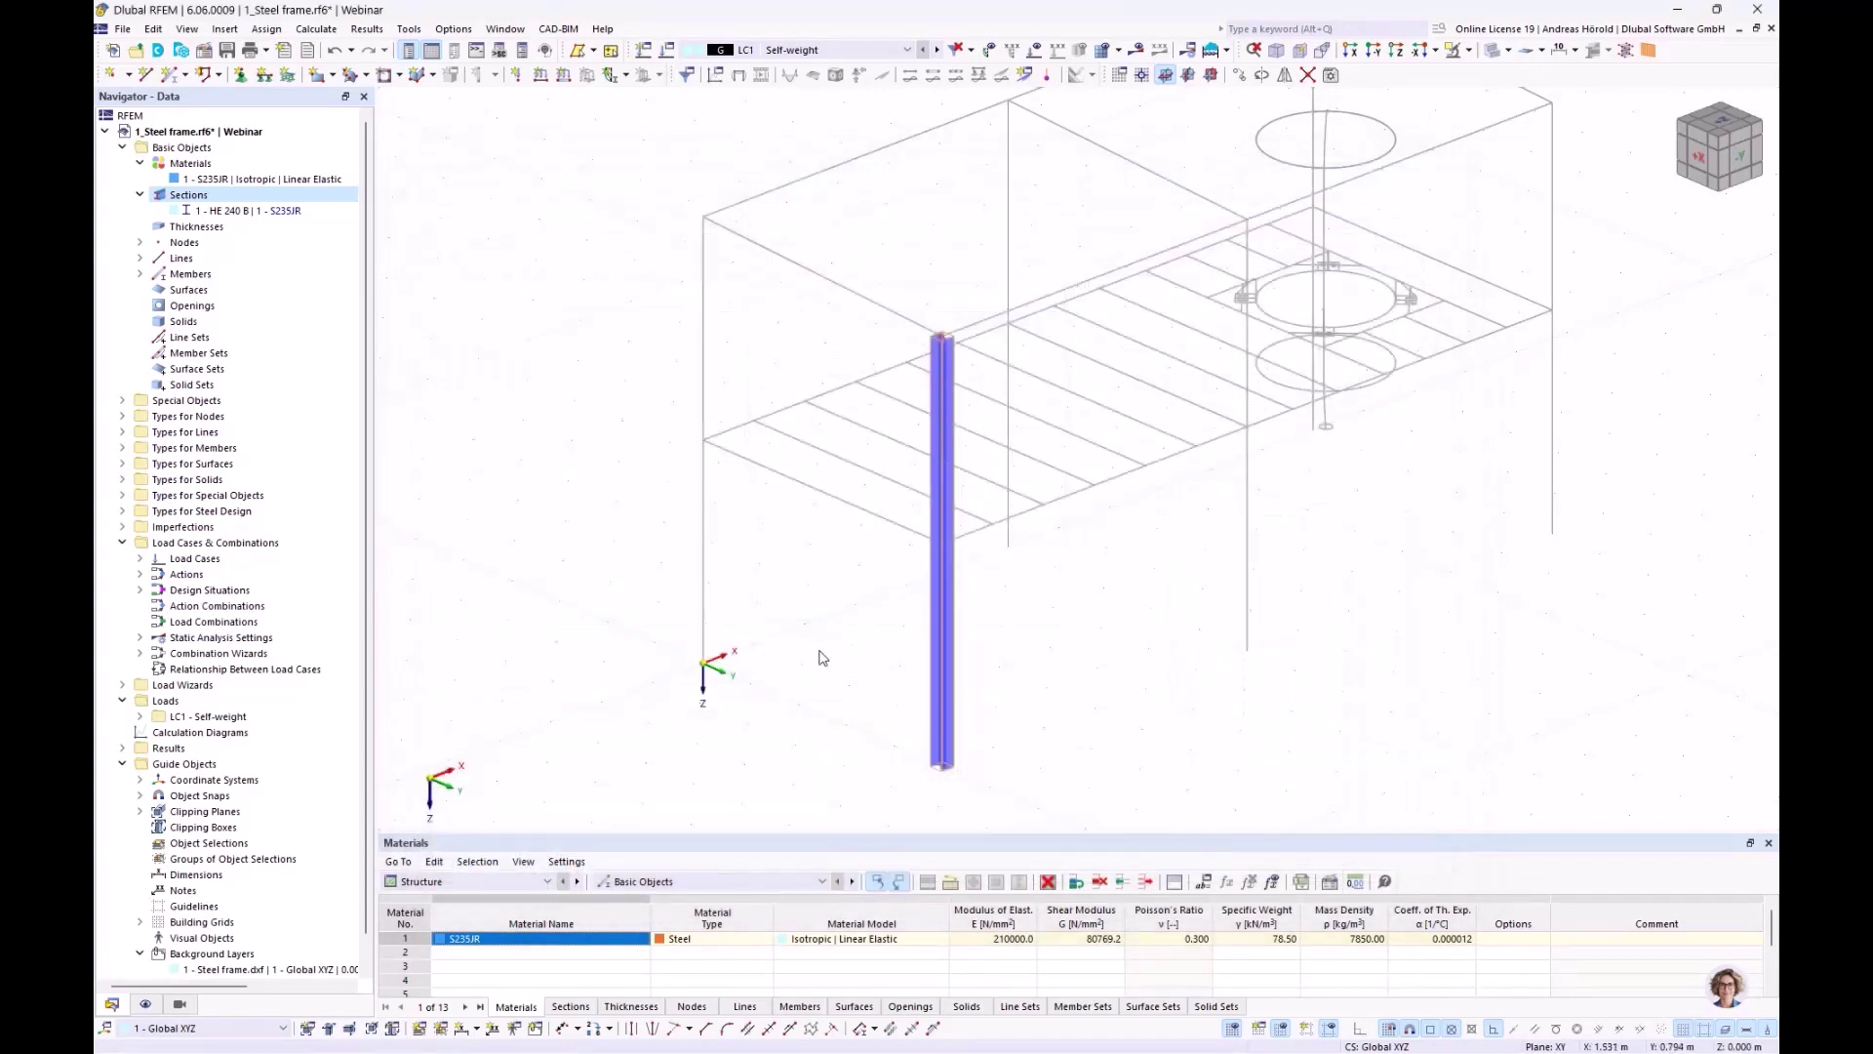
Add a second HE 240 B beam member as a column from the origin to the DXF corner at Z -7.000 m
{"action": "left_click", "coordinate": [168, 78]}
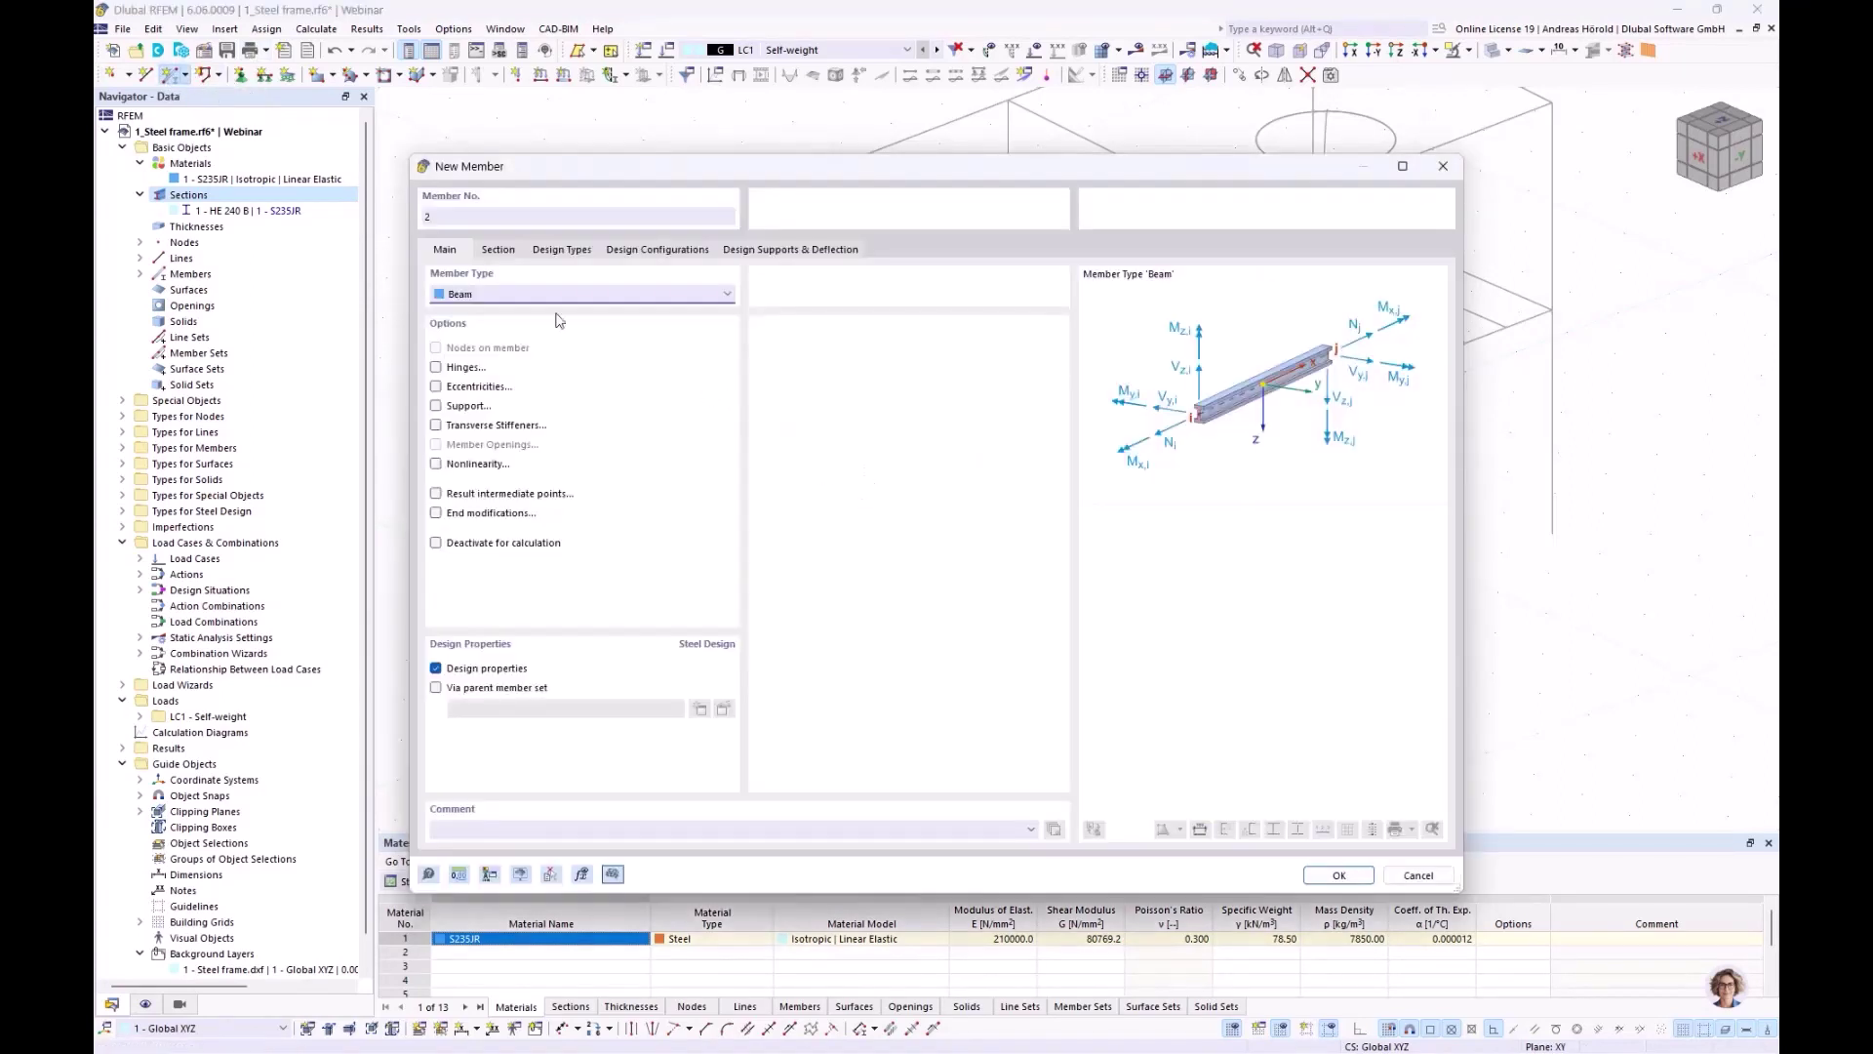
{"action": "left_click", "coordinate": [494, 249]}
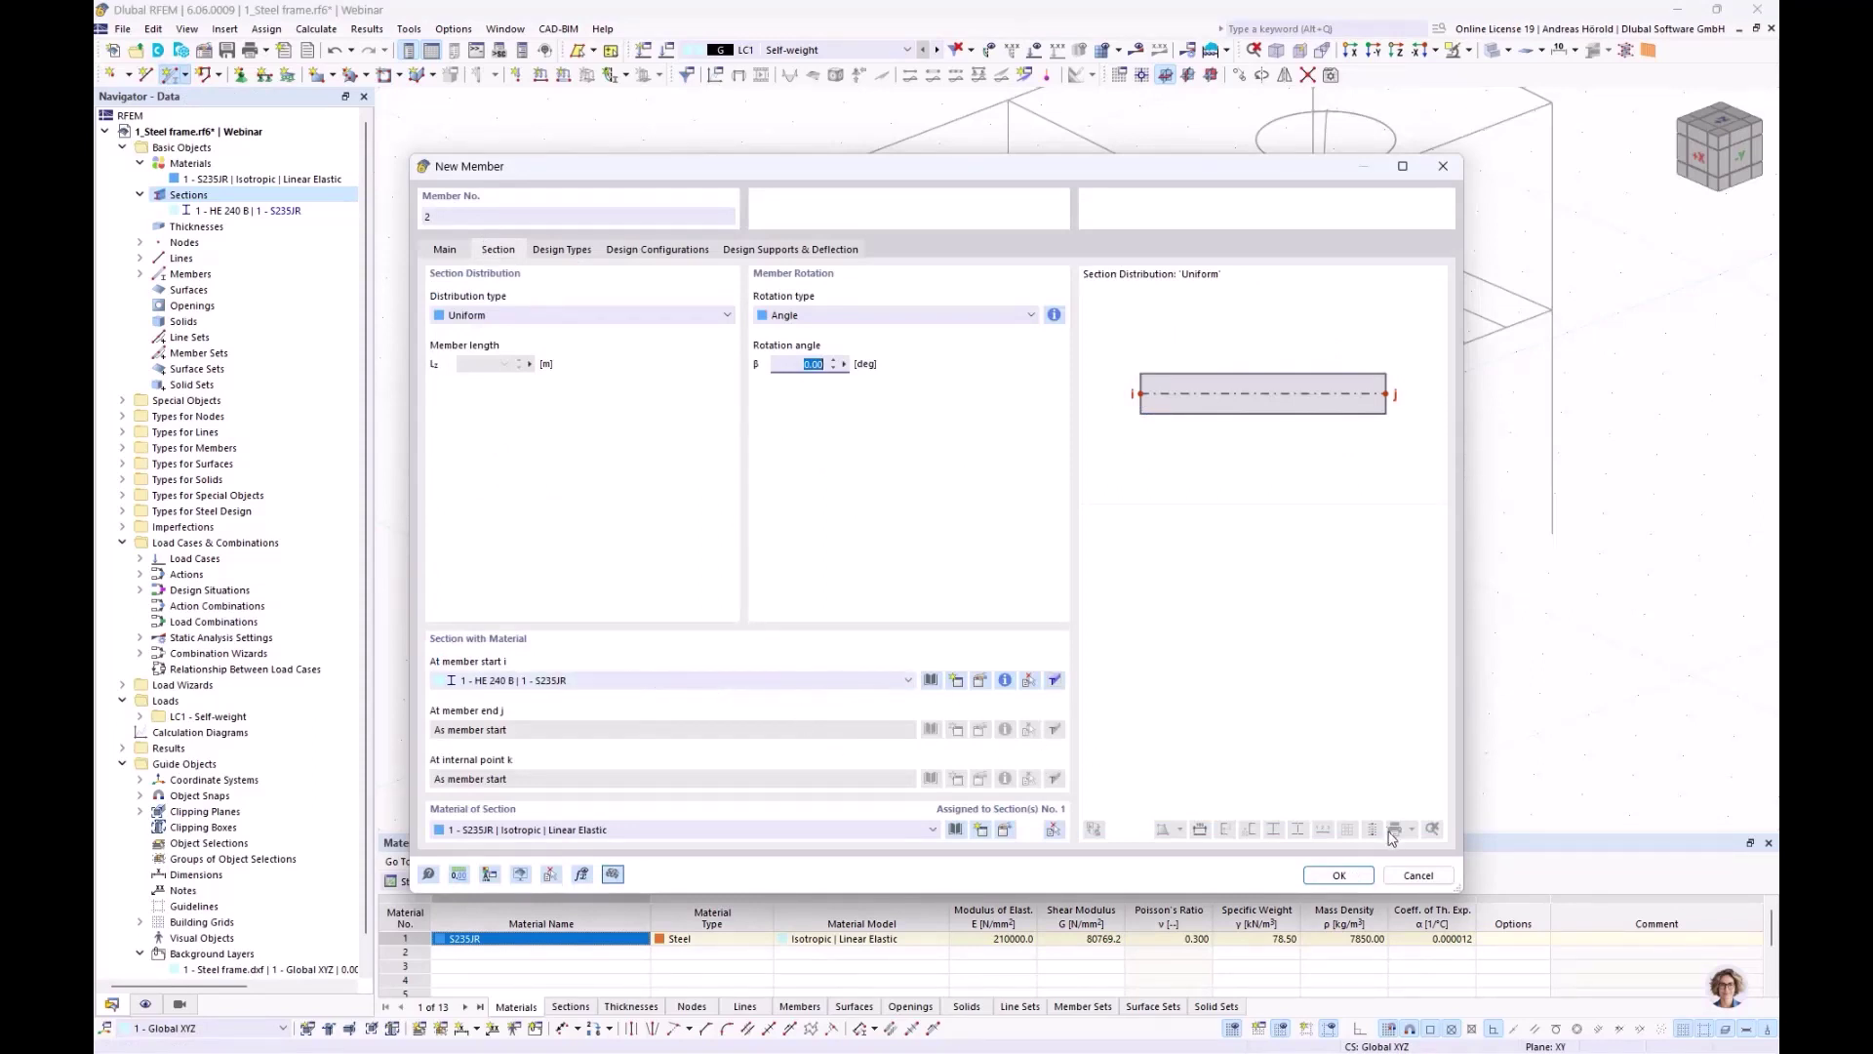
{"action": "left_click", "coordinate": [1339, 875]}
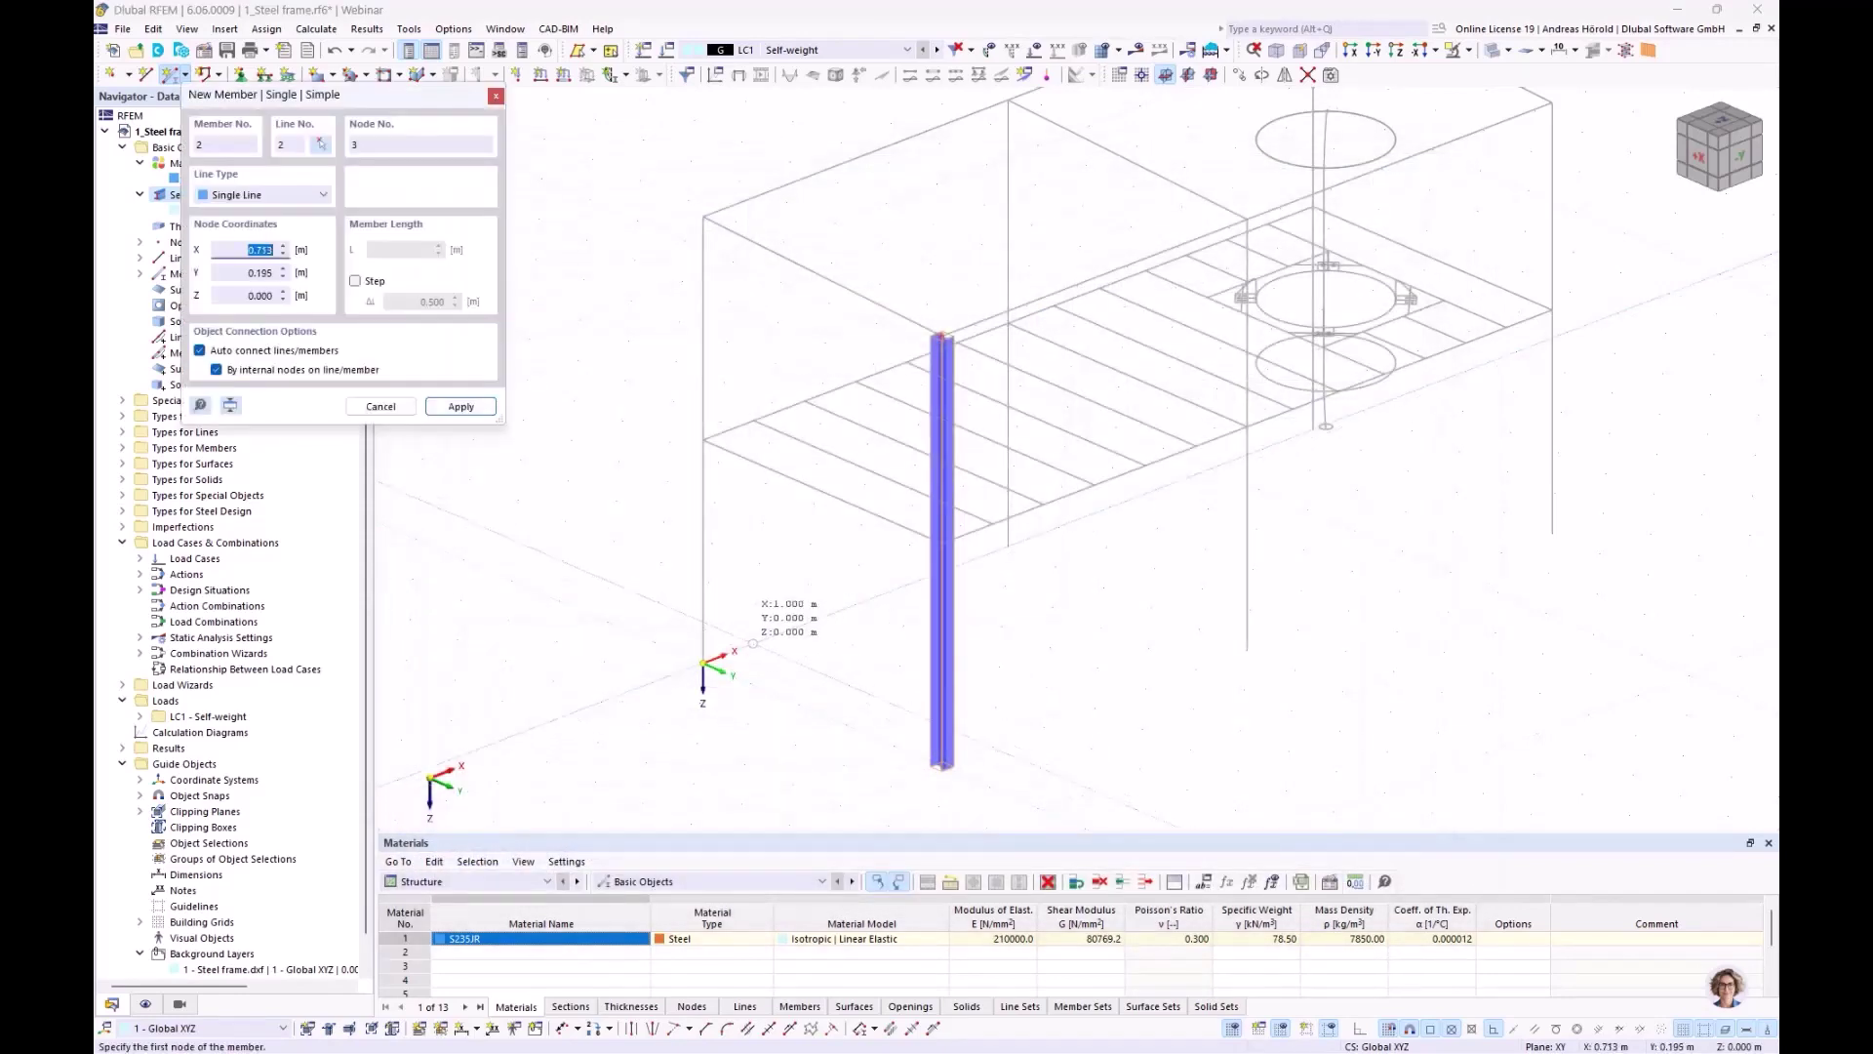
{"action": "left_click", "coordinate": [702, 663]}
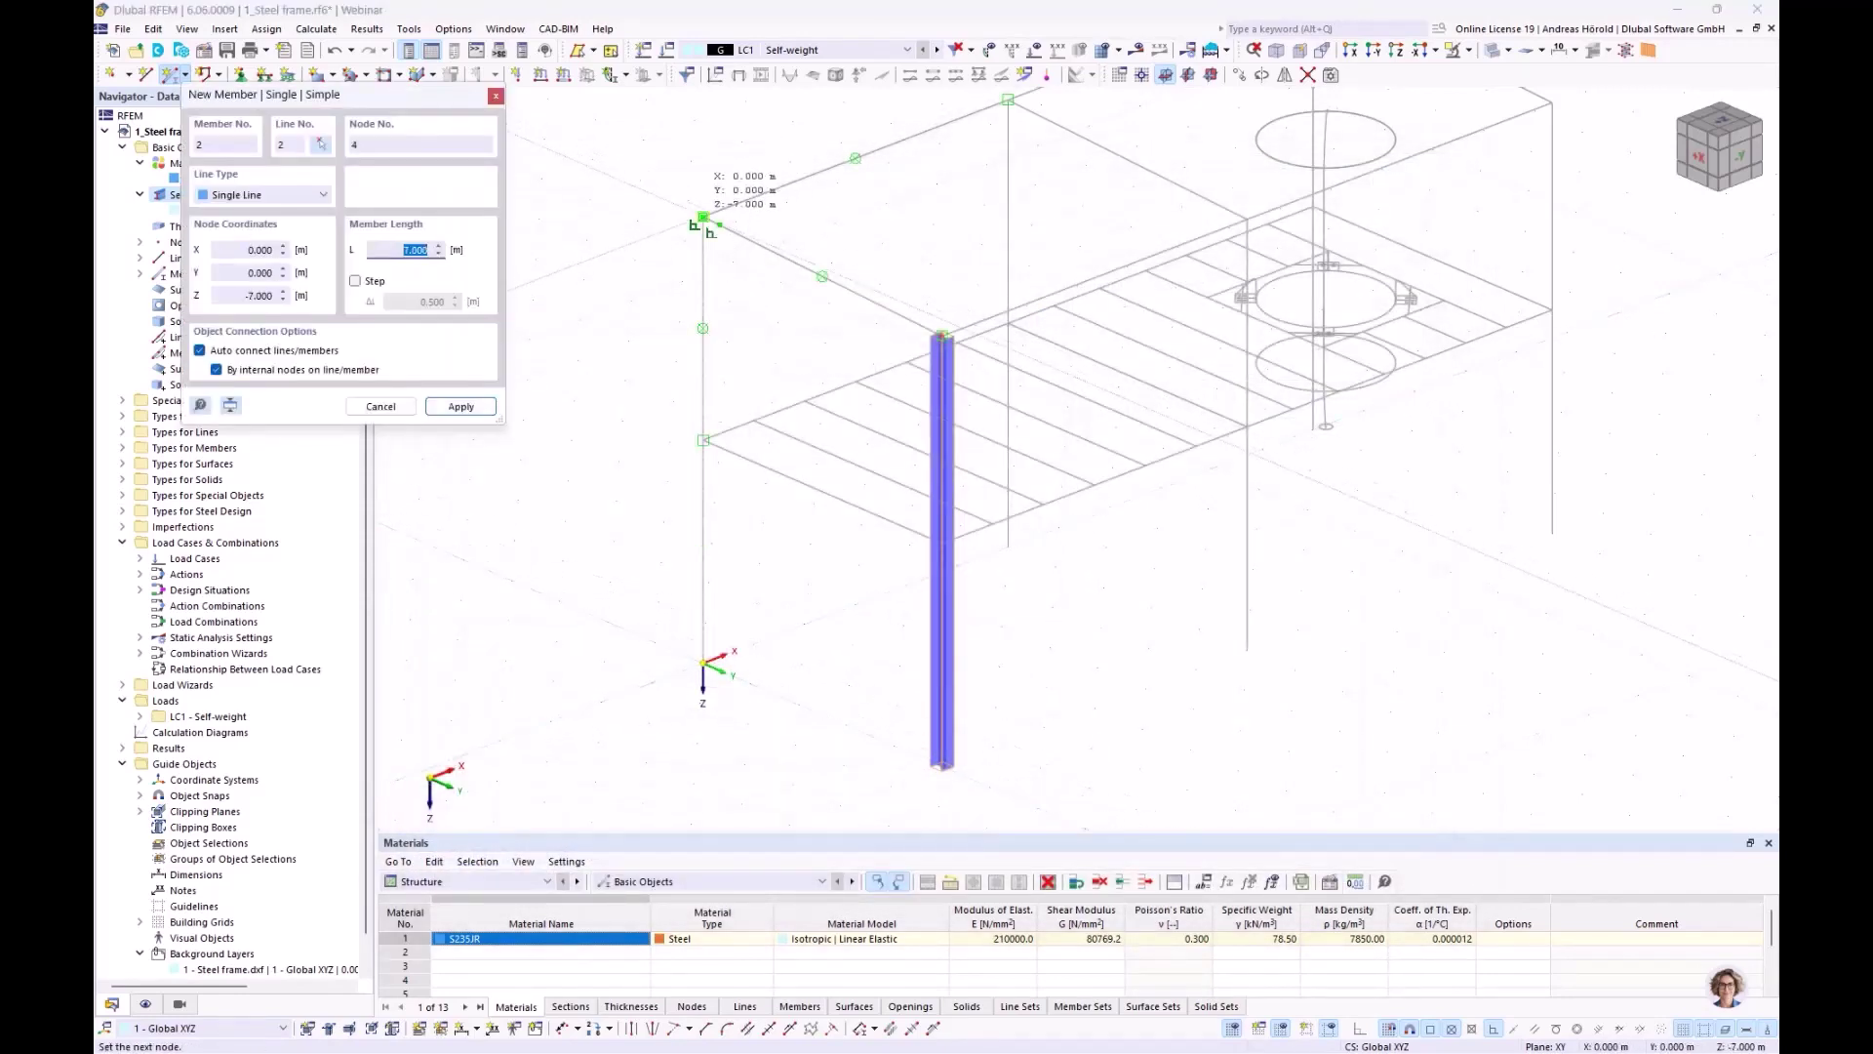
{"action": "left_click", "coordinate": [703, 217]}
{"action": "key", "text": "Escape"}
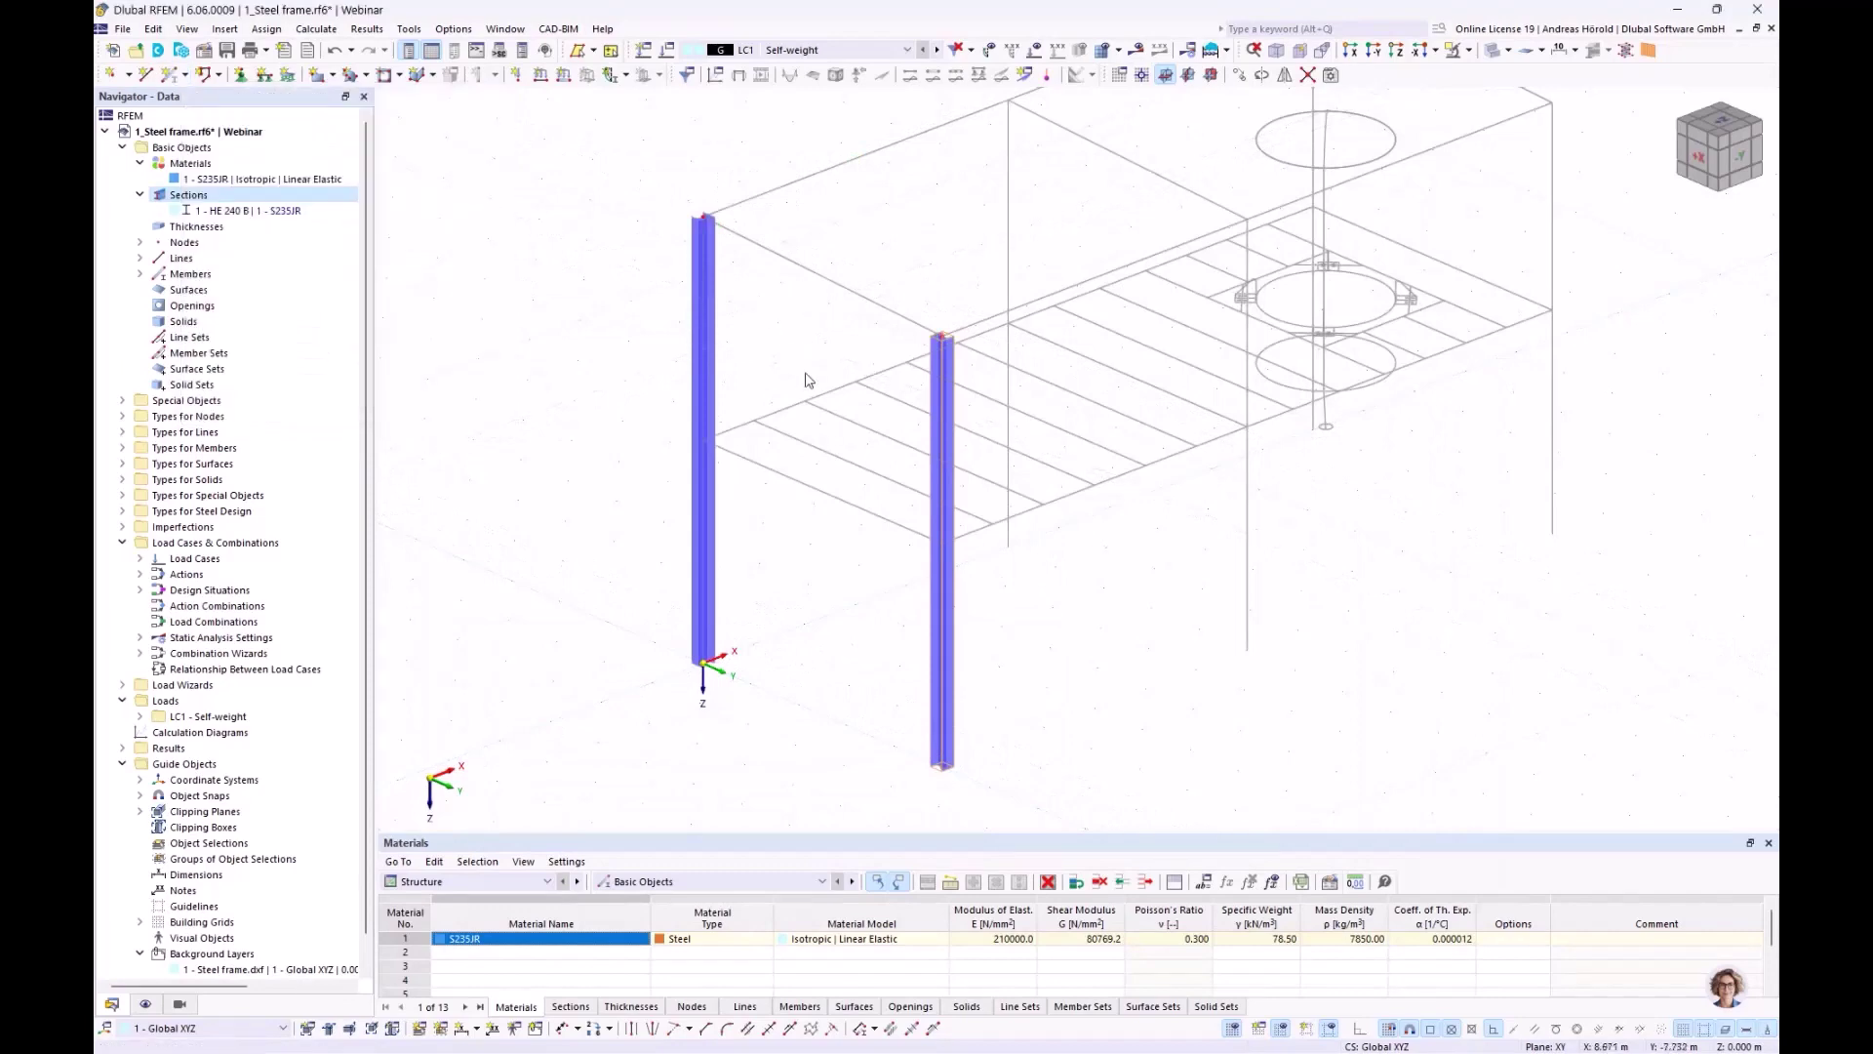
Set the section rotation angle of the column at the origin to 90°
{"action": "middle_click_drag", "start_coordinate": [799, 449], "coordinate": [764, 479], "text": "ctrl"}
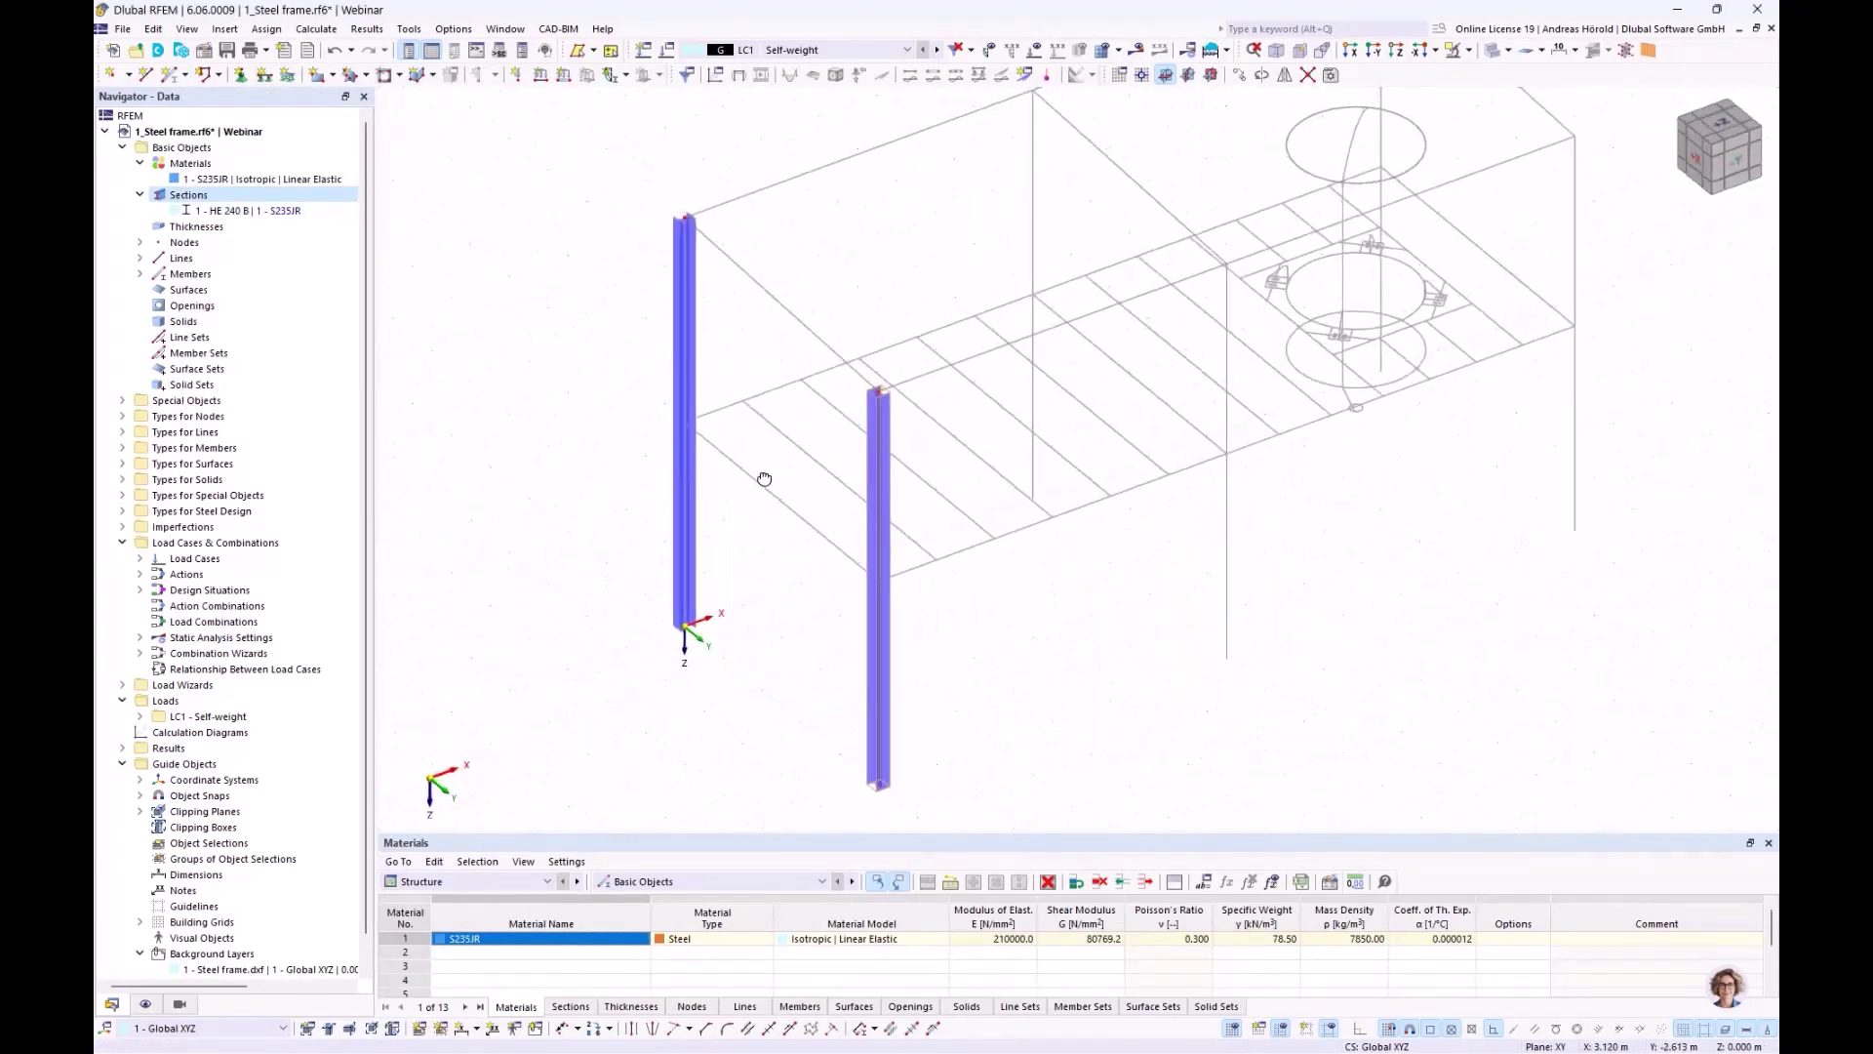
{"action": "double_click", "coordinate": [687, 293]}
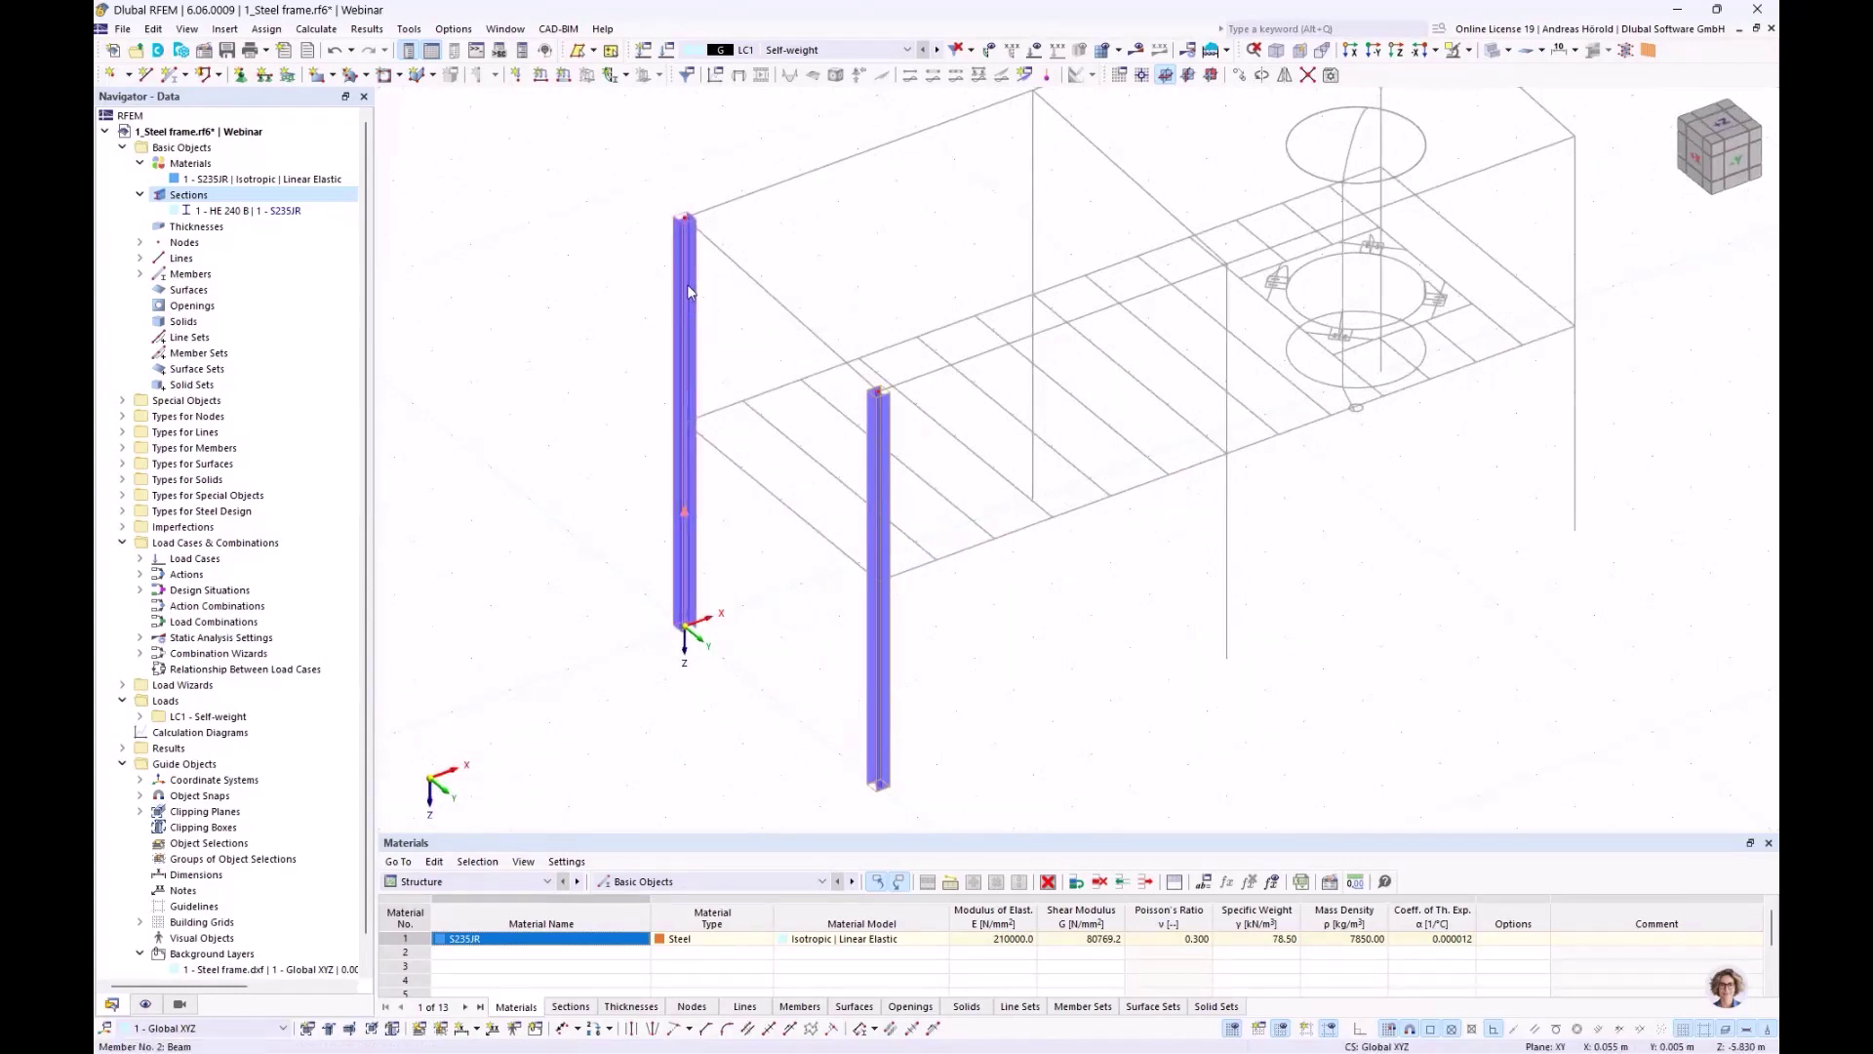
{"action": "left_click", "coordinate": [496, 251]}
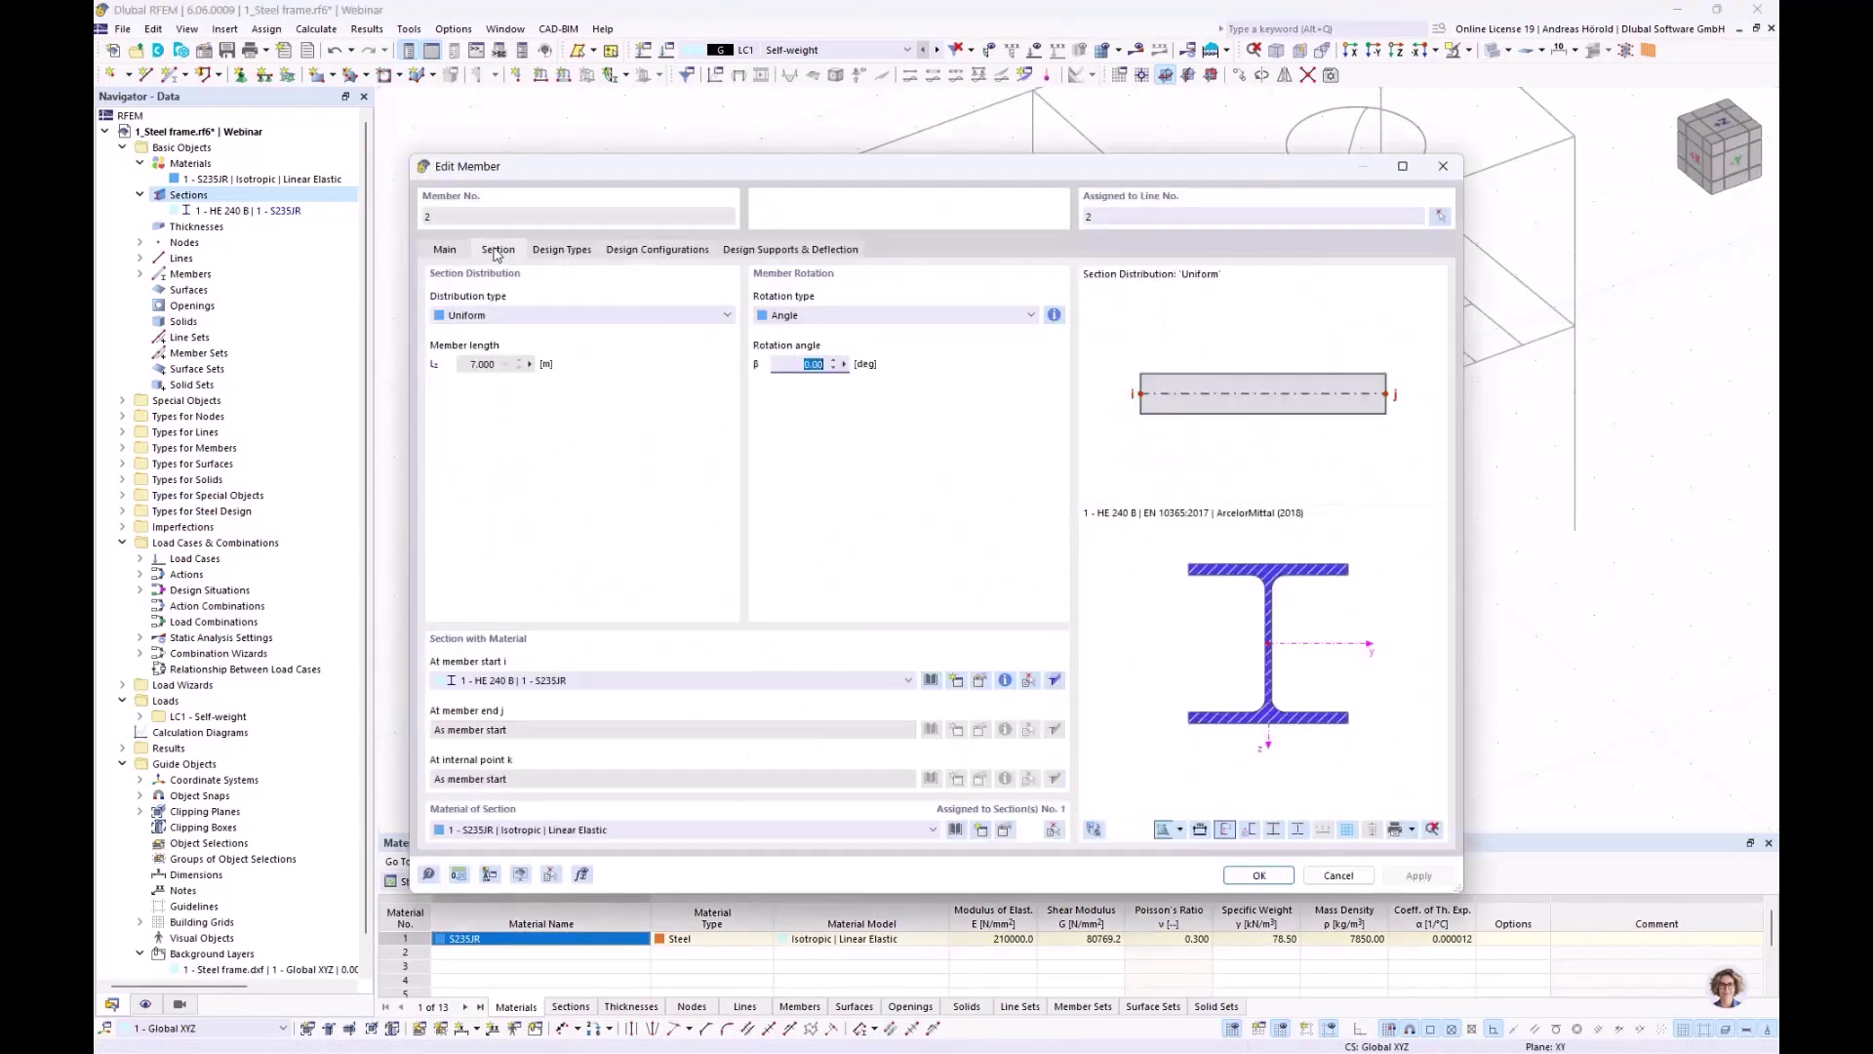
{"action": "left_click", "coordinate": [801, 364]}
{"action": "left_click", "coordinate": [1260, 875]}
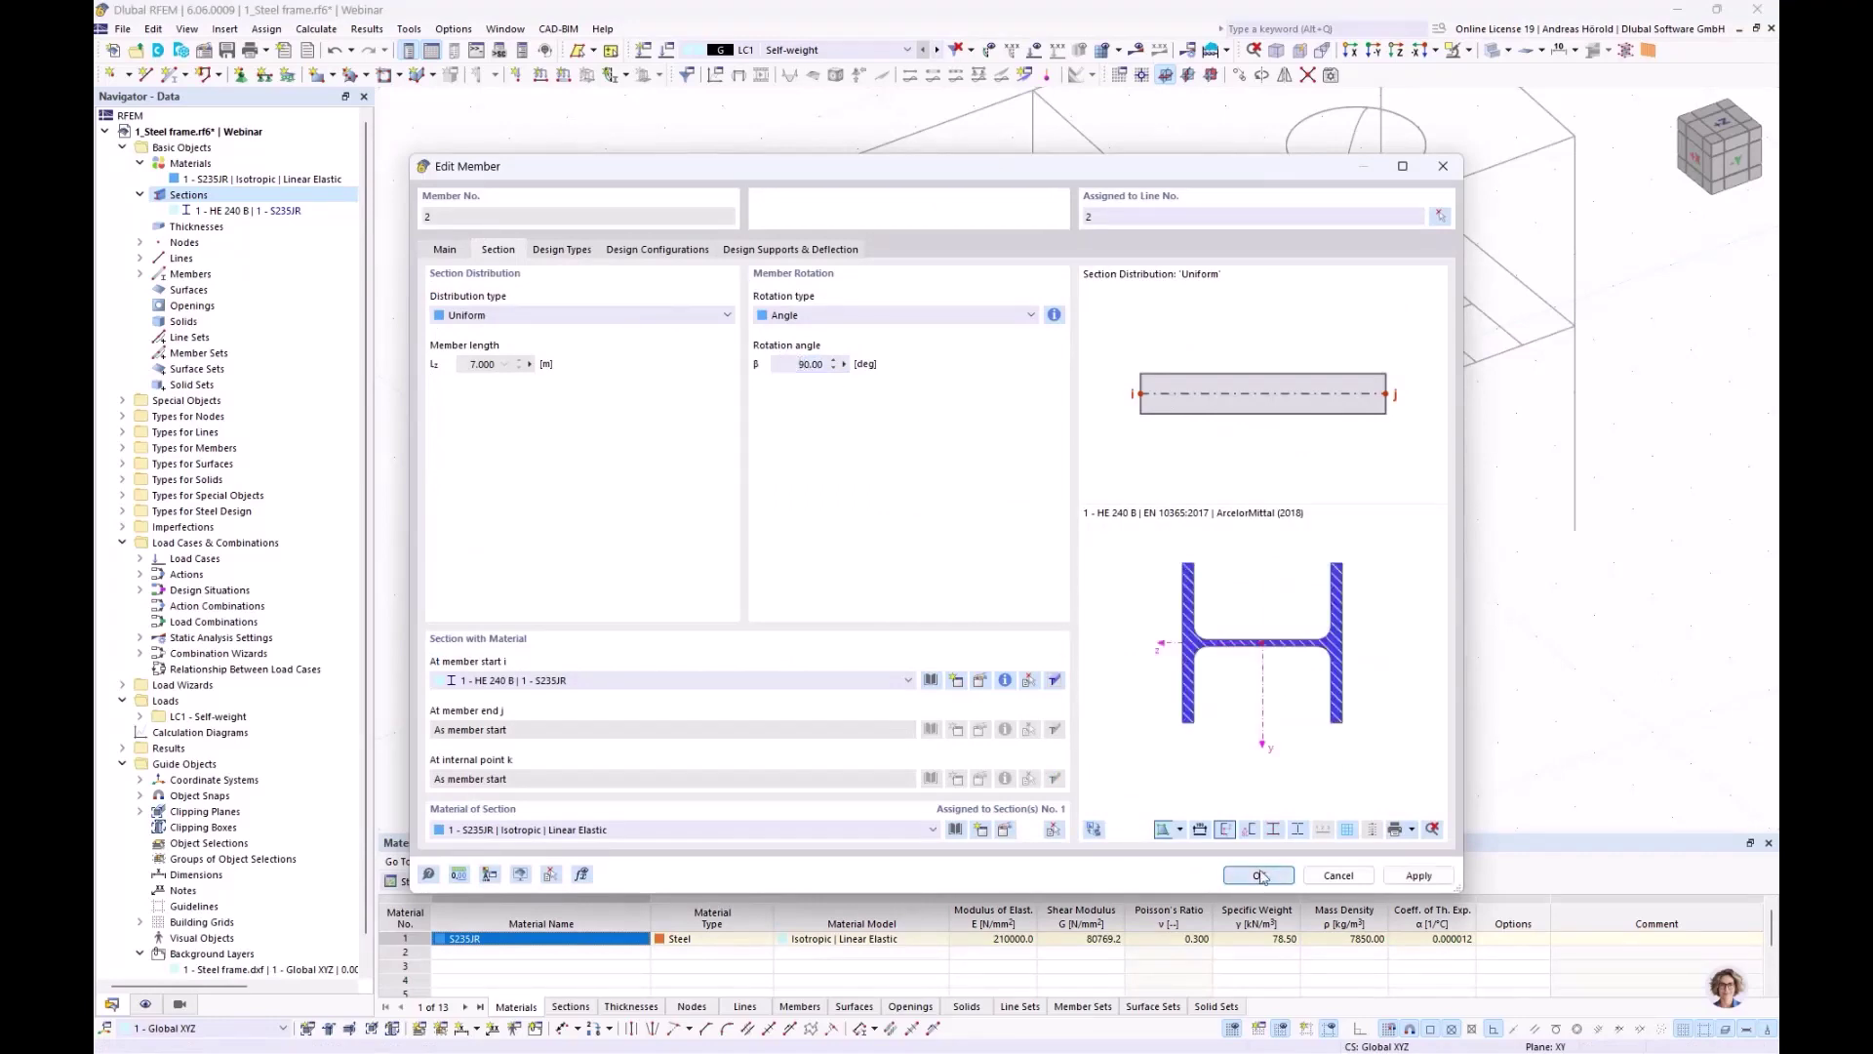
Connect the two columns with HE 240 B crossbeams, one at the platform level and one between the column tops
{"action": "scroll", "coordinate": [704, 244], "scroll_direction": "up", "scroll_amount": 5}
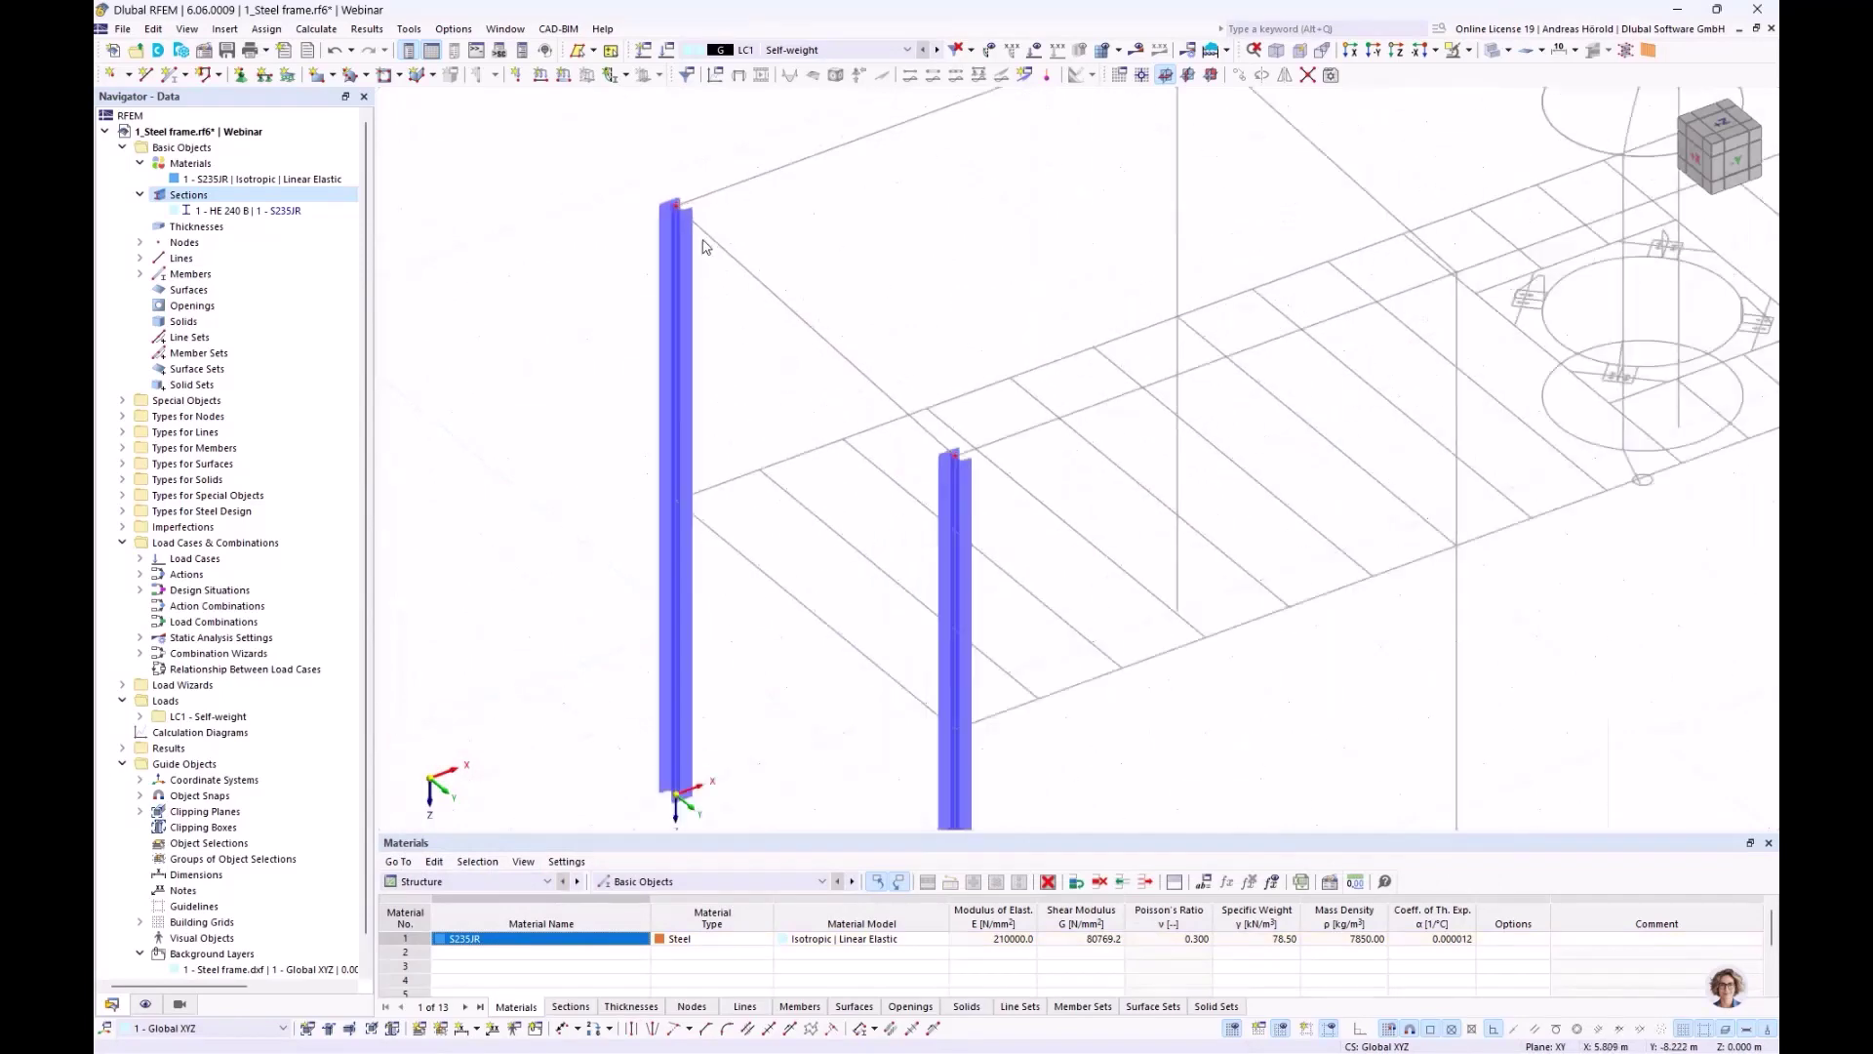
{"action": "scroll", "coordinate": [705, 244], "scroll_direction": "down", "scroll_amount": 5}
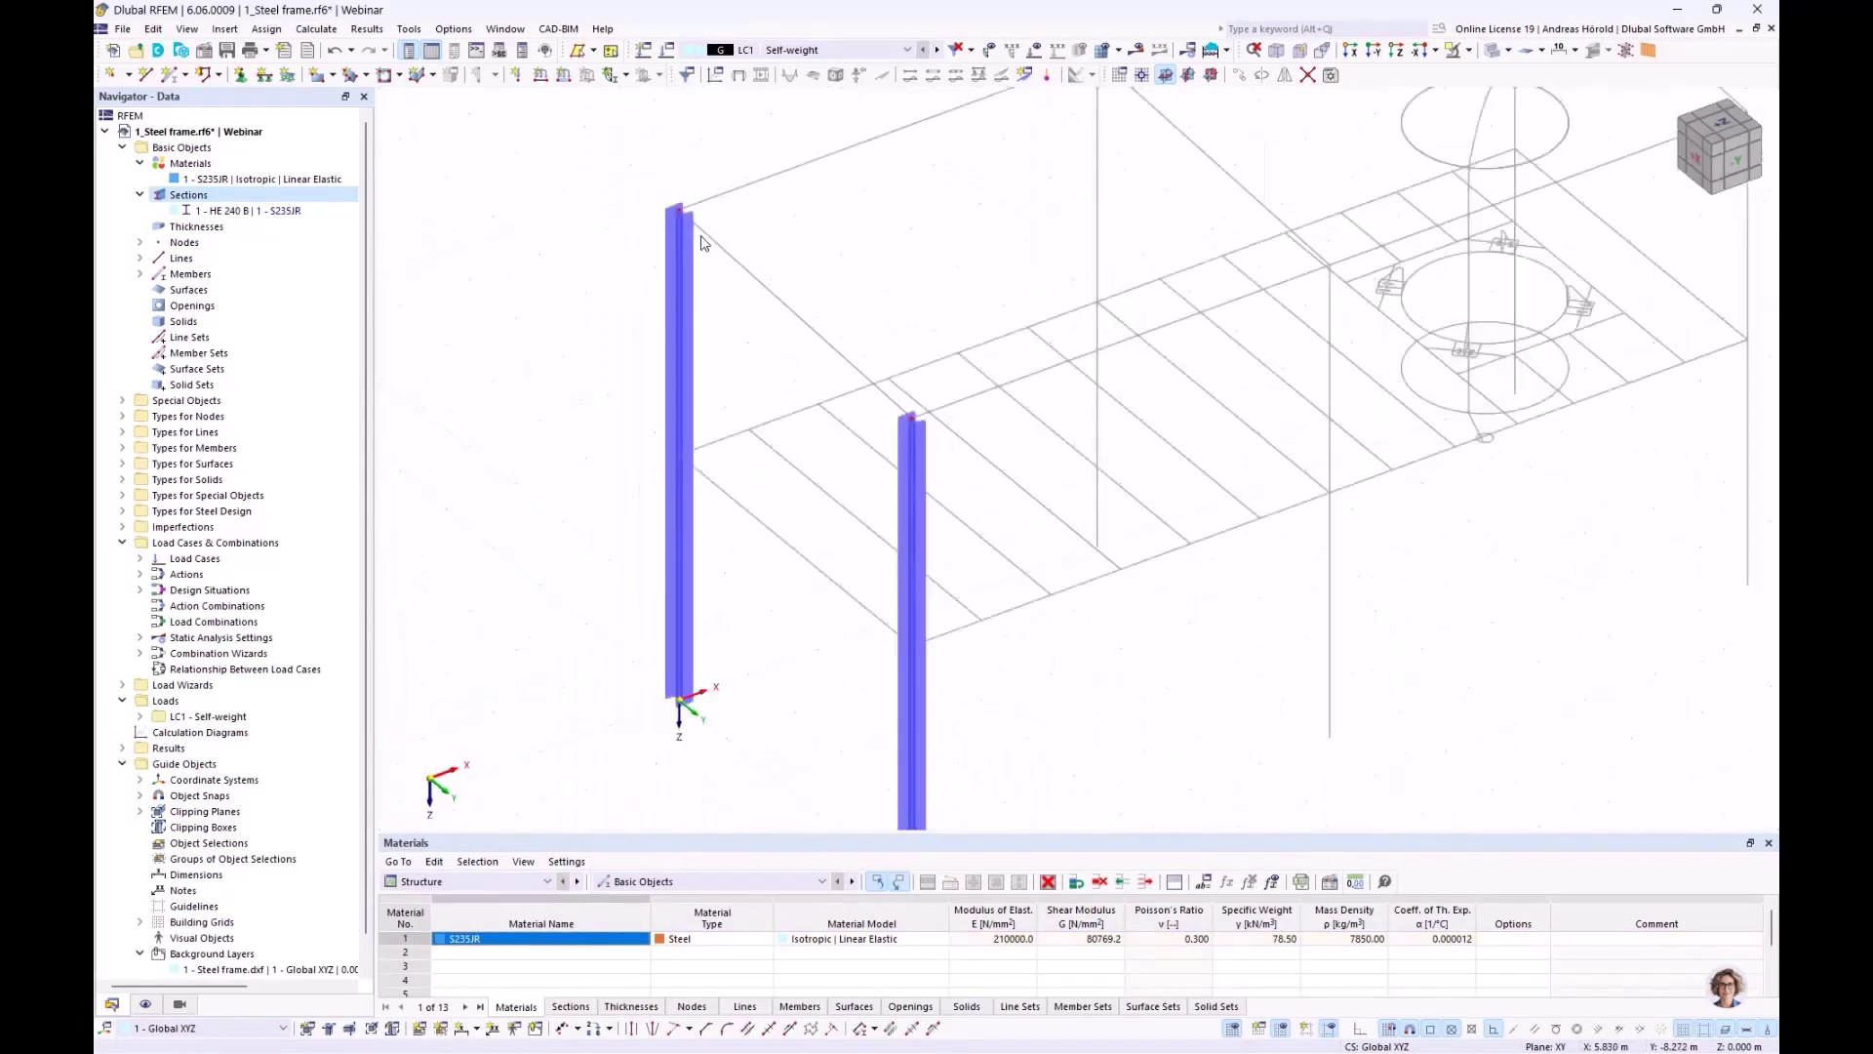
{"action": "scroll", "coordinate": [728, 335], "scroll_direction": "up", "scroll_amount": 5}
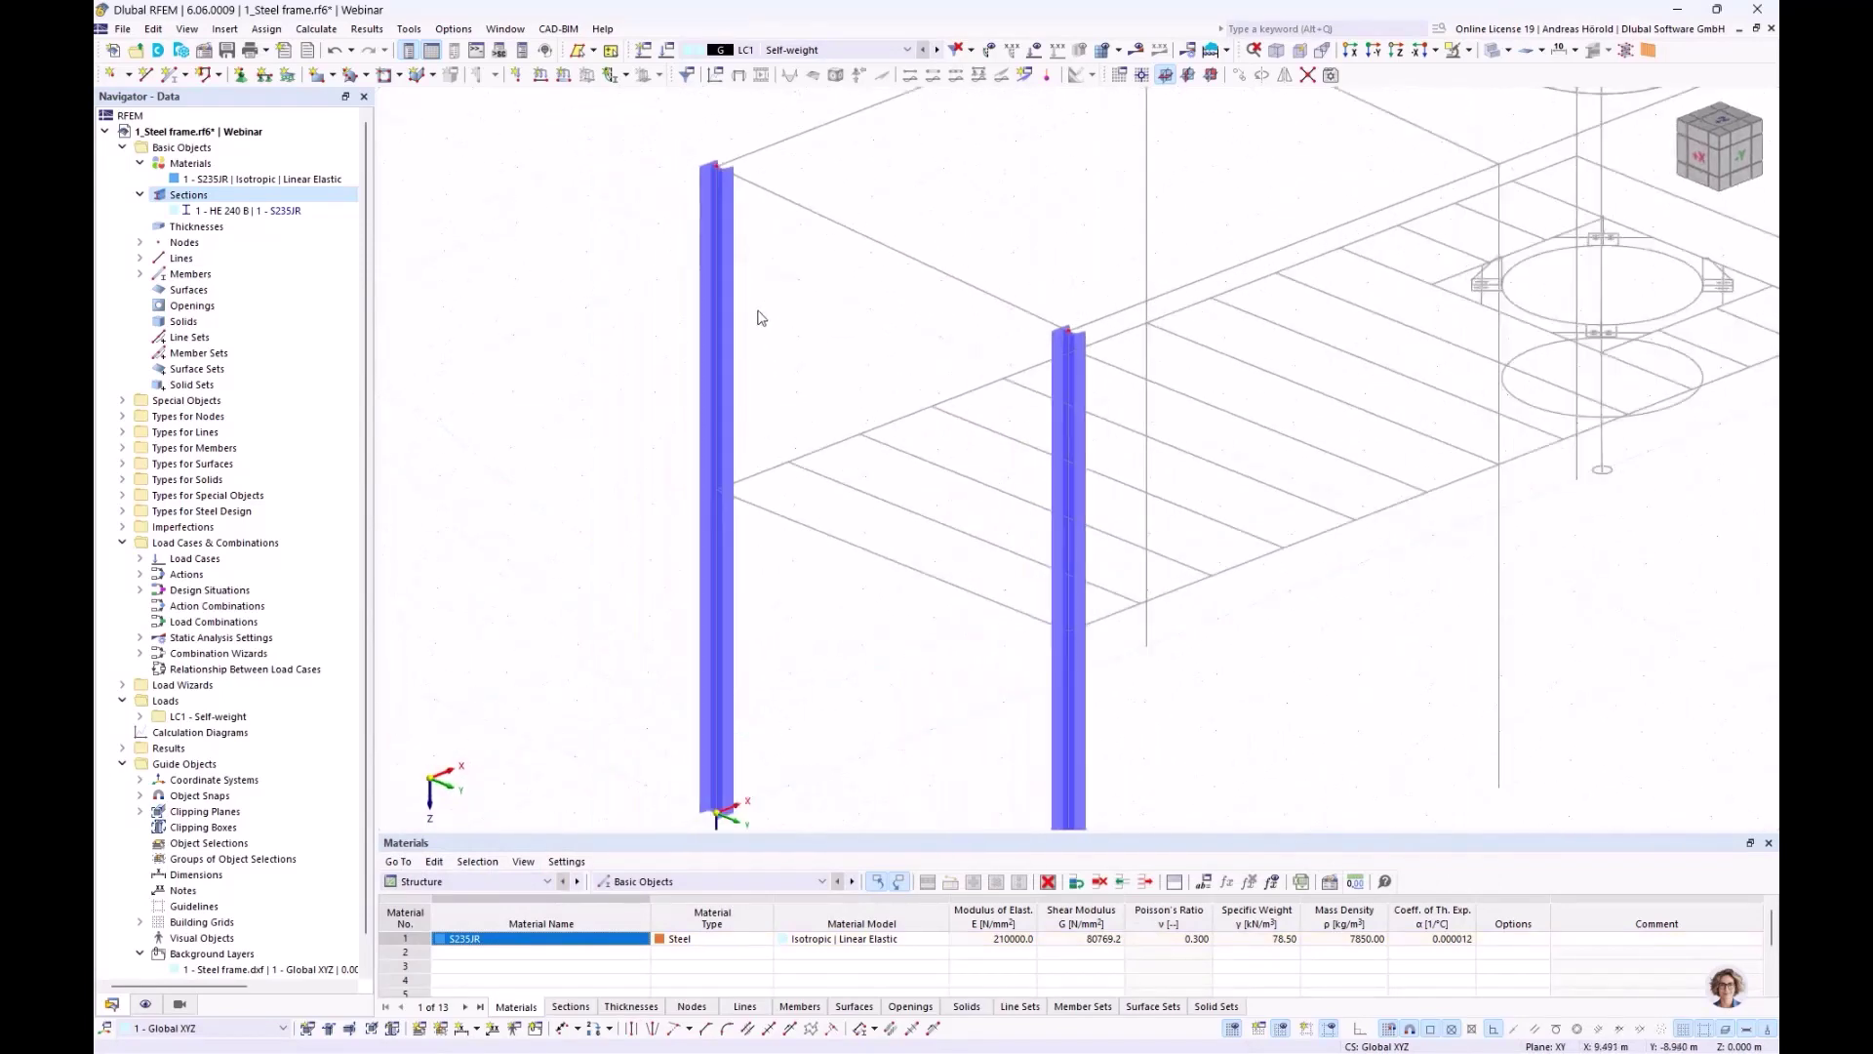
{"action": "scroll", "coordinate": [771, 369], "scroll_direction": "down", "scroll_amount": 2}
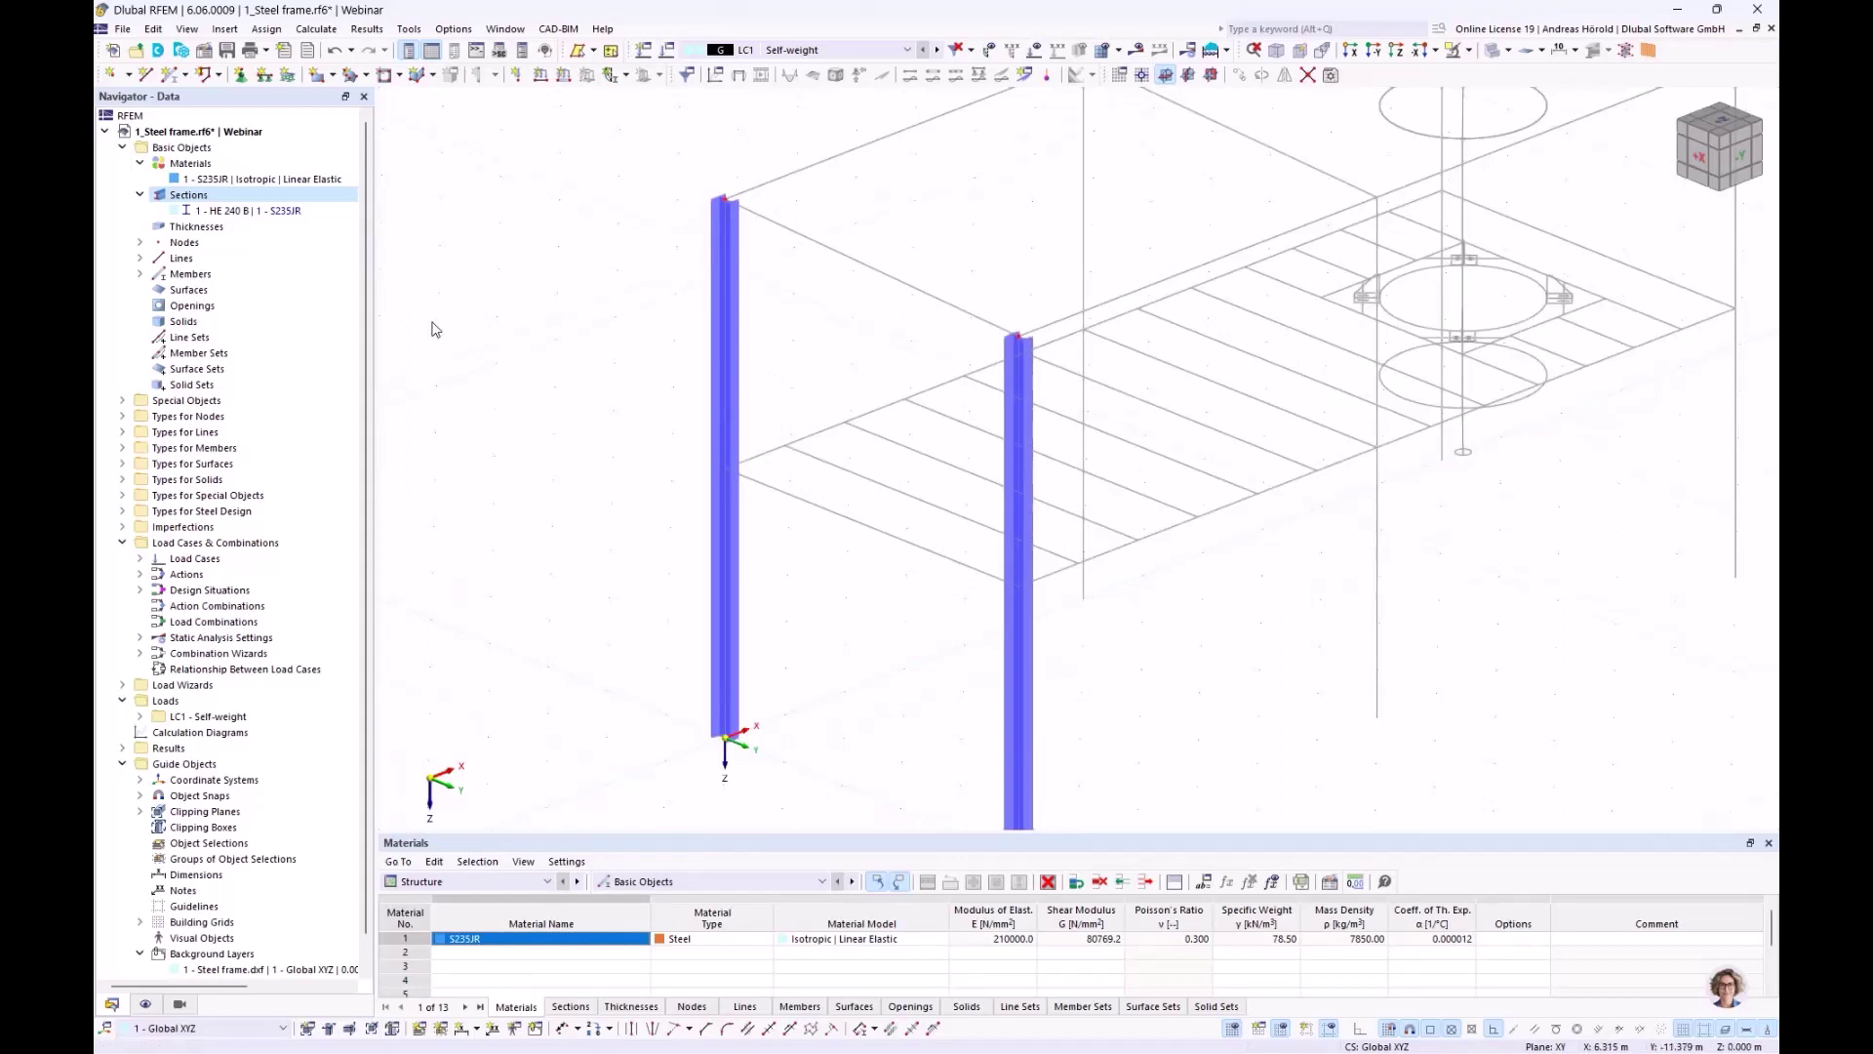
{"action": "left_click", "coordinate": [170, 75]}
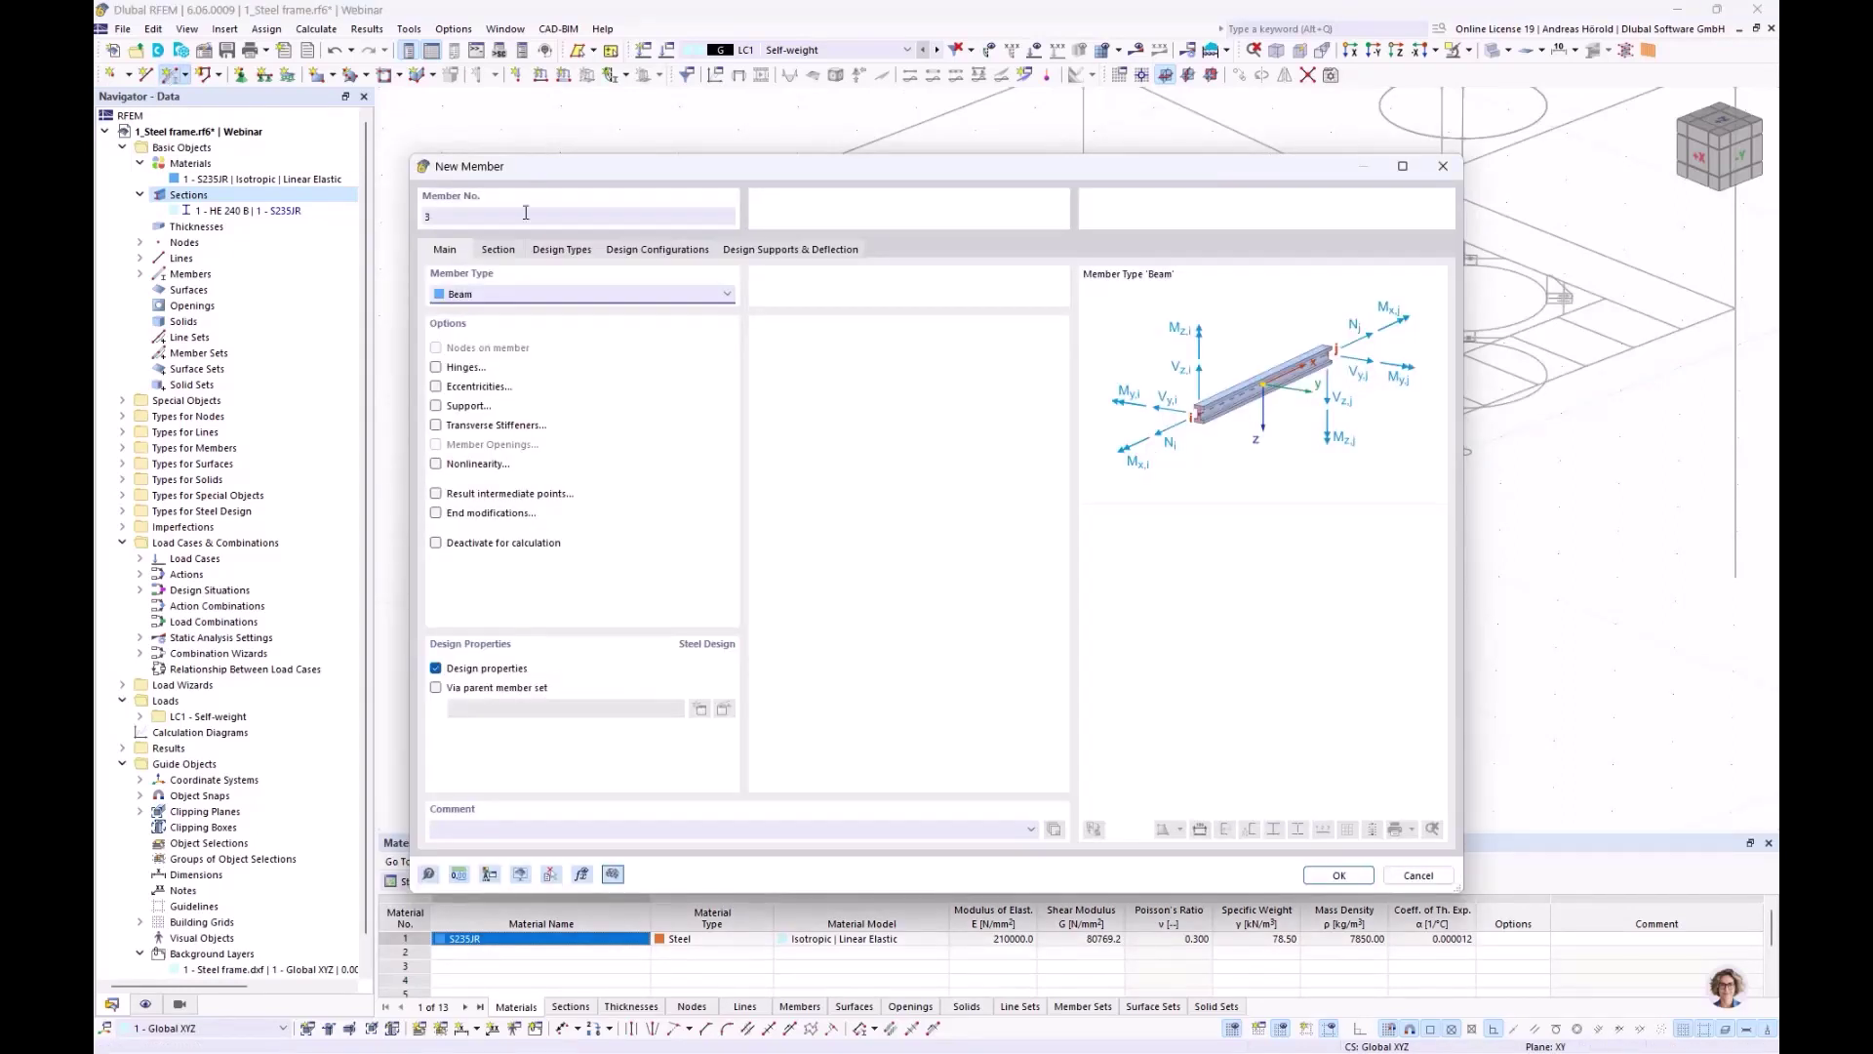
{"action": "left_click", "coordinate": [496, 250]}
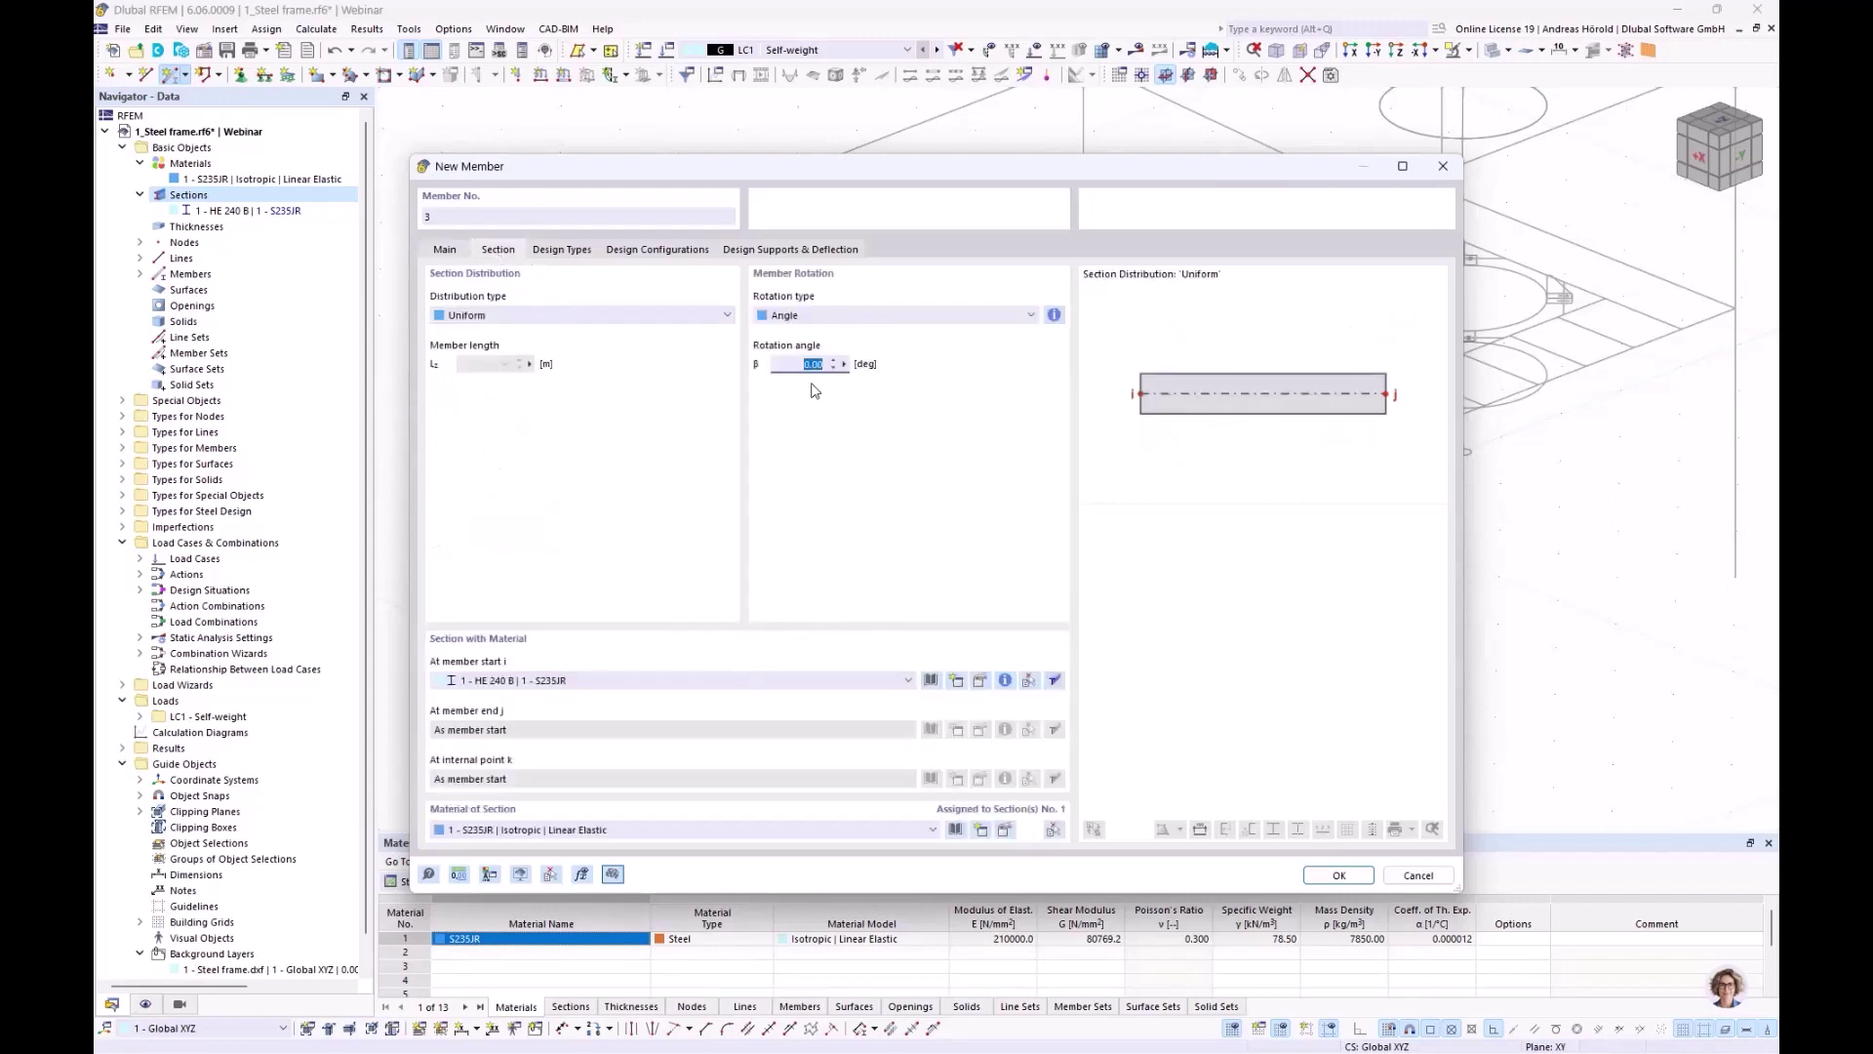
{"action": "left_click", "coordinate": [1329, 875]}
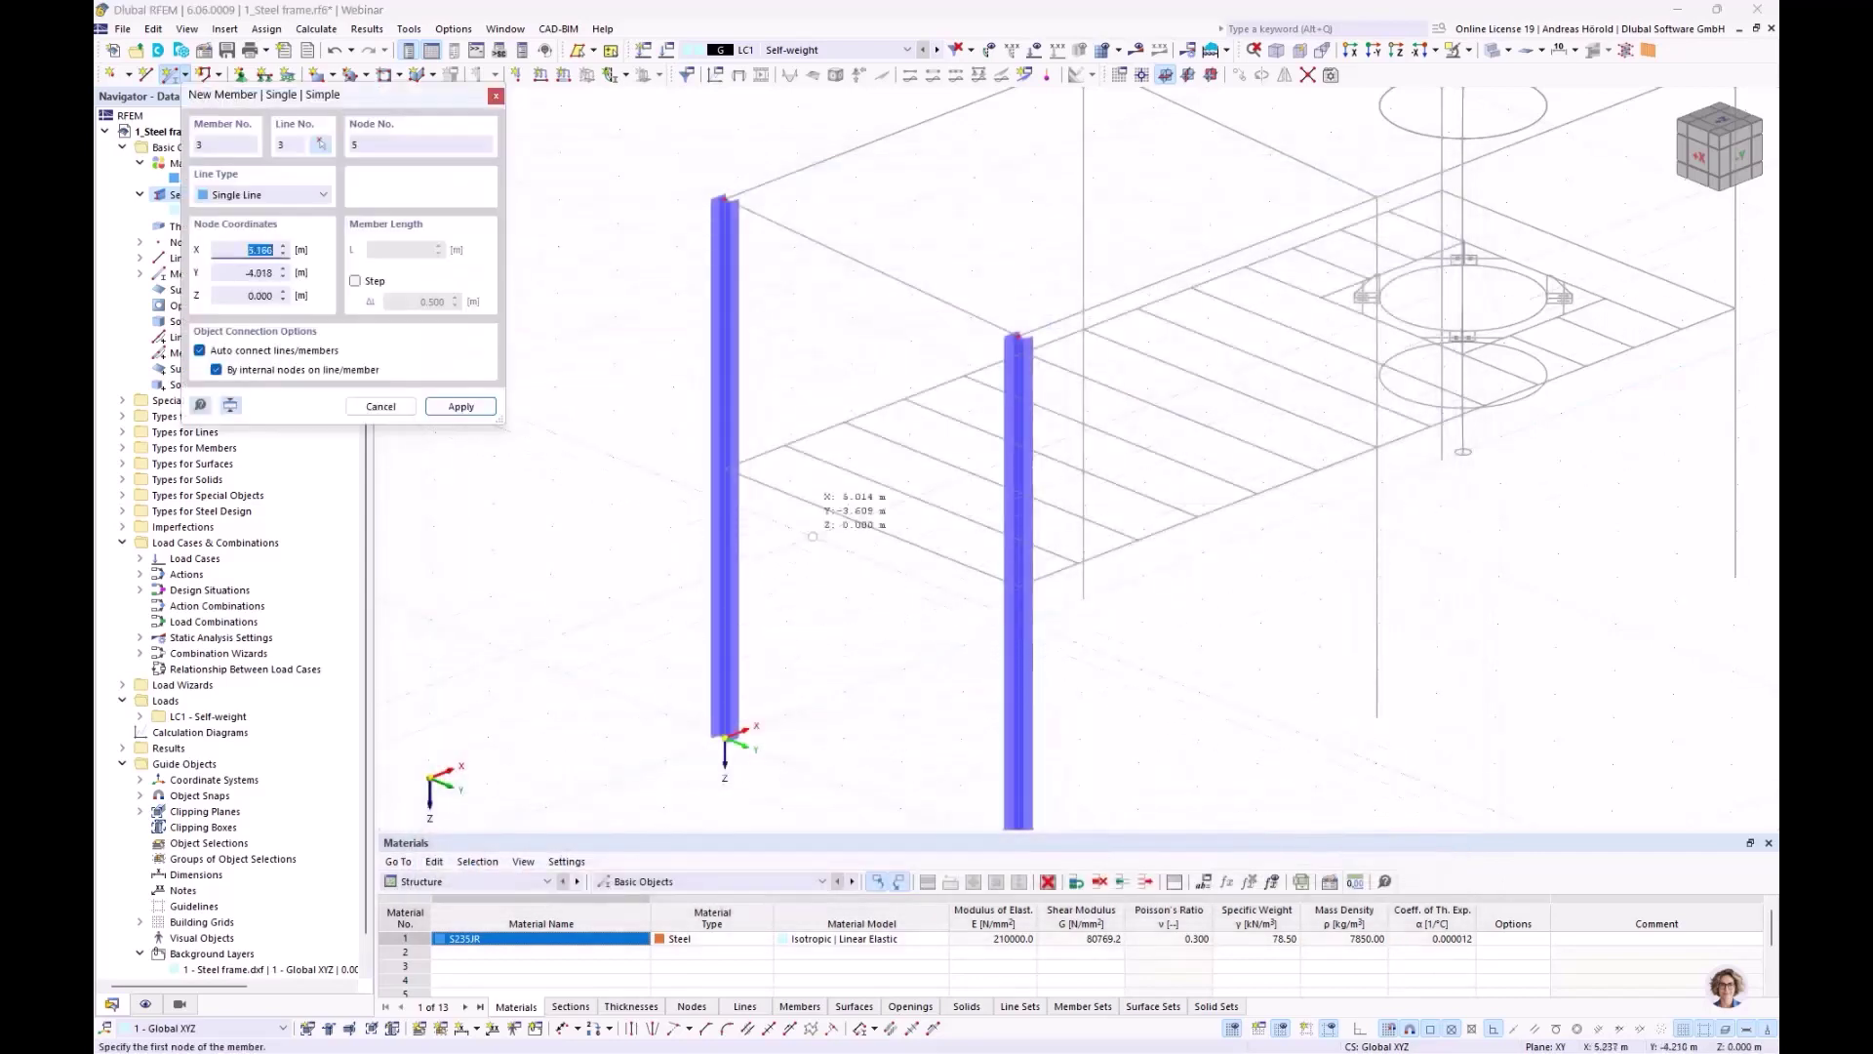
{"action": "left_click", "coordinate": [1015, 583]}
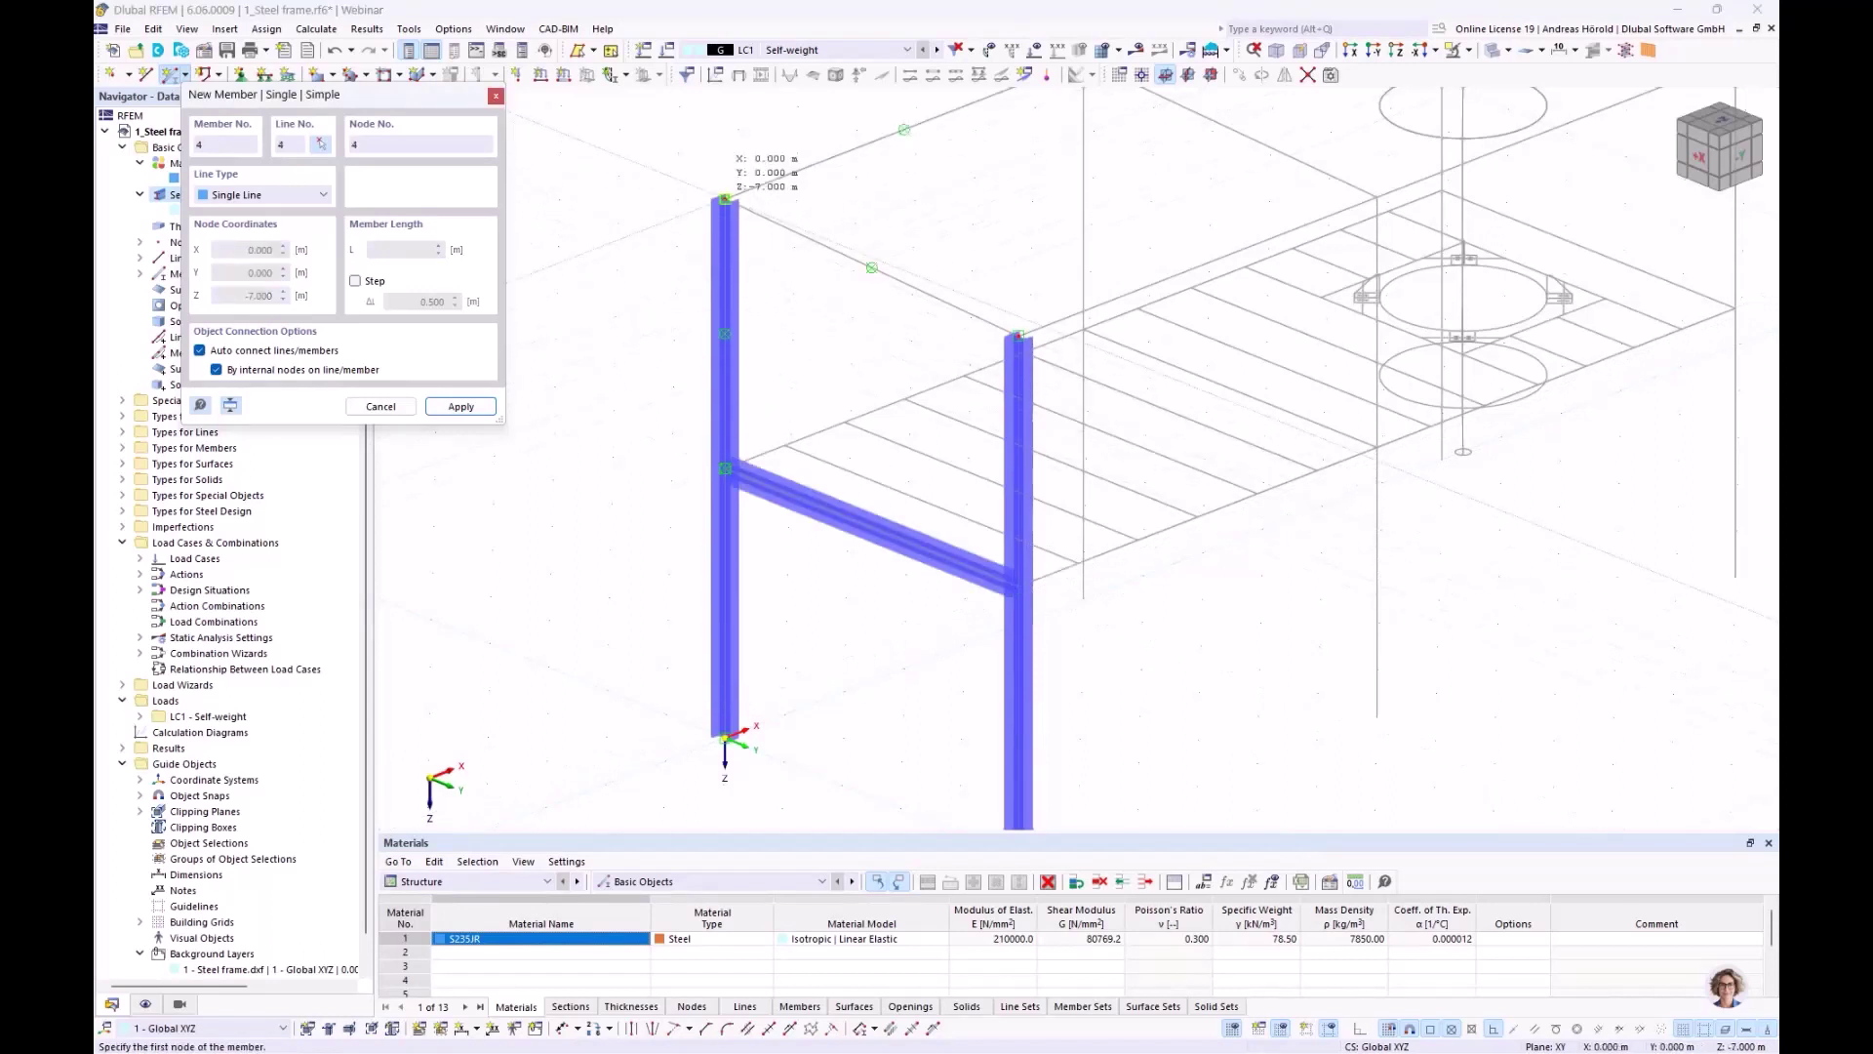
{"action": "left_click", "coordinate": [724, 198]}
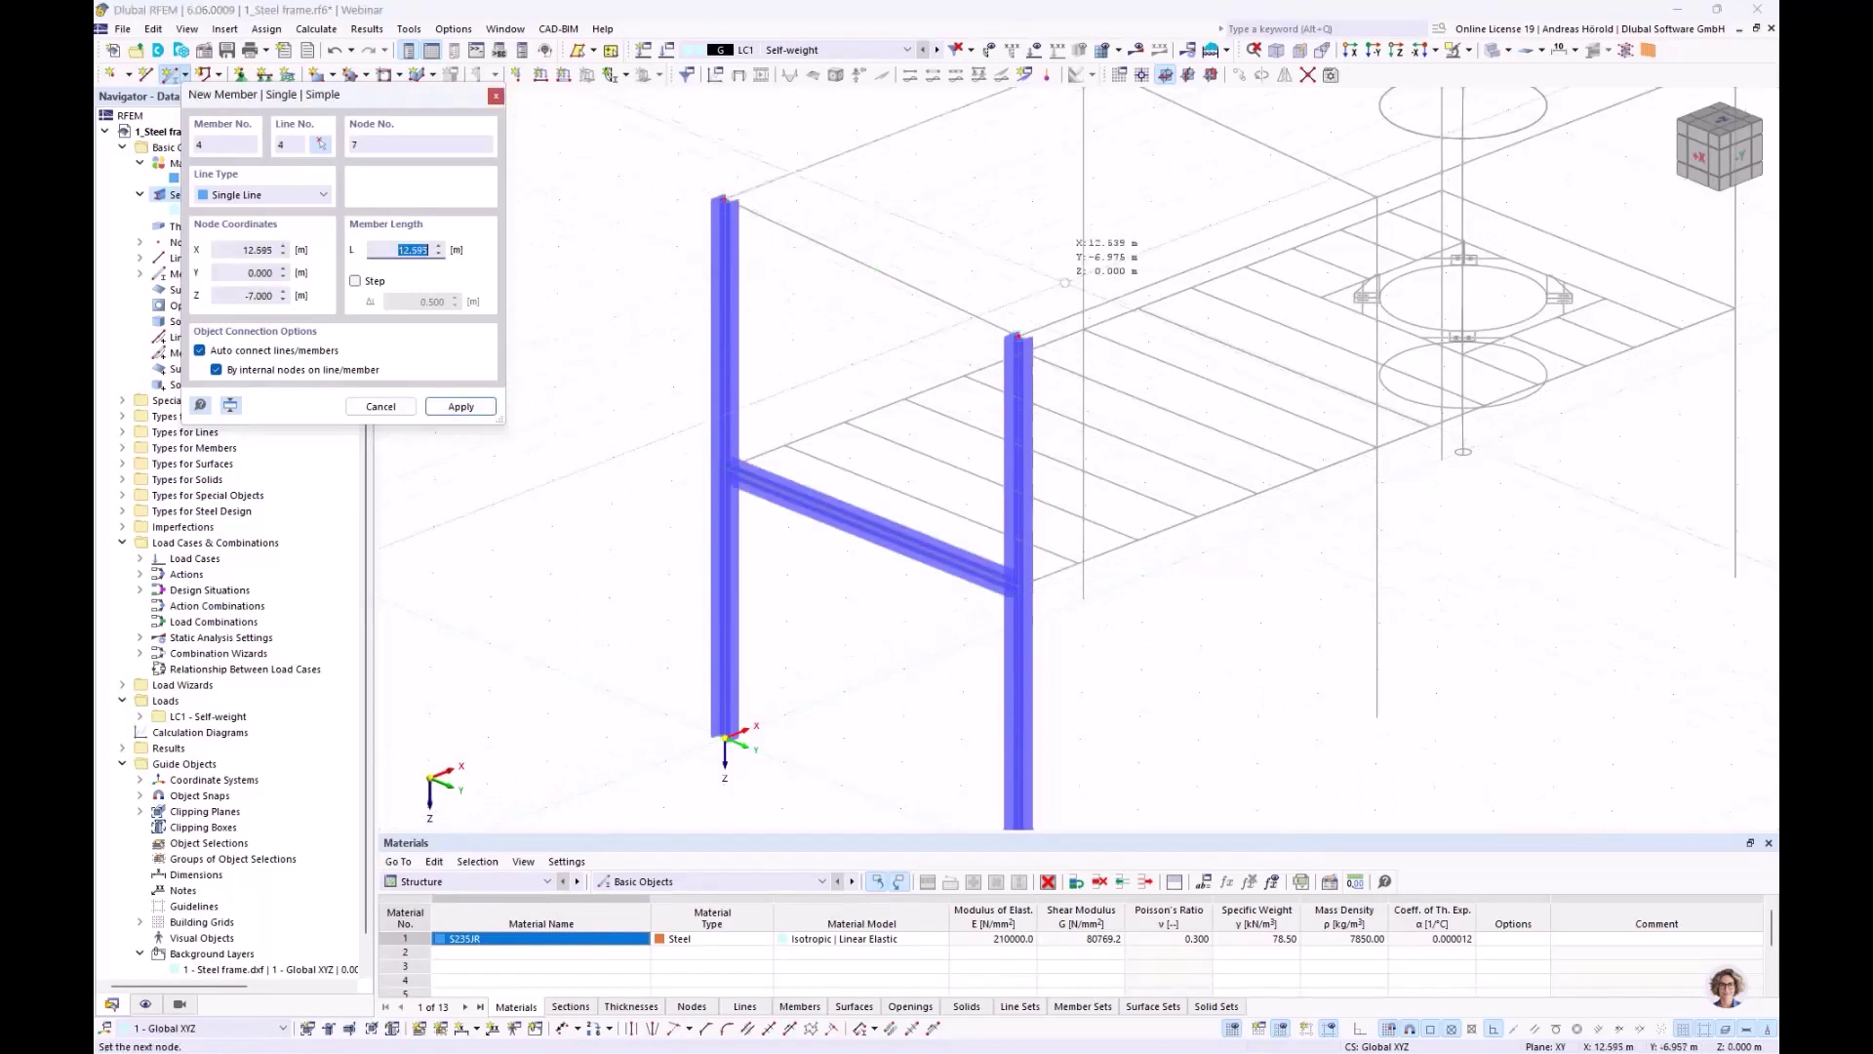
{"action": "left_click", "coordinate": [1018, 339]}
{"action": "key", "text": "Escape"}
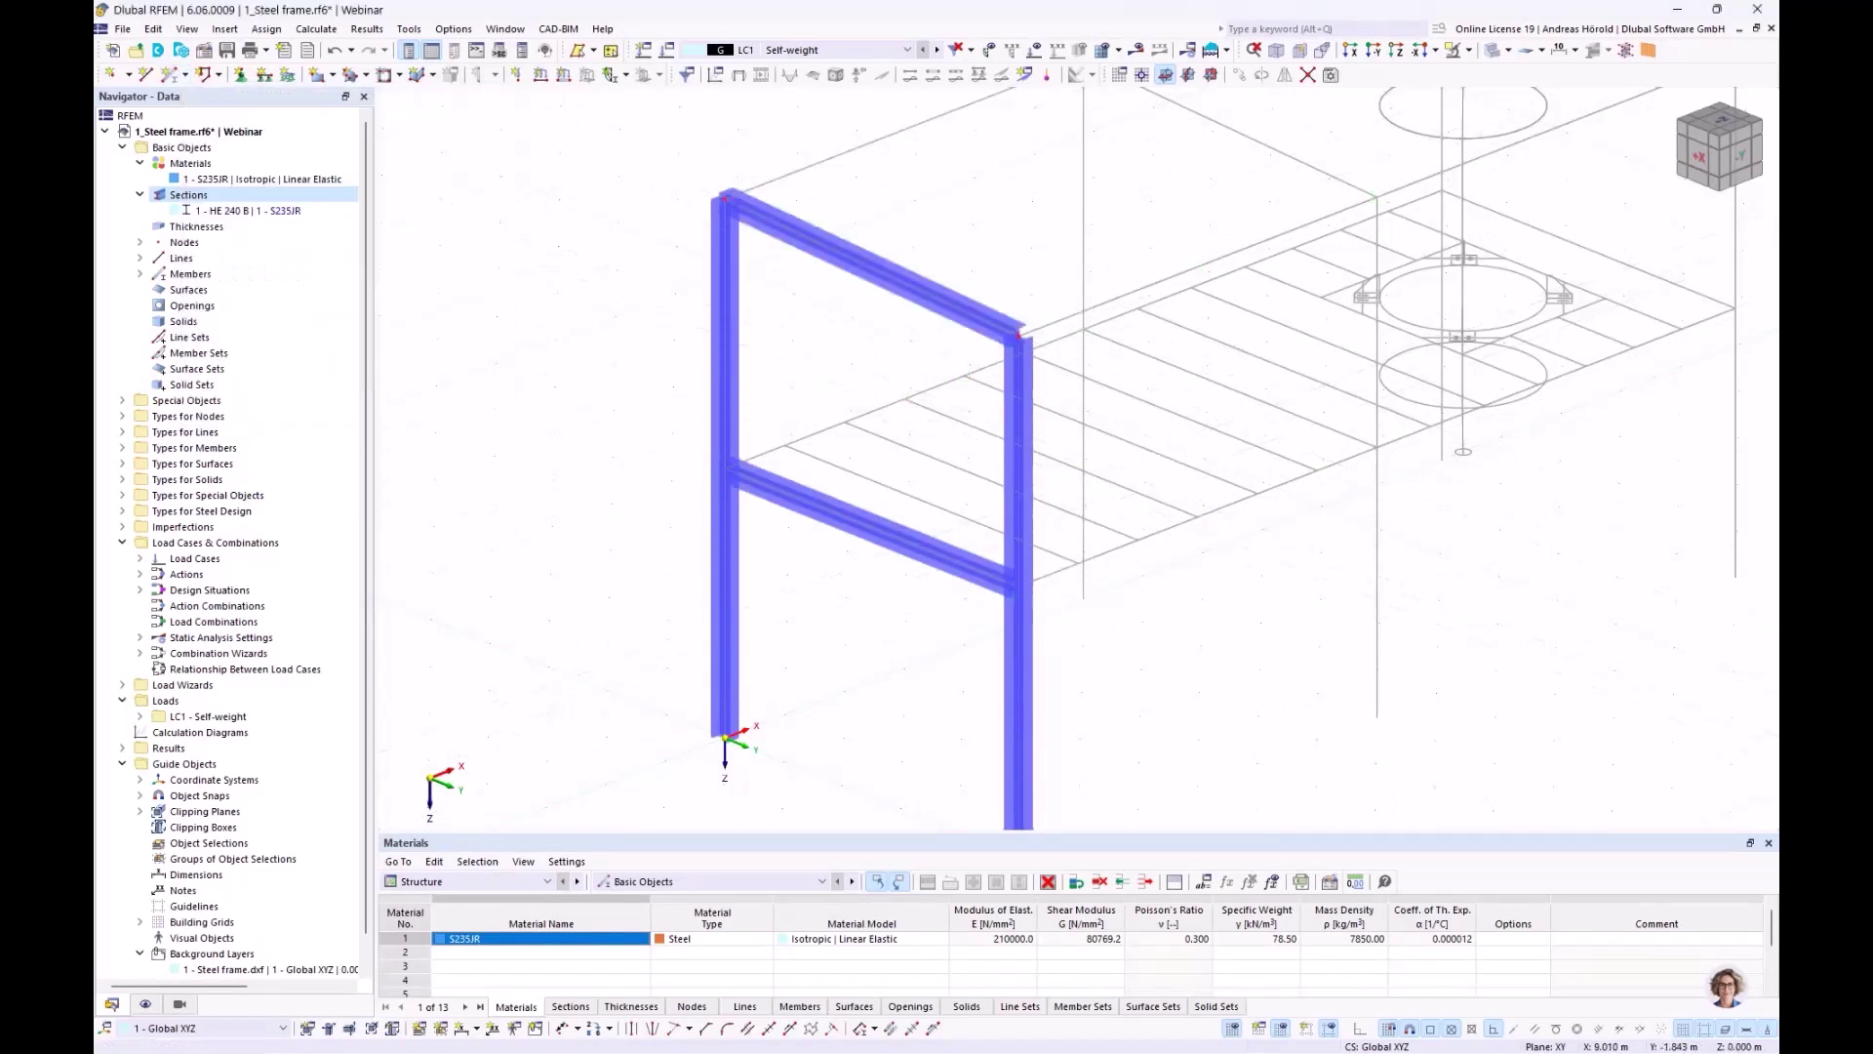
Assign the Hinged nodal support, with uX, uY, uZ and φZ fixed, to the base nodes of both columns
{"action": "scroll", "coordinate": [1154, 485], "scroll_direction": "down", "scroll_amount": 2}
{"action": "middle_click_drag", "start_coordinate": [1157, 532], "coordinate": [1089, 493]}
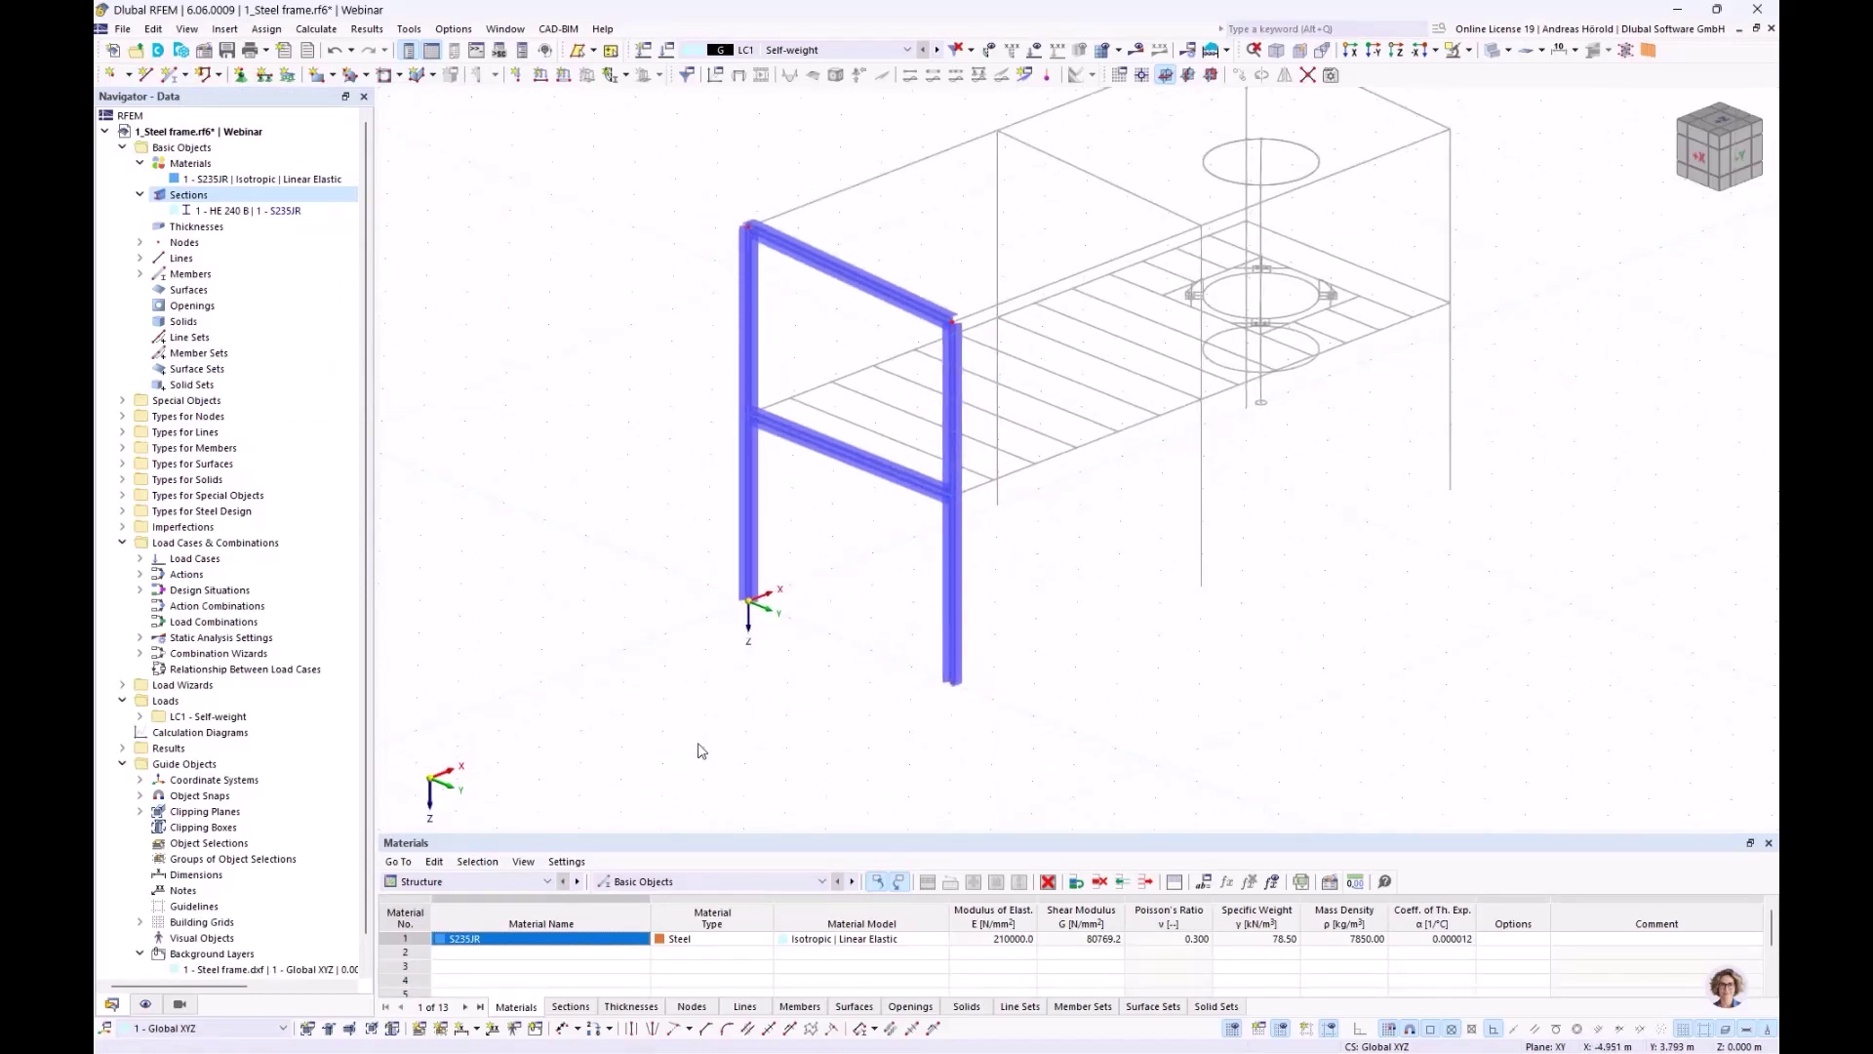
{"action": "left_click", "coordinate": [241, 76]}
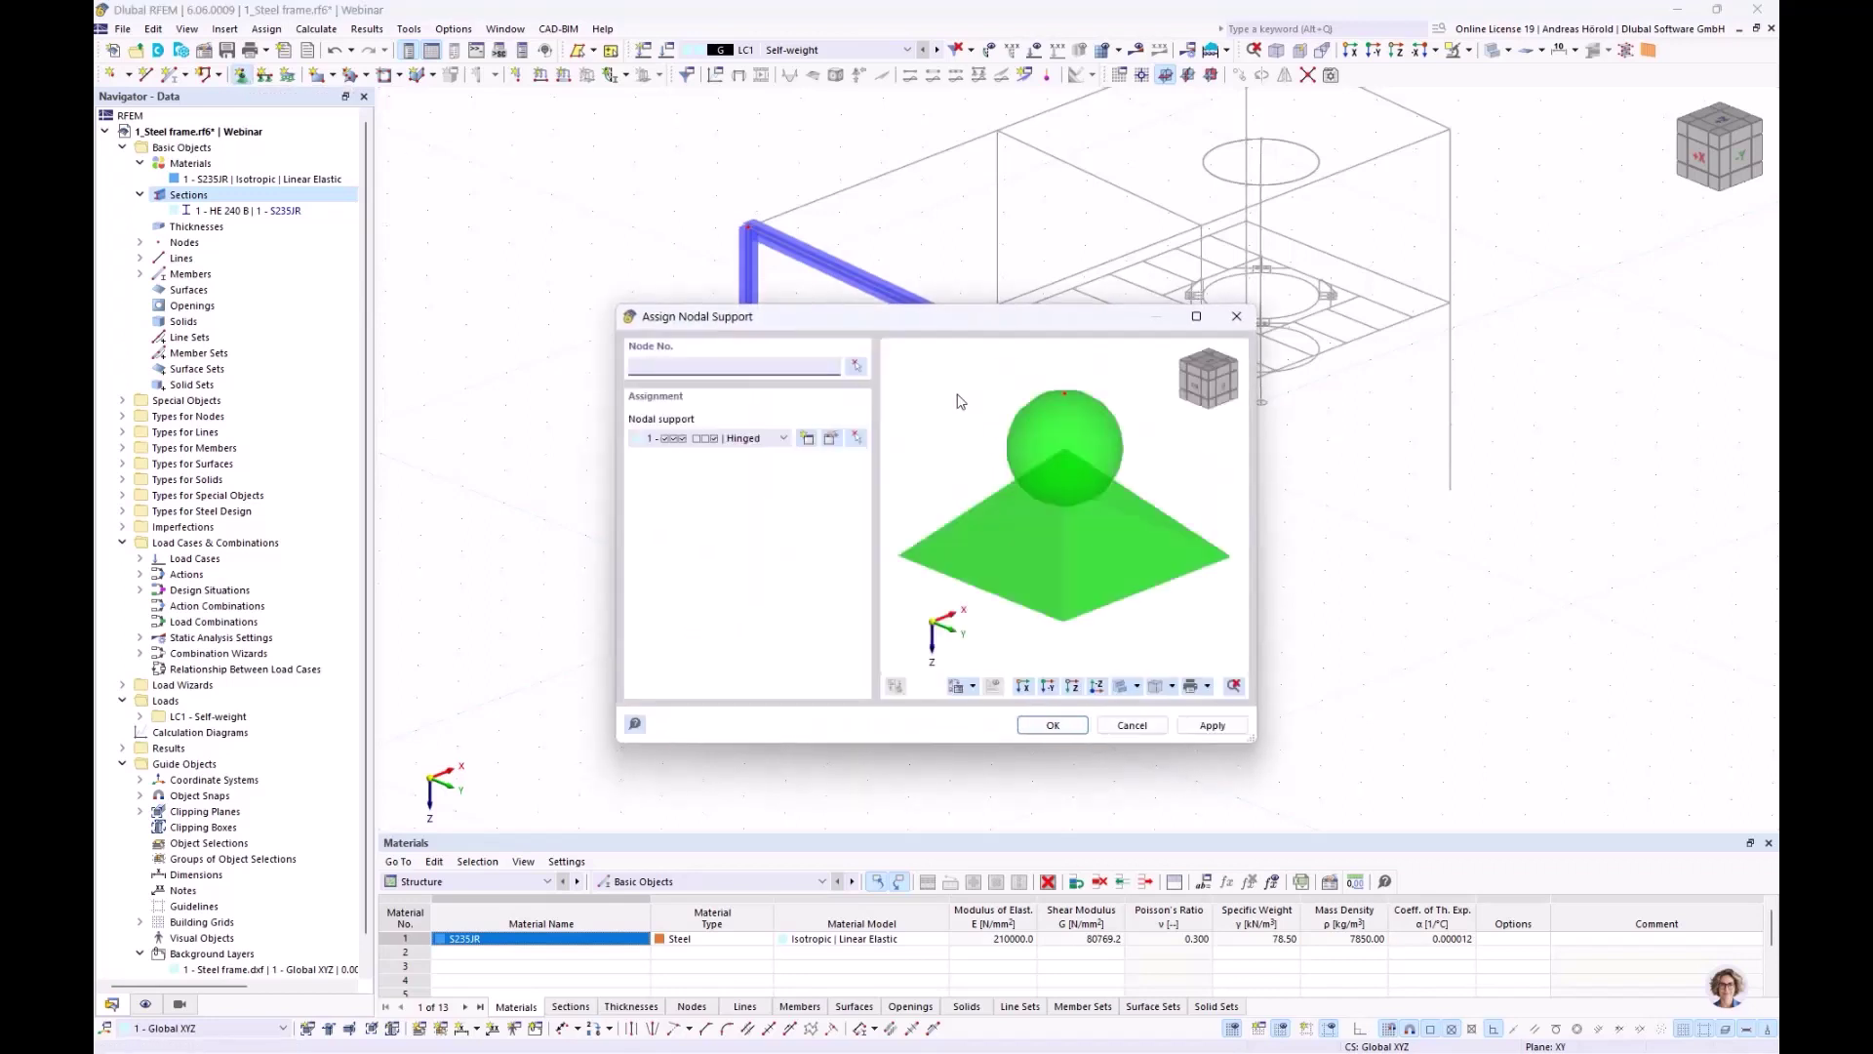
{"action": "left_click", "coordinate": [832, 439]}
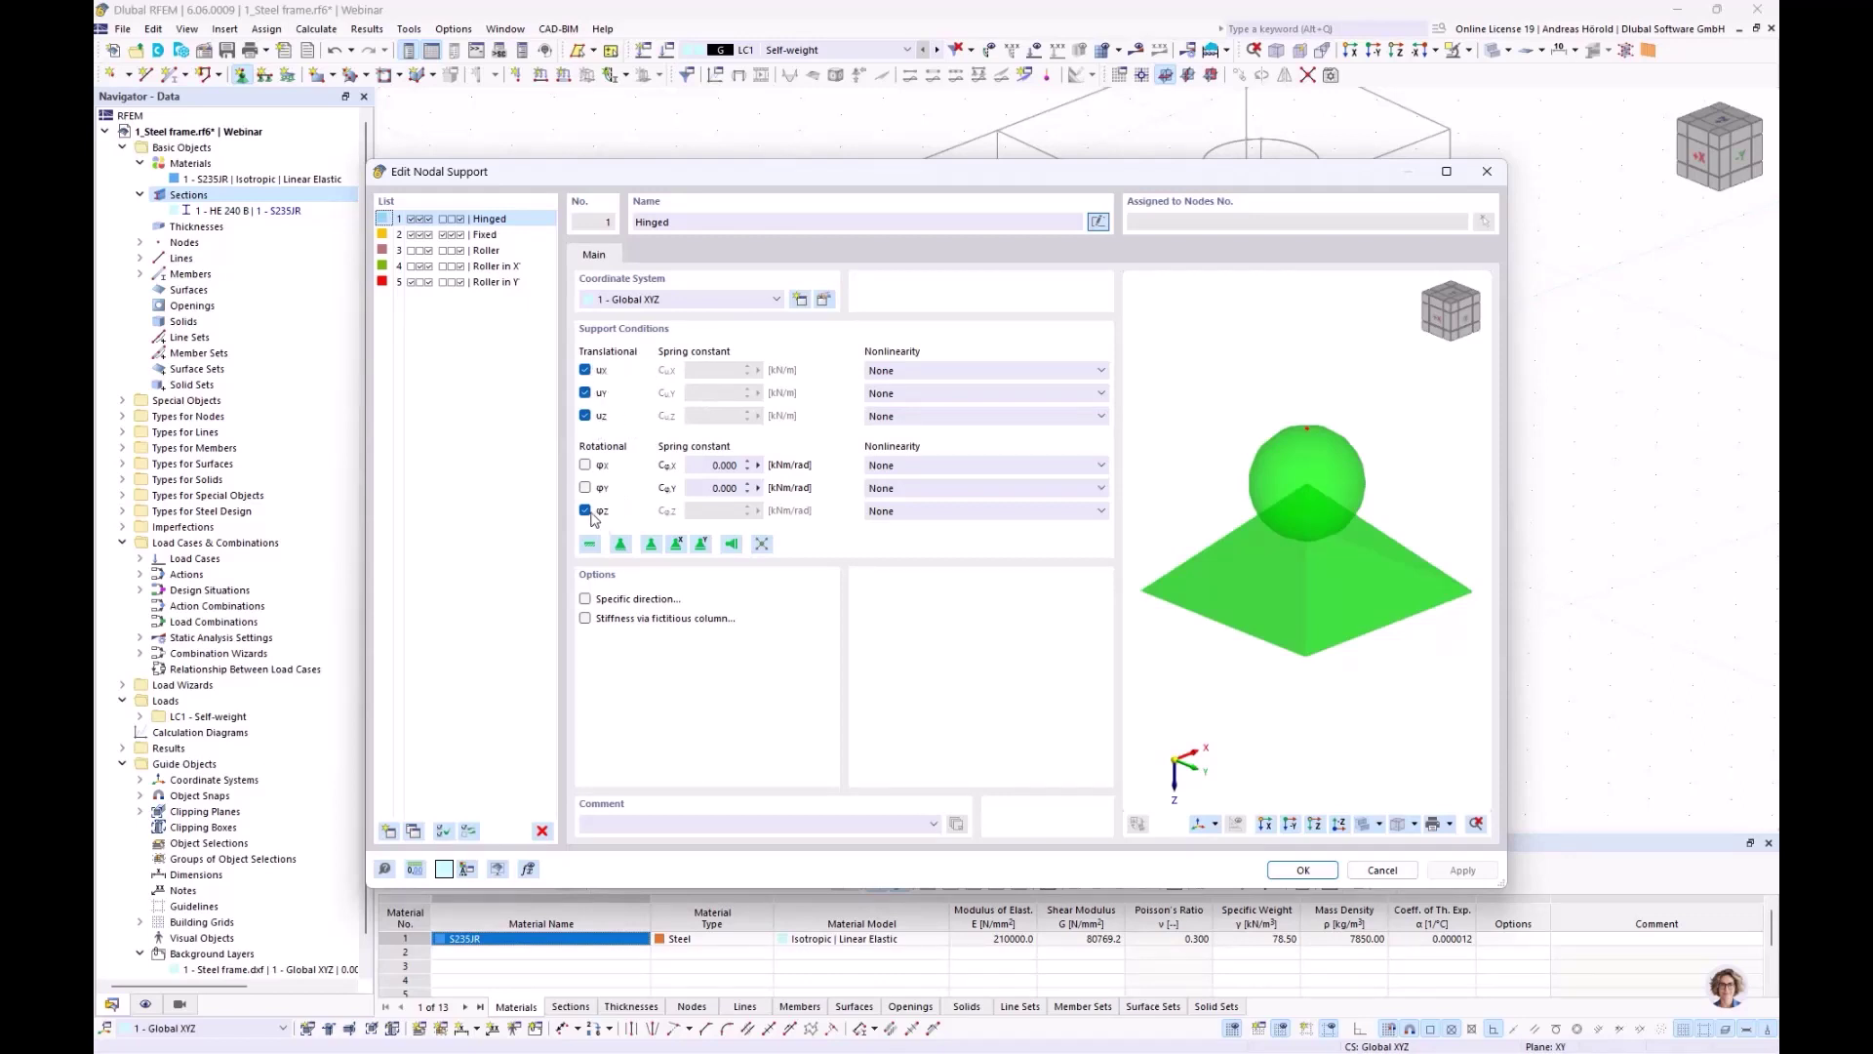
{"action": "left_click_drag", "start_coordinate": [553, 177], "coordinate": [1040, 170]}
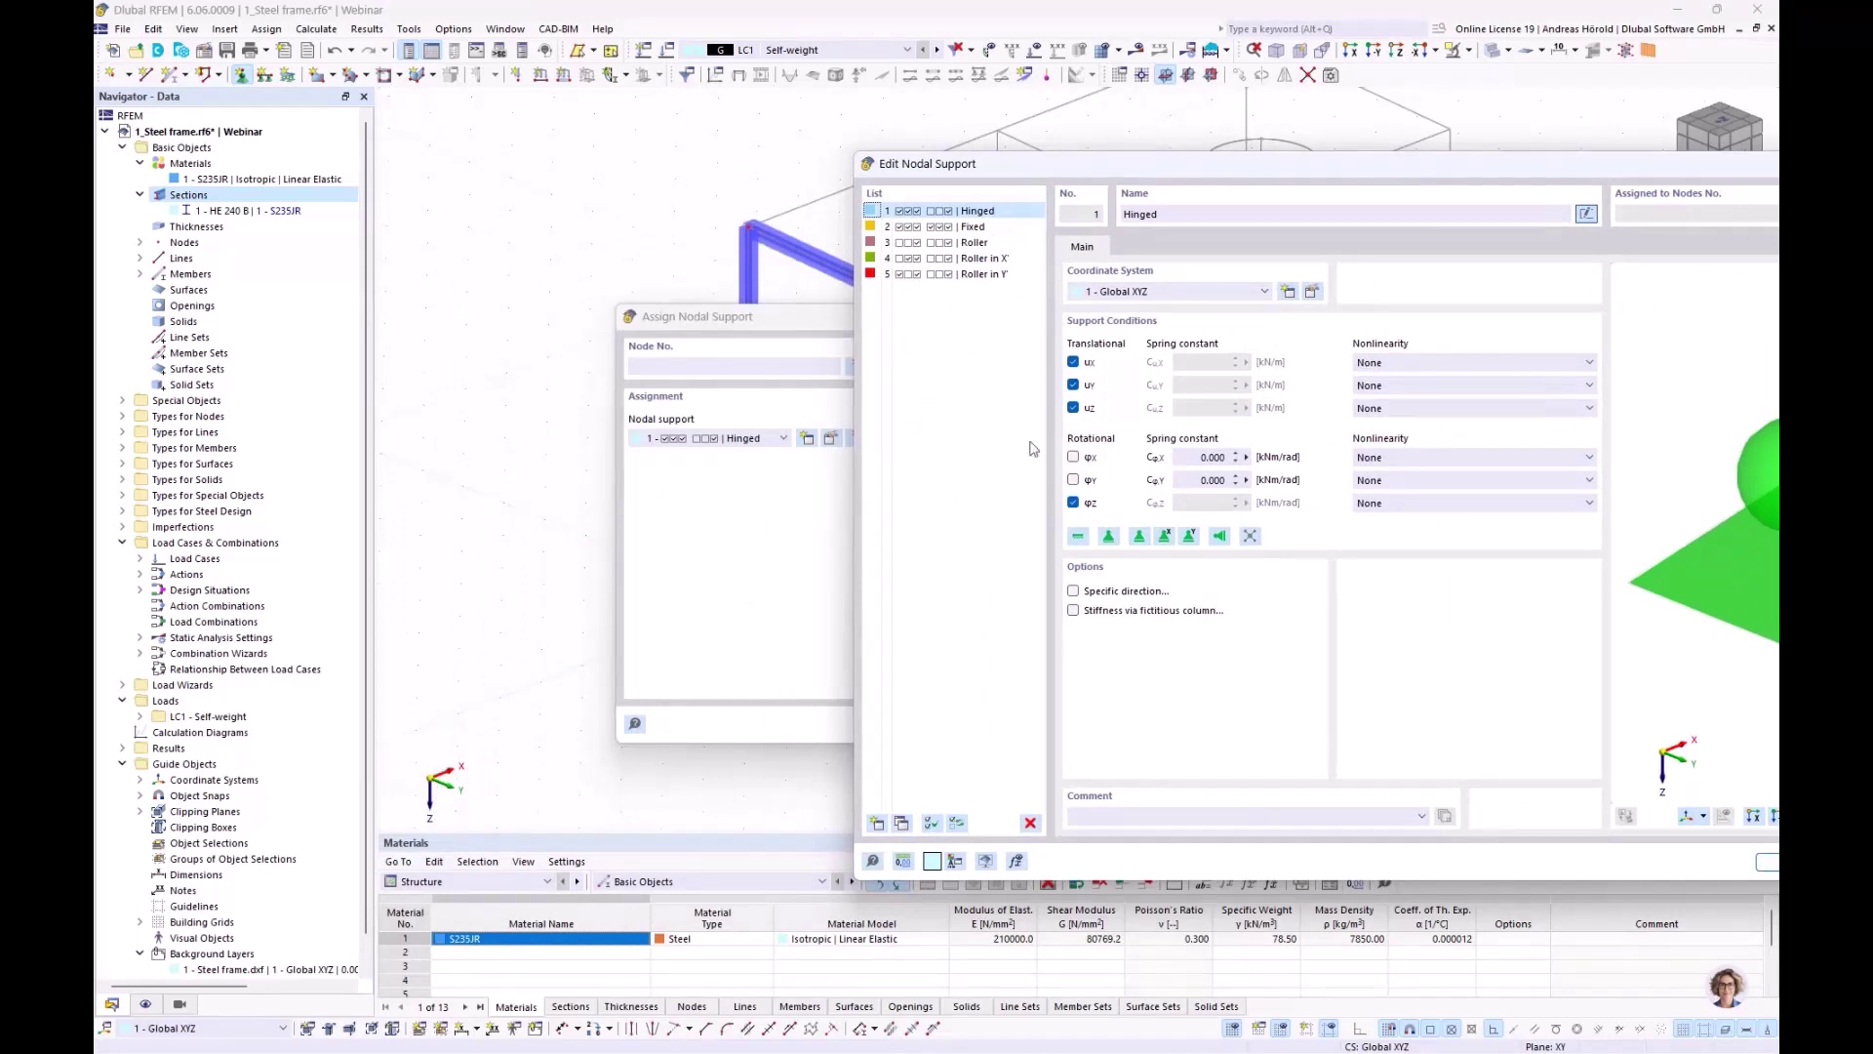
{"action": "left_click_drag", "start_coordinate": [1244, 173], "coordinate": [837, 141]}
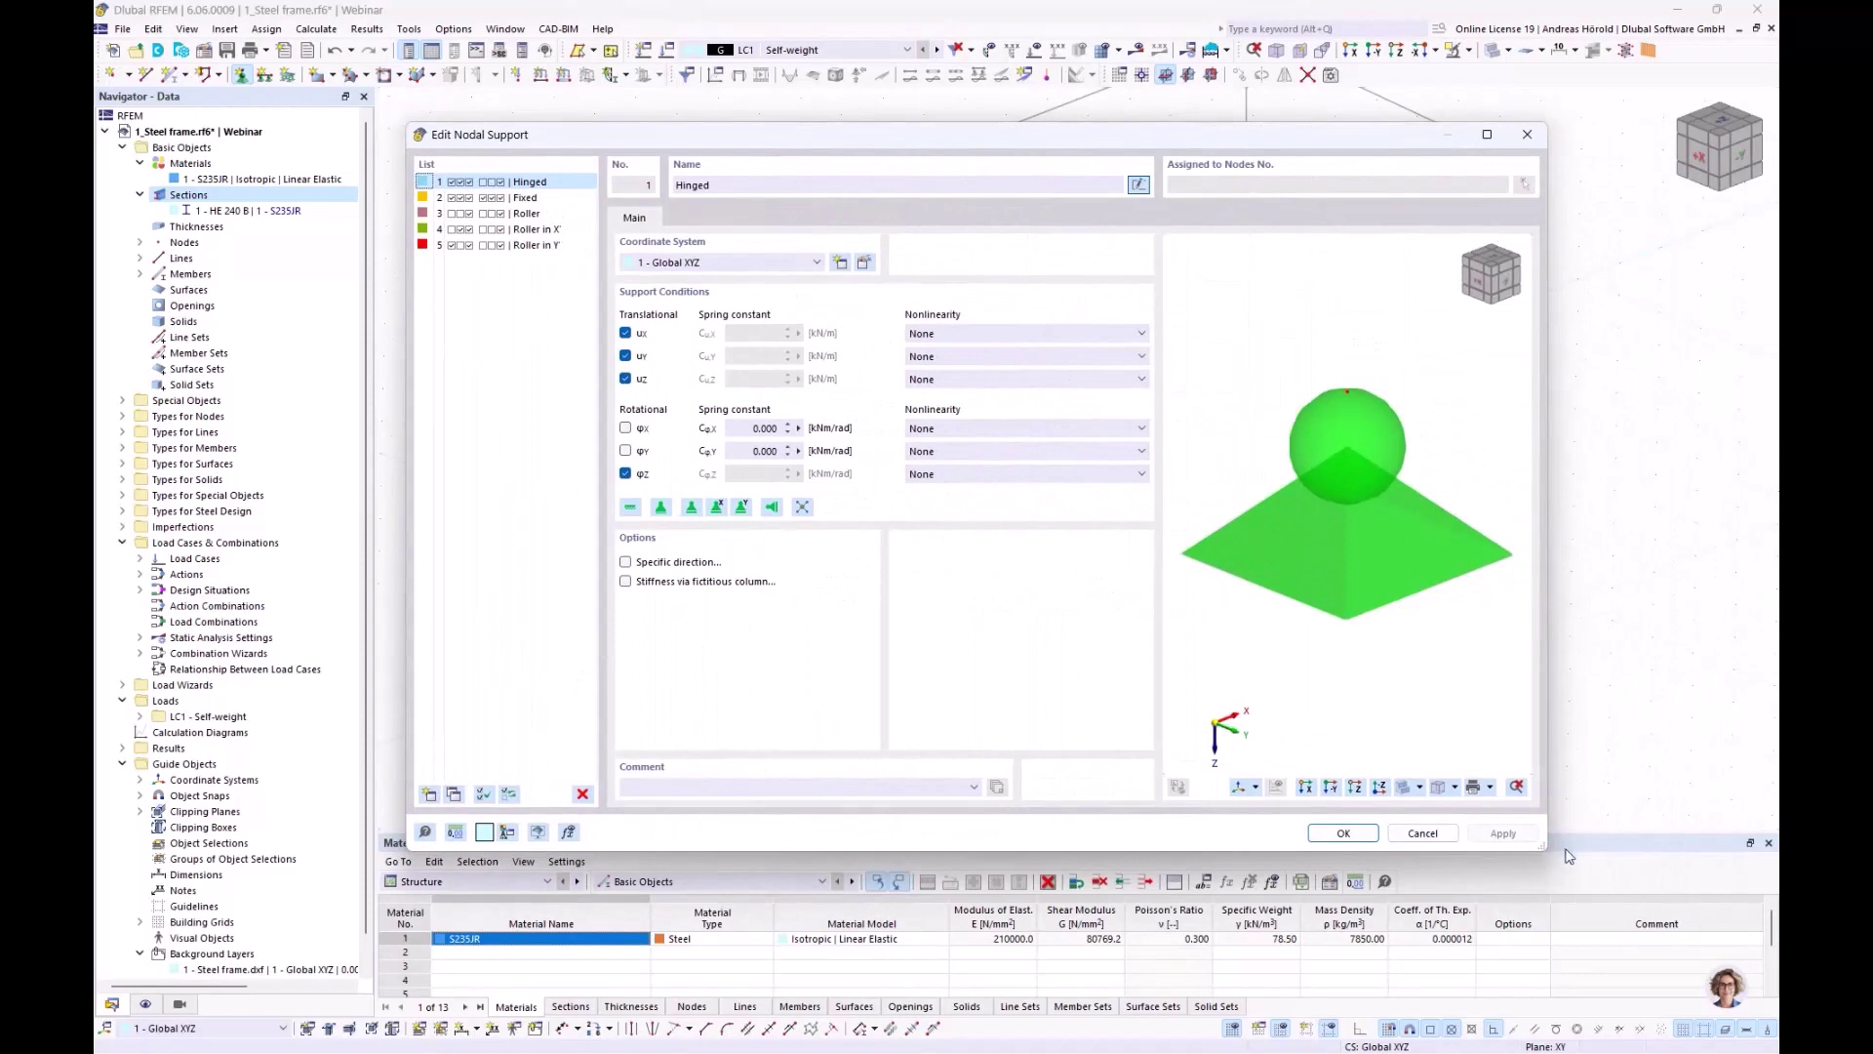
{"action": "left_click", "coordinate": [1328, 835]}
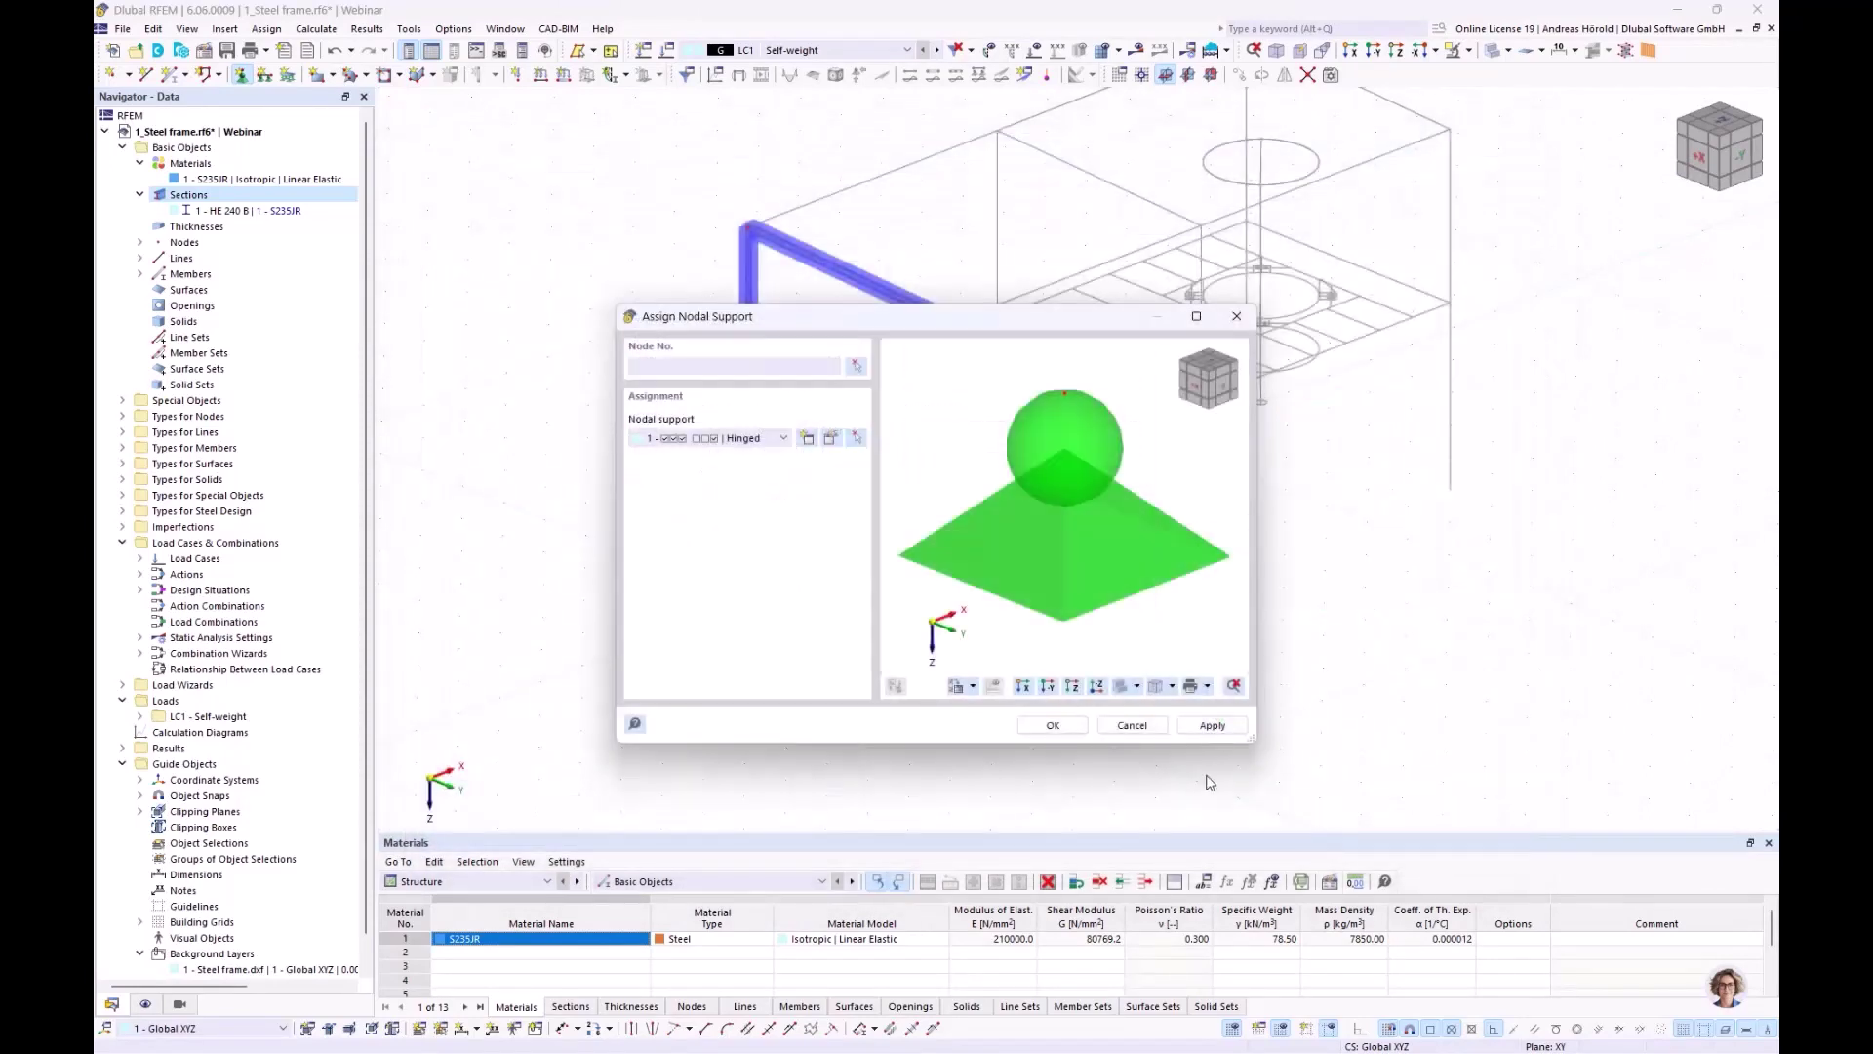
{"action": "left_click", "coordinate": [1051, 726]}
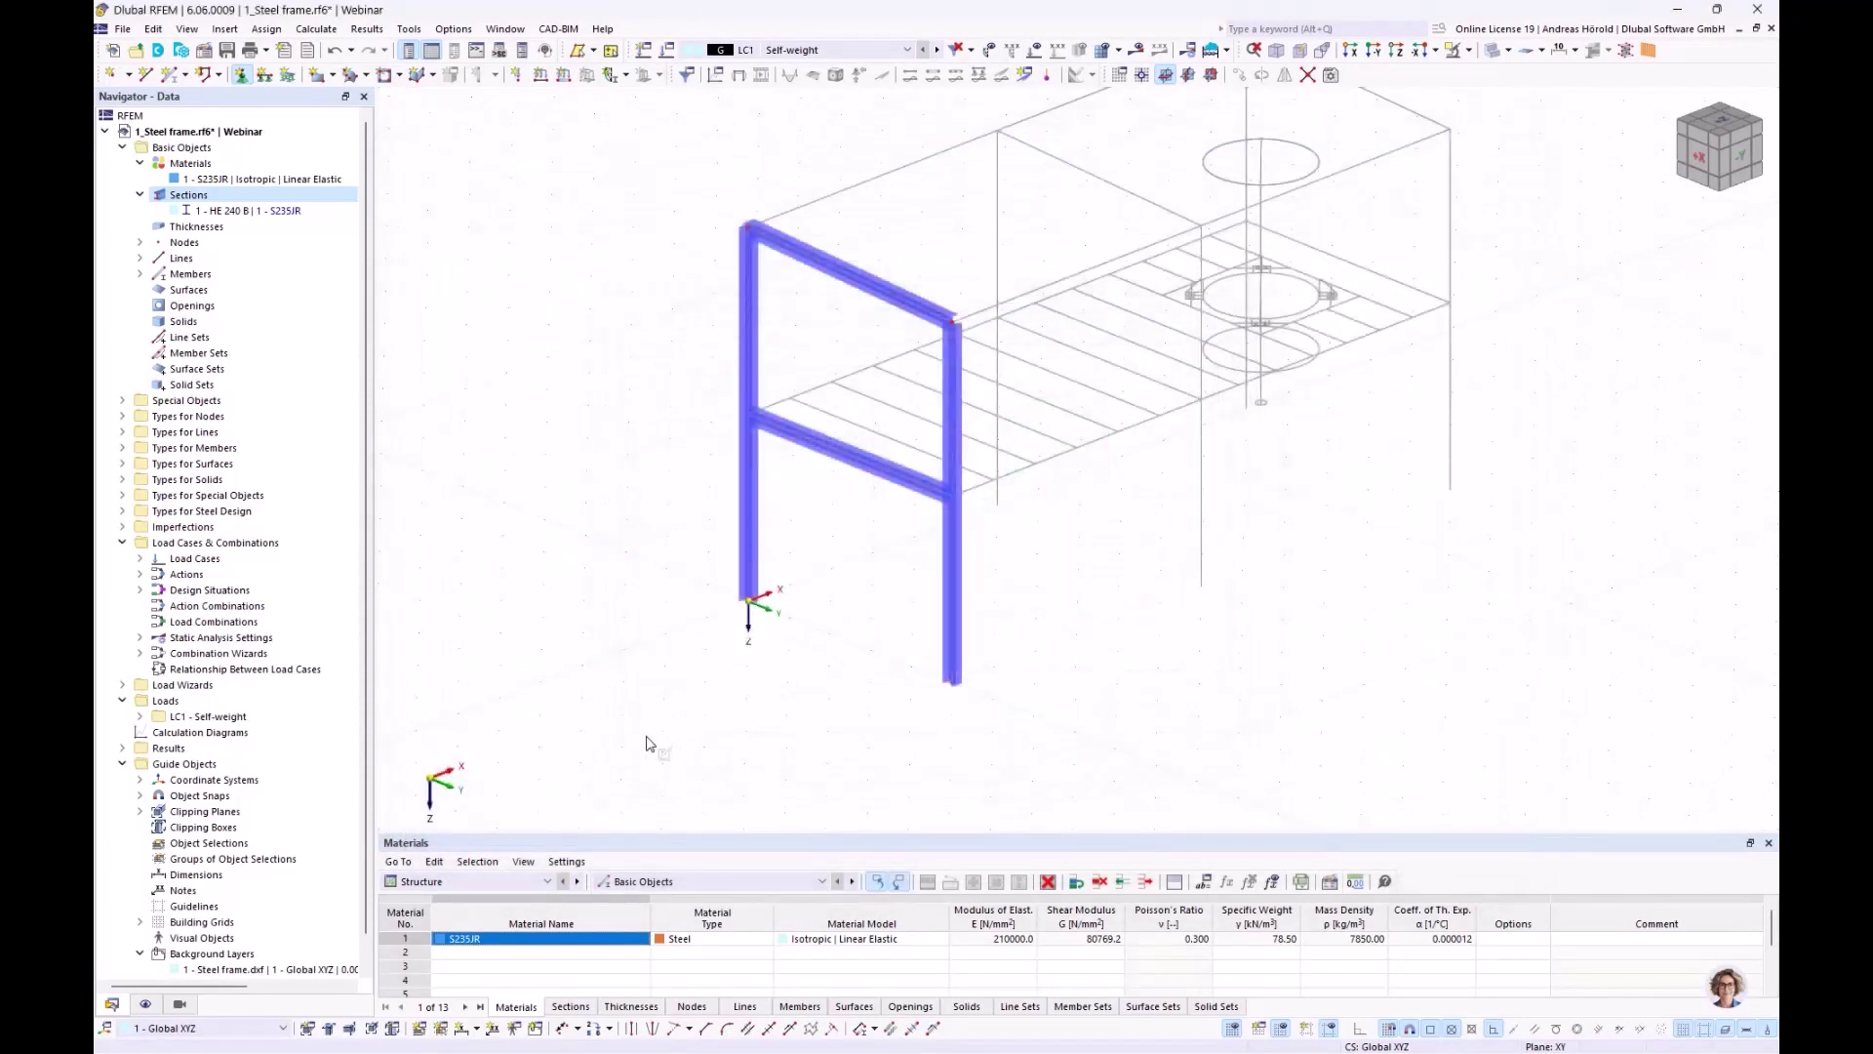
{"action": "left_click_drag", "start_coordinate": [645, 737], "coordinate": [1112, 562]}
{"action": "scroll", "coordinate": [899, 656], "scroll_direction": "up", "scroll_amount": 1}
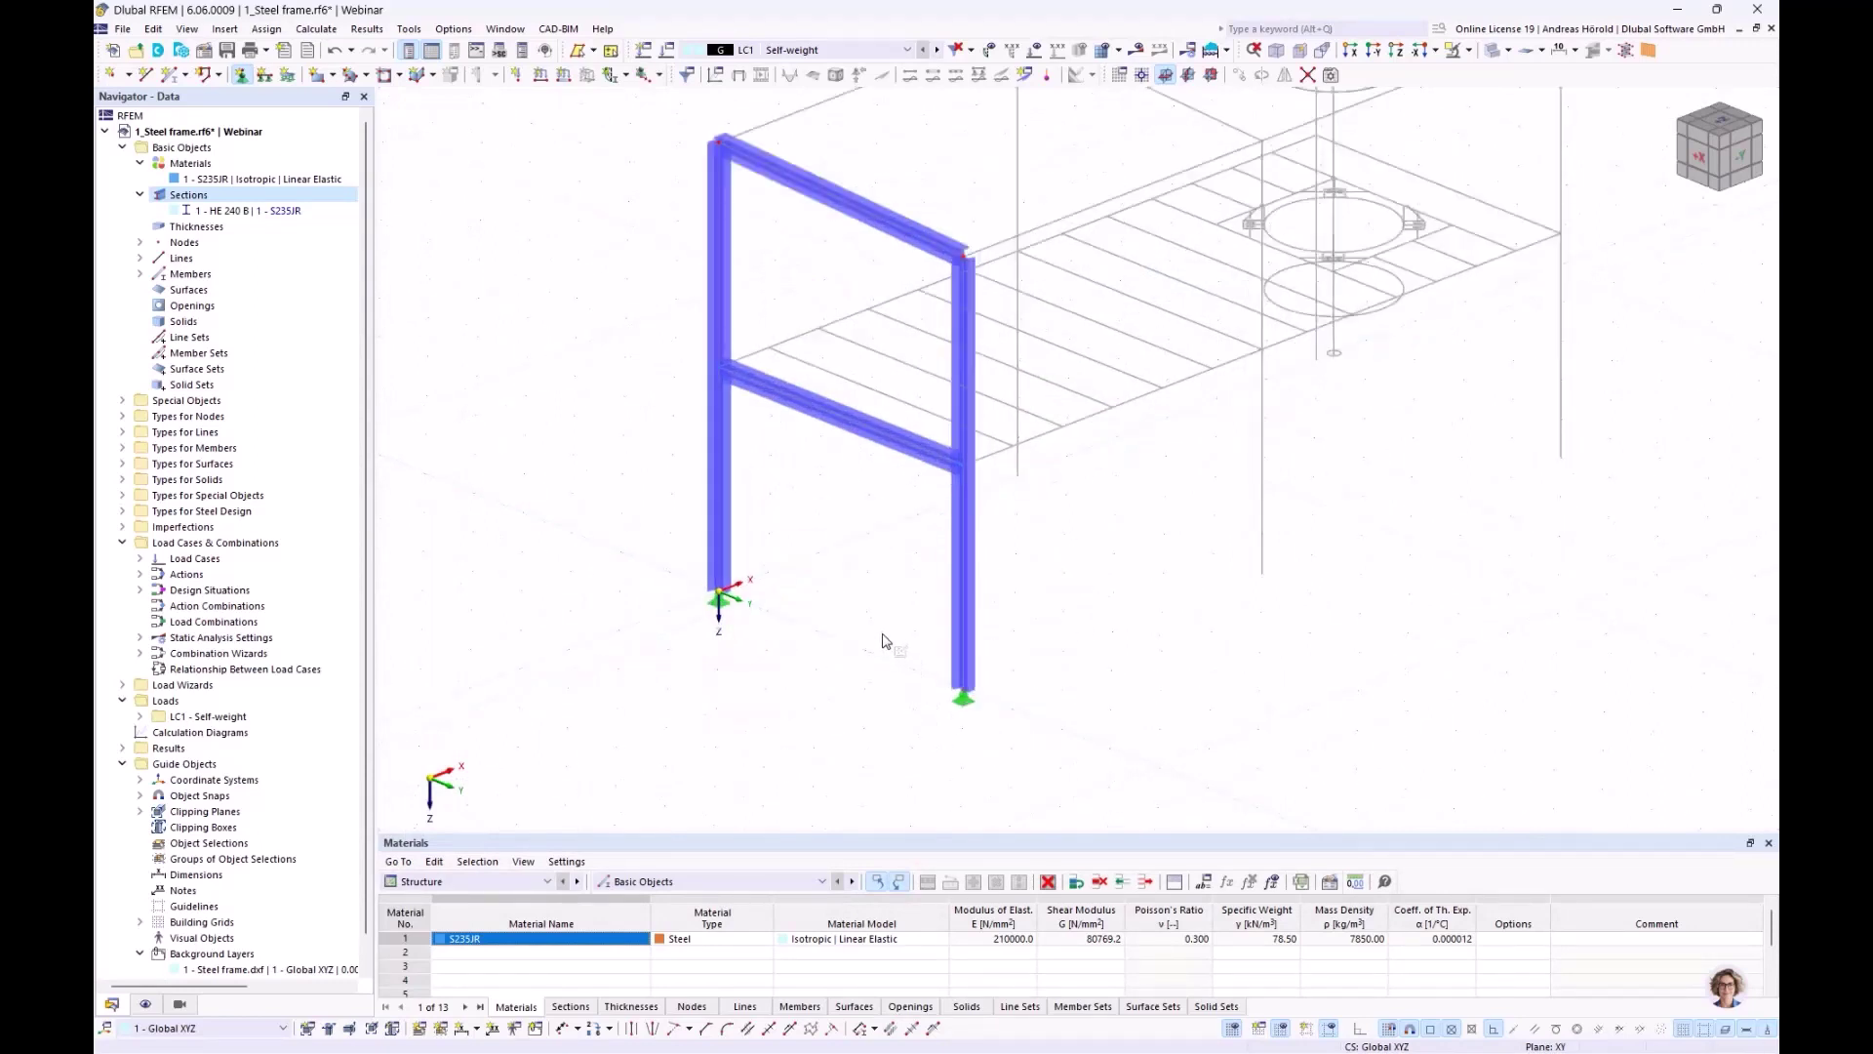
Copy the complete frame with its supports to the middle and far-end column positions of the DXF background
{"action": "scroll", "coordinate": [900, 649], "scroll_direction": "down", "scroll_amount": 1}
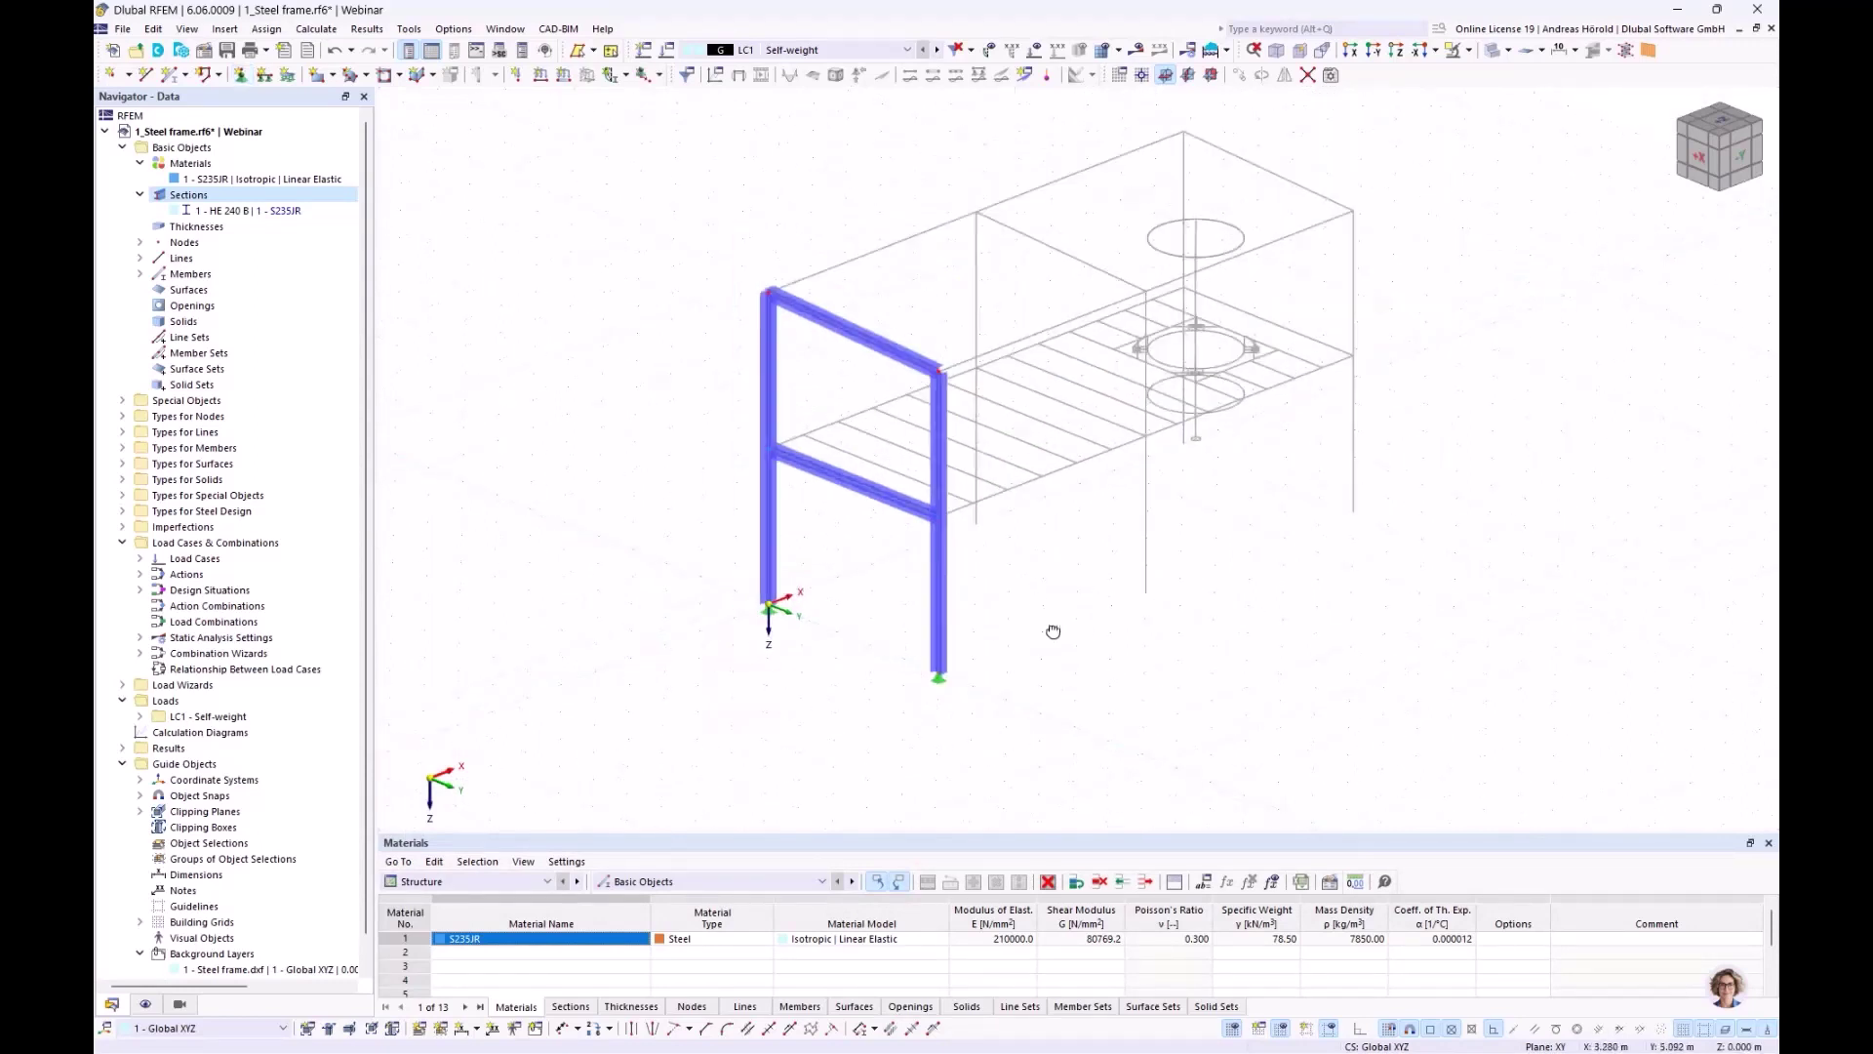
{"action": "middle_click_drag", "start_coordinate": [1050, 635], "coordinate": [957, 765], "text": "ctrl"}
{"action": "scroll", "coordinate": [834, 653], "scroll_direction": "up", "scroll_amount": 2}
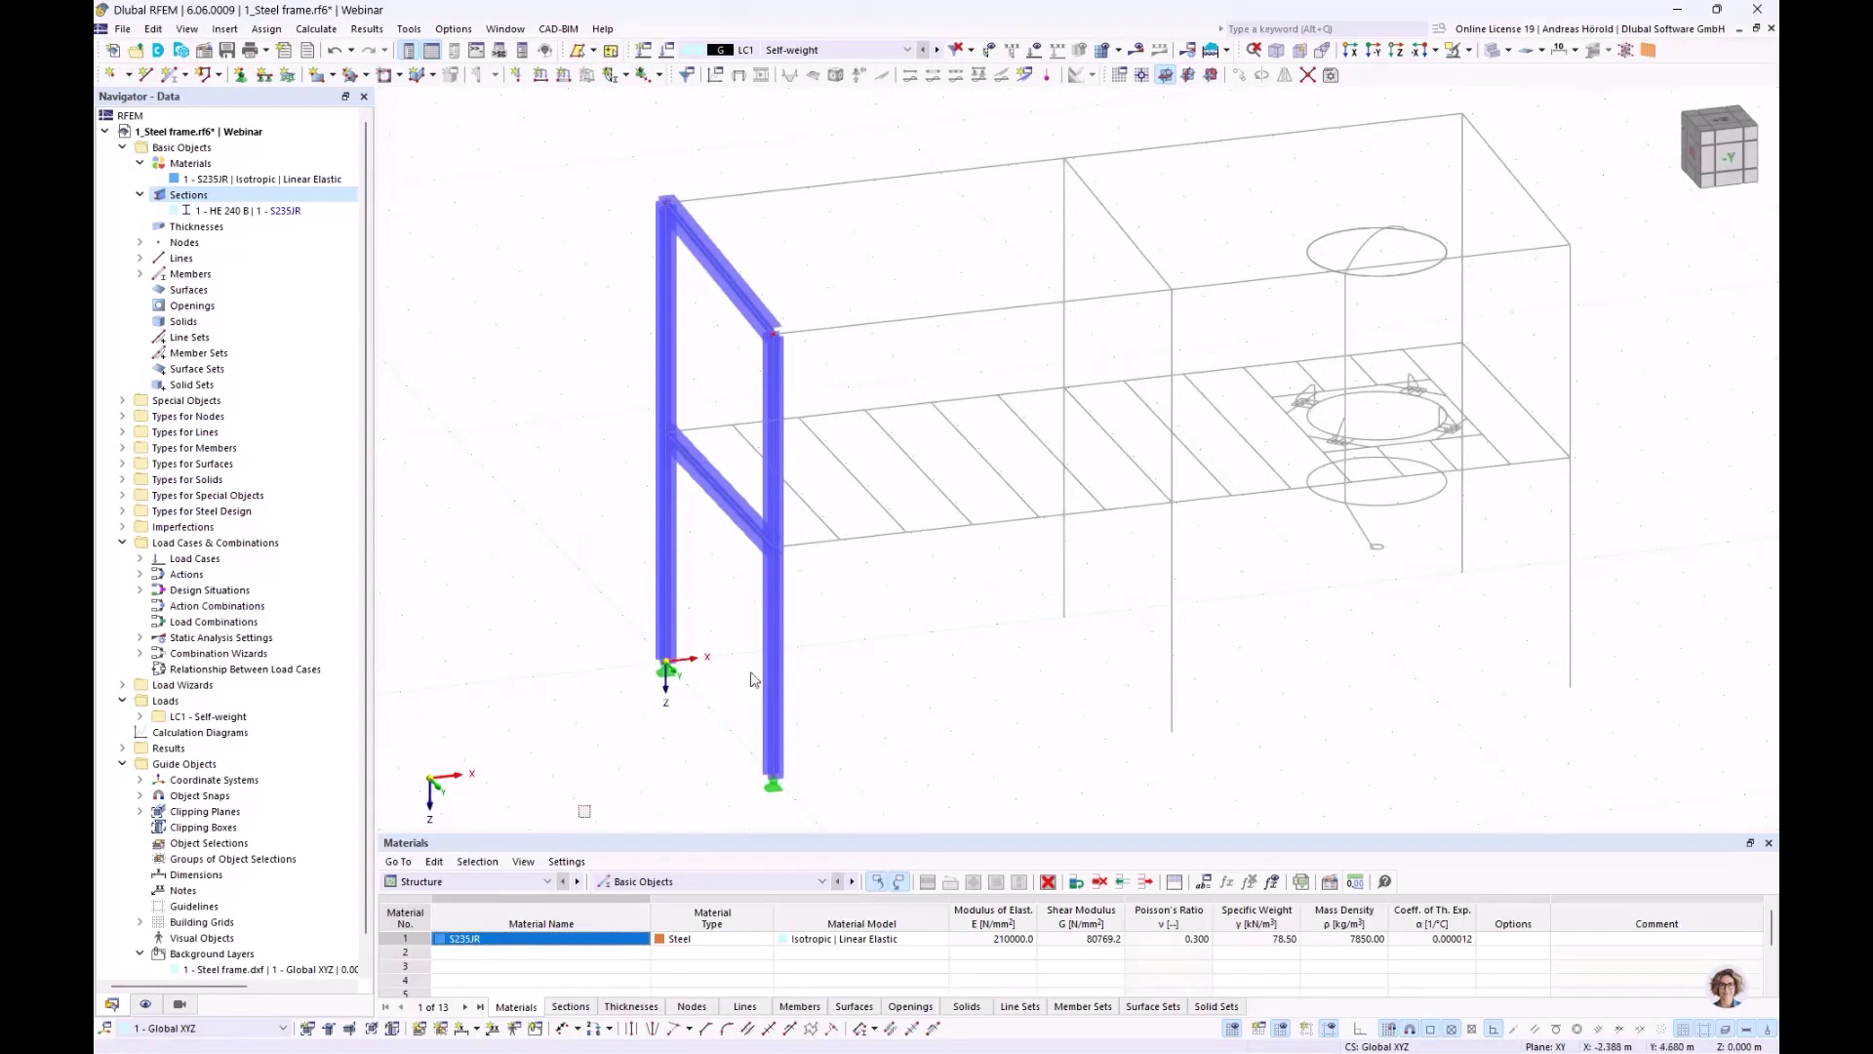
{"action": "left_click_drag", "start_coordinate": [582, 822], "coordinate": [853, 178]}
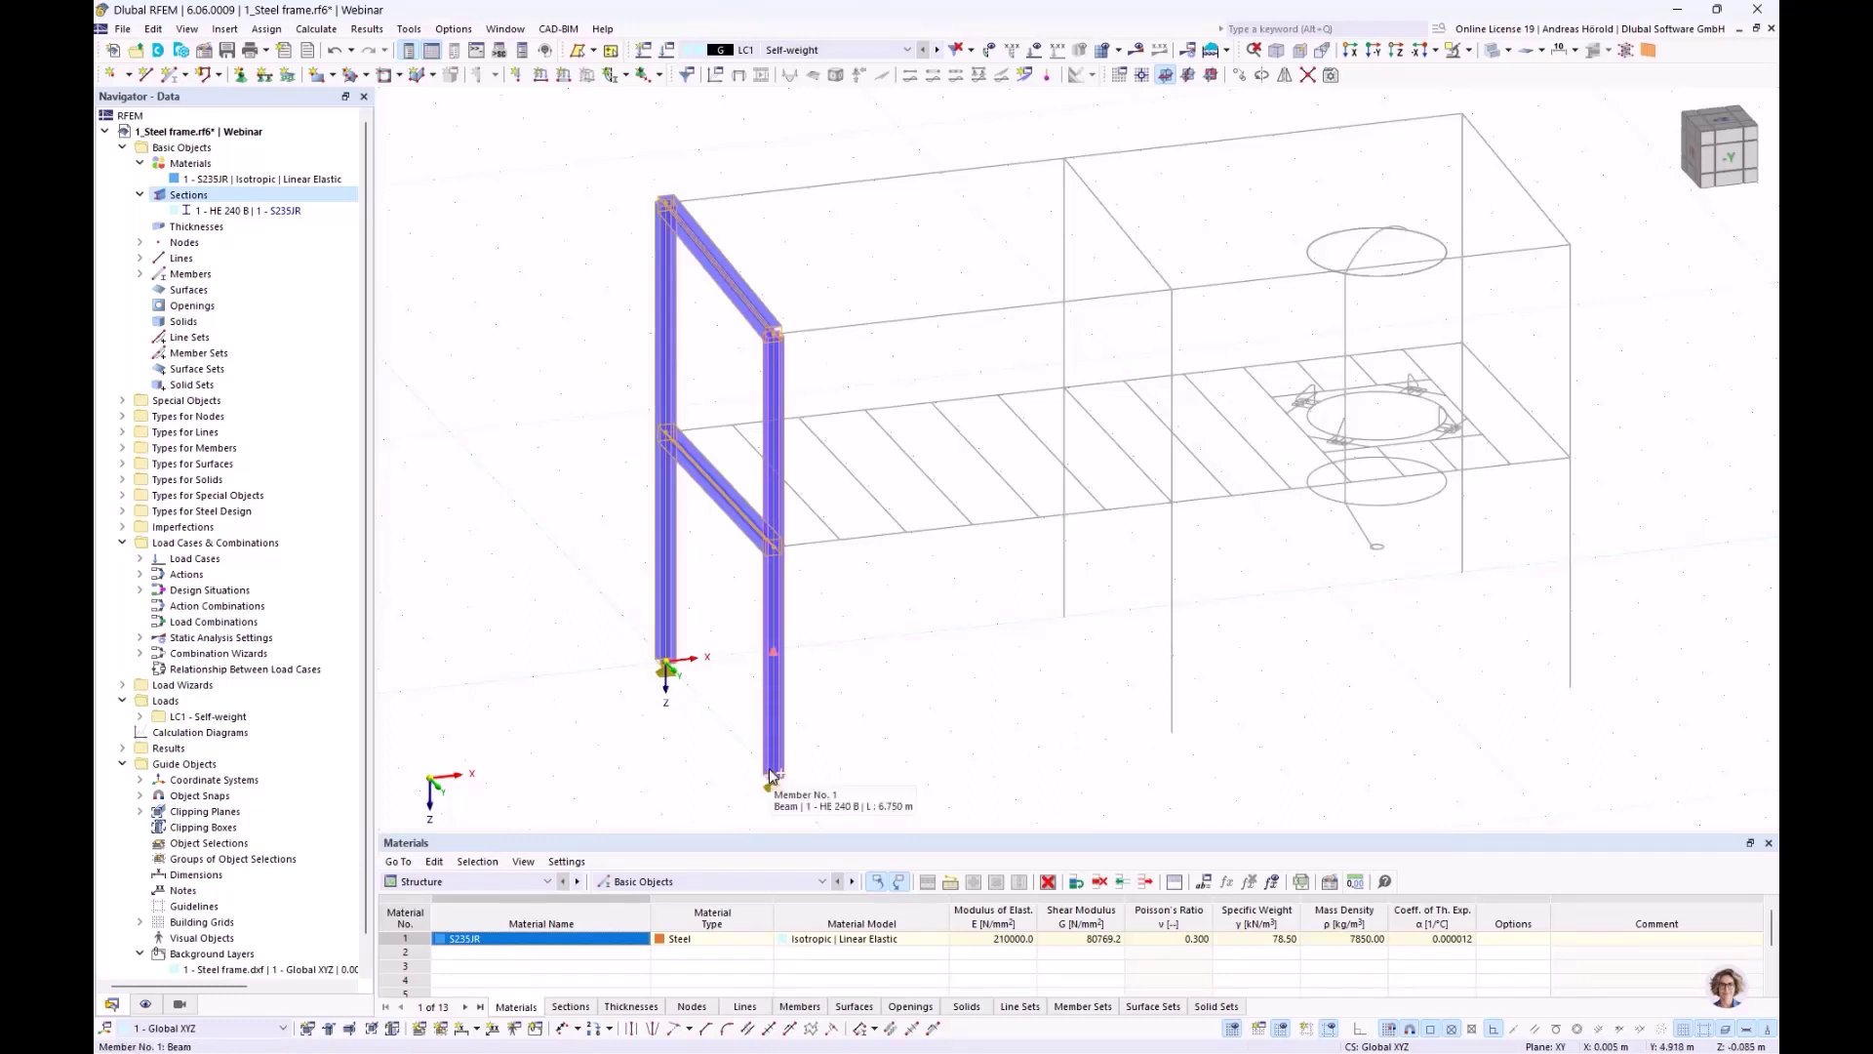
{"action": "left_click_drag", "start_coordinate": [770, 777], "coordinate": [1570, 686], "text": "ctrl"}
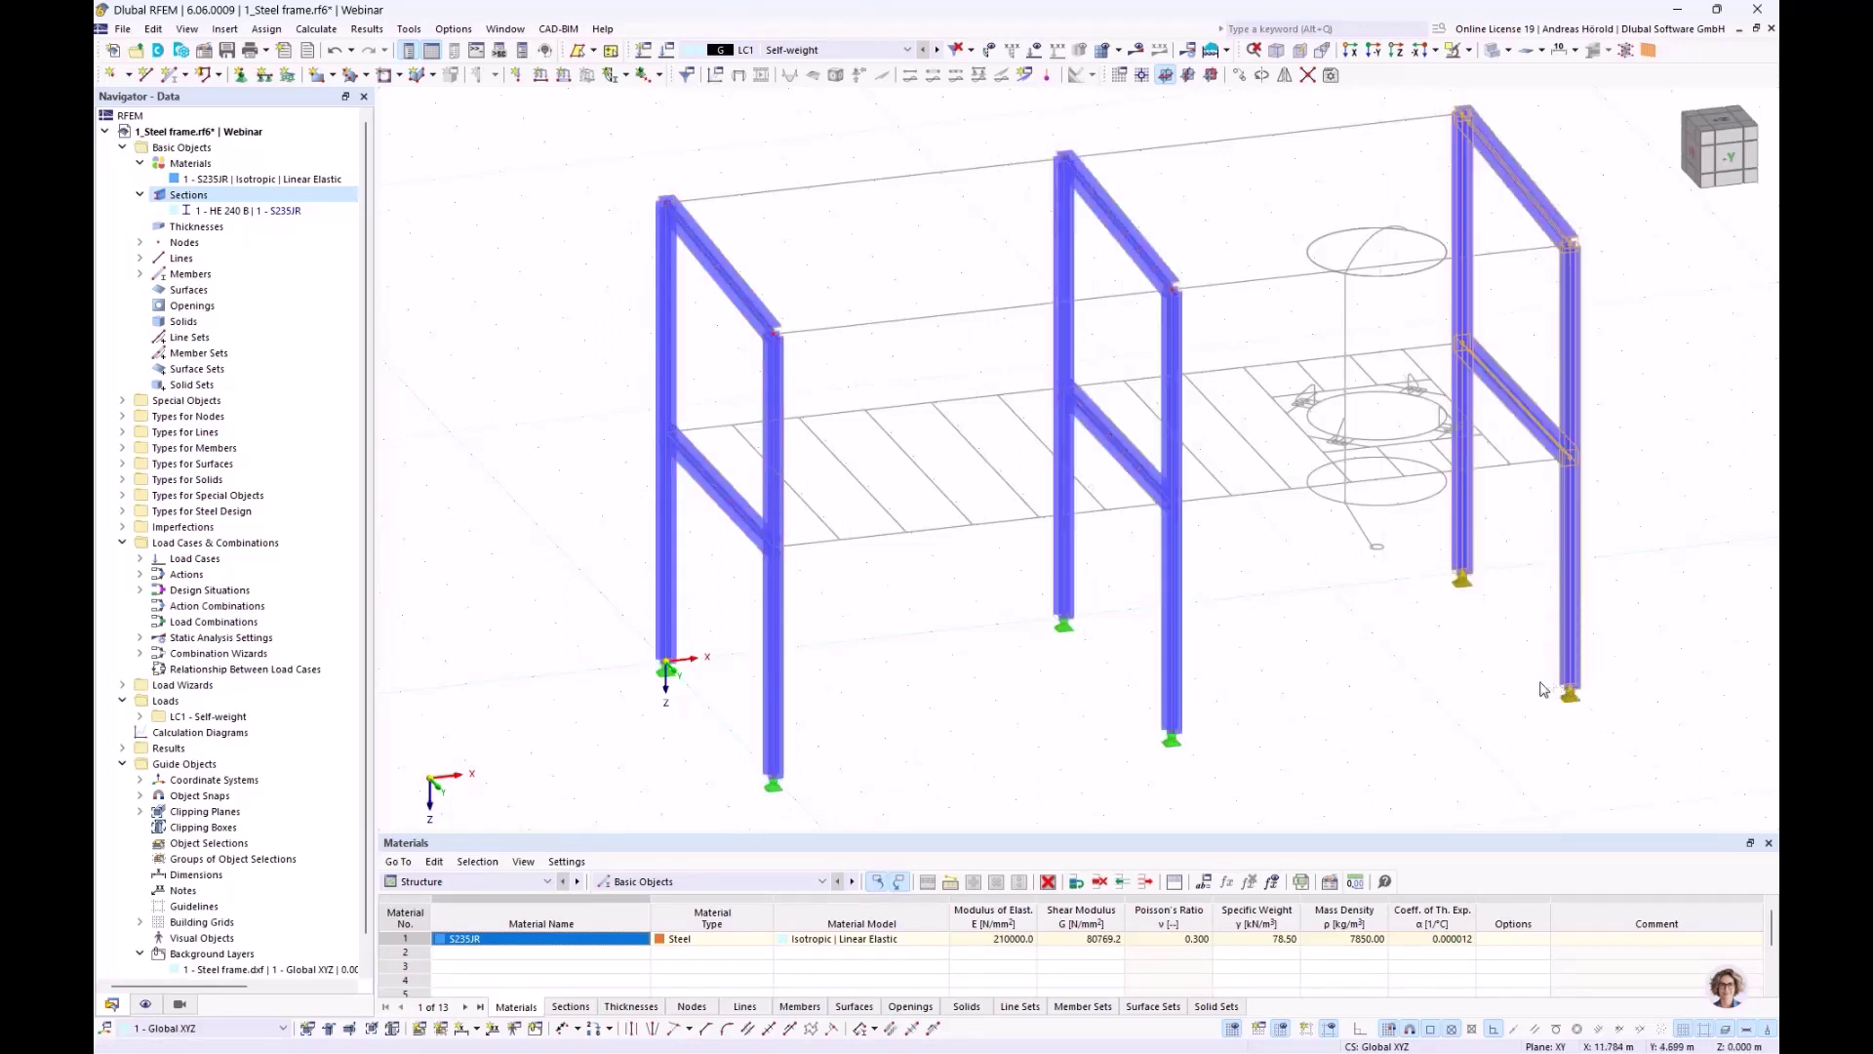
{"action": "left_click", "coordinate": [963, 705]}
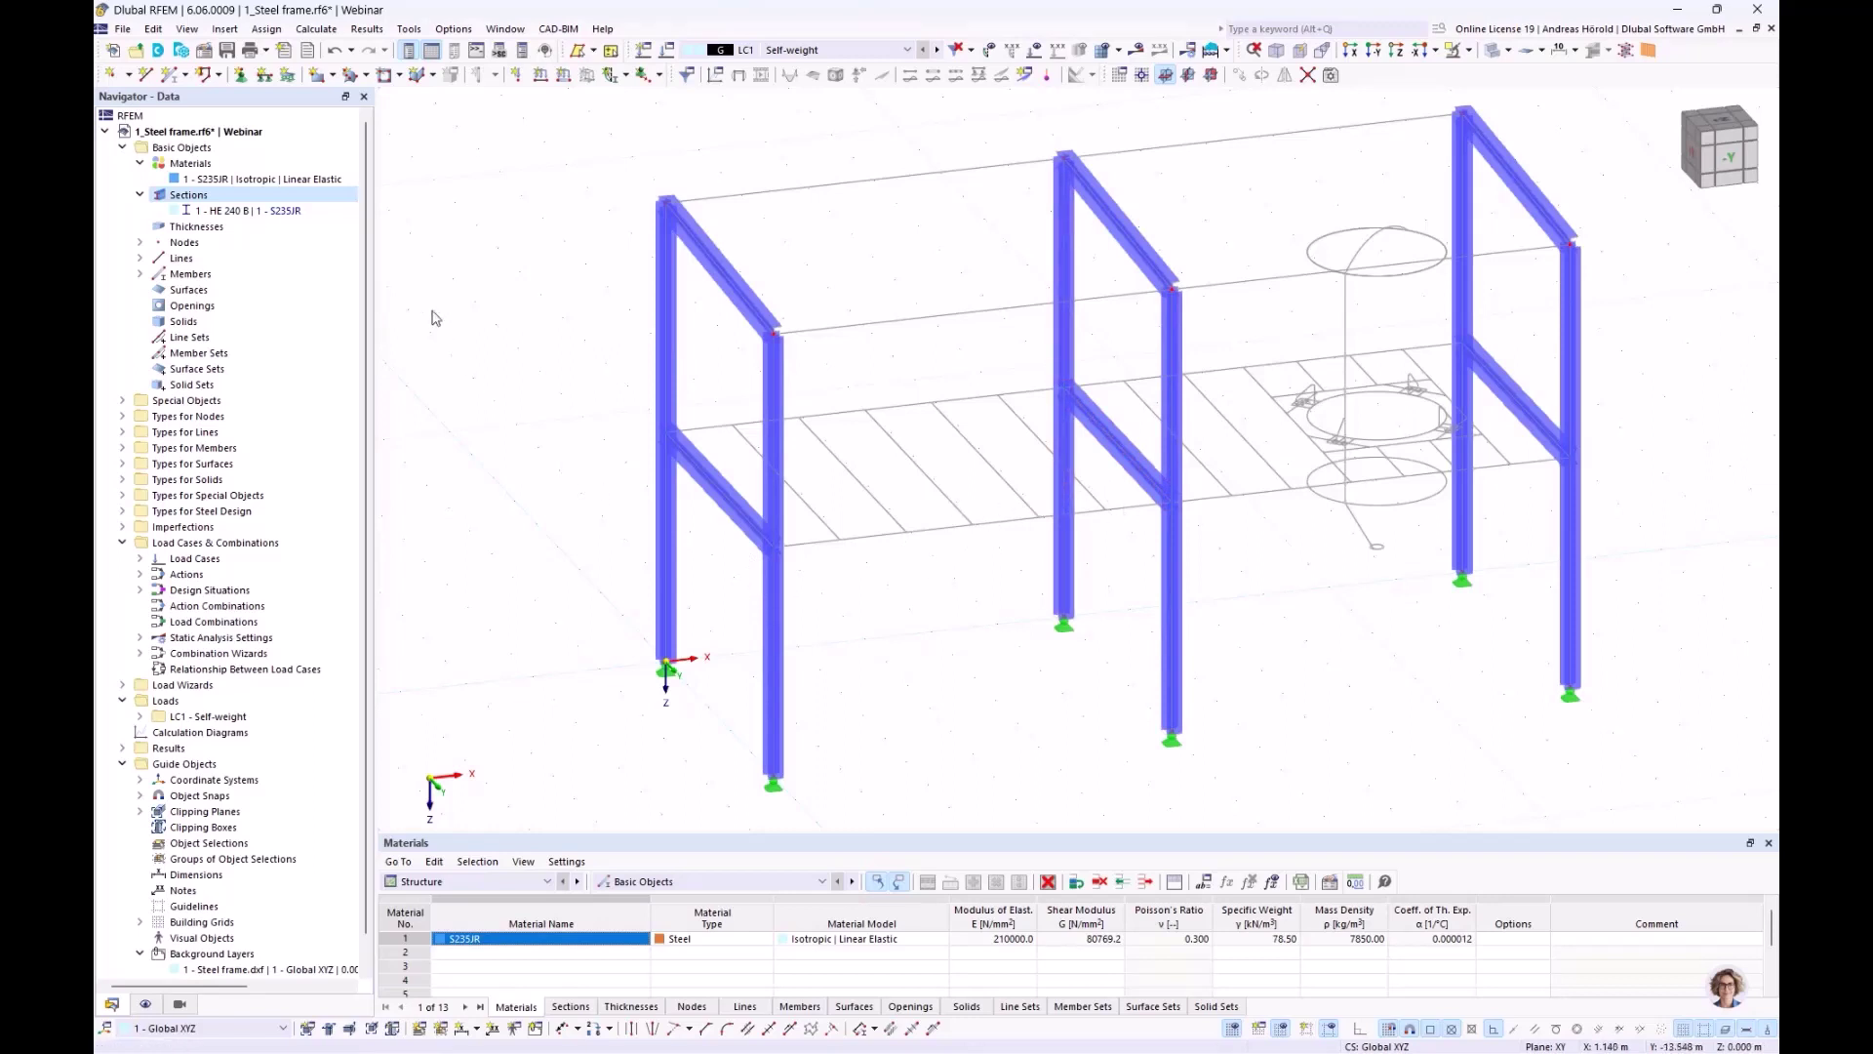
Start a new beam member and give it the HE 220 A section from the European HE A series, in S235JR
{"action": "left_click", "coordinate": [169, 76]}
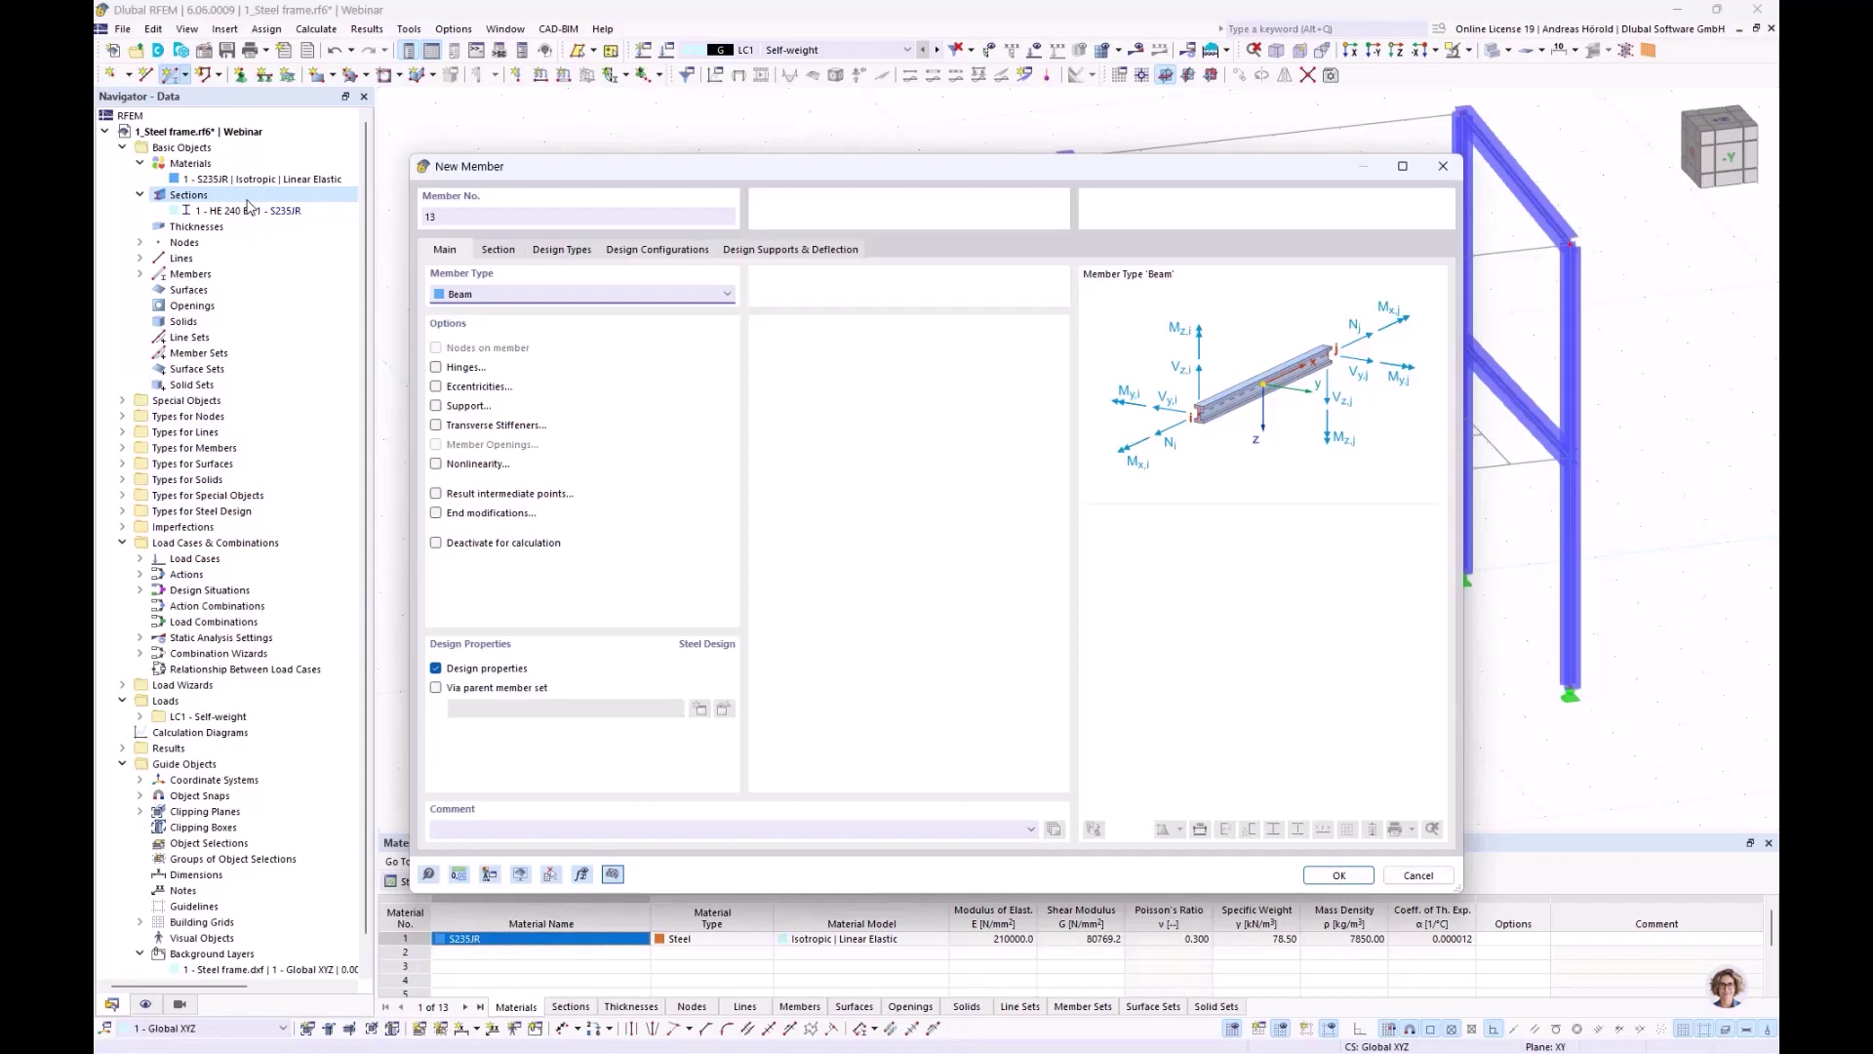
{"action": "left_click", "coordinate": [497, 251]}
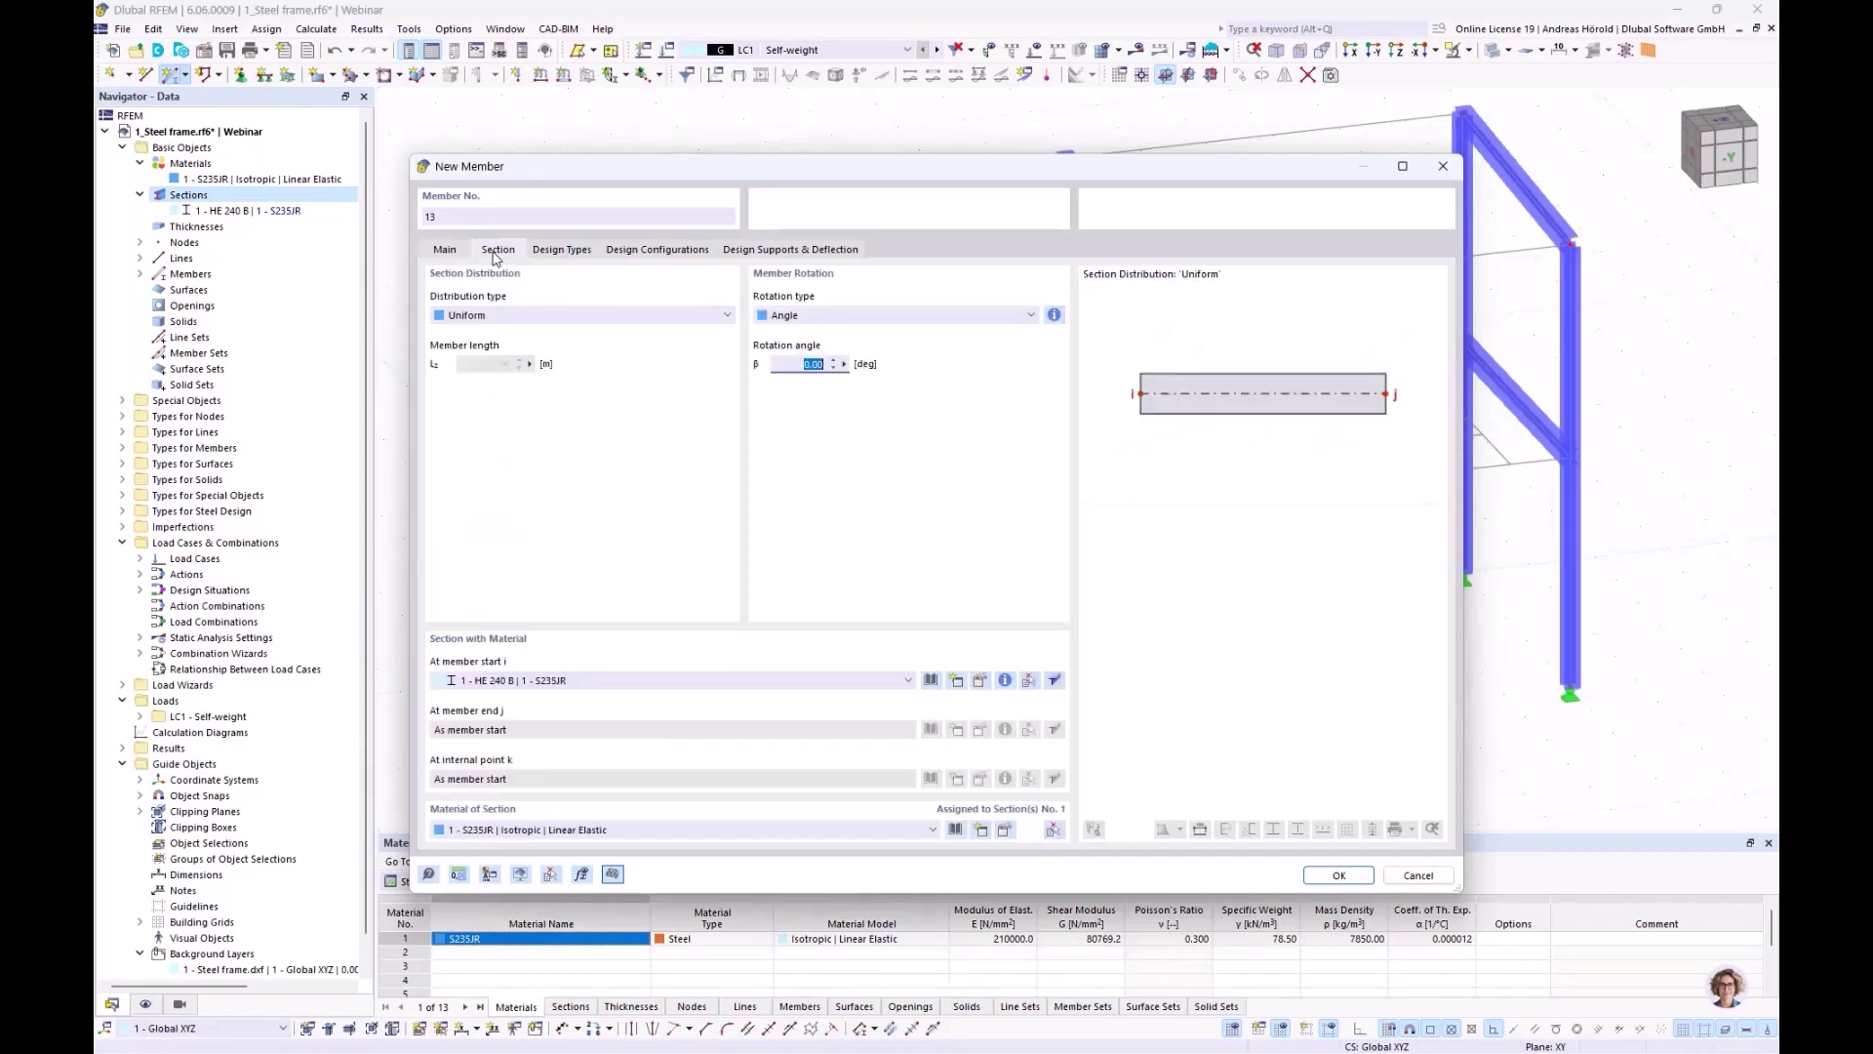
{"action": "left_click", "coordinate": [931, 679]}
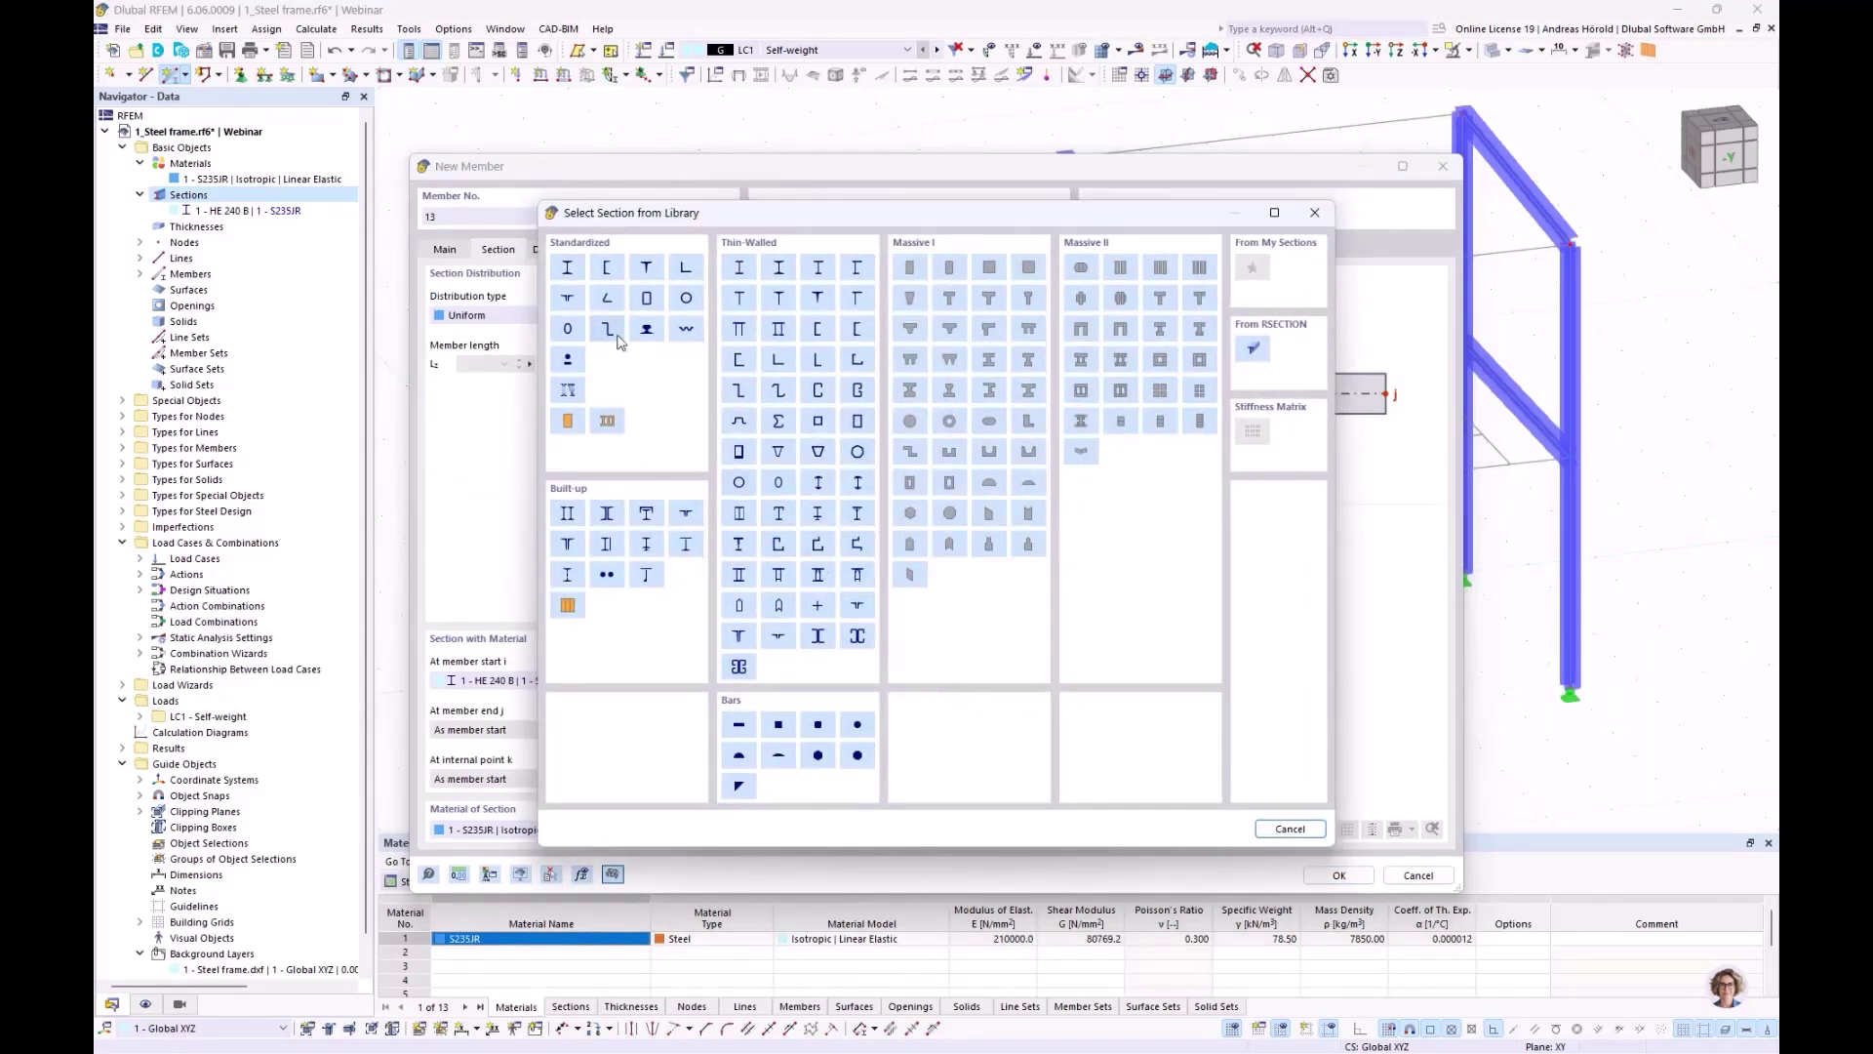
{"action": "left_click", "coordinate": [567, 268]}
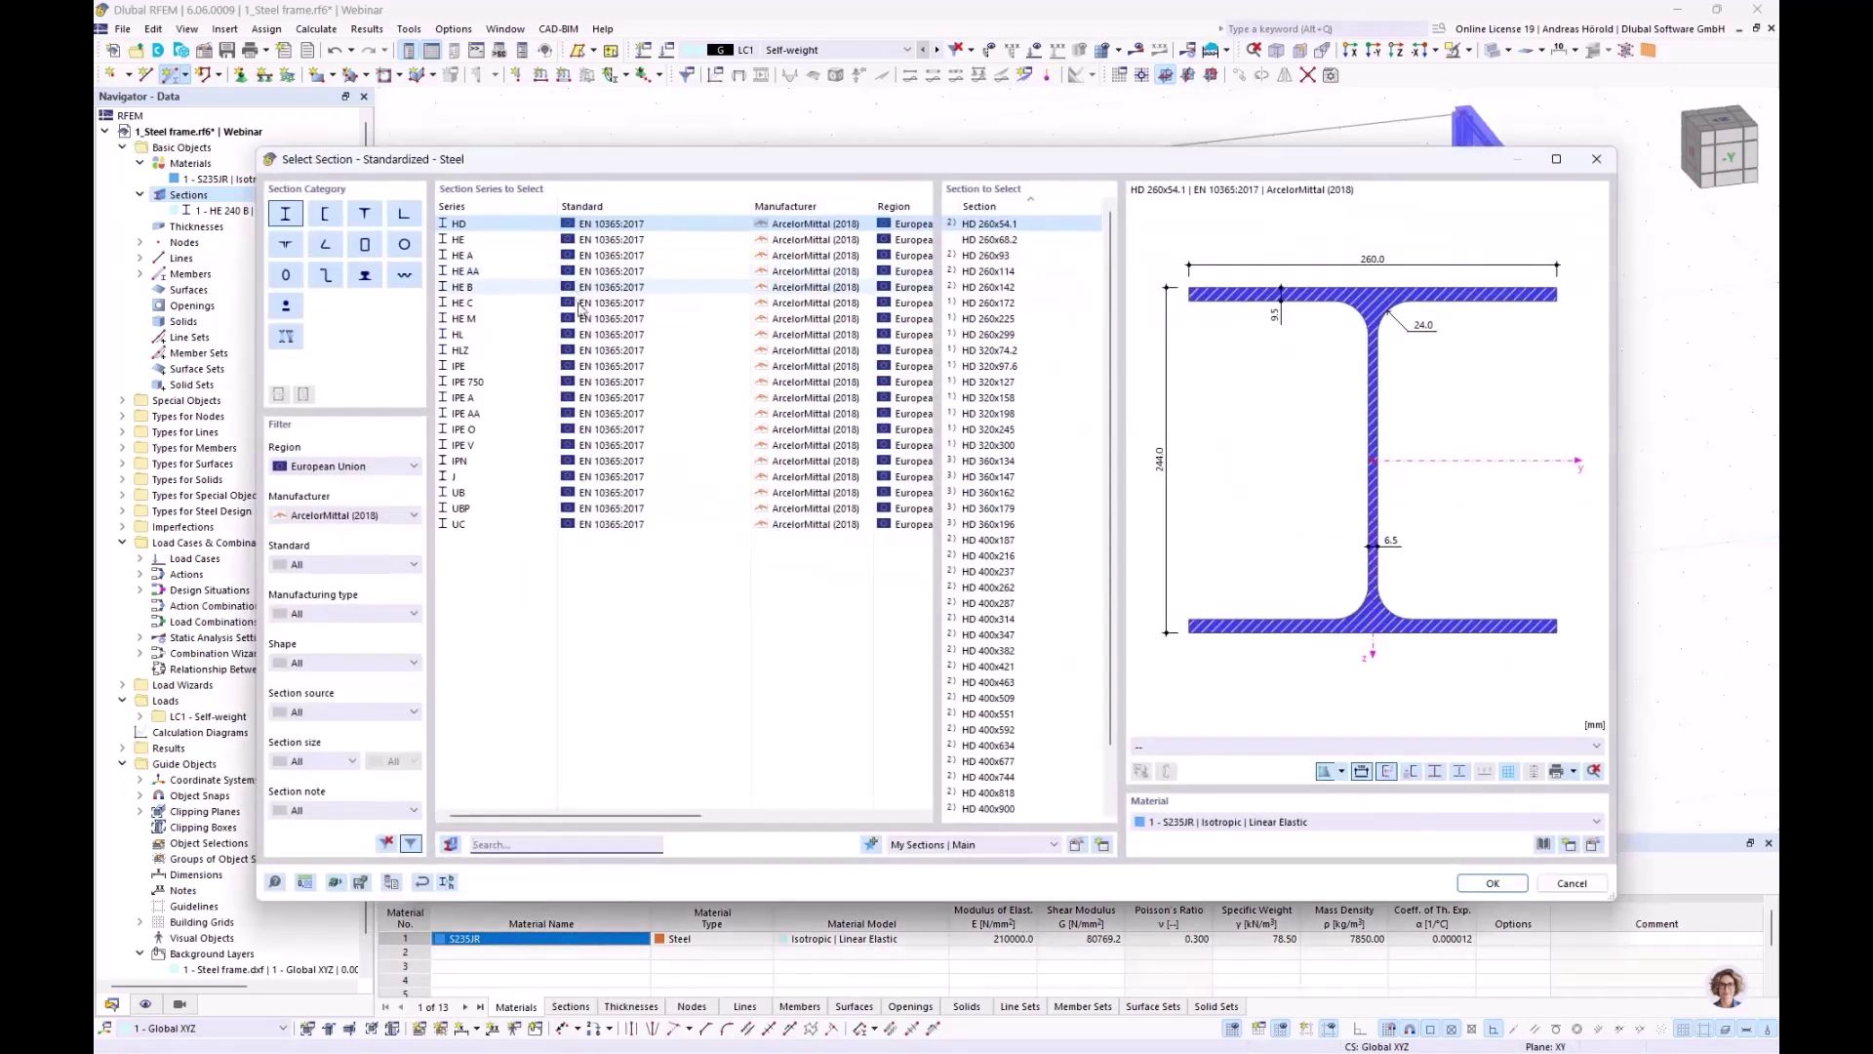
{"action": "left_click", "coordinate": [516, 255]}
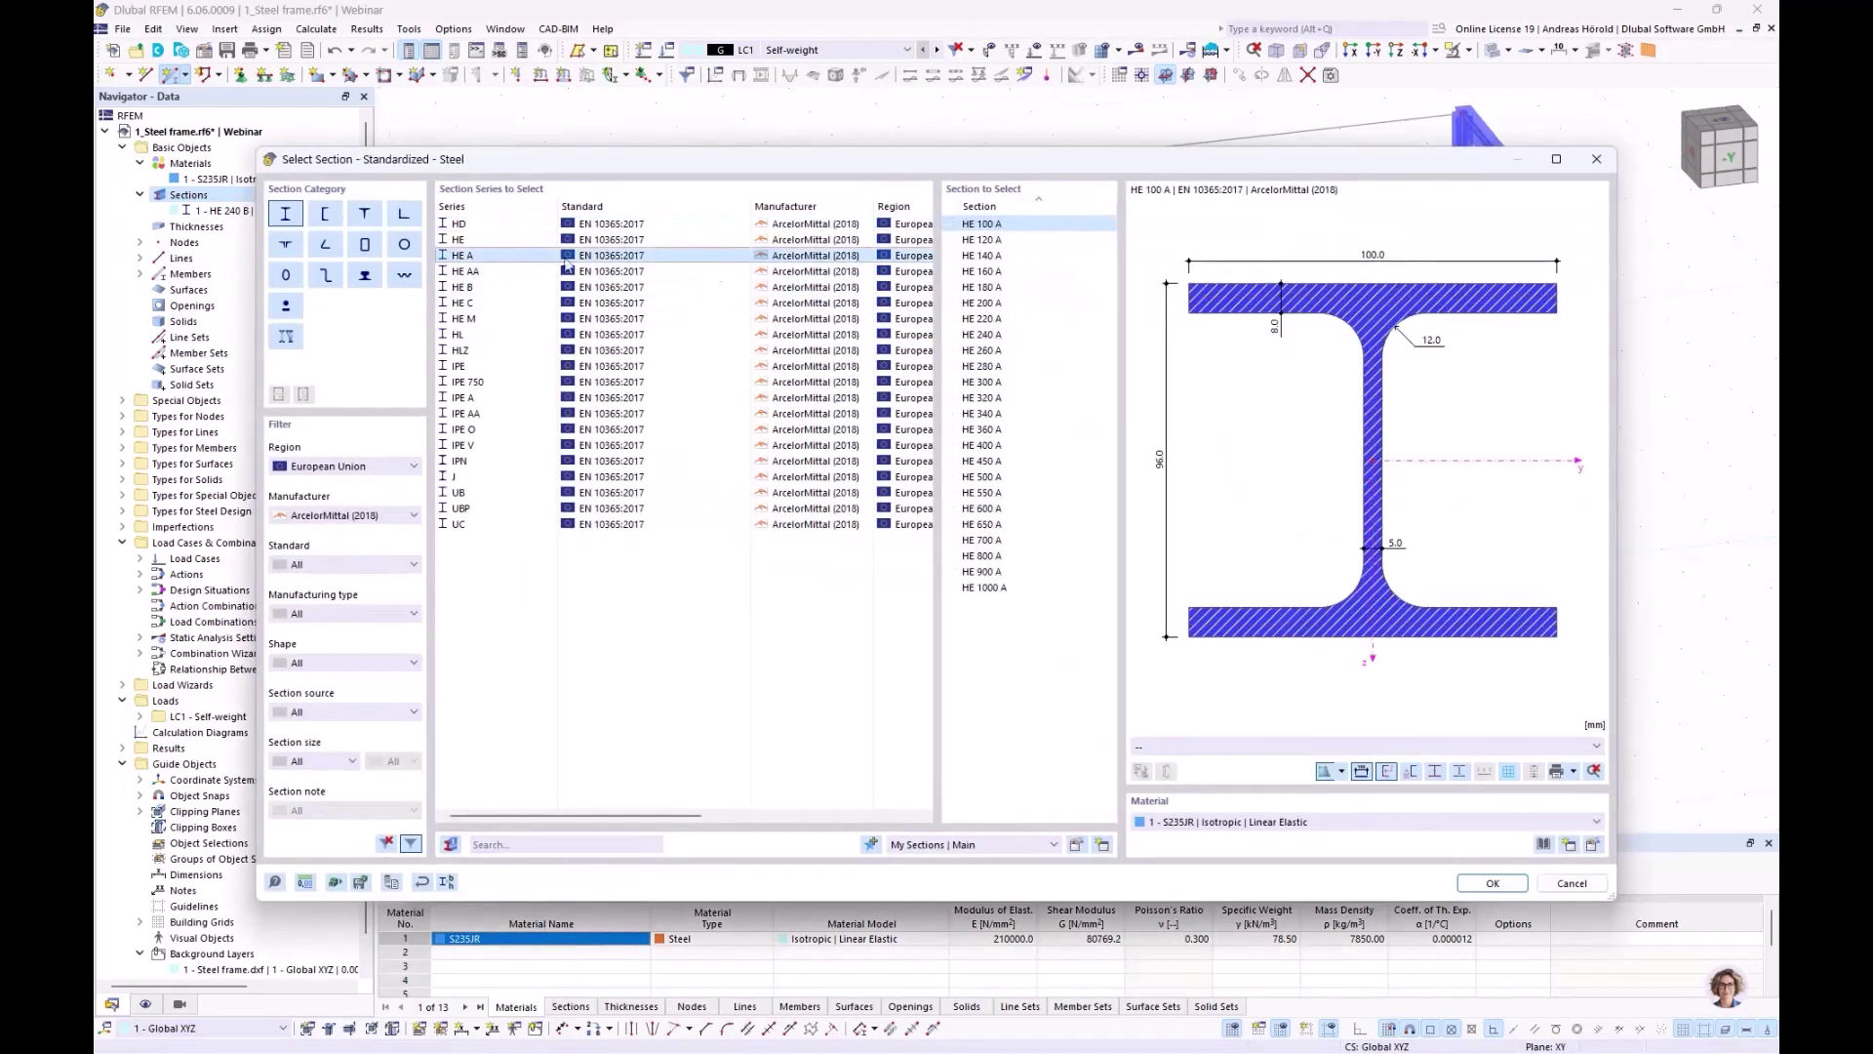
{"action": "left_click", "coordinate": [985, 319]}
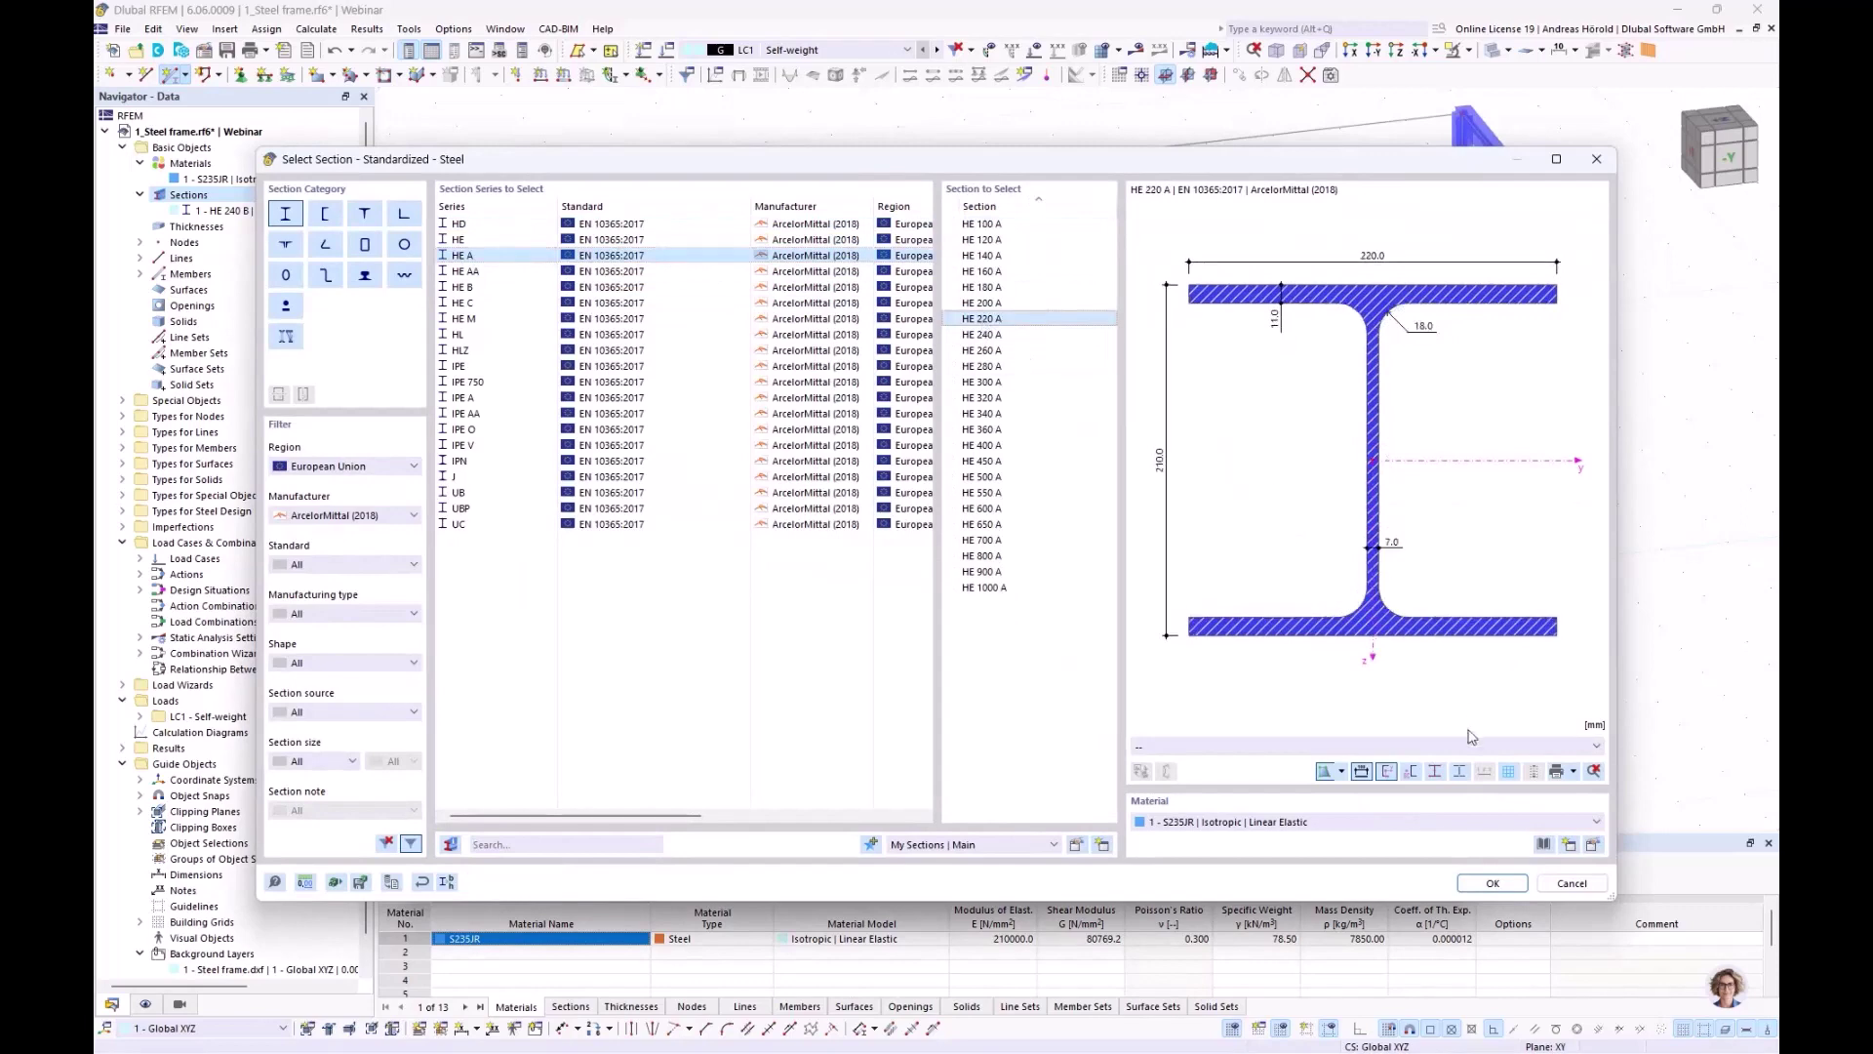
{"action": "left_click", "coordinate": [1487, 883]}
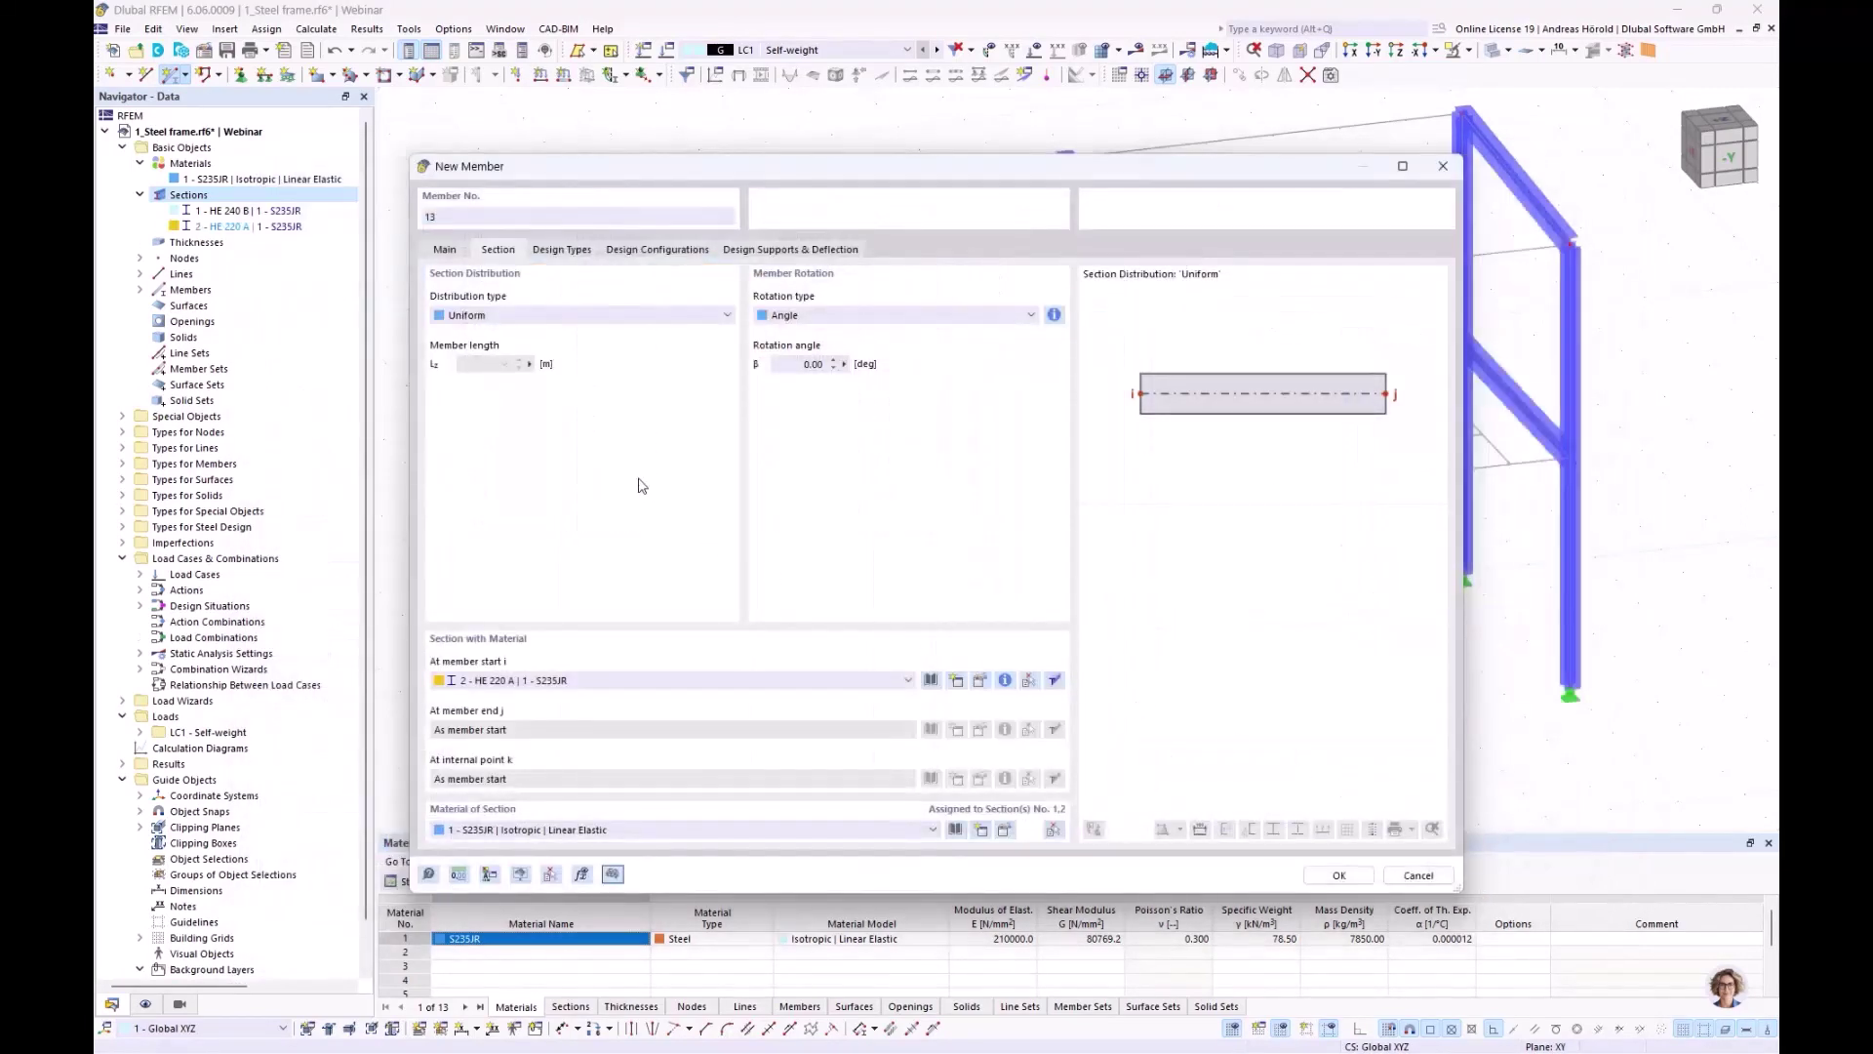
Enable hinges for the new beam and assign a new Local xyz hinge releasing φy and φz at both member ends
{"action": "left_click", "coordinate": [445, 251]}
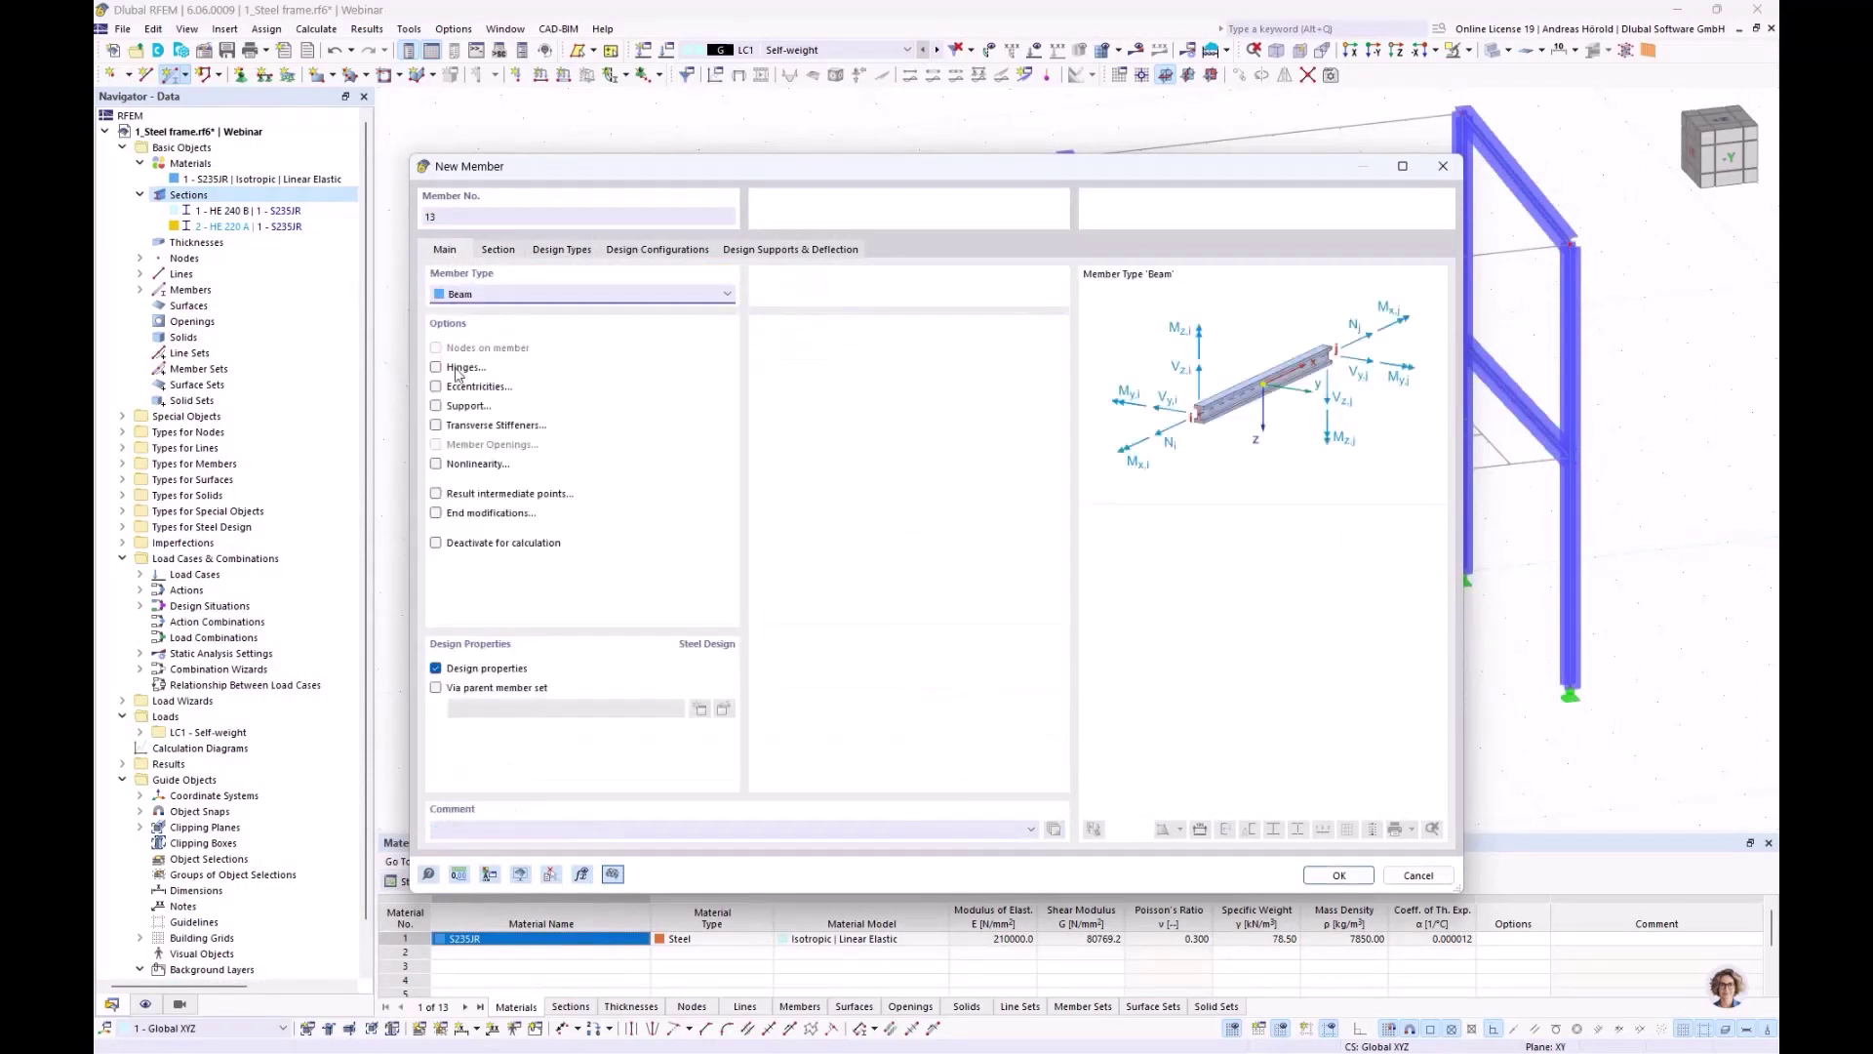
{"action": "left_click", "coordinate": [435, 368]}
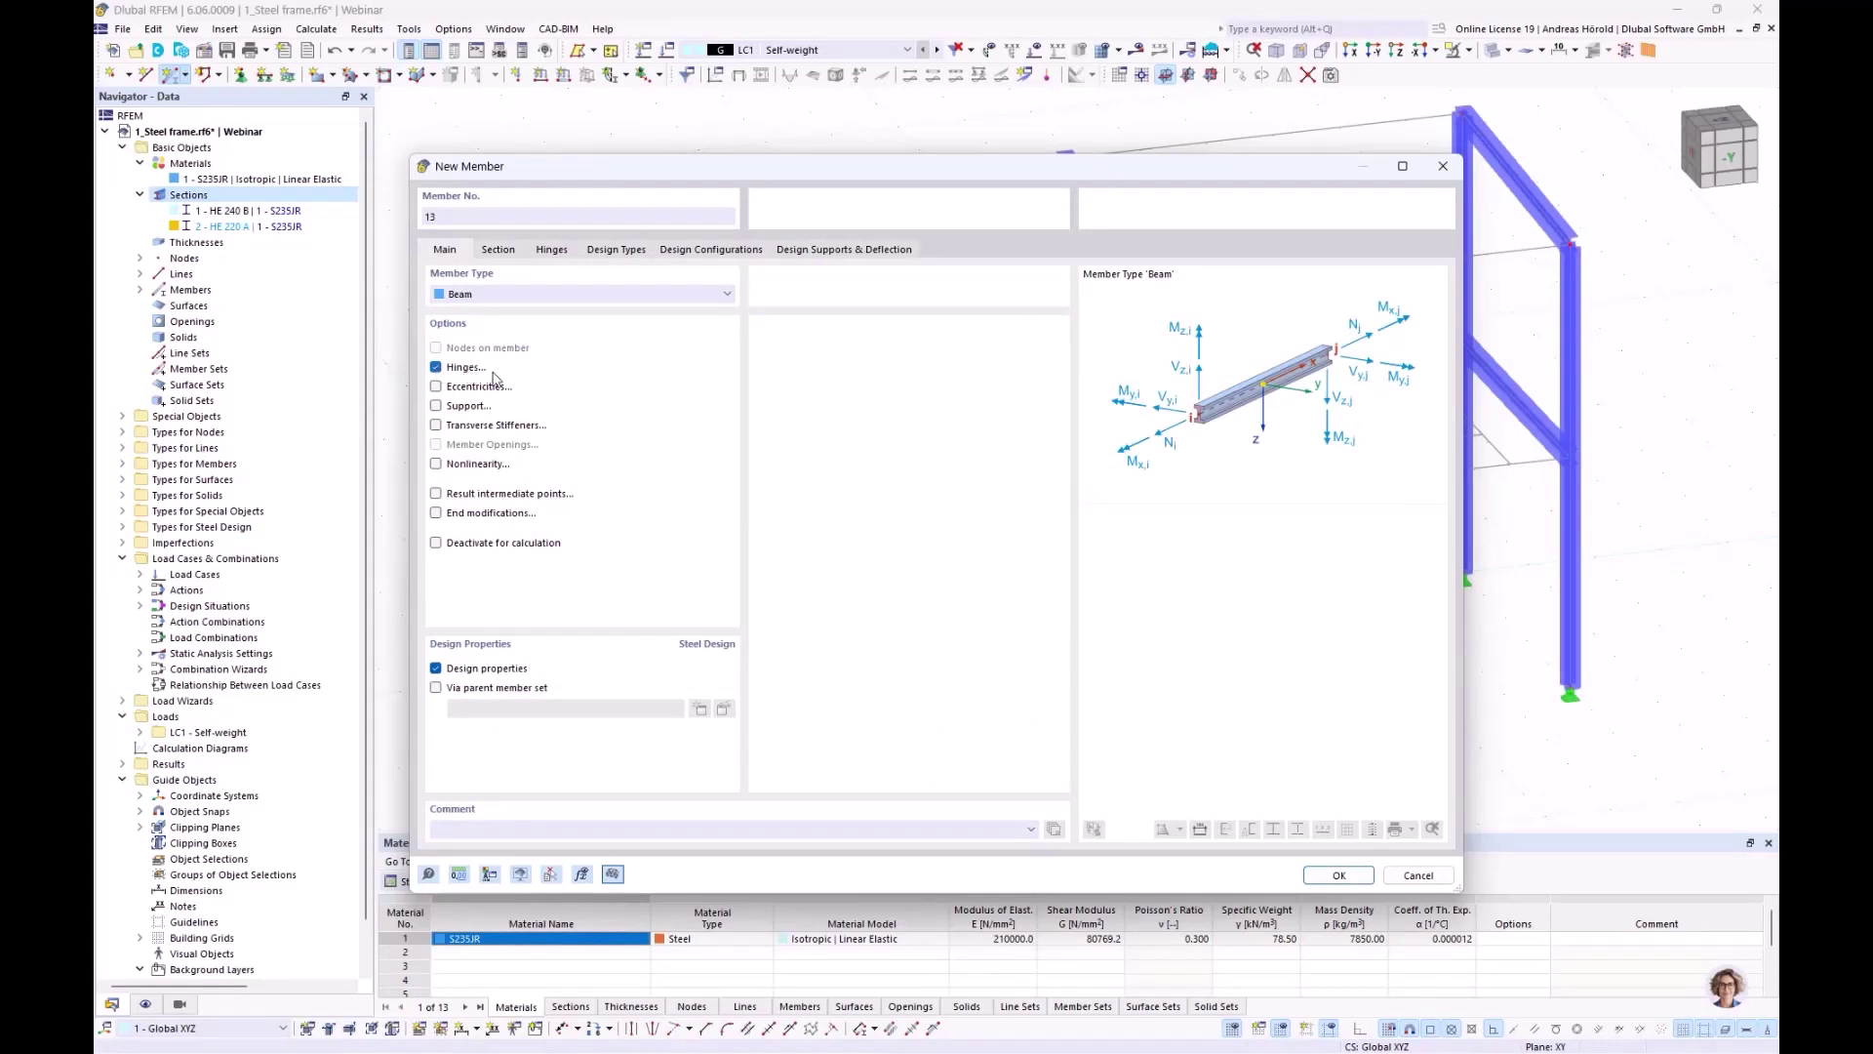
{"action": "left_click", "coordinate": [551, 251]}
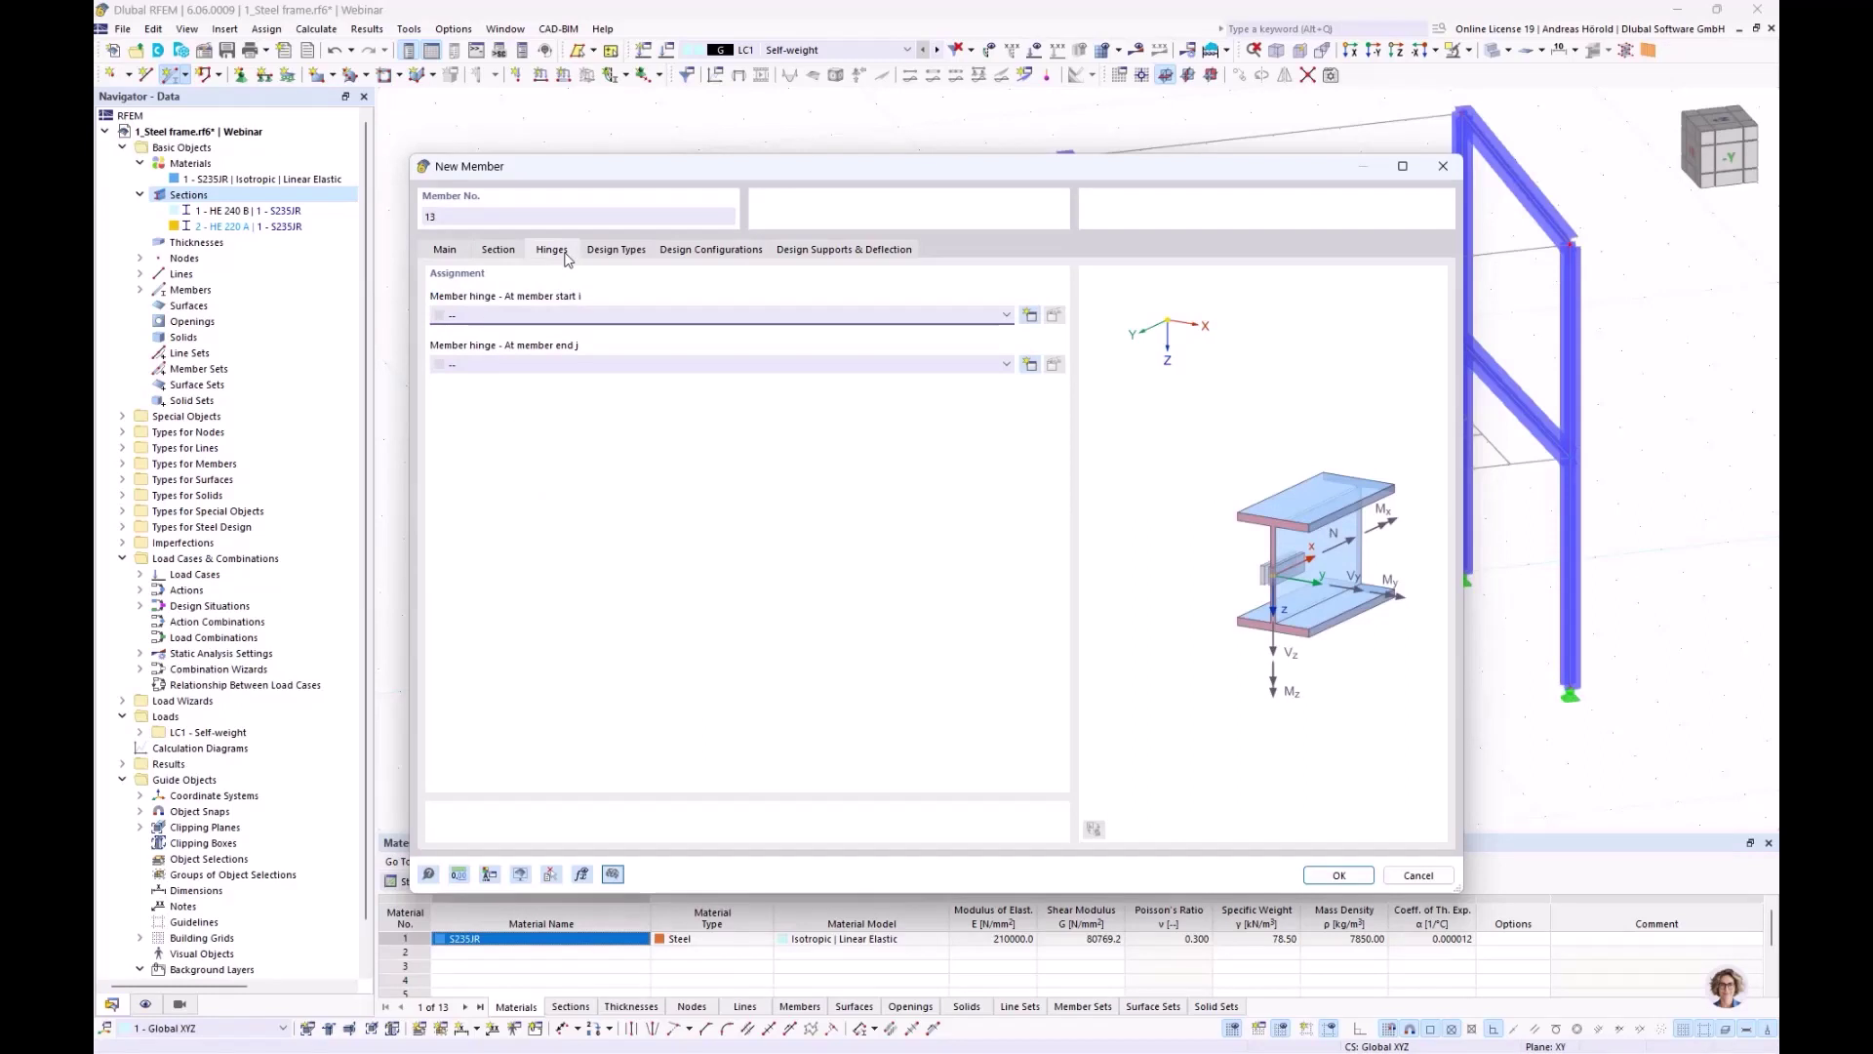
{"action": "left_click", "coordinate": [1030, 316]}
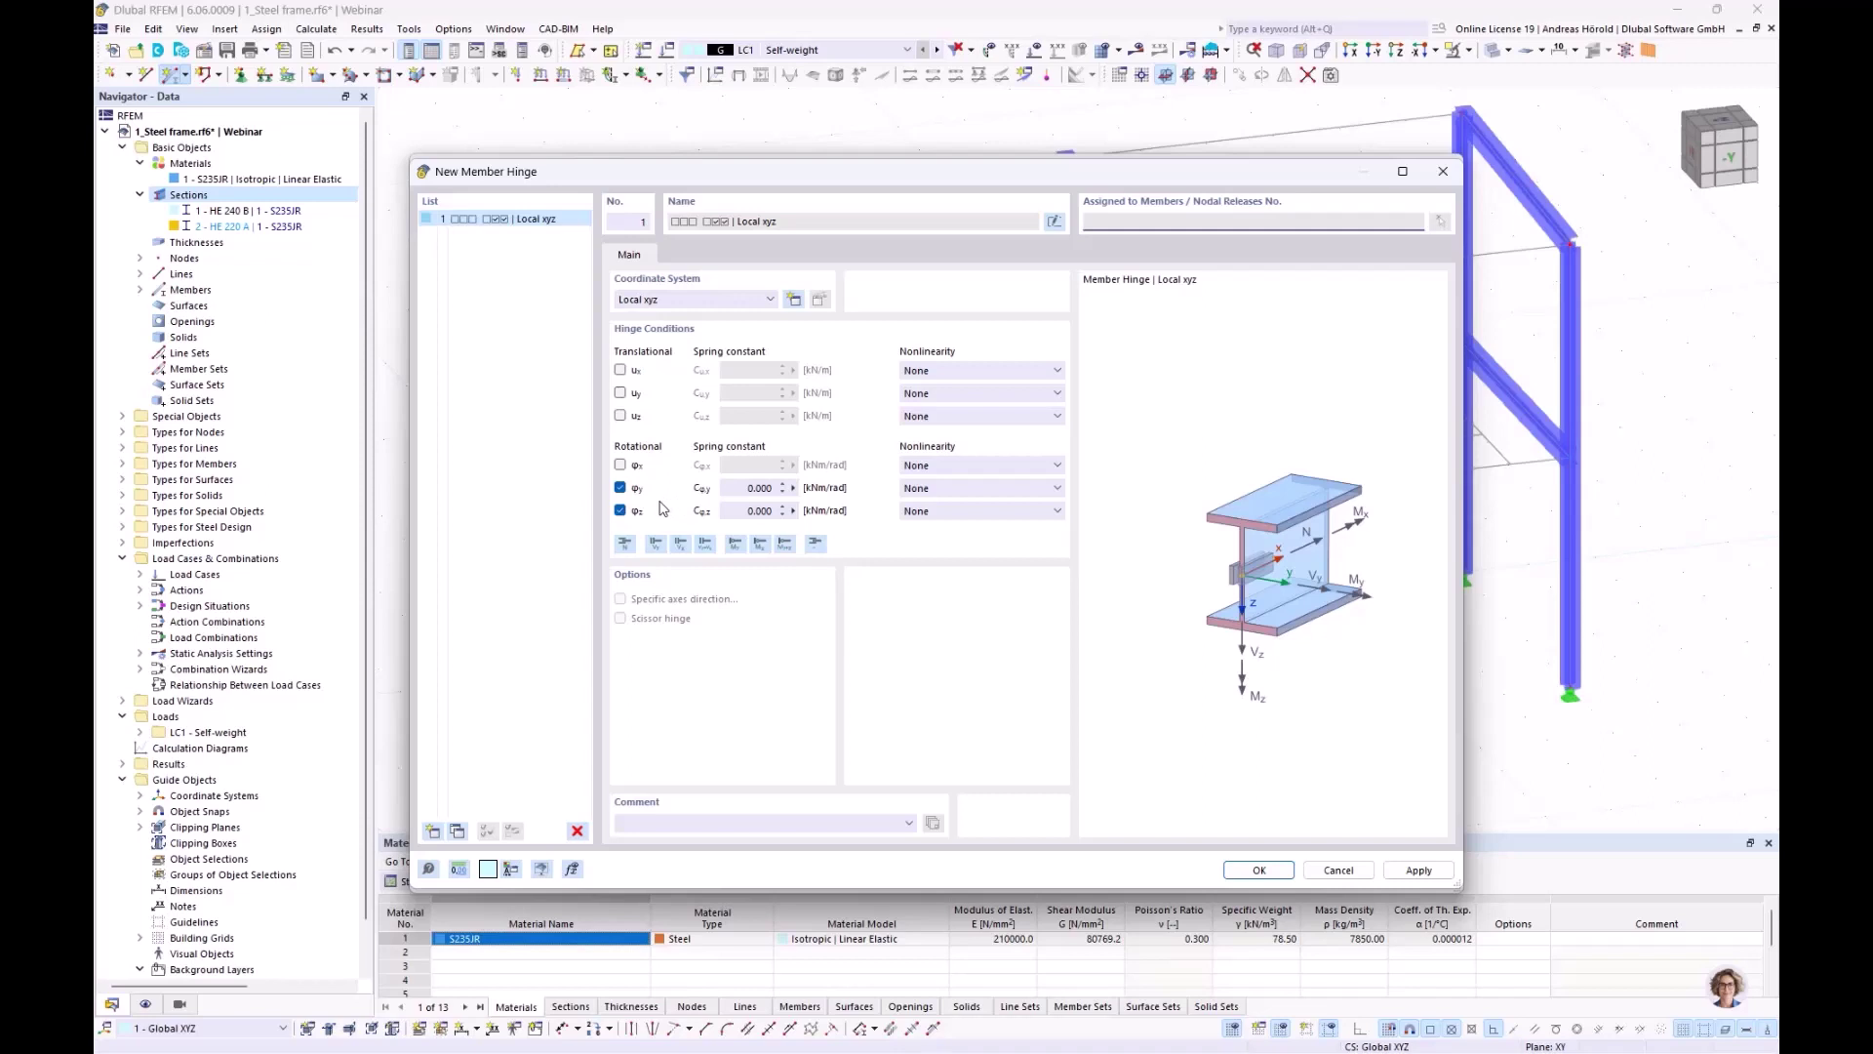
{"action": "left_click", "coordinate": [1249, 868]}
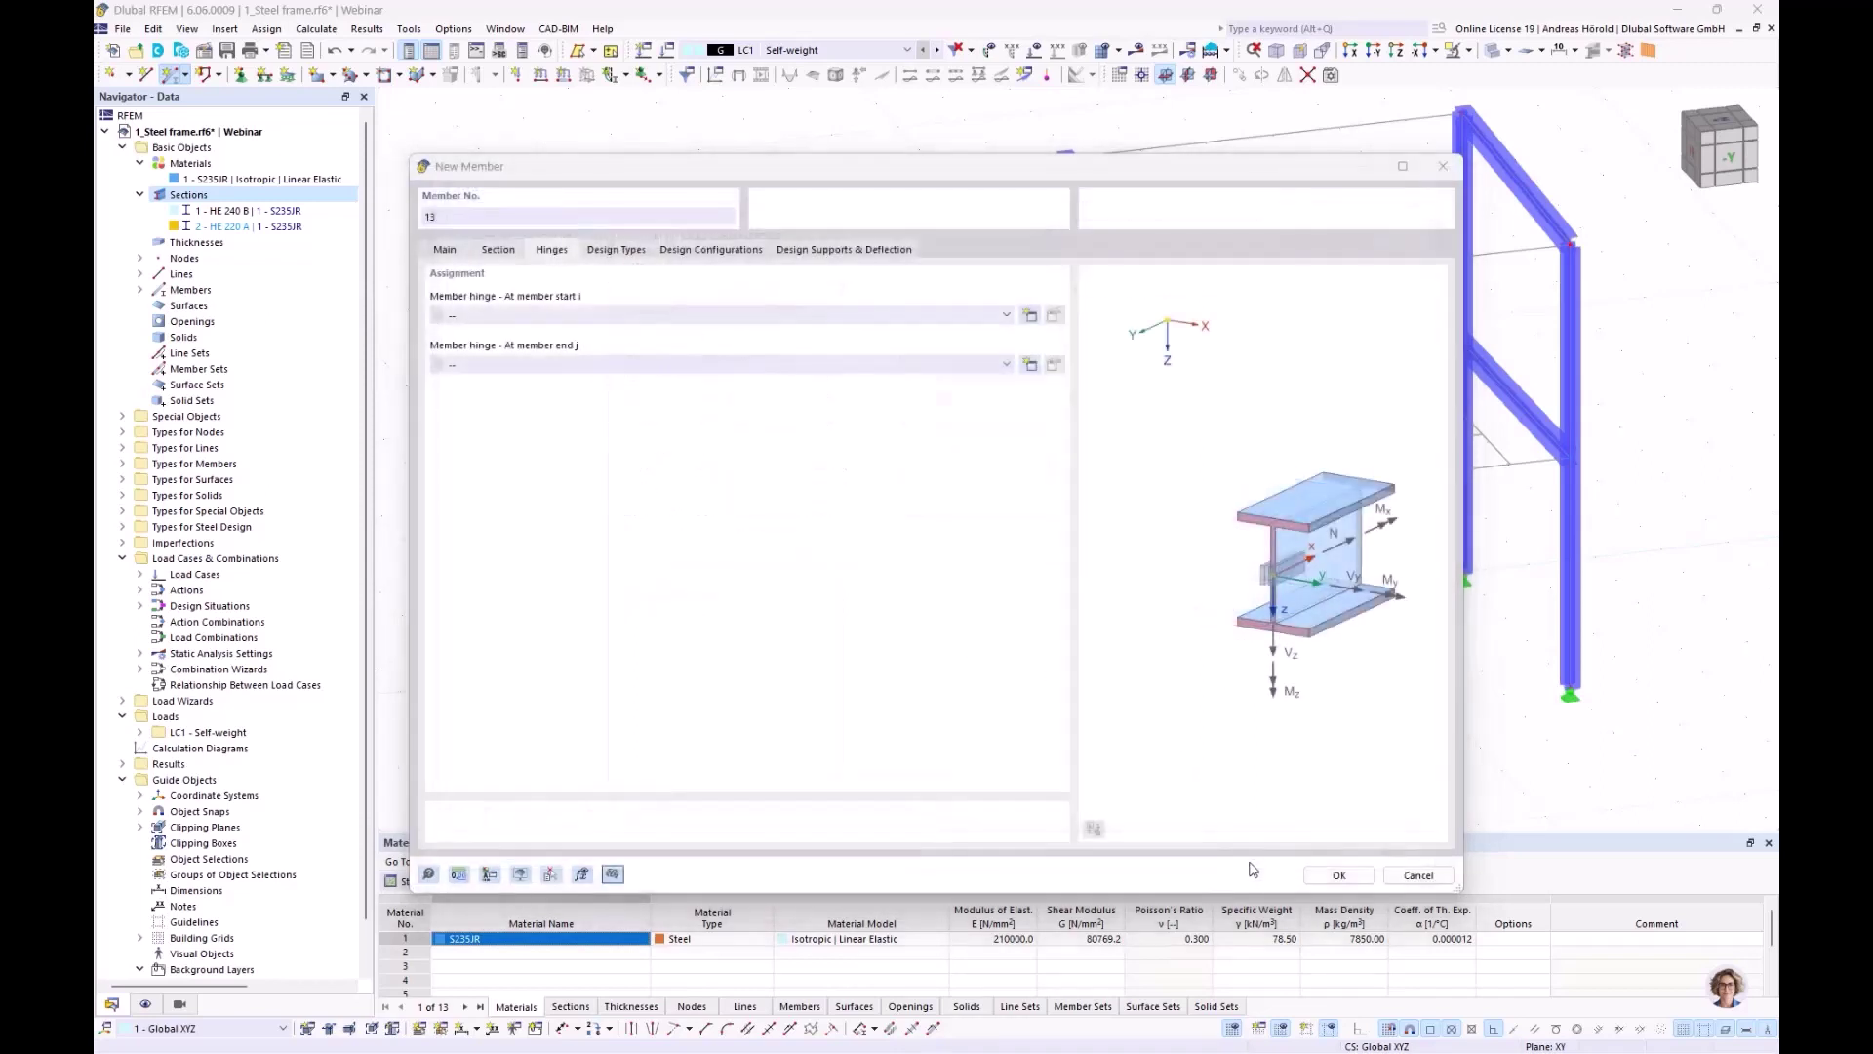
{"action": "left_click", "coordinate": [890, 365]}
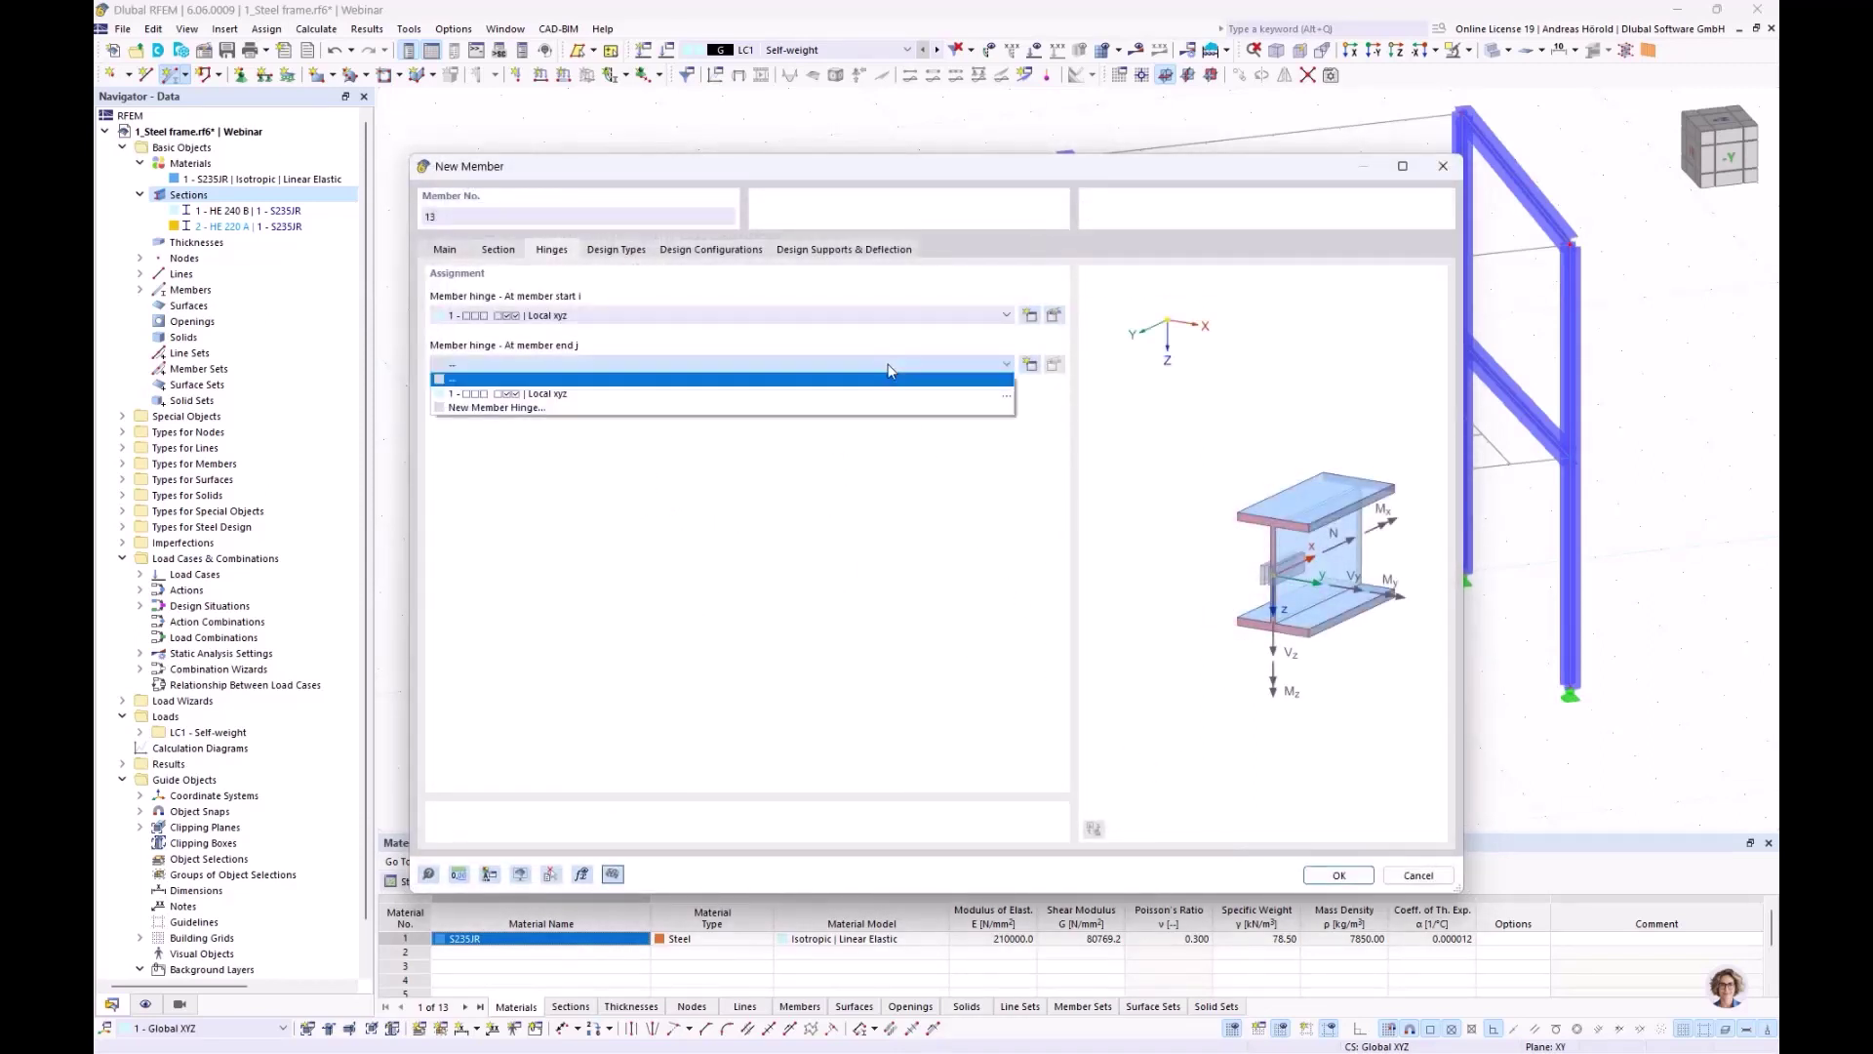
{"action": "left_click", "coordinate": [809, 398]}
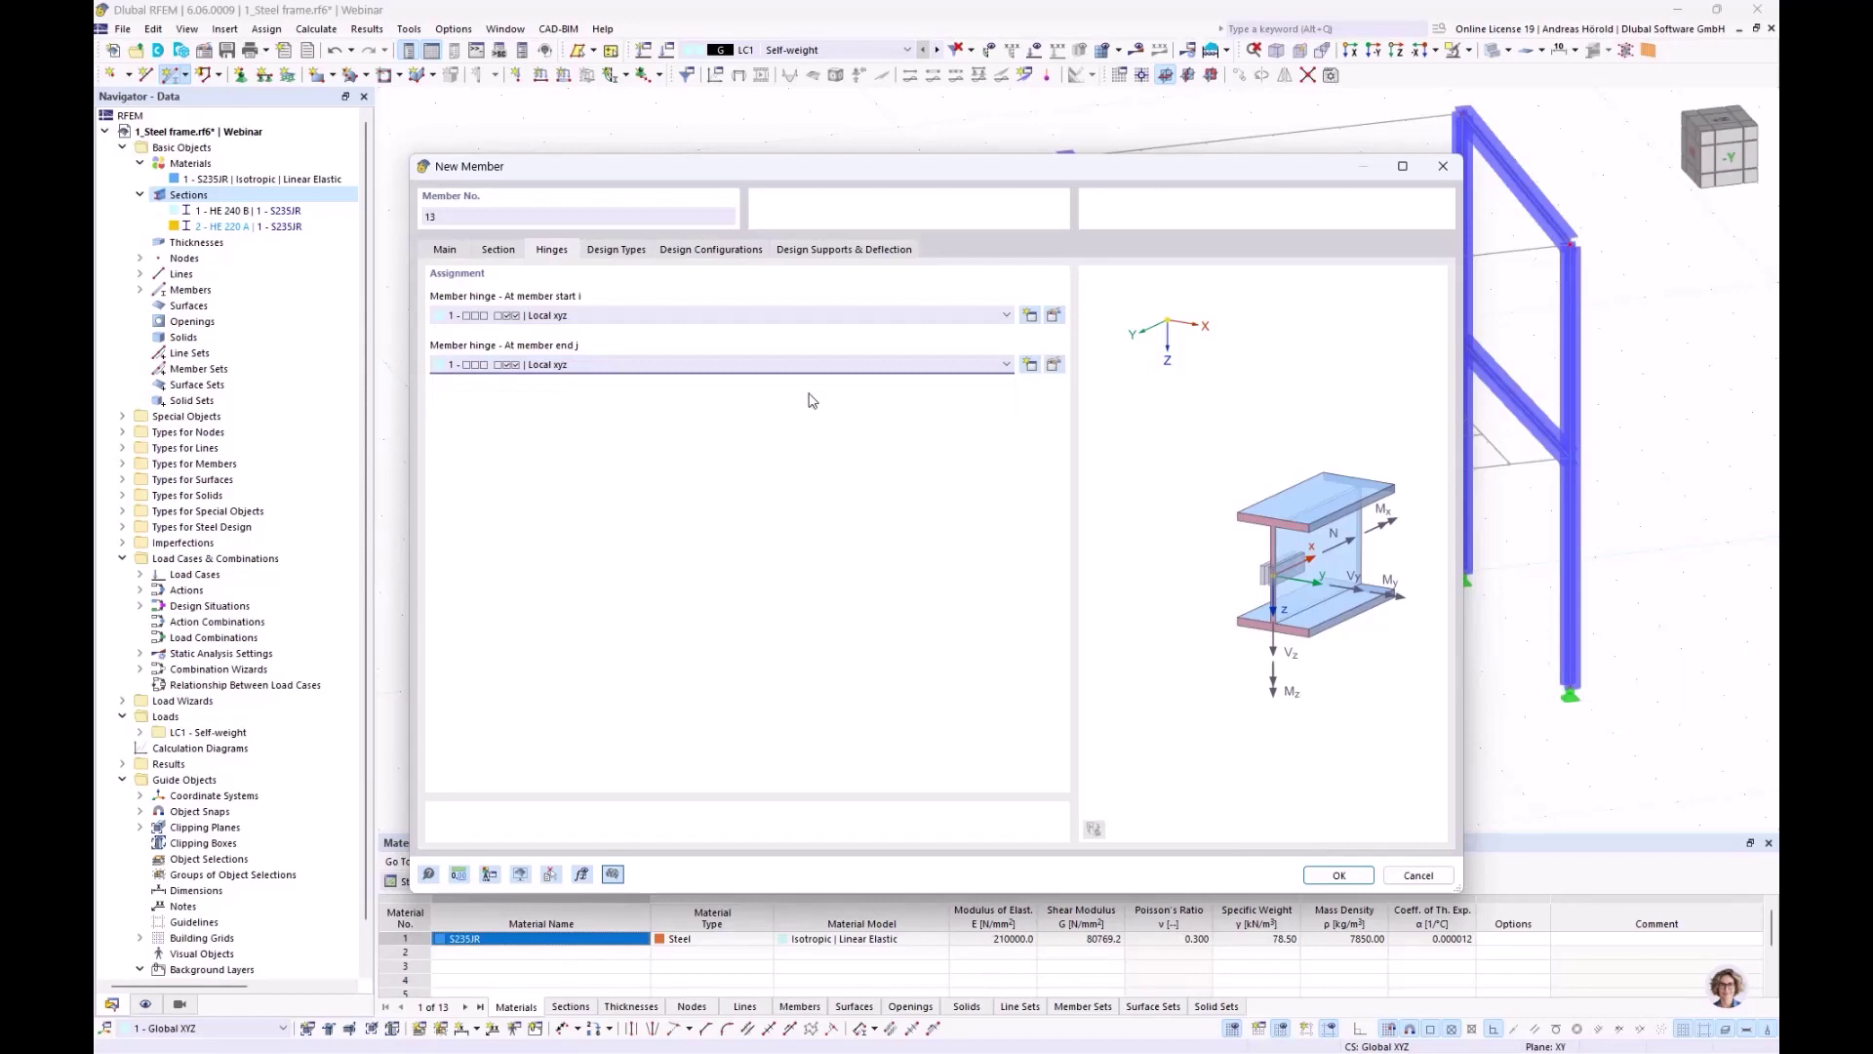
Place the hinged HE 220 A beam at platform level between the first and middle frames, on the Y 5.000 m side
{"action": "left_click", "coordinate": [1338, 875]}
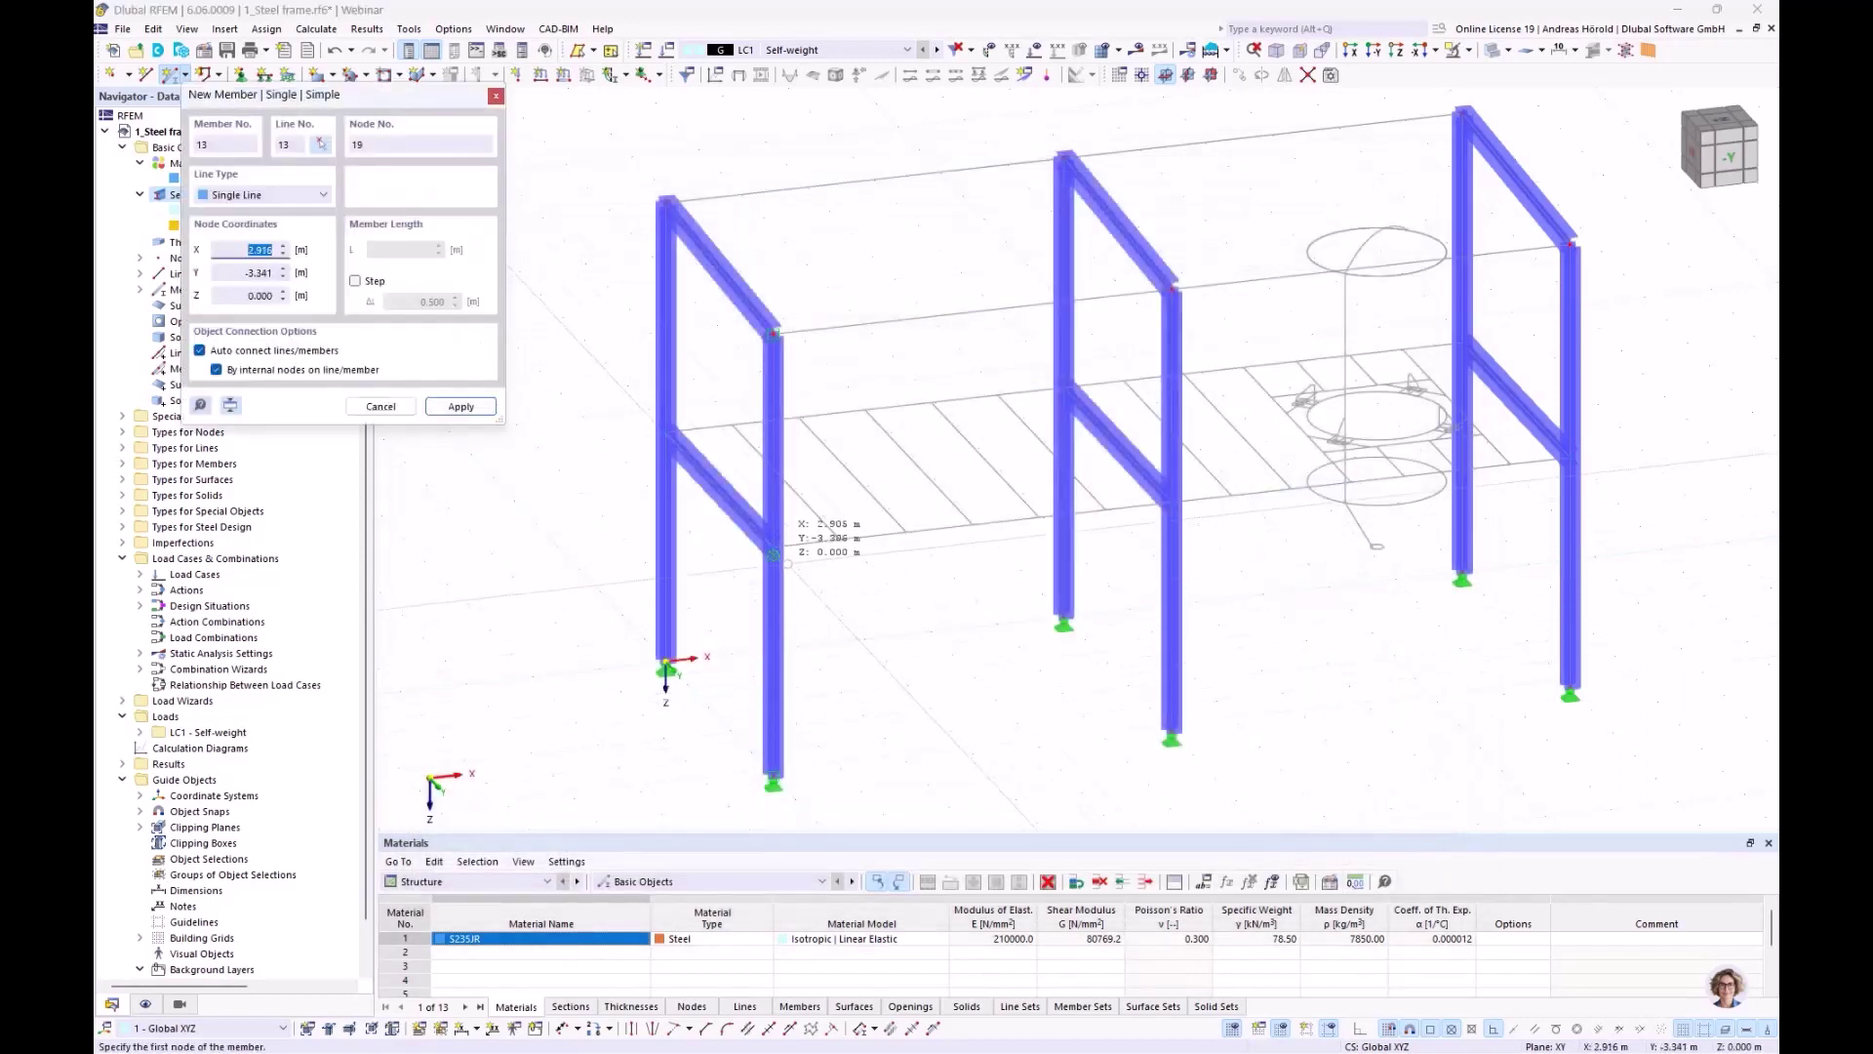
{"action": "left_click", "coordinate": [773, 548]}
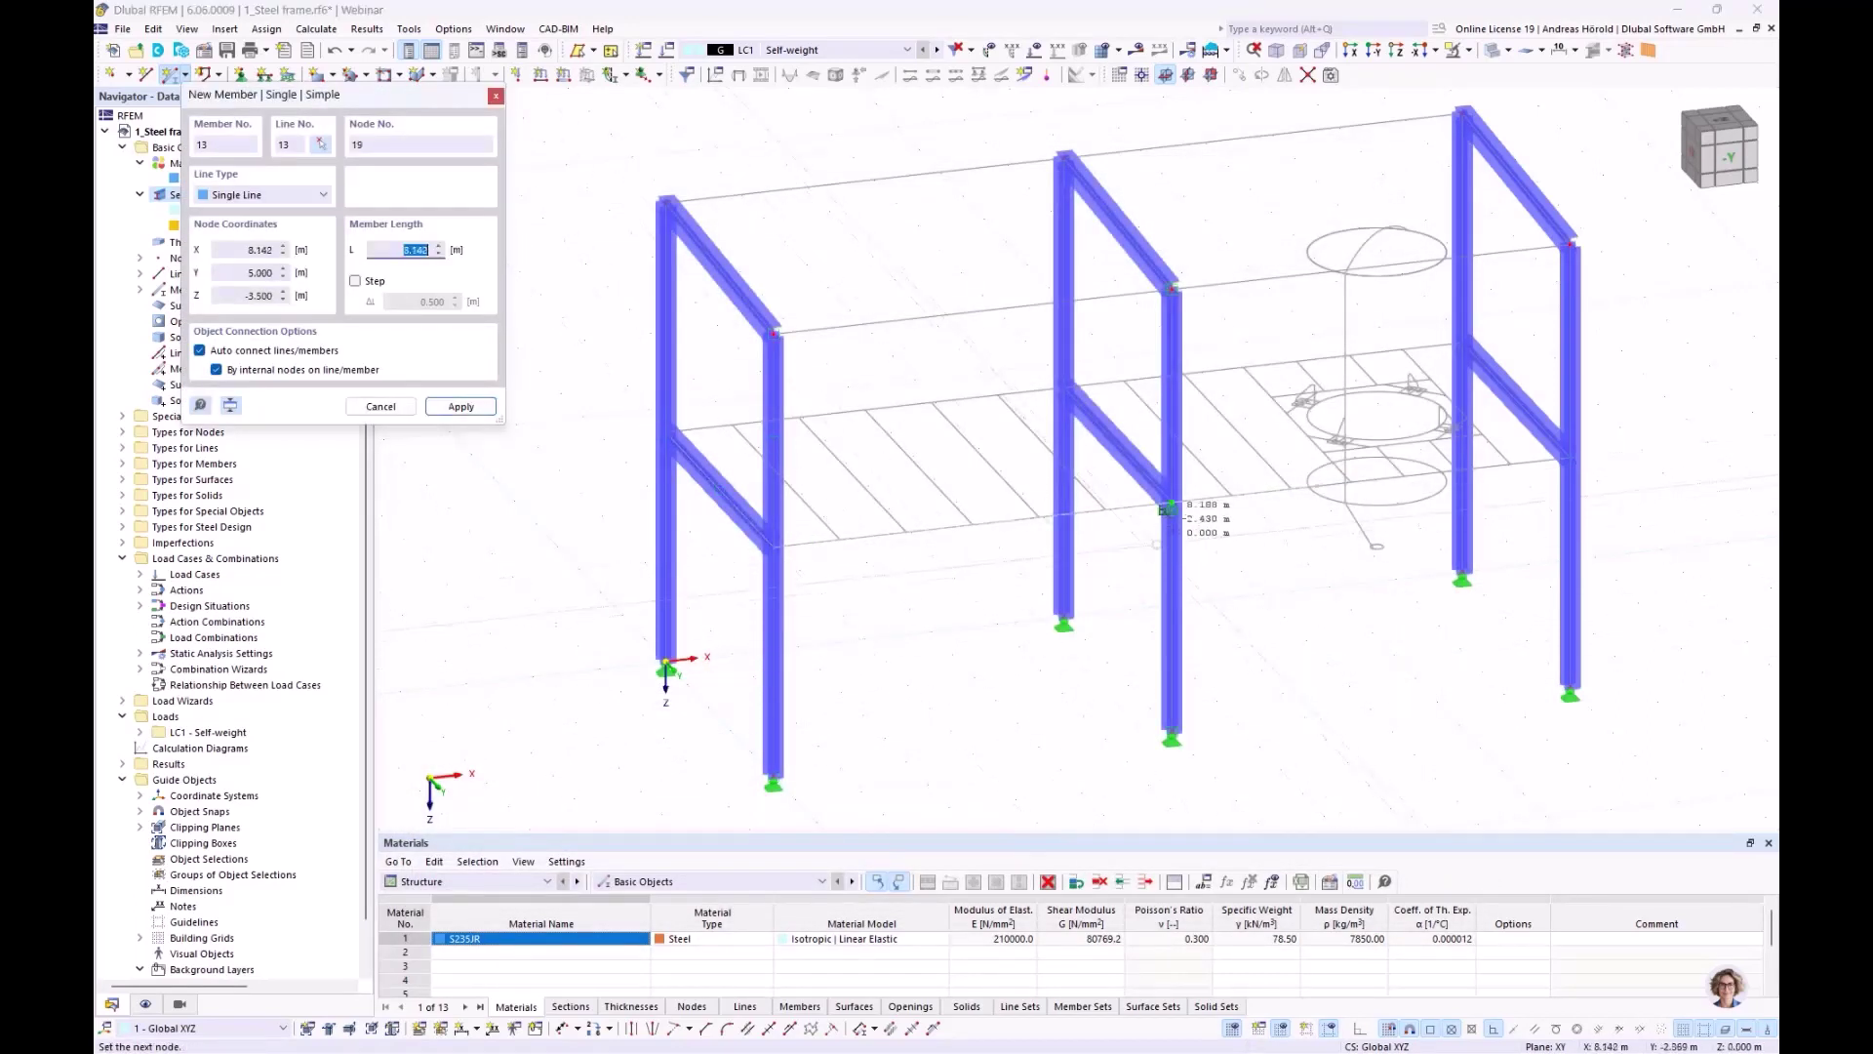
{"action": "left_click", "coordinate": [1168, 505]}
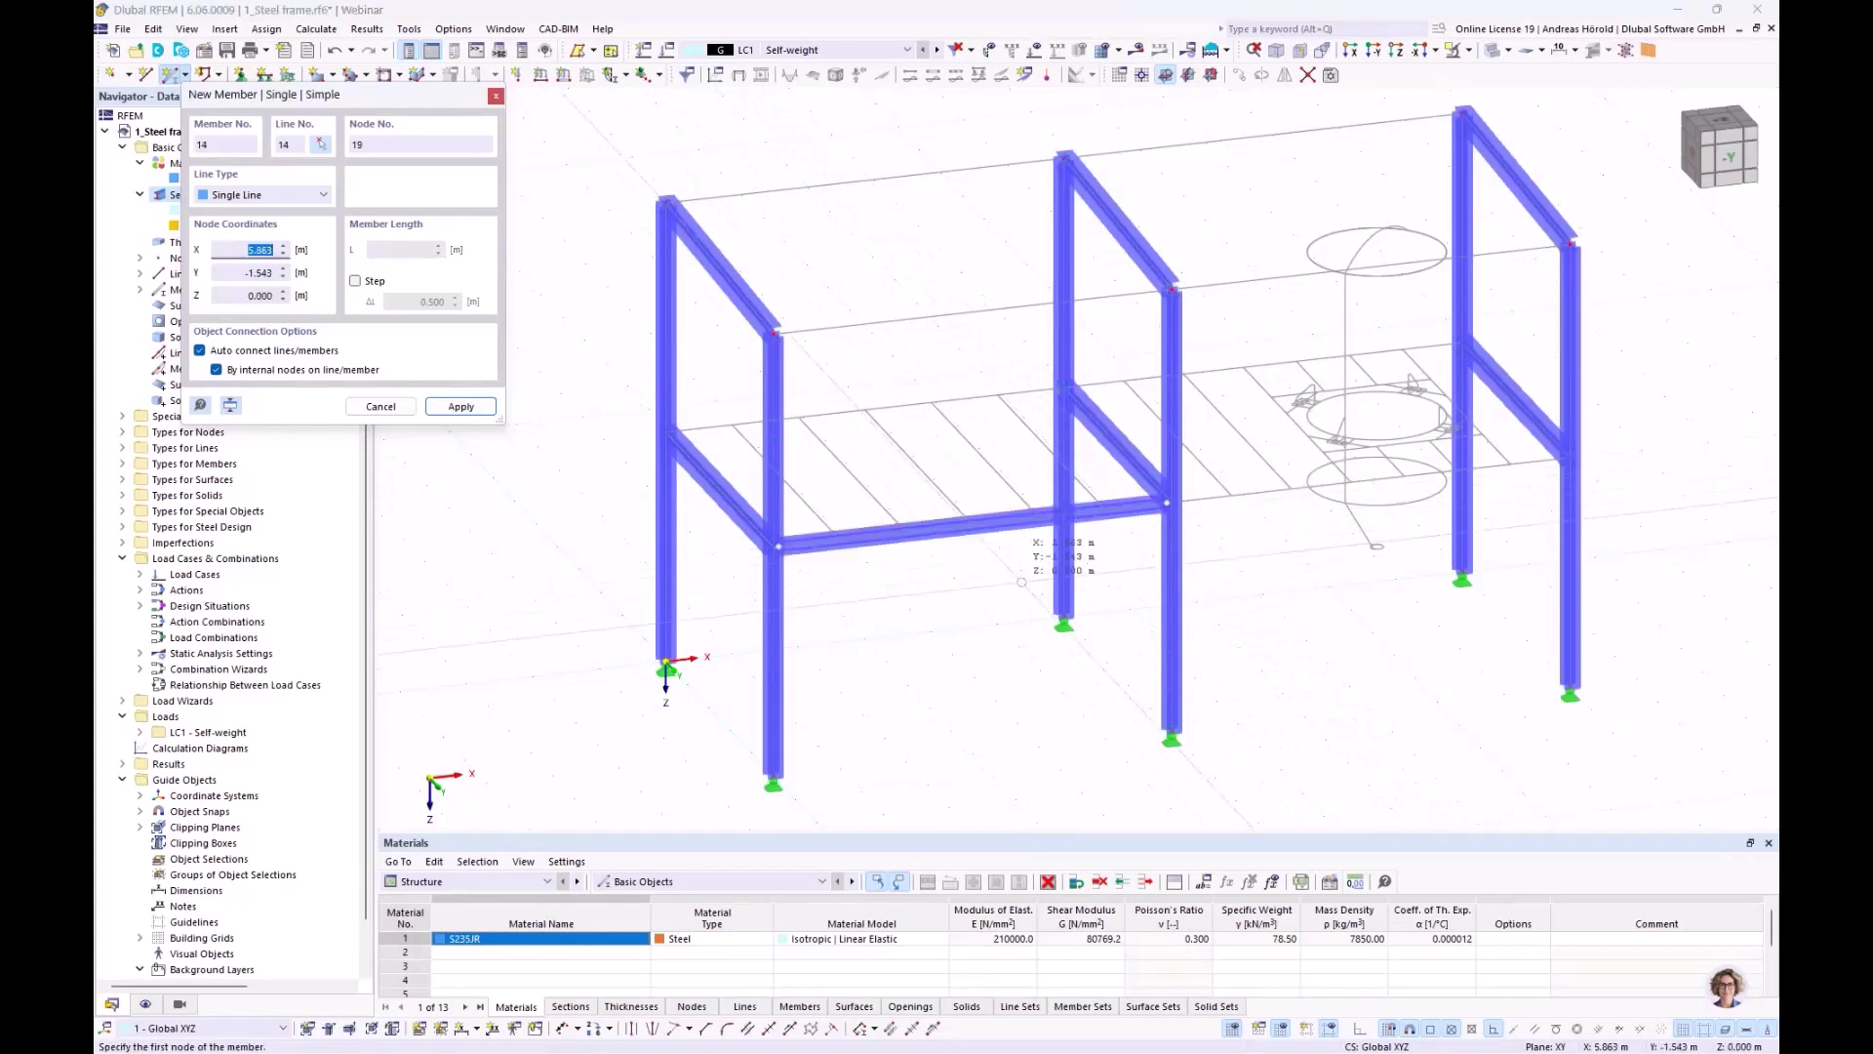
{"action": "key", "text": "Escape"}
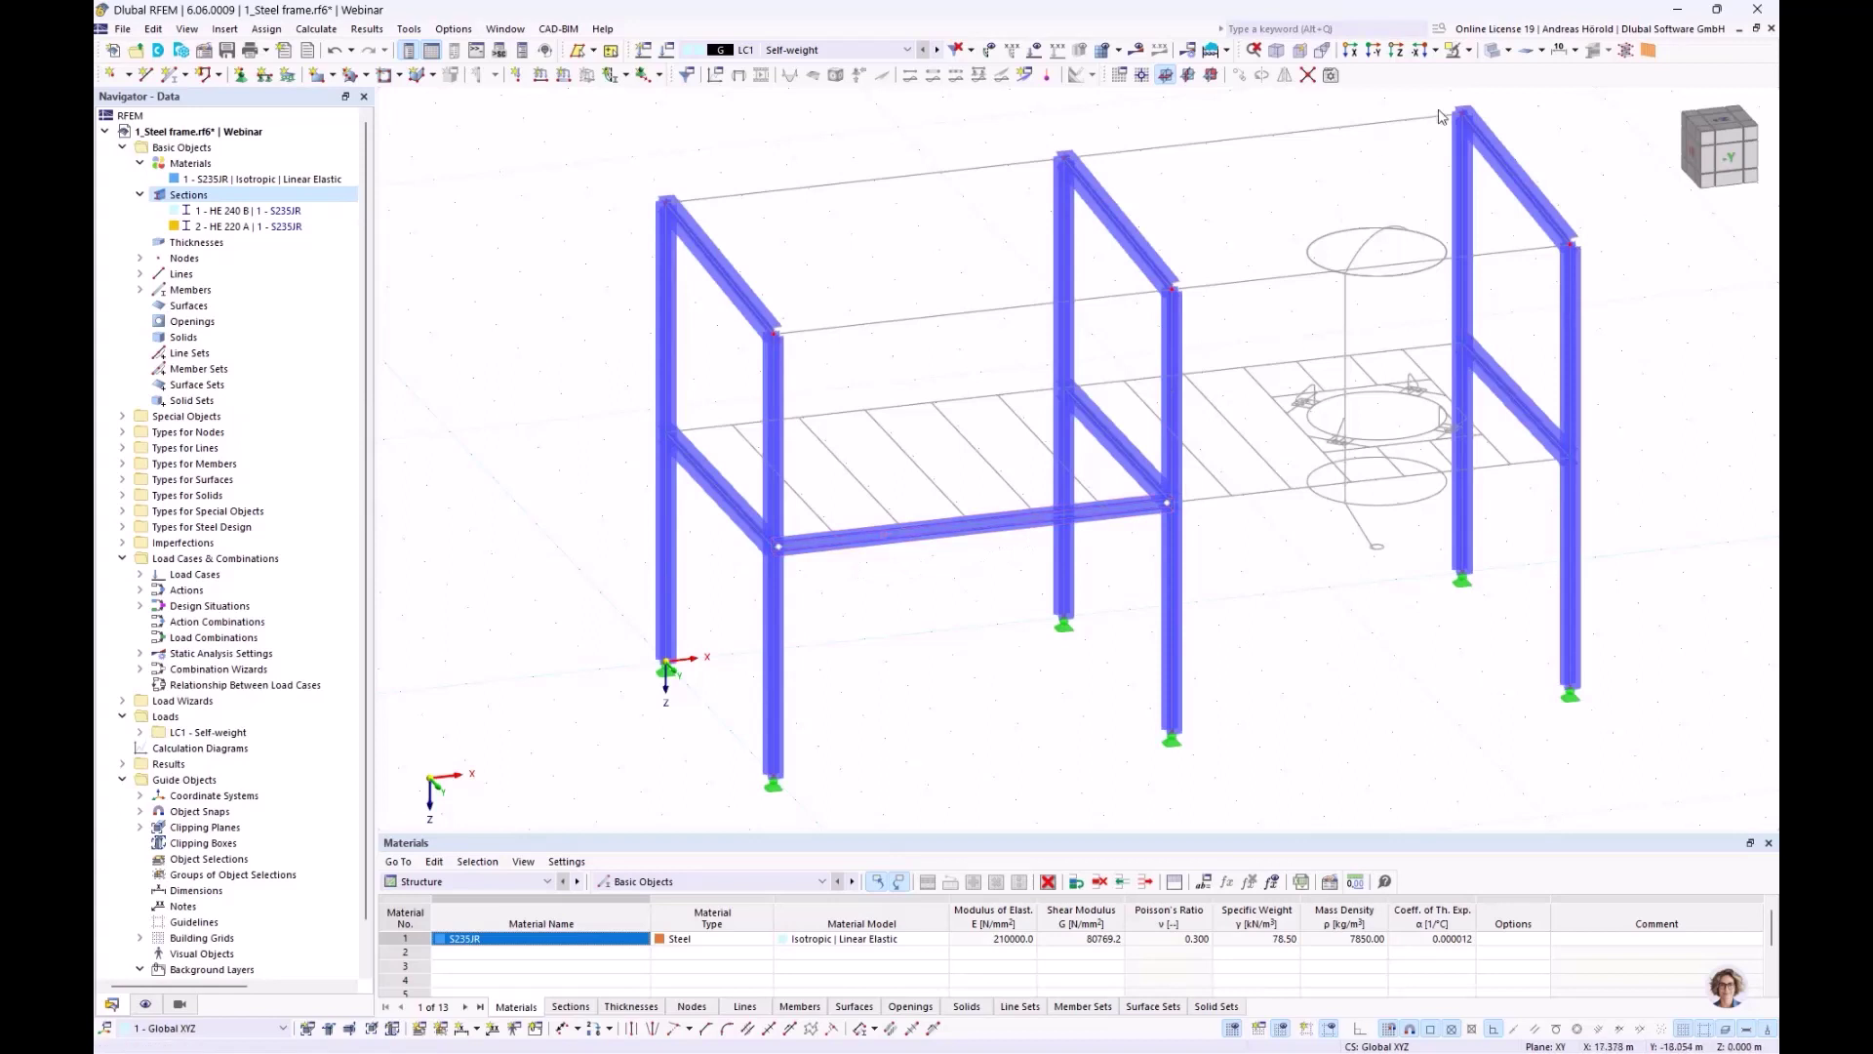
Display the model as a wireframe and turn on member outlines and section names for the members
{"action": "left_click", "coordinate": [1509, 50]}
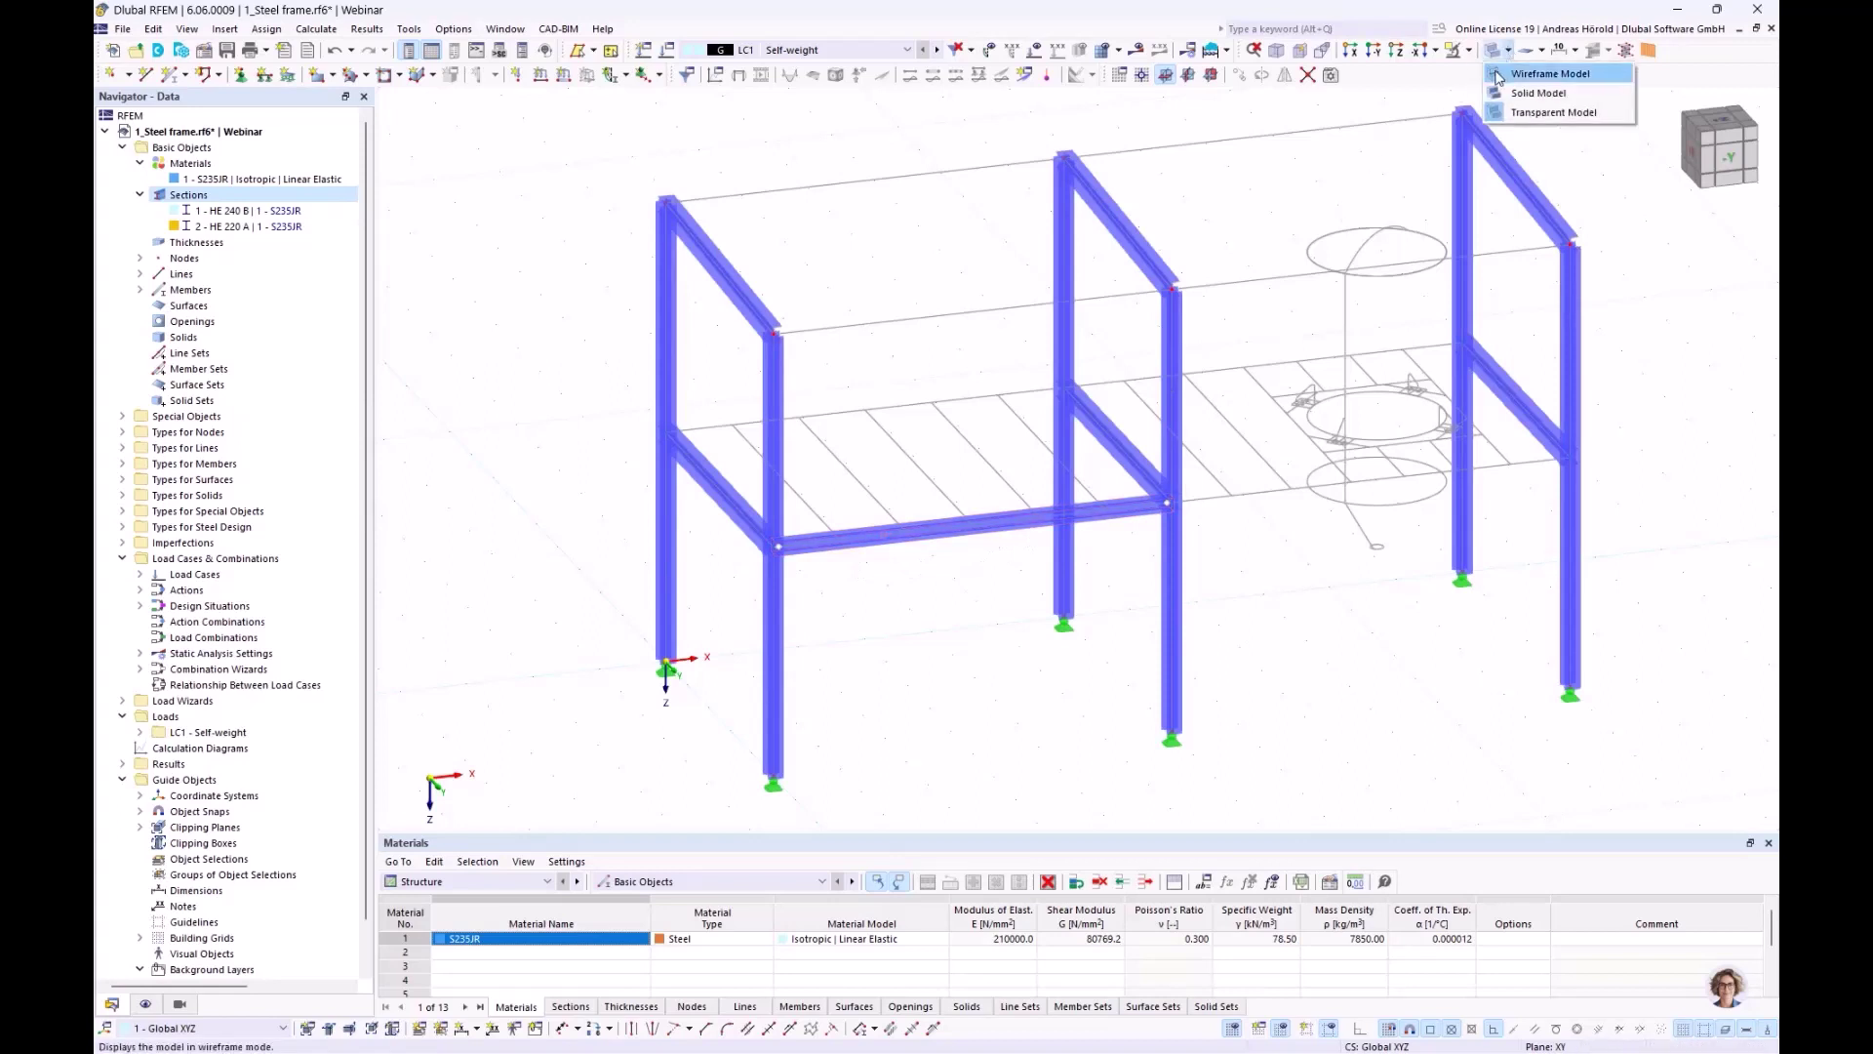
{"action": "left_click", "coordinate": [1498, 76]}
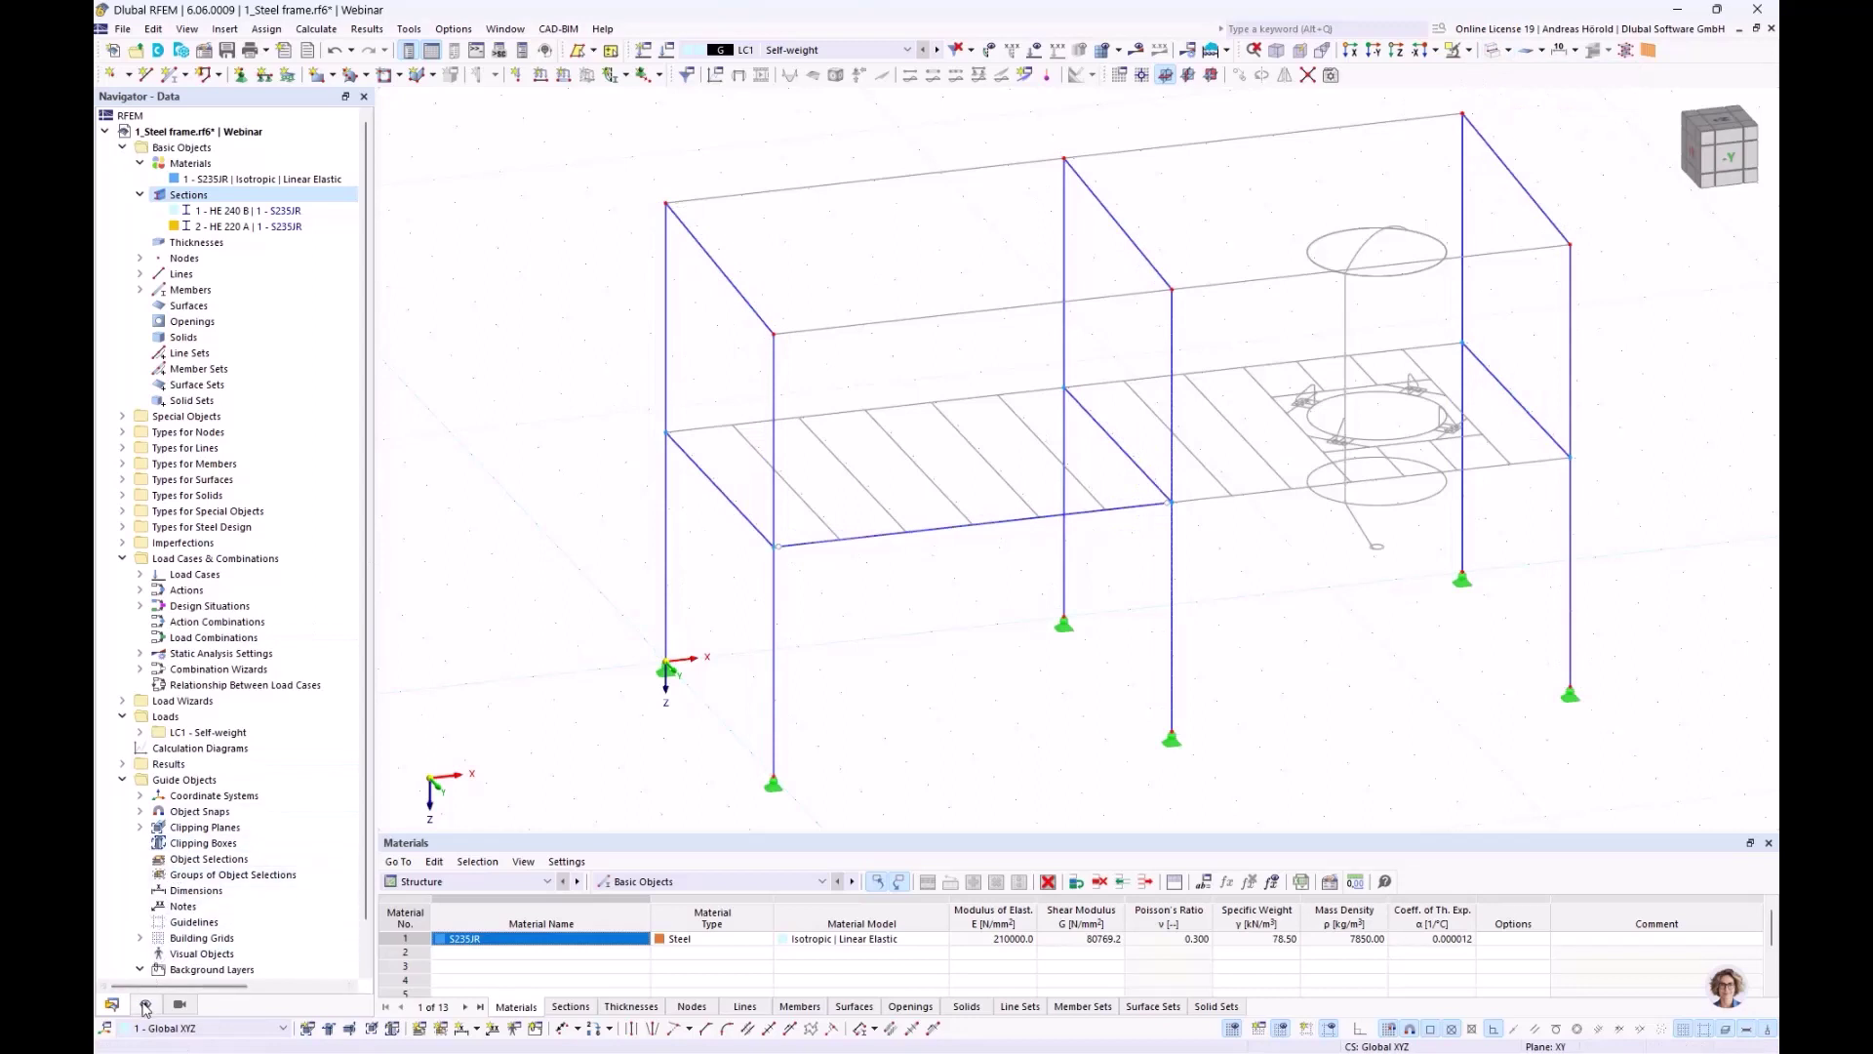
{"action": "left_click", "coordinate": [144, 1004]}
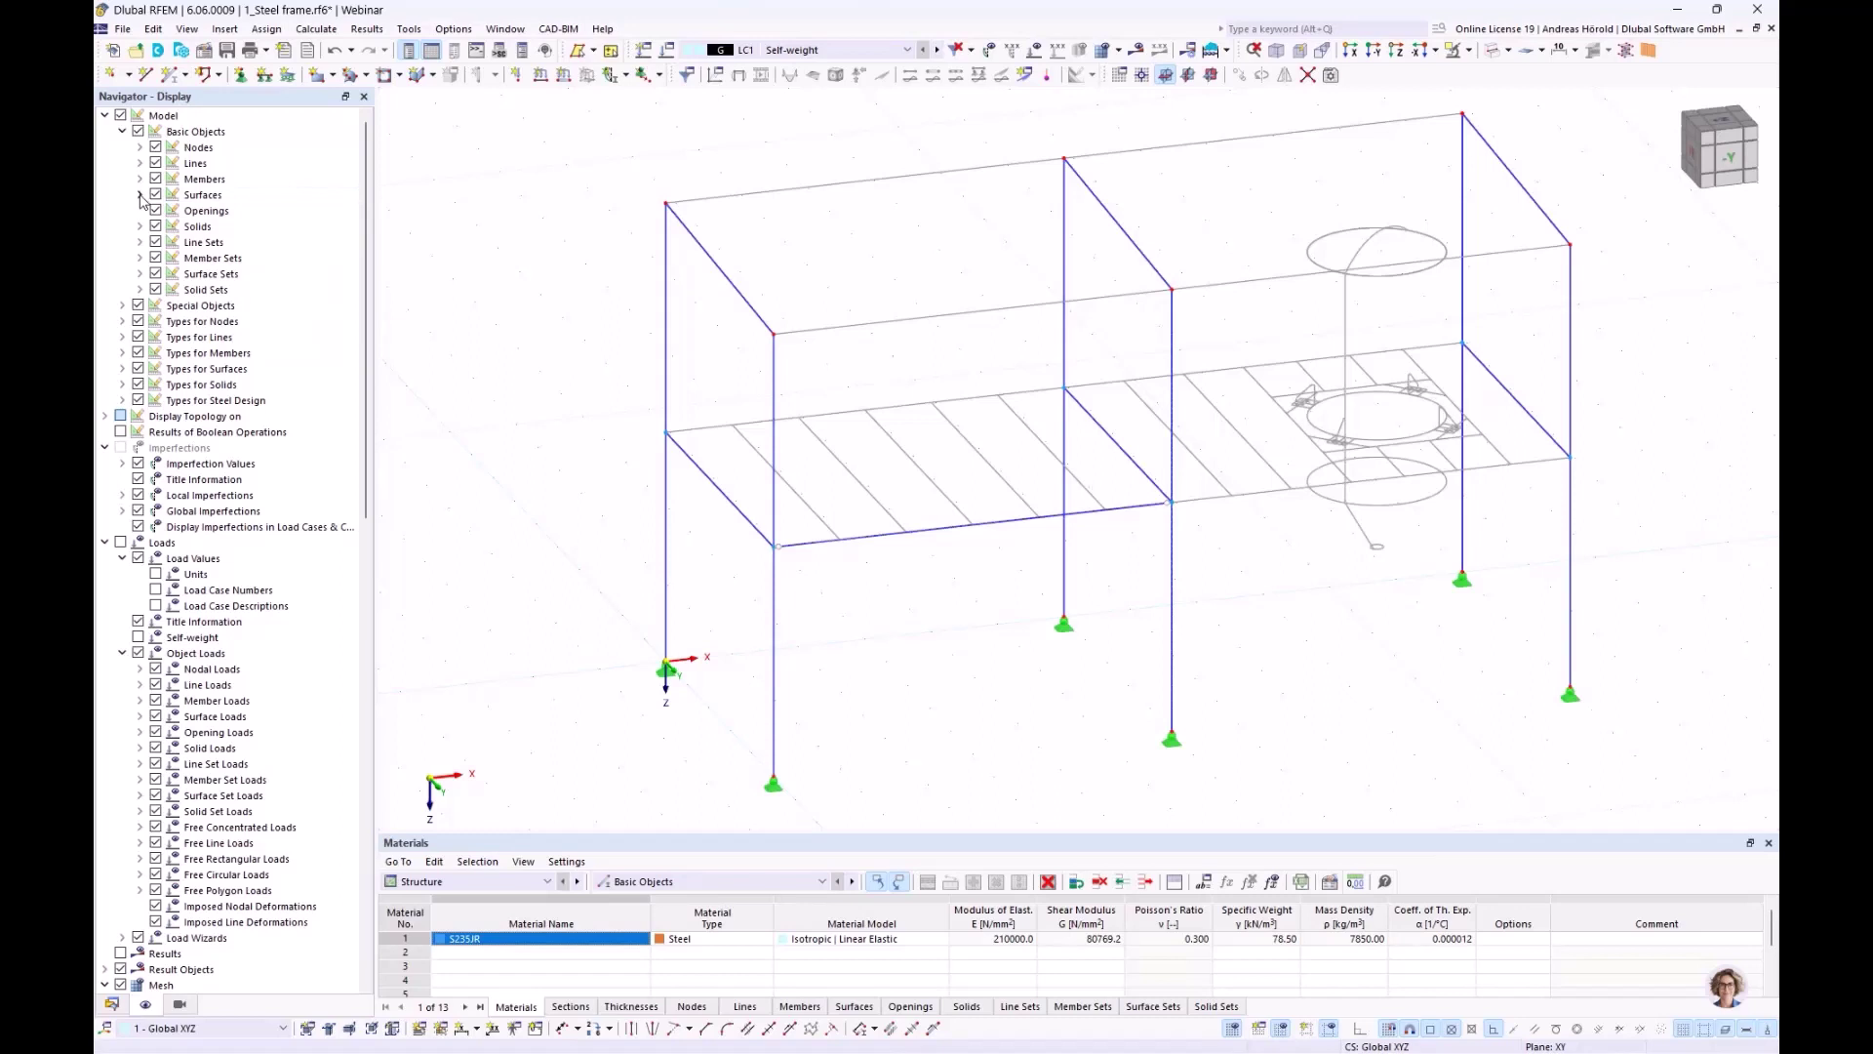
{"action": "left_click", "coordinate": [141, 196]}
{"action": "left_click", "coordinate": [141, 197]}
{"action": "left_click", "coordinate": [139, 180]}
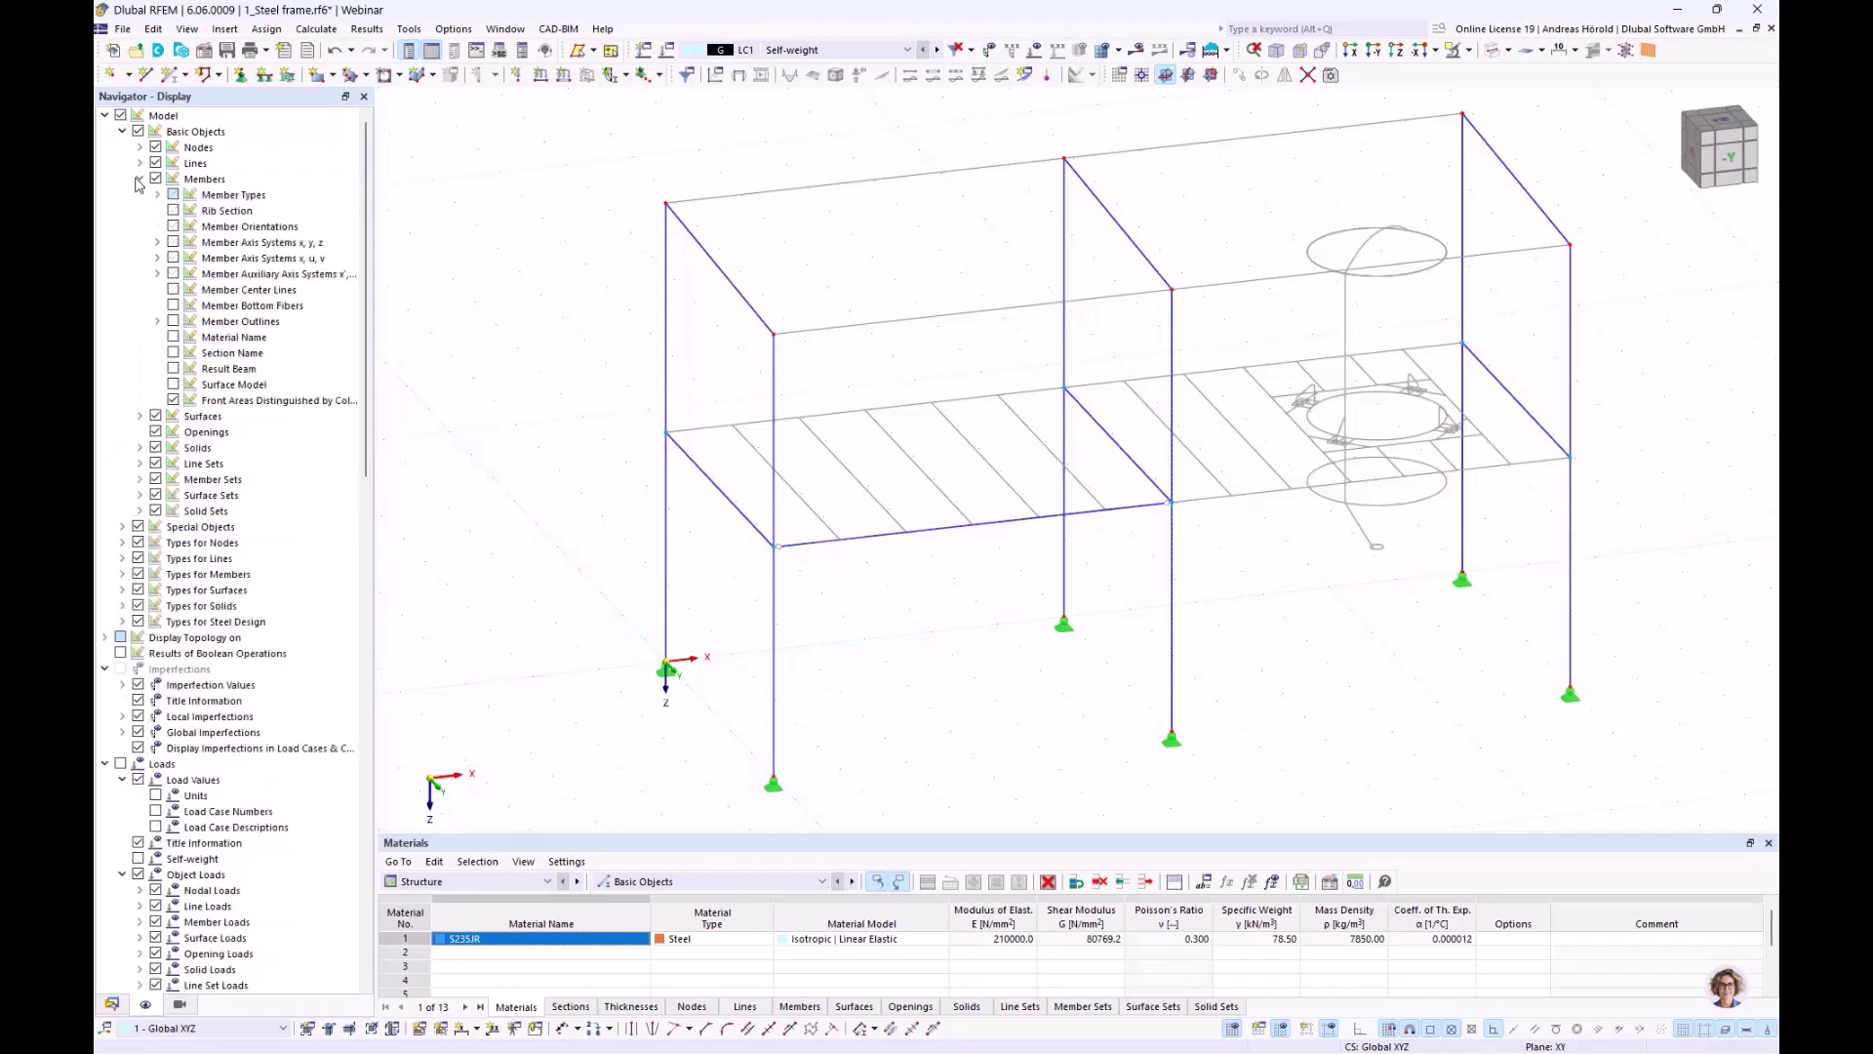
{"action": "left_click", "coordinate": [174, 322]}
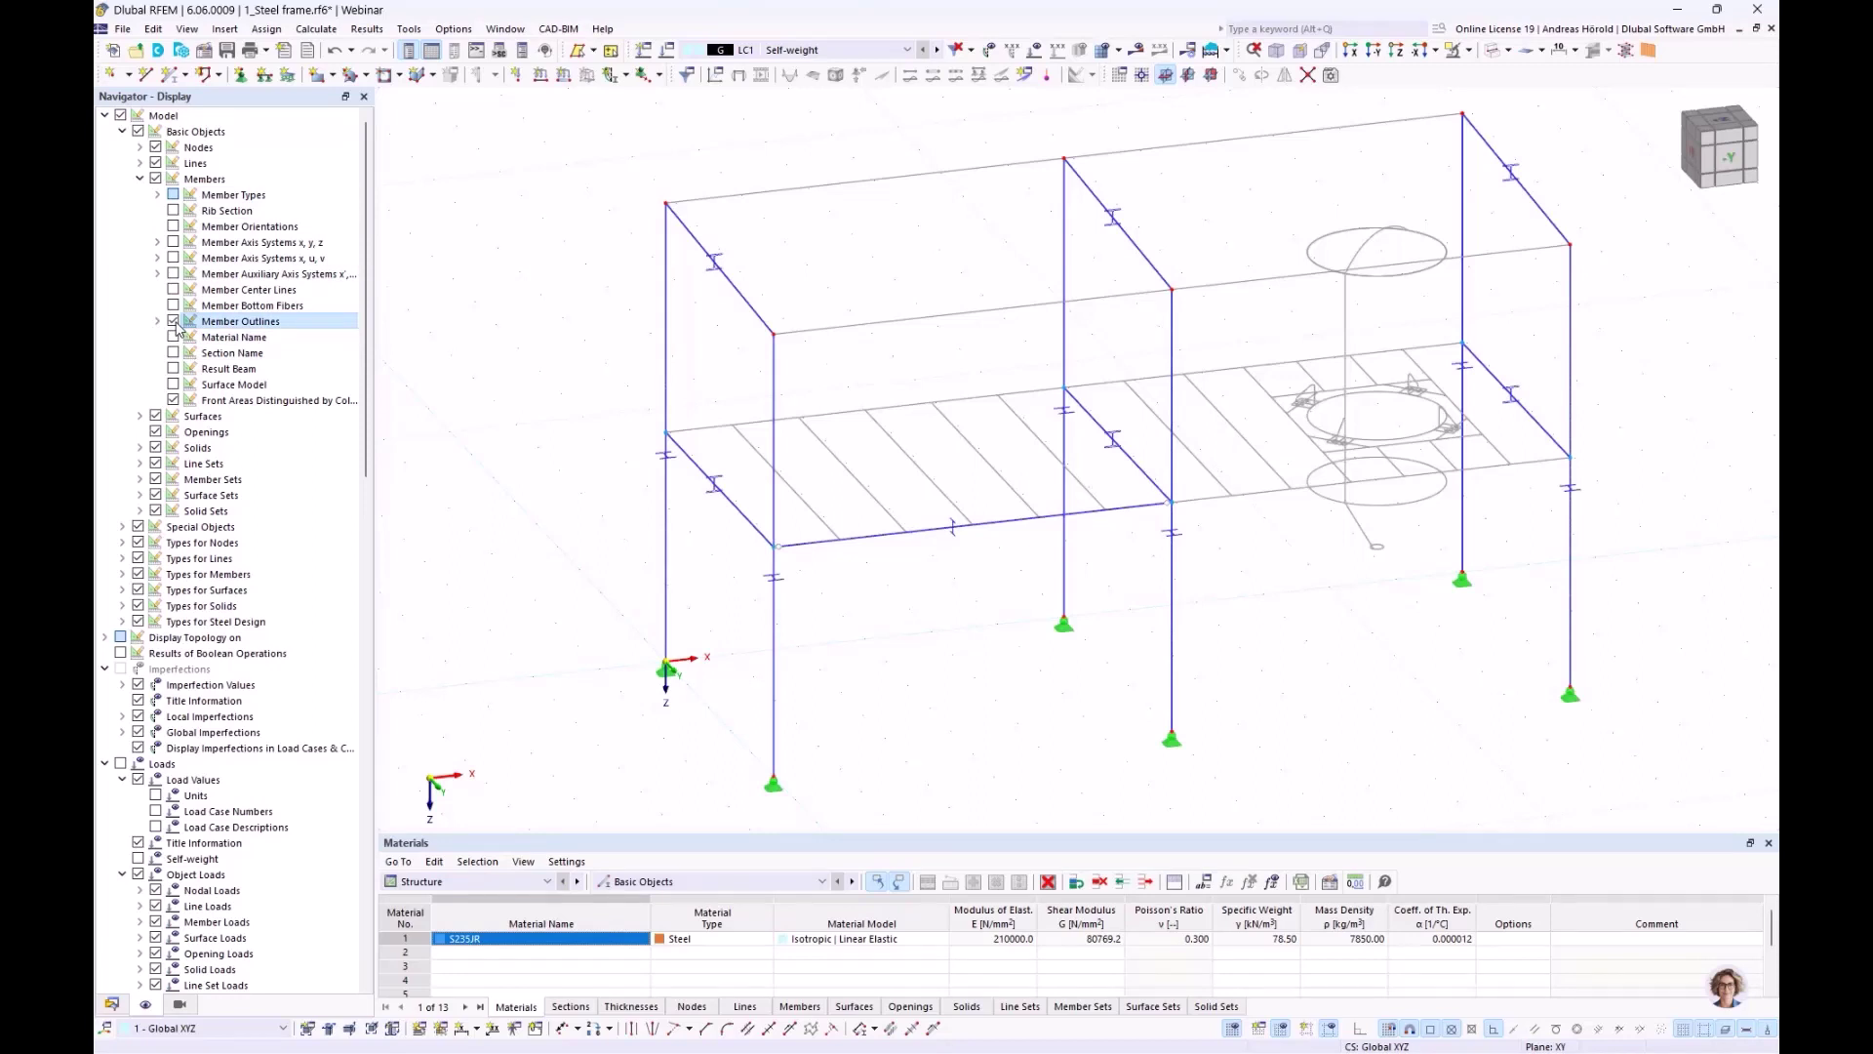
{"action": "left_click", "coordinate": [173, 353]}
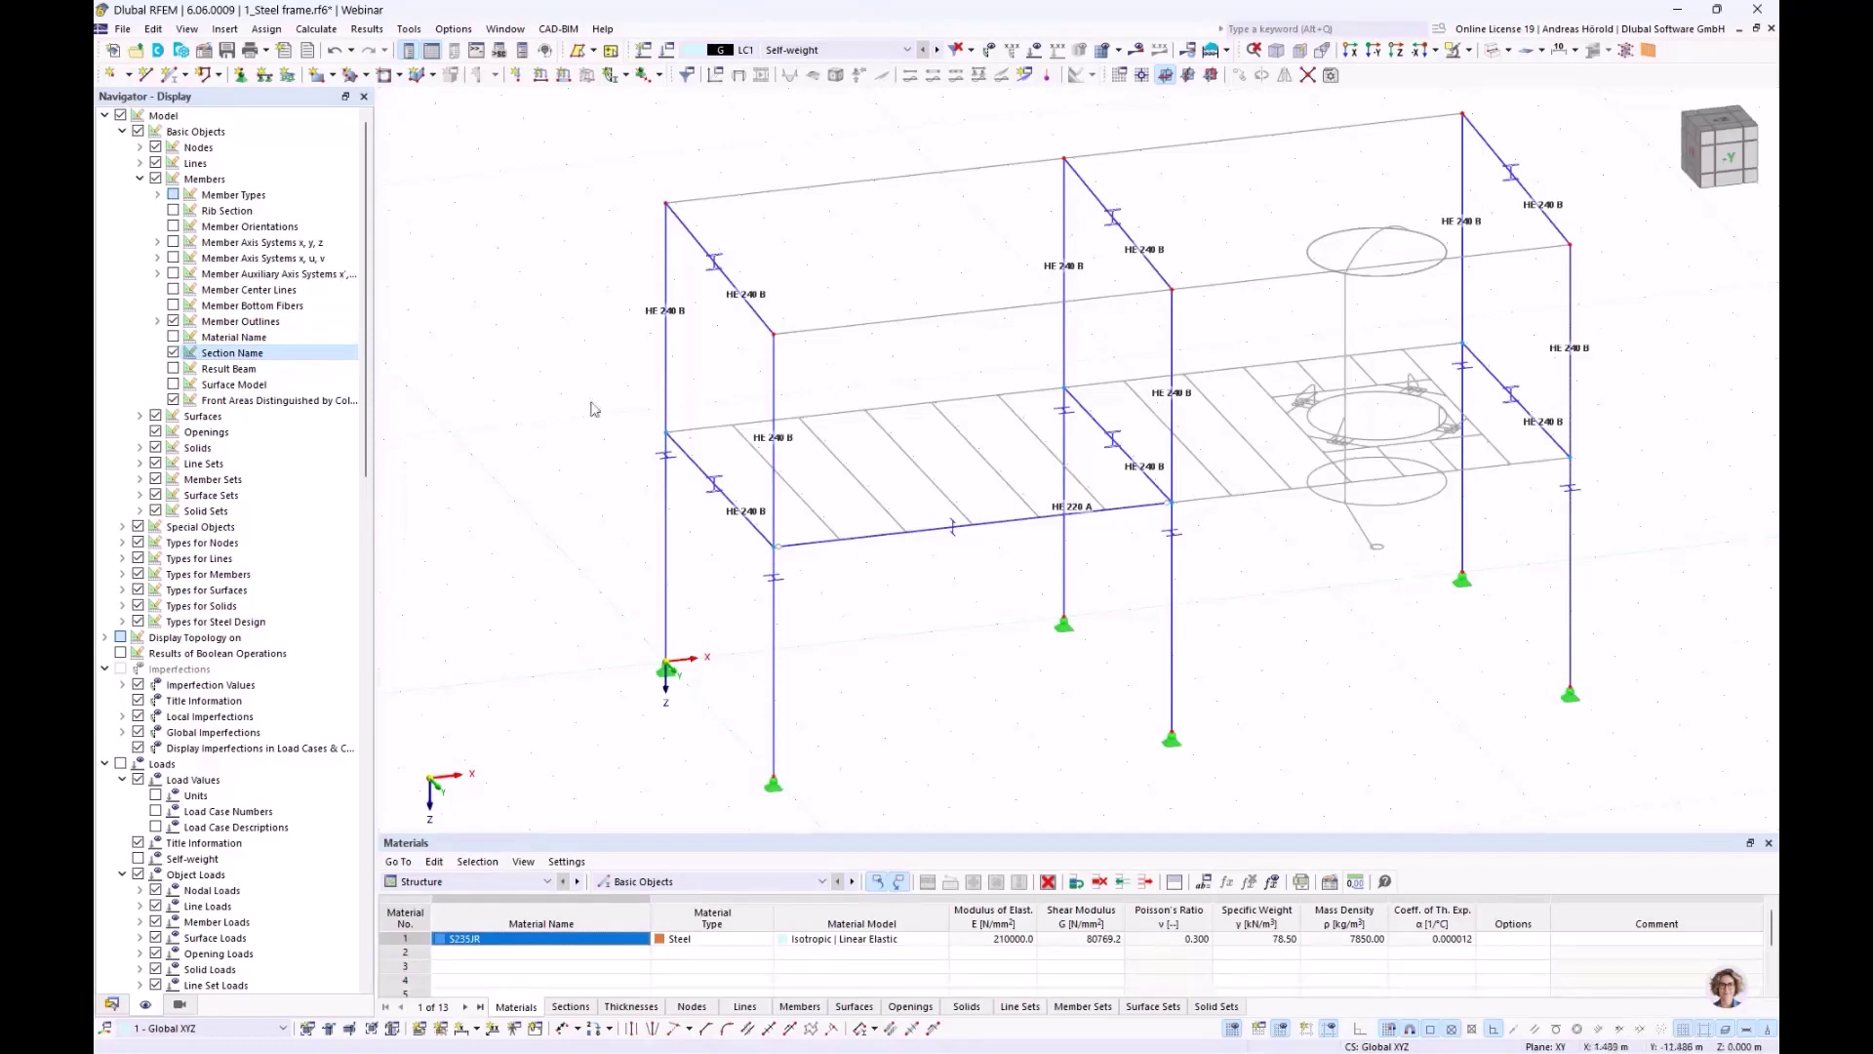
Copy the HE 220 A platform beam to the opposite long side, and copy both beams into the bay between the middle and far-end frames
{"action": "middle_click_drag", "start_coordinate": [878, 507], "coordinate": [771, 537], "text": "ctrl"}
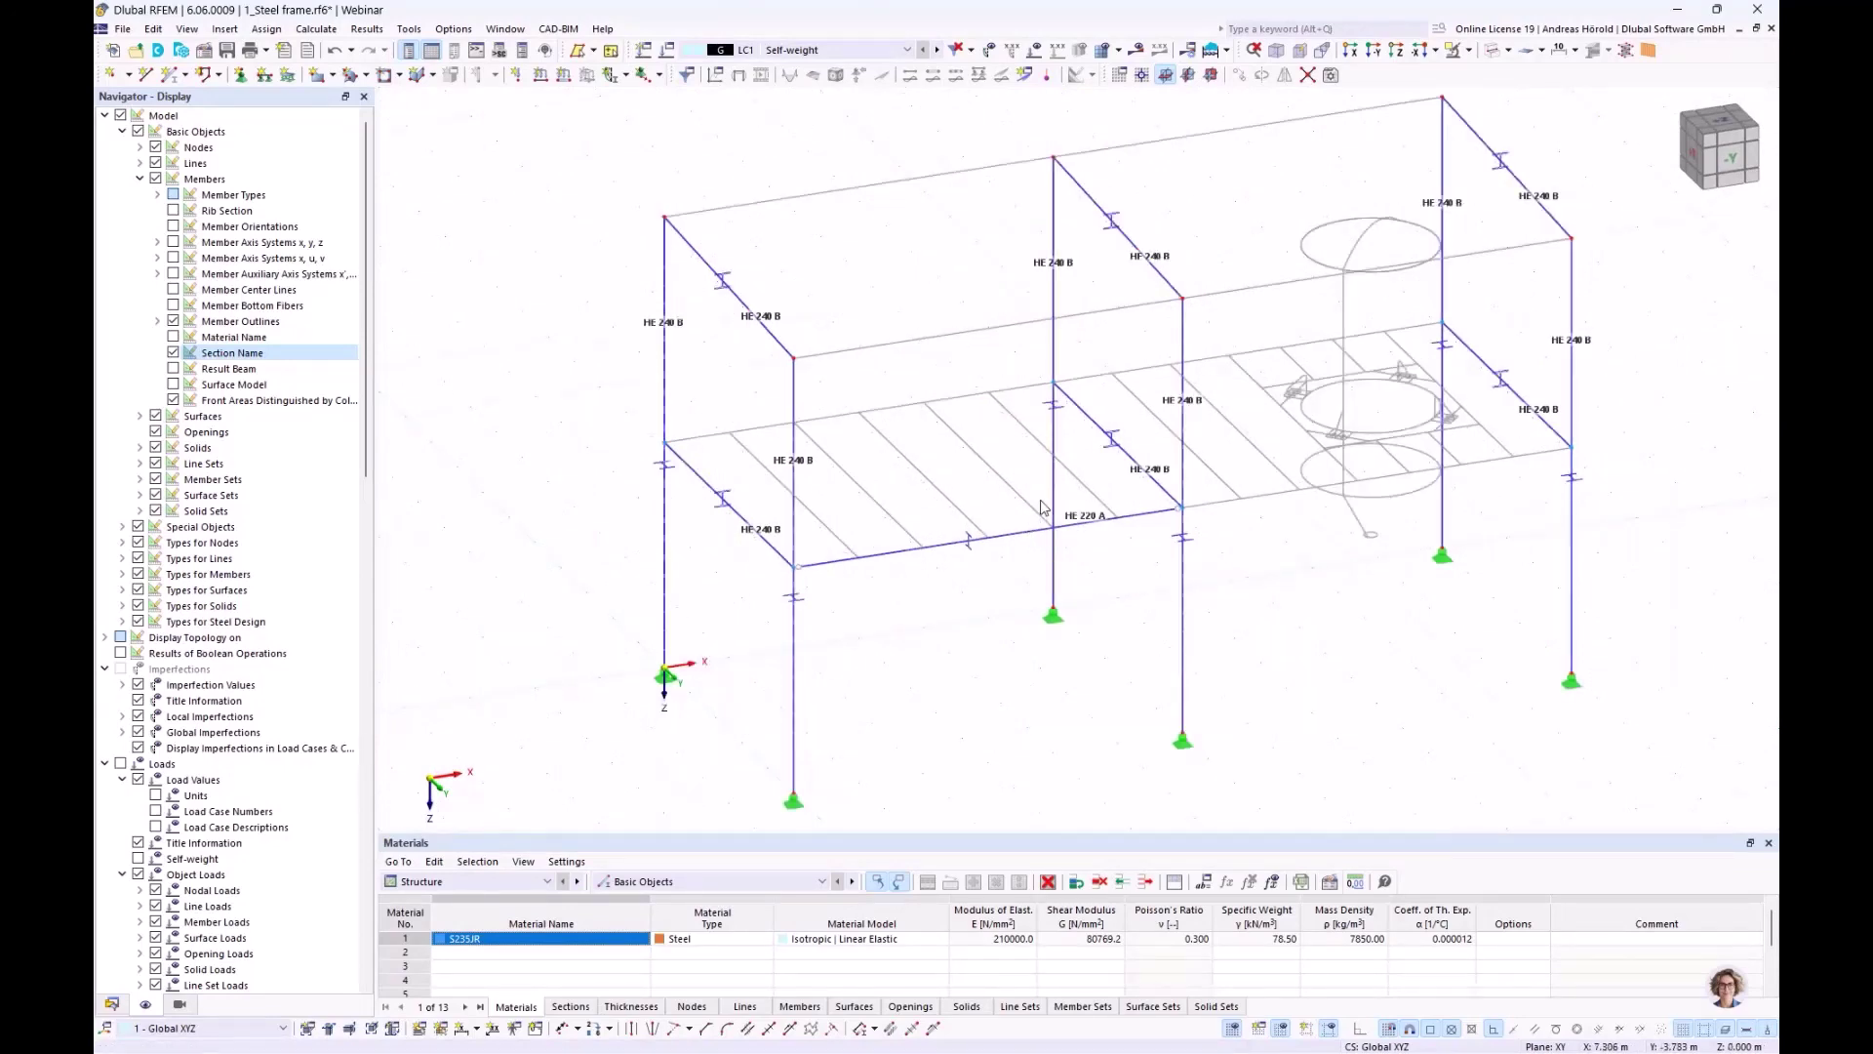
{"action": "left_click_drag", "start_coordinate": [1041, 507], "coordinate": [972, 602]}
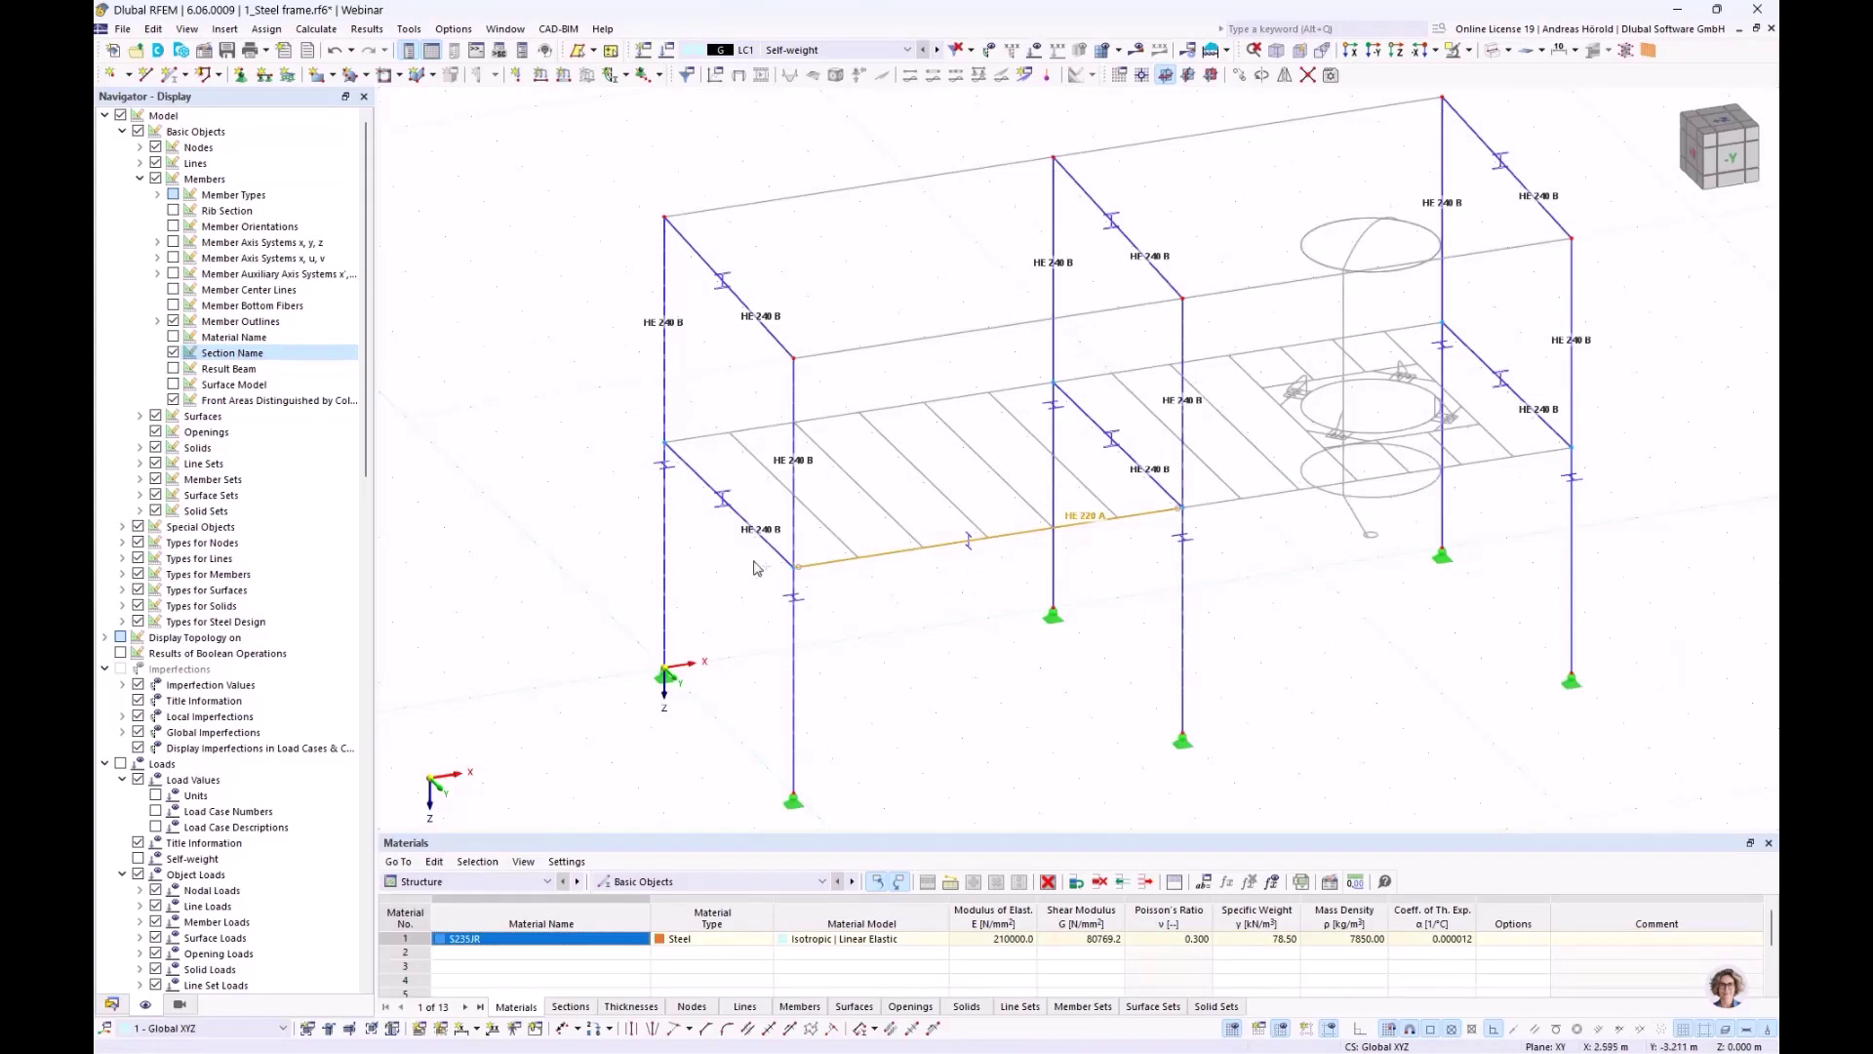
{"action": "left_click_drag", "start_coordinate": [806, 571], "coordinate": [666, 456]}
{"action": "left_click", "coordinate": [1000, 362]}
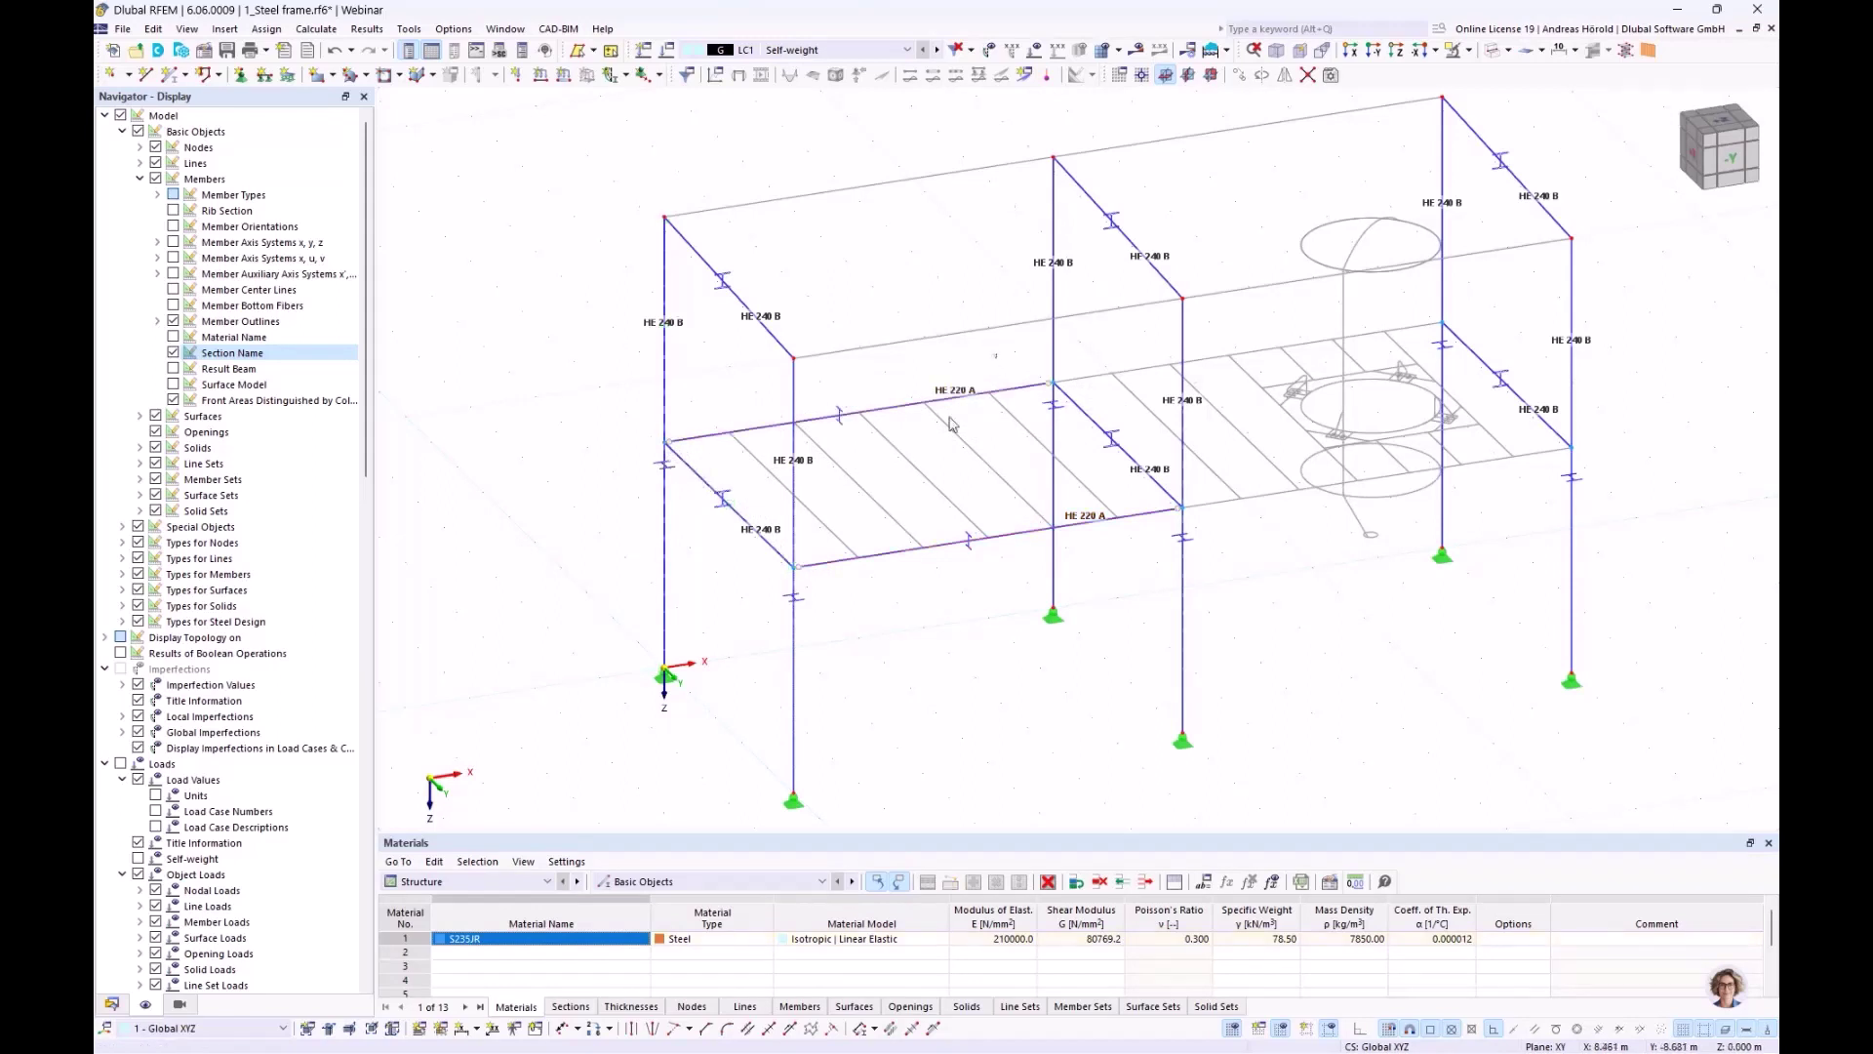
{"action": "left_click_drag", "start_coordinate": [998, 353], "coordinate": [1186, 517]}
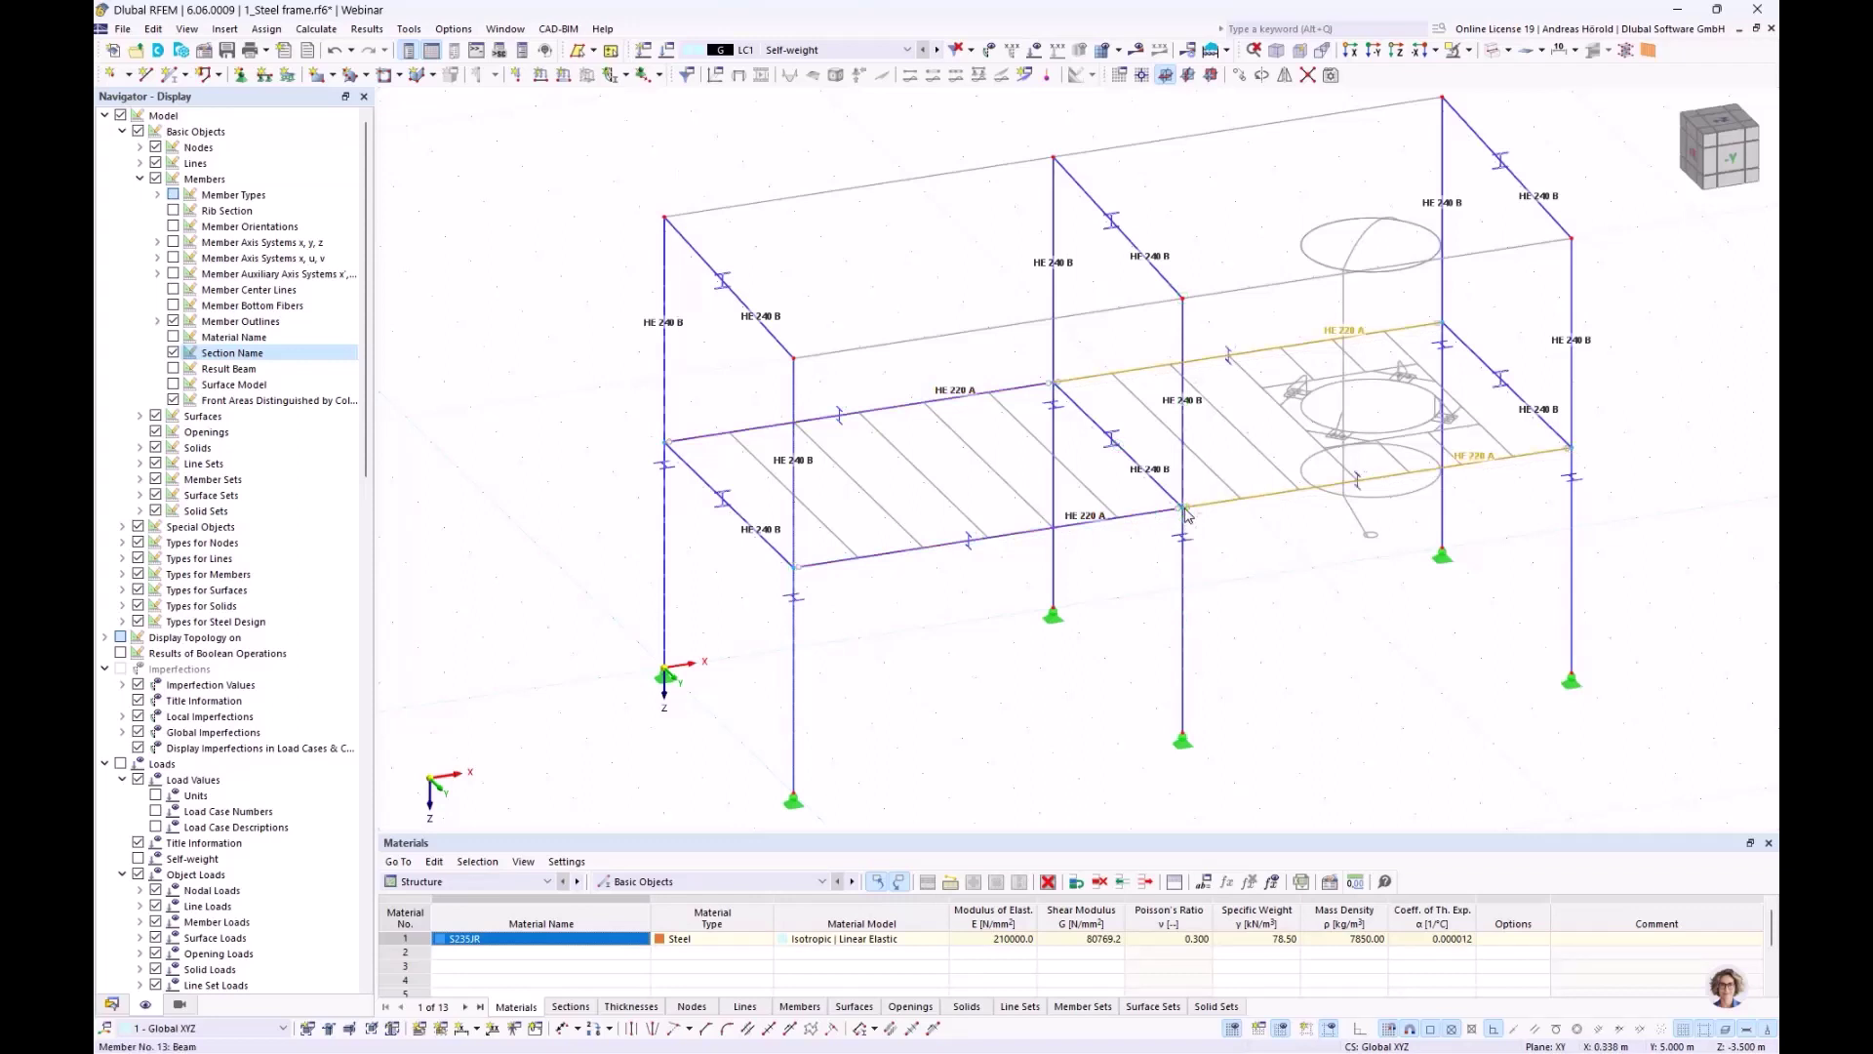
{"action": "left_click", "coordinate": [1349, 629]}
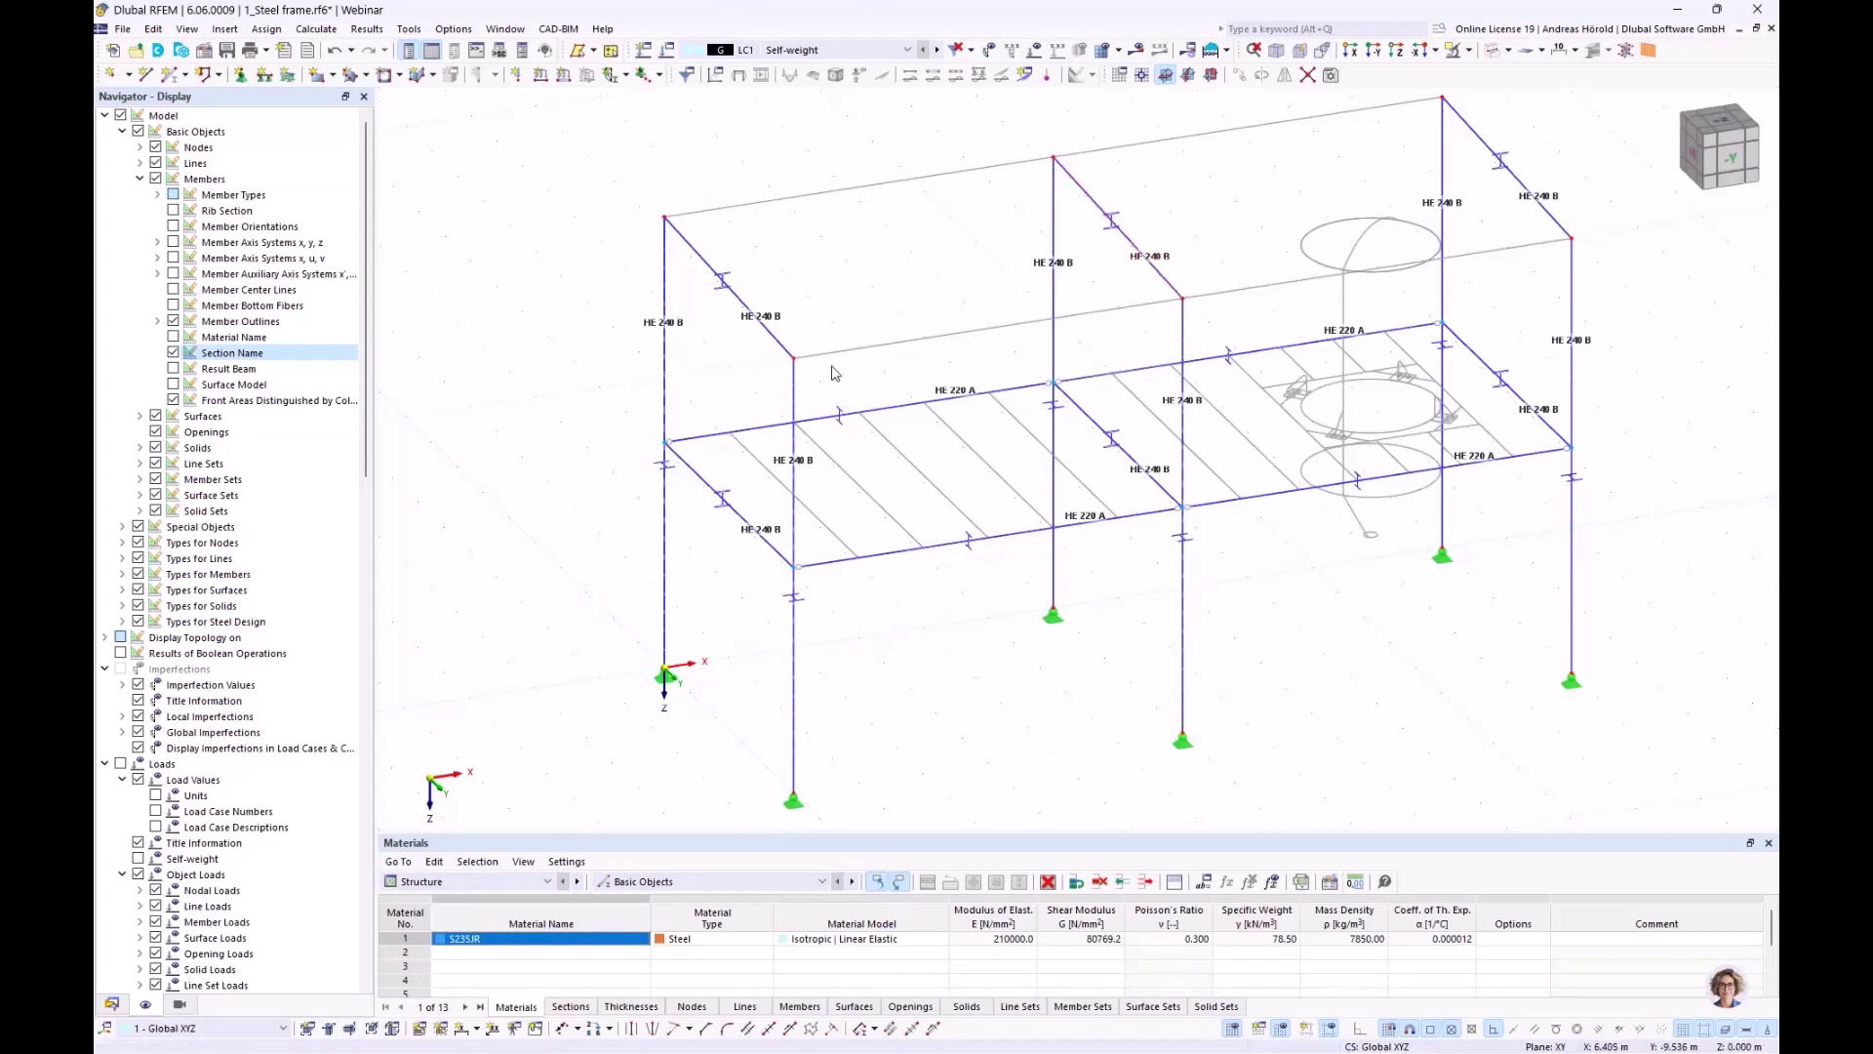
Start a new beam member with the existing Local xyz hinges at both ends and give it the European IPE 240 section in S235JR
{"action": "left_click", "coordinate": [169, 77]}
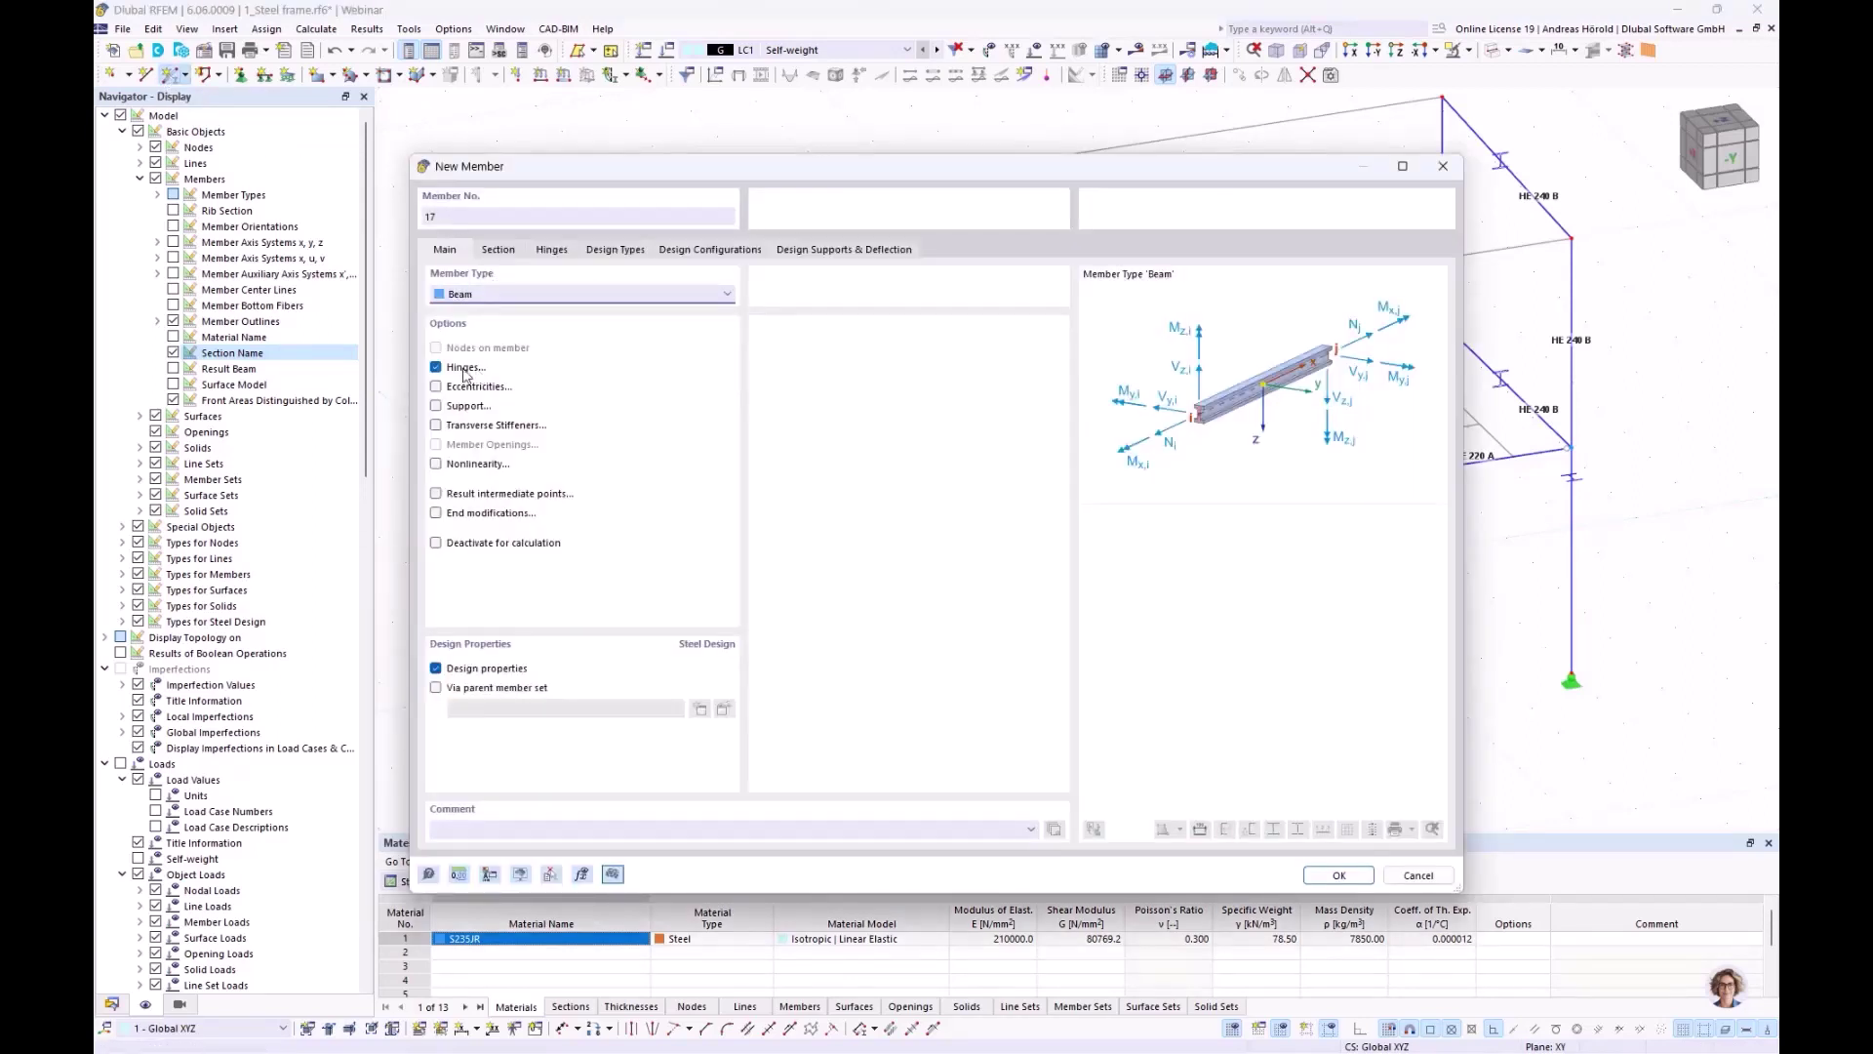
{"action": "left_click", "coordinate": [551, 252]}
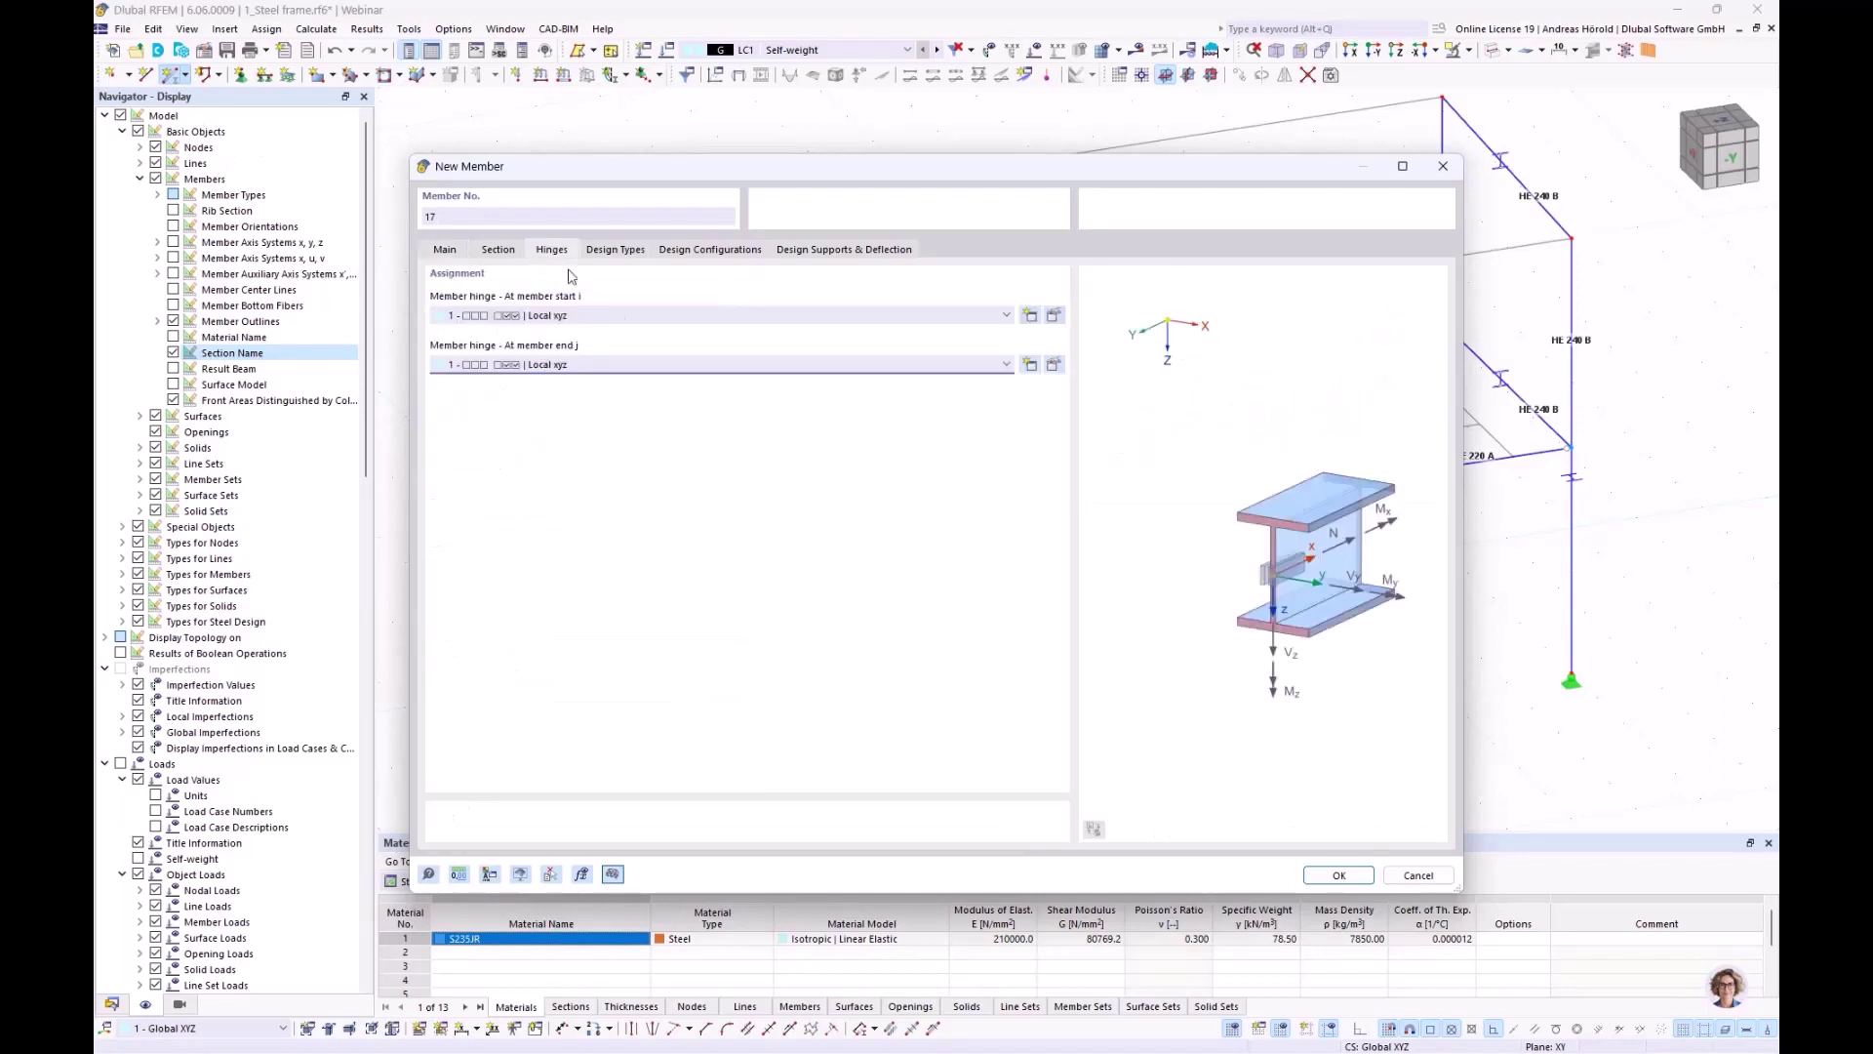
{"action": "left_click", "coordinate": [499, 250]}
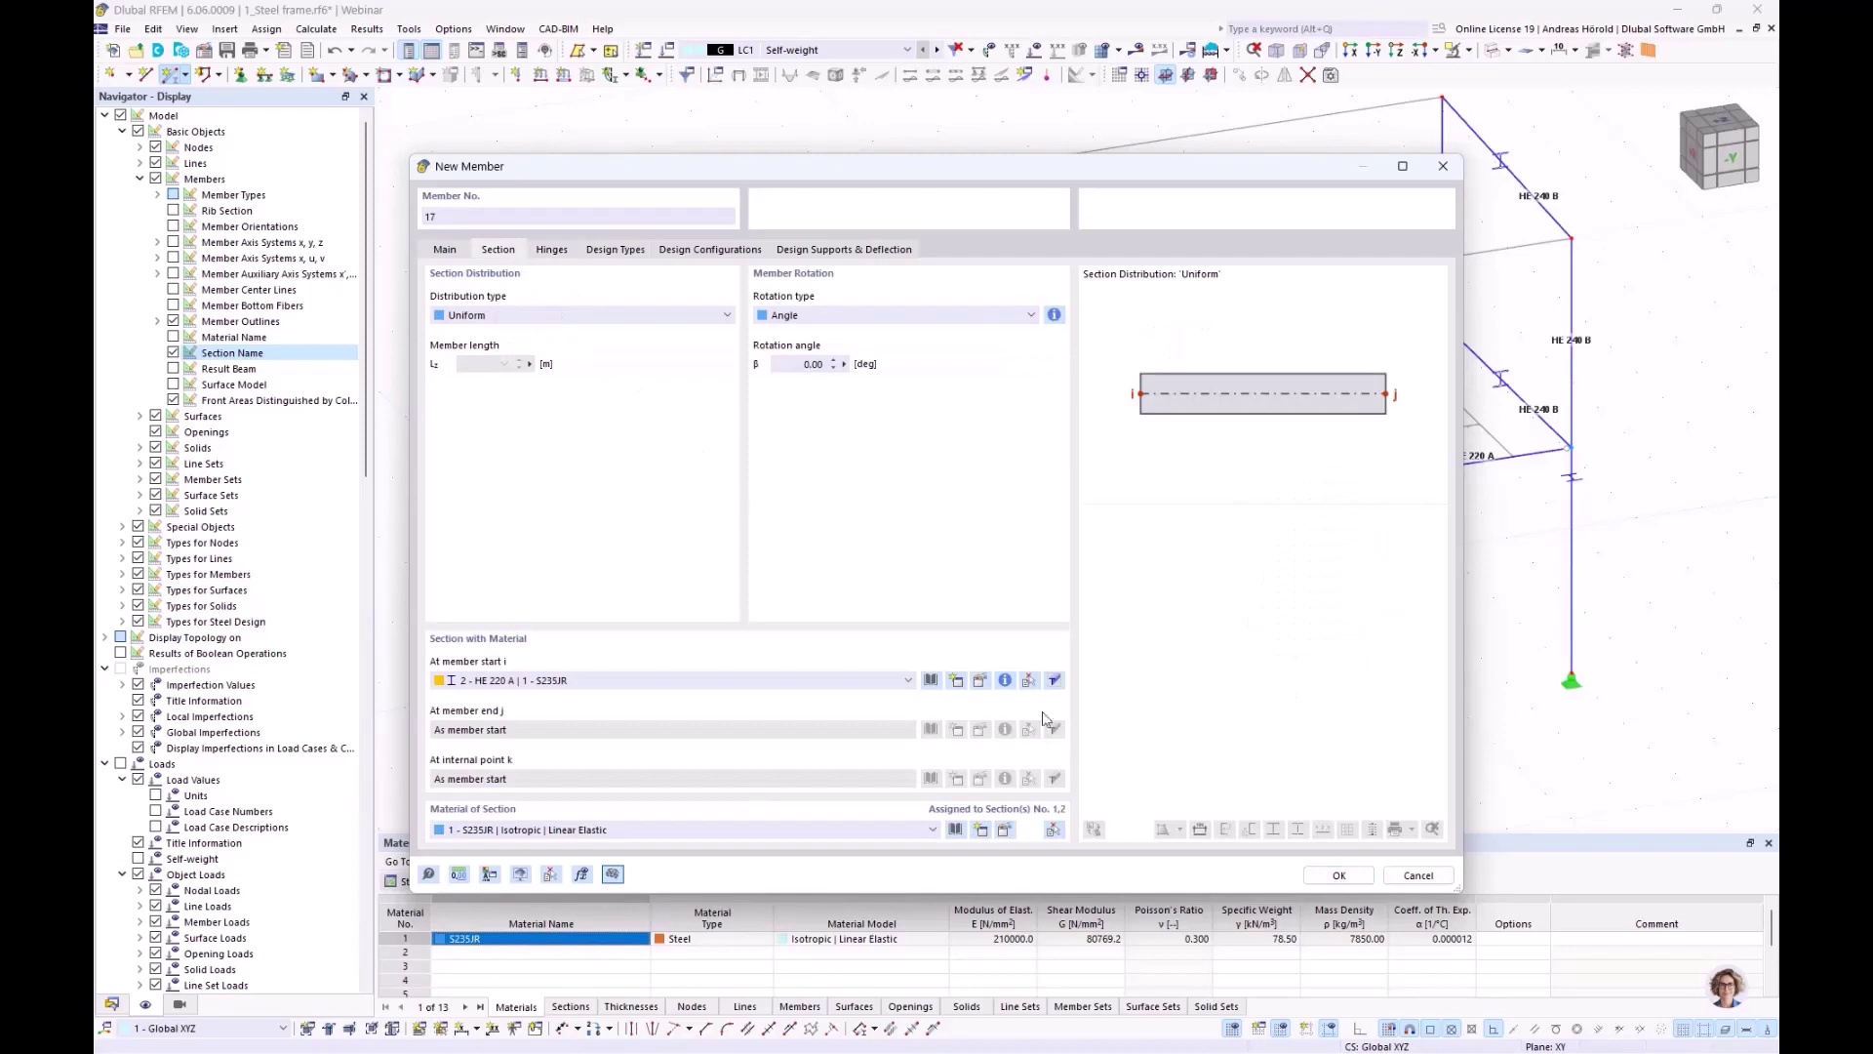
{"action": "left_click", "coordinate": [931, 681]}
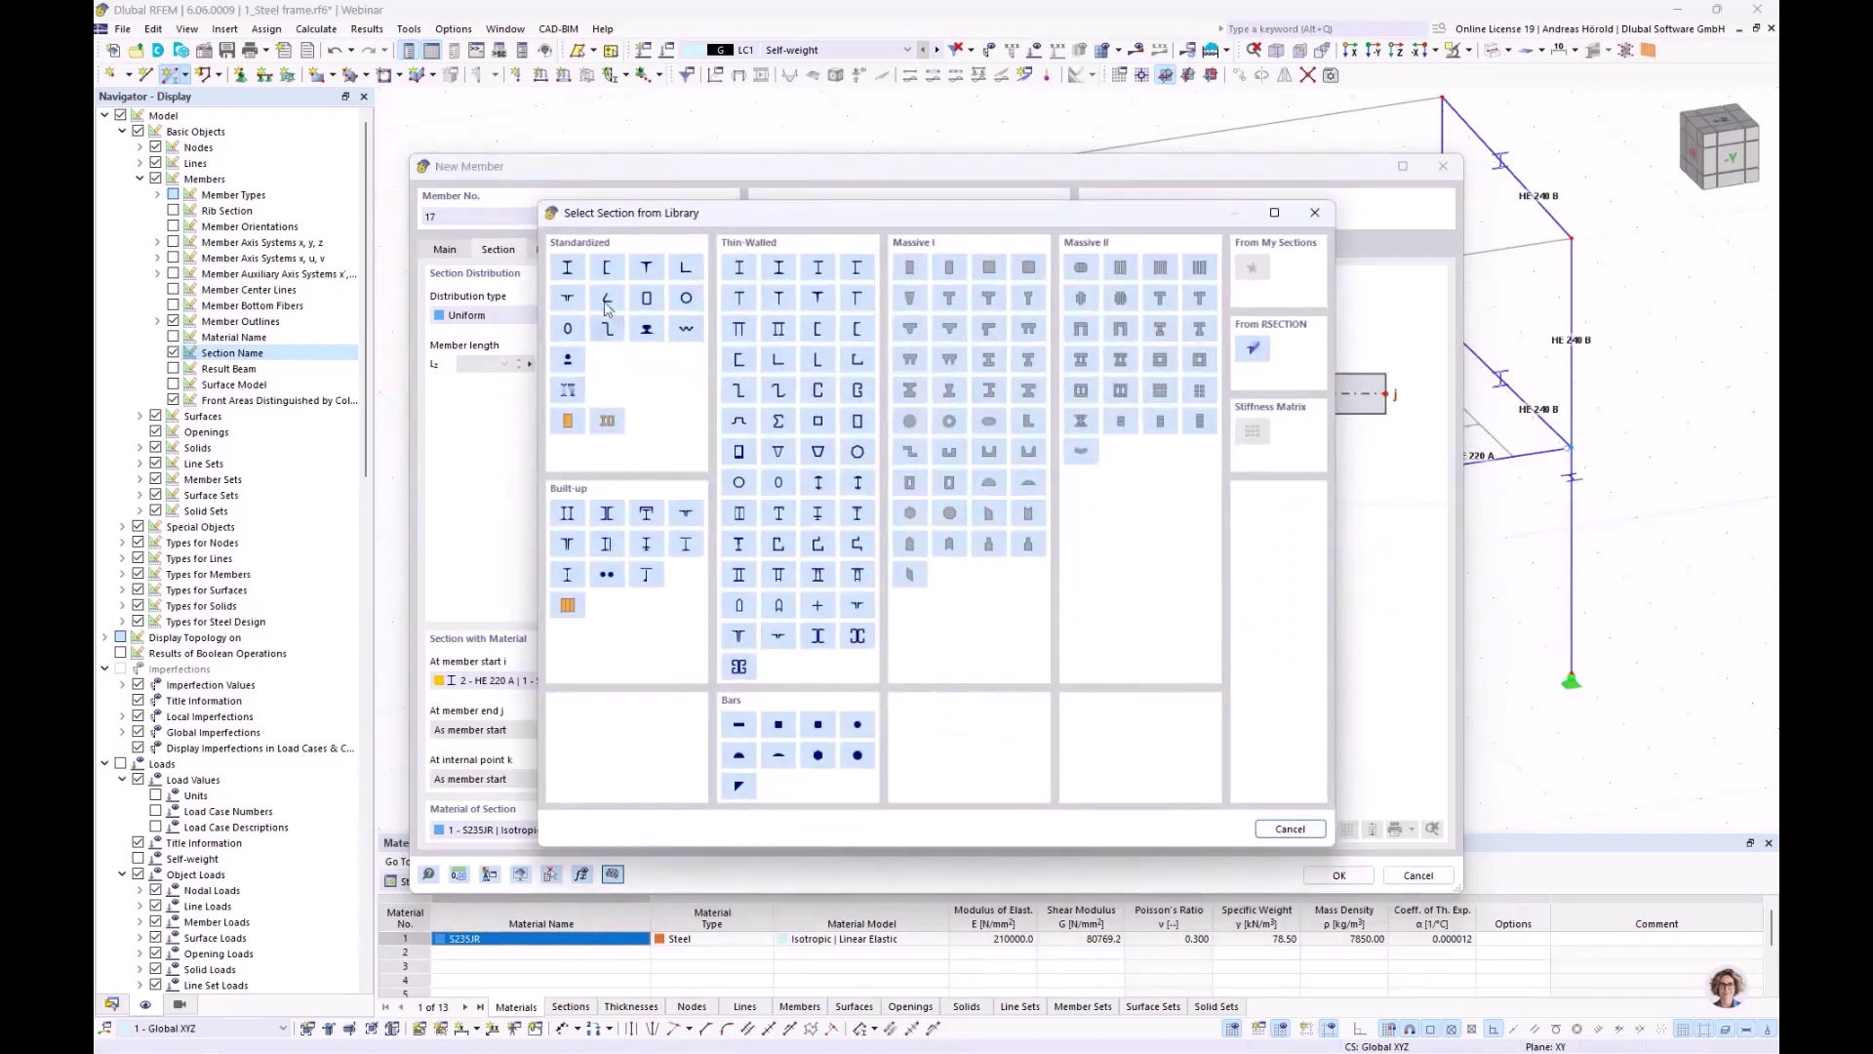
{"action": "left_click", "coordinate": [567, 270]}
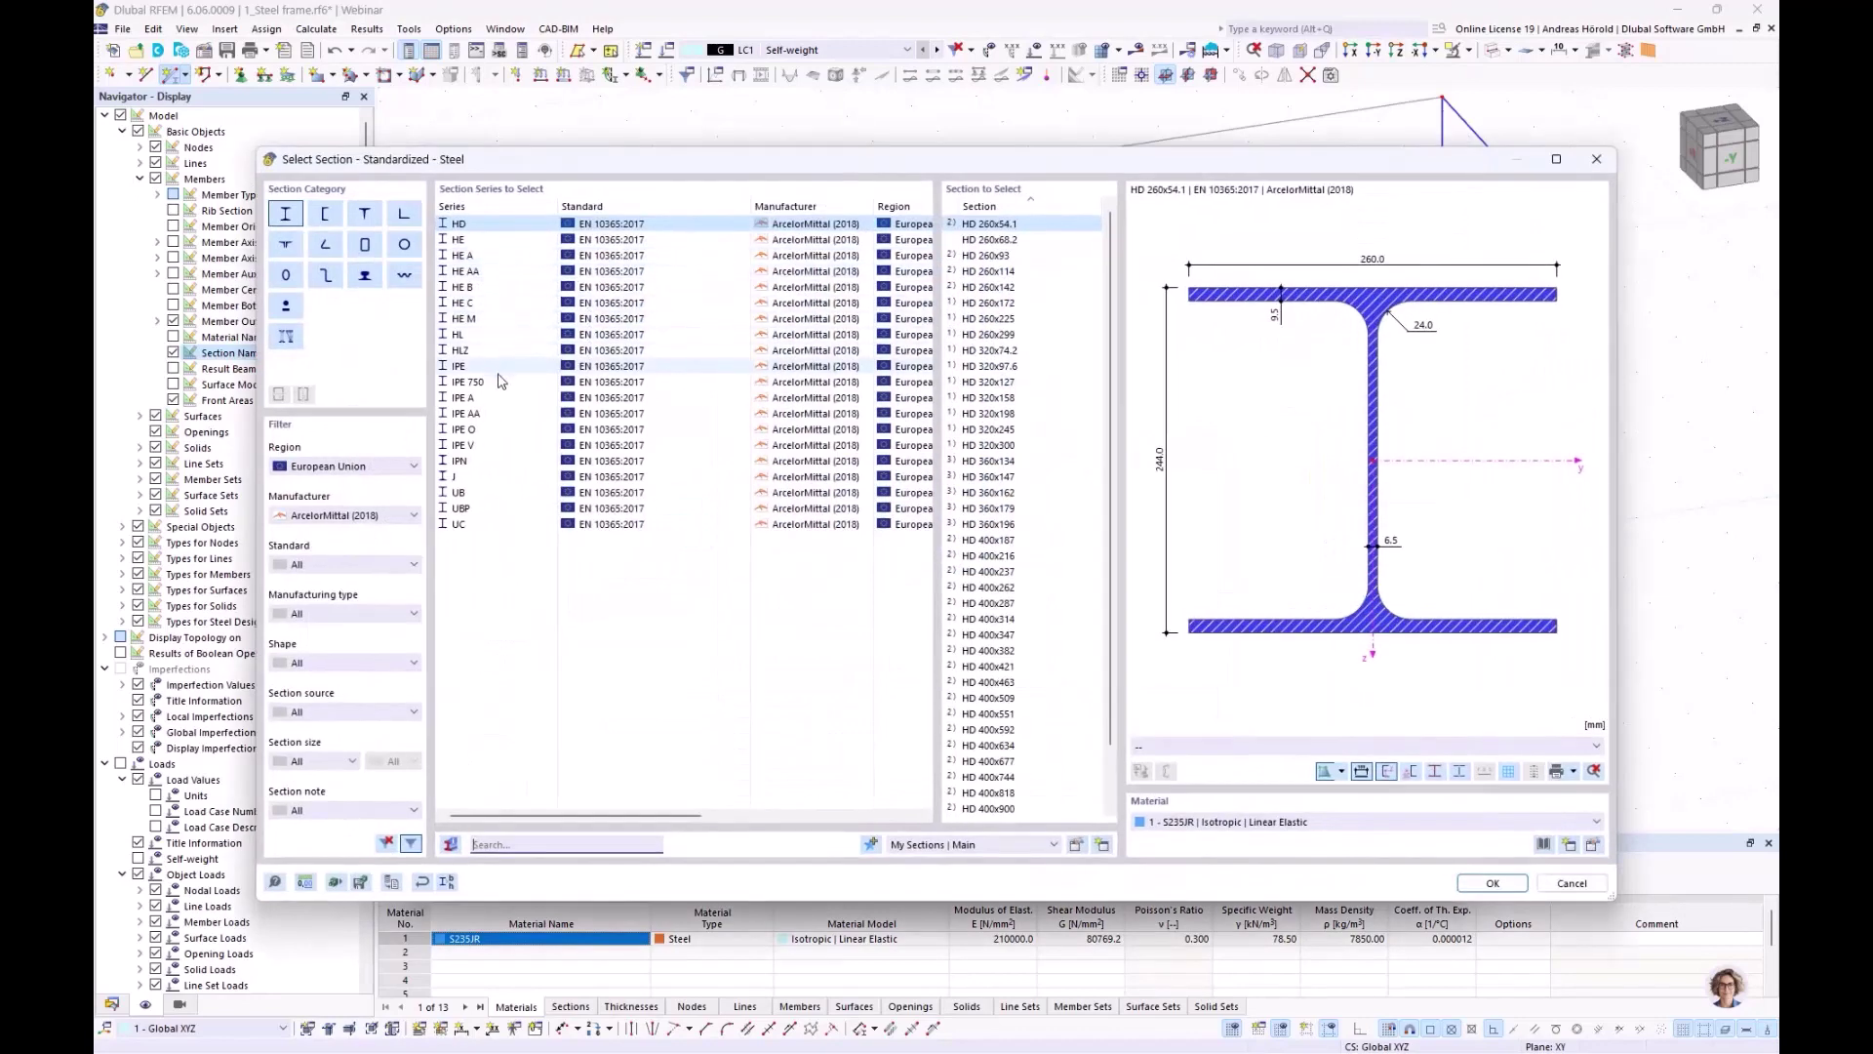
{"action": "left_click", "coordinate": [478, 370]}
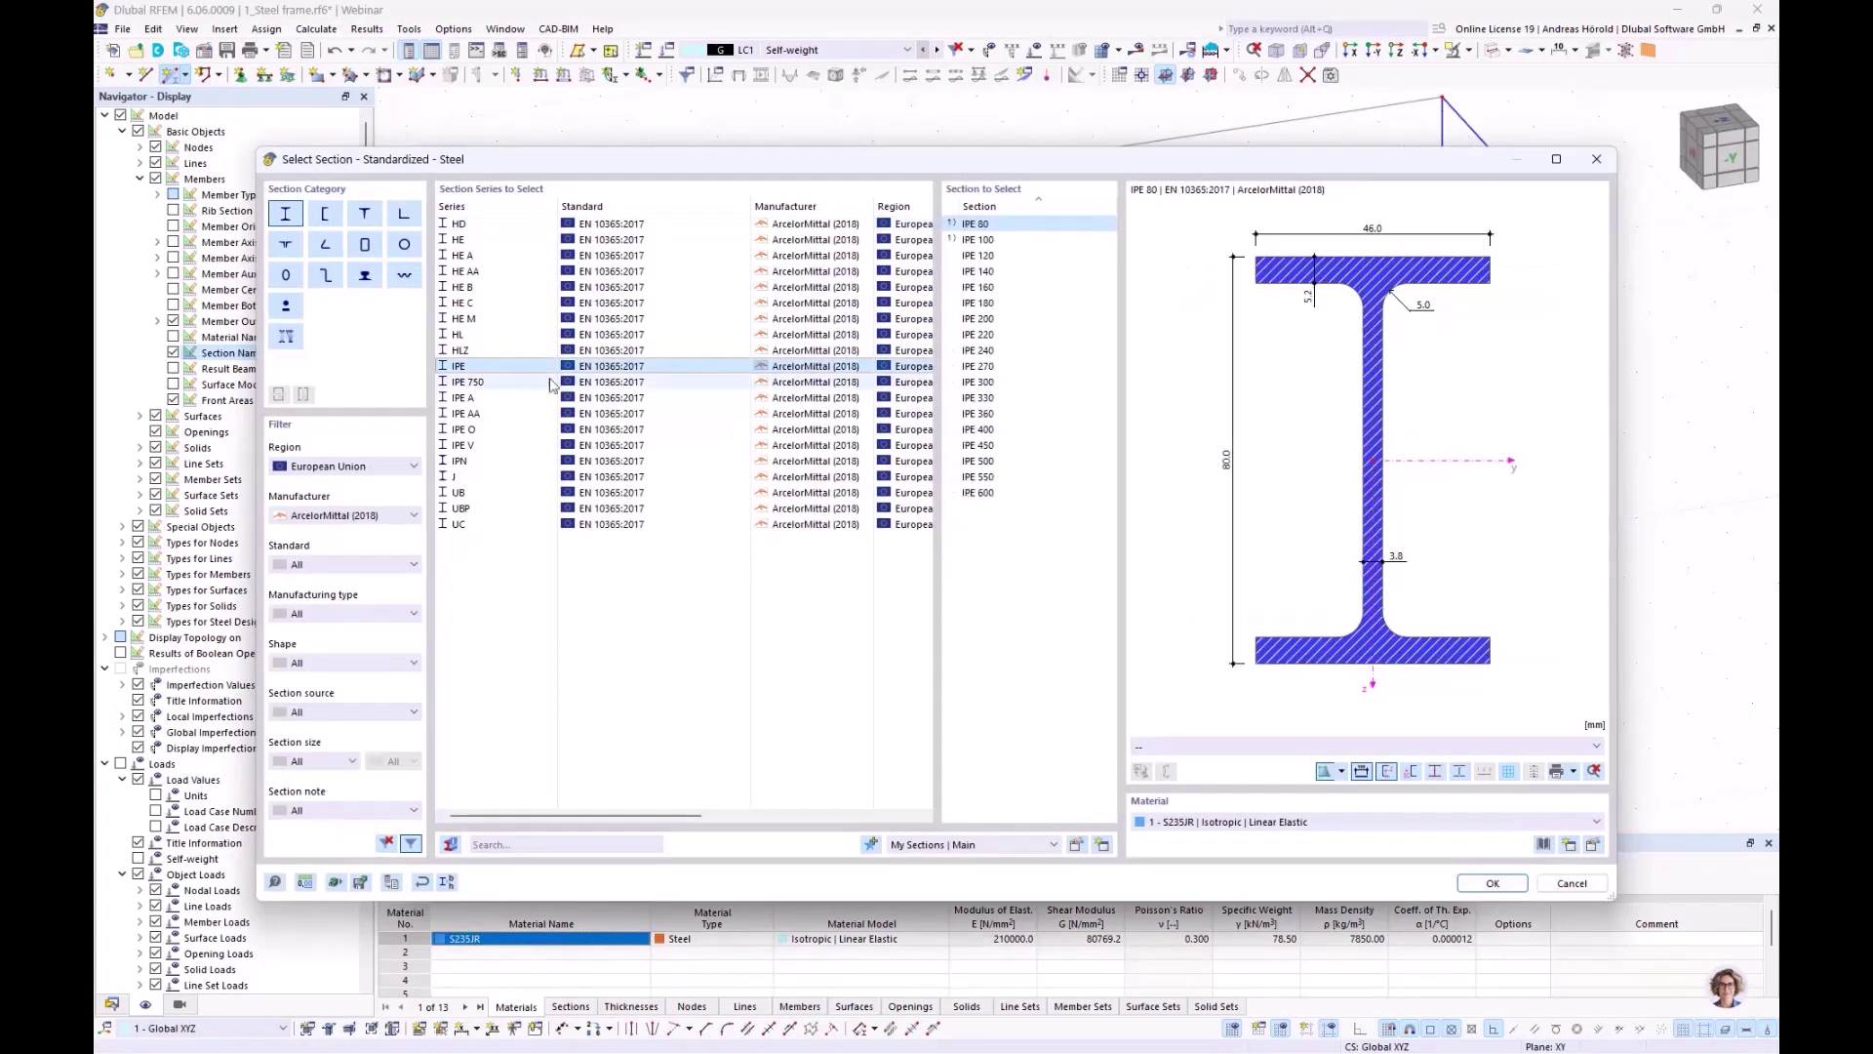
{"action": "left_click", "coordinate": [981, 351]}
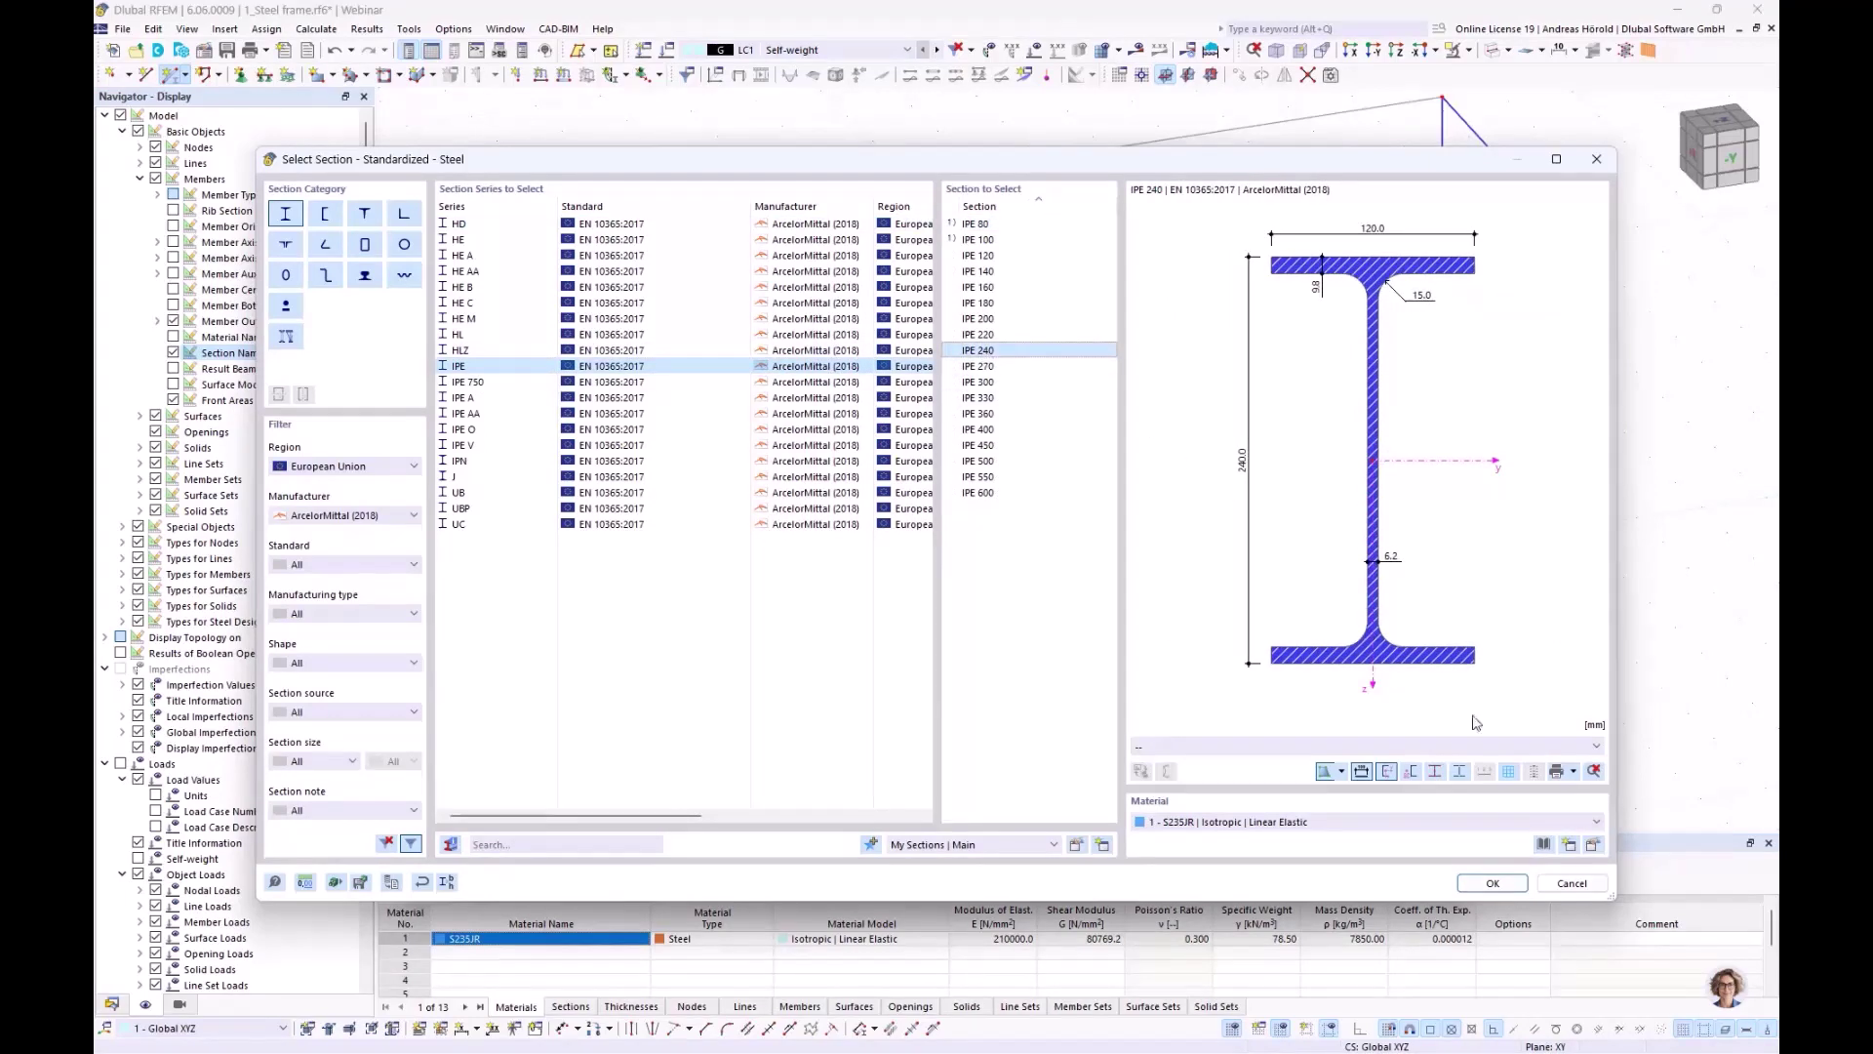
{"action": "left_click", "coordinate": [1492, 883]}
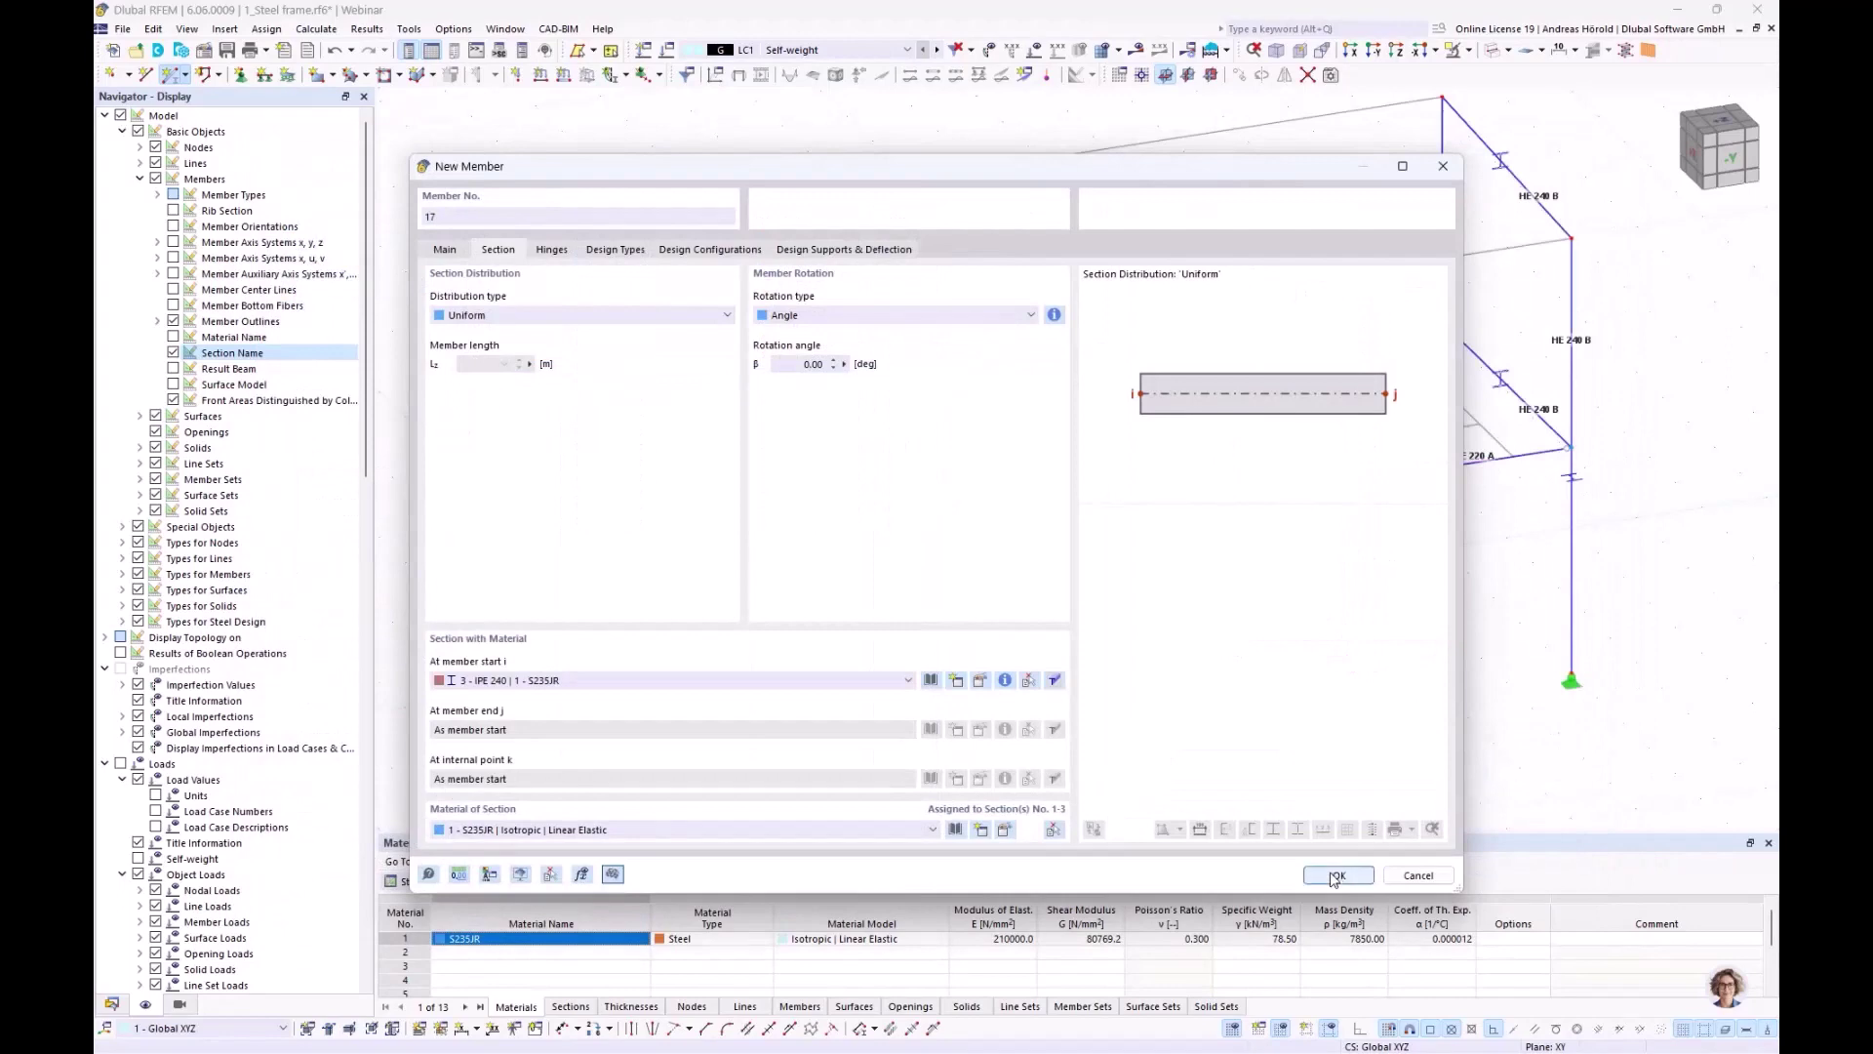
{"action": "left_click", "coordinate": [1334, 875]}
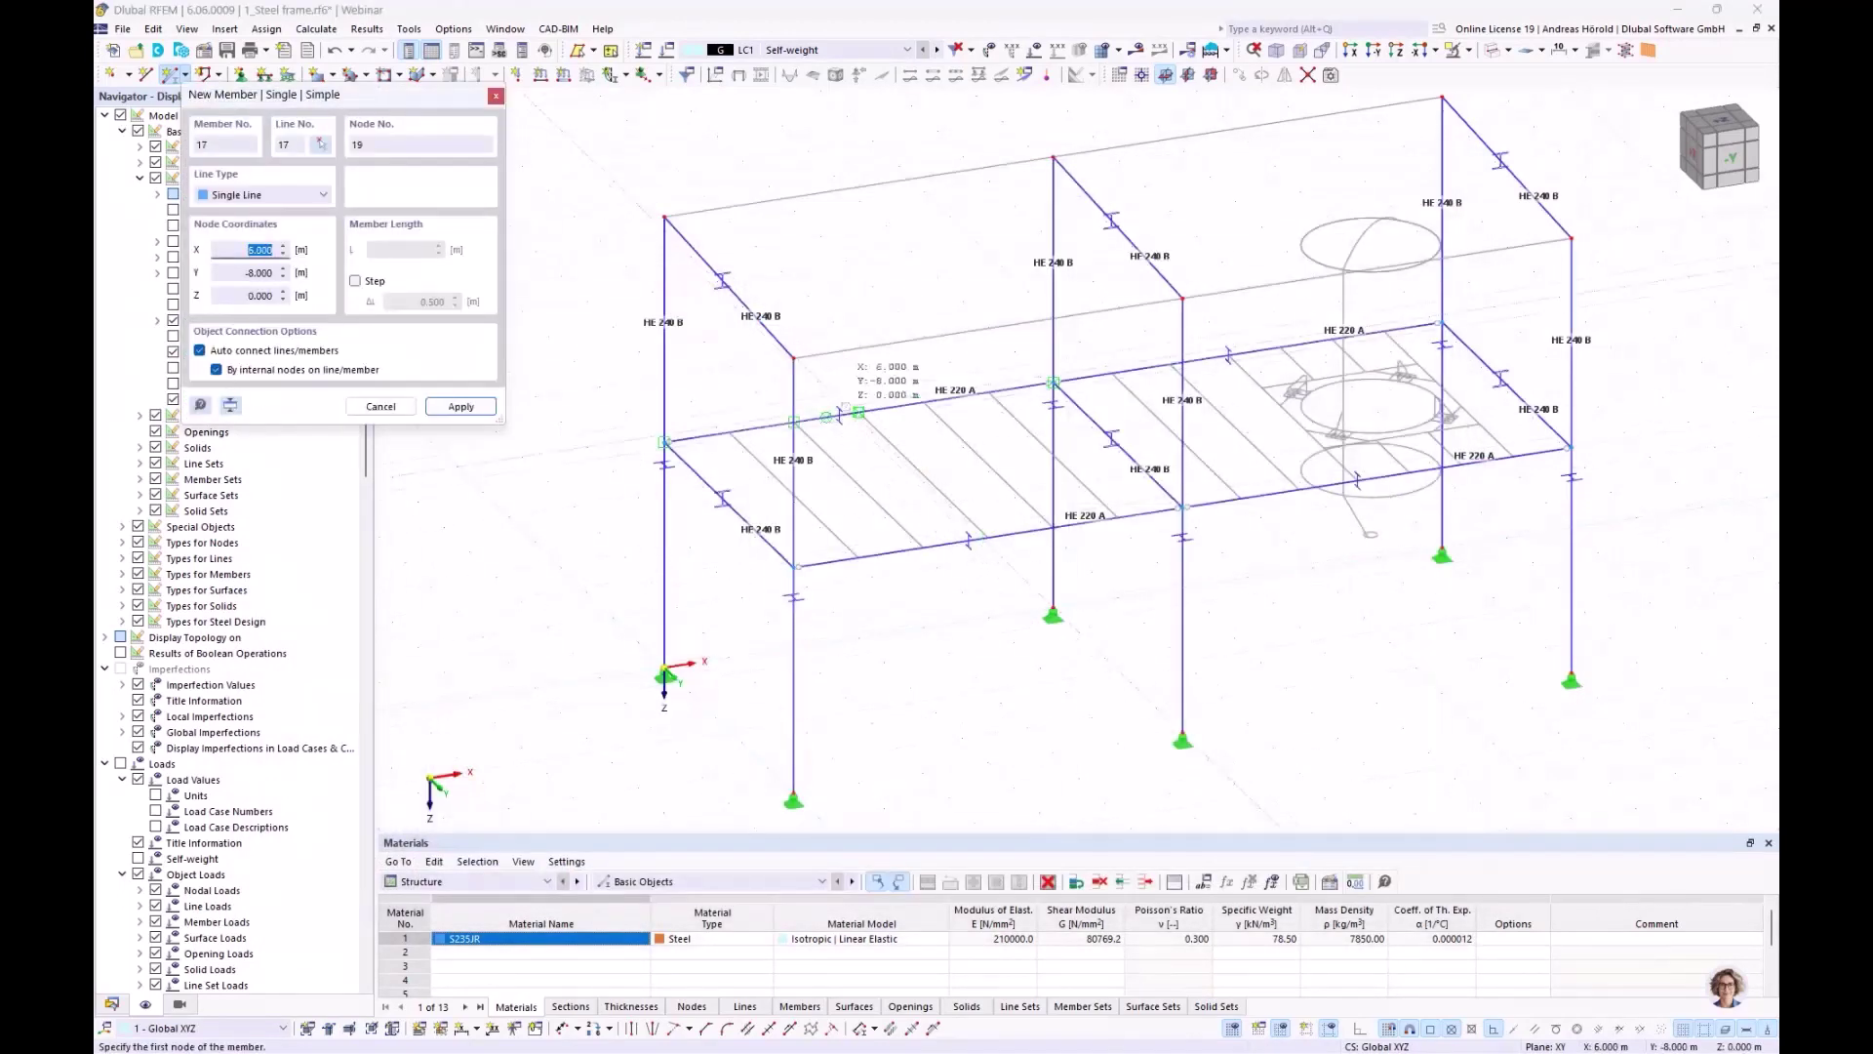
Place the hinged IPE 240 beam at roof level between the first and middle frames, on the lower eaves side
{"action": "left_click", "coordinate": [794, 359]}
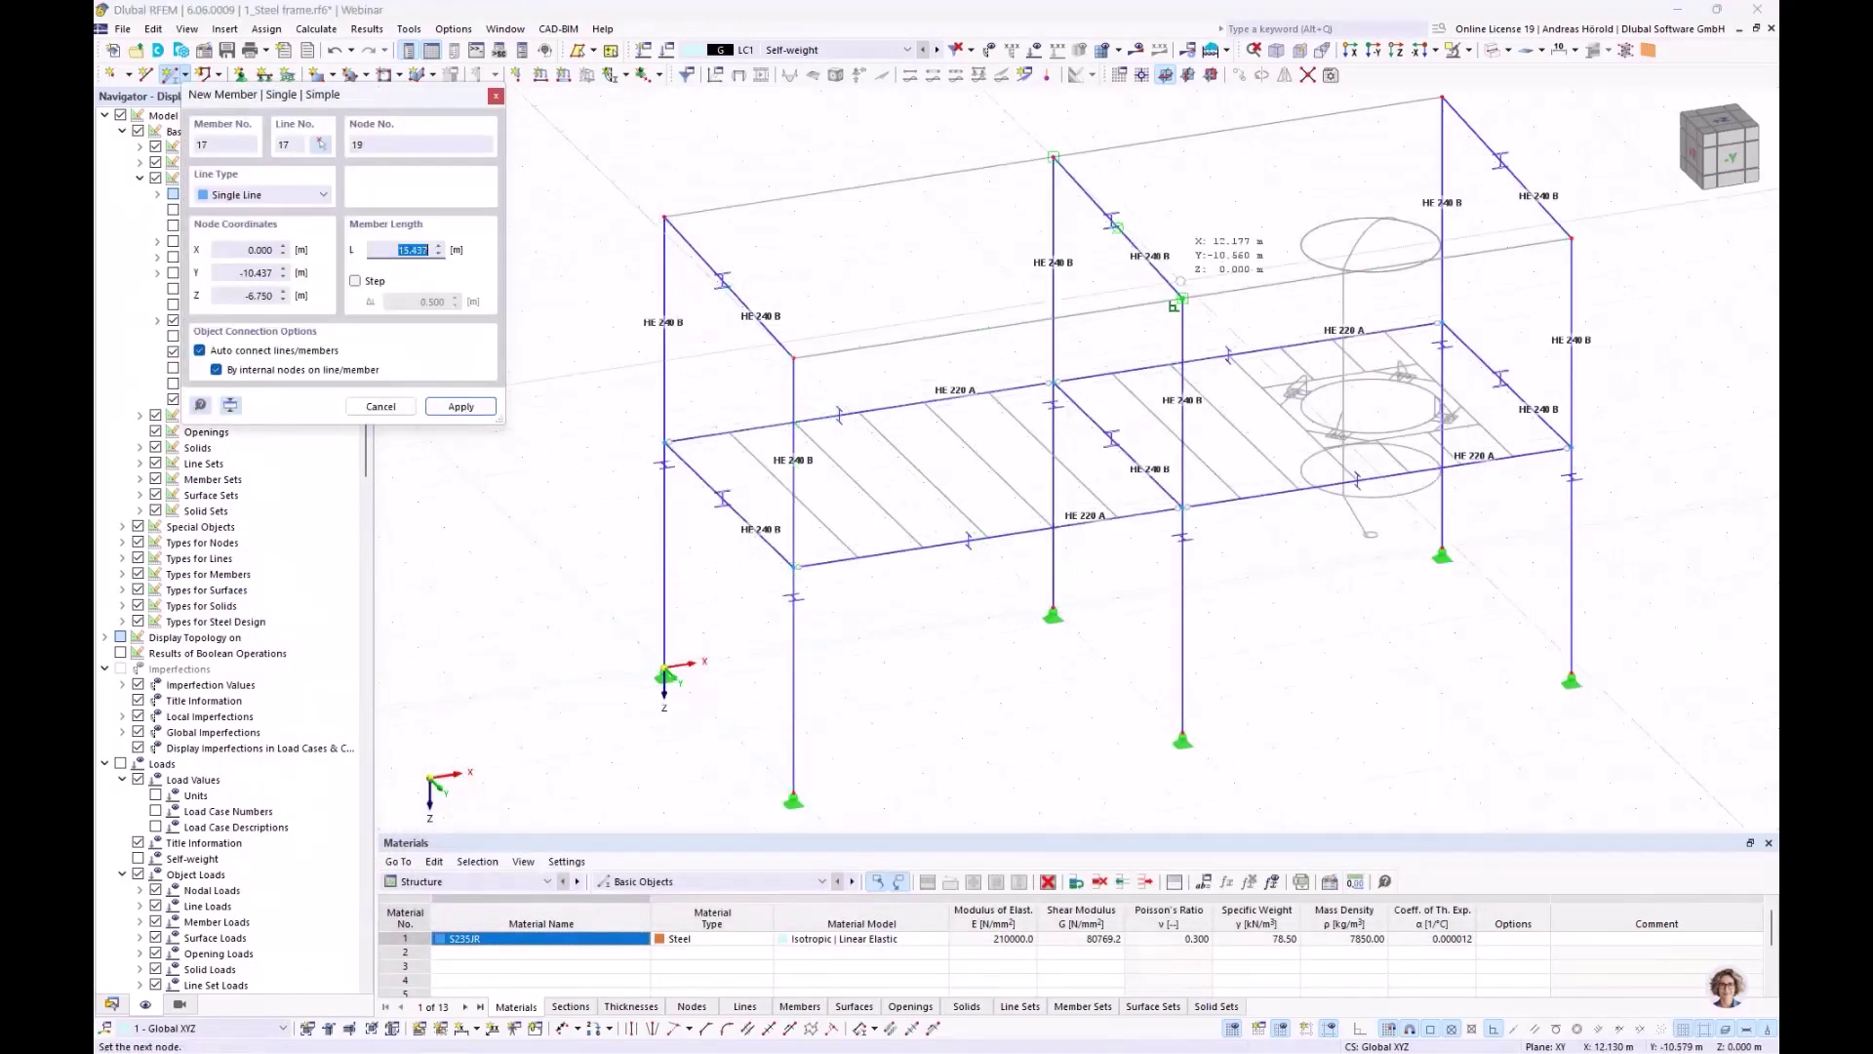
{"action": "left_click", "coordinate": [1180, 299]}
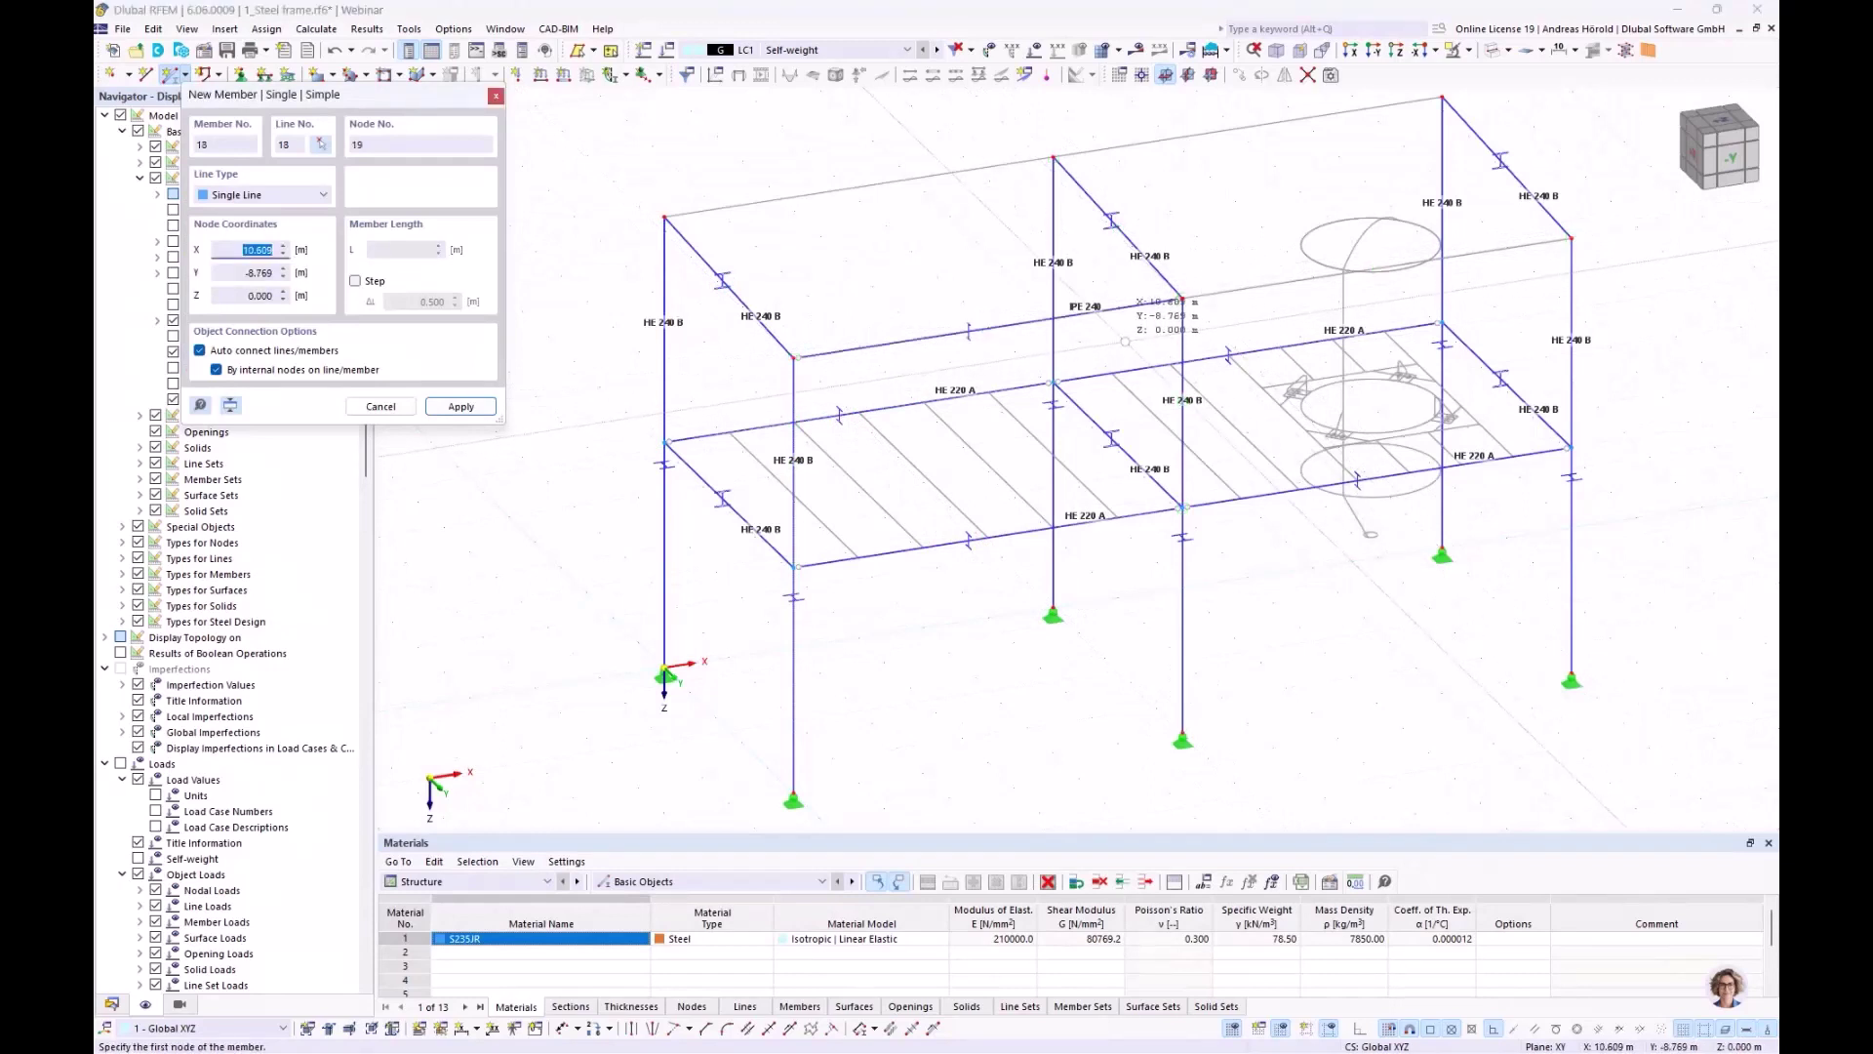
{"action": "key", "text": "Escape"}
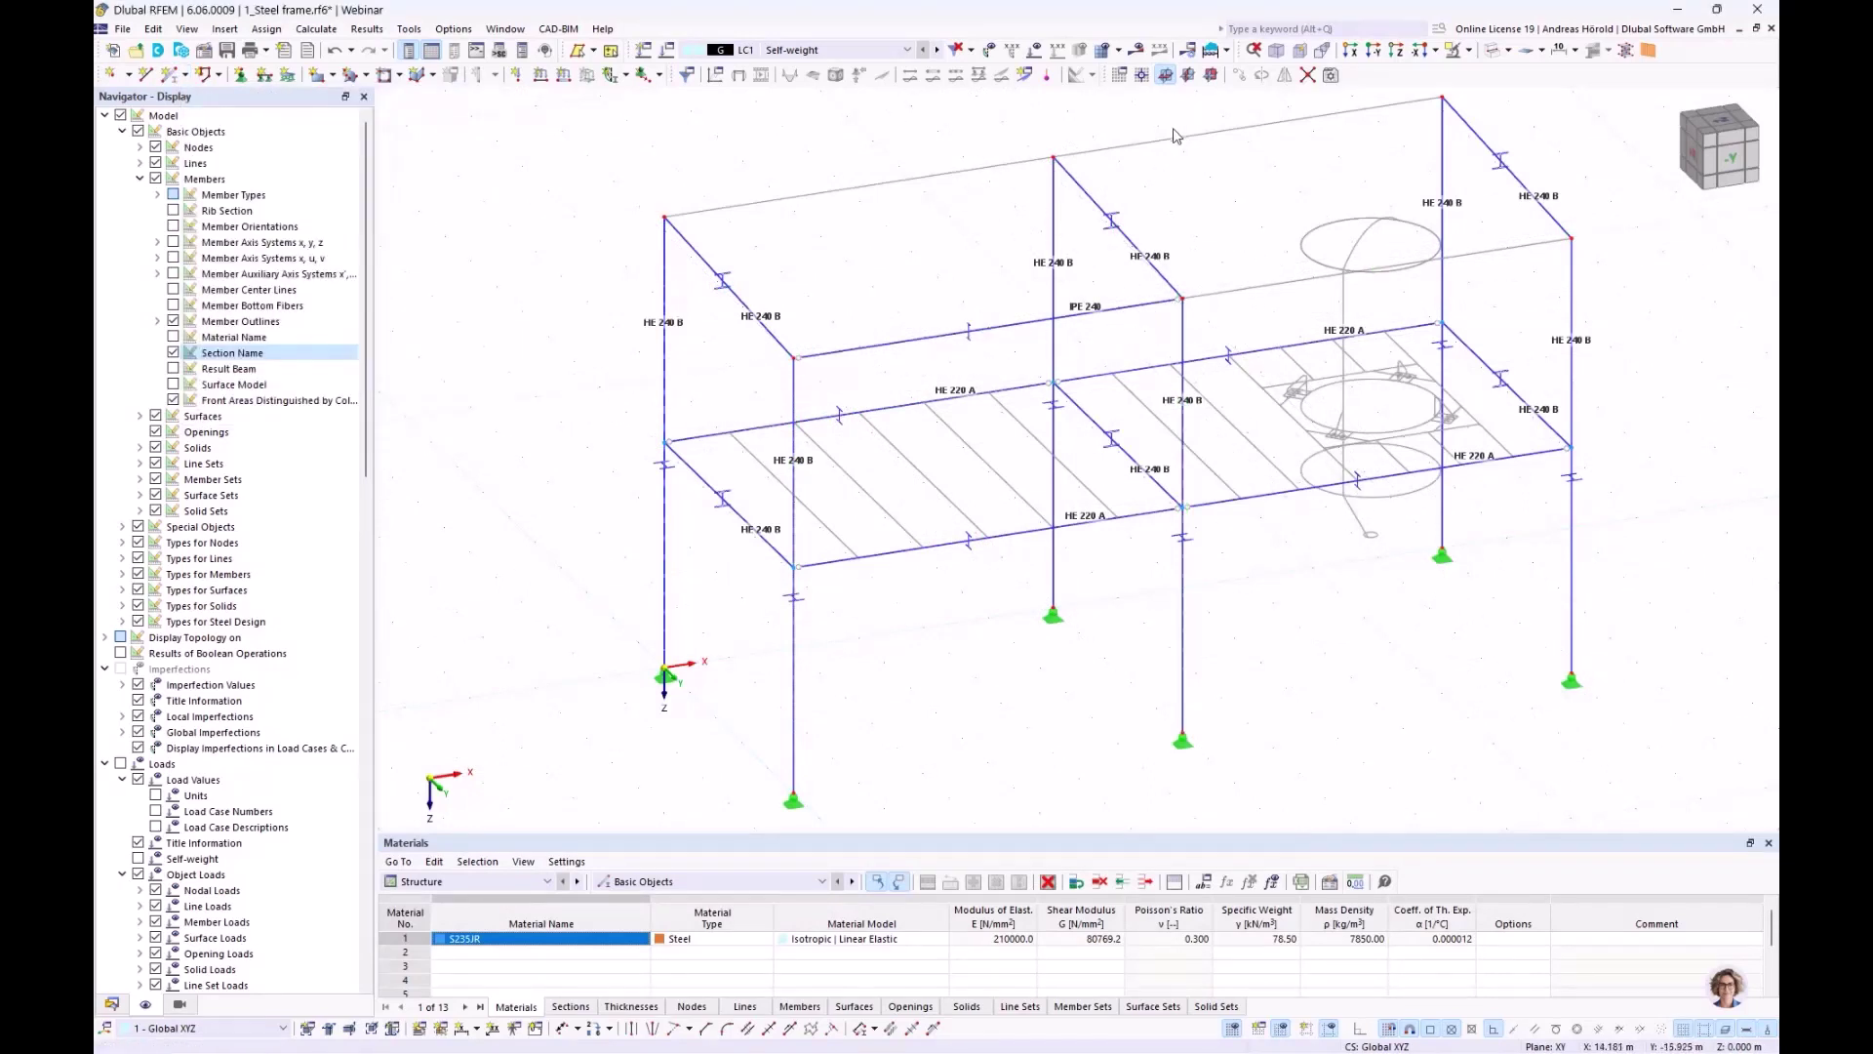
Examine in the X-direction view how the IPE 240 section is oriented relative to the sloping HE 240 B roof beam
{"action": "left_click", "coordinate": [1355, 56]}
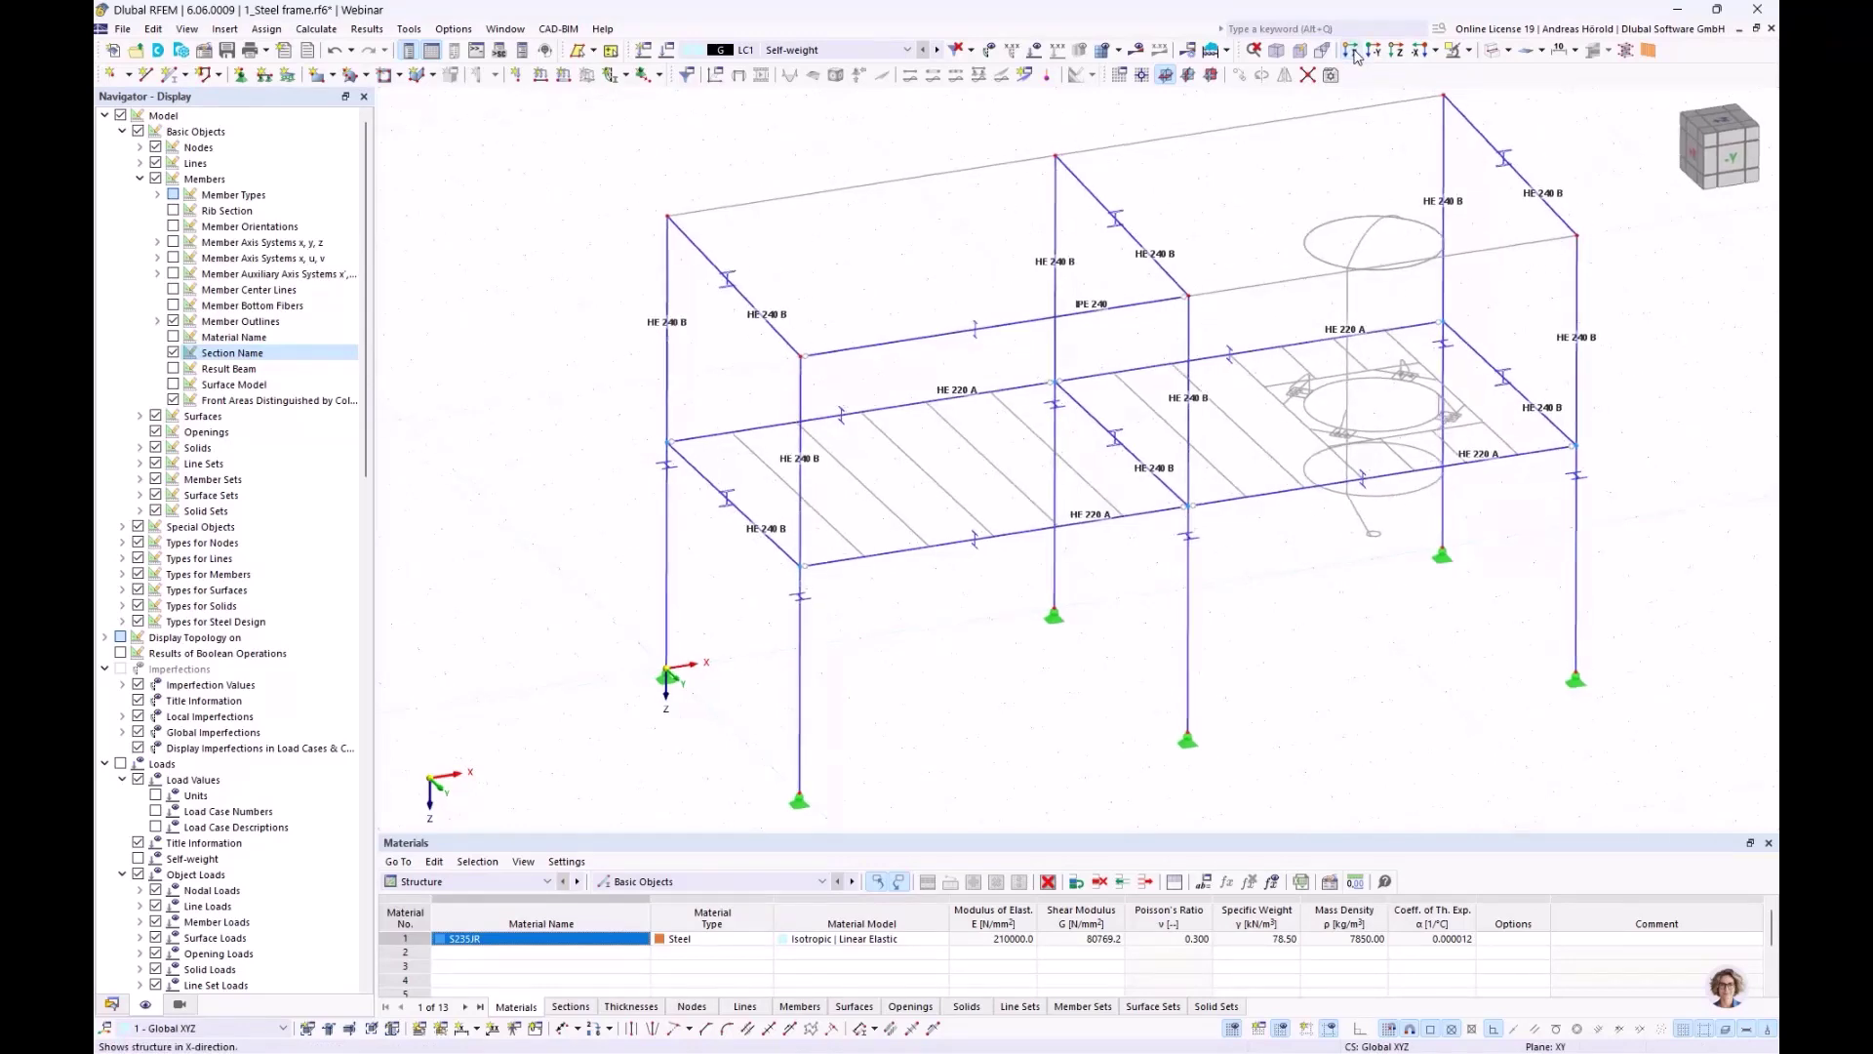
{"action": "scroll", "coordinate": [1334, 190], "scroll_direction": "up", "scroll_amount": 4}
{"action": "middle_click_drag", "start_coordinate": [1310, 139], "coordinate": [1324, 326]}
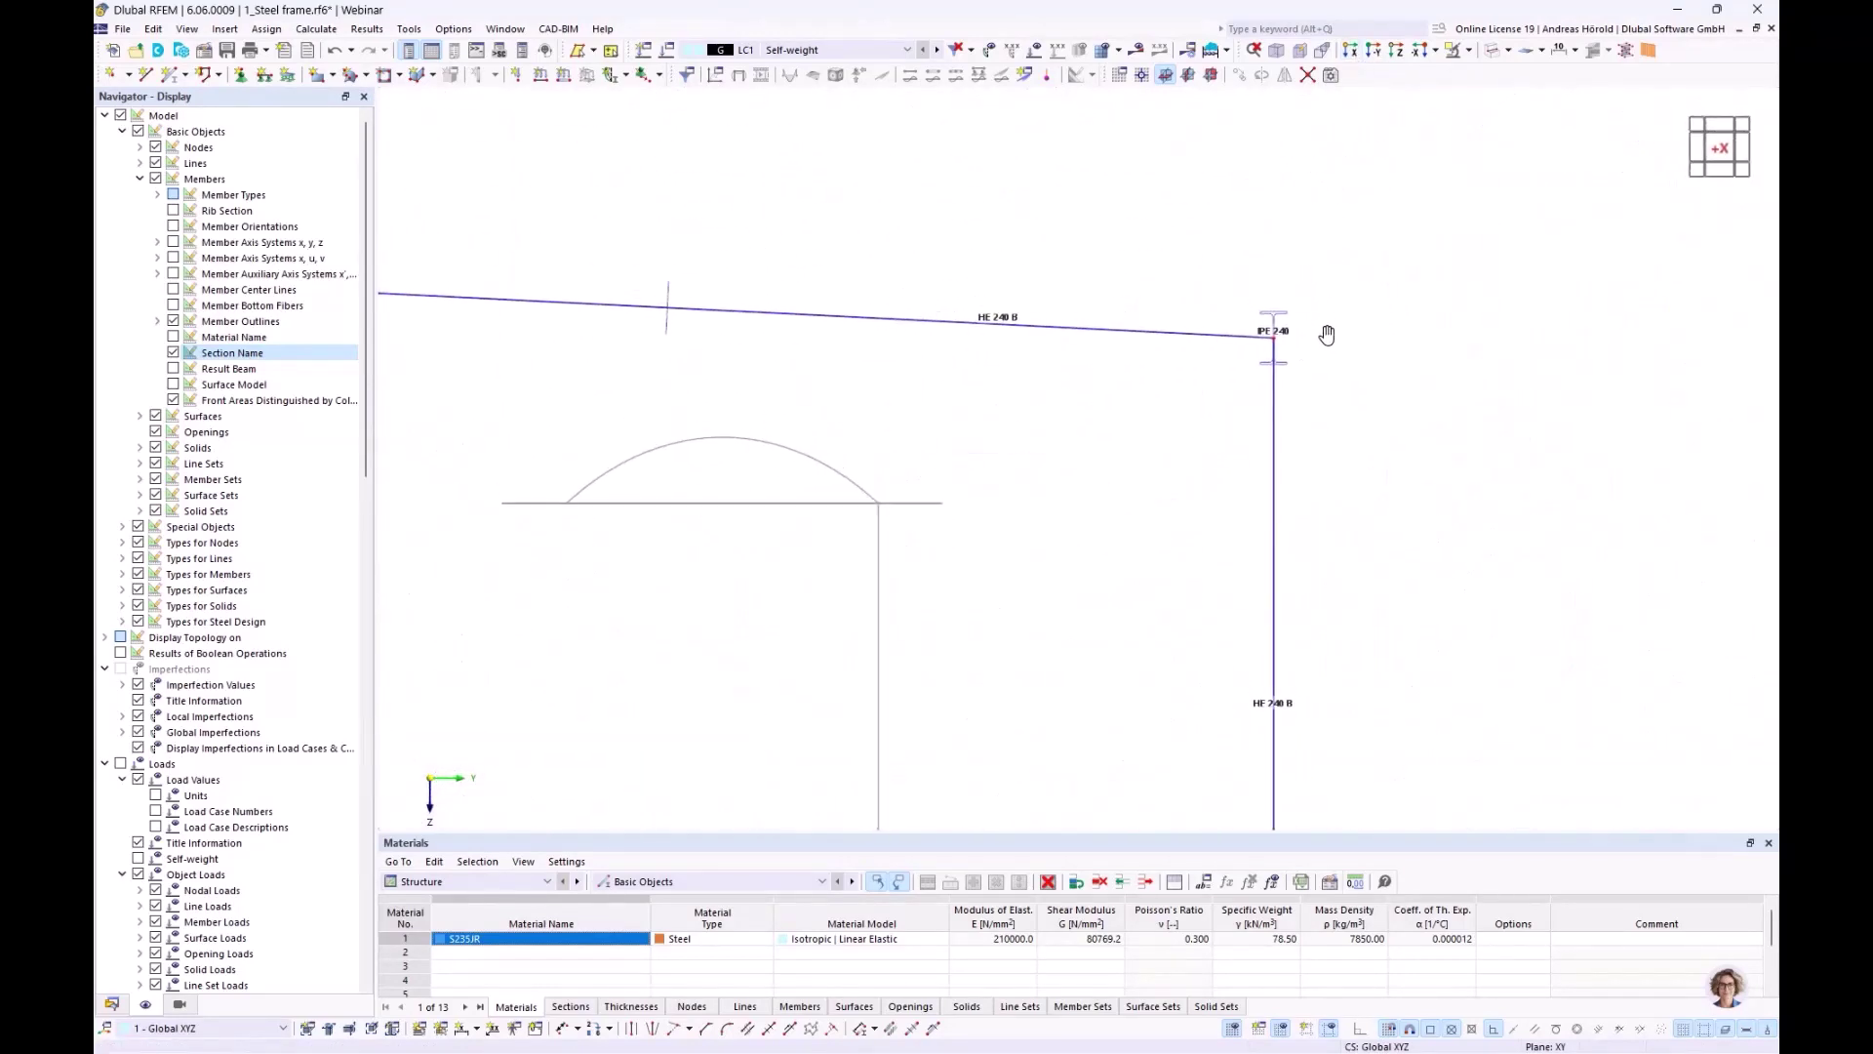
{"action": "scroll", "coordinate": [1414, 313], "scroll_direction": "up", "scroll_amount": 3}
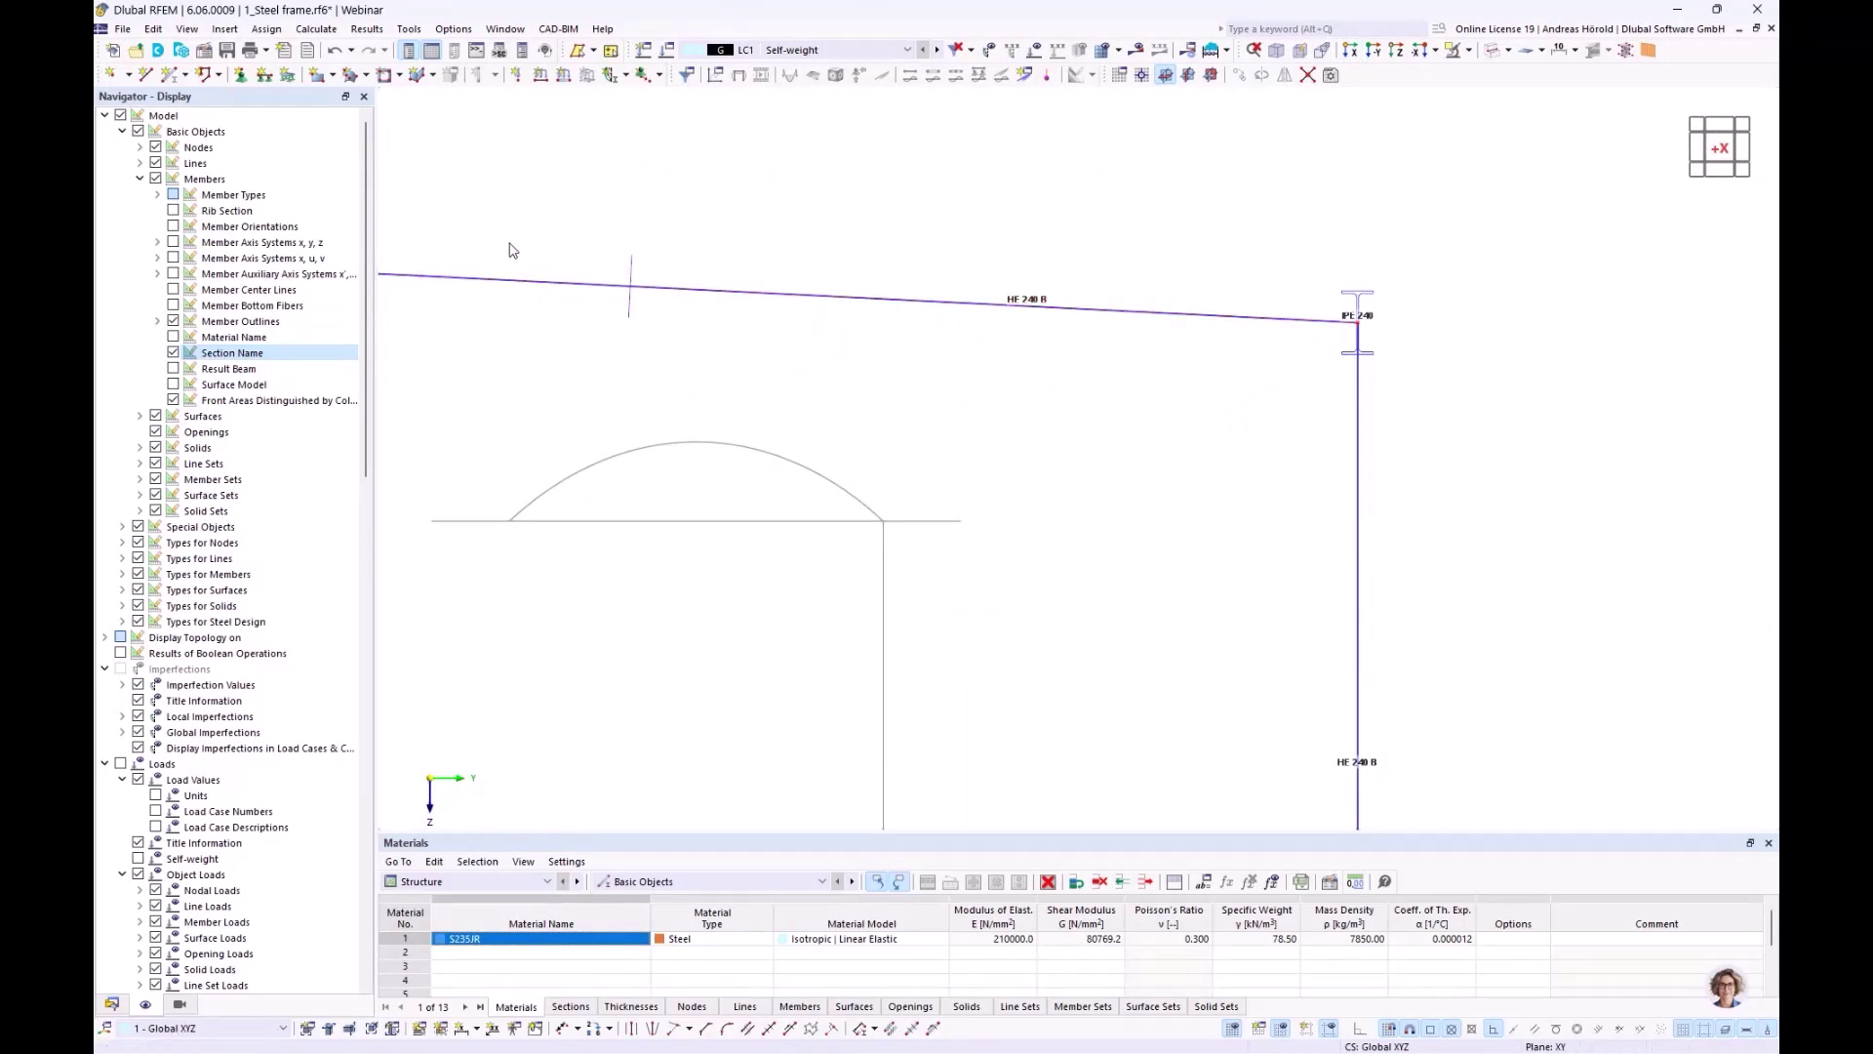
{"action": "scroll", "coordinate": [635, 250], "scroll_direction": "down", "scroll_amount": 3}
{"action": "middle_click_drag", "start_coordinate": [636, 256], "coordinate": [902, 249]}
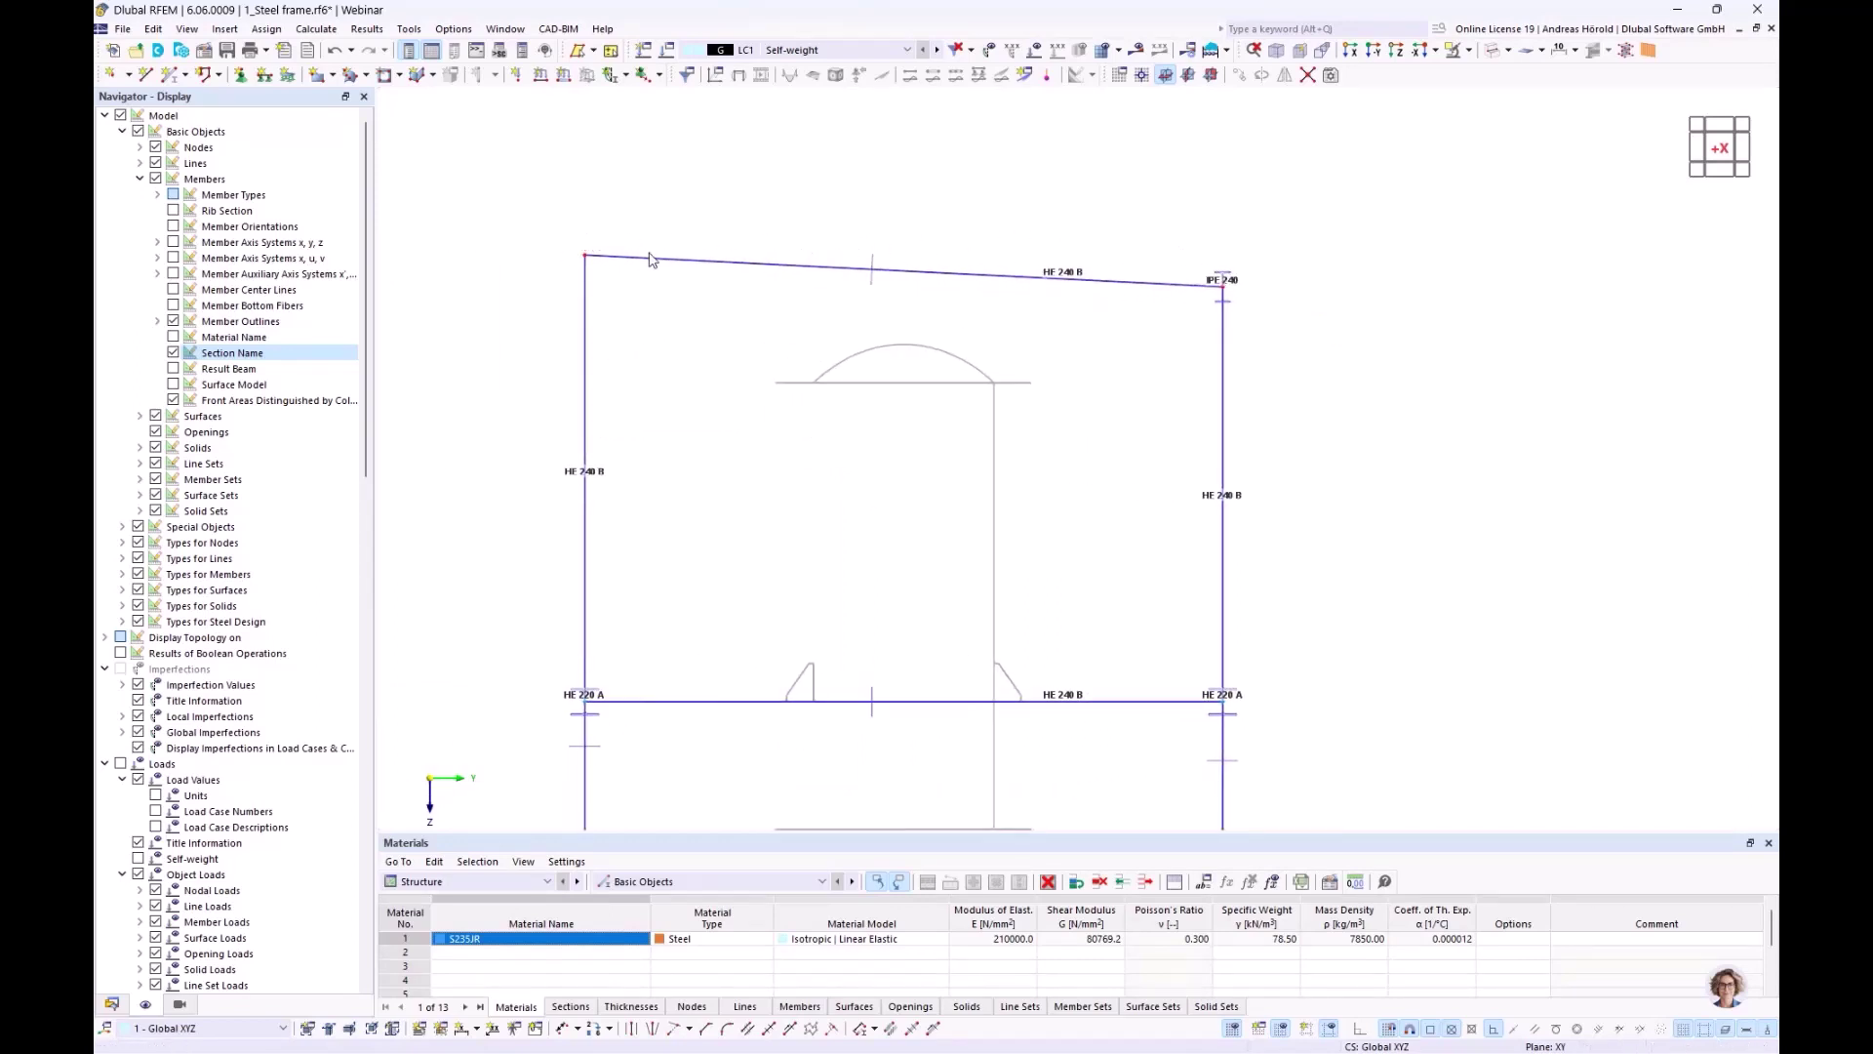
{"action": "left_click", "coordinate": [870, 270]}
{"action": "scroll", "coordinate": [1200, 290], "scroll_direction": "up", "scroll_amount": 4}
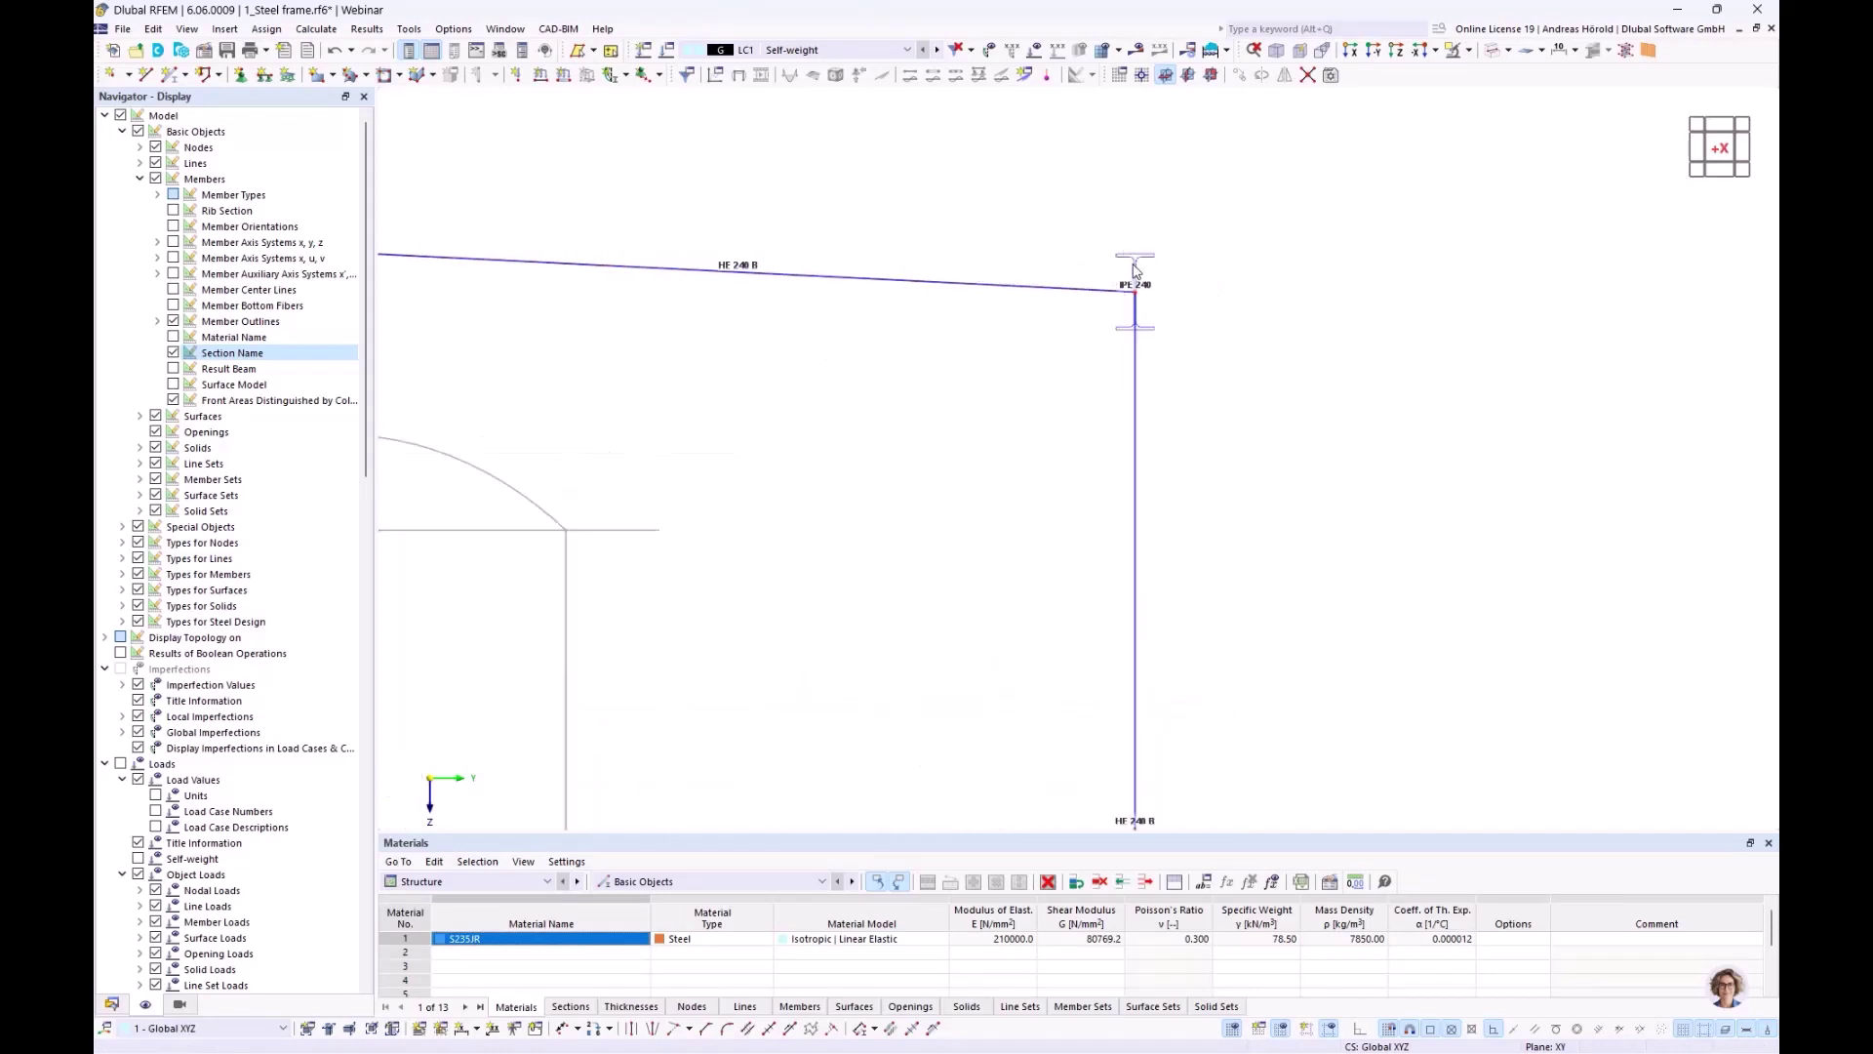
{"action": "scroll", "coordinate": [1134, 270], "scroll_direction": "down", "scroll_amount": 3}
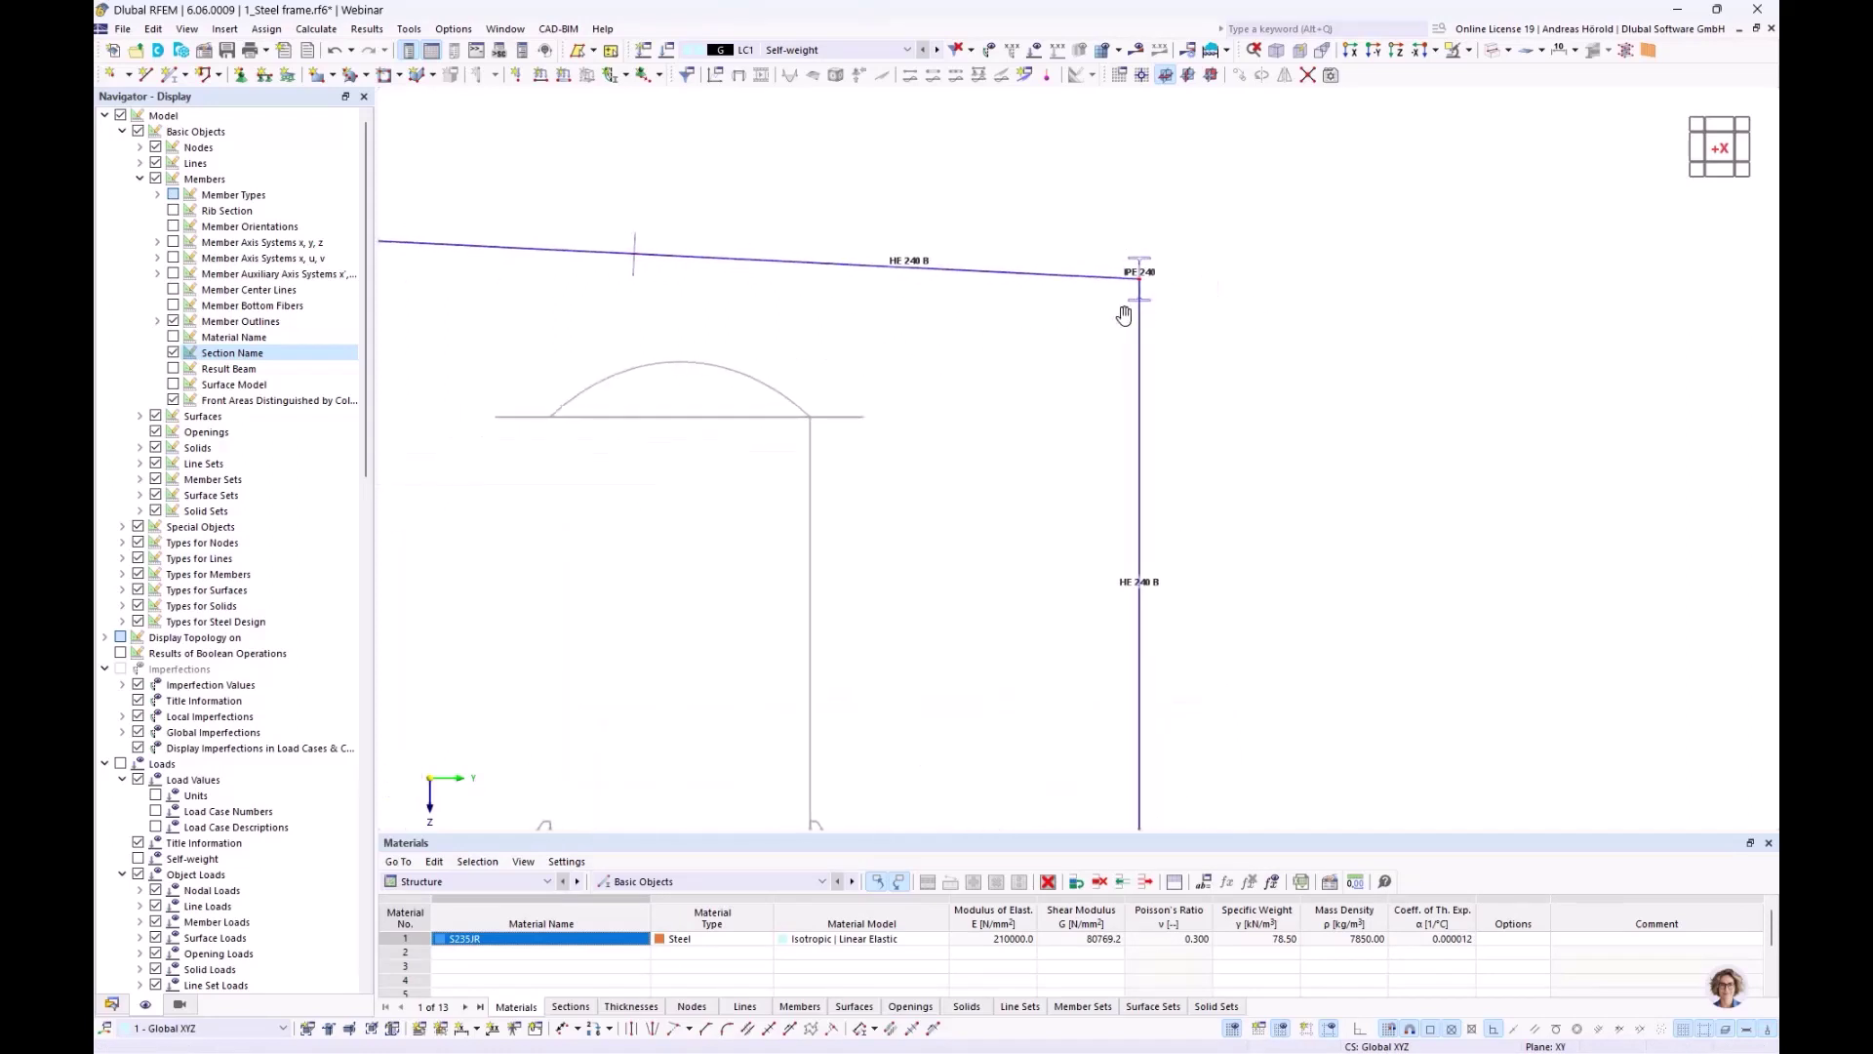
Set the work plane to YZ and show the upper part of the frame in the X-direction view
{"action": "middle_click_drag", "start_coordinate": [1203, 326], "coordinate": [1124, 344], "text": "ctrl"}
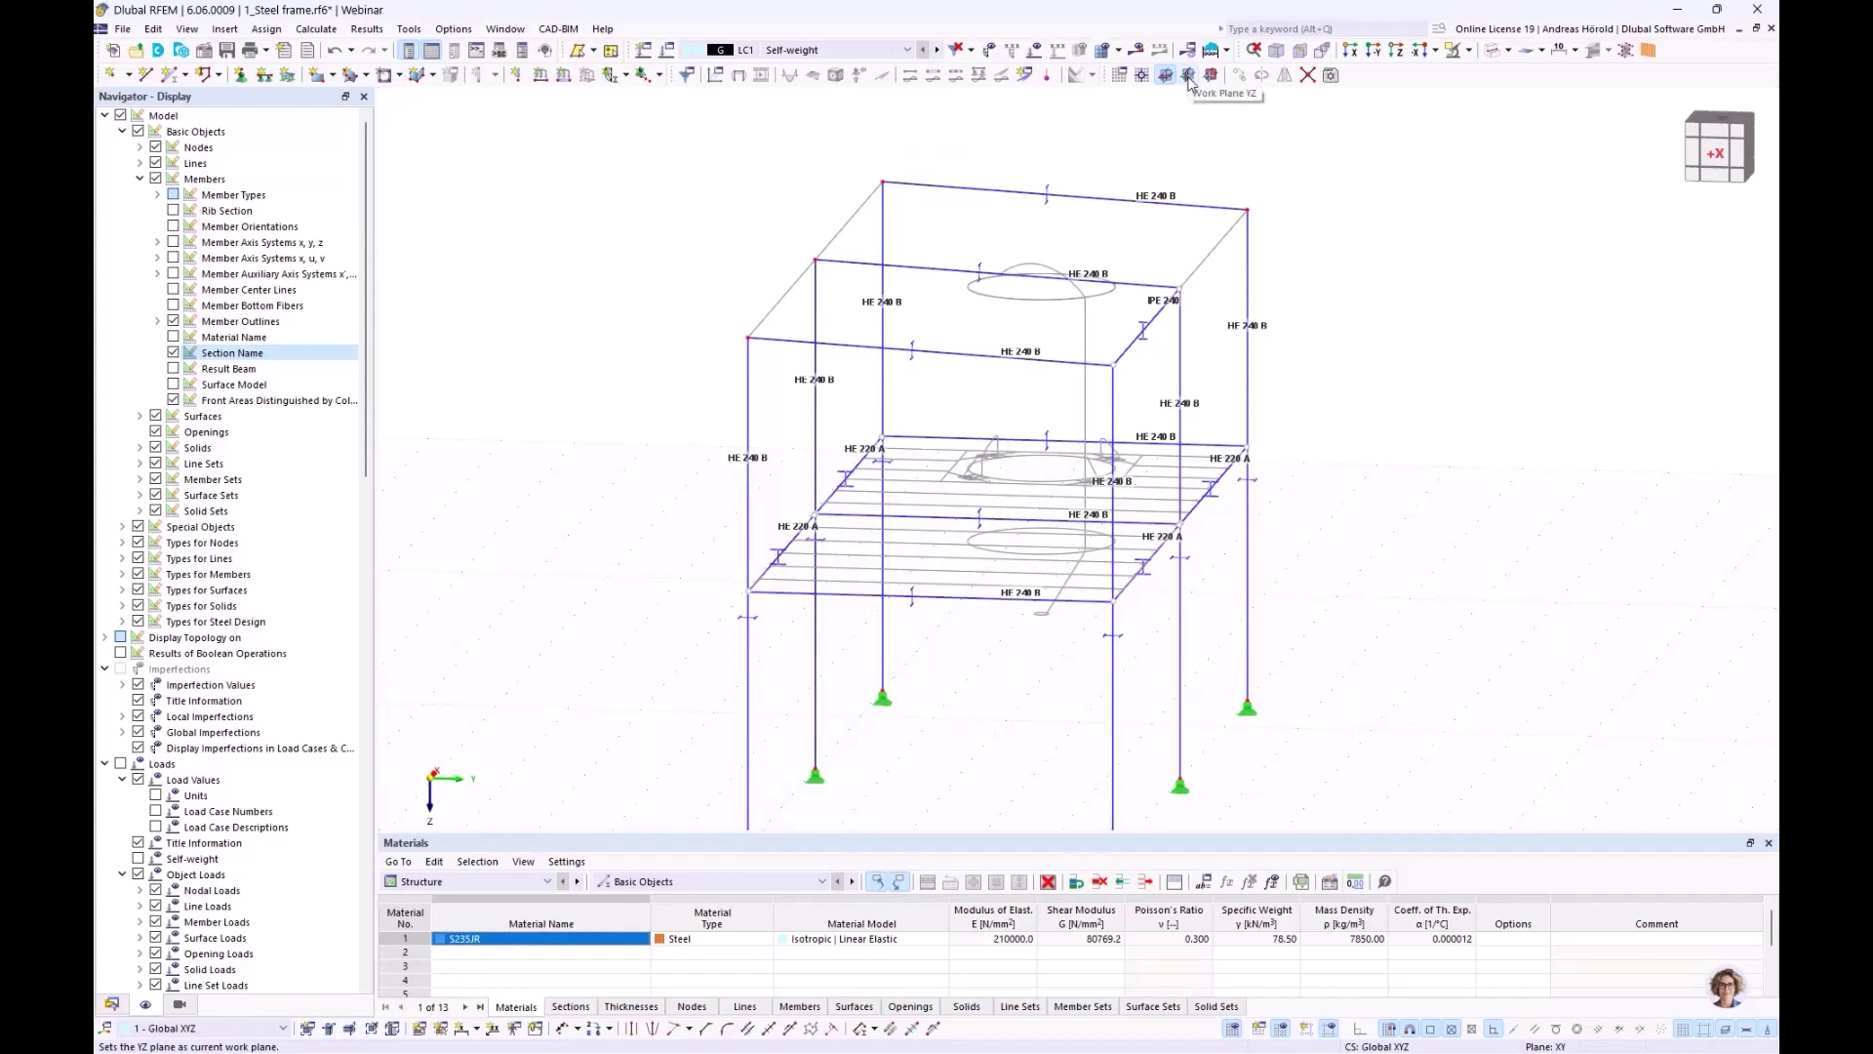
{"action": "left_click", "coordinate": [1188, 78]}
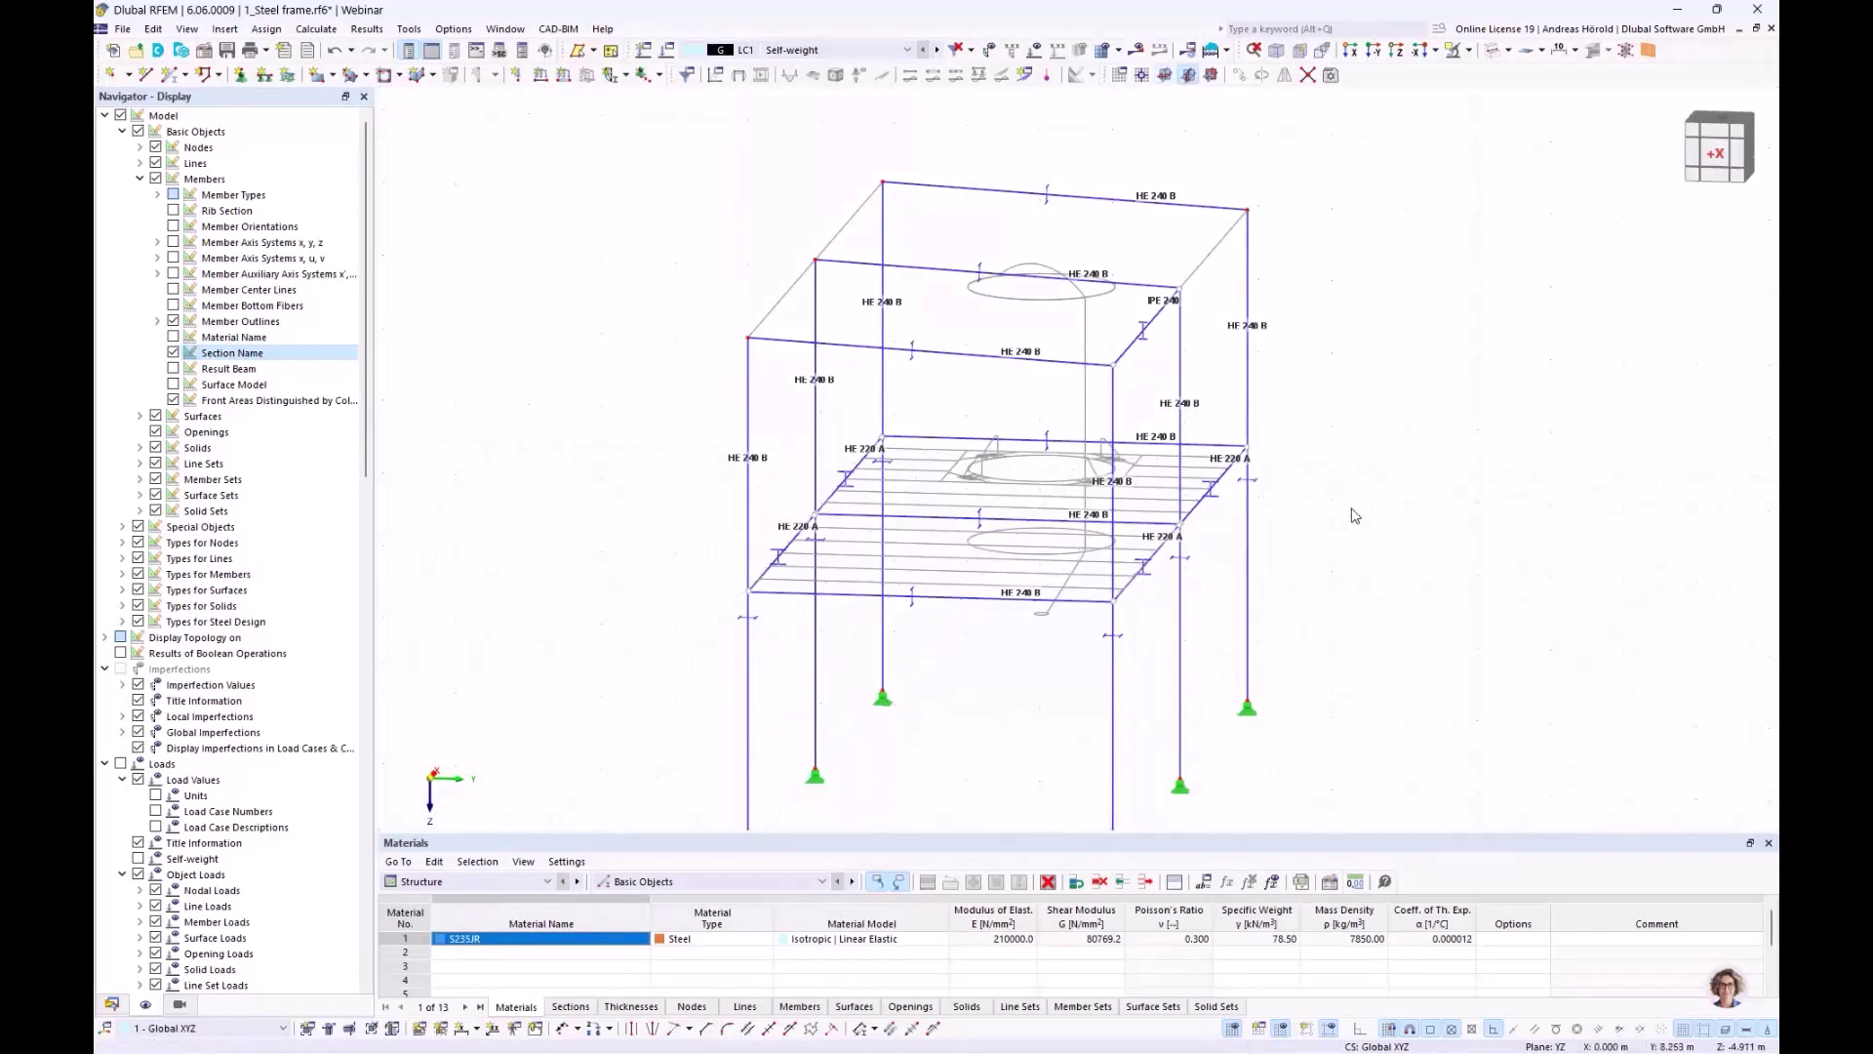
{"action": "middle_click_drag", "start_coordinate": [1350, 514], "coordinate": [1160, 504], "text": "ctrl"}
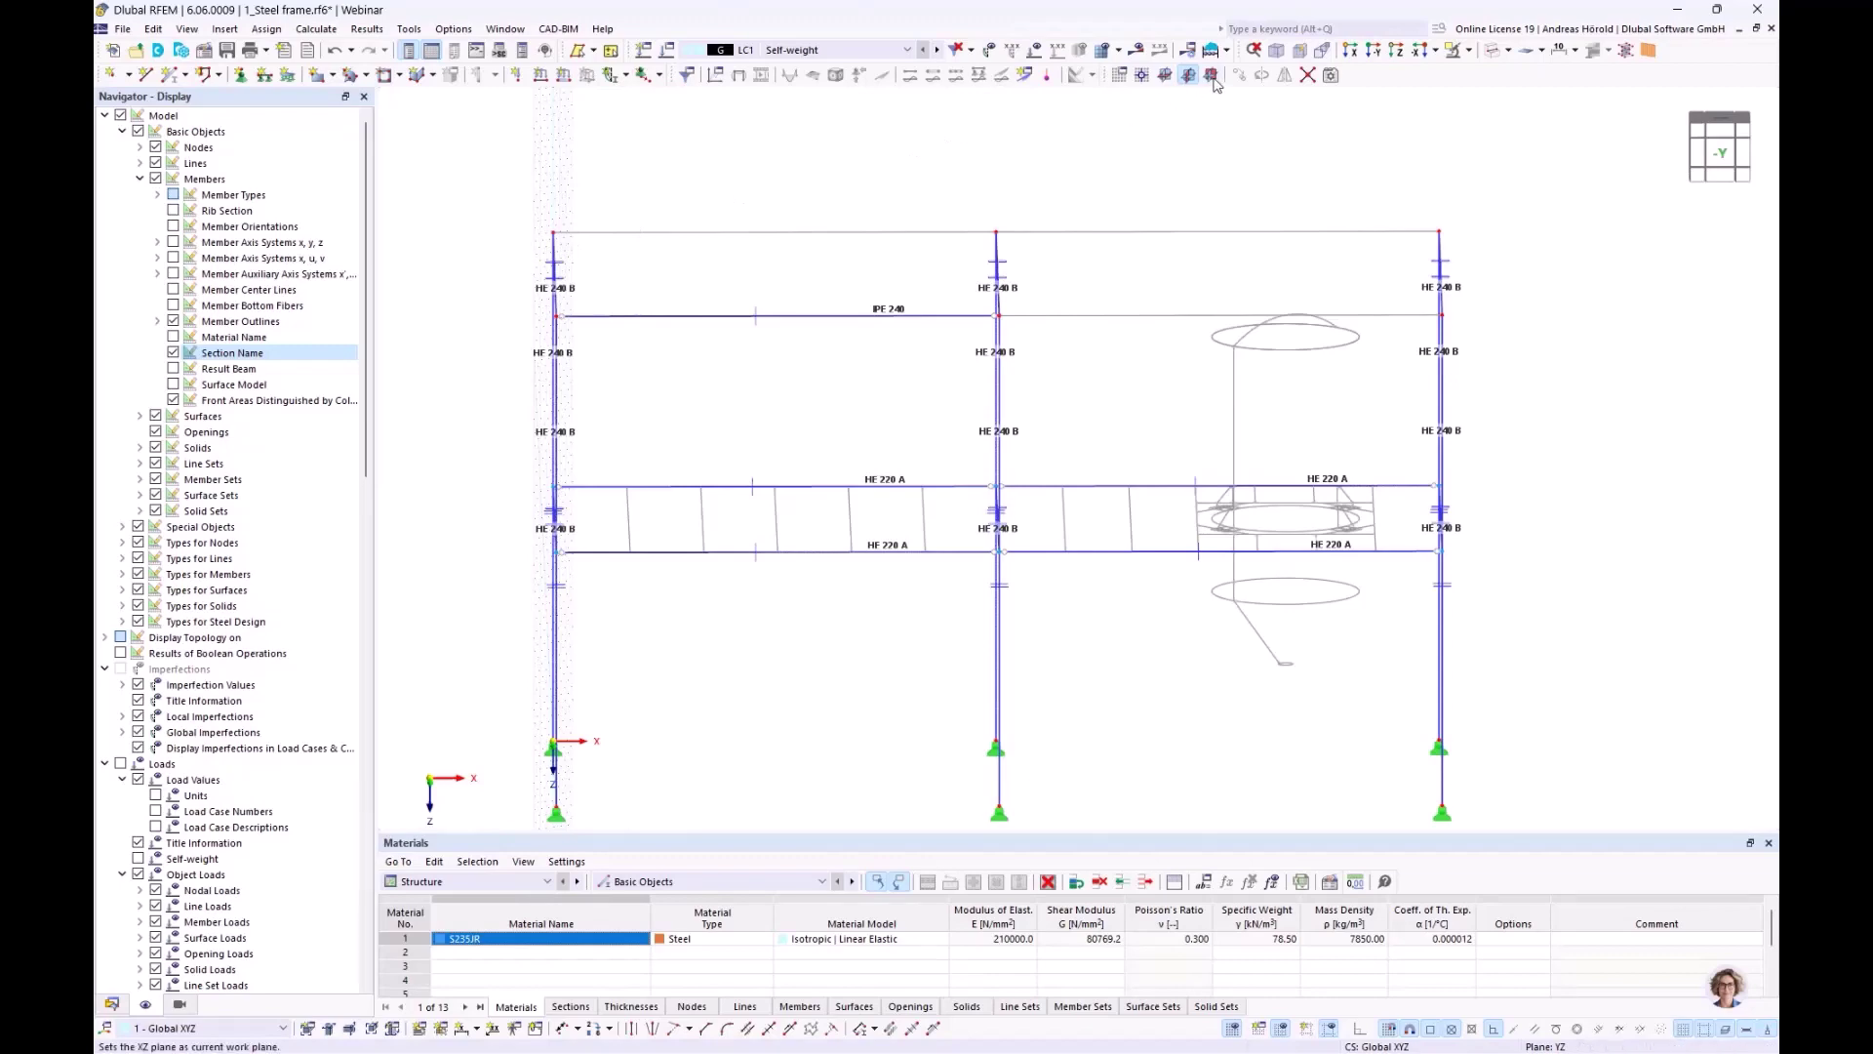
{"action": "left_click", "coordinate": [1349, 50]}
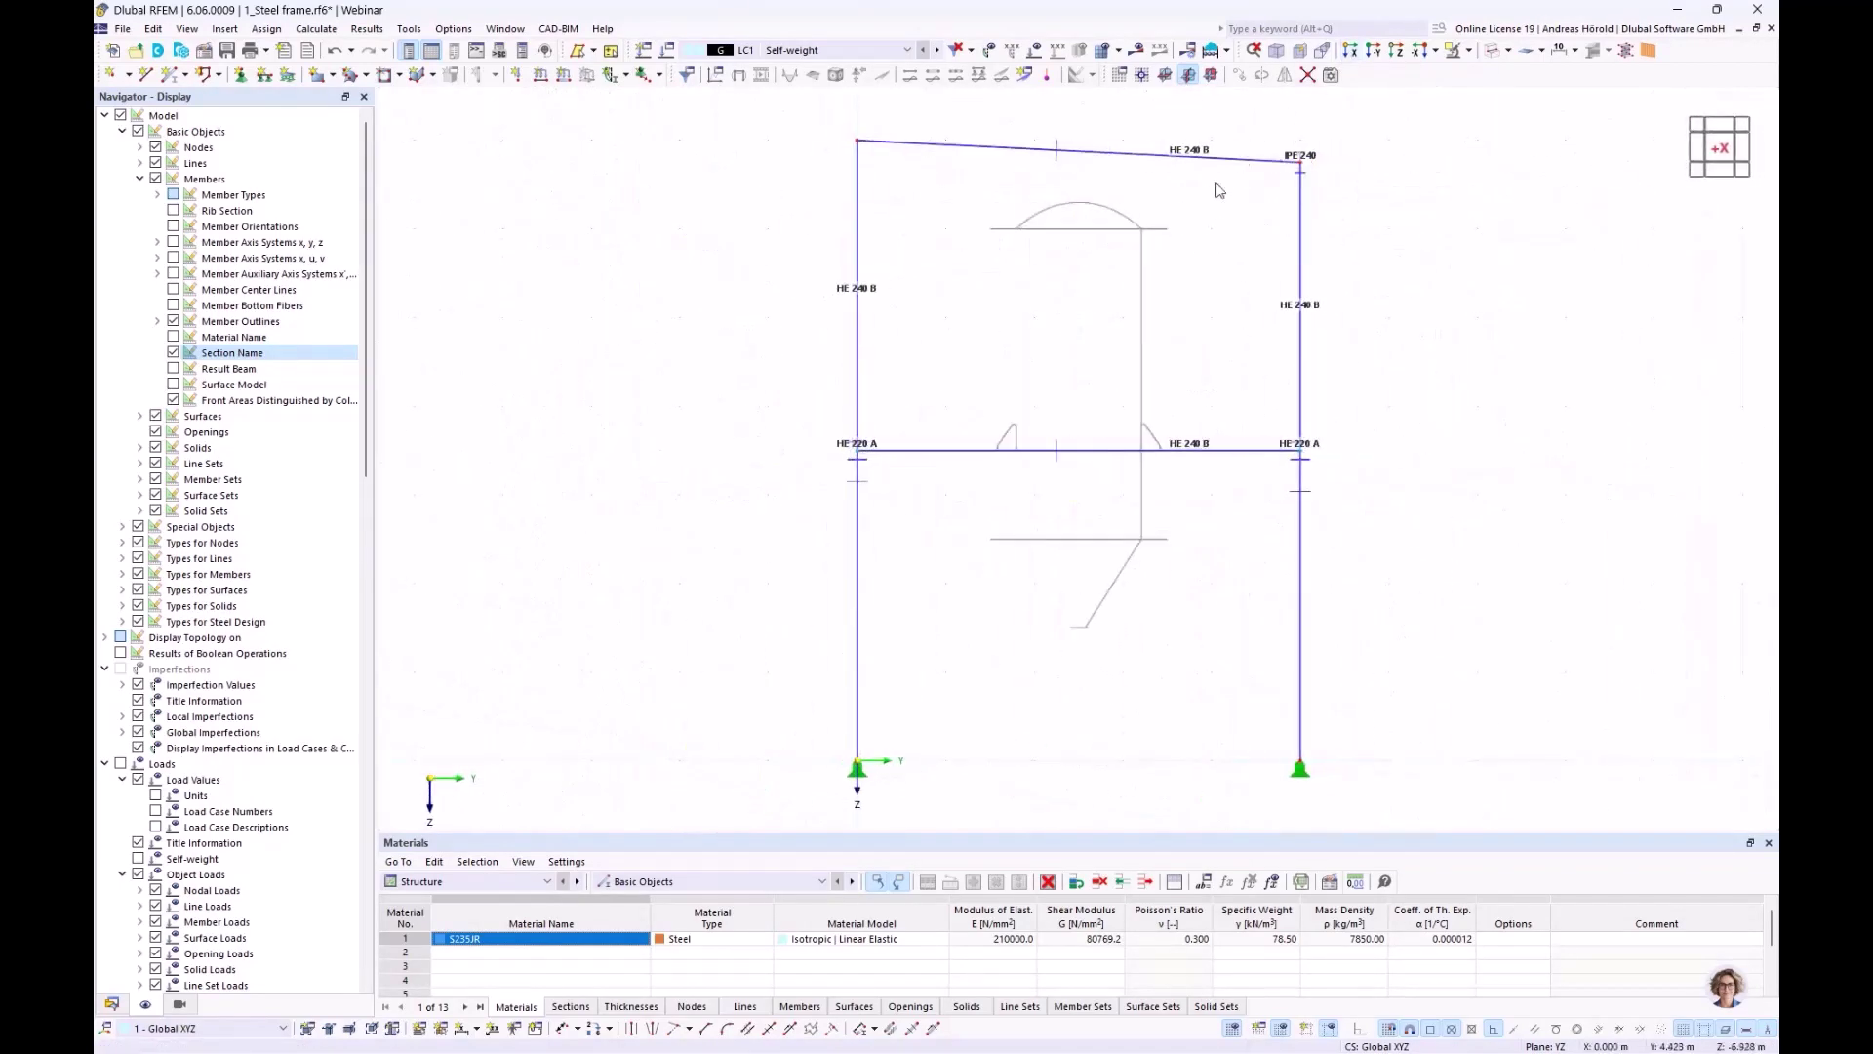
{"action": "scroll", "coordinate": [1210, 195], "scroll_direction": "up", "scroll_amount": 3}
{"action": "middle_click_drag", "start_coordinate": [1210, 195], "coordinate": [1238, 413]}
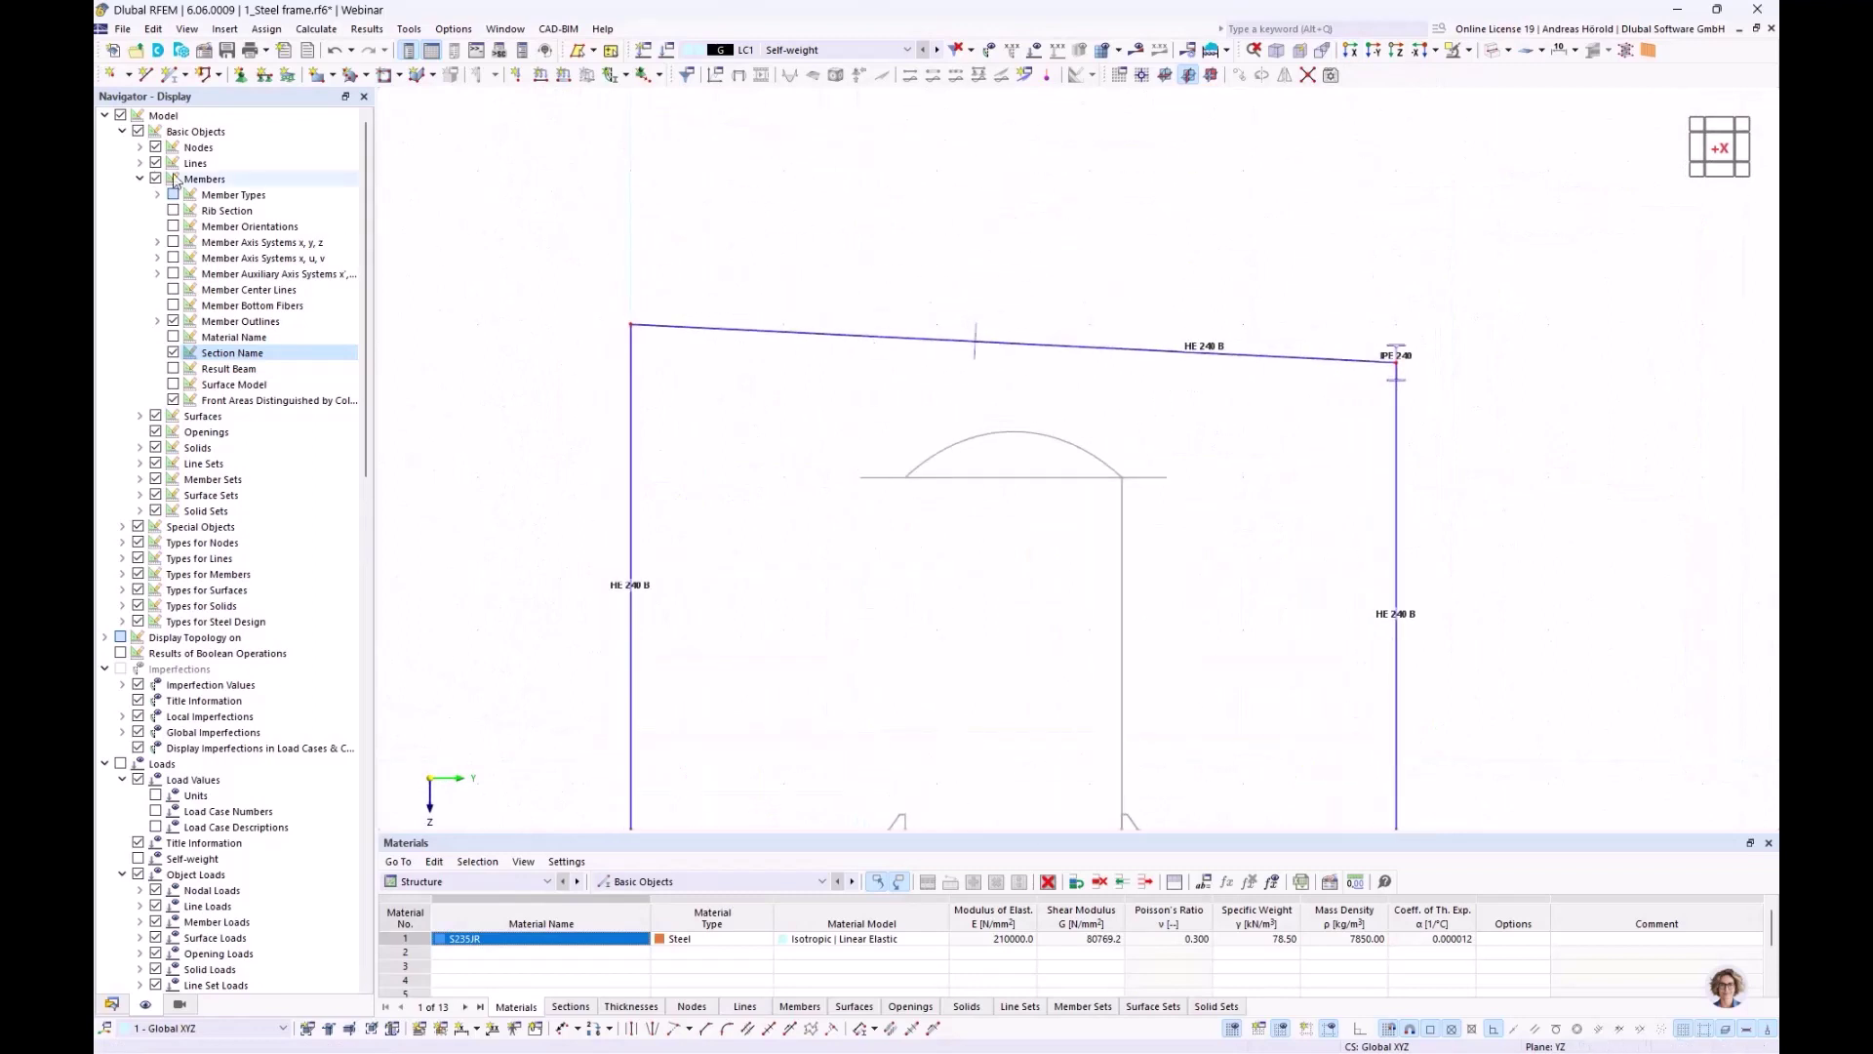
Draw a single horizontal helper line from the lower eaves node inward beneath the sloping HE 240 B roof beam
{"action": "left_click", "coordinate": [144, 76]}
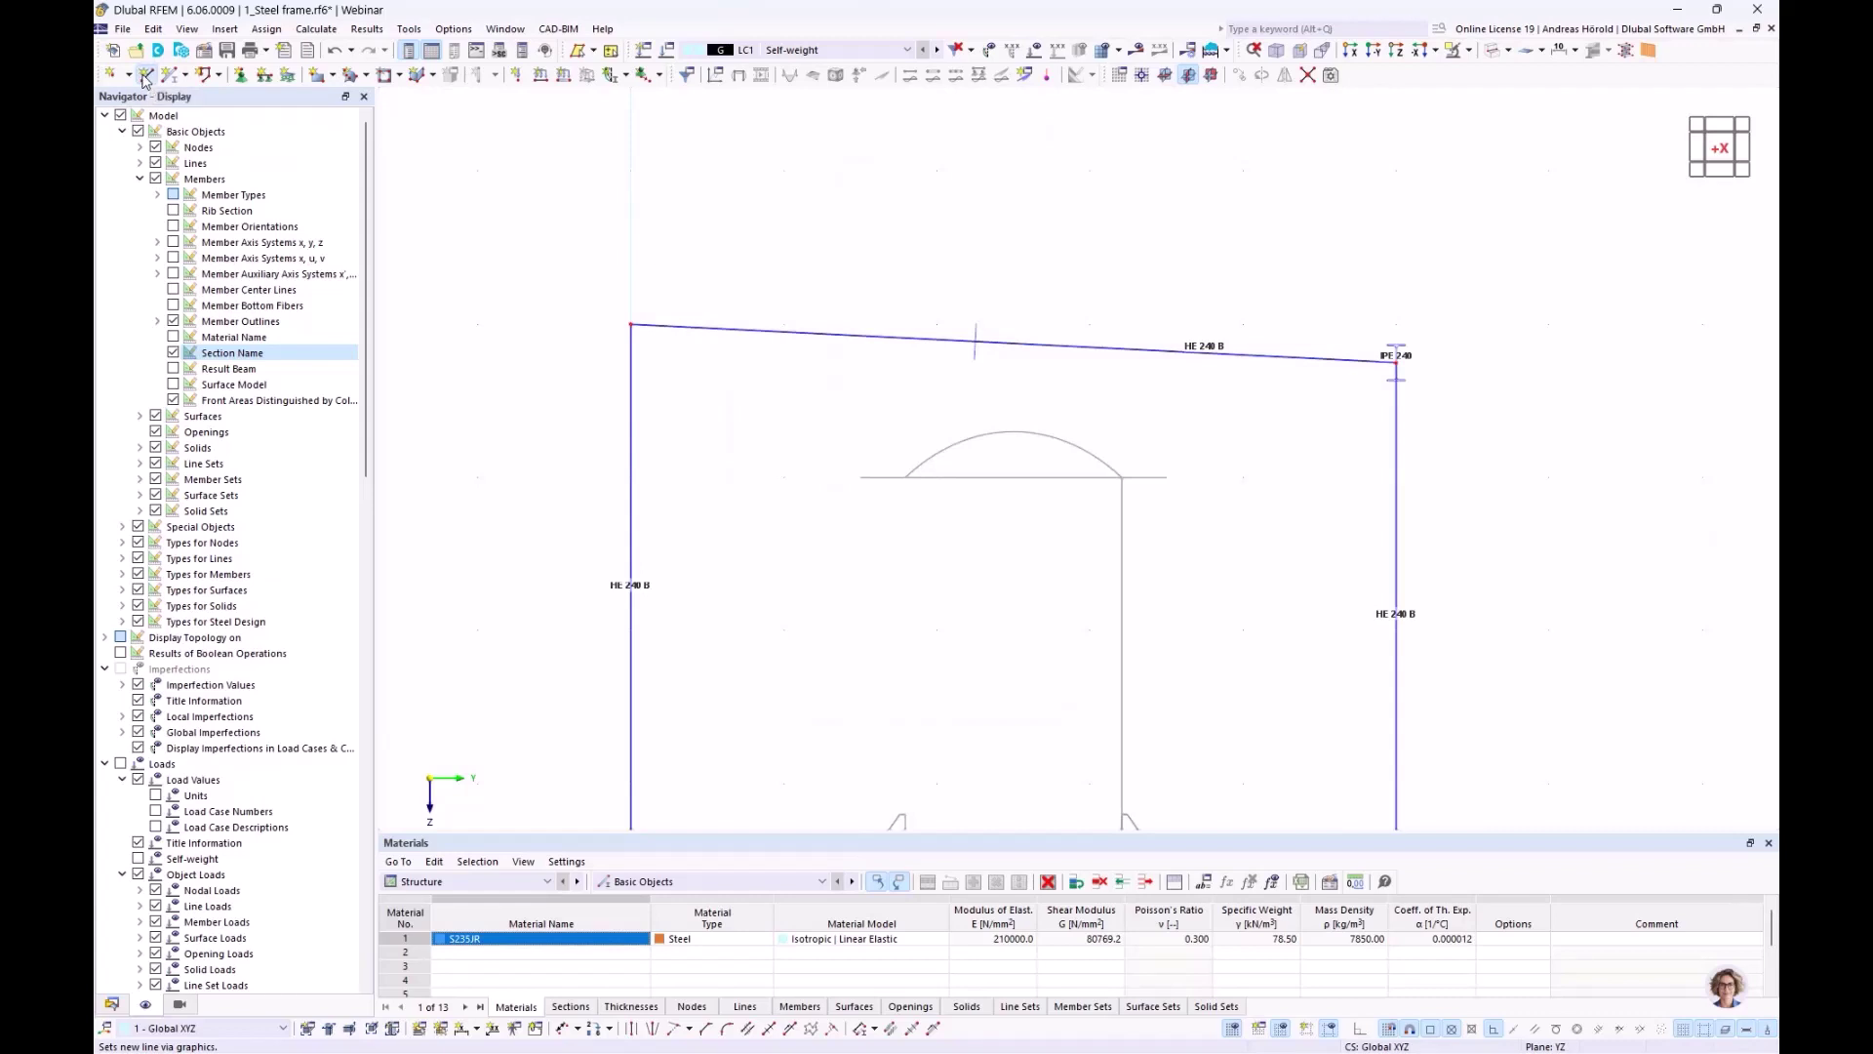
{"action": "left_click", "coordinate": [1396, 360]}
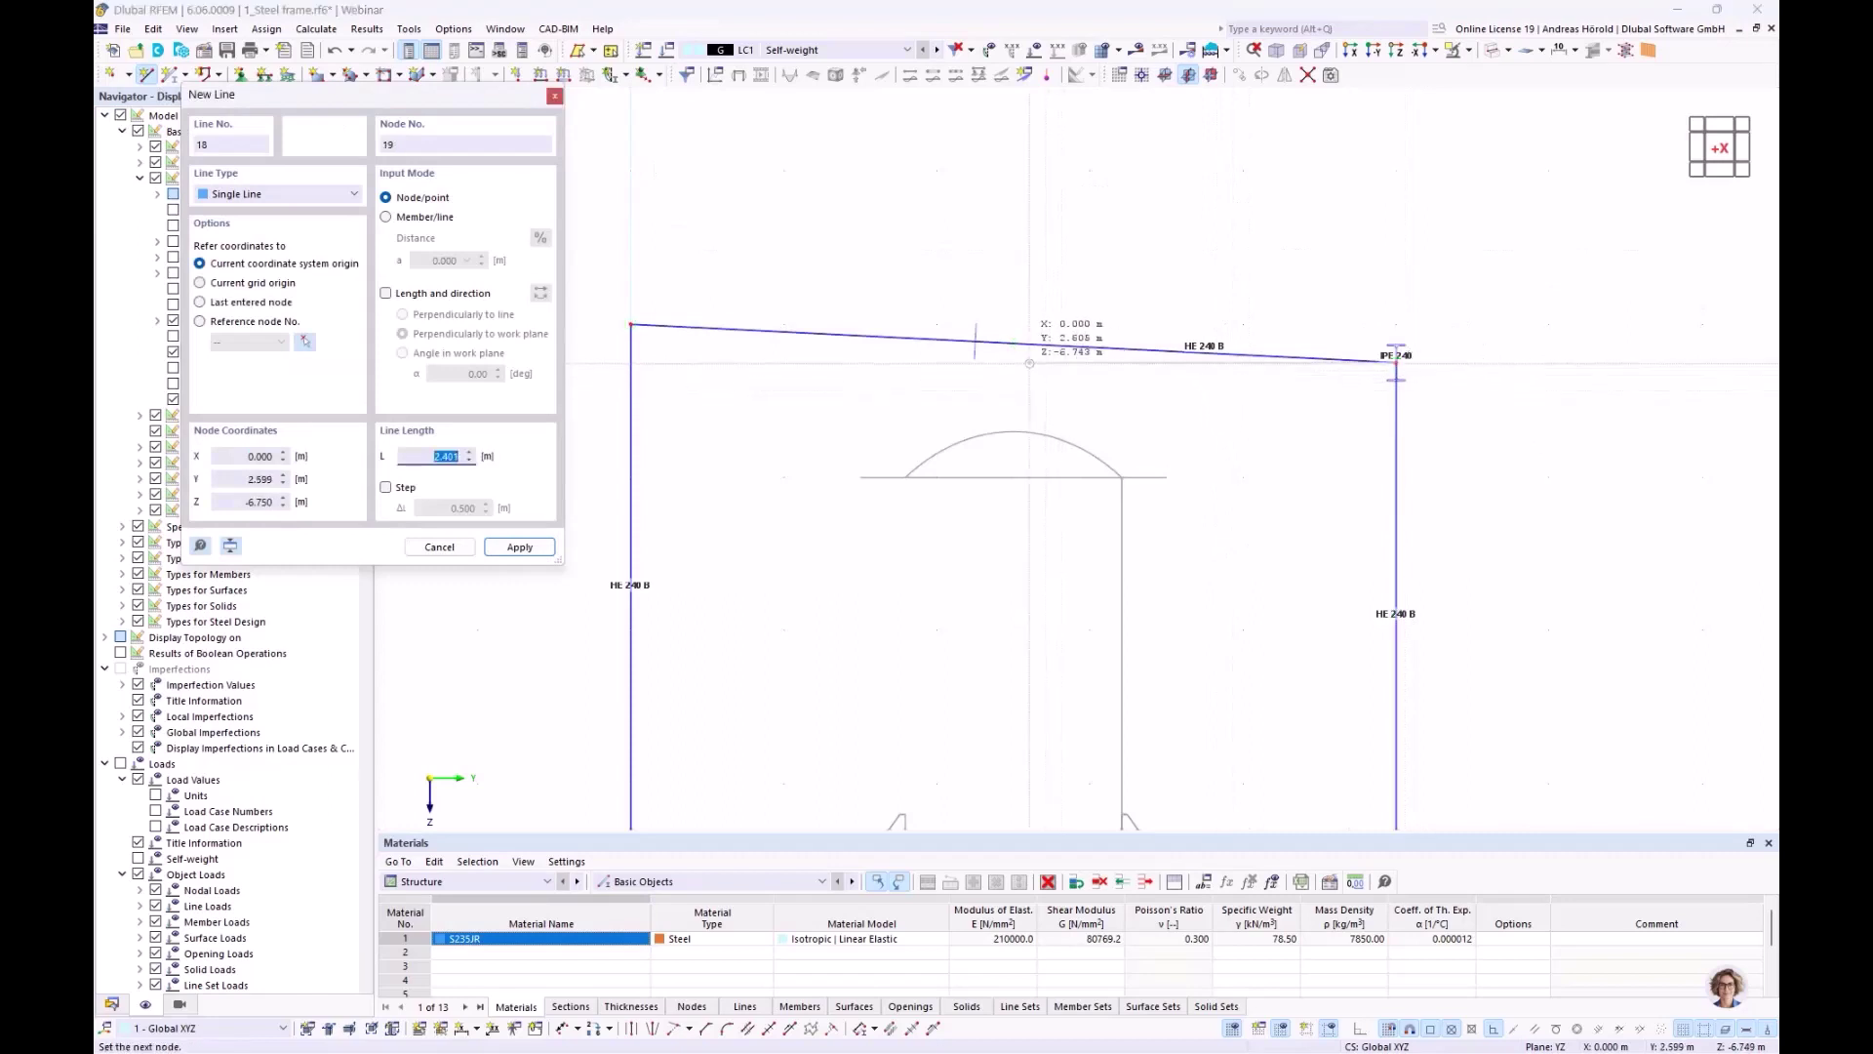
{"action": "left_click", "coordinate": [1359, 1029]}
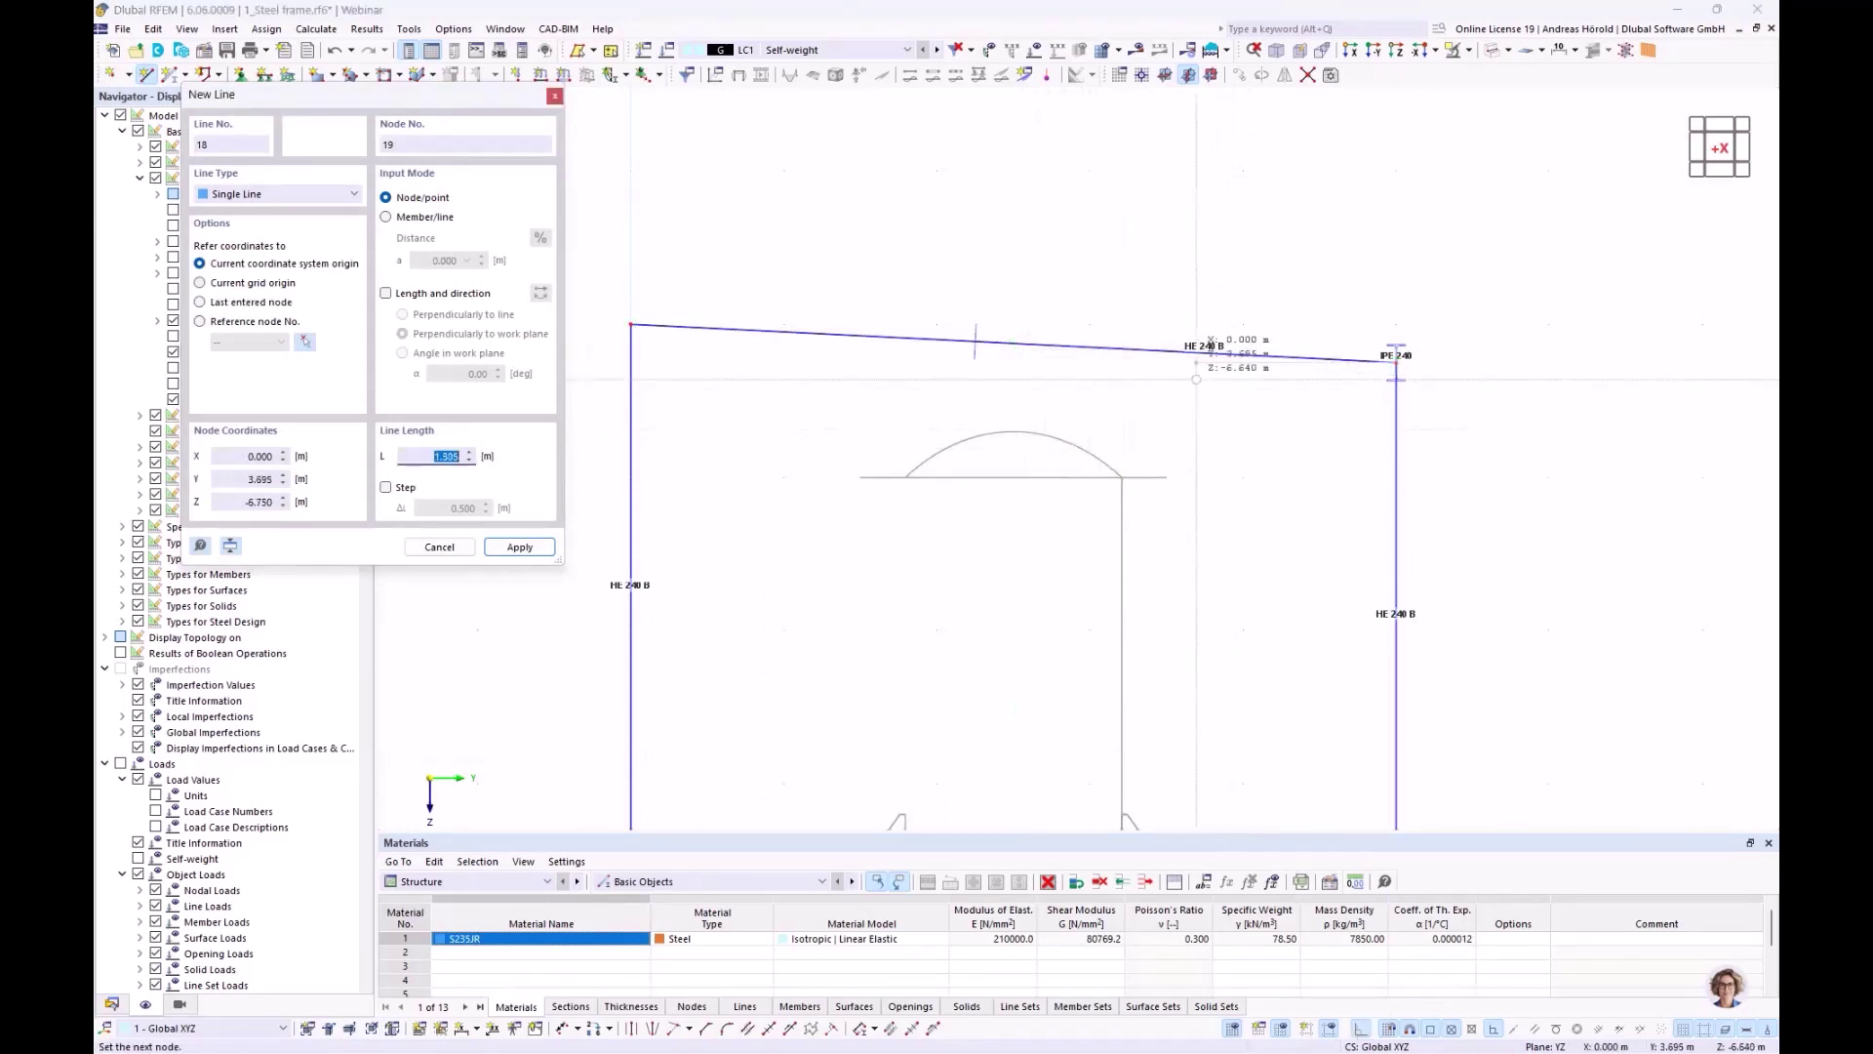
{"action": "left_click", "coordinate": [1359, 1030]}
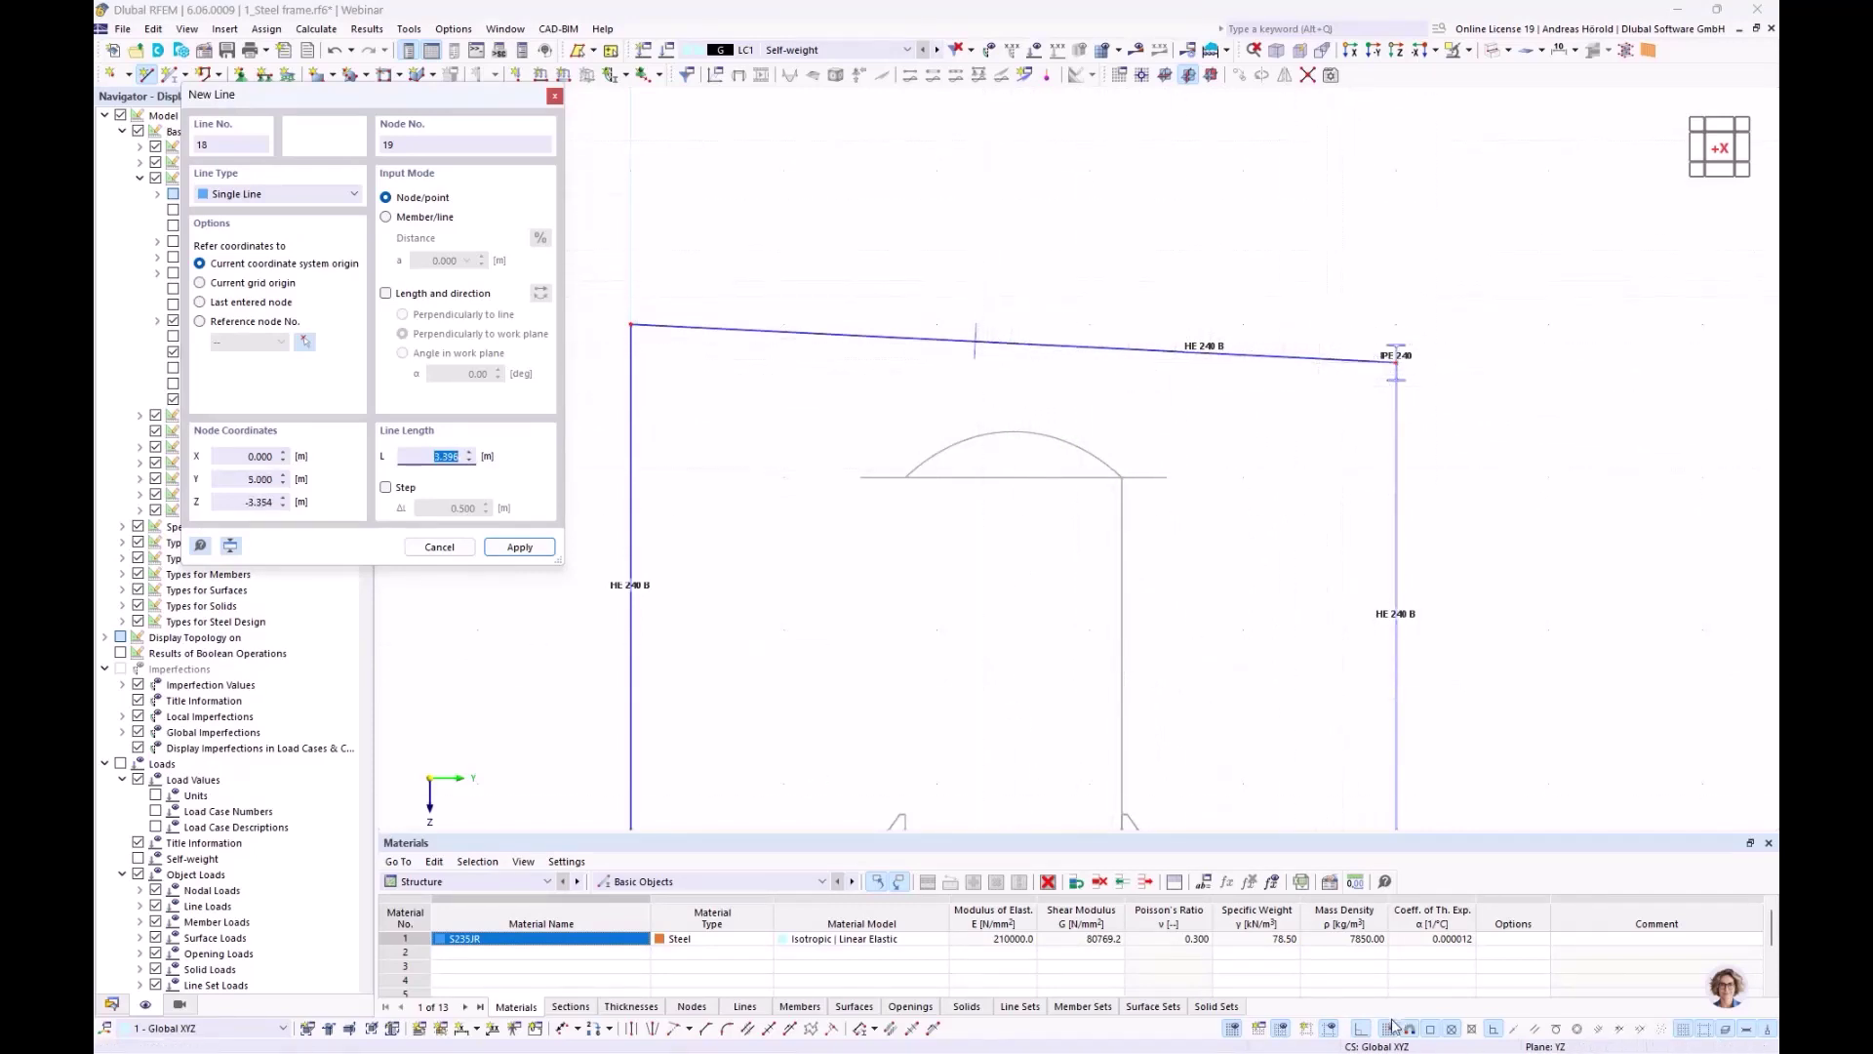
{"action": "left_click", "coordinate": [1358, 1031]}
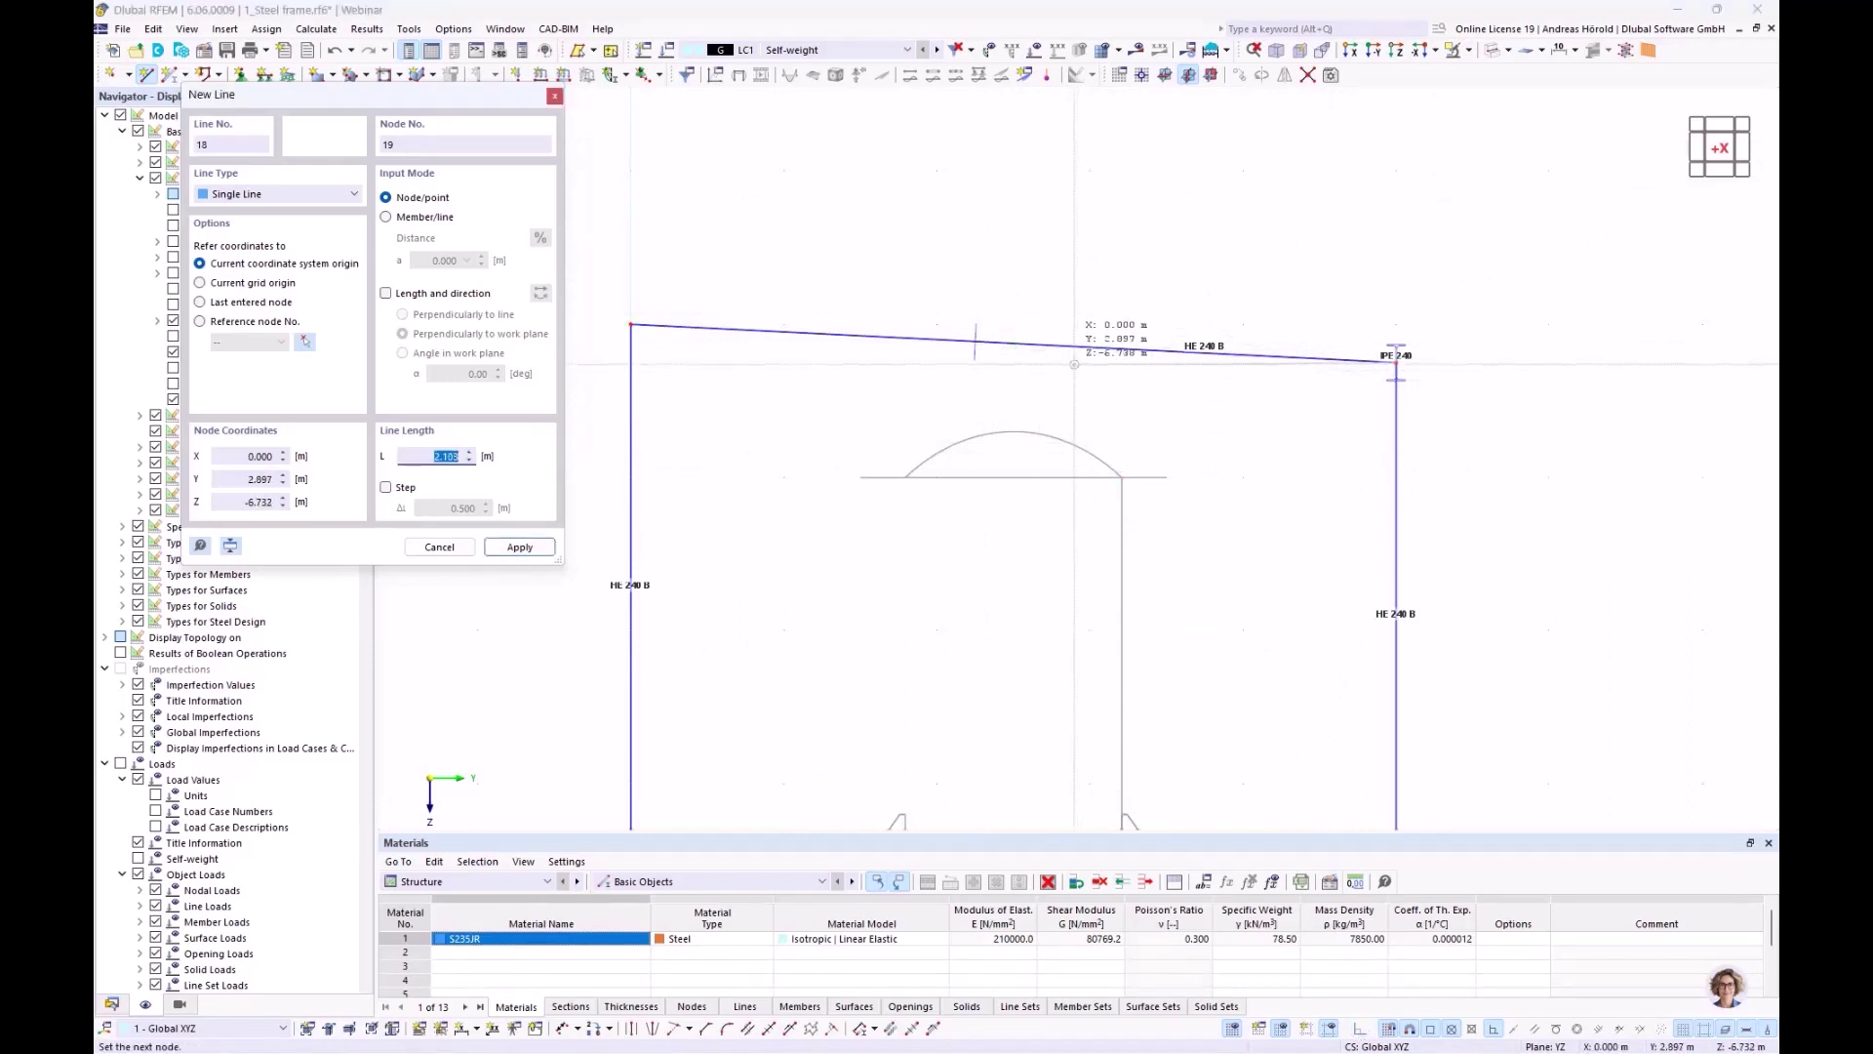
{"action": "left_click", "coordinate": [1358, 1033]}
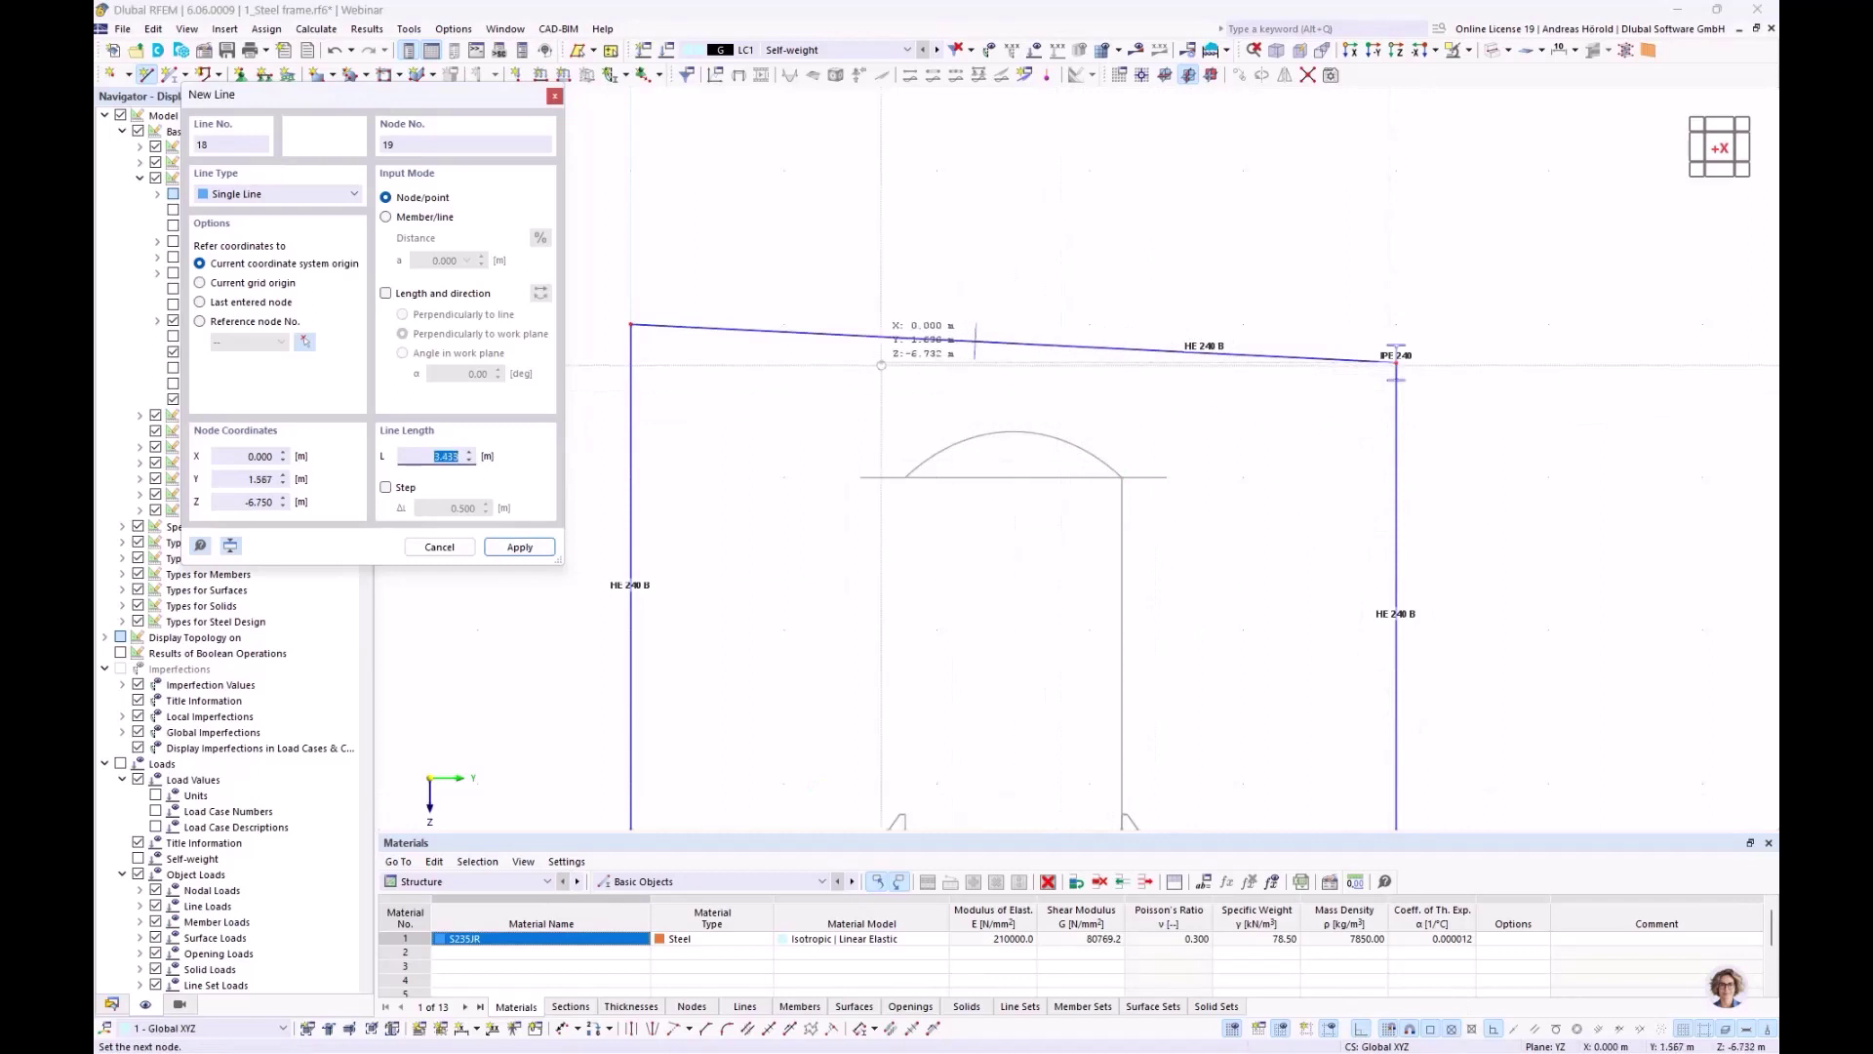
{"action": "left_click", "coordinate": [829, 363]}
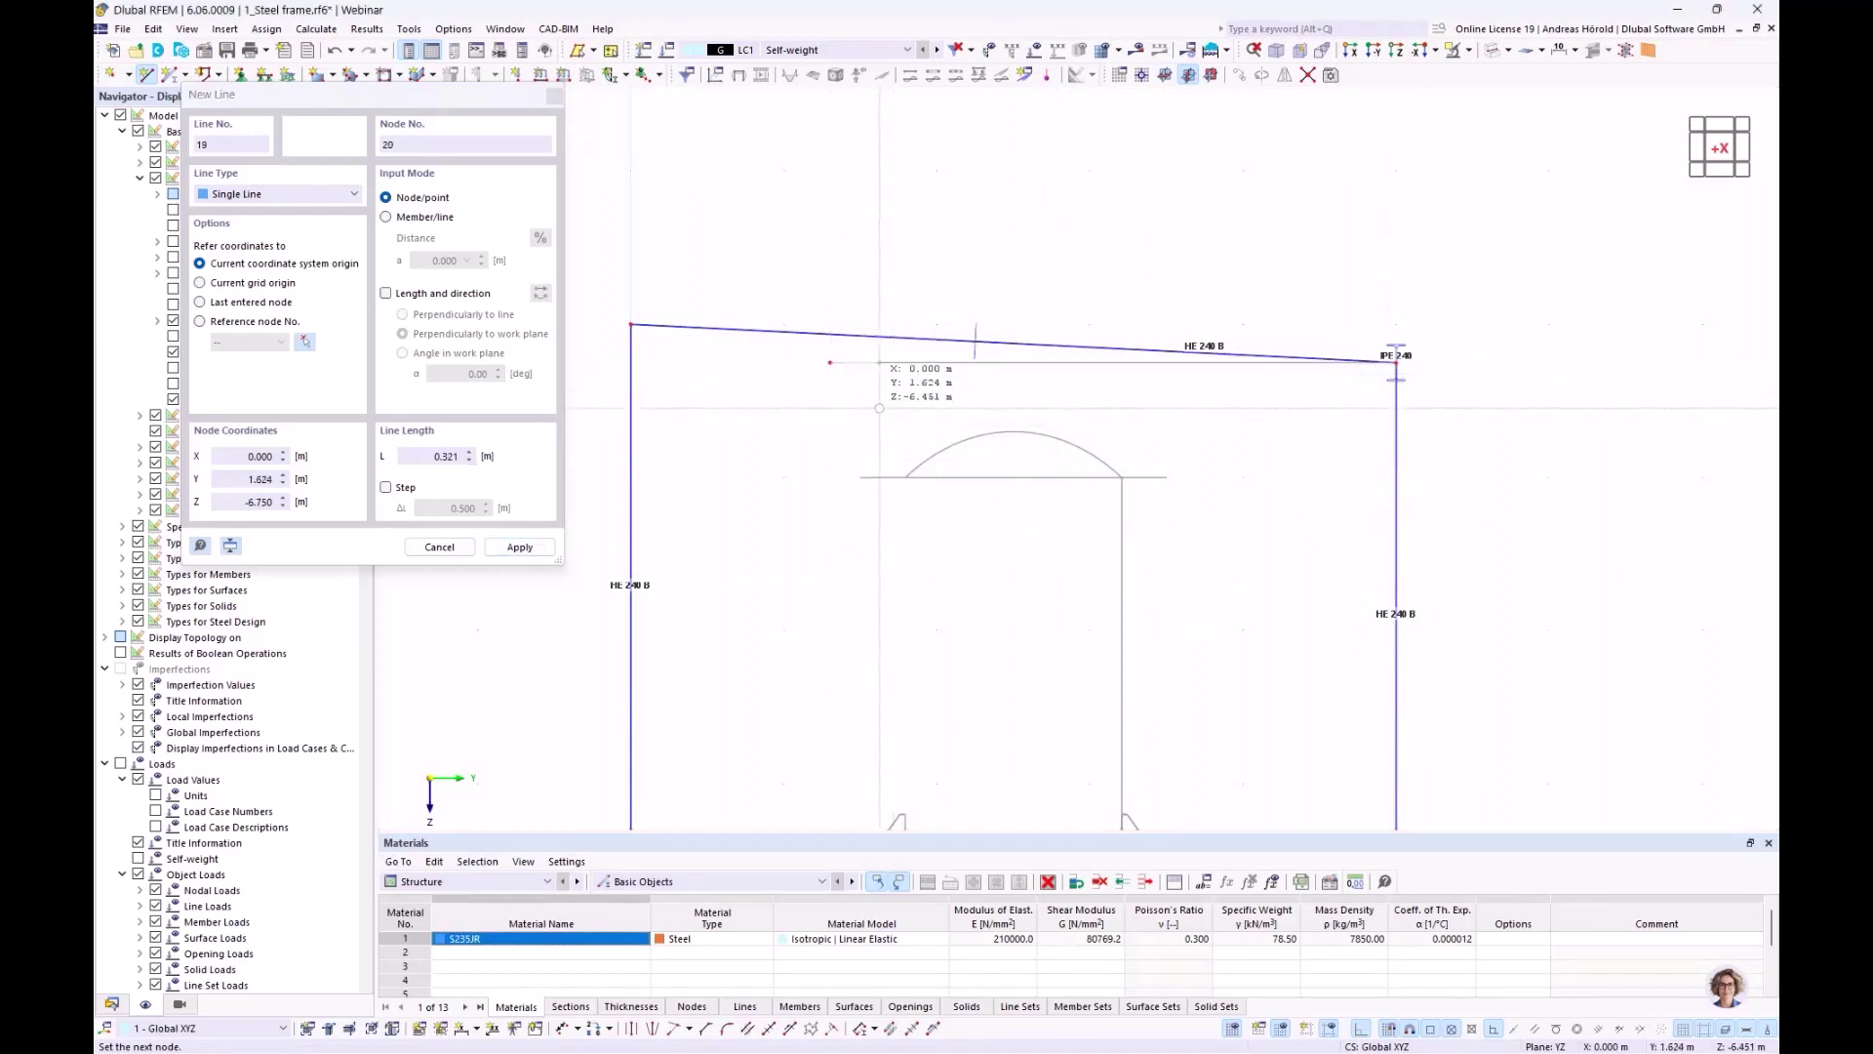
{"action": "key", "text": "Escape"}
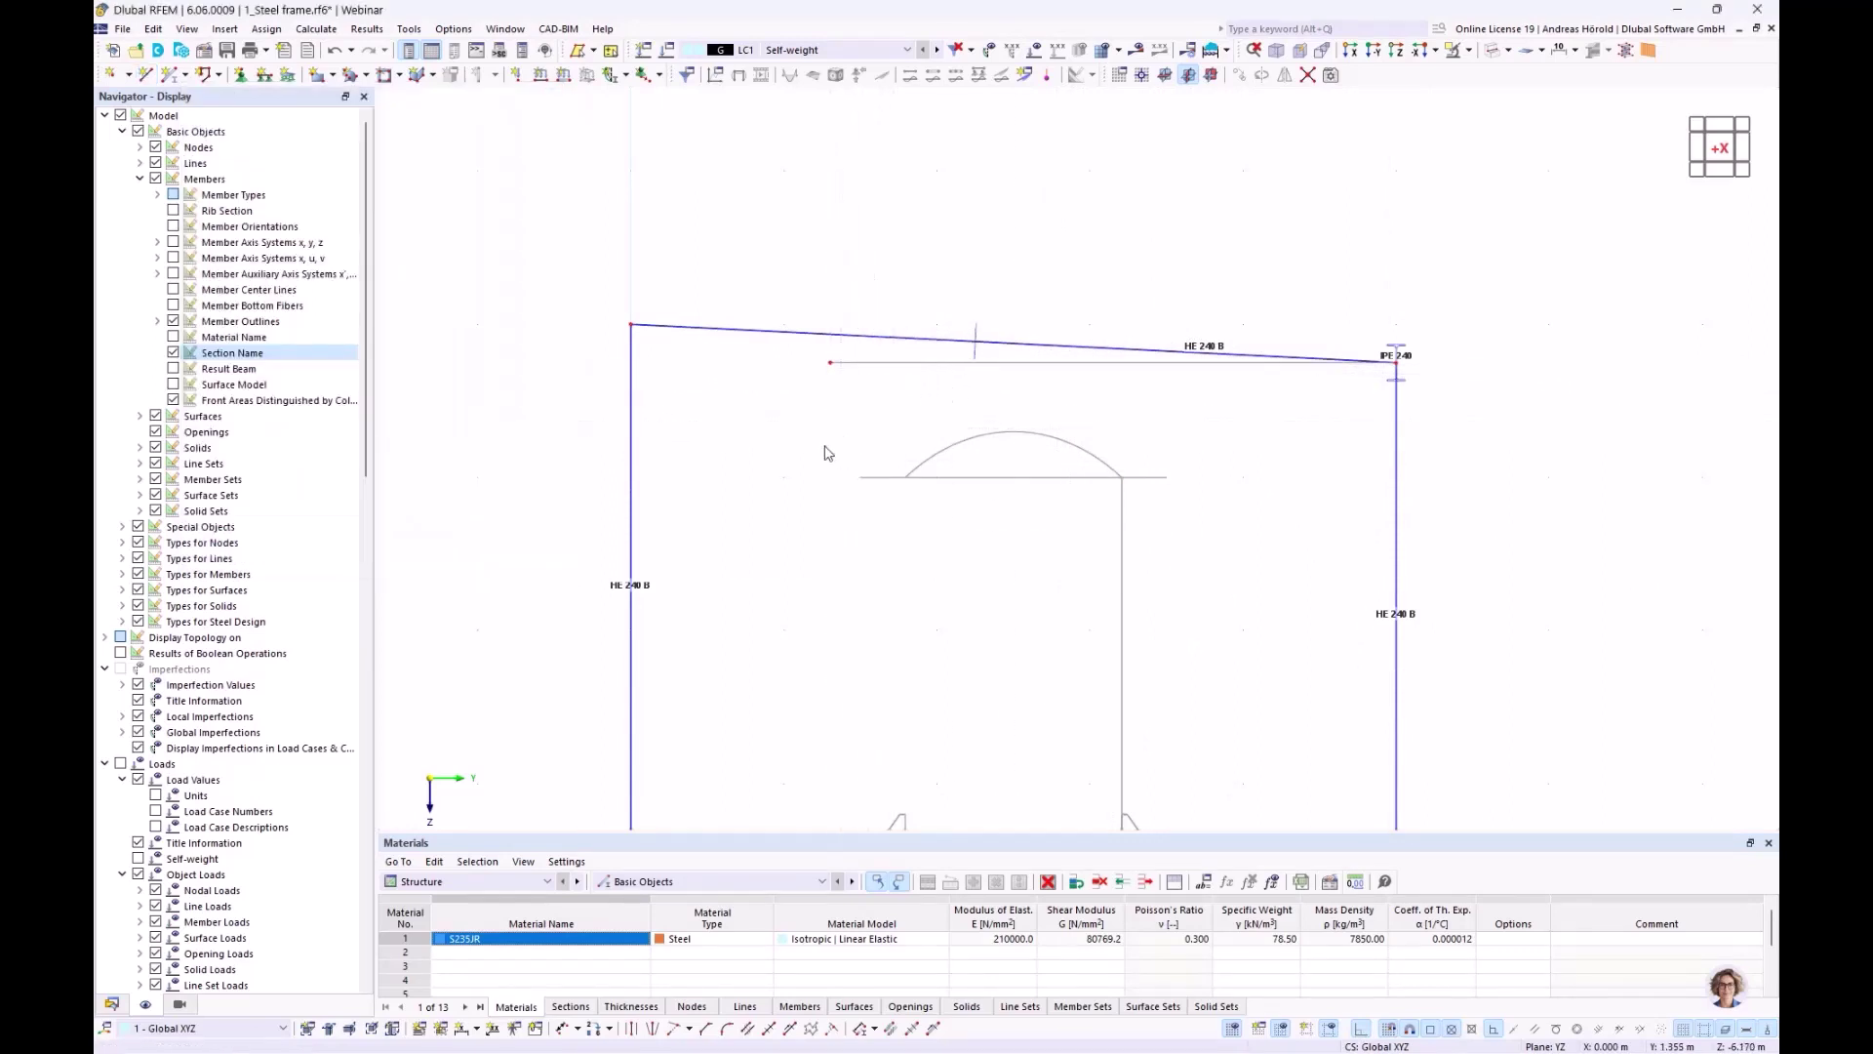
Add an angular dimension between the sloping HE 240 B roof beam and the horizontal helper line
{"action": "left_click", "coordinate": [477, 1031]}
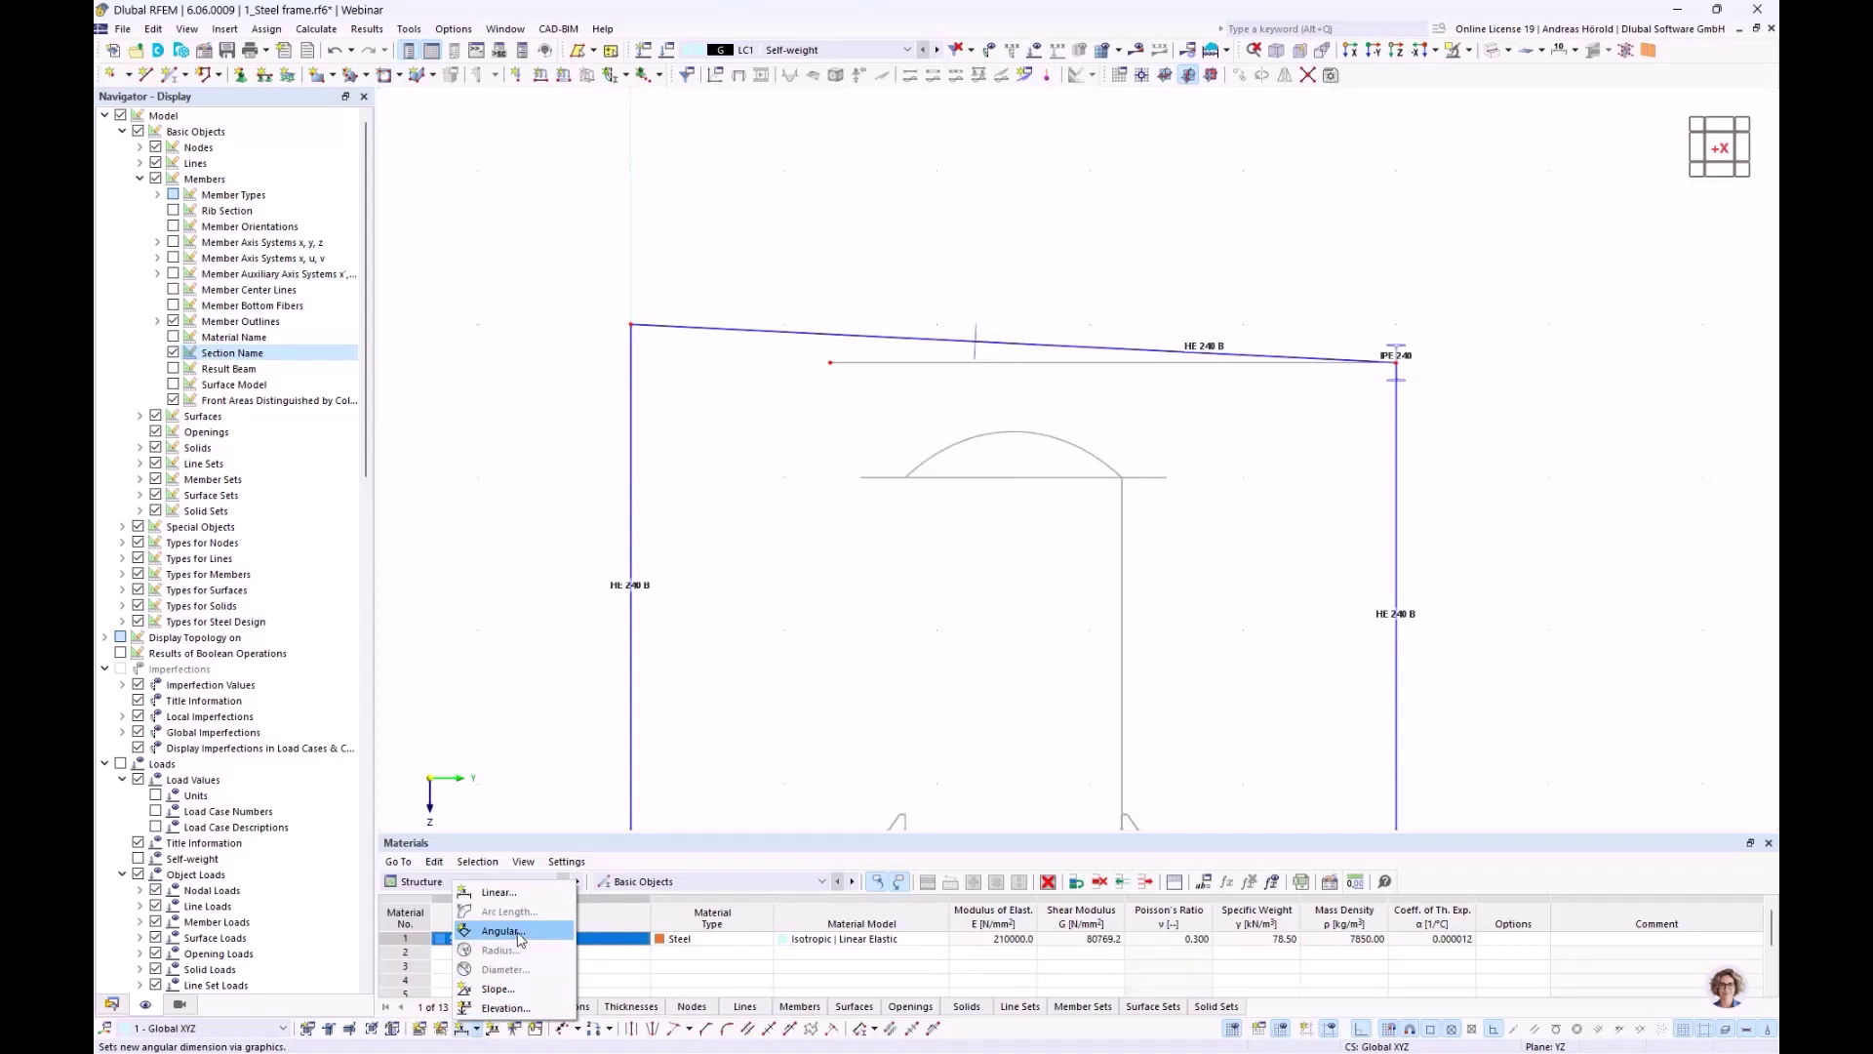
{"action": "left_click", "coordinate": [502, 931]}
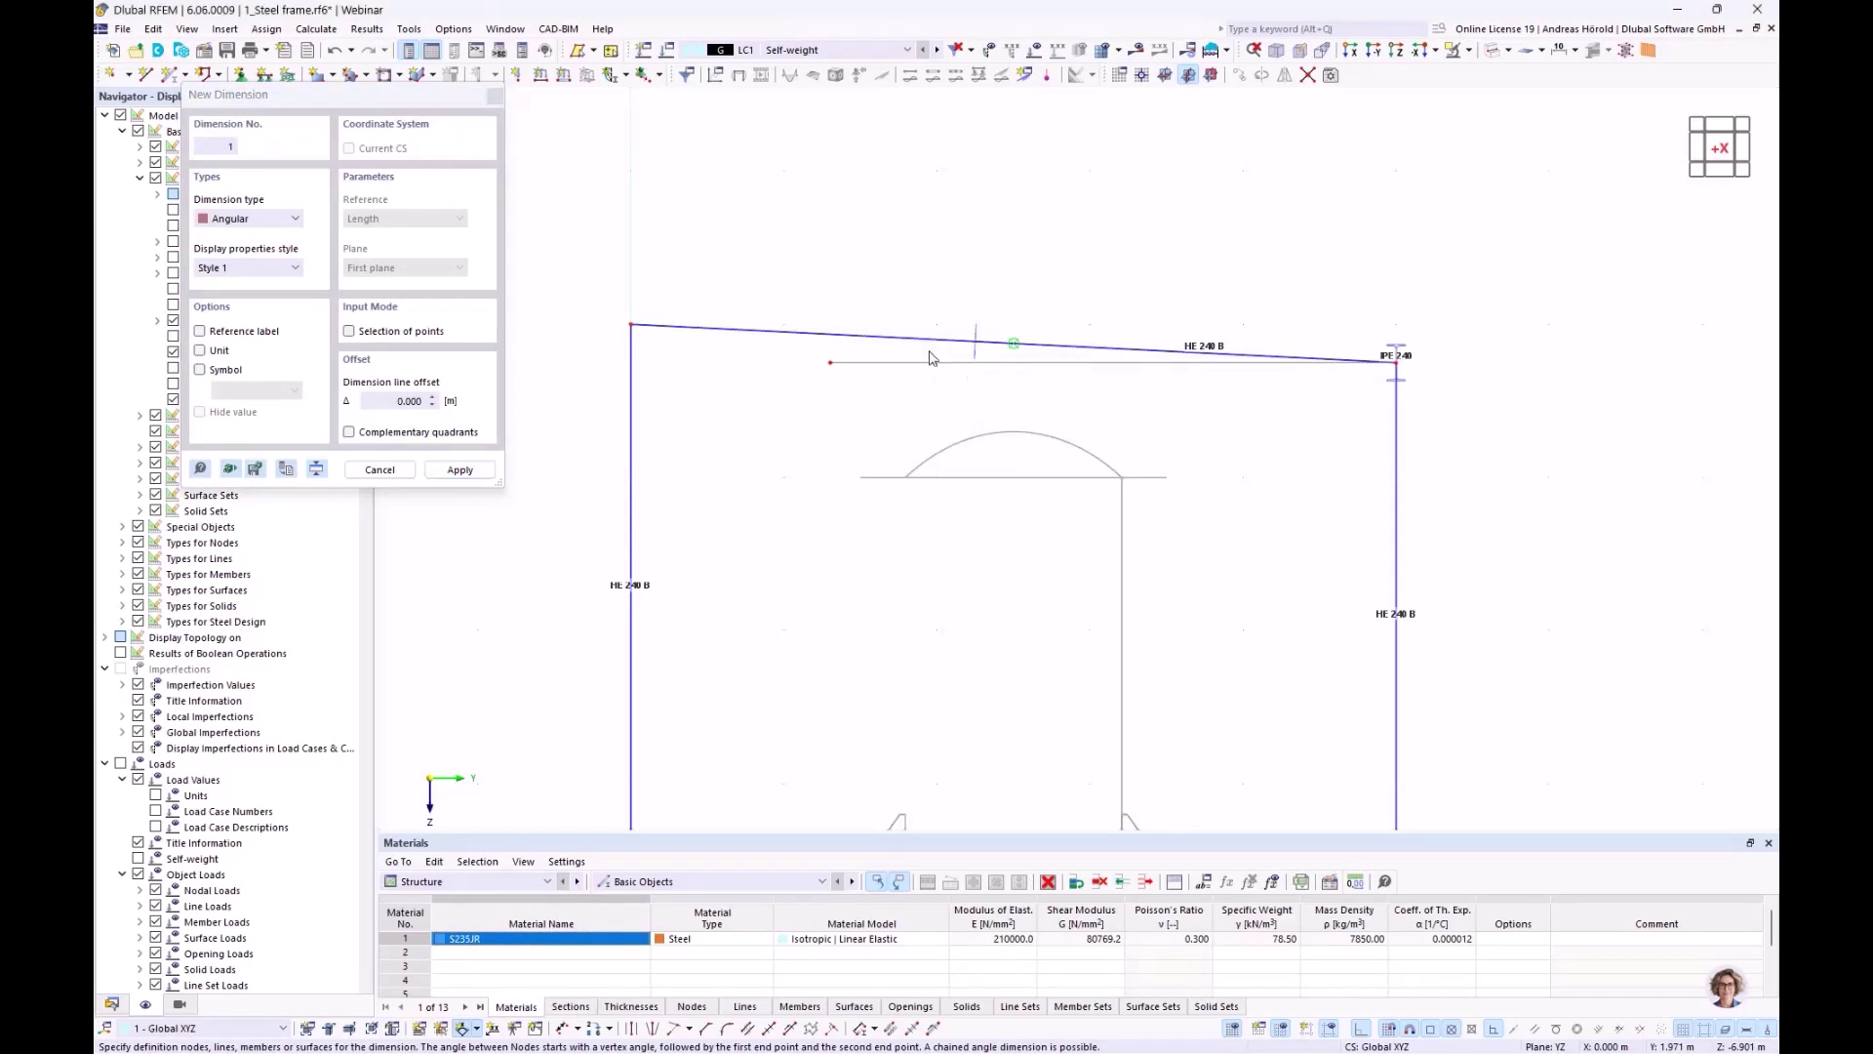
{"action": "left_click", "coordinate": [931, 339]}
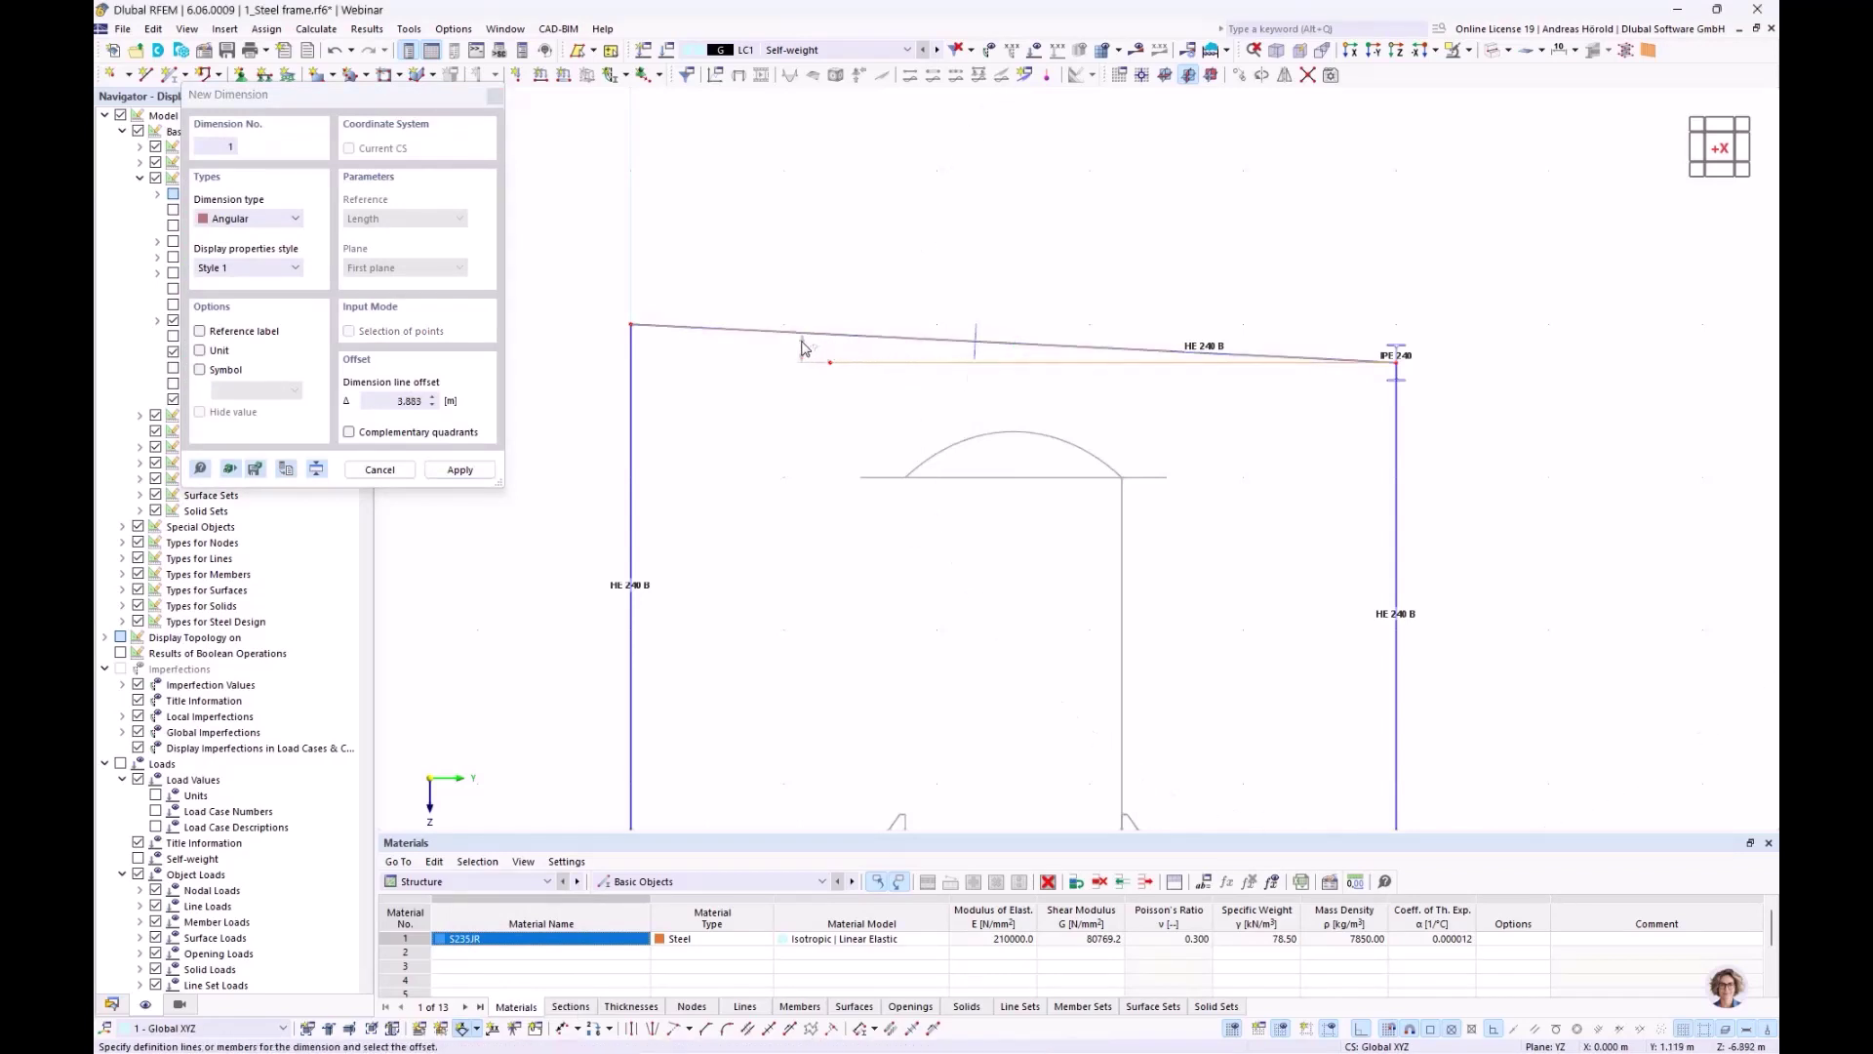
{"action": "left_click", "coordinate": [849, 349]}
{"action": "scroll", "coordinate": [841, 346], "scroll_direction": "up", "scroll_amount": 3}
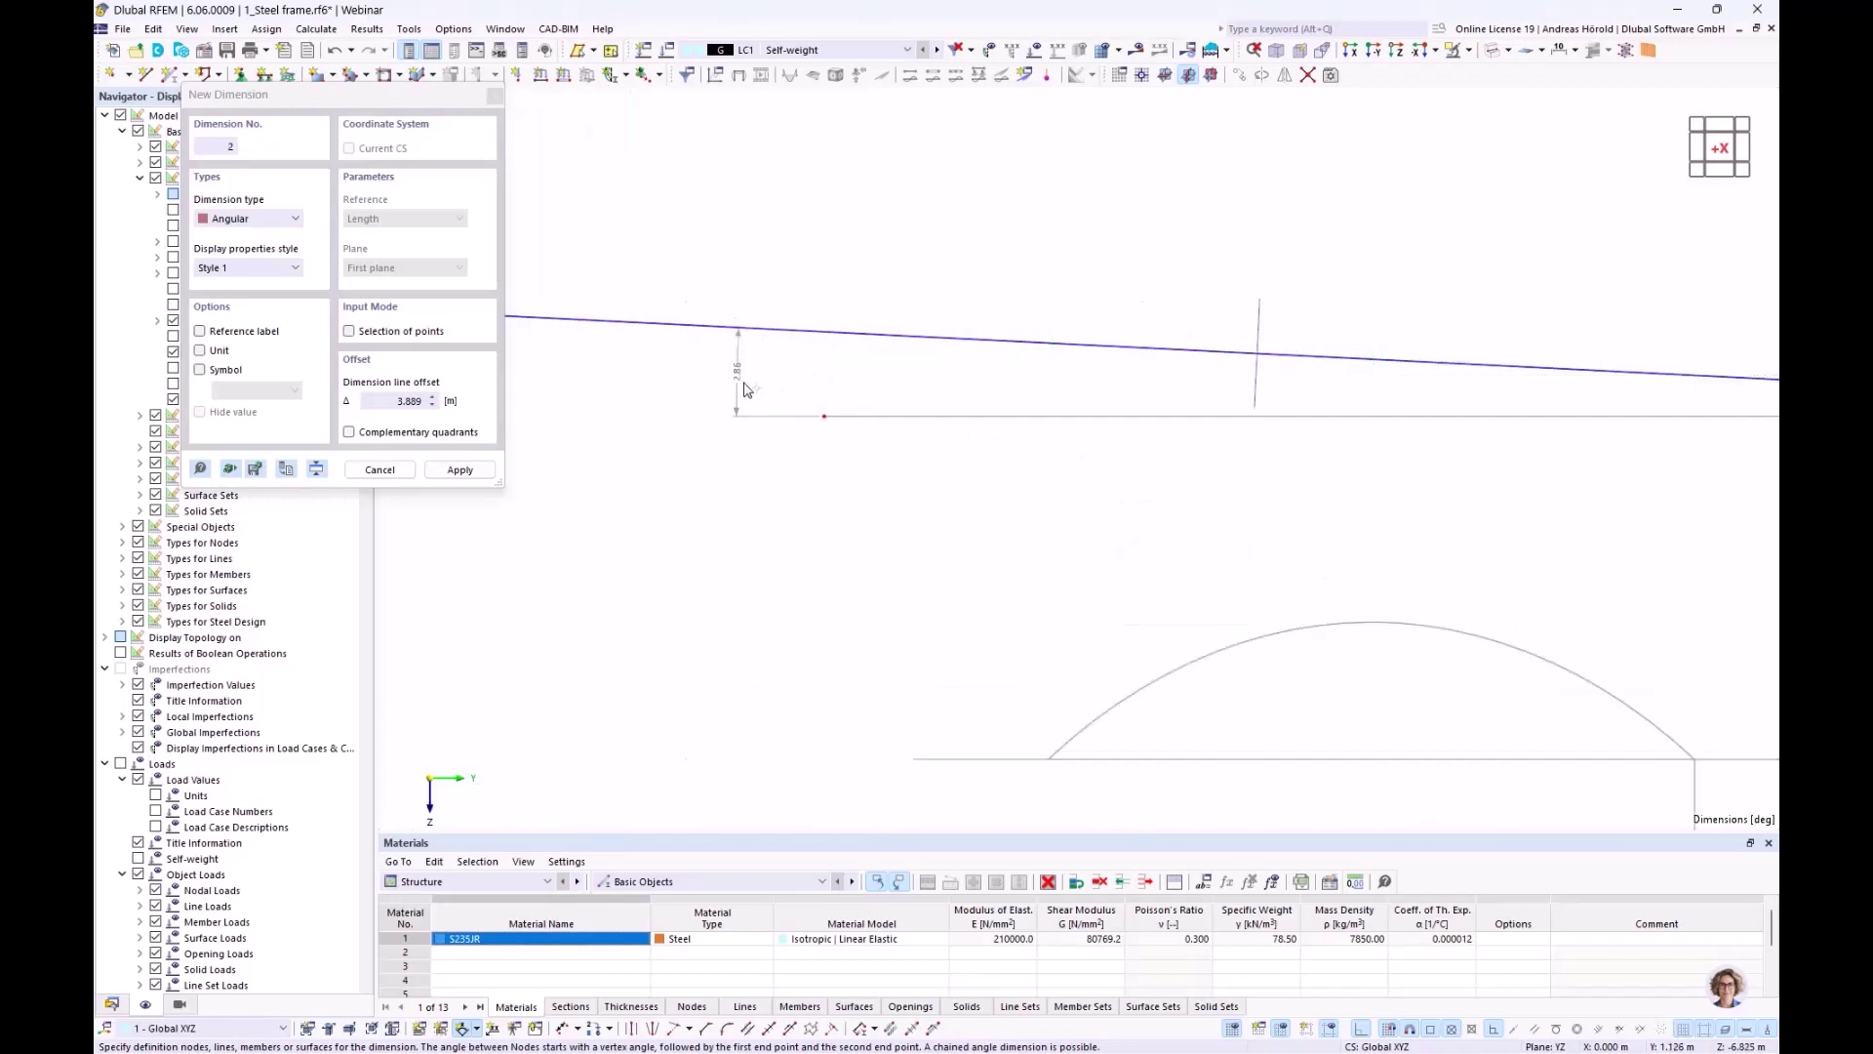
{"action": "scroll", "coordinate": [834, 365], "scroll_direction": "down", "scroll_amount": 3}
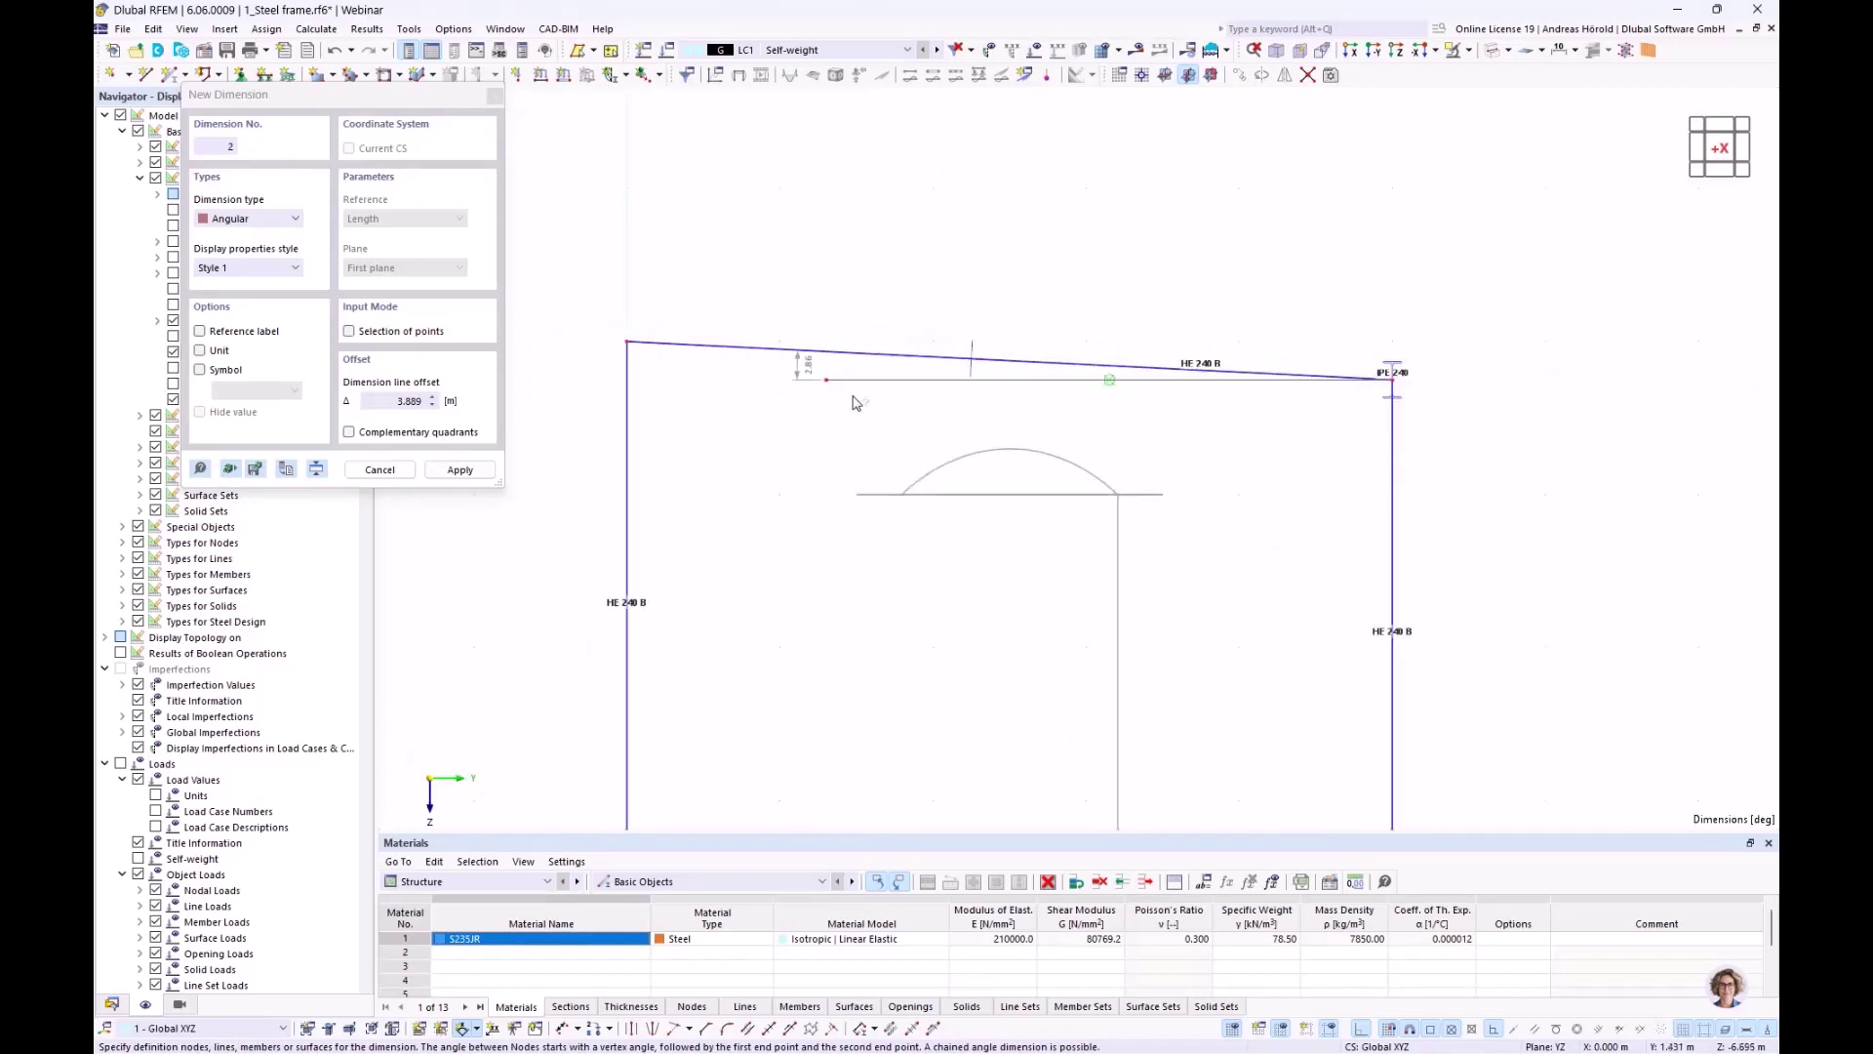
{"action": "key", "text": "Escape"}
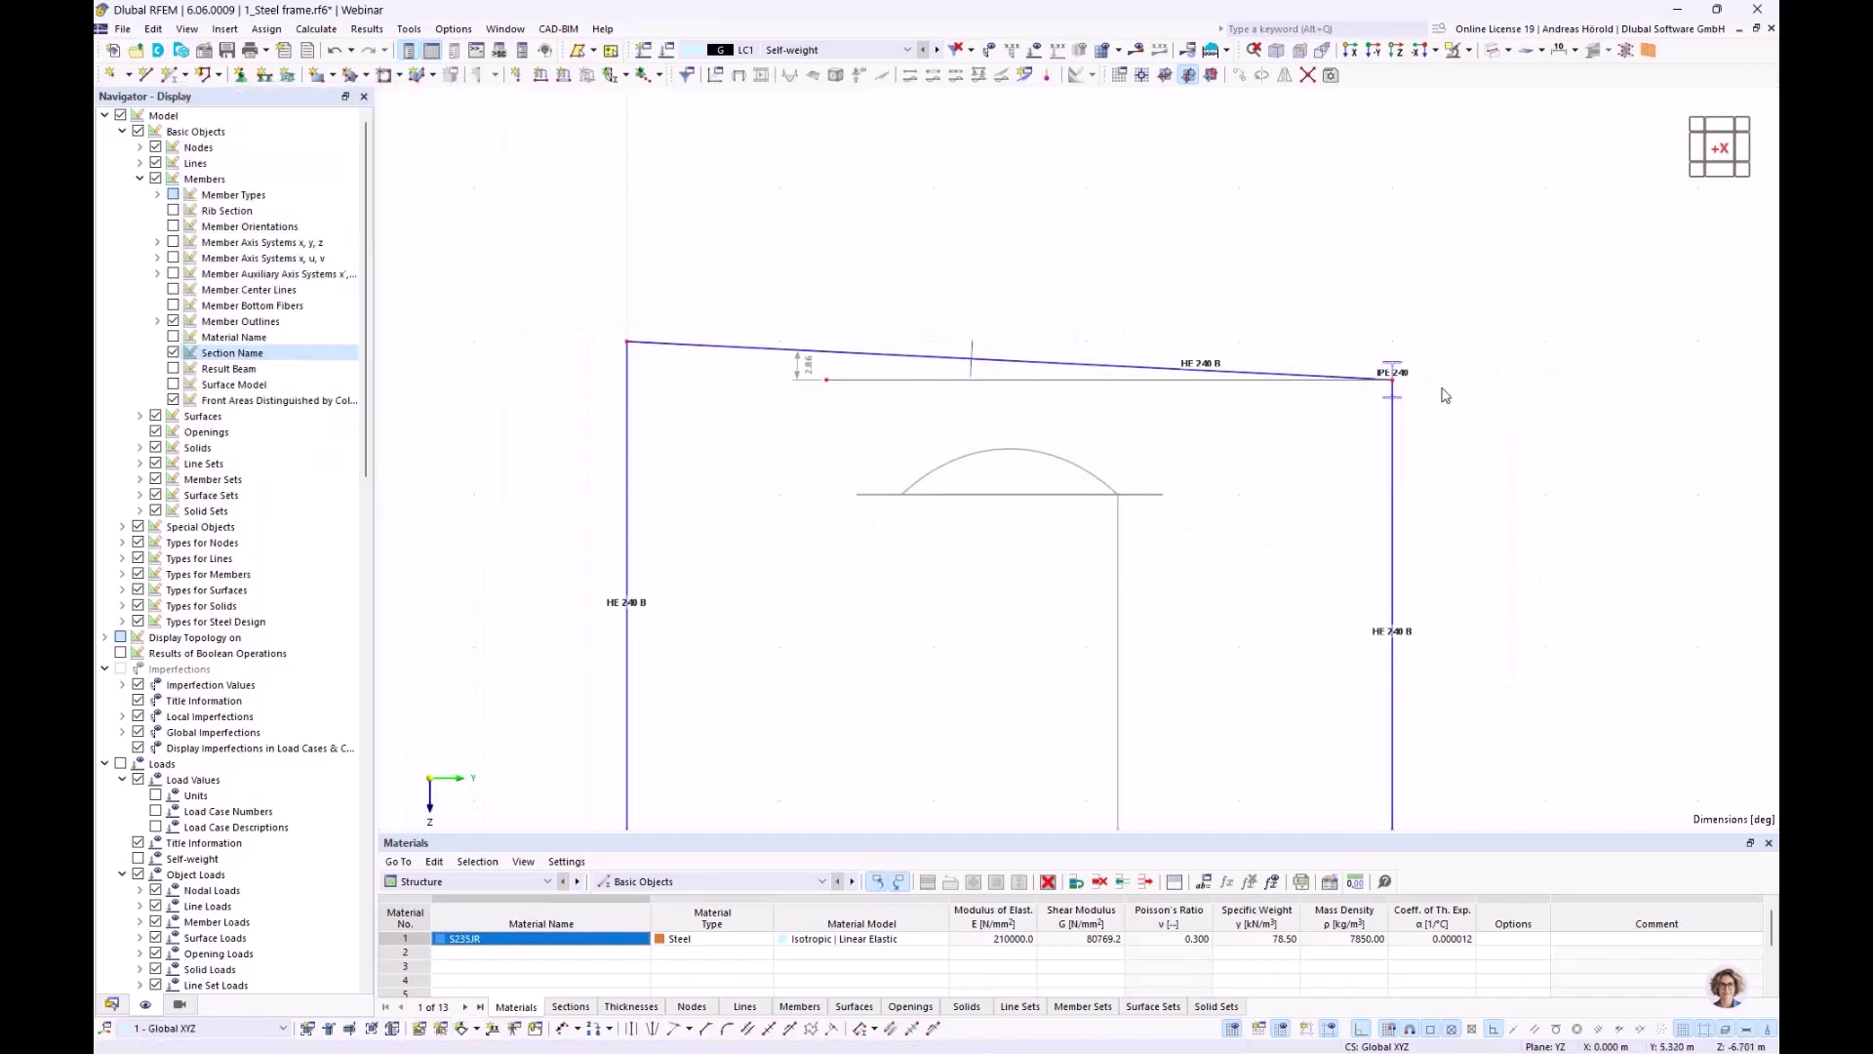
Set the IPE 240 eaves beam's rotation angle to 2.86° by measuring between the roof slope and the helper line from the eaves node
{"action": "scroll", "coordinate": [1442, 389], "scroll_direction": "up", "scroll_amount": 2}
{"action": "middle_click_drag", "start_coordinate": [1454, 460], "coordinate": [1381, 488], "text": "ctrl"}
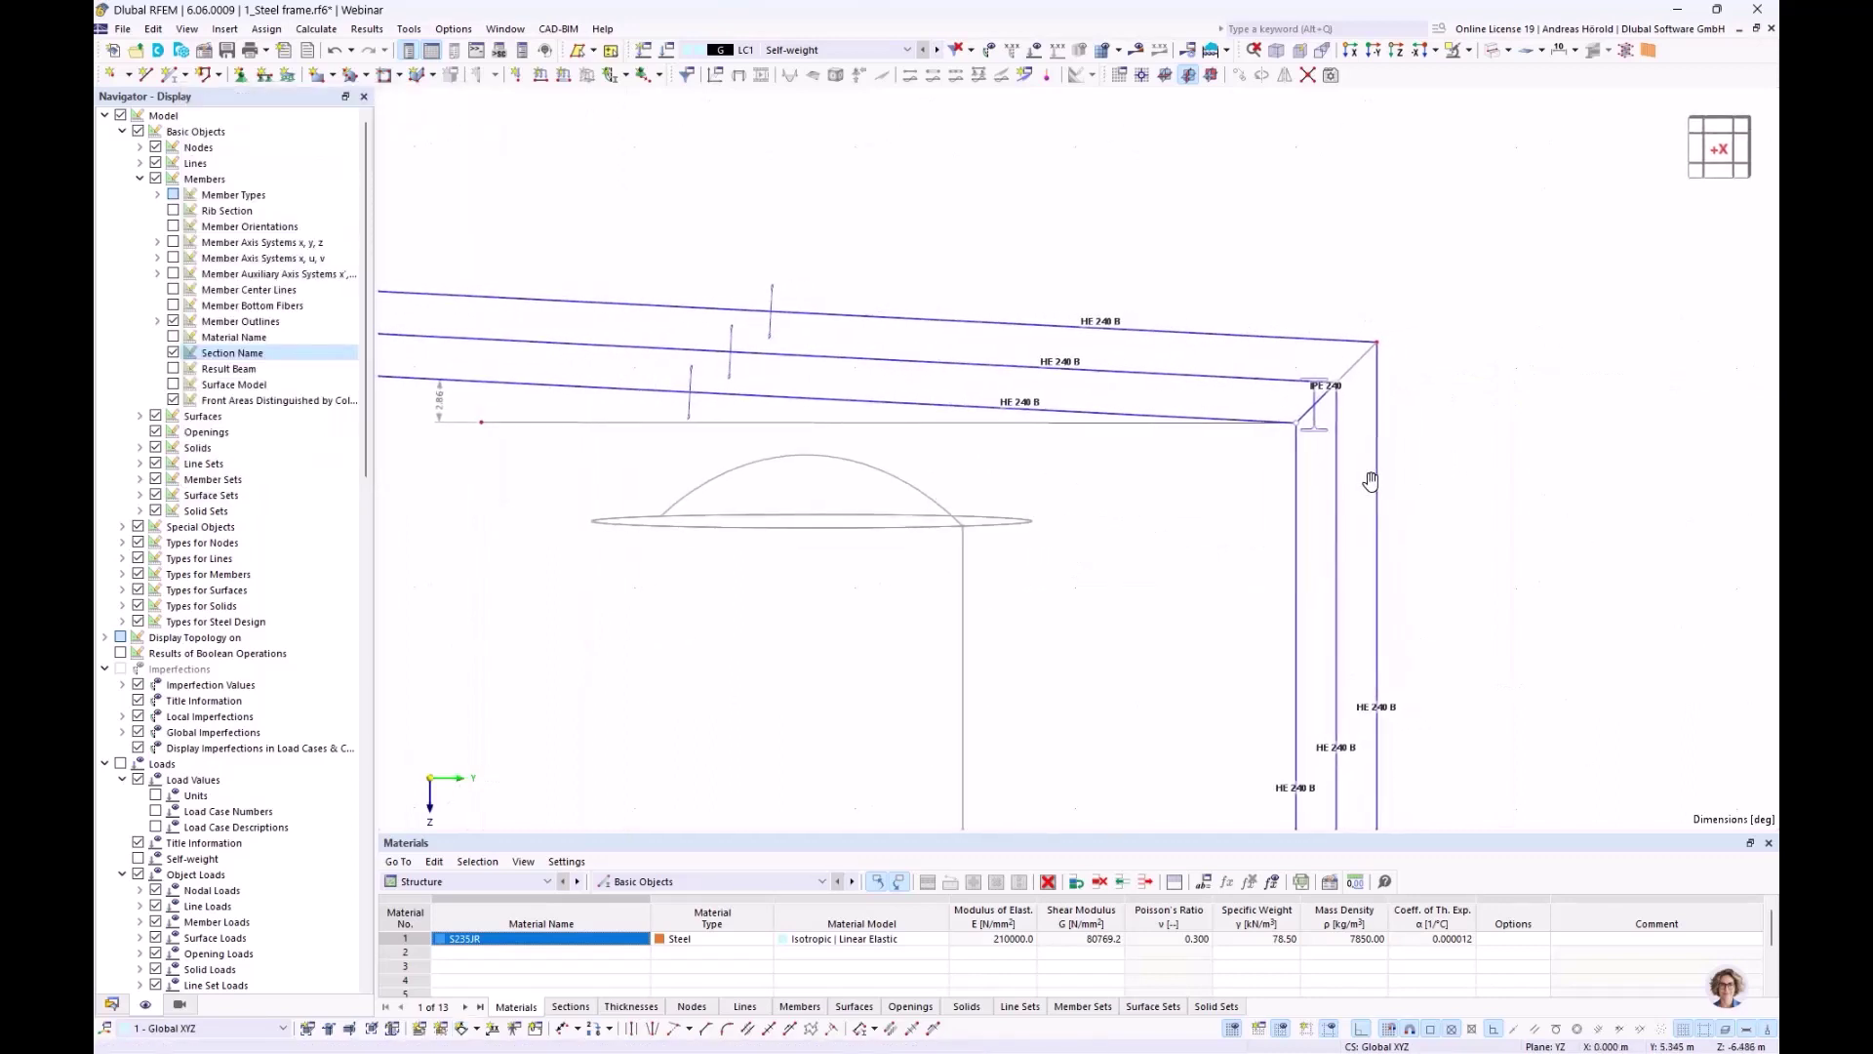
{"action": "double_click", "coordinate": [1311, 418]}
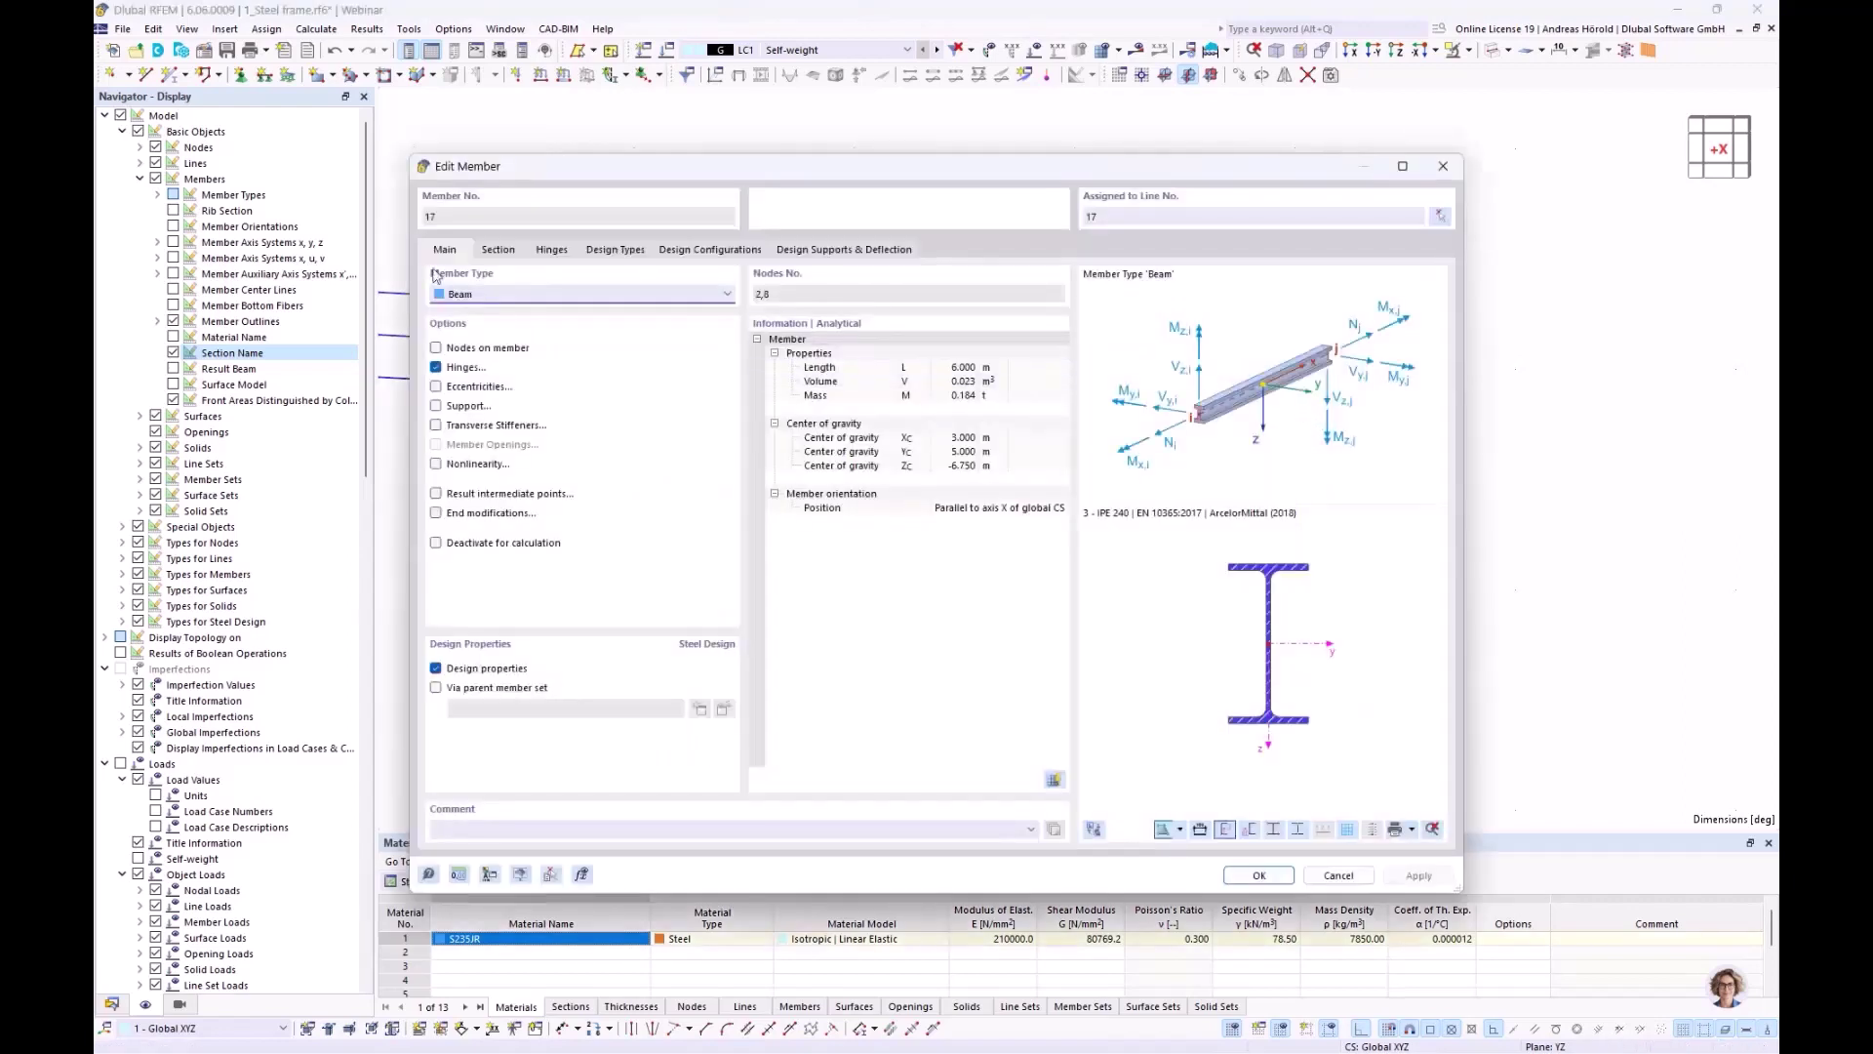
{"action": "left_click", "coordinate": [498, 250]}
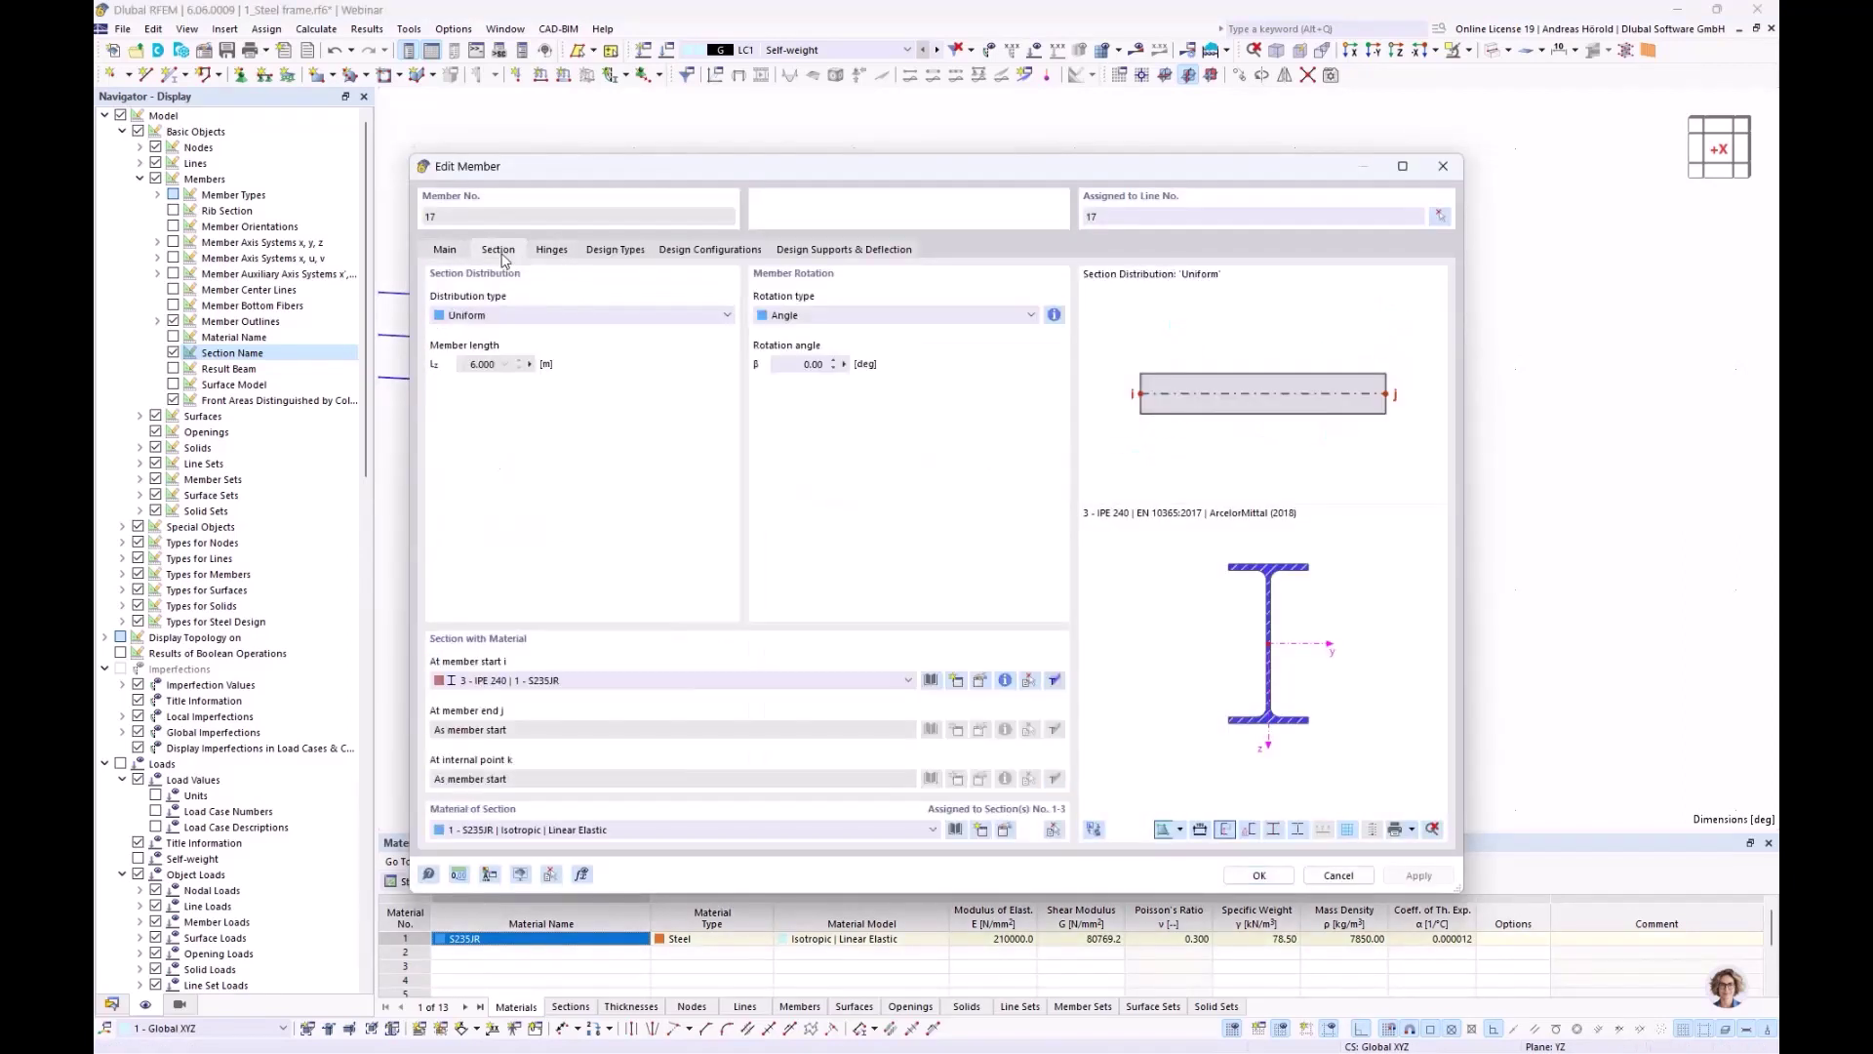
{"action": "left_click_drag", "start_coordinate": [657, 166], "coordinate": [1036, 172]}
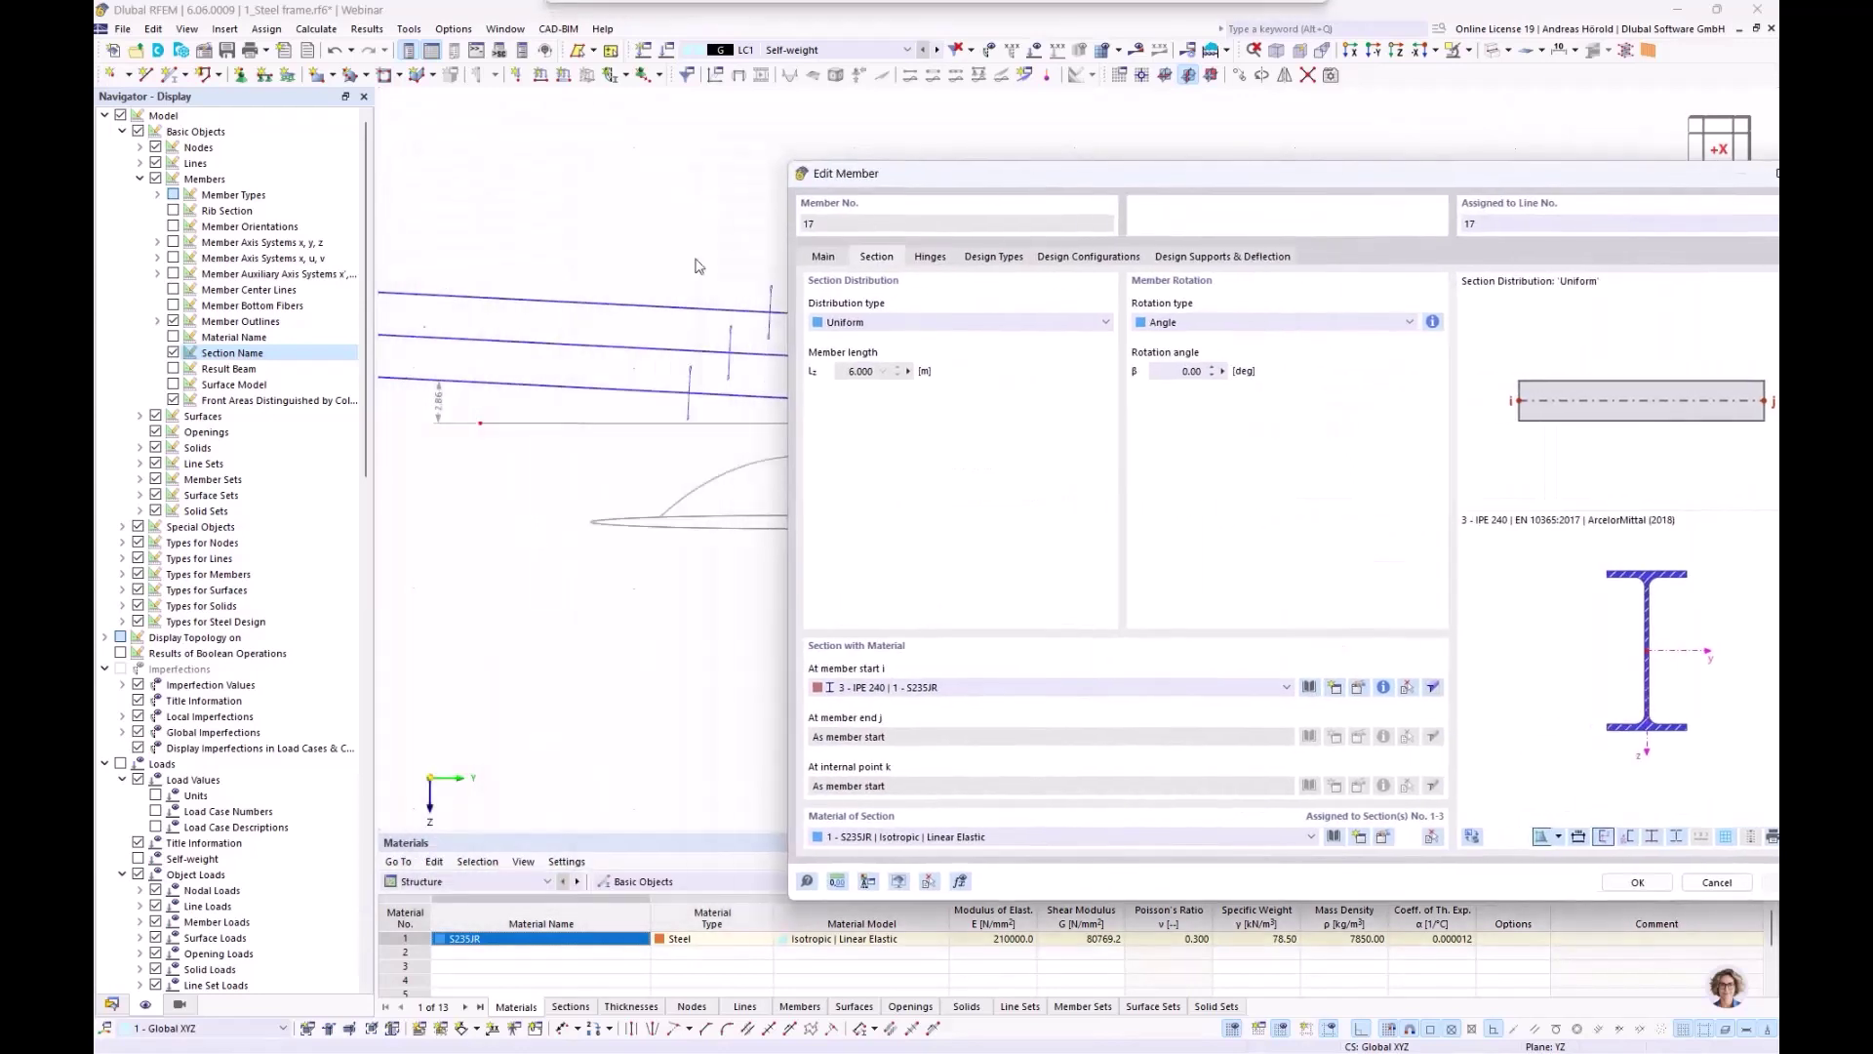
{"action": "left_click", "coordinate": [1225, 377]}
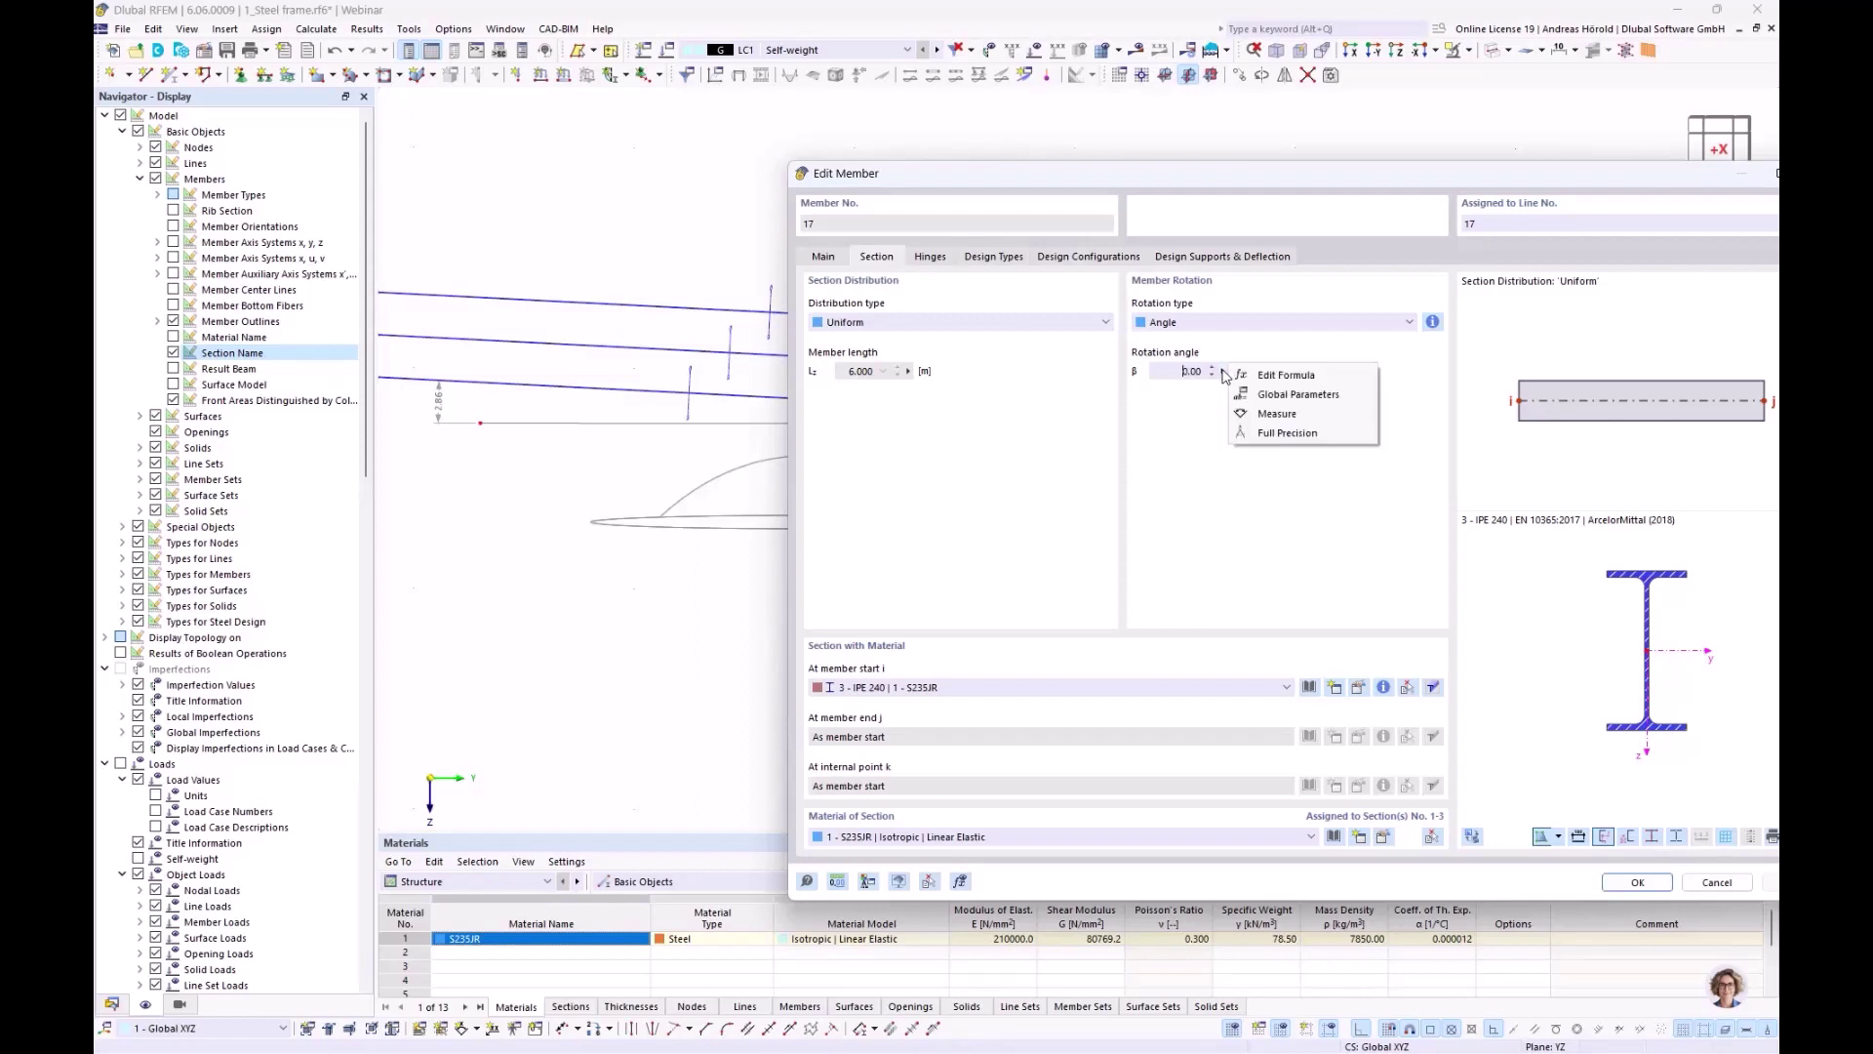
{"action": "left_click", "coordinate": [1280, 417]}
{"action": "scroll", "coordinate": [785, 460], "scroll_direction": "down", "scroll_amount": 3}
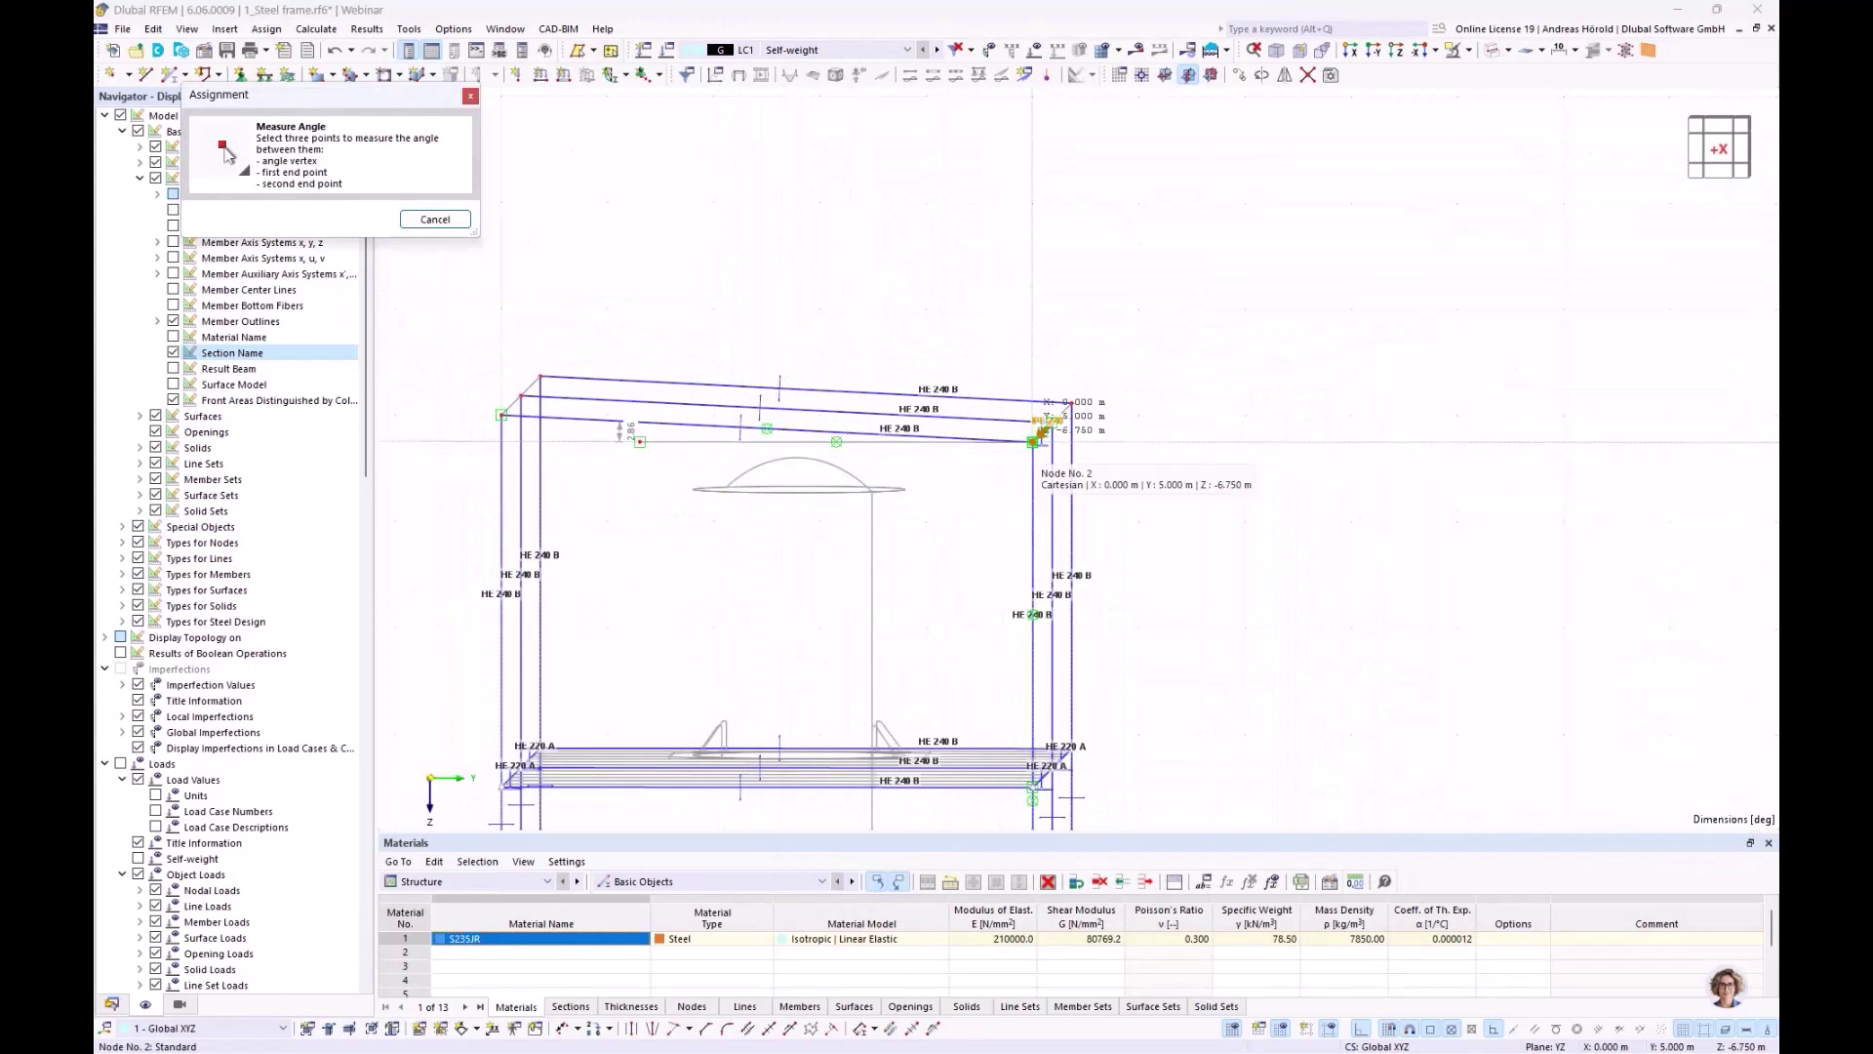
{"action": "left_click", "coordinate": [1034, 441]}
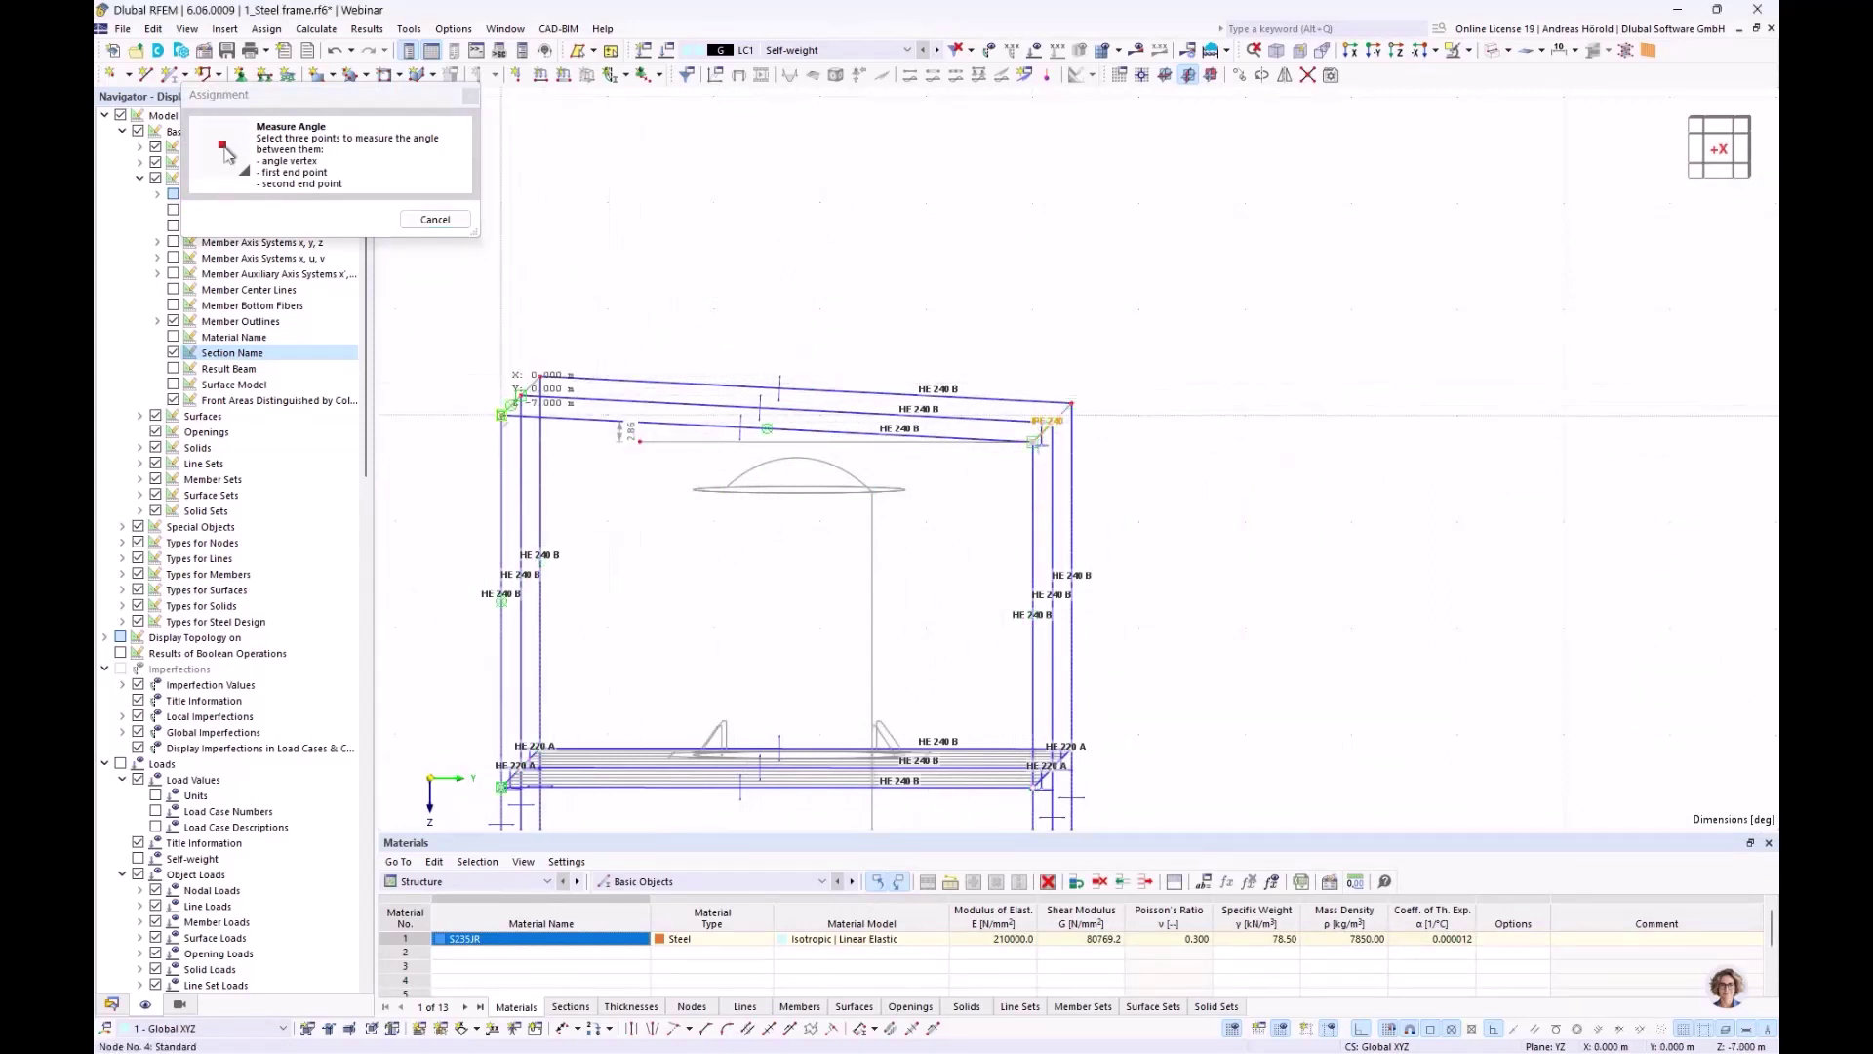
{"action": "left_click", "coordinate": [639, 441]}
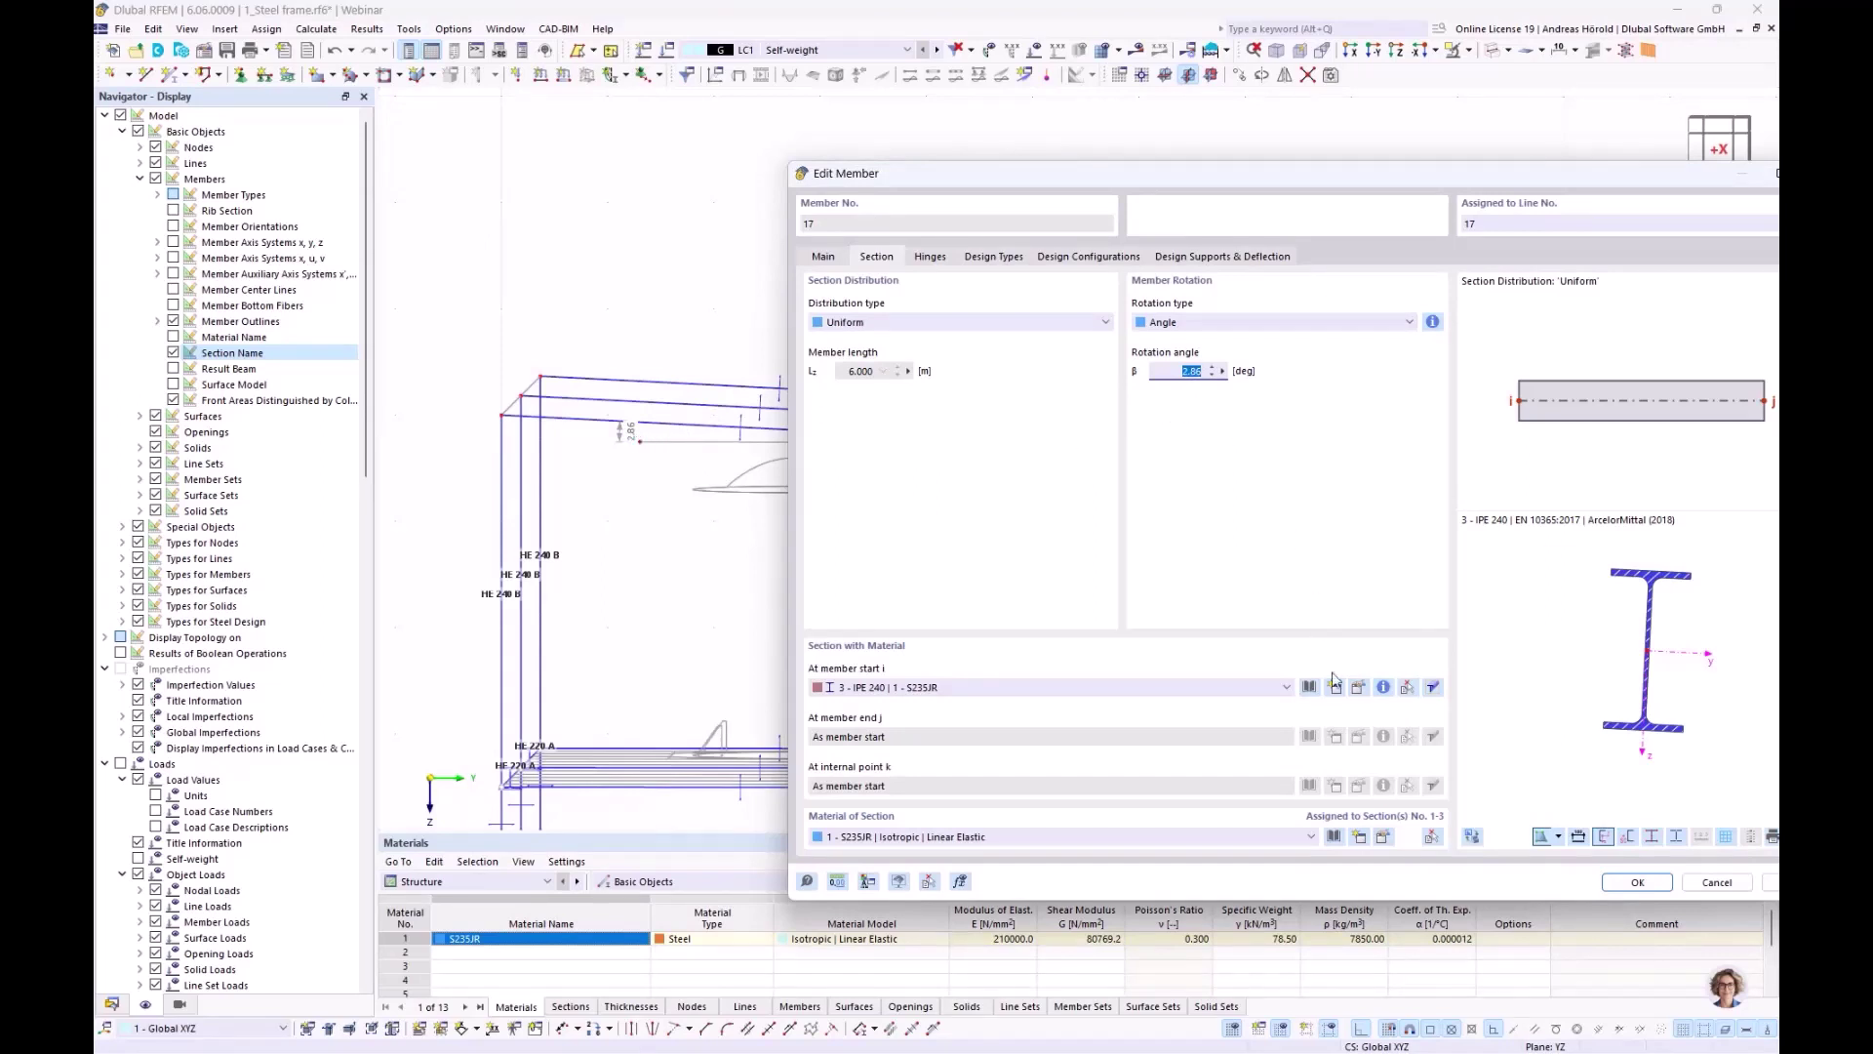
{"action": "left_click", "coordinate": [1631, 882]}
Check the IPE 240 section's tilt in the X-direction view, and delete the helper line with its angular dimension
{"action": "scroll", "coordinate": [1267, 160], "scroll_direction": "up", "scroll_amount": 3}
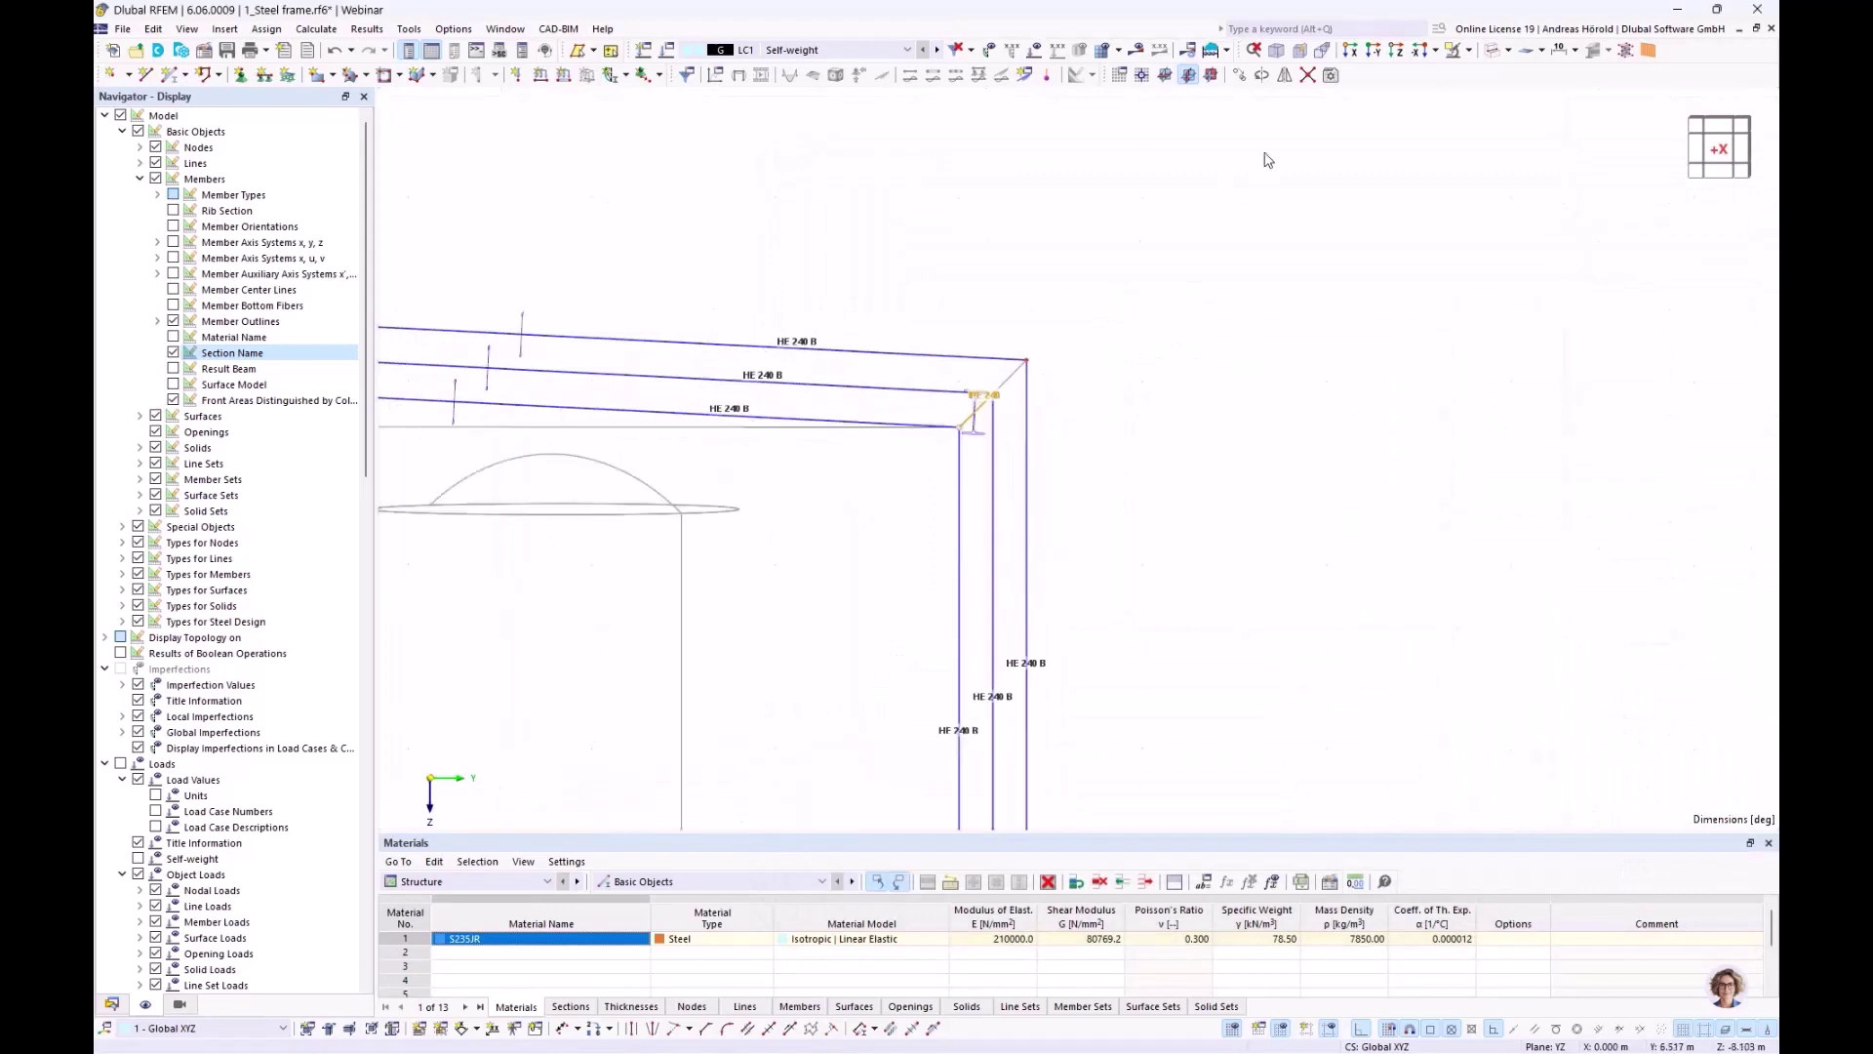
{"action": "left_click", "coordinate": [1350, 51]}
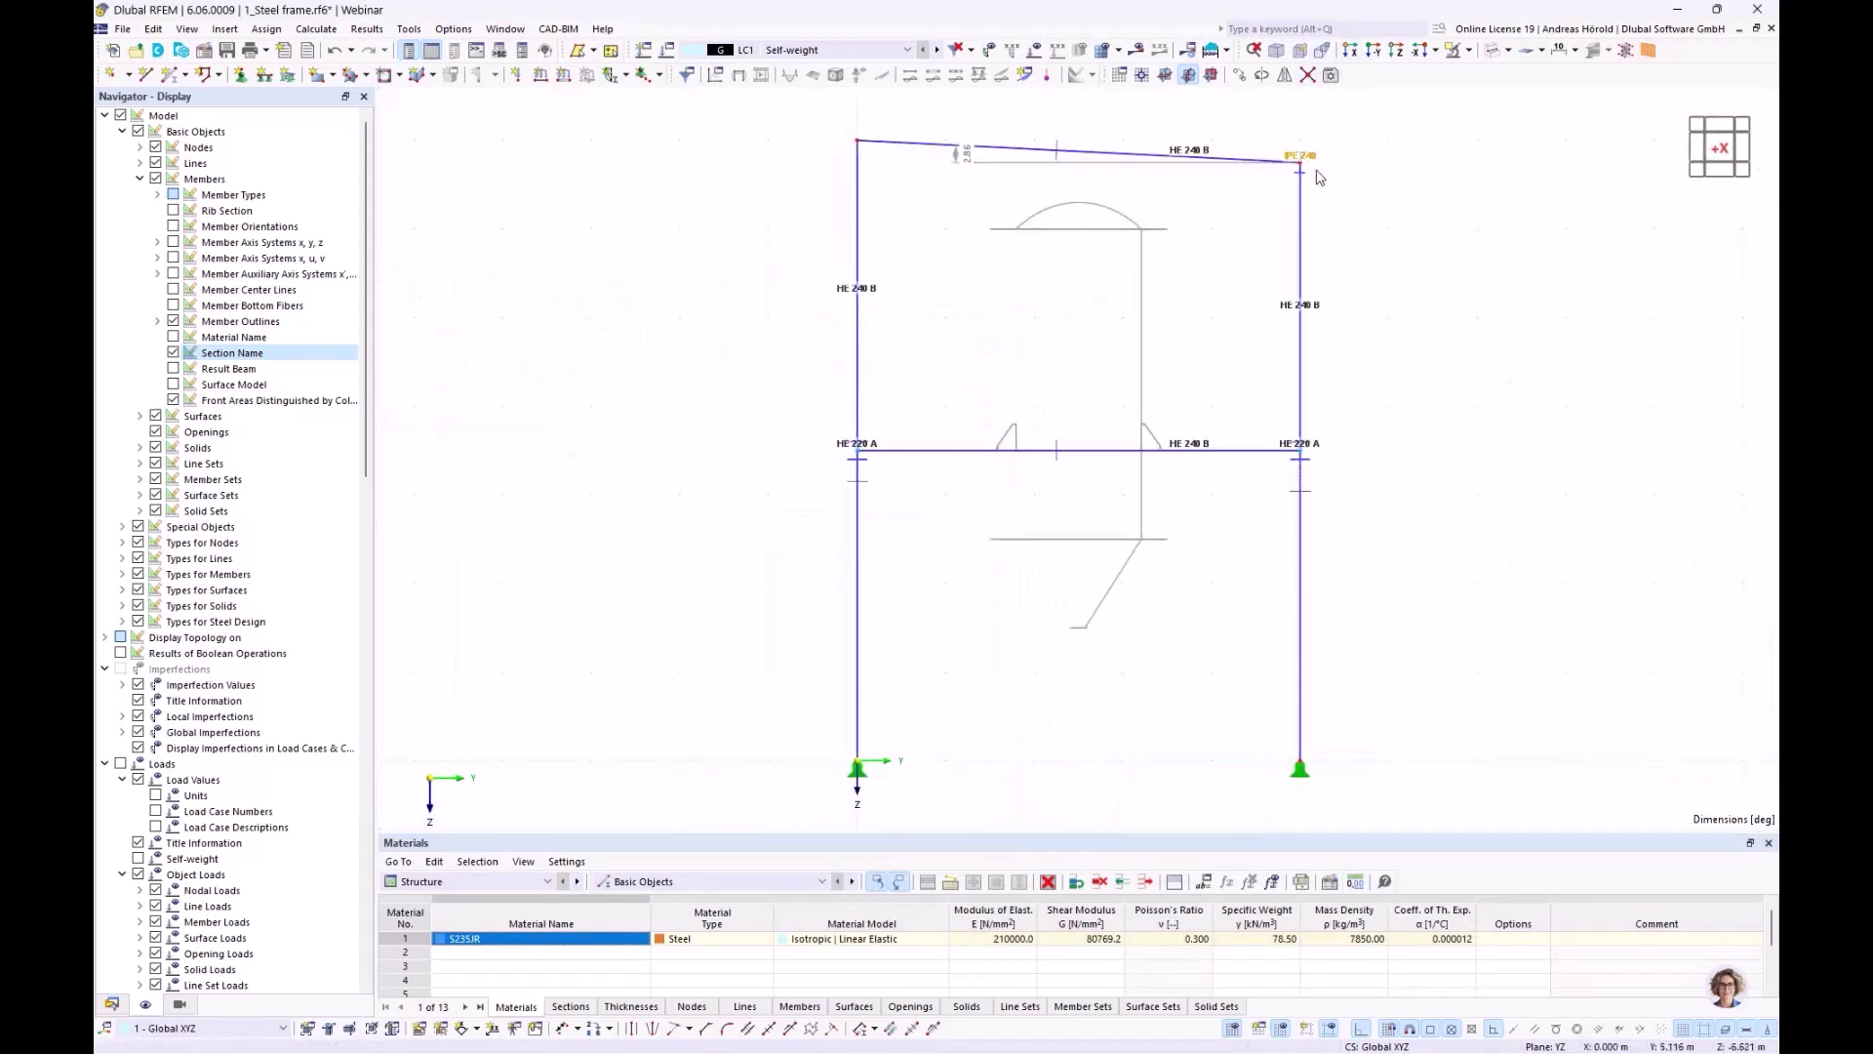
{"action": "scroll", "coordinate": [1318, 176], "scroll_direction": "up", "scroll_amount": 4}
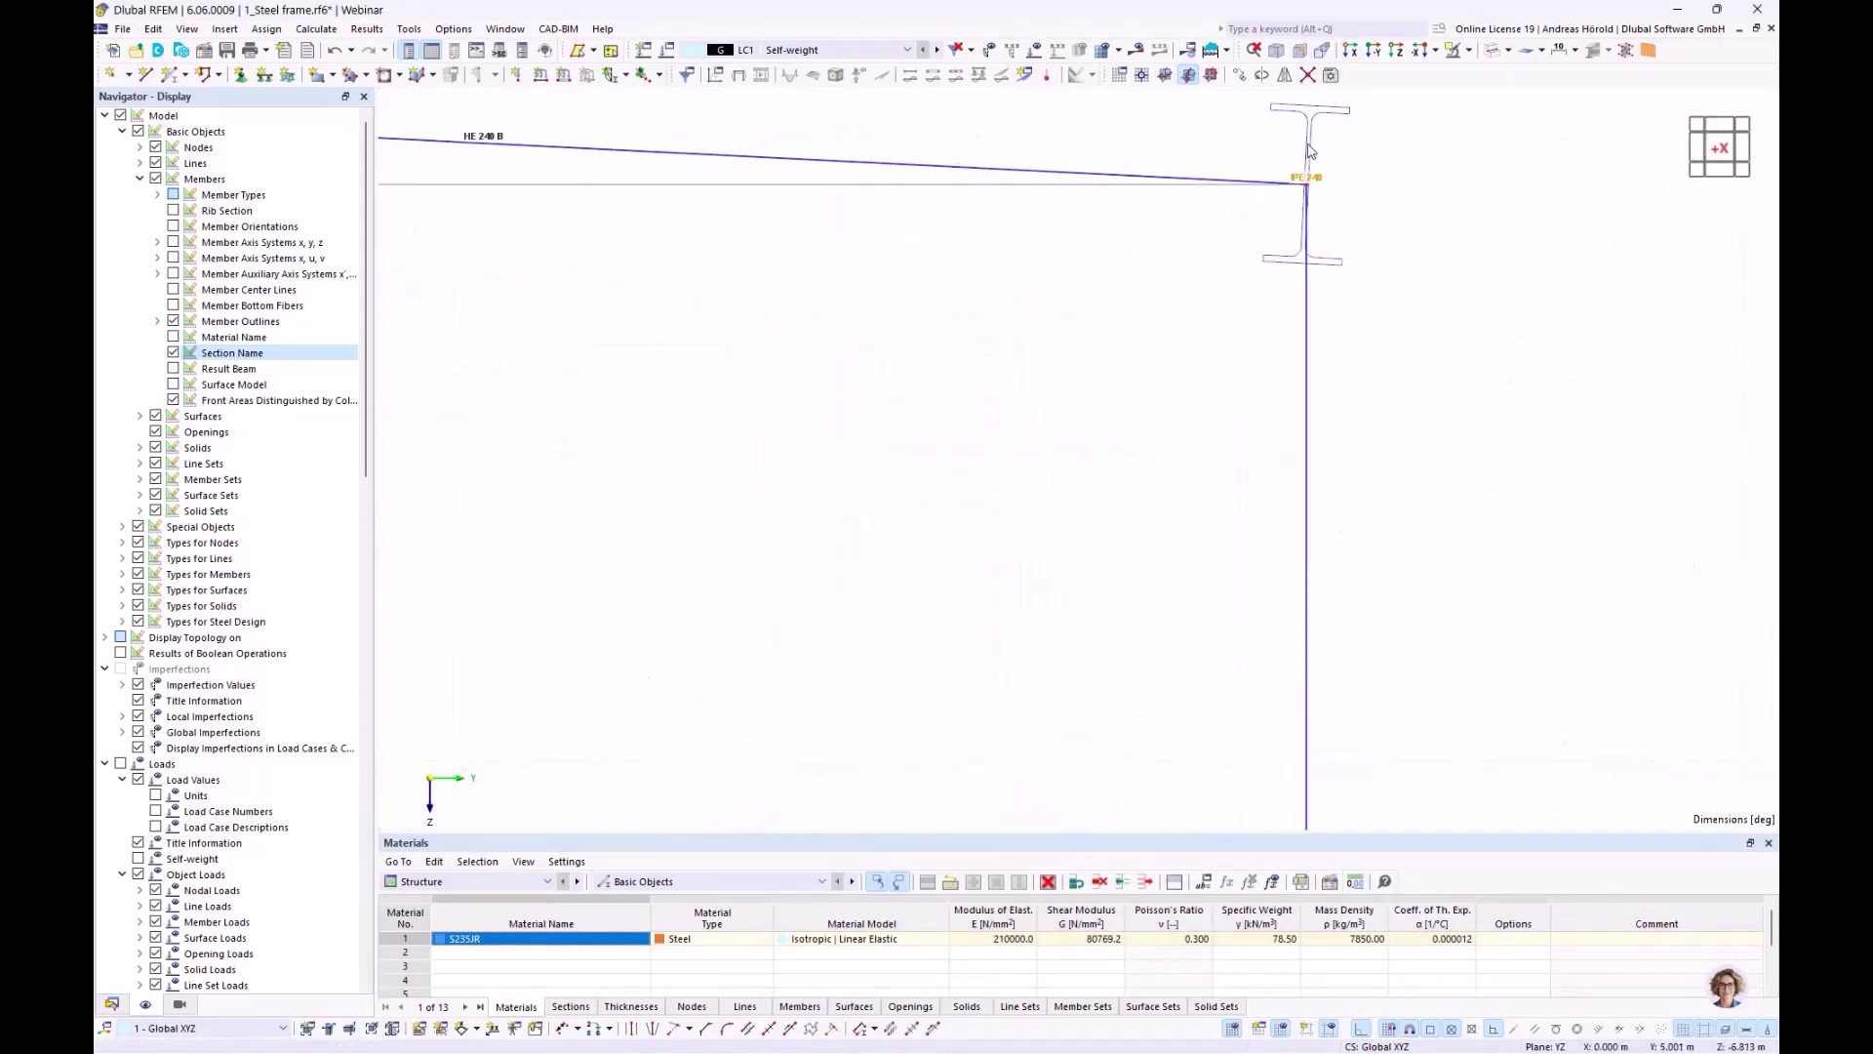
{"action": "scroll", "coordinate": [1319, 198], "scroll_direction": "down", "scroll_amount": 4}
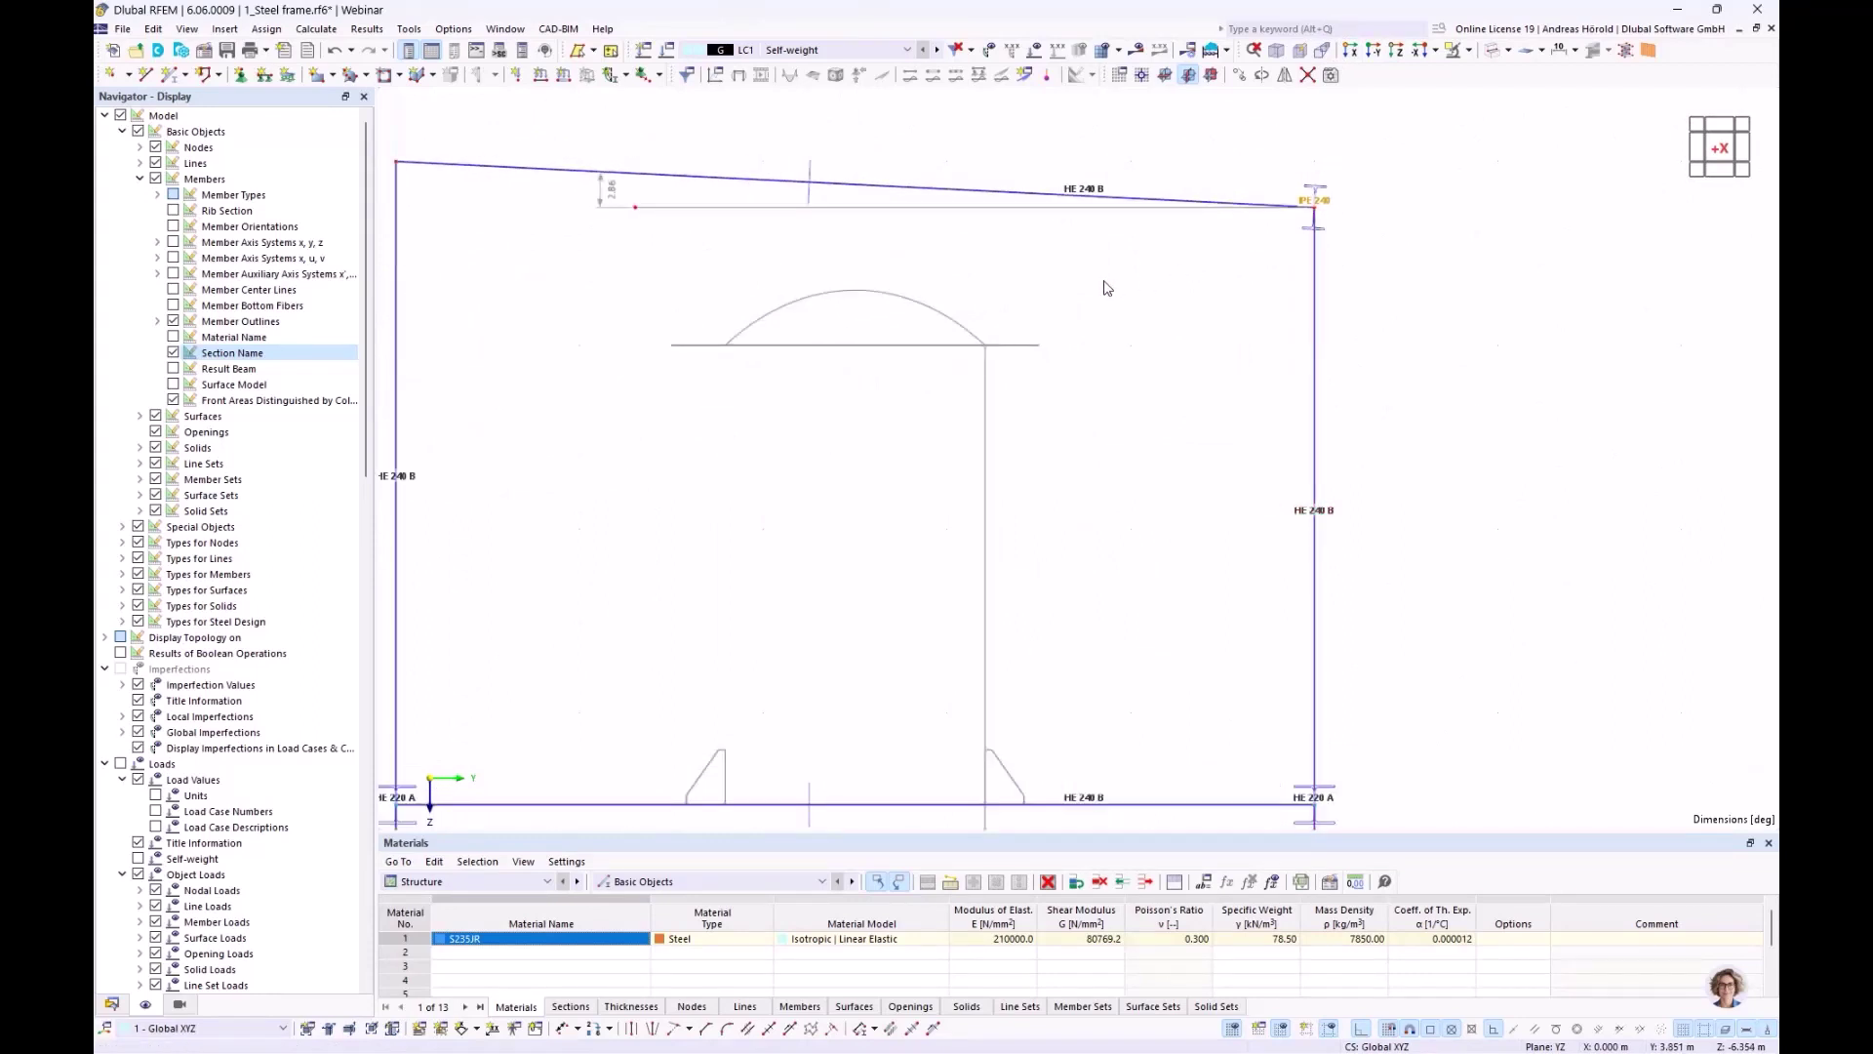
{"action": "left_click_drag", "start_coordinate": [674, 185], "coordinate": [558, 274]}
{"action": "key", "text": "Delete"}
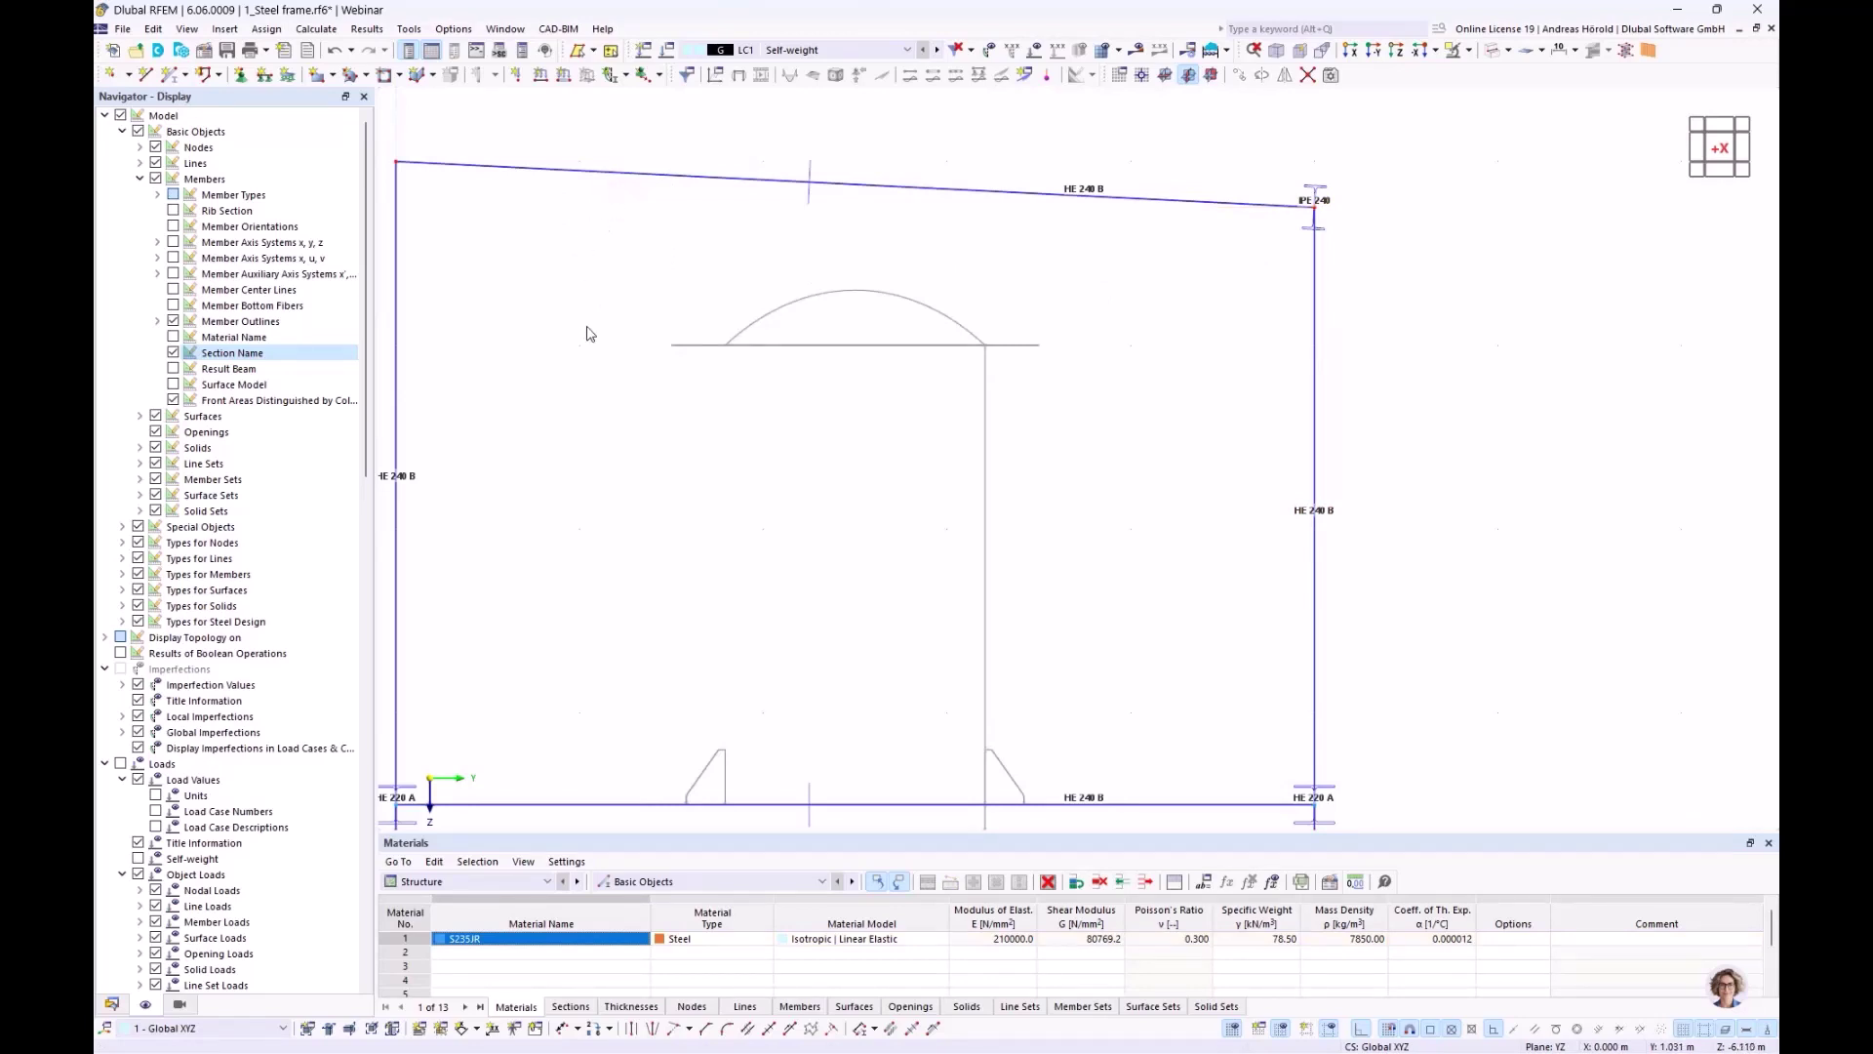
{"action": "scroll", "coordinate": [1014, 456], "scroll_direction": "down", "scroll_amount": 2}
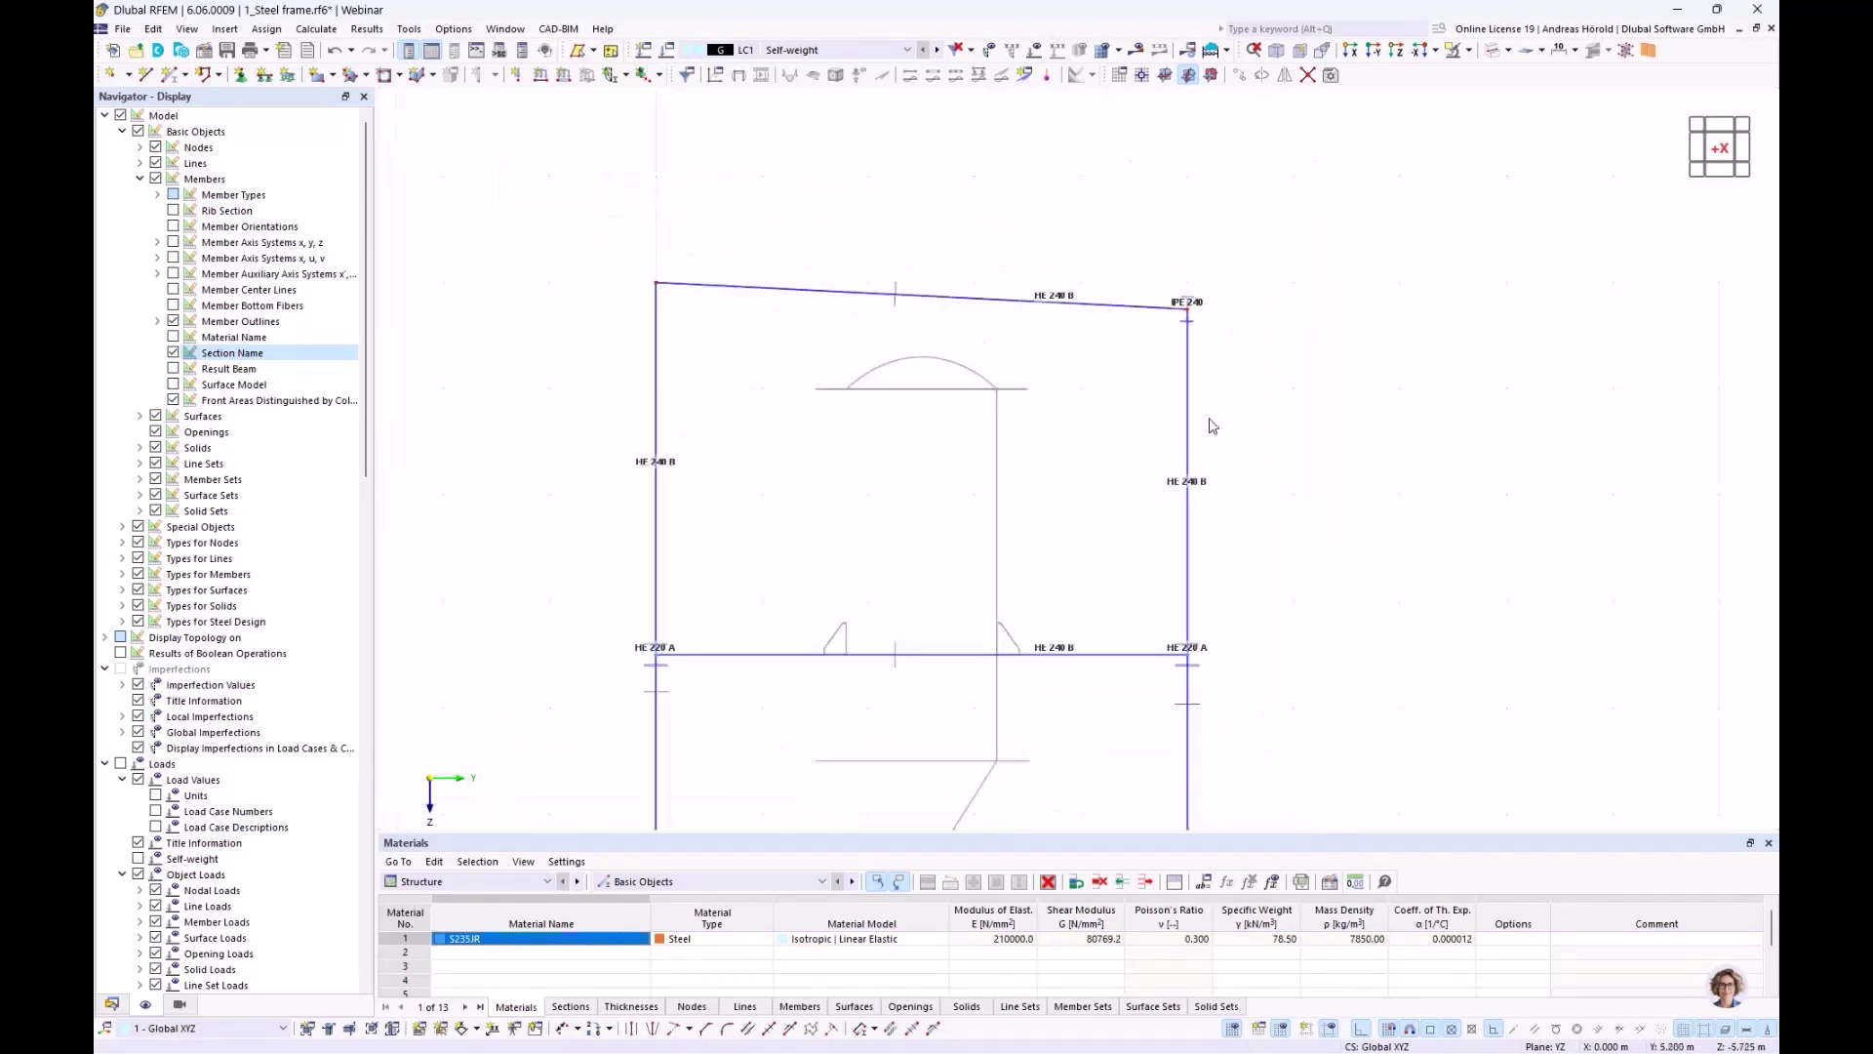
{"action": "left_click", "coordinate": [1276, 49]}
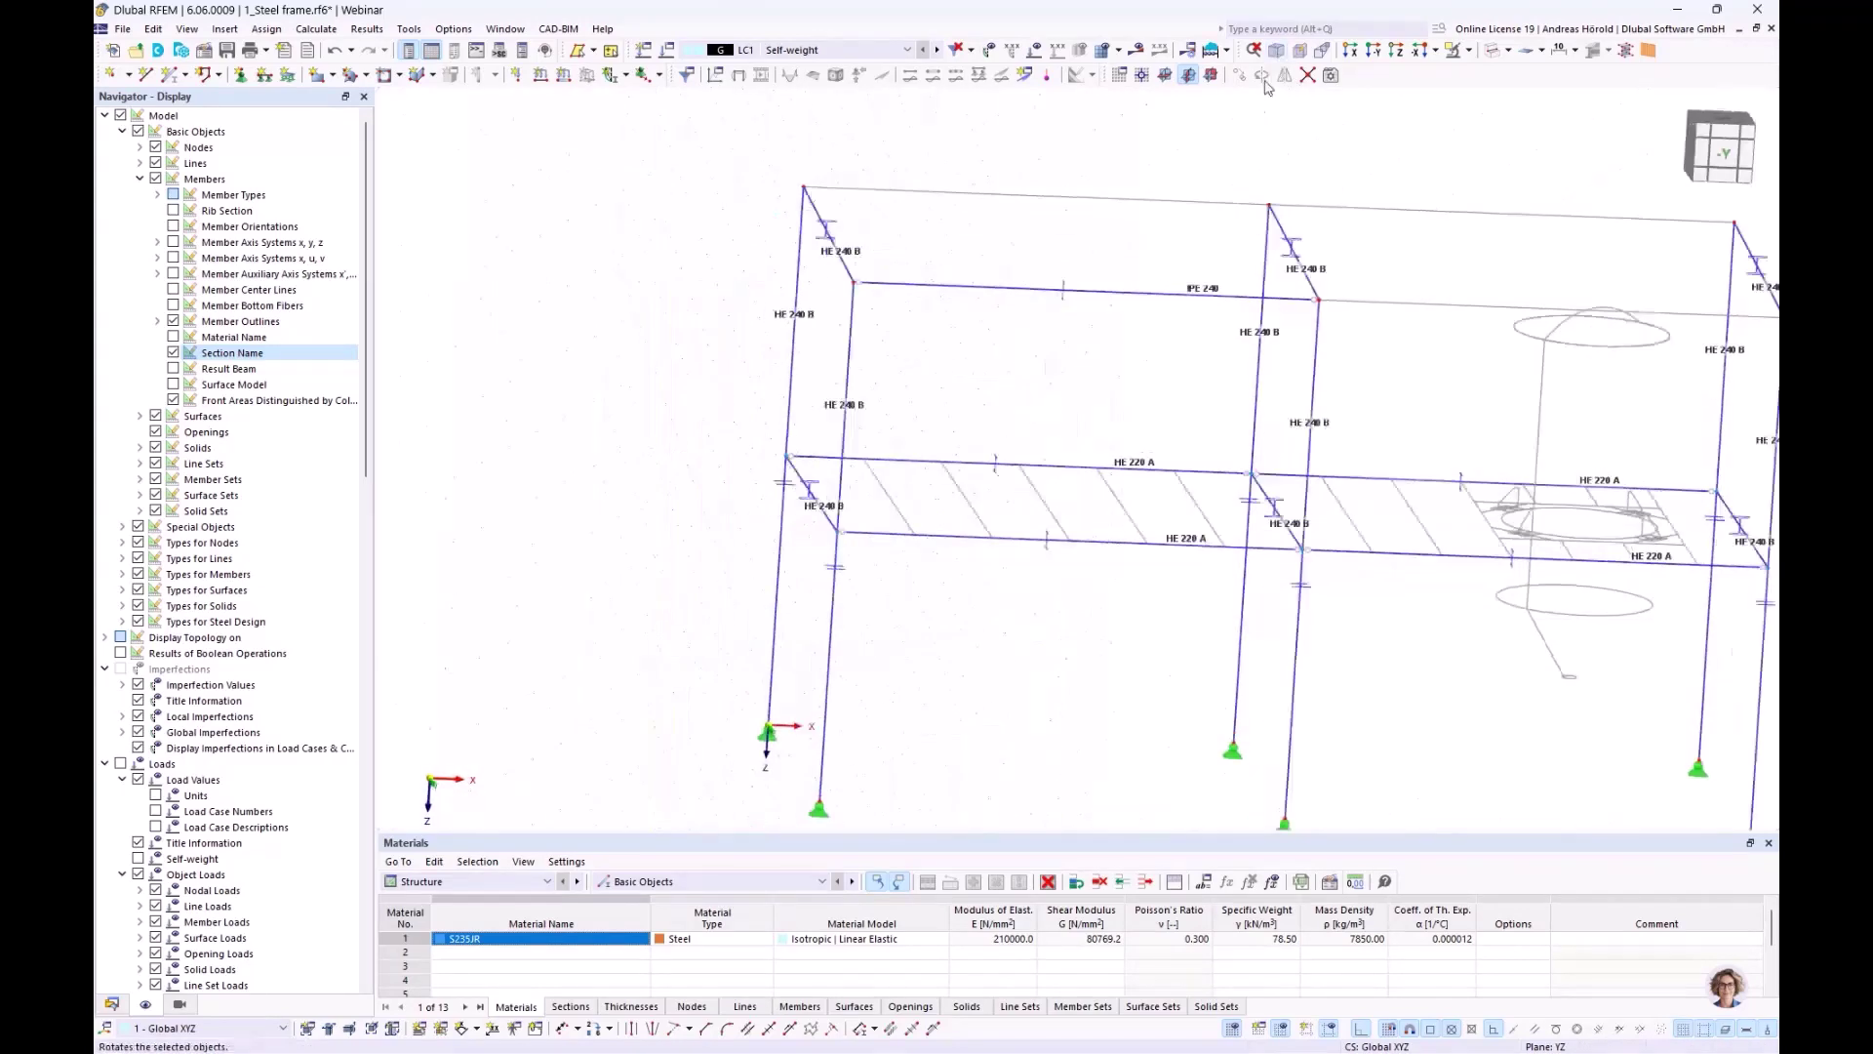
{"action": "middle_click_drag", "start_coordinate": [646, 583], "coordinate": [960, 558], "text": "ctrl"}
{"action": "scroll", "coordinate": [959, 559], "scroll_direction": "up", "scroll_amount": 5}
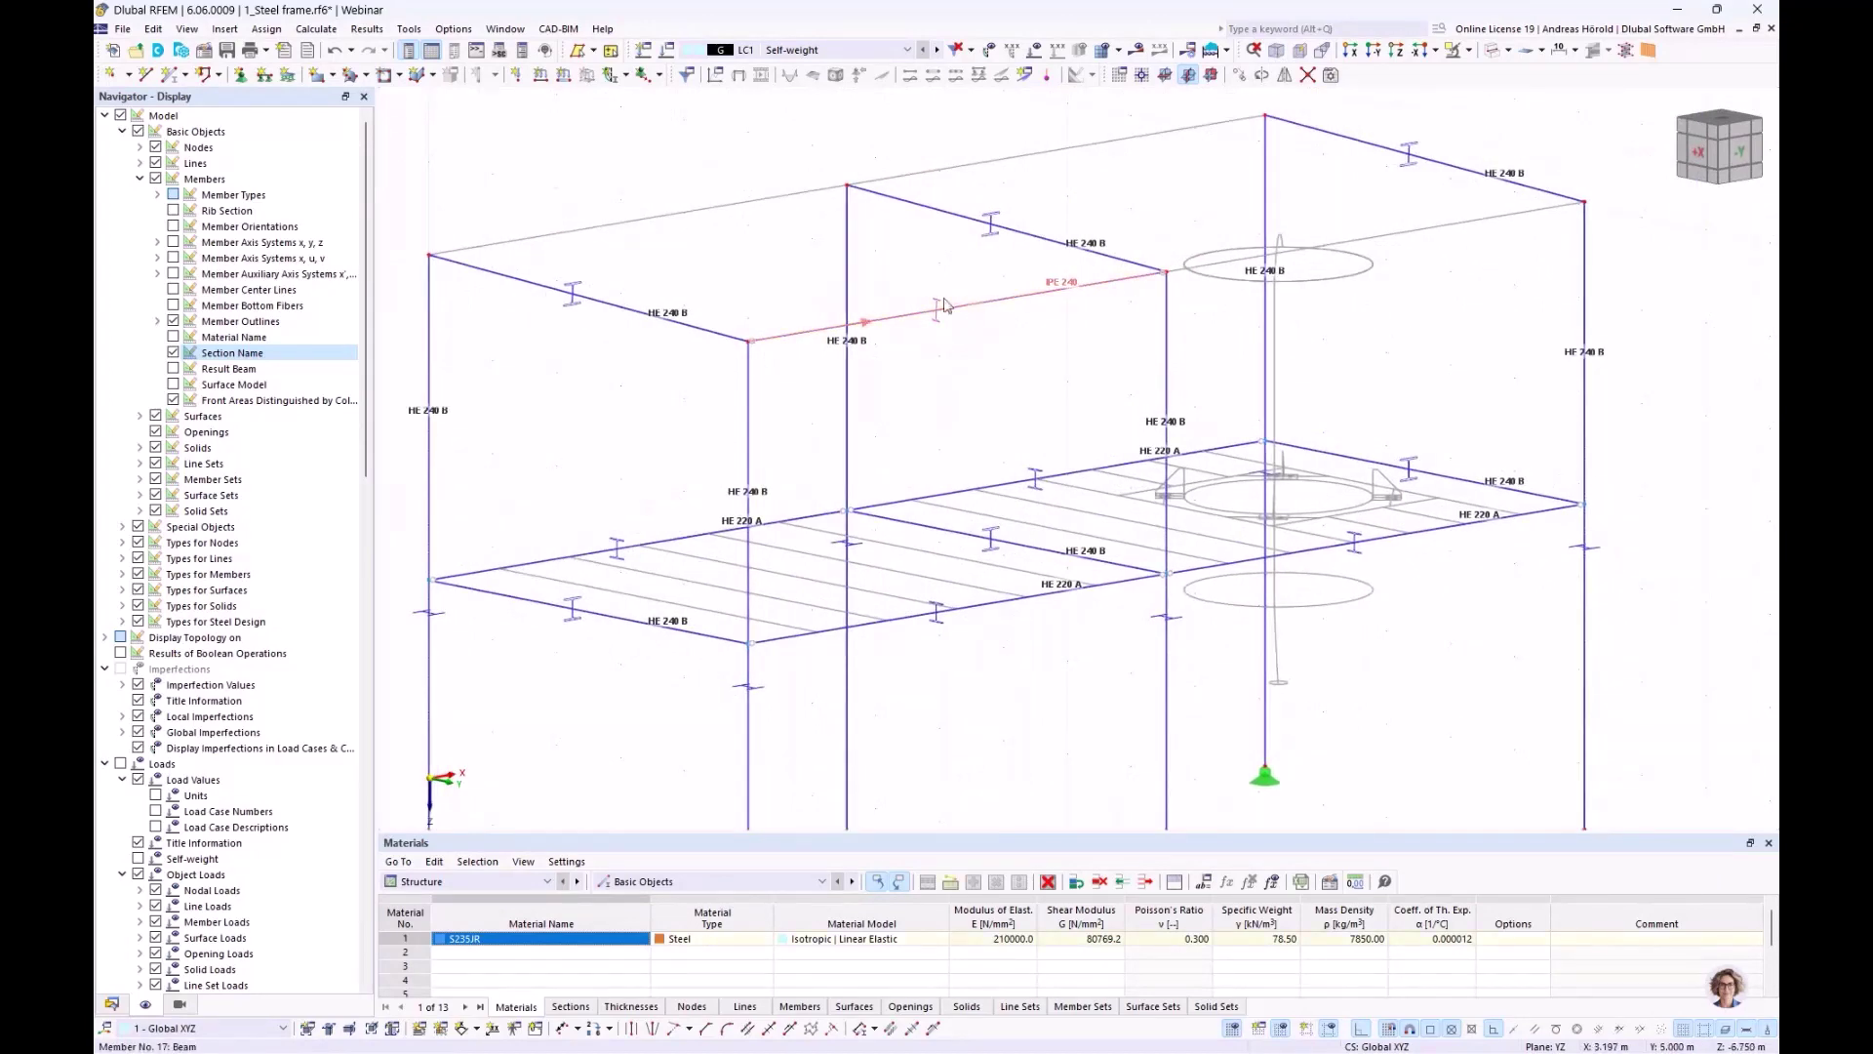
{"action": "left_click", "coordinate": [768, 338]}
{"action": "left_click_drag", "start_coordinate": [525, 250], "coordinate": [661, 257], "text": "ctrl"}
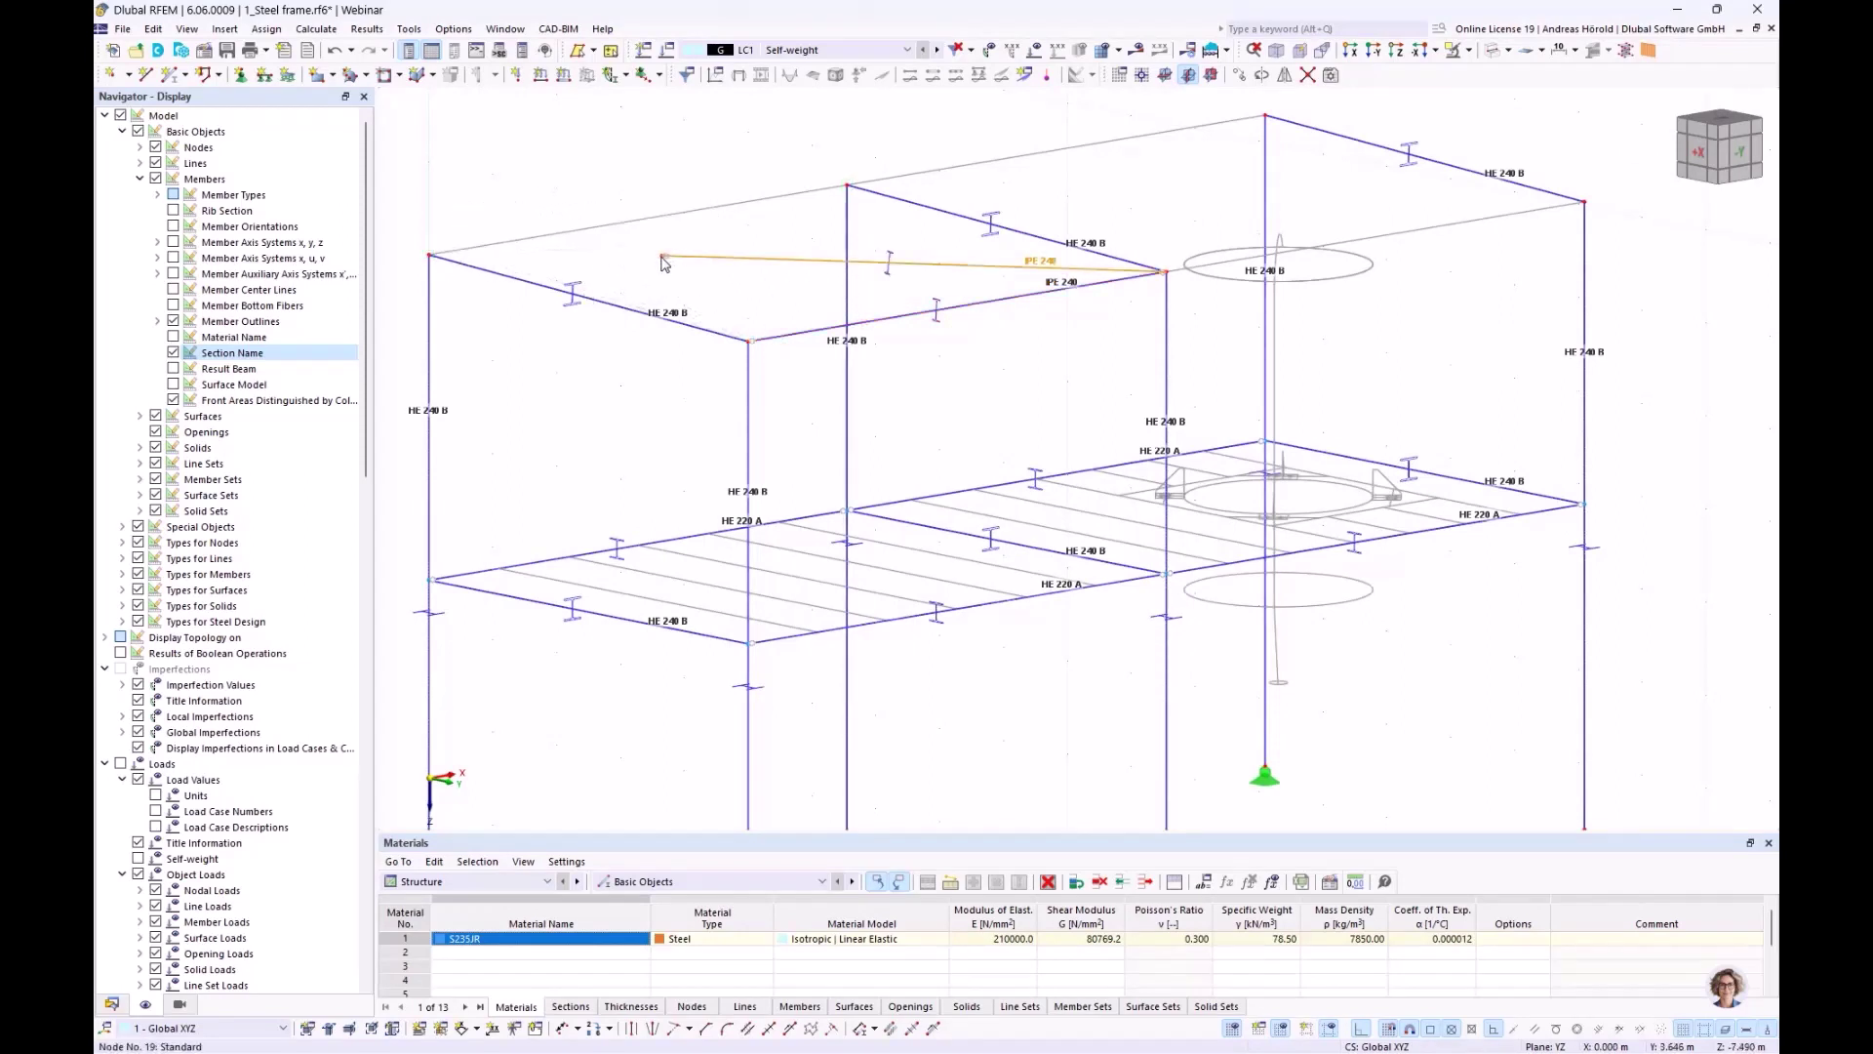
{"action": "key", "text": "ctrl+z"}
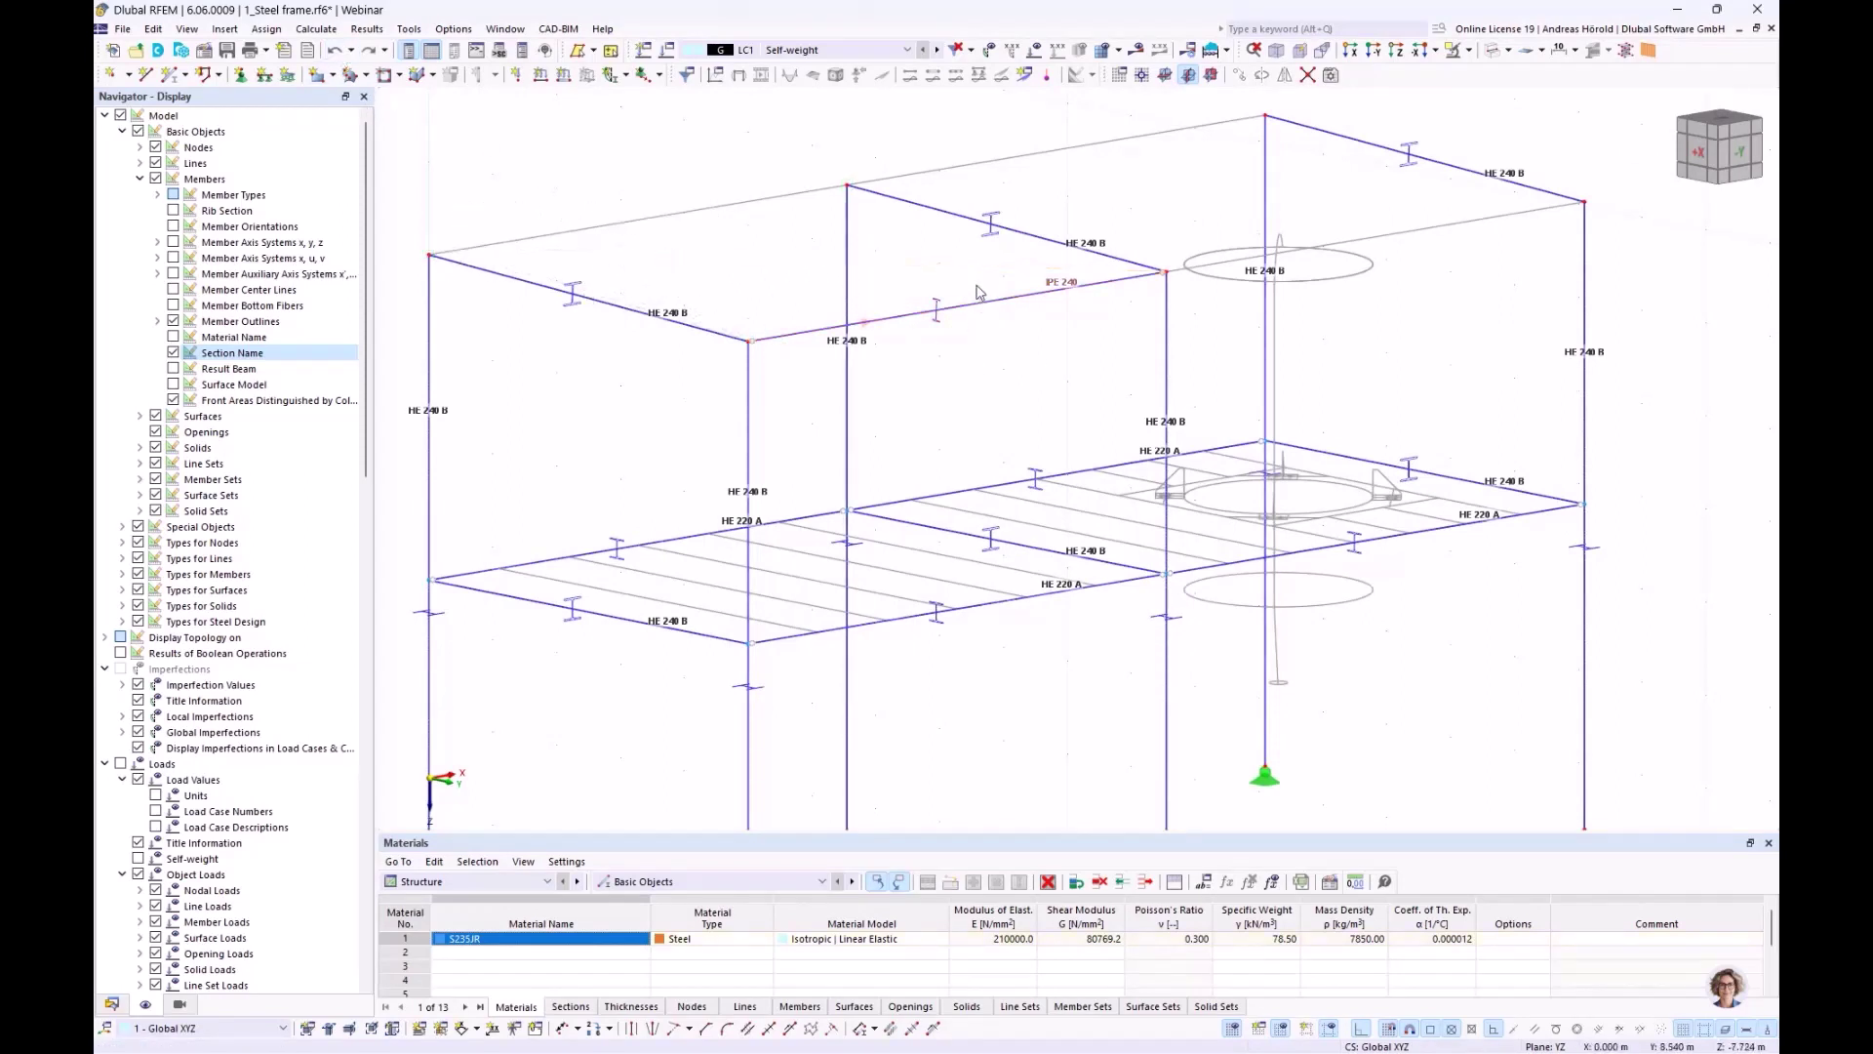
Copy the IPE 240 eaves beam of the first bay to the high edge of the sloping roof
{"action": "left_click_drag", "start_coordinate": [977, 281], "coordinate": [427, 256]}
{"action": "left_click", "coordinate": [813, 279]}
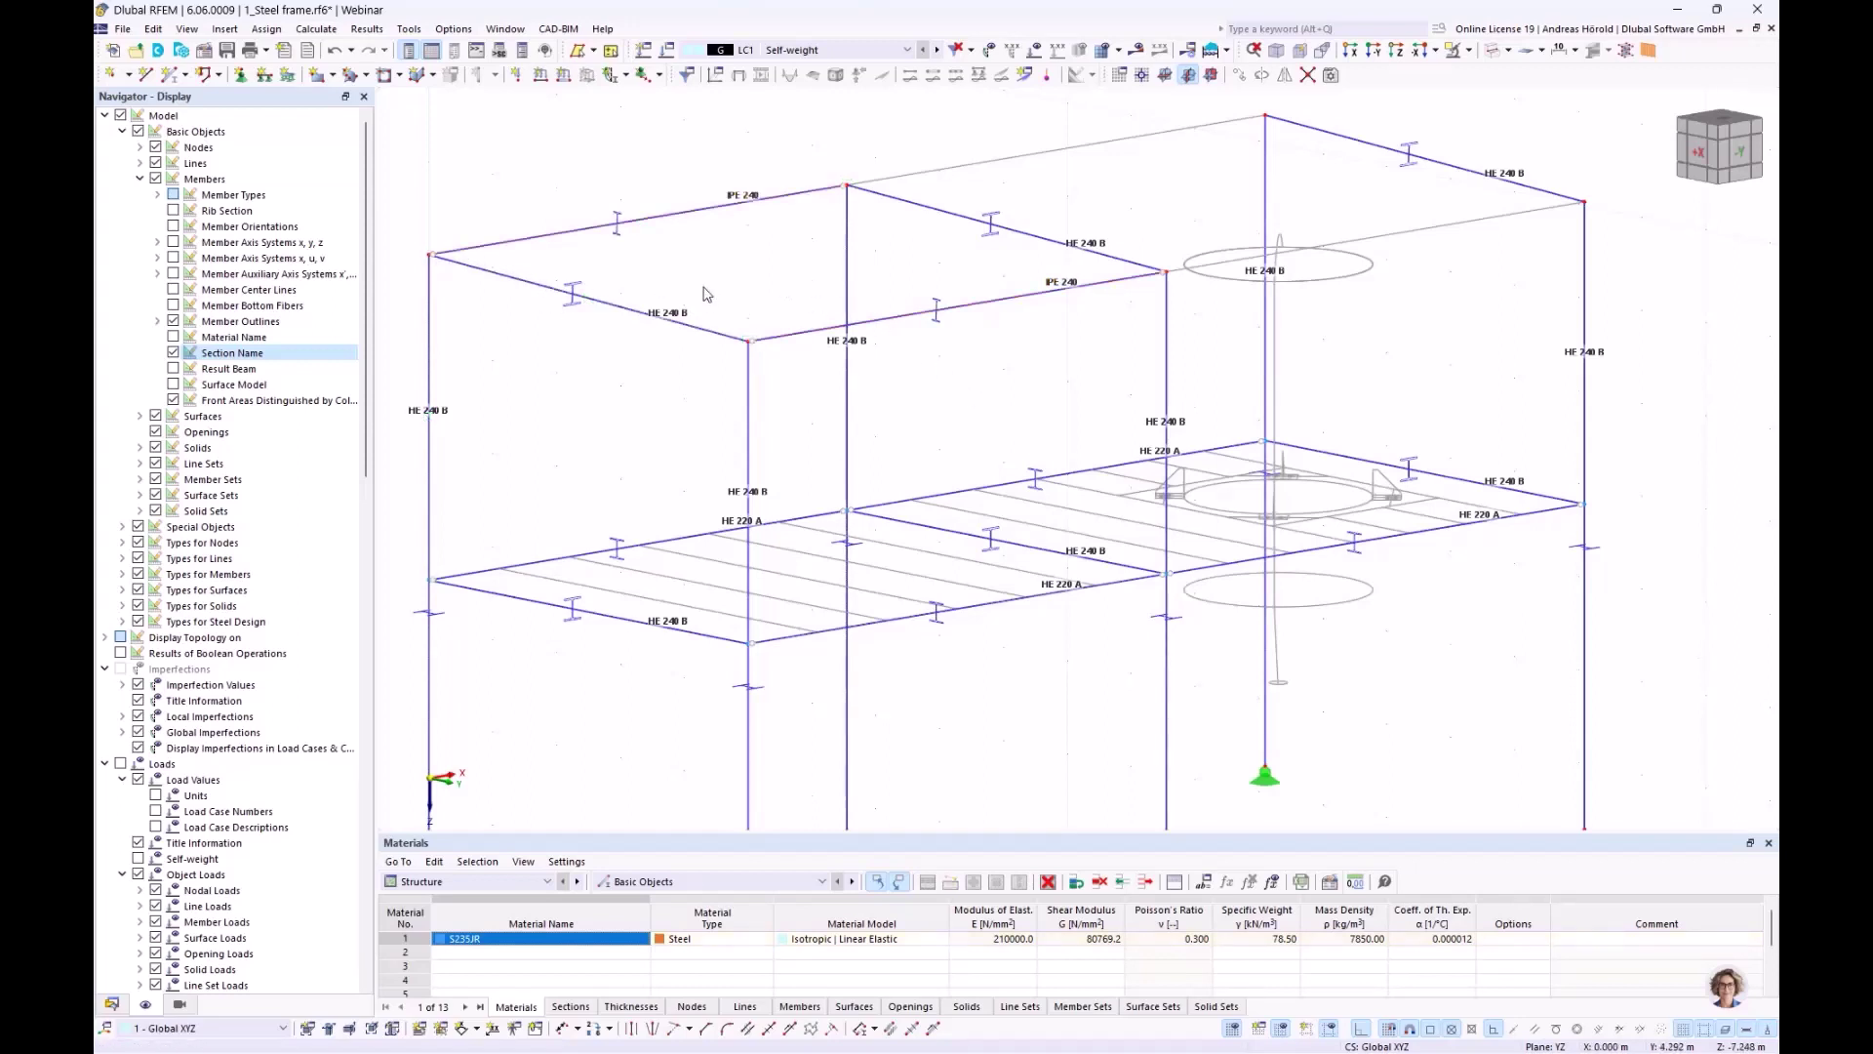
{"action": "scroll", "coordinate": [707, 294], "scroll_direction": "down", "scroll_amount": 2}
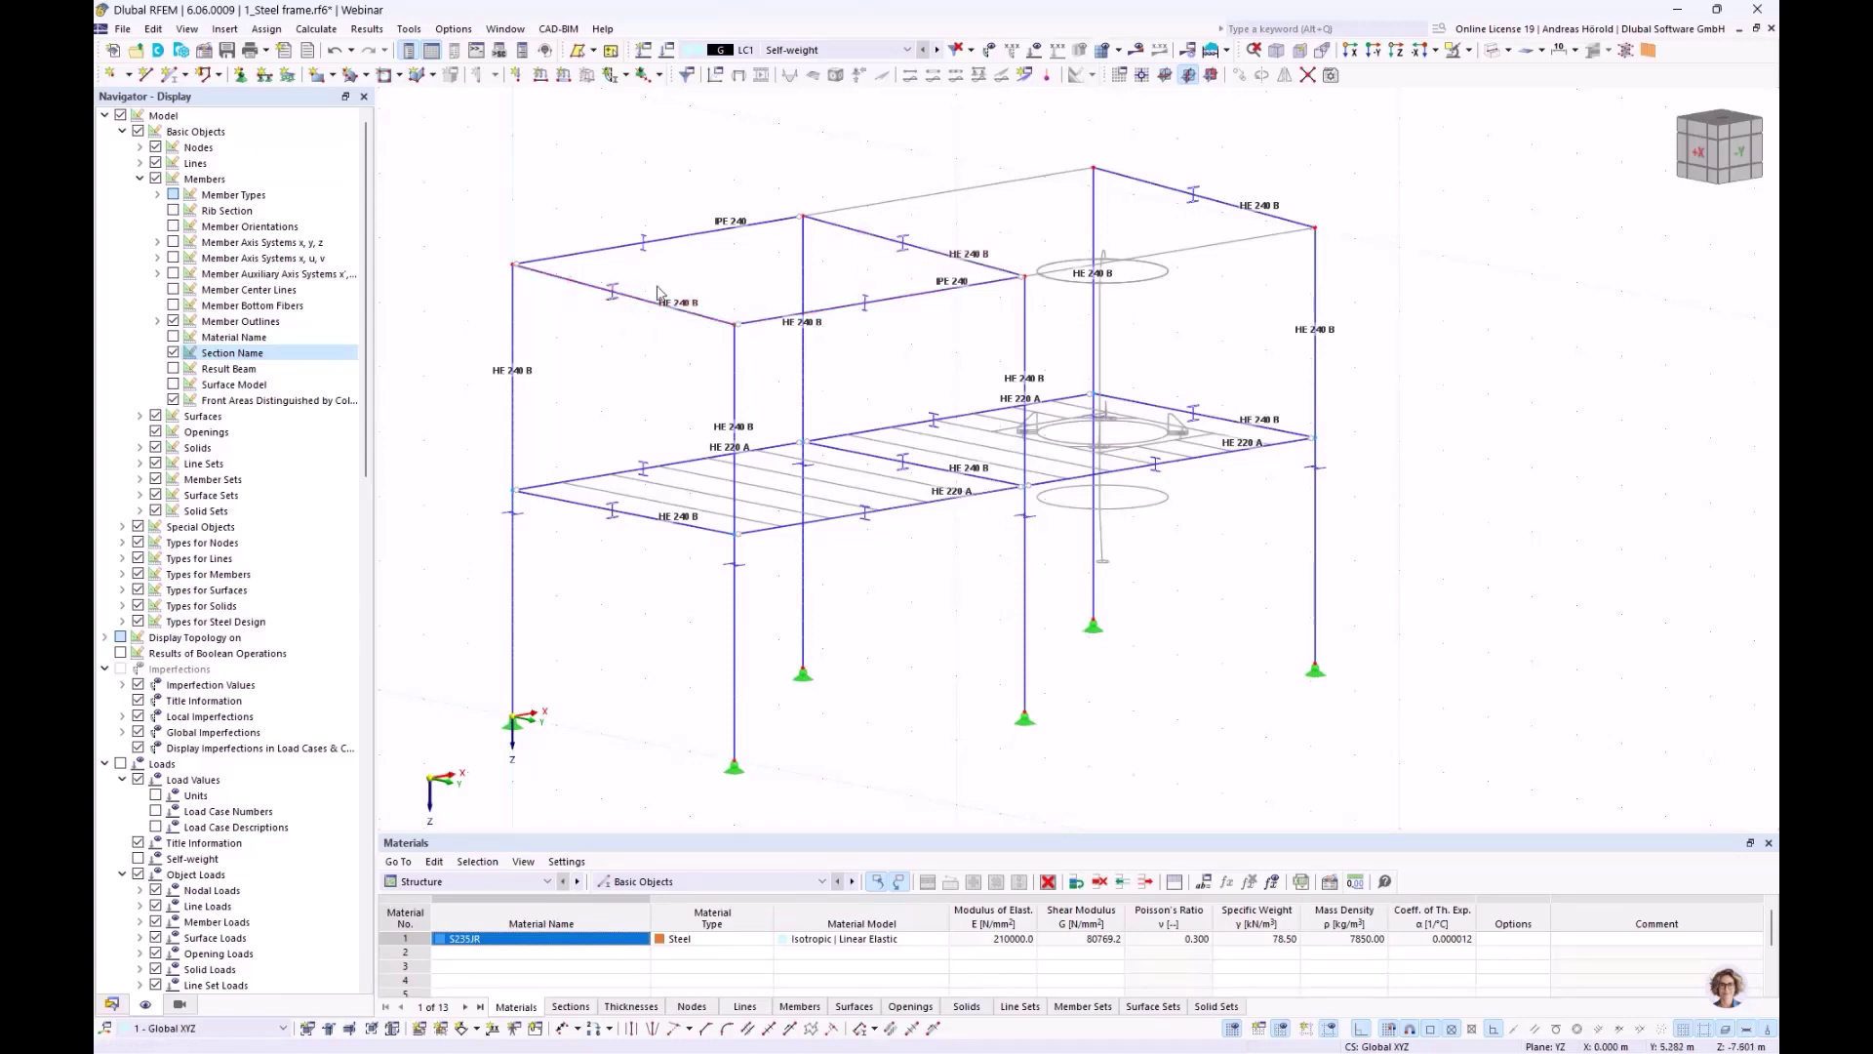
{"action": "scroll", "coordinate": [693, 255], "scroll_direction": "up", "scroll_amount": 1}
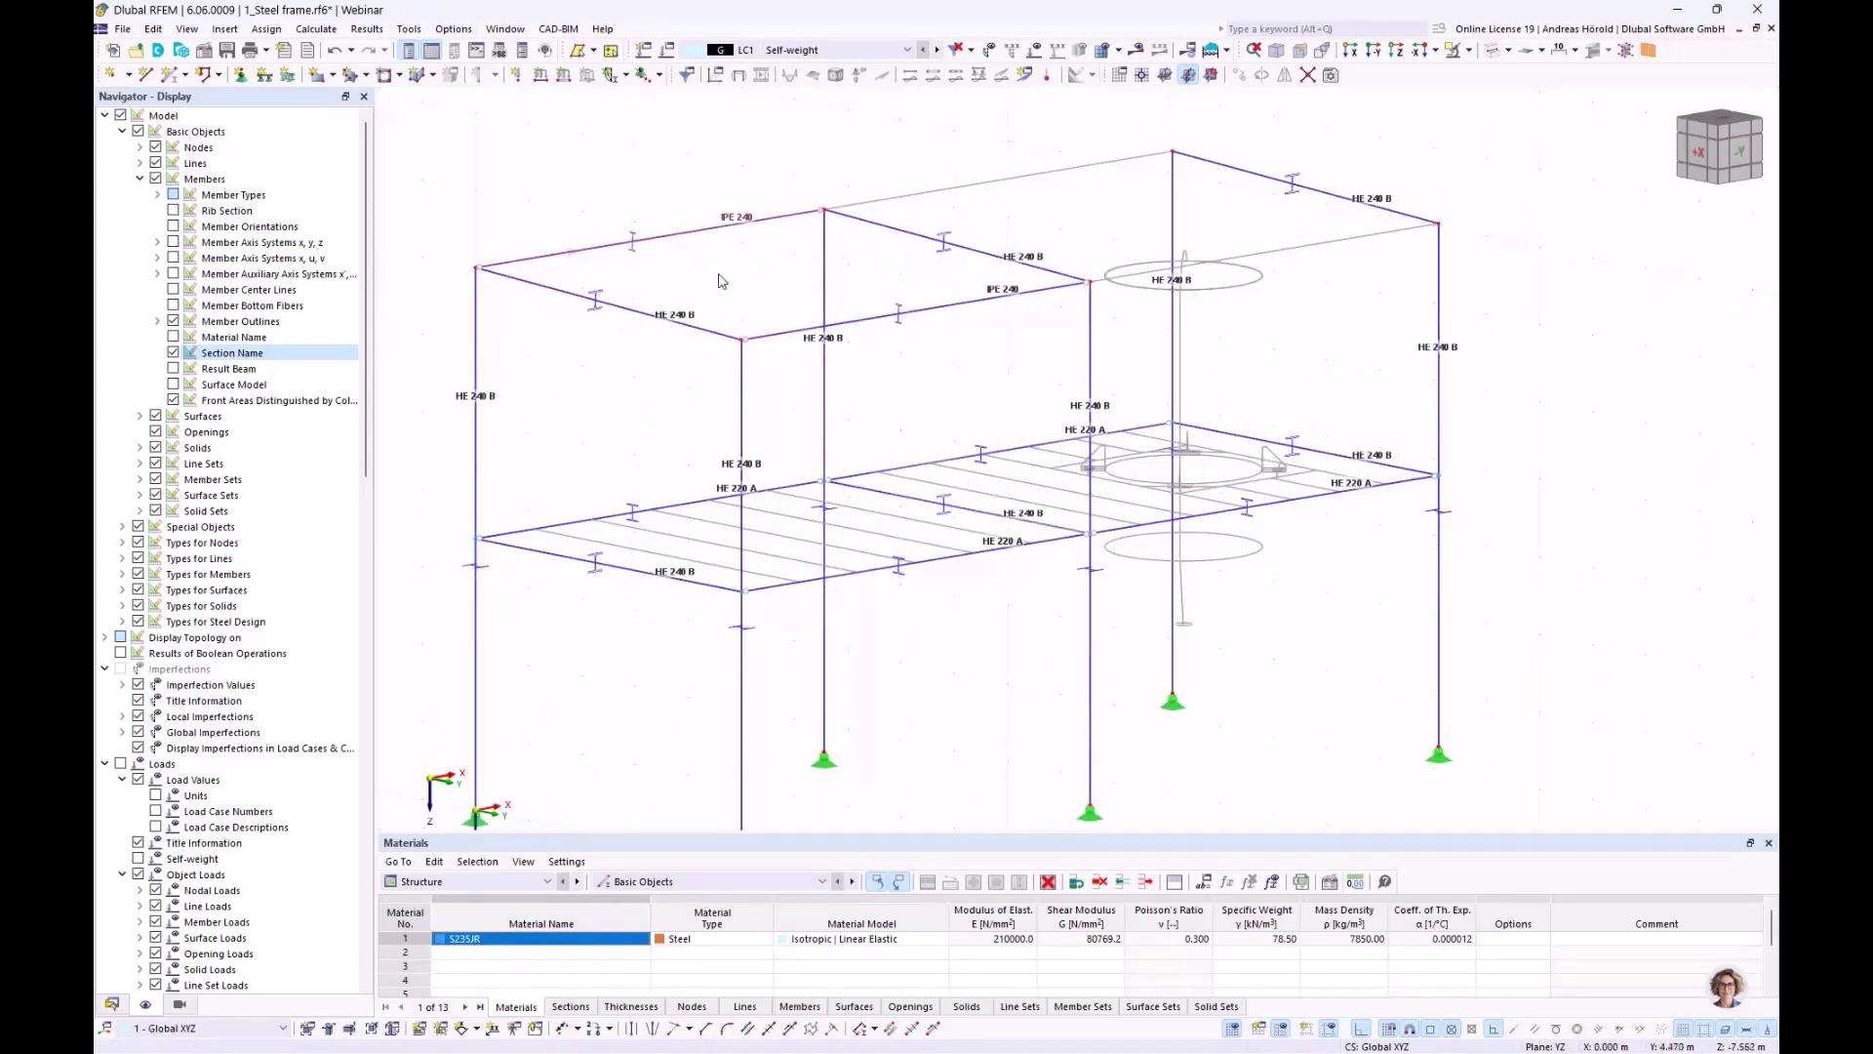
{"action": "scroll", "coordinate": [721, 280], "scroll_direction": "down", "scroll_amount": 1}
Add one intermediate 'On Member' node to each of the three sloping HE 240 B roof beams without dividing the members
{"action": "middle_click_drag", "start_coordinate": [695, 311], "coordinate": [857, 297], "text": "ctrl"}
{"action": "left_click_drag", "start_coordinate": [971, 175], "coordinate": [875, 347]}
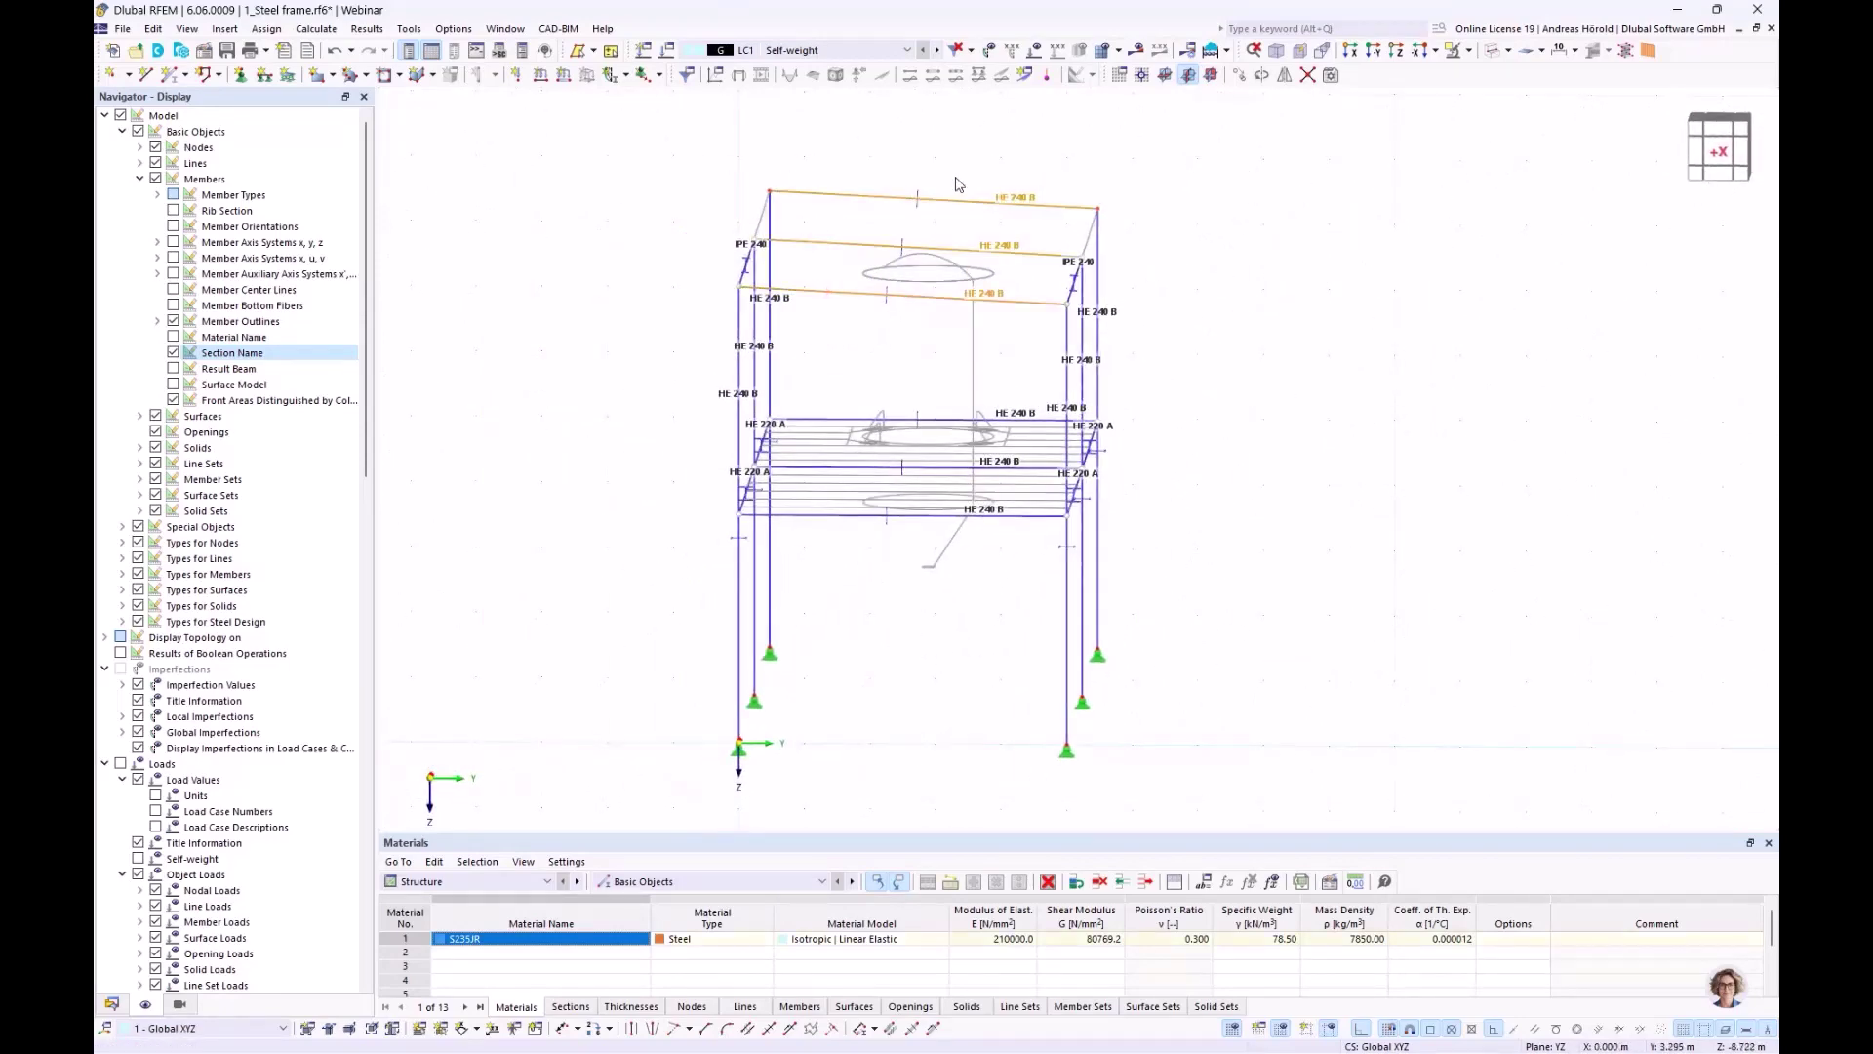
{"action": "right_click", "coordinate": [932, 304]}
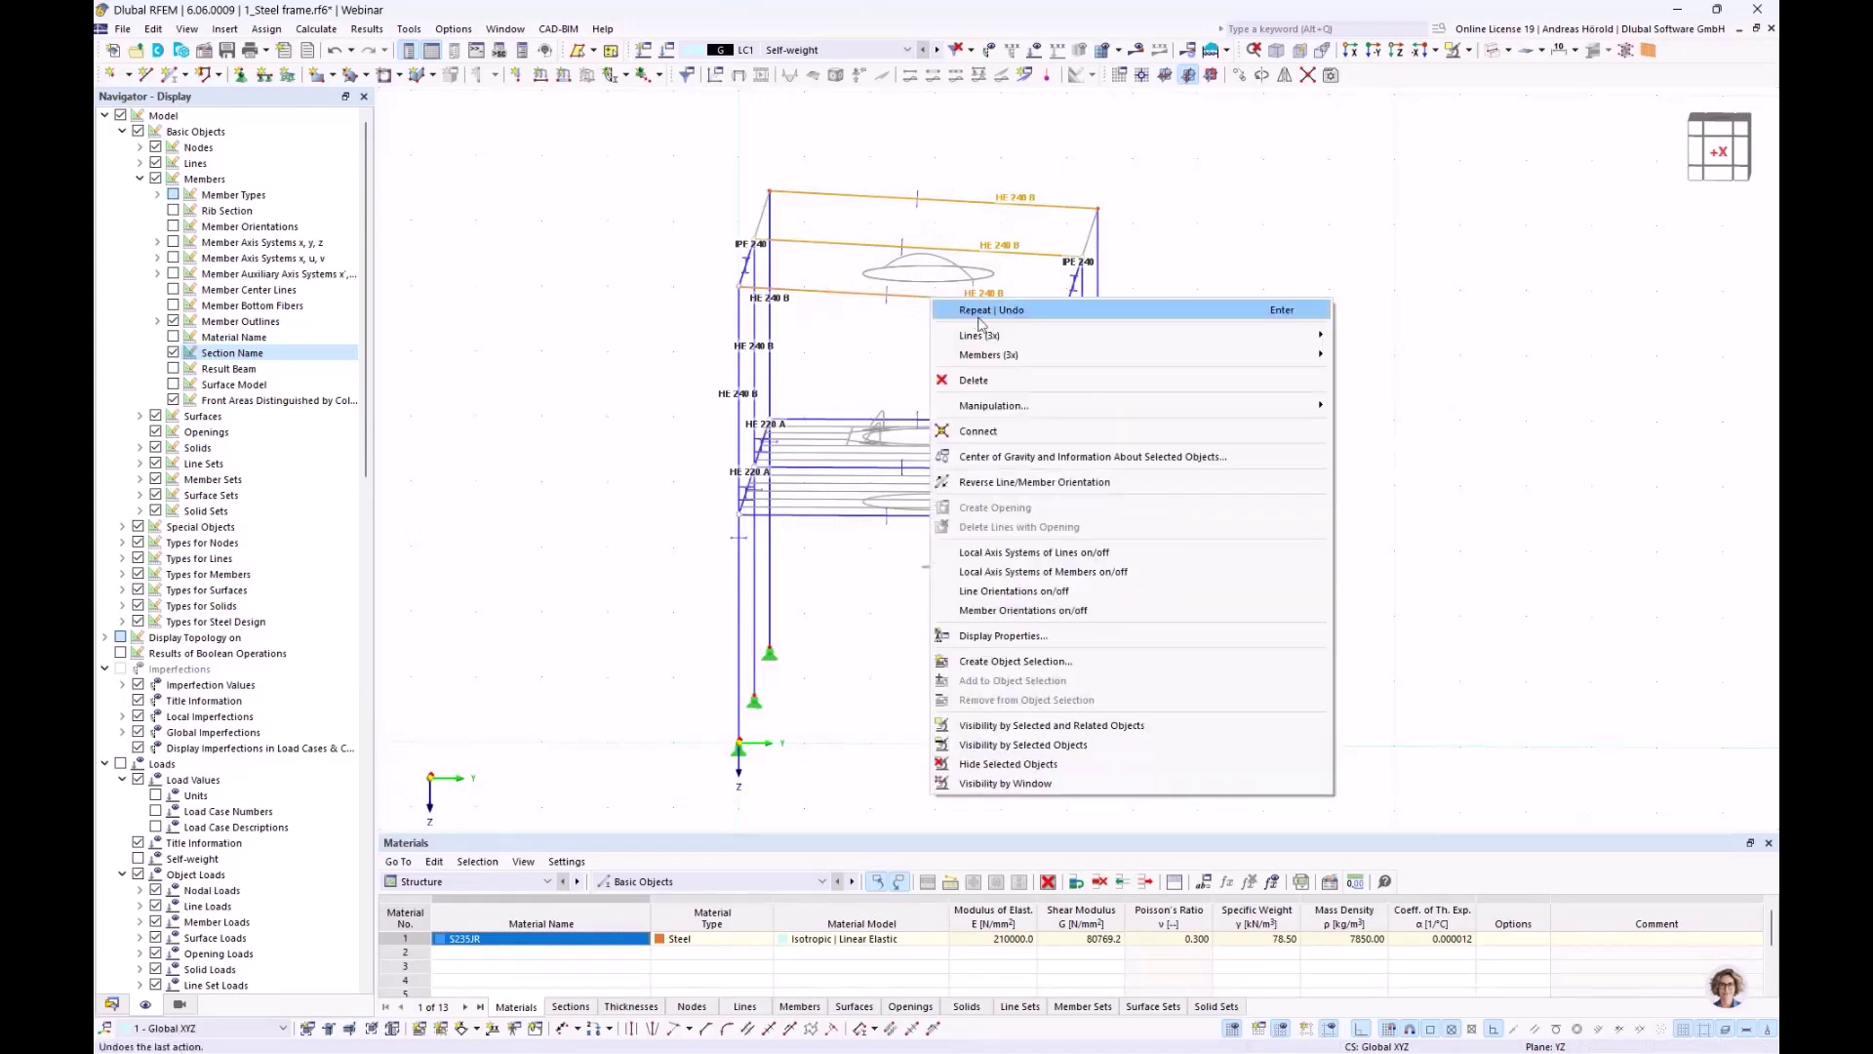
{"action": "mouse_move", "coordinate": [1002, 359]}
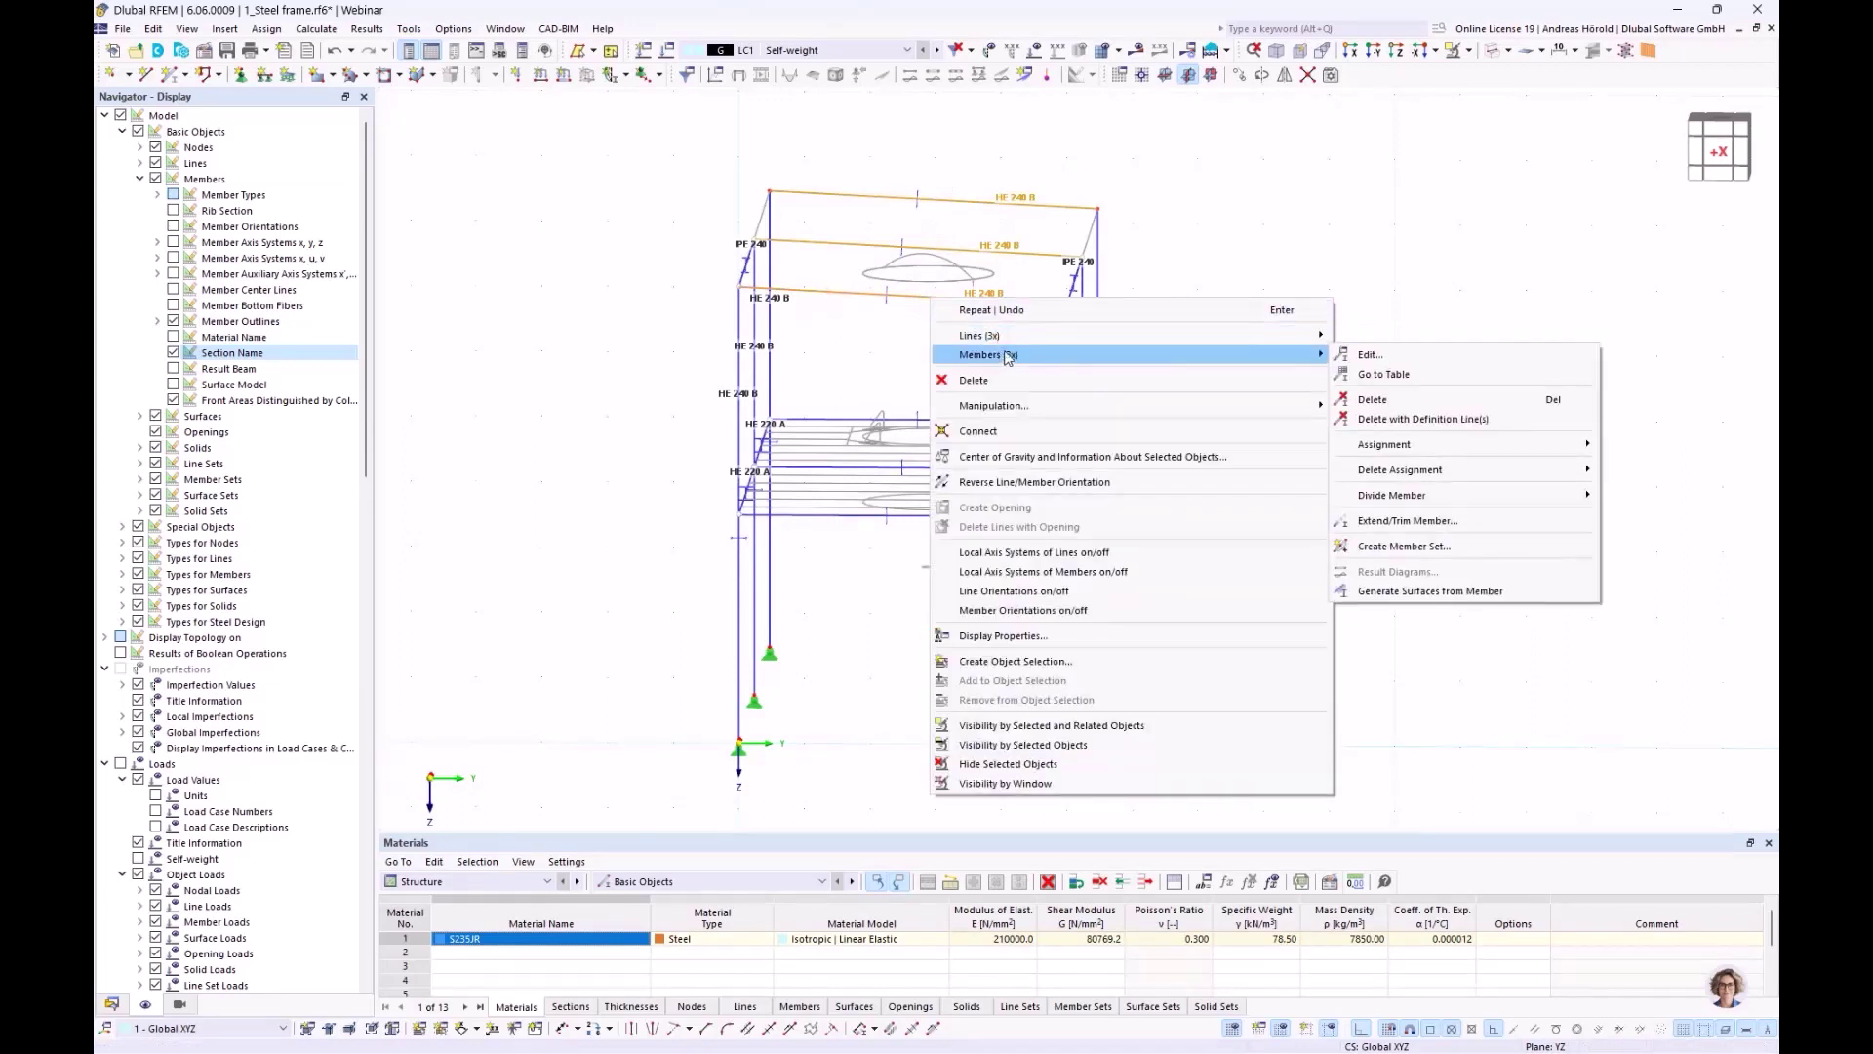
{"action": "mouse_move", "coordinate": [1437, 500]}
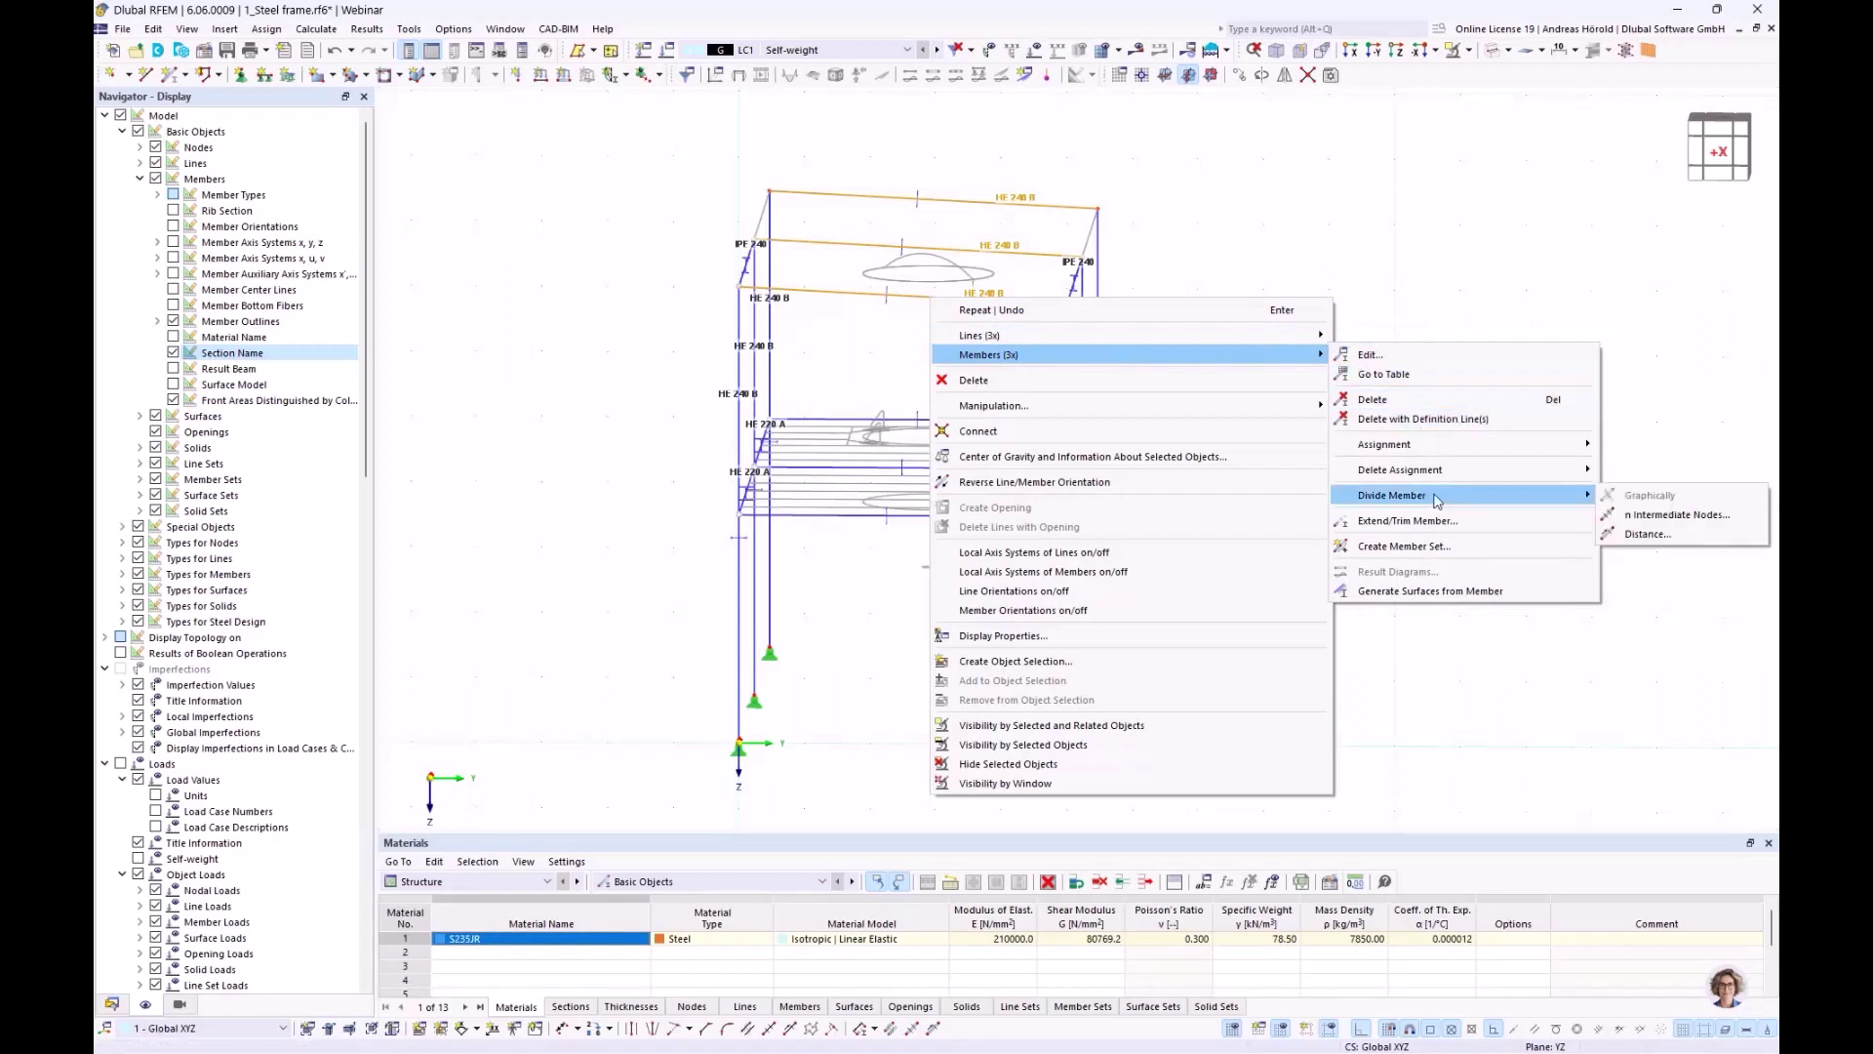
{"action": "left_click", "coordinate": [1678, 515]}
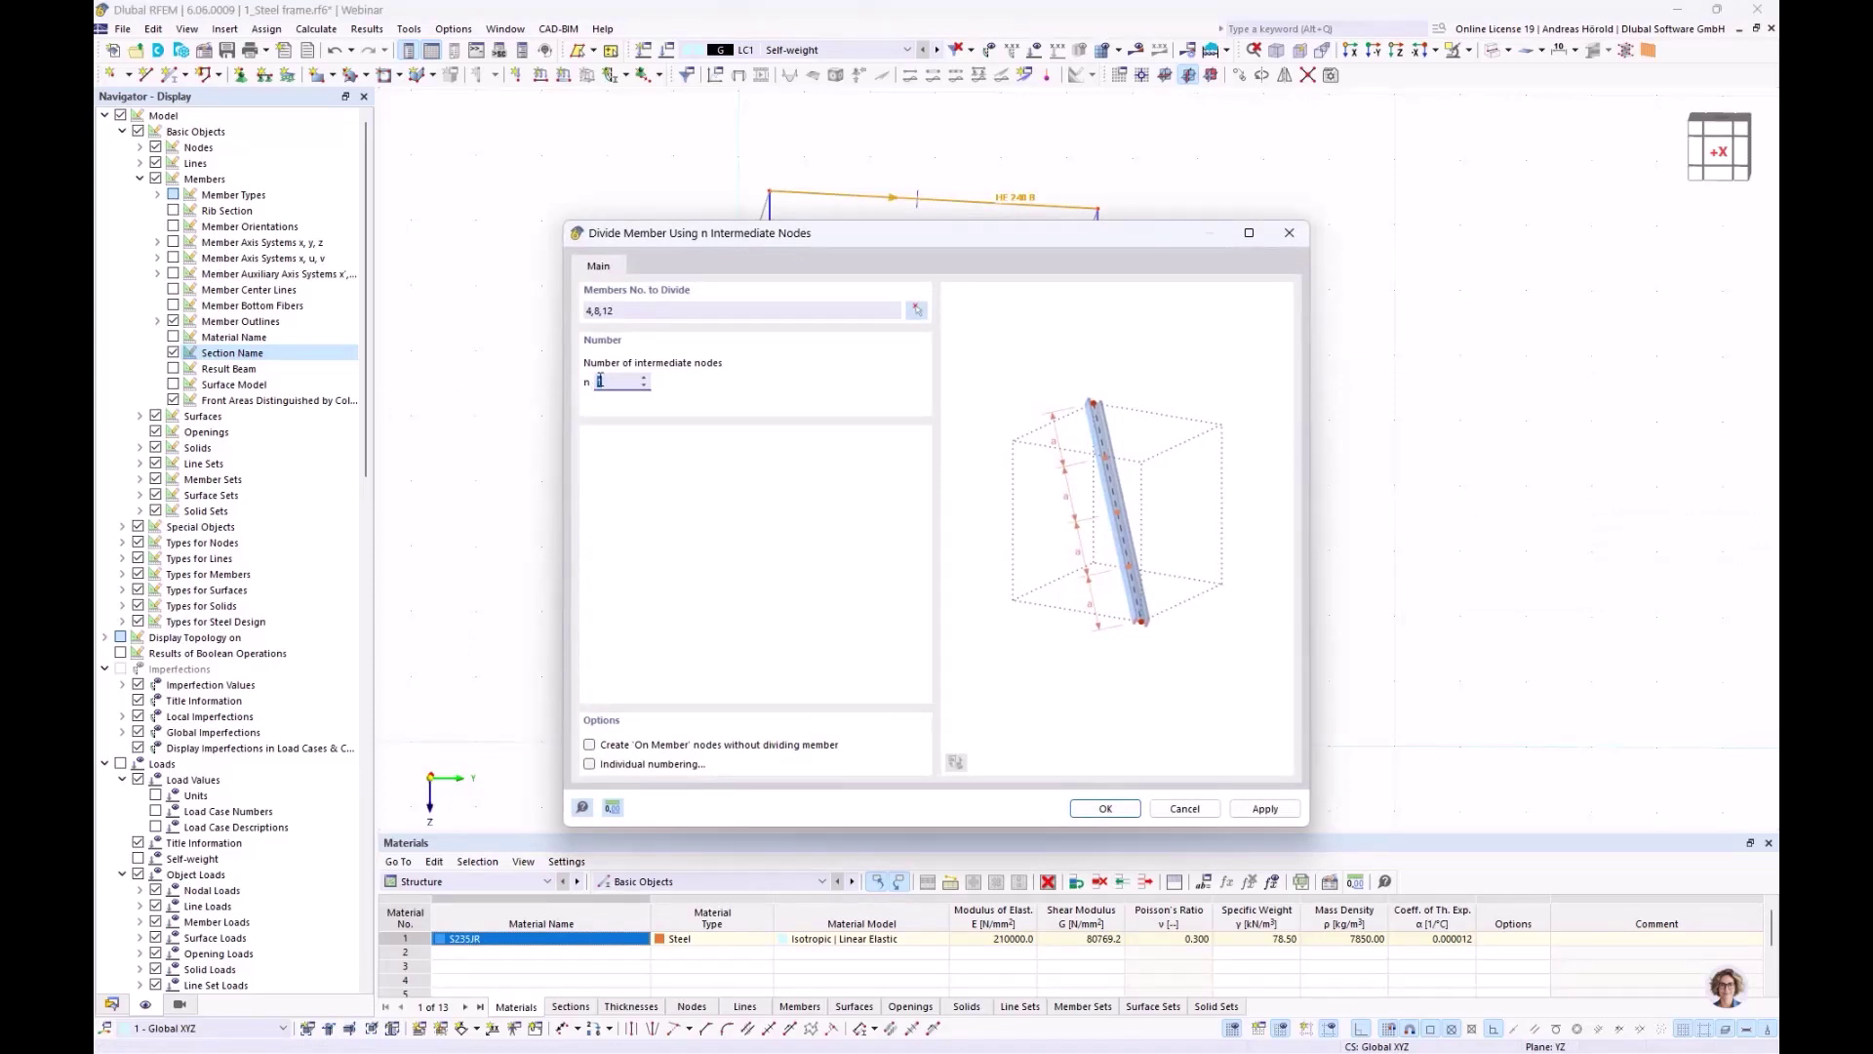
{"action": "left_click", "coordinate": [590, 746]}
{"action": "left_click", "coordinate": [1100, 808]}
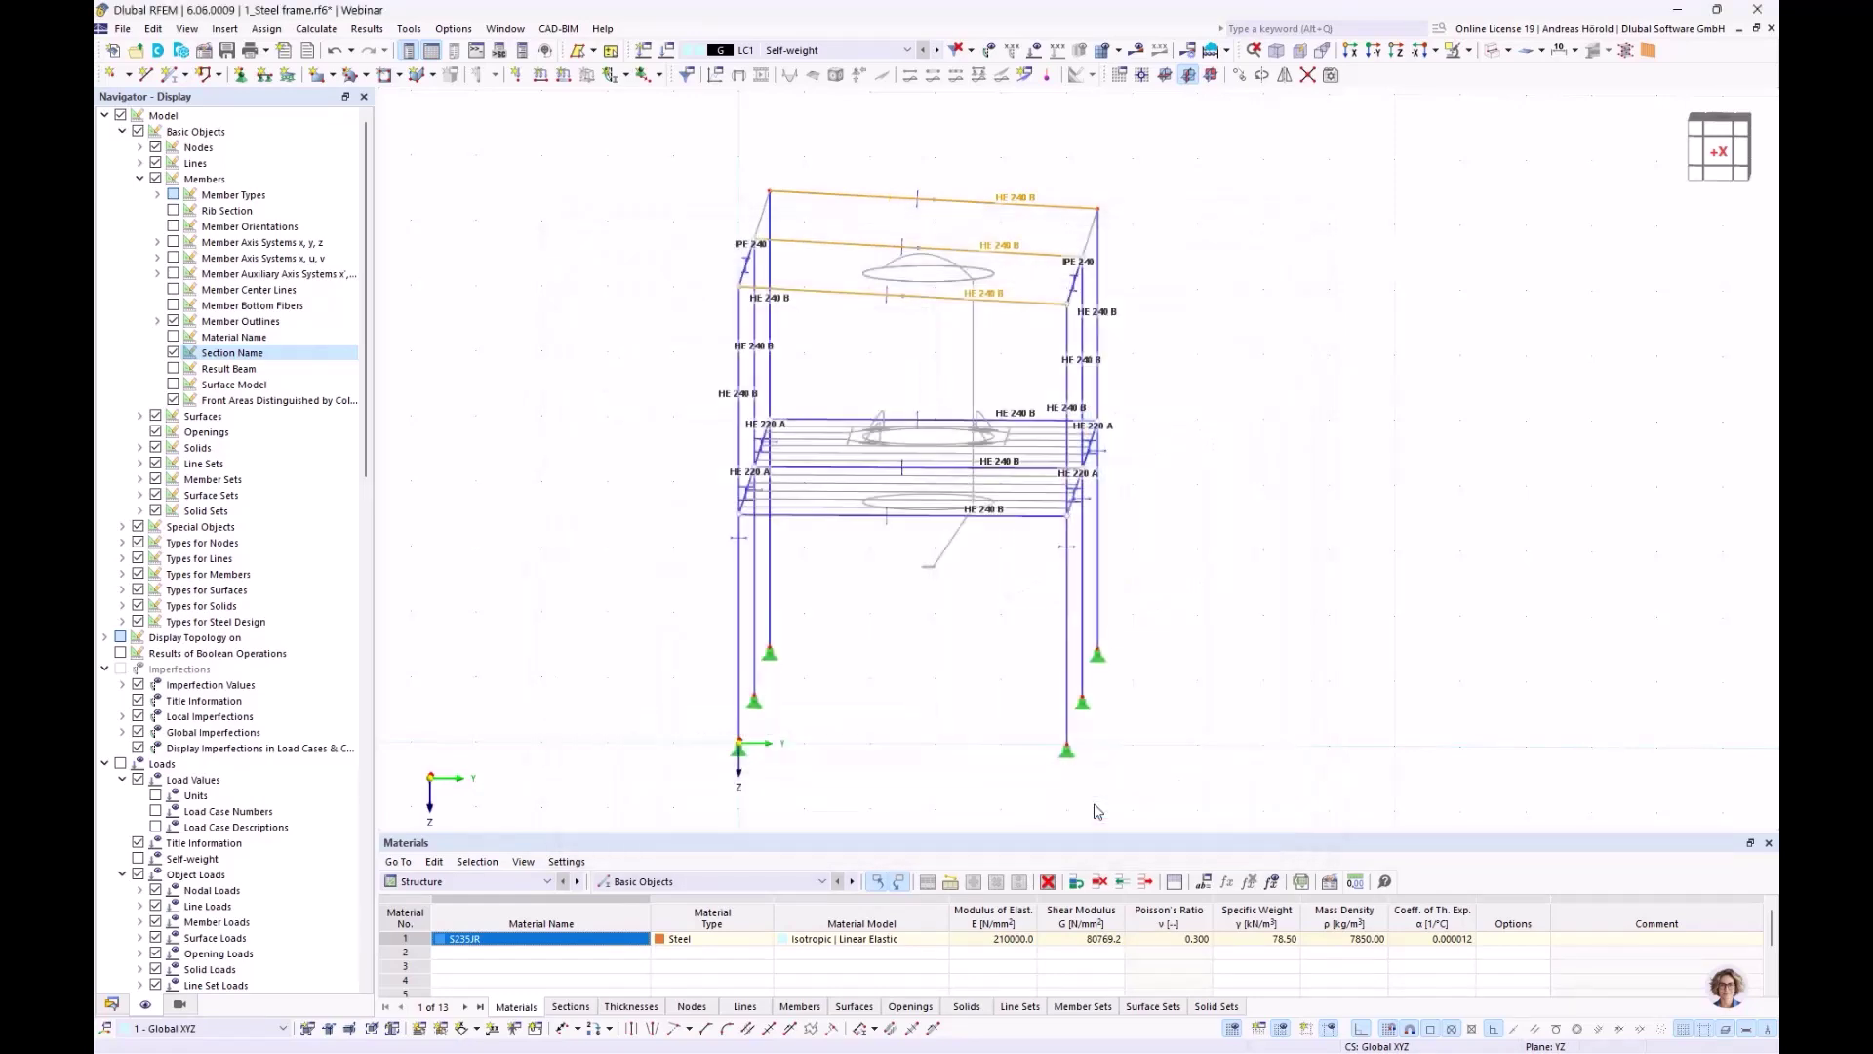
{"action": "scroll", "coordinate": [910, 340], "scroll_direction": "up", "scroll_amount": 3}
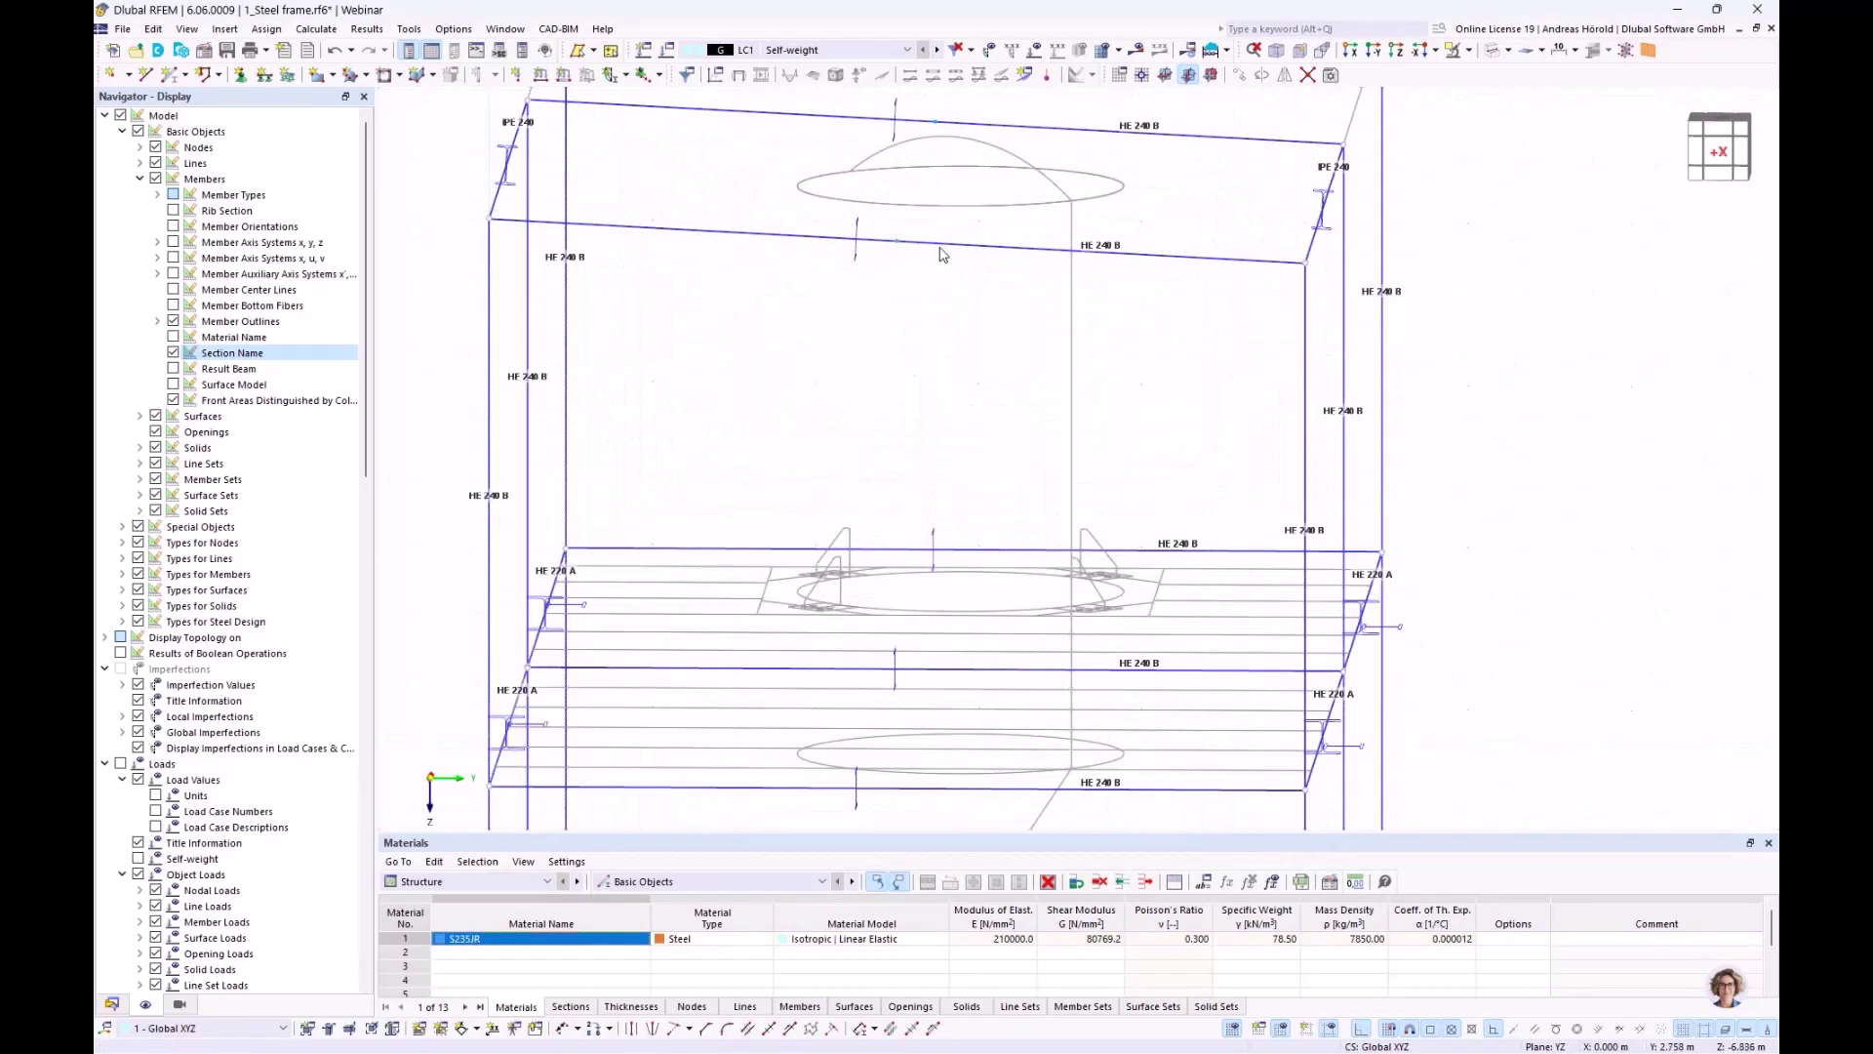
{"action": "mouse_move", "coordinate": [943, 249]}
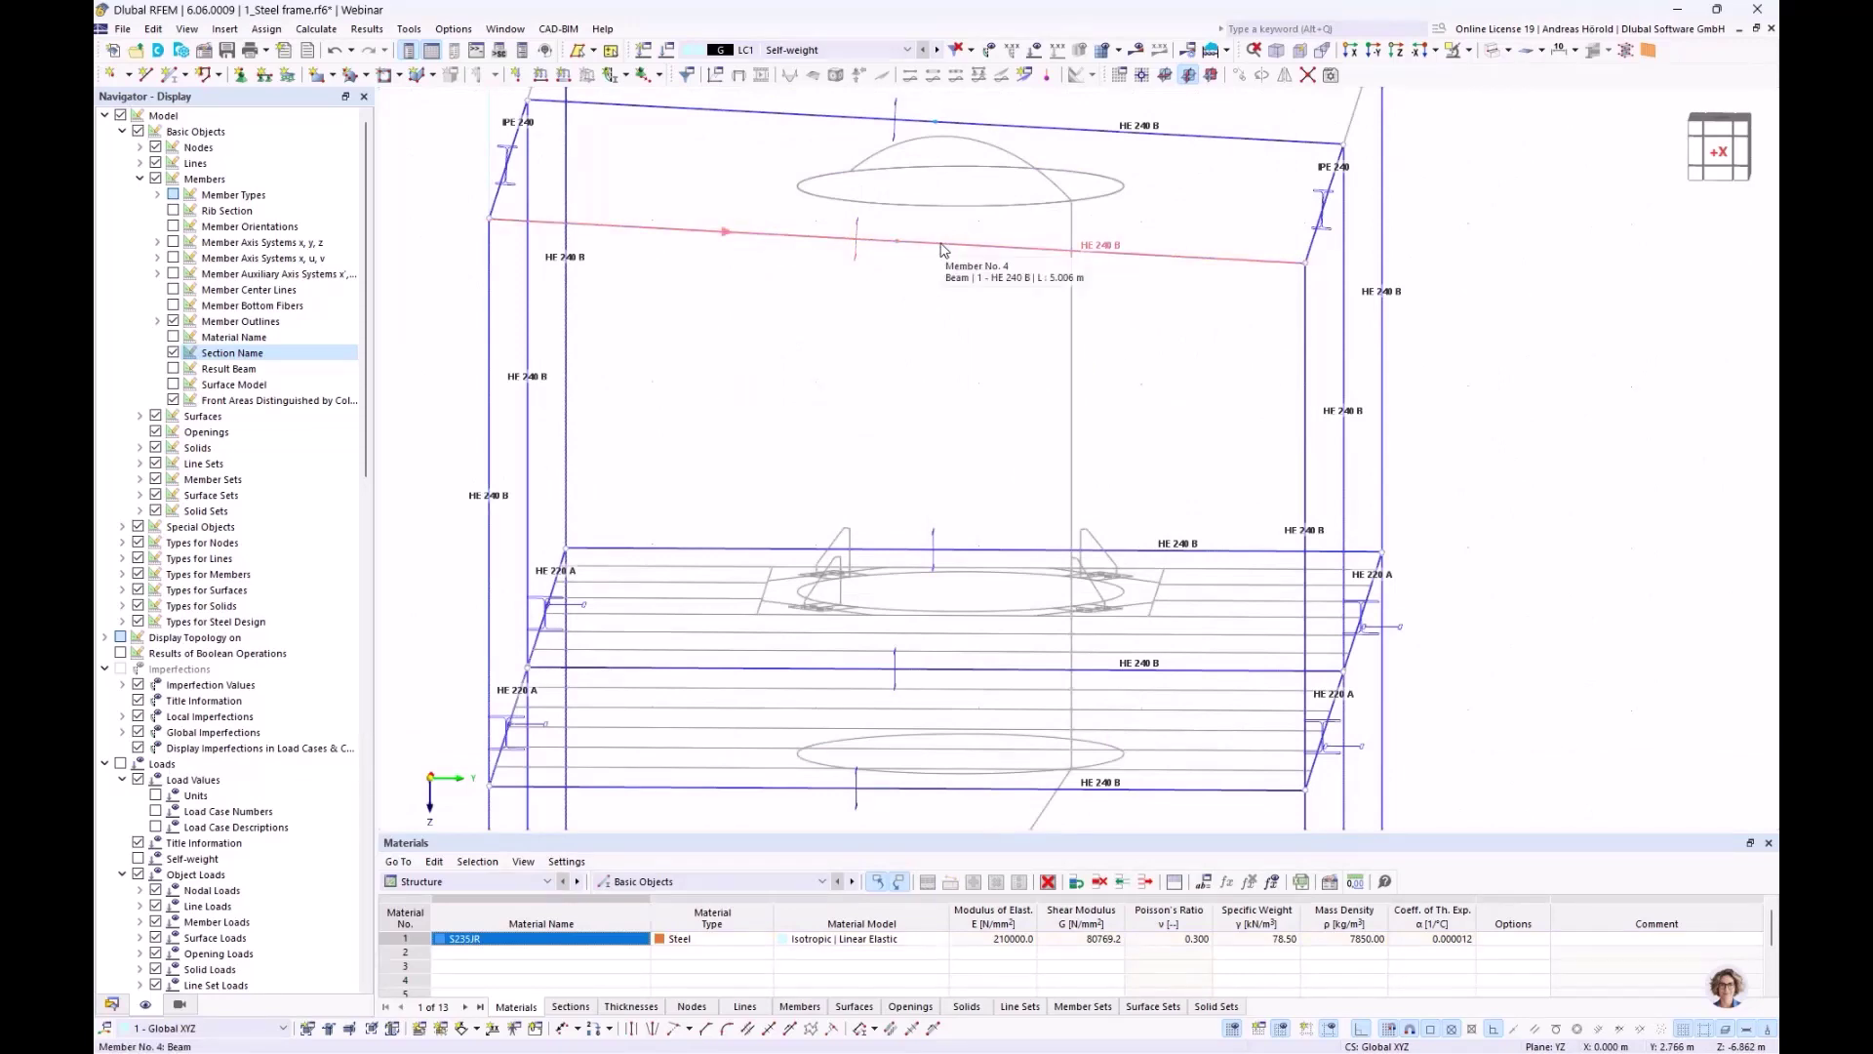
Copy the IPE 240 eaves beam to the roof beams' mid nodes, and copy all three IPE 240 beams into the second bay
{"action": "scroll", "coordinate": [942, 250], "scroll_direction": "down", "scroll_amount": 3}
{"action": "middle_click_drag", "start_coordinate": [1285, 377], "coordinate": [1086, 531]}
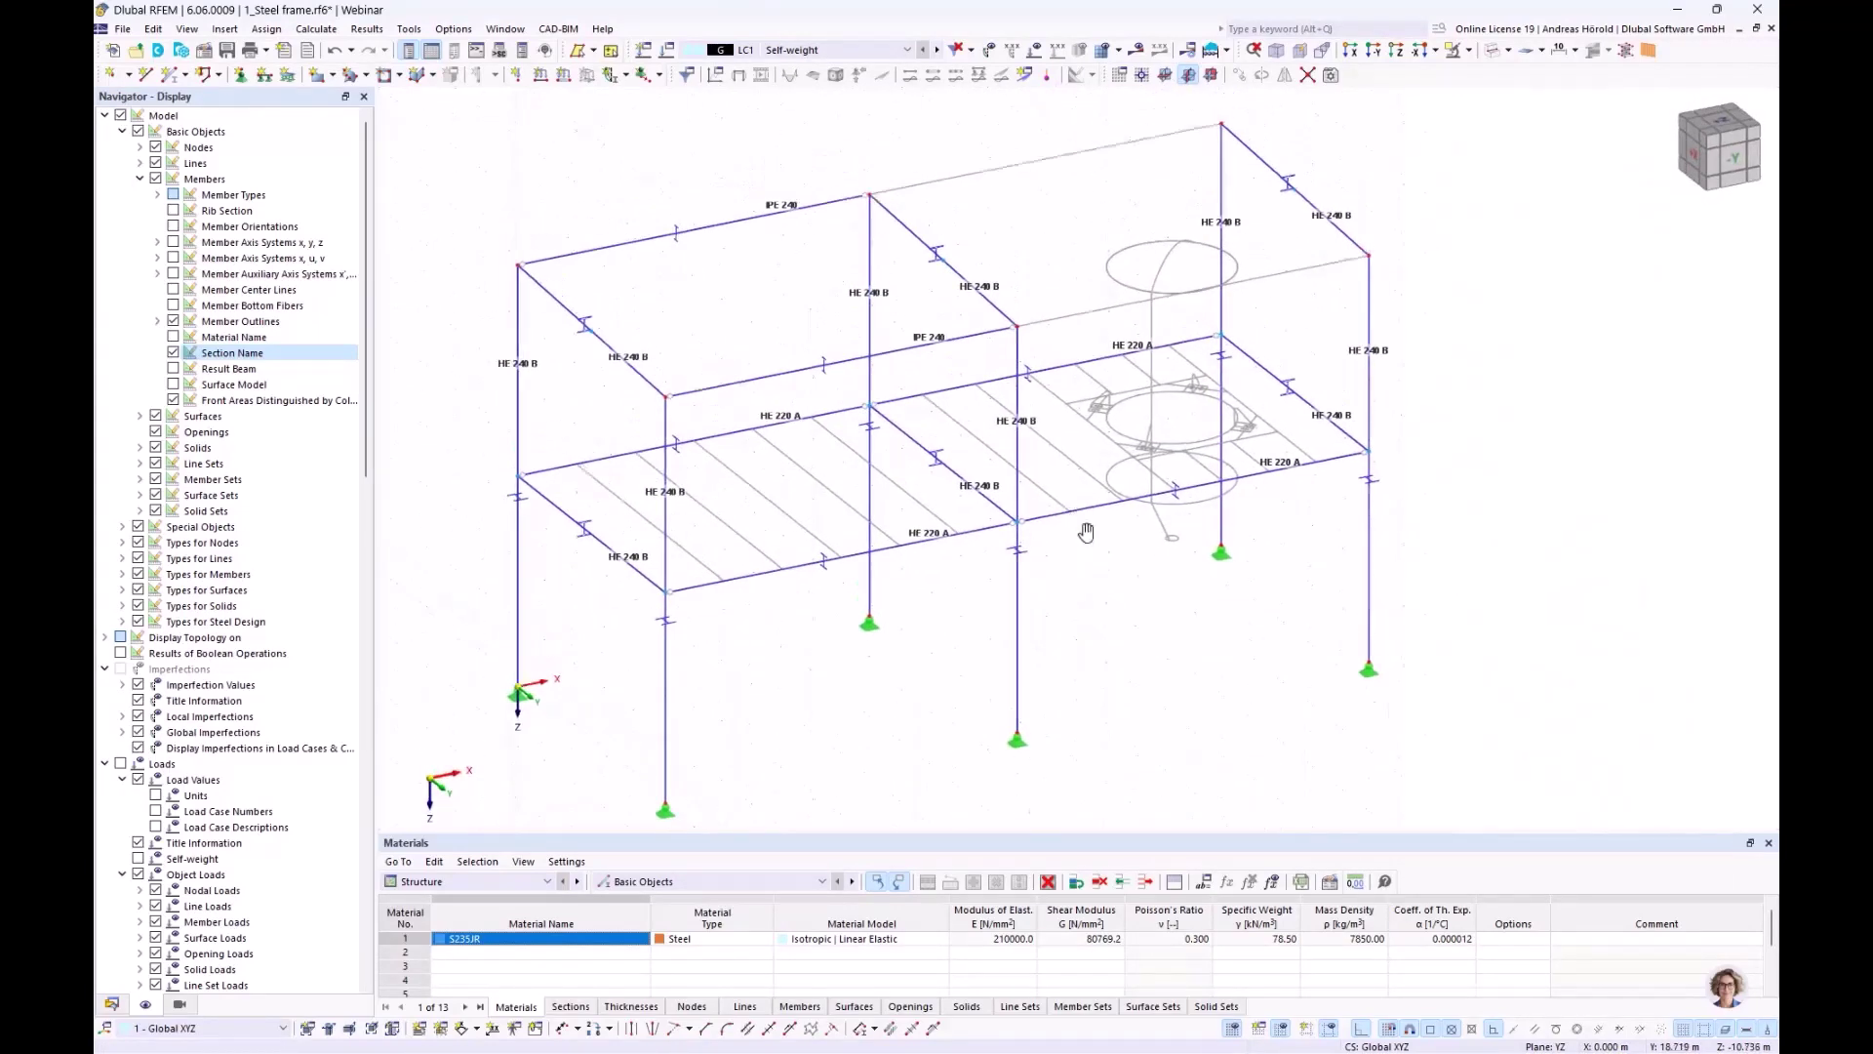
{"action": "scroll", "coordinate": [1086, 531], "scroll_direction": "down", "scroll_amount": 2}
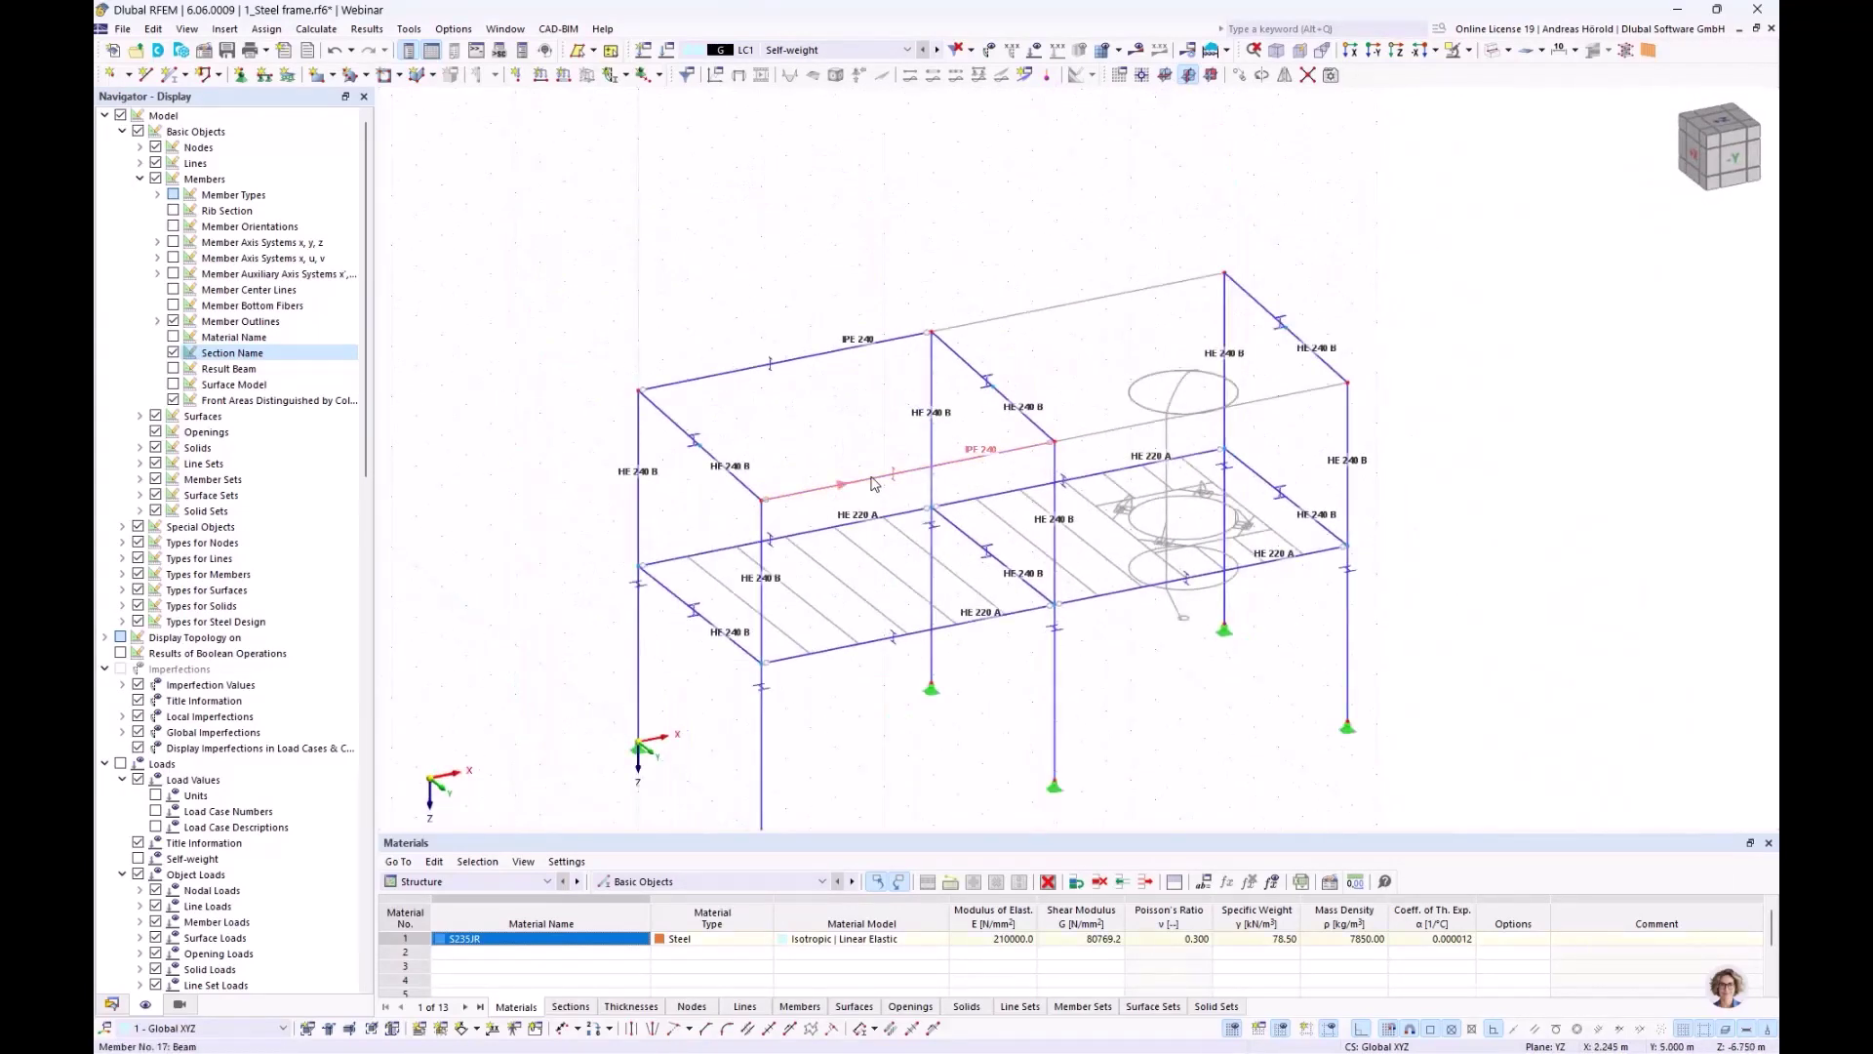
{"action": "left_click", "coordinate": [874, 484]}
{"action": "scroll", "coordinate": [837, 461], "scroll_direction": "up", "scroll_amount": 3}
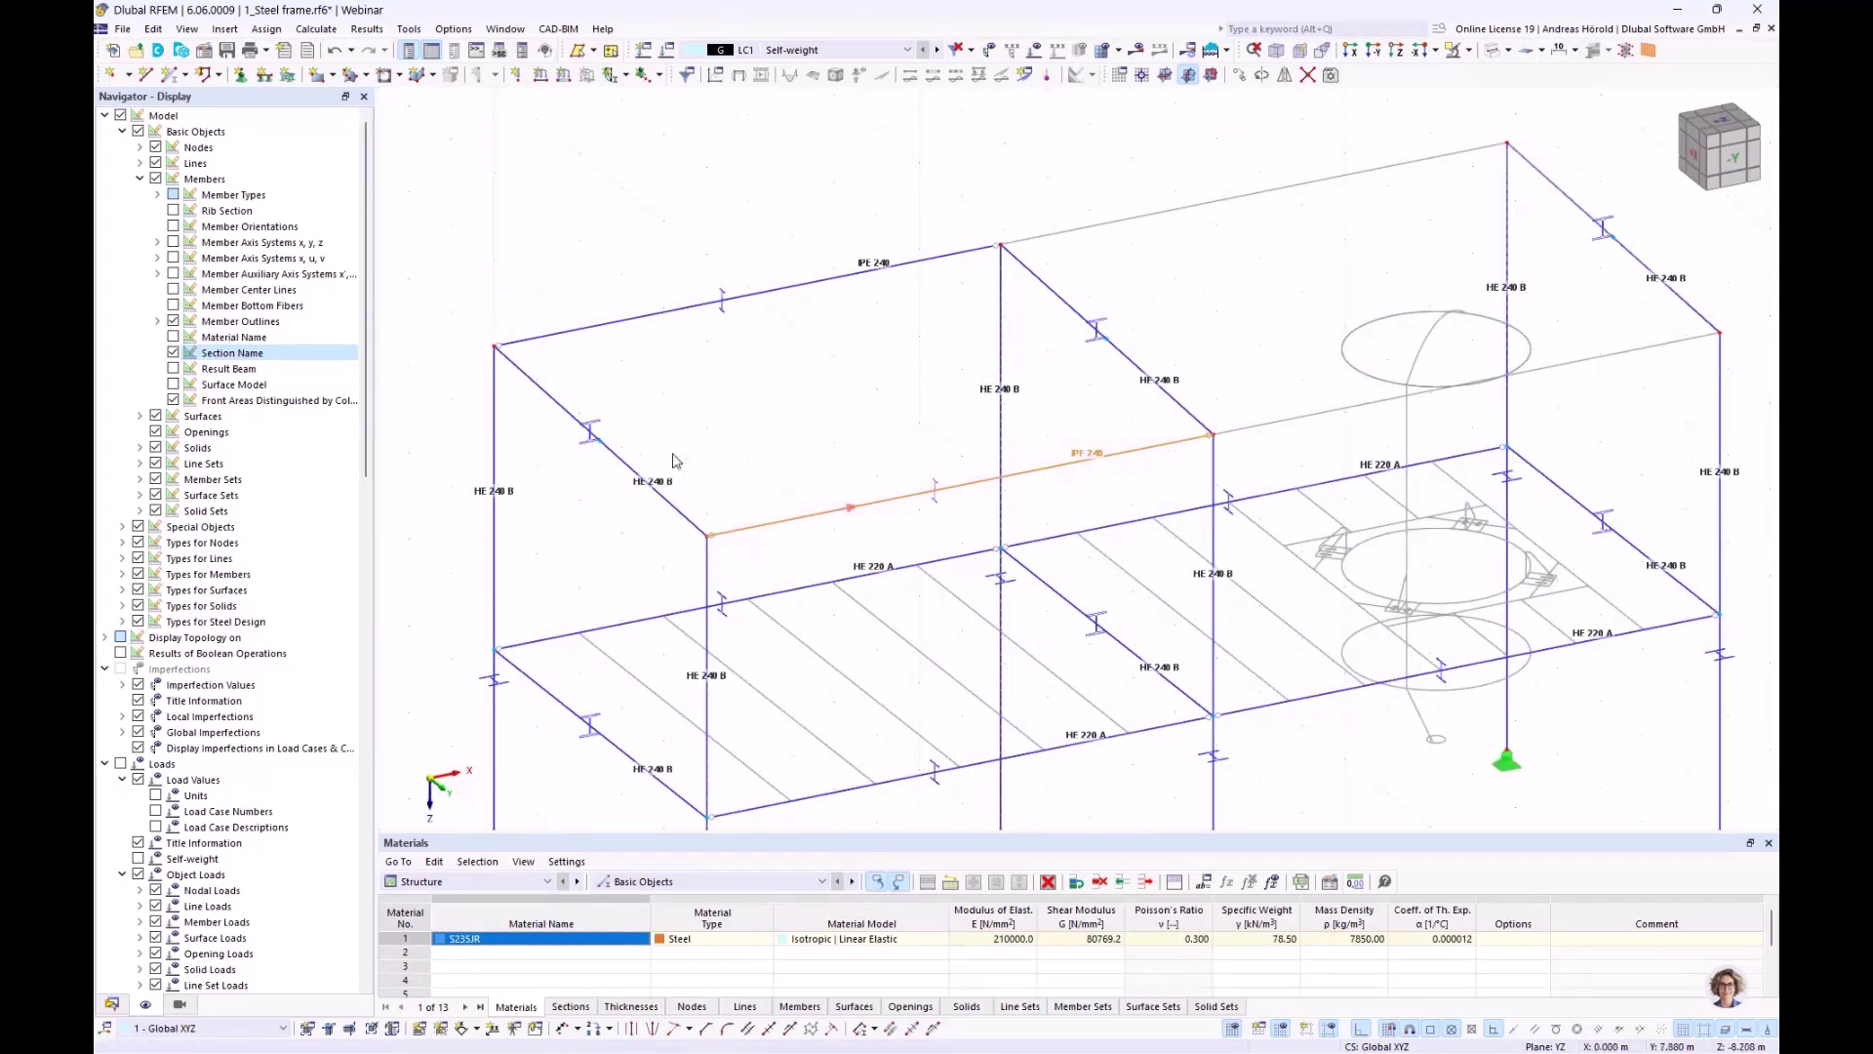
{"action": "left_click_drag", "start_coordinate": [839, 509], "coordinate": [605, 447]}
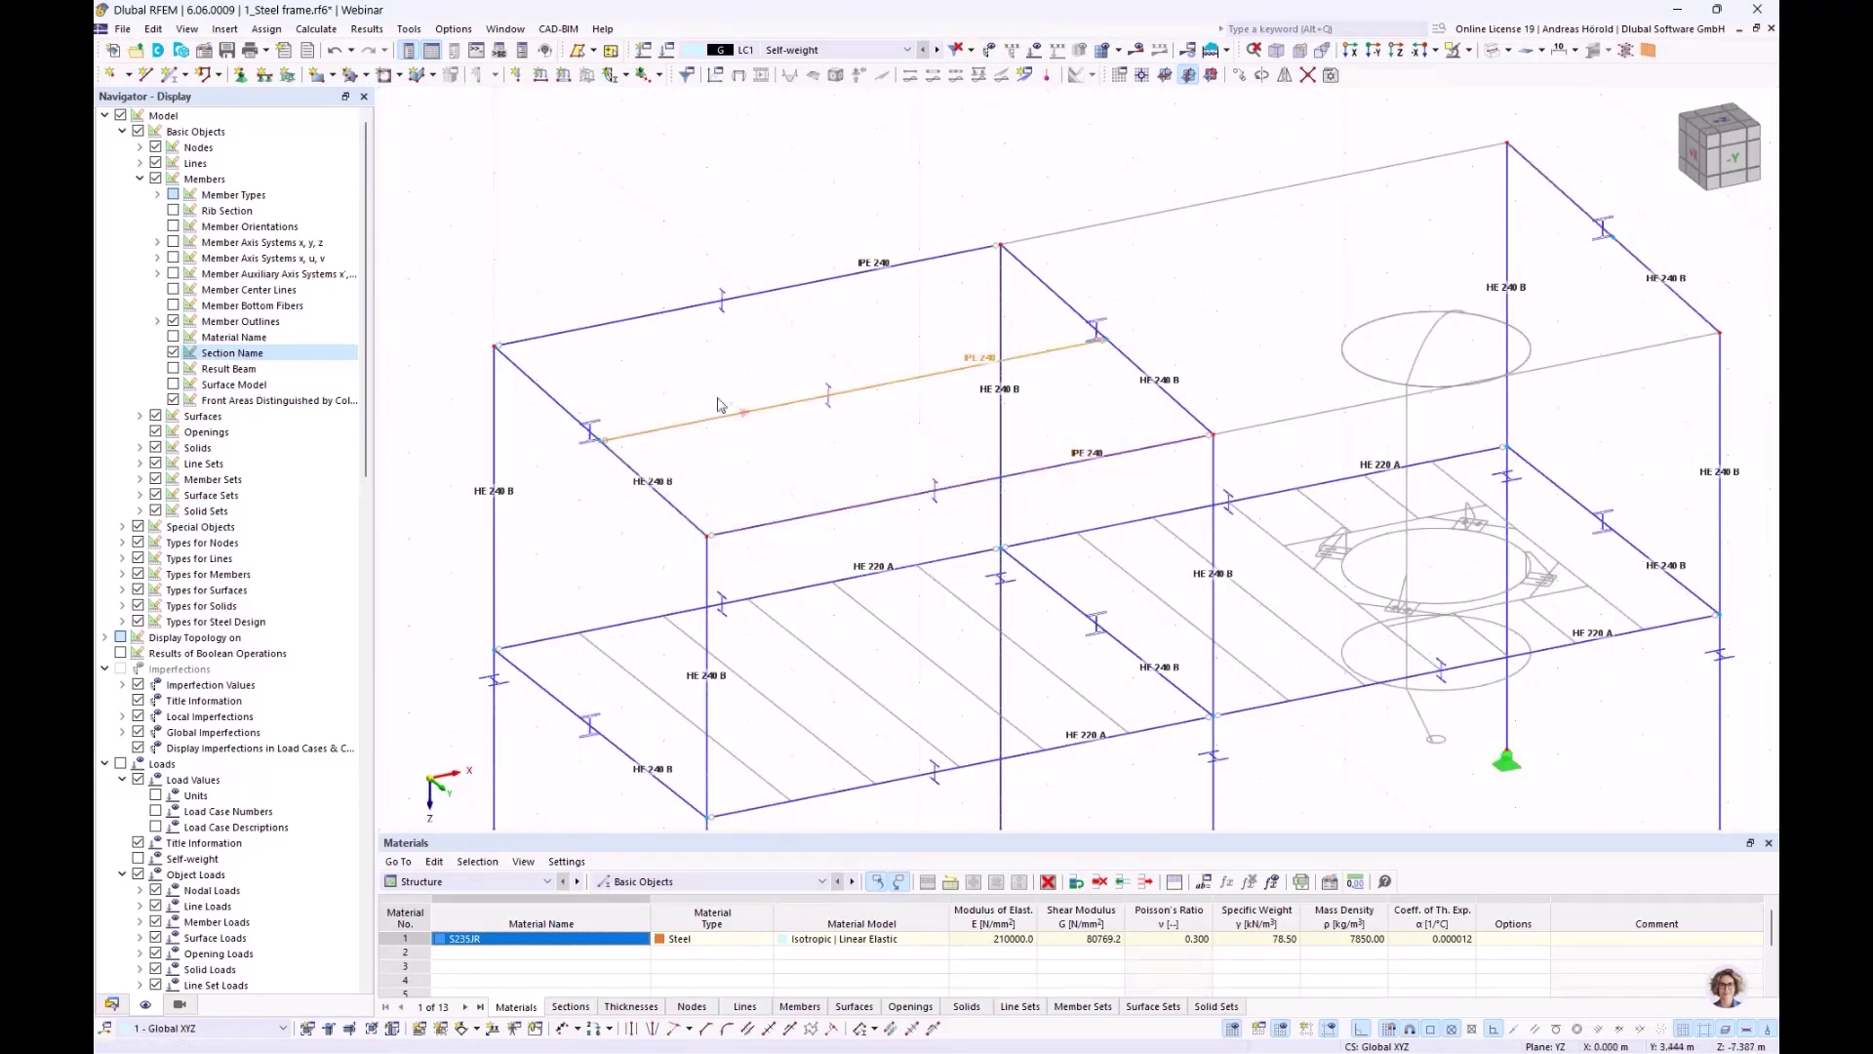
{"action": "left_click_drag", "start_coordinate": [902, 207], "coordinate": [777, 544]}
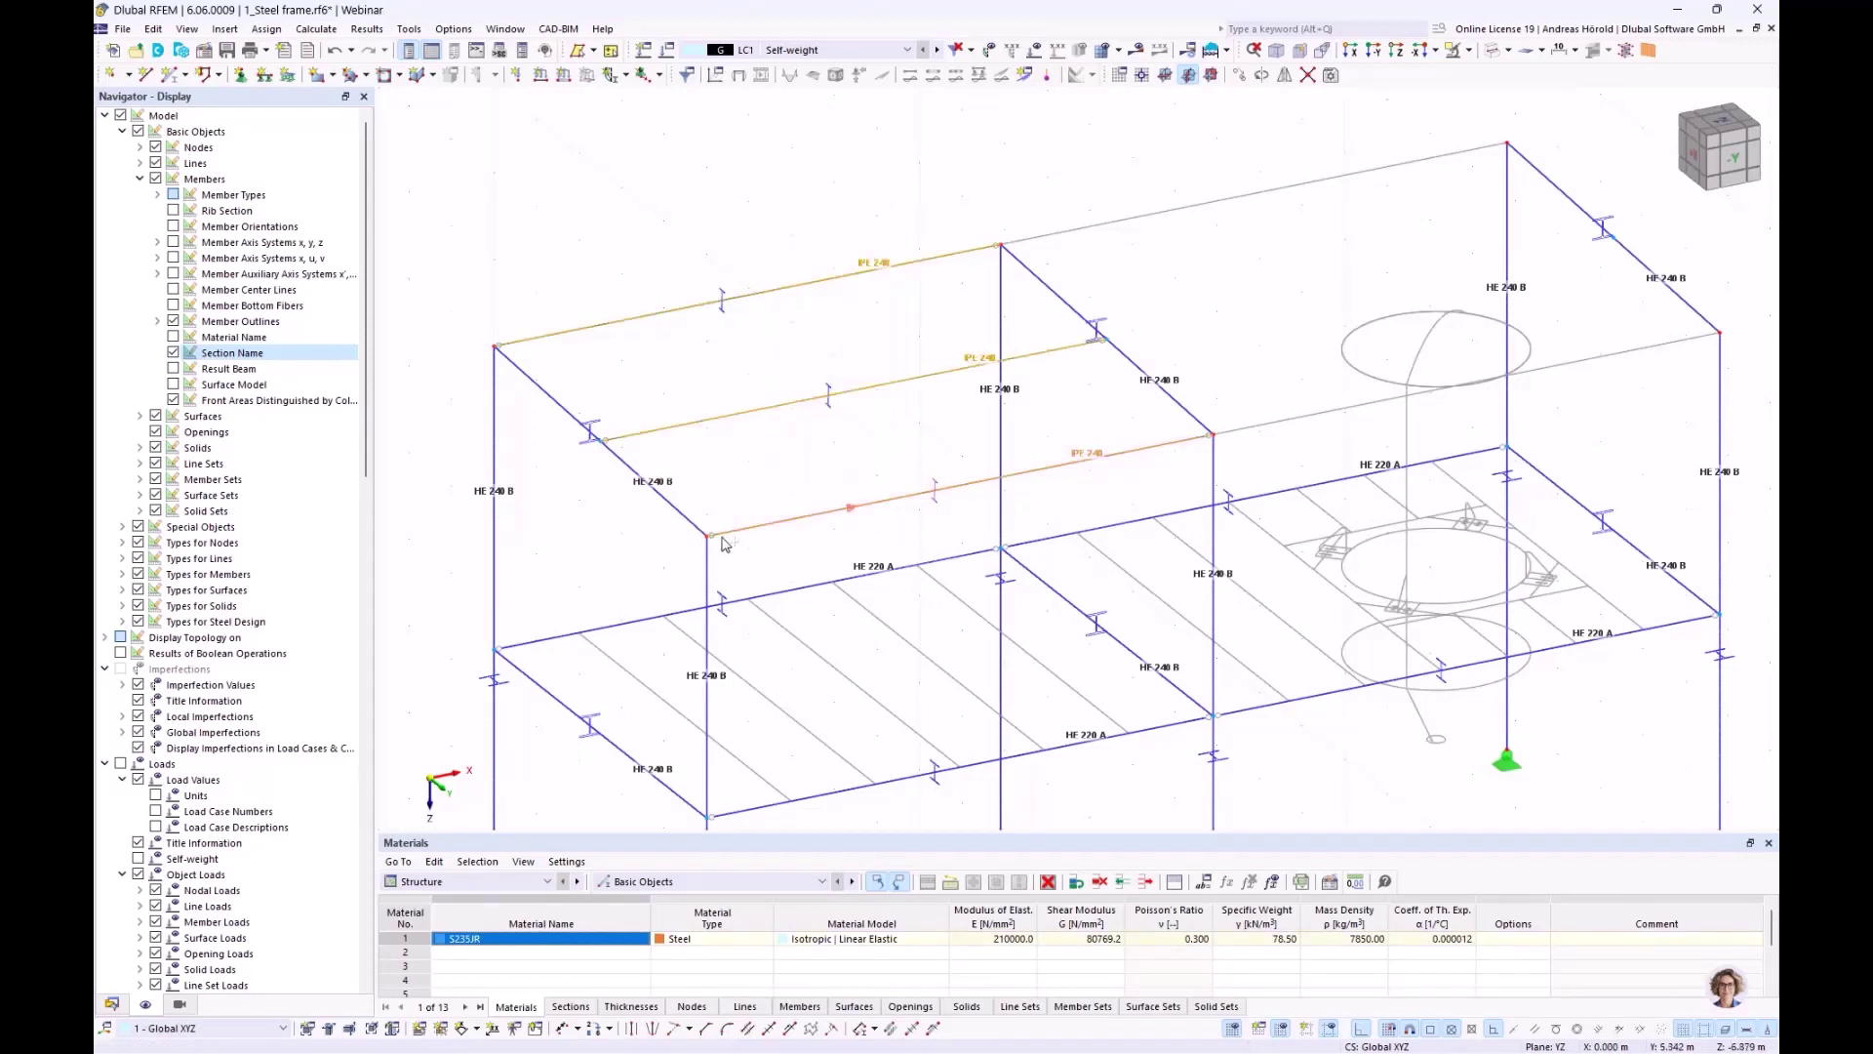
{"action": "left_click_drag", "start_coordinate": [1050, 481], "coordinate": [1215, 441], "text": "ctrl"}
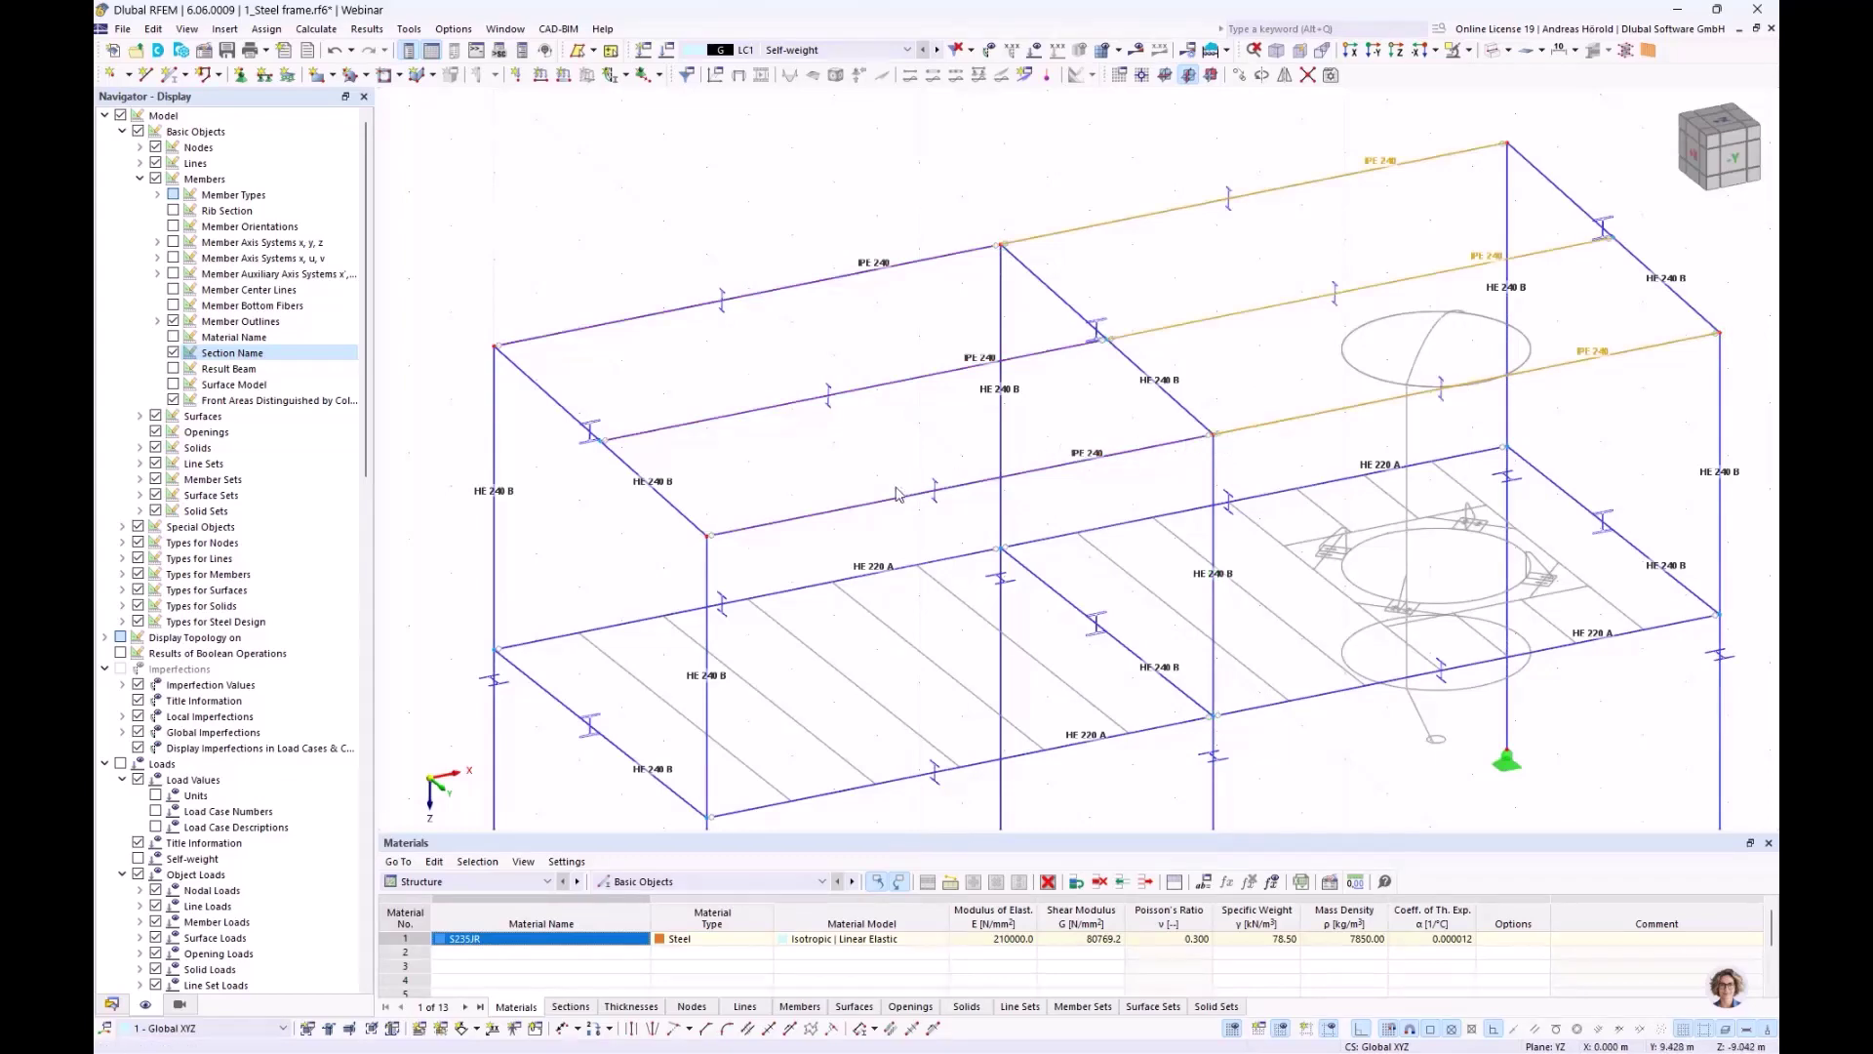
Isolate the platform-level HE 240 B and HE 220 A beams using visibility by selected and related objects, and view them in the Z-direction
{"action": "scroll", "coordinate": [902, 492], "scroll_direction": "down", "scroll_amount": 2}
{"action": "middle_click_drag", "start_coordinate": [937, 552], "coordinate": [847, 470], "text": "ctrl"}
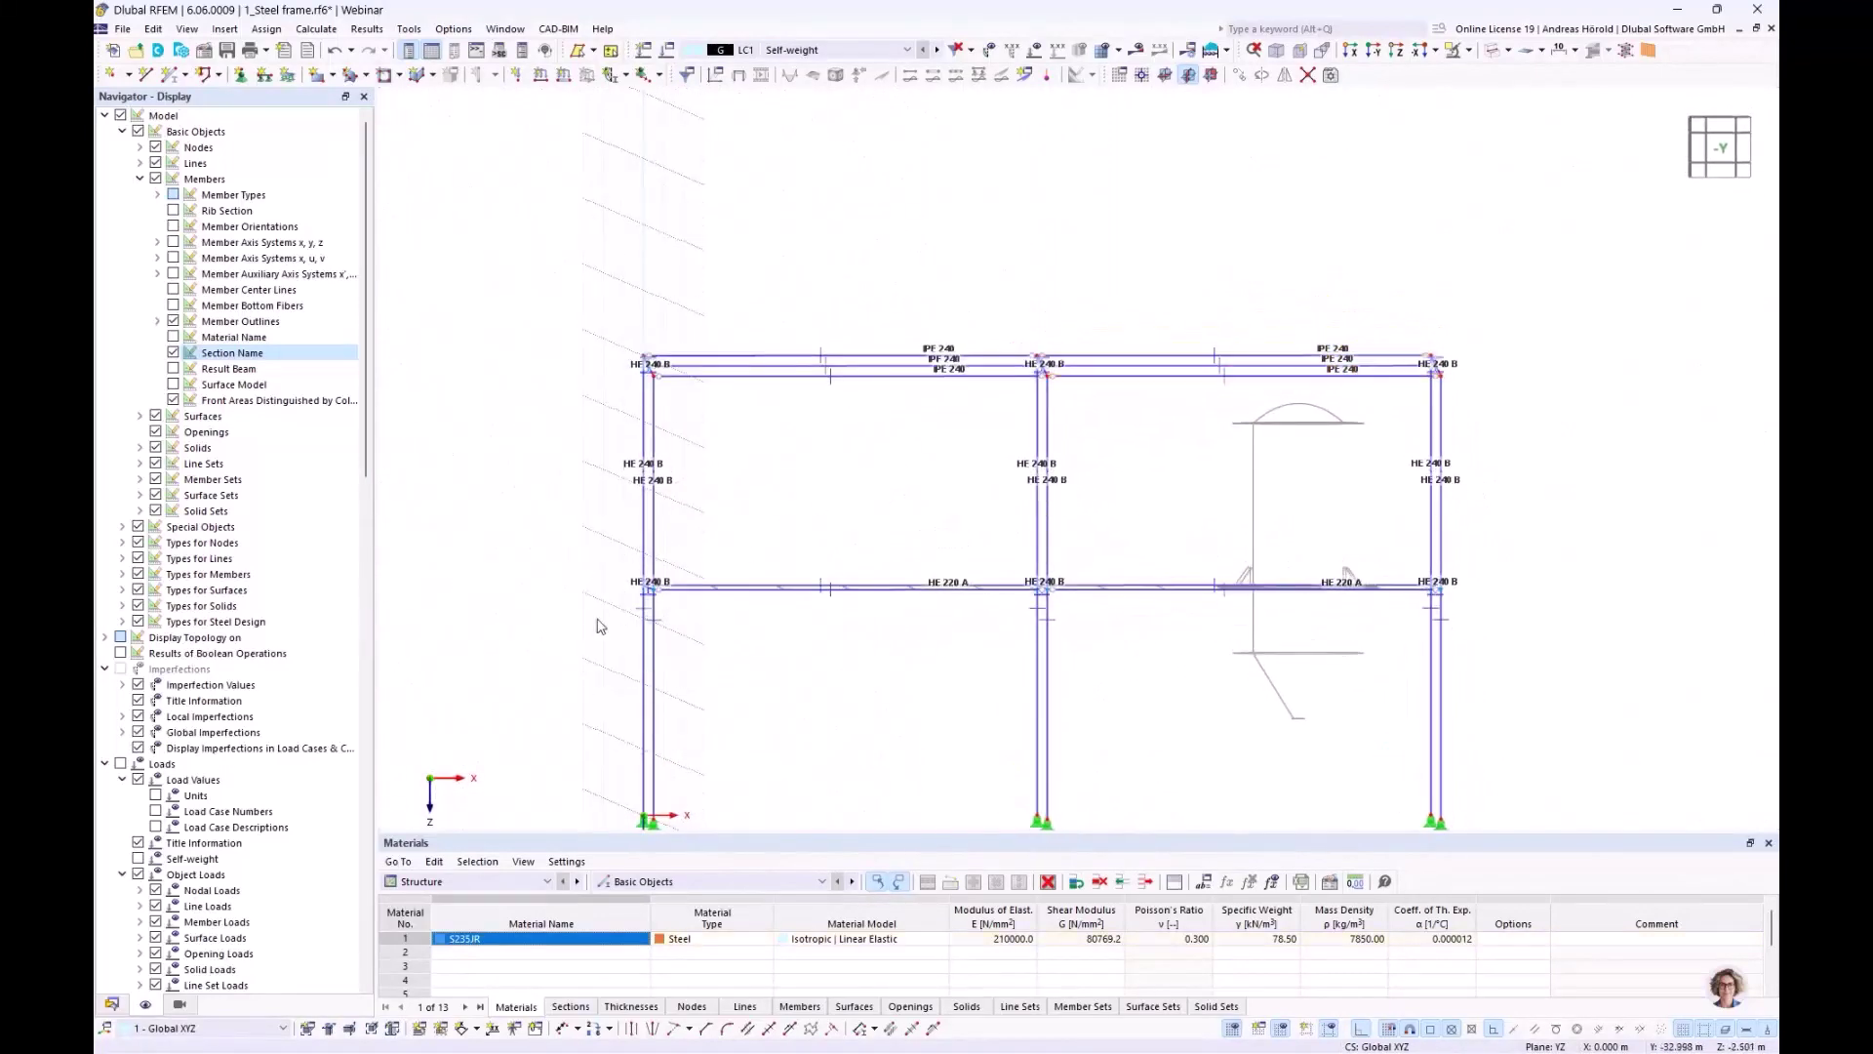
{"action": "left_click_drag", "start_coordinate": [559, 615], "coordinate": [1527, 543]}
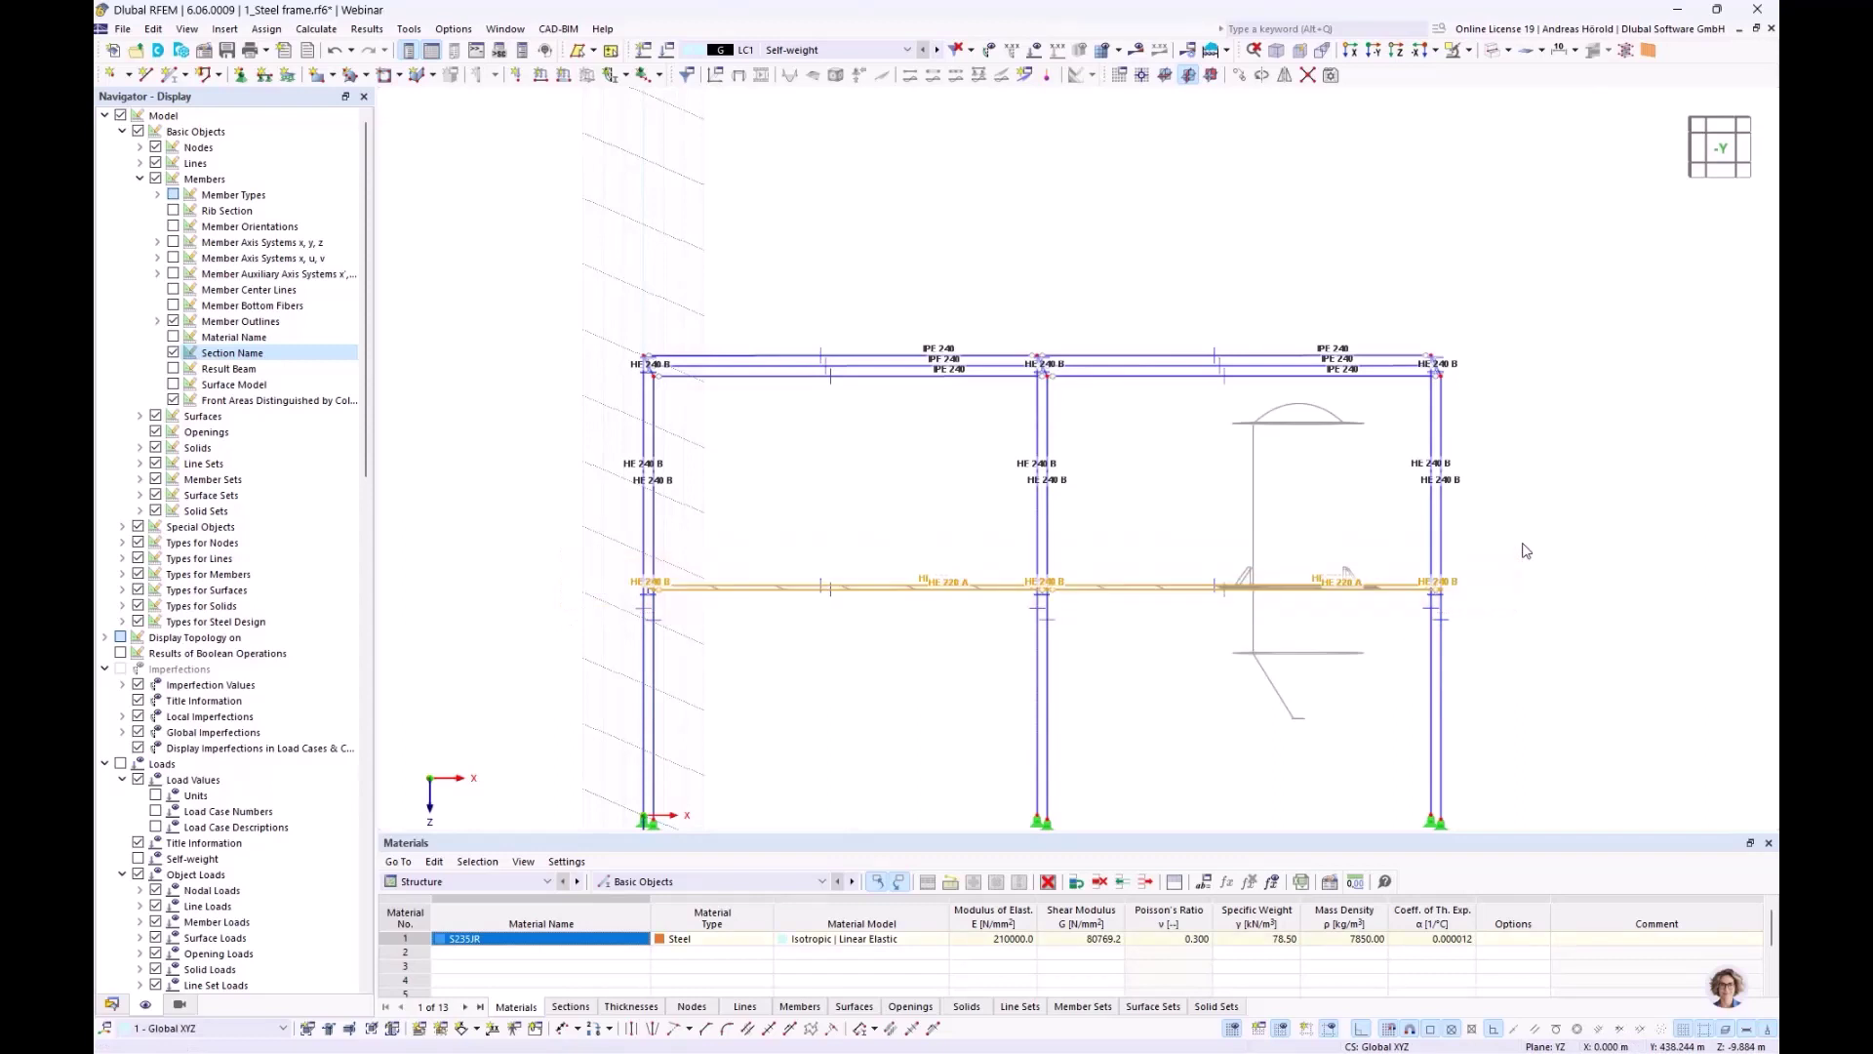
{"action": "left_click", "coordinate": [1470, 53]}
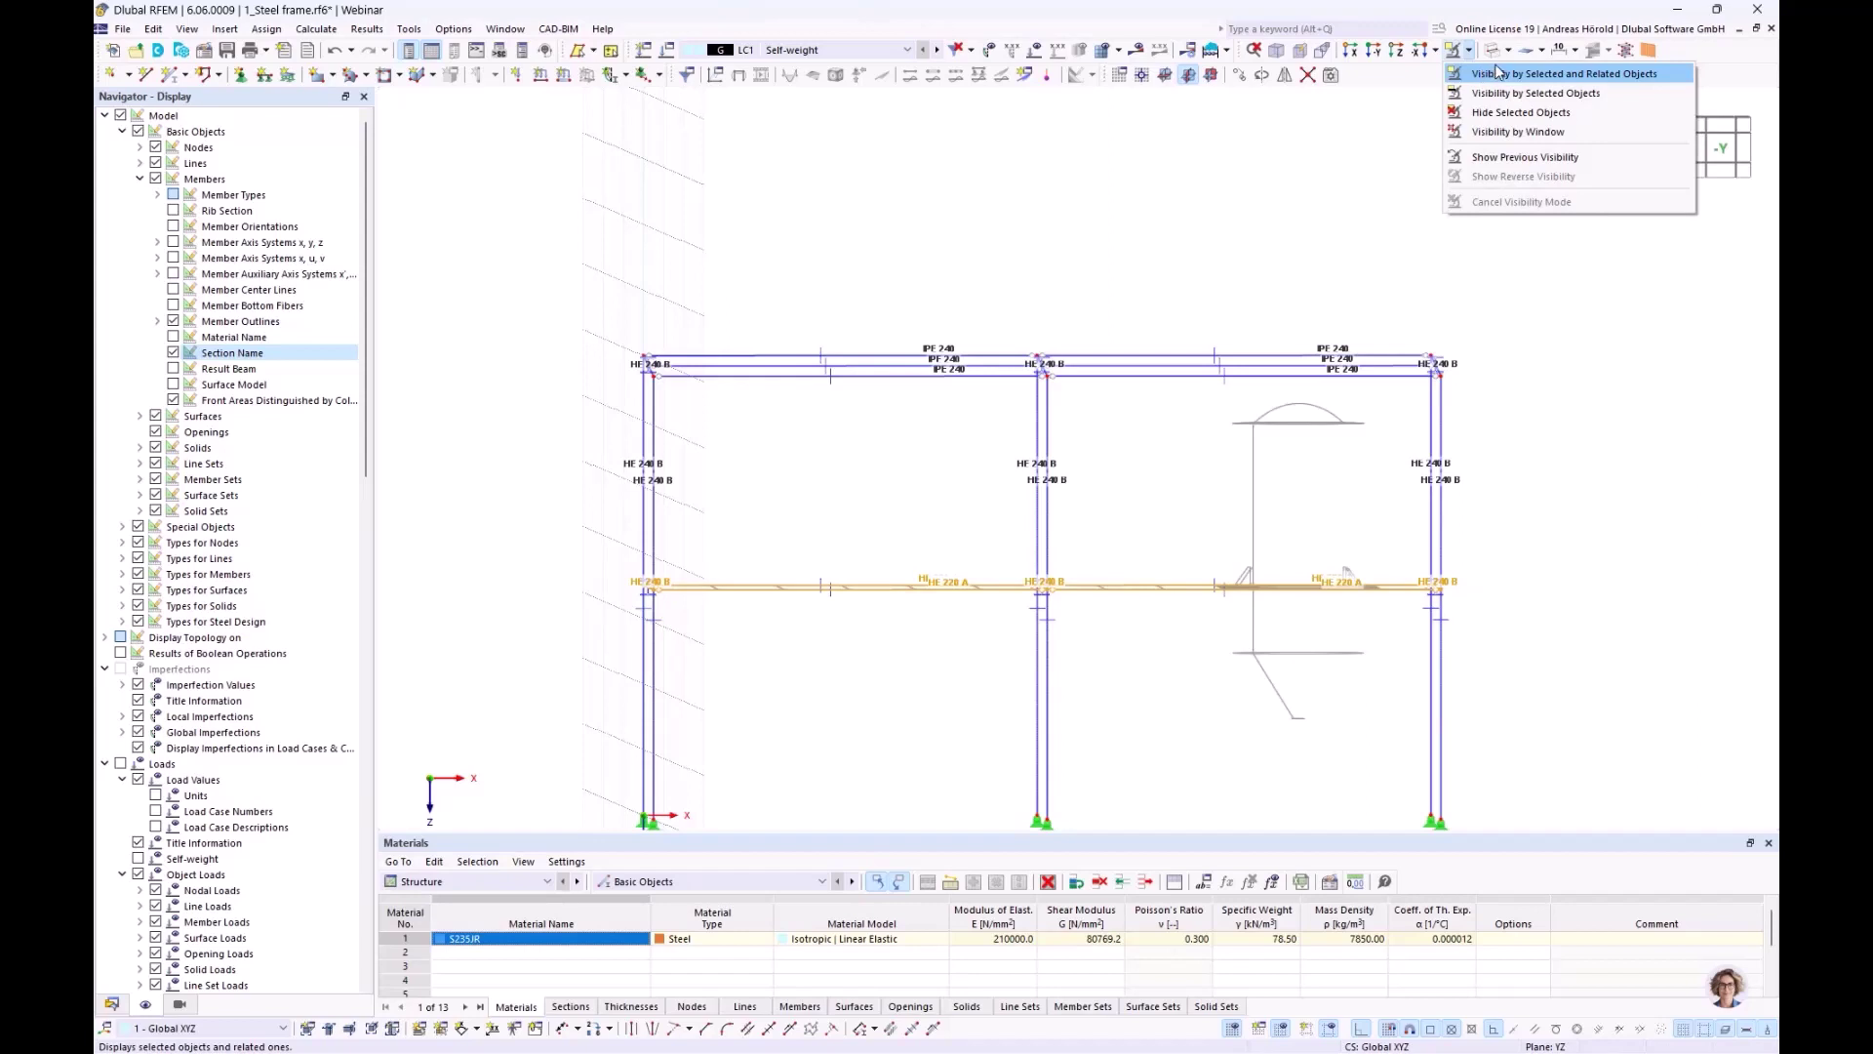
{"action": "left_click", "coordinate": [1497, 73]}
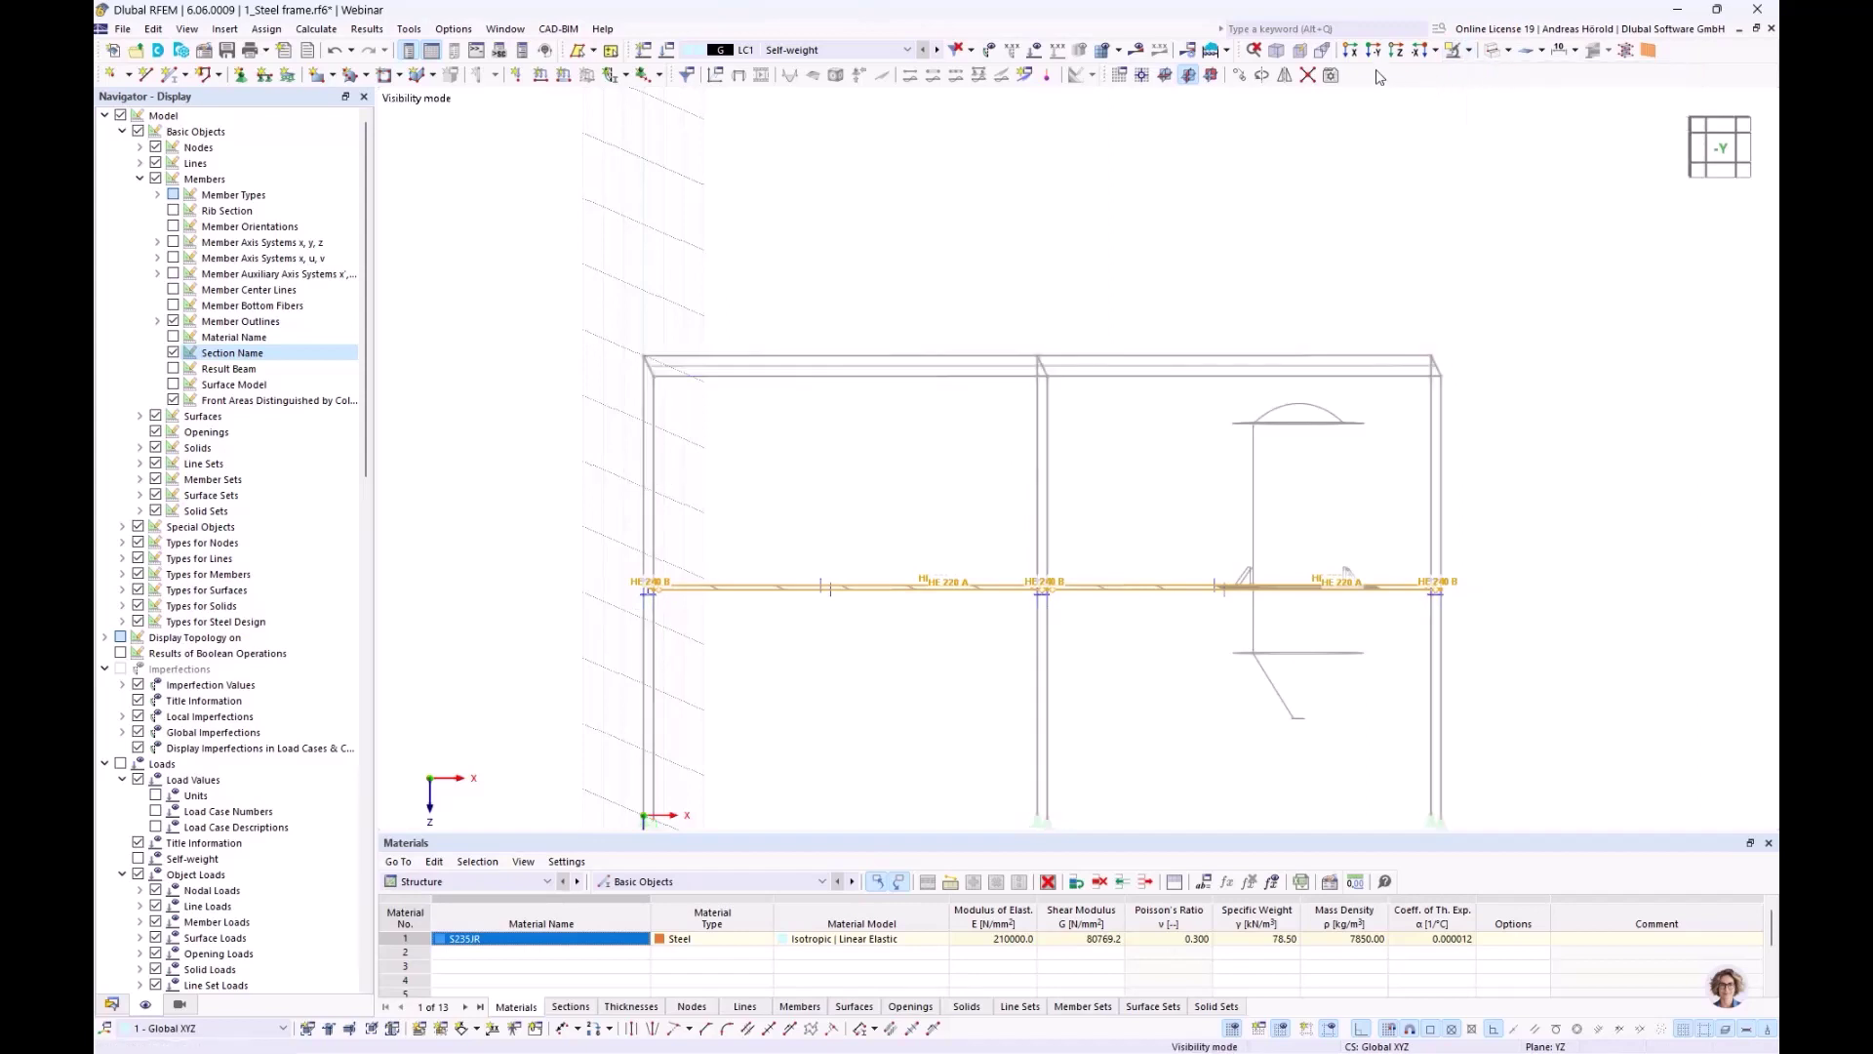
{"action": "left_click", "coordinate": [1400, 52]}
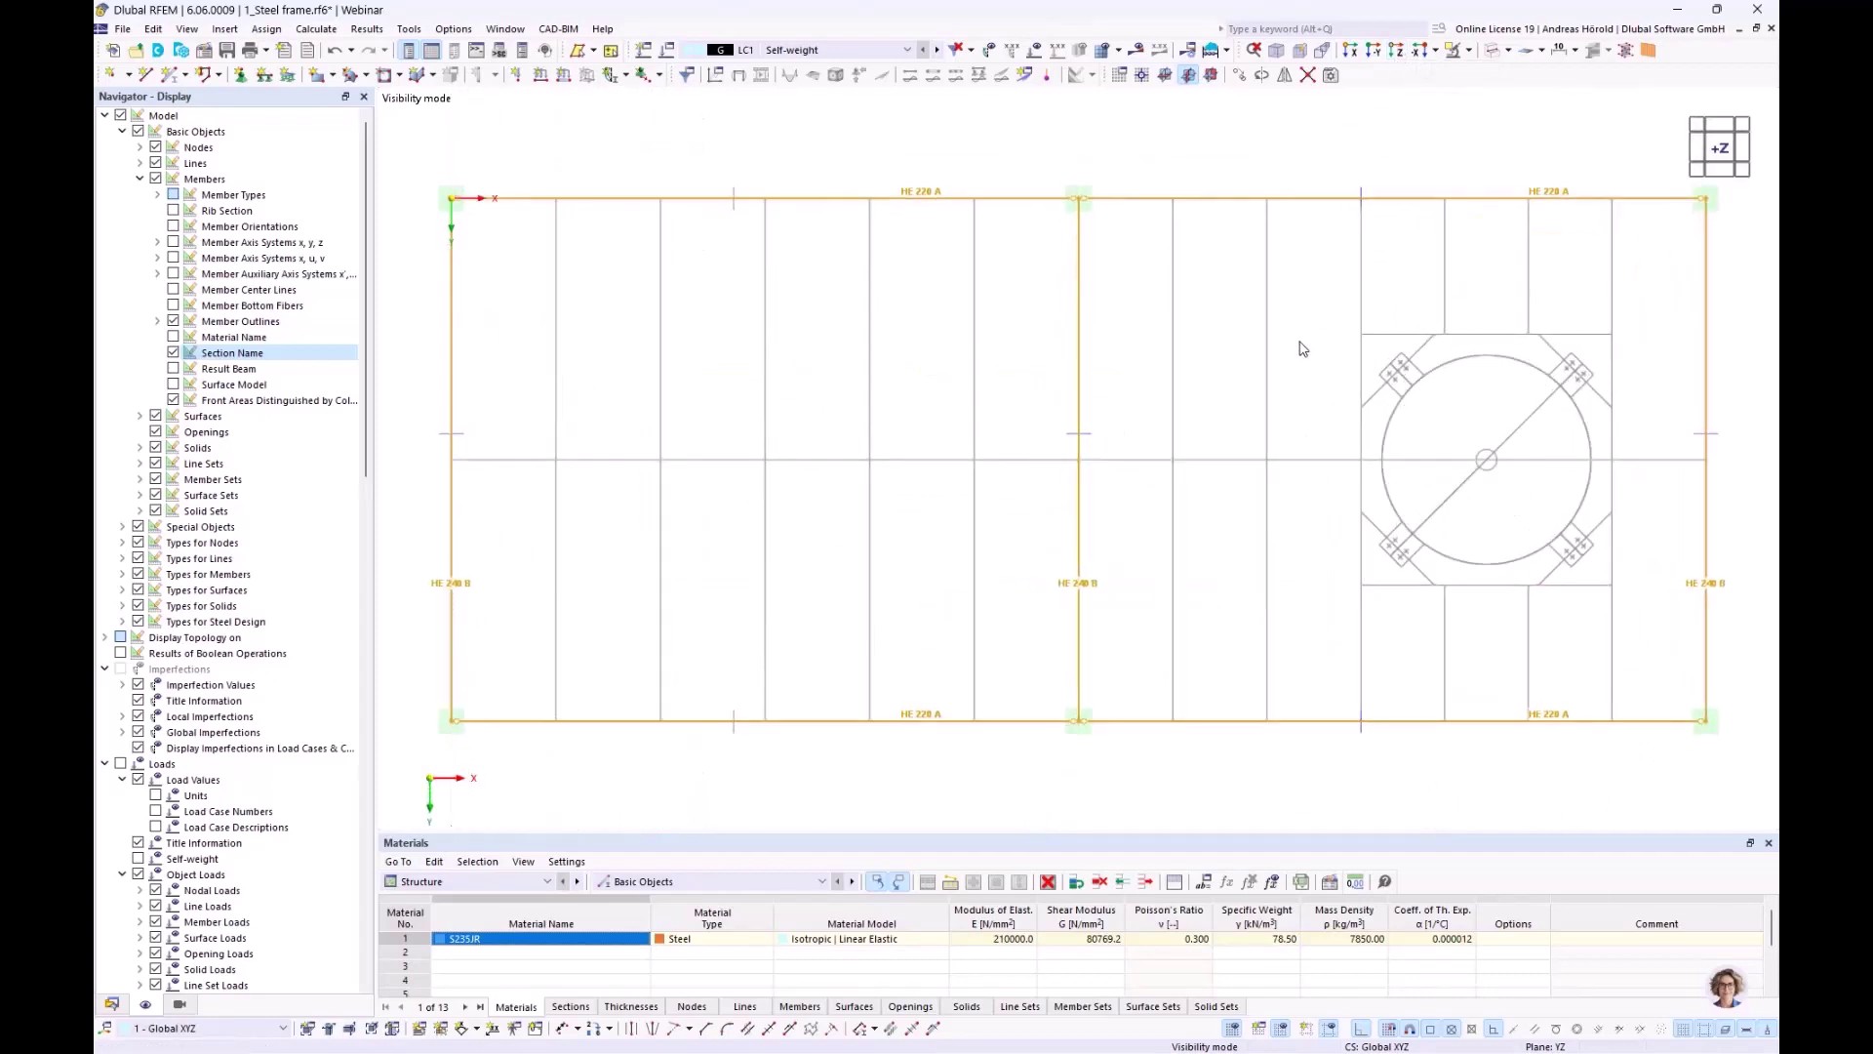
Turn off the display of hidden objects in the background
{"action": "scroll", "coordinate": [1303, 348], "scroll_direction": "down", "scroll_amount": 1}
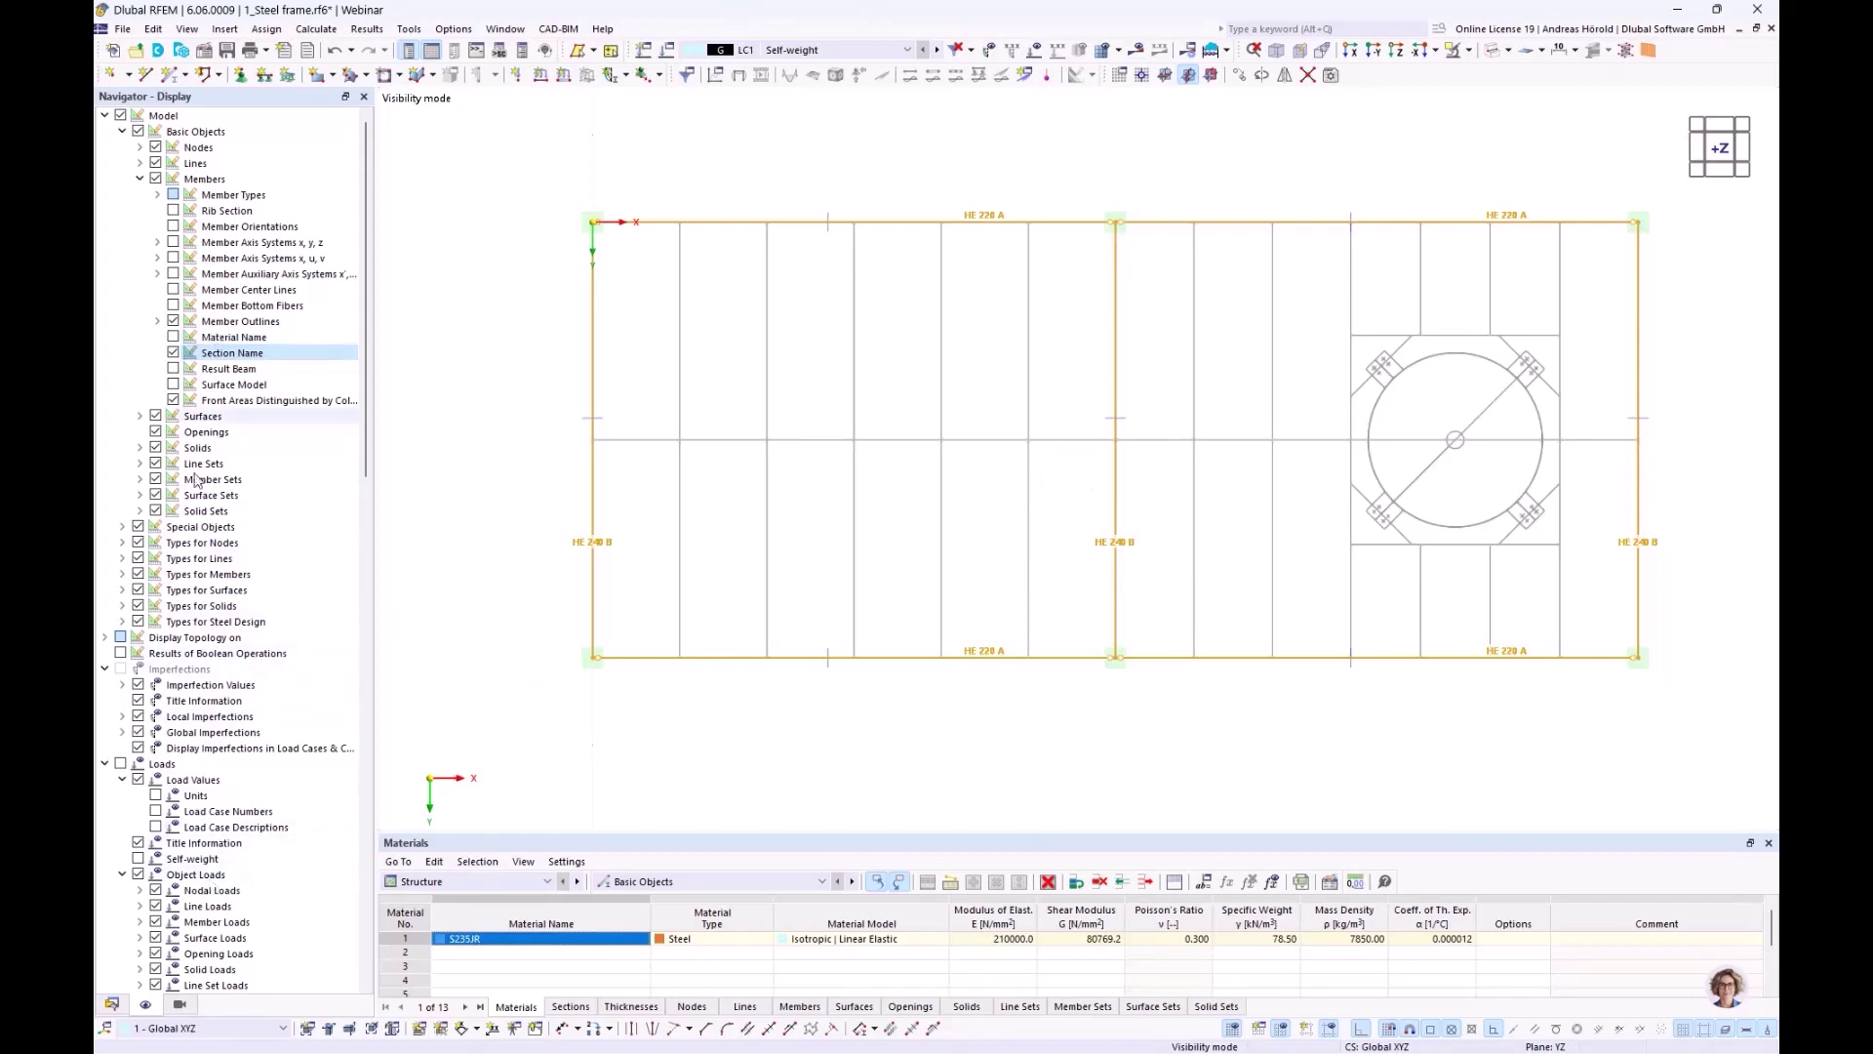
{"action": "scroll", "coordinate": [196, 479], "scroll_direction": "down", "scroll_amount": 20}
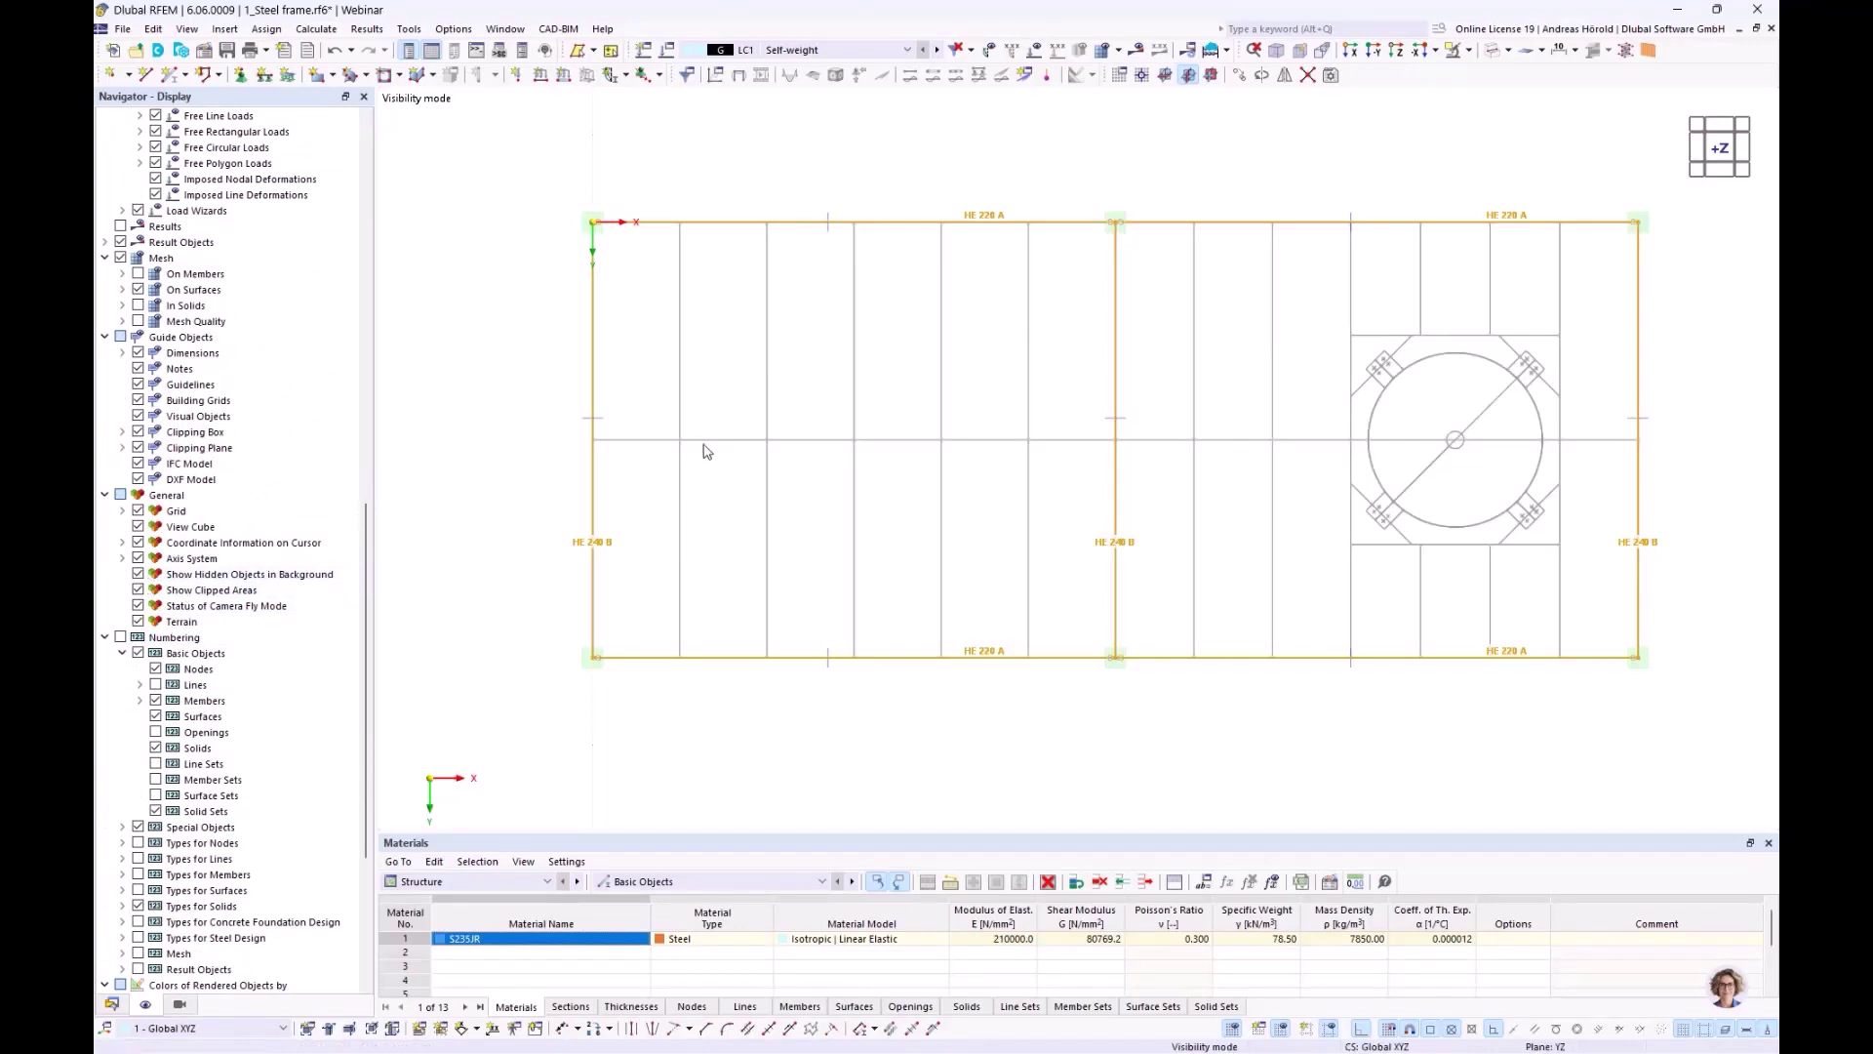
{"action": "left_click", "coordinate": [138, 575]}
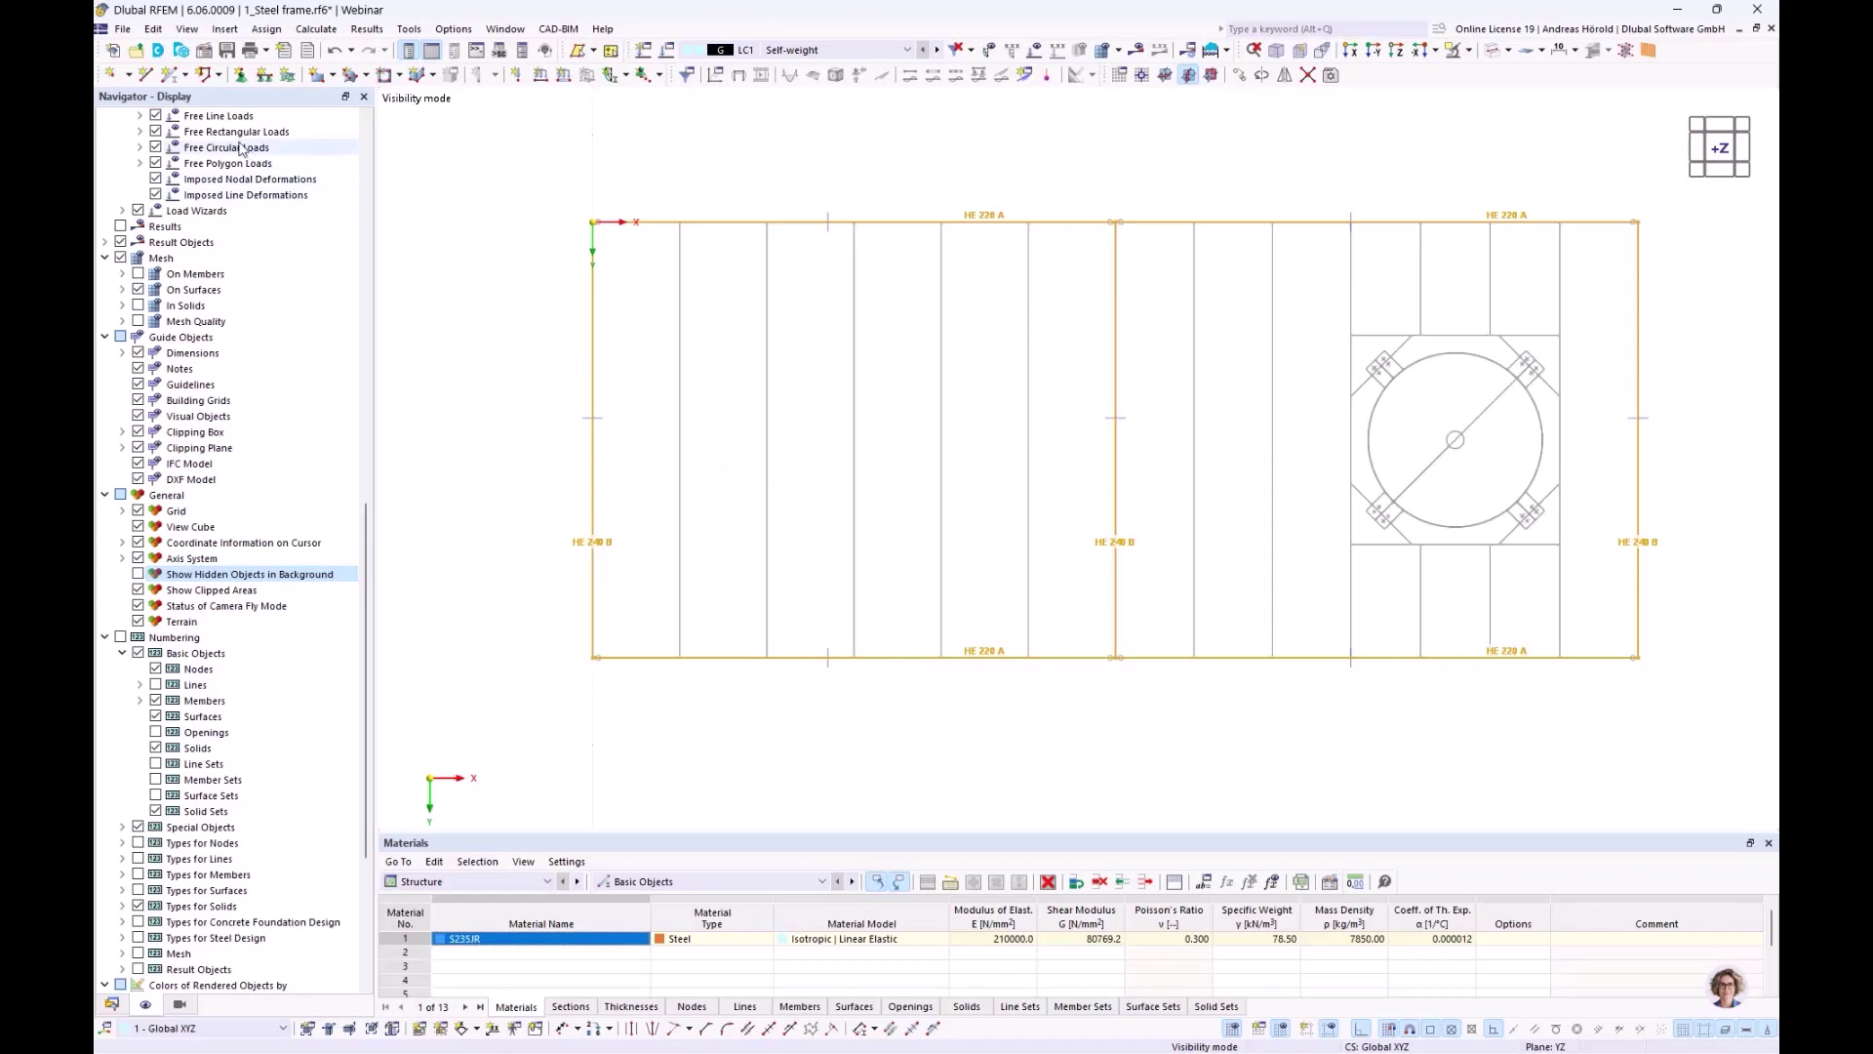
Start a new single beam member with hinges and assign it a standardized IPE 160 section in S235JR from the section library
{"action": "left_click", "coordinate": [167, 76]}
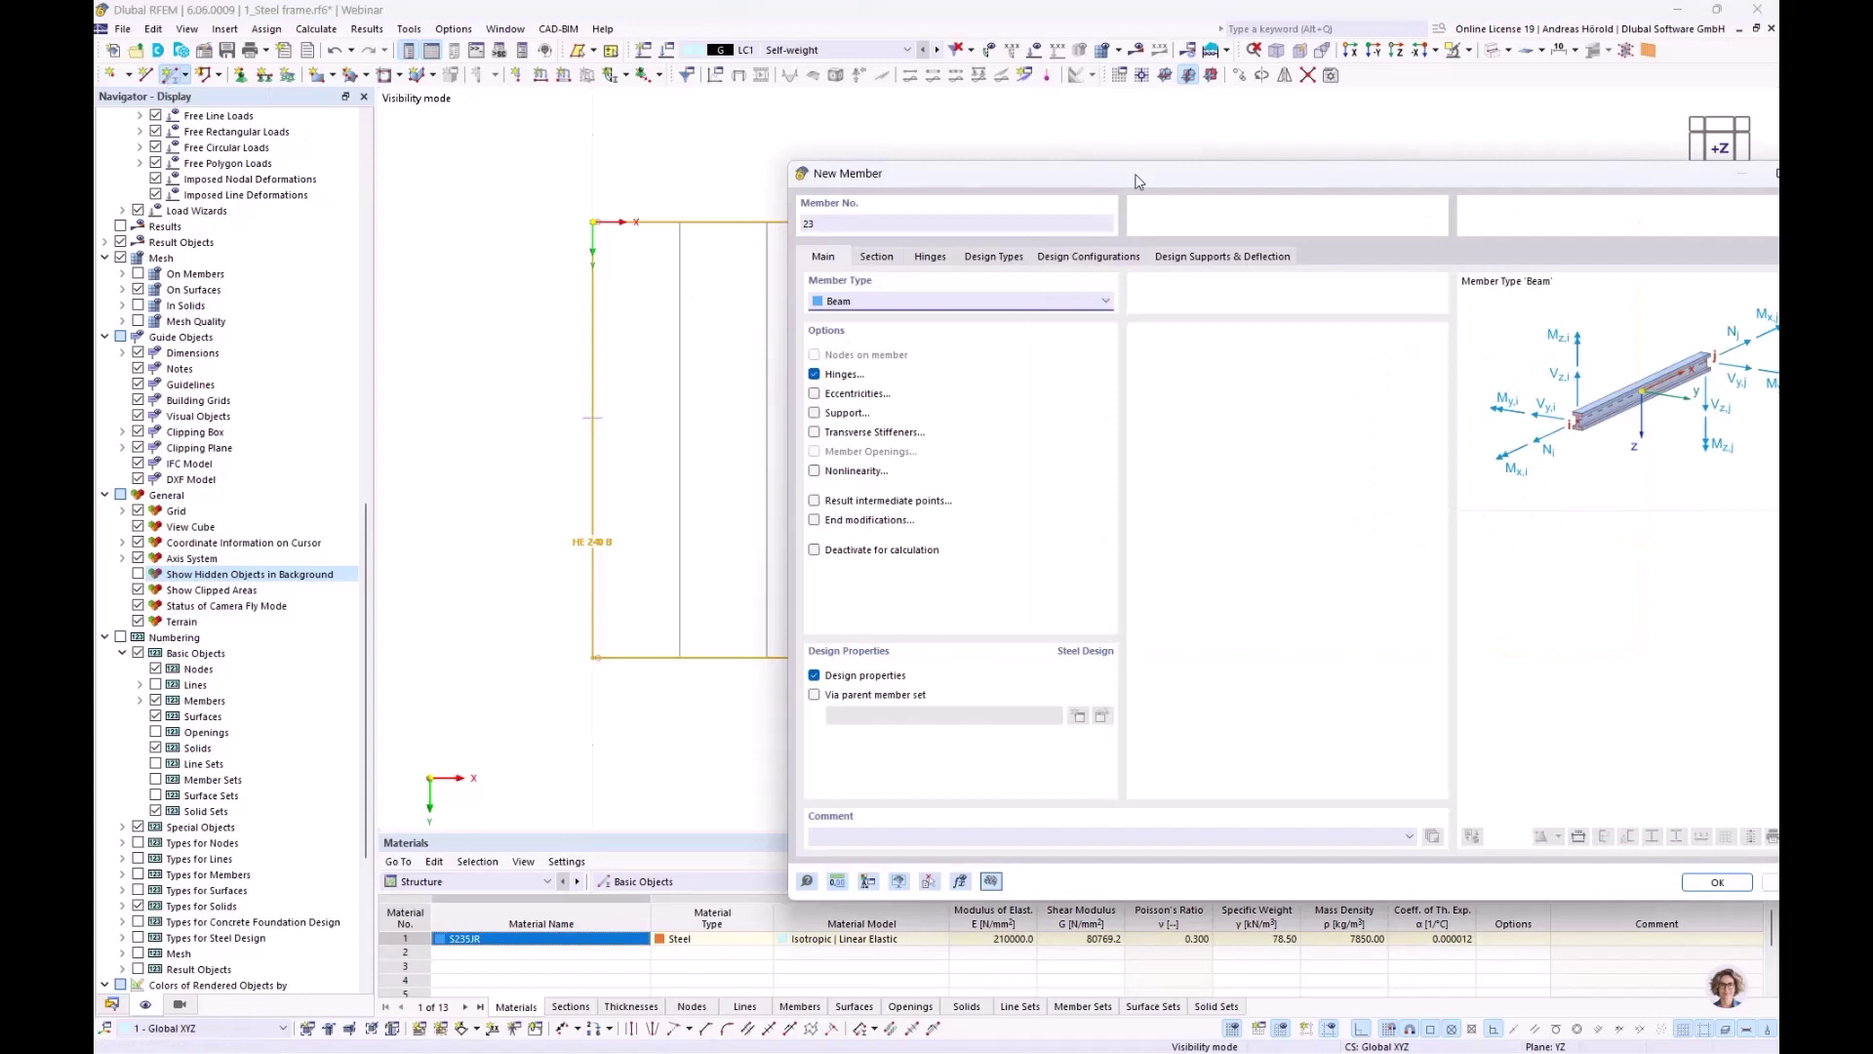
{"action": "left_click_drag", "start_coordinate": [1030, 176], "coordinate": [798, 159]}
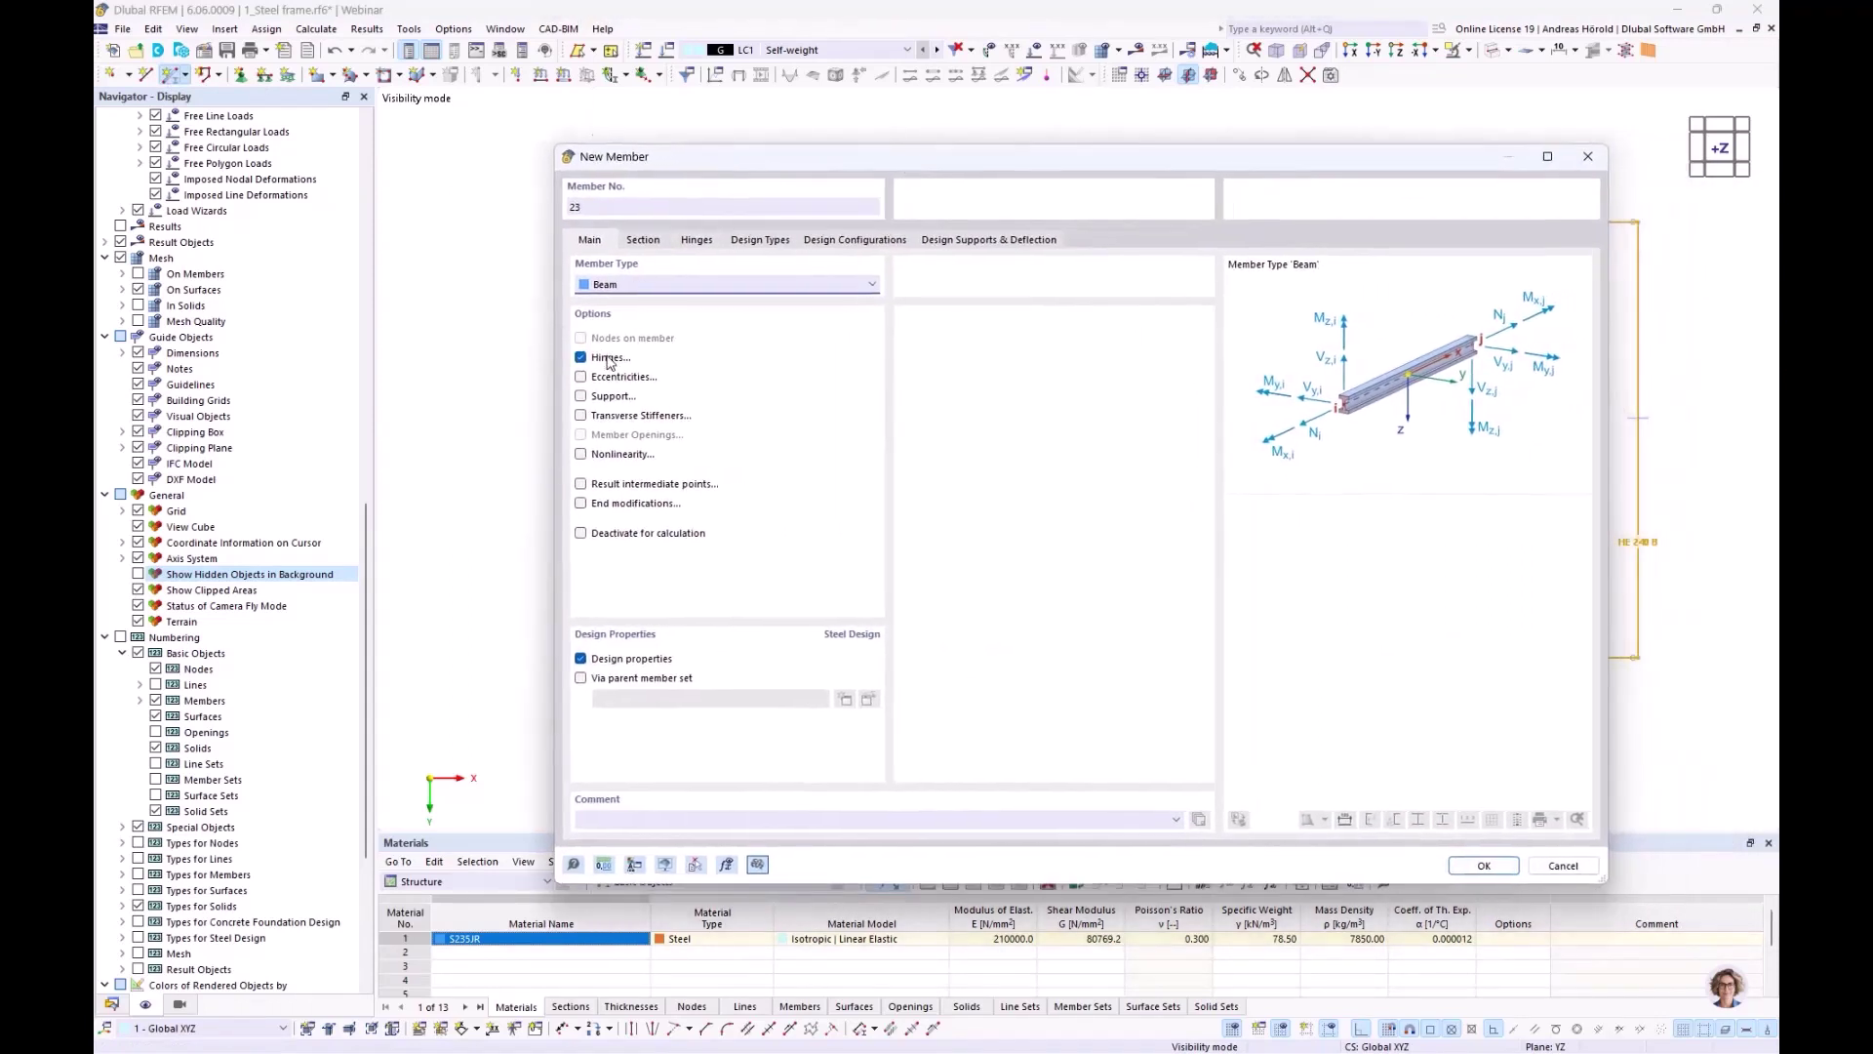
{"action": "left_click", "coordinate": [642, 240]}
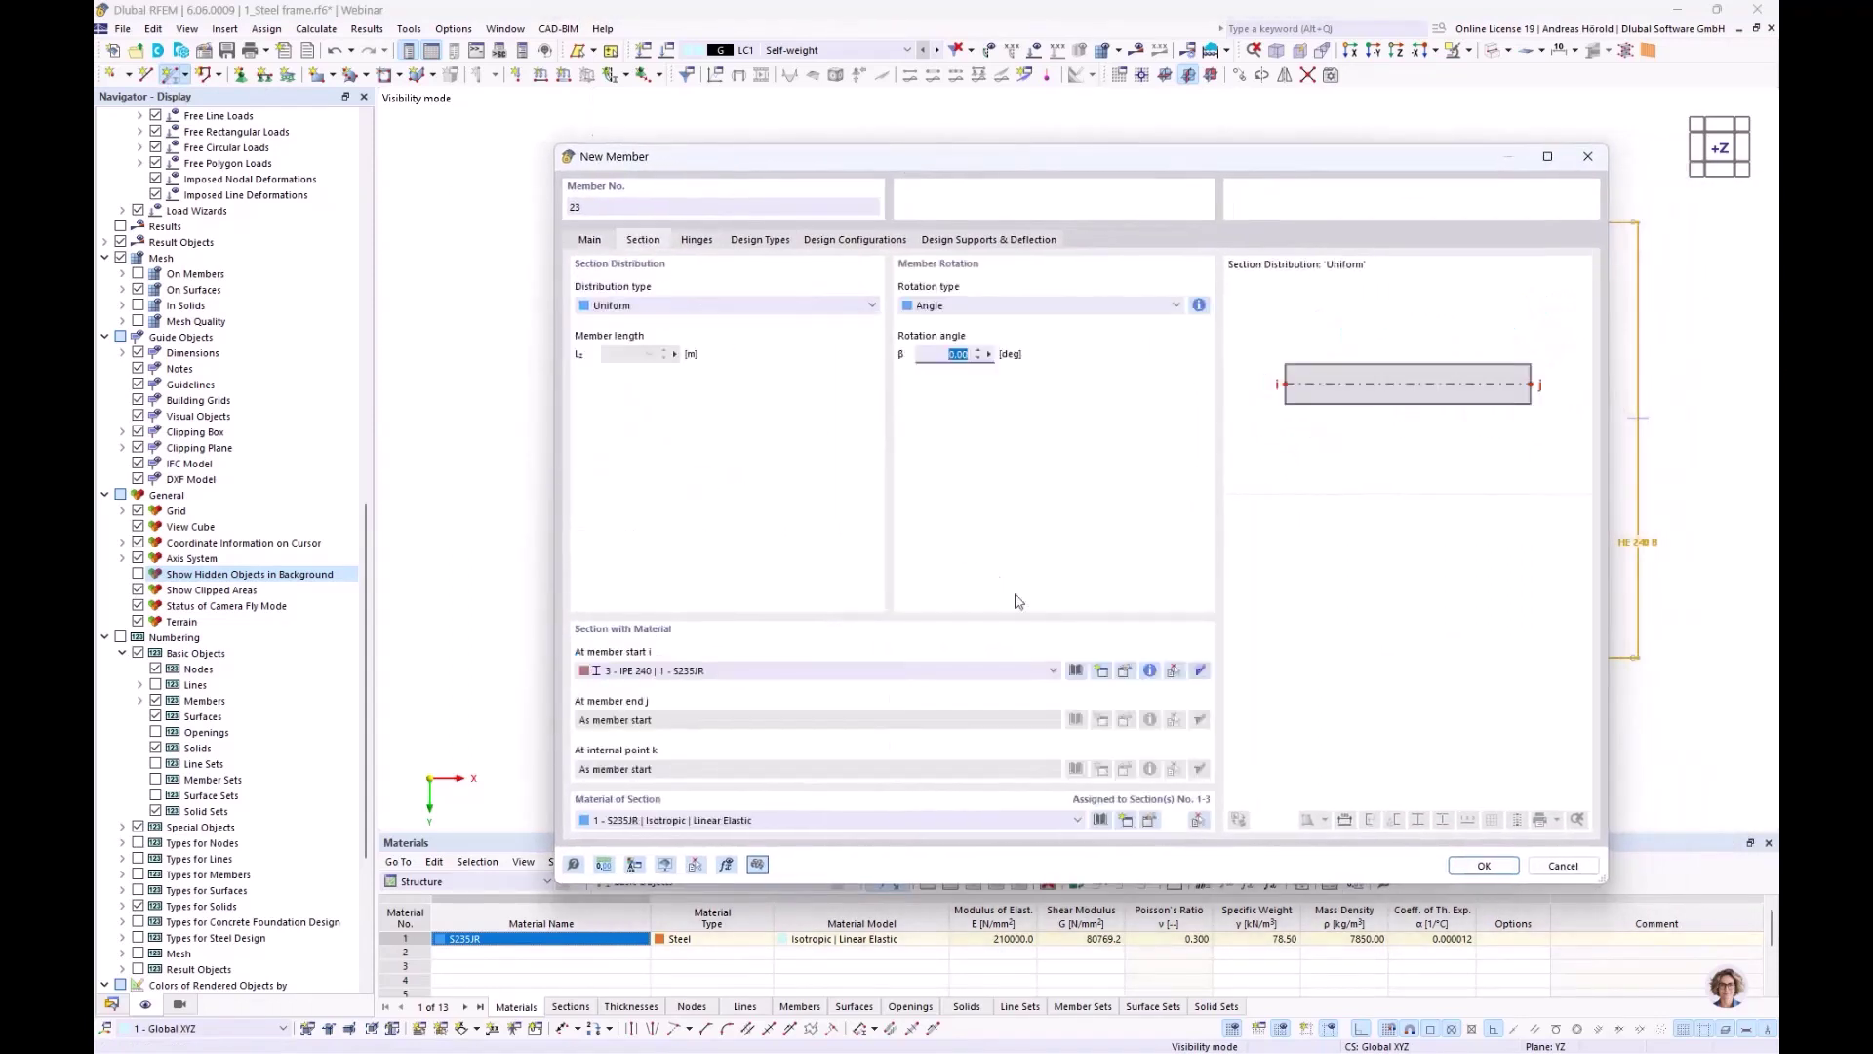
{"action": "left_click", "coordinate": [1076, 671]}
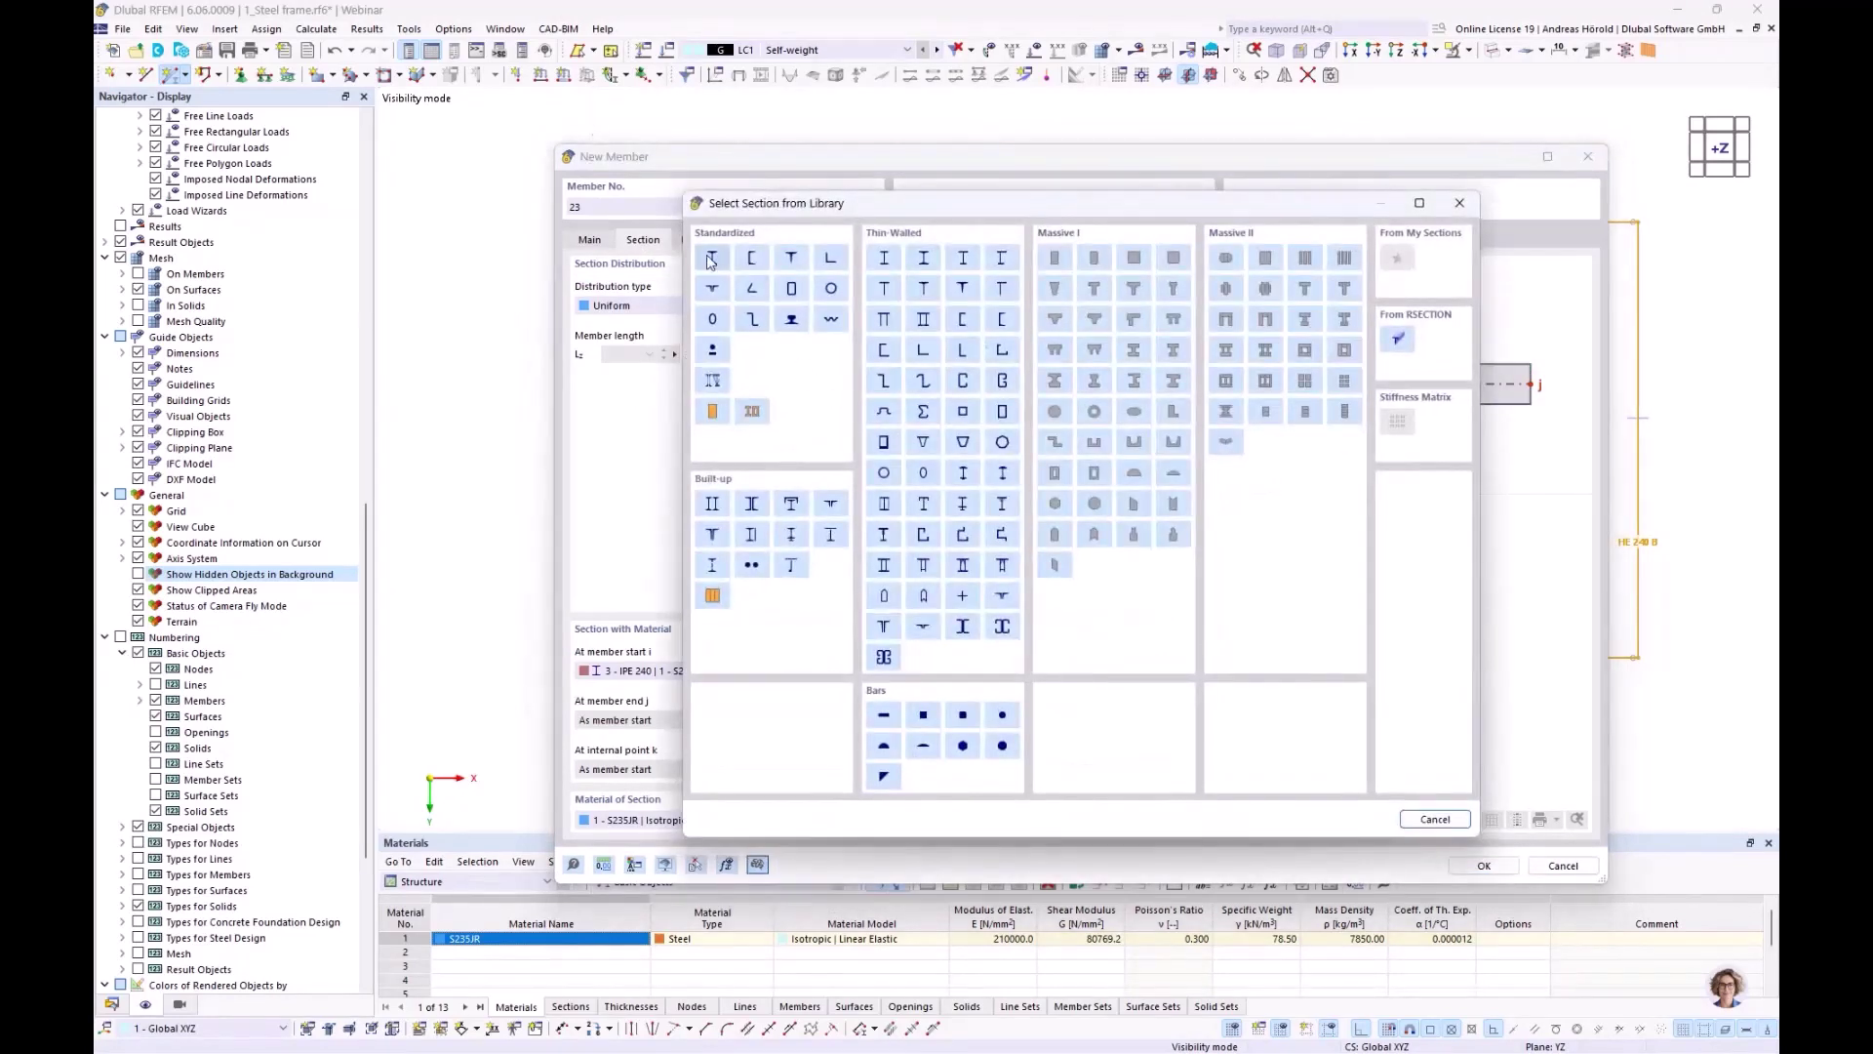
{"action": "left_click", "coordinate": [712, 258]}
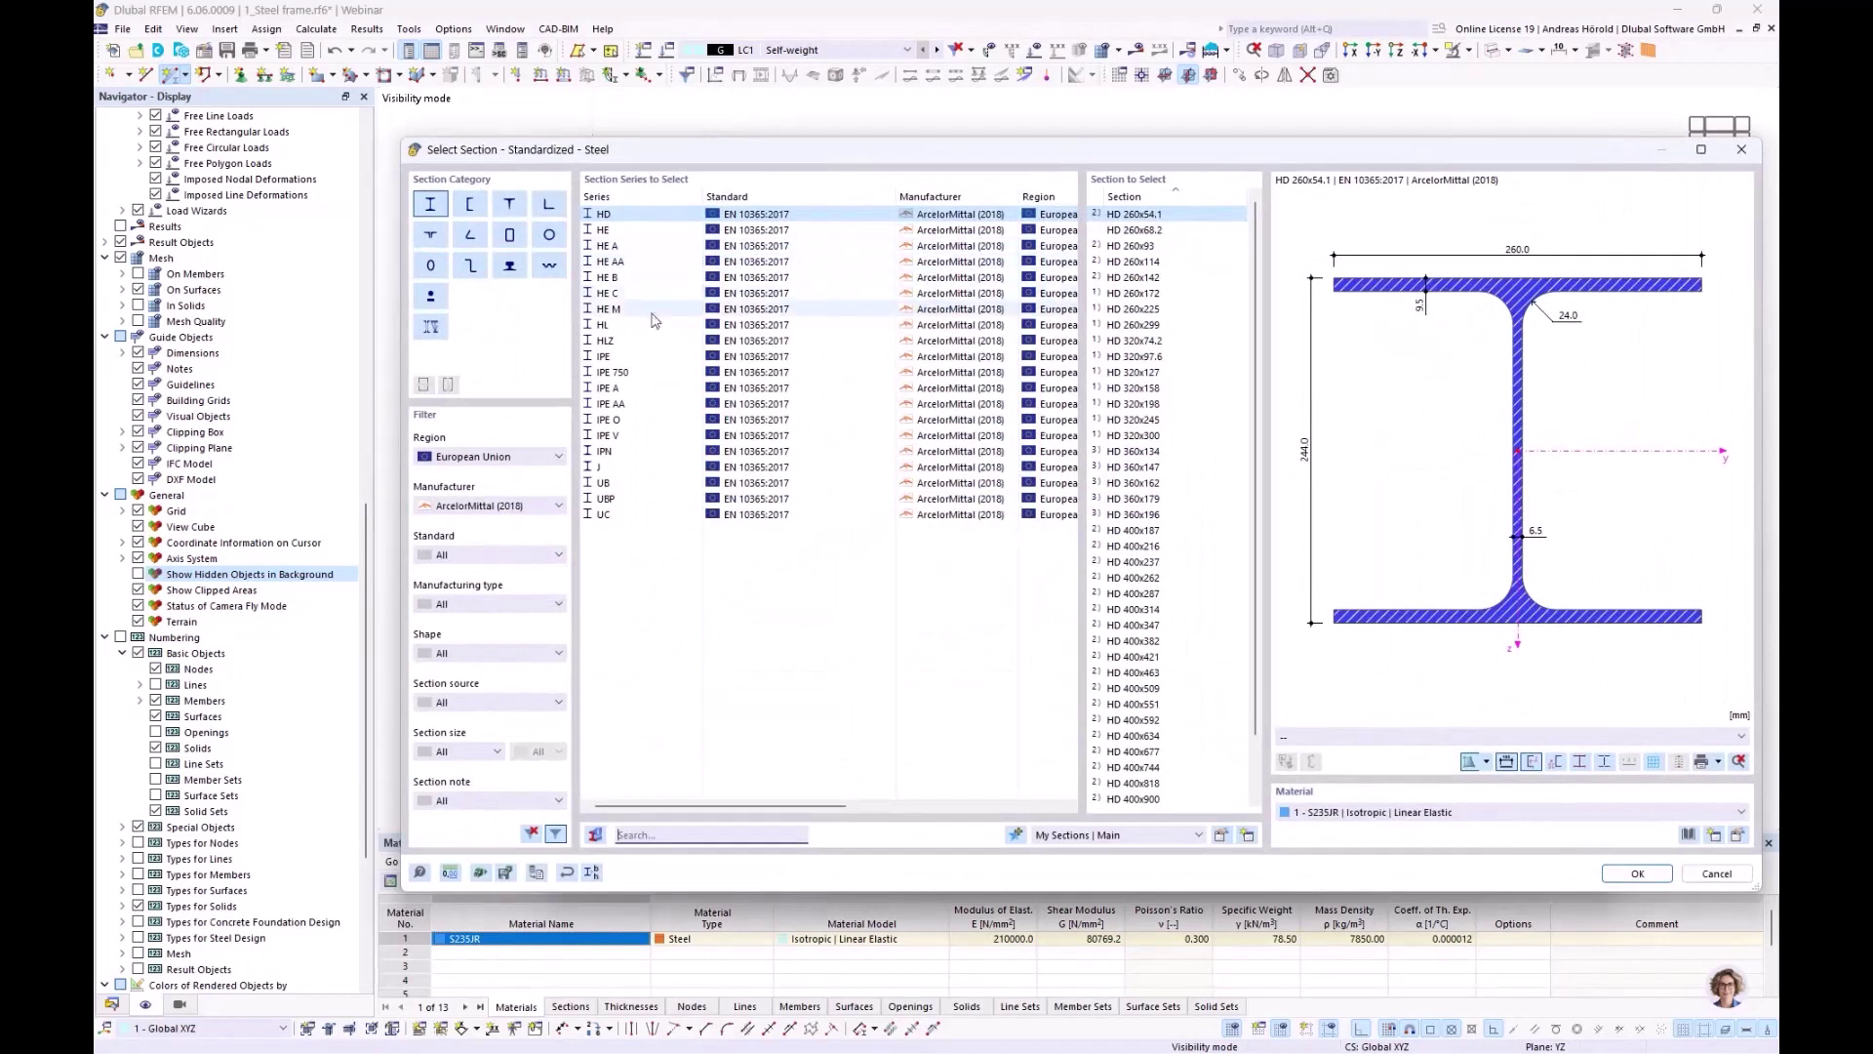
{"action": "left_click", "coordinate": [635, 357]}
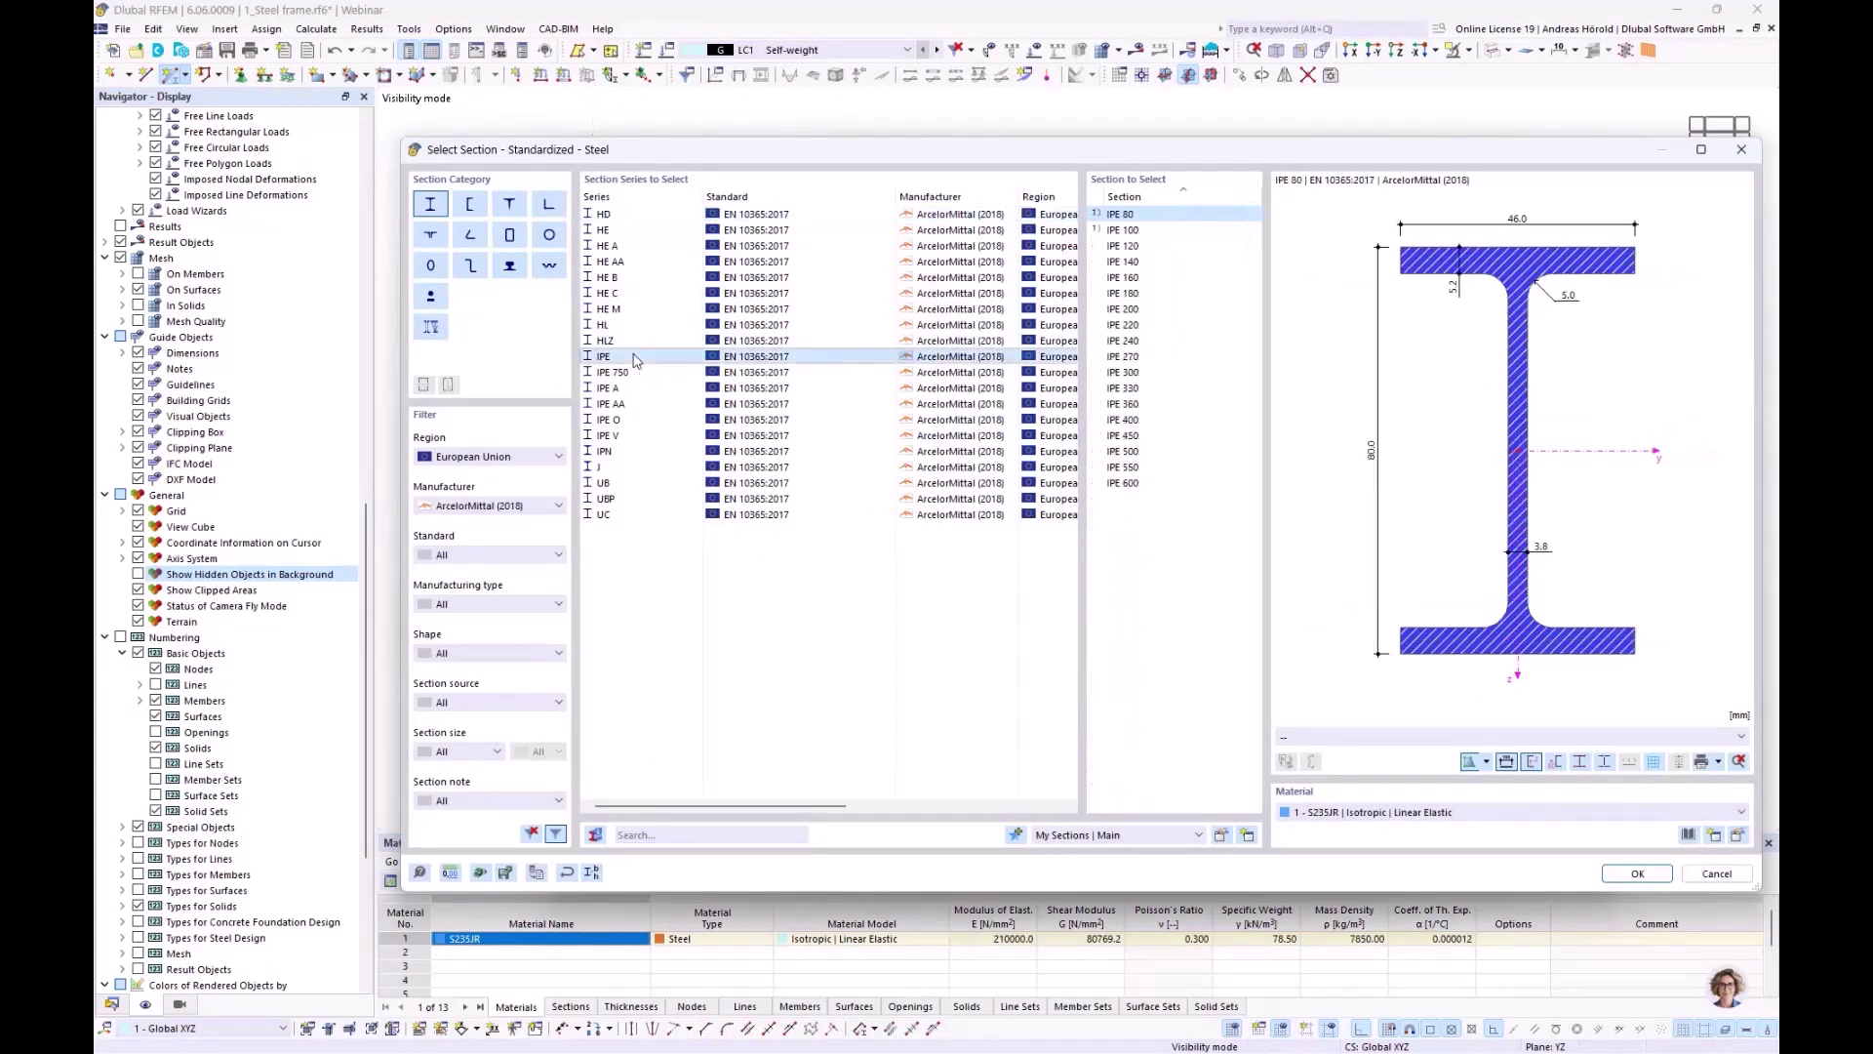
{"action": "left_click", "coordinate": [1115, 279]}
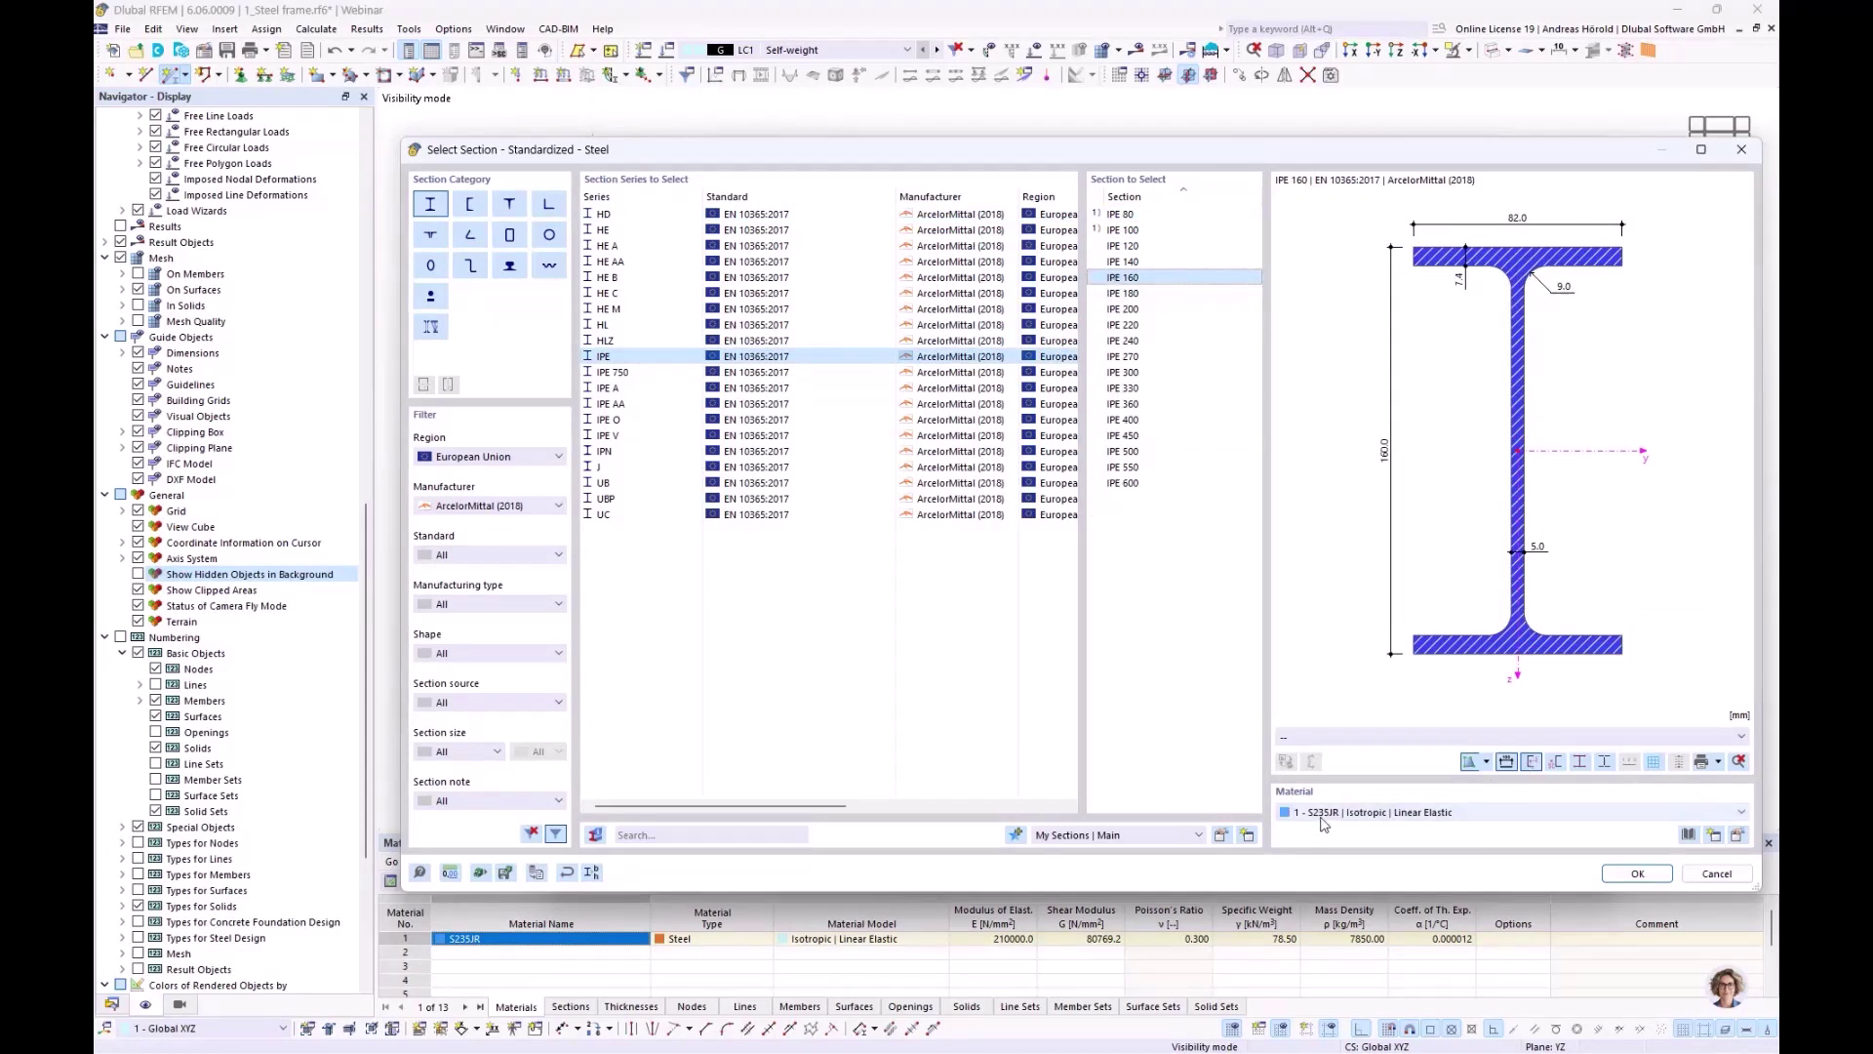
{"action": "left_click", "coordinate": [1637, 873]}
{"action": "left_click", "coordinate": [1484, 865]}
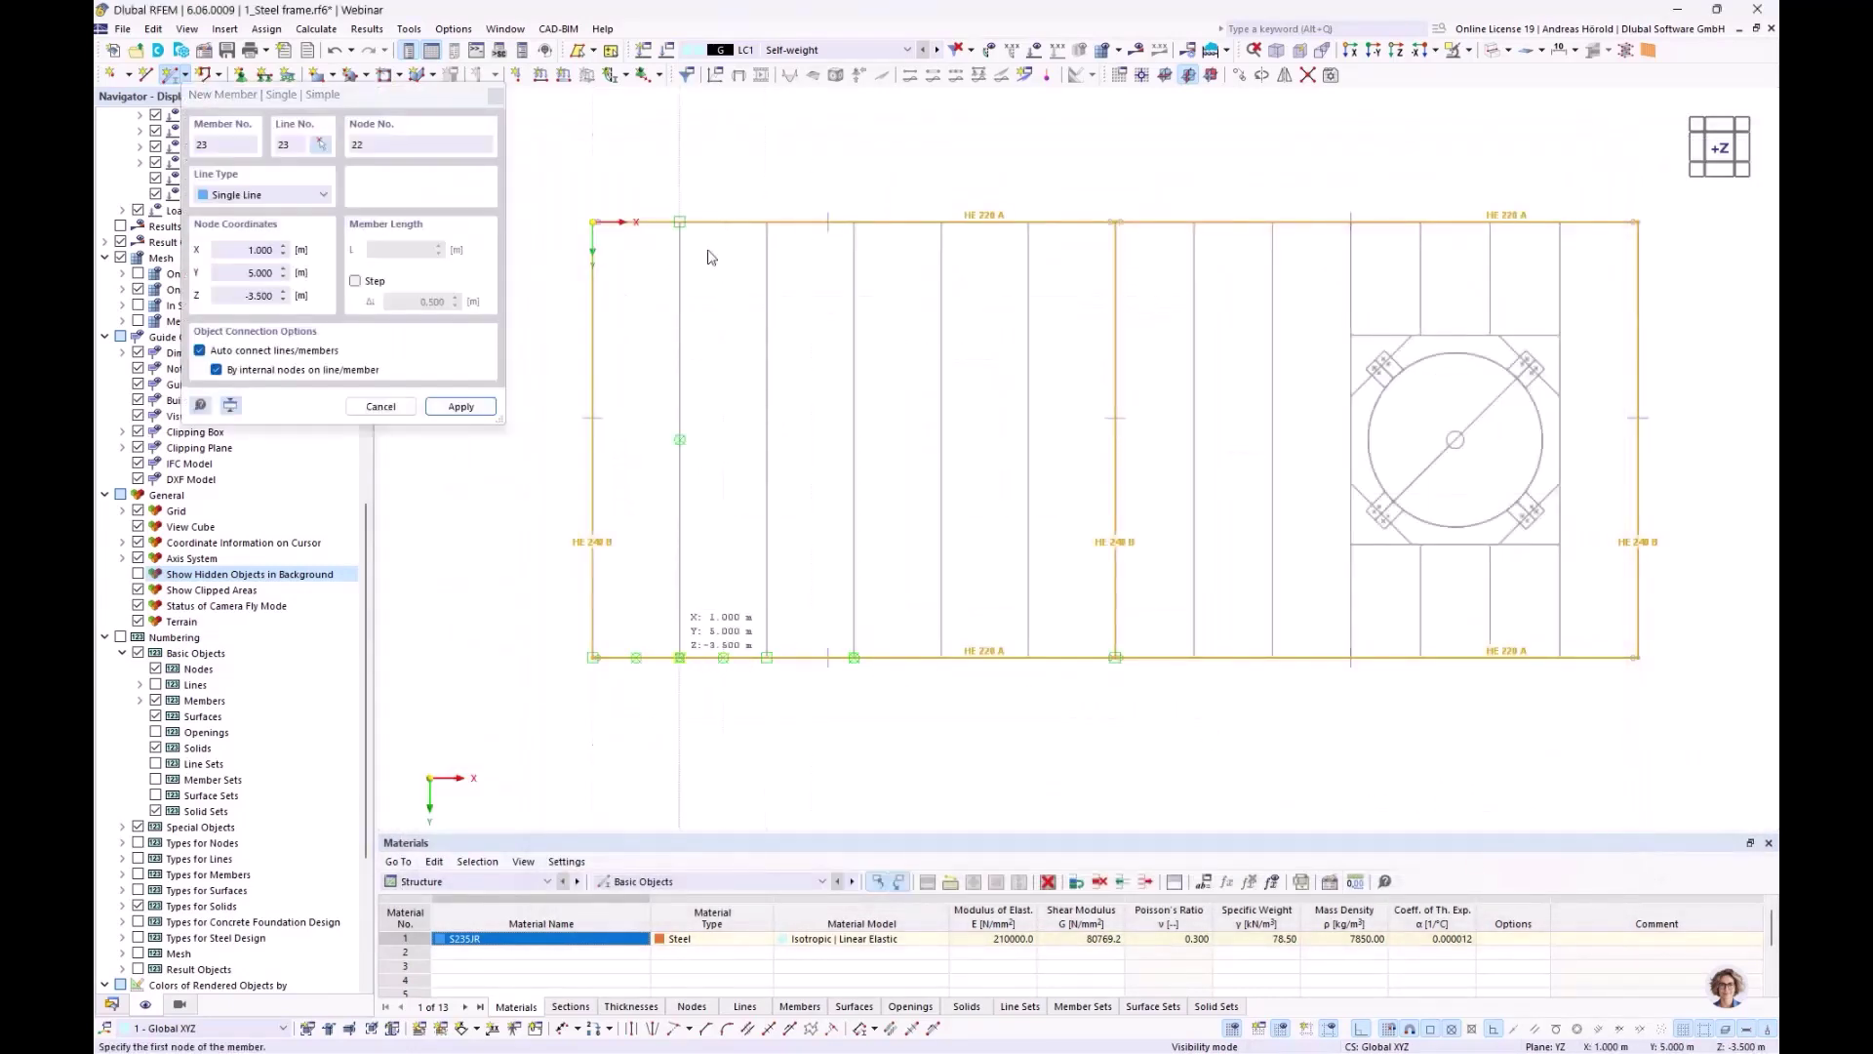
Place five IPE 160 platform beams across the first bay on the DXF lines at X = 1, 2, 3, 4 and 5 m
{"action": "left_click", "coordinate": [680, 222]}
{"action": "left_click", "coordinate": [680, 656]}
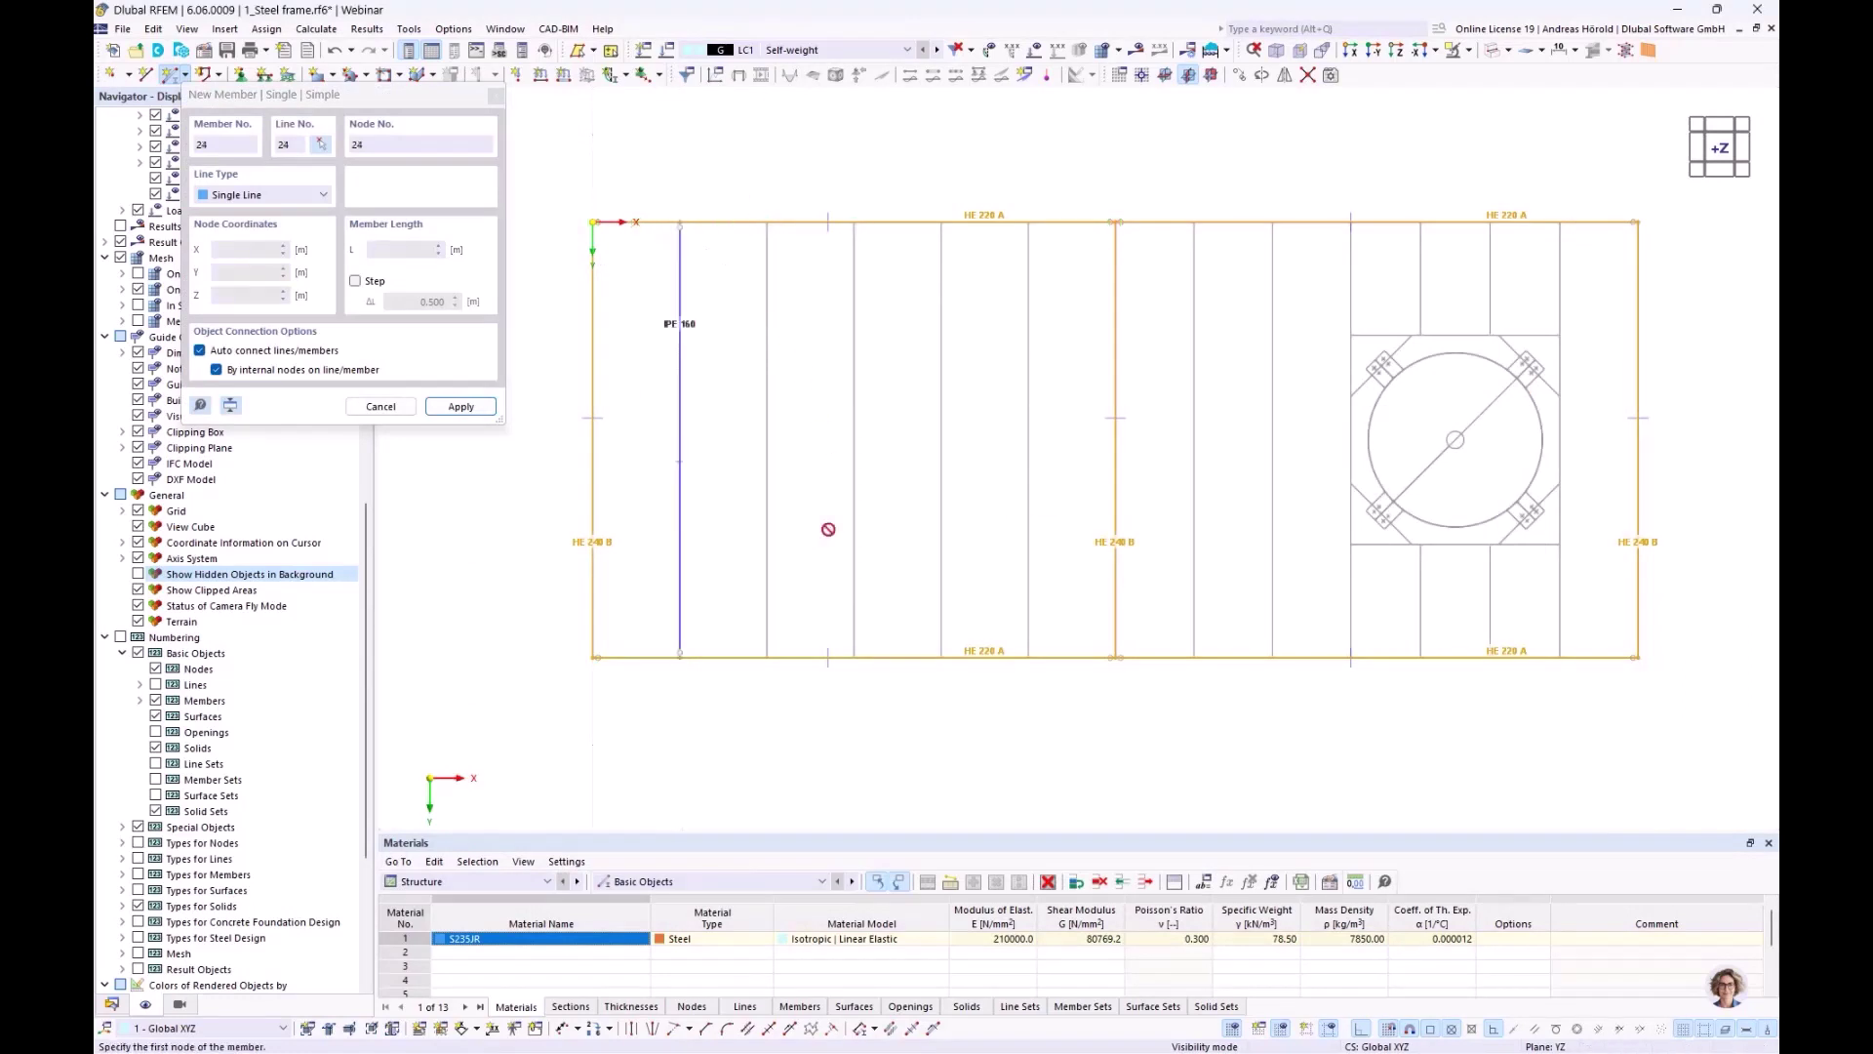
{"action": "left_click", "coordinate": [767, 656]}
{"action": "left_click", "coordinate": [759, 229]}
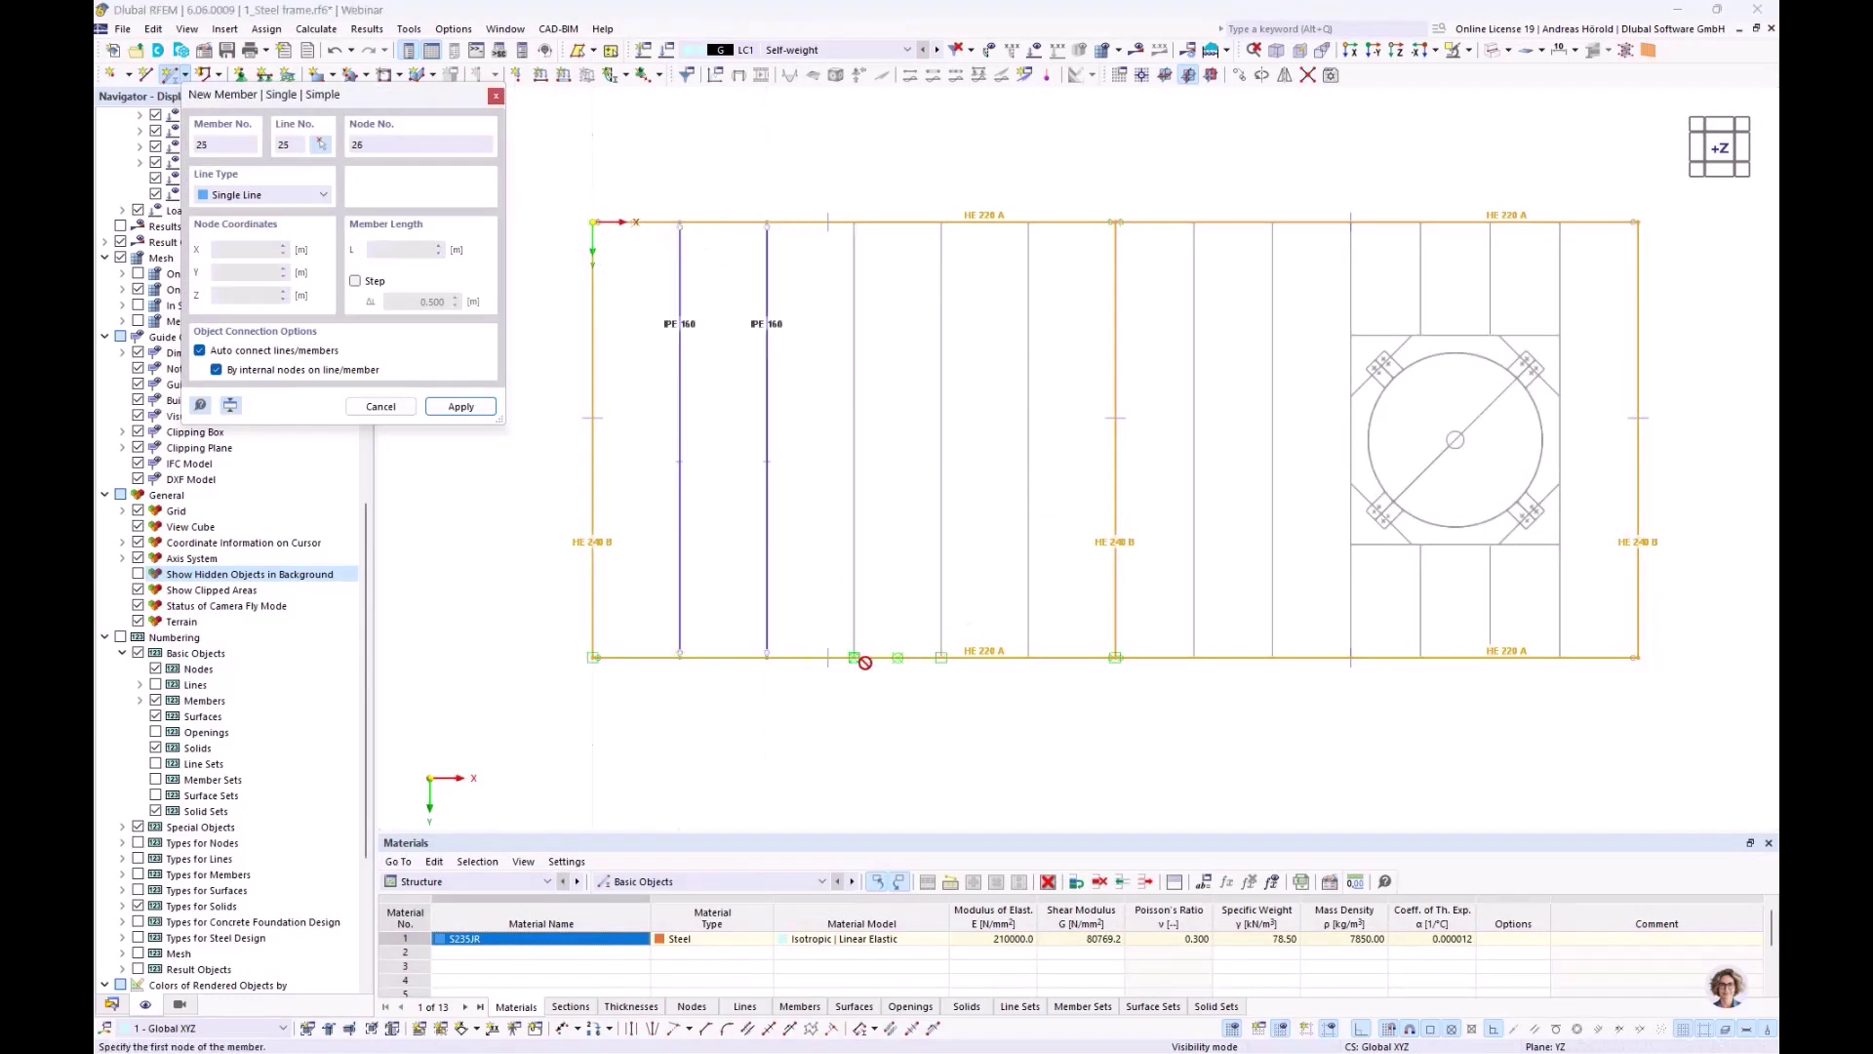
{"action": "left_click", "coordinate": [860, 615]}
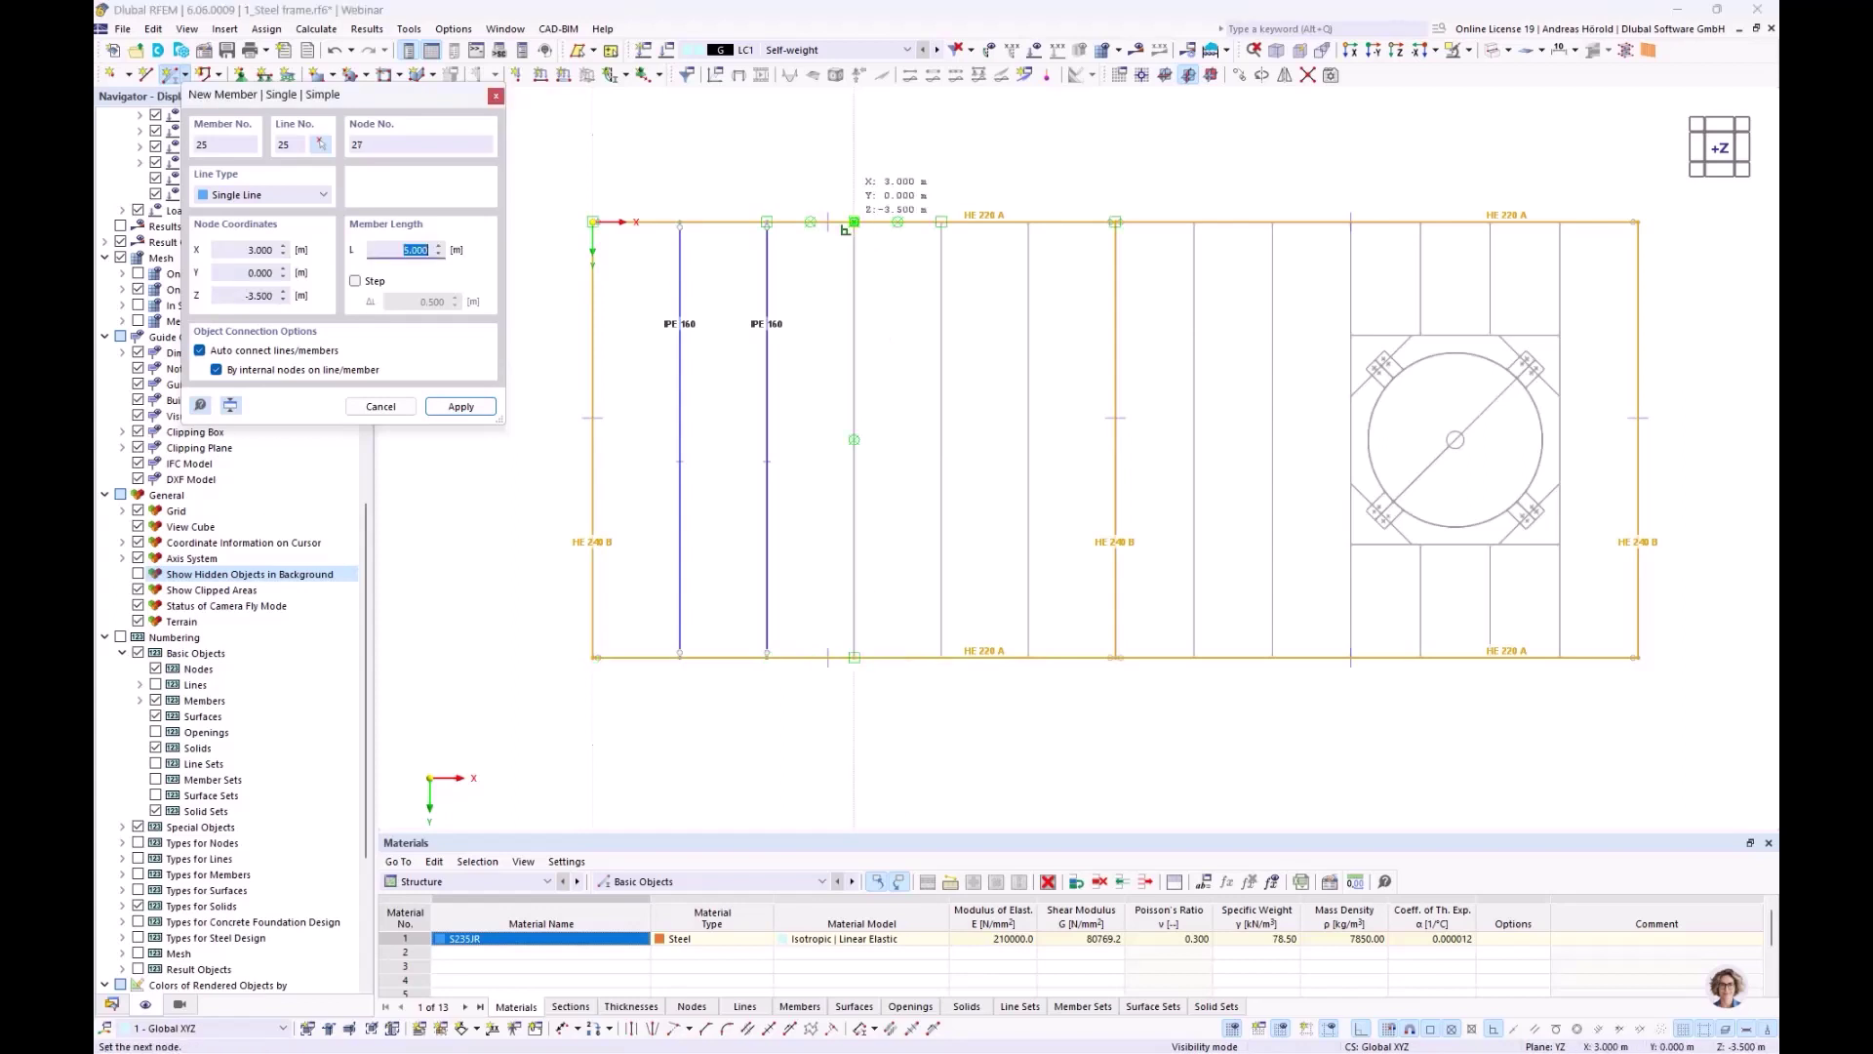
{"action": "left_click", "coordinate": [854, 219]}
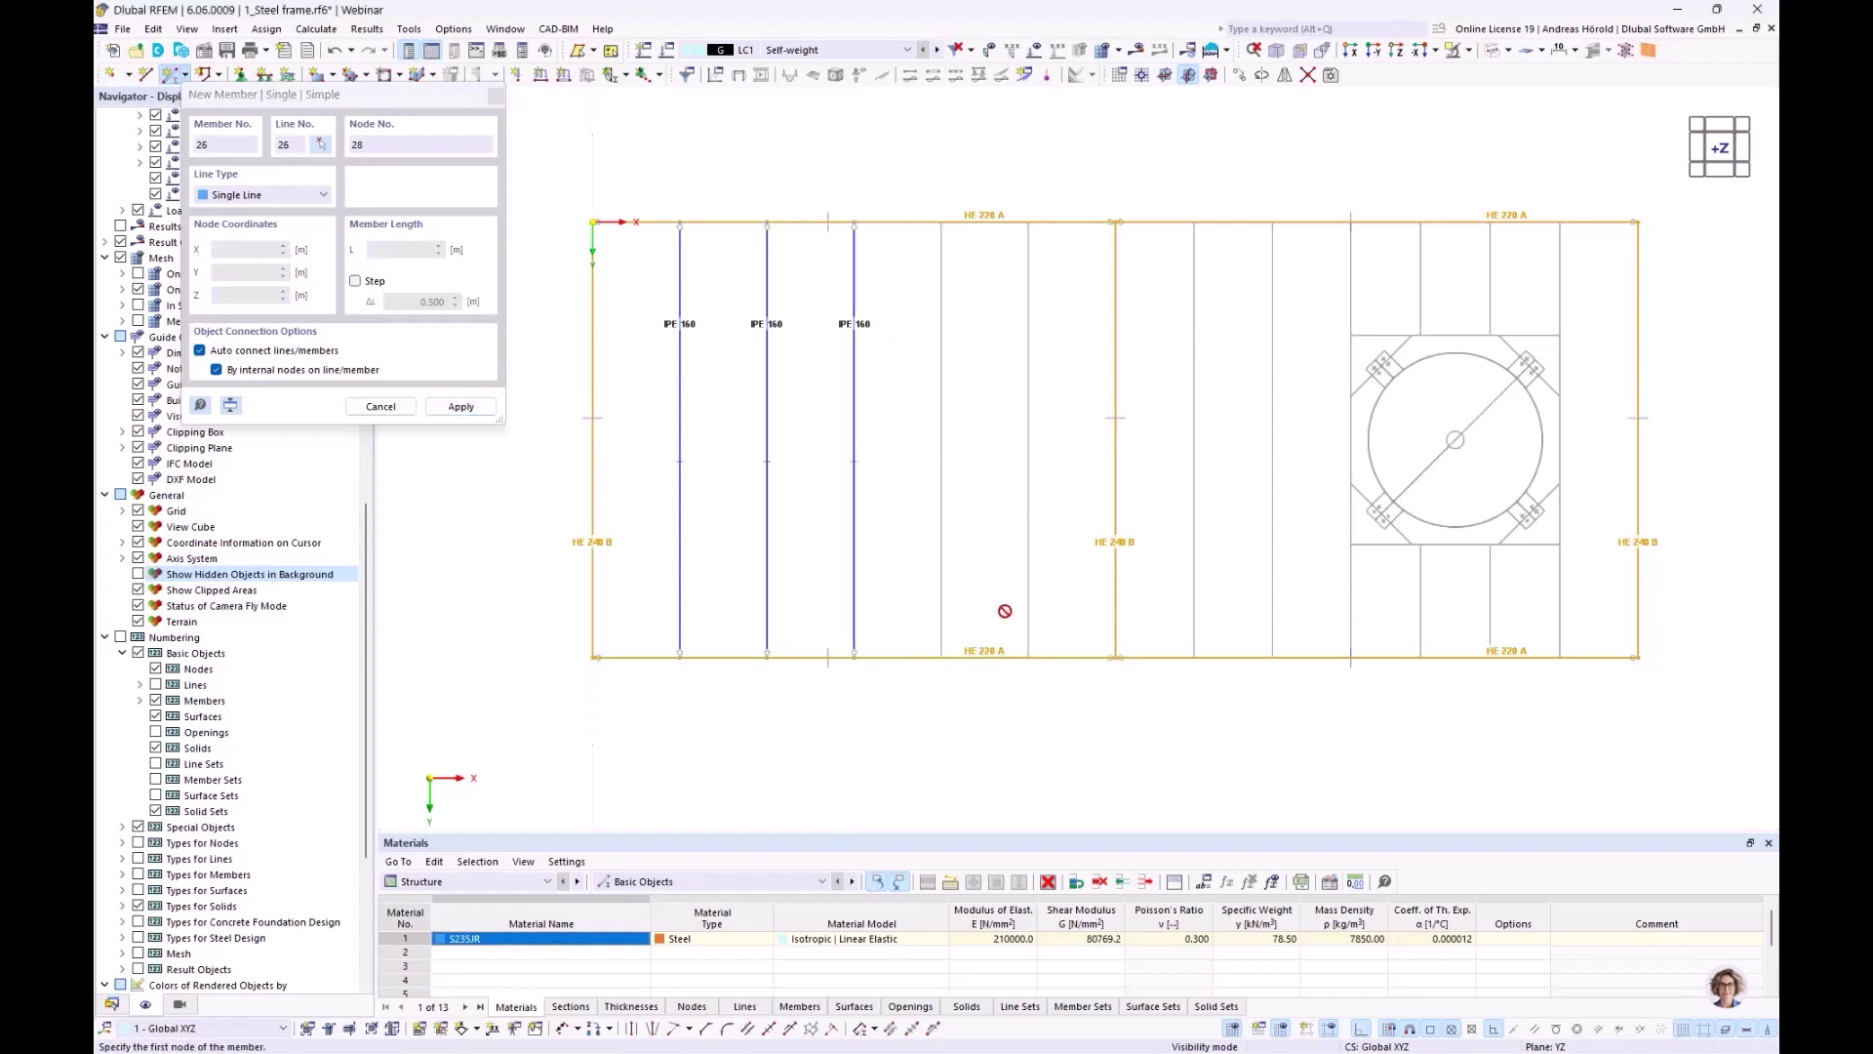
{"action": "left_click", "coordinate": [943, 656]}
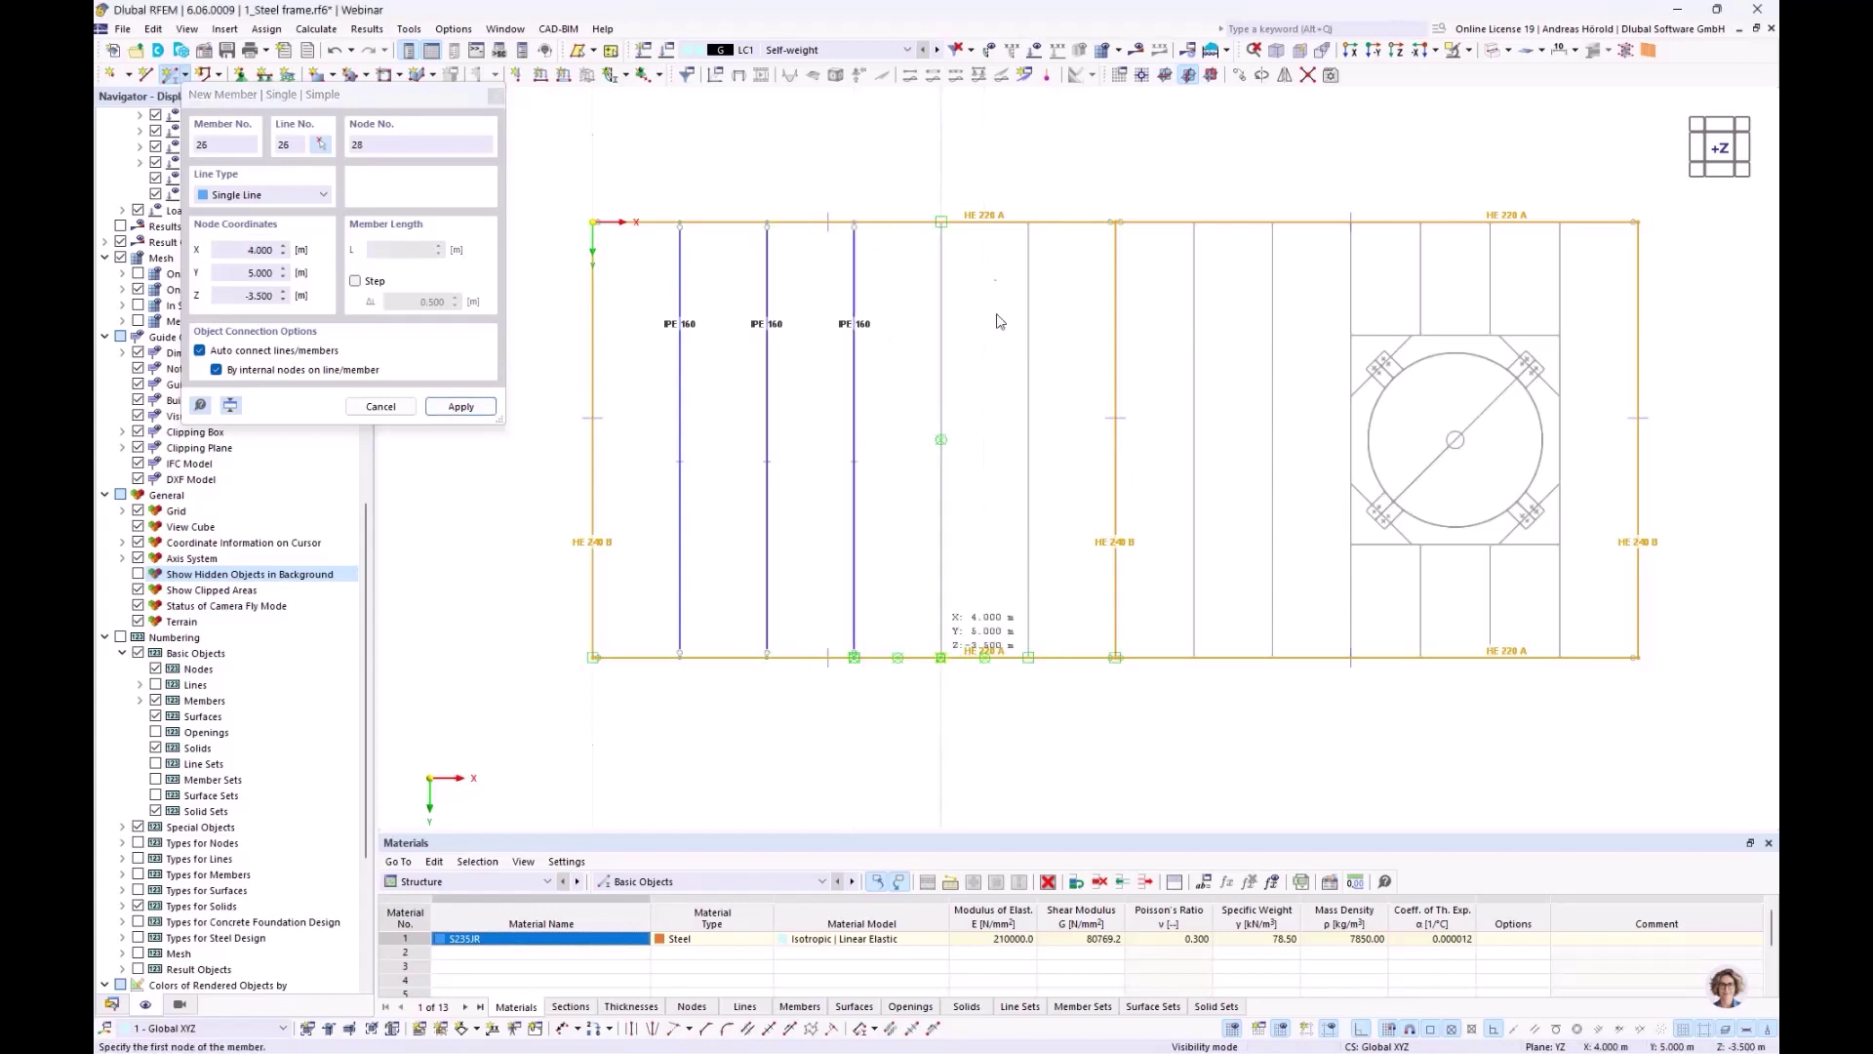
{"action": "left_click", "coordinate": [941, 222]}
{"action": "left_click", "coordinate": [1028, 657]}
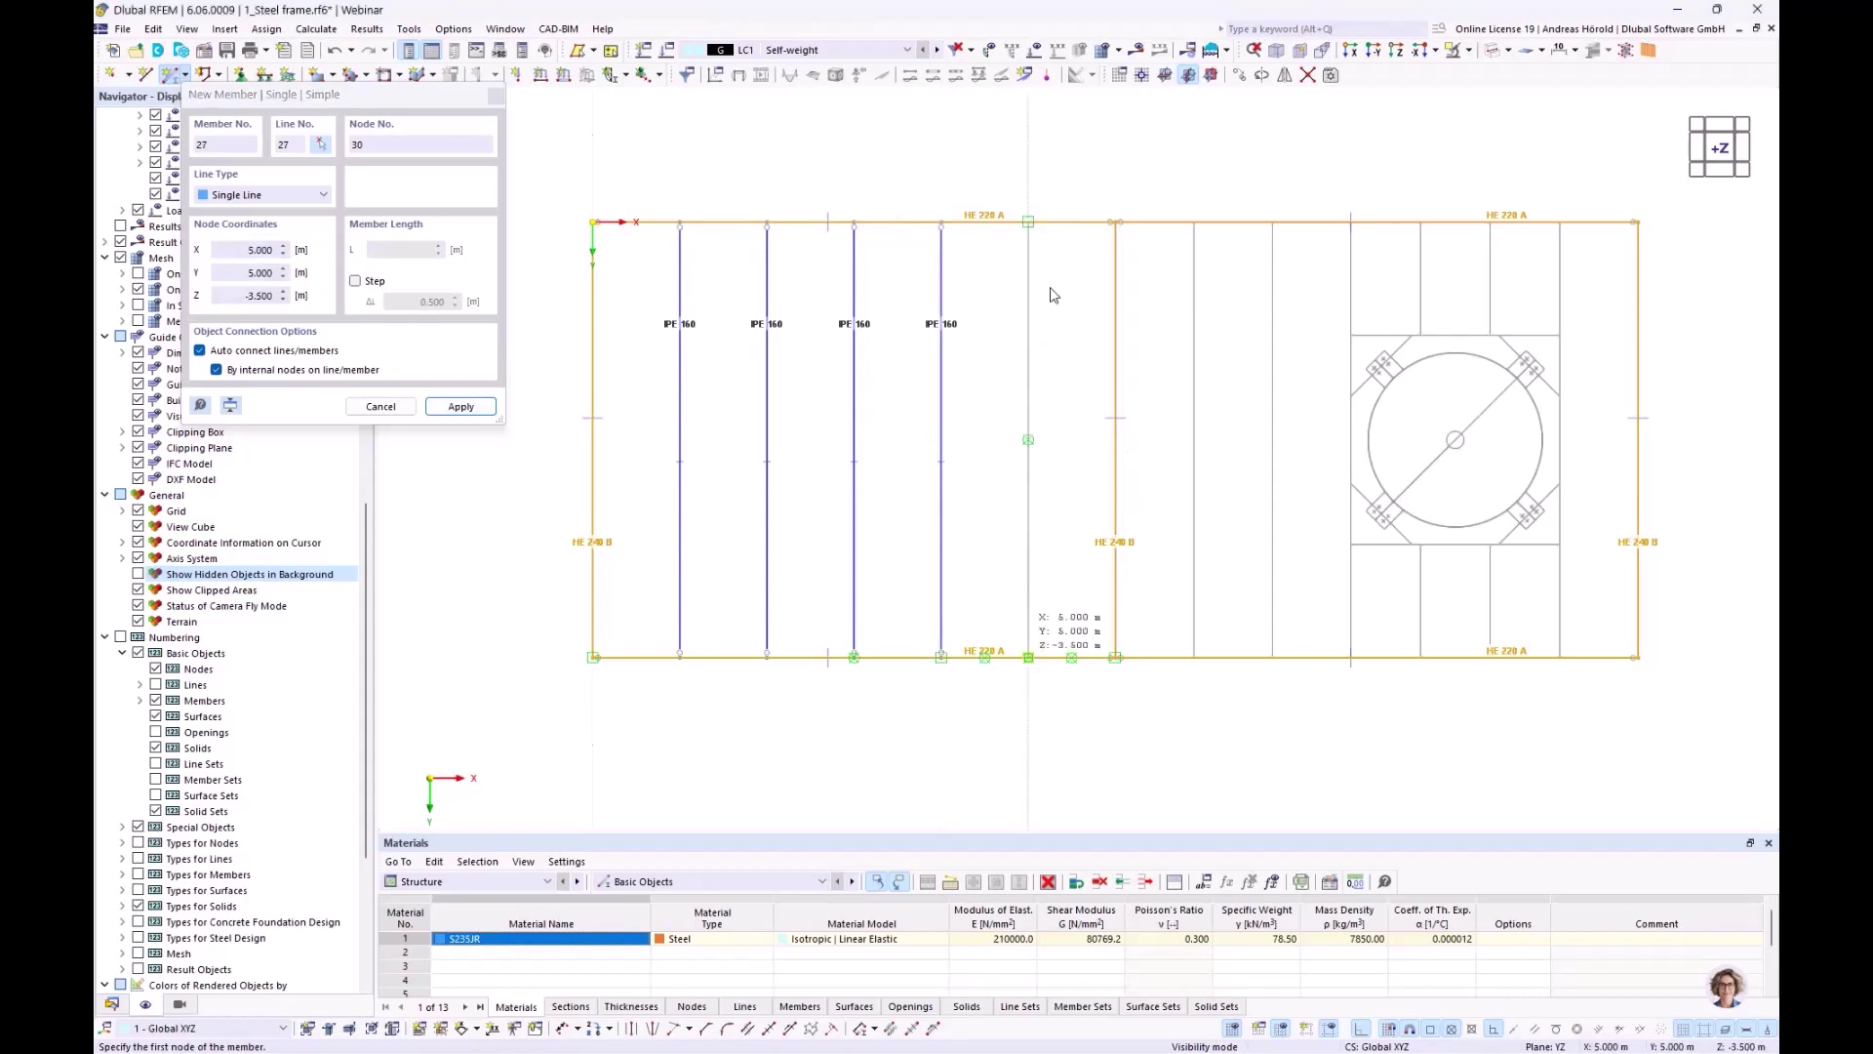
{"action": "left_click", "coordinate": [1028, 223]}
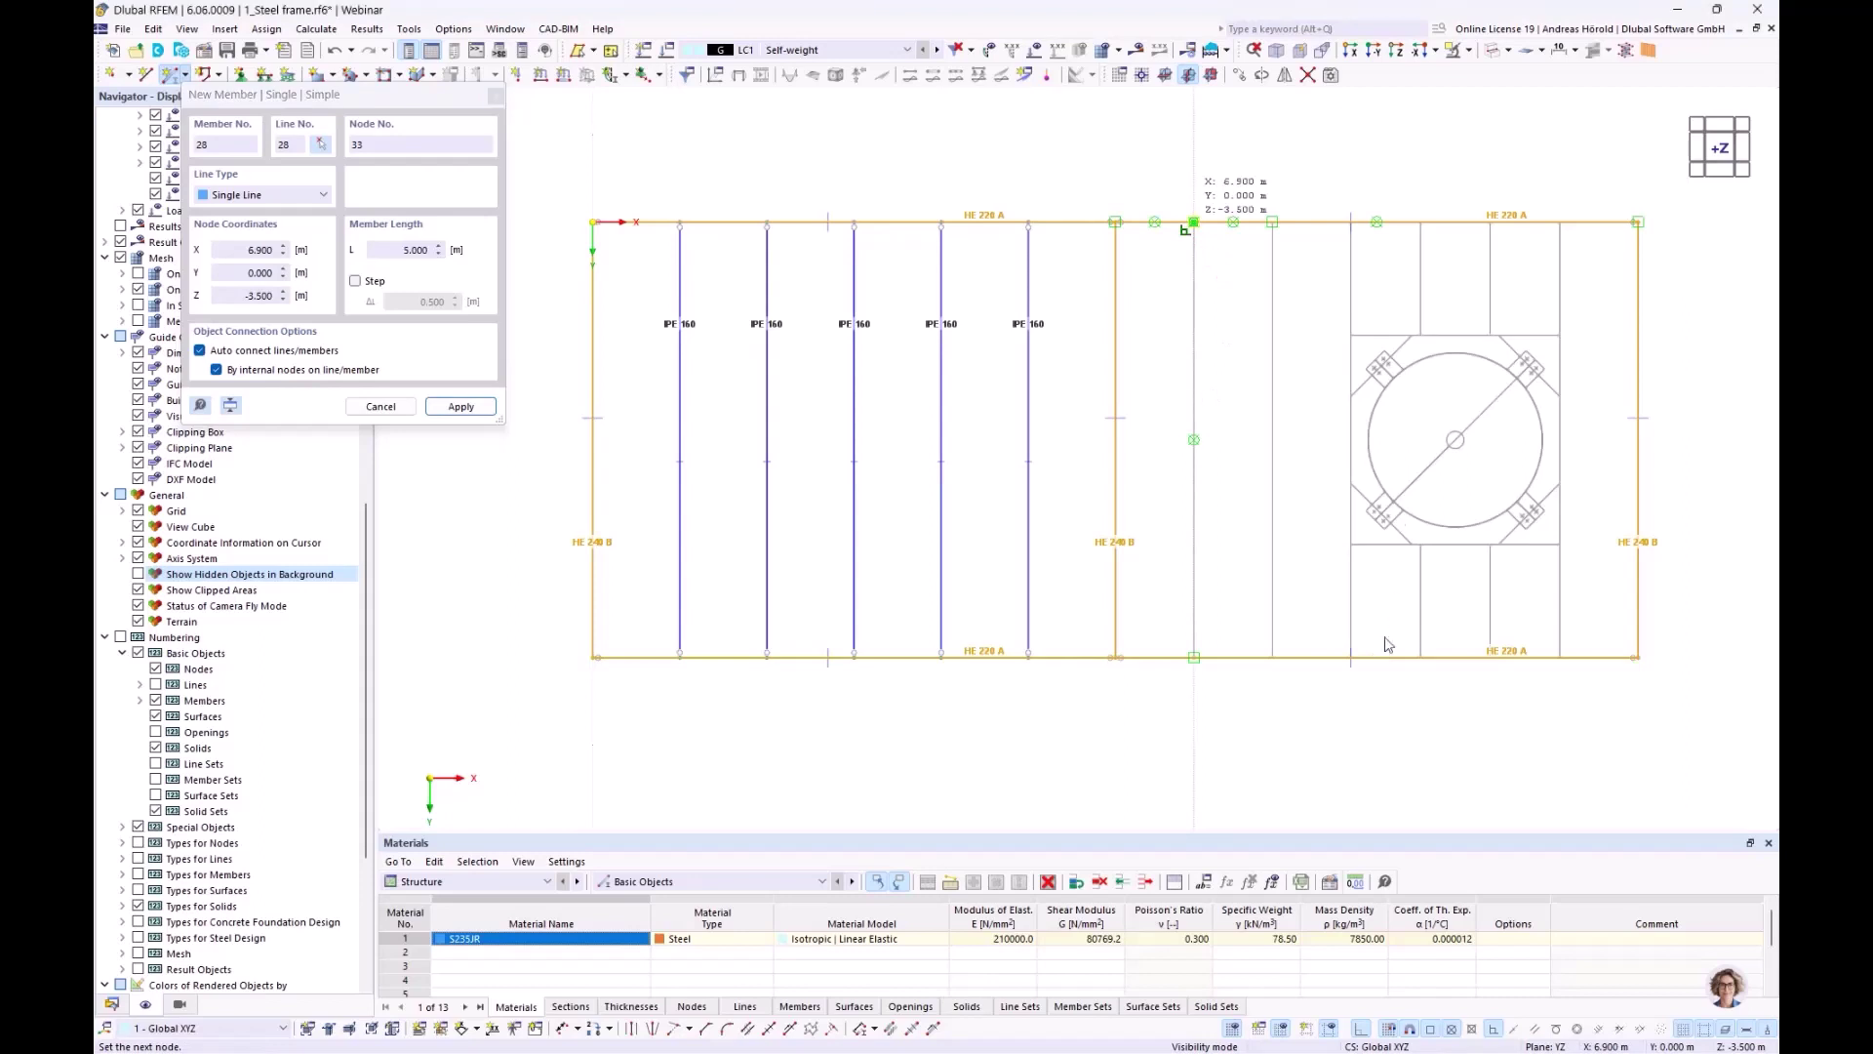
Place two IPE 160 beams across the second bay on the two DXF lines between the middle frame and the tank opening
{"action": "left_click", "coordinate": [1193, 222]}
{"action": "left_click", "coordinate": [1271, 657]}
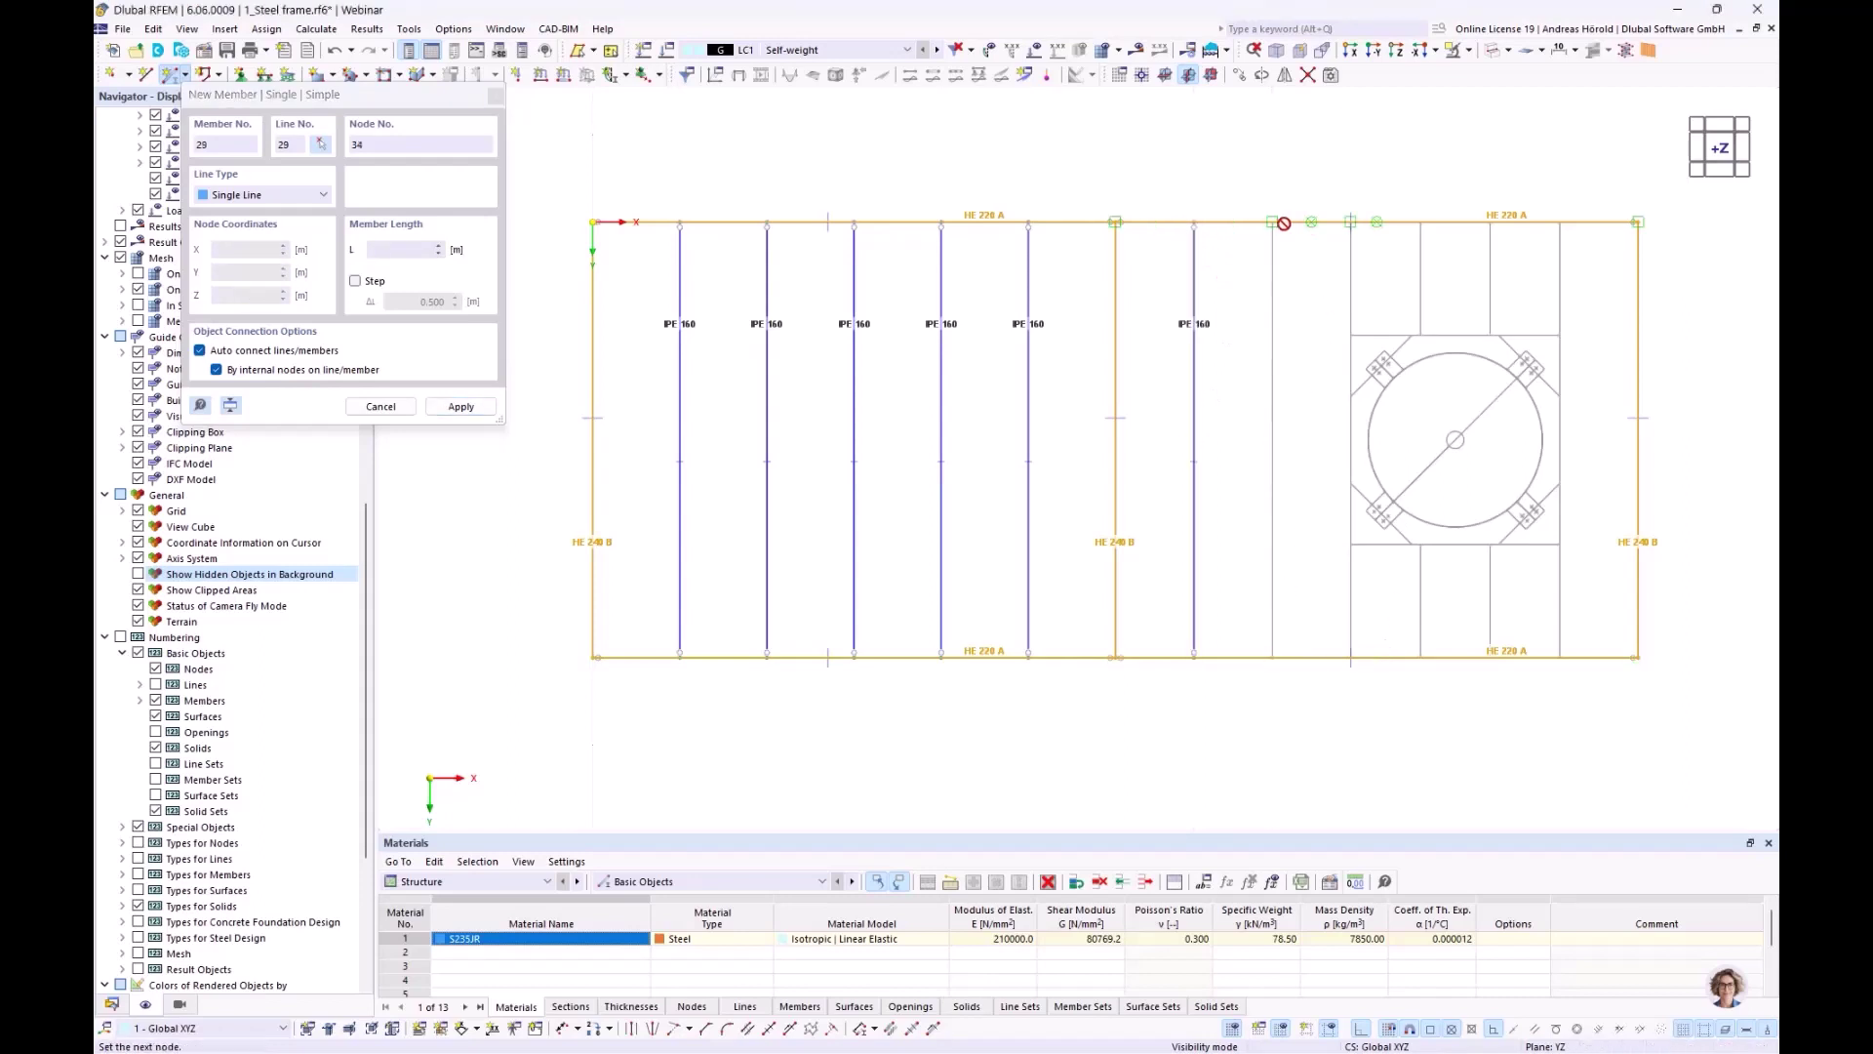
{"action": "key", "text": "Return"}
{"action": "key", "text": "Escape"}
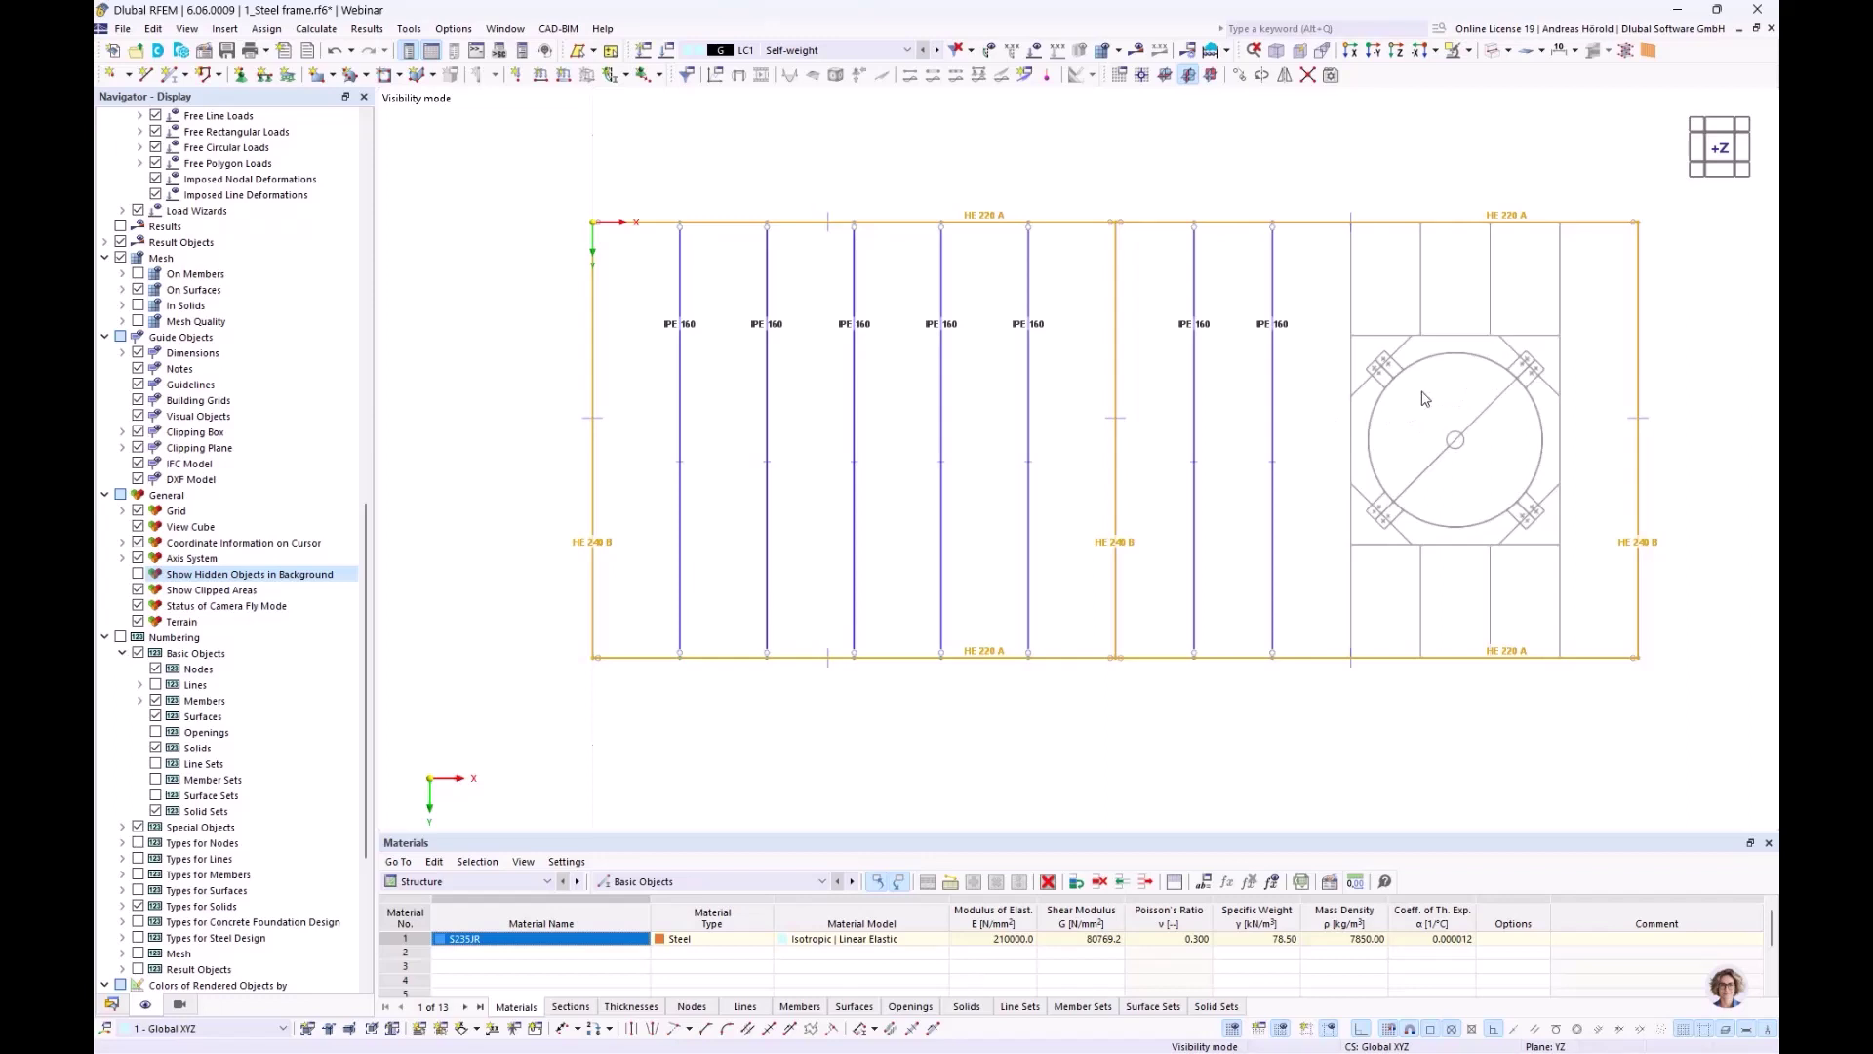
Start another new beam member and assign it a standardized HE 200 A section in S235JR from the section library
{"action": "left_click", "coordinate": [172, 78]}
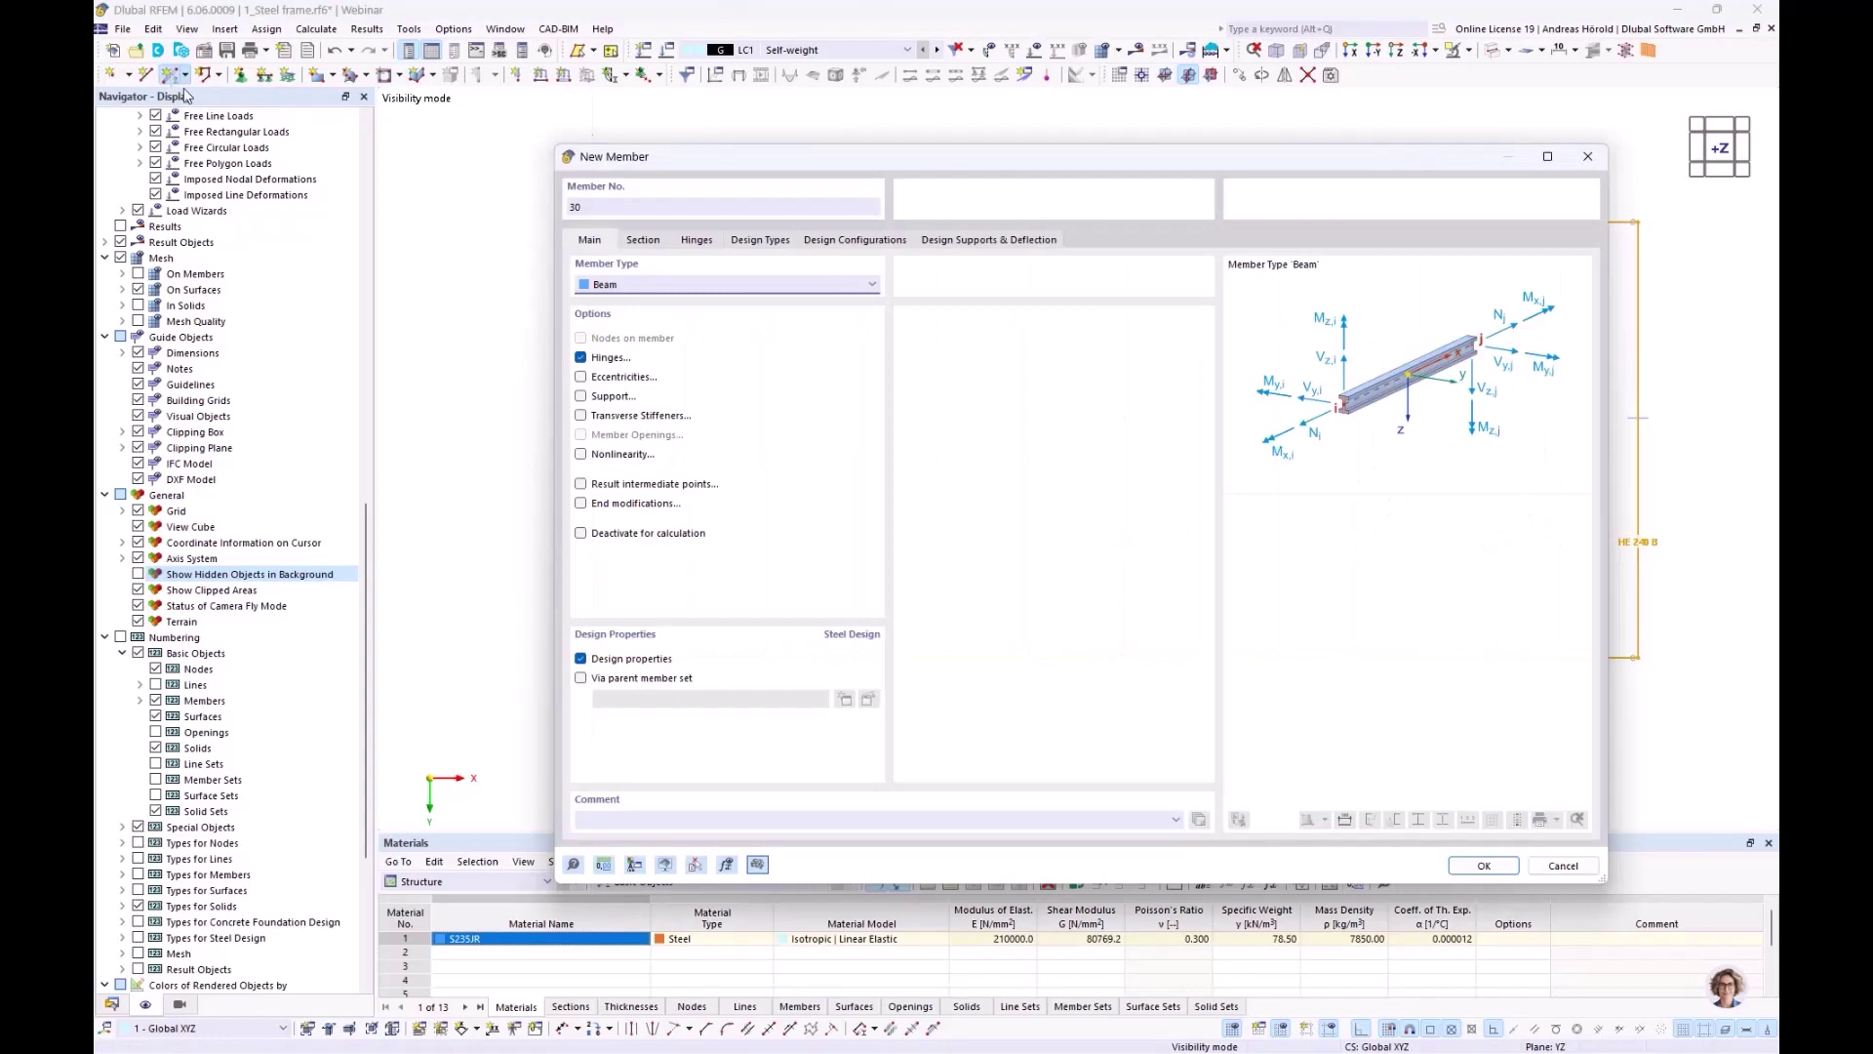
{"action": "left_click", "coordinate": [643, 240]}
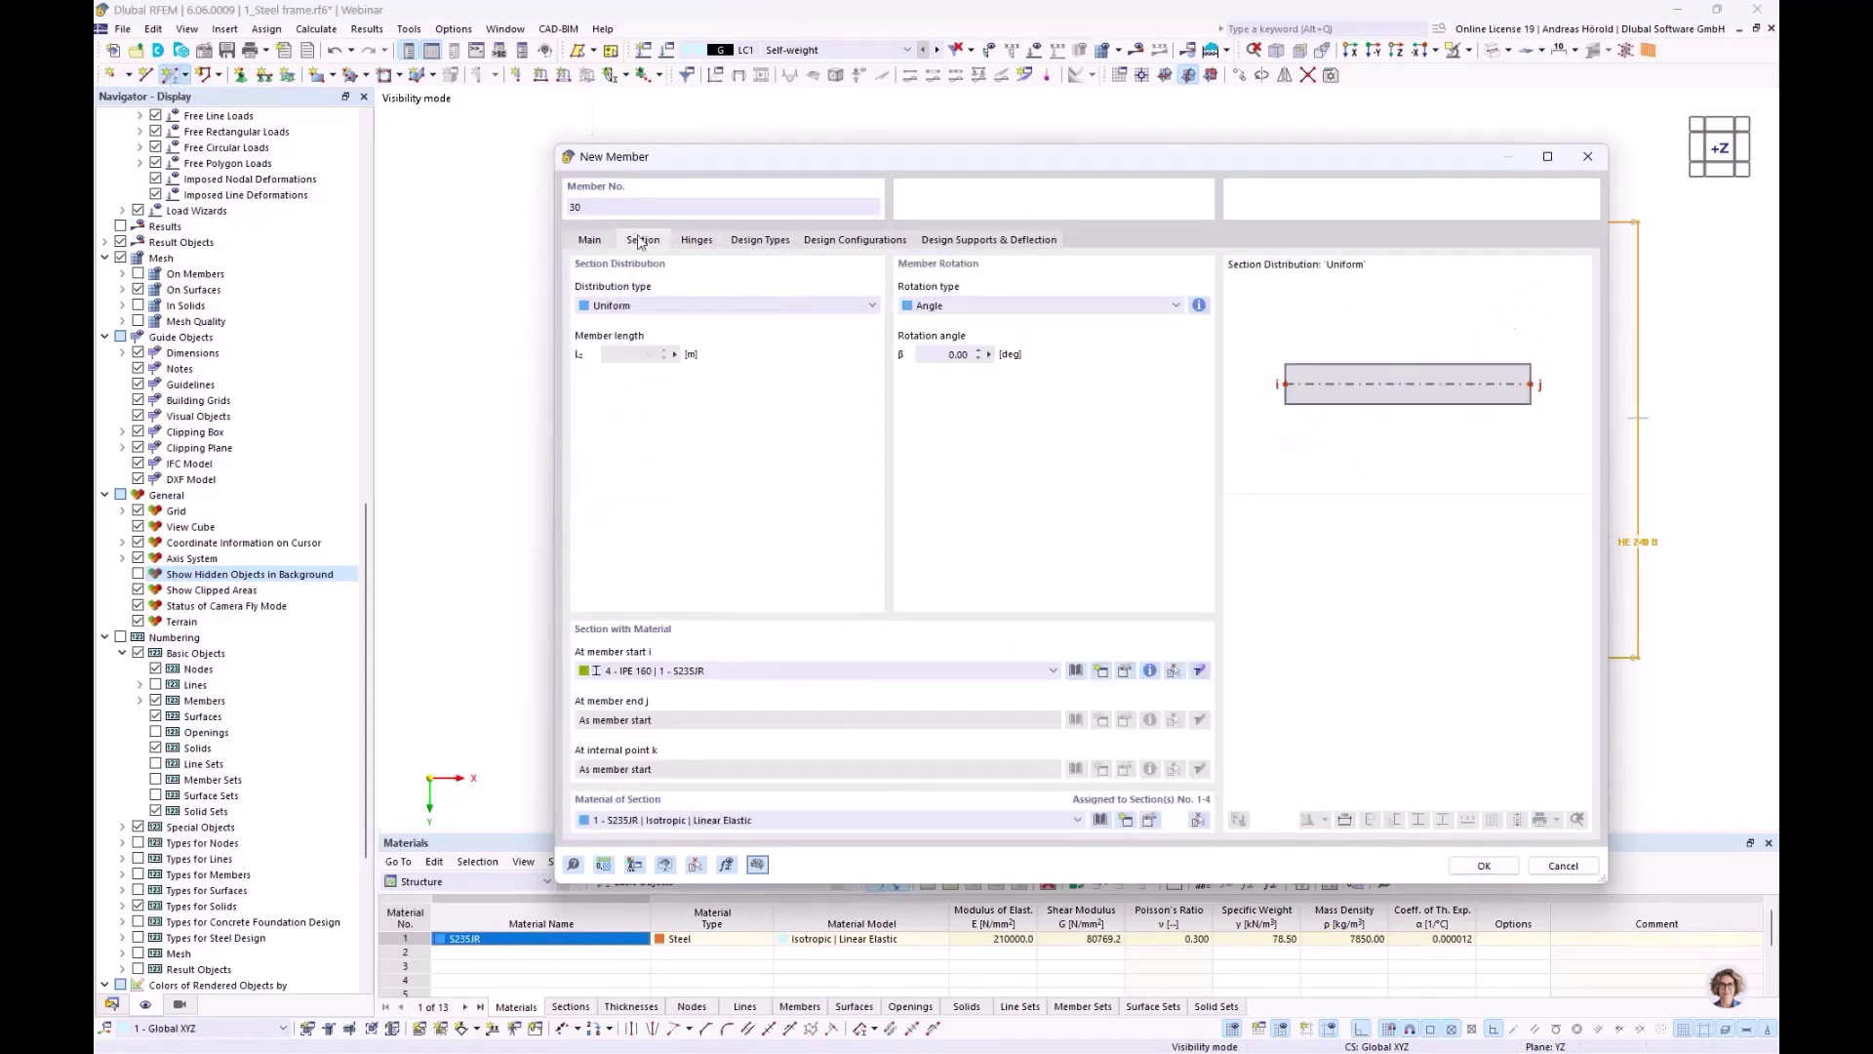
{"action": "left_click", "coordinate": [1074, 671]}
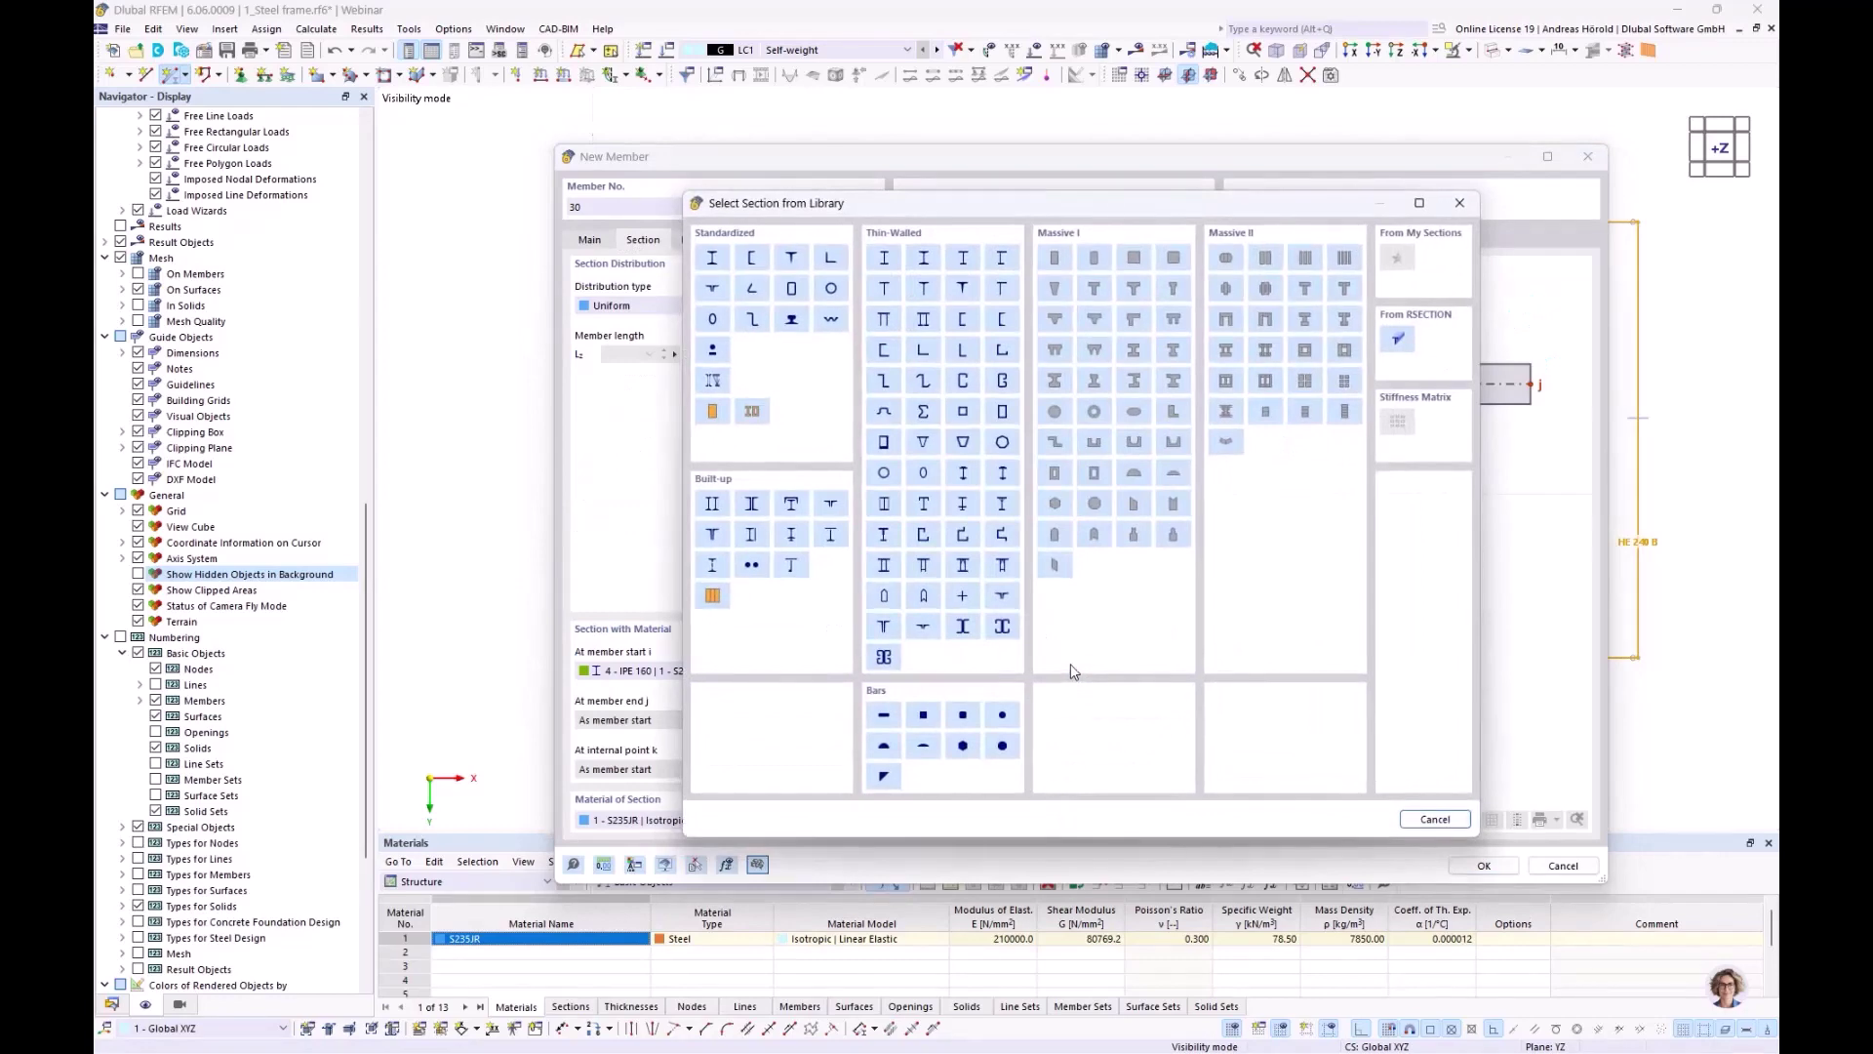
{"action": "left_click", "coordinate": [713, 259]}
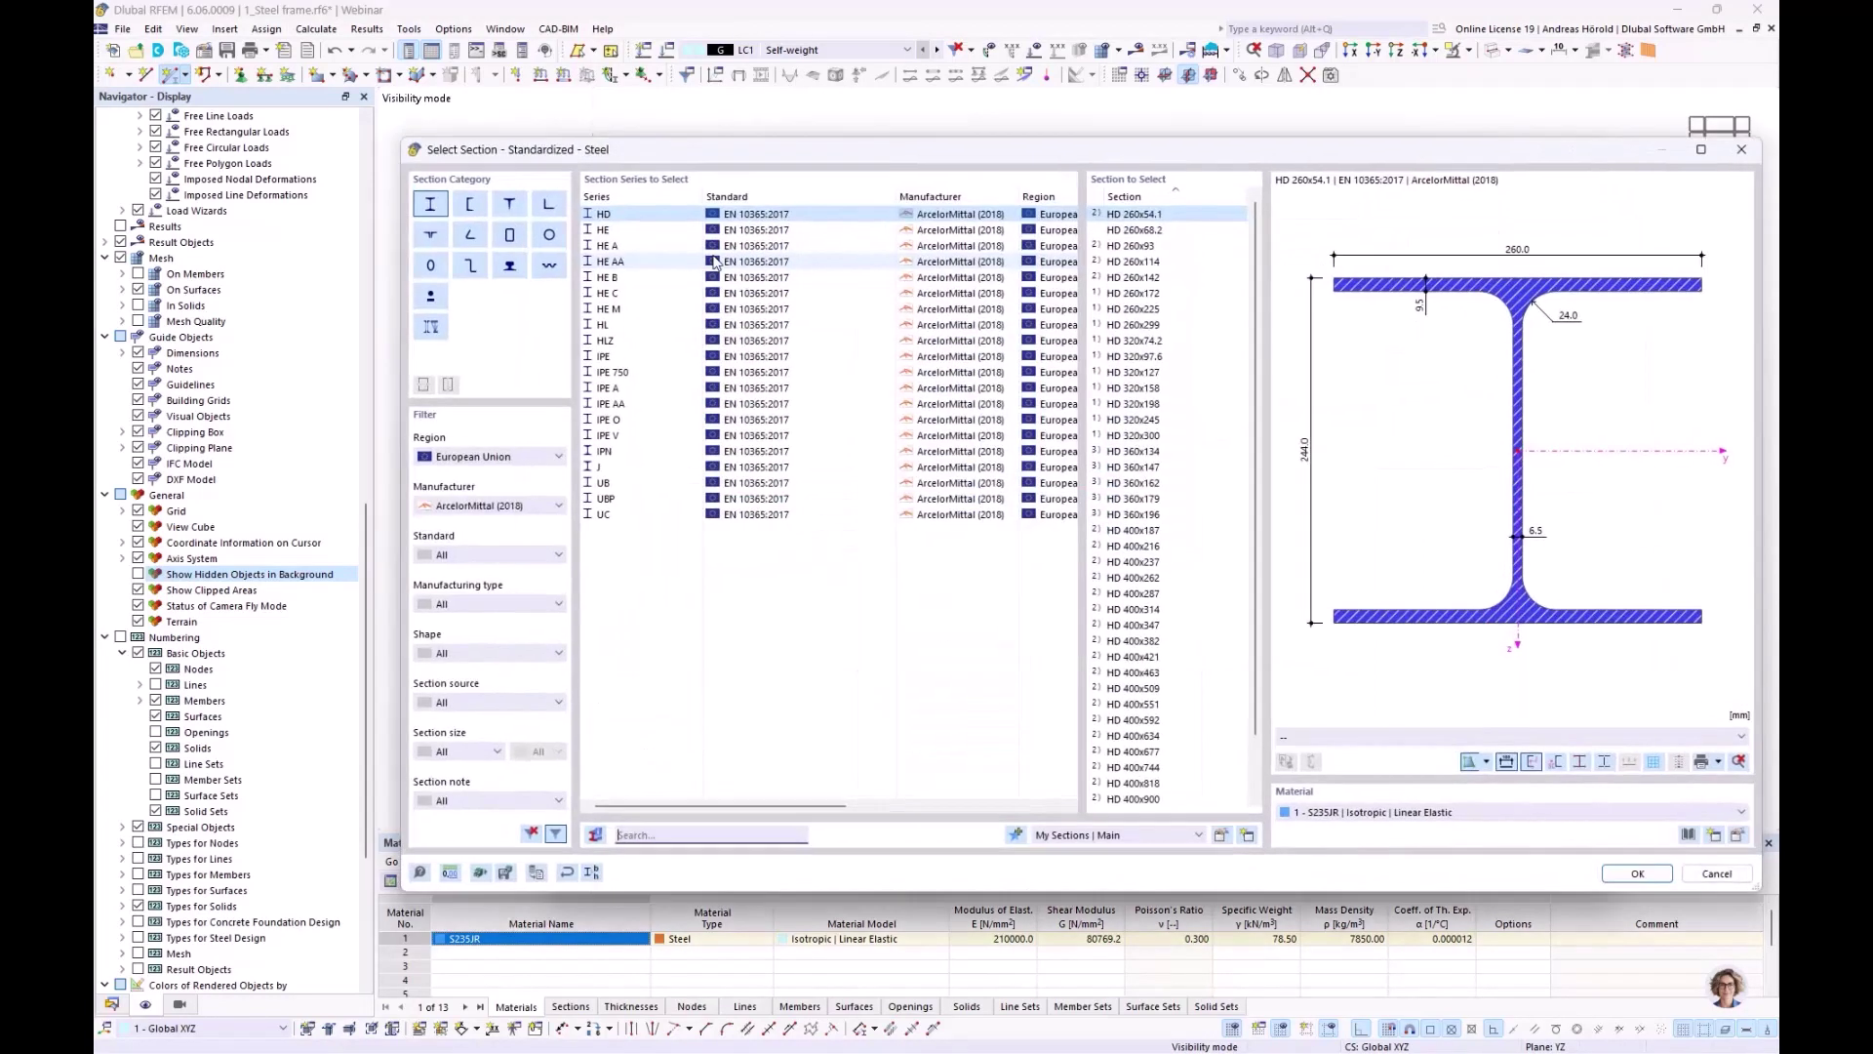
{"action": "left_click", "coordinate": [622, 248]}
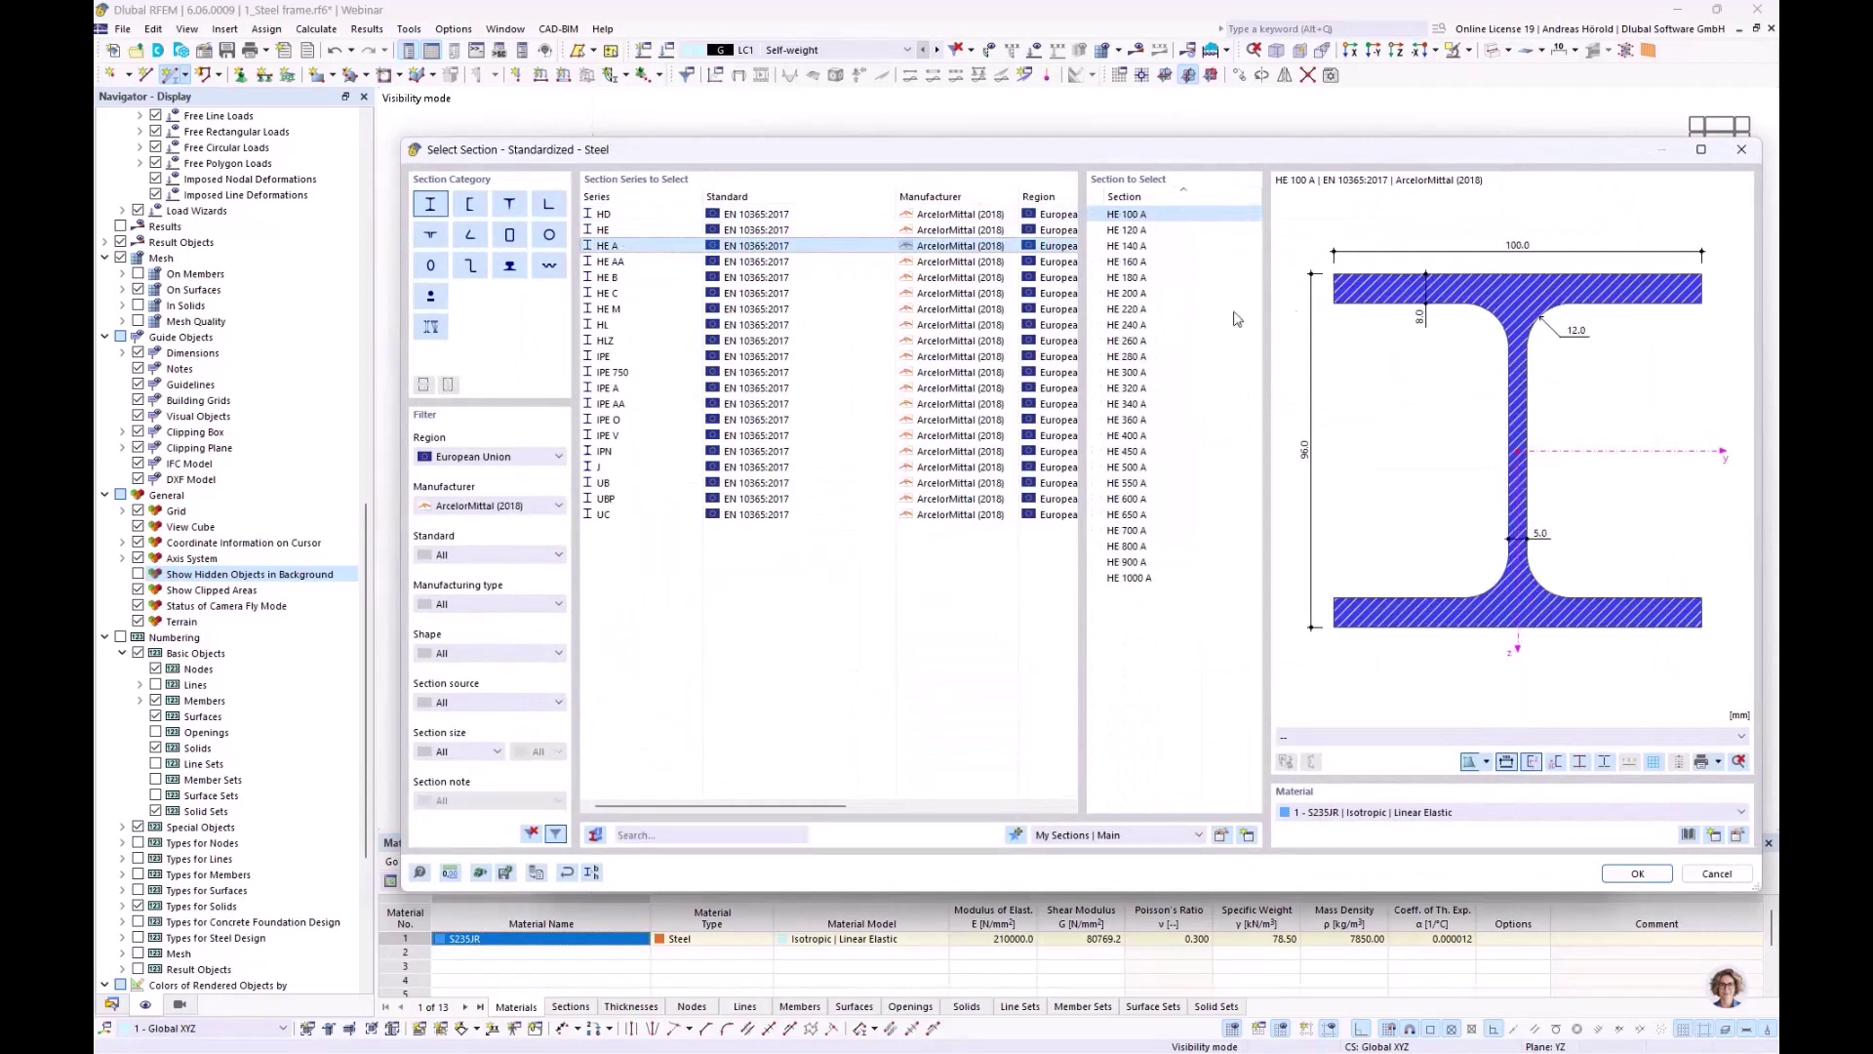
{"action": "left_click", "coordinate": [1131, 293]}
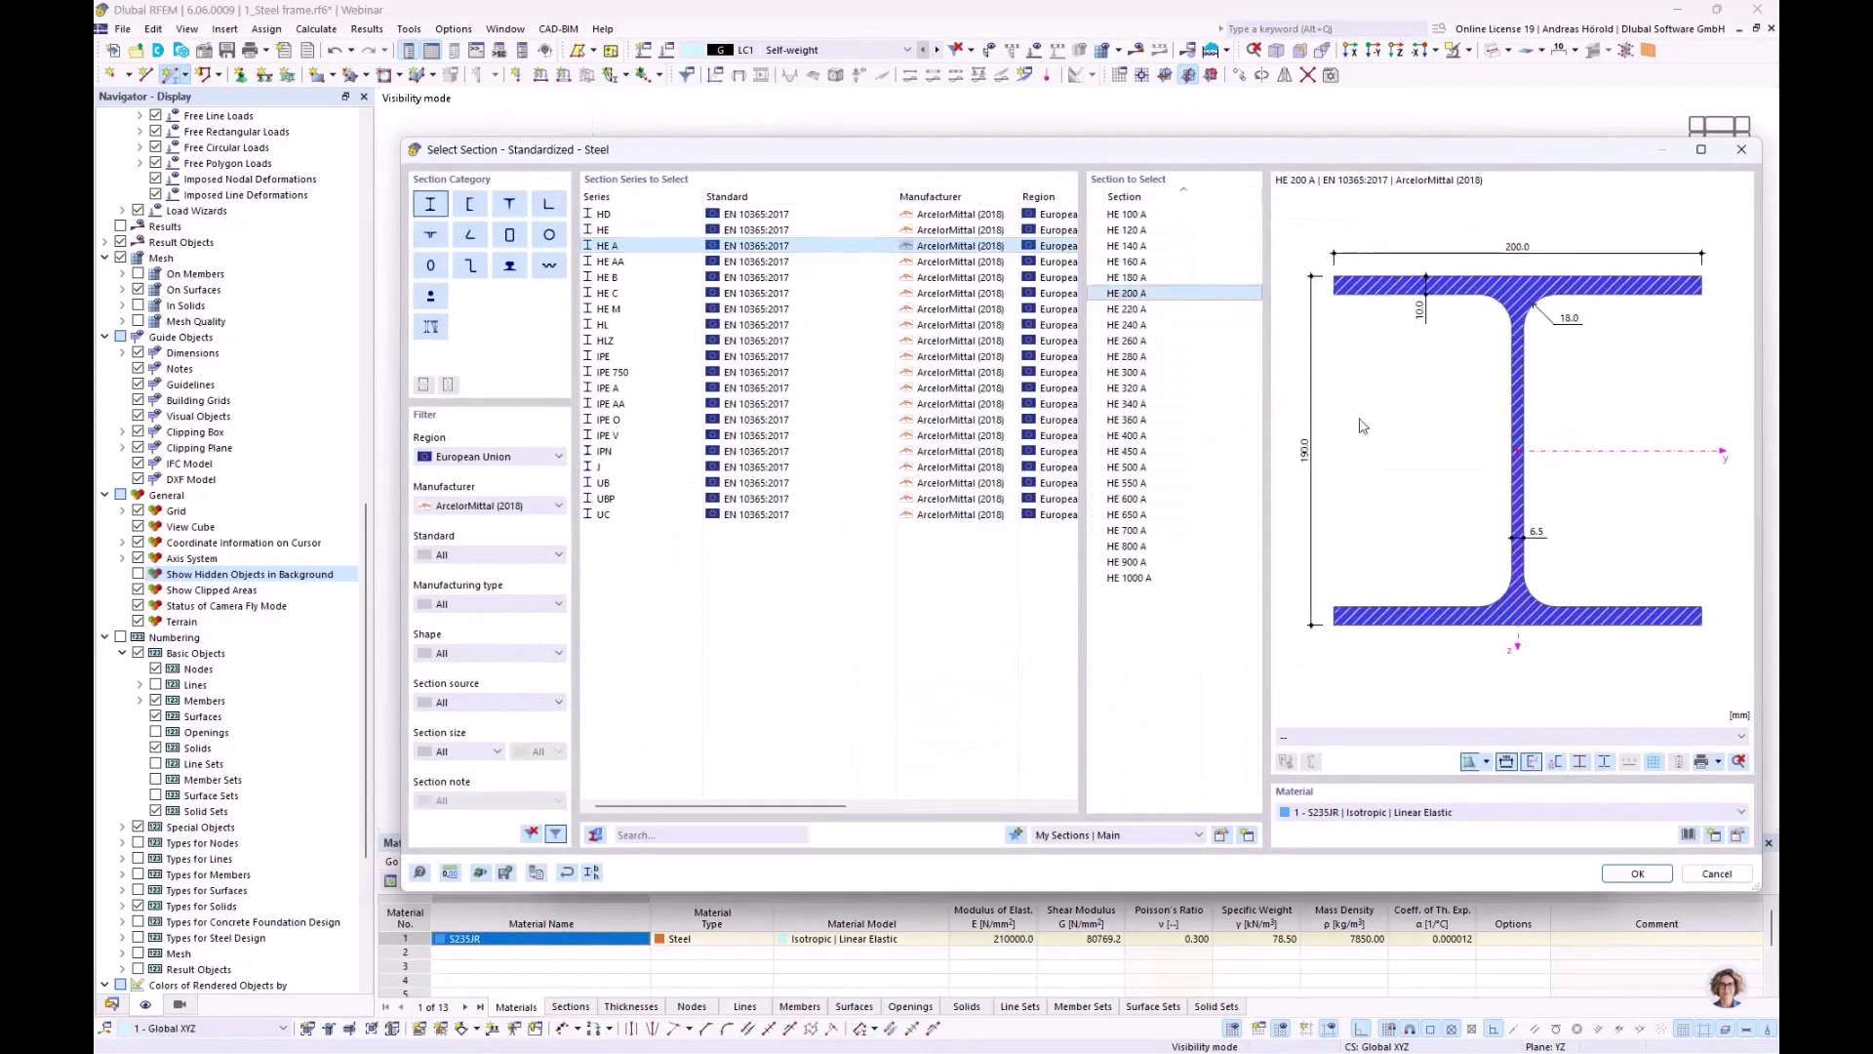
{"action": "left_click", "coordinate": [1625, 878]}
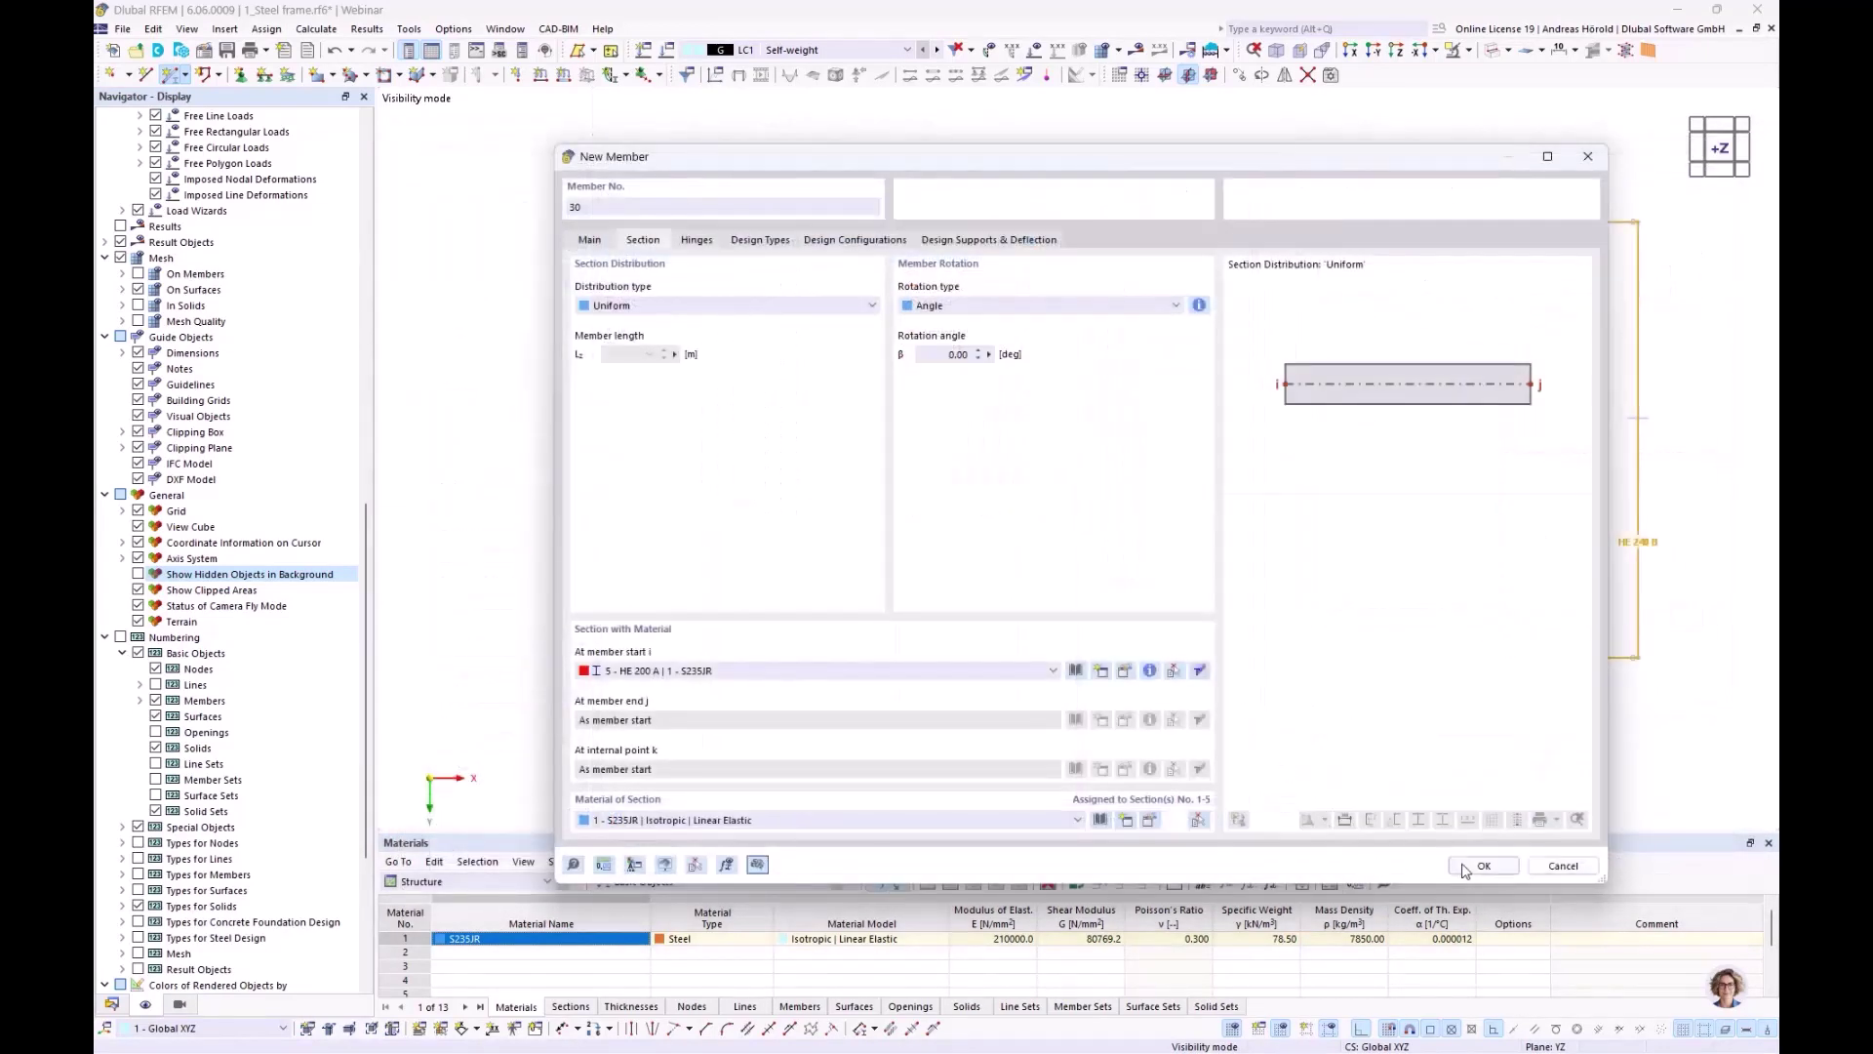
{"action": "left_click", "coordinate": [1481, 866]}
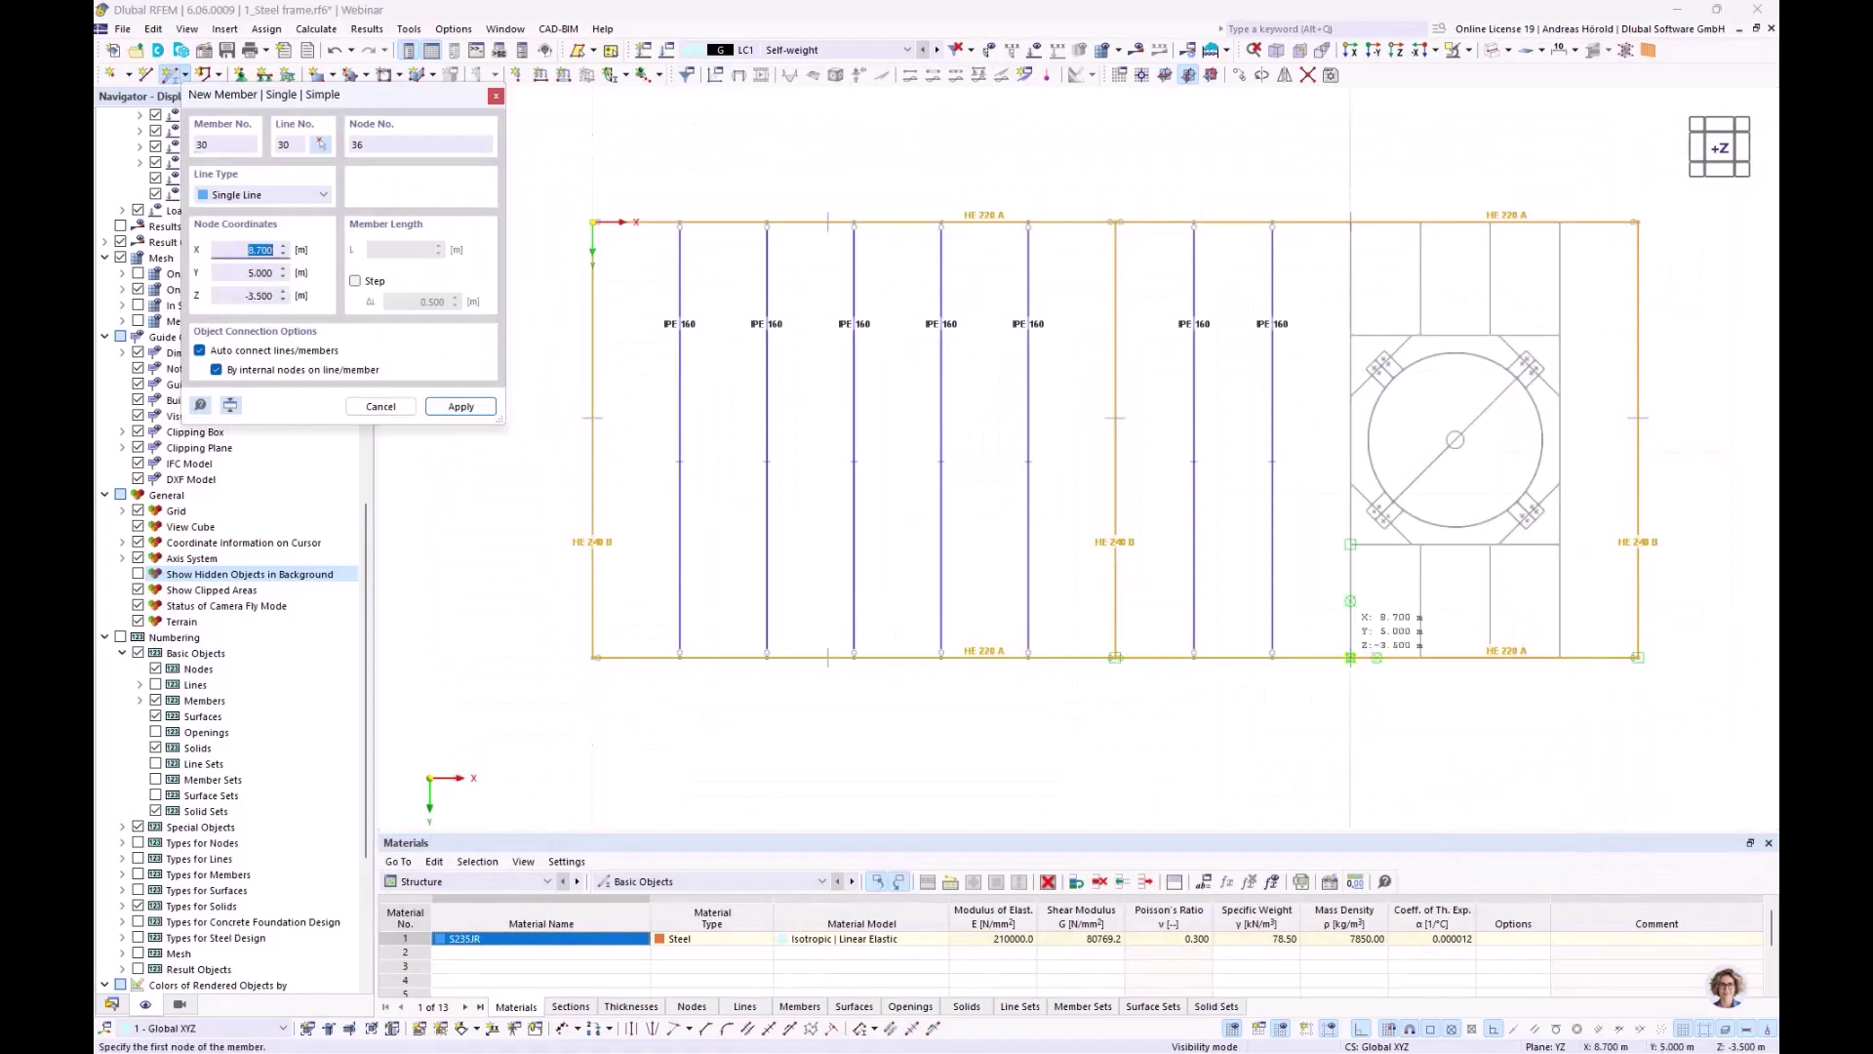
Place two full-width HE 200 A beams on either side of the circular tank outline, at X = 8.7 and 11.1 m
{"action": "left_click", "coordinate": [1350, 658]}
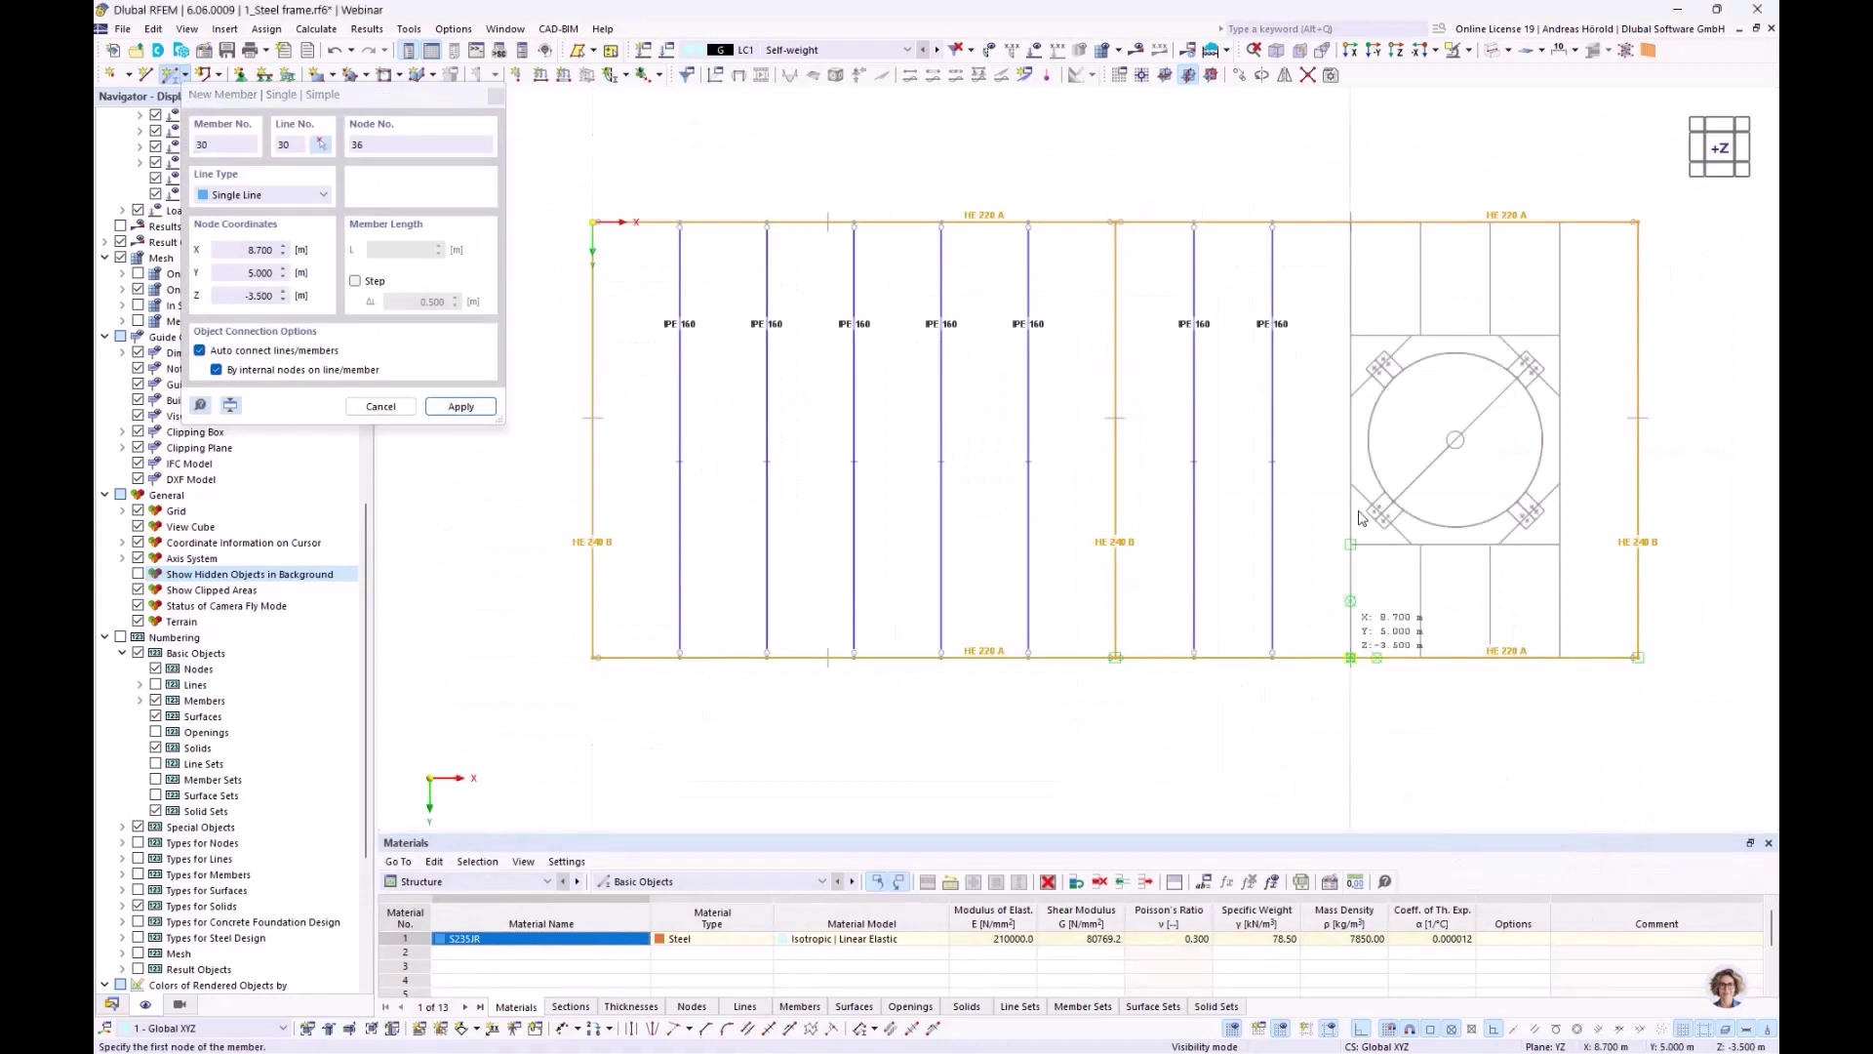
{"action": "left_click", "coordinate": [1393, 255]}
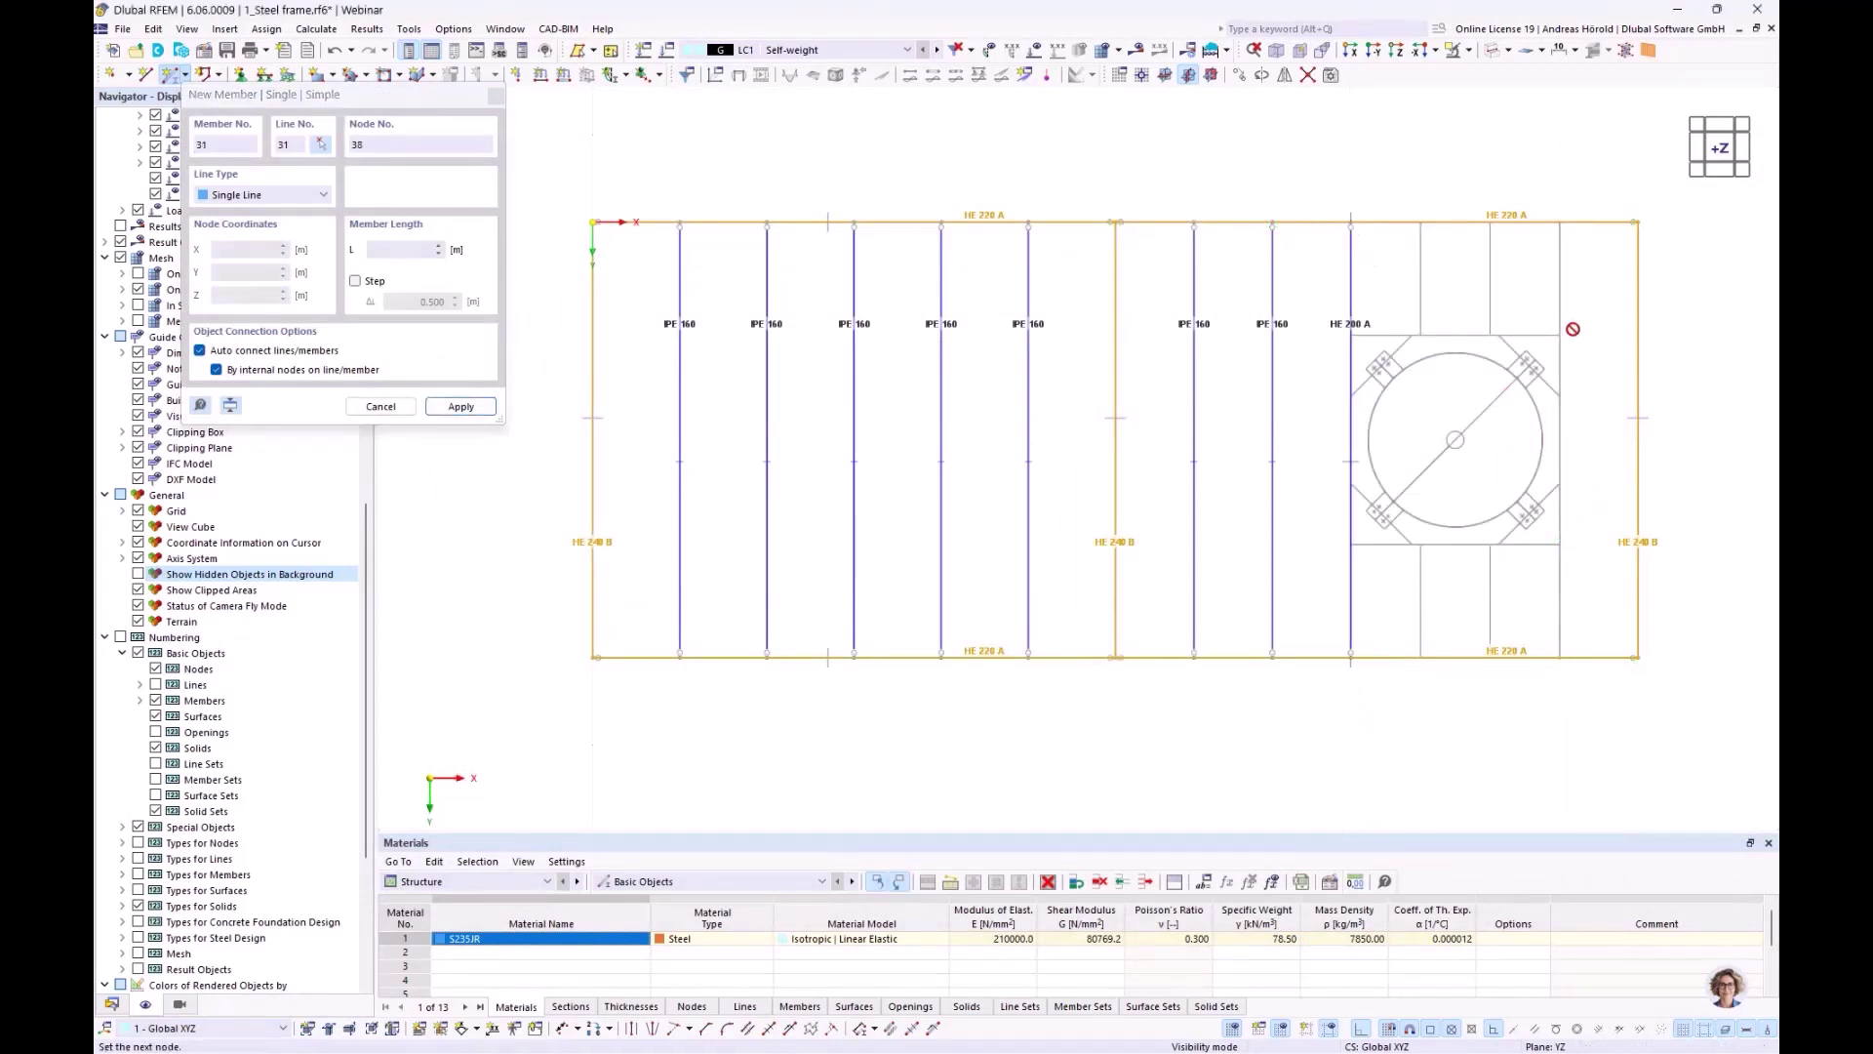
{"action": "left_click", "coordinate": [1563, 231]}
{"action": "left_click", "coordinate": [1559, 325]}
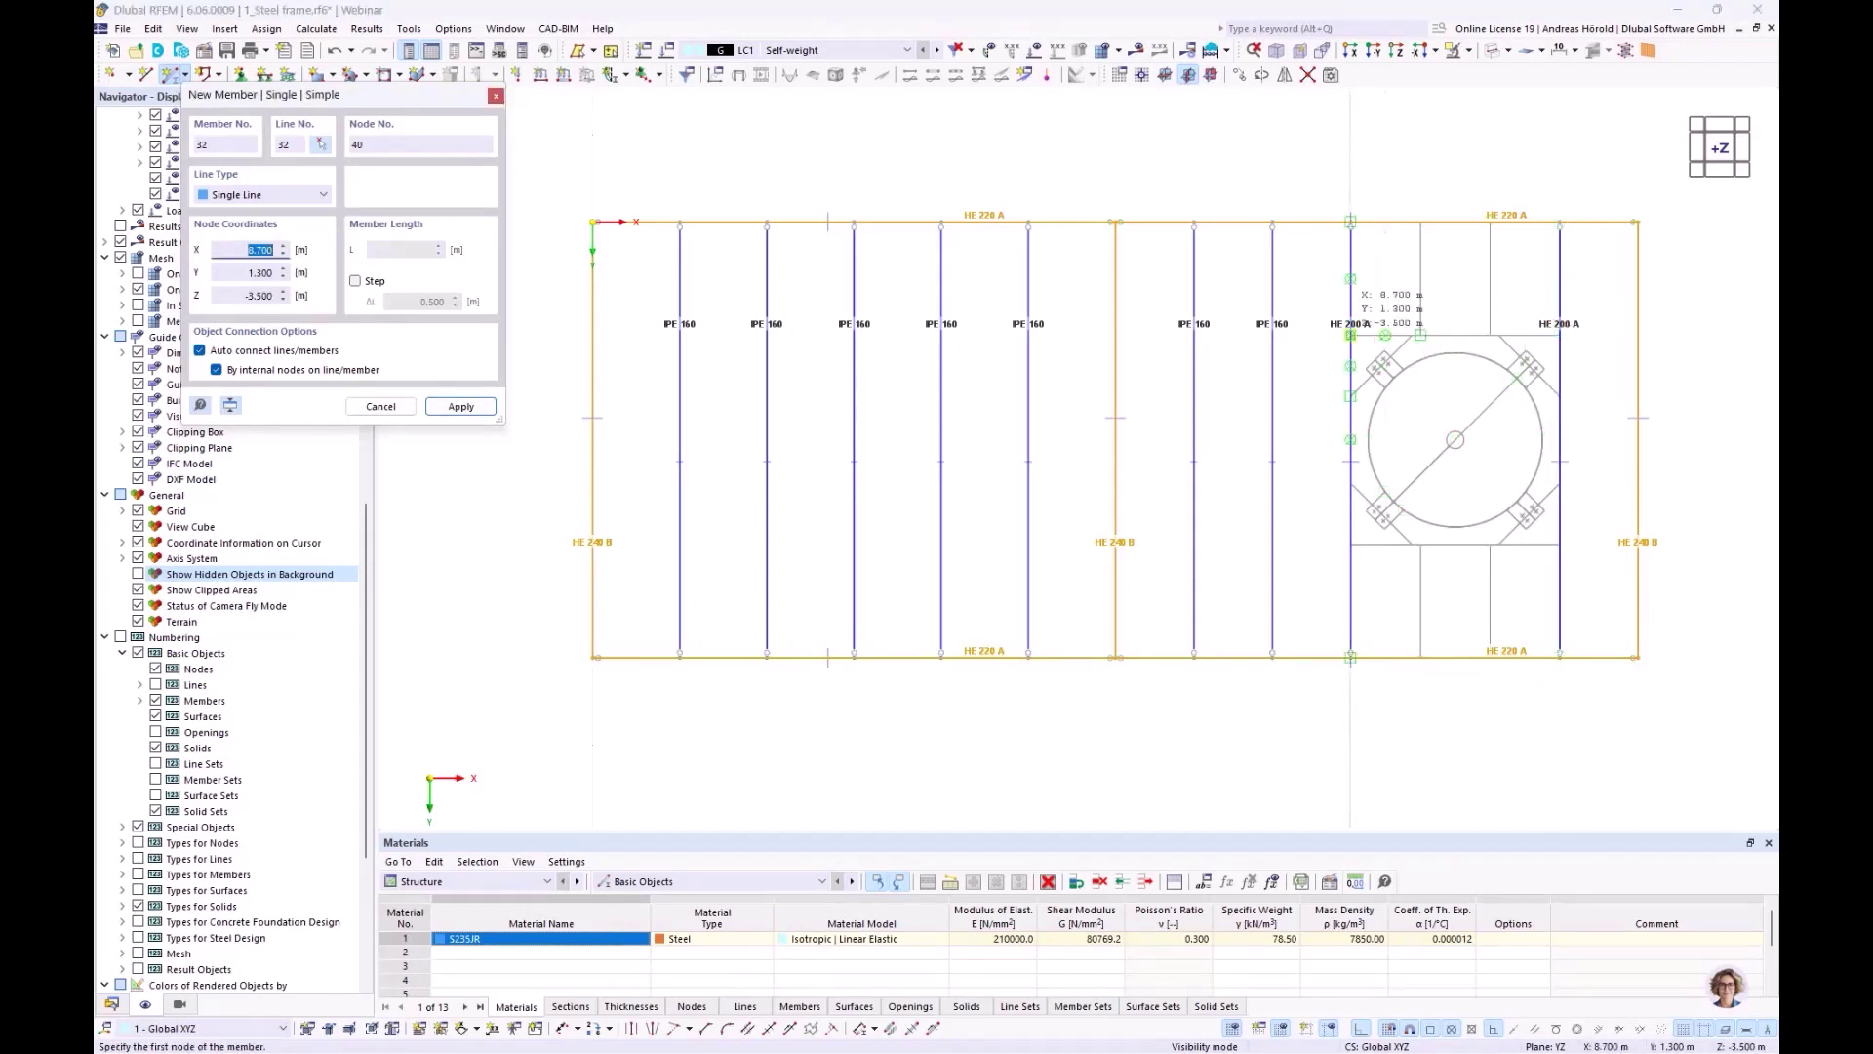
Place two HE 200 A cross beams between the tank's side beams, at Y = 1.3 and 3.7 m, and finish member placement
{"action": "left_click", "coordinate": [1552, 341]}
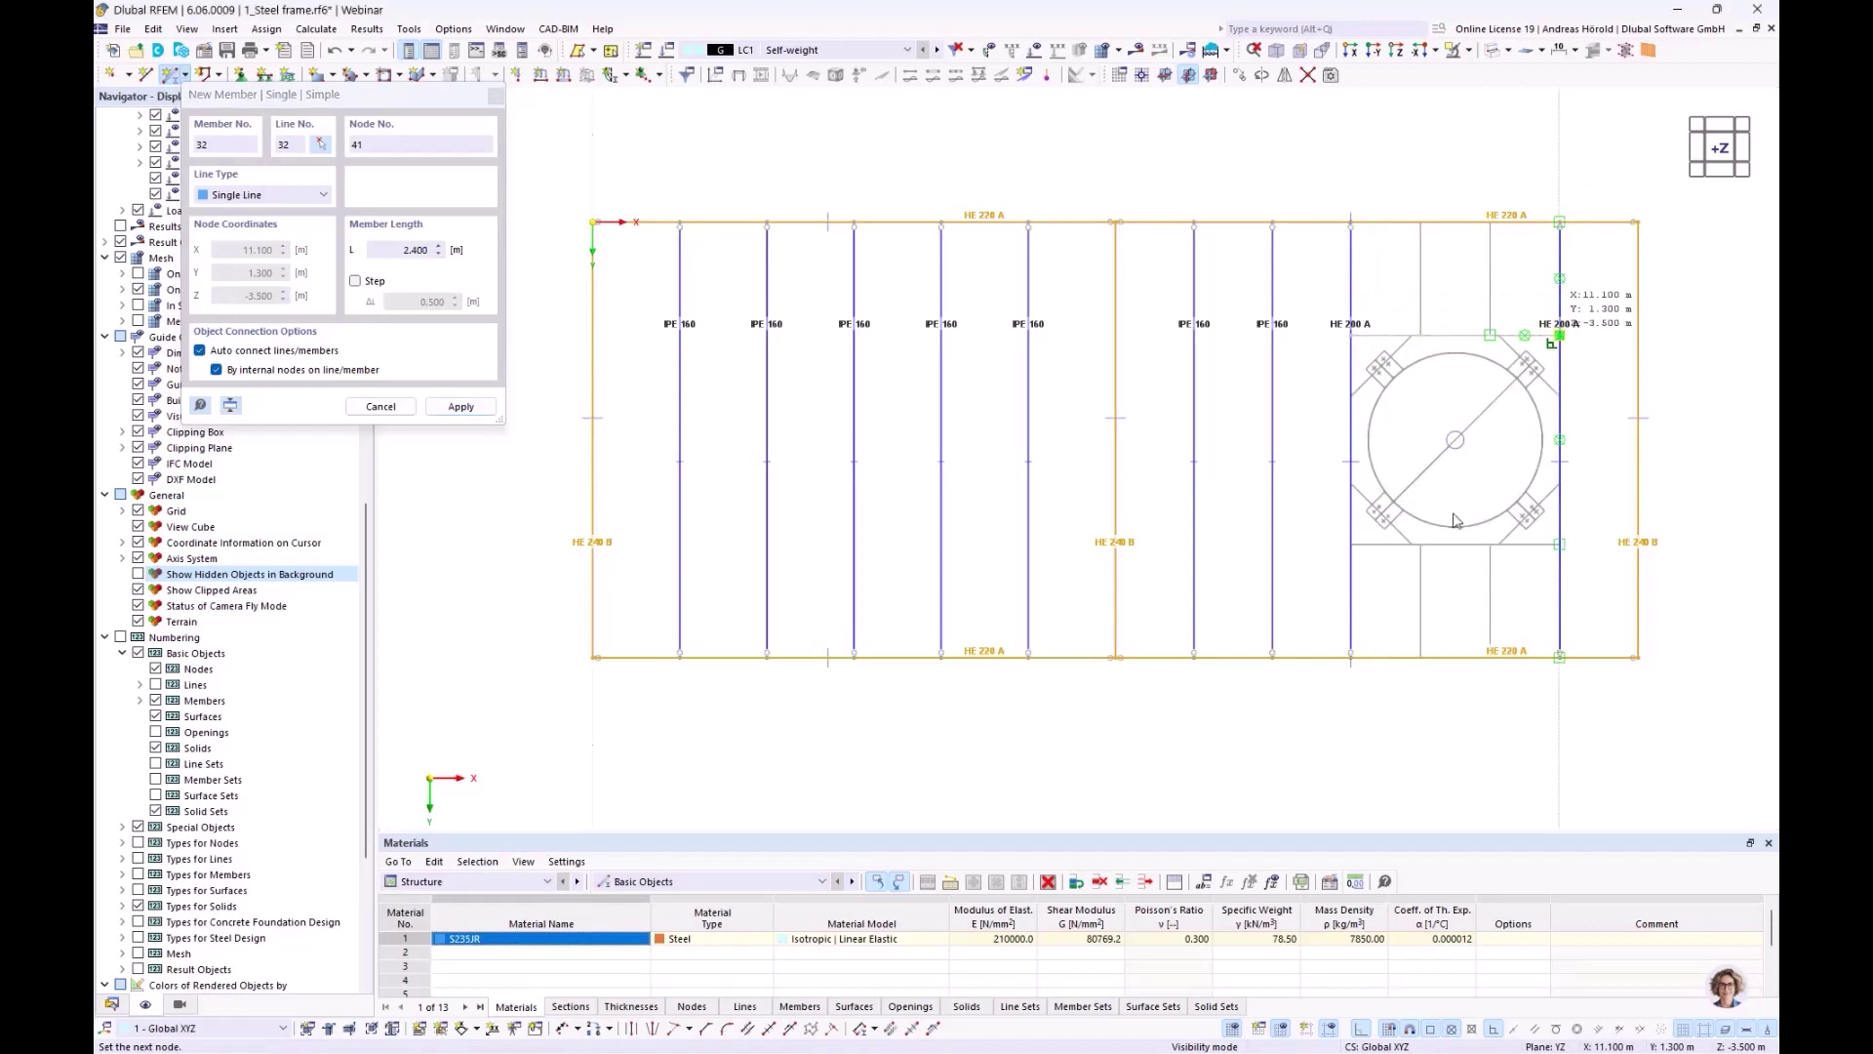
{"action": "left_click", "coordinate": [1350, 335]}
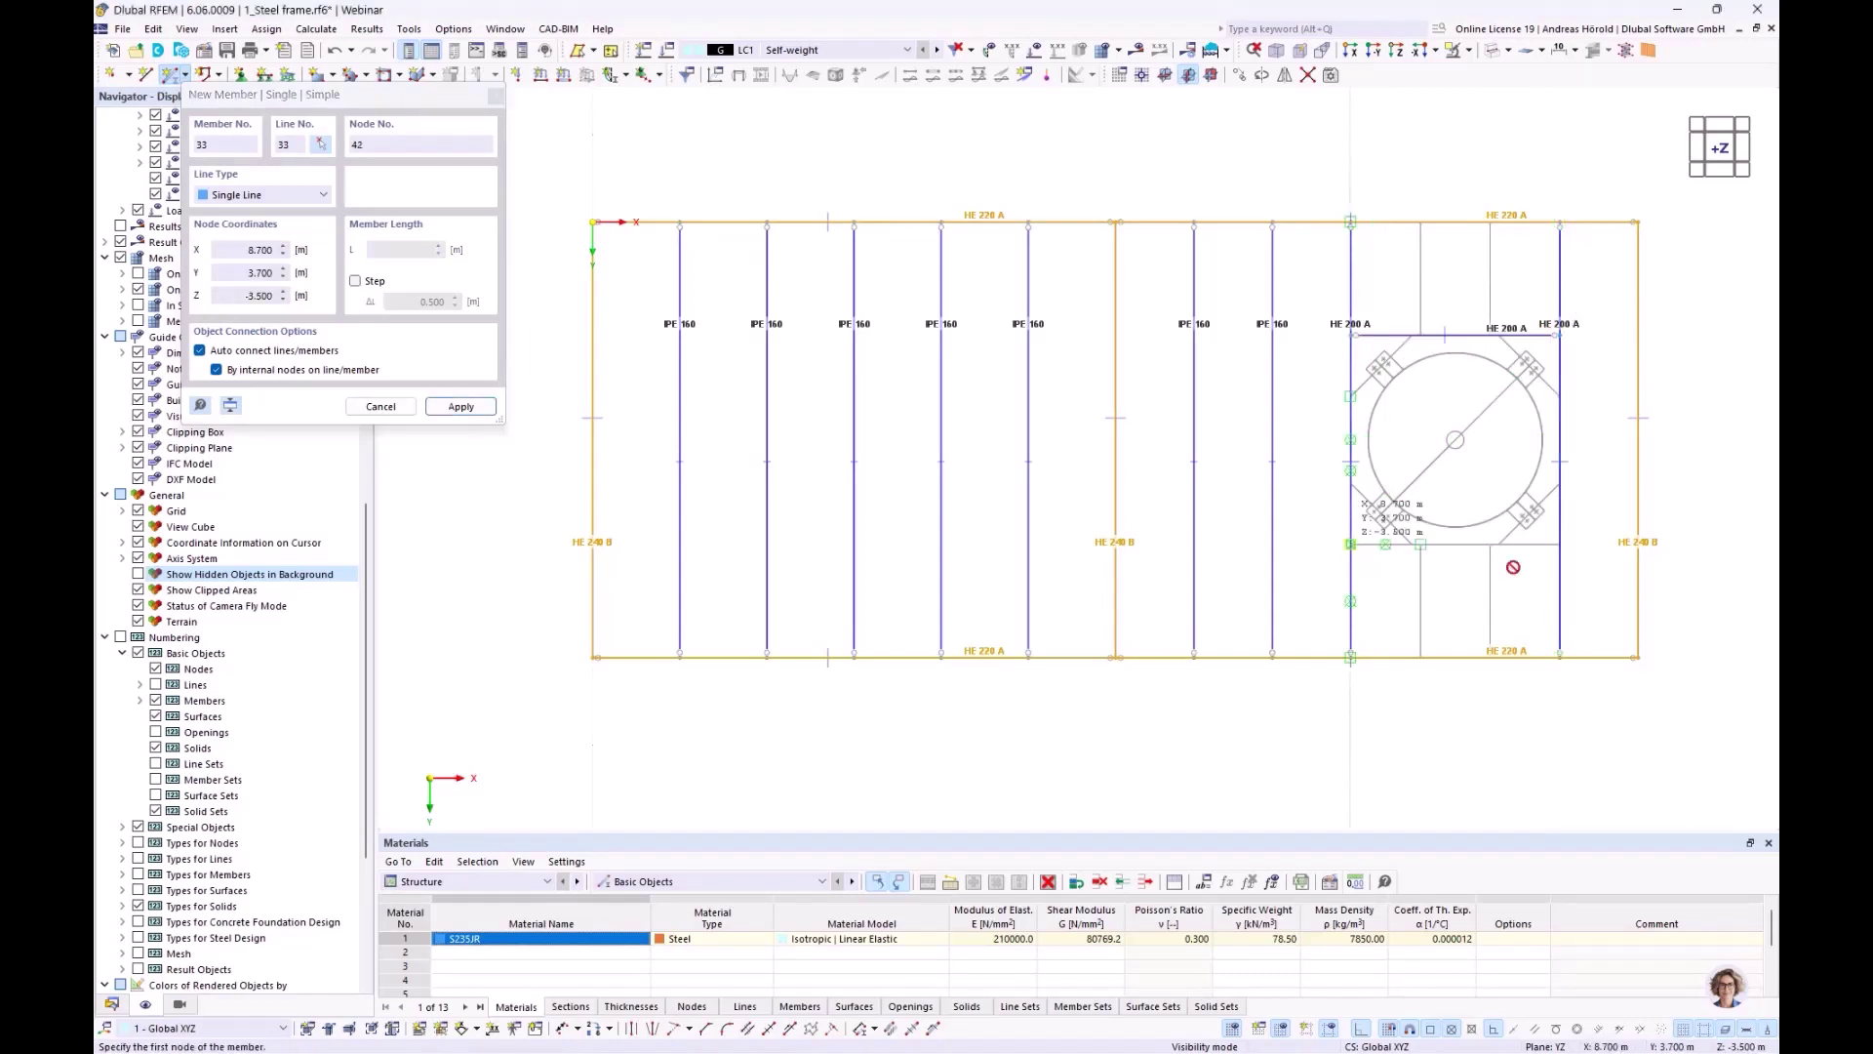
{"action": "left_click", "coordinate": [1350, 544]}
{"action": "left_click", "coordinate": [1552, 550]}
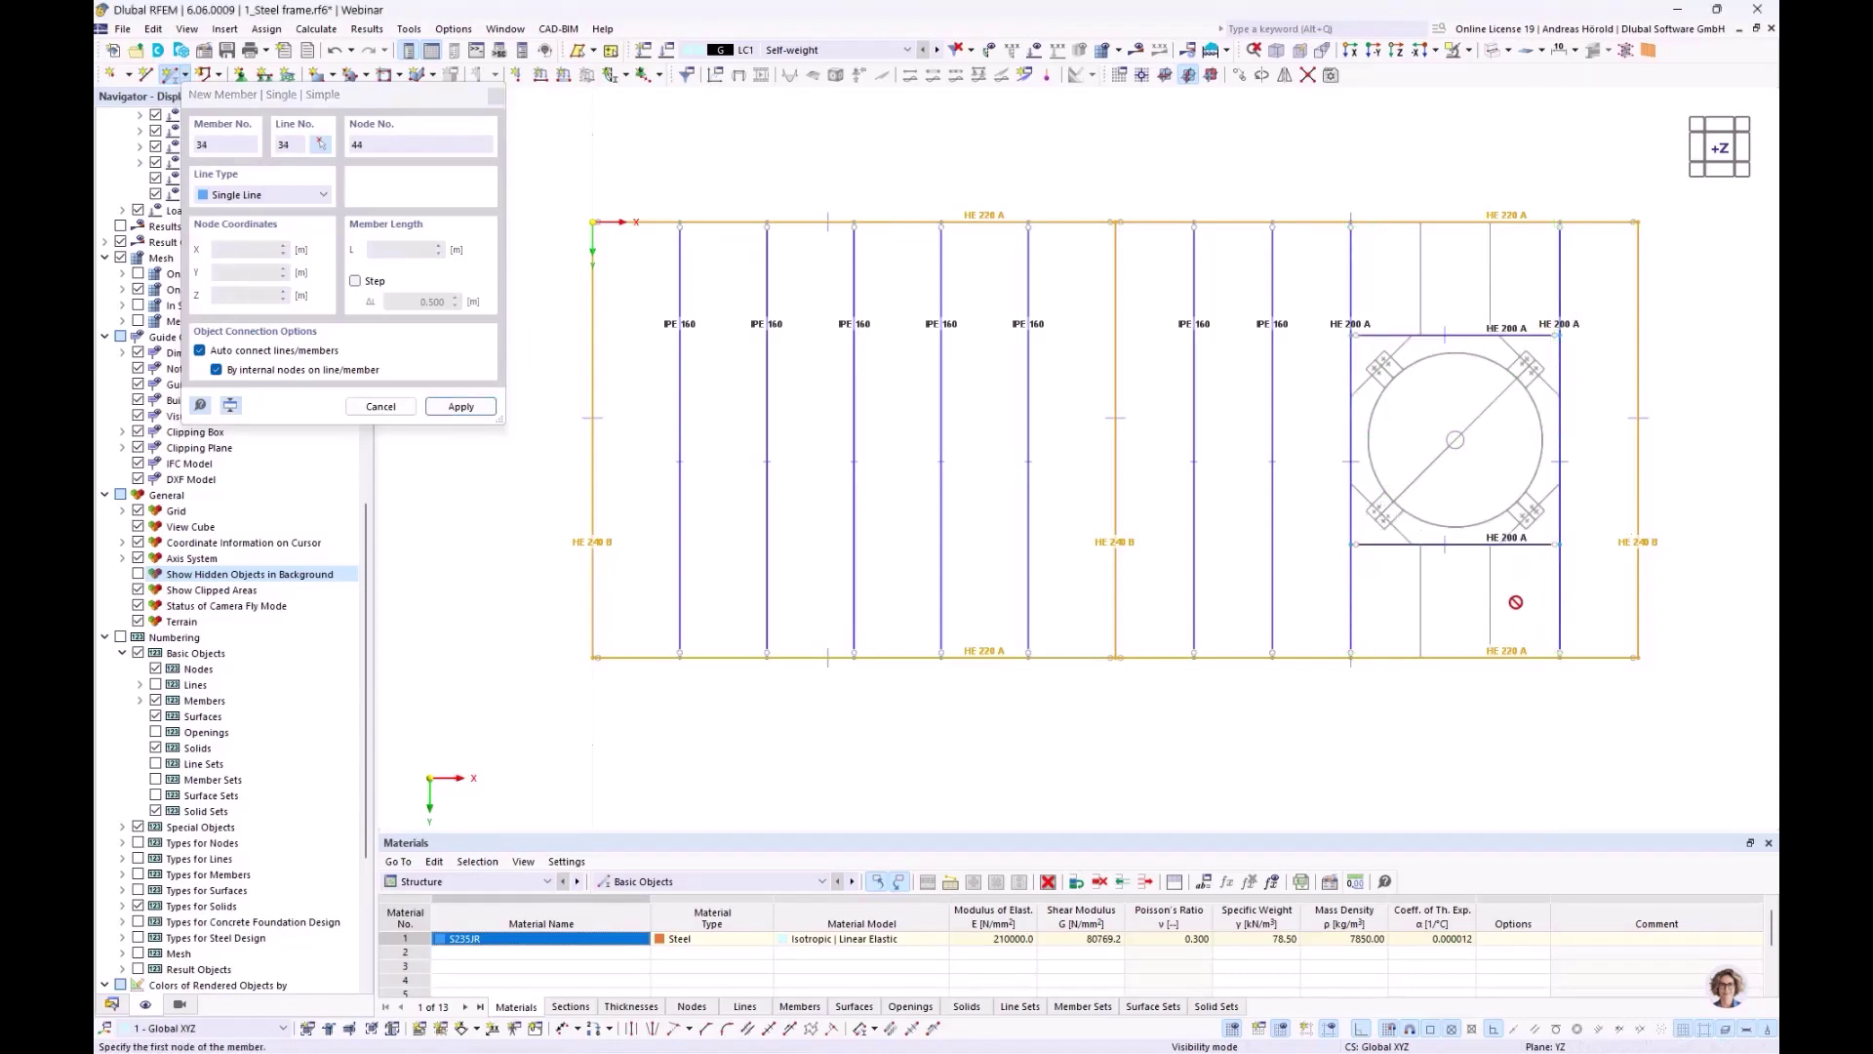
{"action": "key", "text": "Escape"}
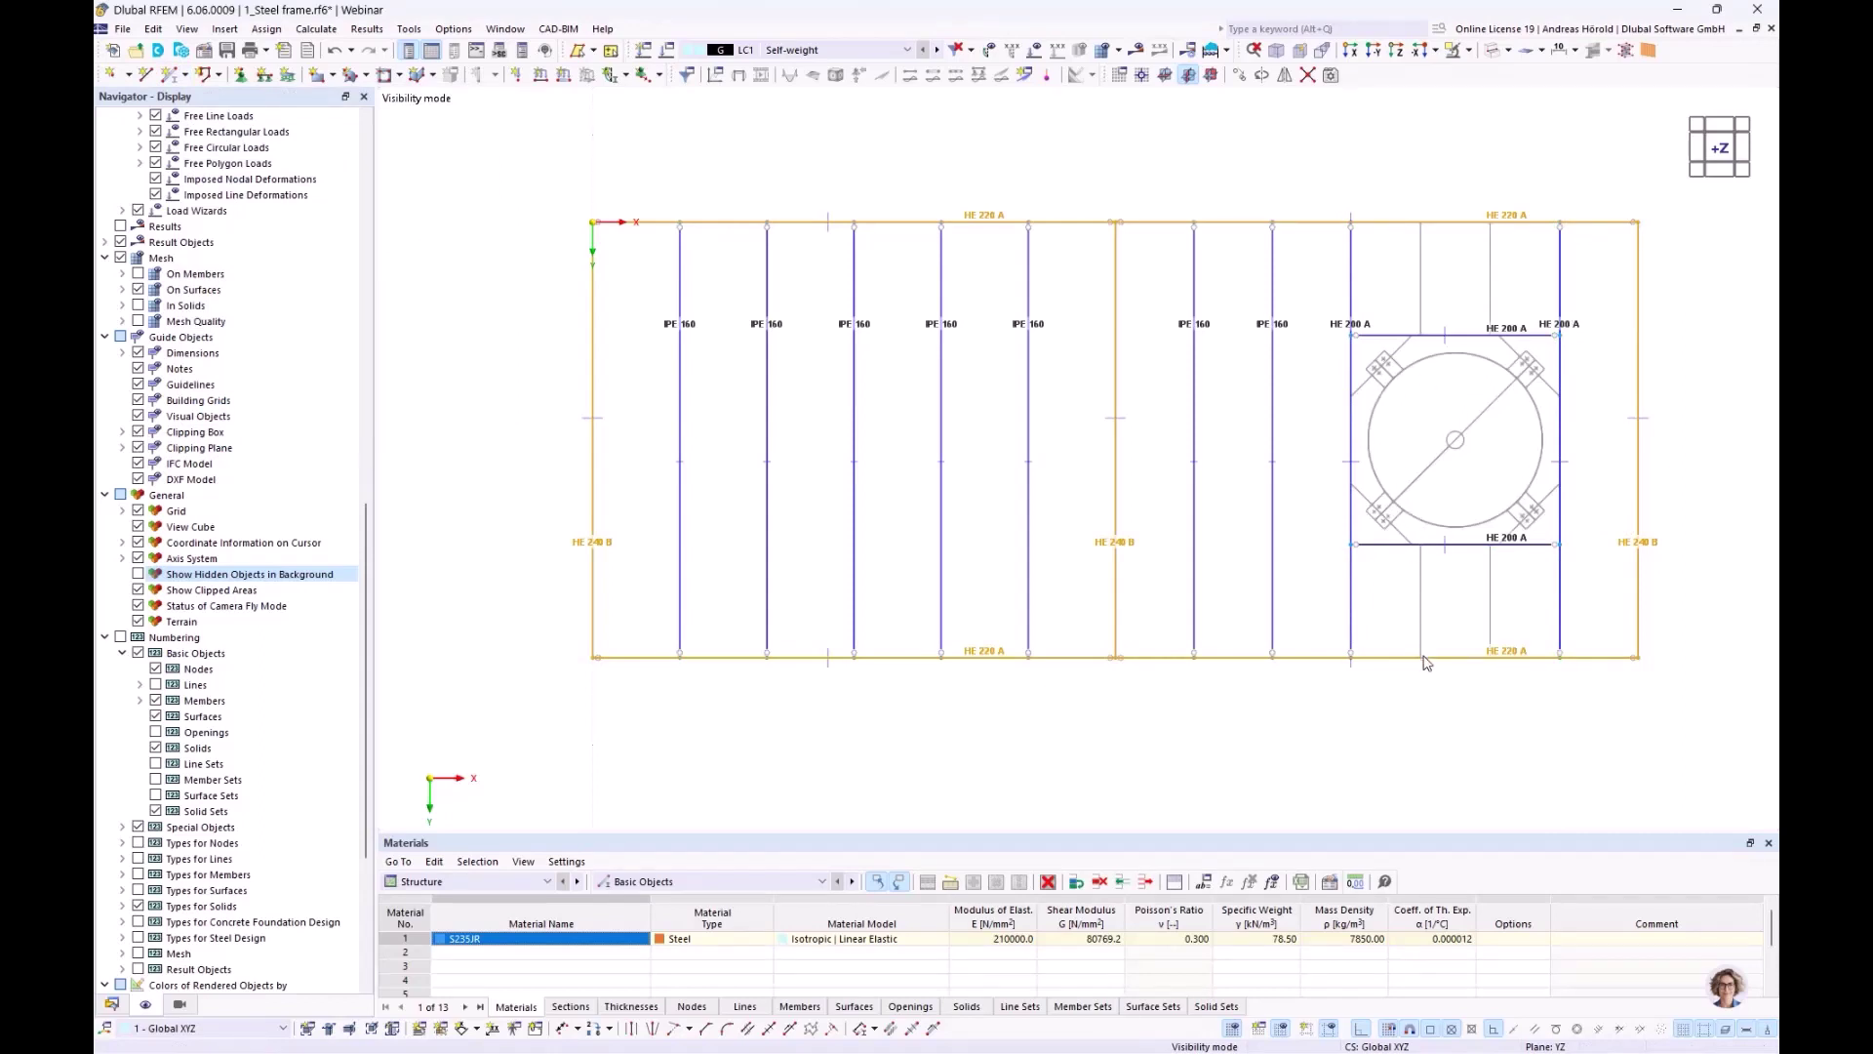
Start a new beam member and assign it the existing IPE 160 section in S235JR
{"action": "scroll", "coordinate": [1431, 610], "scroll_direction": "up", "scroll_amount": 3}
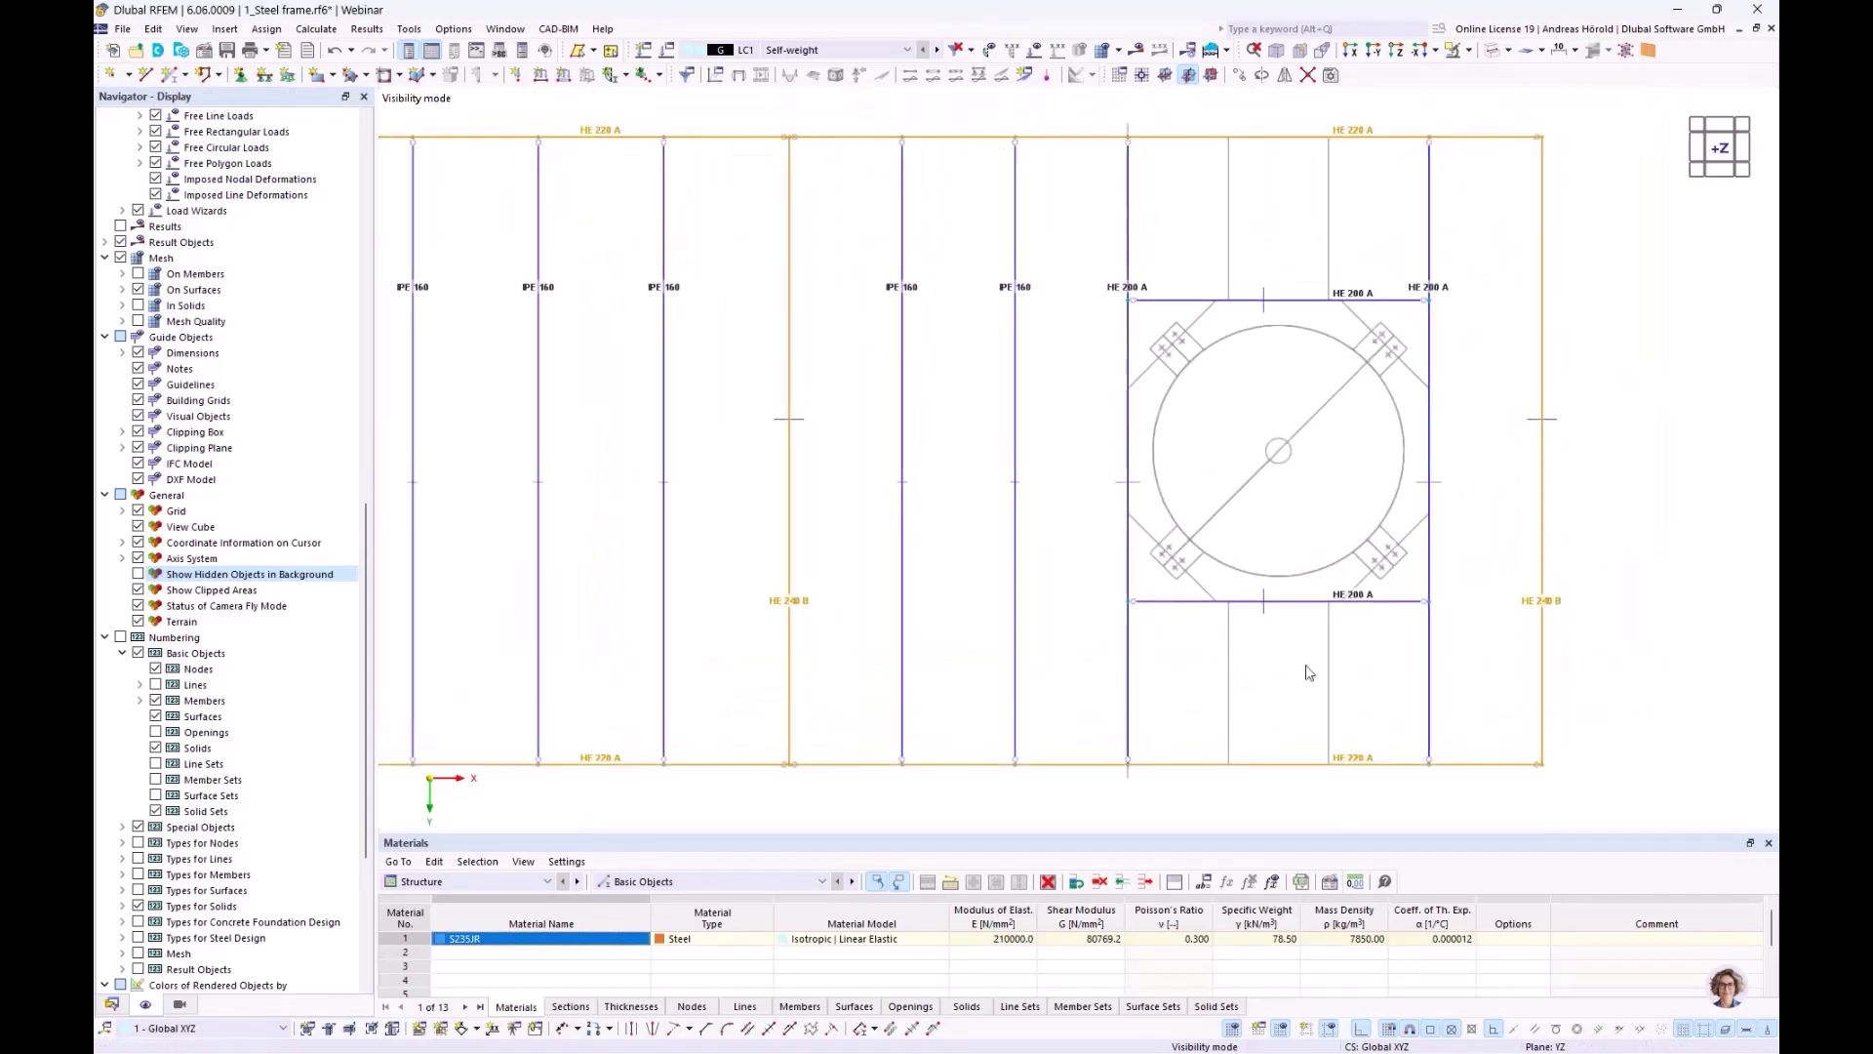
{"action": "left_click", "coordinate": [169, 76]}
{"action": "left_click", "coordinate": [643, 241]}
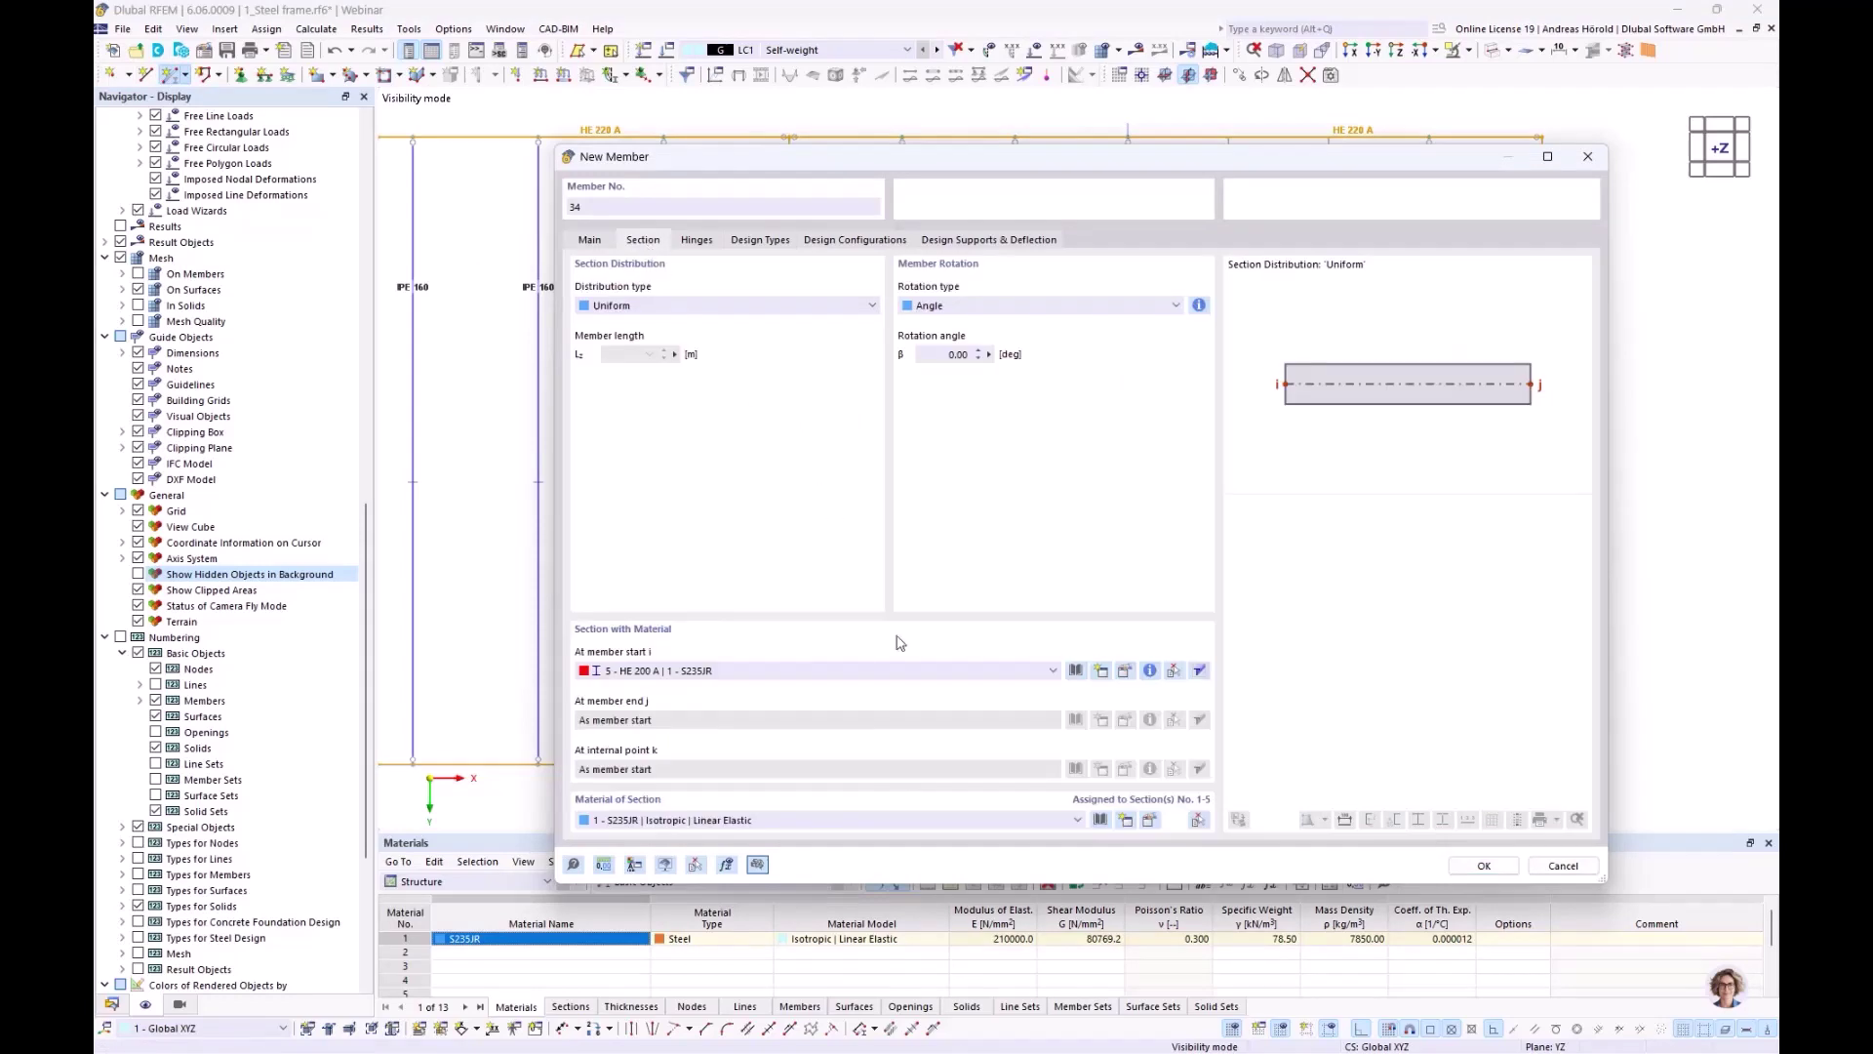
{"action": "left_click", "coordinate": [951, 677]}
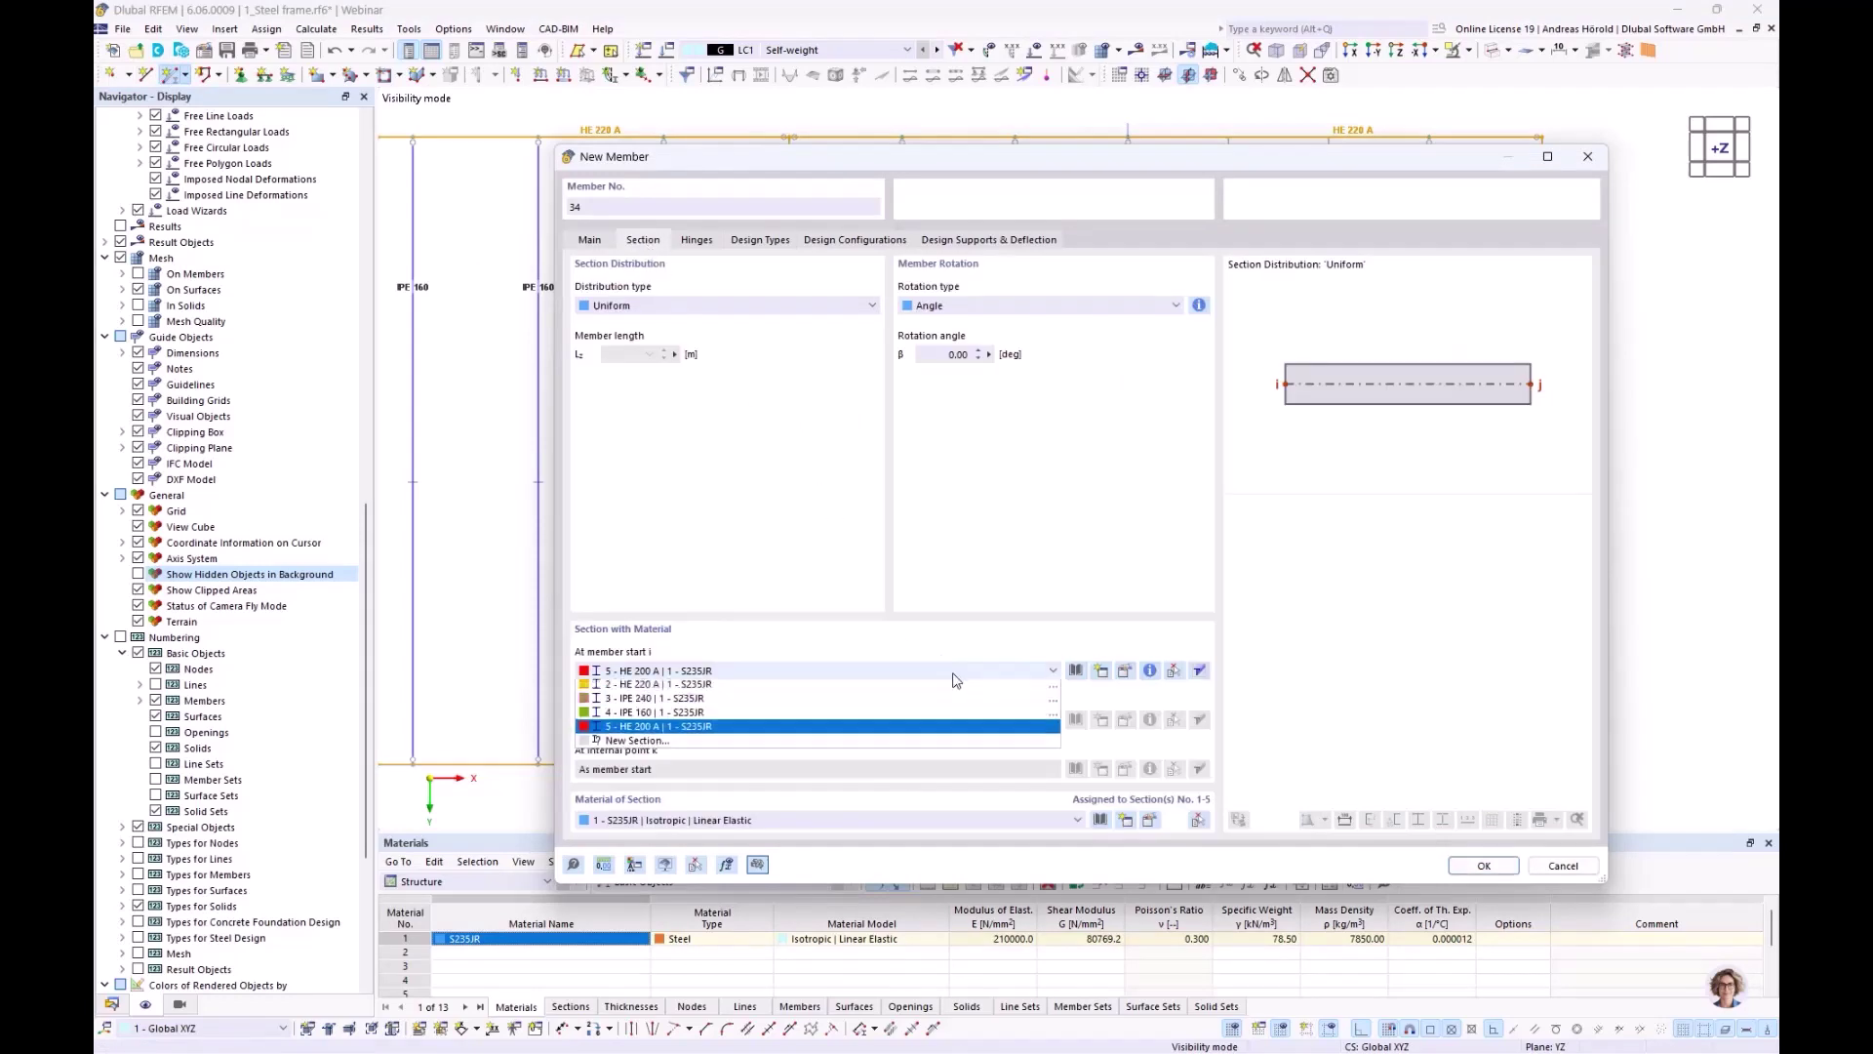
{"action": "left_click", "coordinate": [884, 735]}
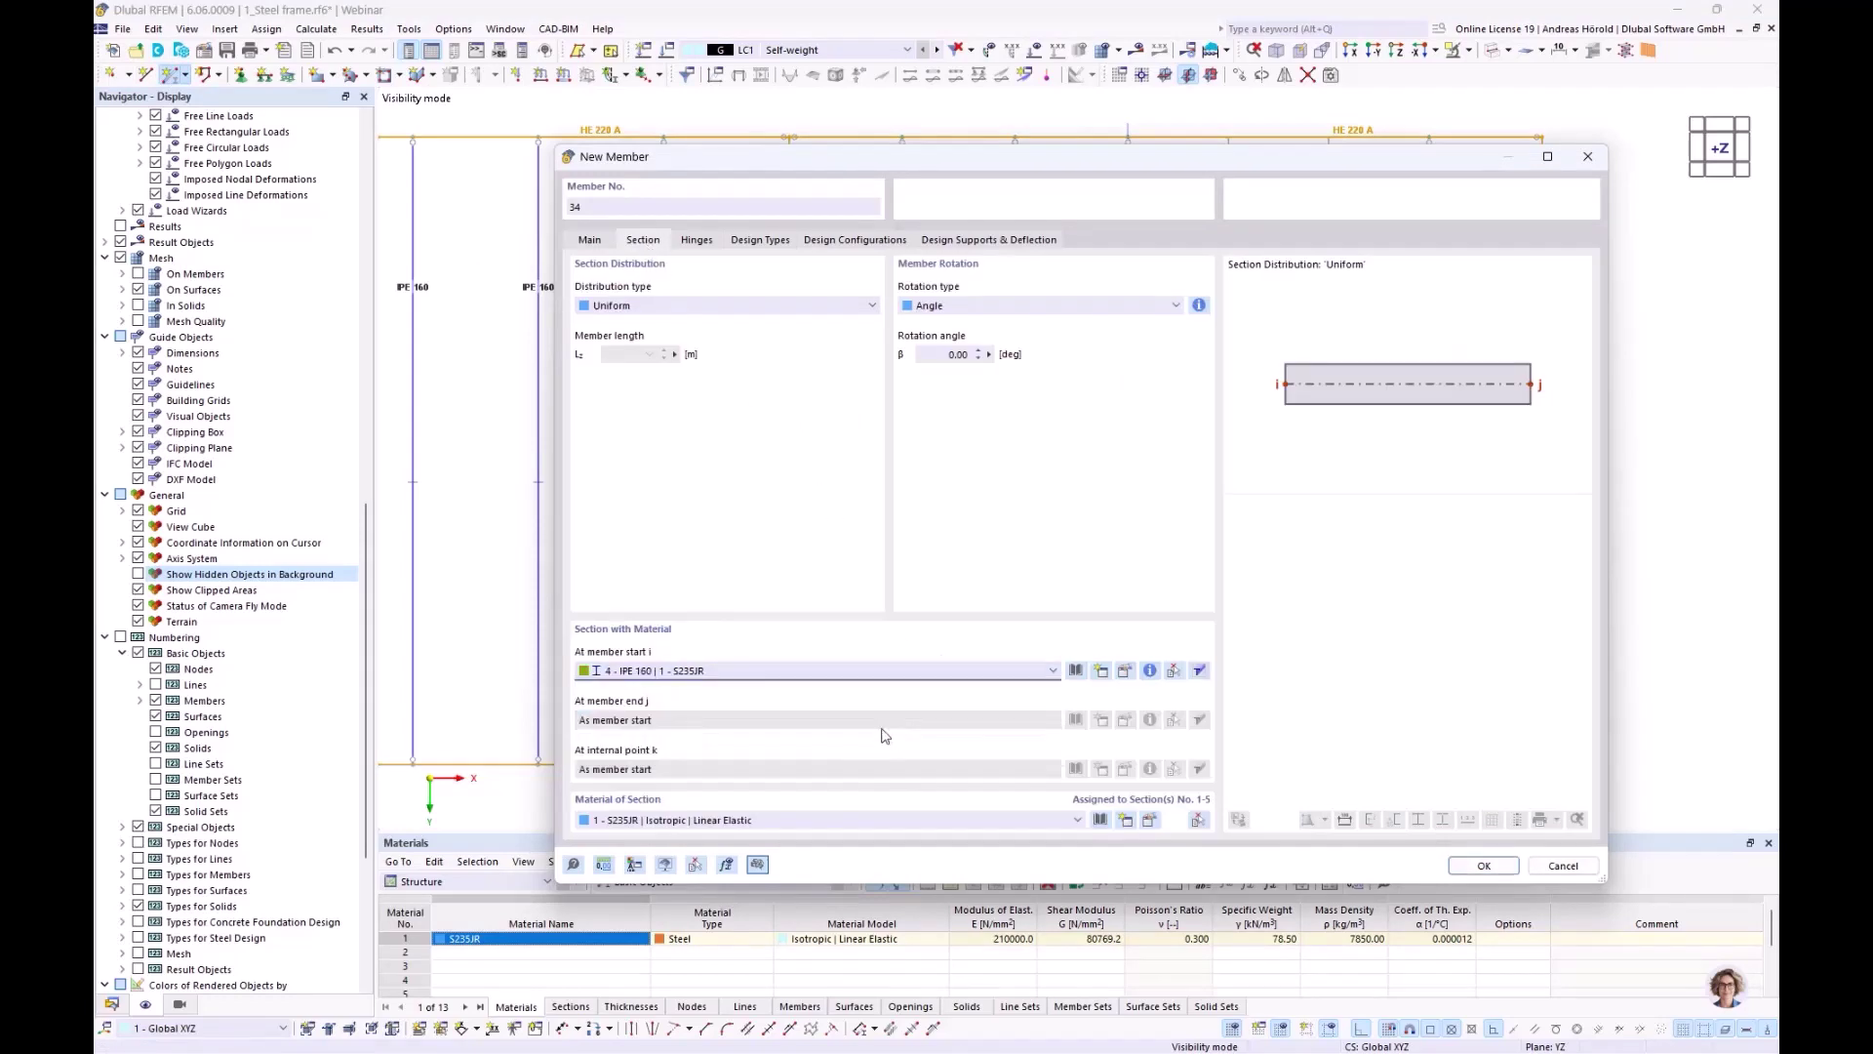
{"action": "left_click", "coordinate": [1483, 865]}
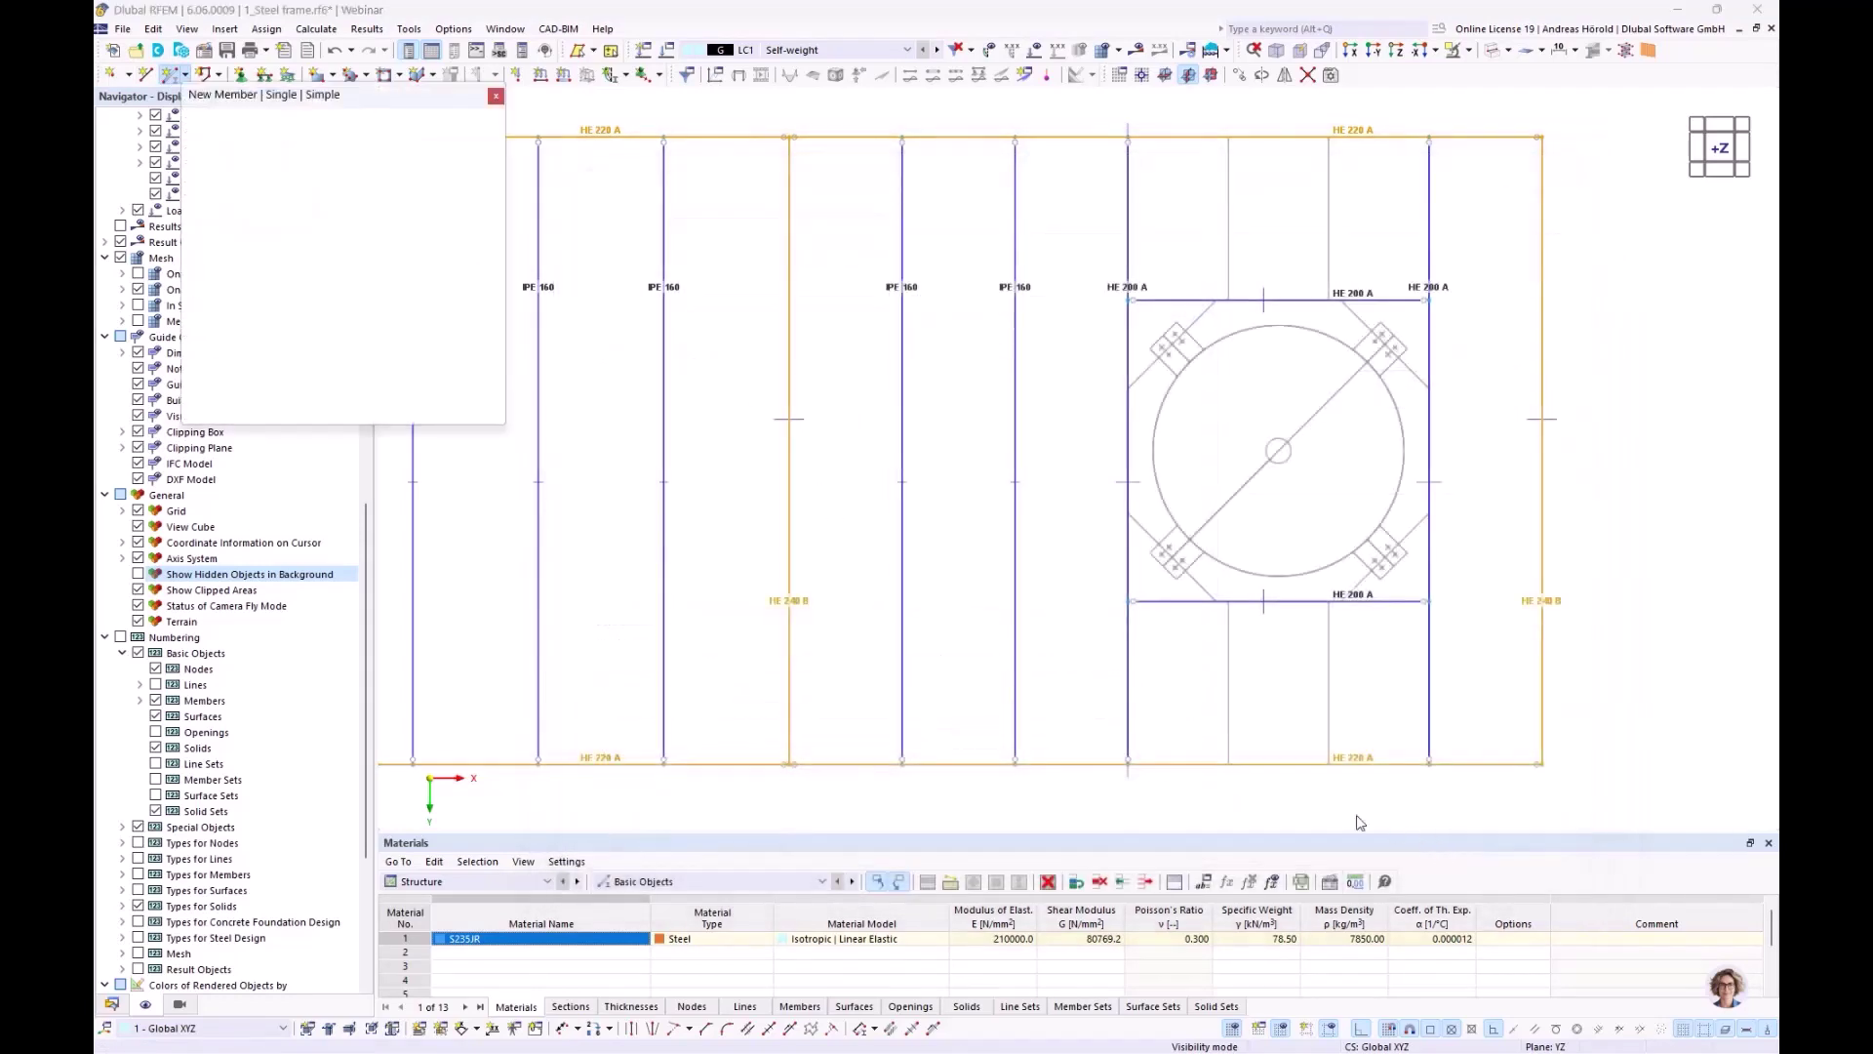
Place four short IPE 160 beams on the DXF lines between the tank's HE 200 A cross beams and the outer HE 220 A beams
{"action": "left_click", "coordinate": [1227, 601]}
{"action": "left_click", "coordinate": [1229, 764]}
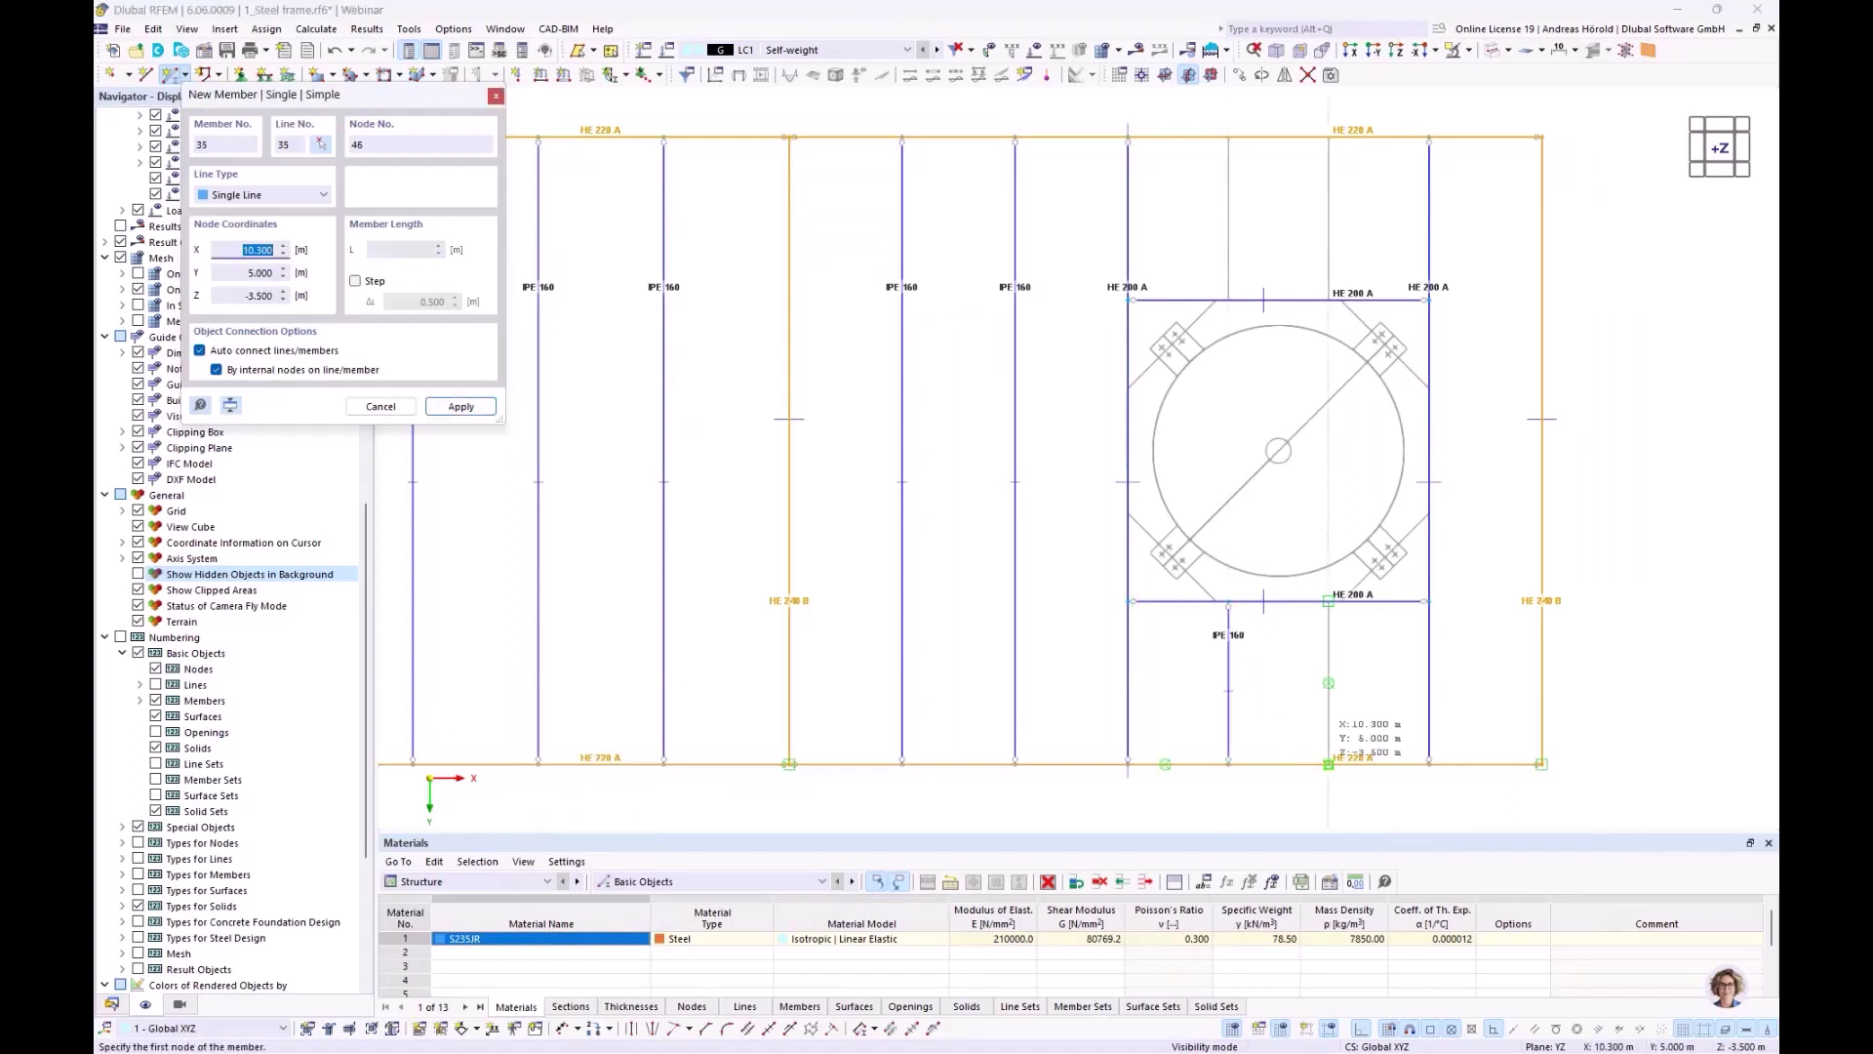
{"action": "left_click", "coordinate": [1328, 603]}
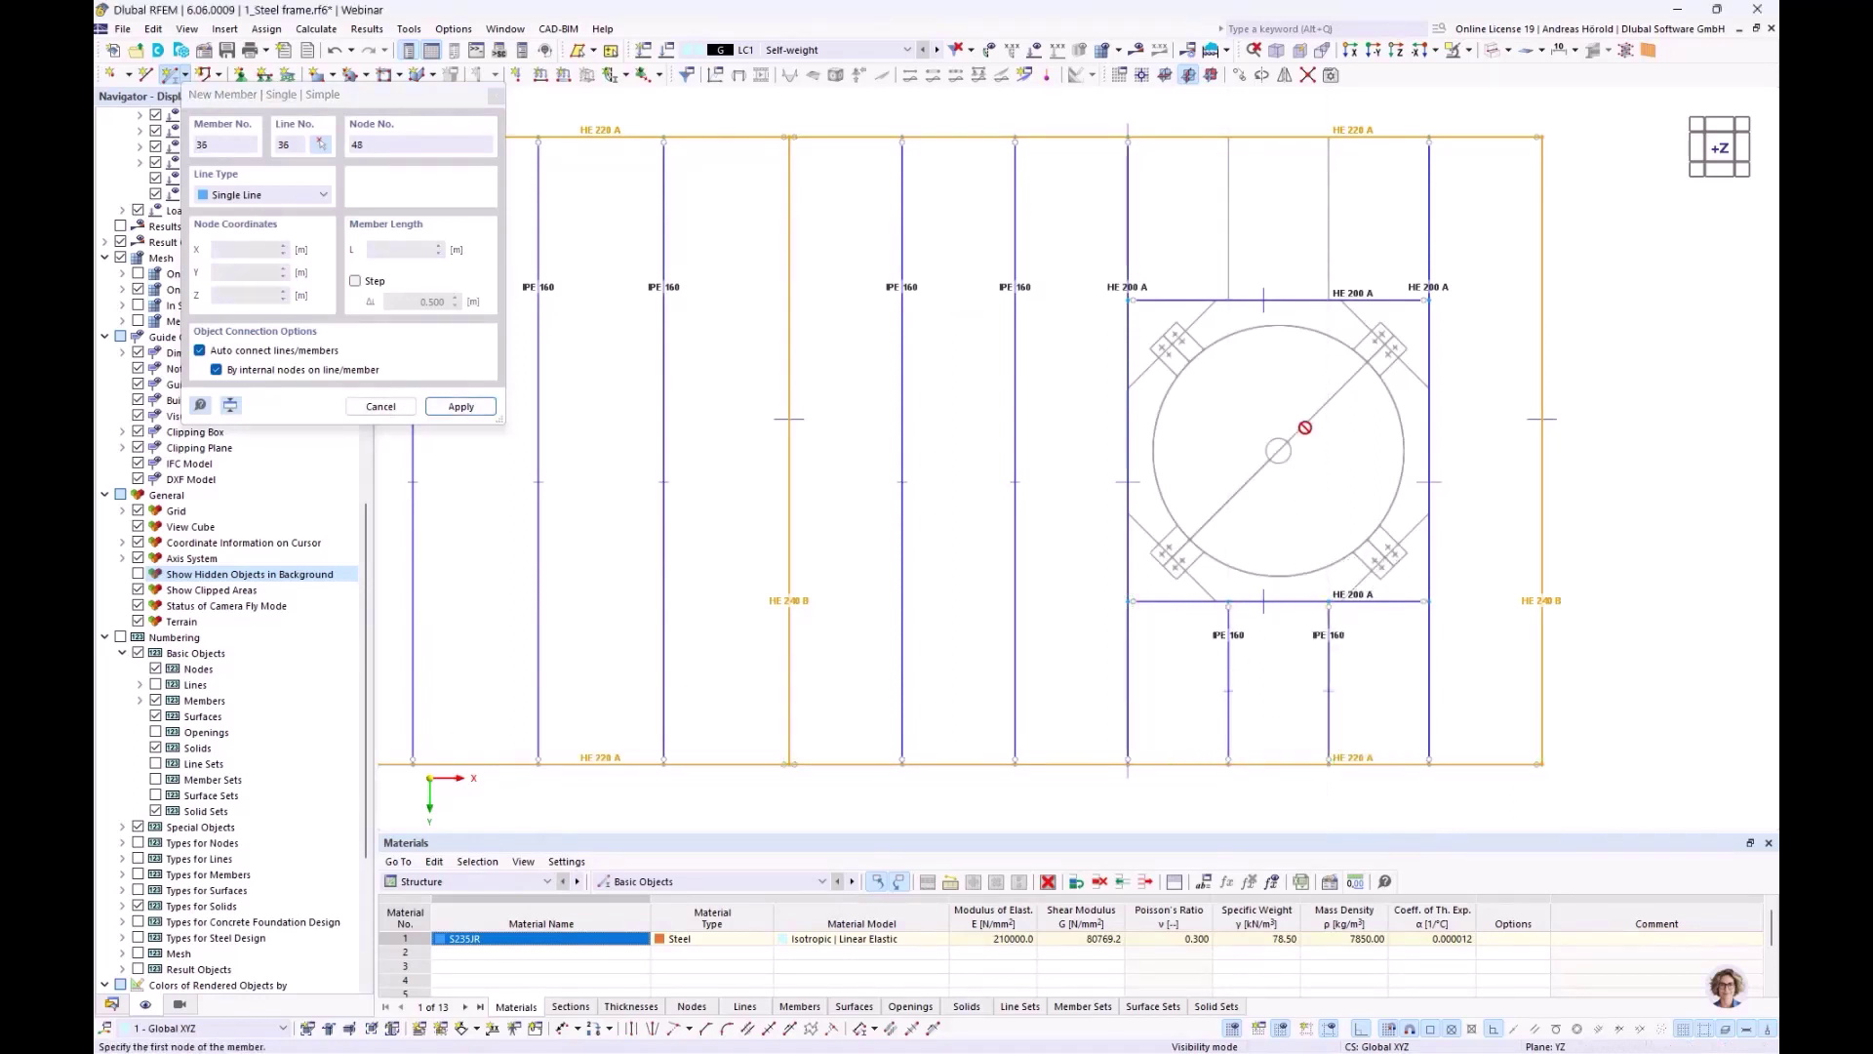
{"action": "left_click", "coordinate": [1228, 300]}
{"action": "left_click", "coordinate": [1228, 138]}
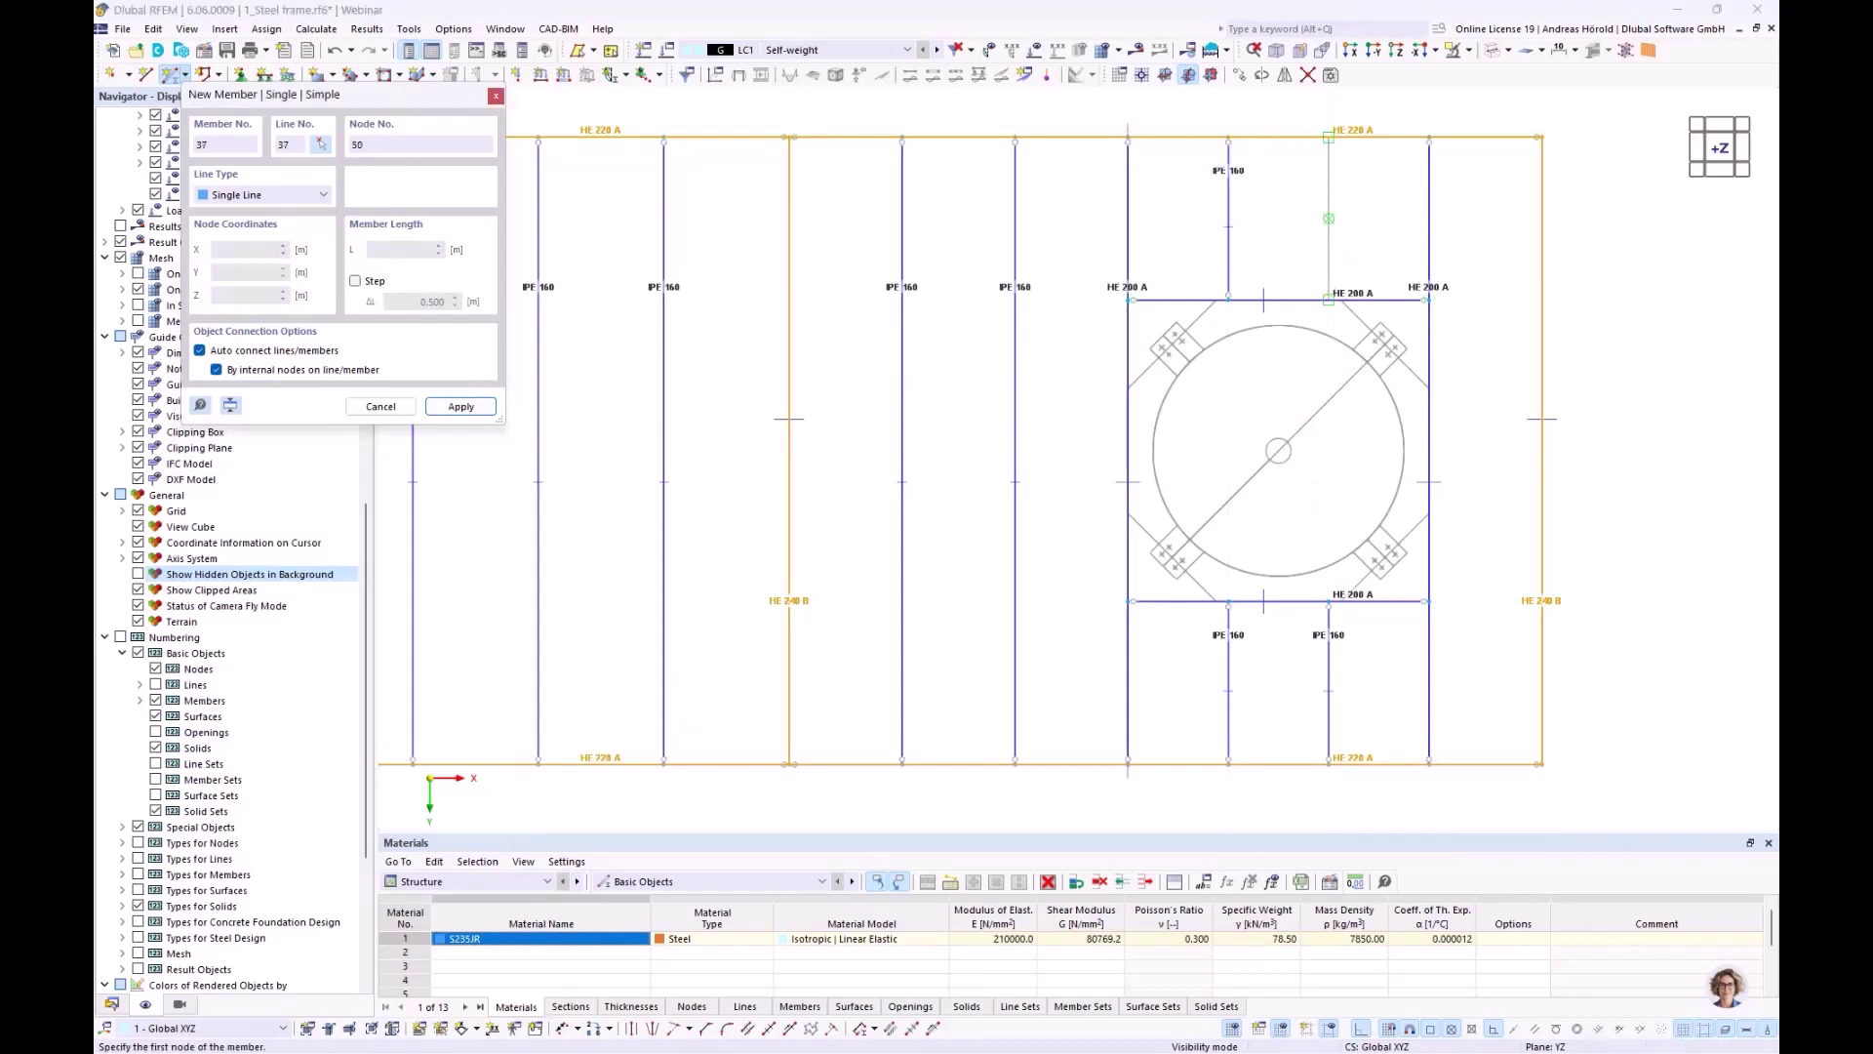
{"action": "left_click", "coordinate": [1329, 301]}
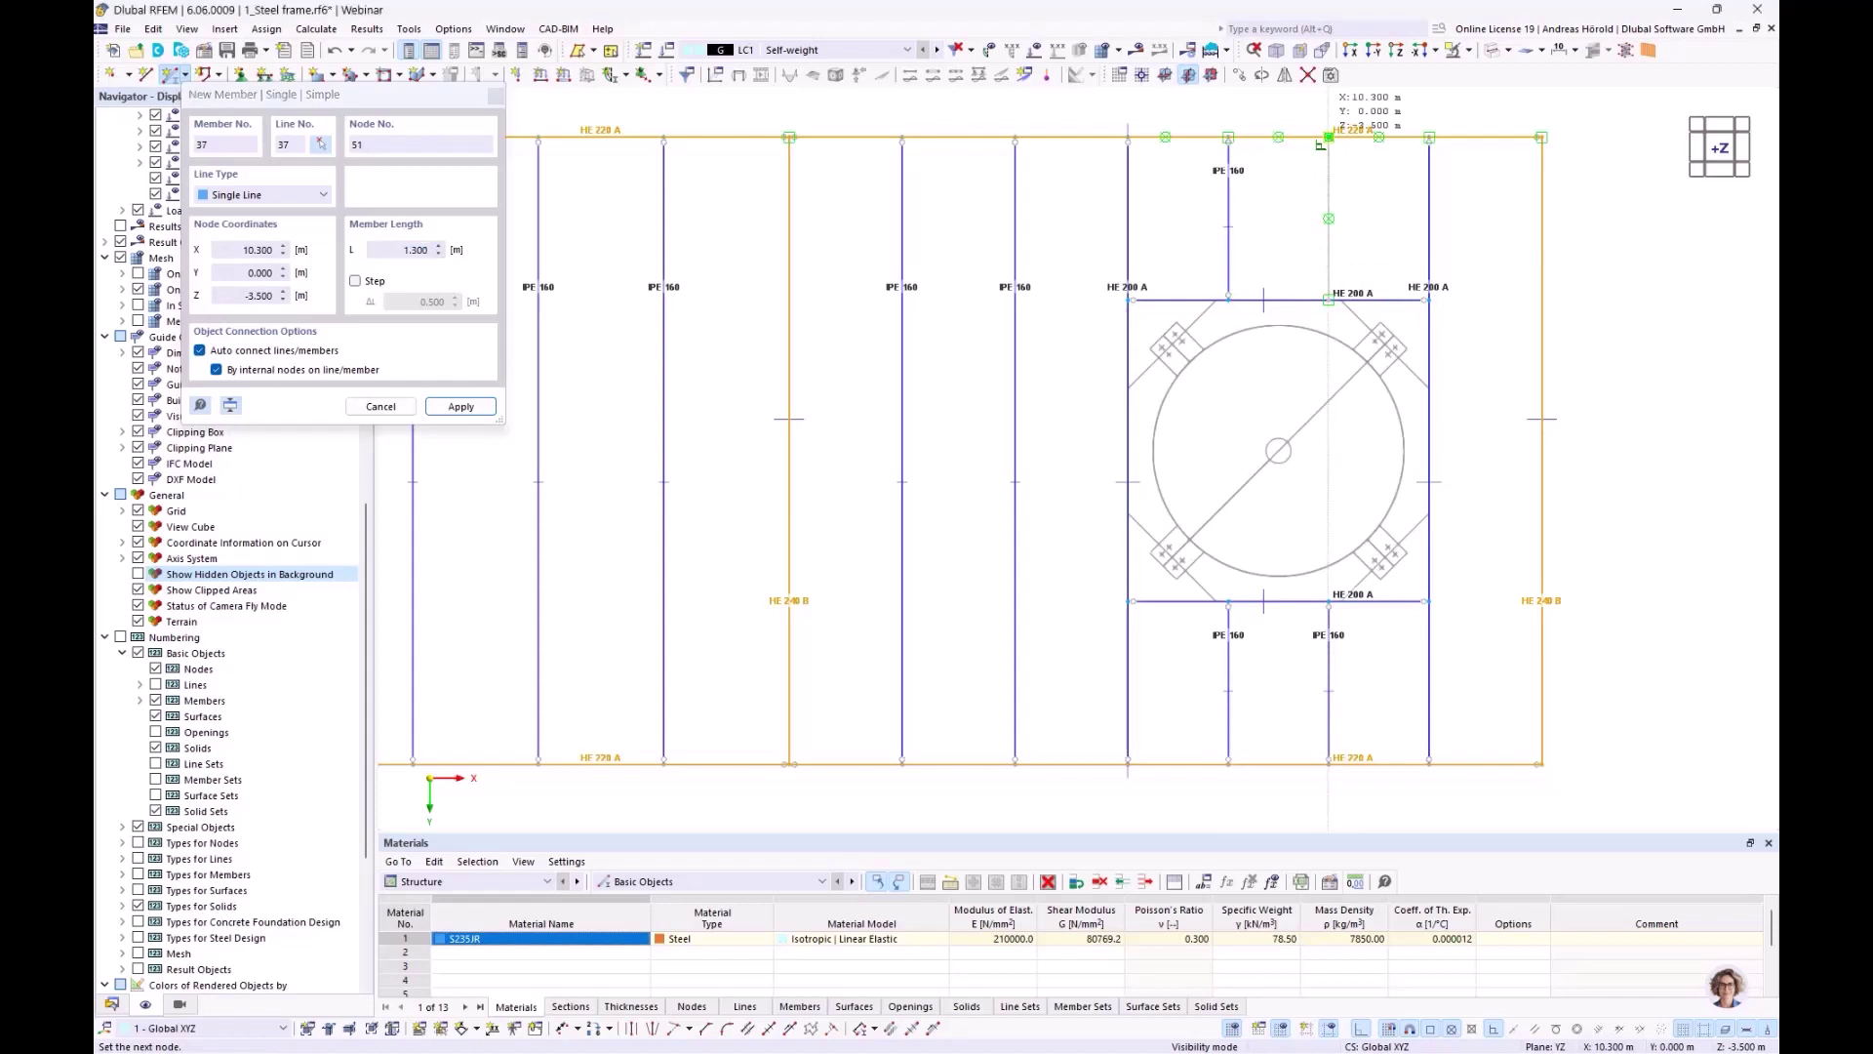
{"action": "left_click", "coordinate": [1328, 137]}
{"action": "key", "text": "Escape"}
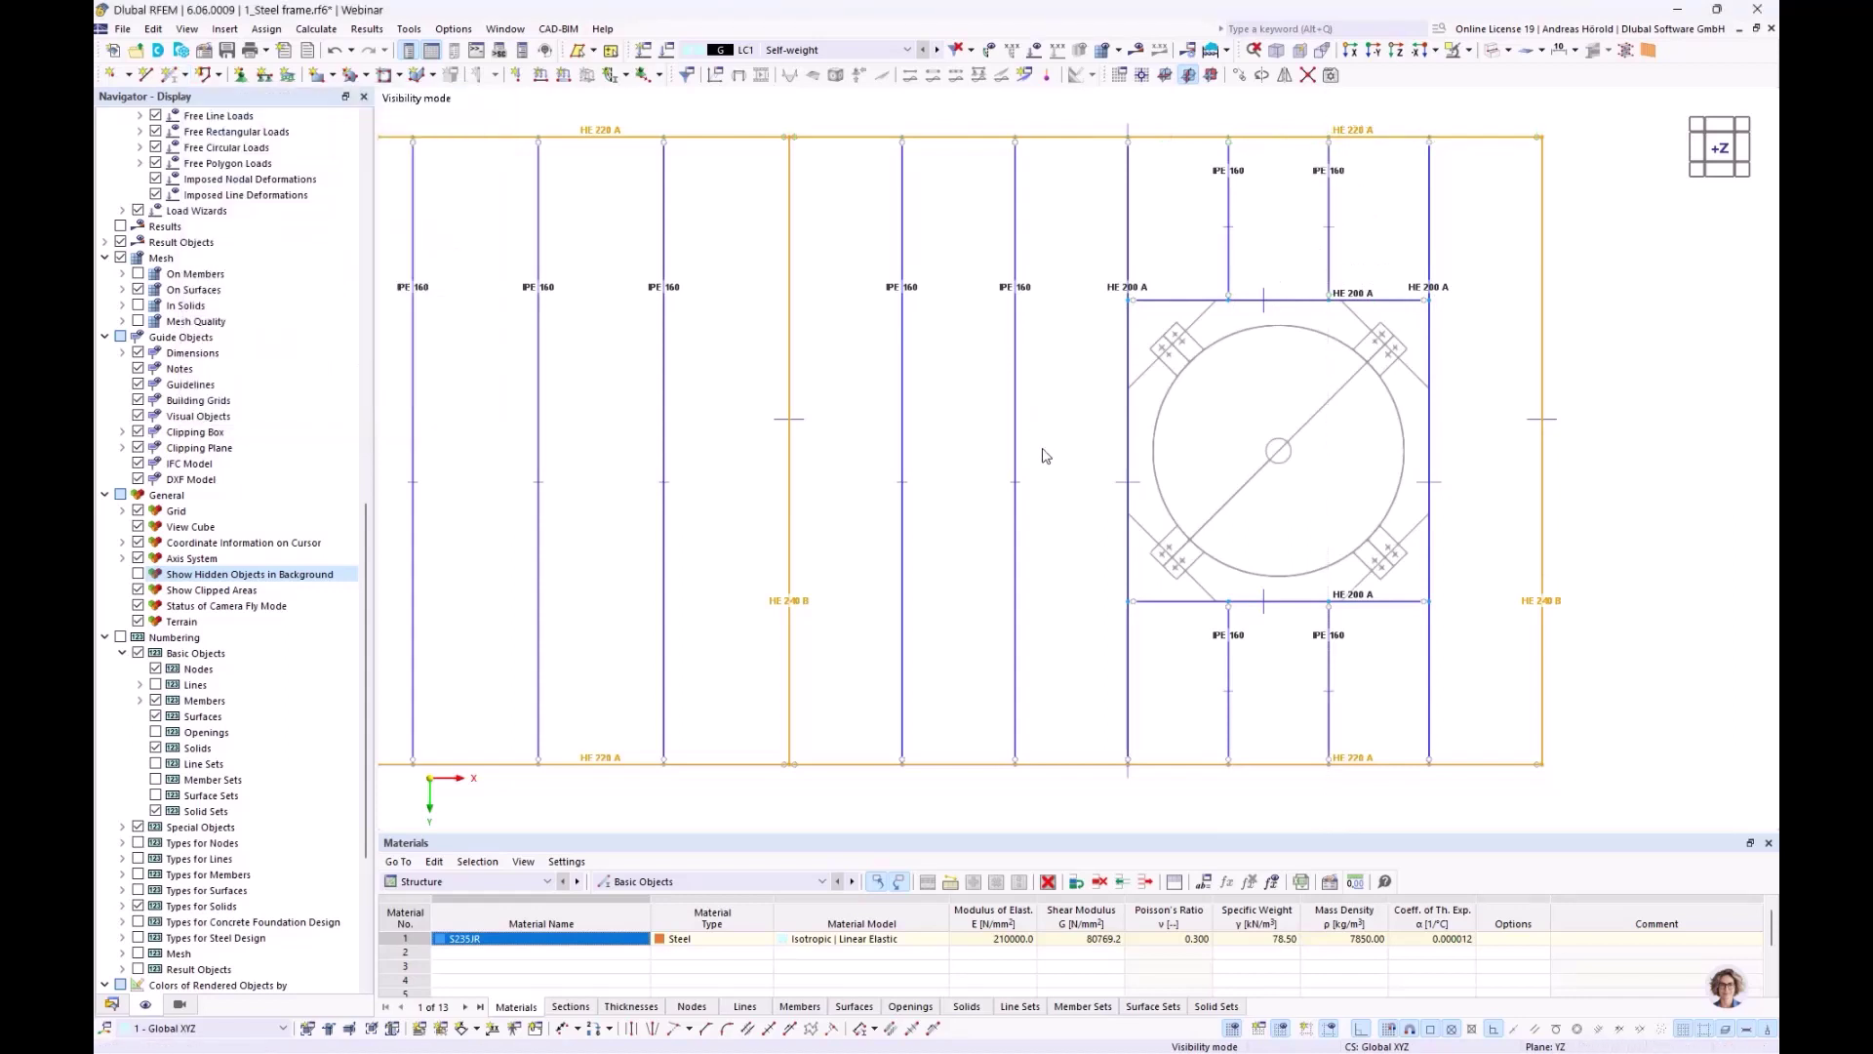
Start another beam member with a standardized HE 140 A section in S235JR from the section library, keeping the hinges at both ends
{"action": "scroll", "coordinate": [1138, 429], "scroll_direction": "up", "scroll_amount": 3}
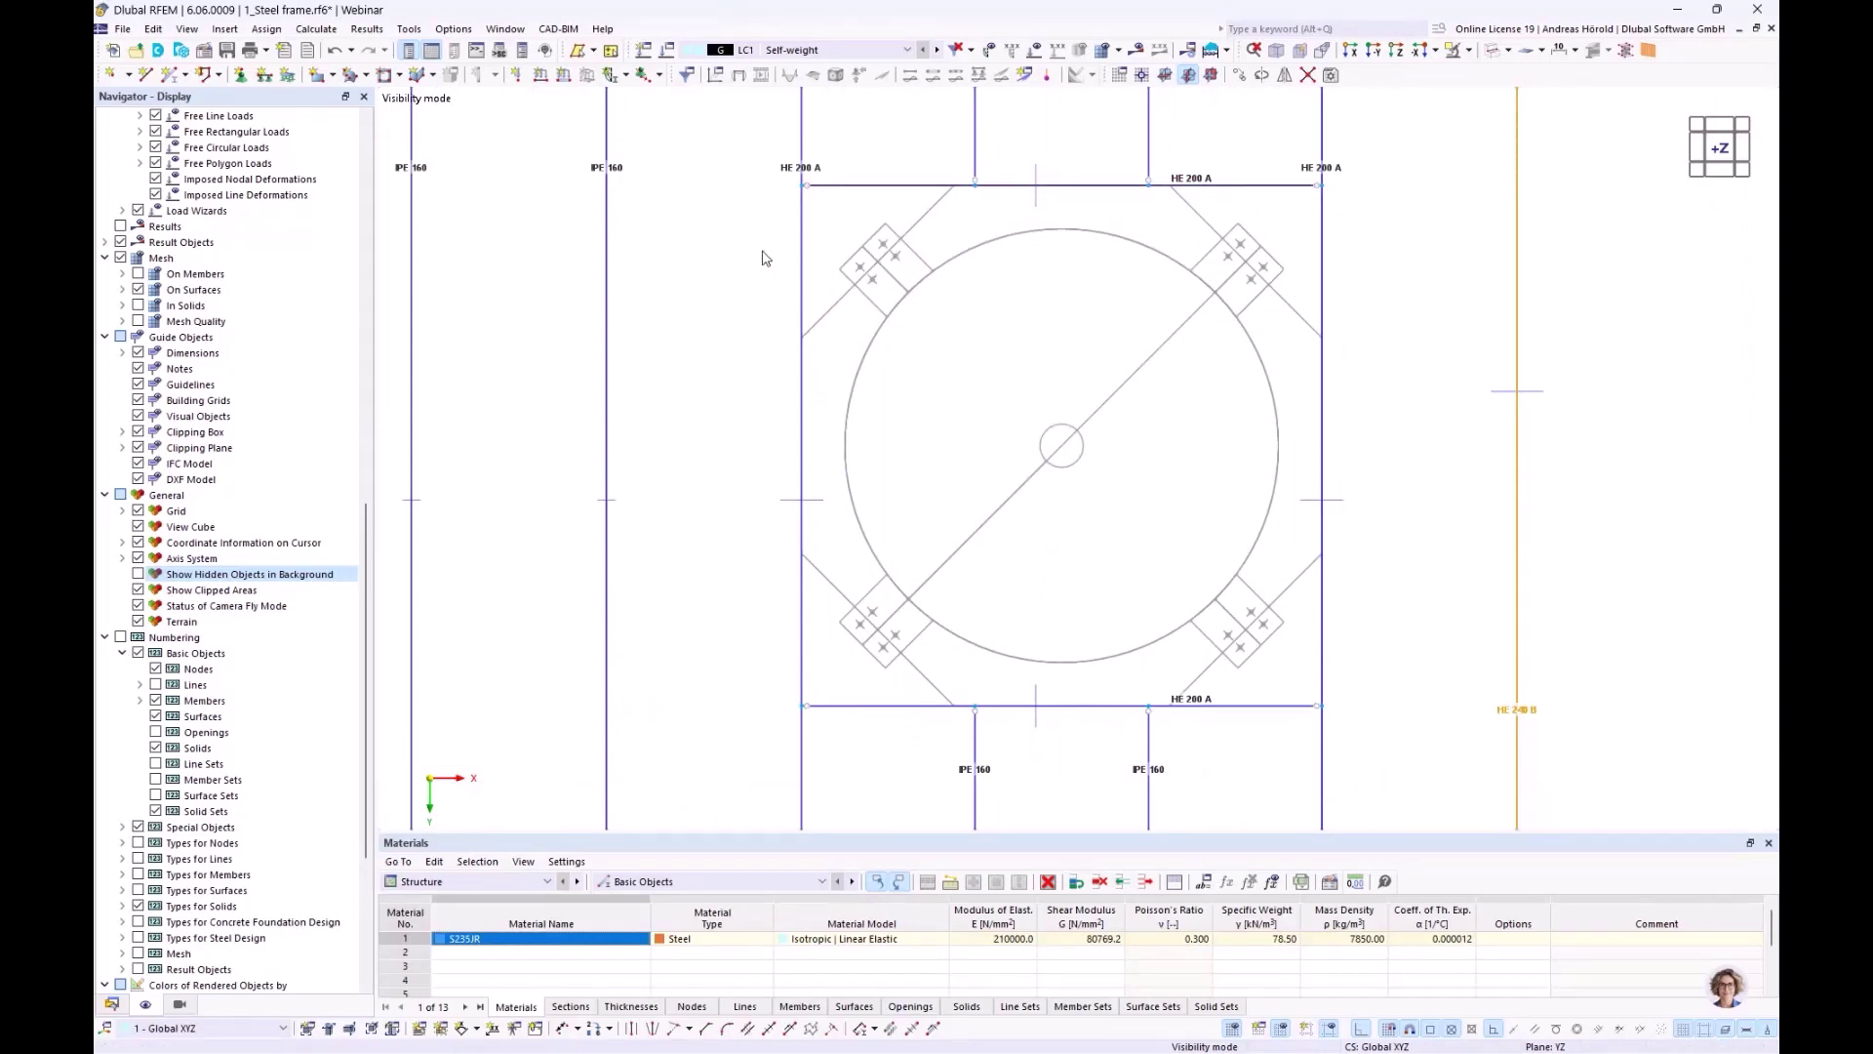
{"action": "left_click", "coordinate": [168, 74]}
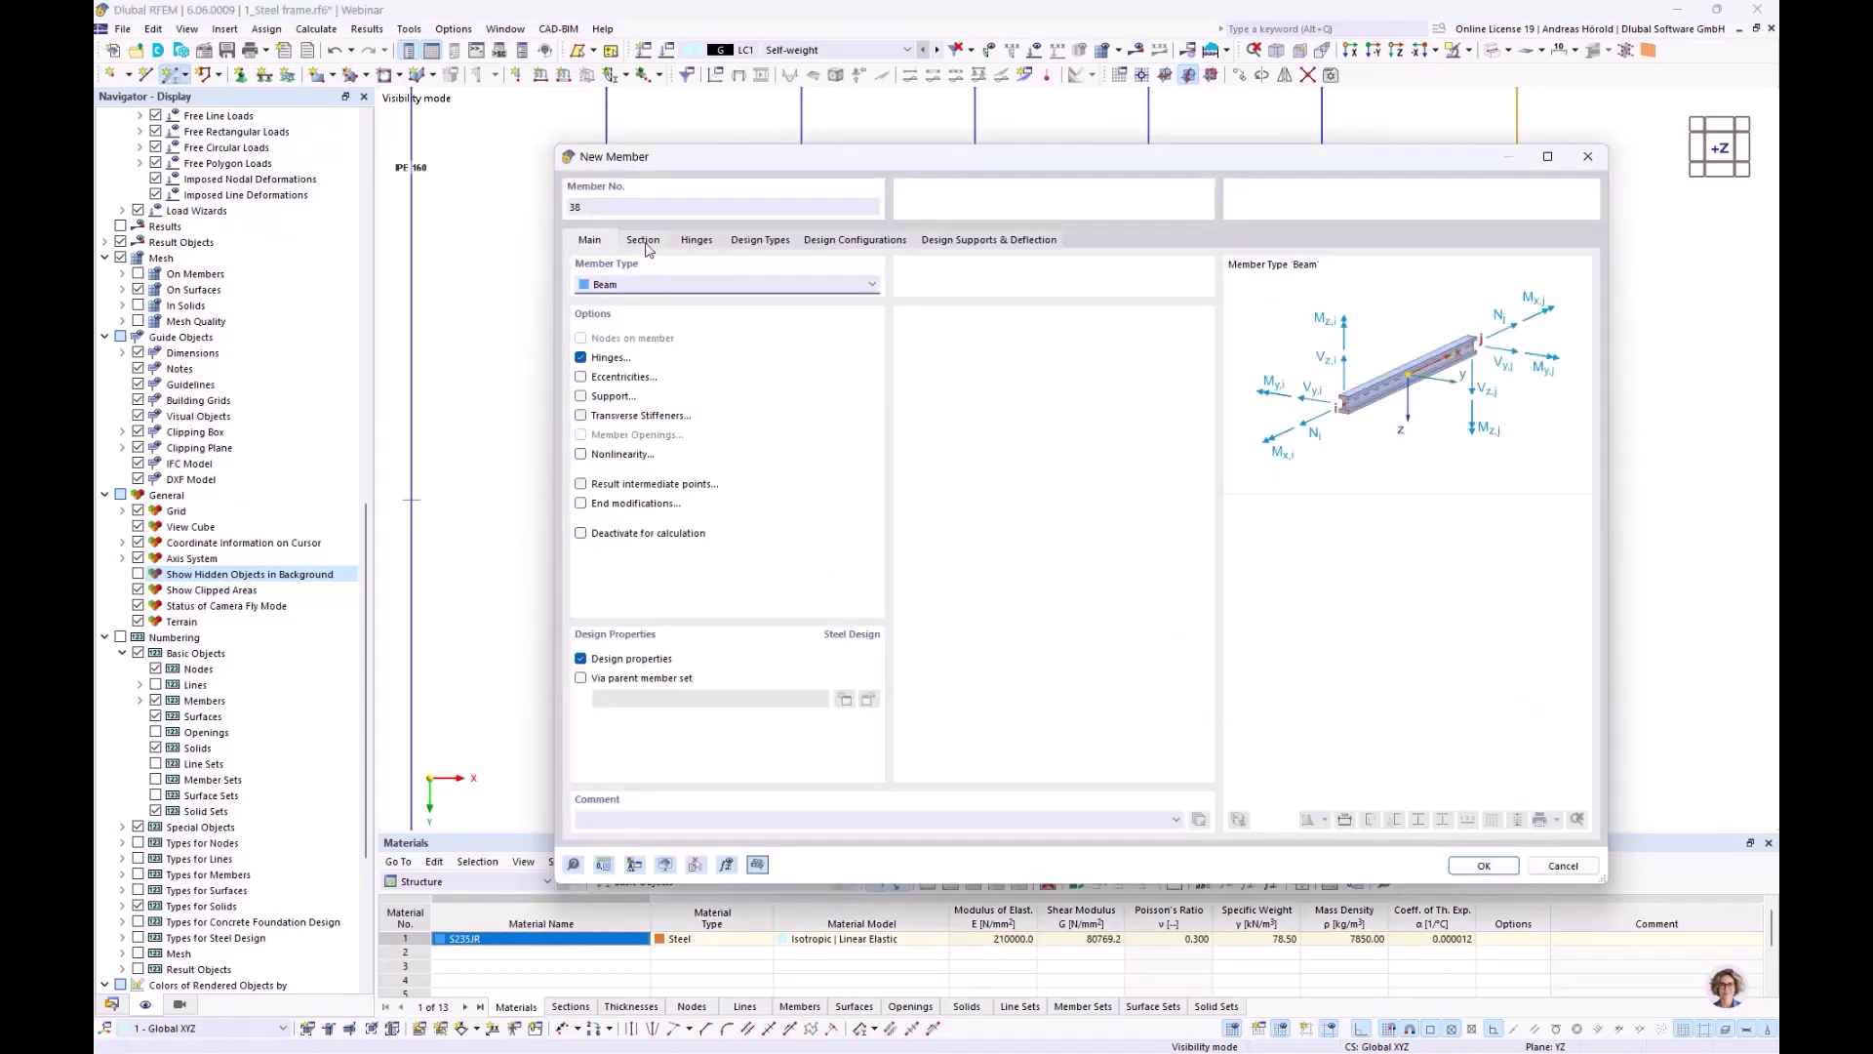
{"action": "left_click", "coordinate": [644, 241]}
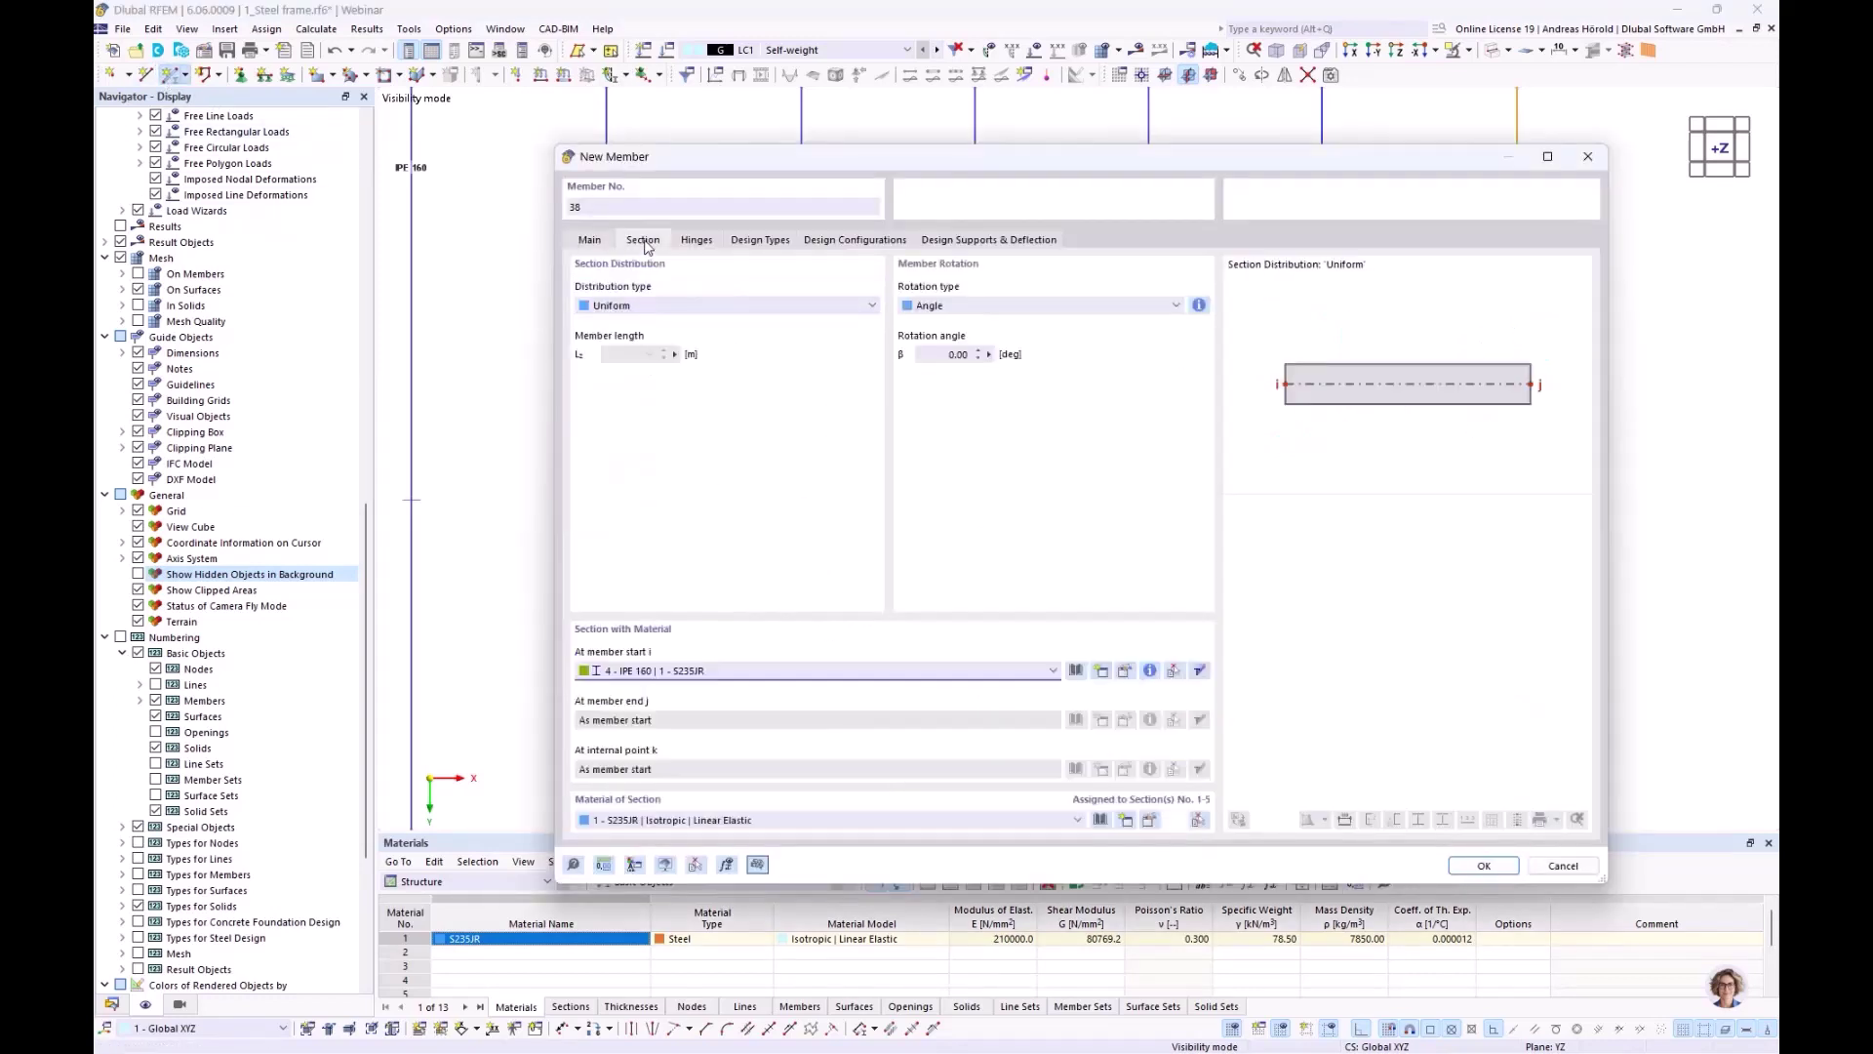
{"action": "left_click", "coordinate": [1076, 670]}
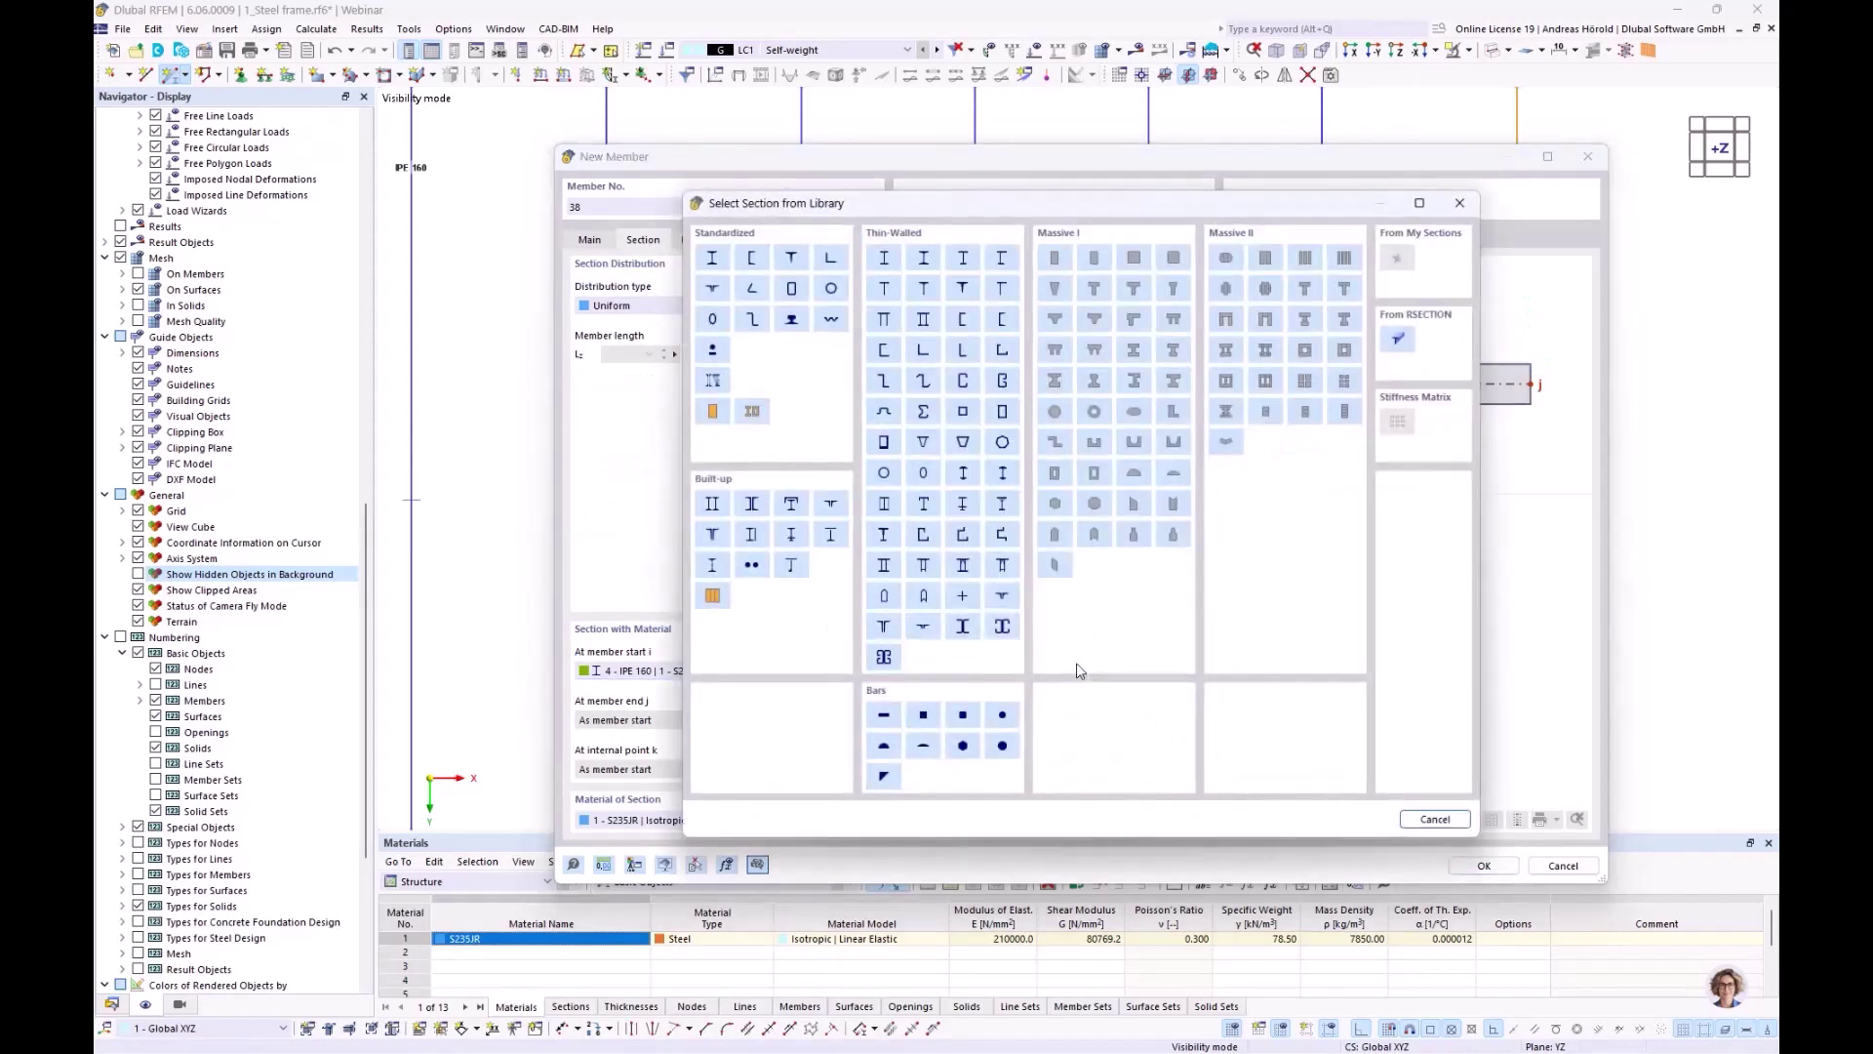
{"action": "left_click", "coordinate": [709, 257]}
{"action": "left_click", "coordinate": [605, 246]}
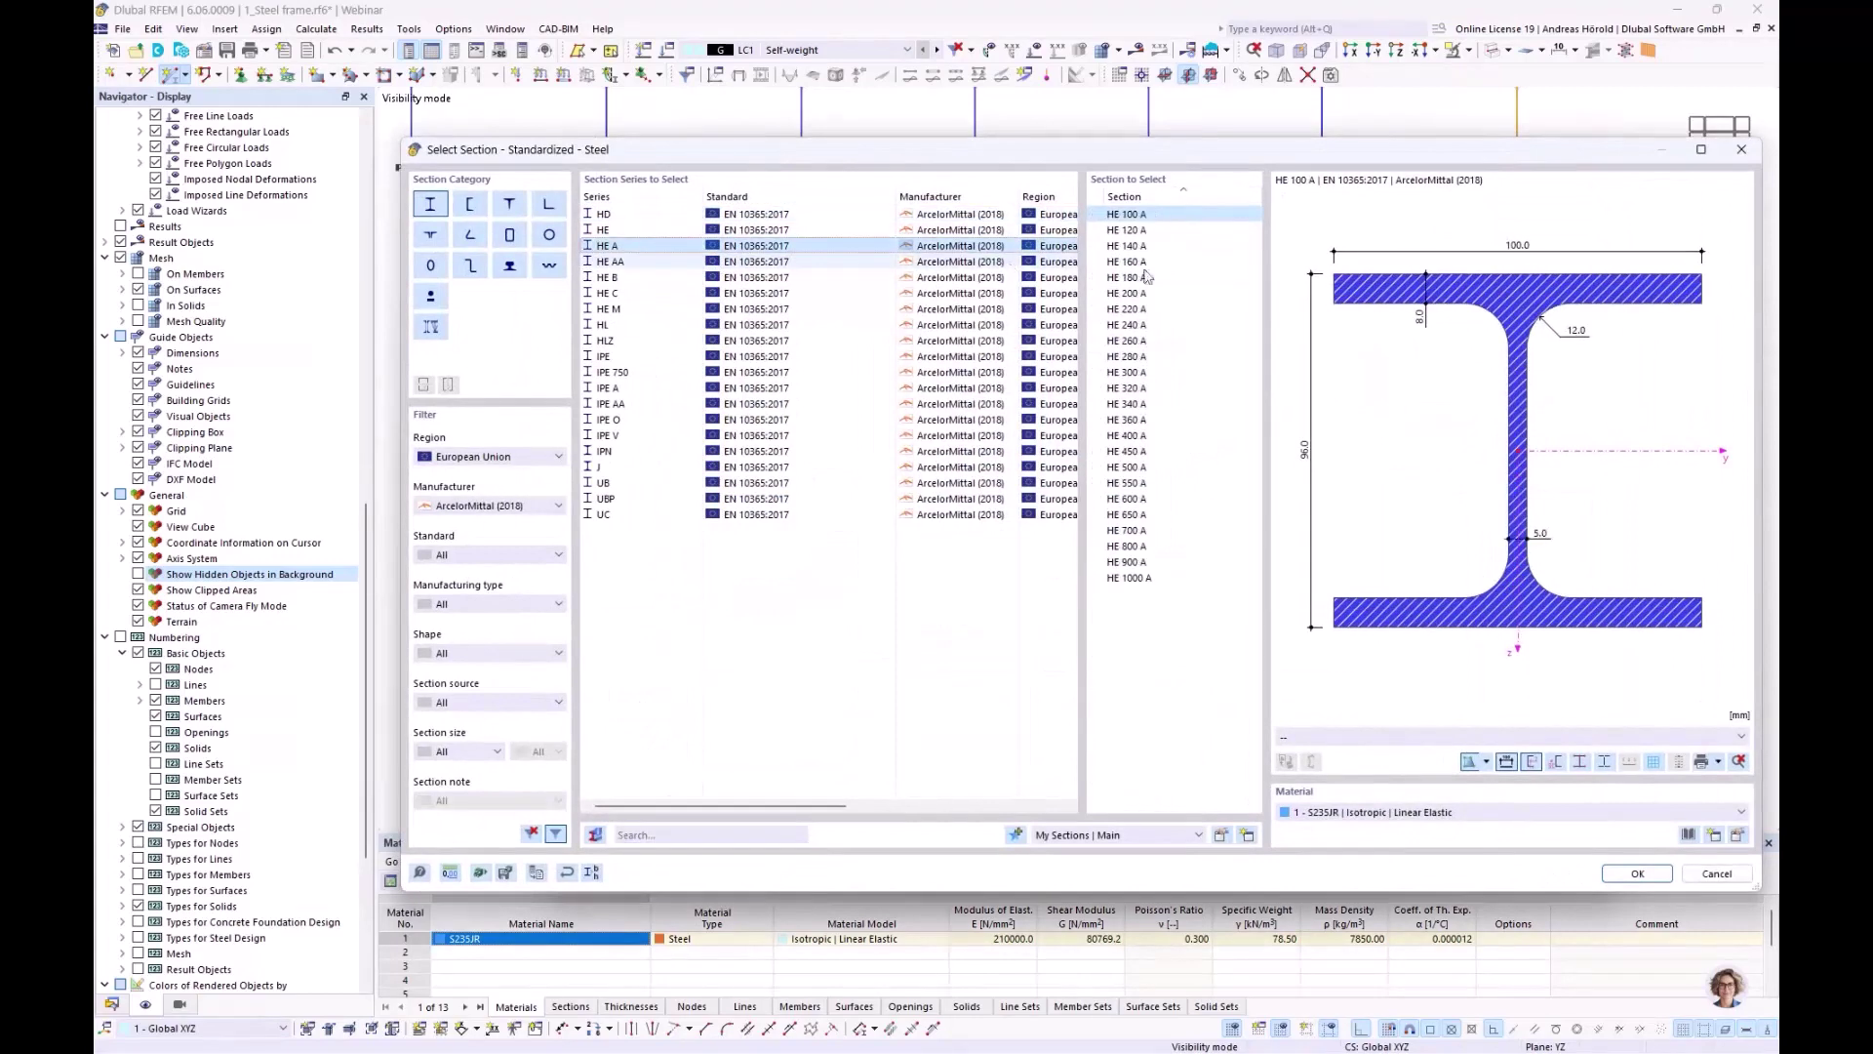
{"action": "left_click", "coordinate": [1129, 245]}
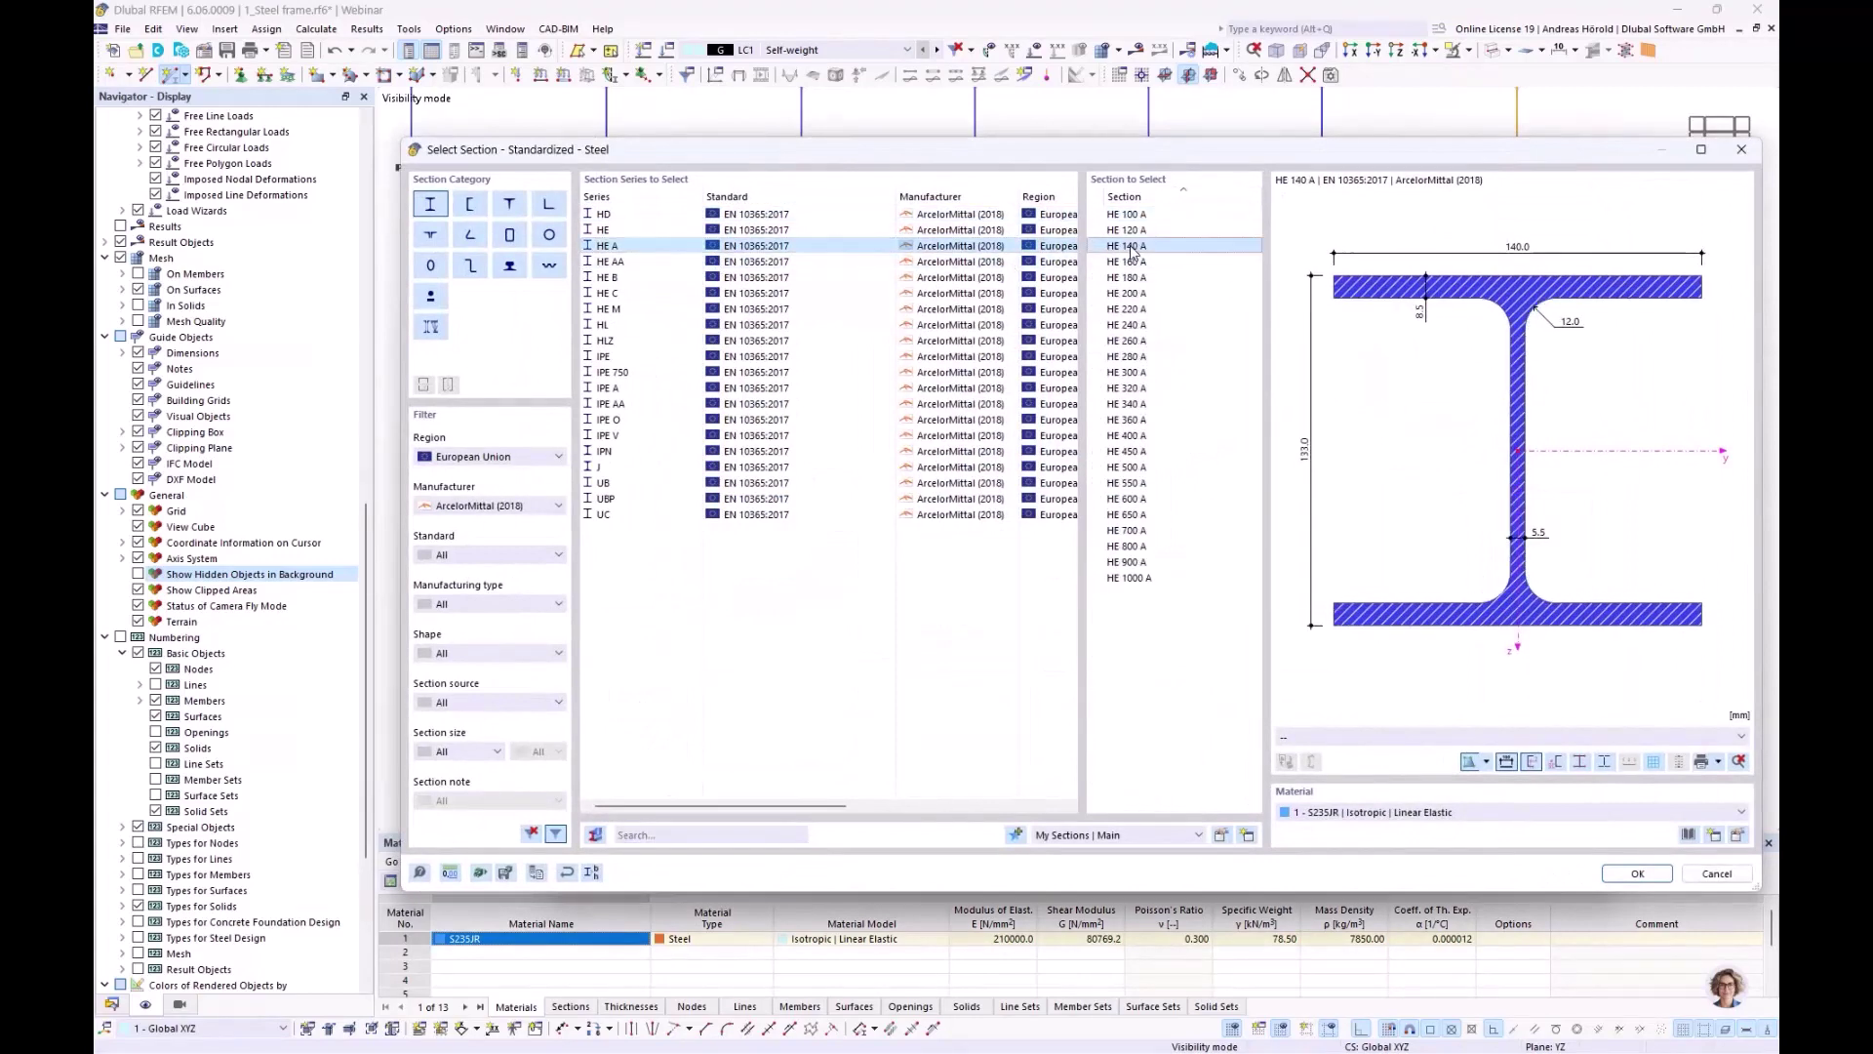
{"action": "left_click", "coordinate": [1637, 874]}
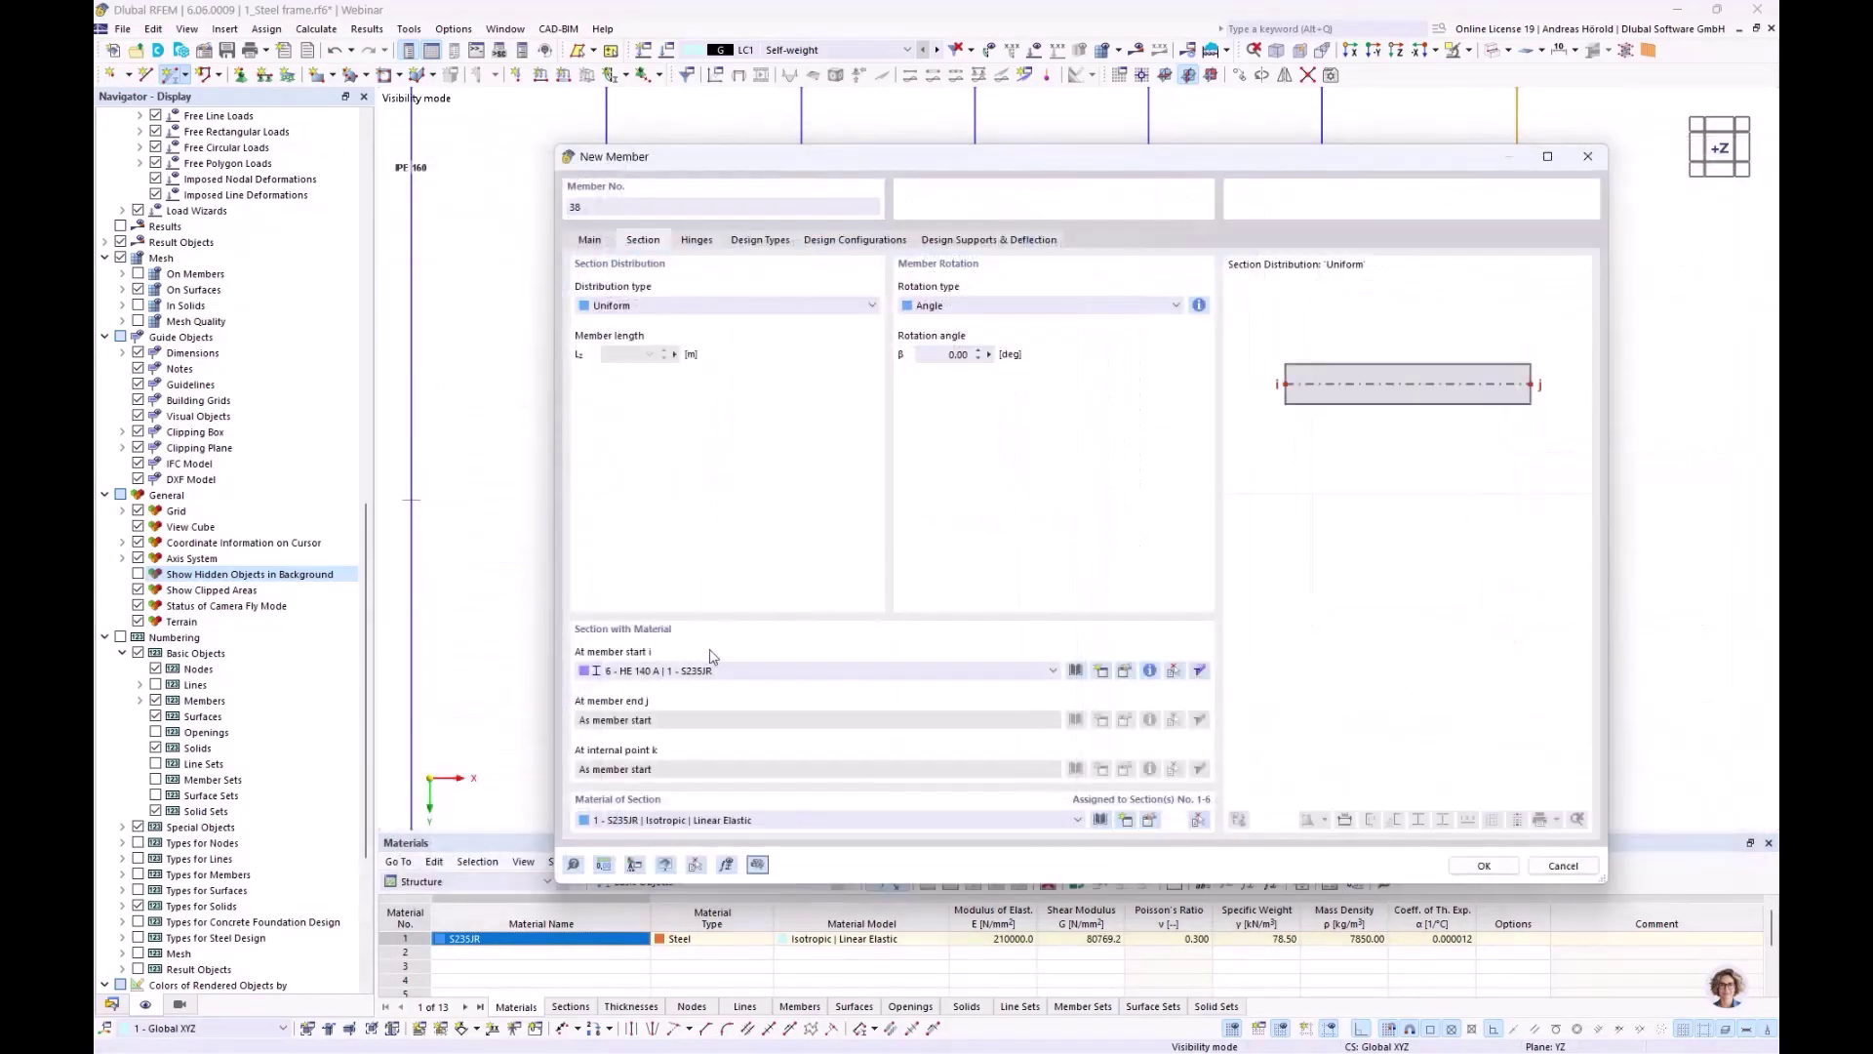
{"action": "left_click", "coordinate": [590, 240]}
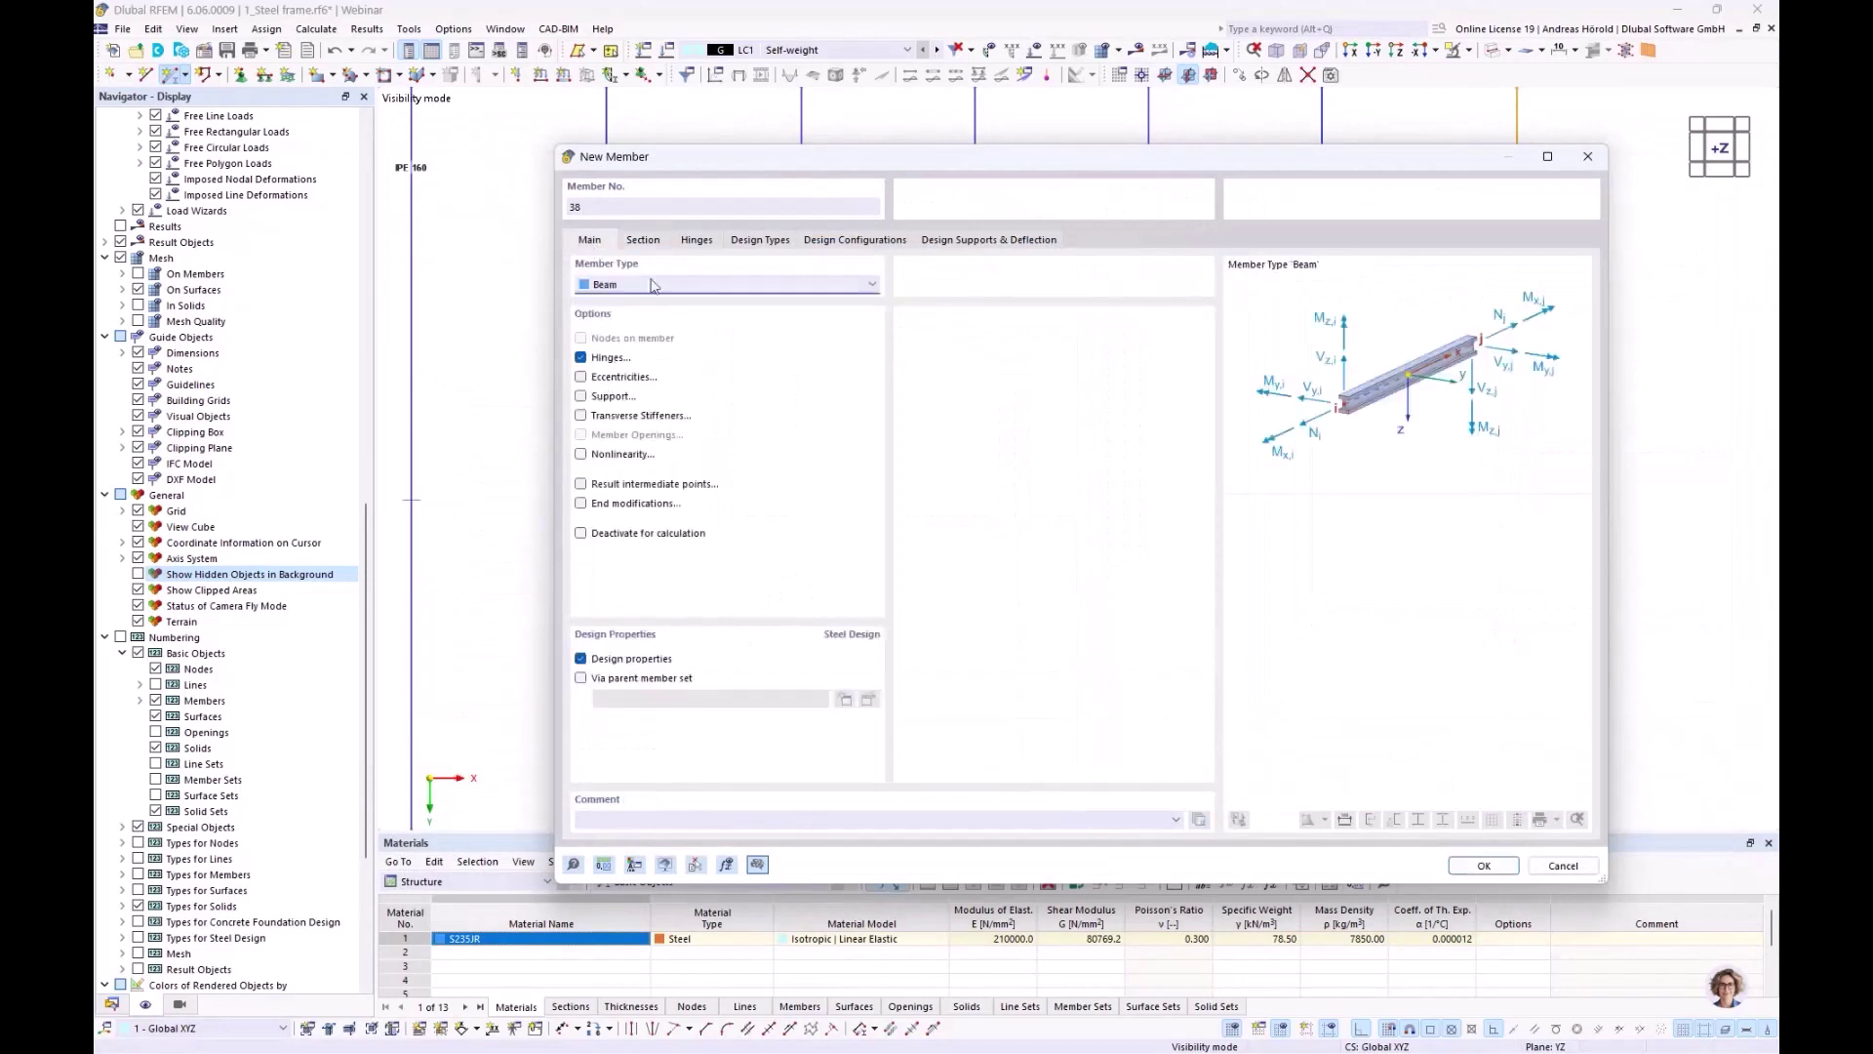
{"action": "left_click", "coordinate": [697, 240]}
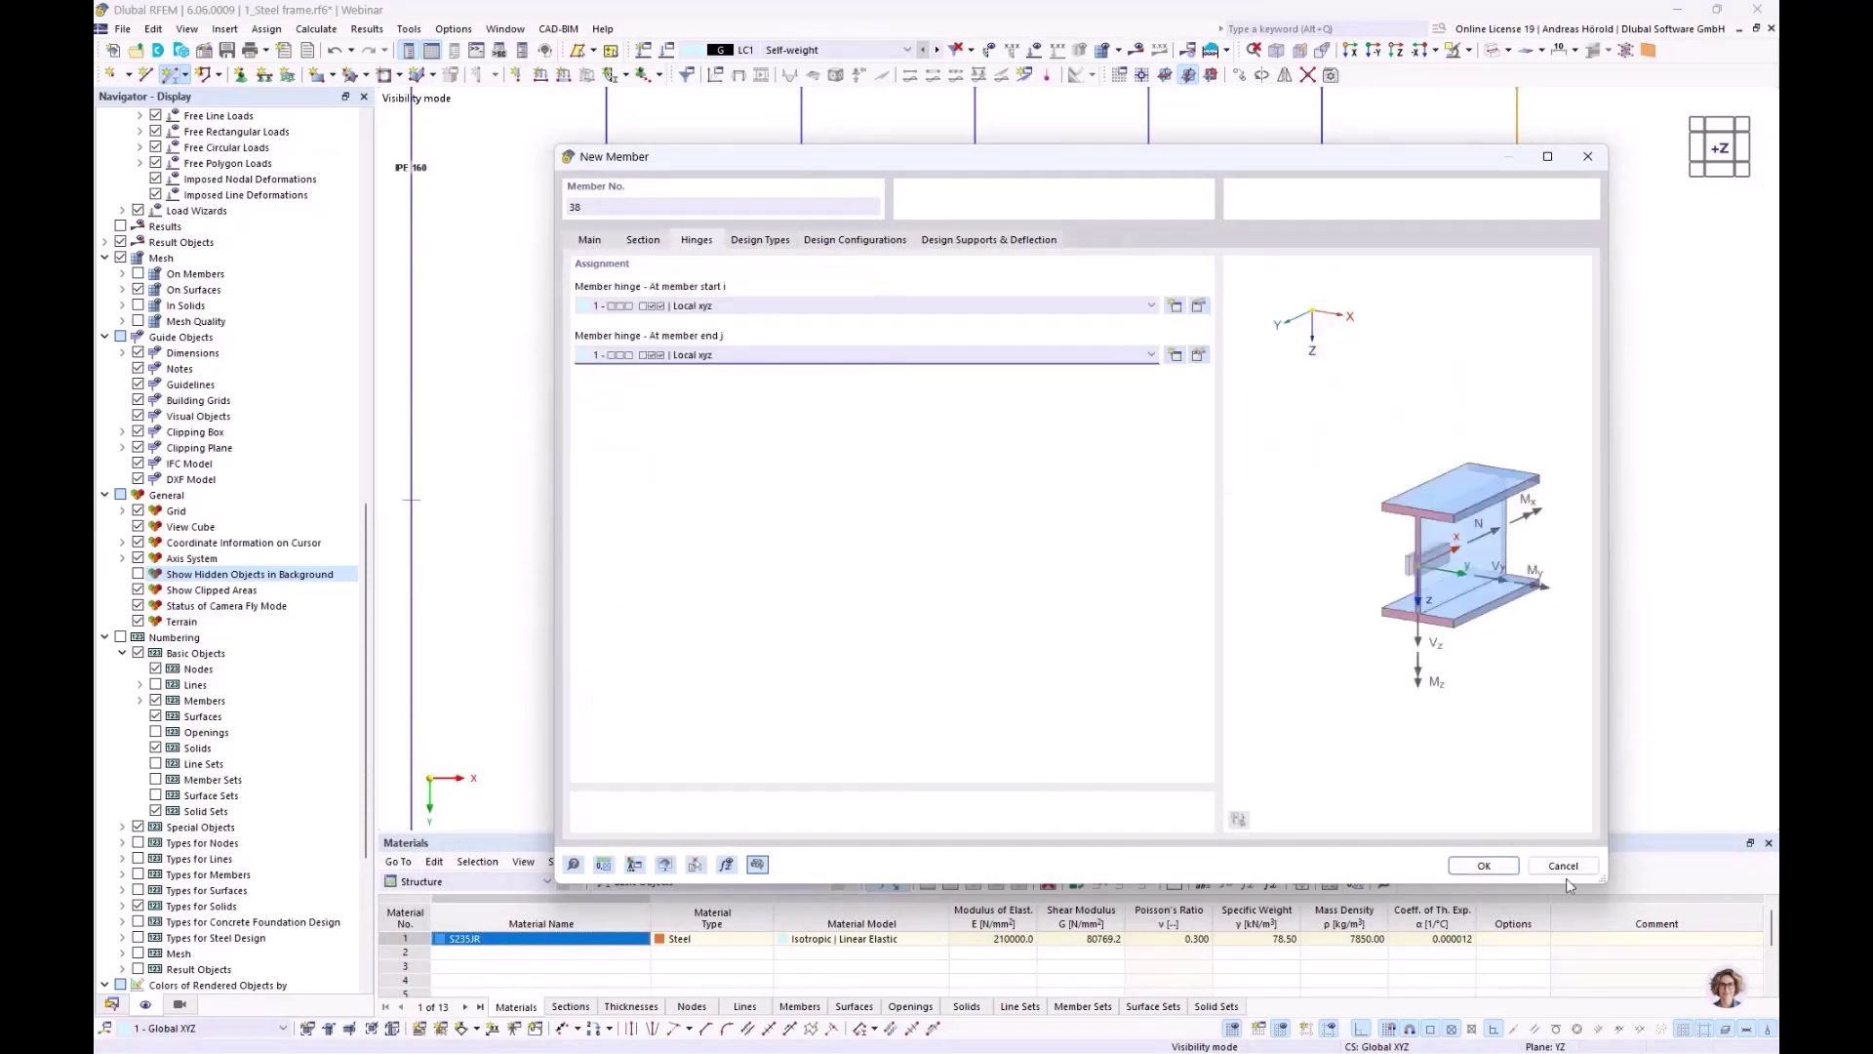
{"action": "left_click", "coordinate": [1484, 867]}
Place four diagonal HE 140 A beams across the corners of the tank opening on the DXF lines and finish member placement
{"action": "left_click", "coordinate": [802, 337]}
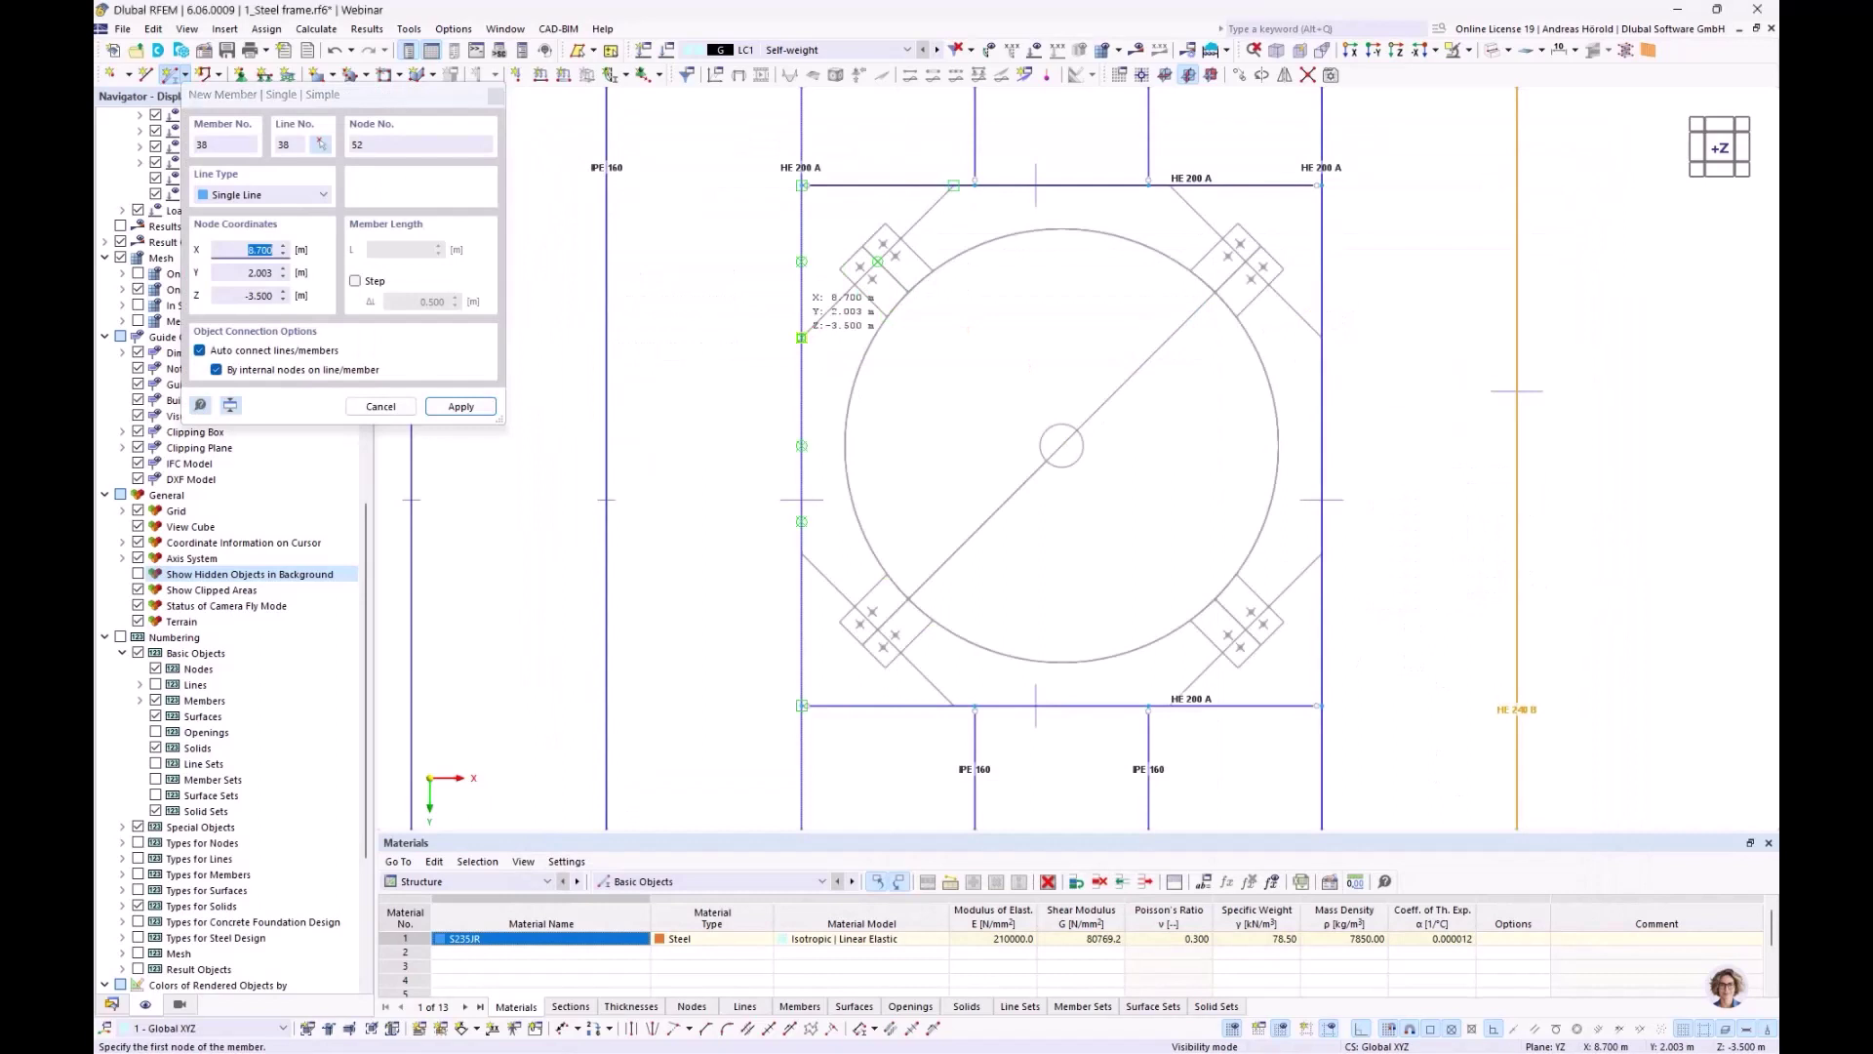
{"action": "left_click", "coordinate": [955, 188]}
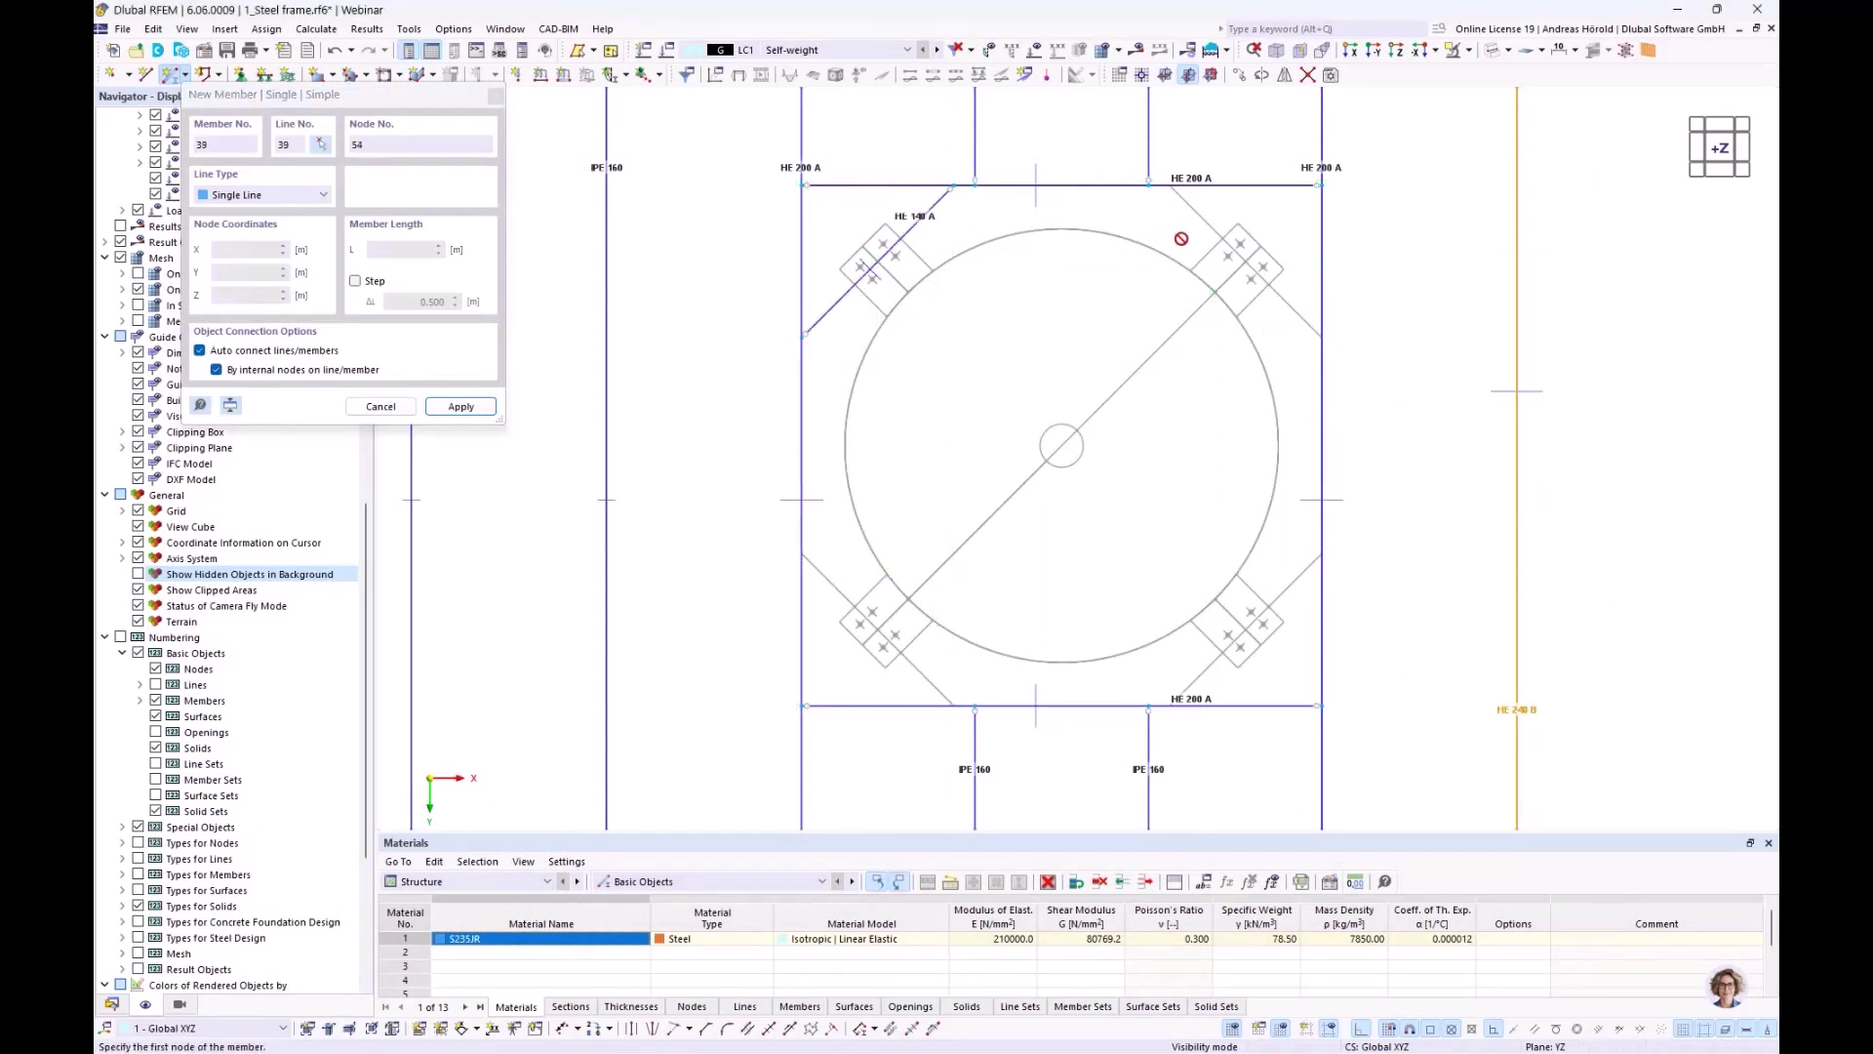
{"action": "left_click", "coordinate": [1171, 185]}
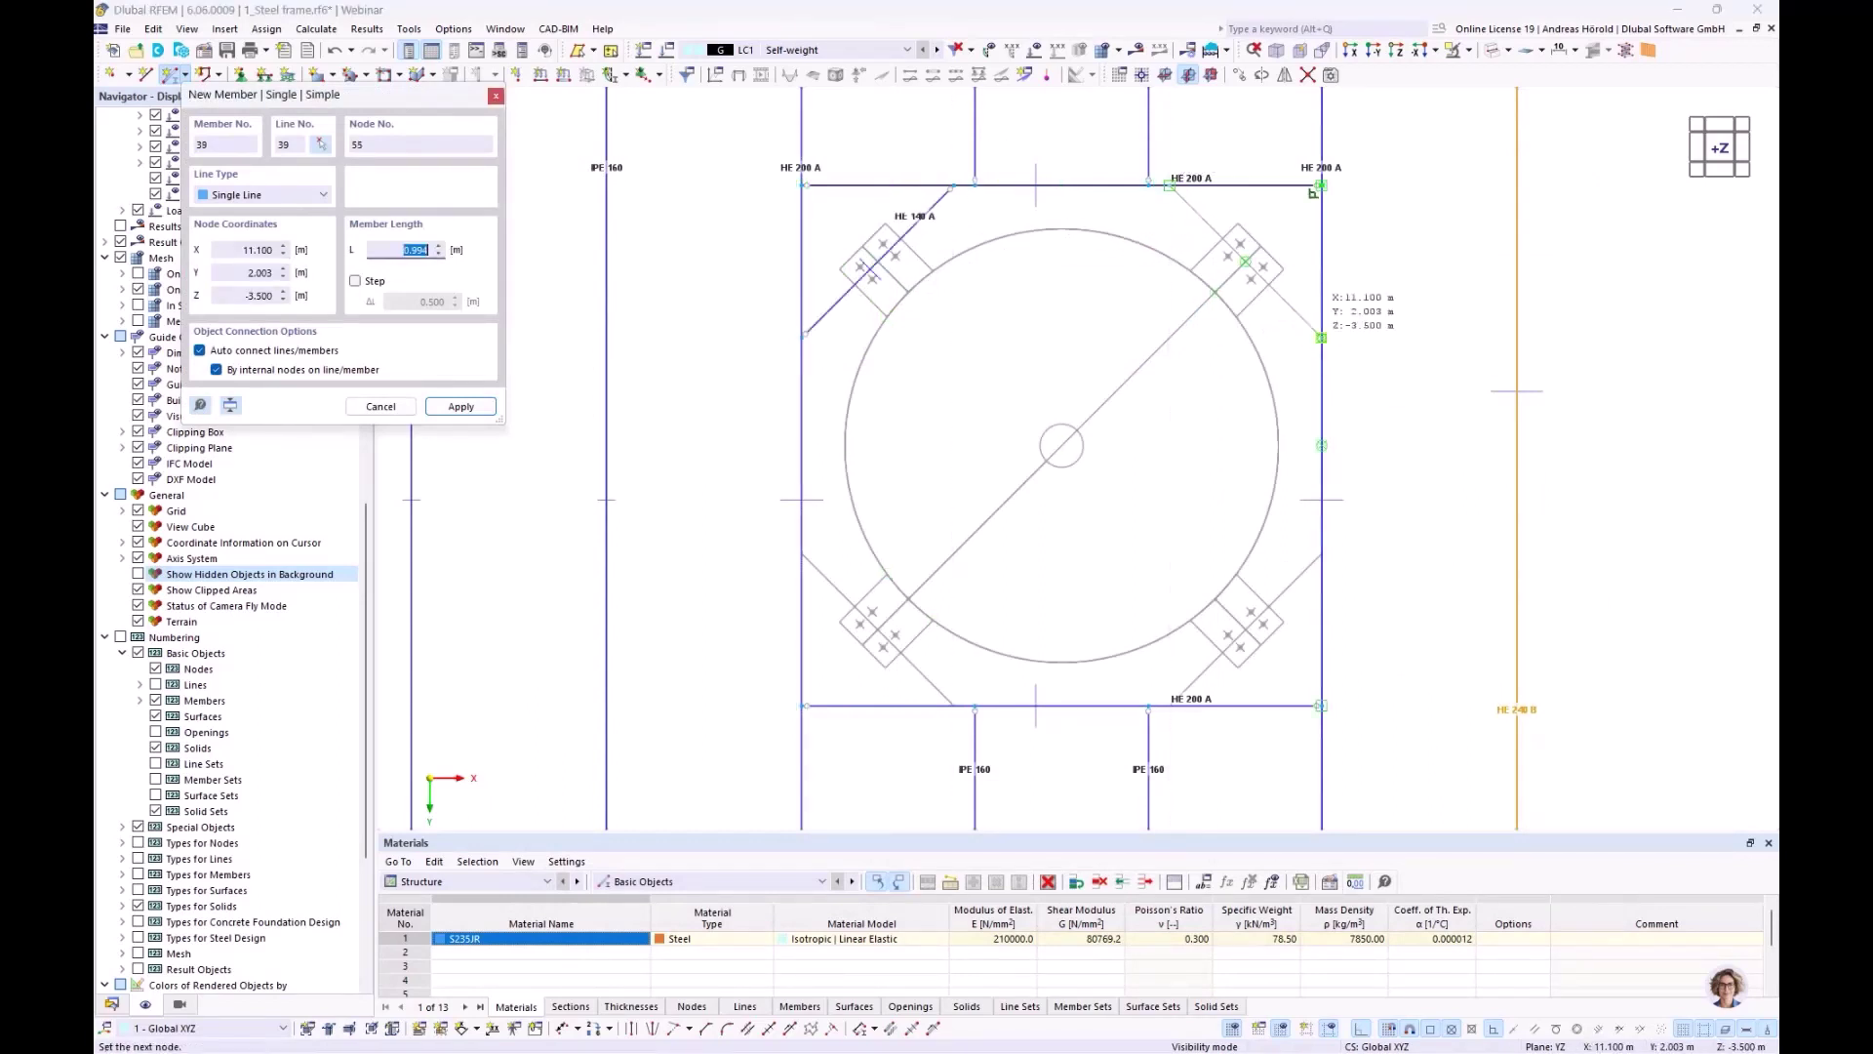
{"action": "left_click", "coordinate": [1322, 337]}
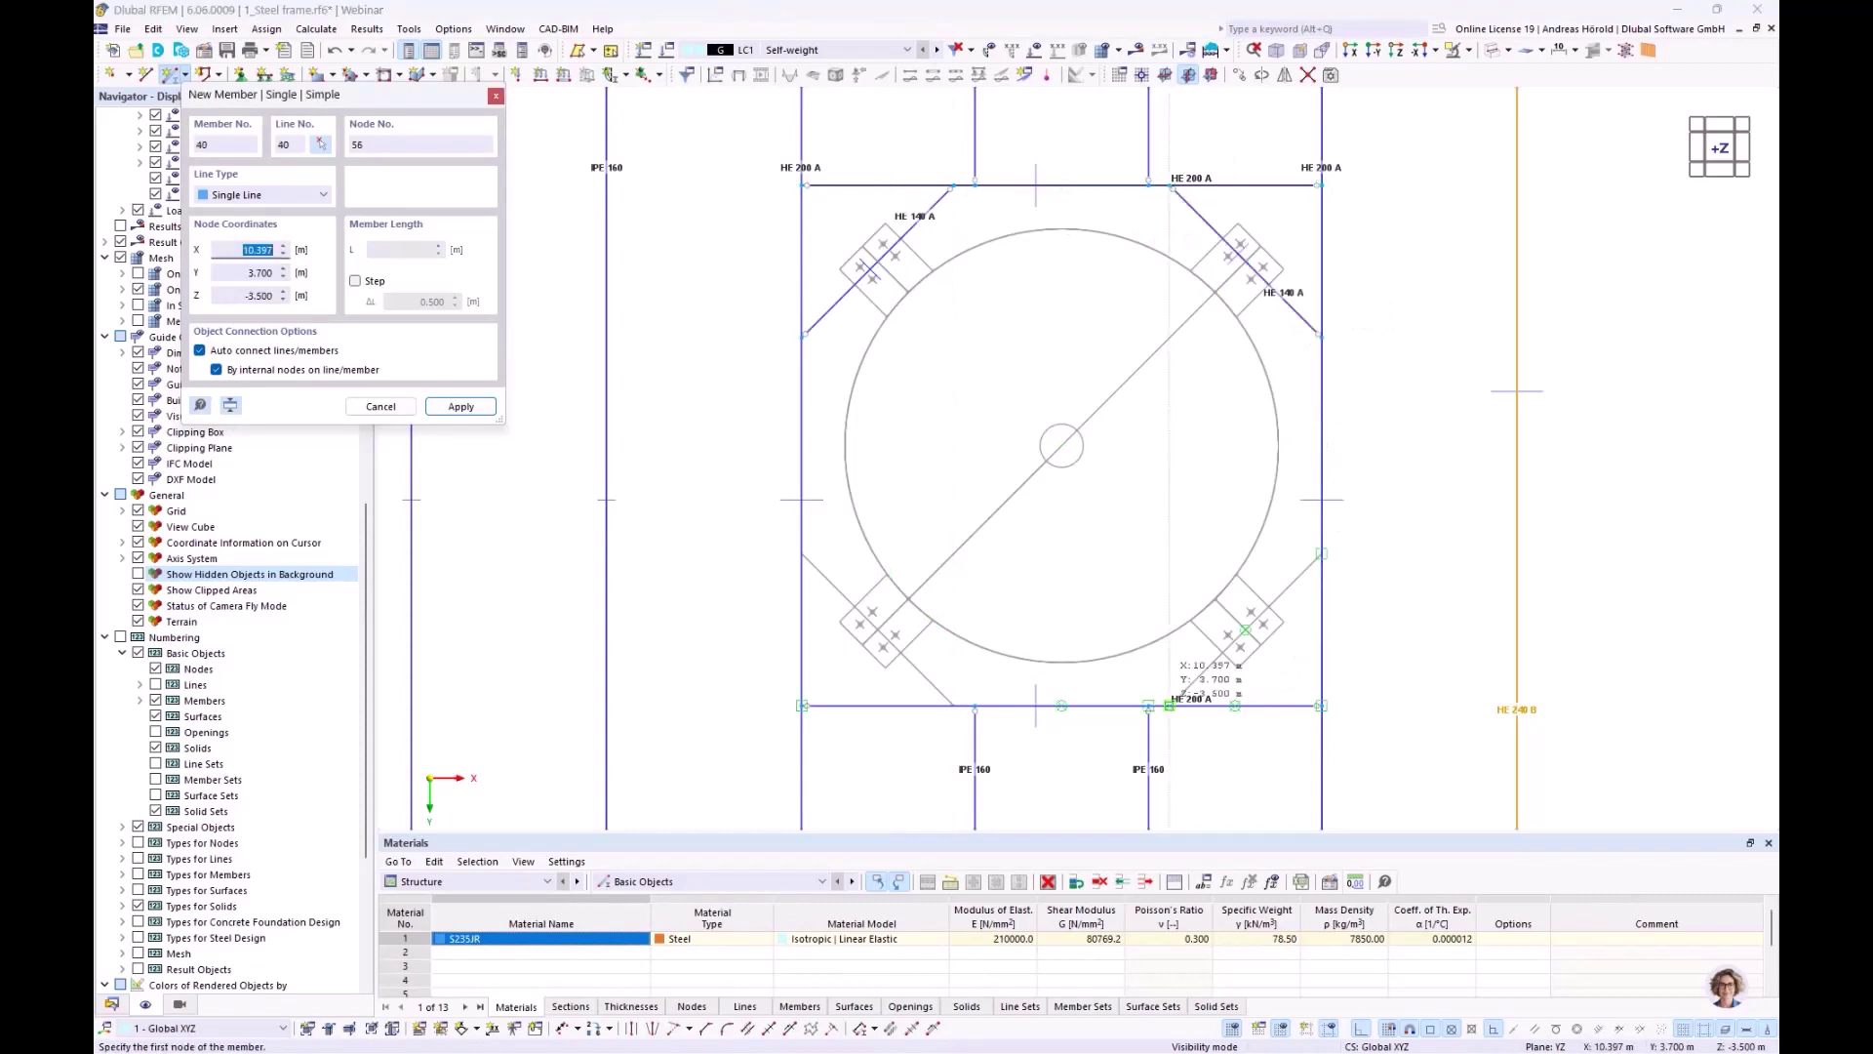
{"action": "left_click", "coordinate": [1321, 554]}
{"action": "left_click", "coordinate": [1171, 704]}
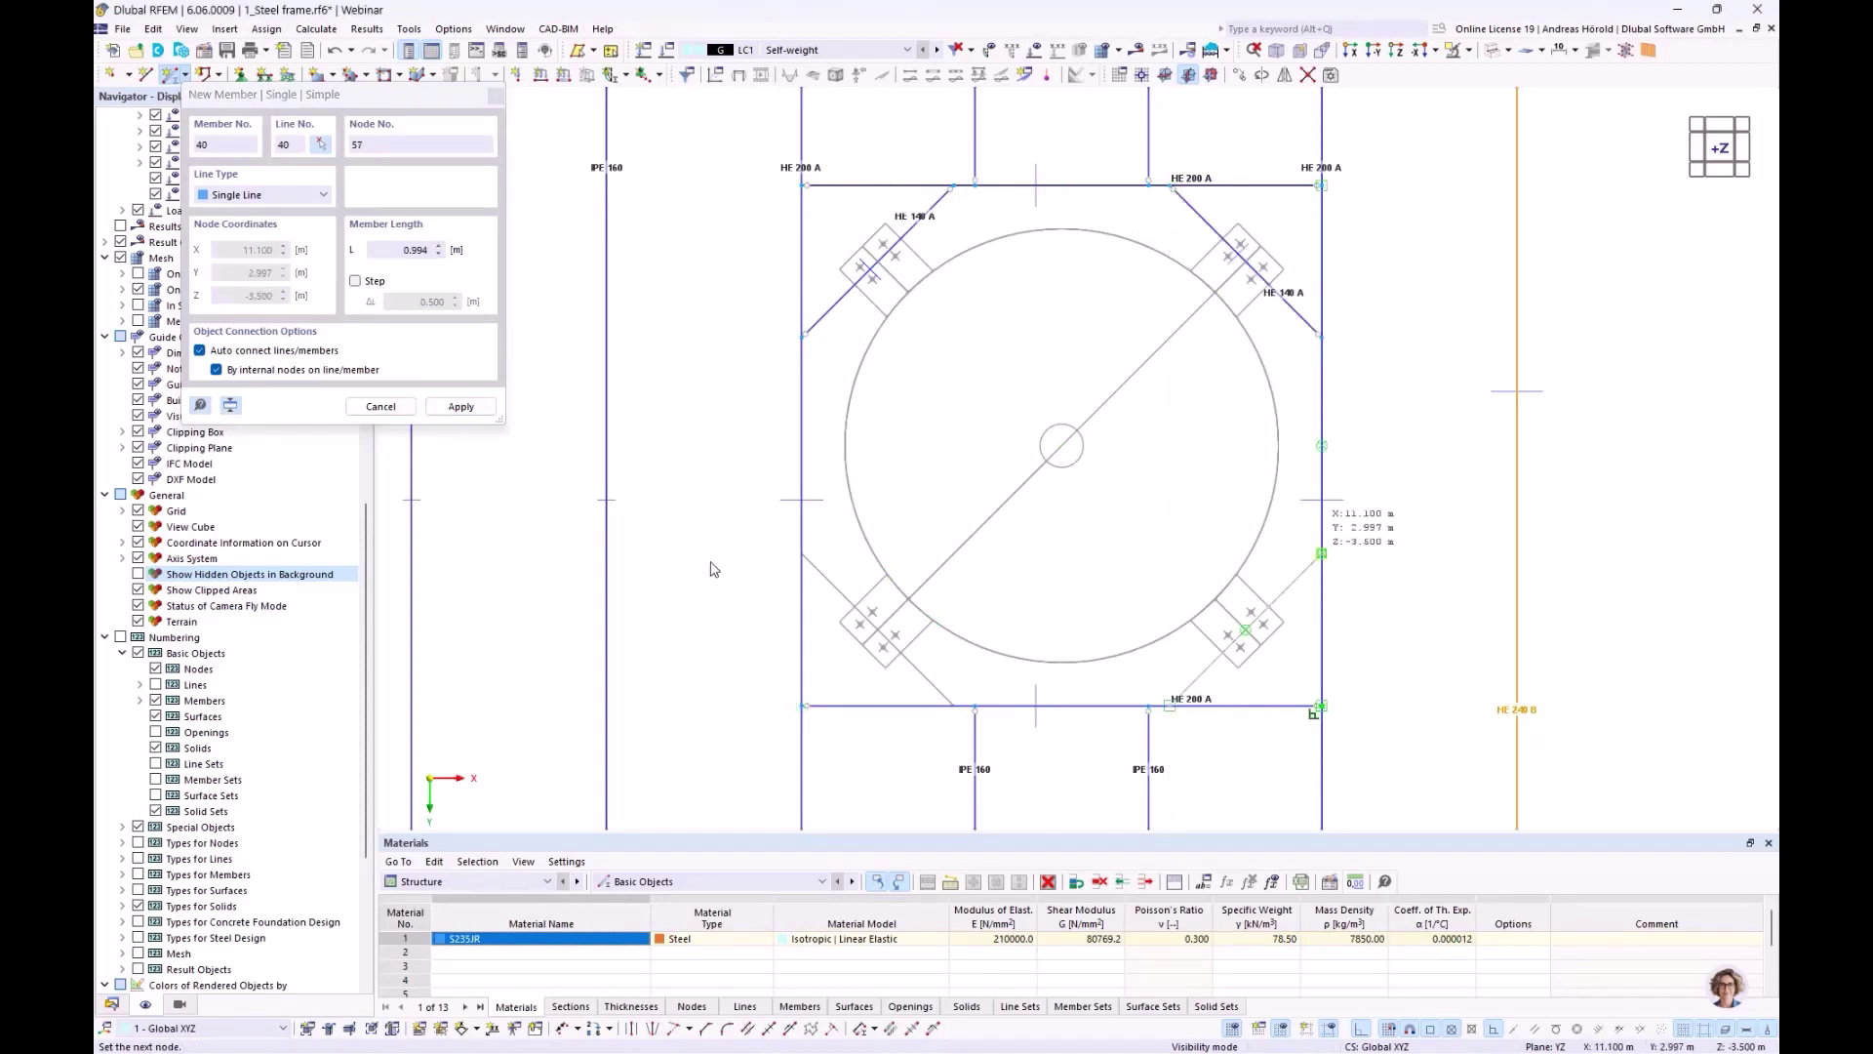
{"action": "left_click", "coordinate": [952, 702]}
{"action": "key", "text": "Escape"}
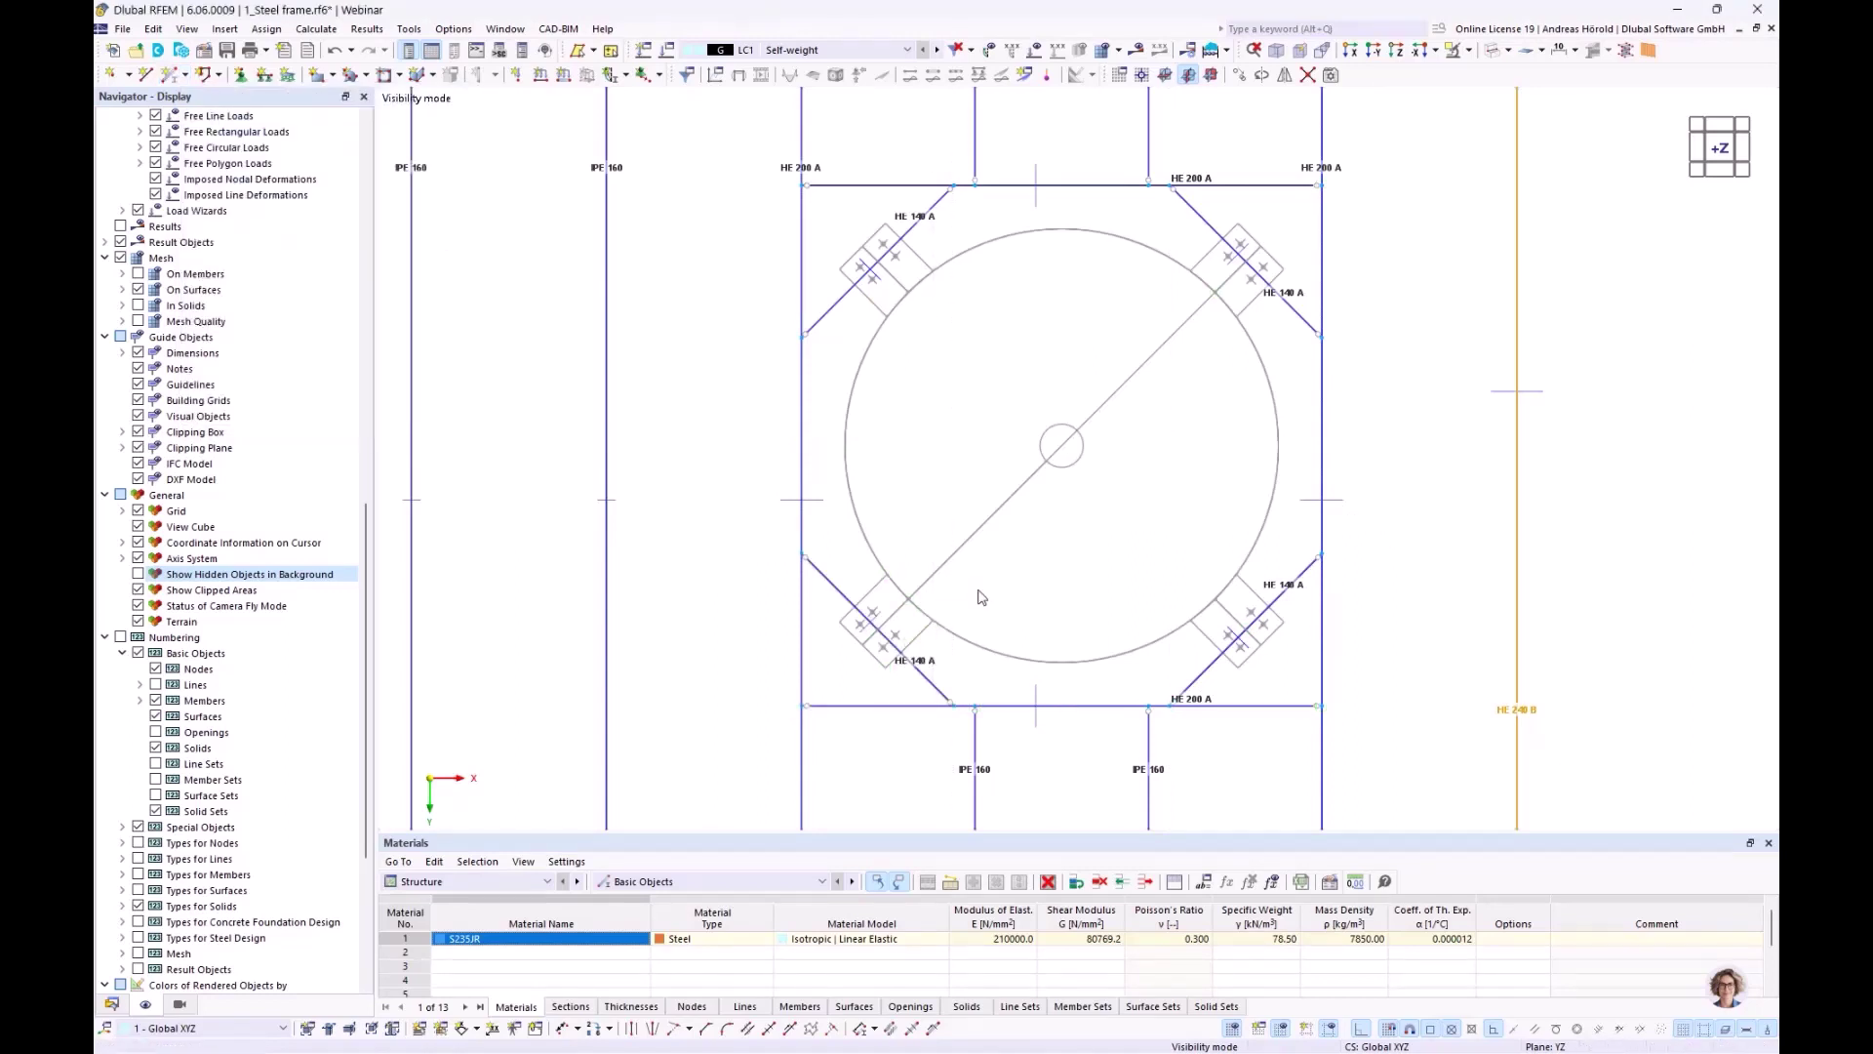
Display the members as transparent solids so the DXF background shows through the diagonal beams
{"action": "scroll", "coordinate": [981, 597], "scroll_direction": "up", "scroll_amount": 5}
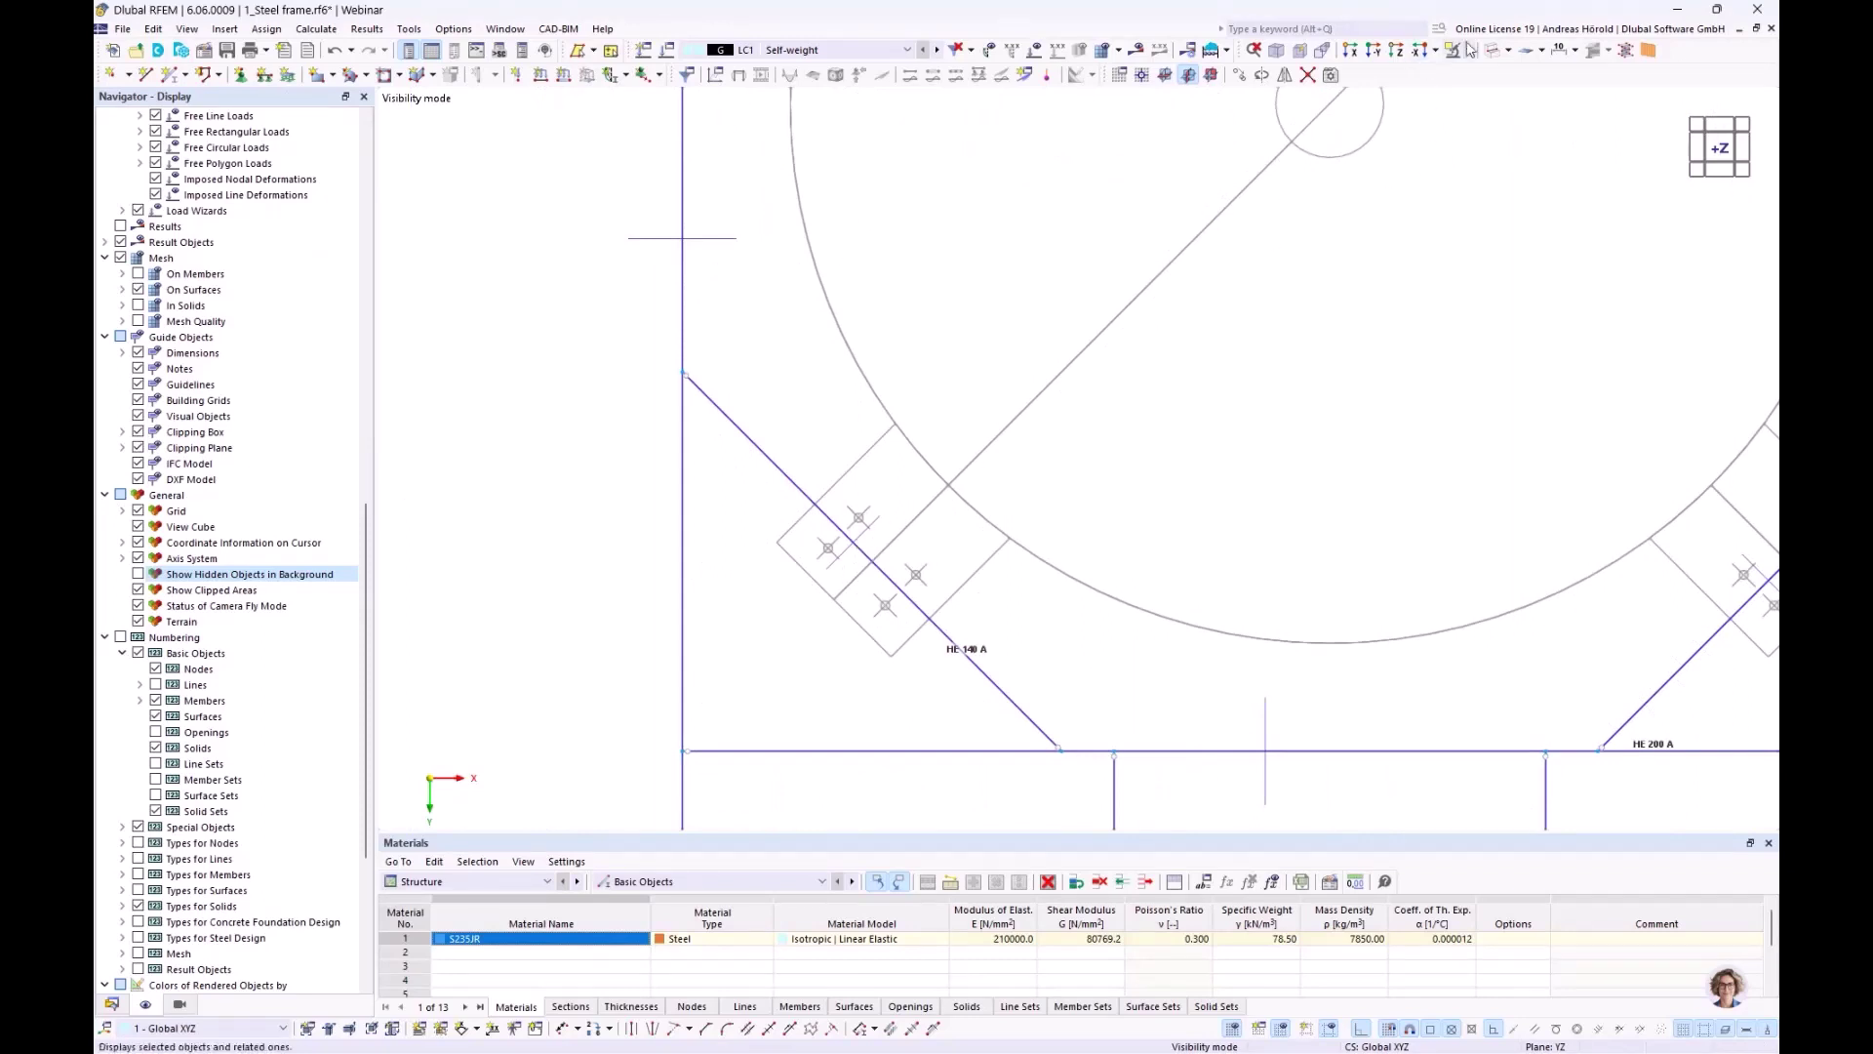
{"action": "left_click", "coordinate": [1502, 51]}
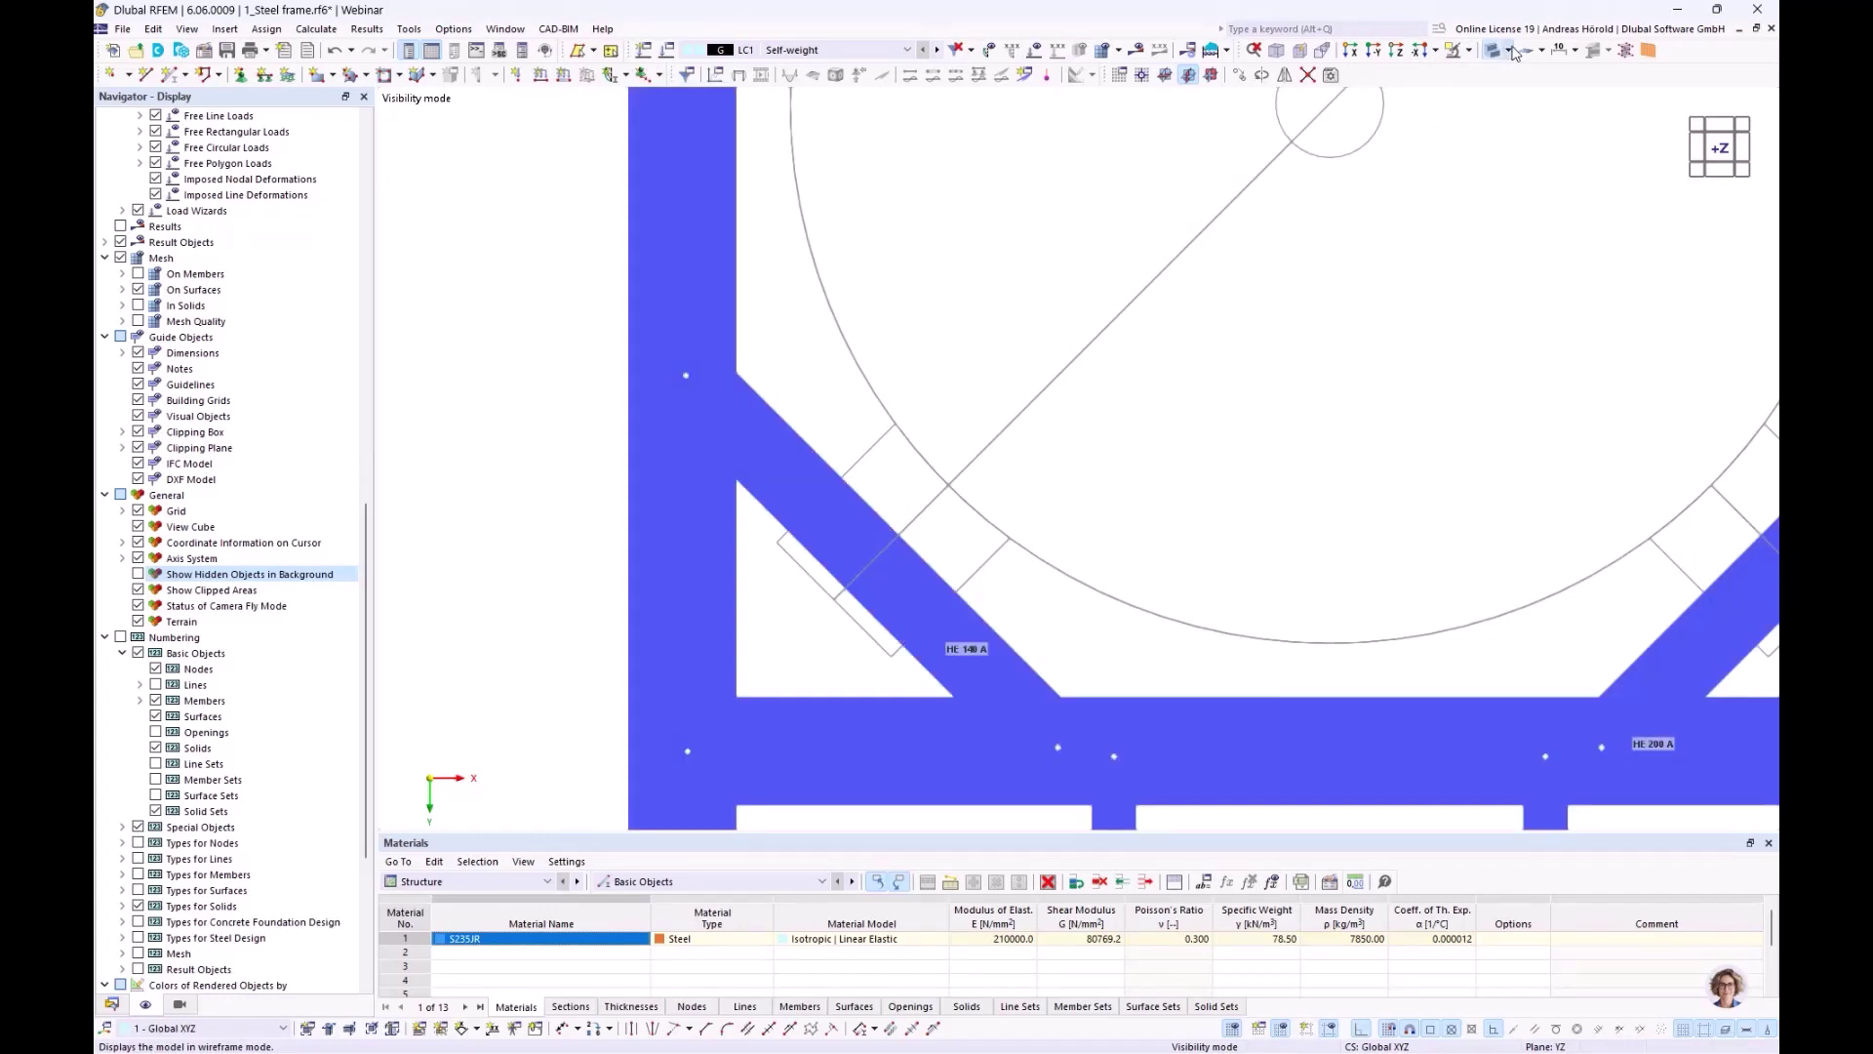
{"action": "left_click", "coordinate": [1508, 50]}
{"action": "left_click", "coordinate": [1522, 97]}
Examine how the diagonal HE 140 A beams line up with the tank's support plates and bolt positions in the DXF drawing
{"action": "scroll", "coordinate": [1049, 483], "scroll_direction": "down", "scroll_amount": 1}
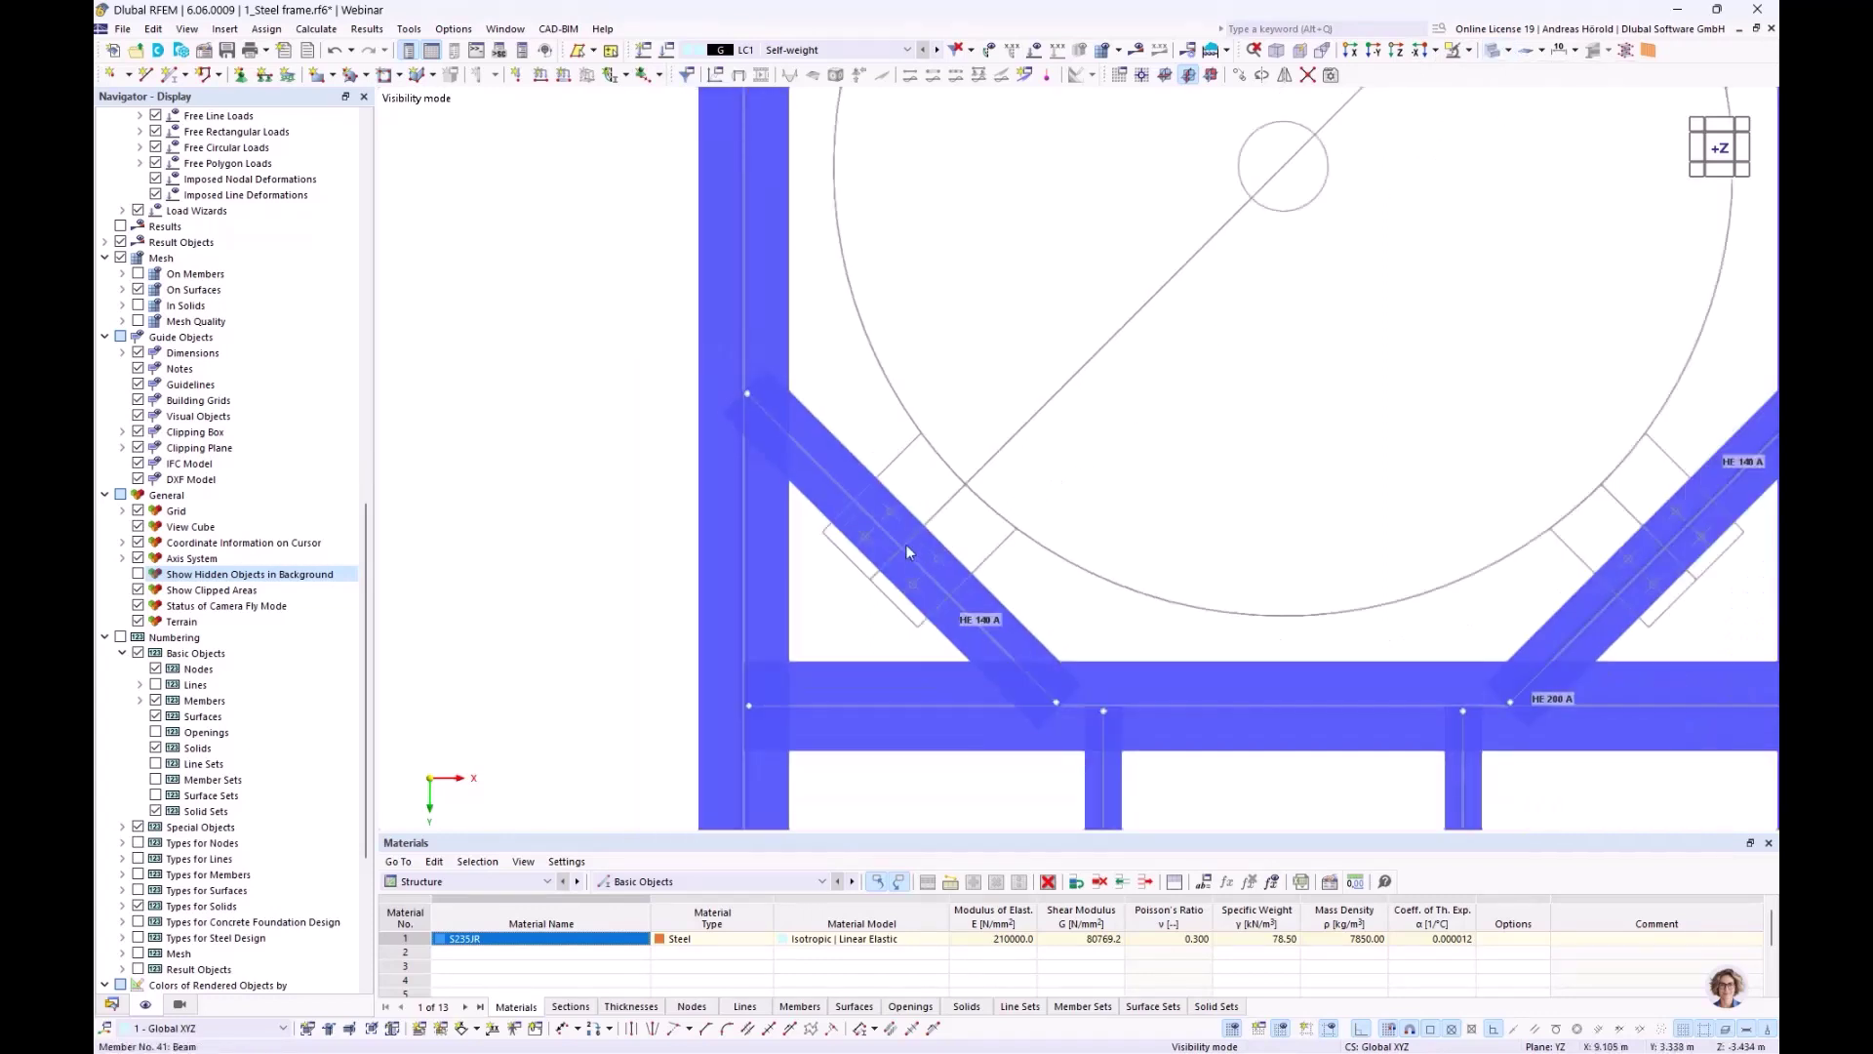
{"action": "scroll", "coordinate": [906, 552], "scroll_direction": "up", "scroll_amount": 3}
{"action": "left_click", "coordinate": [894, 545]}
{"action": "scroll", "coordinate": [829, 510], "scroll_direction": "down", "scroll_amount": 4}
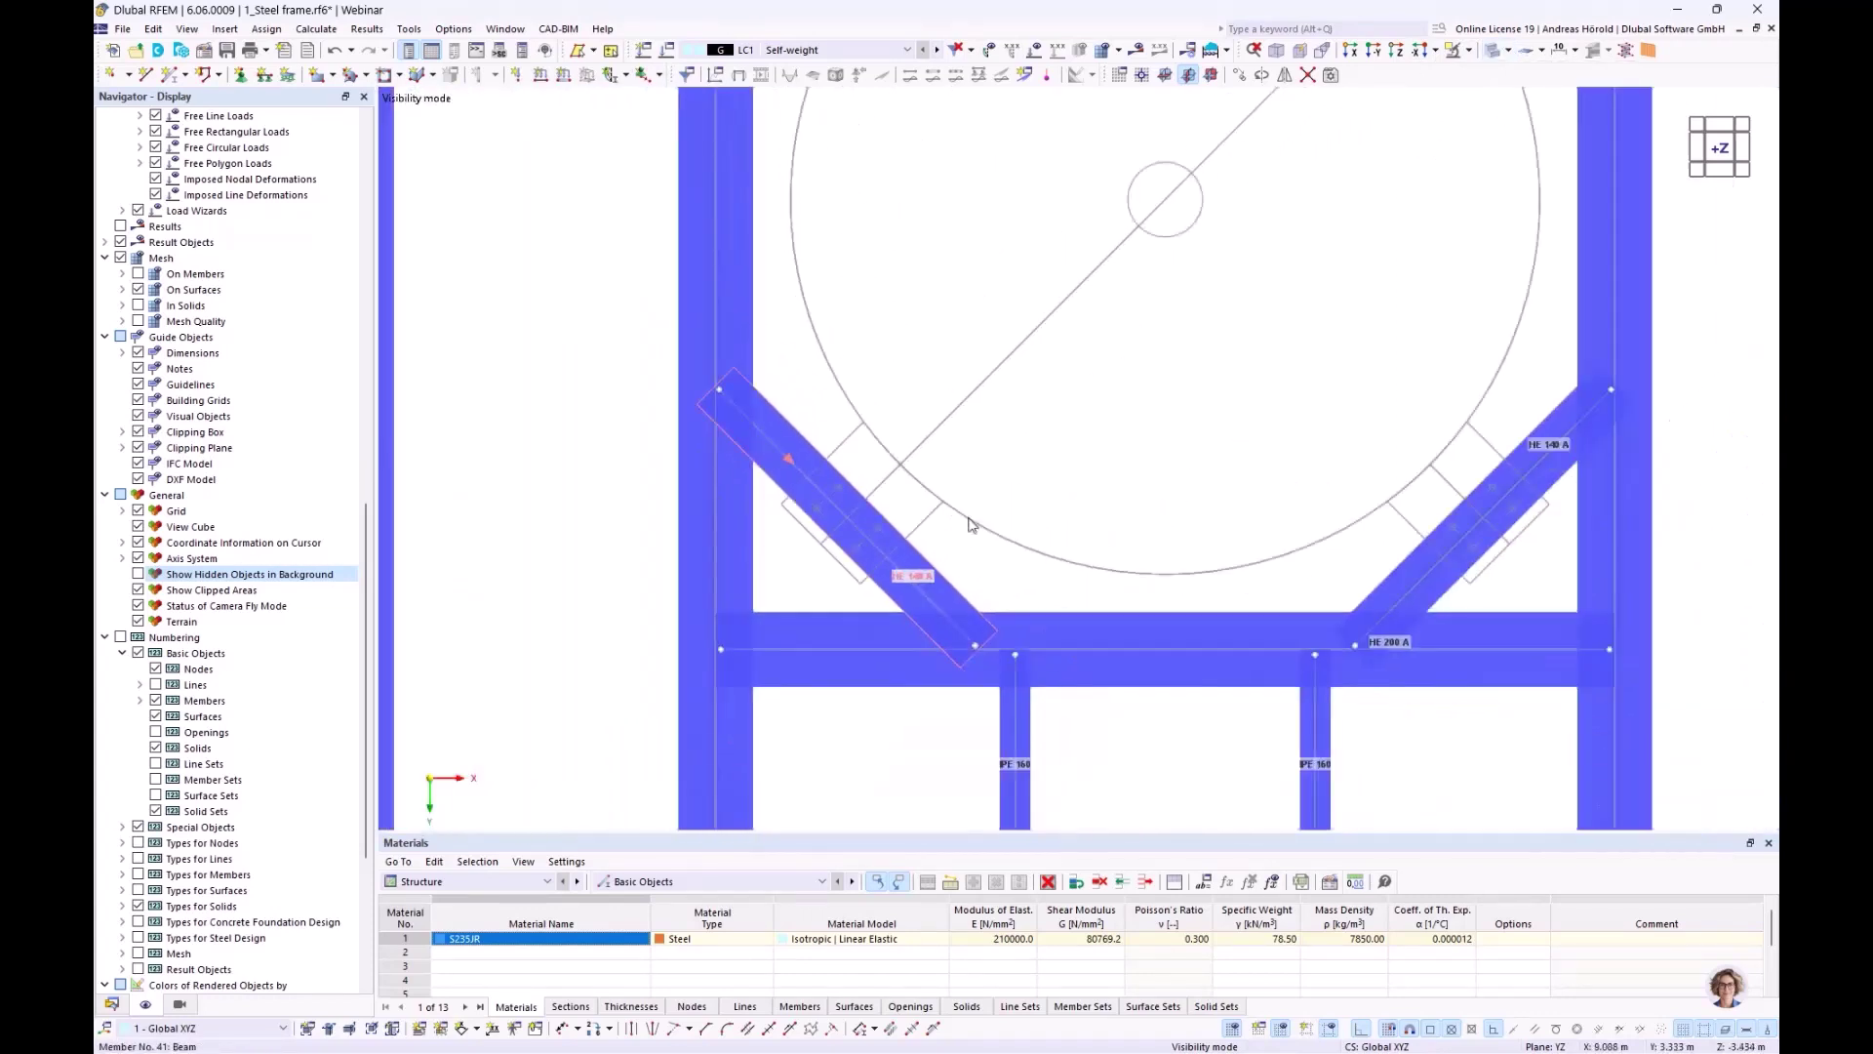
{"action": "scroll", "coordinate": [1463, 527], "scroll_direction": "up", "scroll_amount": 3}
{"action": "left_click", "coordinate": [1514, 529]}
{"action": "scroll", "coordinate": [1360, 540], "scroll_direction": "down", "scroll_amount": 4}
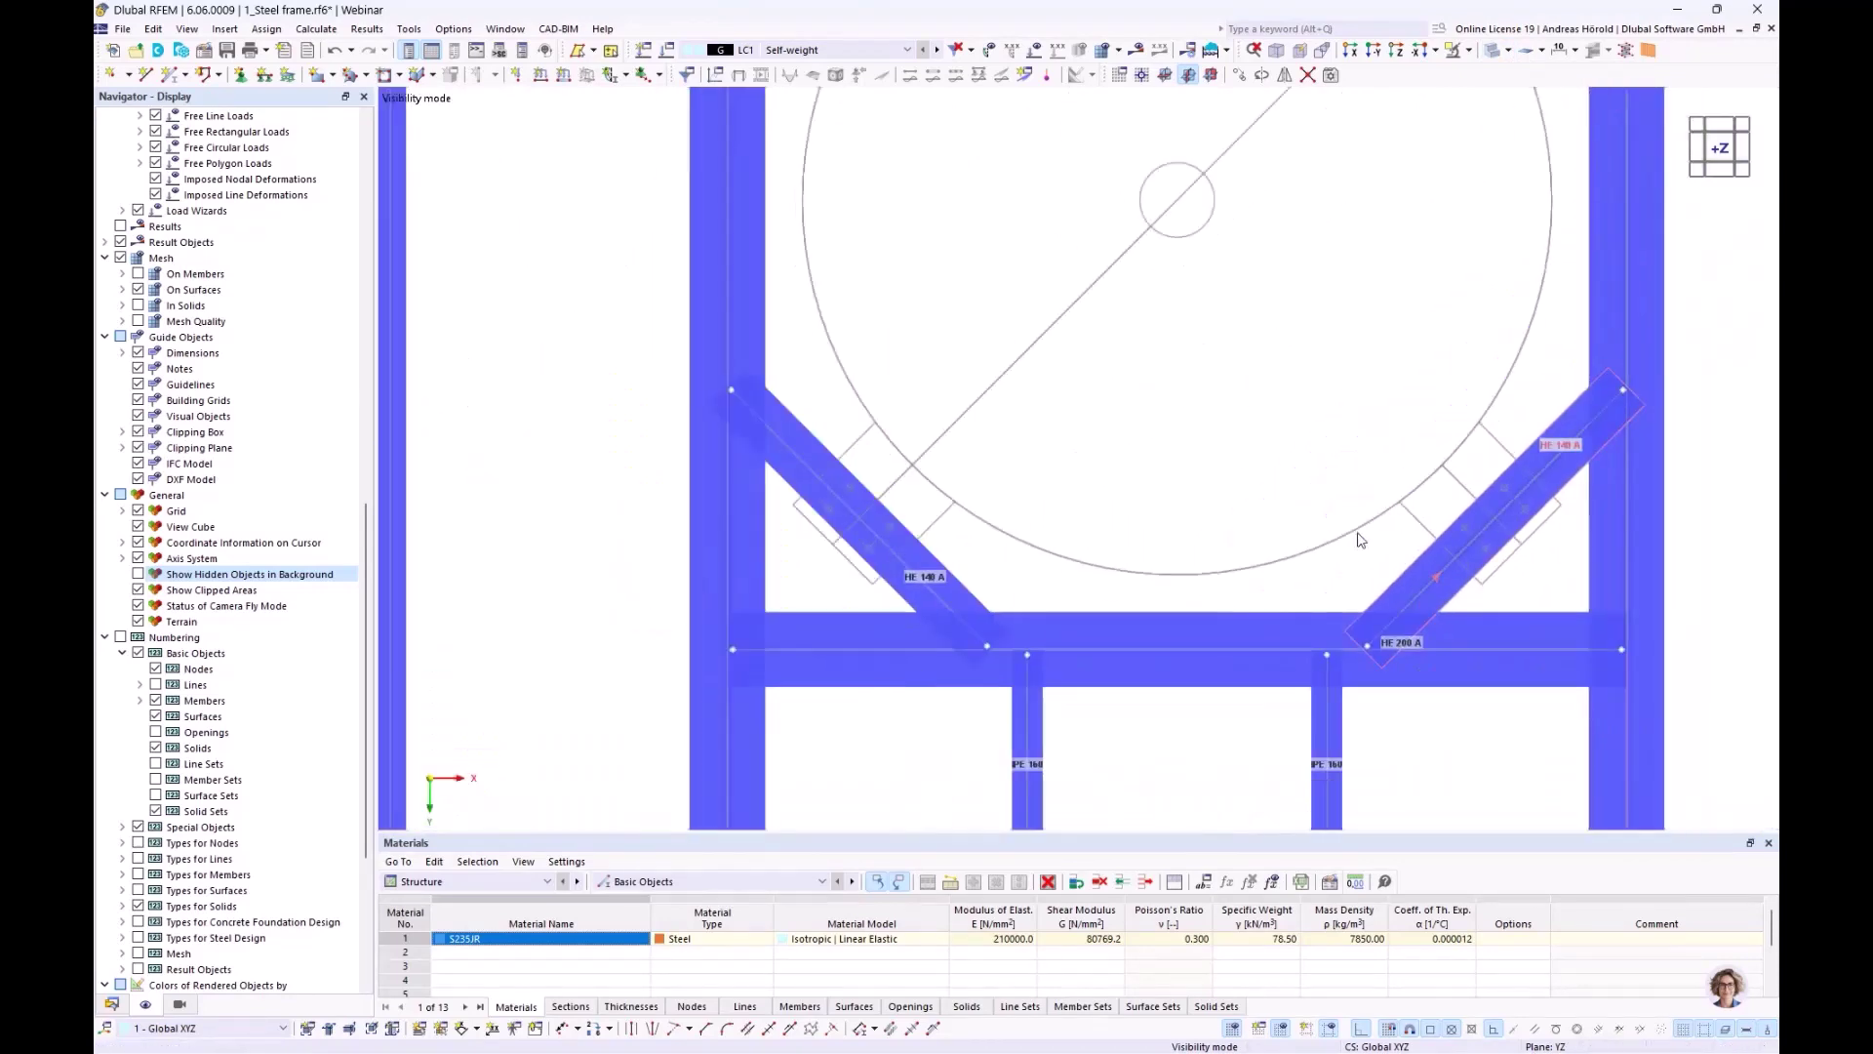
{"action": "scroll", "coordinate": [1356, 540], "scroll_direction": "down", "scroll_amount": 4}
{"action": "scroll", "coordinate": [1337, 536], "scroll_direction": "down", "scroll_amount": 2}
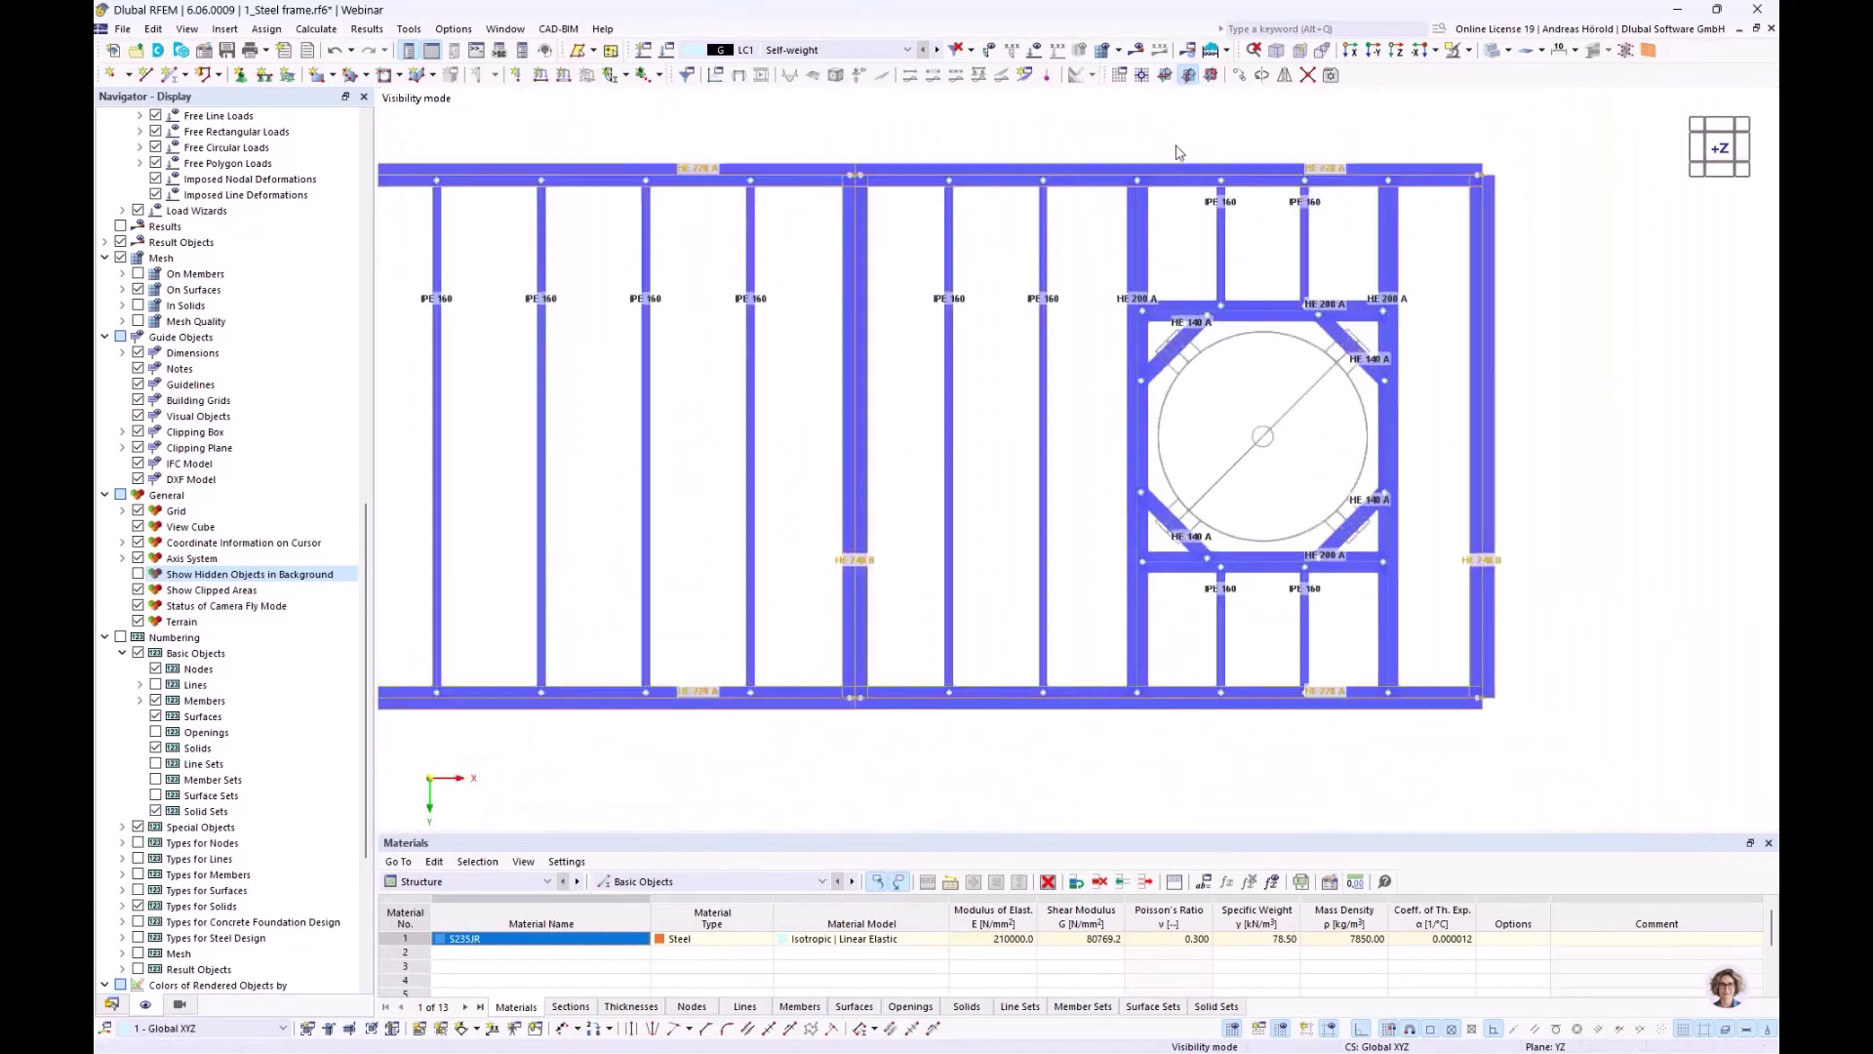
Switch to the isometric view and end the visibility mode to show the entire frame
{"action": "left_click", "coordinate": [1276, 52]}
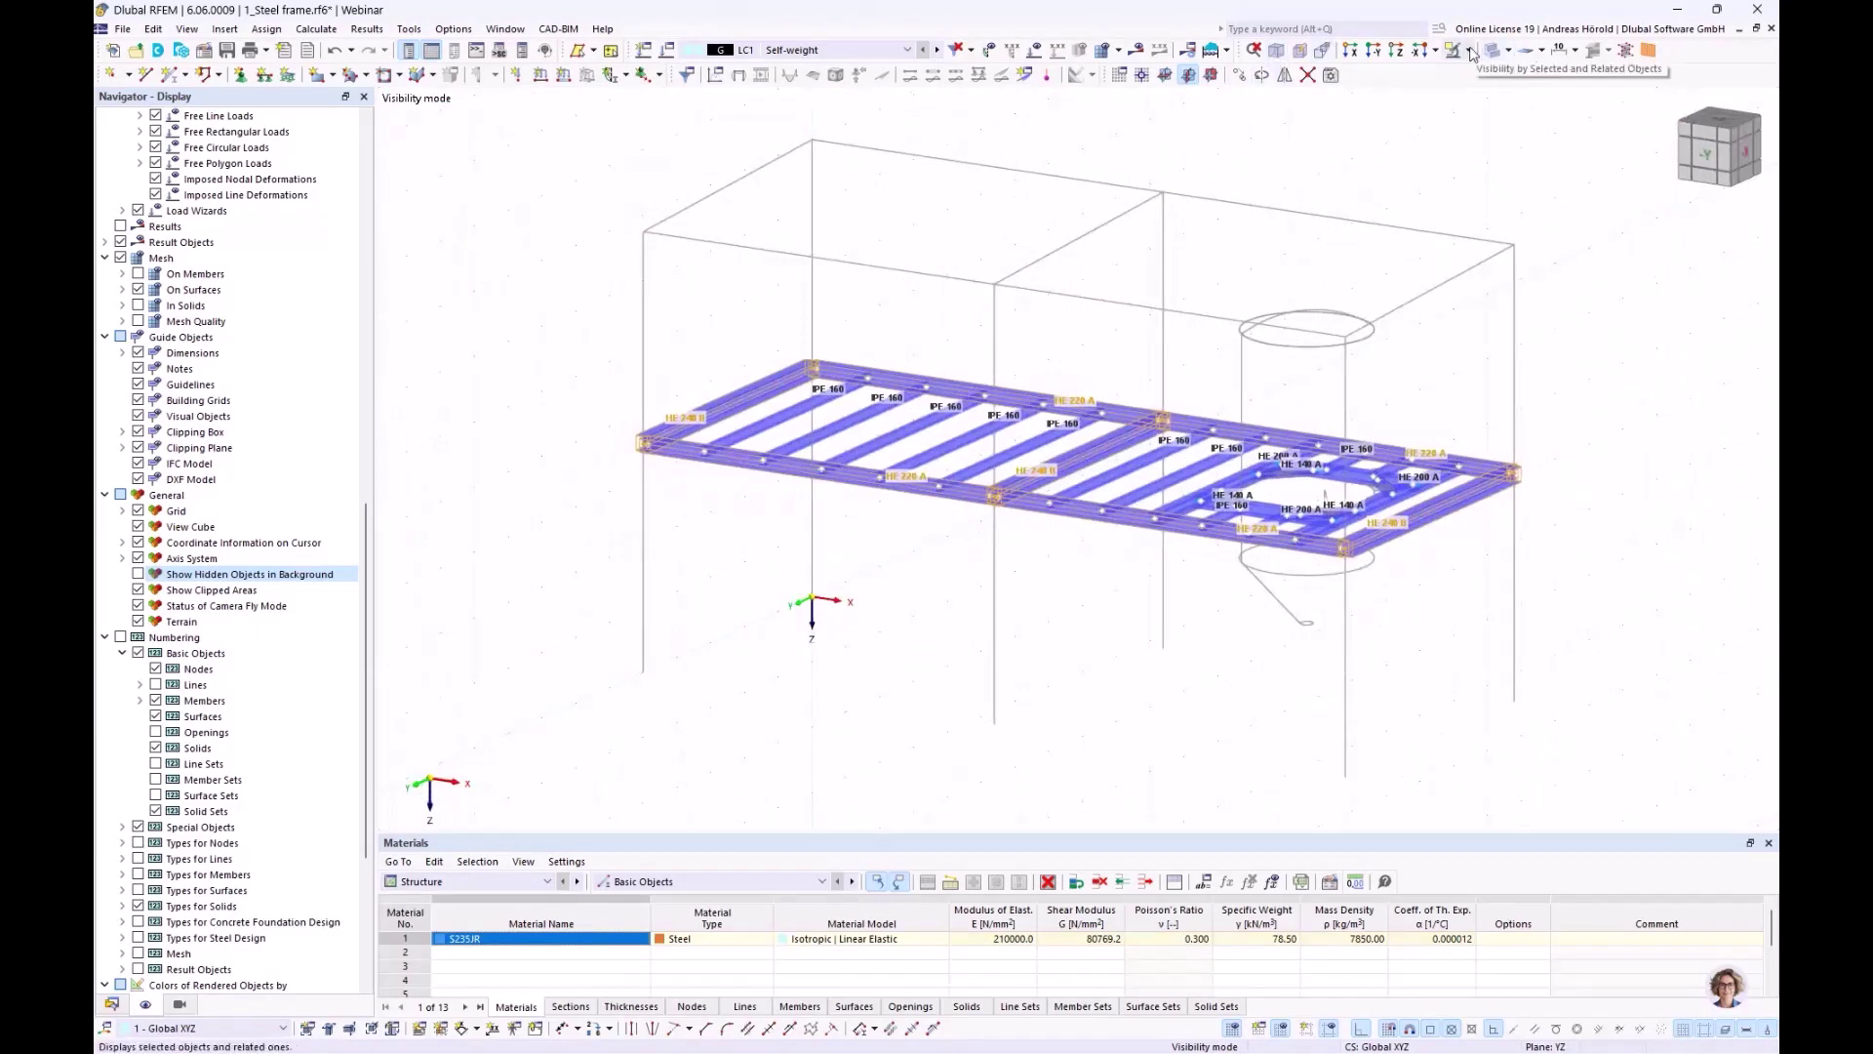
{"action": "left_click", "coordinate": [1469, 50]}
{"action": "left_click", "coordinate": [1529, 205]}
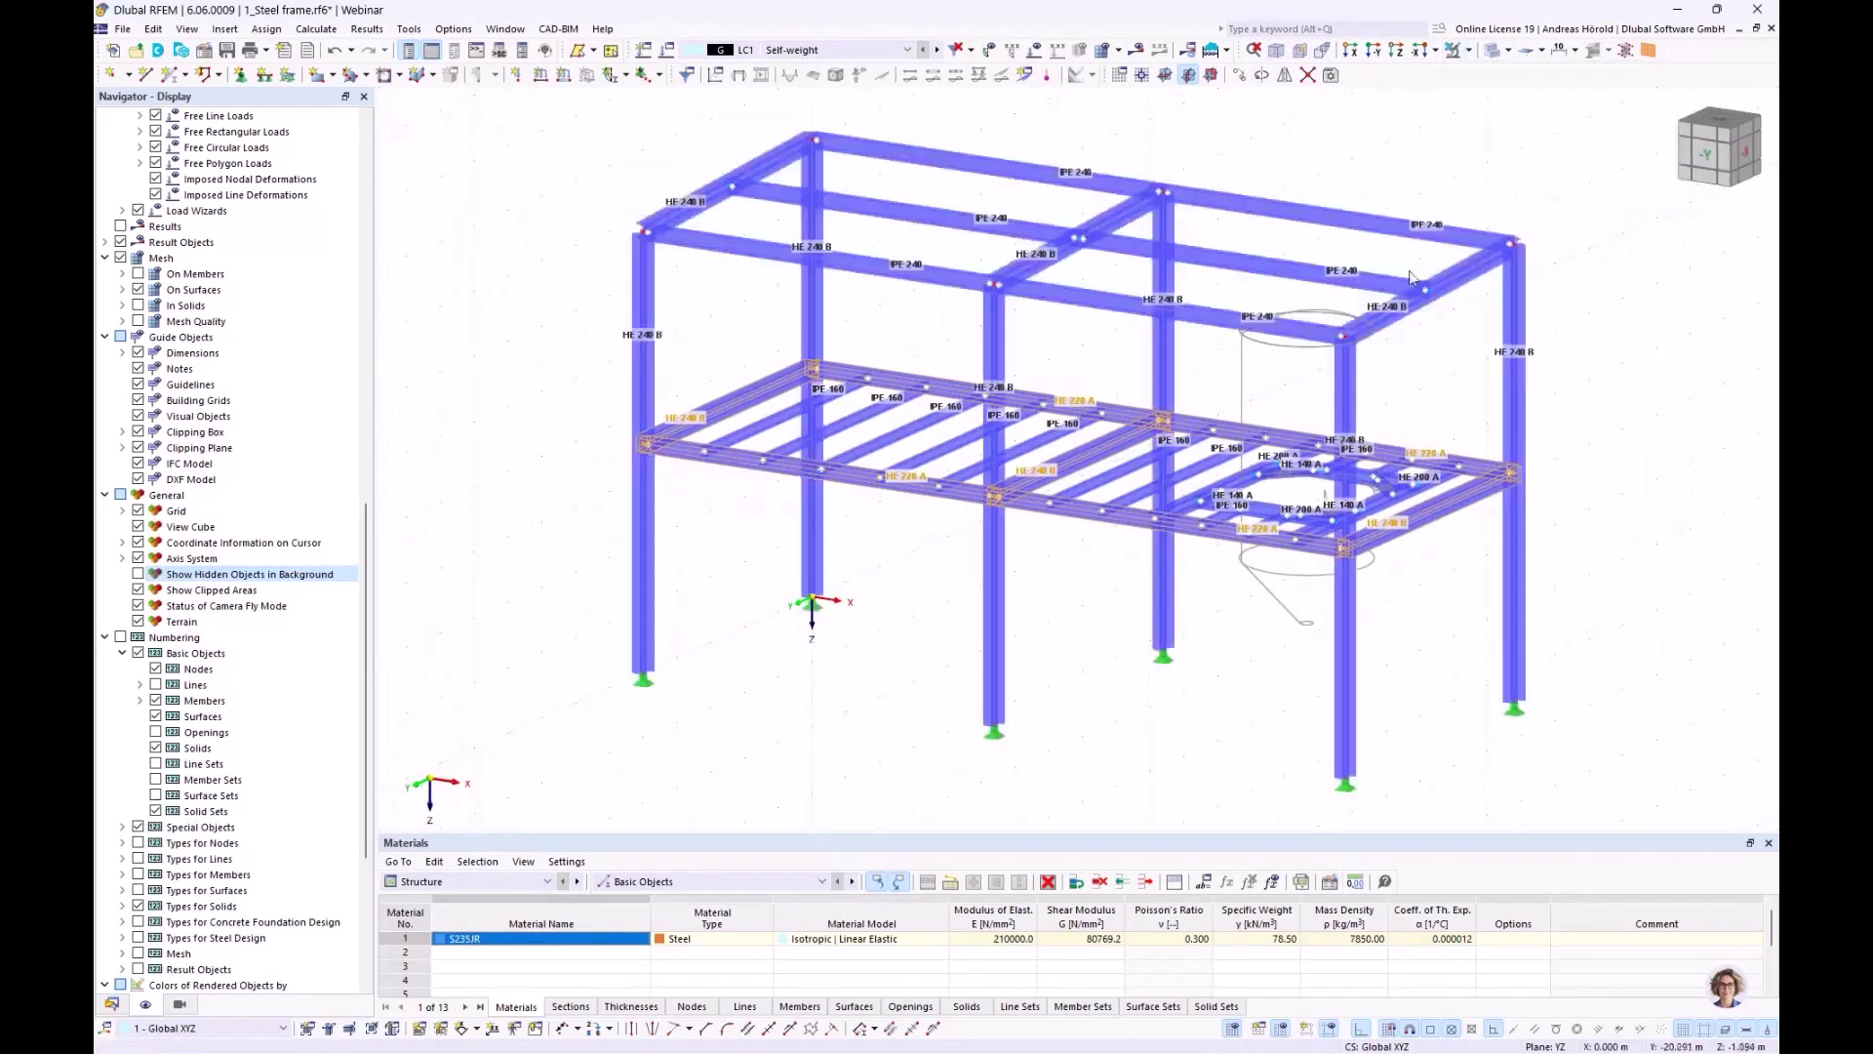
Check the complete frame from another side and set the model display to wireframe
{"action": "middle_click_drag", "start_coordinate": [881, 665], "coordinate": [1046, 649], "text": "ctrl"}
{"action": "scroll", "coordinate": [915, 657], "scroll_direction": "up", "scroll_amount": 1}
{"action": "left_click", "coordinate": [903, 649]}
{"action": "scroll", "coordinate": [901, 649], "scroll_direction": "down", "scroll_amount": 2}
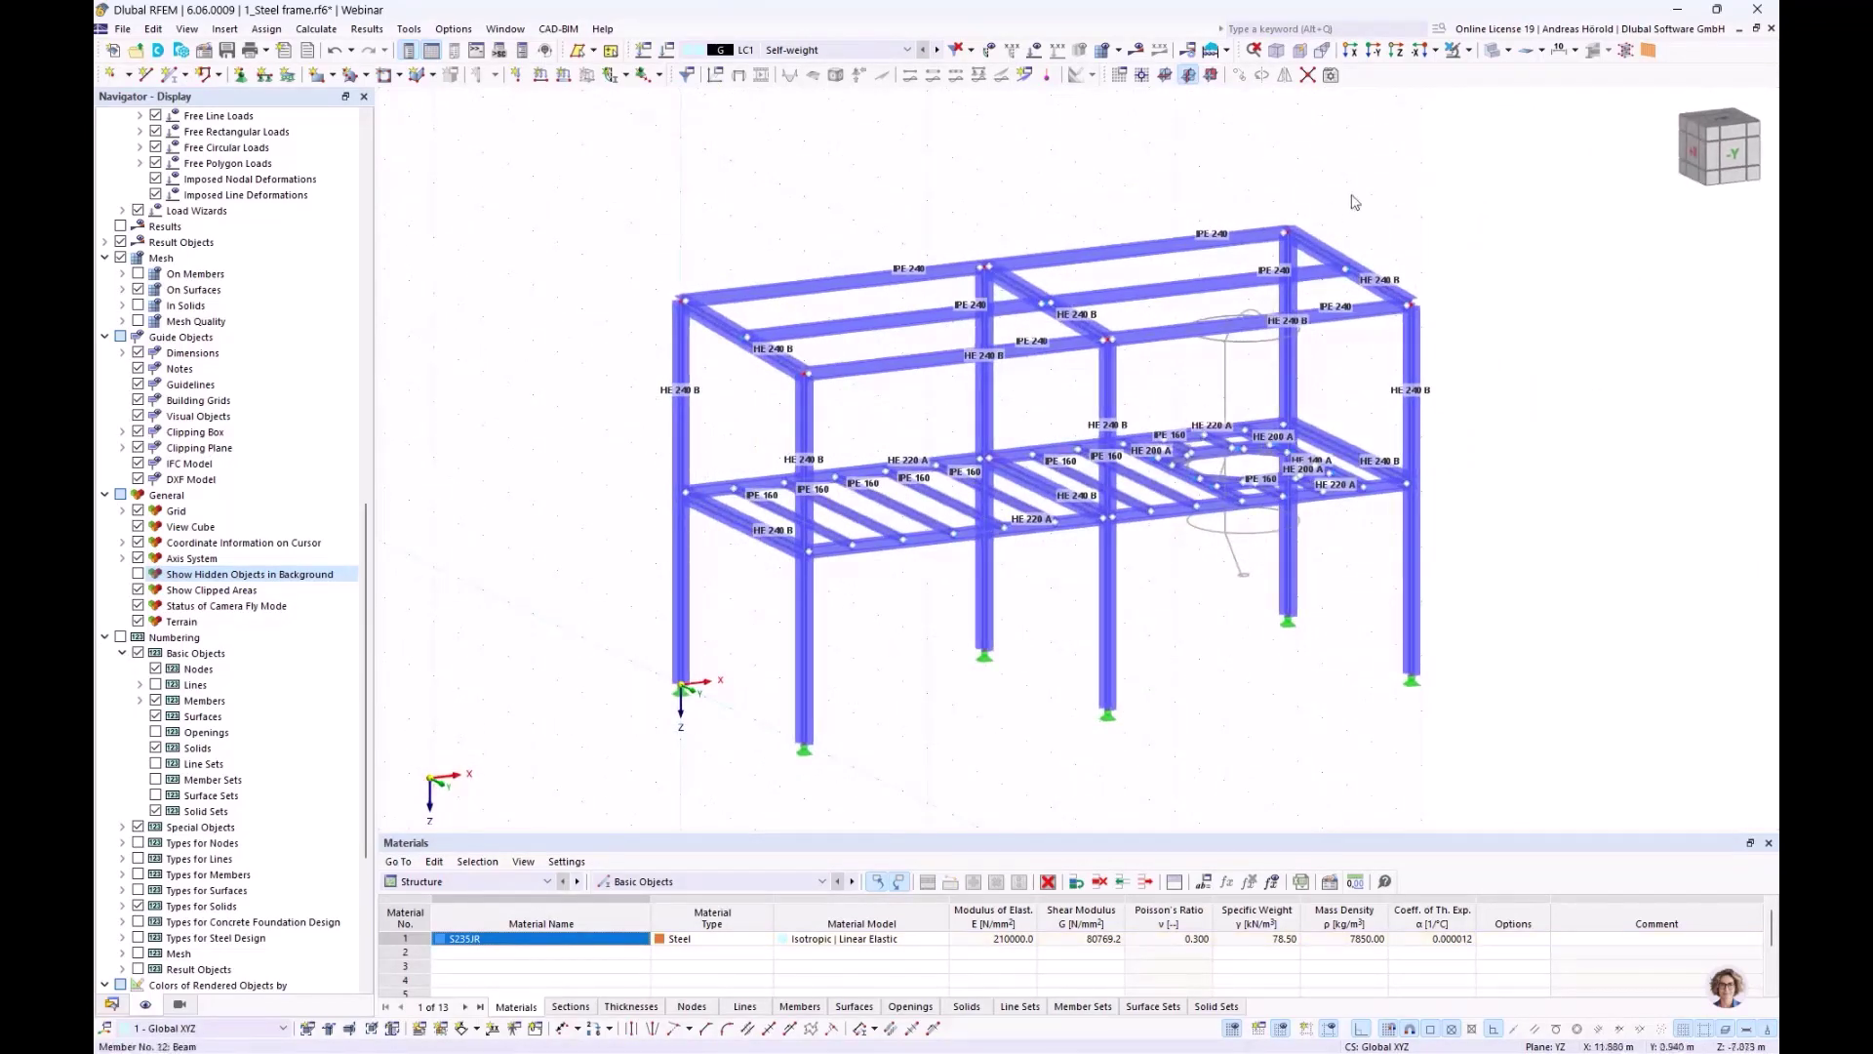
{"action": "left_click", "coordinate": [1496, 50]}
{"action": "left_click", "coordinate": [1550, 74]}
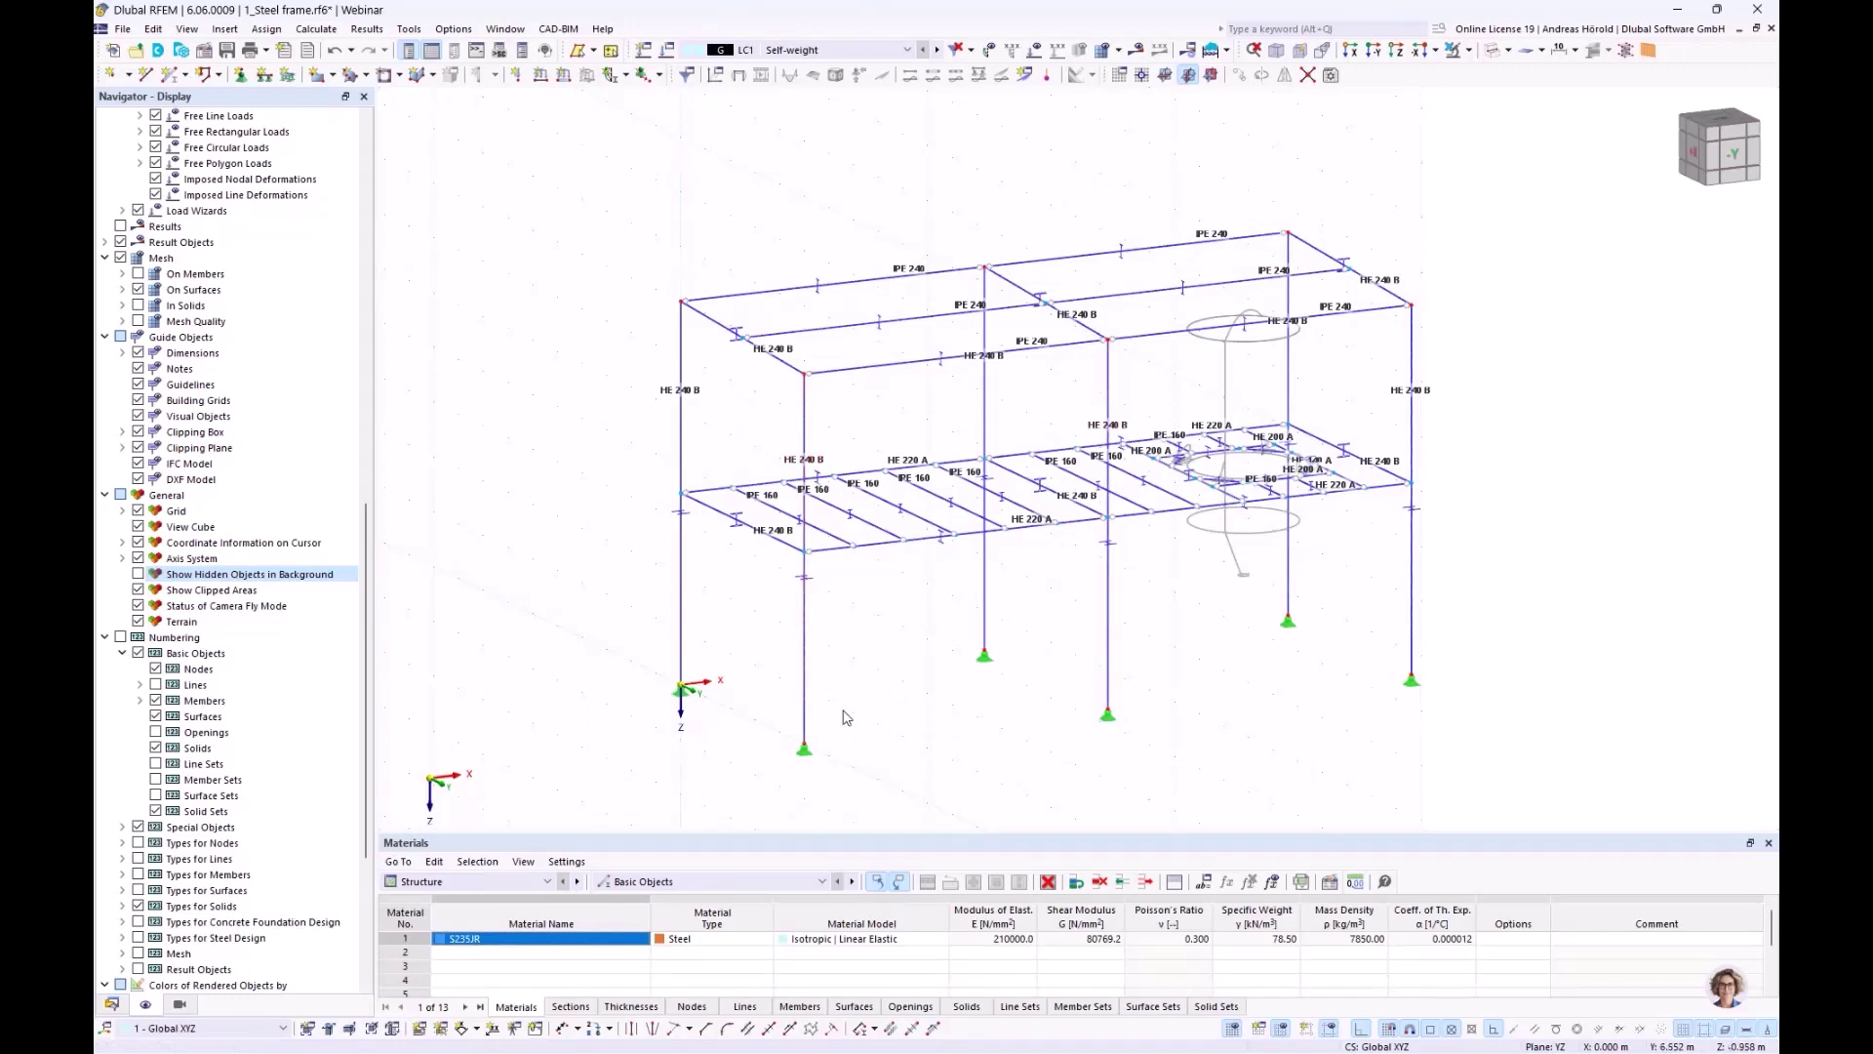
Define a new Tension member with the equal-leg angle L 60x60x6 from the EN 10056-1:2017 series in S235JR
{"action": "left_click", "coordinate": [170, 78]}
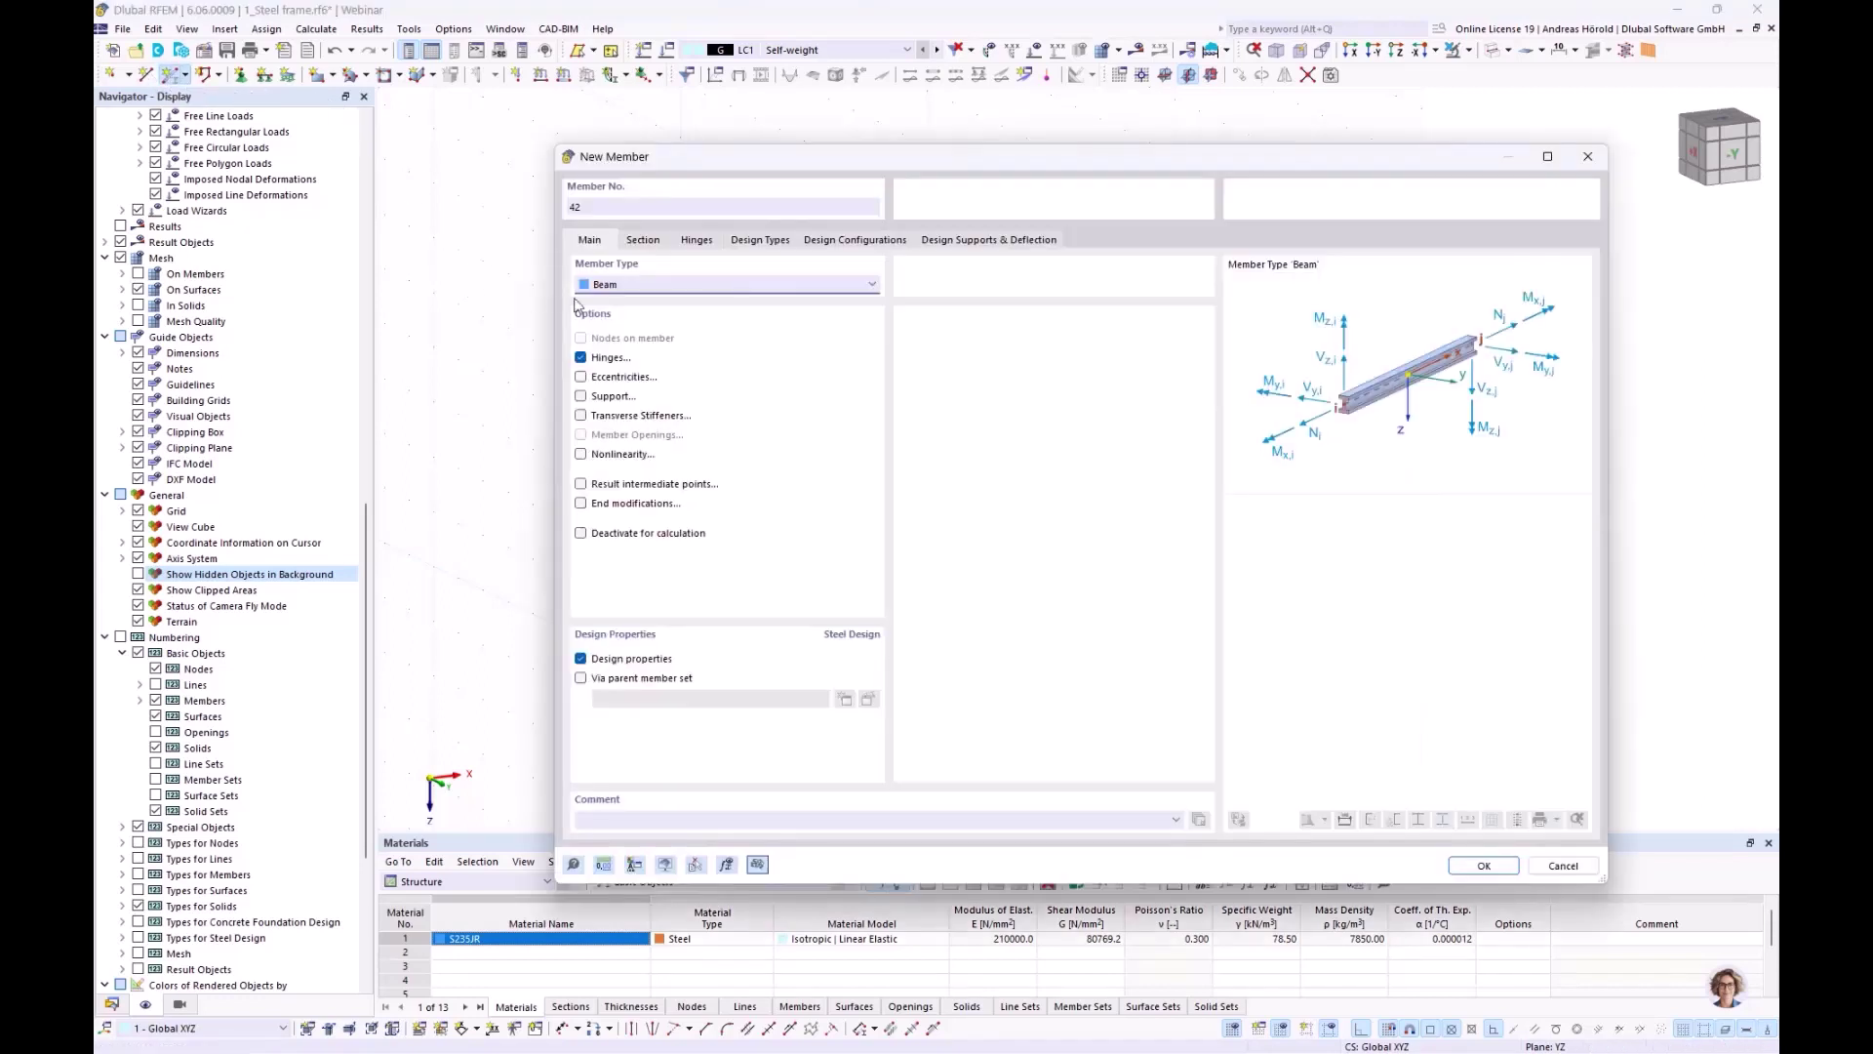
{"action": "left_click", "coordinate": [643, 288]}
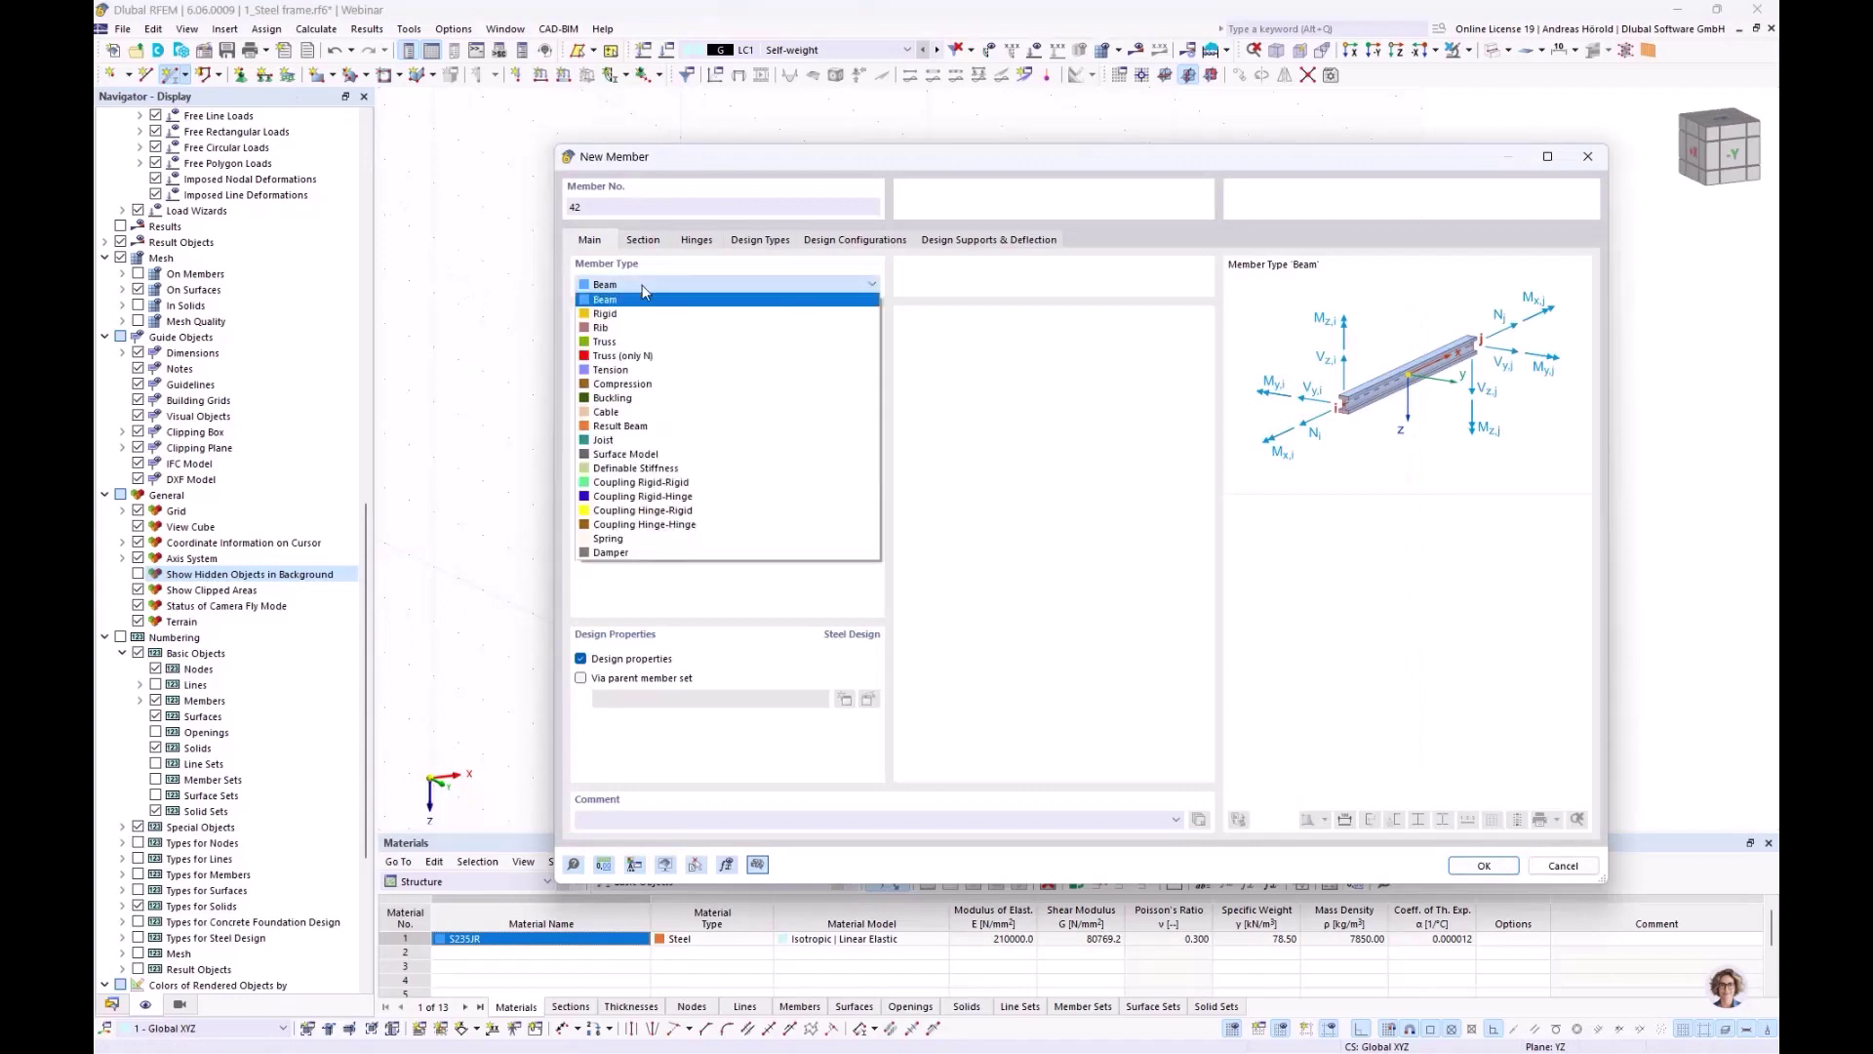
{"action": "left_click", "coordinate": [671, 371]}
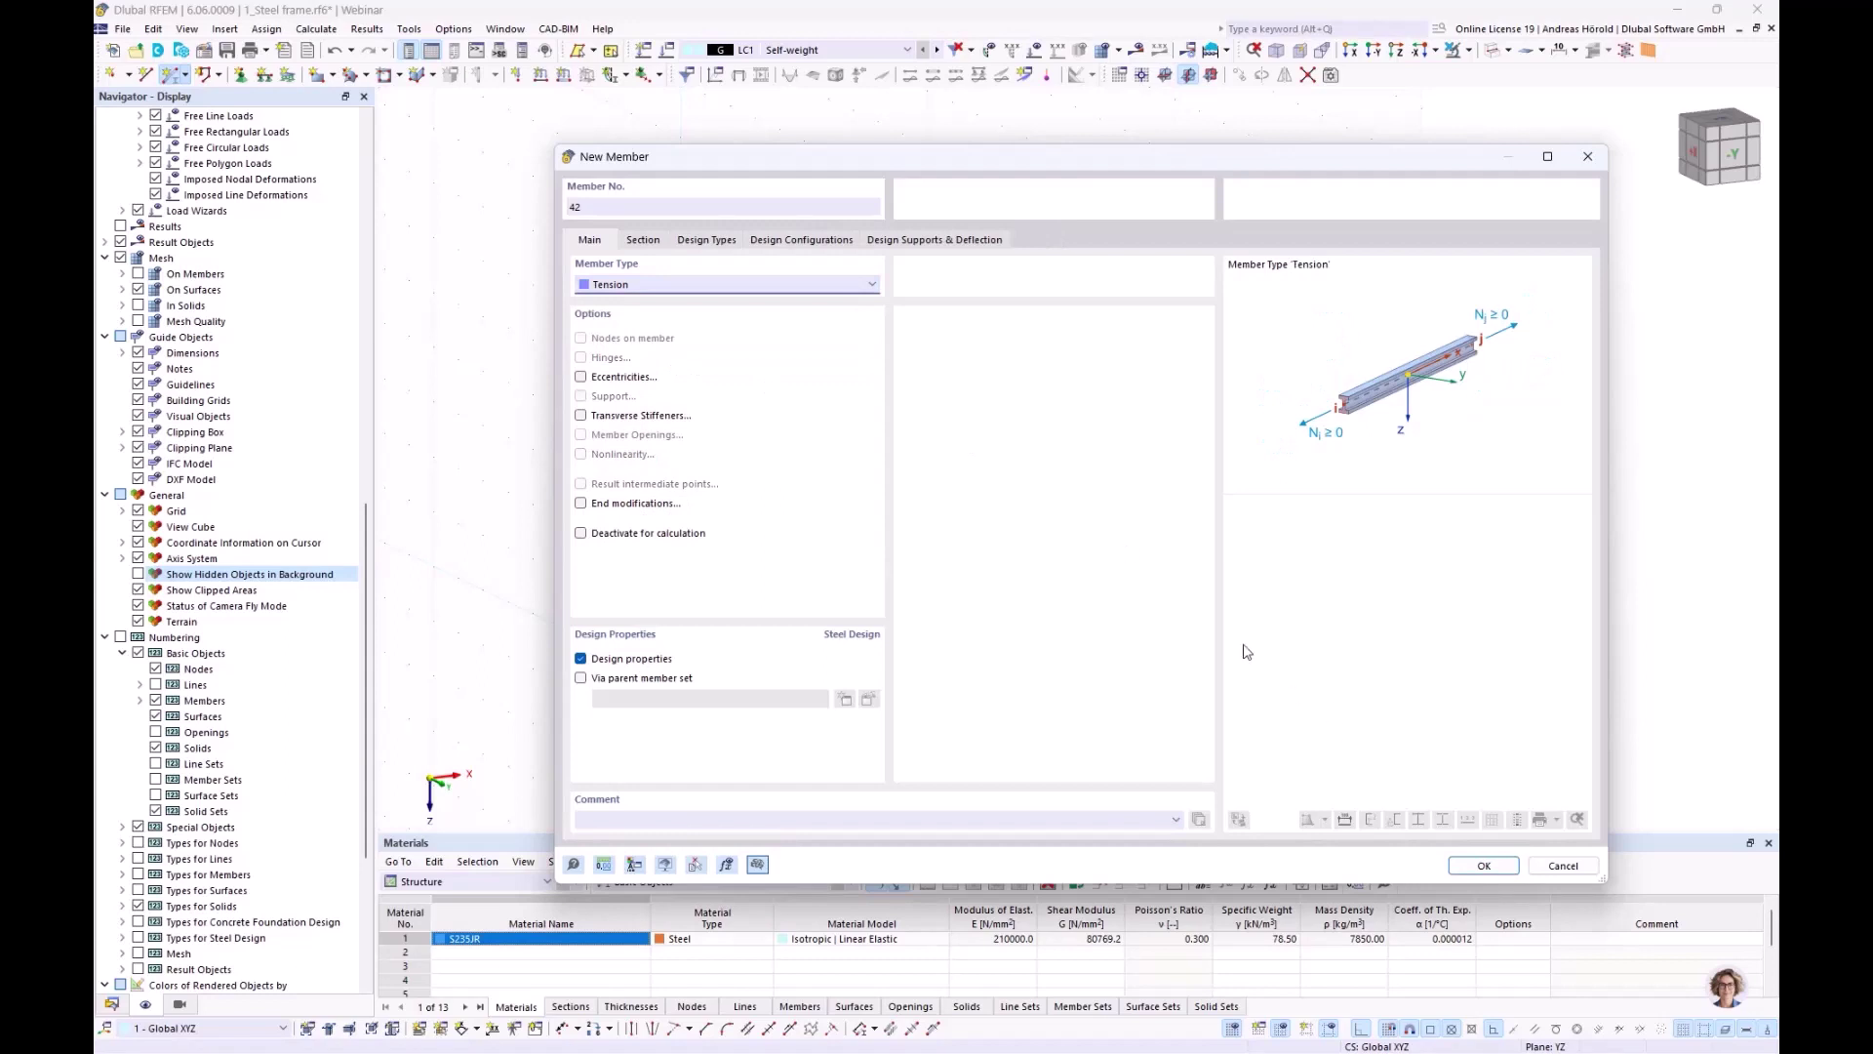
{"action": "left_click", "coordinate": [641, 241]}
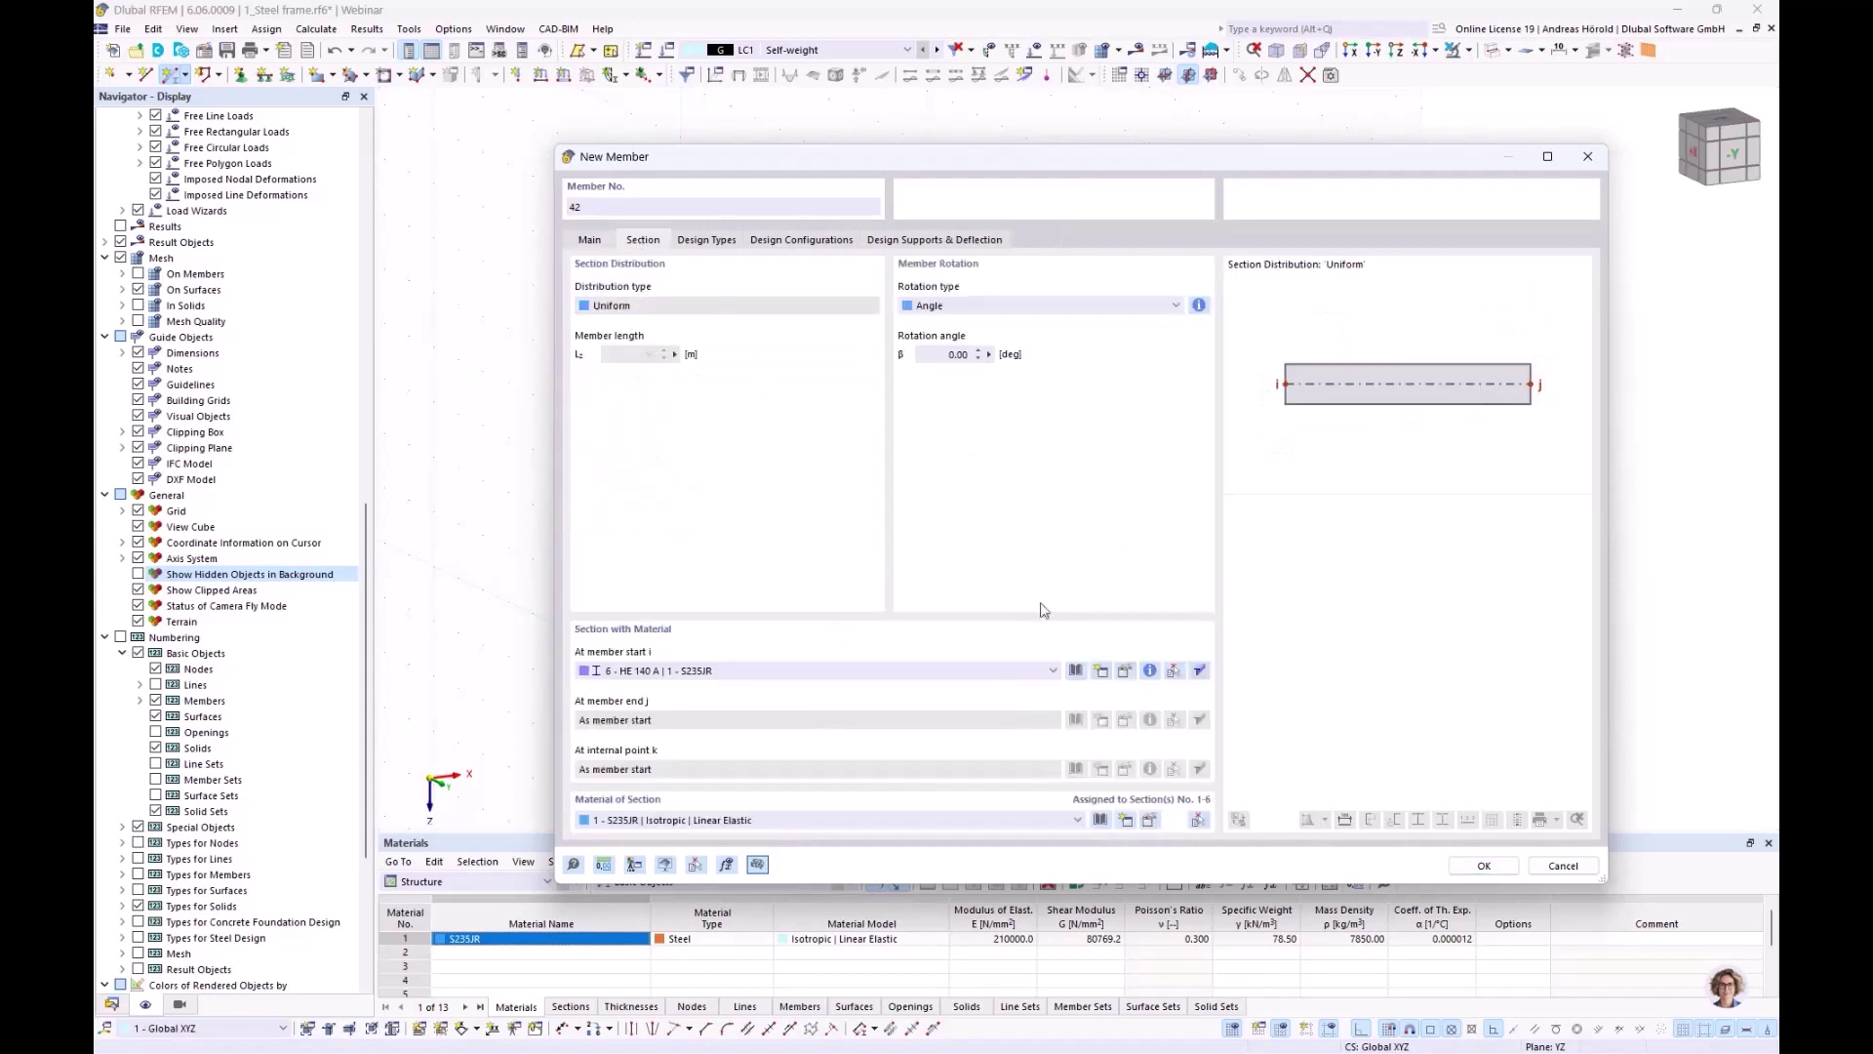
{"action": "left_click", "coordinate": [1075, 671]}
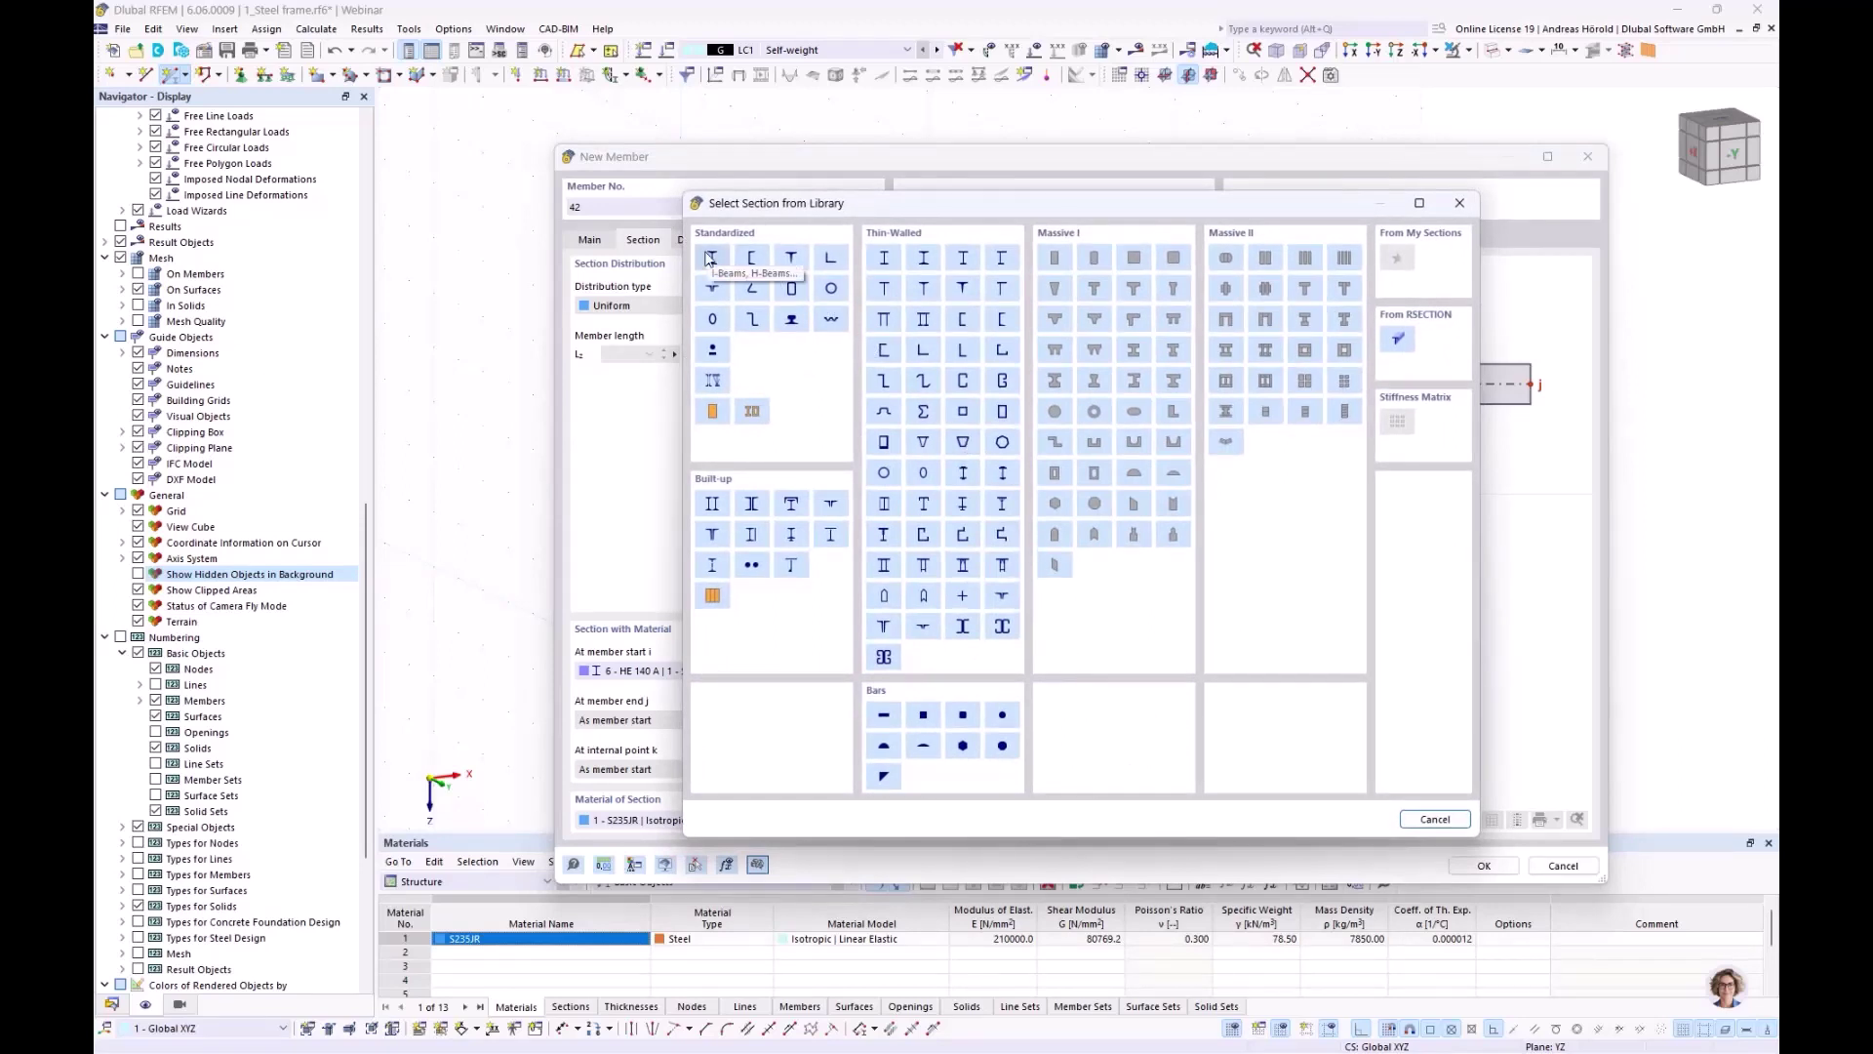
{"action": "left_click", "coordinate": [831, 258]}
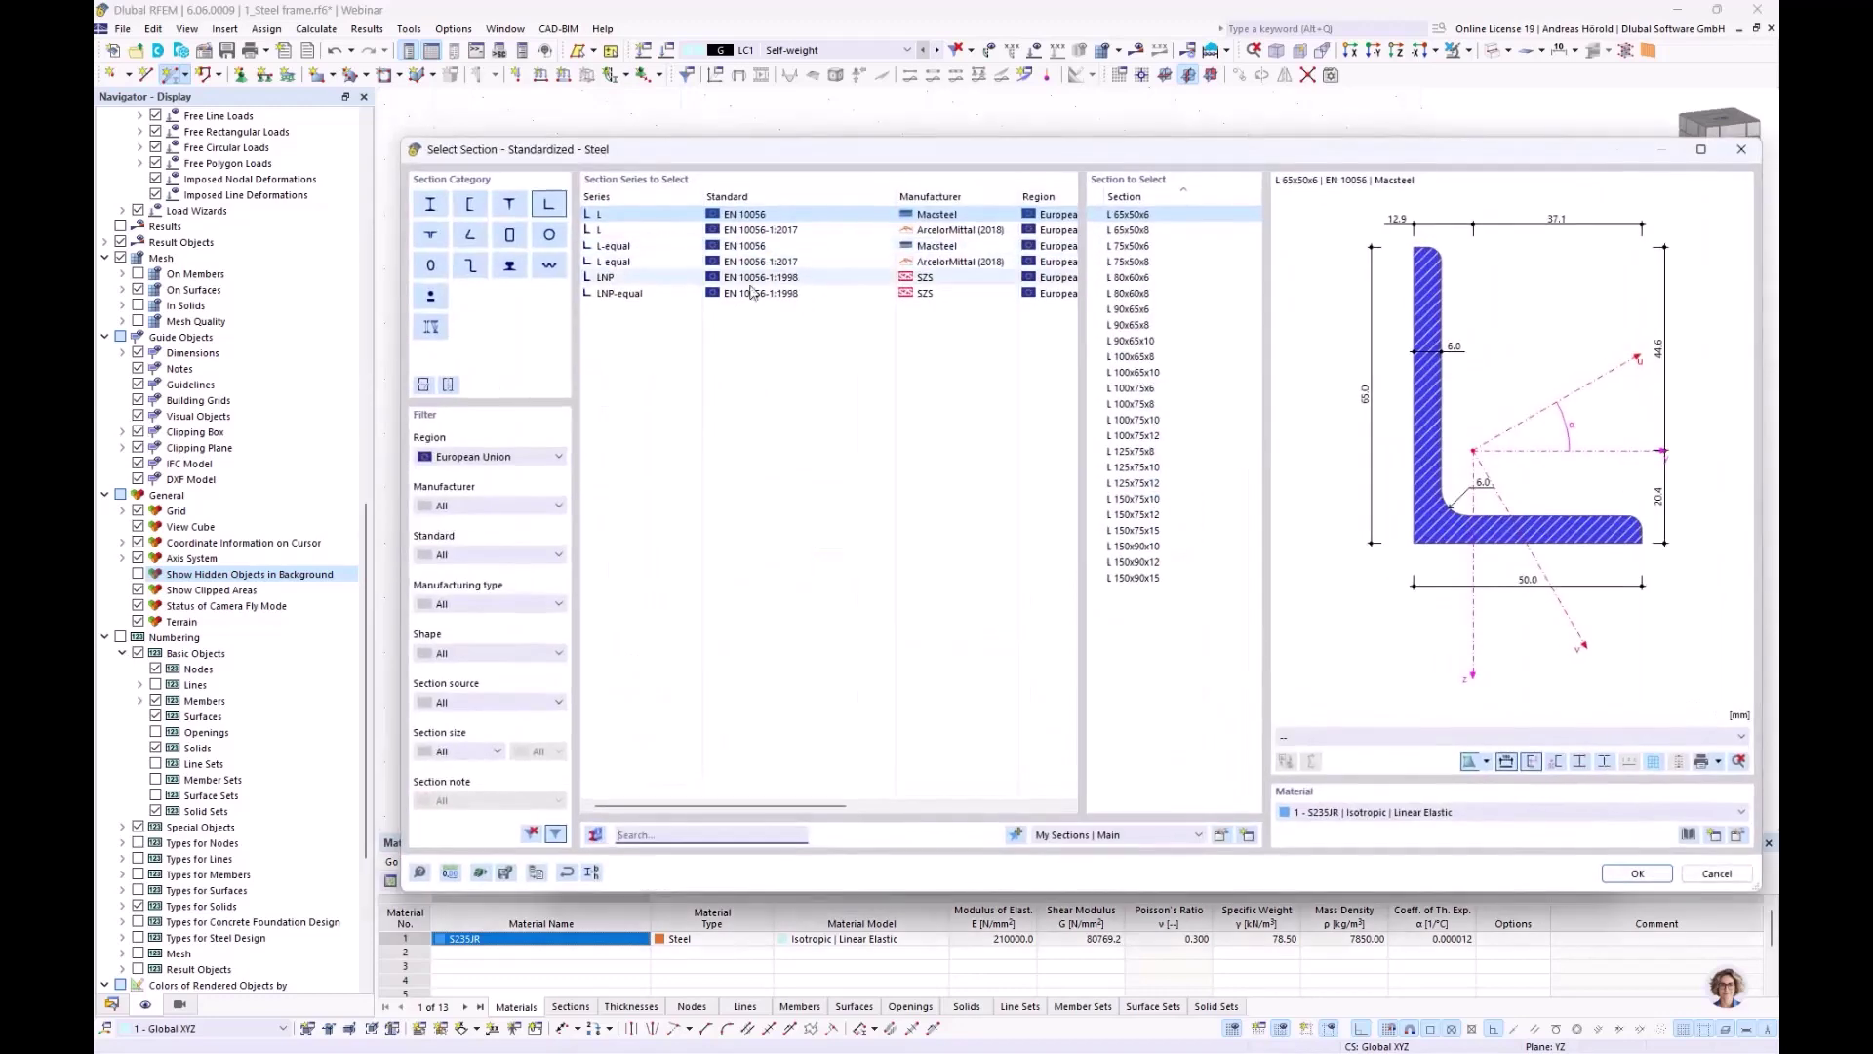
{"action": "left_click", "coordinate": [619, 262]}
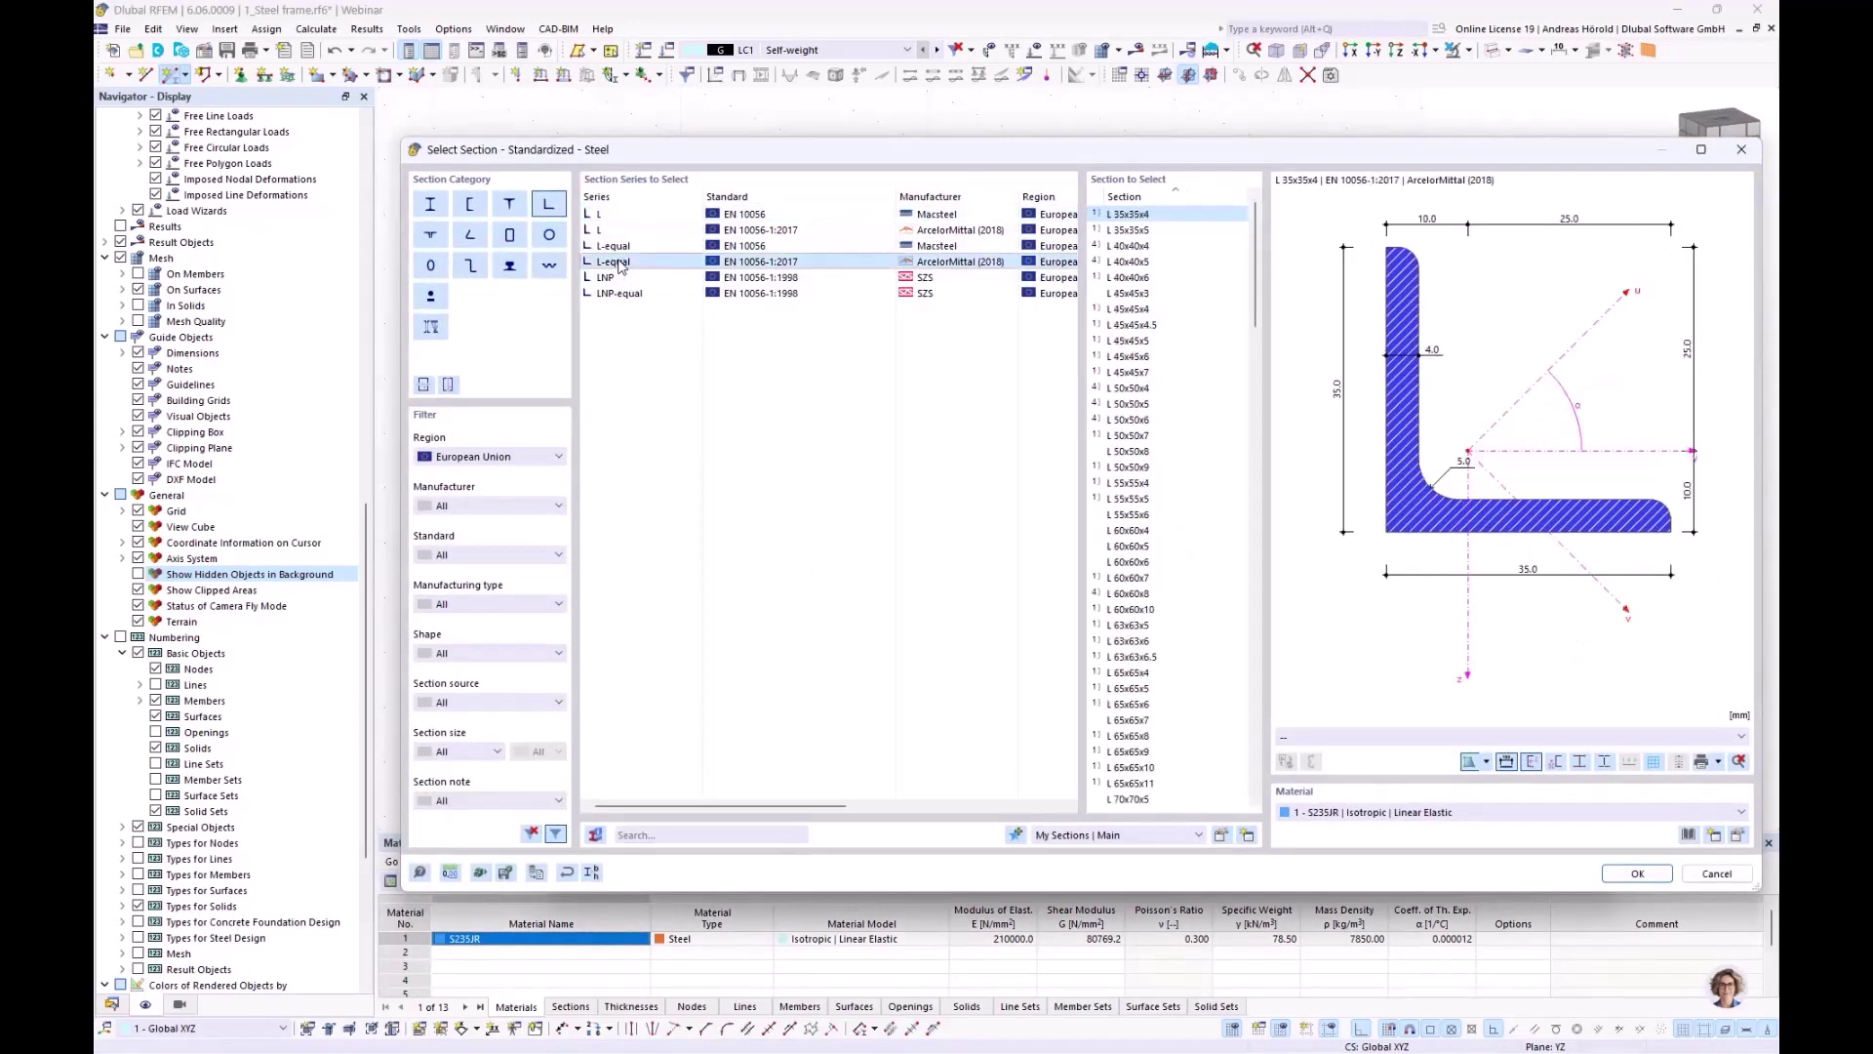
{"action": "left_click", "coordinate": [1129, 563]}
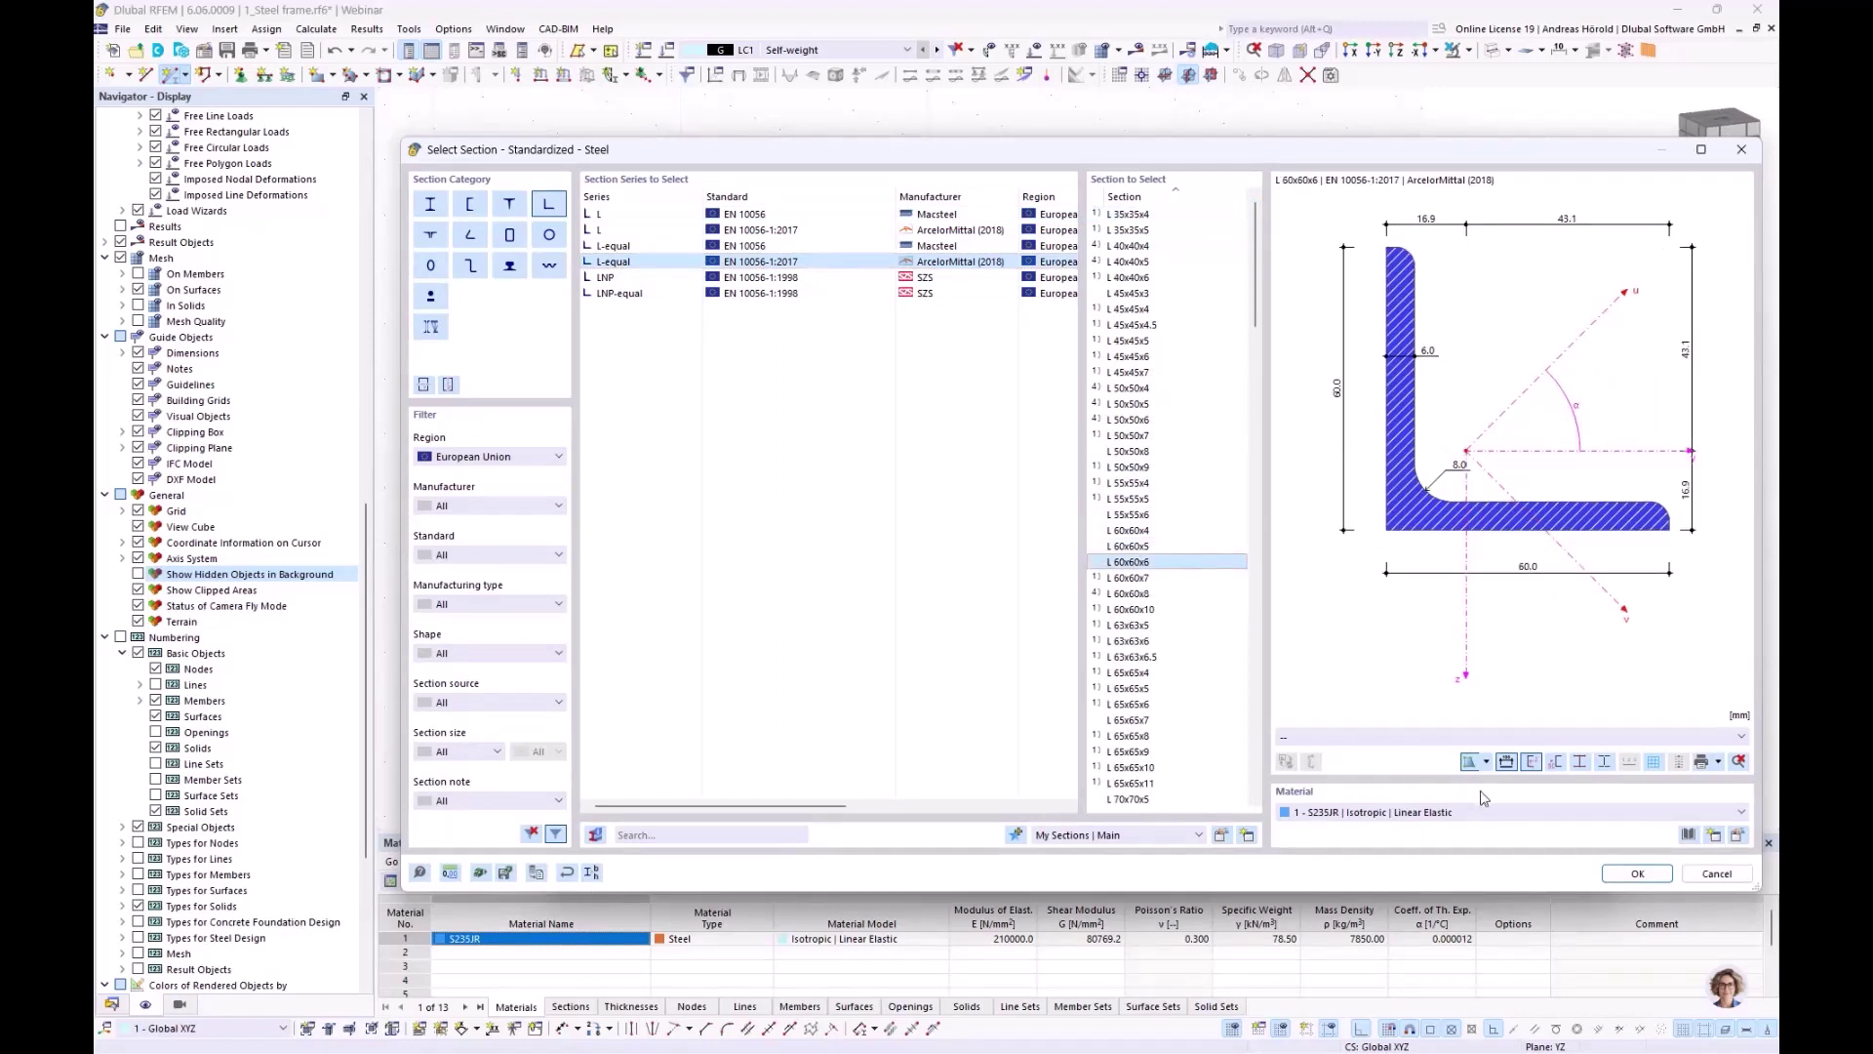
{"action": "left_click", "coordinate": [1637, 874]}
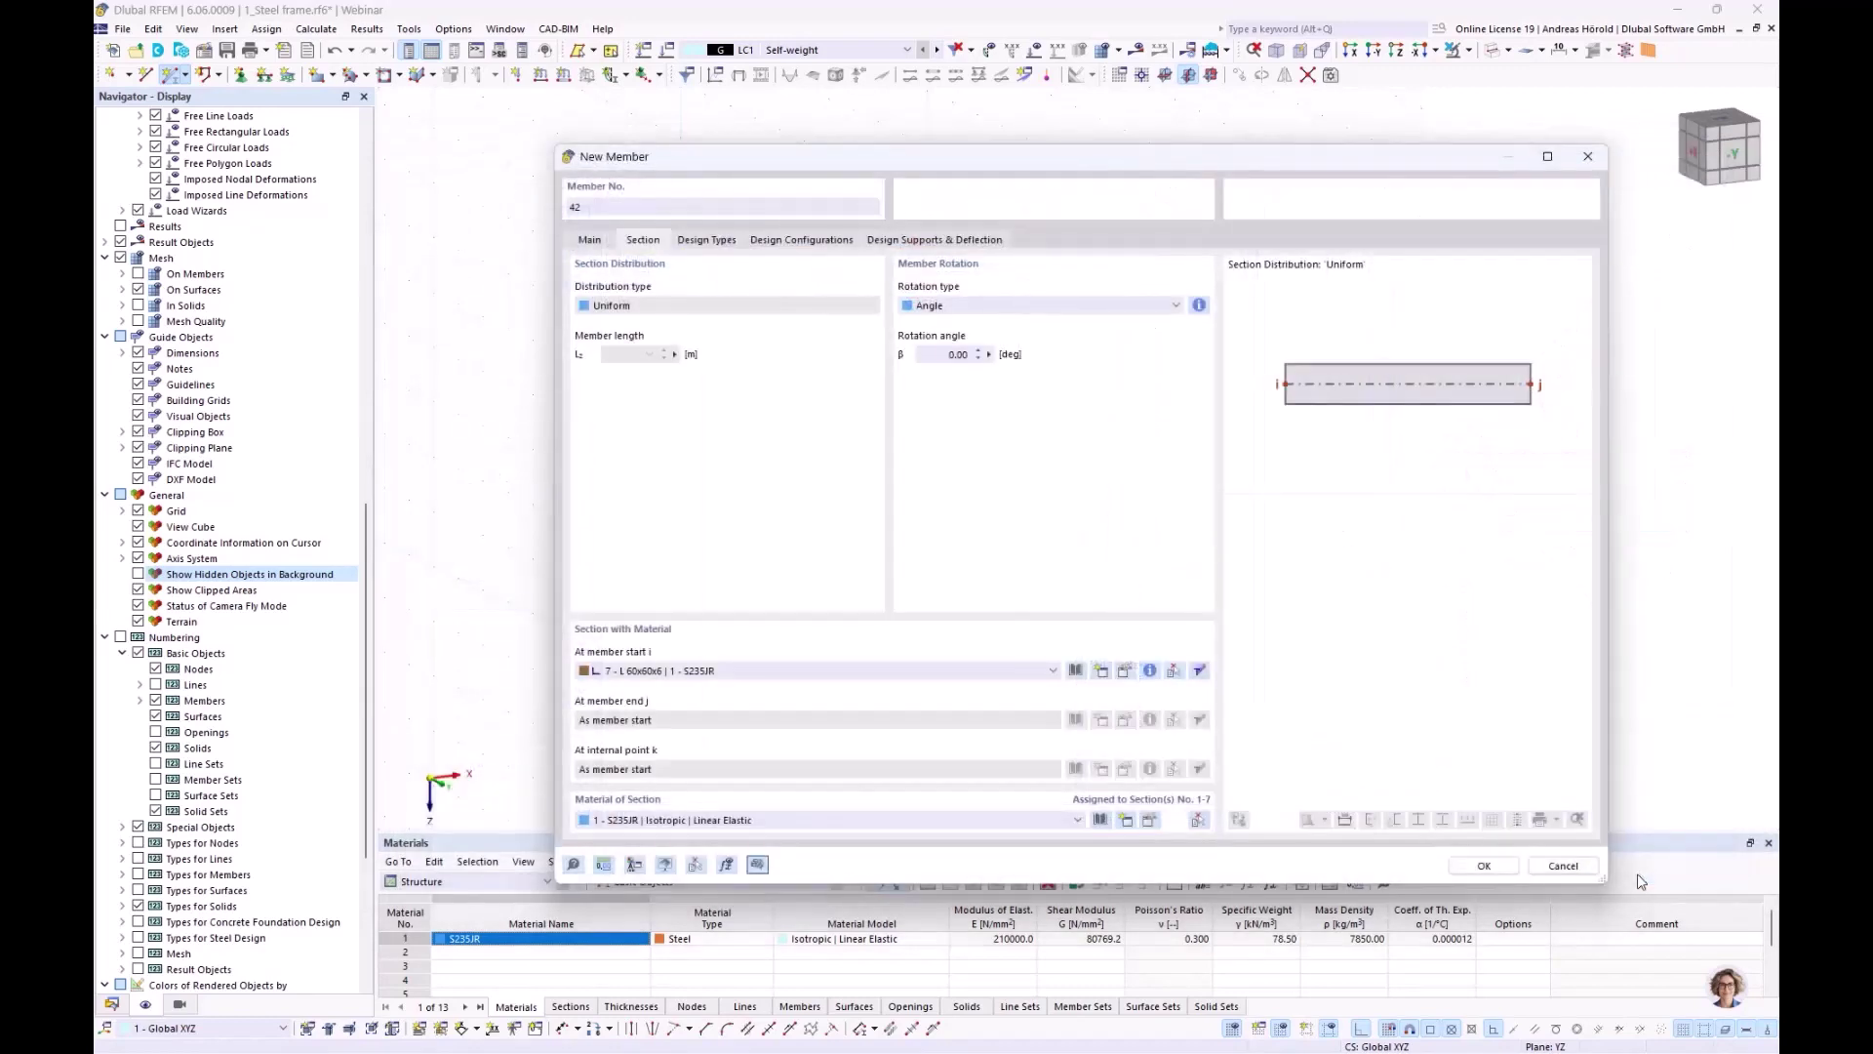
{"action": "left_click", "coordinate": [1481, 866]}
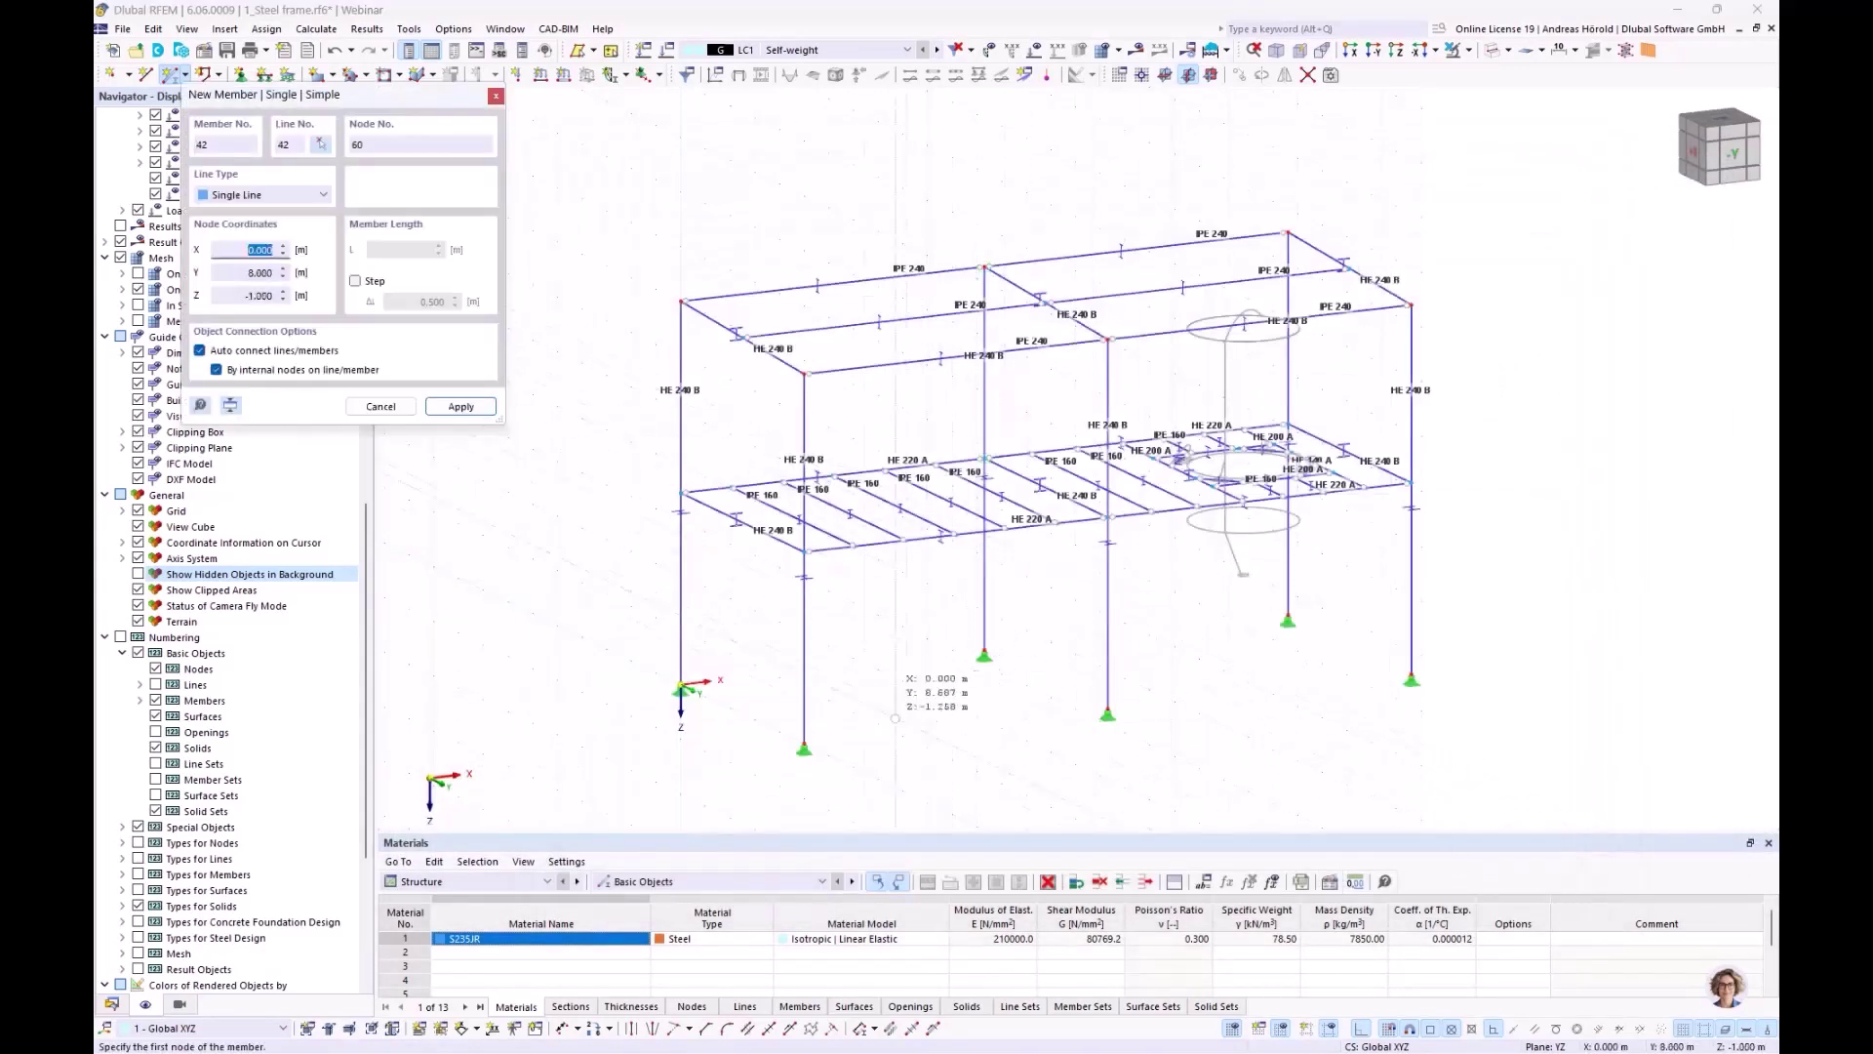
Place two crossing tension diagonals in the front face's first lower bay, between the column bases and the platform-level corners
{"action": "left_click", "coordinate": [805, 746]}
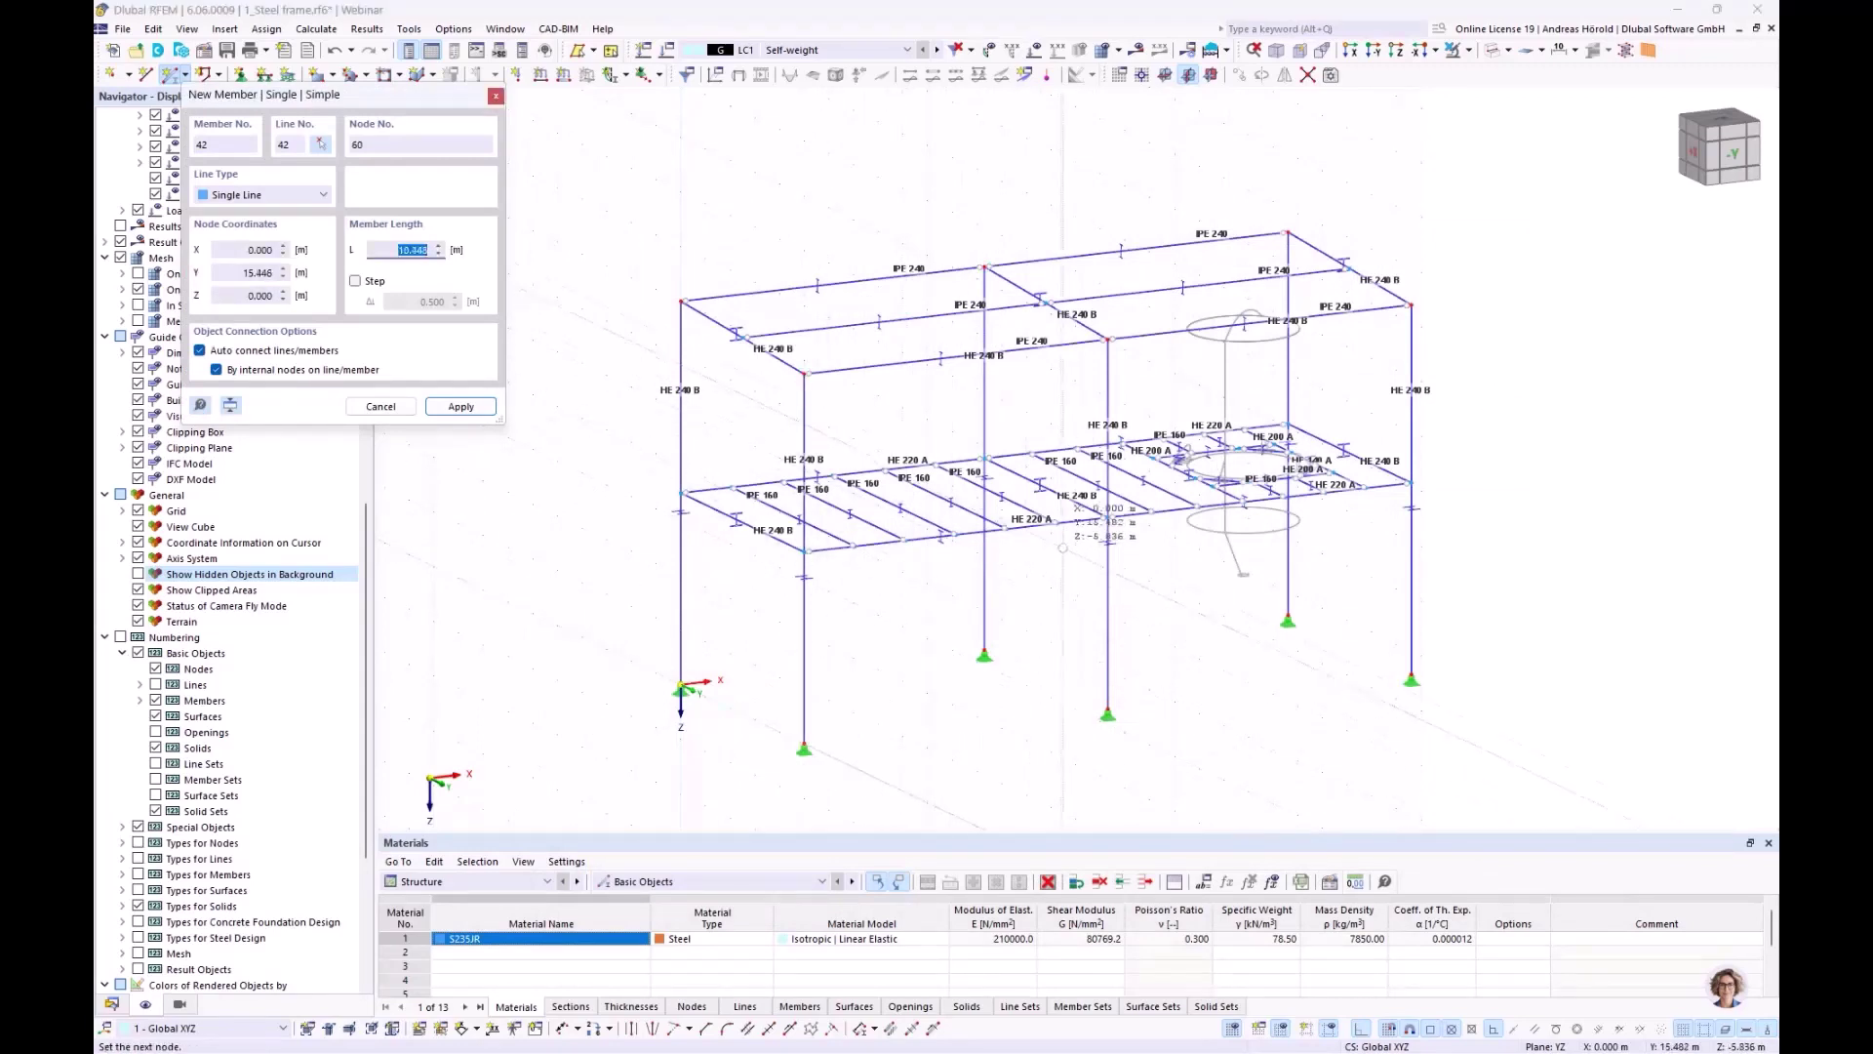
{"action": "left_click", "coordinate": [1108, 517]}
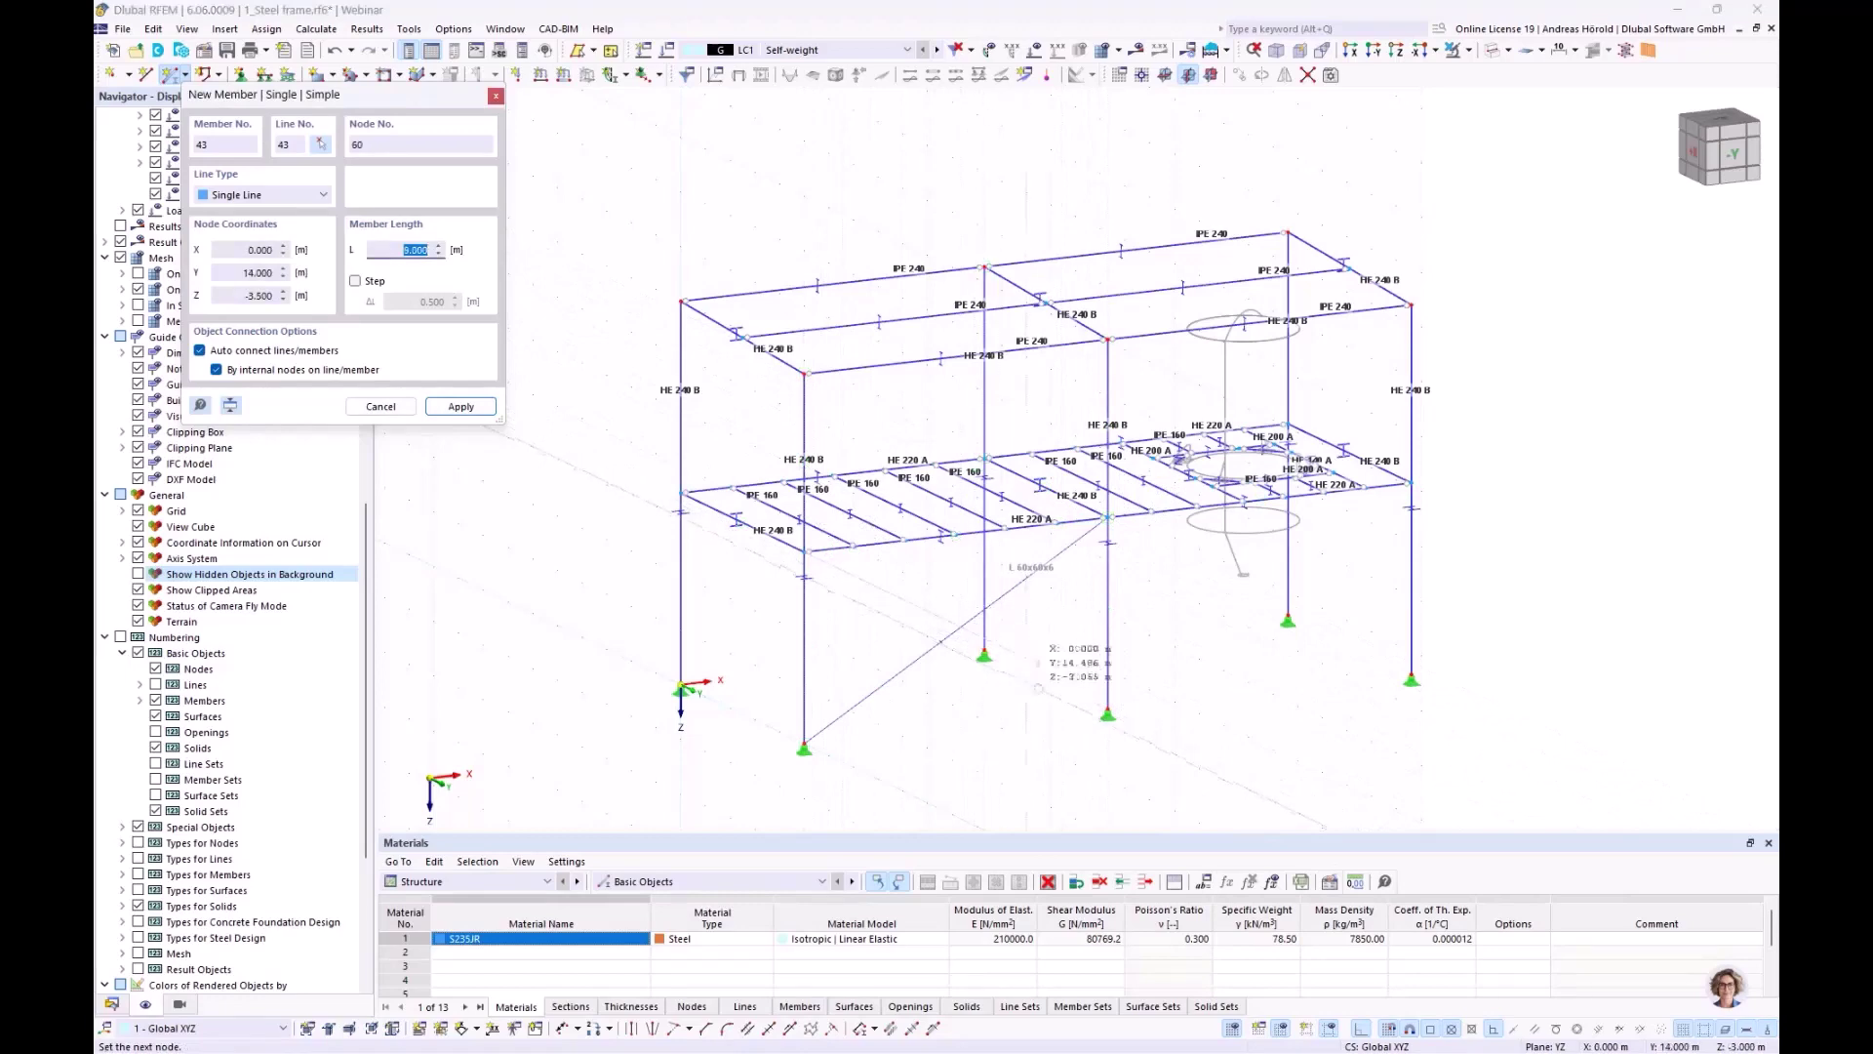
{"action": "left_click", "coordinate": [1105, 713]}
{"action": "scroll", "coordinate": [1015, 599], "scroll_direction": "up", "scroll_amount": 6}
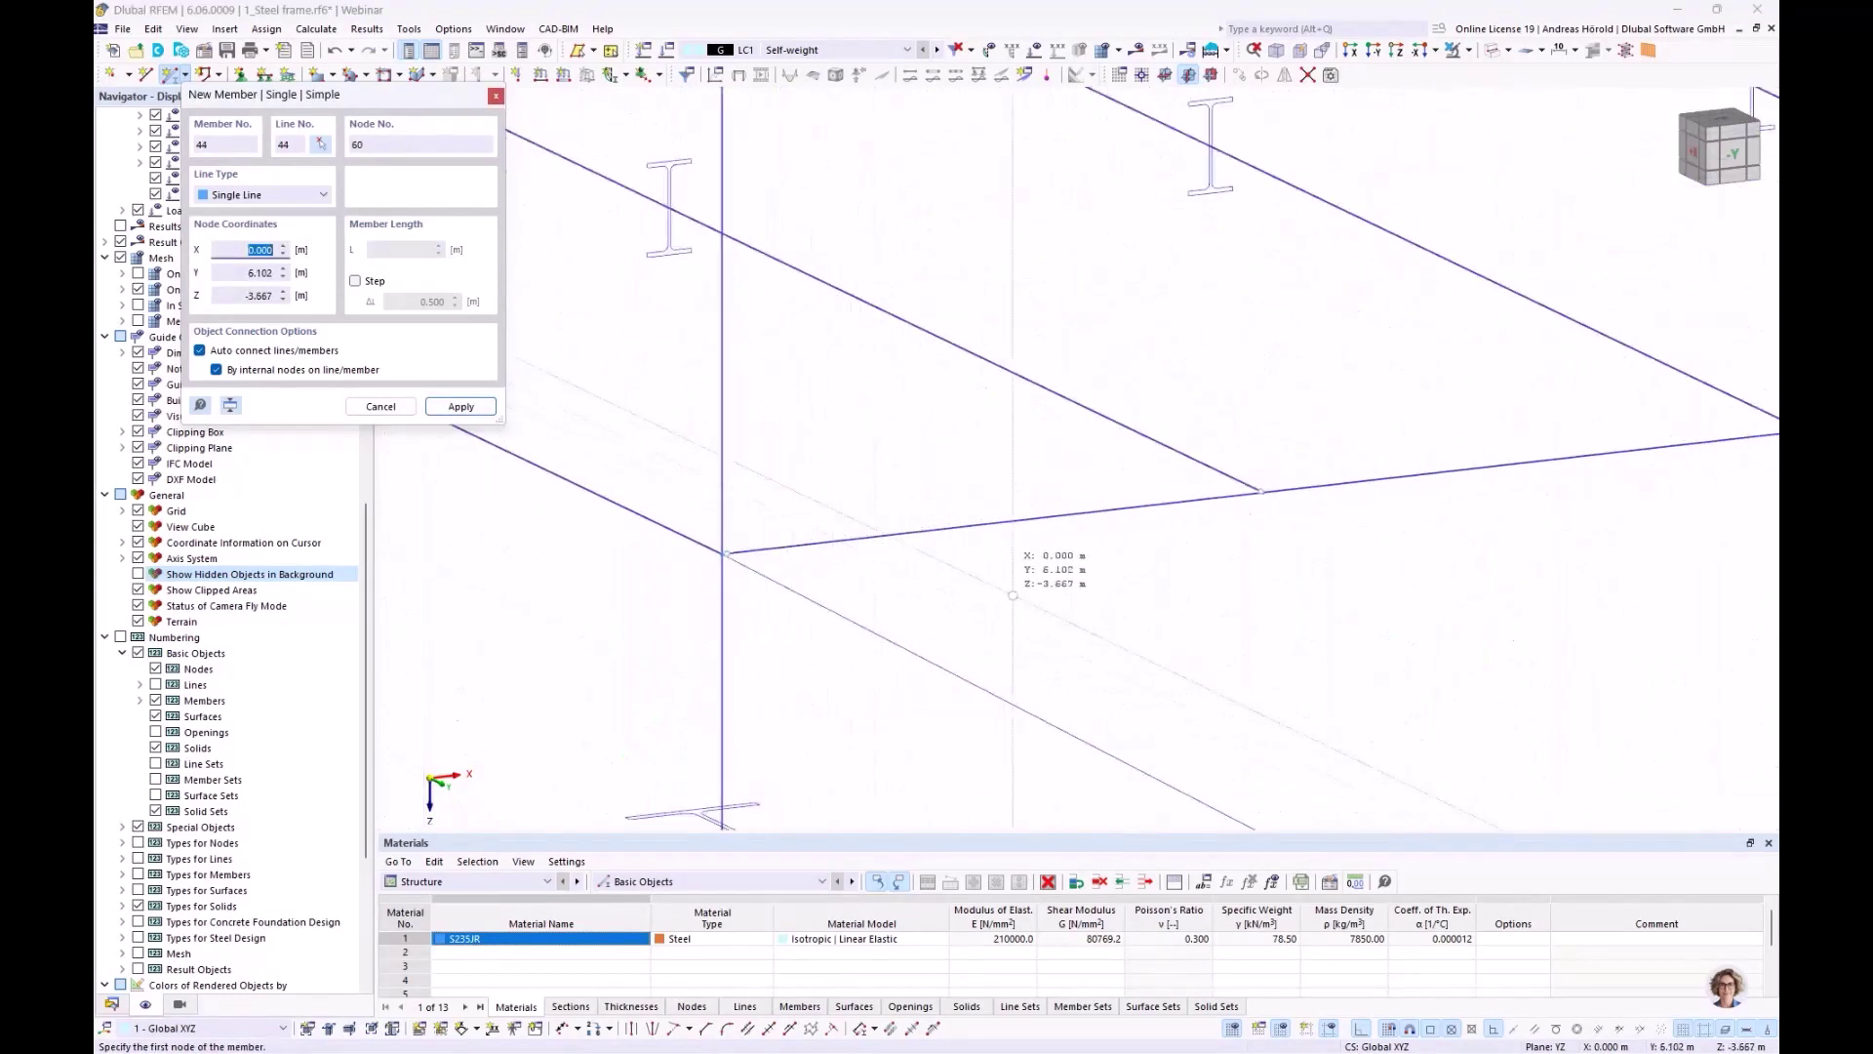
{"action": "key", "text": "Escape"}
Copy both front L 60x60x6 diagonals to the matching lower bay in the rear column line, starting at the origin column base
{"action": "scroll", "coordinate": [764, 579], "scroll_direction": "up", "scroll_amount": 5}
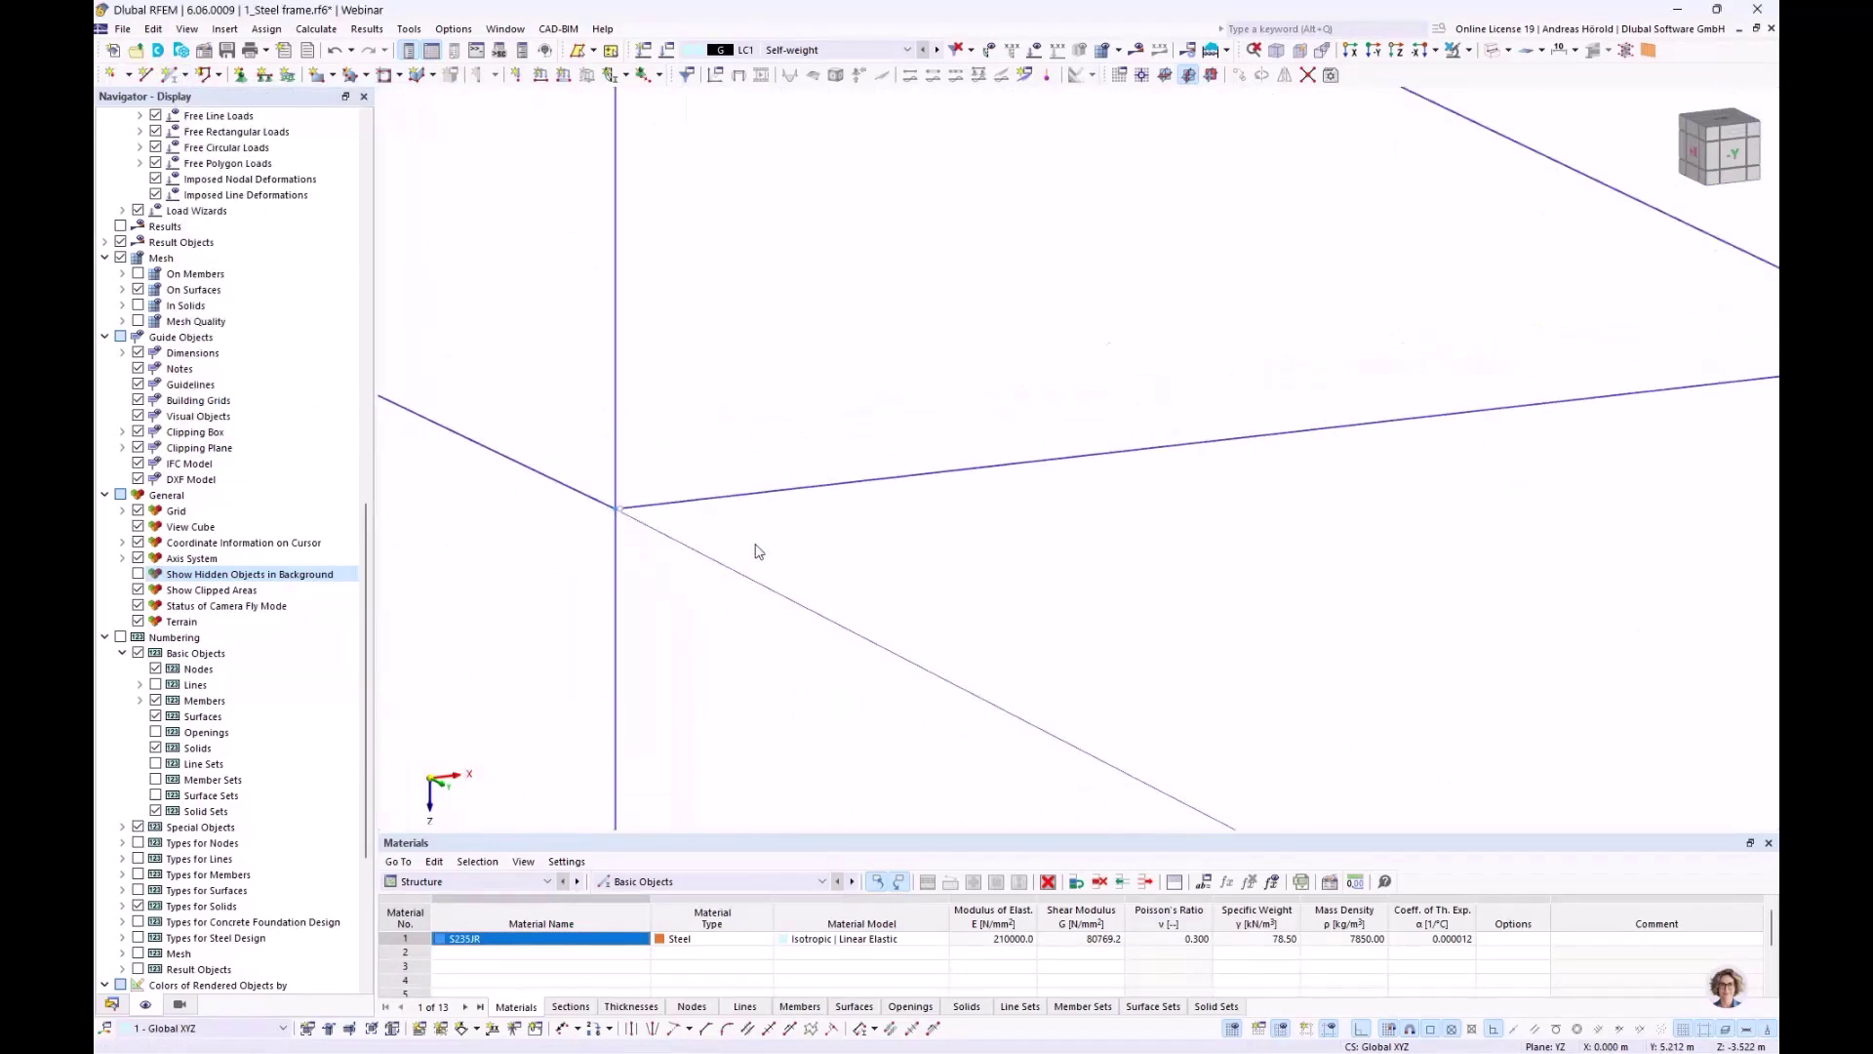
{"action": "scroll", "coordinate": [758, 552], "scroll_direction": "down", "scroll_amount": 10}
{"action": "middle_click_drag", "start_coordinate": [917, 580], "coordinate": [923, 548]}
{"action": "left_click_drag", "start_coordinate": [1021, 576], "coordinate": [968, 733]}
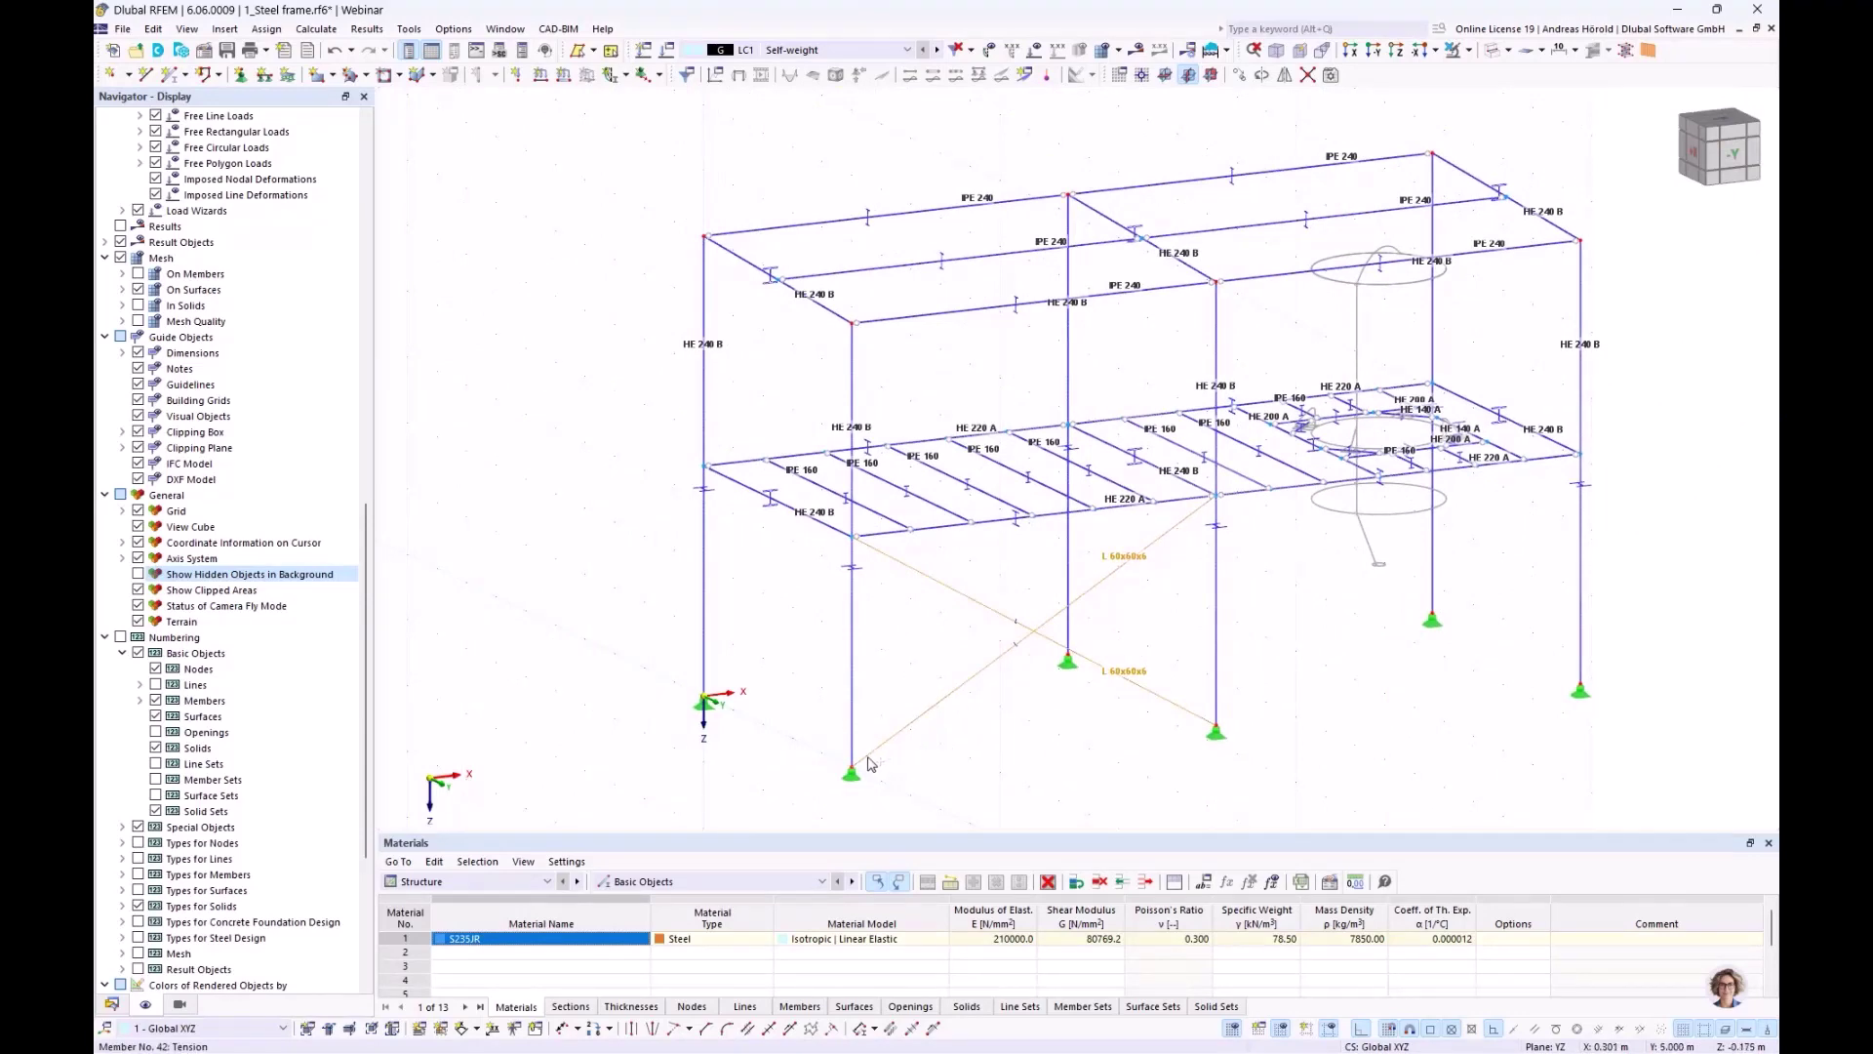
{"action": "left_click_drag", "start_coordinate": [862, 767], "coordinate": [704, 698]}
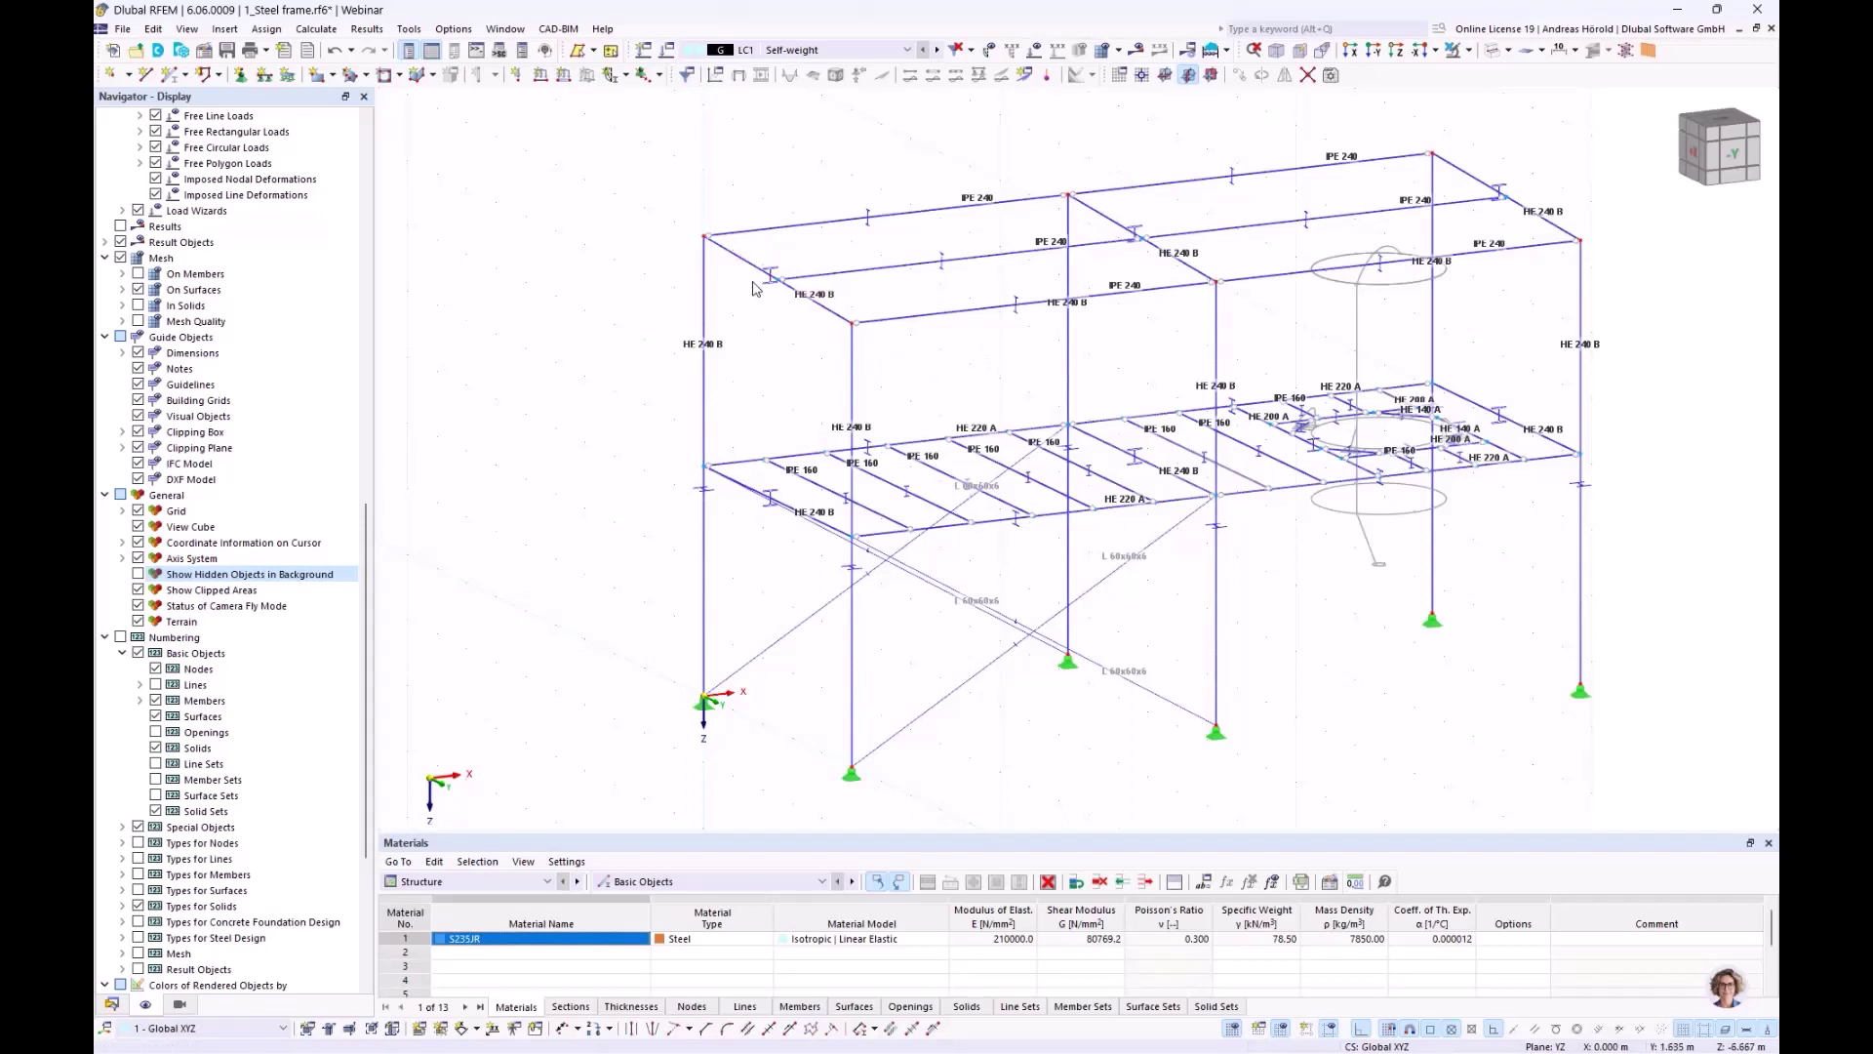
Start generating bracing in cells and take front tension diagonal No. 42 as the template member
{"action": "left_click", "coordinate": [409, 32]}
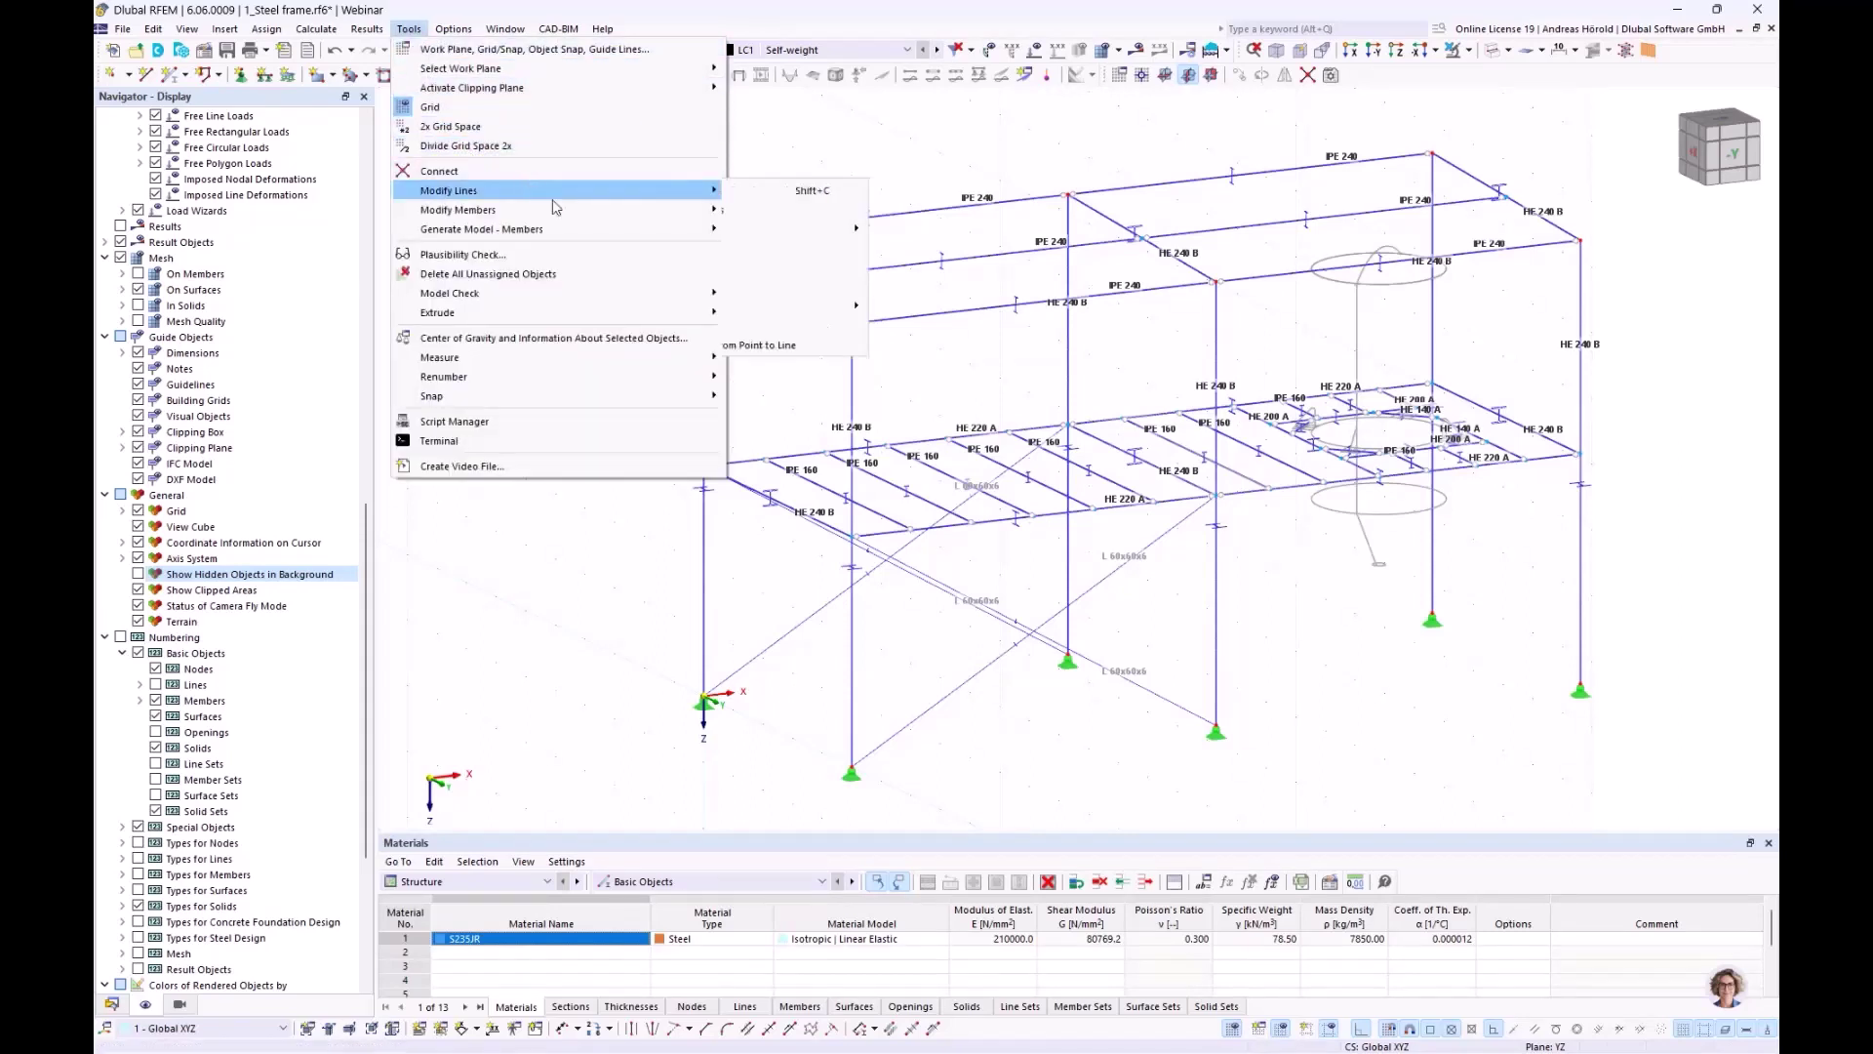
{"action": "mouse_move", "coordinate": [590, 234]}
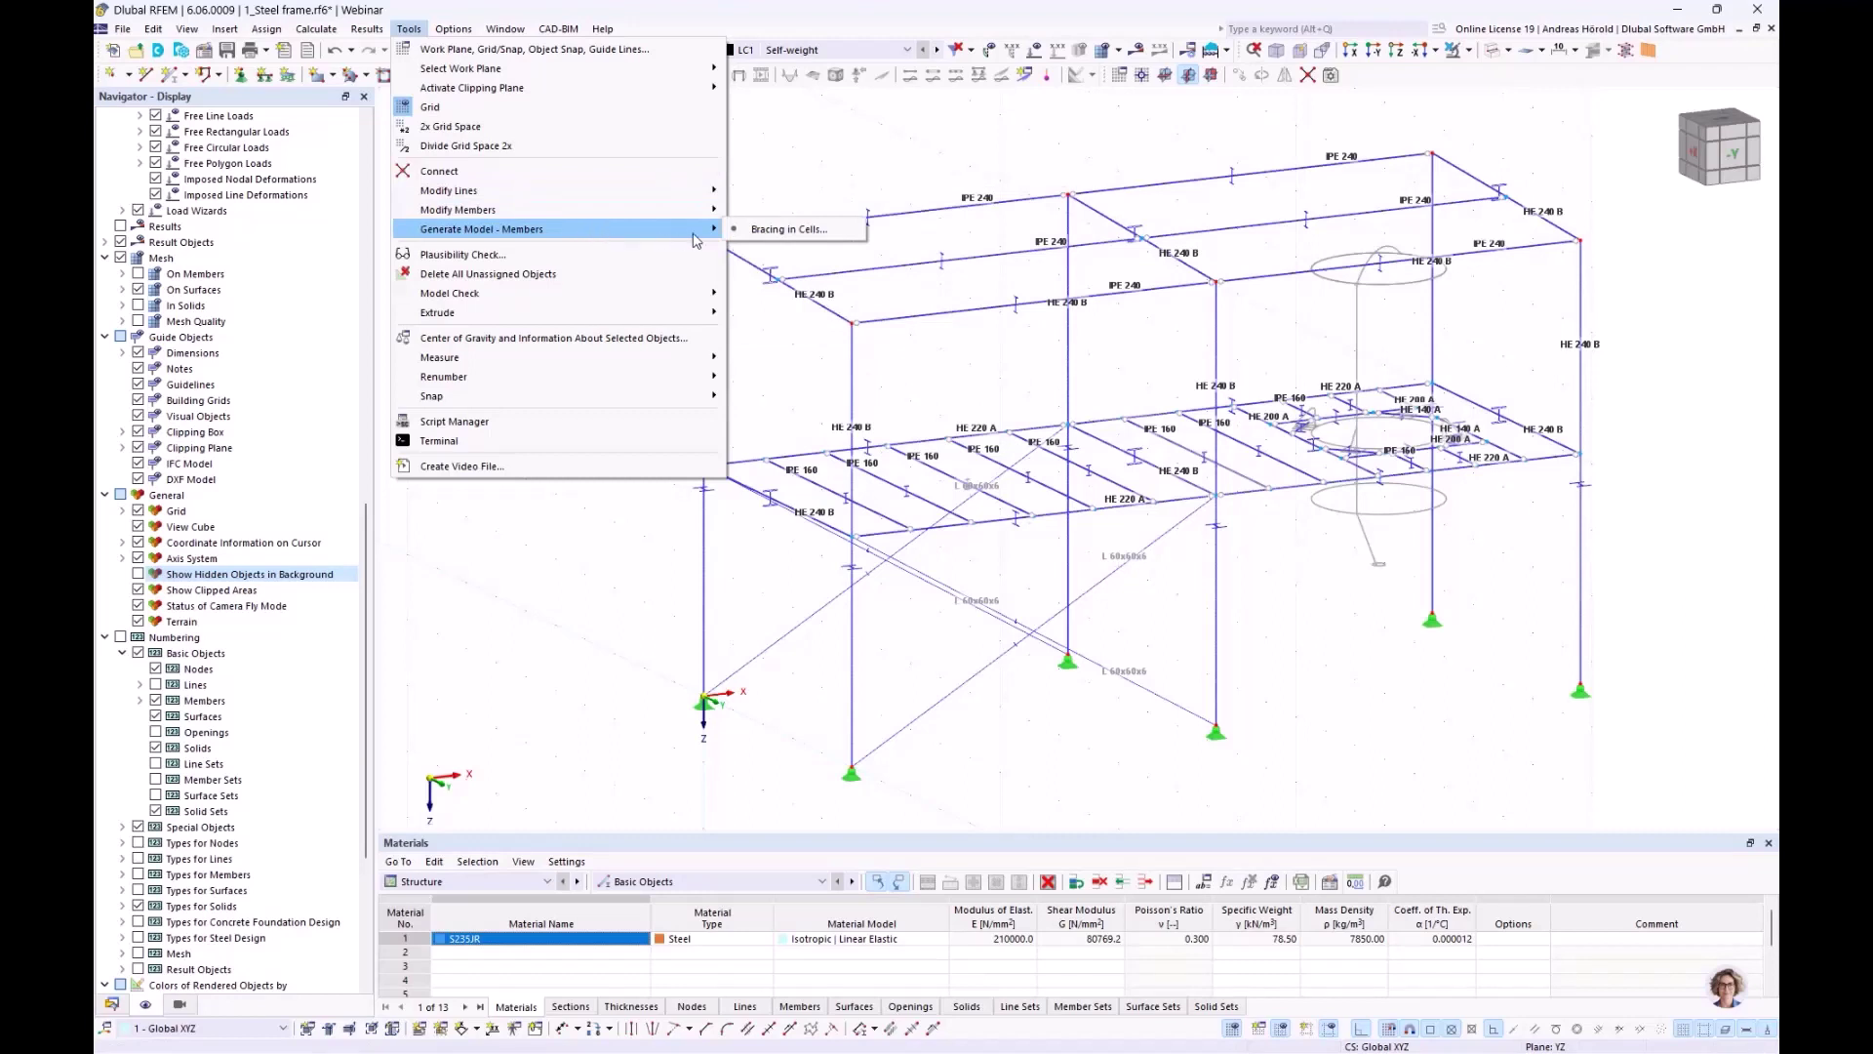
{"action": "left_click", "coordinate": [761, 231]}
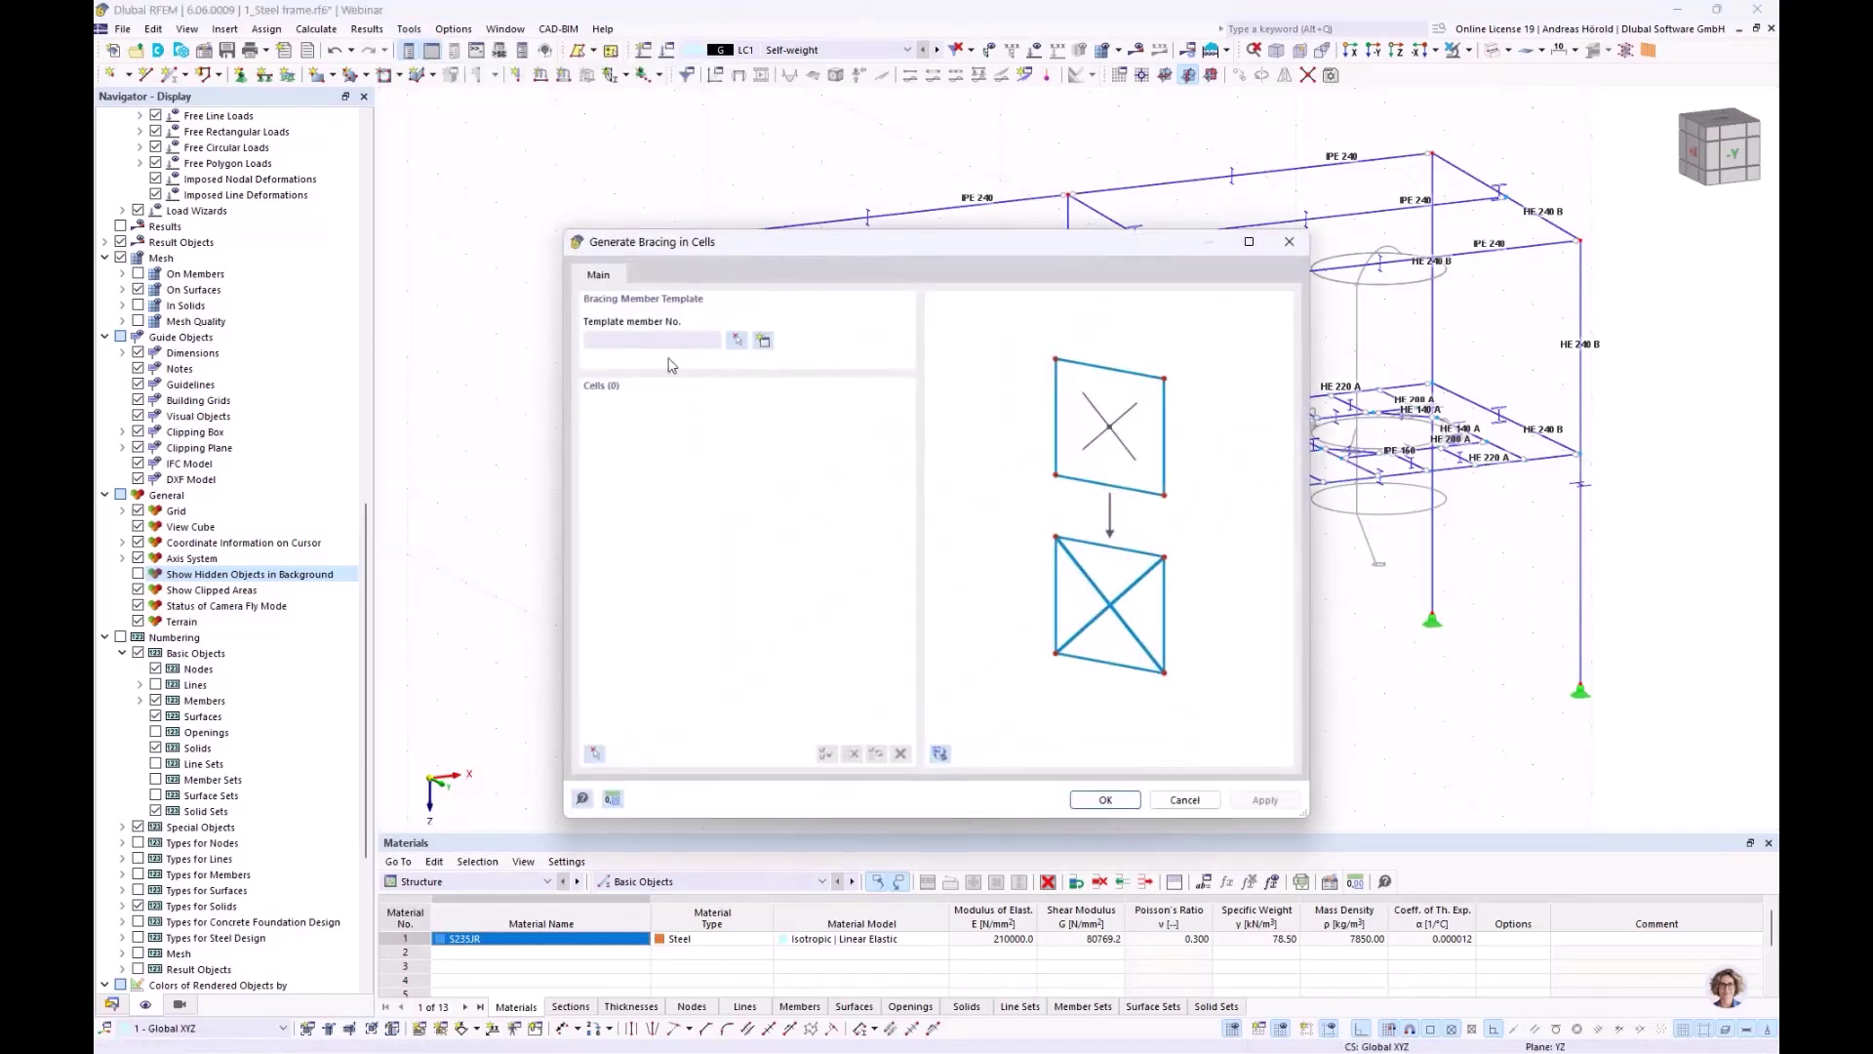
{"action": "left_click", "coordinate": [738, 340]}
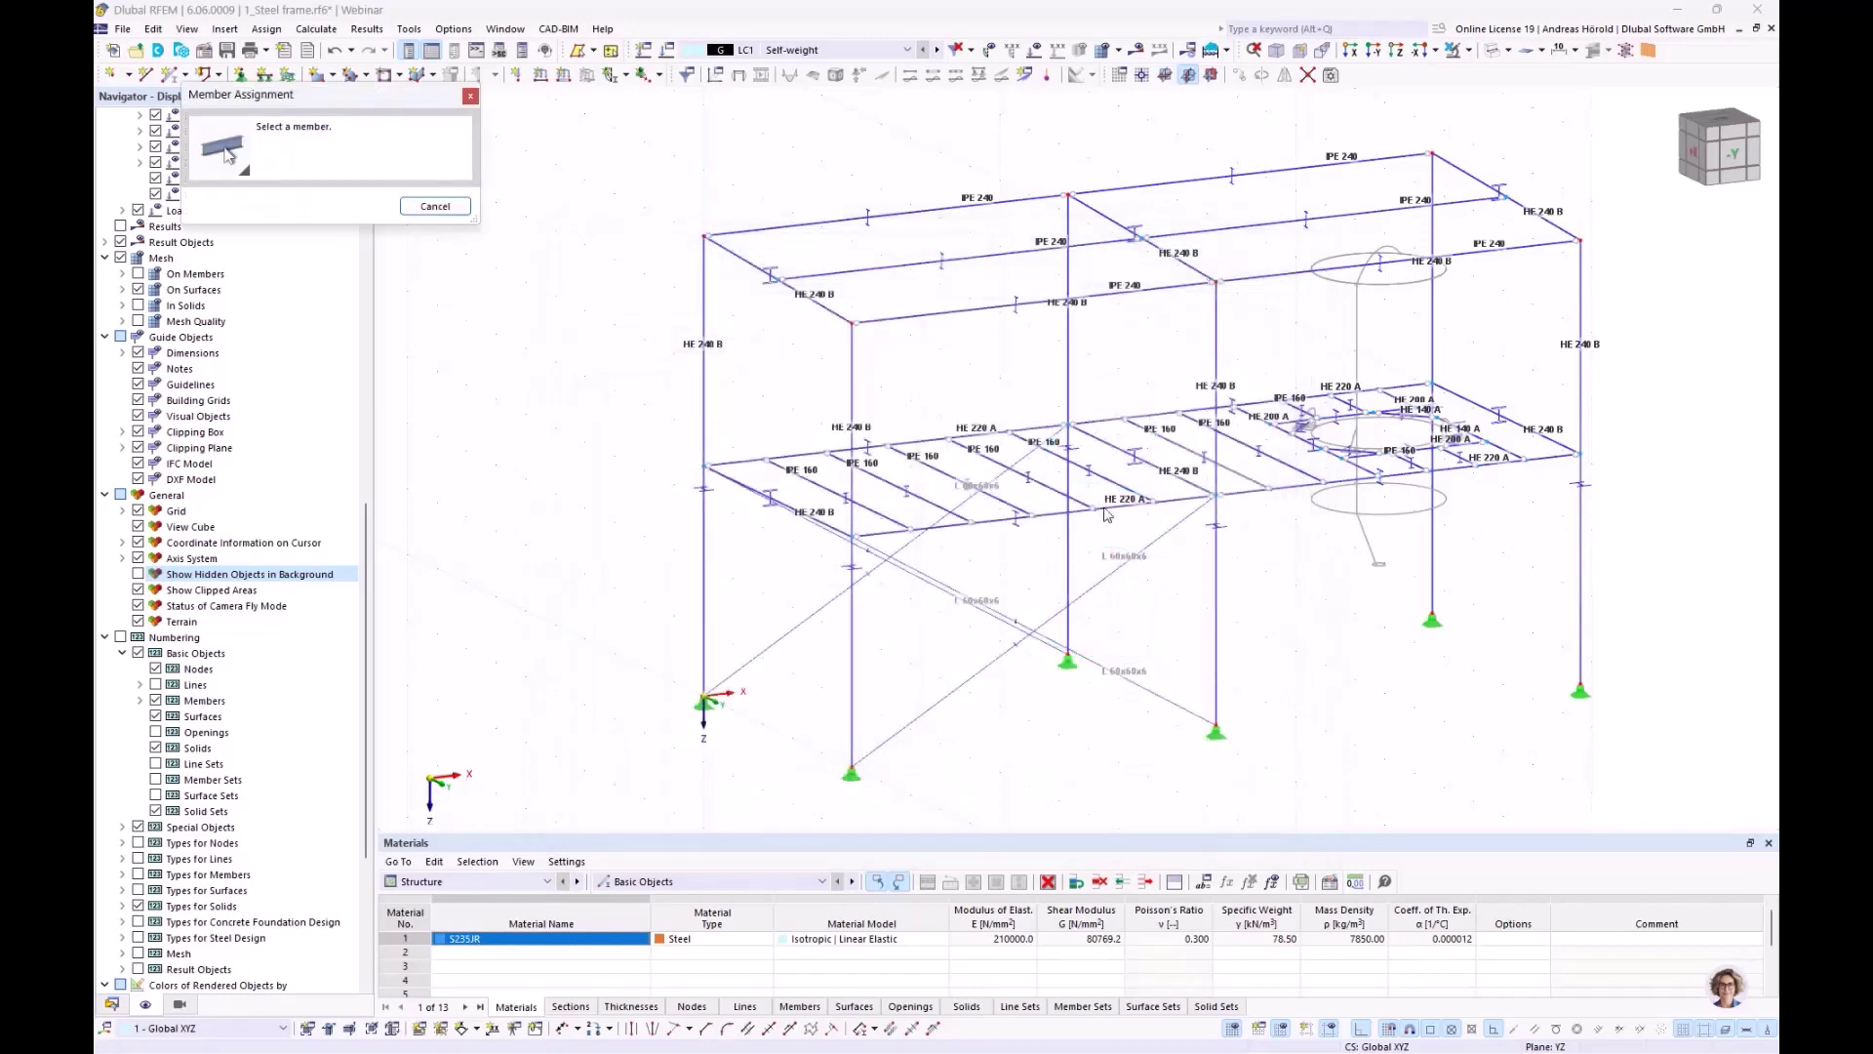
{"action": "left_click", "coordinate": [1083, 598]}
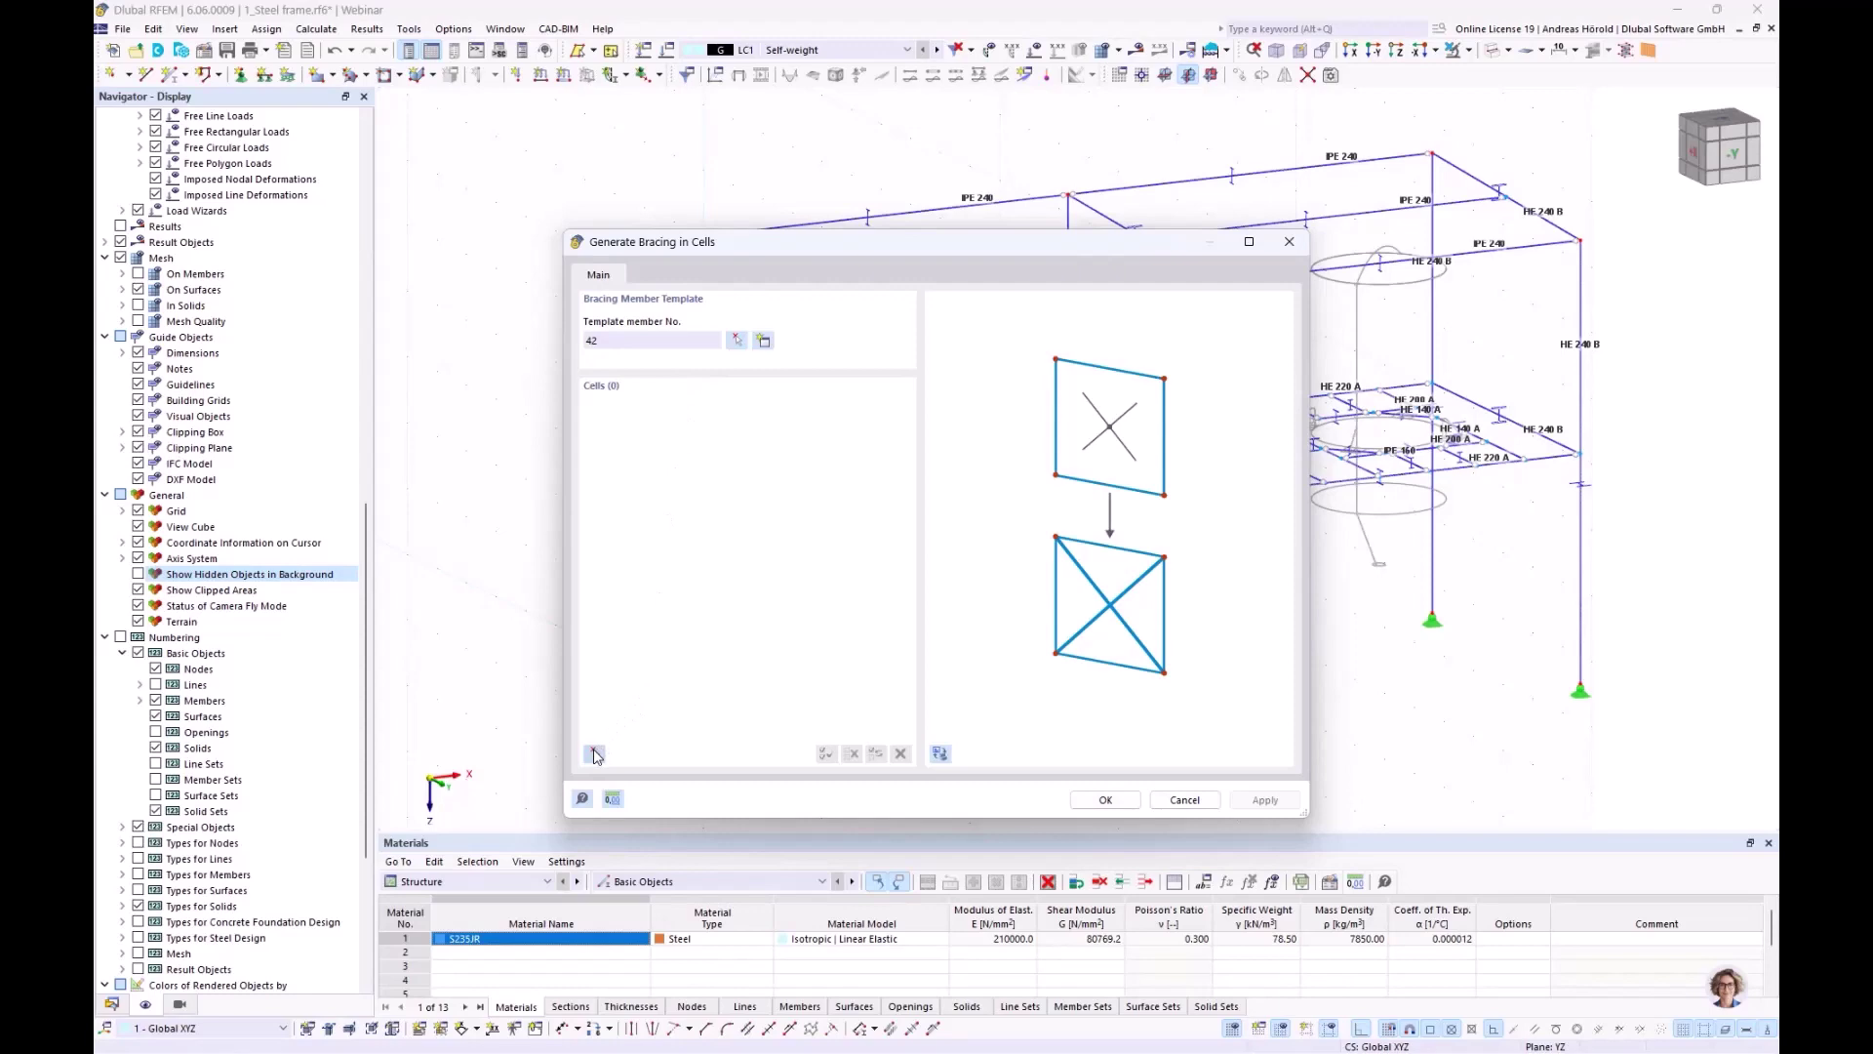
Assign the front and rear upper cells above the braced bays and generate their crossed L 60x60x6 bracing
{"action": "left_click", "coordinate": [594, 754]}
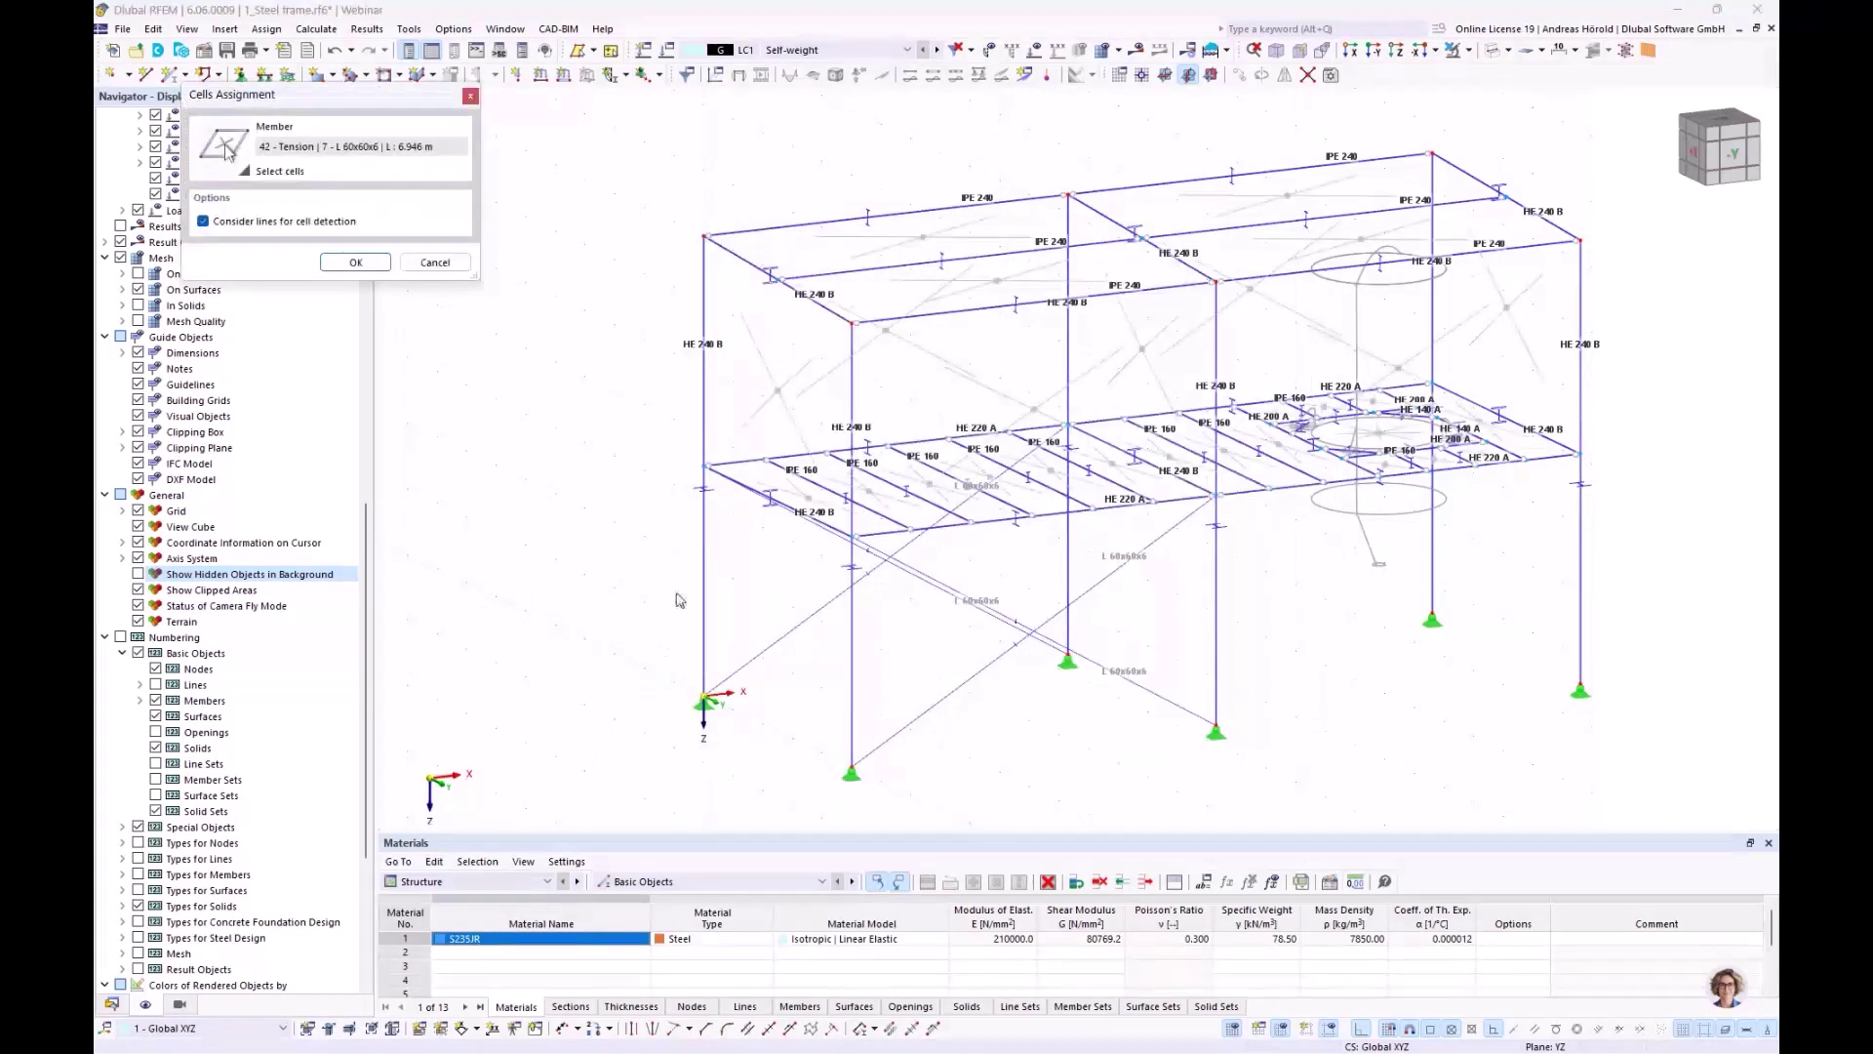
{"action": "mouse_move", "coordinate": [639, 588]}
{"action": "middle_mouse_down", "text": "ctrl"}
{"action": "mouse_move", "coordinate": [791, 570]}
{"action": "mouse_move", "coordinate": [902, 518]}
{"action": "mouse_move", "coordinate": [790, 568]}
{"action": "mouse_move", "coordinate": [605, 593]}
{"action": "mouse_move", "coordinate": [625, 578]}
{"action": "middle_mouse_up", "text": "ctrl"}
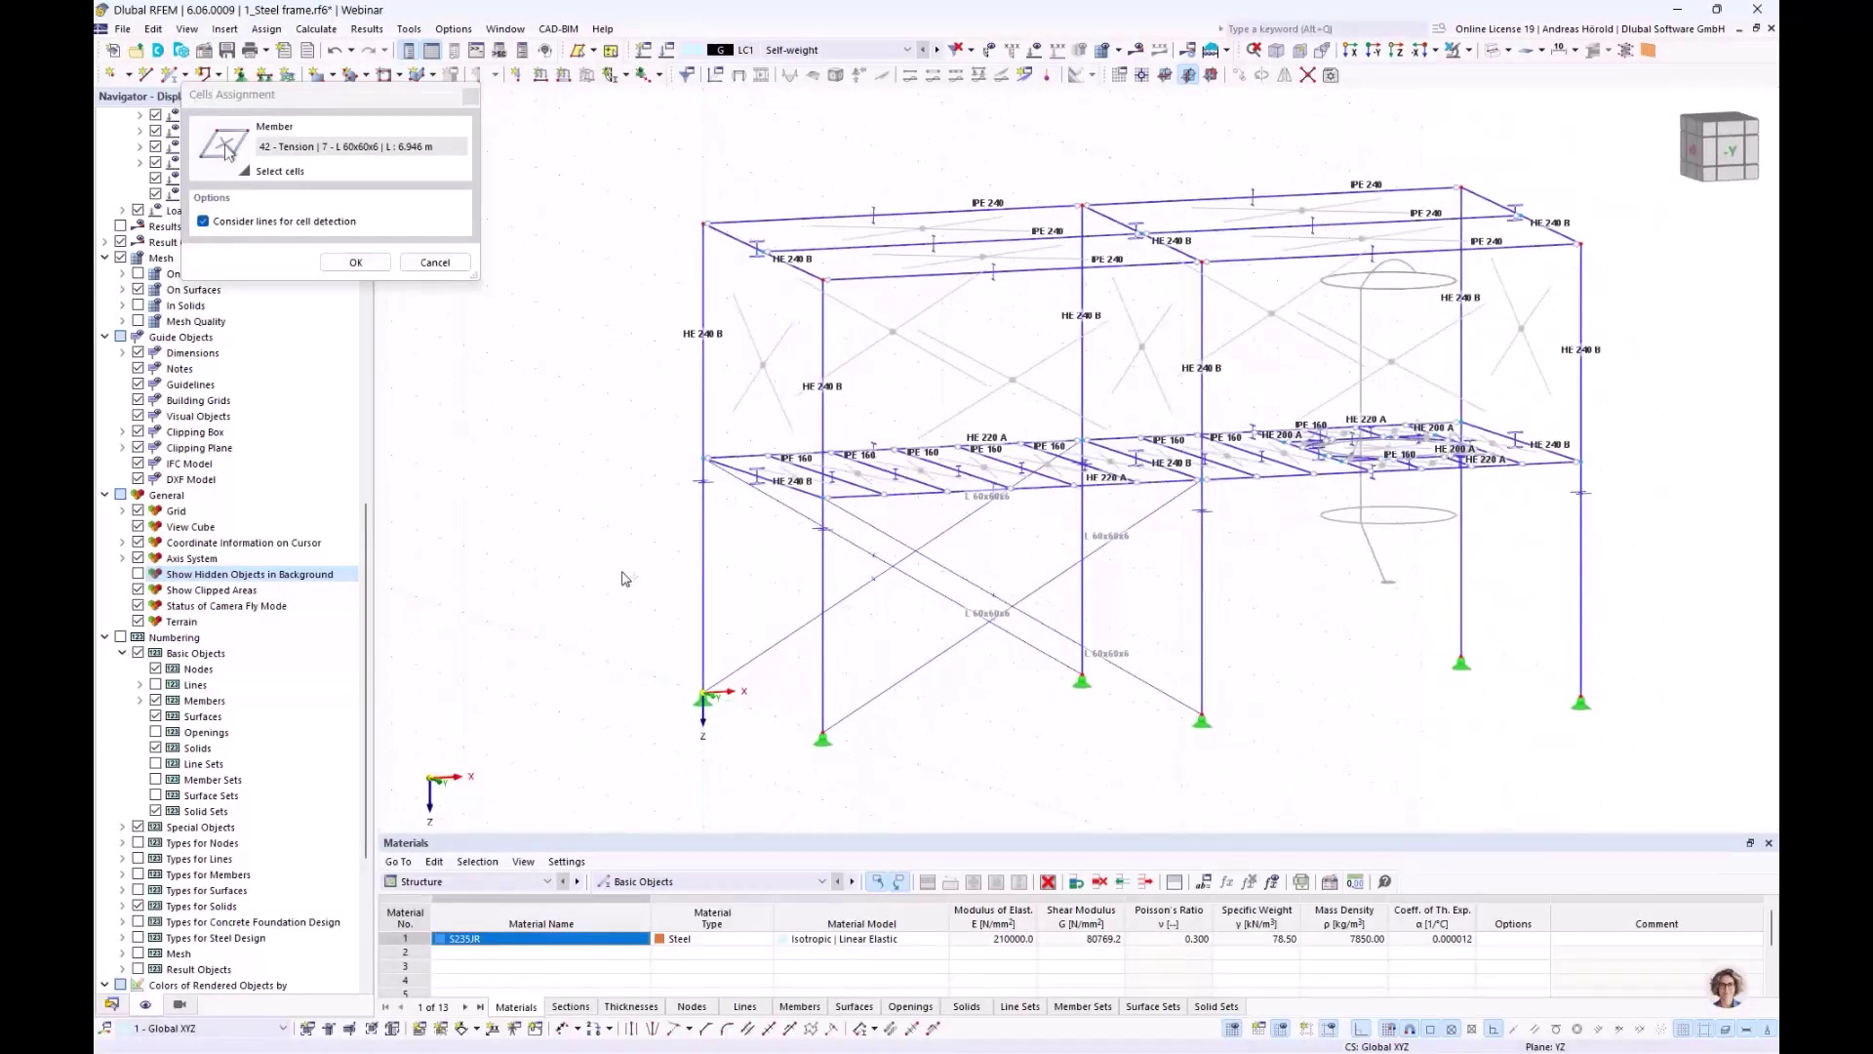
{"action": "left_click", "coordinate": [893, 331]}
{"action": "left_click", "coordinate": [355, 262]}
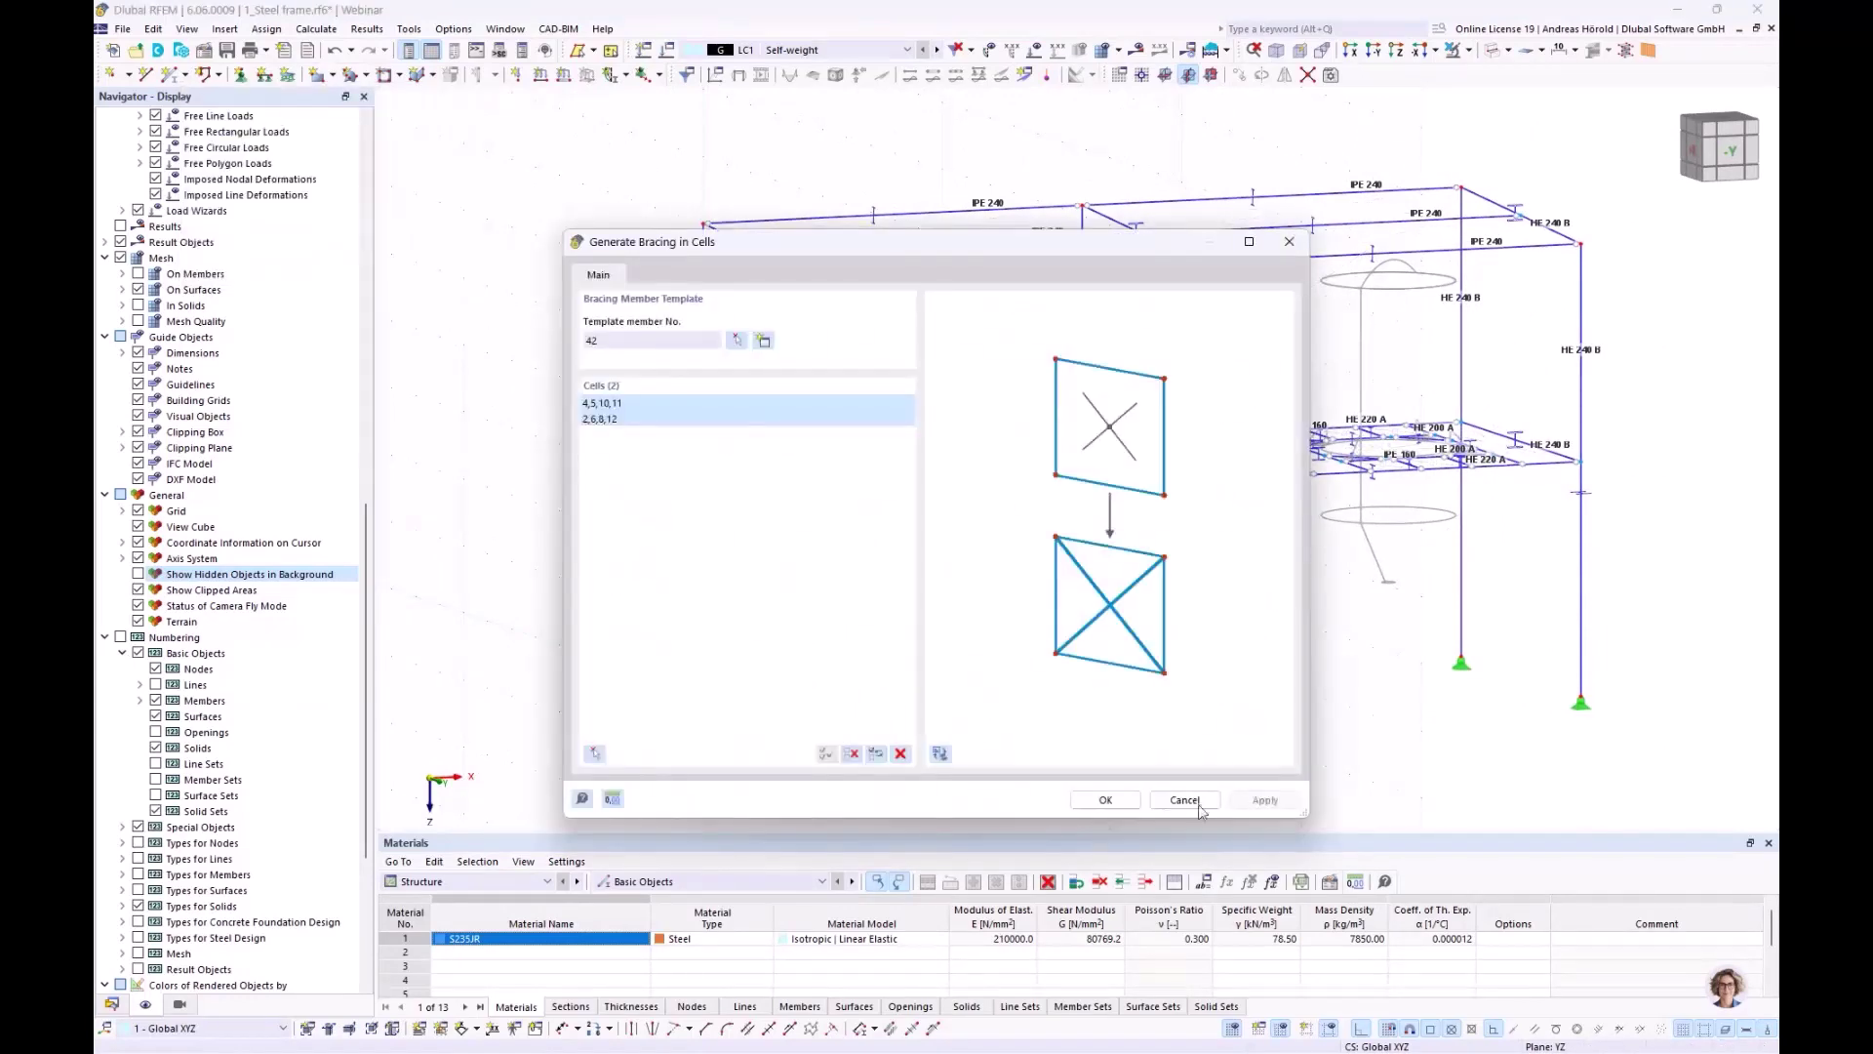
{"action": "left_click", "coordinate": [1105, 800]}
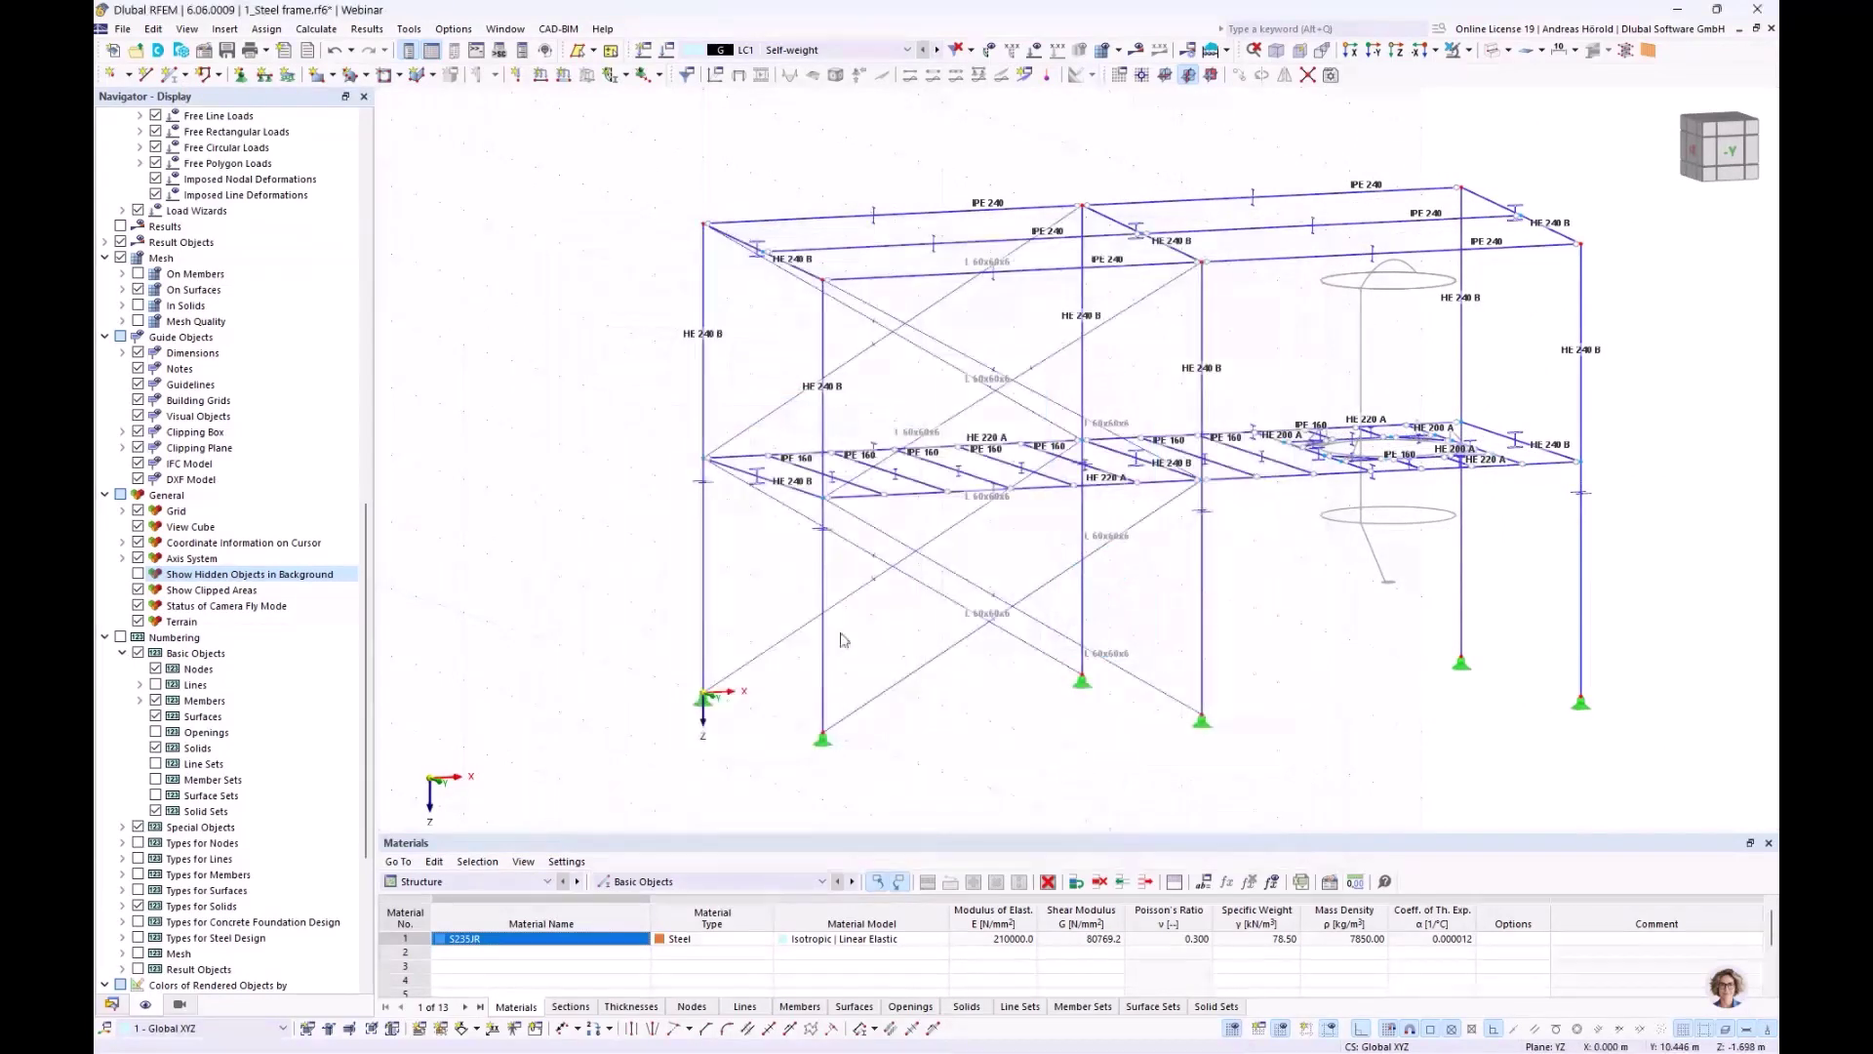
Connect the members along the whole platform level so columns and HE 220 A beams are divided at their joints, and check one column
{"action": "middle_click_drag", "start_coordinate": [543, 625], "coordinate": [454, 577], "text": "ctrl"}
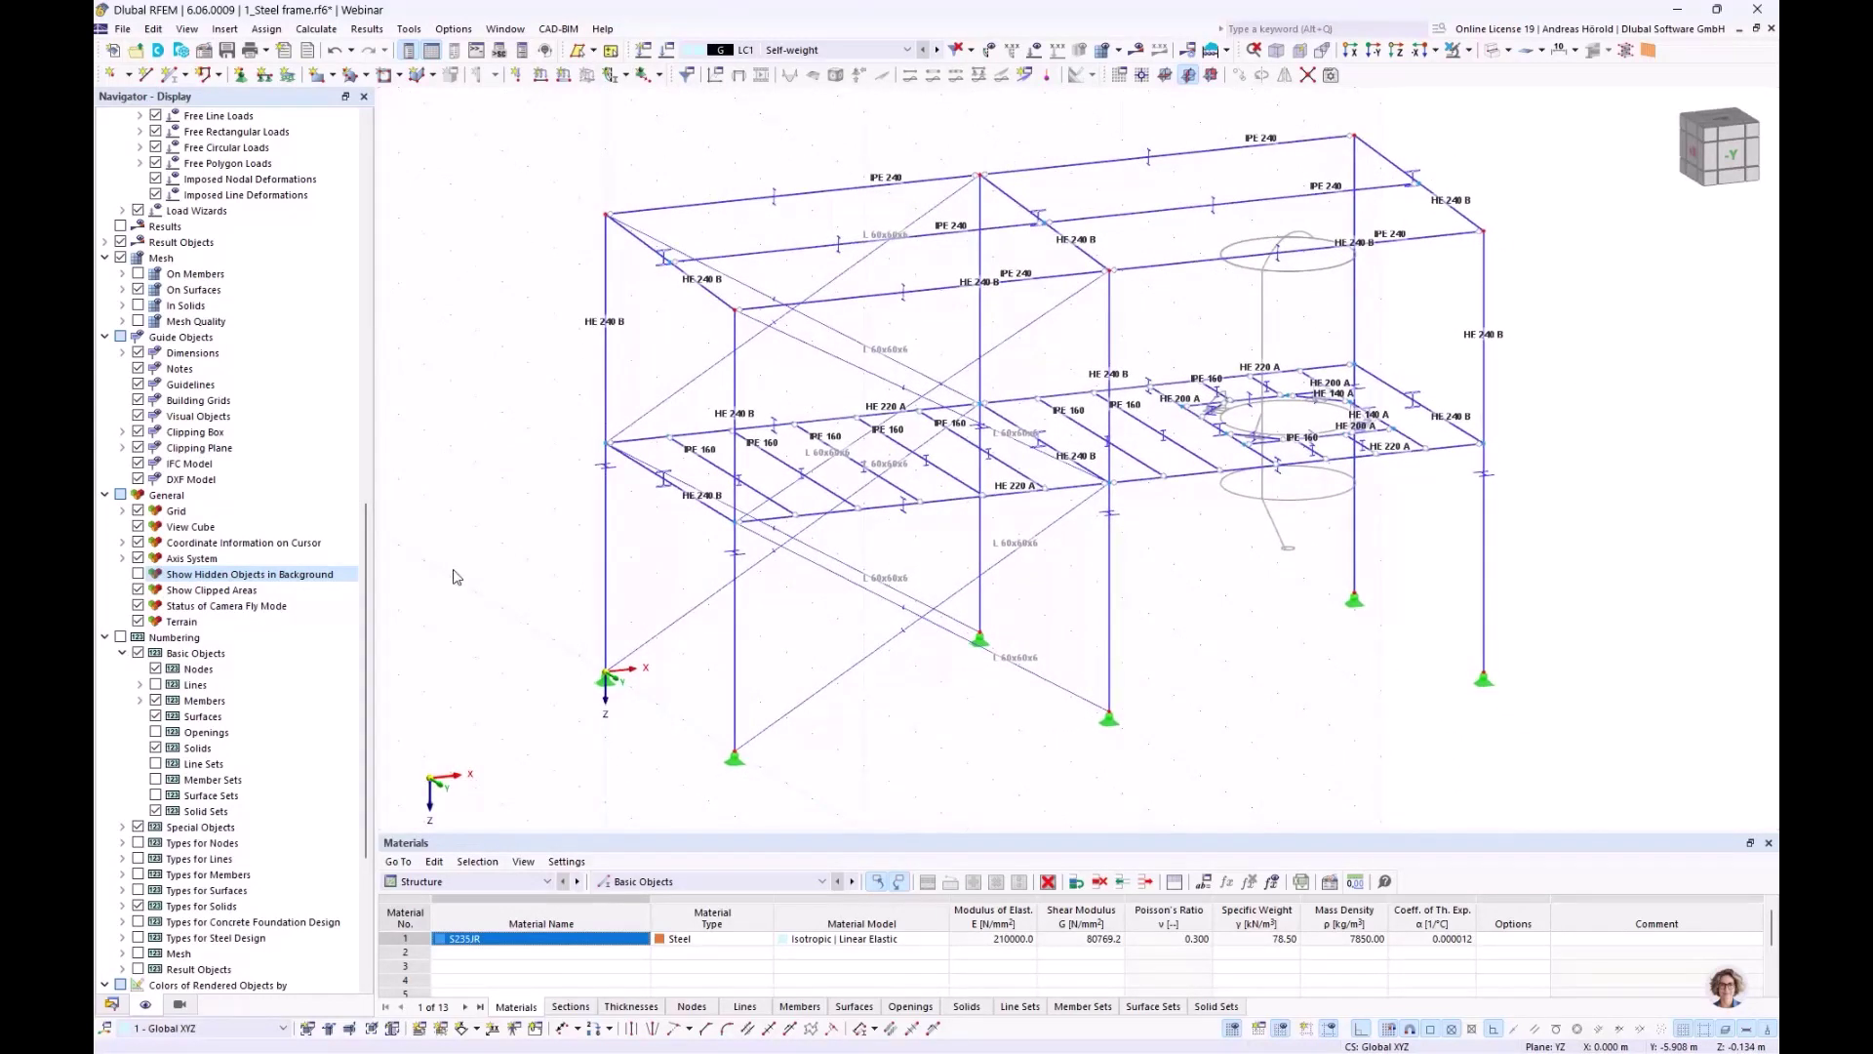
{"action": "scroll", "coordinate": [707, 589], "scroll_direction": "down", "scroll_amount": 1}
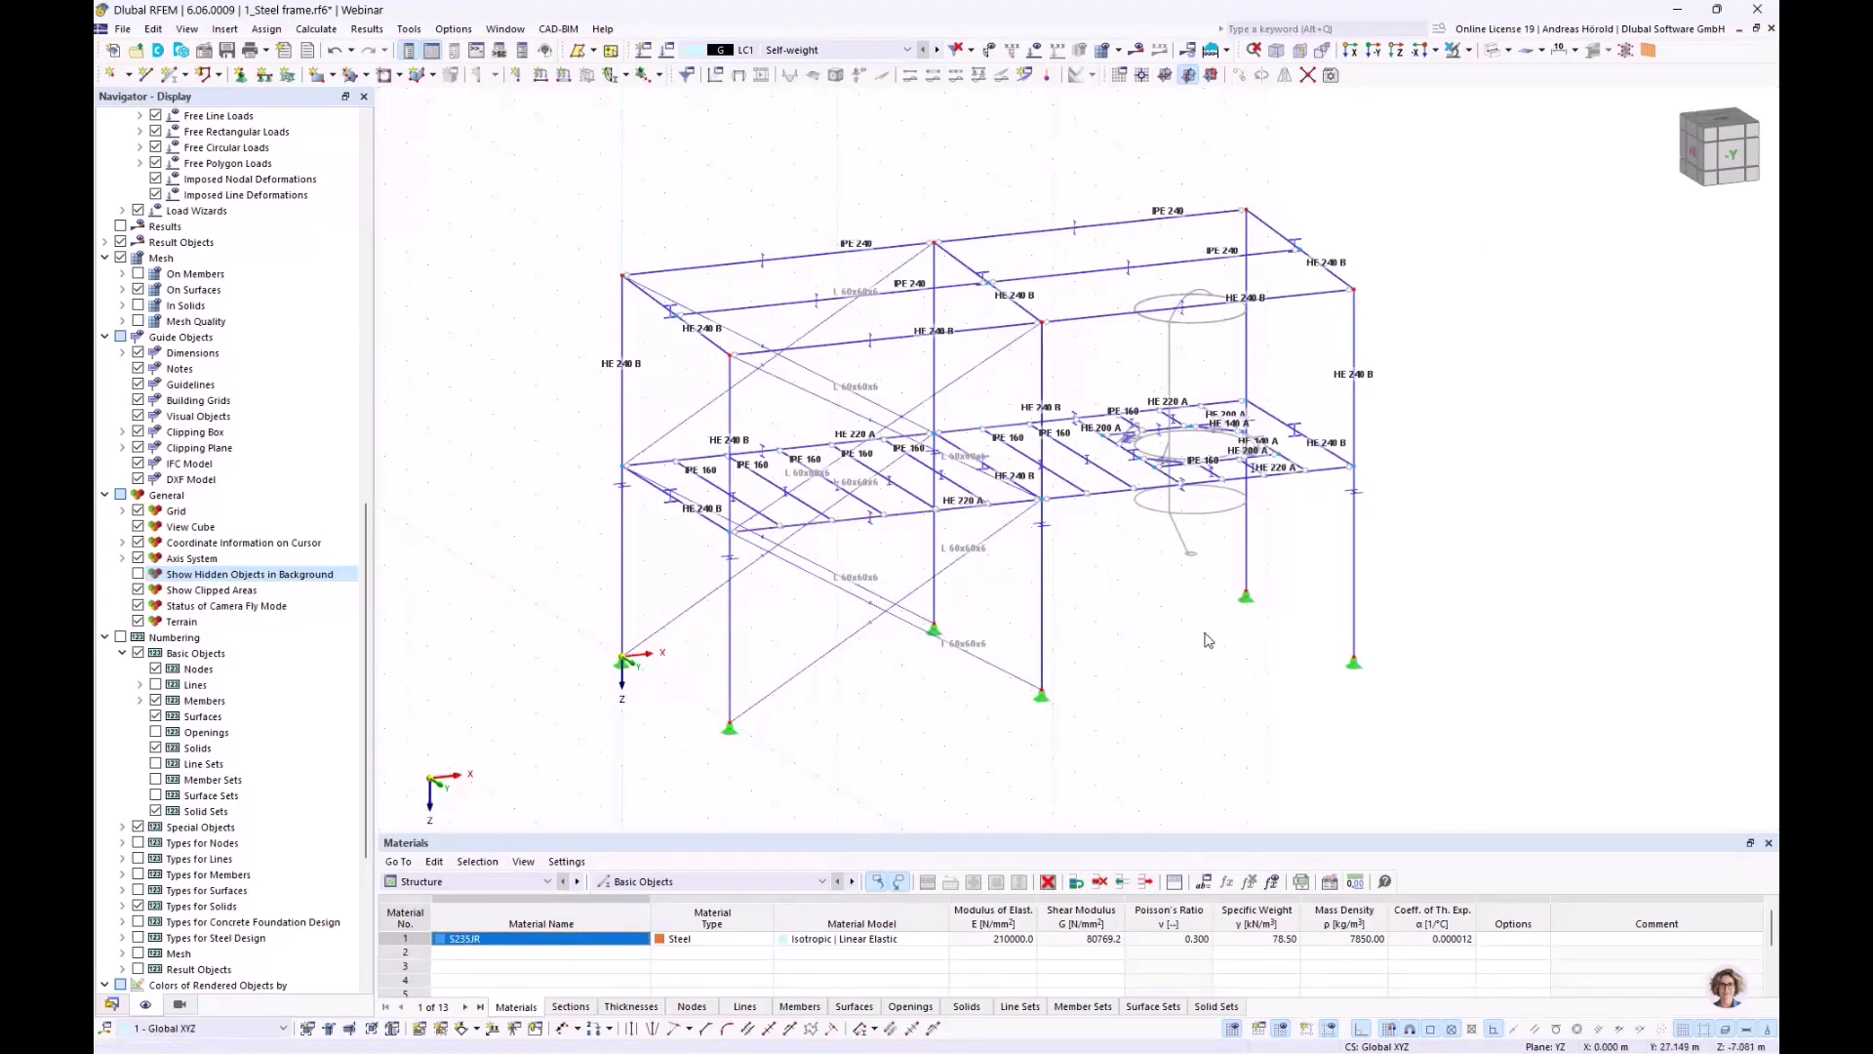
{"action": "key", "text": "F5"}
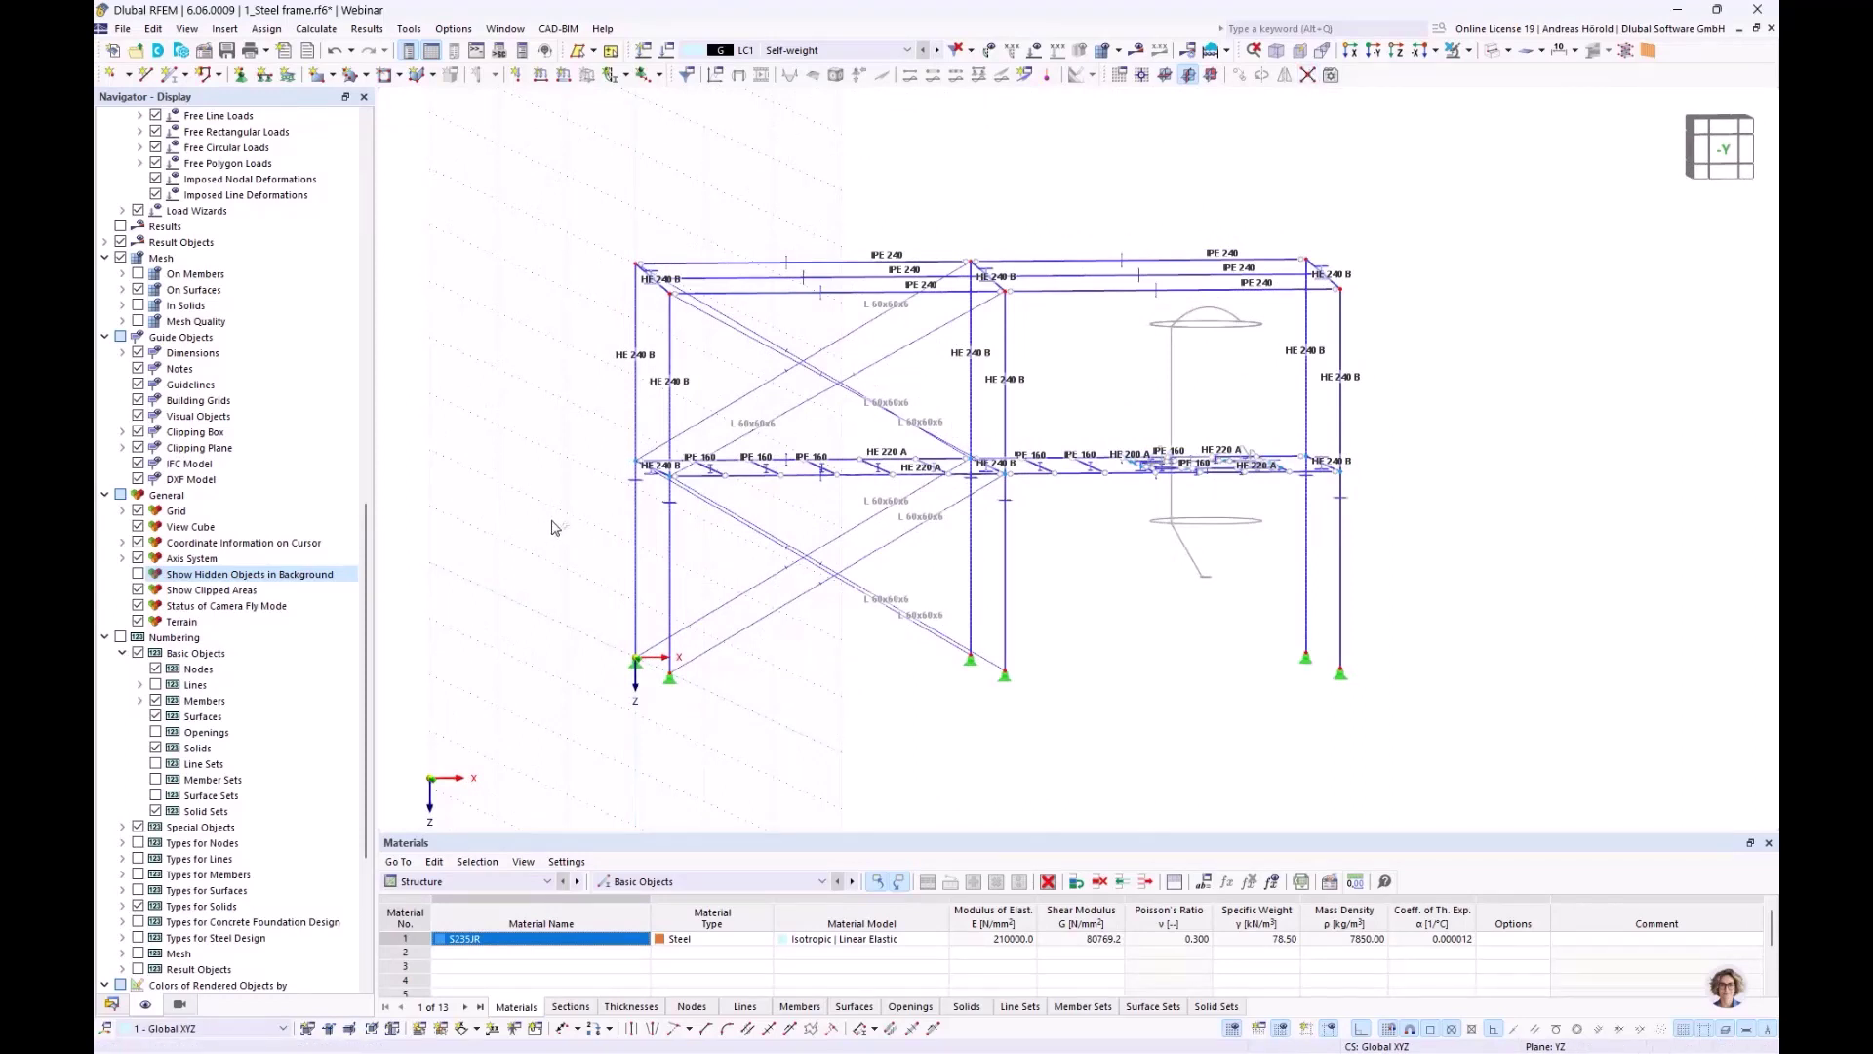
{"action": "left_click_drag", "start_coordinate": [552, 522], "coordinate": [1405, 423]}
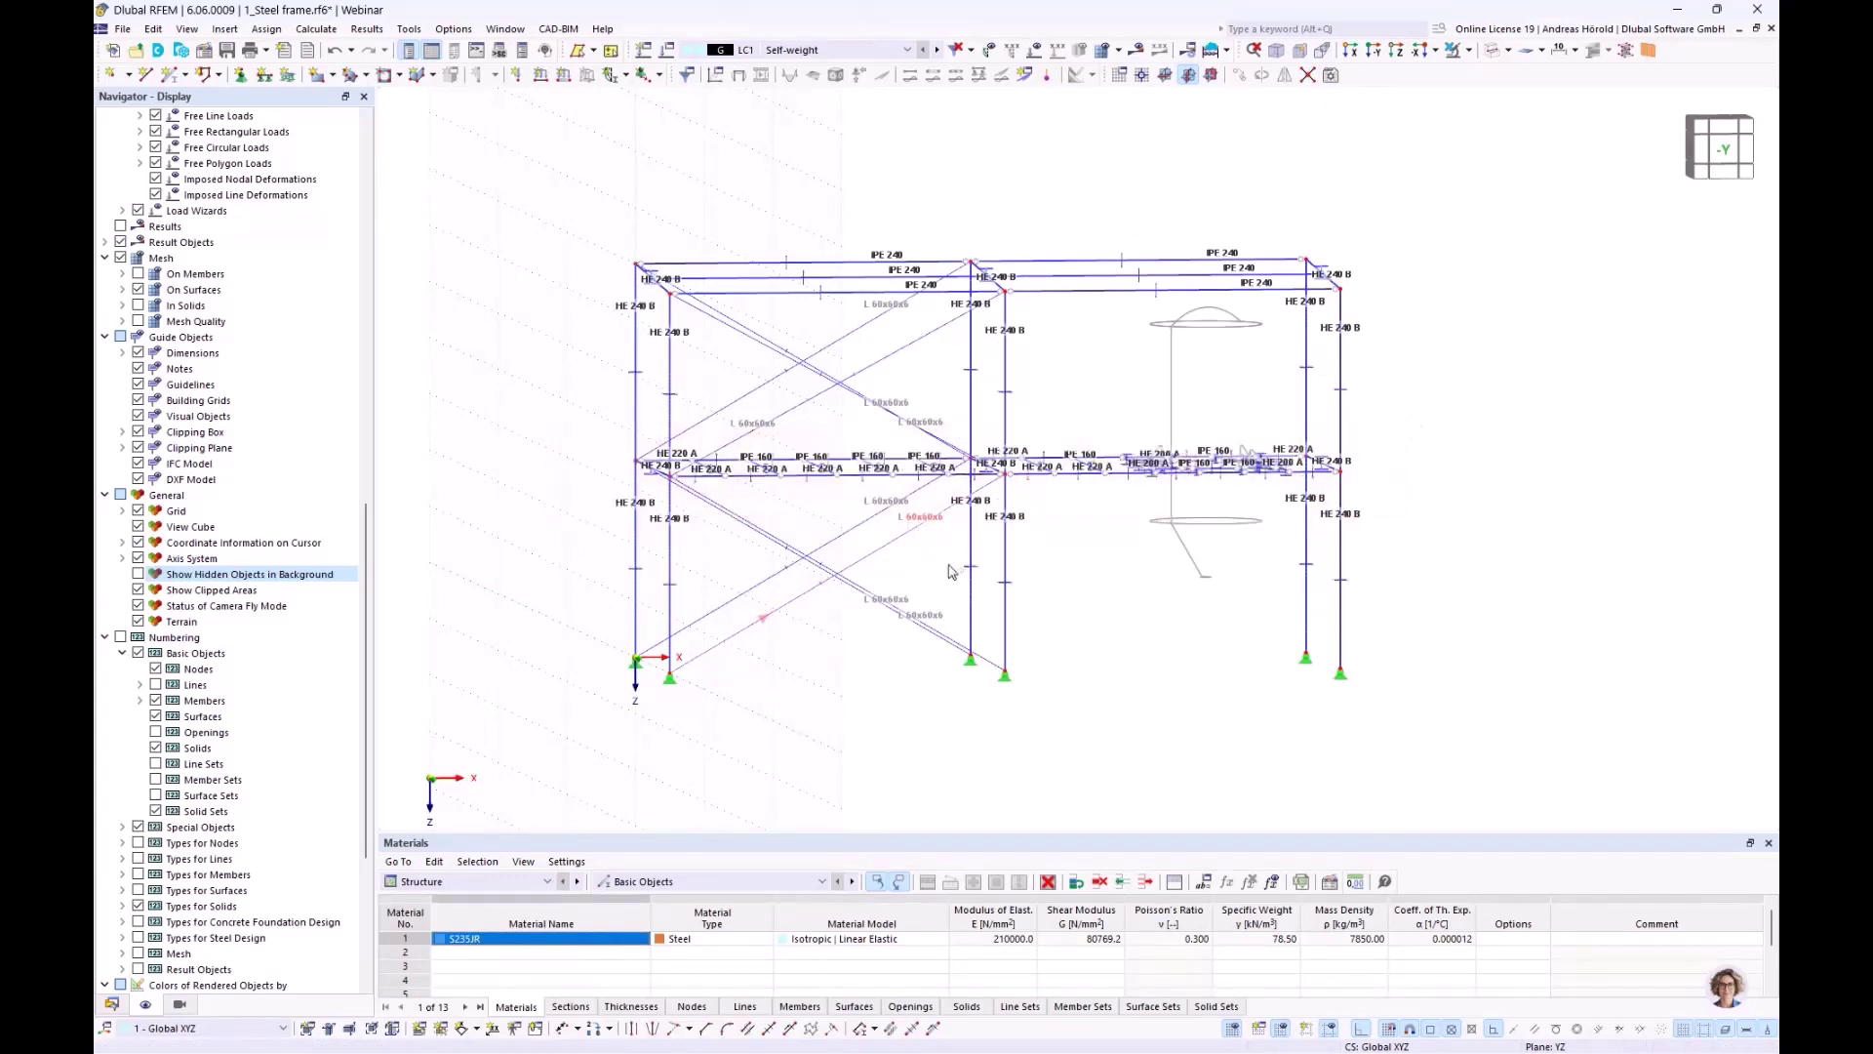
{"action": "middle_click_drag", "start_coordinate": [820, 569], "coordinate": [920, 625], "text": "ctrl"}
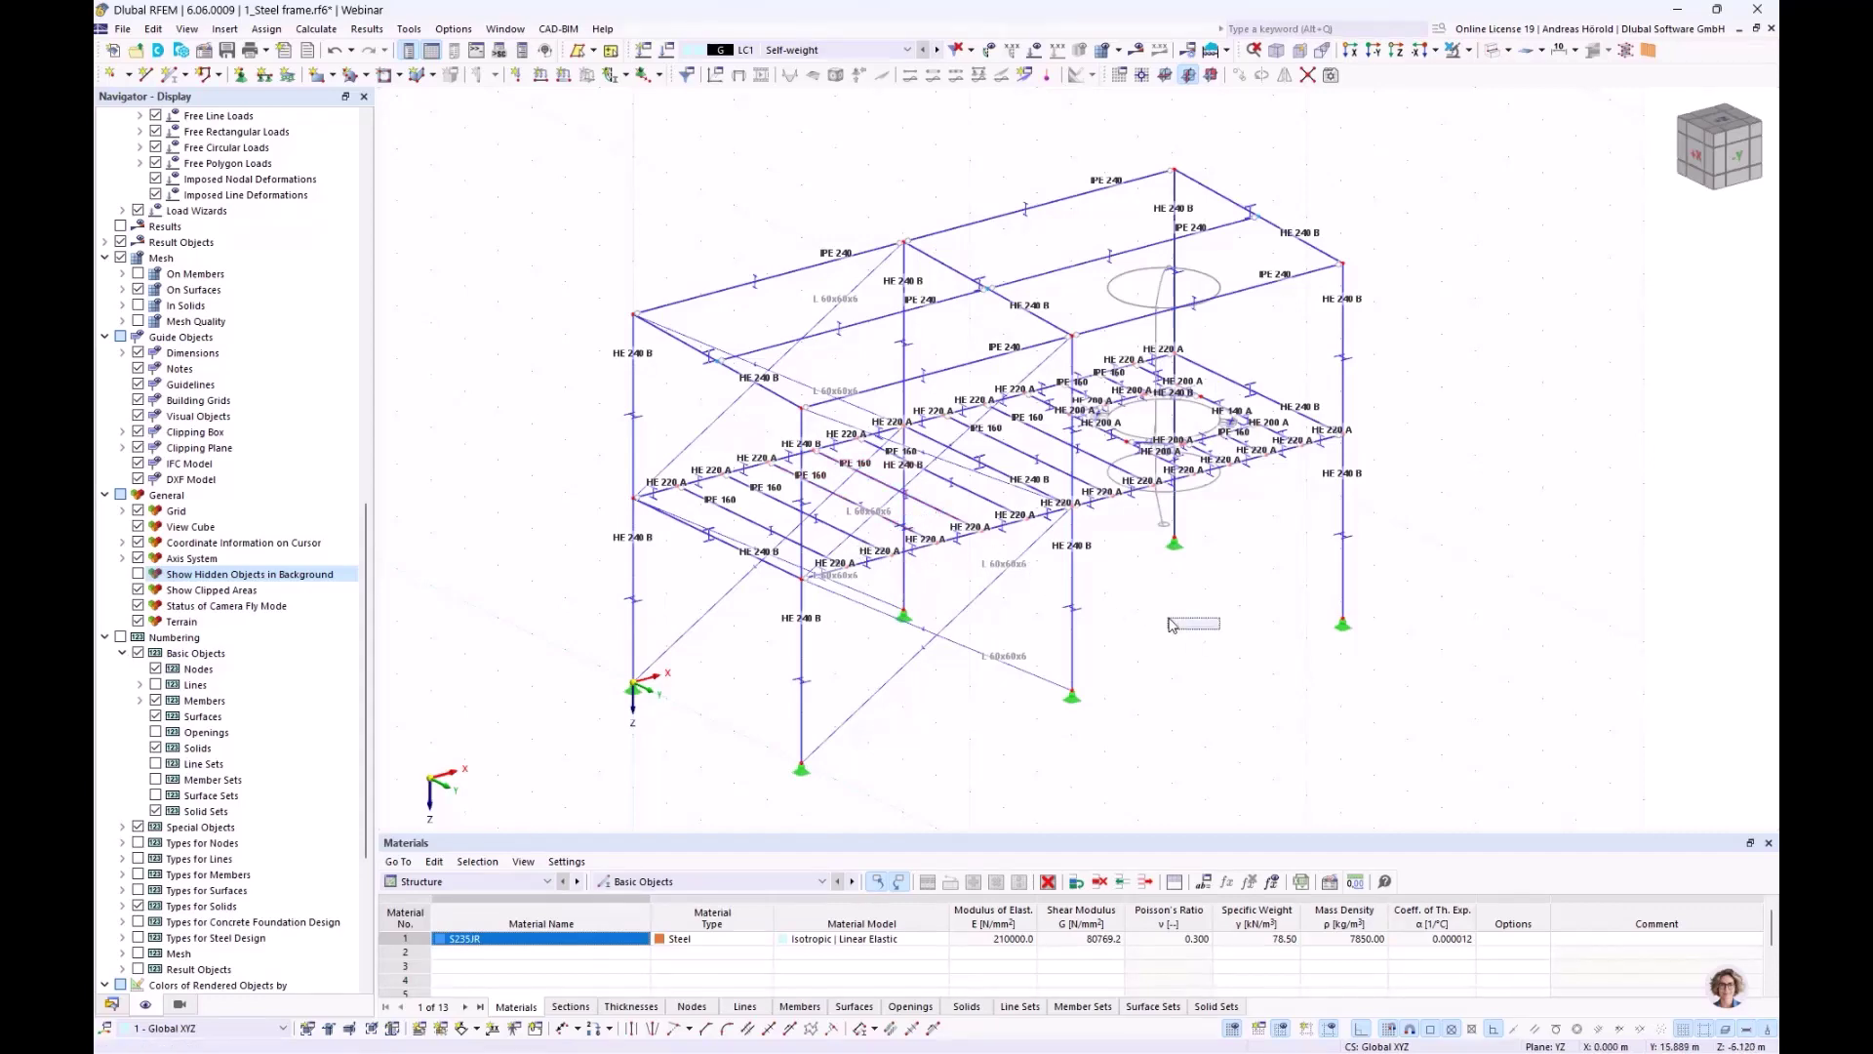
{"action": "middle_click_drag", "start_coordinate": [1187, 628], "coordinate": [1125, 584], "text": "ctrl"}
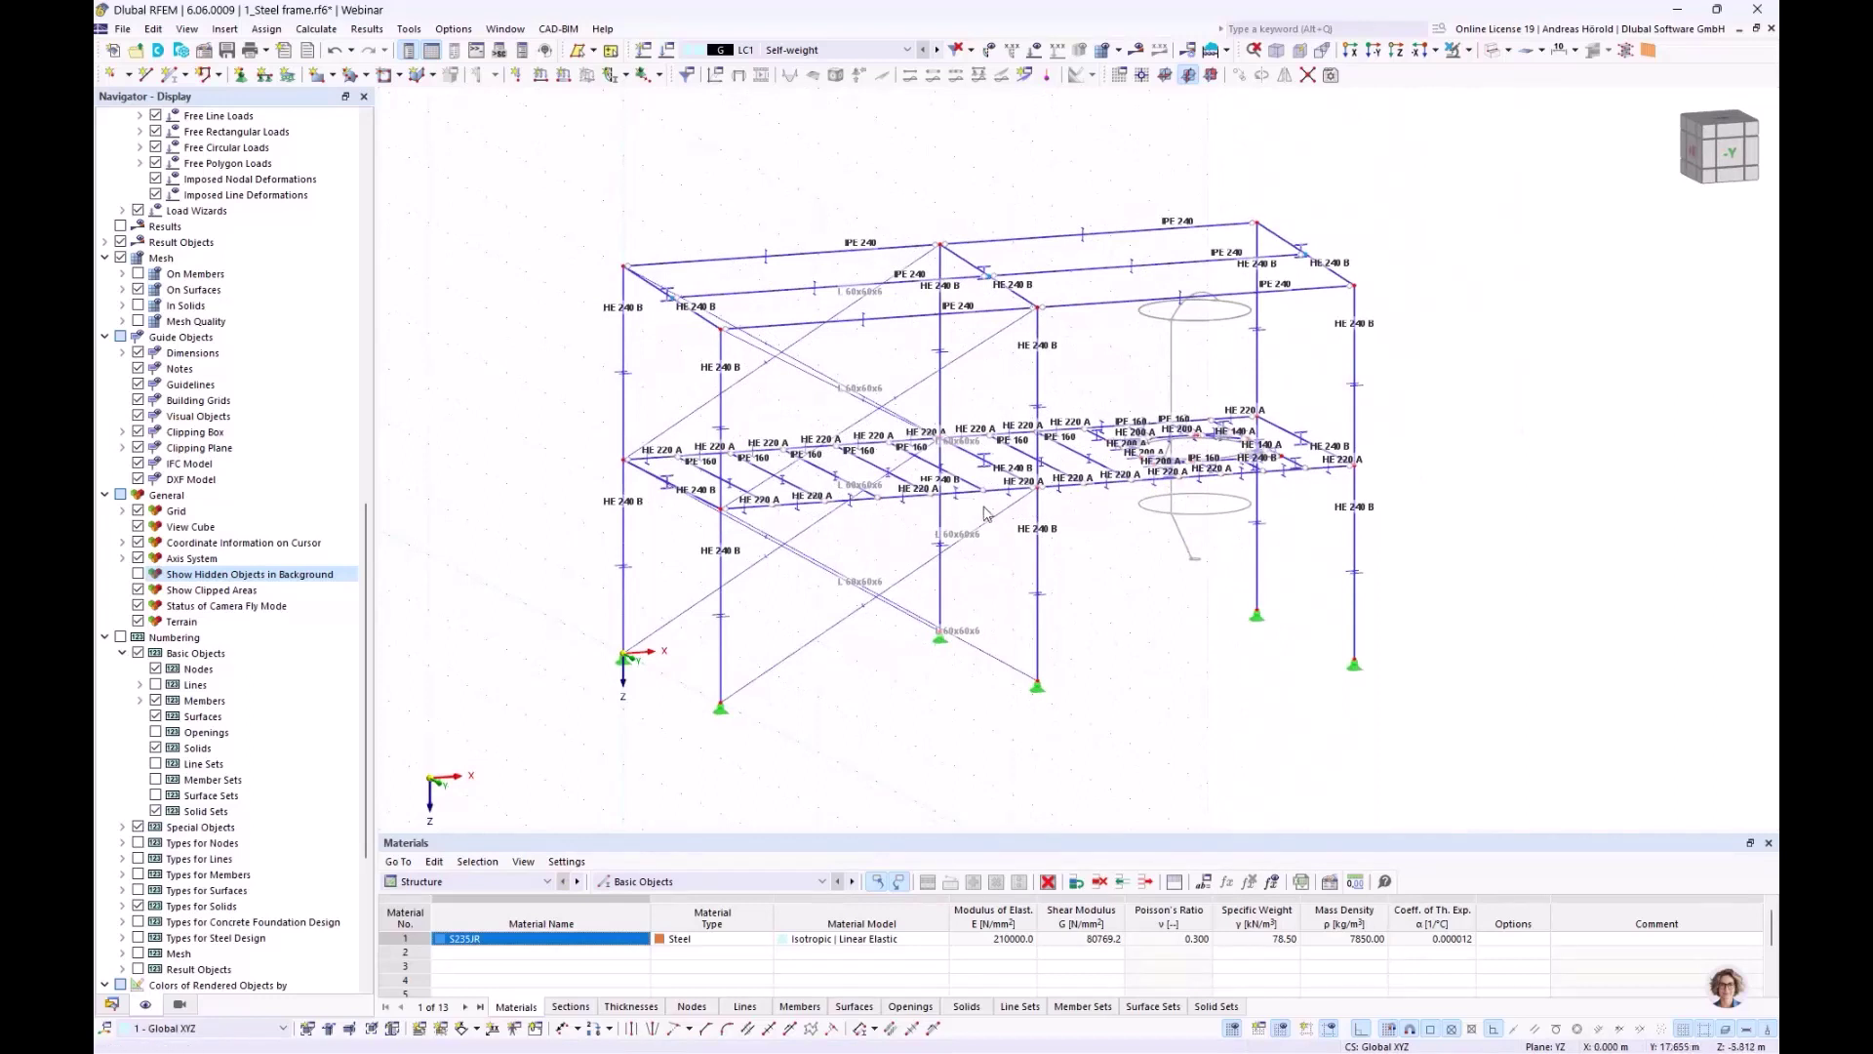
{"action": "left_click", "coordinate": [721, 634]}
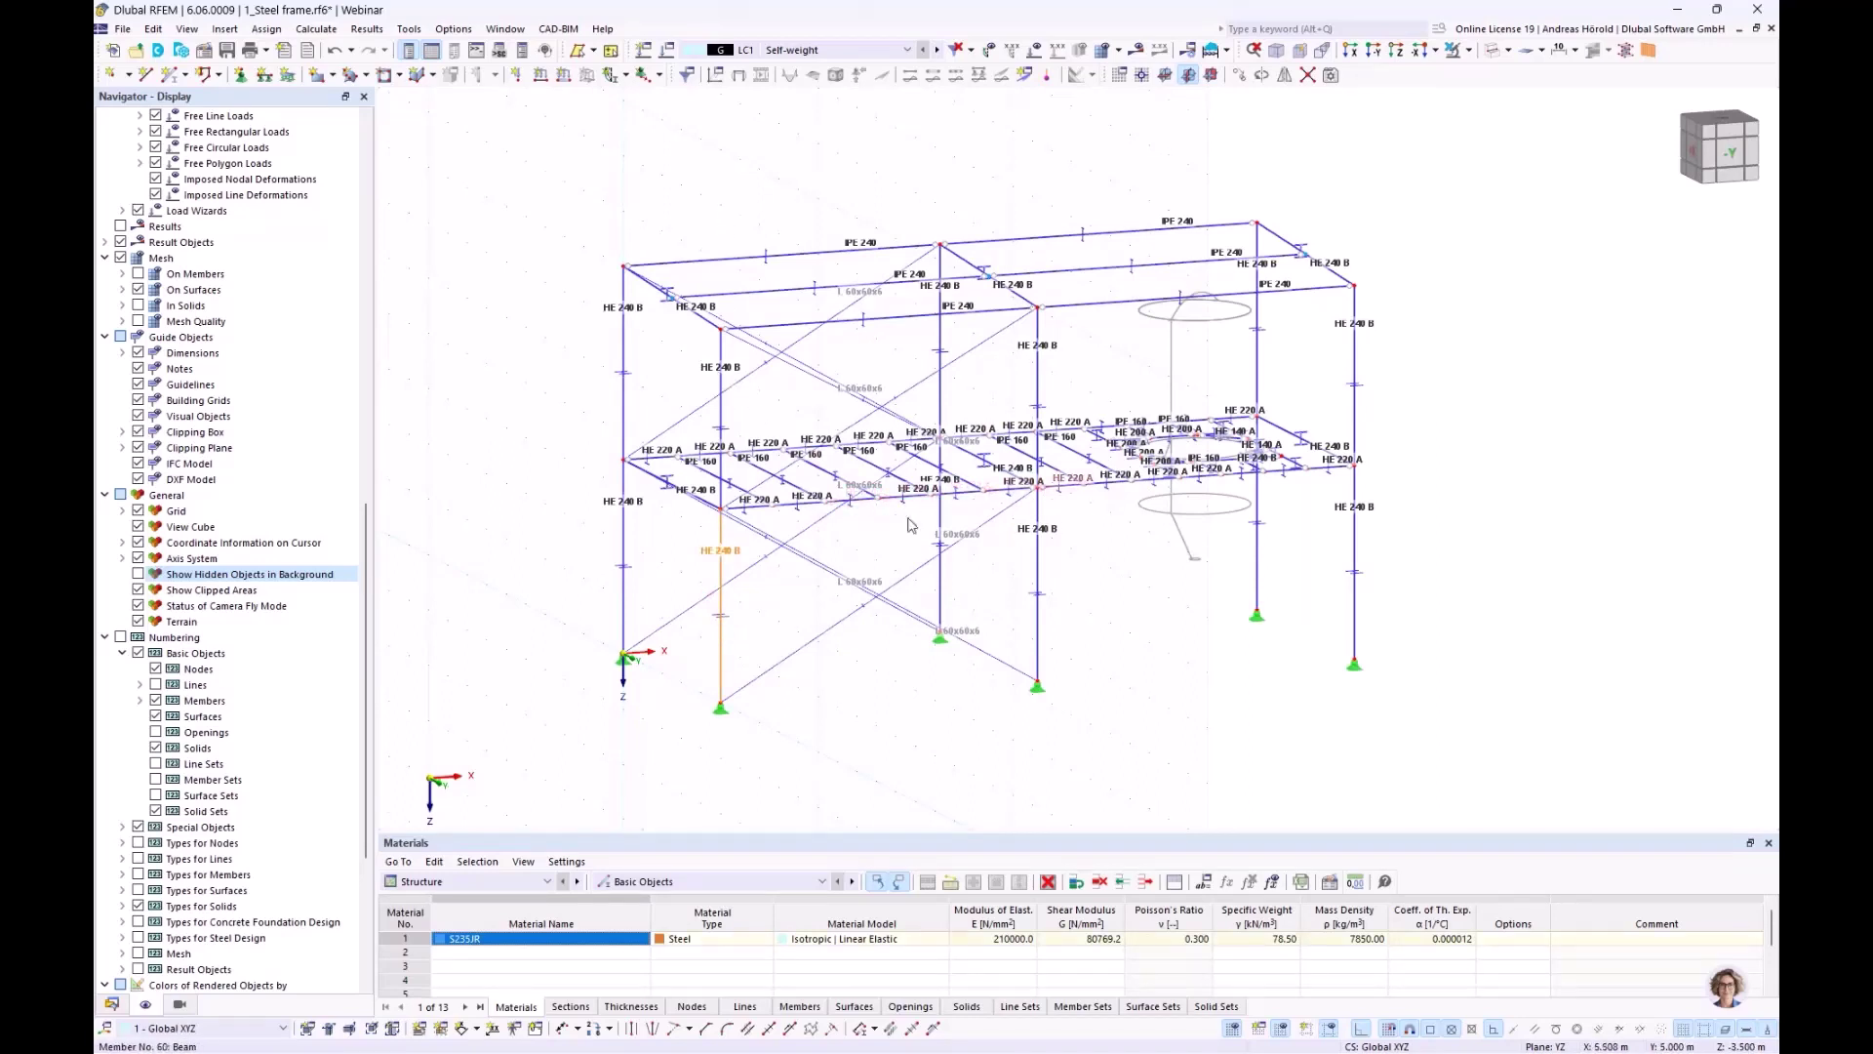
{"action": "left_click", "coordinate": [862, 715]}
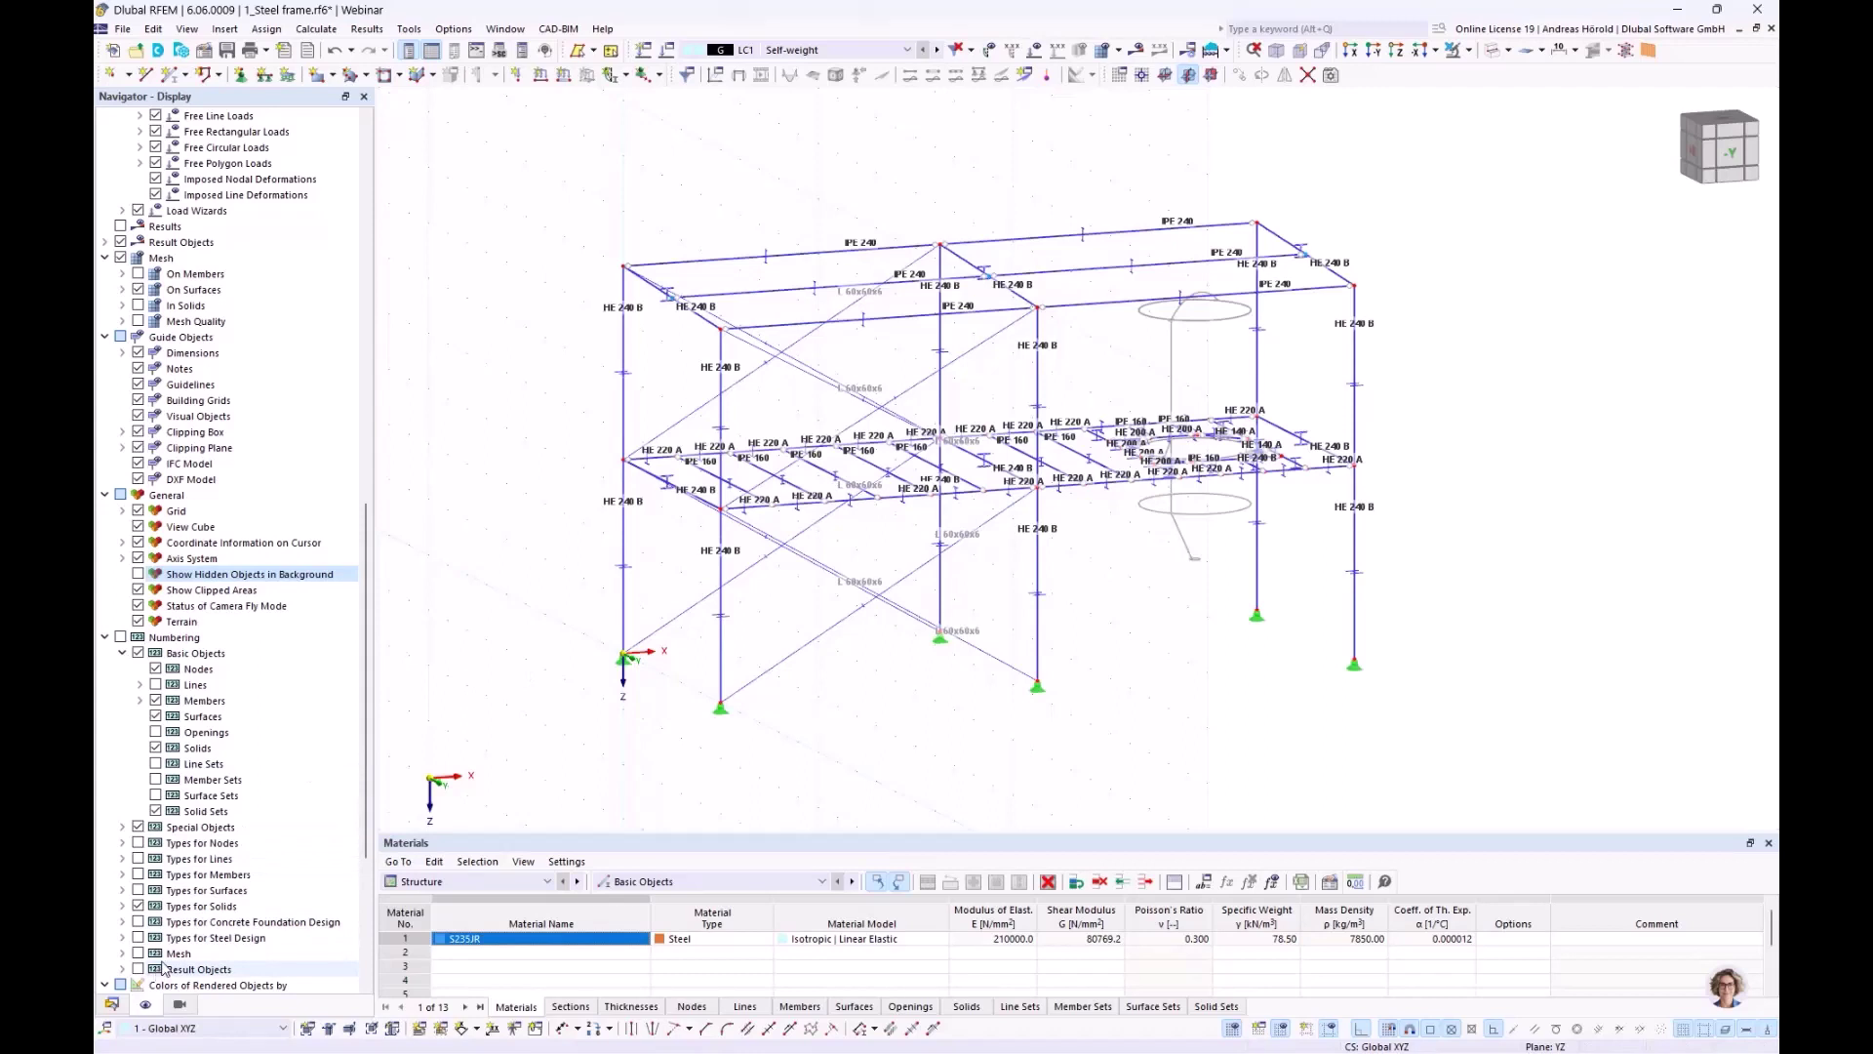
Activate the model visibilities with object selection and generated members, and show only members with section HE 240 B
{"action": "left_click", "coordinate": [180, 1004]}
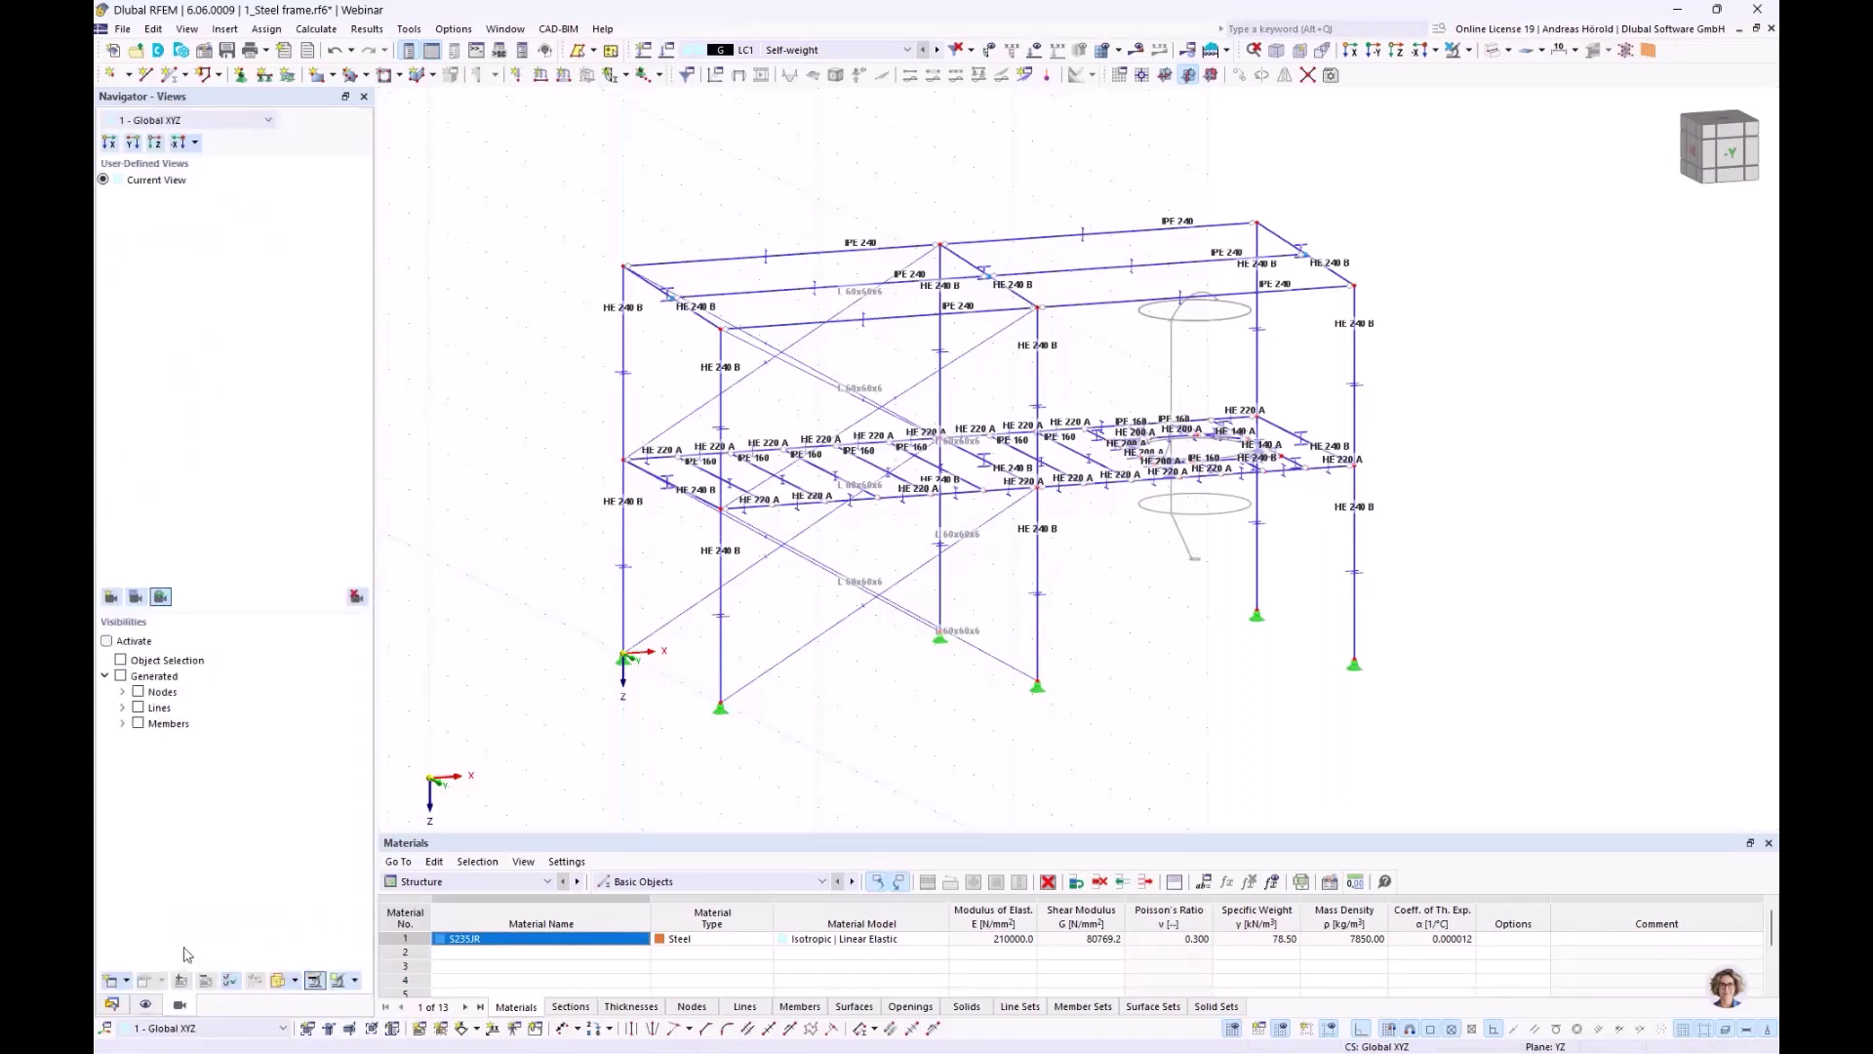
{"action": "left_click", "coordinate": [106, 642]}
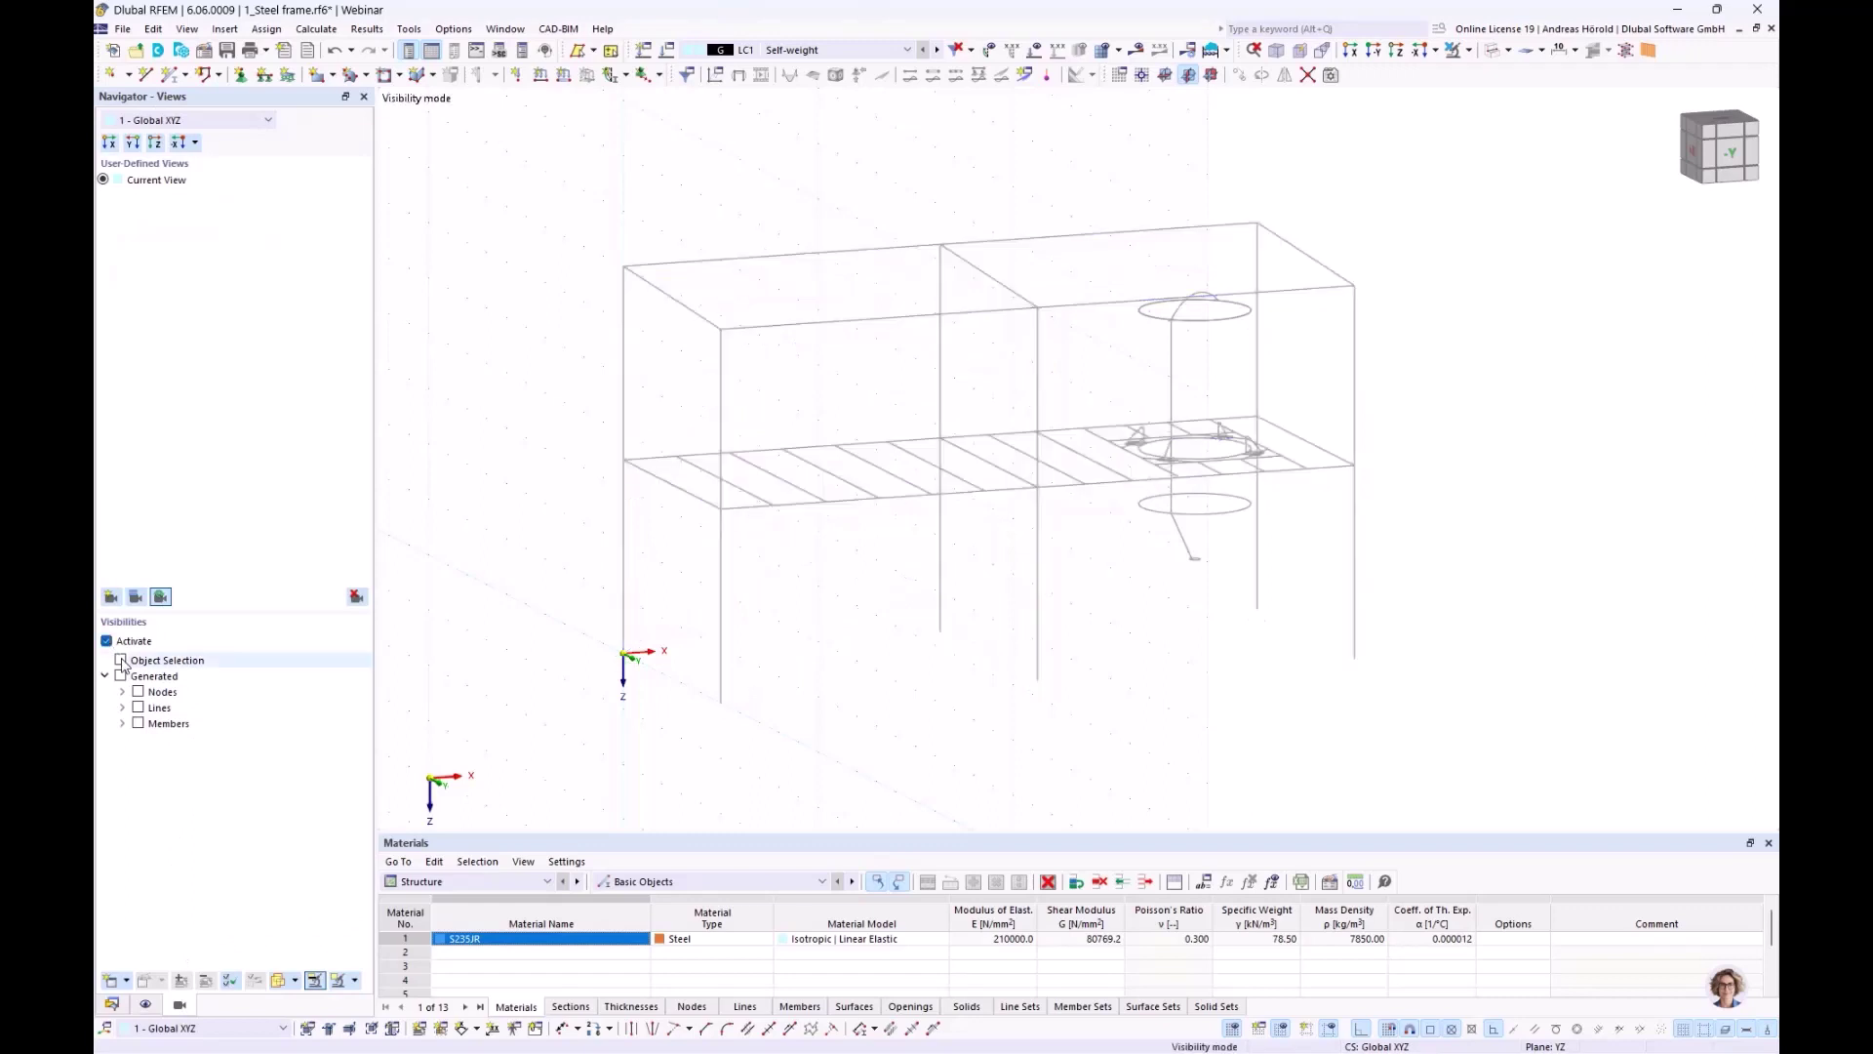
{"action": "left_click", "coordinate": [120, 661]}
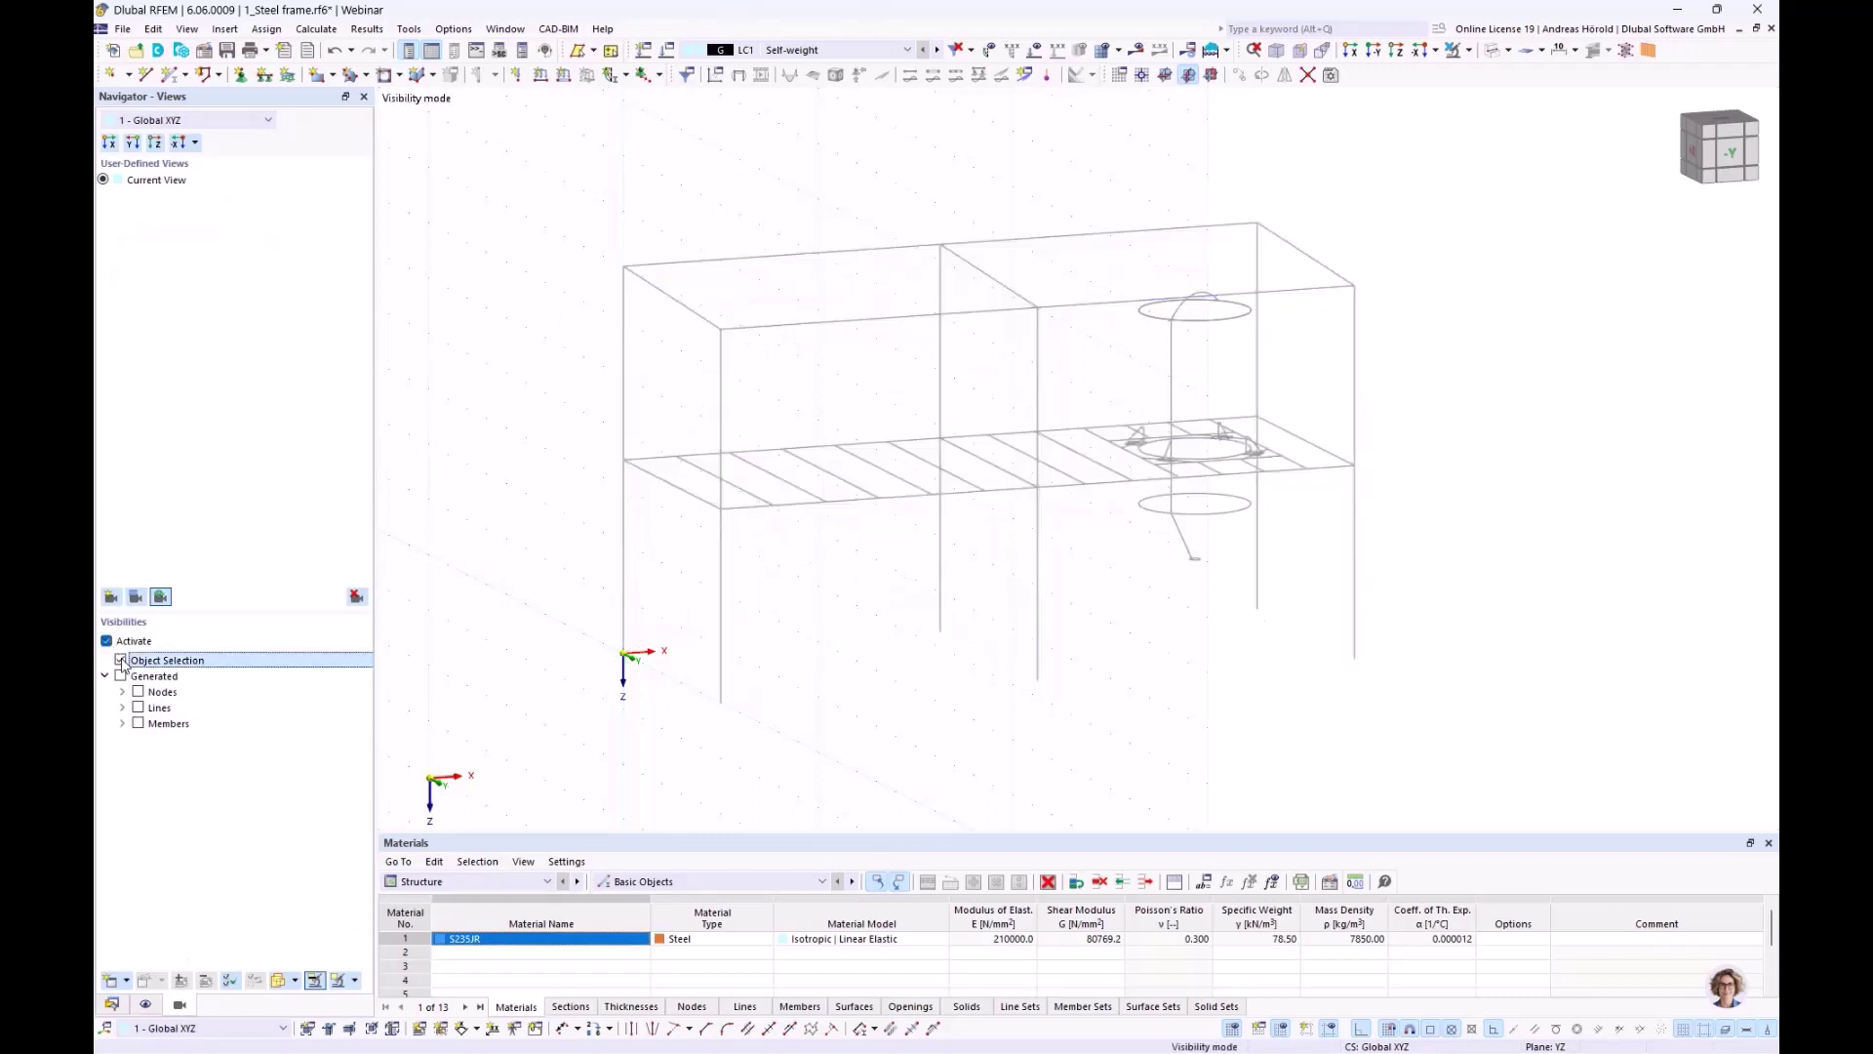
{"action": "left_click", "coordinate": [122, 723]}
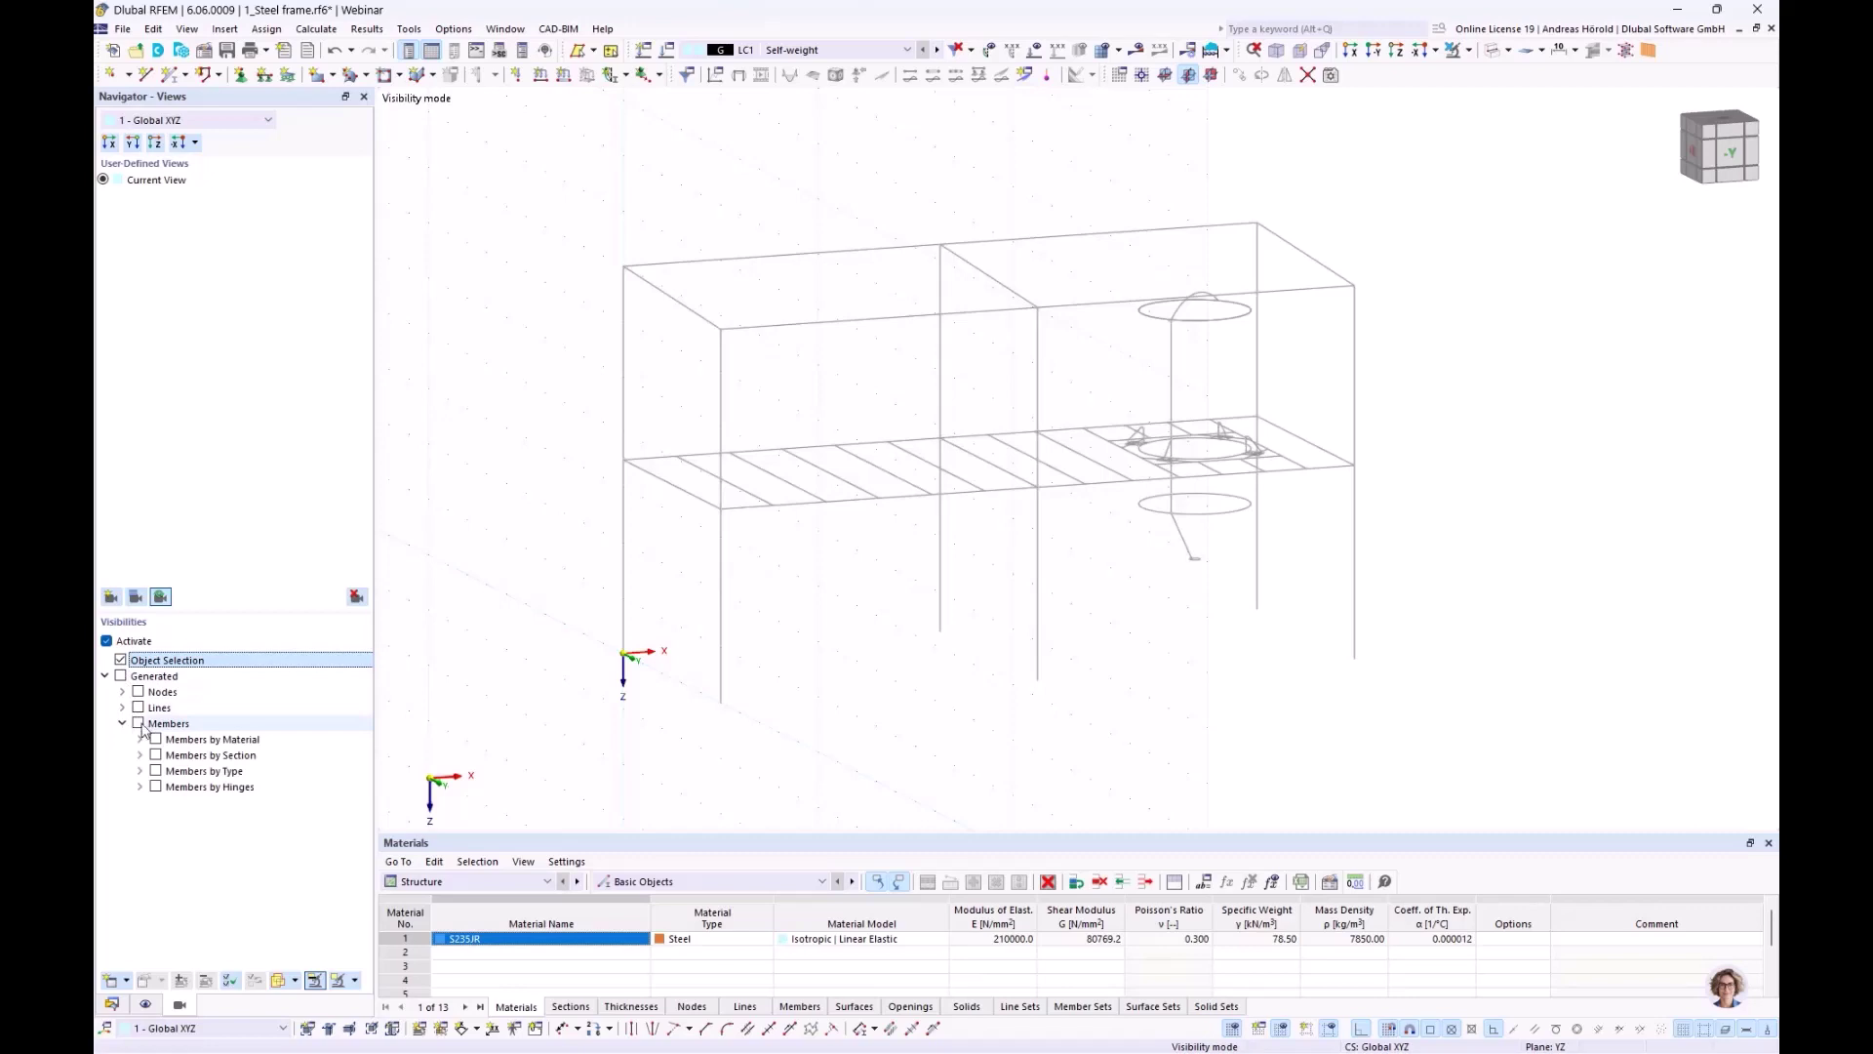
{"action": "left_click", "coordinate": [138, 724]}
{"action": "left_click", "coordinate": [140, 756]}
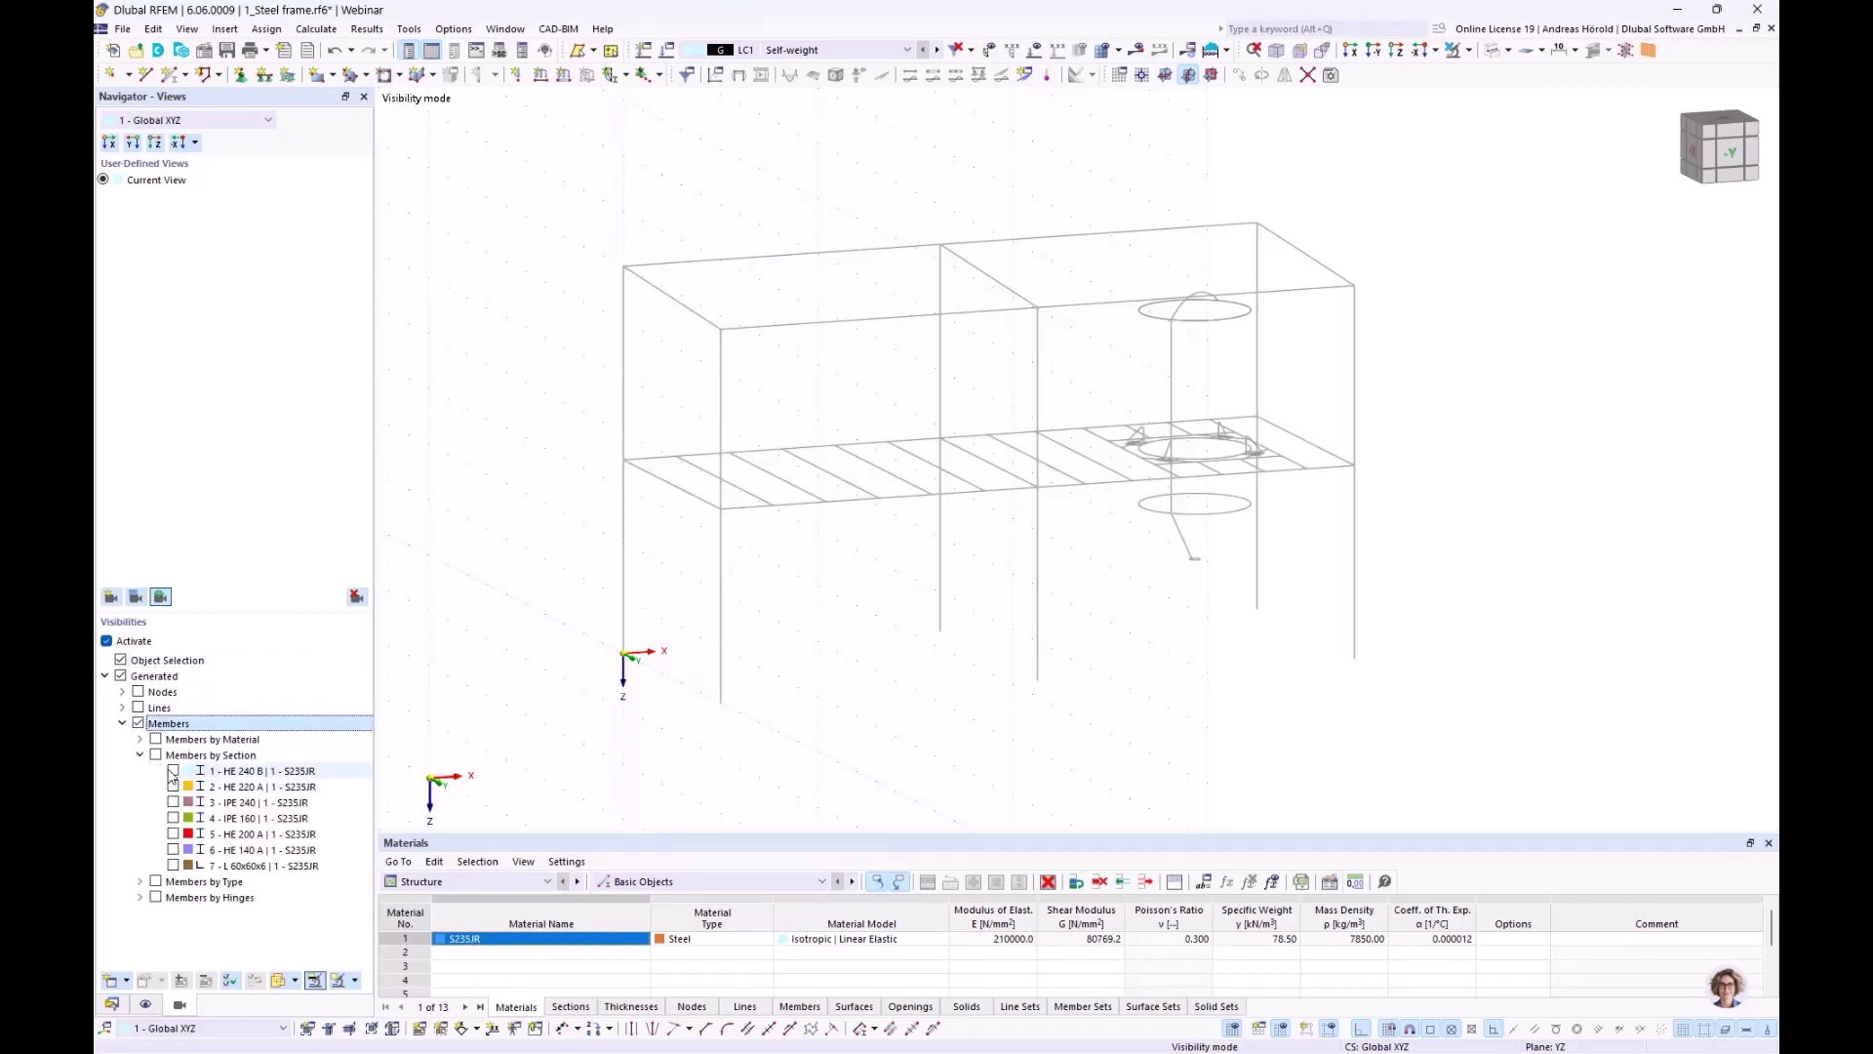
{"action": "left_click", "coordinate": [173, 771]}
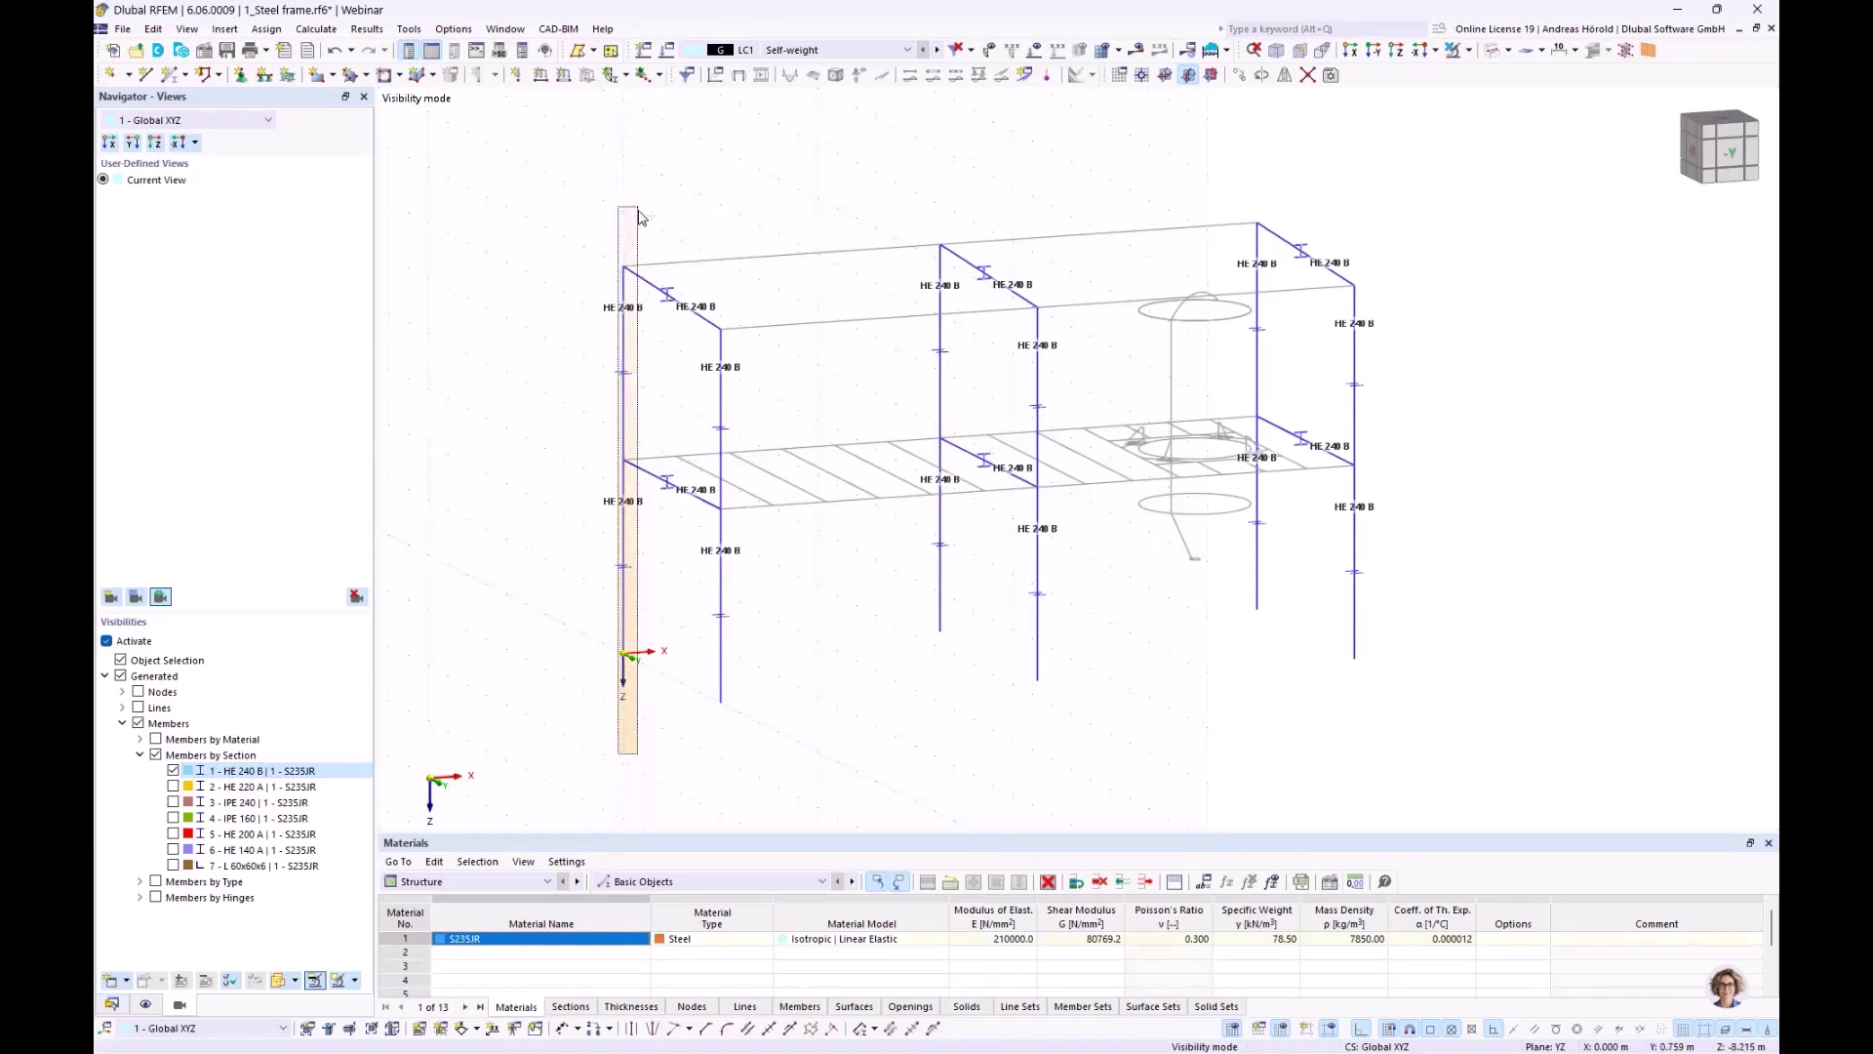
Create continuous member sets from the lower and upper segments of all six HE 240 B columns
{"action": "left_click", "coordinate": [625, 634]}
{"action": "left_click", "coordinate": [720, 663]}
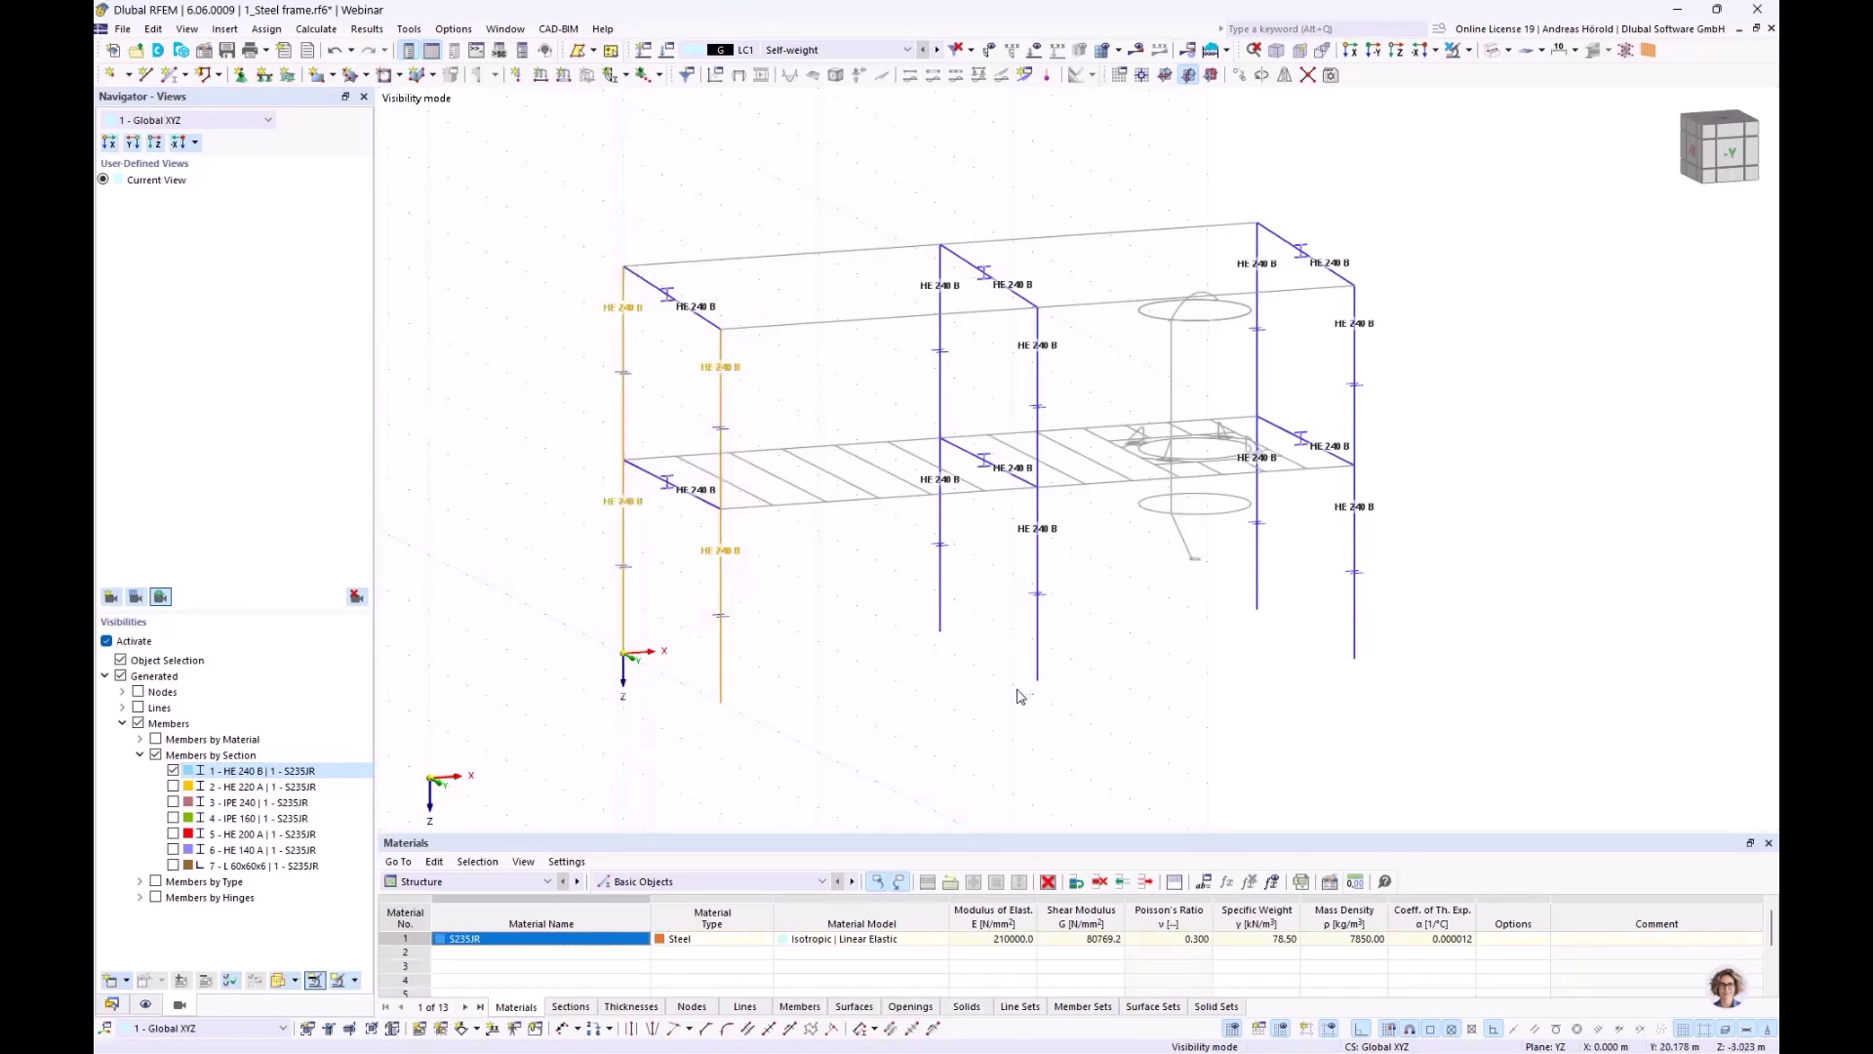
{"action": "left_click", "coordinate": [940, 546]}
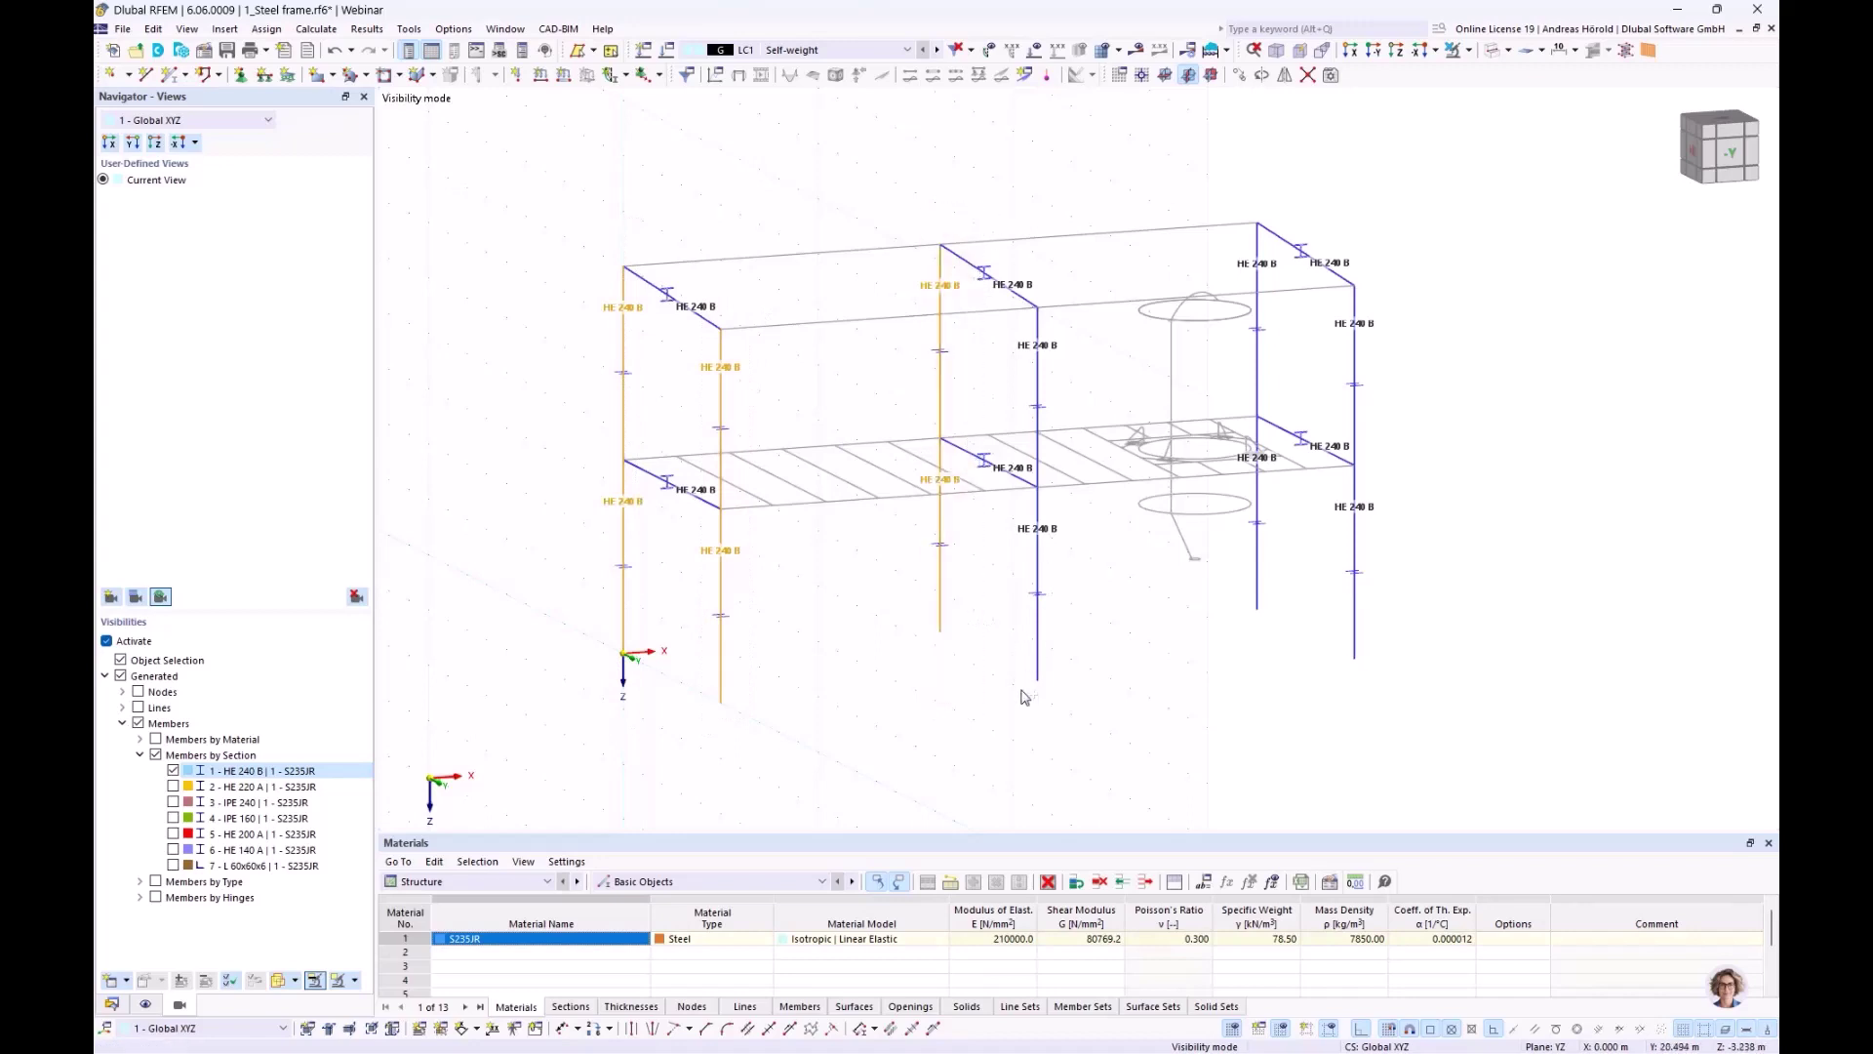
{"action": "left_click", "coordinate": [1037, 381]}
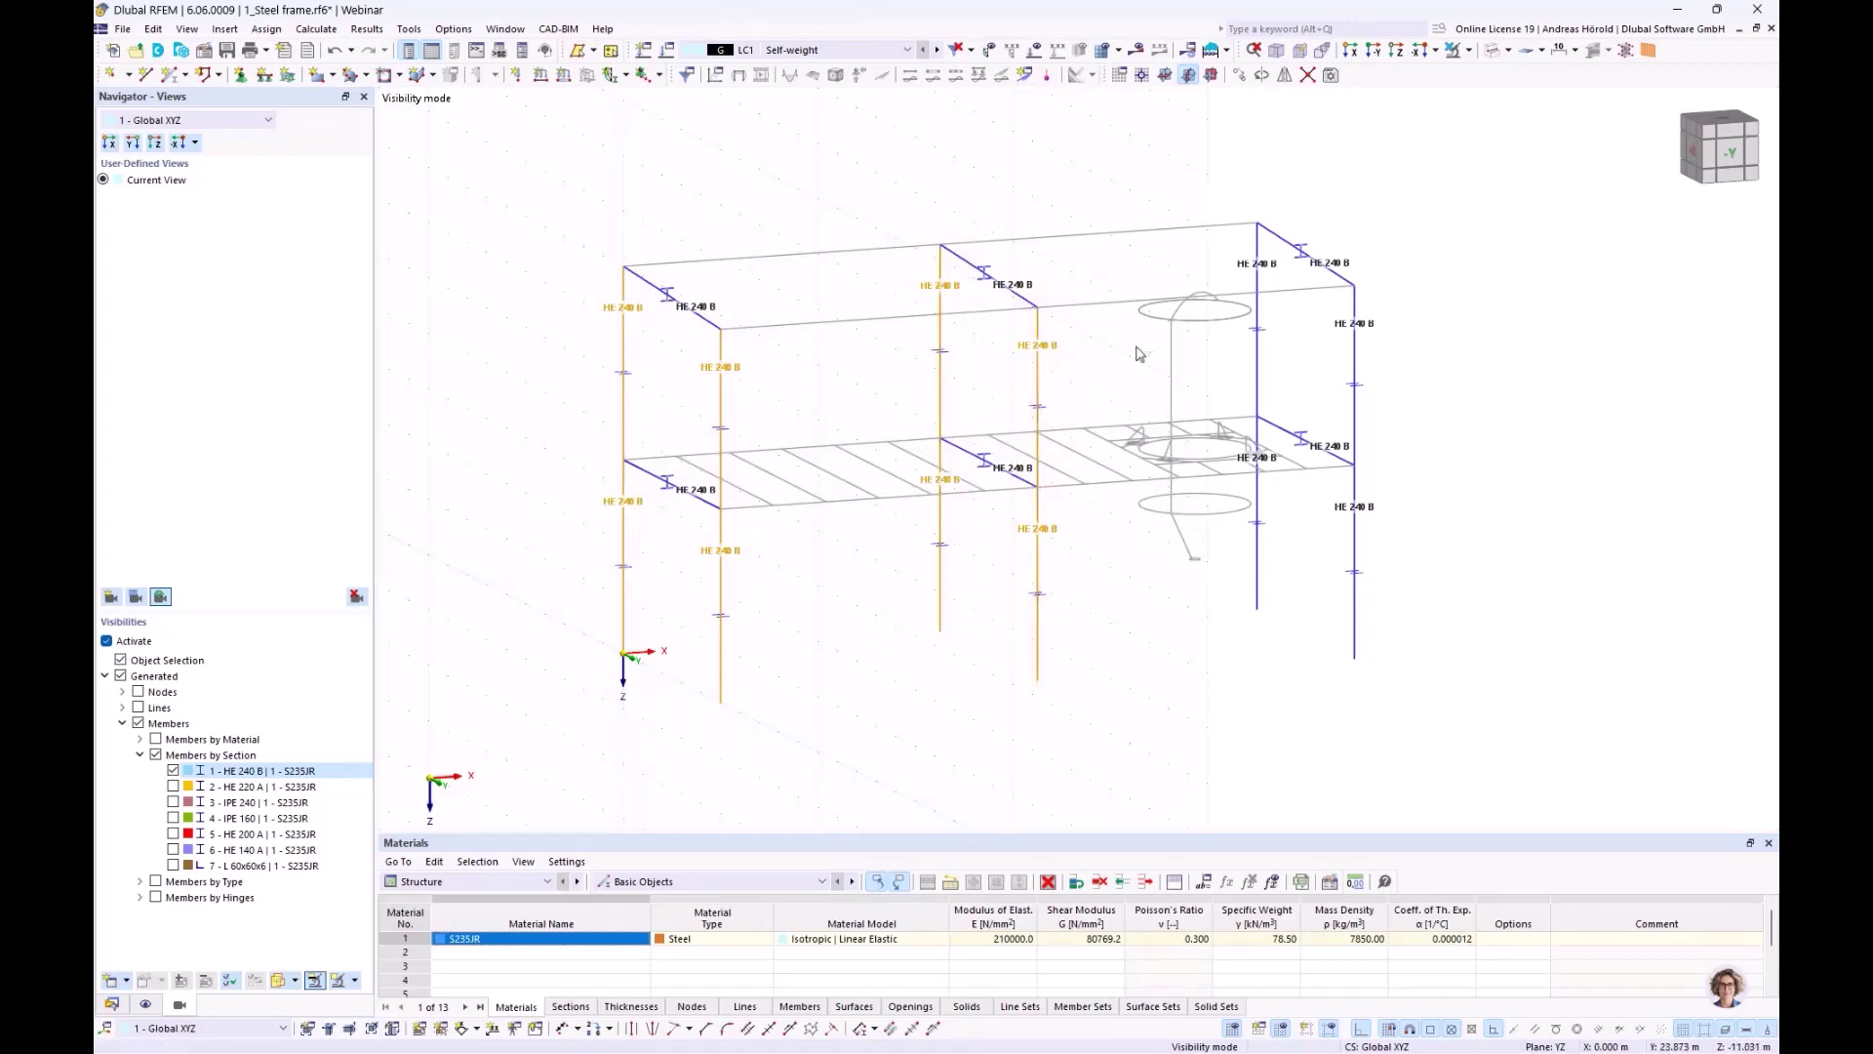
{"action": "left_click", "coordinate": [1257, 498]}
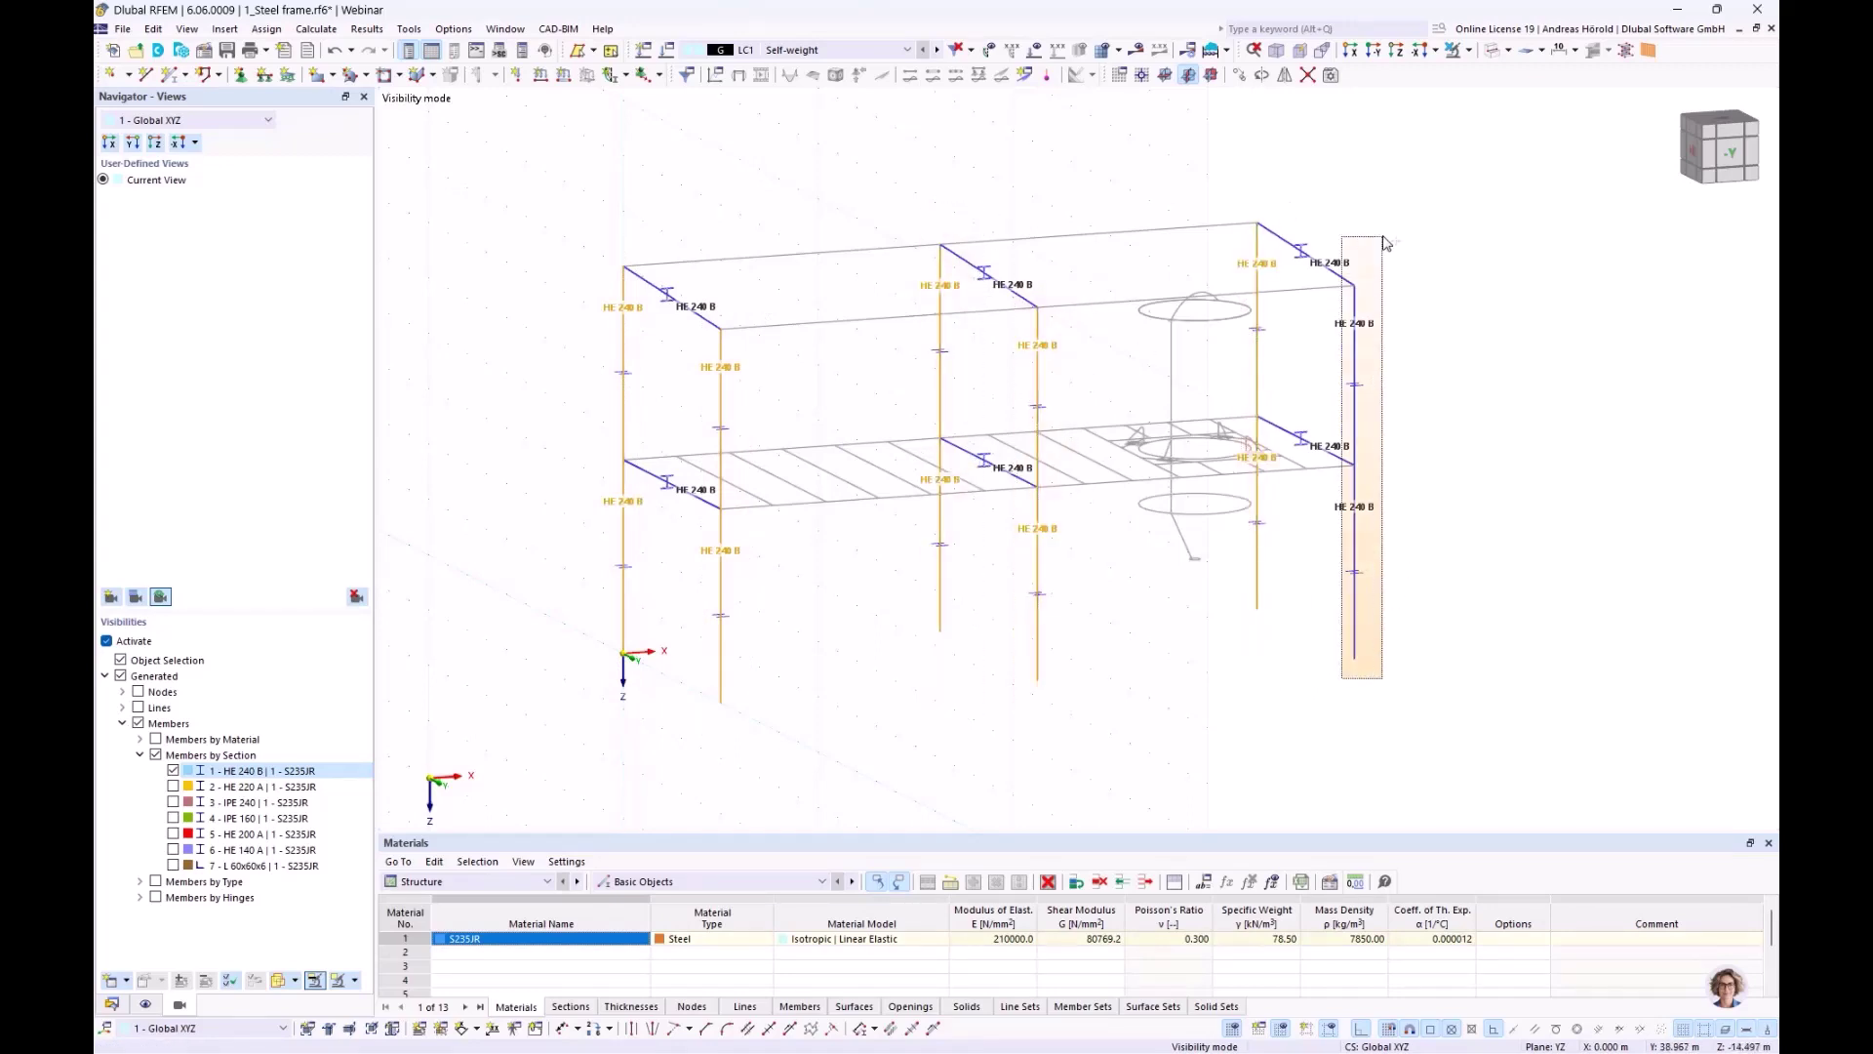
{"action": "left_click", "coordinate": [1358, 351]}
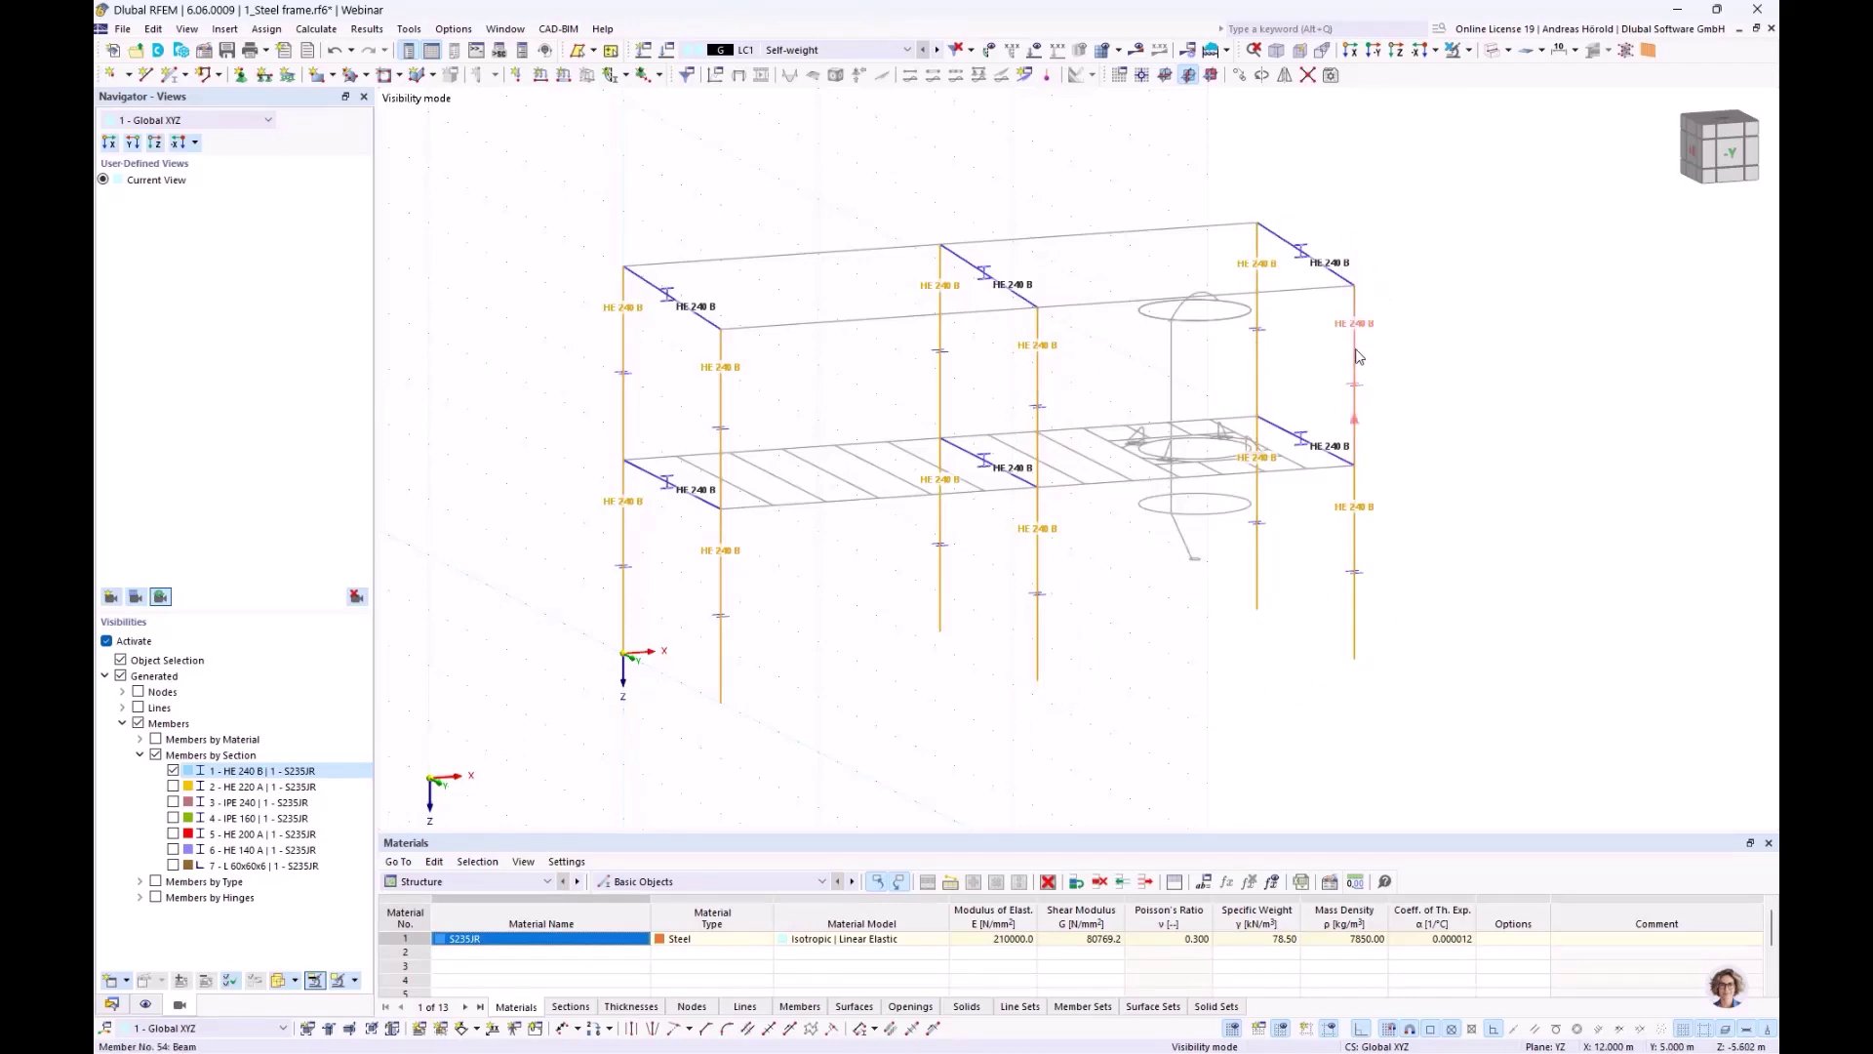
{"action": "right_click", "coordinate": [1358, 356]}
{"action": "mouse_move", "coordinate": [1438, 407]}
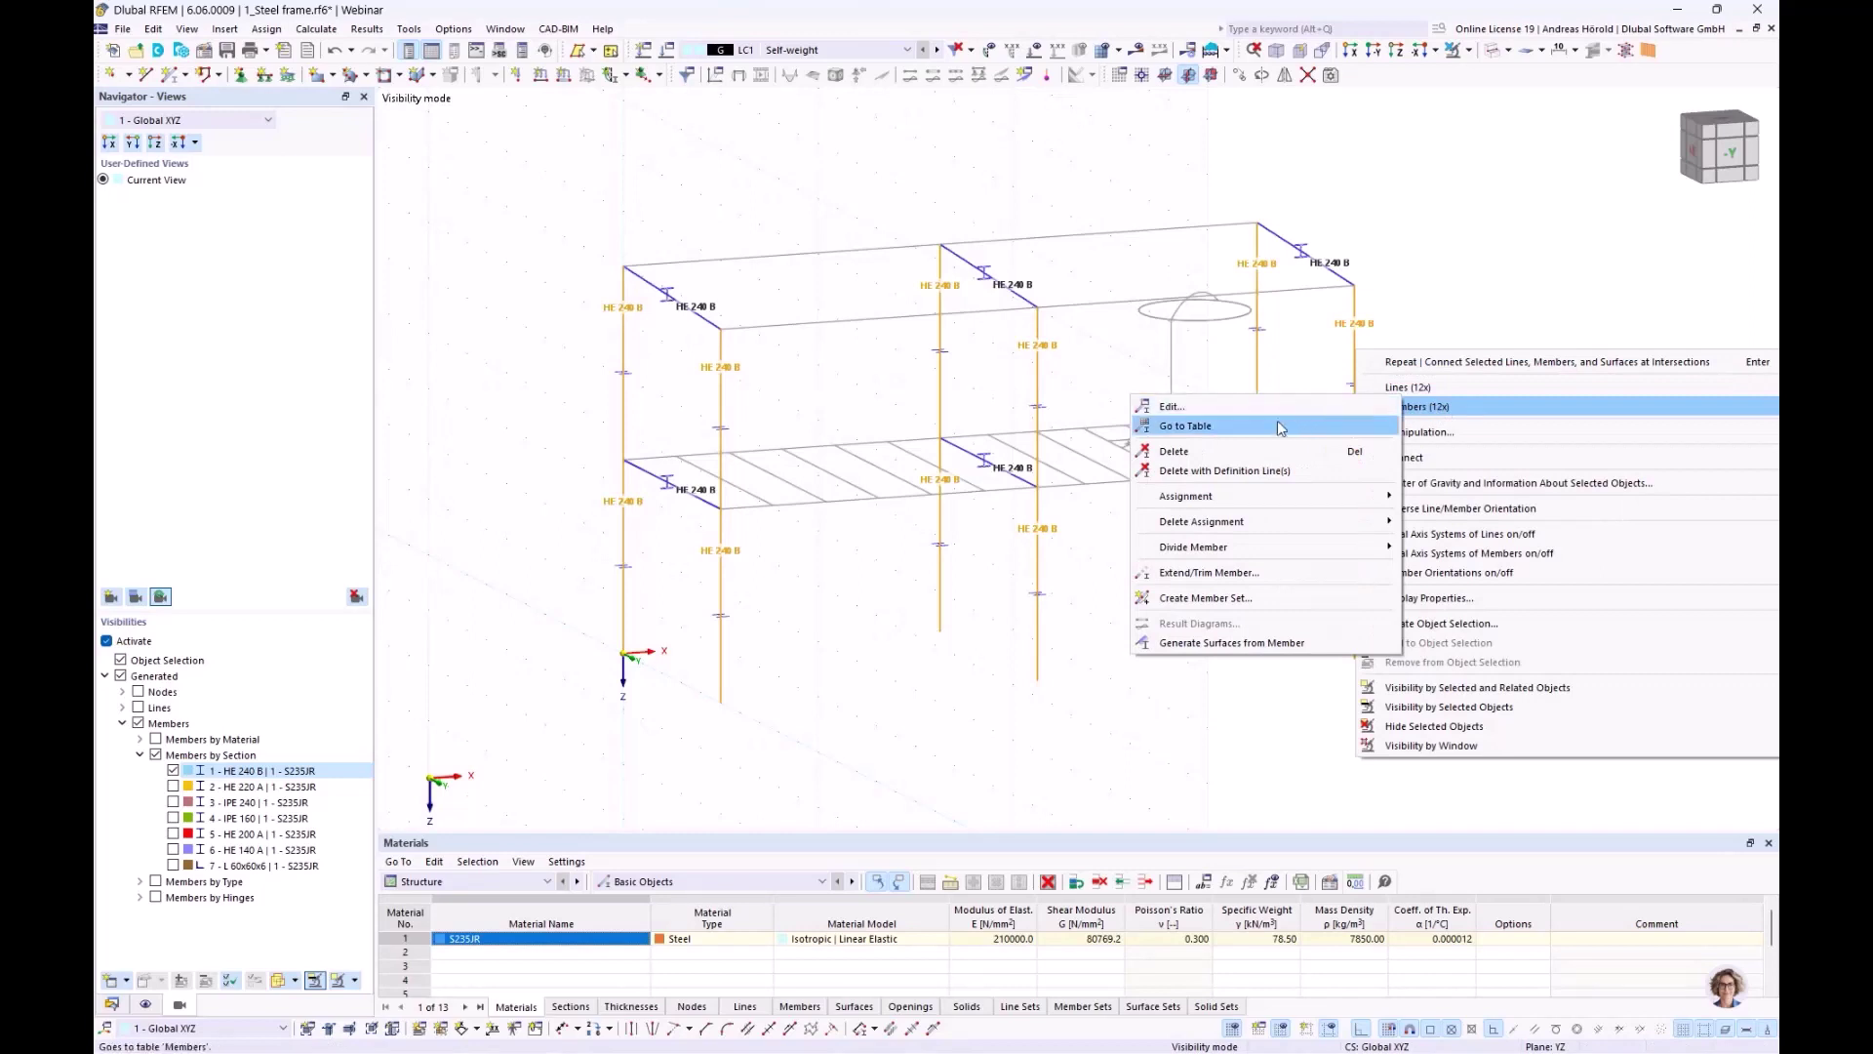
{"action": "left_click", "coordinate": [1229, 599]}
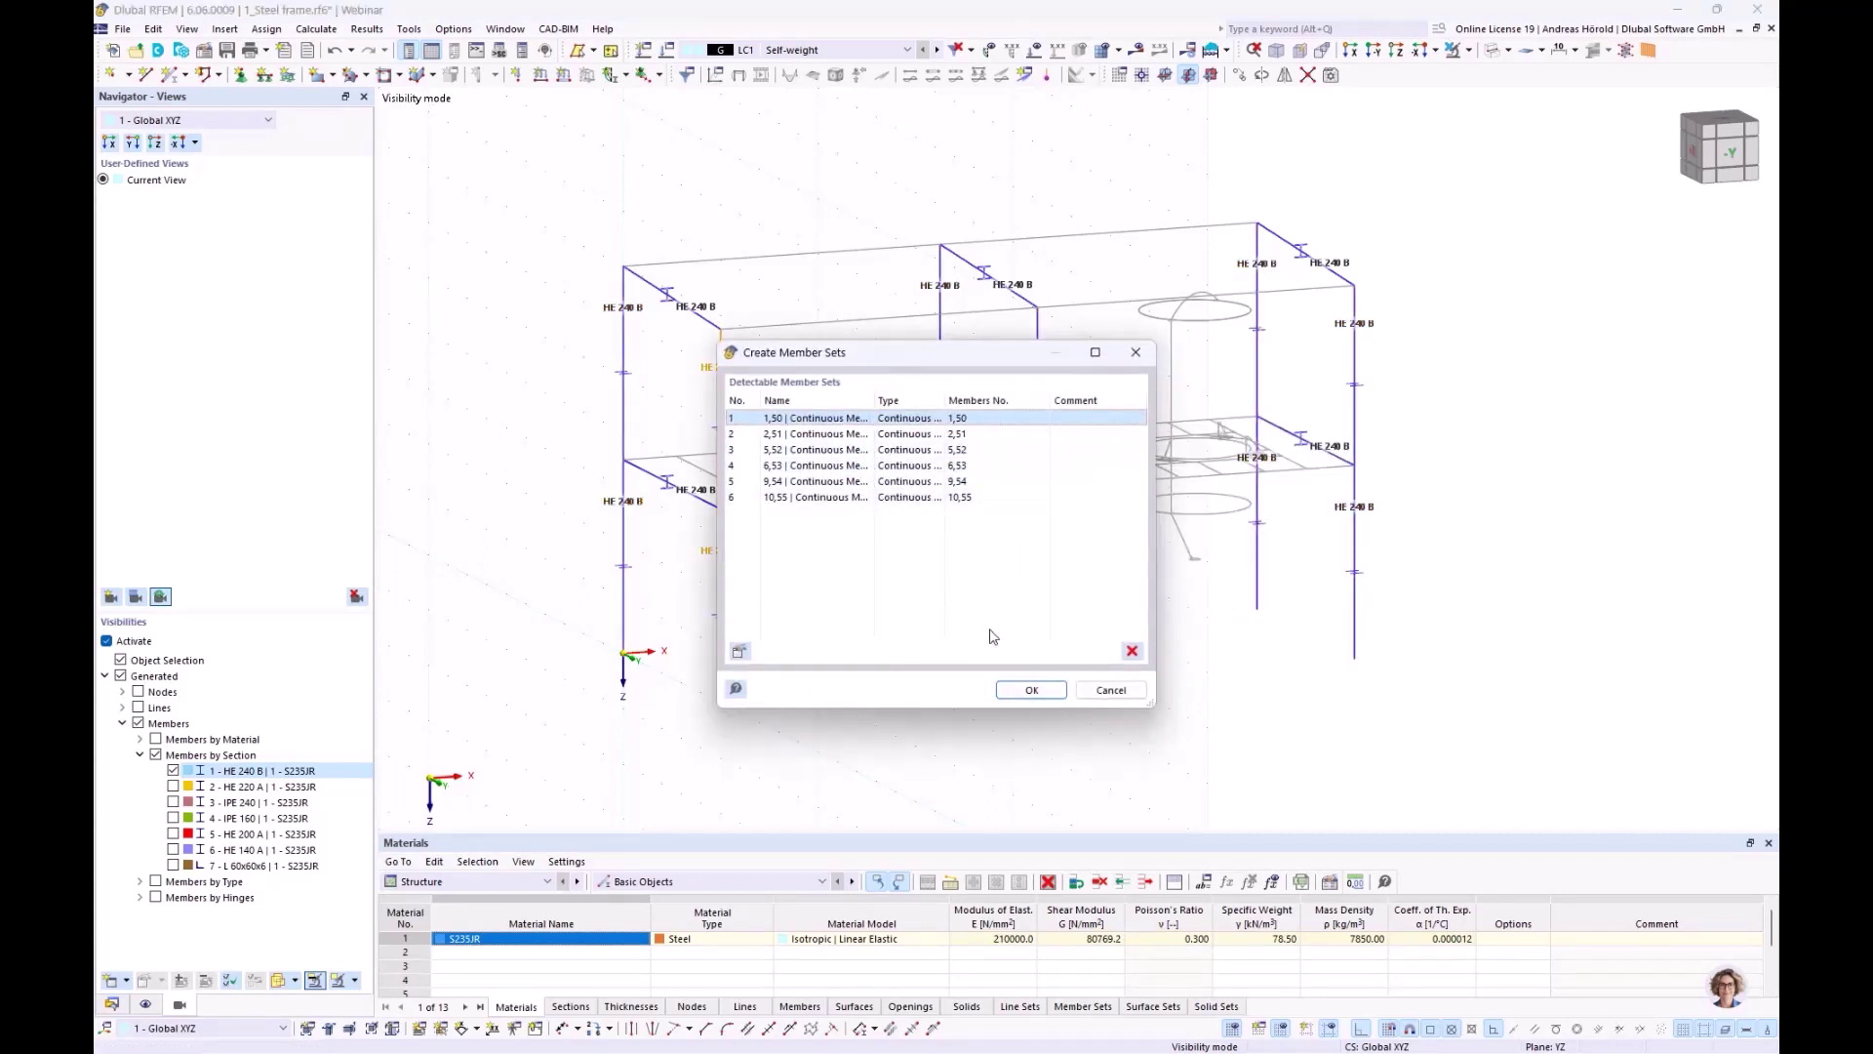
{"action": "left_click", "coordinate": [1031, 689]}
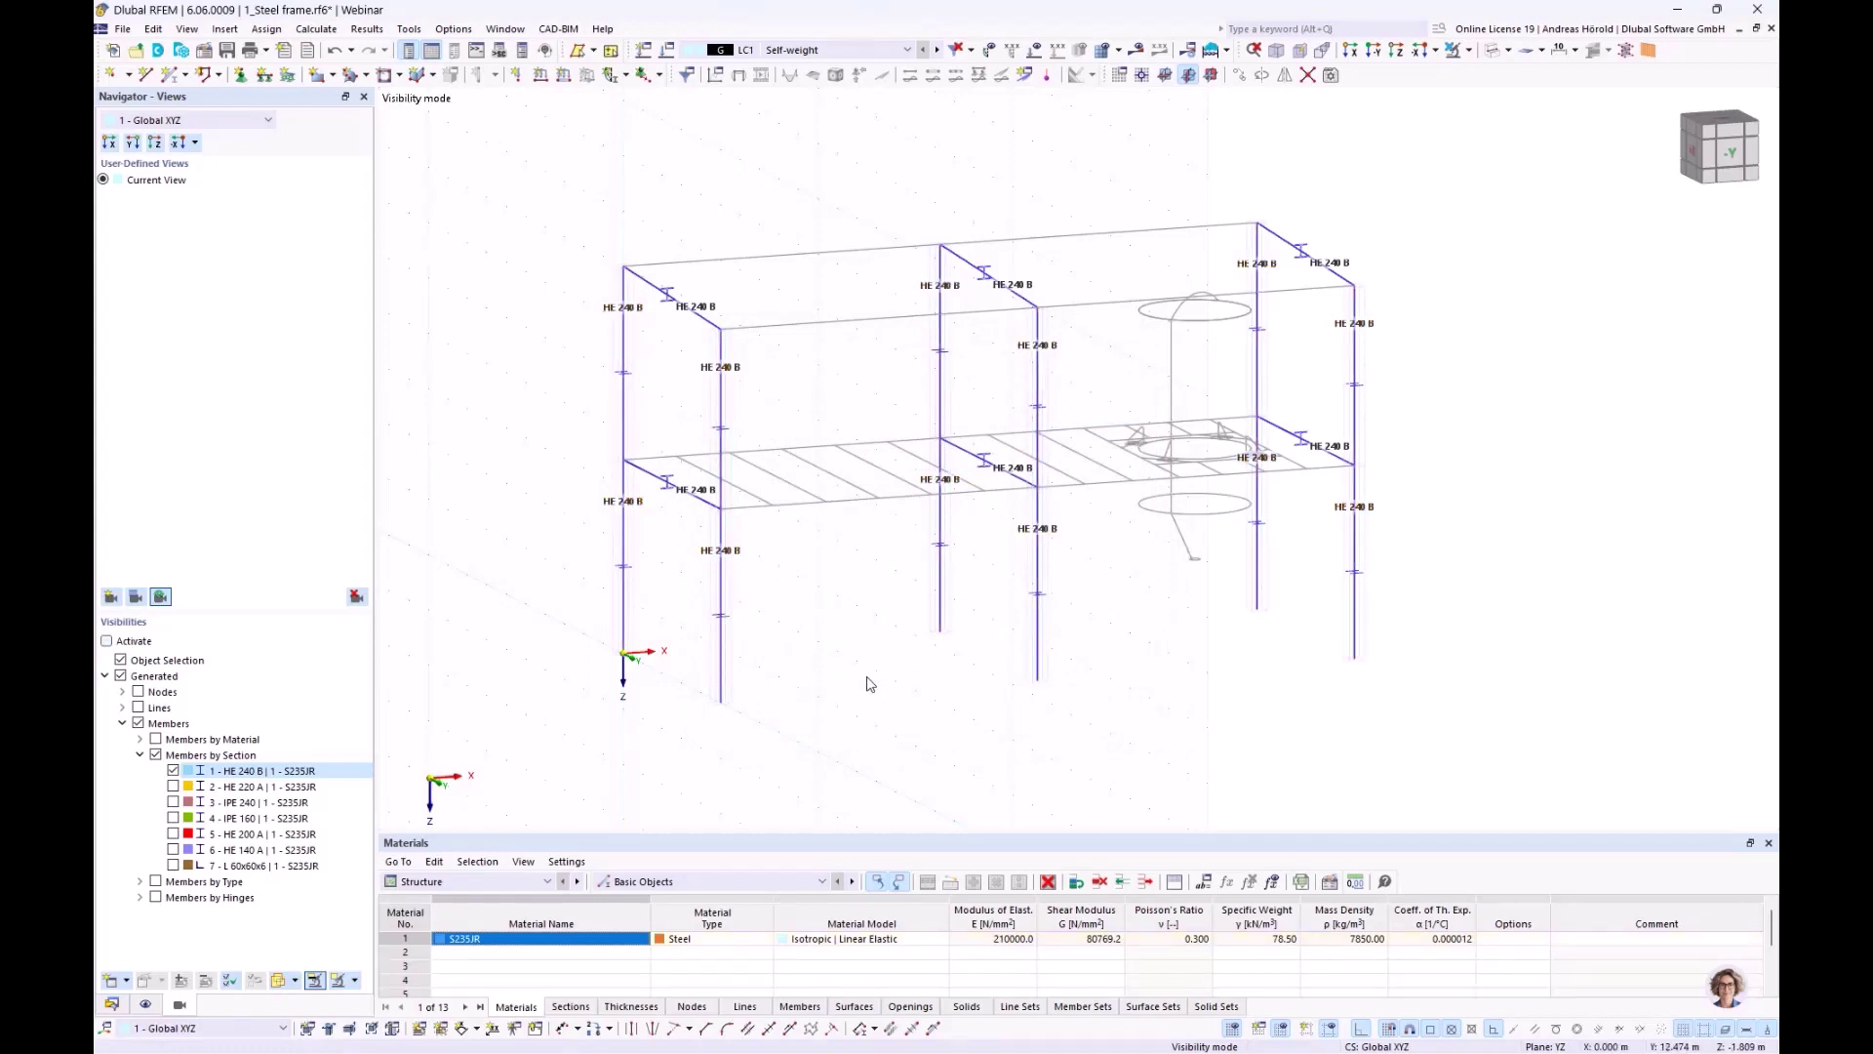
Isolate the HE 220 A members and create continuous member sets from the front and rear platform beams in the braced bay
{"action": "left_click", "coordinate": [173, 786]}
{"action": "left_click", "coordinate": [173, 770]}
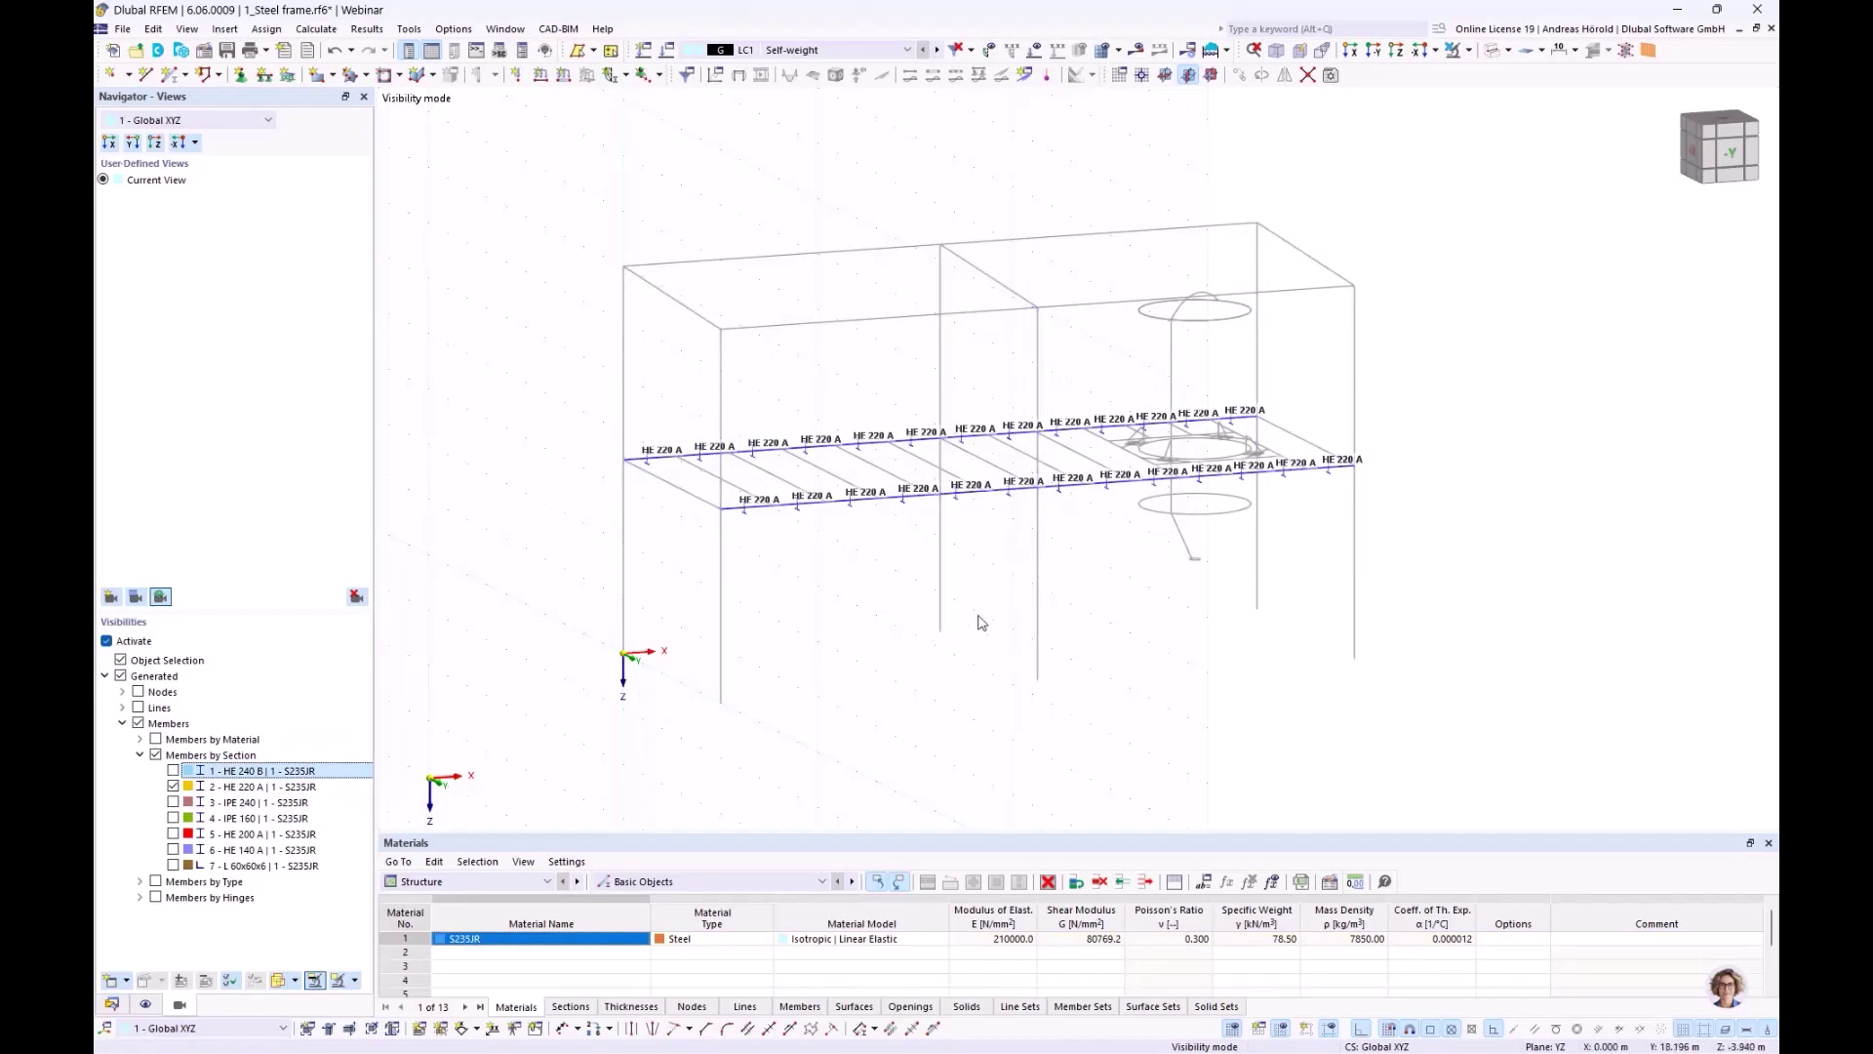
{"action": "middle_click_drag", "start_coordinate": [1135, 645], "coordinate": [1102, 638], "text": "ctrl"}
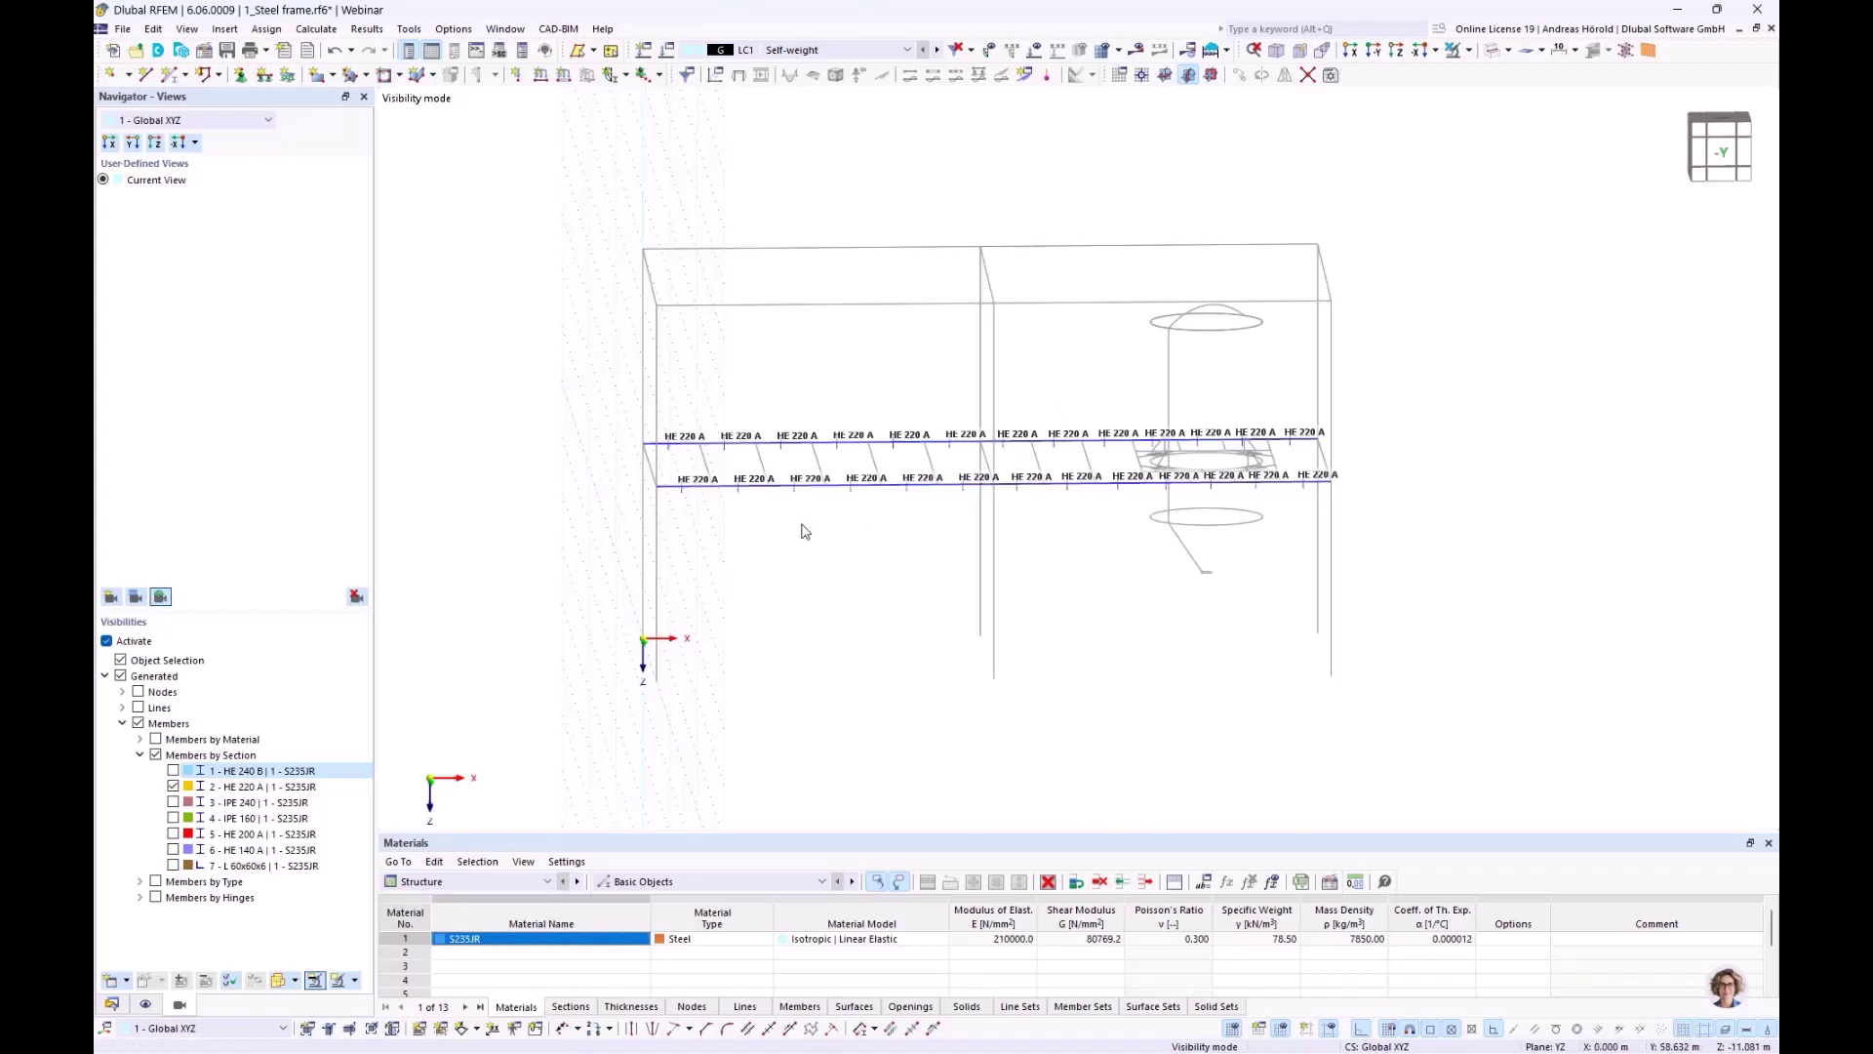
{"action": "left_click_drag", "start_coordinate": [601, 538], "coordinate": [1006, 392]}
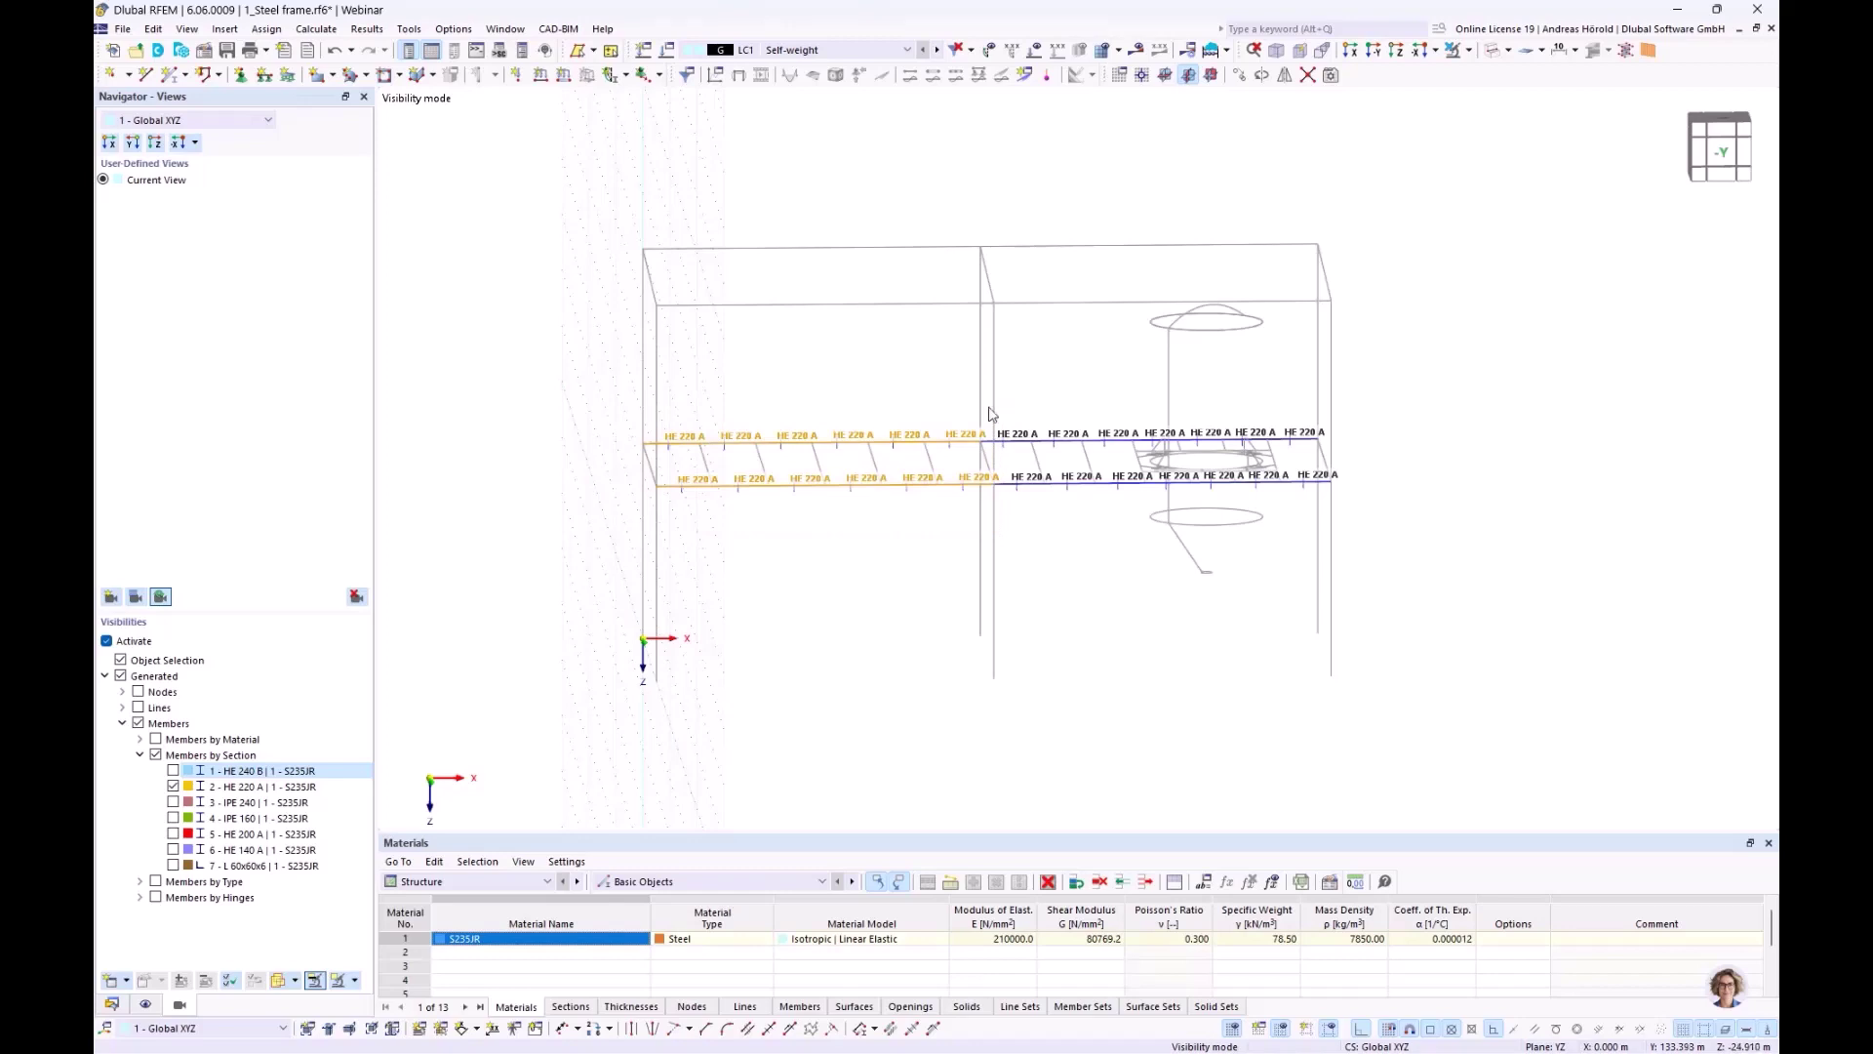
{"action": "right_click", "coordinate": [783, 448]}
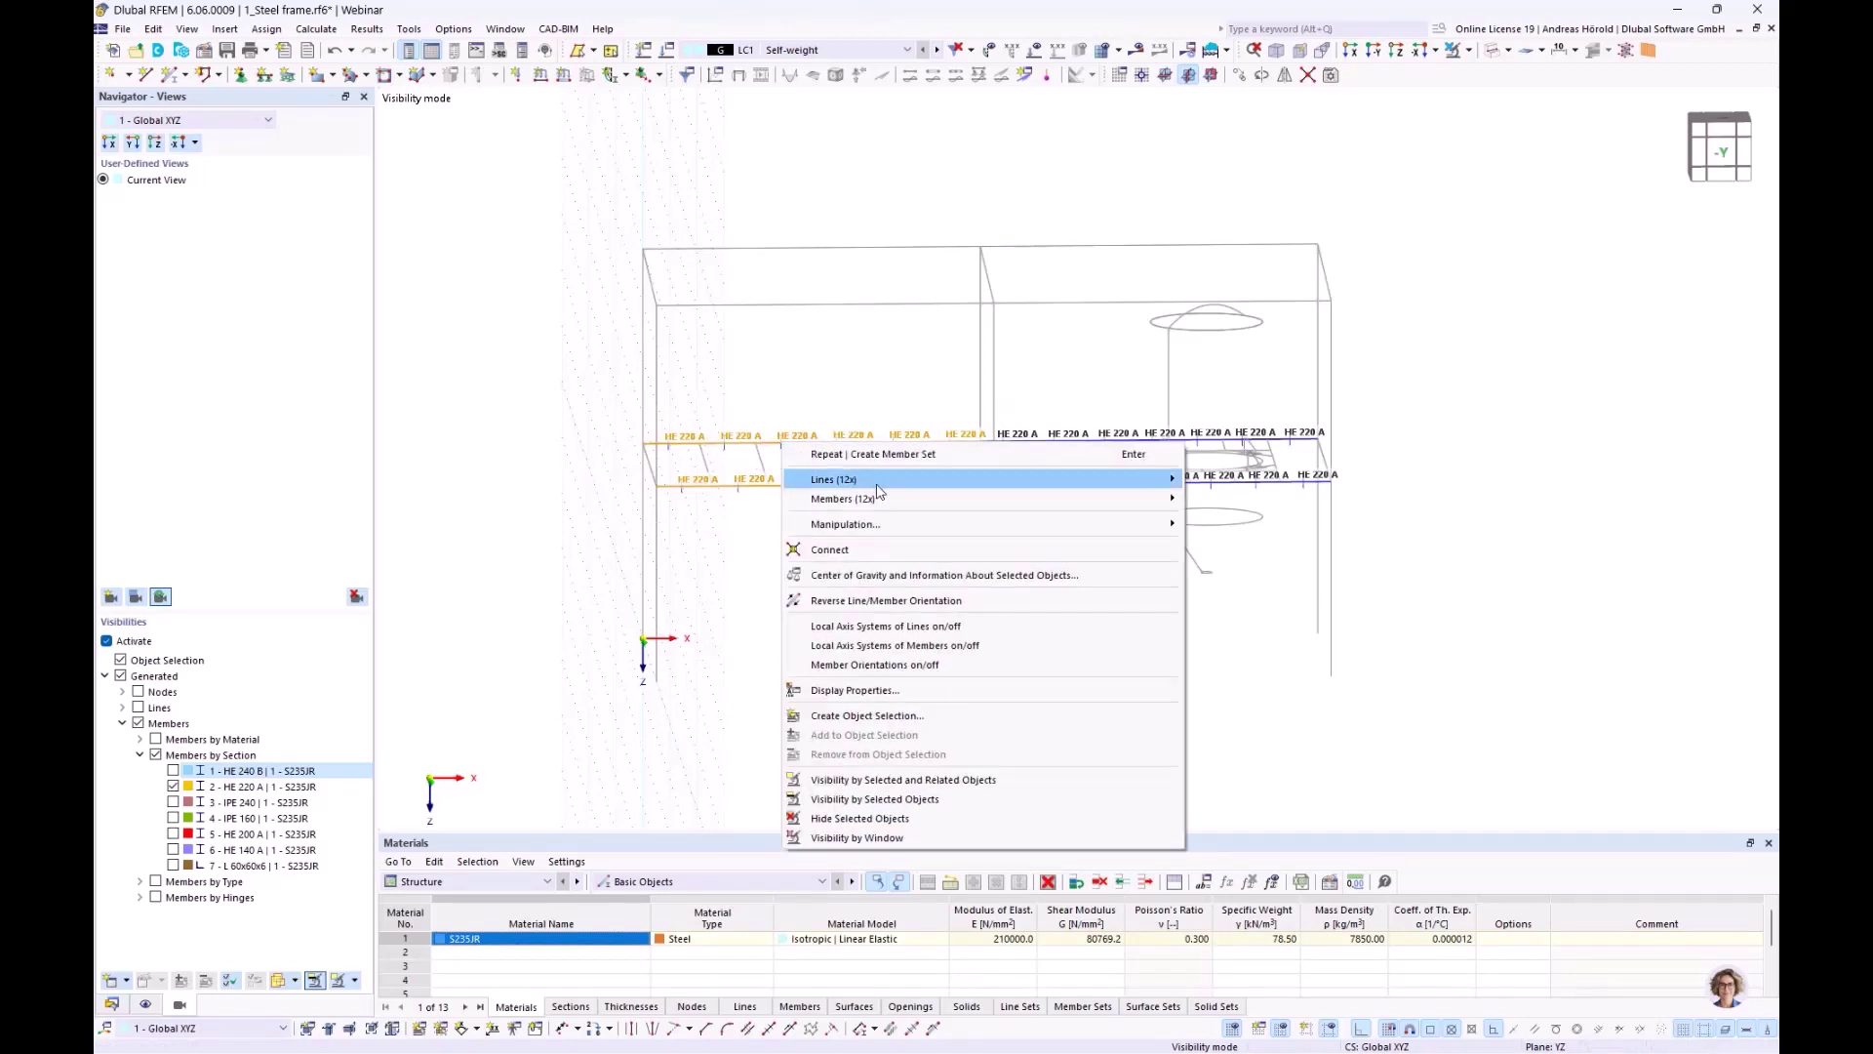
{"action": "mouse_move", "coordinate": [883, 501]}
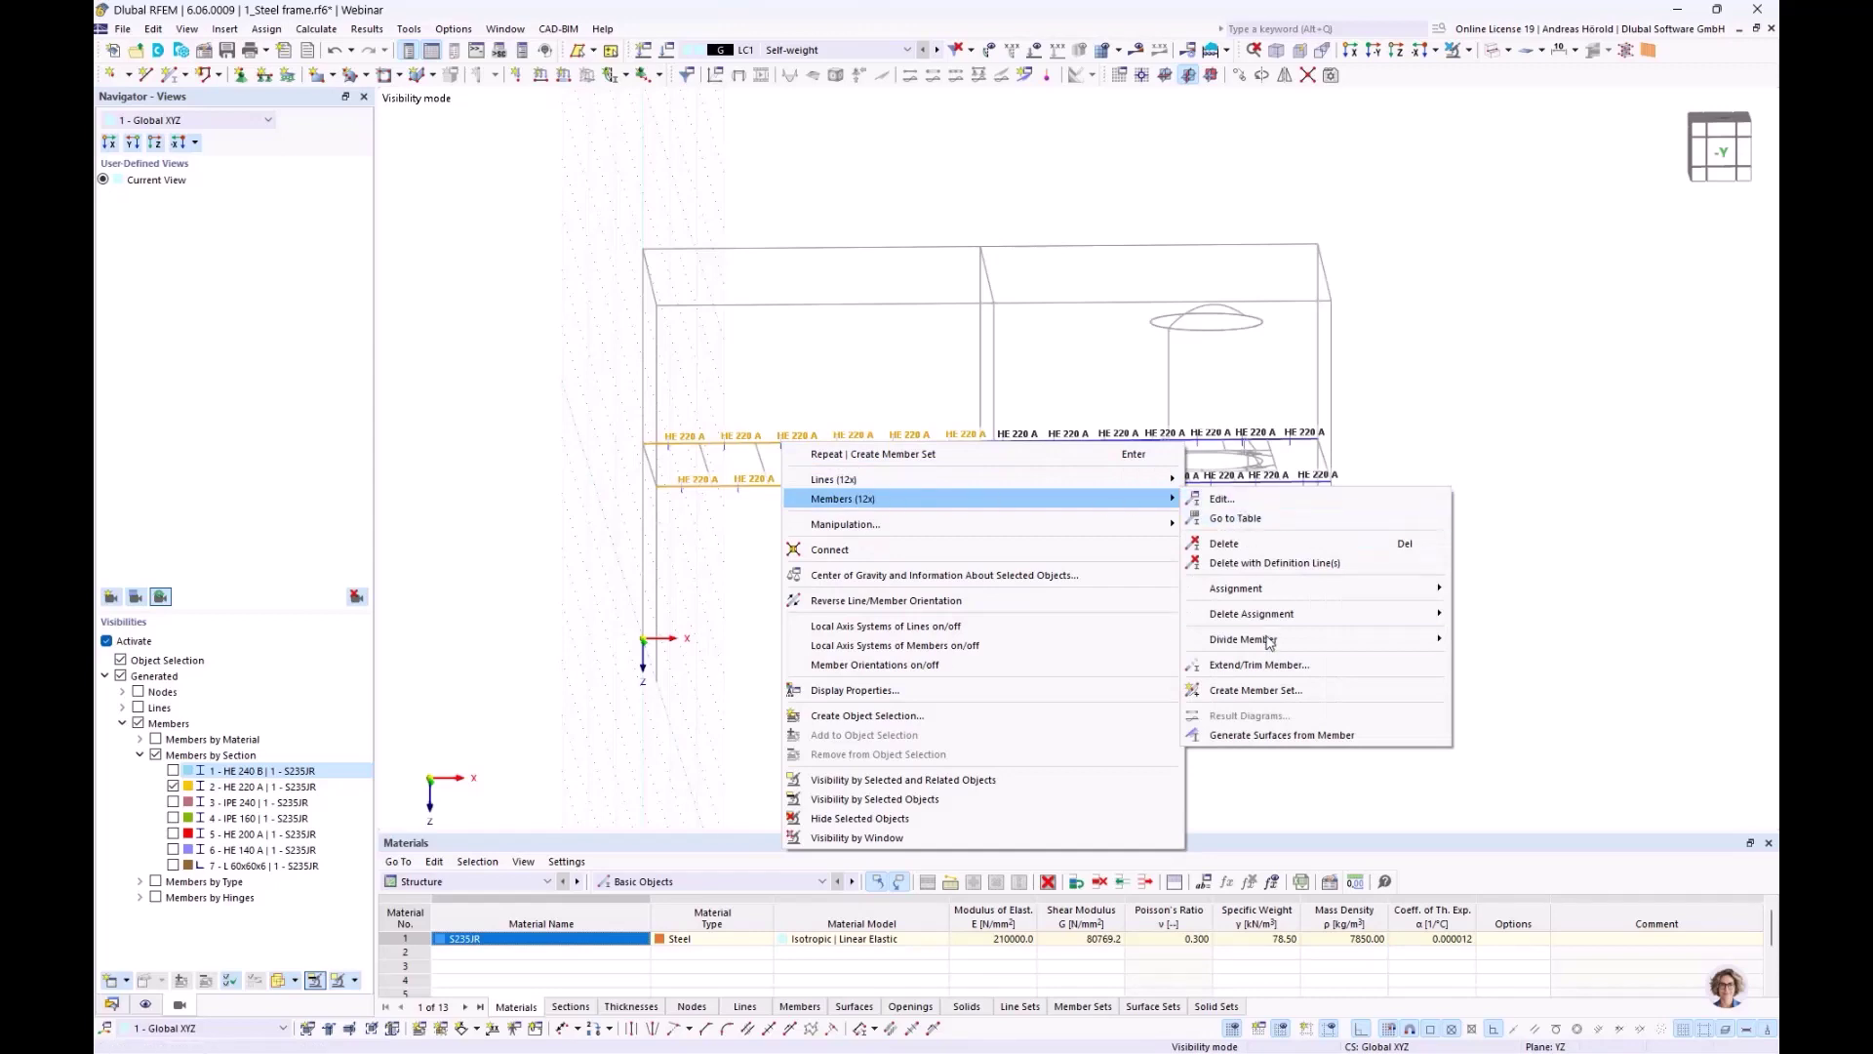
{"action": "left_click", "coordinate": [1267, 691]}
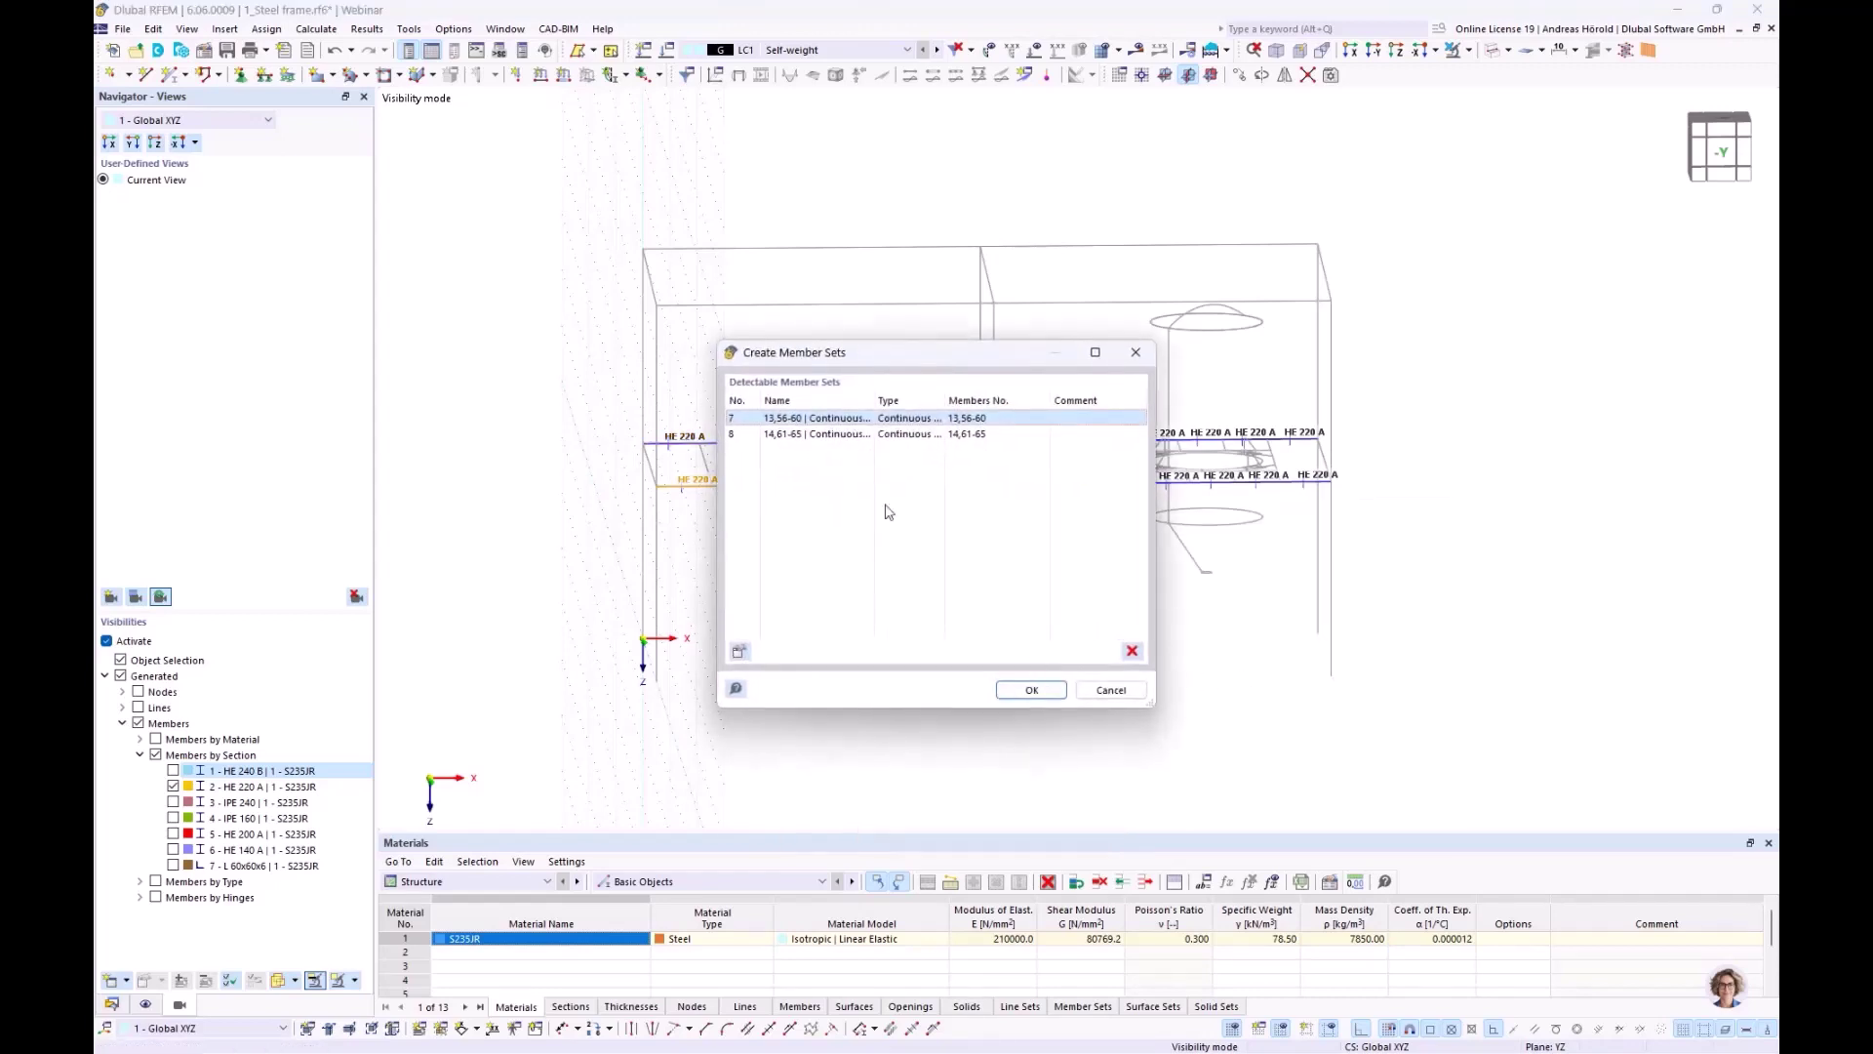
{"action": "left_click", "coordinate": [1025, 691]}
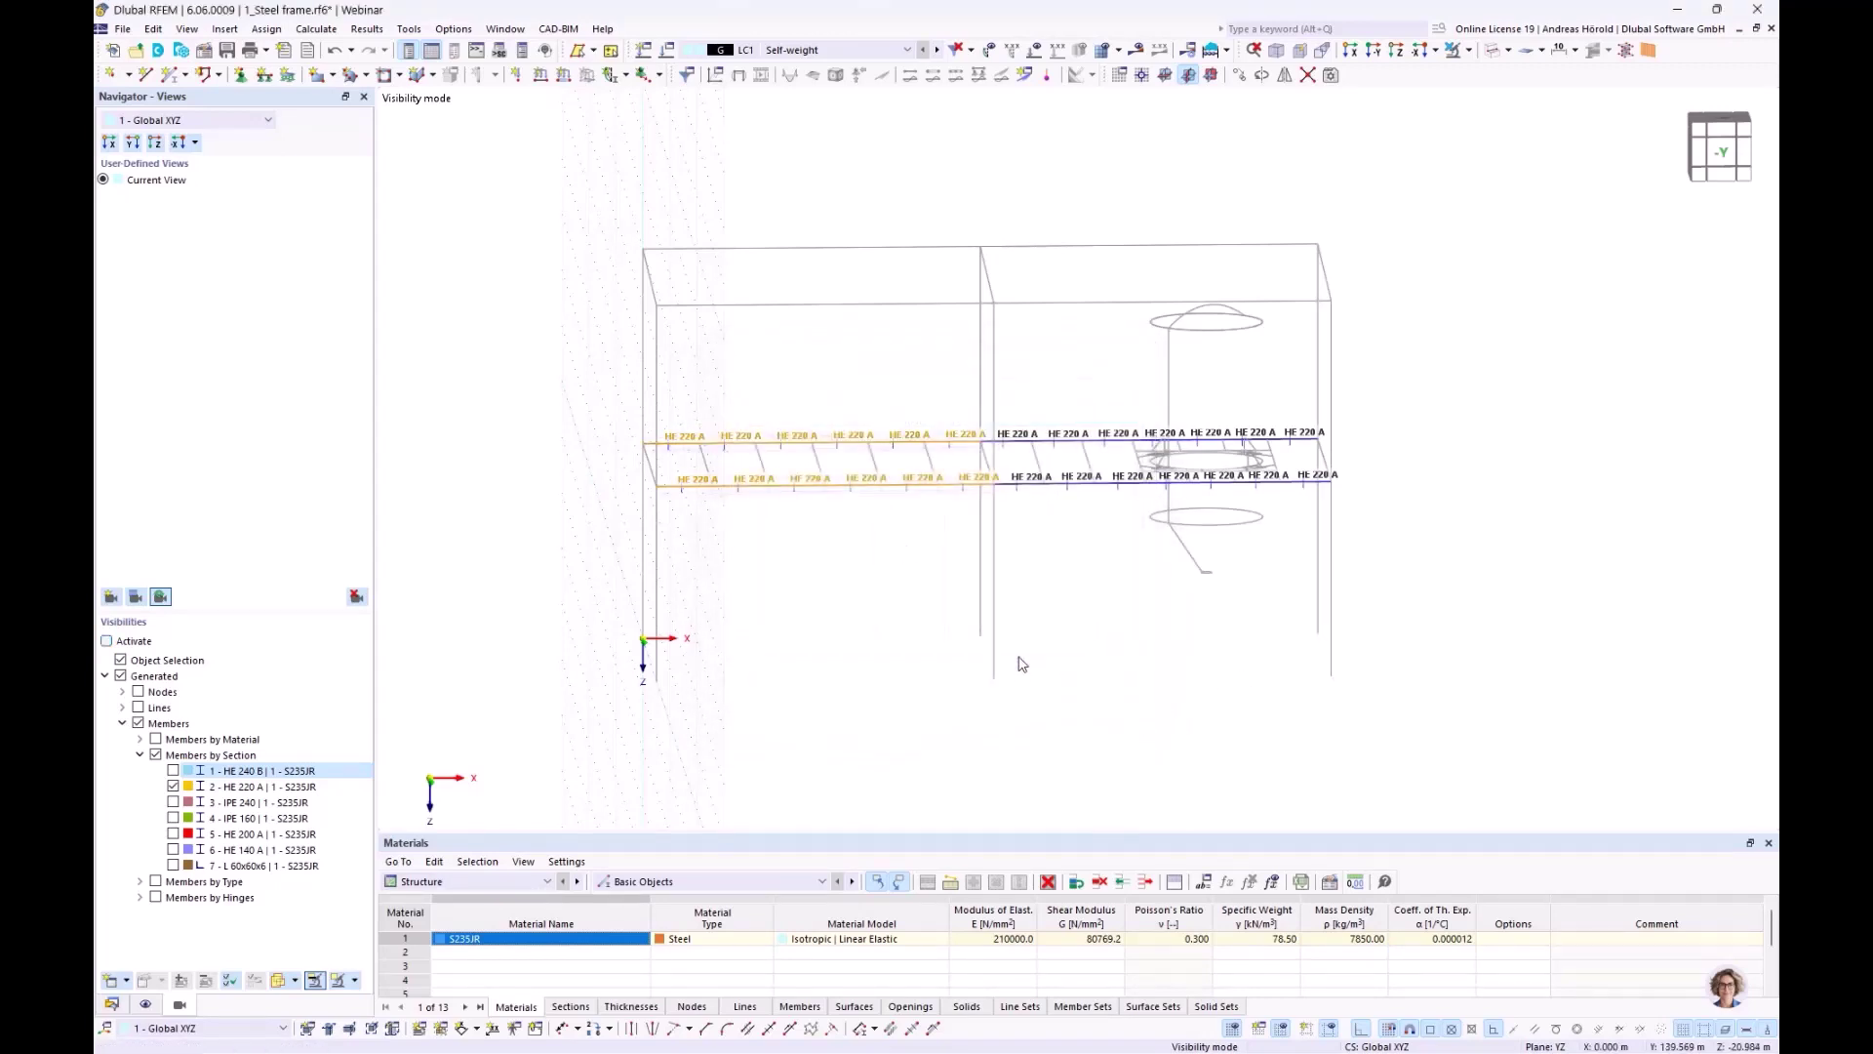
Create continuous member sets from the front and rear HE 220 A beams in the bay with the tank
{"action": "left_click", "coordinate": [967, 594]}
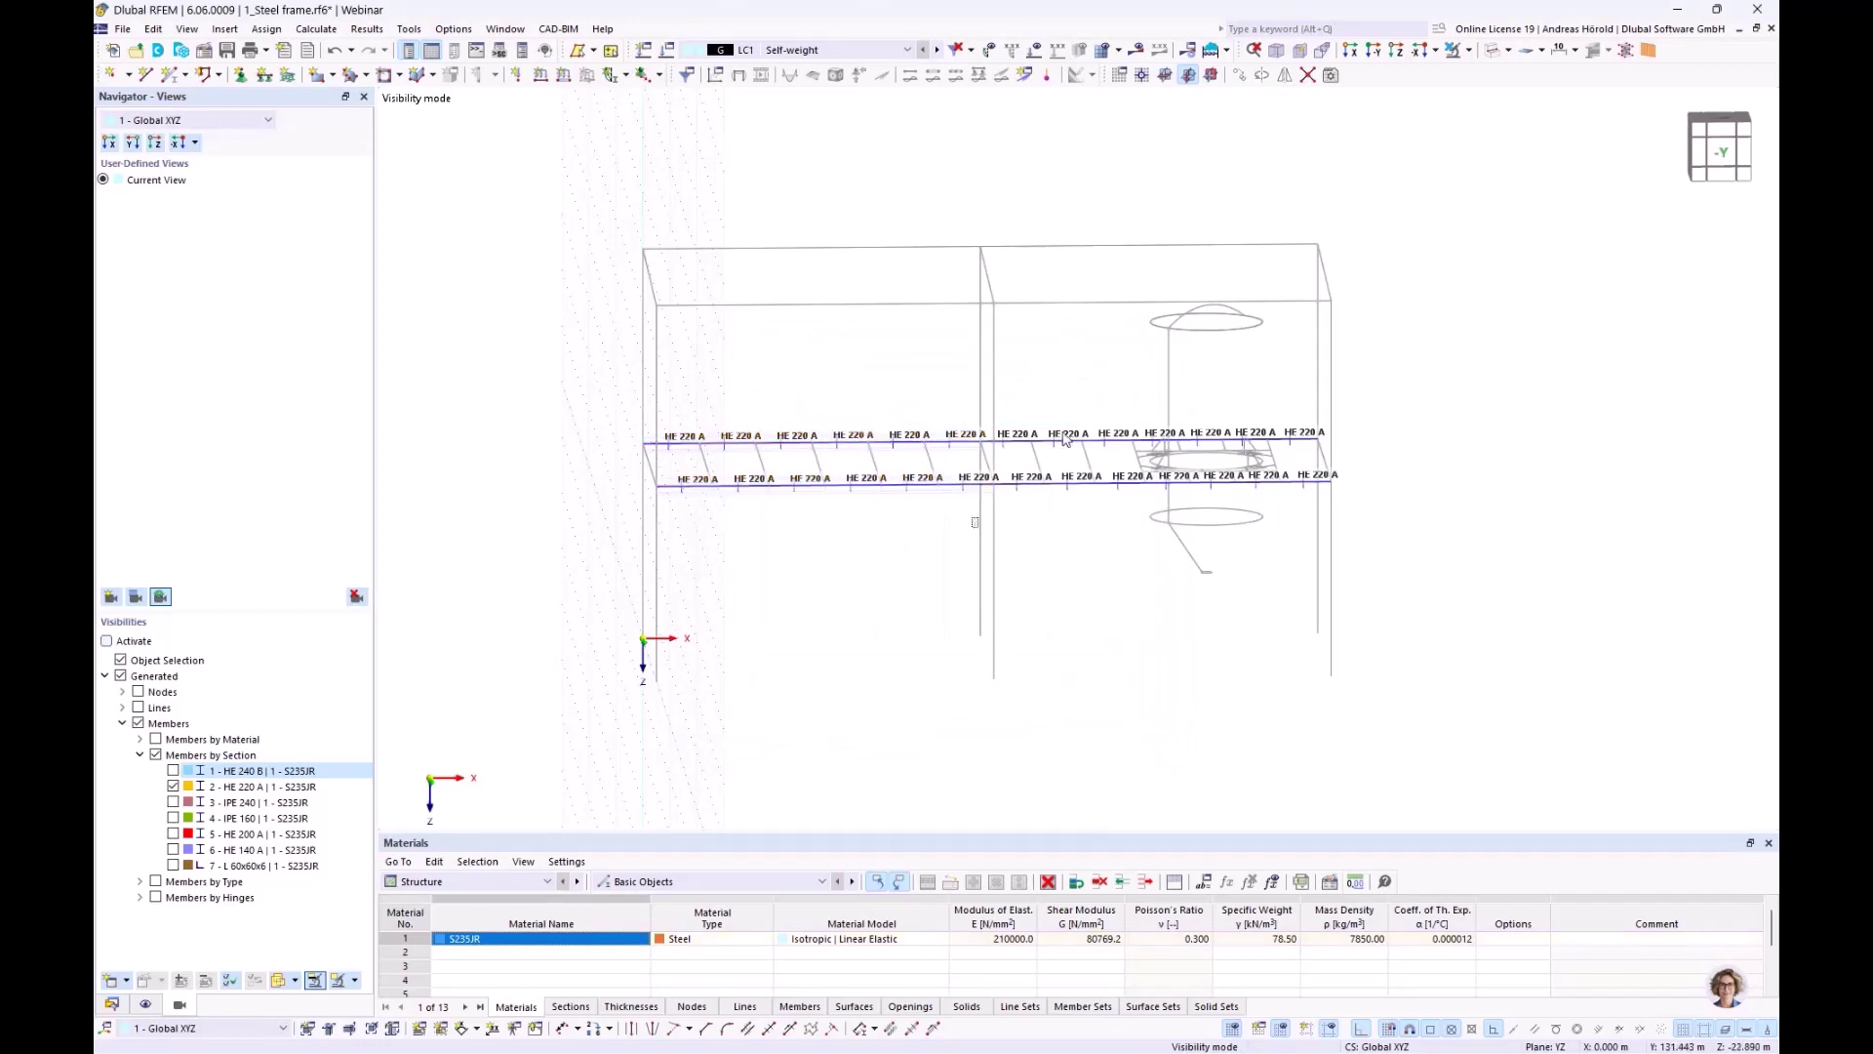
{"action": "left_click_drag", "start_coordinate": [974, 527], "coordinate": [1351, 400]}
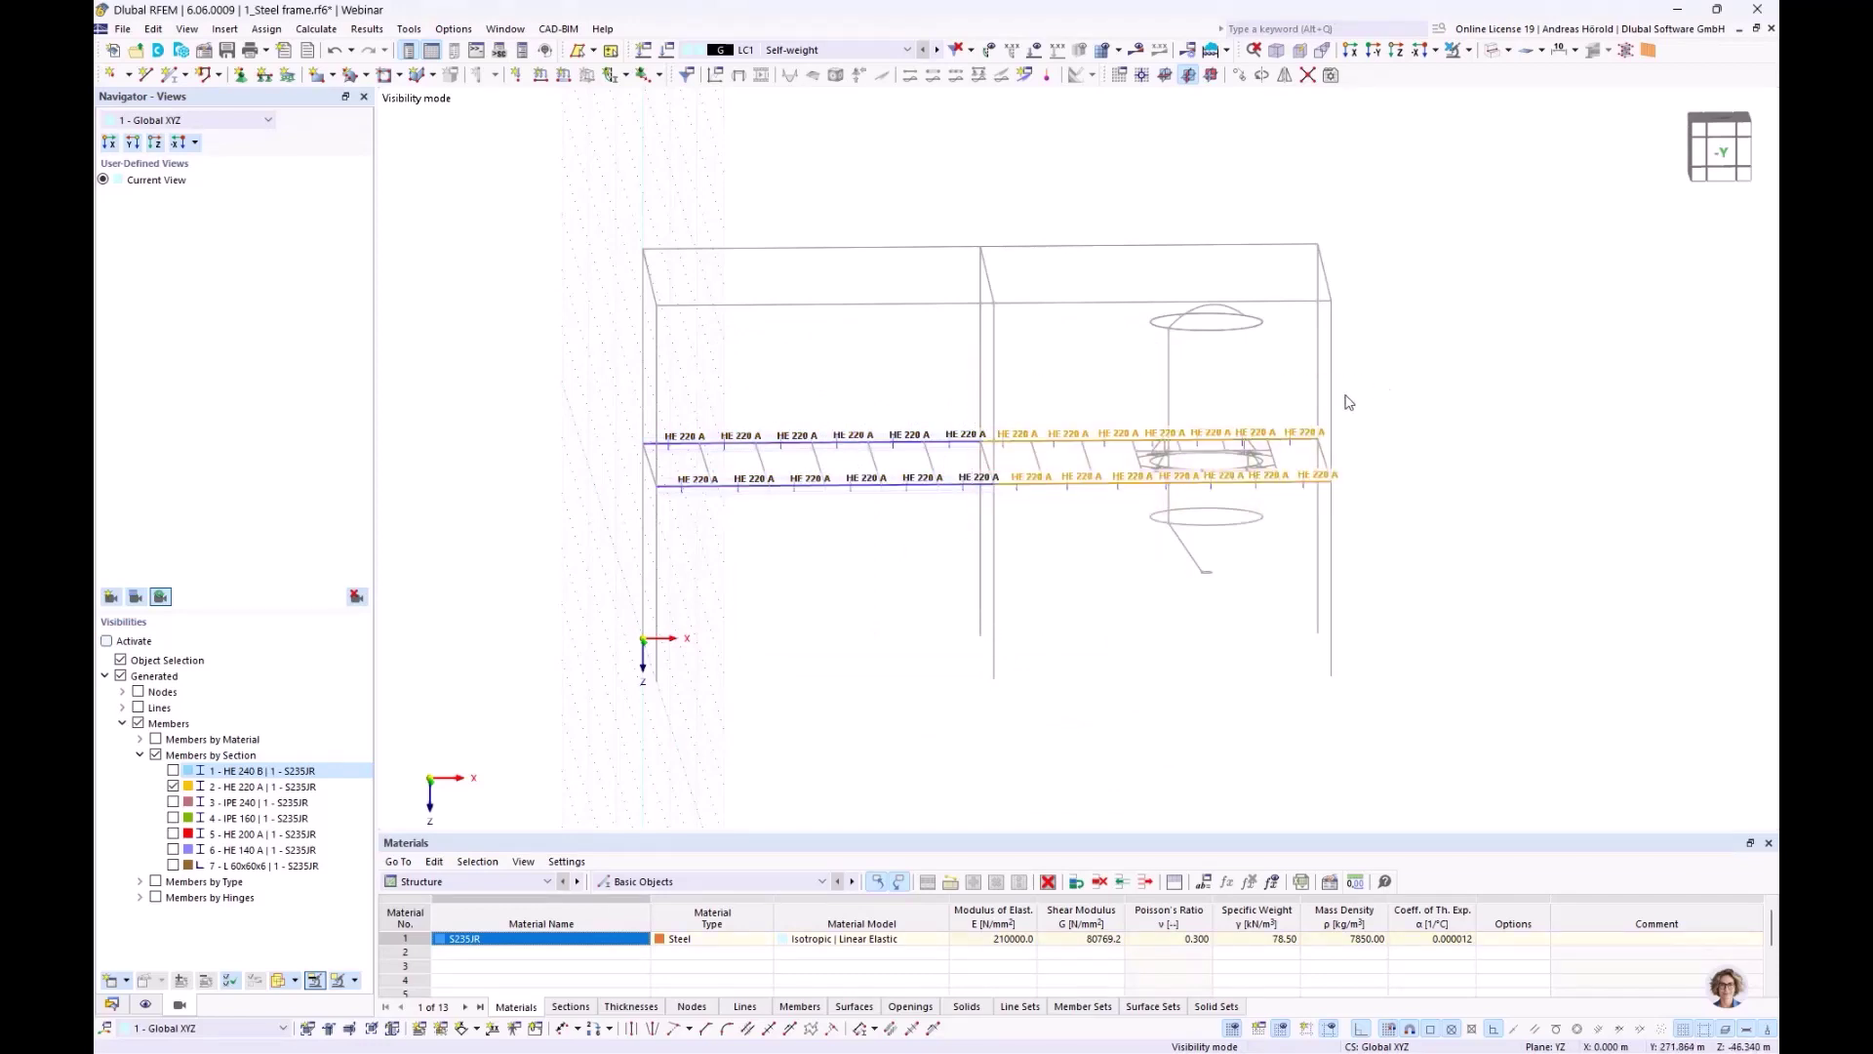
{"action": "right_click", "coordinate": [1092, 446]}
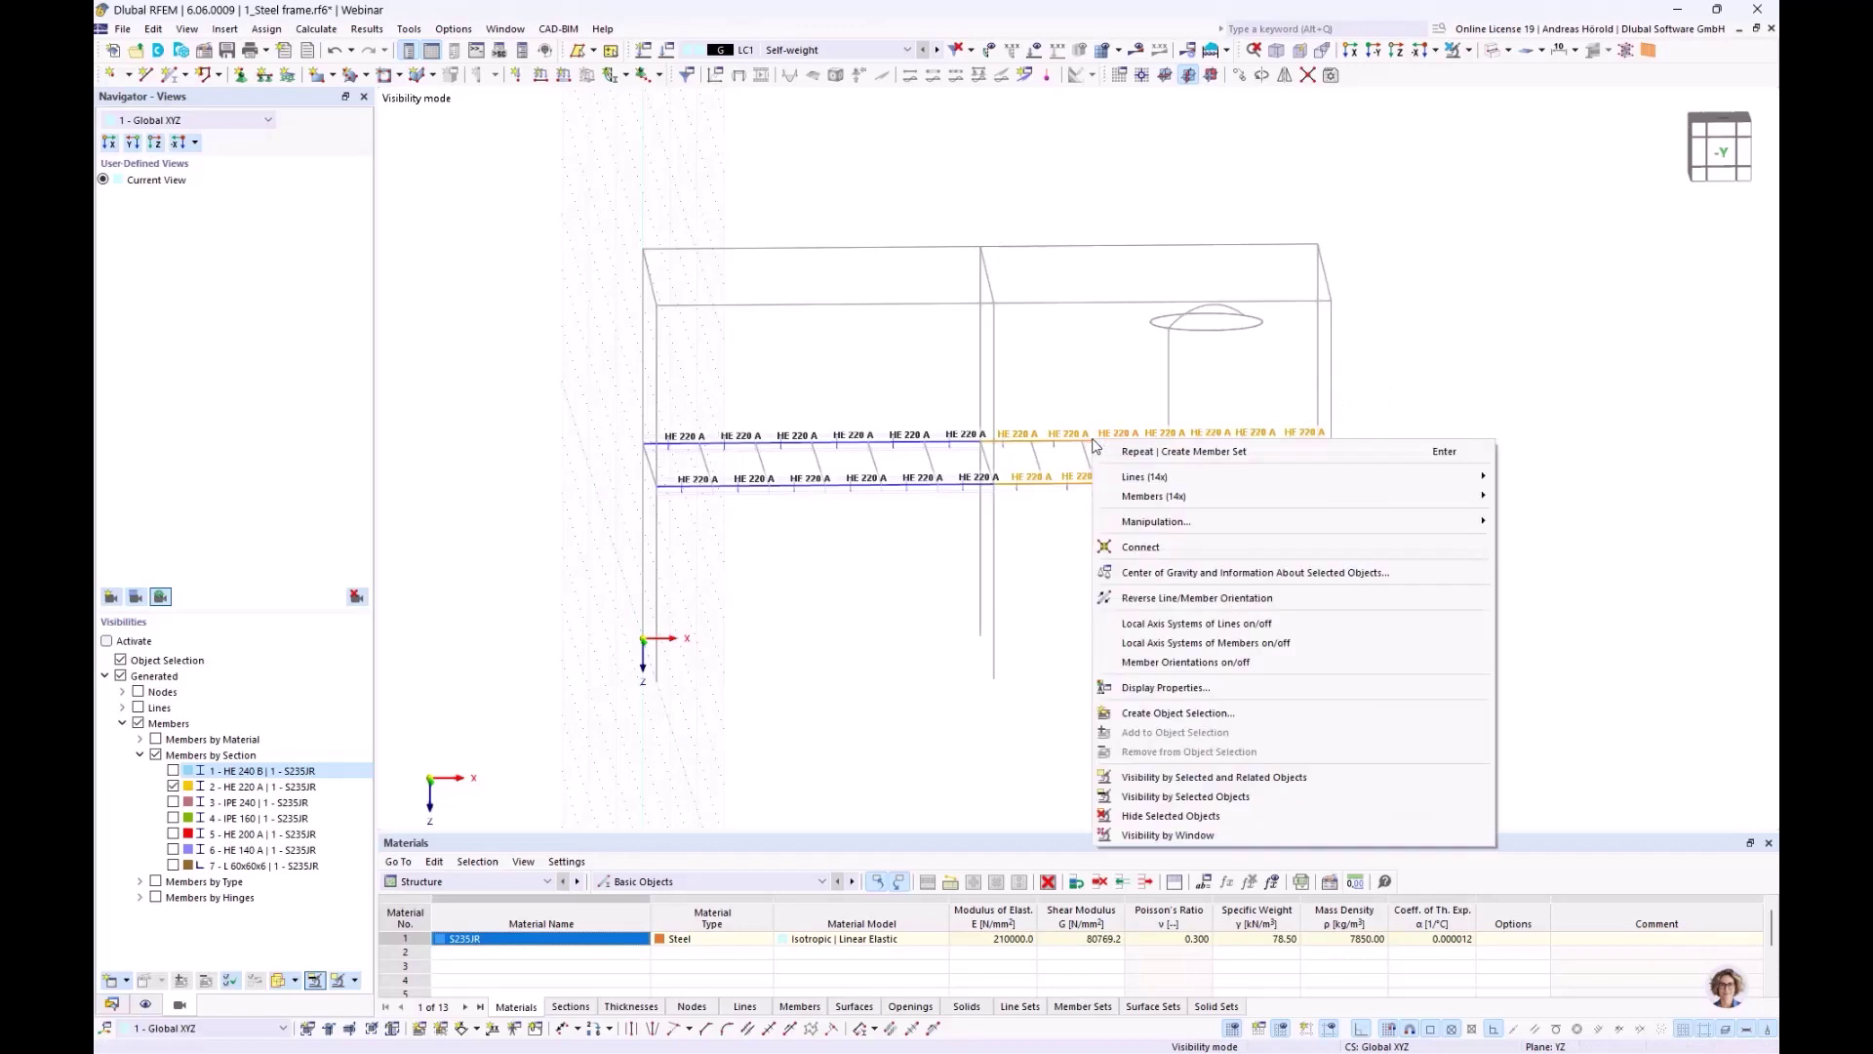
{"action": "mouse_move", "coordinate": [1189, 499]}
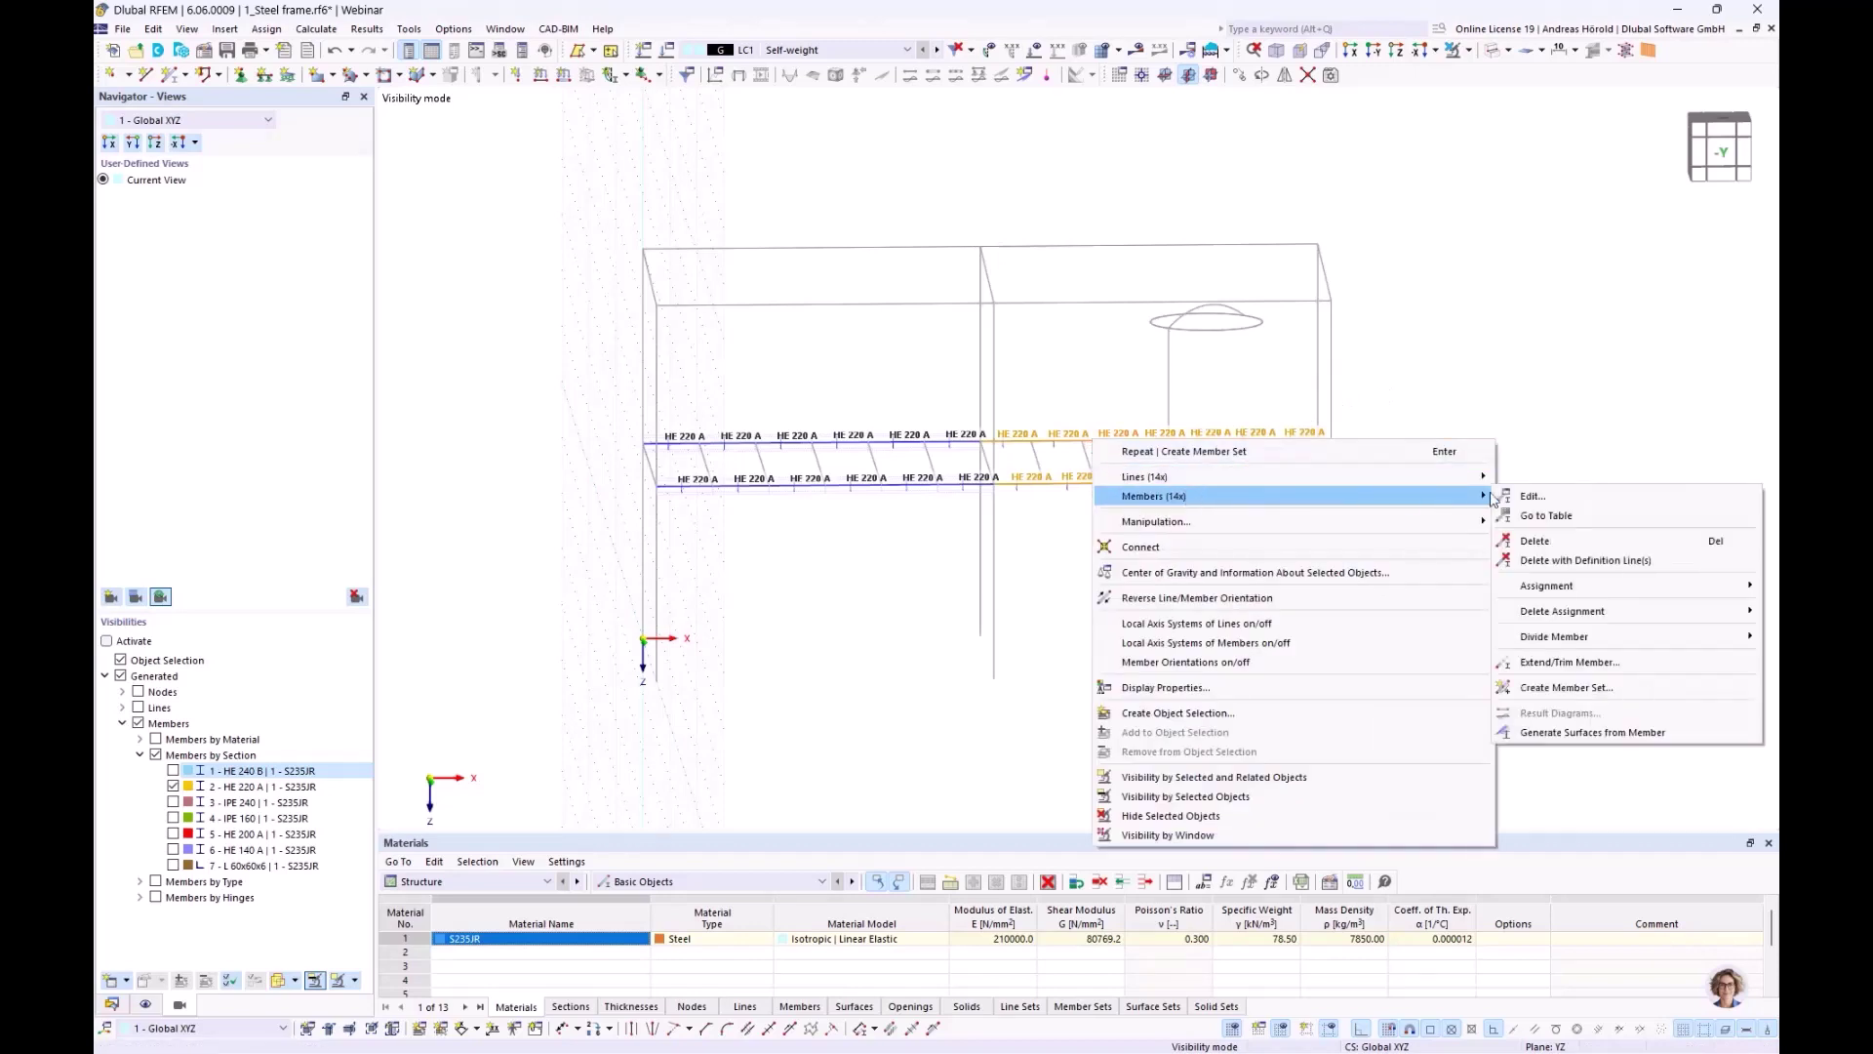
{"action": "left_click", "coordinate": [1564, 688]}
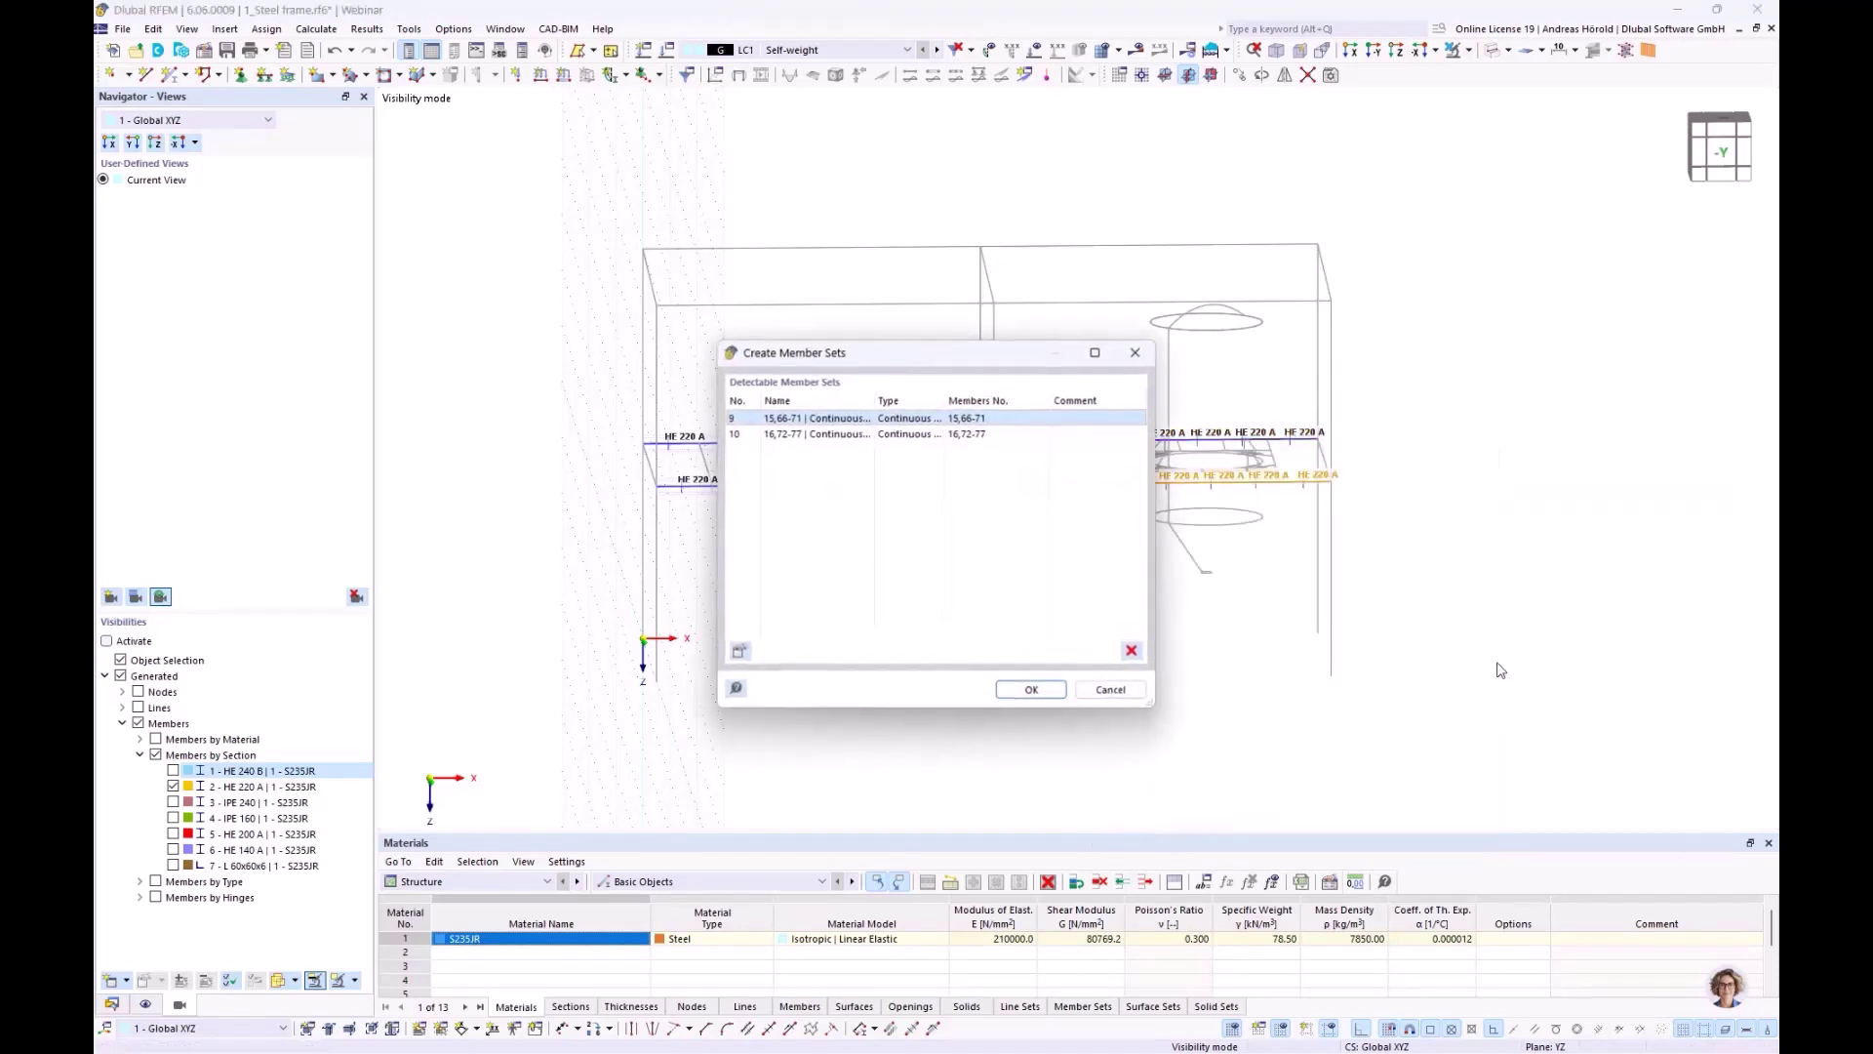
{"action": "left_click", "coordinate": [1031, 690]}
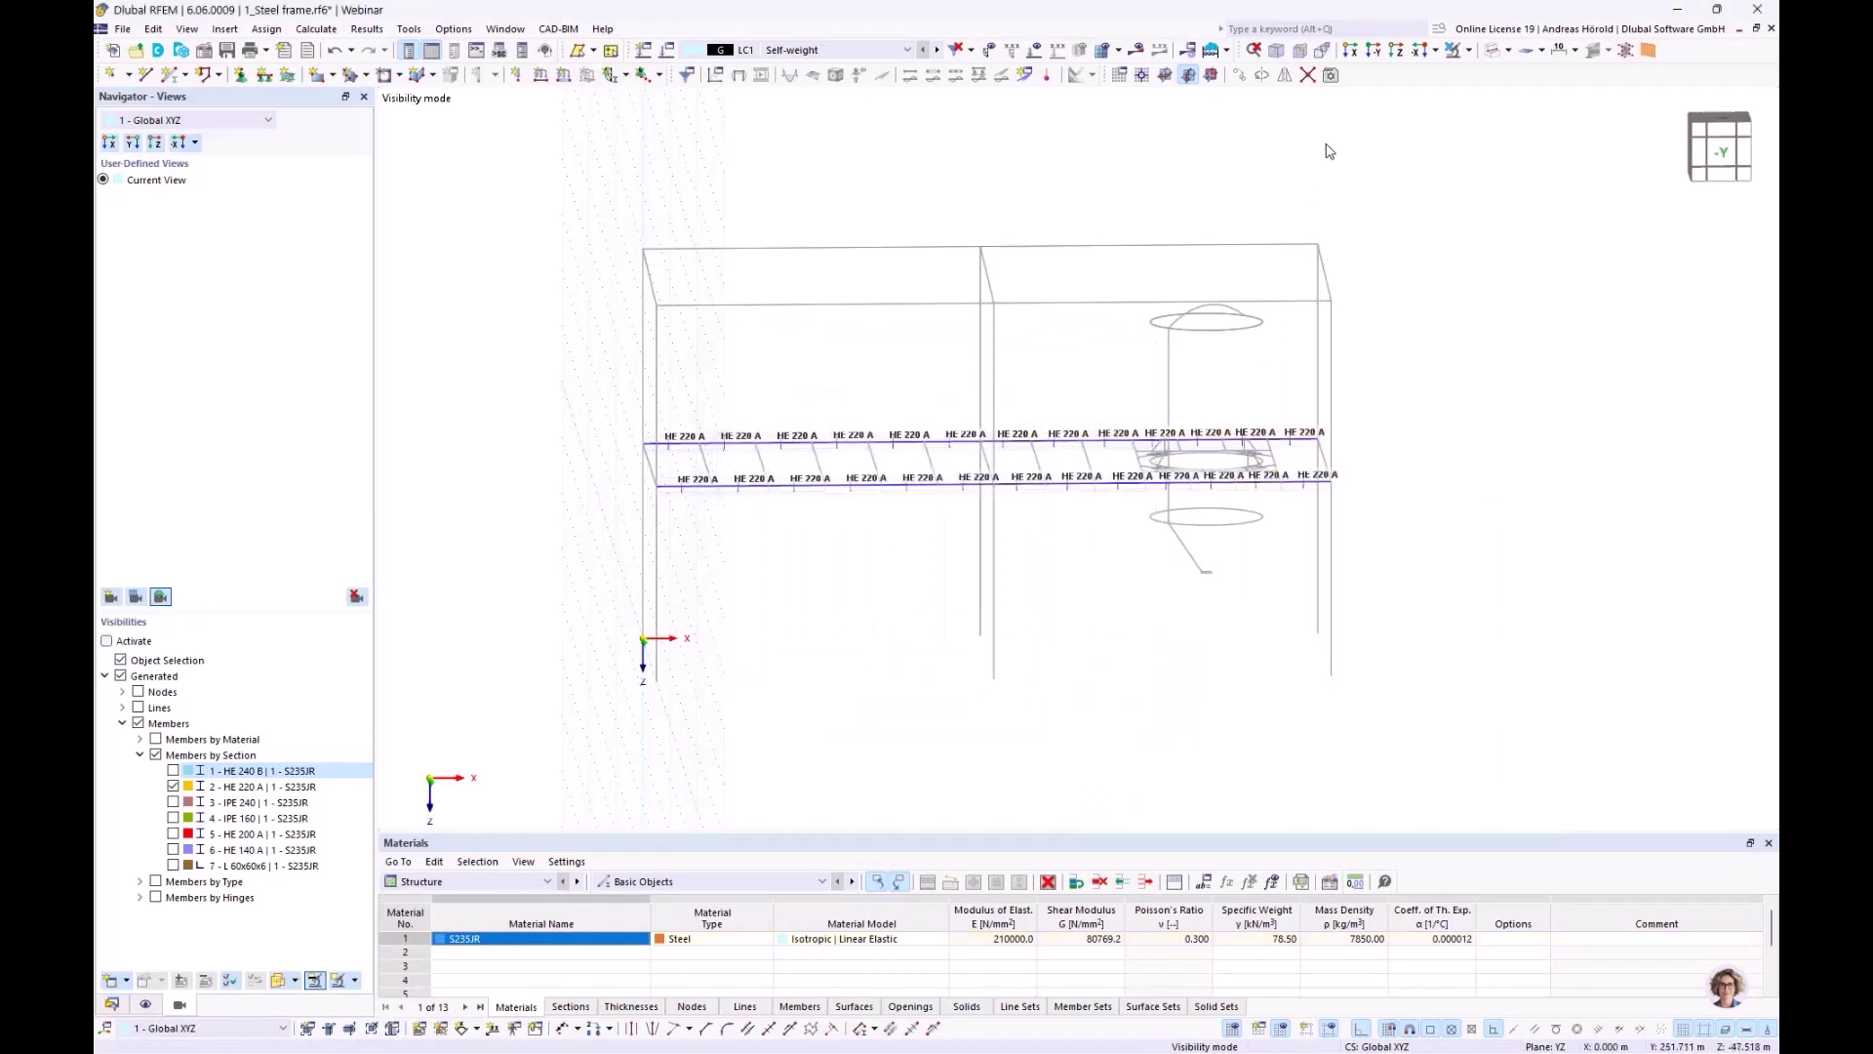
Cancel the visibility mode to bring back the complete frame in an oblique 3D view
{"action": "left_click", "coordinate": [1469, 53]}
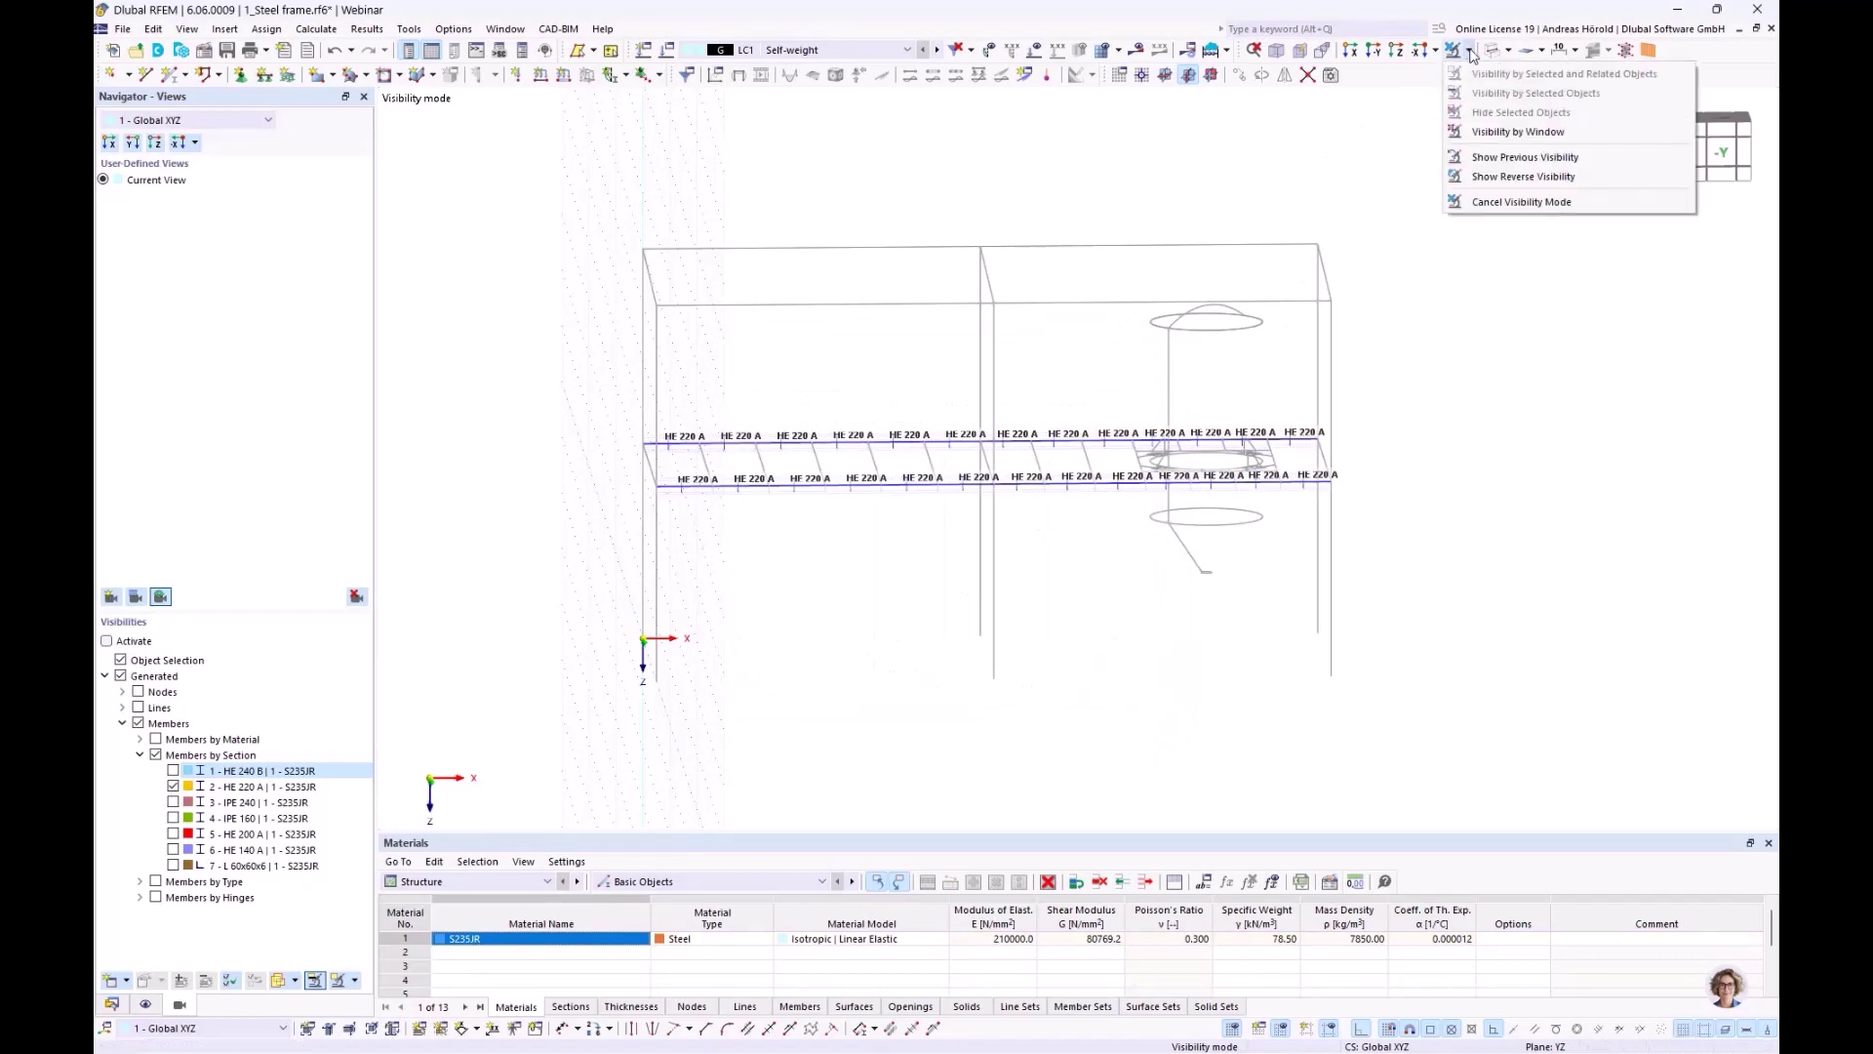
{"action": "left_click", "coordinate": [1520, 202]}
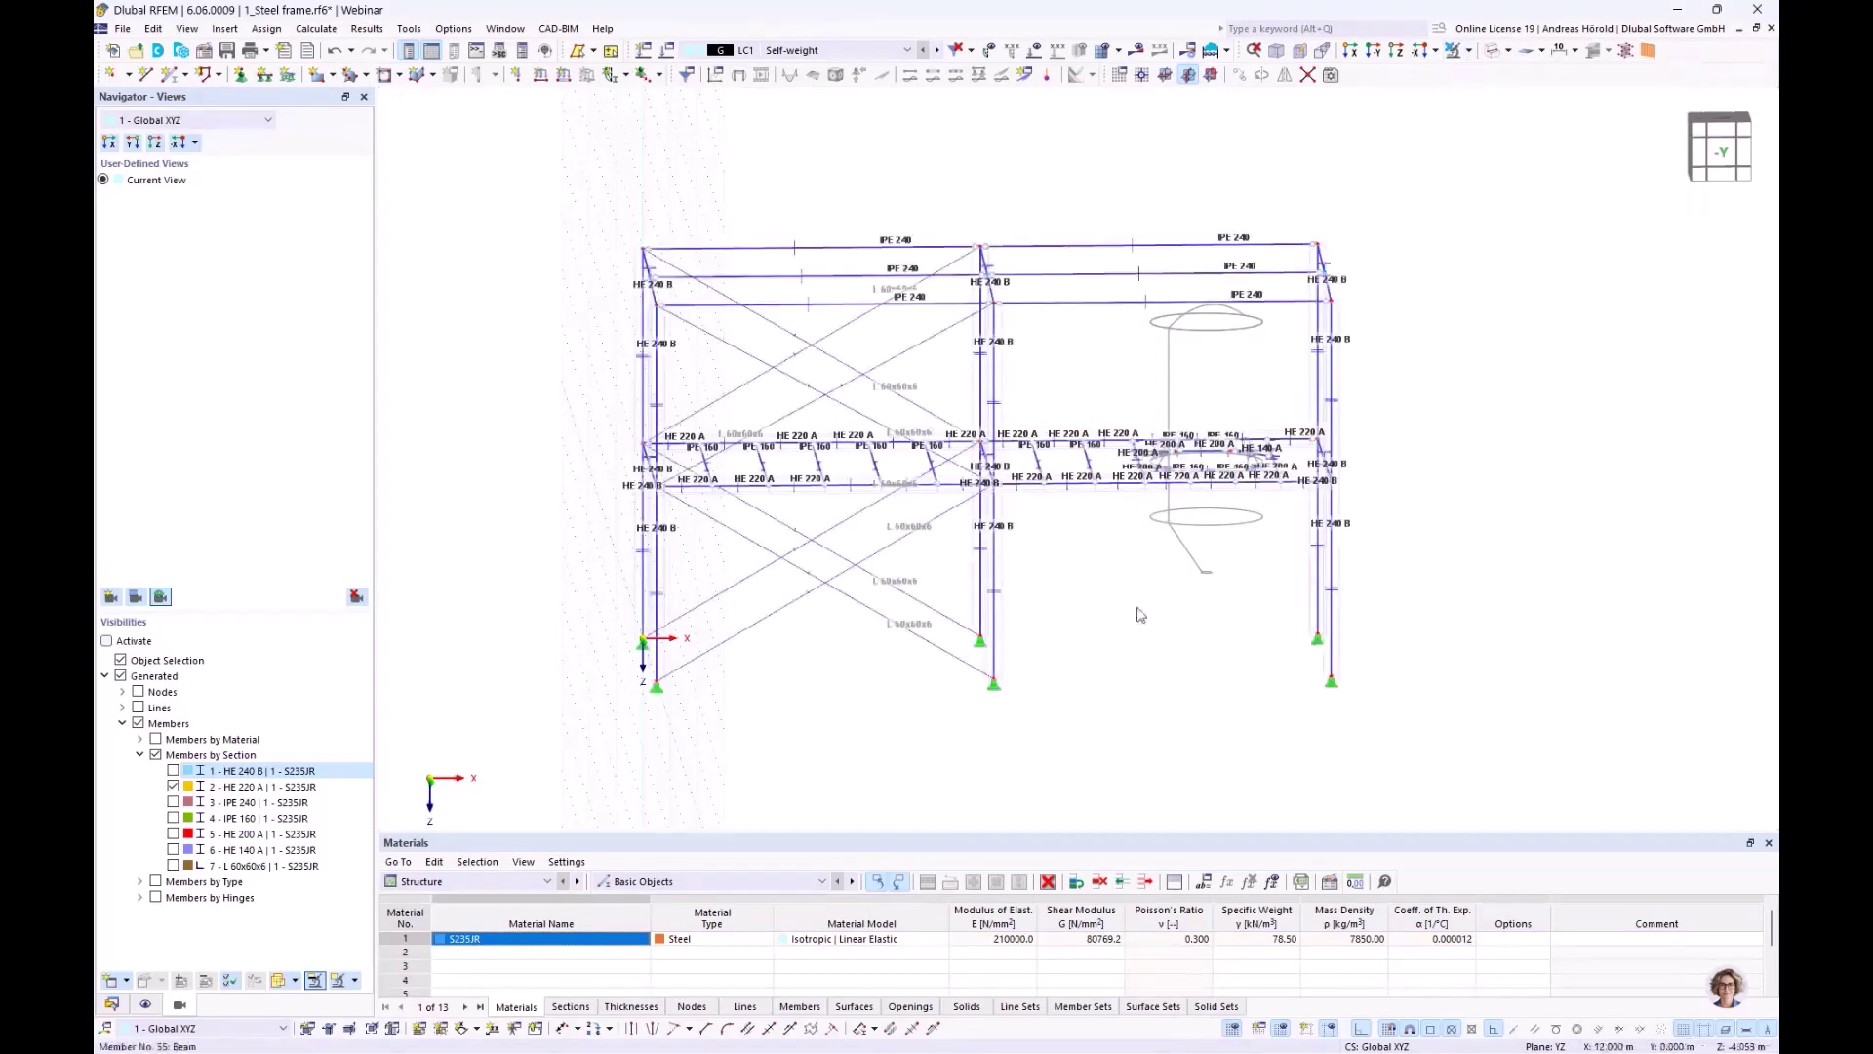
{"action": "middle_click_drag", "start_coordinate": [1102, 648], "coordinate": [1188, 679], "text": "ctrl"}
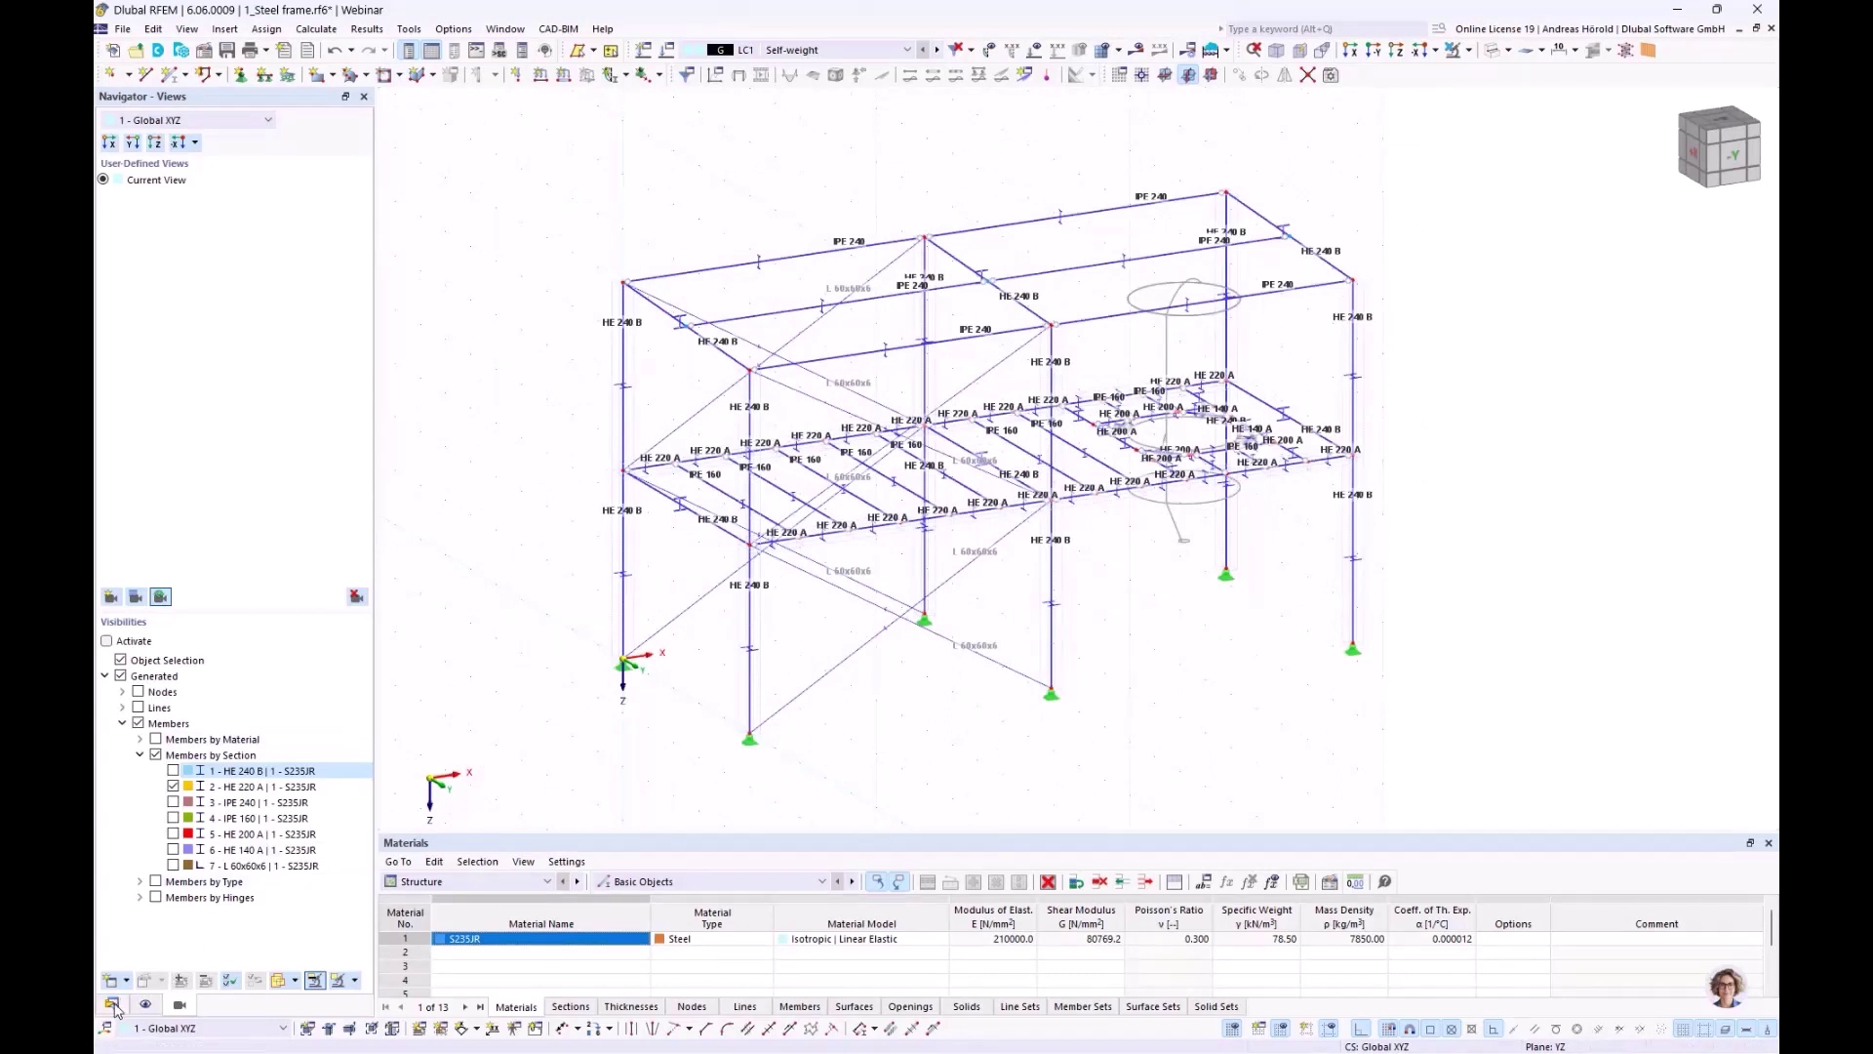
Turn off the display of section names and member outlines for the members
{"action": "left_click", "coordinate": [146, 1005]}
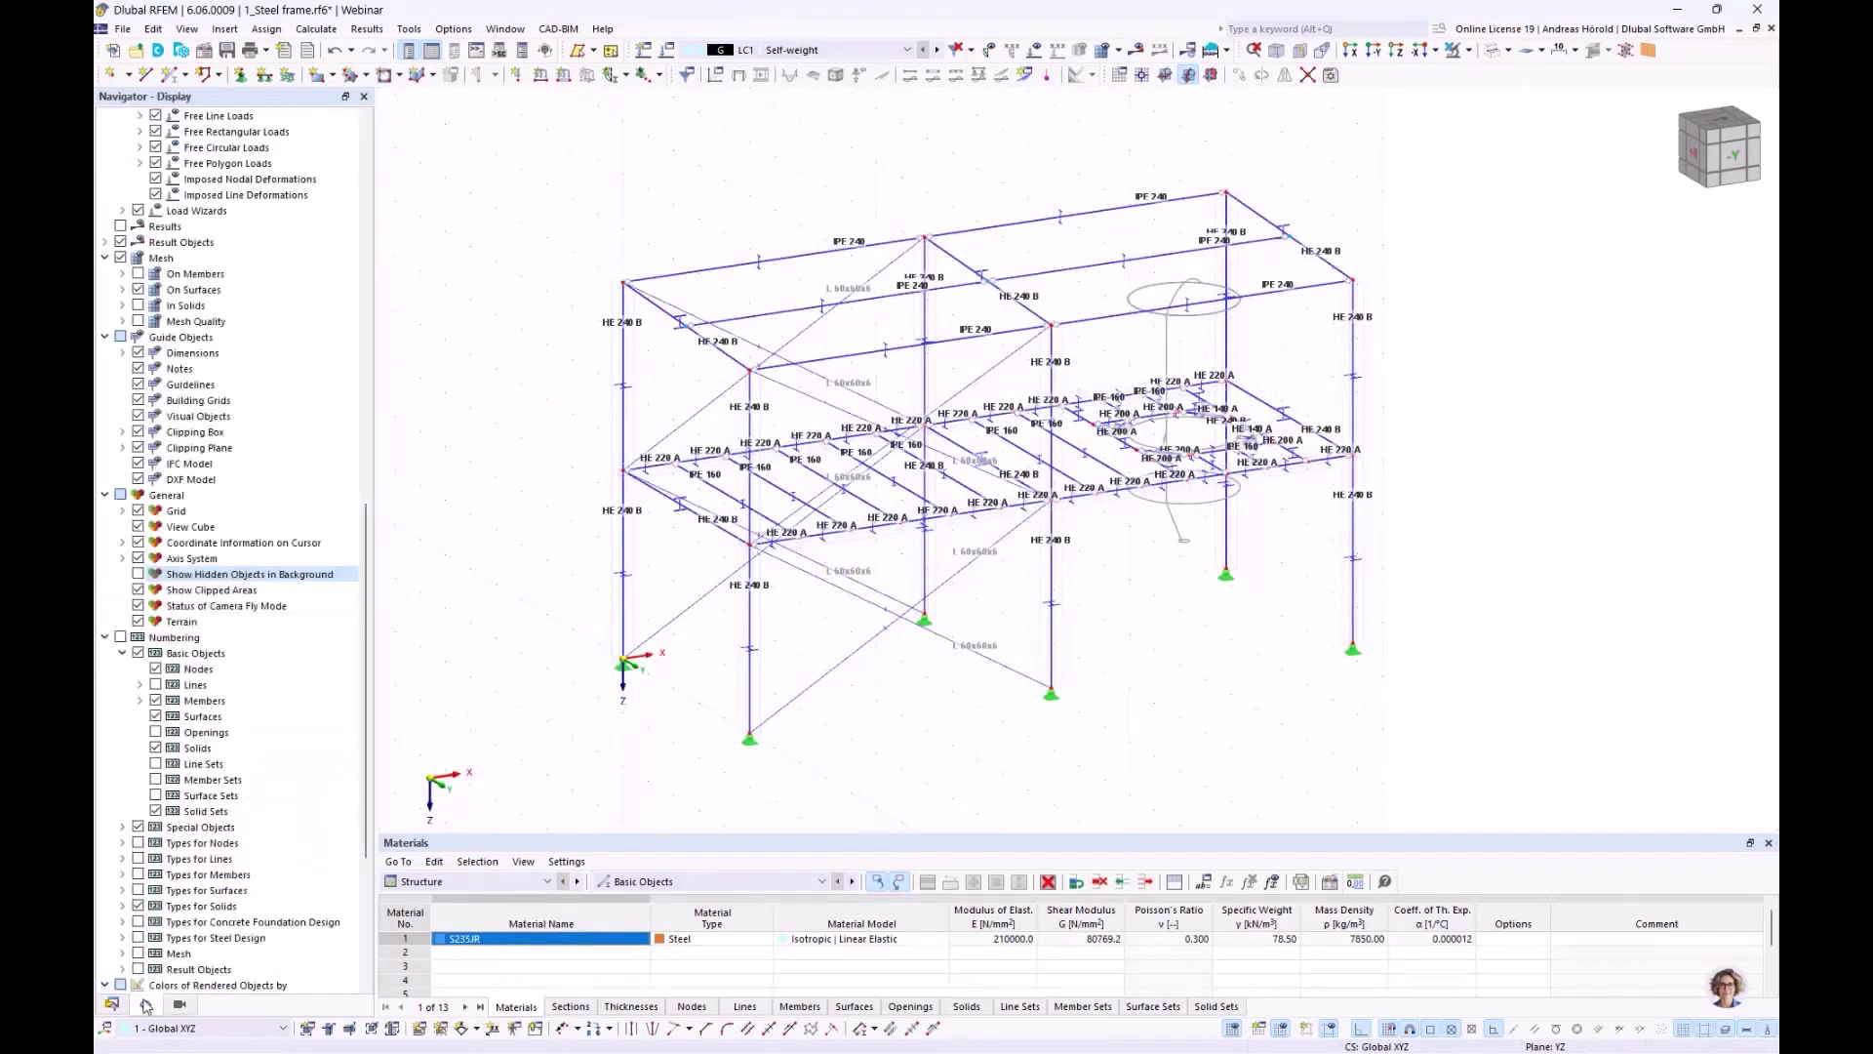
{"action": "scroll", "coordinate": [159, 657], "scroll_direction": "up", "scroll_amount": 12}
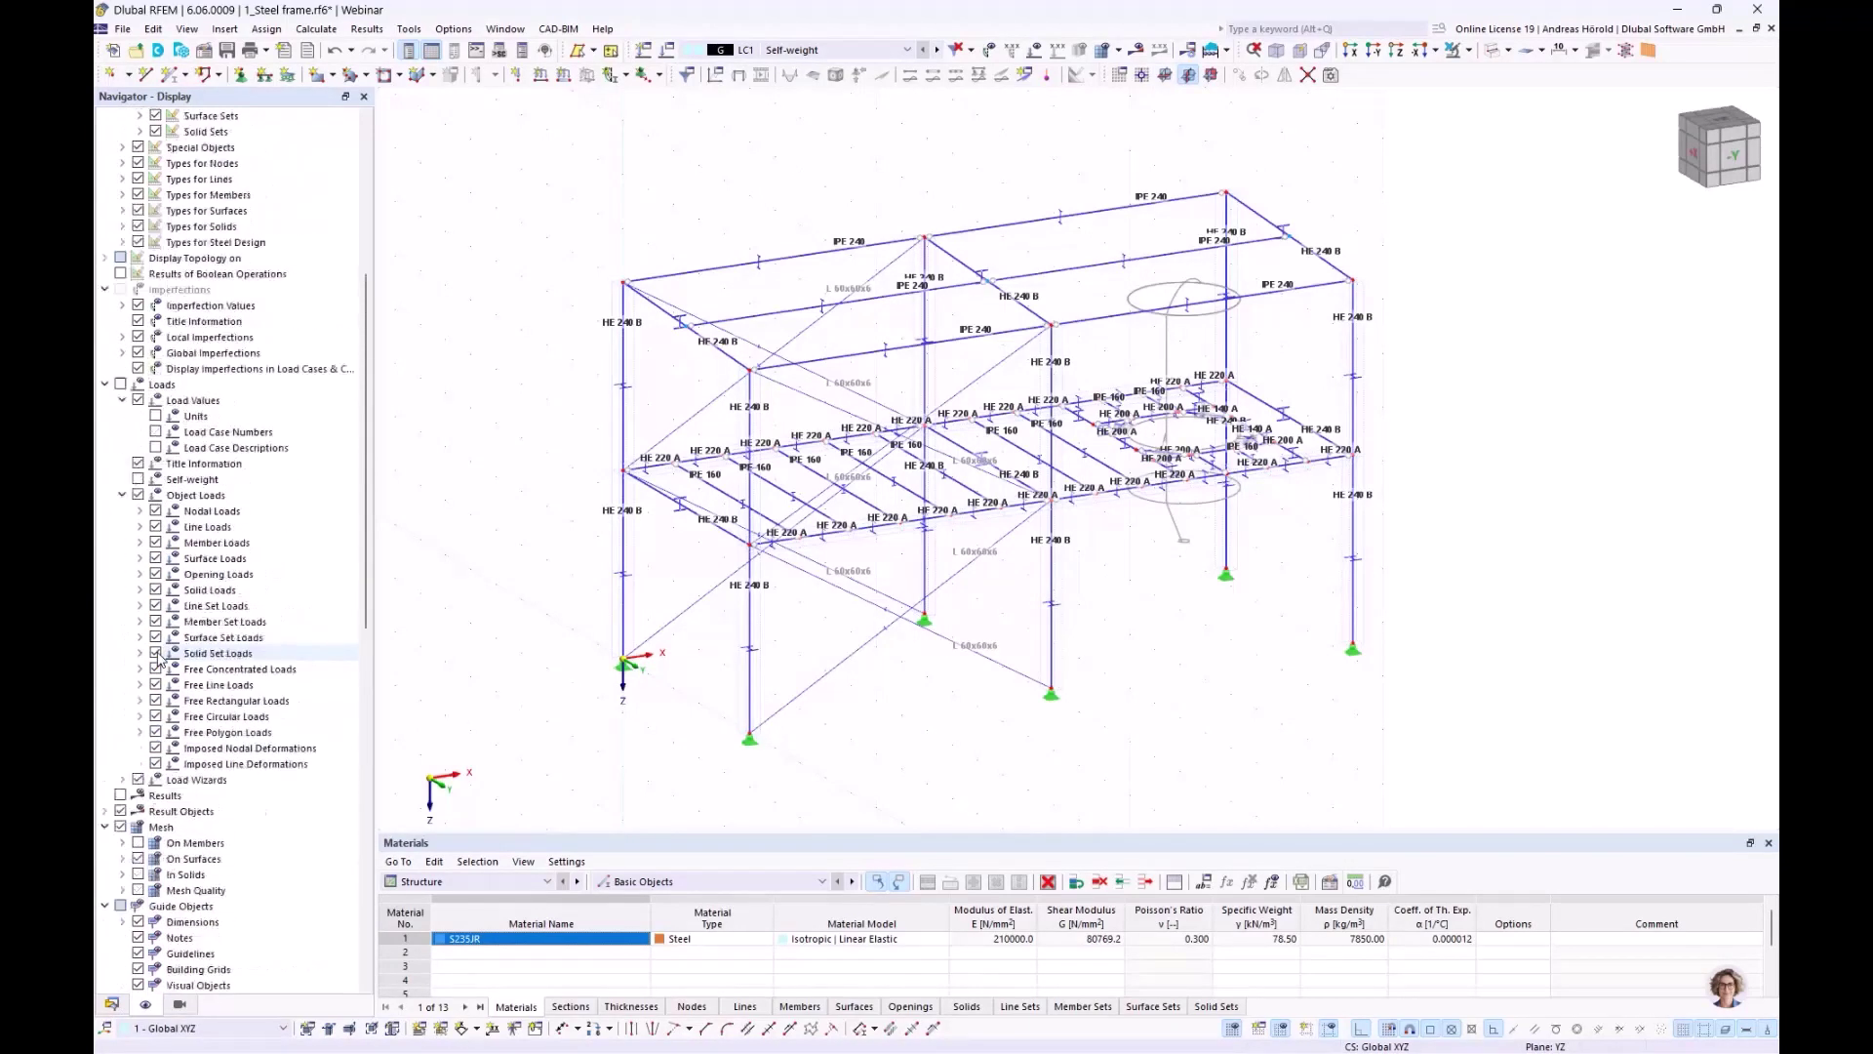
{"action": "scroll", "coordinate": [159, 657], "scroll_direction": "up", "scroll_amount": 8}
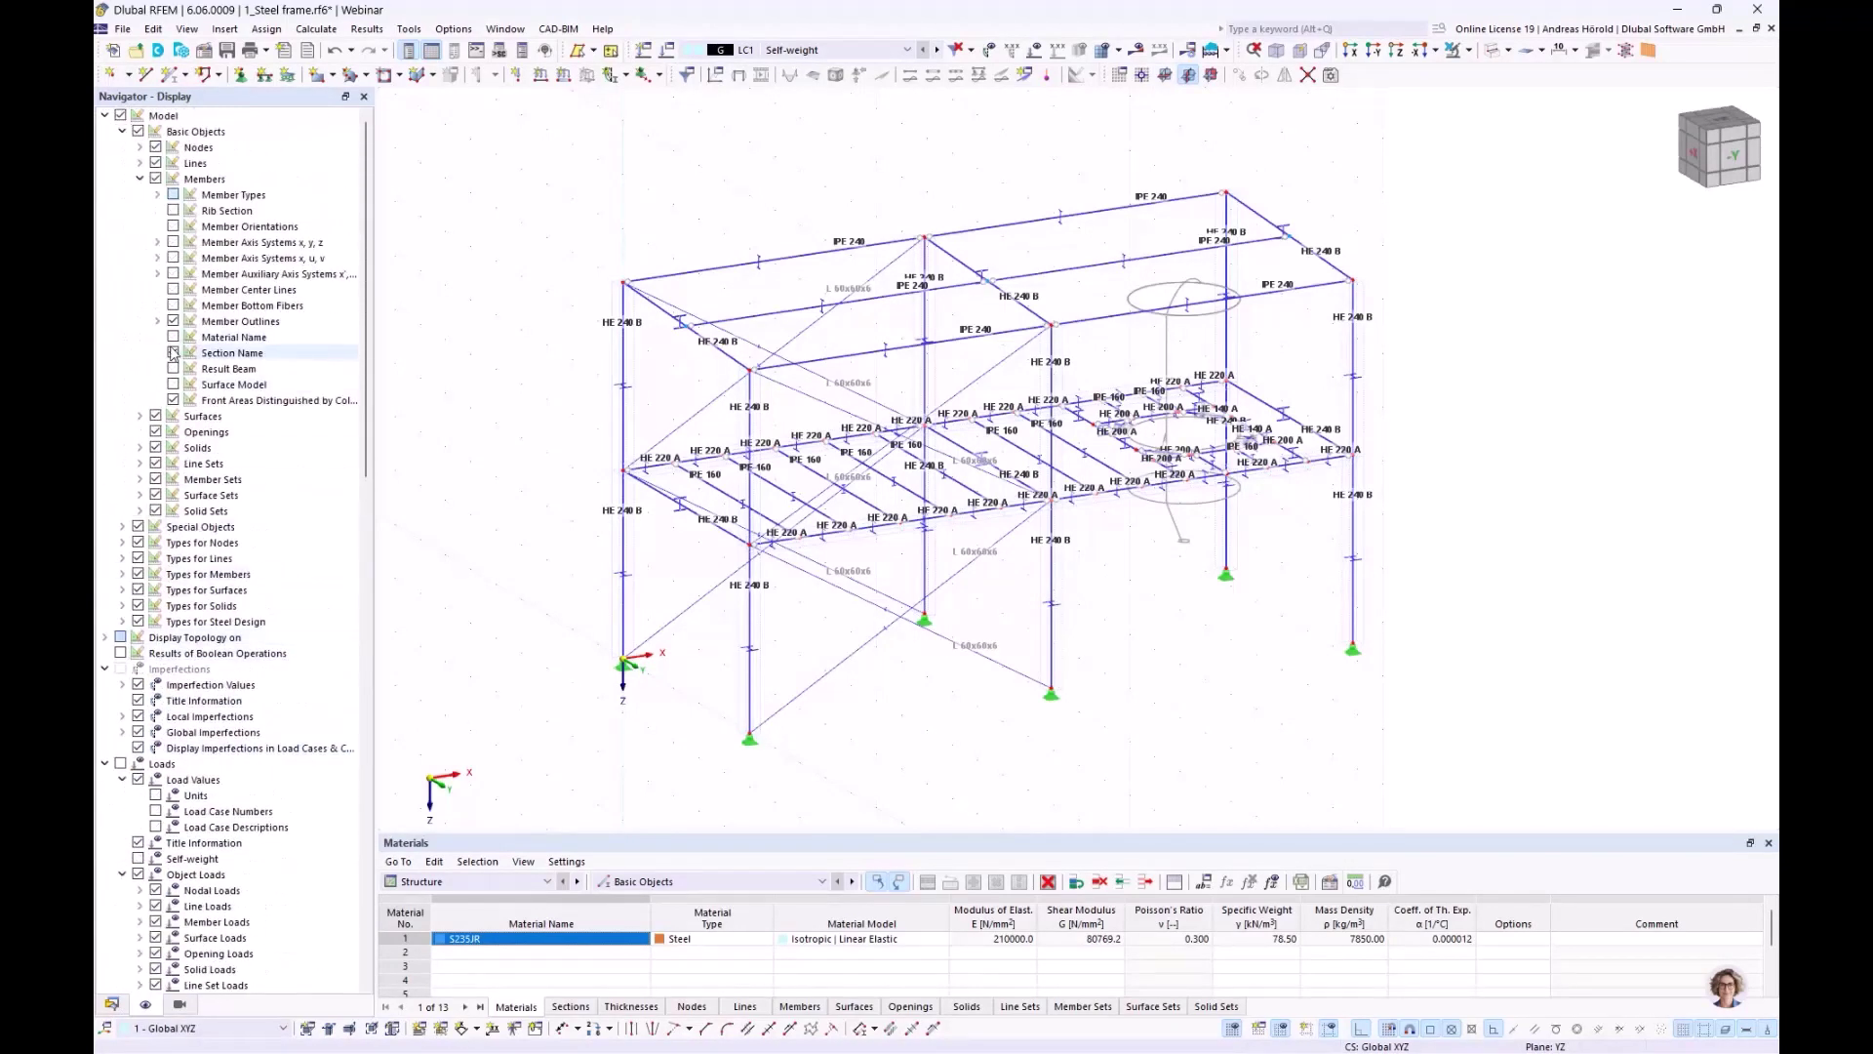
{"action": "left_click", "coordinate": [174, 353]}
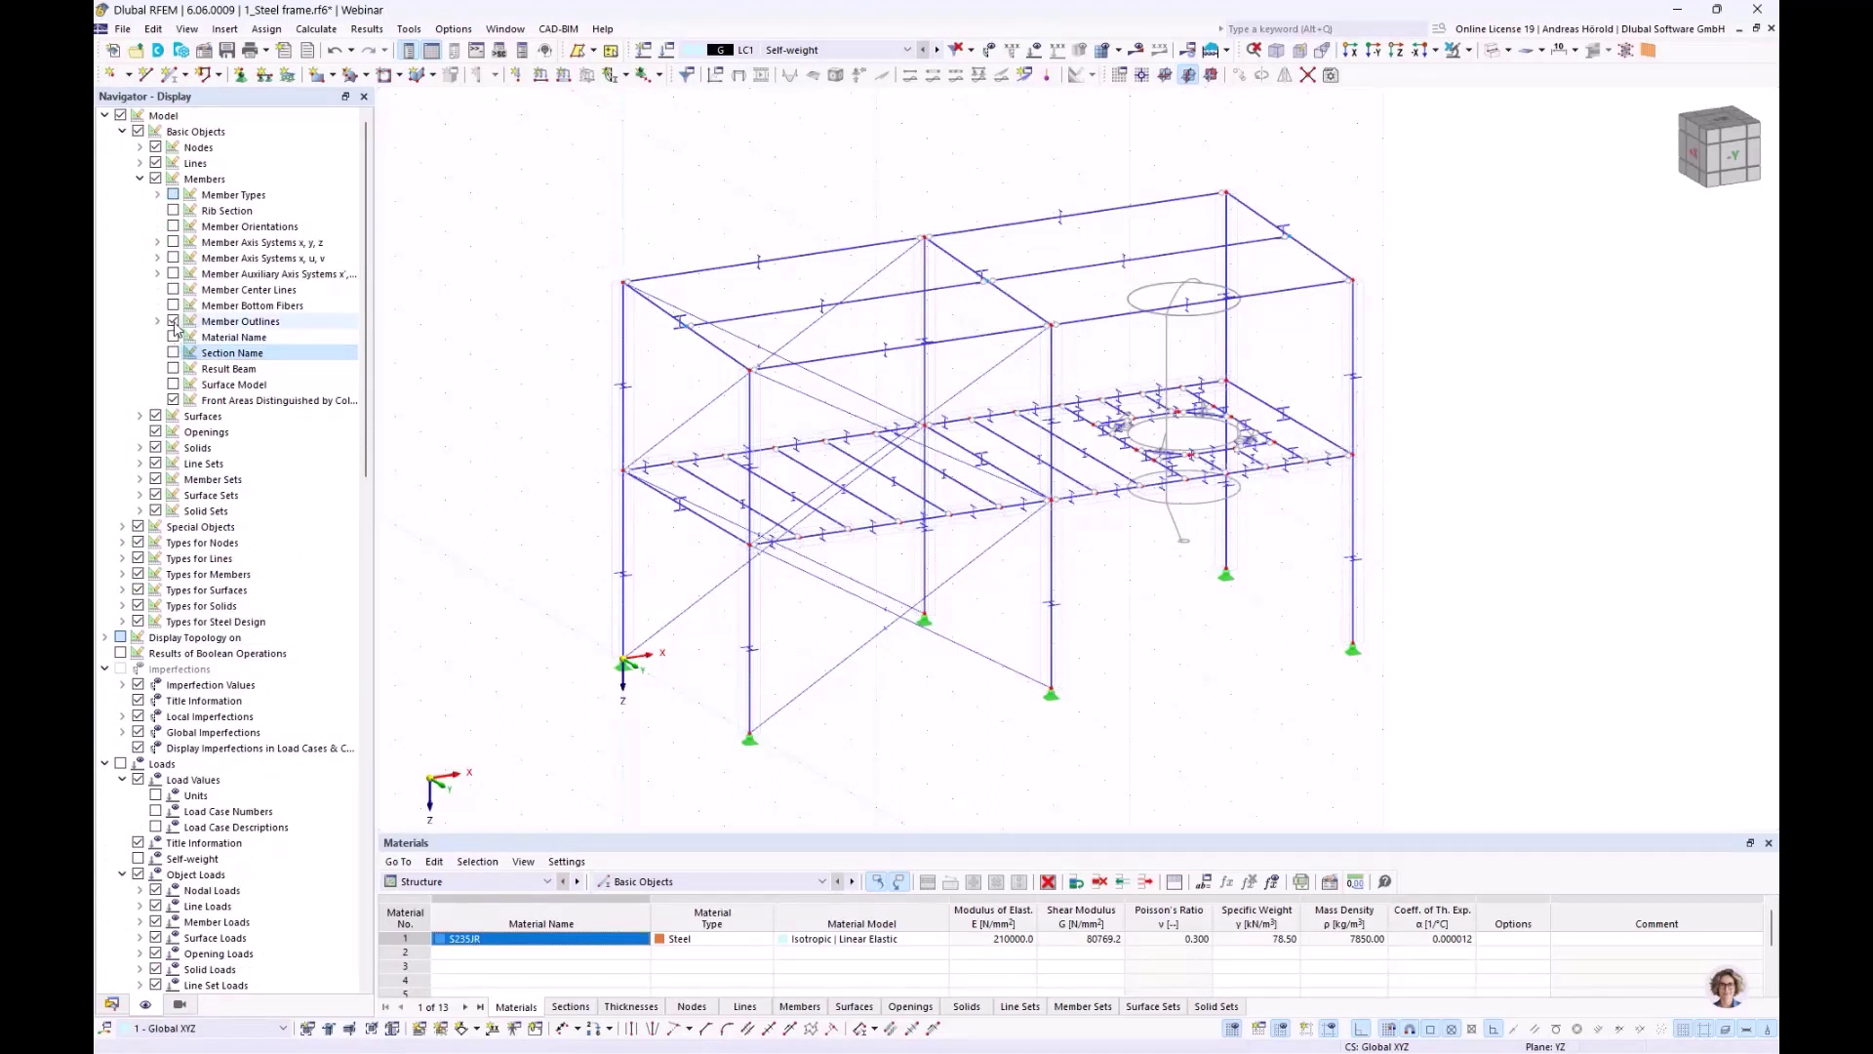
{"action": "left_click", "coordinate": [174, 322]}
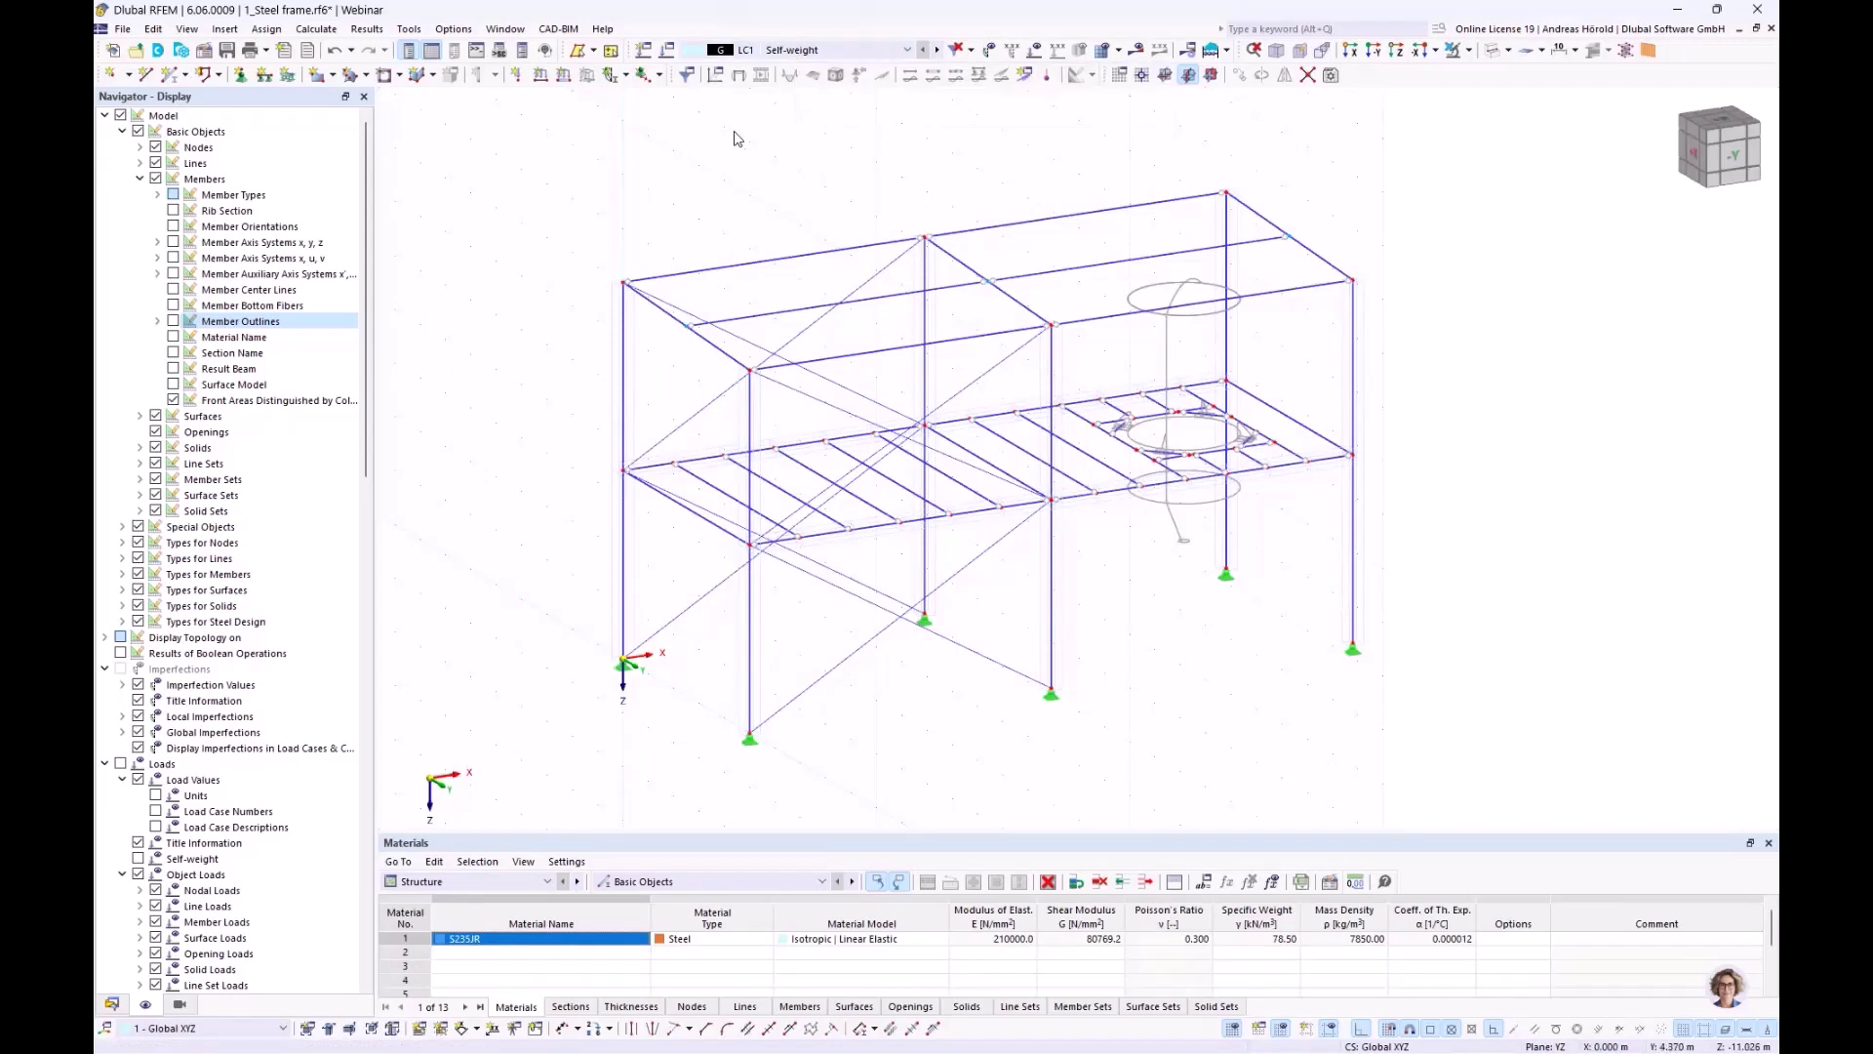
Review the self-weight load case's settings and action category without changing them
{"action": "left_click", "coordinate": [667, 52]}
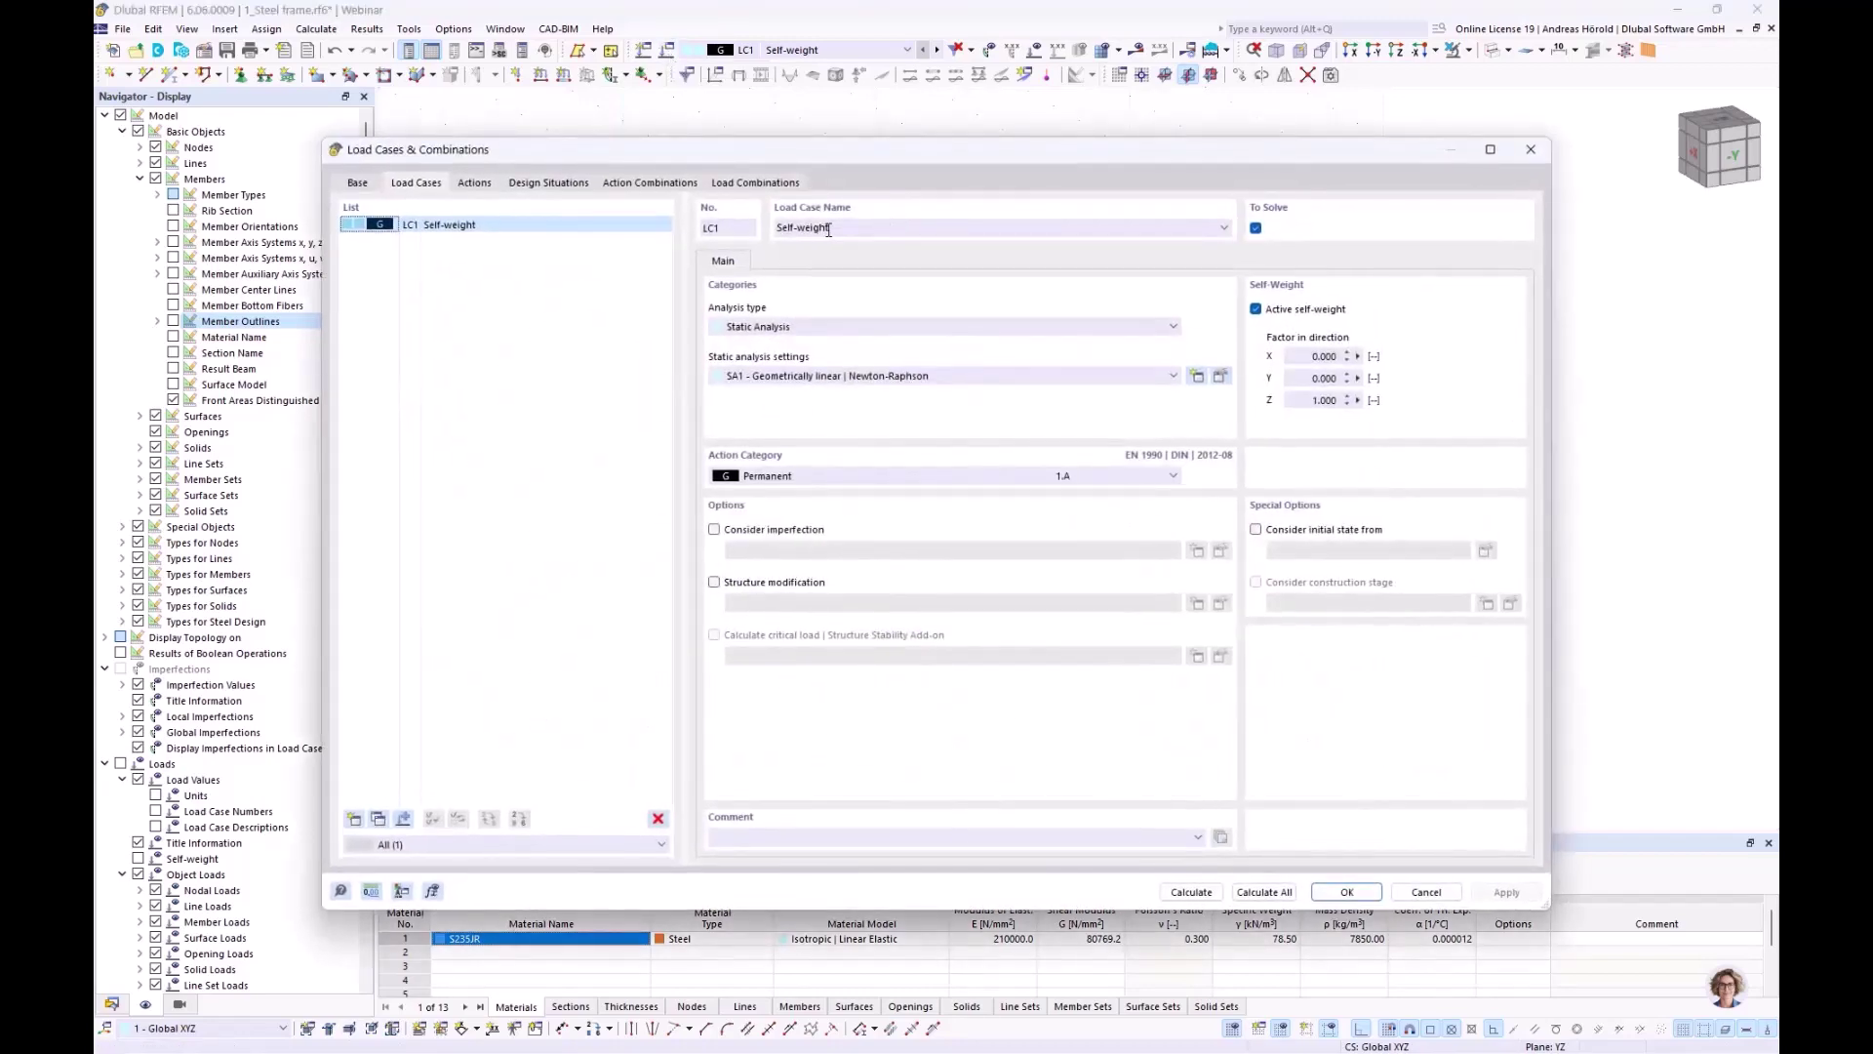
{"action": "left_click", "coordinate": [776, 478]}
{"action": "left_click", "coordinate": [775, 483]}
{"action": "left_click", "coordinate": [1425, 893]}
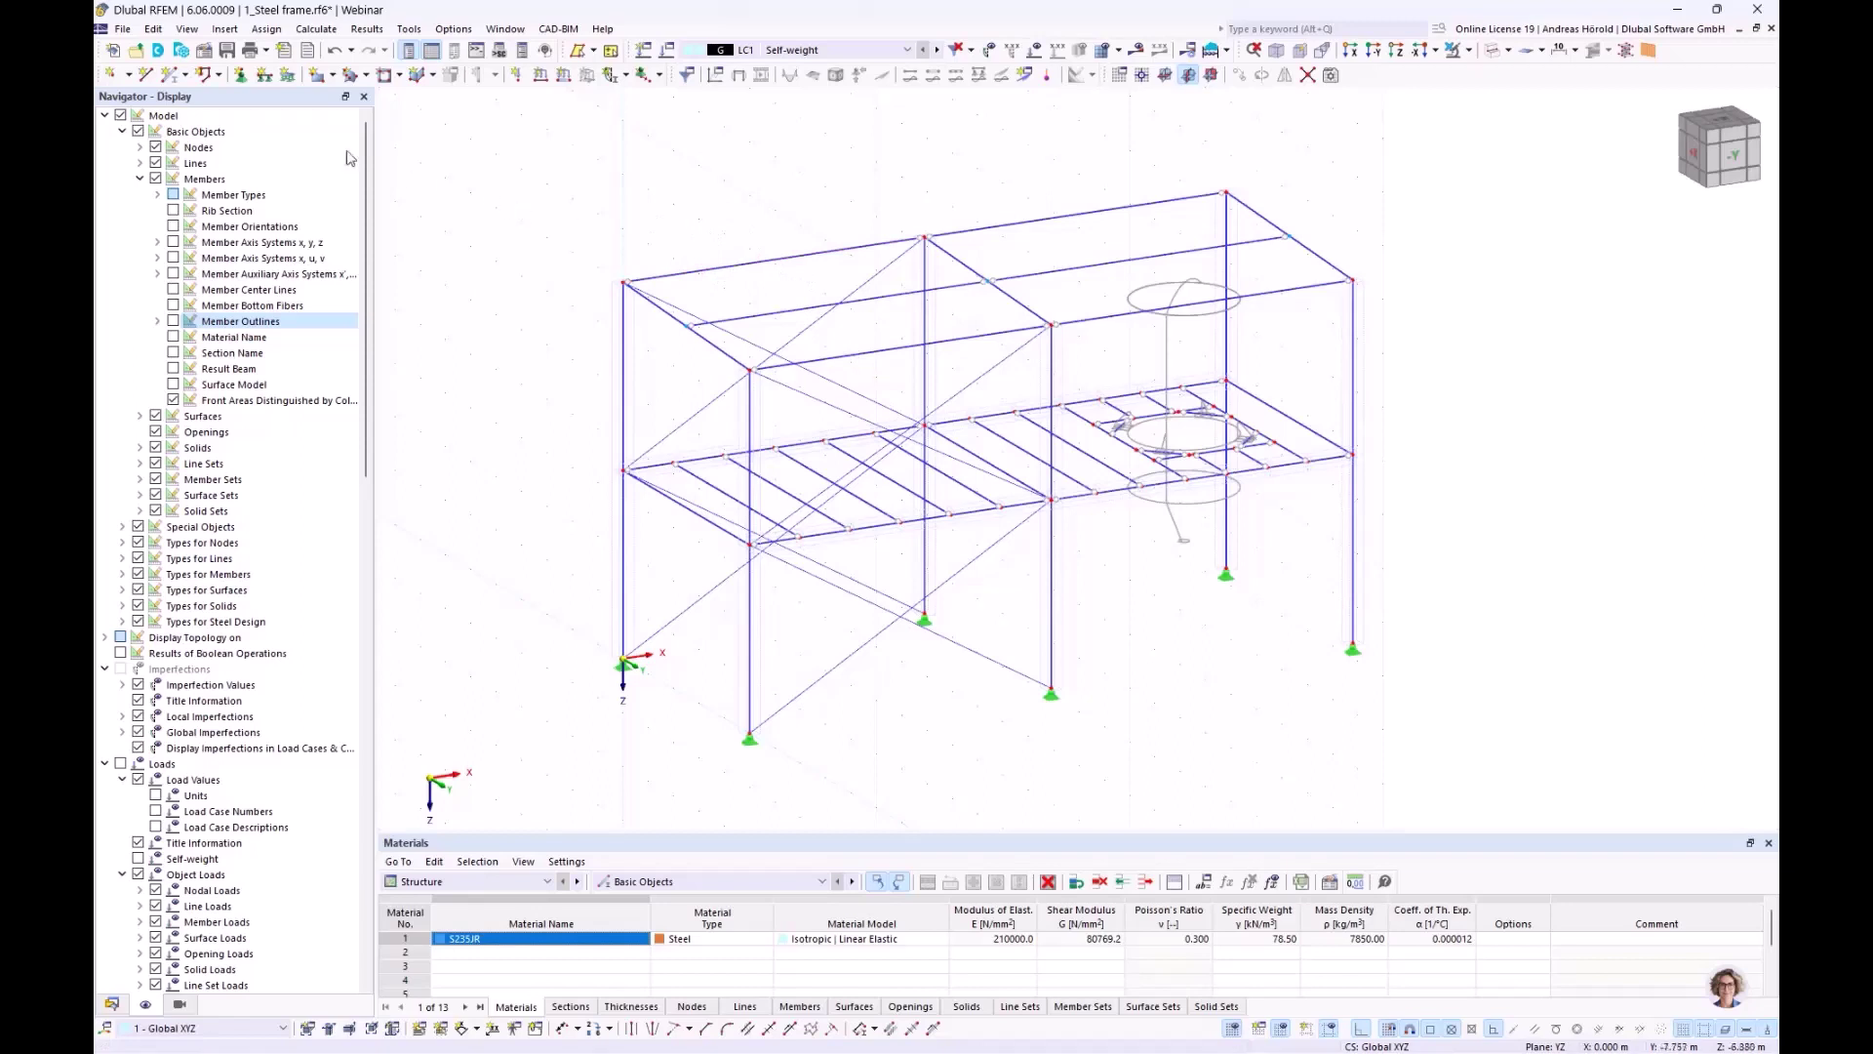
Start a Member Loads from Area Load wizard for LC1 with a uniform load of 0.15 kN/m², global in Z on true area
{"action": "left_click", "coordinate": [226, 29]}
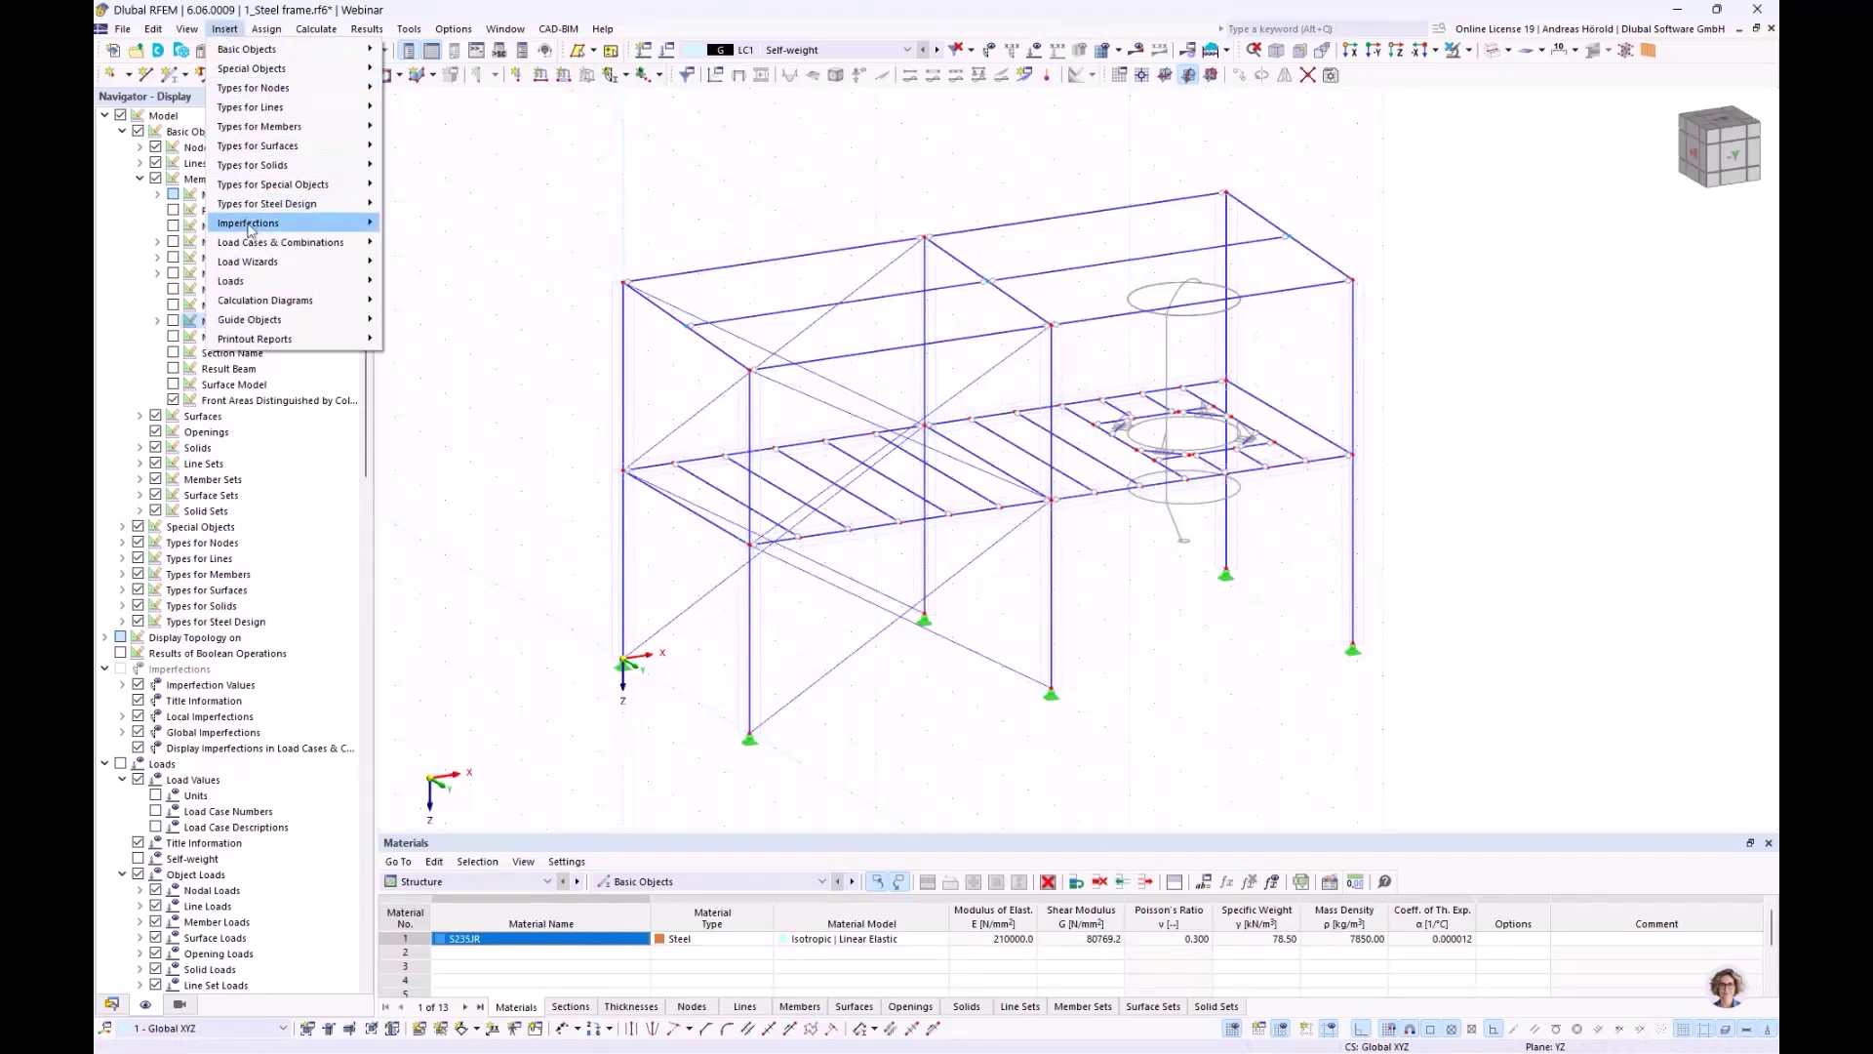
{"action": "mouse_move", "coordinate": [271, 262]}
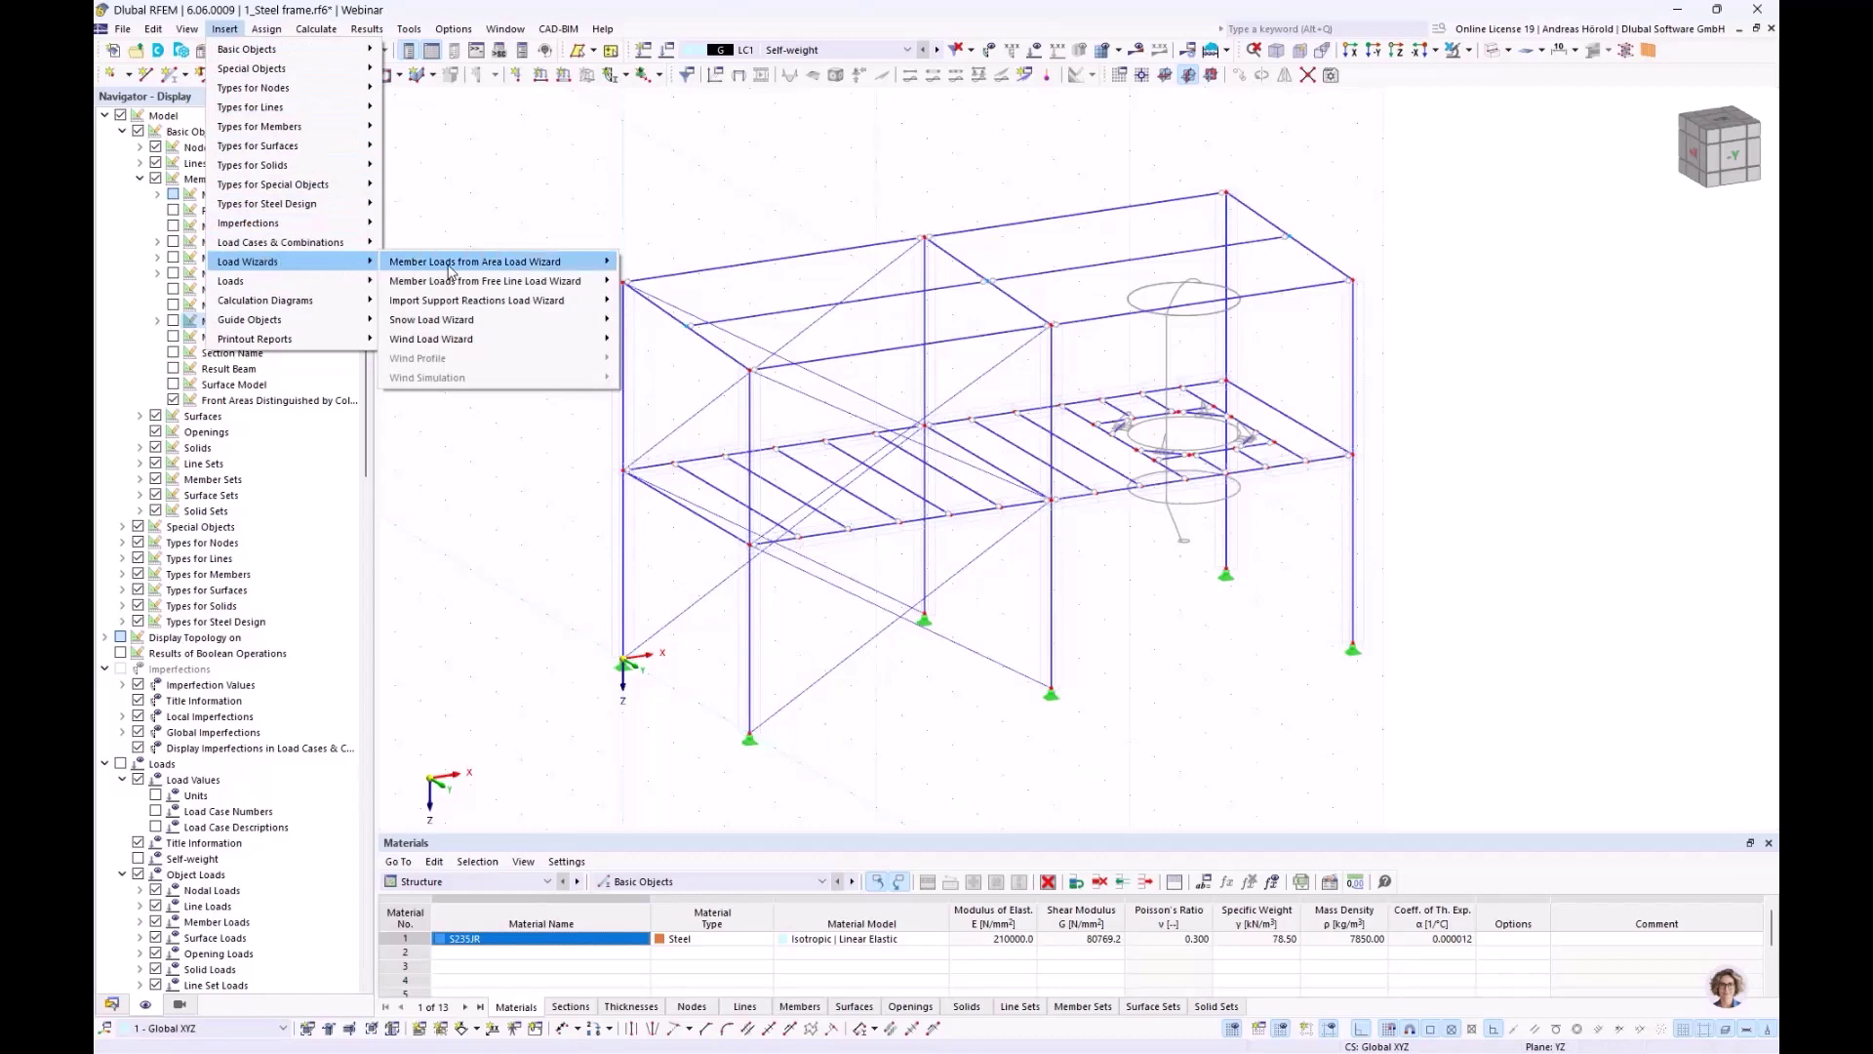
{"action": "mouse_move", "coordinate": [452, 270]}
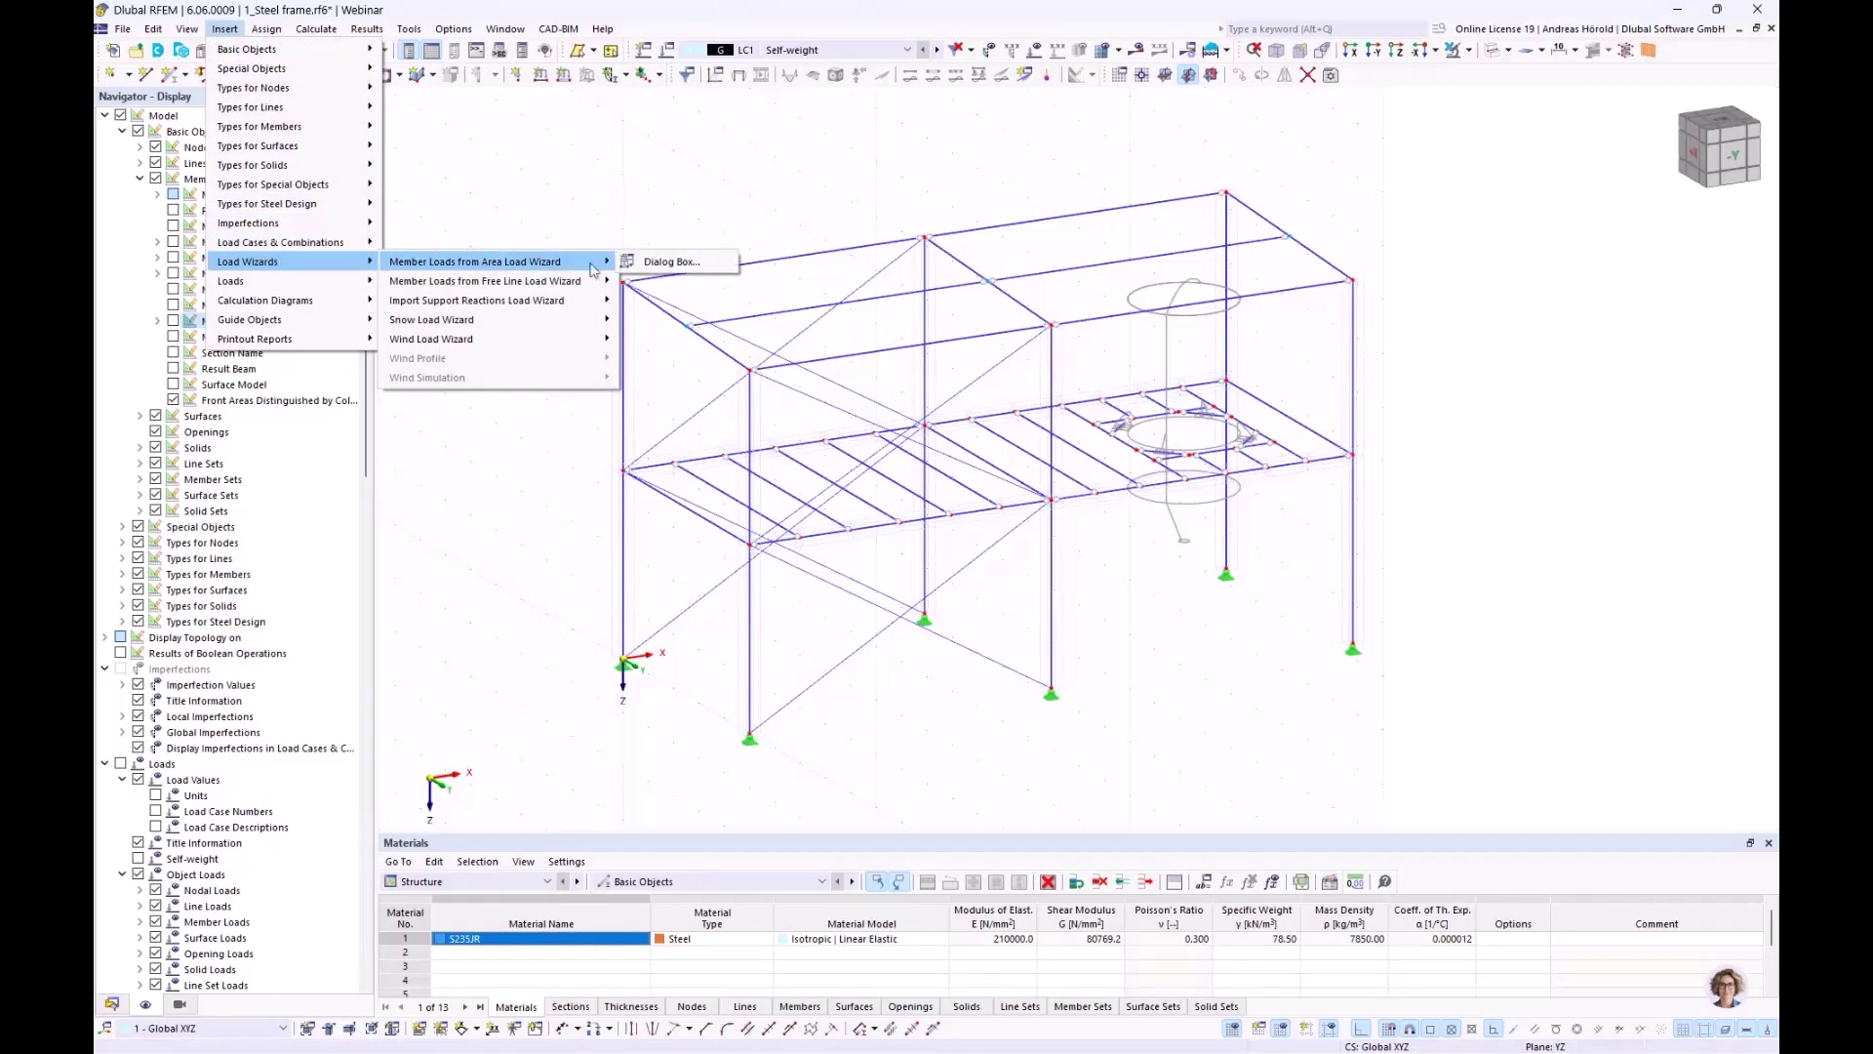
{"action": "left_click", "coordinate": [661, 263]}
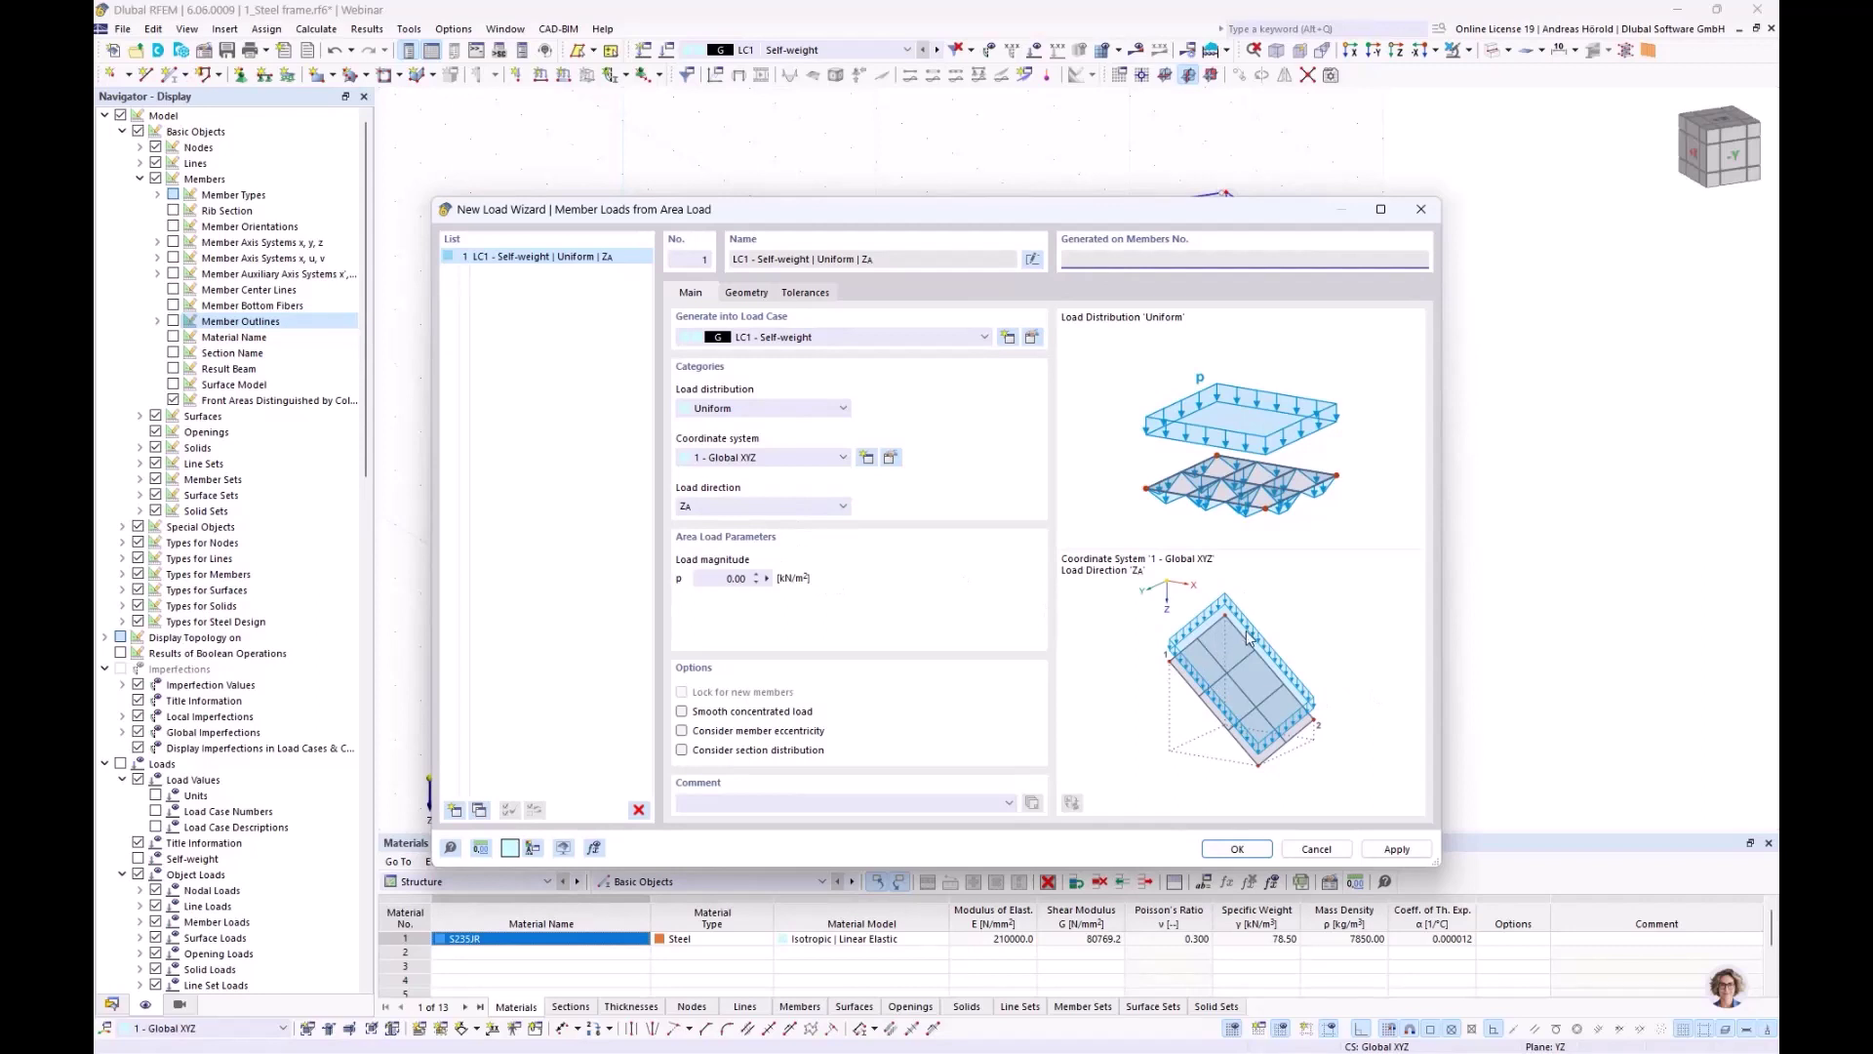
{"action": "left_click", "coordinate": [776, 506]}
{"action": "left_click", "coordinate": [745, 580]}
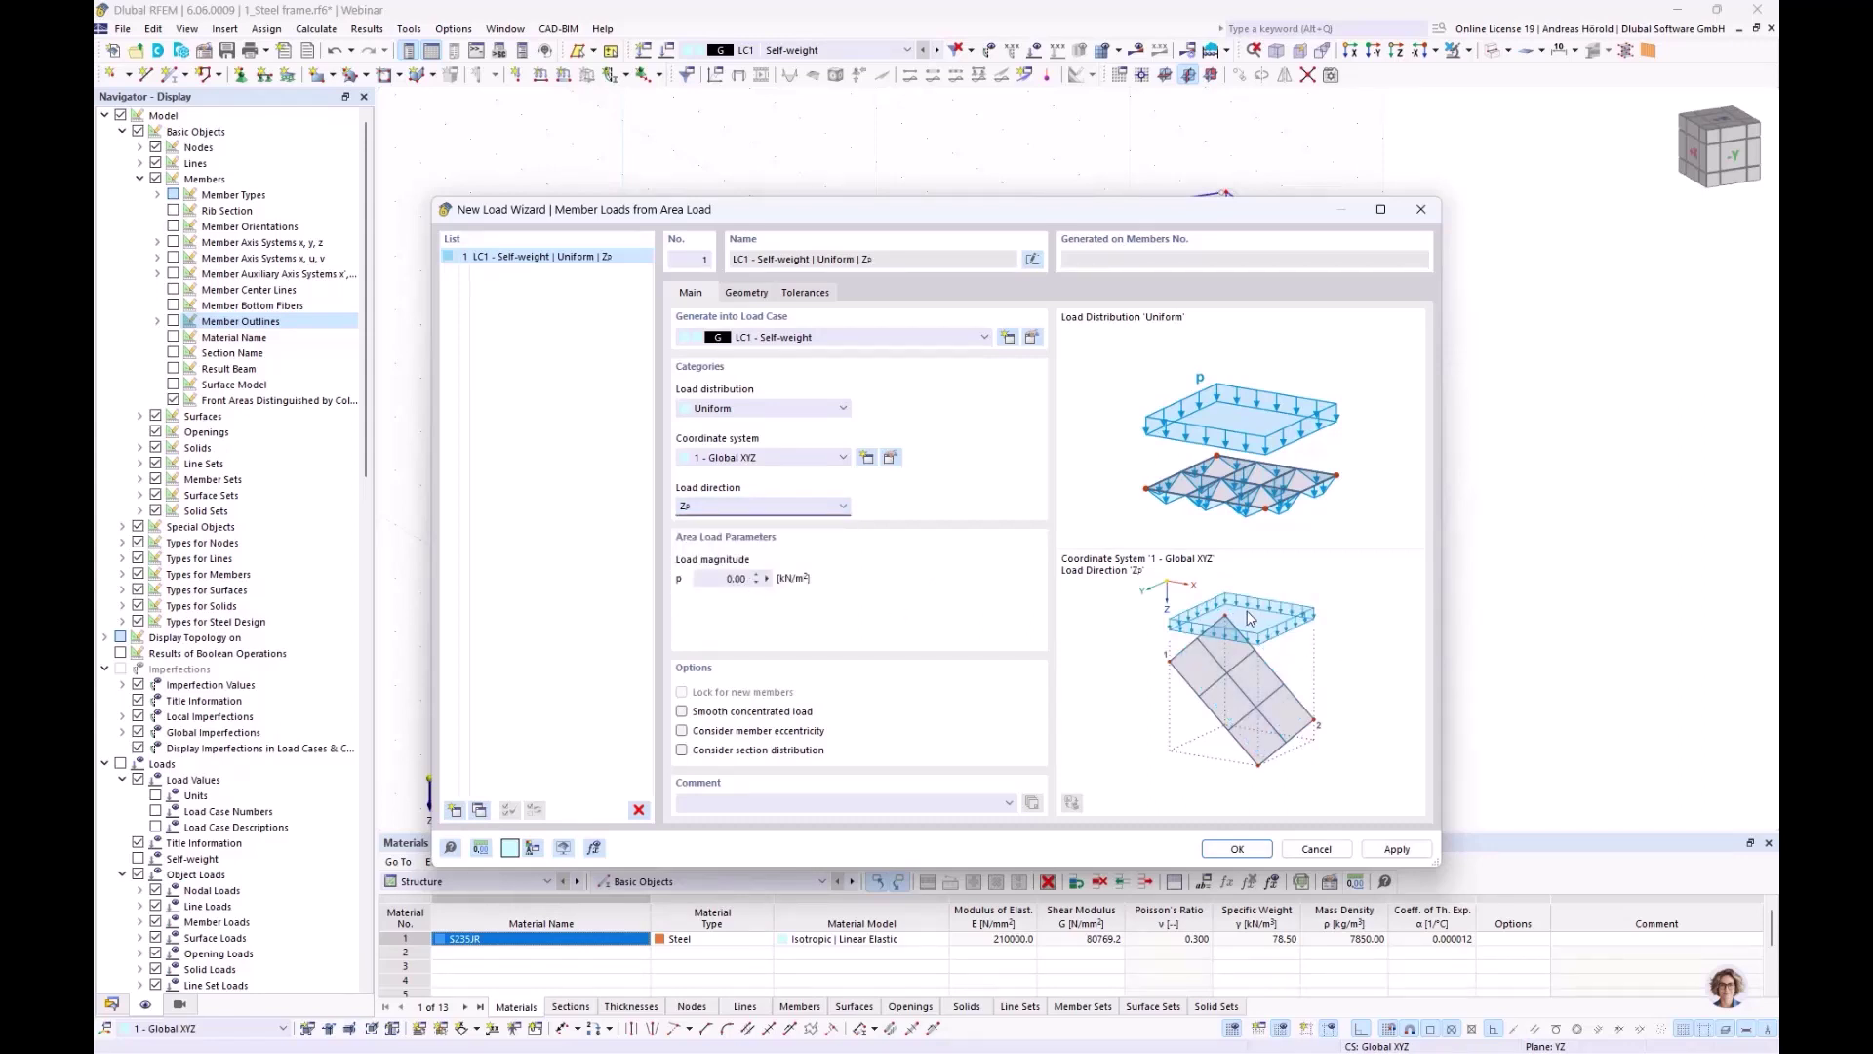
{"action": "left_click", "coordinate": [766, 506]}
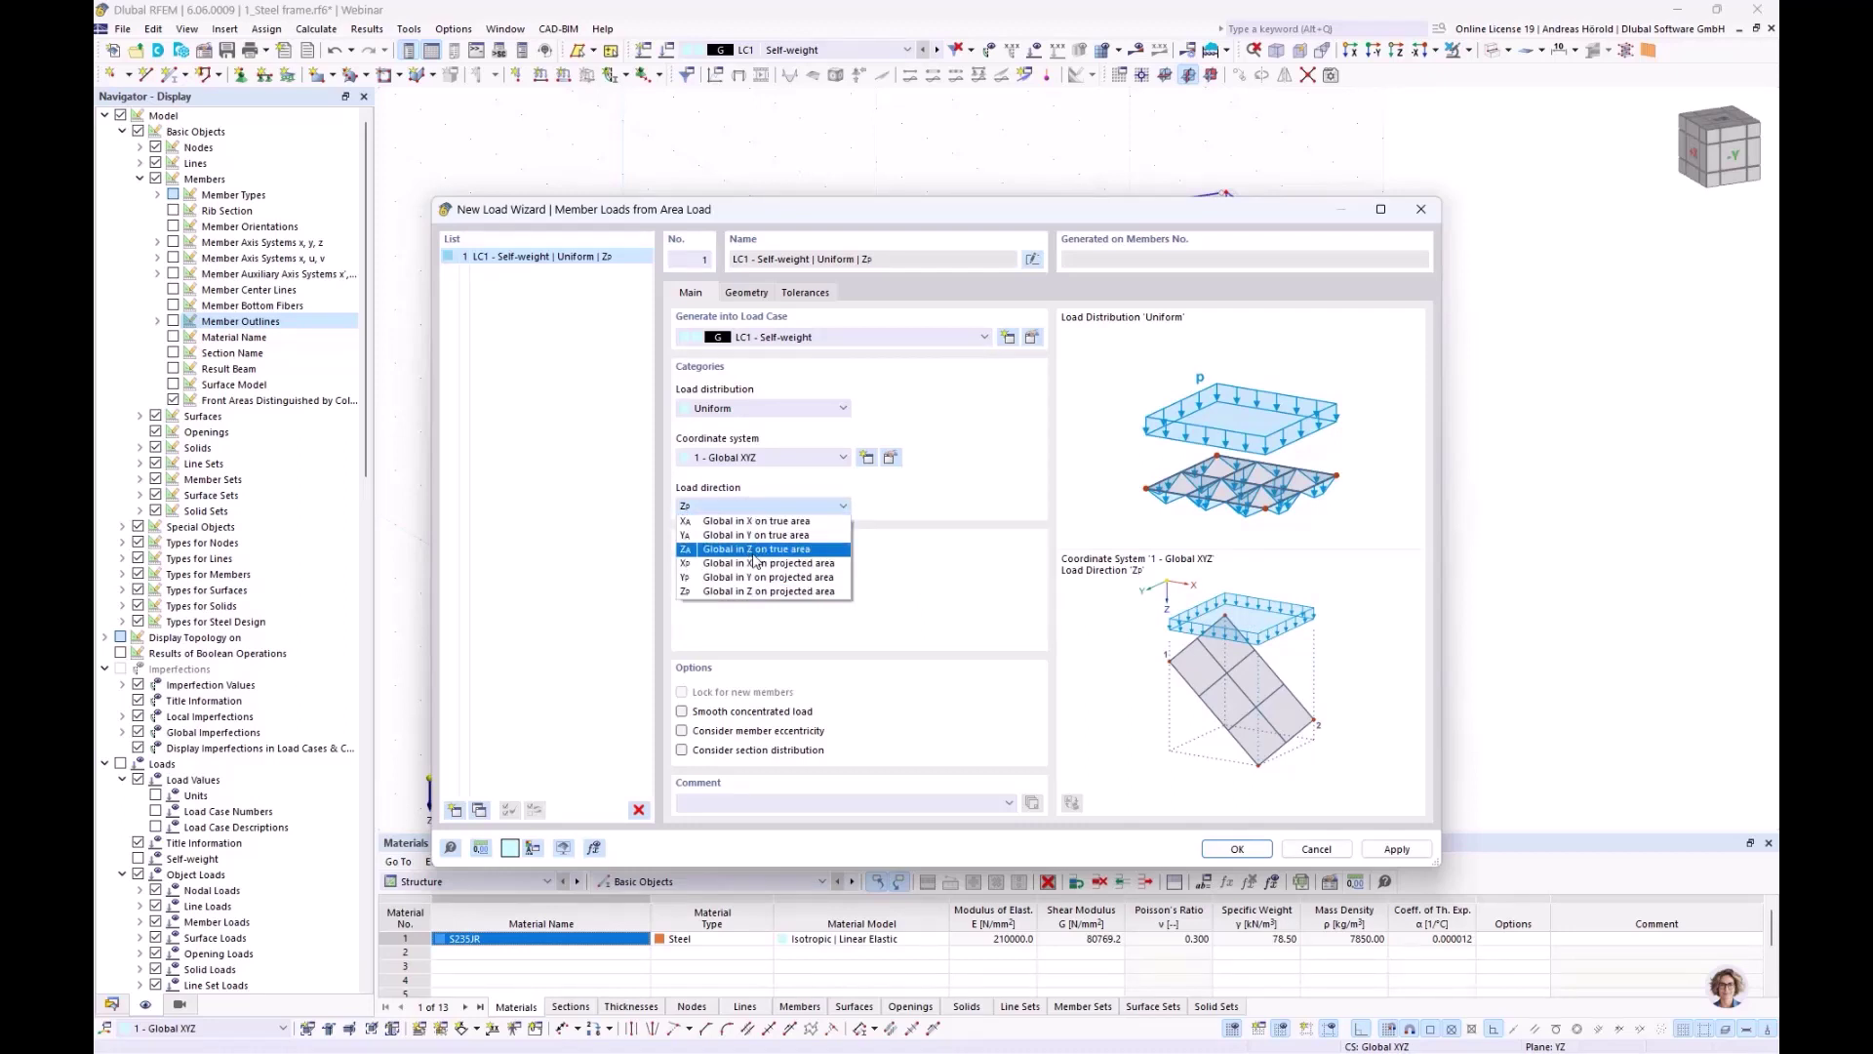
{"action": "left_click", "coordinate": [756, 549]}
{"action": "left_click", "coordinate": [728, 579]}
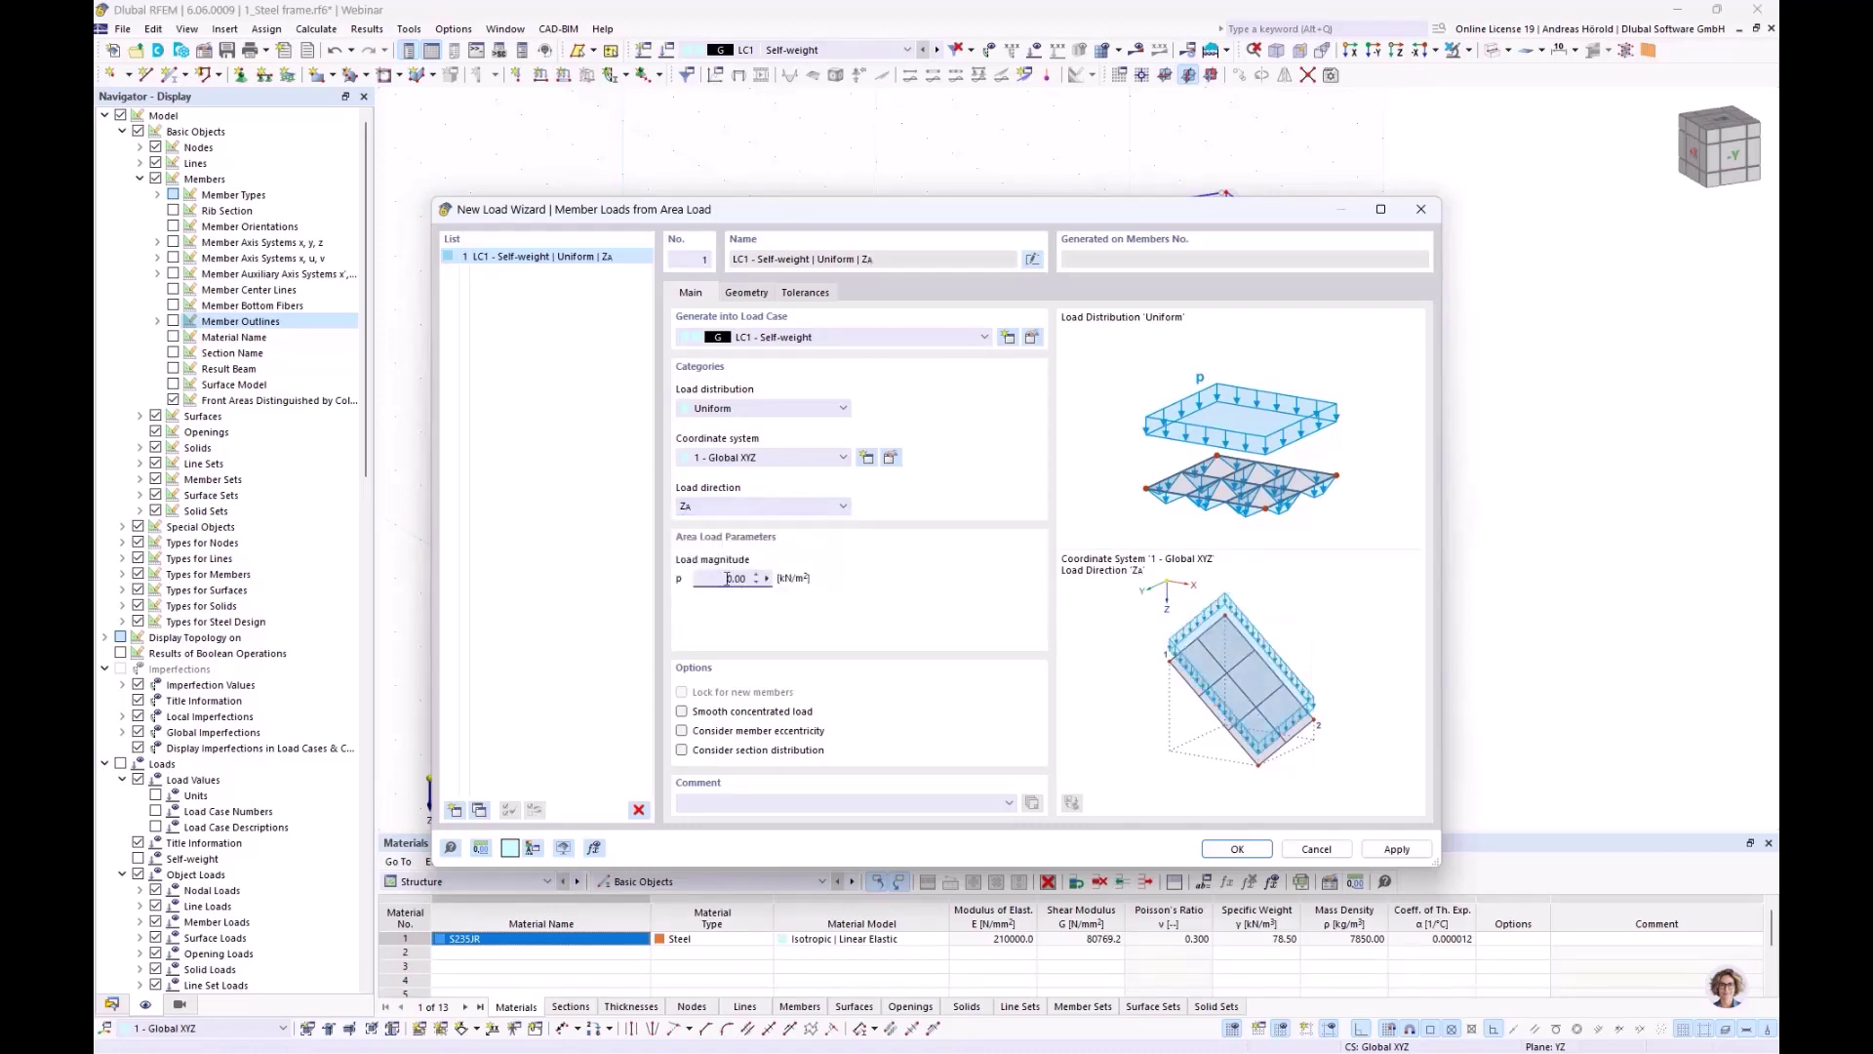
{"action": "type", "text": ",15"}
Define the roof's area load plane by its four corner nodes 2, 14, 16 and 4
{"action": "left_click", "coordinate": [747, 292]}
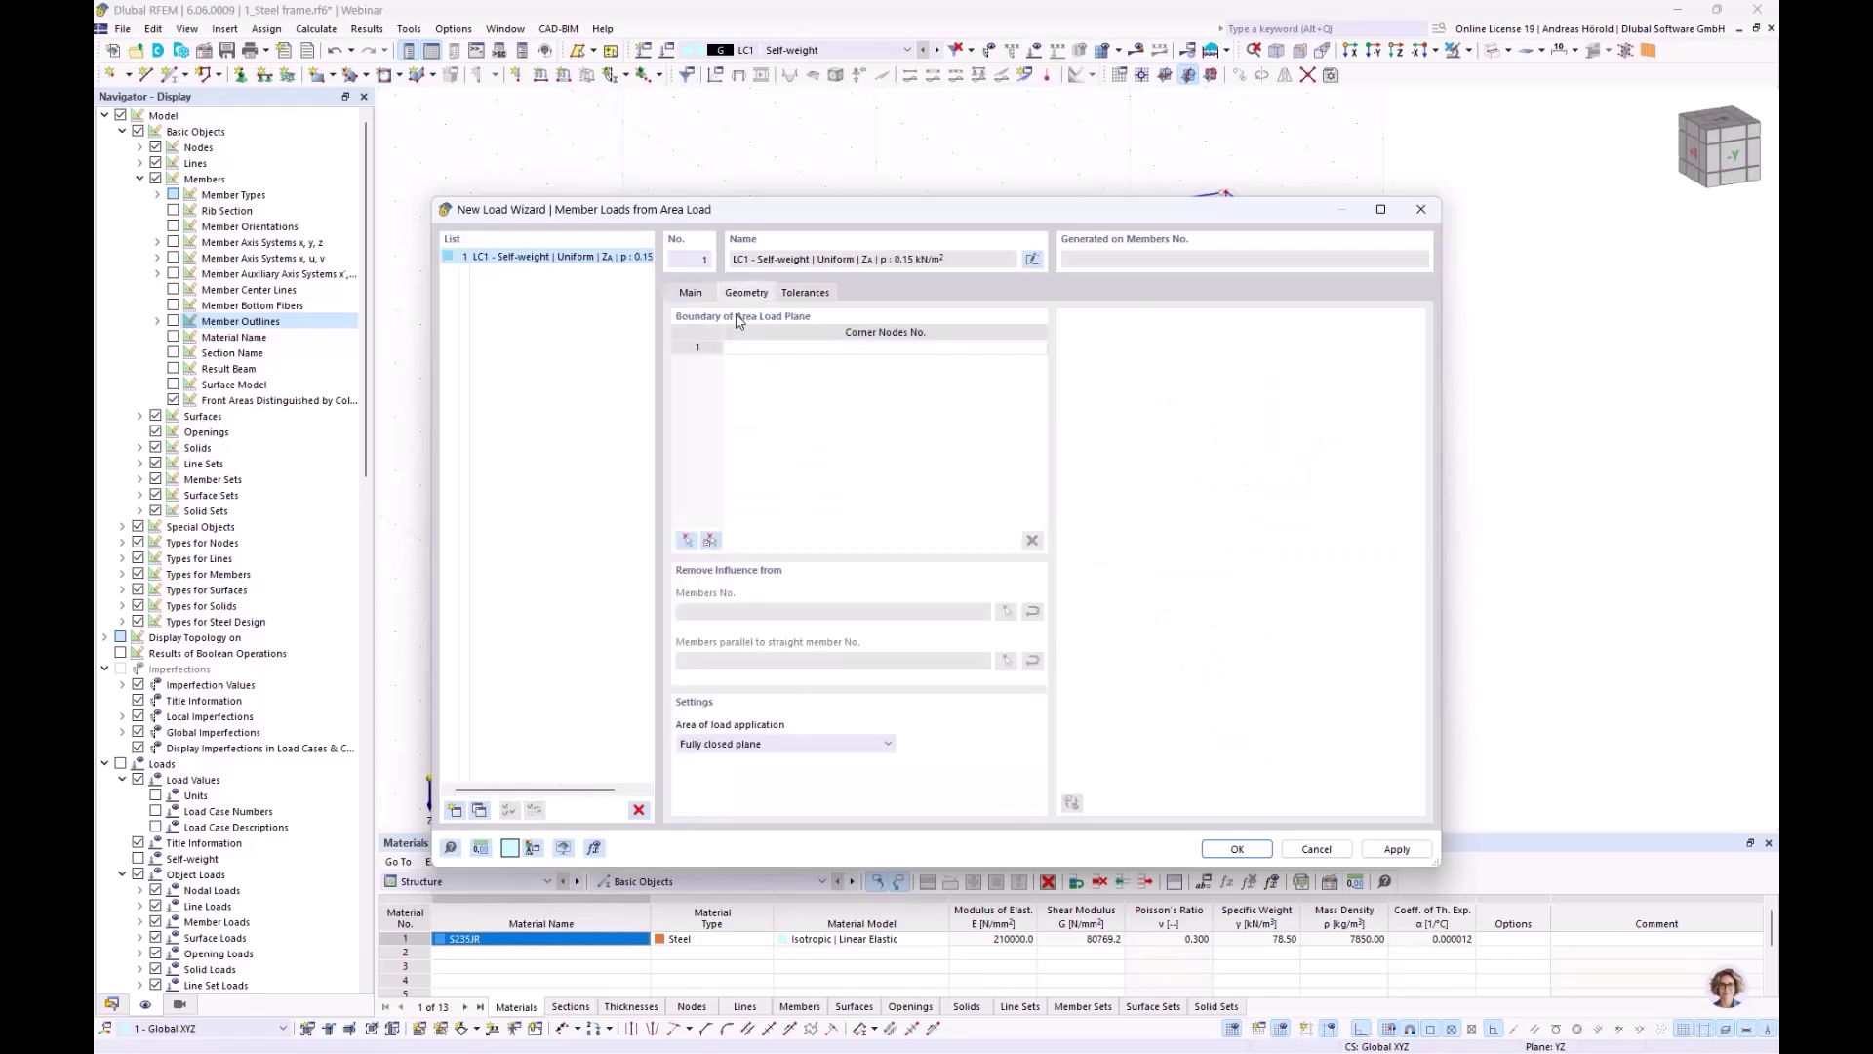
{"action": "left_click", "coordinate": [689, 540]}
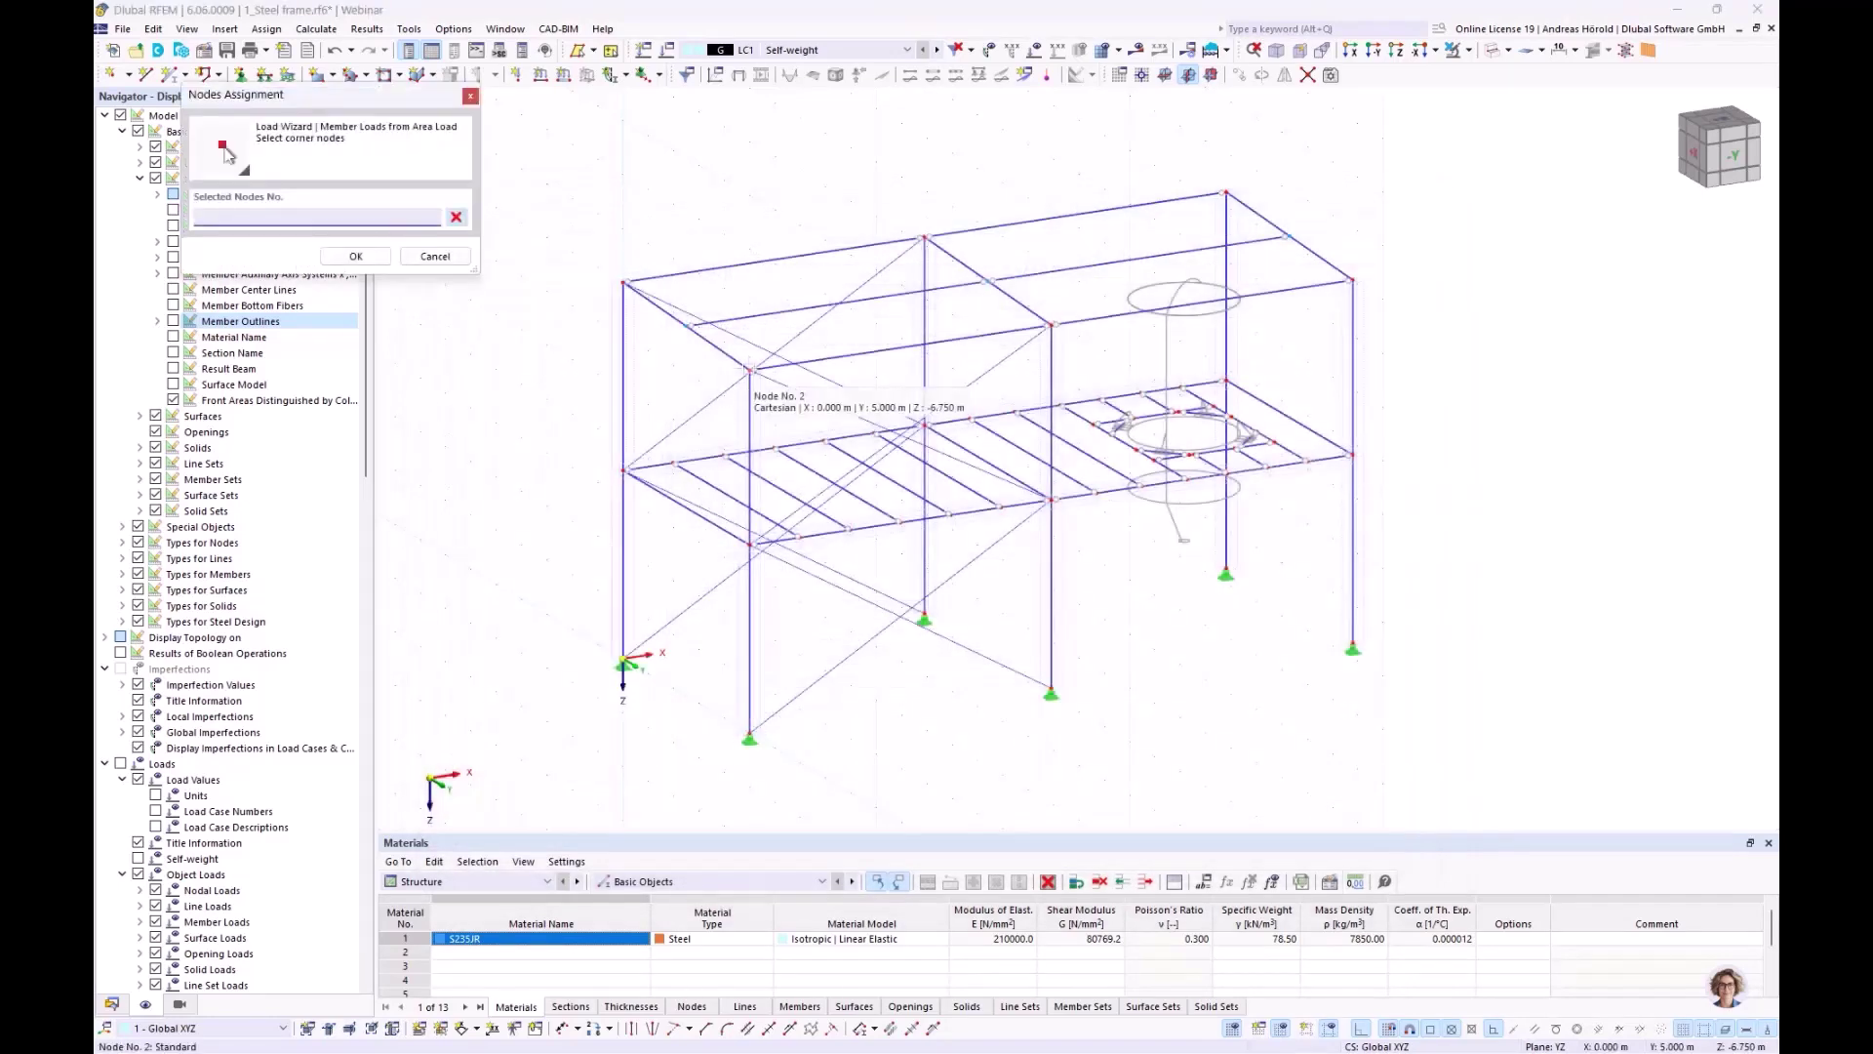
{"action": "left_click", "coordinate": [750, 370]}
{"action": "left_click", "coordinate": [1352, 281]}
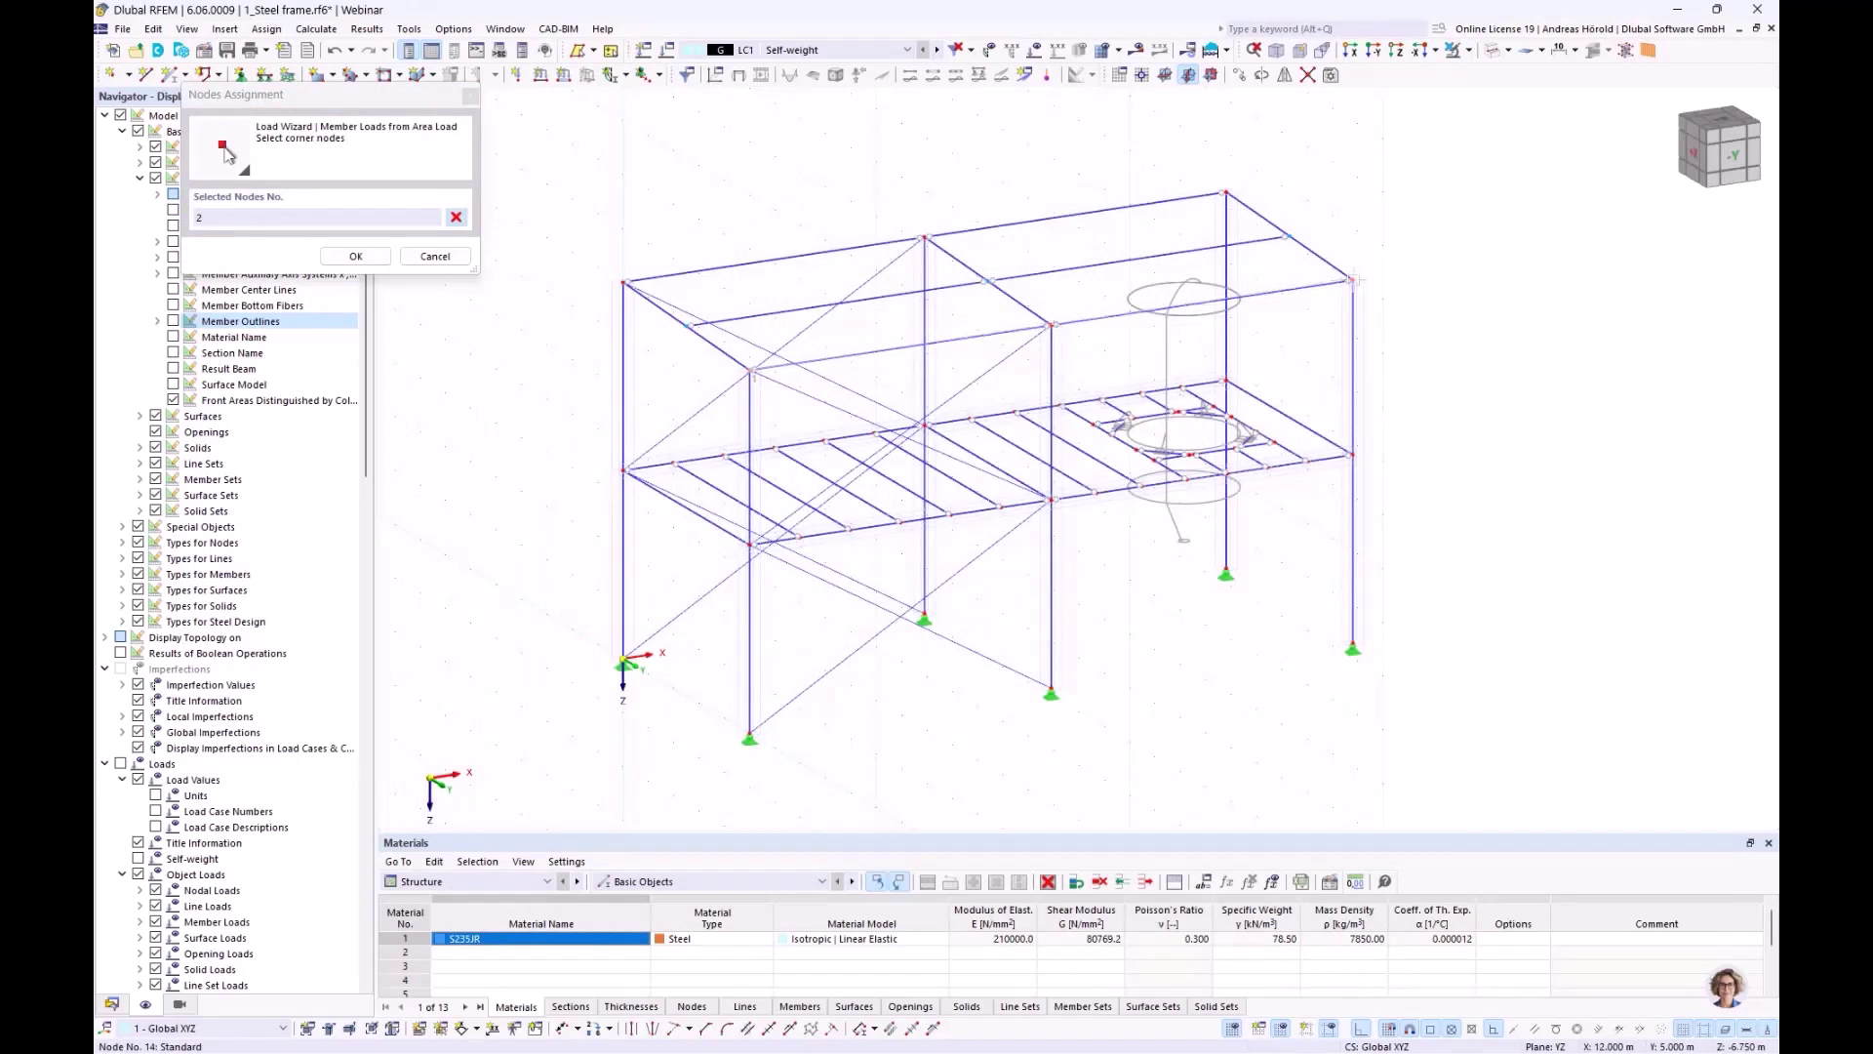
{"action": "left_click", "coordinate": [1226, 192]}
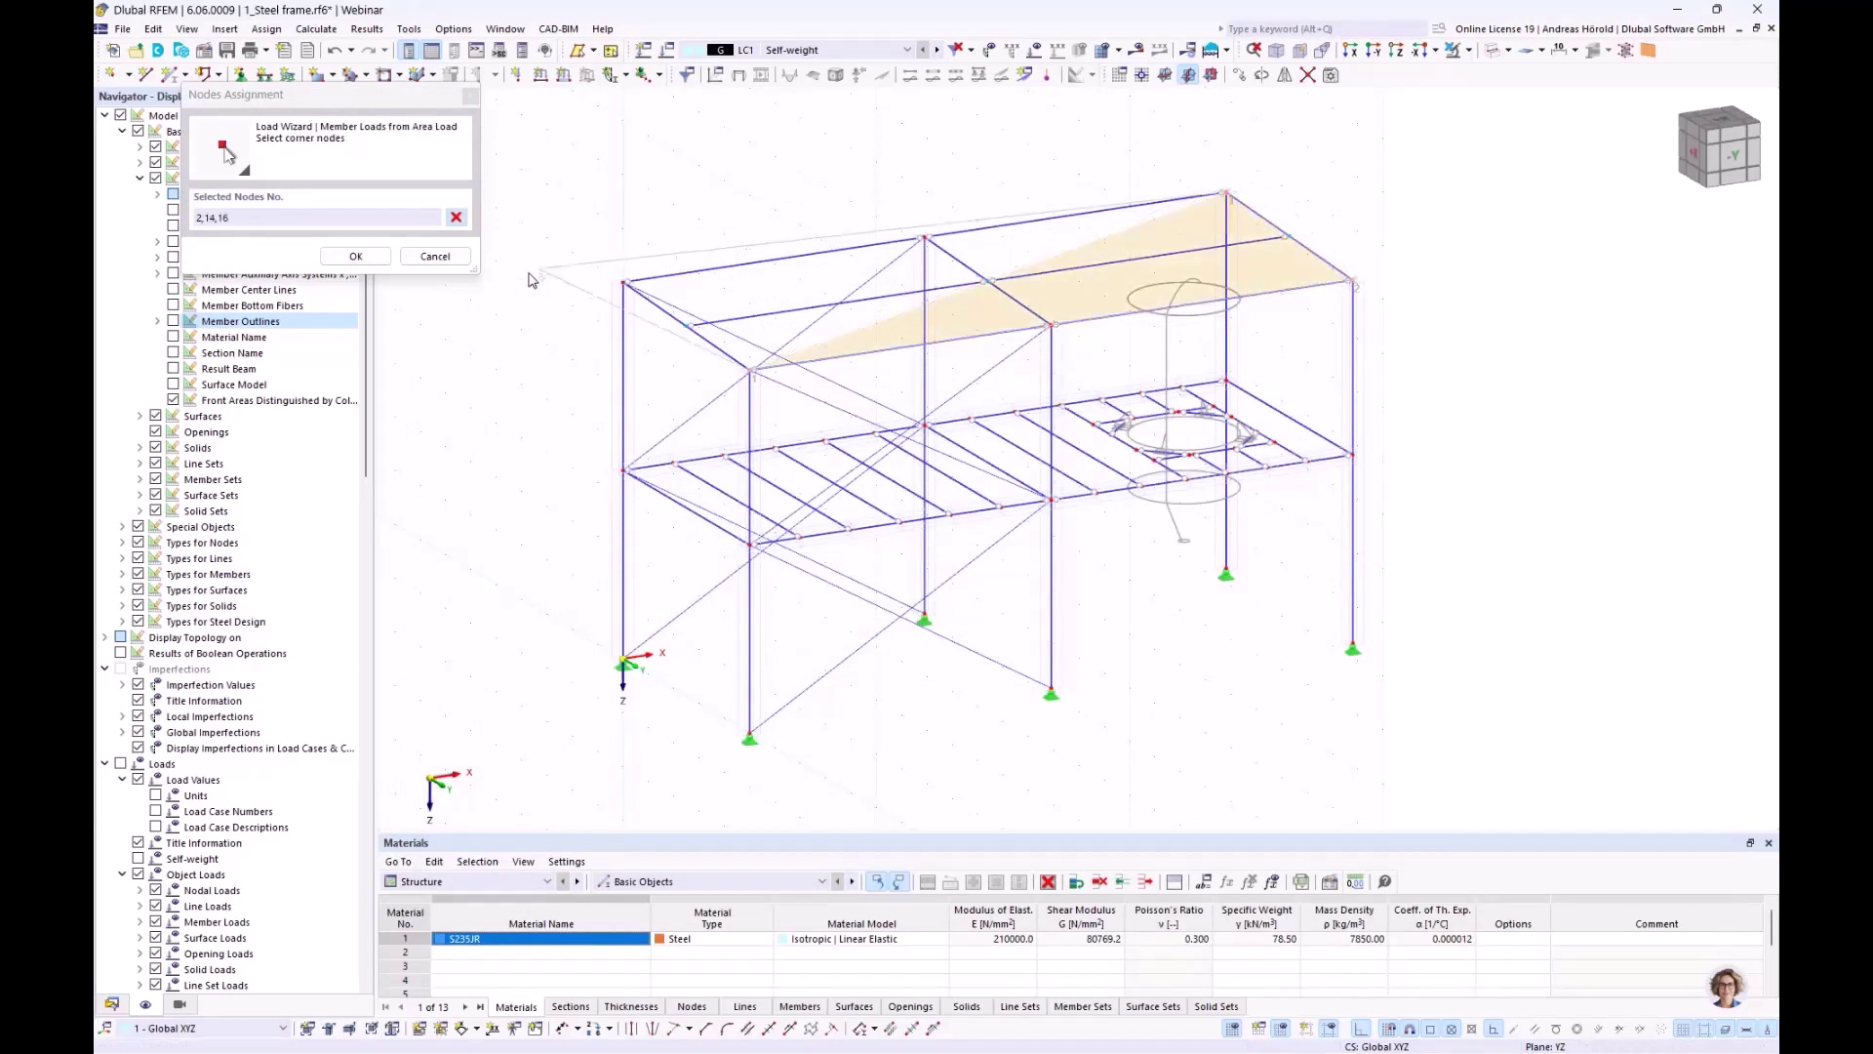
{"action": "left_click", "coordinate": [625, 284]}
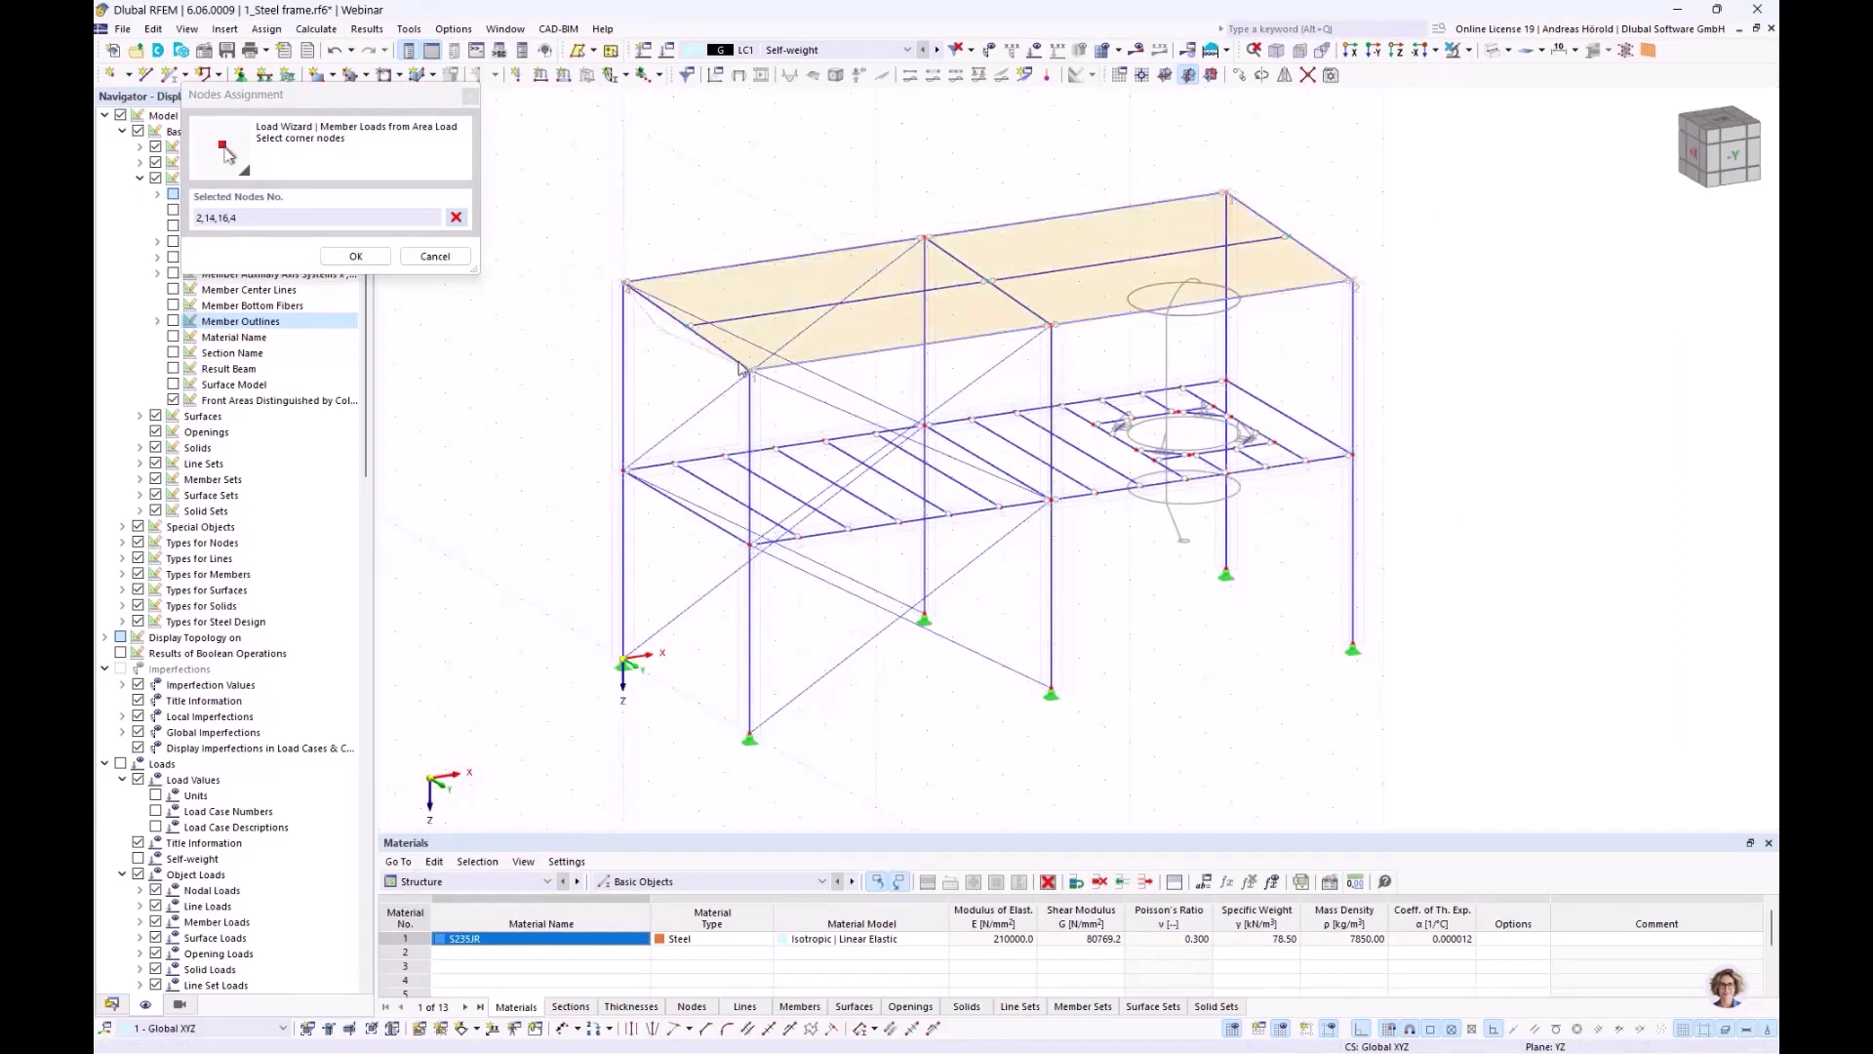
{"action": "key", "text": "Return"}
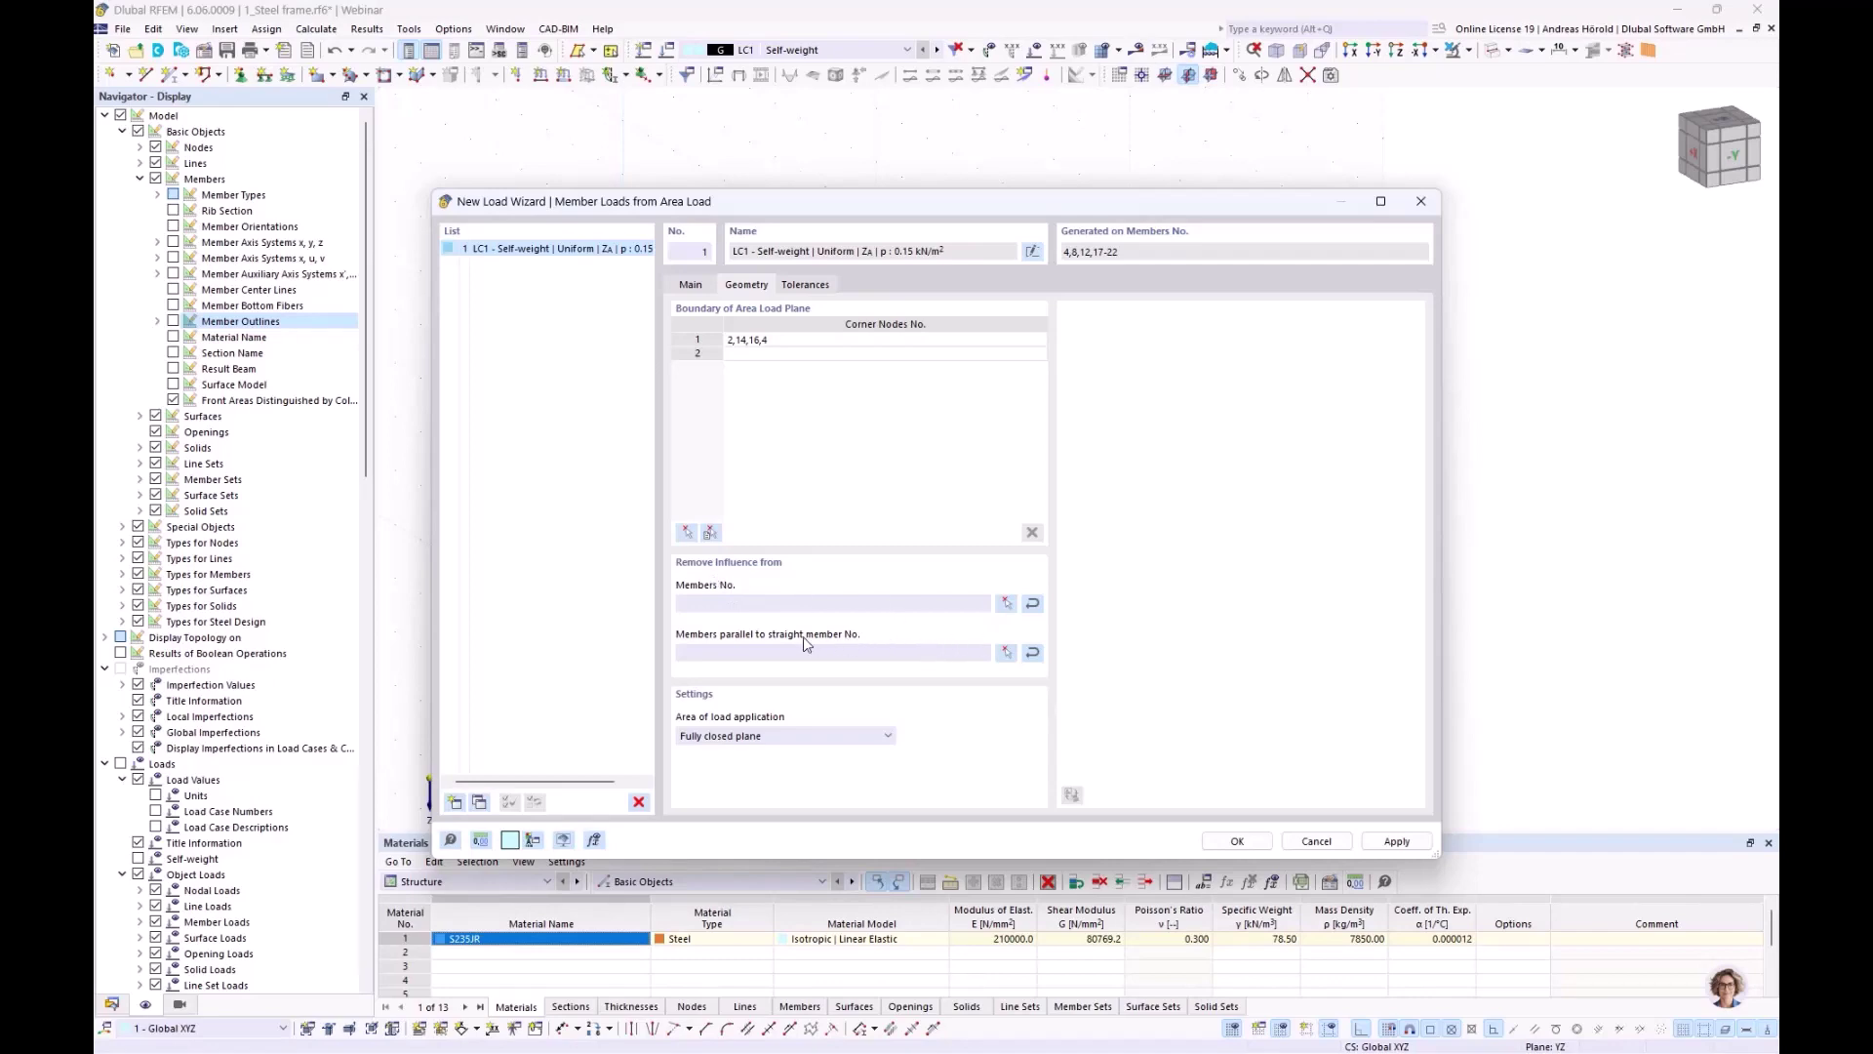
Remove the load influence from all members parallel to roof member 4 and generate the loads
{"action": "left_click", "coordinate": [1006, 653]}
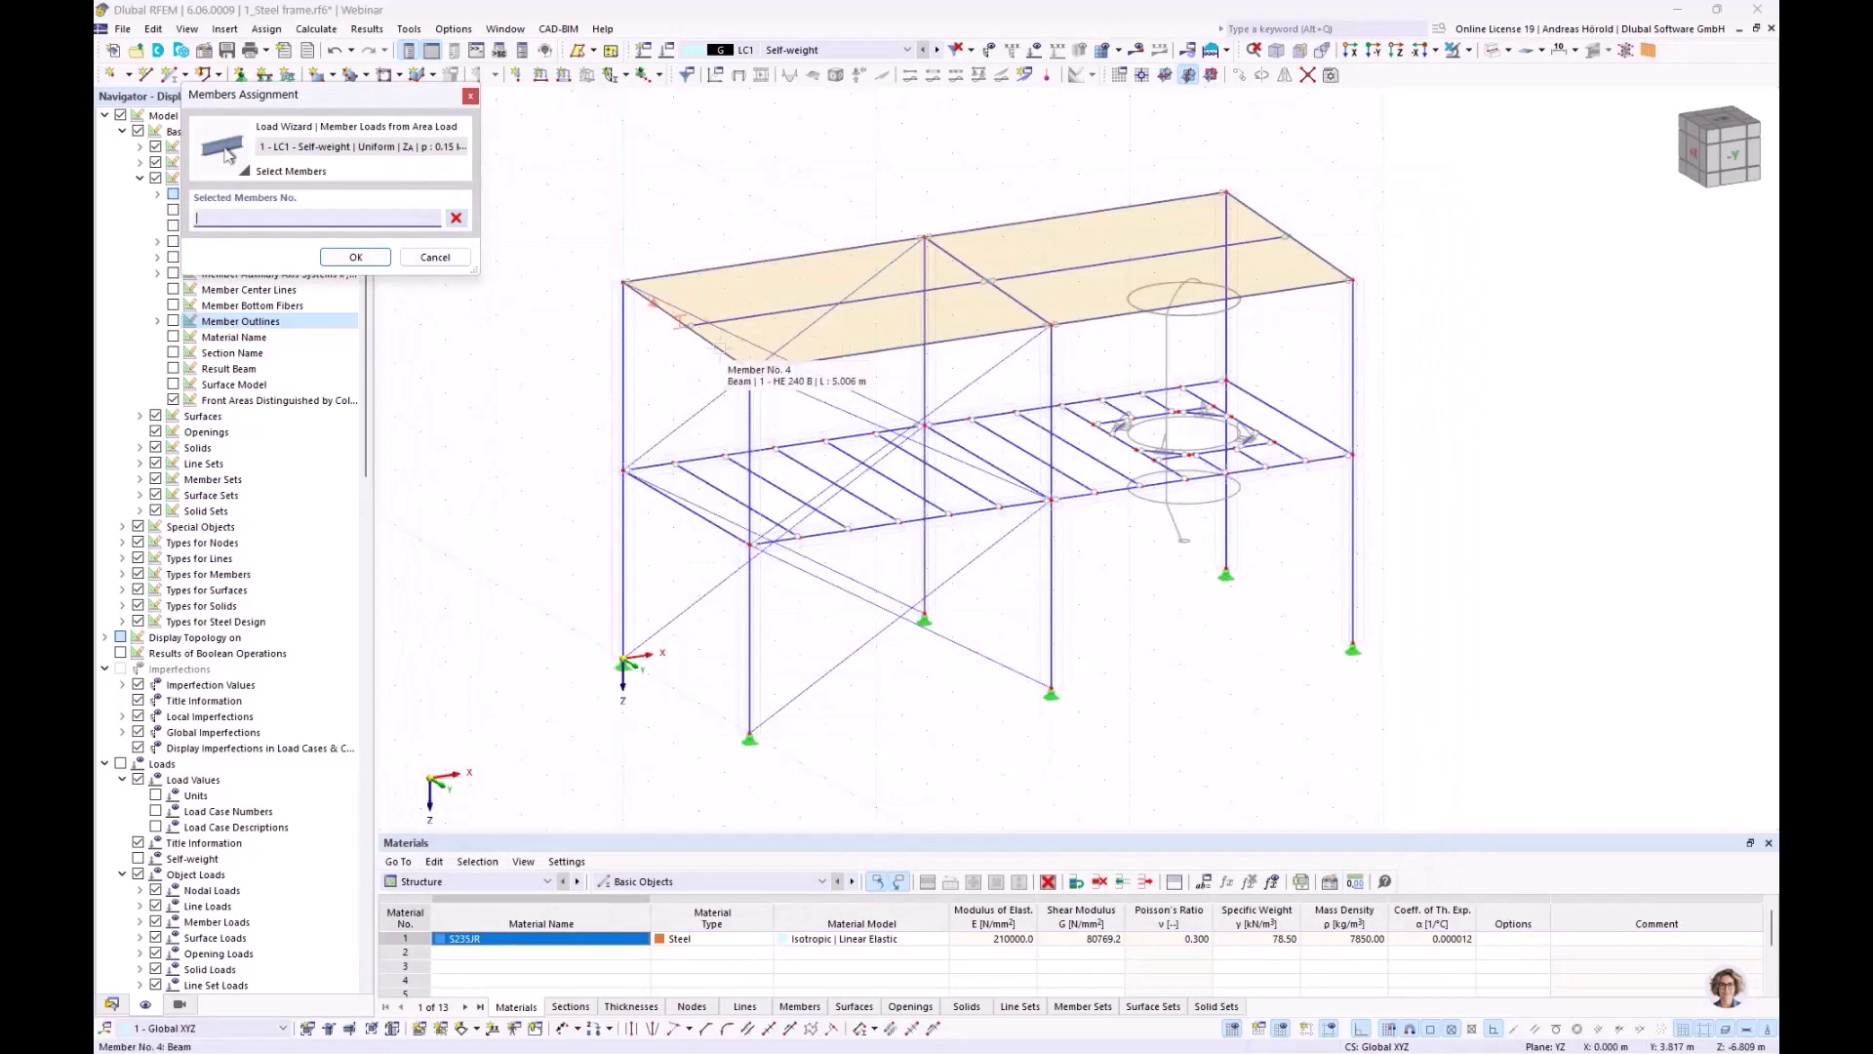
{"action": "left_click", "coordinate": [357, 257]}
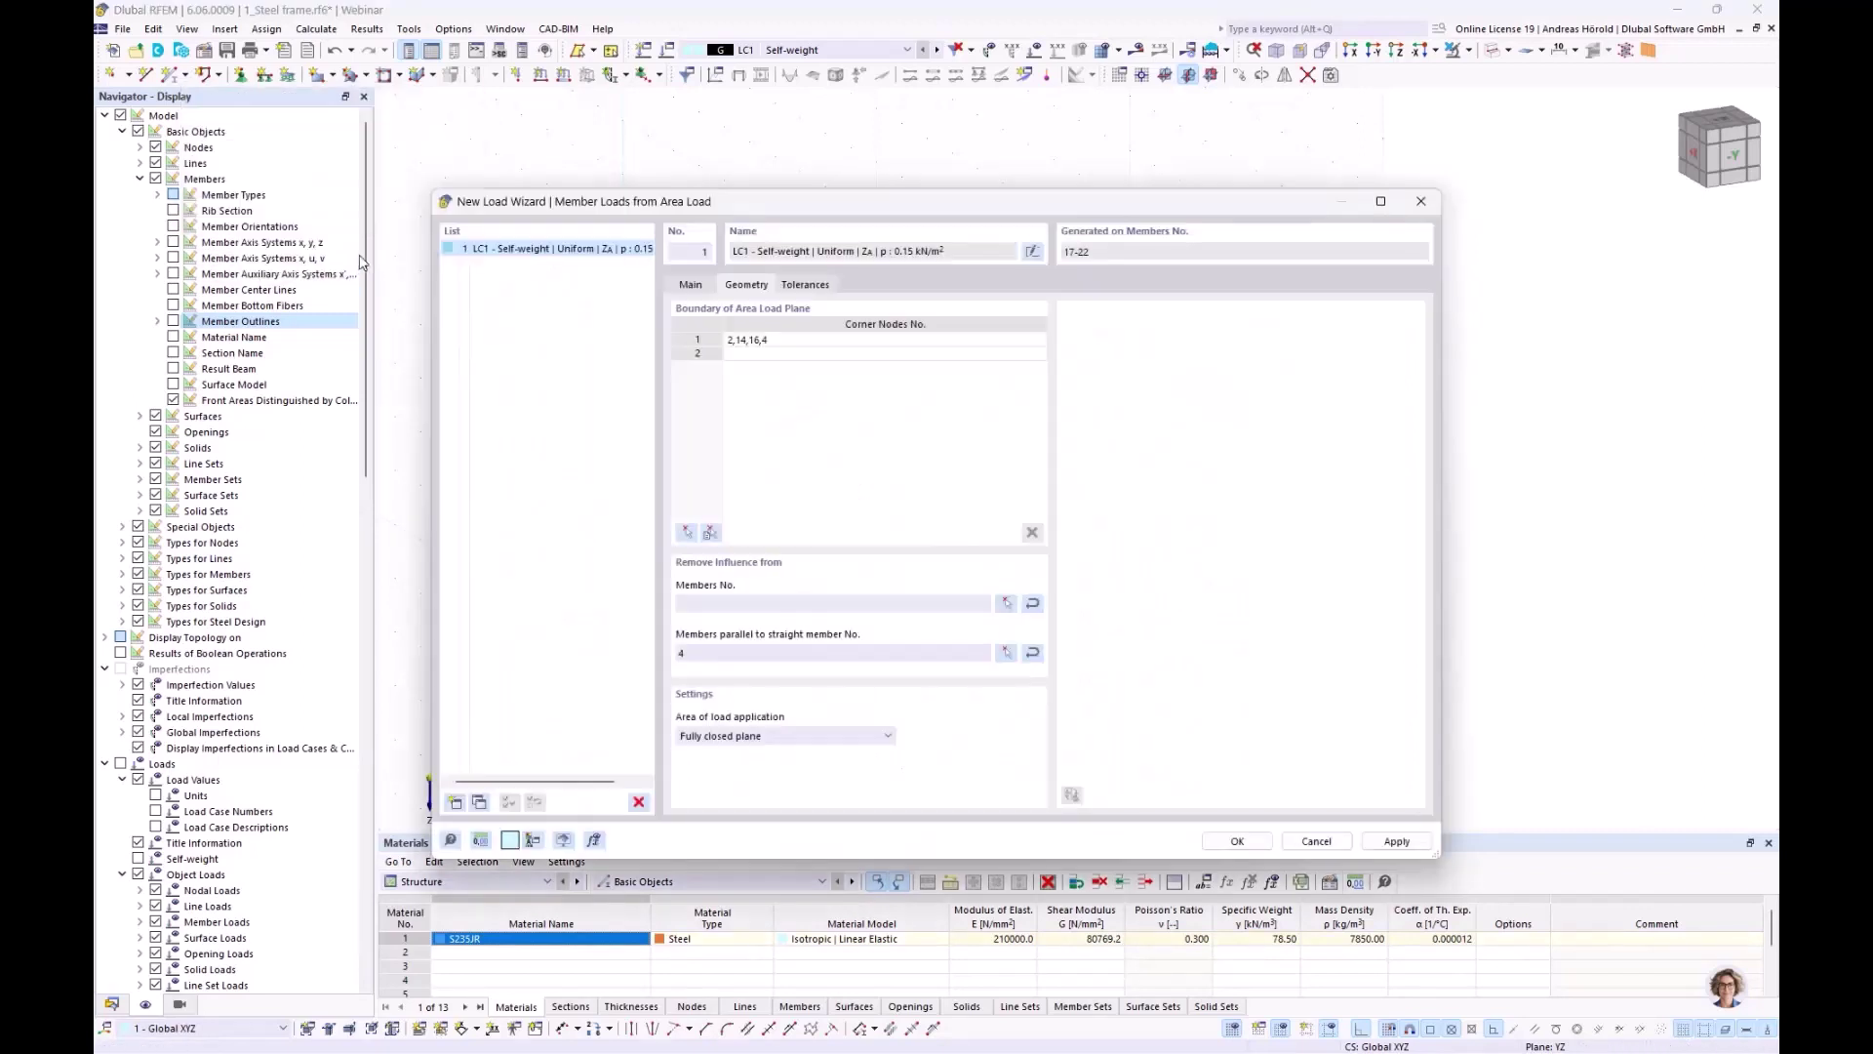
{"action": "left_click", "coordinate": [1233, 841]}
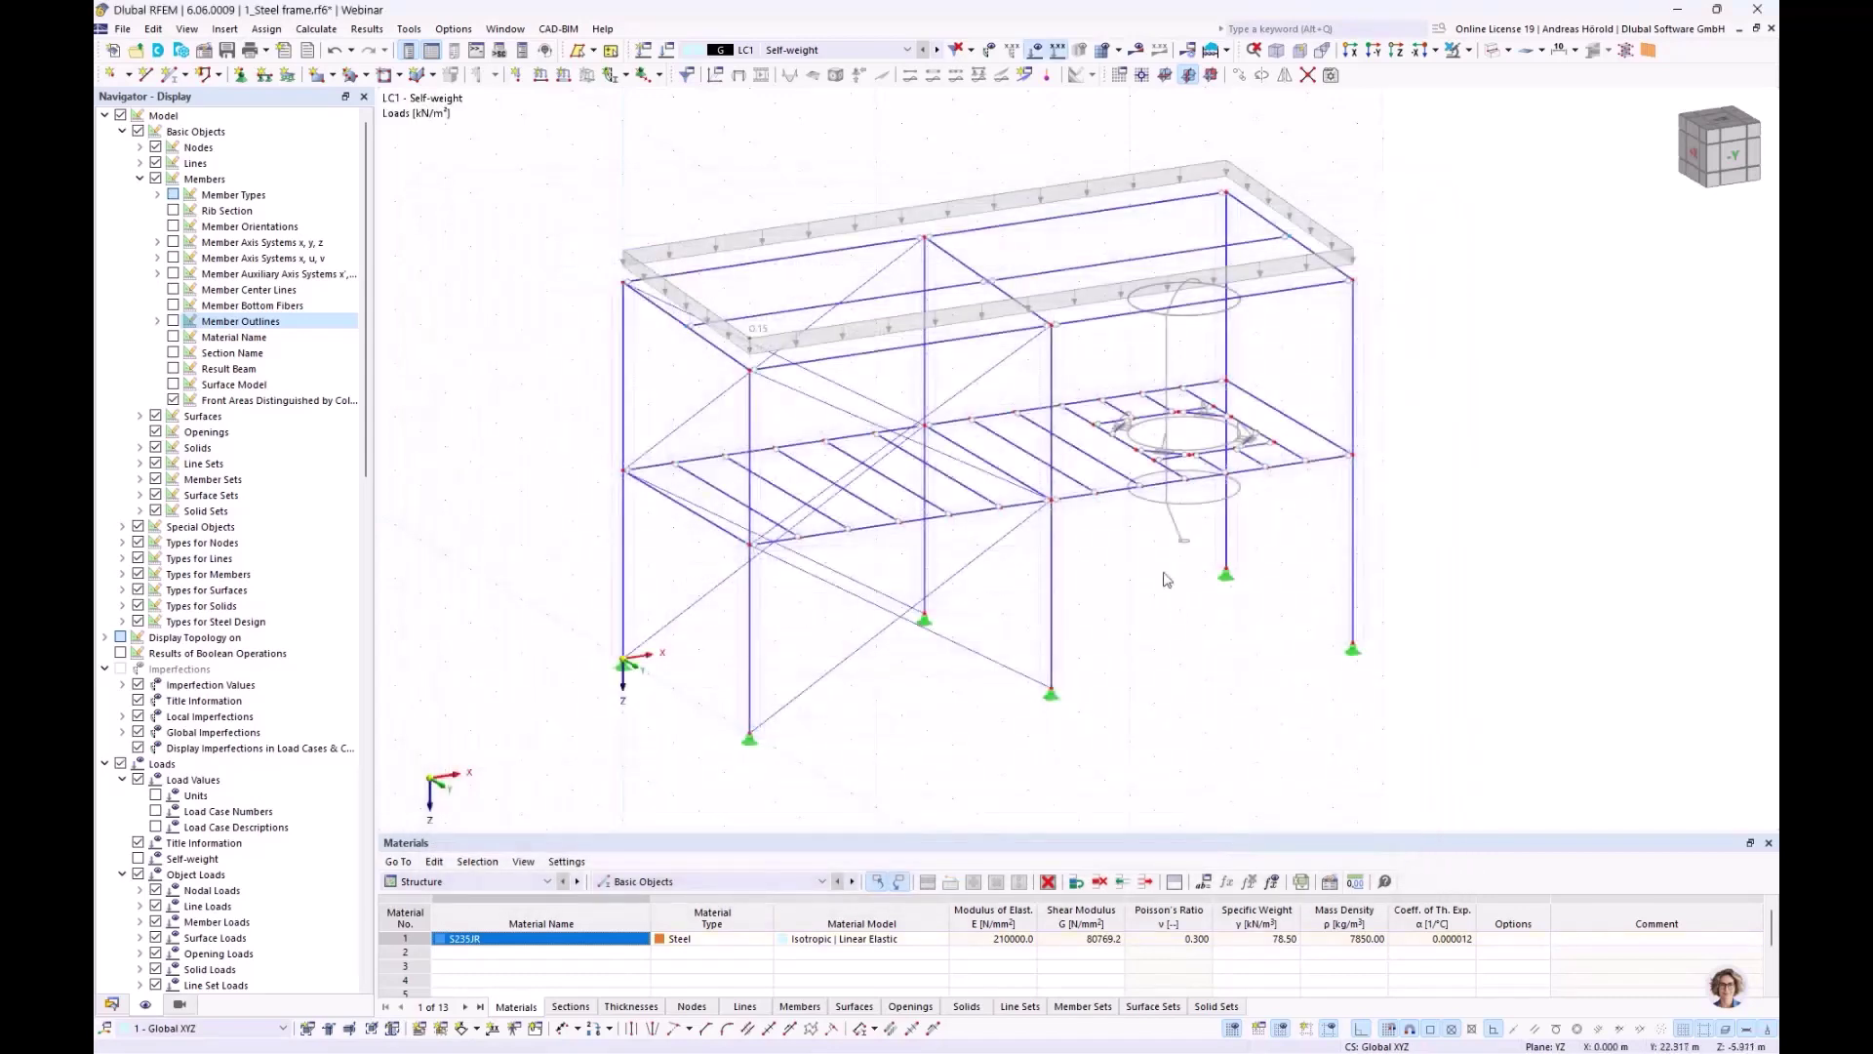
Display the roof area load as separate generated member loads and examine its distribution
{"action": "right_click", "coordinate": [854, 225]}
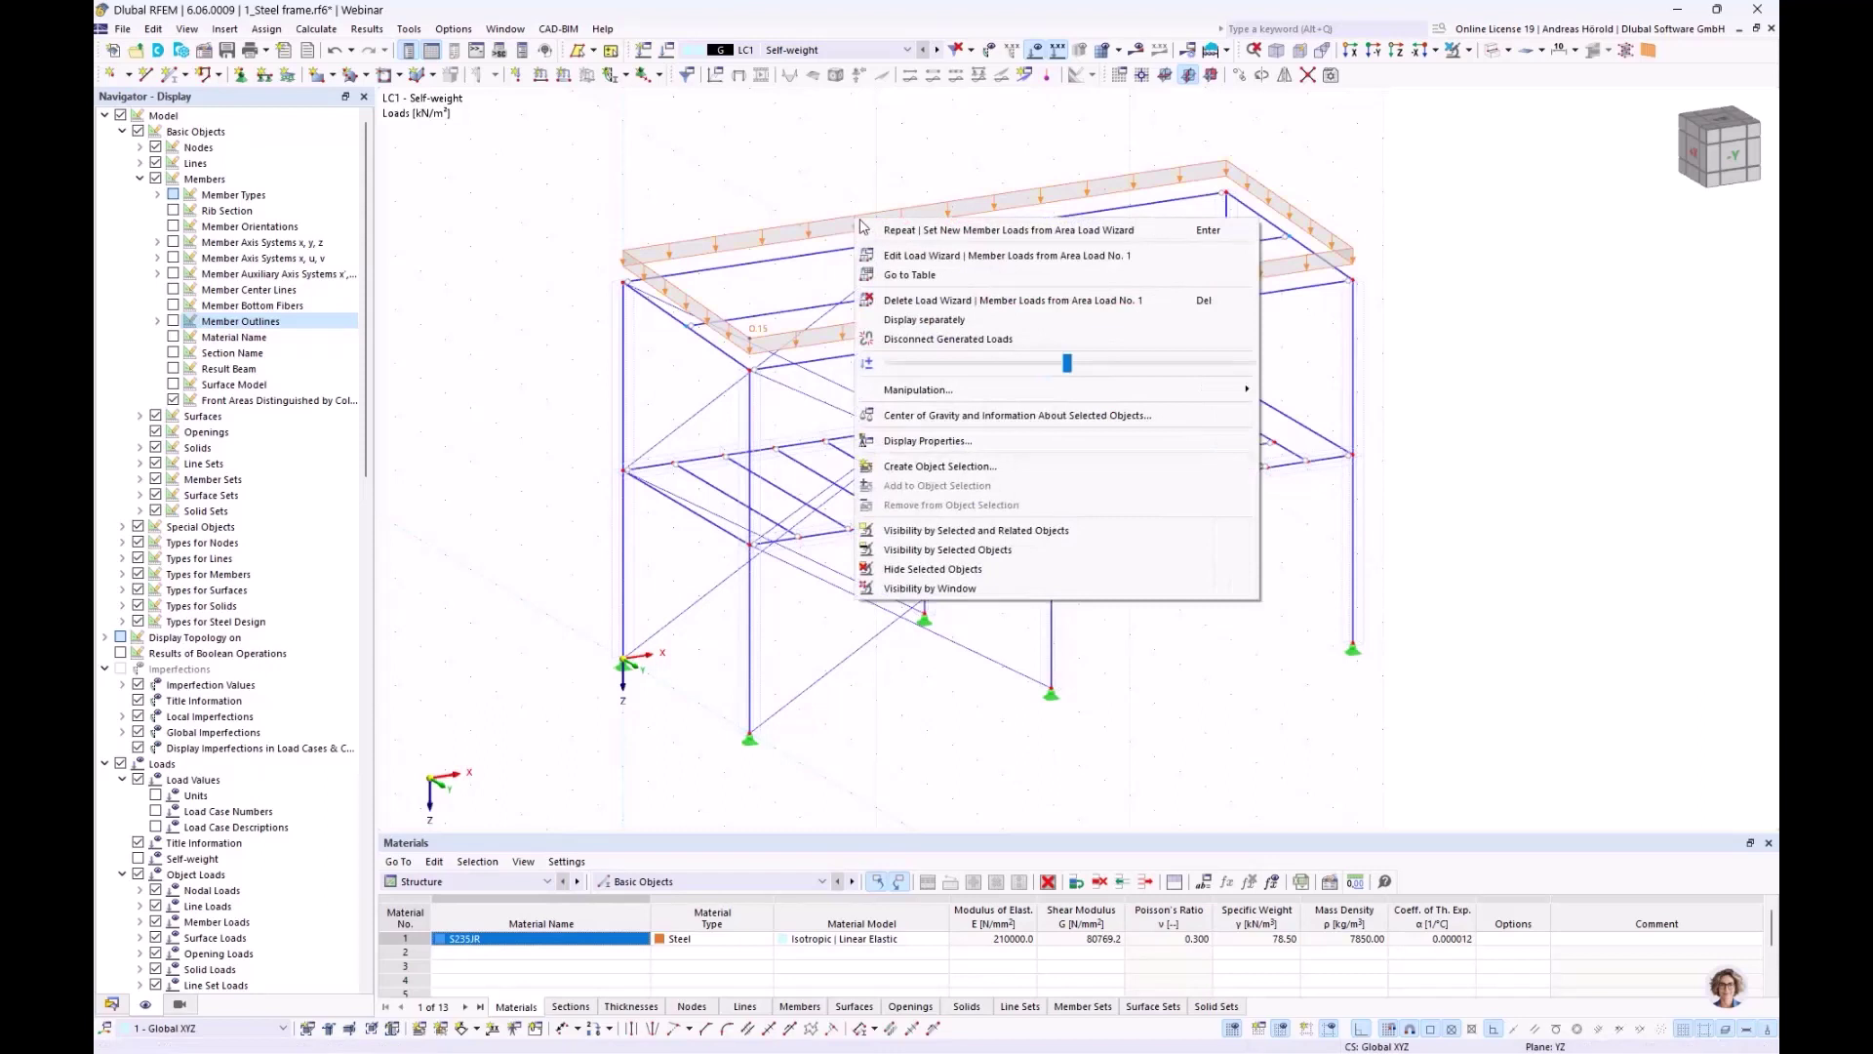
{"action": "left_click", "coordinate": [977, 324]}
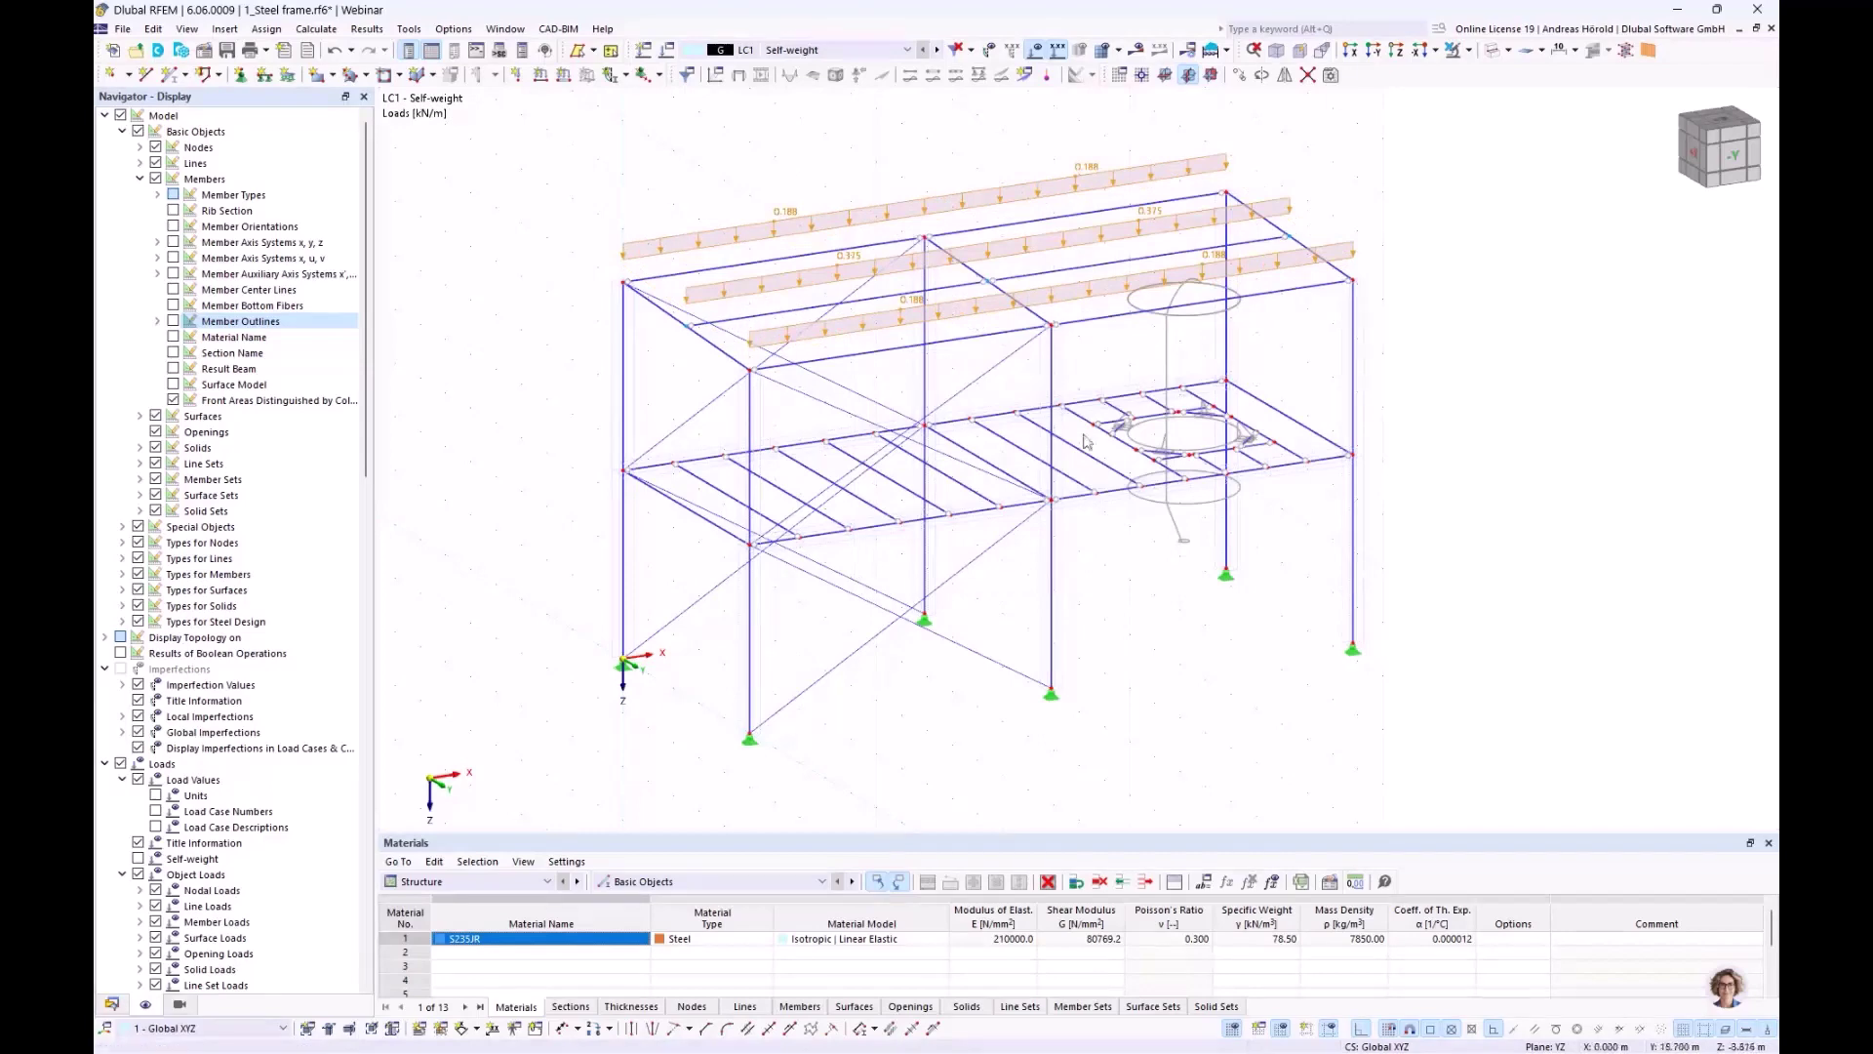
{"action": "mouse_move", "coordinate": [1415, 569]}
{"action": "middle_mouse_down", "text": "ctrl"}
{"action": "mouse_move", "coordinate": [1559, 504]}
{"action": "mouse_move", "coordinate": [1589, 527]}
{"action": "mouse_move", "coordinate": [1463, 585]}
{"action": "mouse_move", "coordinate": [1480, 582]}
{"action": "mouse_move", "coordinate": [1449, 571]}
{"action": "middle_mouse_up", "text": "ctrl"}
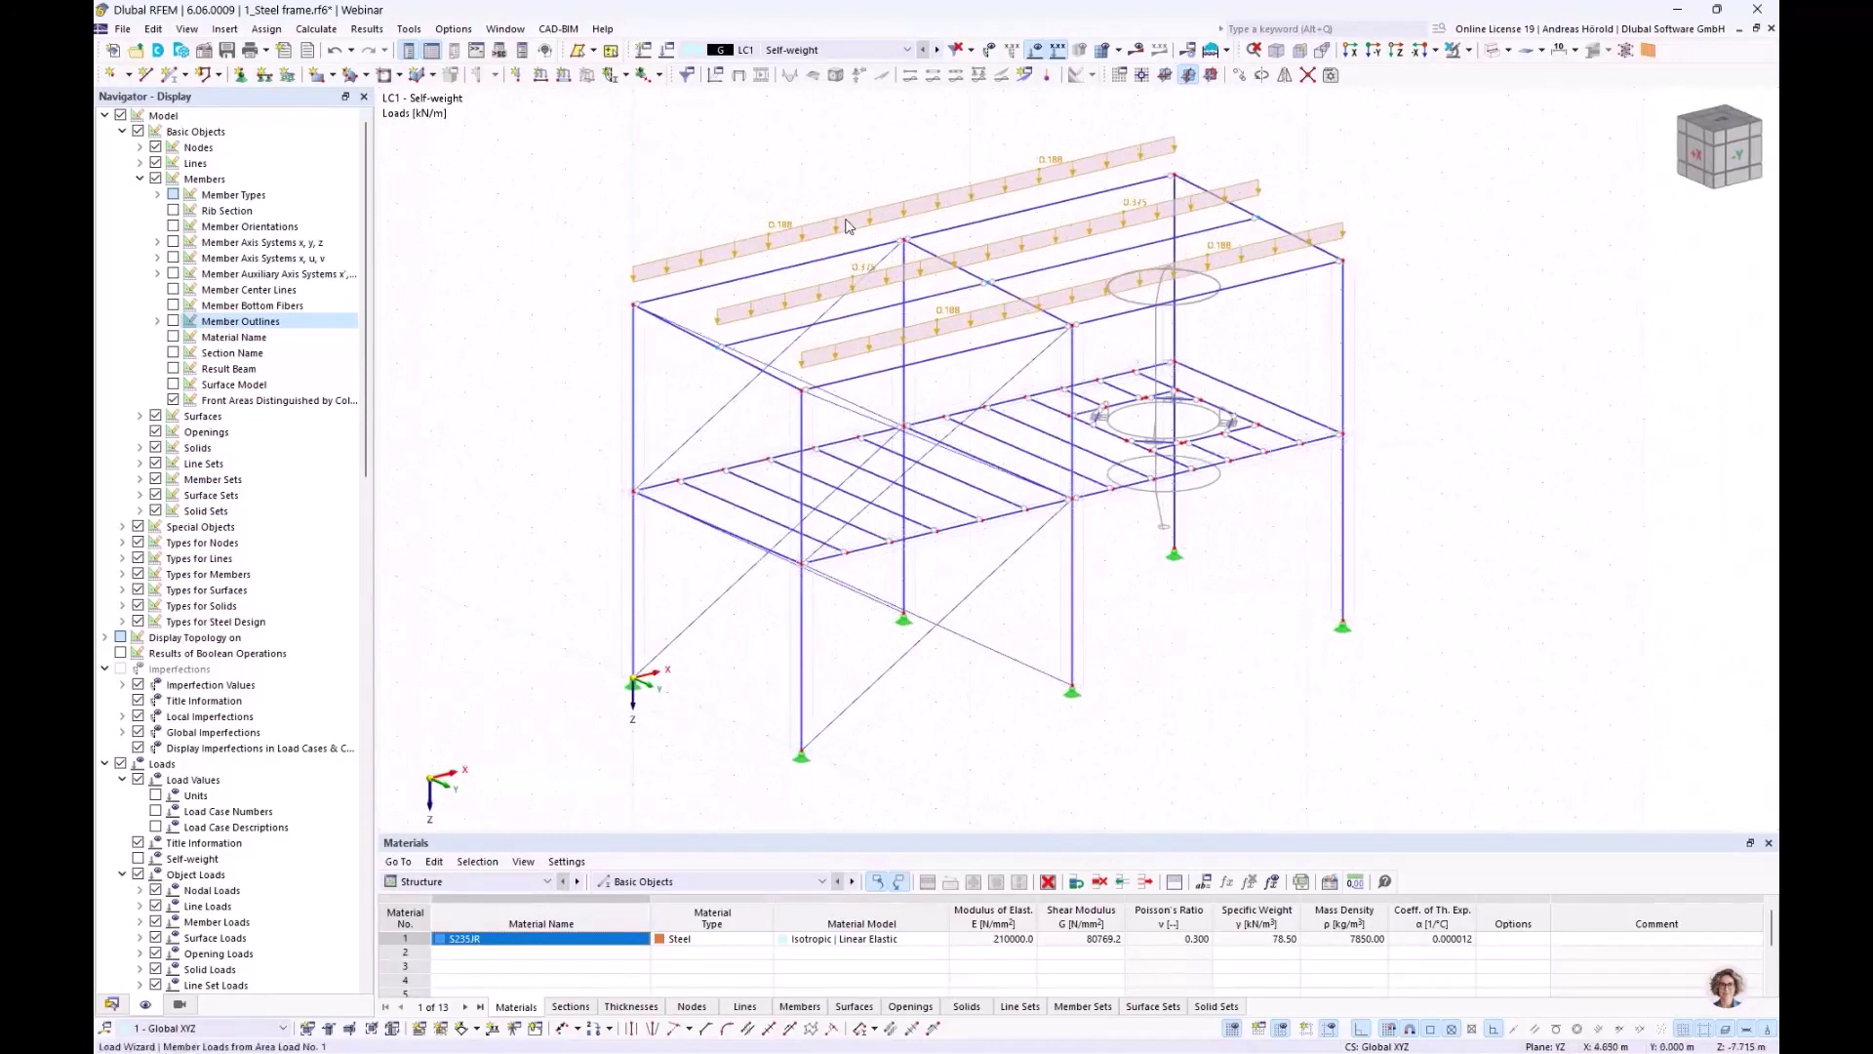
{"action": "scroll", "coordinate": [849, 236], "scroll_direction": "up", "scroll_amount": 1}
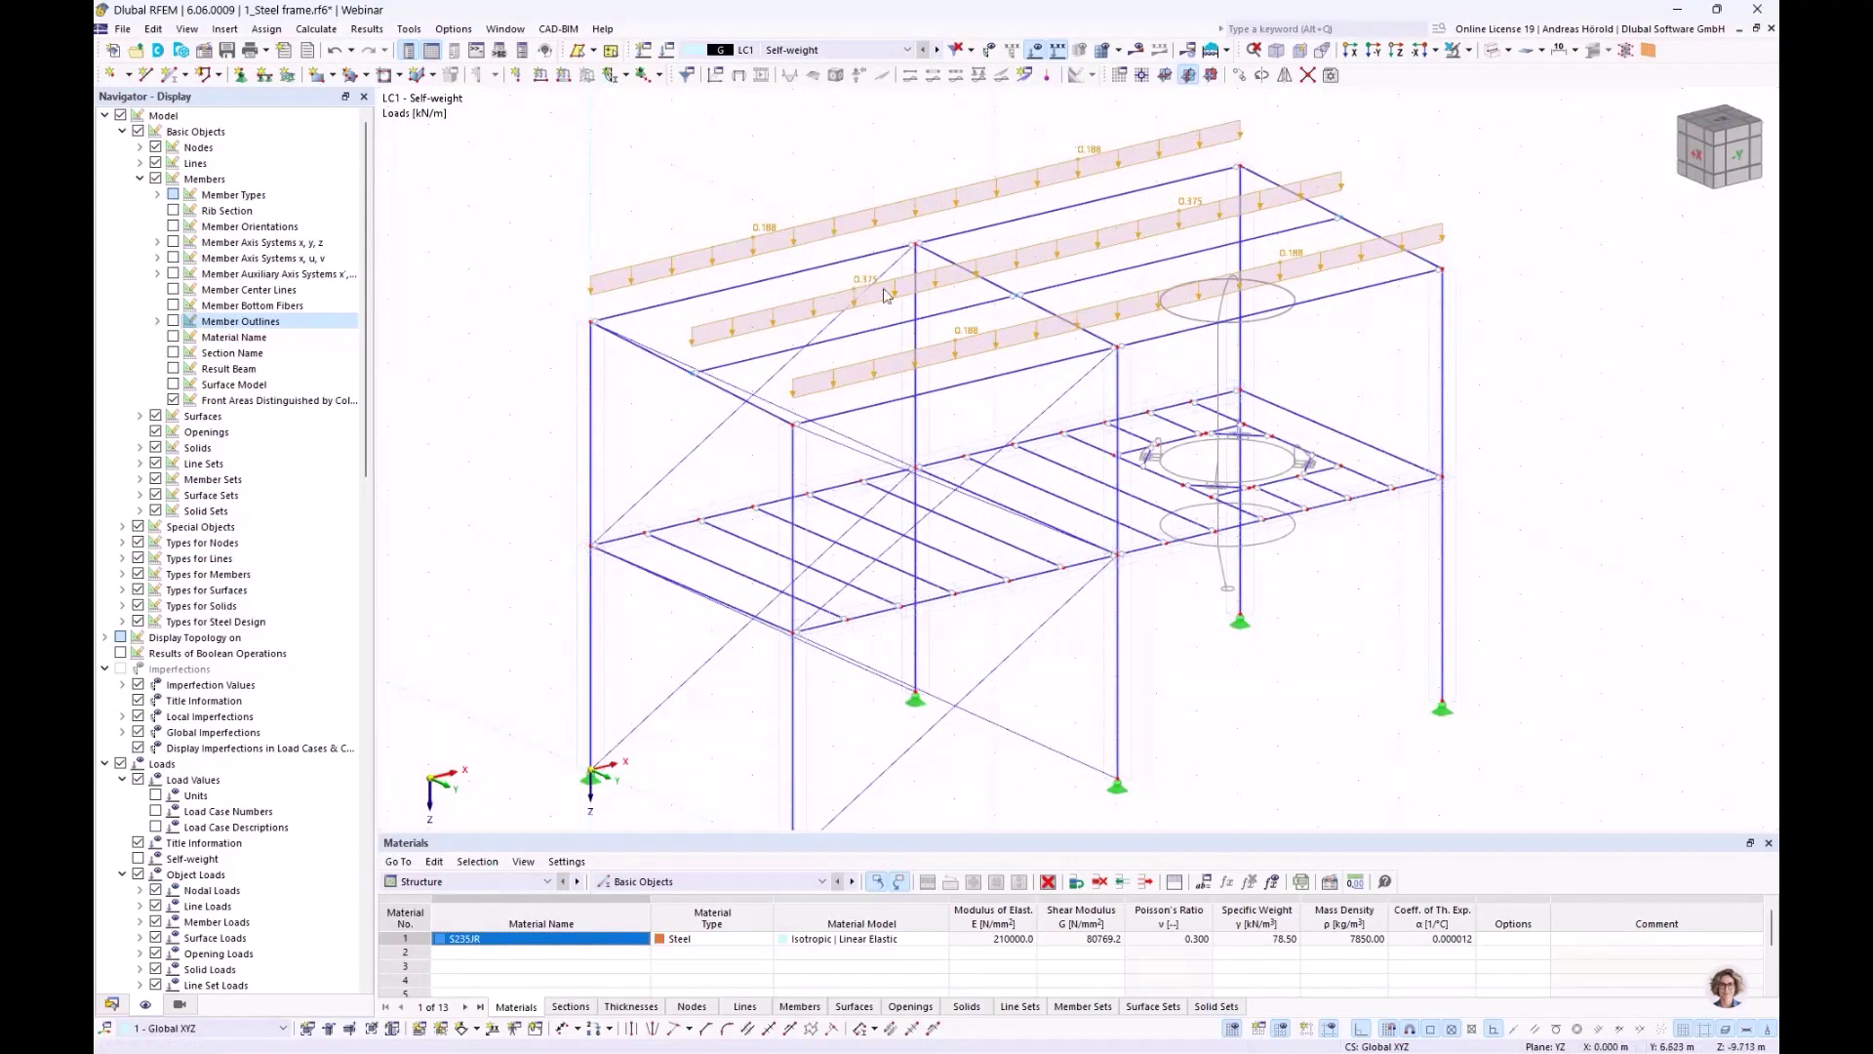
Turn off the separate display of the generated roof loads to return to the area load representation
{"action": "right_click", "coordinate": [907, 211]}
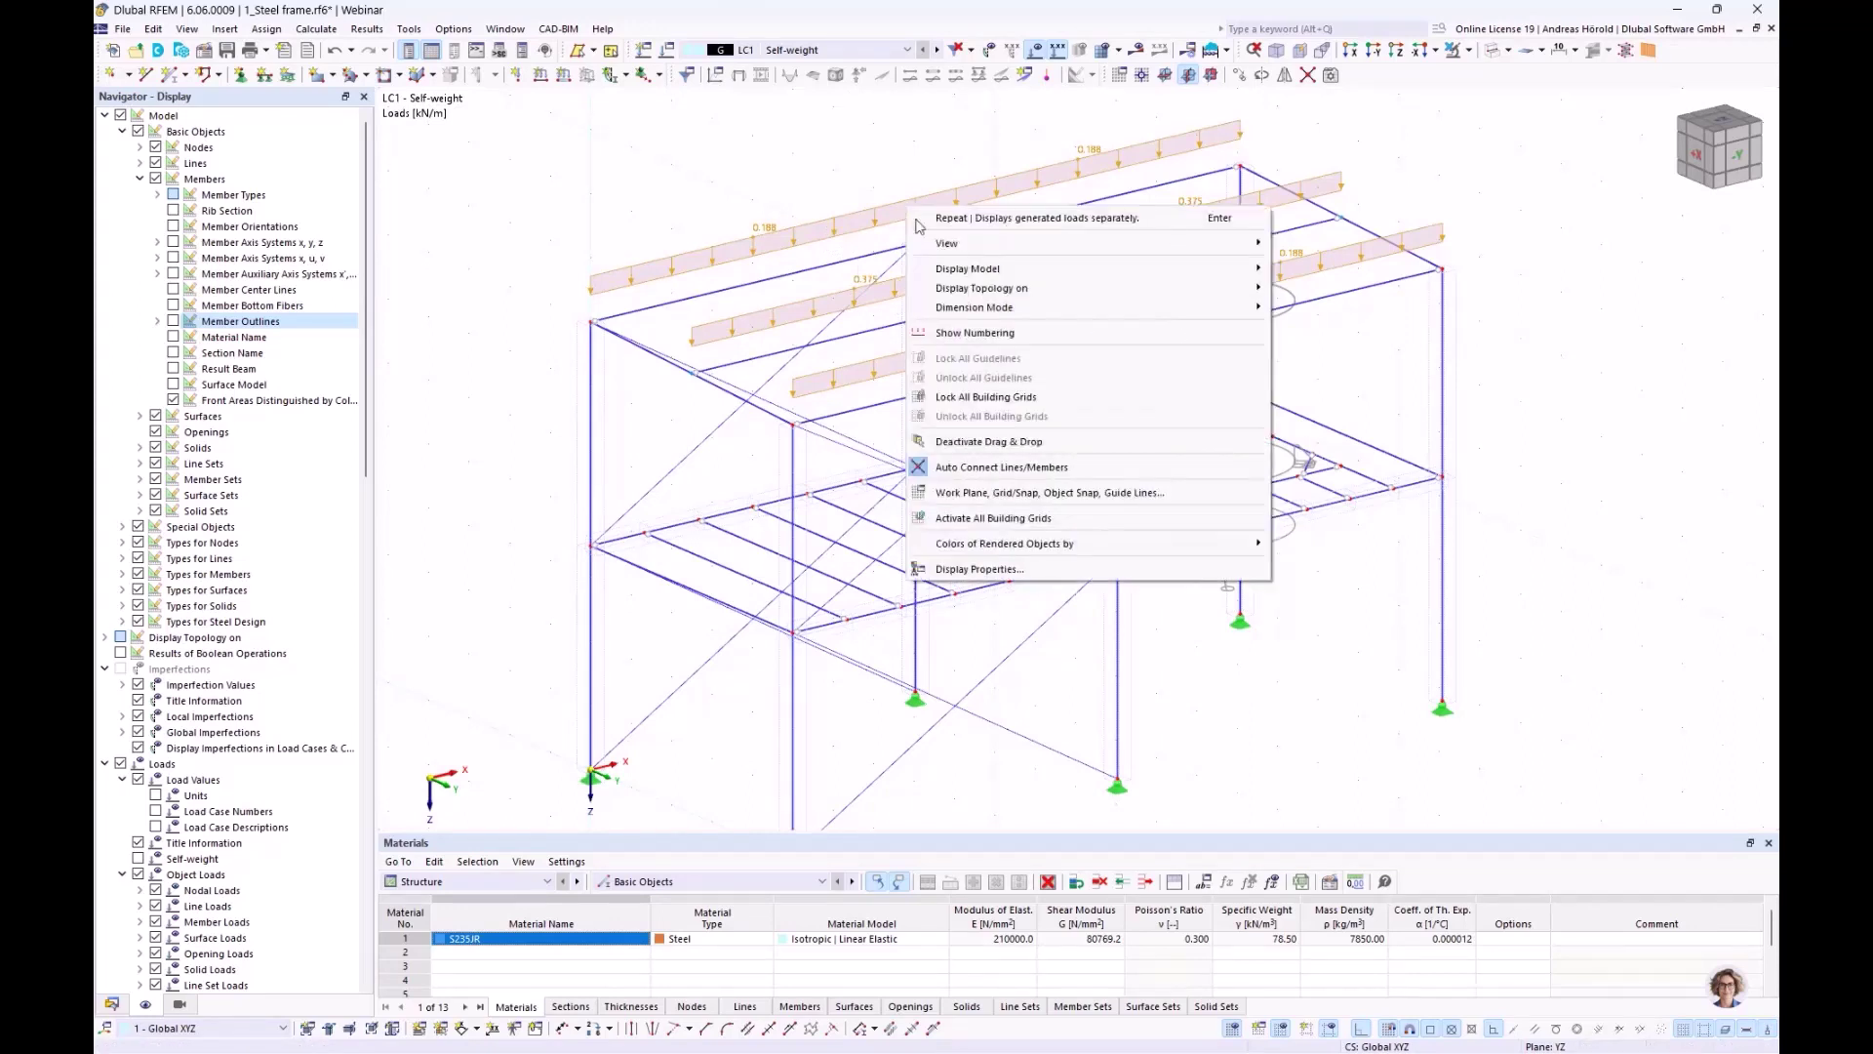
{"action": "left_click", "coordinate": [843, 221]}
{"action": "right_click", "coordinate": [843, 221]}
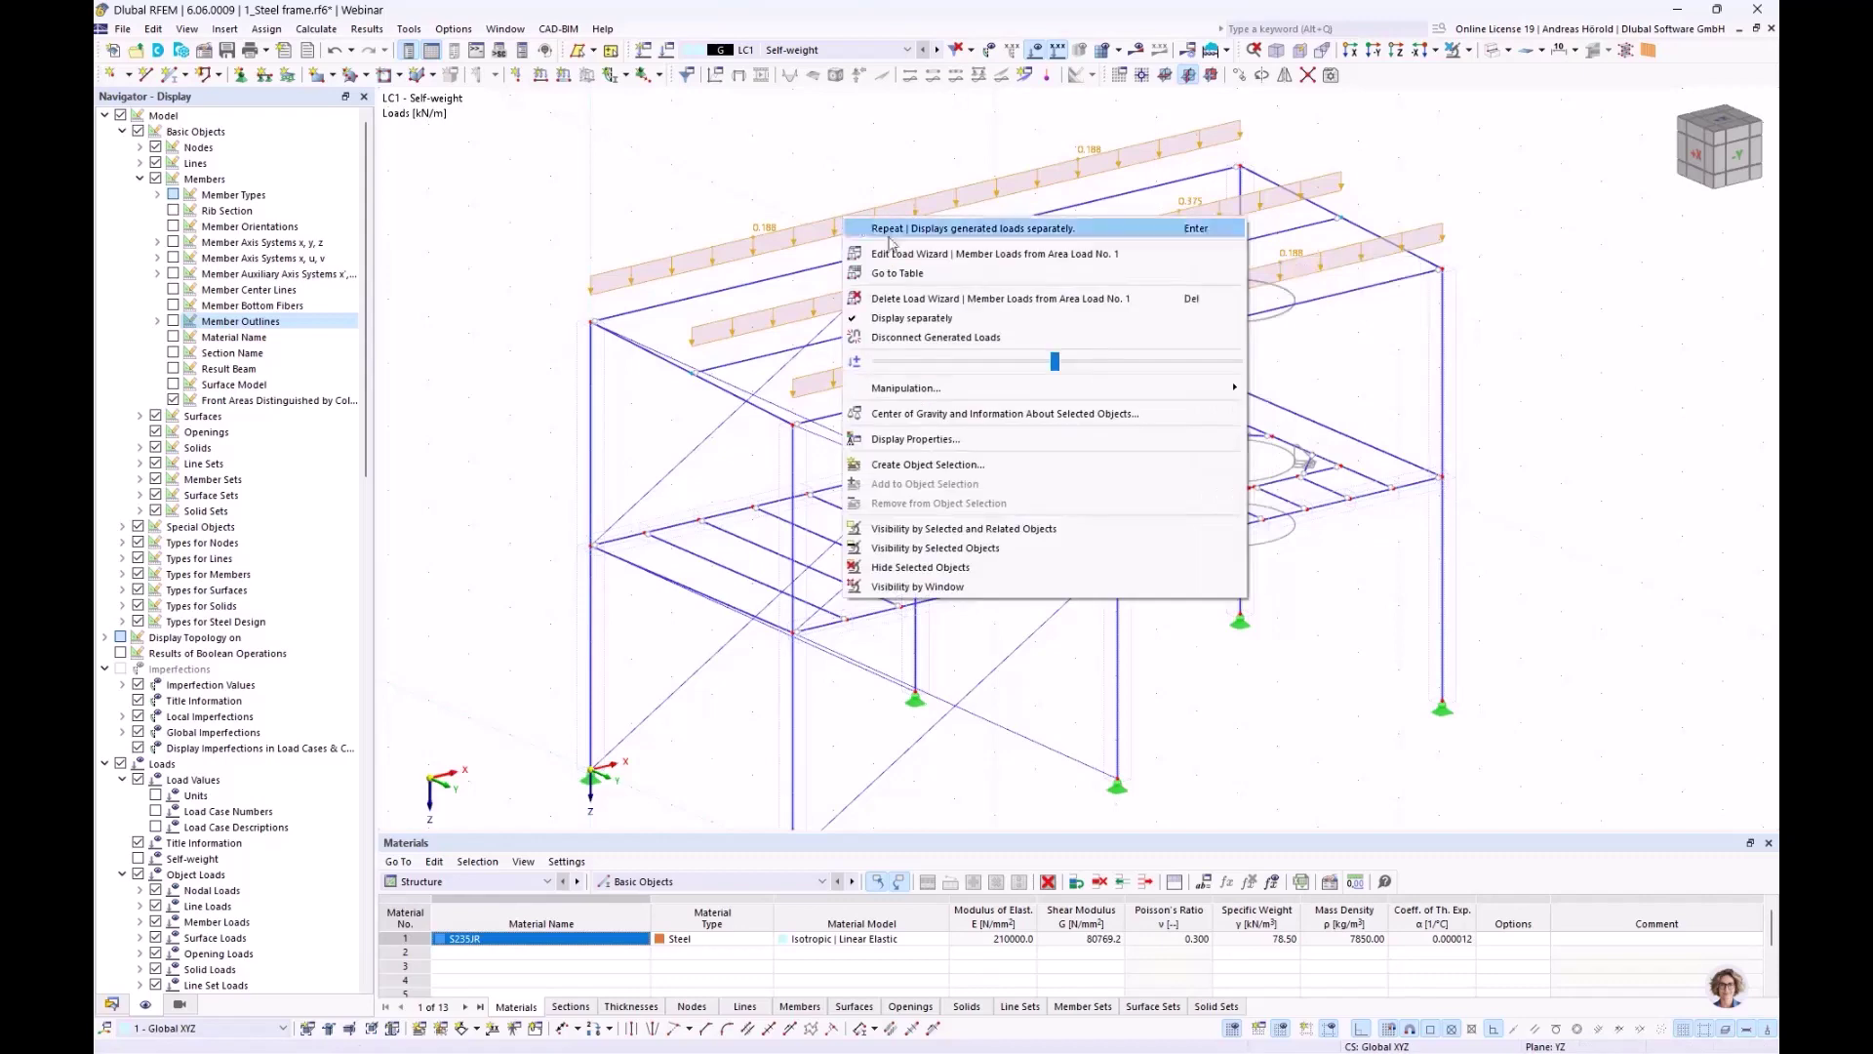
{"action": "left_click", "coordinate": [945, 322]}
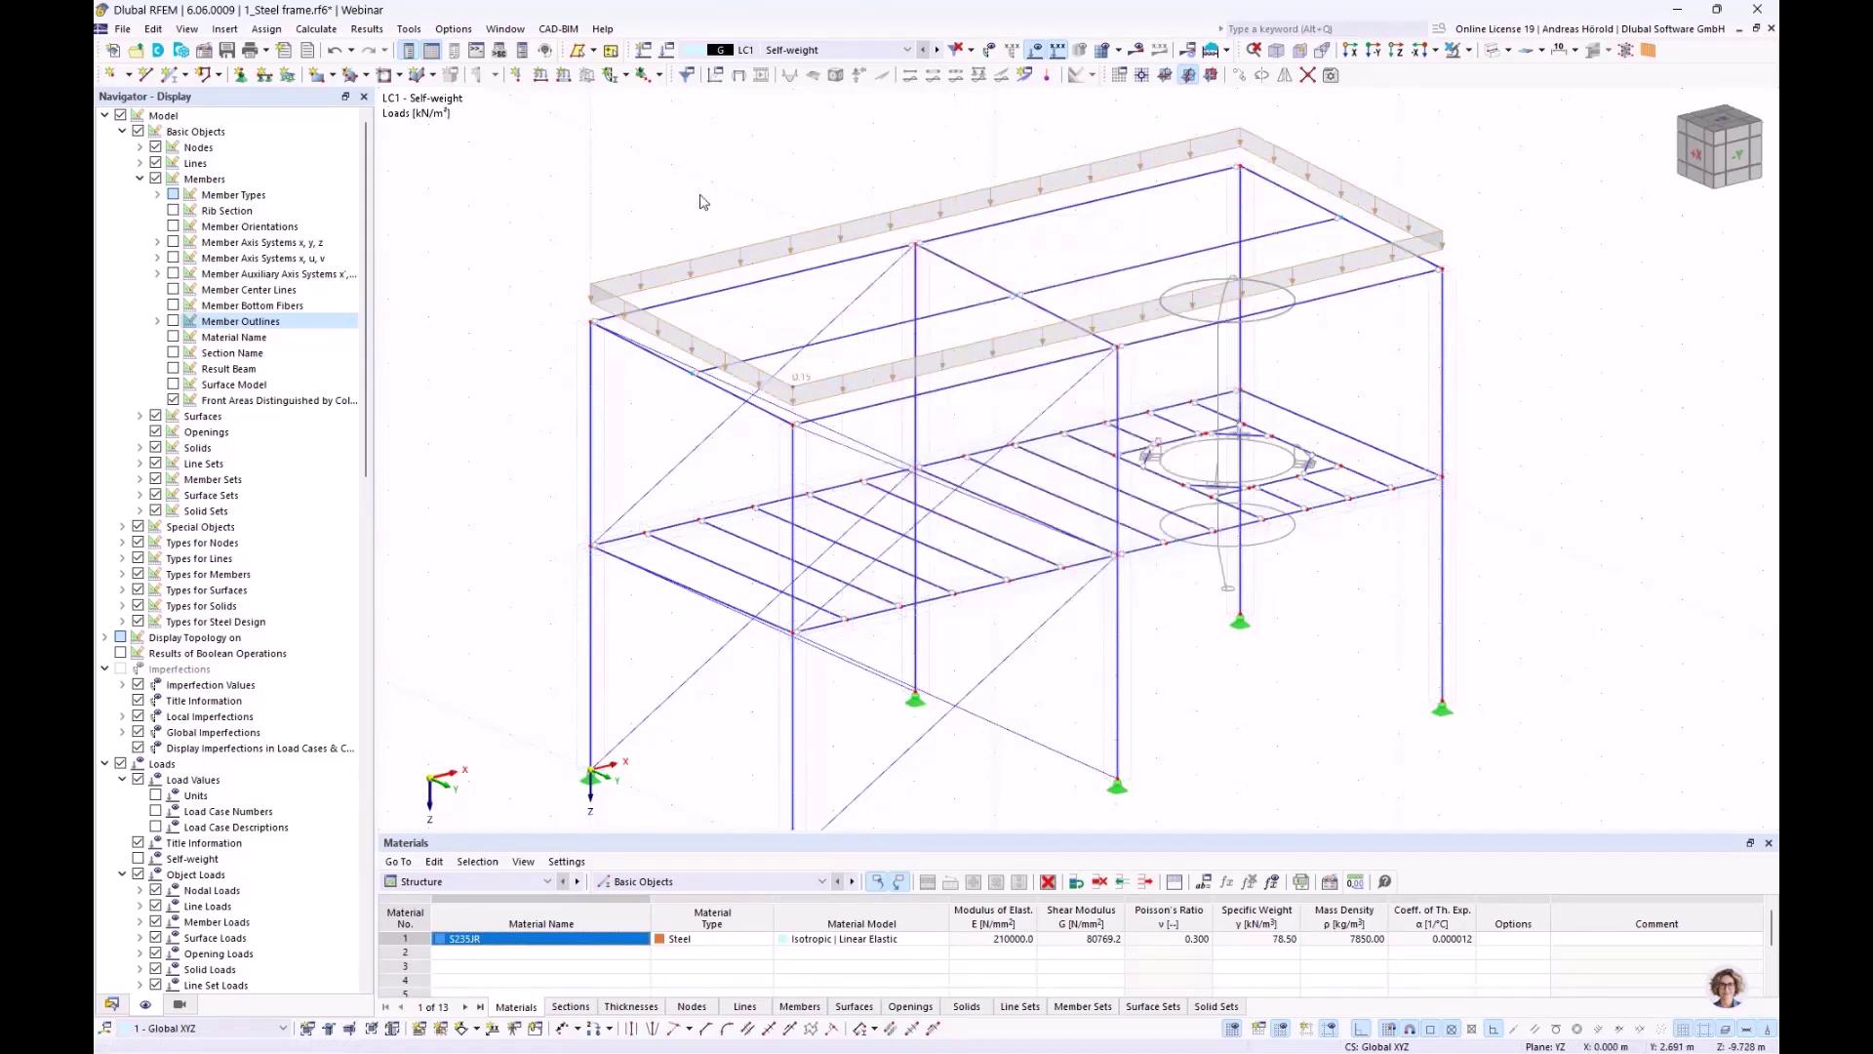
Isolate the intermediate platform's members with their related objects and show them in plan along the Z-direction
{"action": "scroll", "coordinate": [699, 202], "scroll_direction": "down", "scroll_amount": 2}
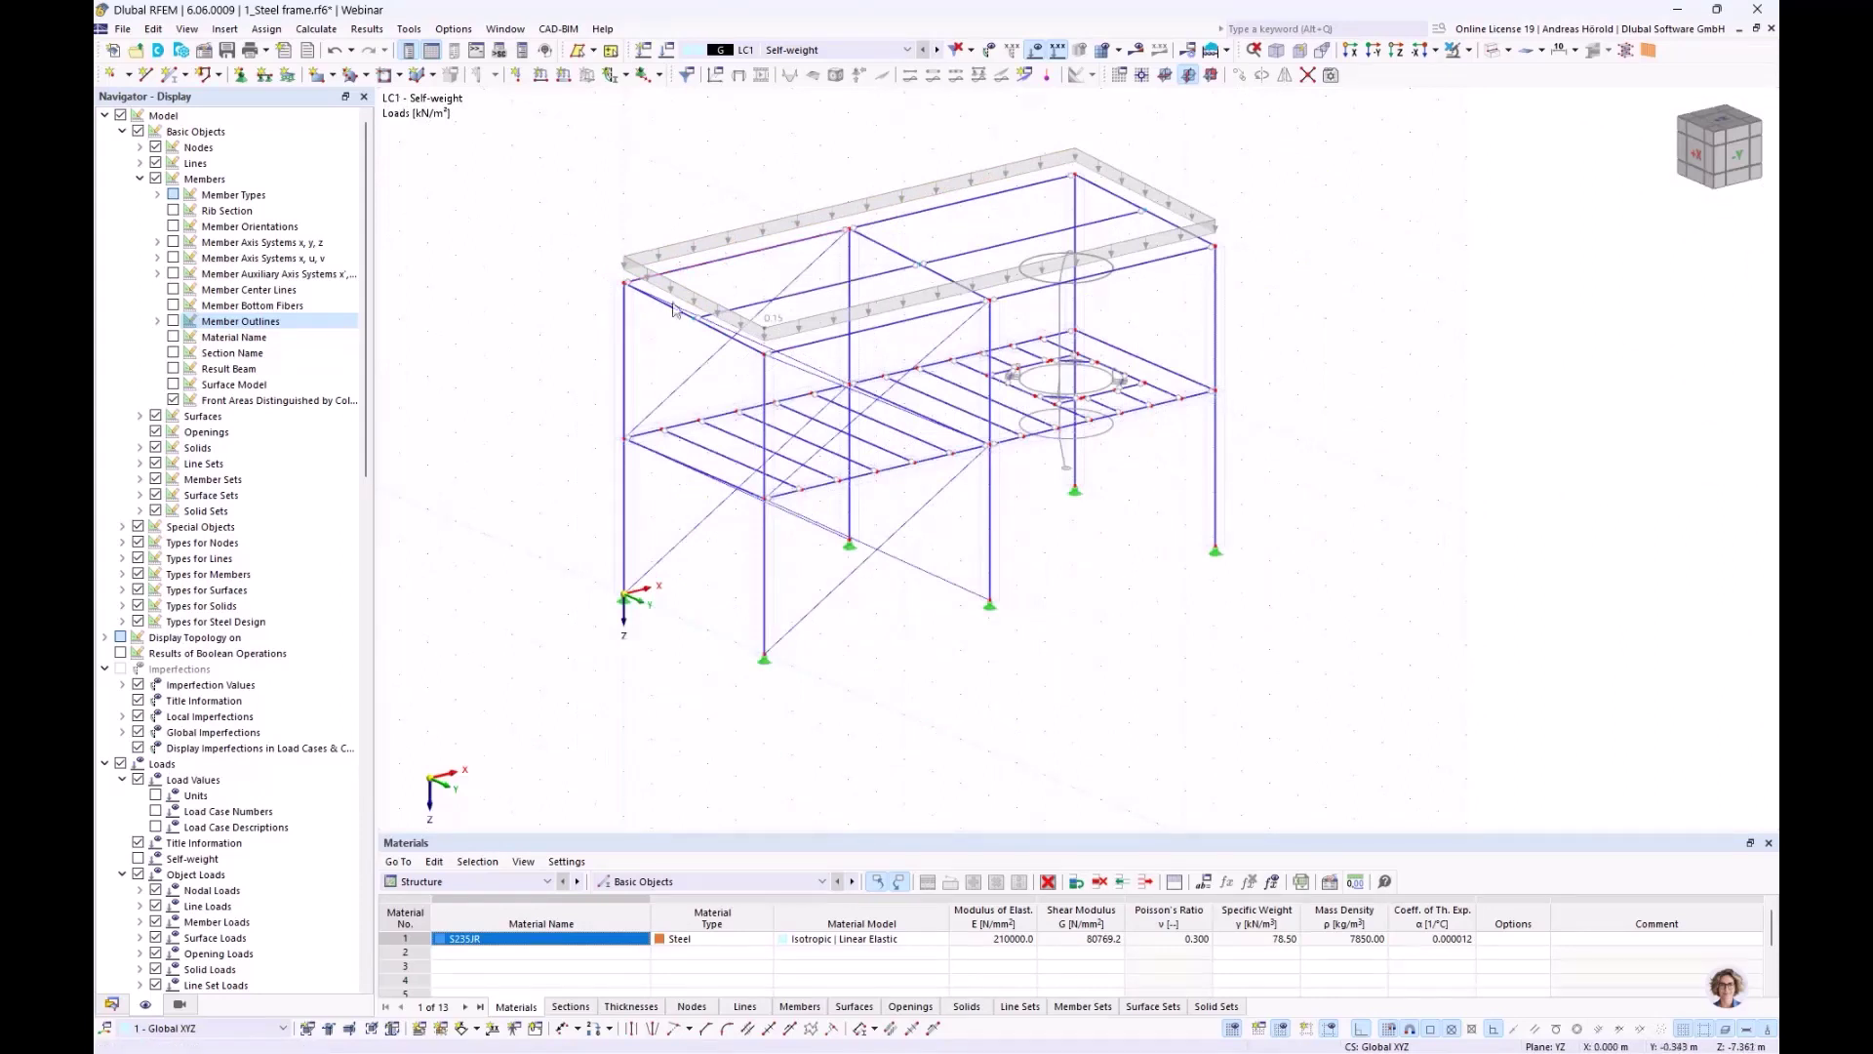
{"action": "middle_click_drag", "start_coordinate": [1112, 537], "coordinate": [1009, 497], "text": "ctrl"}
{"action": "right_click", "coordinate": [1009, 498]}
{"action": "left_click", "coordinate": [613, 434]}
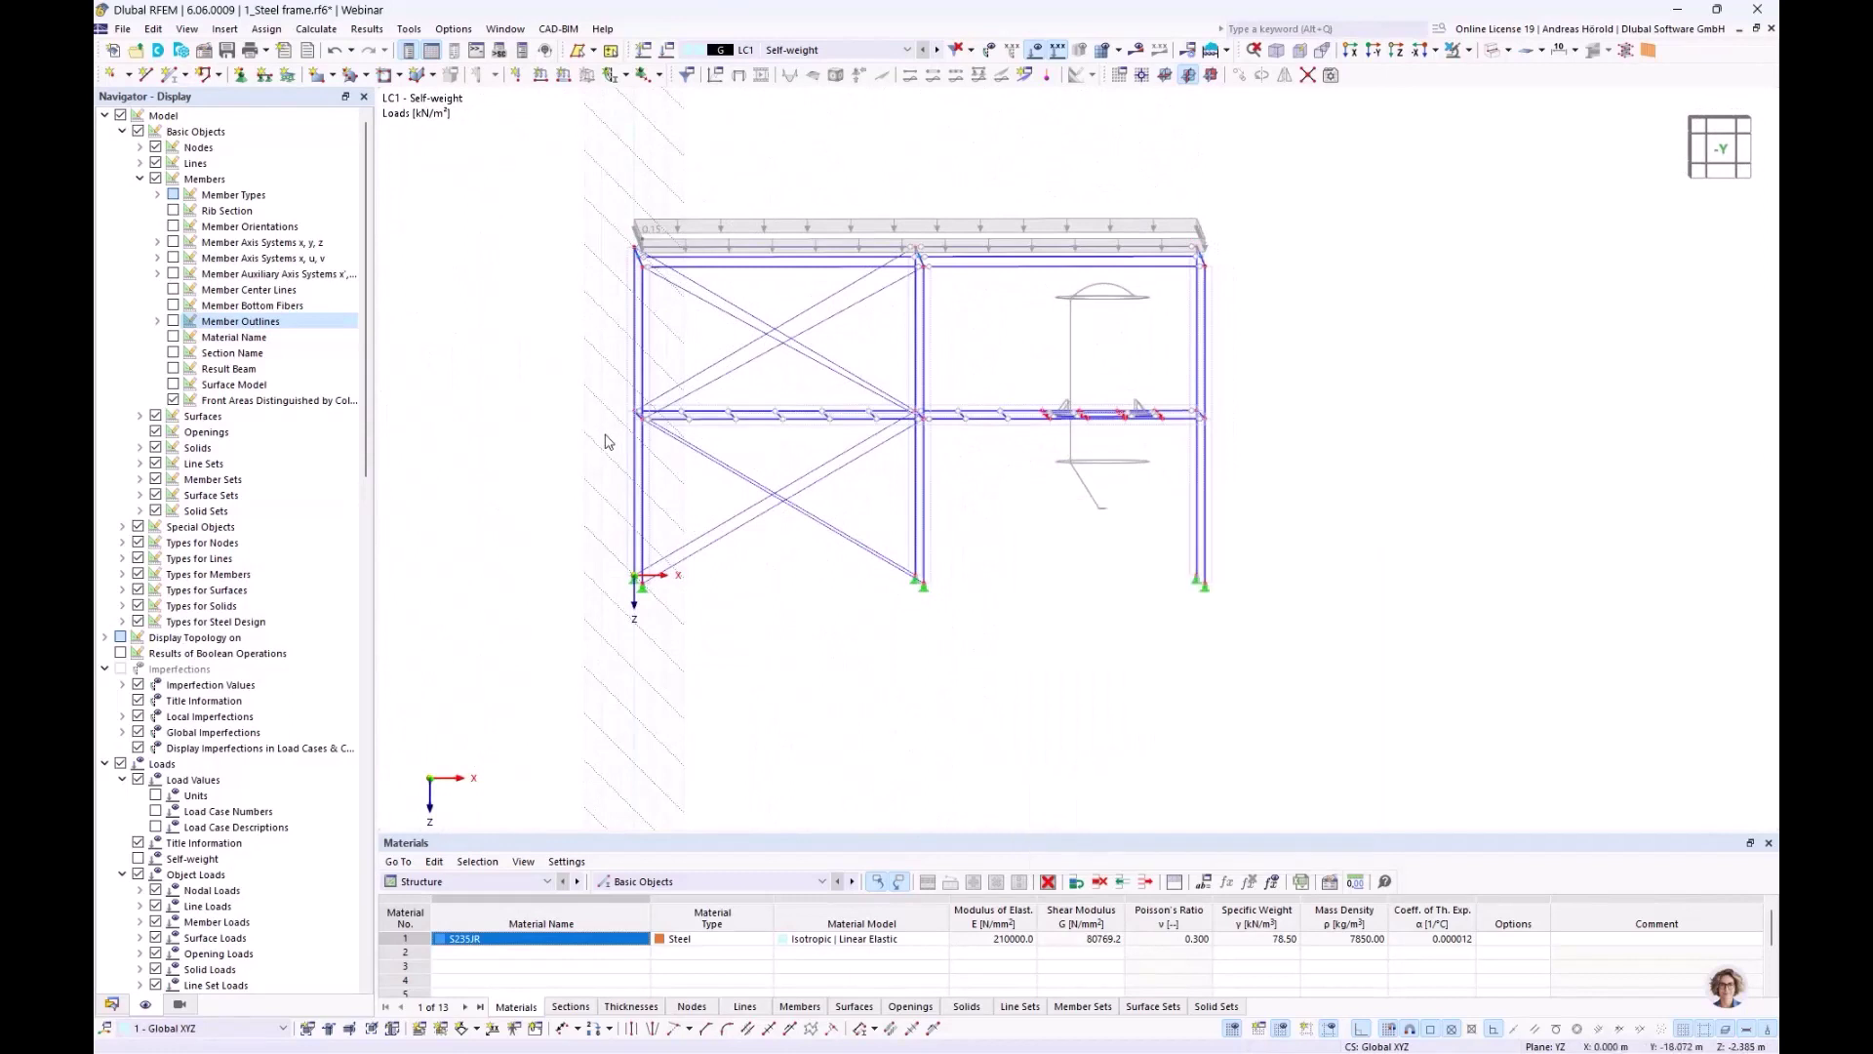
{"action": "left_click_drag", "start_coordinate": [591, 442], "coordinate": [1287, 399]}
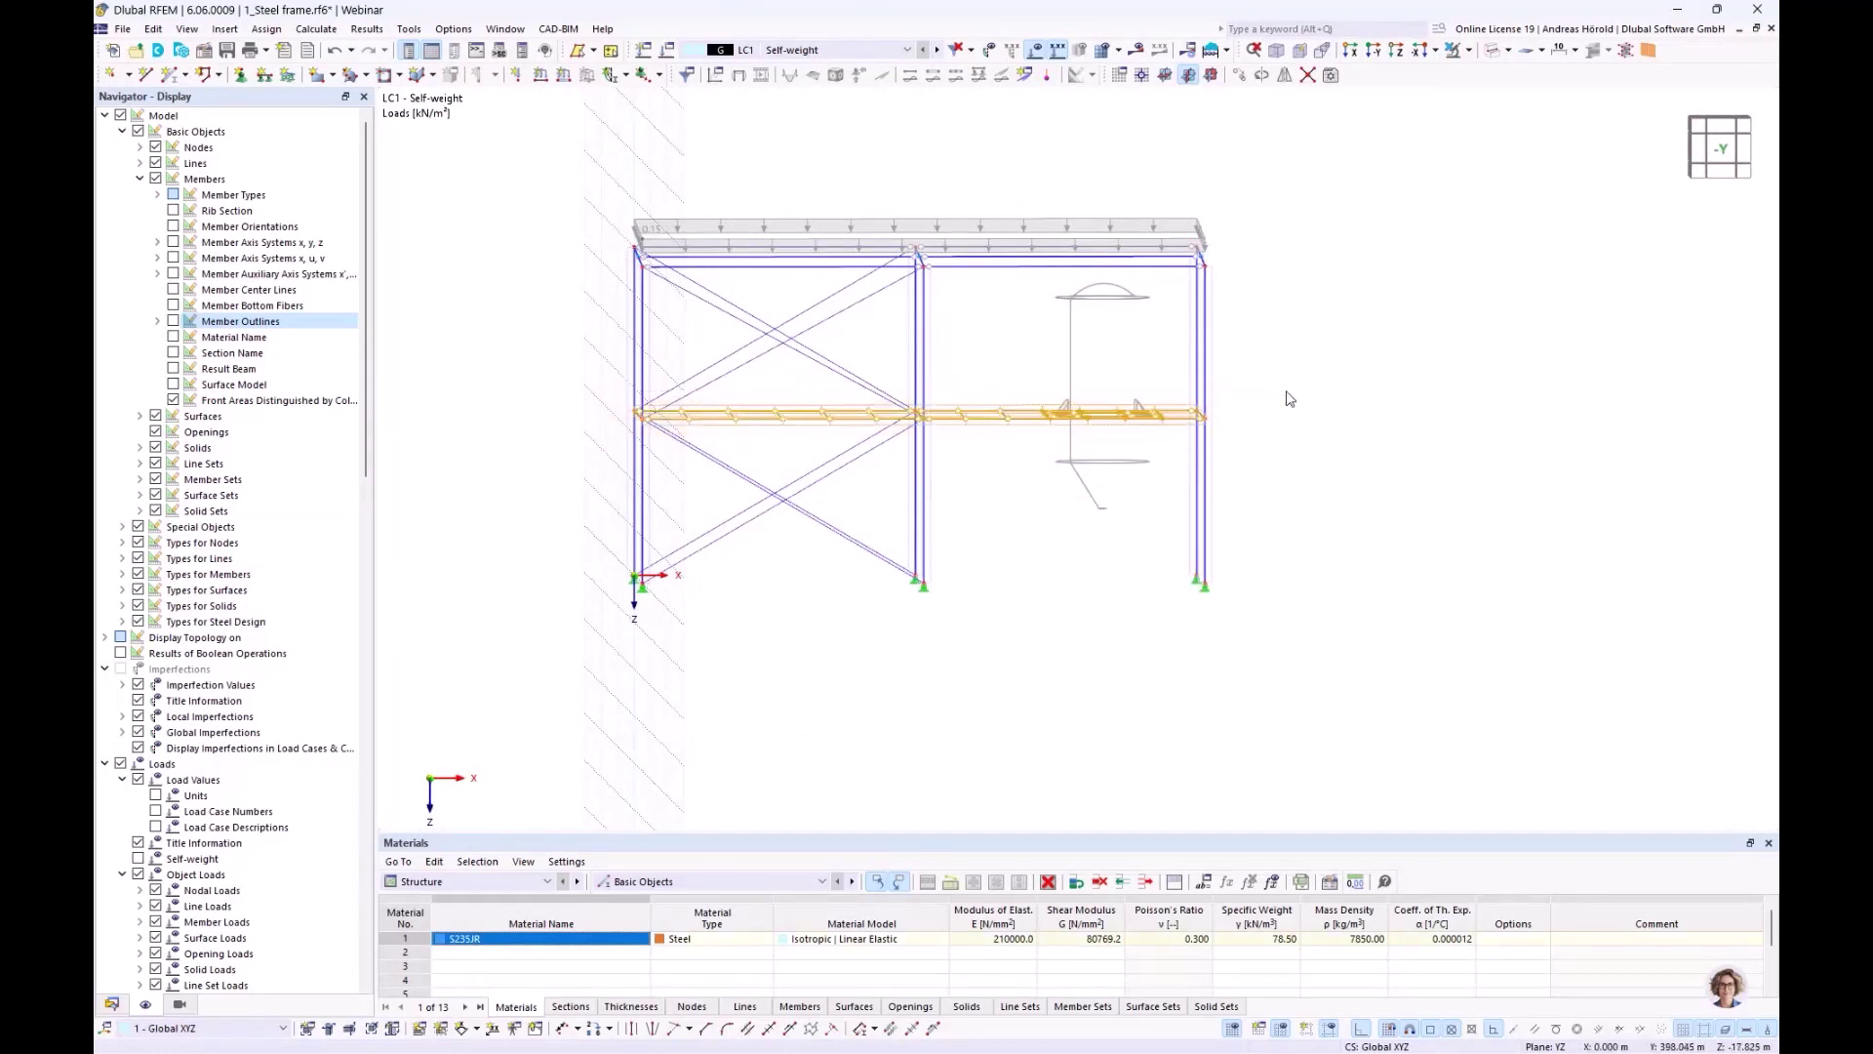
{"action": "left_click", "coordinate": [1470, 52]}
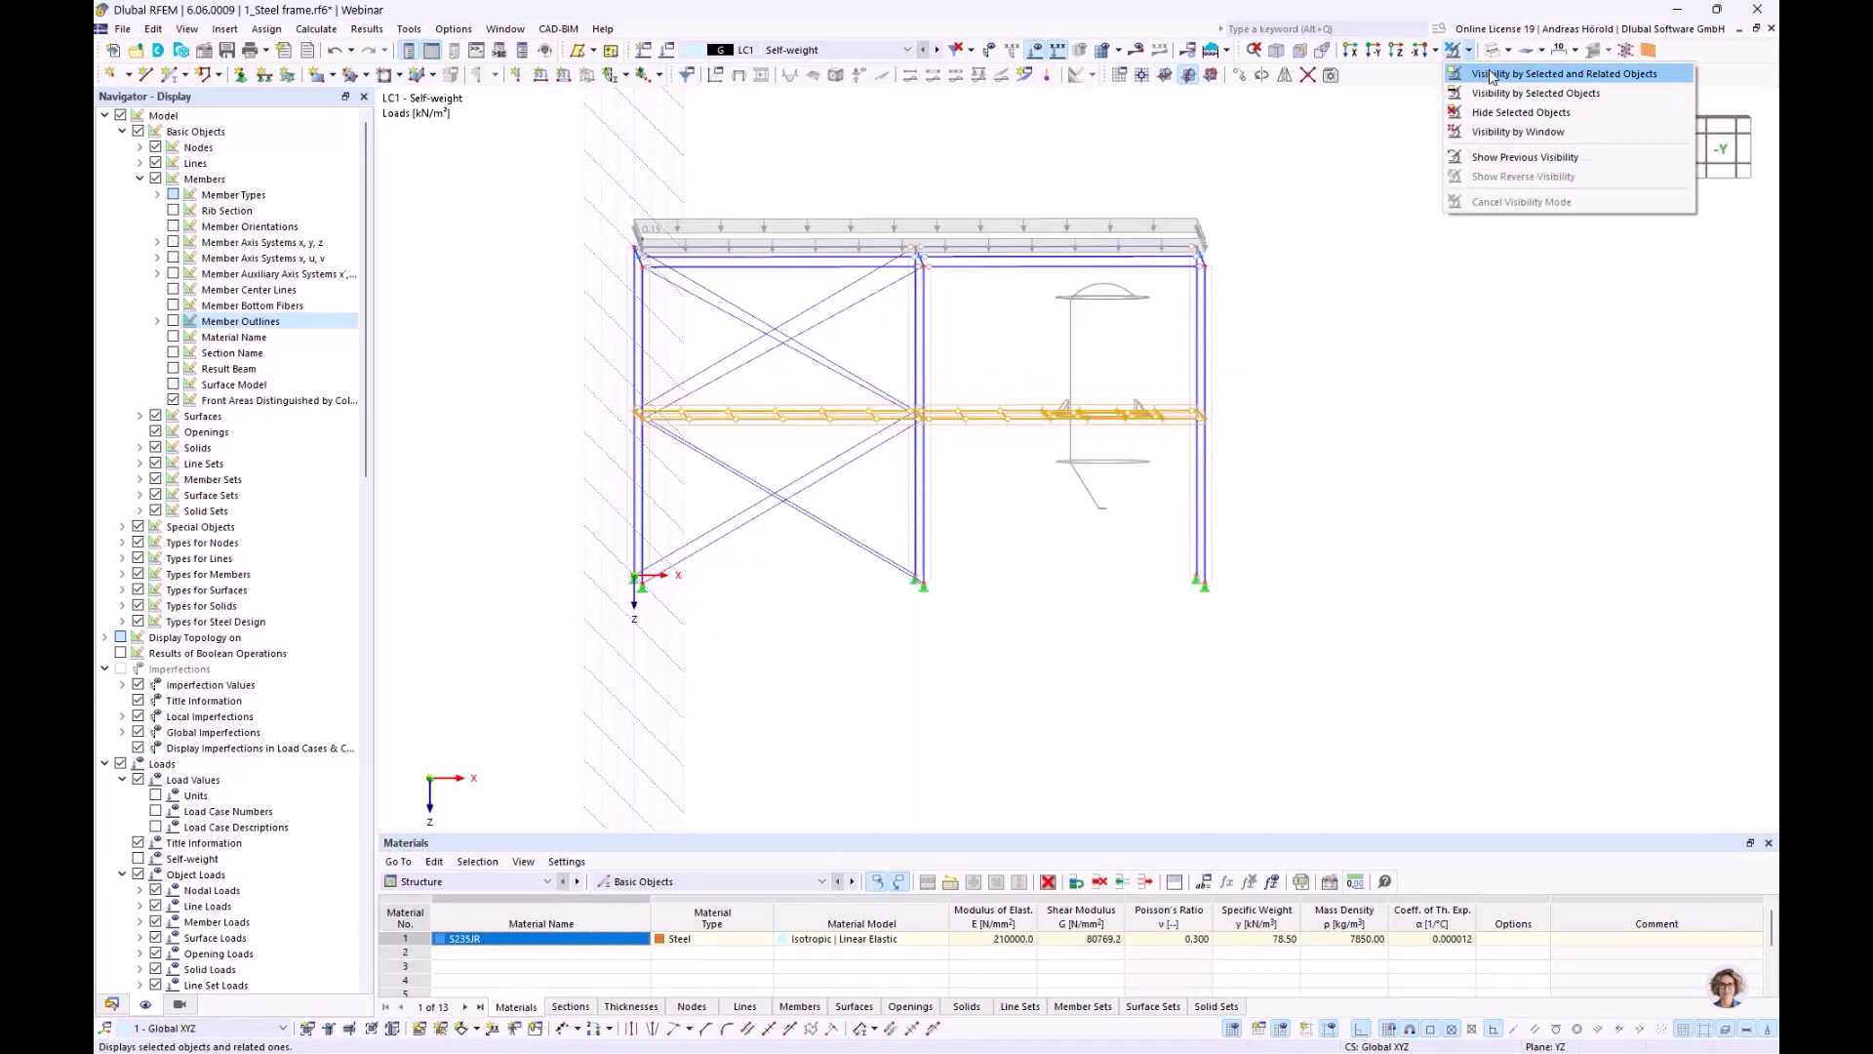
{"action": "left_click", "coordinate": [1491, 75]}
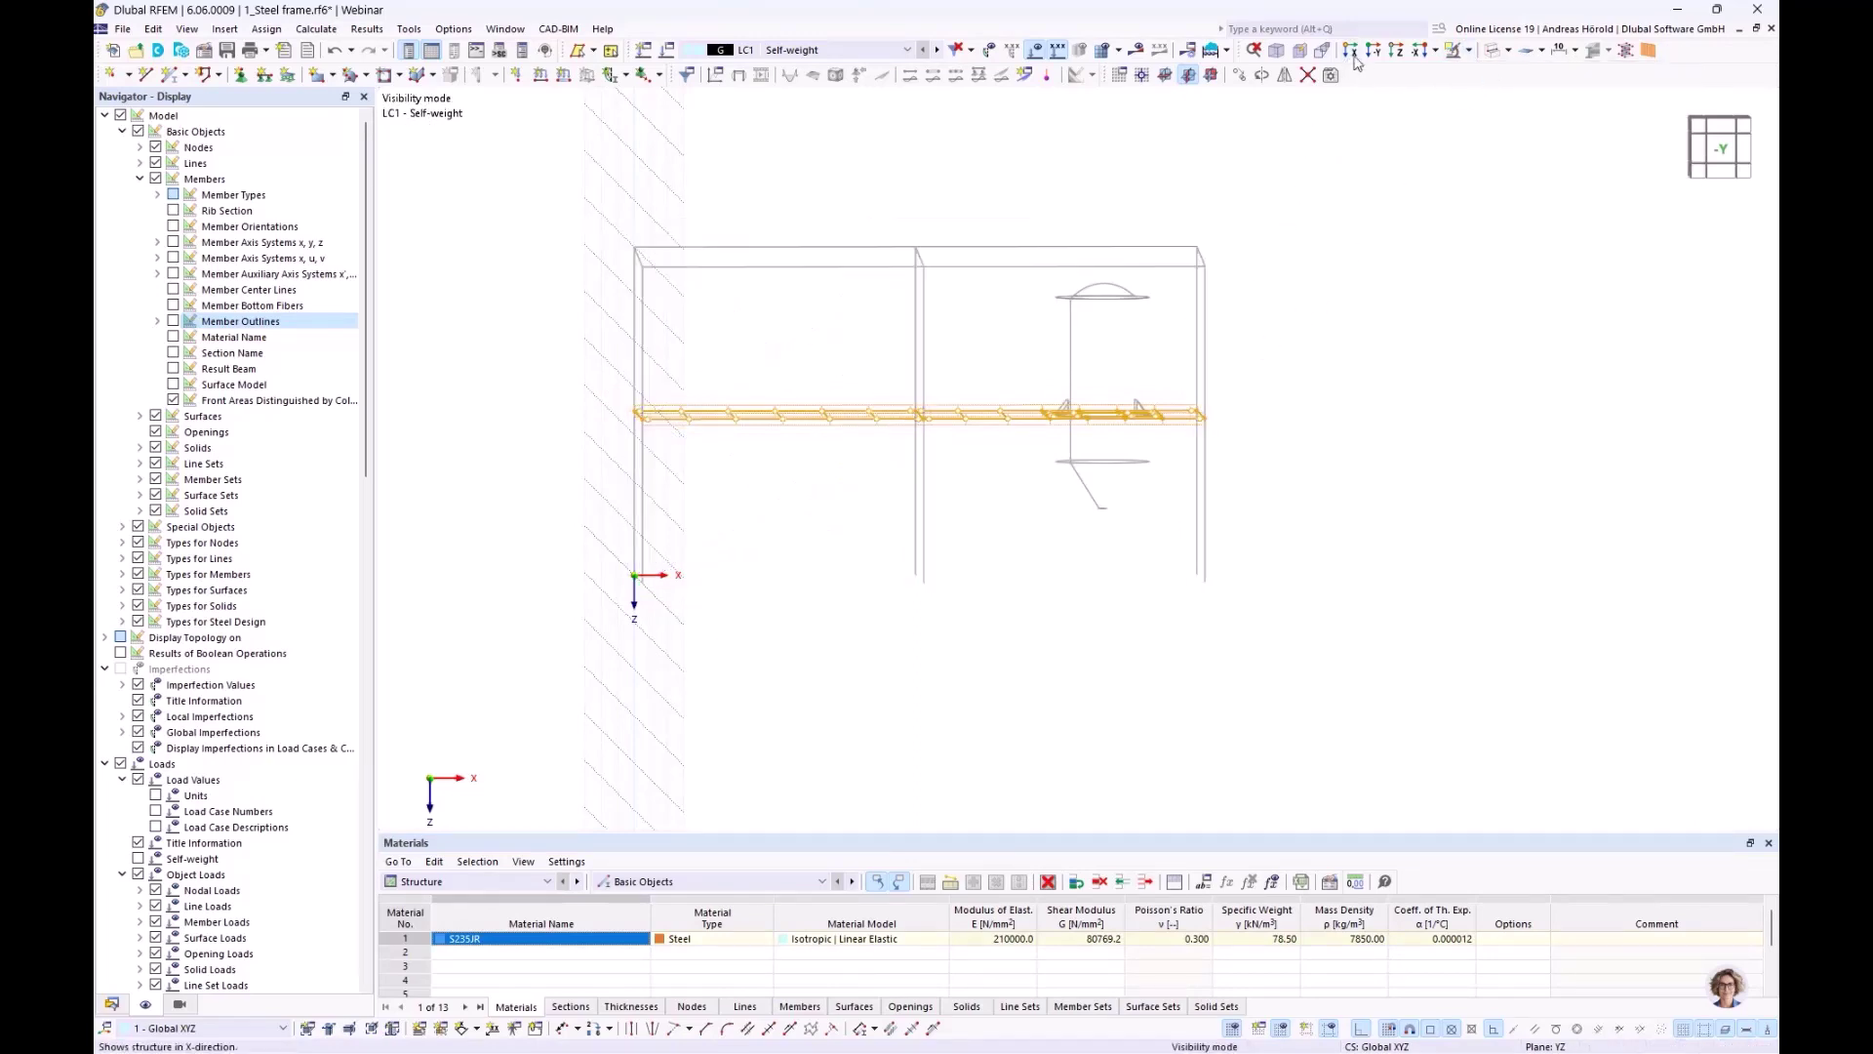
{"action": "left_click", "coordinate": [1398, 54]}
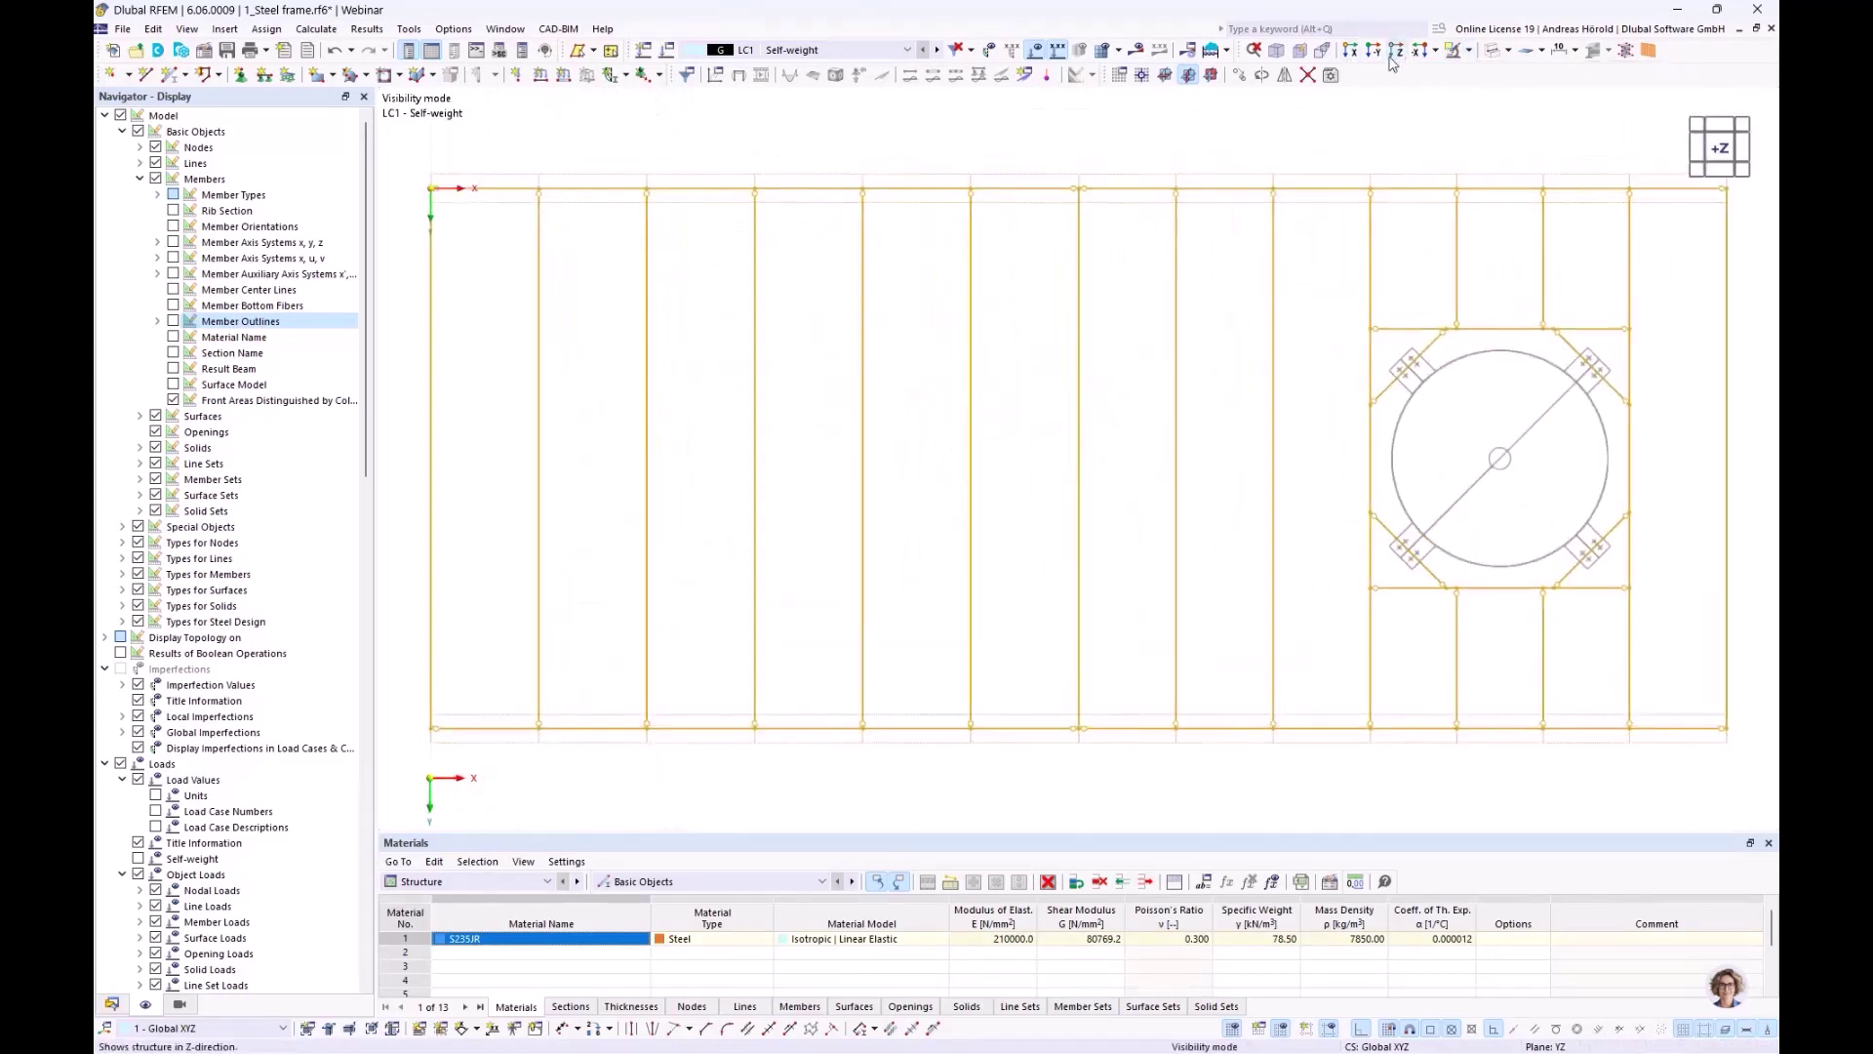
{"action": "scroll", "coordinate": [1136, 487], "scroll_direction": "down", "scroll_amount": 2}
{"action": "middle_click_drag", "start_coordinate": [1136, 487], "coordinate": [1094, 475]}
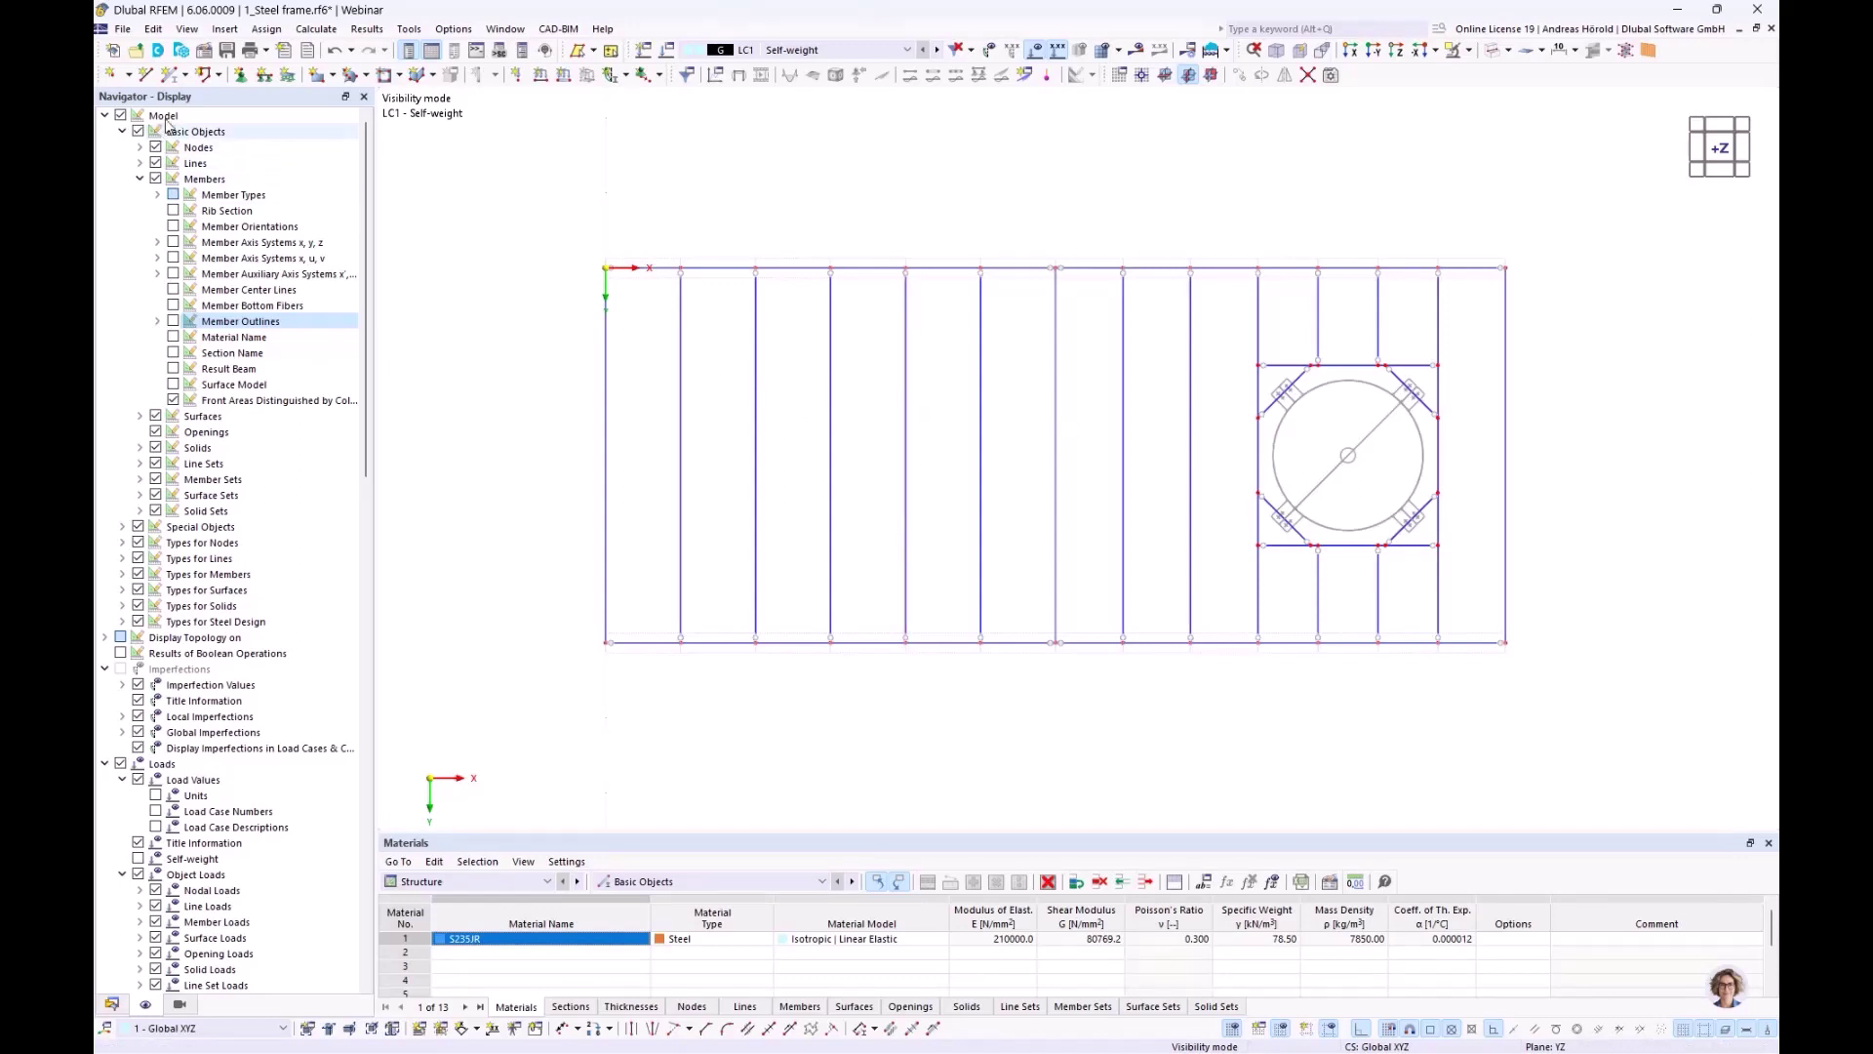
Create a new Member Loads from Area Load wizard in LC1 Self-weight with a uniform load magnitude of 0.50 kN/m²
{"action": "left_click", "coordinate": [227, 29]}
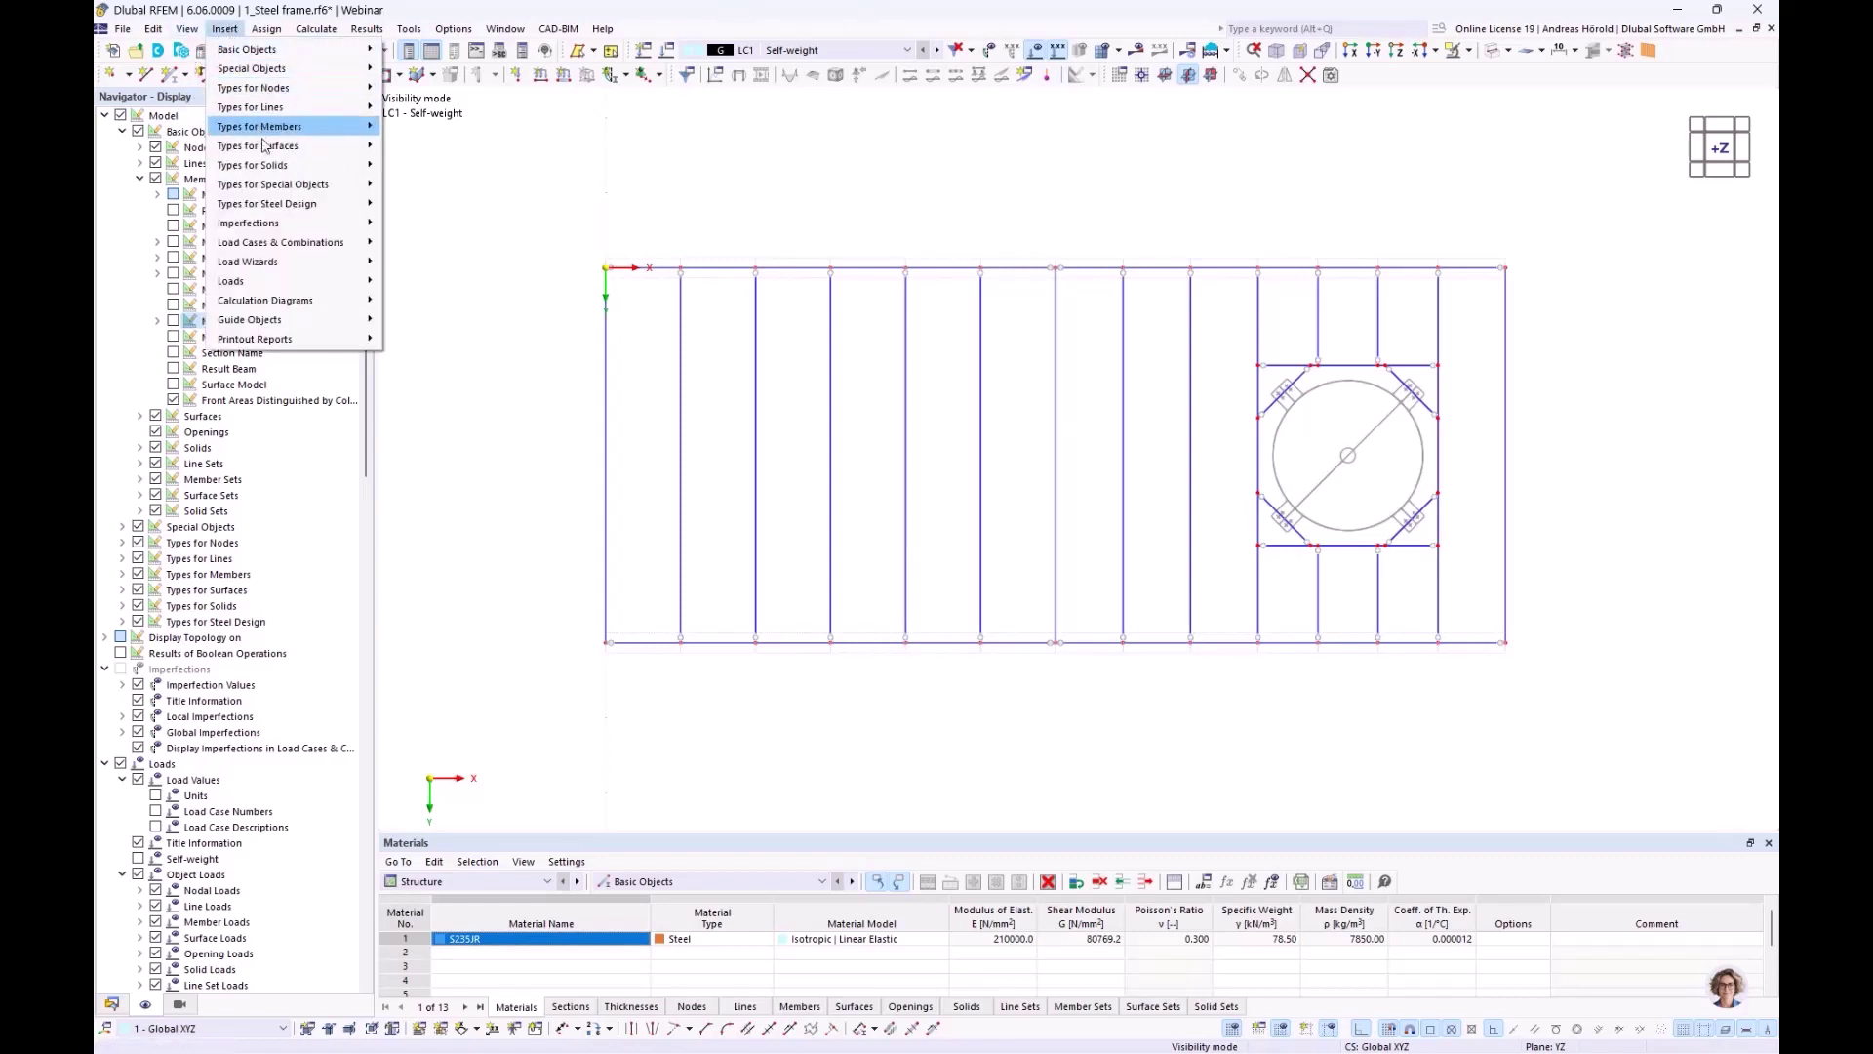
{"action": "mouse_move", "coordinate": [307, 269]}
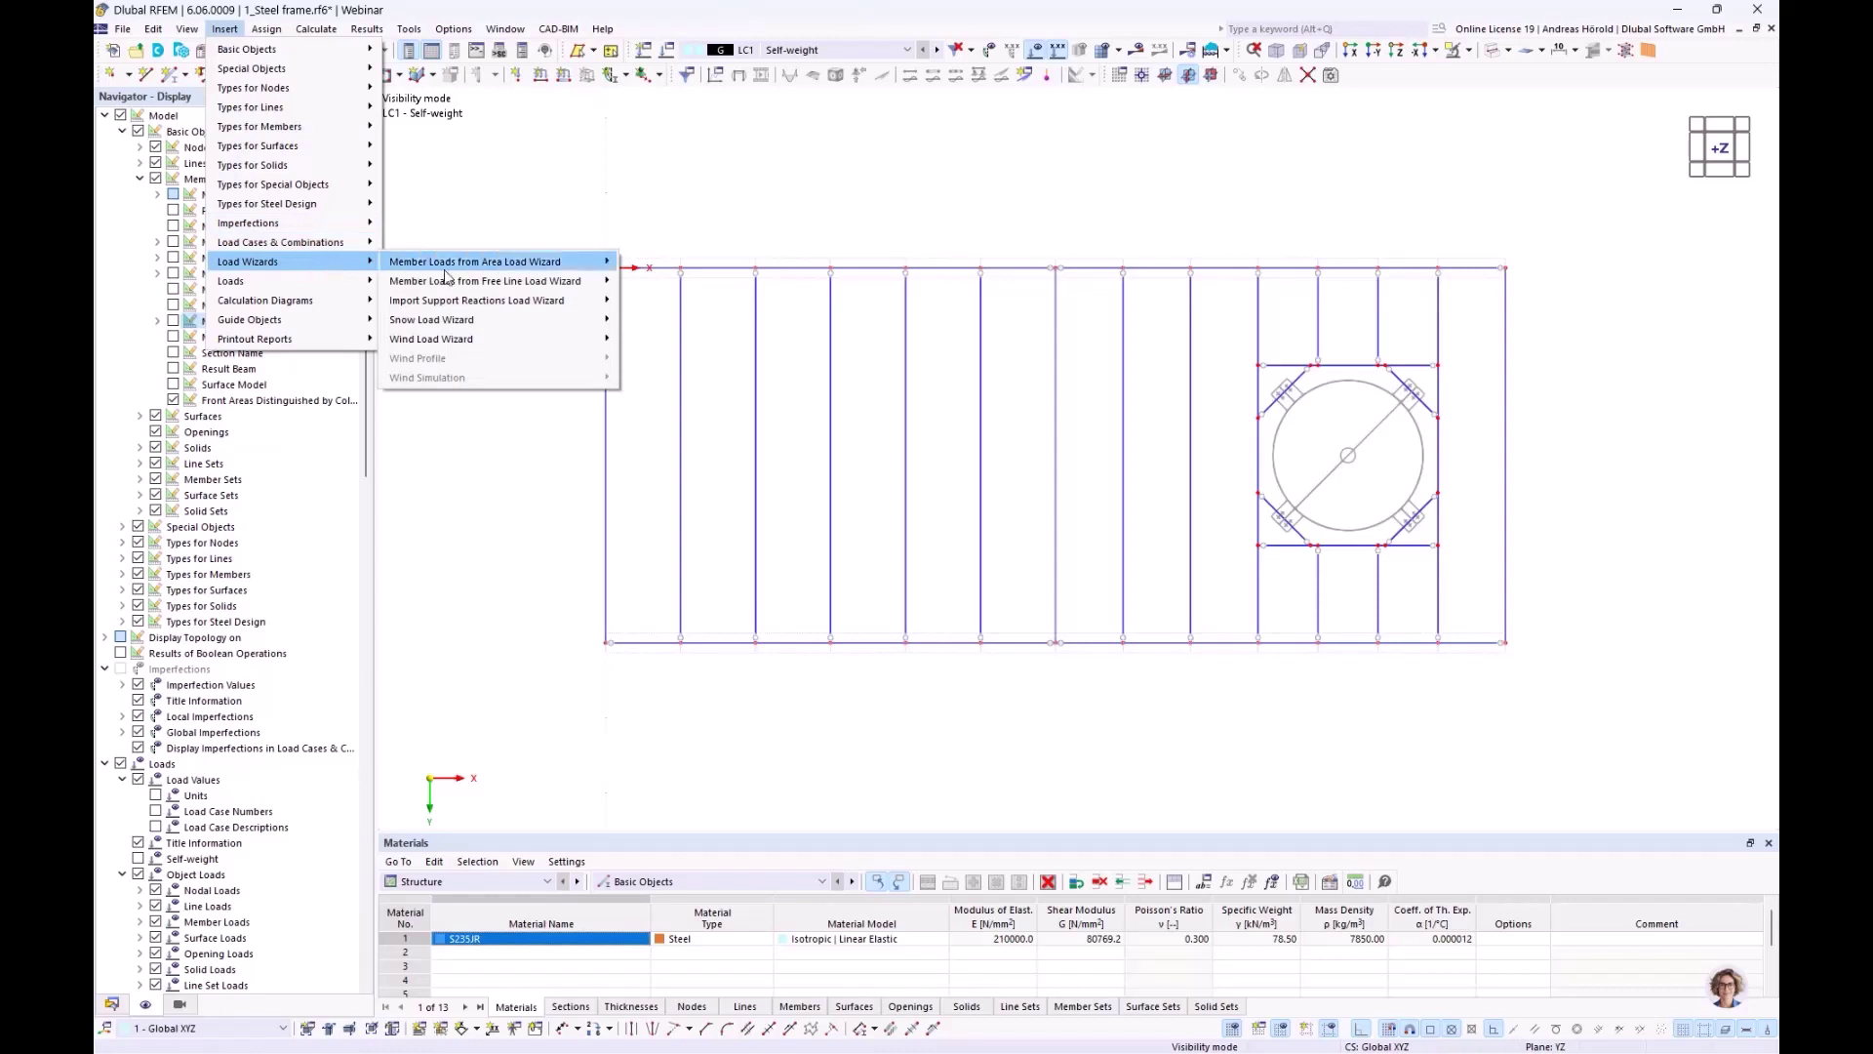
{"action": "mouse_move", "coordinate": [501, 270]}
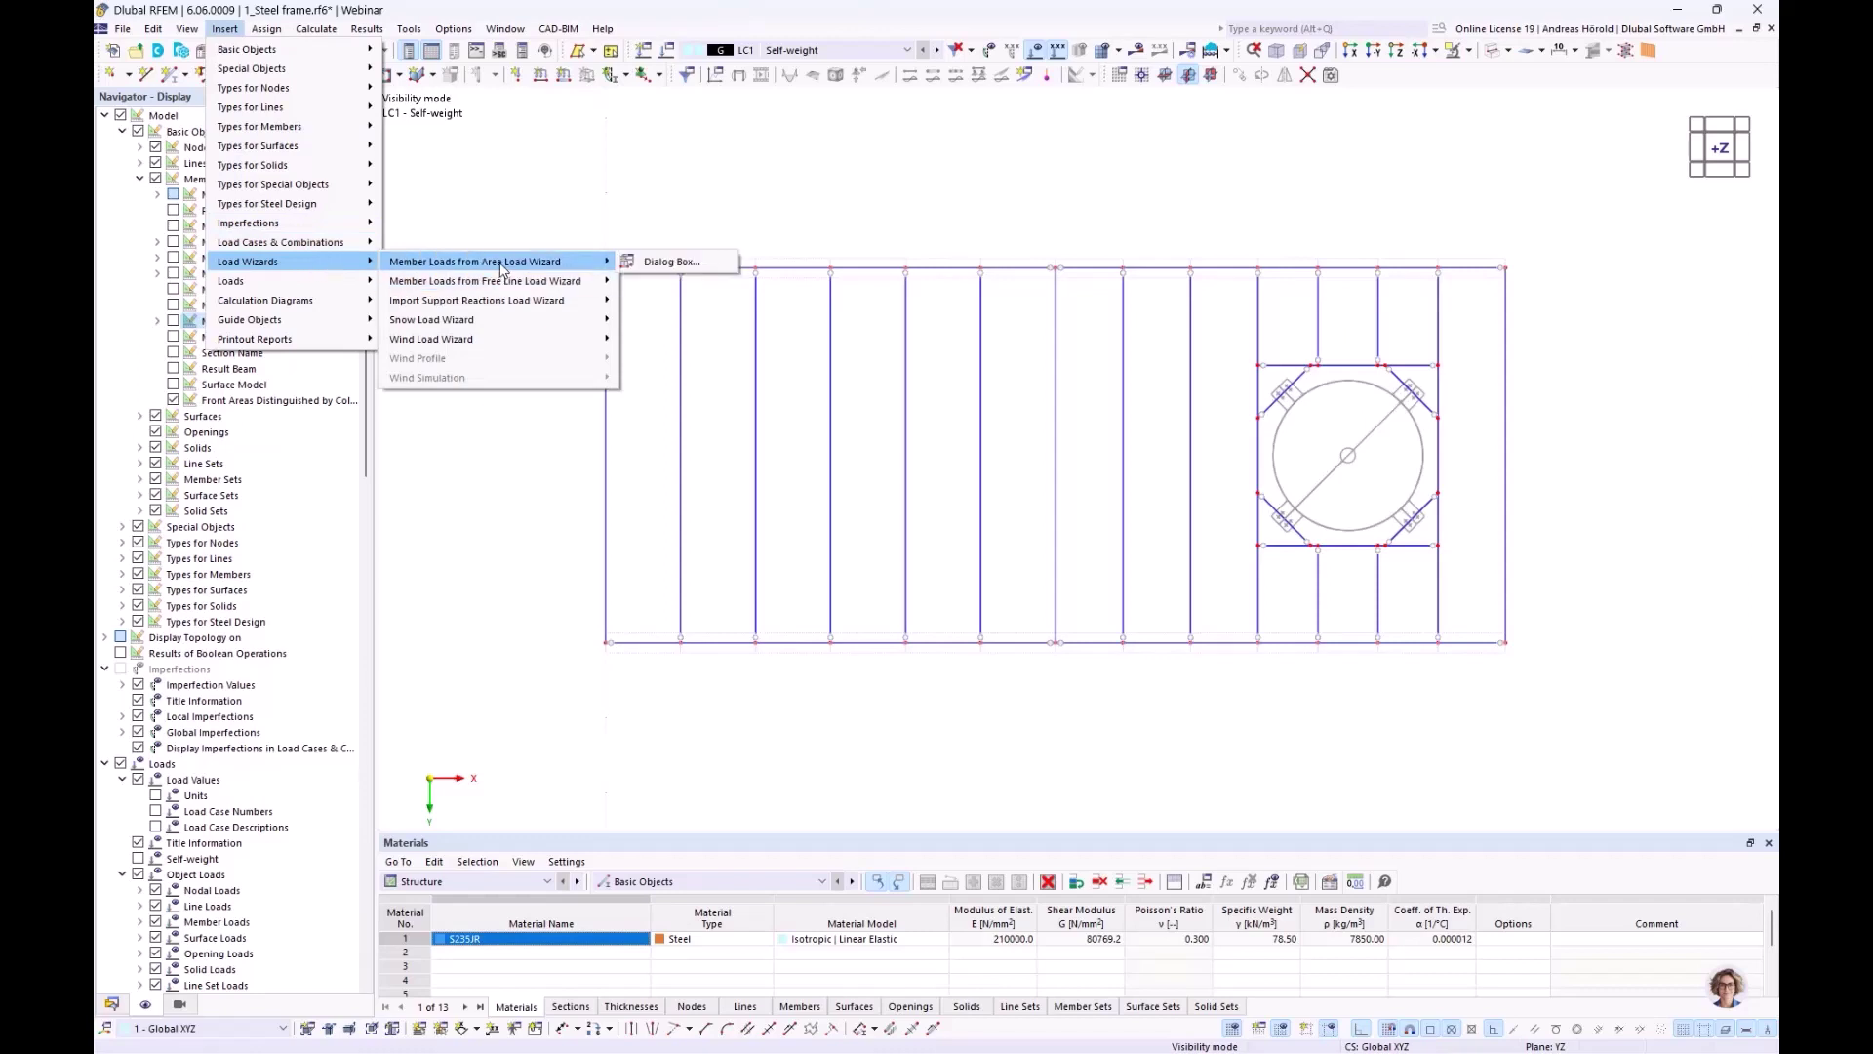
{"action": "left_click", "coordinate": [667, 263]}
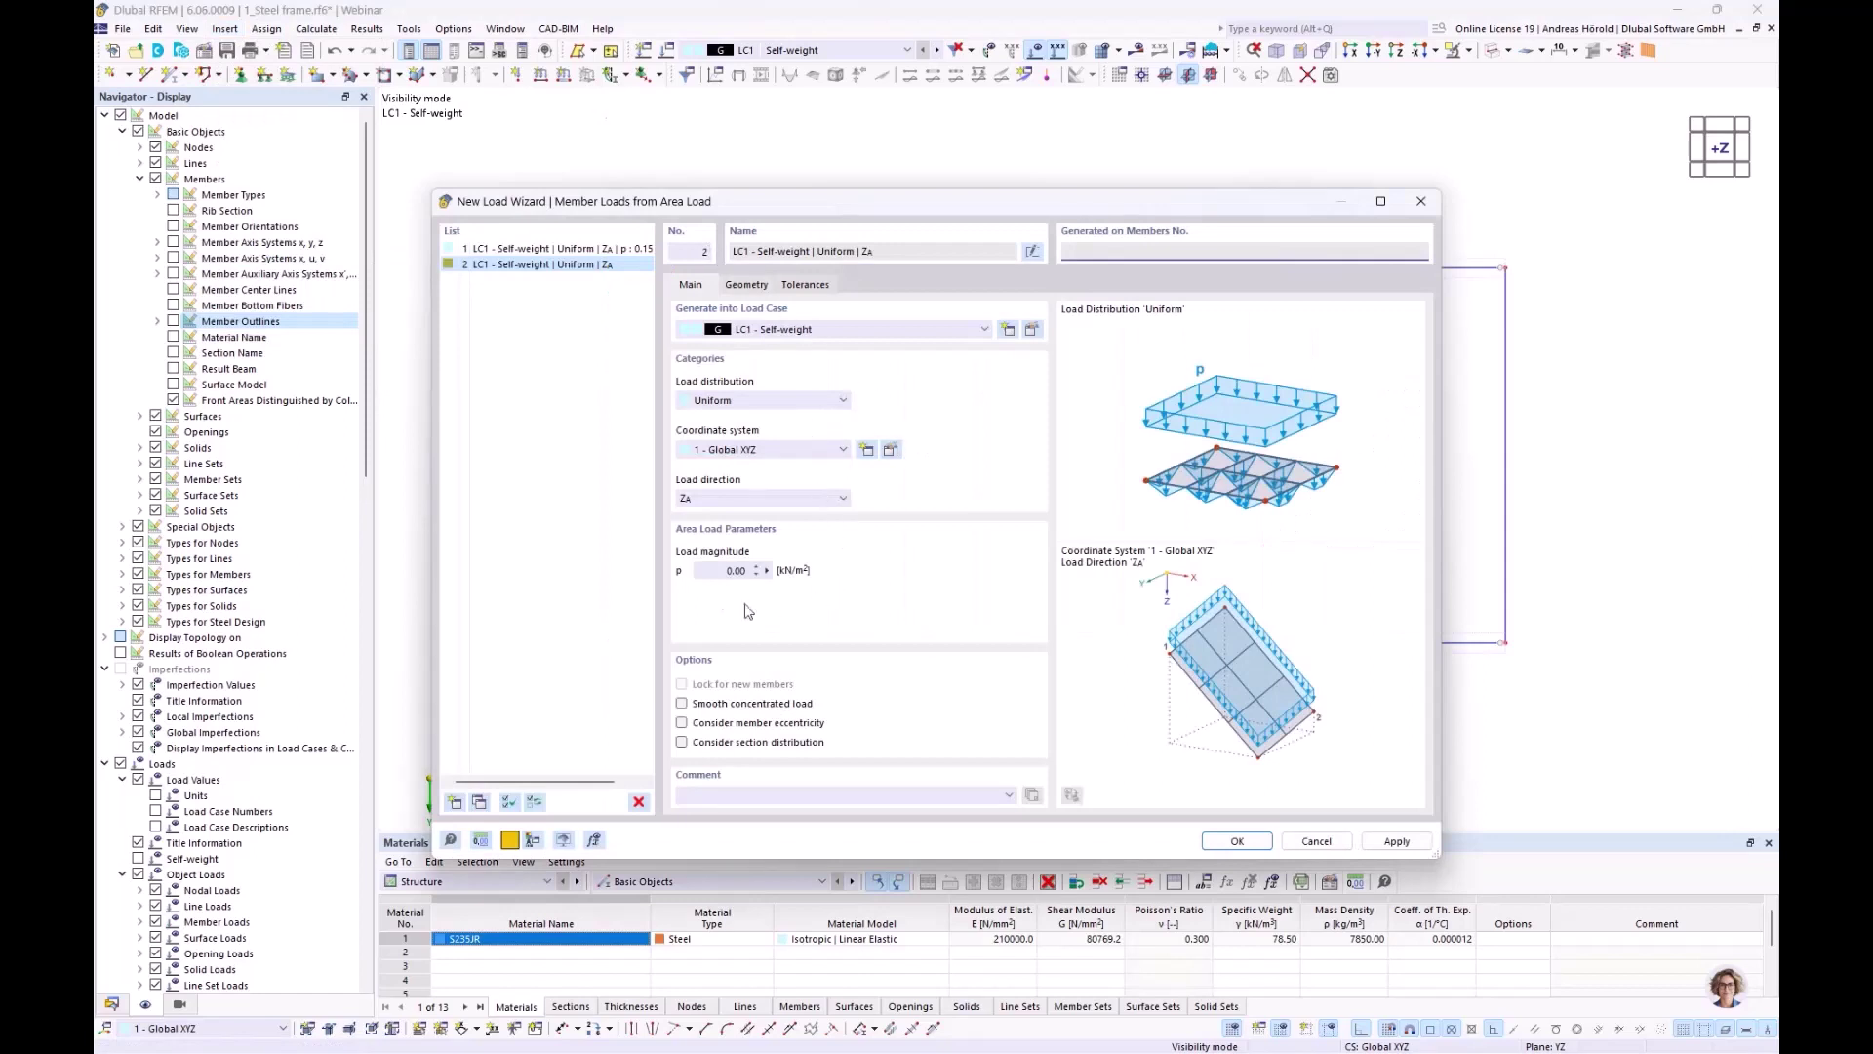
{"action": "left_click", "coordinate": [720, 570]}
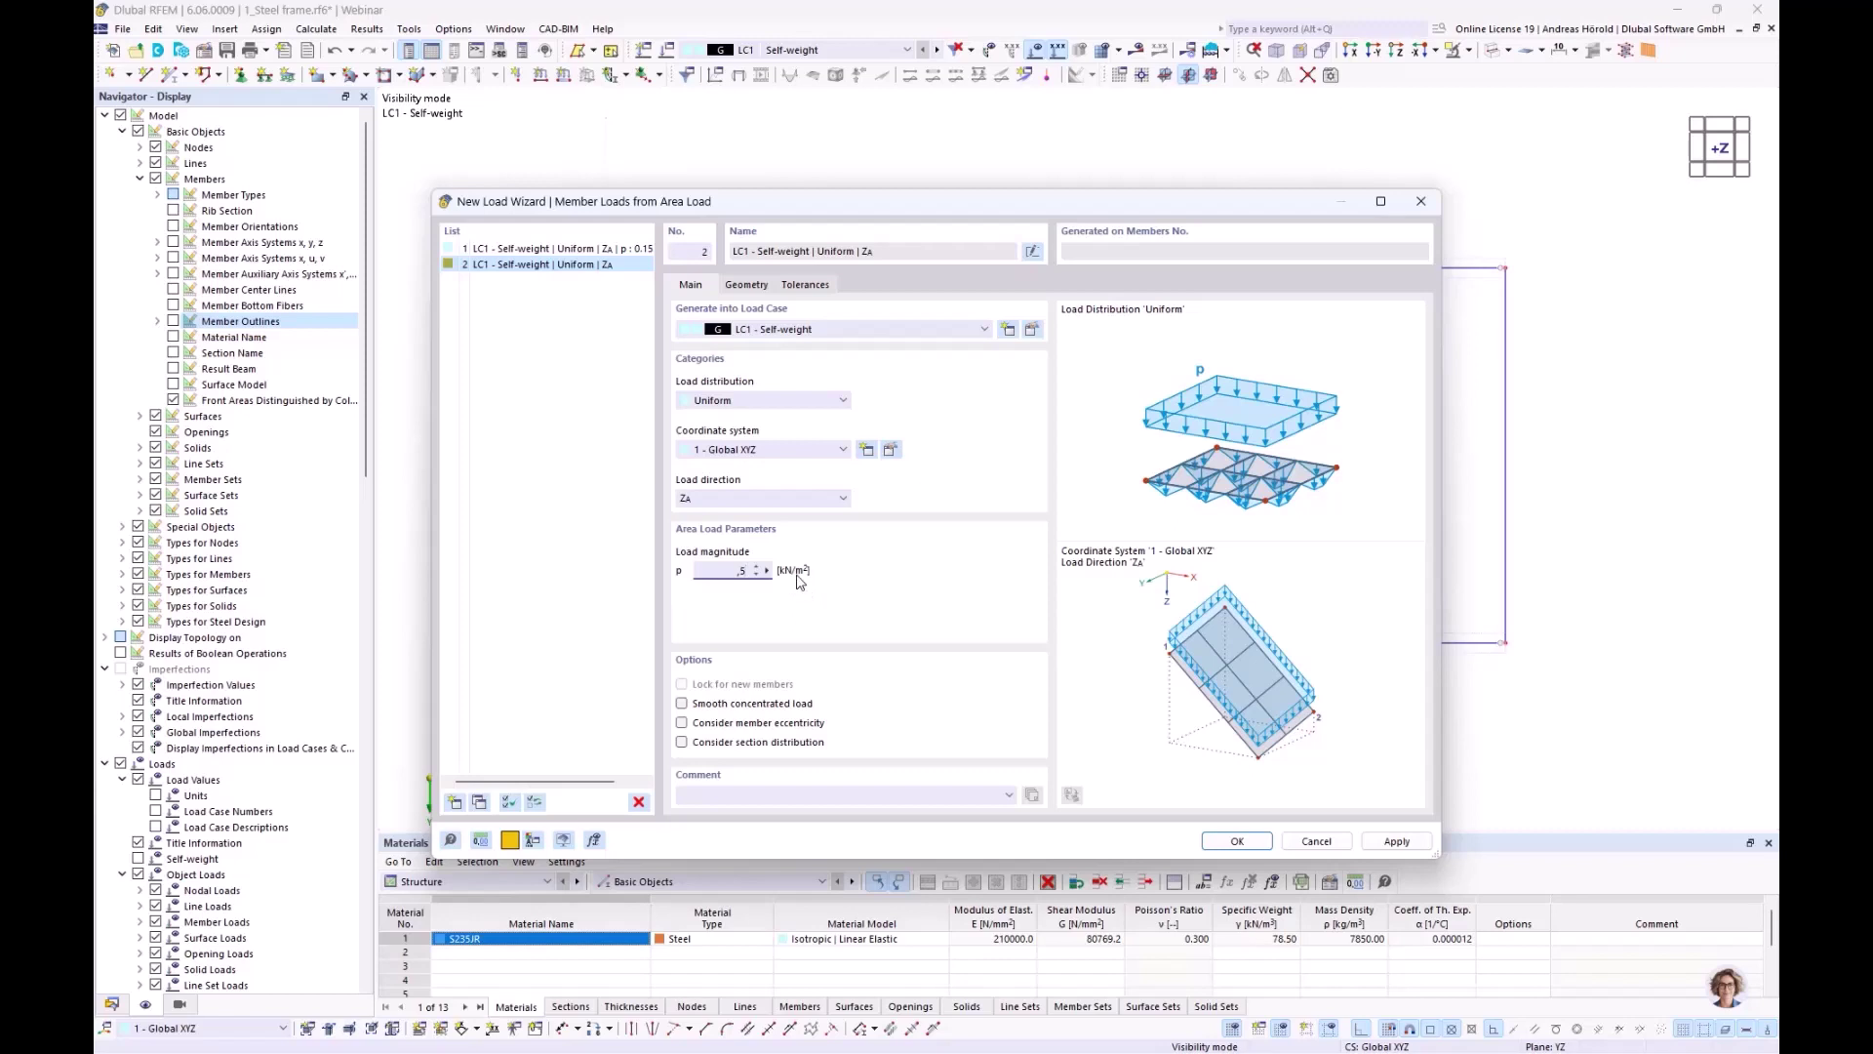
Define the first load plane over the platform's rectangular part beside the tank opening with corner nodes 6, 36, 37 and 5
{"action": "left_click", "coordinate": [747, 286]}
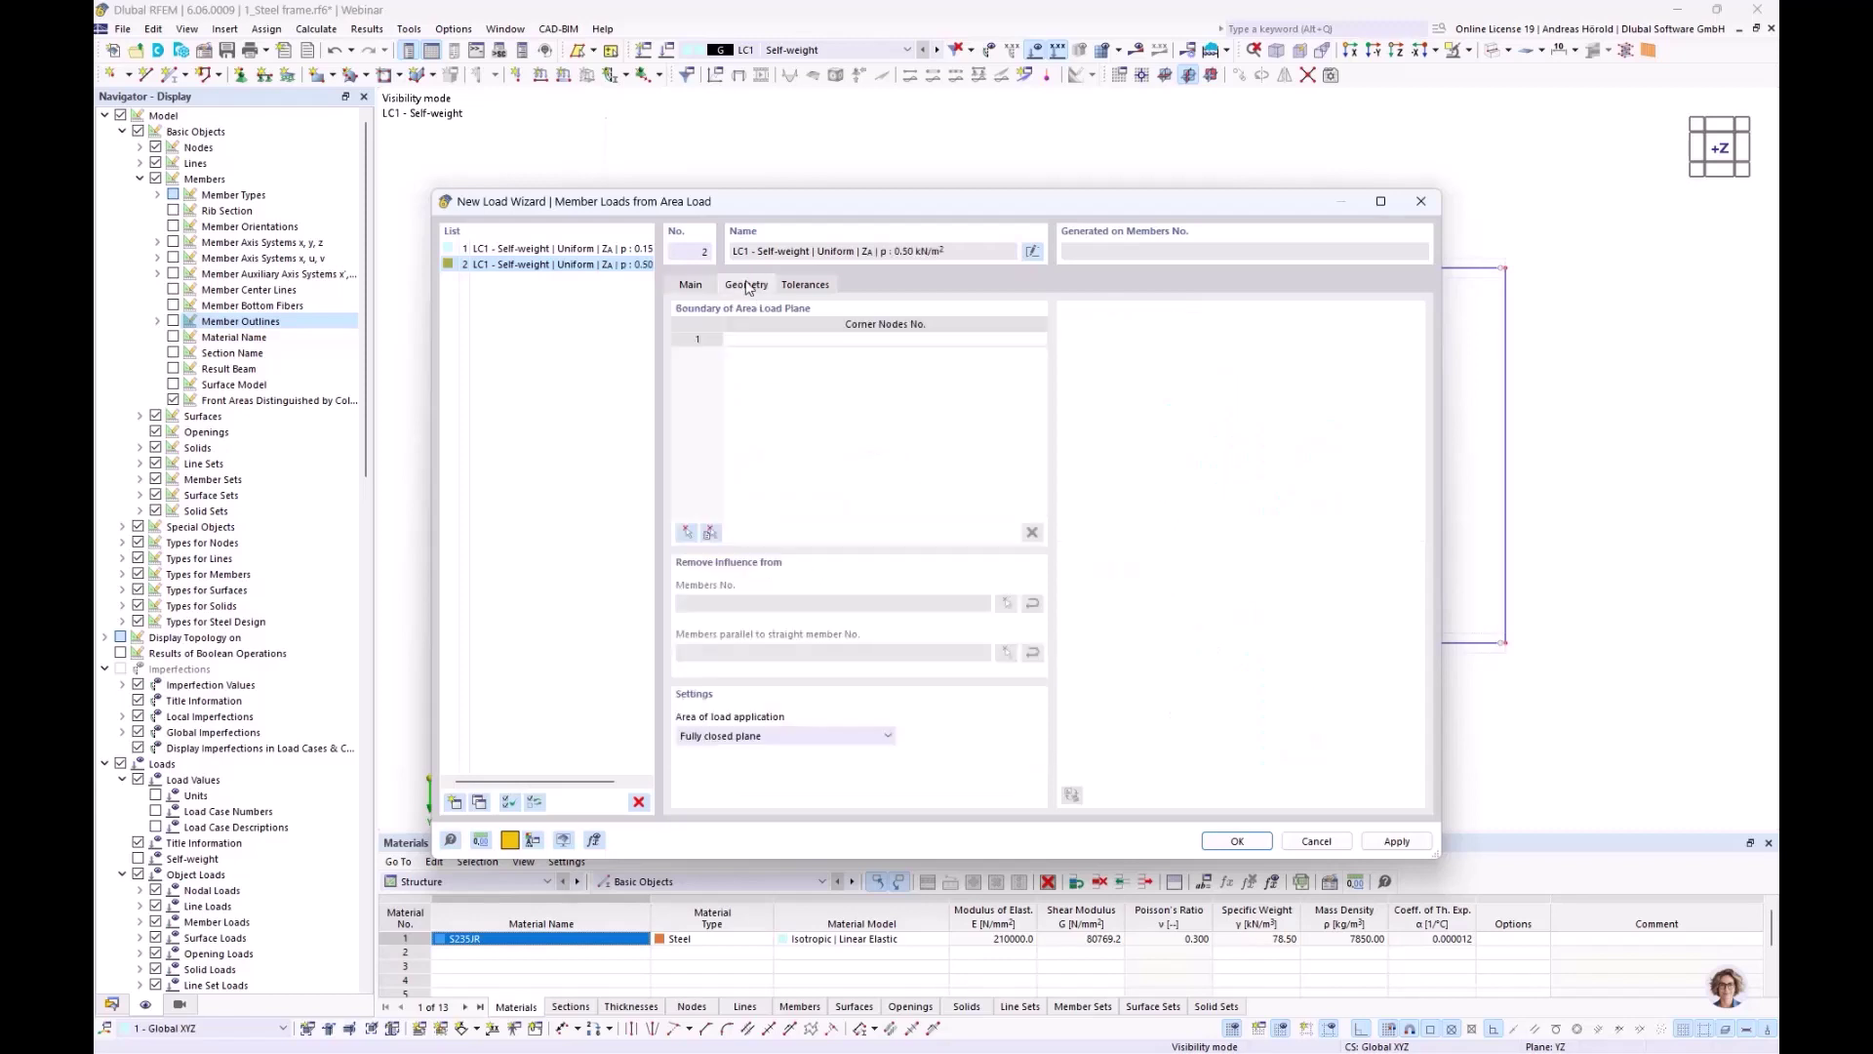
{"action": "left_click", "coordinate": [687, 533]}
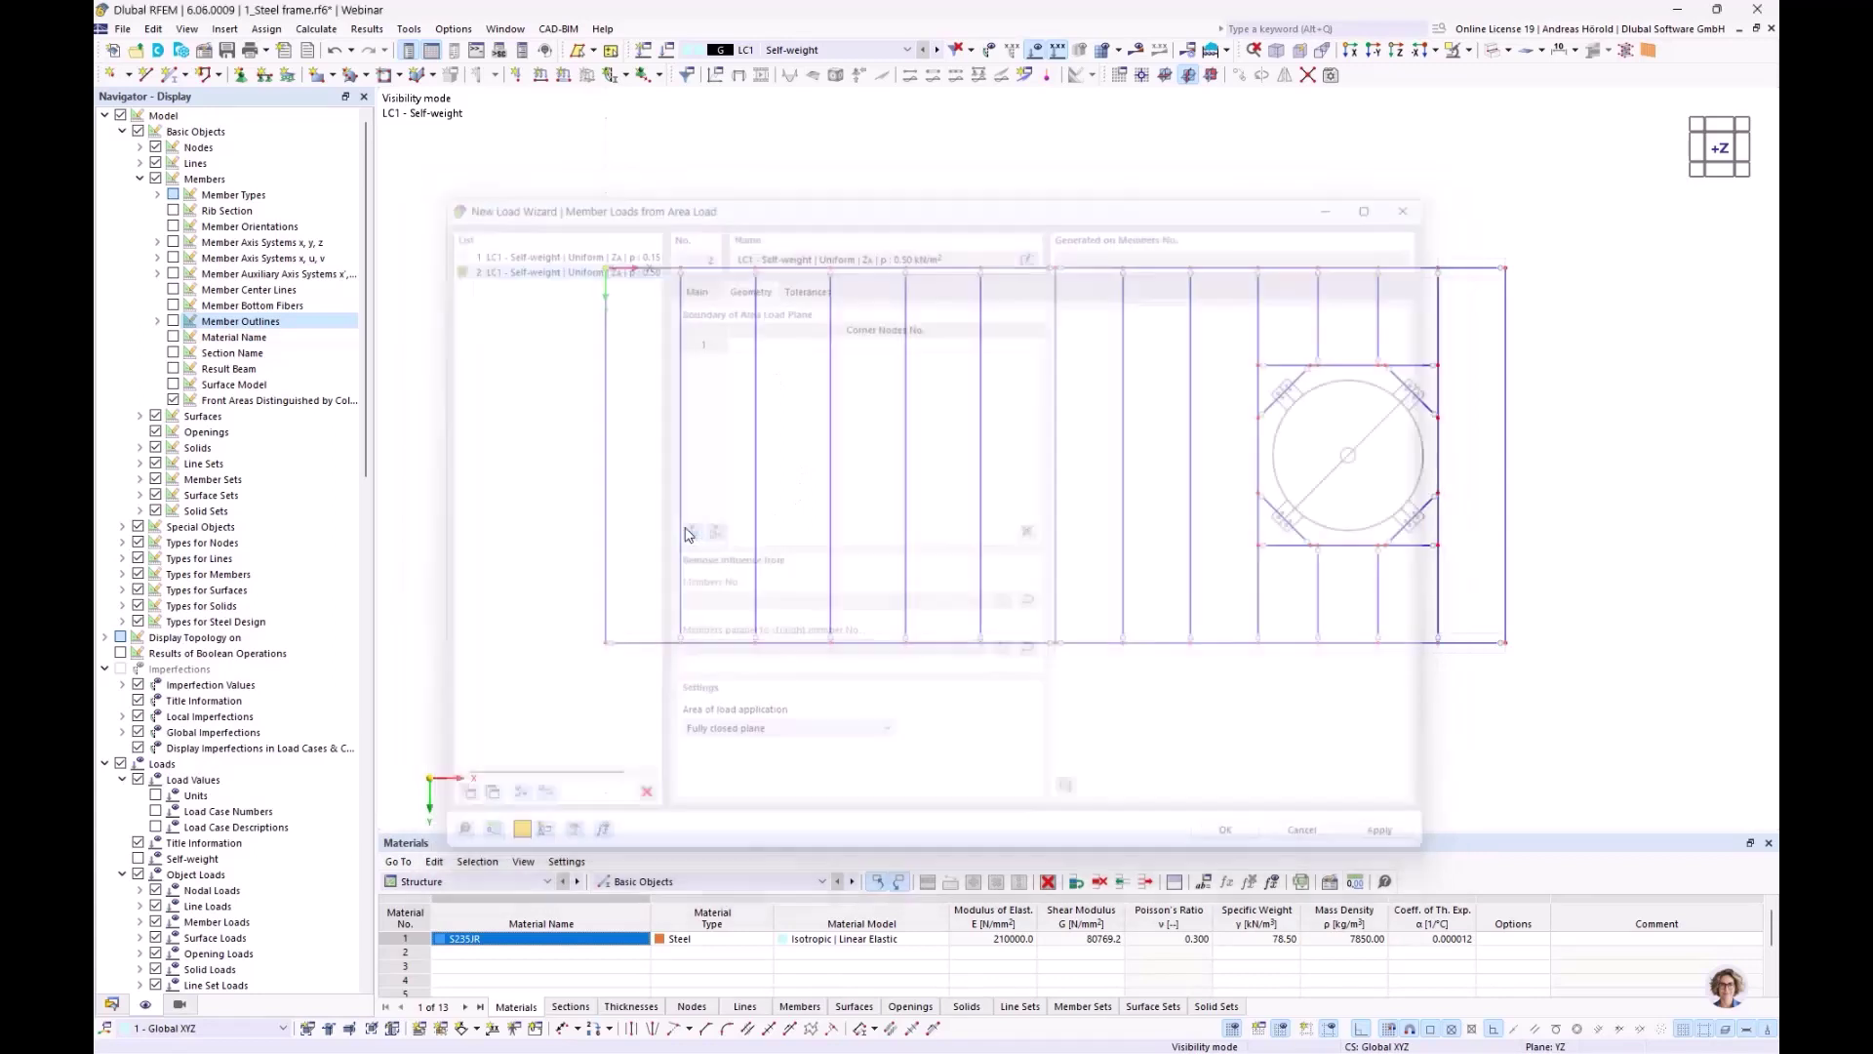
{"action": "left_click", "coordinate": [604, 642]}
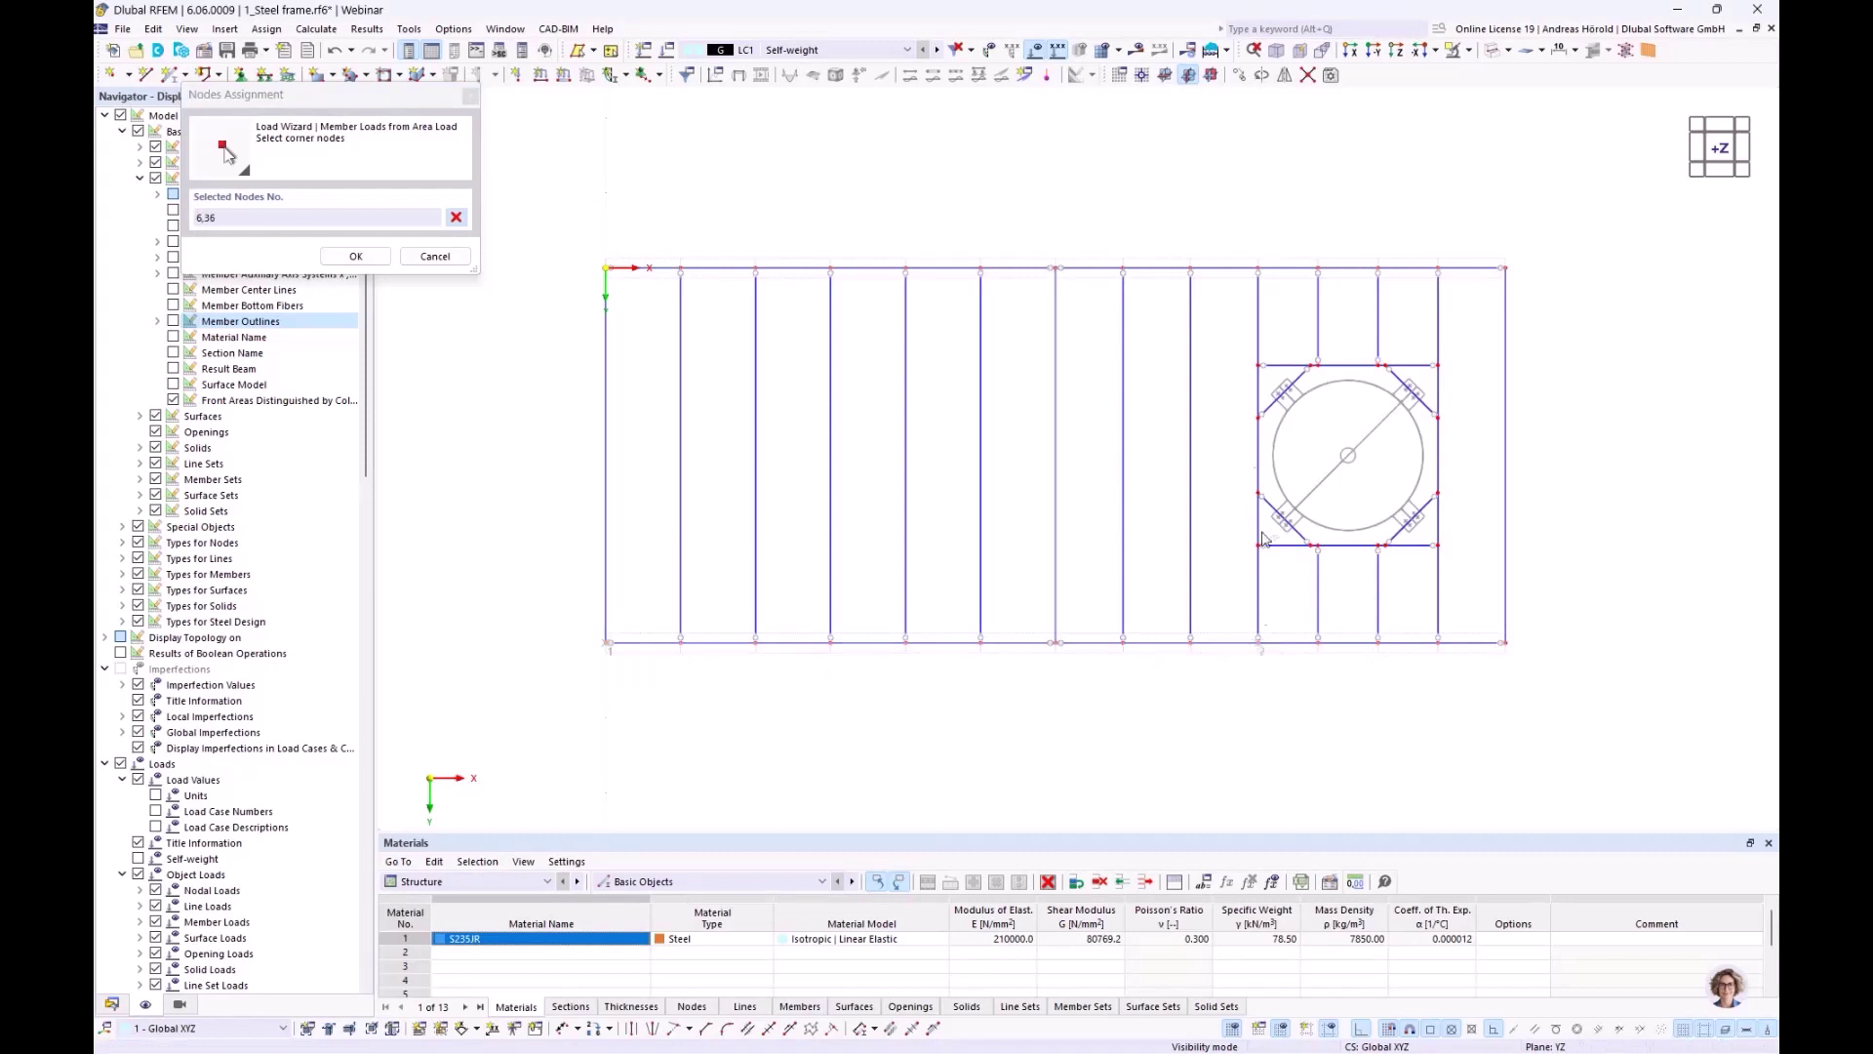
{"action": "left_click", "coordinate": [1258, 268]}
{"action": "left_click", "coordinate": [607, 268]}
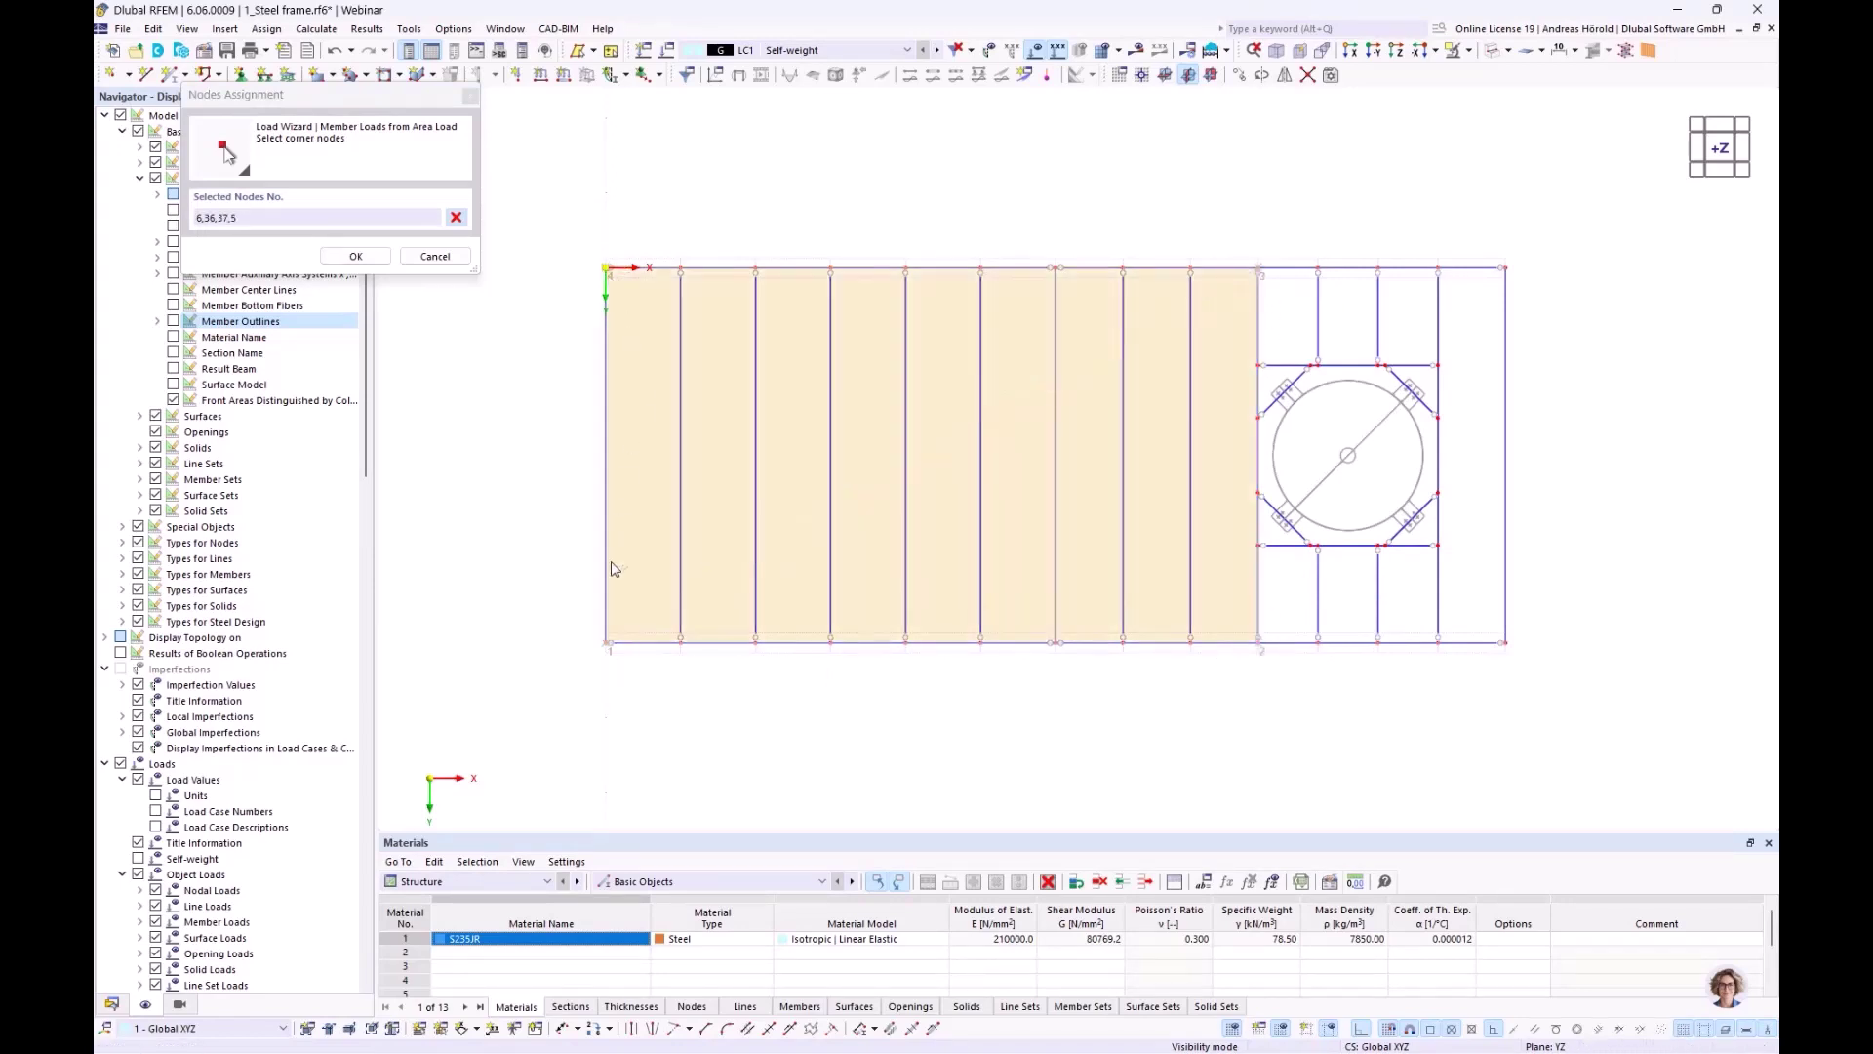
{"action": "left_click", "coordinate": [605, 643]}
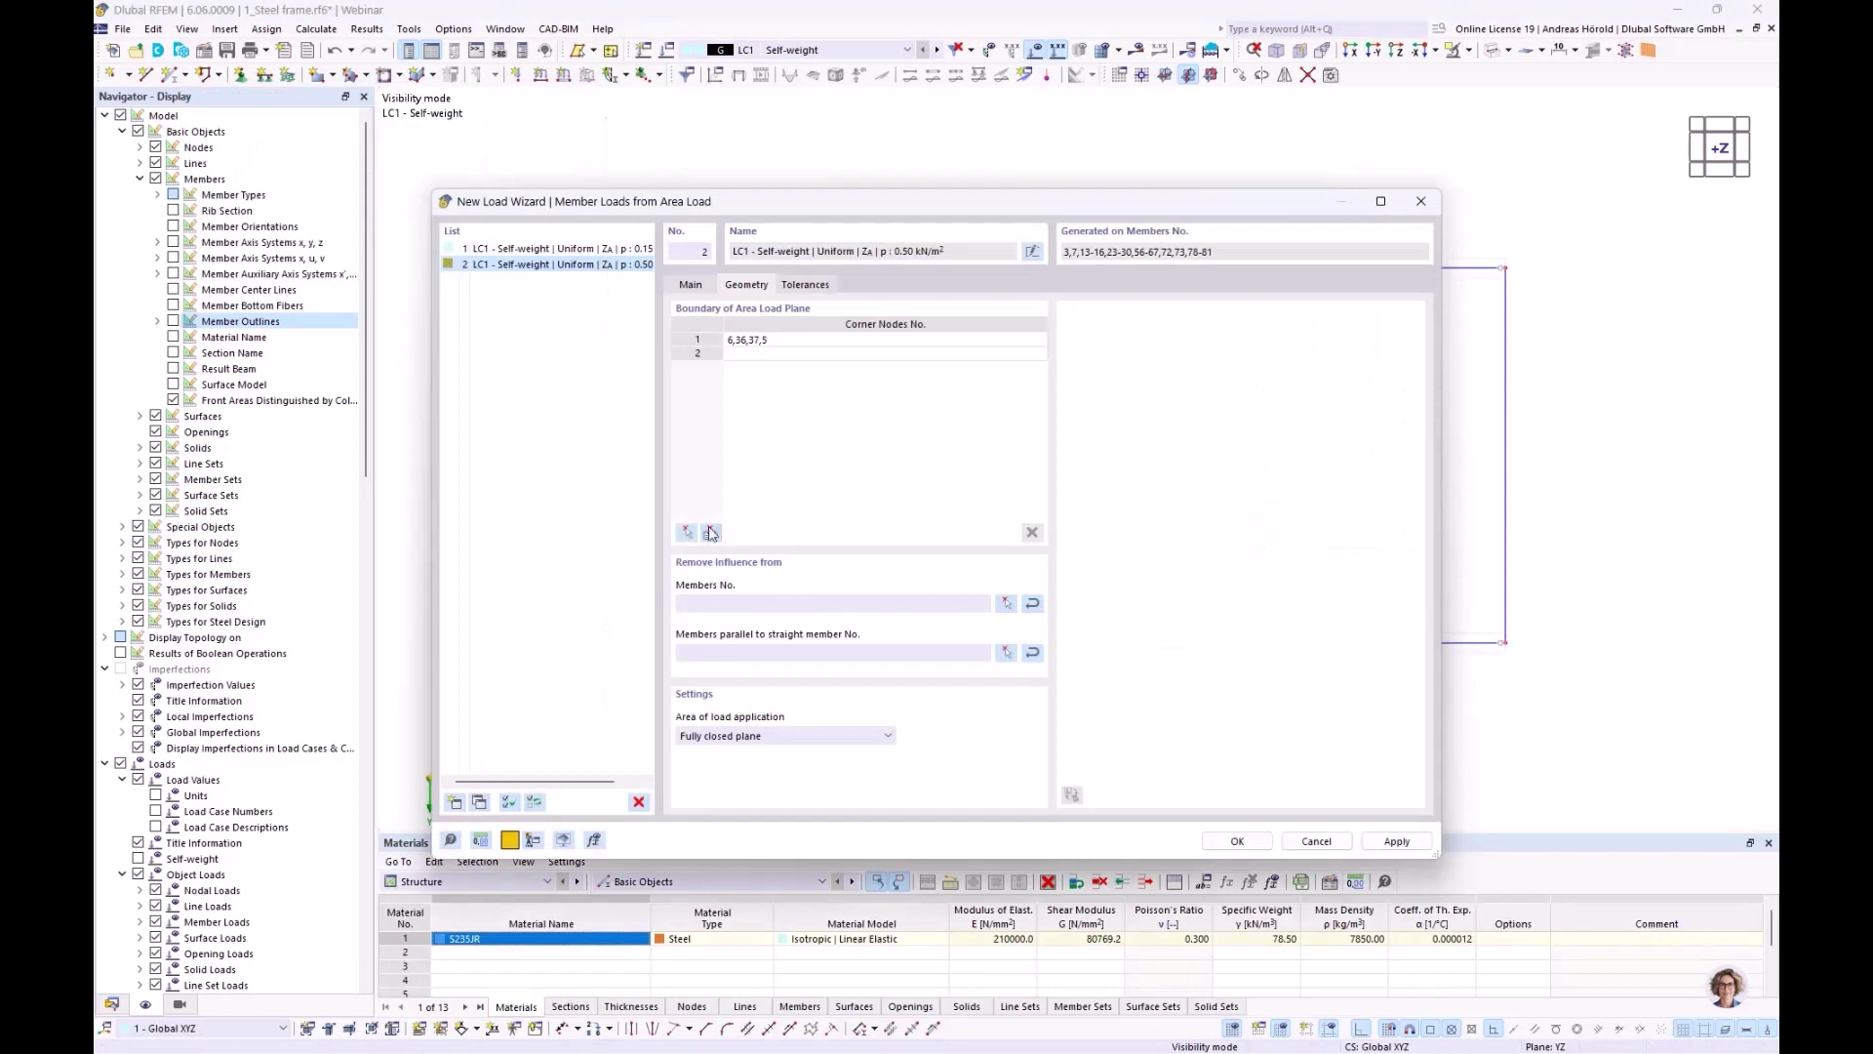
Start a second load plane for the platform's tank end from corner node 17 through nodes 18 and 36
{"action": "left_click", "coordinate": [738, 357]}
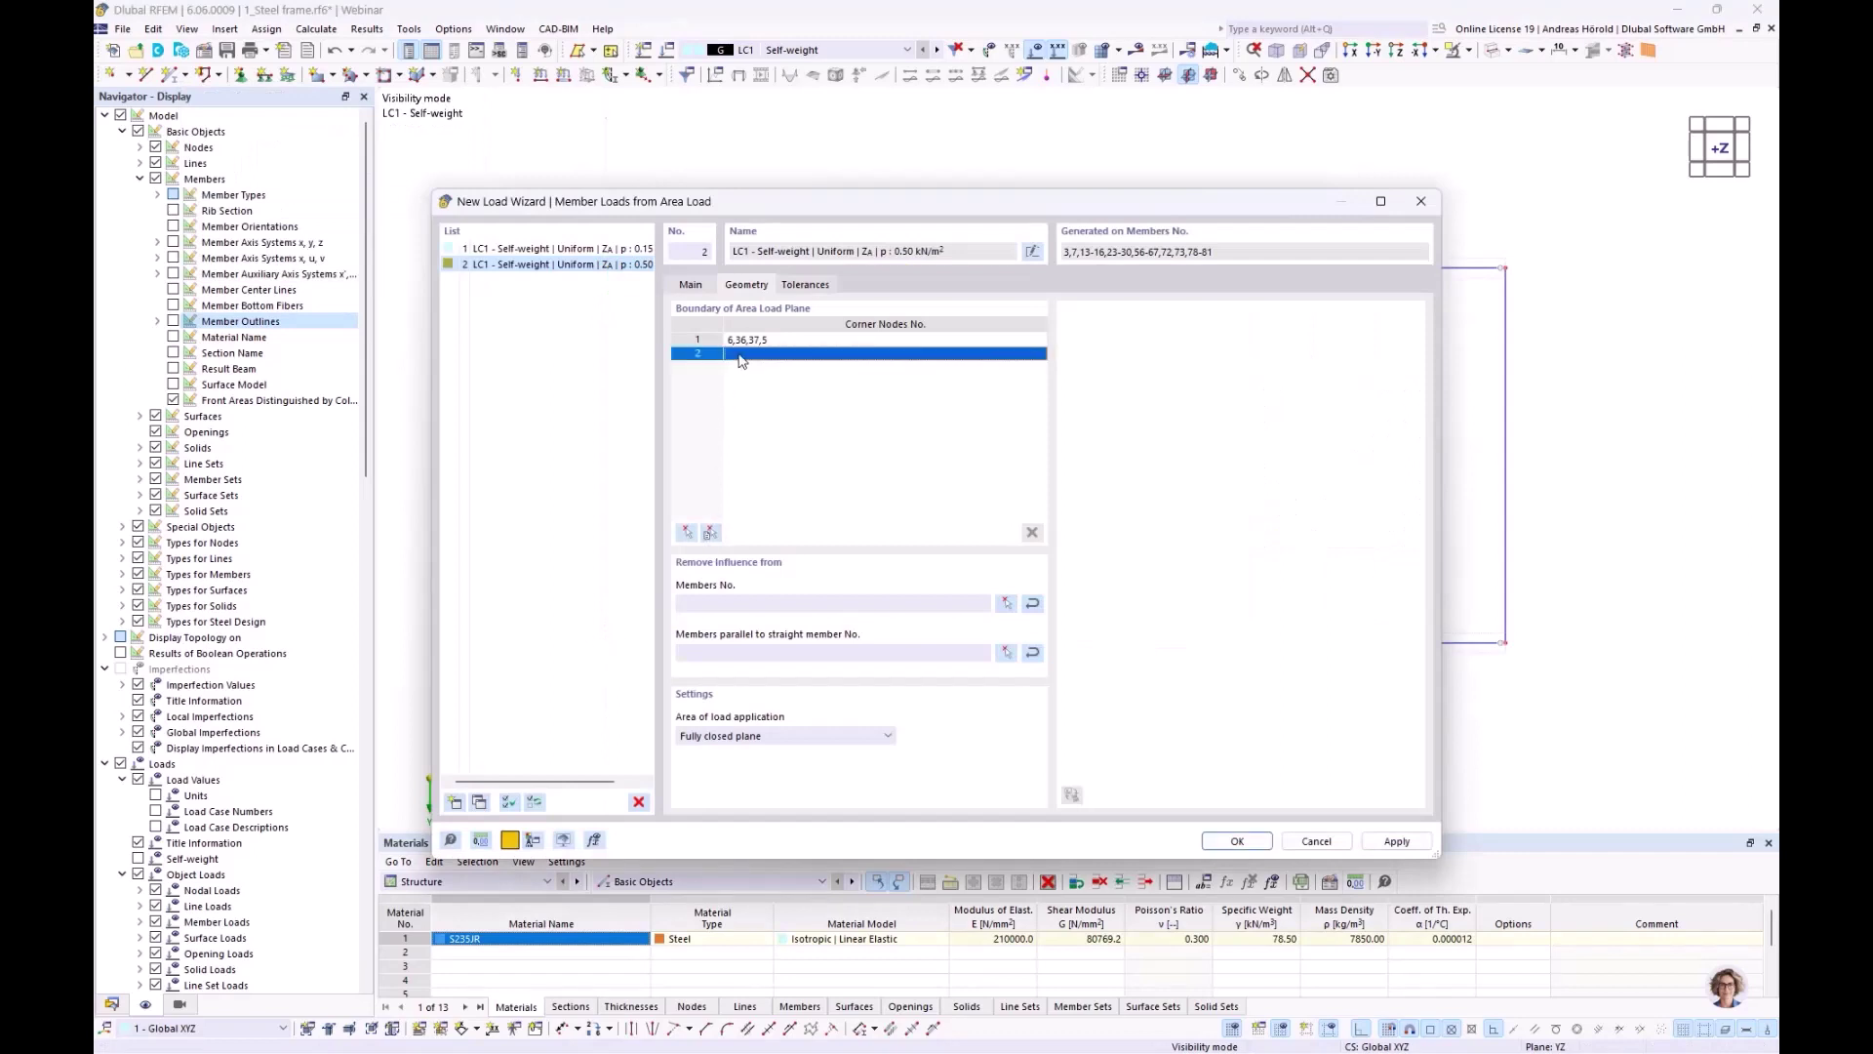
{"action": "left_click", "coordinate": [686, 533]}
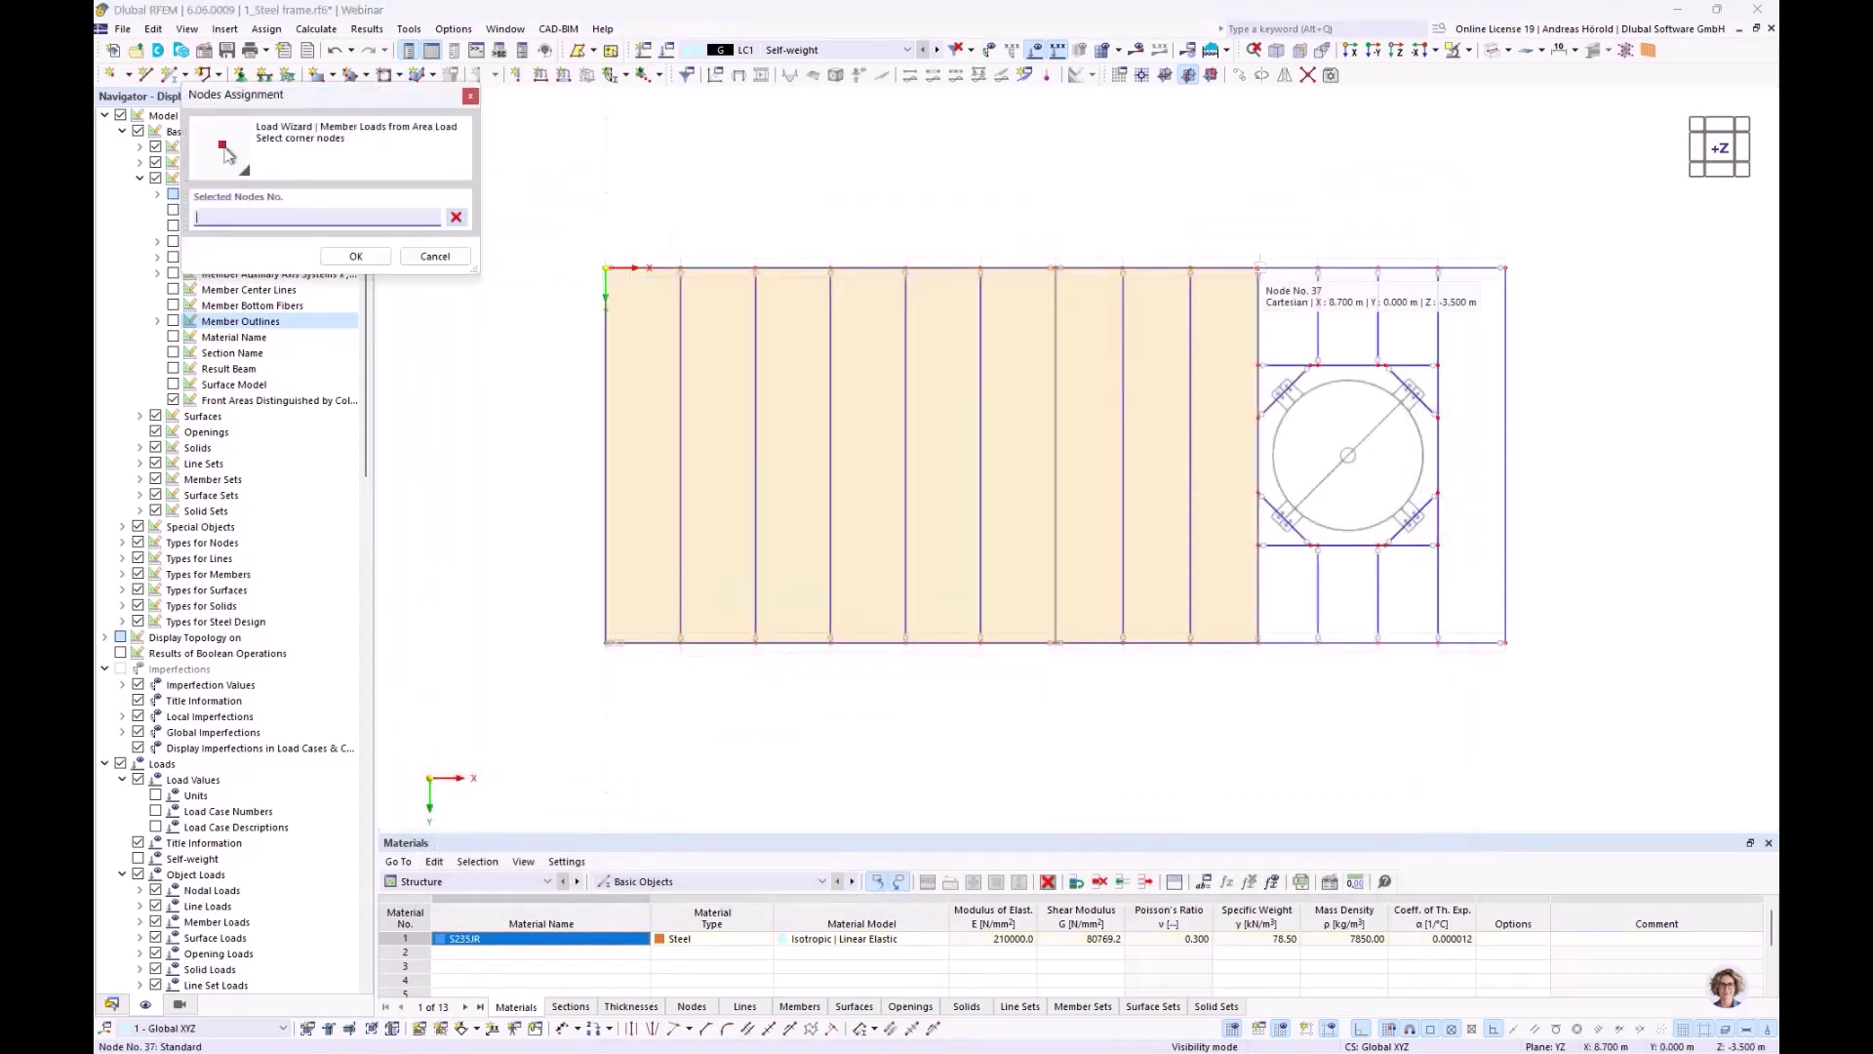
{"action": "left_click", "coordinate": [1505, 267]}
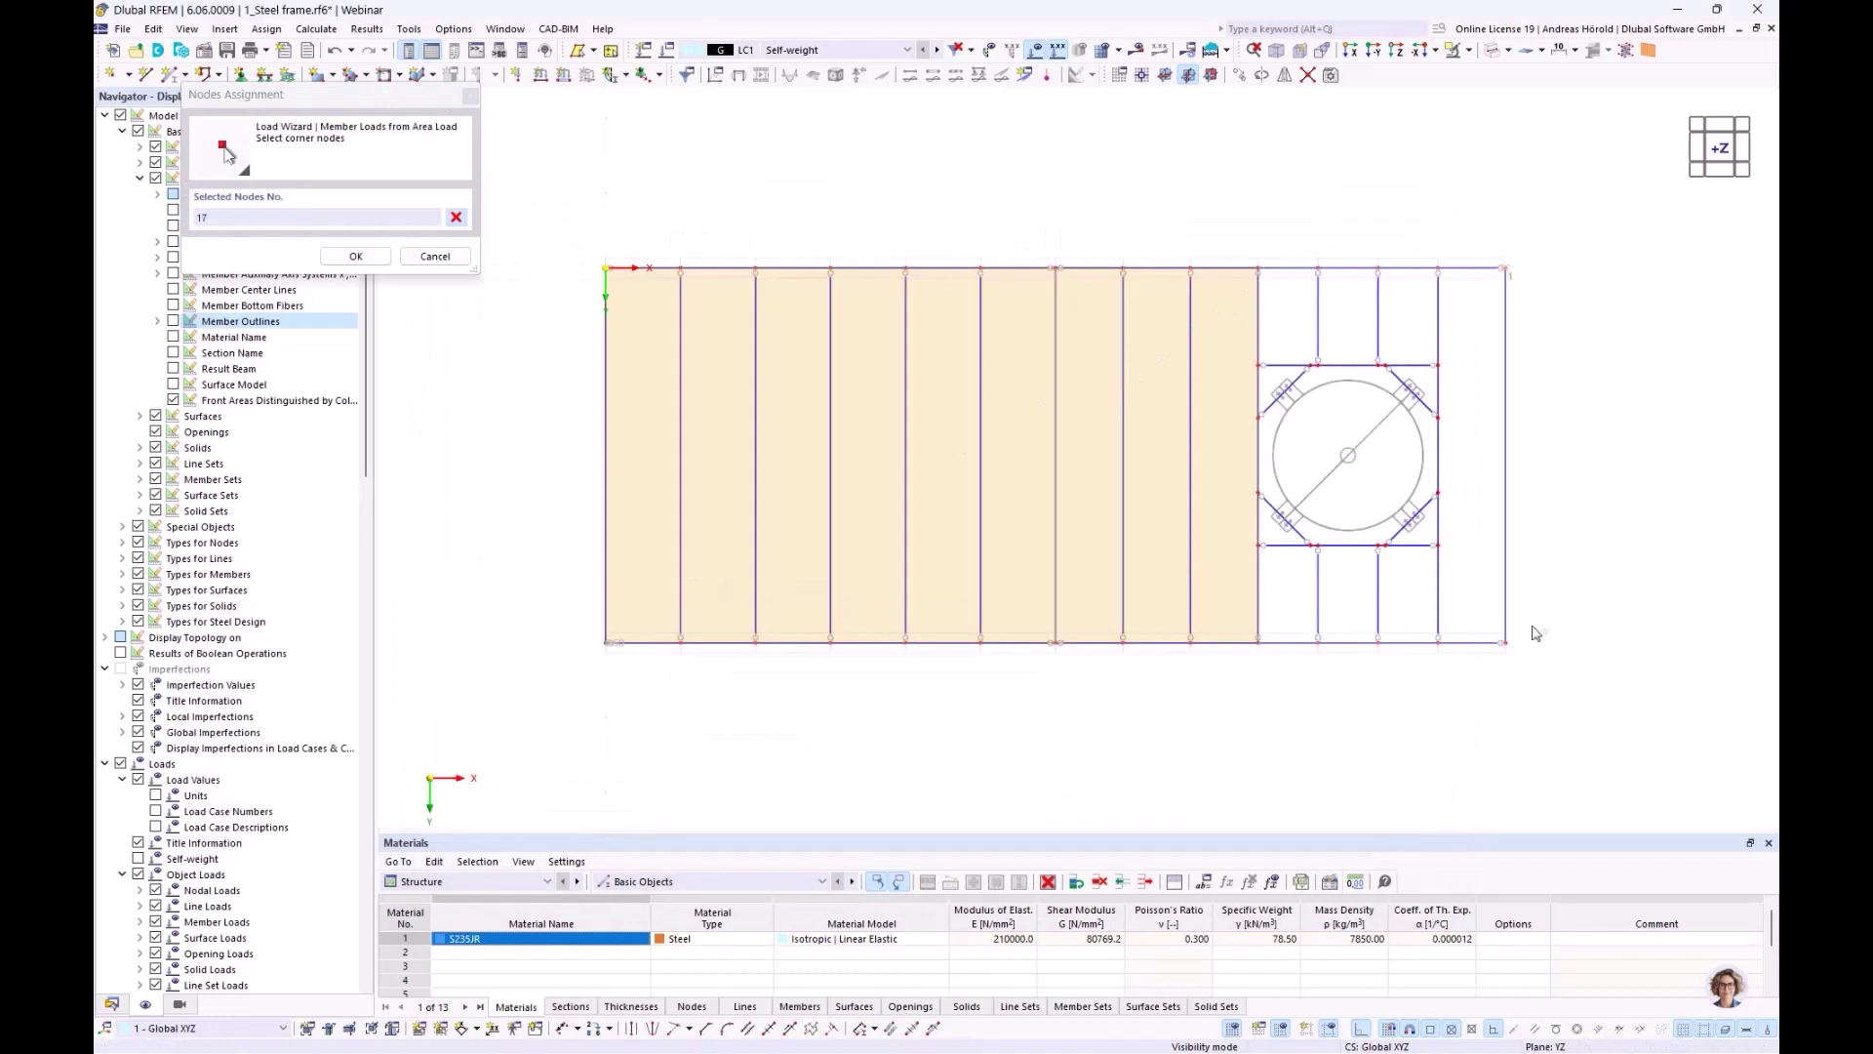
{"action": "left_click", "coordinate": [1504, 644]}
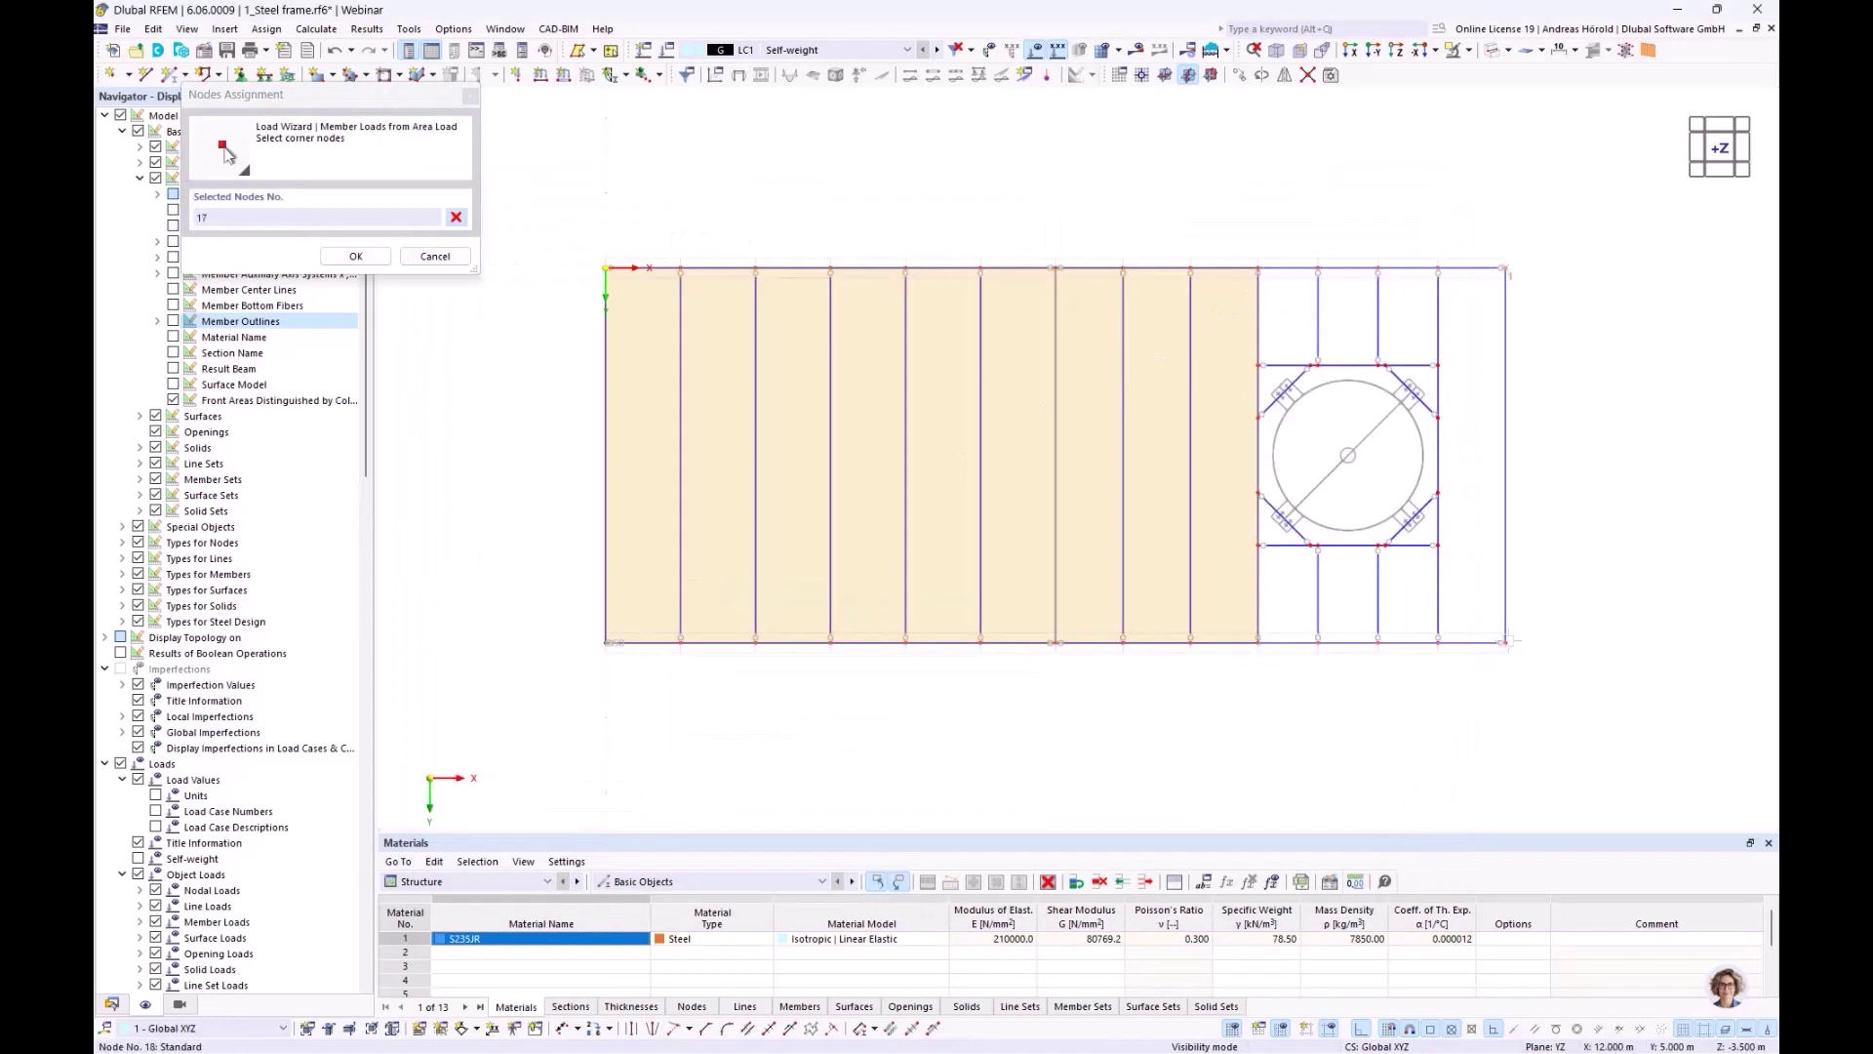
{"action": "left_click", "coordinate": [1259, 642]}
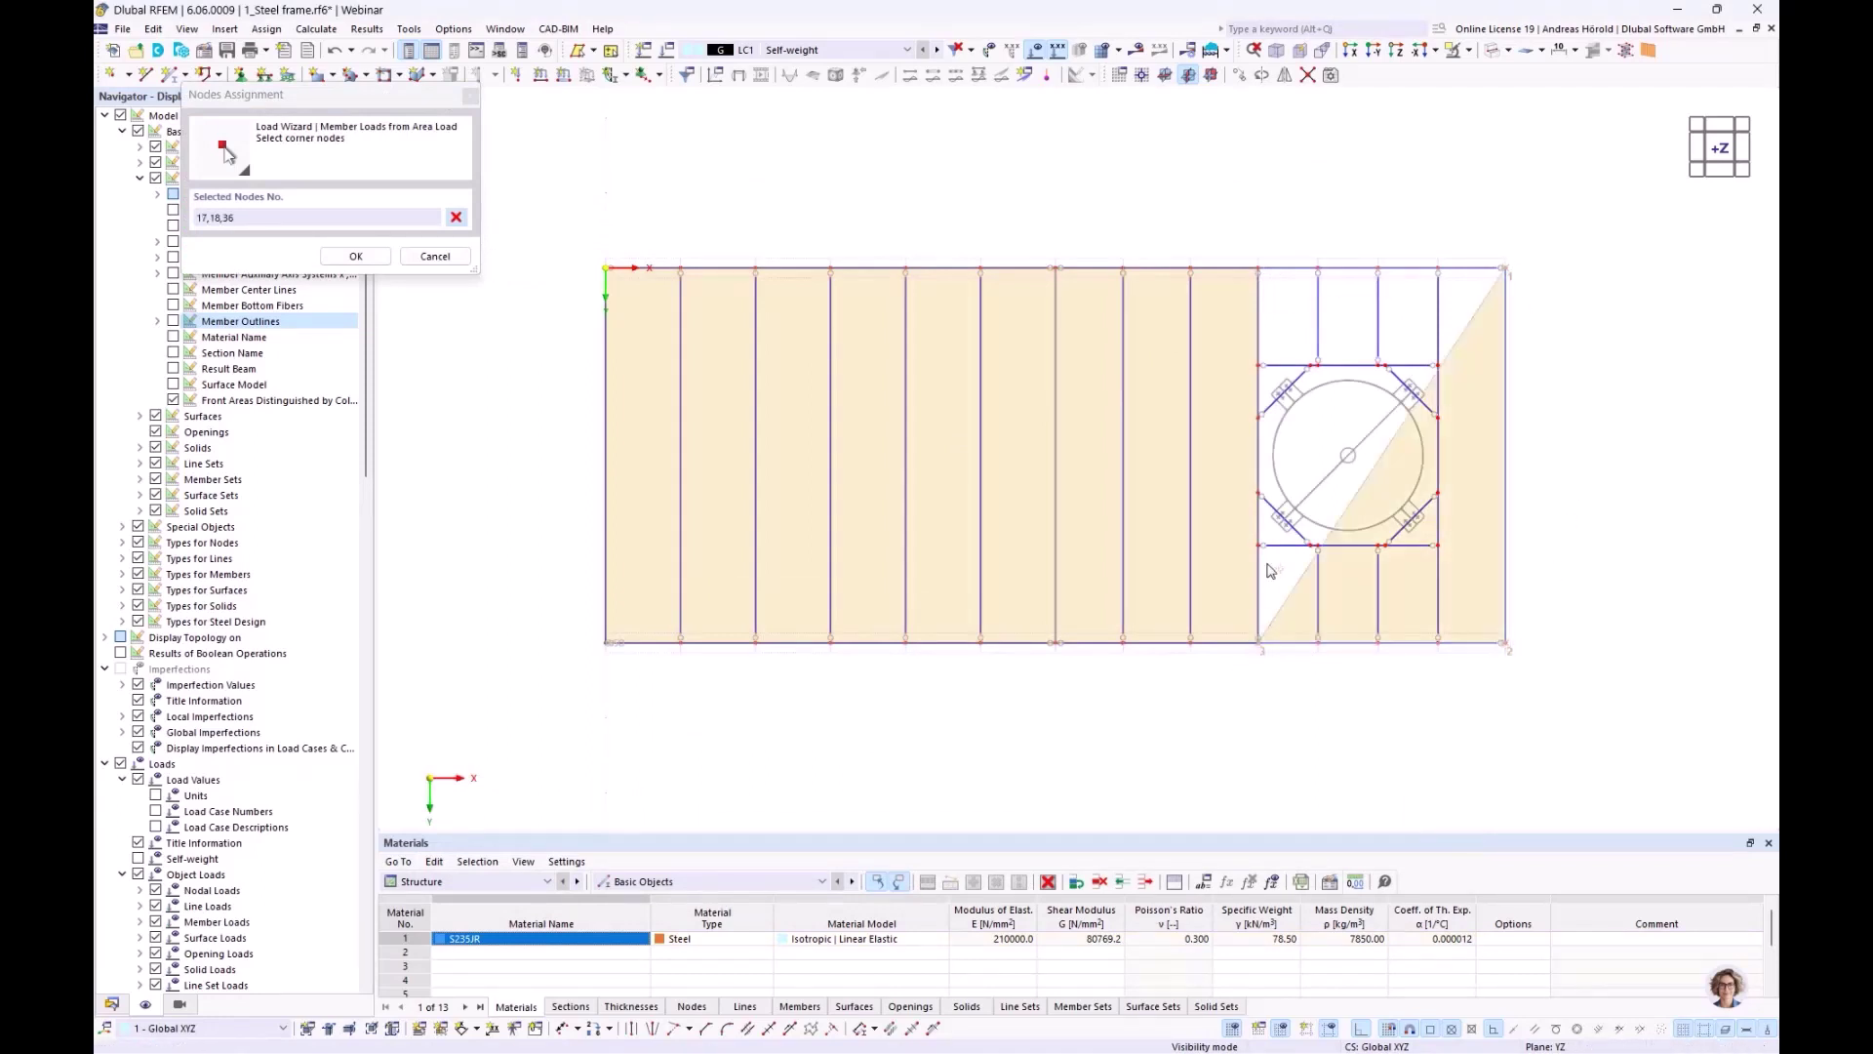
Route the second load plane around the octagonal tank opening through nodes 58, 59, 56, 57, 55, 54, 53, 52 and close it via node 37
{"action": "left_click", "coordinate": [1258, 492]}
{"action": "scroll", "coordinate": [1292, 519], "scroll_direction": "up", "scroll_amount": 5}
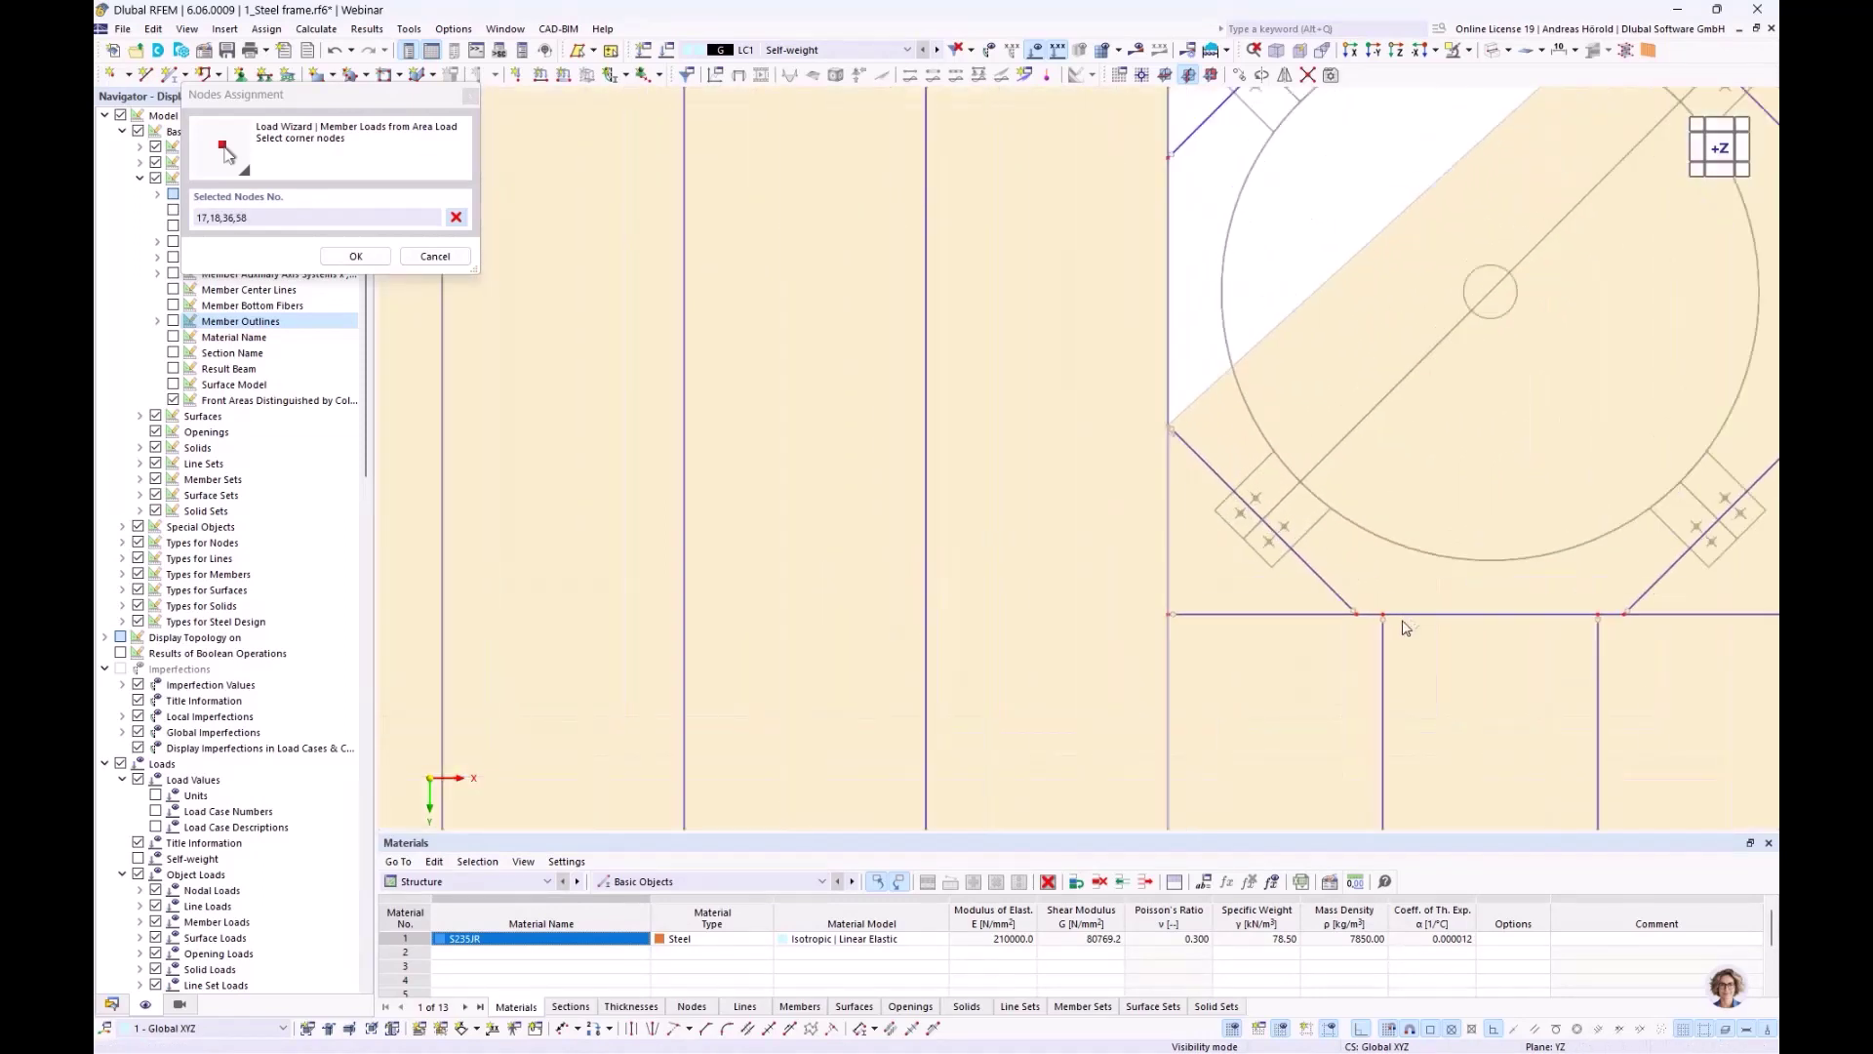
{"action": "left_click", "coordinate": [1625, 615]}
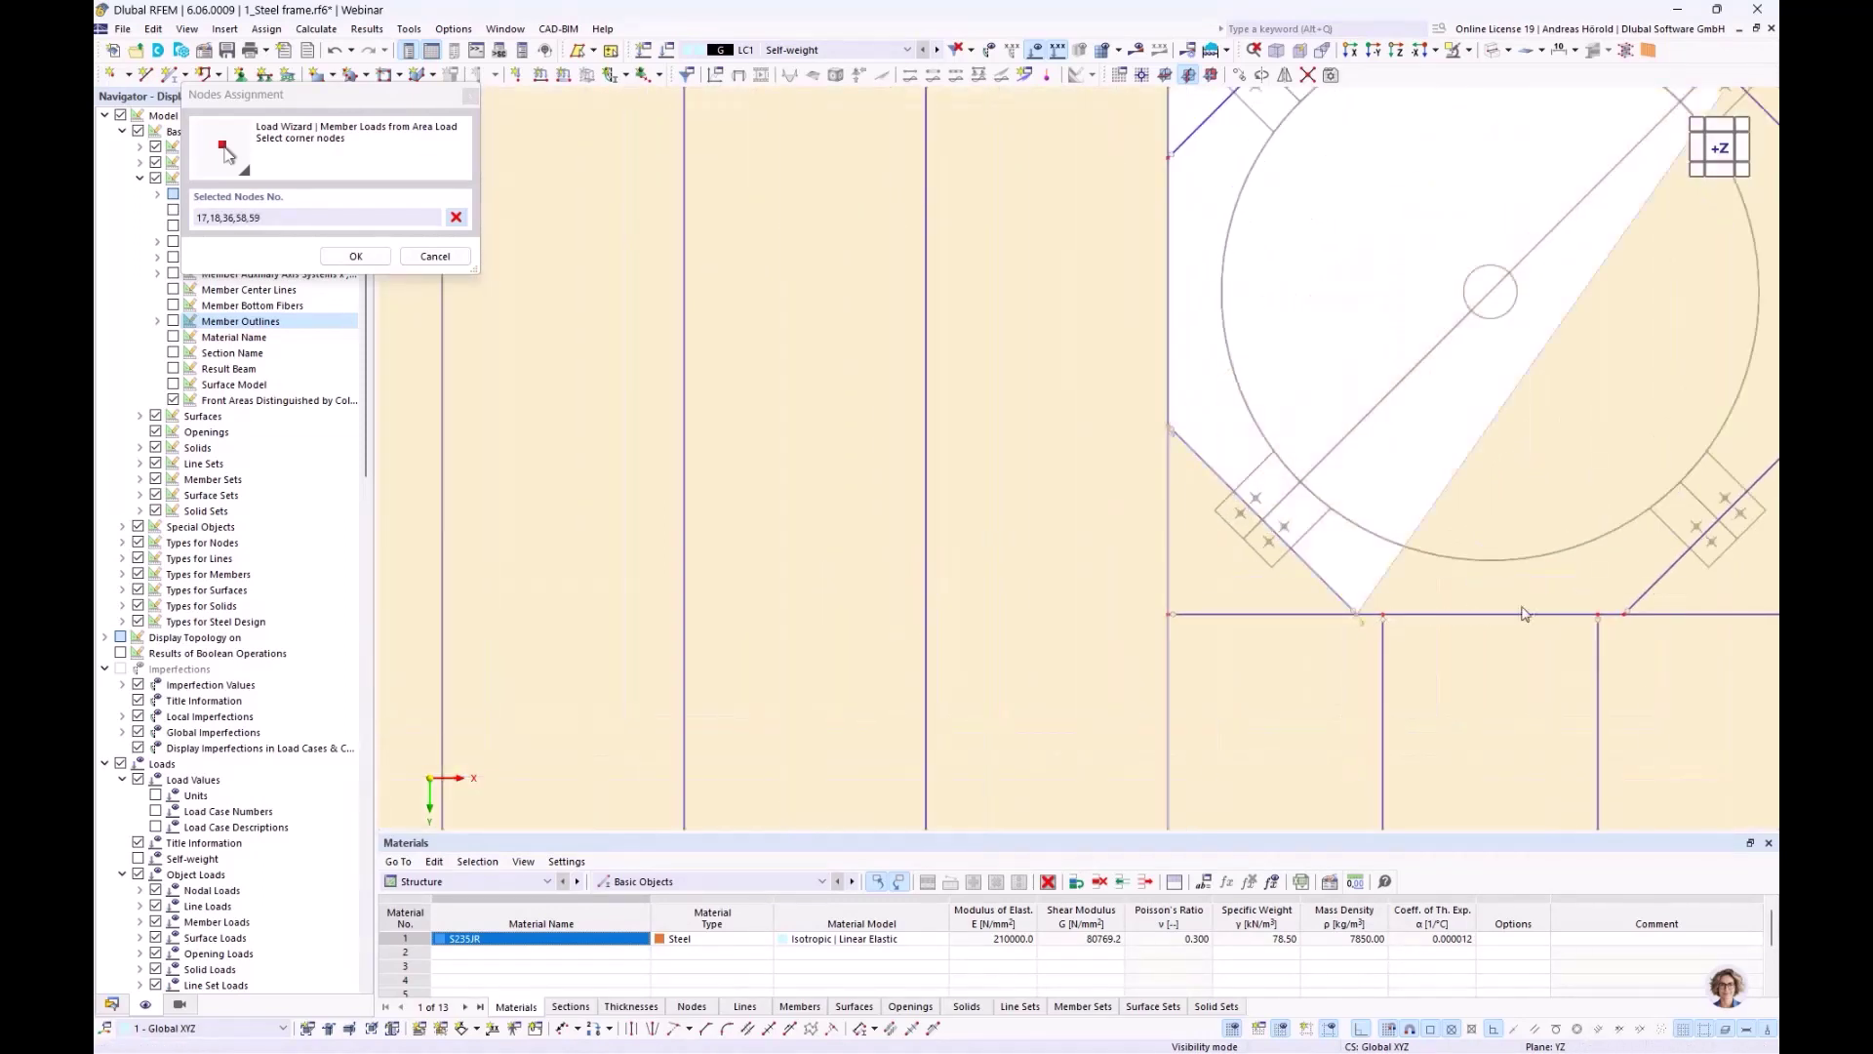
{"action": "left_click", "coordinate": [1600, 615]}
{"action": "scroll", "coordinate": [1571, 629], "scroll_direction": "down", "scroll_amount": 5}
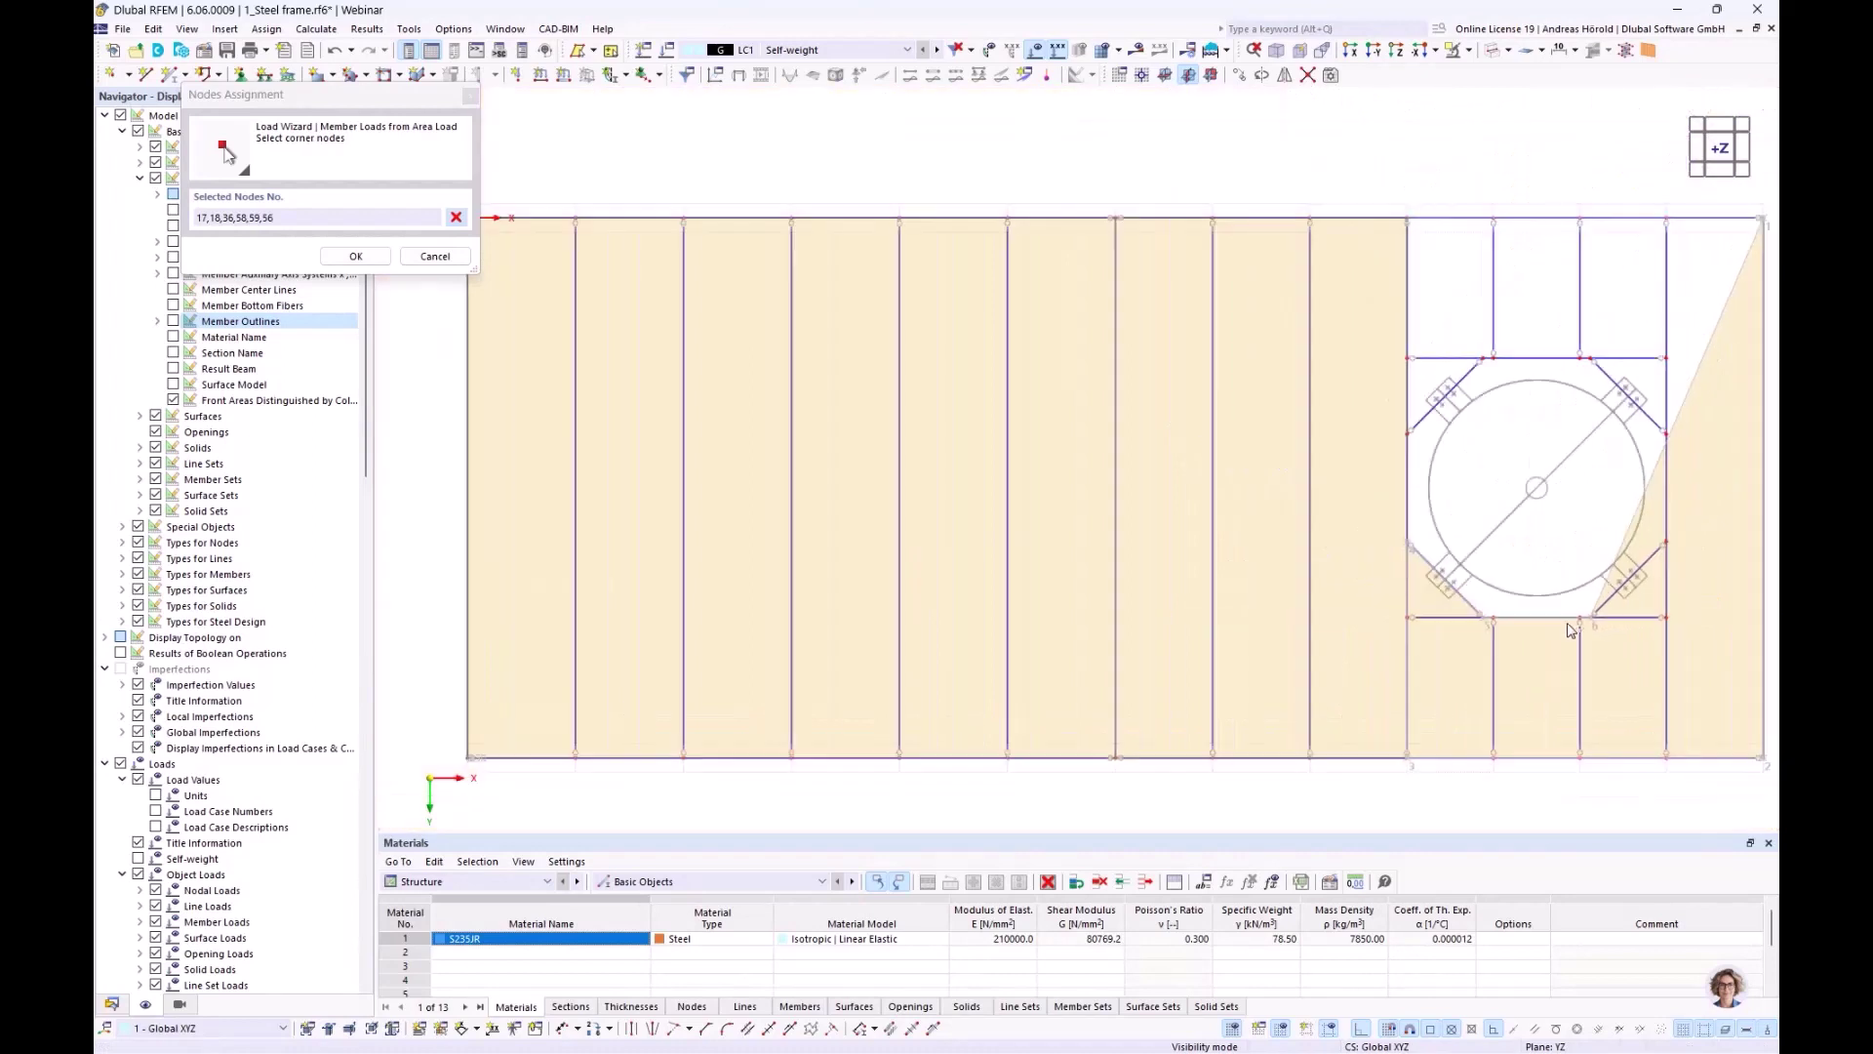
{"action": "left_click", "coordinate": [1452, 557]}
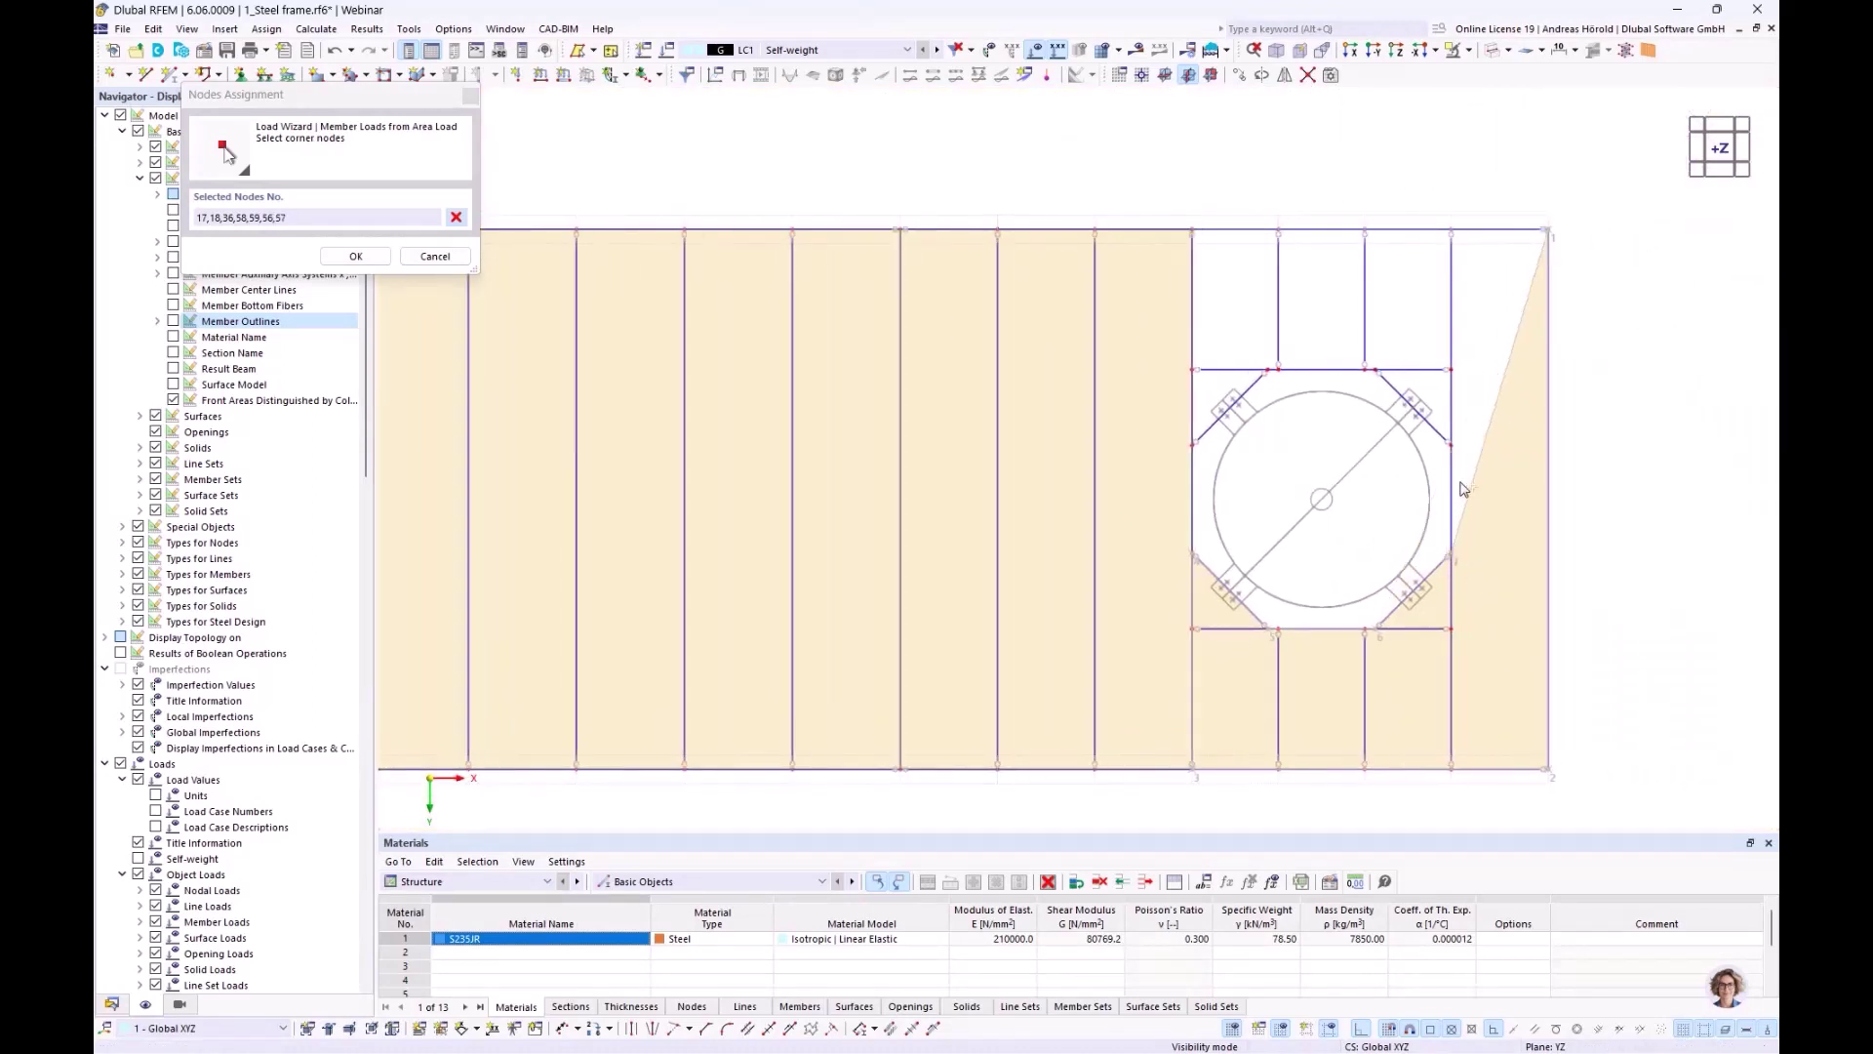
{"action": "left_click", "coordinate": [1451, 446]}
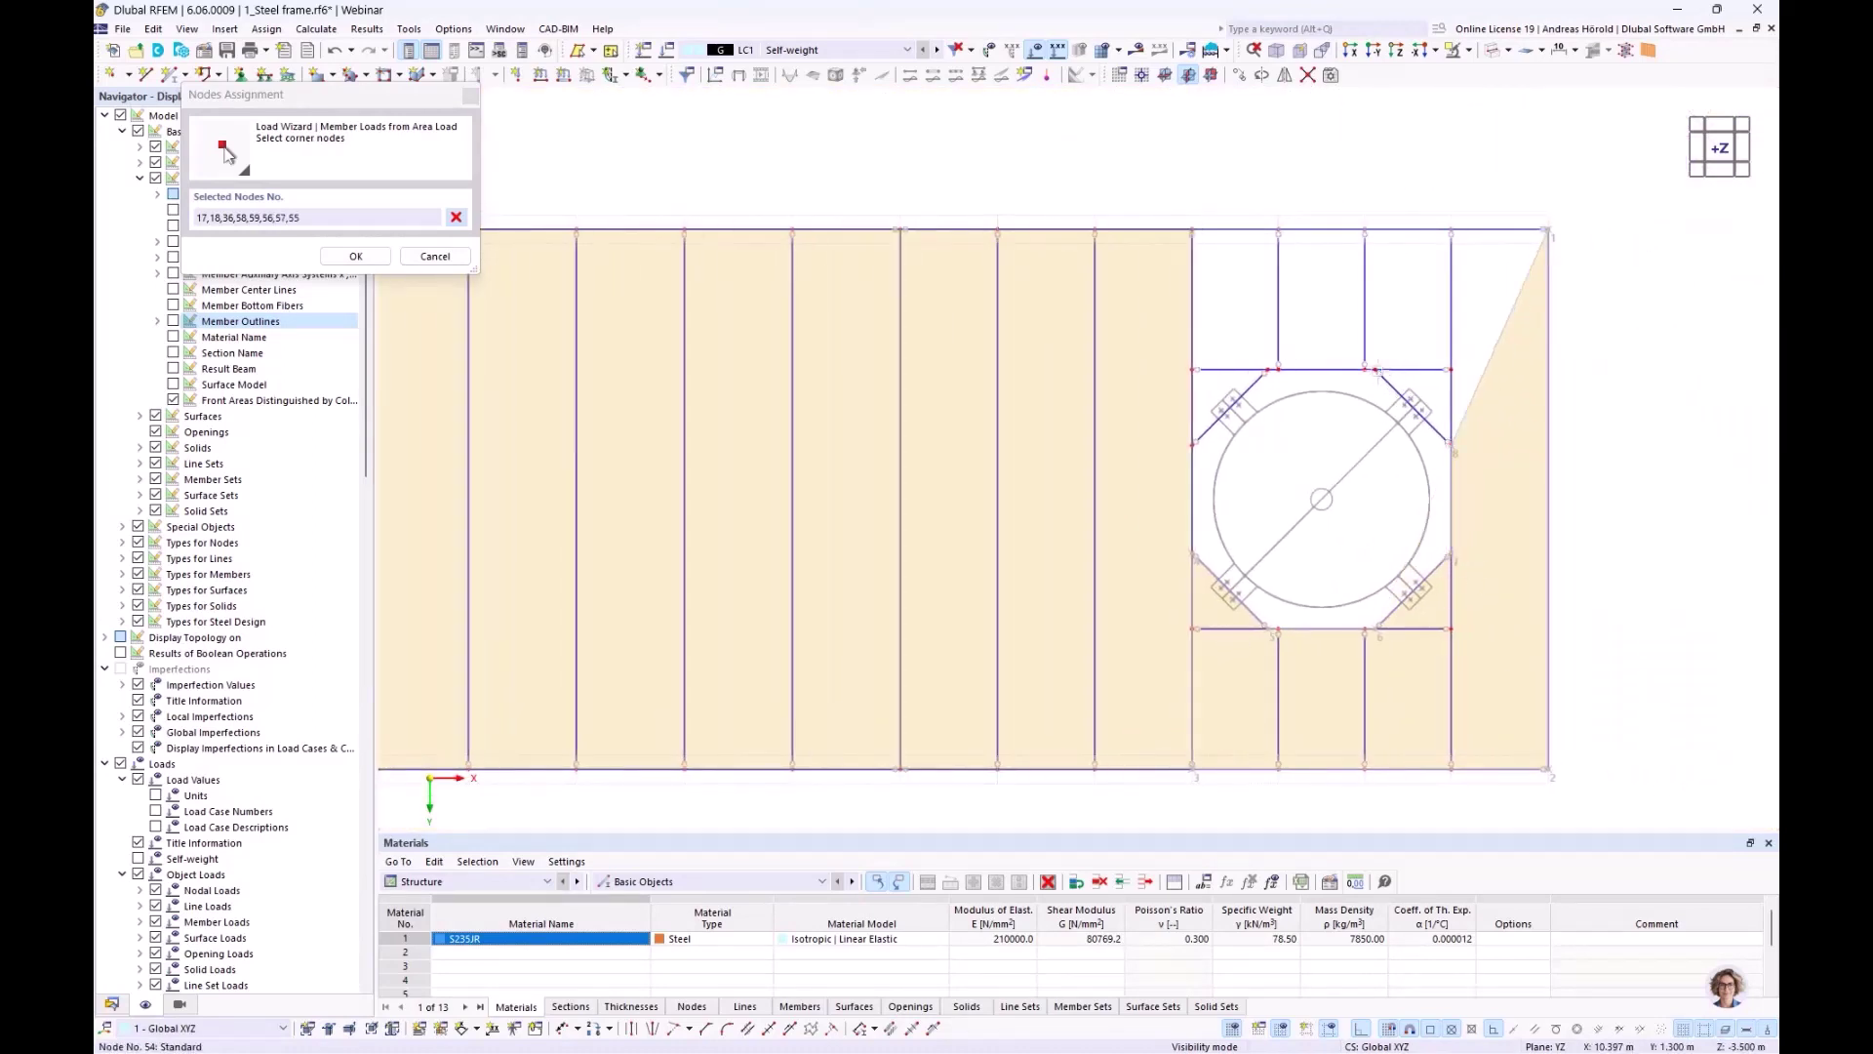
{"action": "left_click", "coordinate": [1373, 371]}
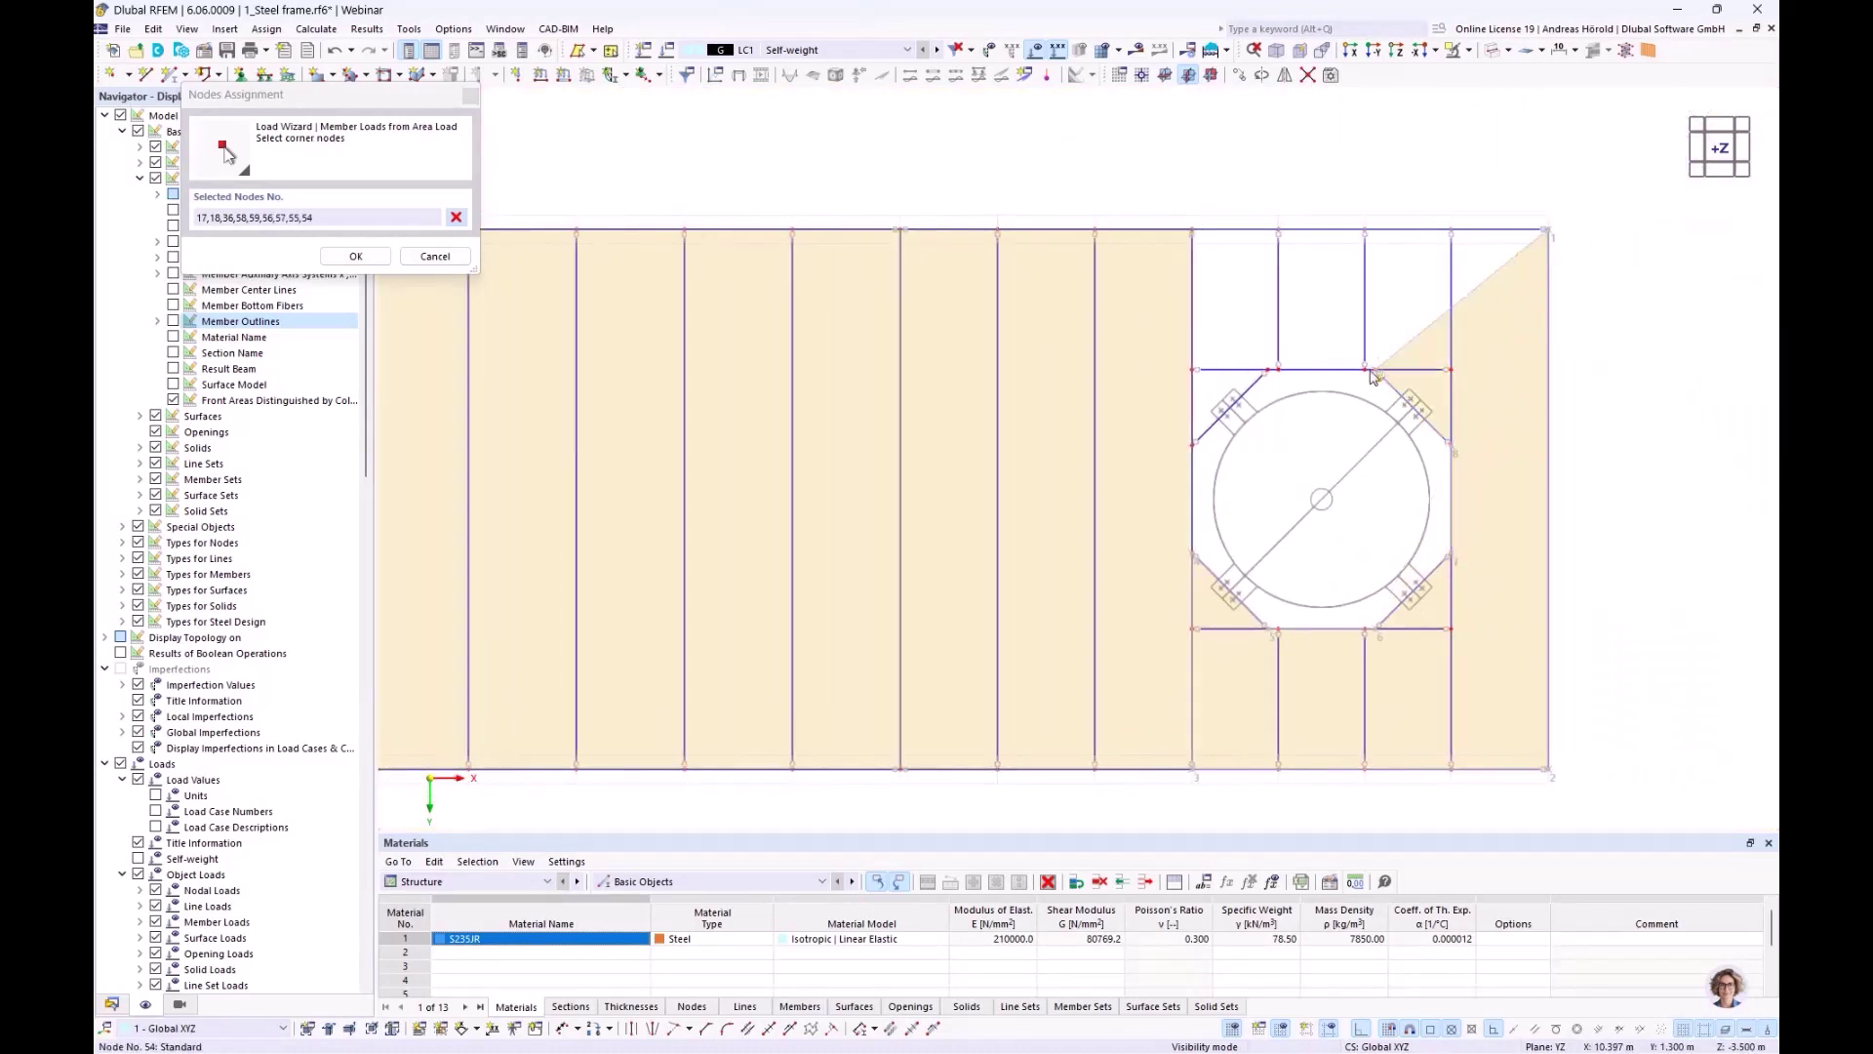
{"action": "left_click", "coordinate": [1272, 371]}
{"action": "left_click", "coordinate": [1190, 445]}
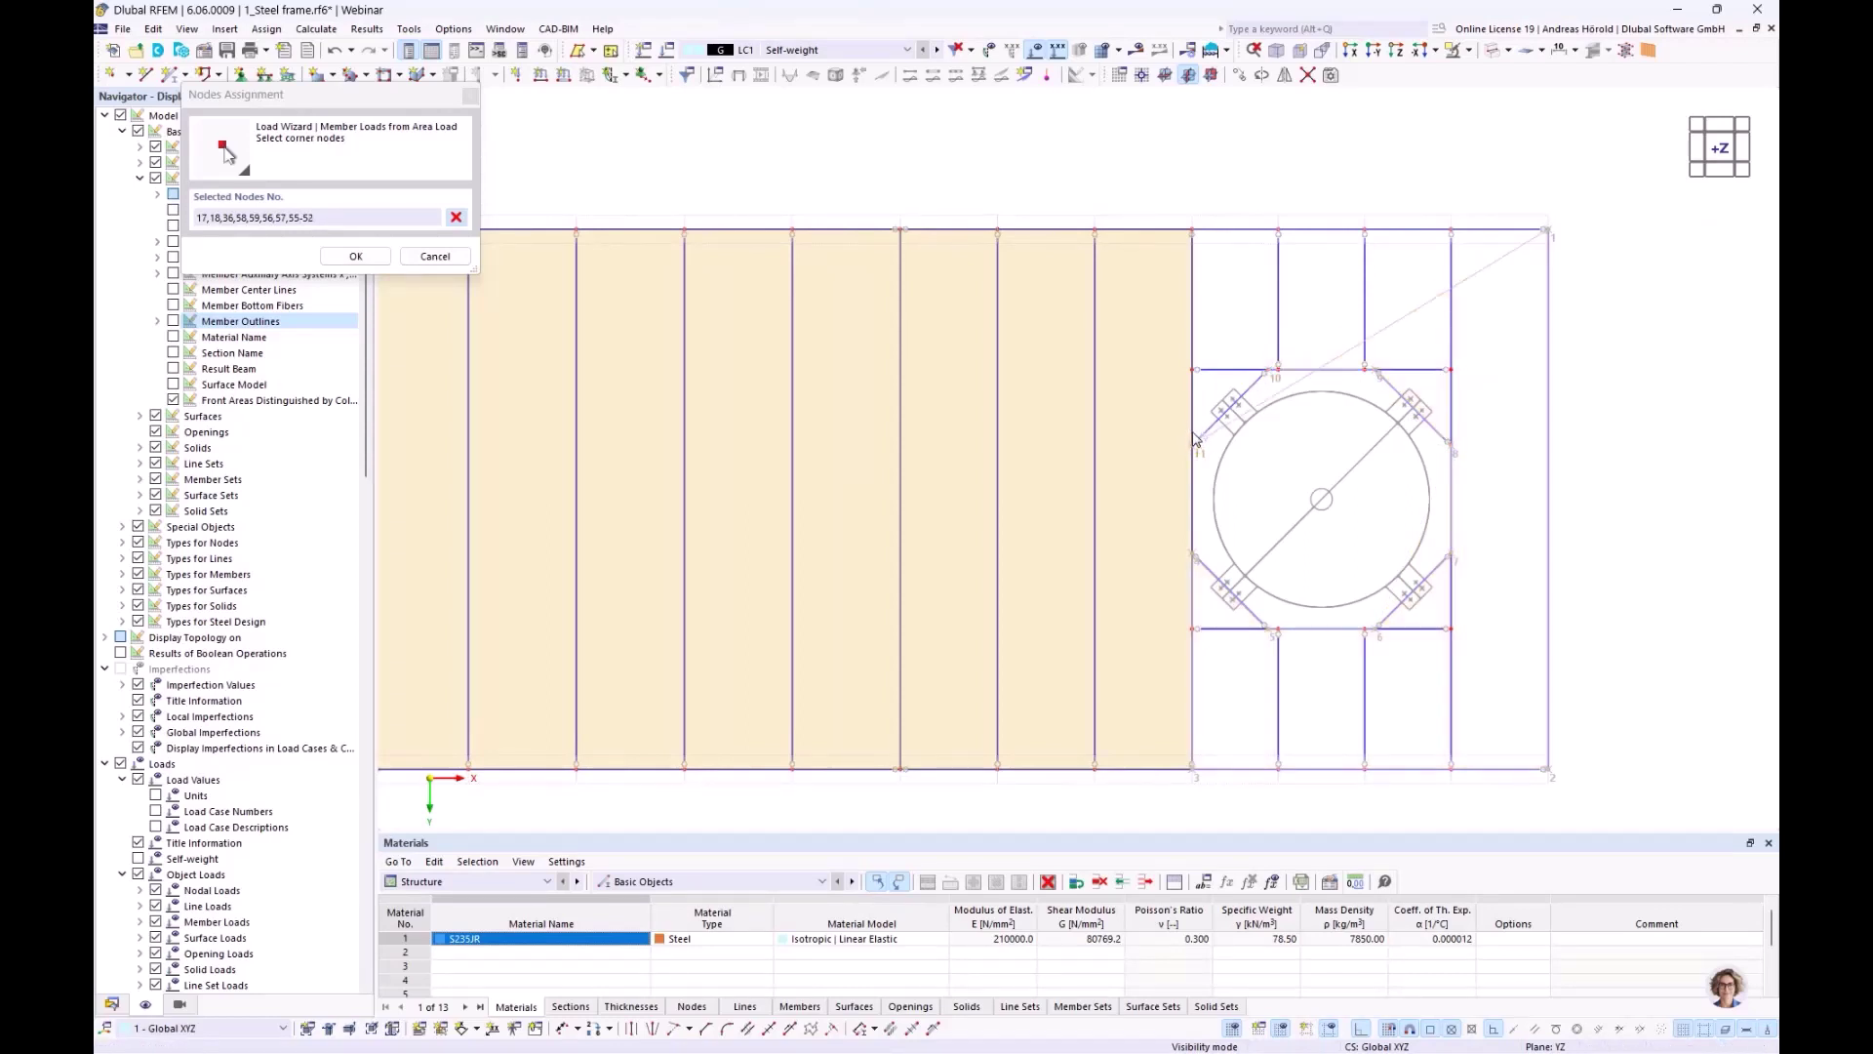
{"action": "left_click", "coordinate": [1187, 231]}
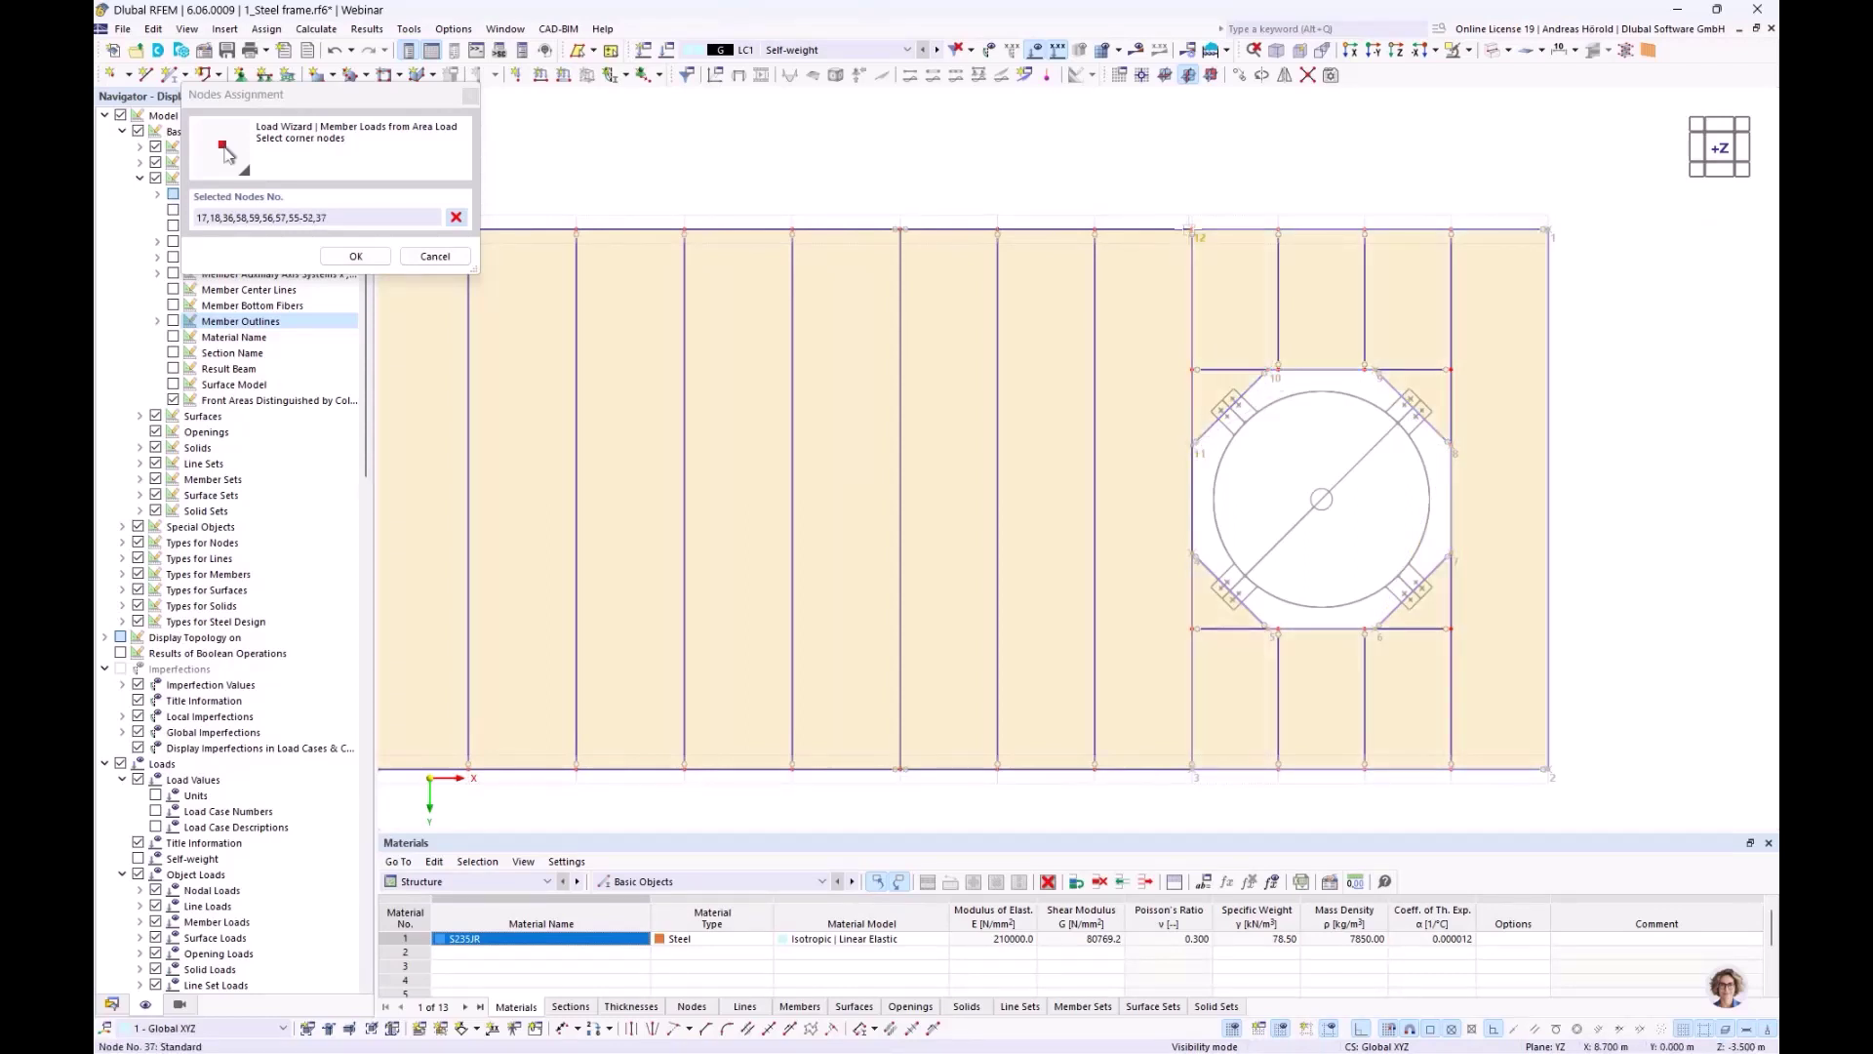
{"action": "left_click", "coordinate": [1546, 230]}
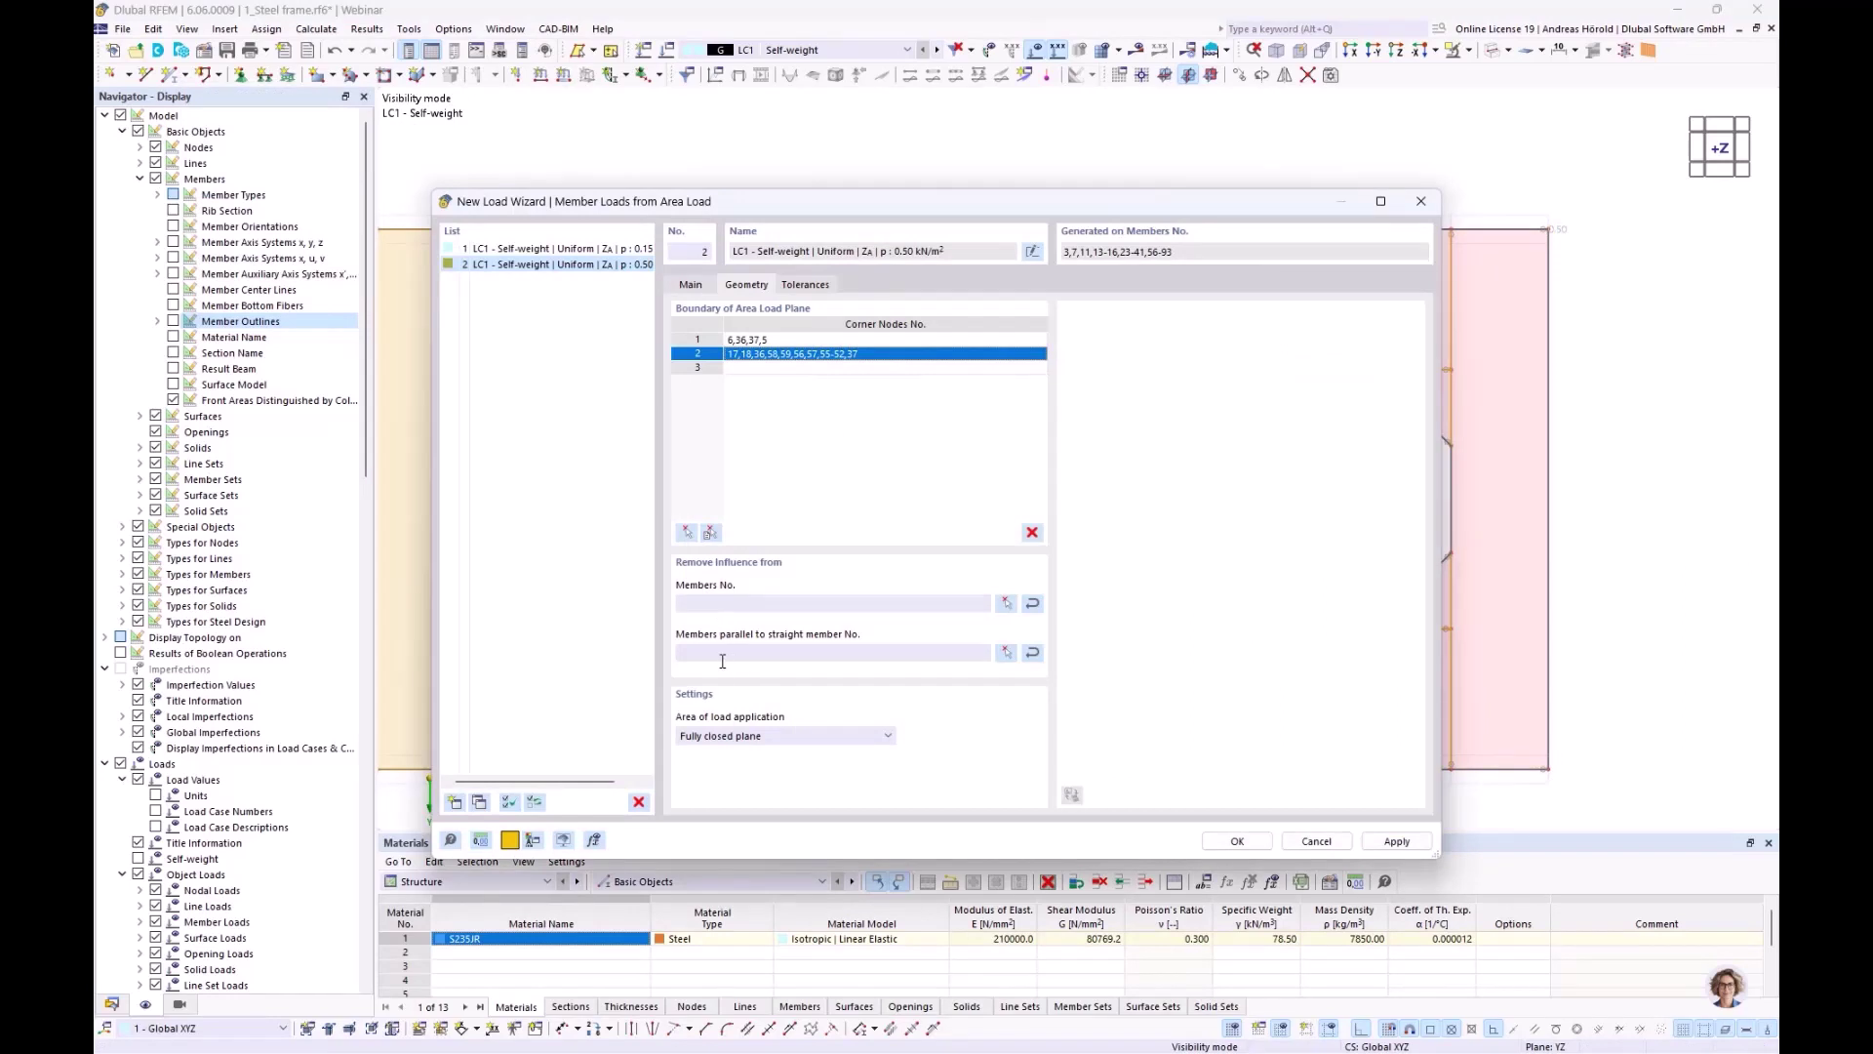
Remove the load influence from all members parallel to platform edge member 60 and generate the loads
{"action": "left_click", "coordinate": [1007, 652]}
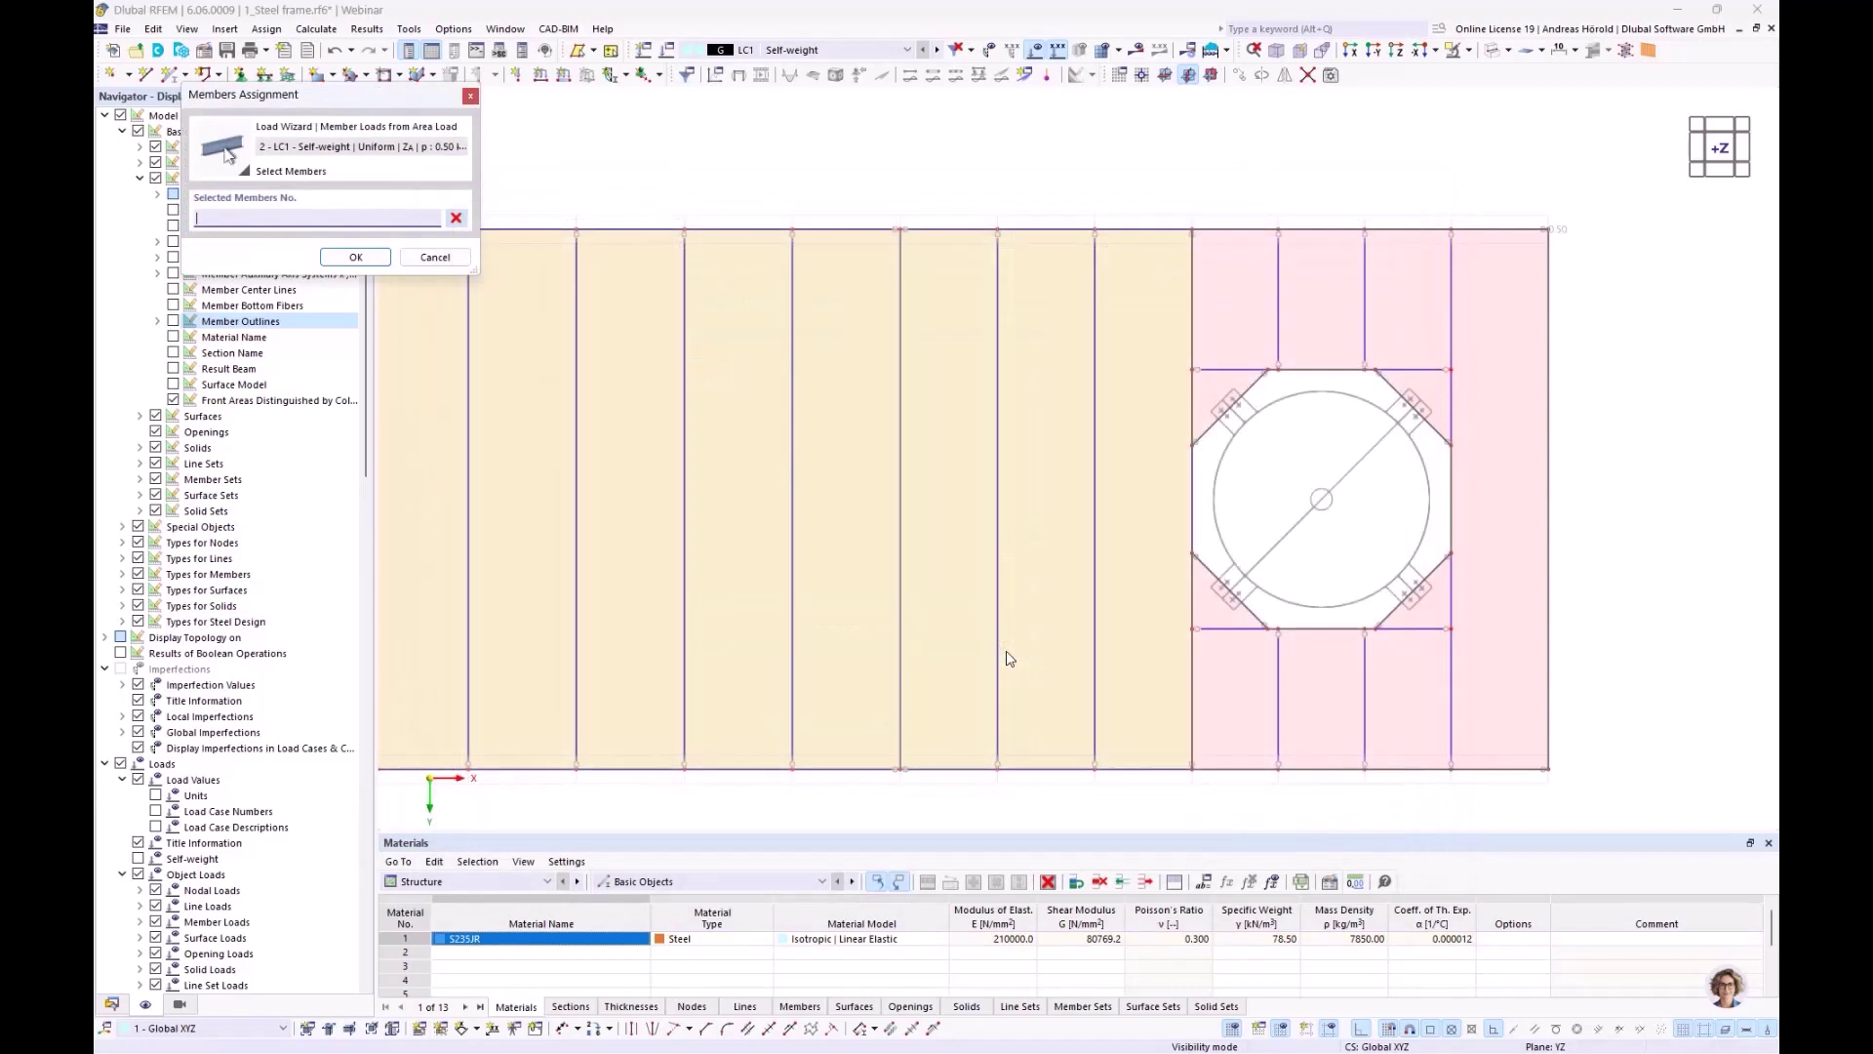
{"action": "left_click", "coordinate": [839, 765]}
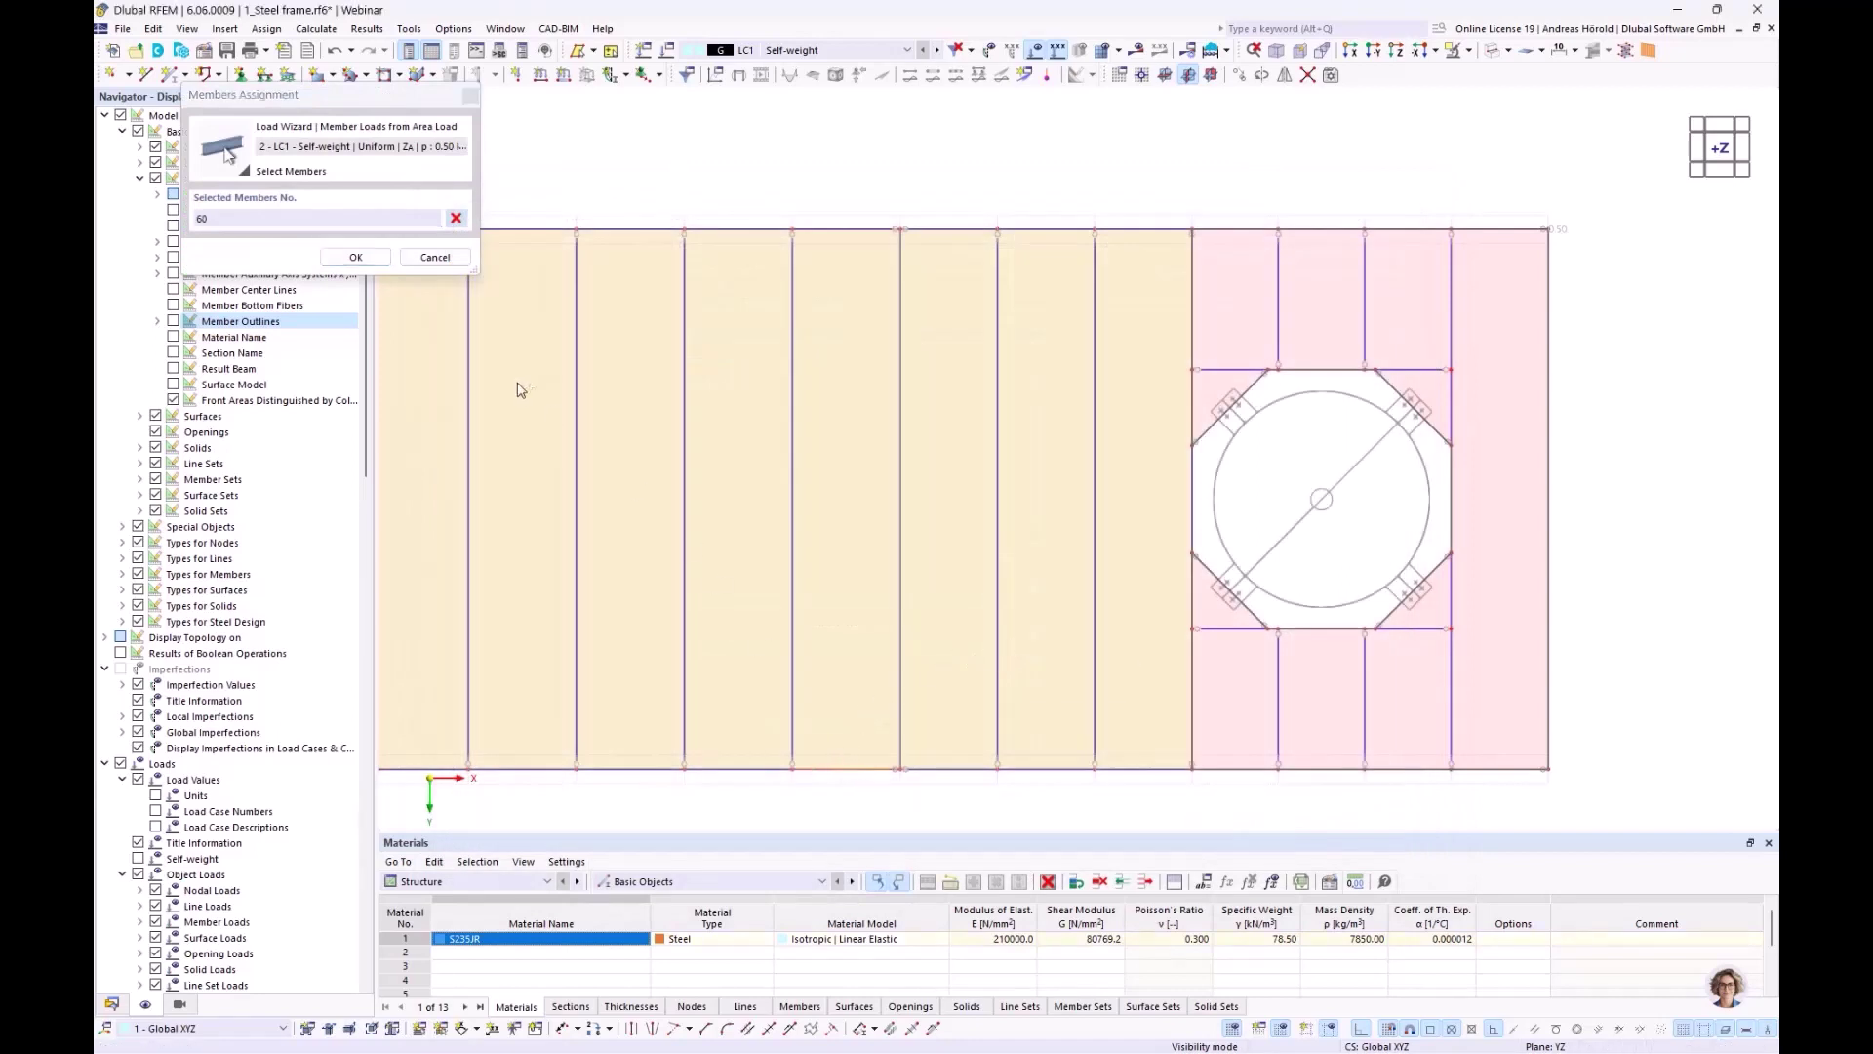
{"action": "left_click", "coordinate": [355, 257]}
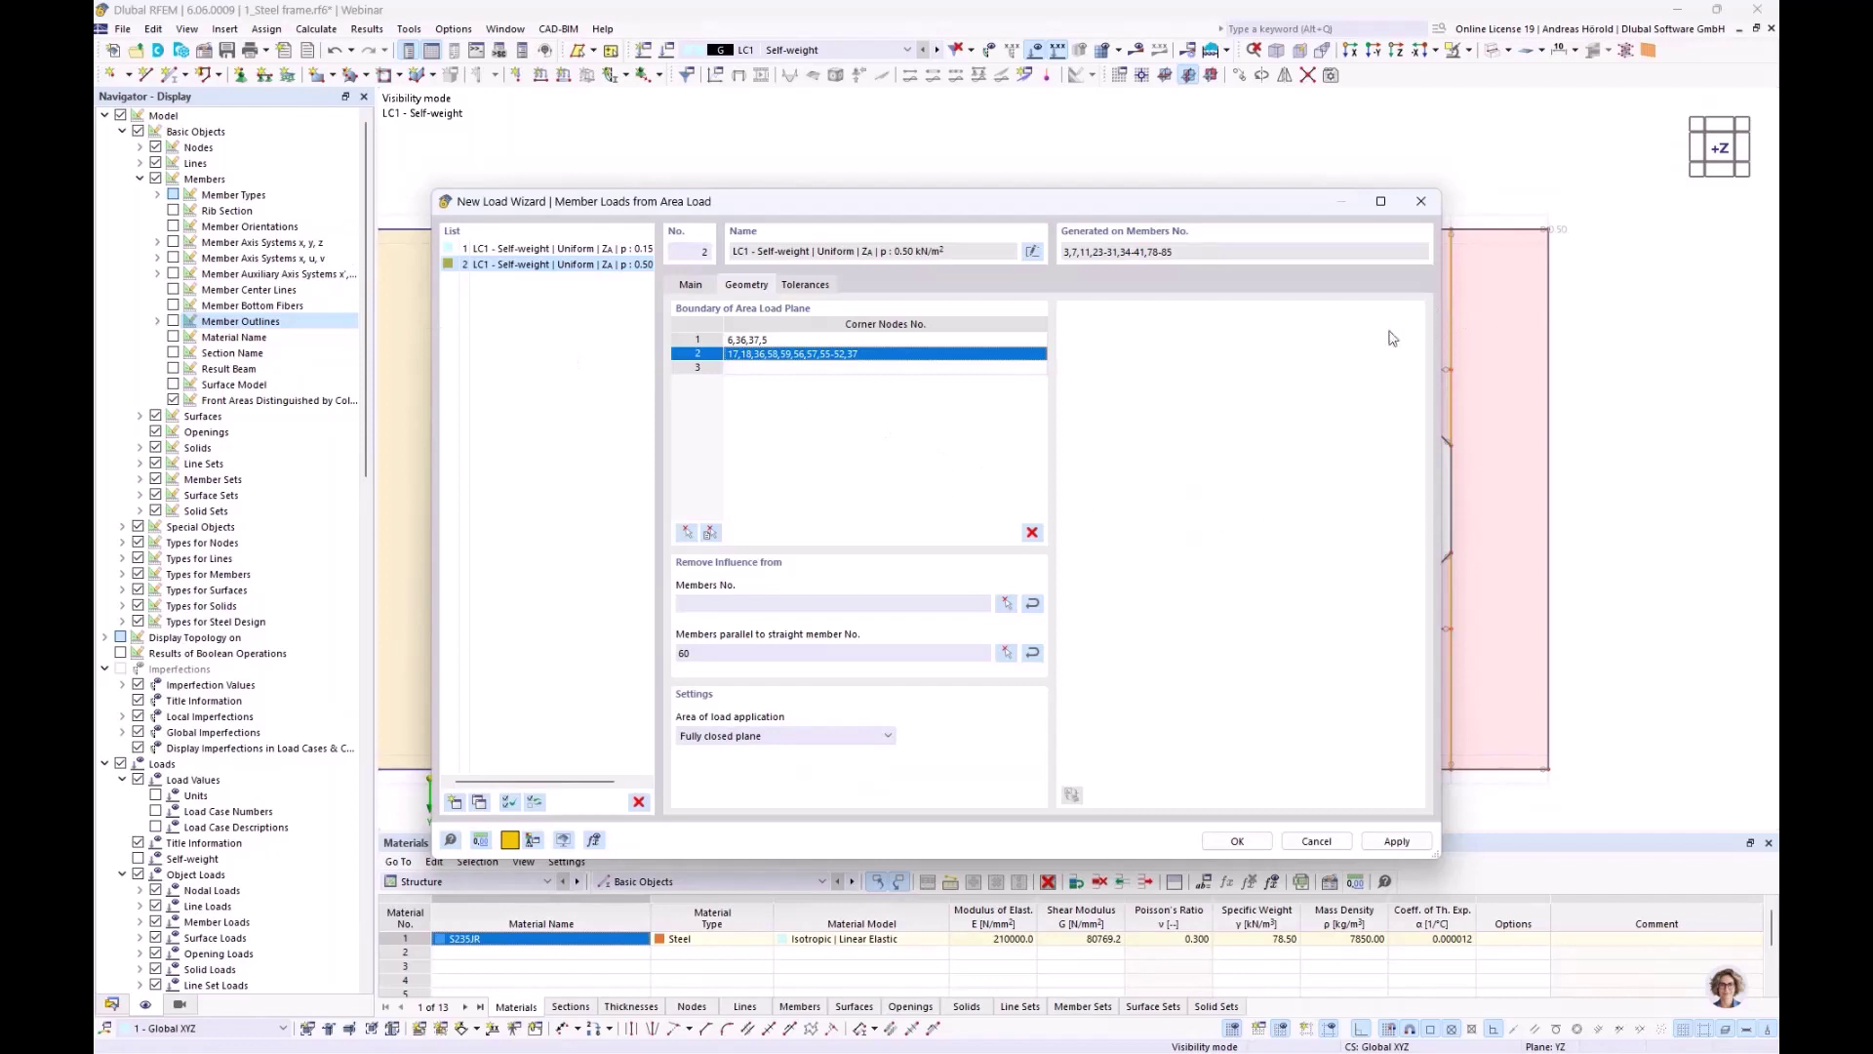
{"action": "left_click", "coordinate": [1235, 842]}
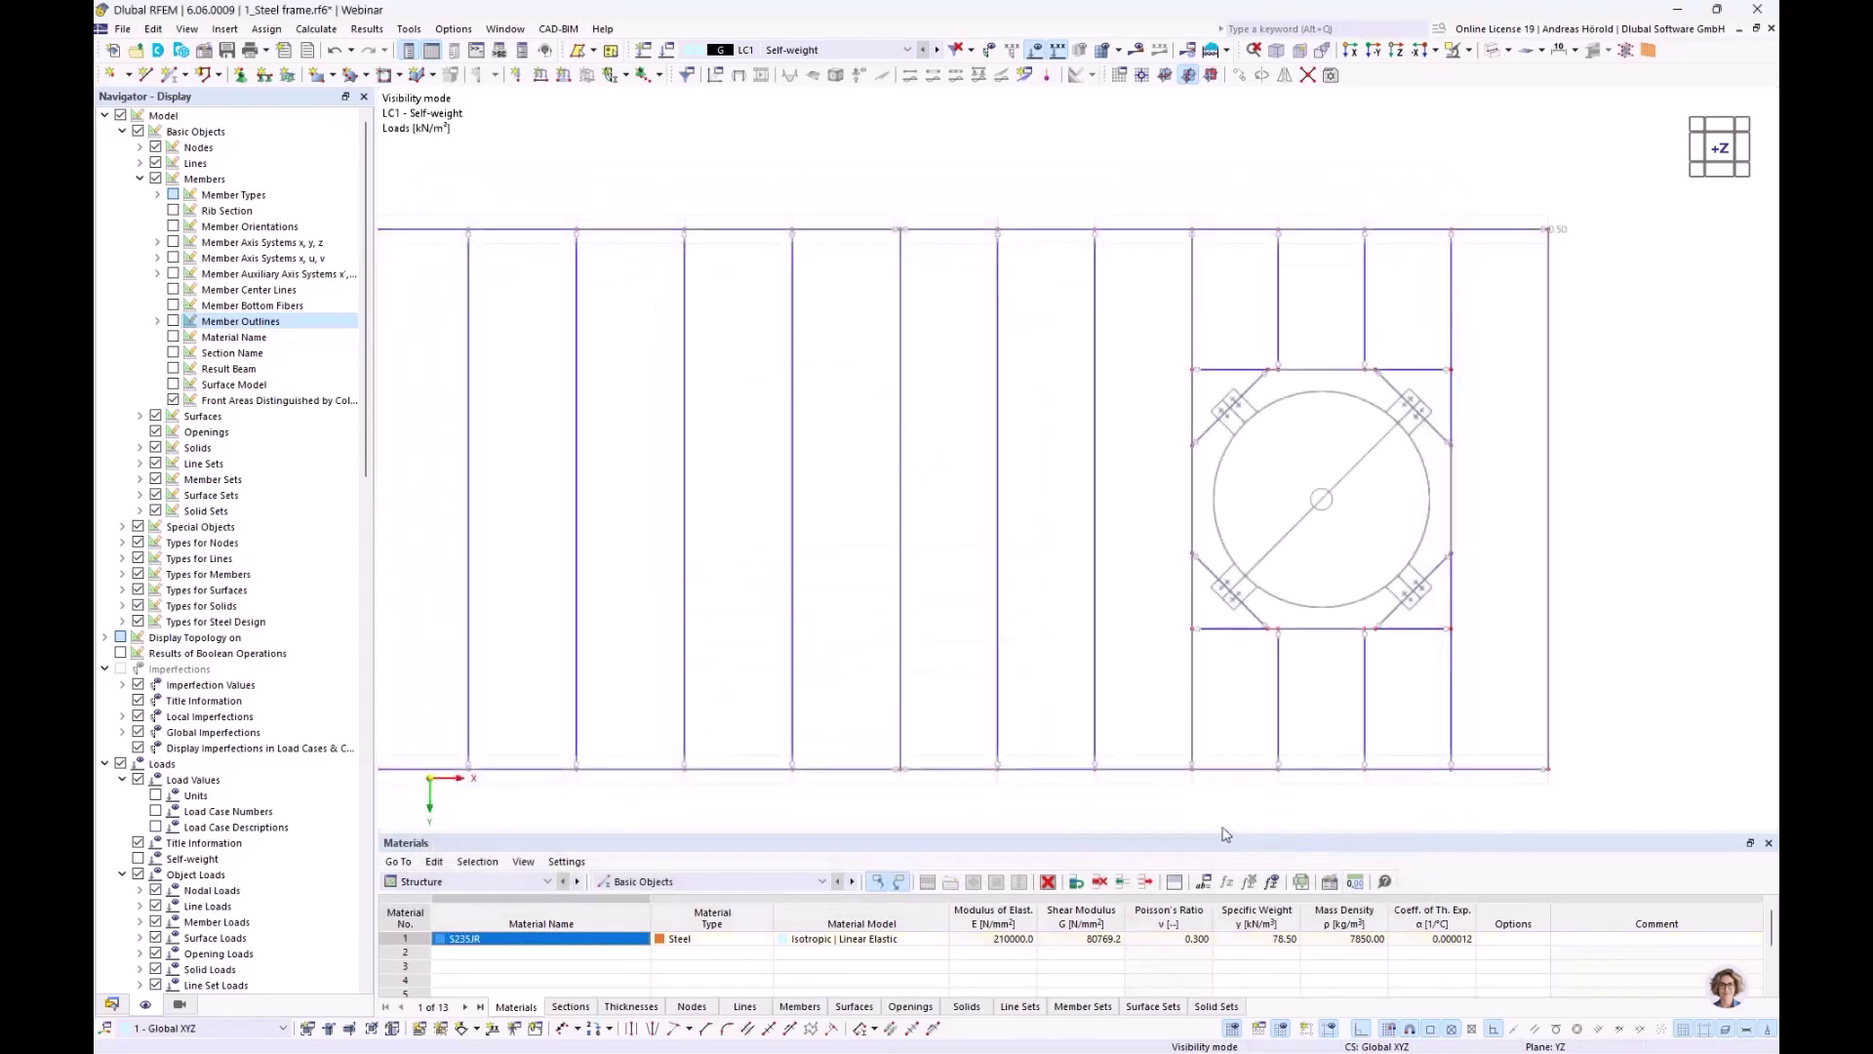
Display the platform area load as separate generated member loads in an isometric view and examine its distribution
{"action": "scroll", "coordinate": [1078, 702], "scroll_direction": "down", "scroll_amount": 2}
{"action": "middle_click_drag", "start_coordinate": [872, 728], "coordinate": [795, 448], "text": "ctrl"}
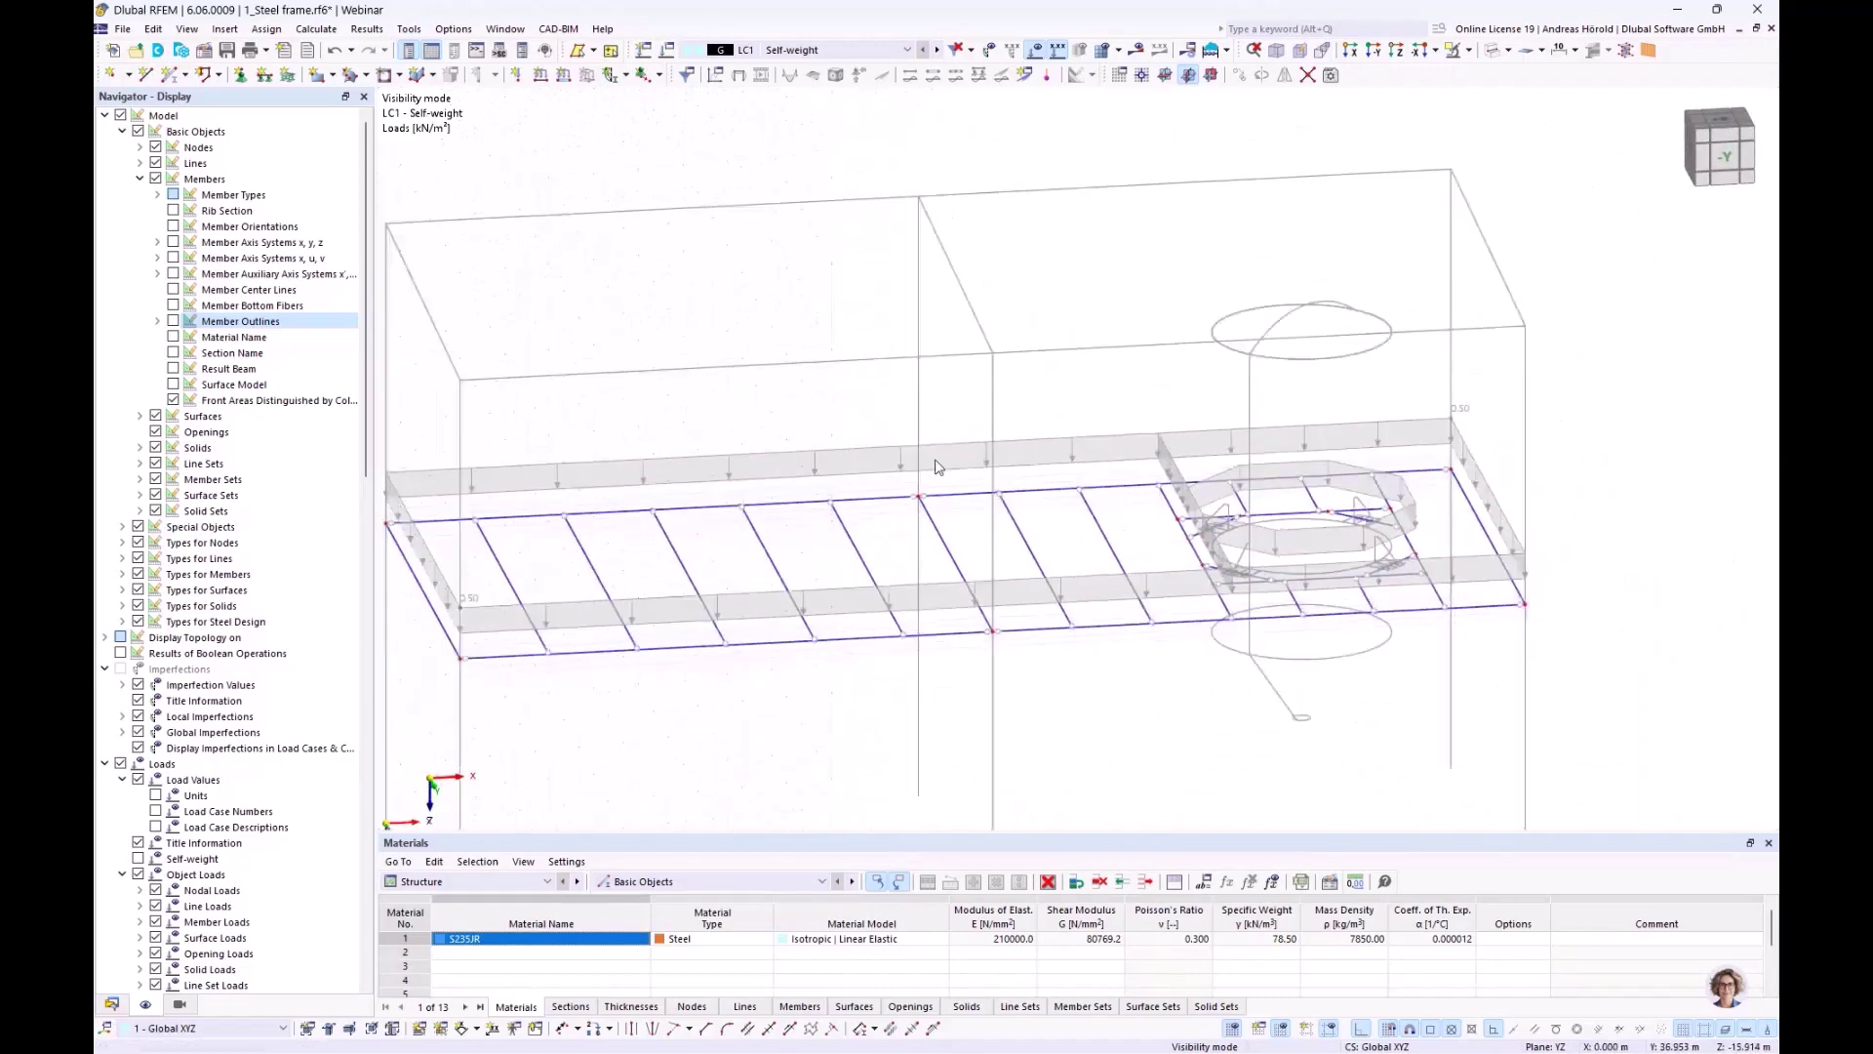
{"action": "right_click", "coordinate": [1067, 437]}
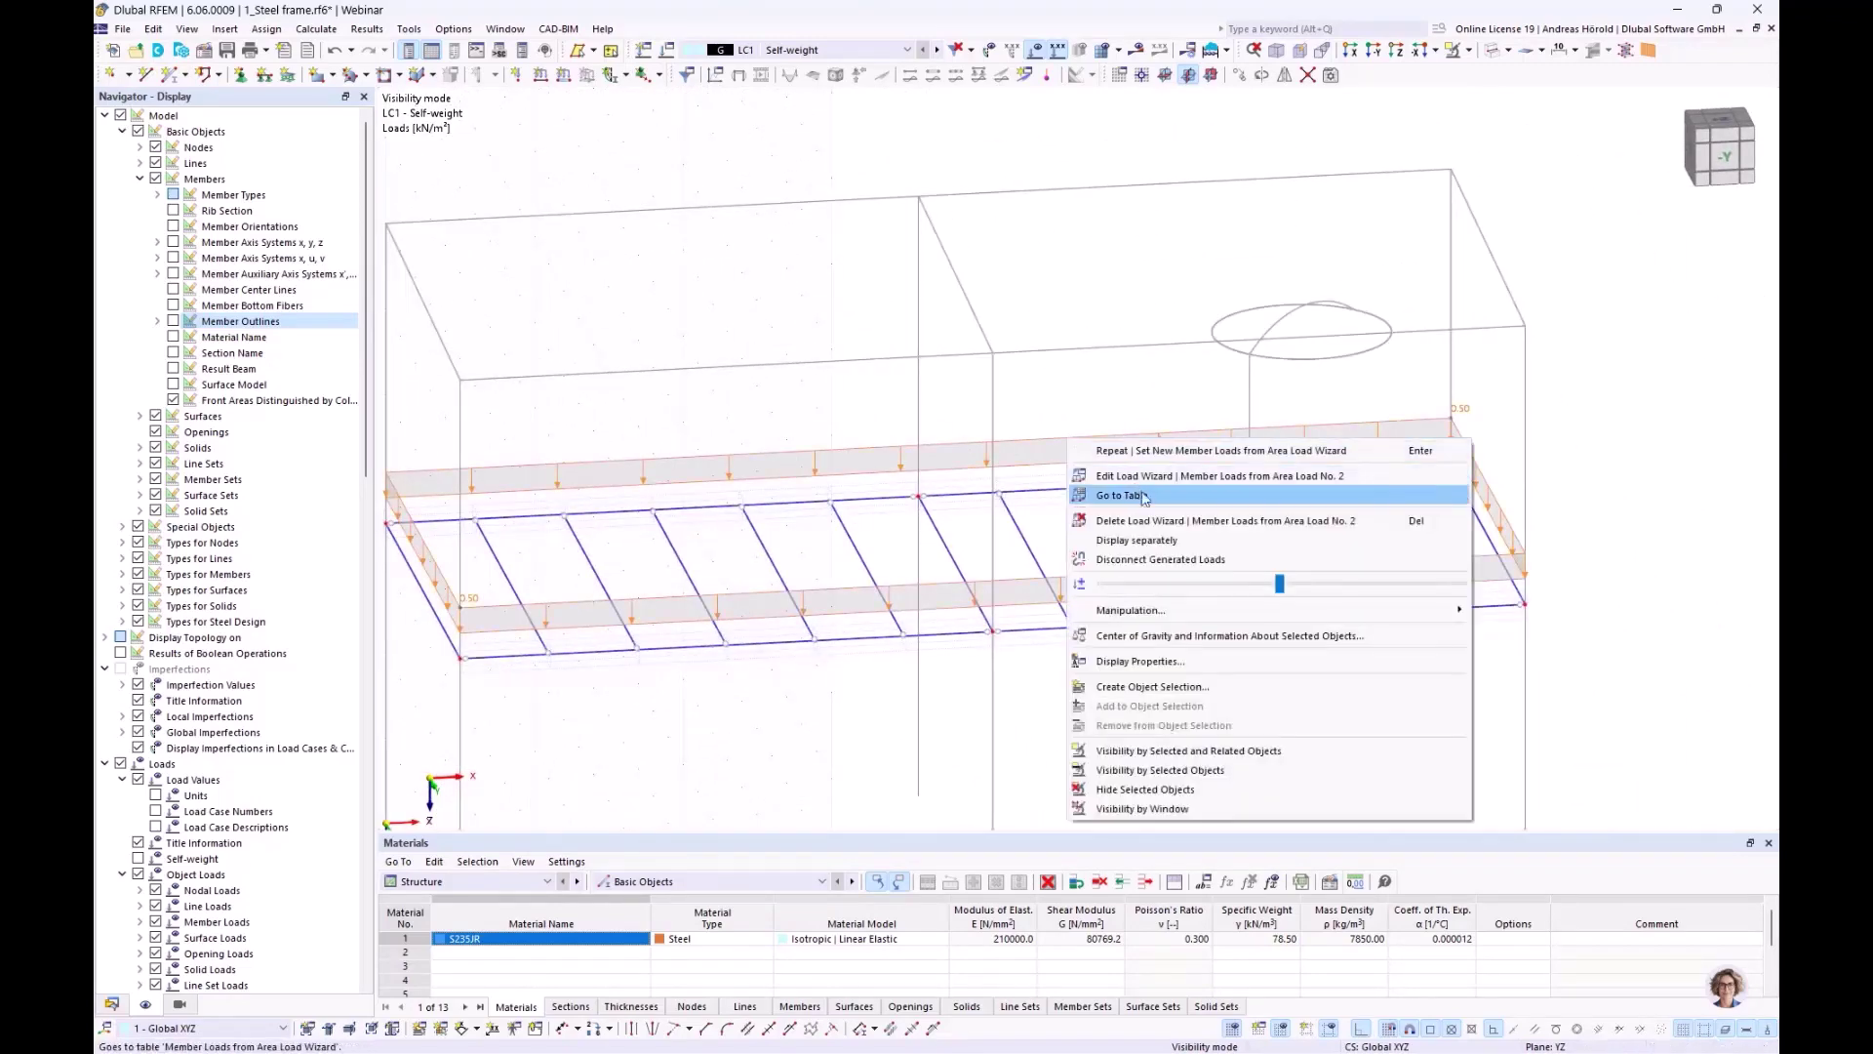
{"action": "left_click", "coordinate": [1136, 540]}
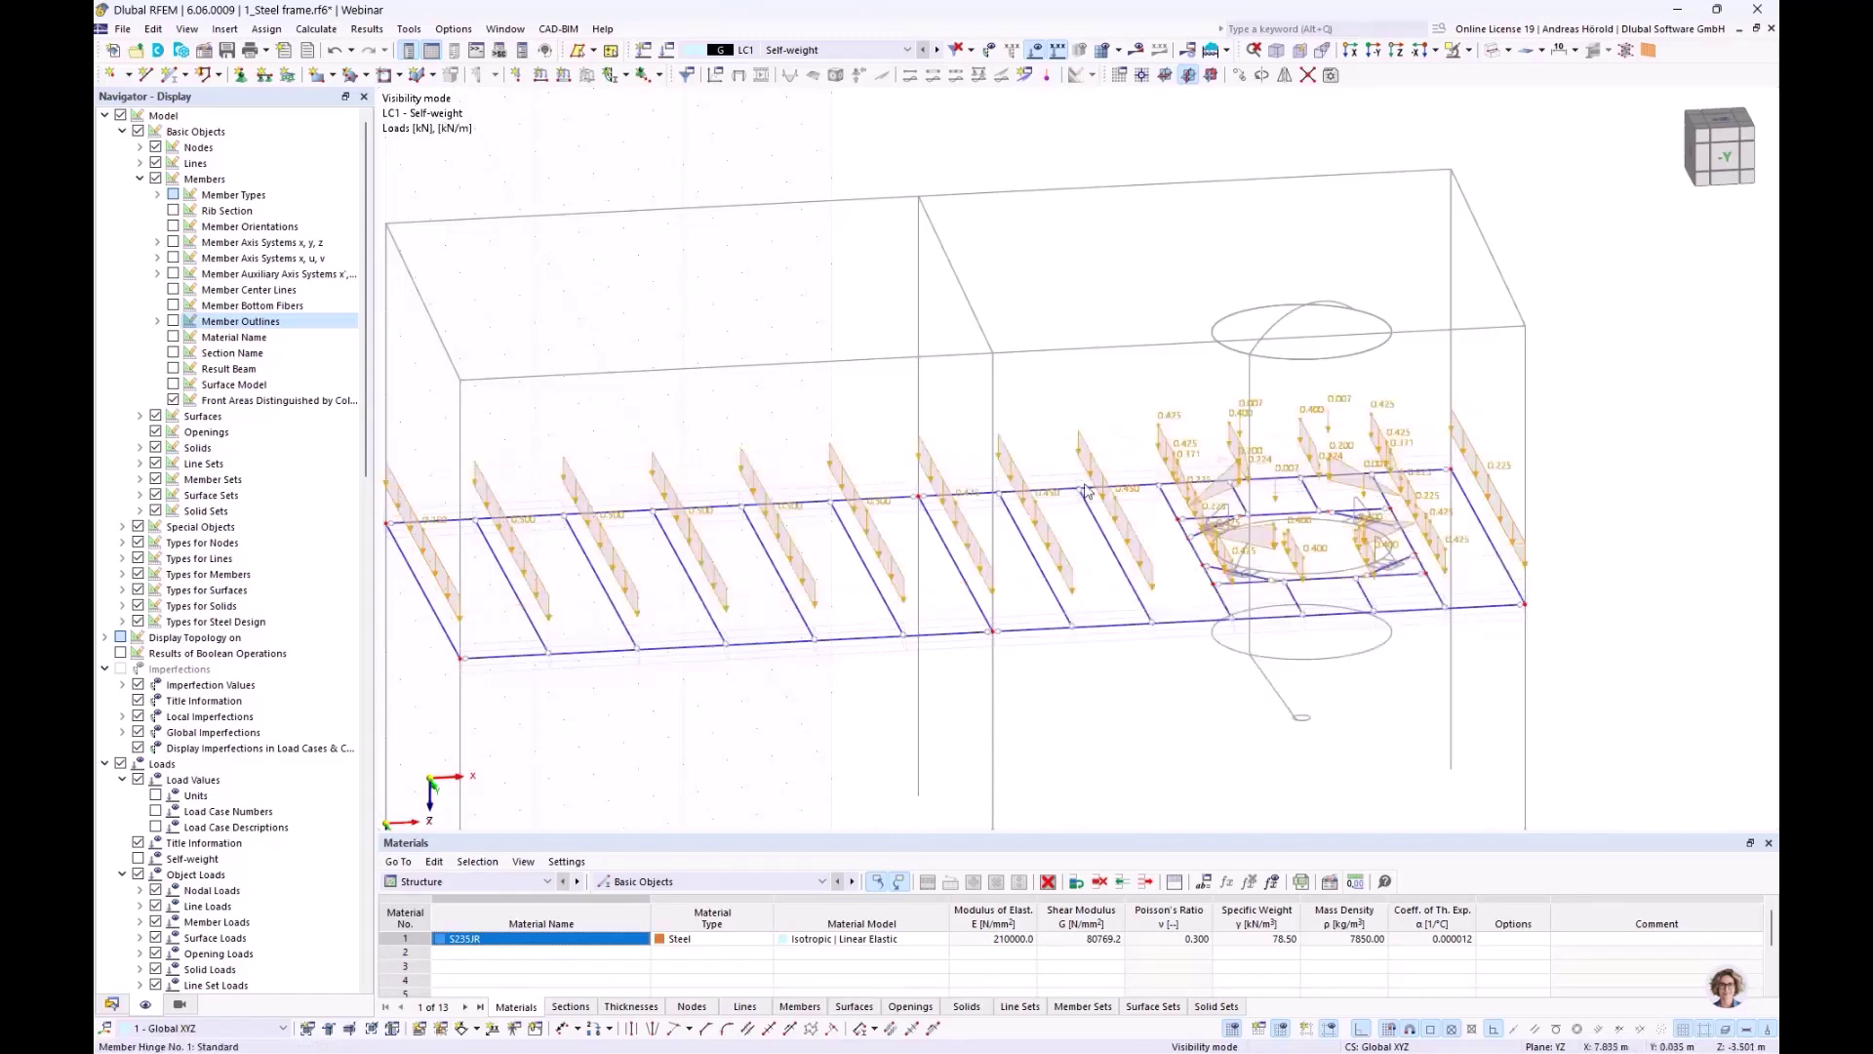
{"action": "scroll", "coordinate": [836, 520], "scroll_direction": "down", "scroll_amount": 2}
{"action": "scroll", "coordinate": [836, 520], "scroll_direction": "up", "scroll_amount": 3}
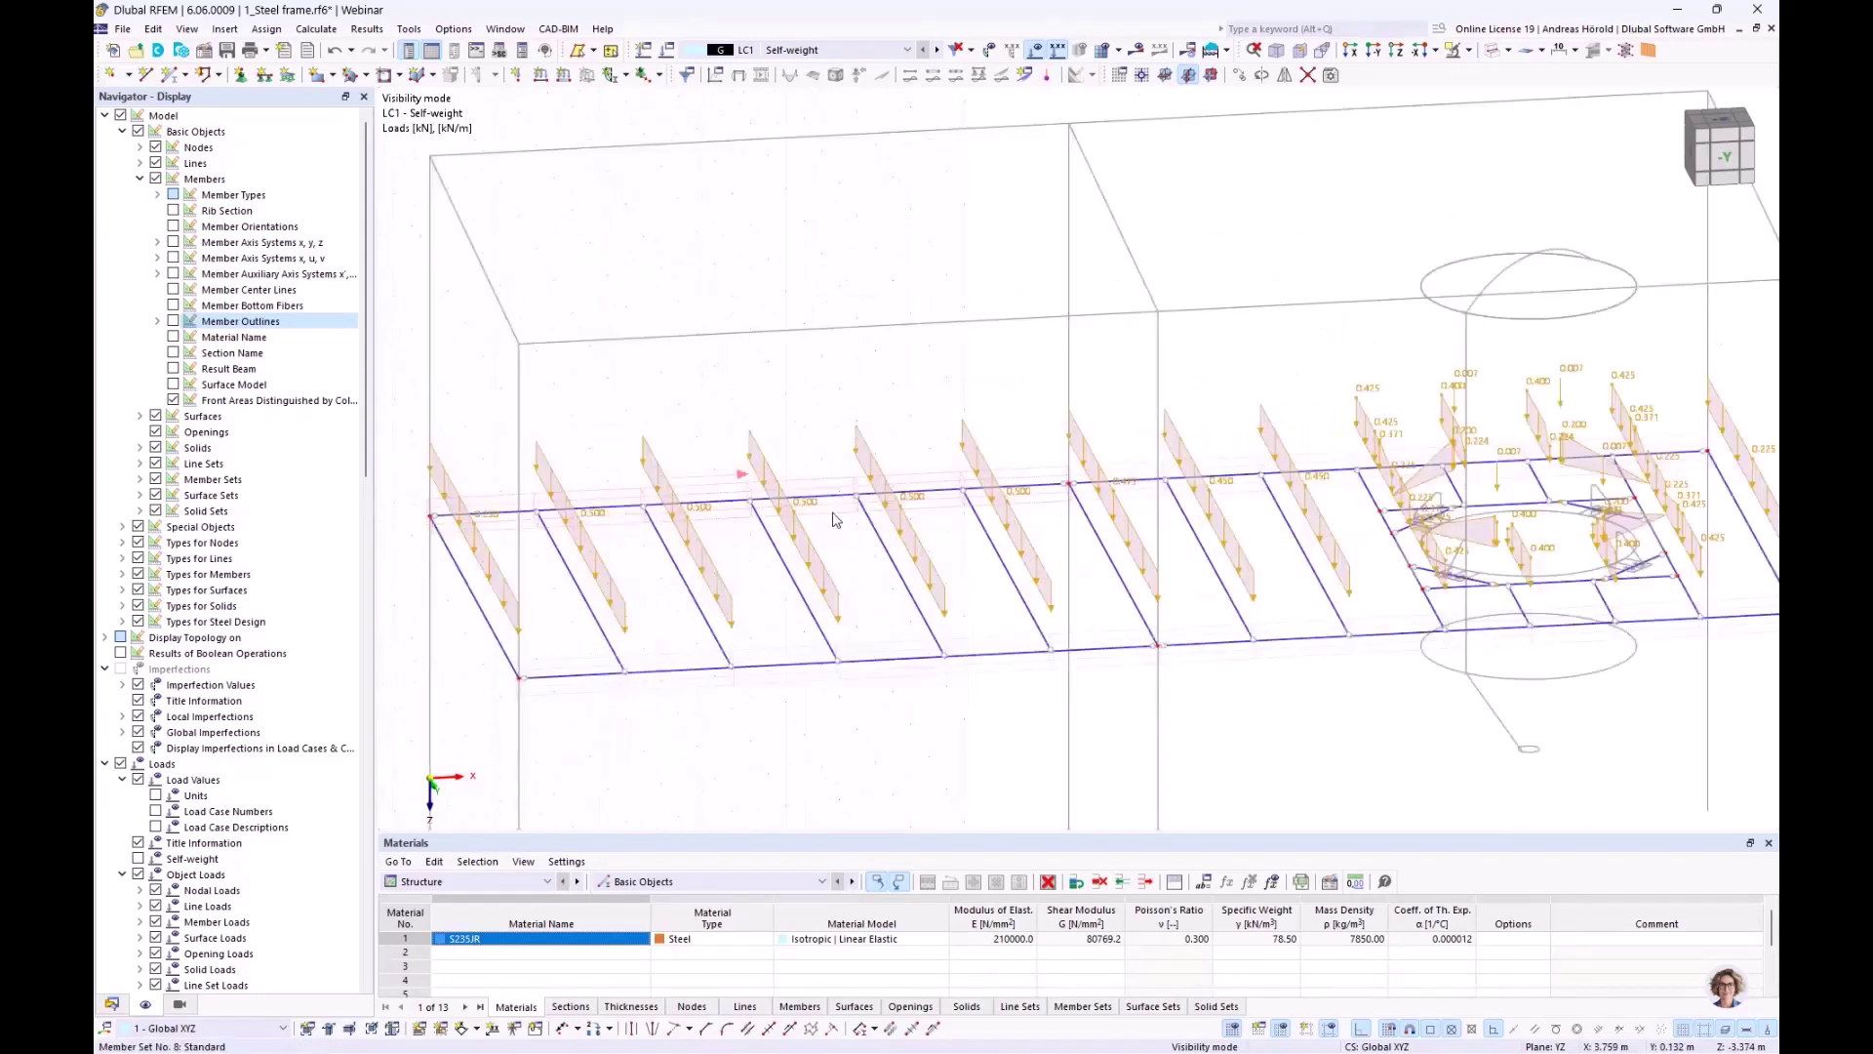
{"action": "scroll", "coordinate": [1011, 543], "scroll_direction": "down", "scroll_amount": 2}
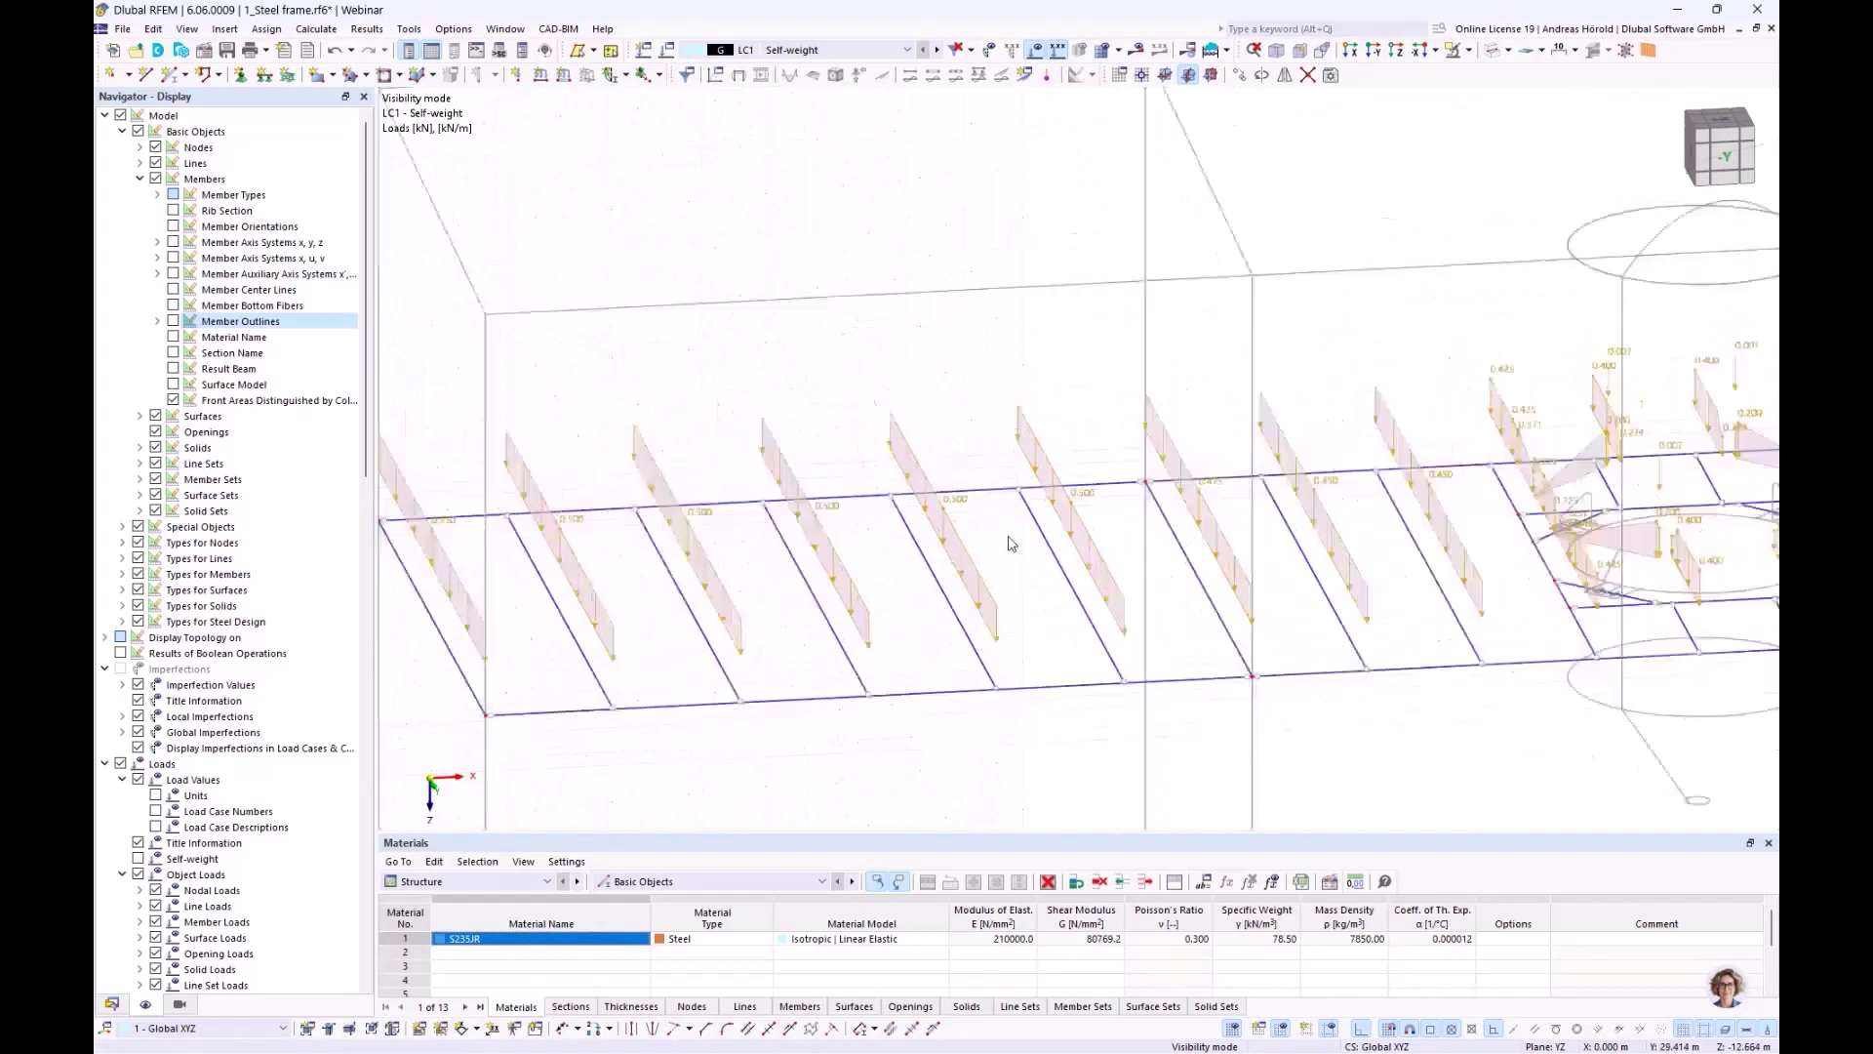
{"action": "scroll", "coordinate": [1008, 551], "scroll_direction": "down", "scroll_amount": 1}
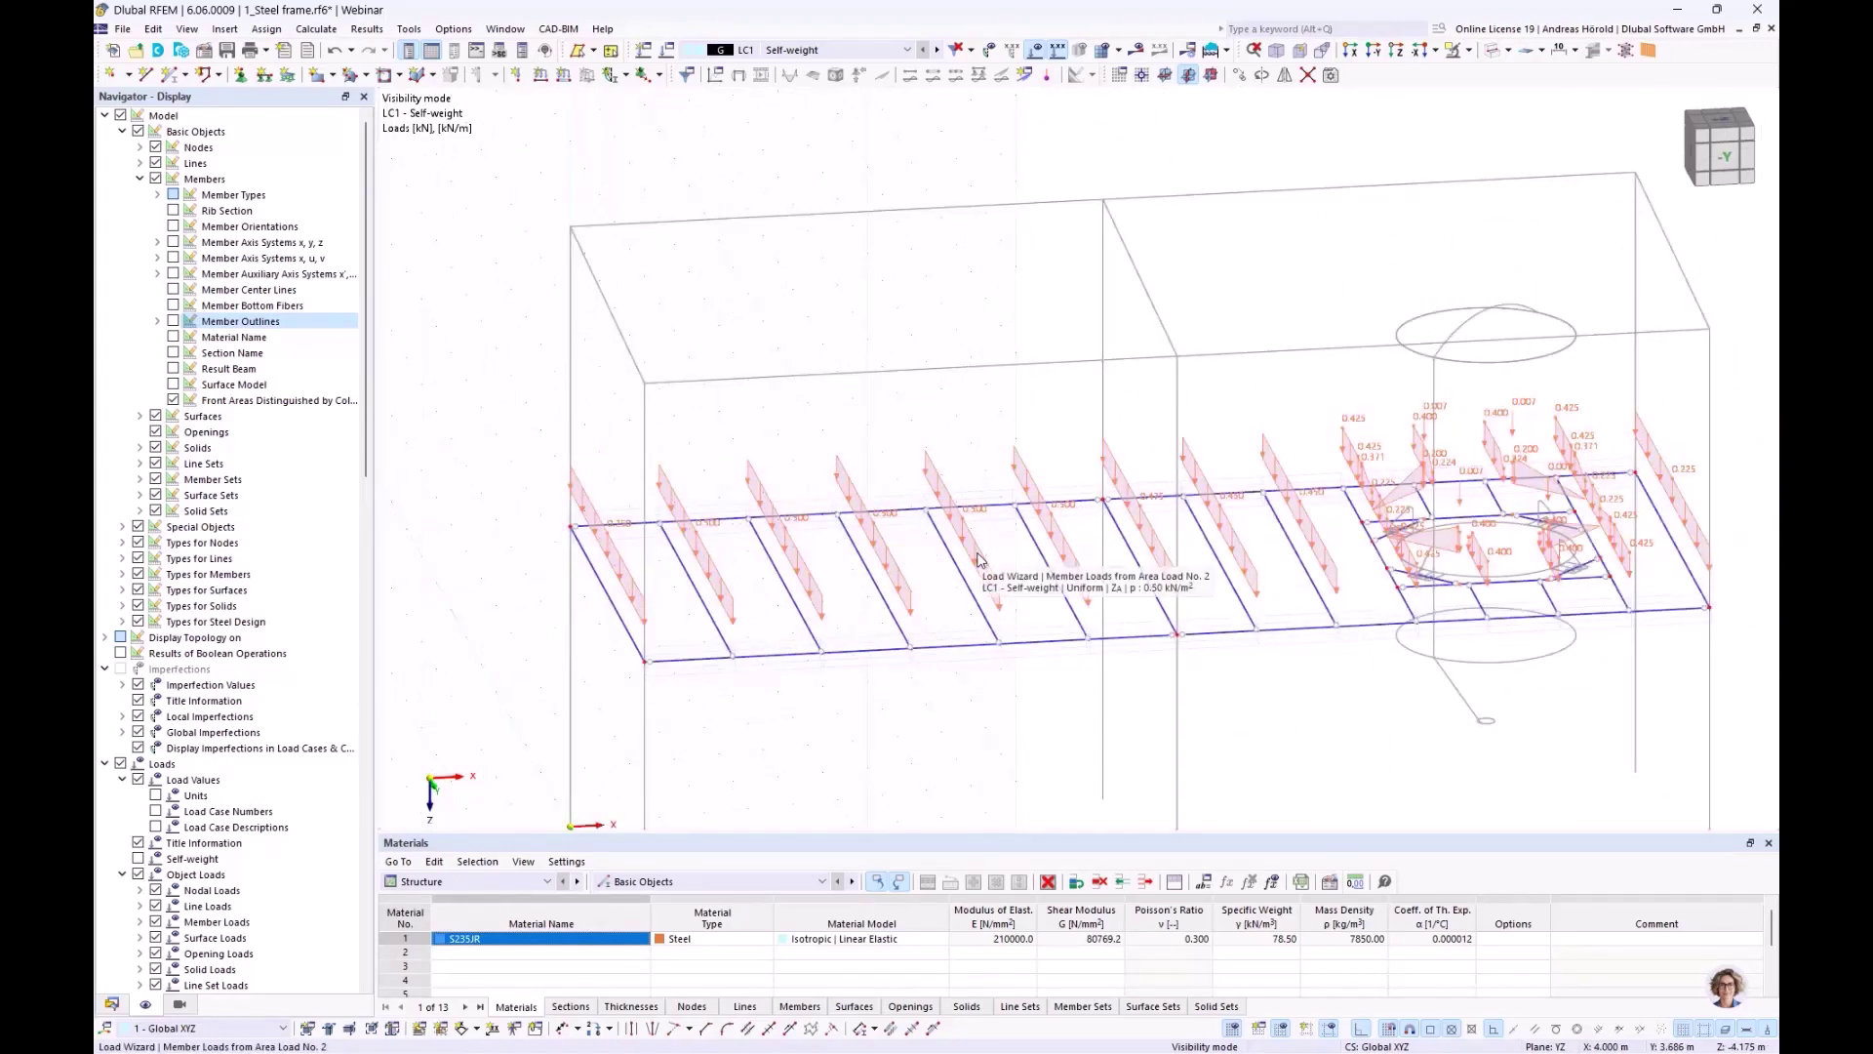
Turn off the separate display of the generated platform loads and cancel visibility mode so the whole frame is shown
{"action": "right_click", "coordinate": [979, 559]}
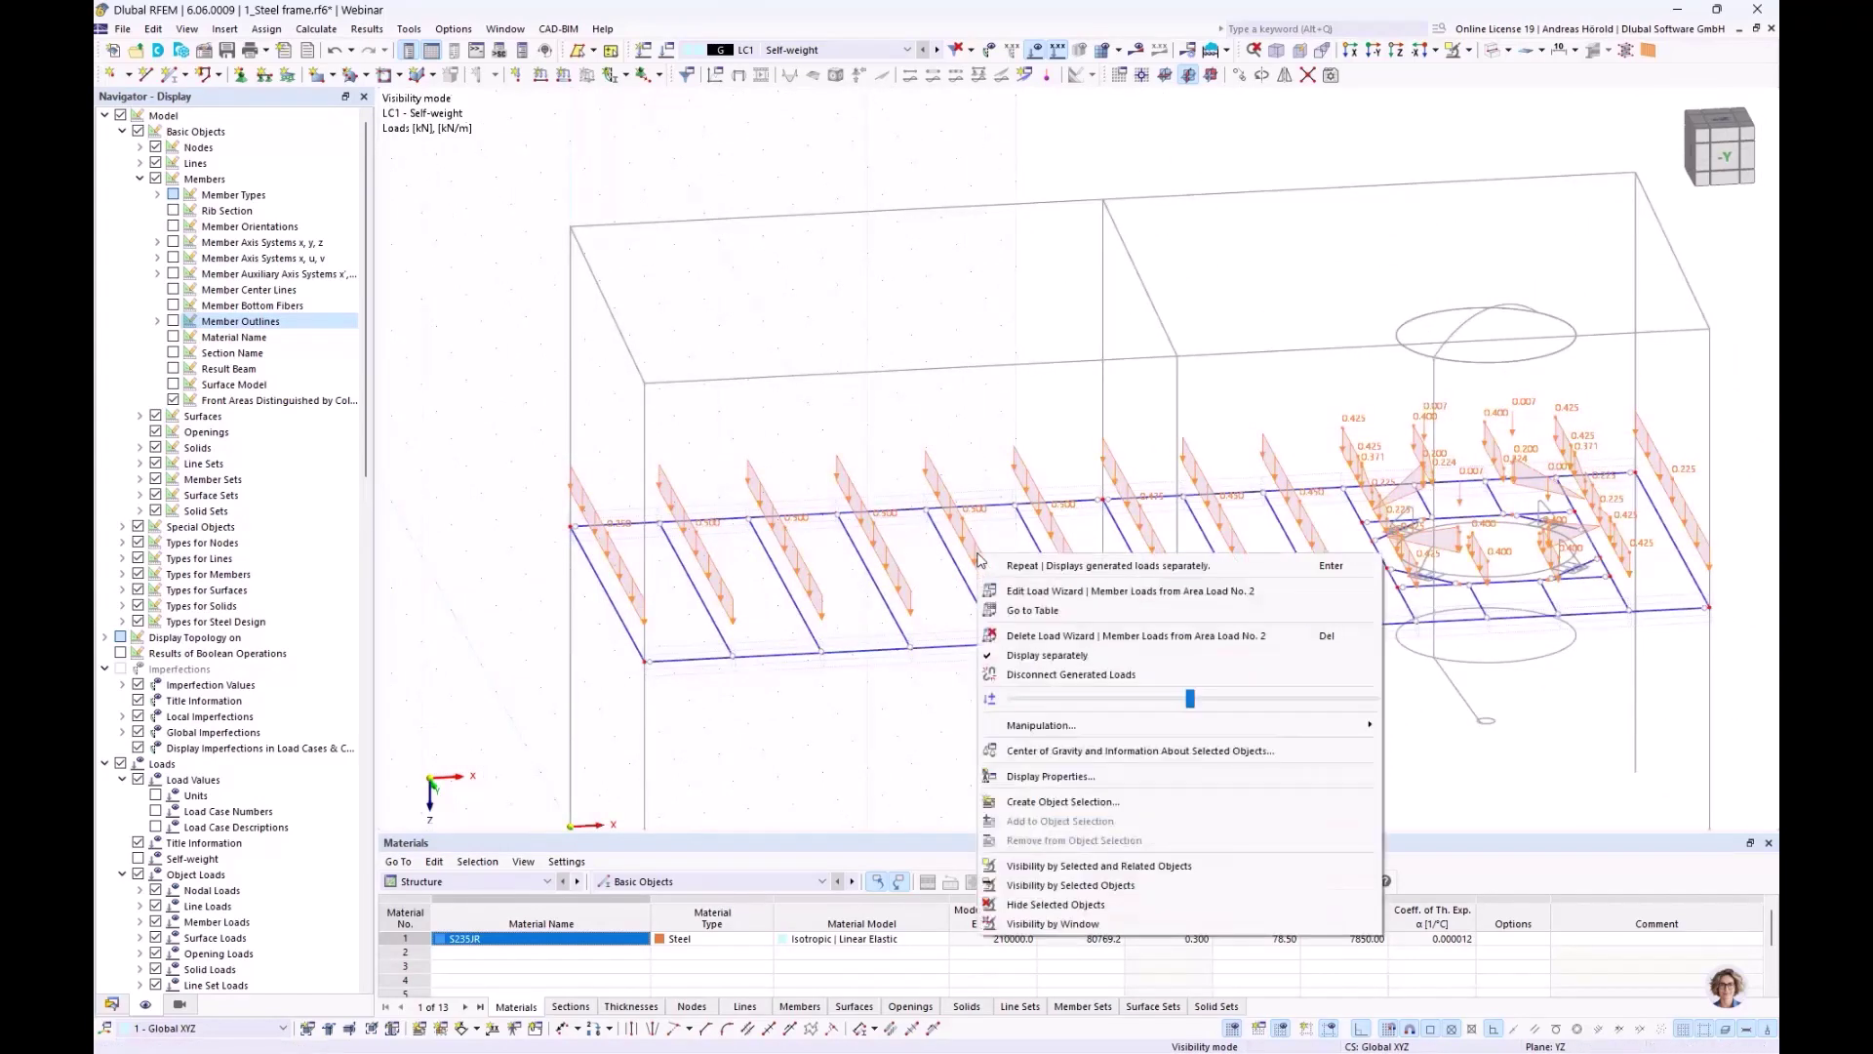
{"action": "left_click", "coordinate": [1065, 657]}
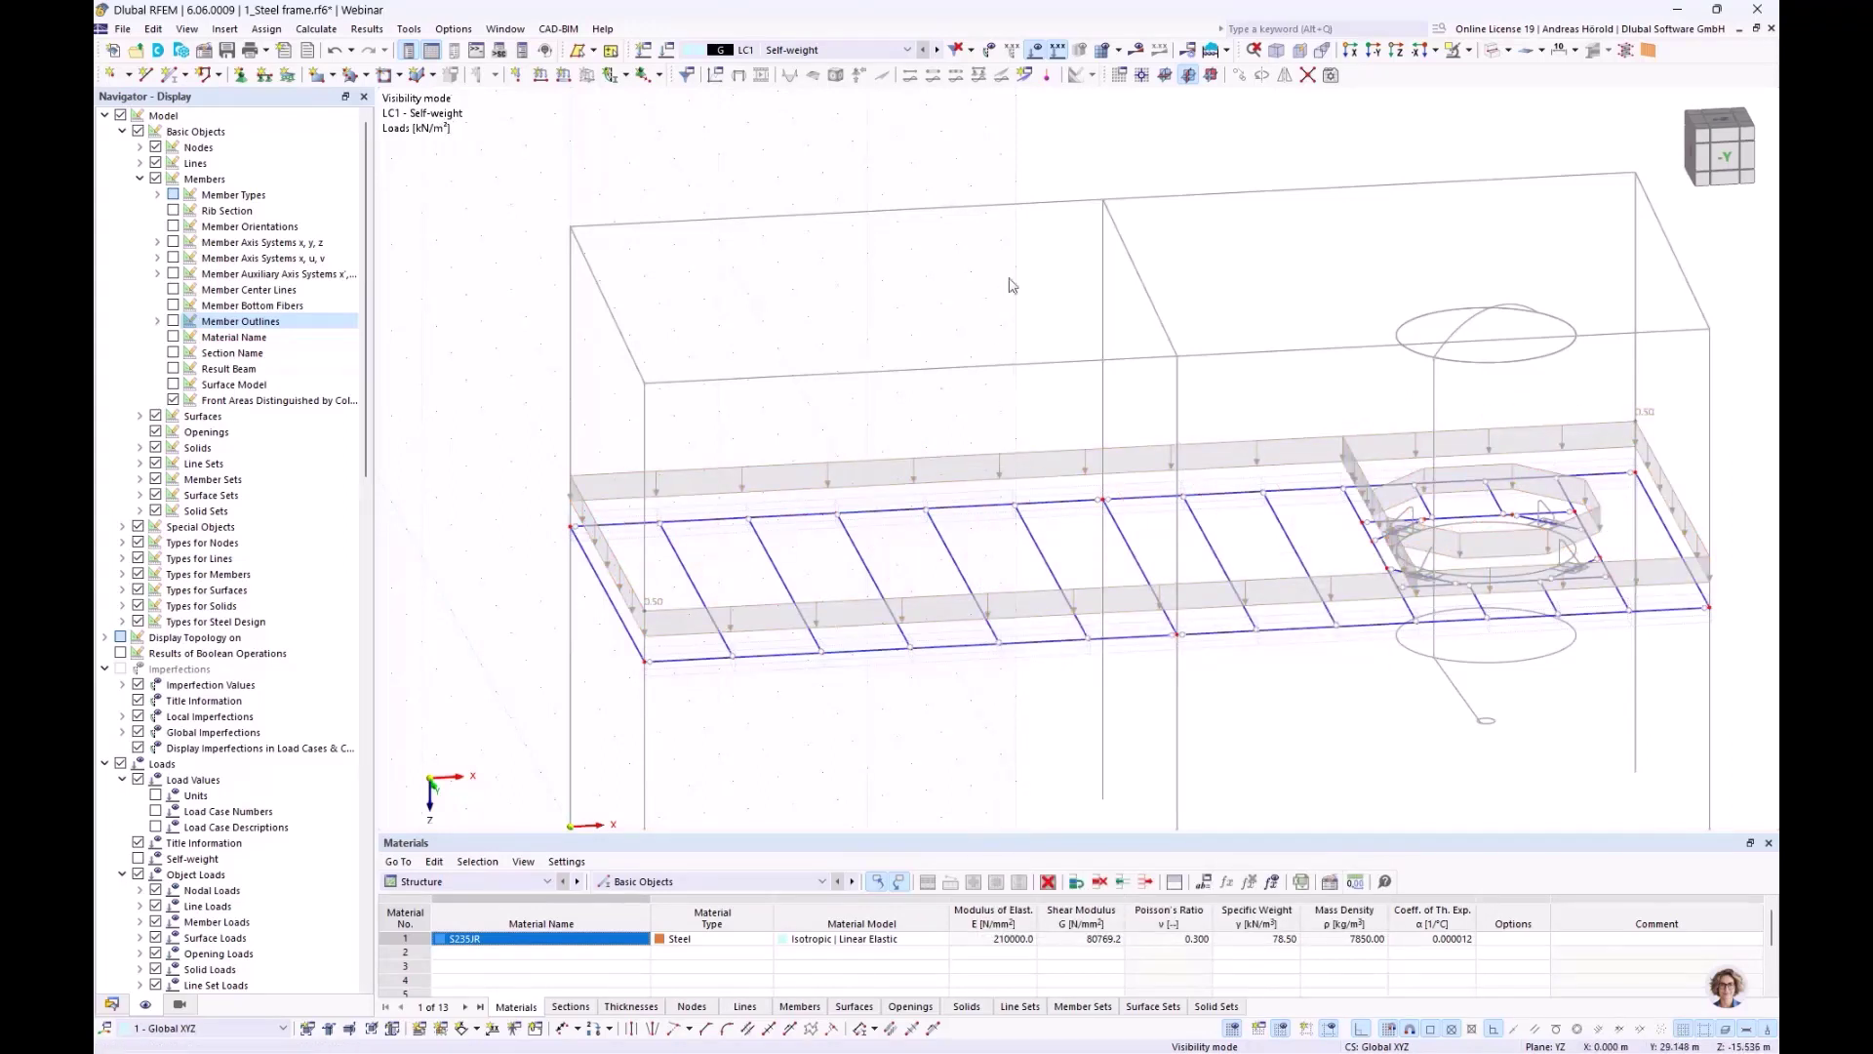
{"action": "left_click", "coordinate": [1469, 50]}
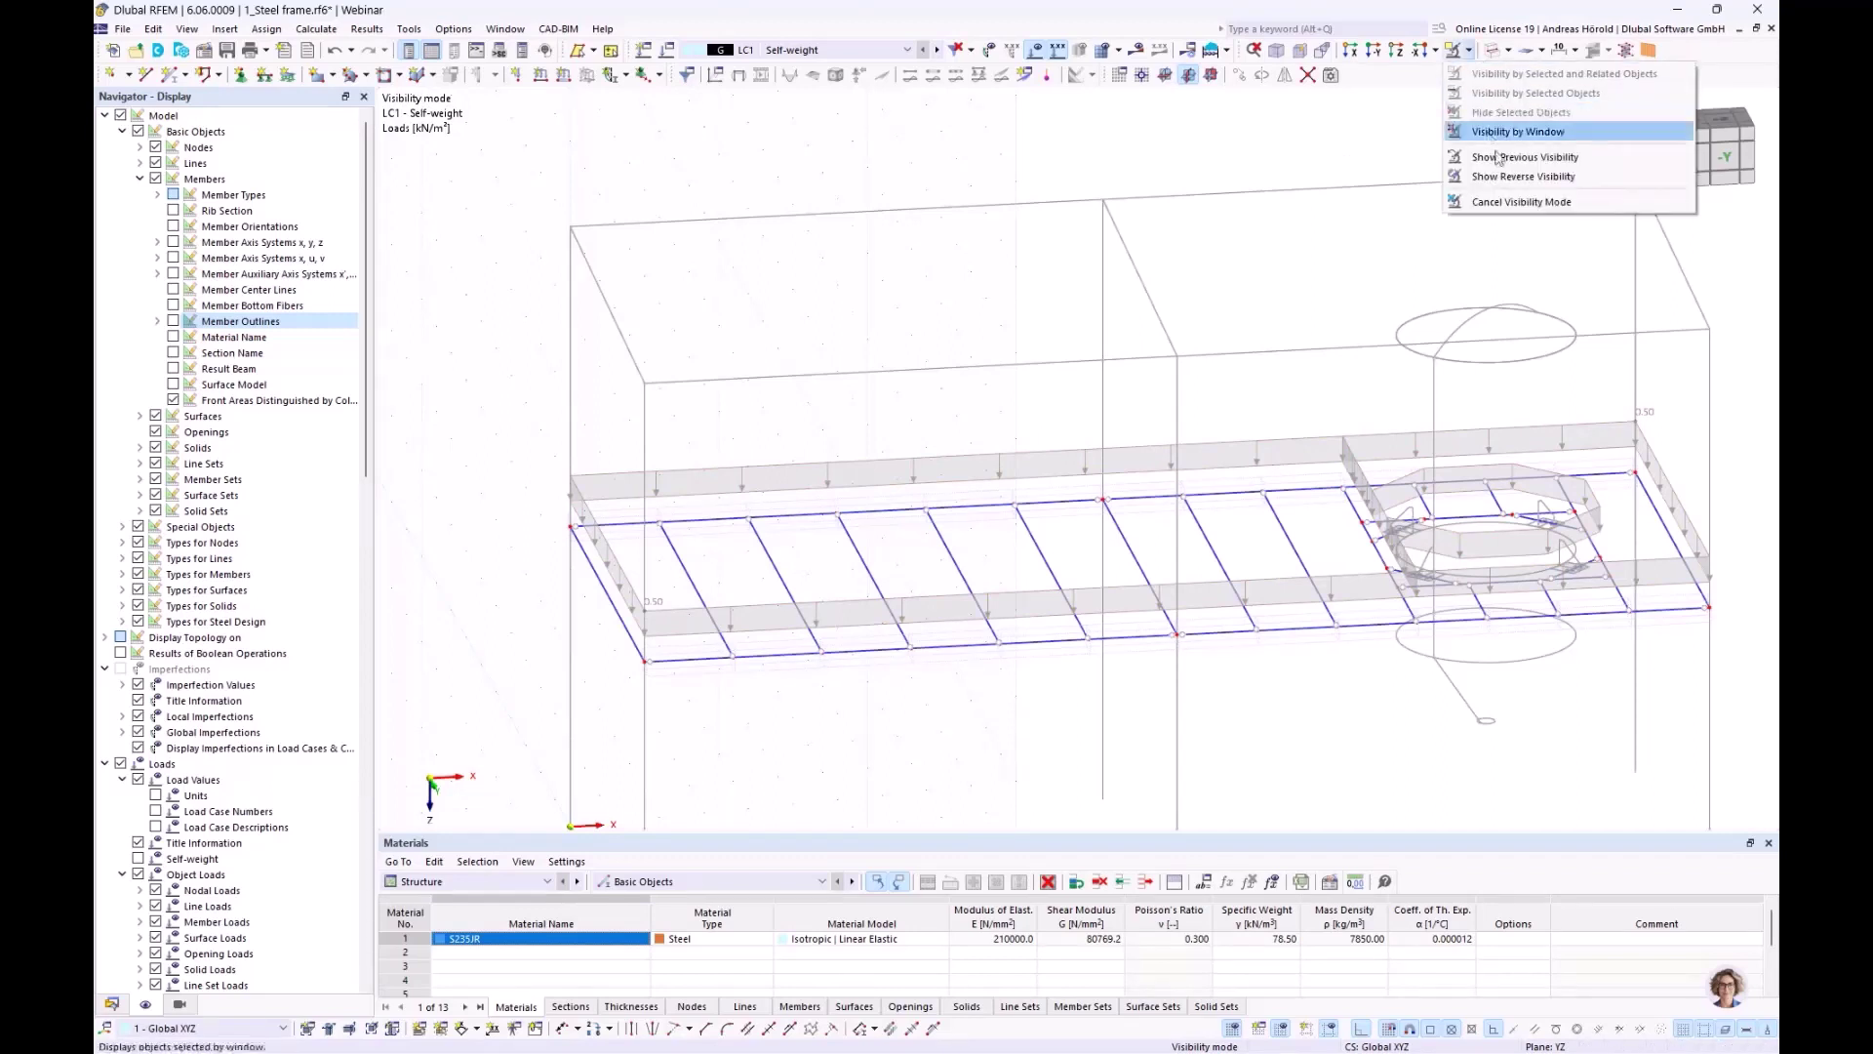
{"action": "left_click", "coordinate": [1506, 202]}
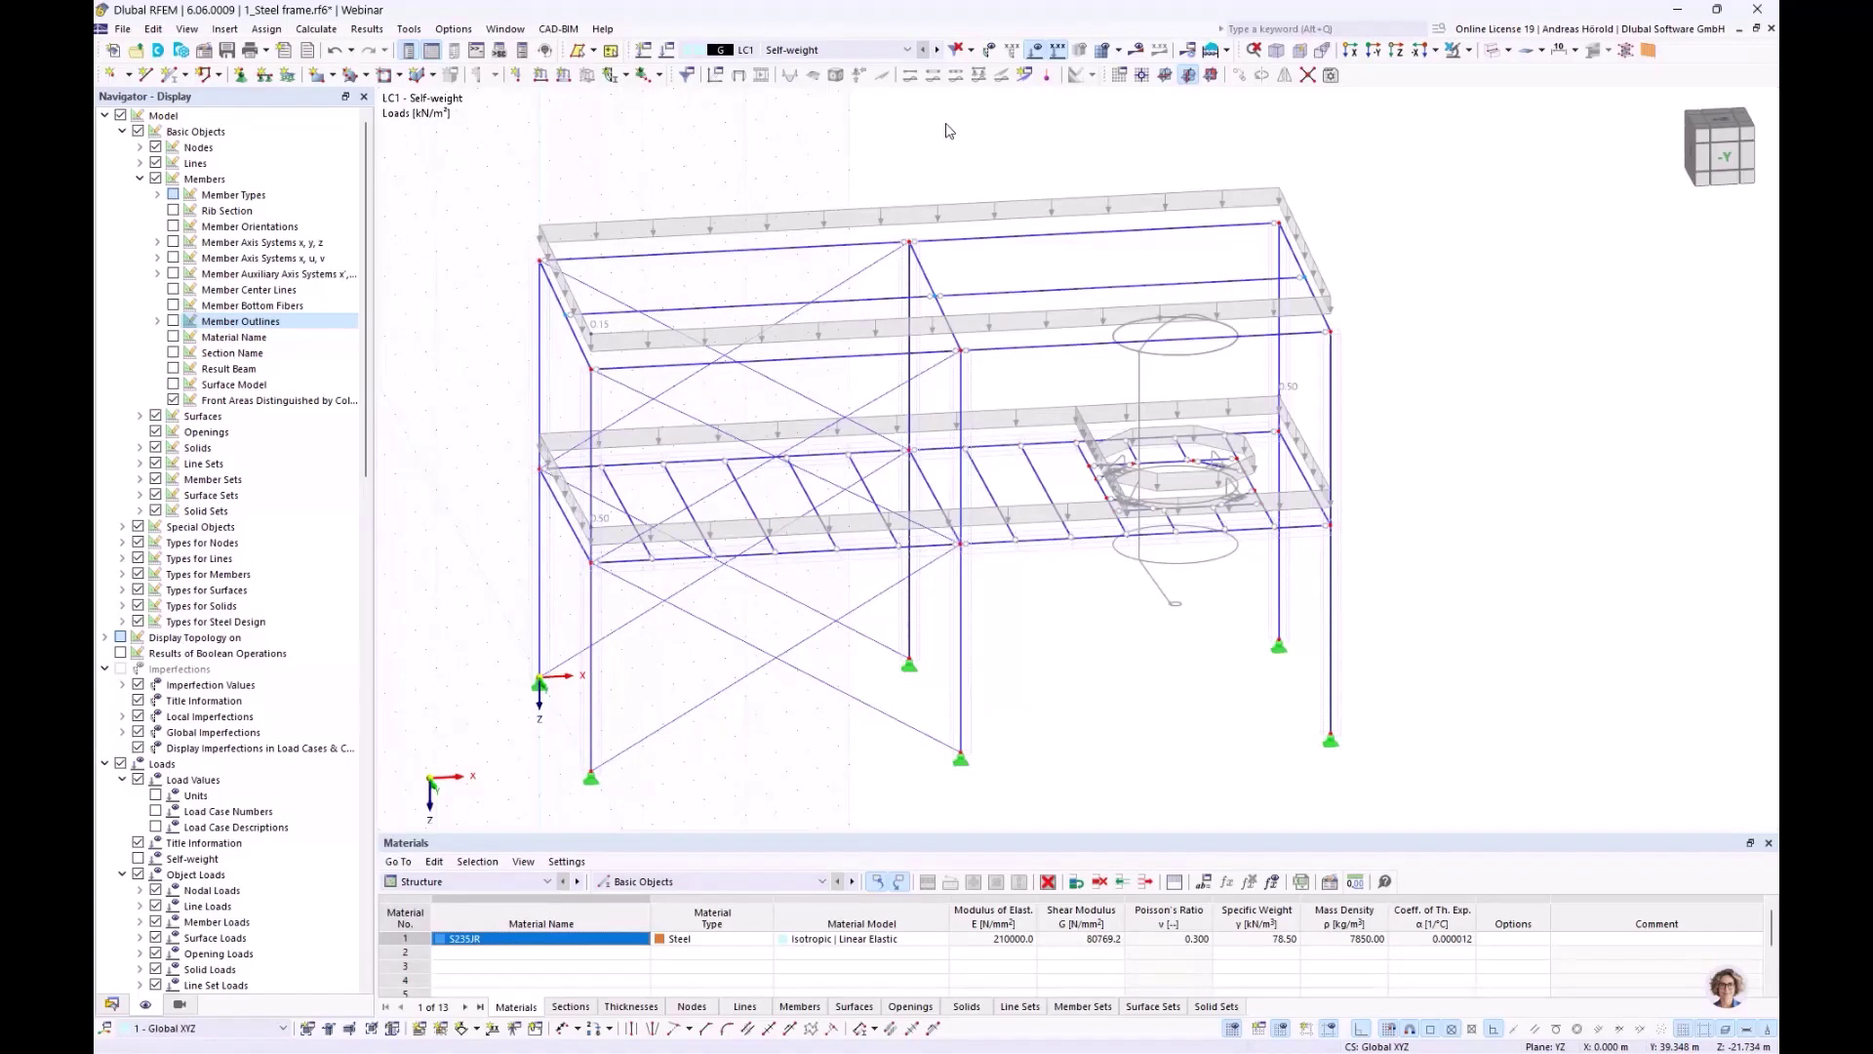
Create load case LC2 named SW Silo with the Permanent action category and active self-weight switched off
{"action": "scroll", "coordinate": [1175, 440], "scroll_direction": "up", "scroll_amount": 3}
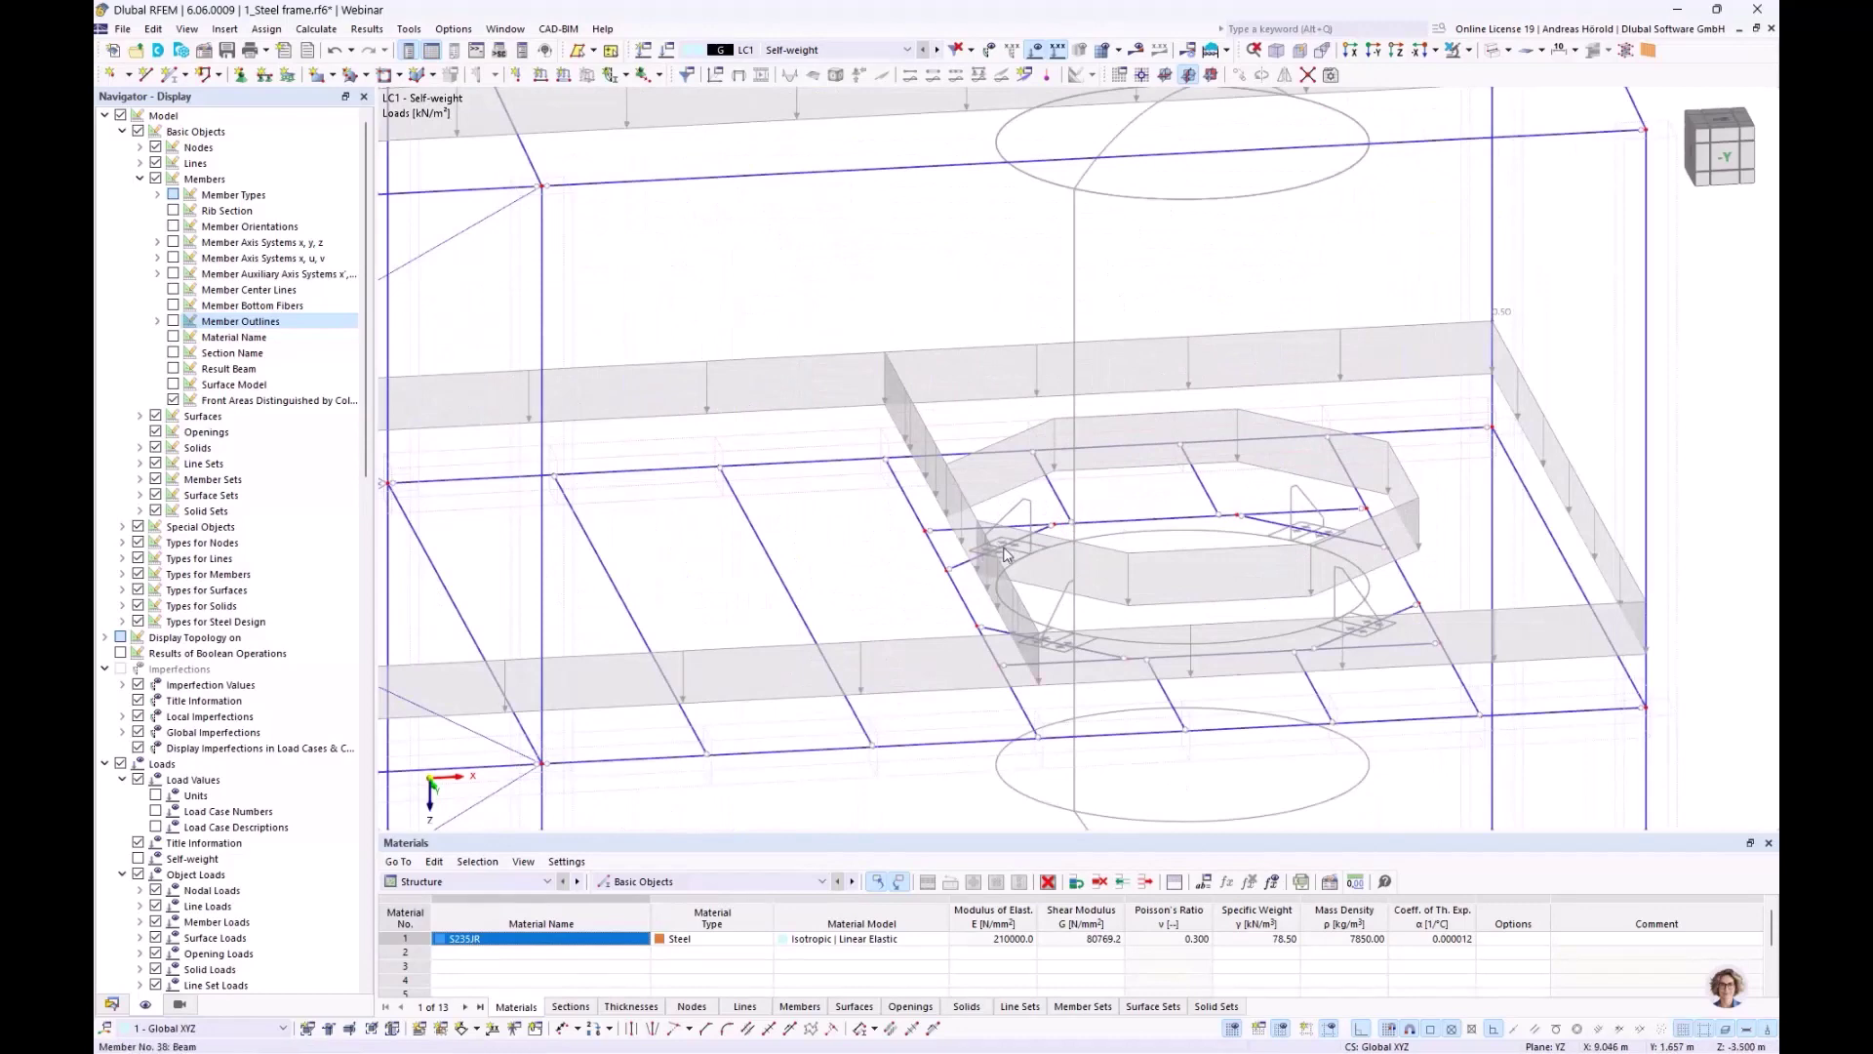
{"action": "scroll", "coordinate": [1178, 537], "scroll_direction": "up", "scroll_amount": 2}
{"action": "scroll", "coordinate": [1177, 536], "scroll_direction": "down", "scroll_amount": 2}
{"action": "left_click", "coordinate": [644, 51]}
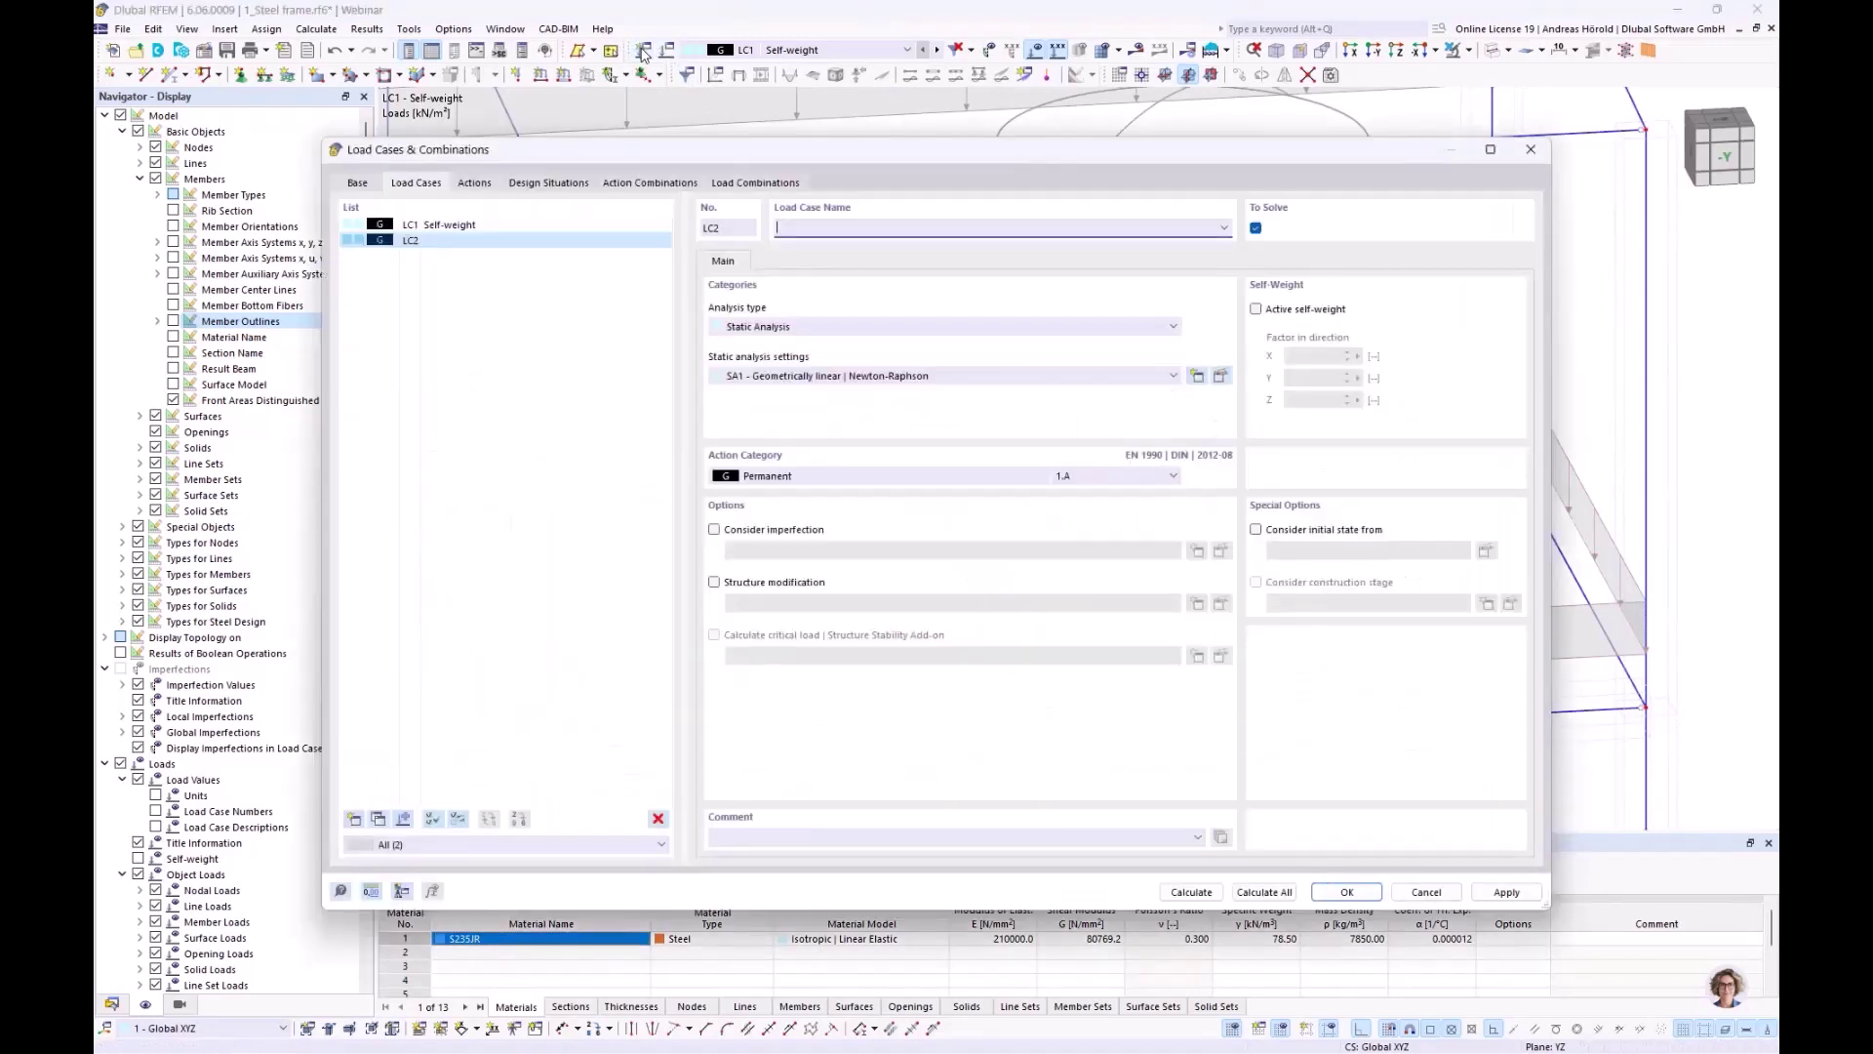
{"action": "left_click", "coordinate": [804, 475]}
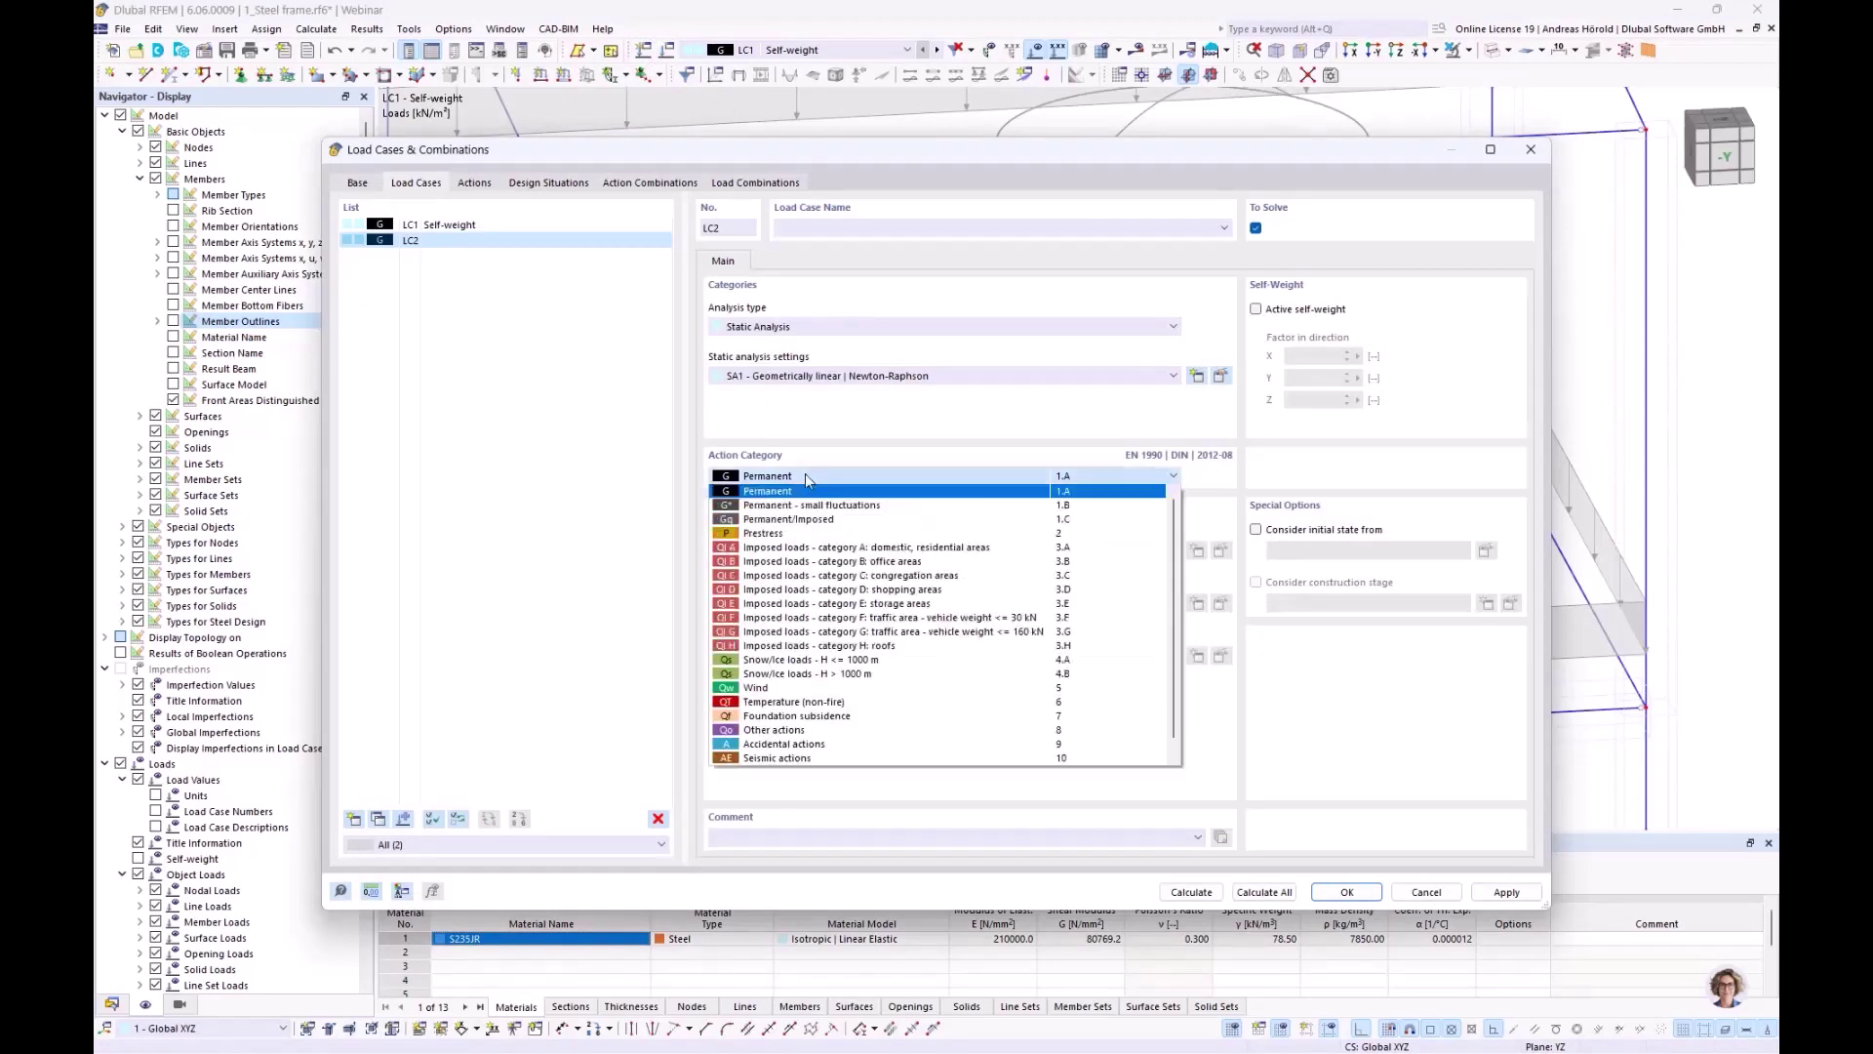
{"action": "left_click", "coordinate": [805, 475]}
{"action": "left_click", "coordinate": [810, 233]}
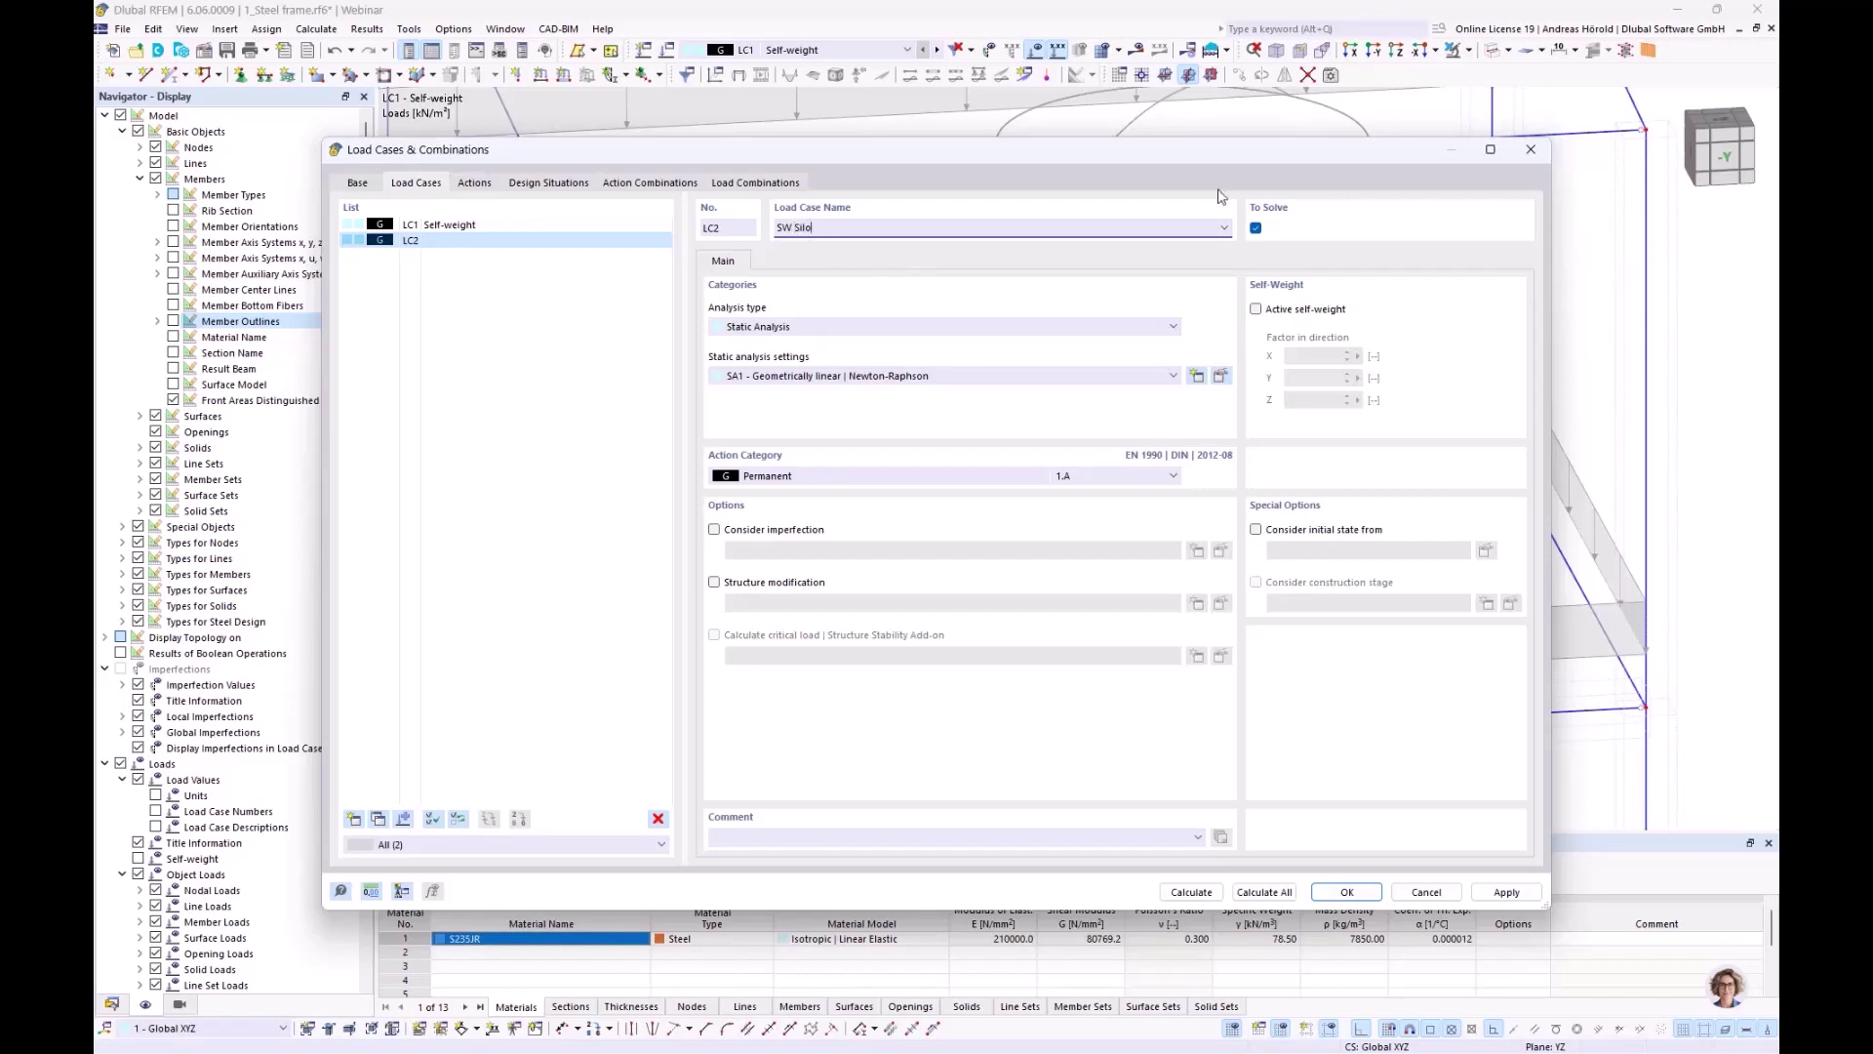
{"action": "left_click", "coordinate": [1256, 310]}
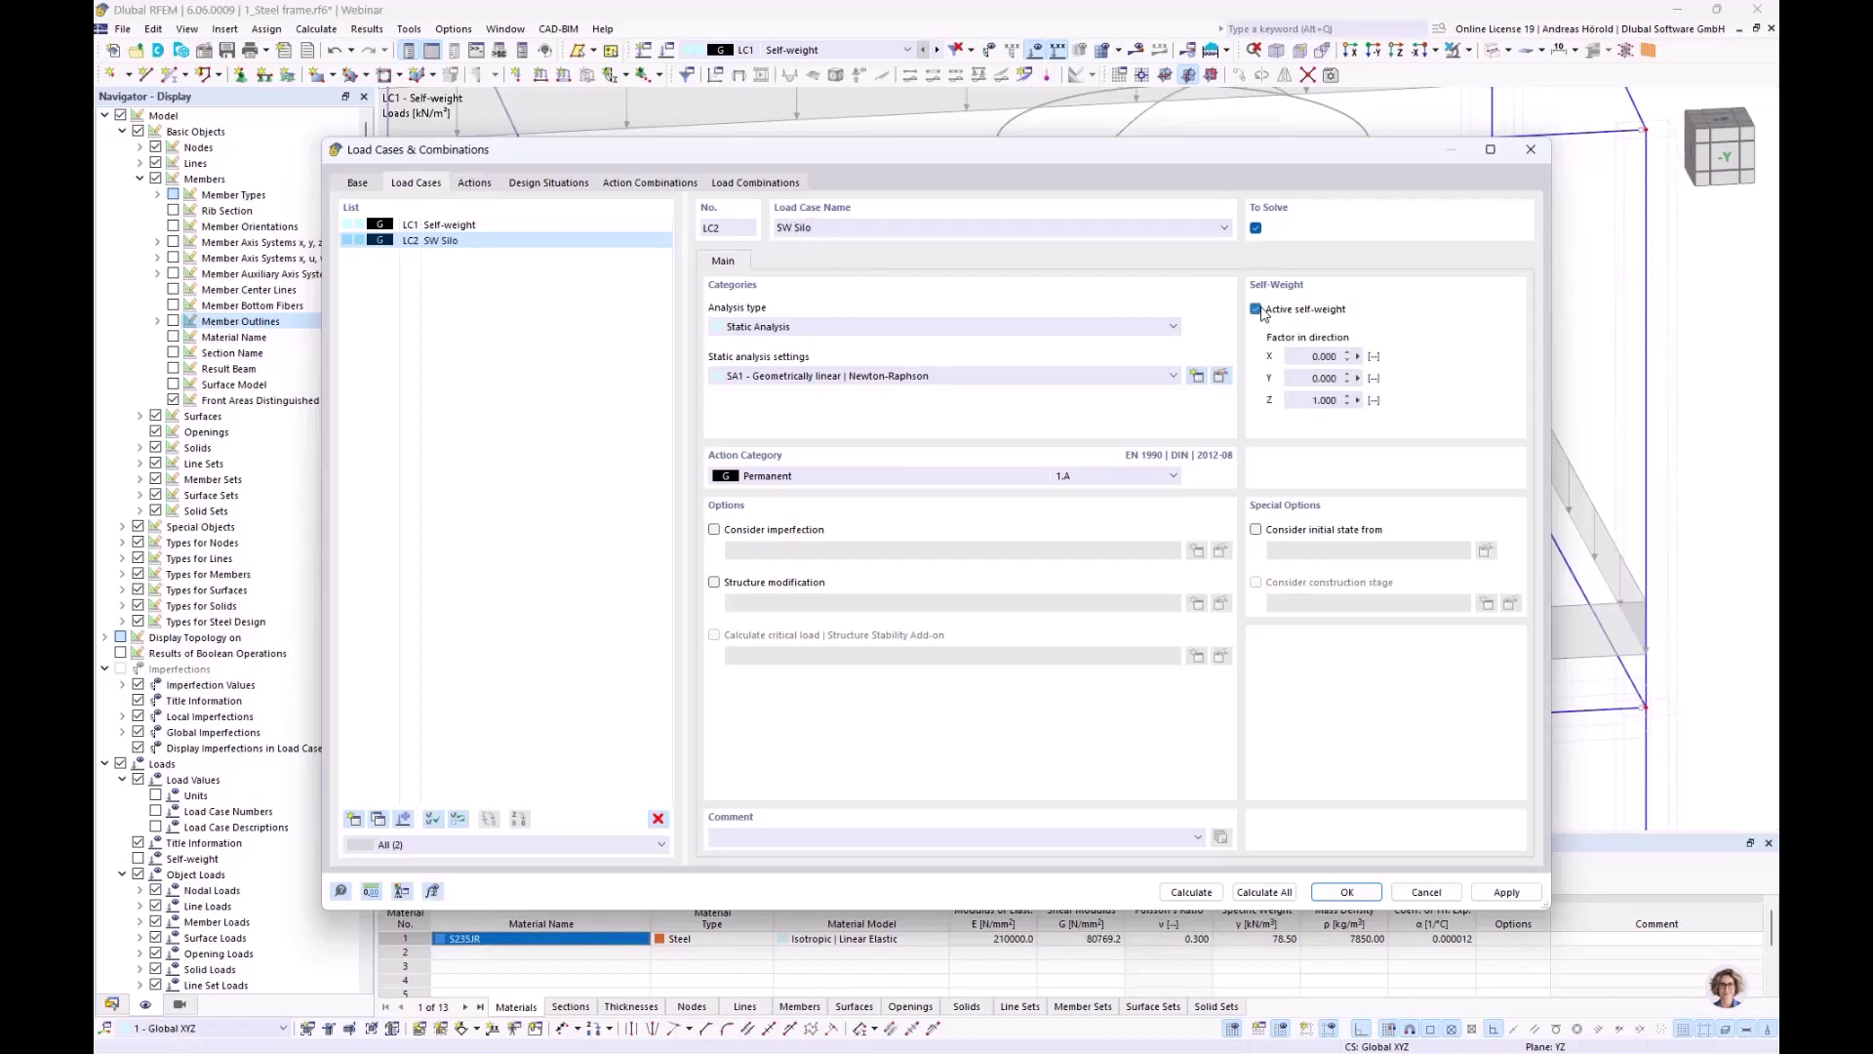
{"action": "left_click", "coordinate": [1257, 310]}
{"action": "left_click", "coordinate": [1345, 890]}
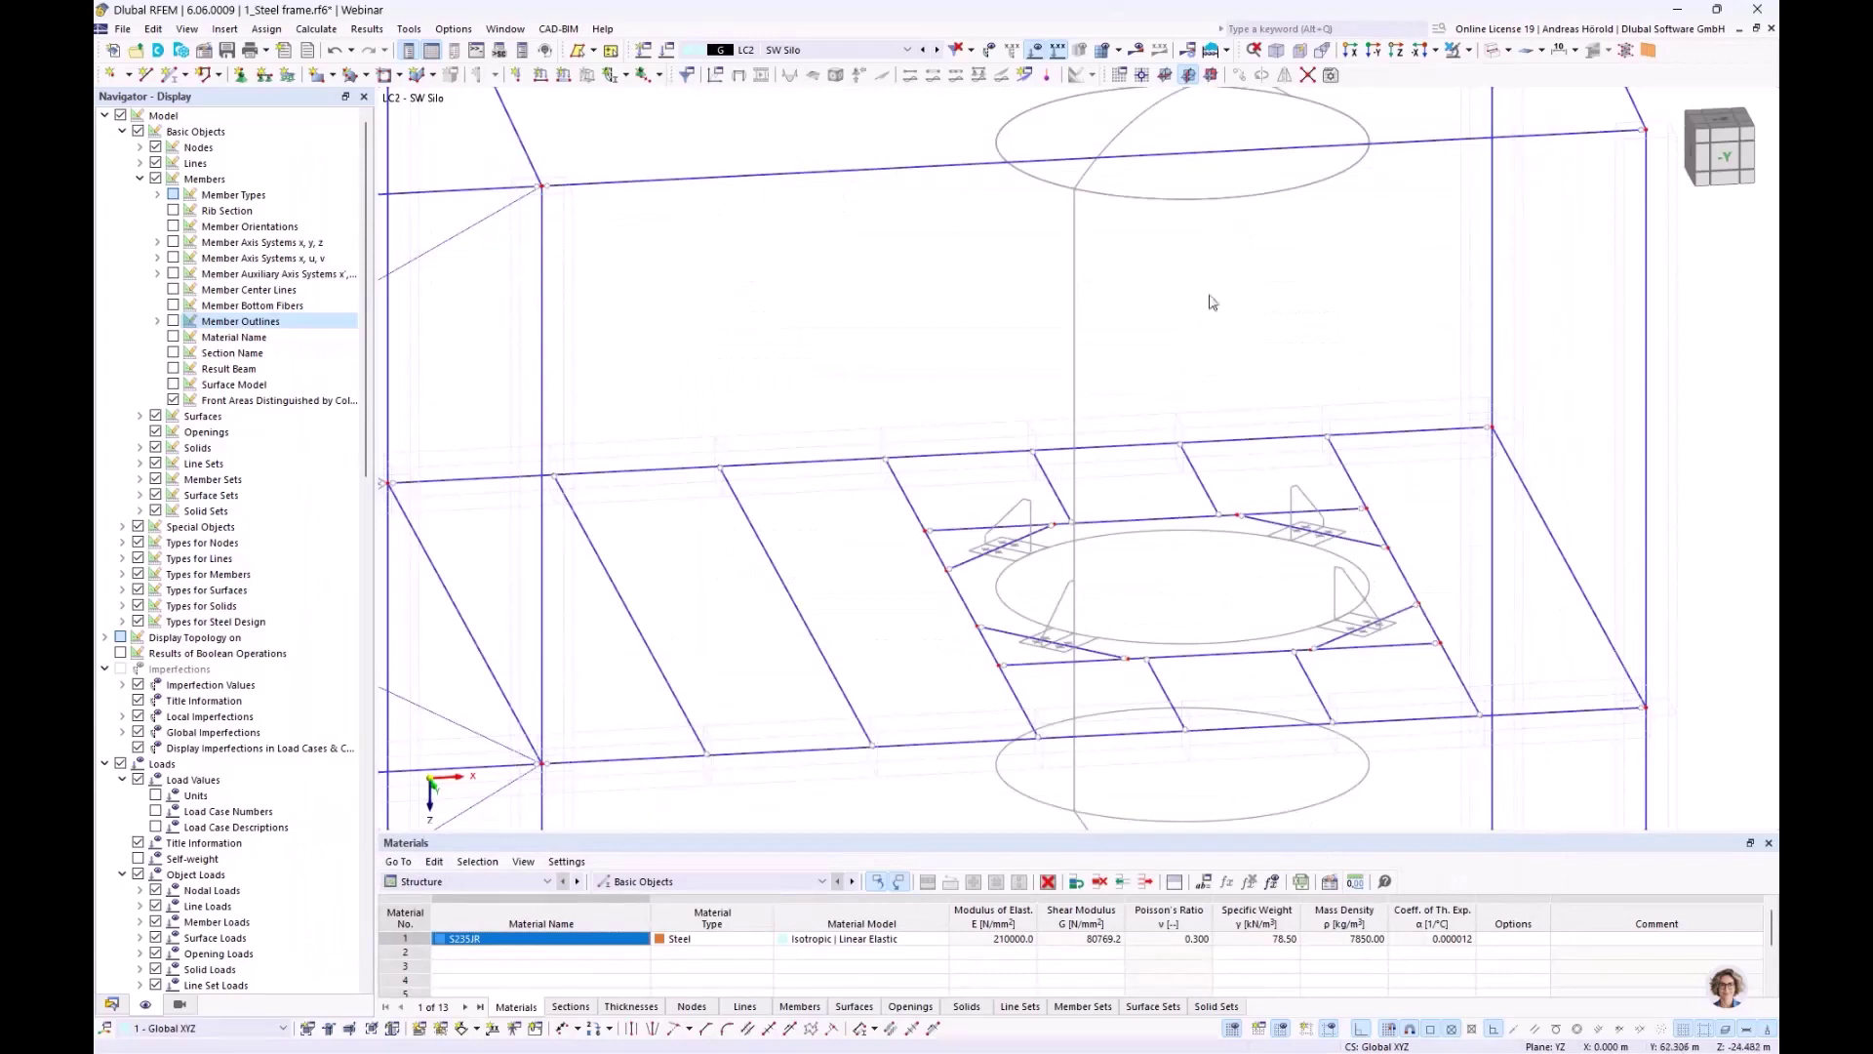
Select only the four diagonal corner members around the silo opening in the plan view
{"action": "left_click", "coordinate": [1396, 52]}
{"action": "scroll", "coordinate": [1460, 356], "scroll_direction": "up", "scroll_amount": 5}
{"action": "middle_click_drag", "start_coordinate": [1460, 356], "coordinate": [1240, 275]}
{"action": "scroll", "coordinate": [1359, 305], "scroll_direction": "down", "scroll_amount": 1}
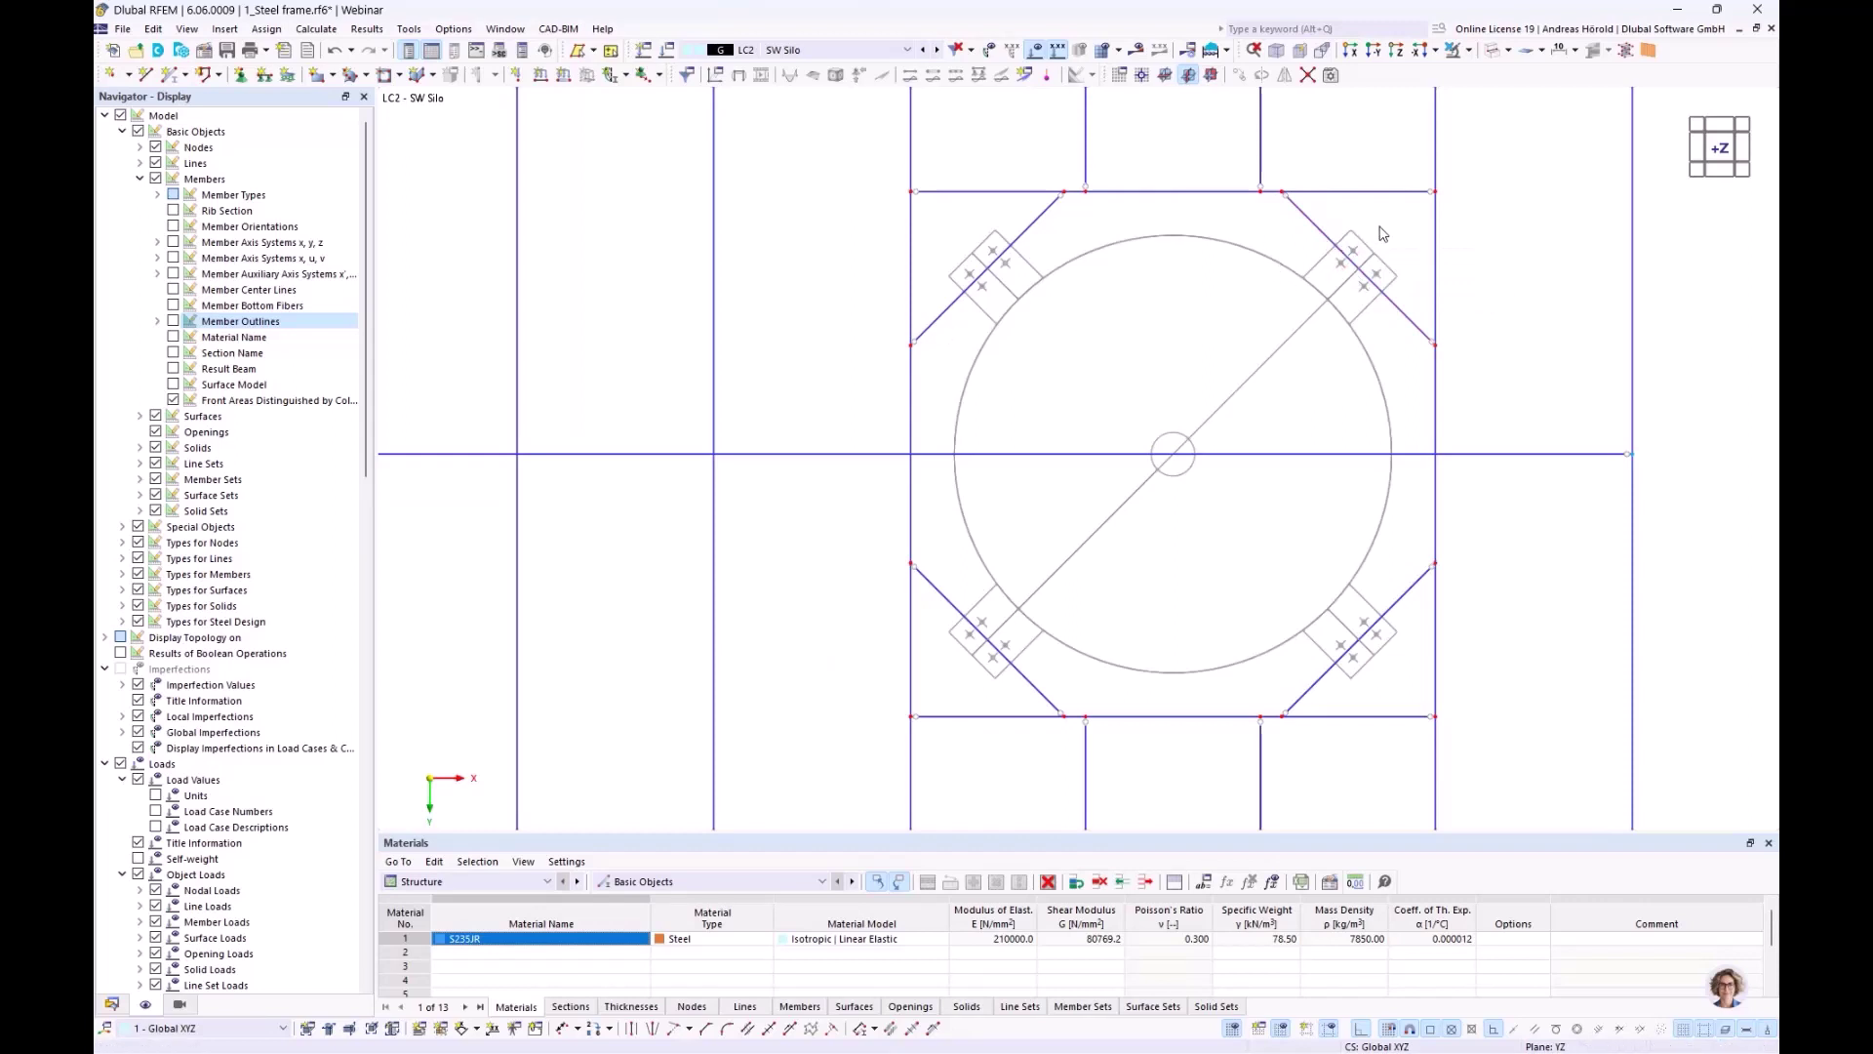
{"action": "left_click_drag", "start_coordinate": [1380, 234], "coordinate": [957, 658]}
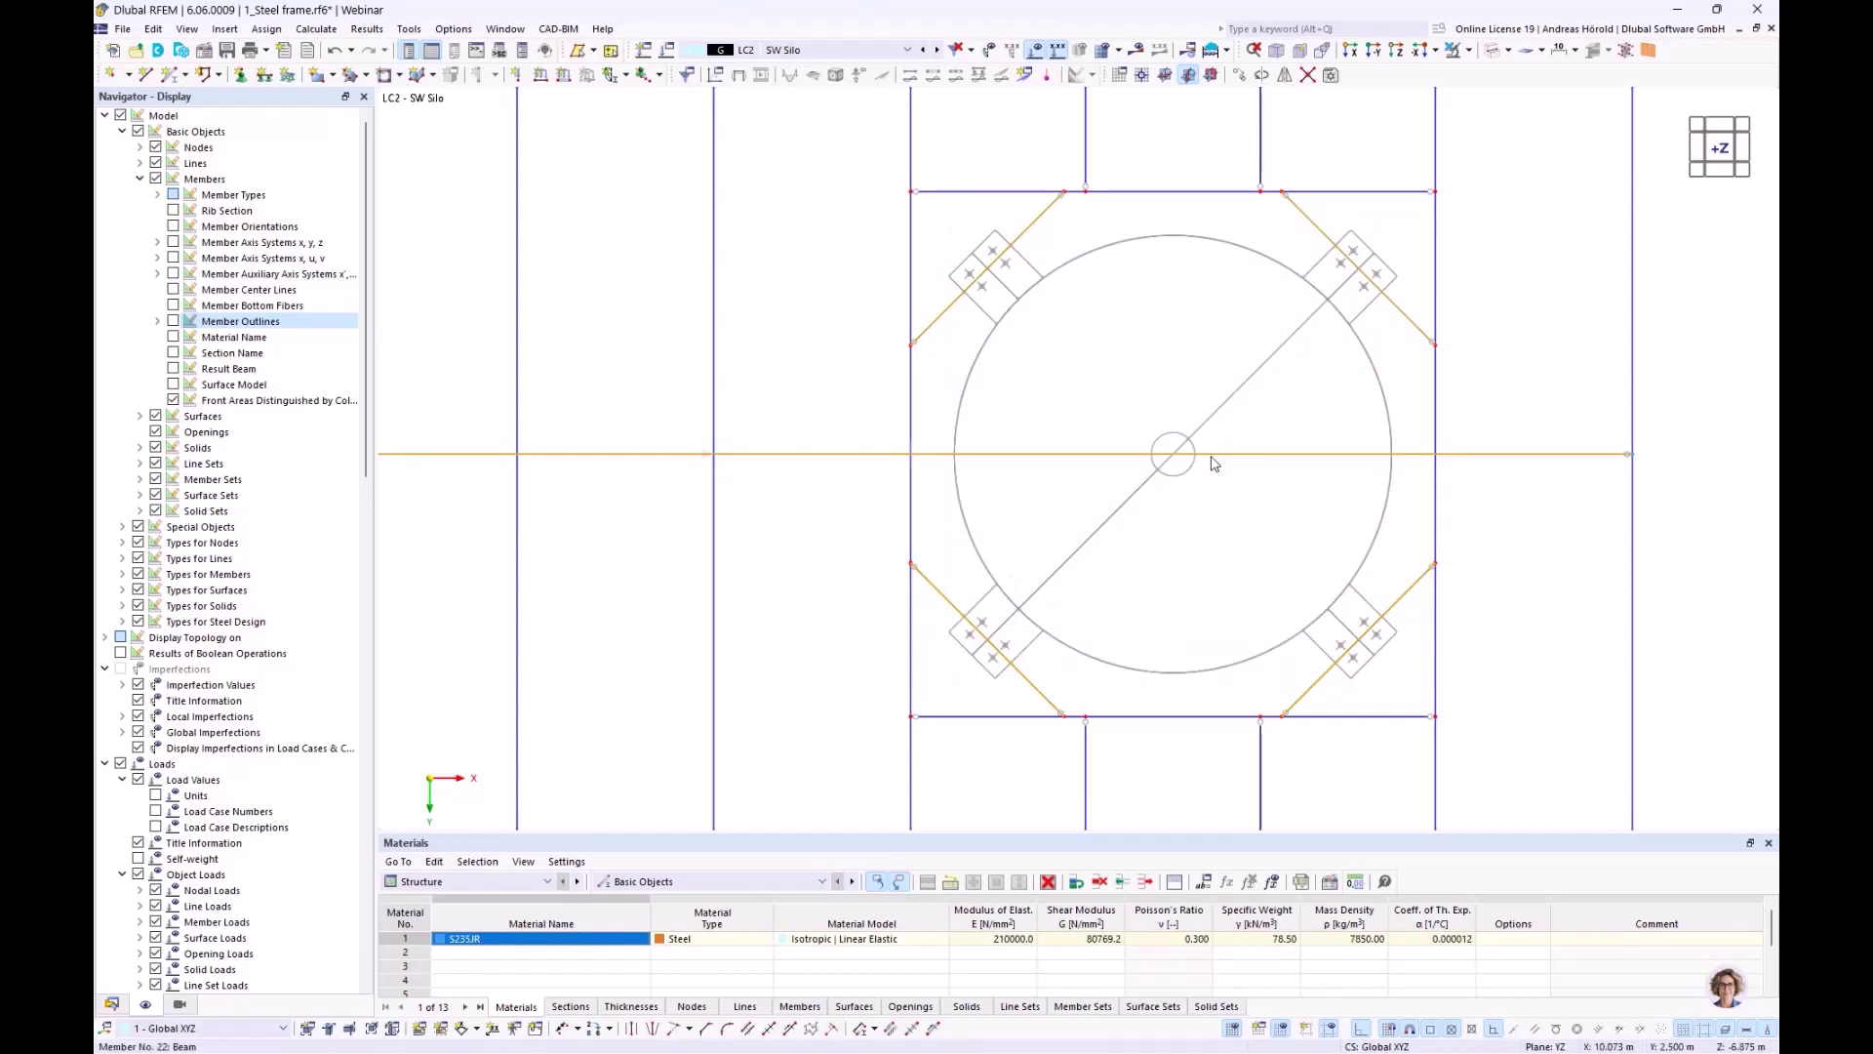
{"action": "left_click", "coordinate": [1091, 487]}
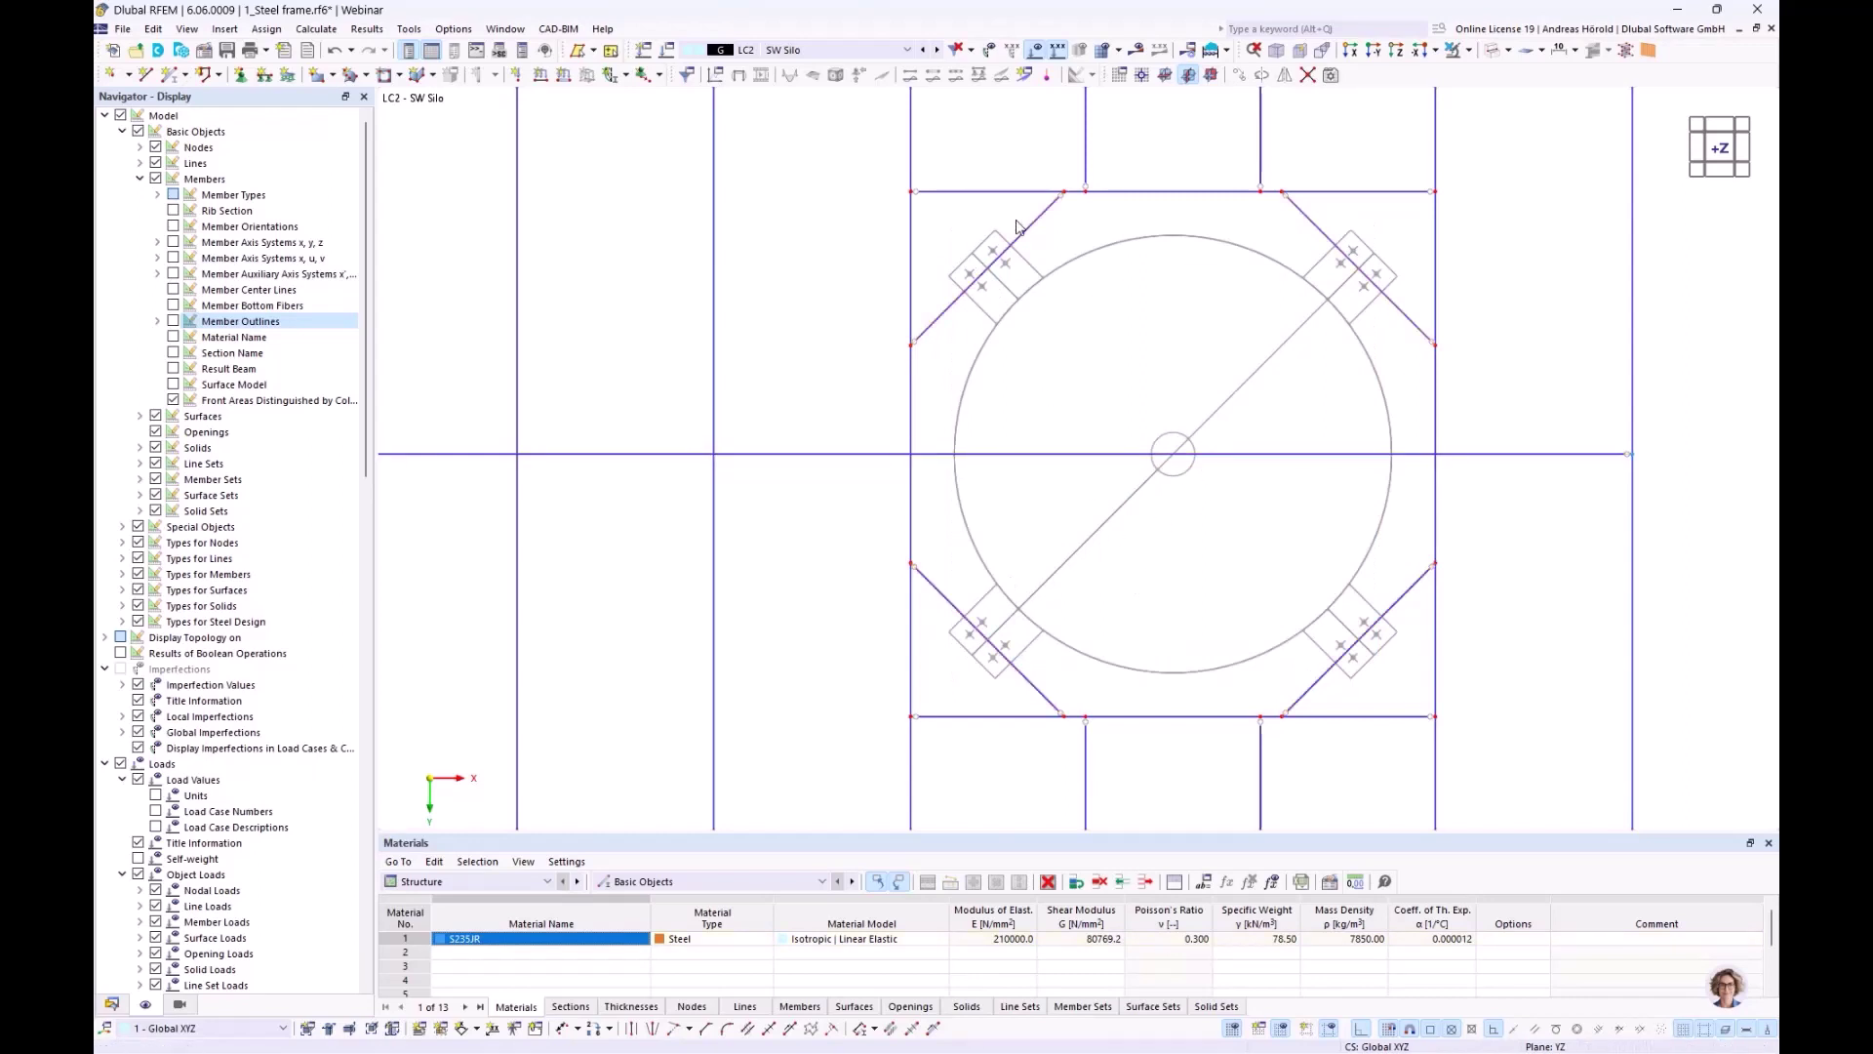
{"action": "left_click_drag", "start_coordinate": [1016, 222], "coordinate": [940, 336]}
{"action": "left_click_drag", "start_coordinate": [966, 585], "coordinate": [942, 644]}
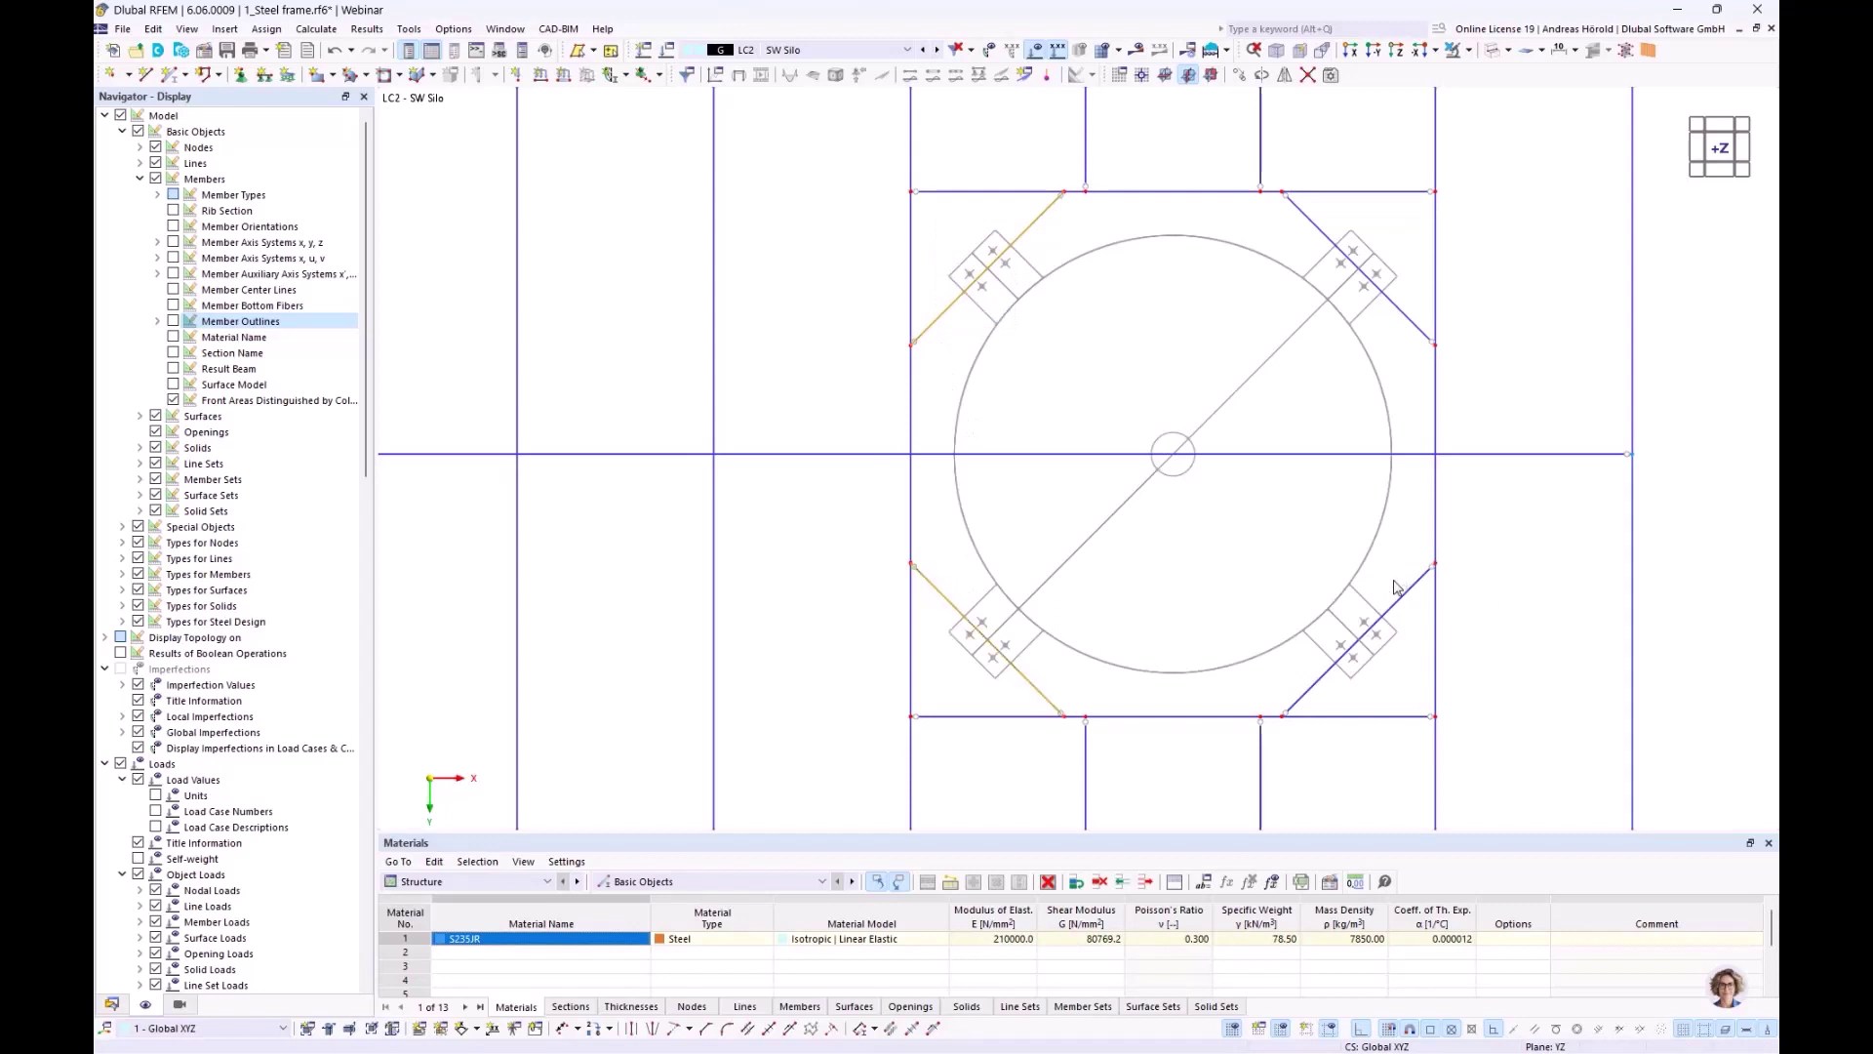
{"action": "left_click_drag", "start_coordinate": [1395, 586], "coordinate": [1355, 685]}
{"action": "left_click_drag", "start_coordinate": [1405, 277], "coordinate": [1366, 334]}
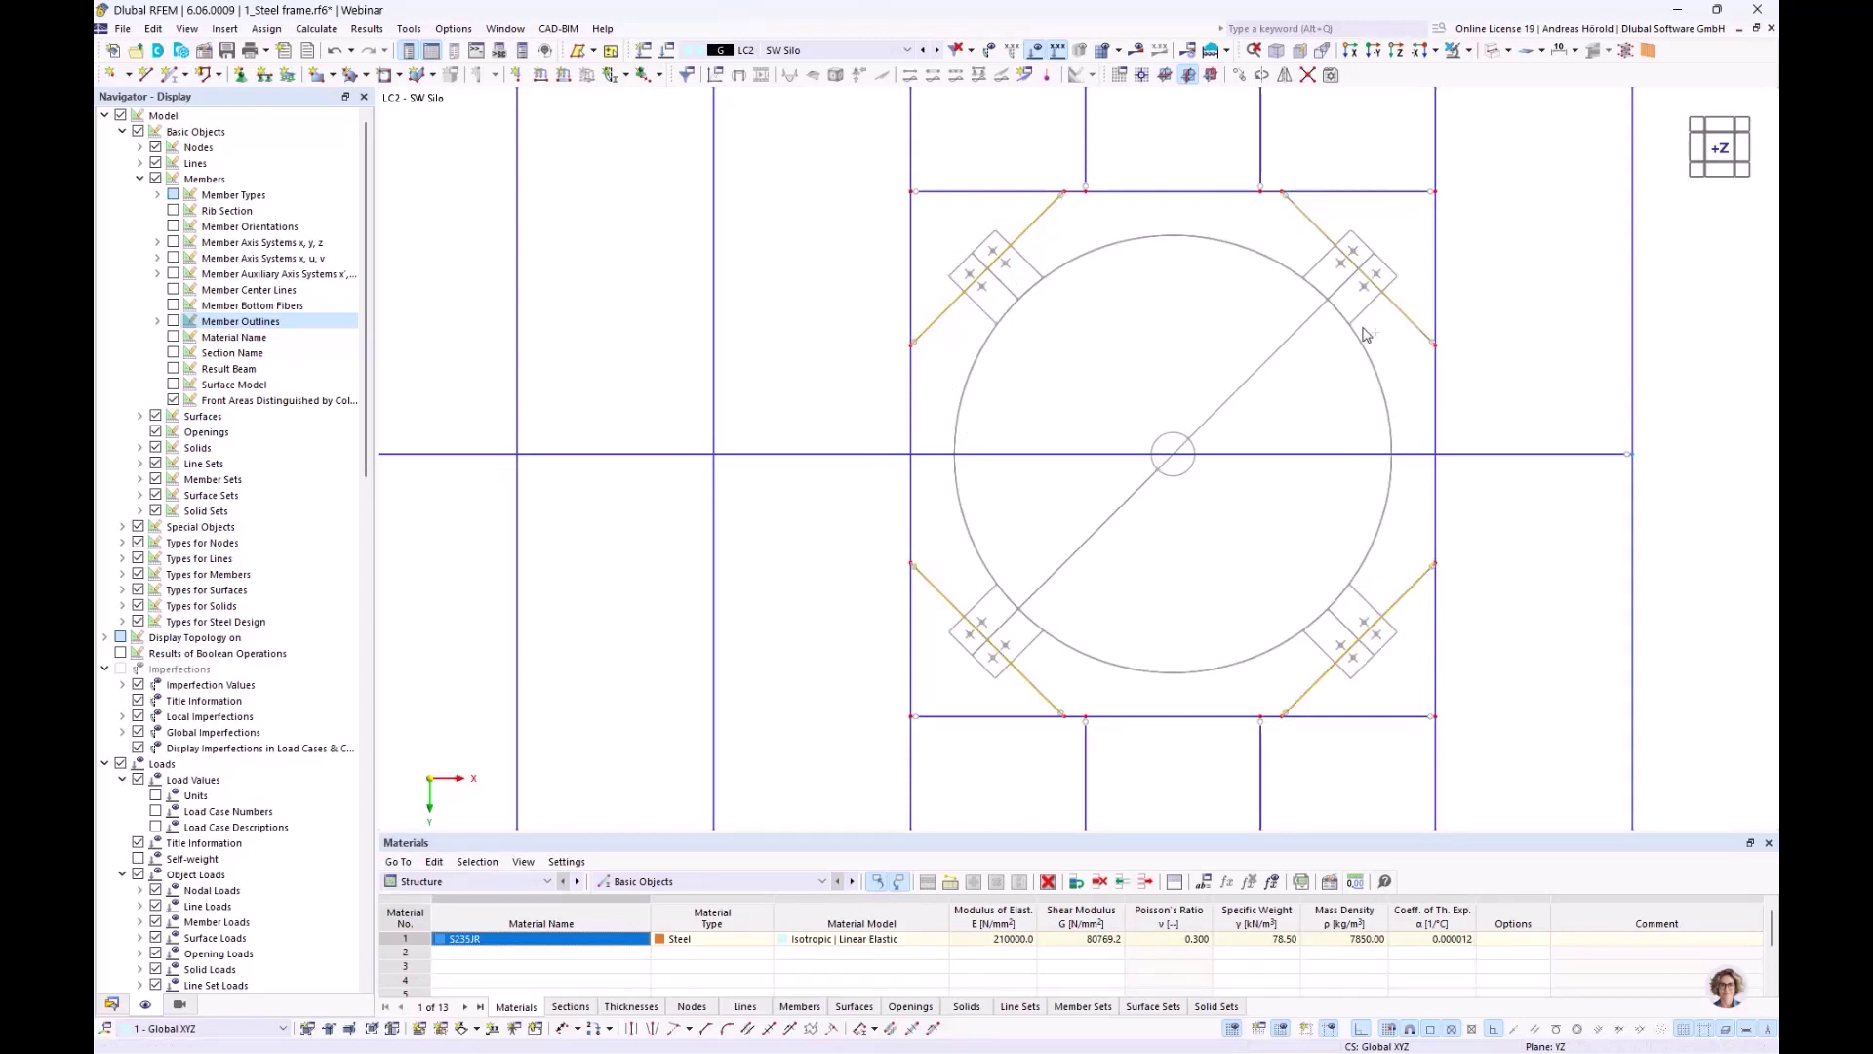
Apply a single concentrated member load of 4 kN at 50% of the length to the selected diagonal members 38-41
{"action": "left_click", "coordinate": [565, 78]}
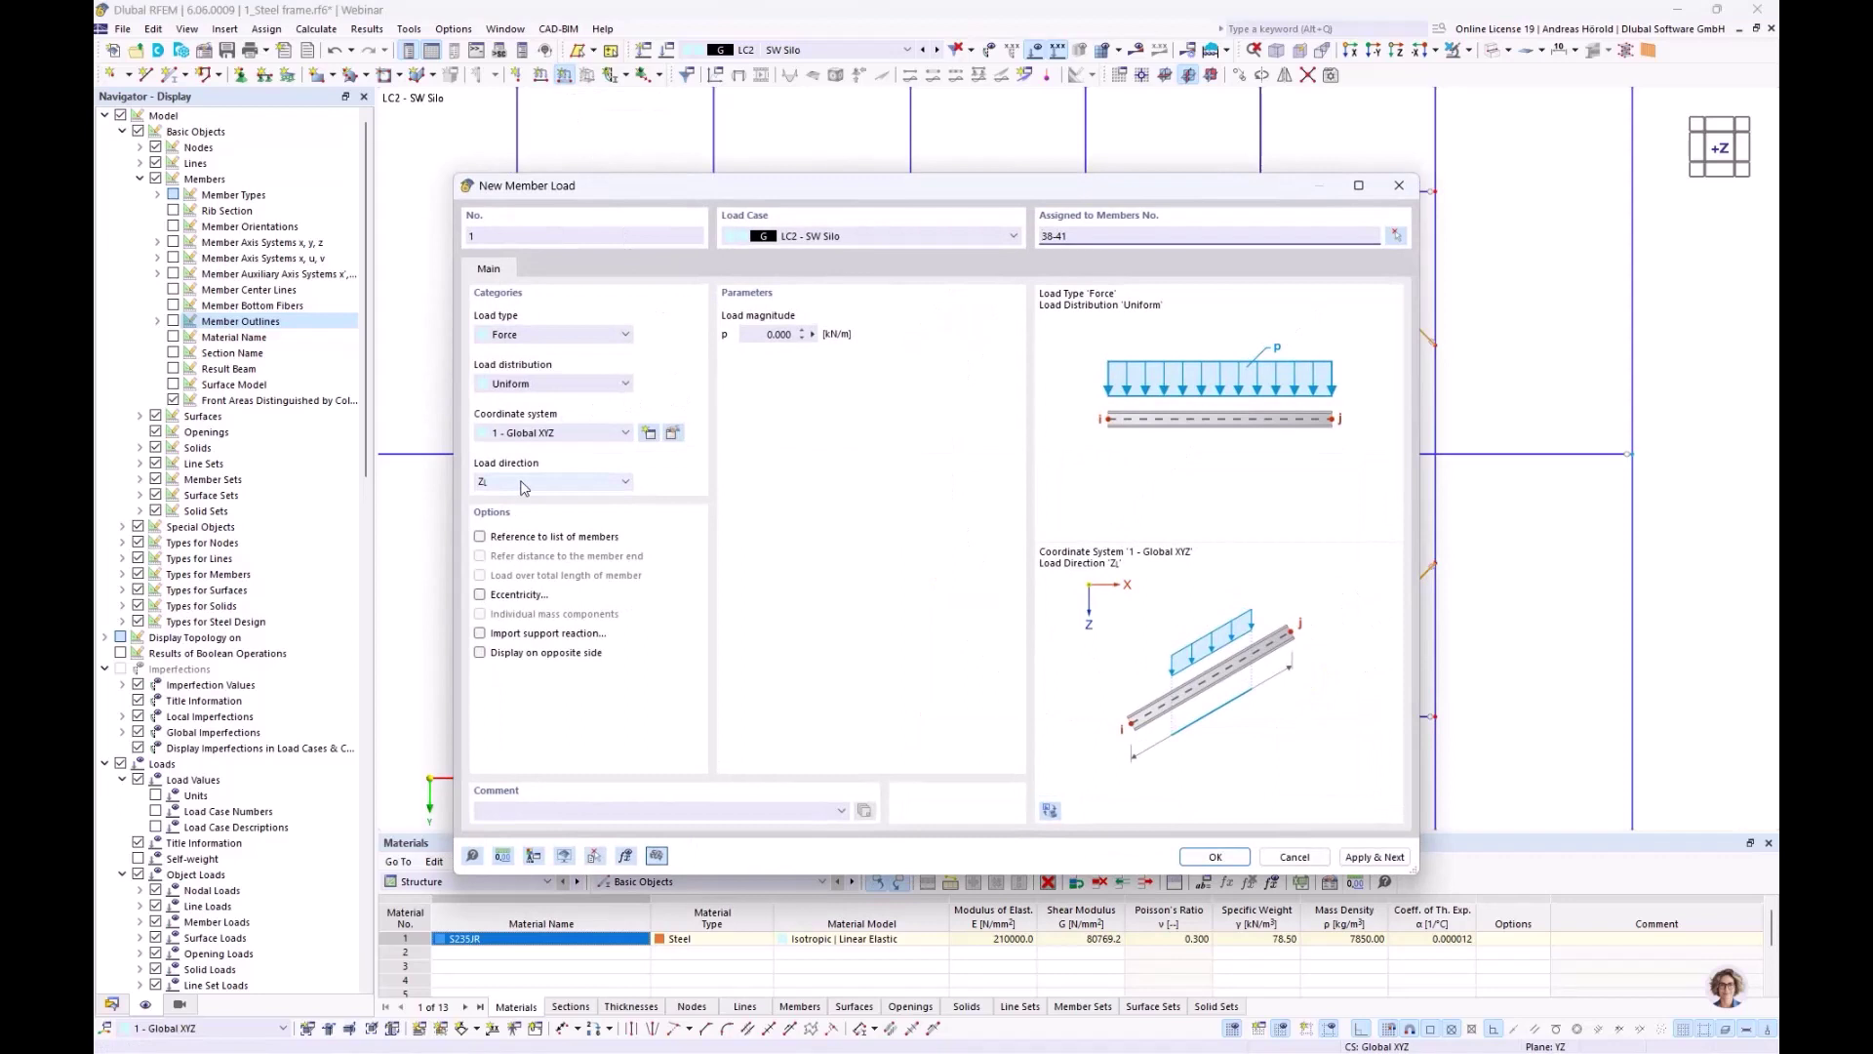
{"action": "left_click", "coordinate": [545, 383]}
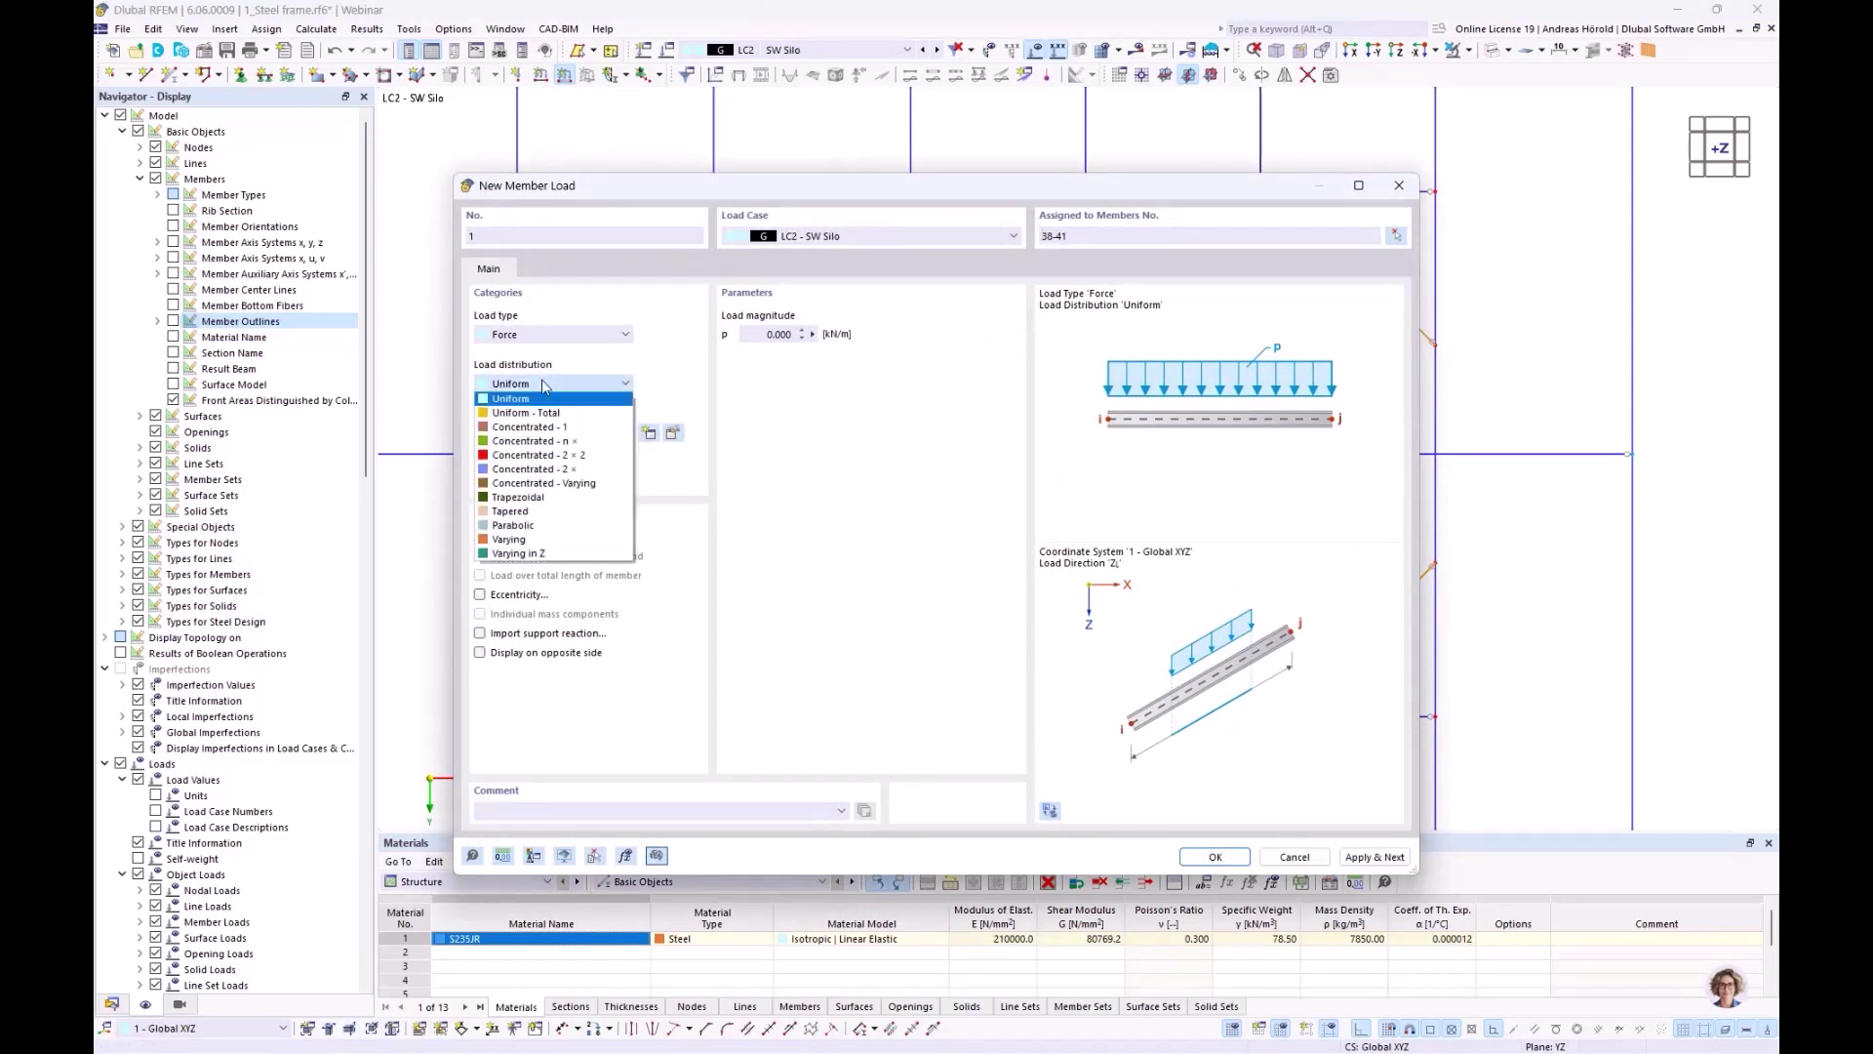
{"action": "left_click", "coordinate": [563, 427]}
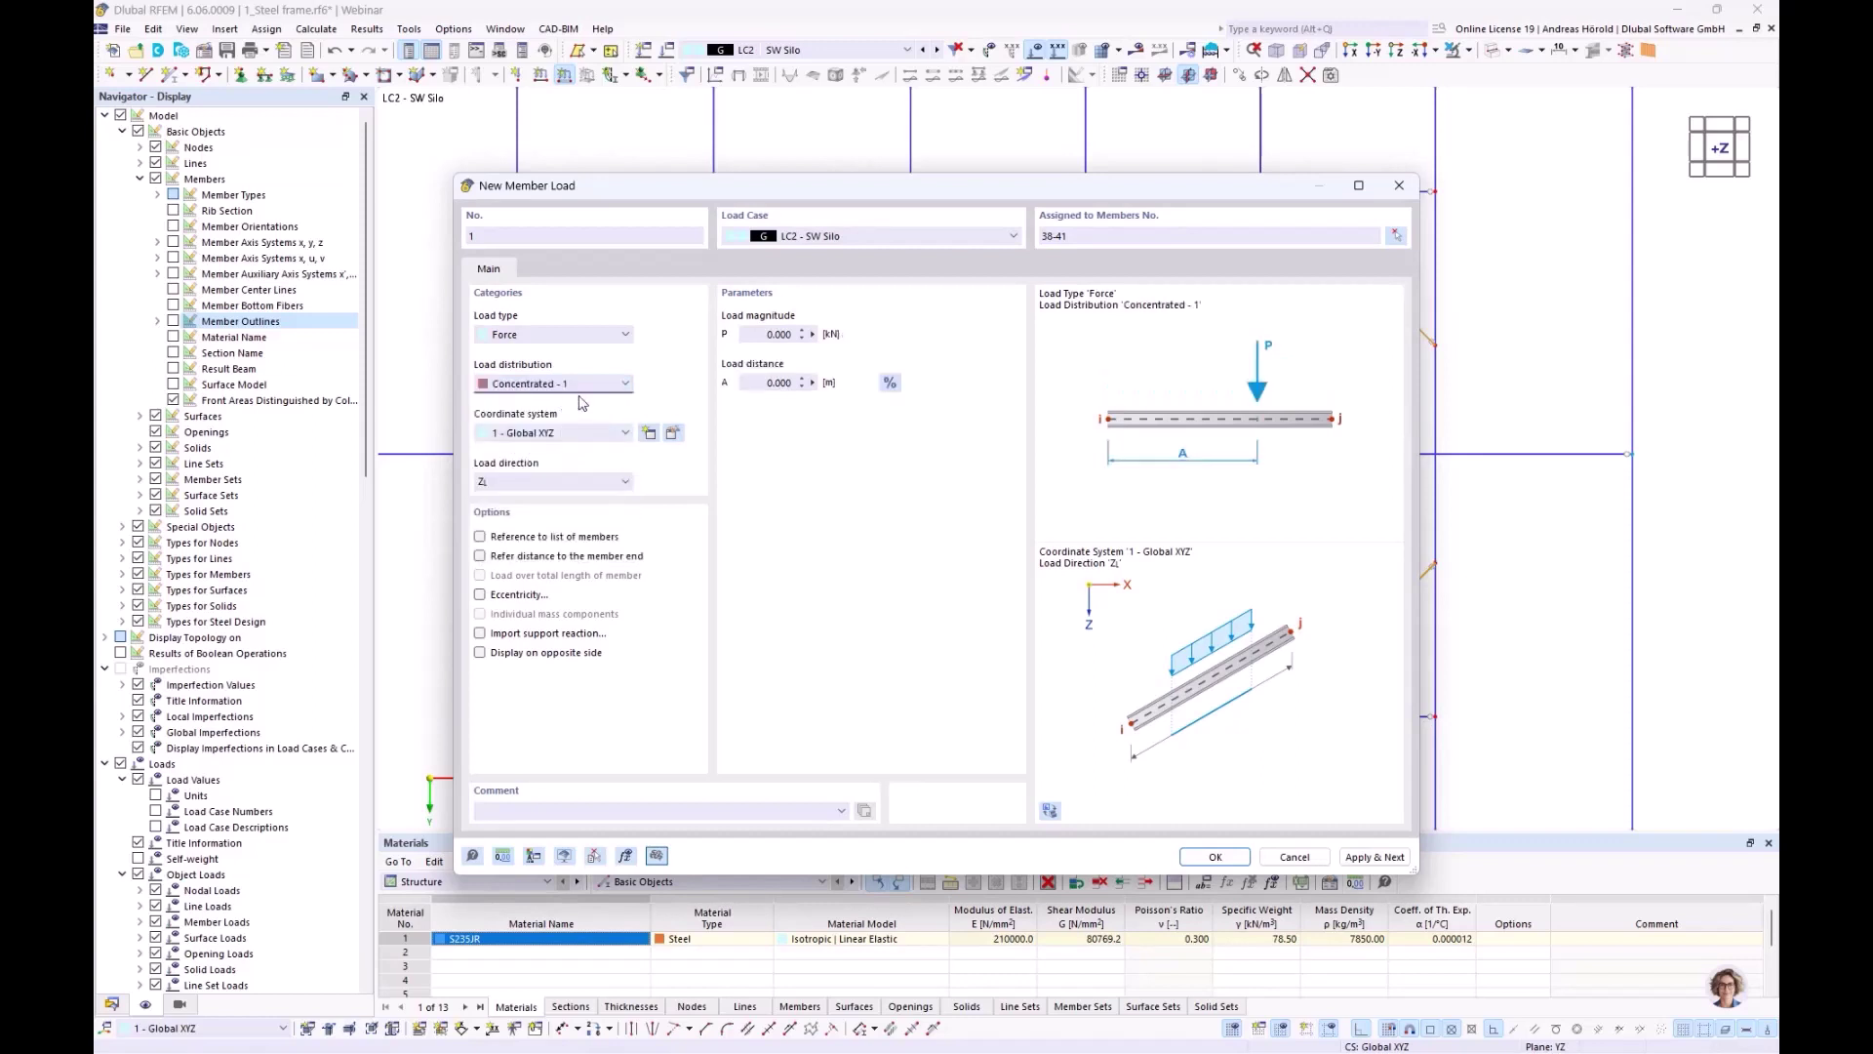
{"action": "left_click_drag", "start_coordinate": [756, 332], "coordinate": [836, 333]}
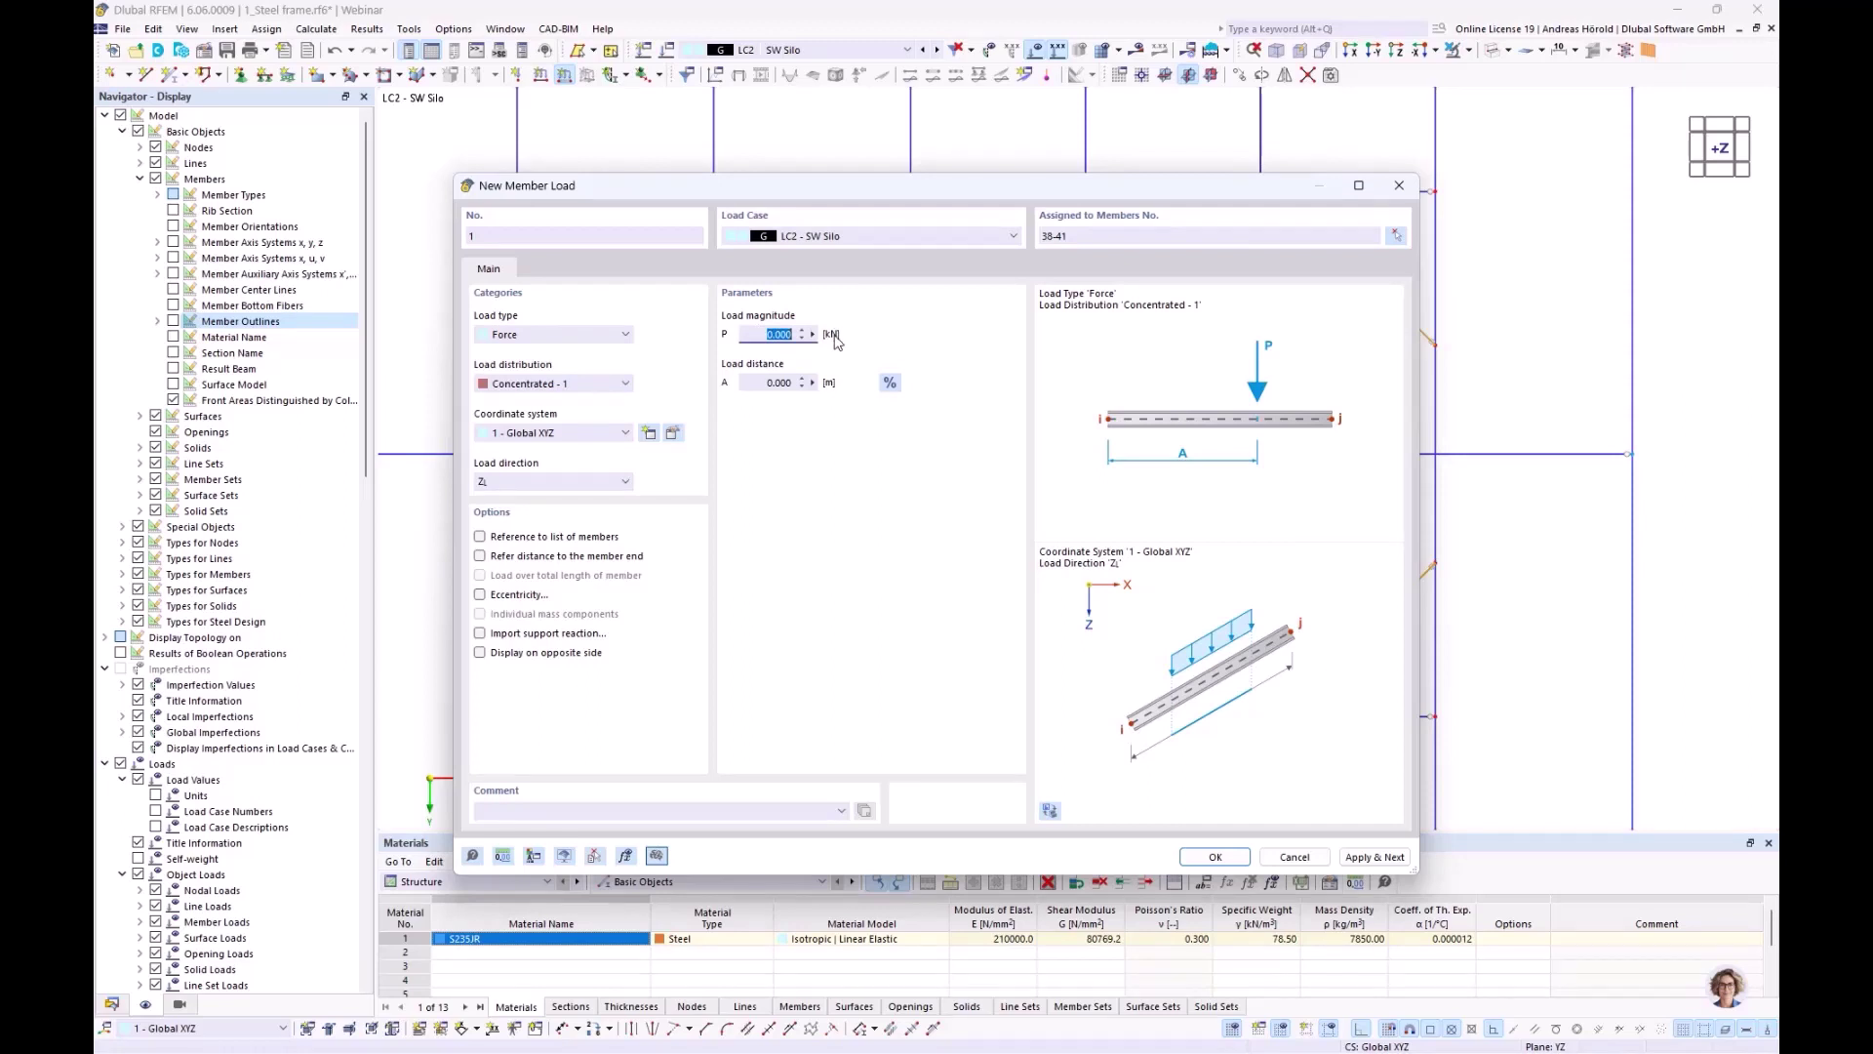
{"action": "type", "text": "4"}
{"action": "left_click", "coordinate": [891, 384]}
{"action": "left_click_drag", "start_coordinate": [759, 384], "coordinate": [835, 388]}
{"action": "type", "text": "50"}
{"action": "left_click", "coordinate": [1206, 858]}
Inspect the silo loads in an isometric view and duplicate the LC1 Self-weight load case, including its loads
{"action": "scroll", "coordinate": [1085, 666], "scroll_direction": "up", "scroll_amount": 3}
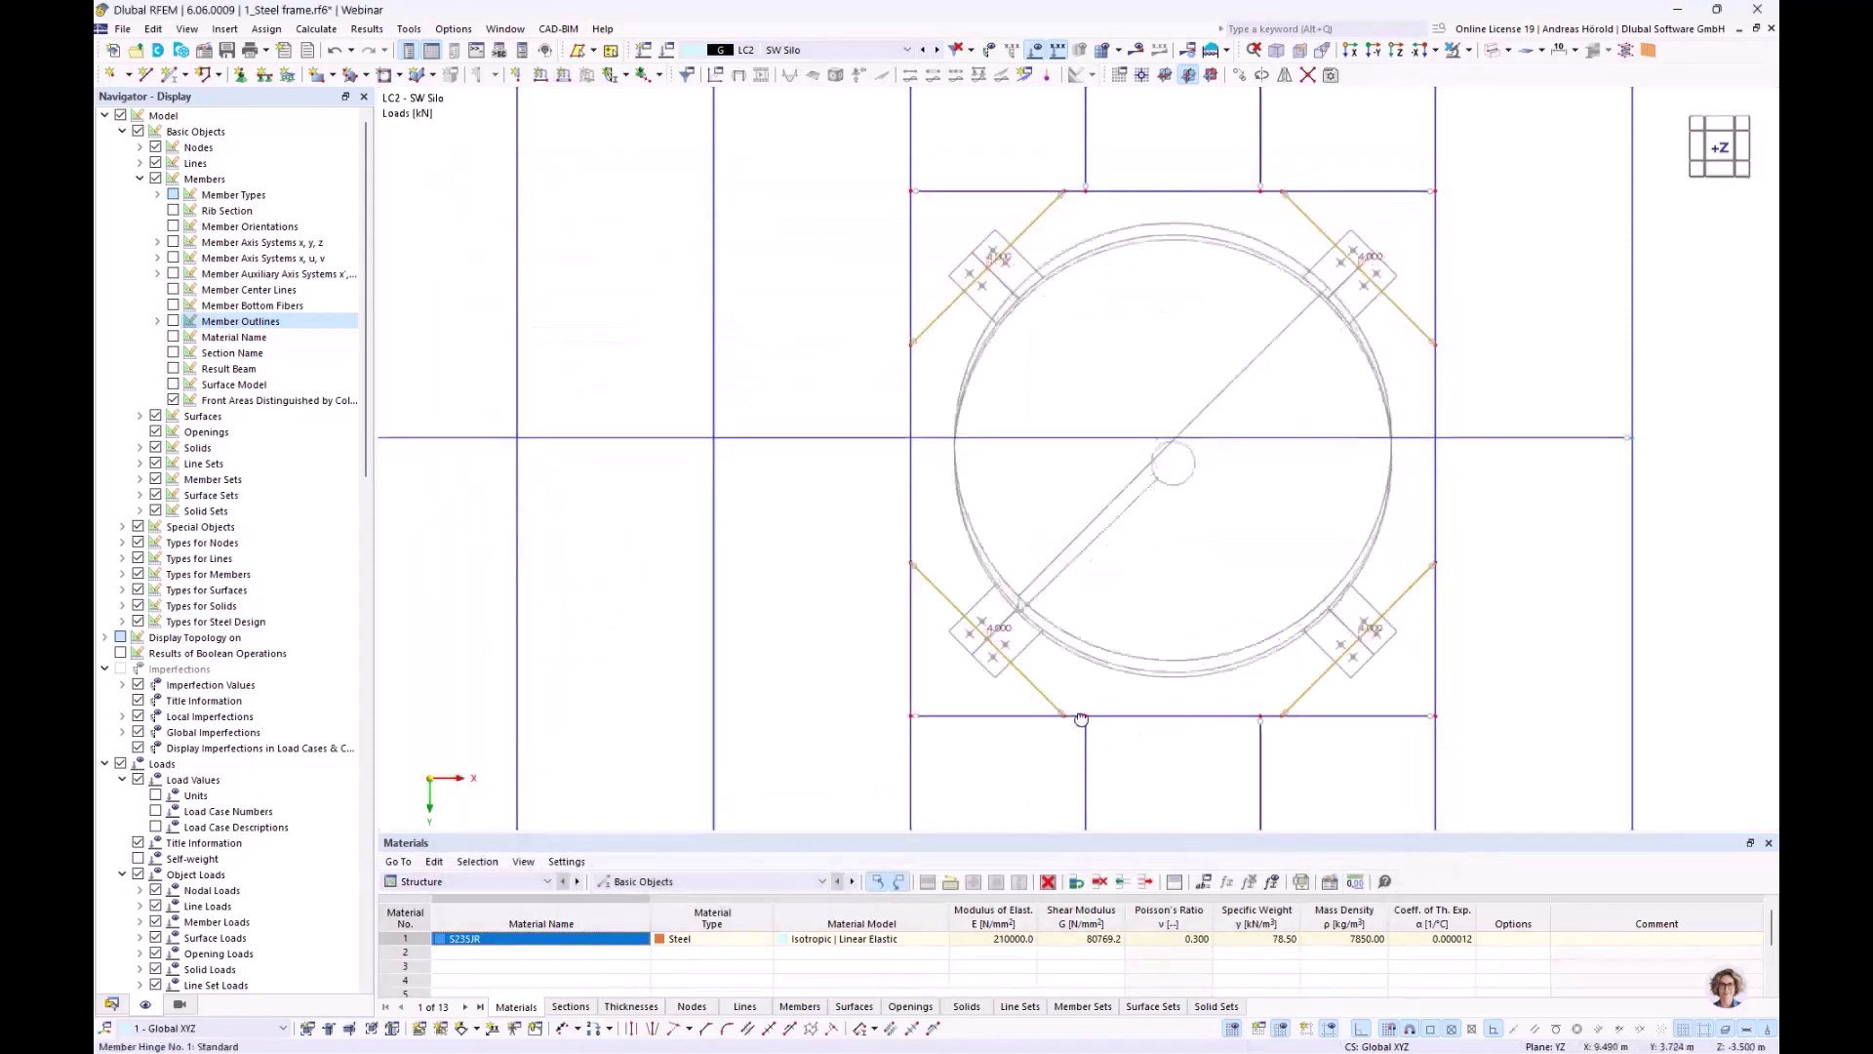
{"action": "middle_click_drag", "start_coordinate": [1085, 667], "coordinate": [1087, 548], "text": "ctrl"}
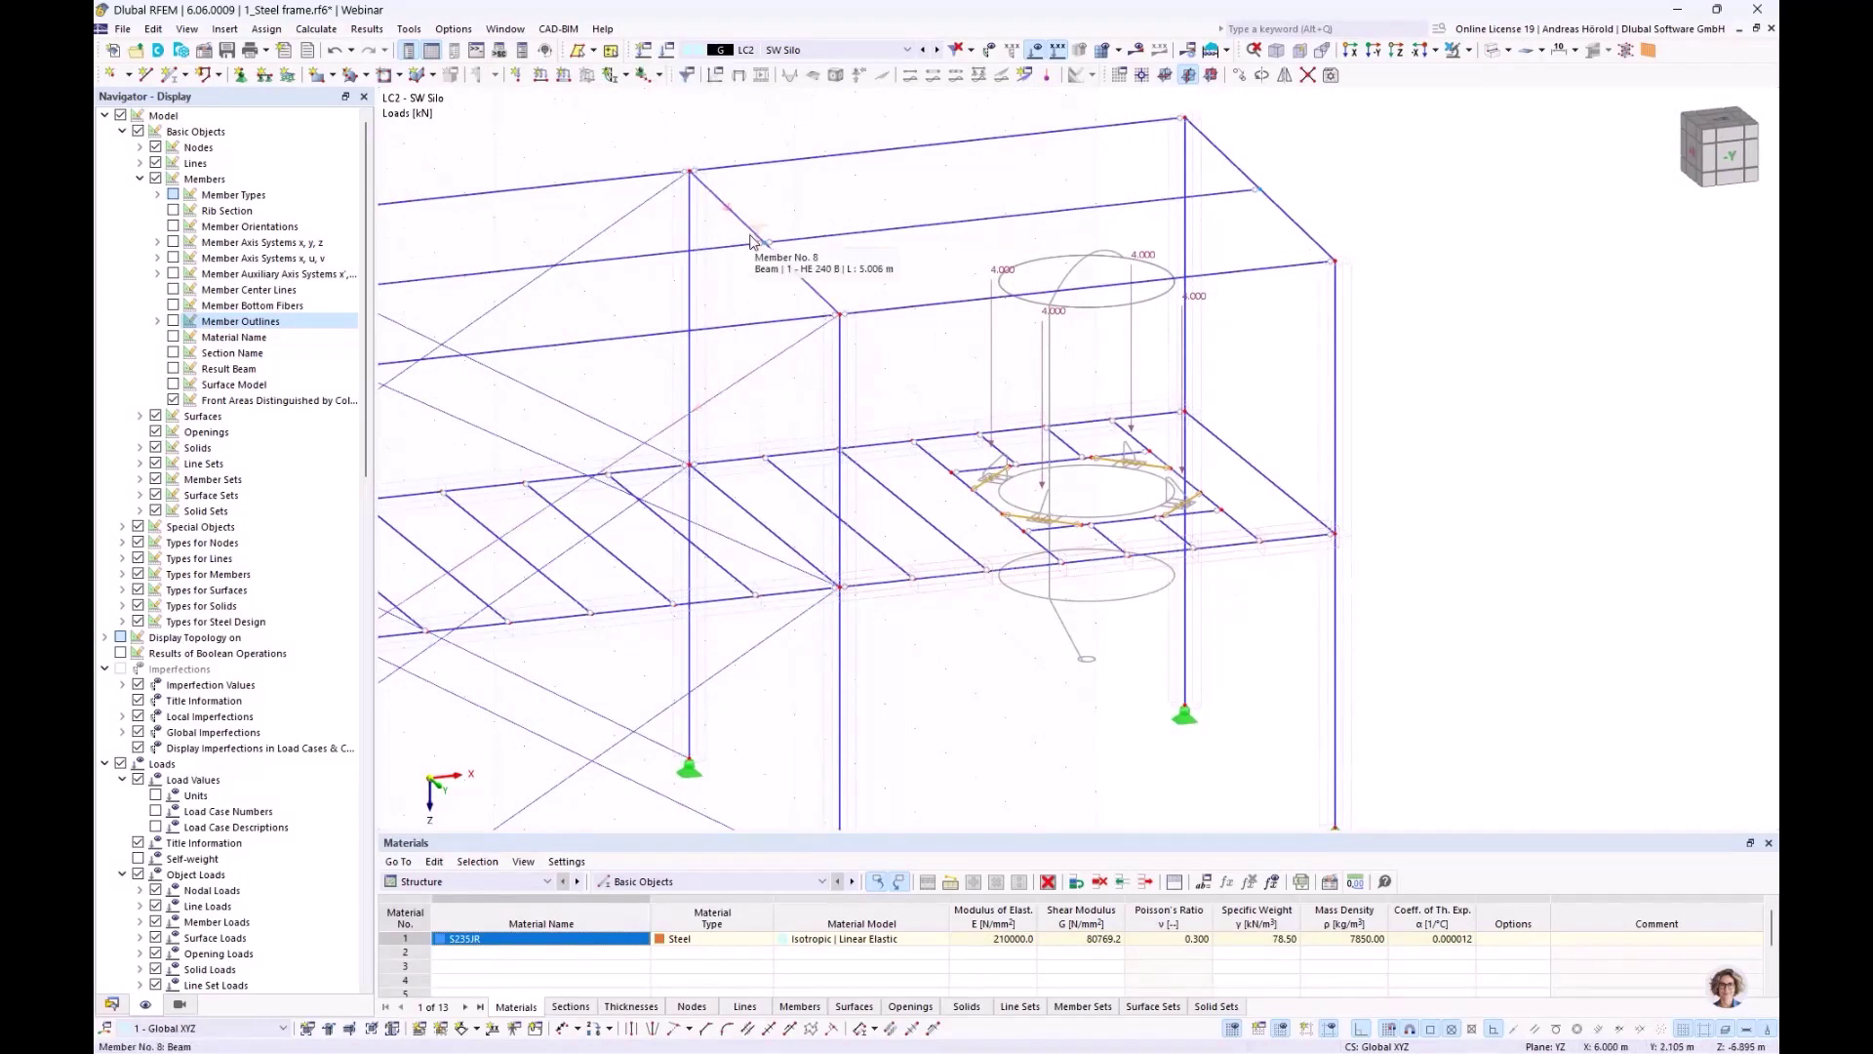
{"action": "scroll", "coordinate": [830, 257], "scroll_direction": "down", "scroll_amount": 3}
{"action": "middle_click_drag", "start_coordinate": [830, 257], "coordinate": [1086, 334]}
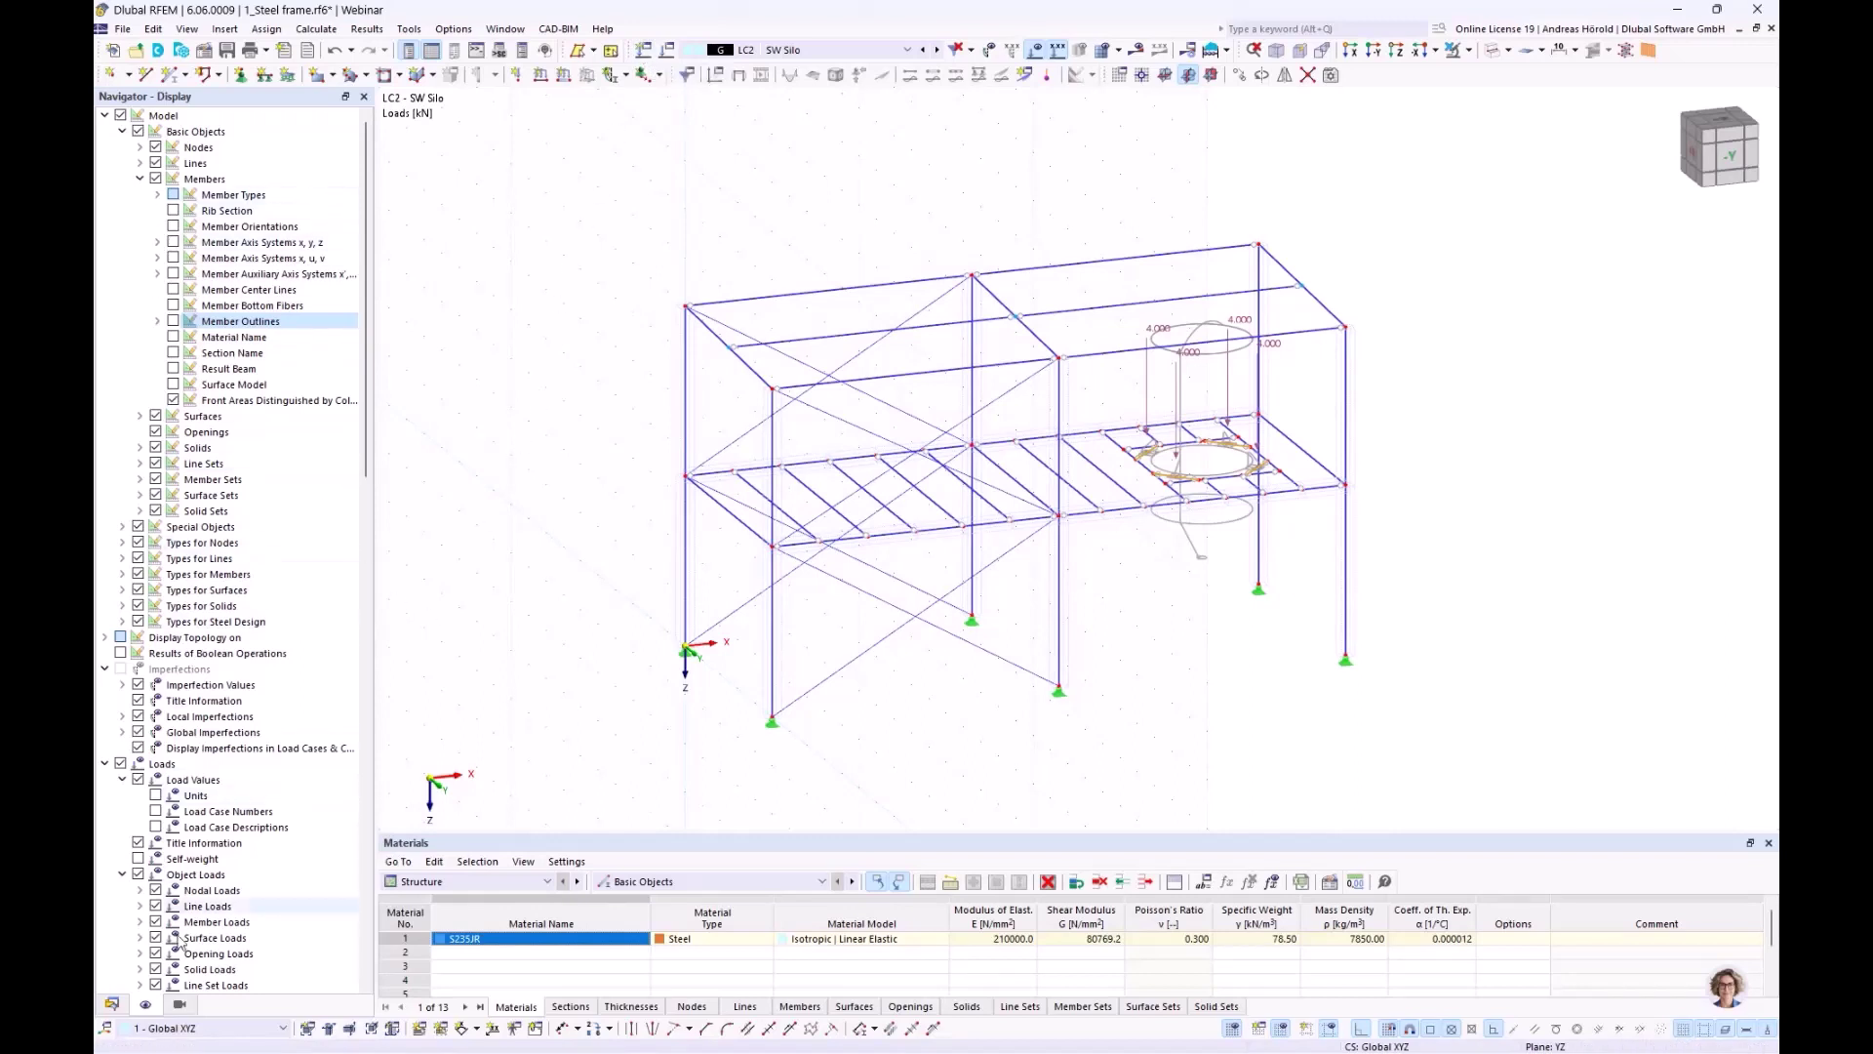
{"action": "left_click", "coordinate": [111, 1004]}
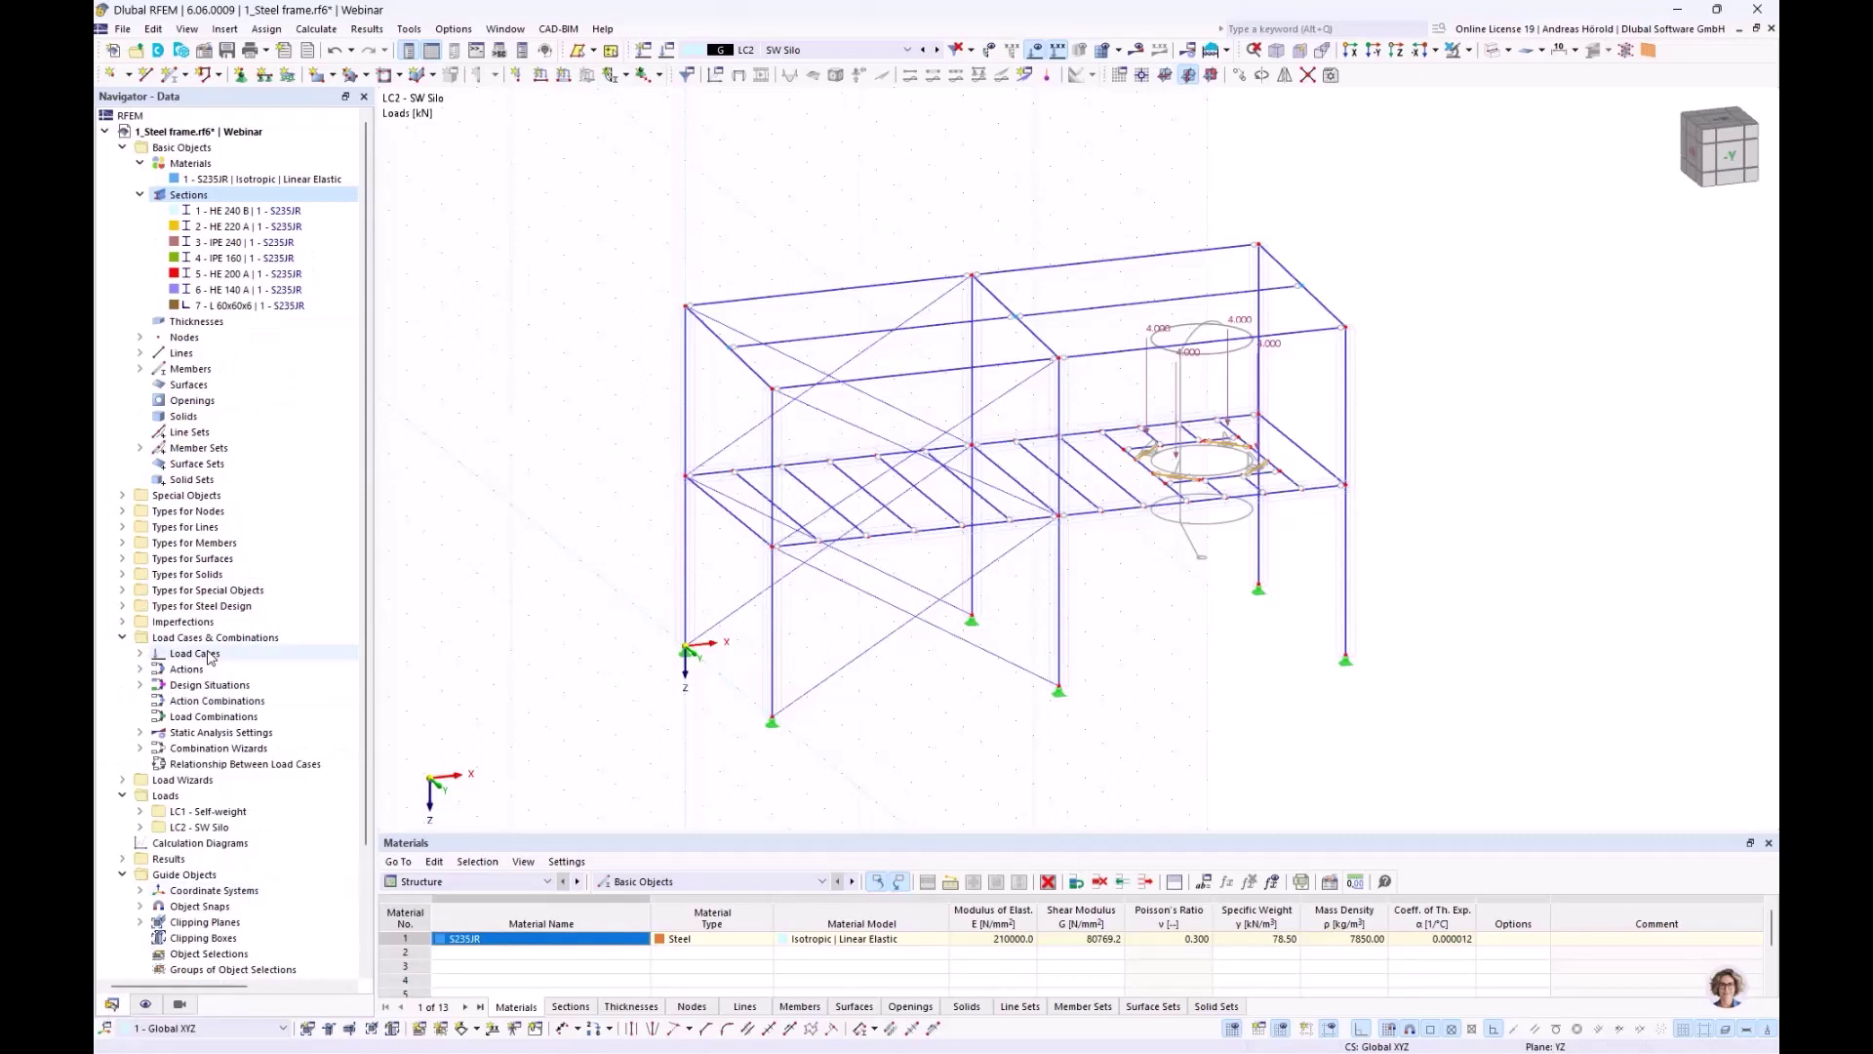
{"action": "left_click", "coordinate": [141, 654]}
{"action": "scroll", "coordinate": [144, 654], "scroll_direction": "down", "scroll_amount": 2}
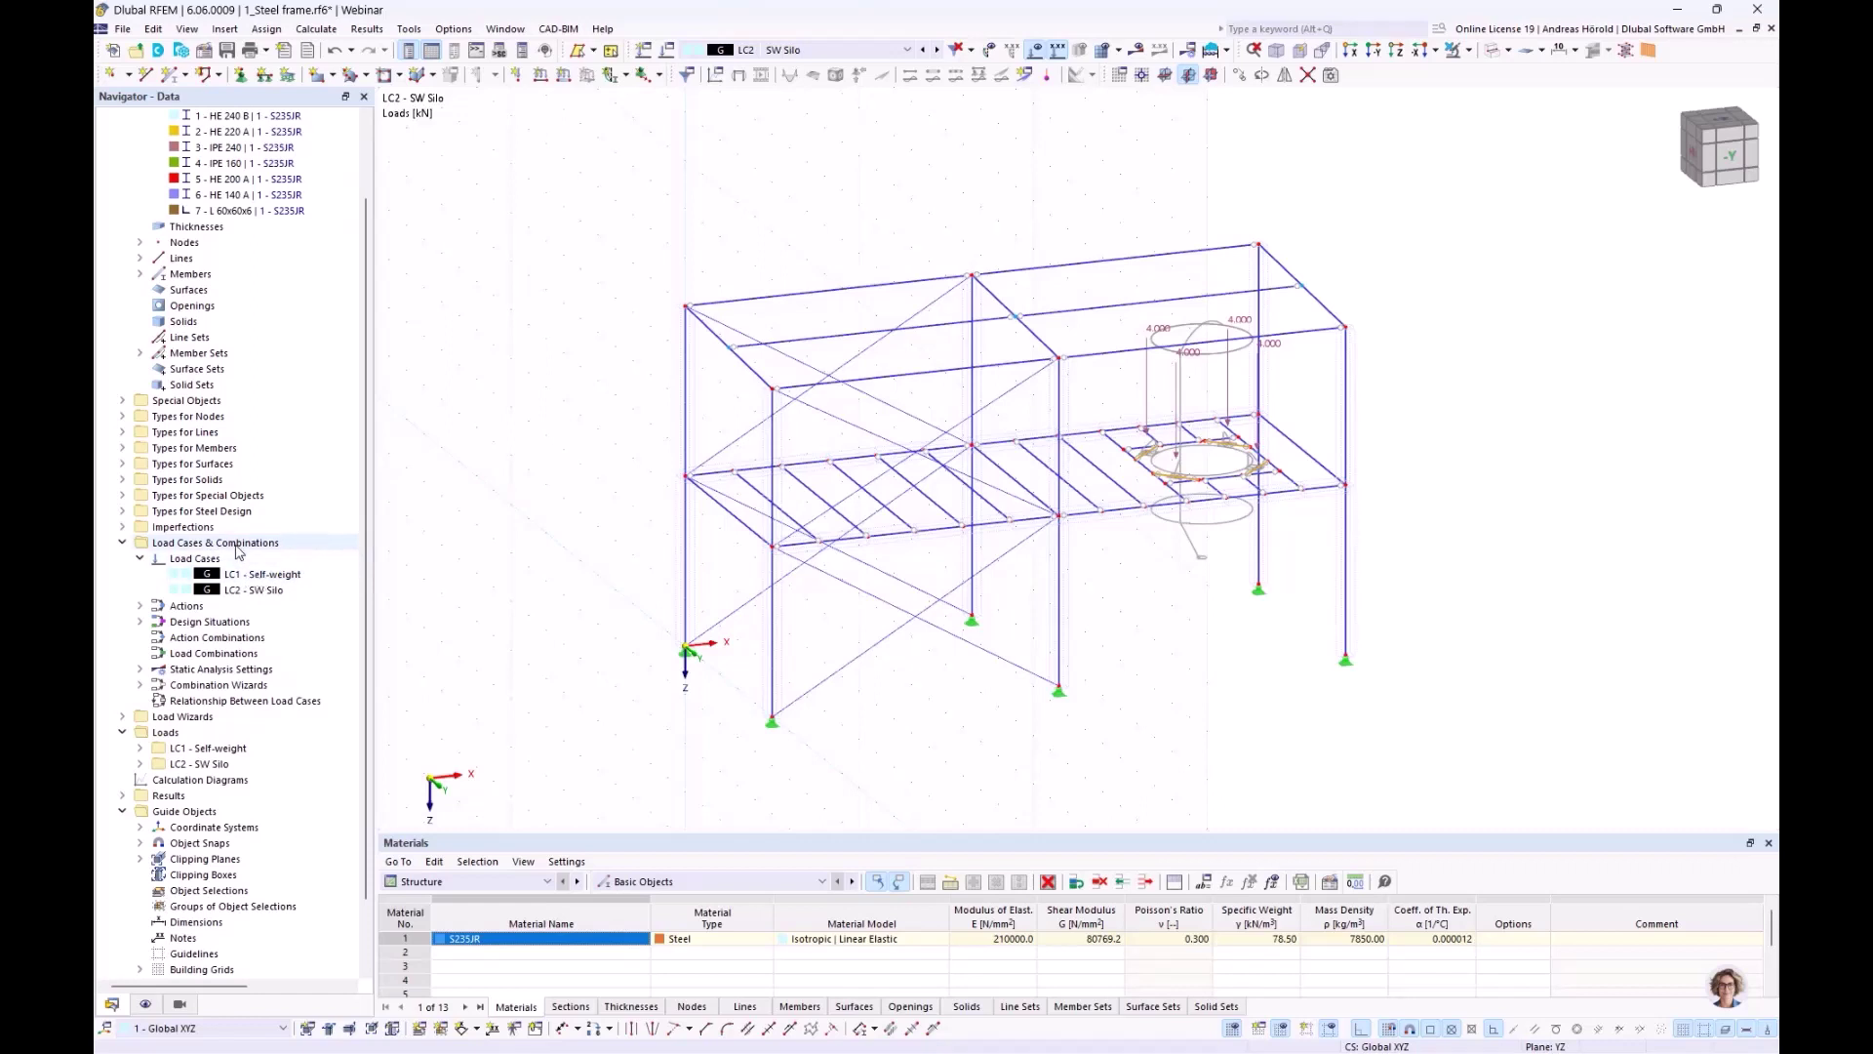
{"action": "right_click", "coordinate": [237, 545]}
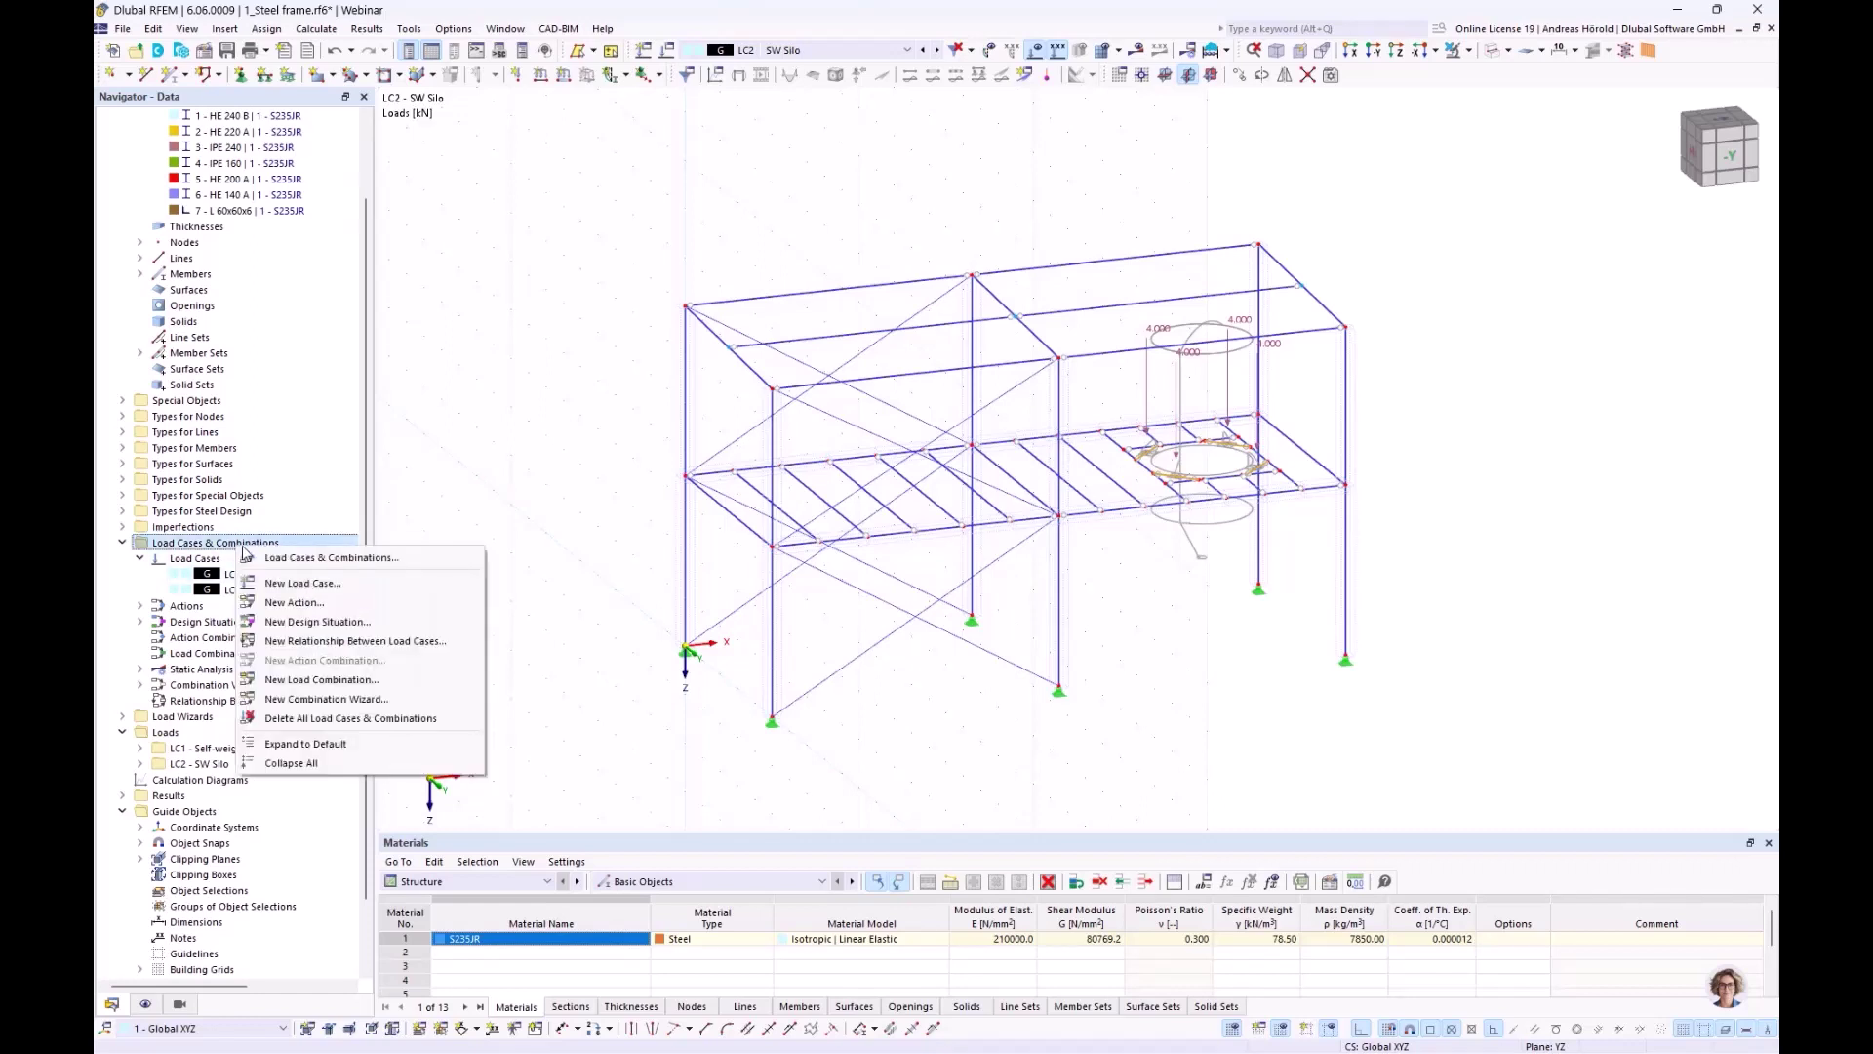
{"action": "left_click", "coordinate": [325, 559]}
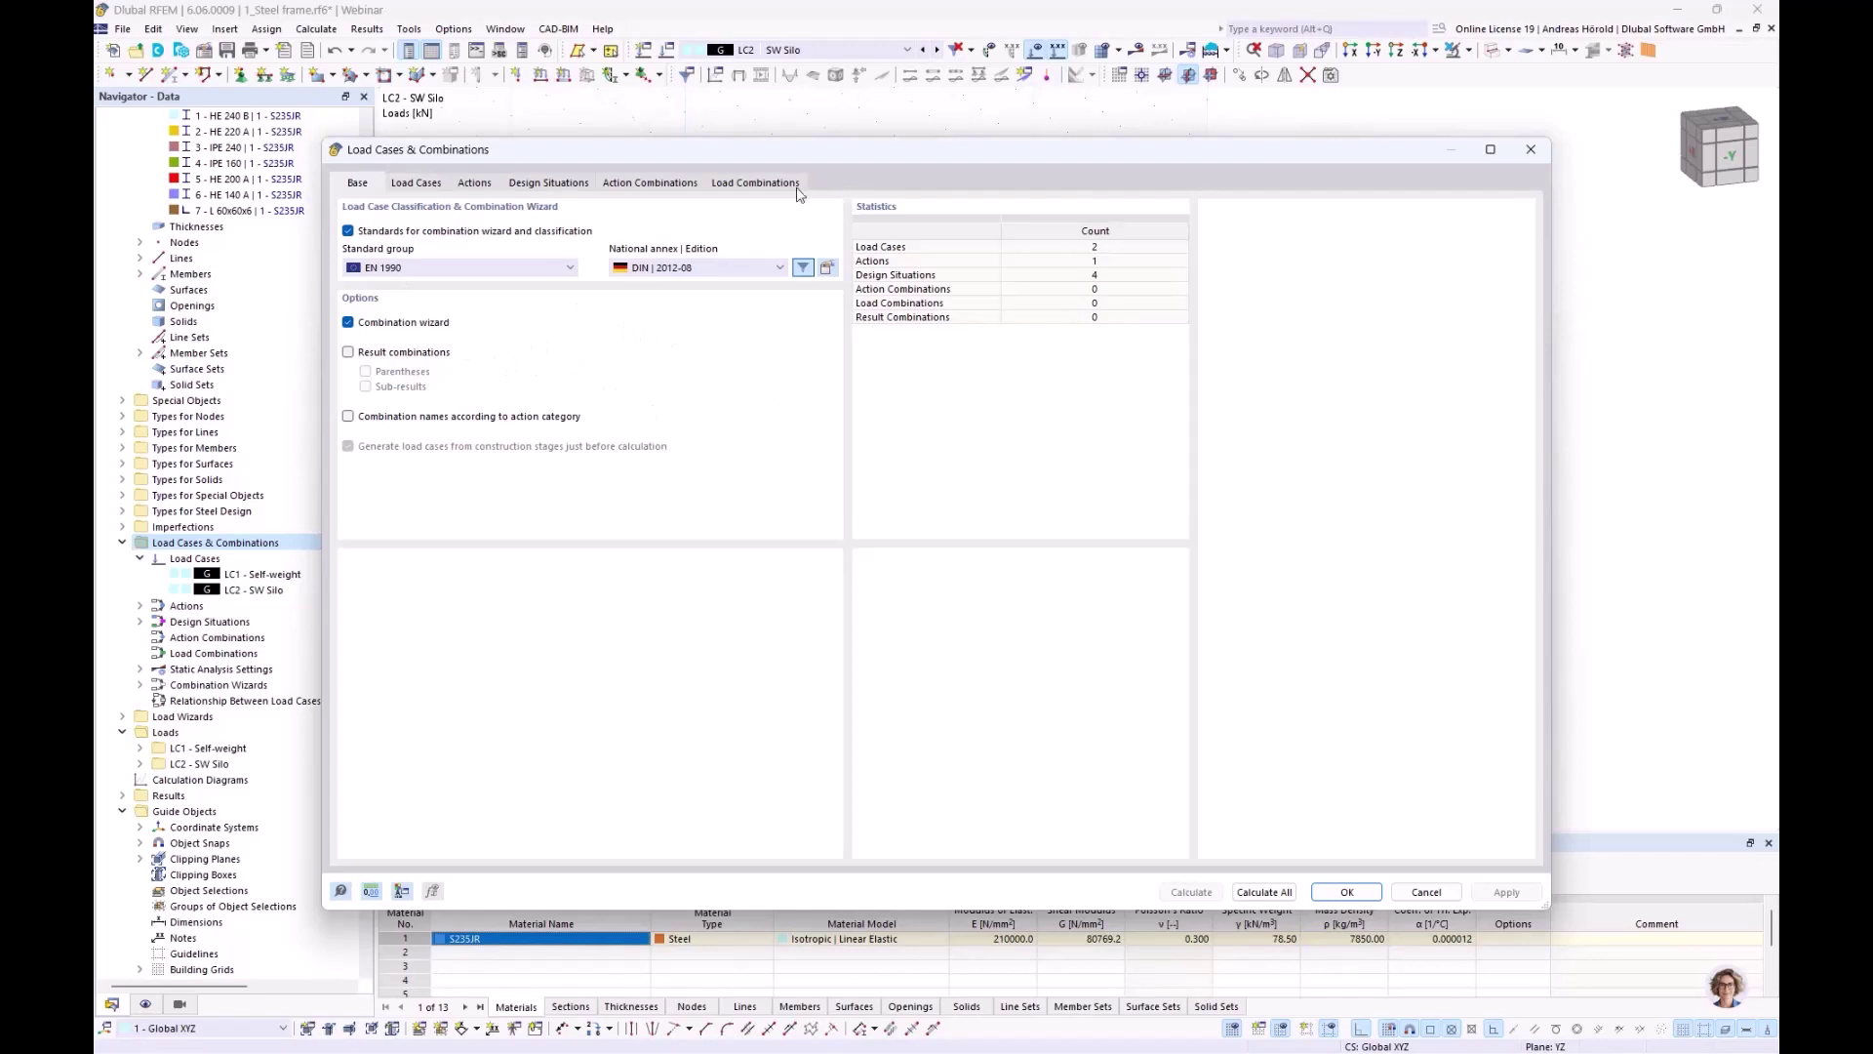
{"action": "left_click", "coordinate": [392, 185]}
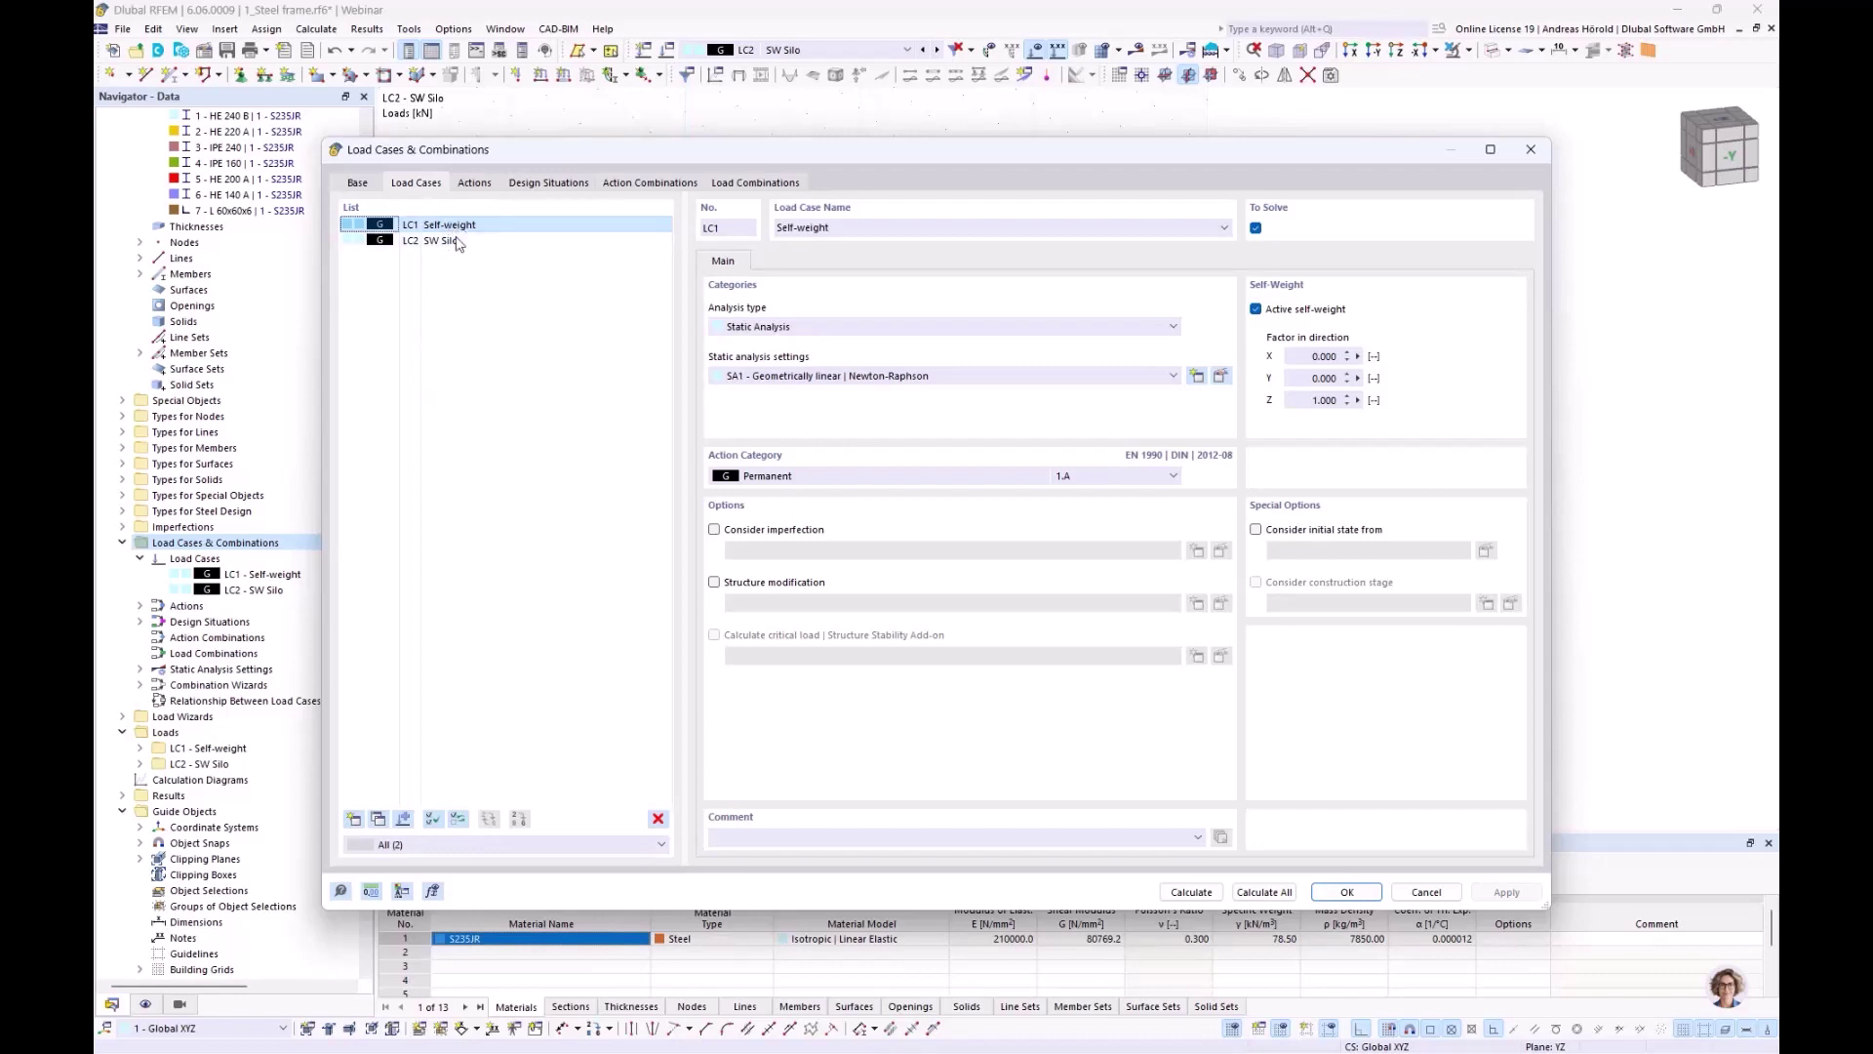
{"action": "left_click", "coordinate": [380, 819]}
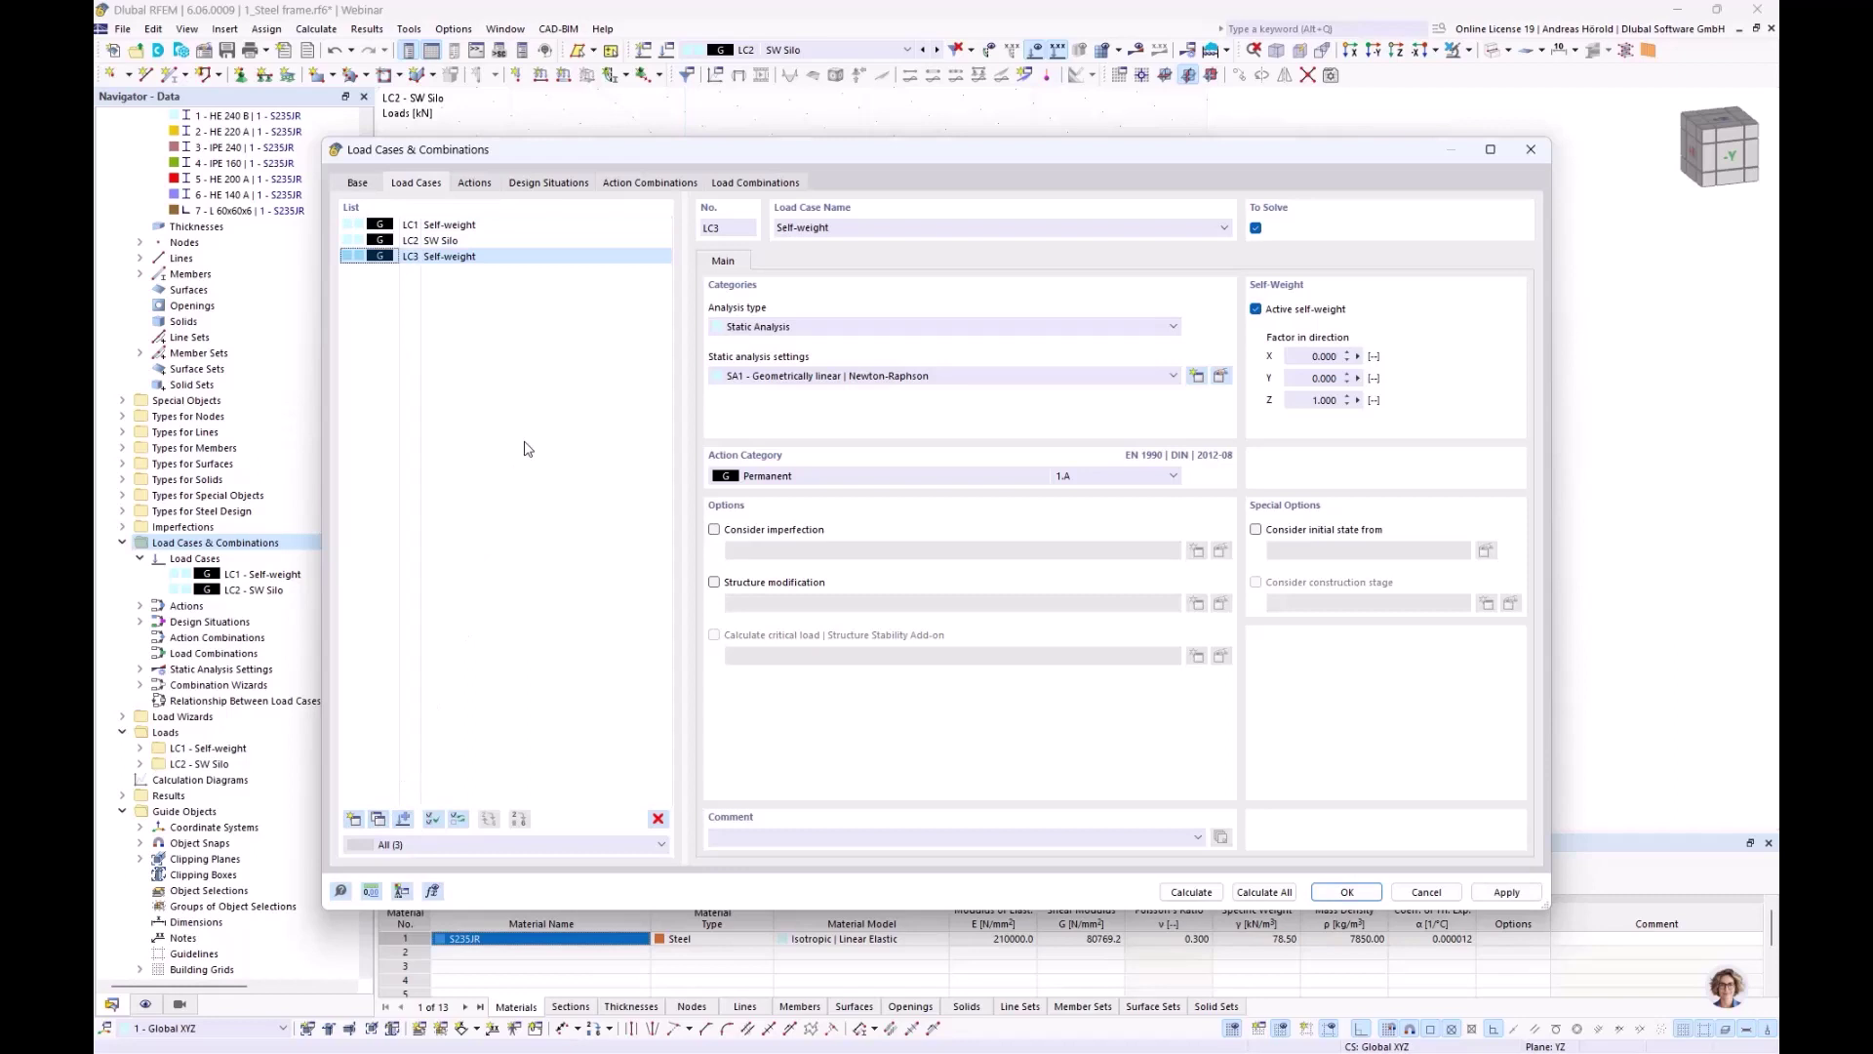
Make LC3 an Imposed loads - category A load case without active self-weight and rename it Imposed load
{"action": "left_click", "coordinate": [815, 475]}
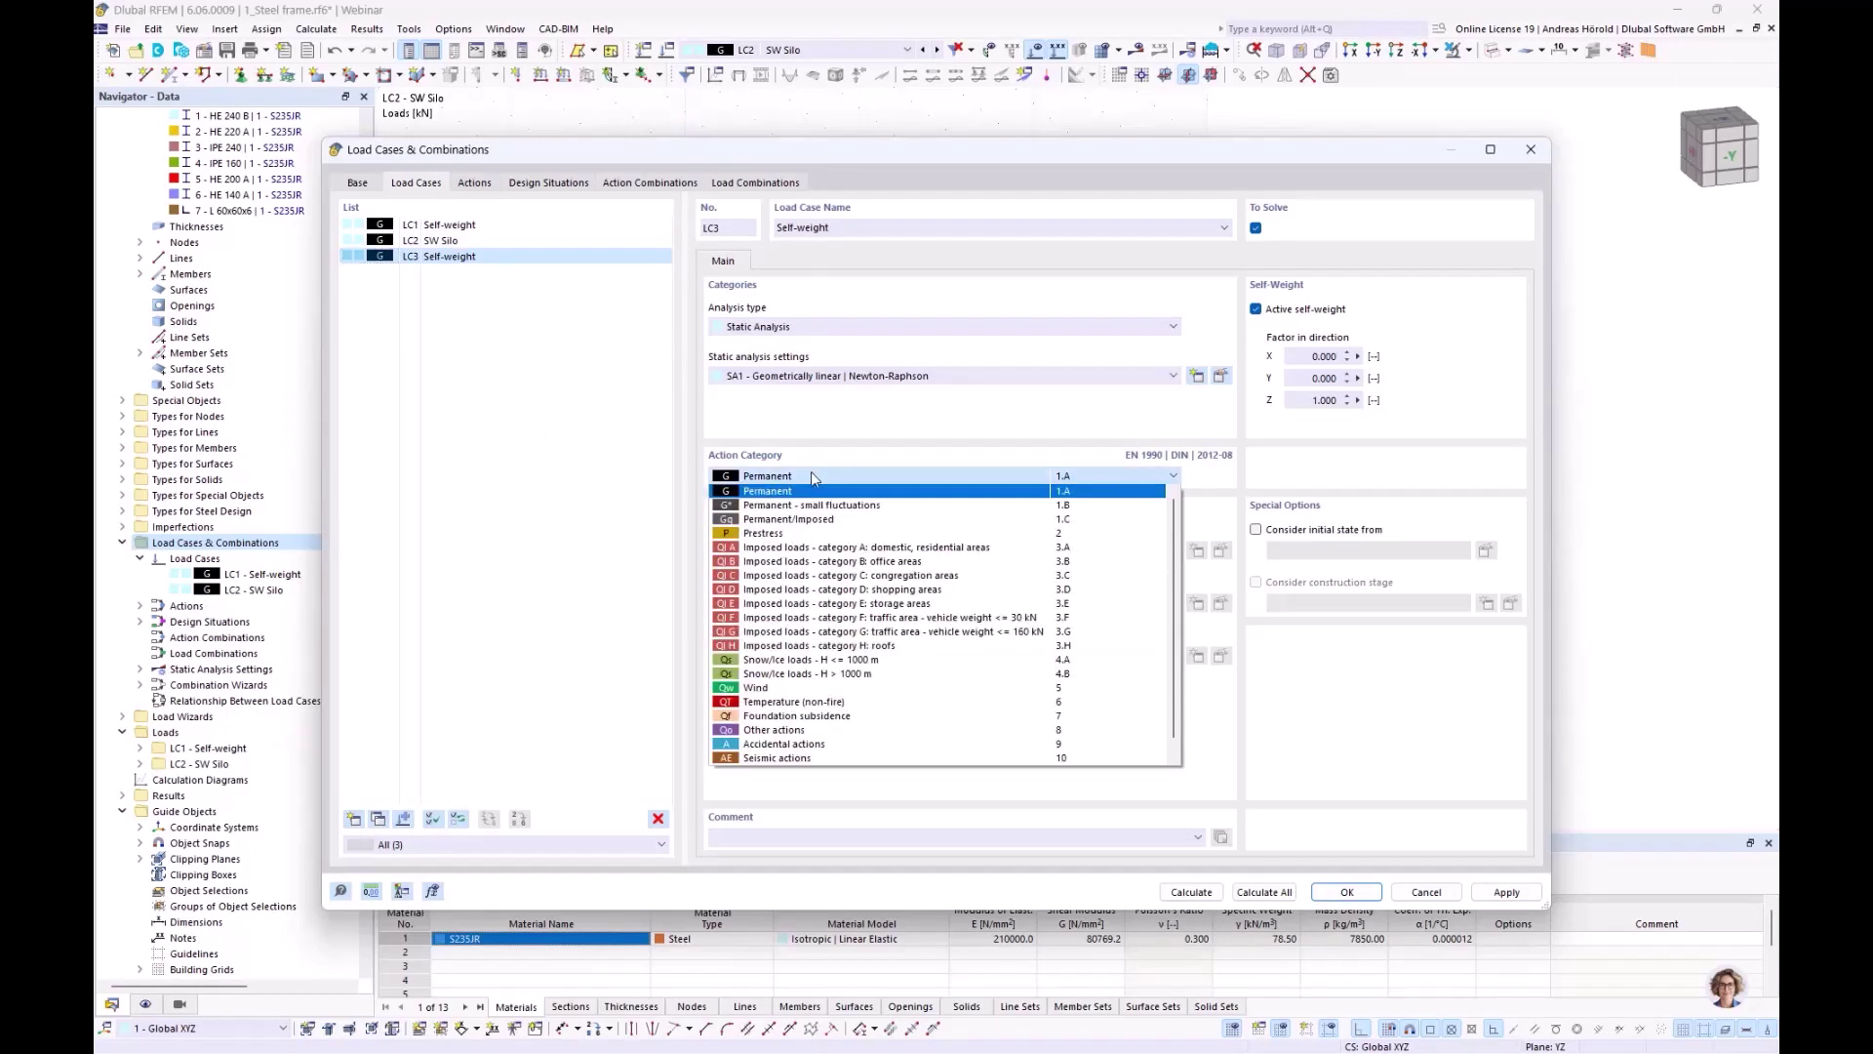
{"action": "left_click", "coordinate": [817, 550]}
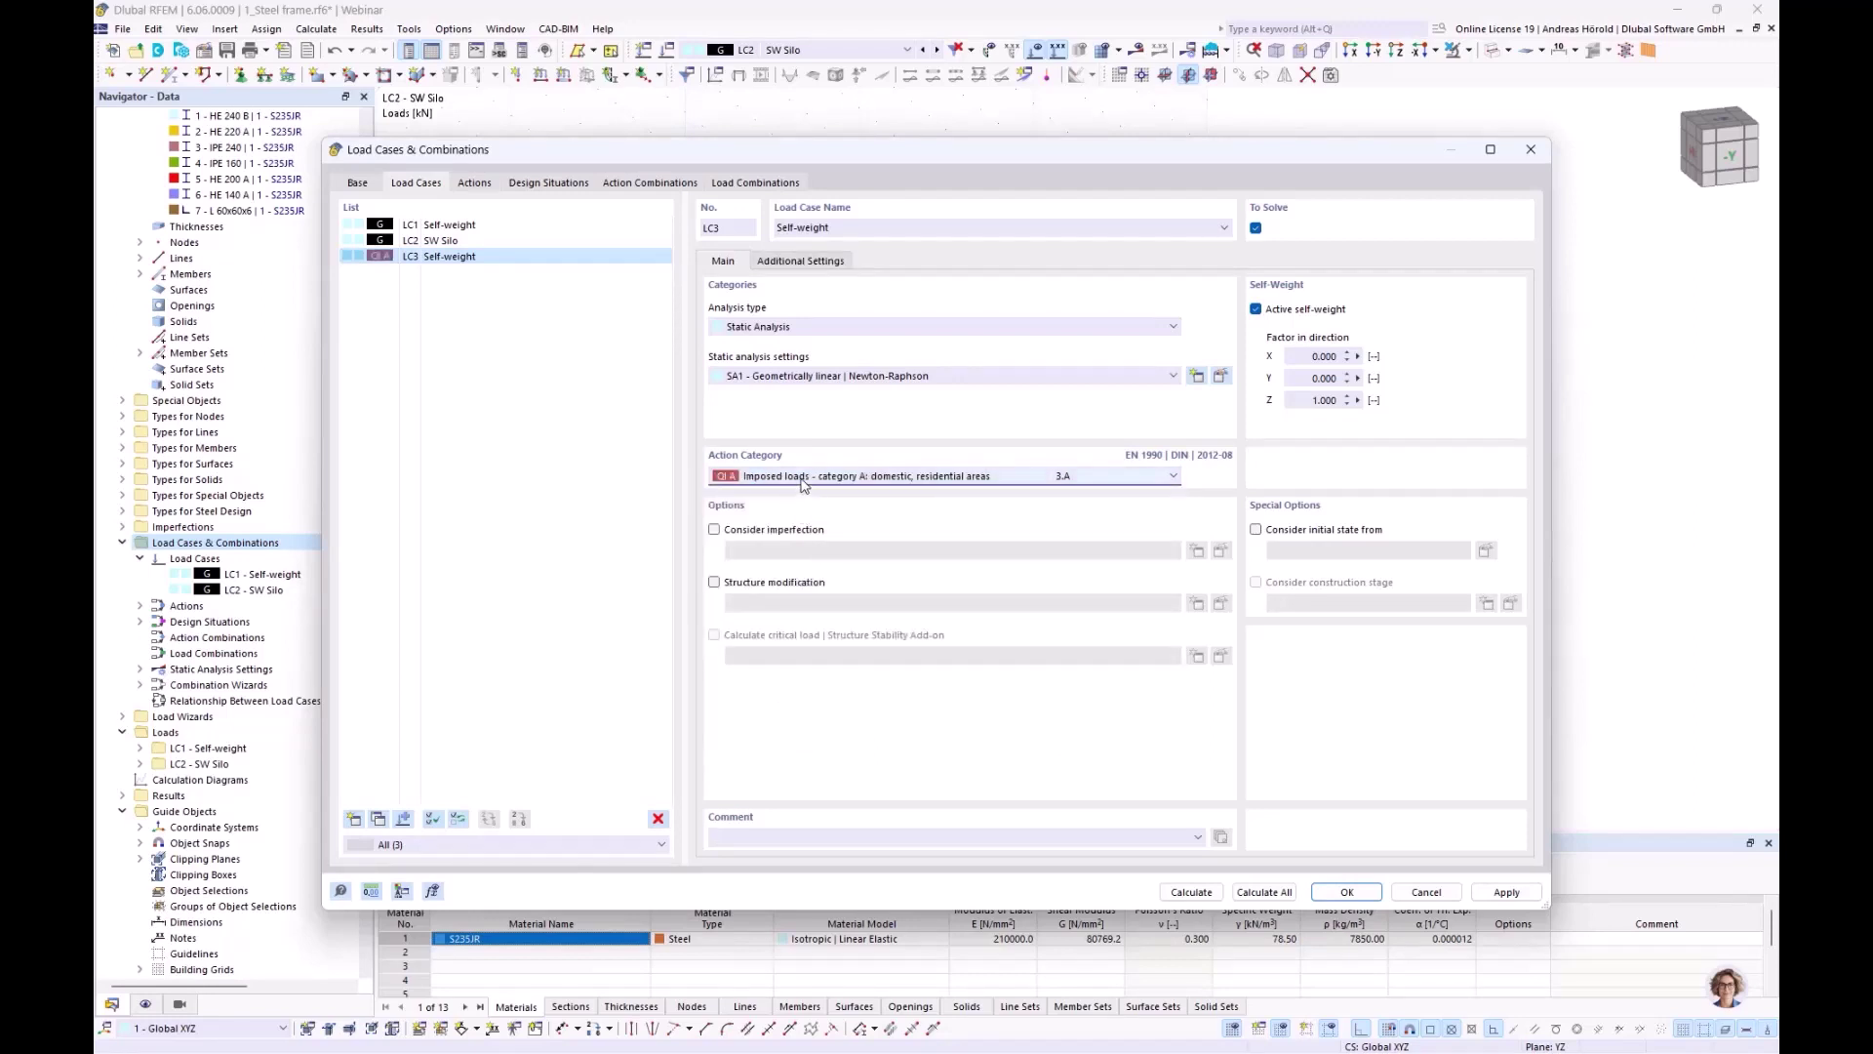
{"action": "left_click", "coordinate": [1255, 309]}
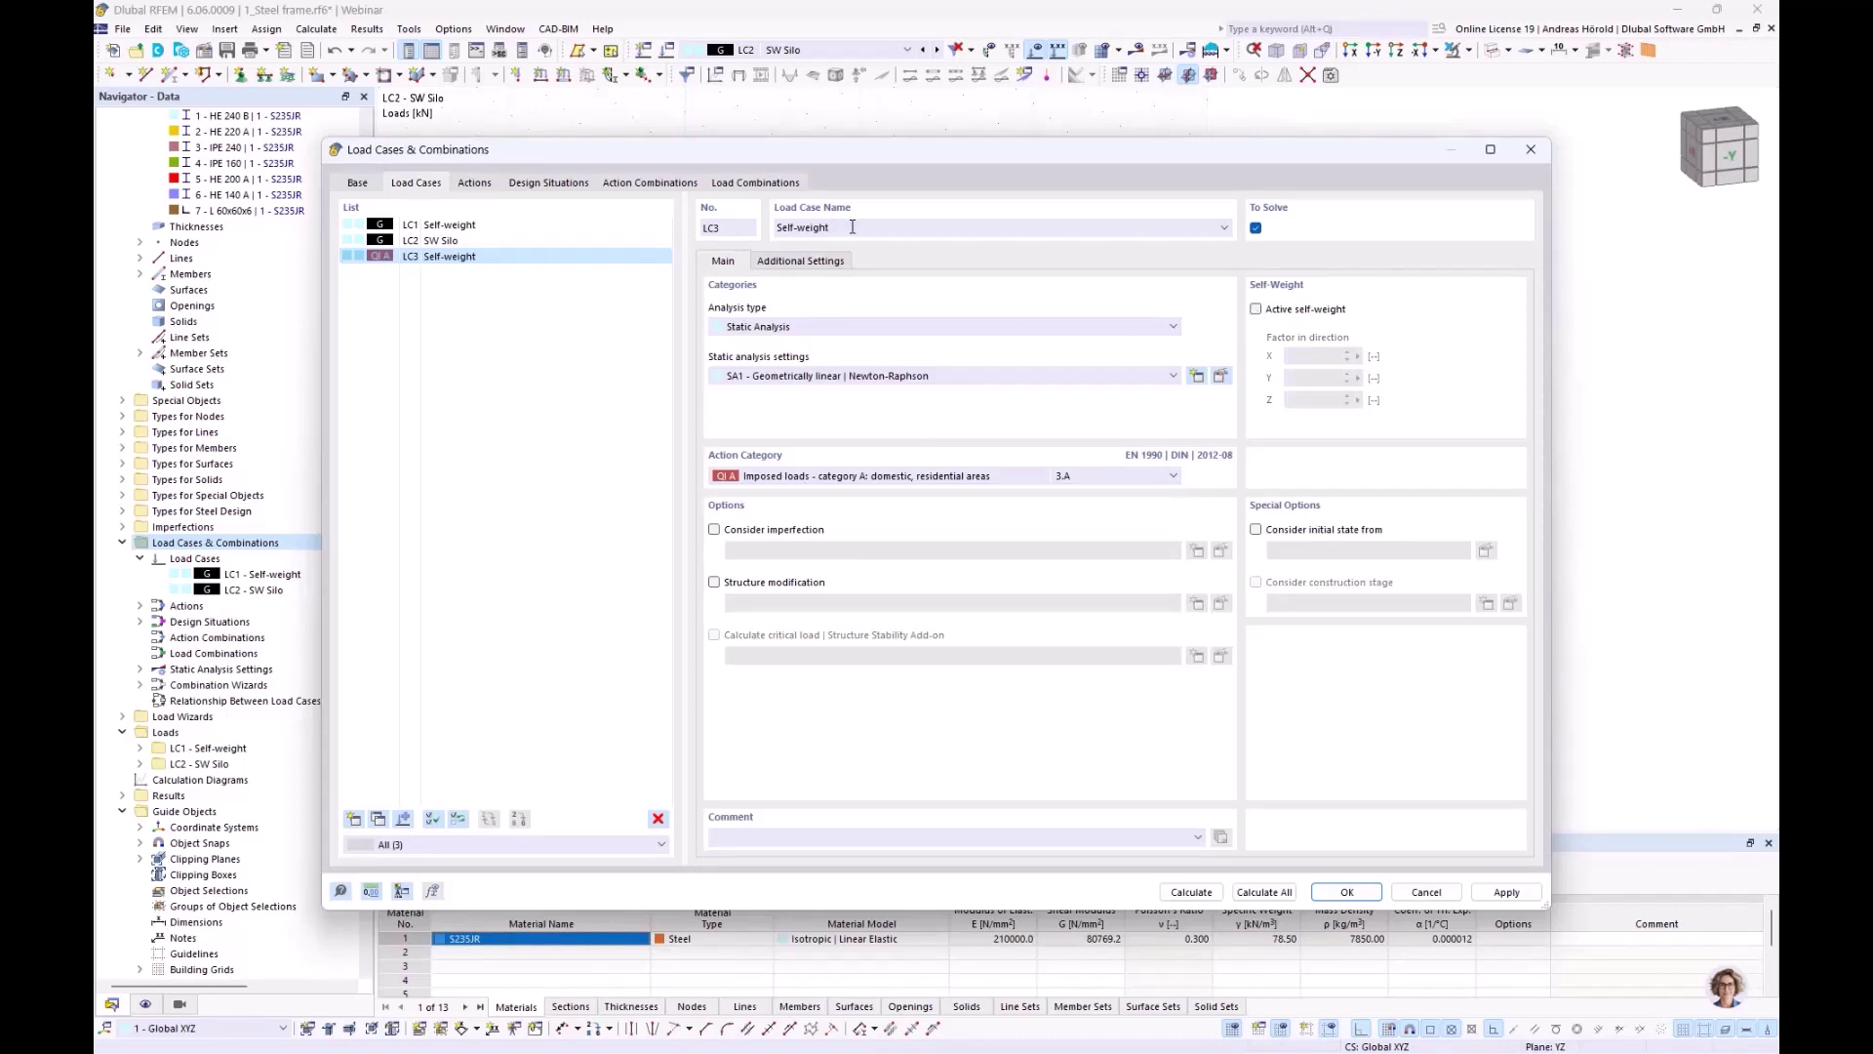
{"action": "left_click_drag", "start_coordinate": [852, 226], "coordinate": [768, 228]}
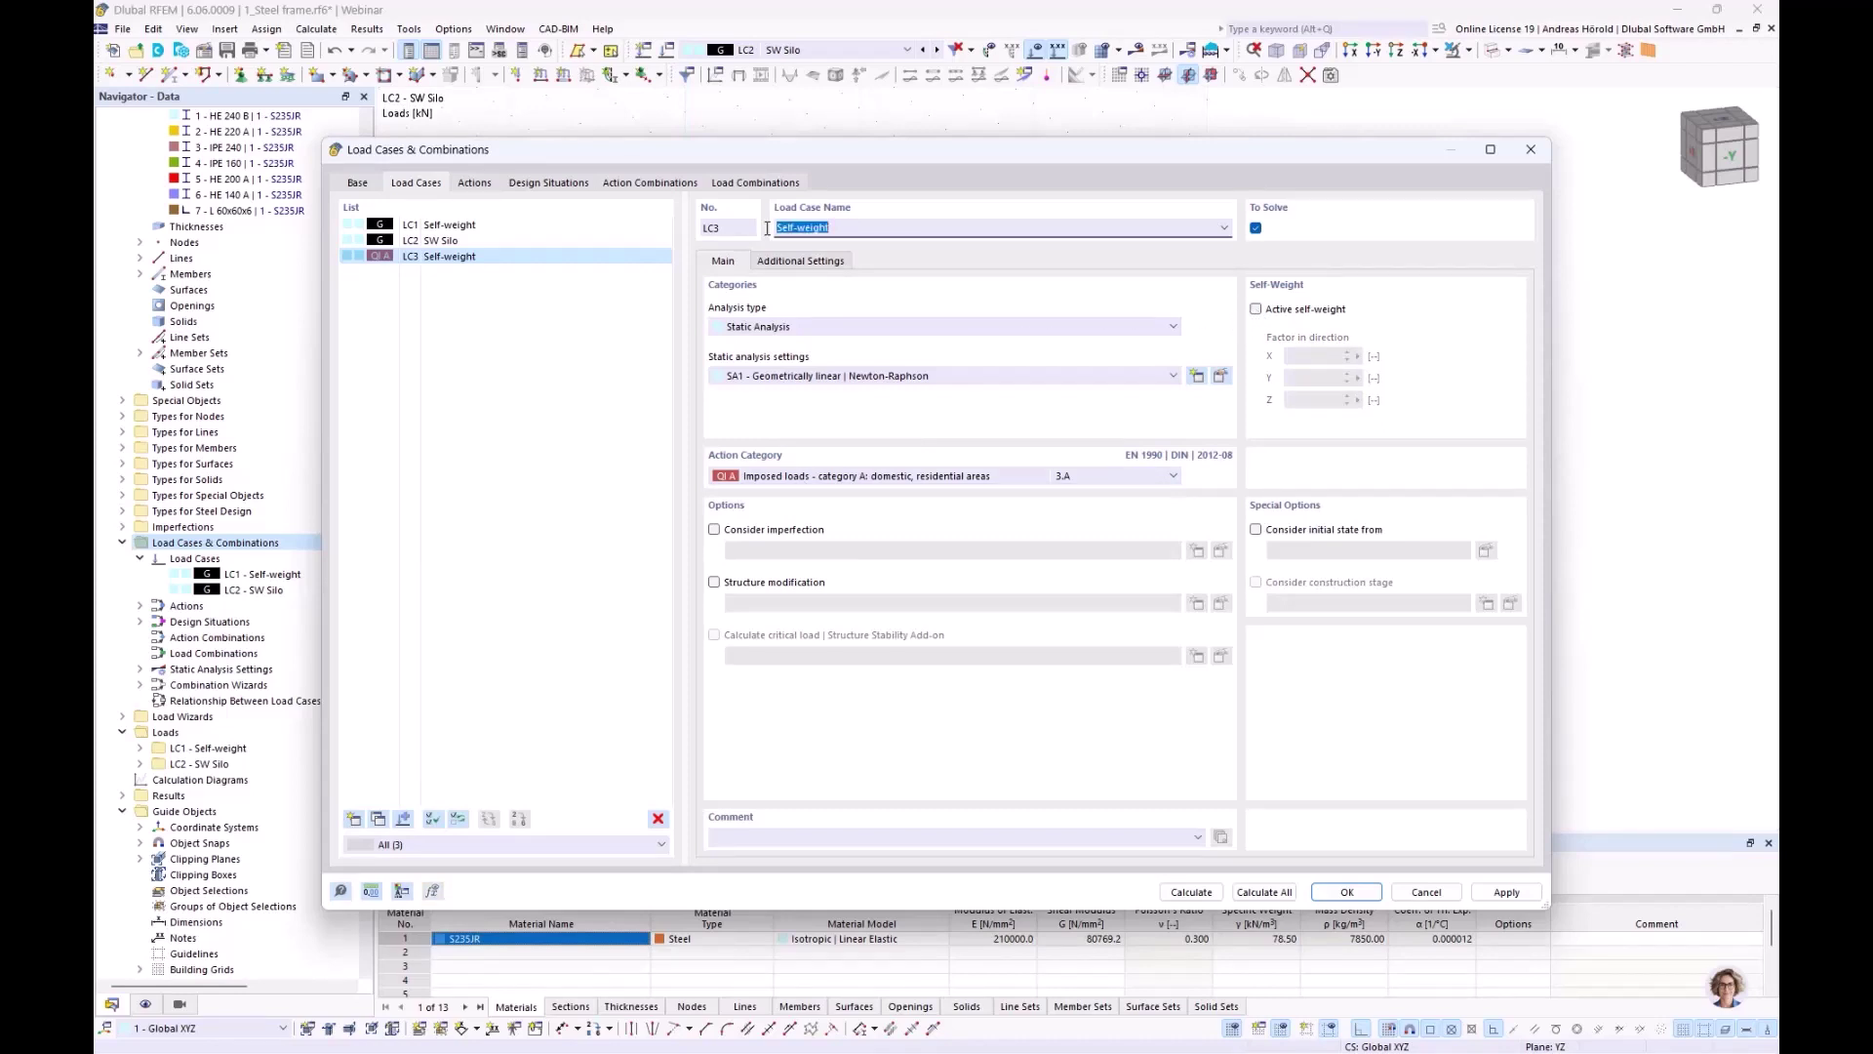
{"action": "key", "text": "BackSpace"}
{"action": "left_click", "coordinate": [1342, 892]}
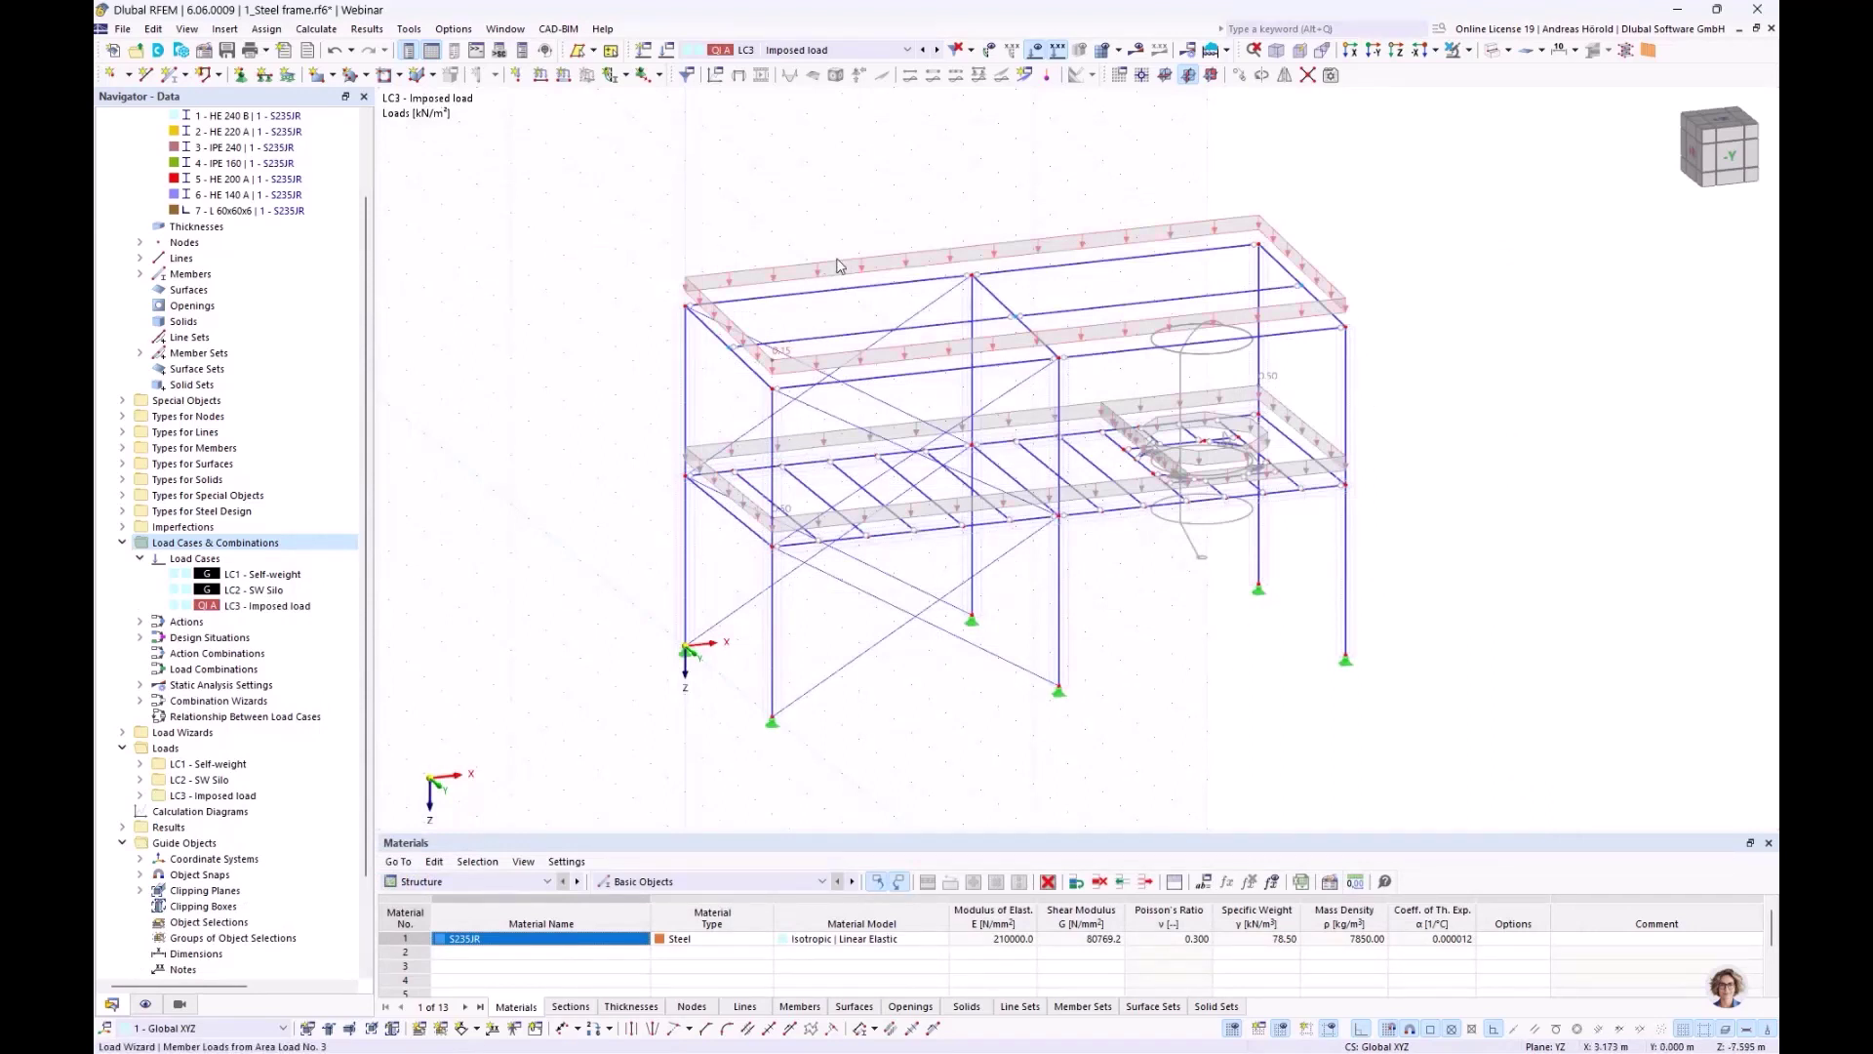
In the Imposed load case, remove the roof area load and set the platform area load magnitude to 2.50 kN/m²
{"action": "double_click", "coordinate": [899, 434]}
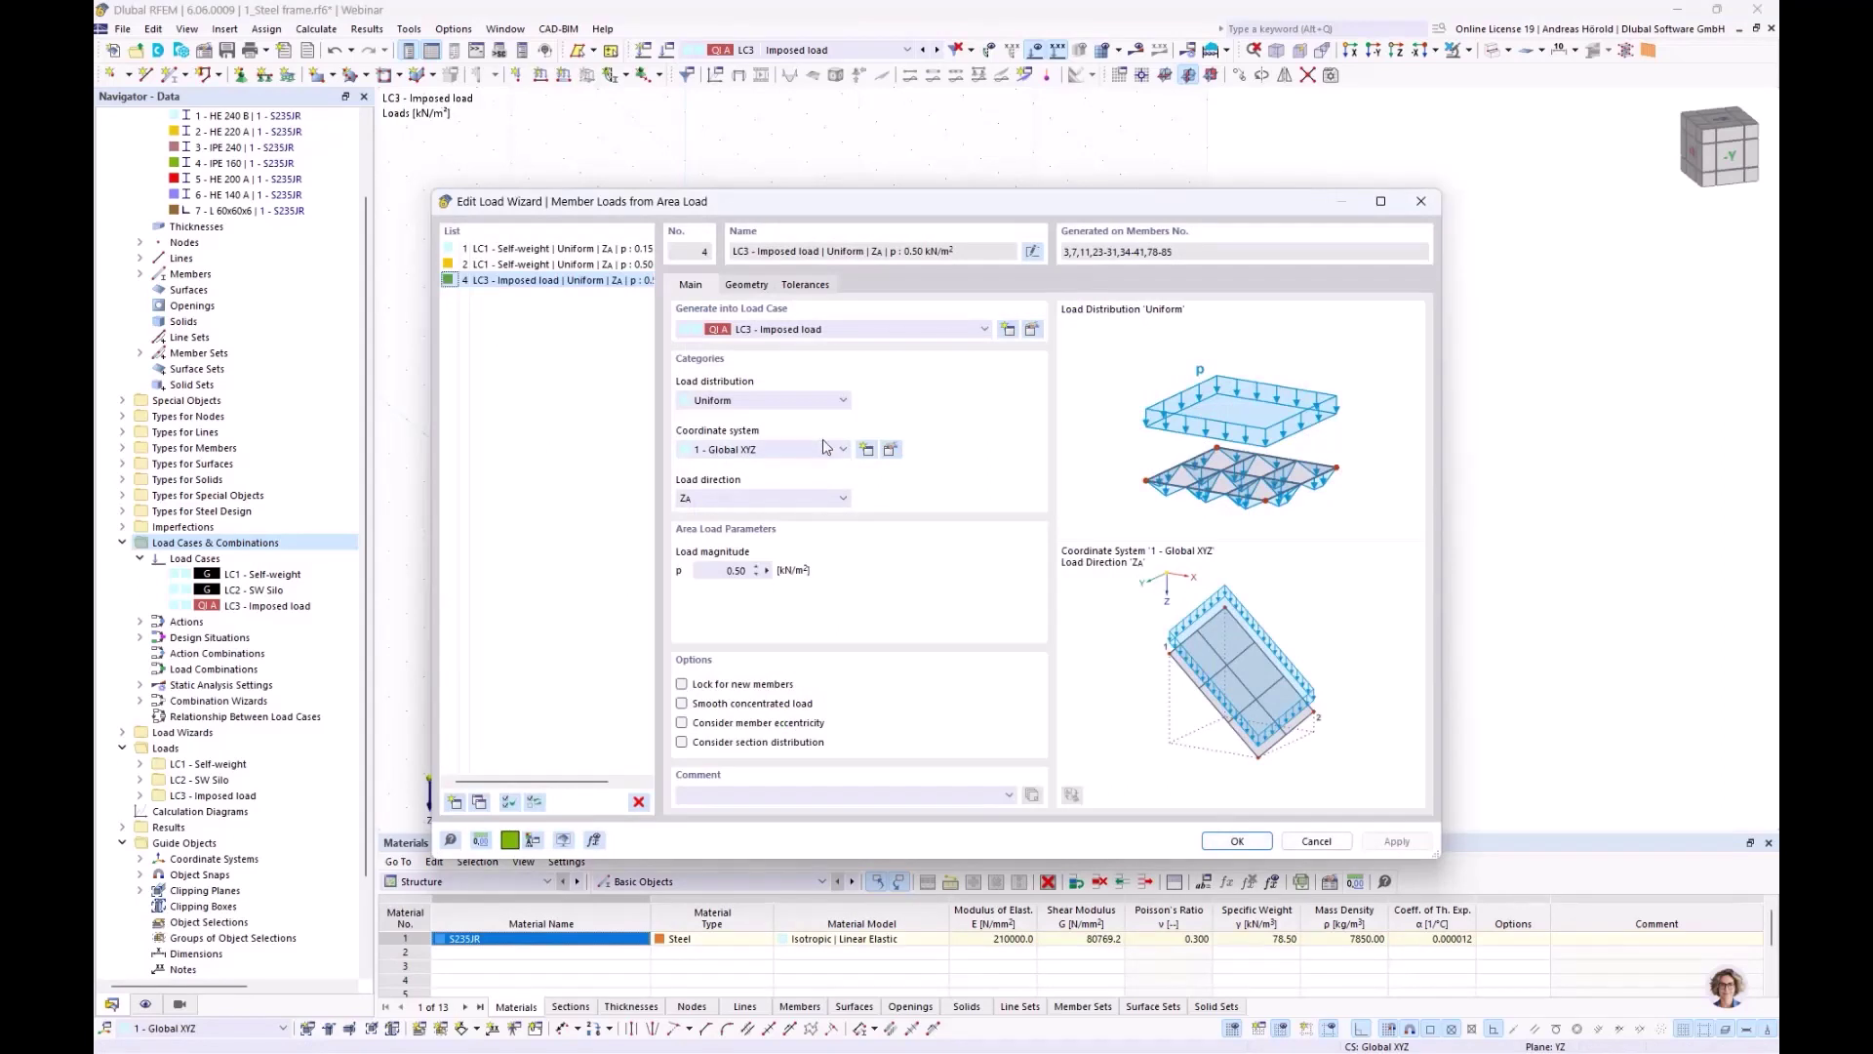
{"action": "left_click", "coordinate": [716, 573]}
{"action": "left_click_drag", "start_coordinate": [710, 571], "coordinate": [832, 574]}
{"action": "type", "text": "2."}
{"action": "left_click", "coordinate": [746, 287]}
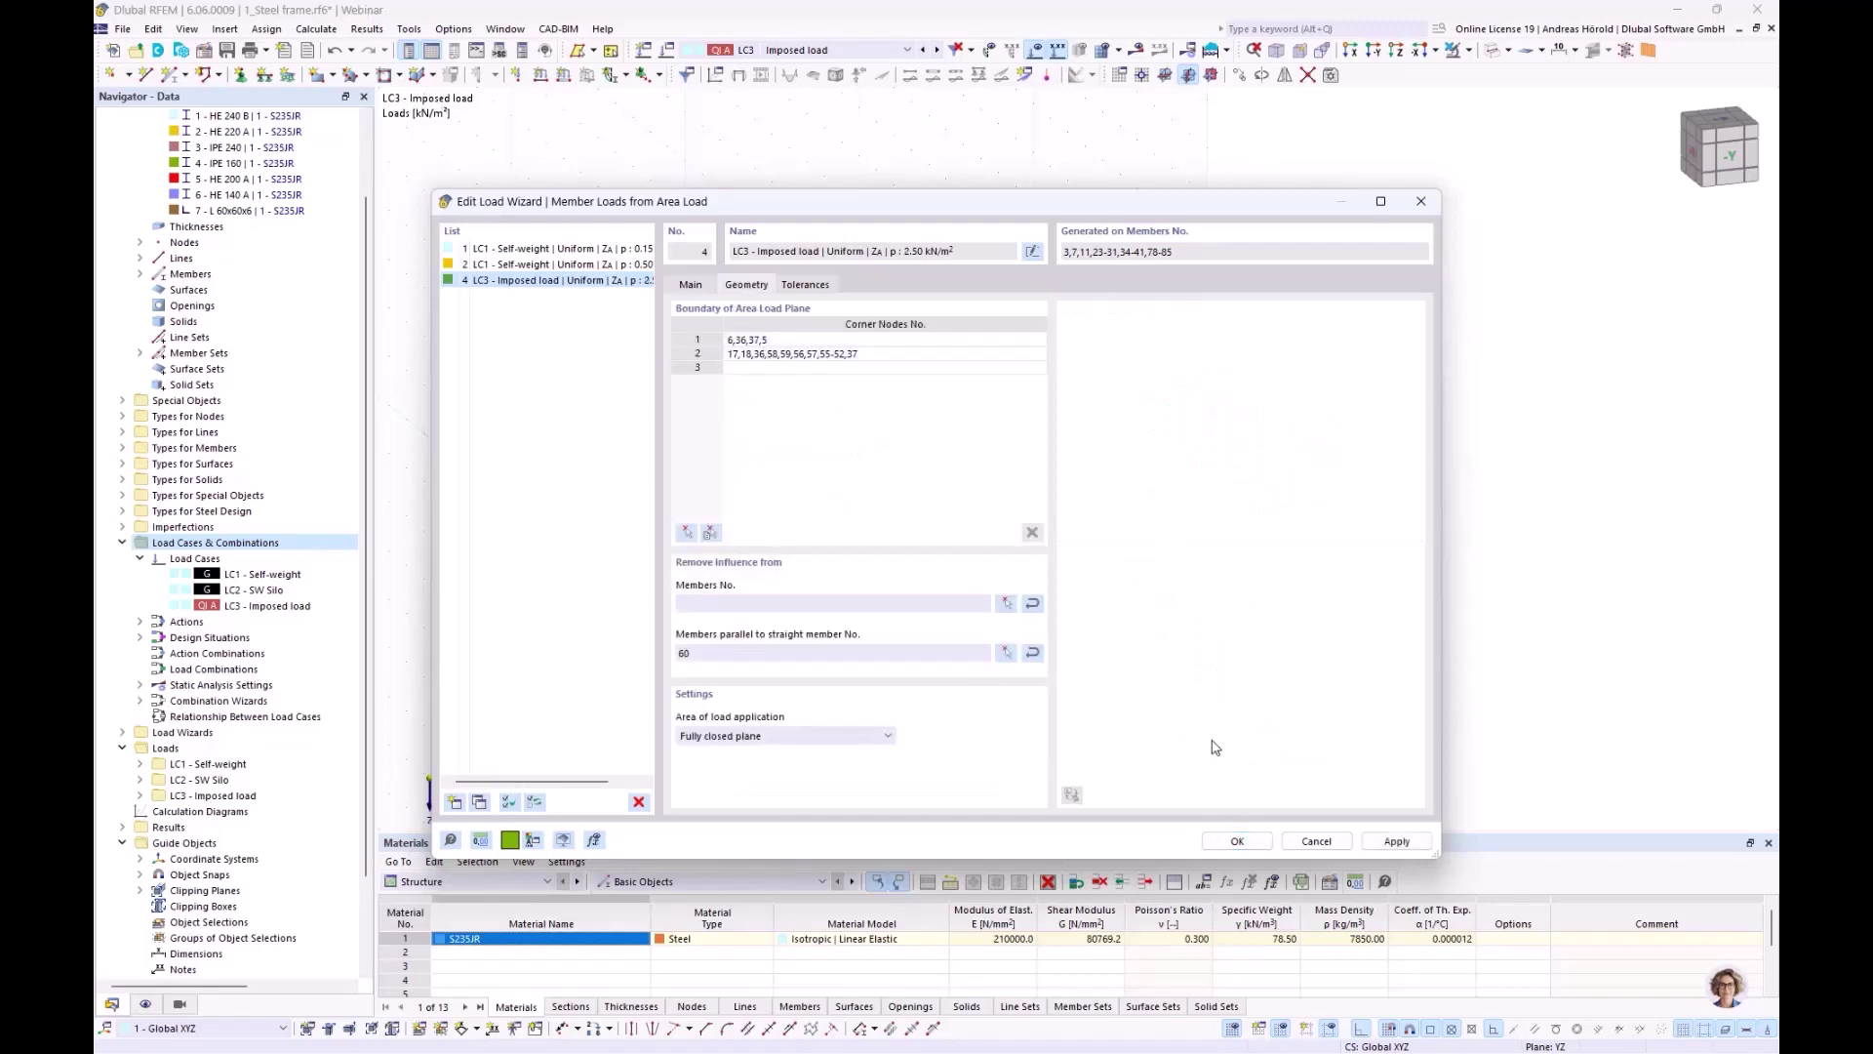
{"action": "left_click", "coordinate": [1239, 840]}
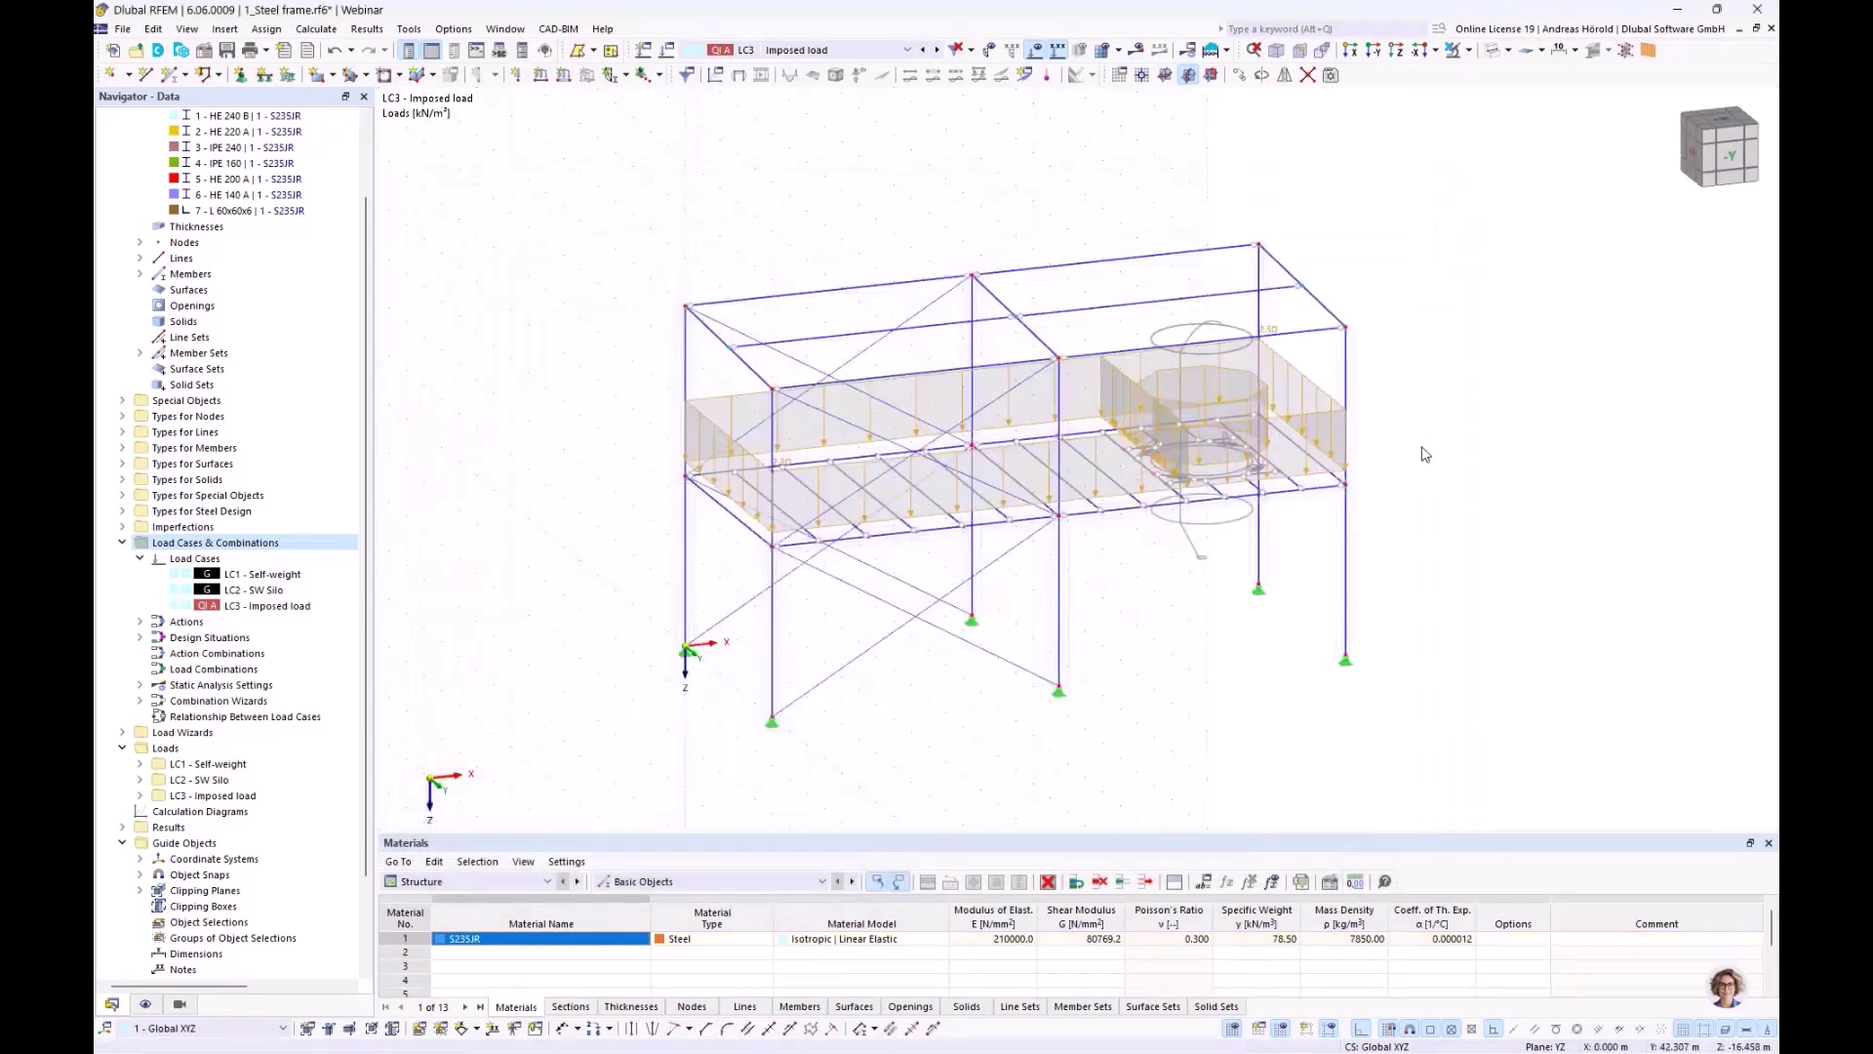
Create load case LC4 named Silo filling with the action category Imposed loads - category A
{"action": "scroll", "coordinate": [1331, 306], "scroll_direction": "up", "scroll_amount": 2}
{"action": "middle_click_drag", "start_coordinate": [1438, 492], "coordinate": [1471, 452], "text": "ctrl"}
{"action": "scroll", "coordinate": [1434, 517], "scroll_direction": "down", "scroll_amount": 2}
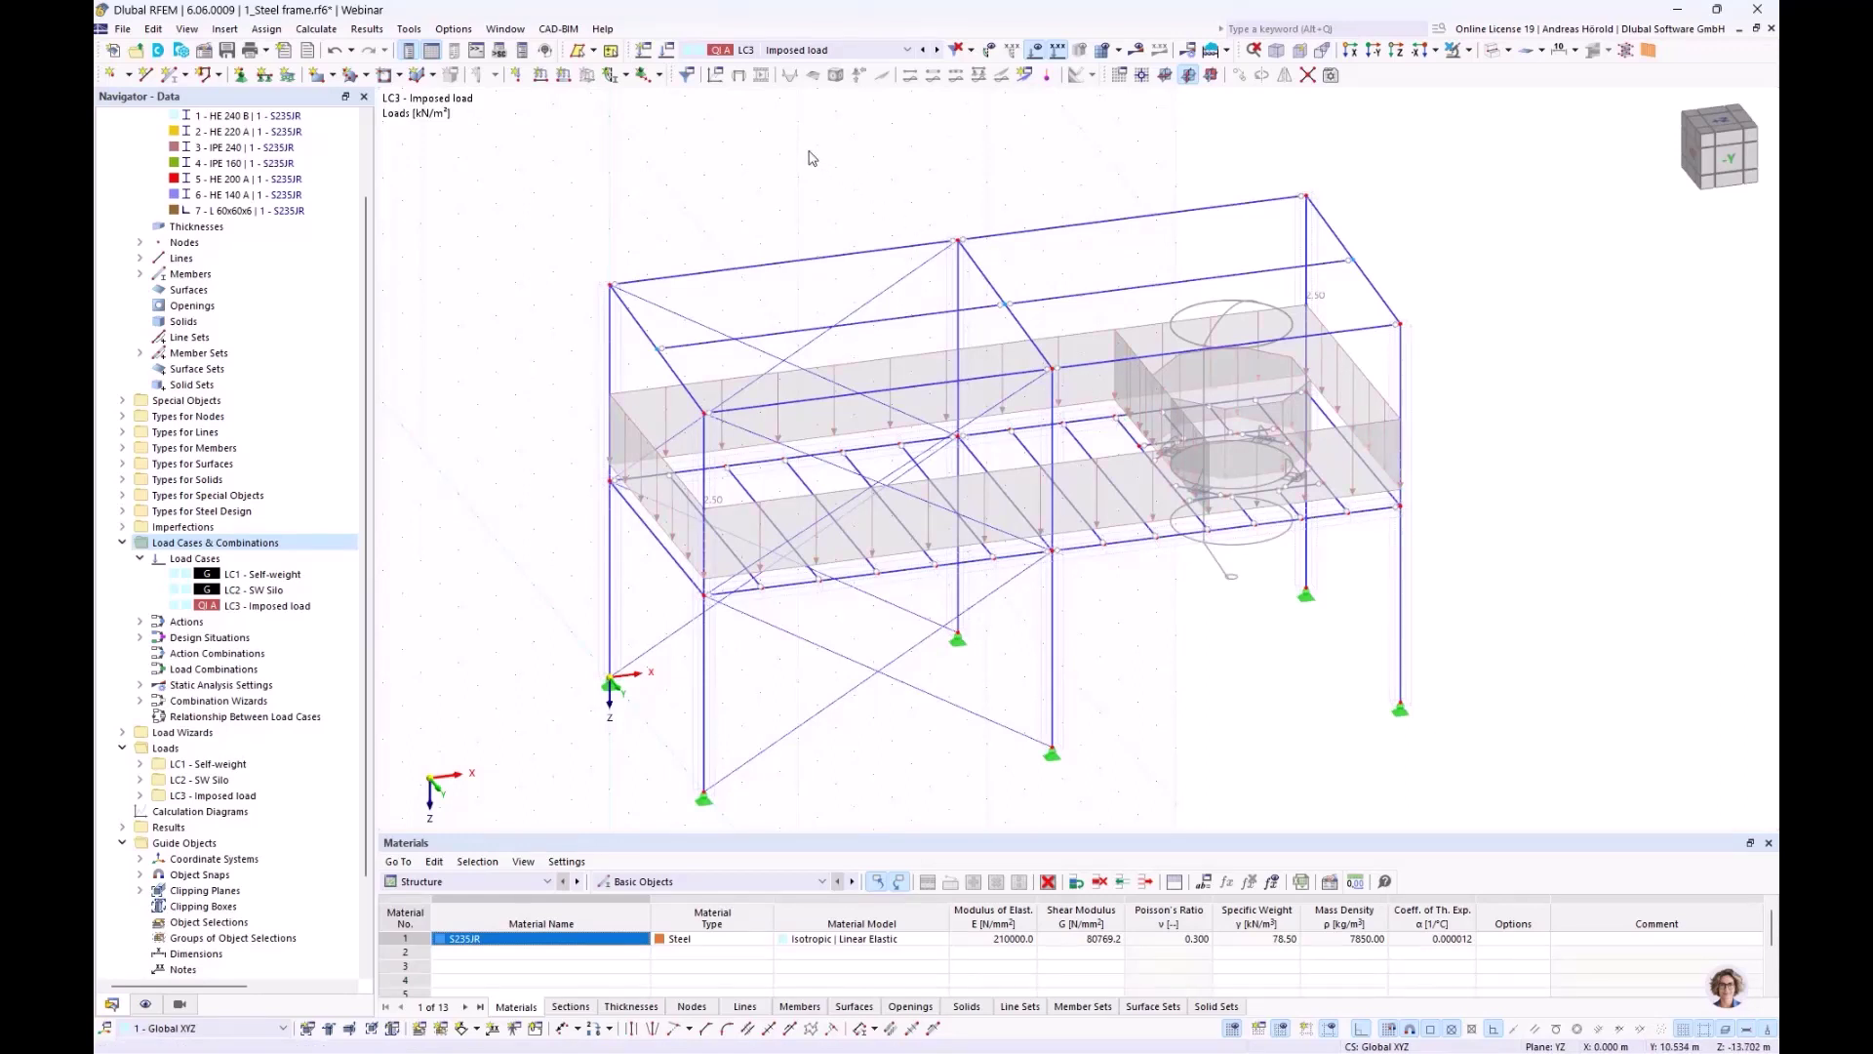
{"action": "left_click", "coordinate": [643, 50]}
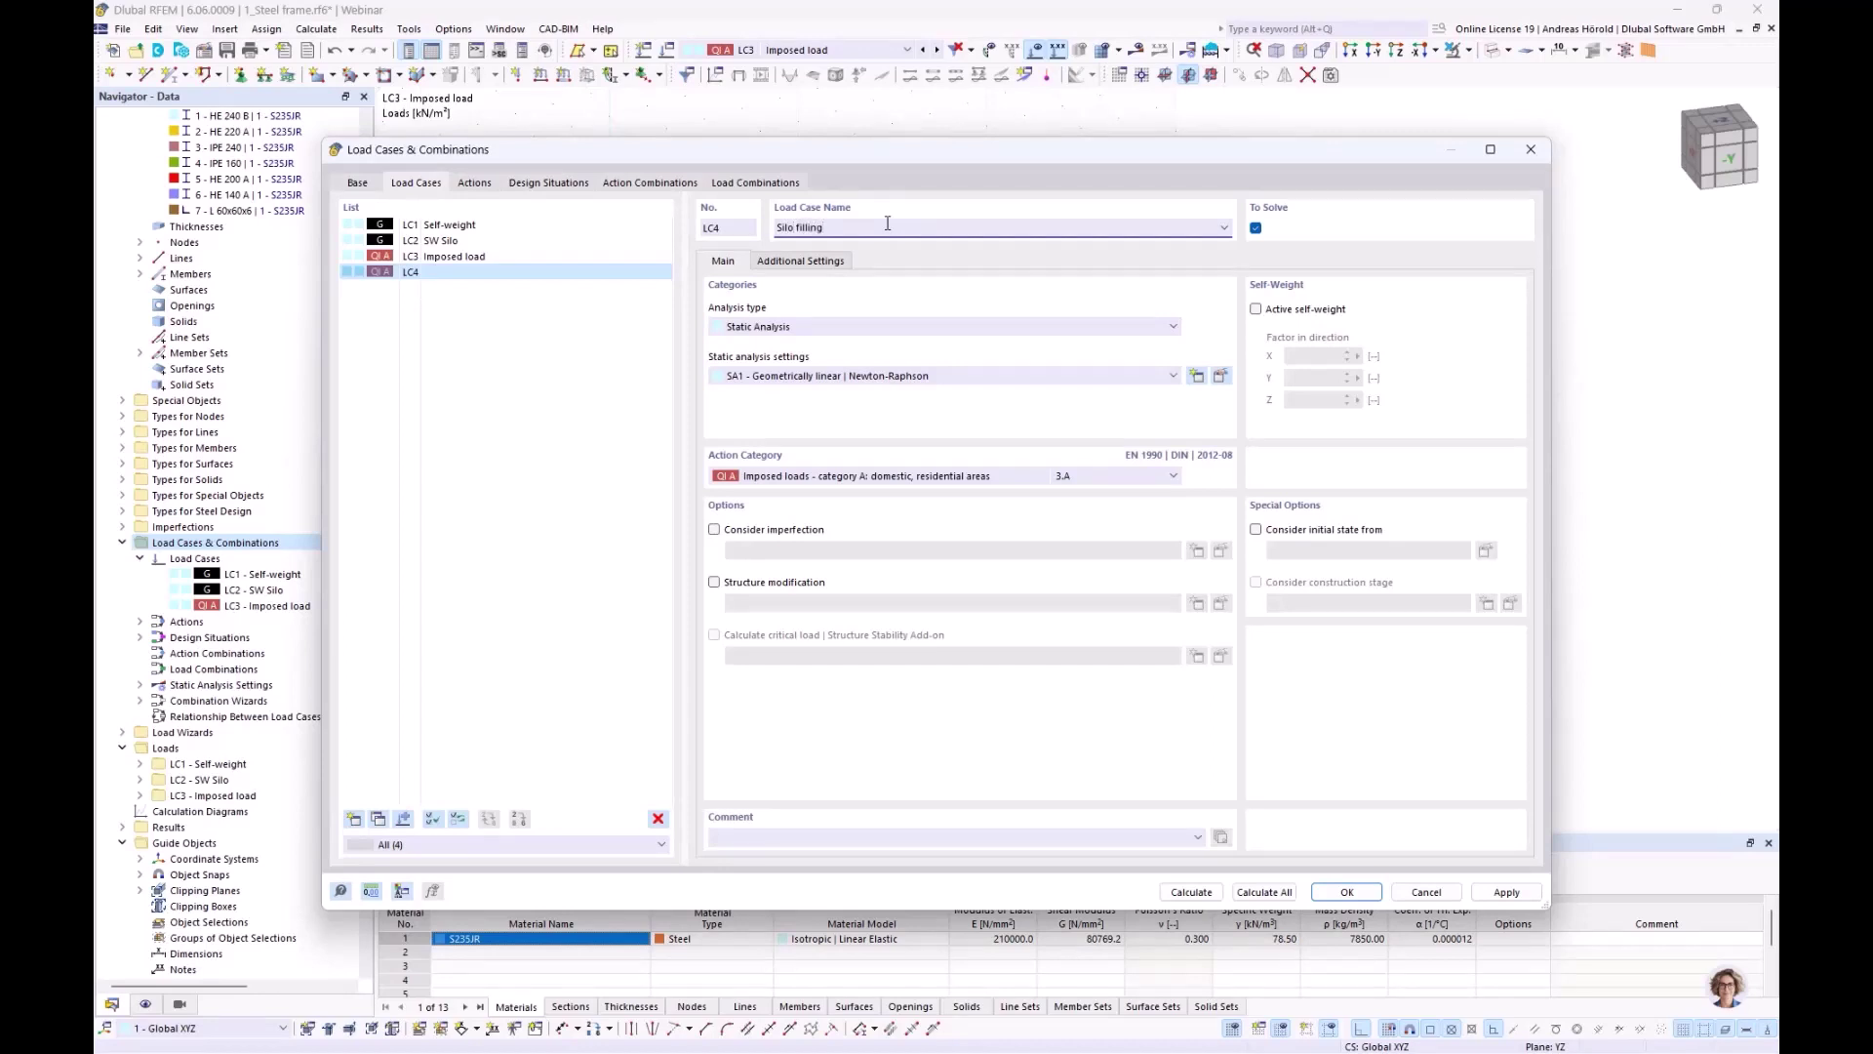
{"action": "left_click", "coordinate": [1340, 889]}
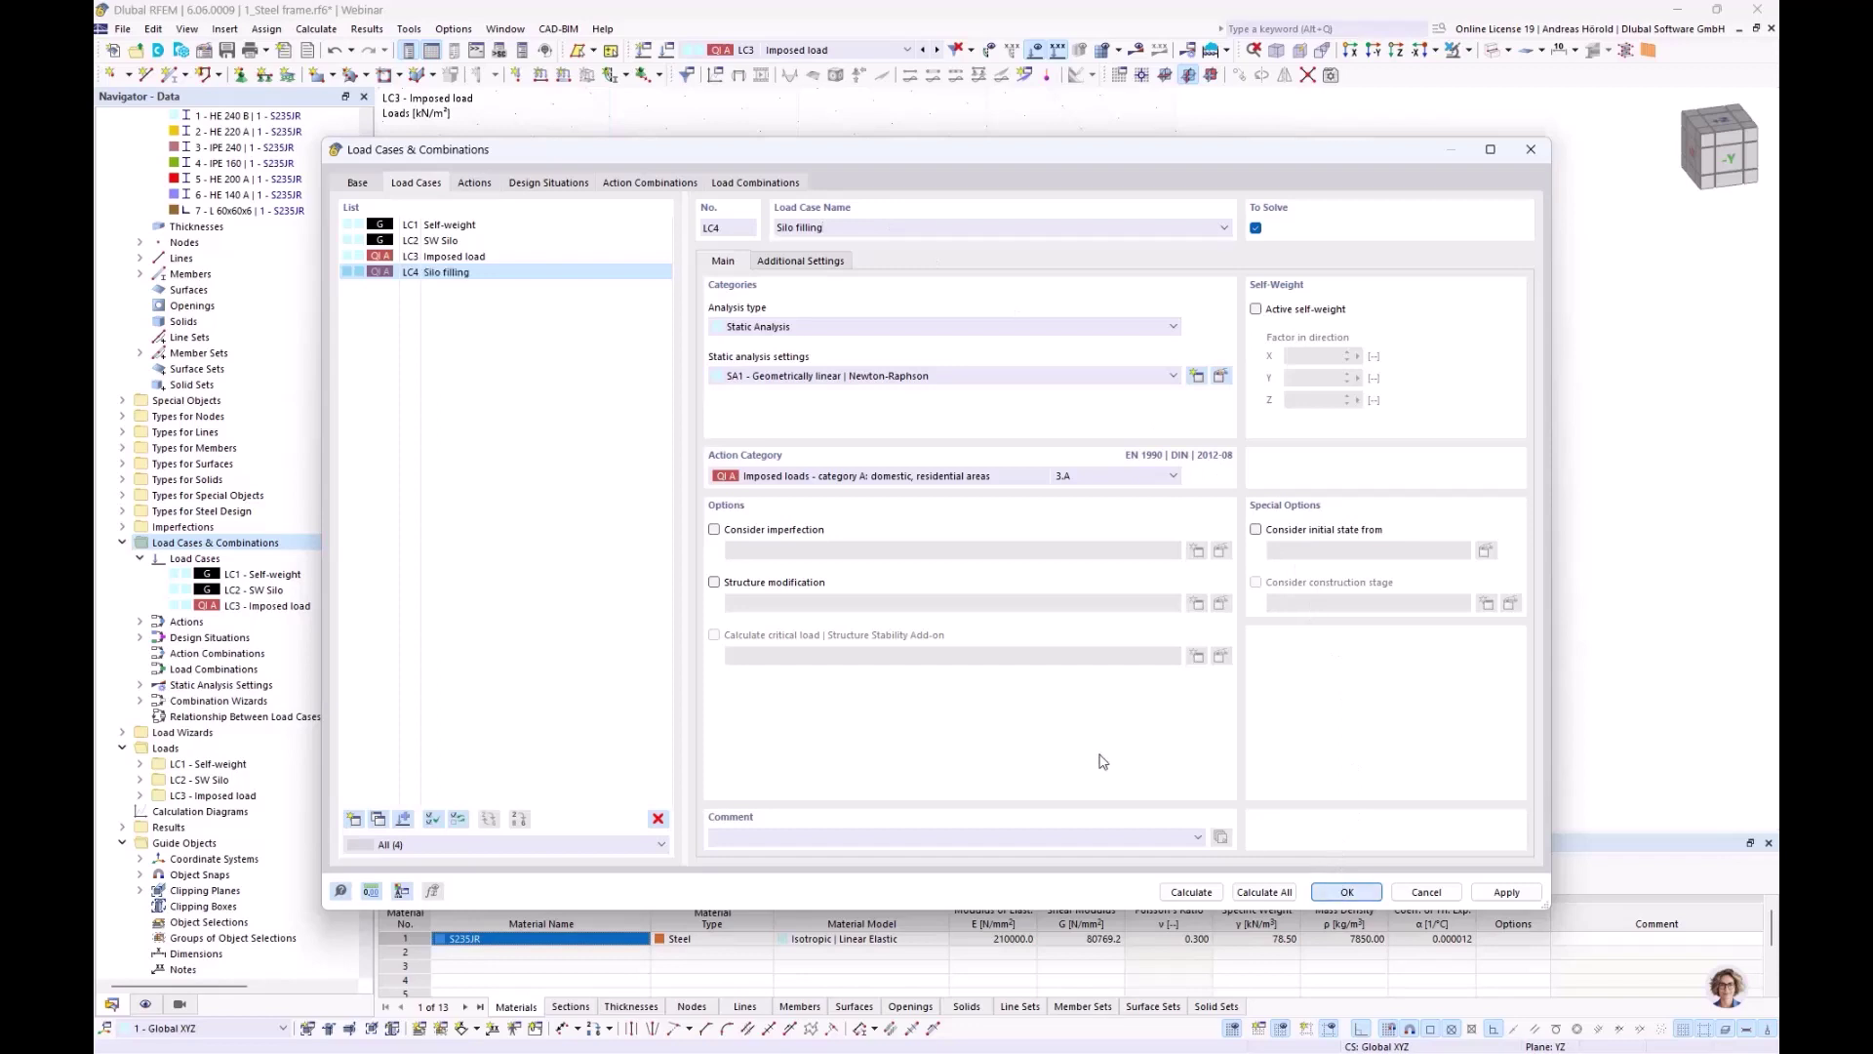
{"action": "left_click", "coordinate": [839, 478]}
{"action": "left_click", "coordinate": [839, 480]}
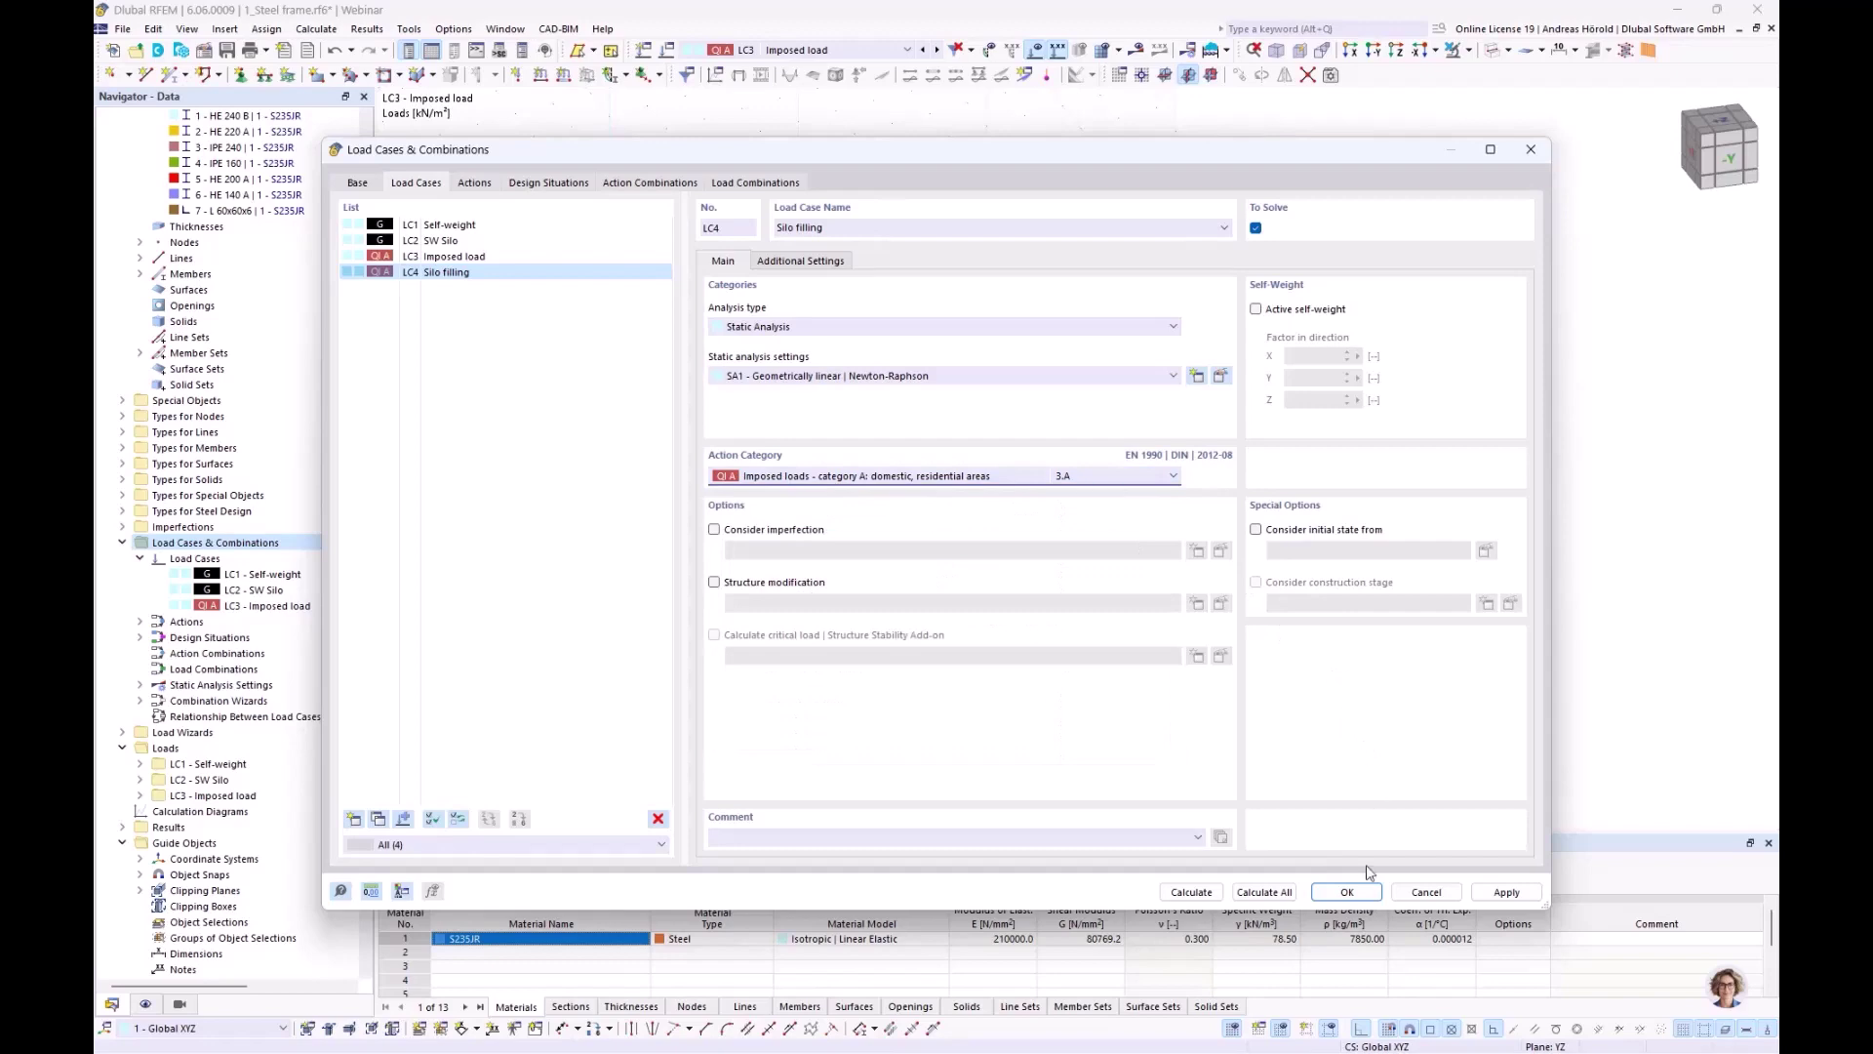
{"action": "left_click", "coordinate": [1348, 893]}
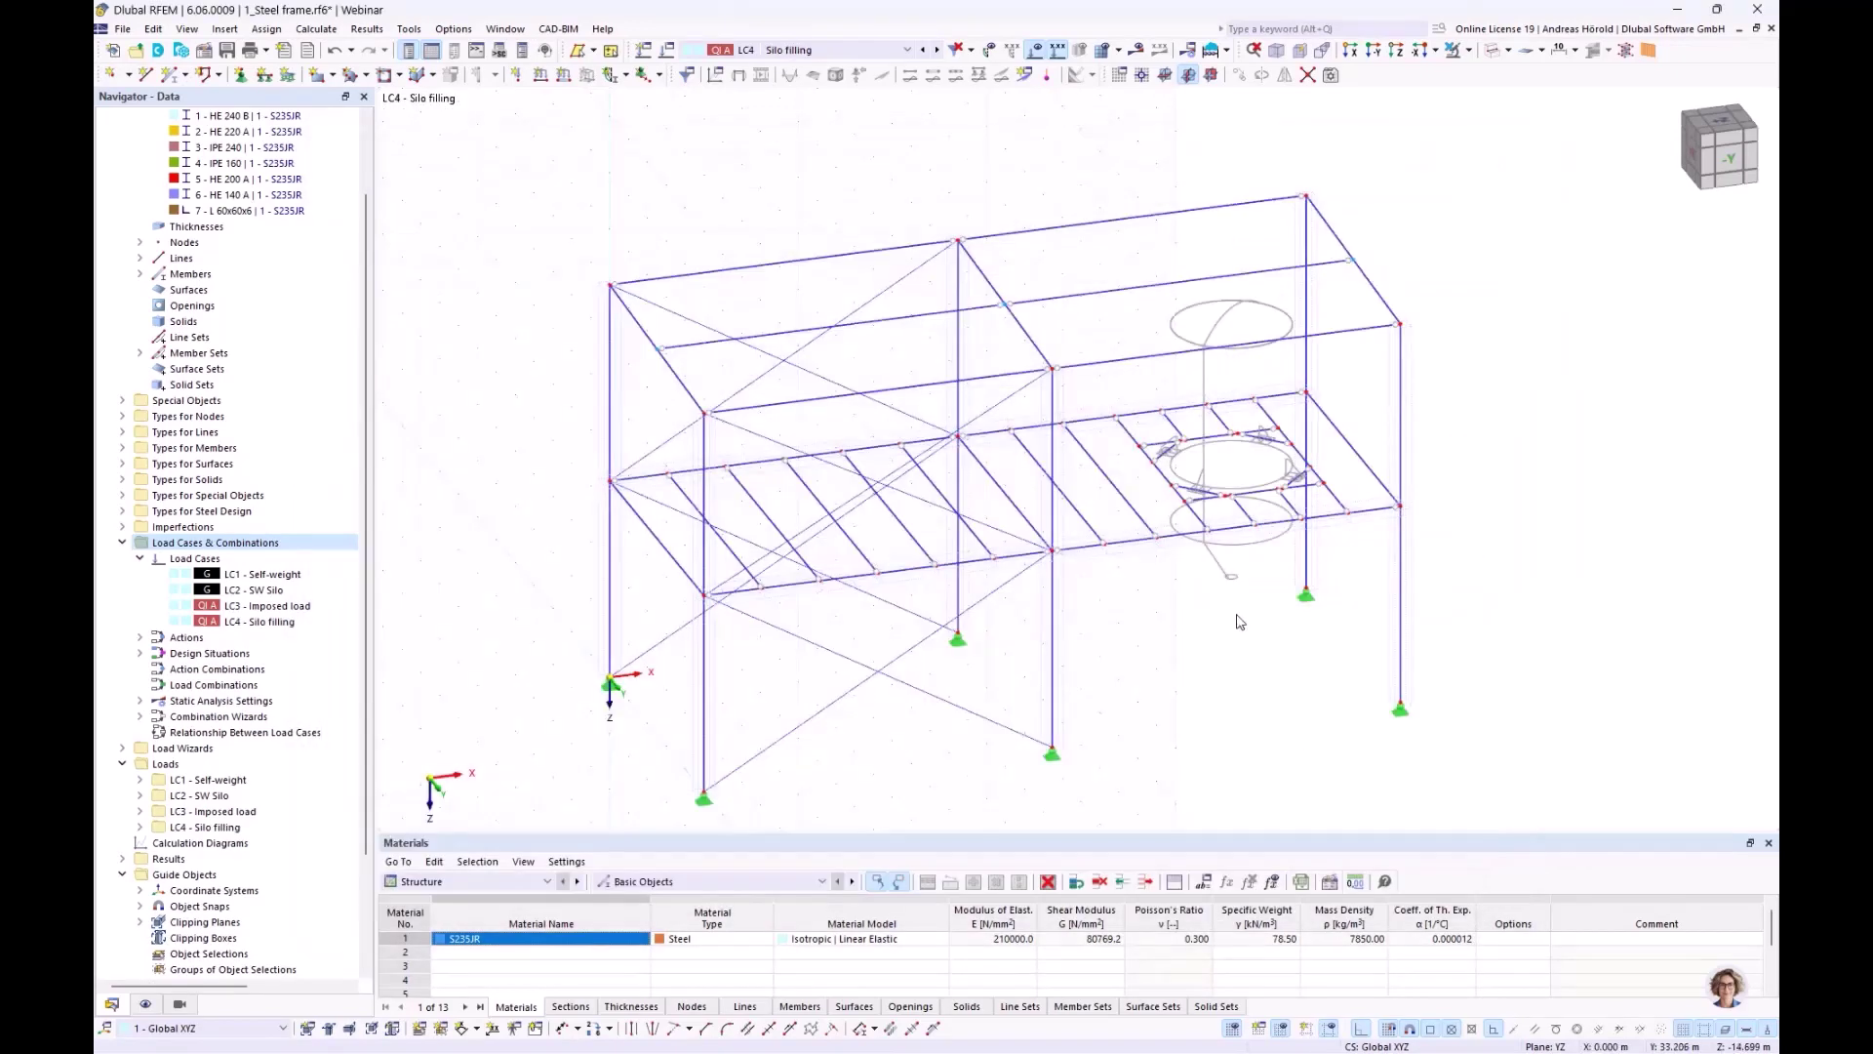
In LC4, apply a single concentrated member load of 10 kN at 50% of the length to diagonal members 38-41 around the silo opening
{"action": "left_click", "coordinate": [1397, 49]}
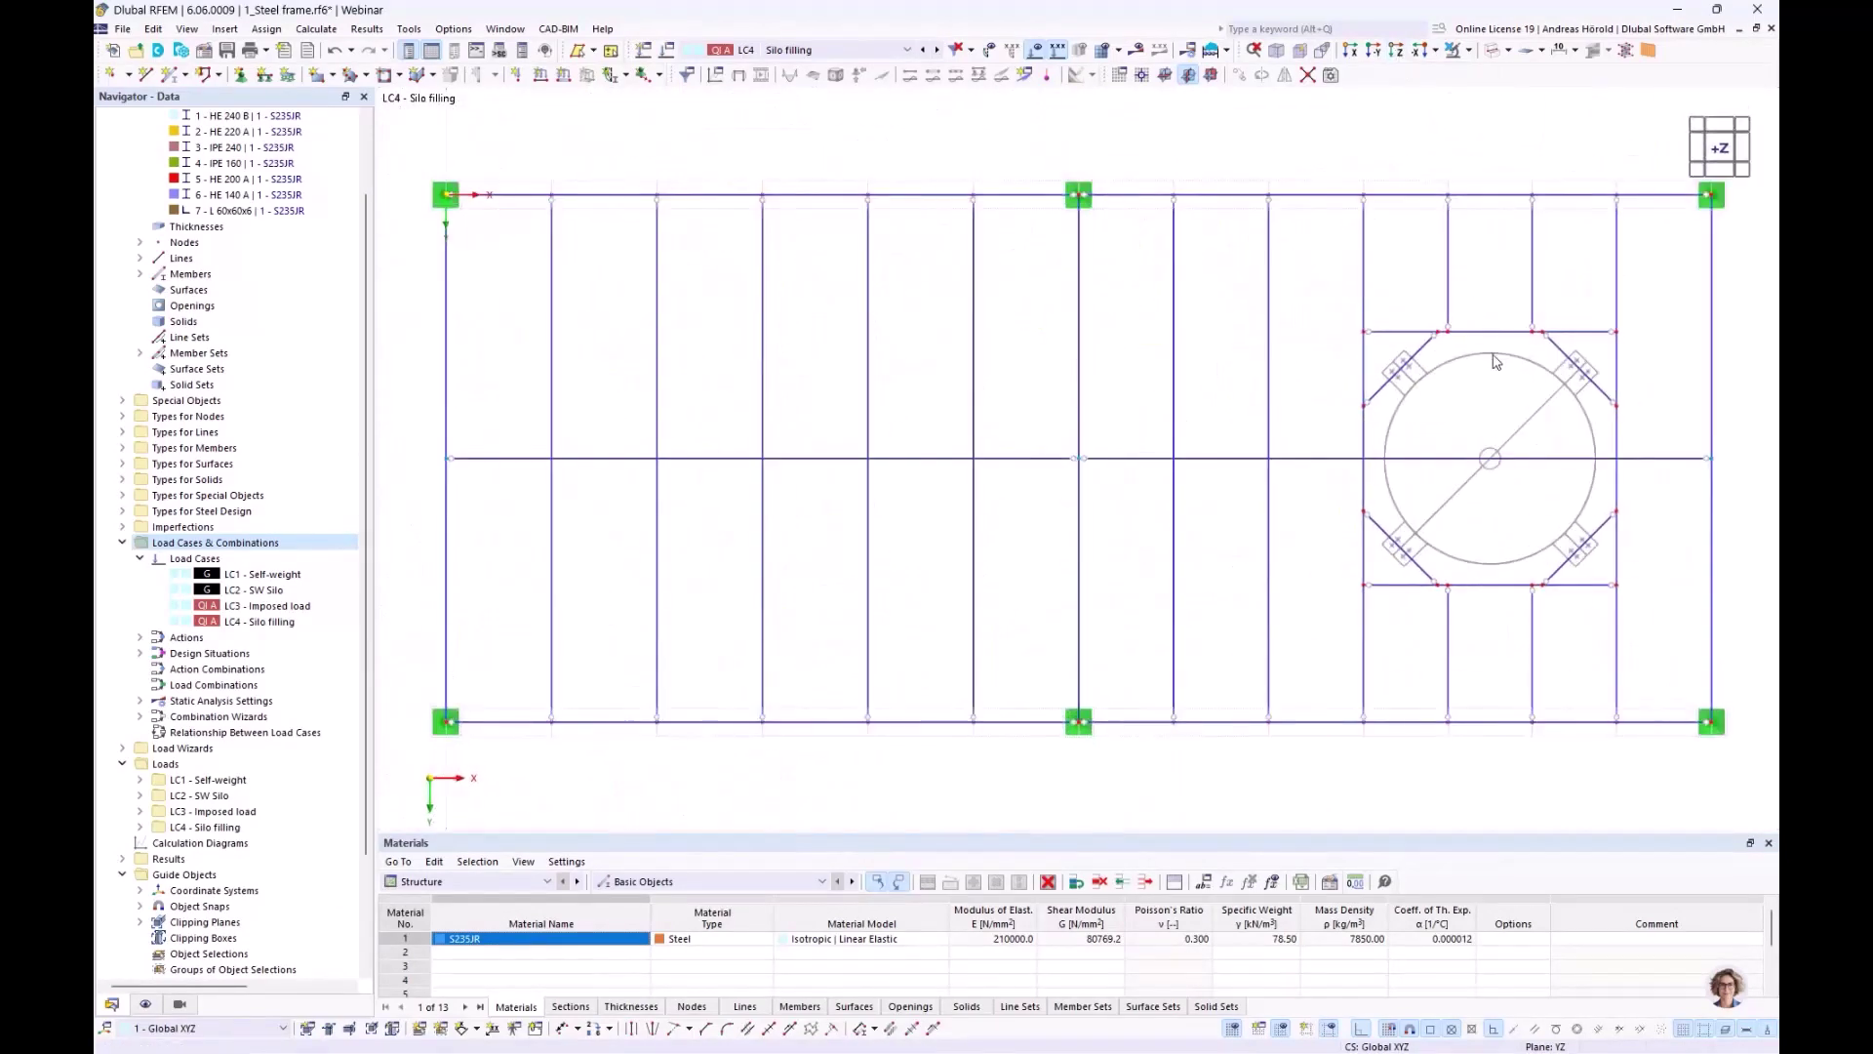
{"action": "scroll", "coordinate": [1502, 369], "scroll_direction": "up", "scroll_amount": 3}
{"action": "middle_click_drag", "start_coordinate": [1509, 374], "coordinate": [1242, 368]}
{"action": "scroll", "coordinate": [1254, 372], "scroll_direction": "up", "scroll_amount": 1}
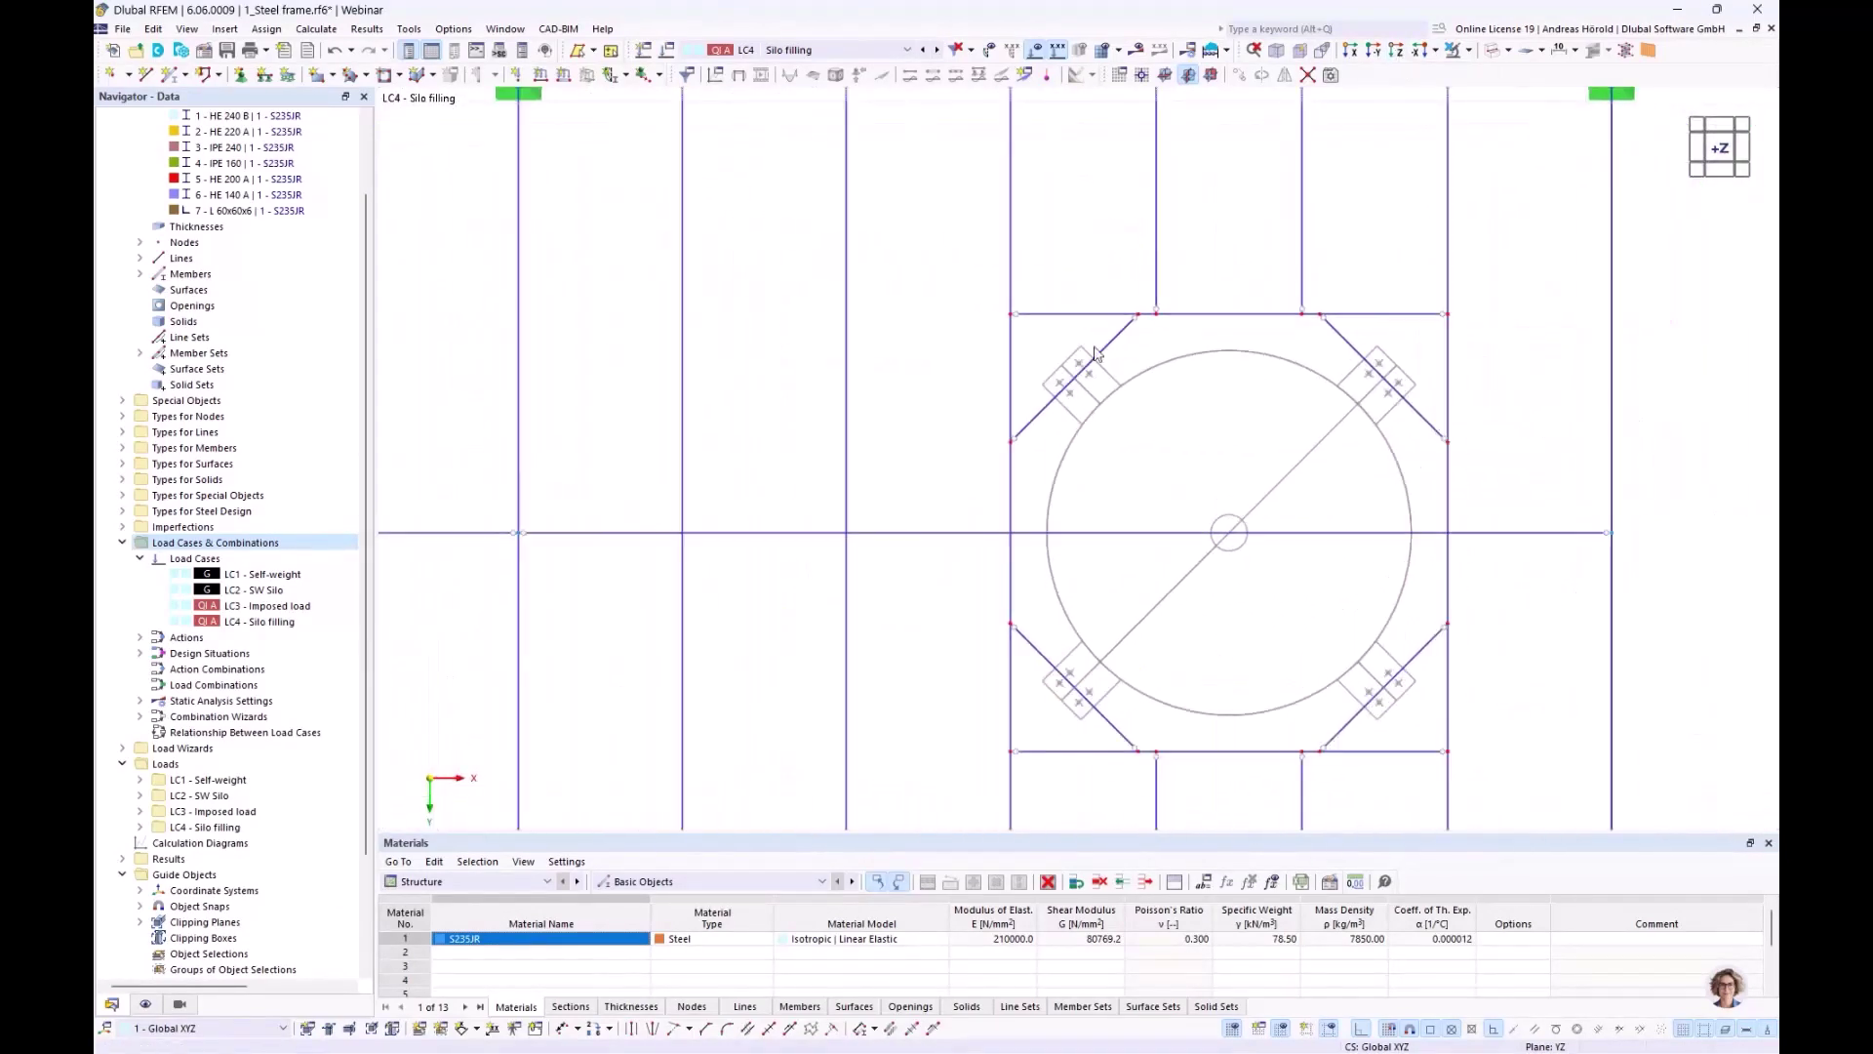
{"action": "left_click", "coordinate": [565, 77]}
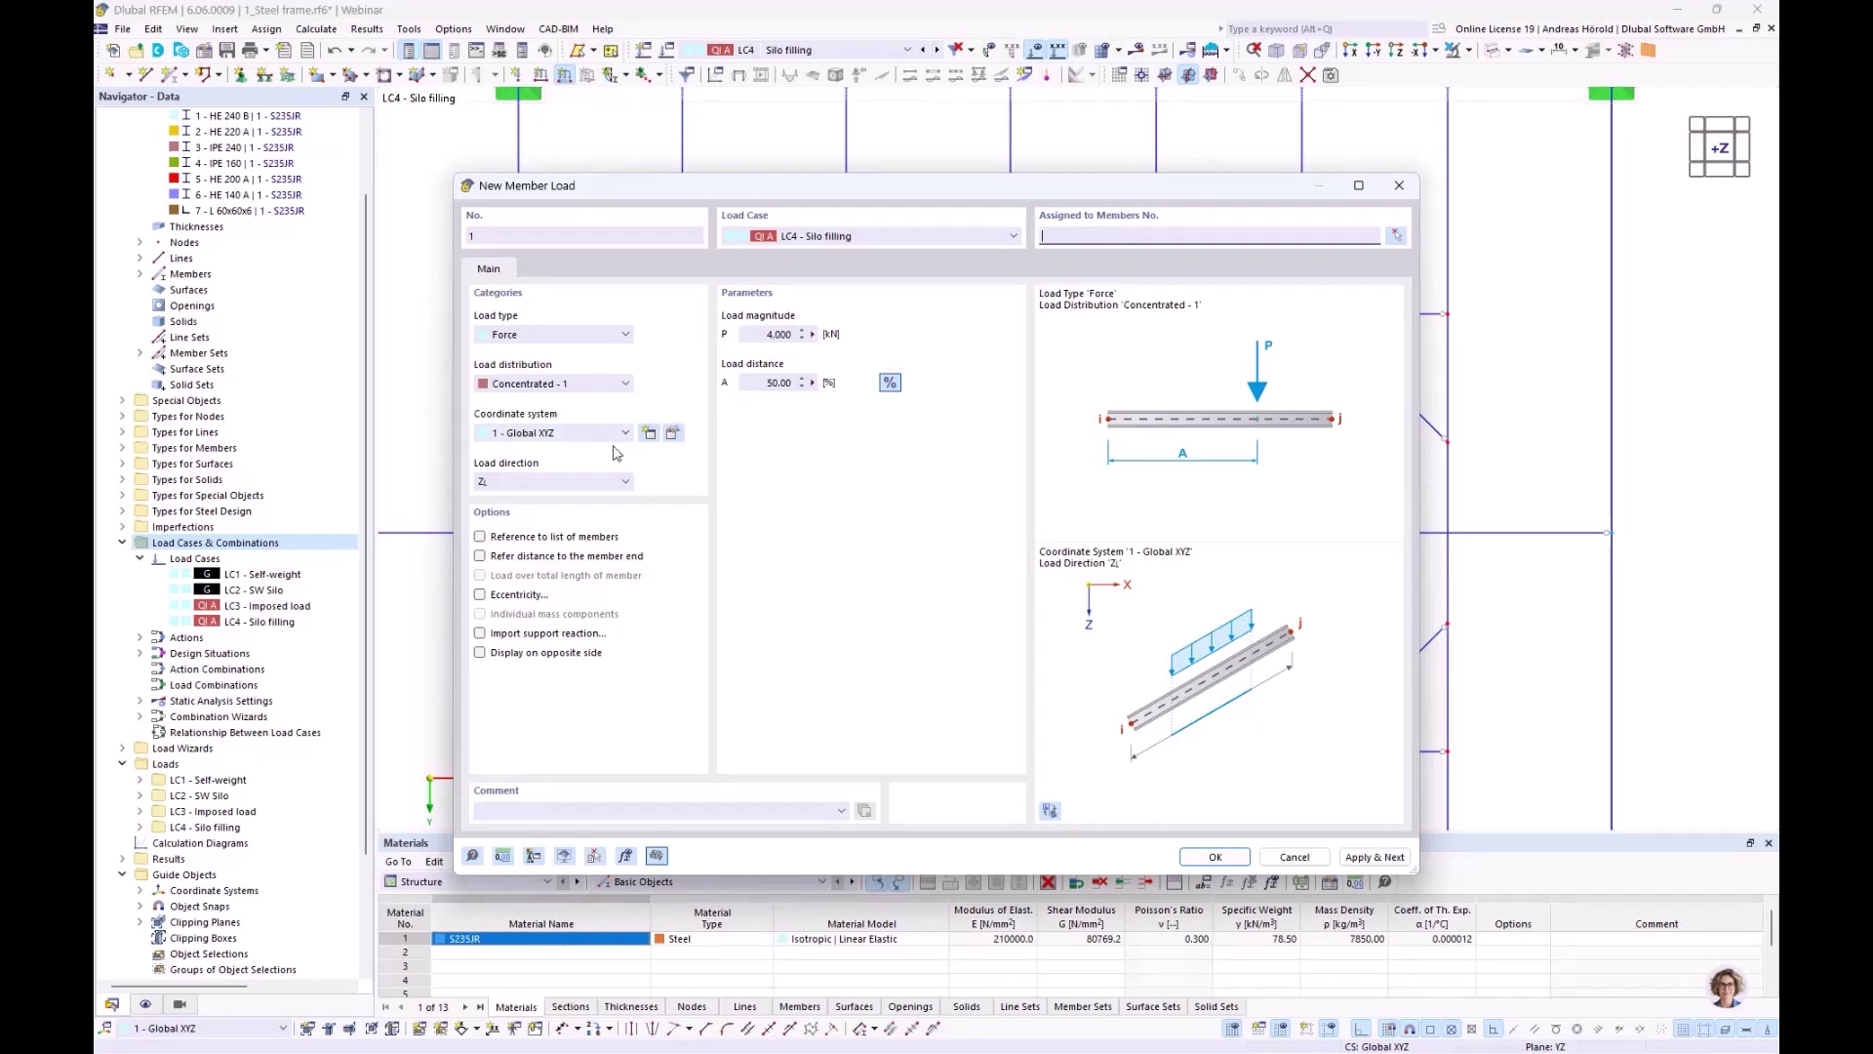
{"action": "left_click", "coordinate": [749, 333]}
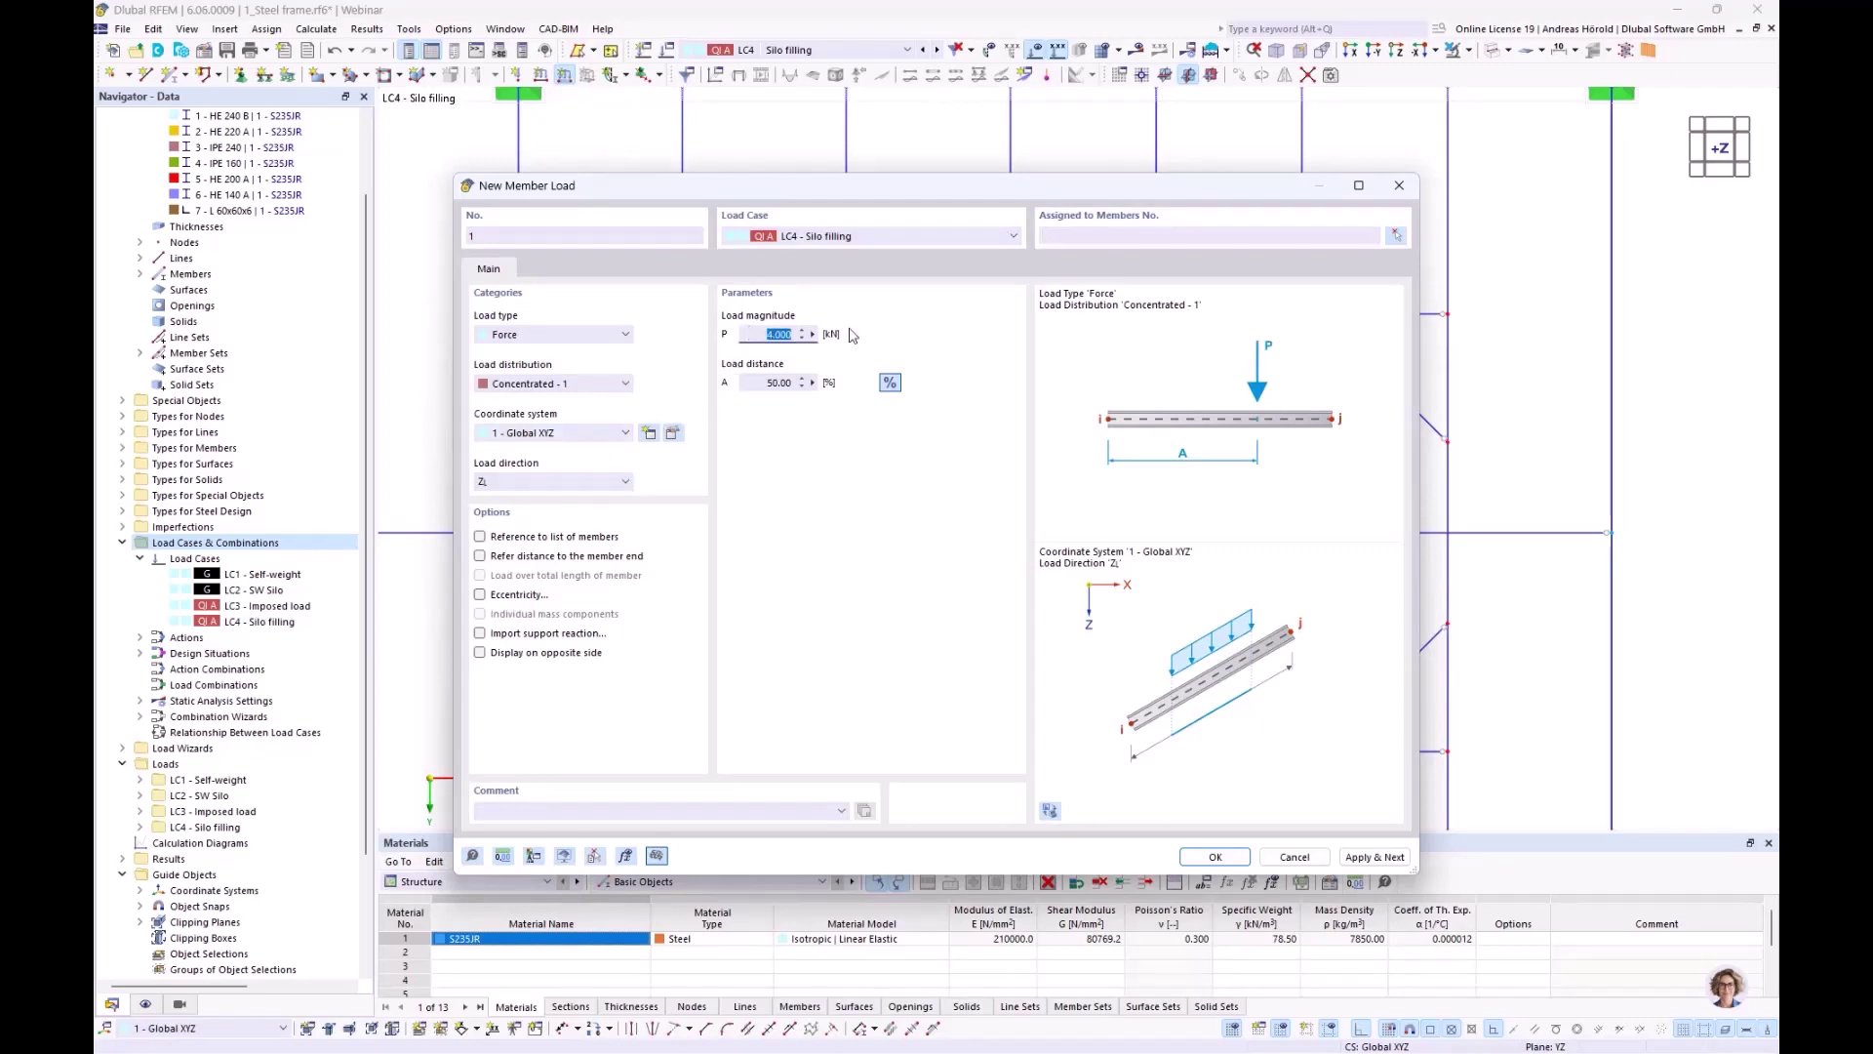
{"action": "type", "text": "10"}
{"action": "left_click", "coordinate": [1210, 856]}
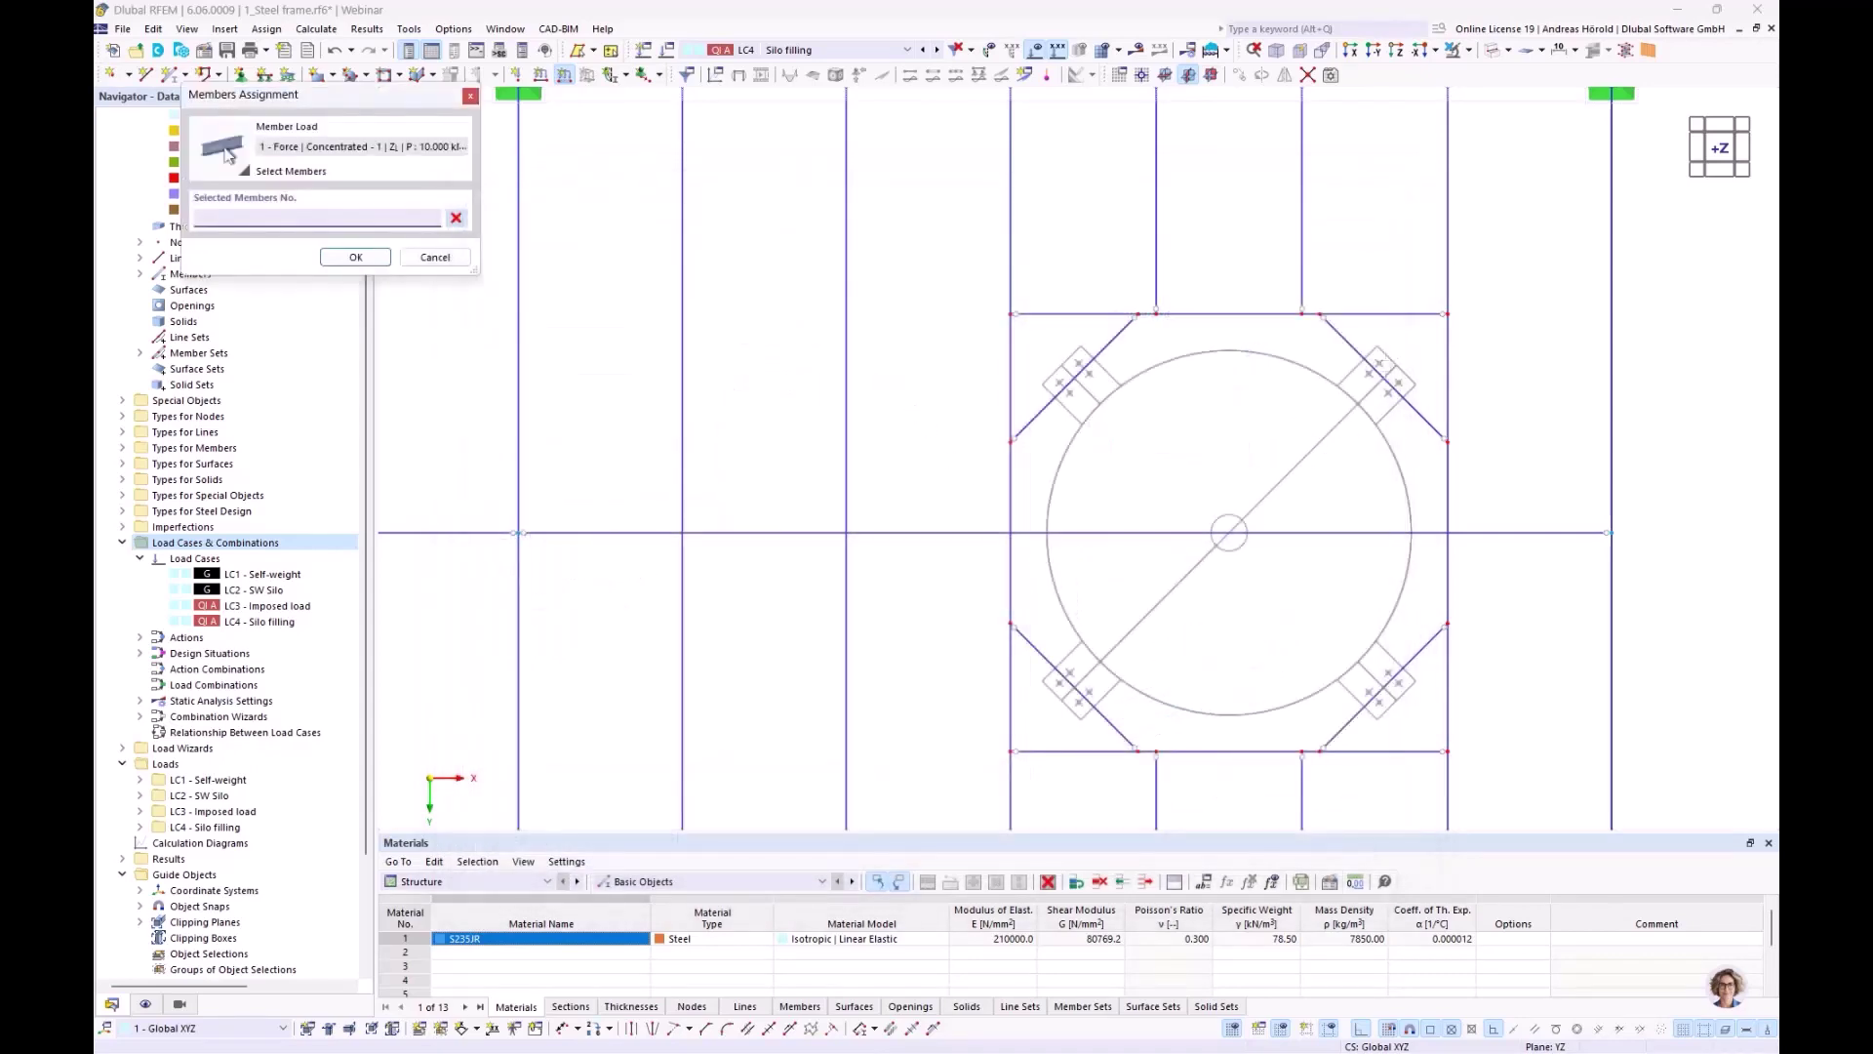
{"action": "left_click_drag", "start_coordinate": [1402, 353], "coordinate": [1037, 417]}
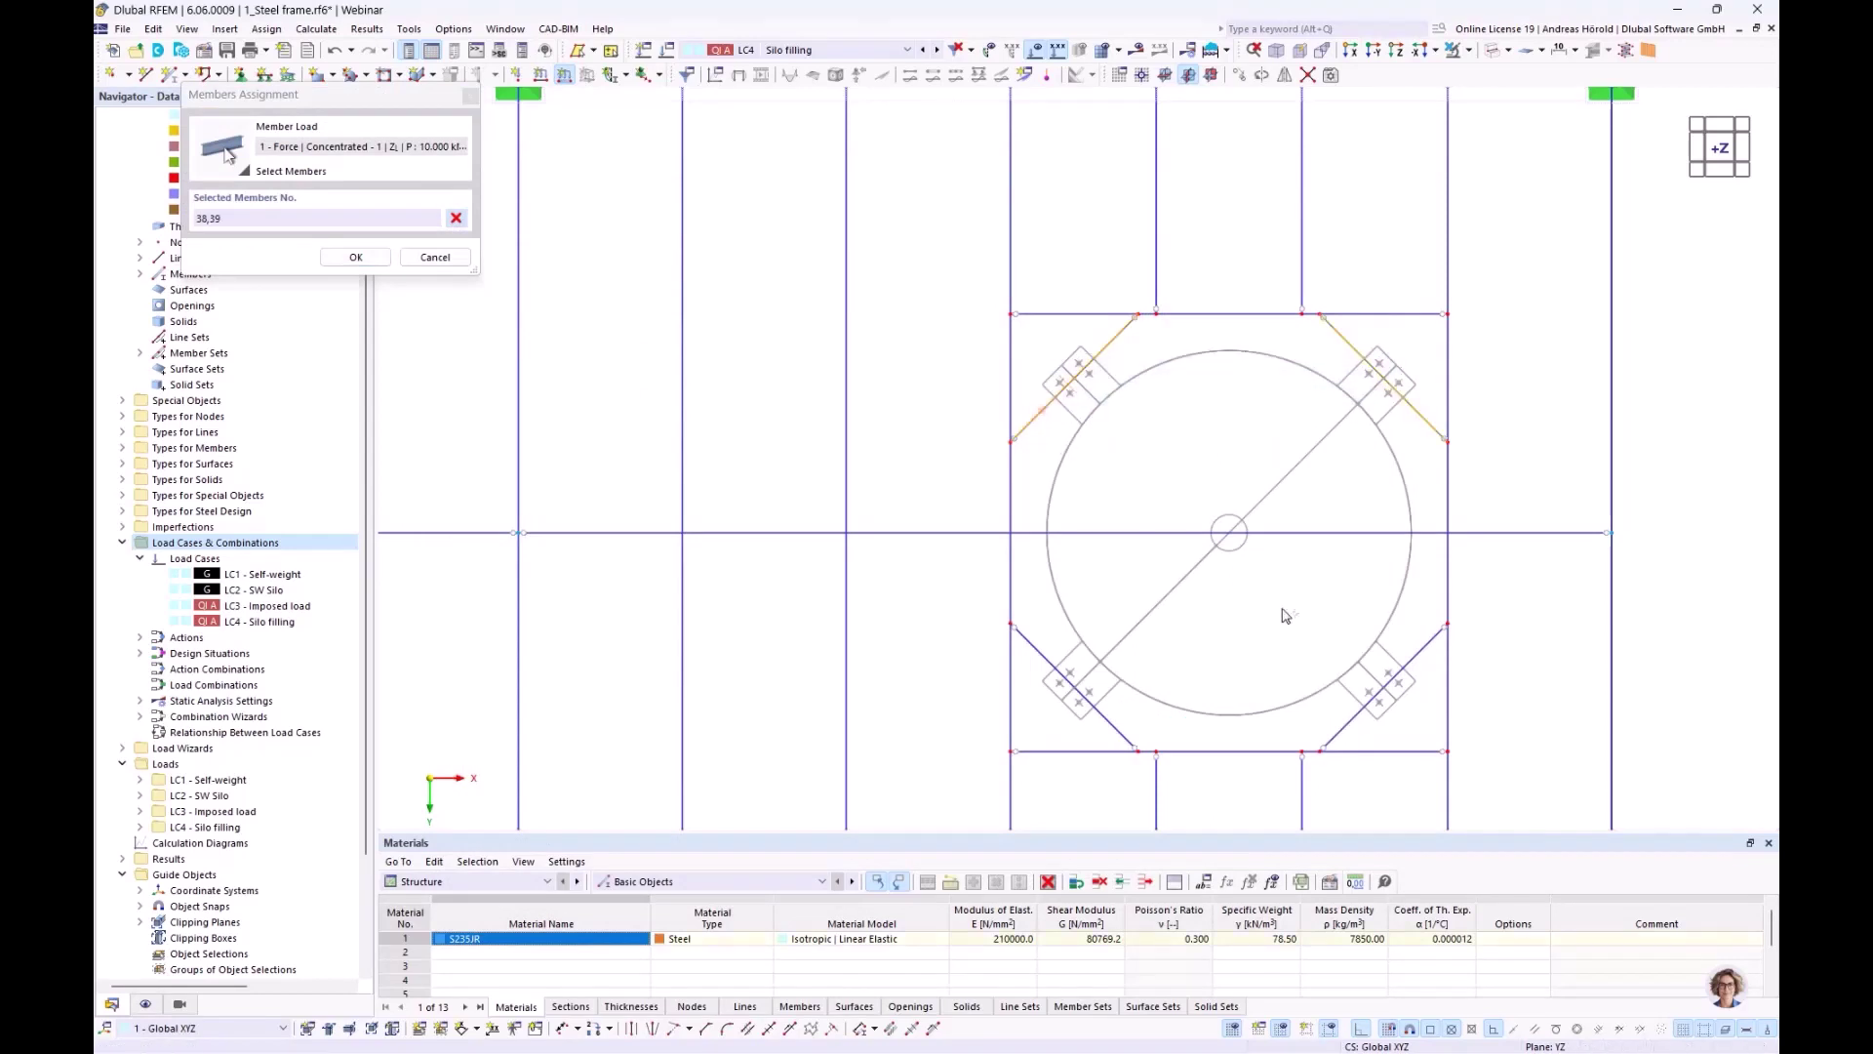
{"action": "left_click_drag", "start_coordinate": [1407, 682], "coordinate": [1073, 725]}
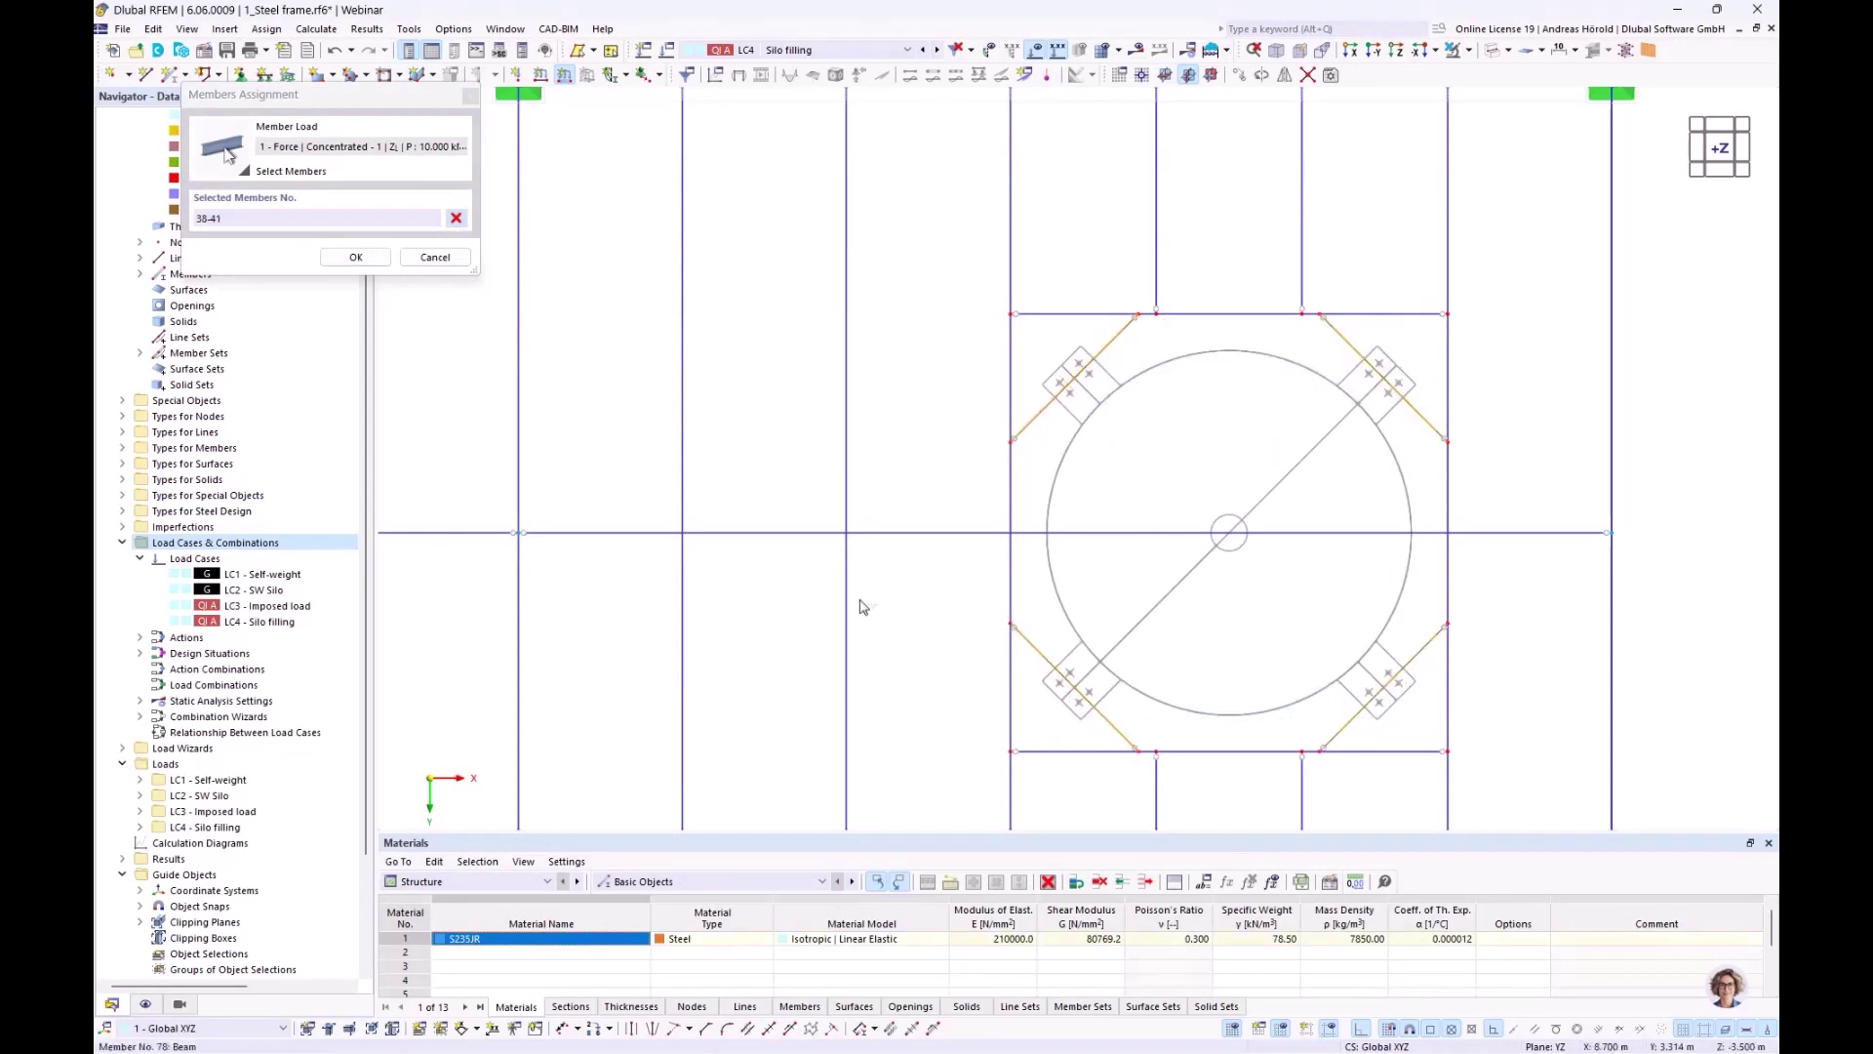
{"action": "left_click", "coordinate": [356, 256]}
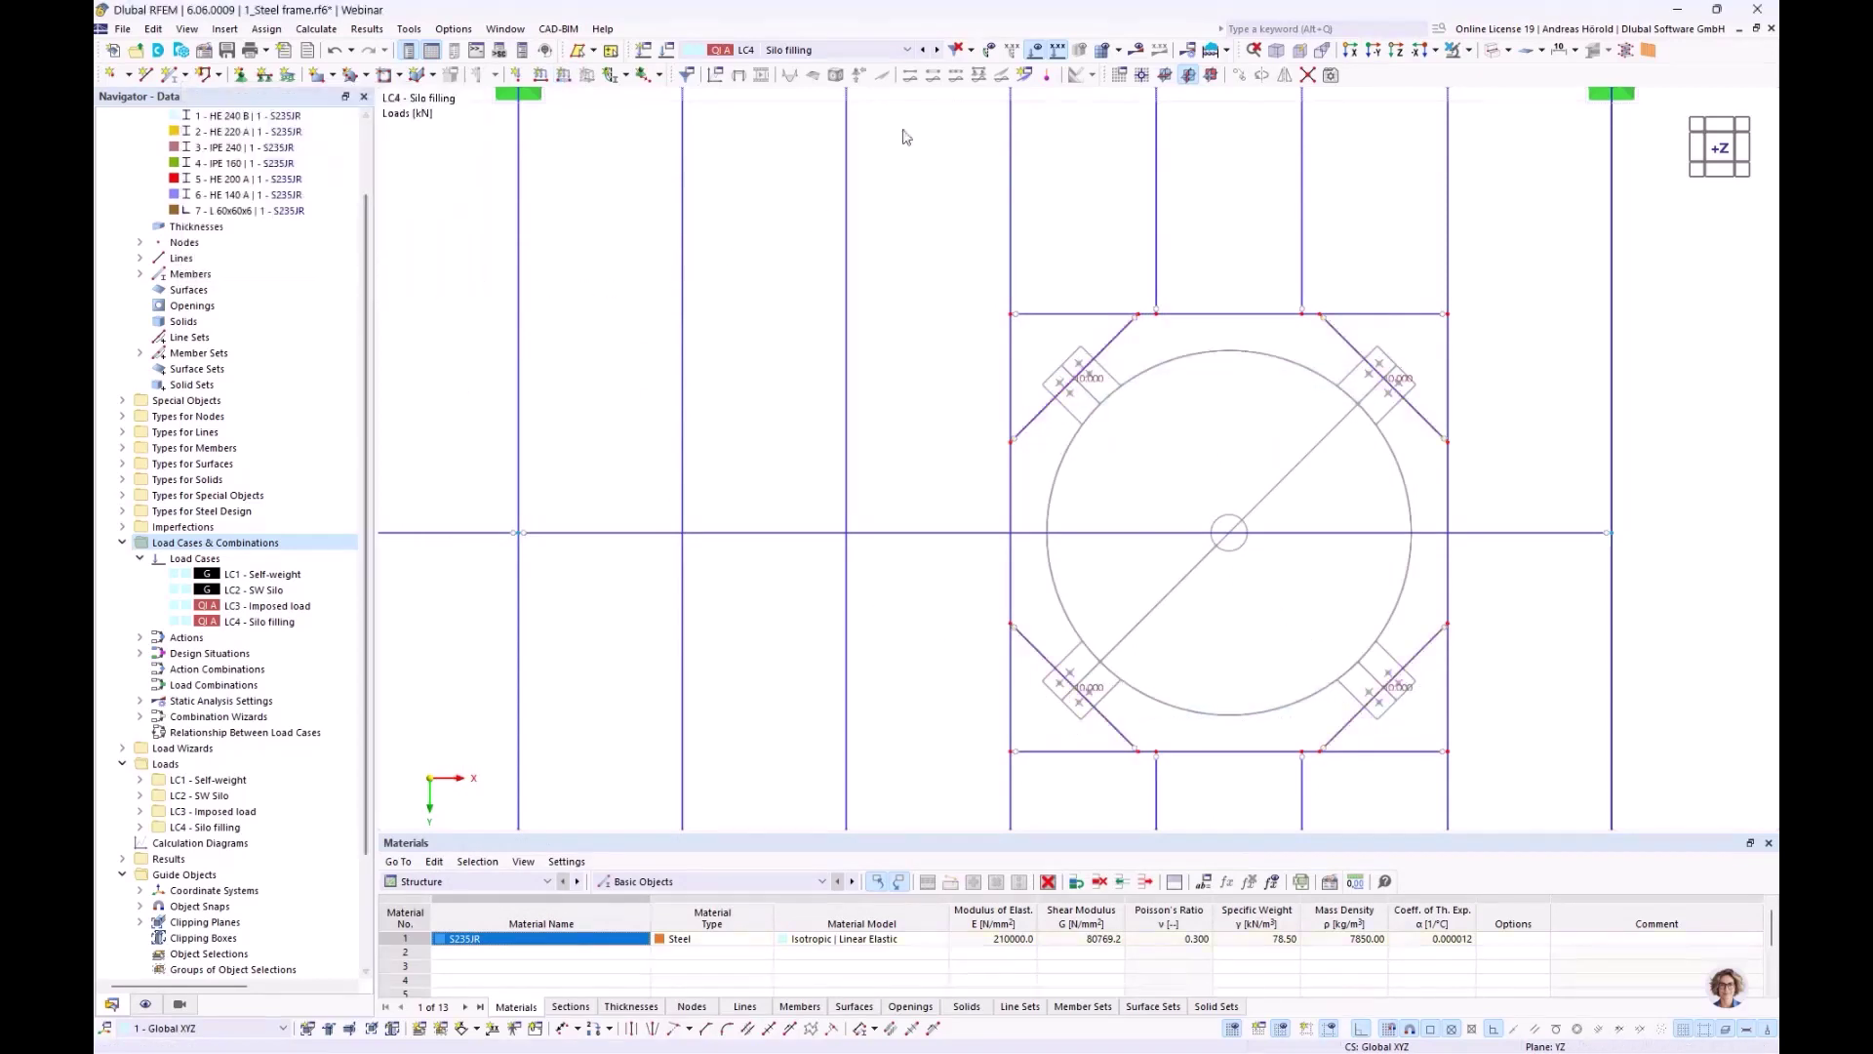
Create load case LC5 named Snow with the action category Snow/ice loads - H <= 1000 m
{"action": "scroll", "coordinate": [981, 249], "scroll_direction": "down", "scroll_amount": 4}
{"action": "middle_click_drag", "start_coordinate": [988, 370], "coordinate": [1044, 463], "text": "ctrl"}
{"action": "scroll", "coordinate": [1045, 464], "scroll_direction": "up", "scroll_amount": 2}
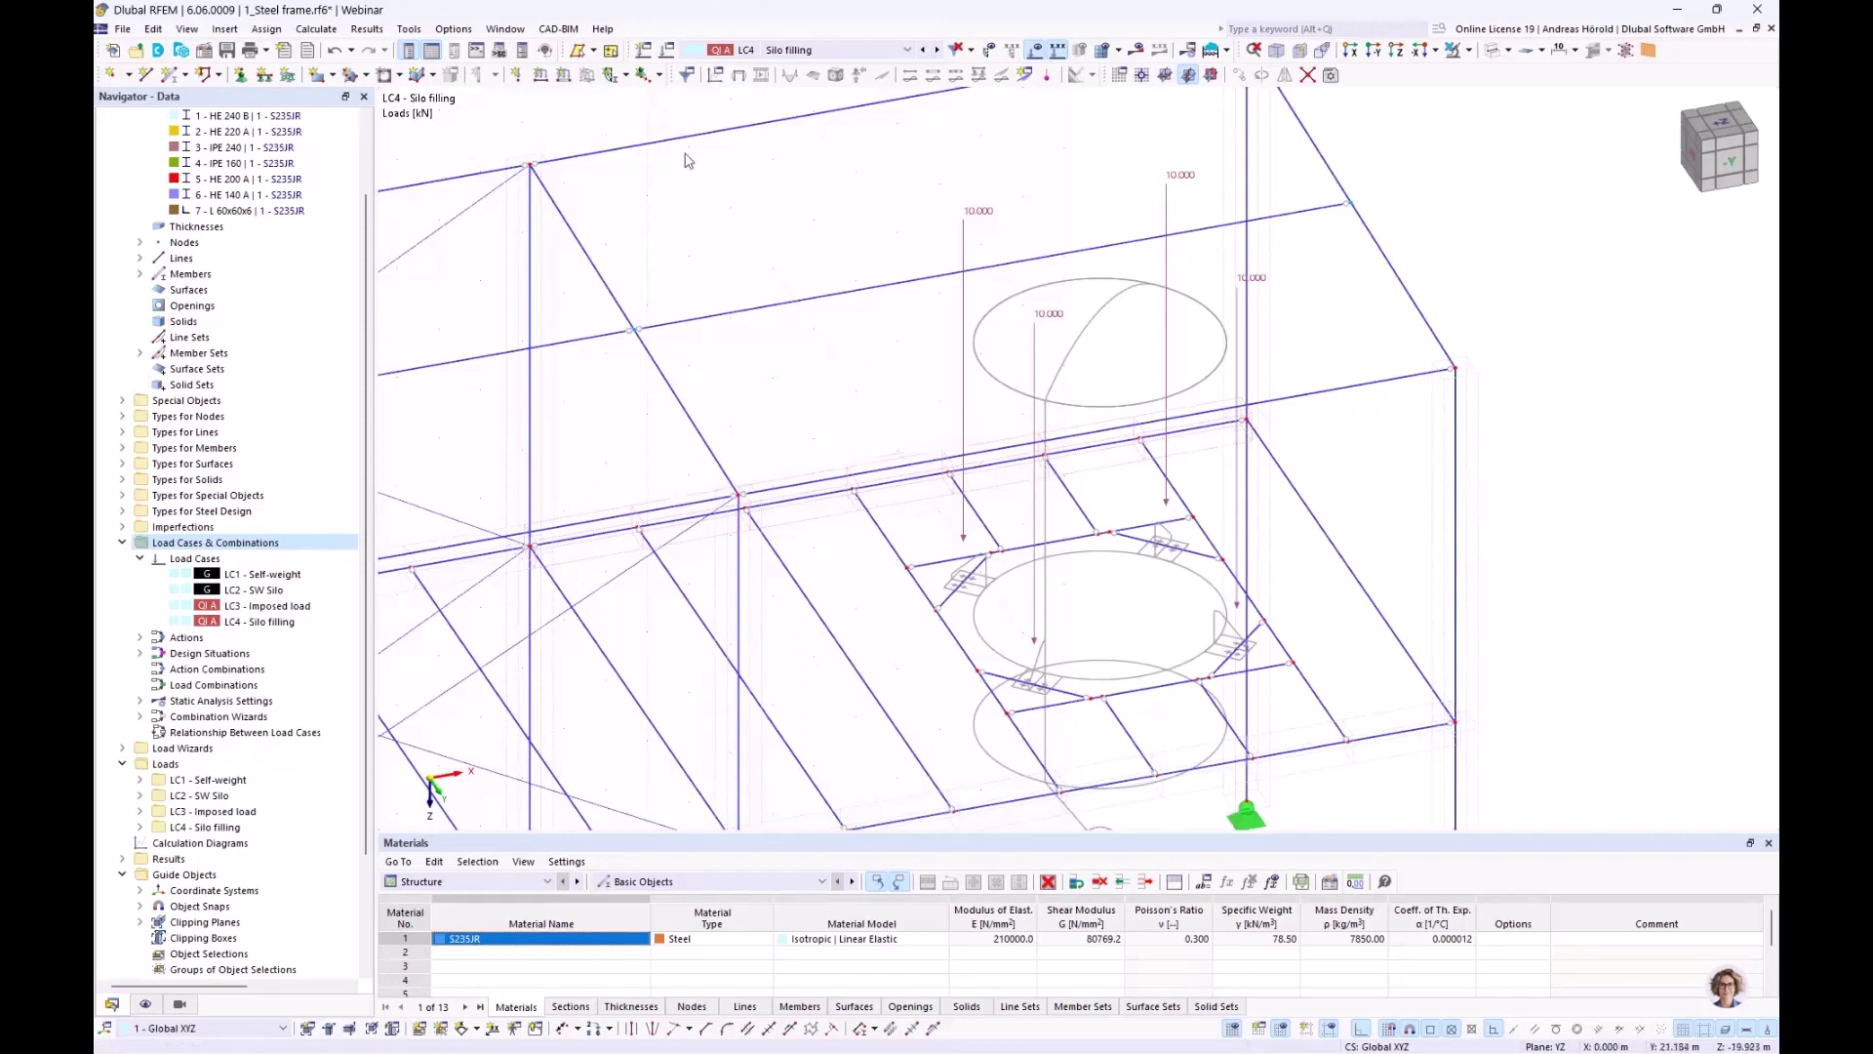
{"action": "left_click", "coordinate": [643, 51]}
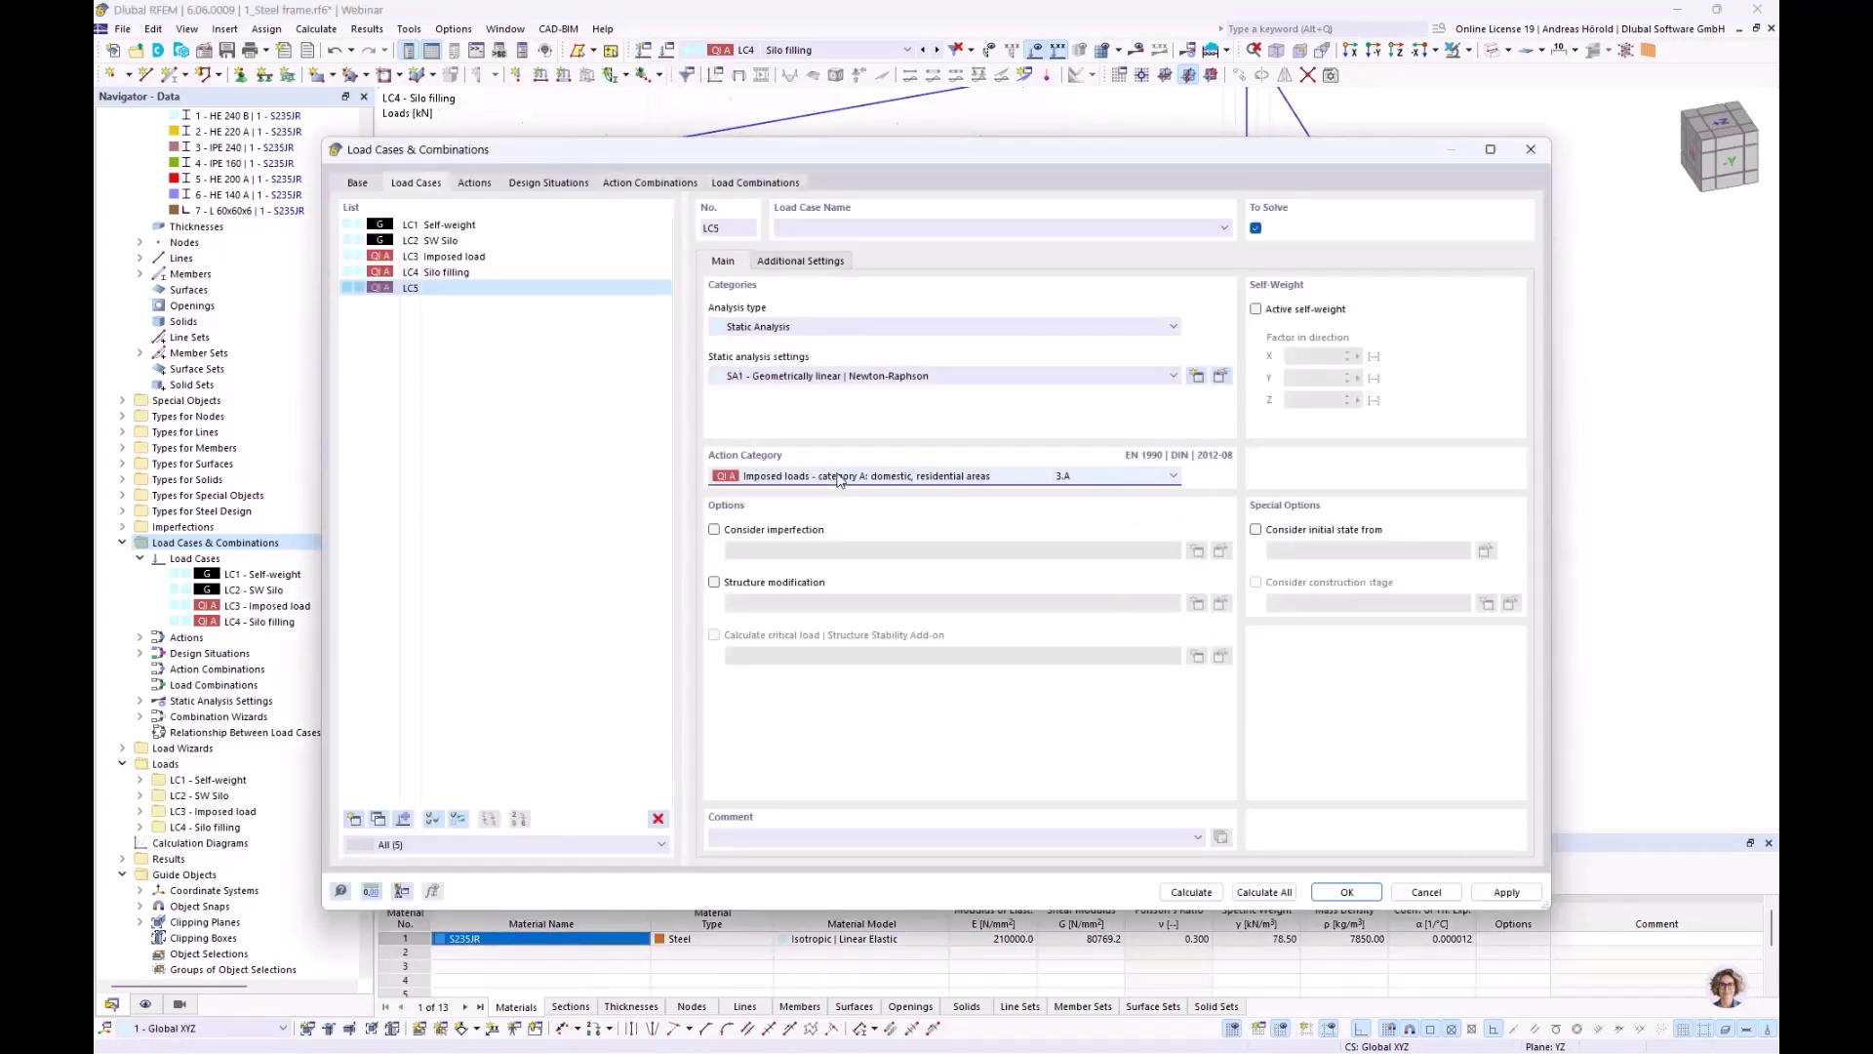
{"action": "left_click", "coordinate": [831, 476]}
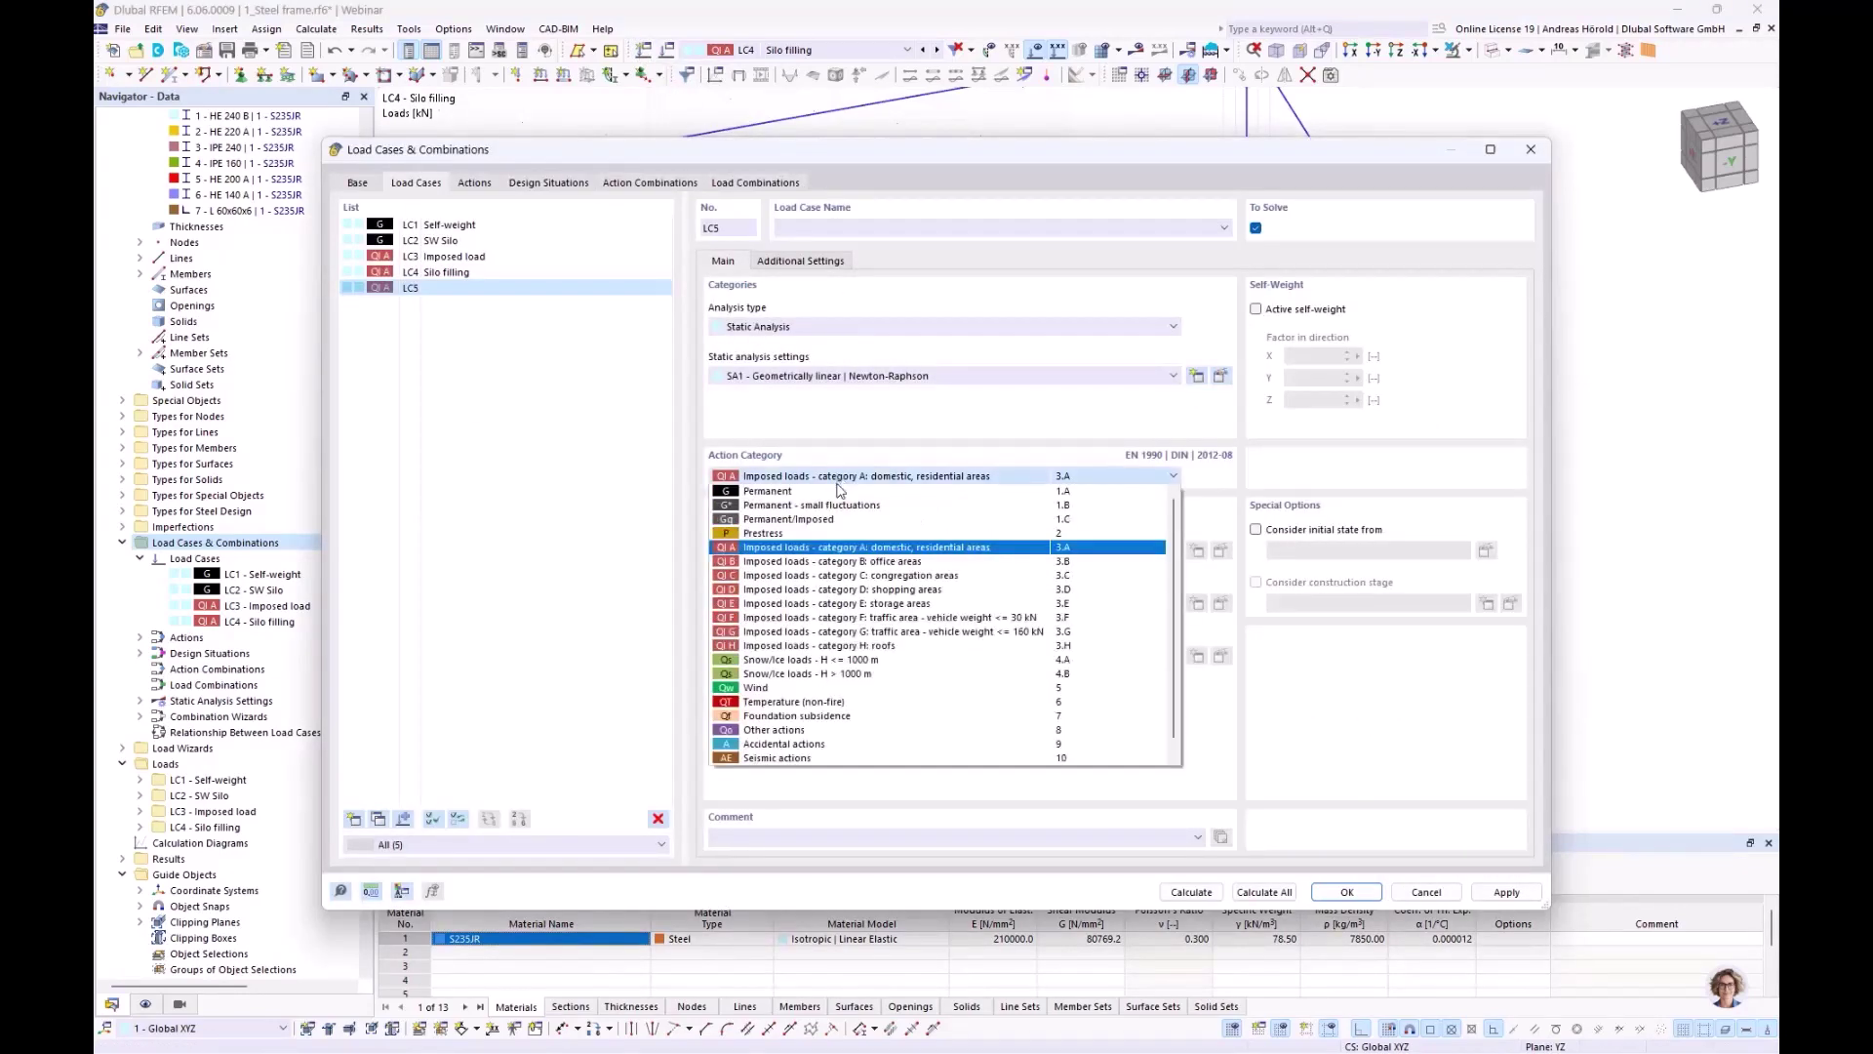
{"action": "left_click", "coordinate": [848, 660]}
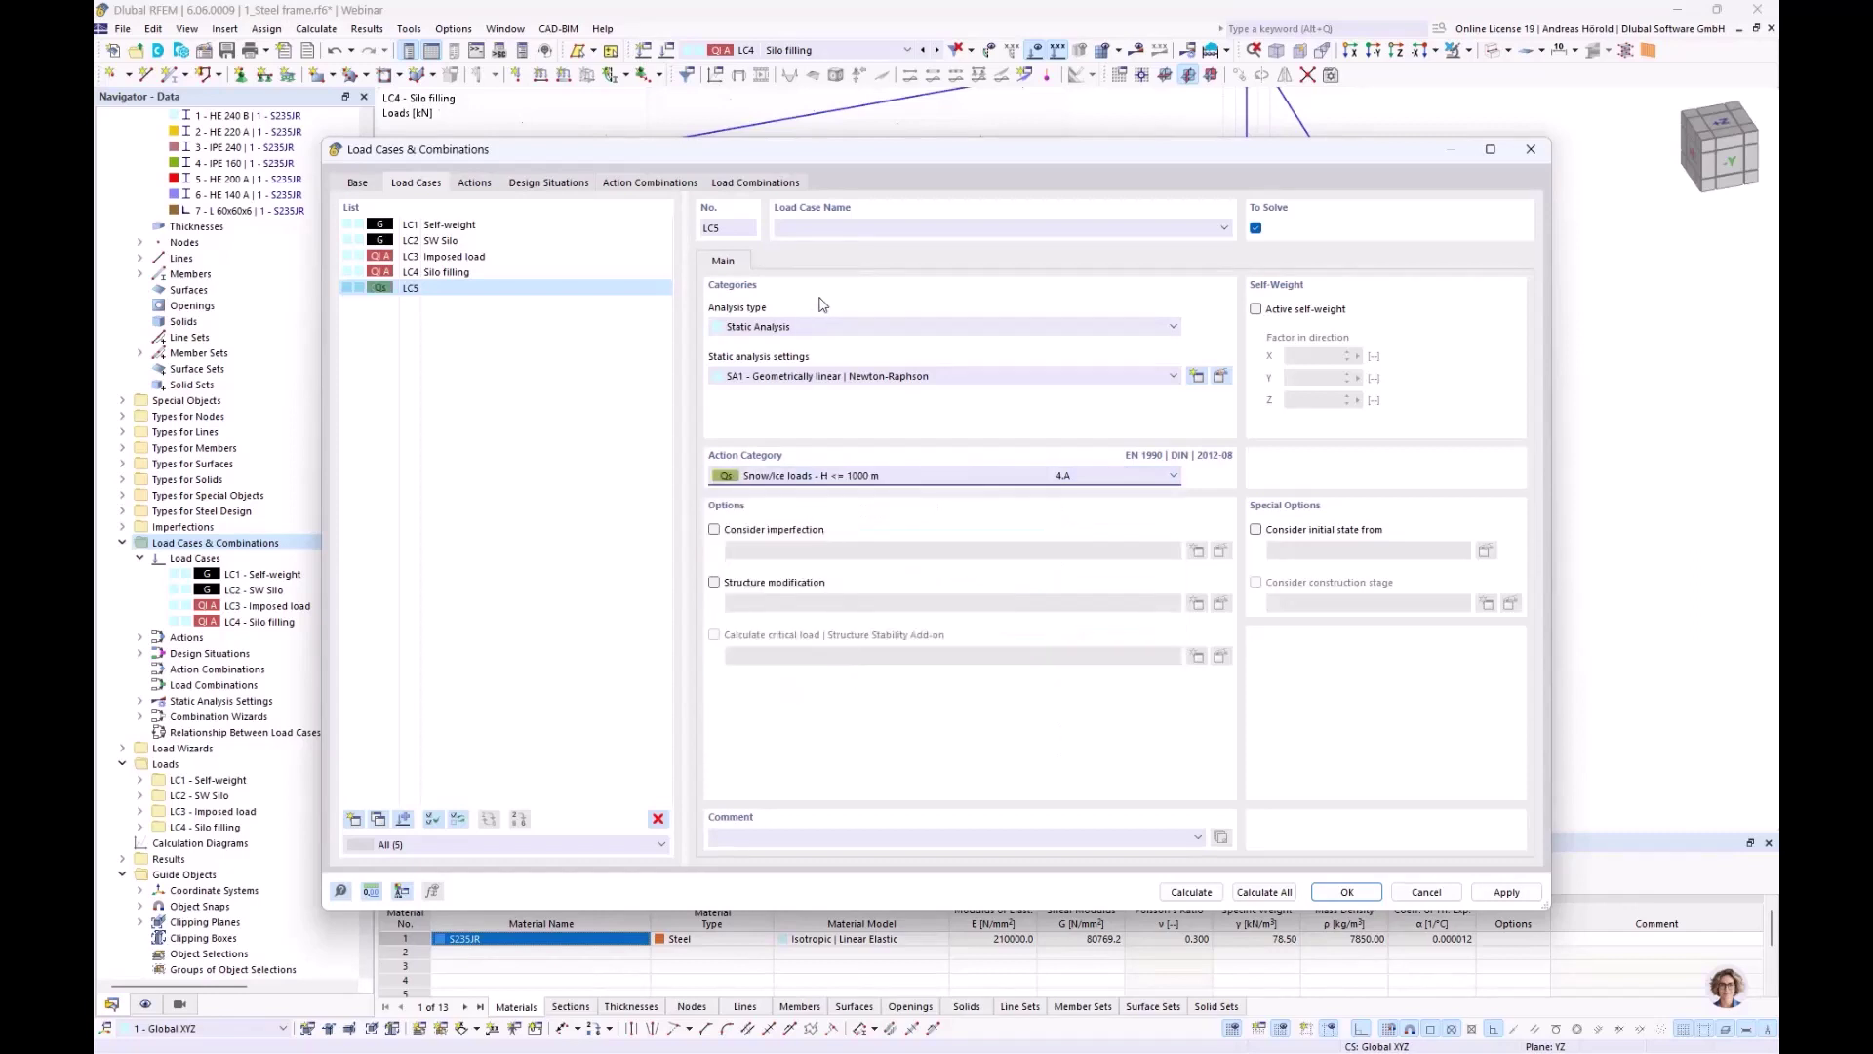
{"action": "left_click", "coordinate": [836, 227]}
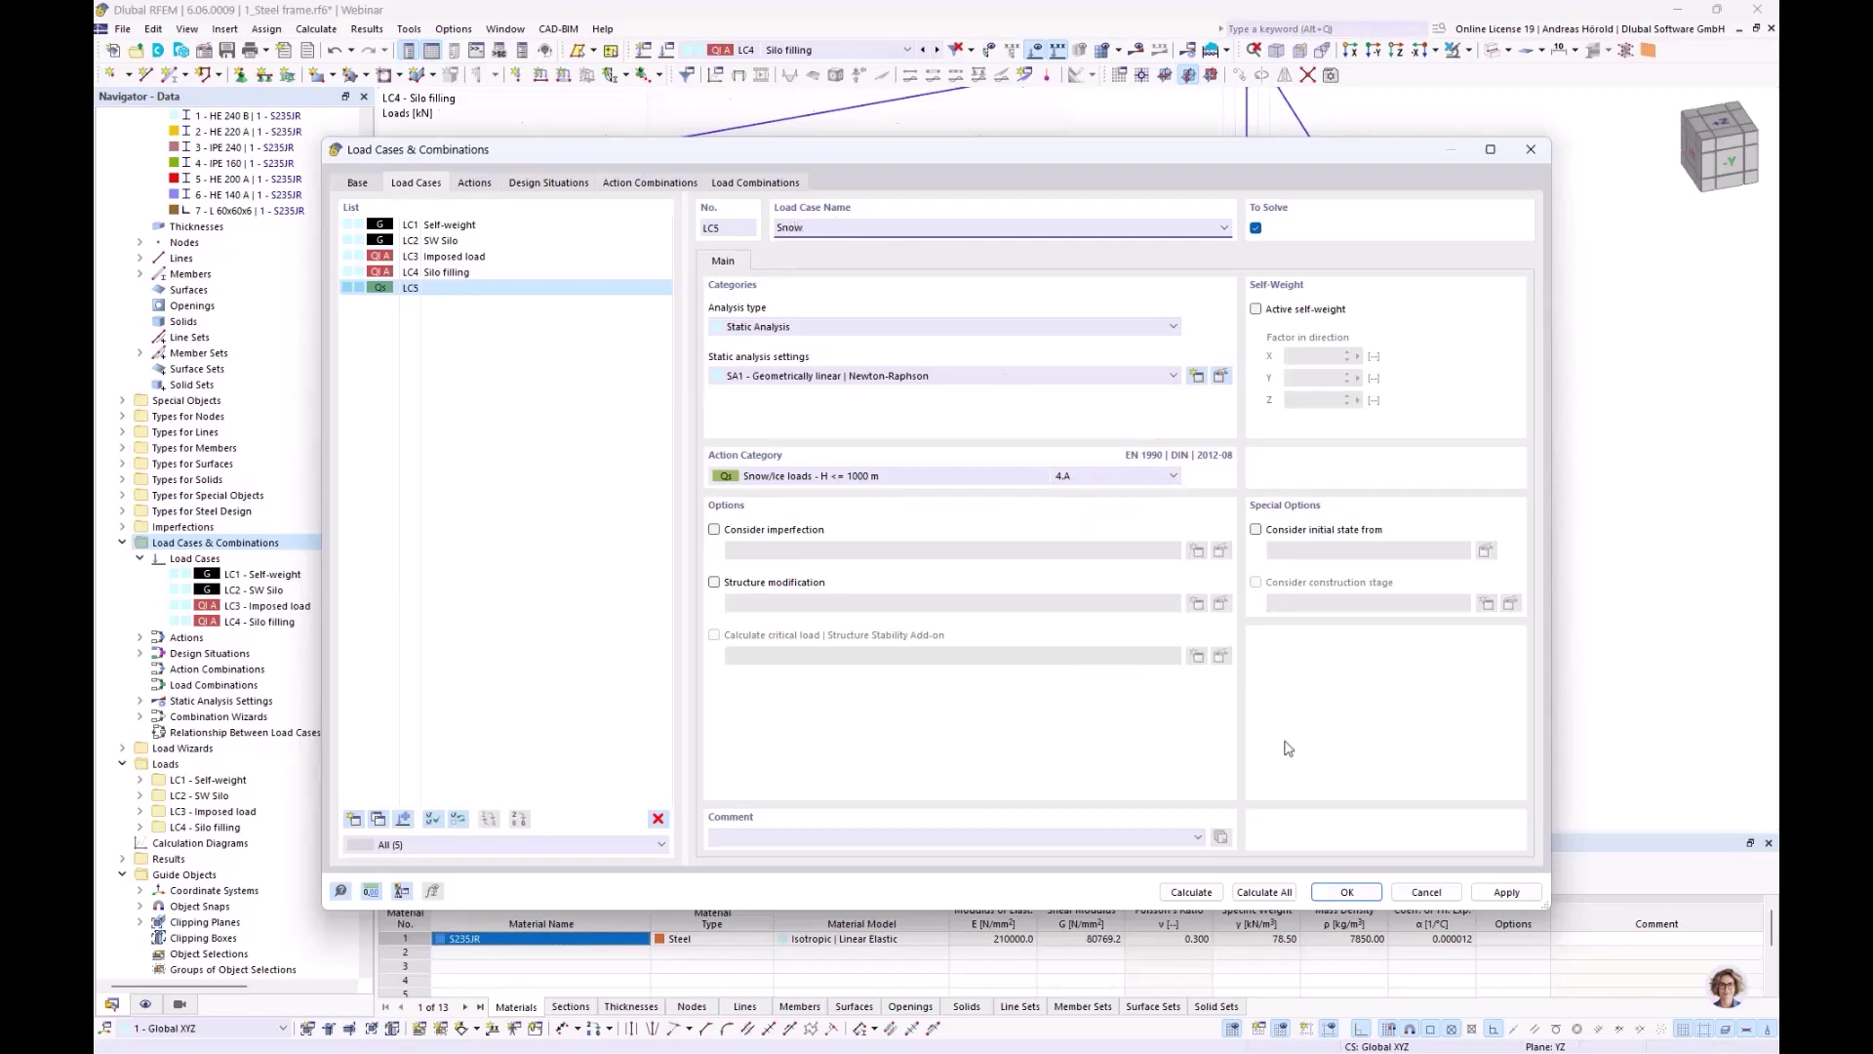
{"action": "left_click", "coordinate": [1345, 892]}
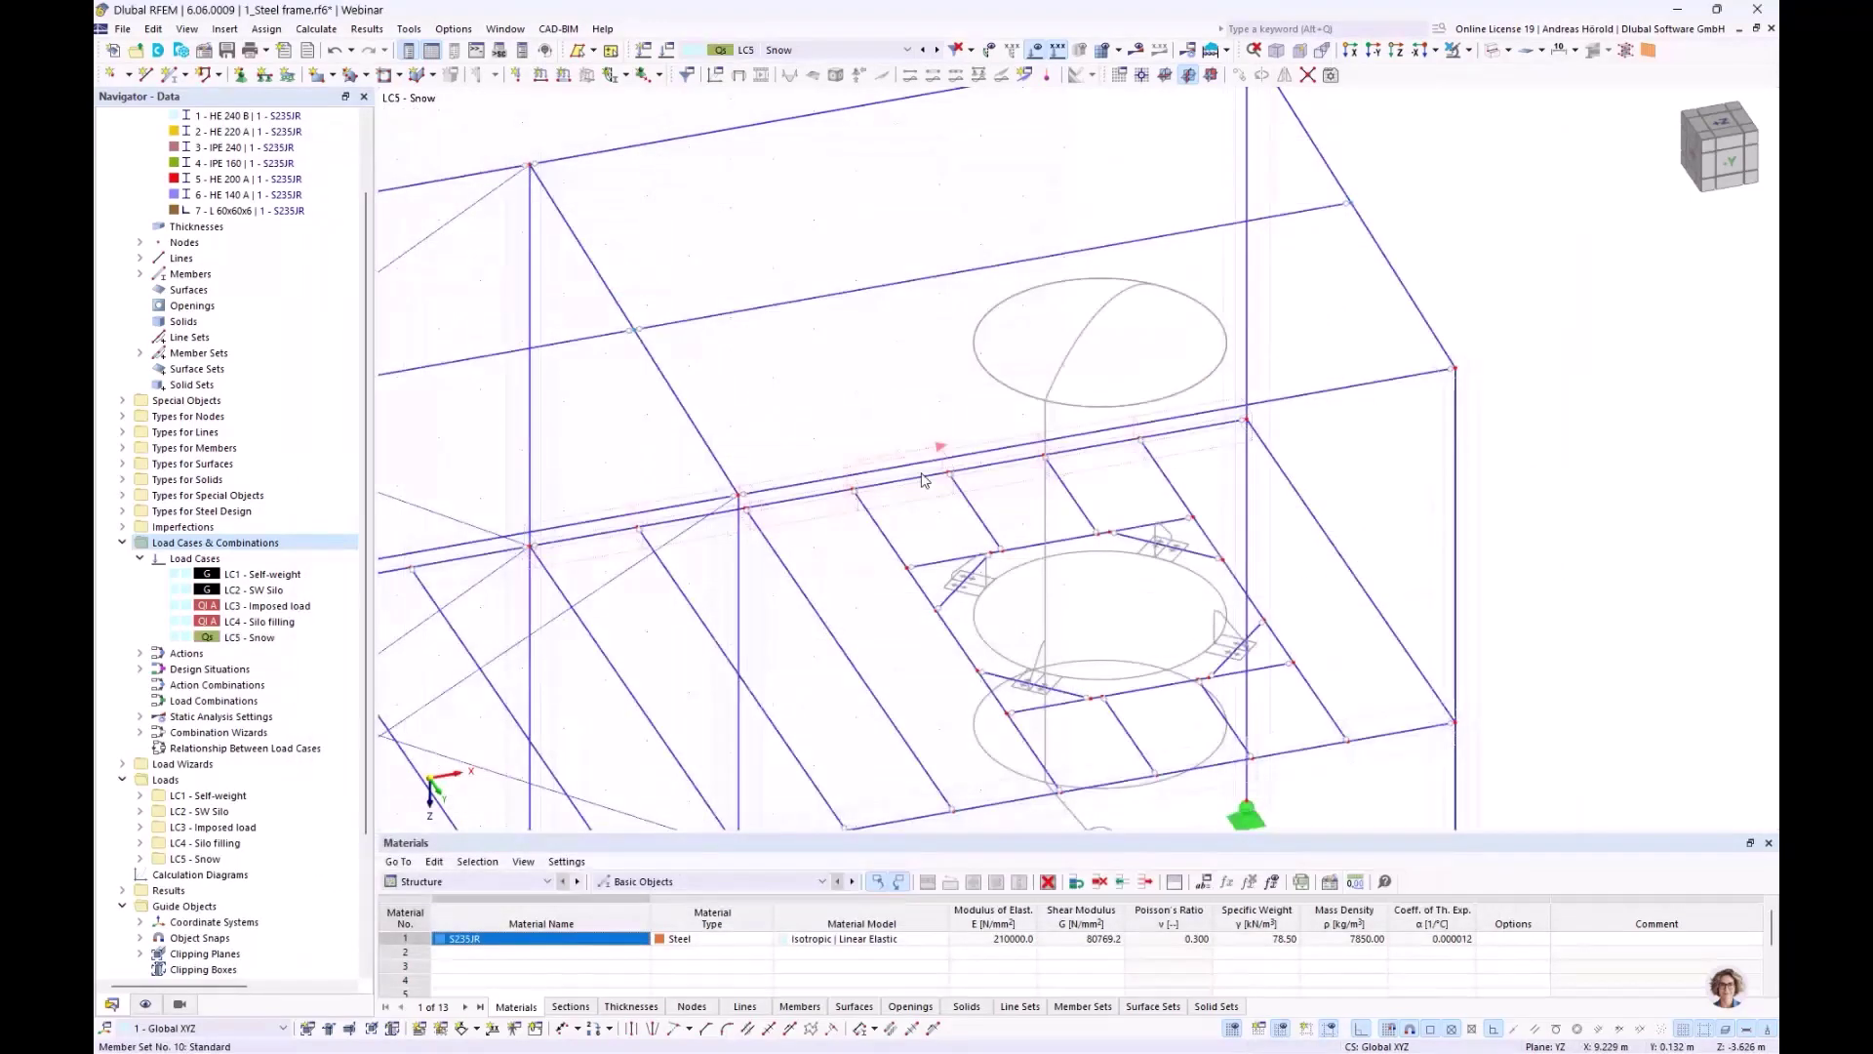
Start a new snow load with the Snow Load Wizard, using the Flat/Monopitch roof type
{"action": "scroll", "coordinate": [922, 478], "scroll_direction": "down", "scroll_amount": 3}
{"action": "middle_click_drag", "start_coordinate": [922, 535], "coordinate": [1171, 536], "text": "ctrl"}
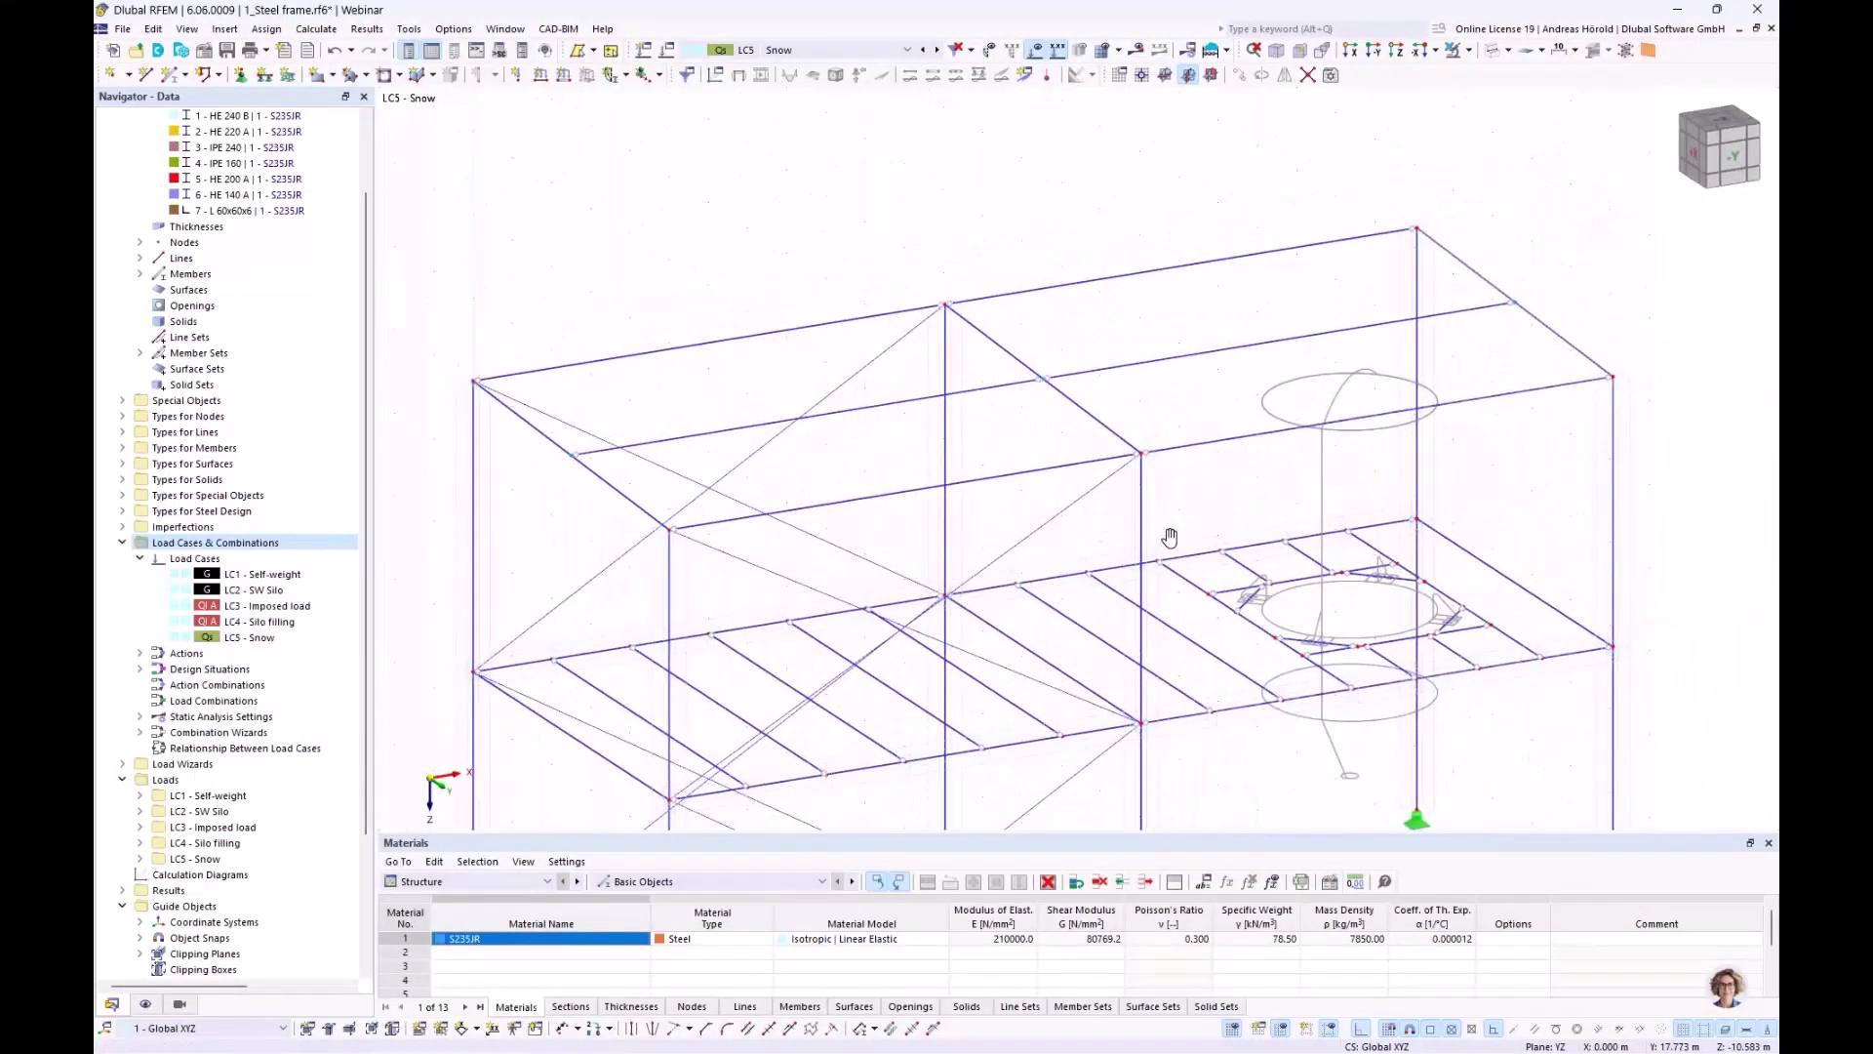
{"action": "left_click", "coordinate": [225, 29]}
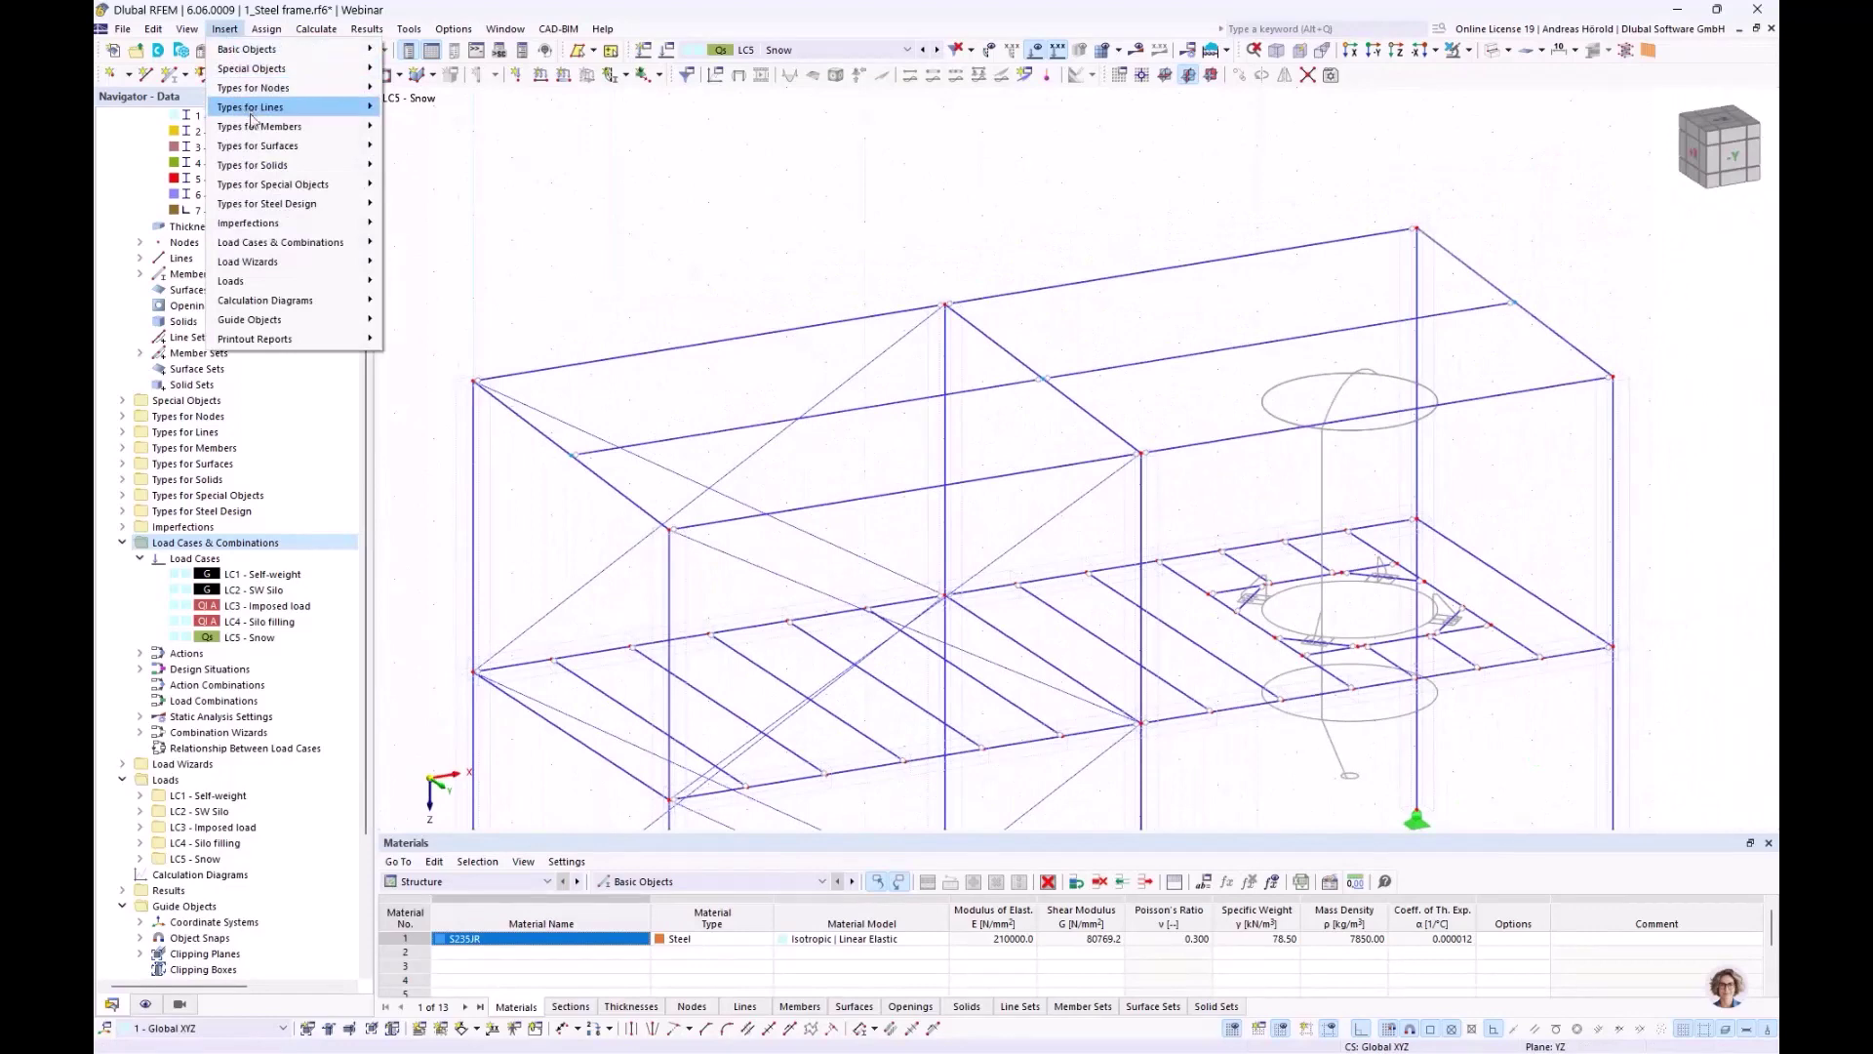
{"action": "mouse_move", "coordinate": [297, 264]}
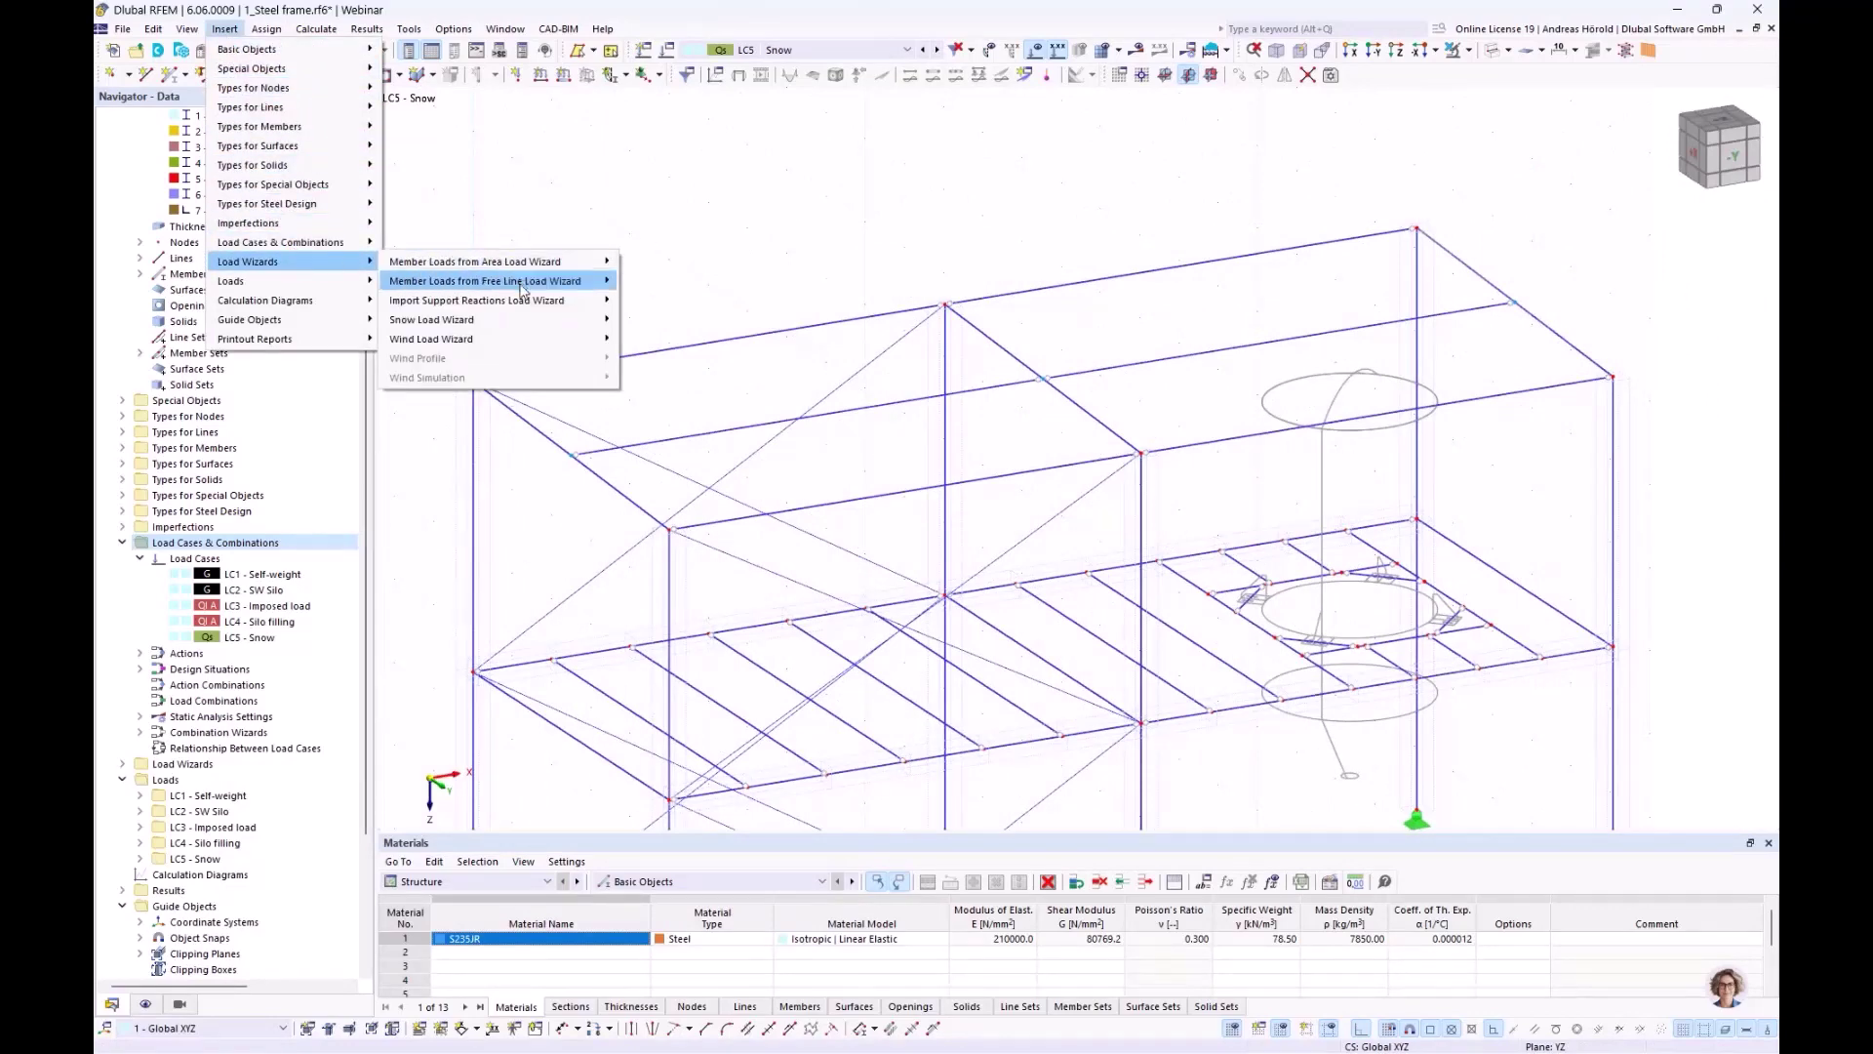
{"action": "mouse_move", "coordinate": [524, 327]}
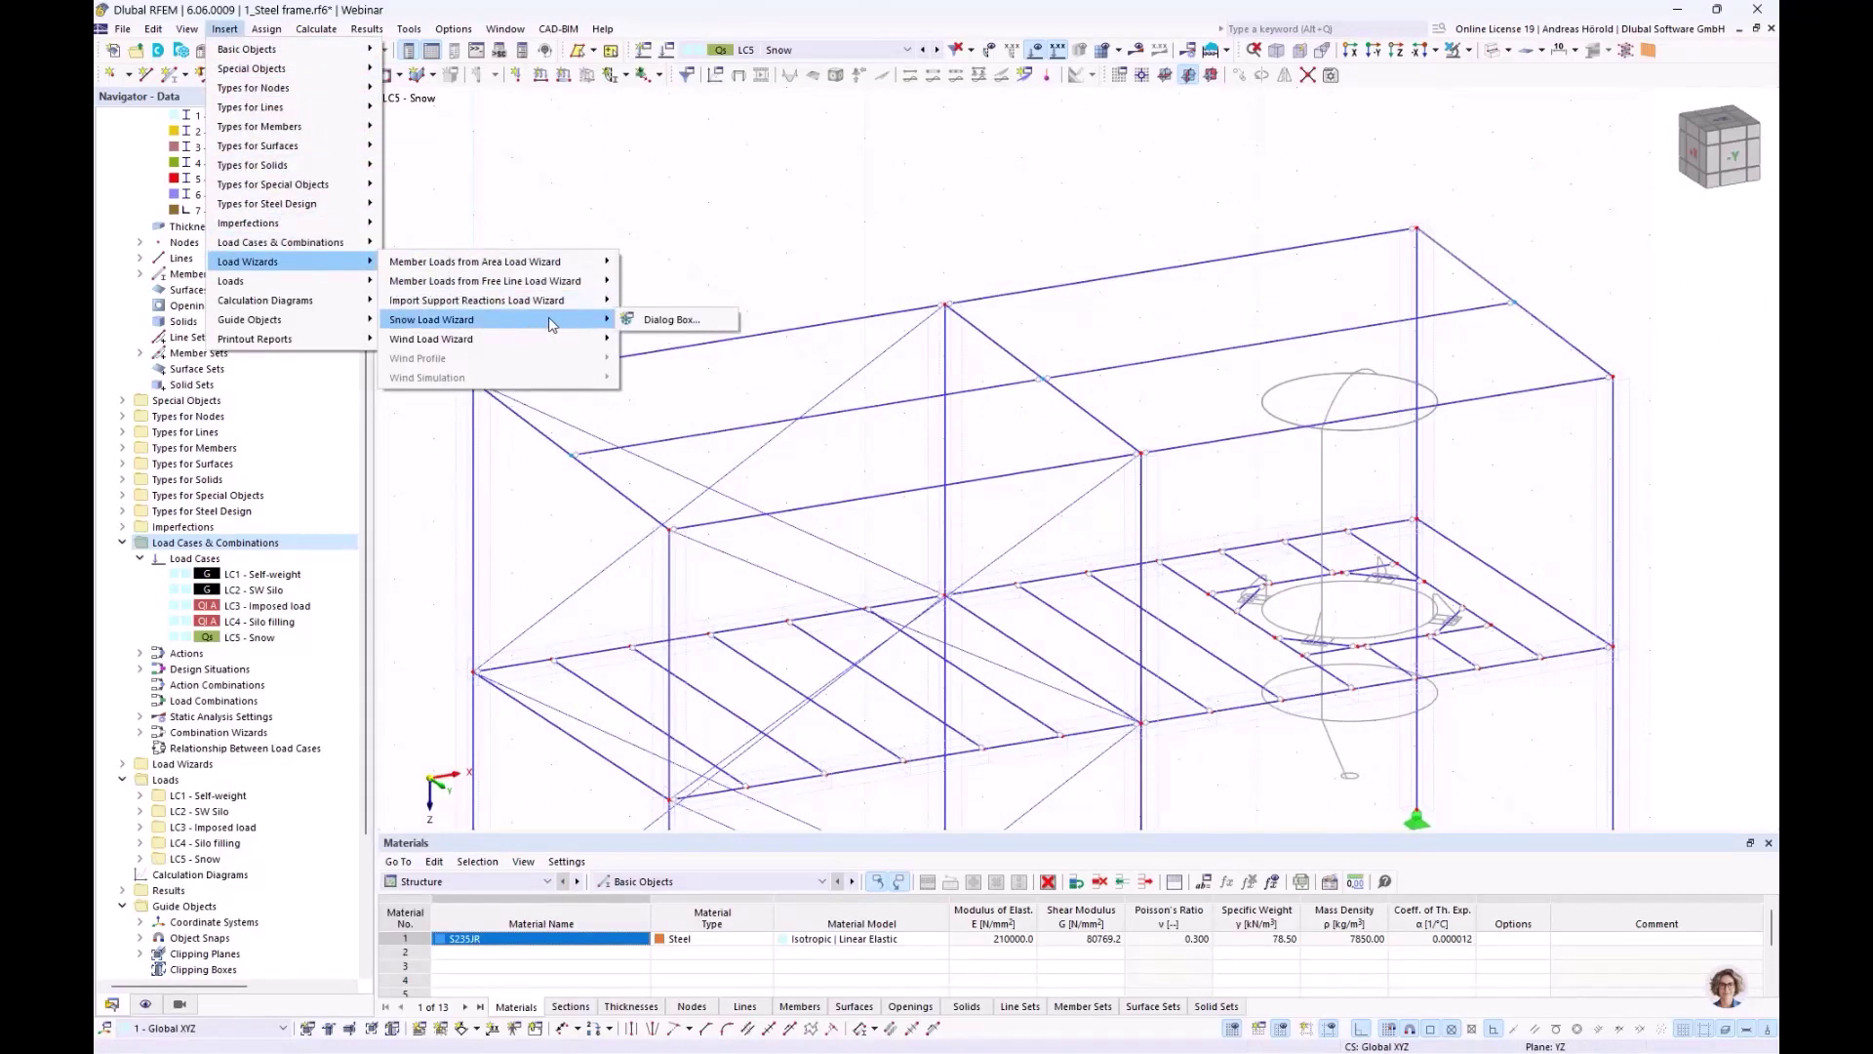
{"action": "left_click", "coordinate": [672, 326]}
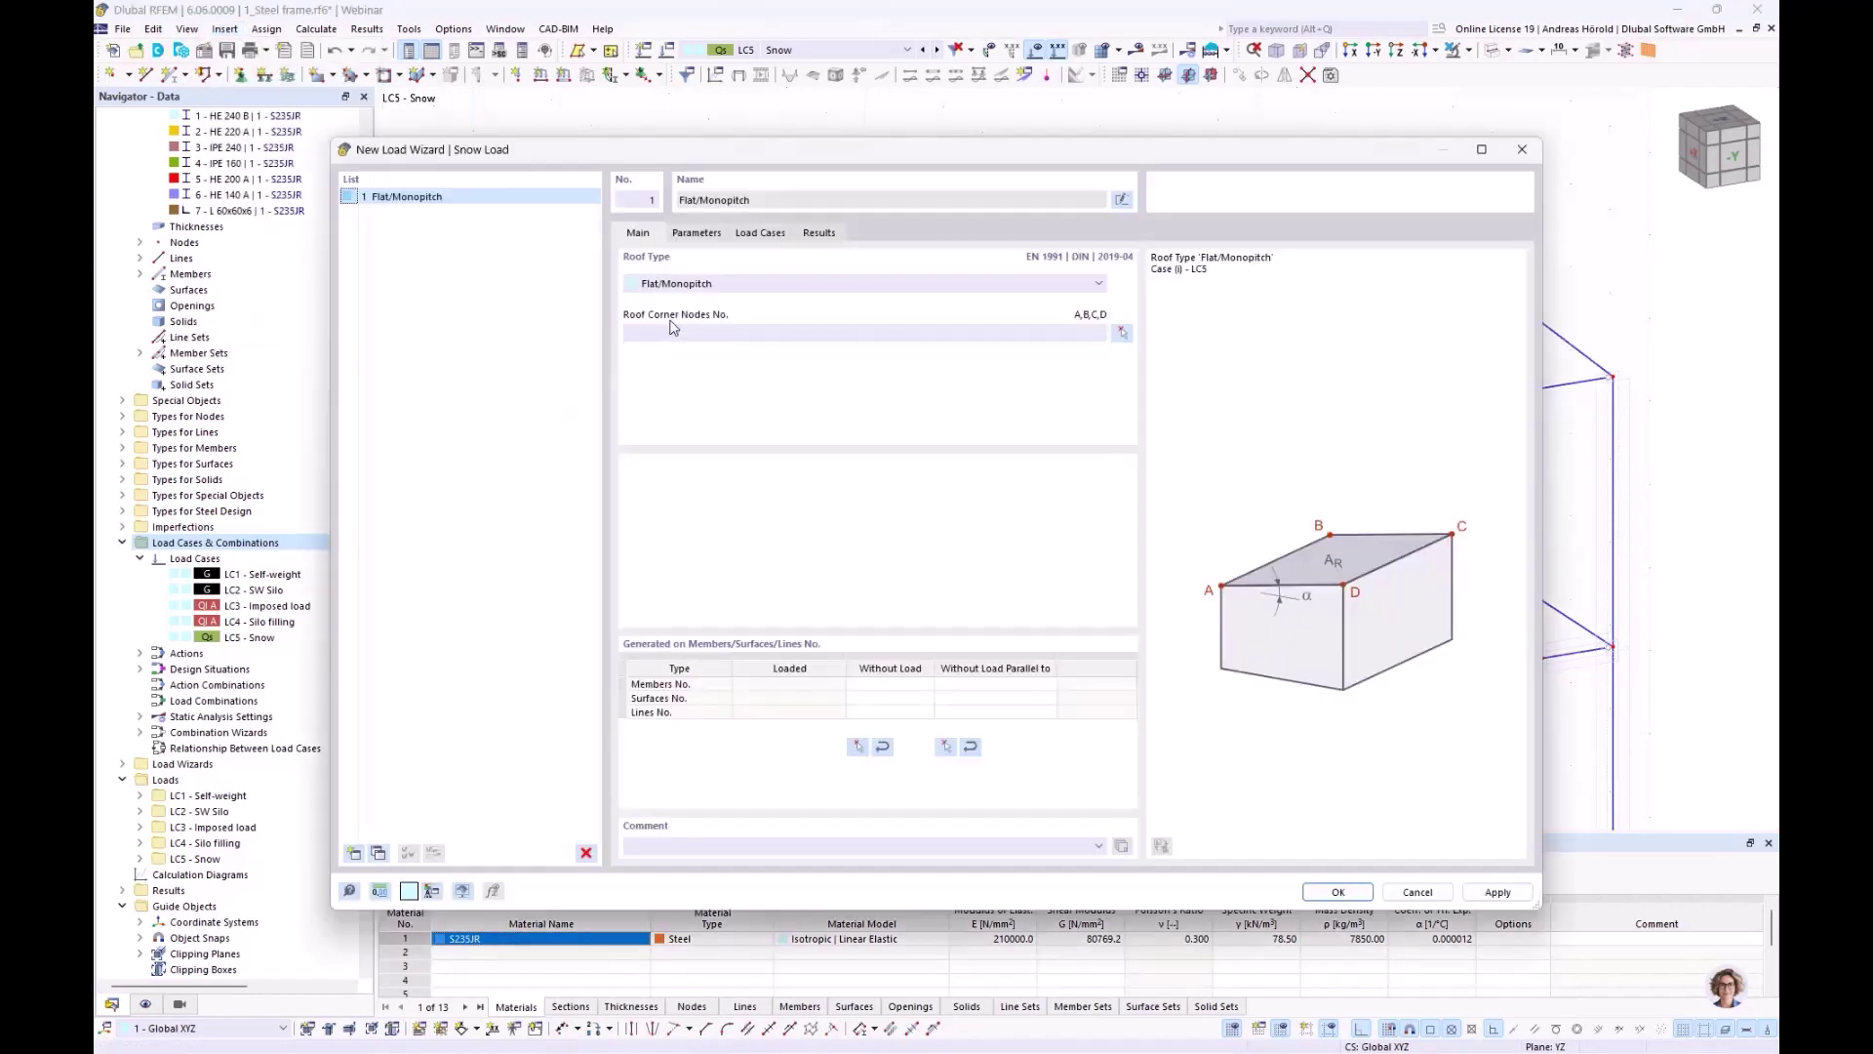
{"action": "left_click", "coordinate": [734, 284]}
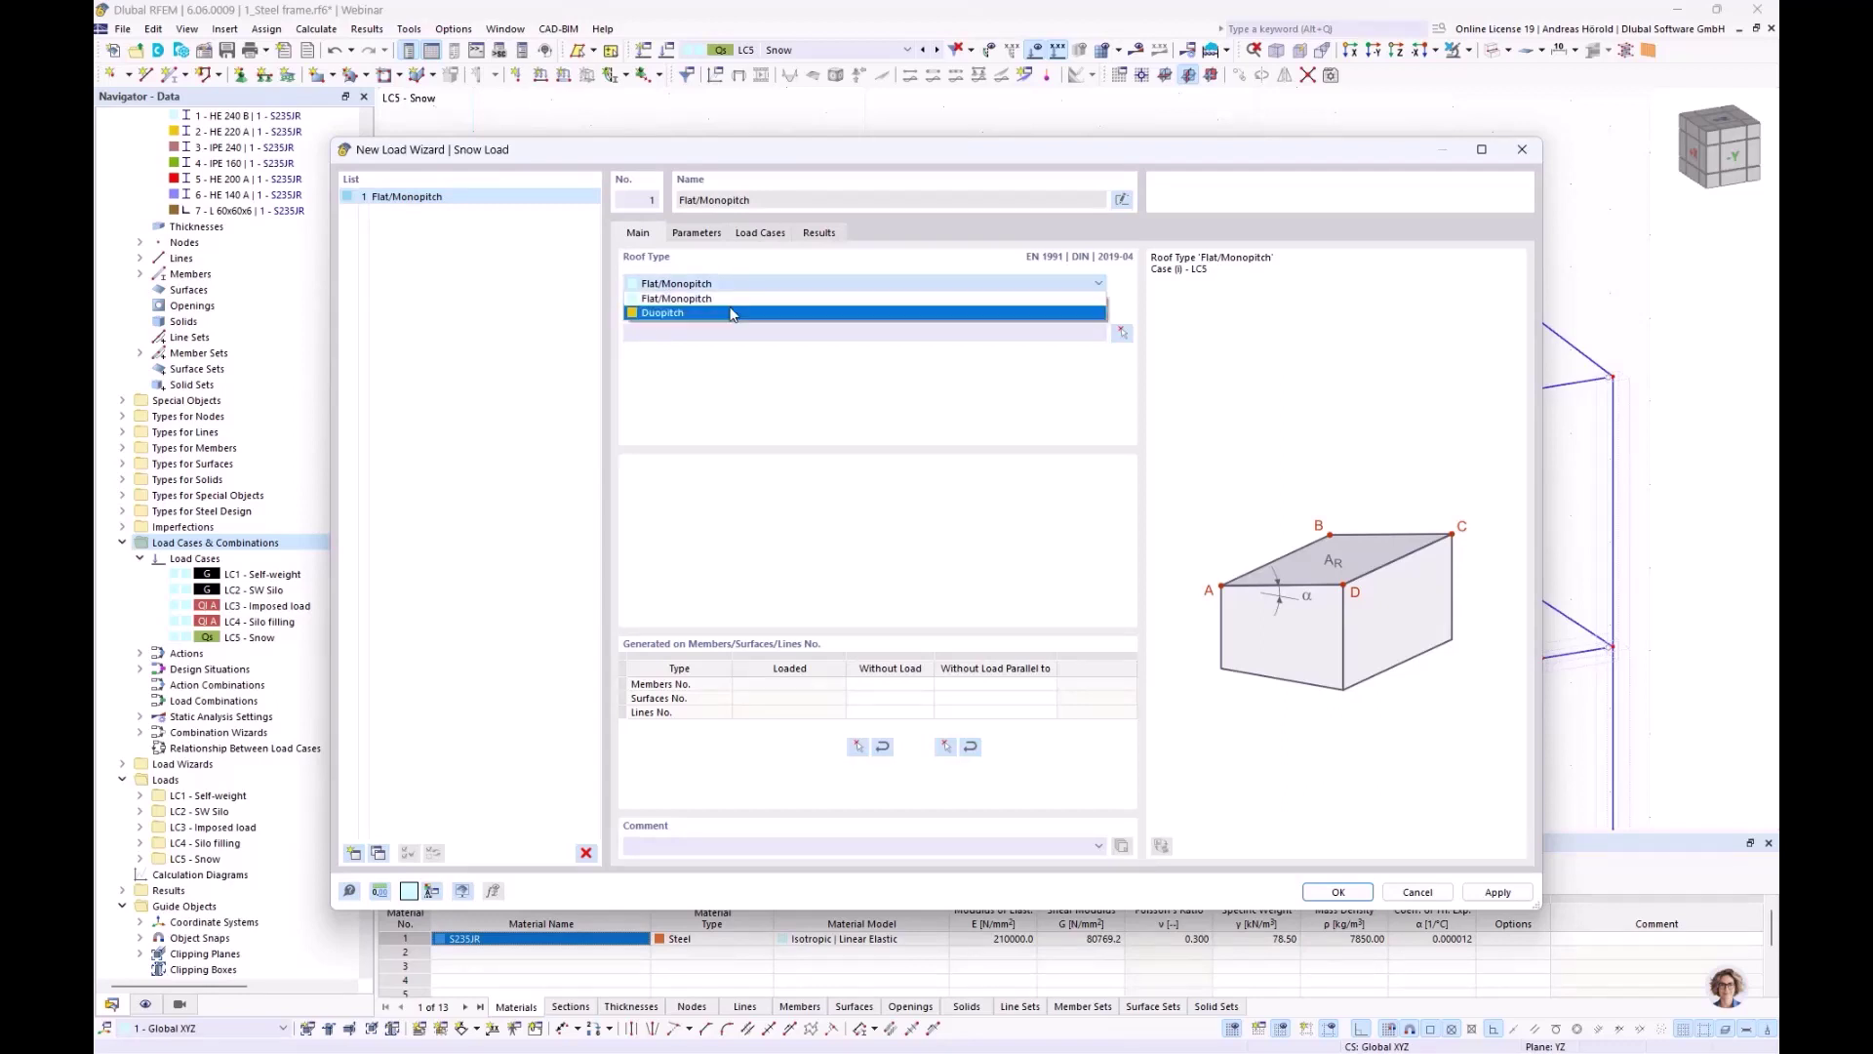
{"action": "left_click", "coordinate": [734, 300]}
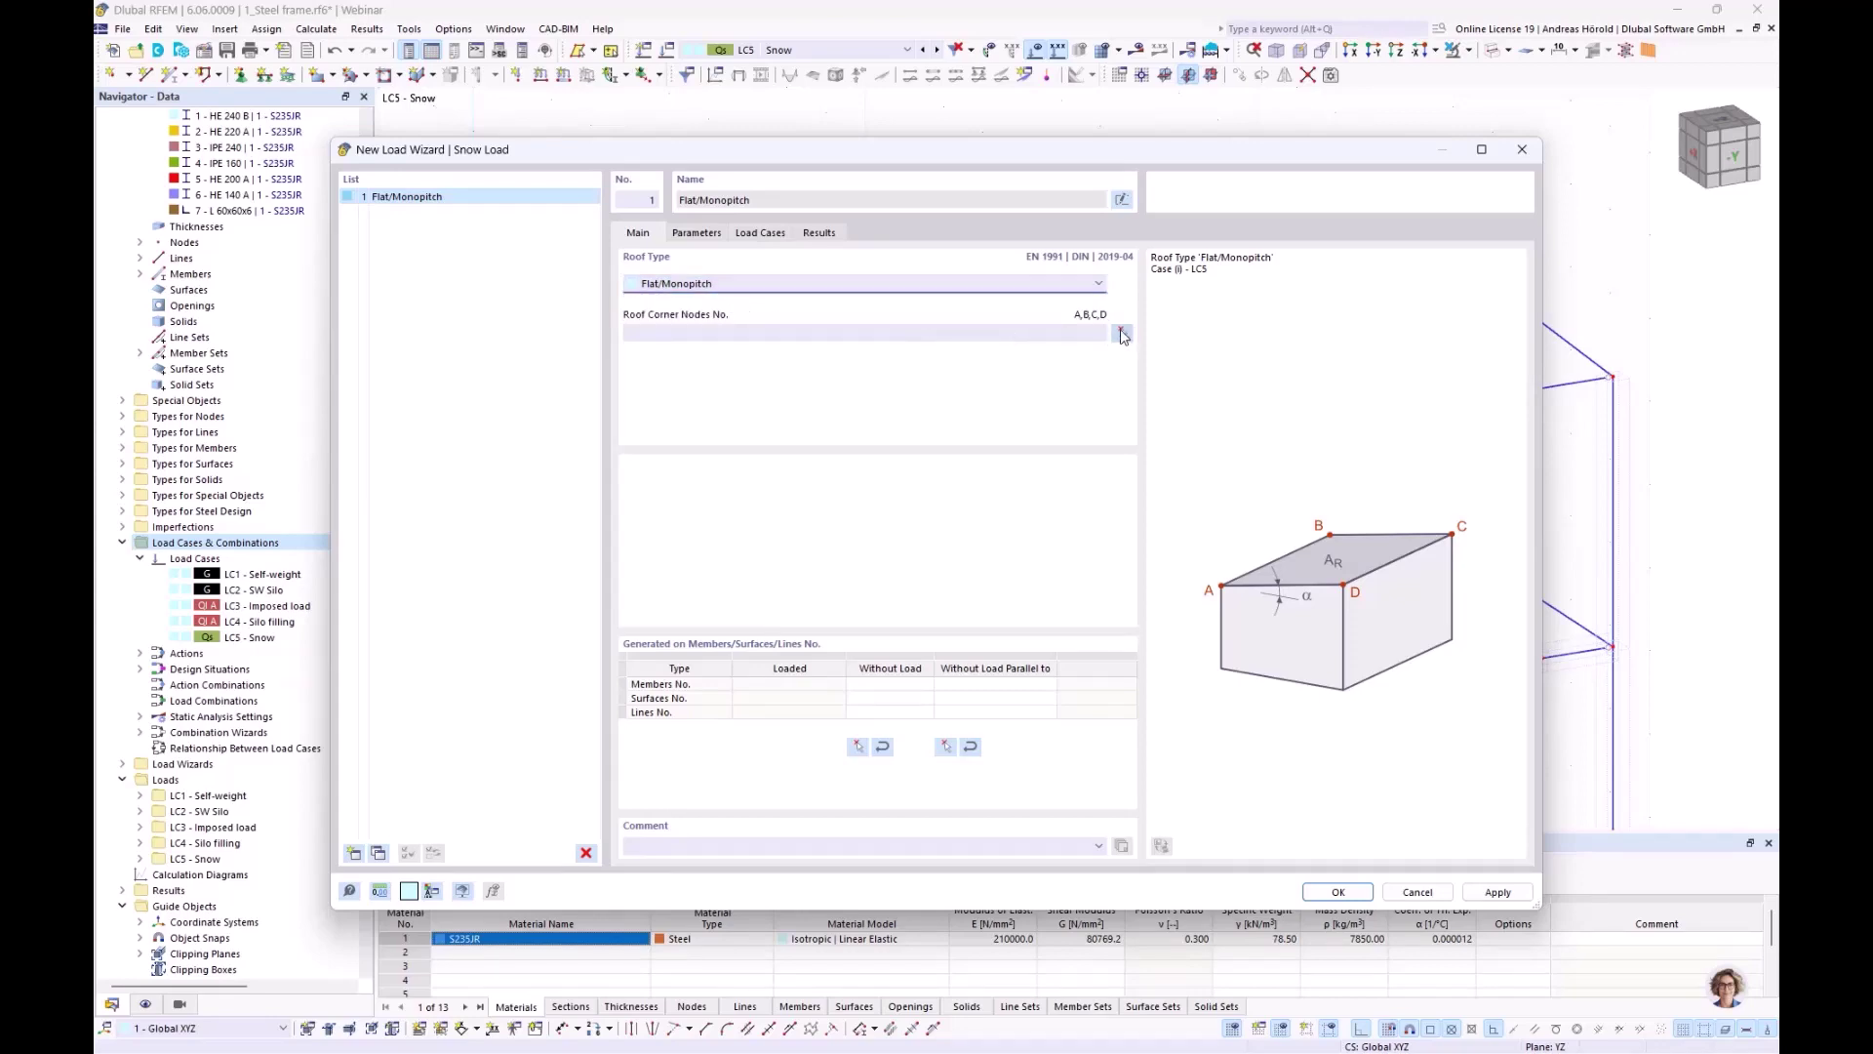
Assign the four outer roof corners, nodes 14, 2, 4 and 16, as the snow load's roof corner nodes
{"action": "left_click", "coordinate": [1121, 334]}
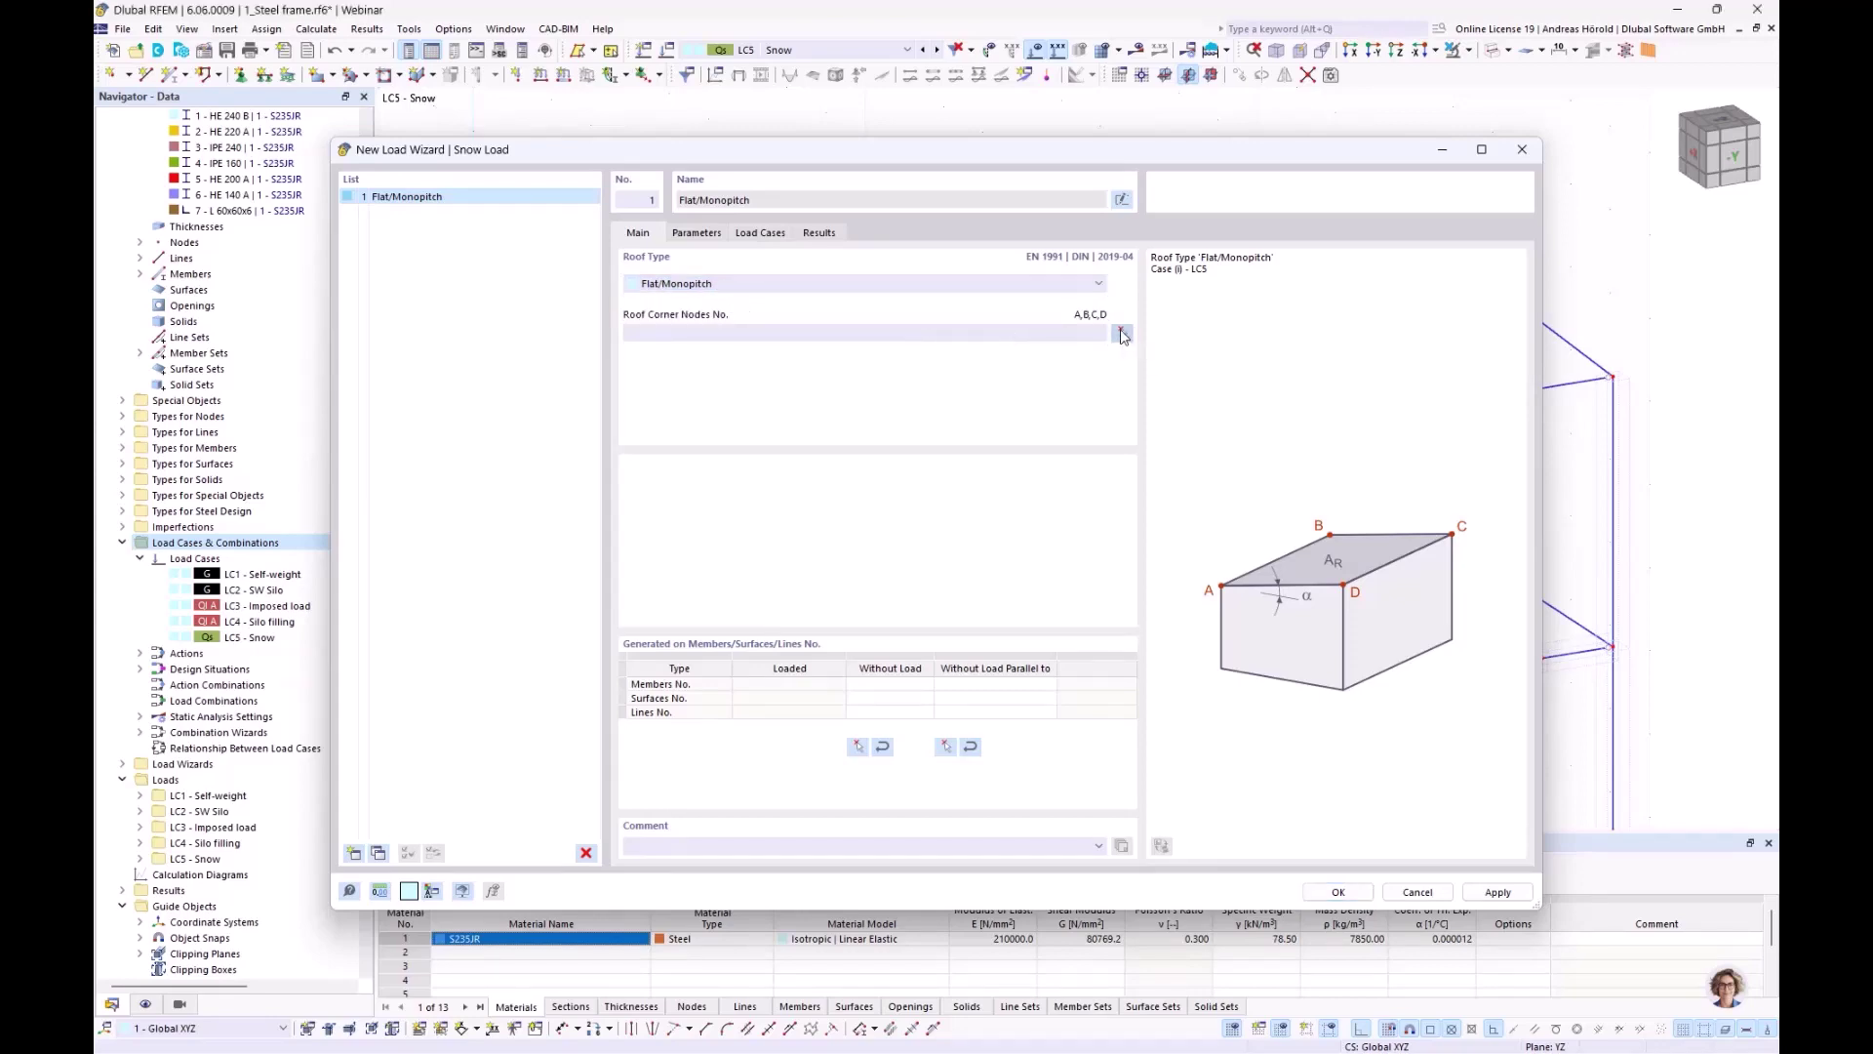
{"action": "left_click", "coordinate": [1612, 377]}
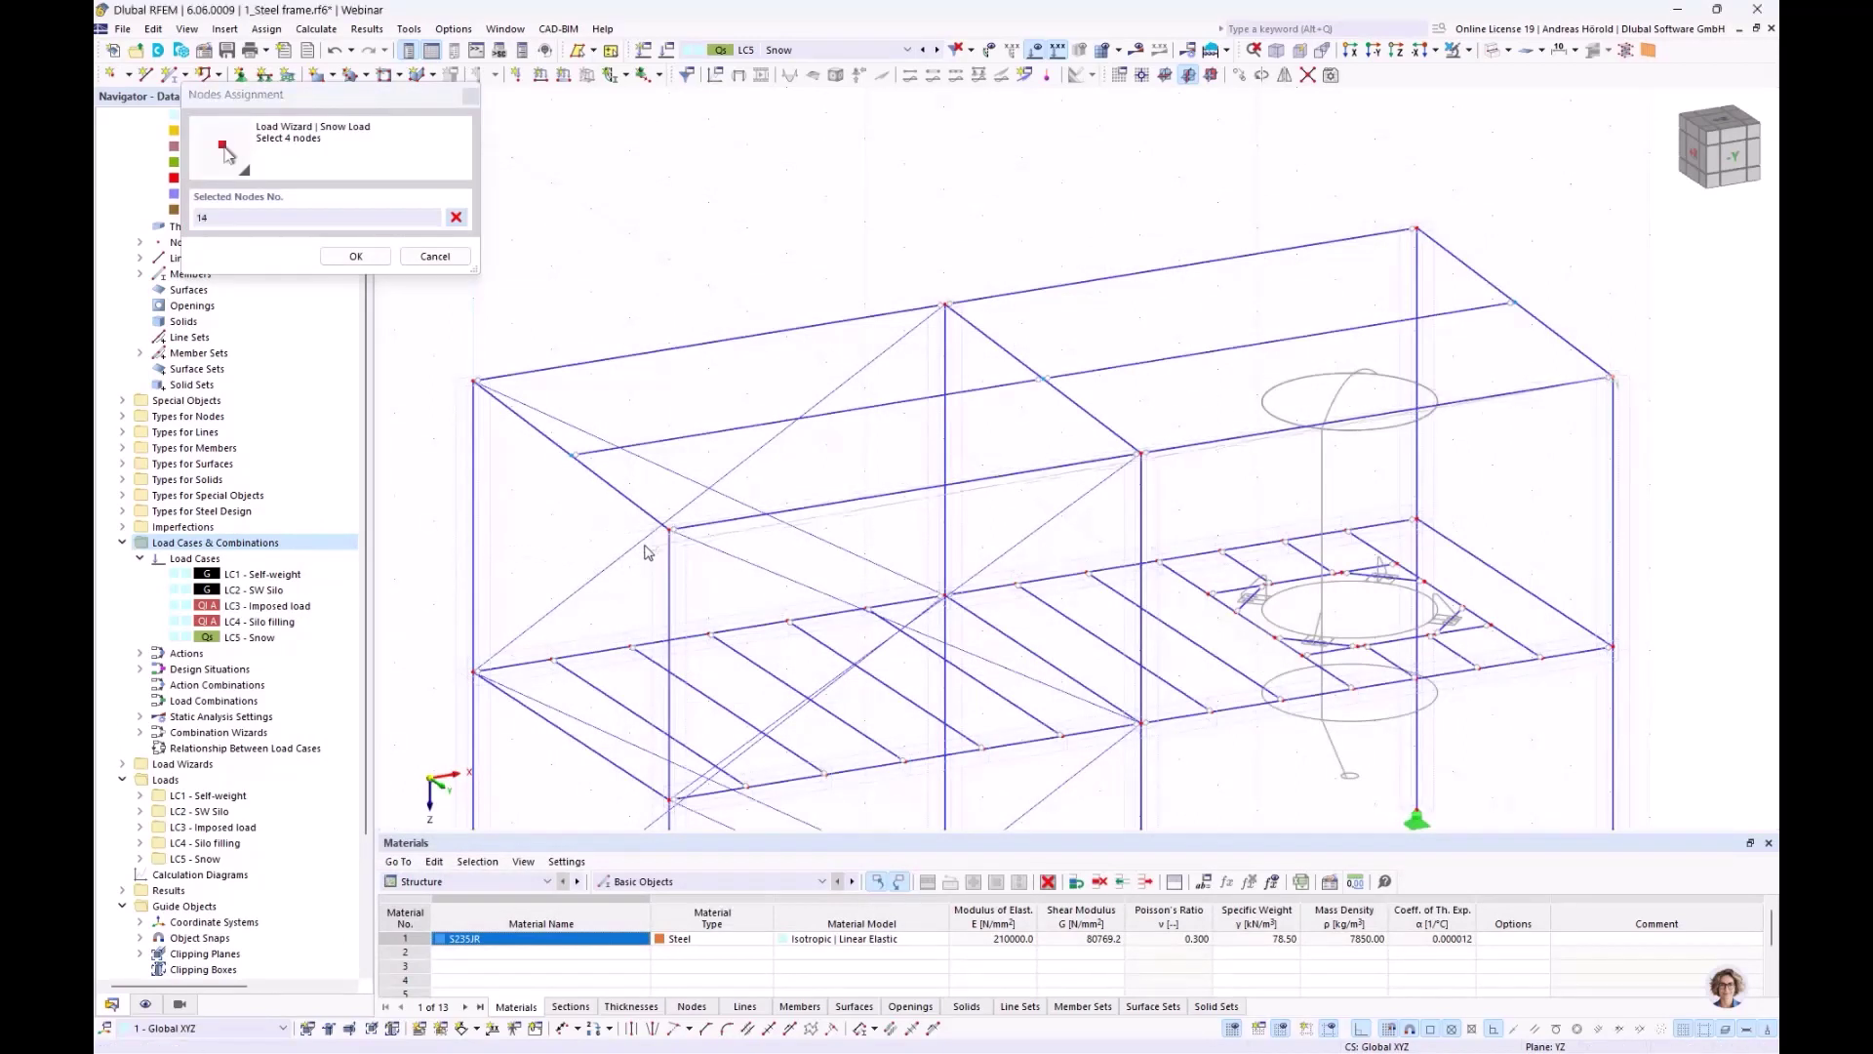
{"action": "left_click", "coordinate": [575, 452]}
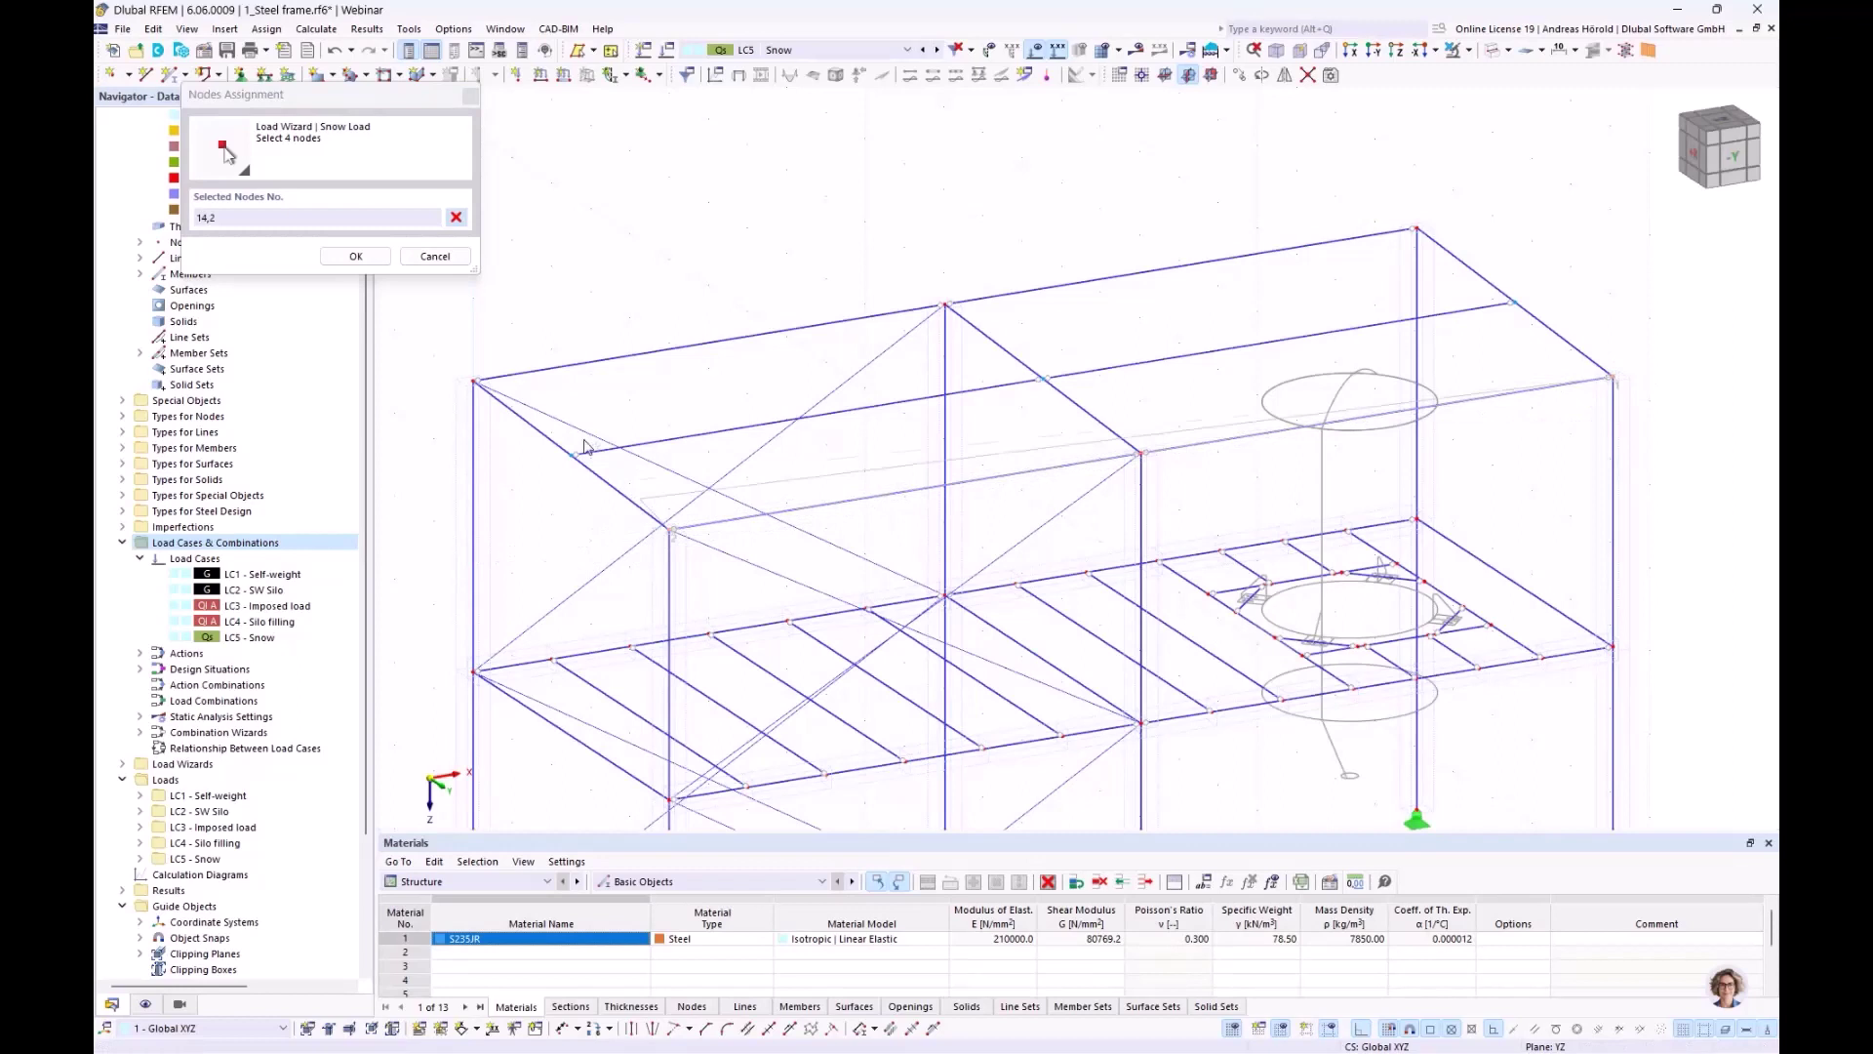
{"action": "left_click", "coordinate": [475, 380]}
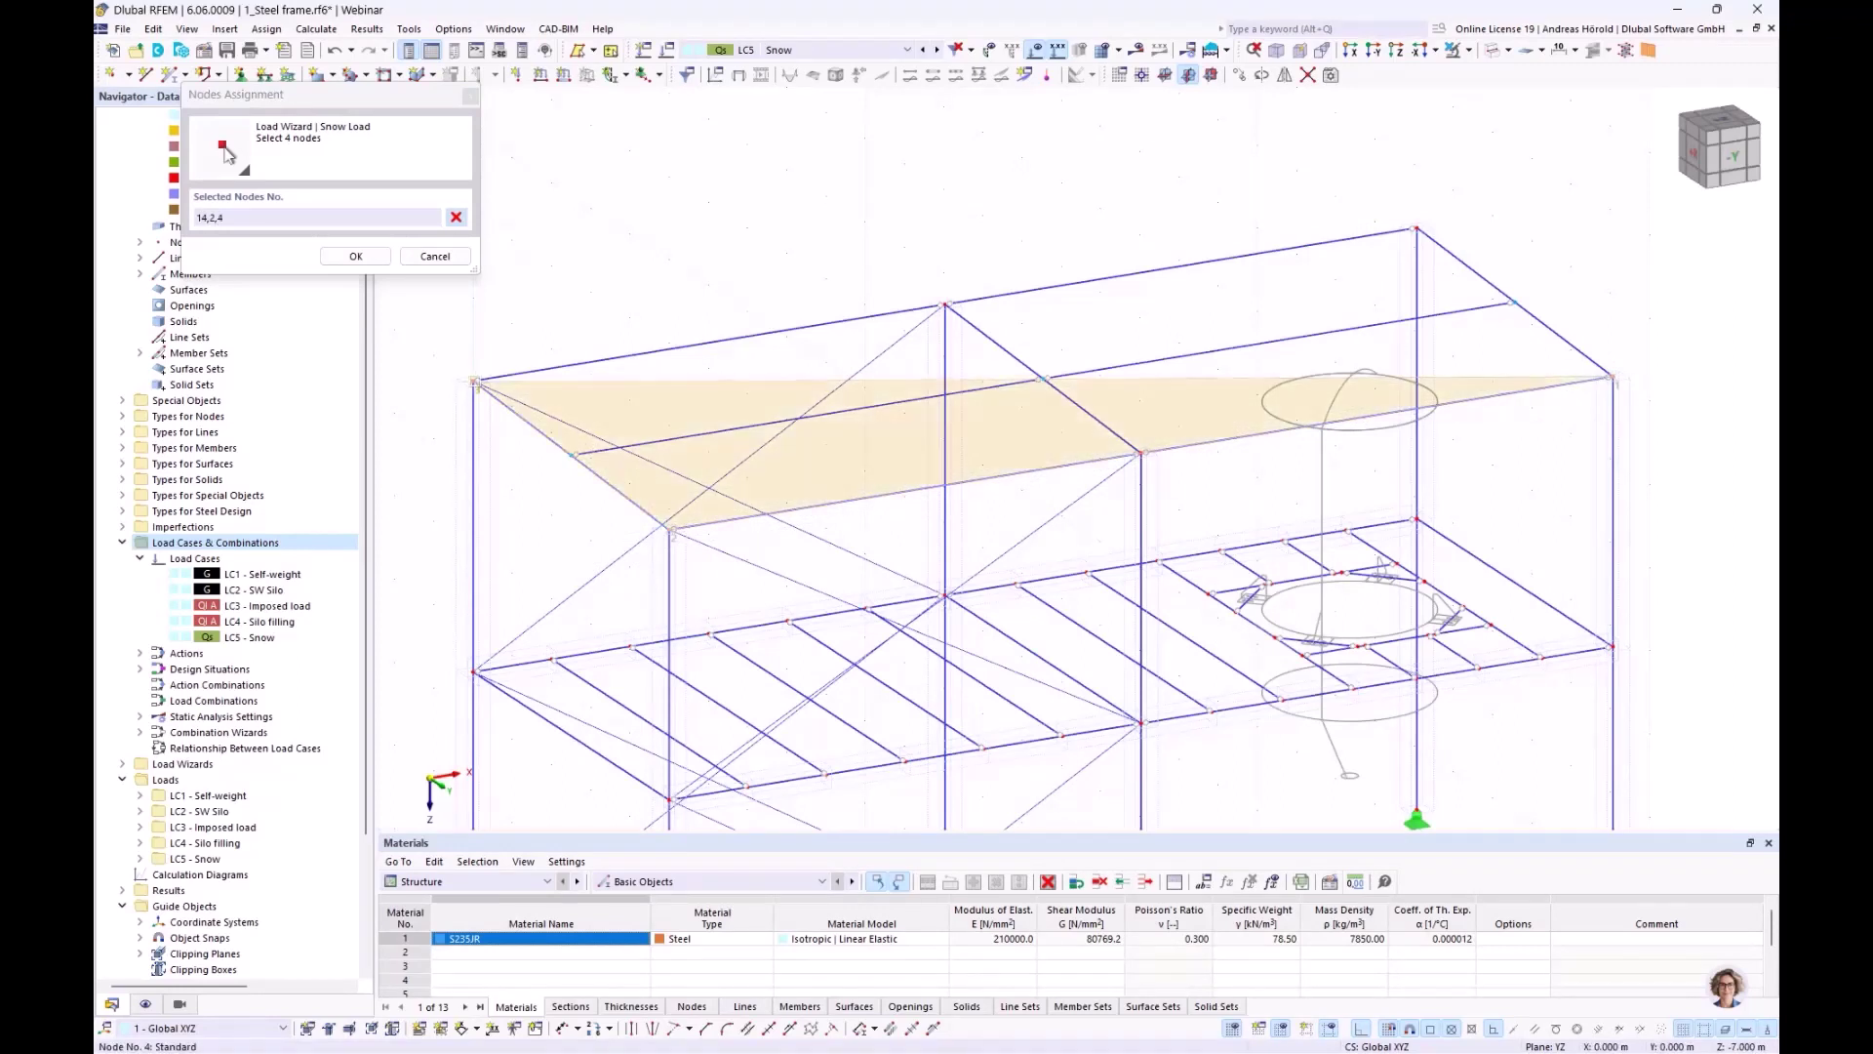
{"action": "left_click", "coordinate": [1415, 230]}
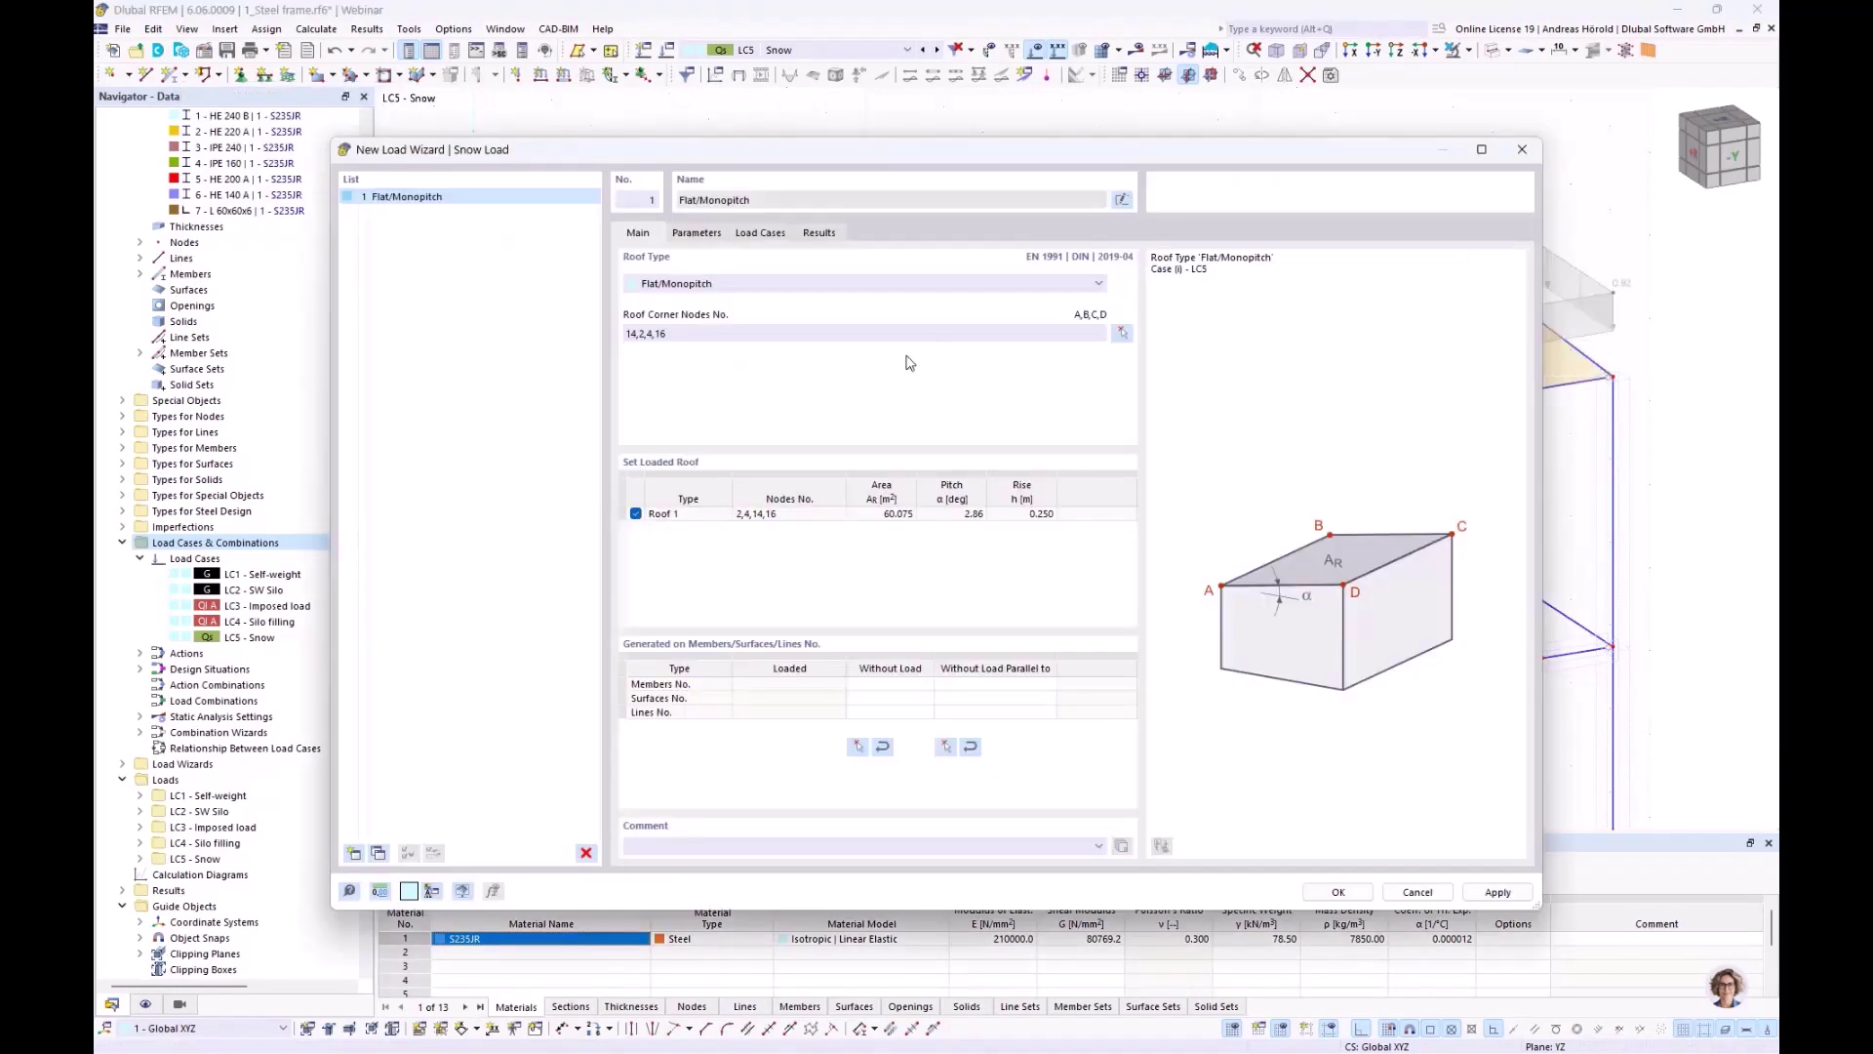
Exclude members parallel to member 4 from the Flat/Monopitch snow load, picking that roof edge beam in the model
{"action": "left_click", "coordinate": [973, 687]}
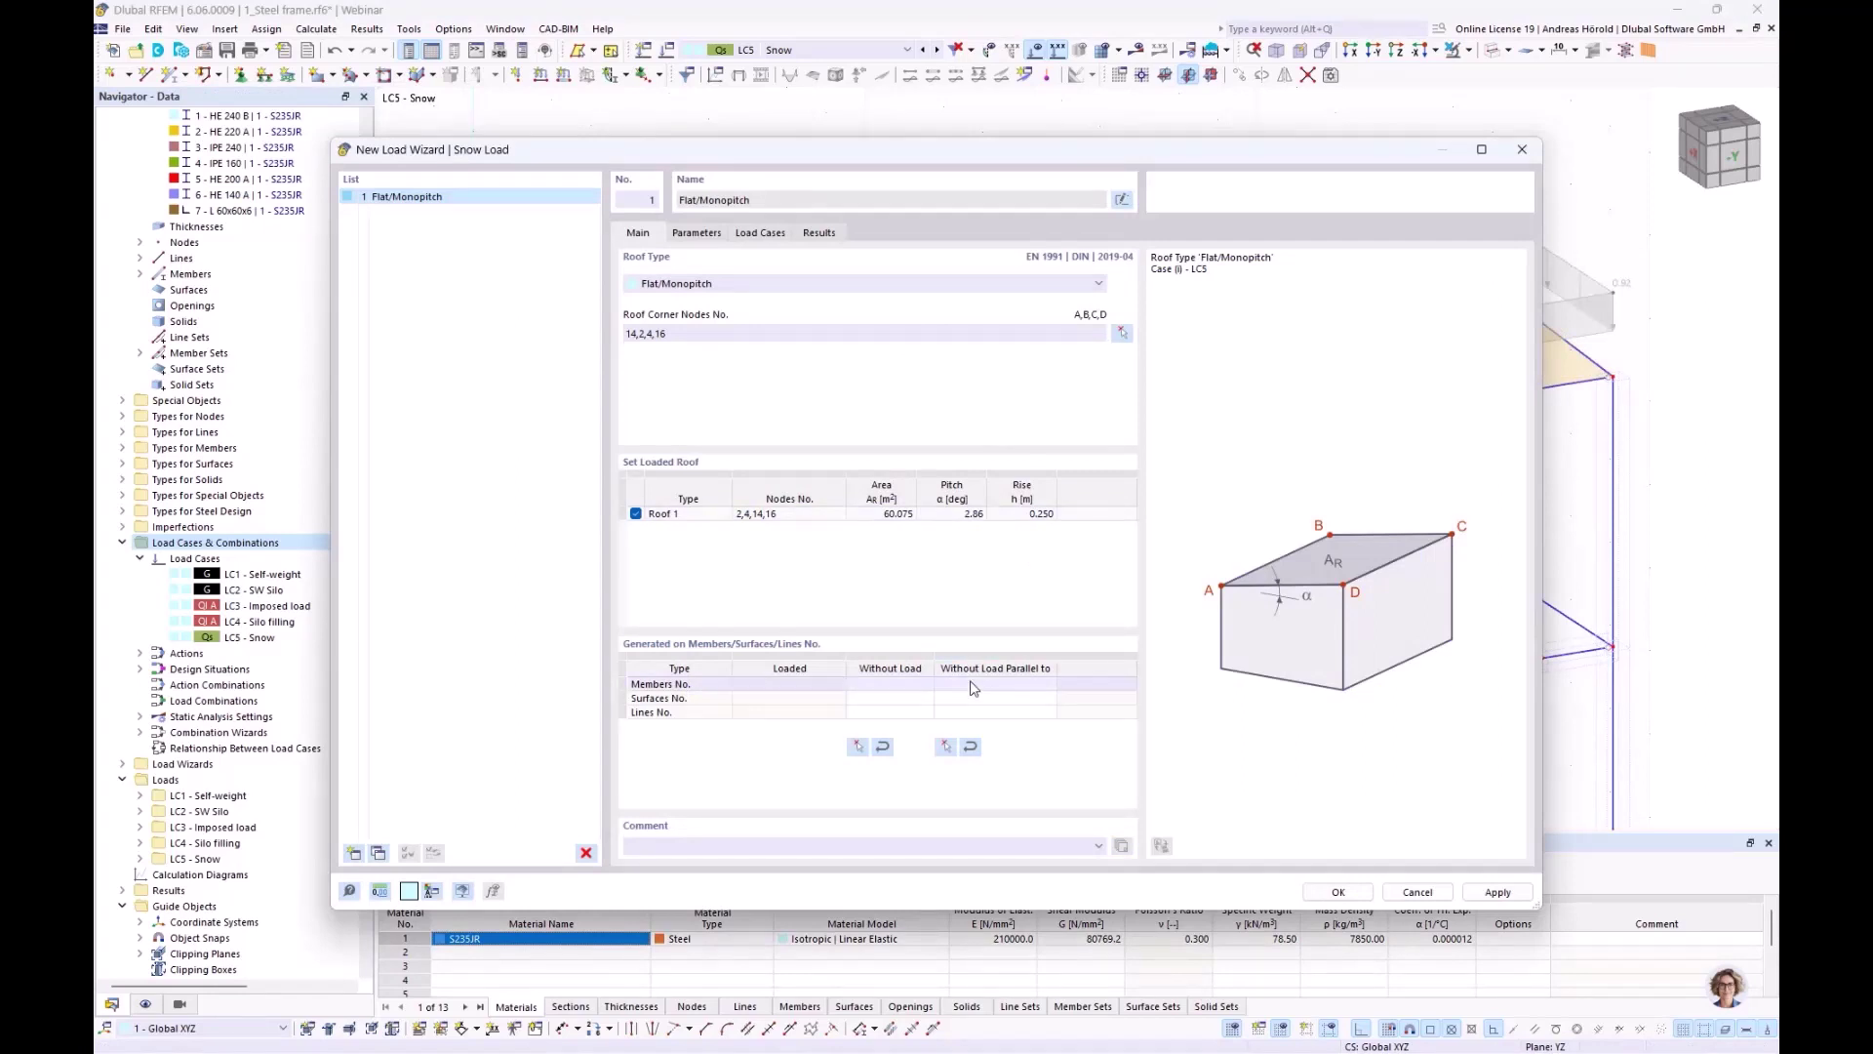
{"action": "left_click", "coordinate": [978, 687]}
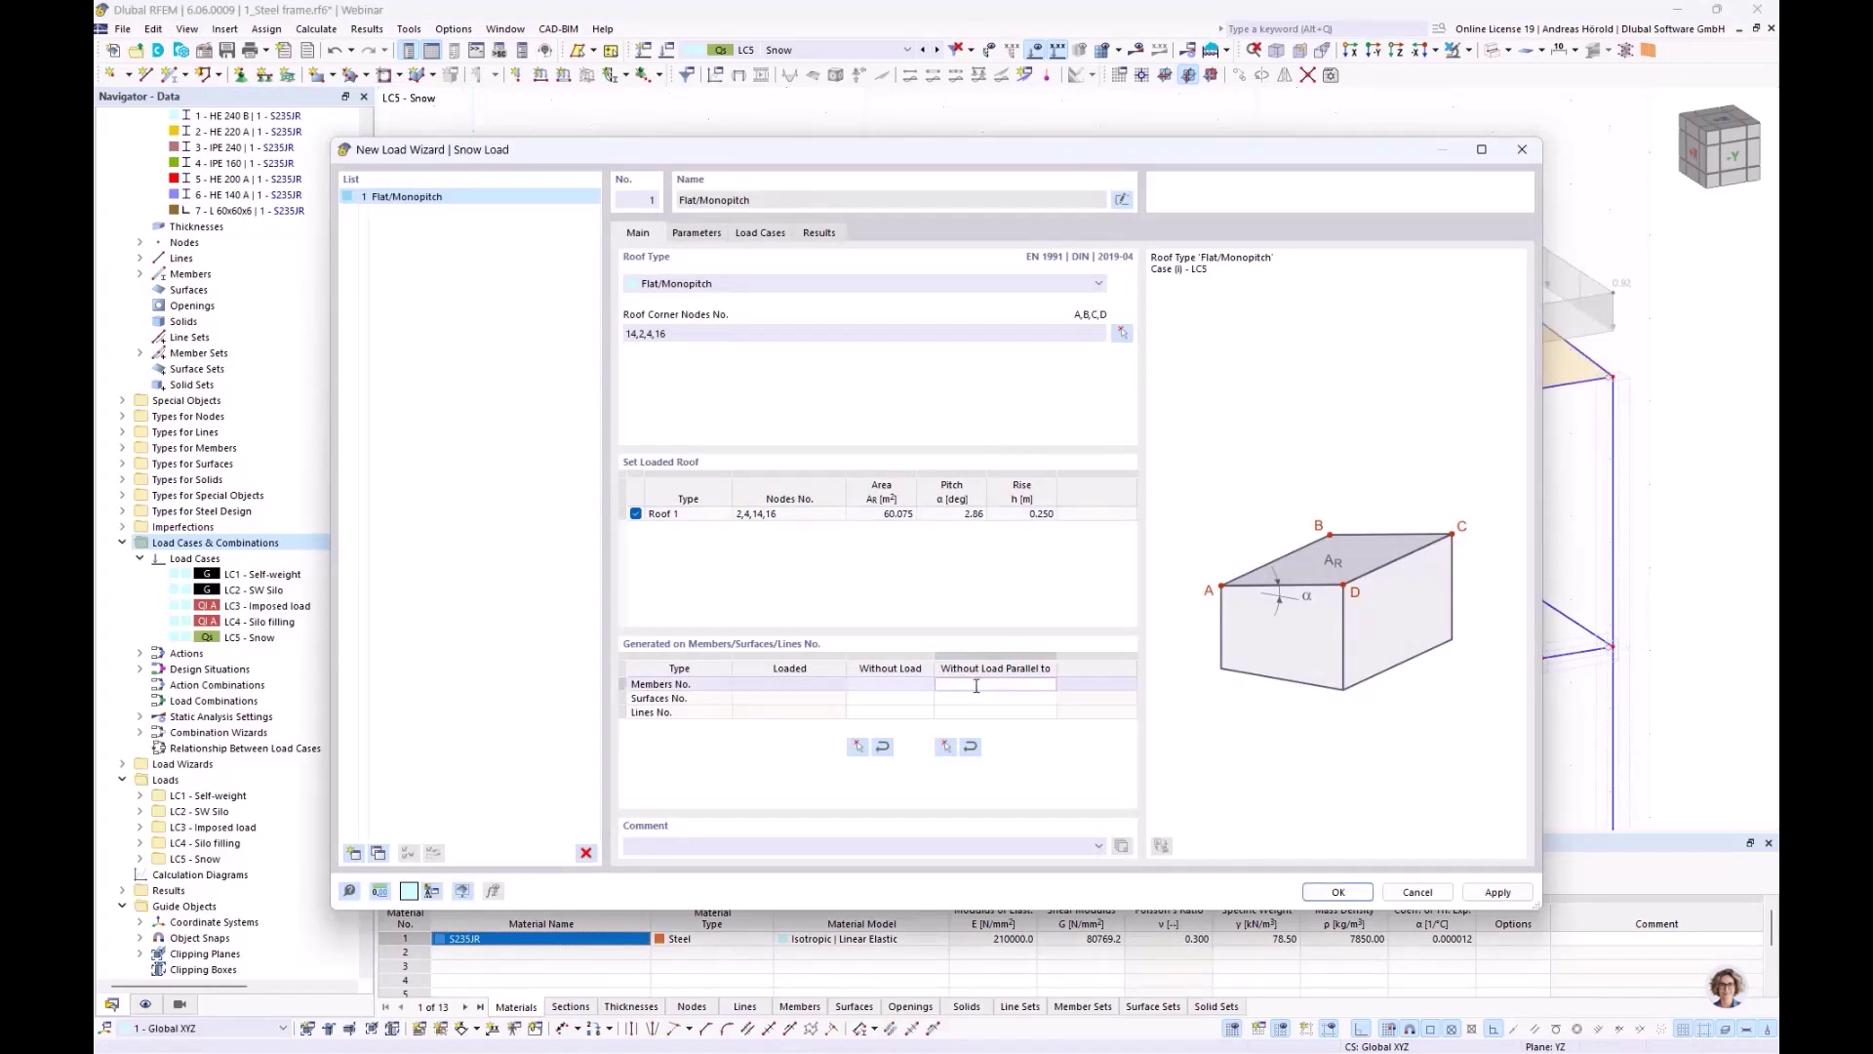
{"action": "left_click", "coordinate": [946, 747]}
{"action": "left_click", "coordinate": [640, 507]}
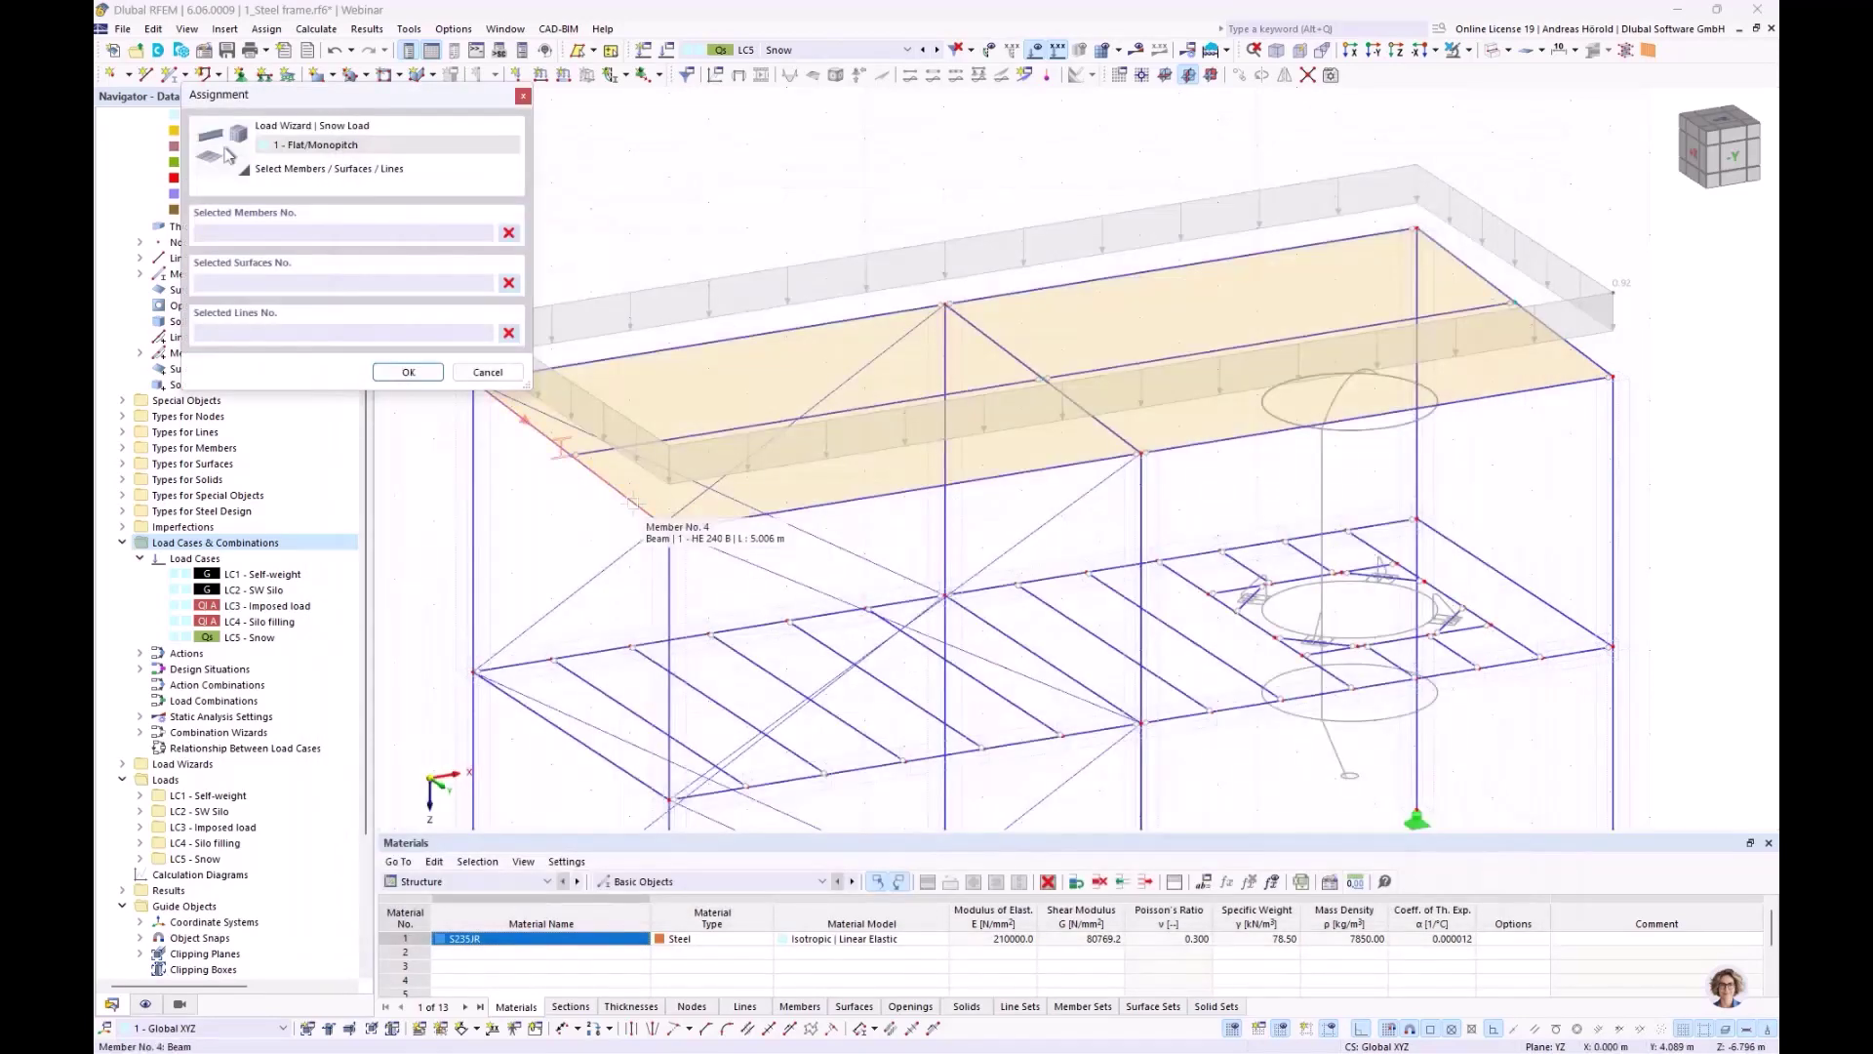
{"action": "left_click", "coordinate": [406, 372]}
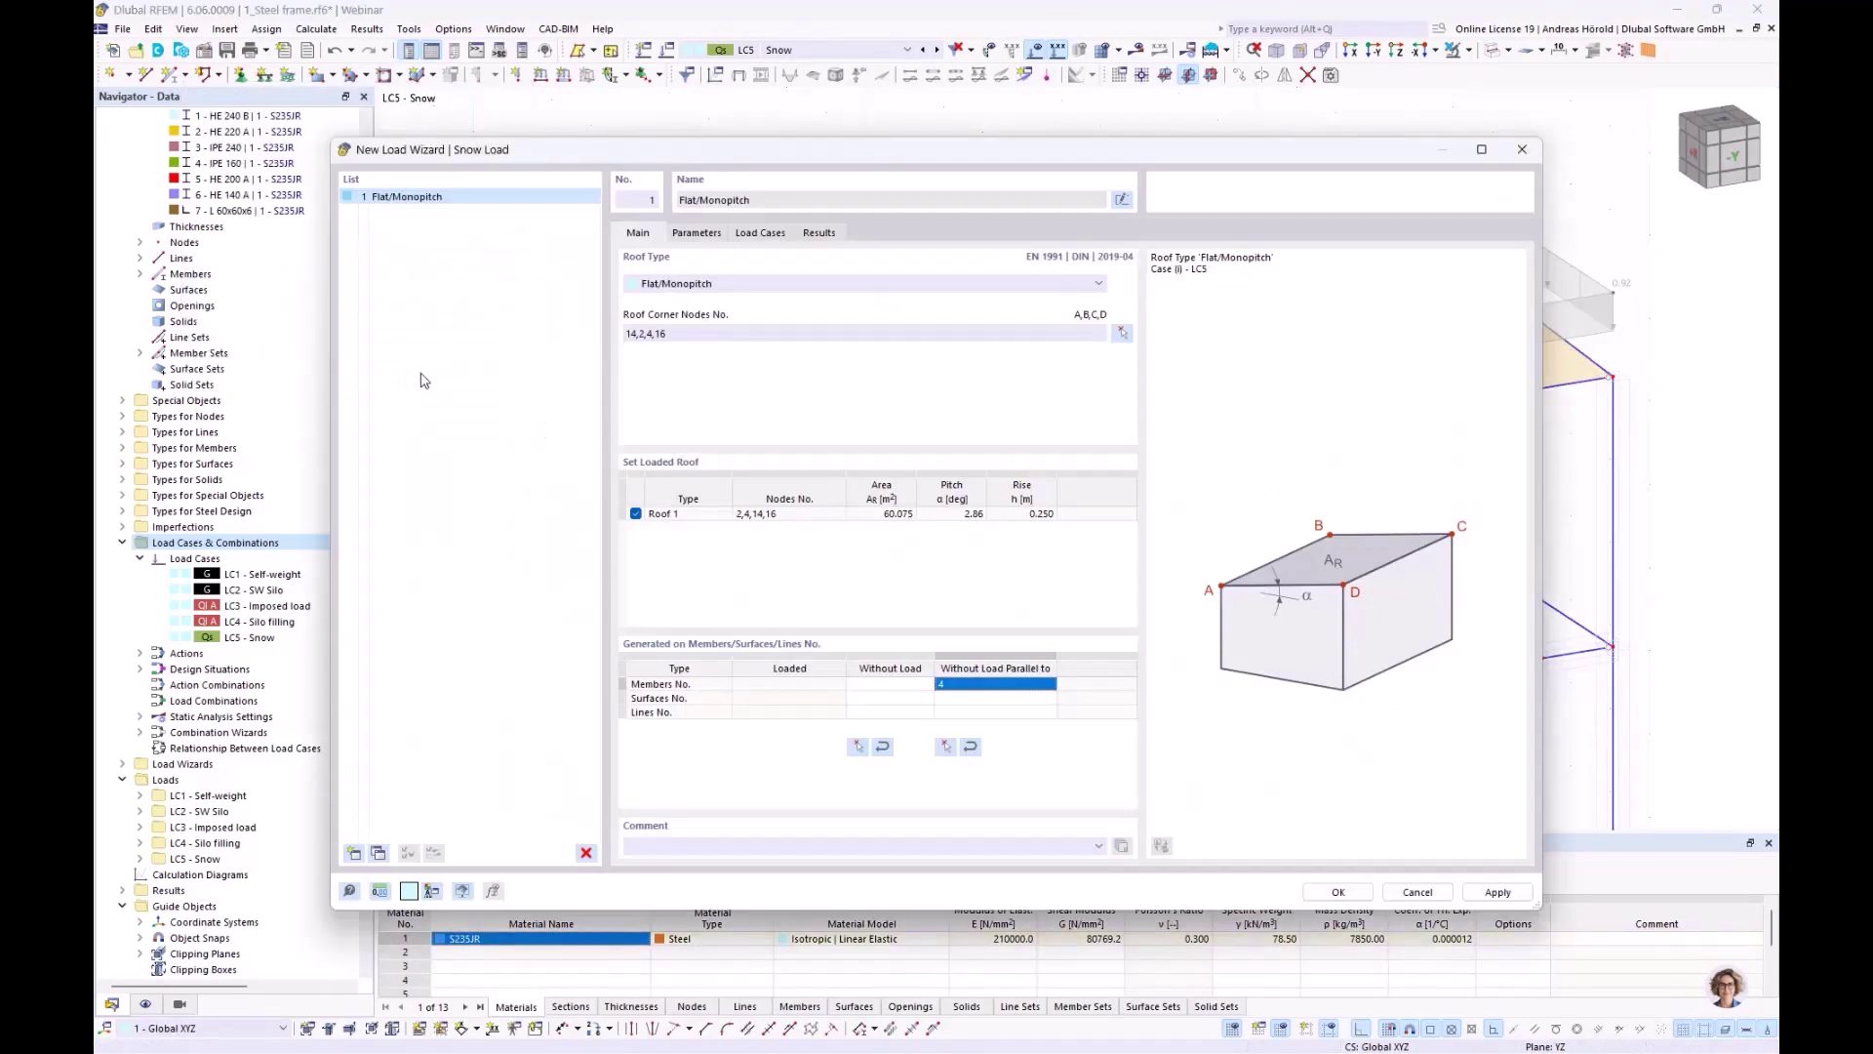
Check the snow parameters for the Munich location, keep the Map and parameters definition, and generate the snow load into LC5
{"action": "left_click", "coordinate": [697, 234]}
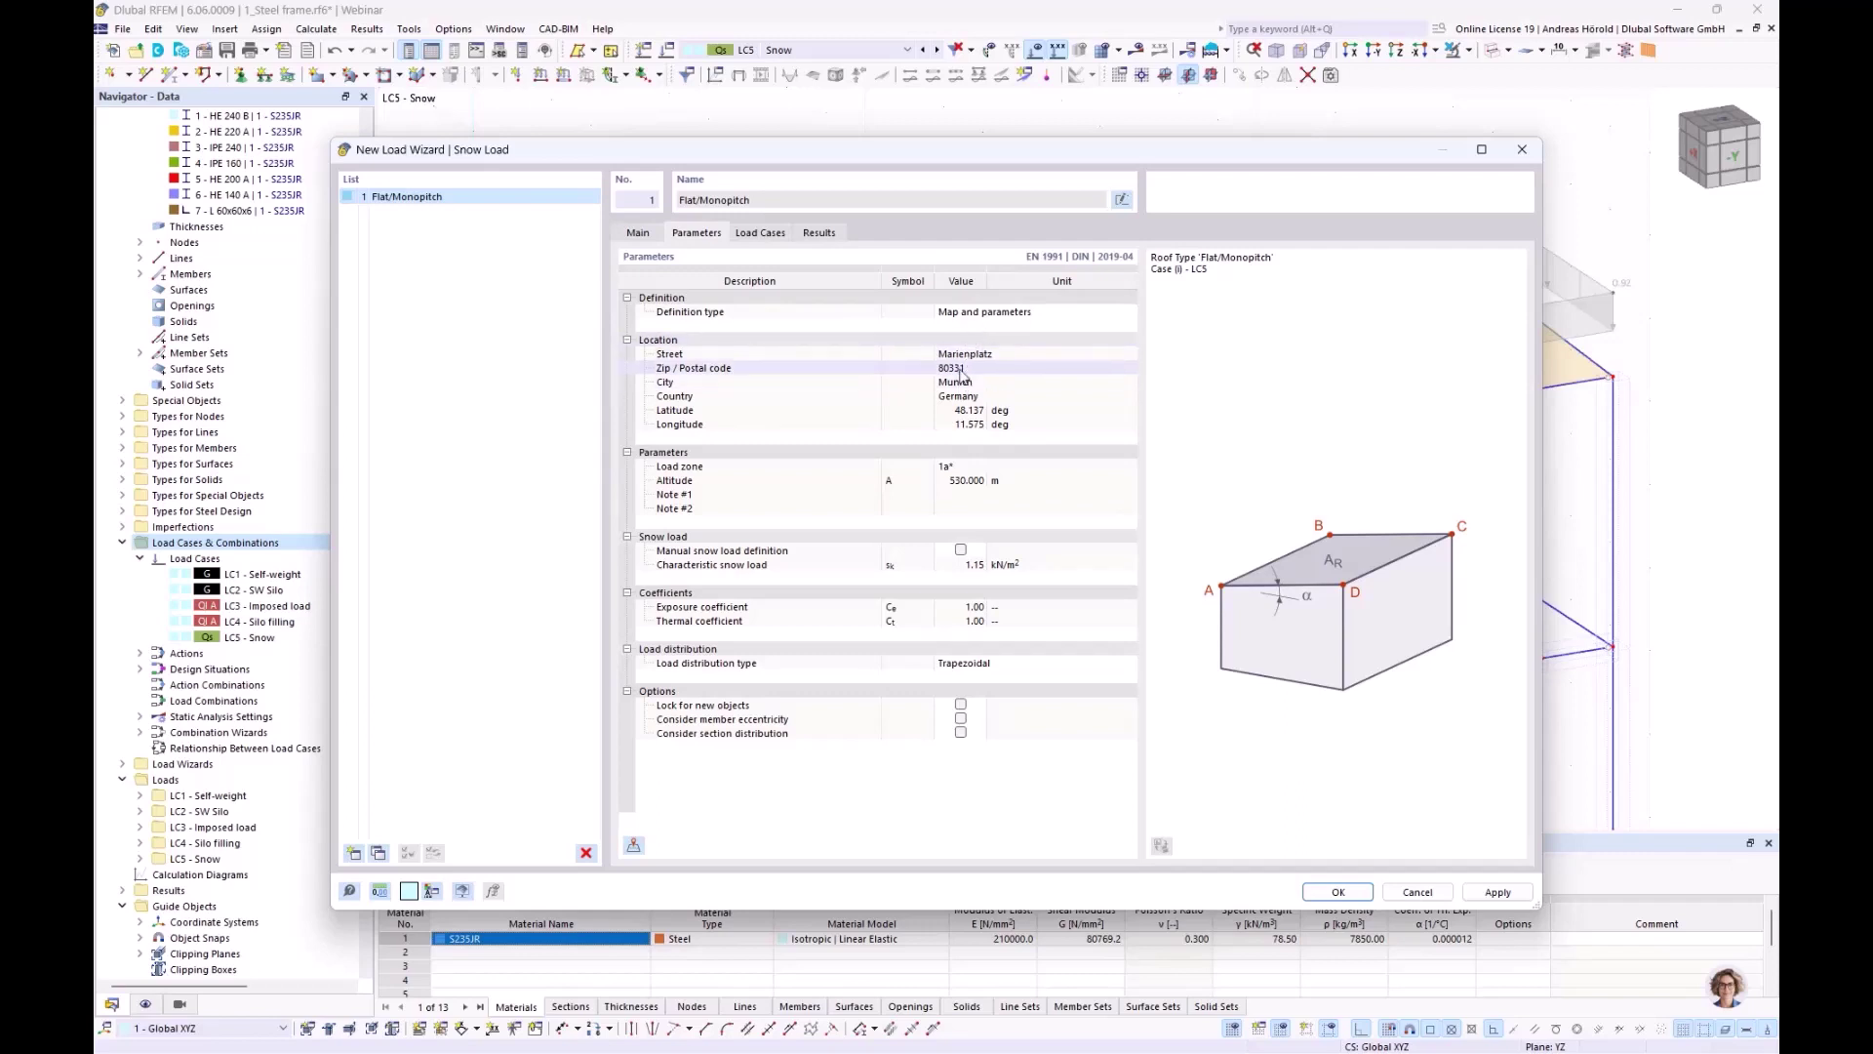
{"action": "left_click", "coordinate": [1008, 312]}
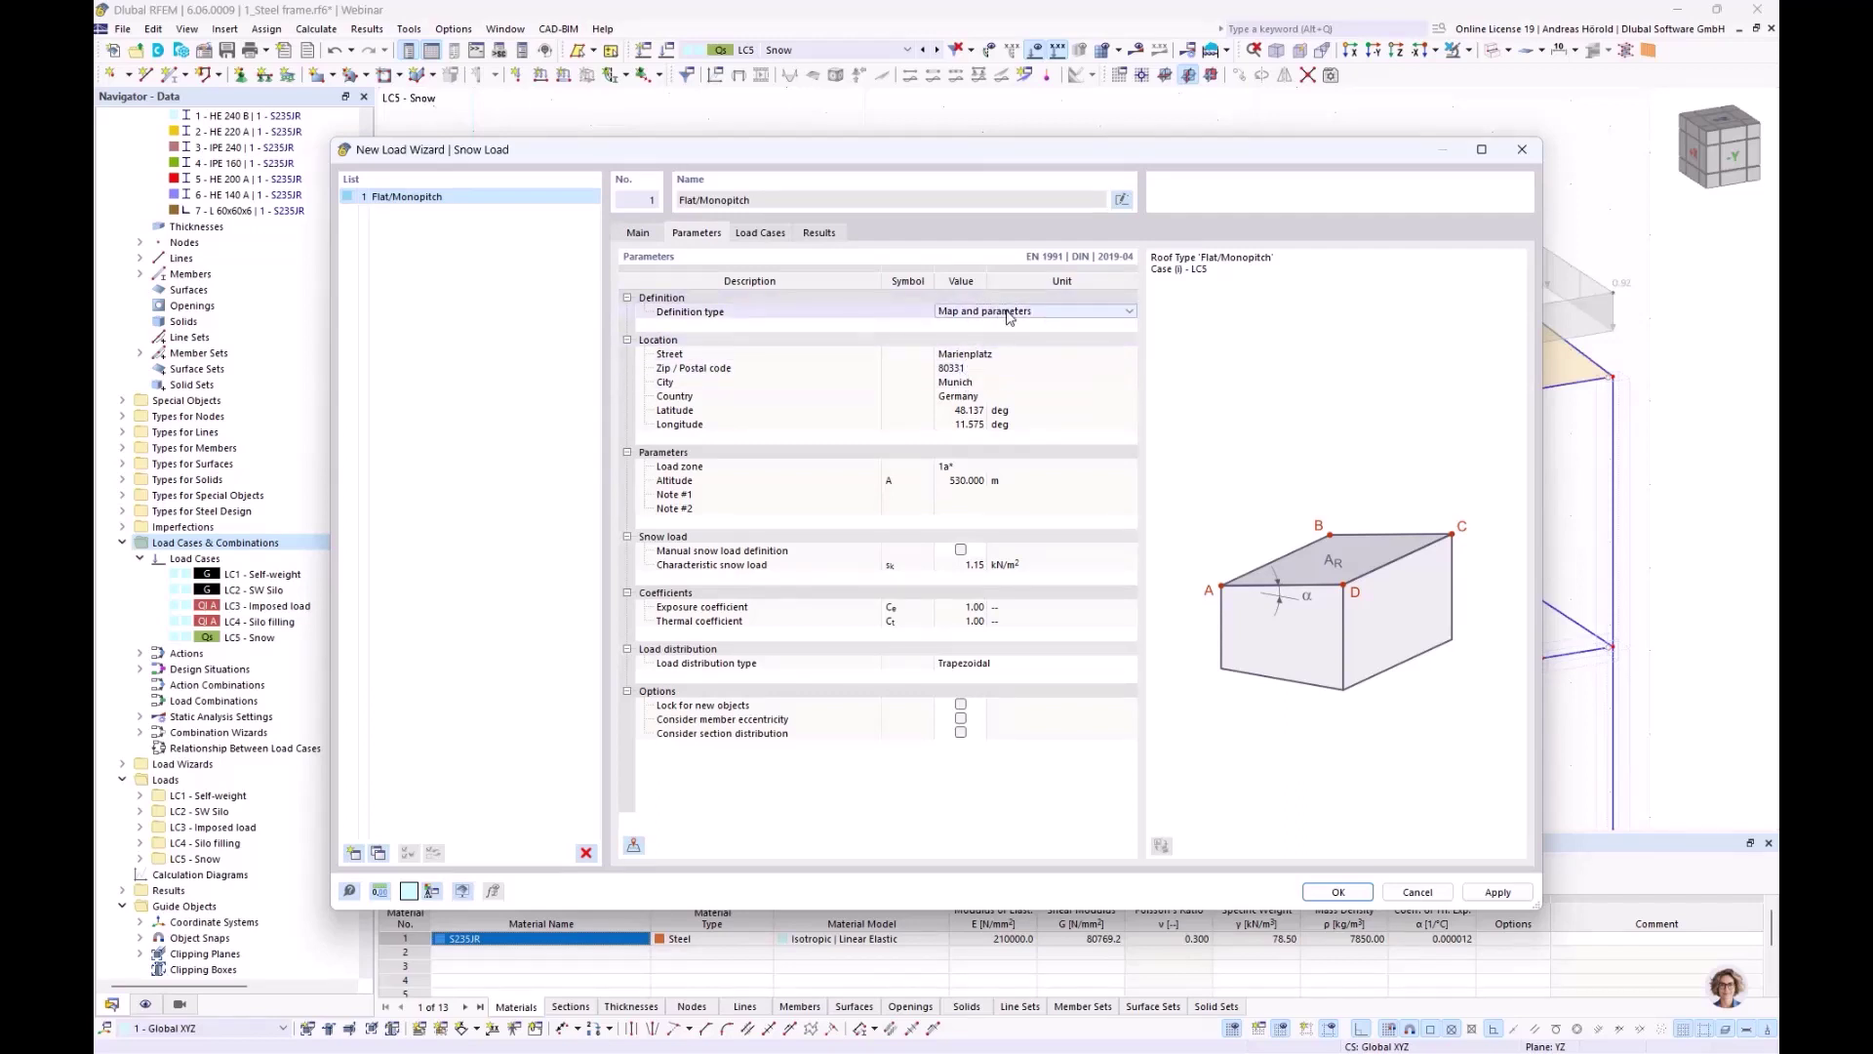
{"action": "left_click", "coordinate": [1007, 312]}
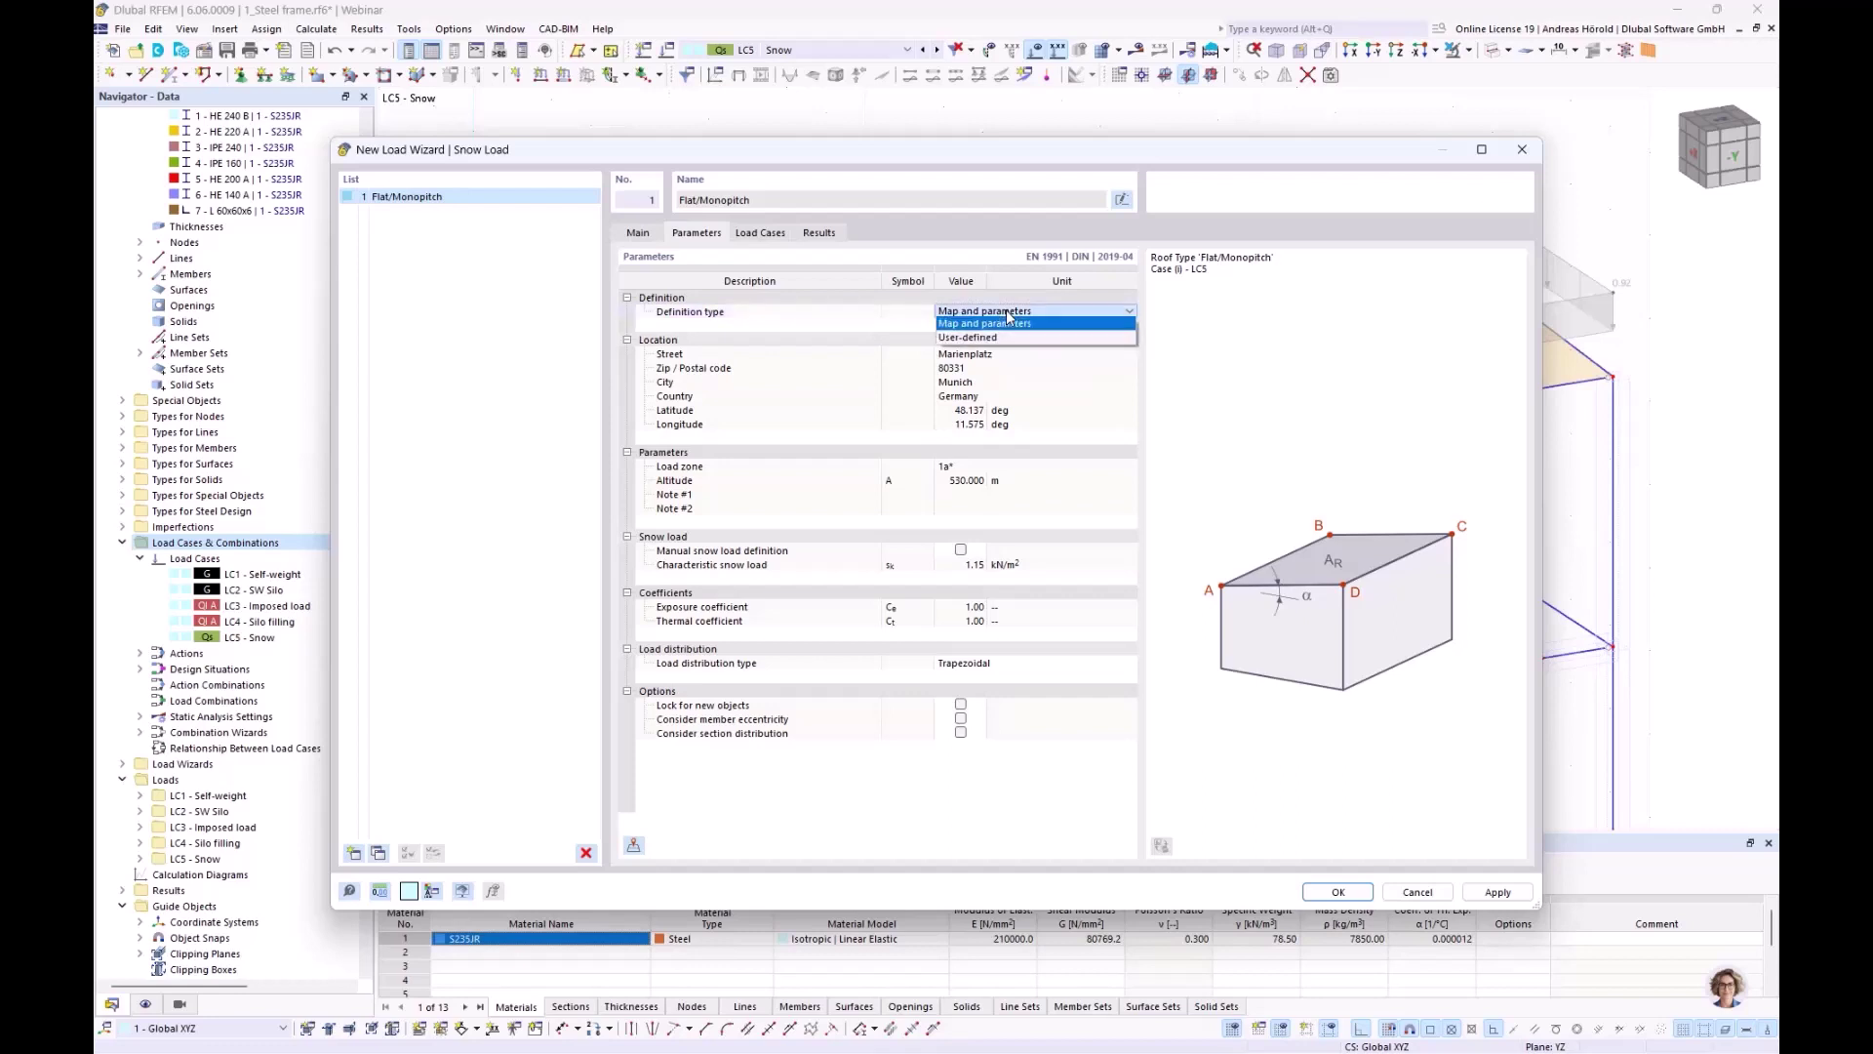
{"action": "left_click", "coordinate": [1084, 369]}
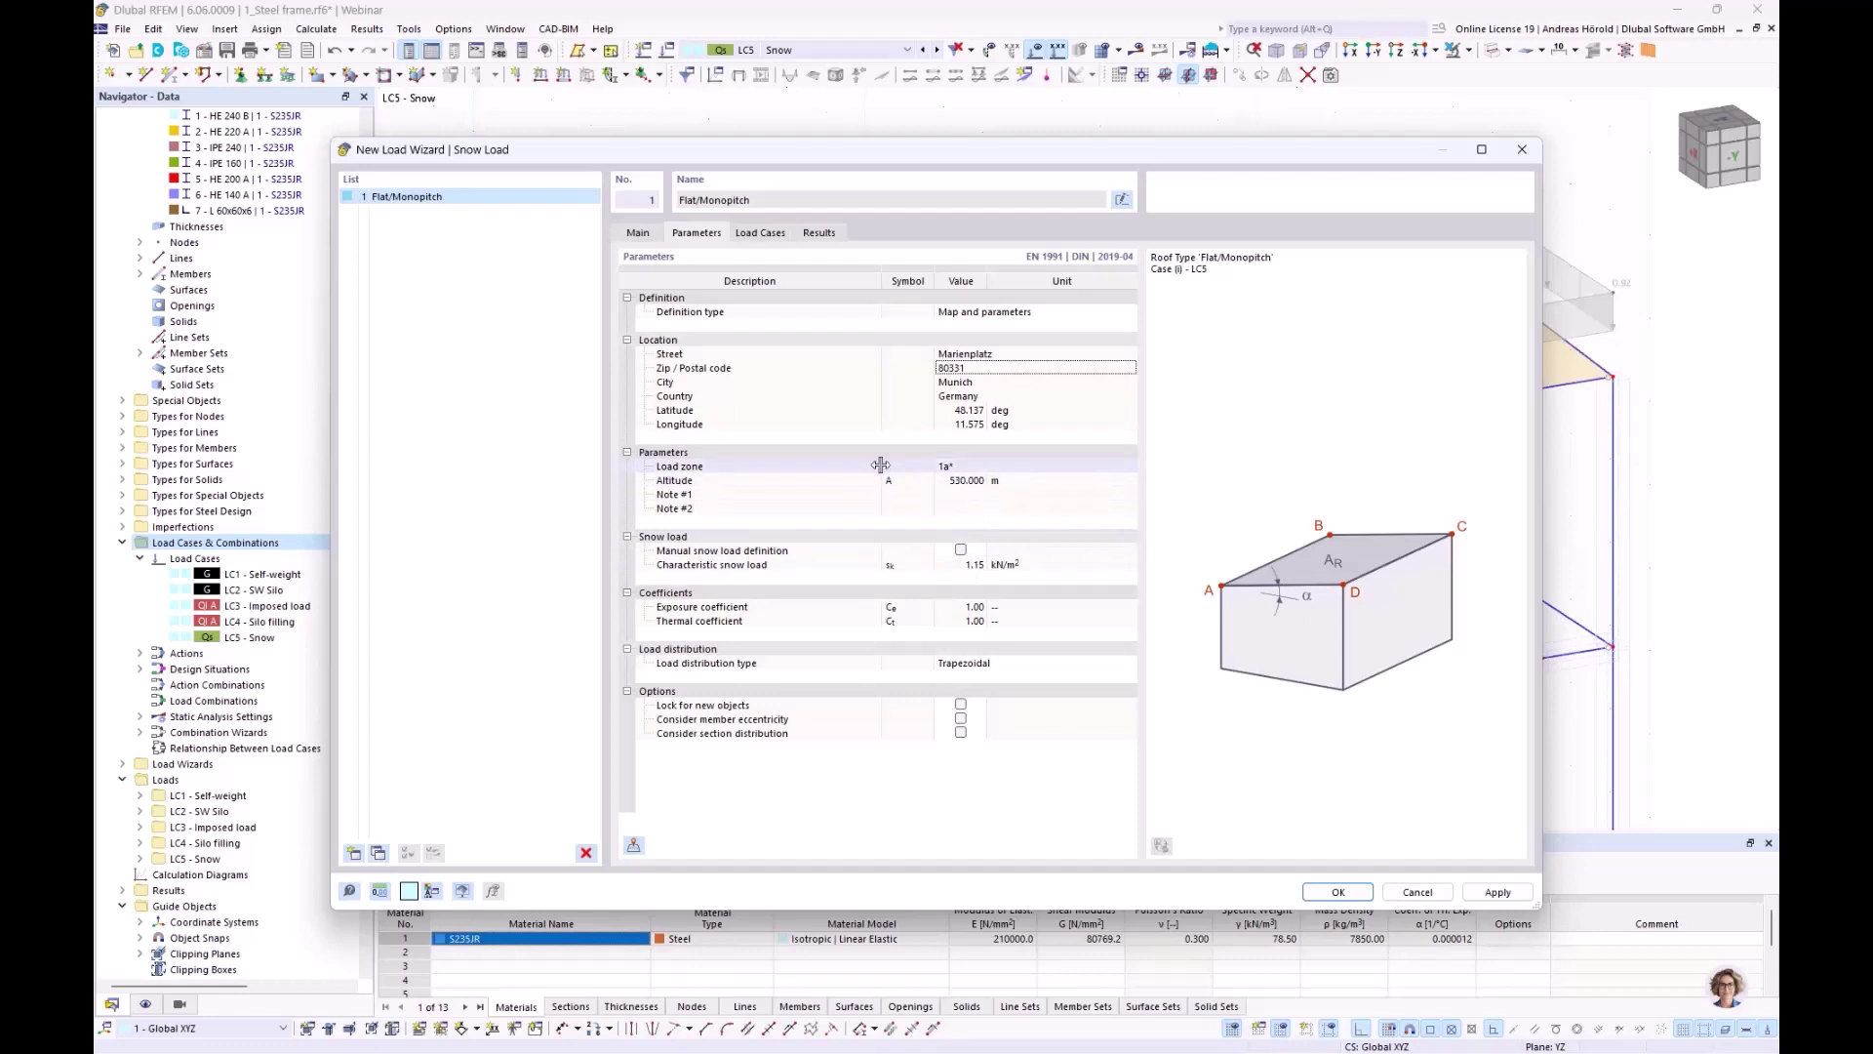
{"action": "left_click", "coordinate": [758, 233]}
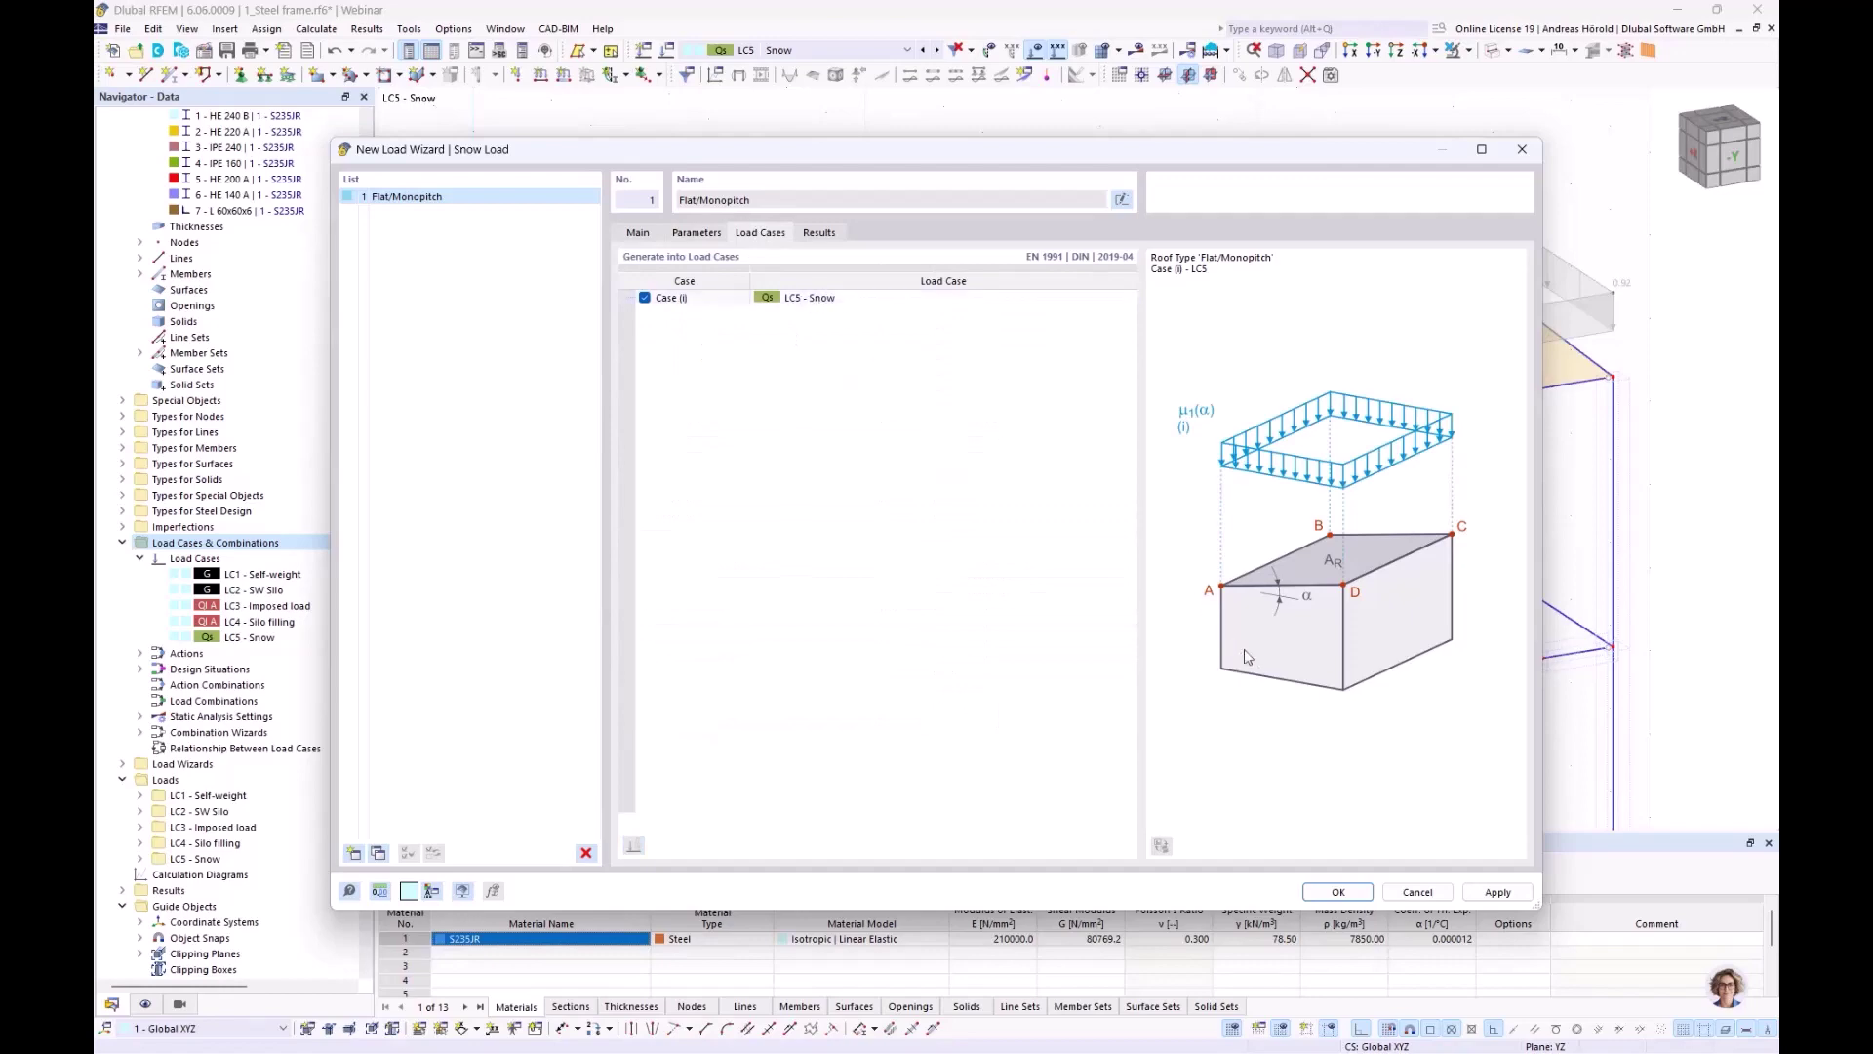
{"action": "left_click", "coordinate": [1336, 891]}
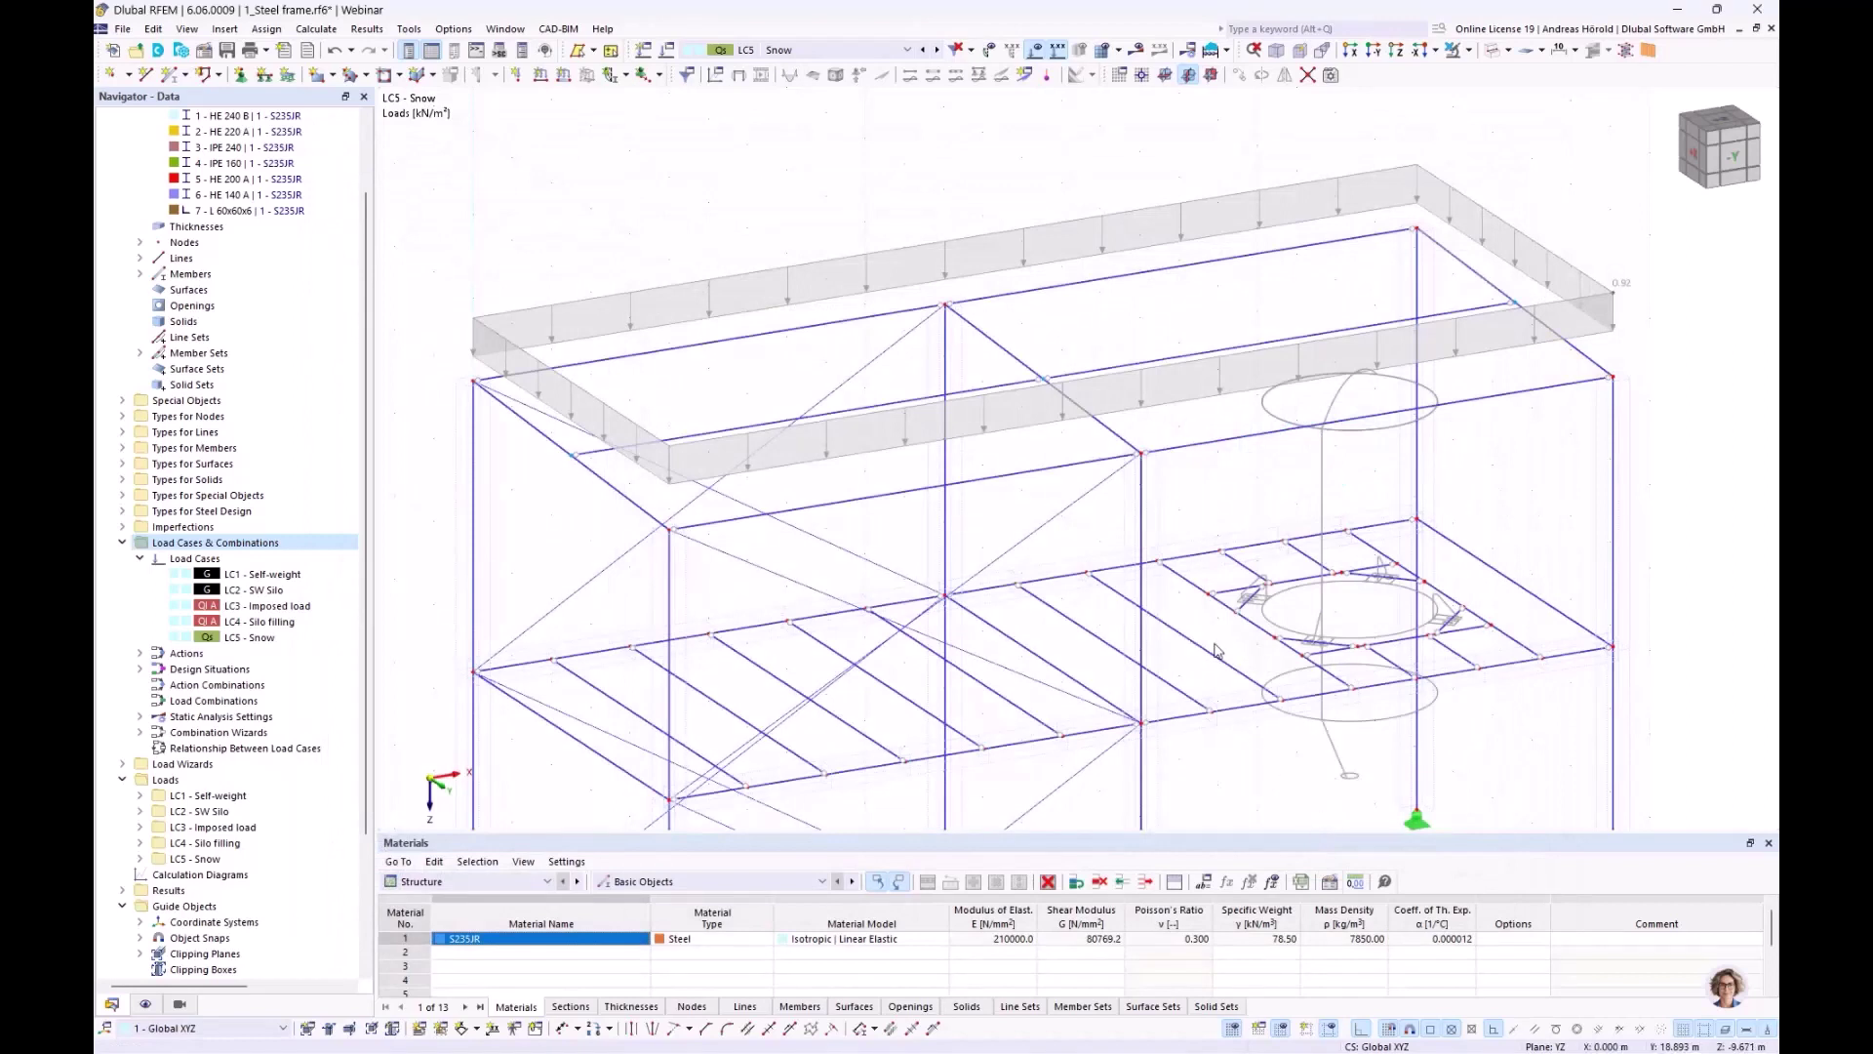
Display the generated snow load as separate member loads on the roof beams and switch back to the area load display
{"action": "right_click", "coordinate": [980, 244]}
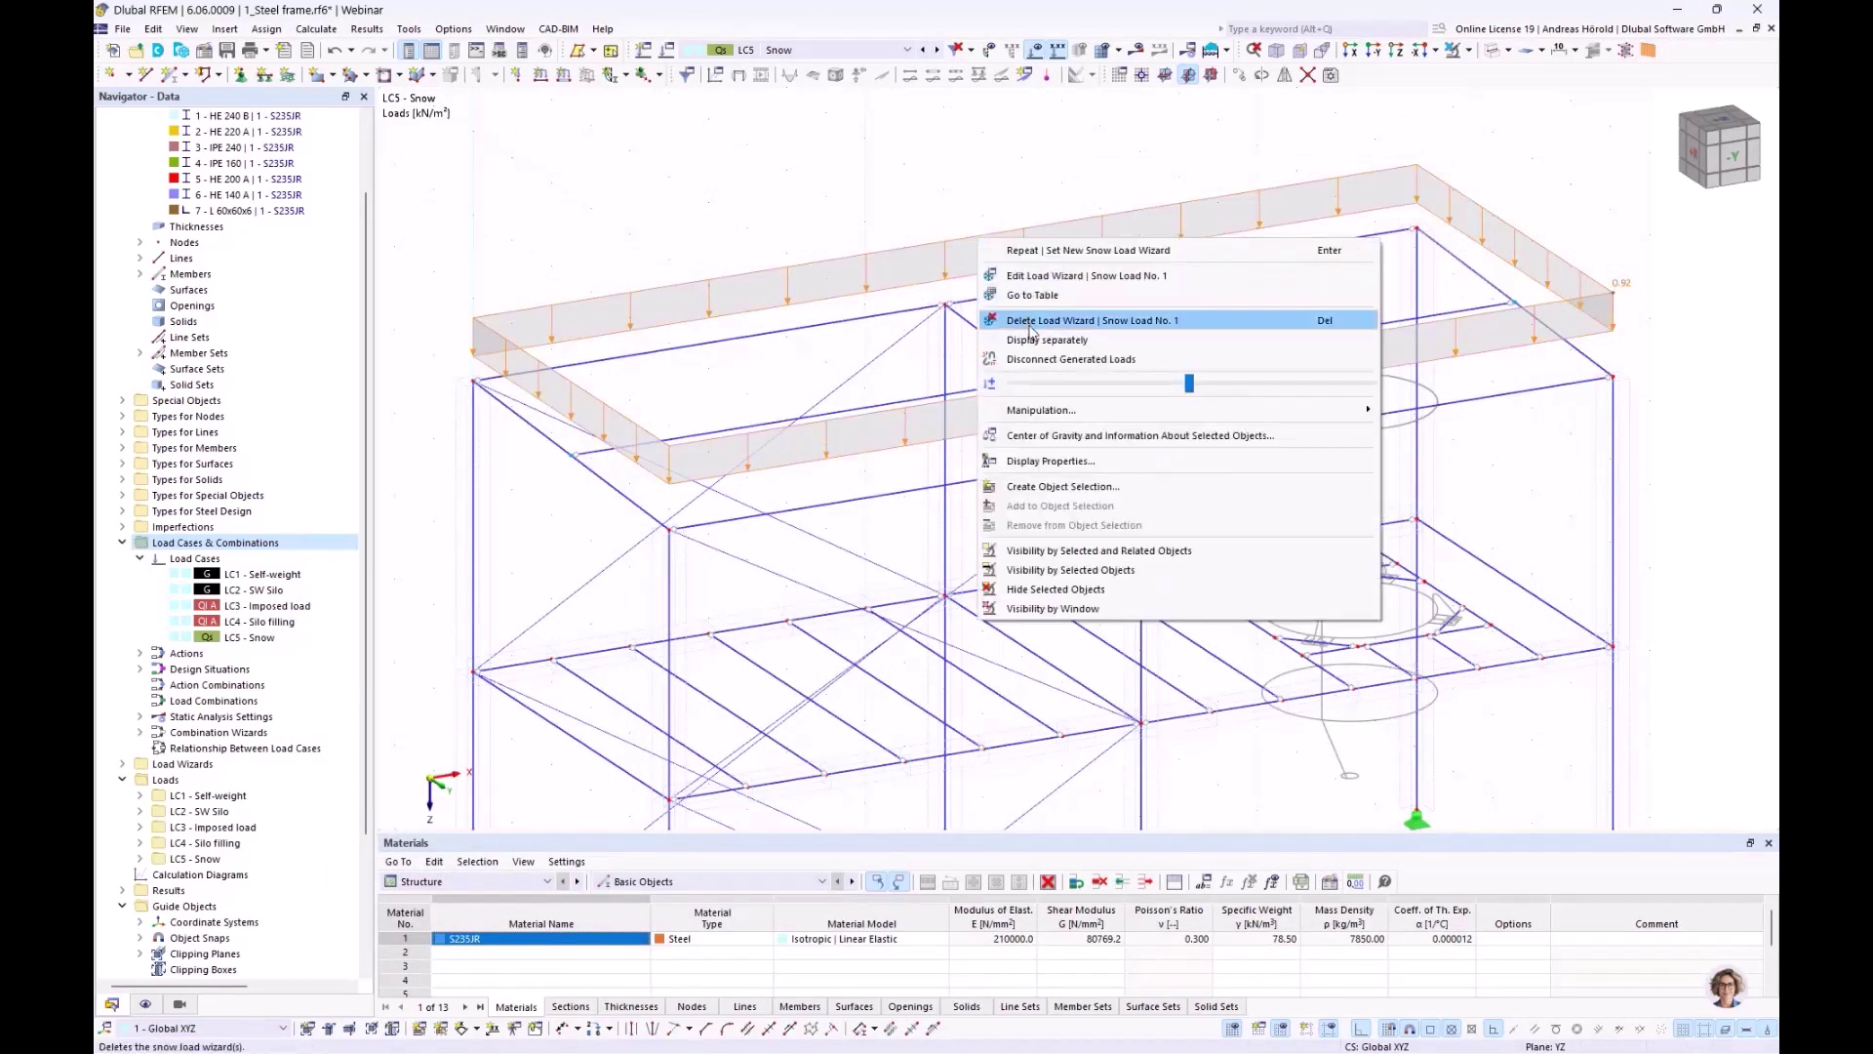
{"action": "left_click", "coordinate": [1043, 341]}
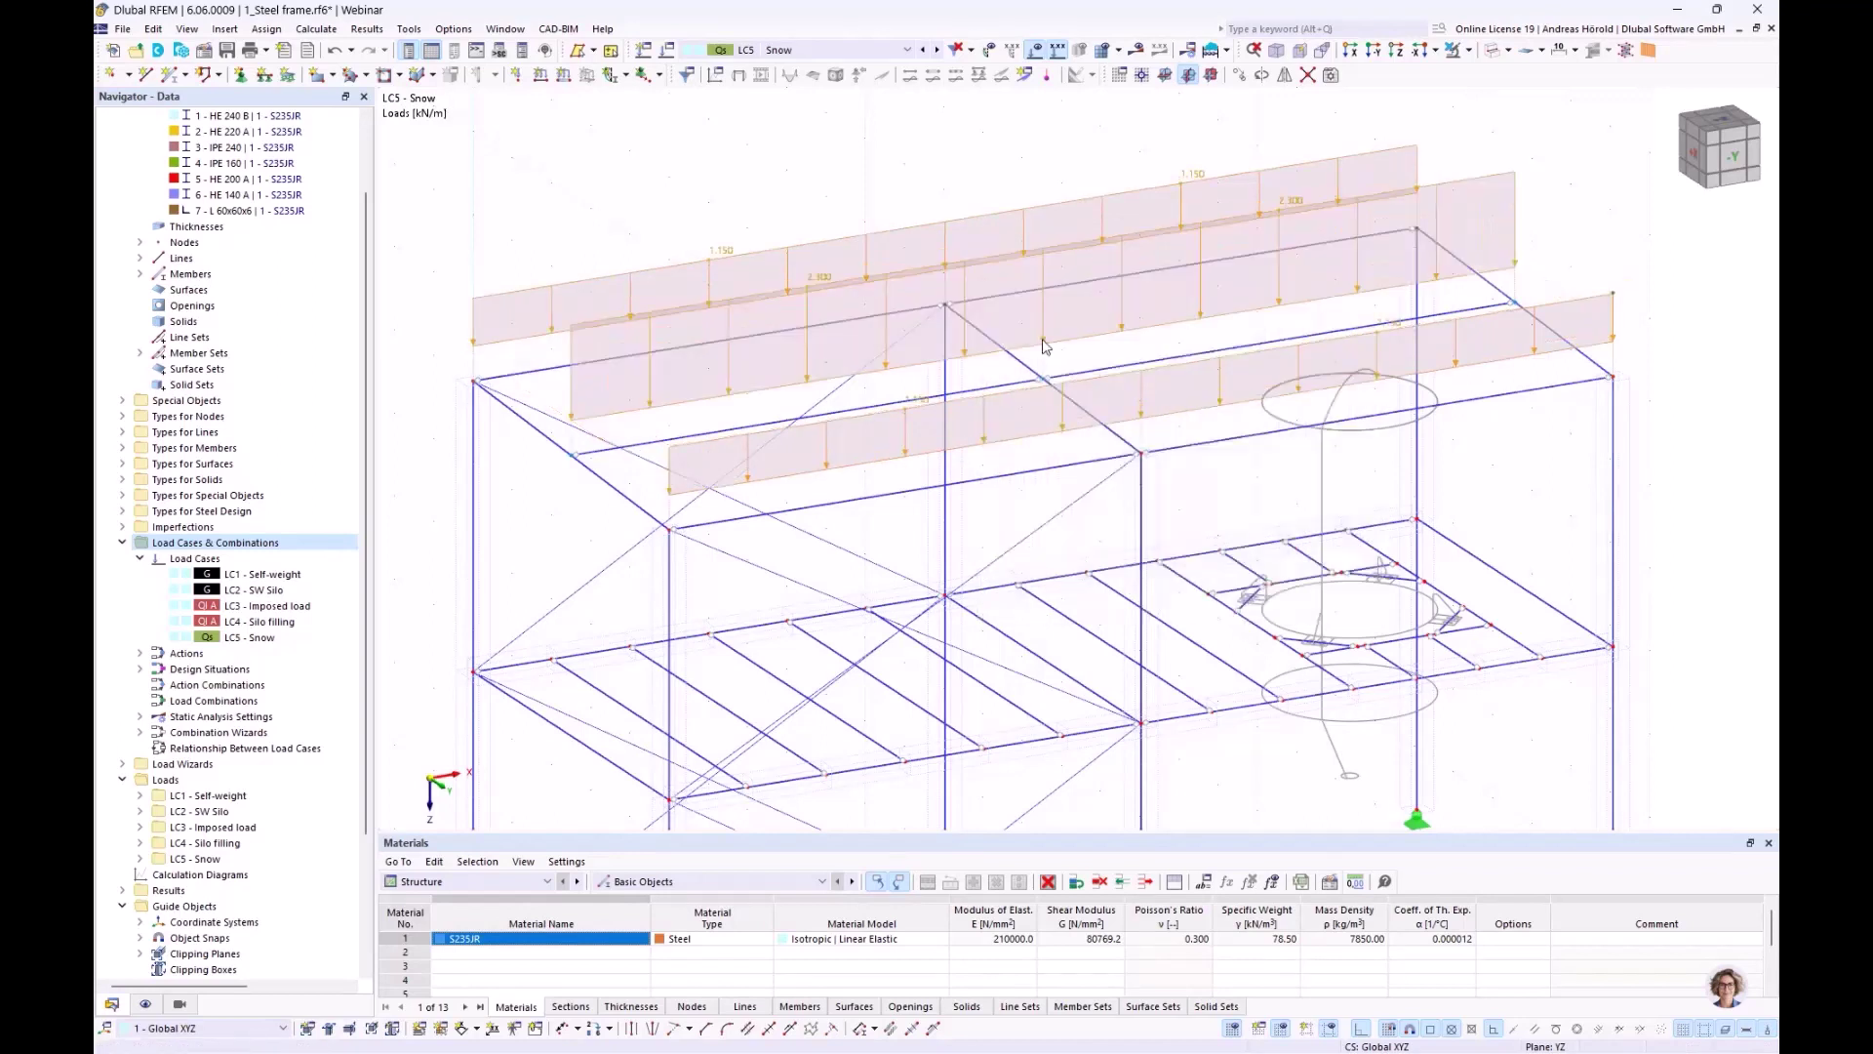
{"action": "right_click", "coordinate": [1027, 221]}
{"action": "left_click", "coordinate": [1073, 294]}
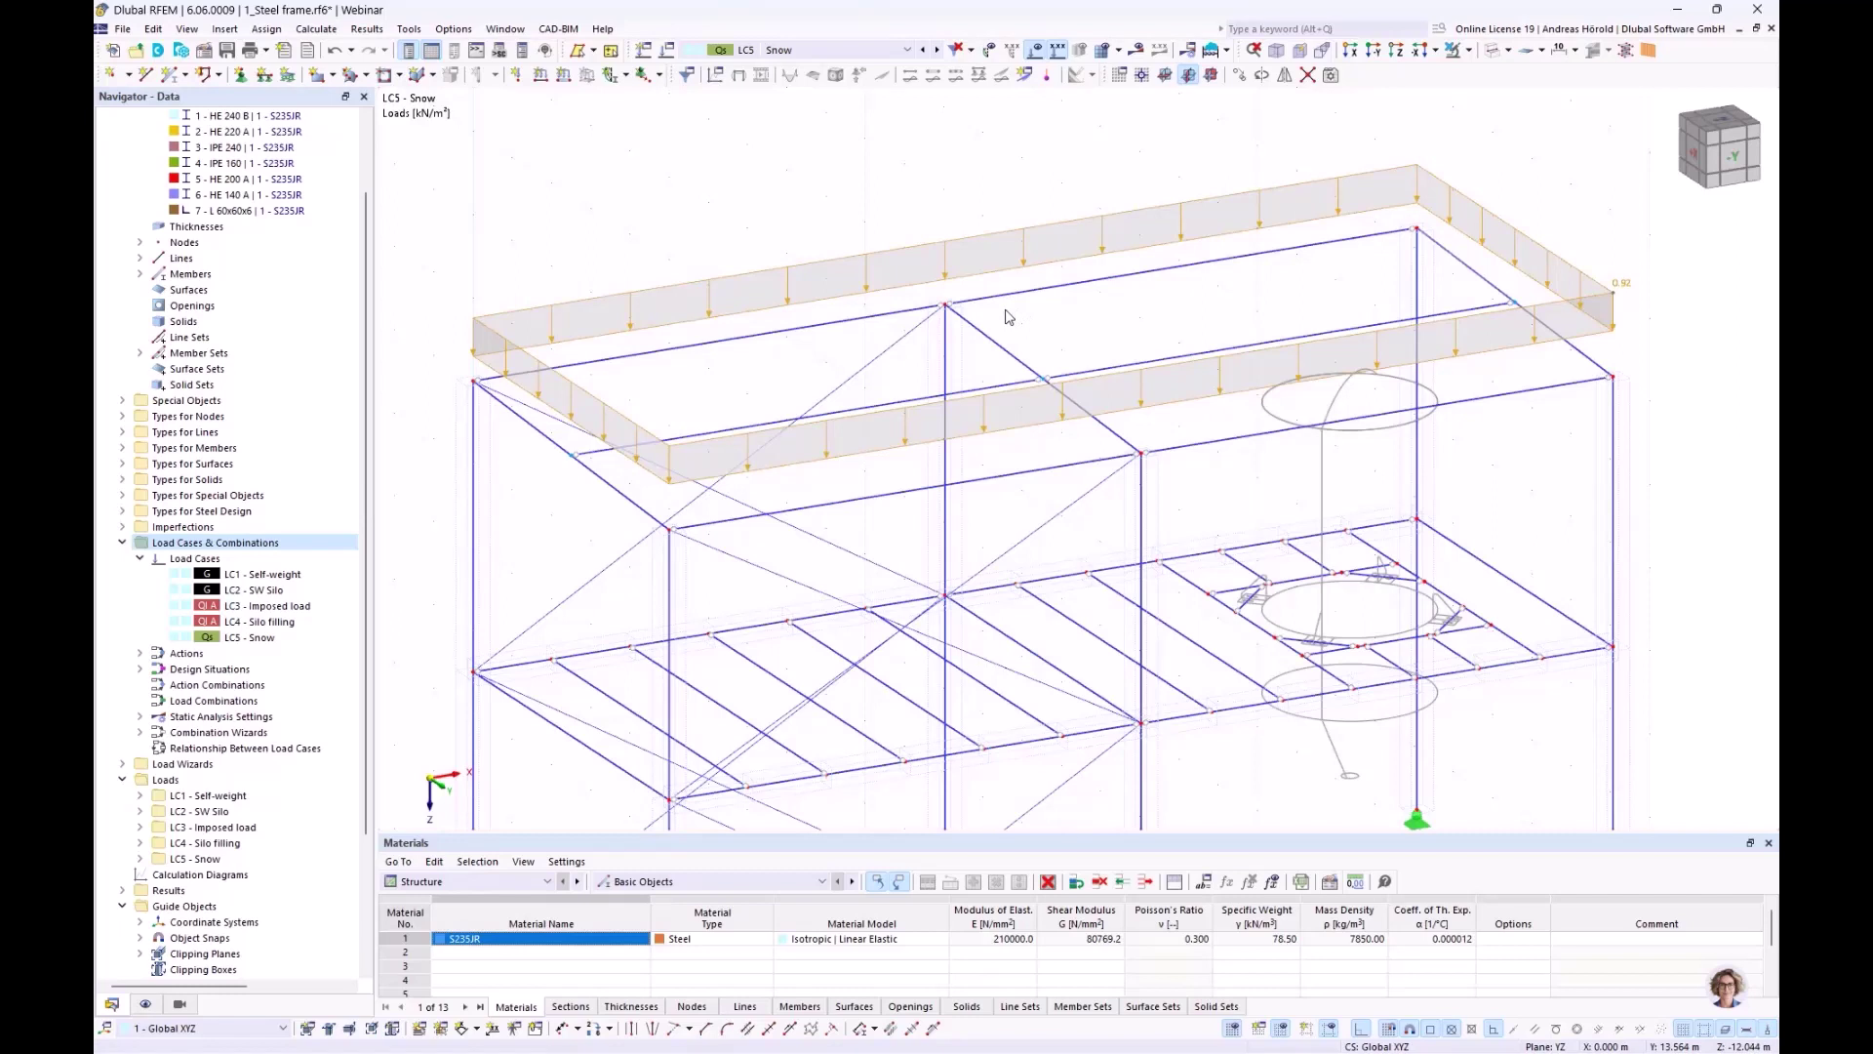
Create load case LC6 named Wx+ with the Wind action category, and copy it as LC7 named Wx-
{"action": "left_click", "coordinate": [642, 53]}
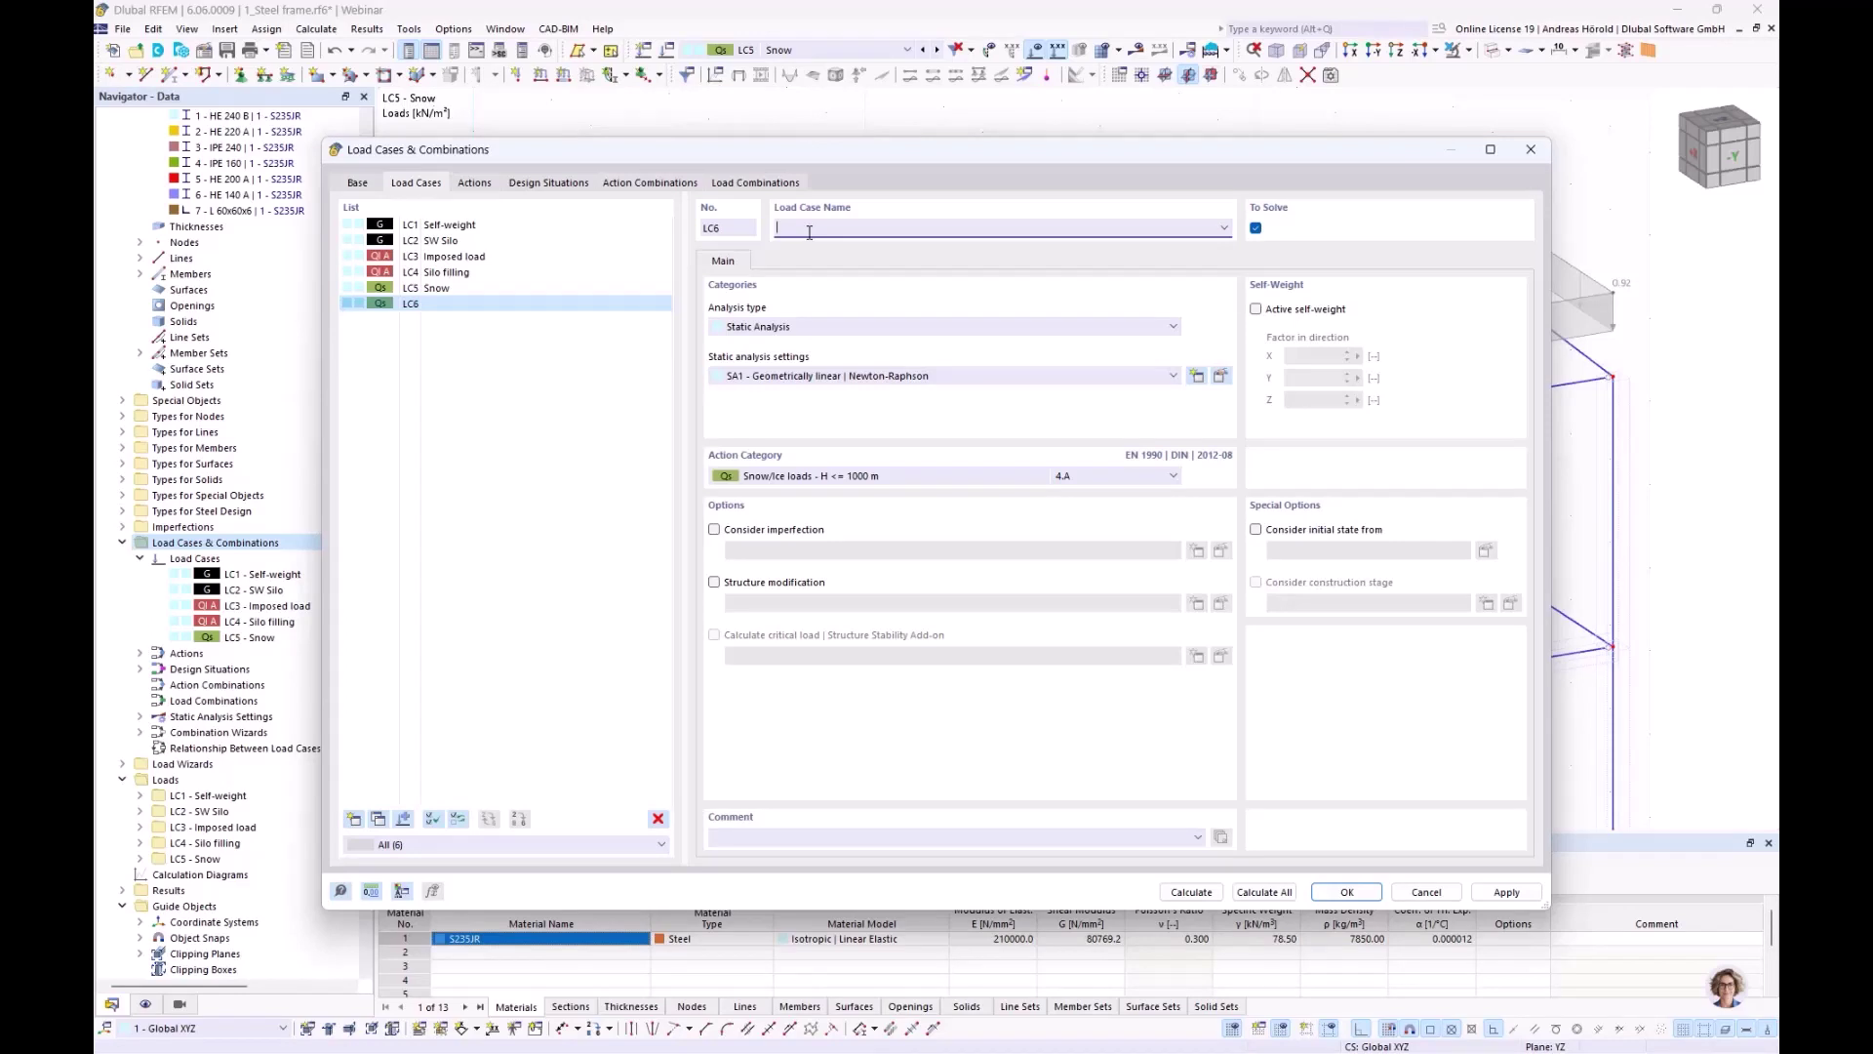
{"action": "left_click", "coordinate": [824, 476]}
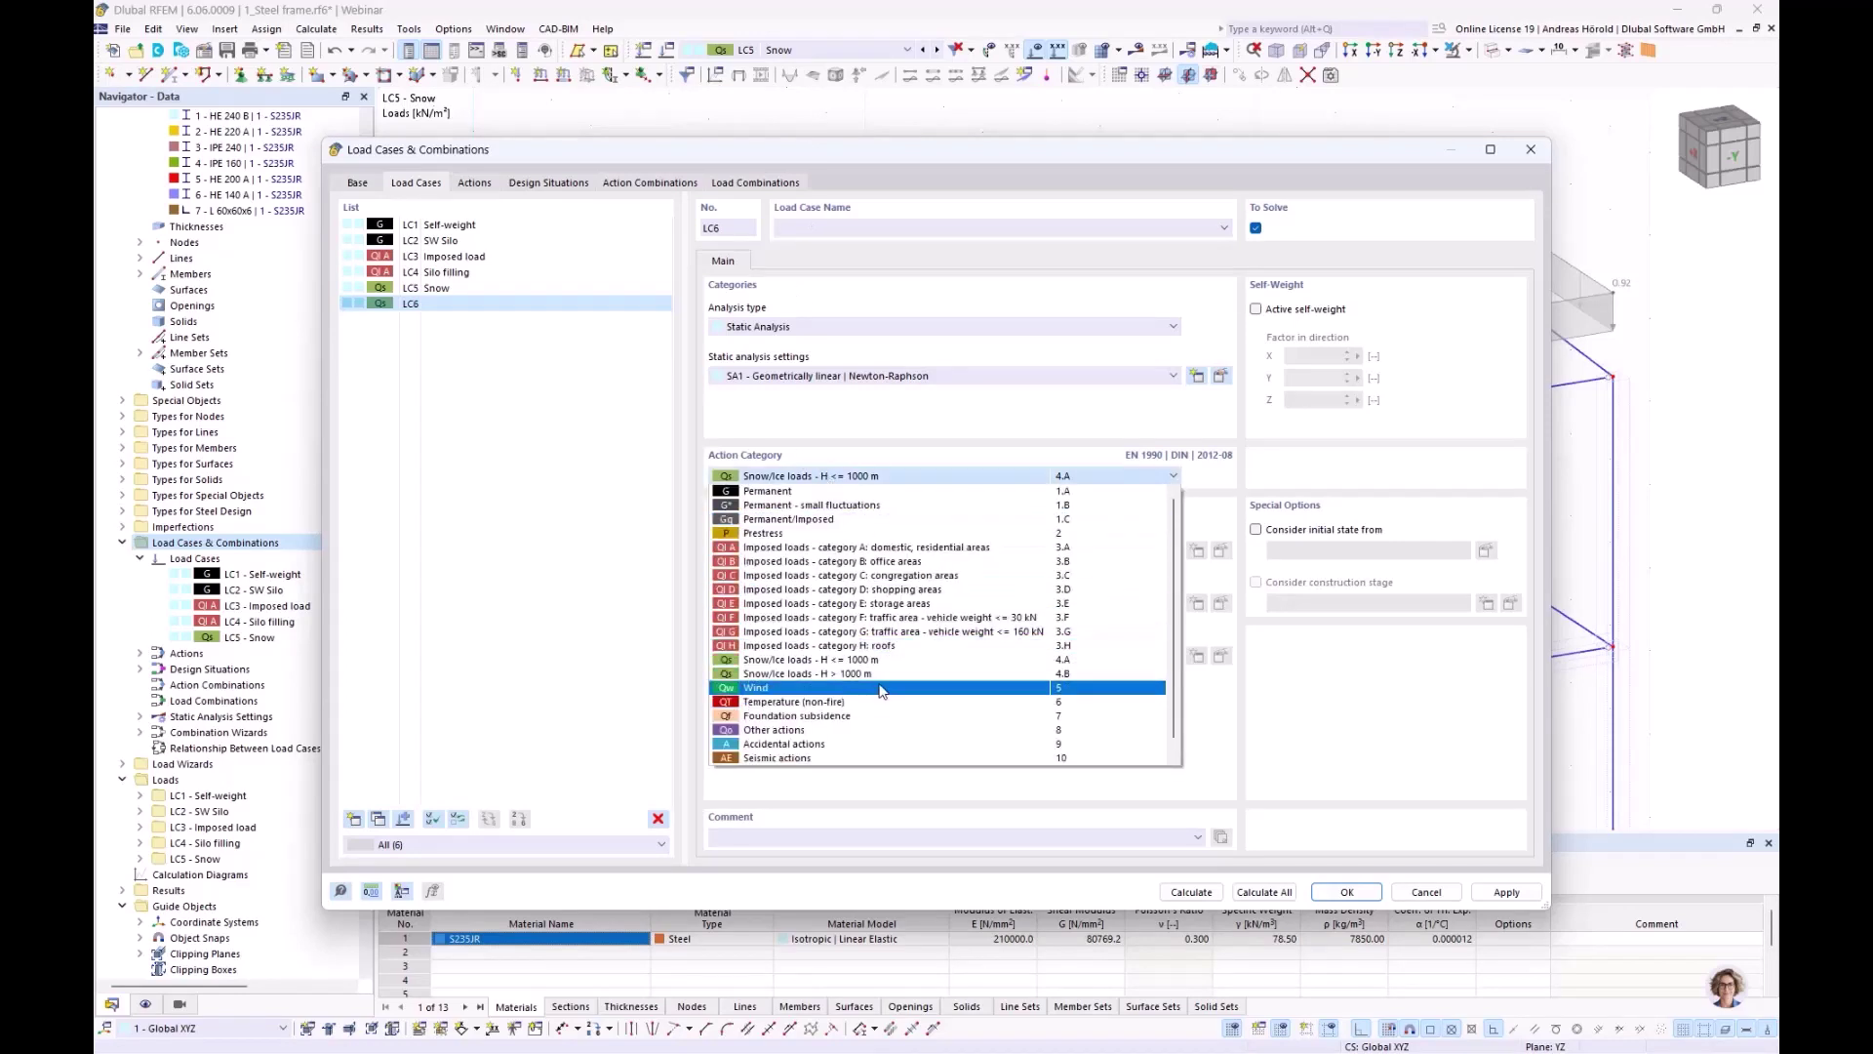
{"action": "left_click", "coordinate": [879, 688]}
{"action": "left_click", "coordinate": [832, 229]}
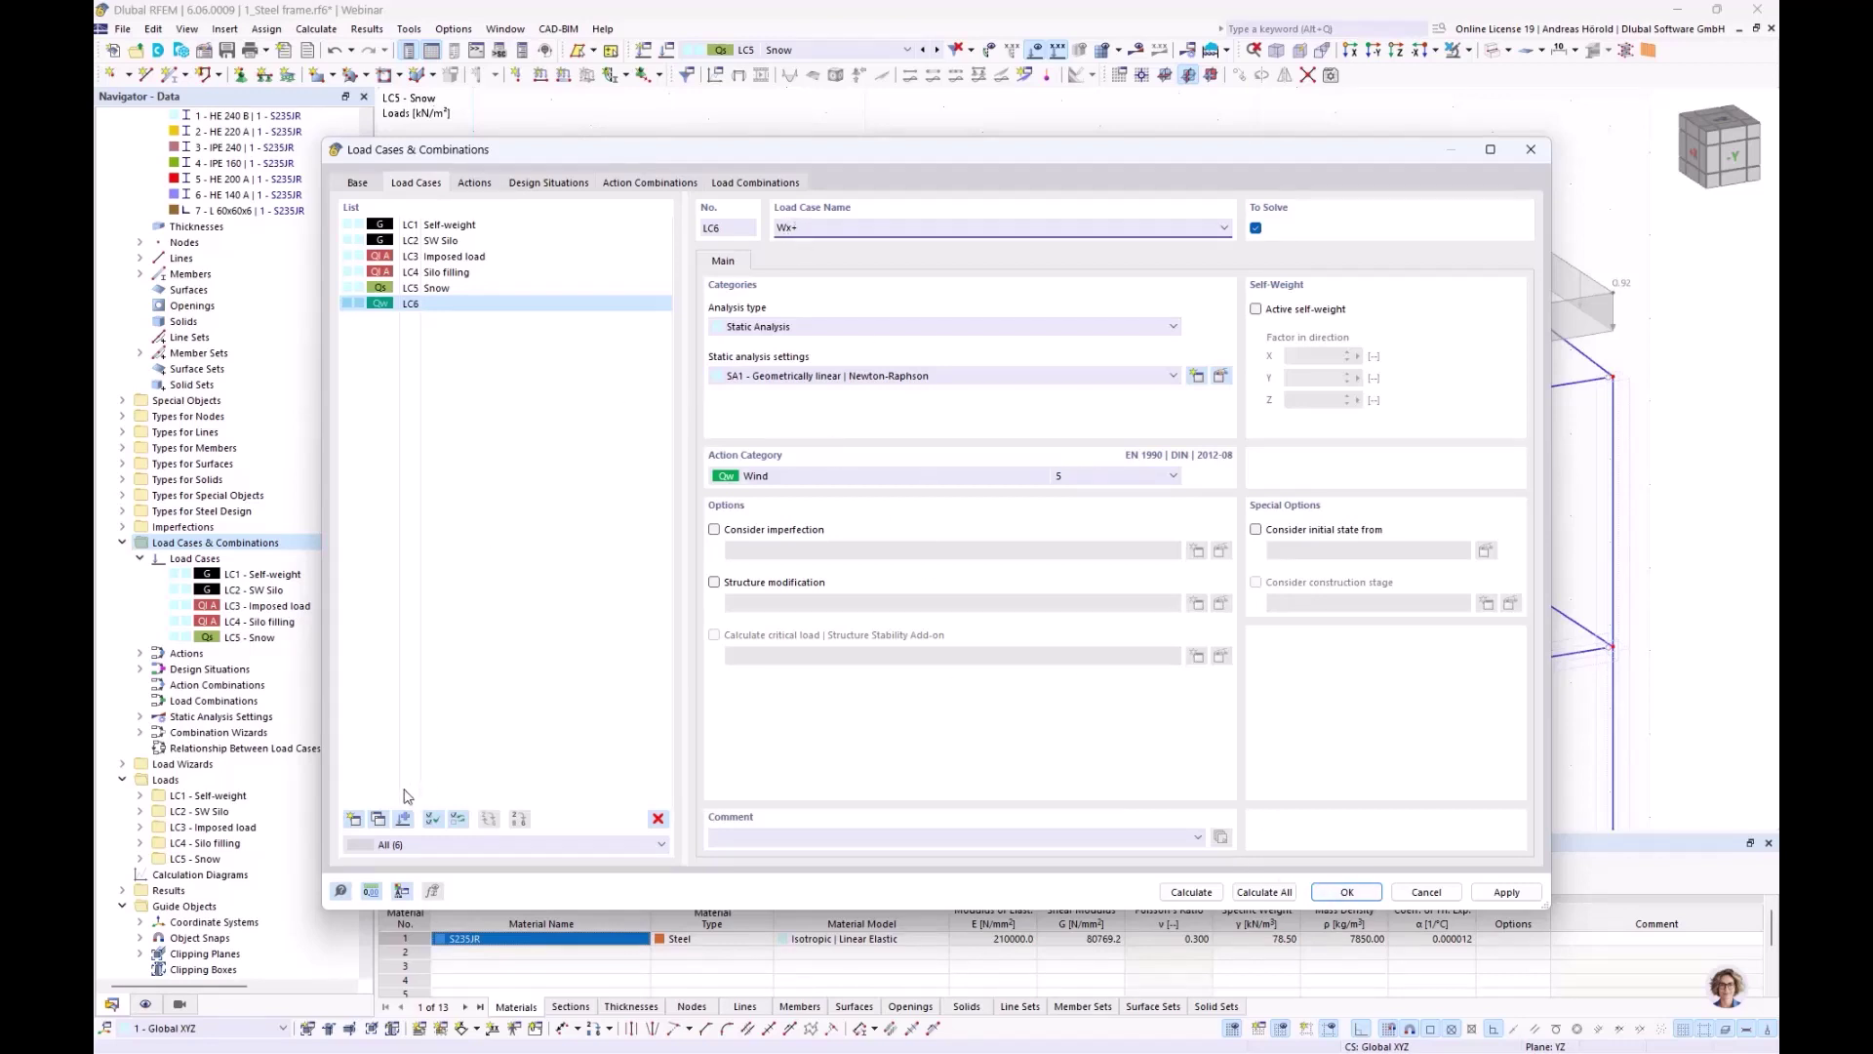
{"action": "left_click", "coordinate": [379, 819]}
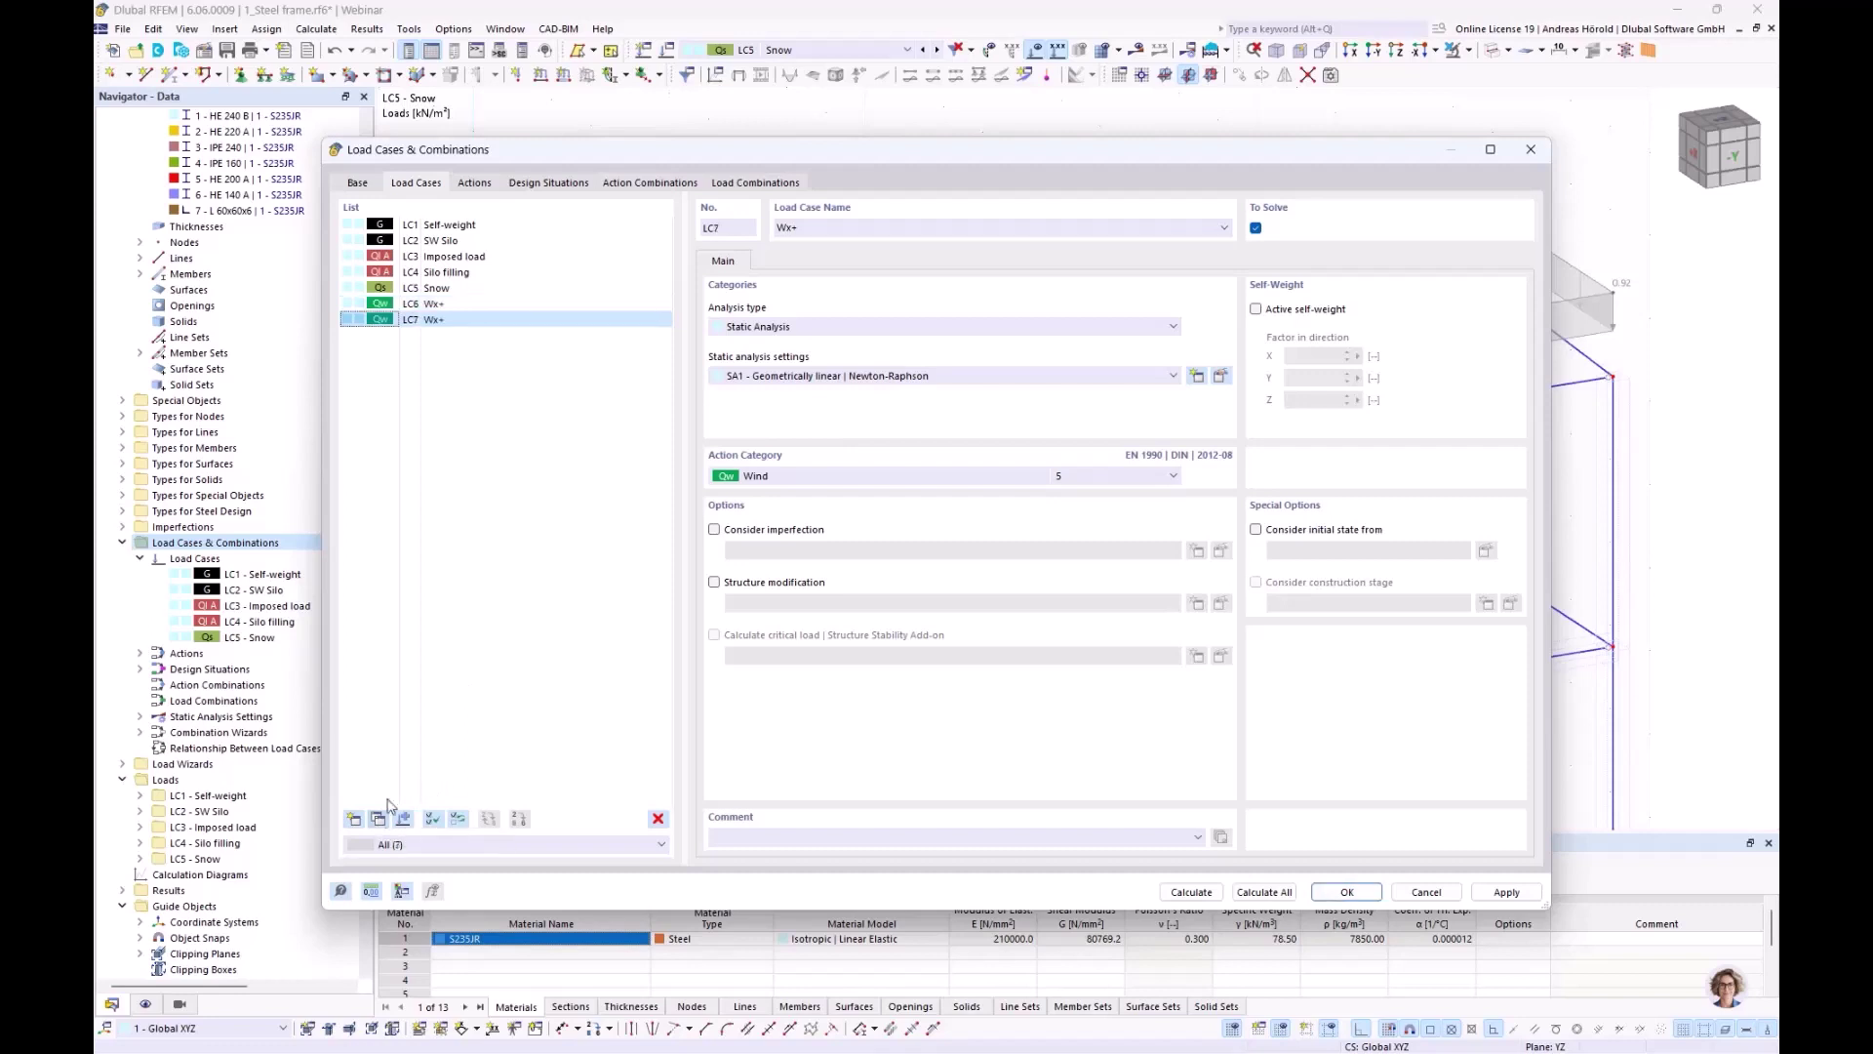
{"action": "left_click_drag", "start_coordinate": [792, 227], "coordinate": [819, 222]}
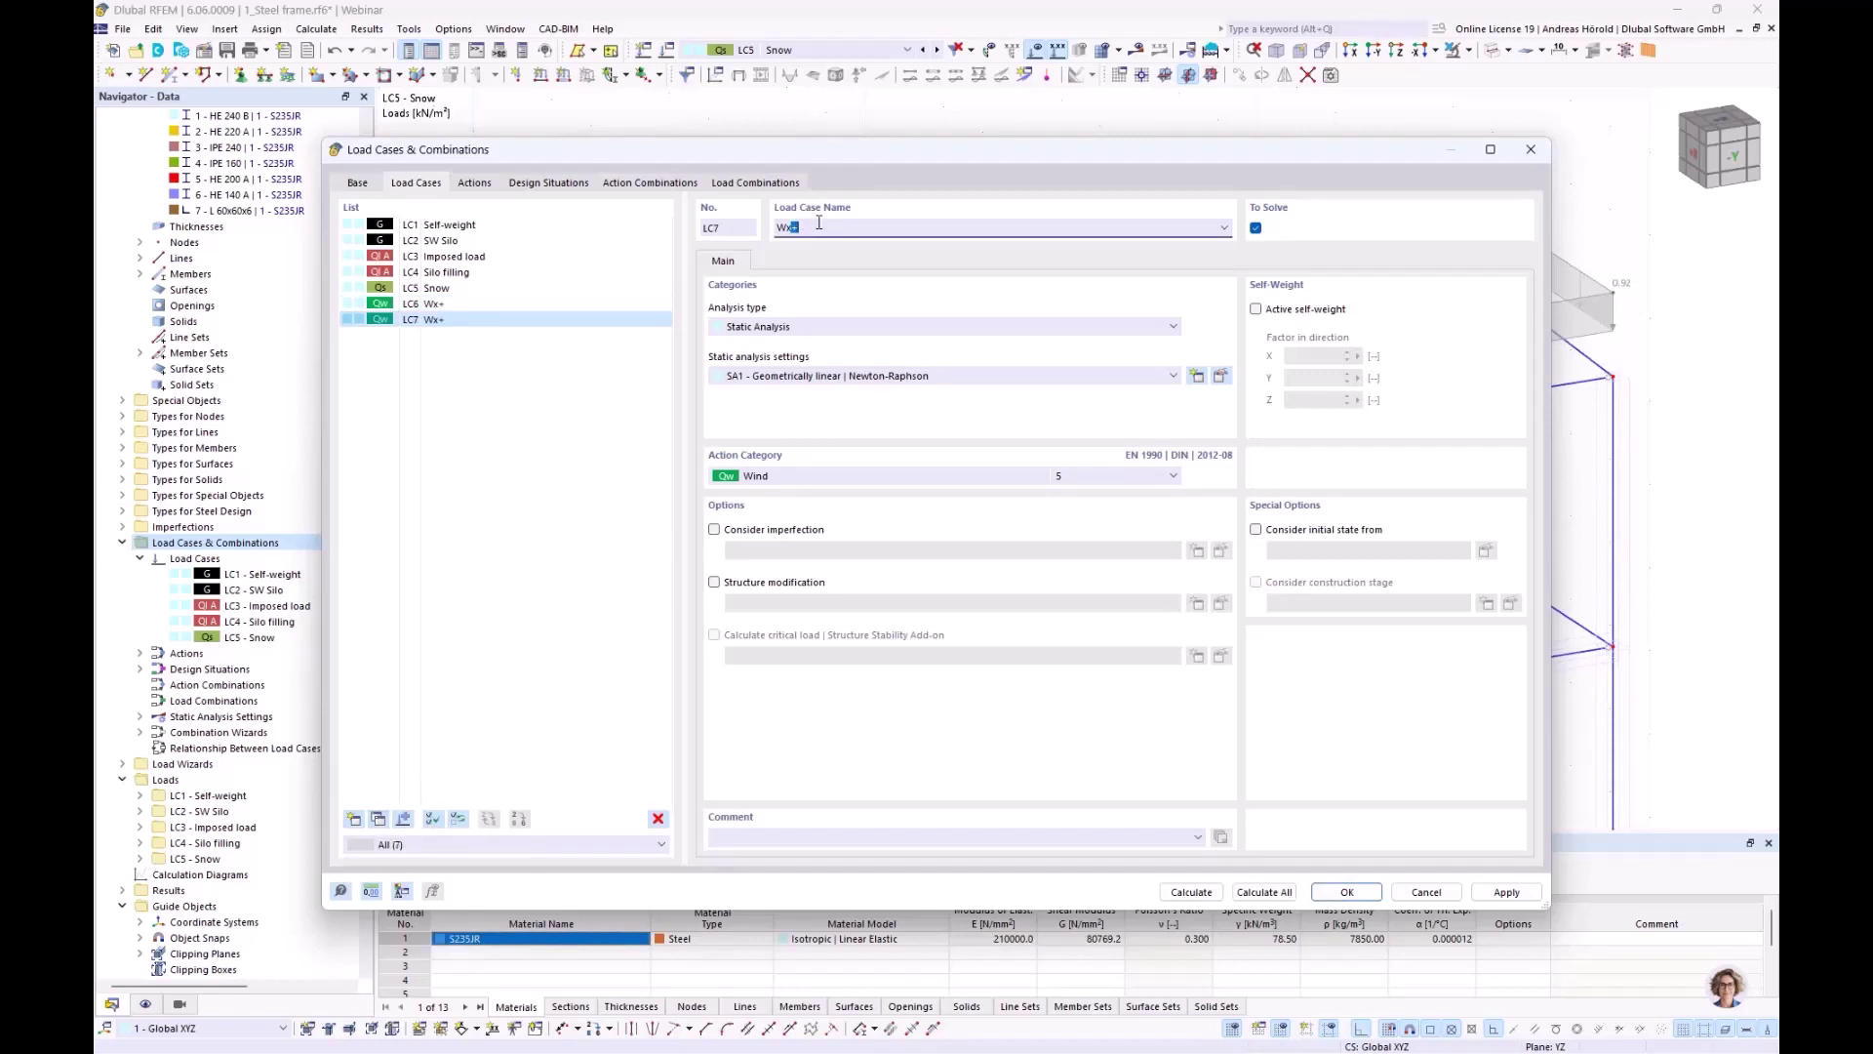
{"action": "type", "text": "-"}
Copy the wind load case twice more, naming LC8 Wy+ and LC9 Wy-, and accept the load cases
{"action": "left_click", "coordinate": [378, 819]}
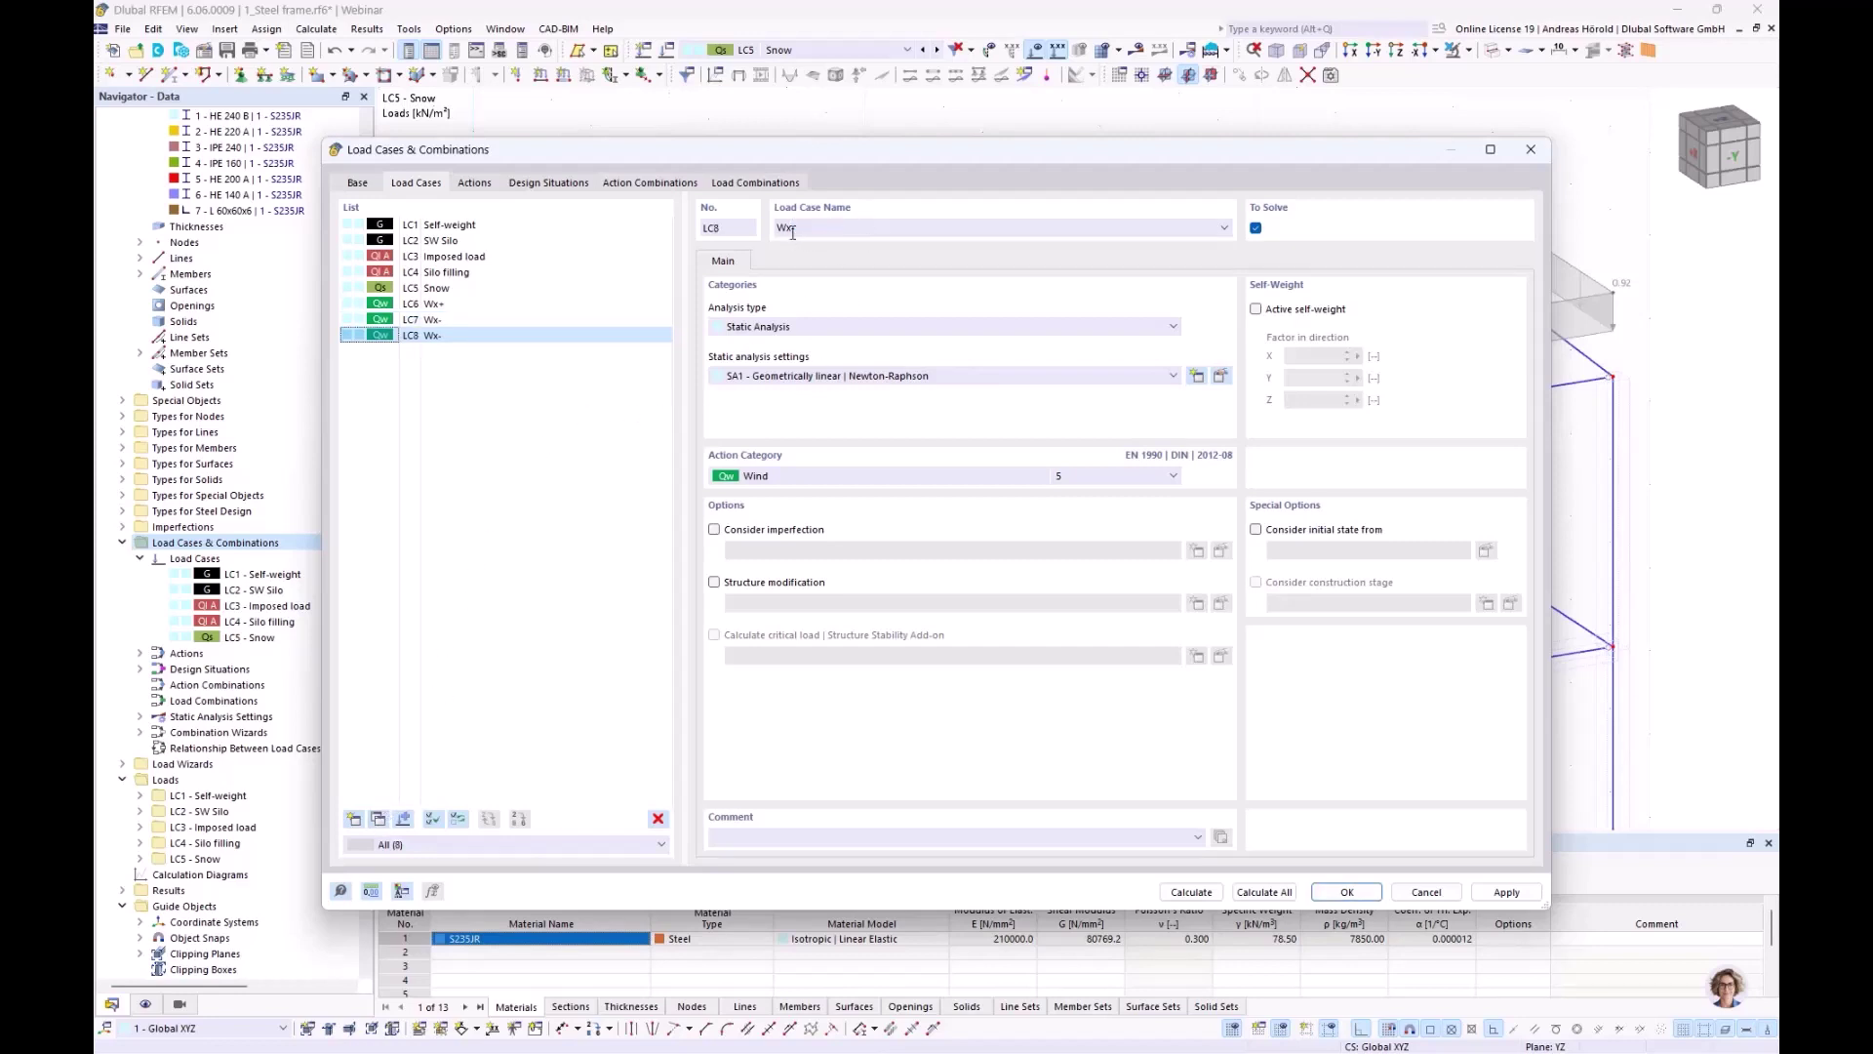
{"action": "left_click_drag", "start_coordinate": [788, 228], "coordinate": [827, 226]}
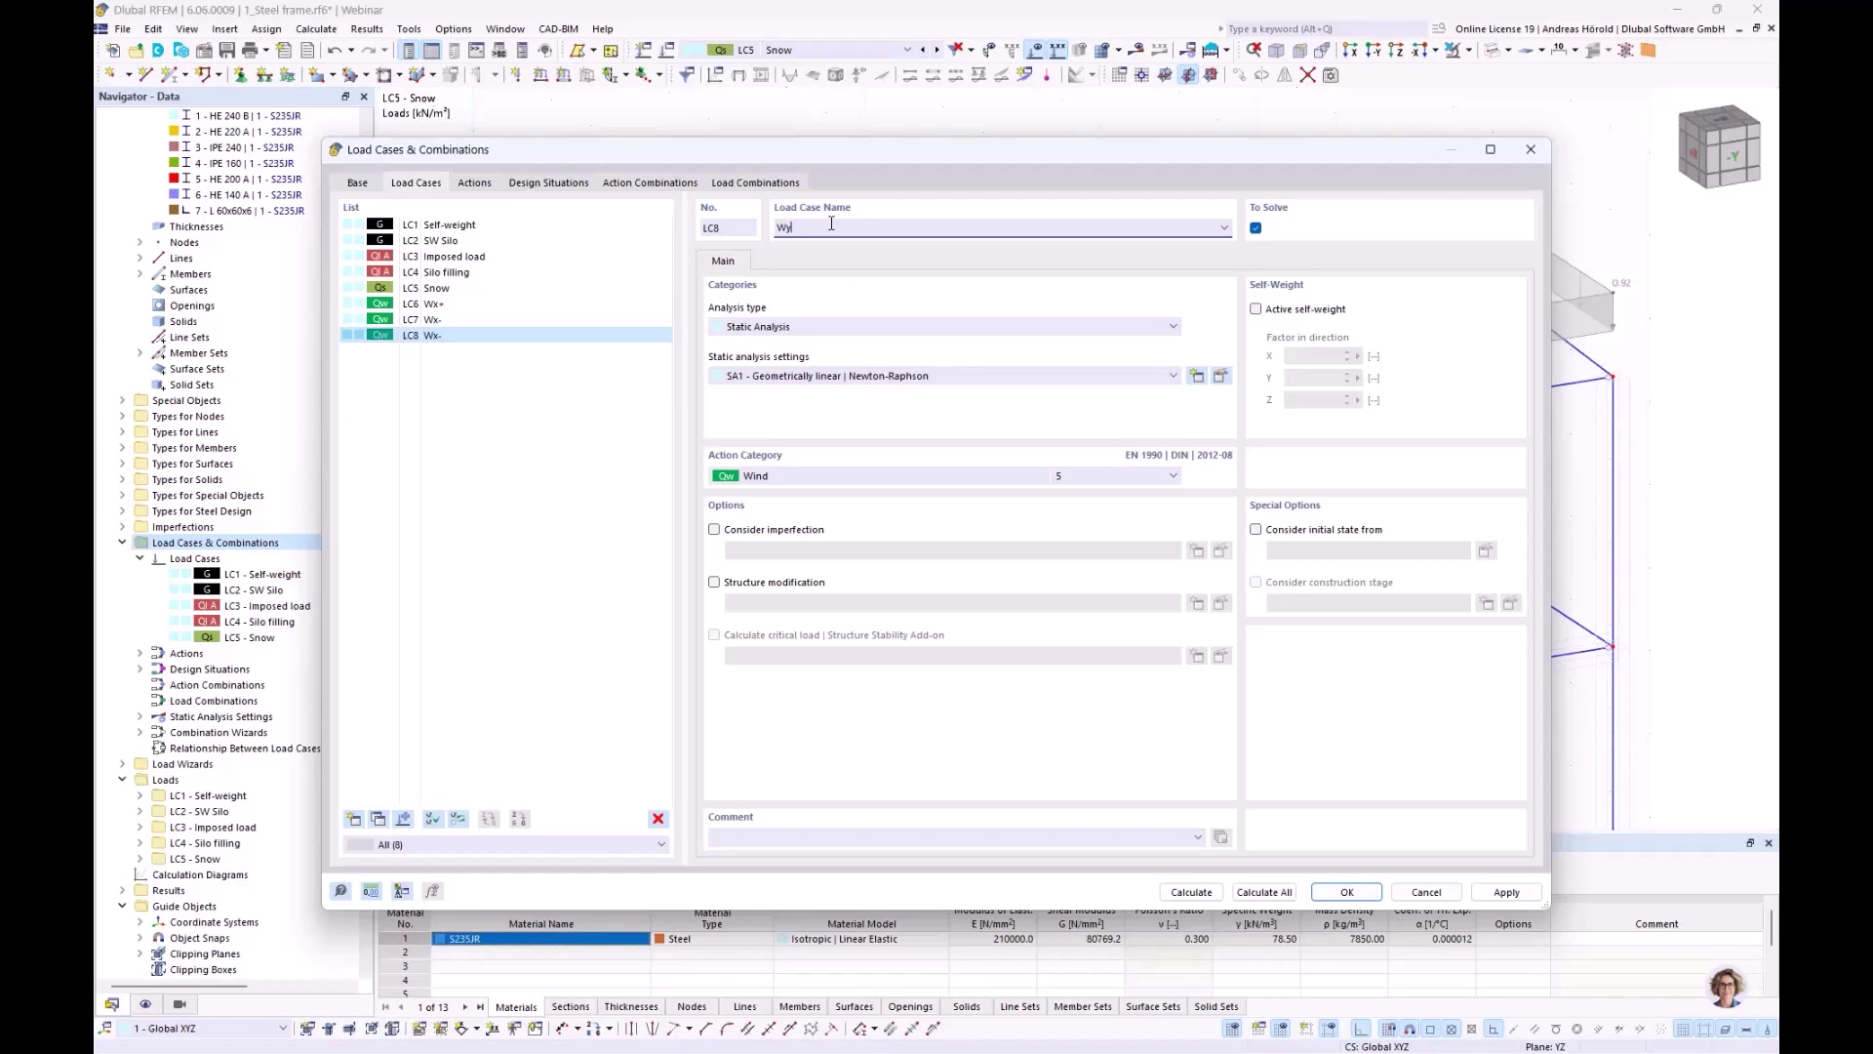
{"action": "type", "text": "y-"}
{"action": "key", "text": "BackSpace"}
{"action": "type", "text": "+"}
{"action": "left_click", "coordinate": [379, 820]}
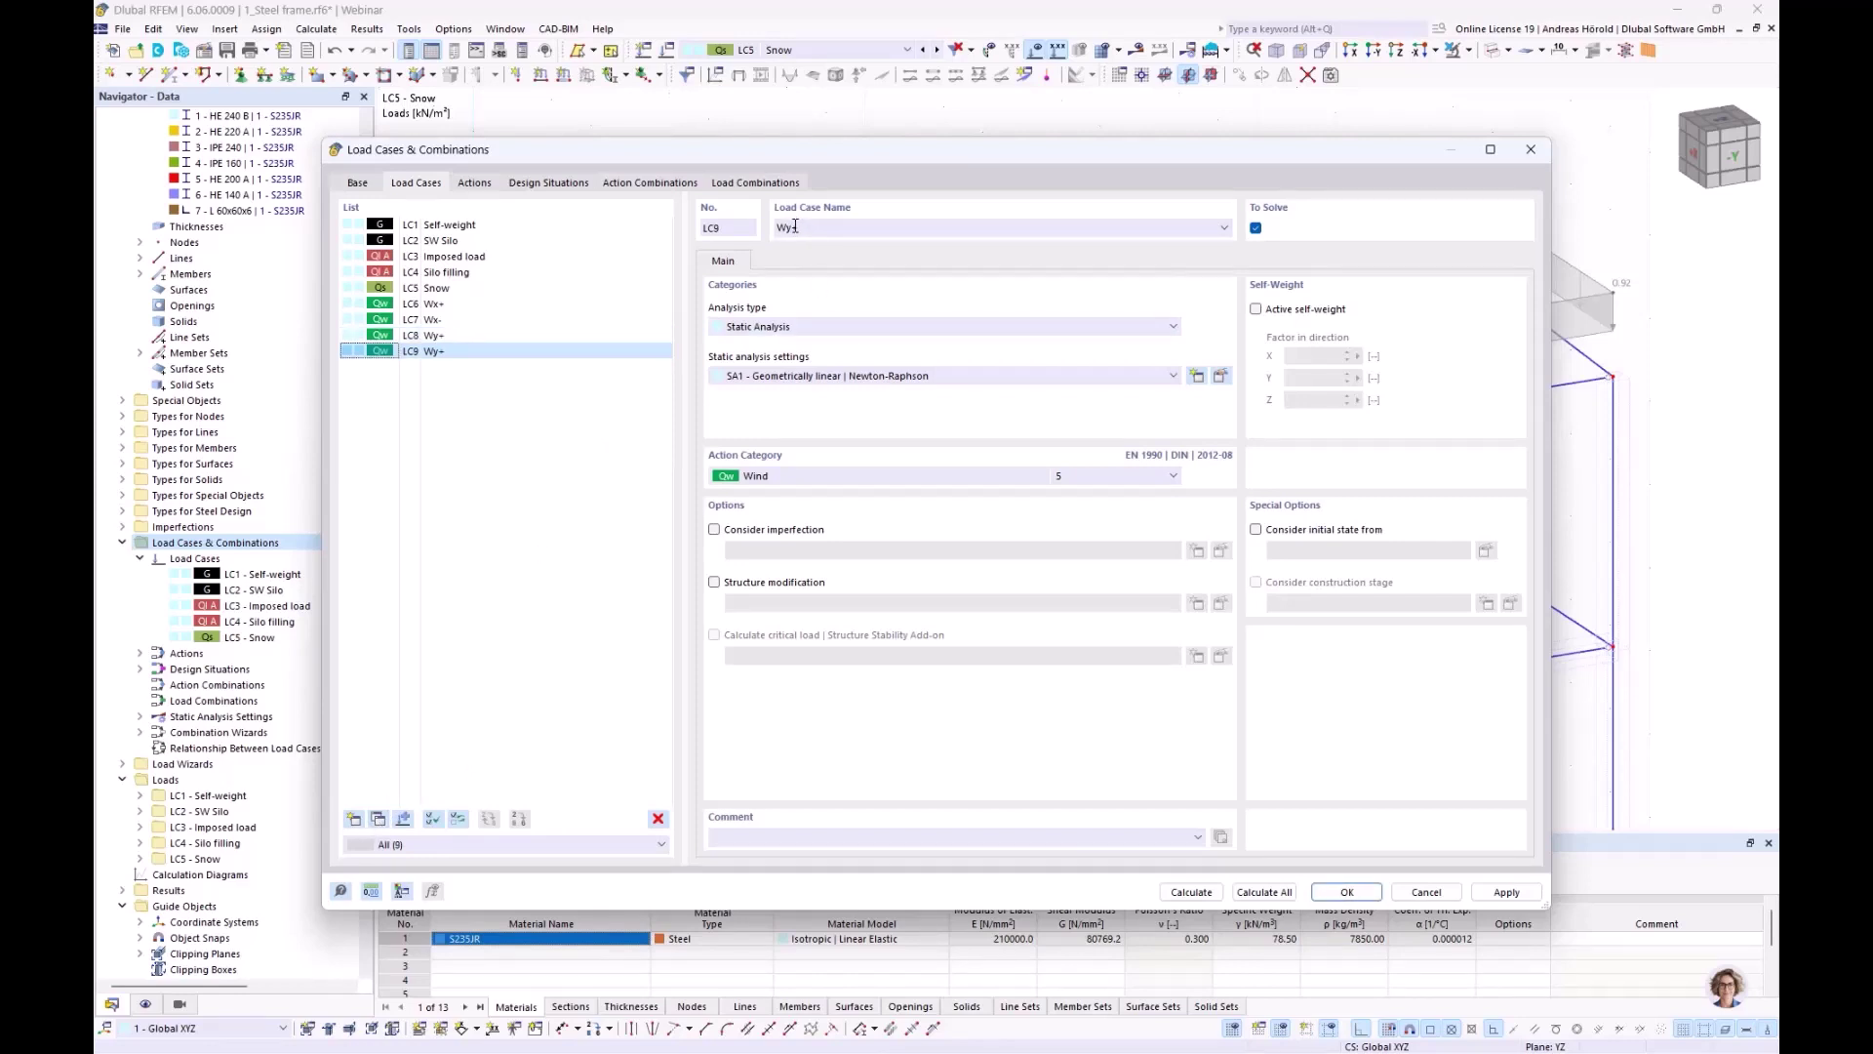
{"action": "left_click_drag", "start_coordinate": [792, 228], "coordinate": [818, 228]}
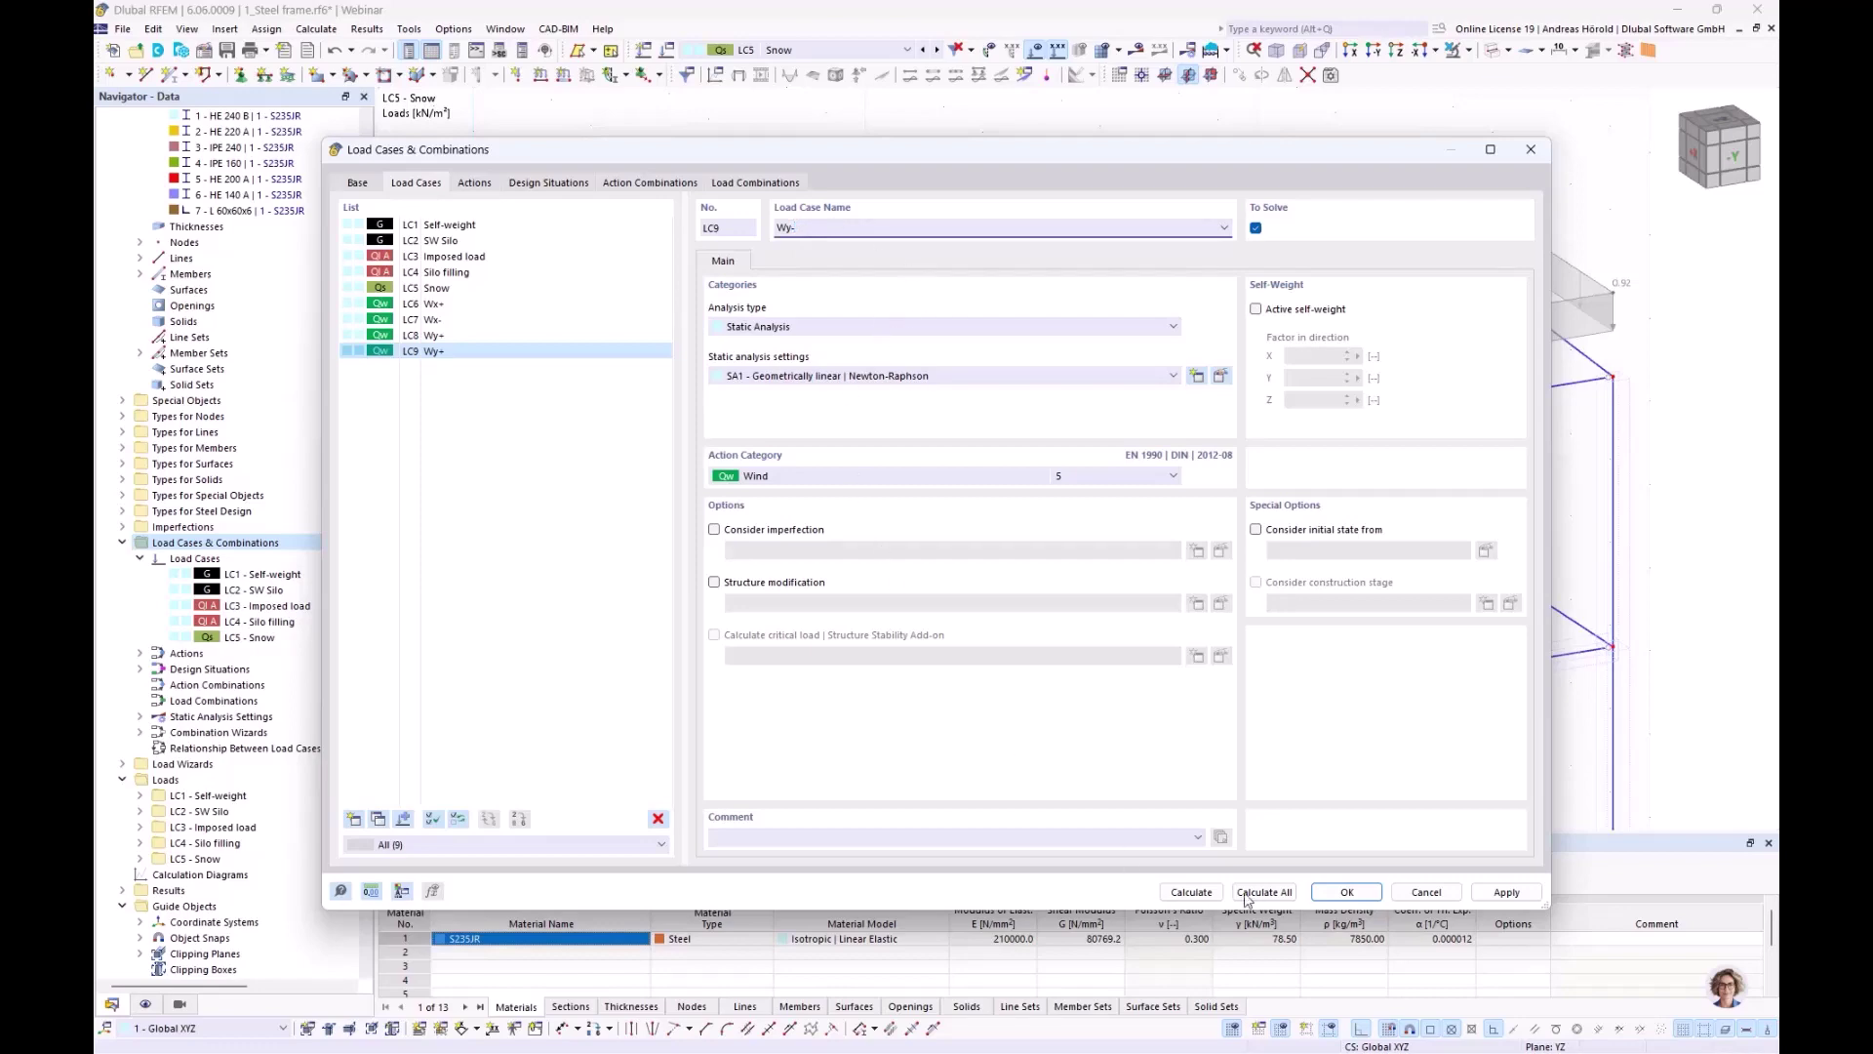
{"action": "left_click", "coordinate": [1347, 892]}
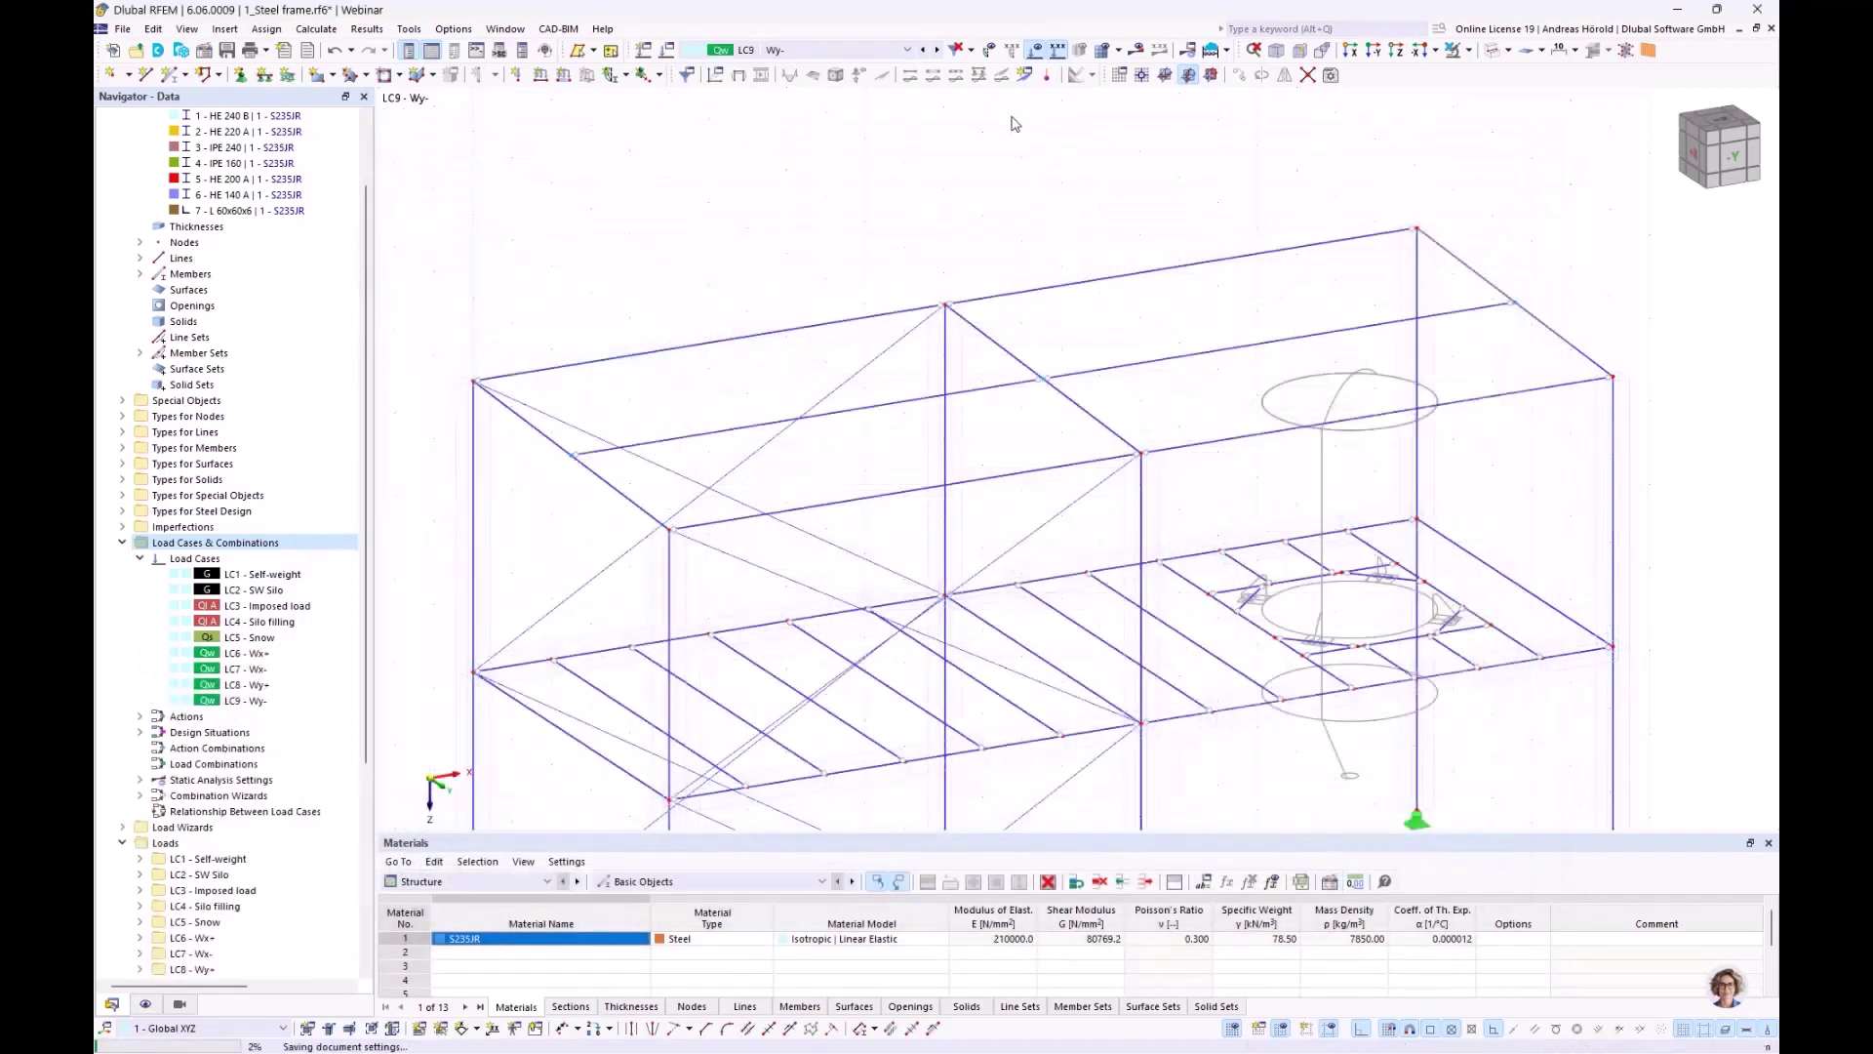
Make the wind load case LC6 Wx+ the active load case
{"action": "left_click", "coordinate": [909, 52]}
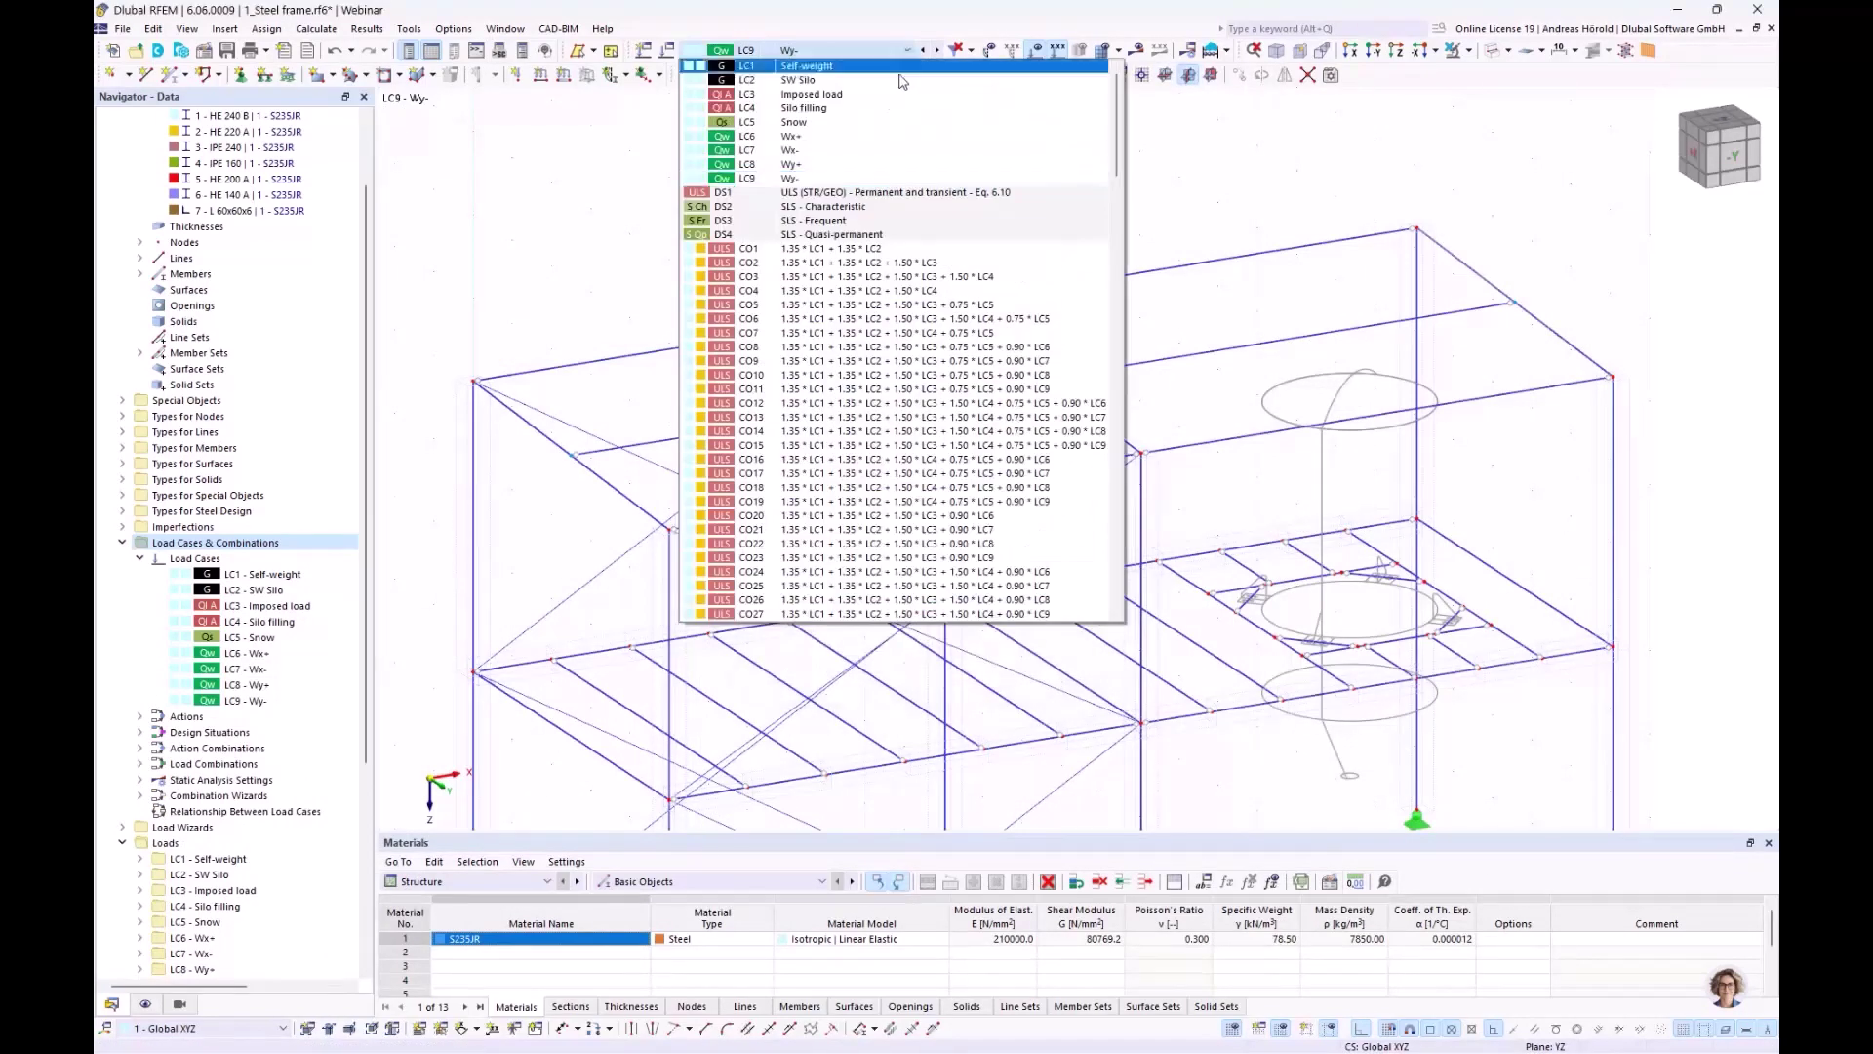
{"action": "left_click", "coordinate": [821, 136]}
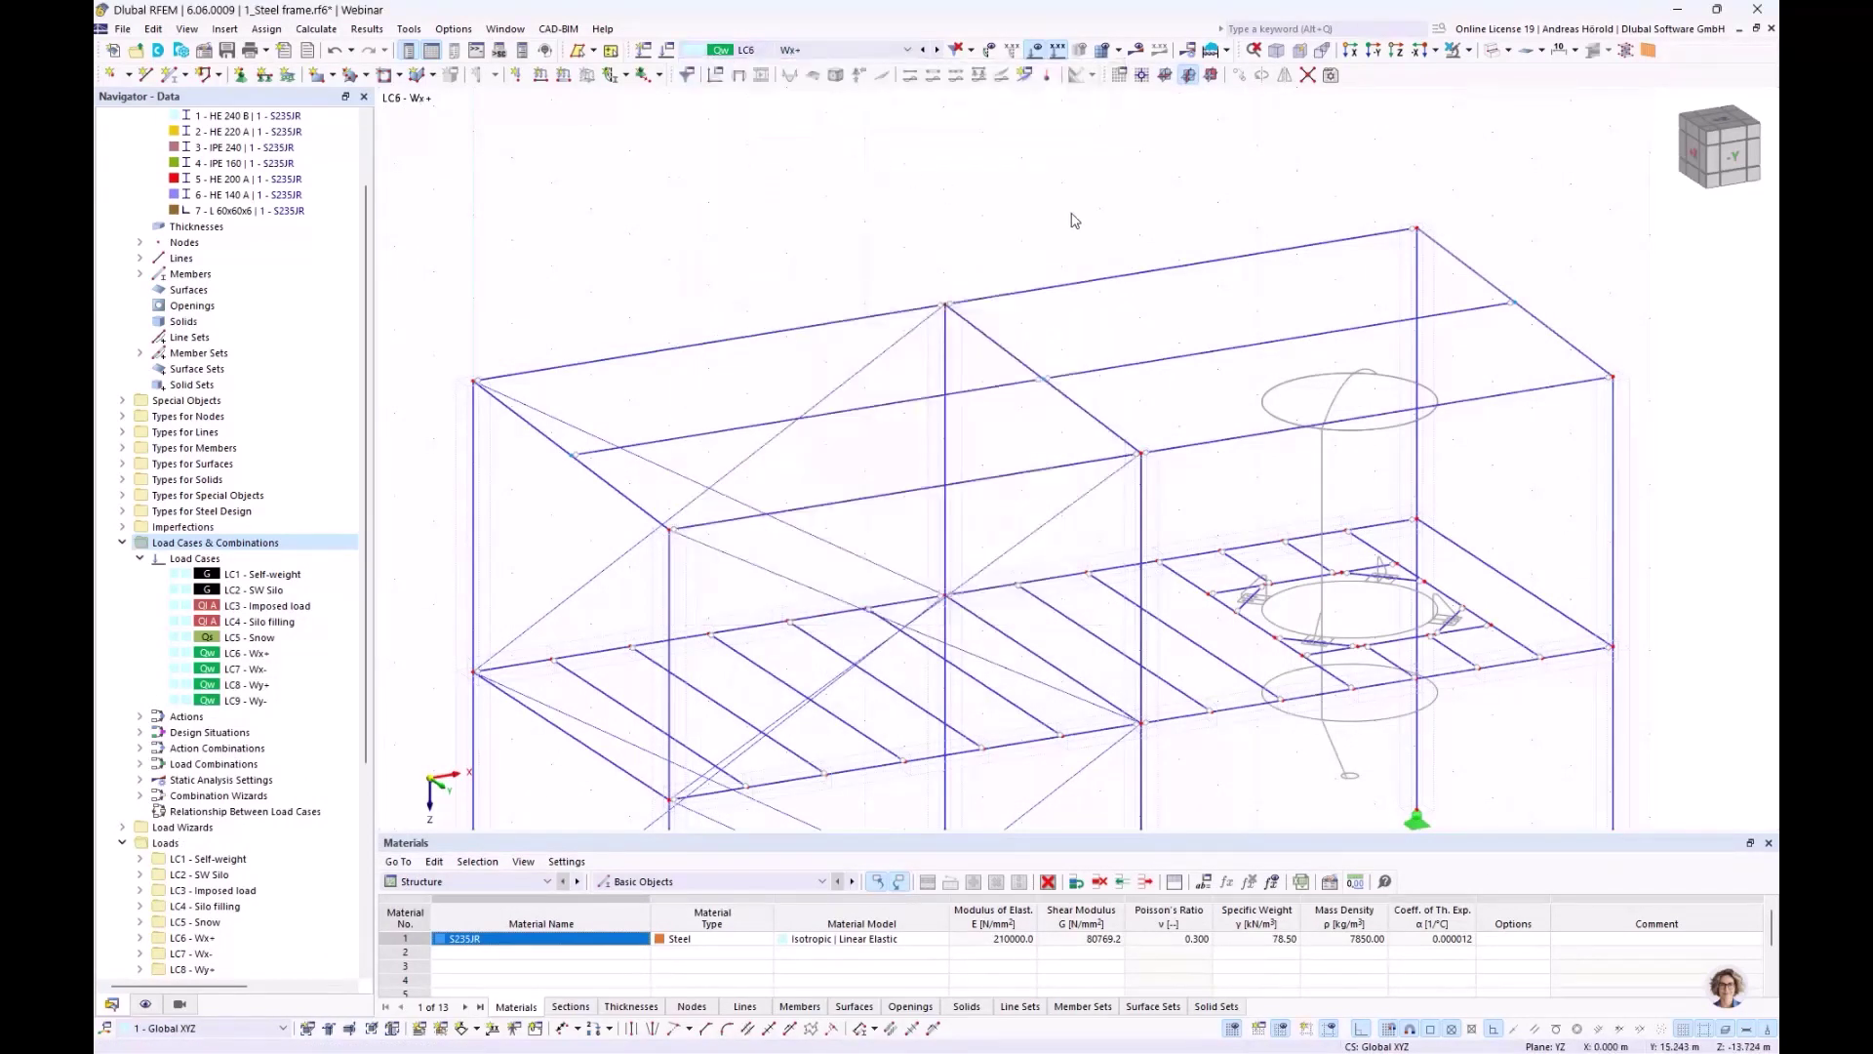
Examine the silo outline and the short corner beams that carry its supports in the platform
{"action": "scroll", "coordinate": [1073, 220], "scroll_direction": "down", "scroll_amount": 2}
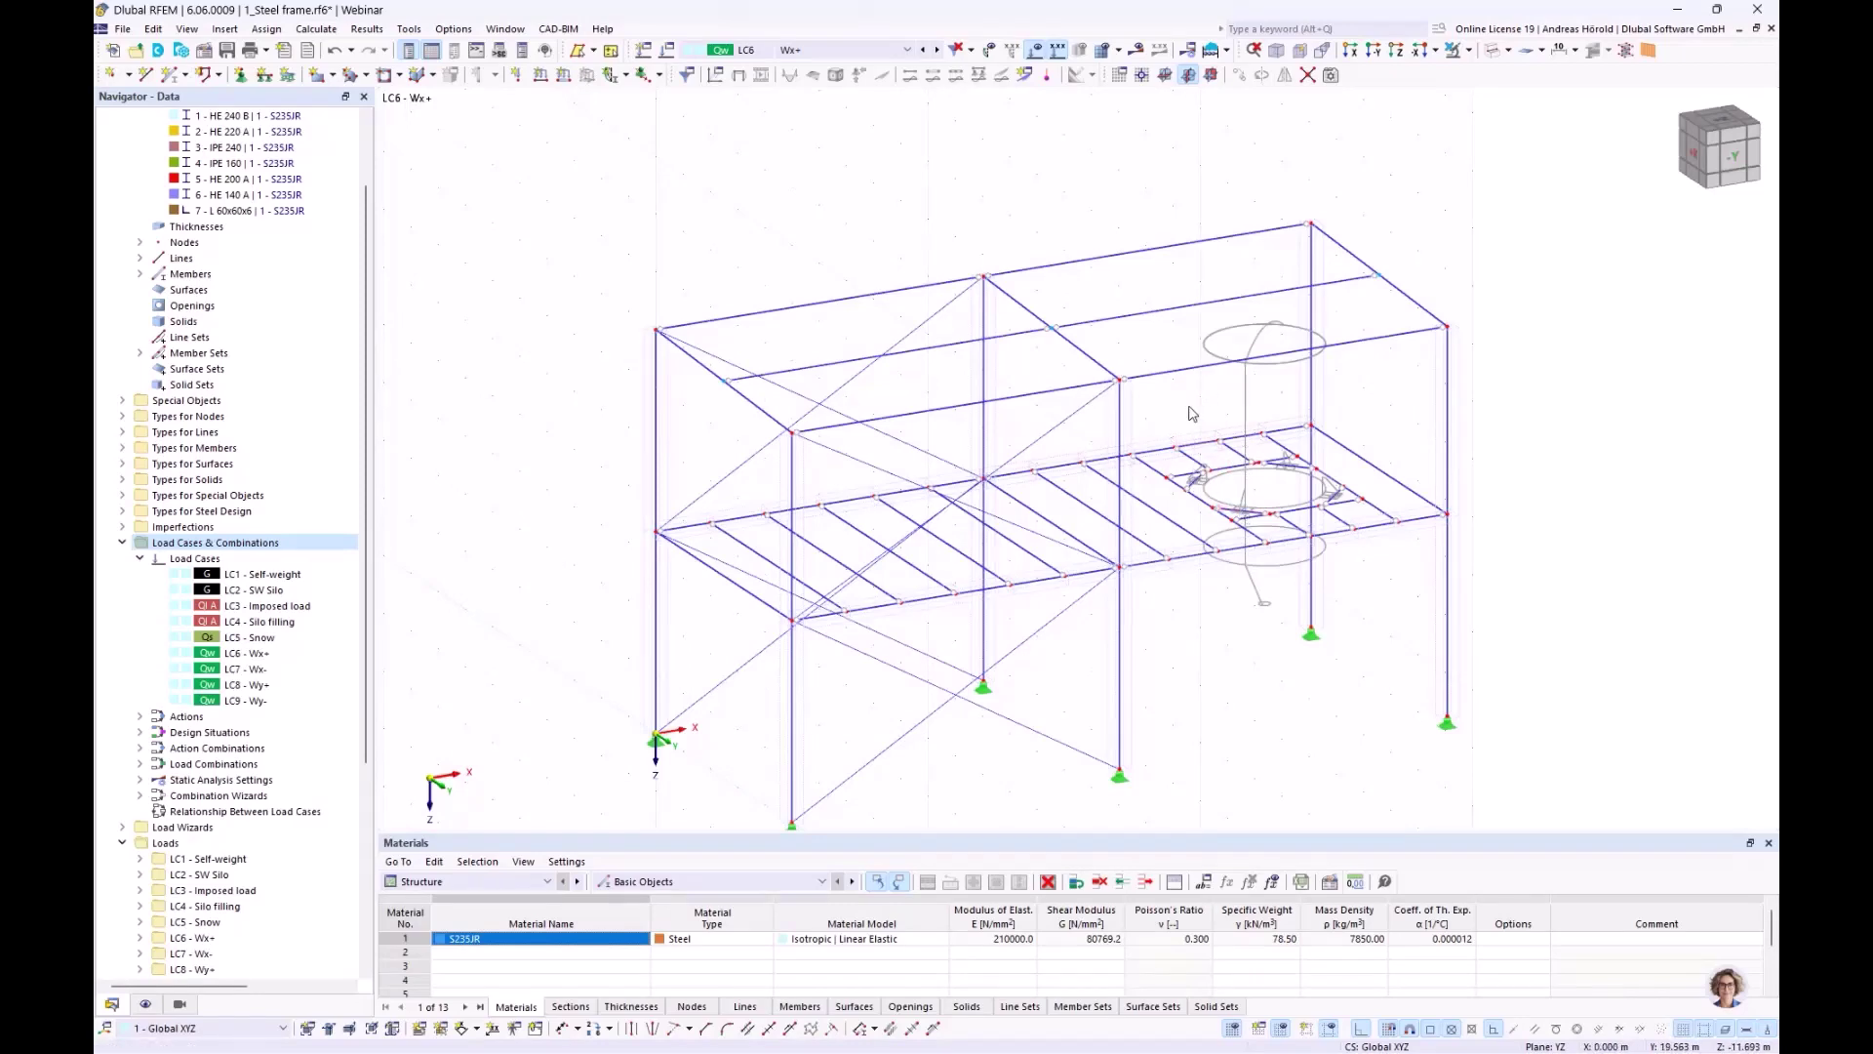
{"action": "scroll", "coordinate": [1194, 410], "scroll_direction": "up", "scroll_amount": 3}
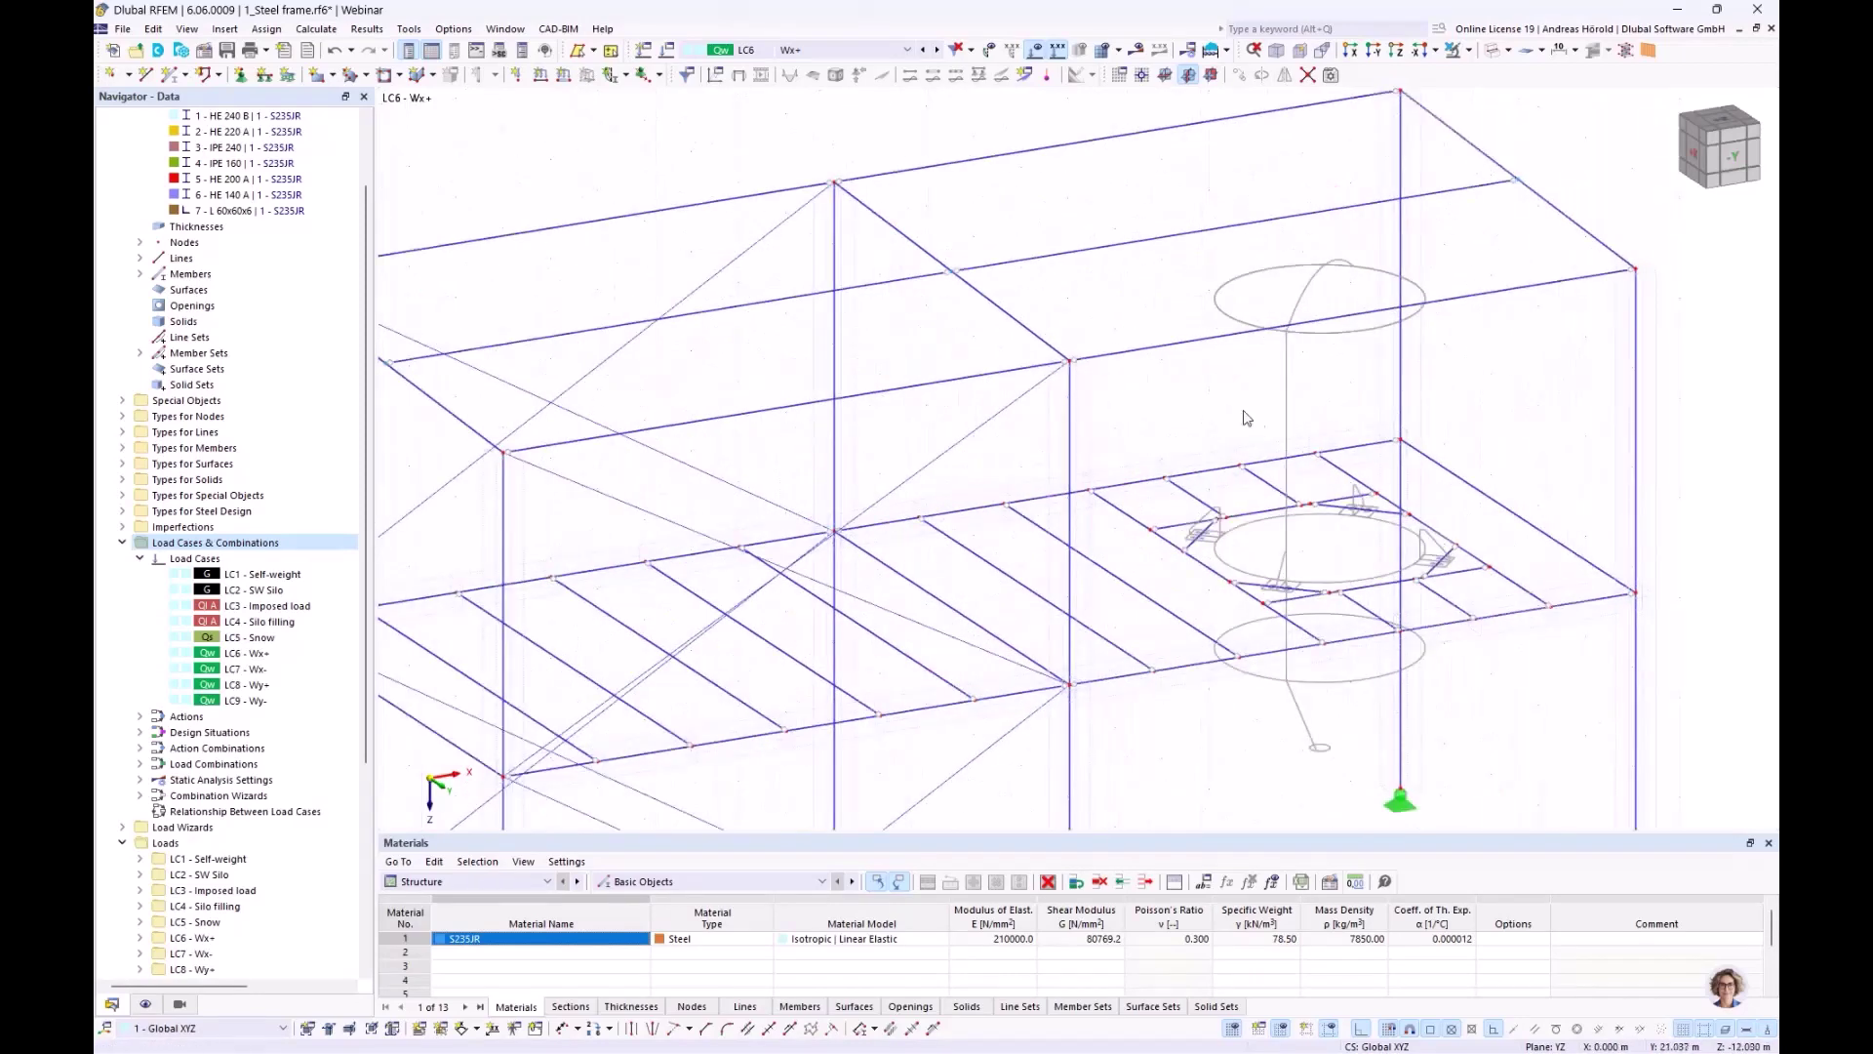
{"action": "scroll", "coordinate": [1249, 414], "scroll_direction": "down", "scroll_amount": 1}
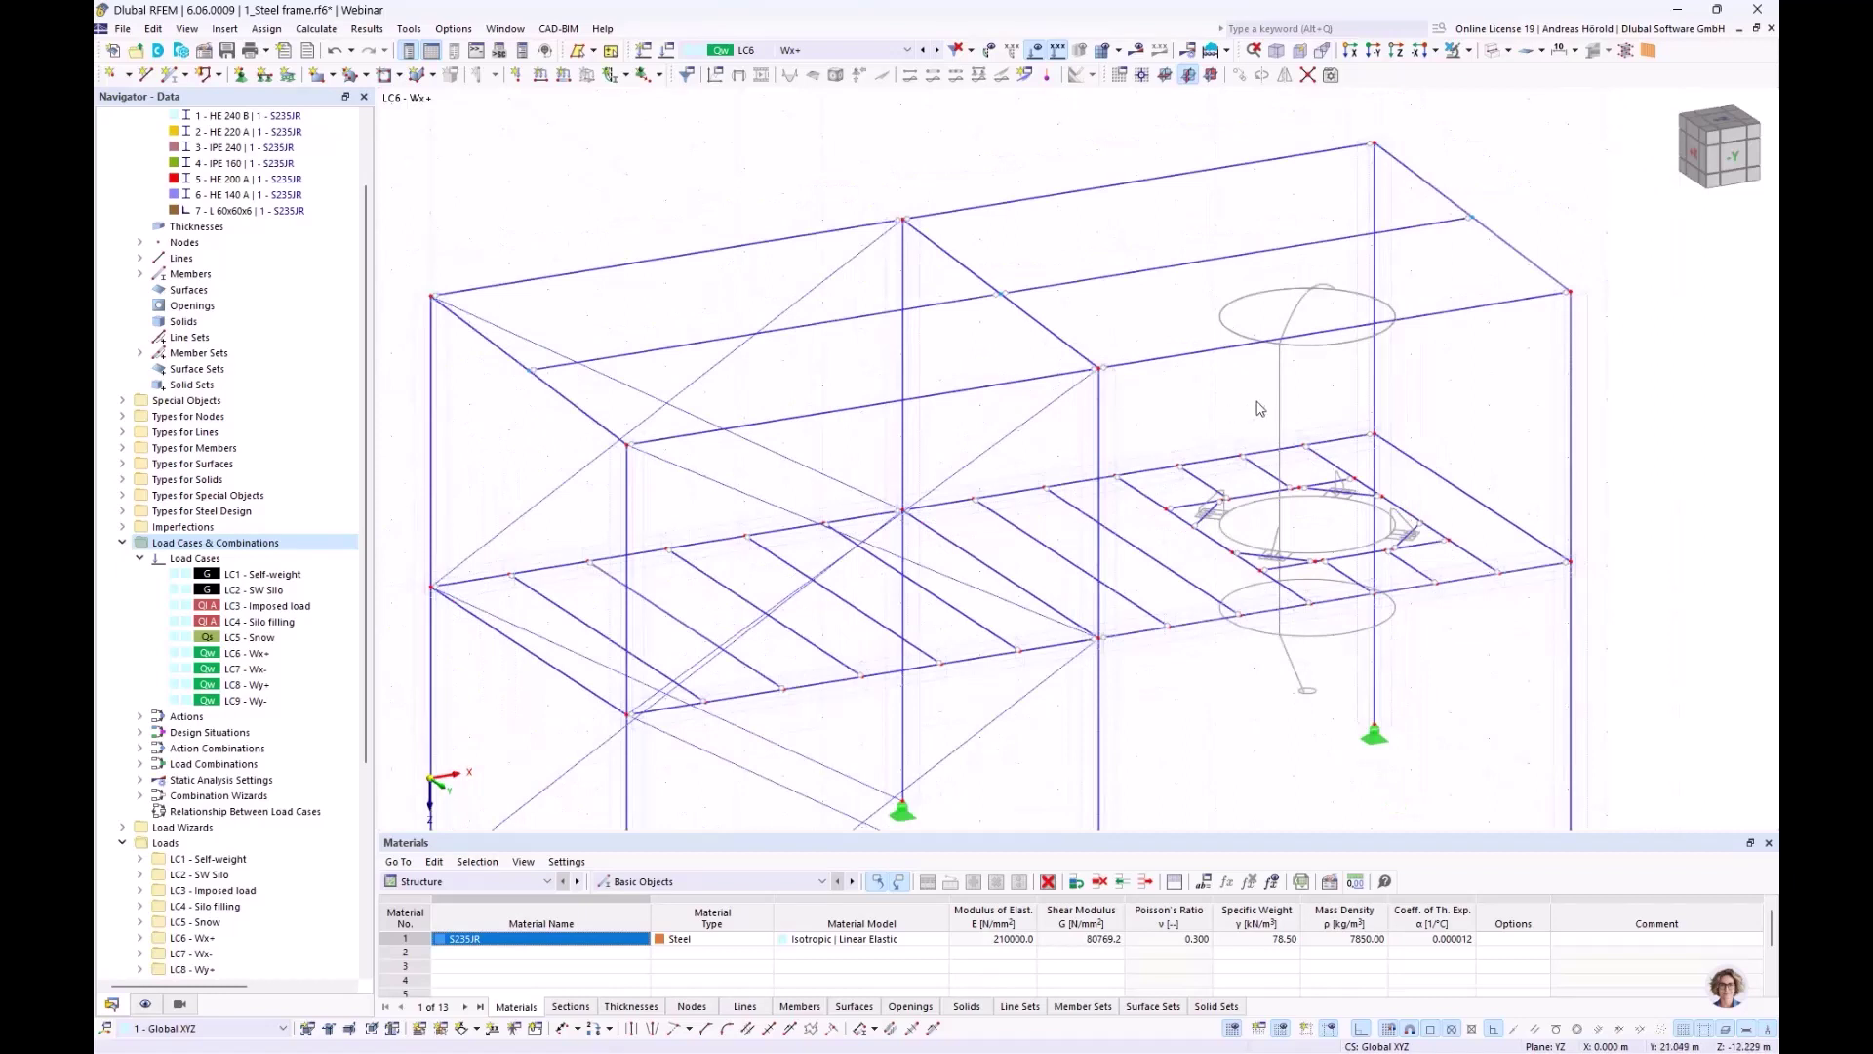
{"action": "scroll", "coordinate": [1260, 408], "scroll_direction": "down", "scroll_amount": 1}
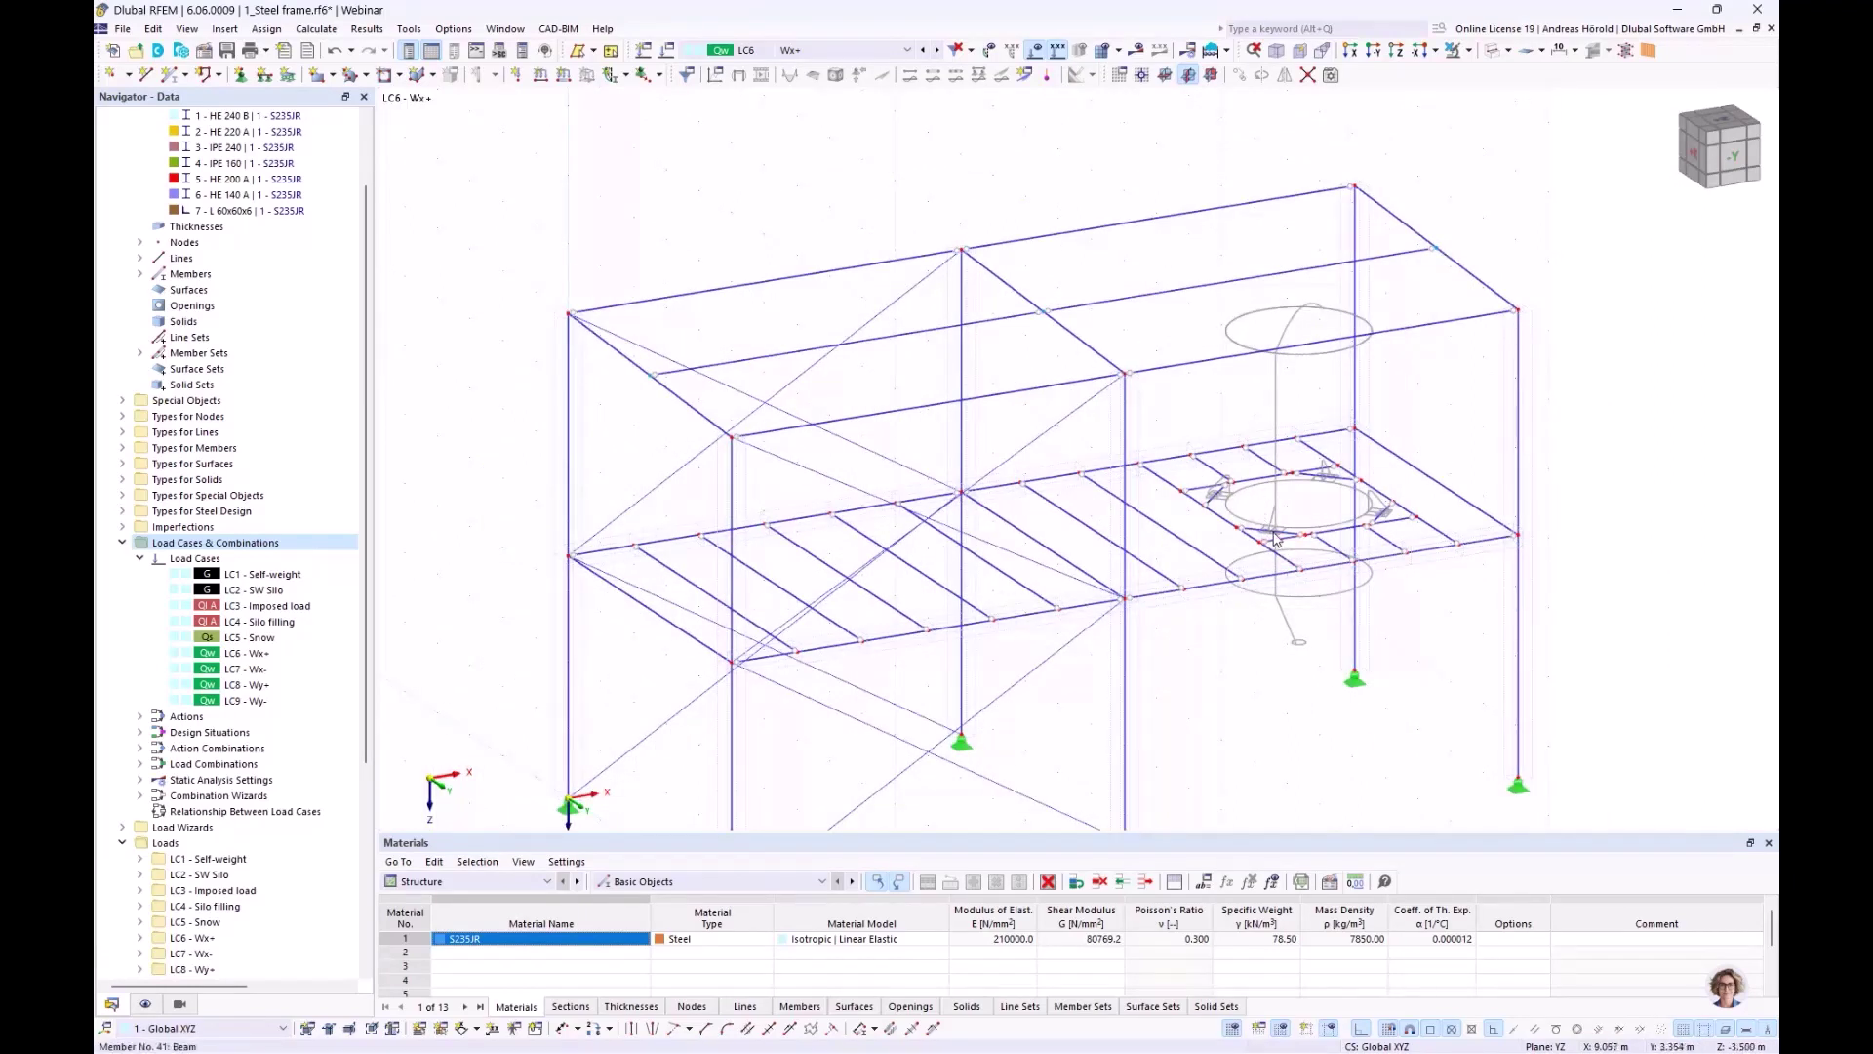
{"action": "scroll", "coordinate": [1268, 539], "scroll_direction": "up", "scroll_amount": 3}
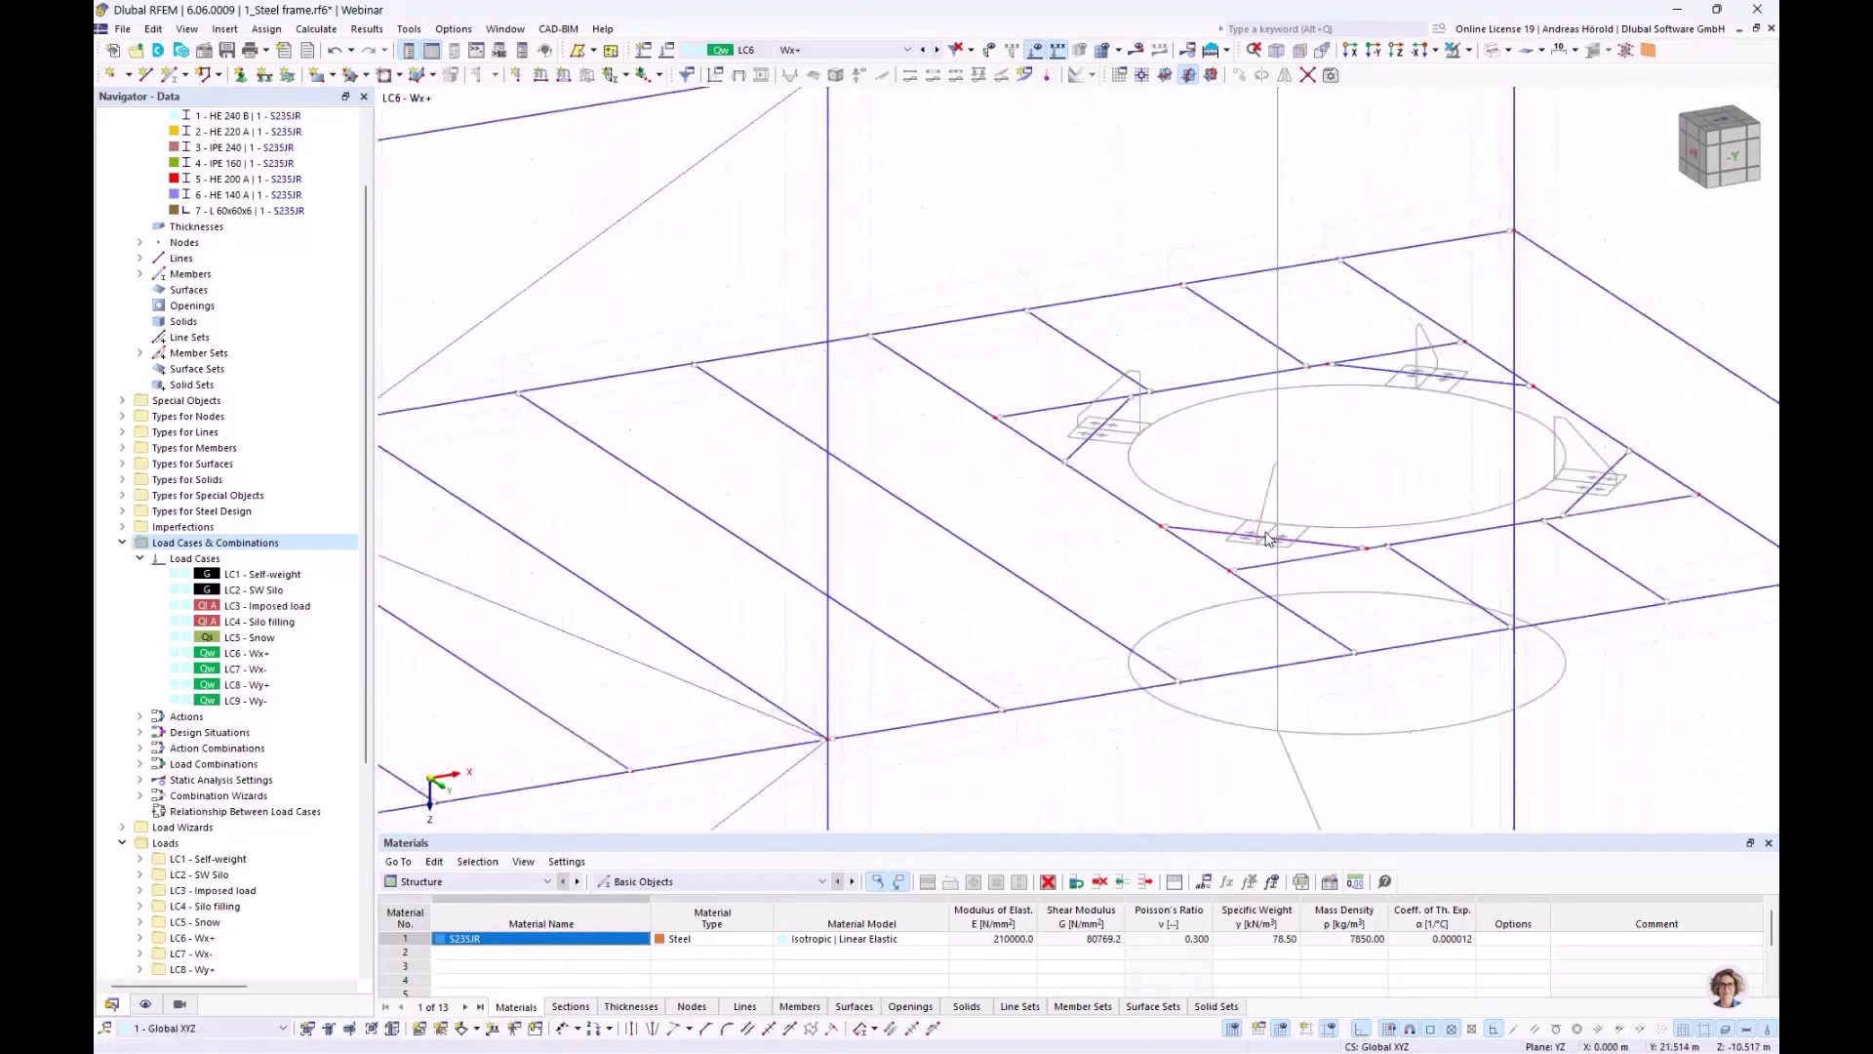
{"action": "scroll", "coordinate": [1261, 540], "scroll_direction": "down", "scroll_amount": 2}
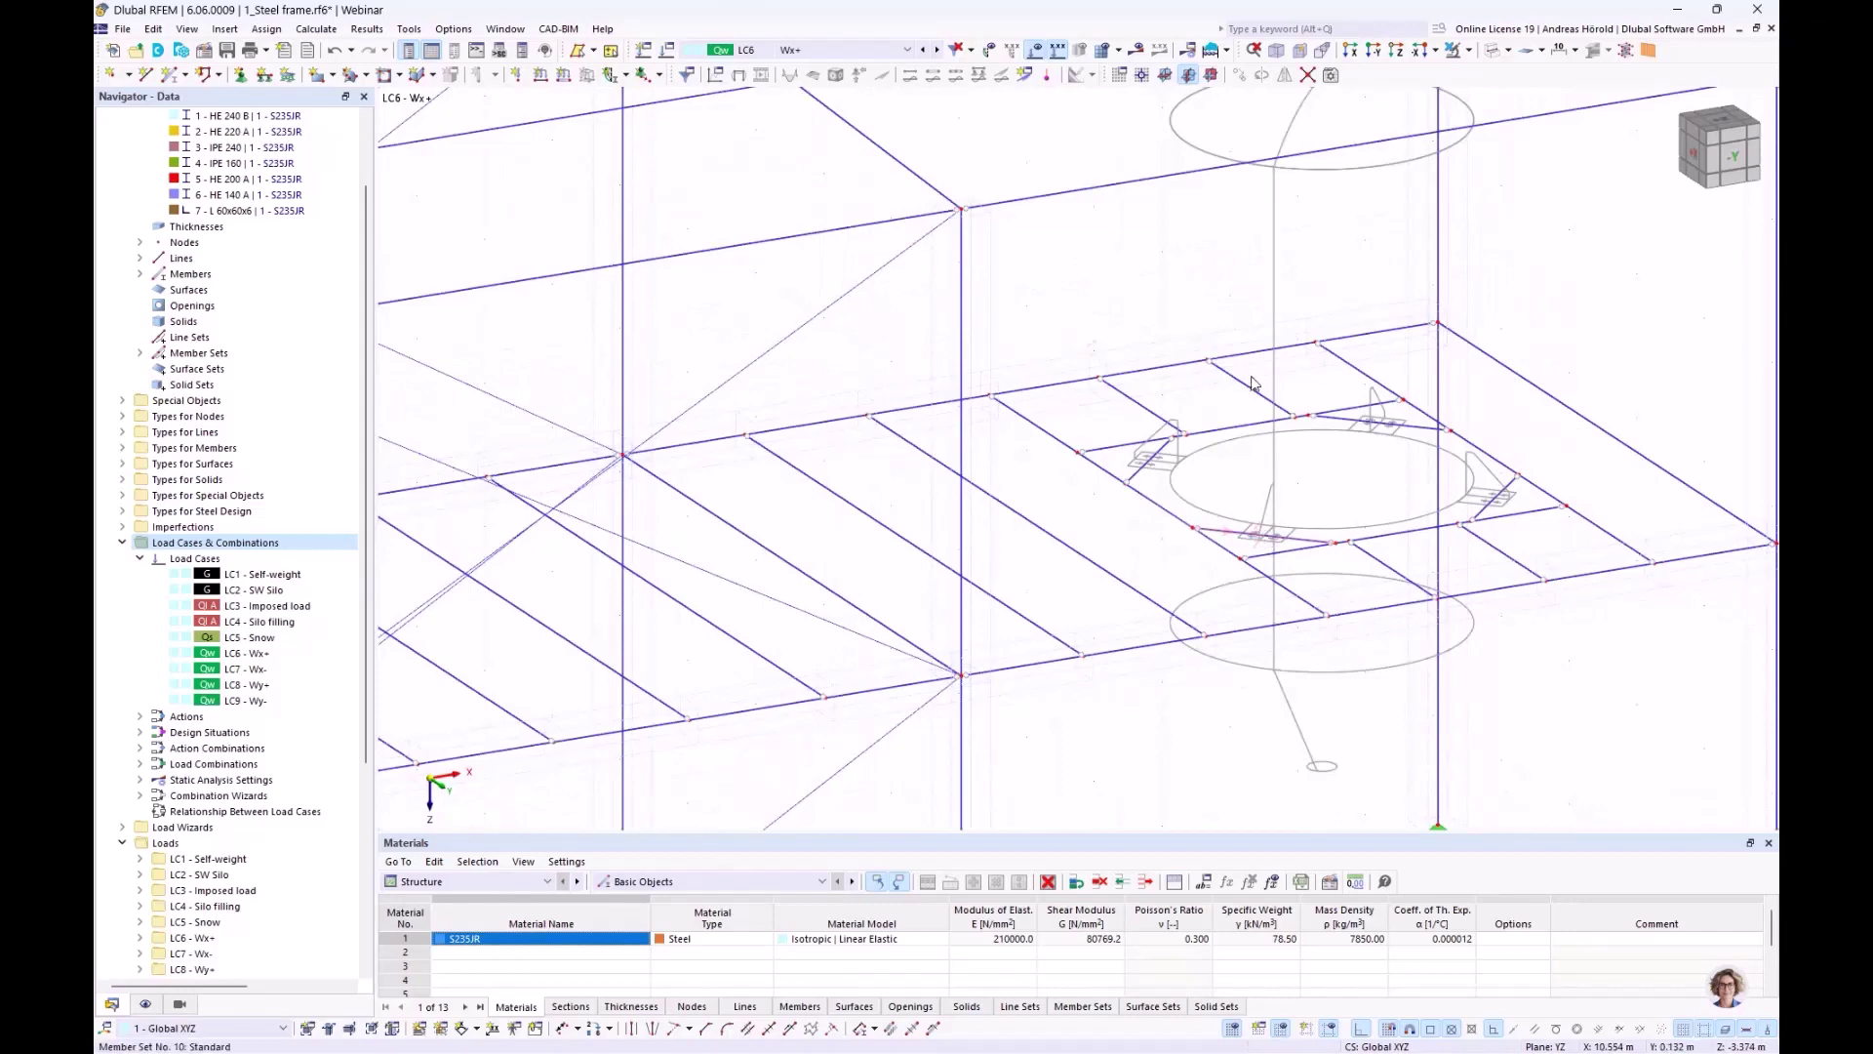
{"action": "scroll", "coordinate": [1263, 341], "scroll_direction": "down", "scroll_amount": 2}
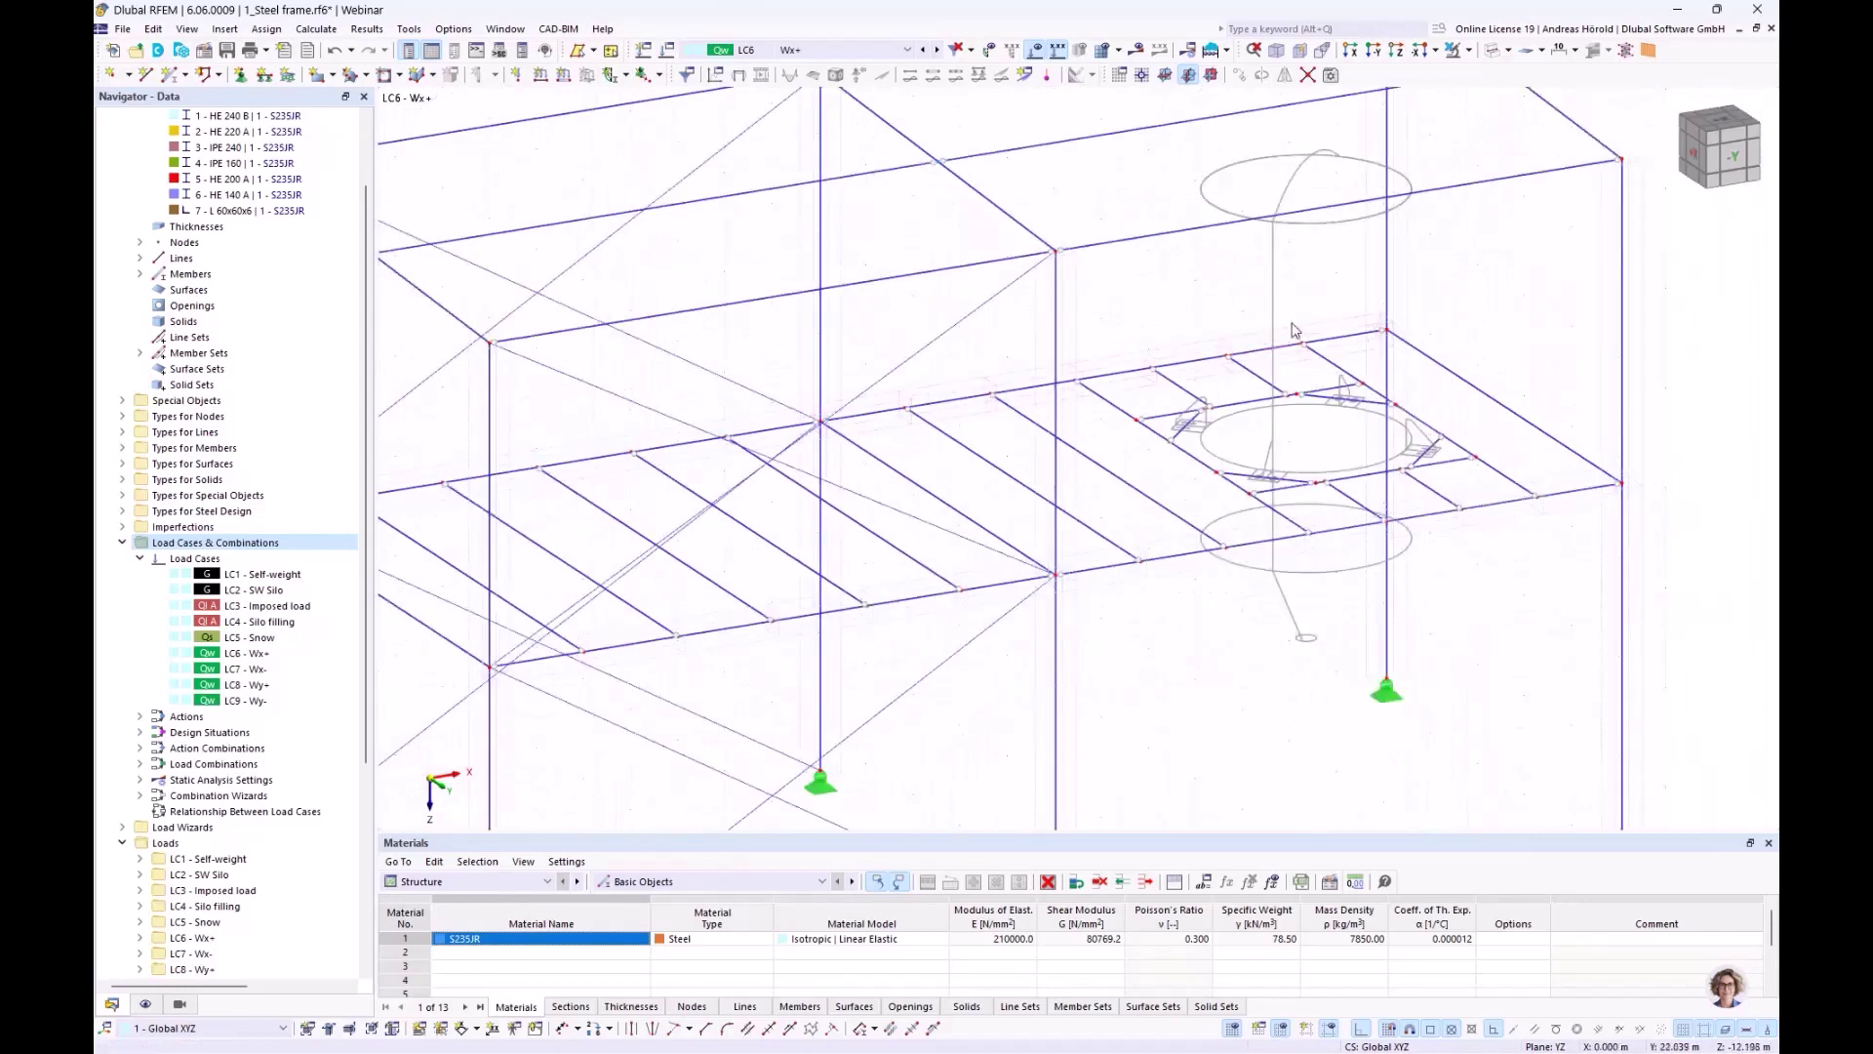
{"action": "scroll", "coordinate": [1297, 400], "scroll_direction": "down", "scroll_amount": 2}
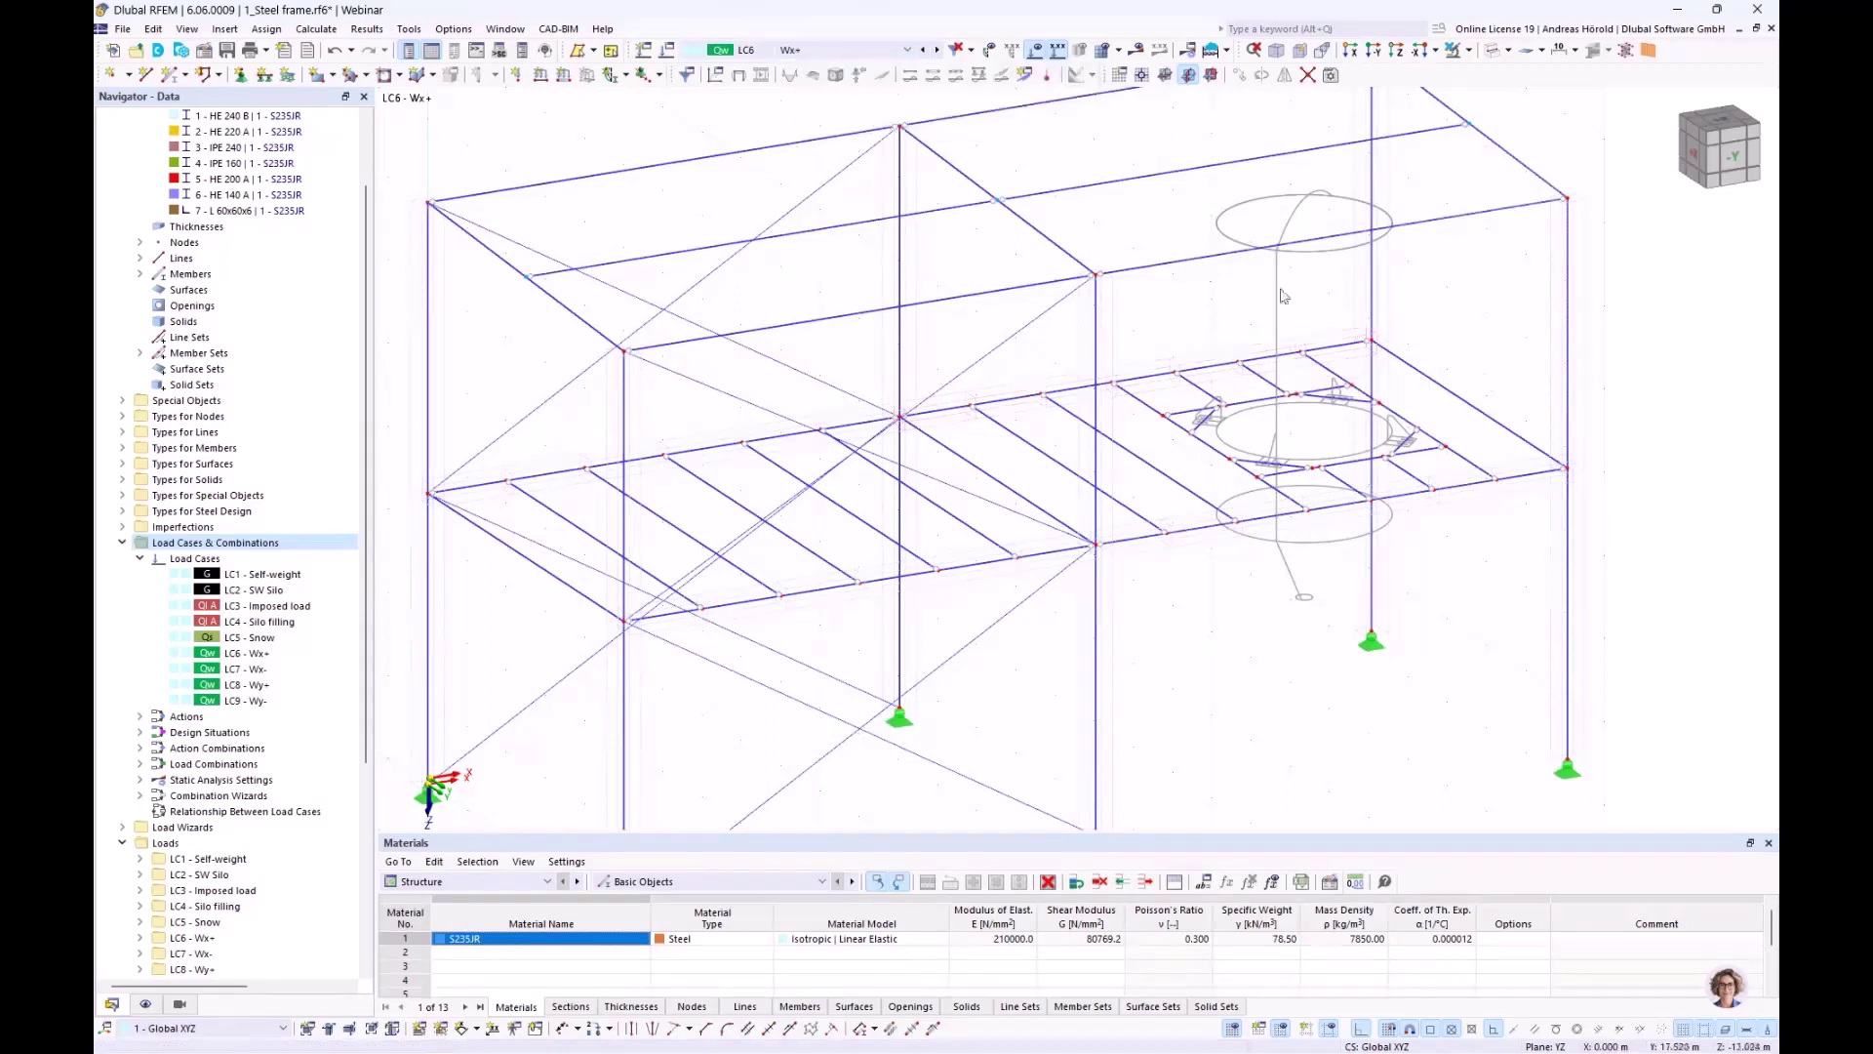
Define a concentrated member force of 2 kN in the global X direction (XL) for load case LC6
{"action": "middle_click_drag", "start_coordinate": [1482, 368], "coordinate": [1421, 411], "text": "ctrl"}
{"action": "right_click", "coordinate": [1420, 411]}
{"action": "scroll", "coordinate": [1420, 410], "scroll_direction": "up", "scroll_amount": 5}
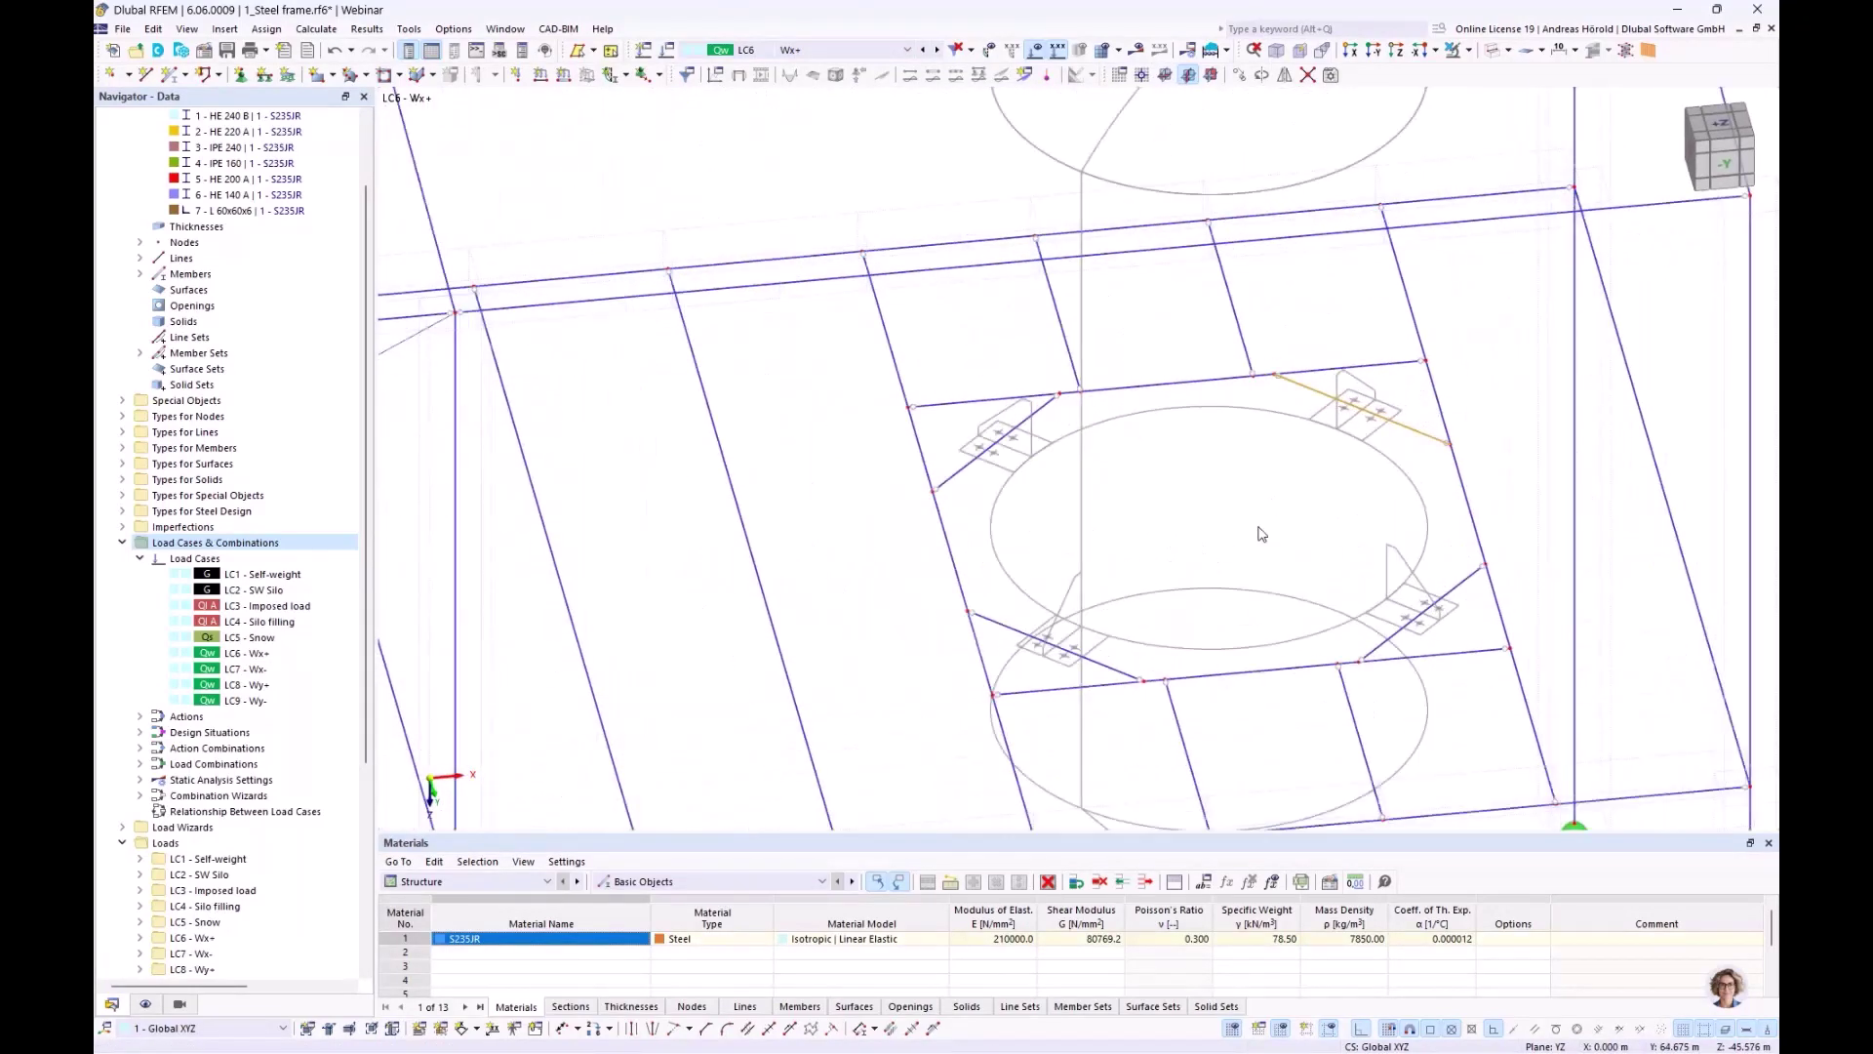
{"action": "left_click", "coordinate": [564, 76]}
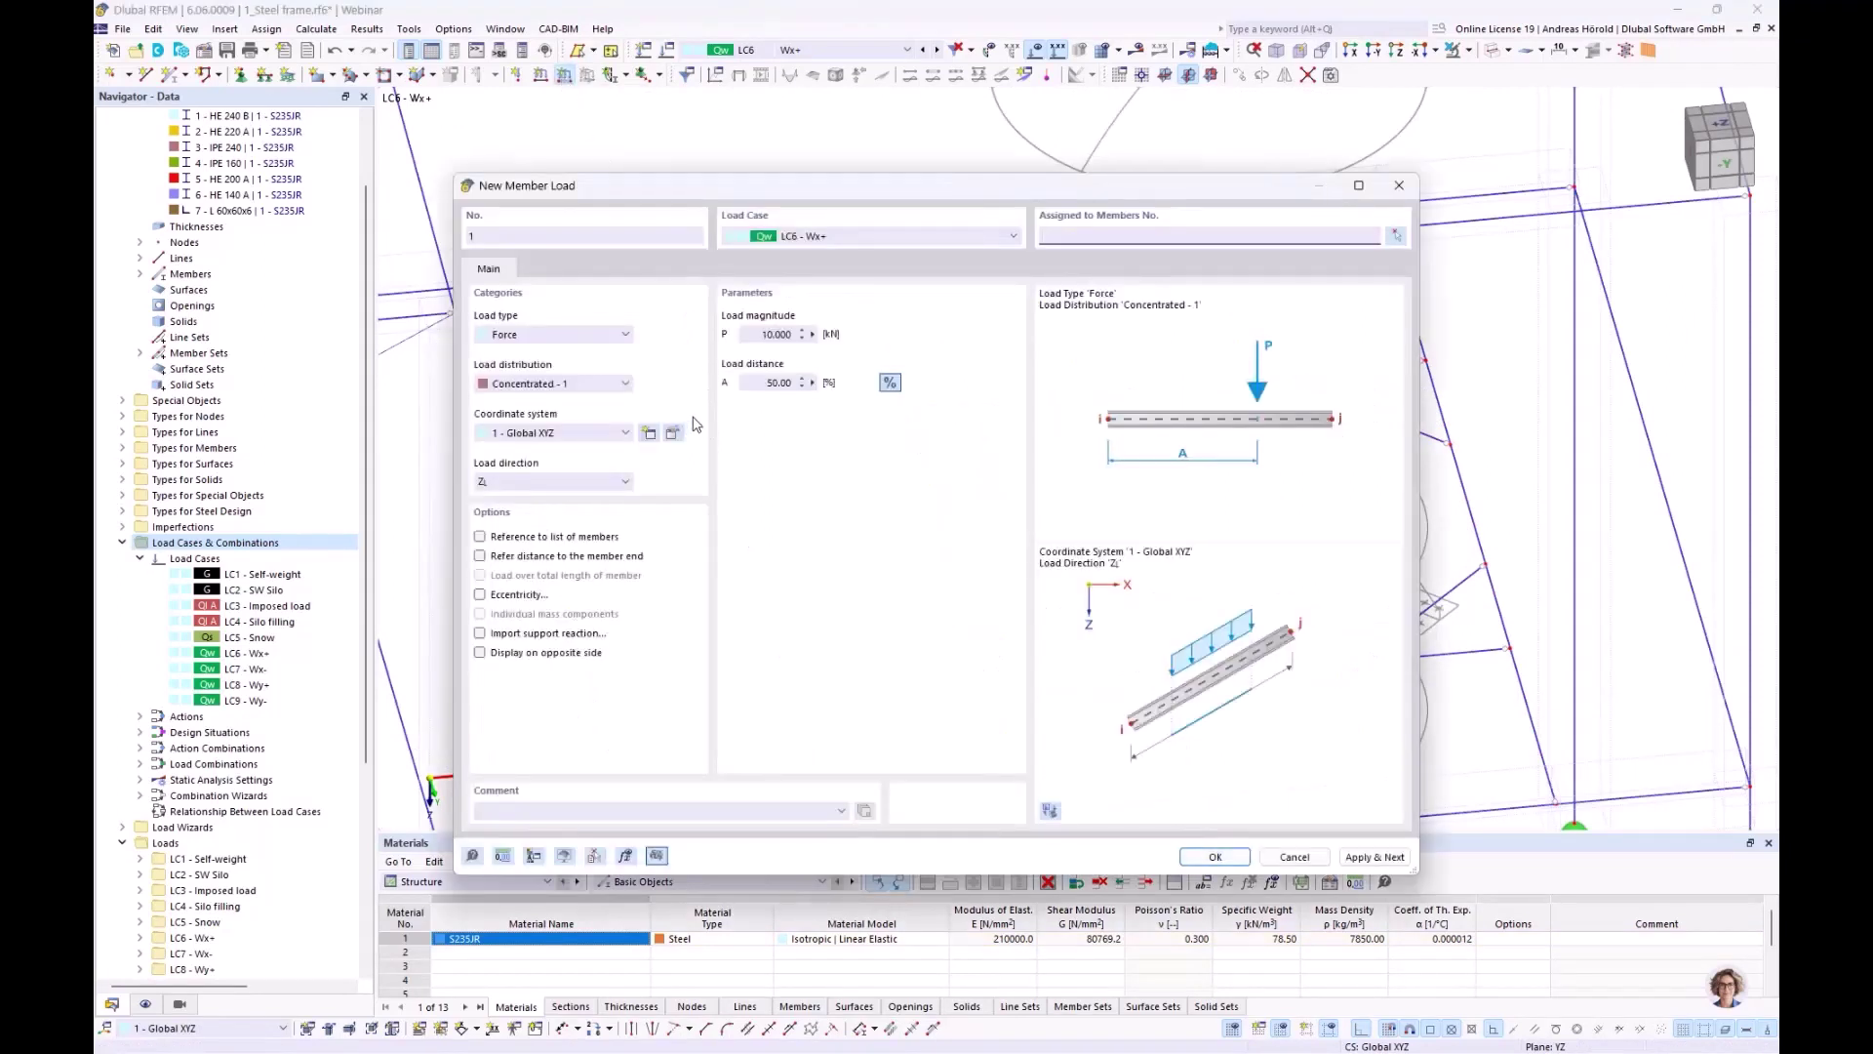
{"action": "left_click", "coordinate": [531, 481]}
{"action": "left_click", "coordinate": [533, 497]}
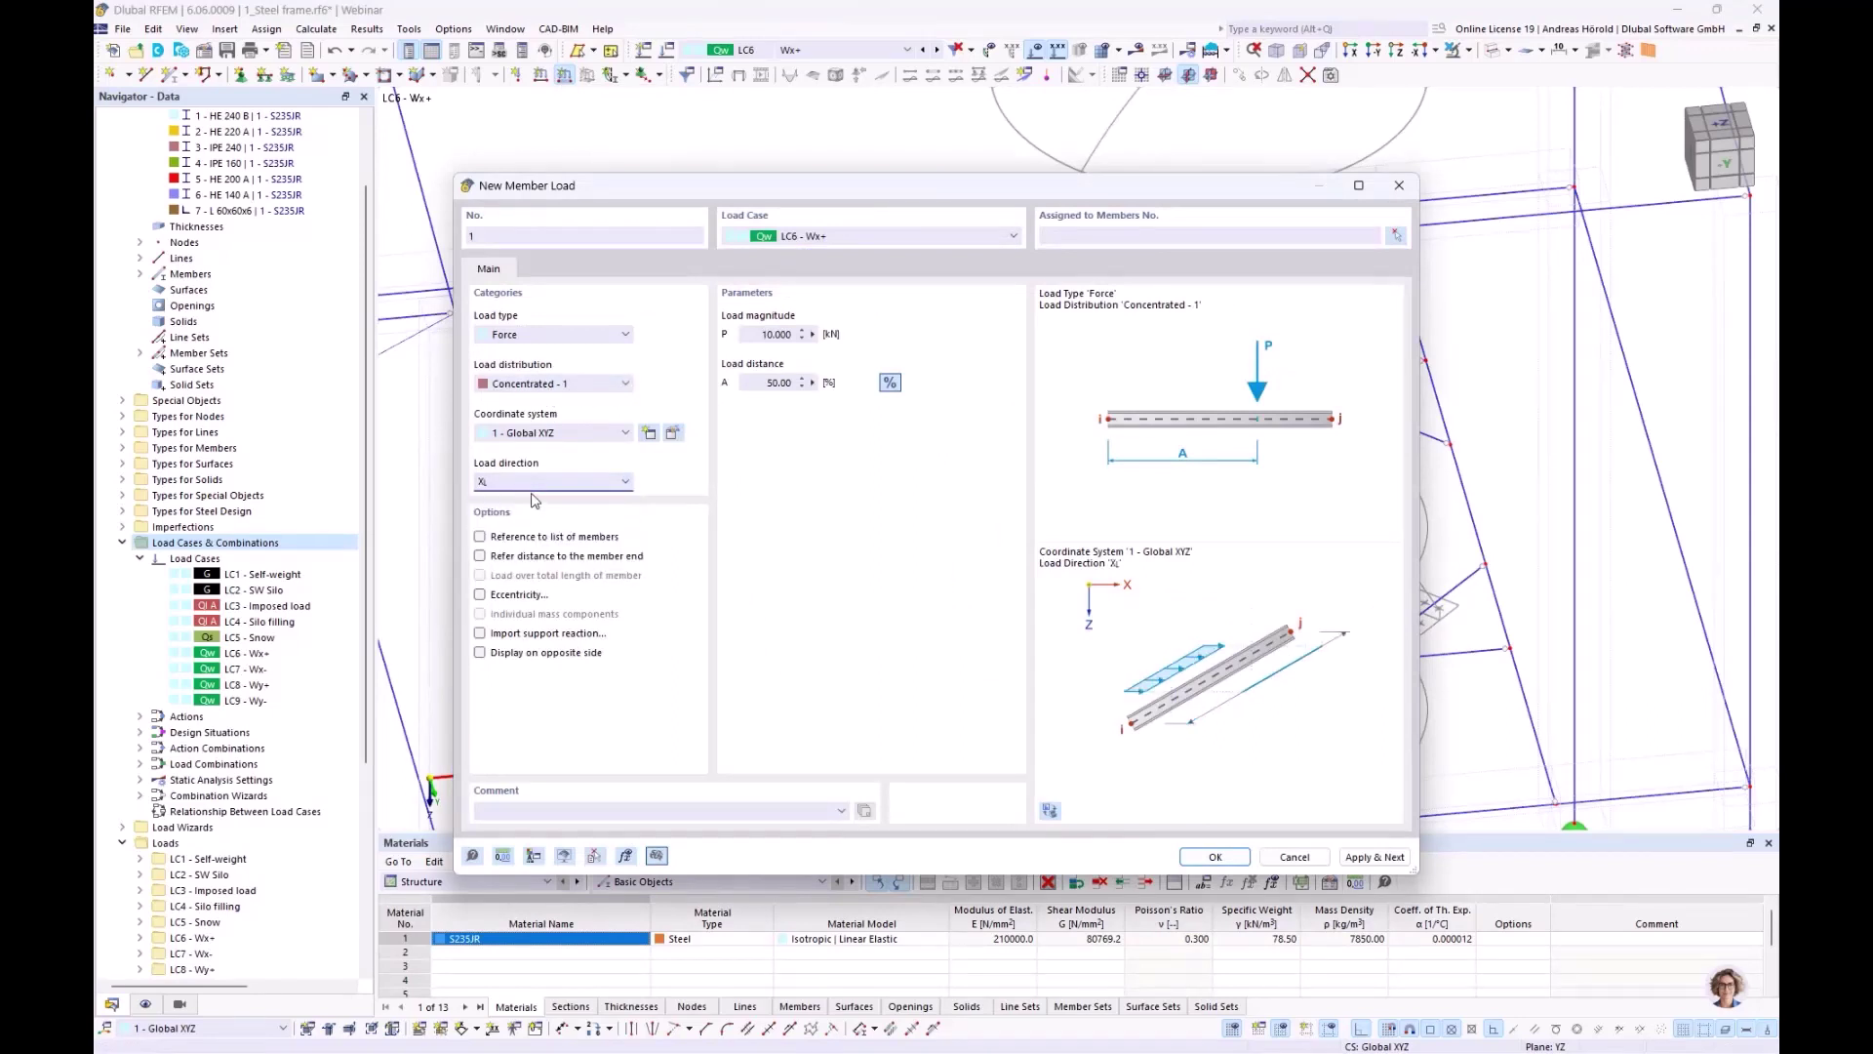
{"action": "left_click", "coordinate": [761, 333]}
{"action": "type", "text": "2"}
{"action": "left_click", "coordinate": [1213, 859]}
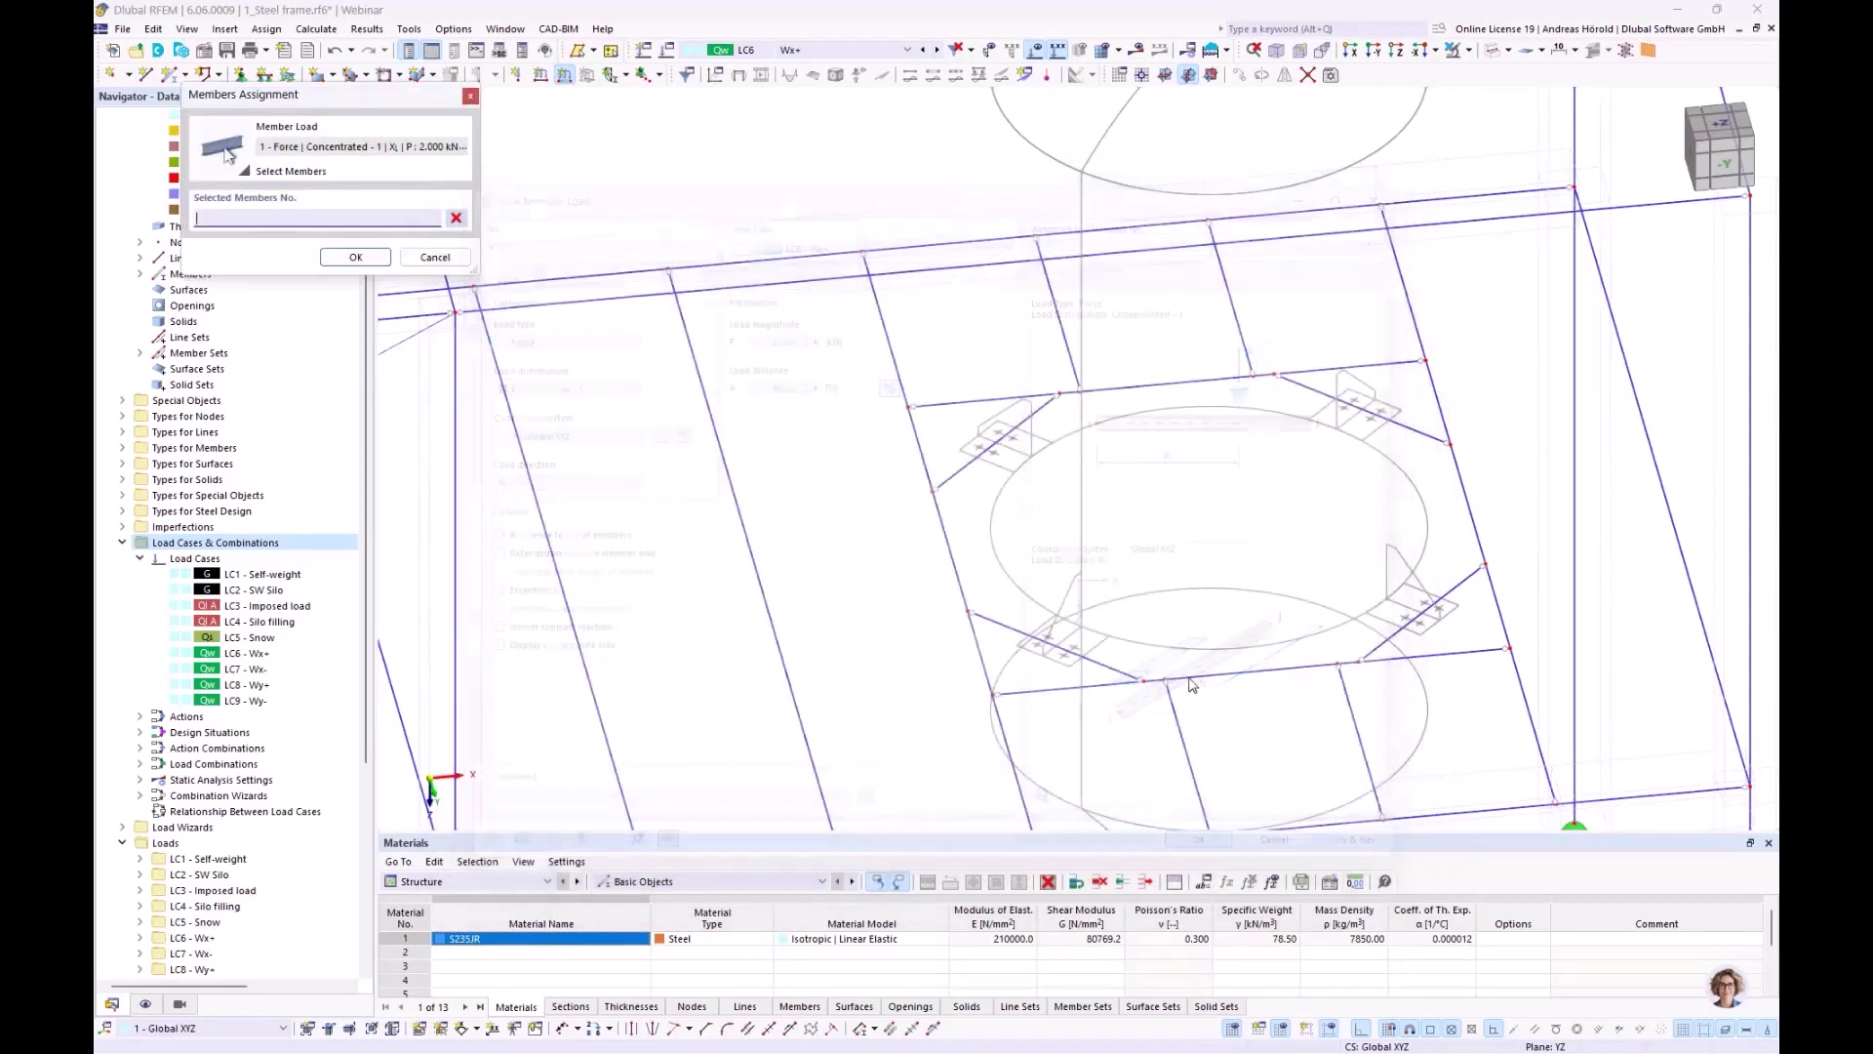
Assign the 2 kN horizontal force to the four diagonal beams under the silo supports, members 38 to 41
{"action": "left_click_drag", "start_coordinate": [1376, 388], "coordinate": [1266, 475]}
{"action": "left_click_drag", "start_coordinate": [1449, 582], "coordinate": [1394, 632]}
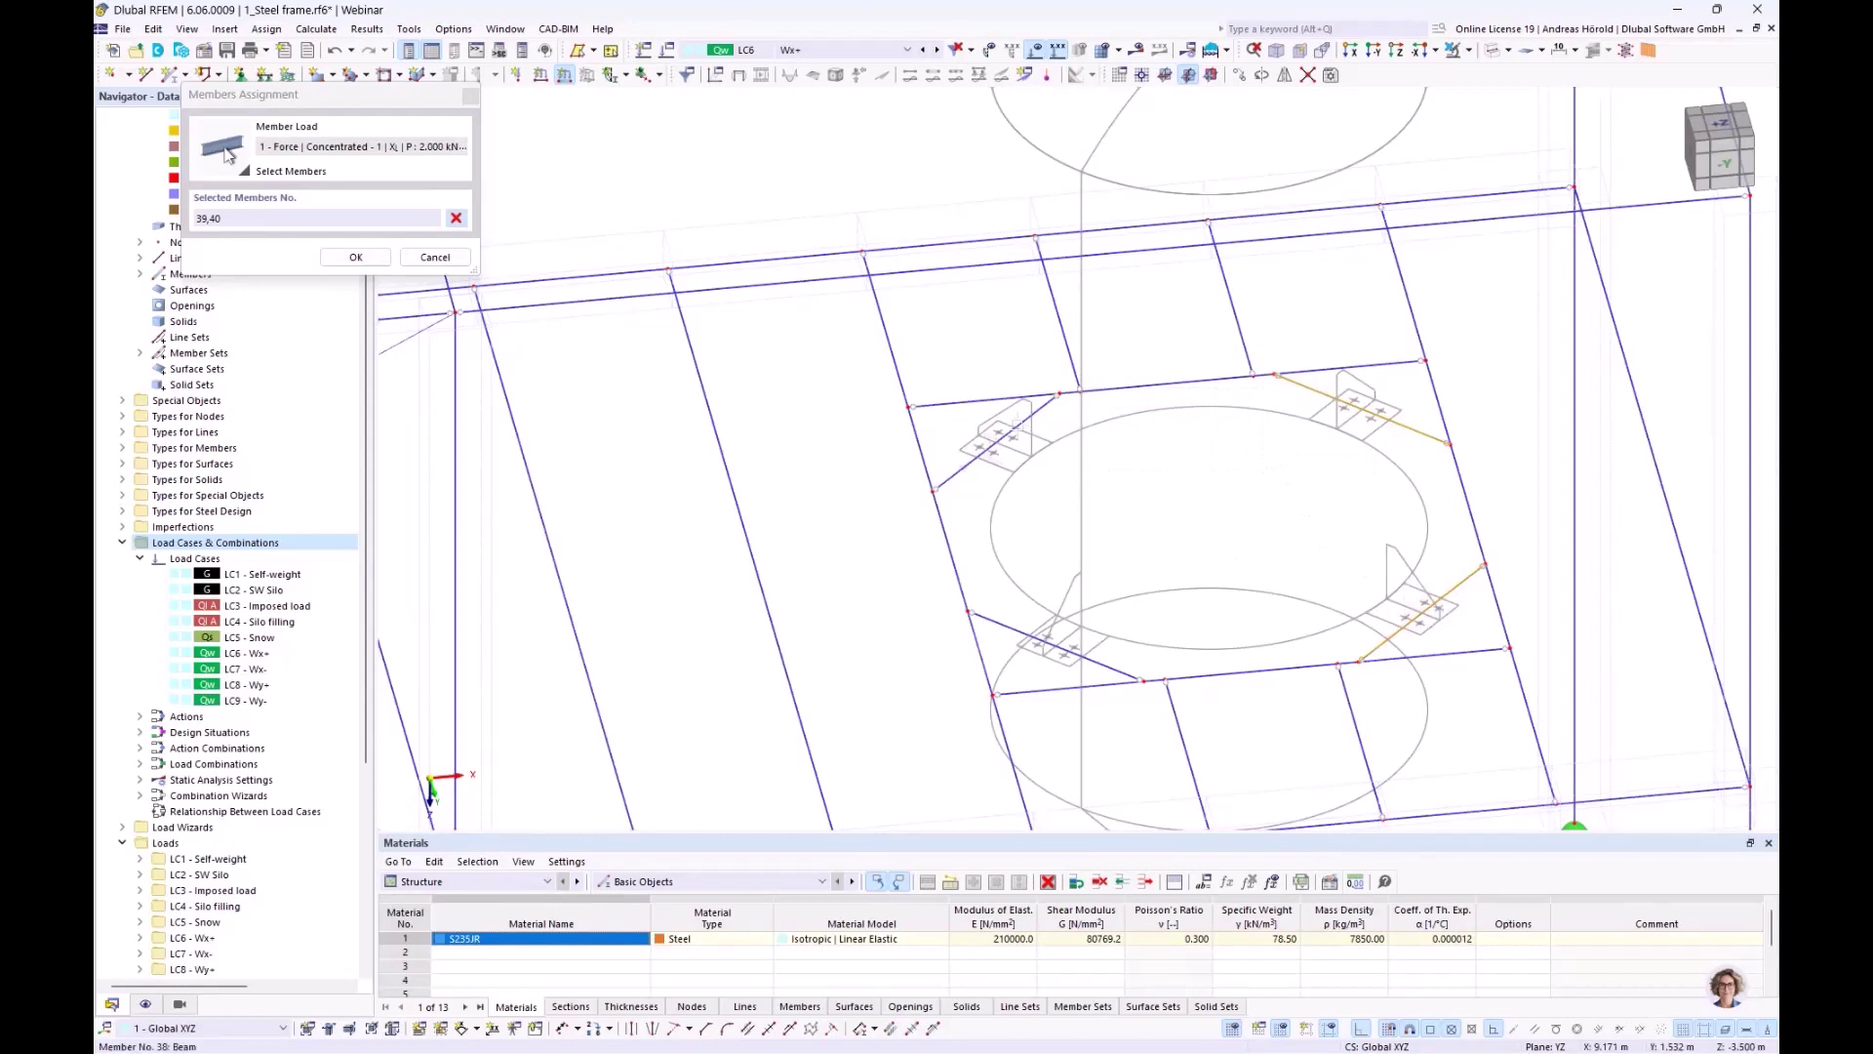
{"action": "left_click", "coordinate": [1008, 429]}
{"action": "left_click", "coordinate": [1053, 644]}
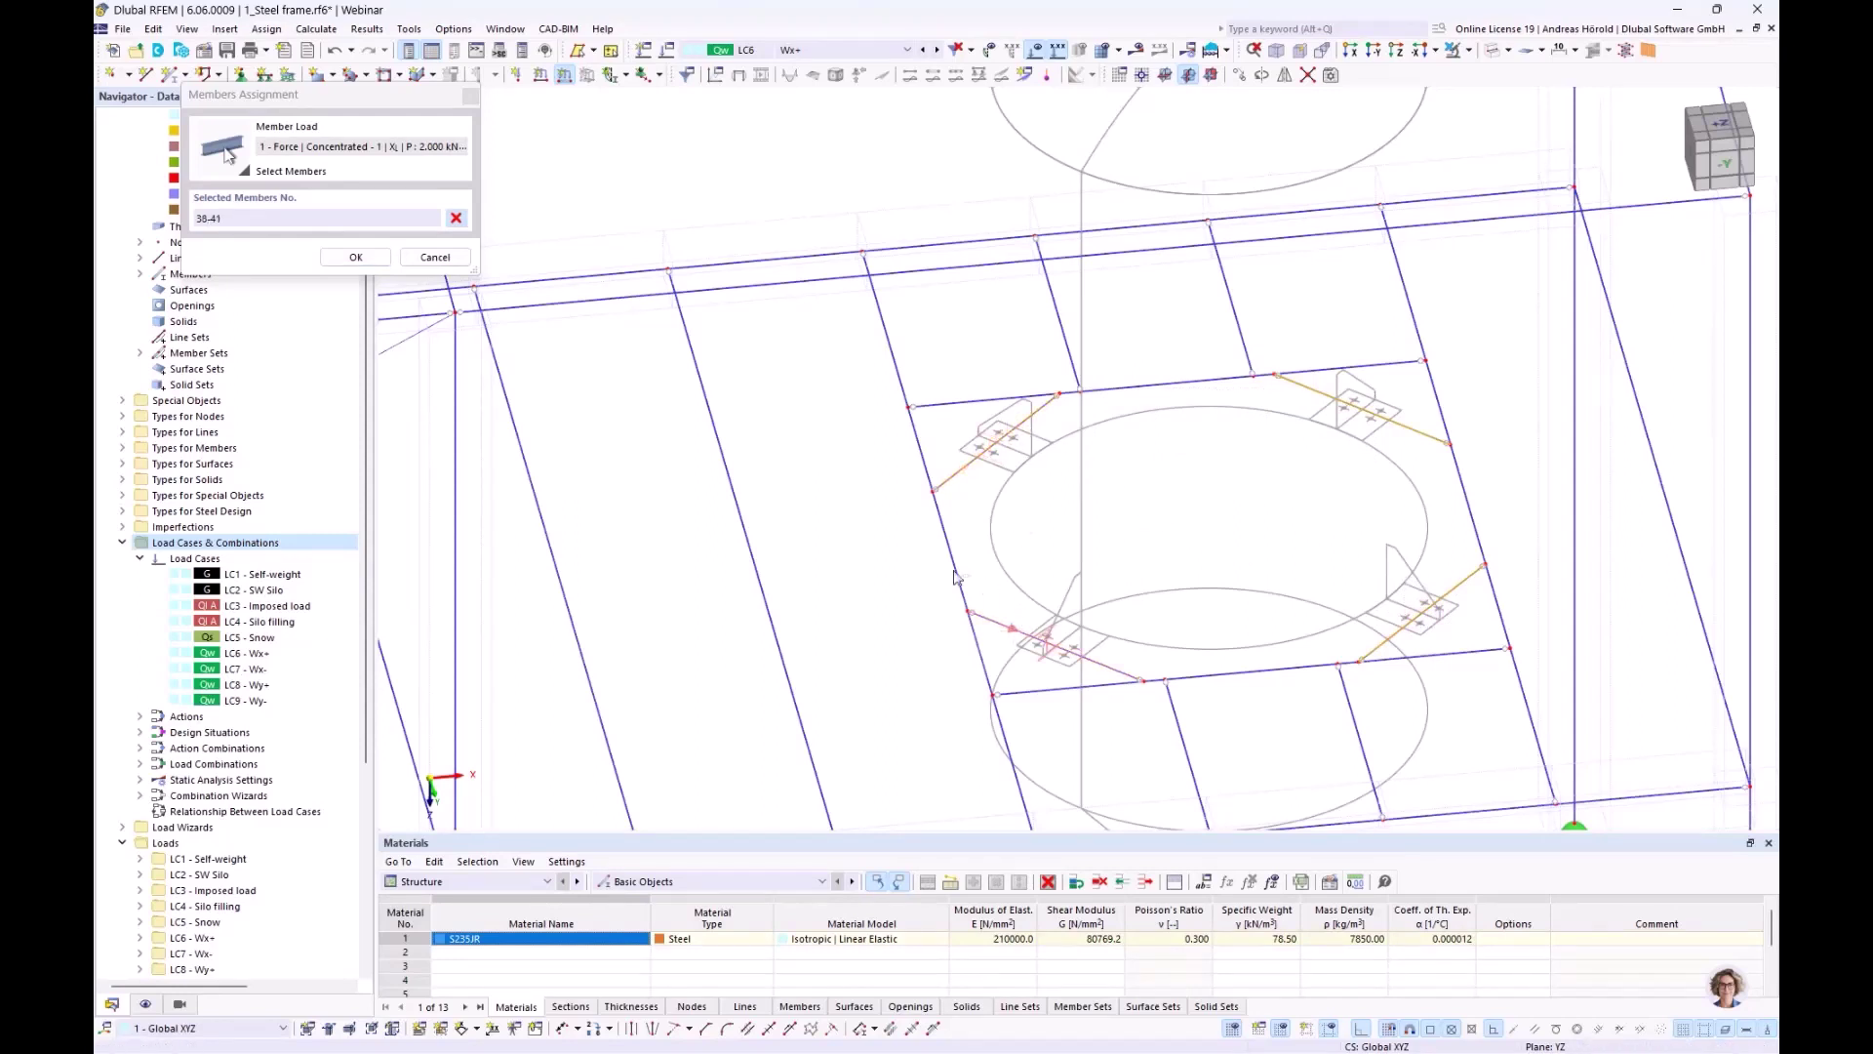
{"action": "left_click", "coordinate": [357, 256]}
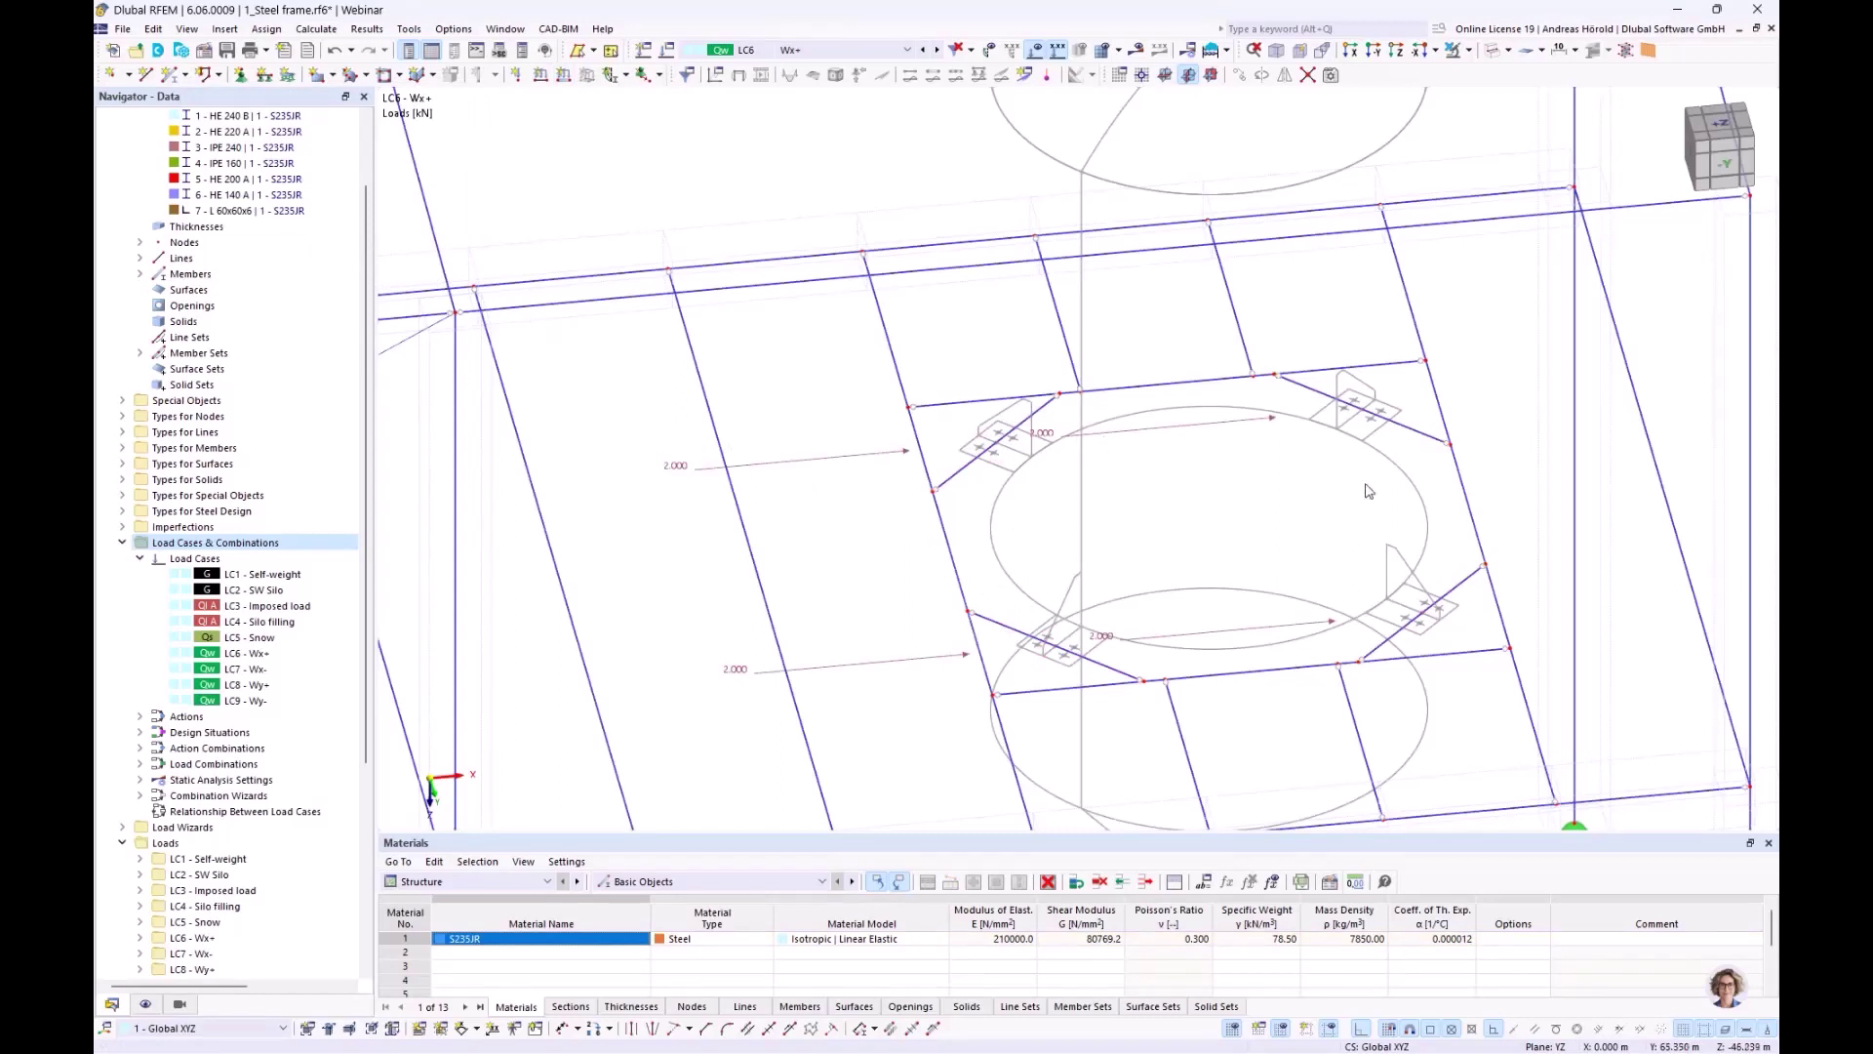
Add a concentrated 2.5 kN force in global Z (ZL) to silo support beams 39 and 40
{"action": "left_click", "coordinate": [564, 76]}
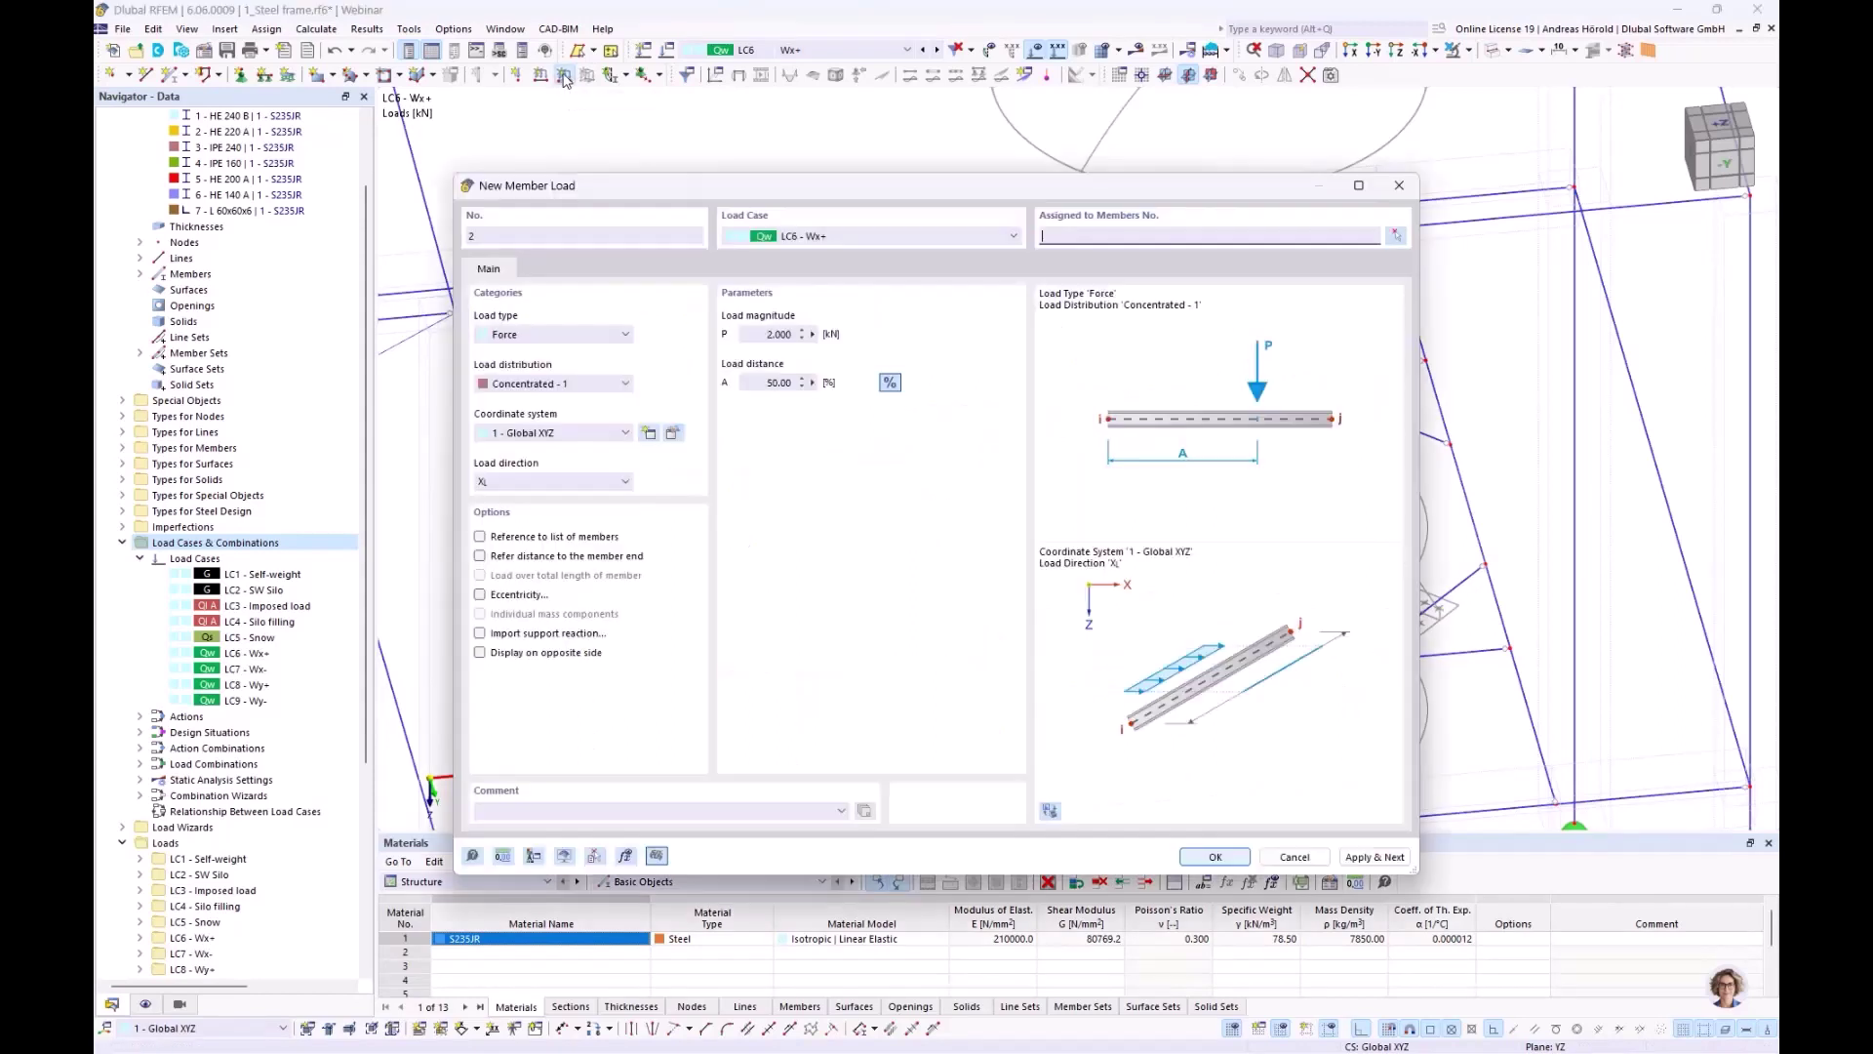
{"action": "left_click", "coordinate": [530, 484]}
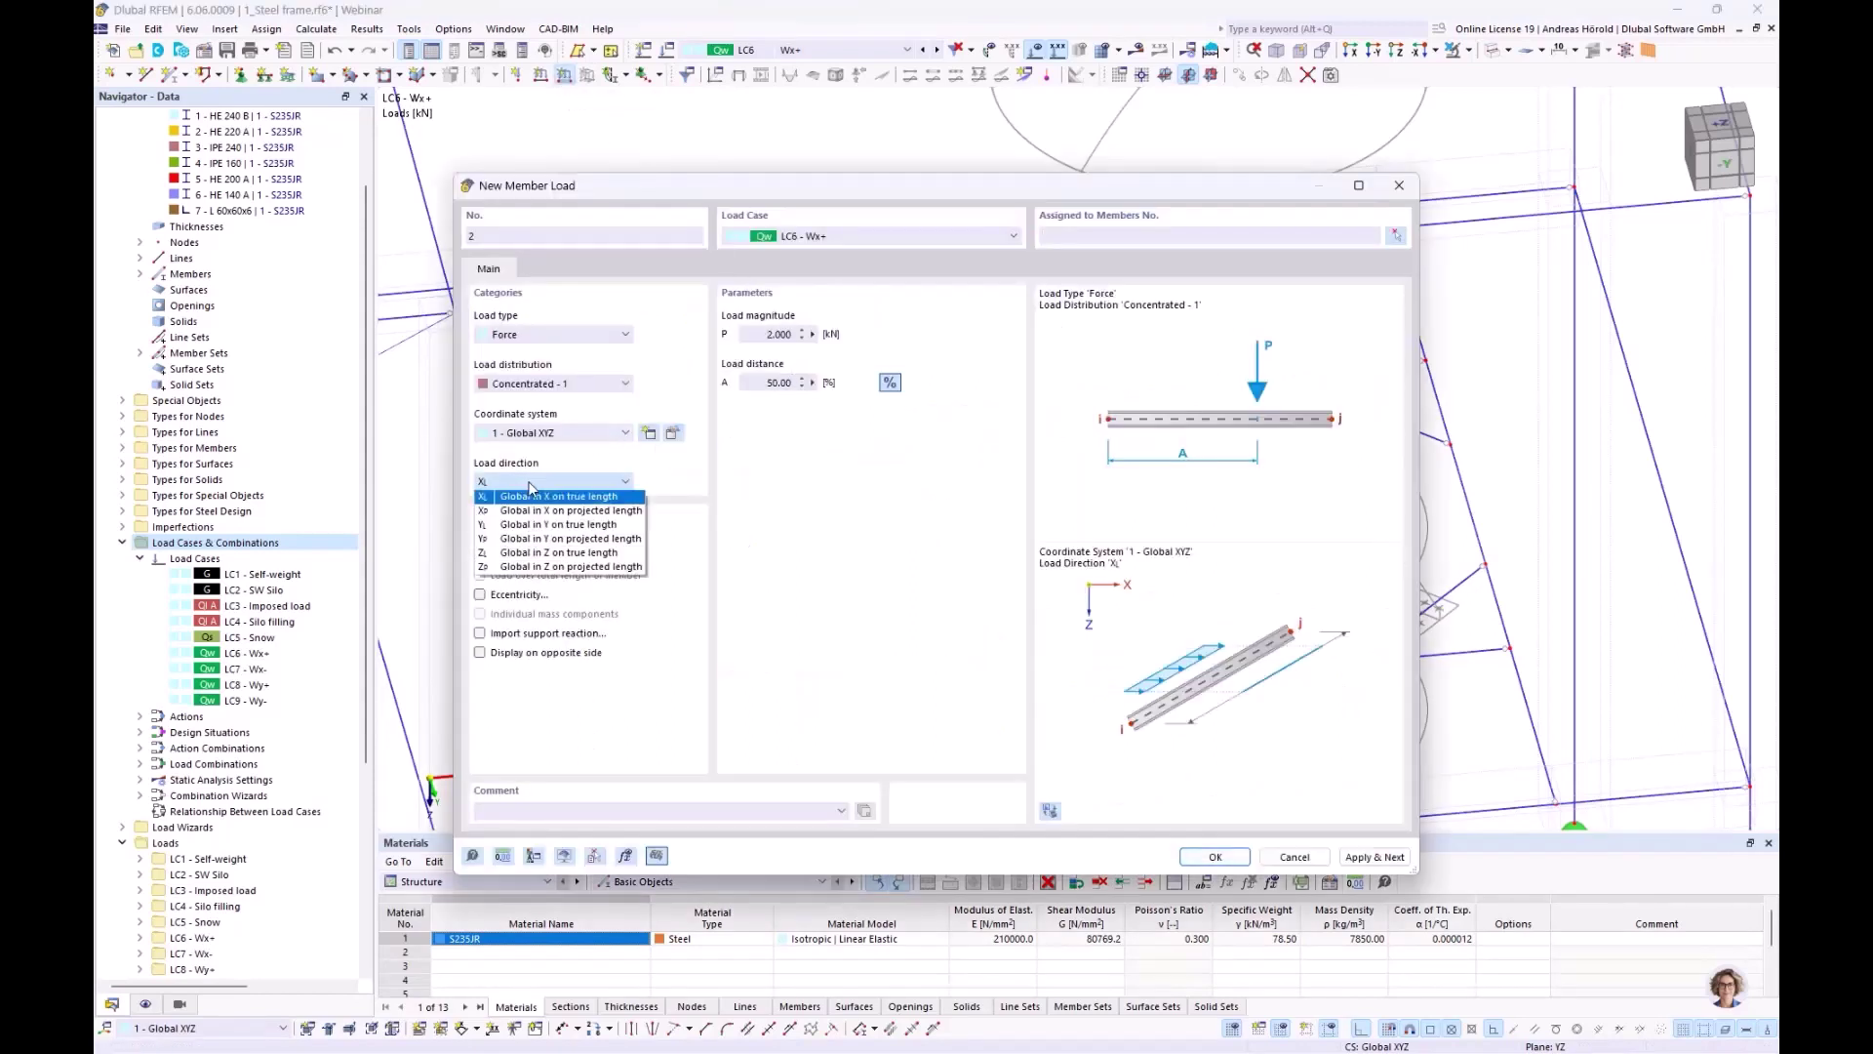
{"action": "left_click", "coordinate": [546, 553]}
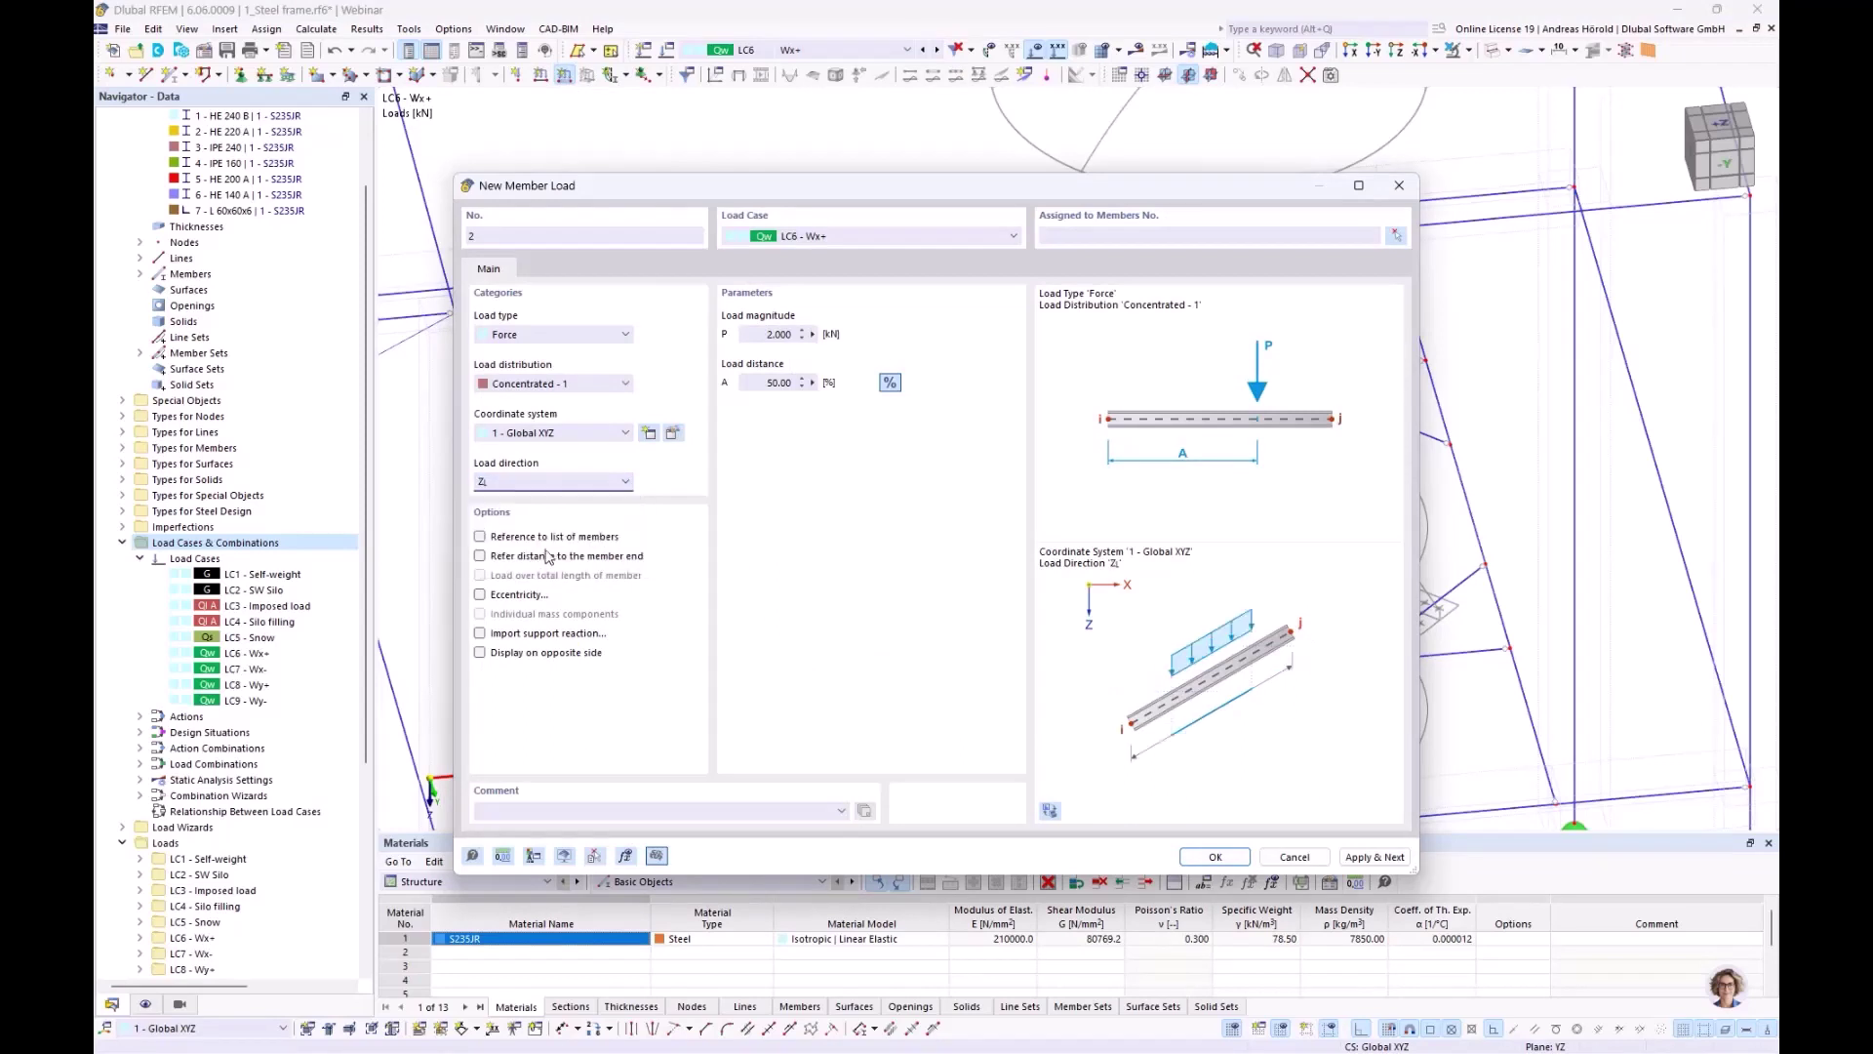
{"action": "left_click_drag", "start_coordinate": [778, 335], "coordinate": [812, 334]}
{"action": "left_click", "coordinate": [1217, 858]}
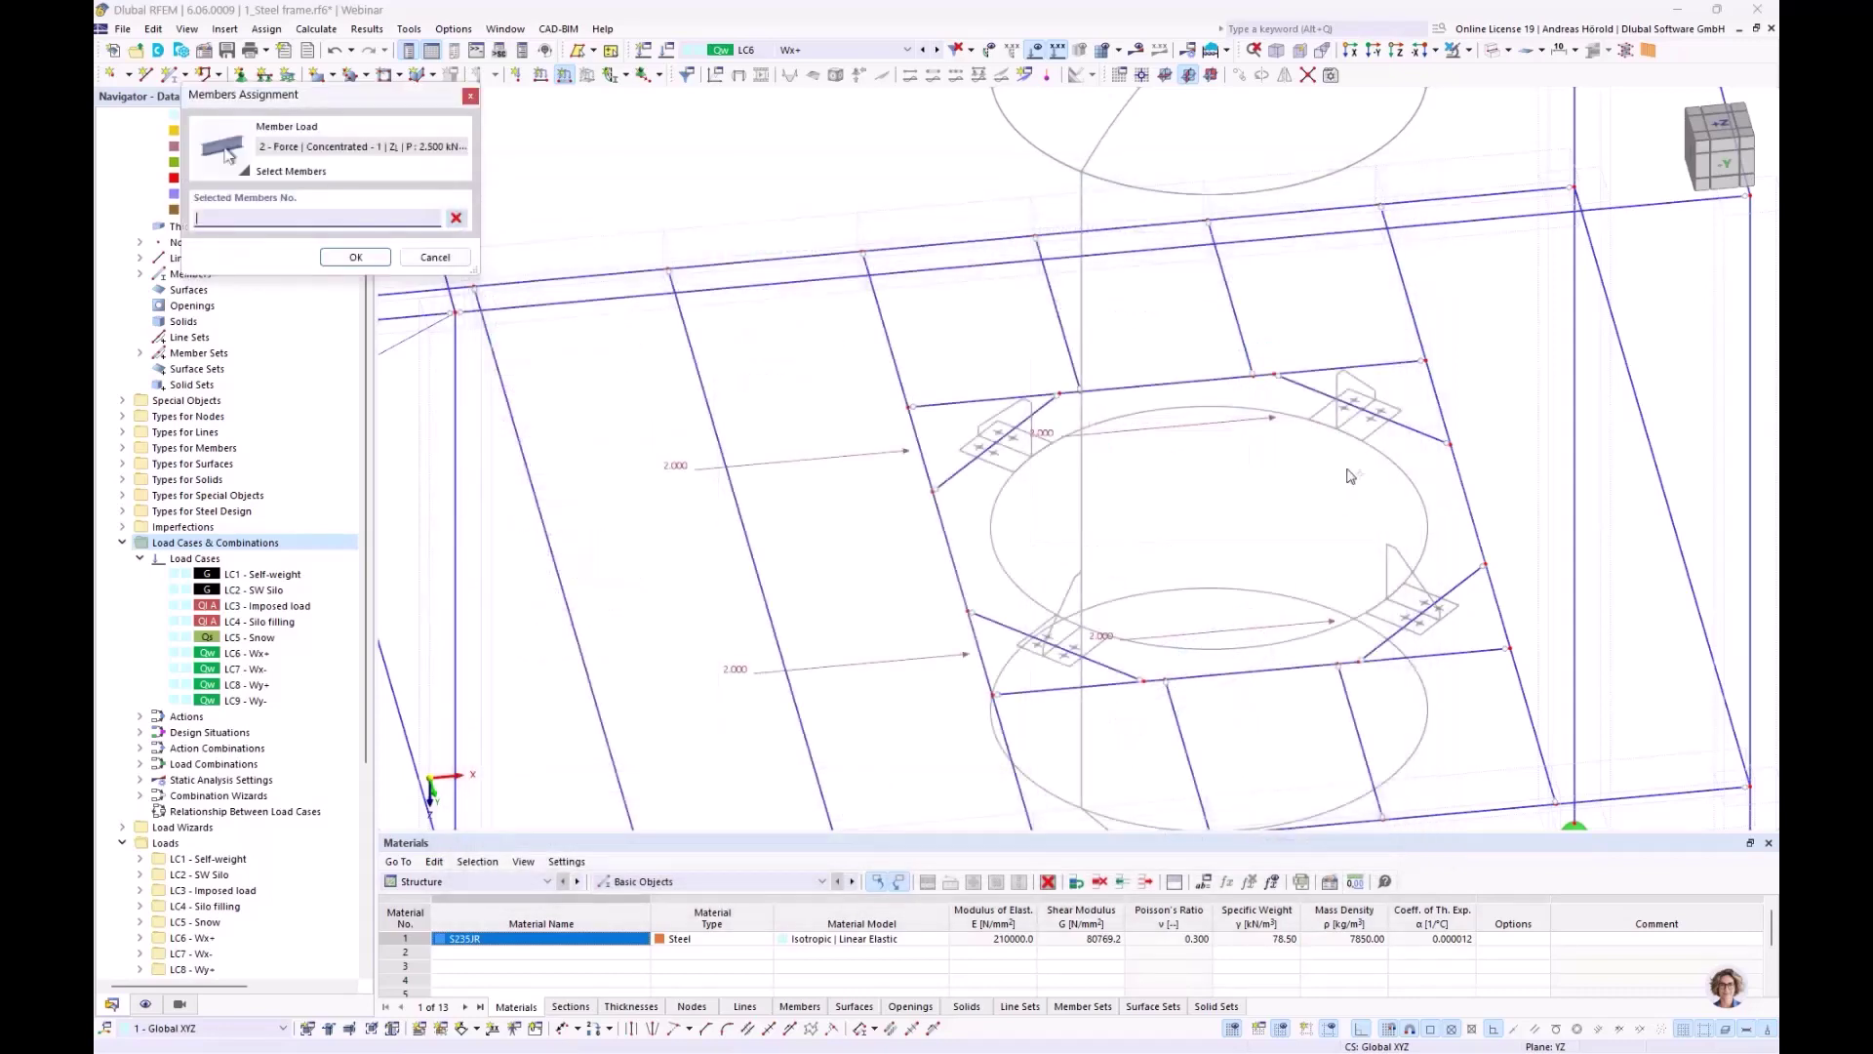
{"action": "left_click", "coordinate": [1381, 425]}
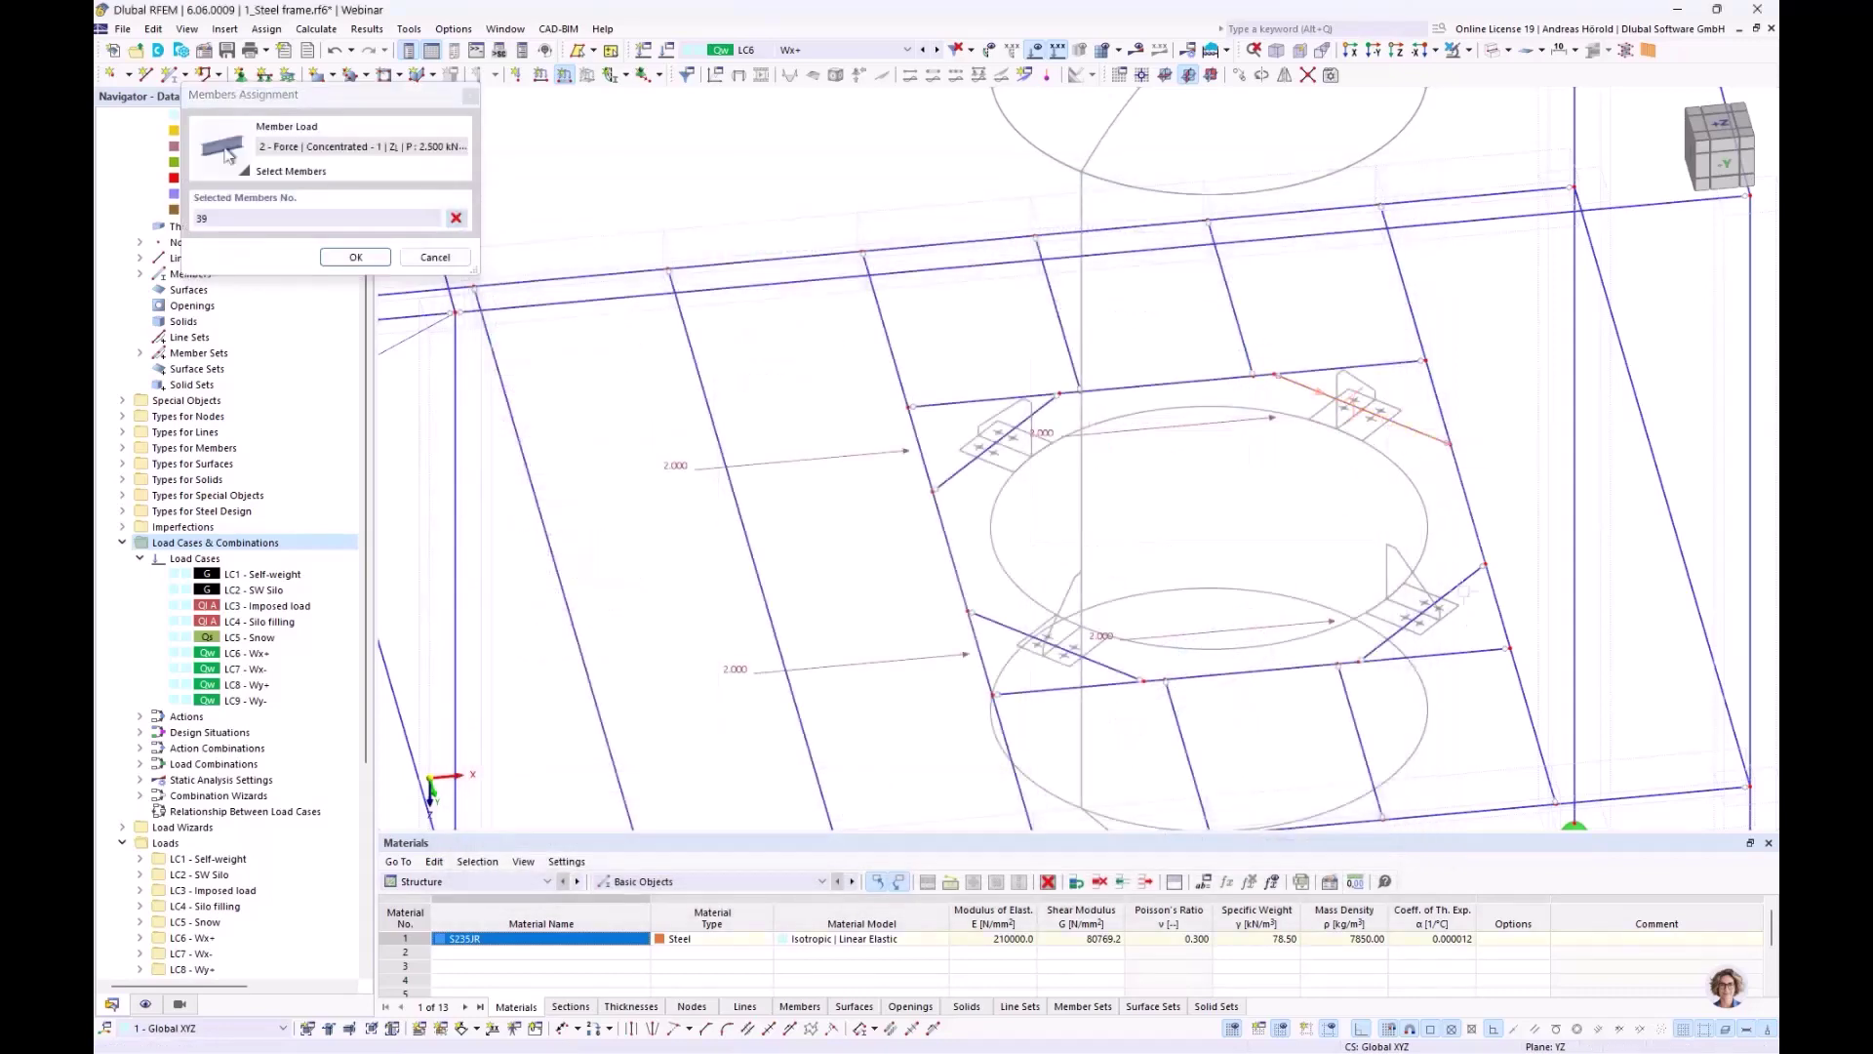
{"action": "left_click", "coordinate": [1436, 586]}
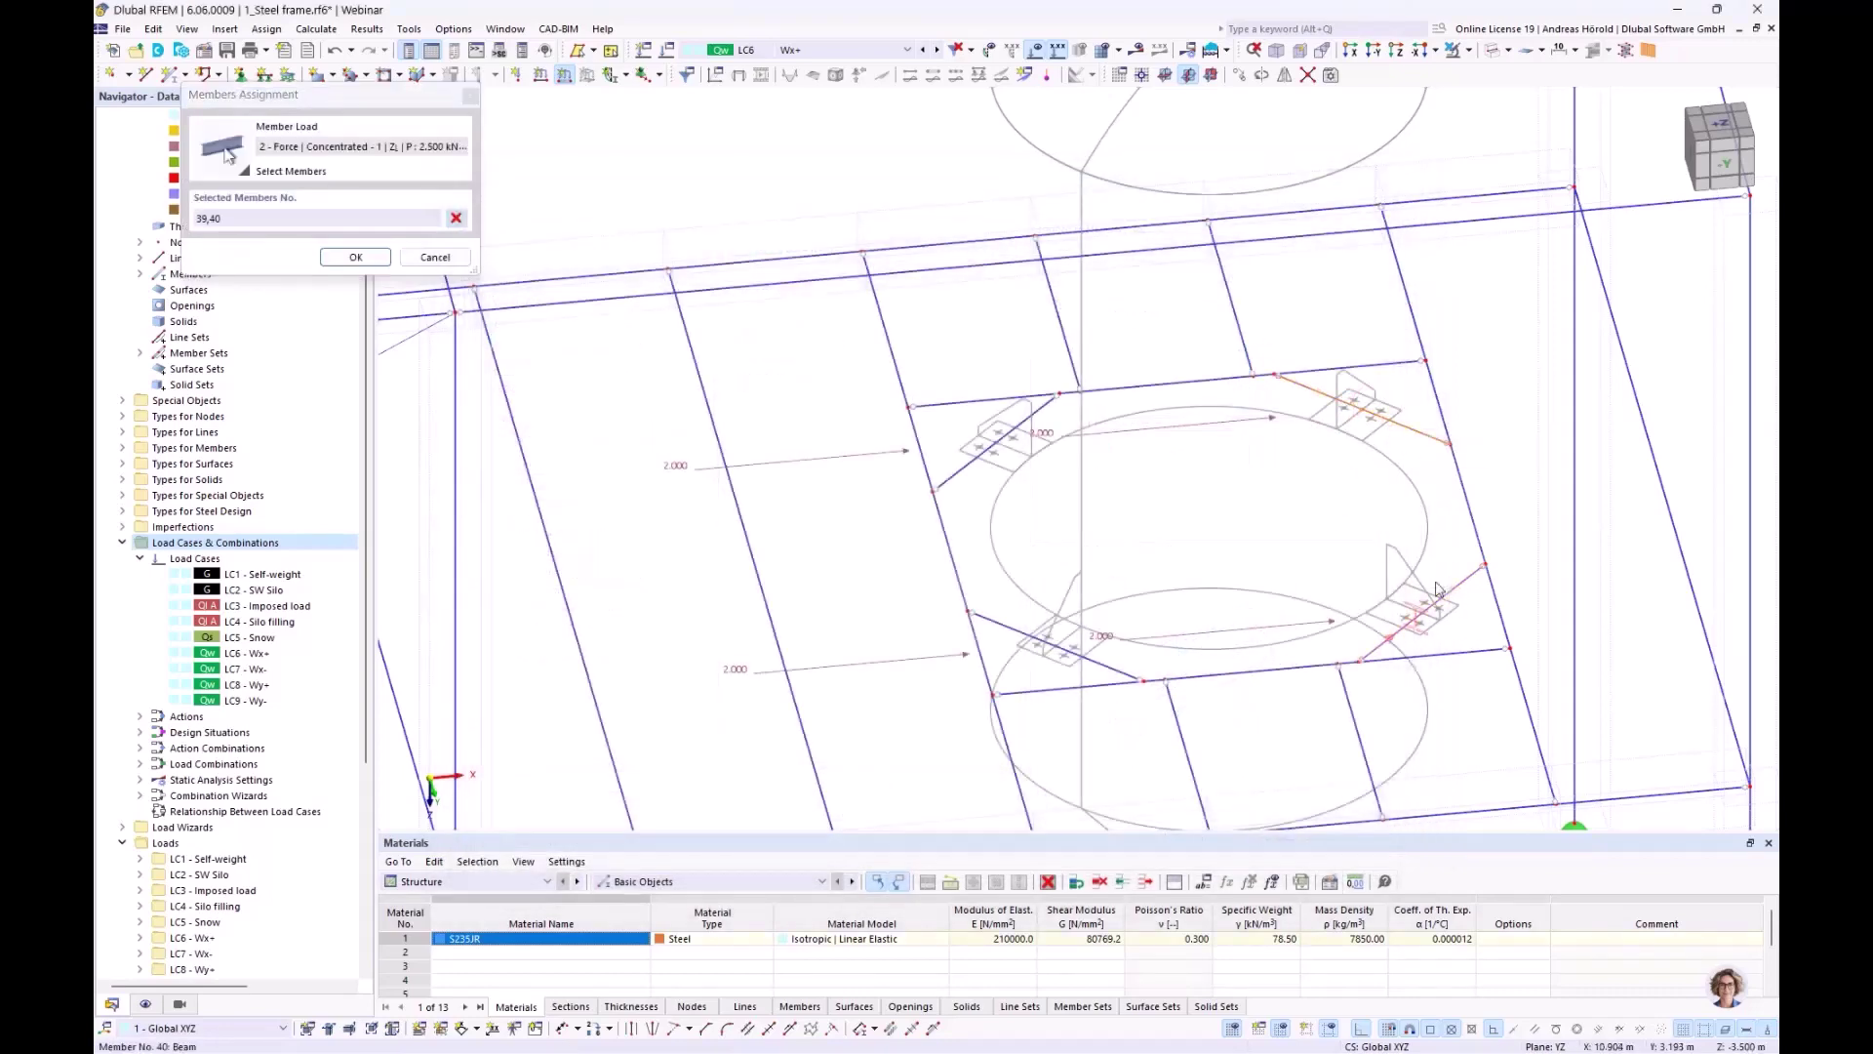
{"action": "left_click", "coordinate": [344, 260]}
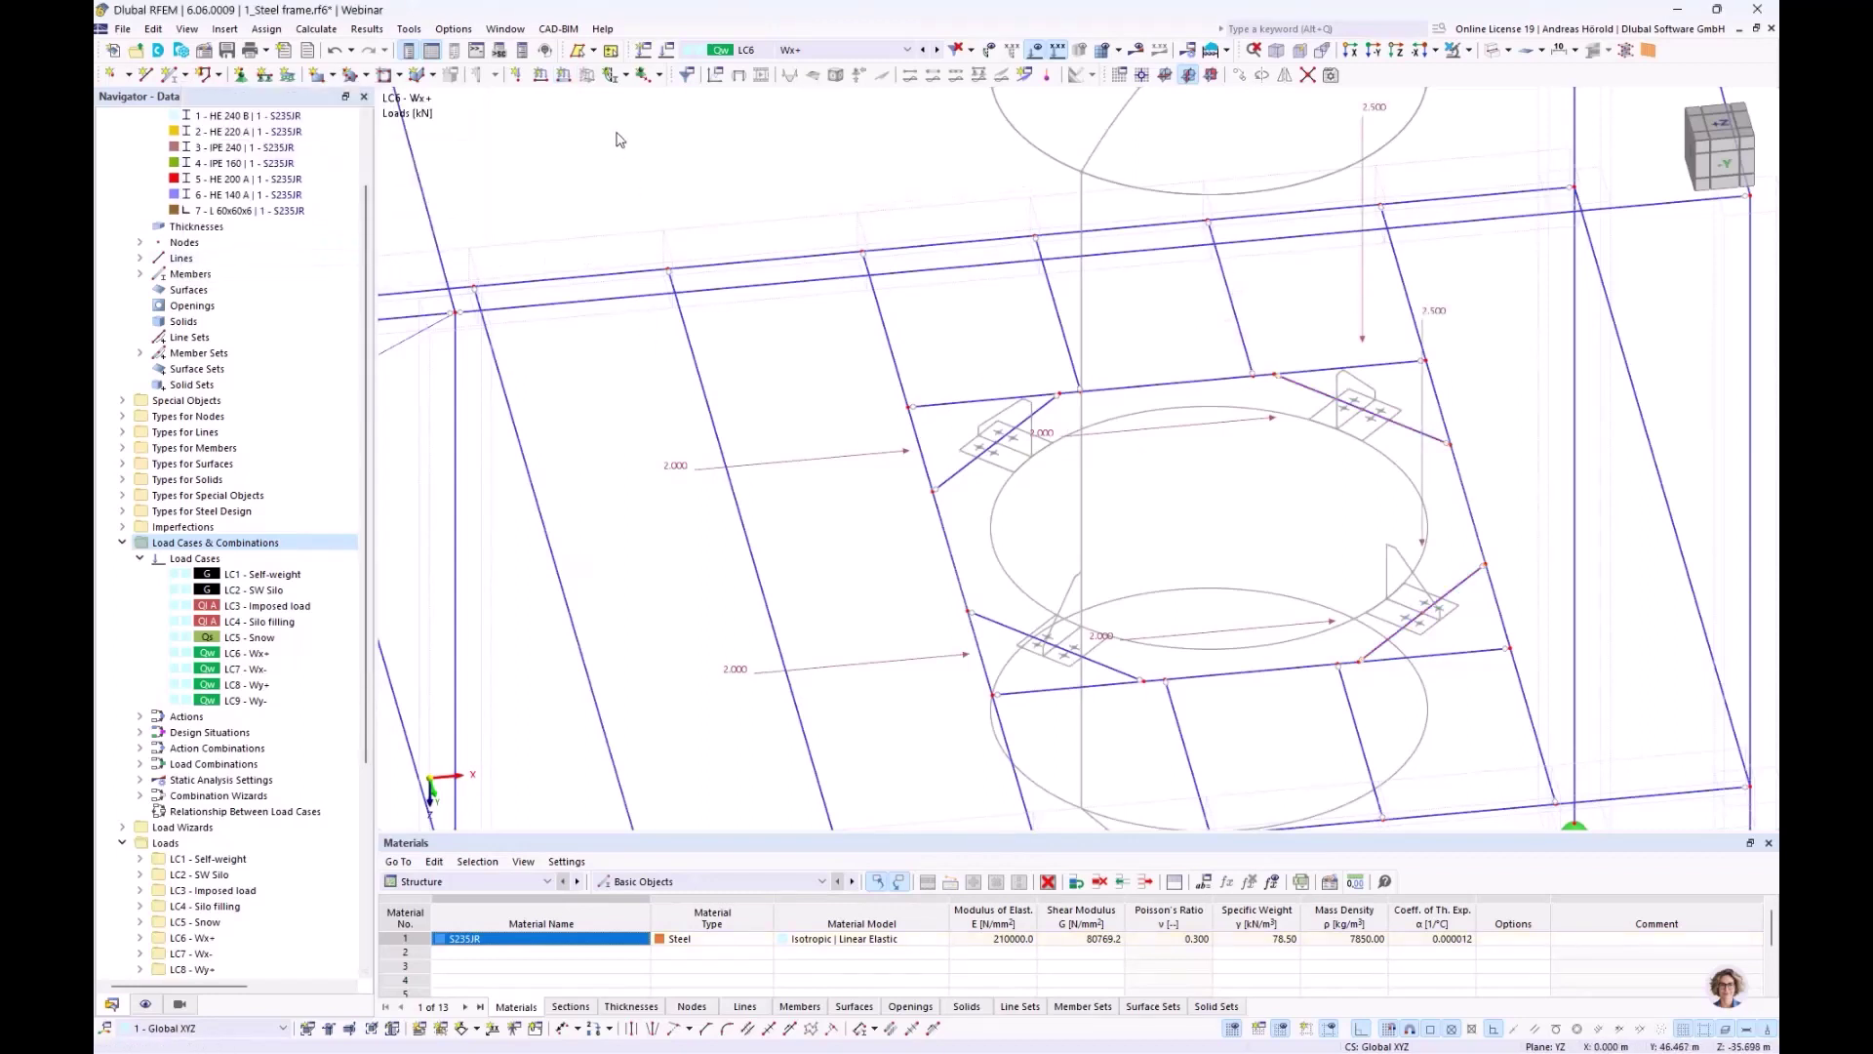
Add a concentrated force of -2.5 kN in global Z (ZL) to silo support beams 38 and 41
{"action": "left_click", "coordinate": [563, 77]}
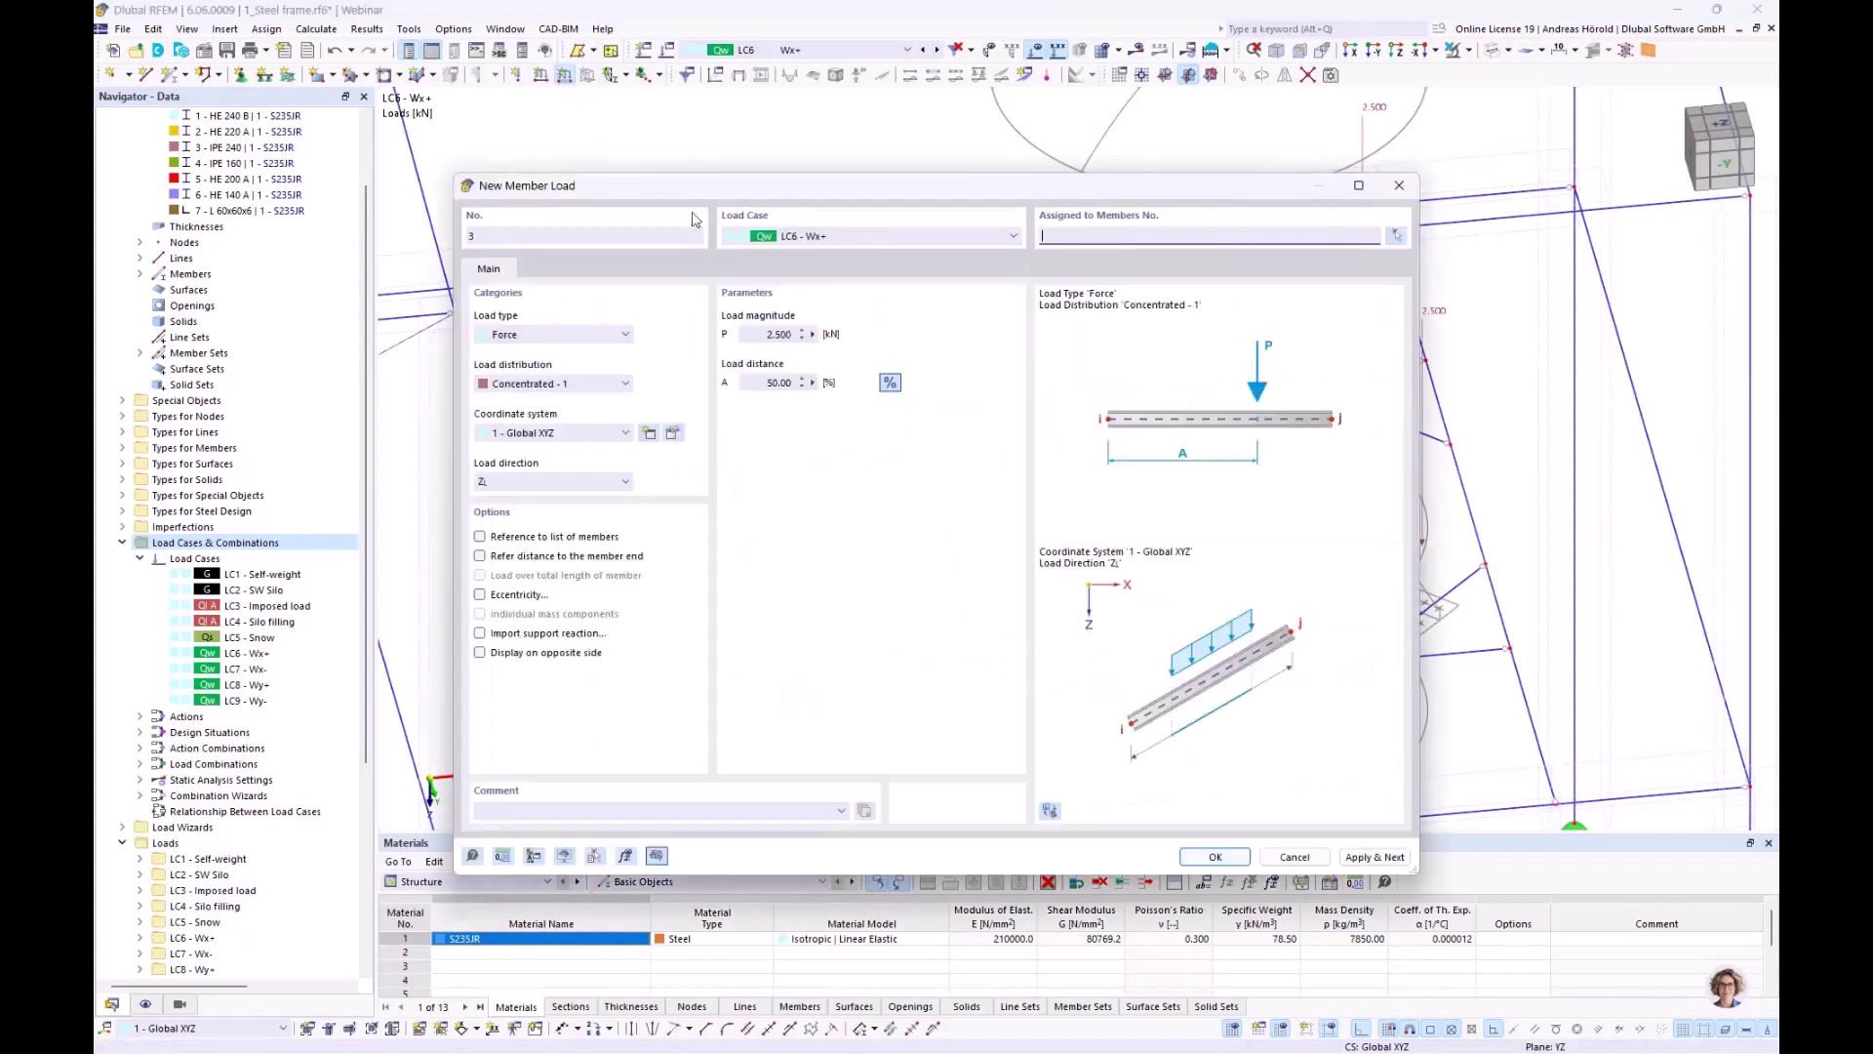
{"action": "left_click", "coordinate": [754, 333]}
{"action": "left_click", "coordinate": [1215, 856]}
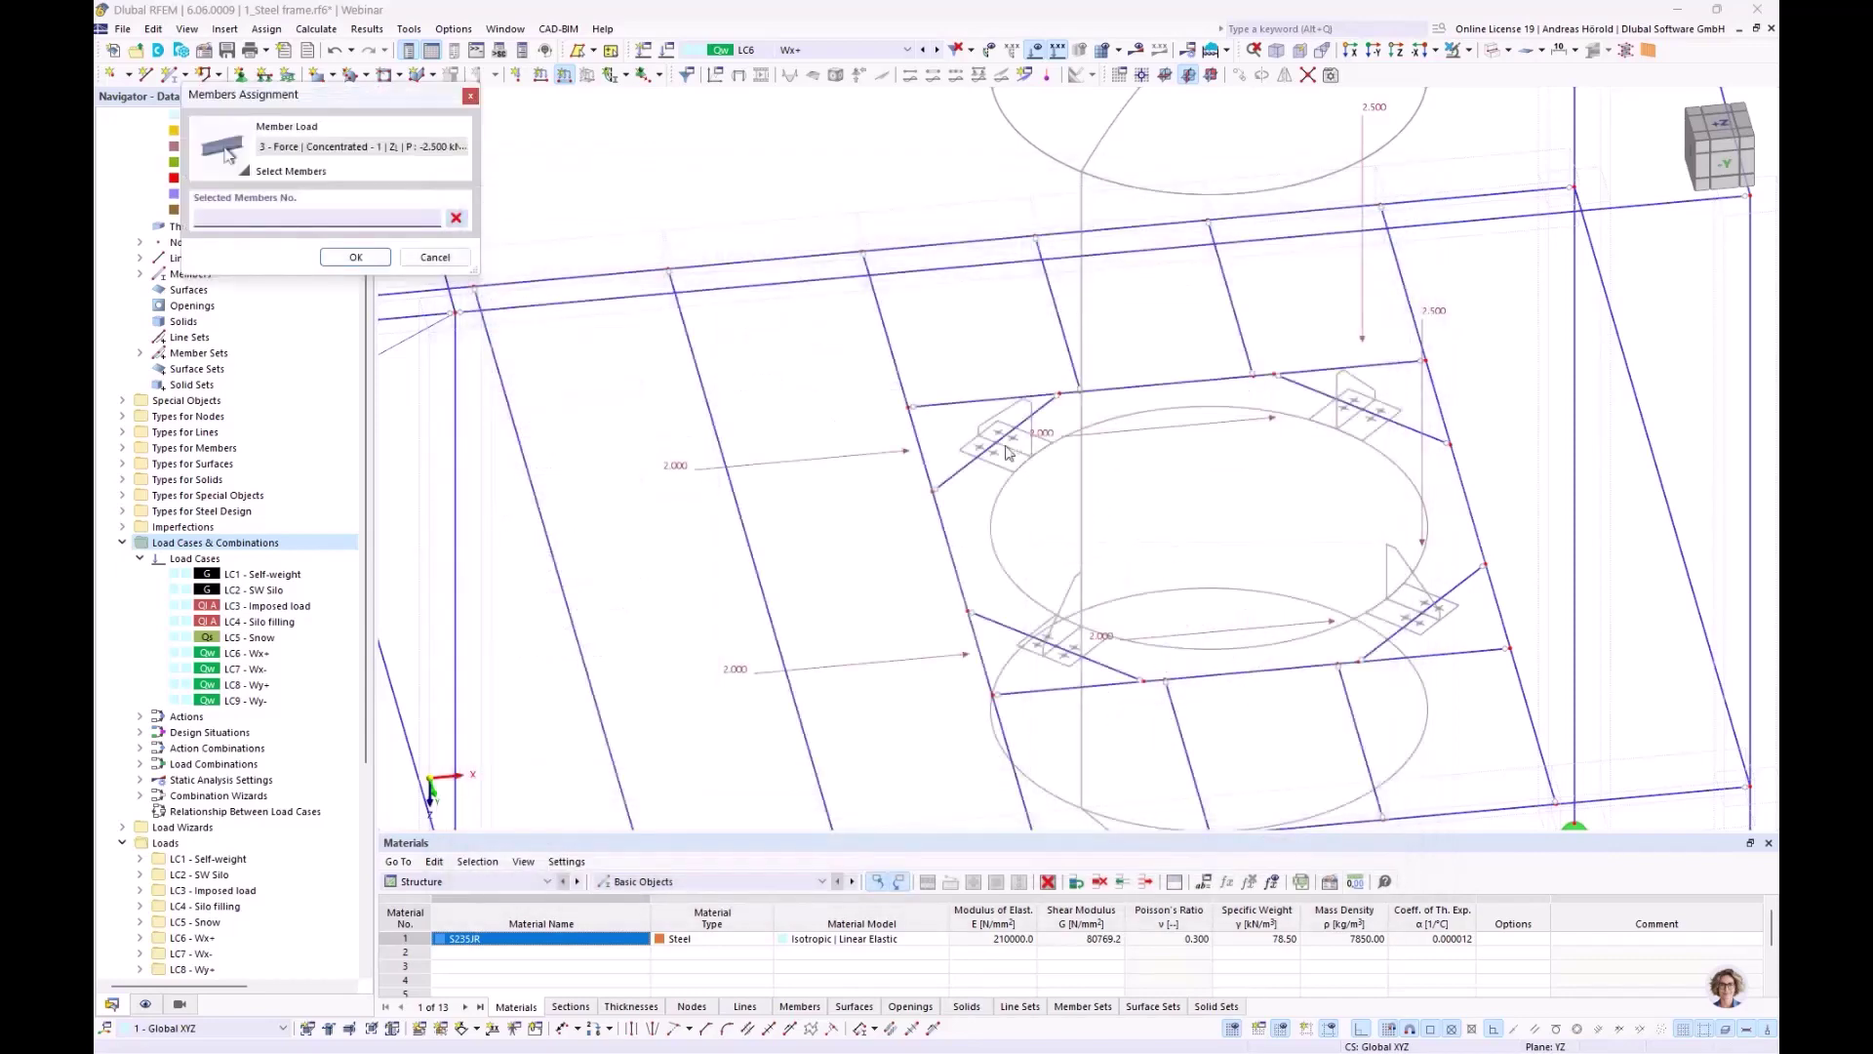
{"action": "left_click", "coordinate": [993, 444]}
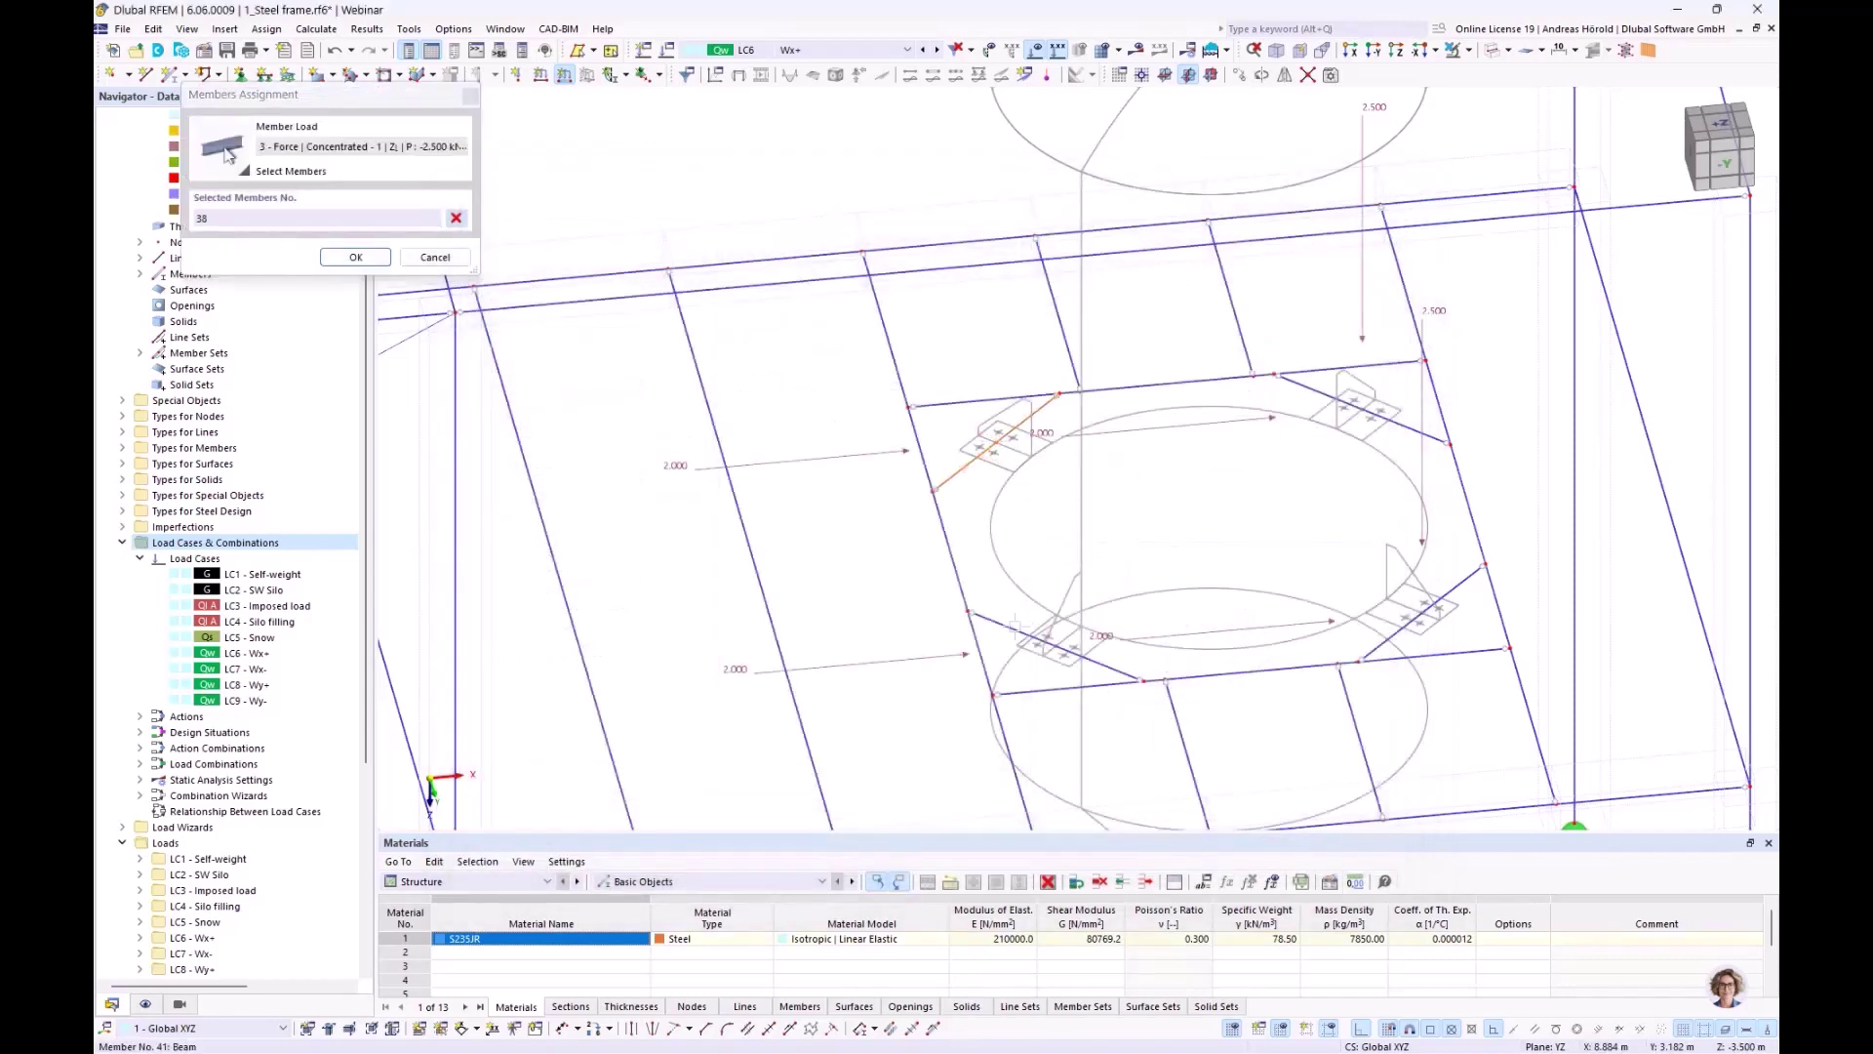
{"action": "left_click", "coordinate": [1017, 628]}
{"action": "left_click", "coordinate": [356, 256]}
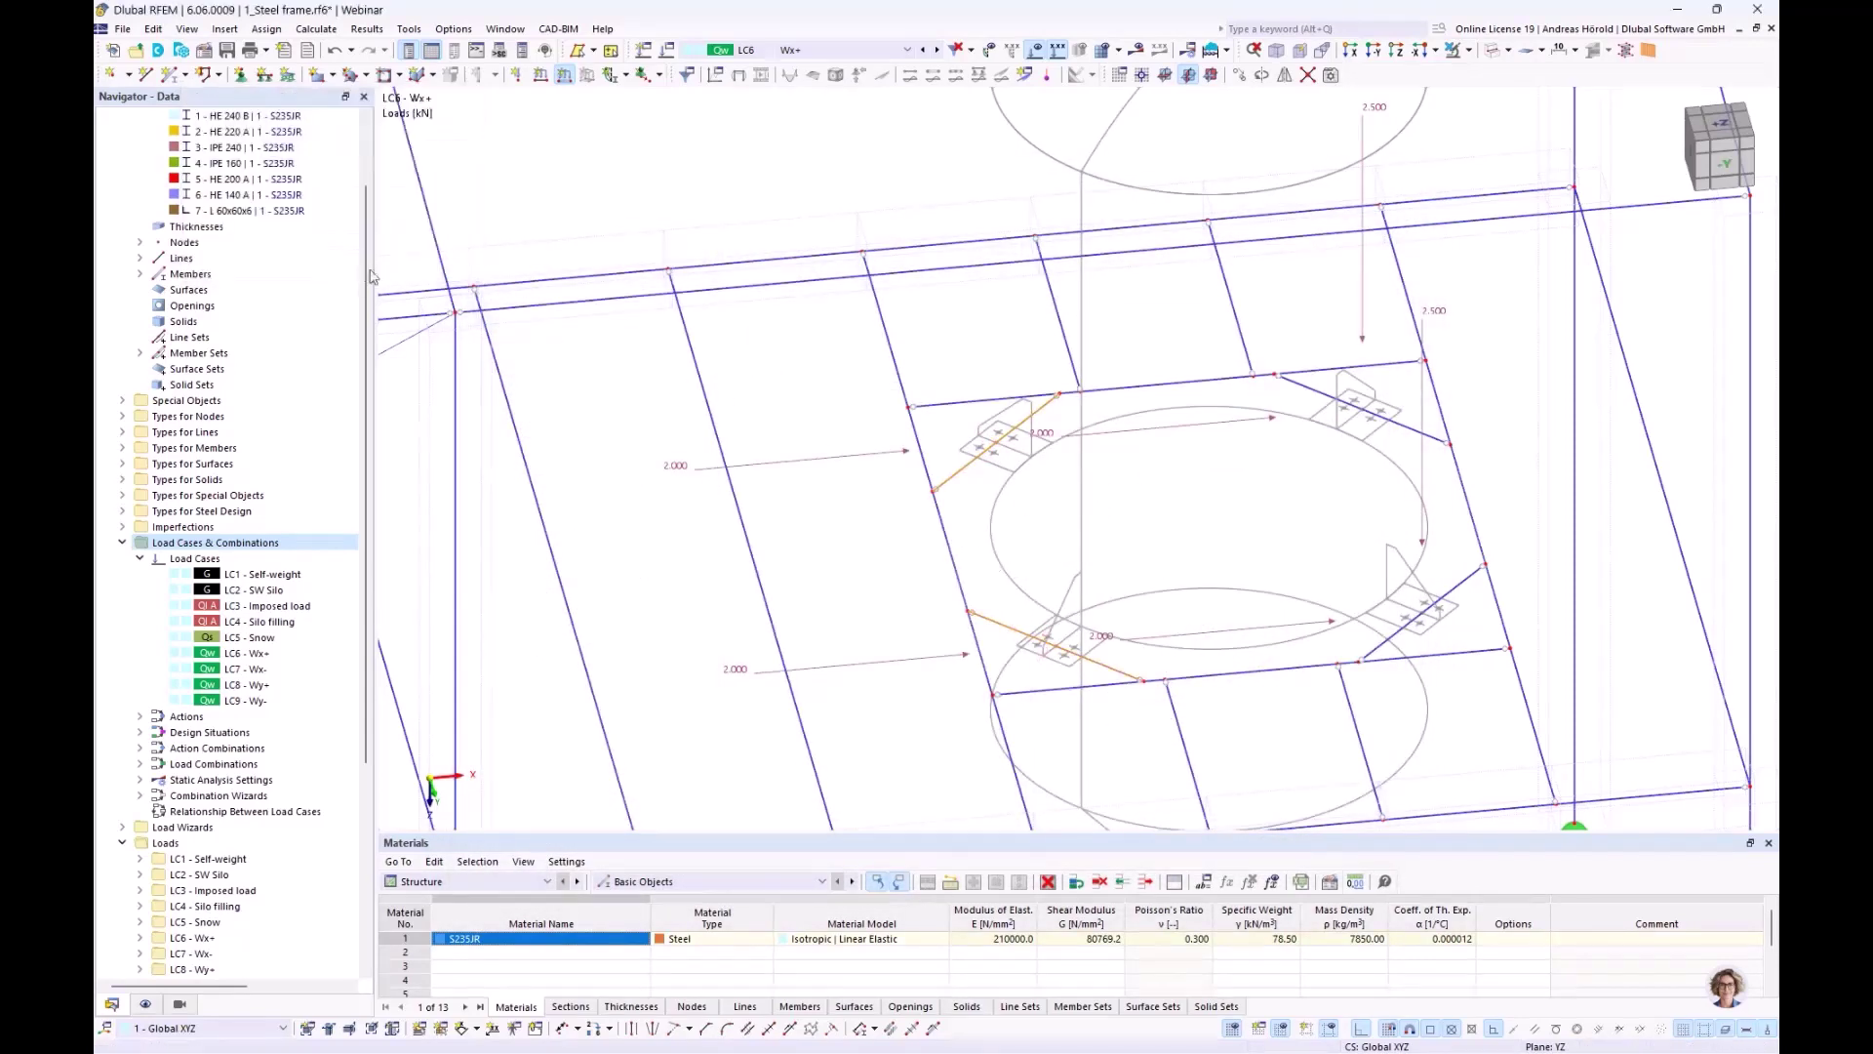
Bring the whole steel frame into view and activate load case LC7 (Wx-)
{"action": "scroll", "coordinate": [968, 478], "scroll_direction": "down", "scroll_amount": 5}
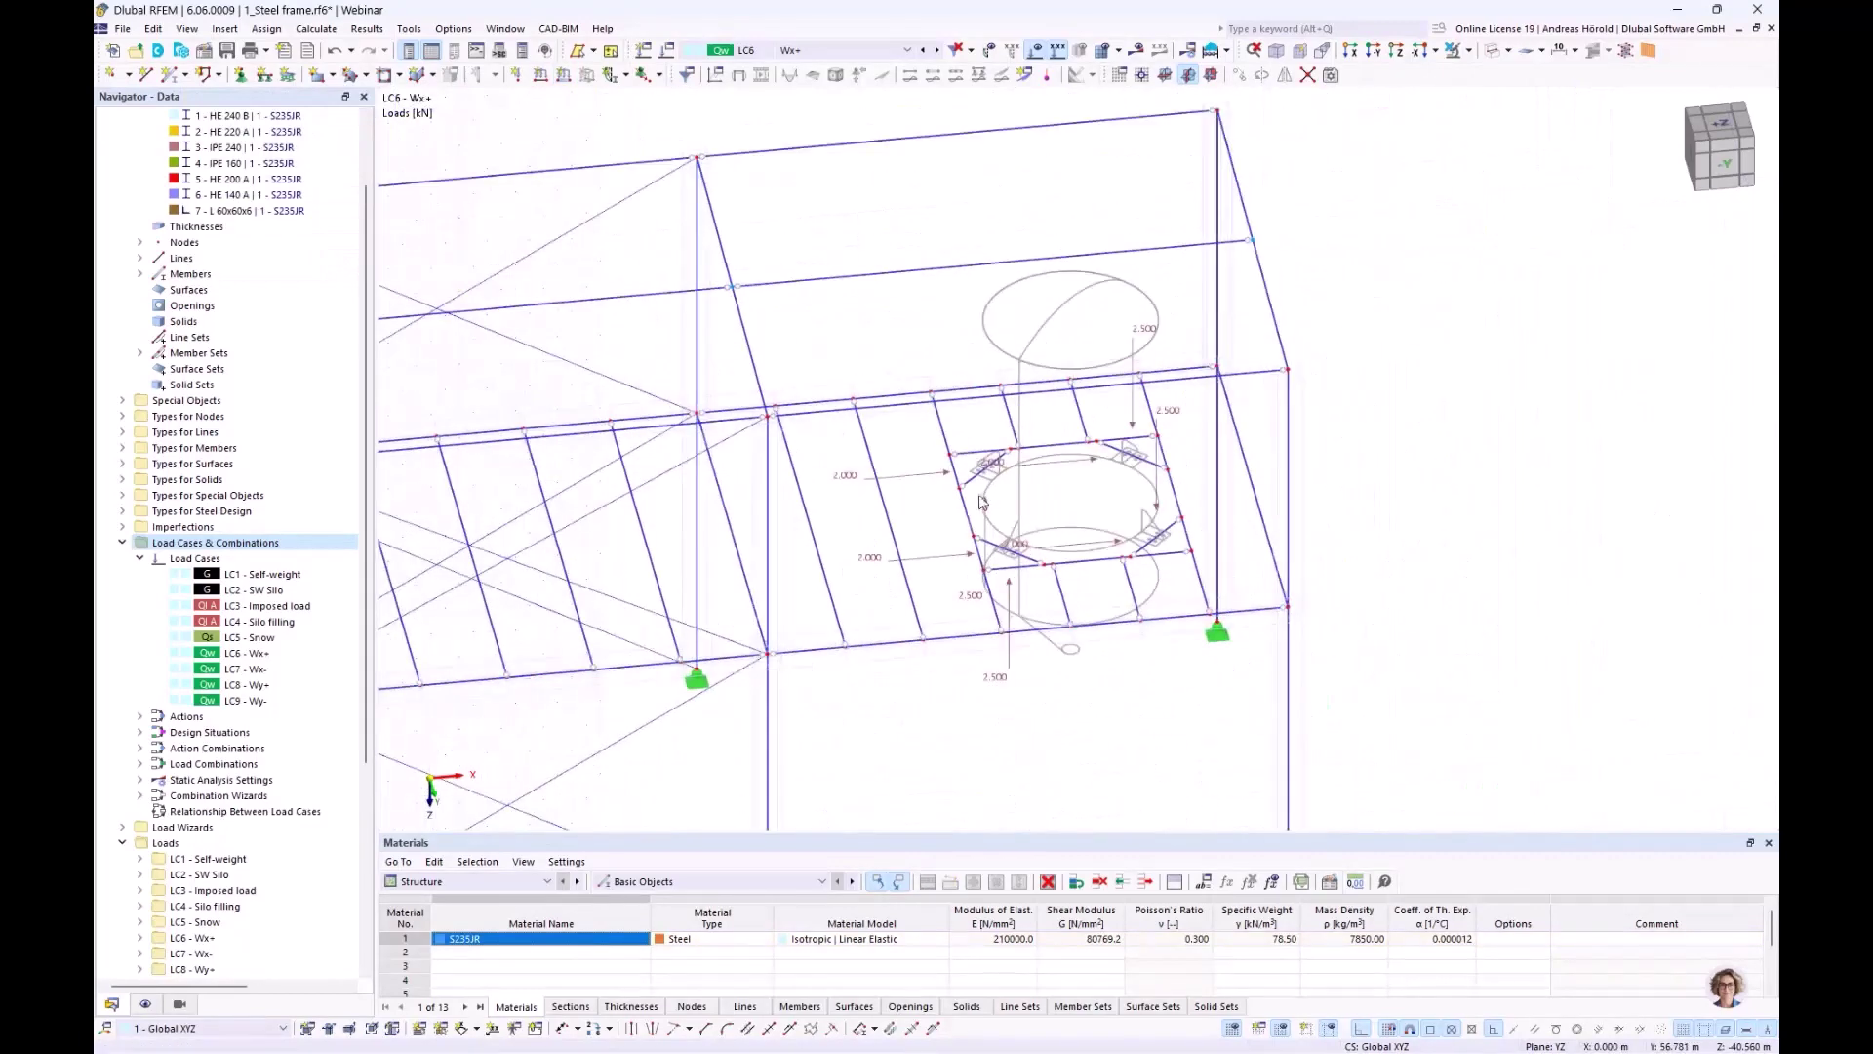
{"action": "middle_click_drag", "start_coordinate": [984, 502], "coordinate": [990, 475]}
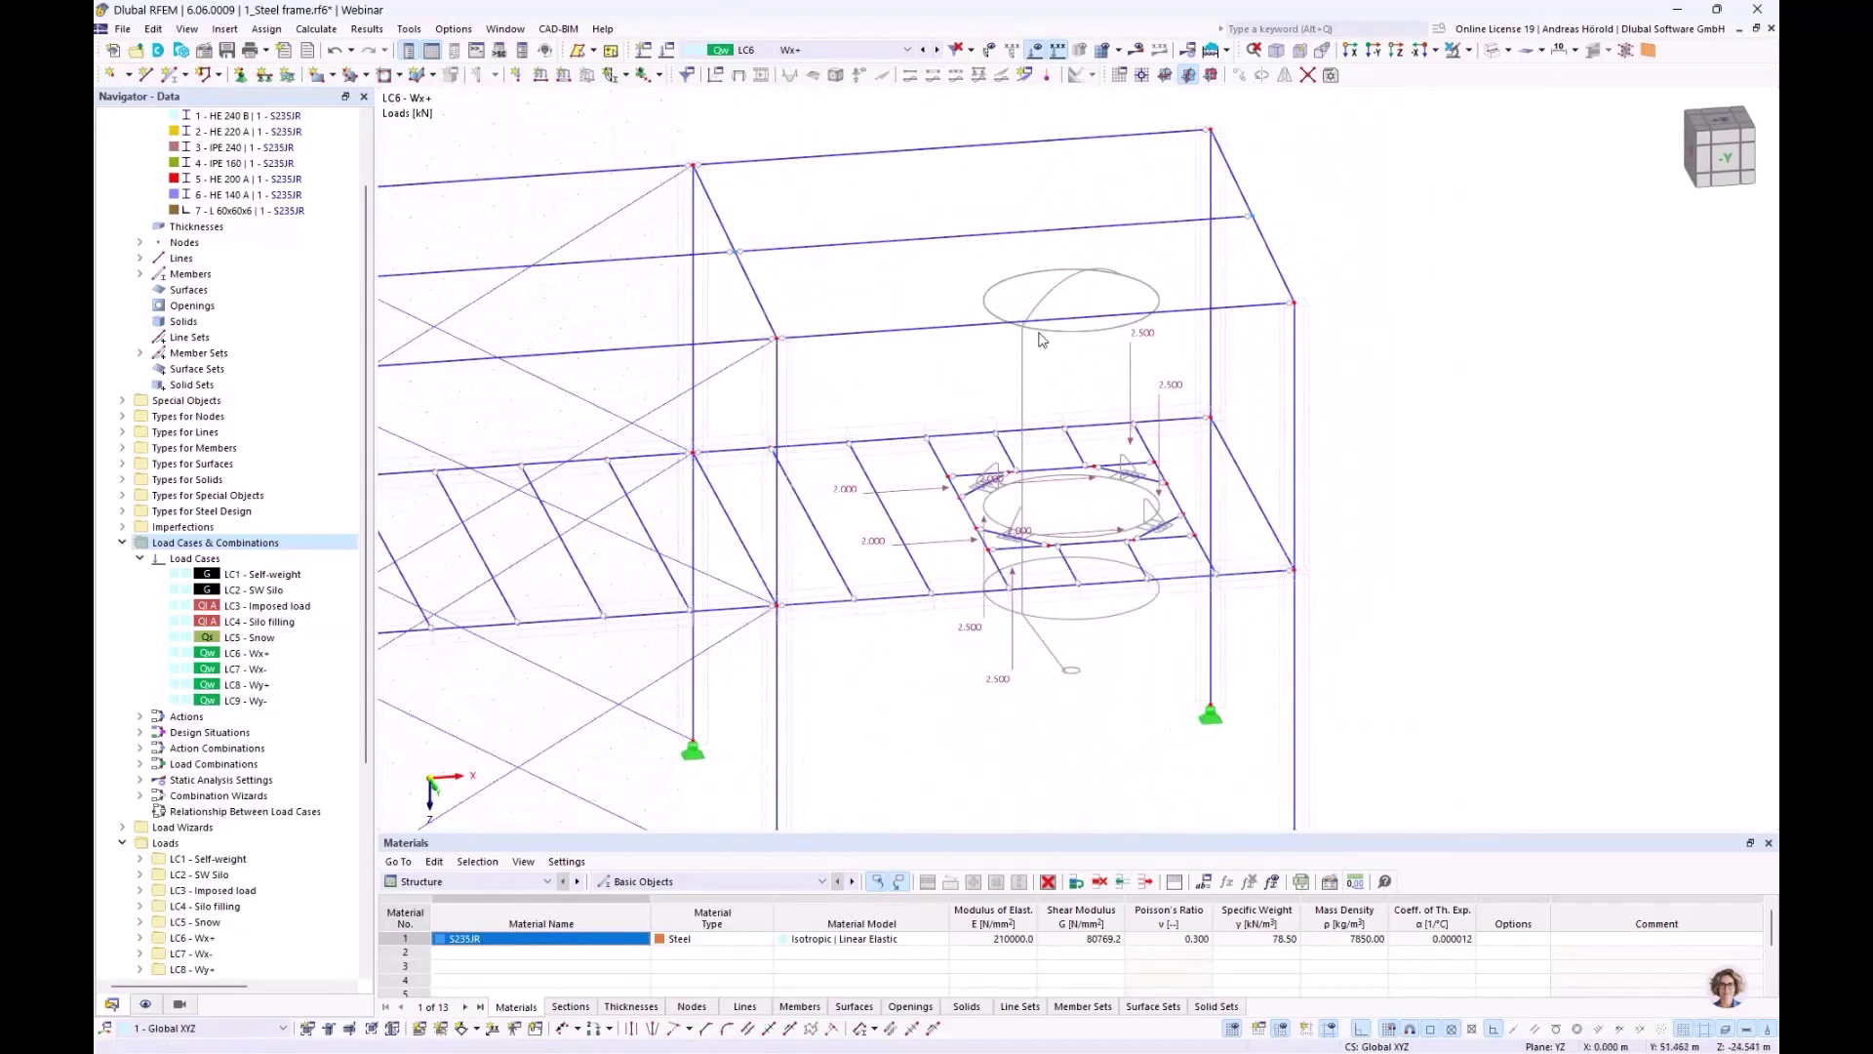
{"action": "scroll", "coordinate": [1021, 450], "scroll_direction": "down", "scroll_amount": 2}
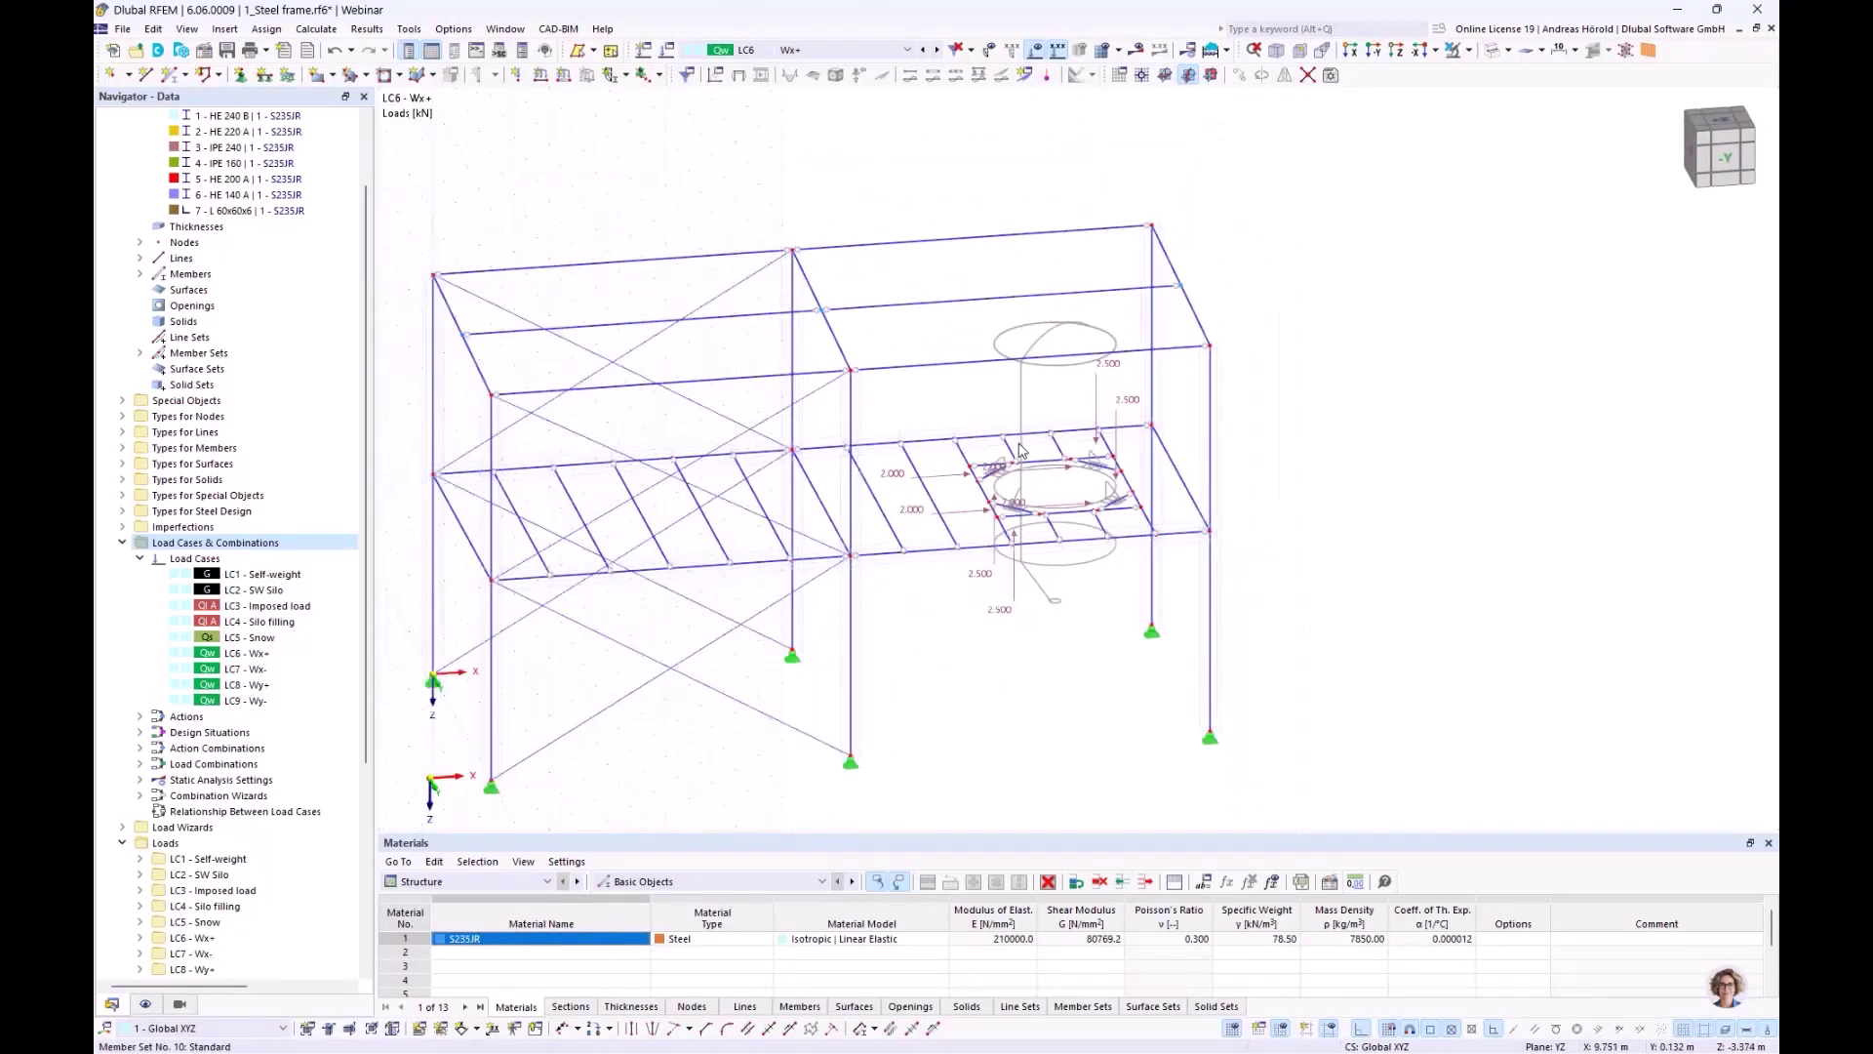
{"action": "middle_click_drag", "start_coordinate": [1021, 450], "coordinate": [1122, 417]}
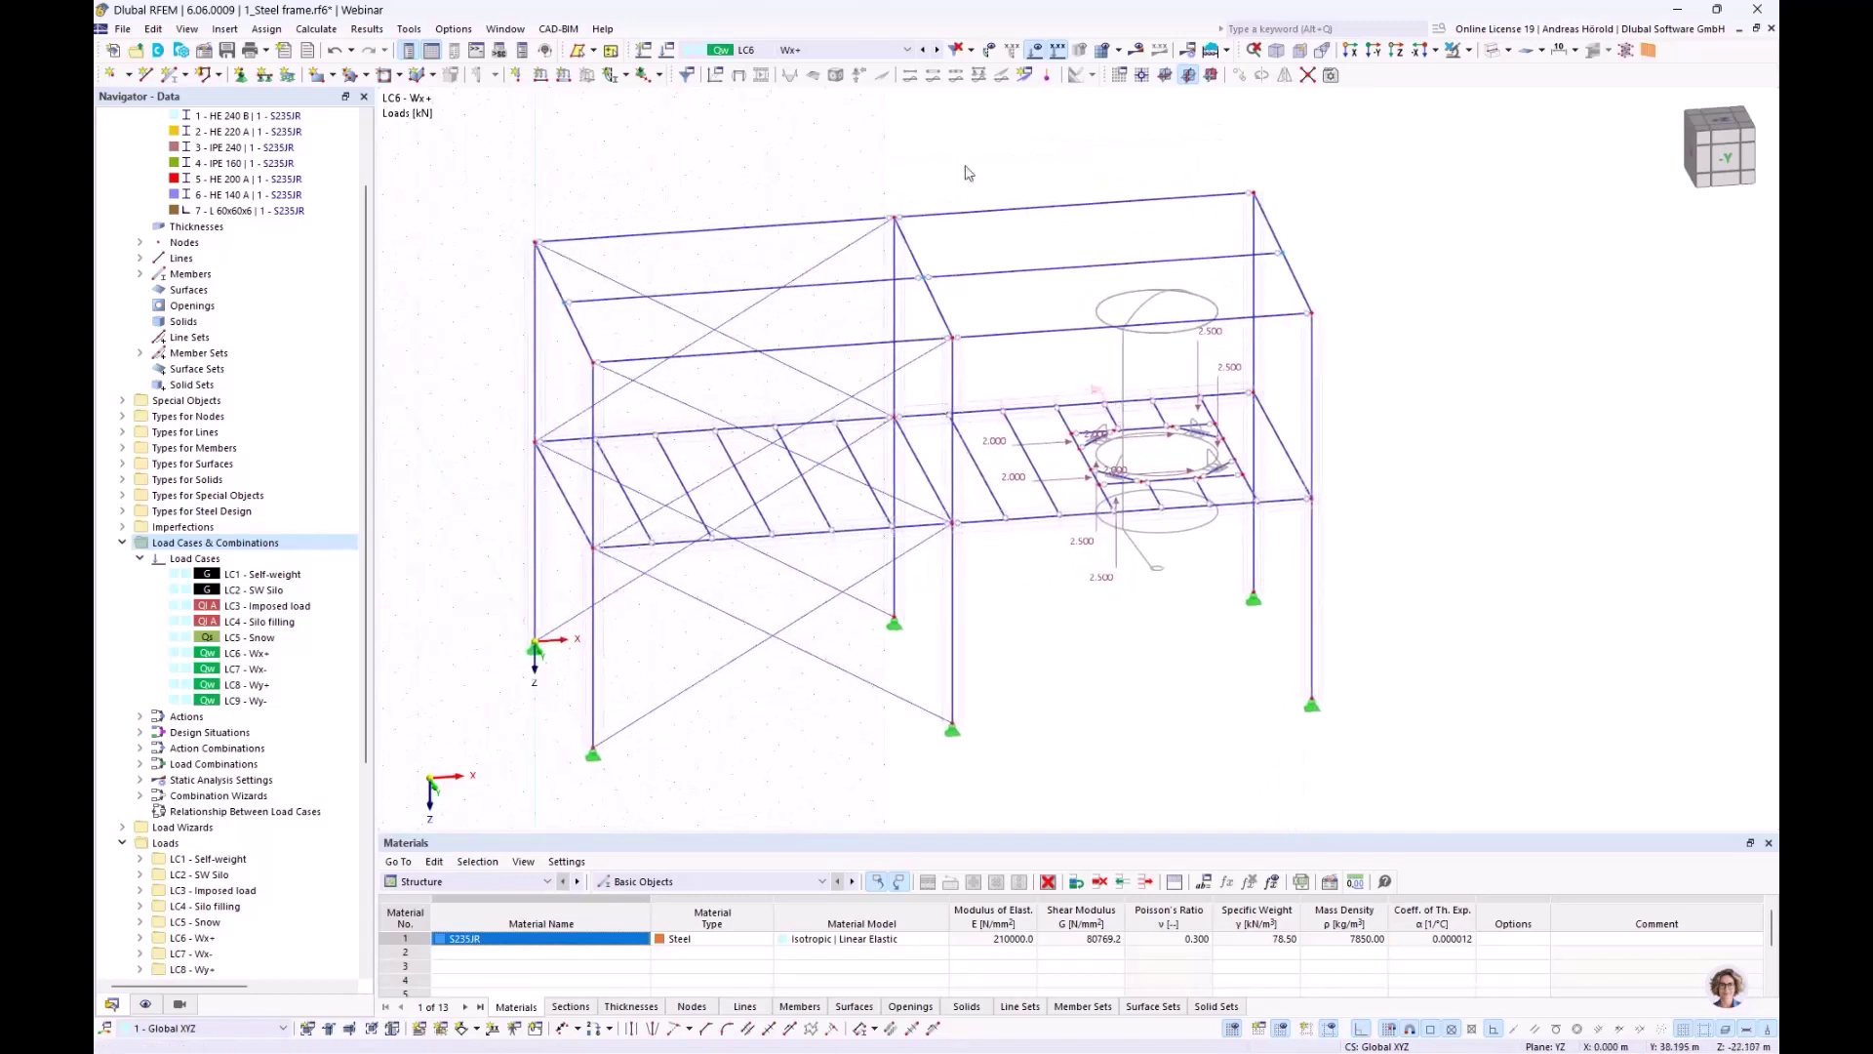
{"action": "left_click", "coordinate": [937, 52]}
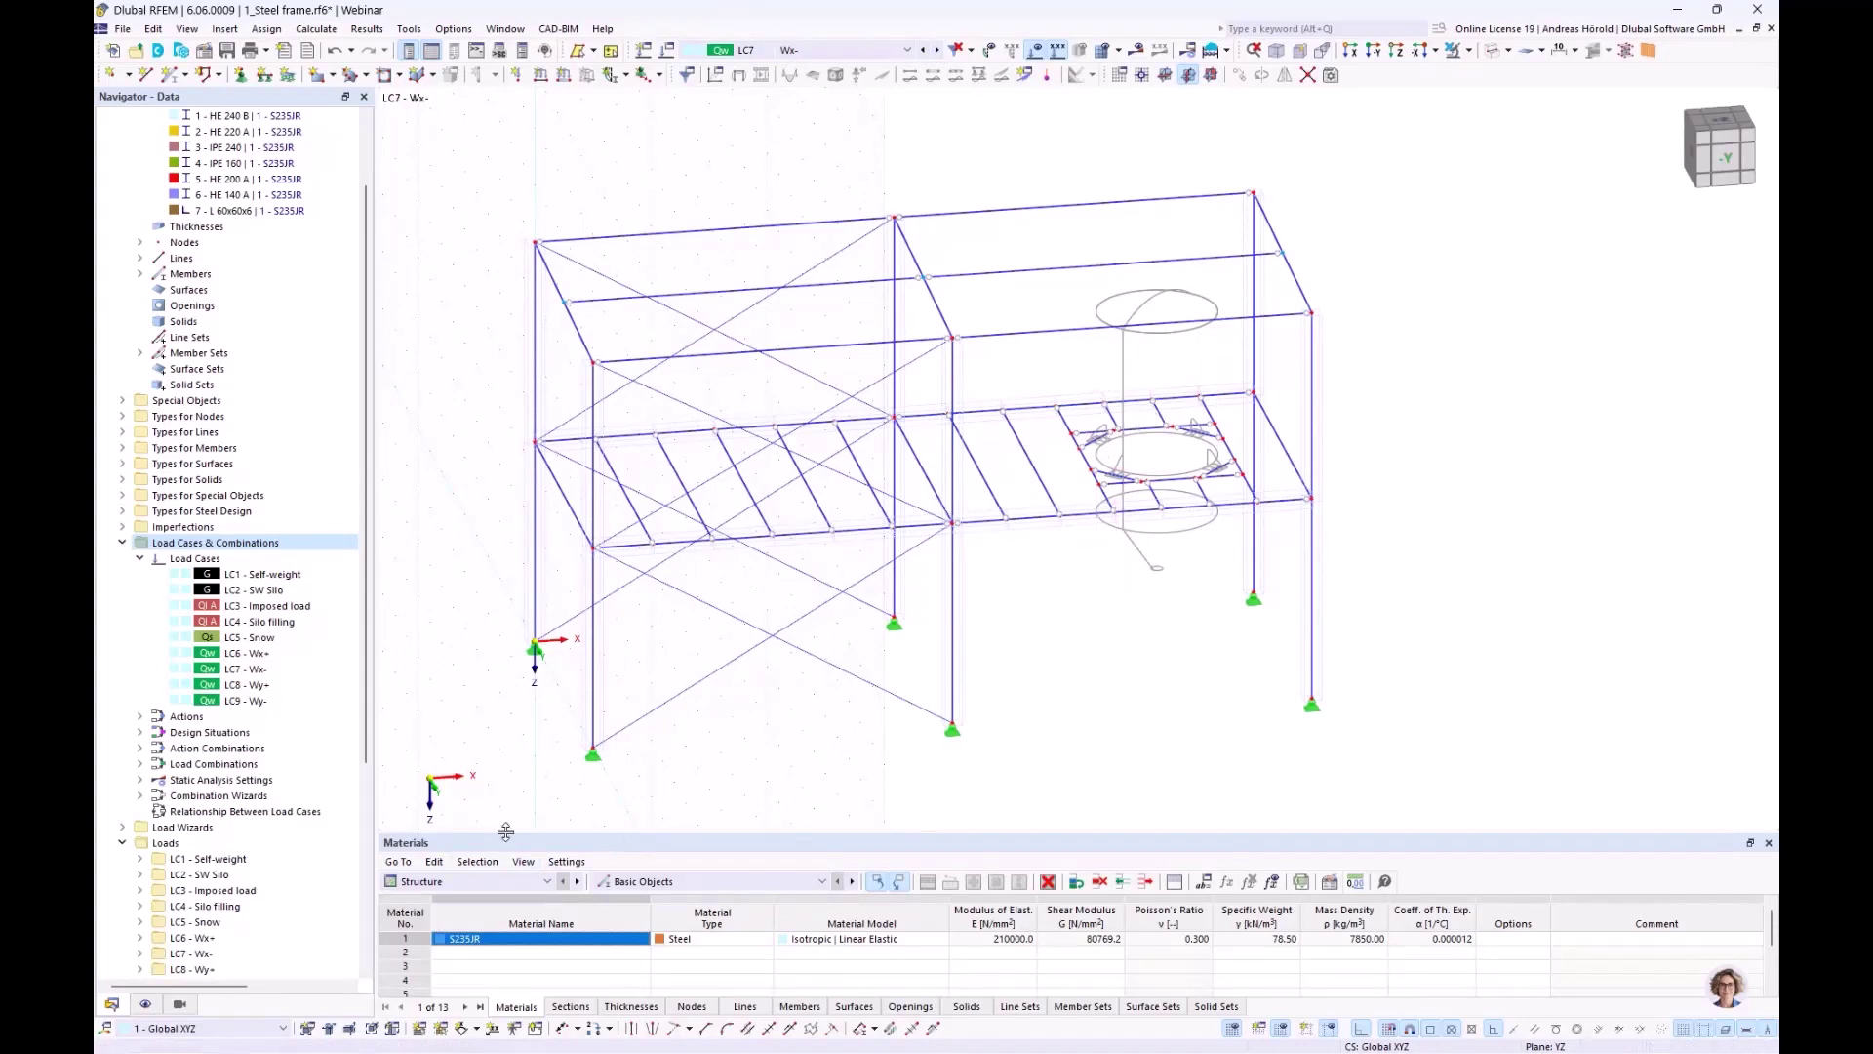
Enlarge the table area and display the member loads table for load case LC7
{"action": "left_click_drag", "start_coordinate": [505, 830], "coordinate": [507, 739]}
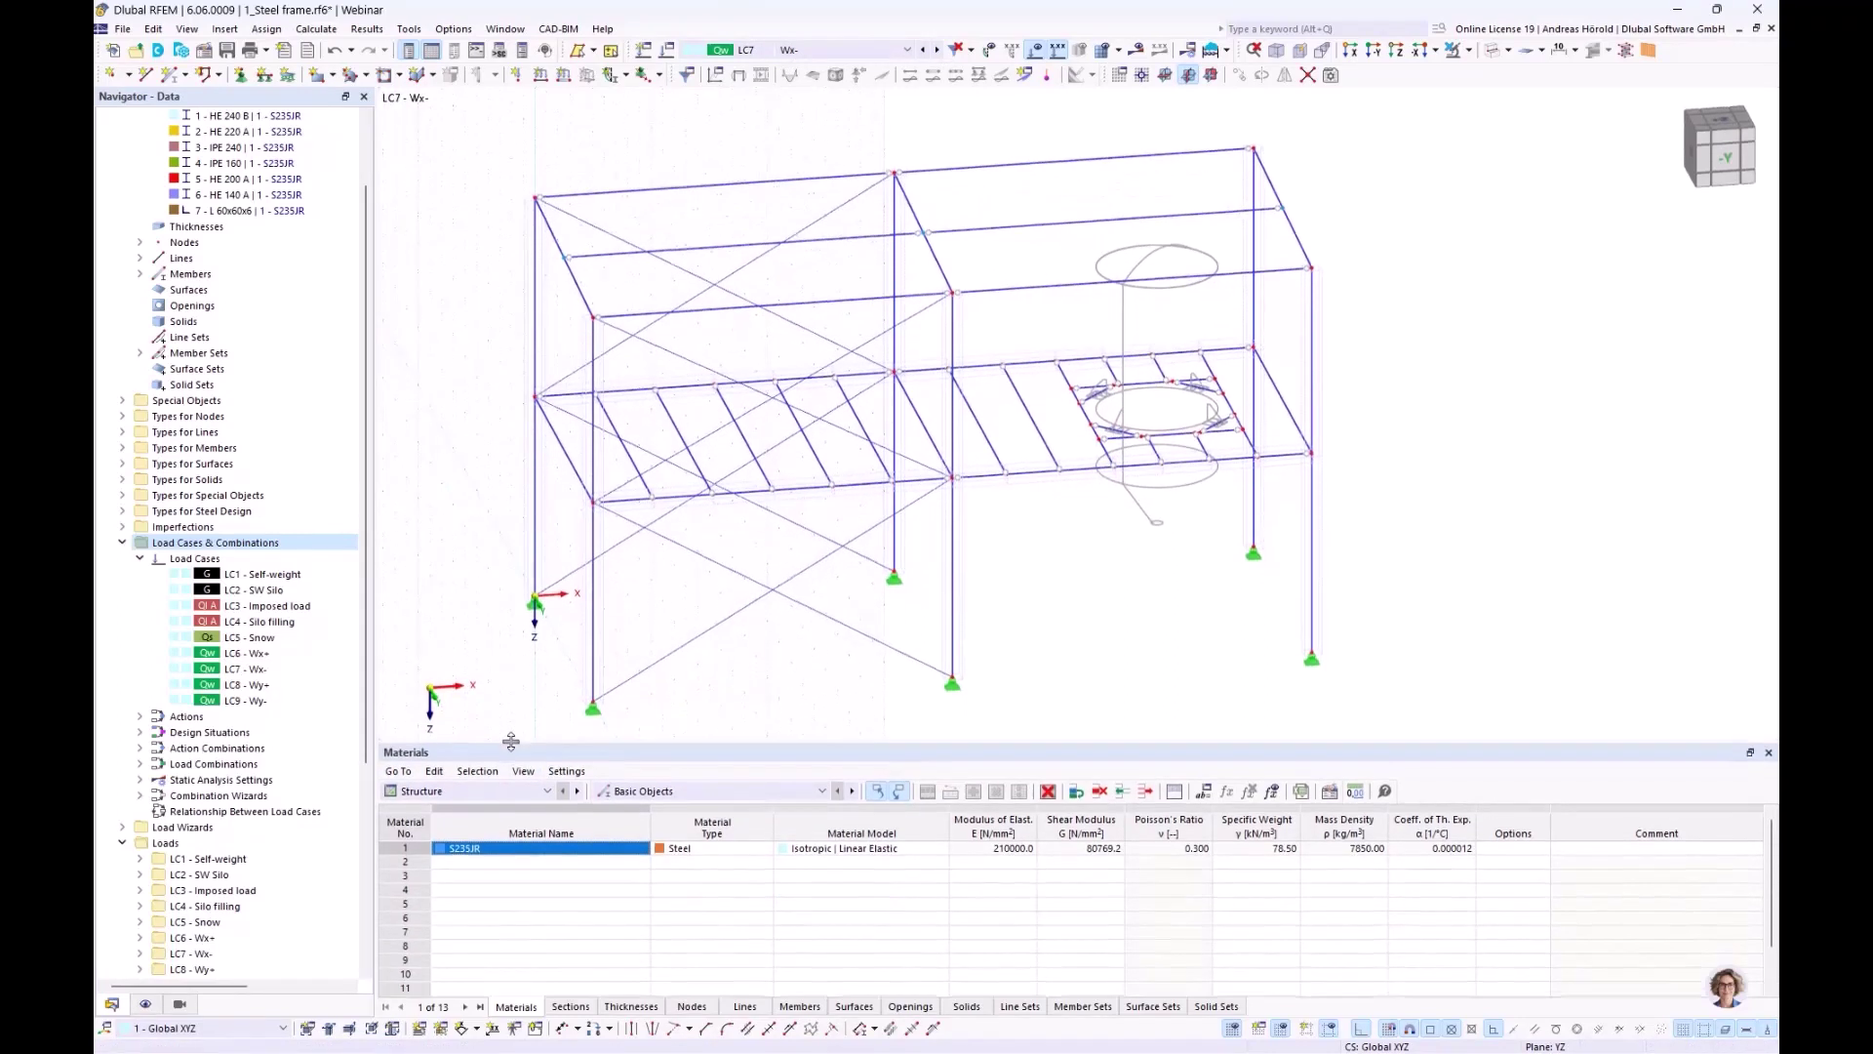
{"action": "left_click", "coordinate": [430, 794]}
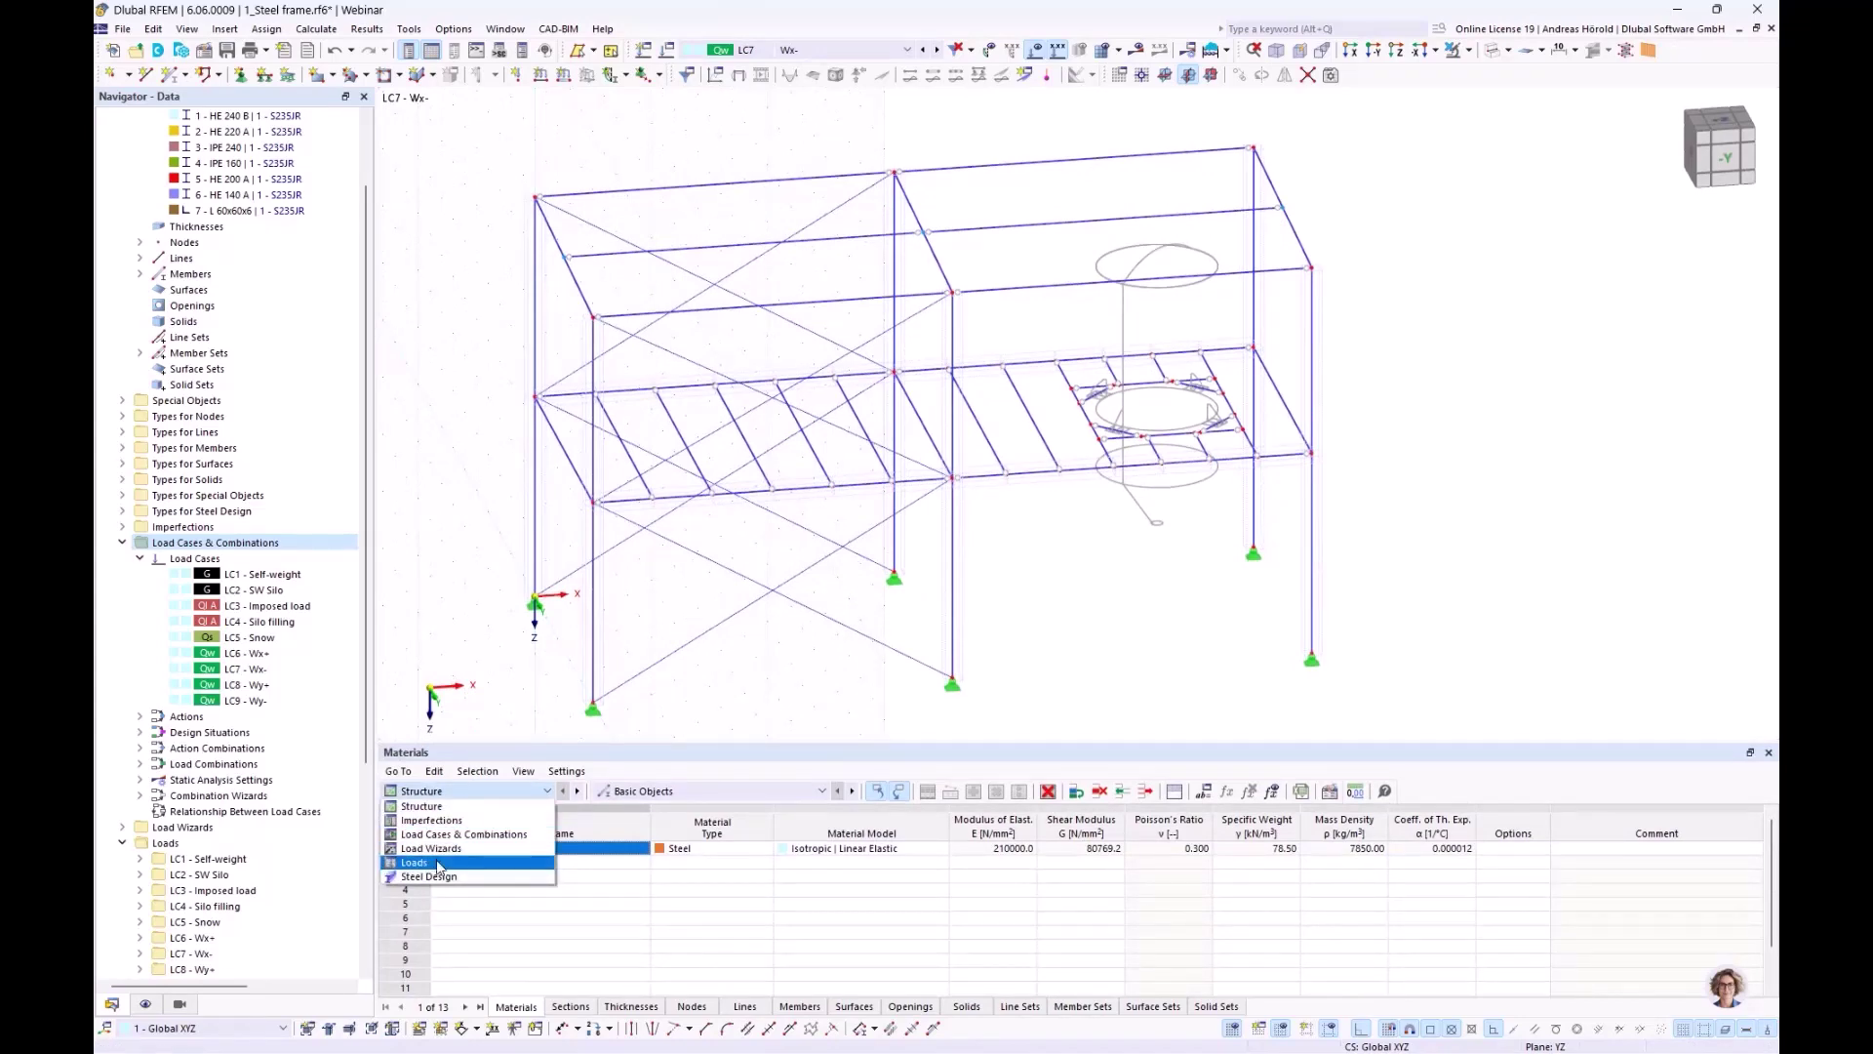
{"action": "left_click", "coordinate": [439, 863]}
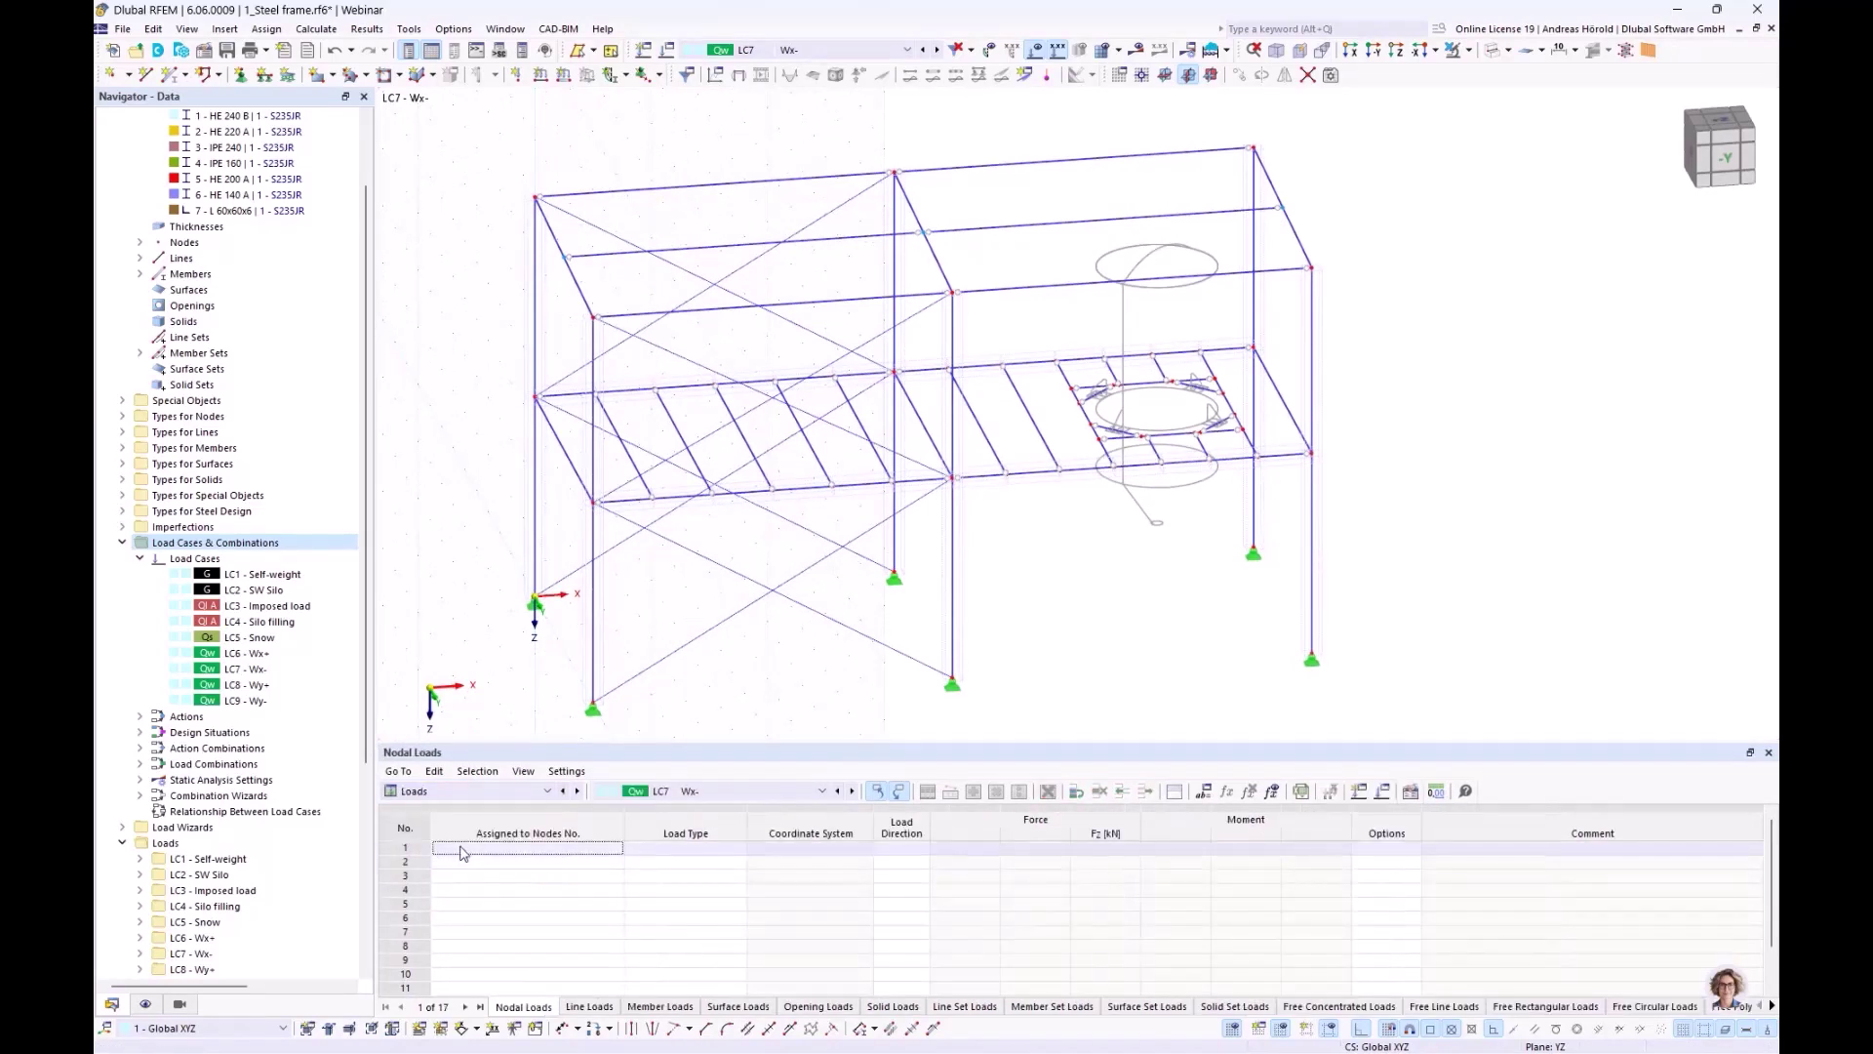
{"action": "left_click", "coordinate": [652, 1007]}
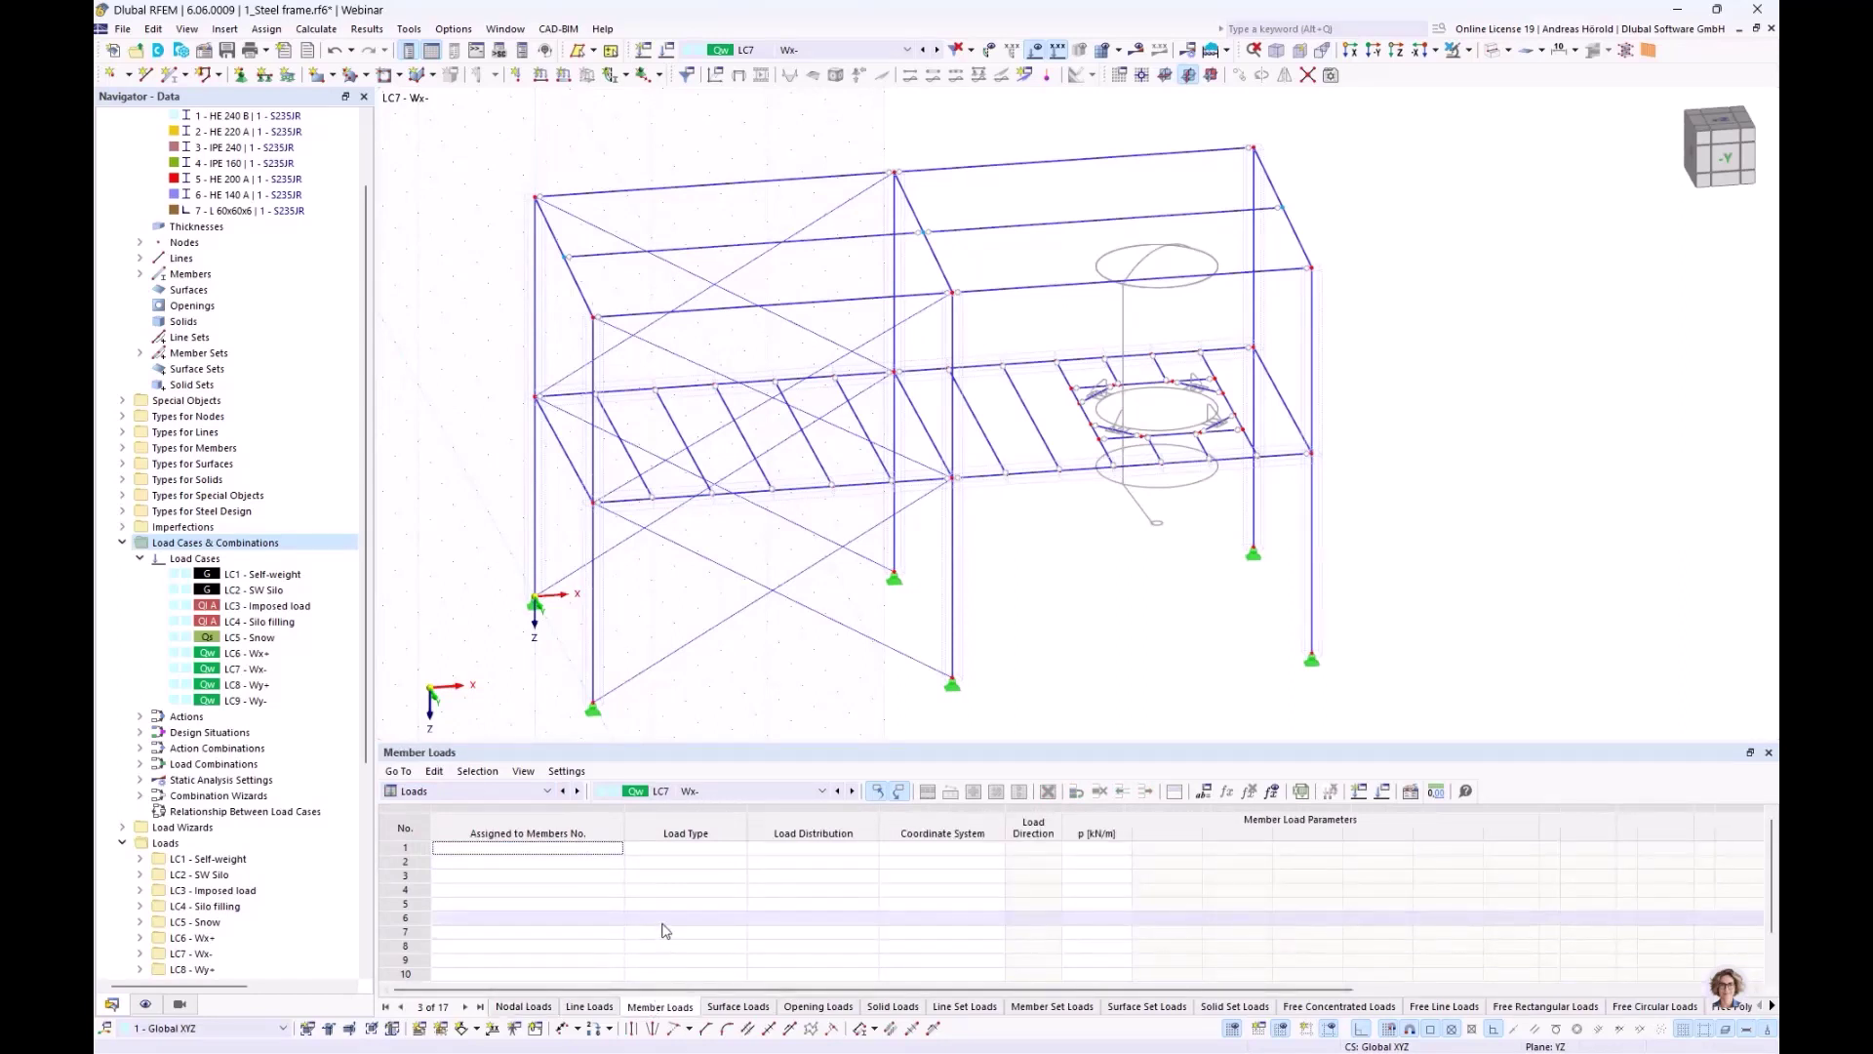
{"action": "scroll", "coordinate": [663, 930], "scroll_direction": "down", "scroll_amount": 4}
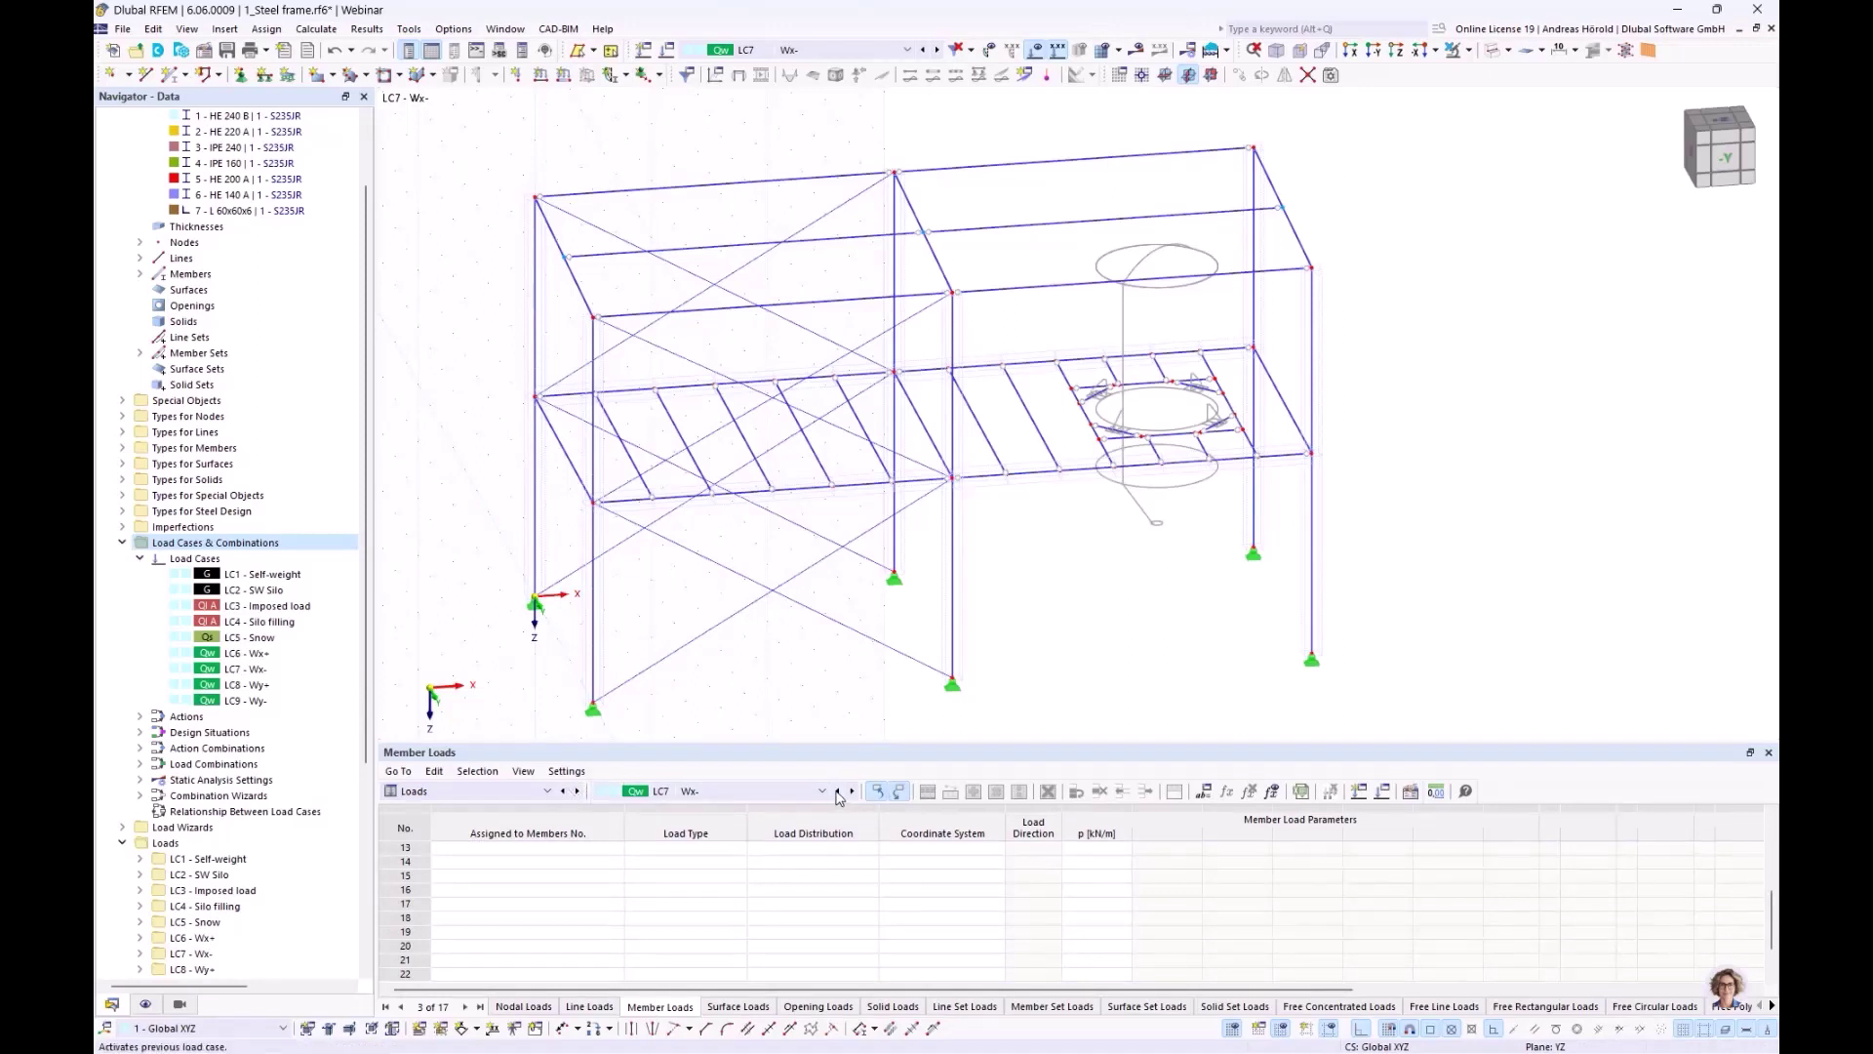
Return to load case LC6 (Wx+) and copy all three member load rows from its table
{"action": "left_click", "coordinate": [837, 792]}
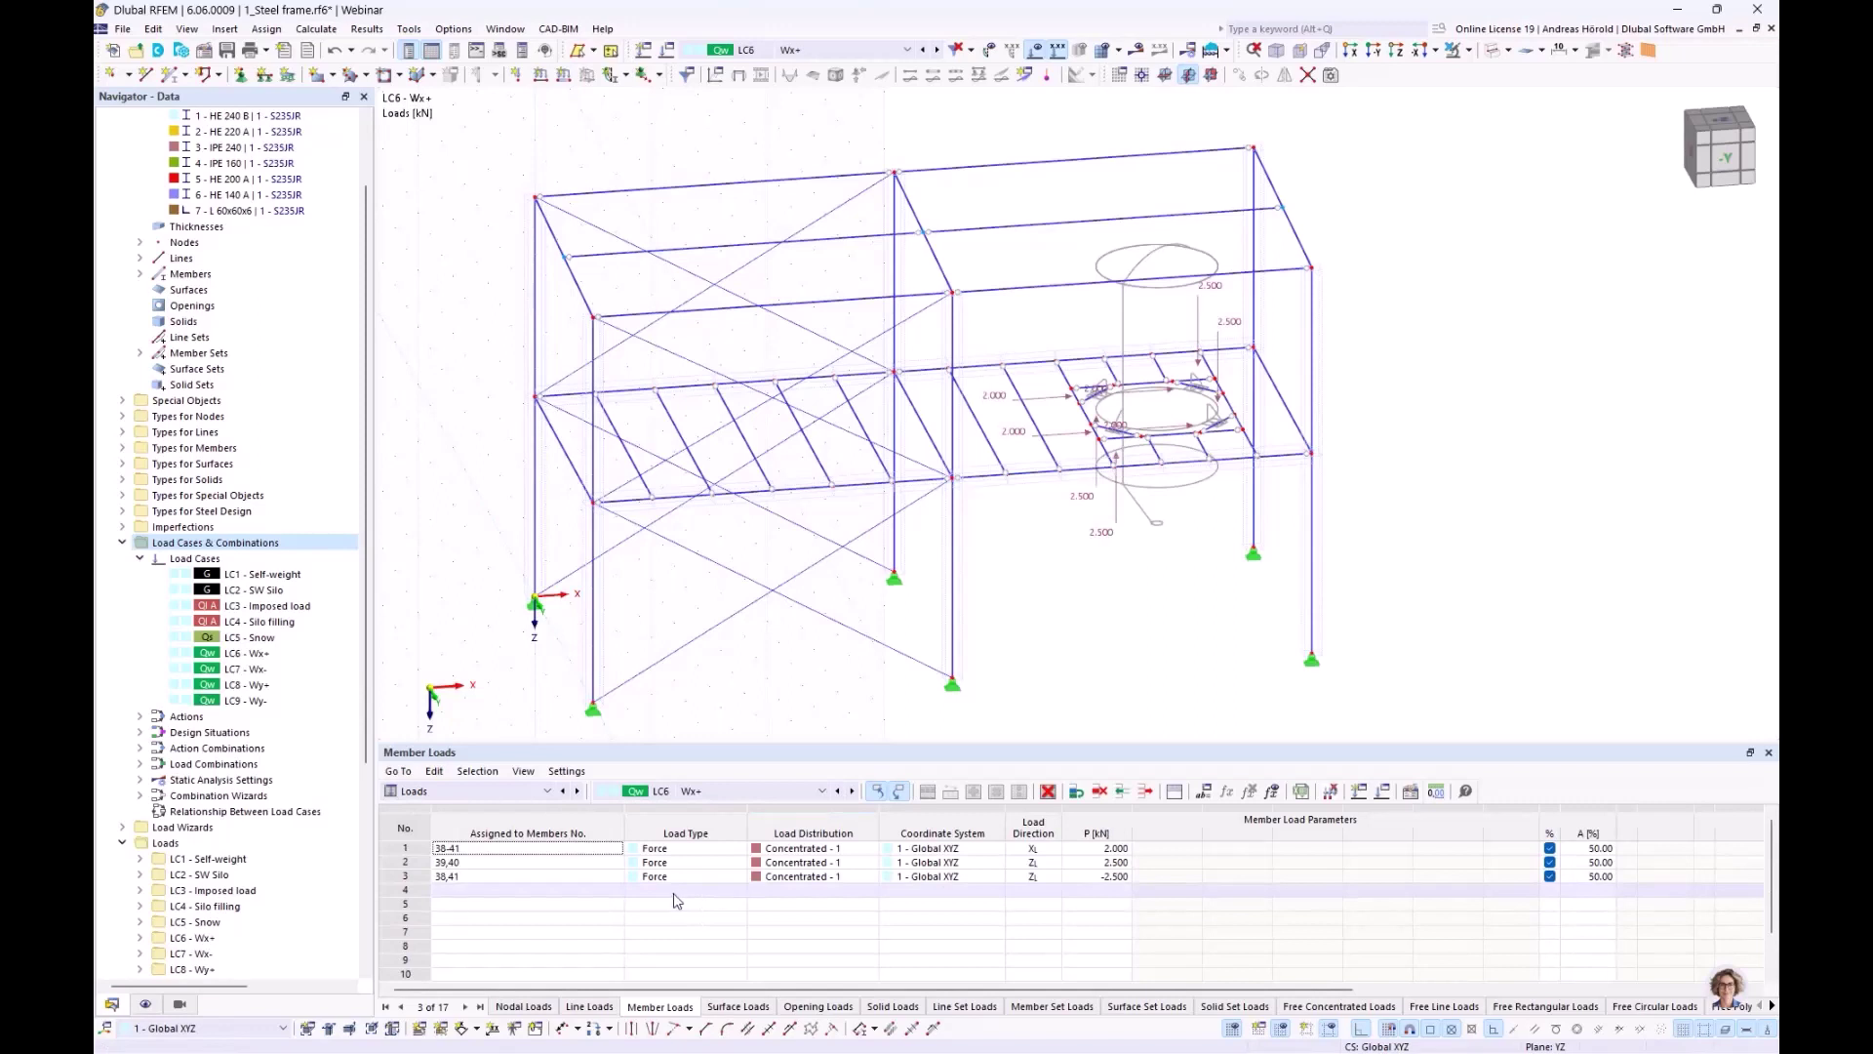
{"action": "left_click", "coordinate": [400, 847]}
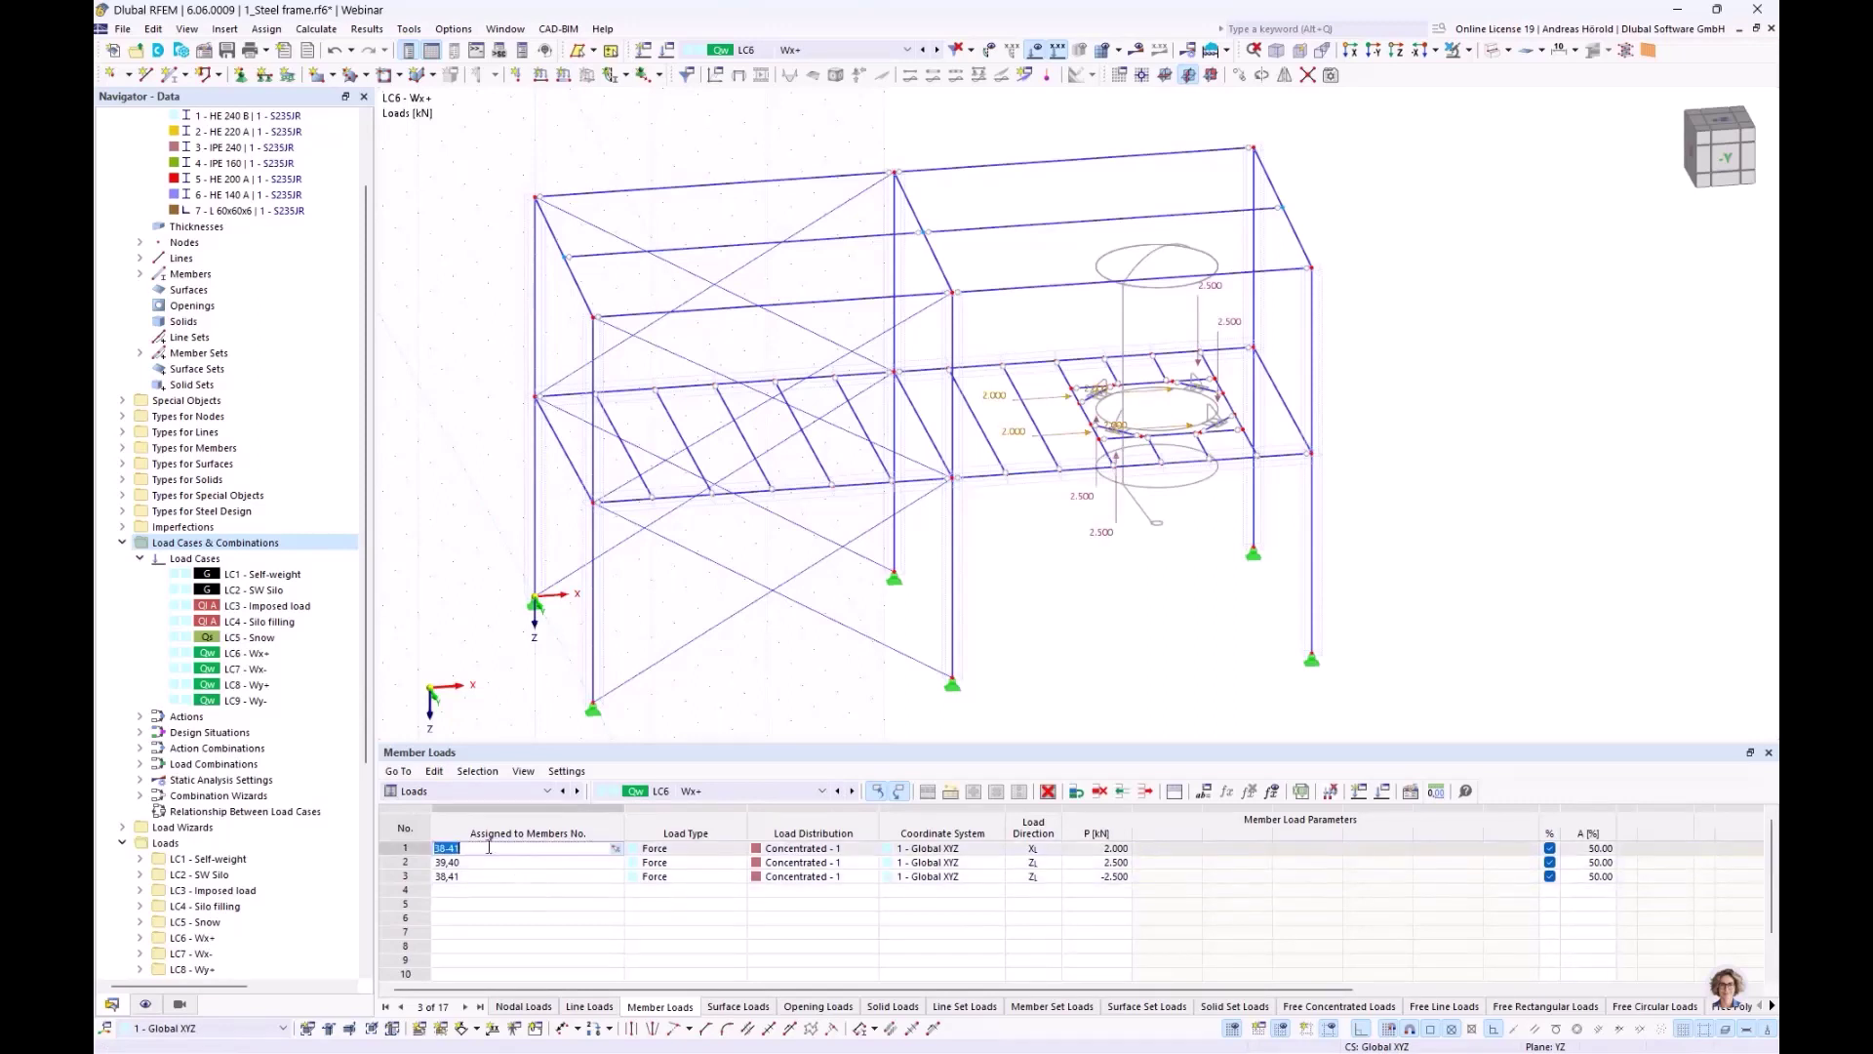
{"action": "left_click", "coordinate": [399, 848]}
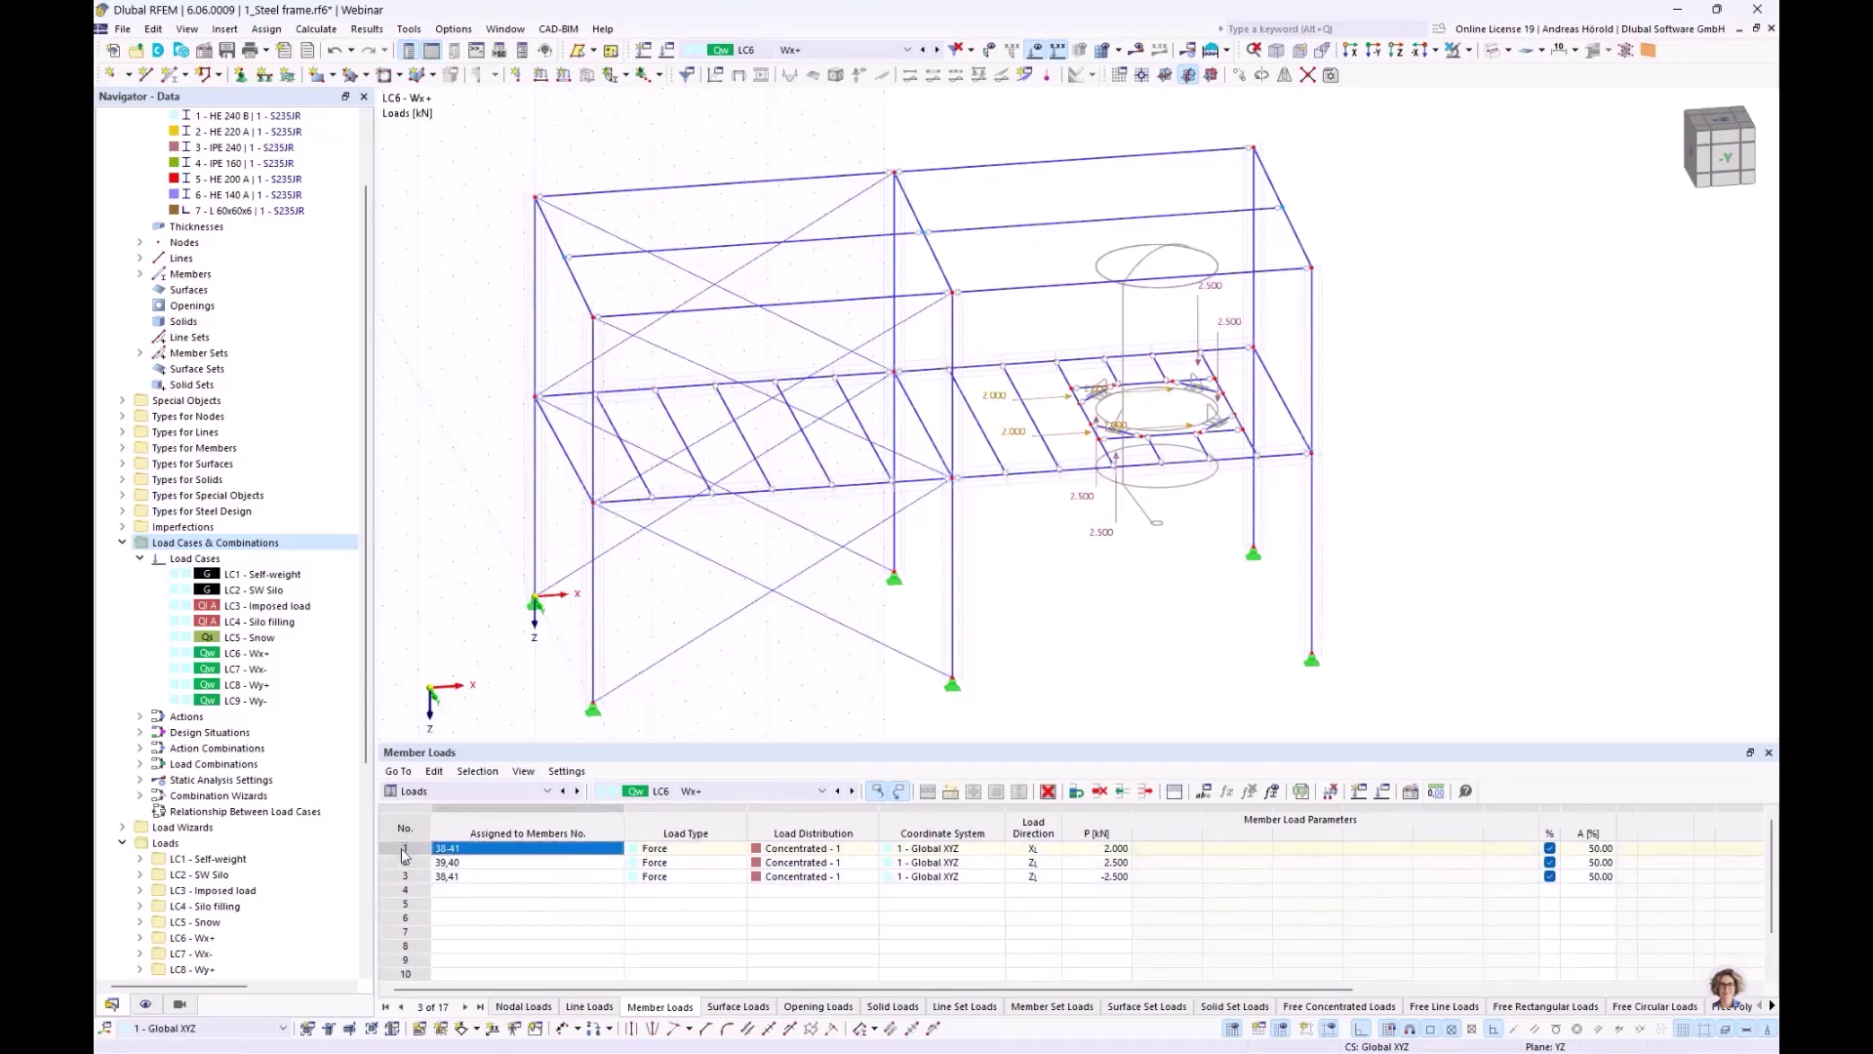
{"action": "left_click", "coordinate": [405, 877]}
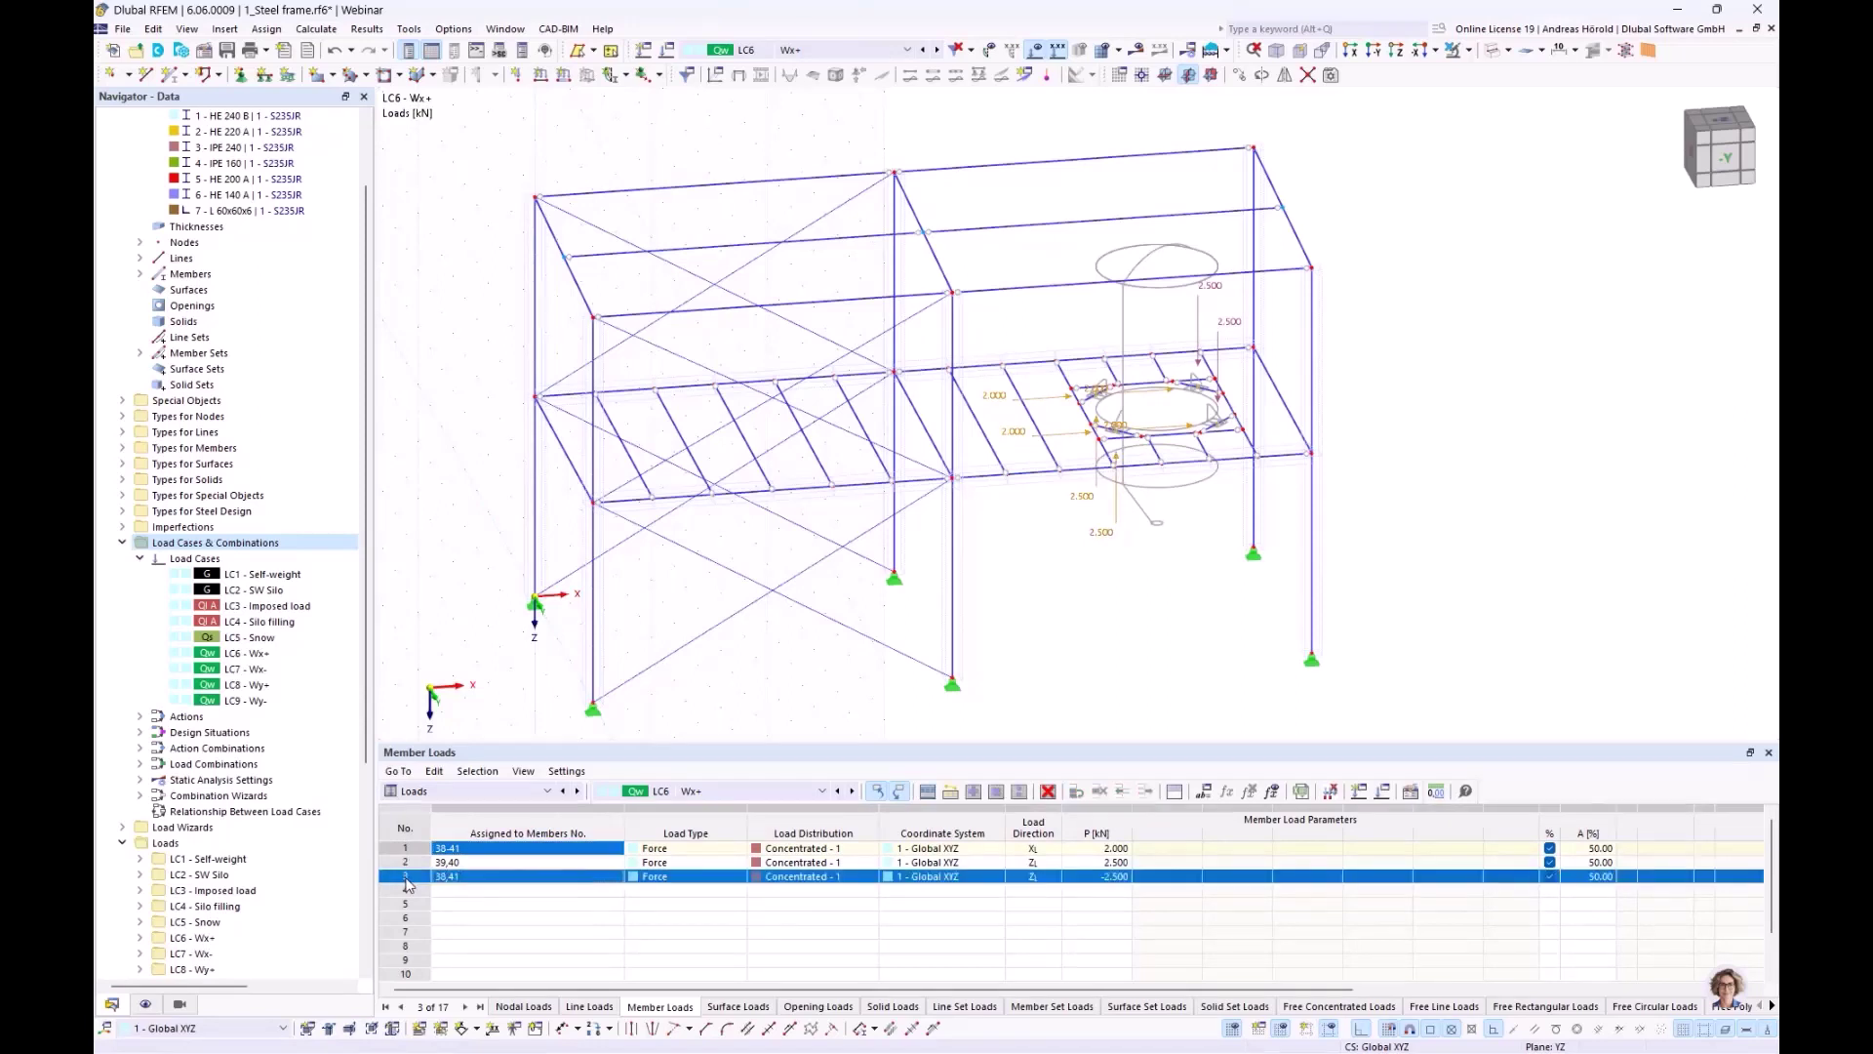
{"action": "left_click", "coordinate": [405, 847]}
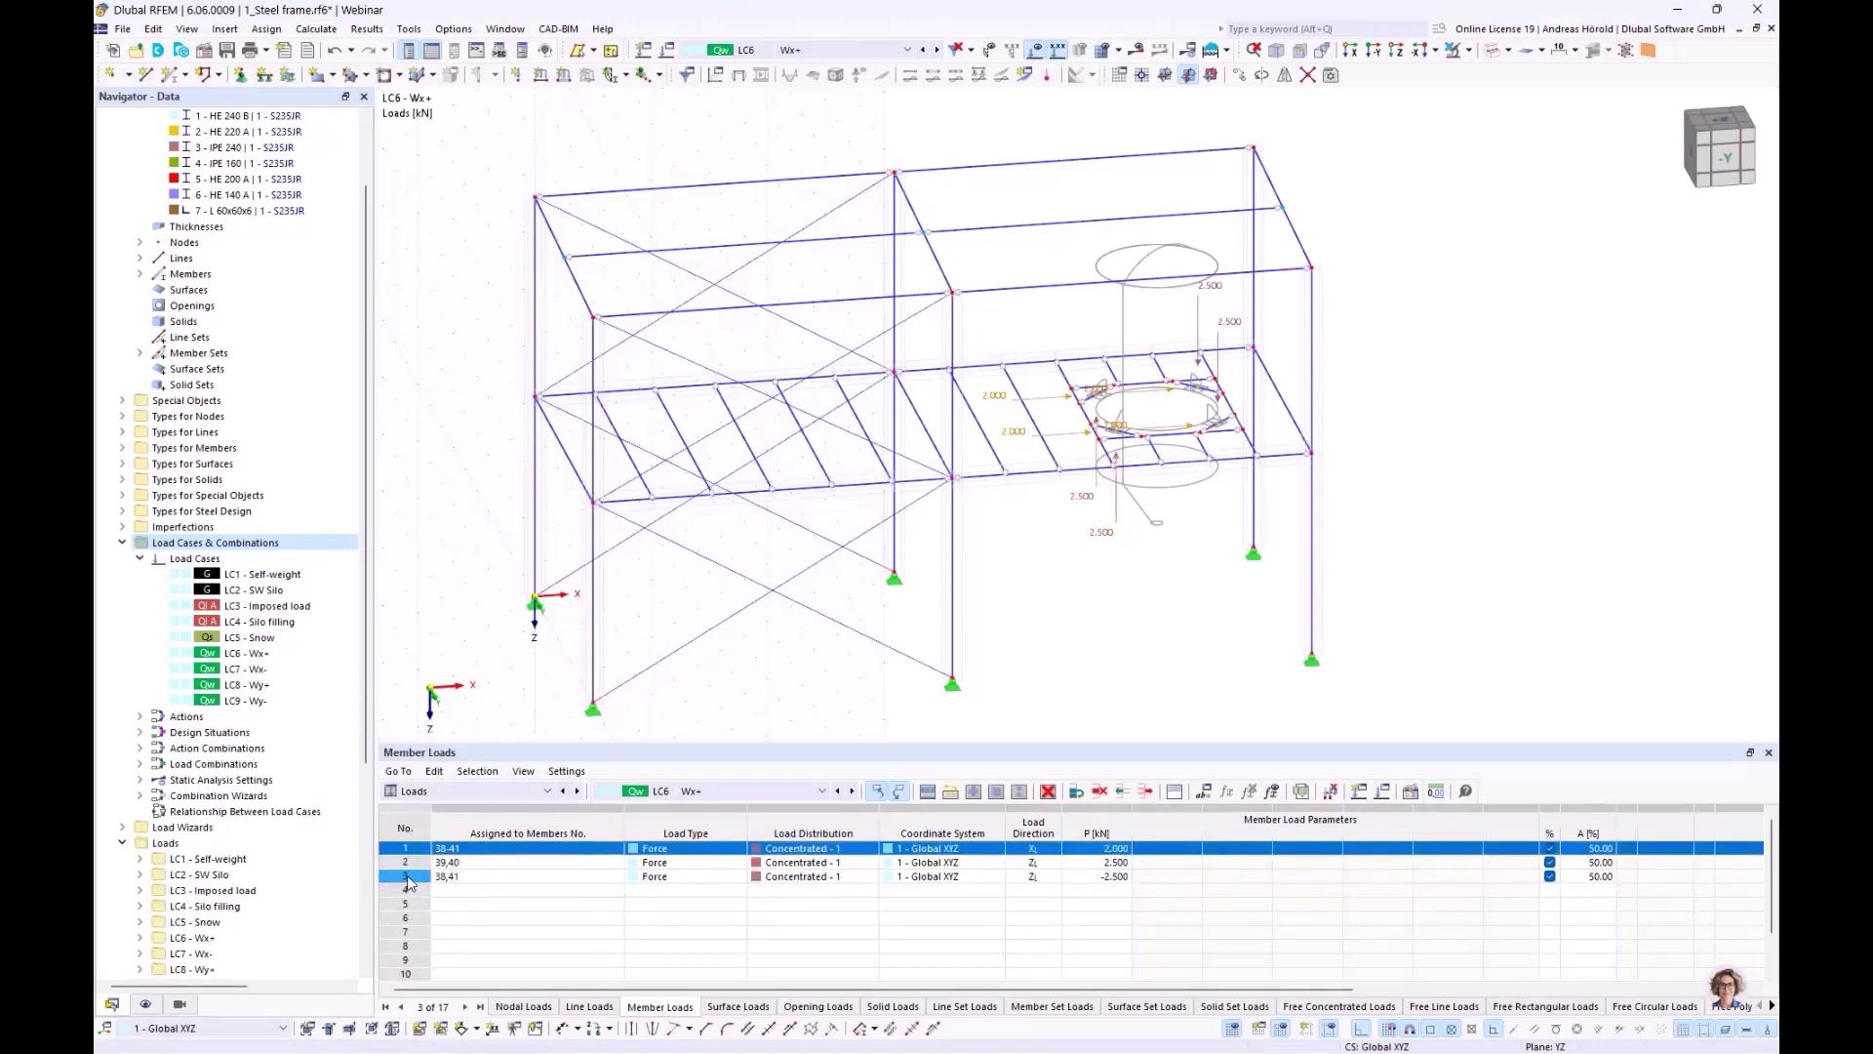
{"action": "left_click", "coordinate": [407, 877], "text": "shift"}
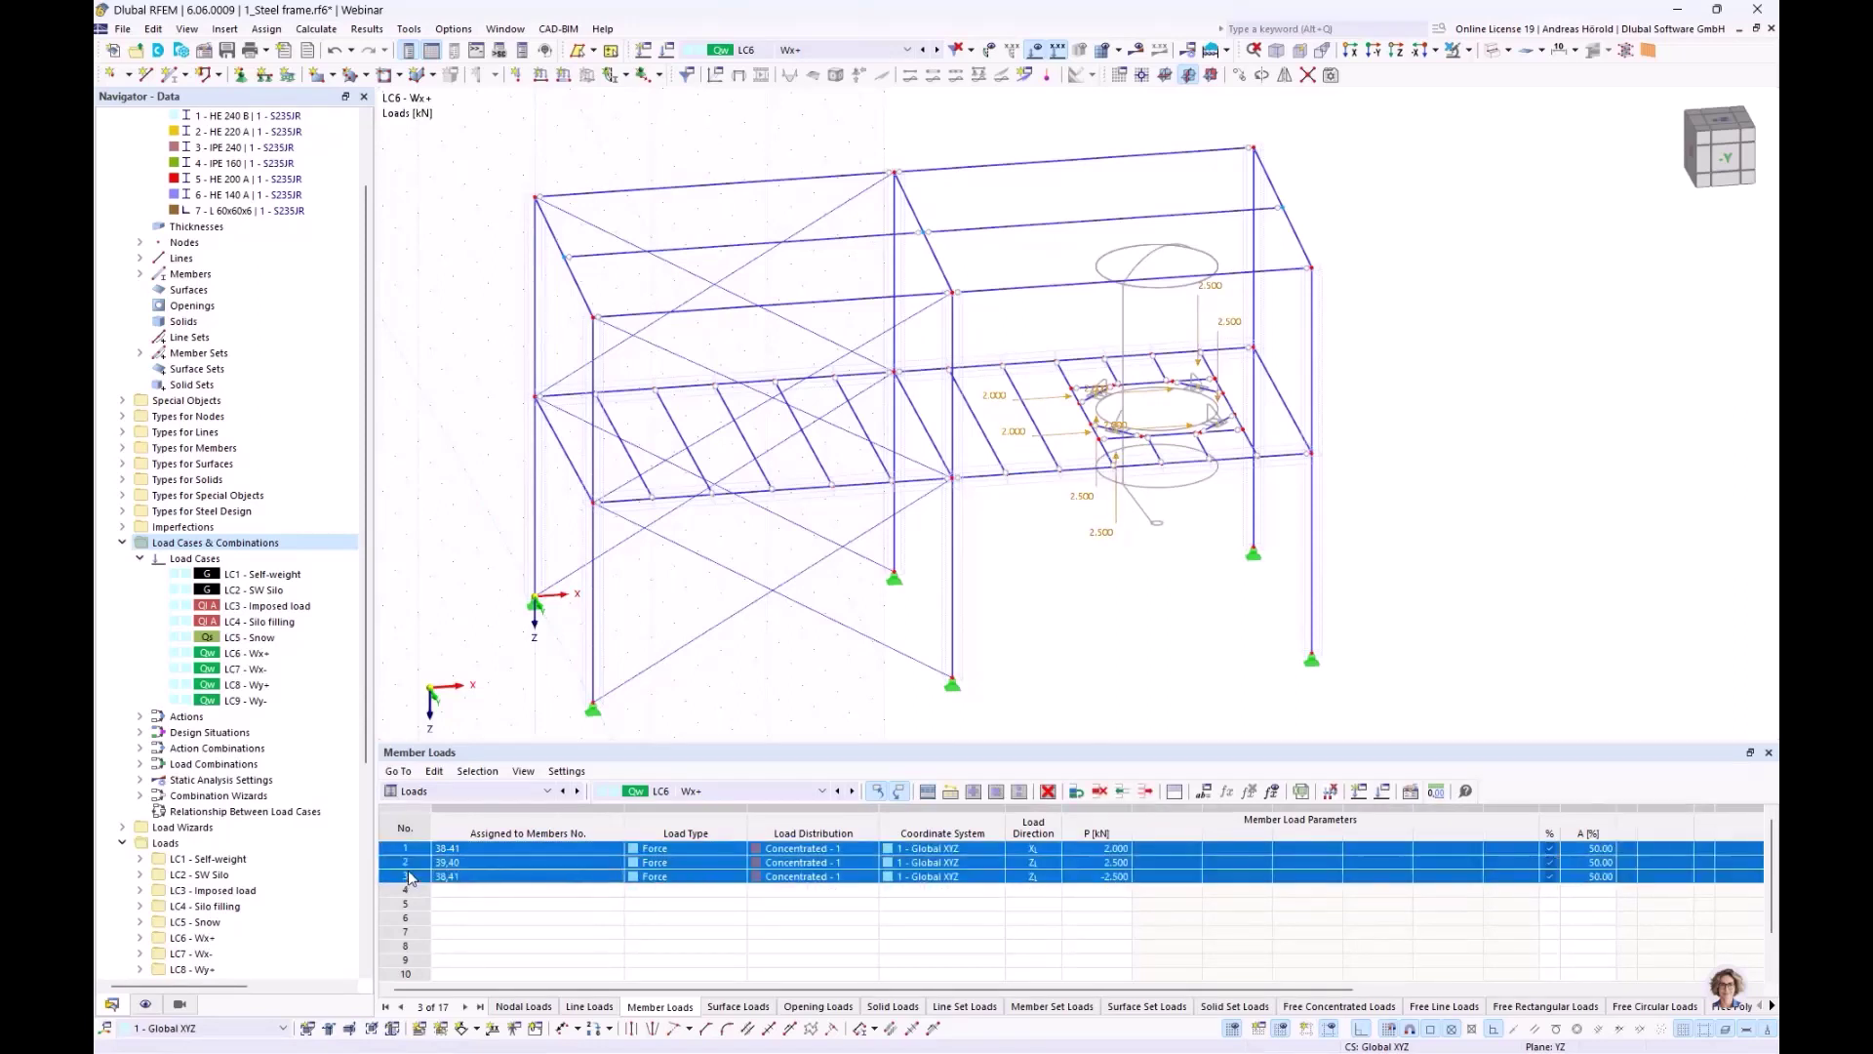
{"action": "right_click", "coordinate": [526, 863]}
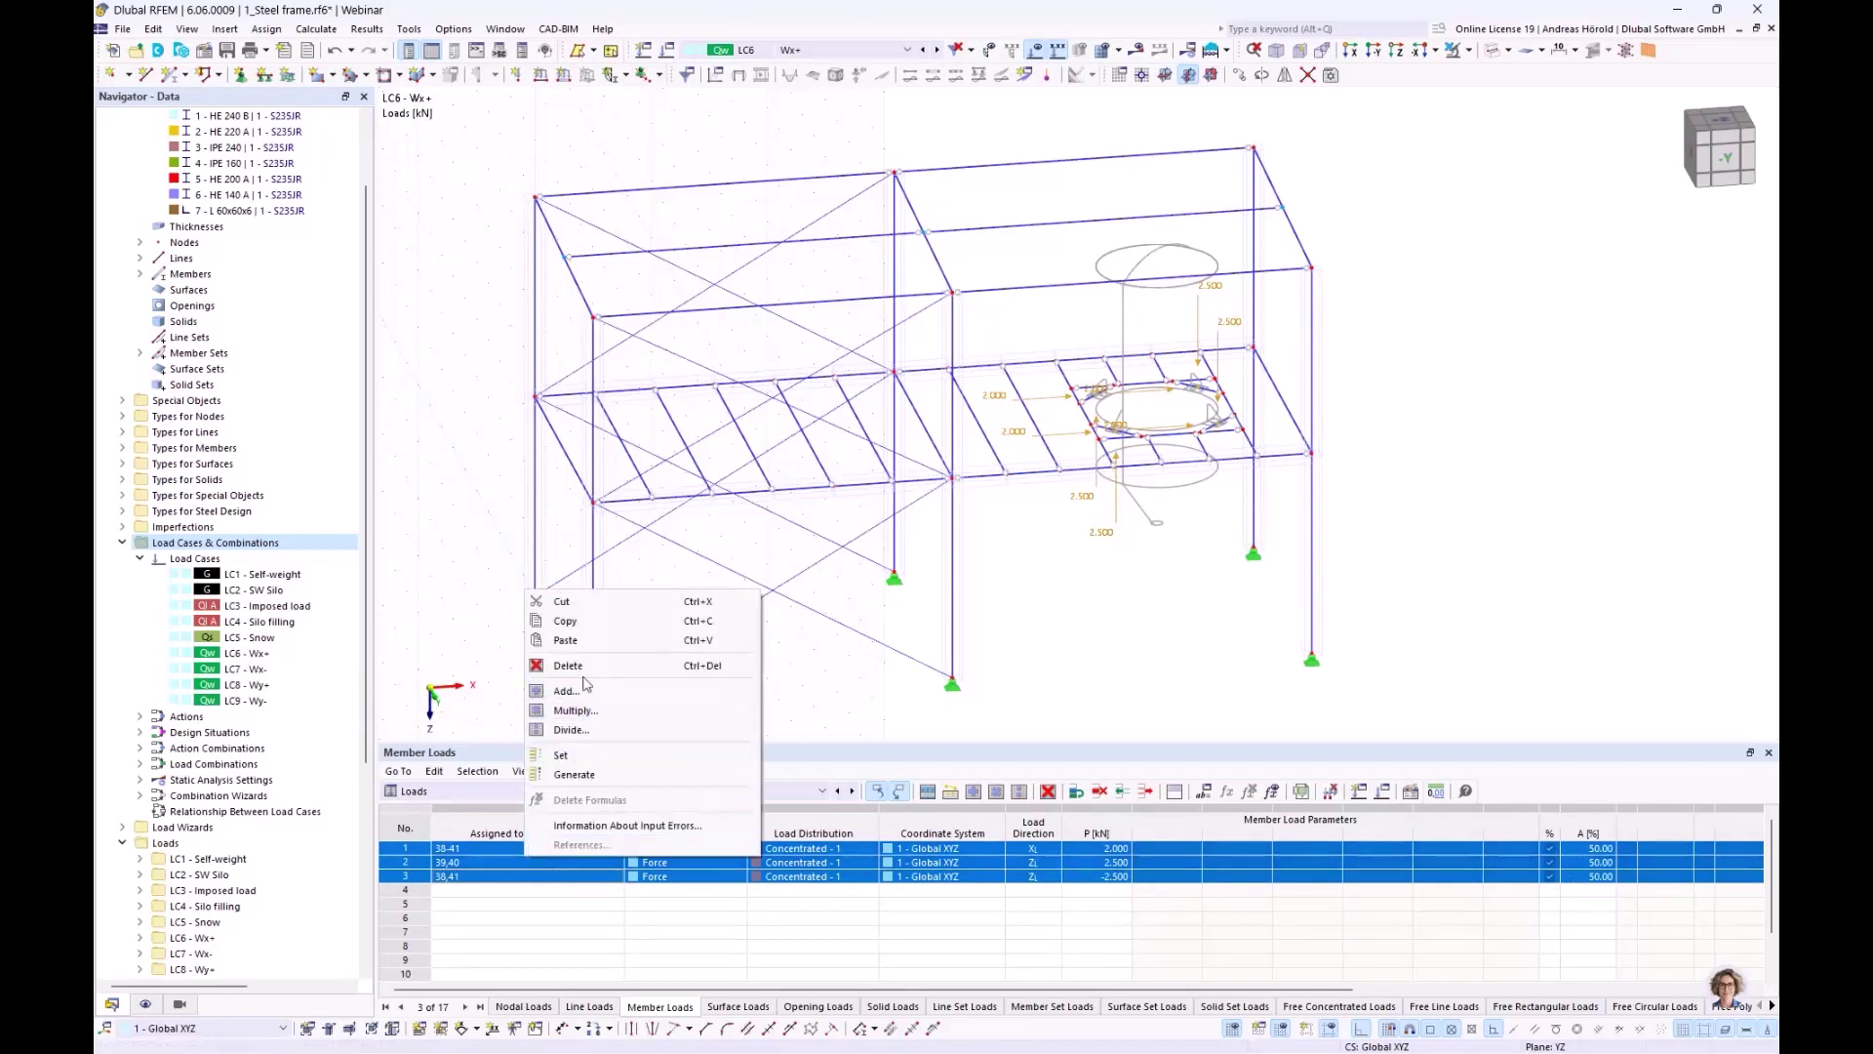
{"action": "left_click", "coordinate": [566, 621]}
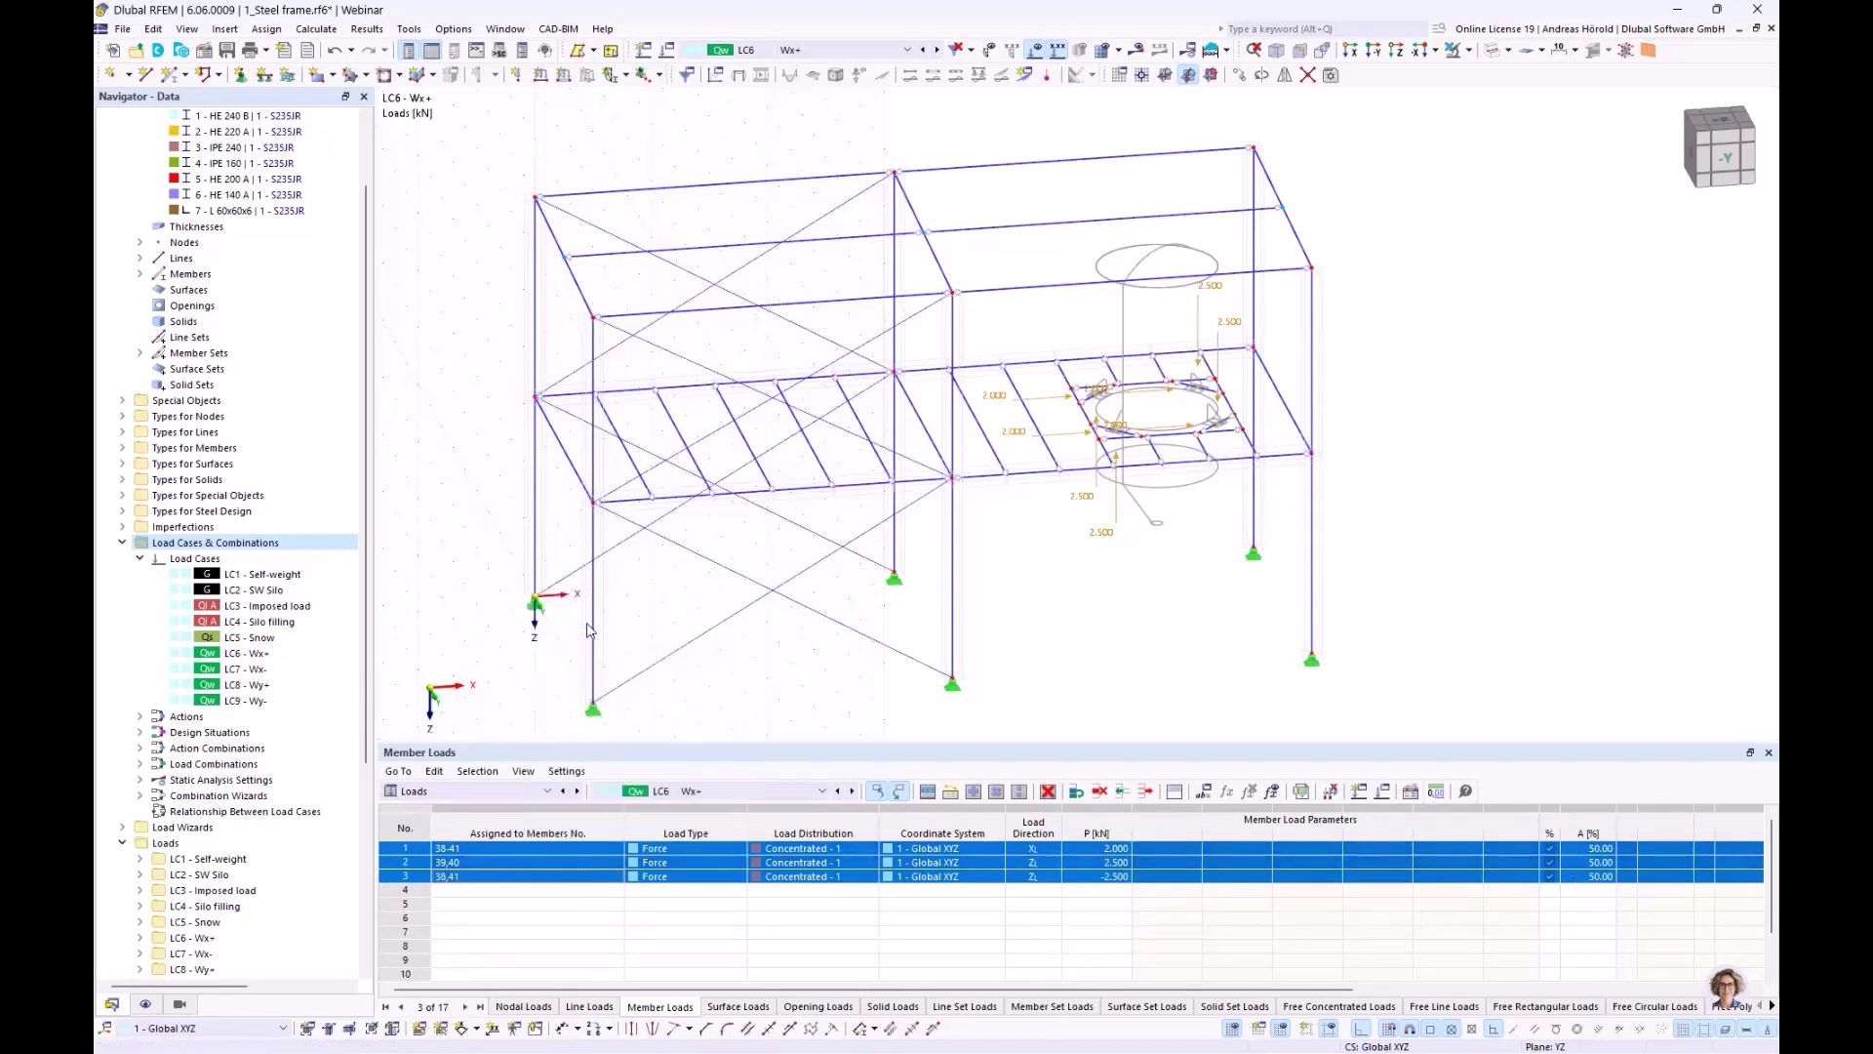
Paste the three copied member loads into the first rows of load case LC7 (Wx-)
{"action": "left_click", "coordinate": [855, 792]}
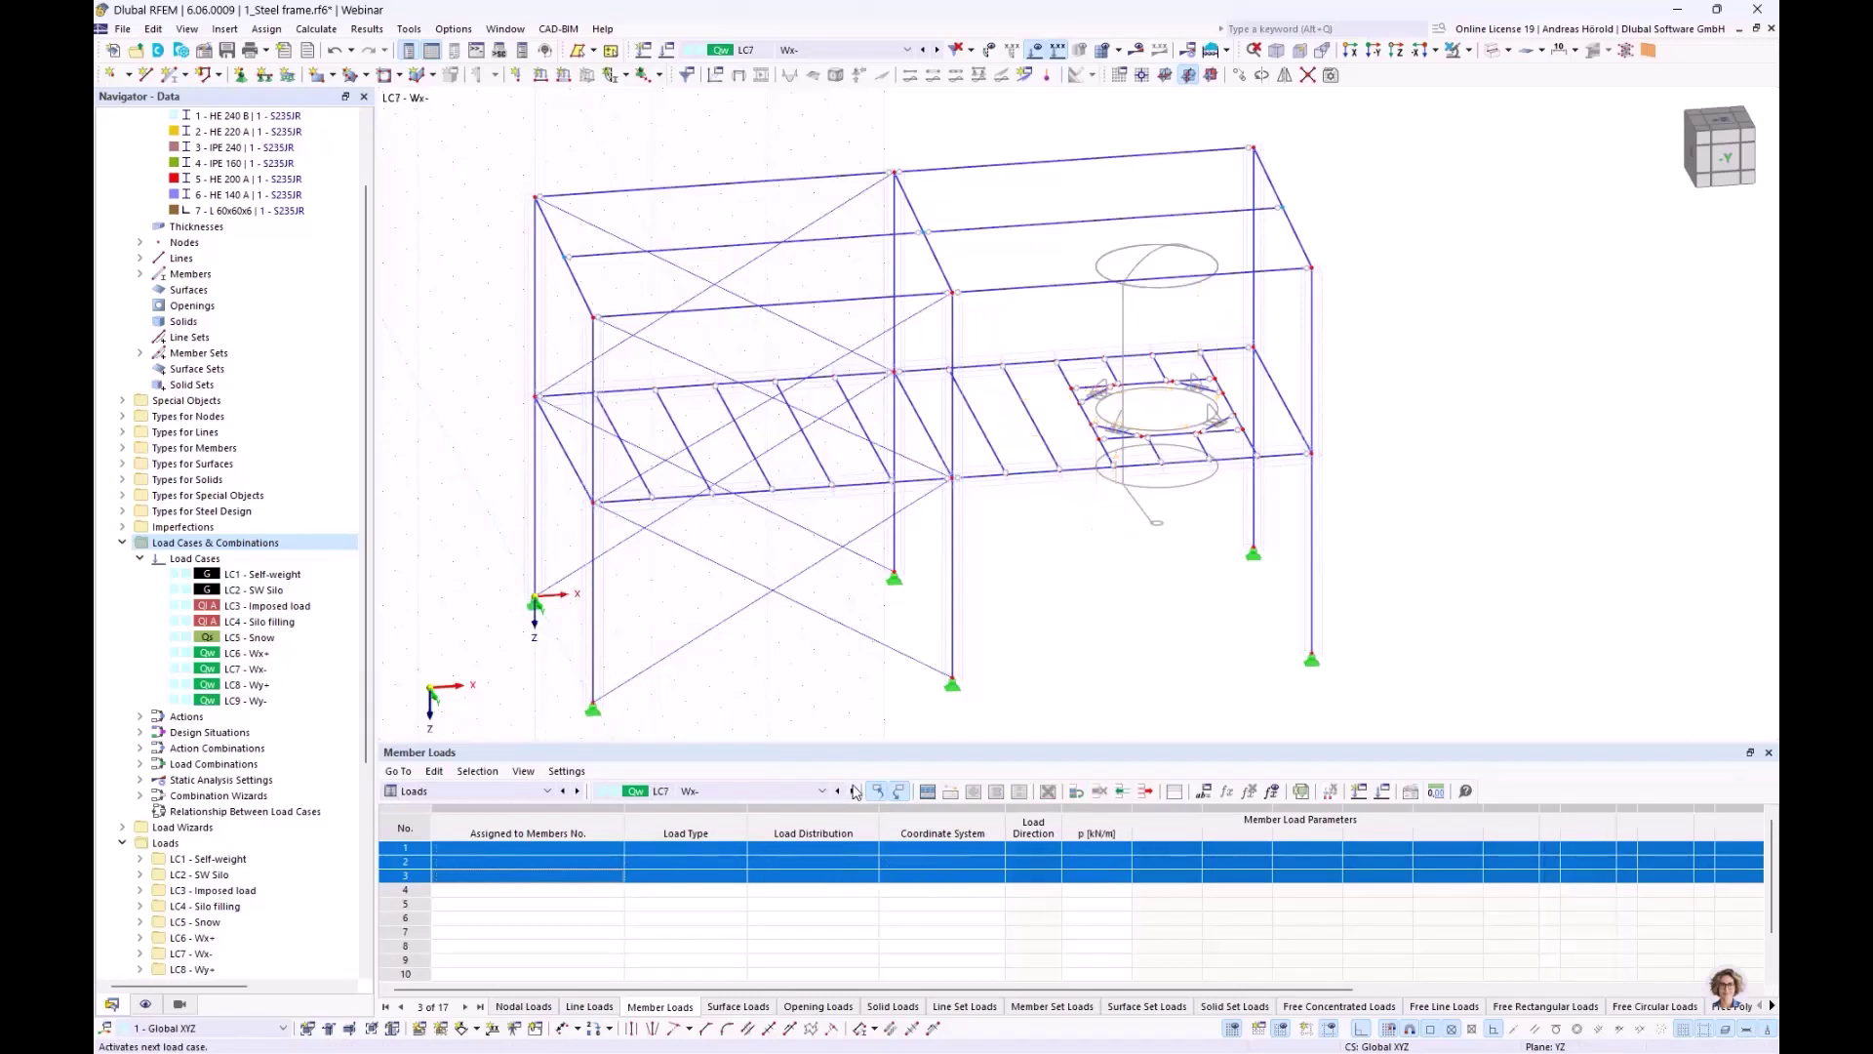
{"action": "right_click", "coordinate": [582, 856]}
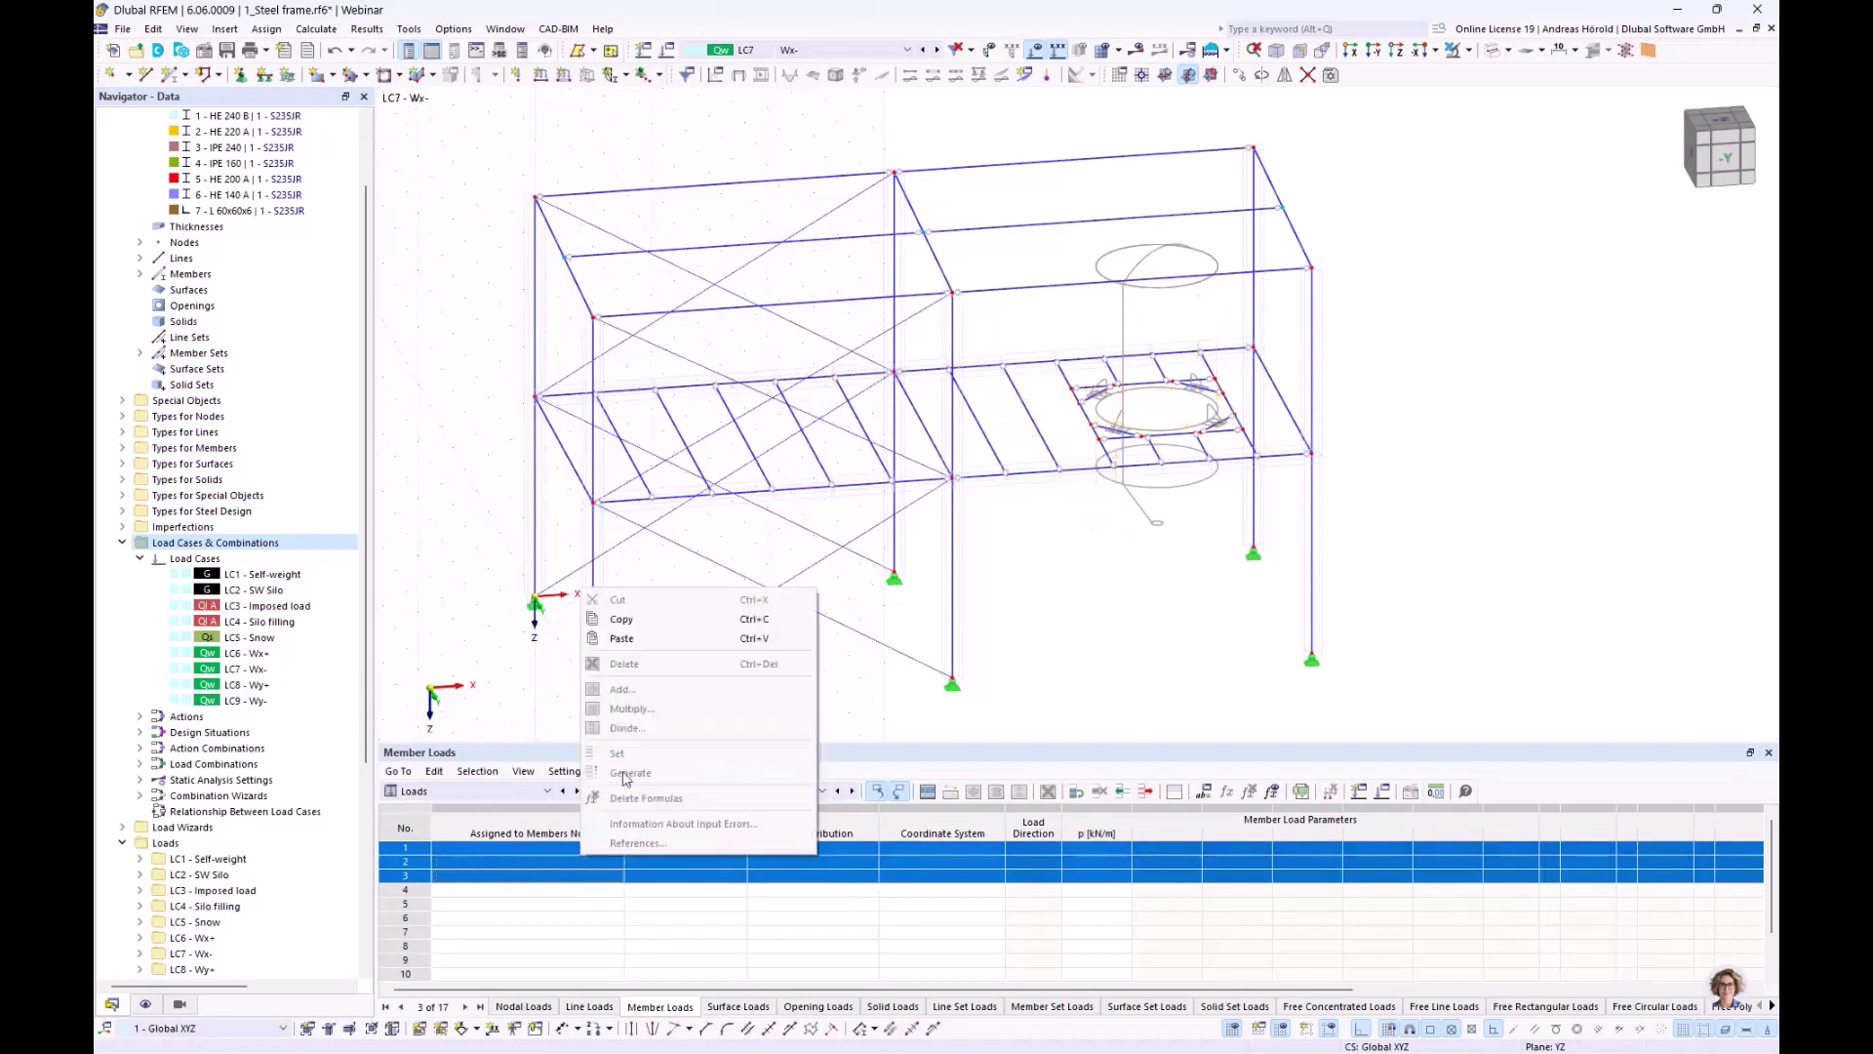
{"action": "left_click", "coordinate": [632, 639]}
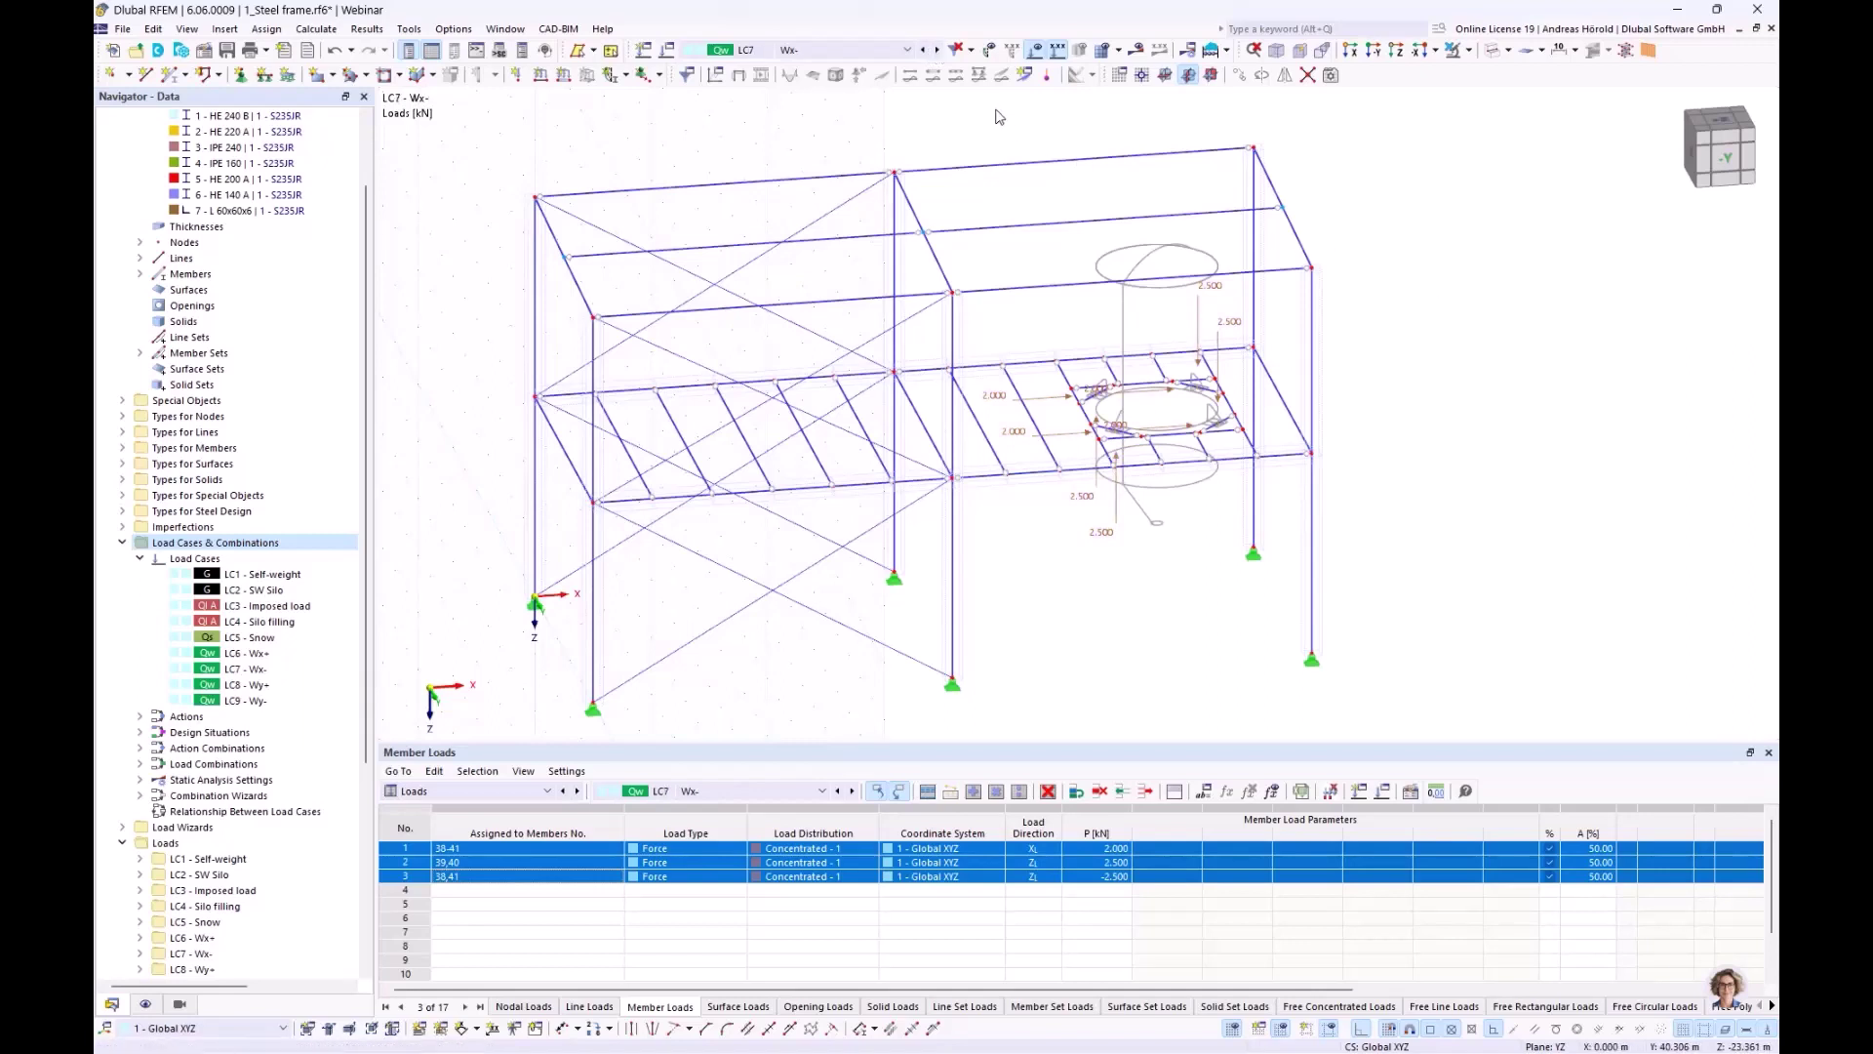
Activate load case LC8 (Wy+) and define a concentrated member force of 2 kN in global Y on true length (YL)
{"action": "left_click", "coordinate": [936, 50]}
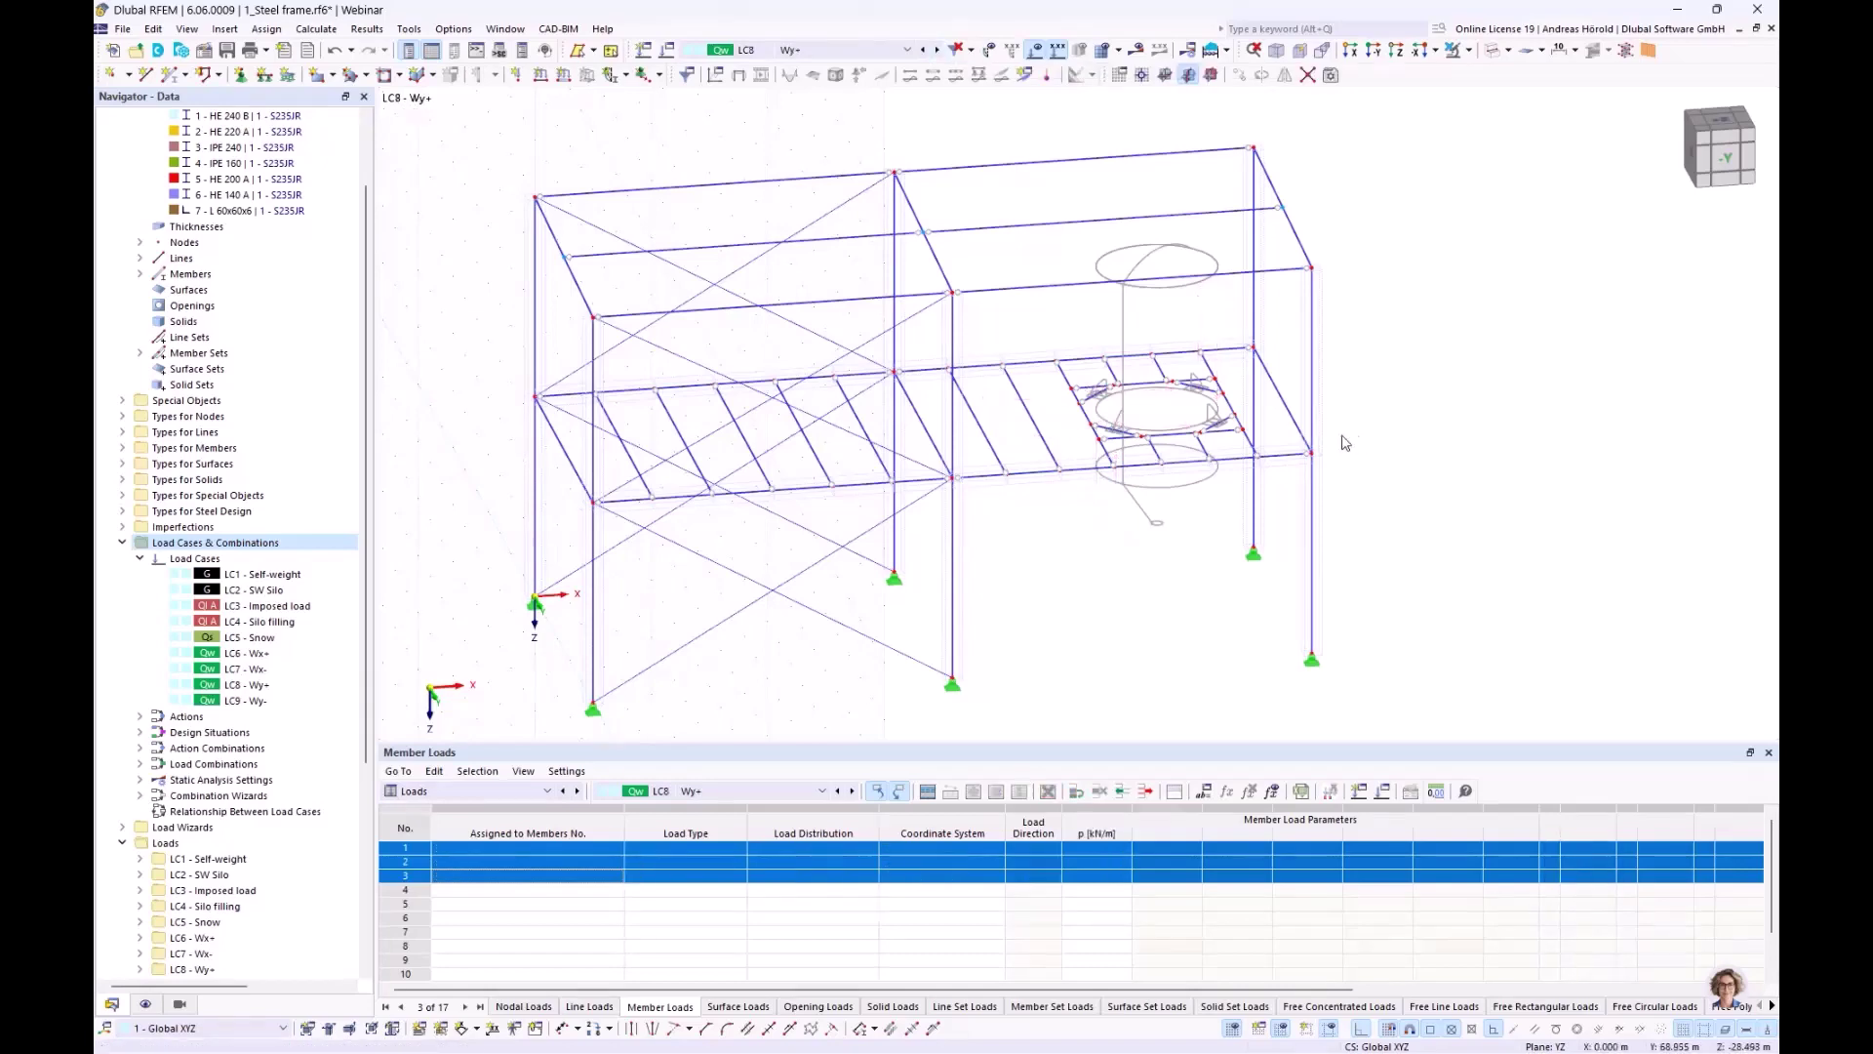
{"action": "scroll", "coordinate": [1058, 446], "scroll_direction": "up", "scroll_amount": 3}
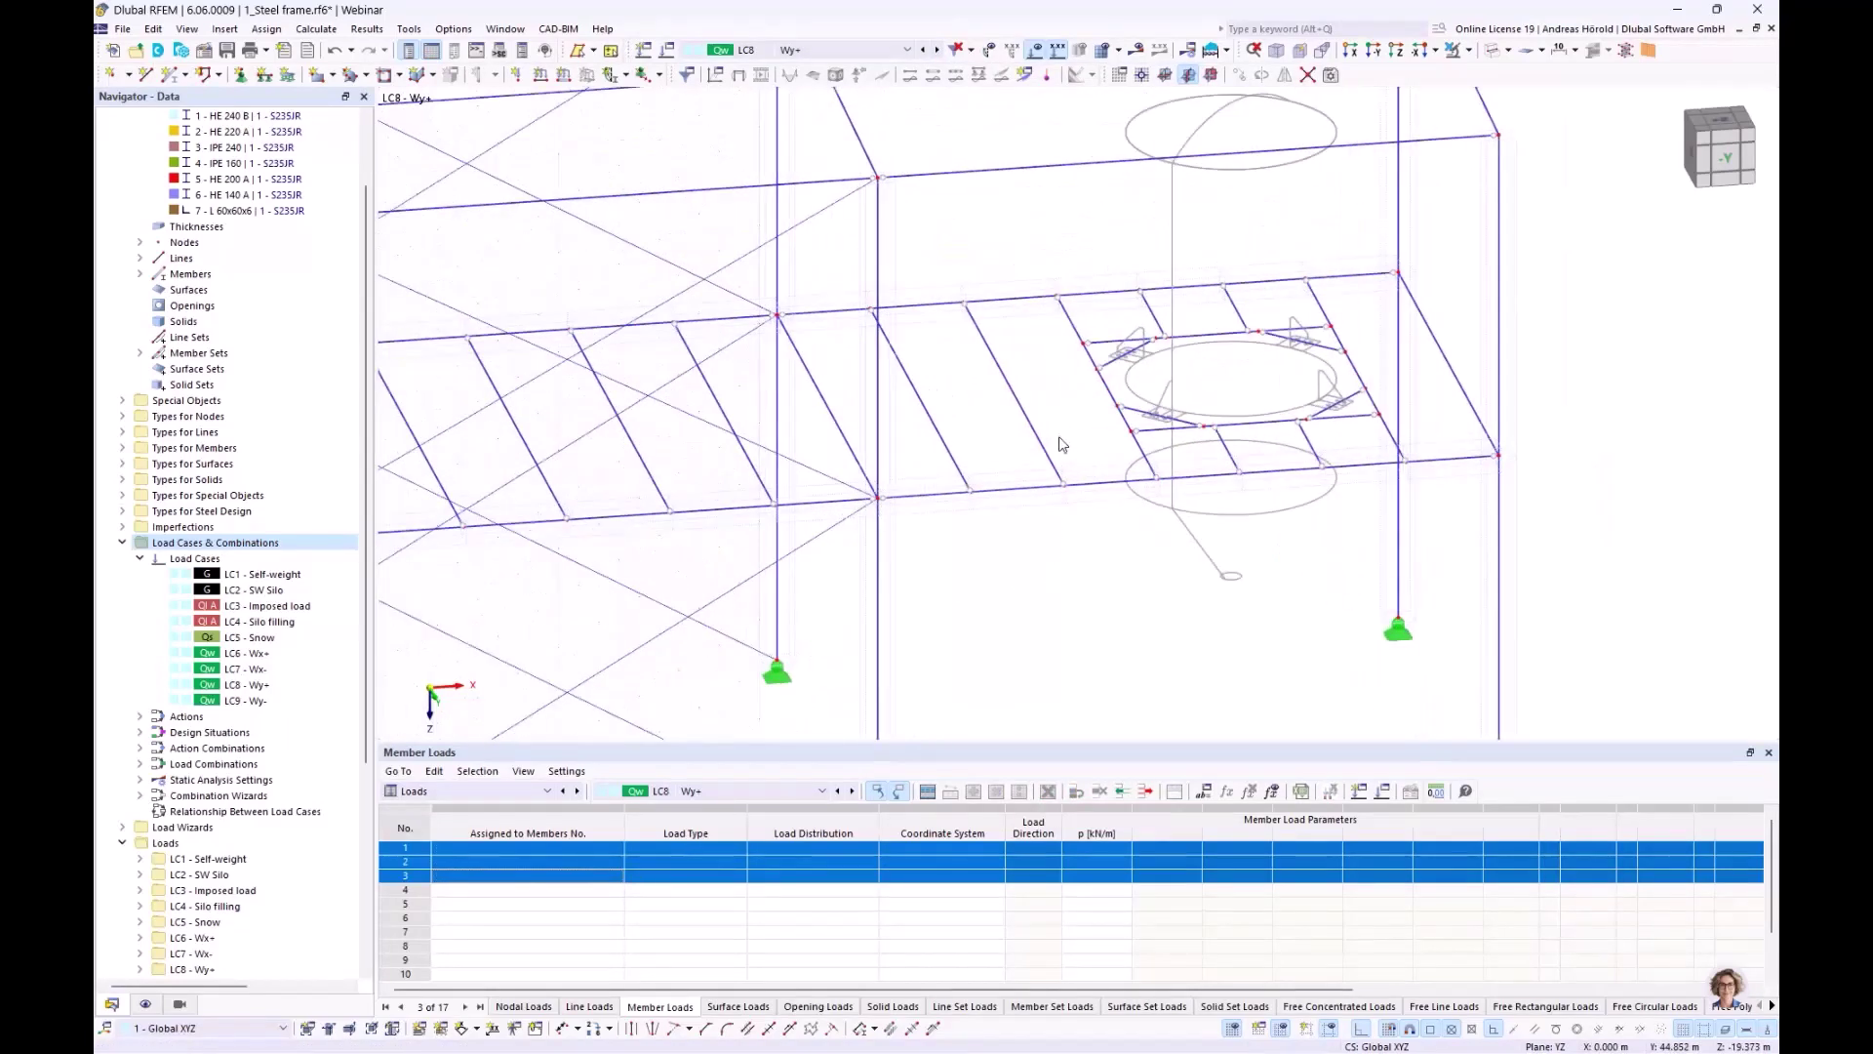
{"action": "scroll", "coordinate": [1061, 444], "scroll_direction": "up", "scroll_amount": 4}
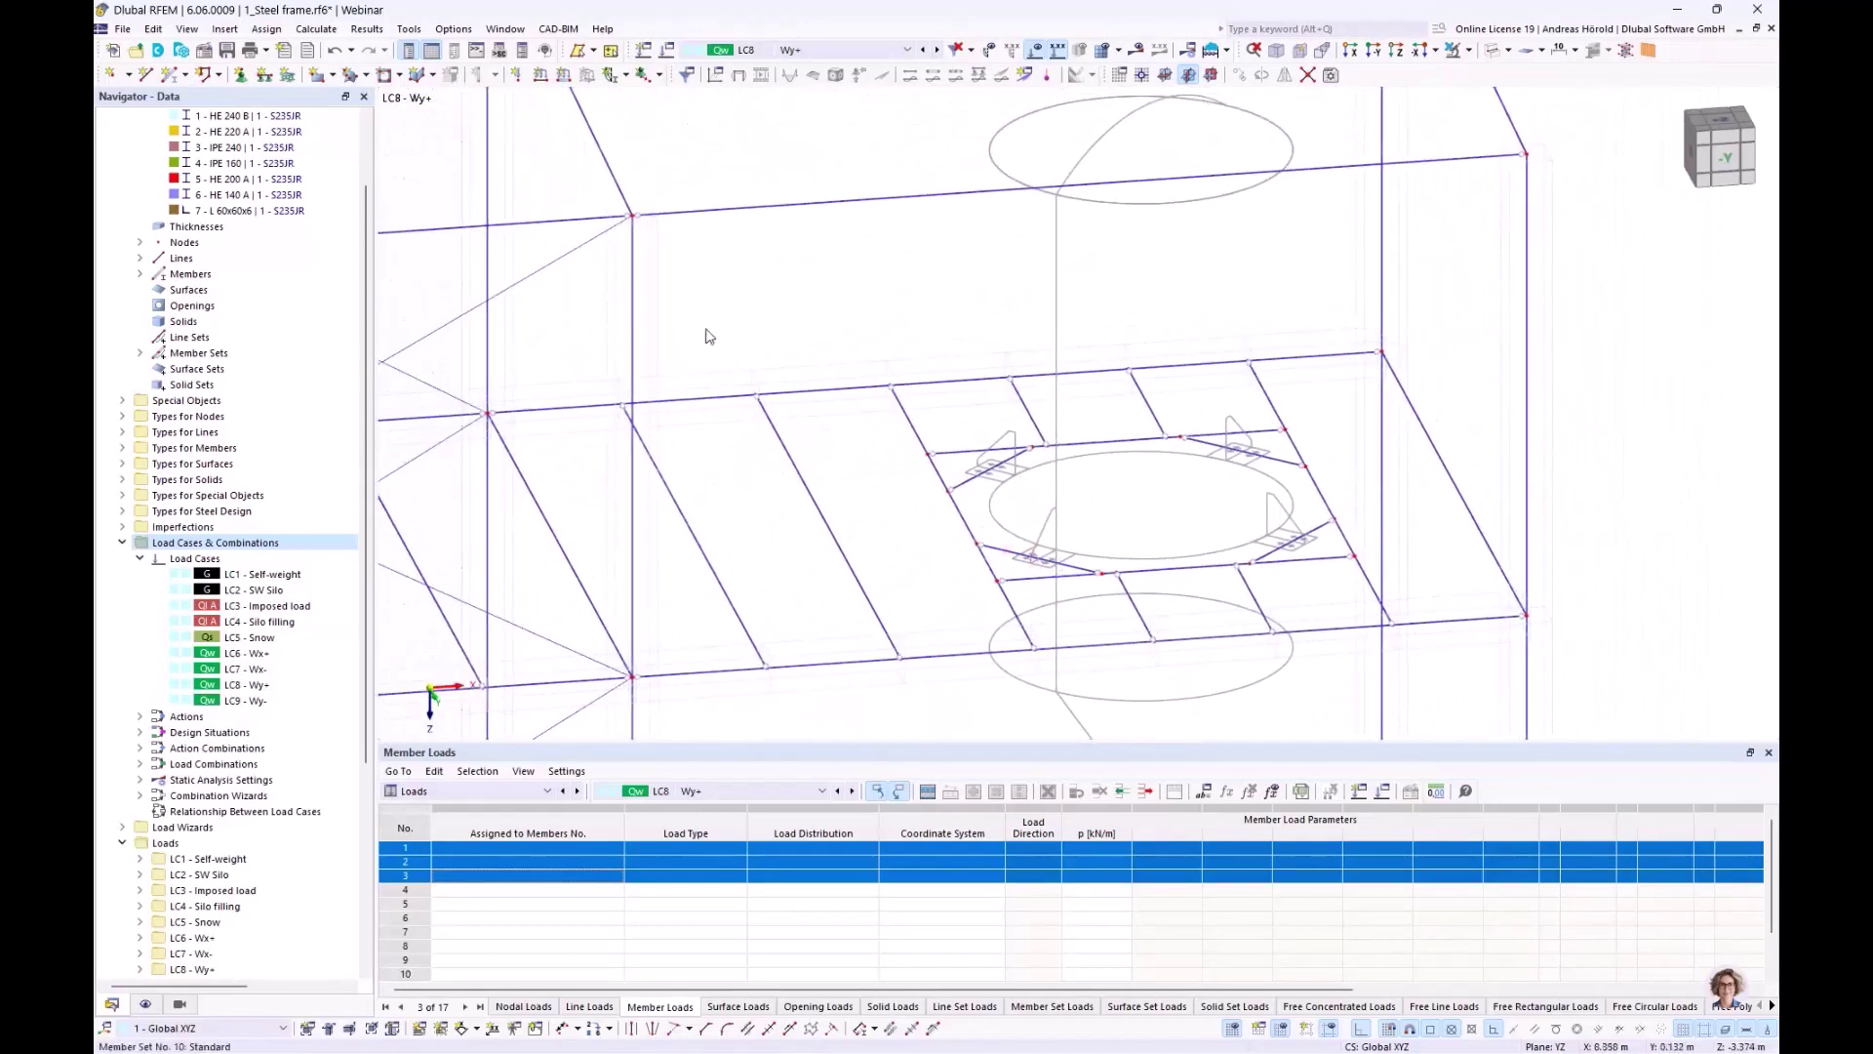
{"action": "left_click", "coordinate": [565, 79]}
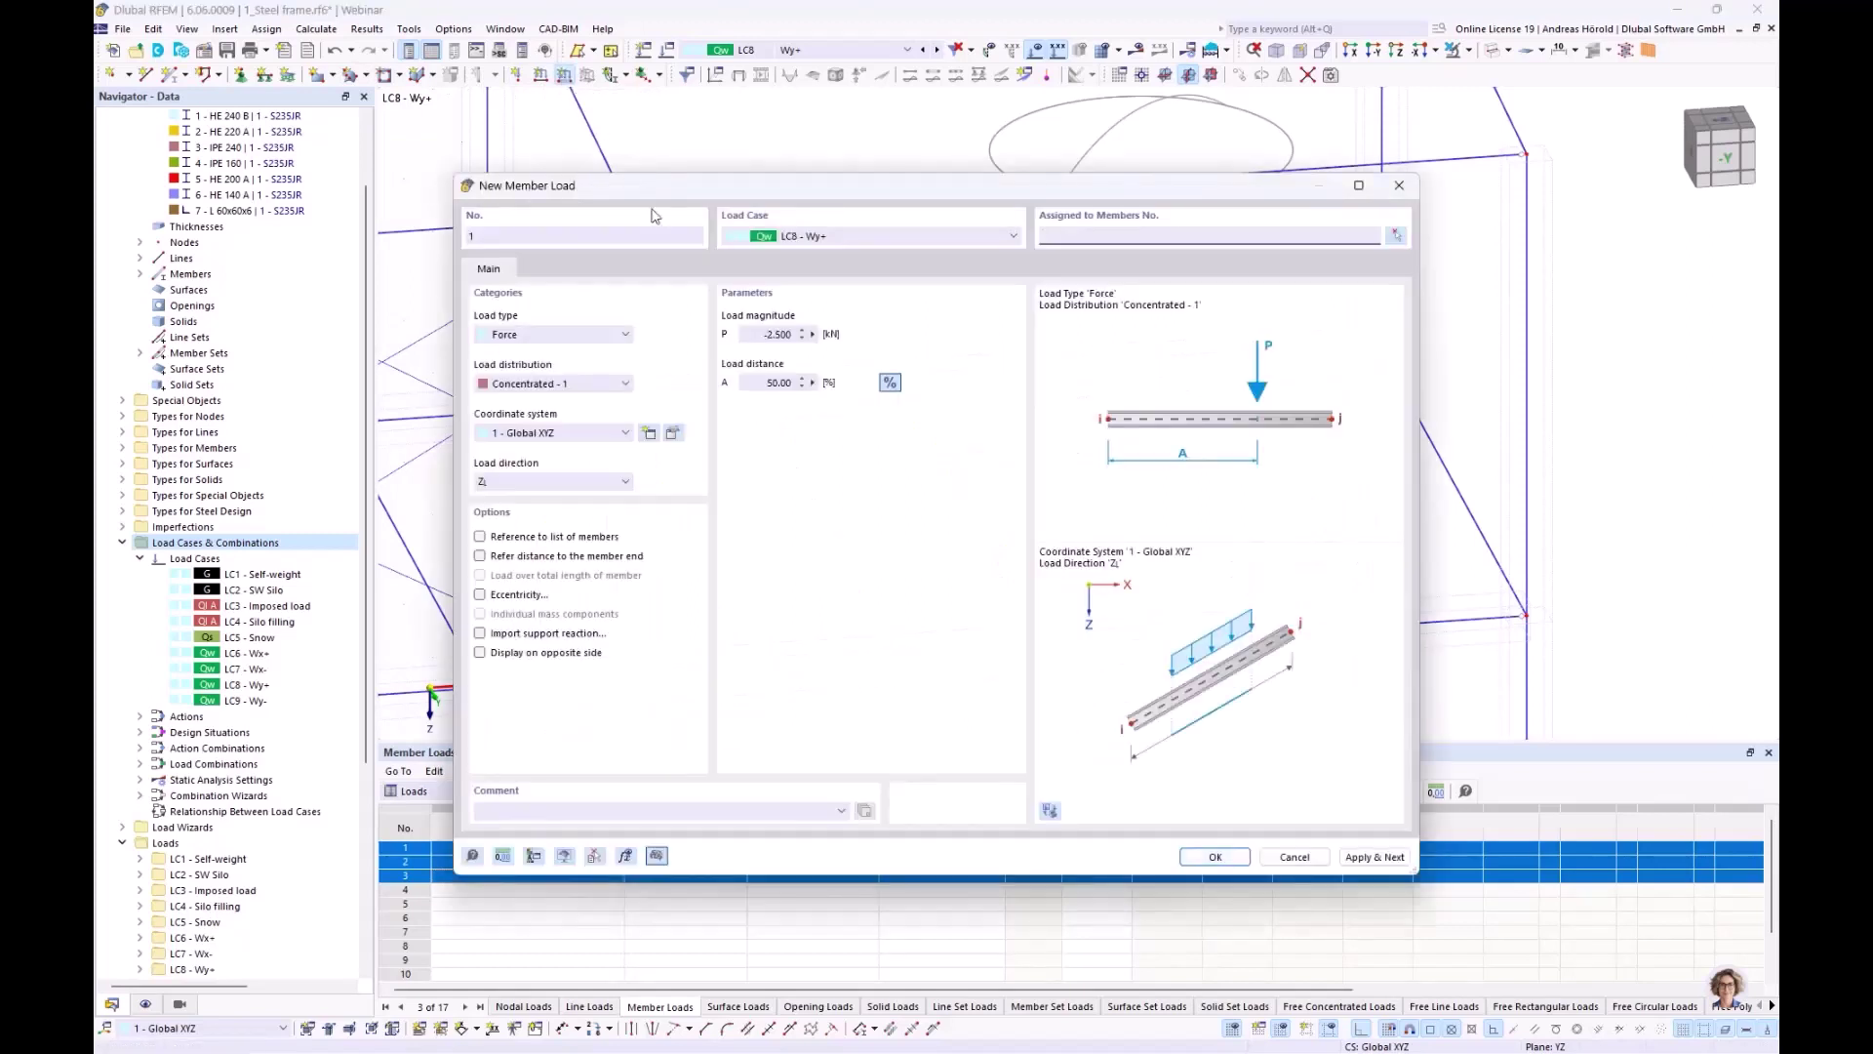
{"action": "left_click", "coordinate": [762, 335]}
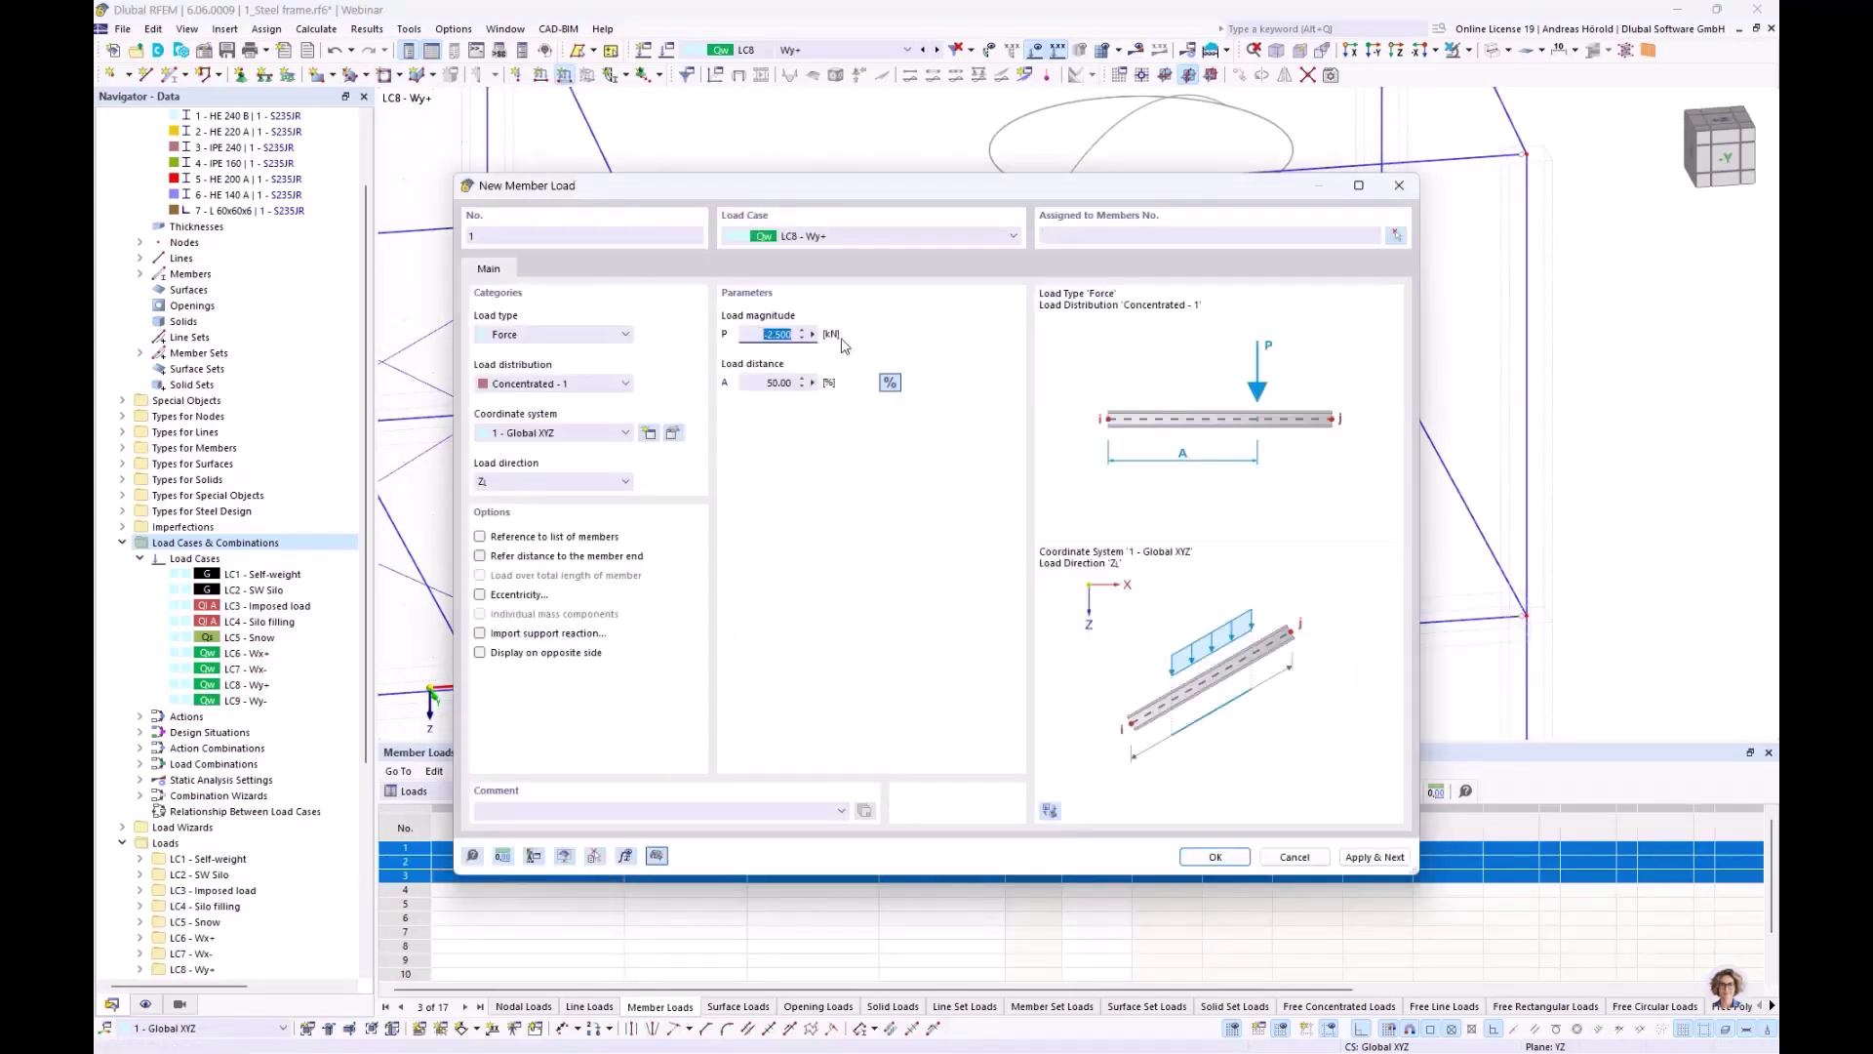
{"action": "type", "text": "2"}
{"action": "left_click", "coordinate": [535, 485]}
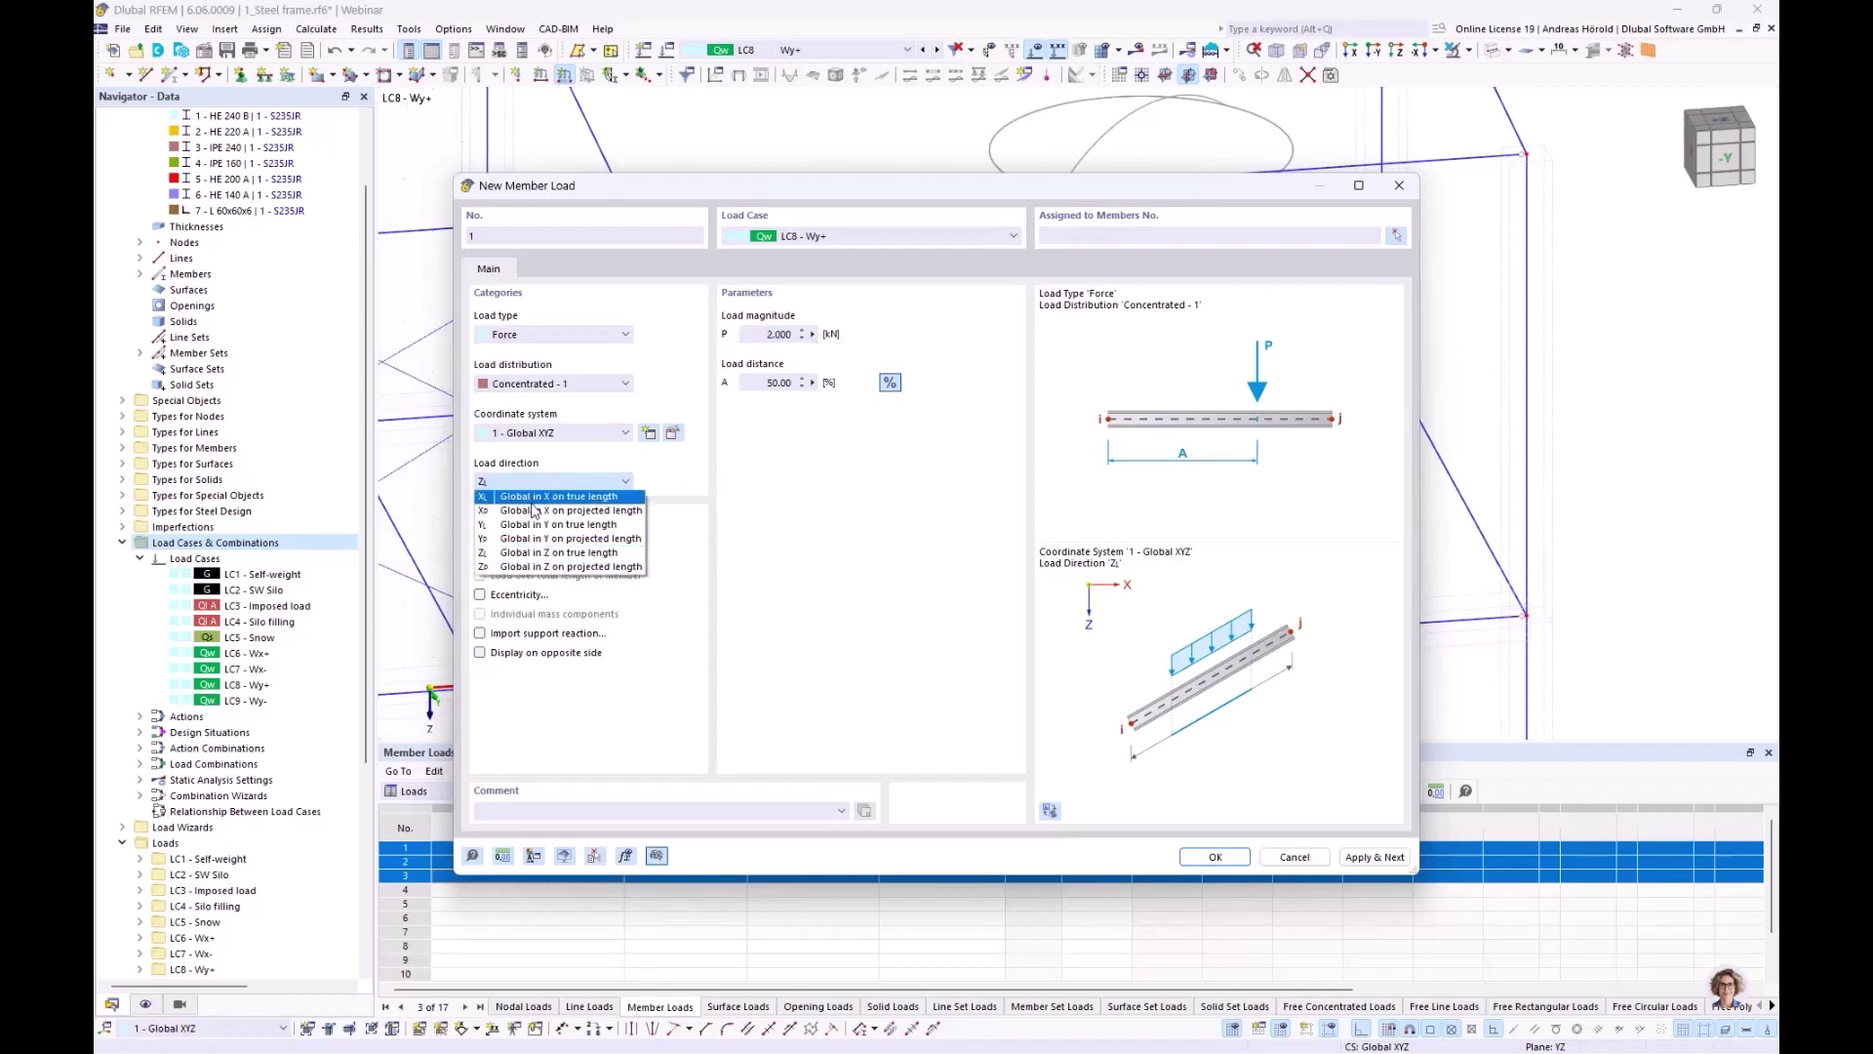
{"action": "left_click", "coordinate": [536, 526]}
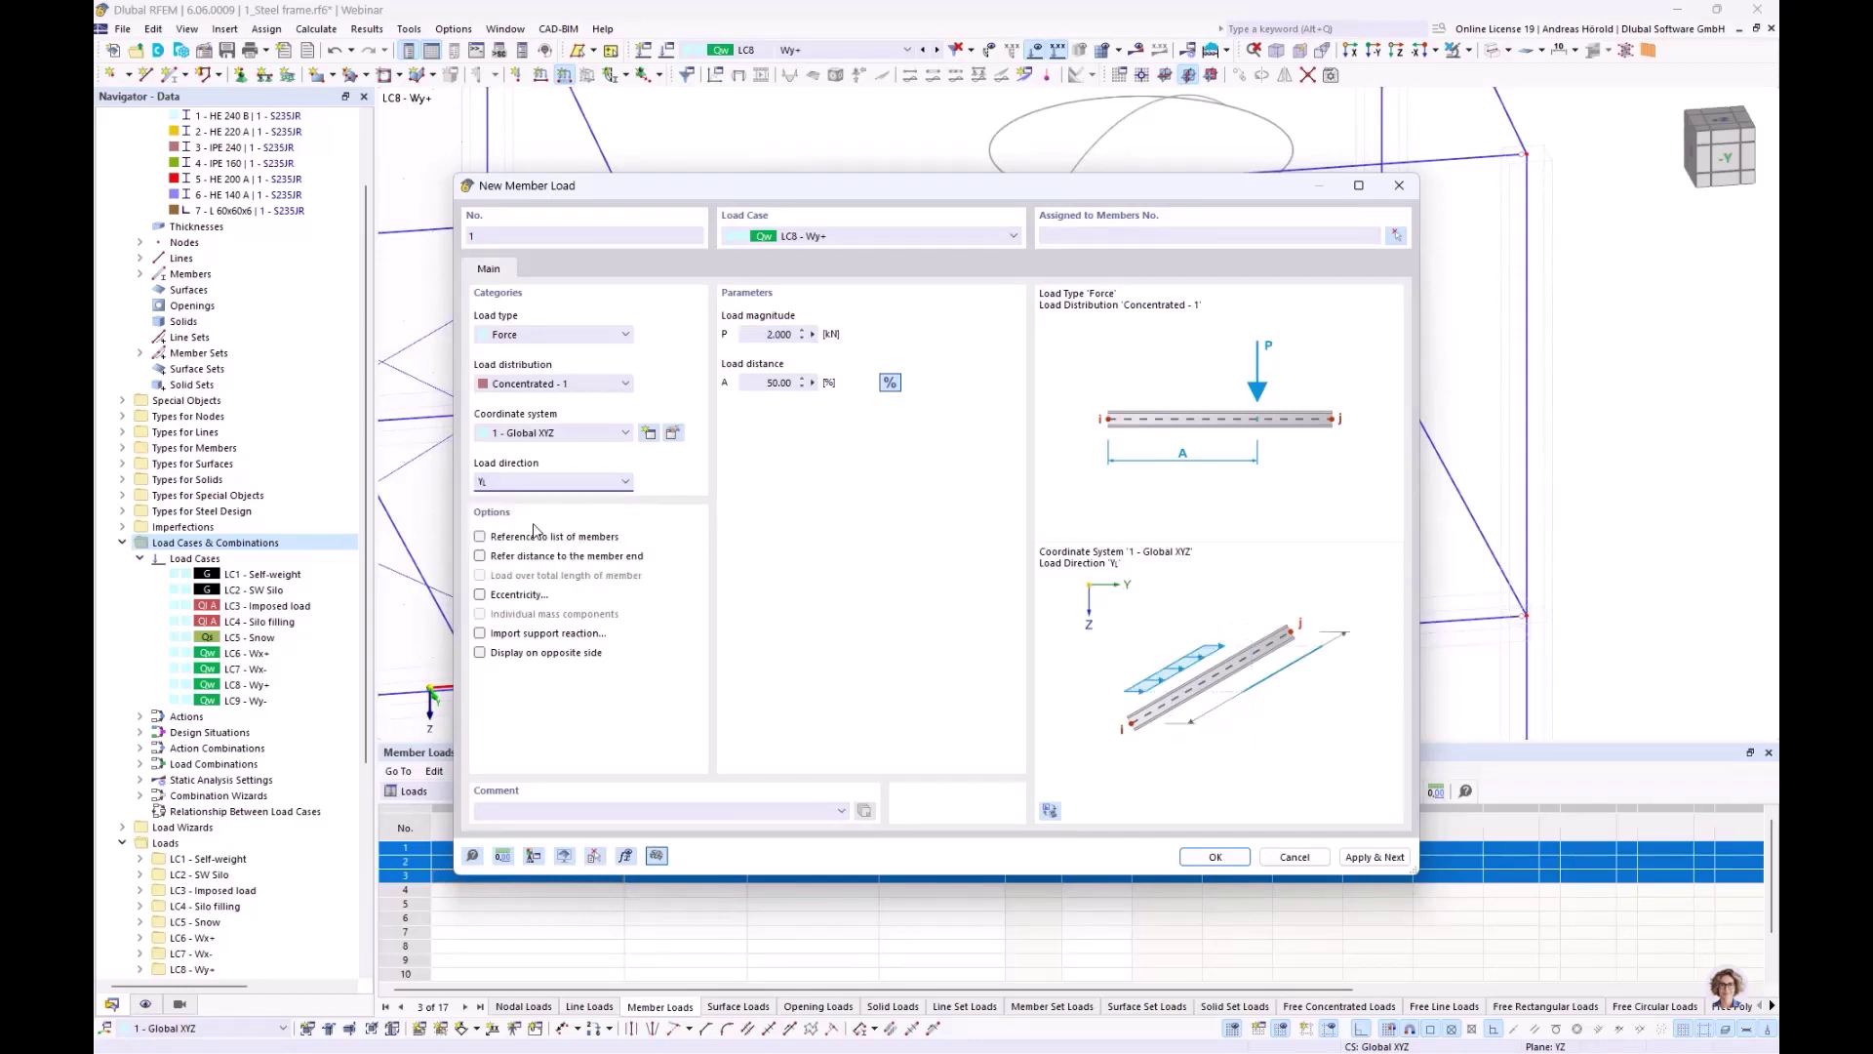
{"action": "left_click", "coordinate": [1216, 857]}
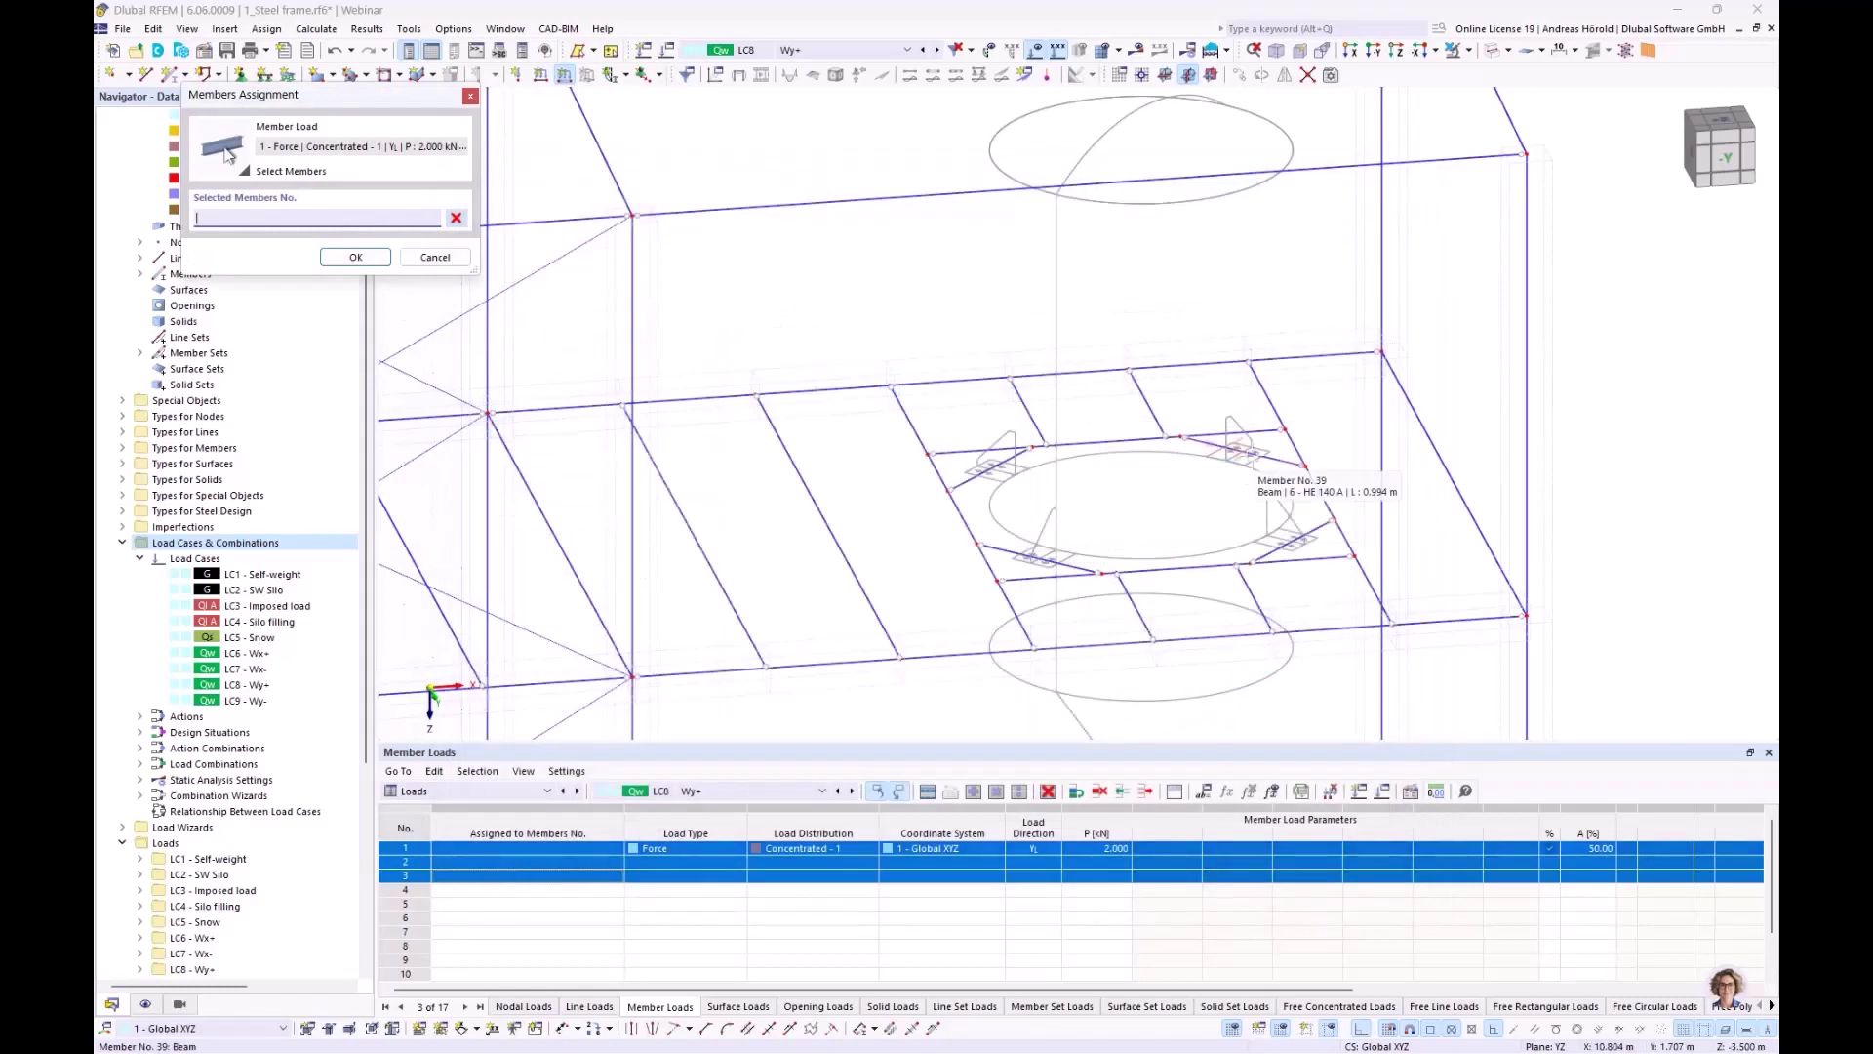
Assign the 2 kN global Y force to the four diagonal beams under the silo supports, members 38 to 41
{"action": "left_click", "coordinate": [1249, 453]}
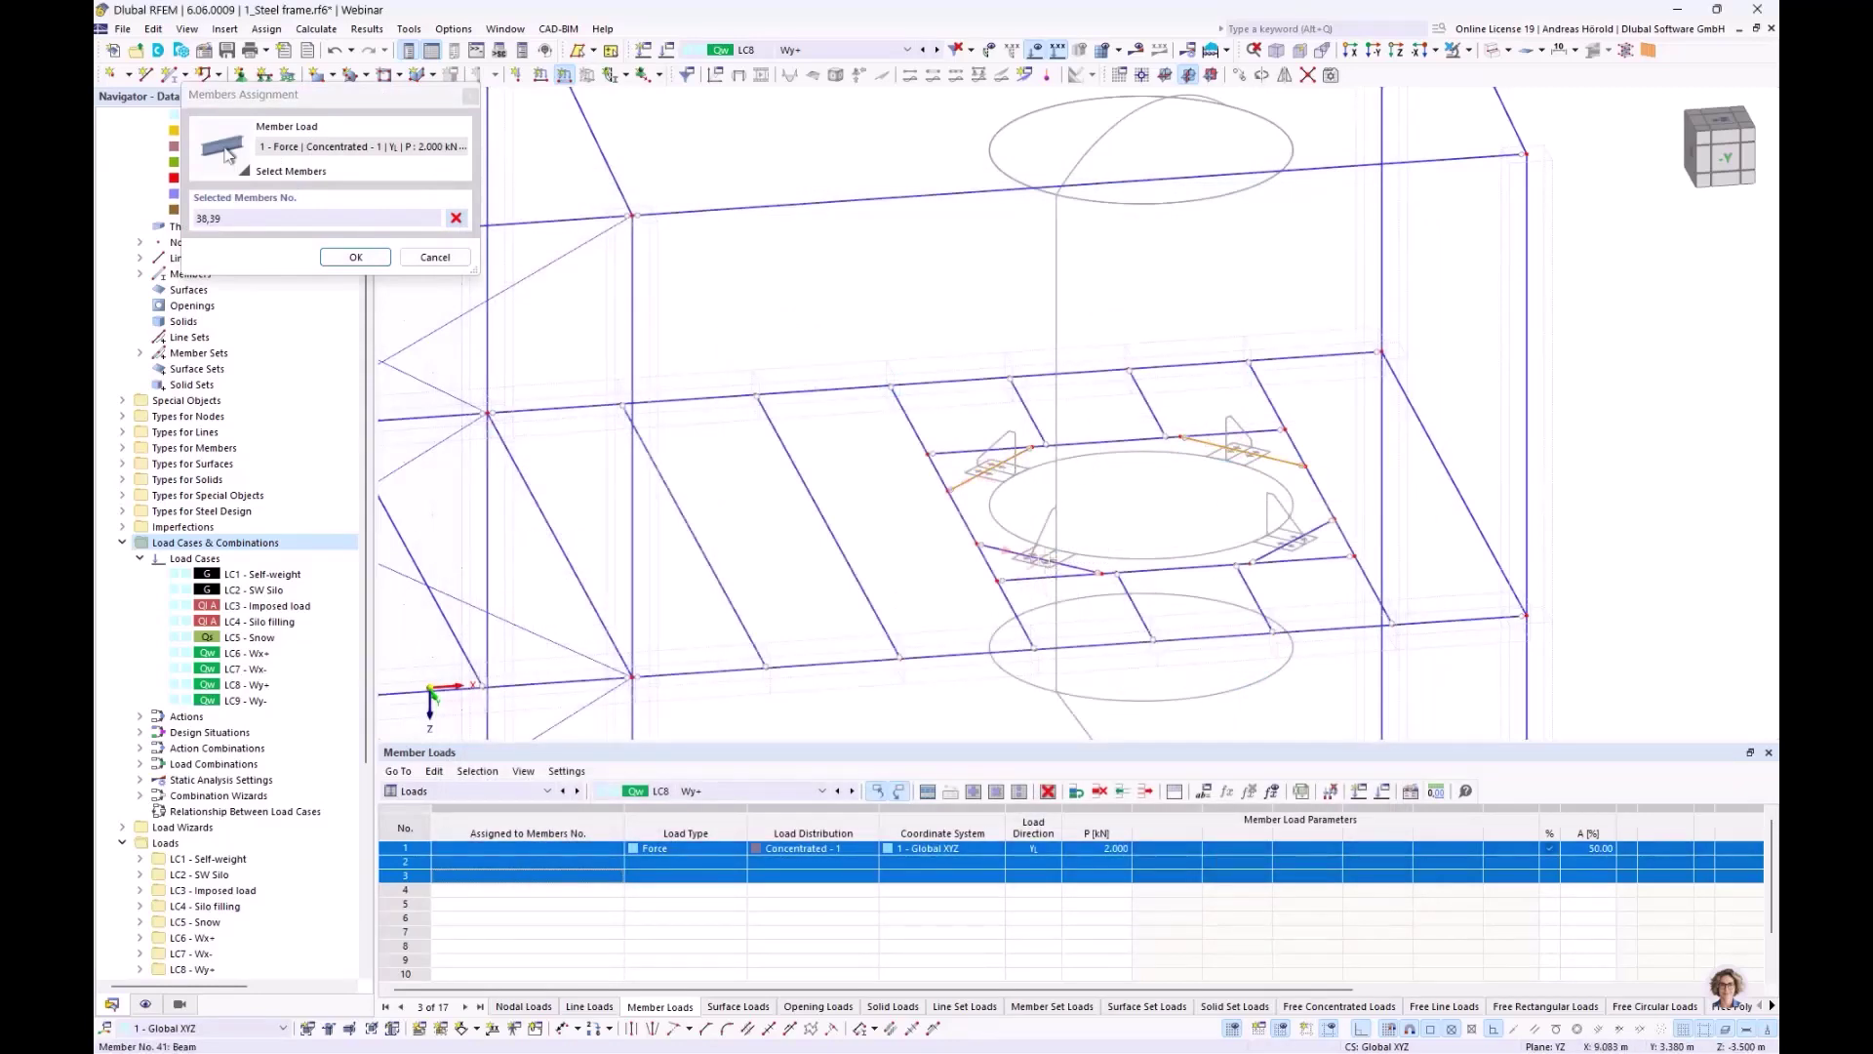
{"action": "left_click", "coordinate": [1041, 559]}
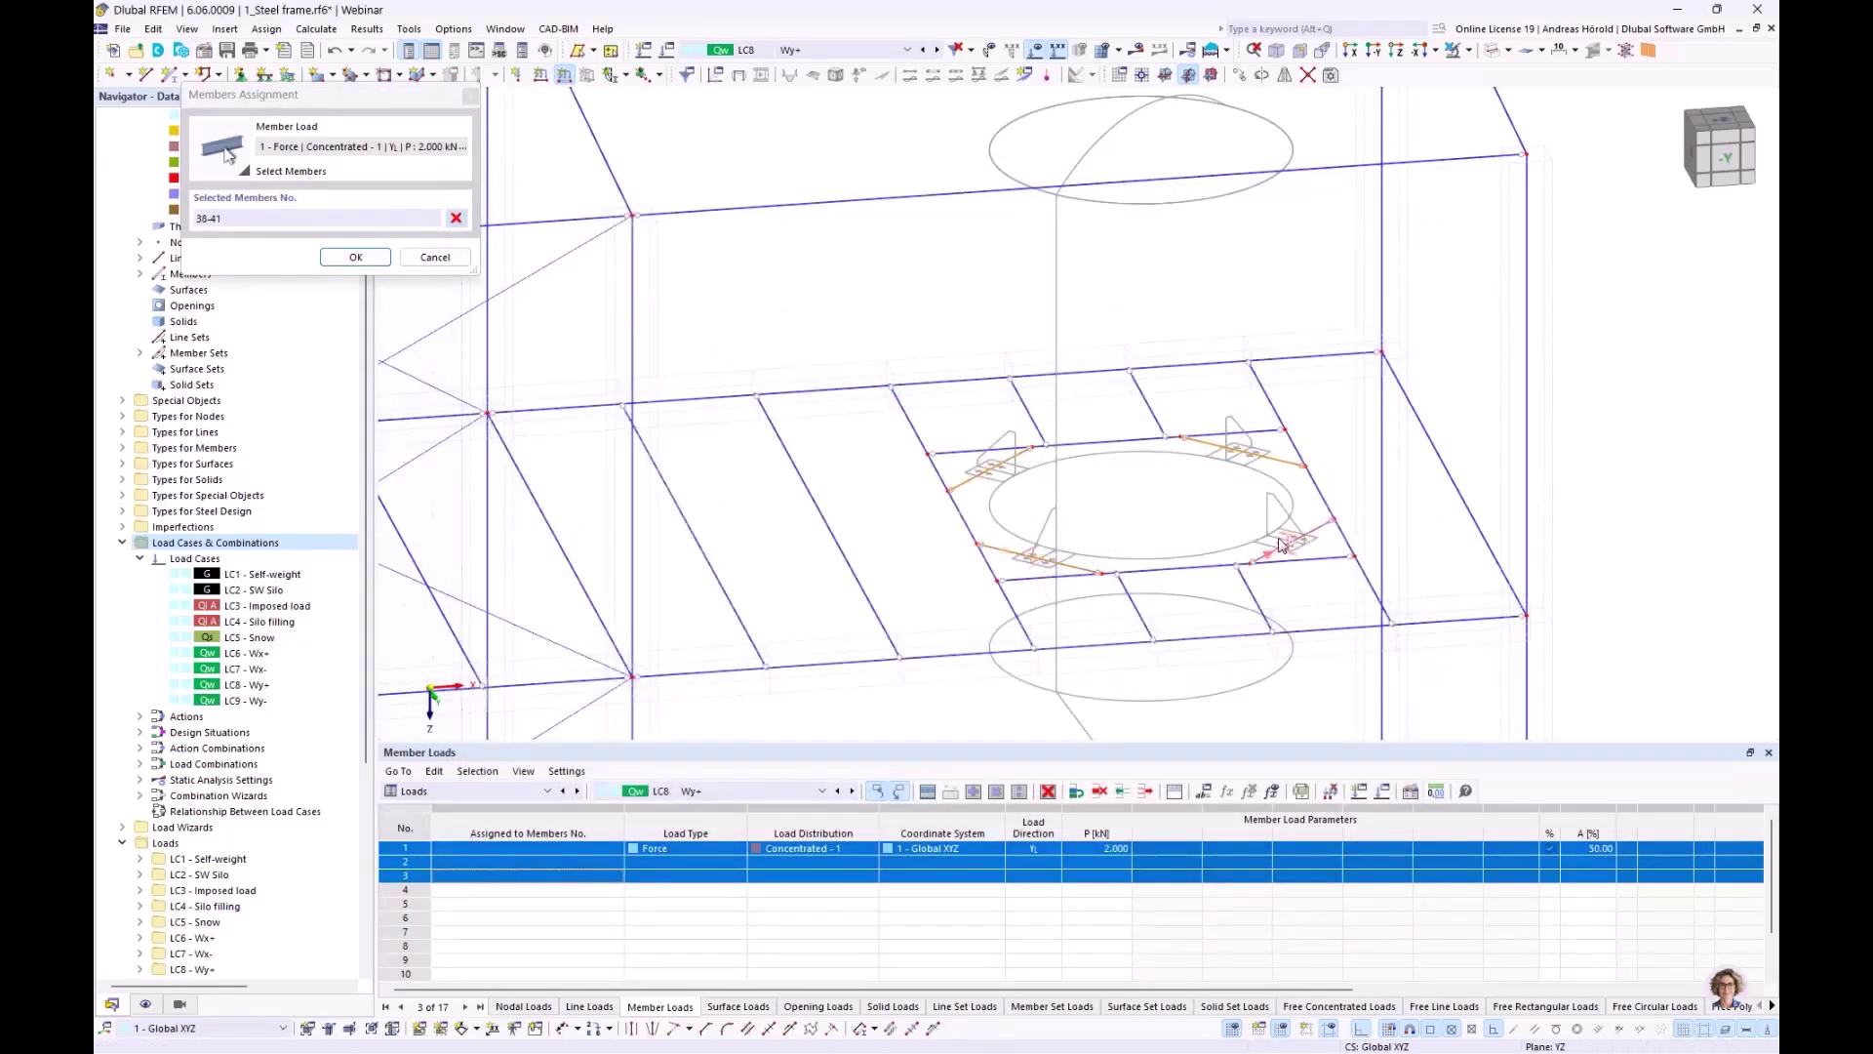
{"action": "left_click", "coordinate": [357, 256]}
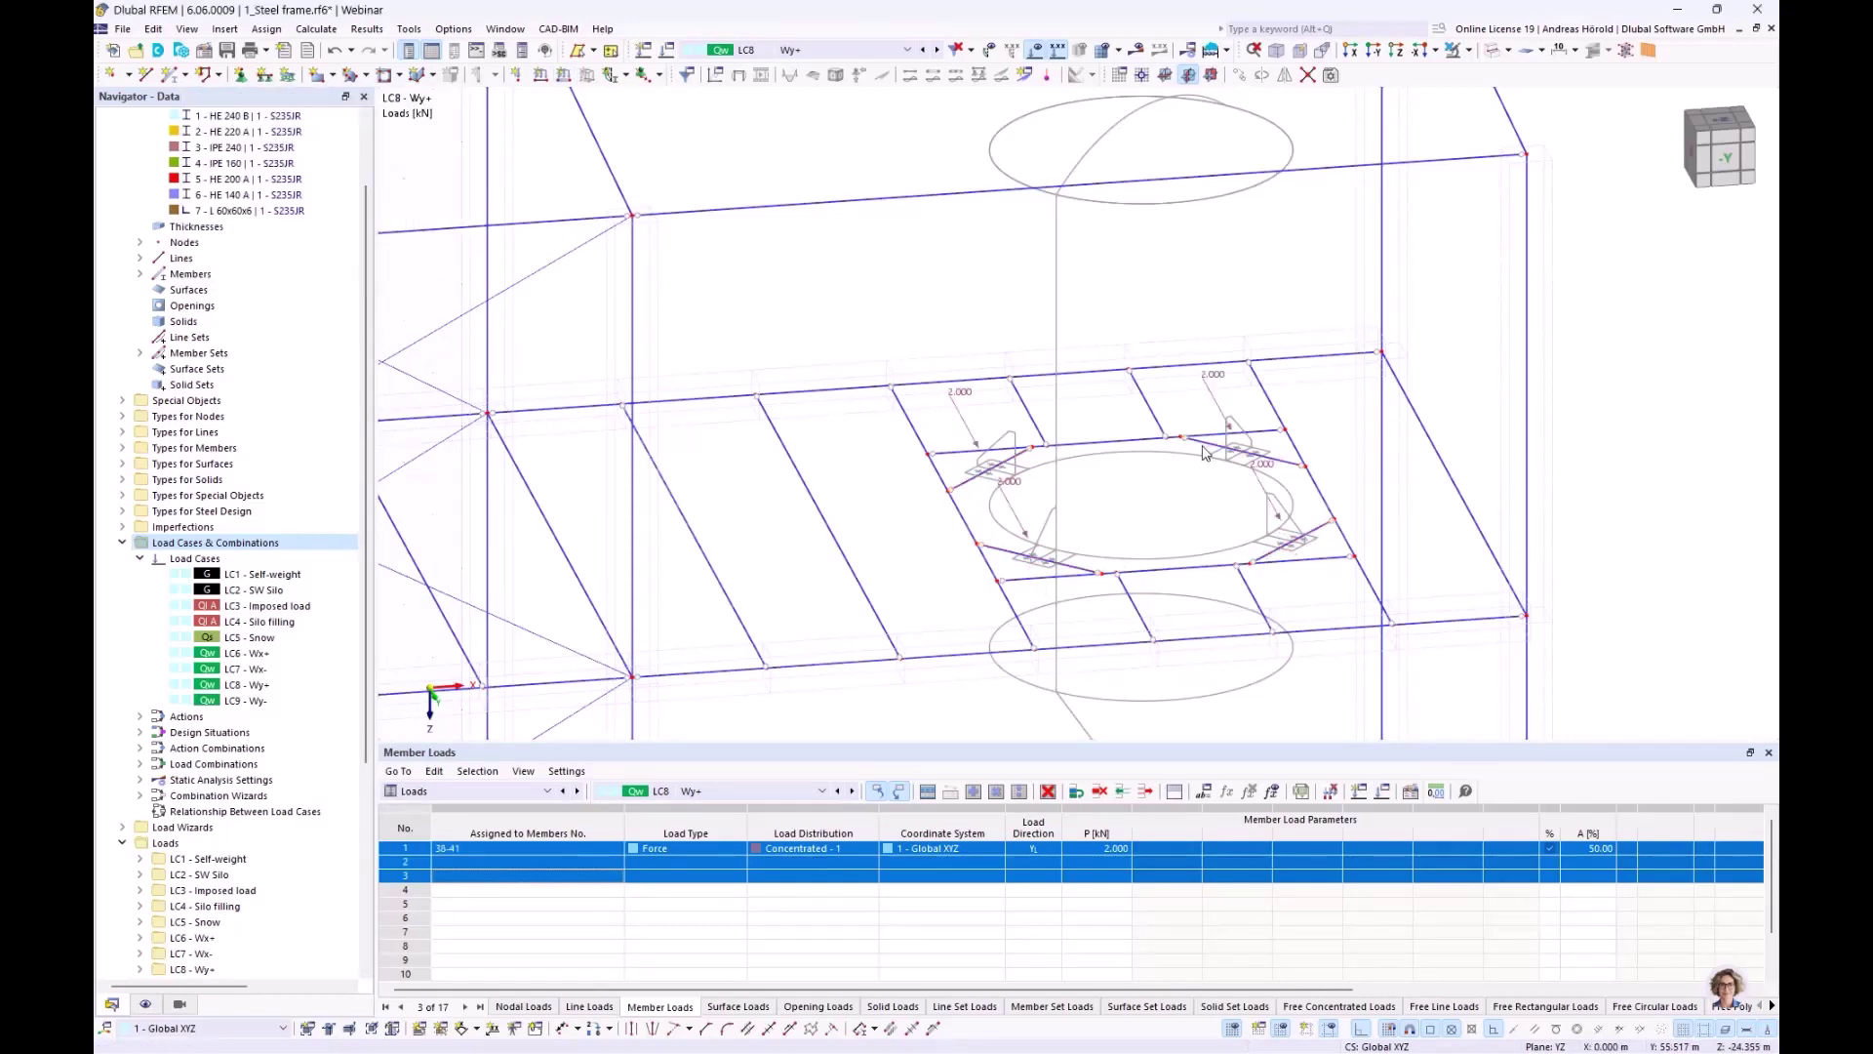
Define another concentrated member force in load case LC8 (Wy+) with 2.5 kN in global Z on true length (ZL)
{"action": "left_click", "coordinate": [563, 75]}
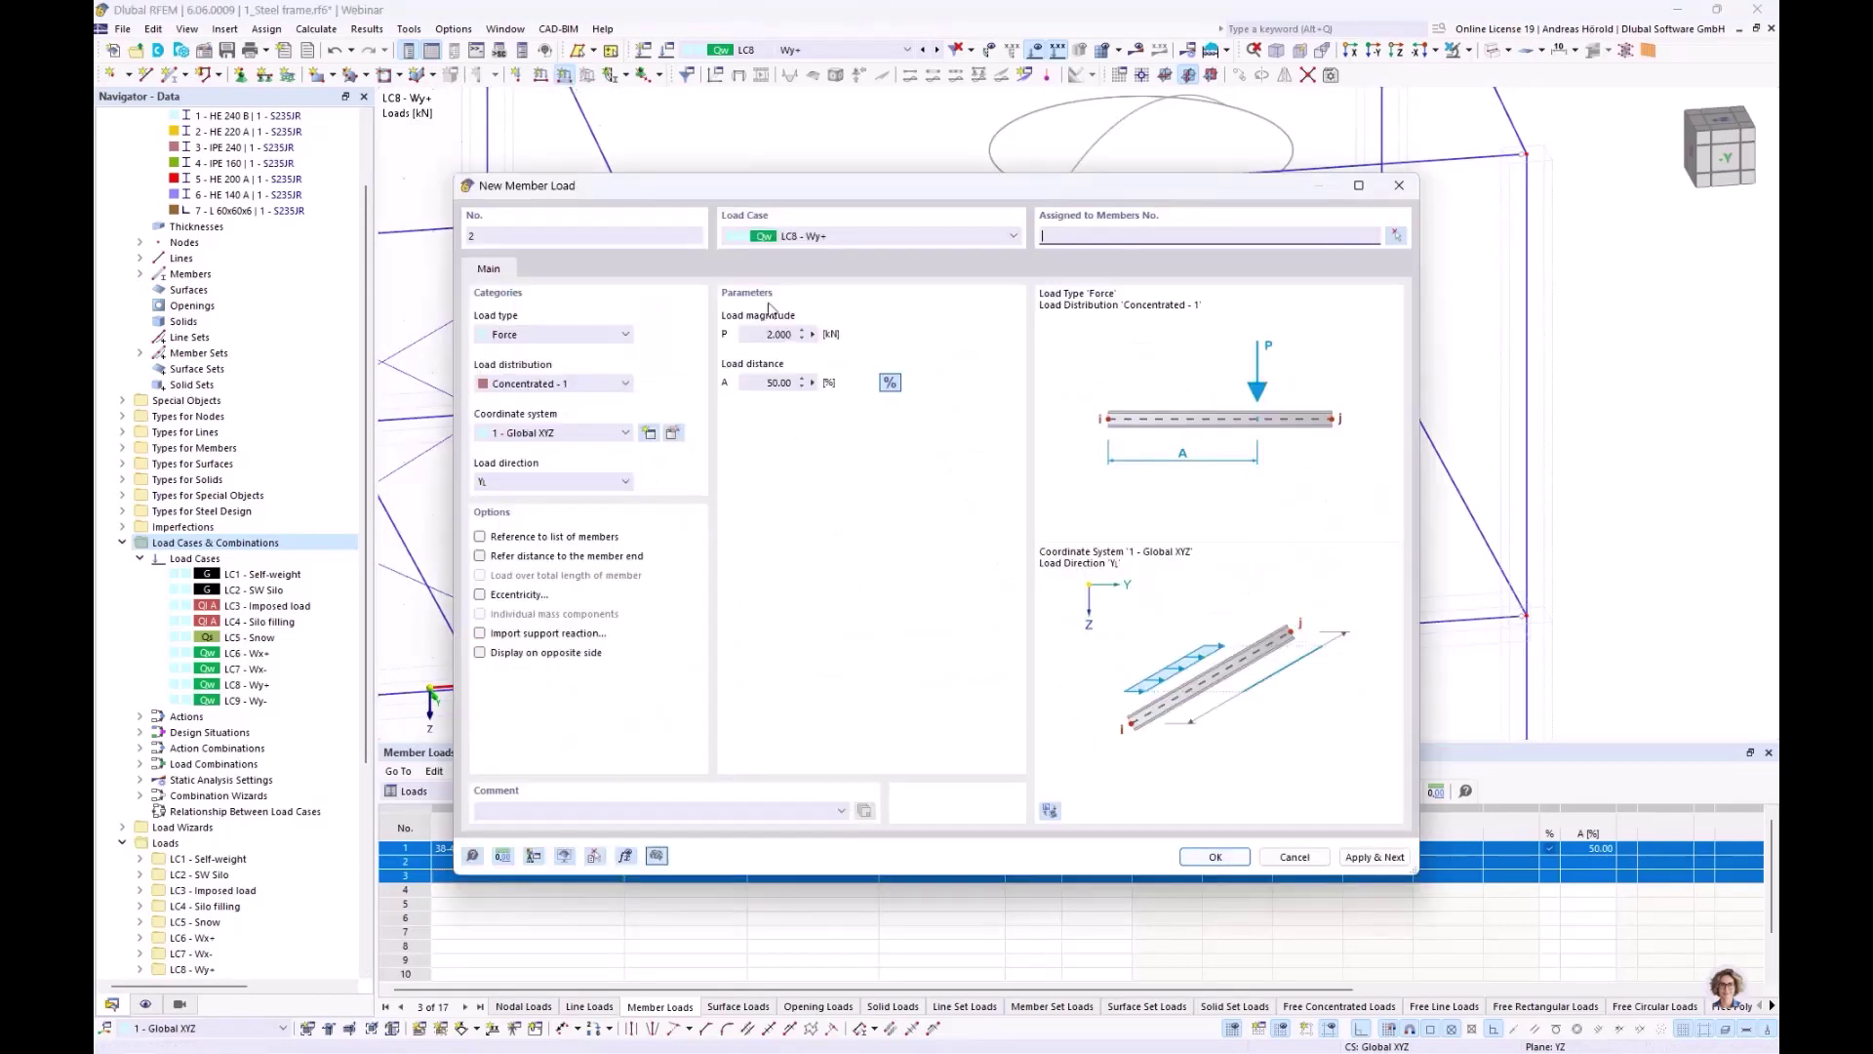
{"action": "left_click_drag", "start_coordinate": [778, 334], "coordinate": [811, 333]}
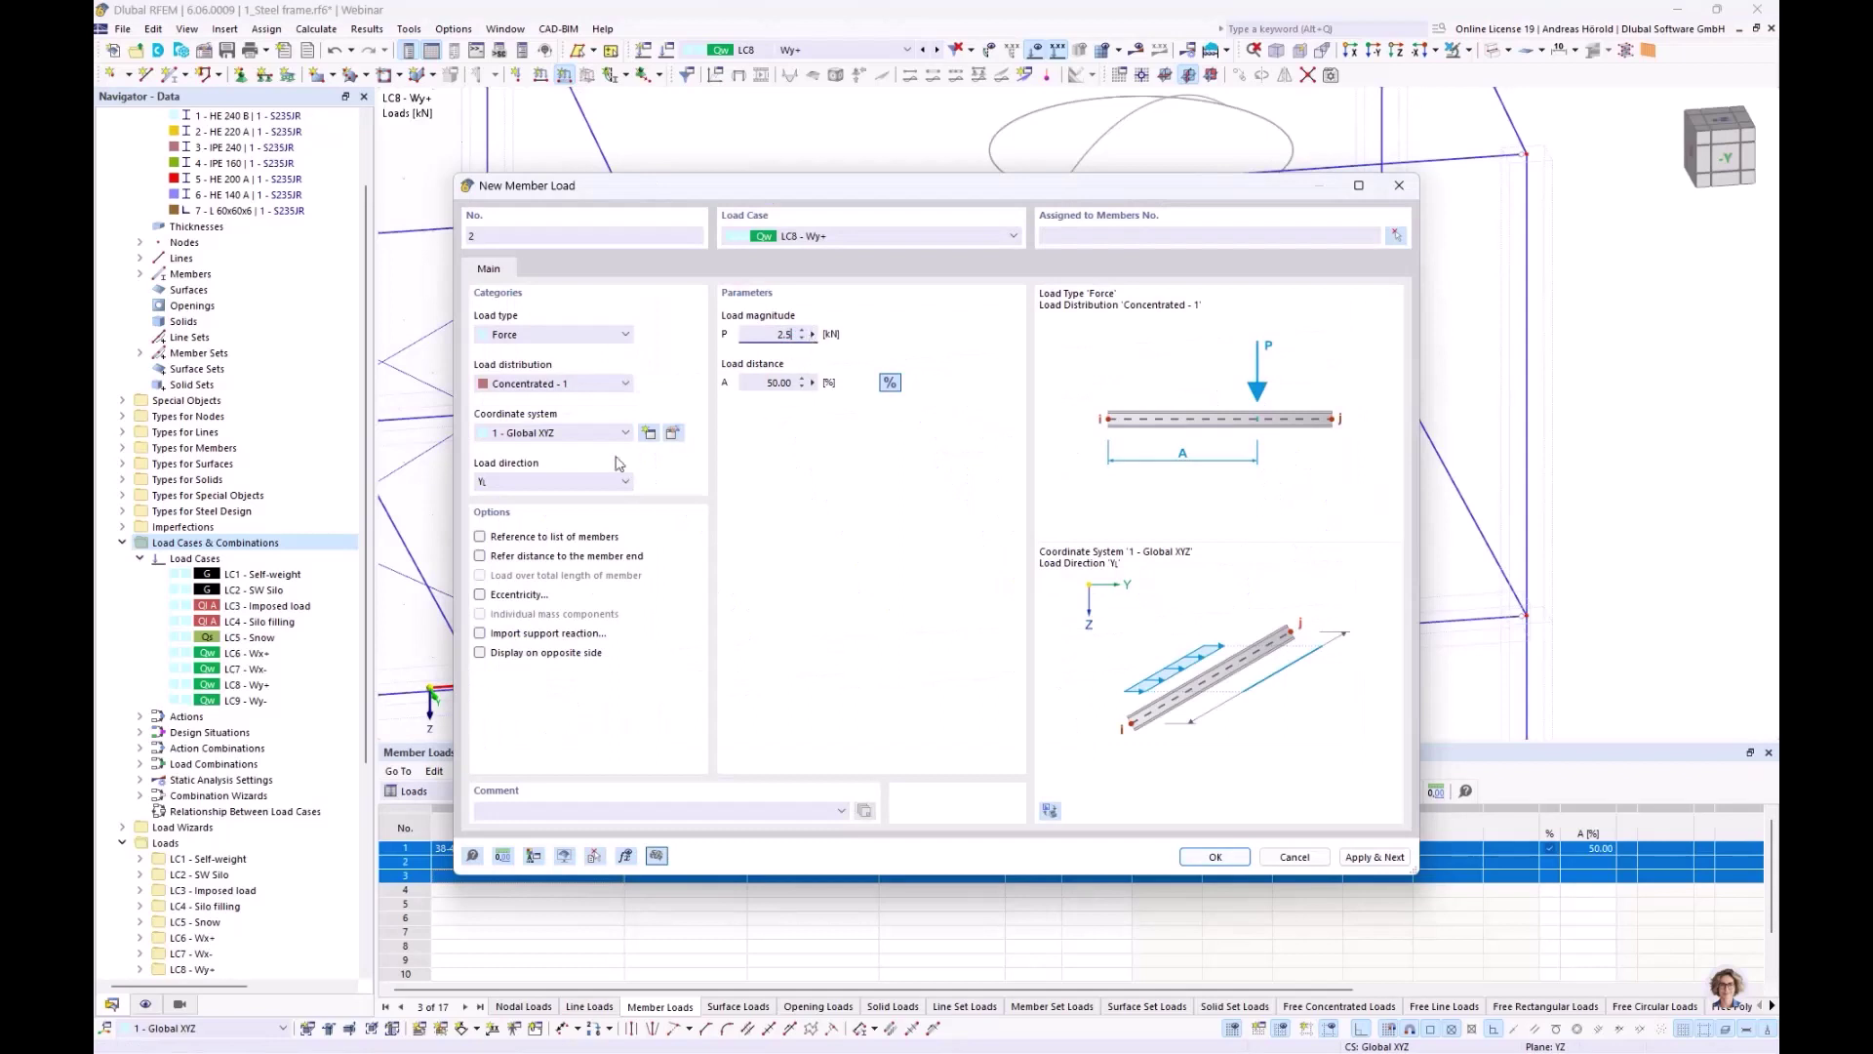
{"action": "left_click", "coordinate": [595, 482]}
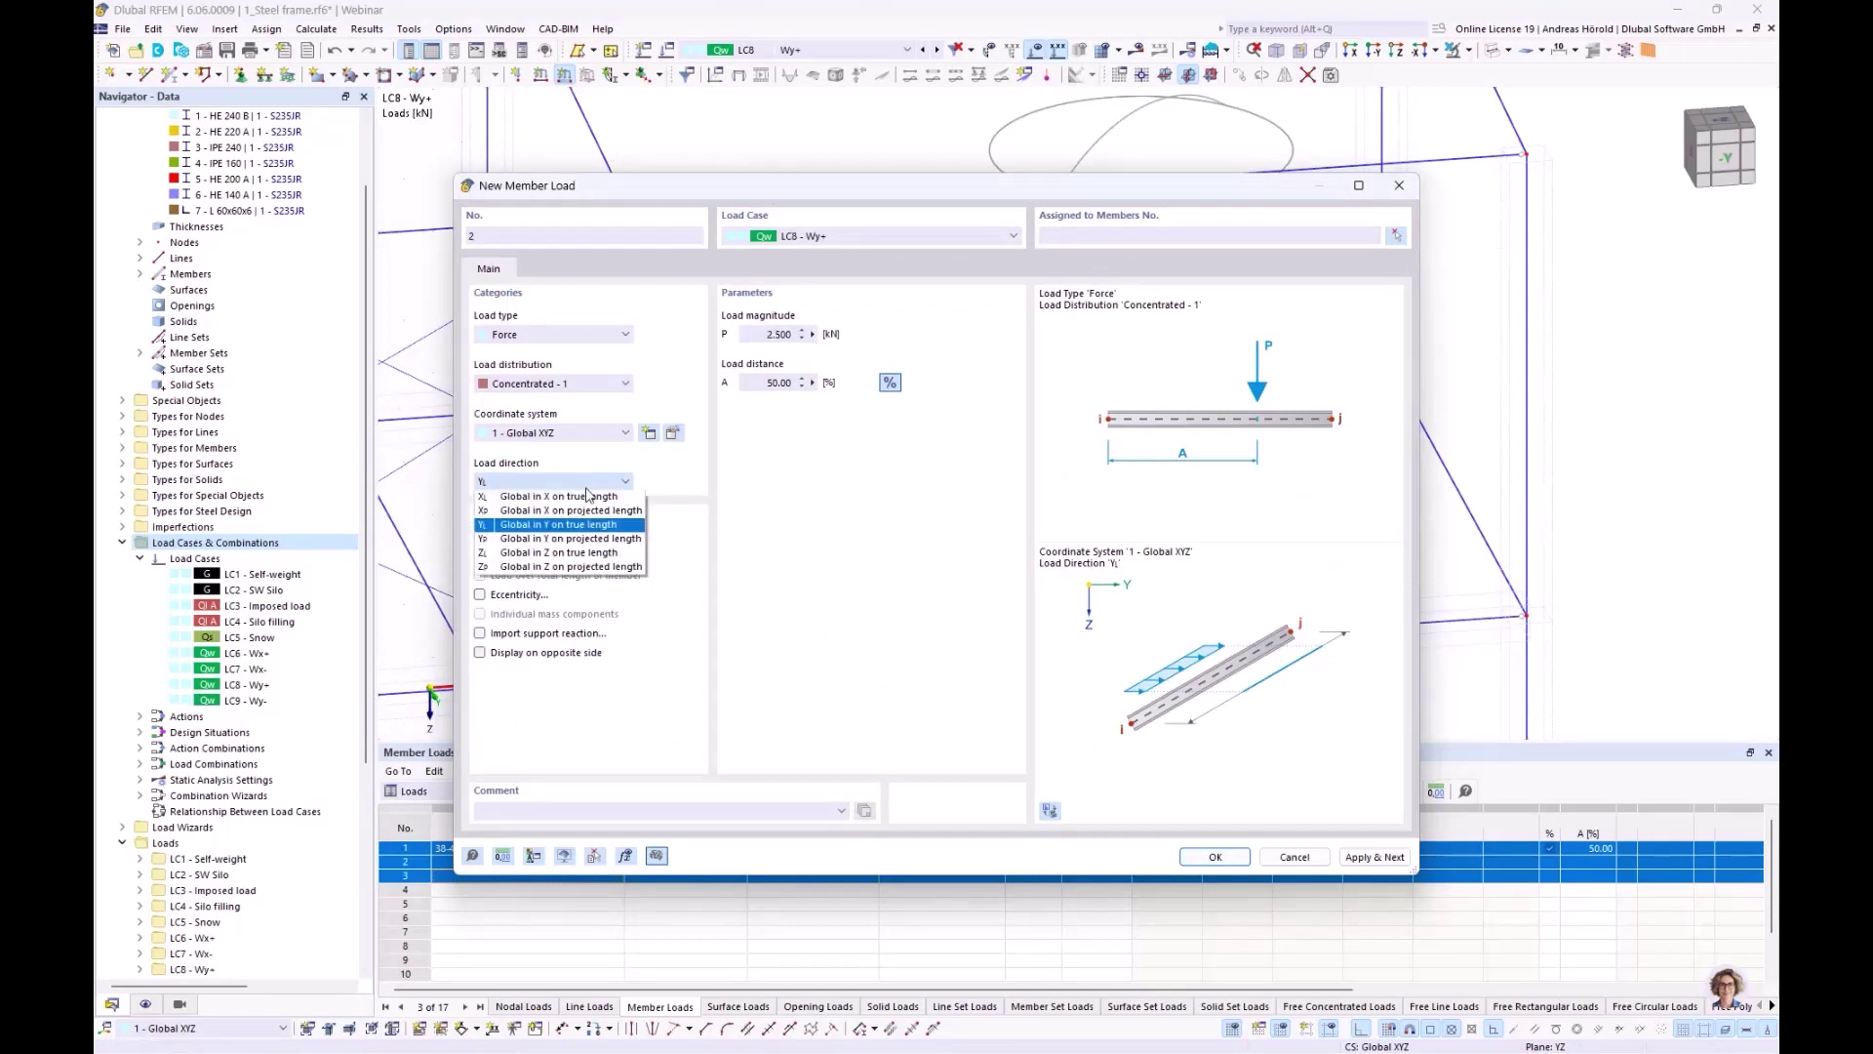
{"action": "left_click", "coordinate": [581, 552]}
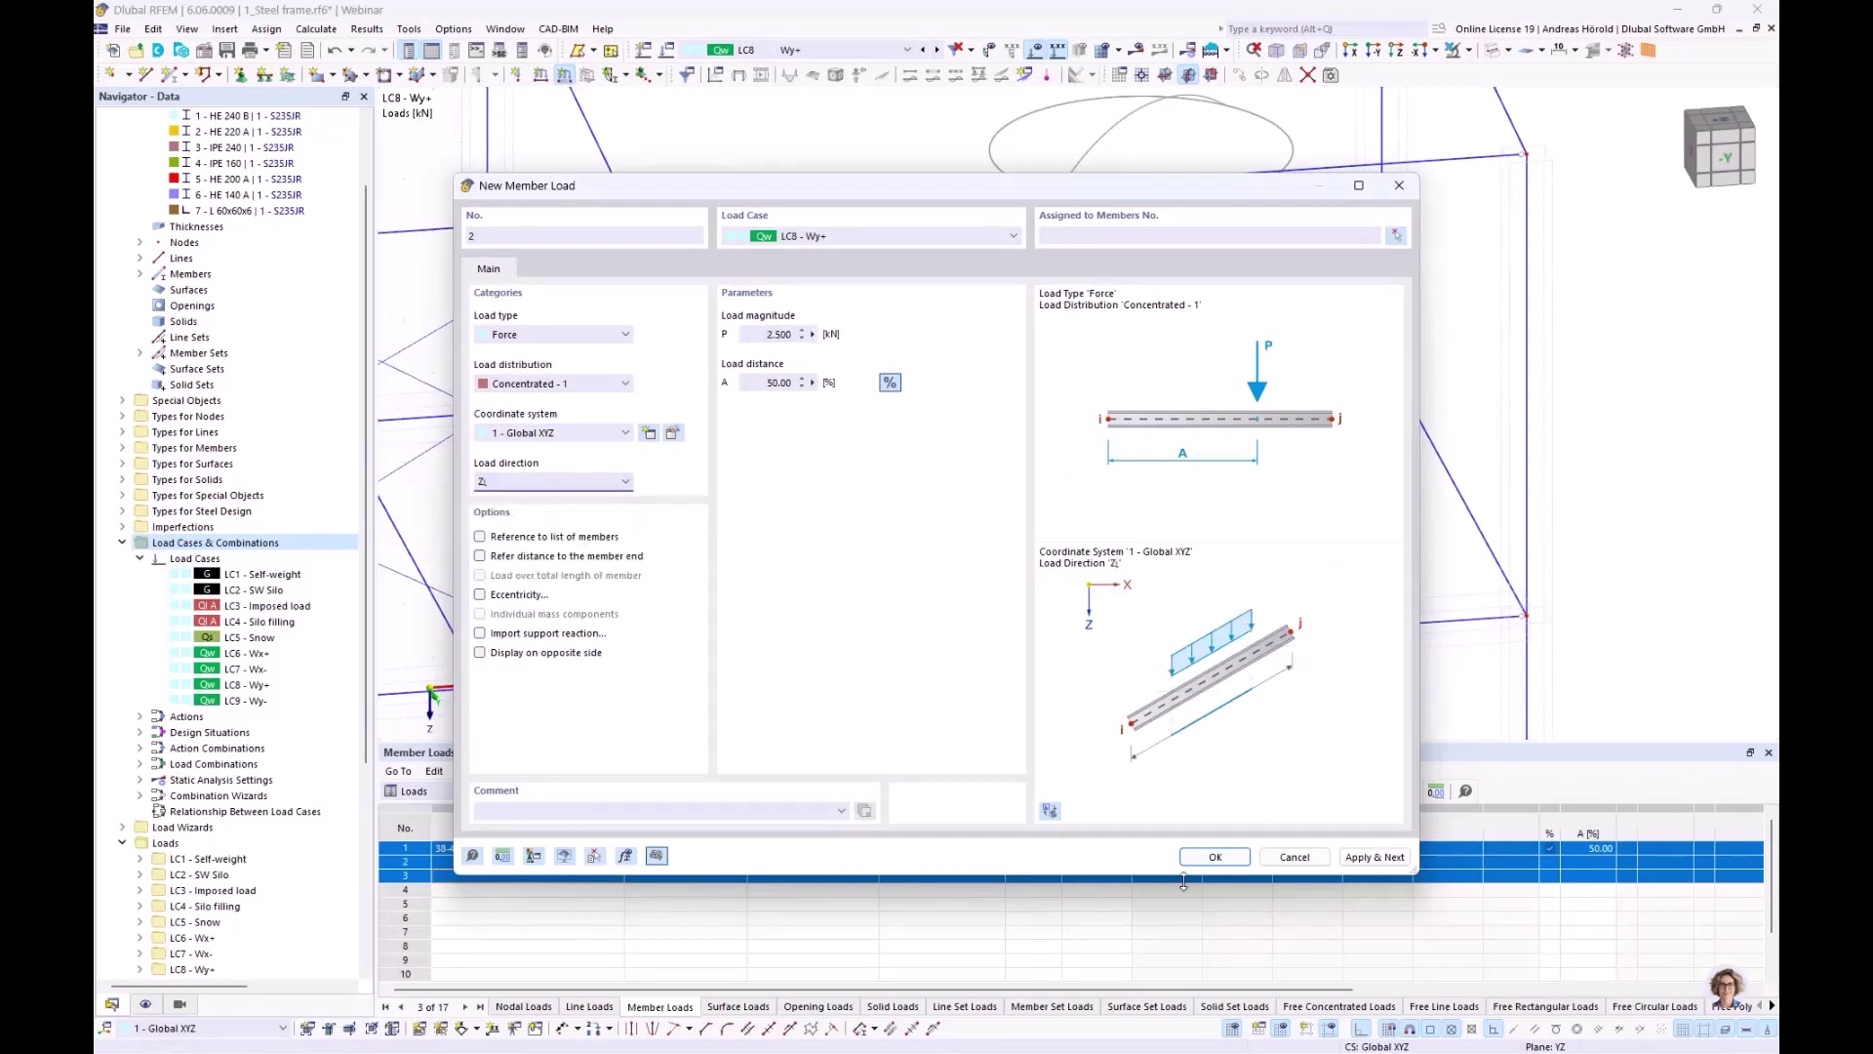
{"action": "left_click", "coordinate": [1214, 856]}
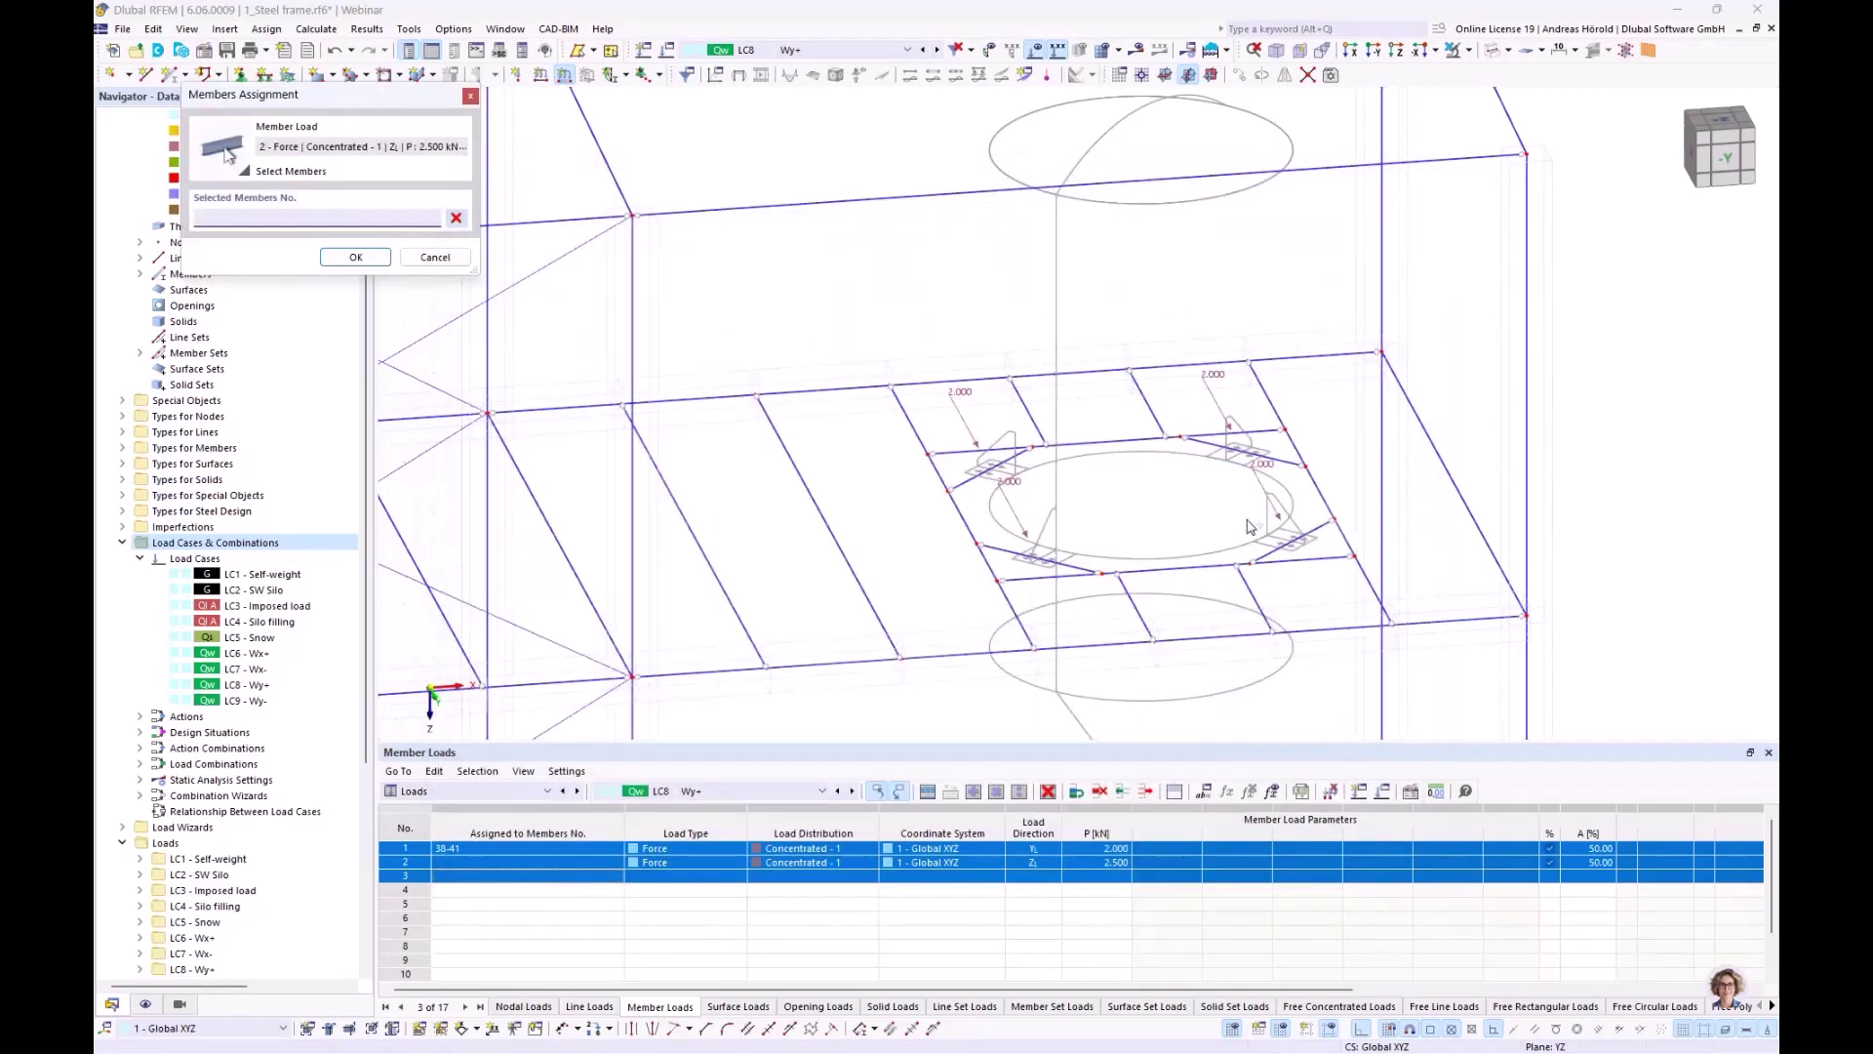
{"action": "left_click", "coordinate": [1258, 456]}
{"action": "left_click", "coordinate": [1294, 534]}
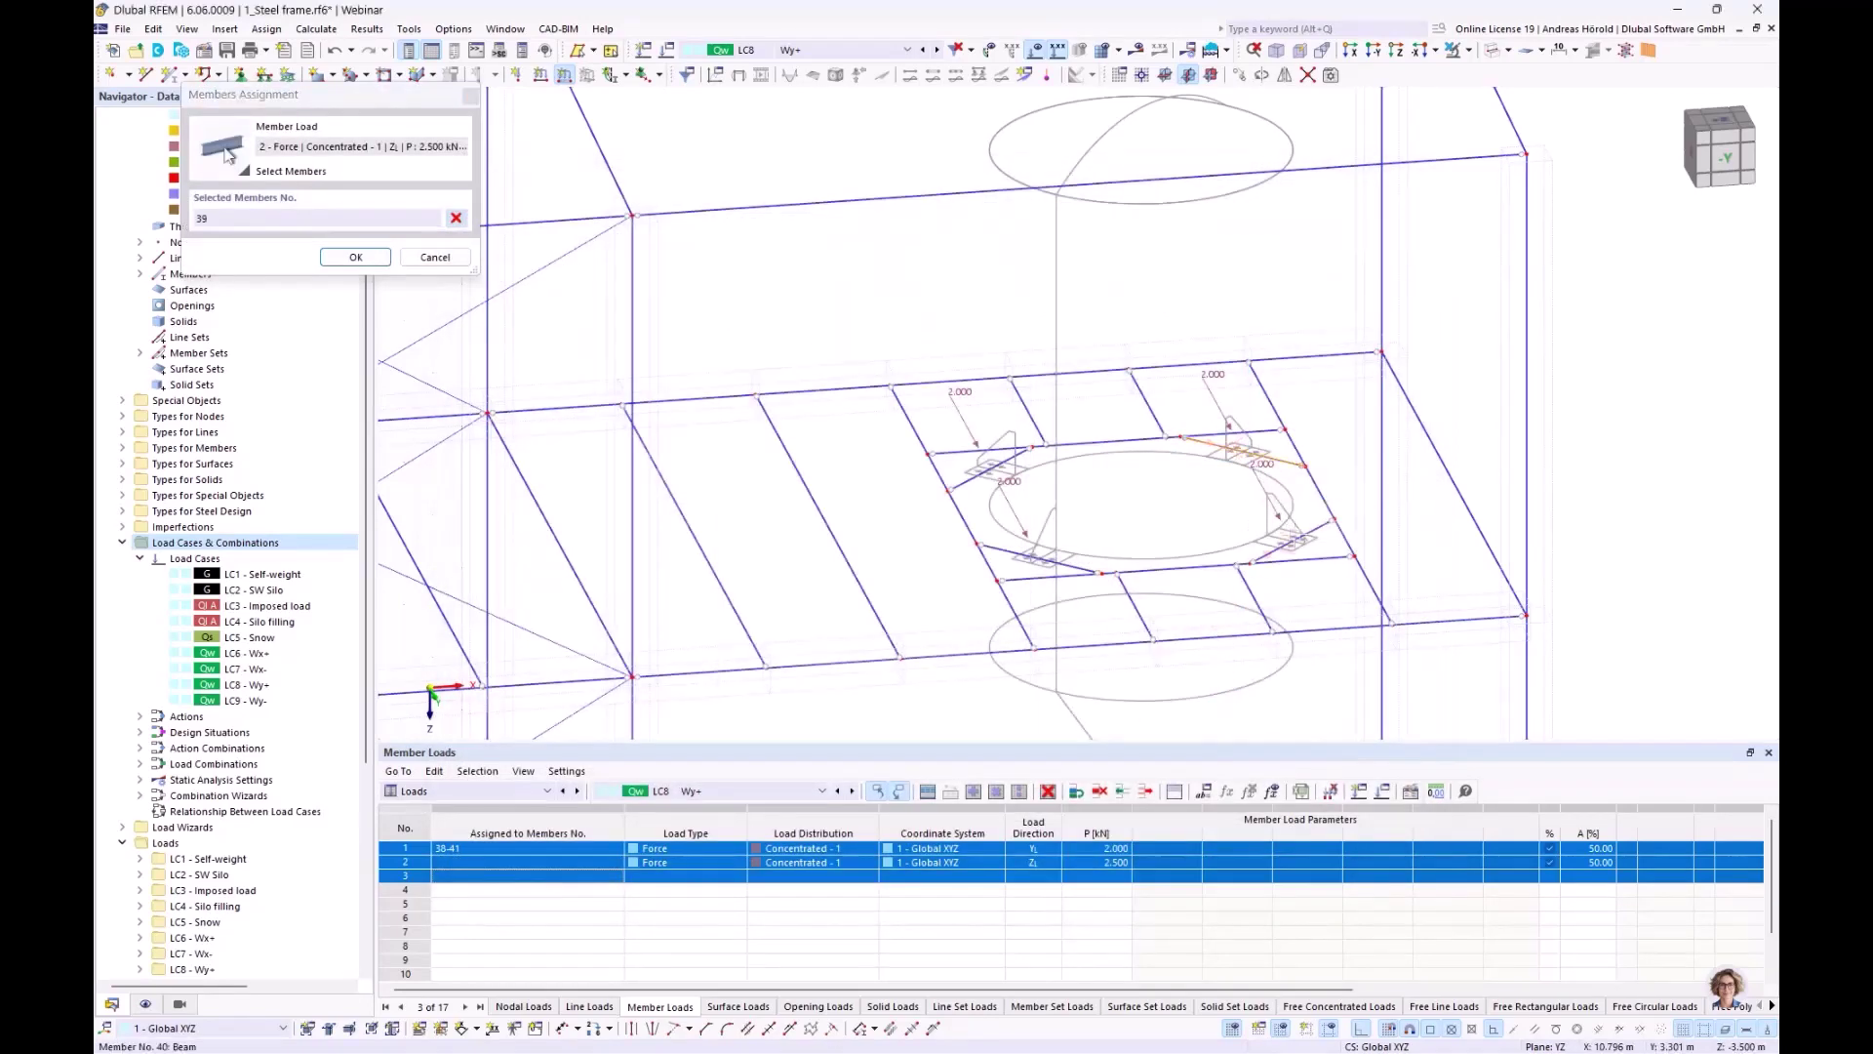
{"action": "left_click", "coordinate": [1036, 558]}
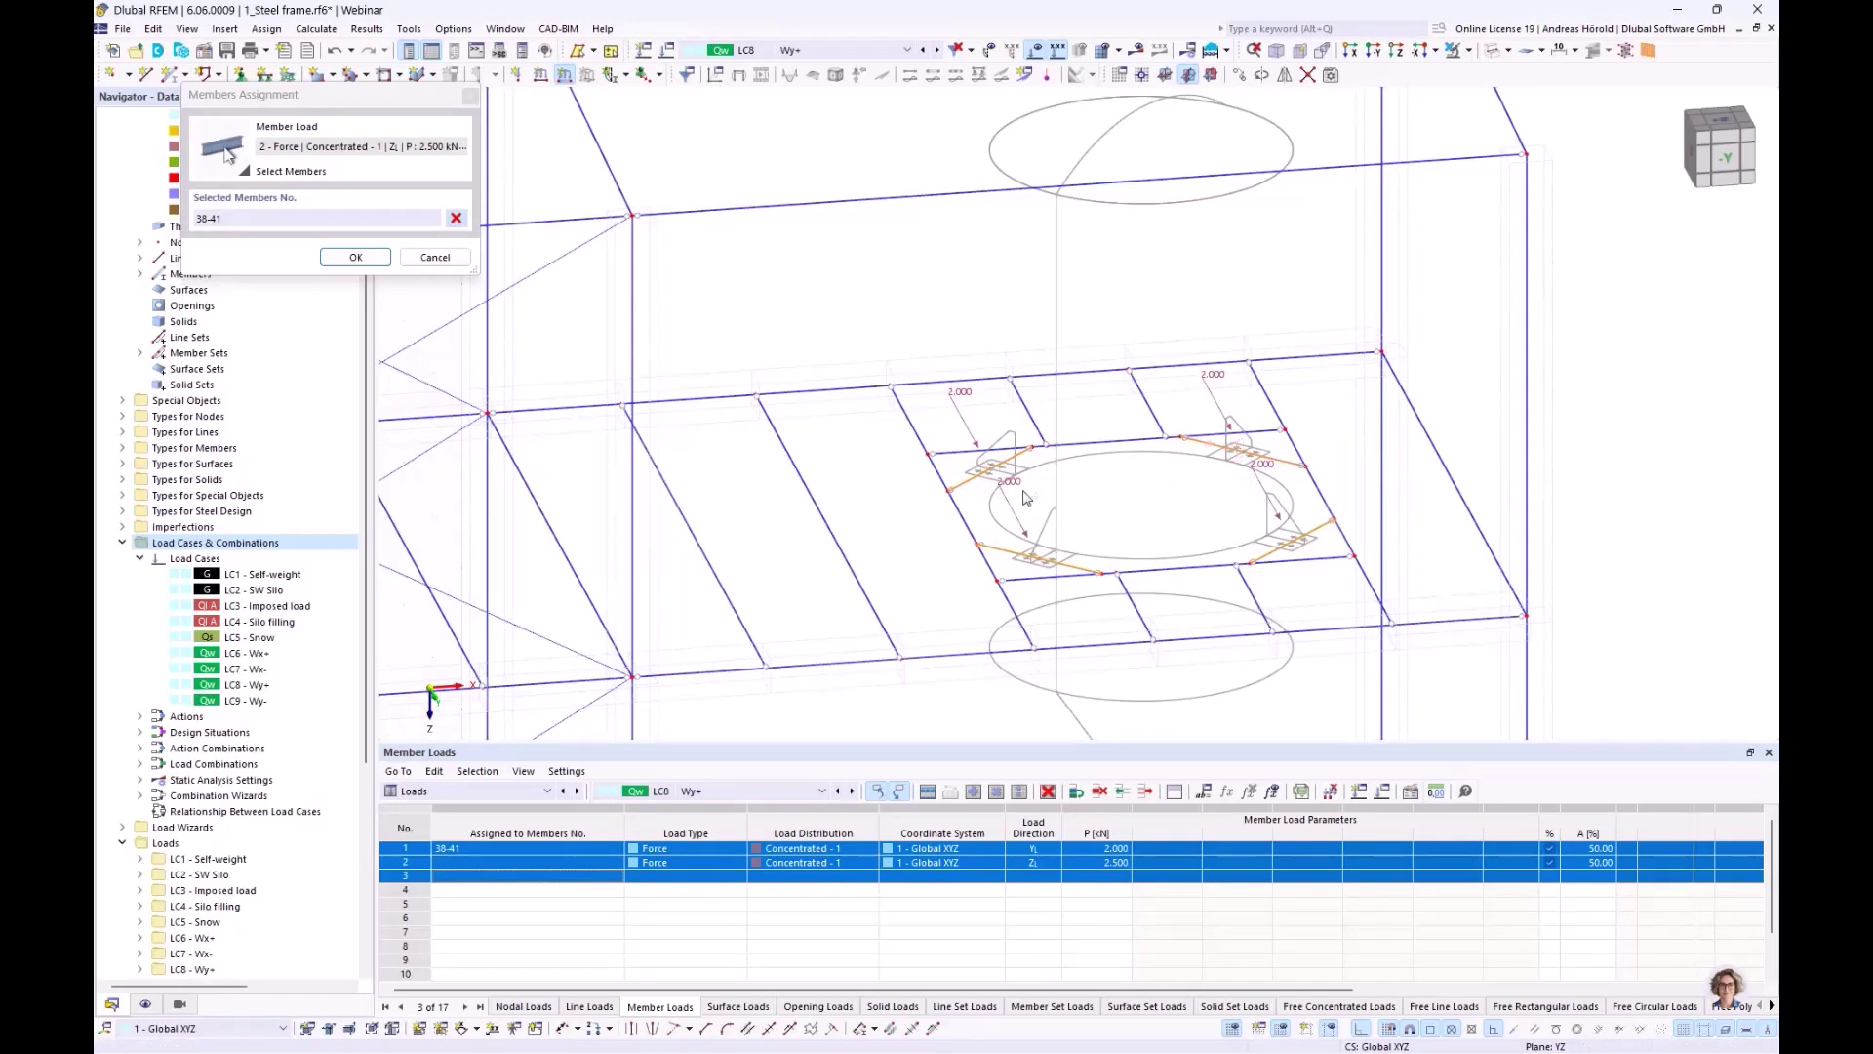
{"action": "left_click", "coordinate": [457, 220]}
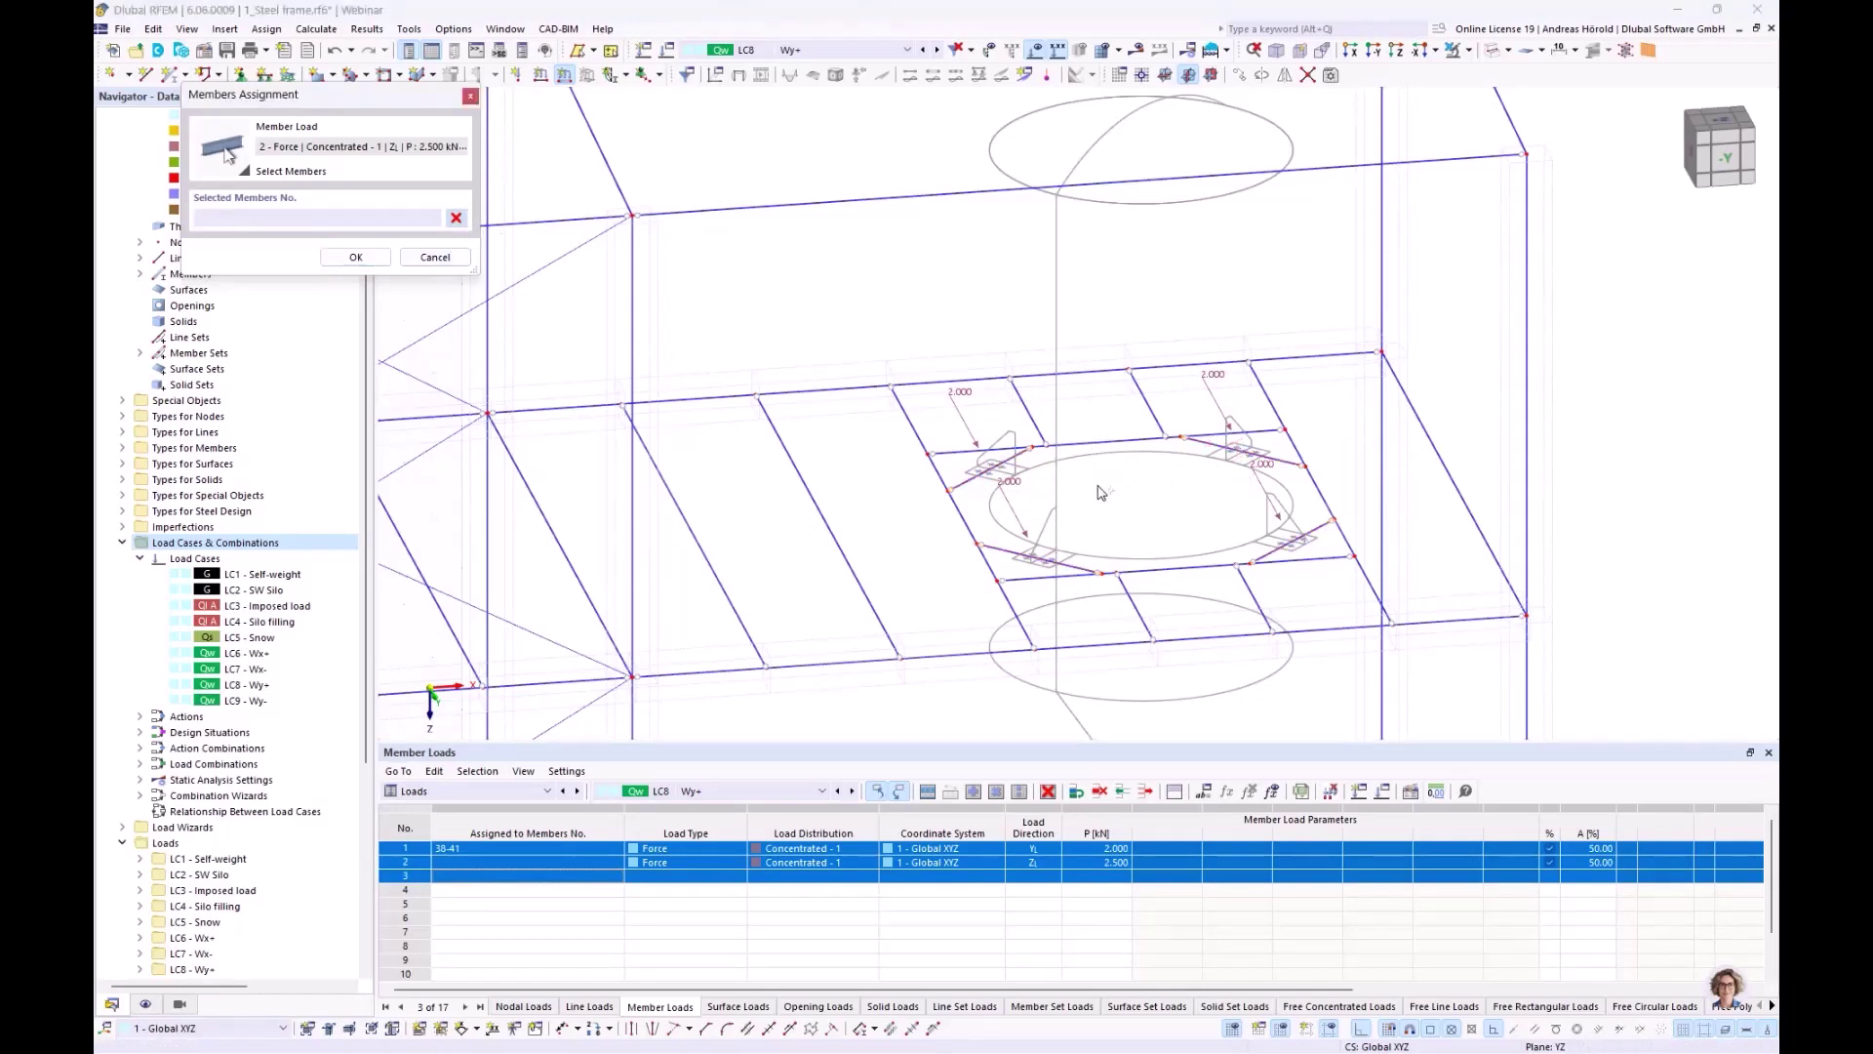
Assign the 2.5 kN global Z force to the two front diagonal beams under the silo, members 40 and 41
{"action": "left_click", "coordinate": [1044, 560]}
{"action": "left_click", "coordinate": [1292, 541]}
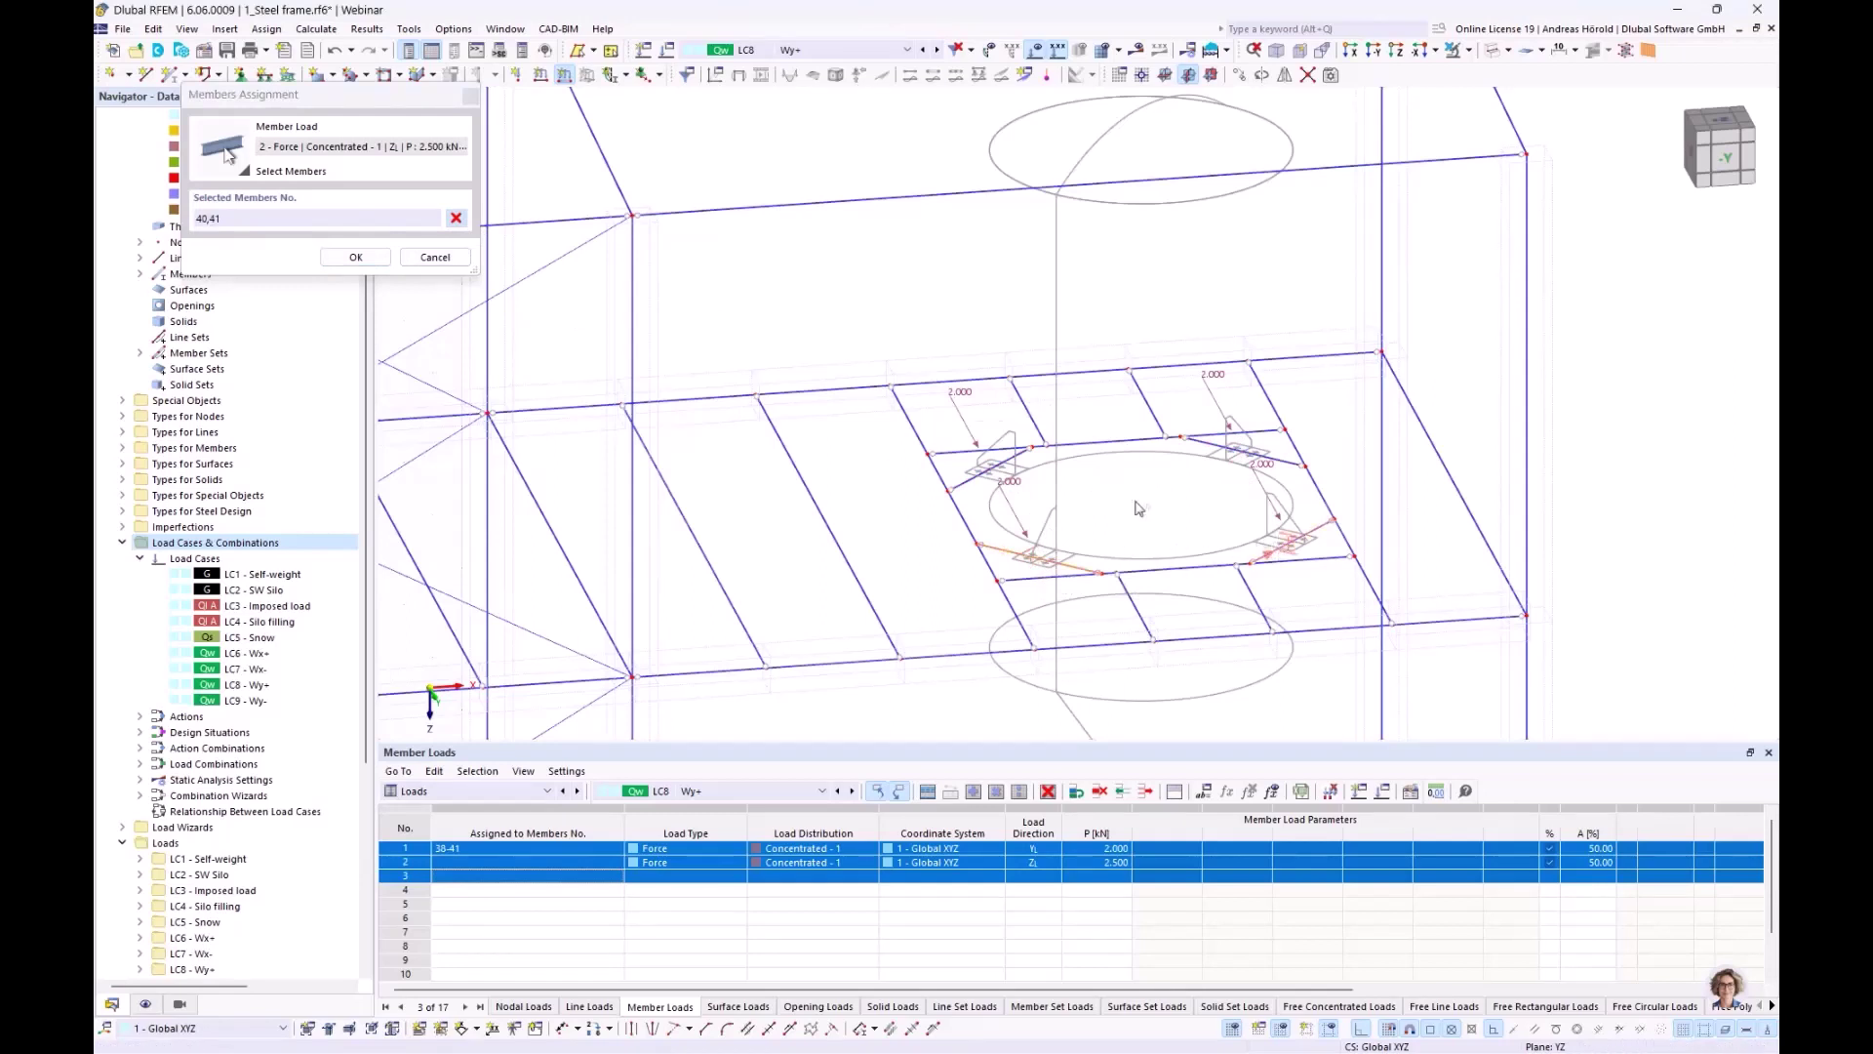
{"action": "left_click", "coordinate": [354, 258]}
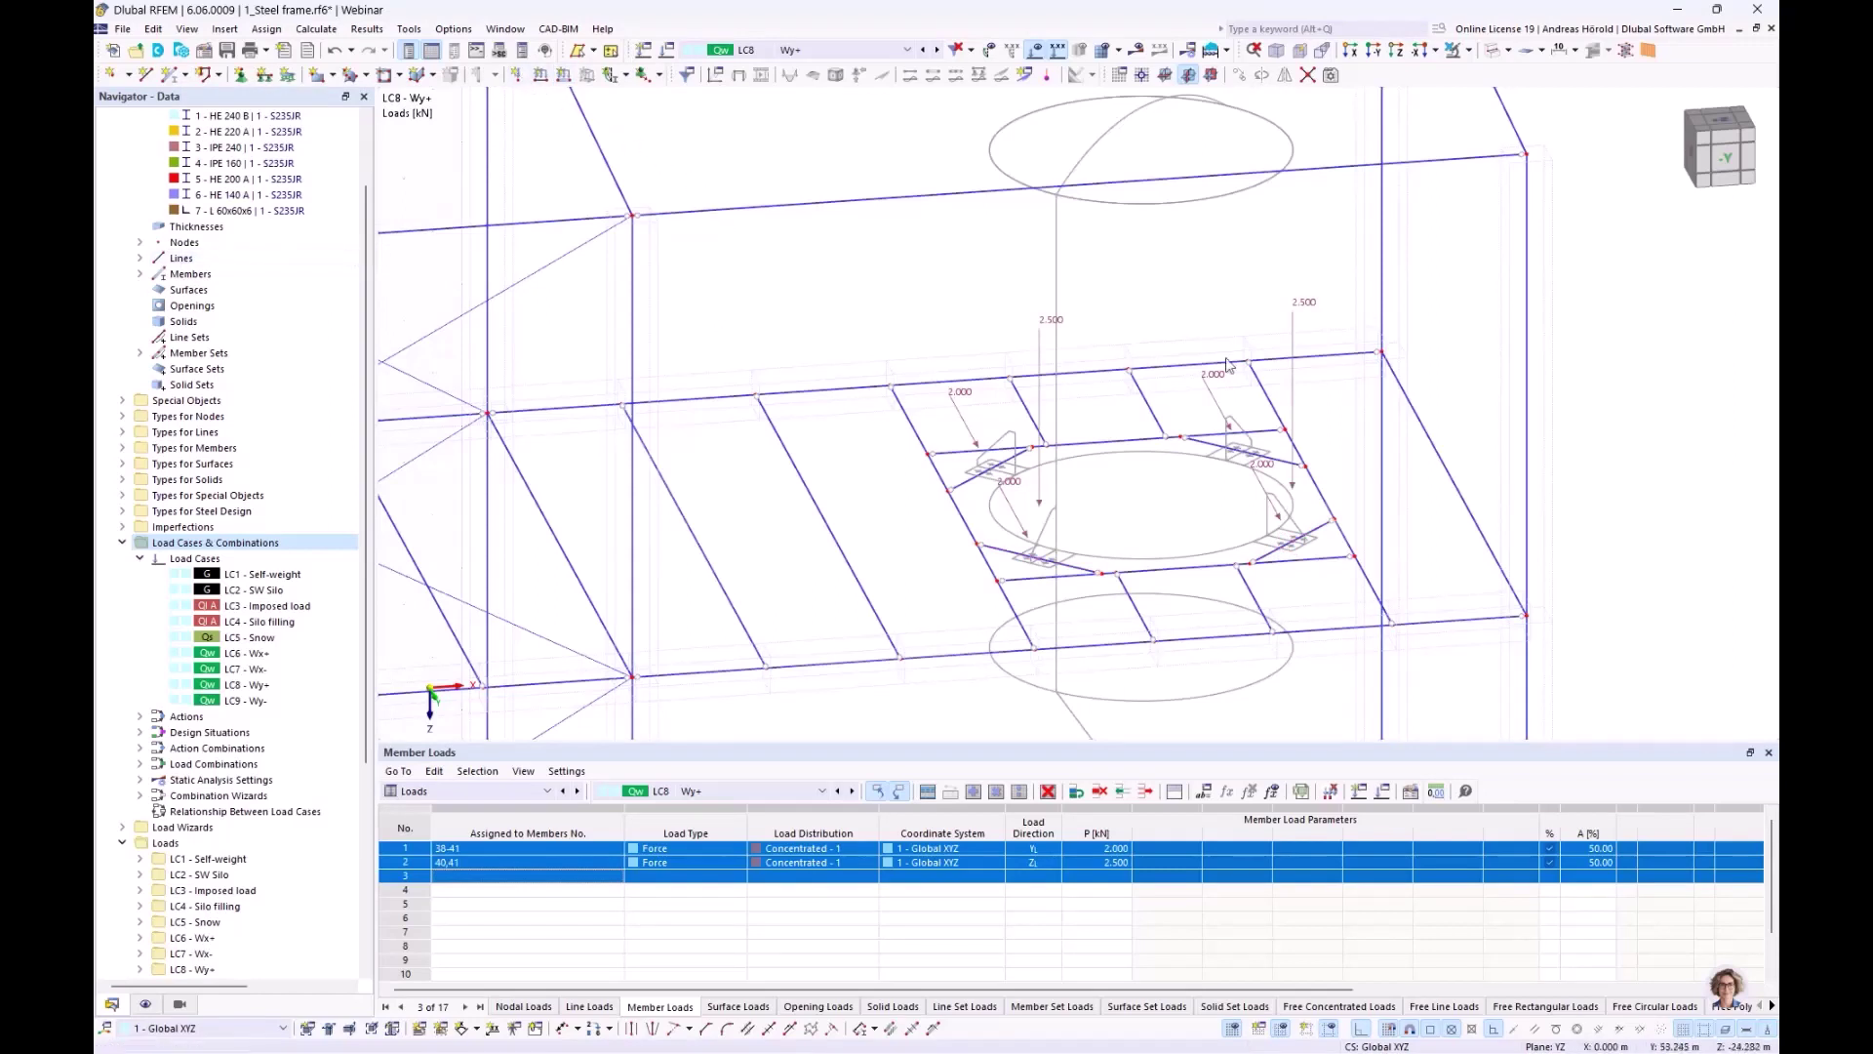
Add a concentrated force of -2.5 kN in global Z (ZL) to the two rear diagonal beams, members 38 and 39
{"action": "left_click", "coordinate": [562, 77]}
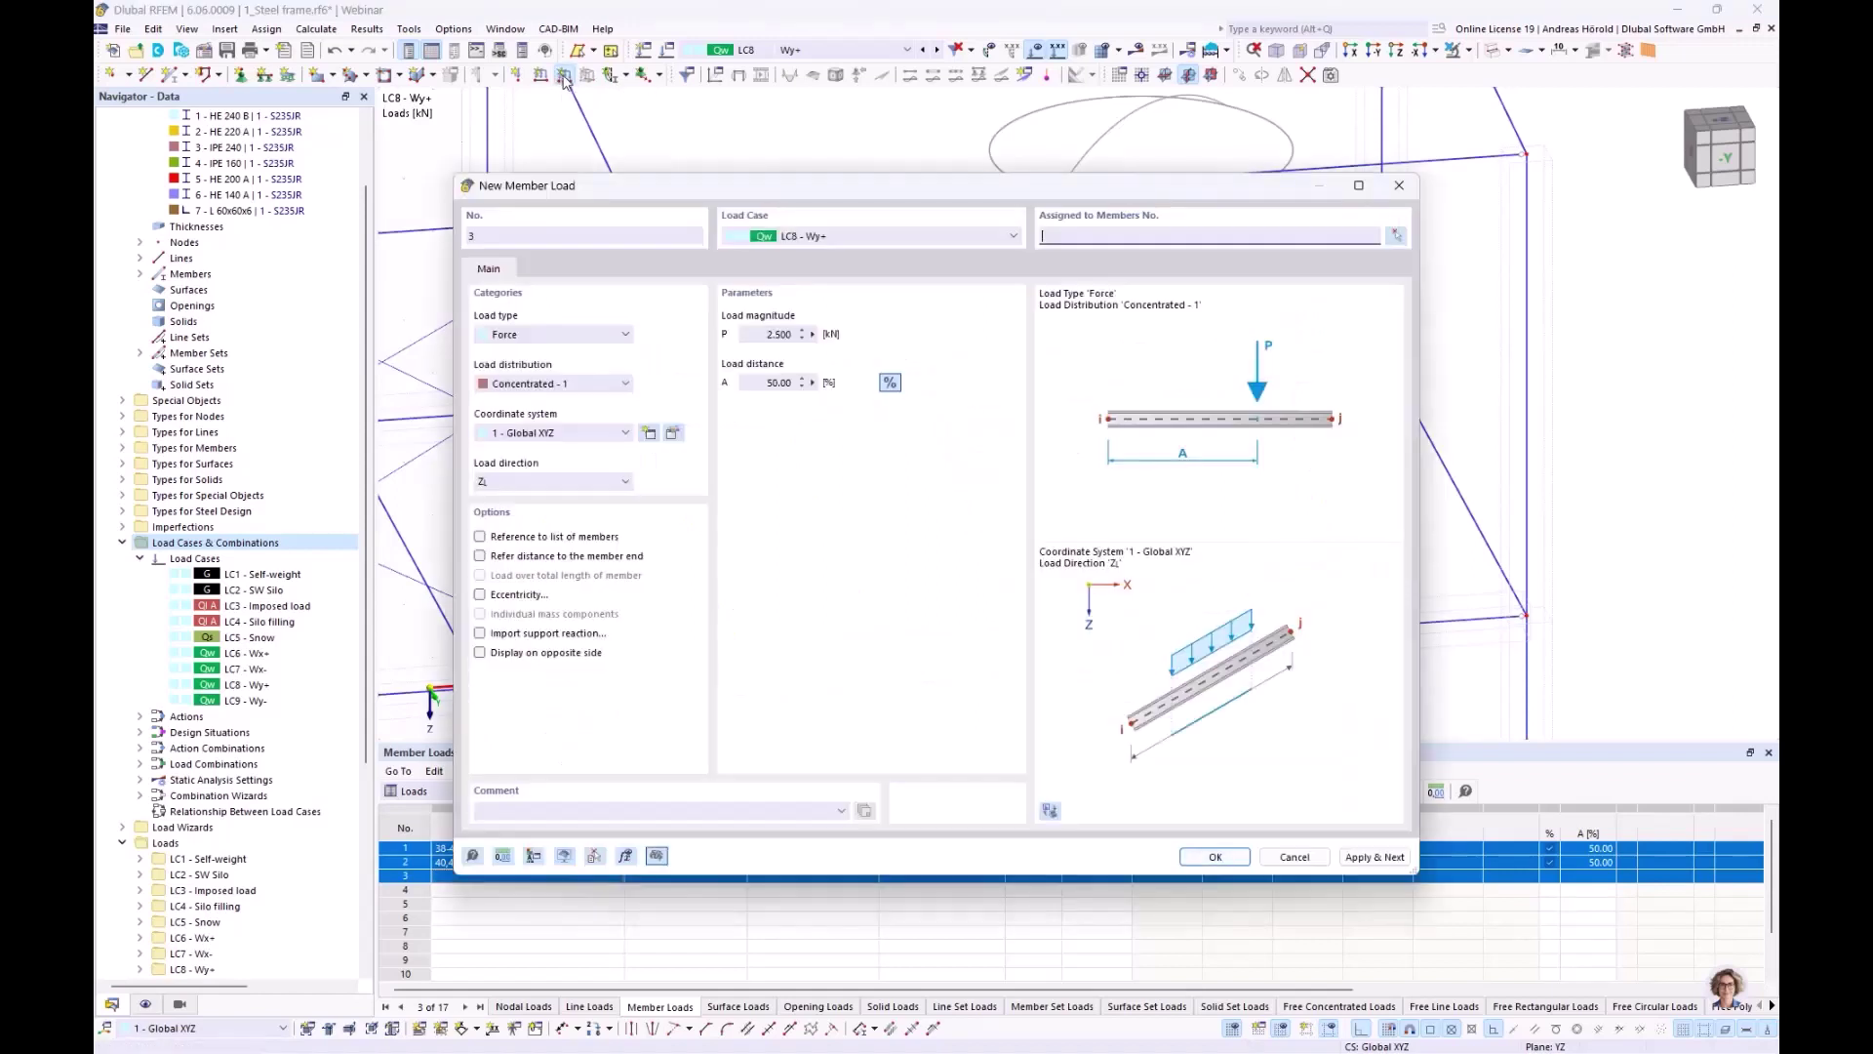
{"action": "left_click", "coordinate": [758, 335]}
{"action": "type", "text": "-"}
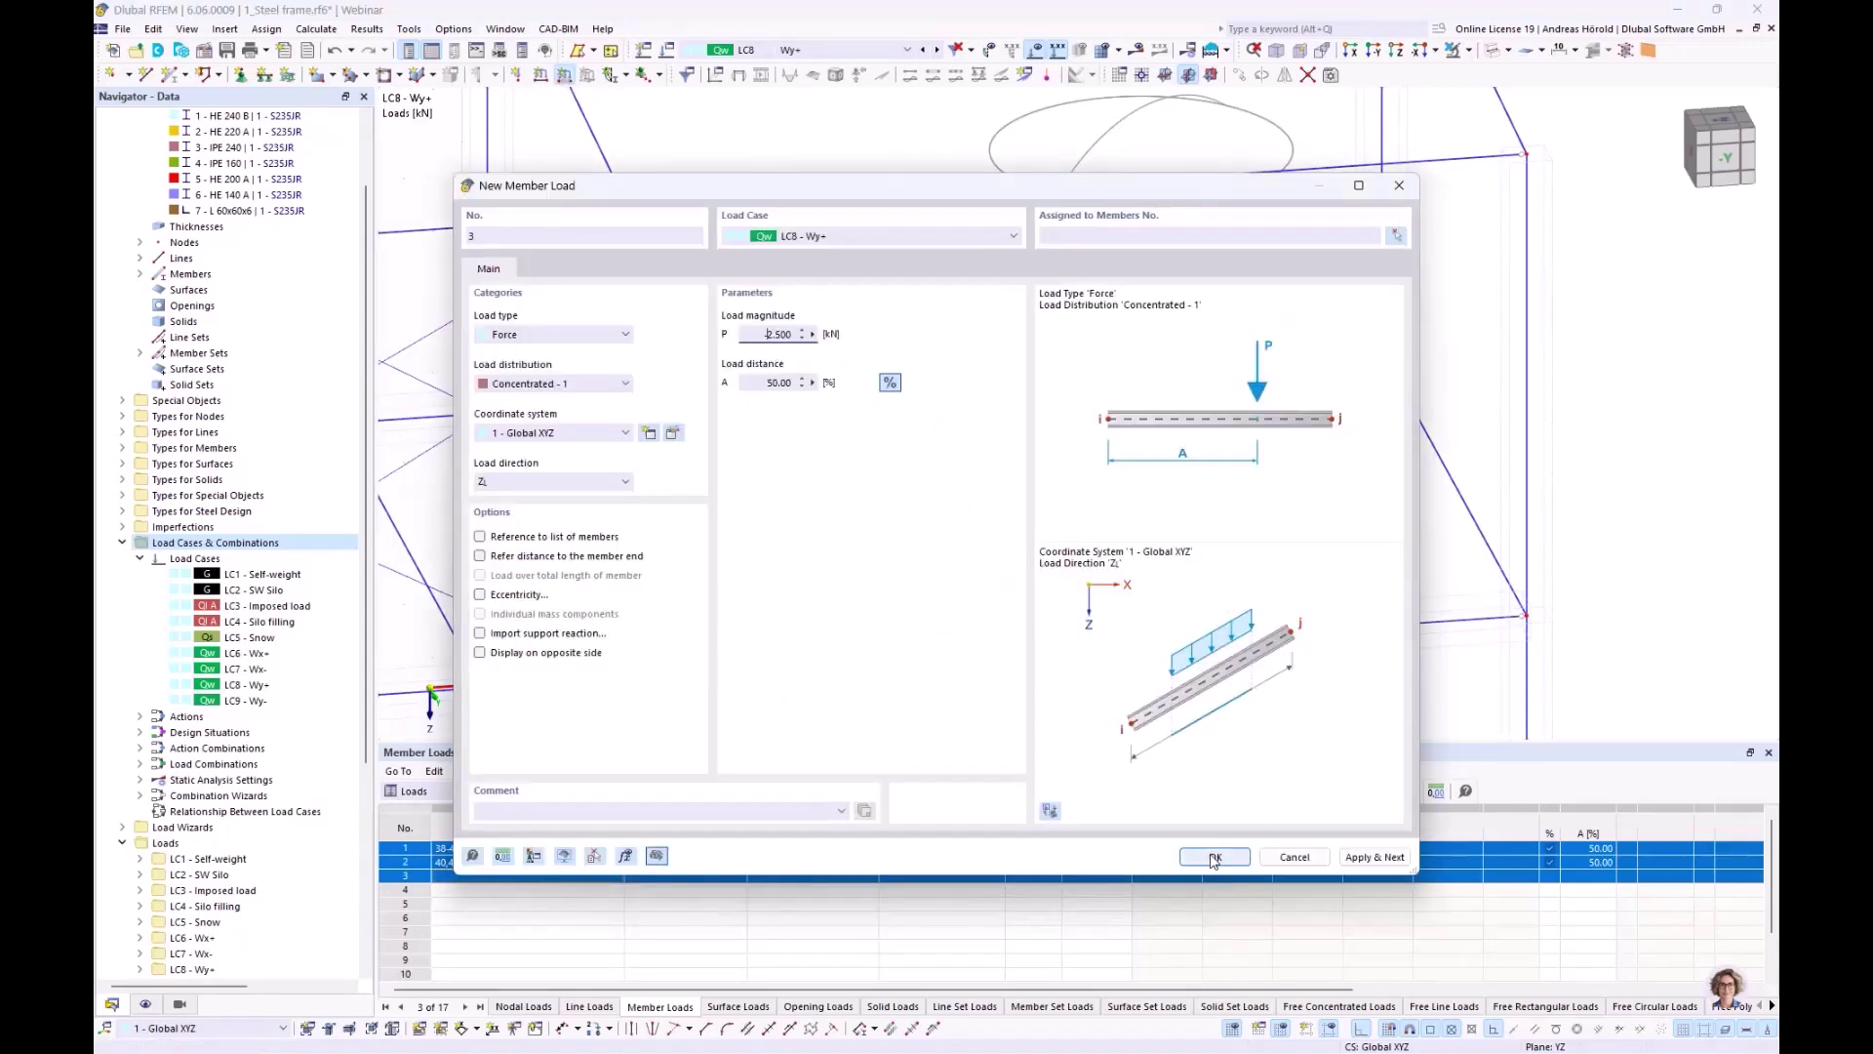
{"action": "left_click", "coordinate": [1215, 859]}
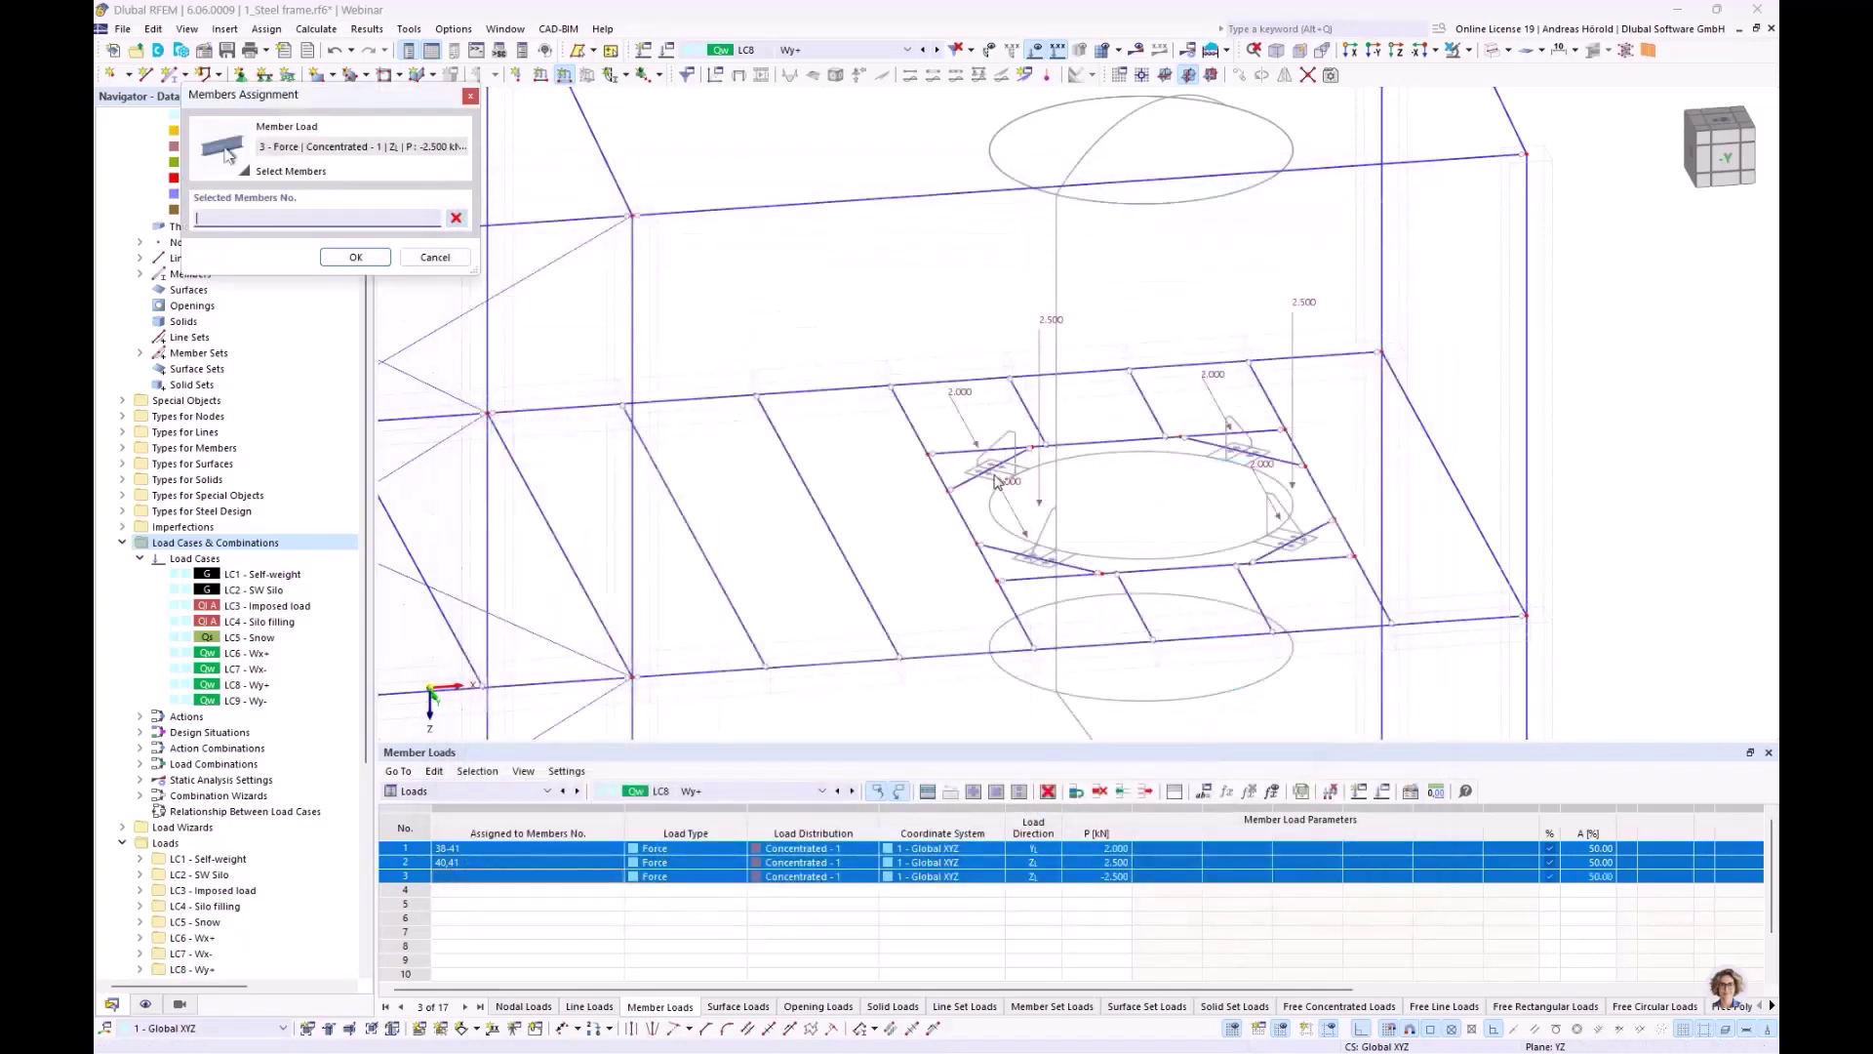
{"action": "left_click", "coordinate": [987, 470]}
{"action": "left_click", "coordinate": [1249, 454]}
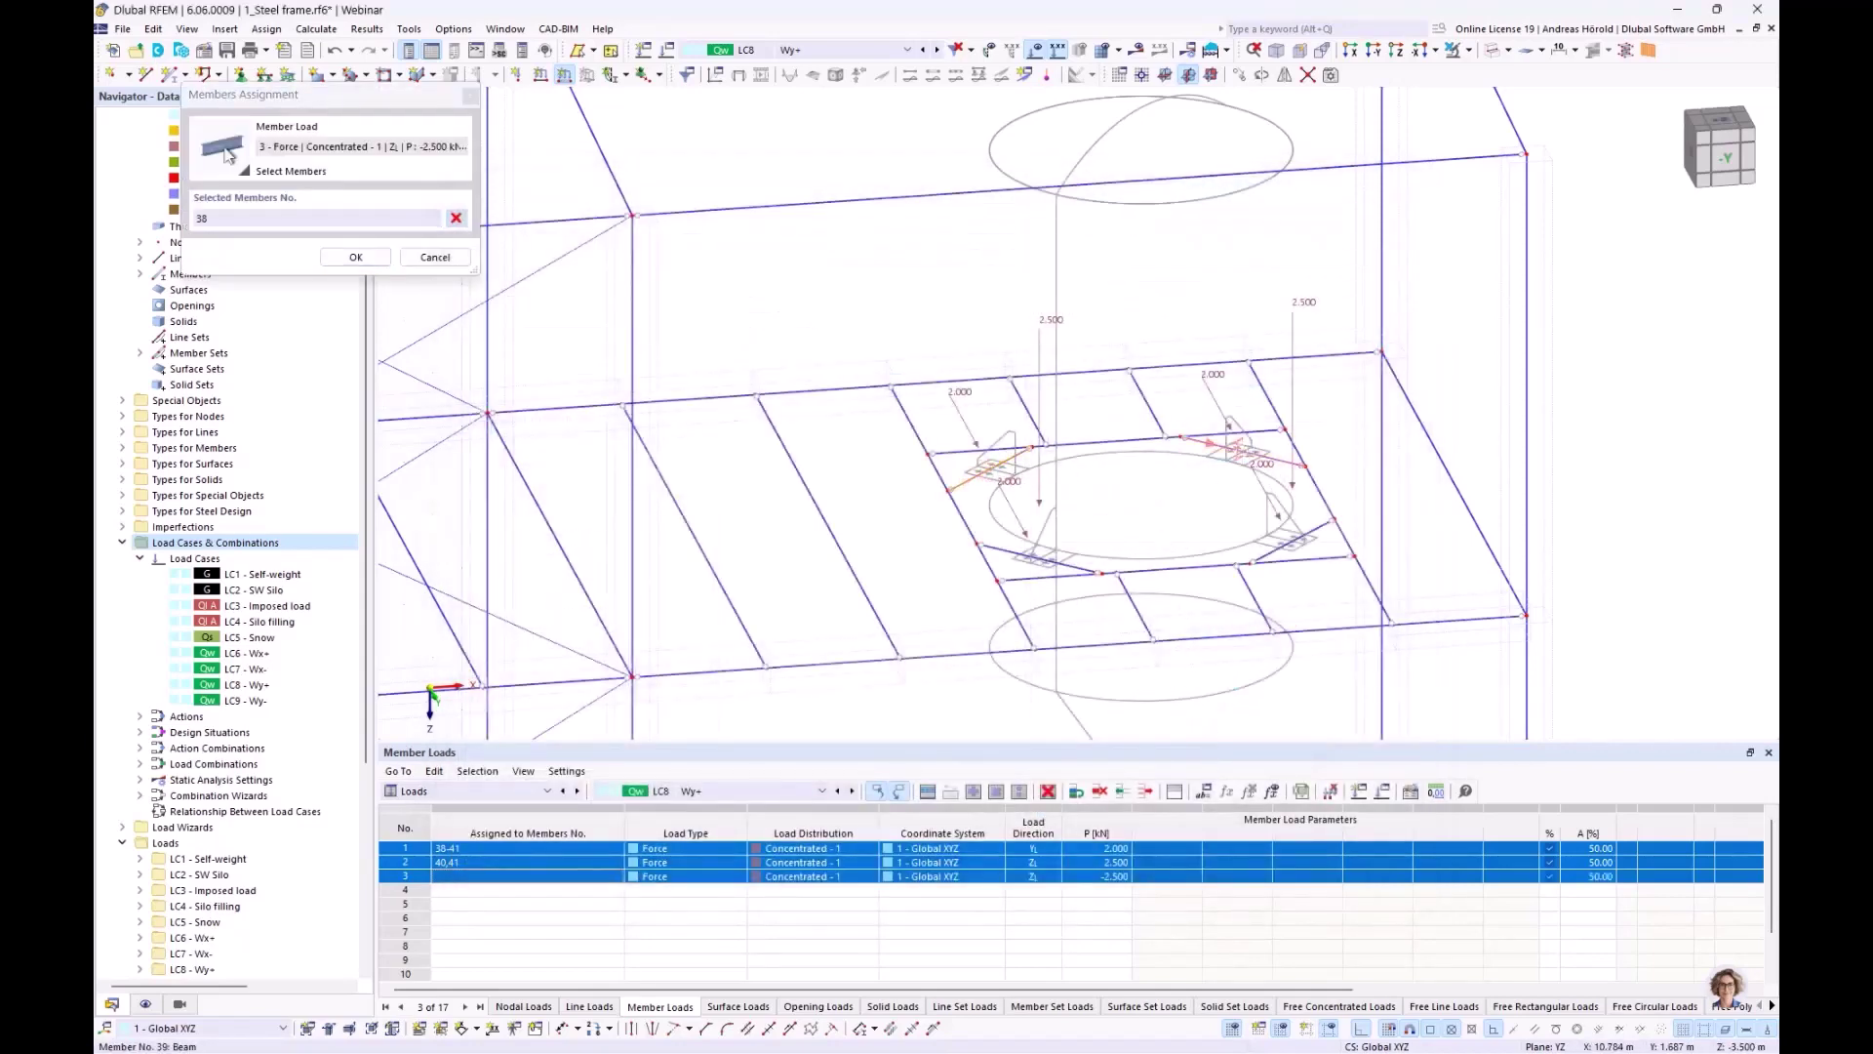
{"action": "left_click", "coordinate": [358, 261]}
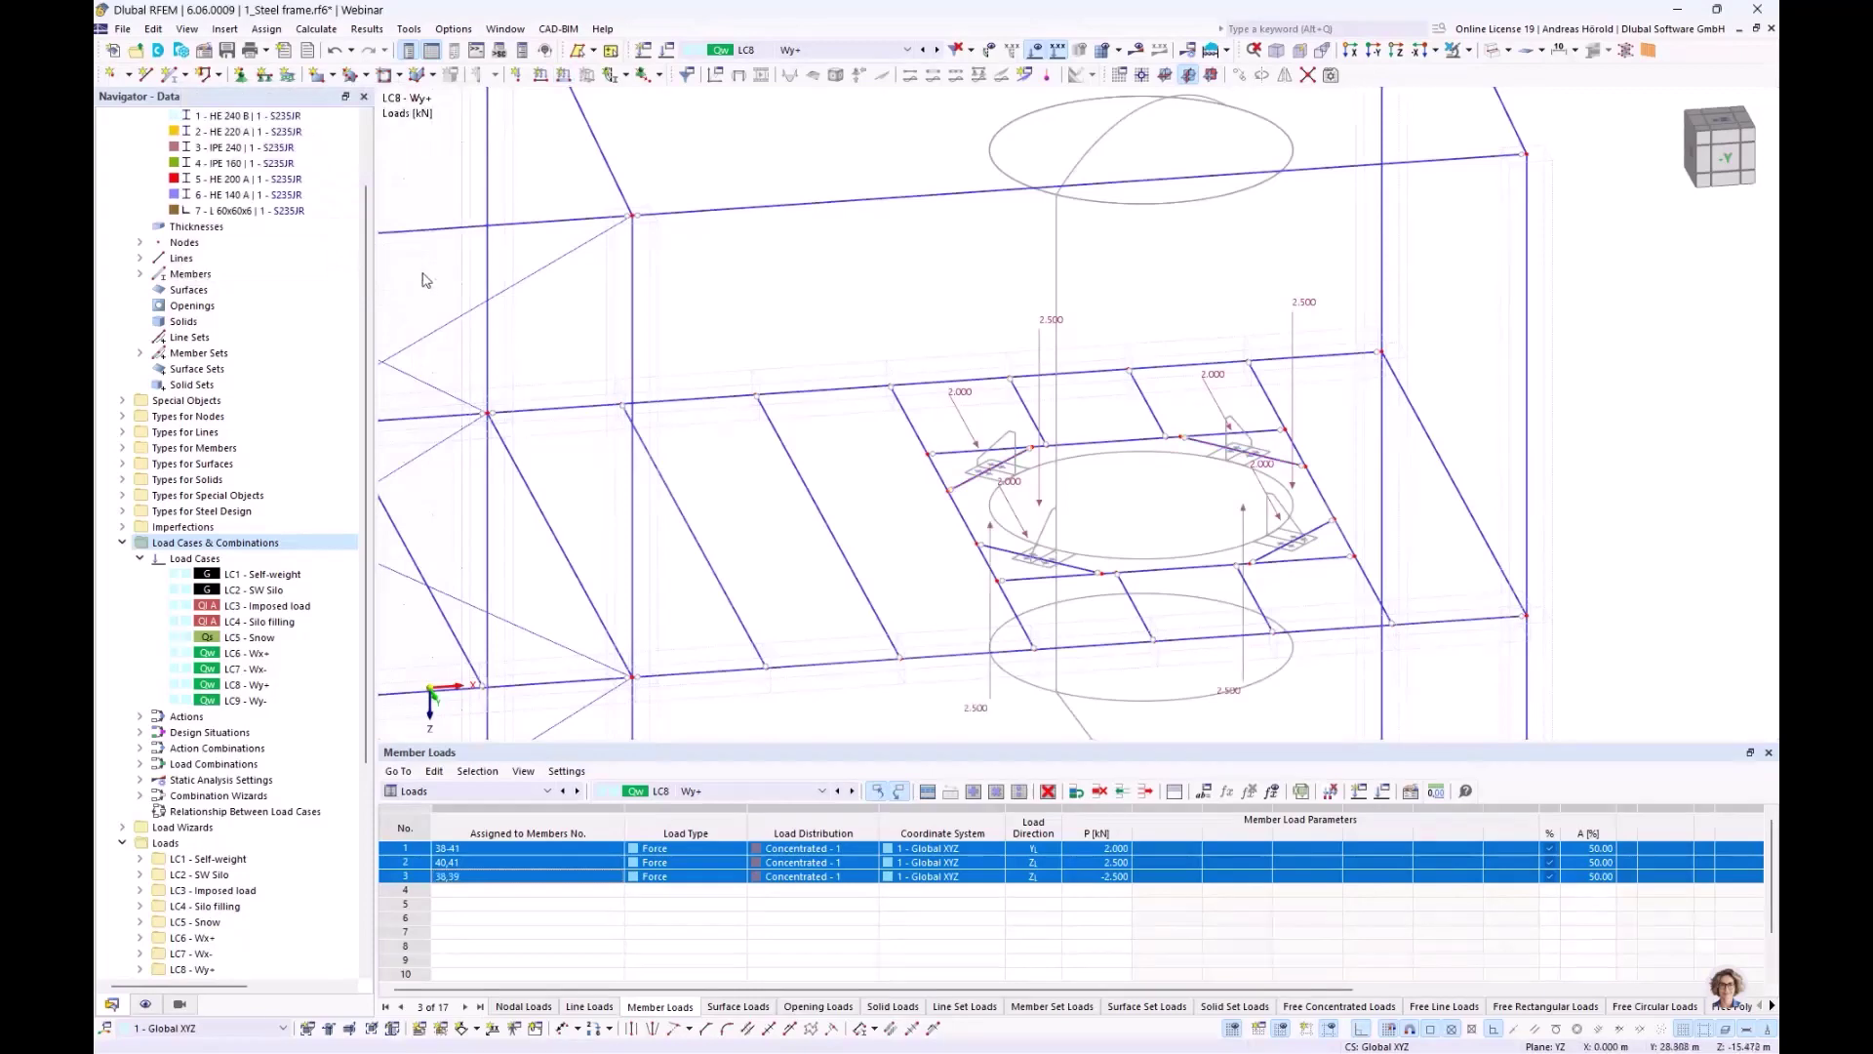
Copy the three member load rows of load case LC8 and paste them into load case LC9 (Wy-)
{"action": "middle_click_drag", "start_coordinate": [1073, 579], "coordinate": [1155, 589], "text": "ctrl"}
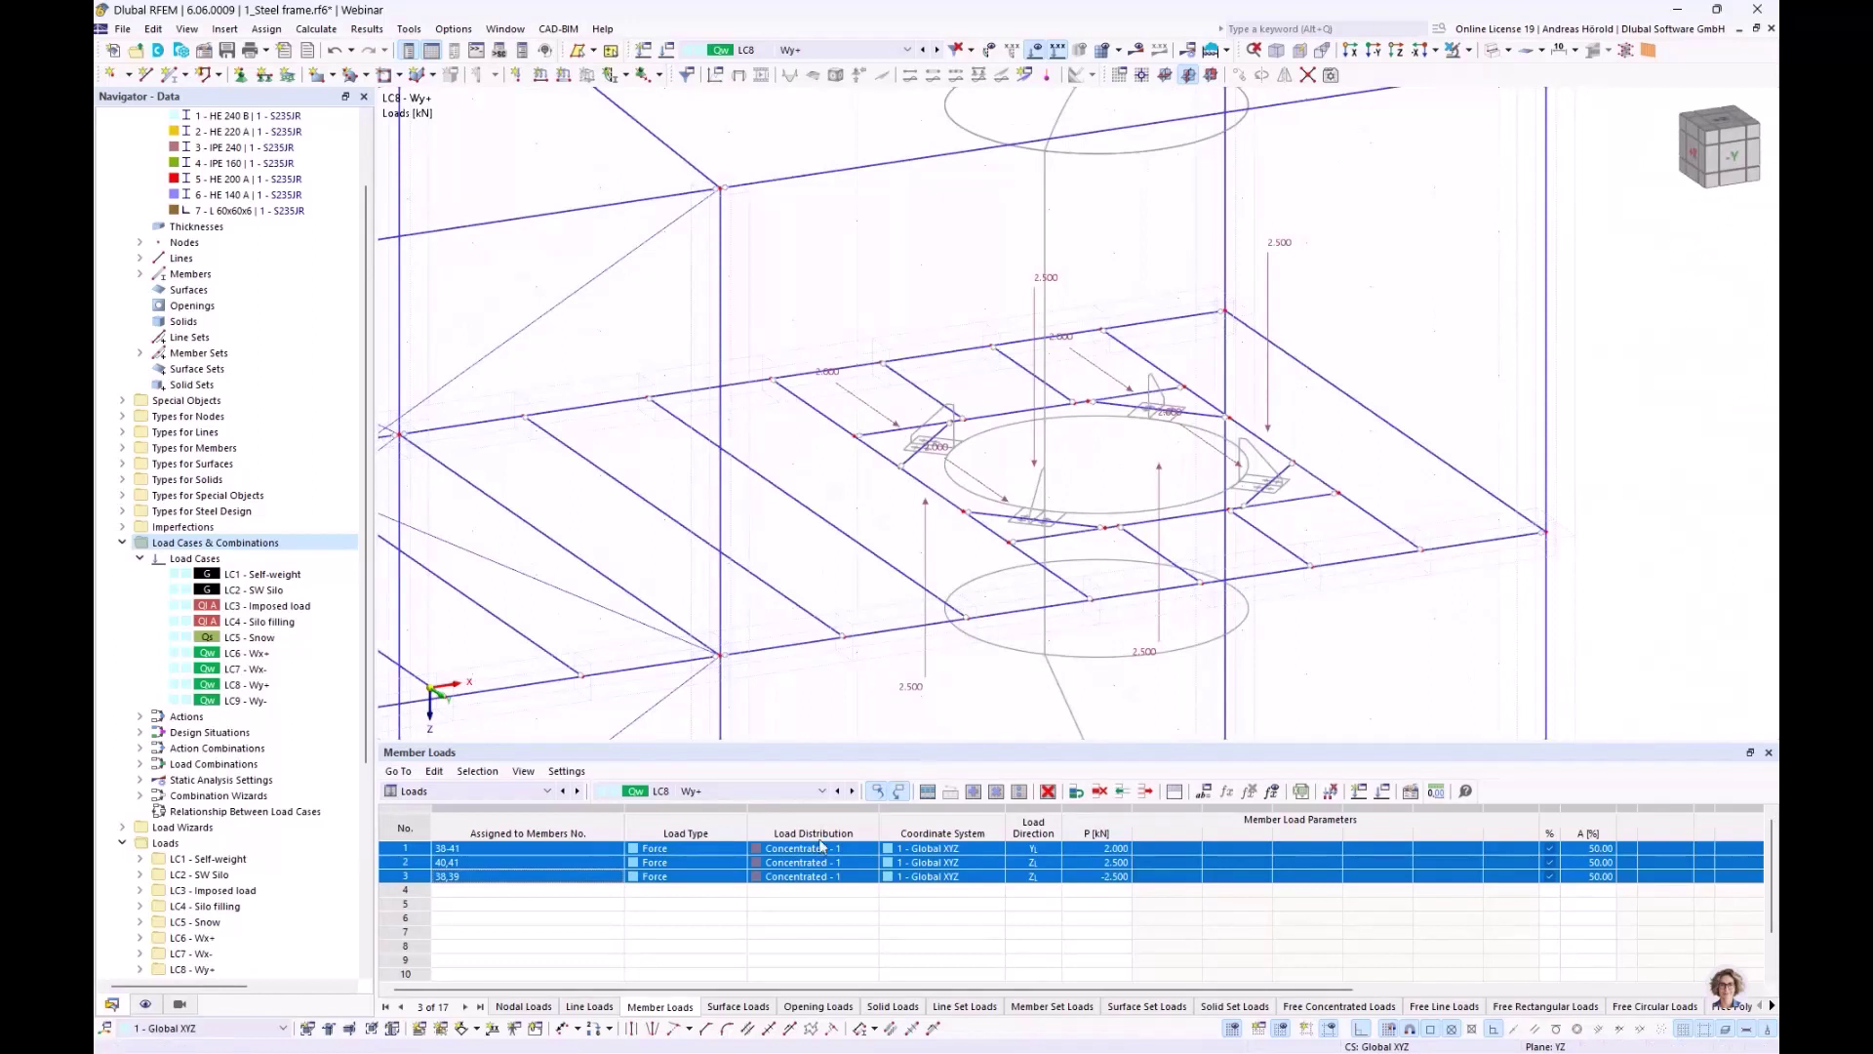
{"action": "right_click", "coordinate": [572, 862]}
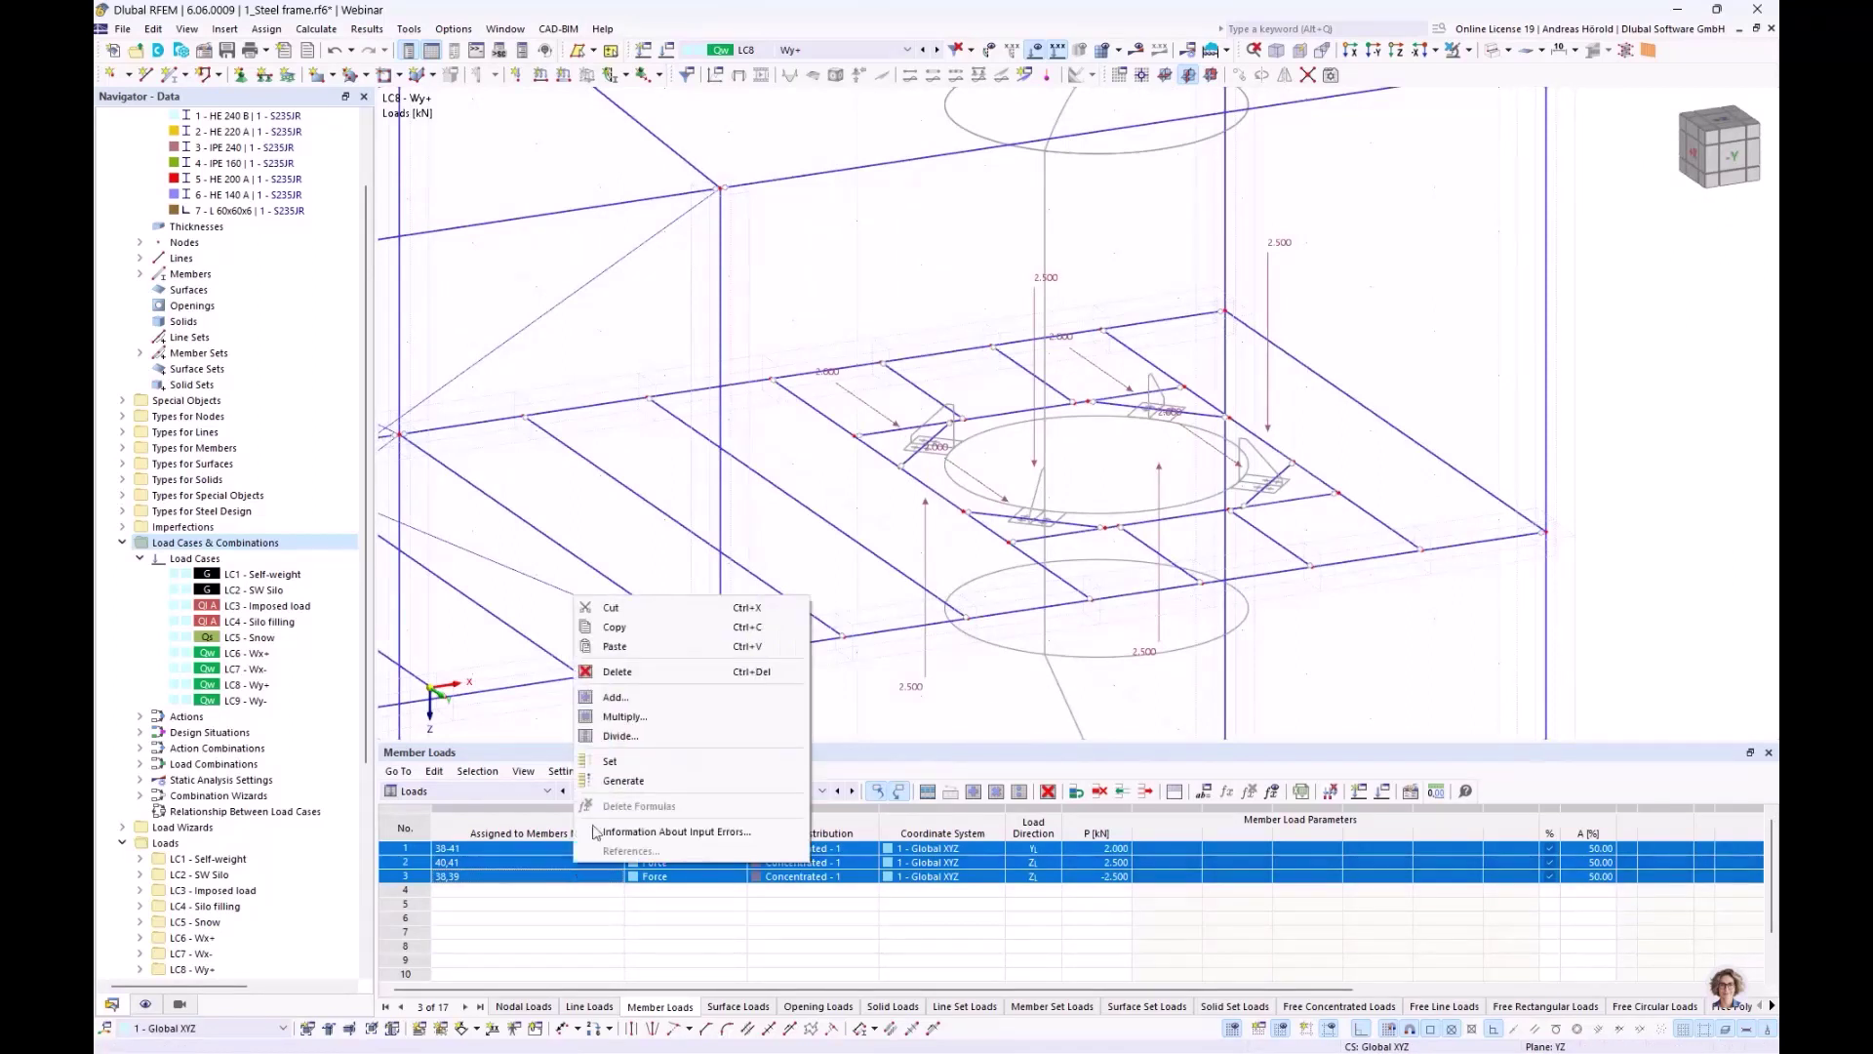
{"action": "left_click", "coordinate": [632, 630]}
{"action": "left_click", "coordinate": [853, 791]}
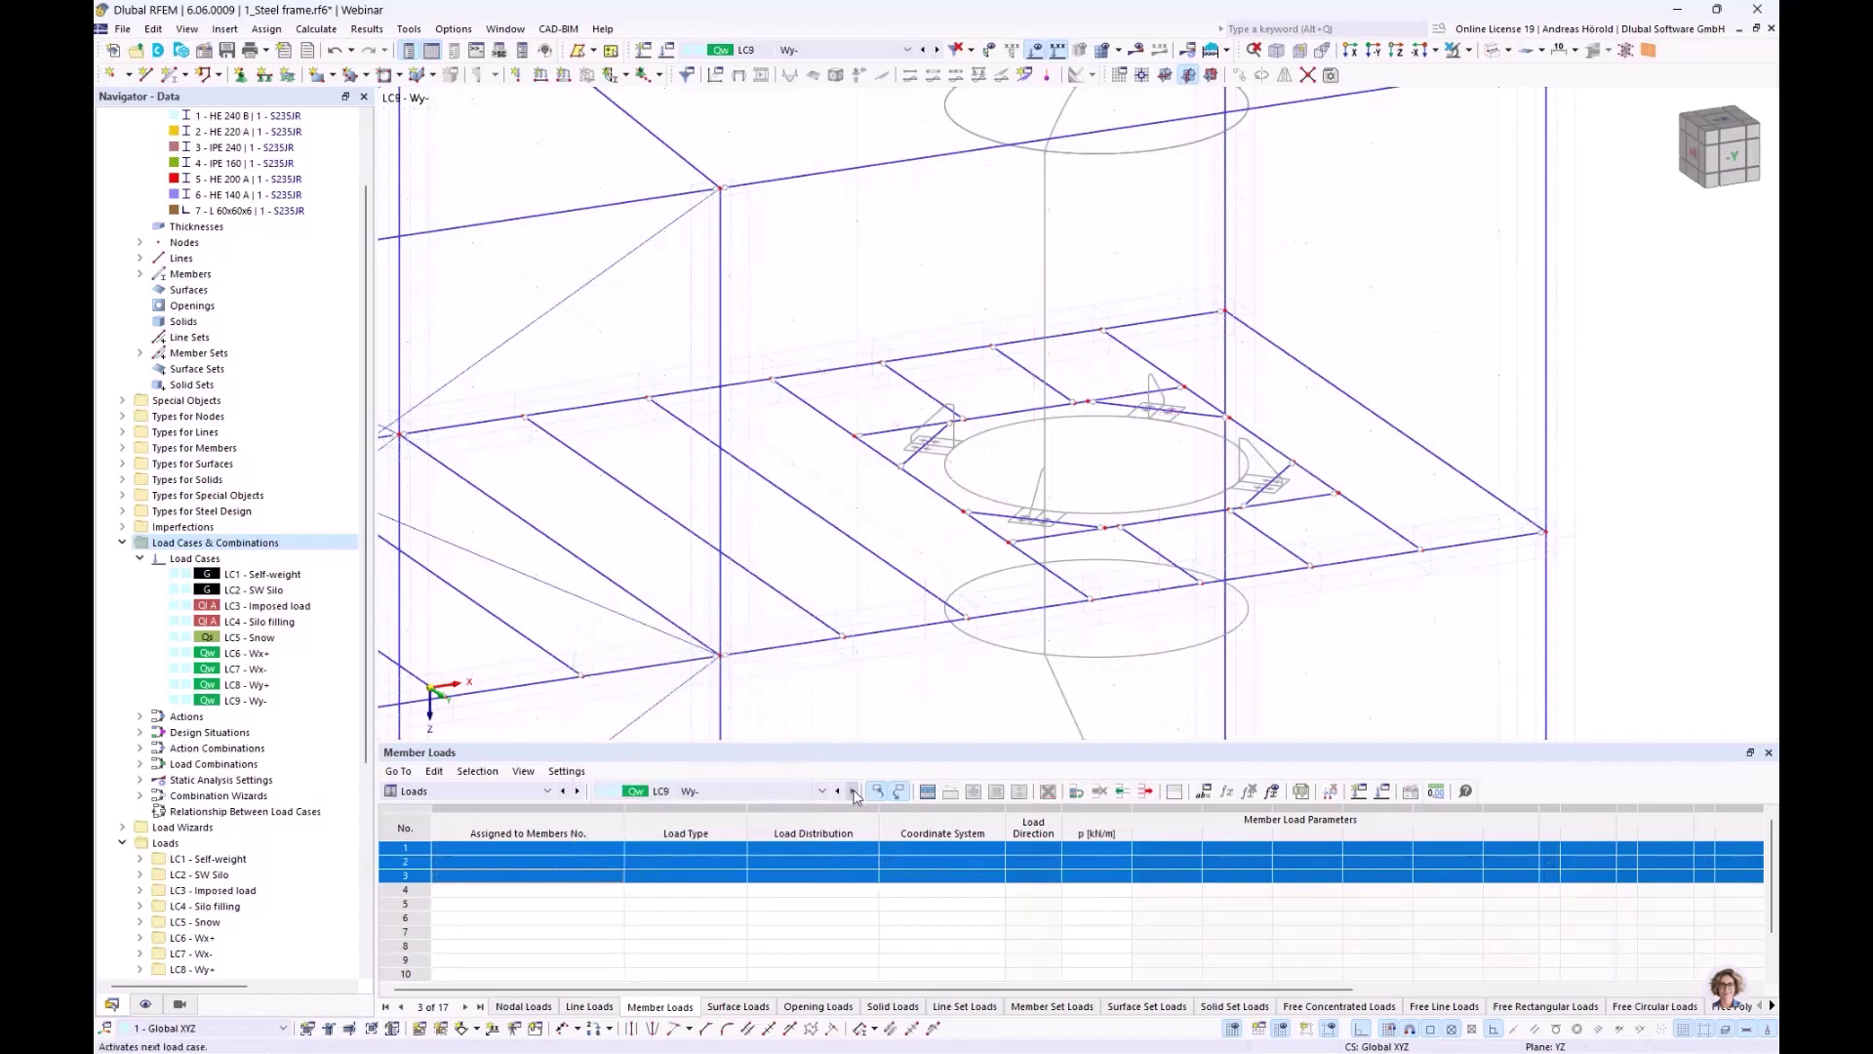
{"action": "right_click", "coordinate": [599, 846]}
{"action": "left_click", "coordinate": [649, 841]}
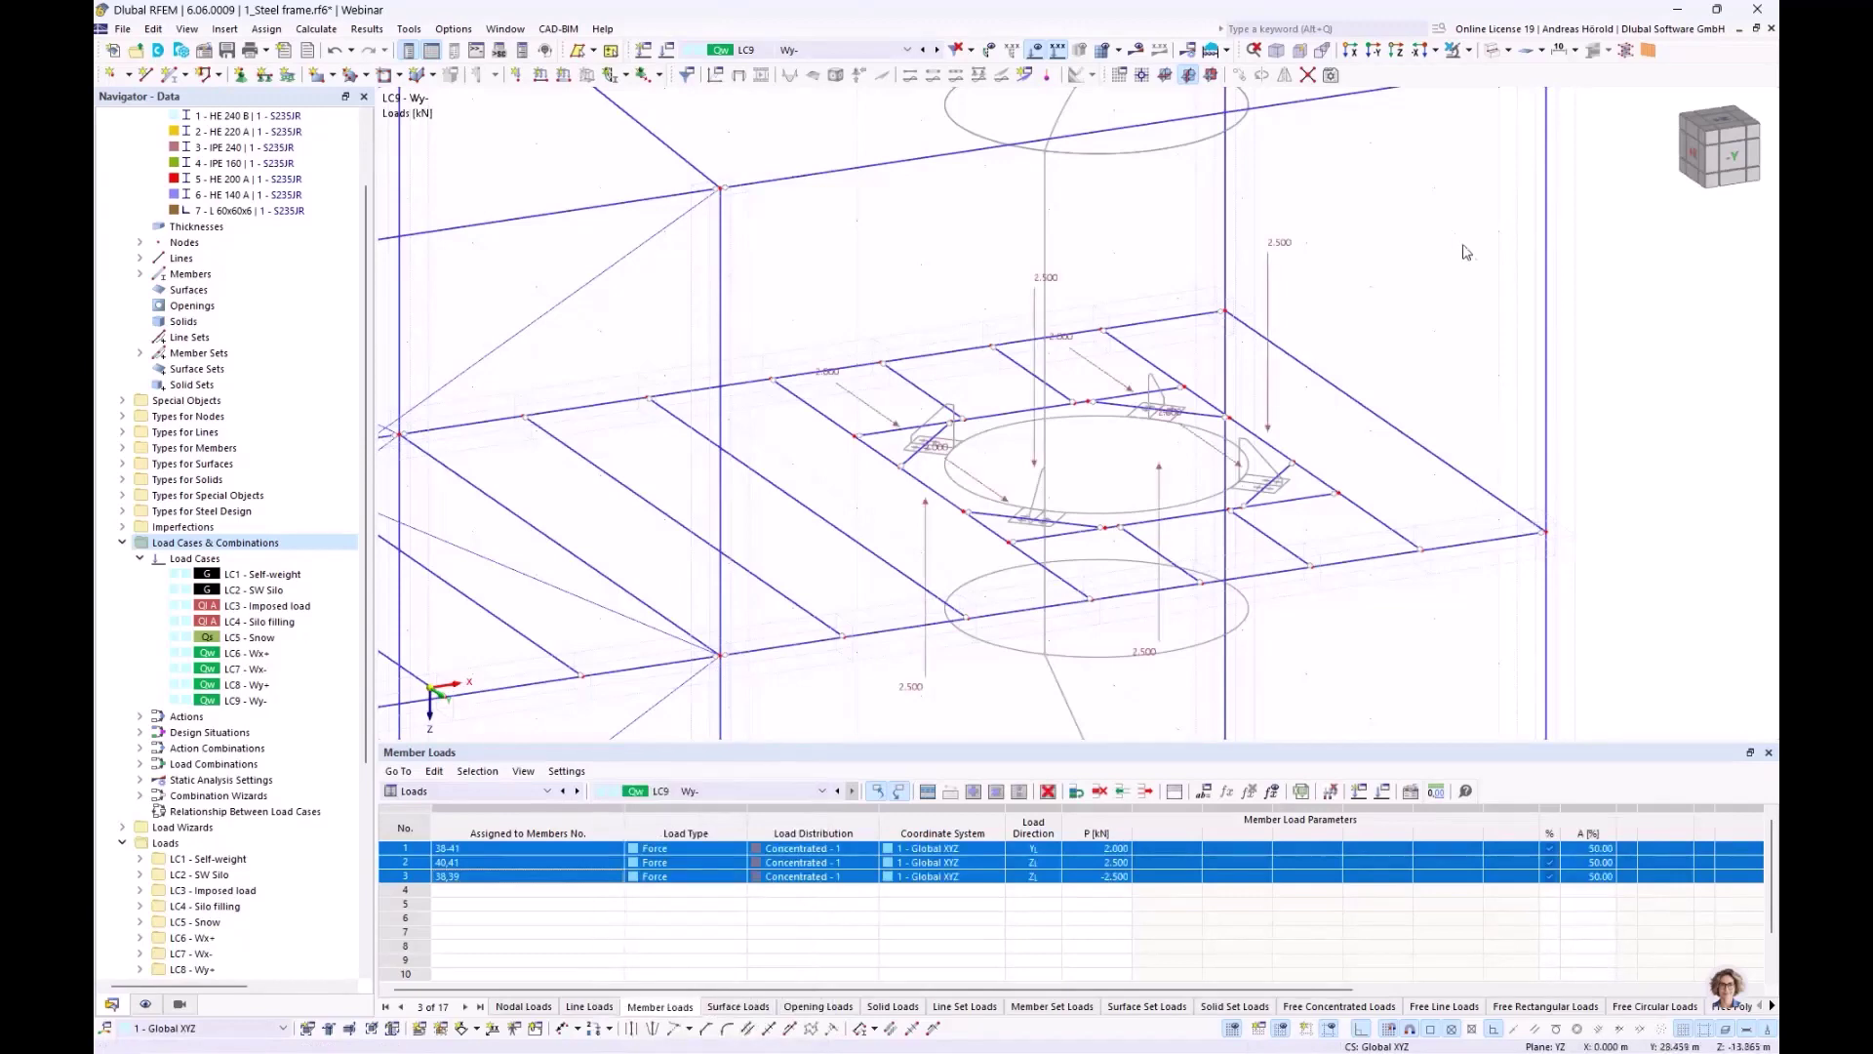
Create a new wind load wizard of the type Vertical walls with flat/monopitch roof
{"action": "scroll", "coordinate": [923, 170], "scroll_direction": "down", "scroll_amount": 5}
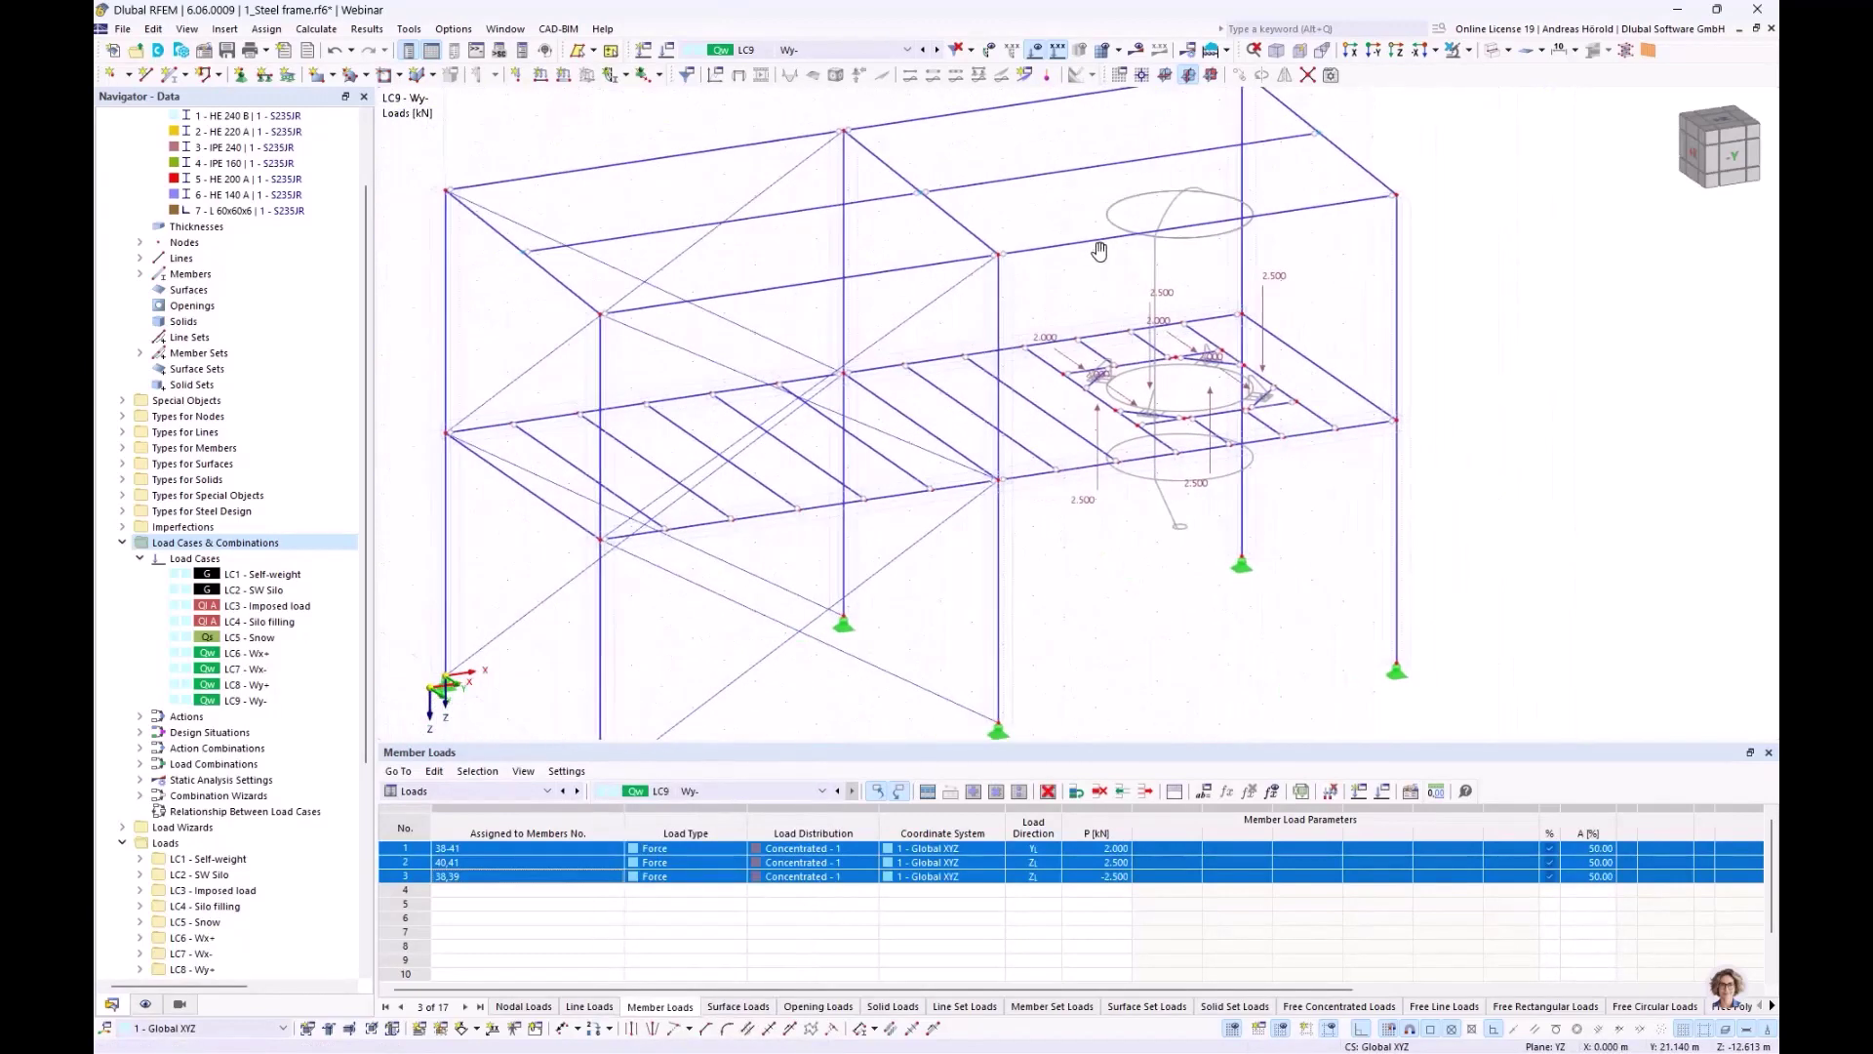
{"action": "scroll", "coordinate": [1101, 256], "scroll_direction": "down", "scroll_amount": 2}
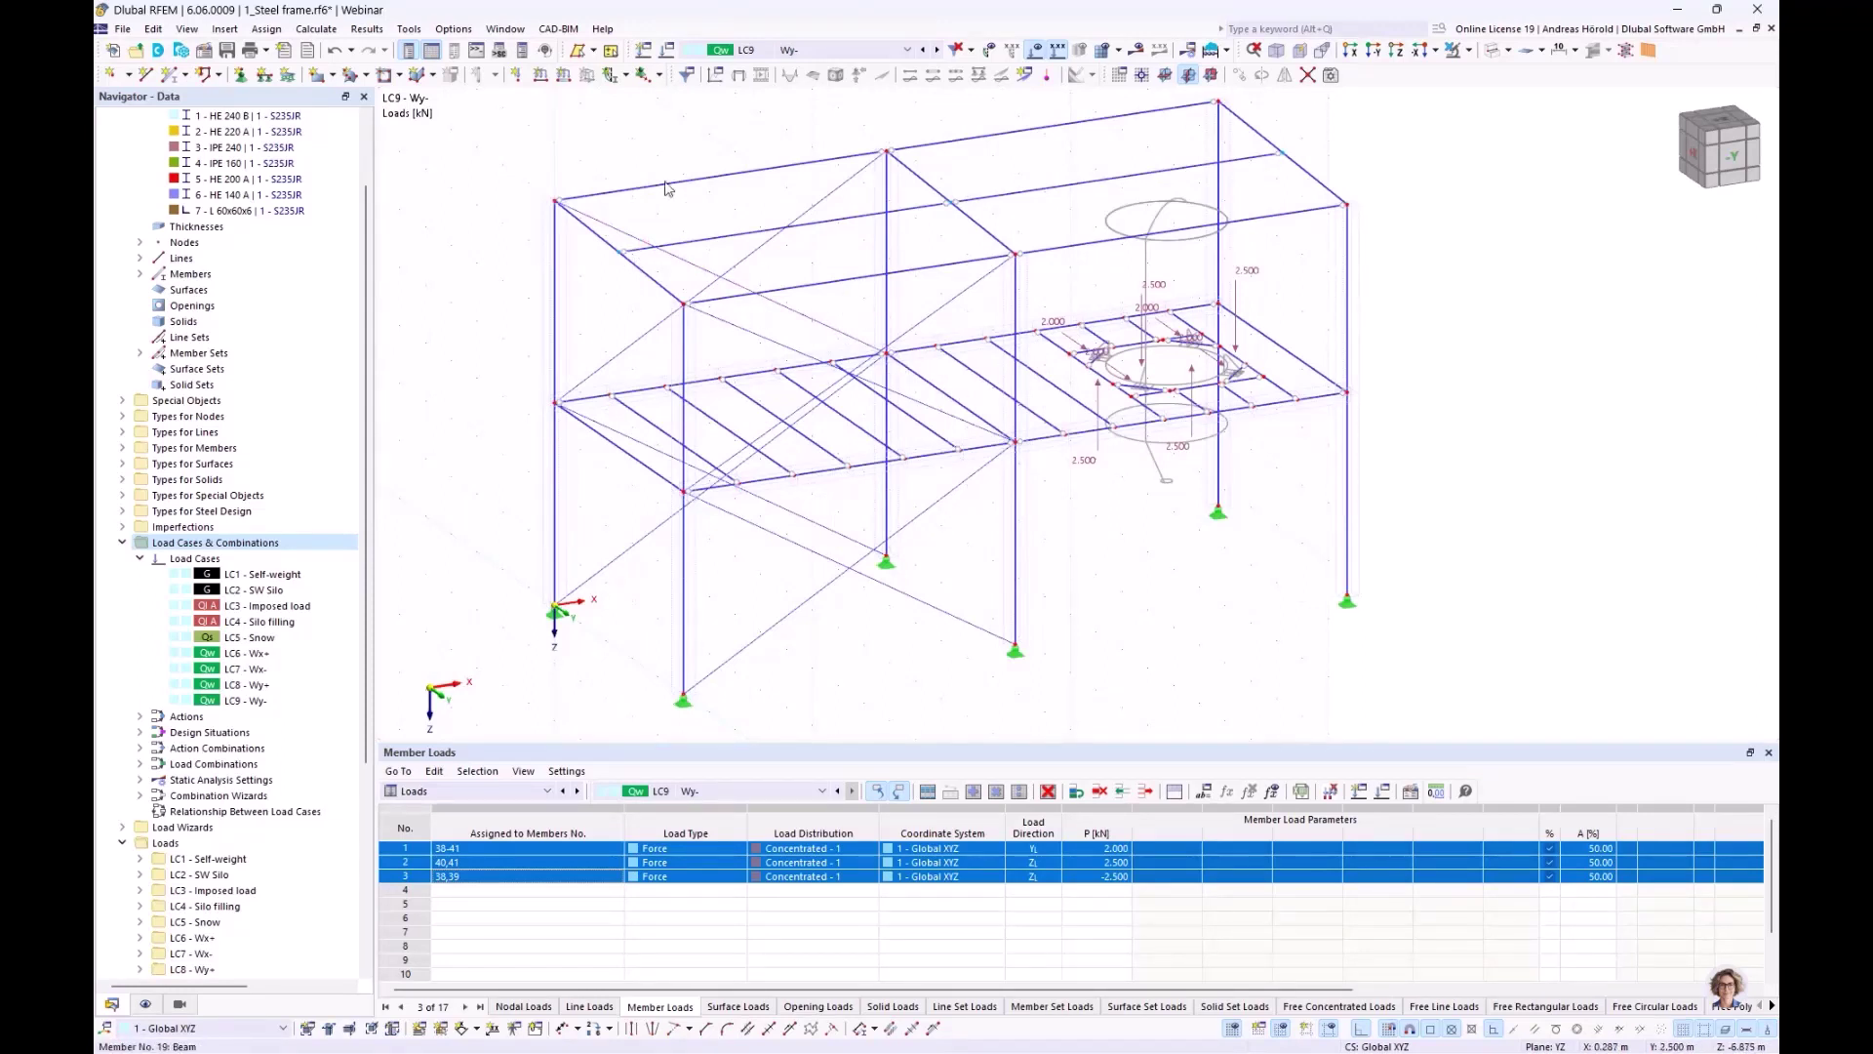
{"action": "middle_click_drag", "start_coordinate": [710, 217], "coordinate": [709, 247]}
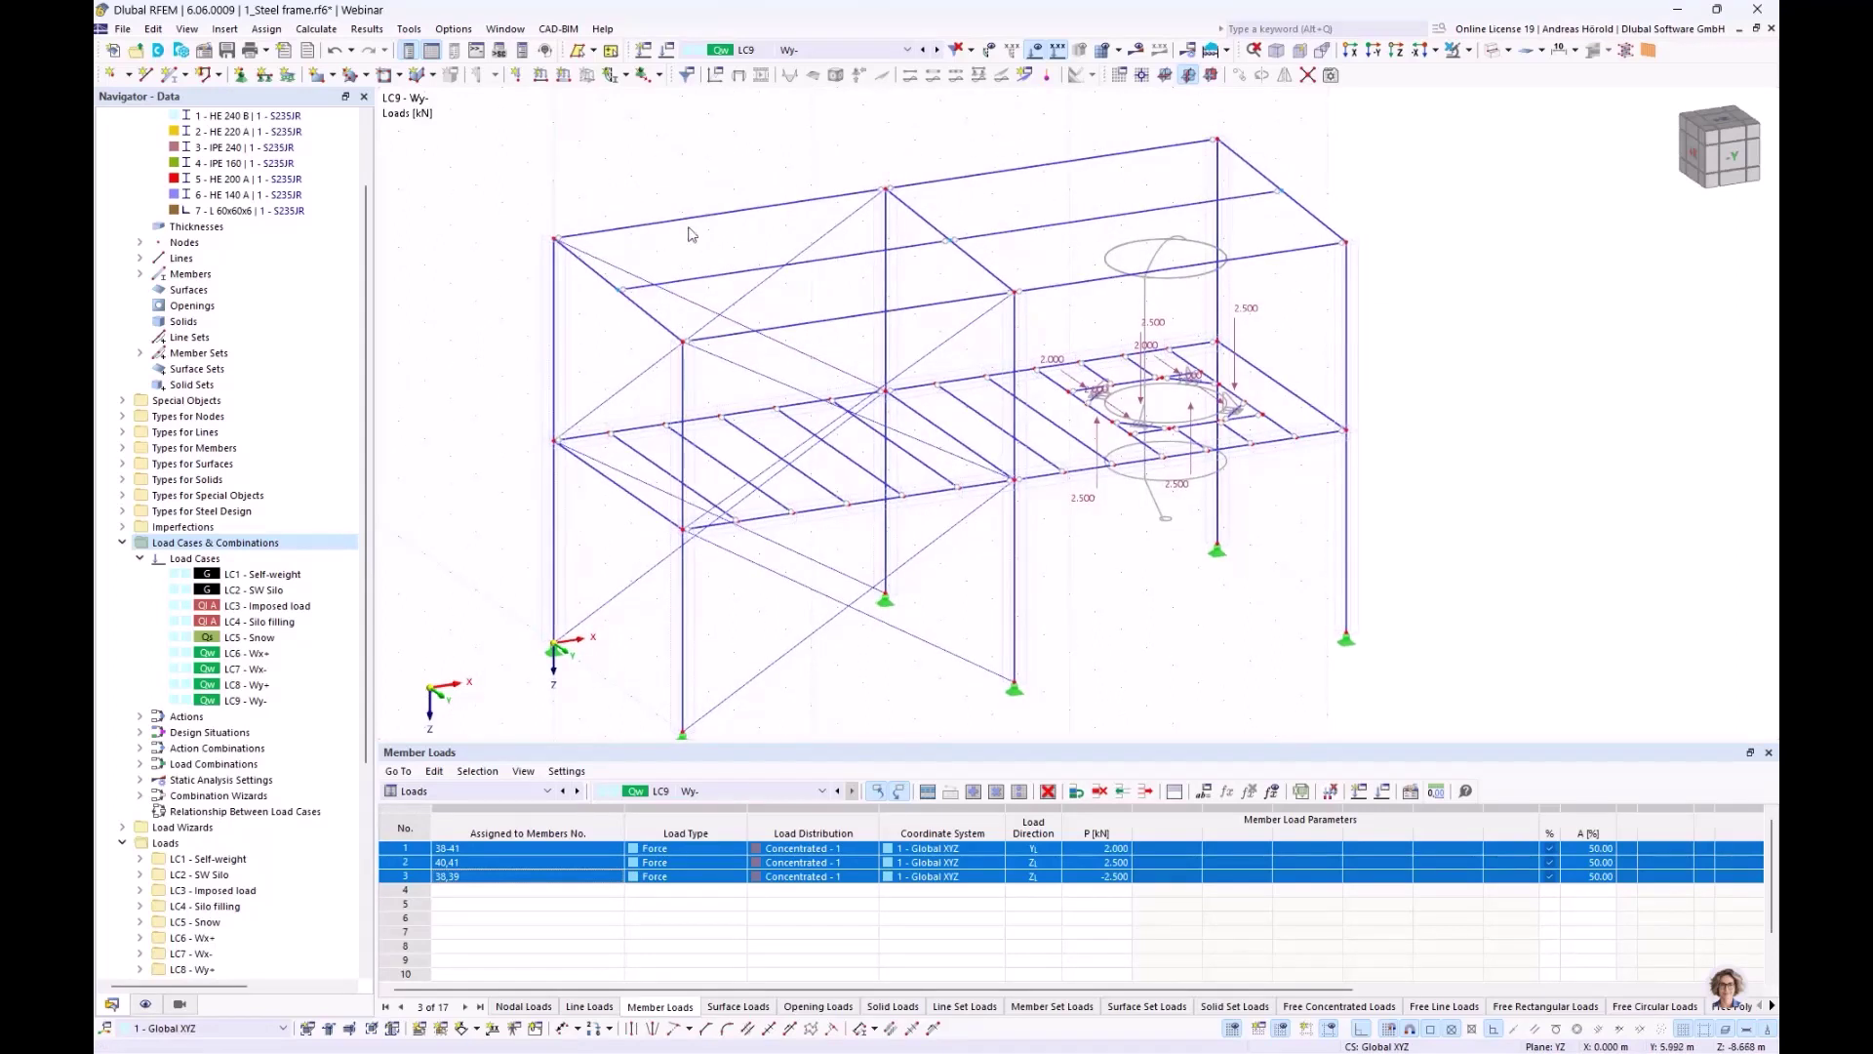
{"action": "left_click", "coordinate": [224, 29]}
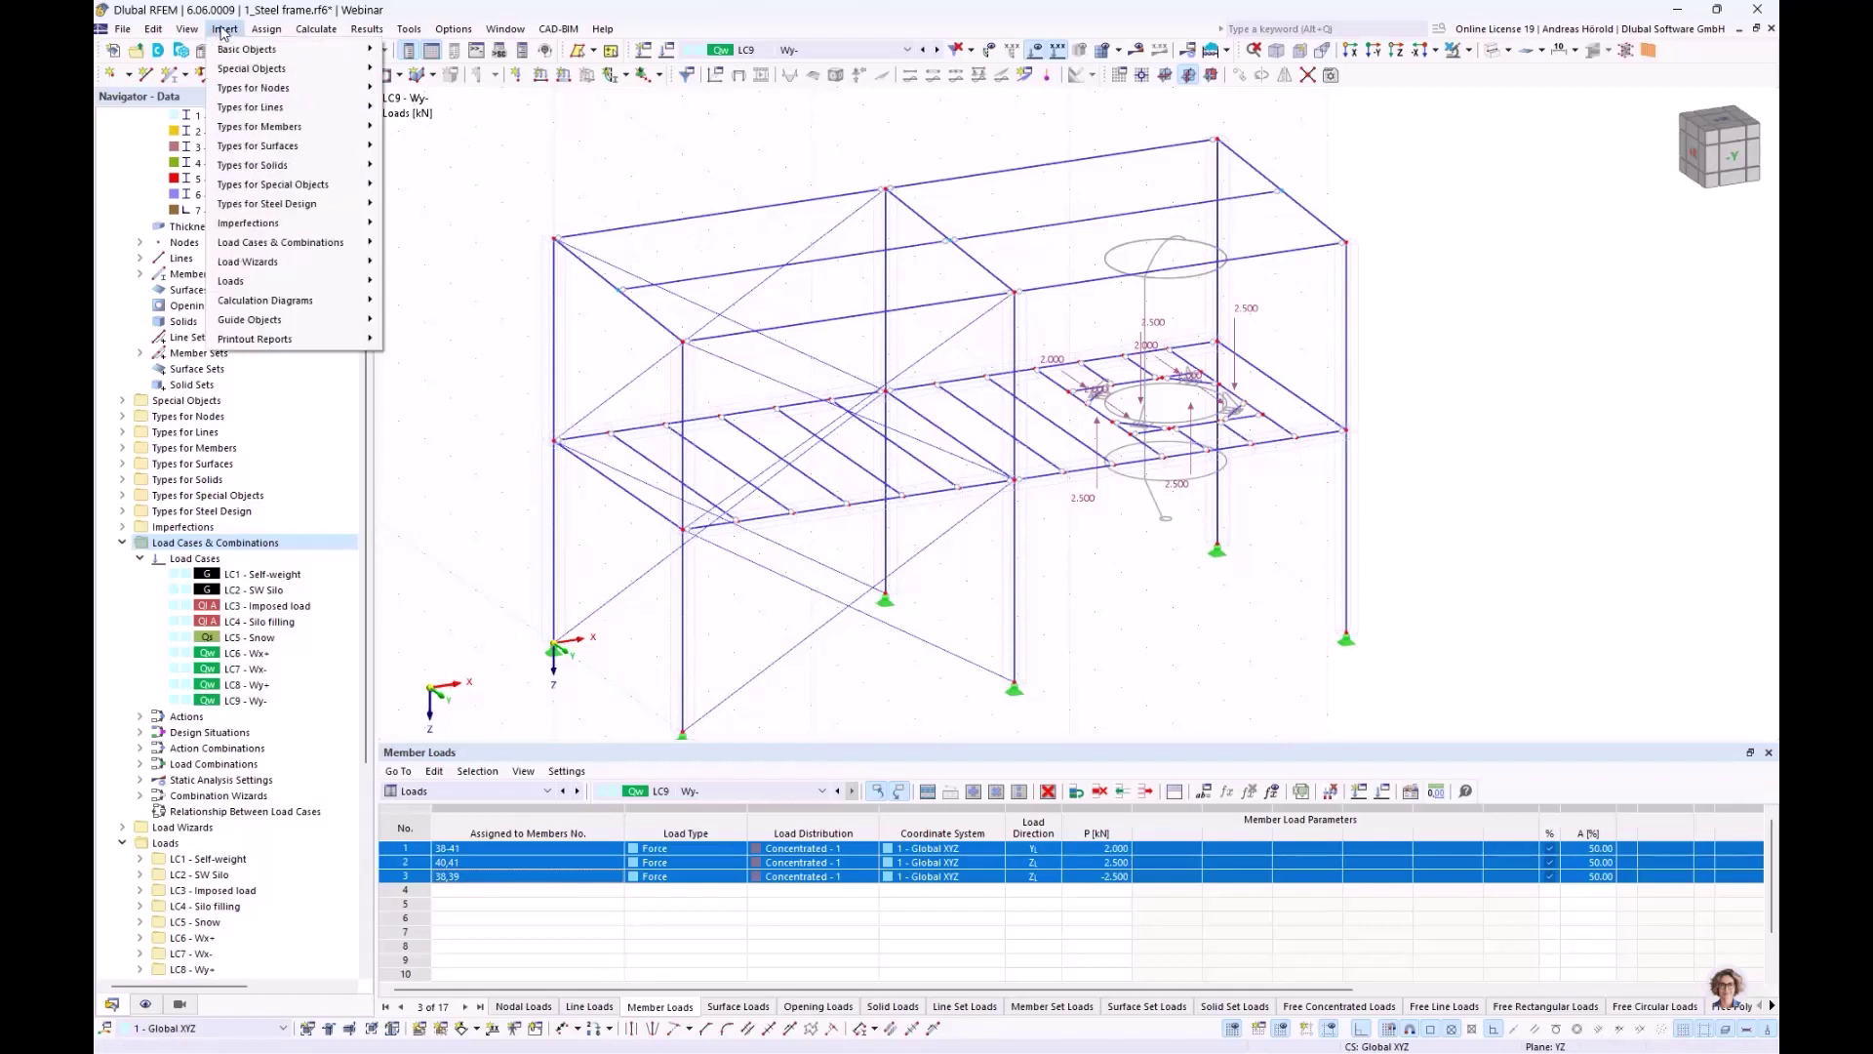
{"action": "mouse_move", "coordinate": [280, 265]}
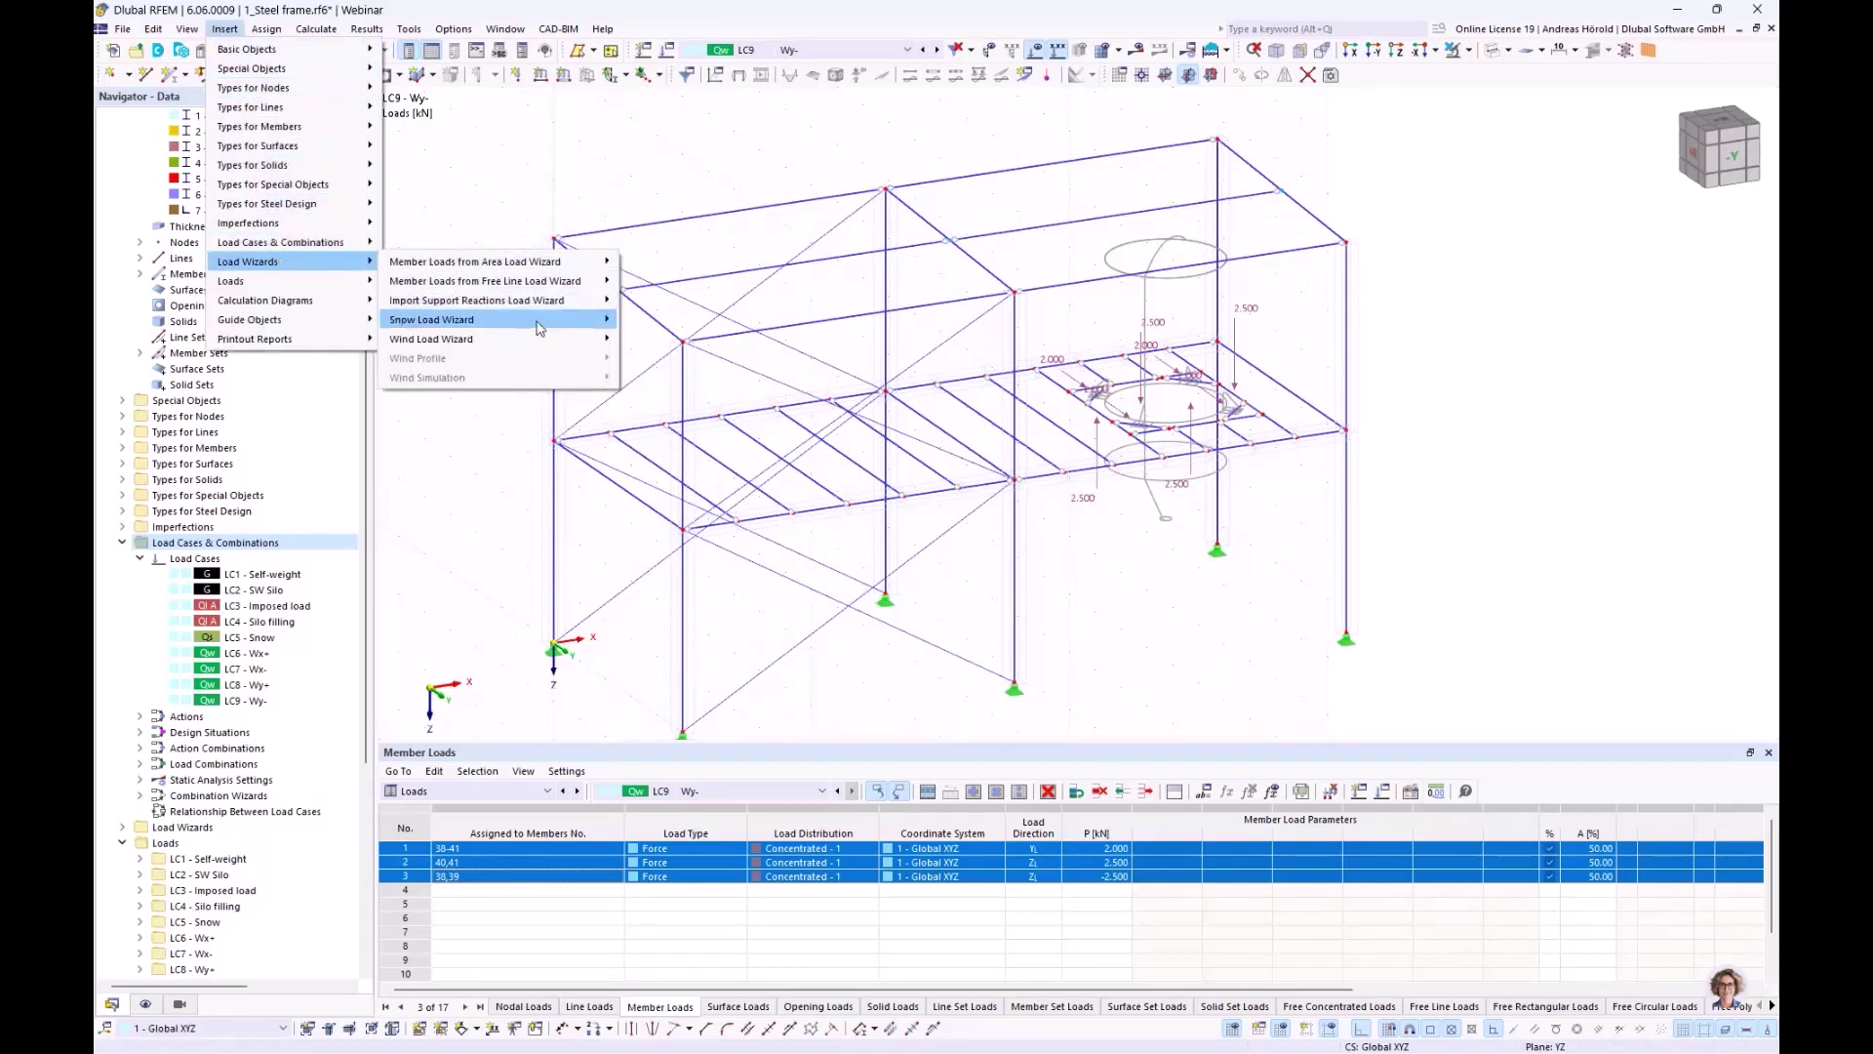
{"action": "mouse_move", "coordinate": [532, 340]}
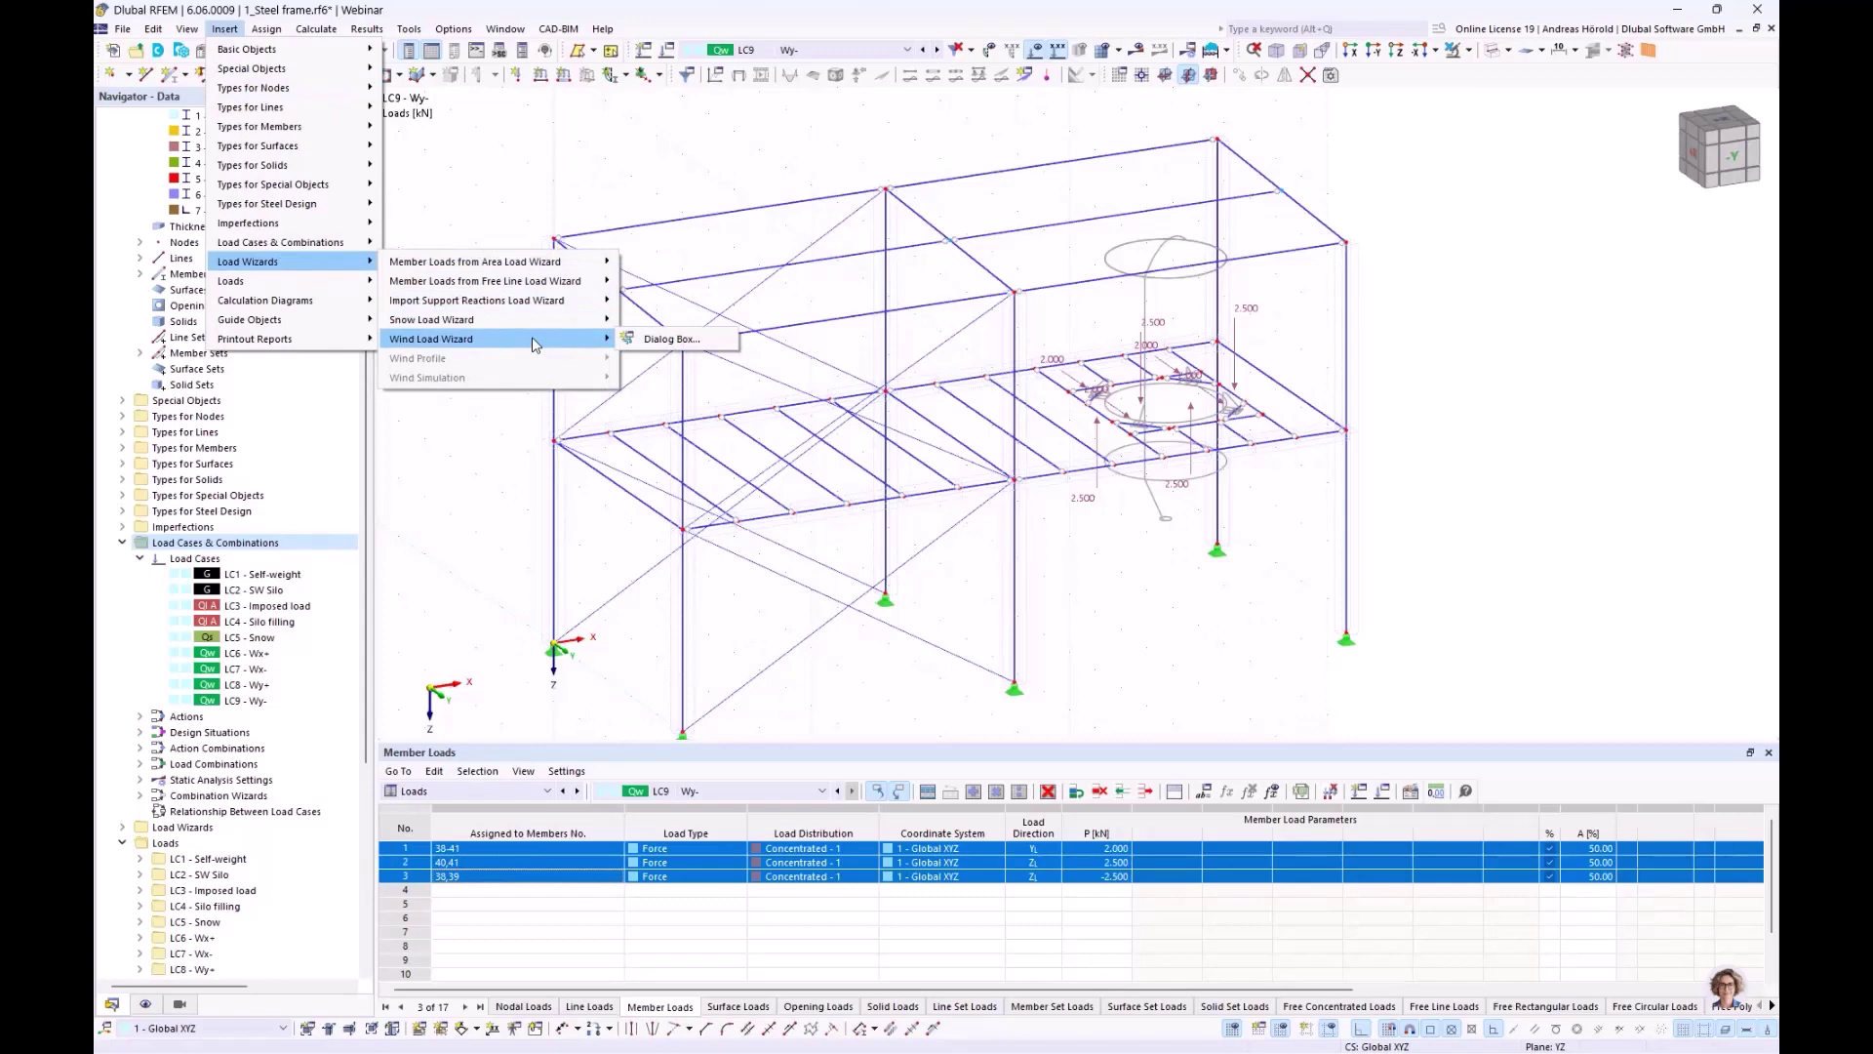
{"action": "left_click", "coordinate": [673, 340]}
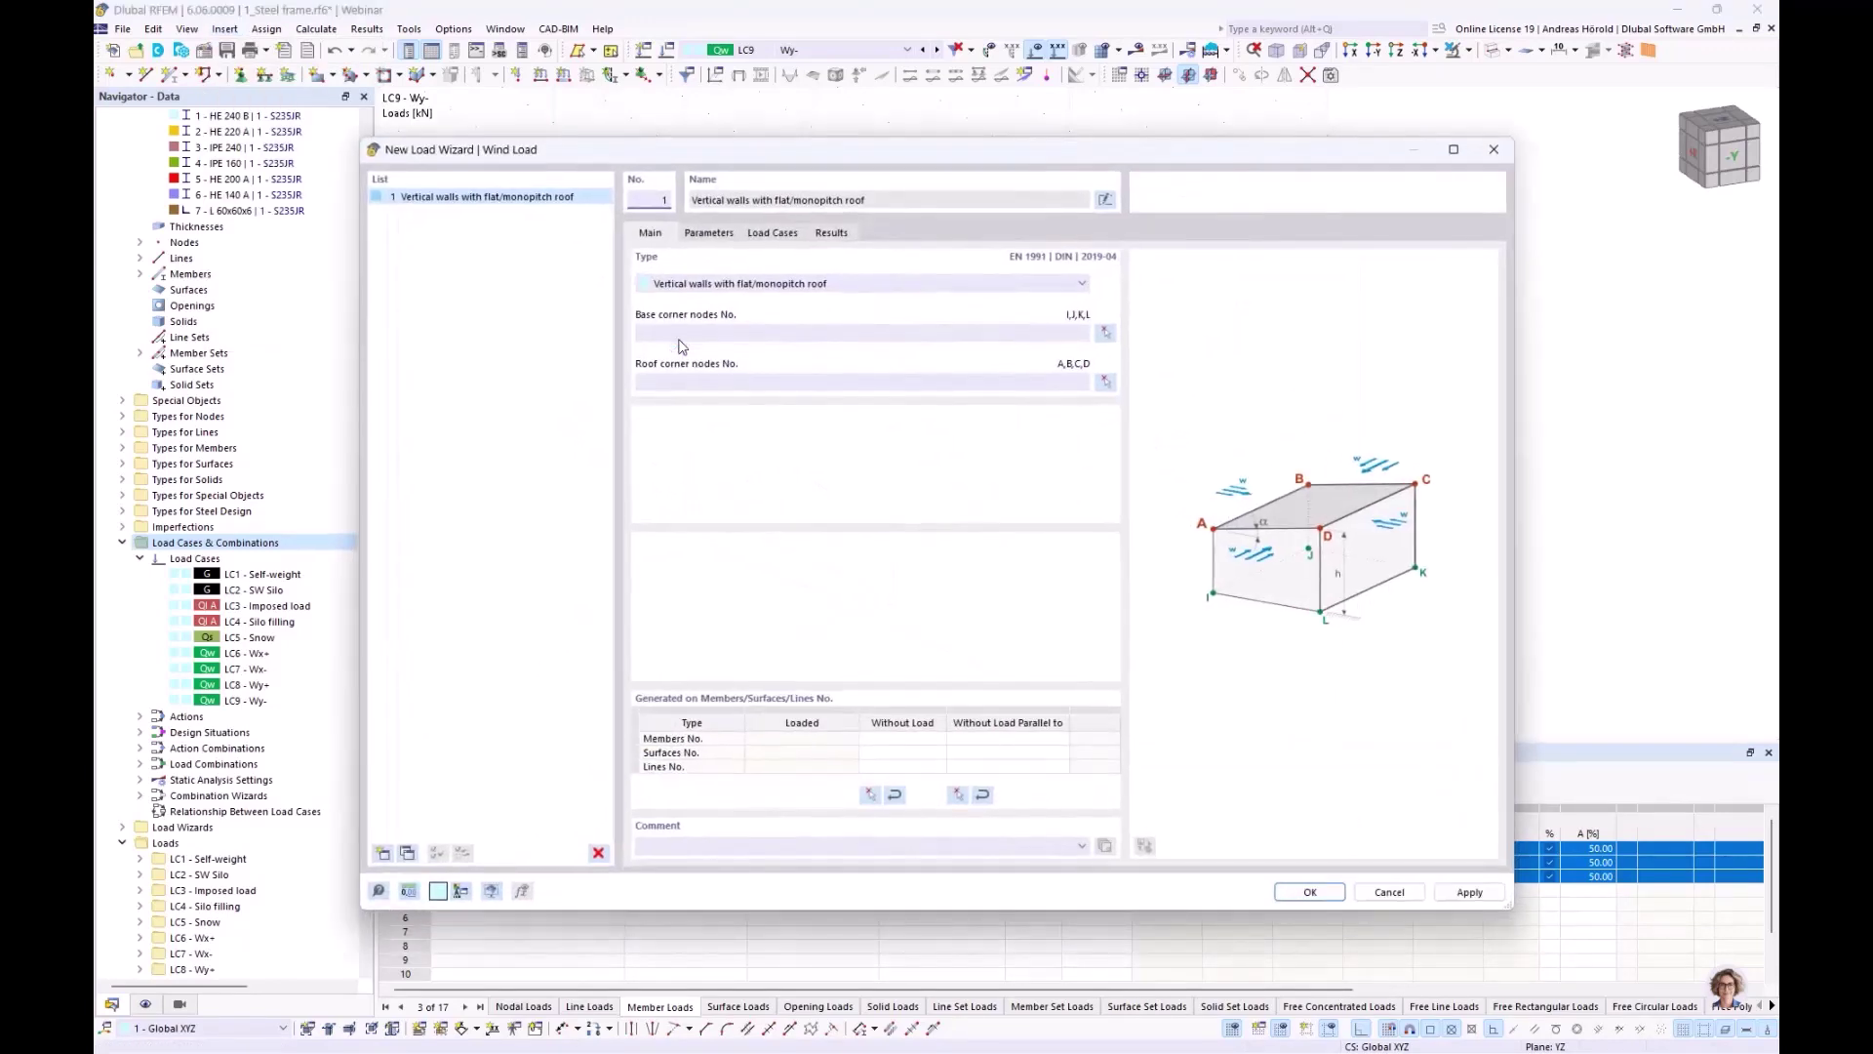
{"action": "left_click", "coordinate": [803, 285]}
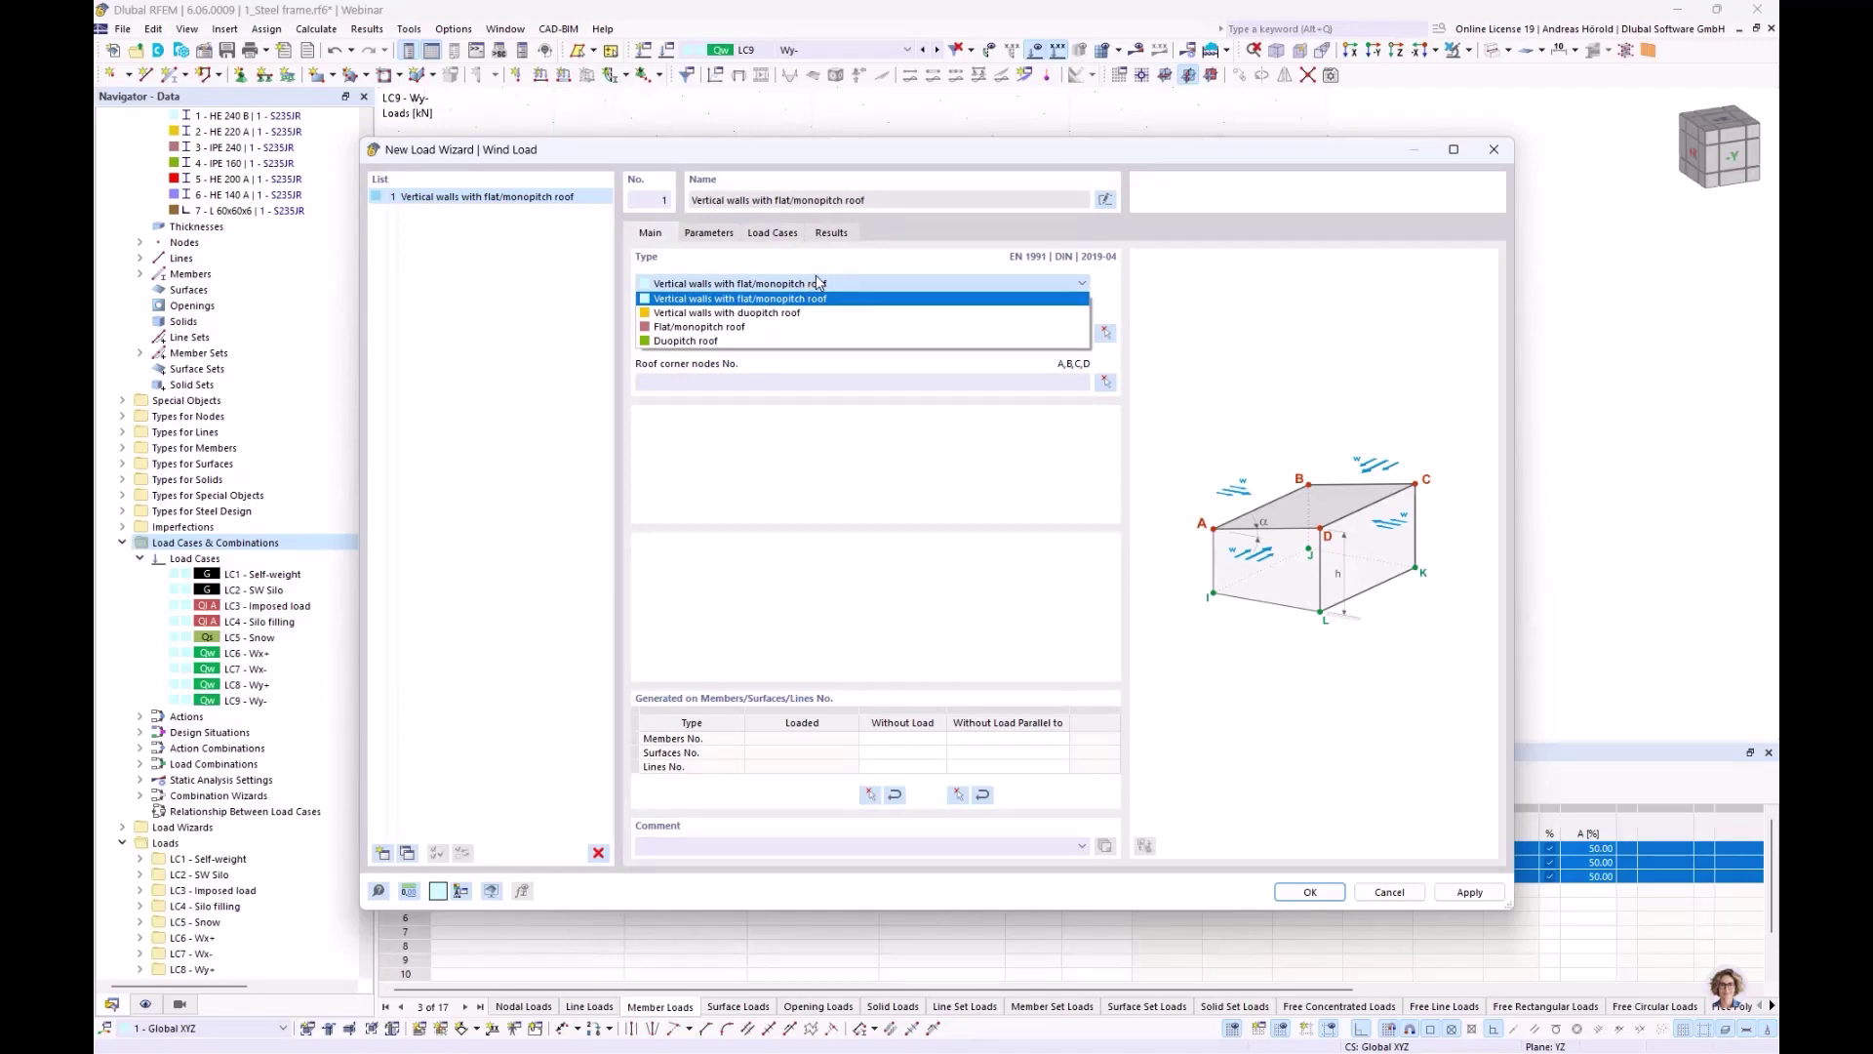
{"action": "left_click", "coordinate": [818, 283]}
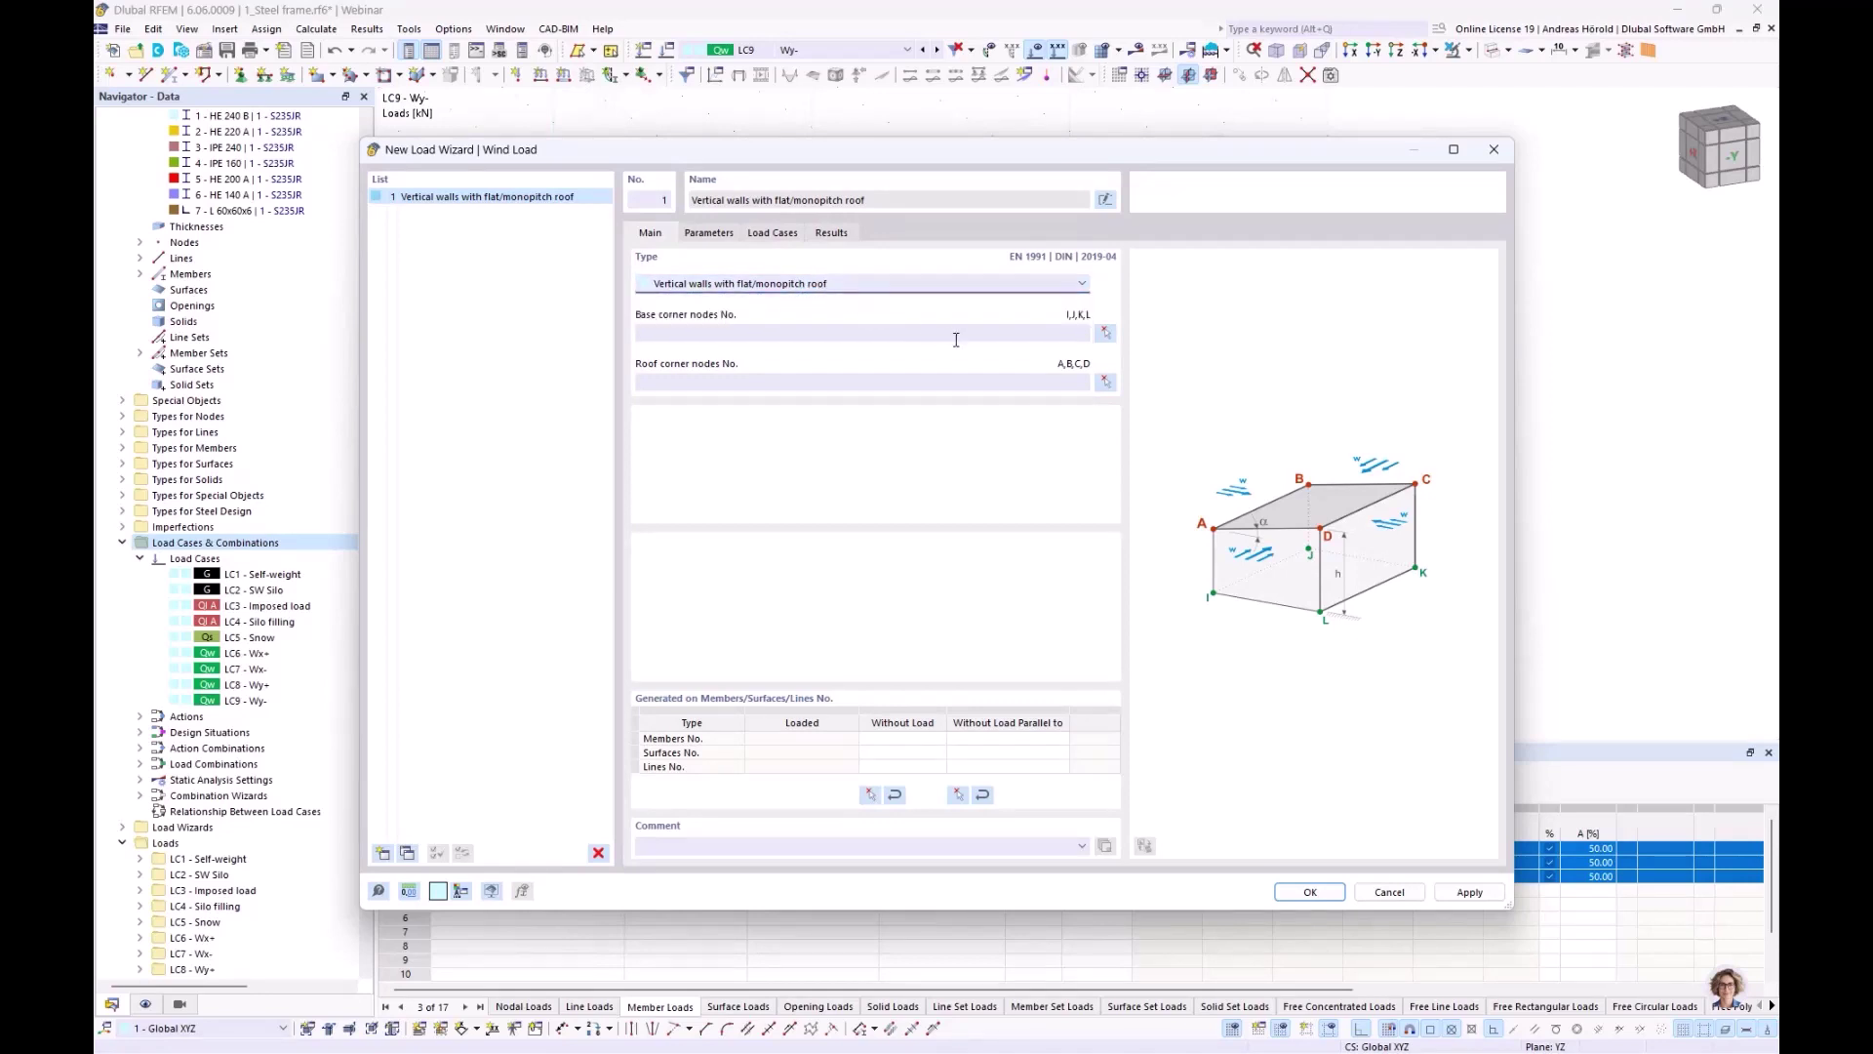
Assign column foot nodes 13, 1, 3 and 15 as the base corner nodes of the wind load wizard
{"action": "left_click", "coordinate": [1106, 334]}
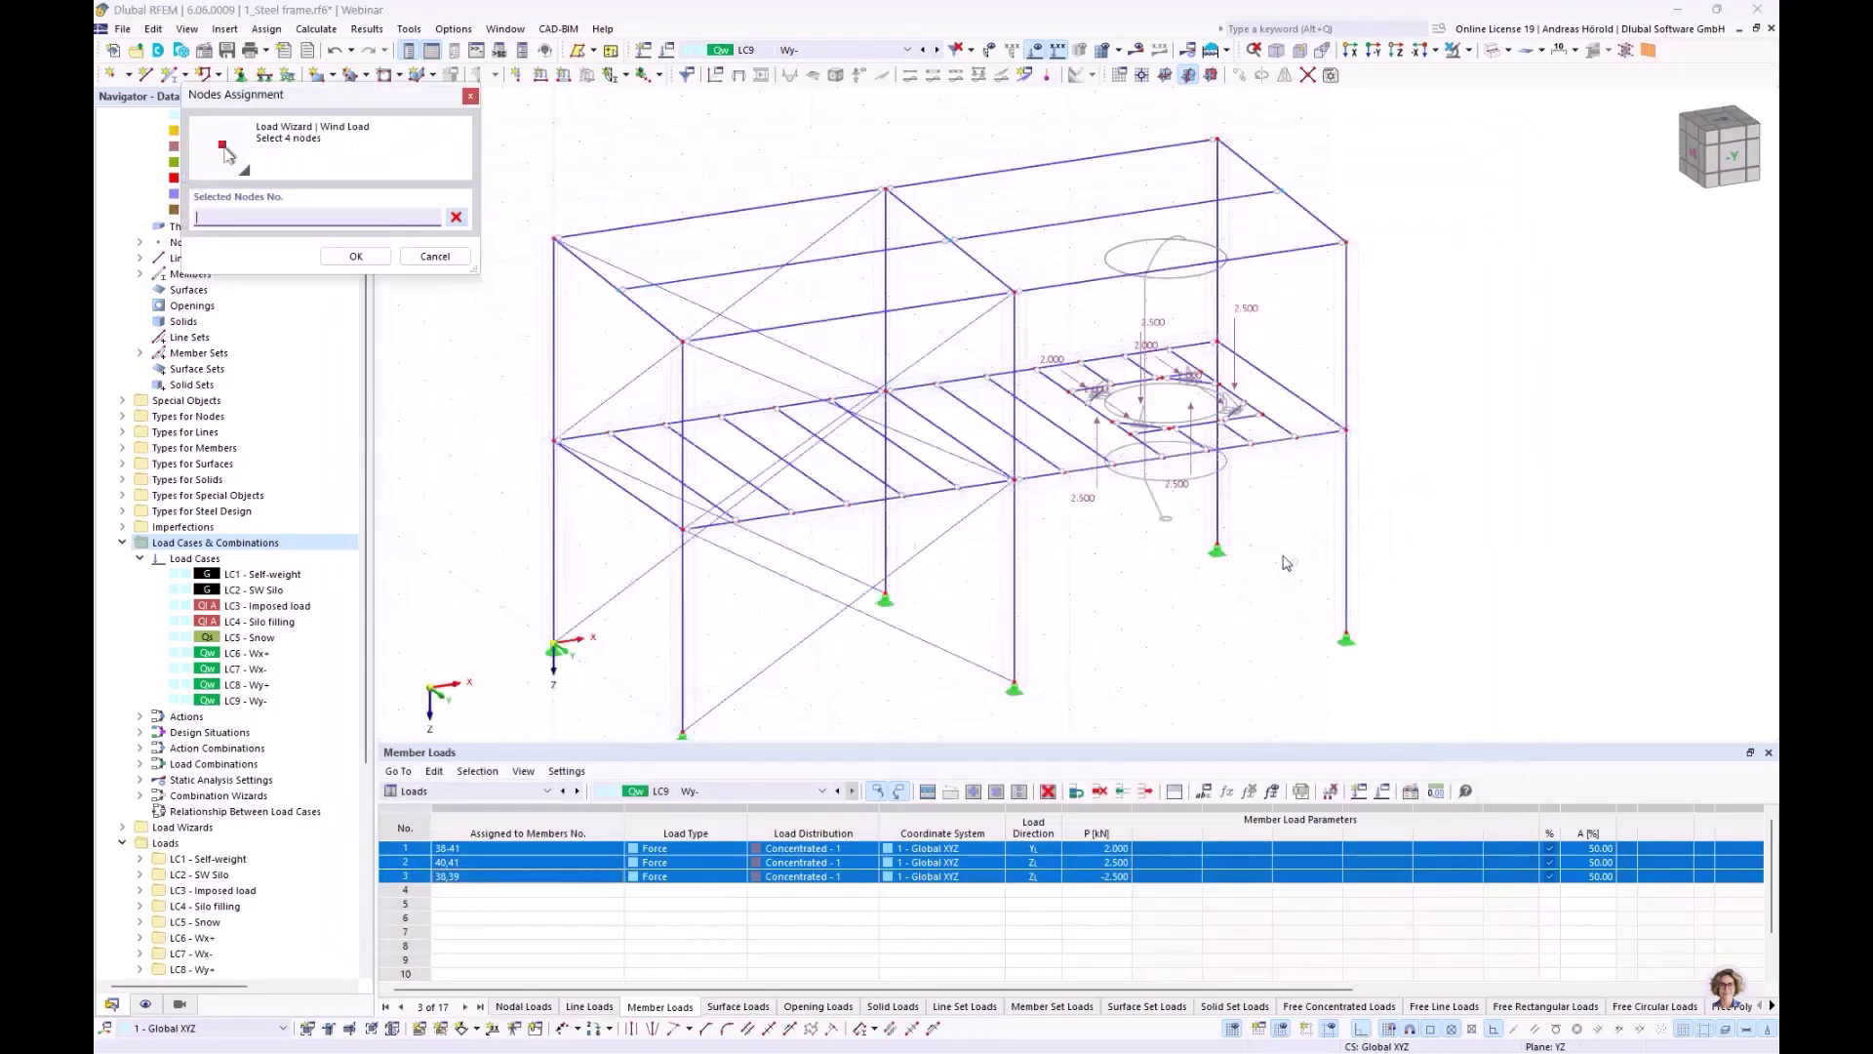
{"action": "left_click", "coordinate": [1347, 638]}
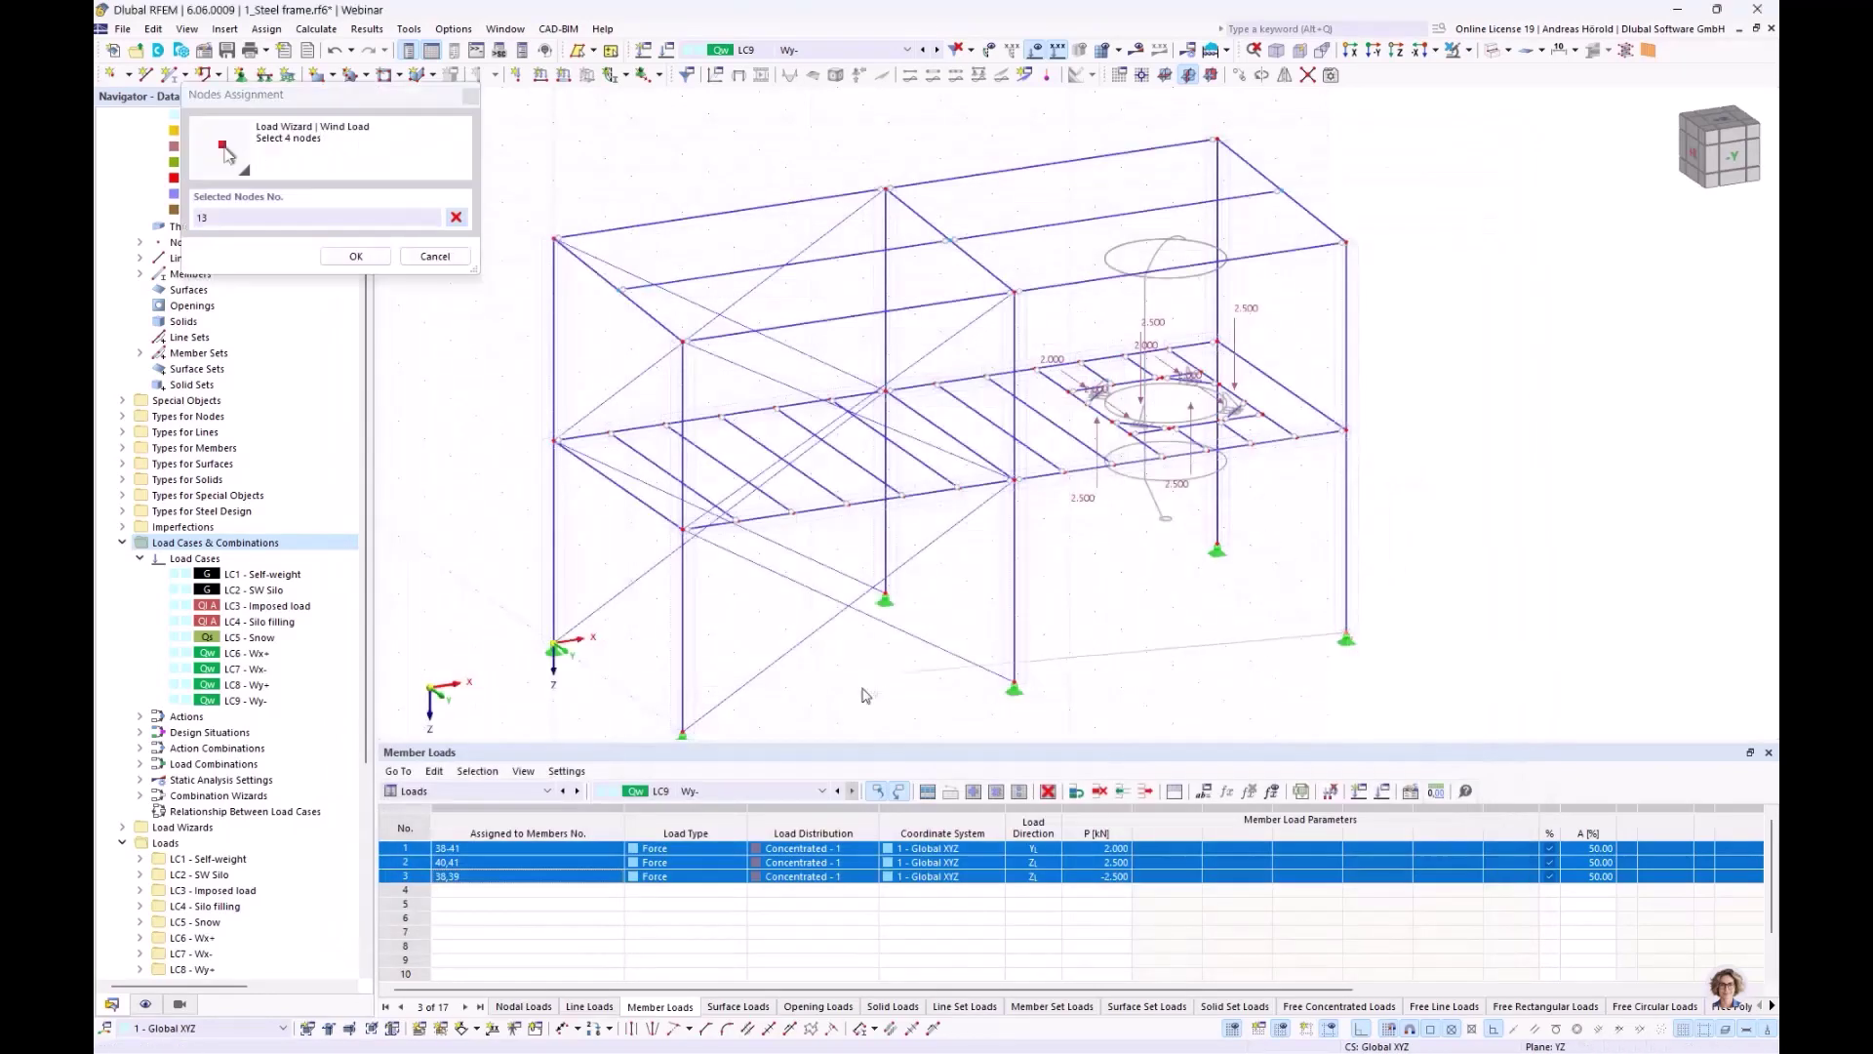
{"action": "left_click", "coordinate": [683, 734]}
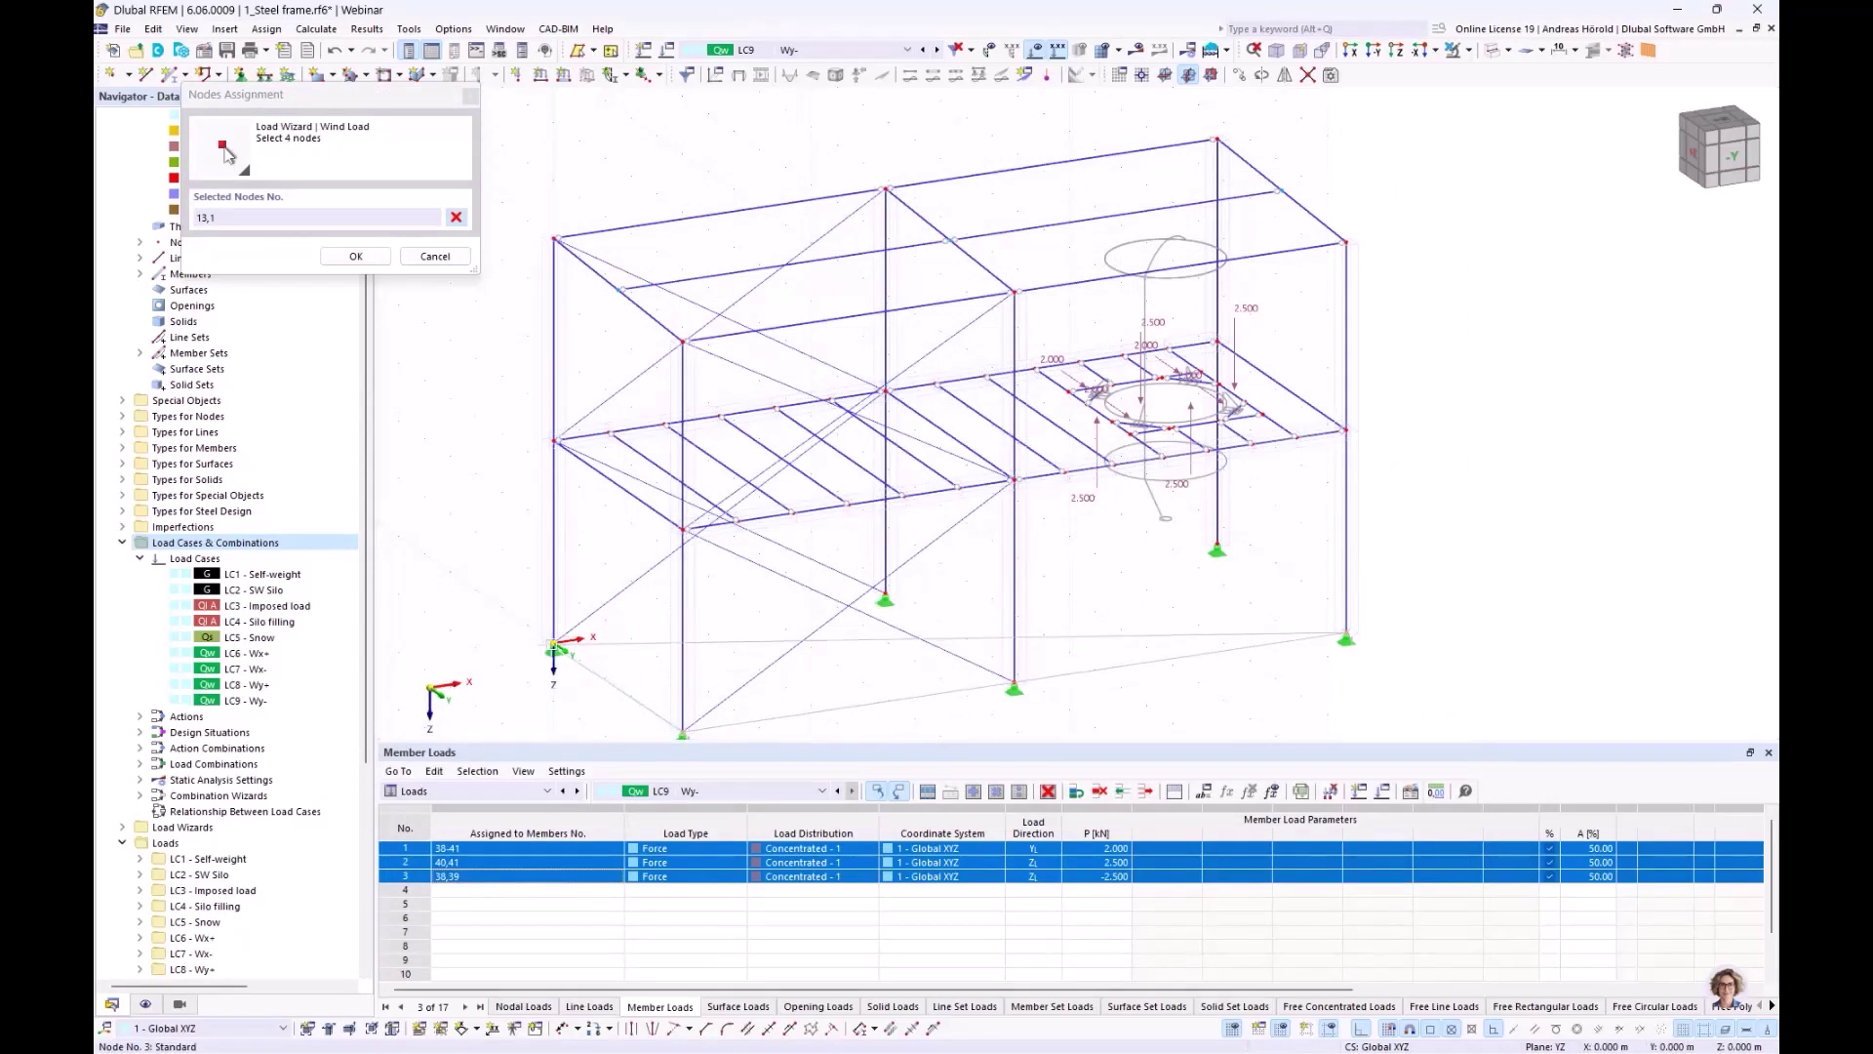
{"action": "left_click", "coordinate": [553, 647]}
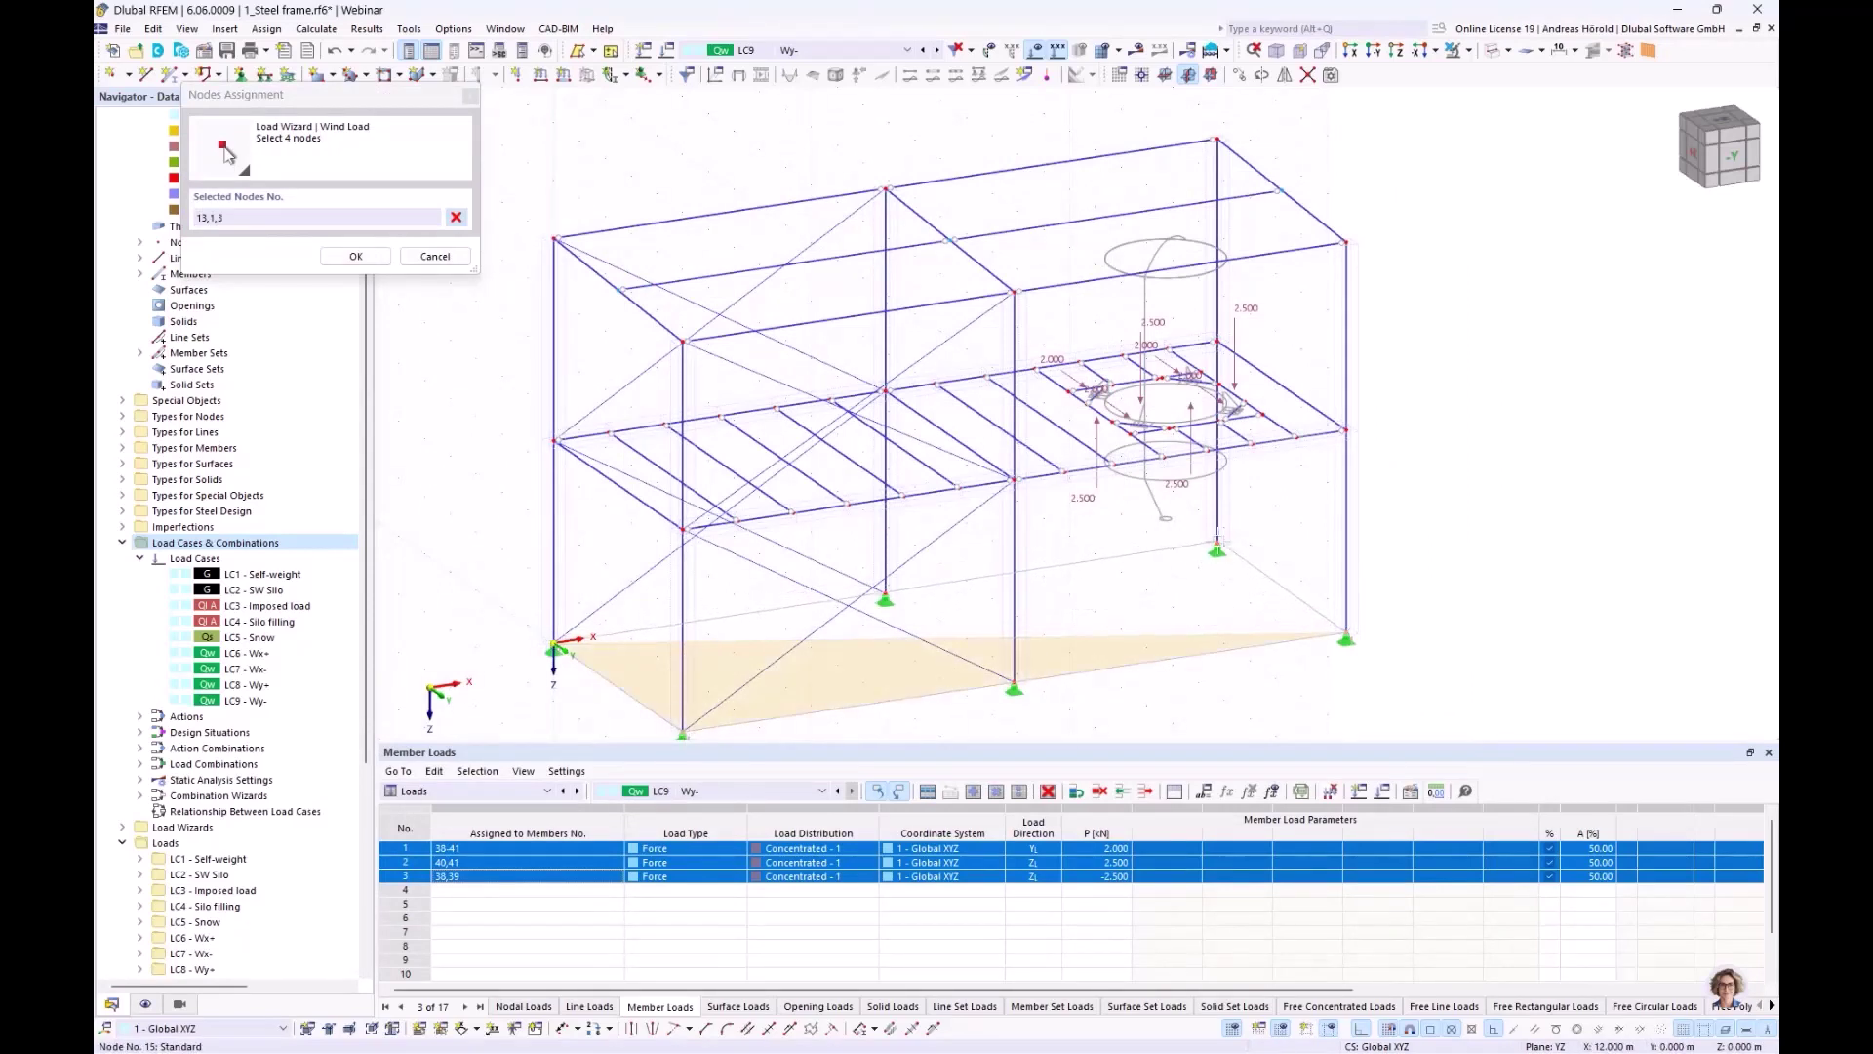
{"action": "left_click", "coordinate": [1218, 548]}
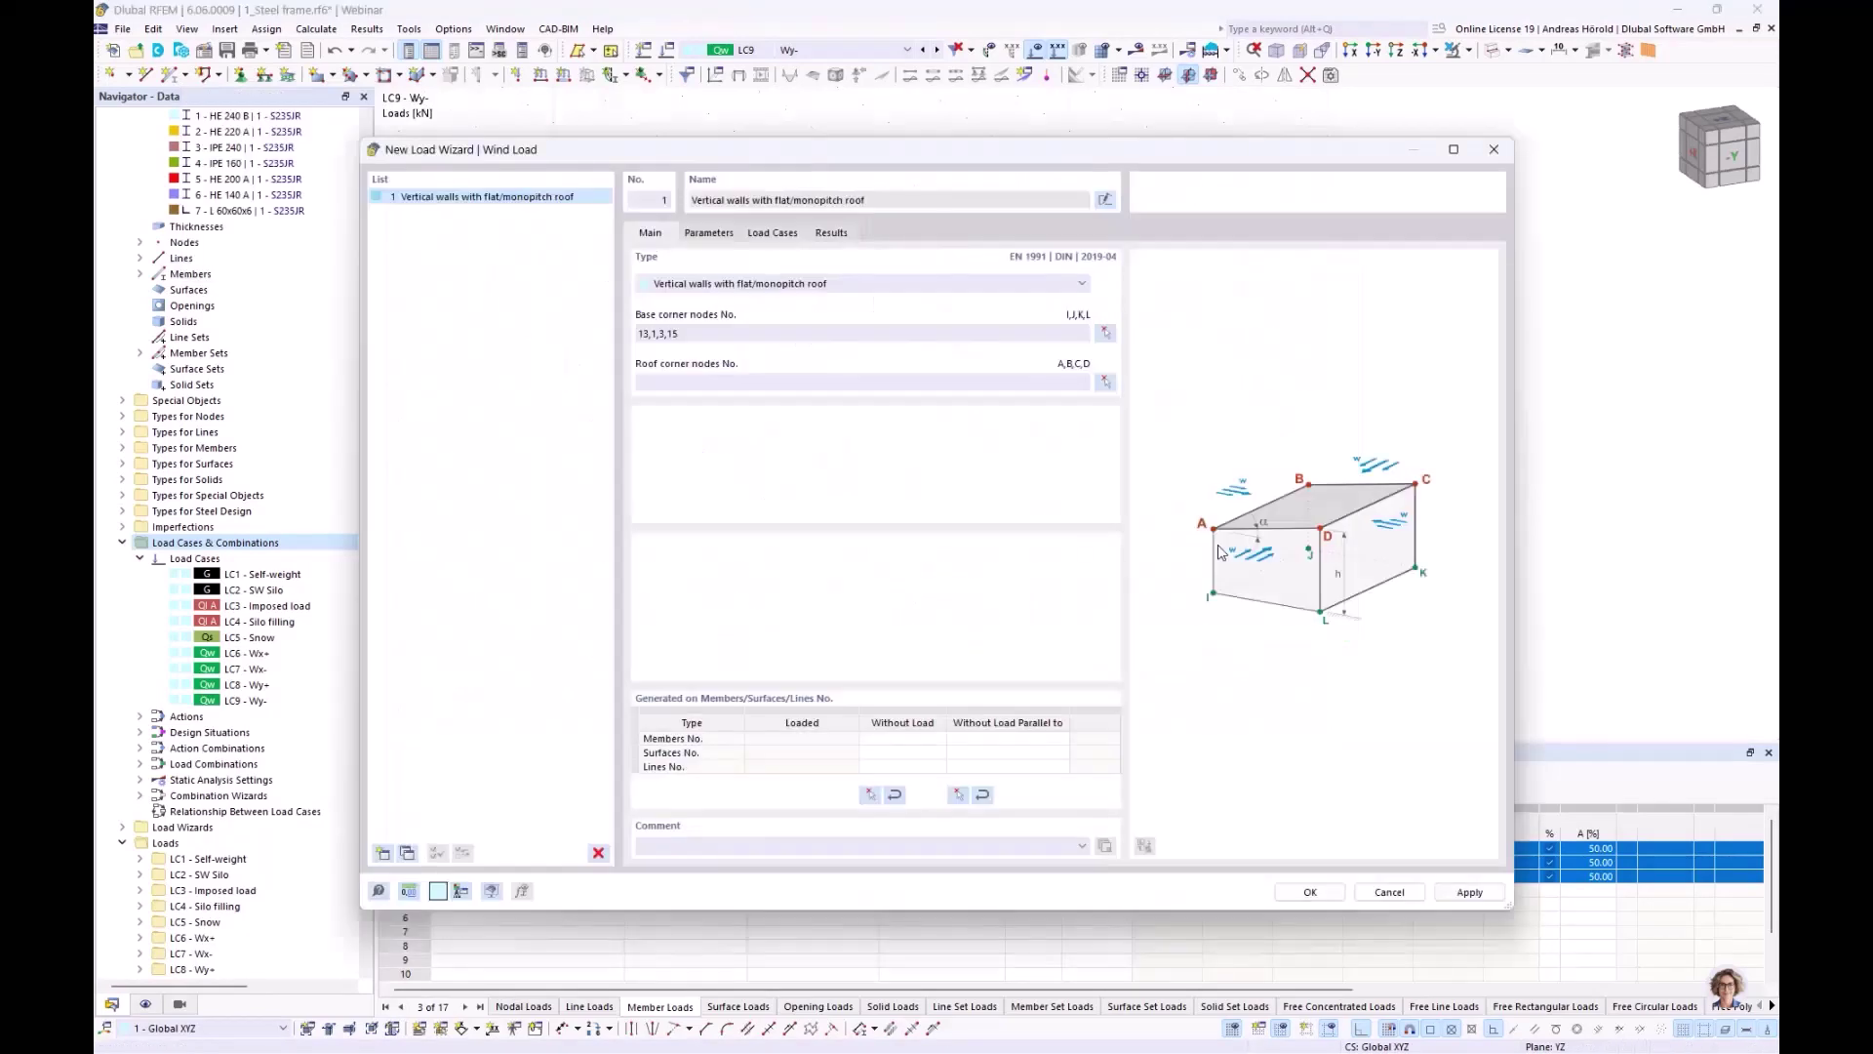
Assign the upper column nodes 14, 2, 4 and 16 as the roof corner nodes of the wind load wizard
{"action": "left_click", "coordinate": [1105, 381]}
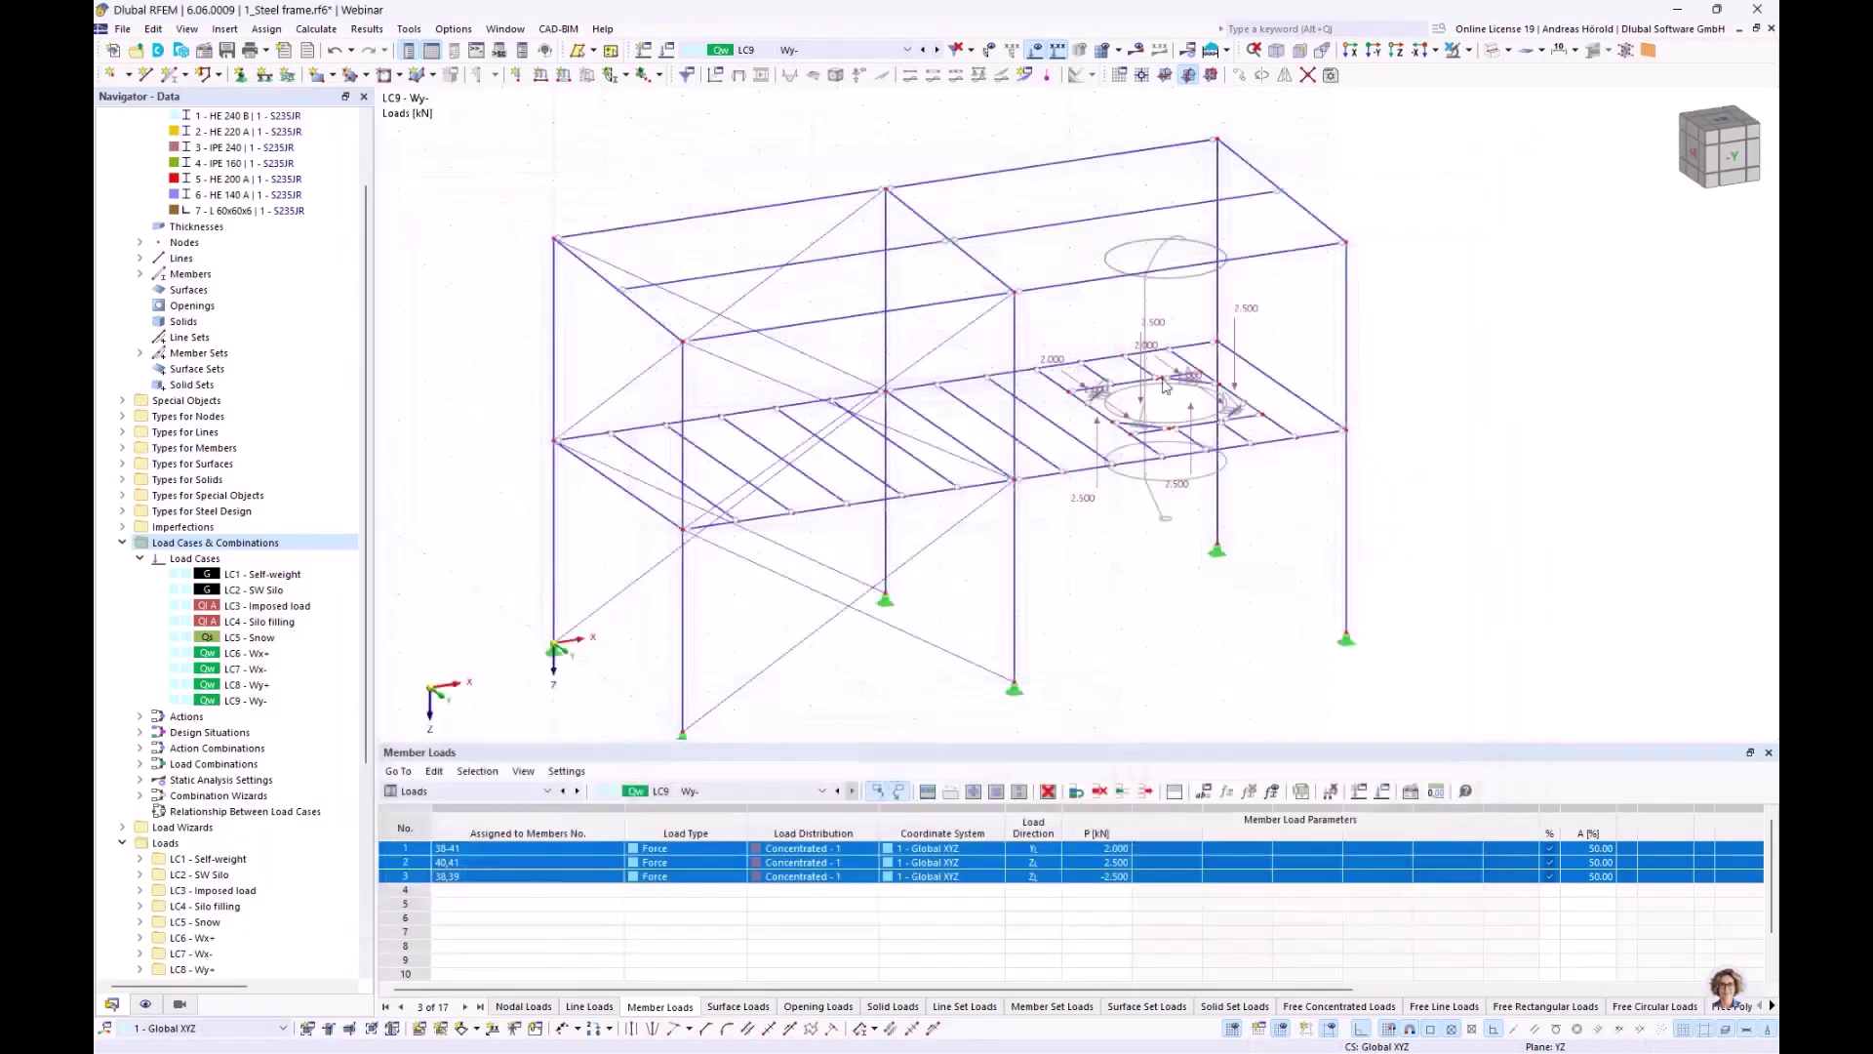
{"action": "left_click", "coordinate": [1347, 243]}
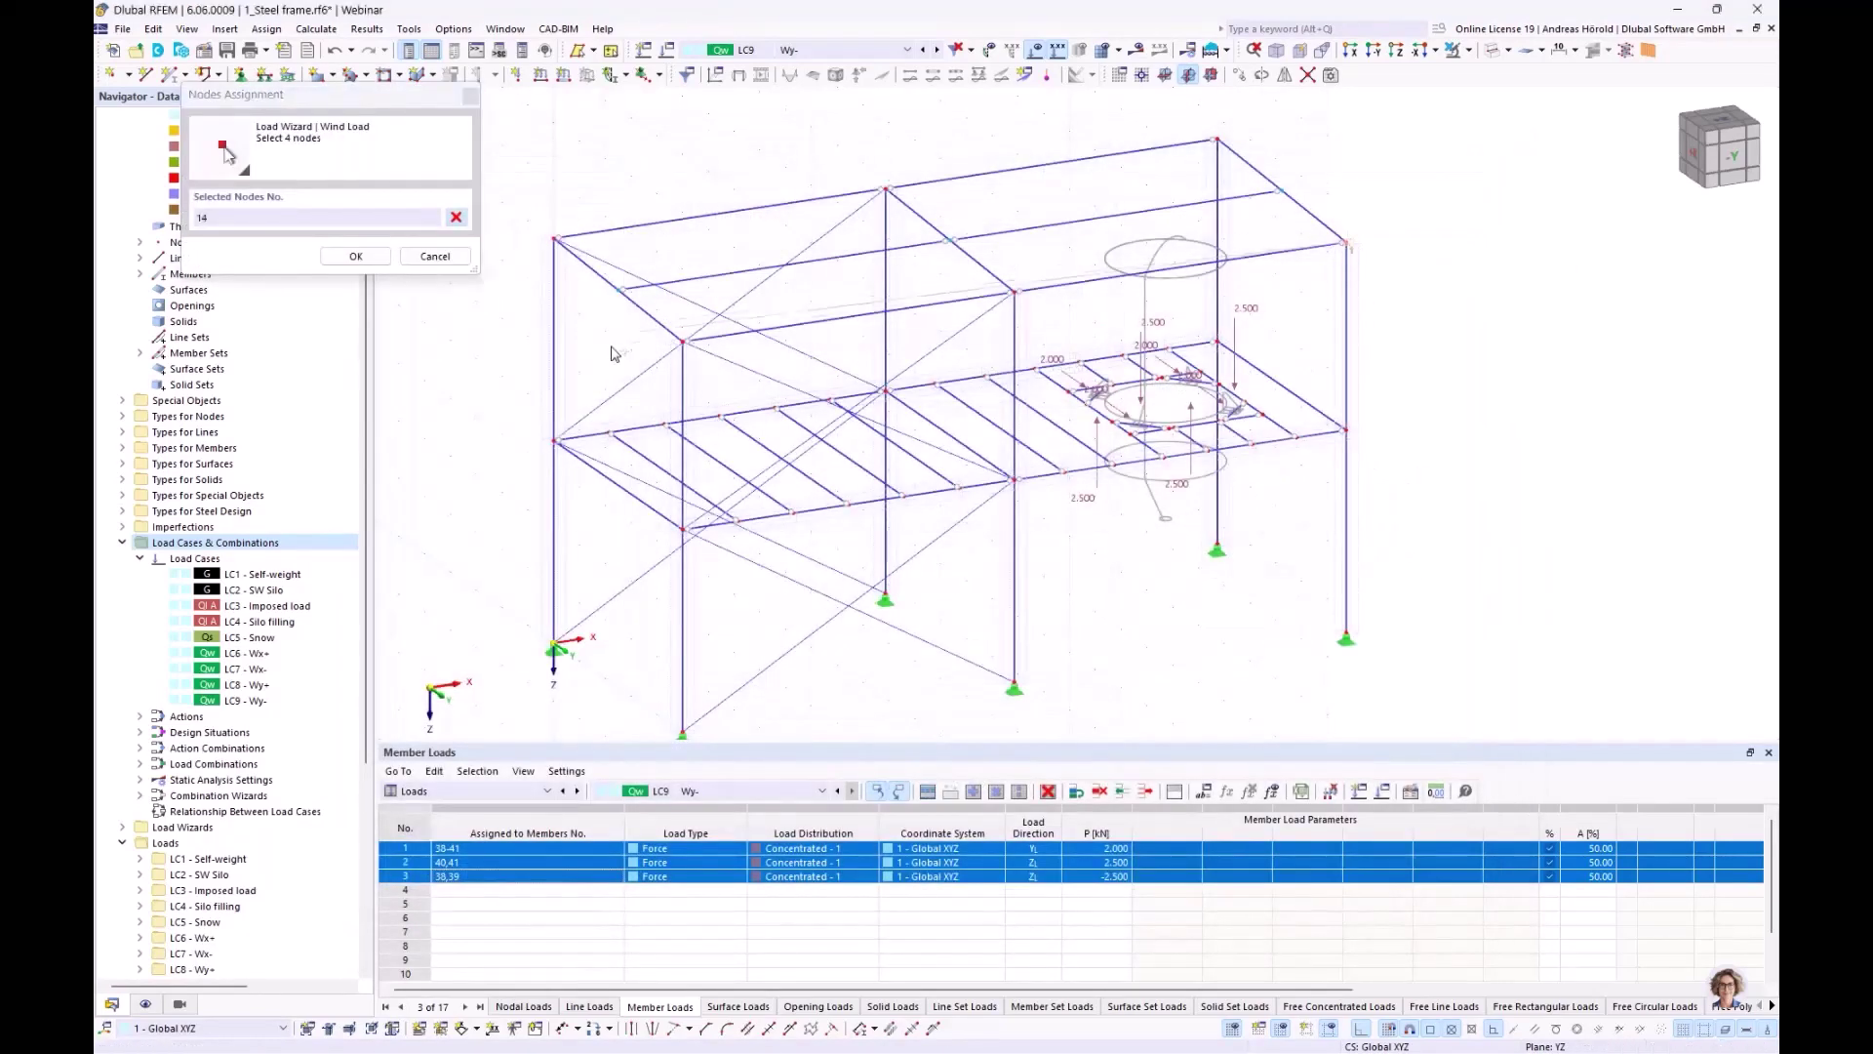
{"action": "left_click", "coordinate": [554, 238]}
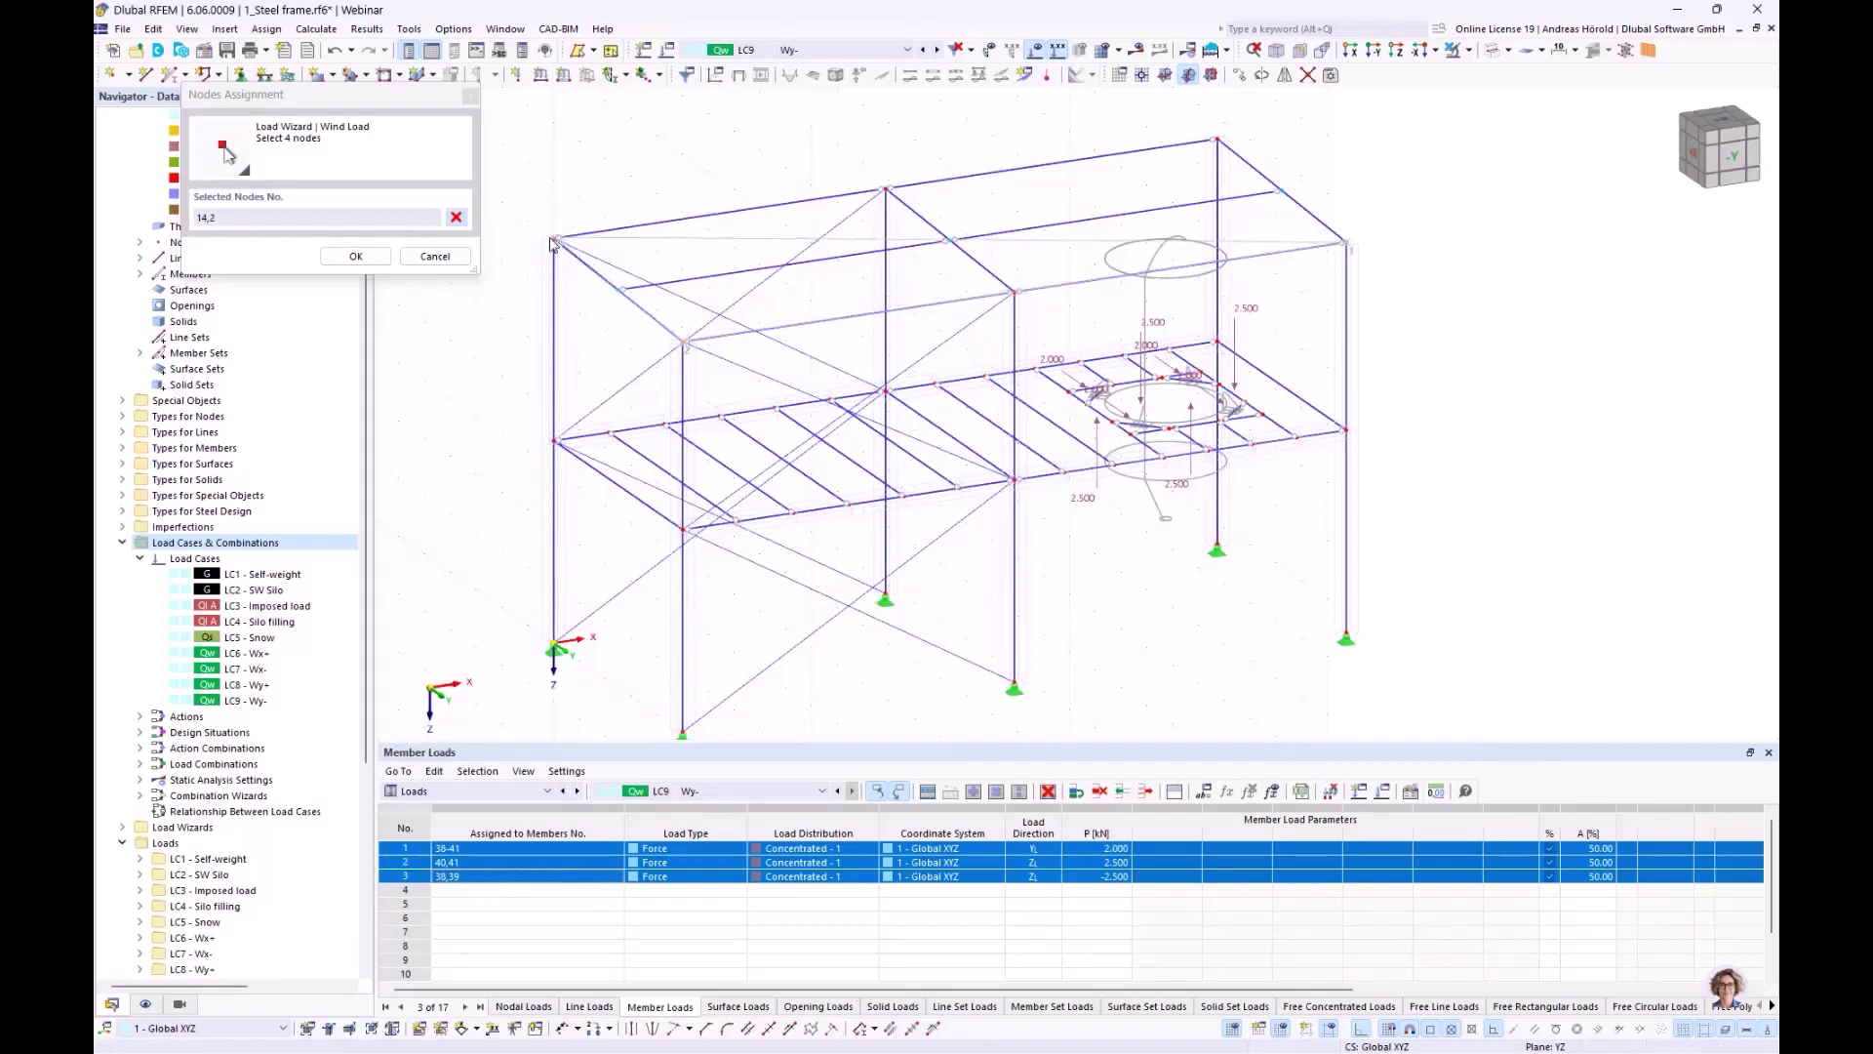
{"action": "left_click", "coordinate": [685, 341]}
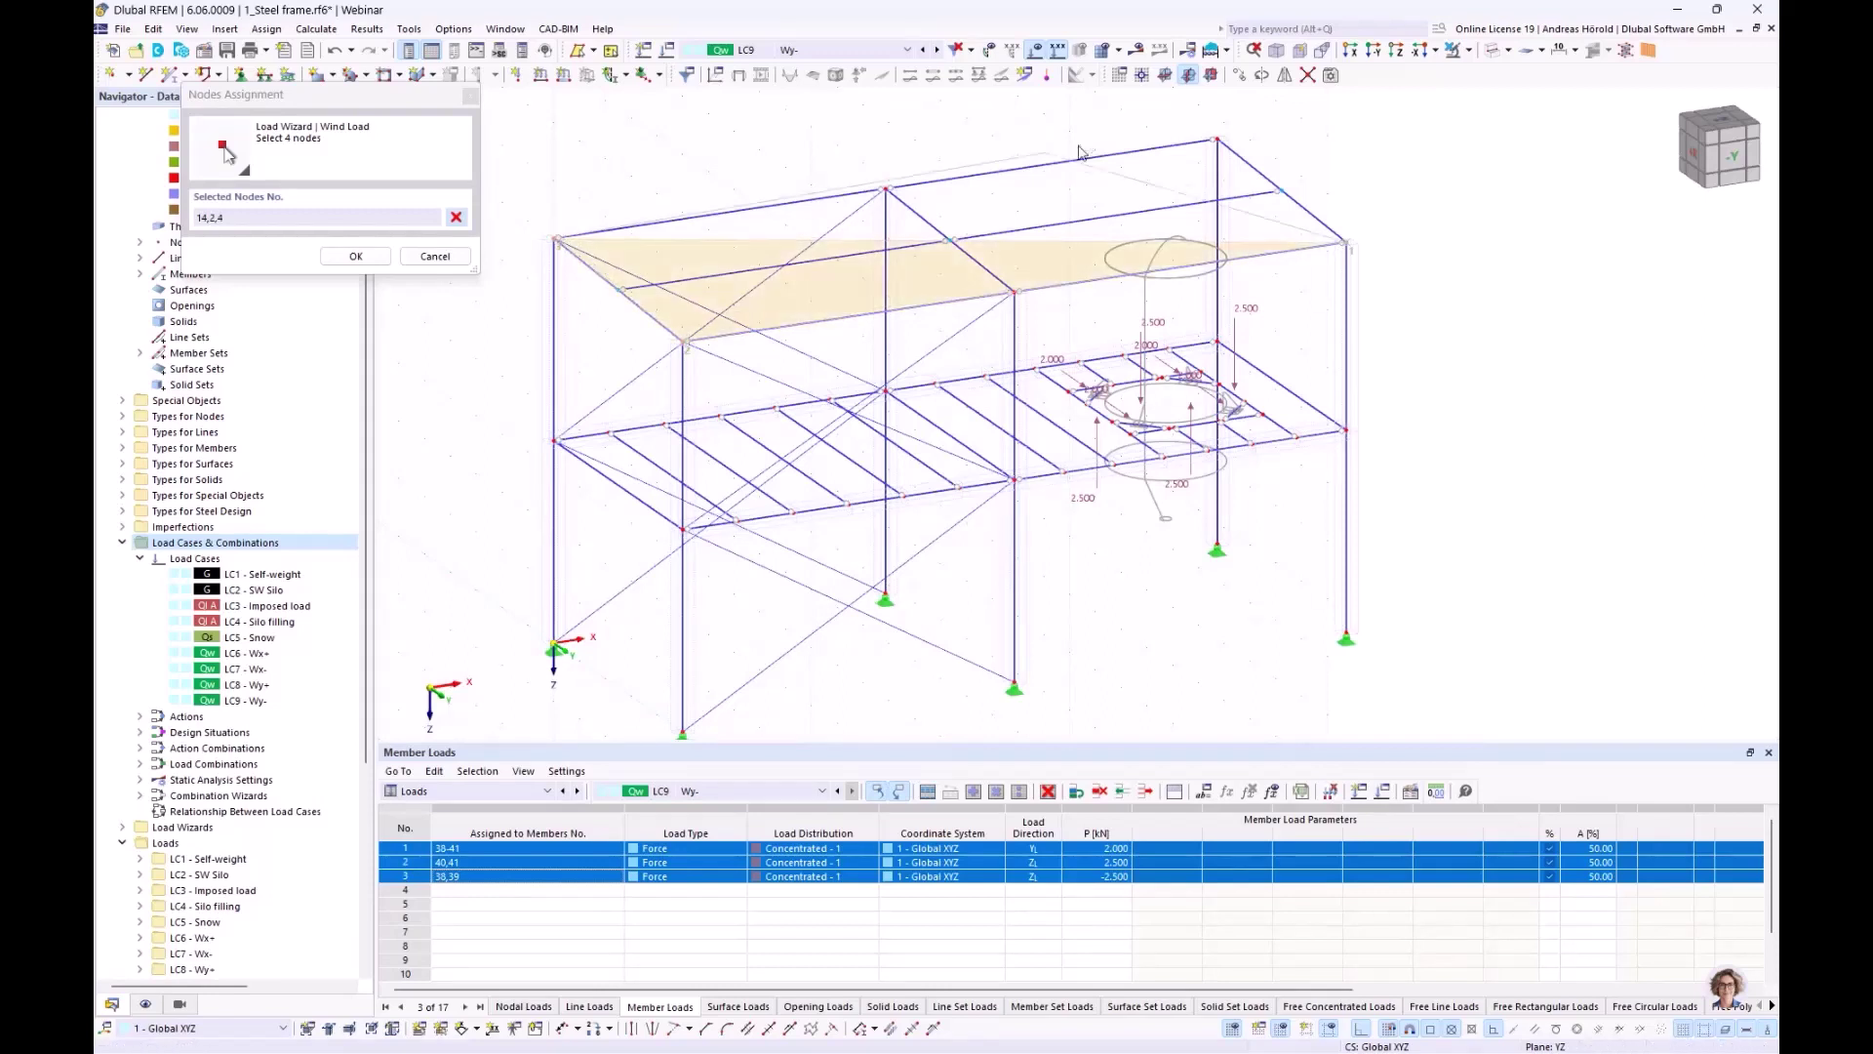
{"action": "left_click", "coordinate": [1218, 138]}
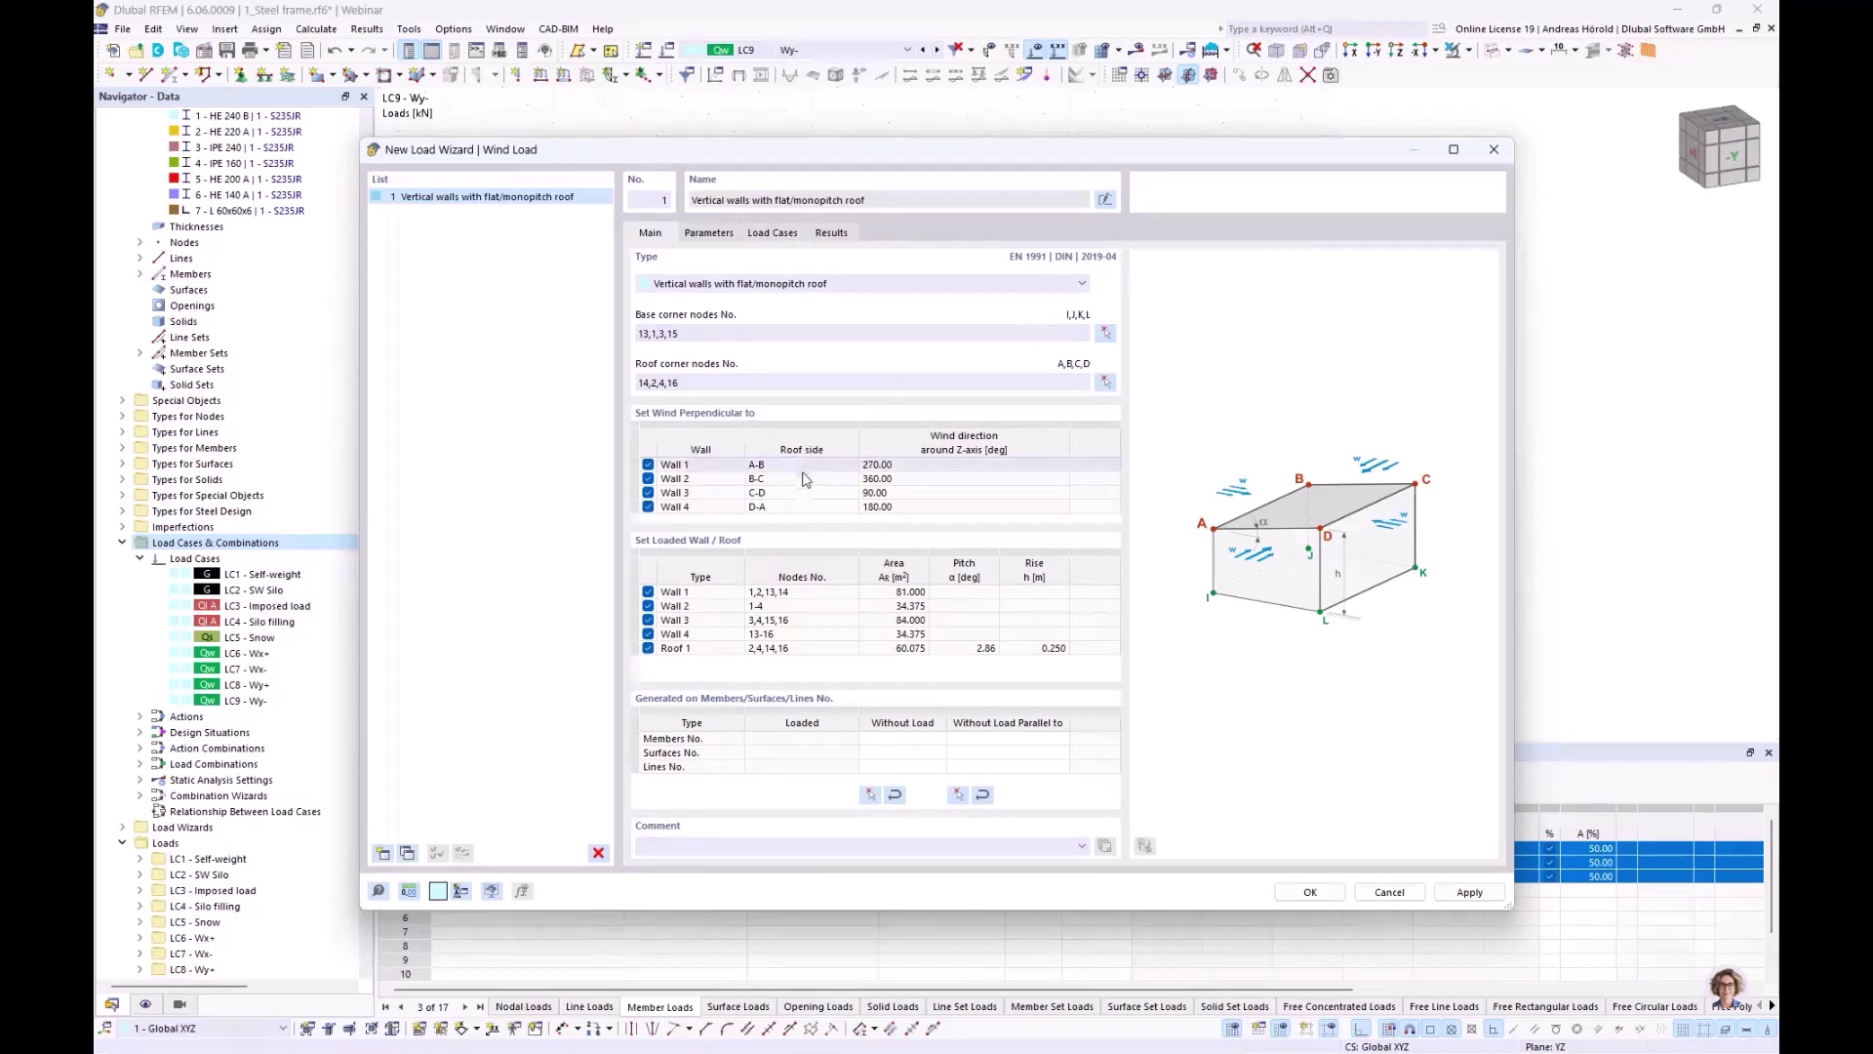
Exclude the wind perpendicular to walls 1 and 4 in the wizard and check its location and wind parameters
{"action": "left_click_drag", "start_coordinate": [886, 161], "coordinate": [1060, 213]}
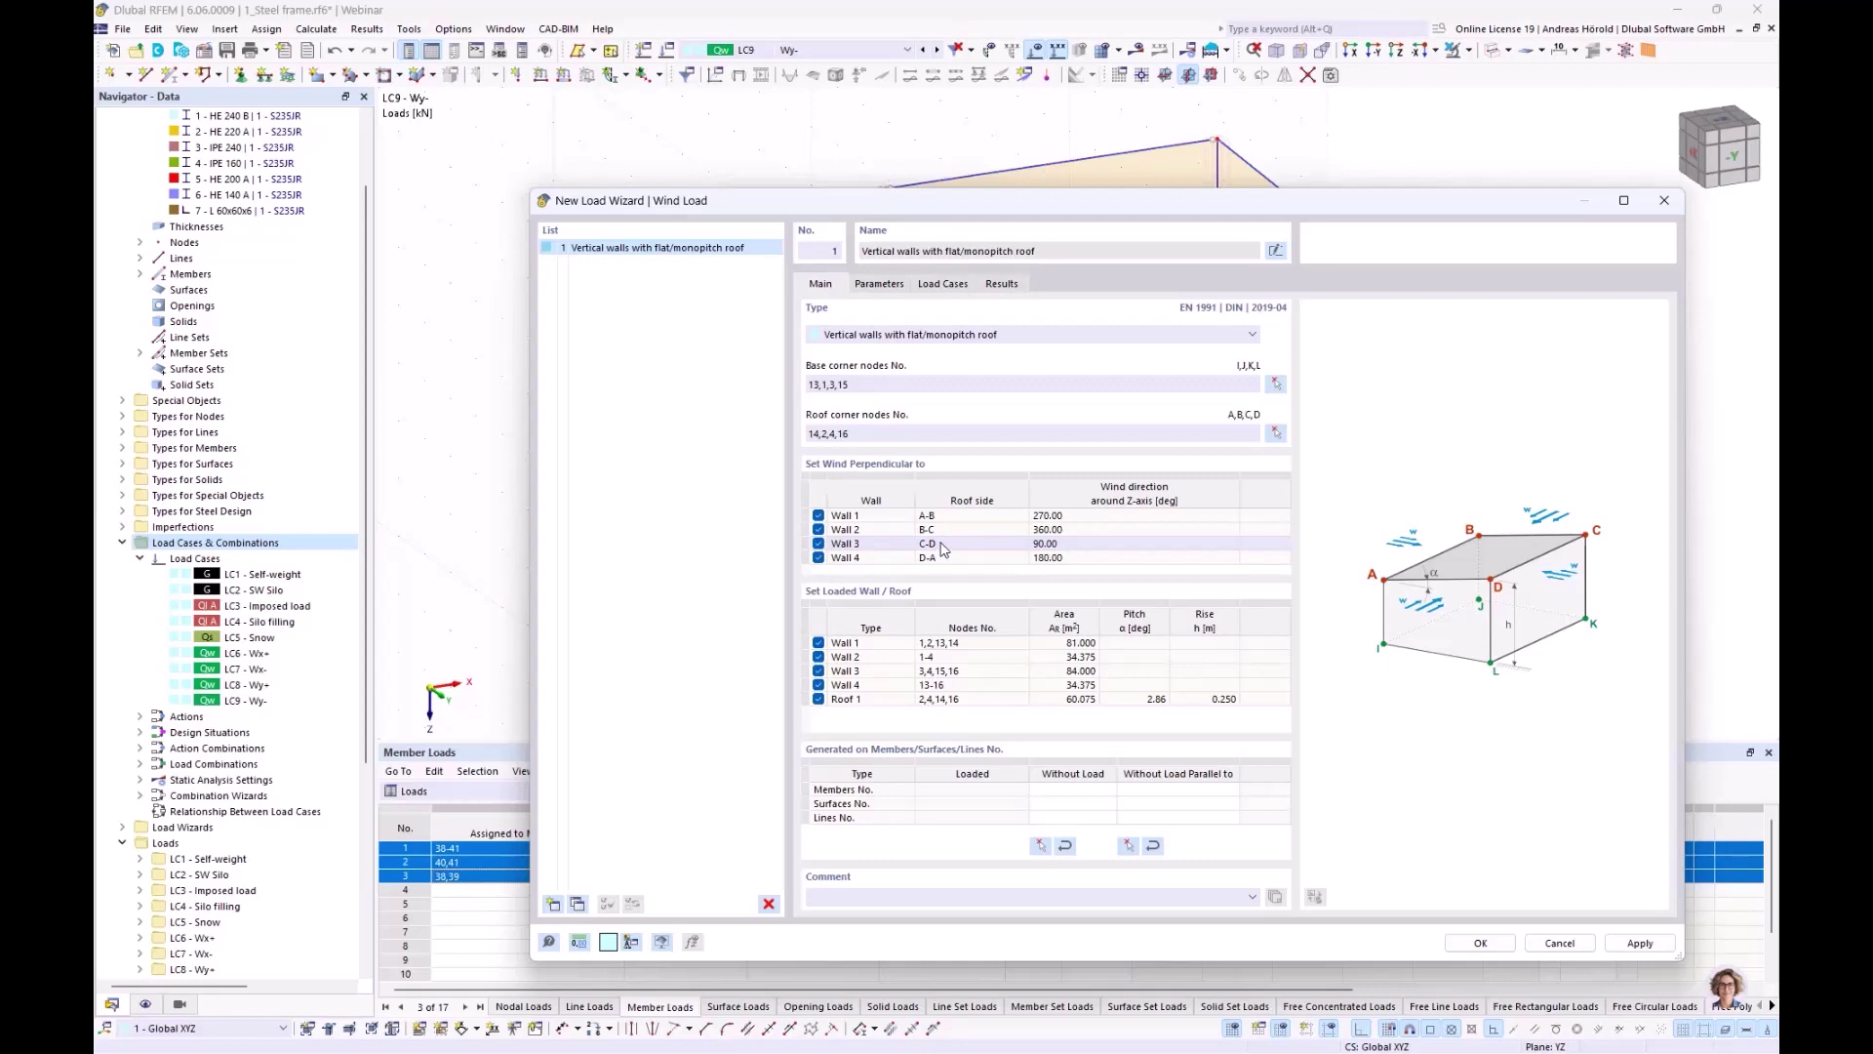
{"action": "left_click", "coordinate": [819, 515]}
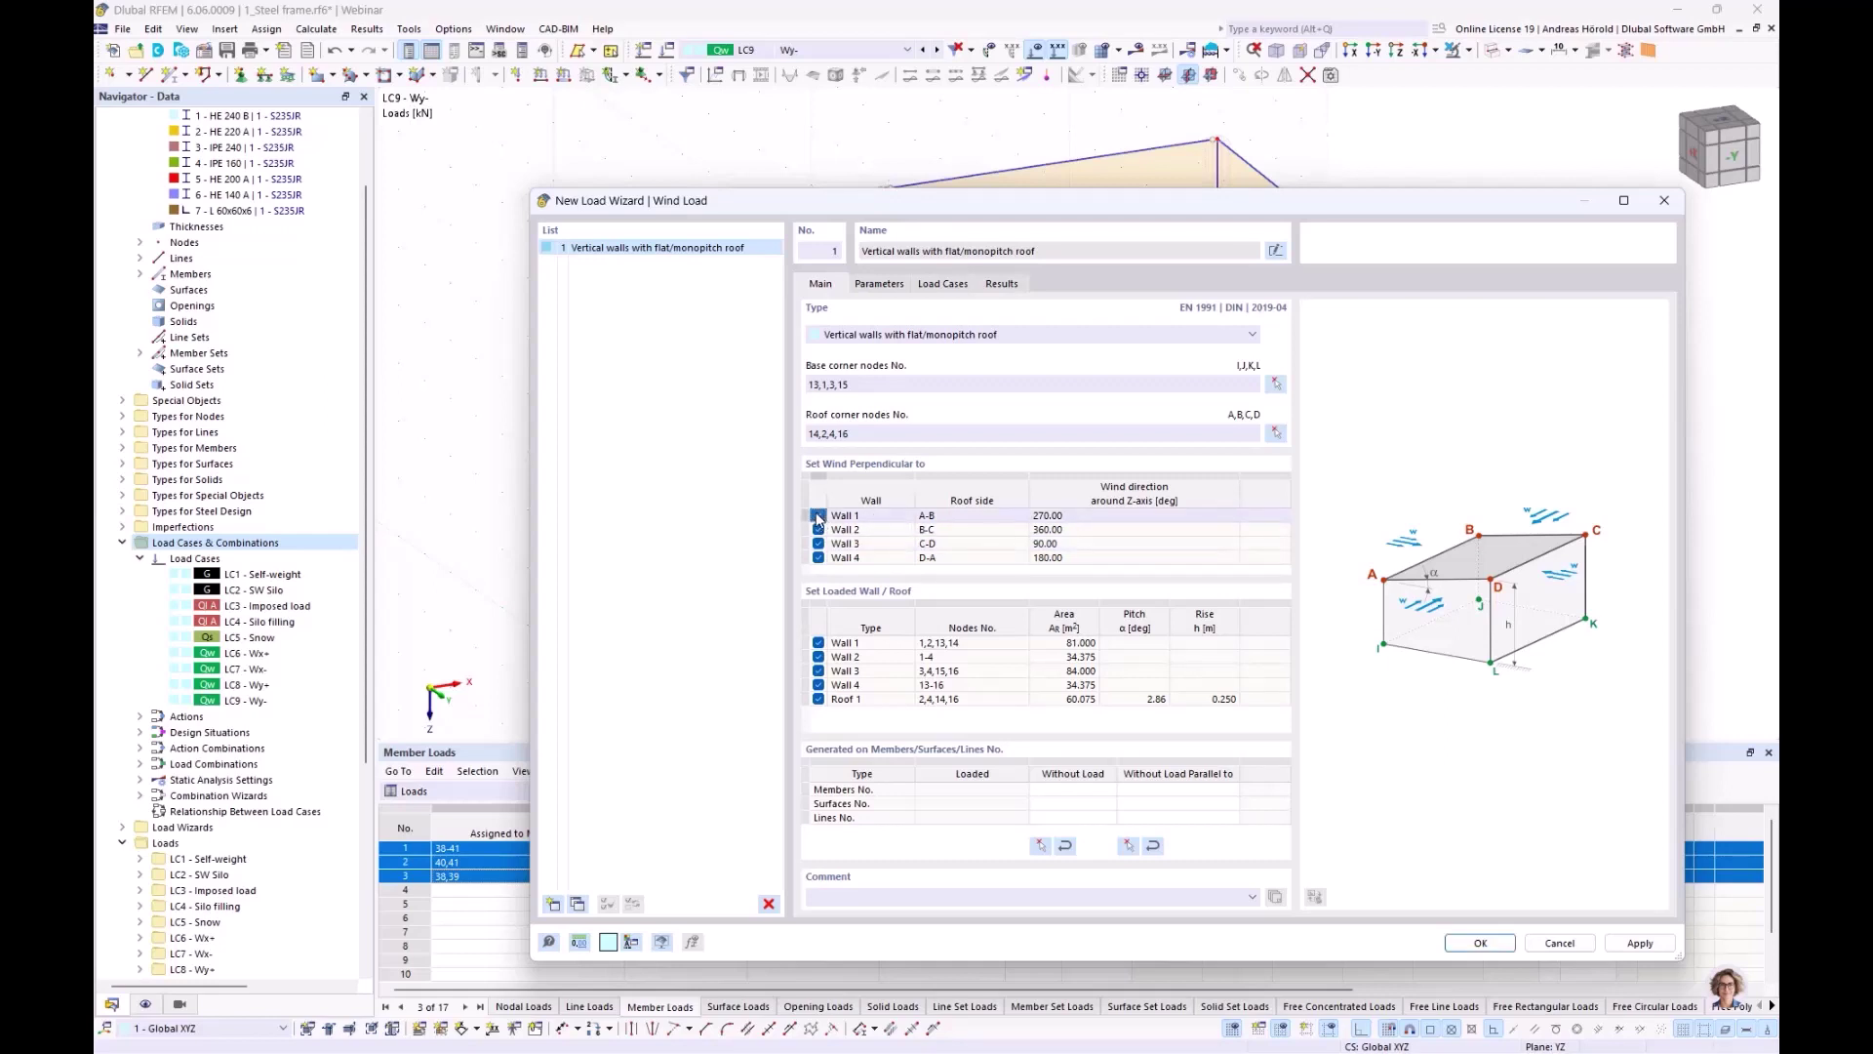
{"action": "left_click", "coordinate": [819, 557]}
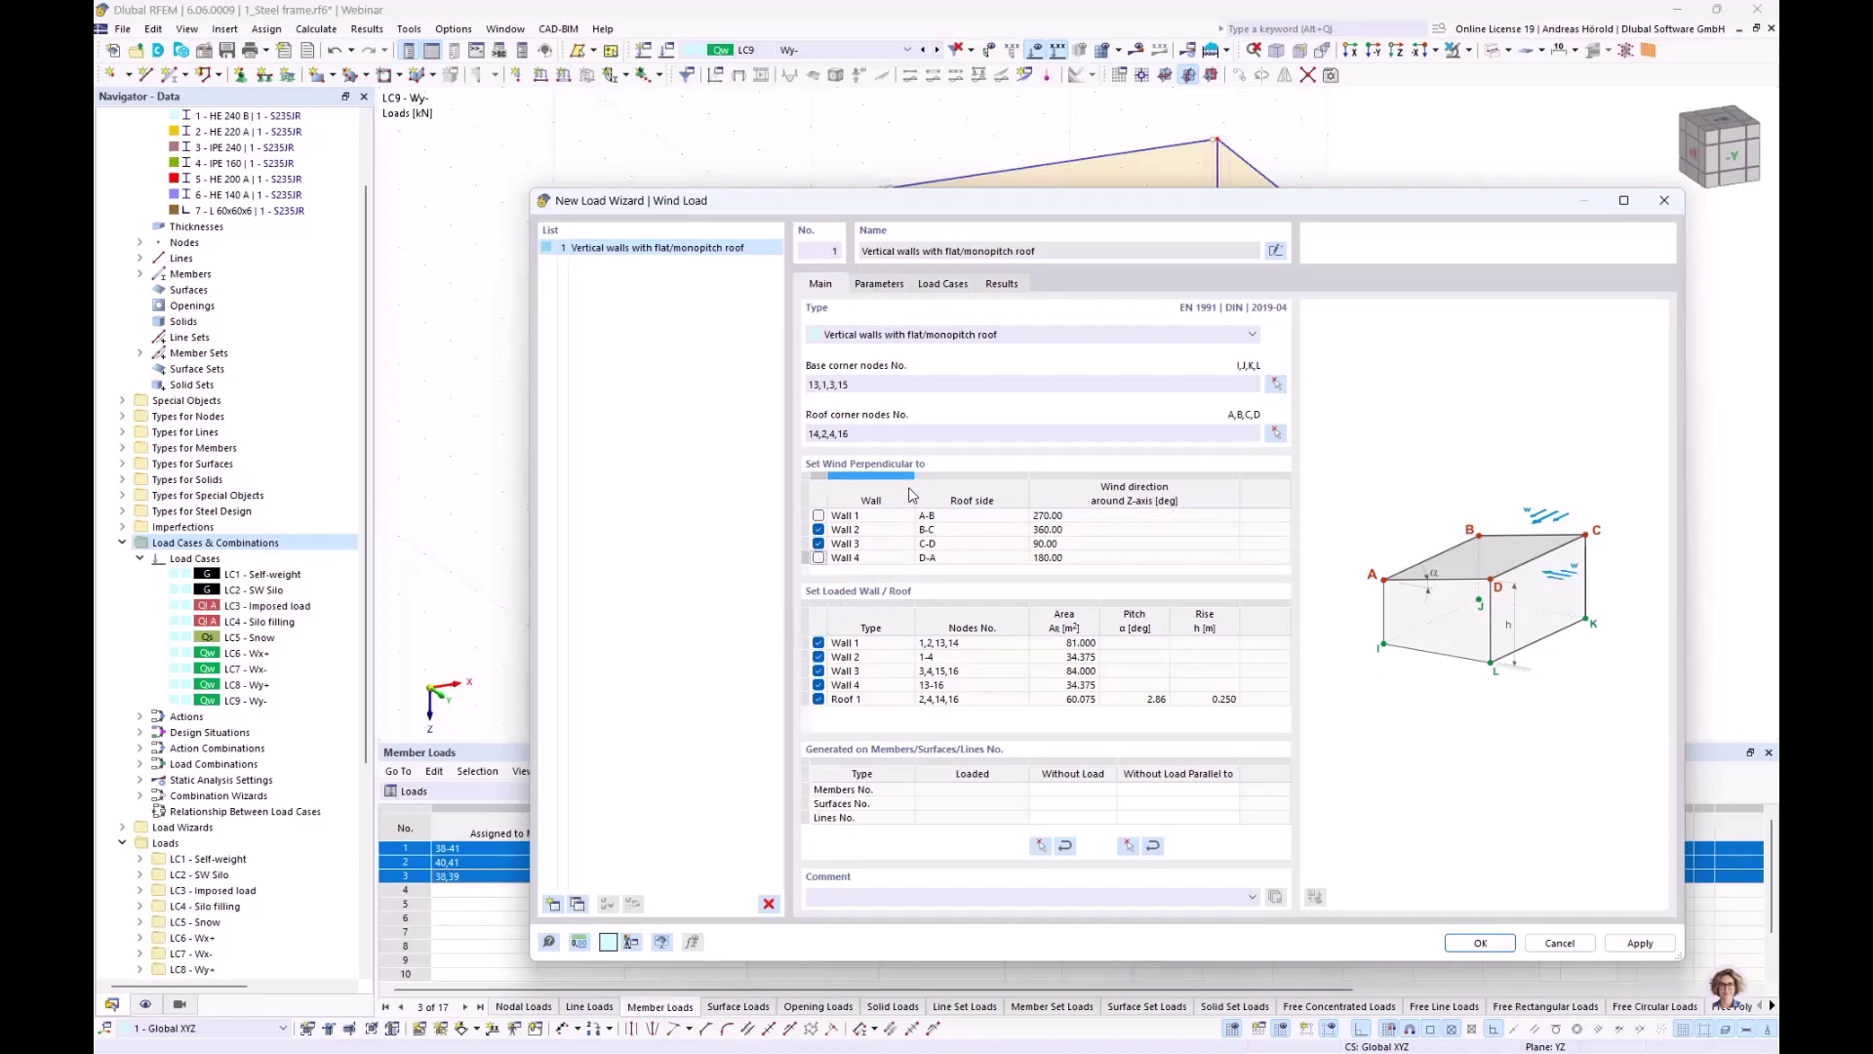
{"action": "left_click", "coordinate": [875, 284]}
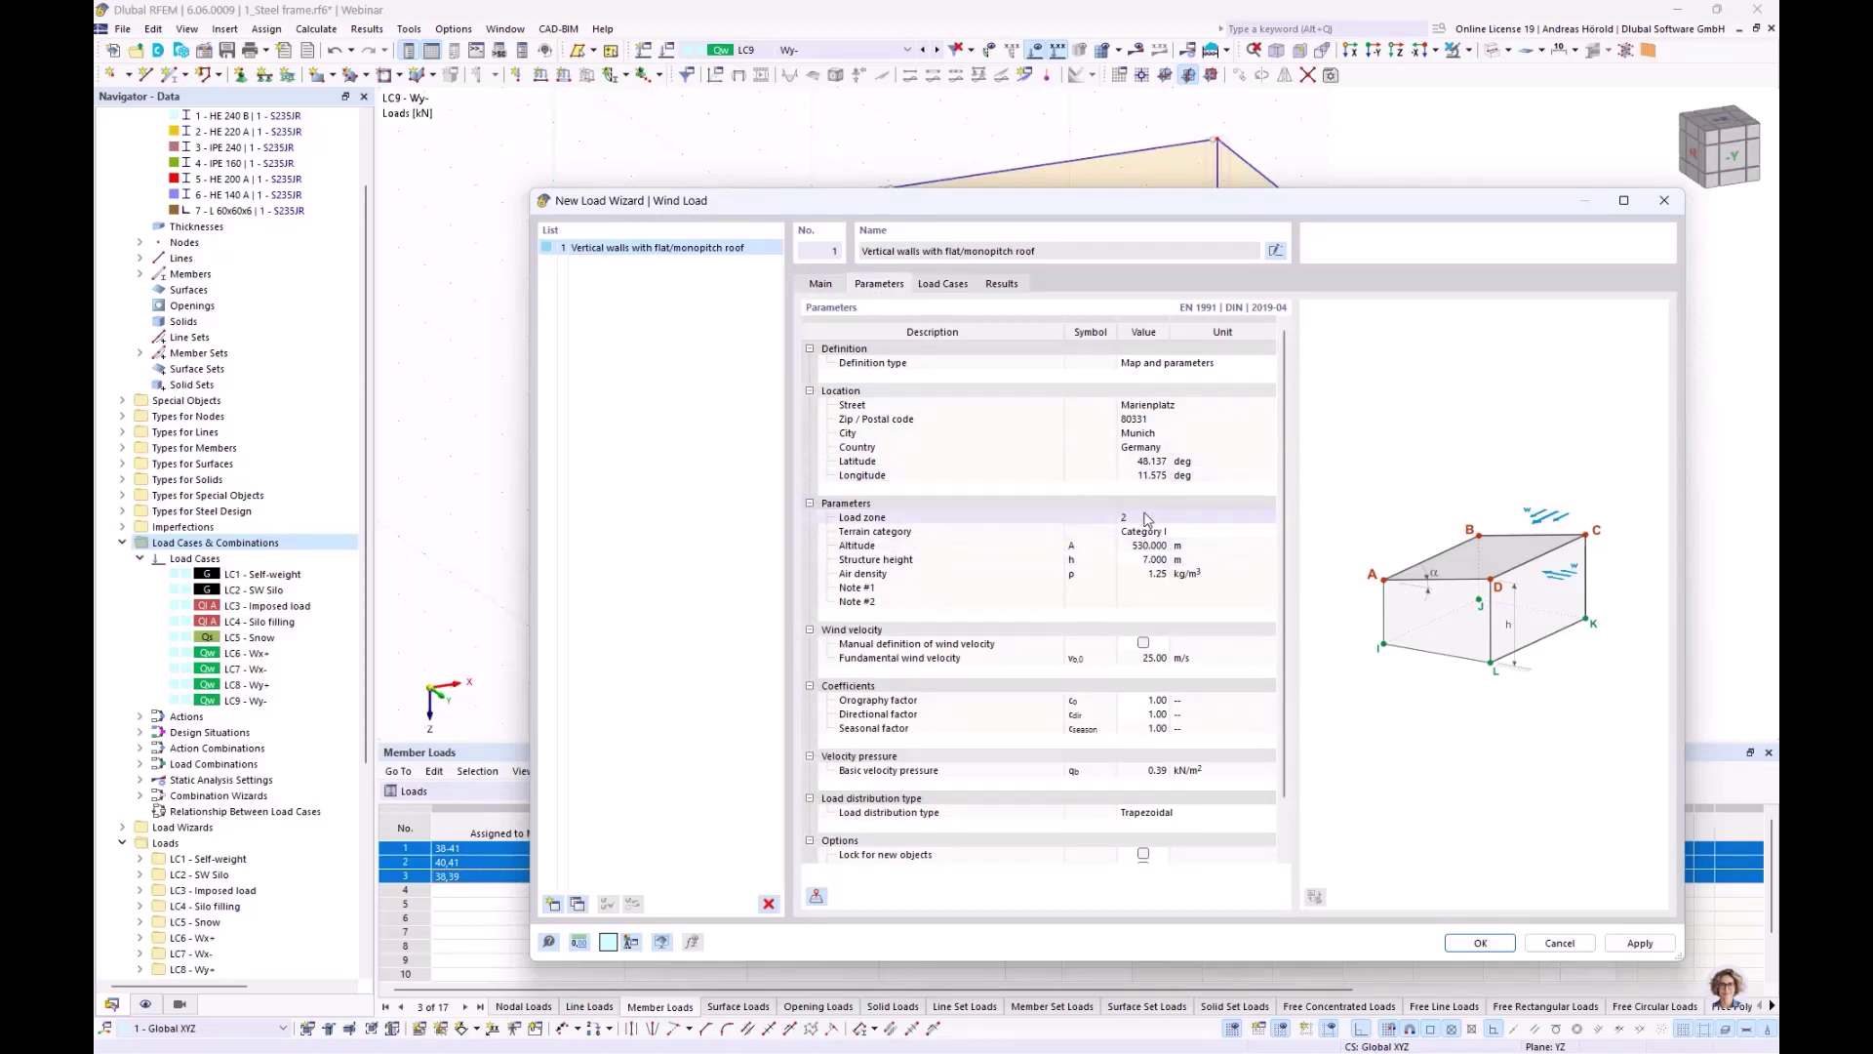
Assign LC6 - Wx+ to case w+ and LC7 - Wx- to case w- for the wind perpendicular to wall 2
{"action": "left_click", "coordinate": [943, 285]}
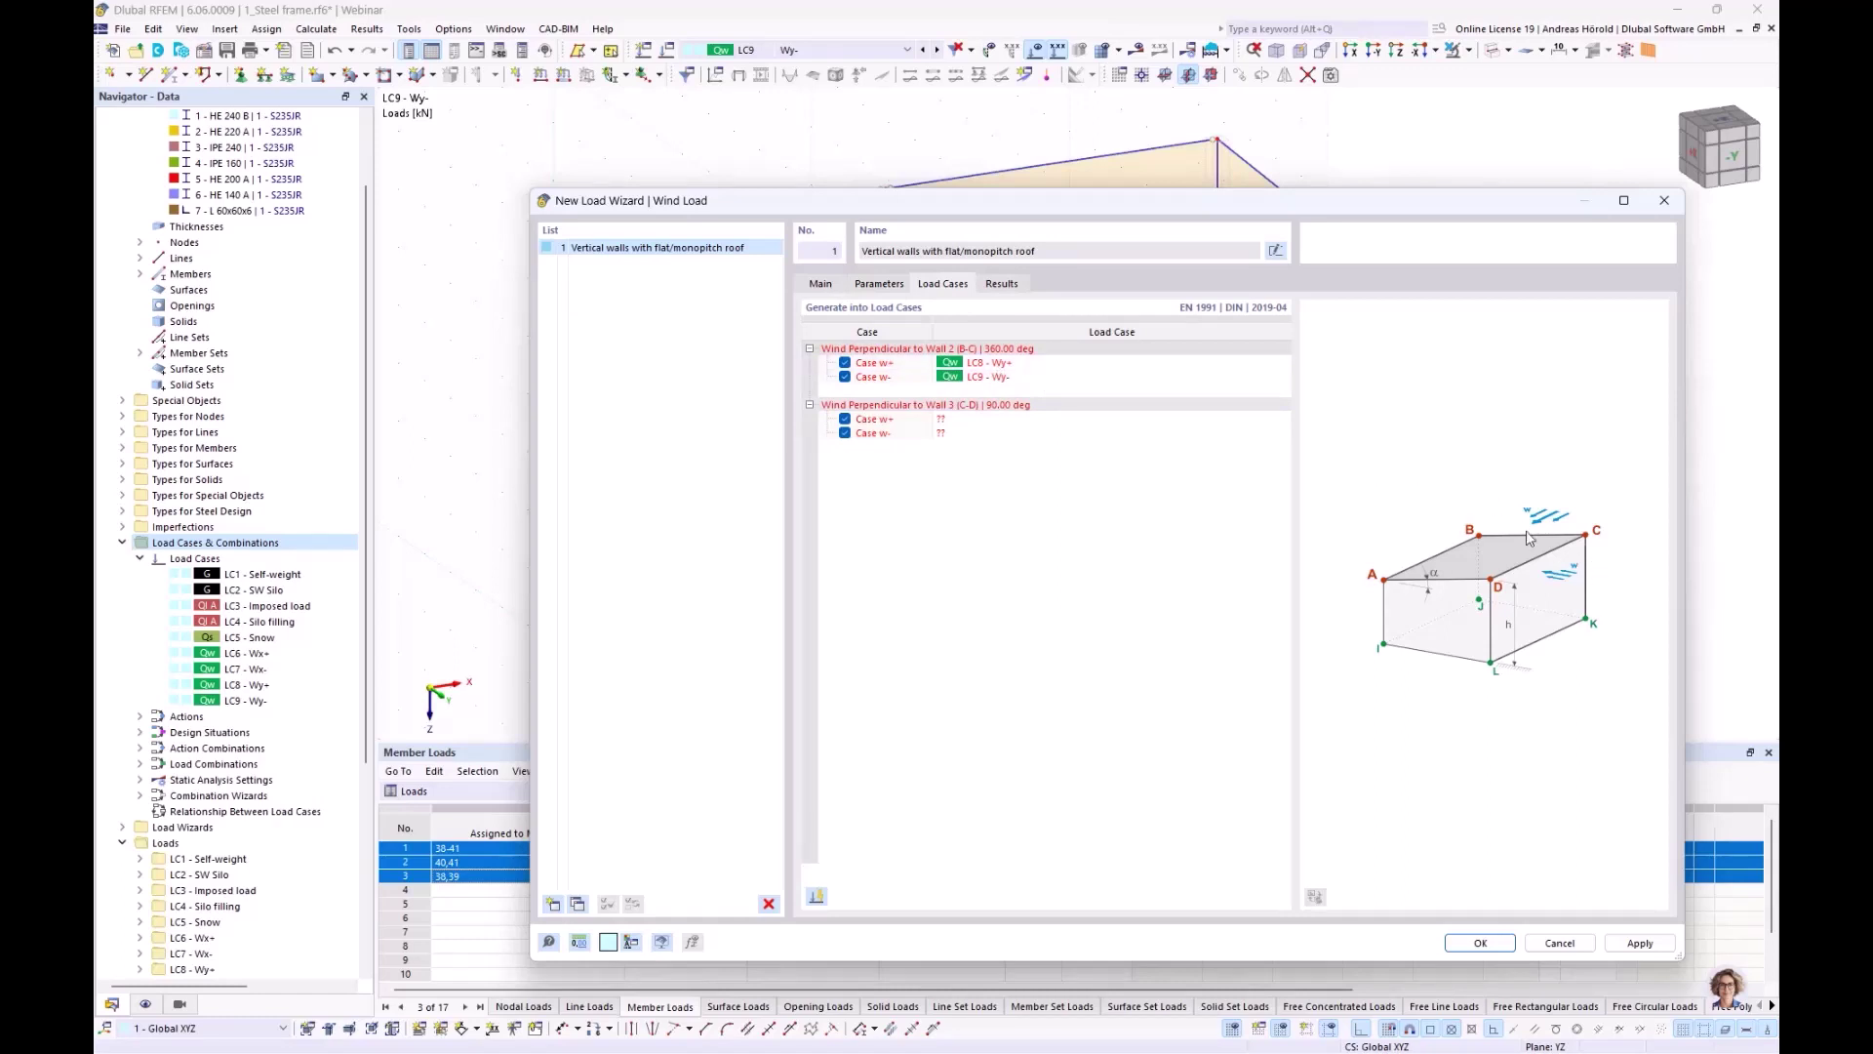
{"action": "left_click", "coordinate": [1029, 363]}
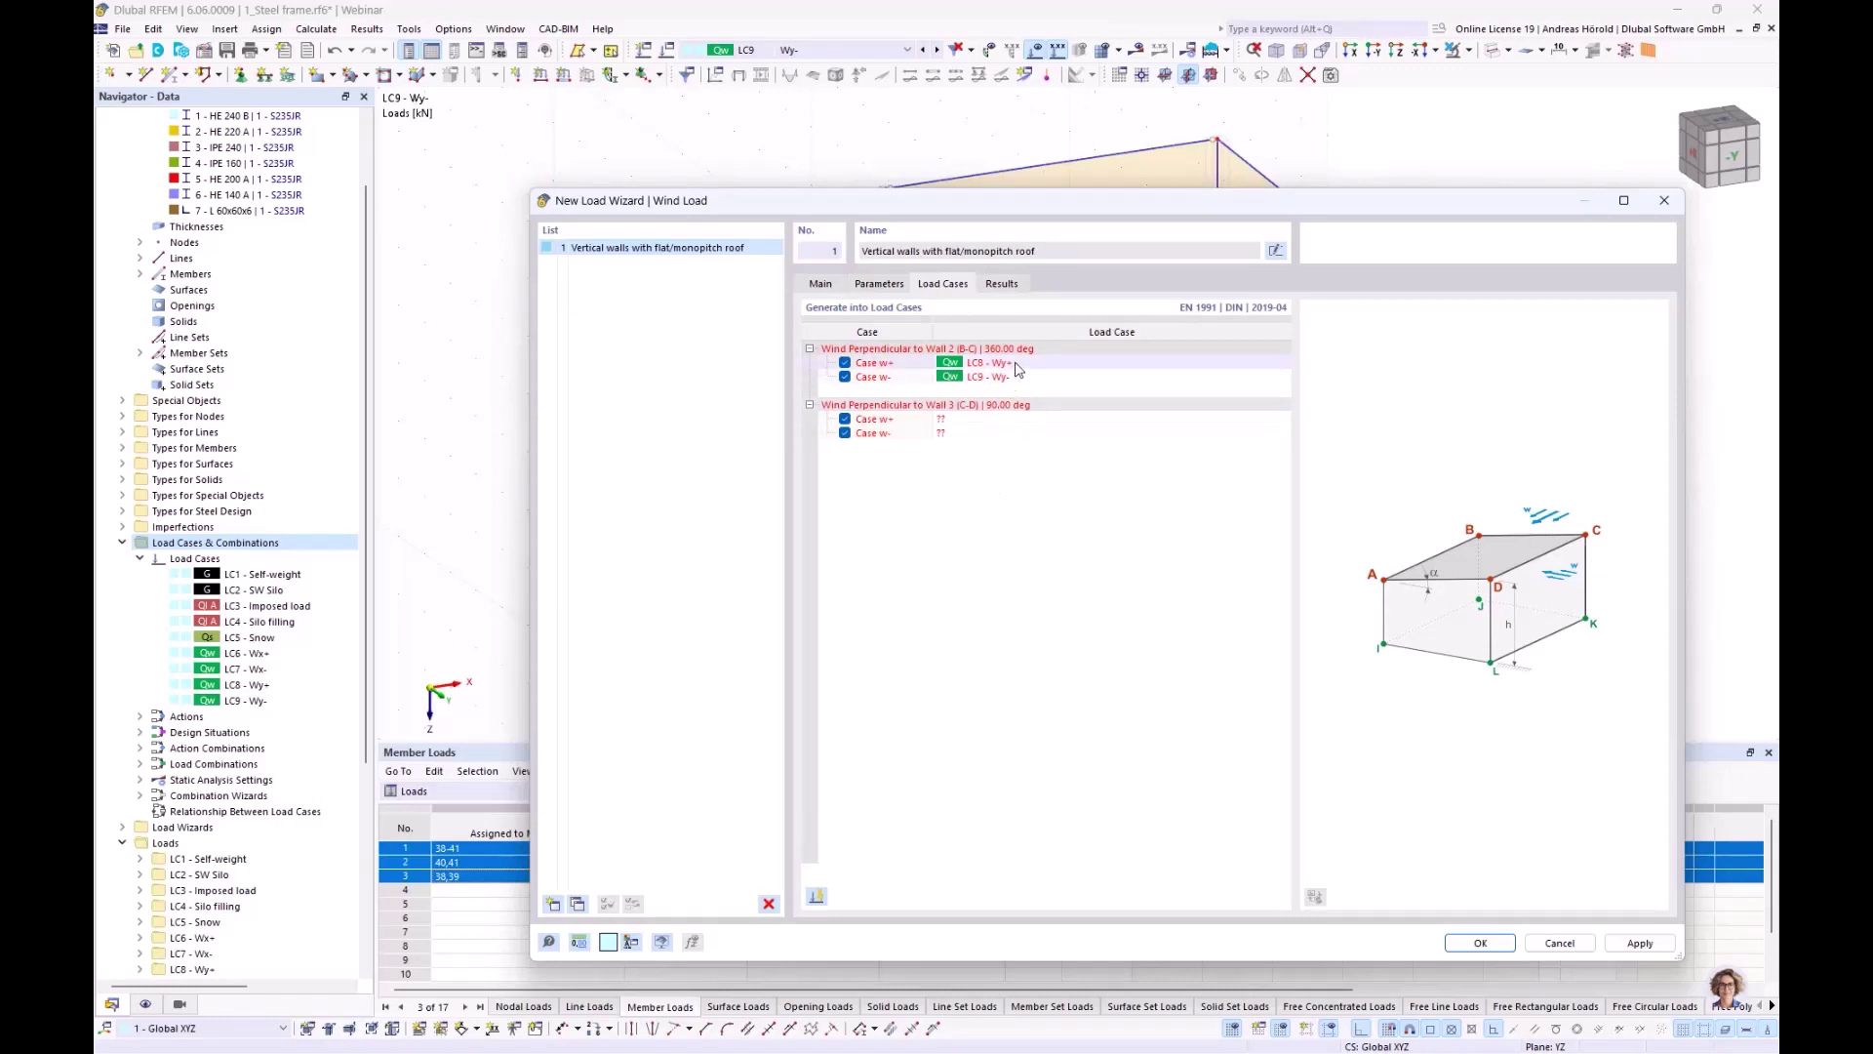
{"action": "left_click", "coordinate": [1269, 362]}
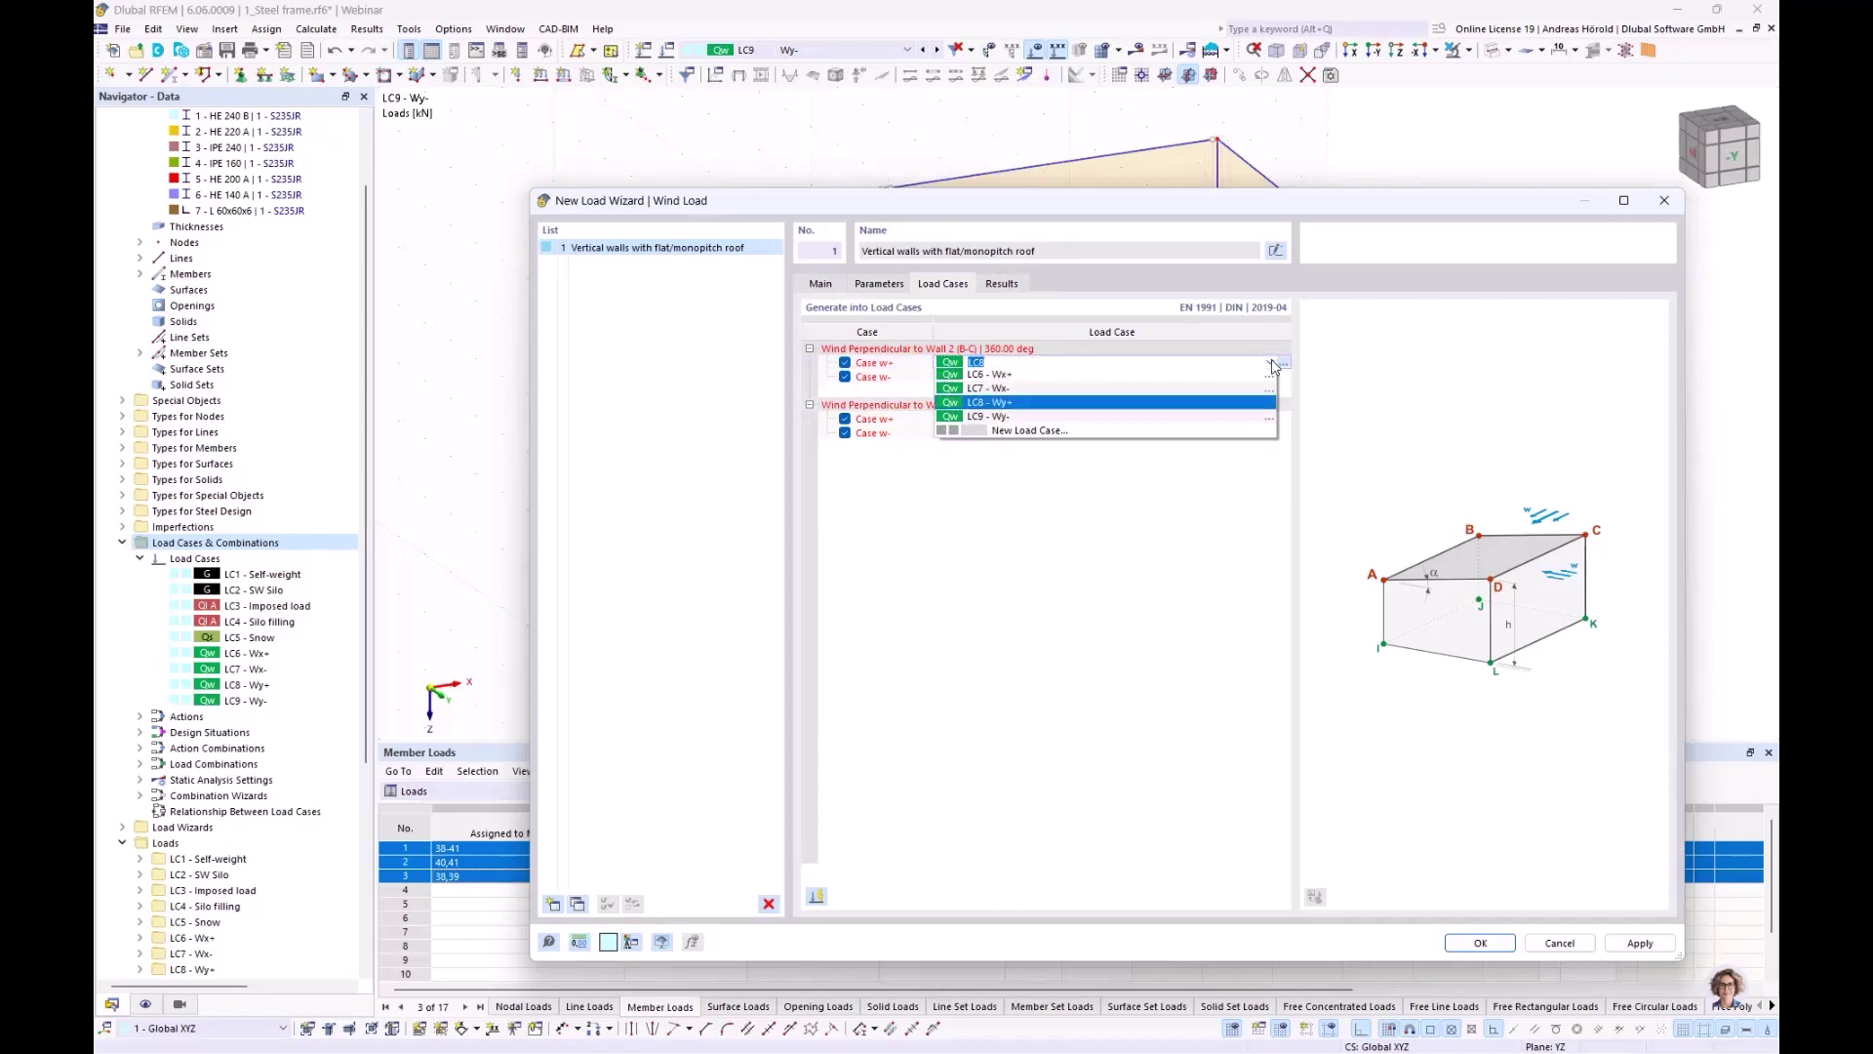
{"action": "left_click", "coordinate": [1071, 374]}
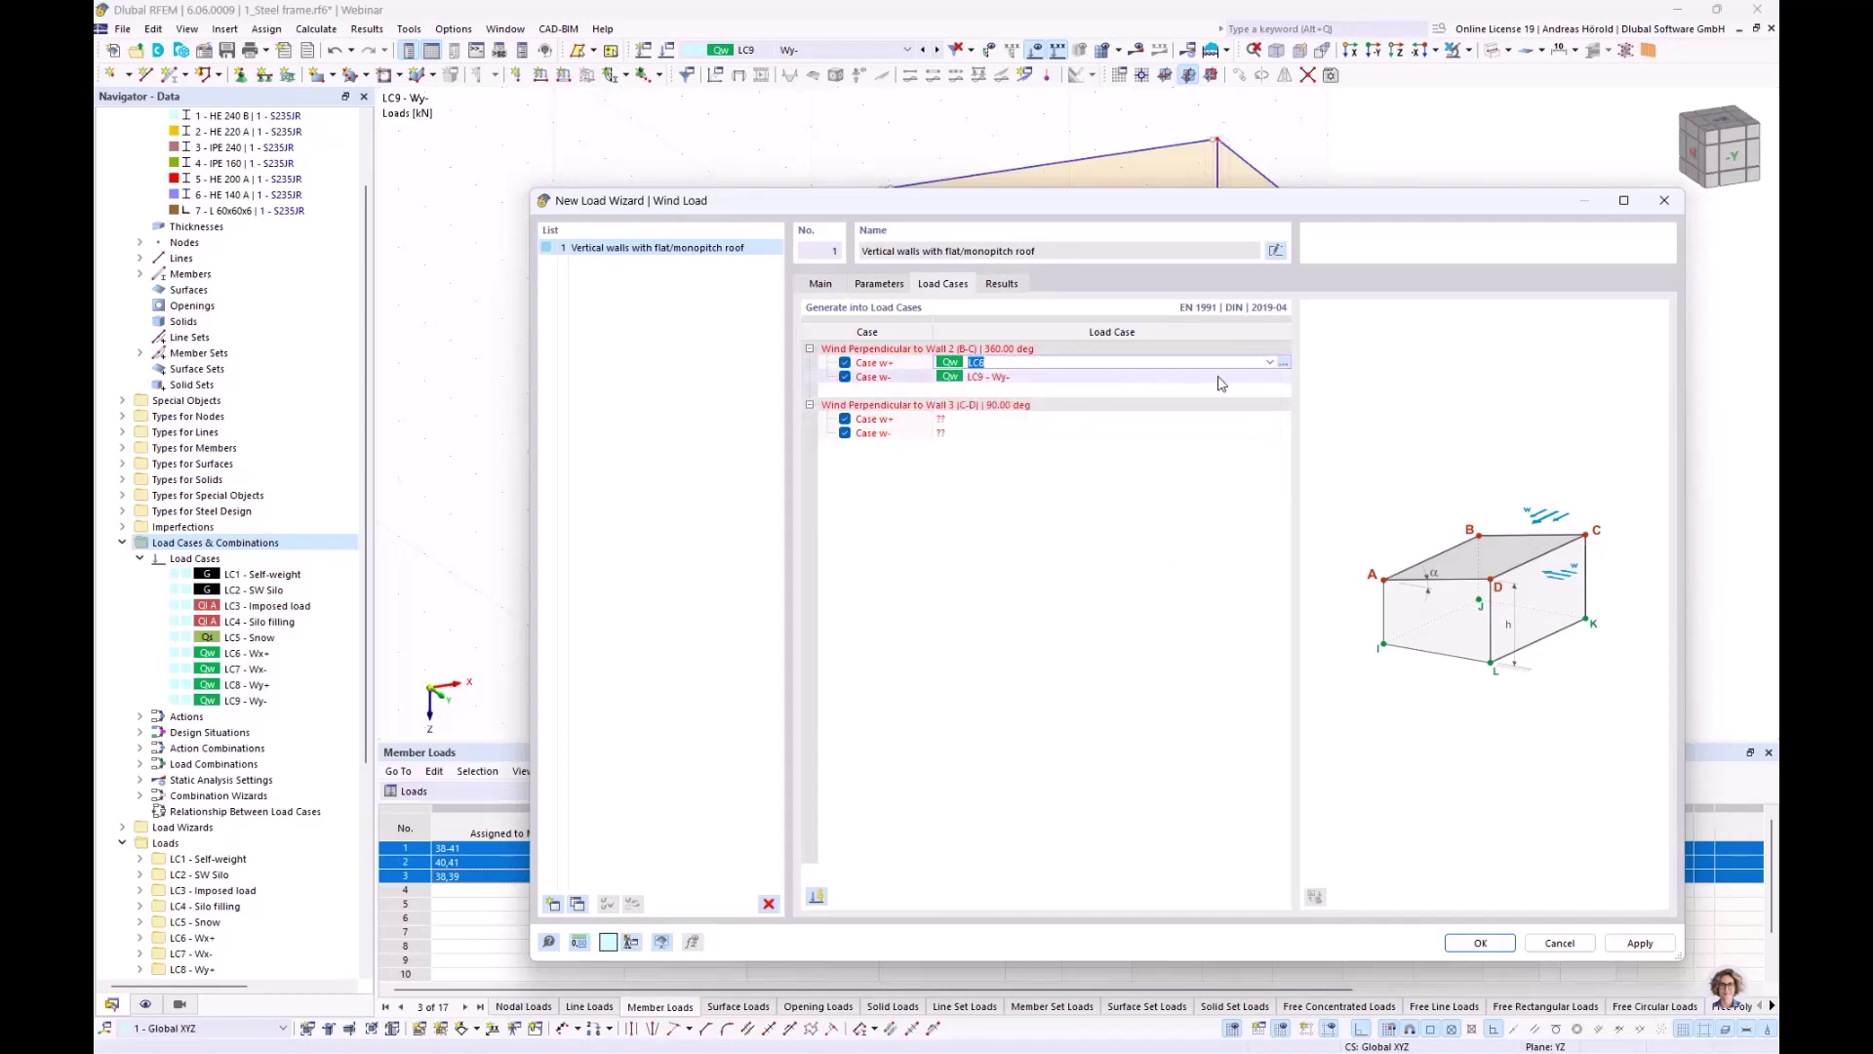
{"action": "left_click", "coordinate": [1268, 379]}
{"action": "left_click", "coordinate": [1268, 380]}
{"action": "left_click", "coordinate": [1271, 376]}
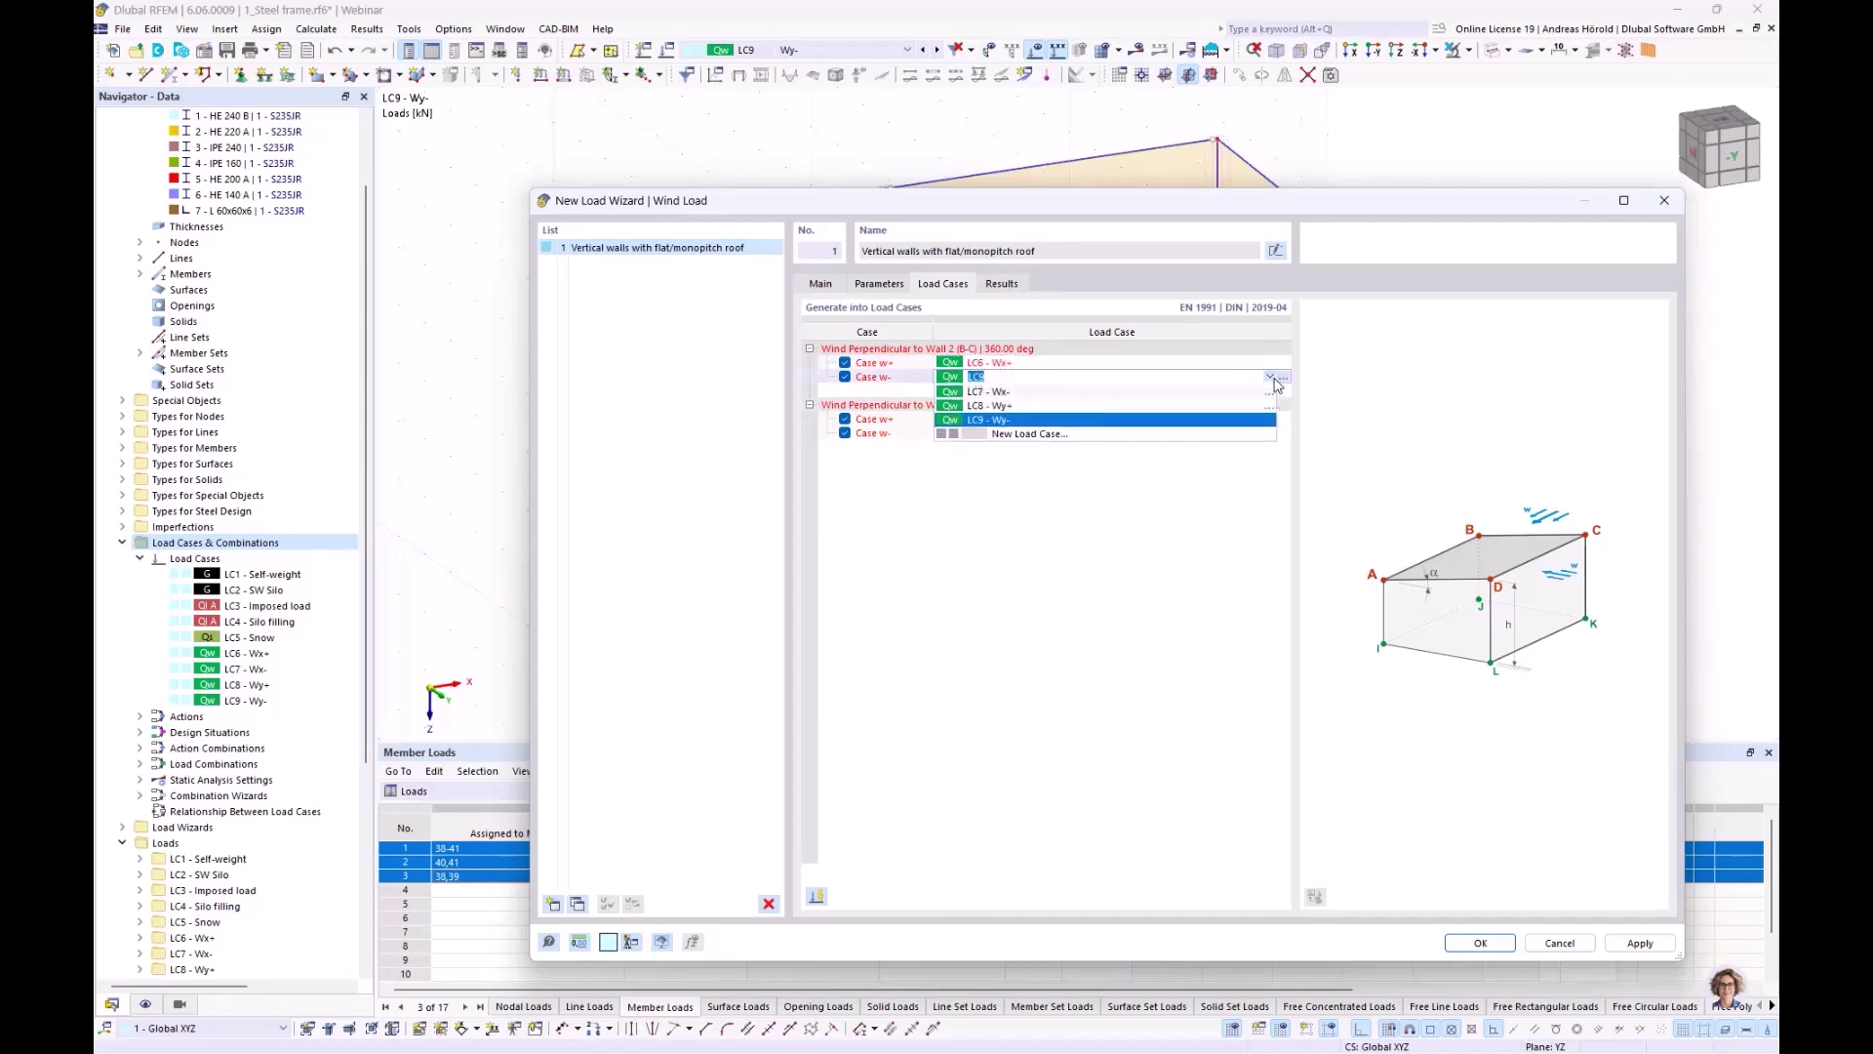
{"action": "left_click", "coordinate": [1158, 403]}
Assign LC8 - Wy+ to case w+ and LC9 - Wy- to case w- for wall 3, and generate the wind loads
{"action": "left_click", "coordinate": [1029, 419]}
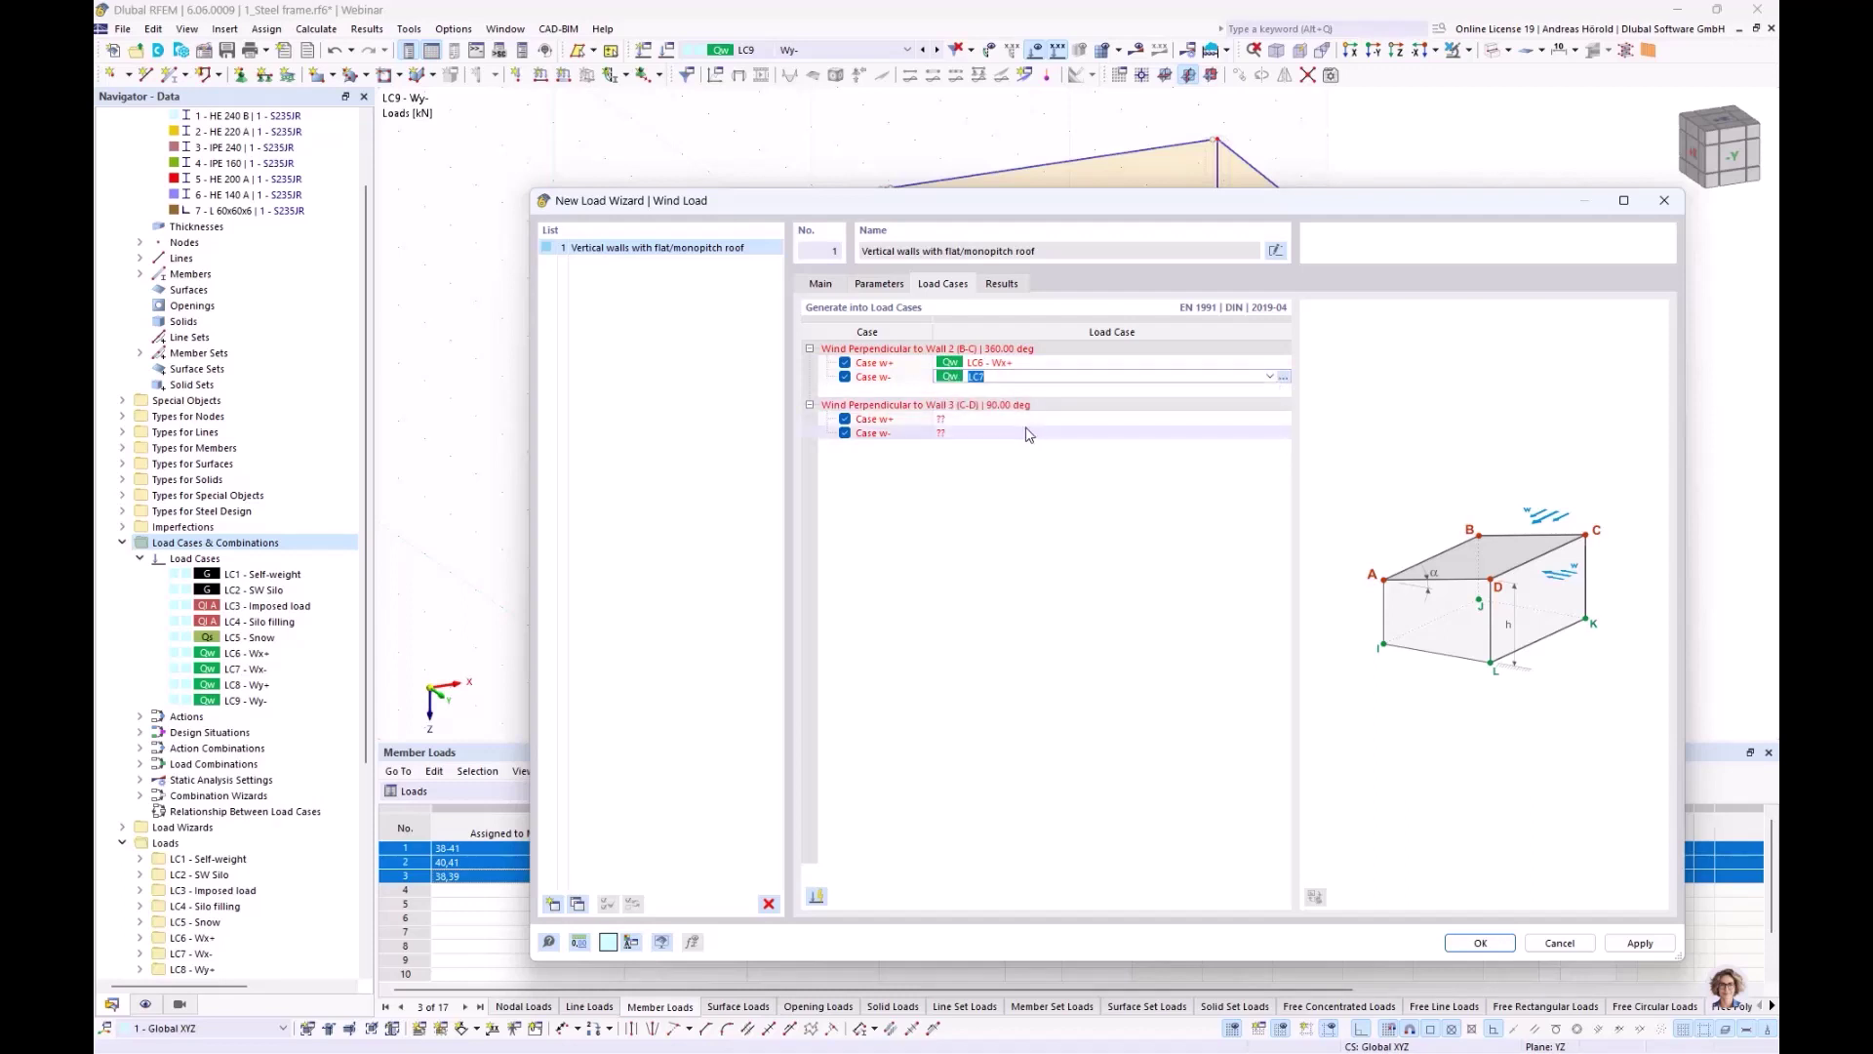
{"action": "left_click", "coordinate": [1029, 419]}
{"action": "left_click", "coordinate": [1269, 418]}
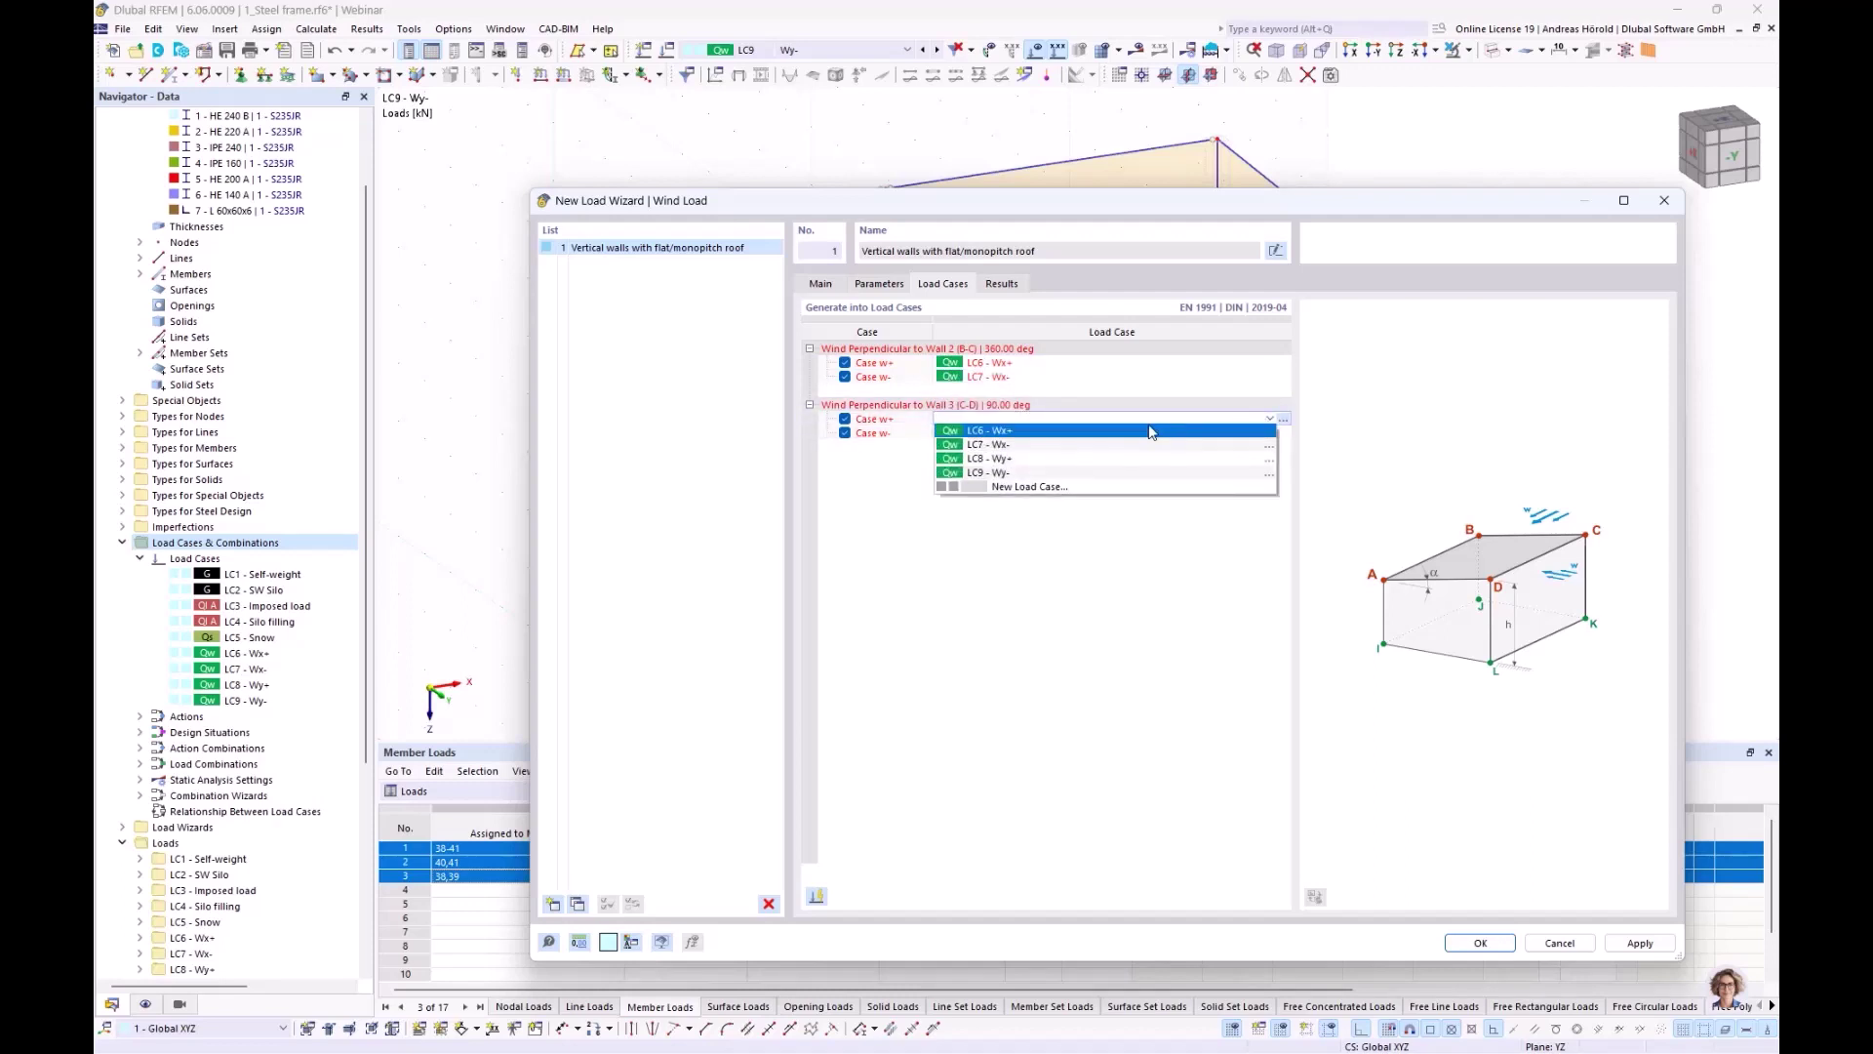
{"action": "left_click", "coordinate": [1091, 461]}
{"action": "left_click", "coordinate": [1171, 432]}
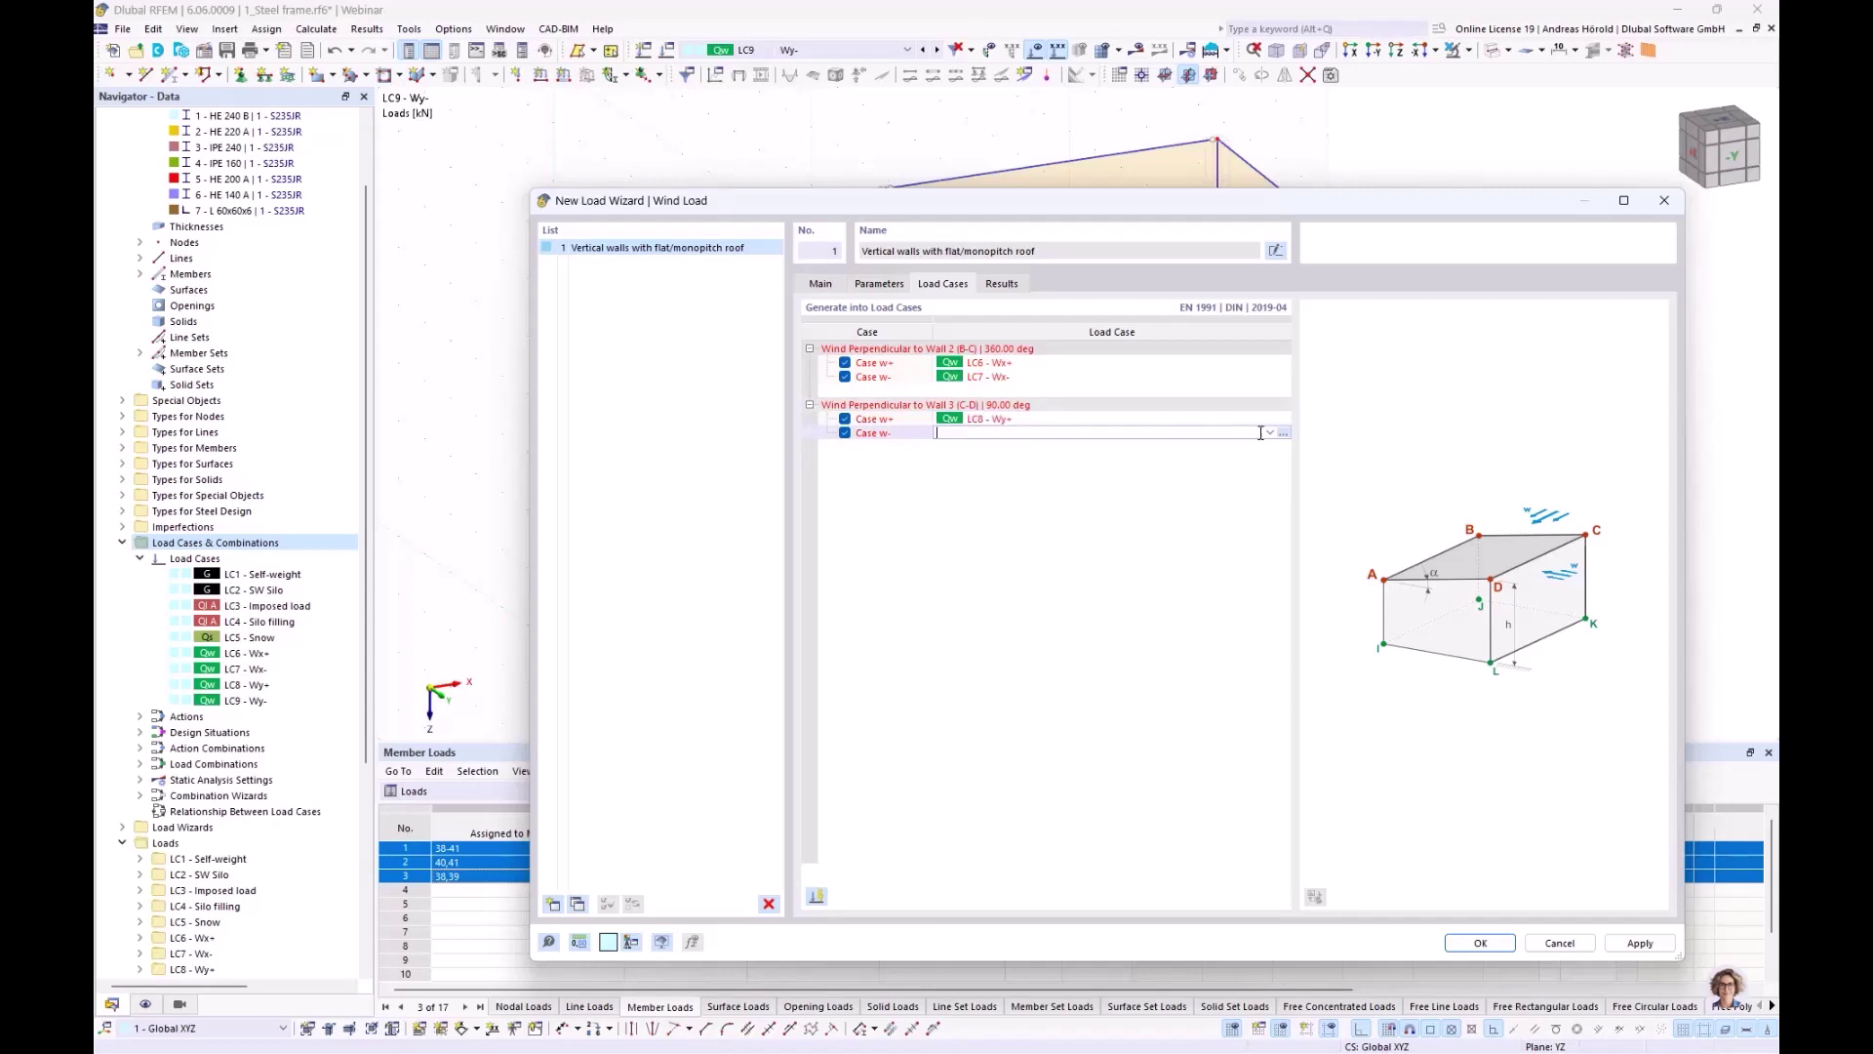
{"action": "left_click", "coordinate": [1269, 432]}
{"action": "left_click", "coordinate": [1115, 486]}
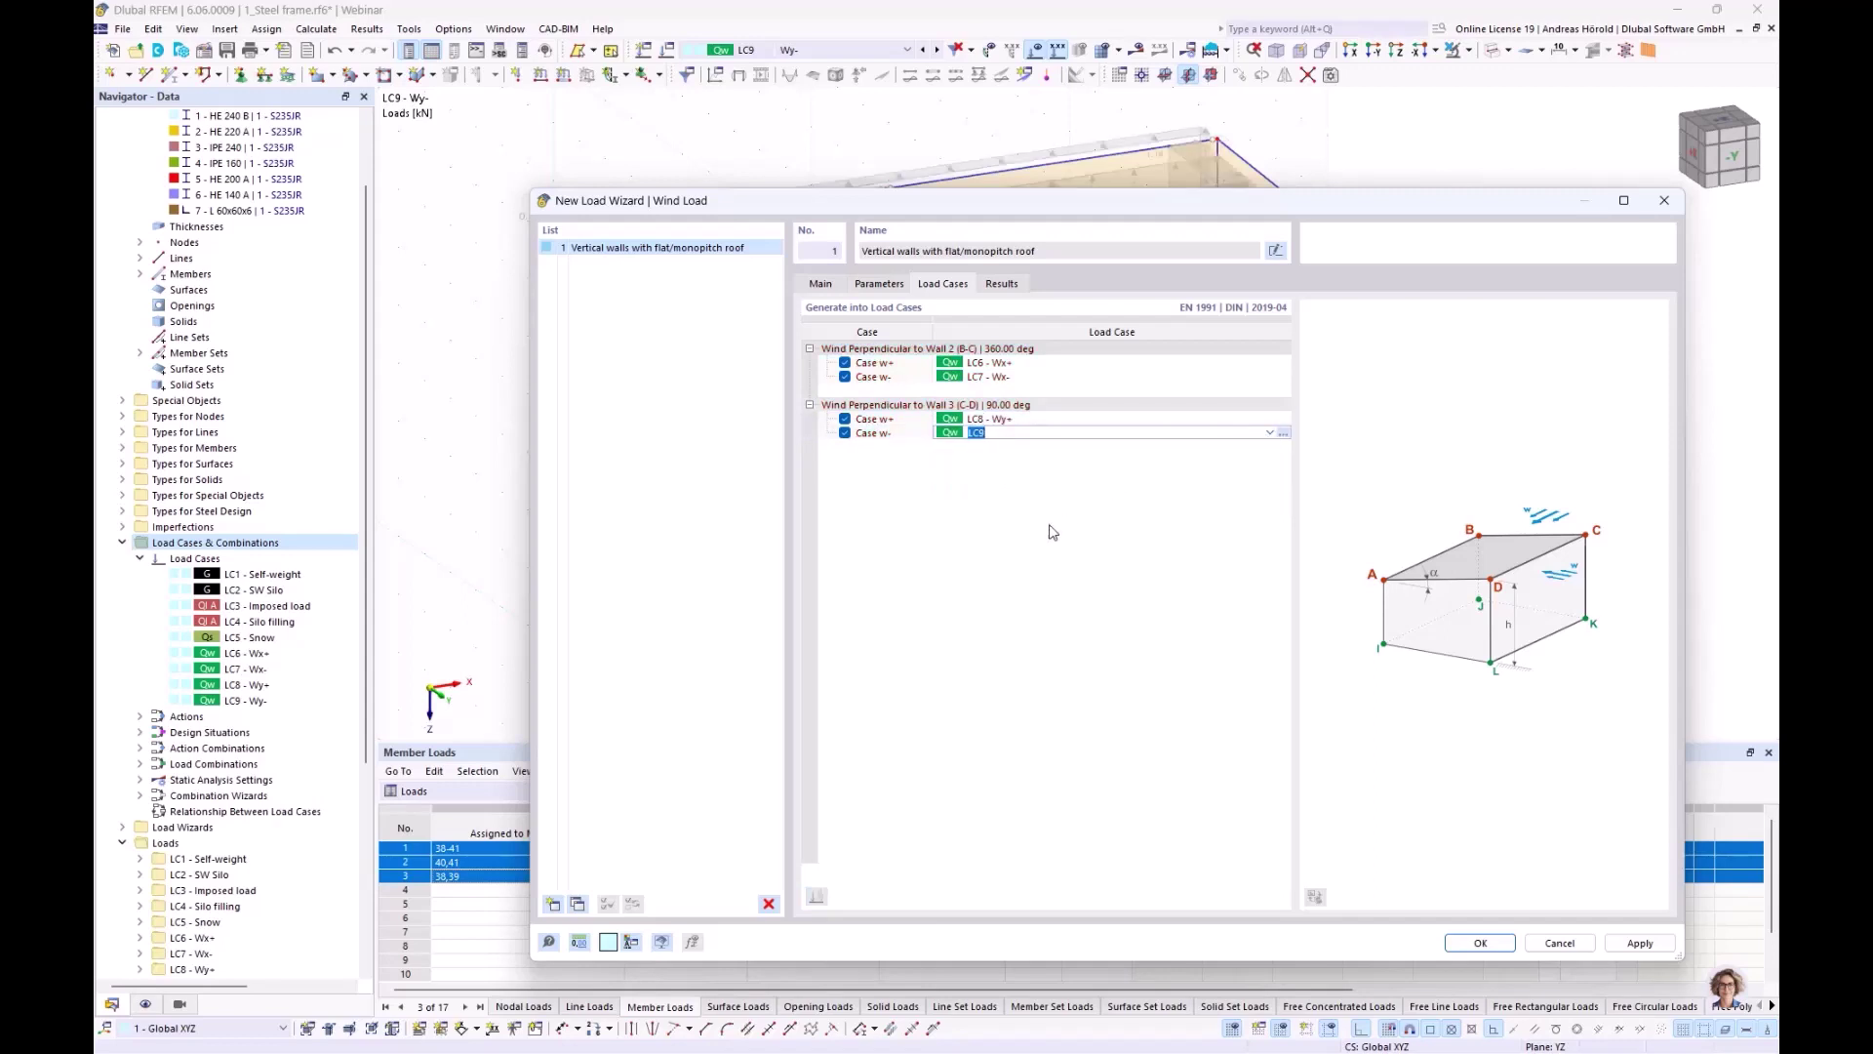
{"action": "left_click", "coordinate": [1477, 944]}
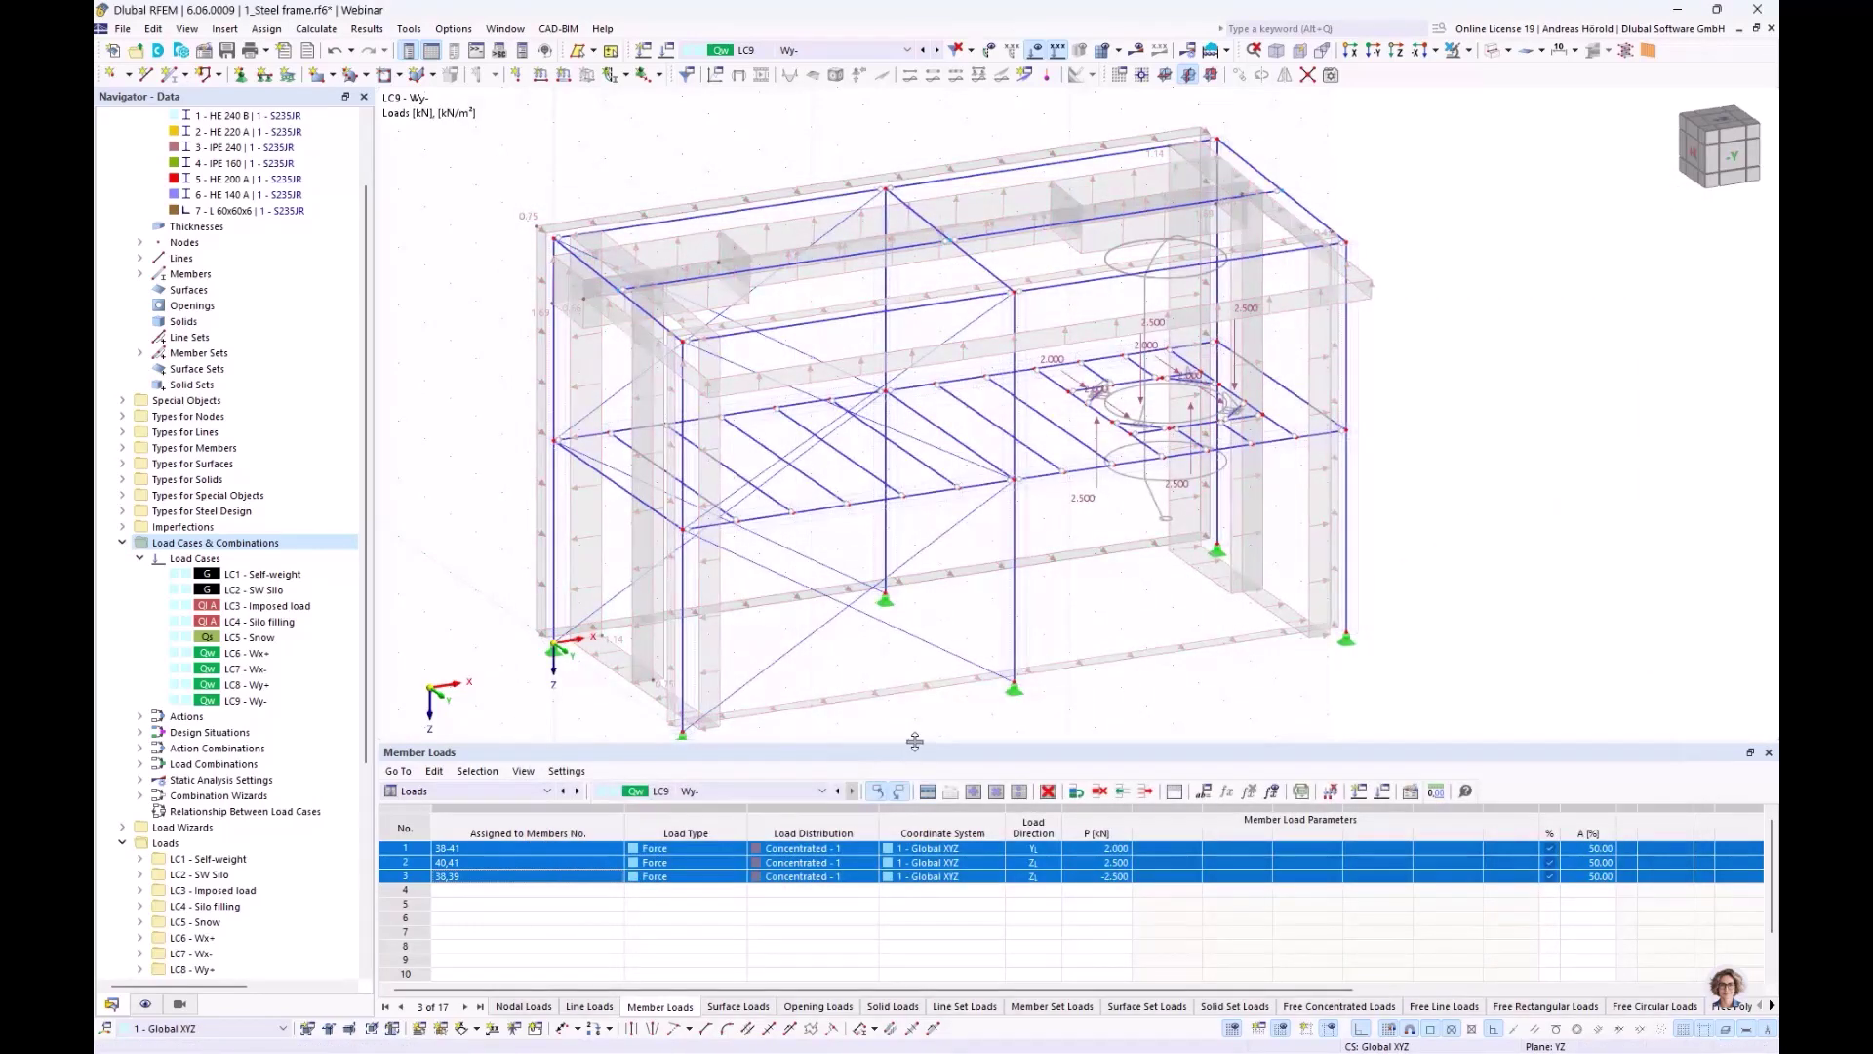
Shrink the load table to enlarge the model view and display the wind wizard's loads as generated member loads
{"action": "left_click_drag", "start_coordinate": [914, 741], "coordinate": [910, 828]}
{"action": "left_click", "coordinate": [856, 976]}
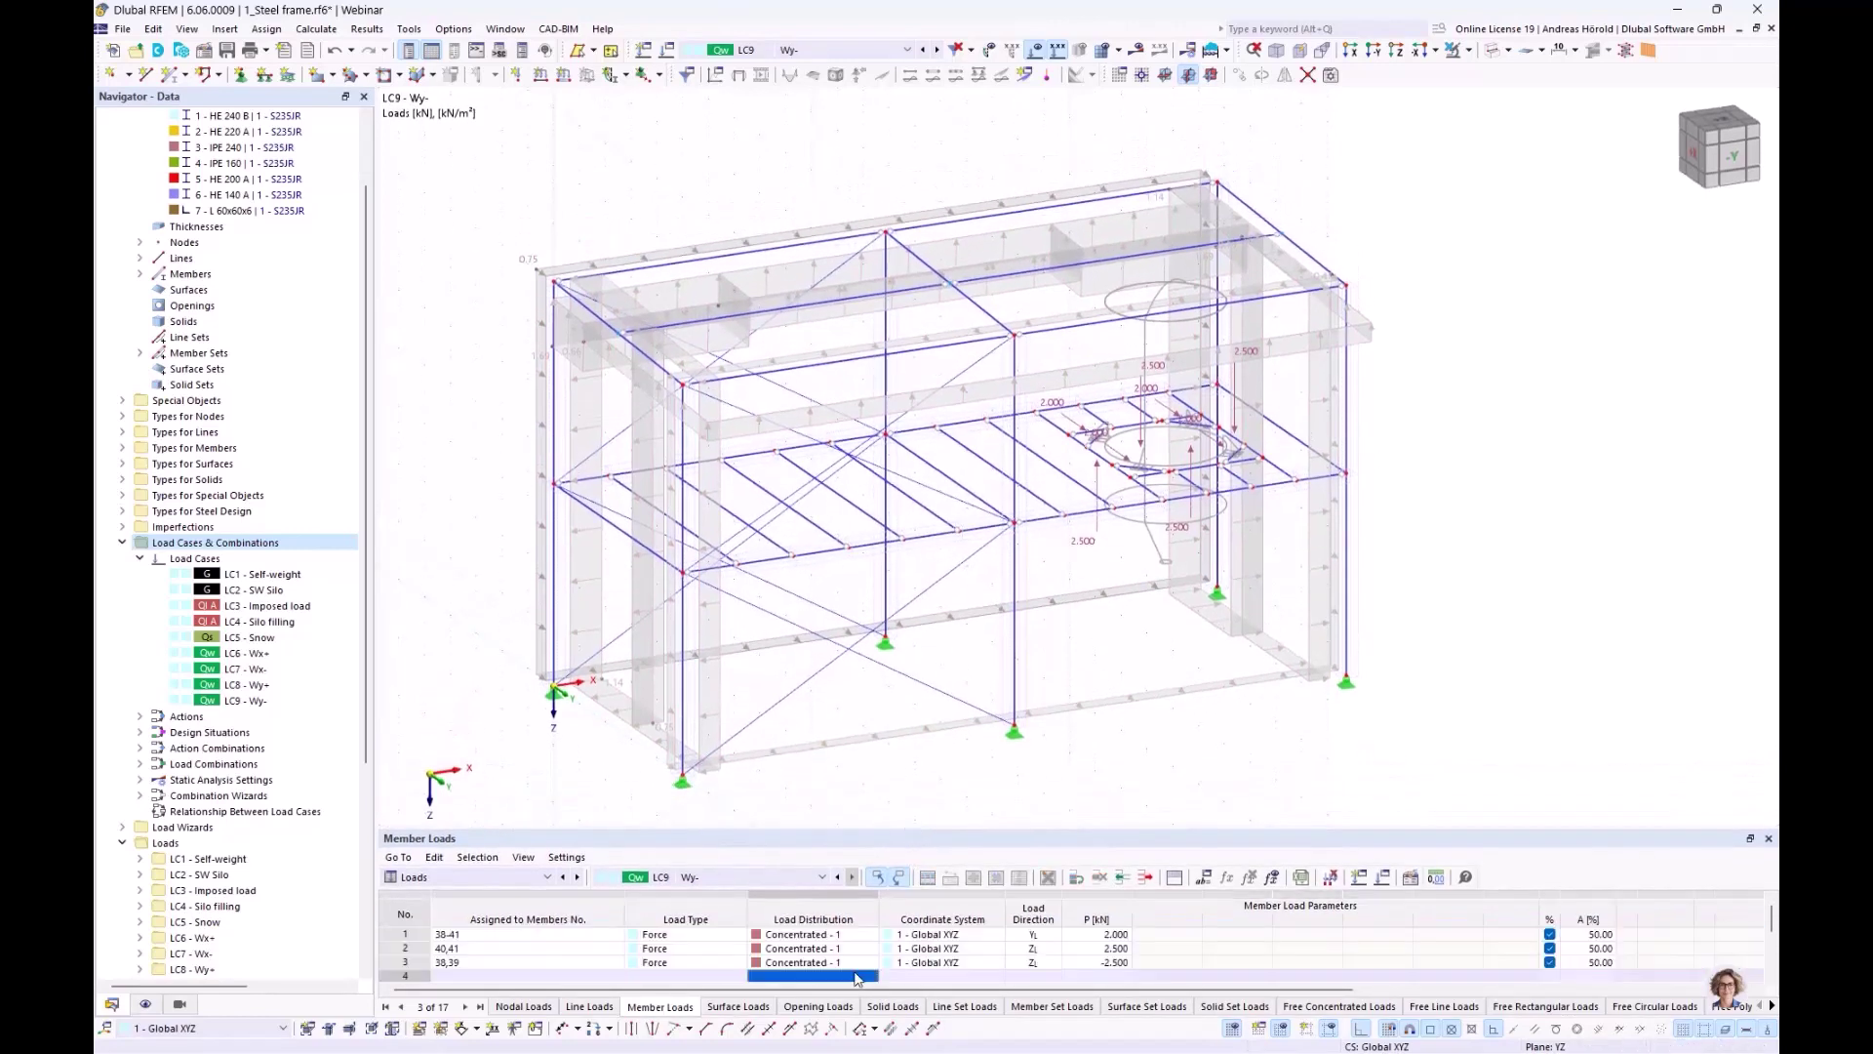
{"action": "right_click", "coordinate": [757, 245]}
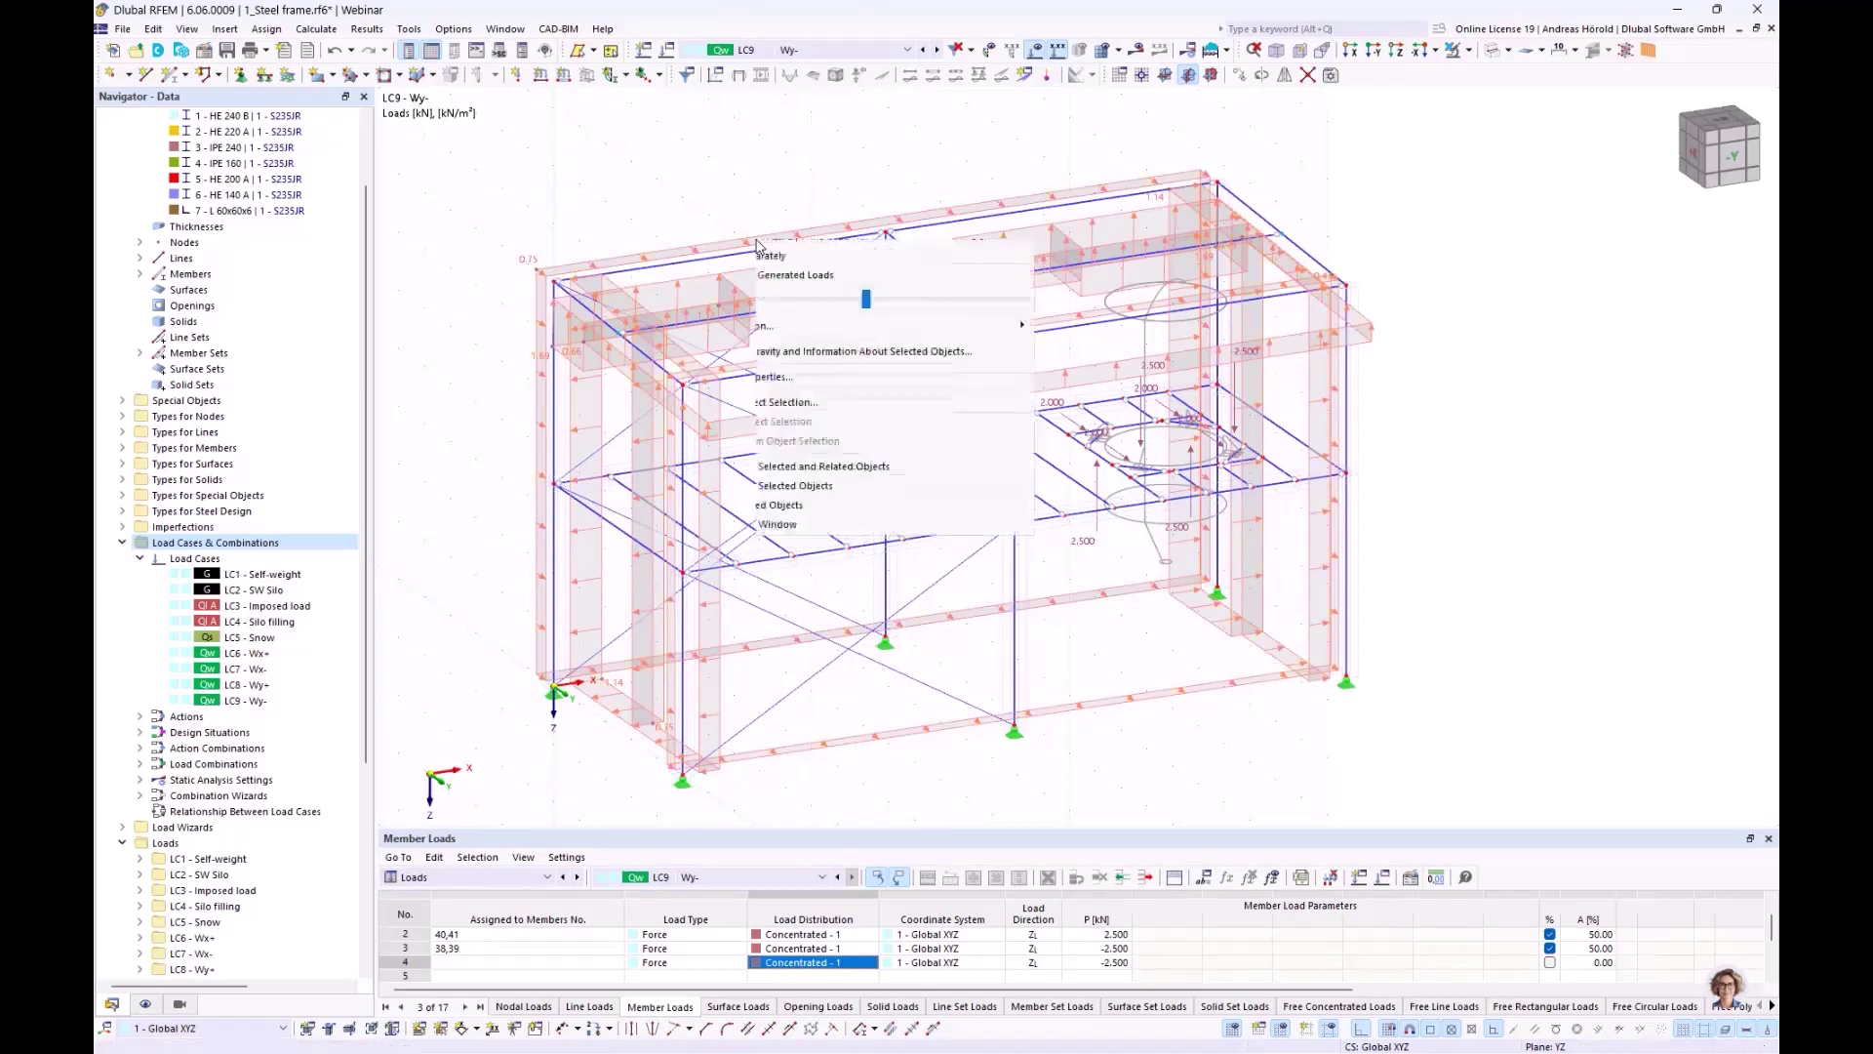
{"action": "left_click", "coordinate": [852, 351]}
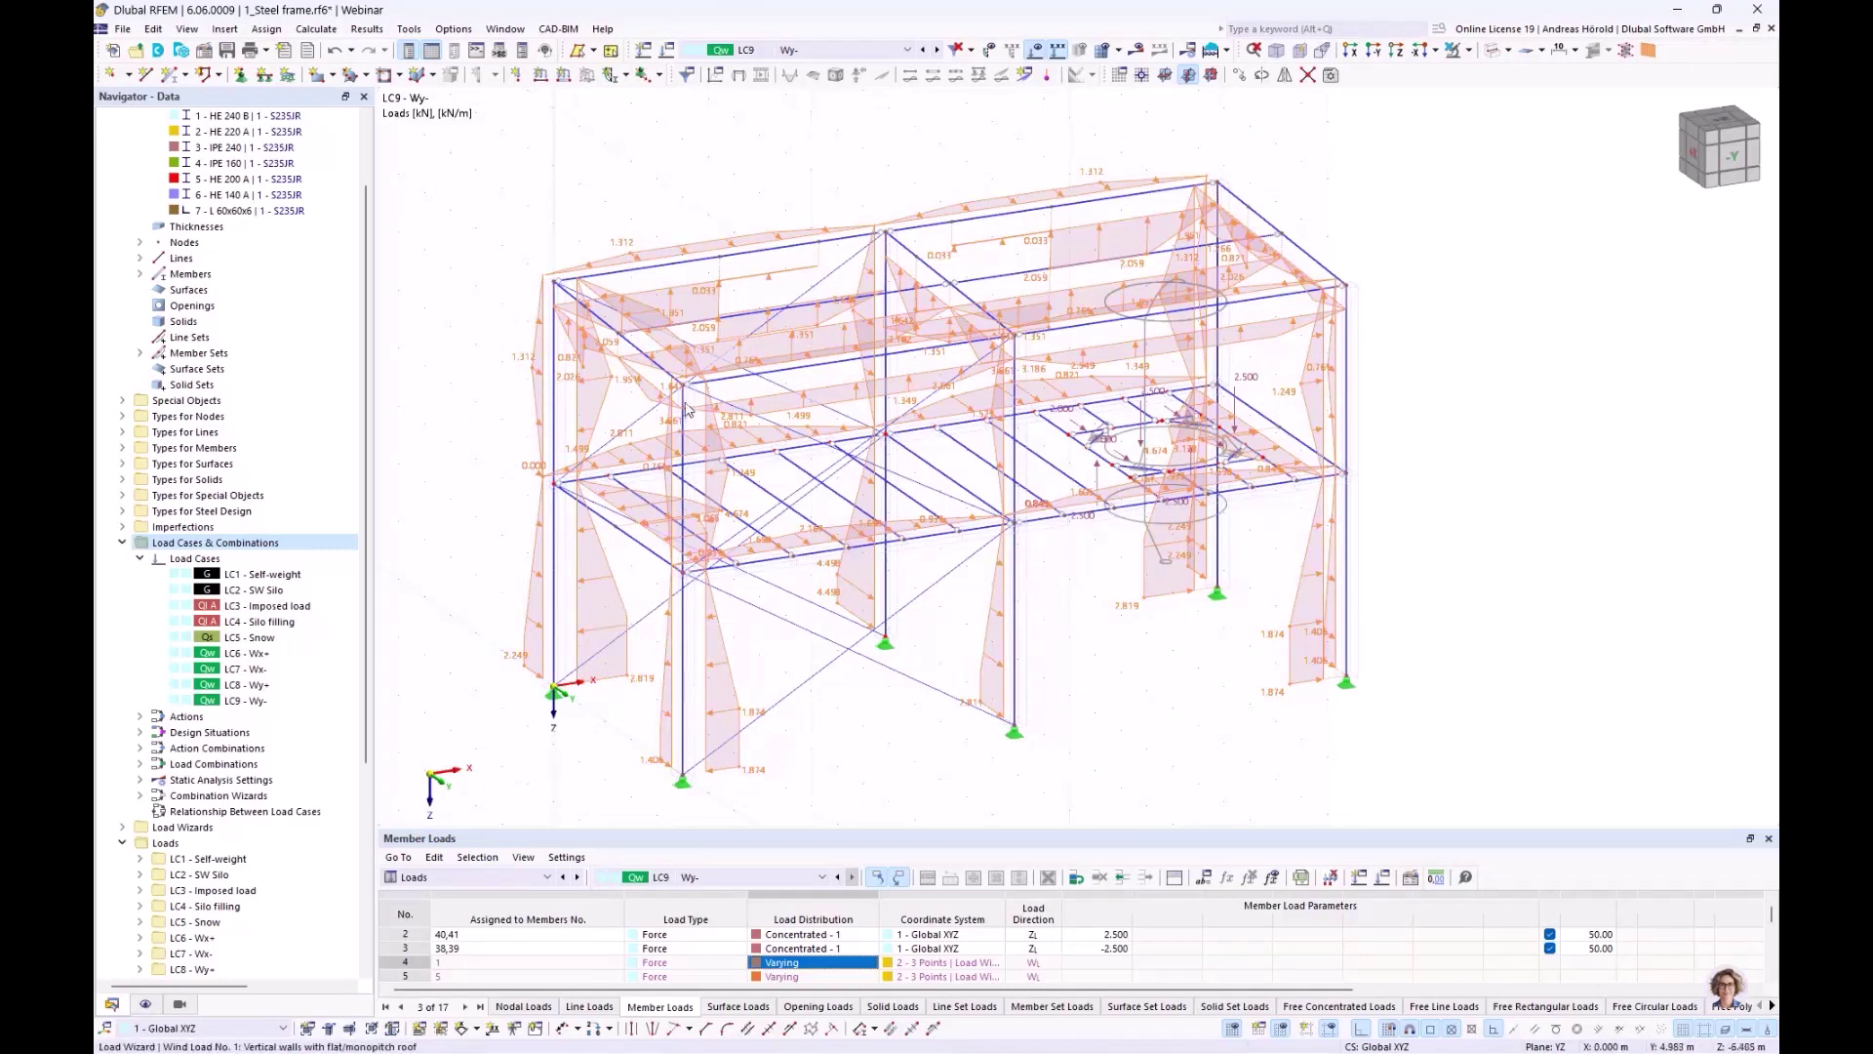
Edit the wind load wizard to exclude members parallel to members 3, 4 and 57 from loading, and regenerate the loads
{"action": "double_click", "coordinate": [740, 410]}
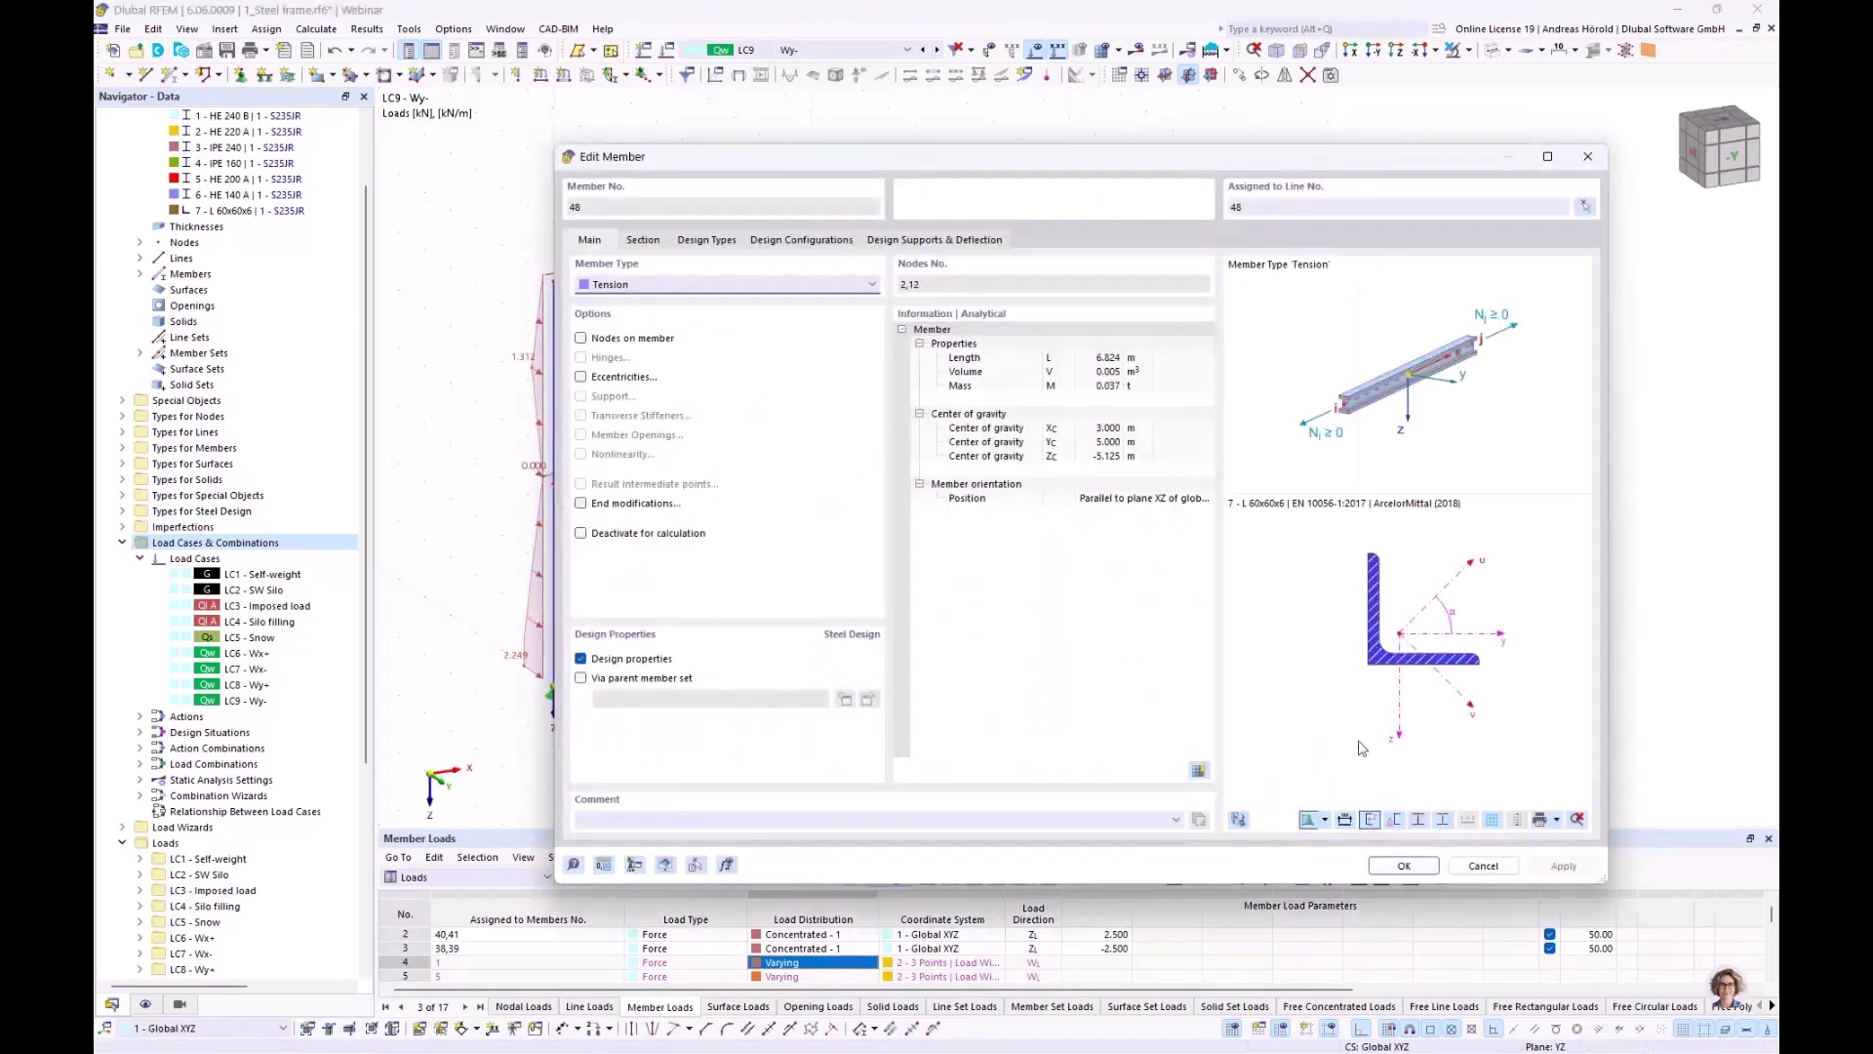
{"action": "left_click", "coordinate": [1483, 865]}
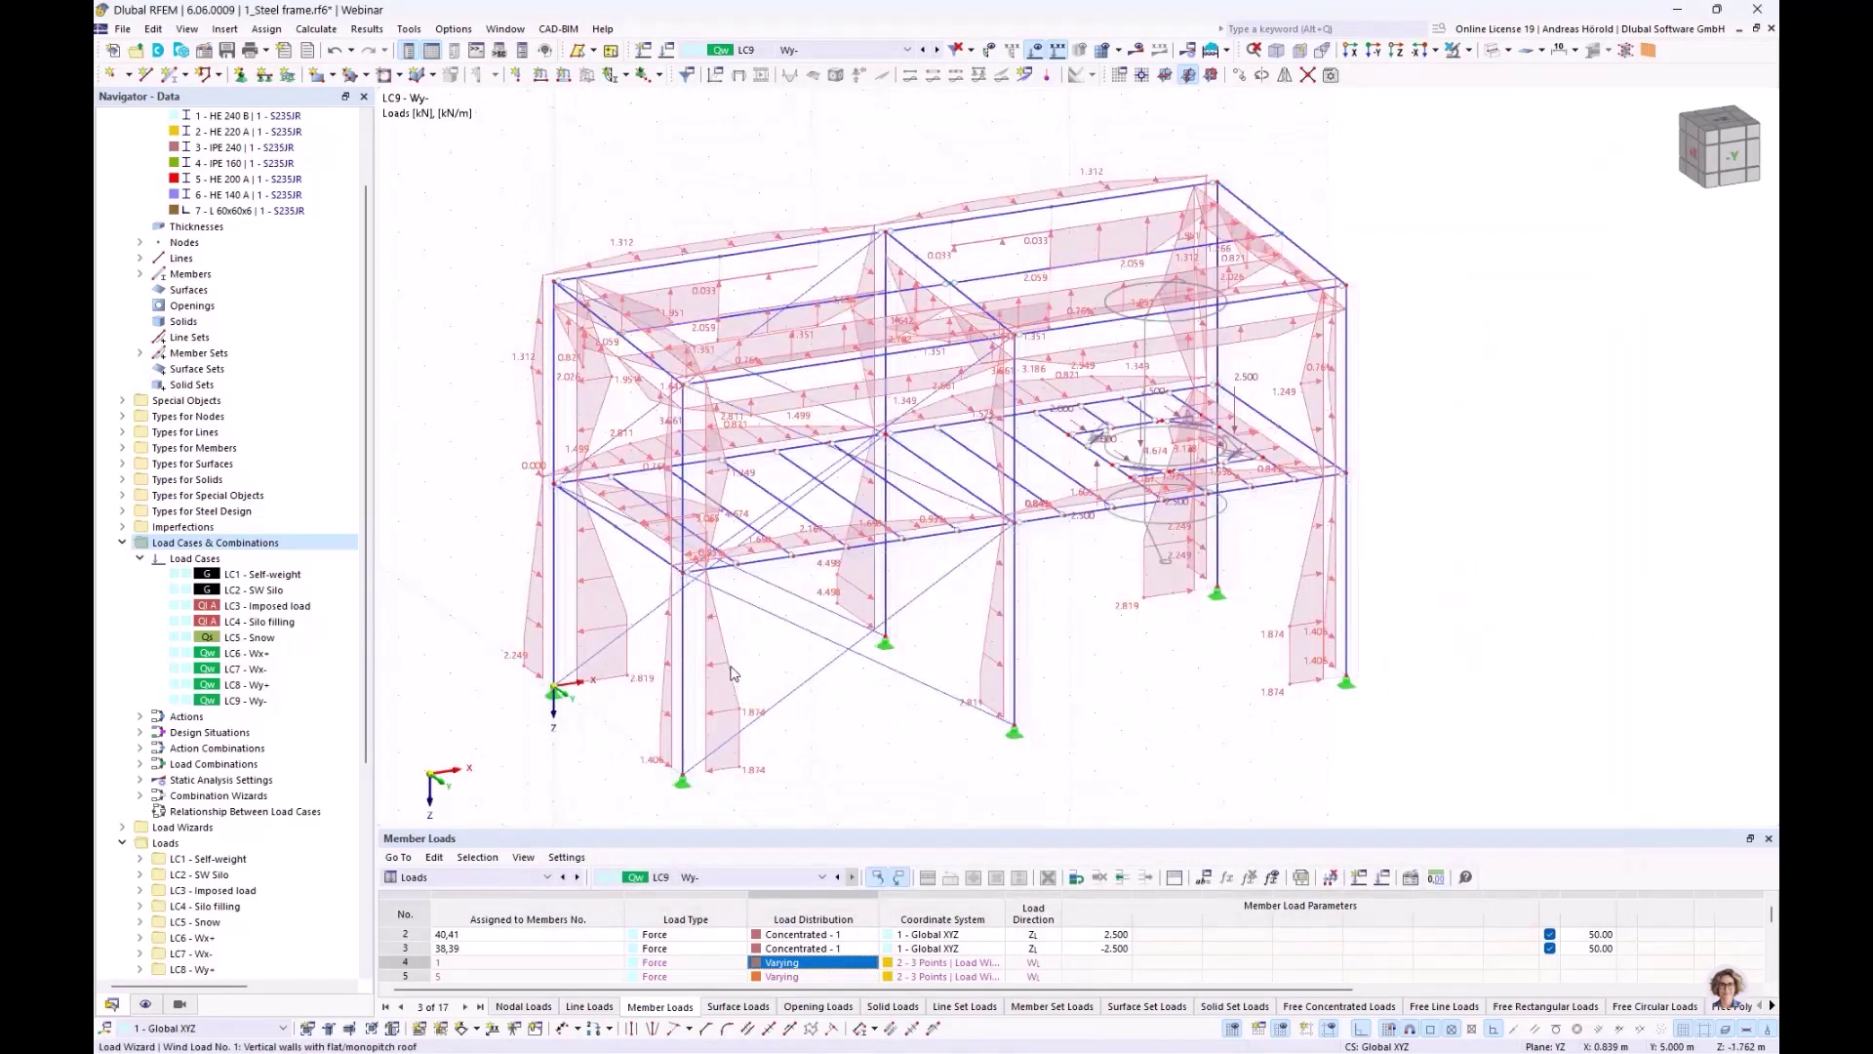
{"action": "double_click", "coordinate": [734, 672]}
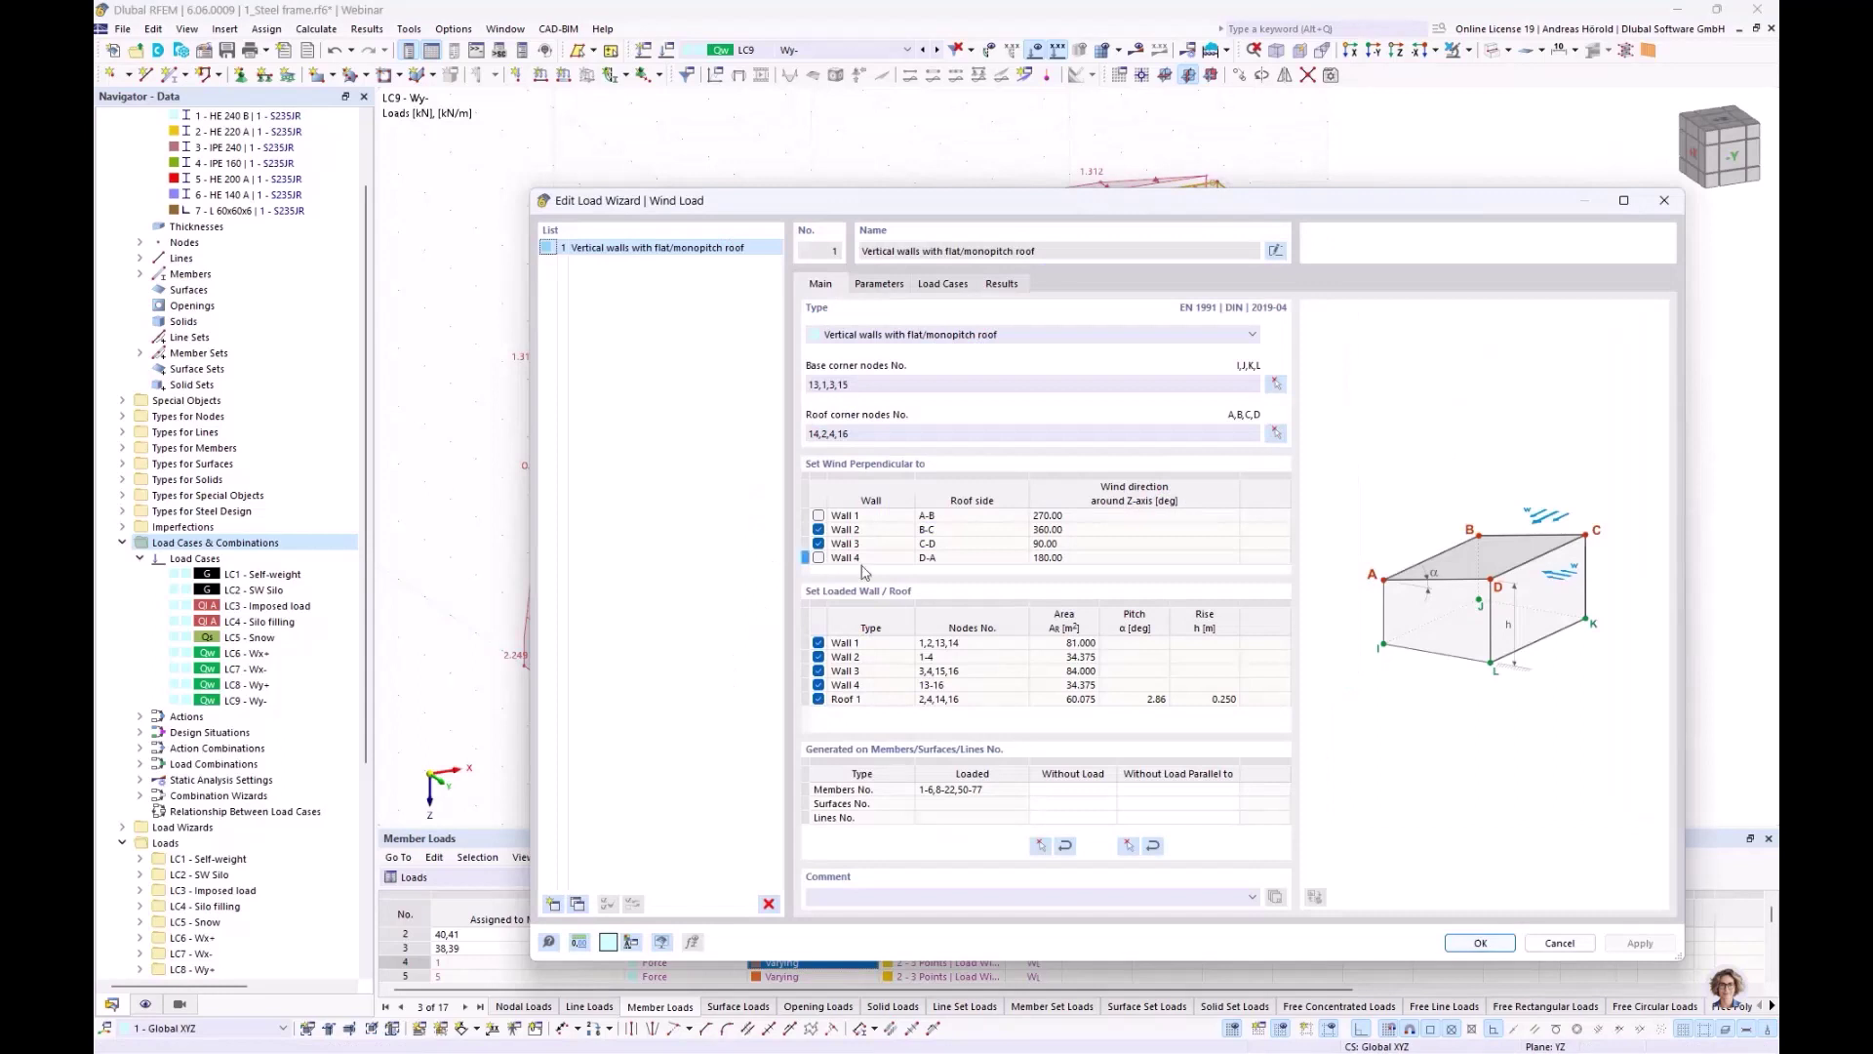
{"action": "left_click", "coordinate": [1163, 791]}
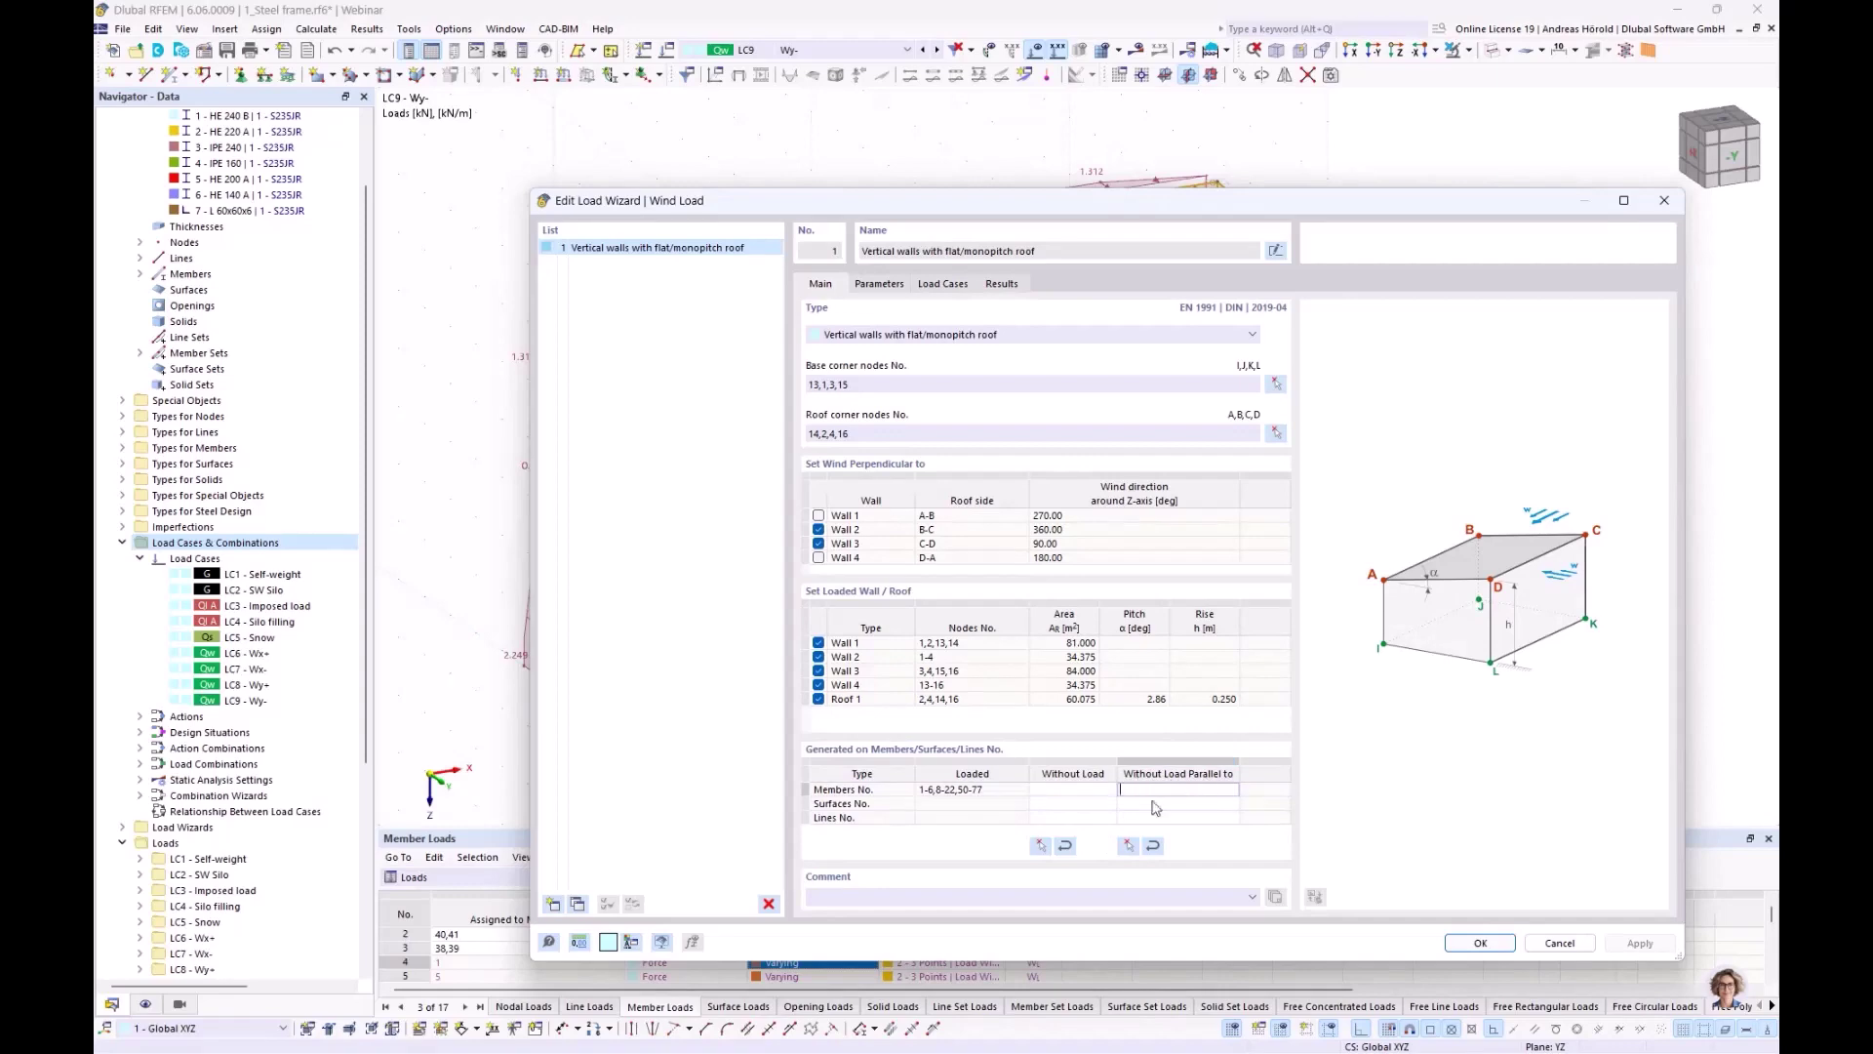
{"action": "left_click", "coordinate": [1128, 845]}
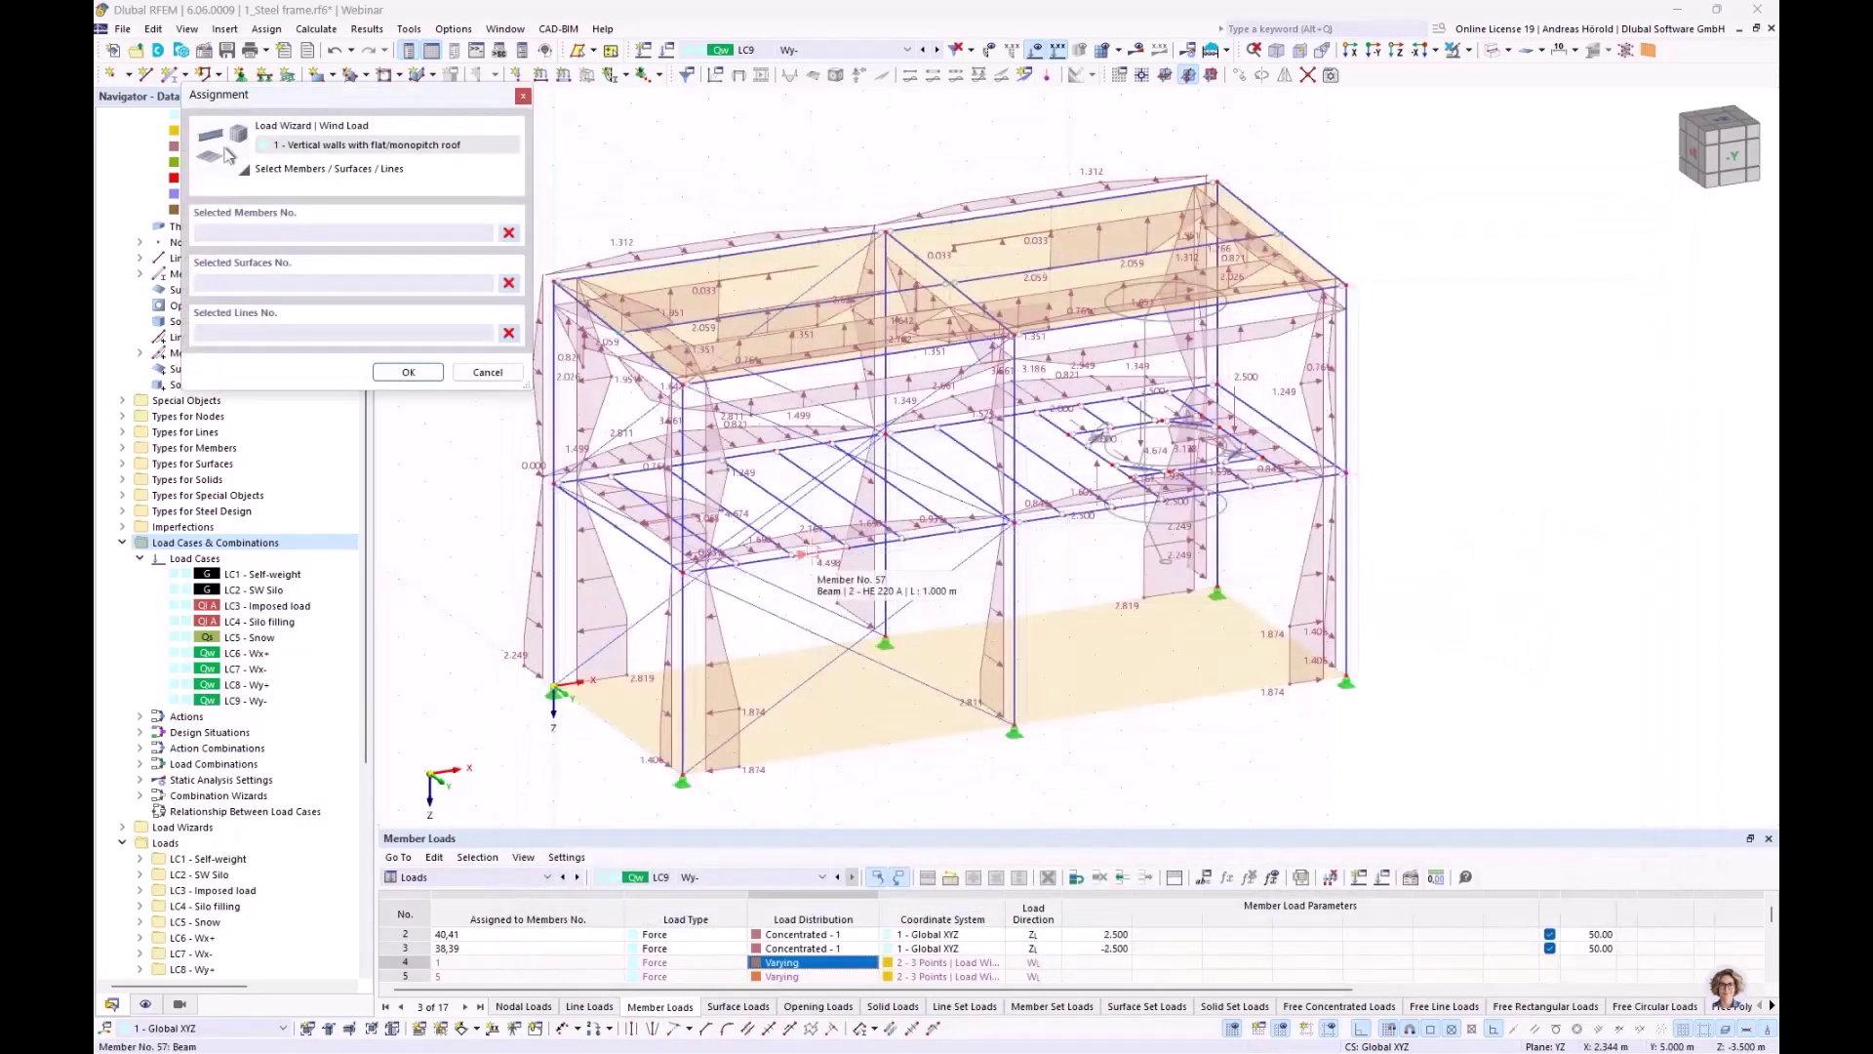
{"action": "left_click", "coordinate": [801, 554]}
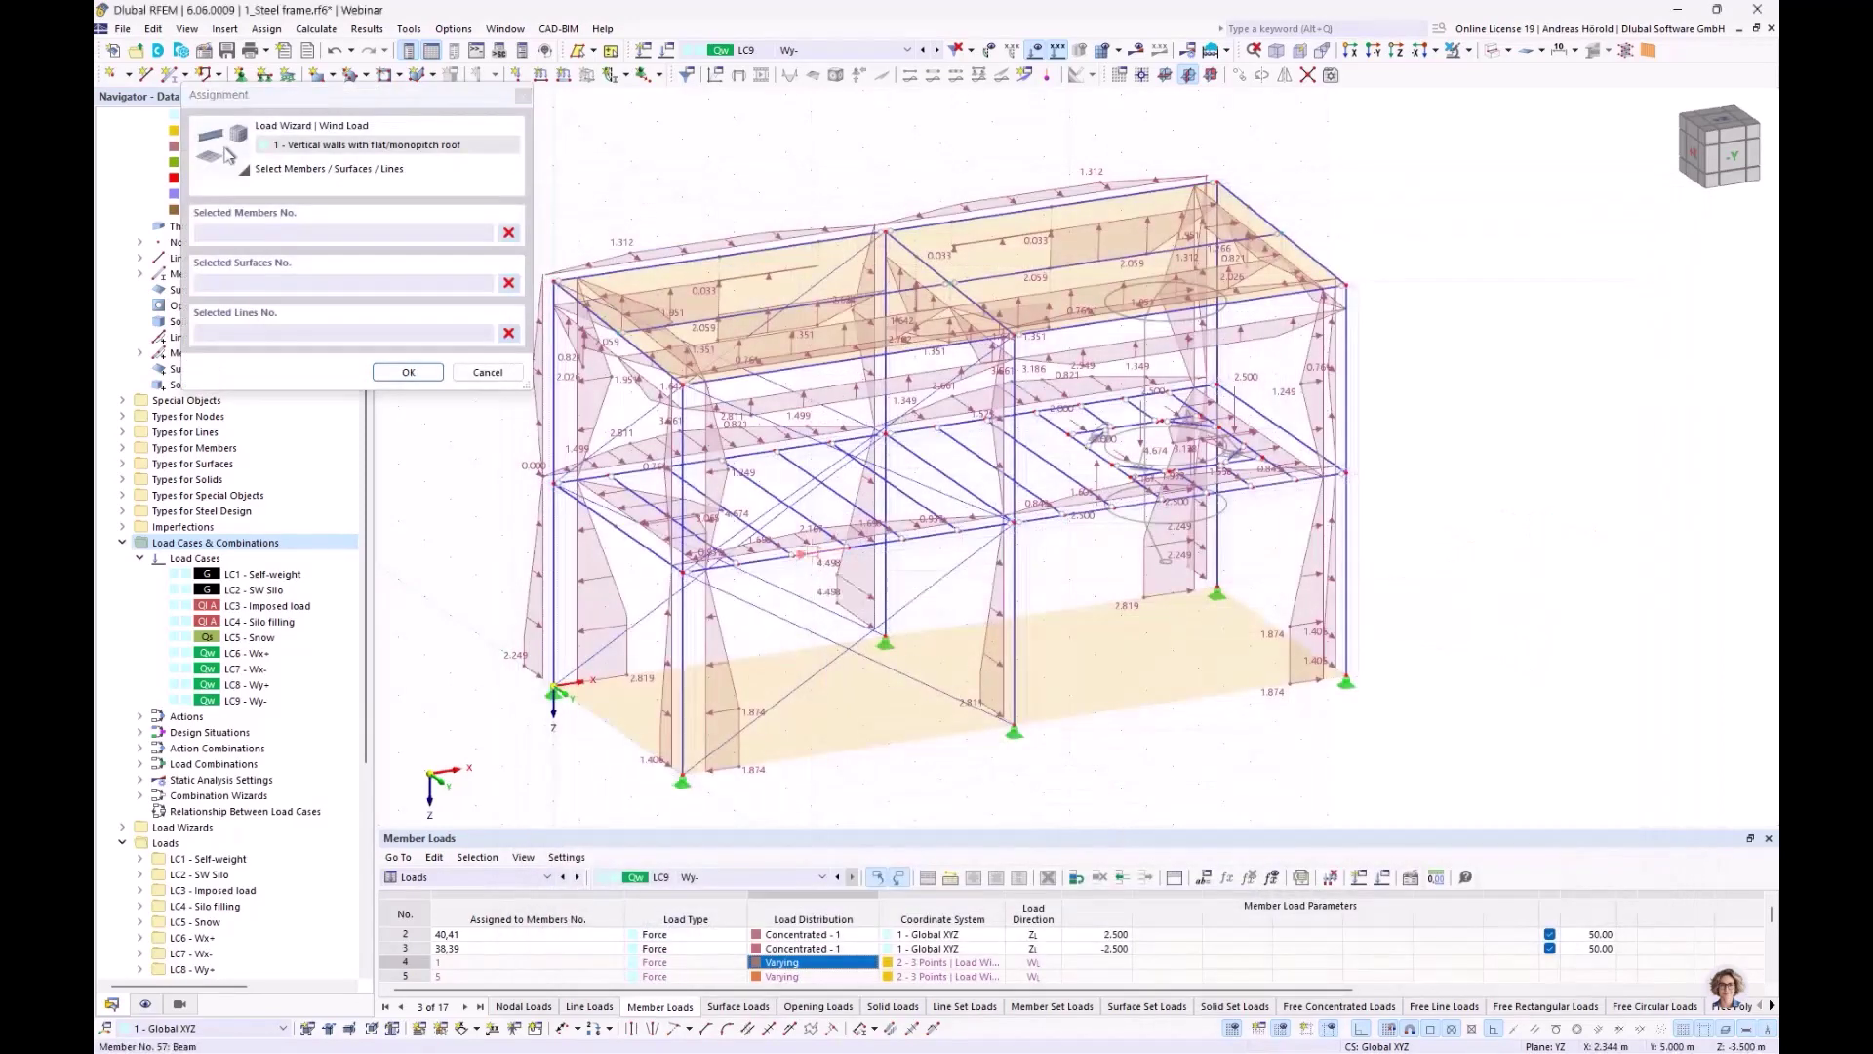
{"action": "left_click", "coordinate": [636, 538]}
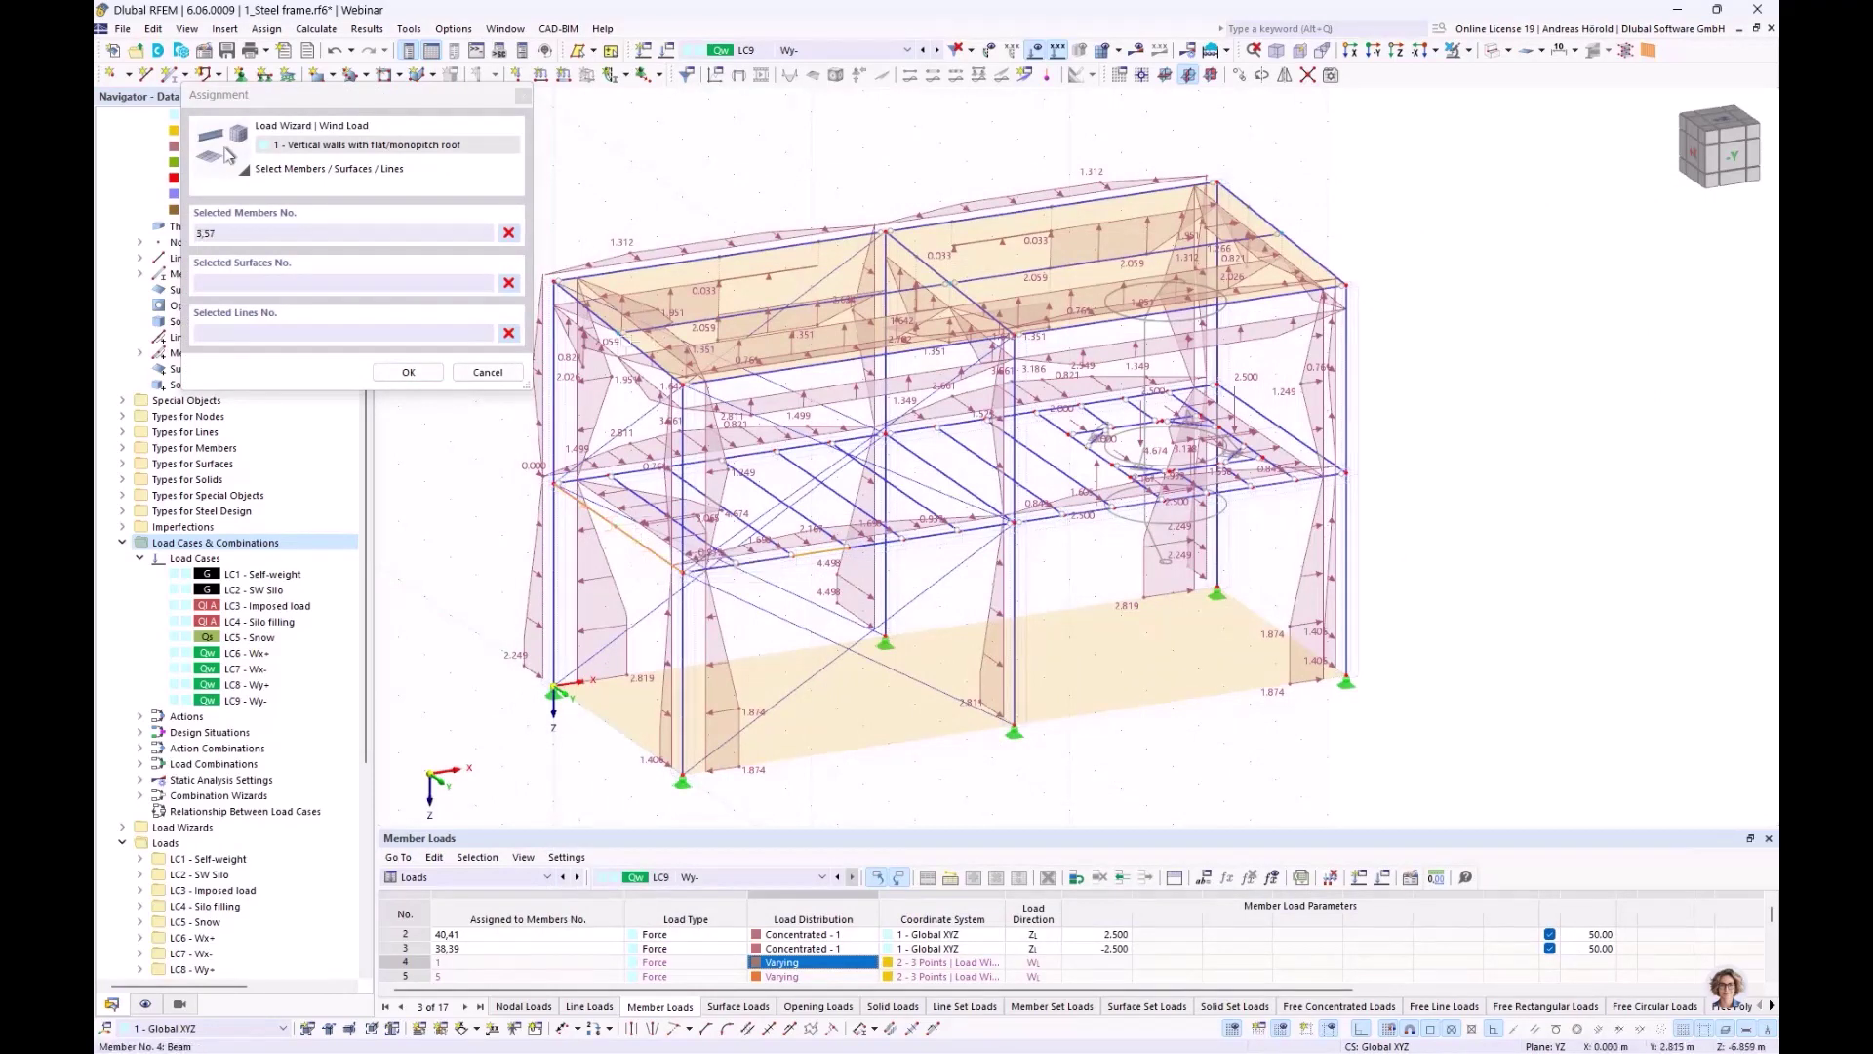
{"action": "left_click", "coordinate": [409, 373]}
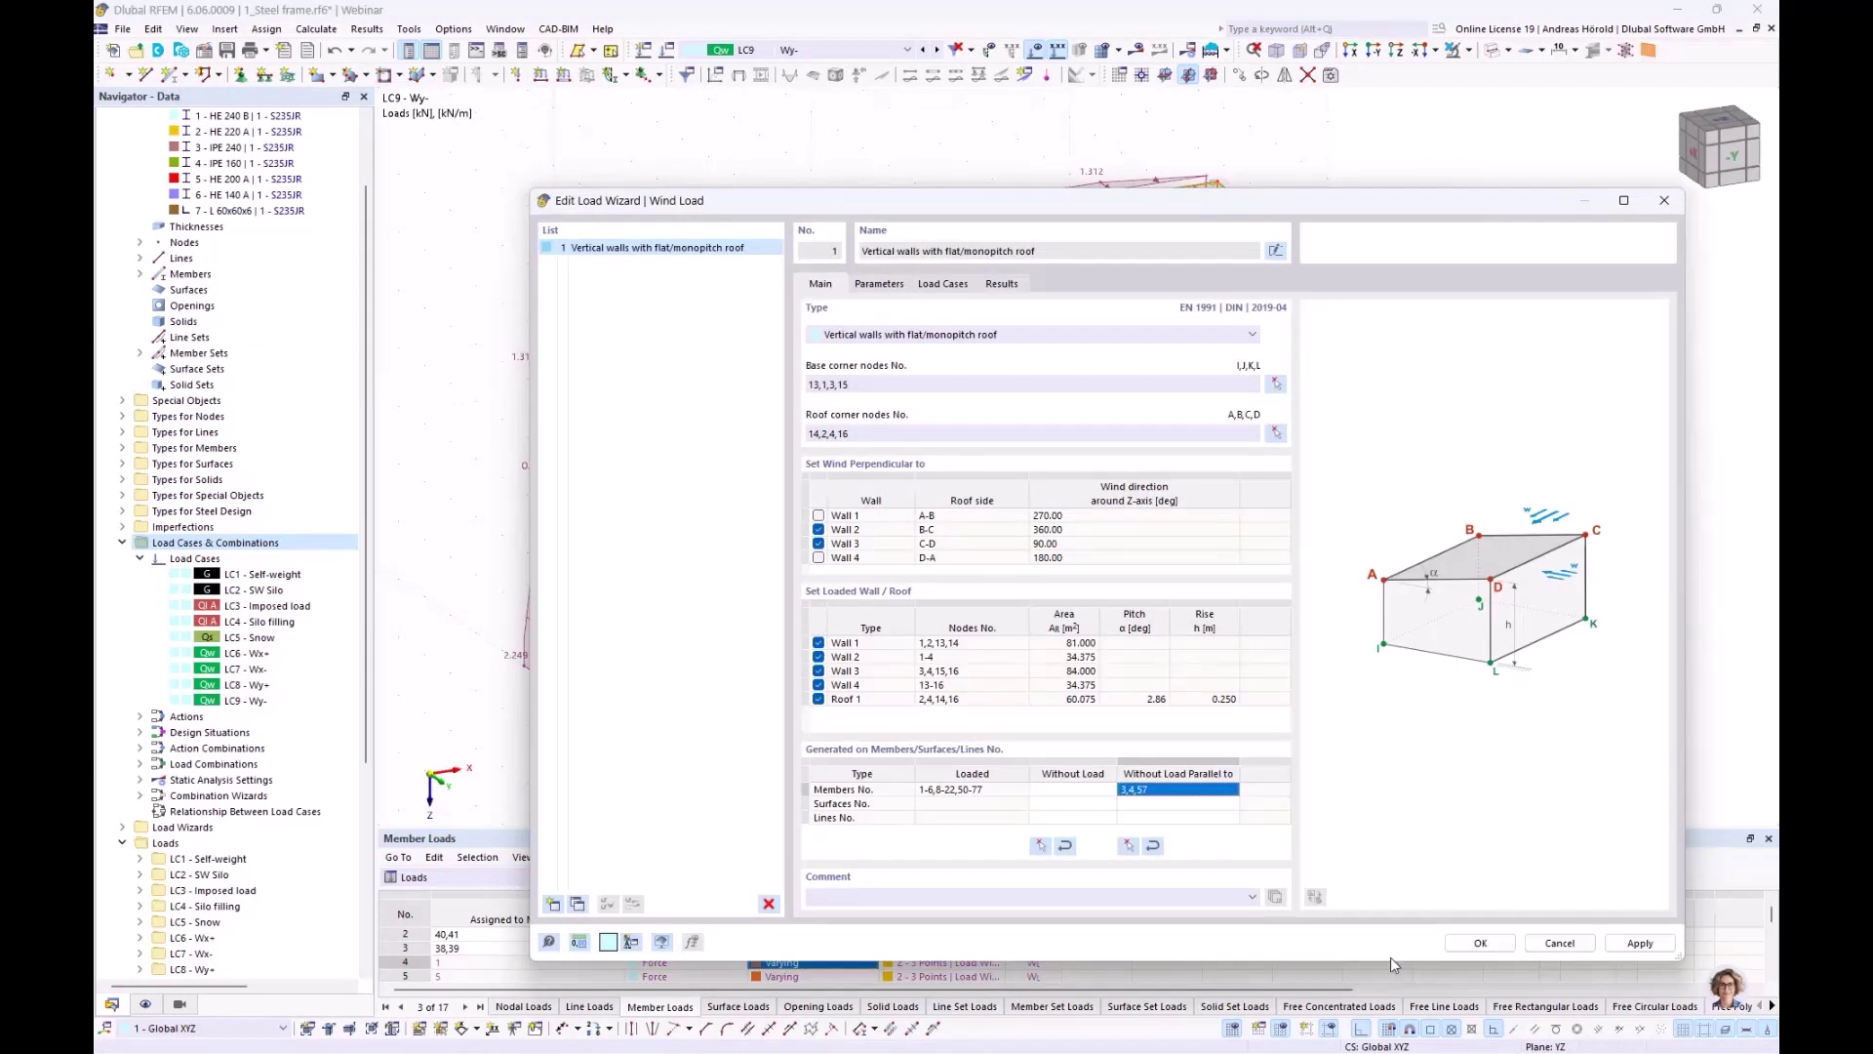
{"action": "left_click", "coordinate": [1475, 942]}
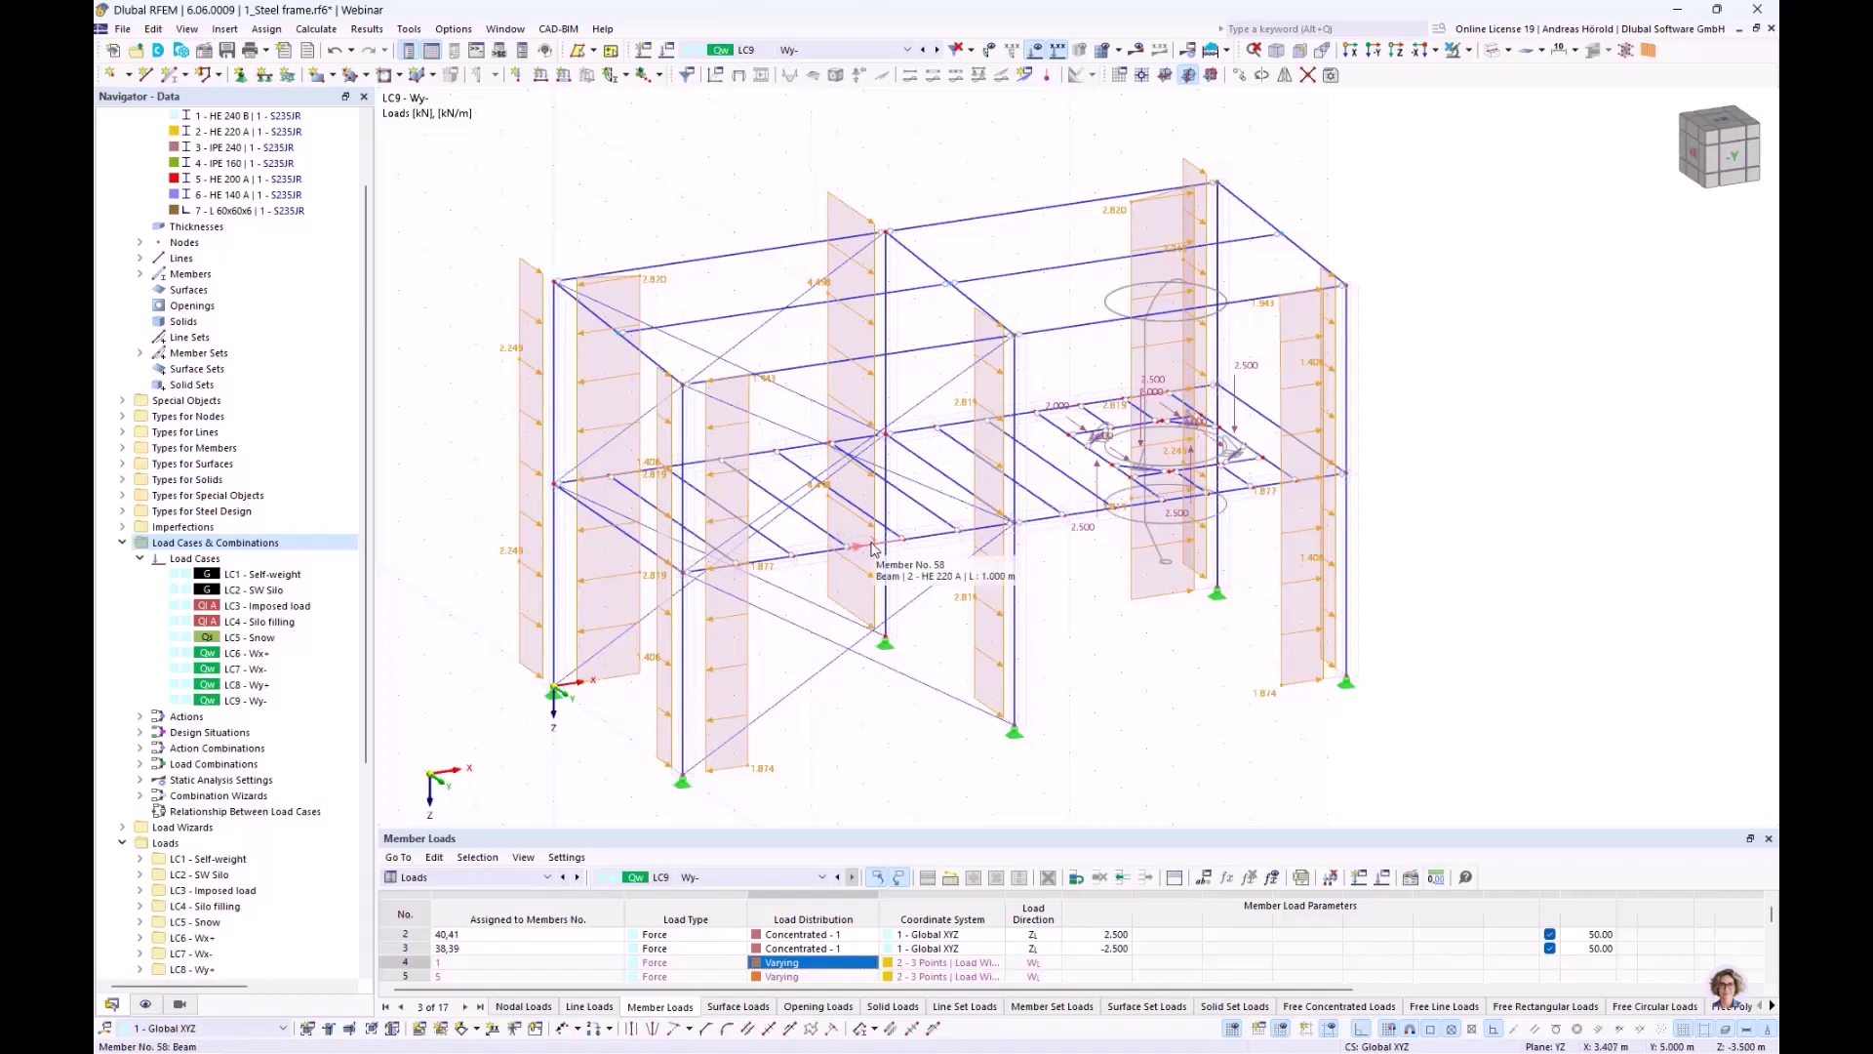
Copy the existing wind load wizard and change the type of the copy to Flat/monopitch roof
{"action": "double_click", "coordinate": [873, 327]}
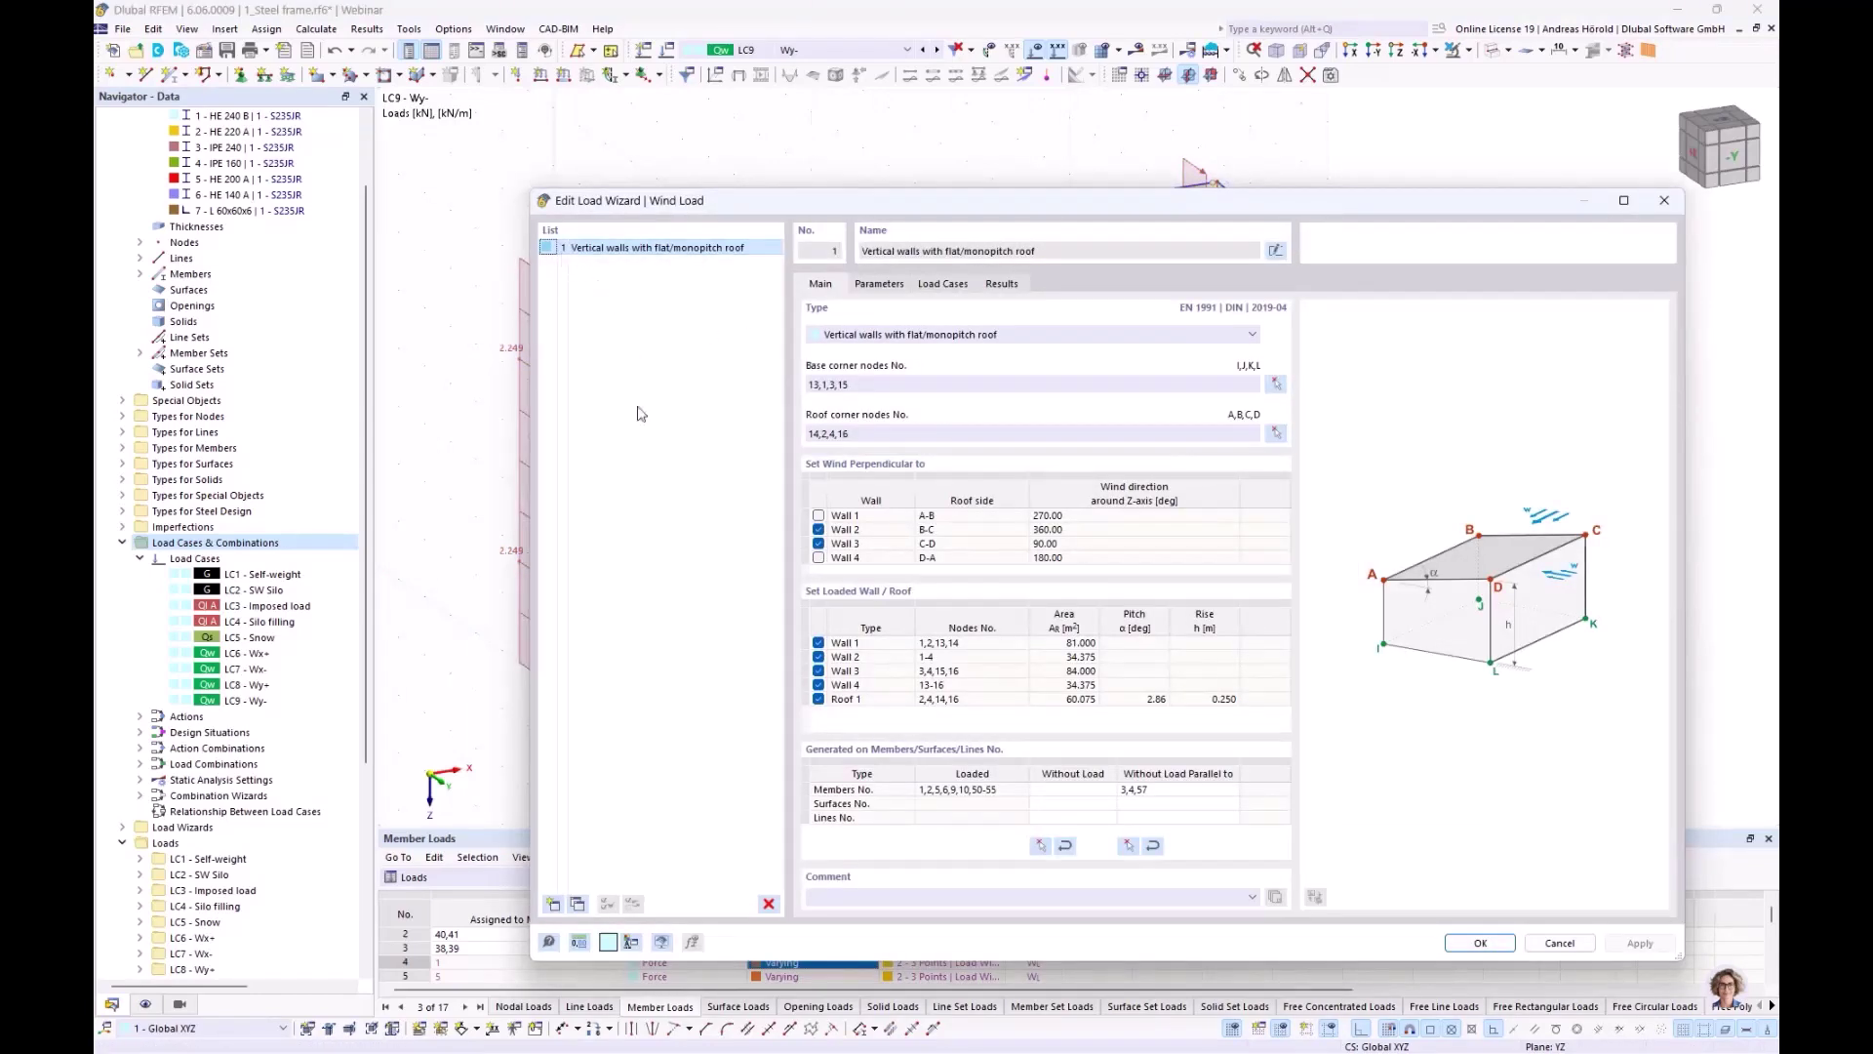
{"action": "left_click", "coordinate": [580, 903]}
{"action": "left_click", "coordinate": [579, 903]}
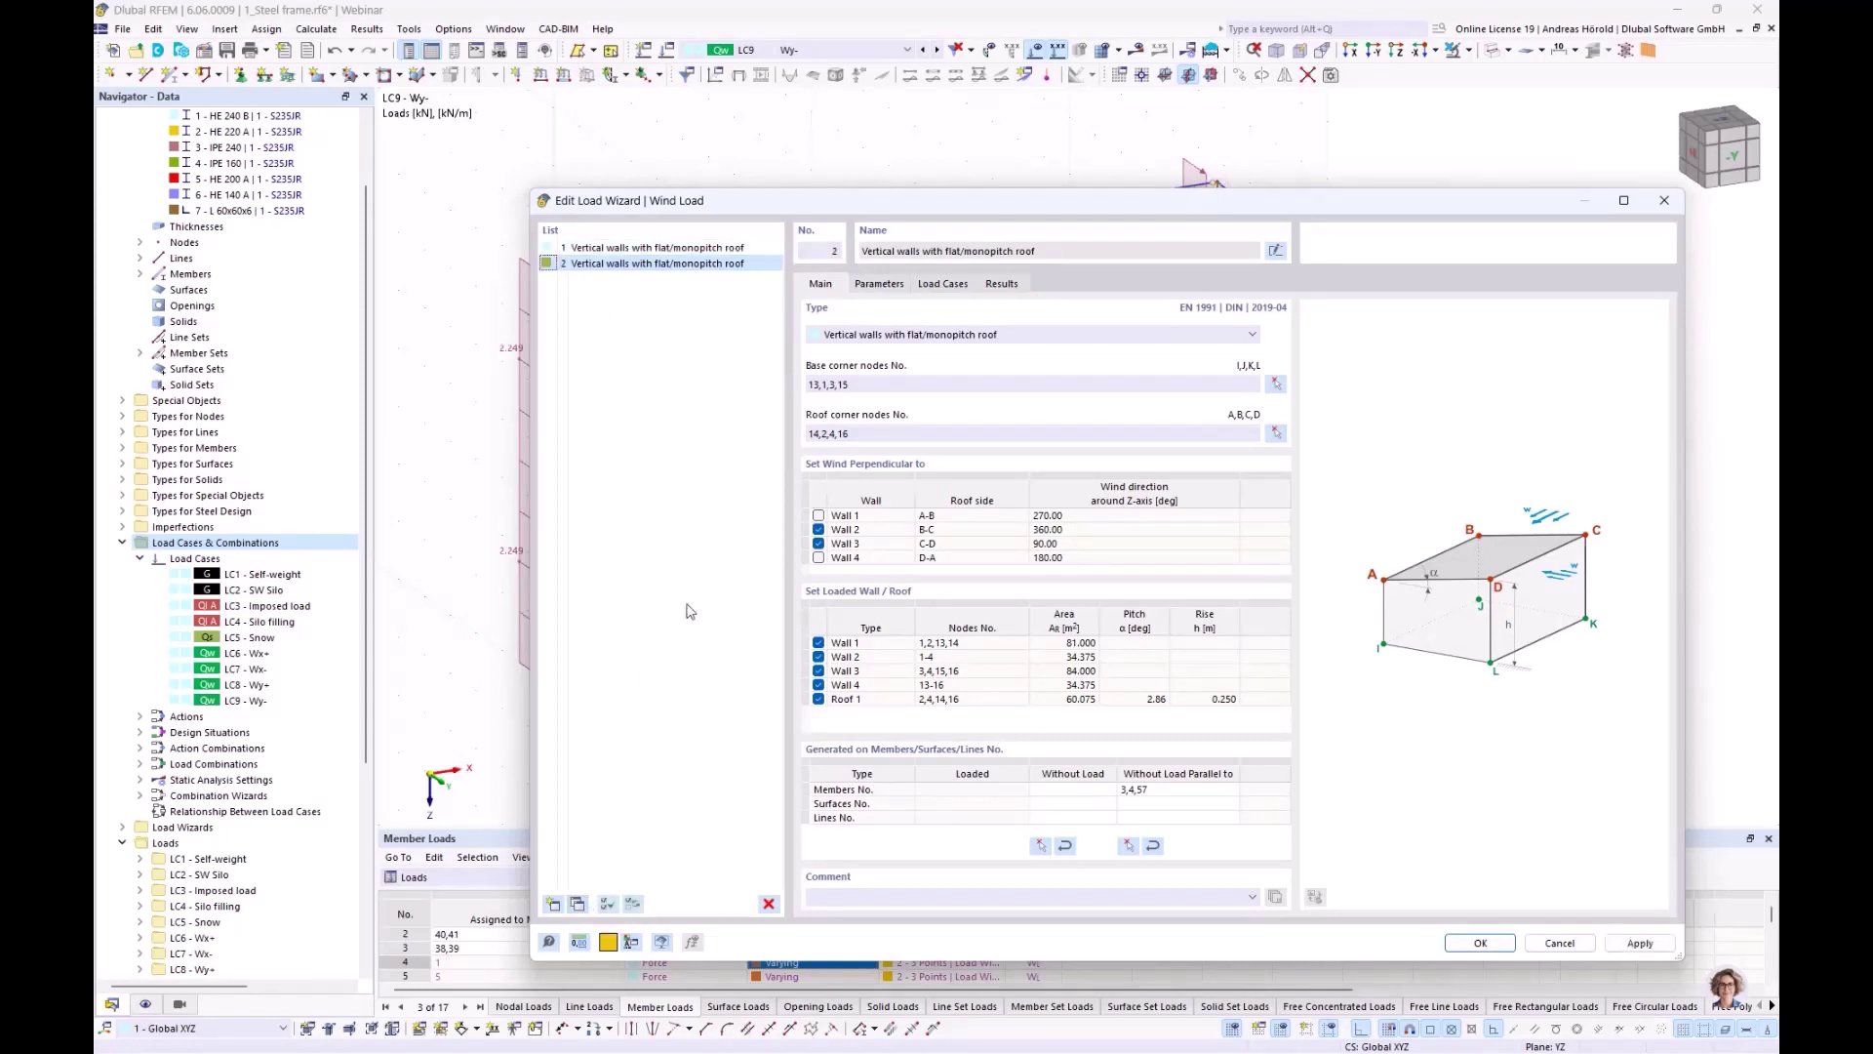
{"action": "left_click", "coordinate": [1010, 339]}
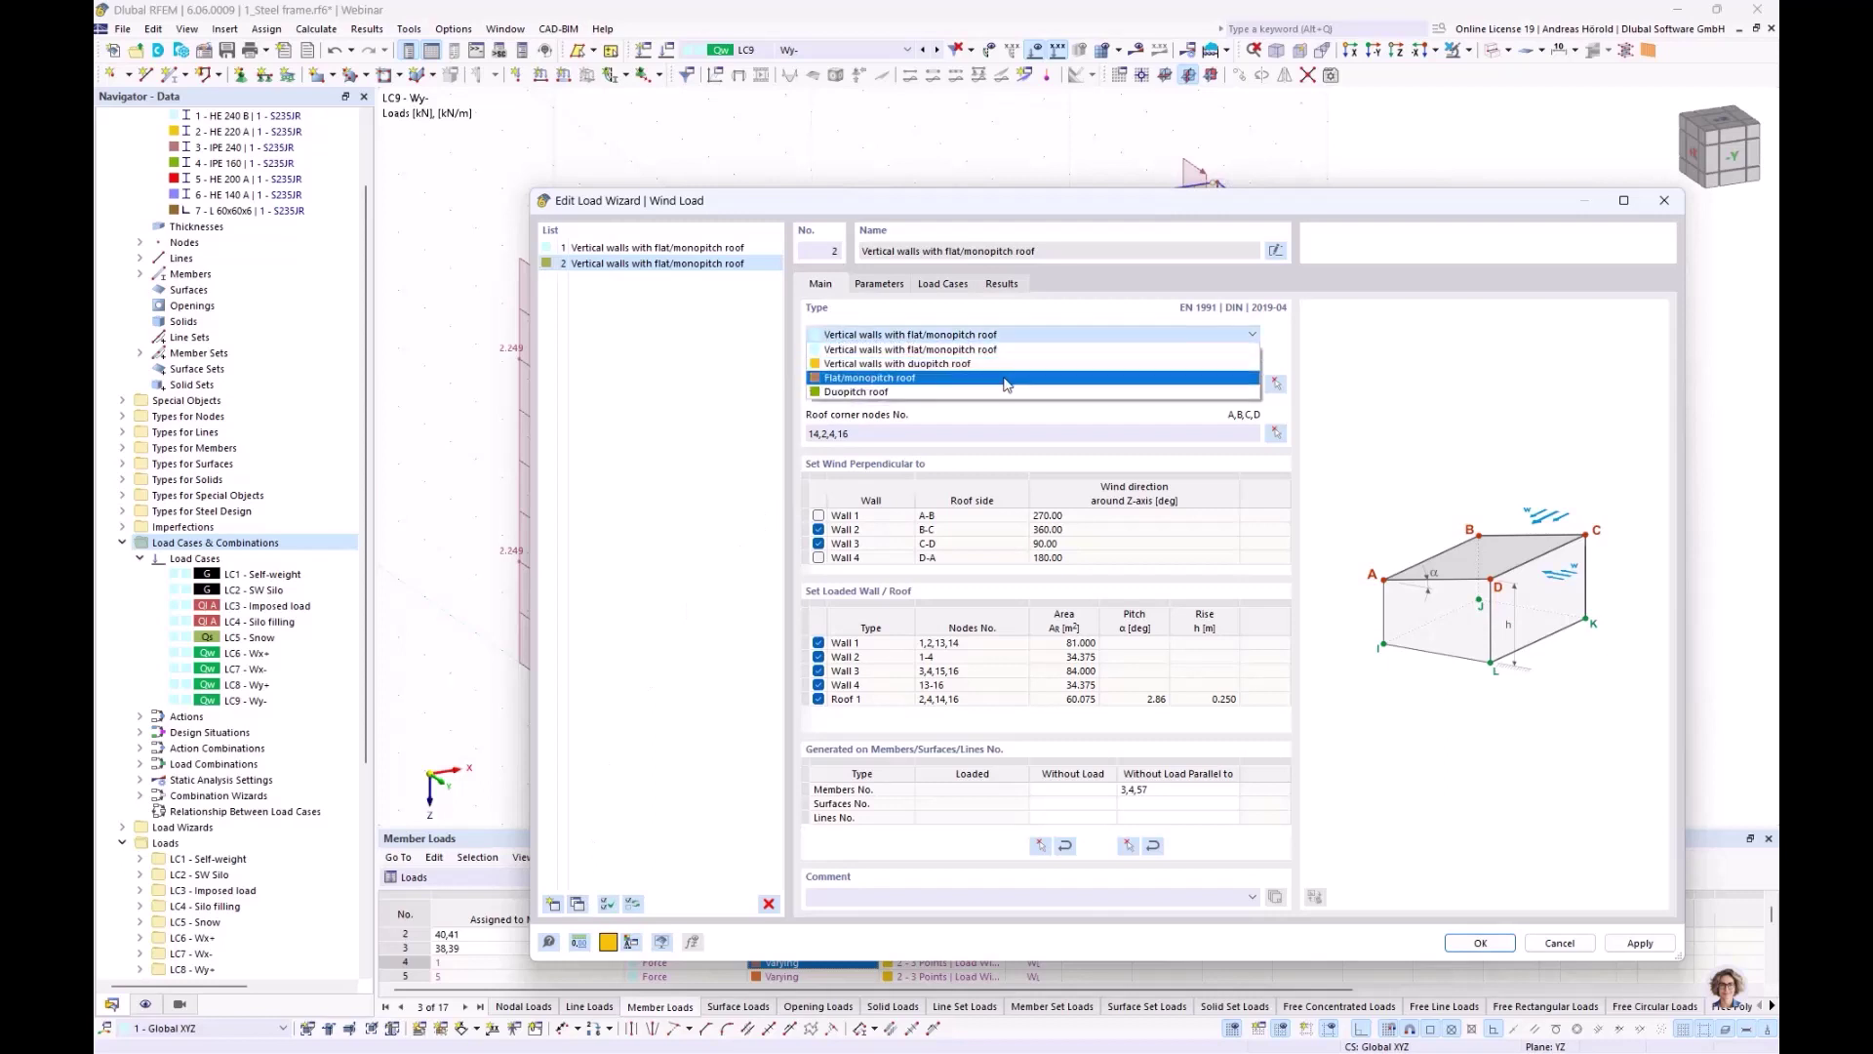
{"action": "left_click", "coordinate": [1006, 380]}
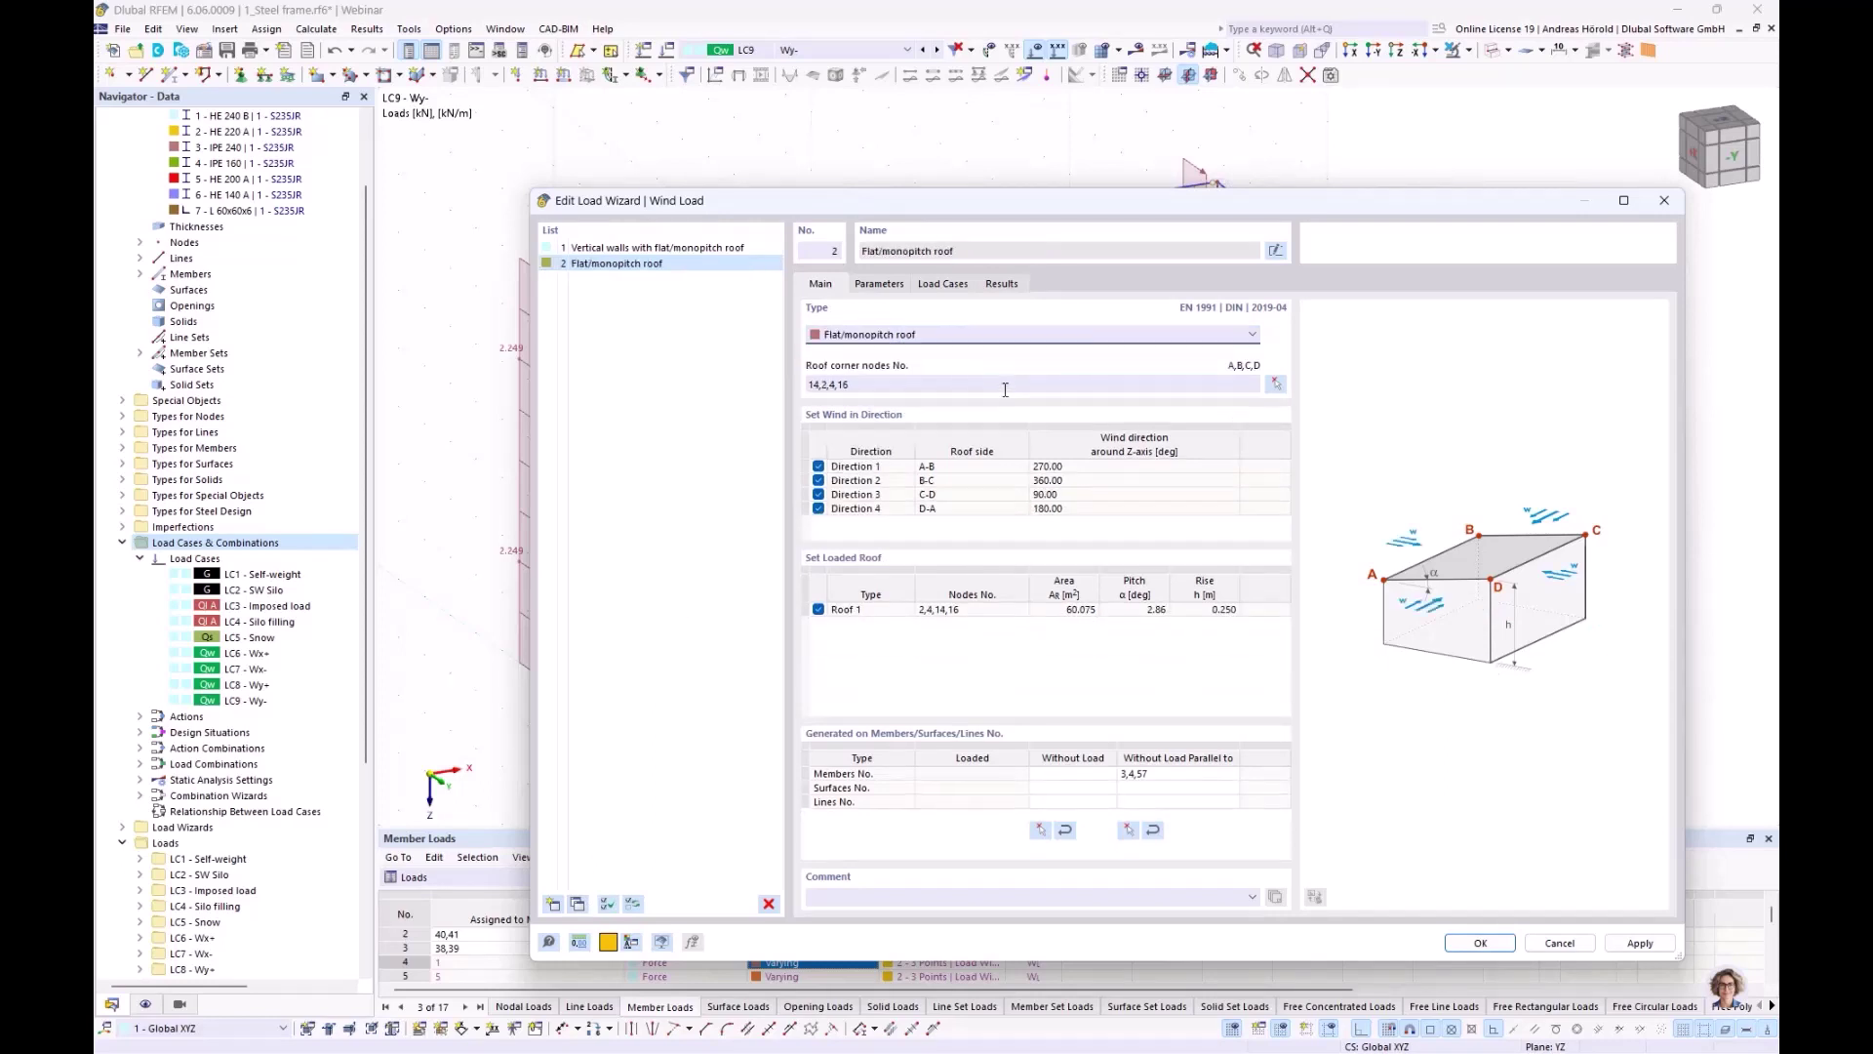
Disable wind directions 1 and 4 for the flat/monopitch roof wizard and exclude only members parallel to member 4 from loading
{"action": "left_click", "coordinate": [818, 467]}
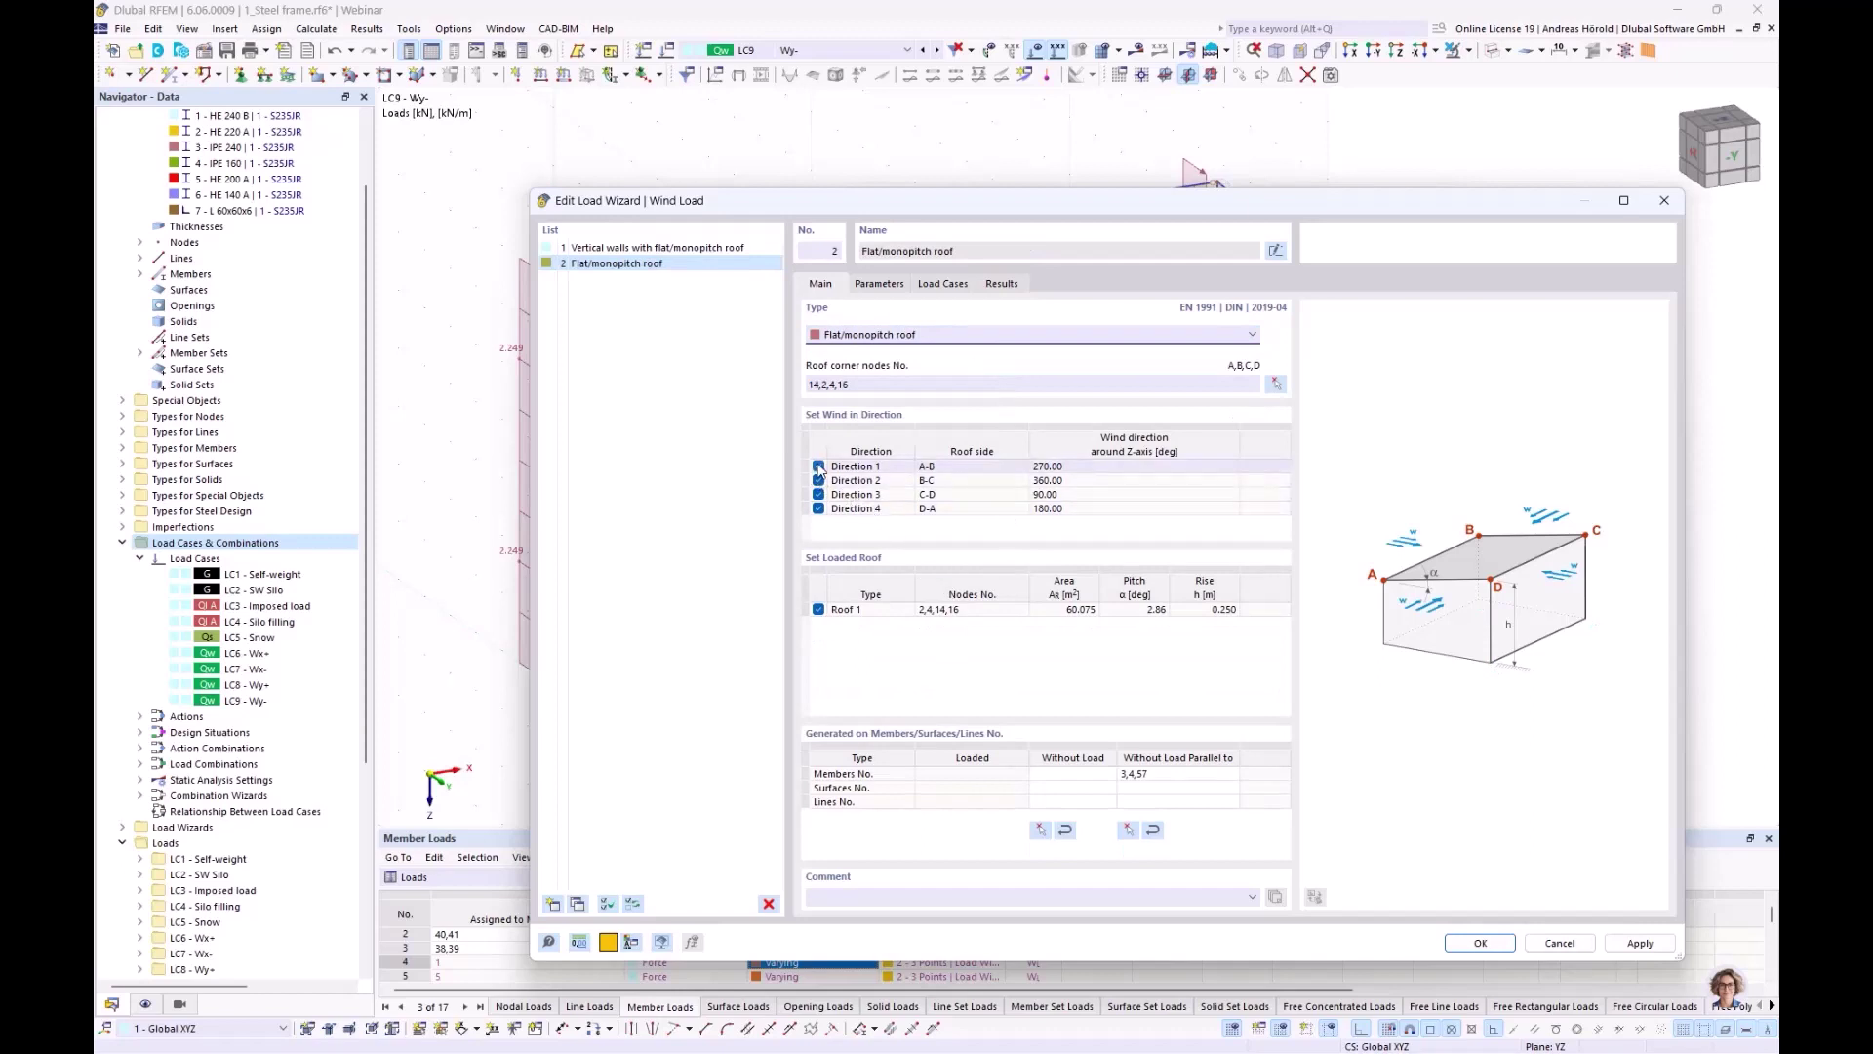
{"action": "left_click", "coordinate": [819, 509]}
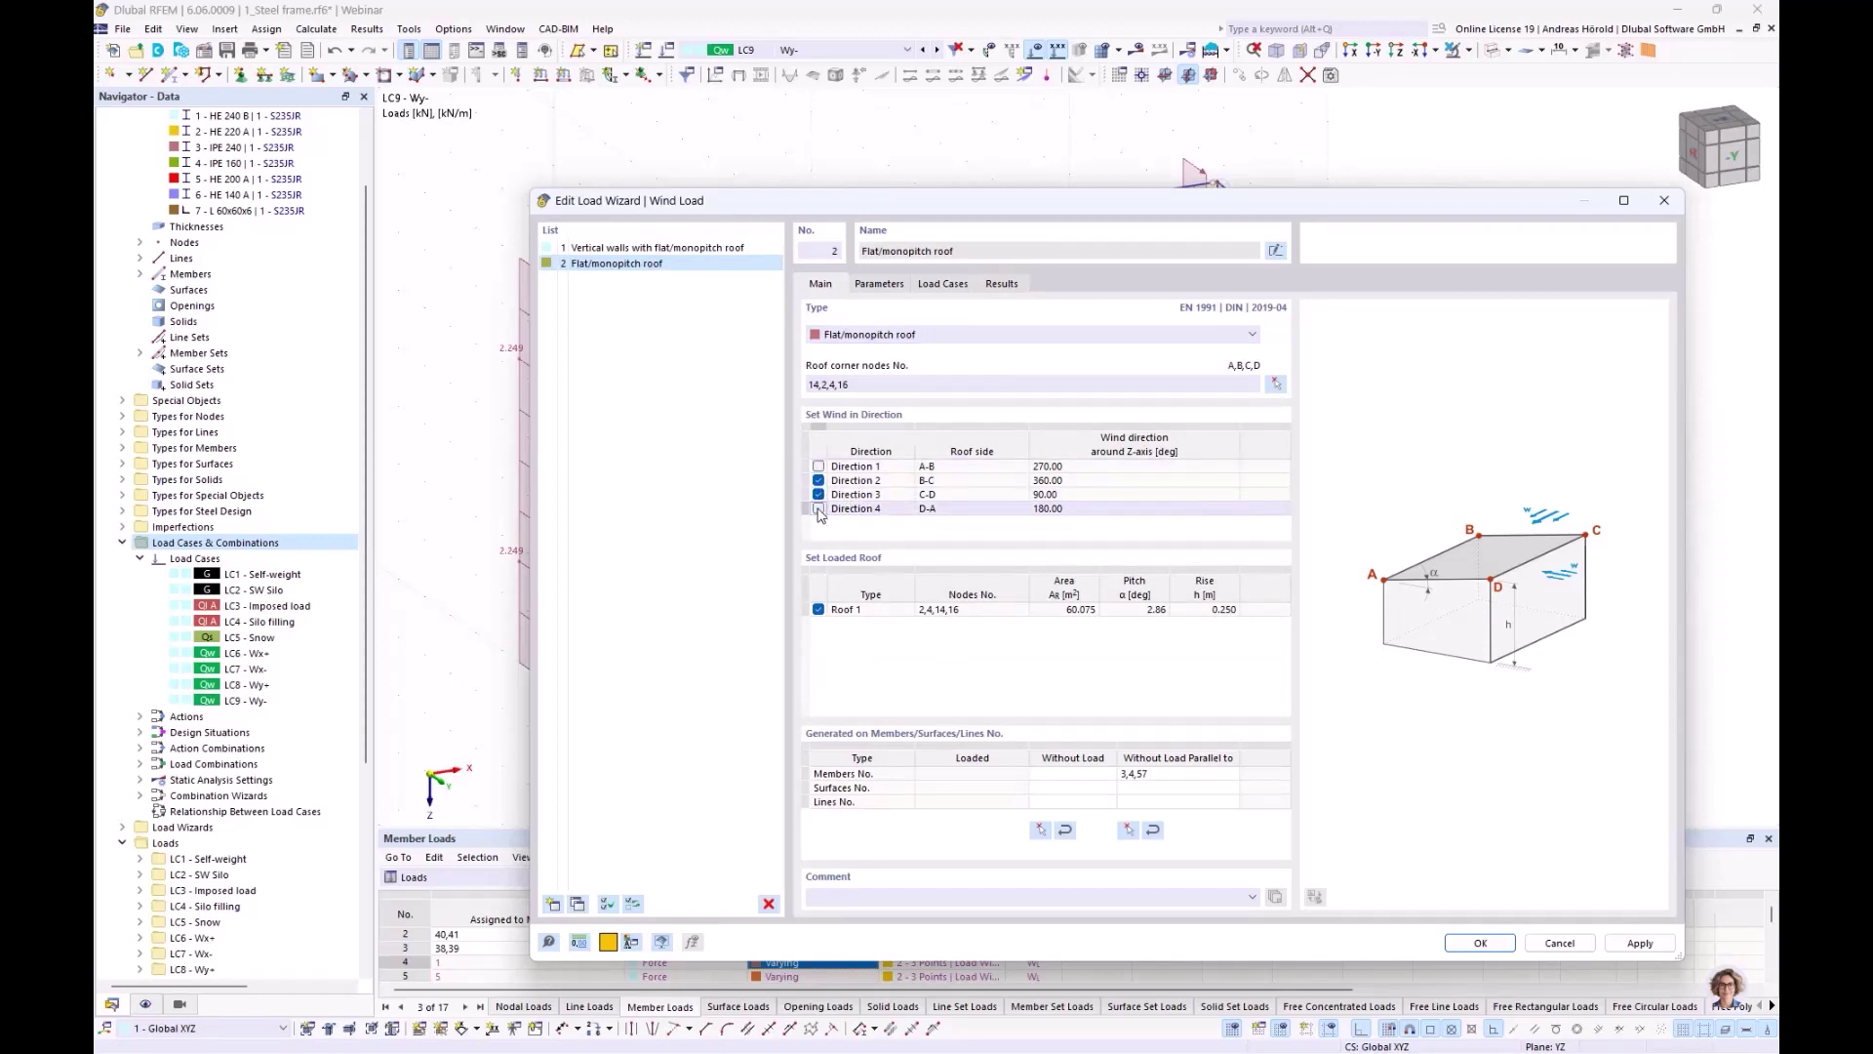
{"action": "double_click", "coordinate": [1160, 773]}
{"action": "key", "text": "Delete"}
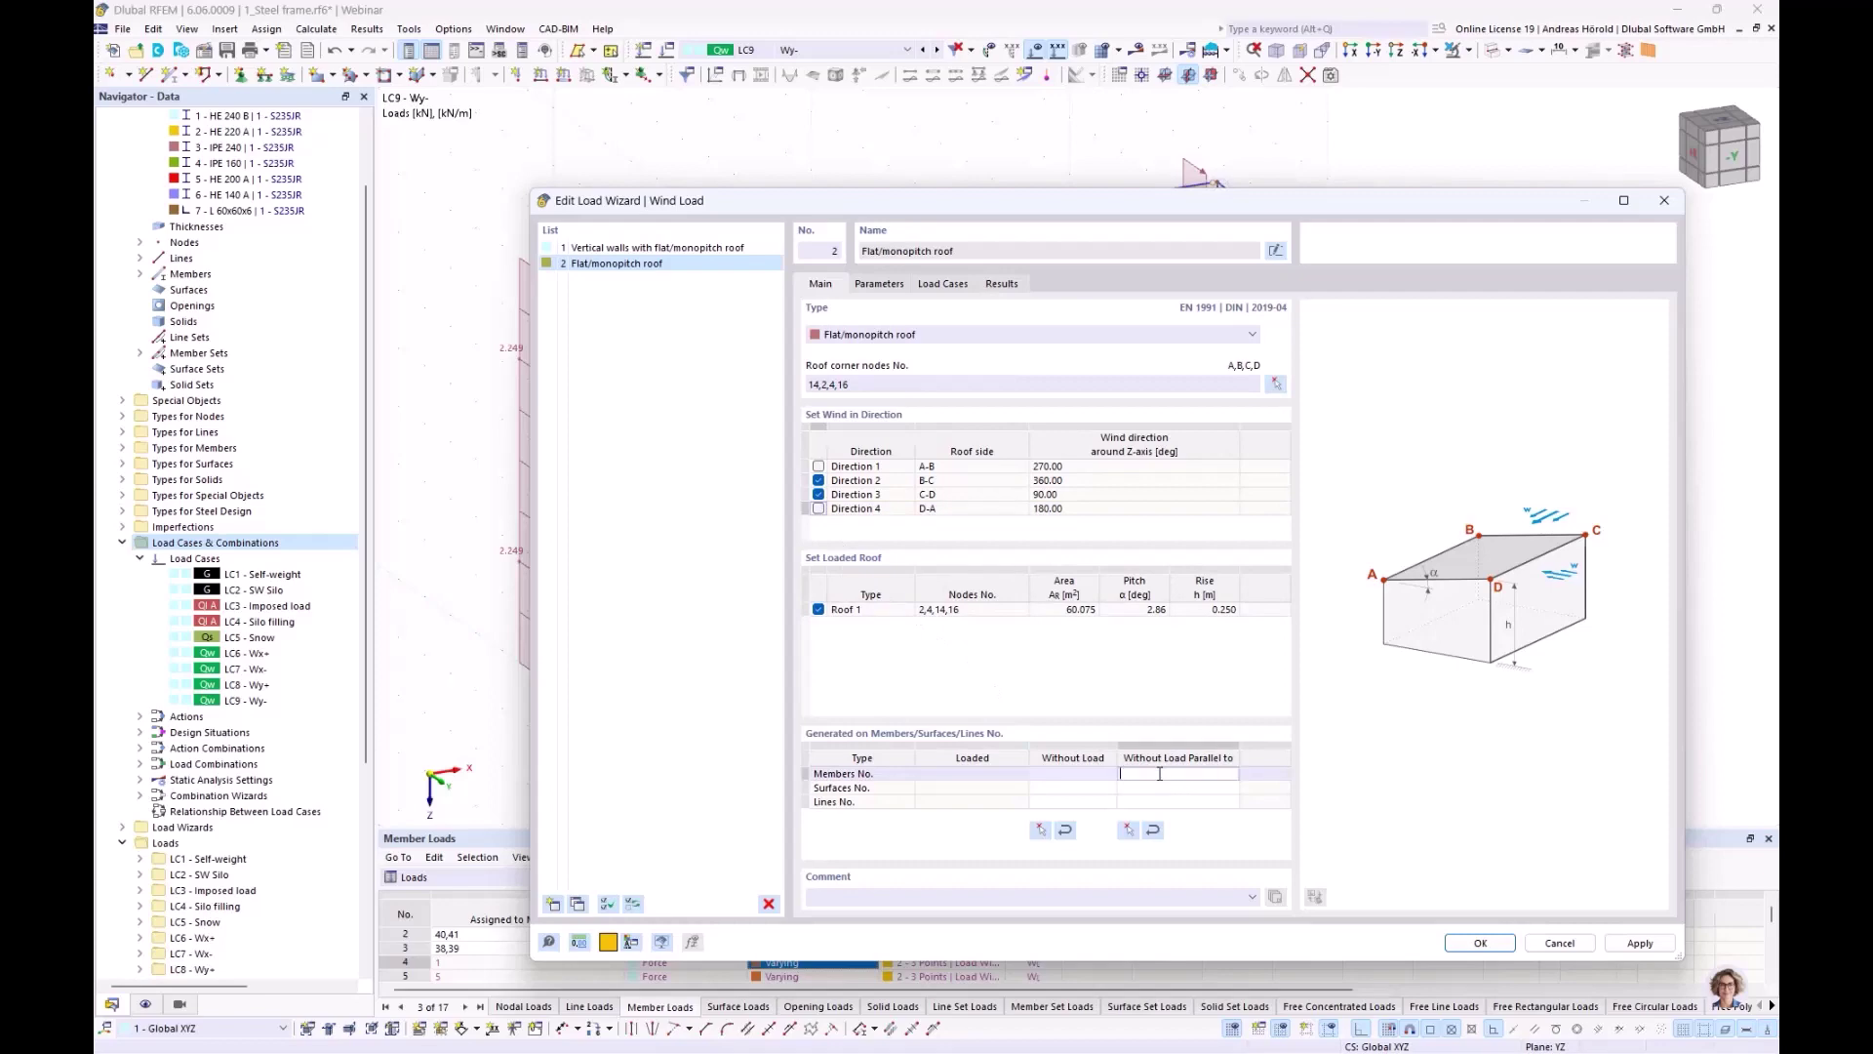
{"action": "left_click", "coordinate": [1127, 830]}
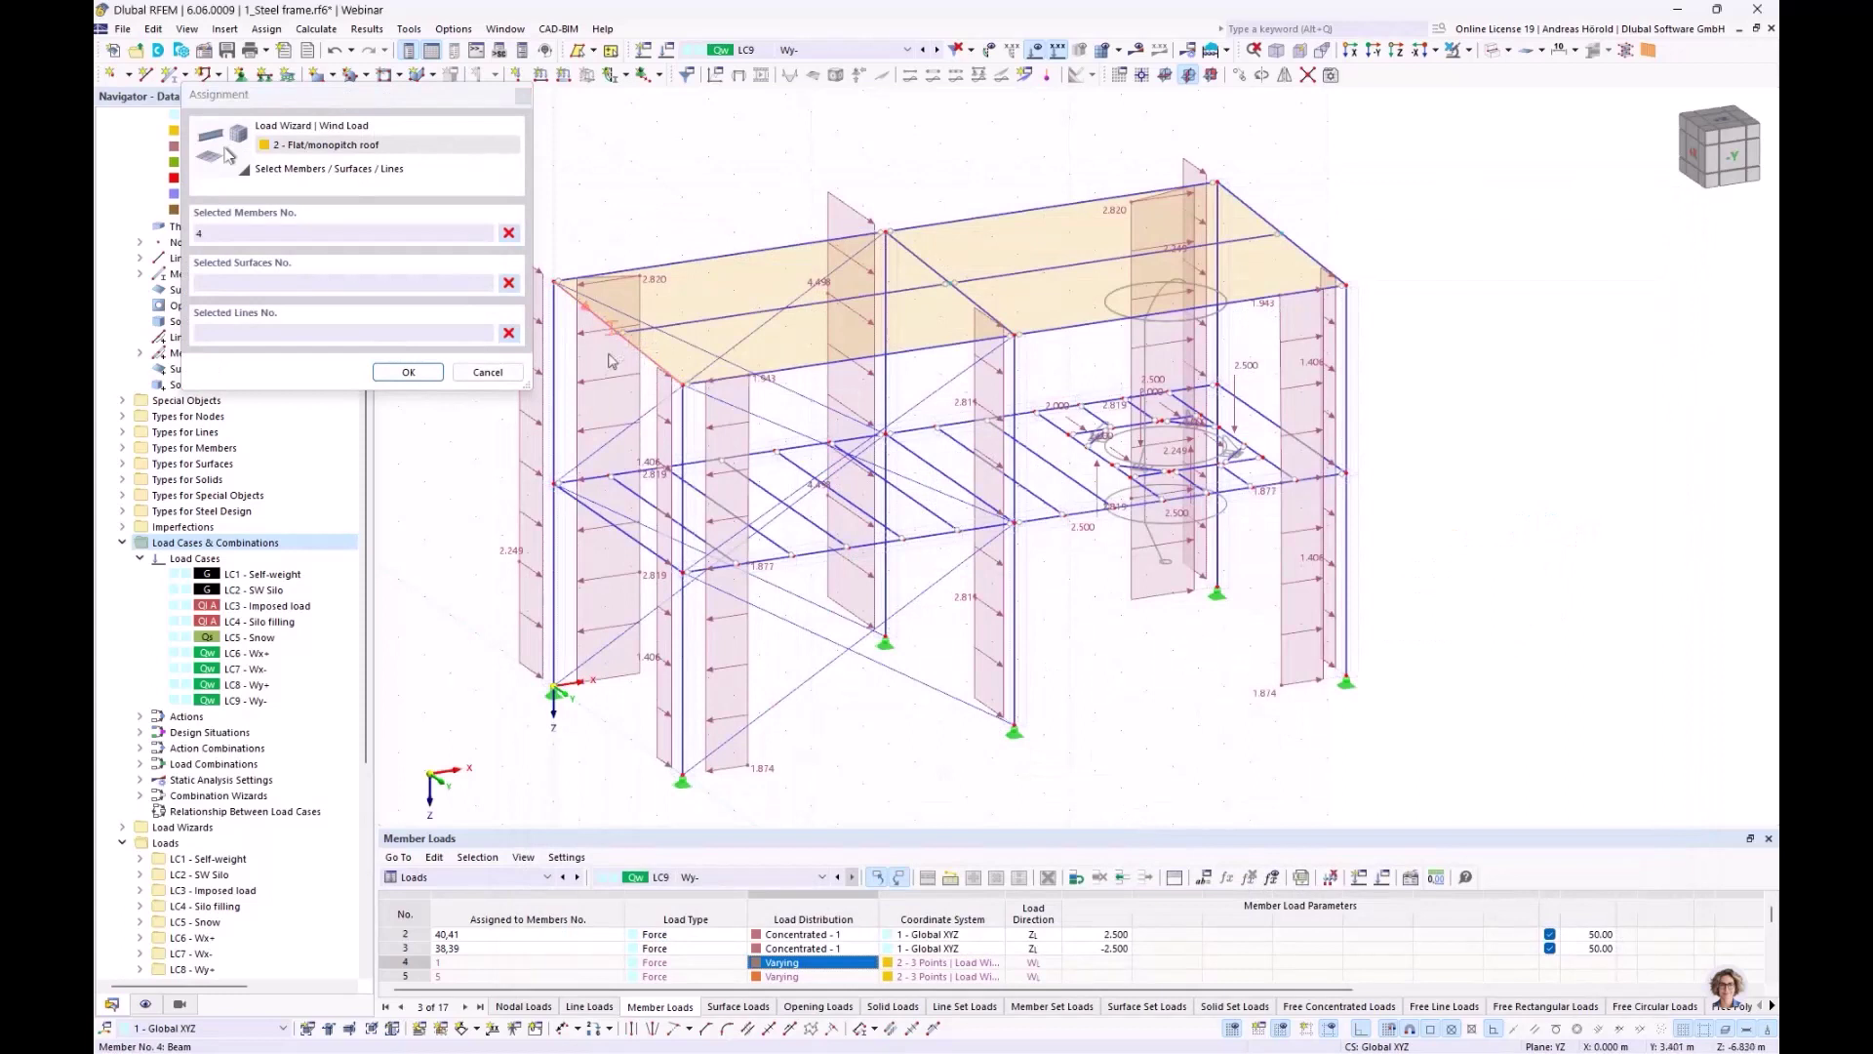
{"action": "left_click", "coordinate": [407, 372]}
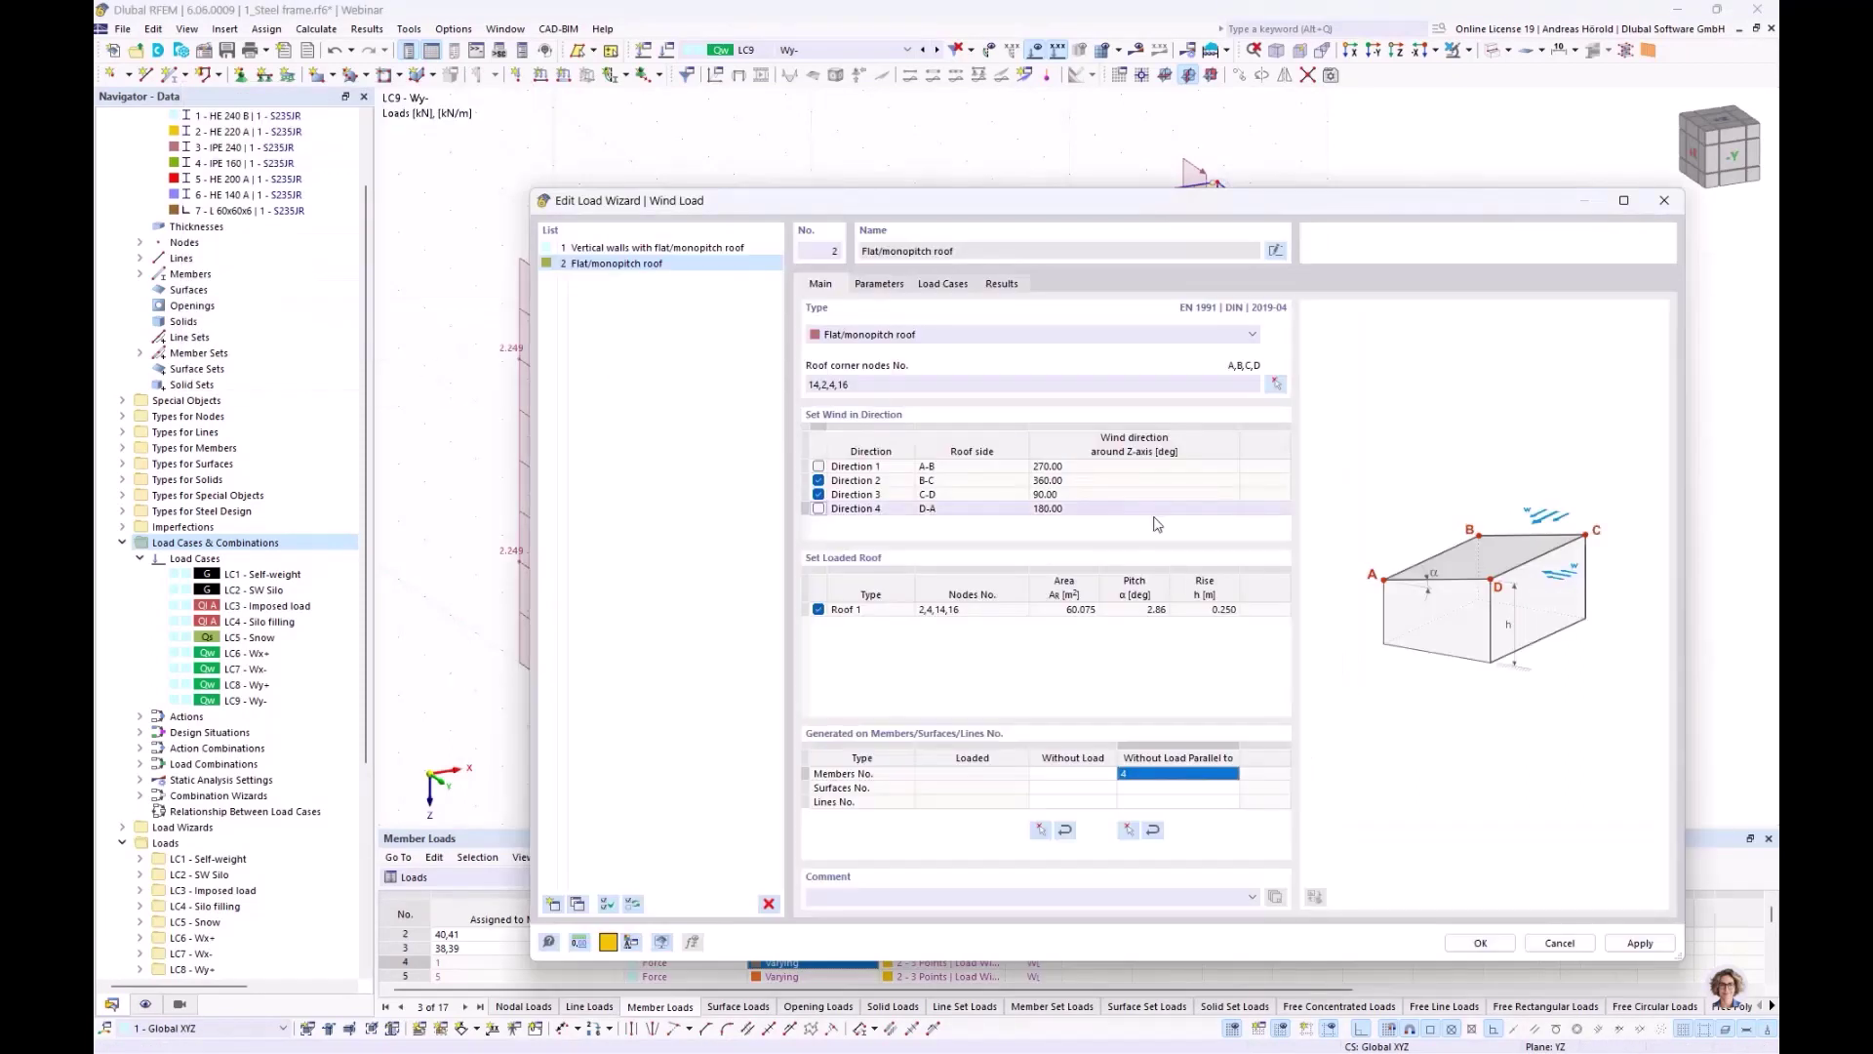
Check the roof wizard's parameters and load case assignments for directions 2 and 3, and generate the roof wind loads
{"action": "left_click", "coordinate": [878, 284]}
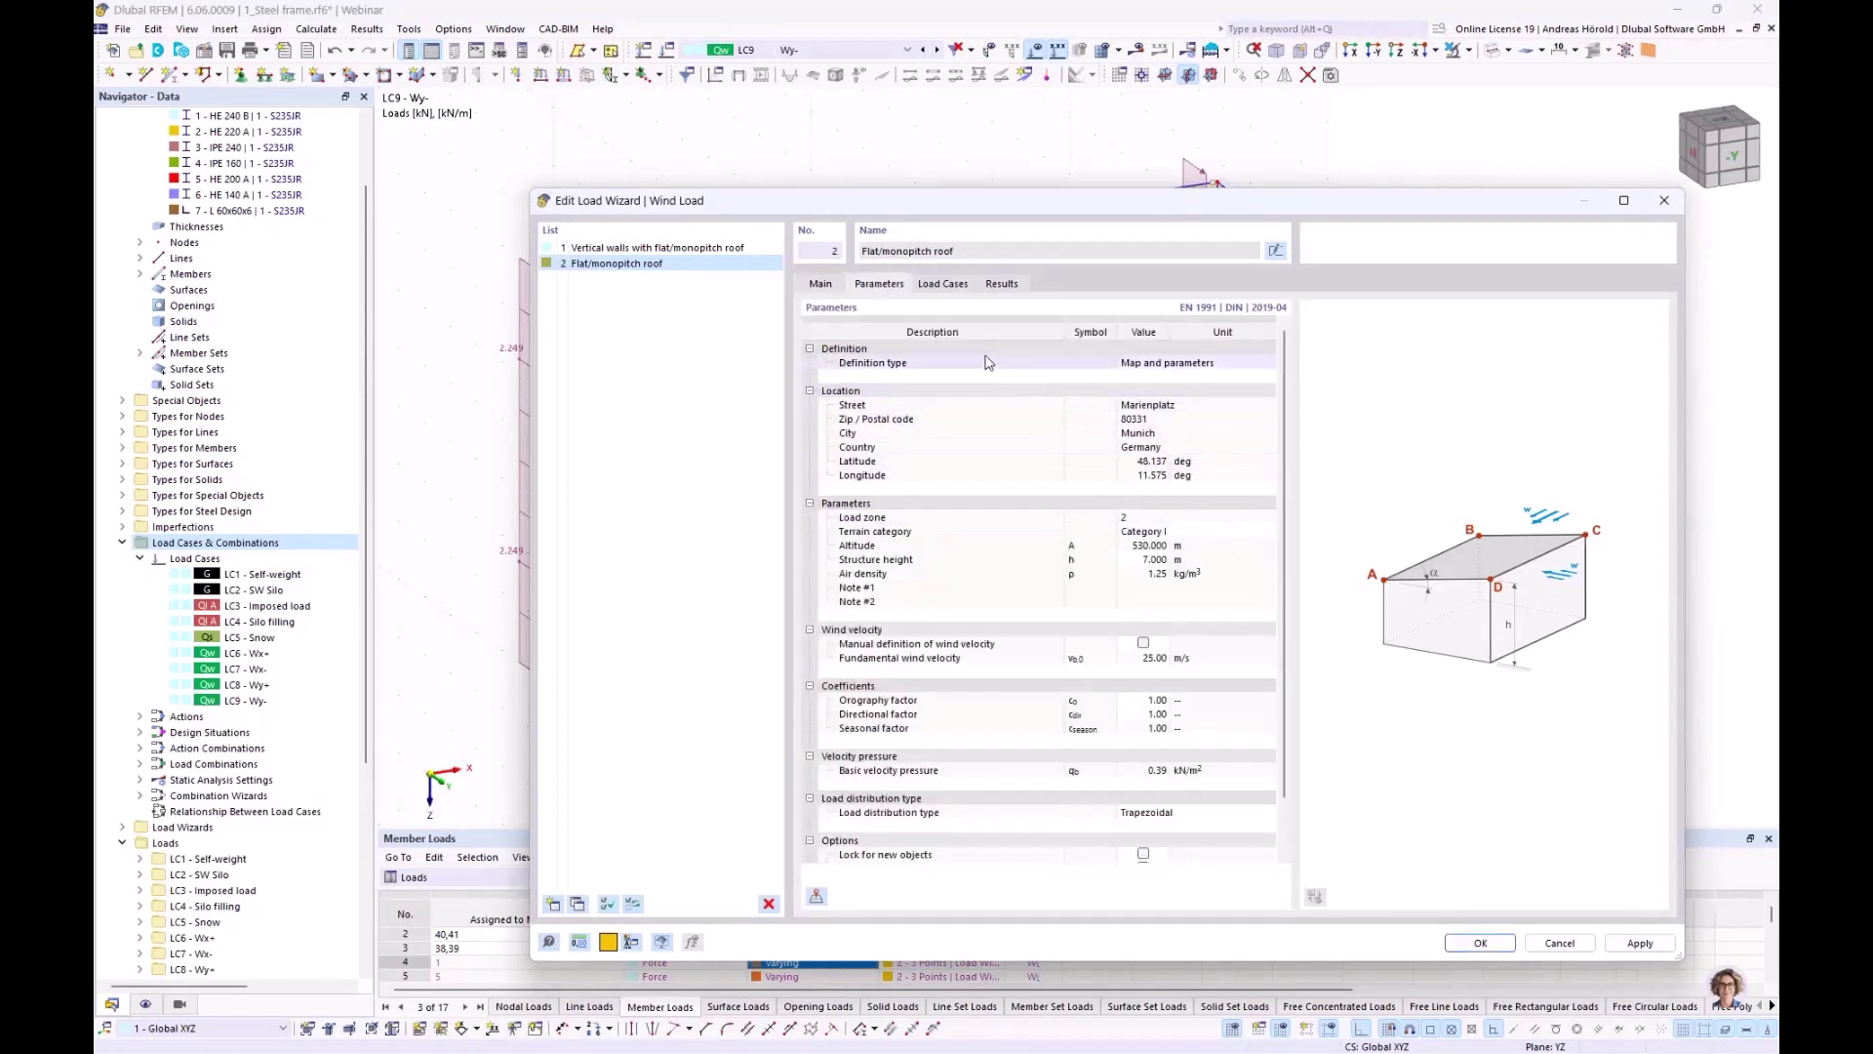
{"action": "left_click", "coordinate": [943, 284]}
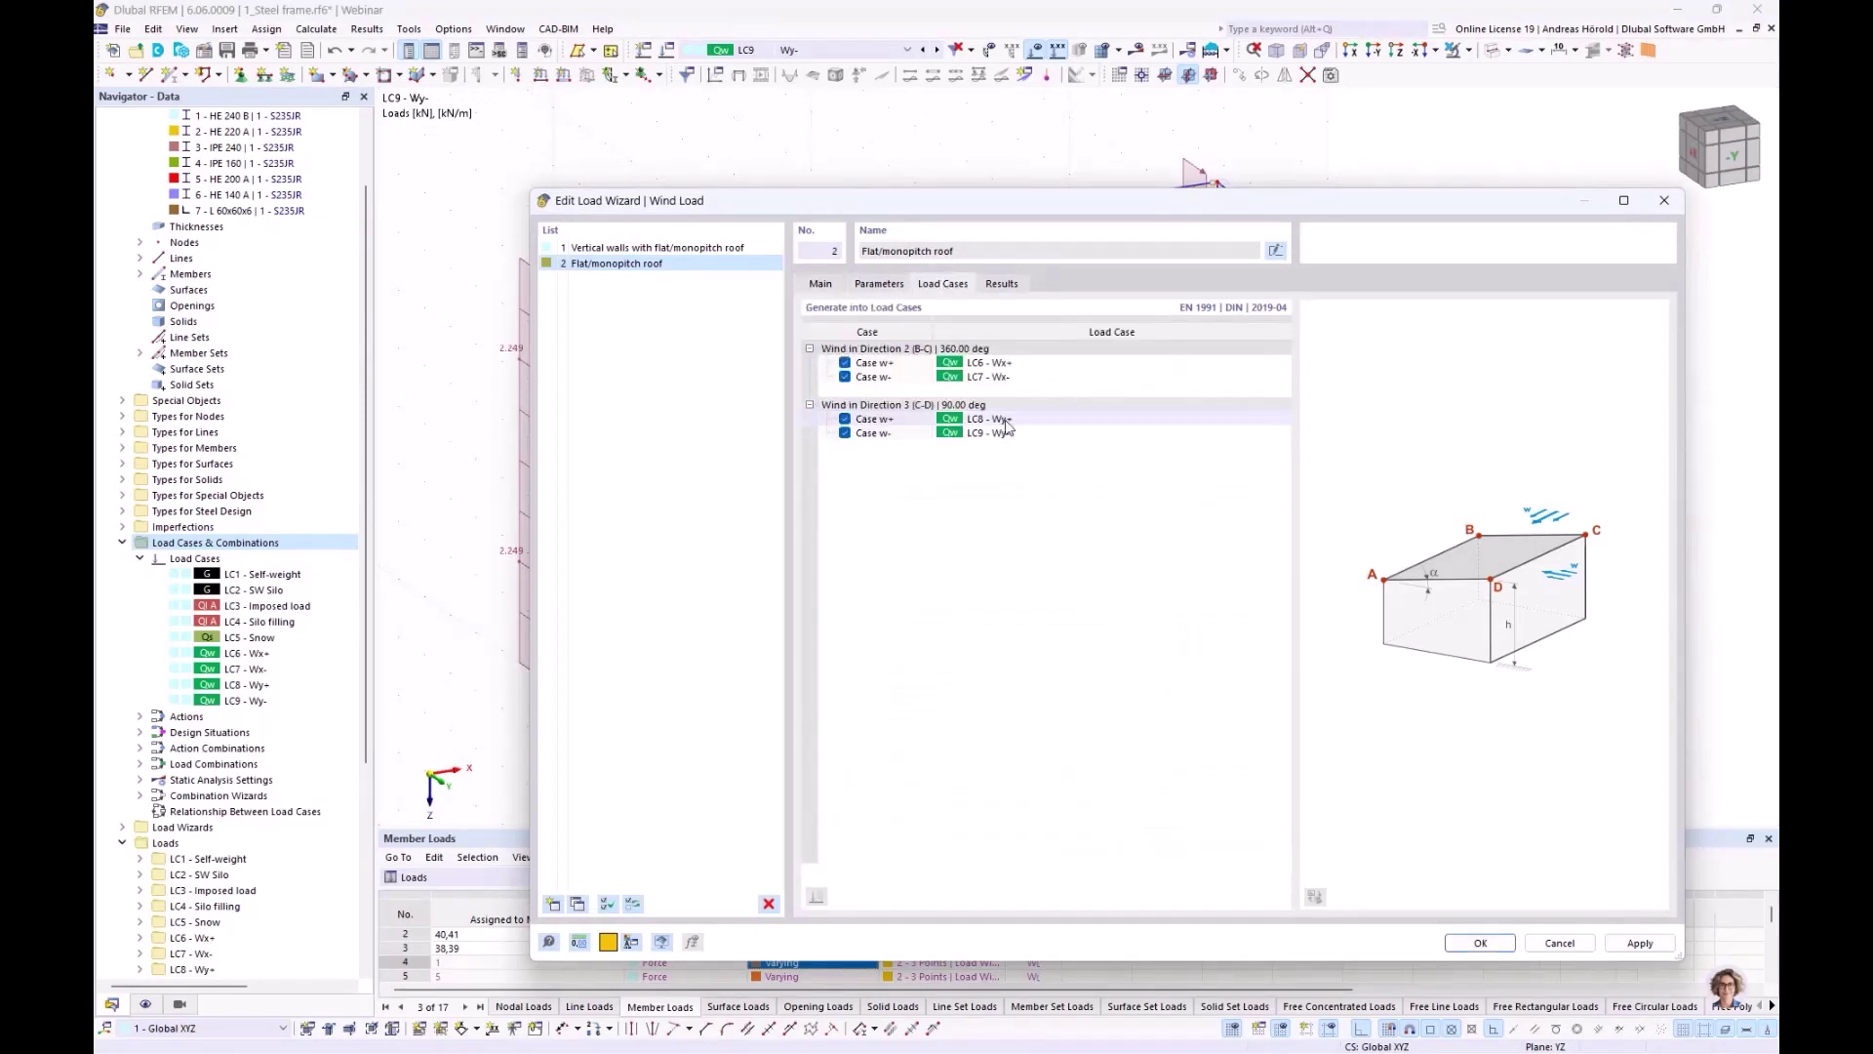
{"action": "left_click", "coordinate": [1483, 942]}
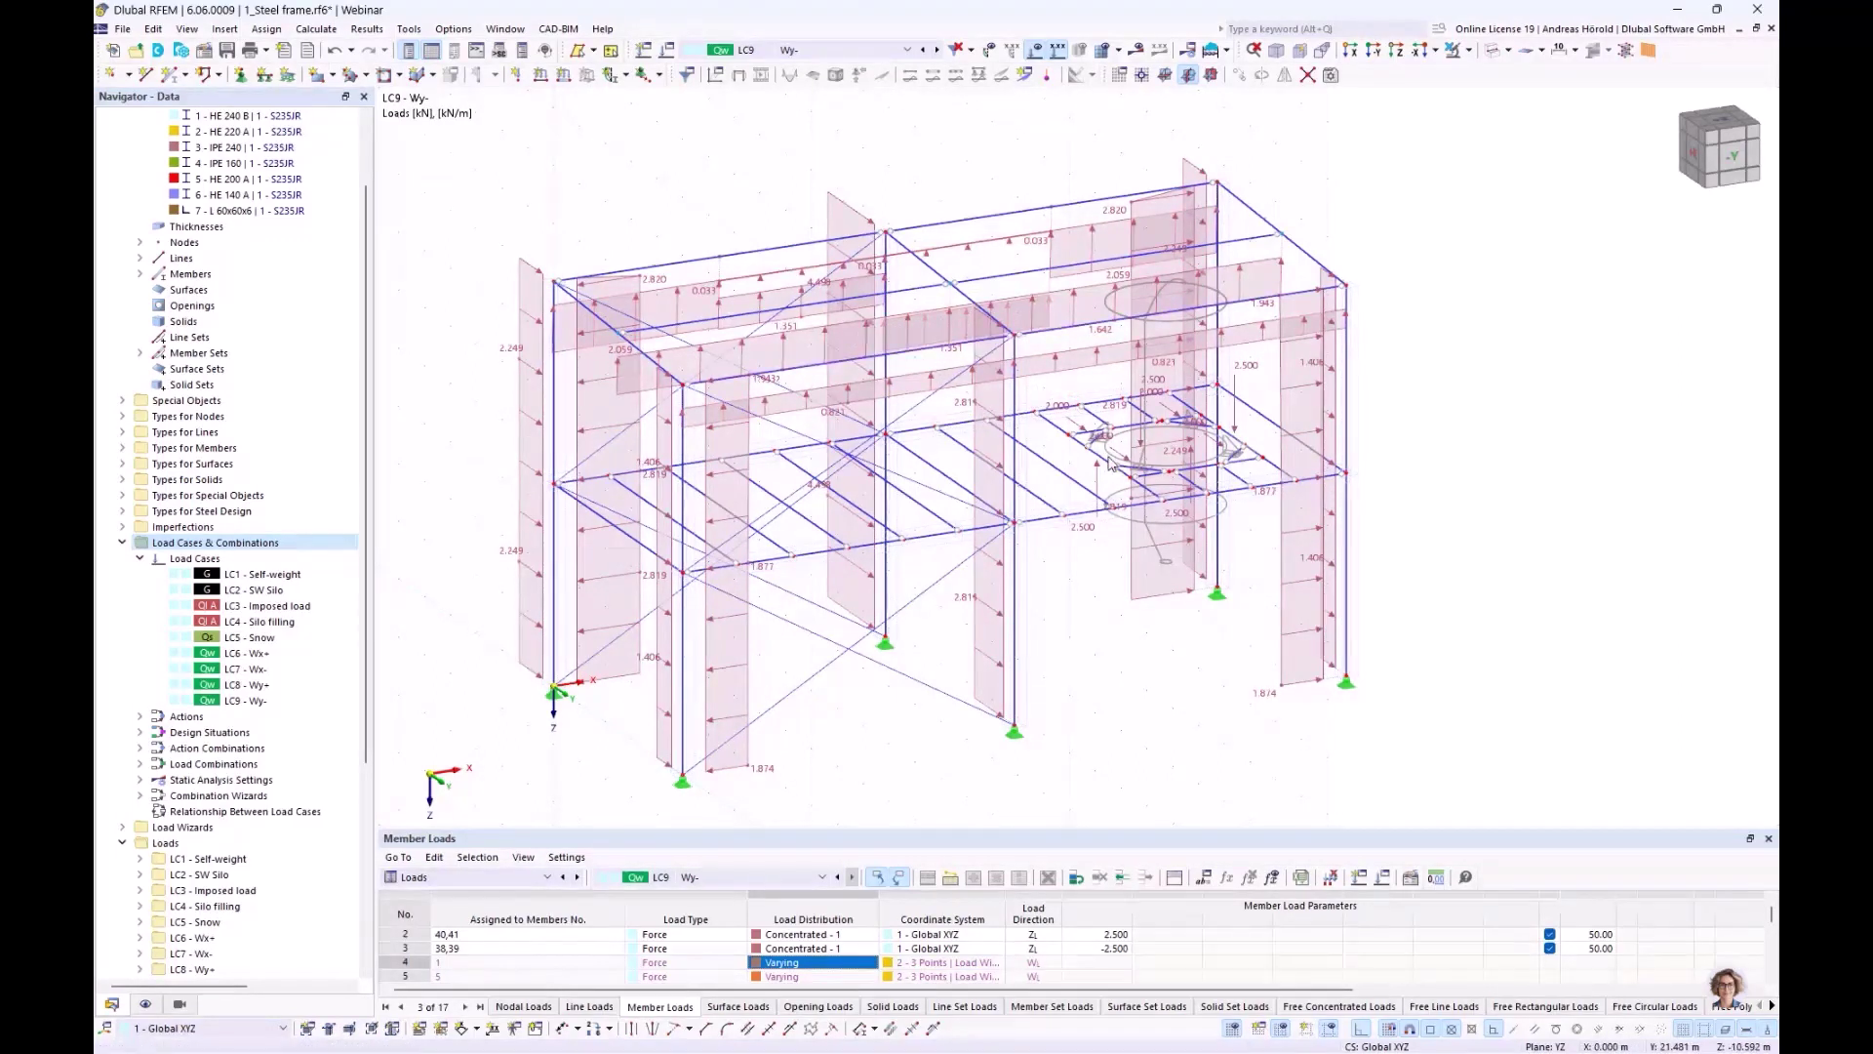
Turn on separate display for the wind load wizard's generated loads to show them as wizard loads on the model
{"action": "middle_click_drag", "start_coordinate": [1005, 361], "coordinate": [976, 263], "text": "ctrl"}
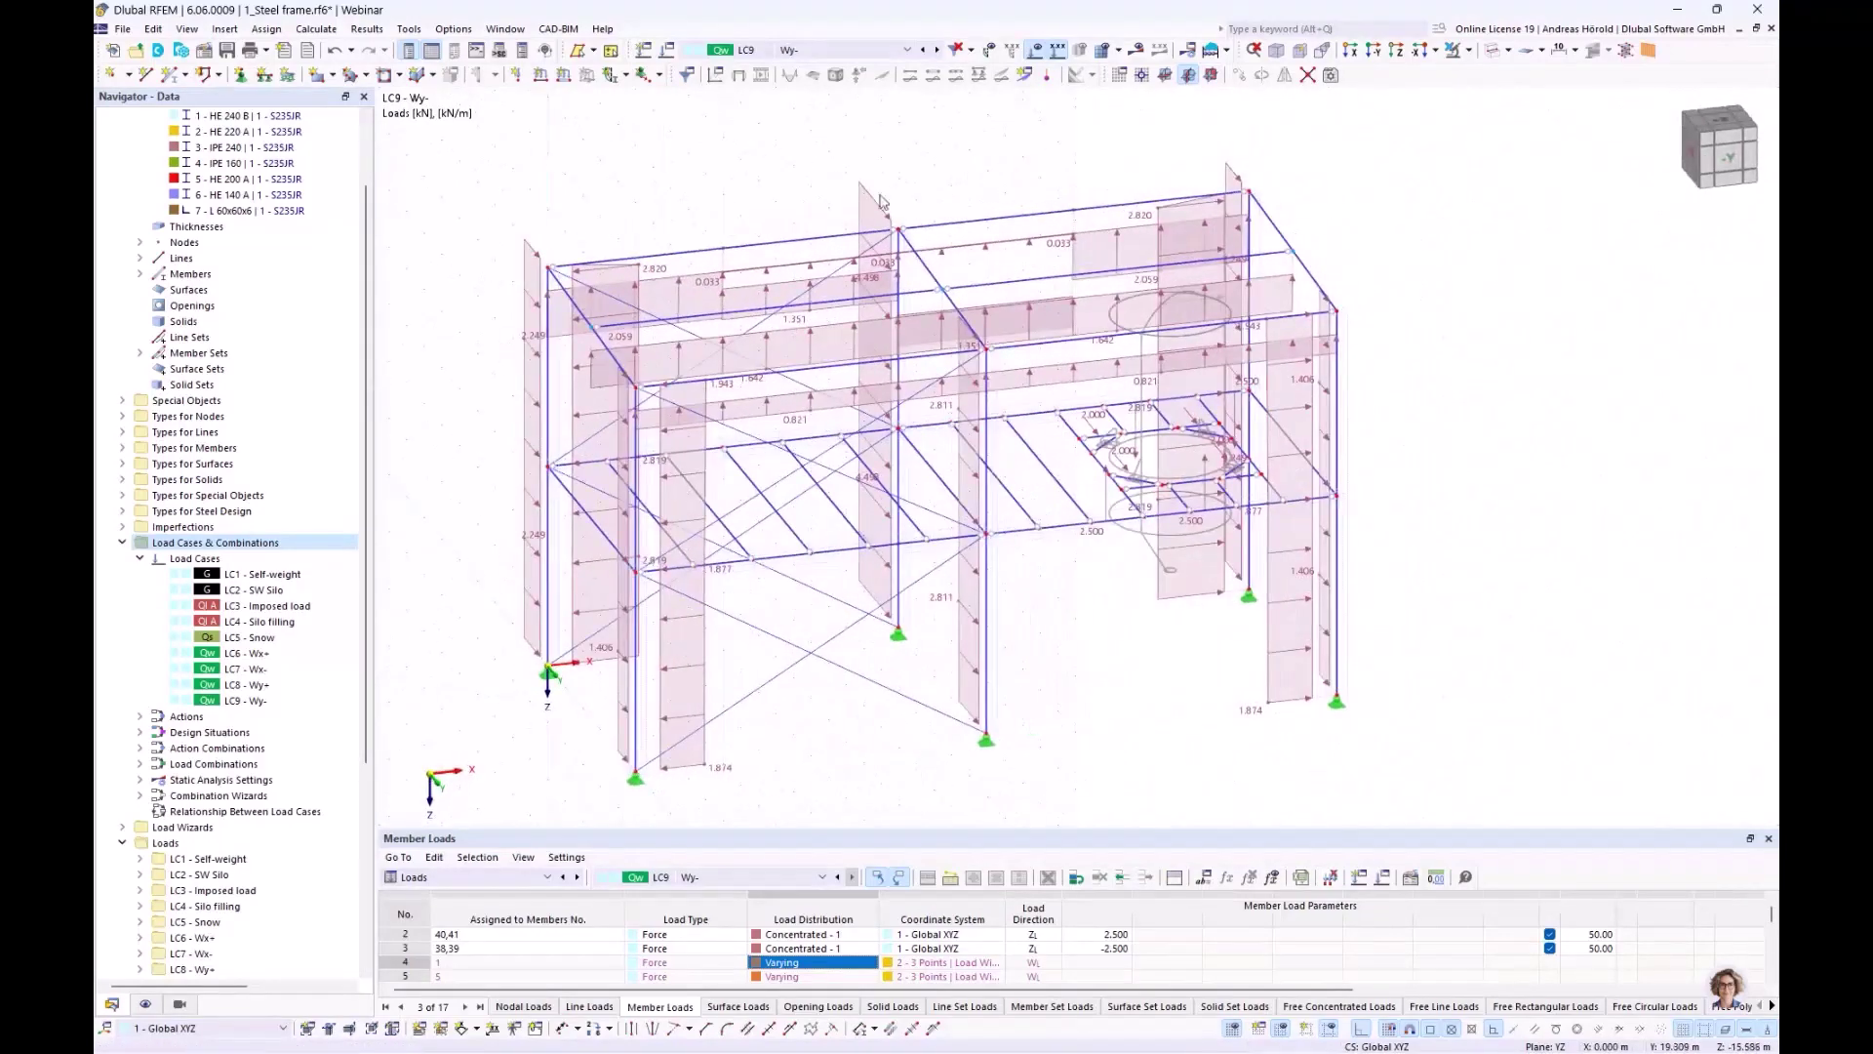
{"action": "right_click", "coordinate": [874, 204]}
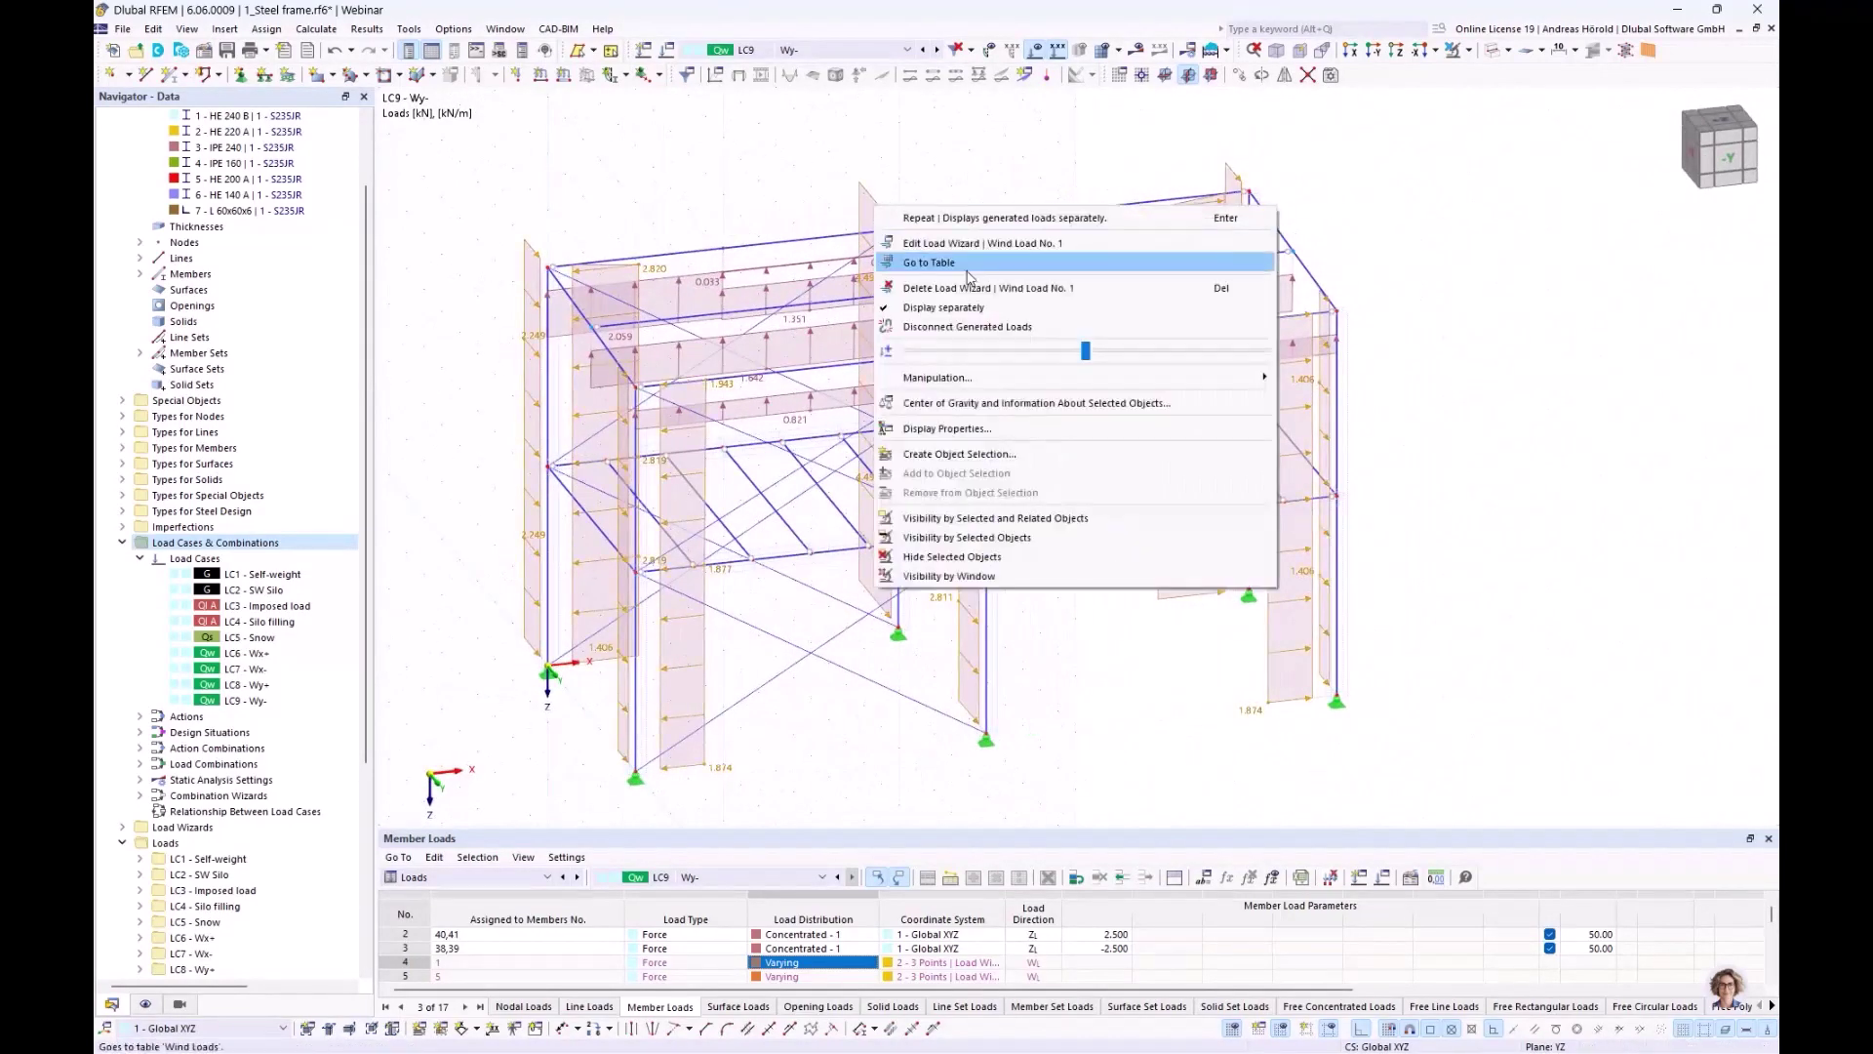
{"action": "left_click", "coordinate": [971, 308]}
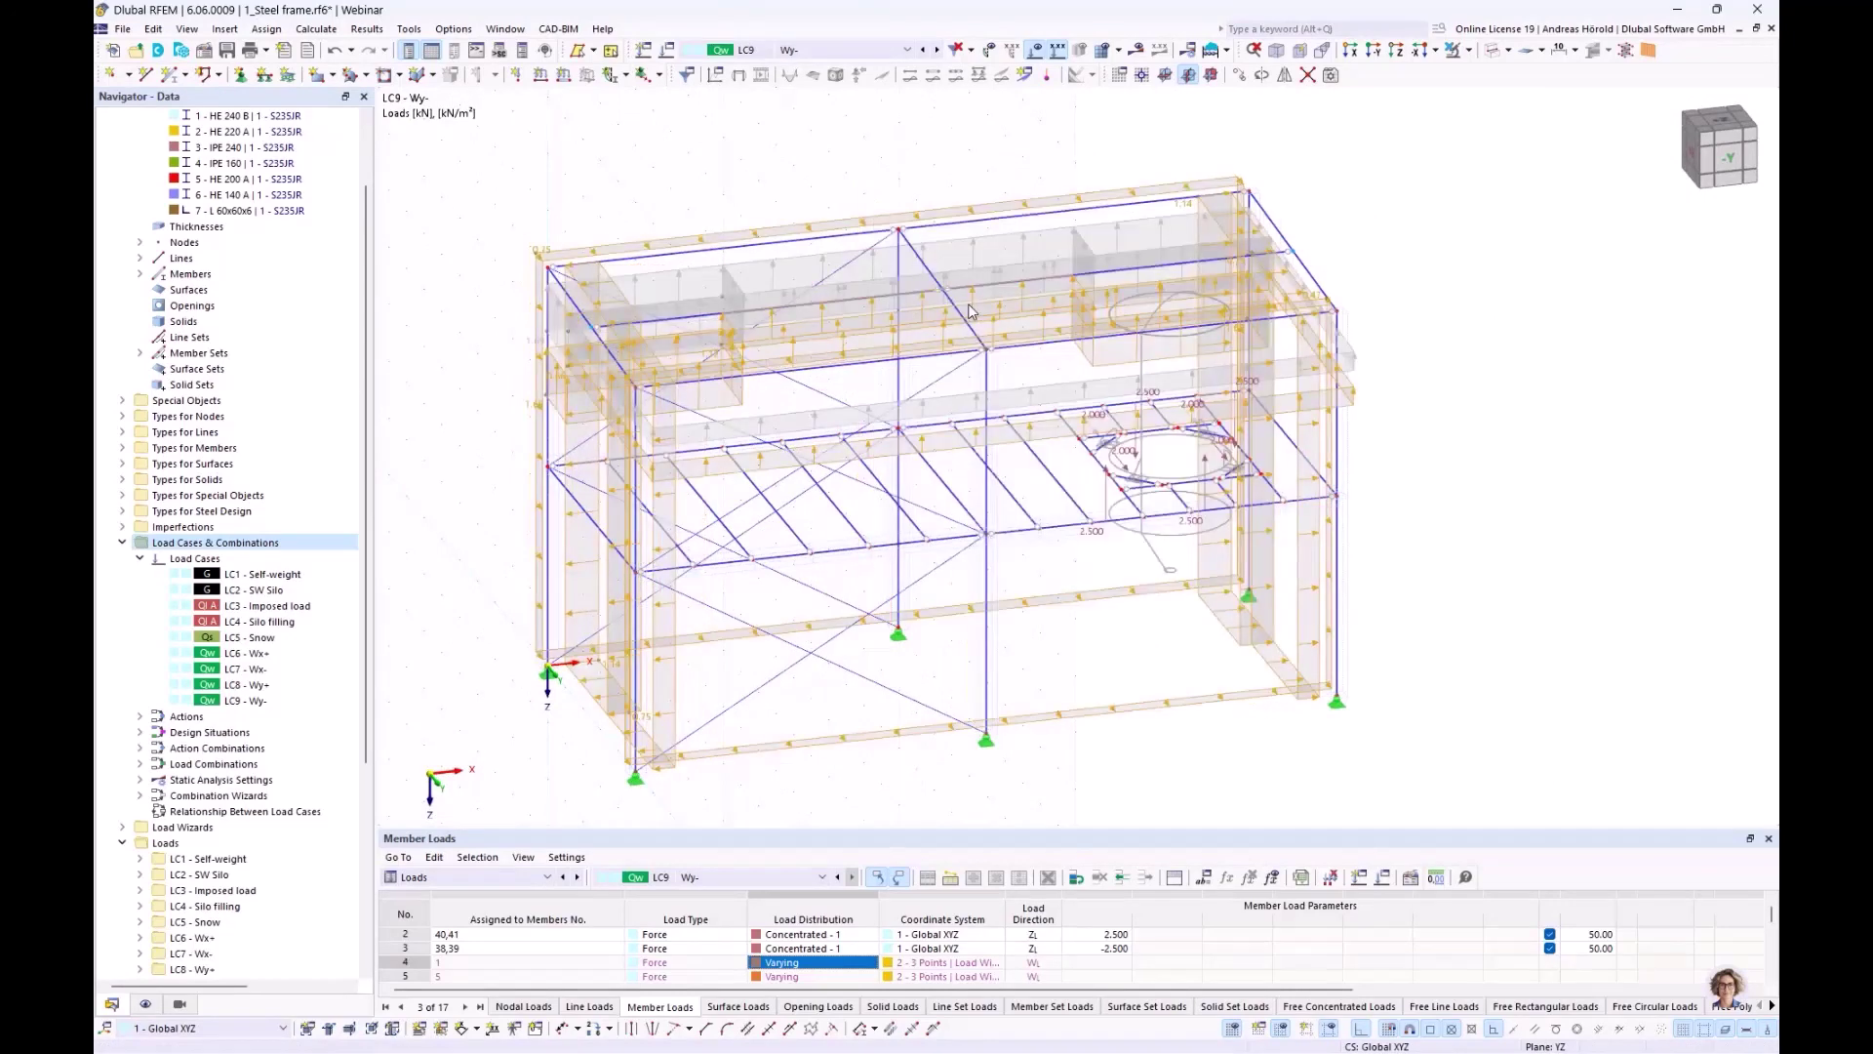
Examine the wall and roof wind loads in load cases LC6 to LC9 one after another
{"action": "left_click", "coordinate": [859, 50]}
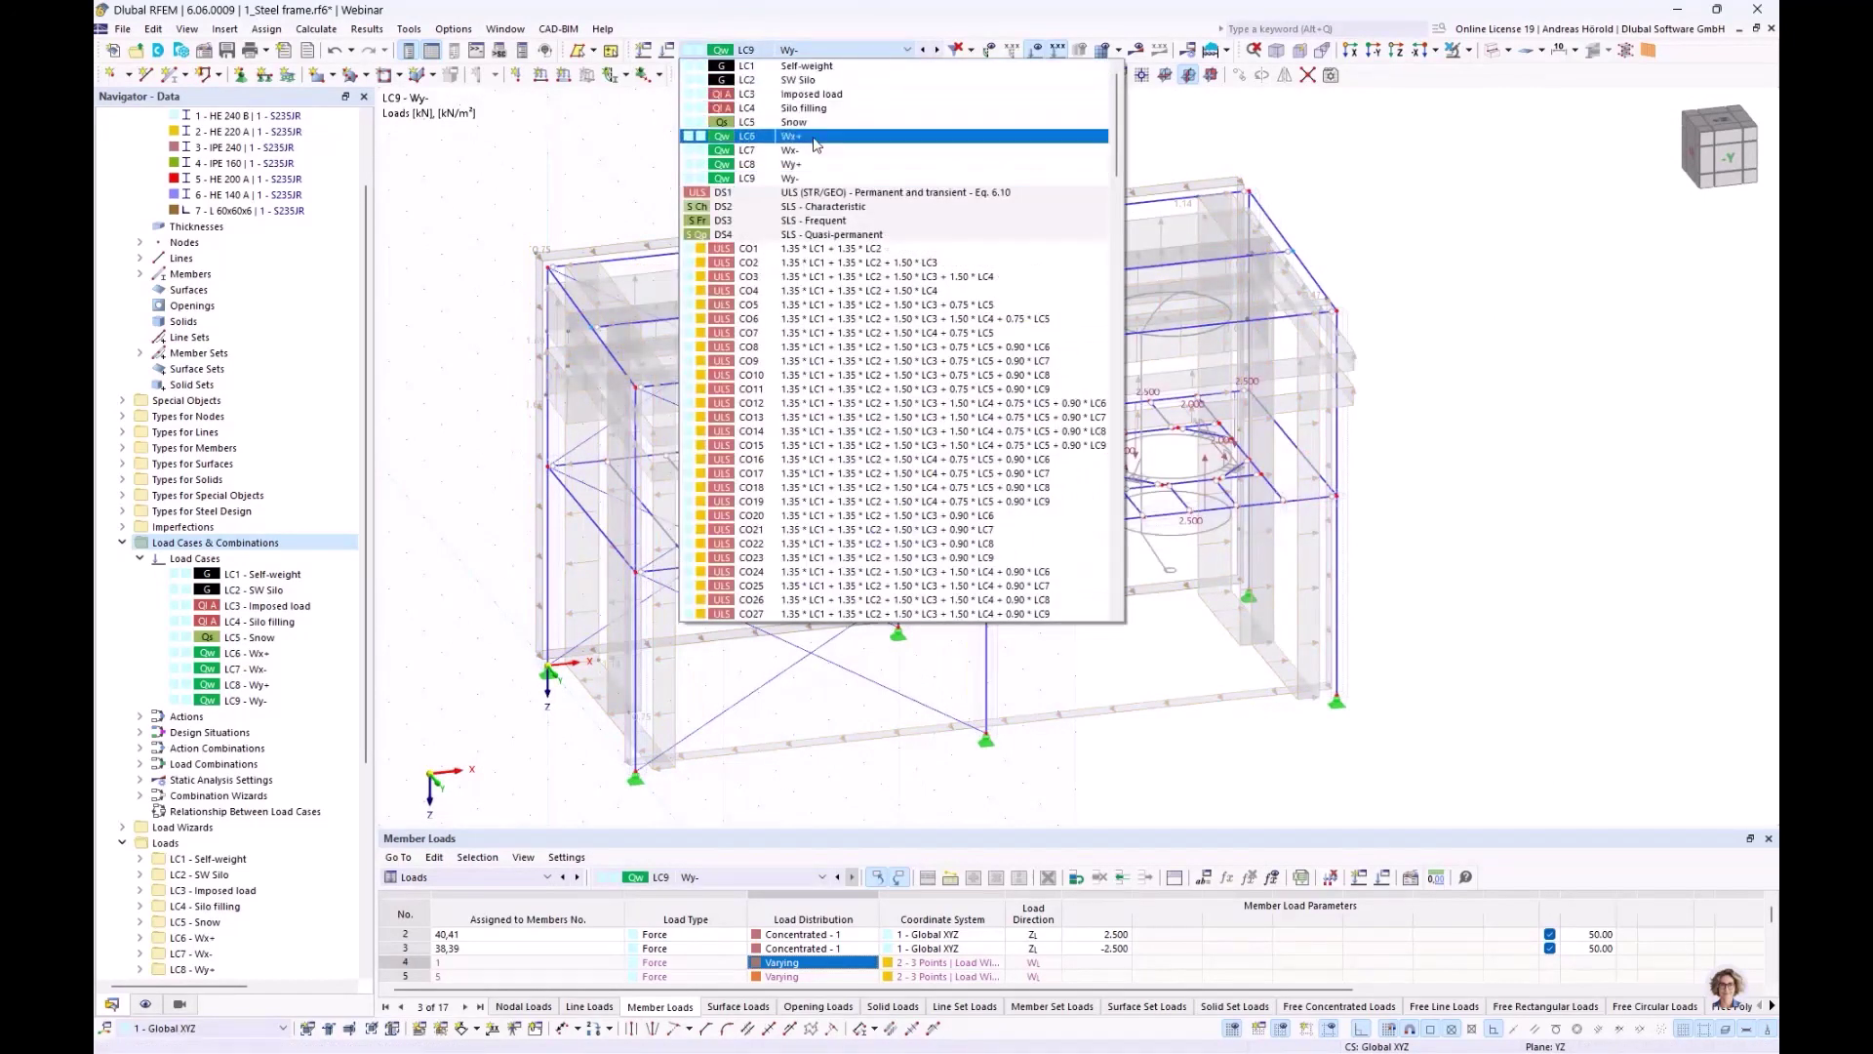
{"action": "left_click", "coordinate": [815, 135]}
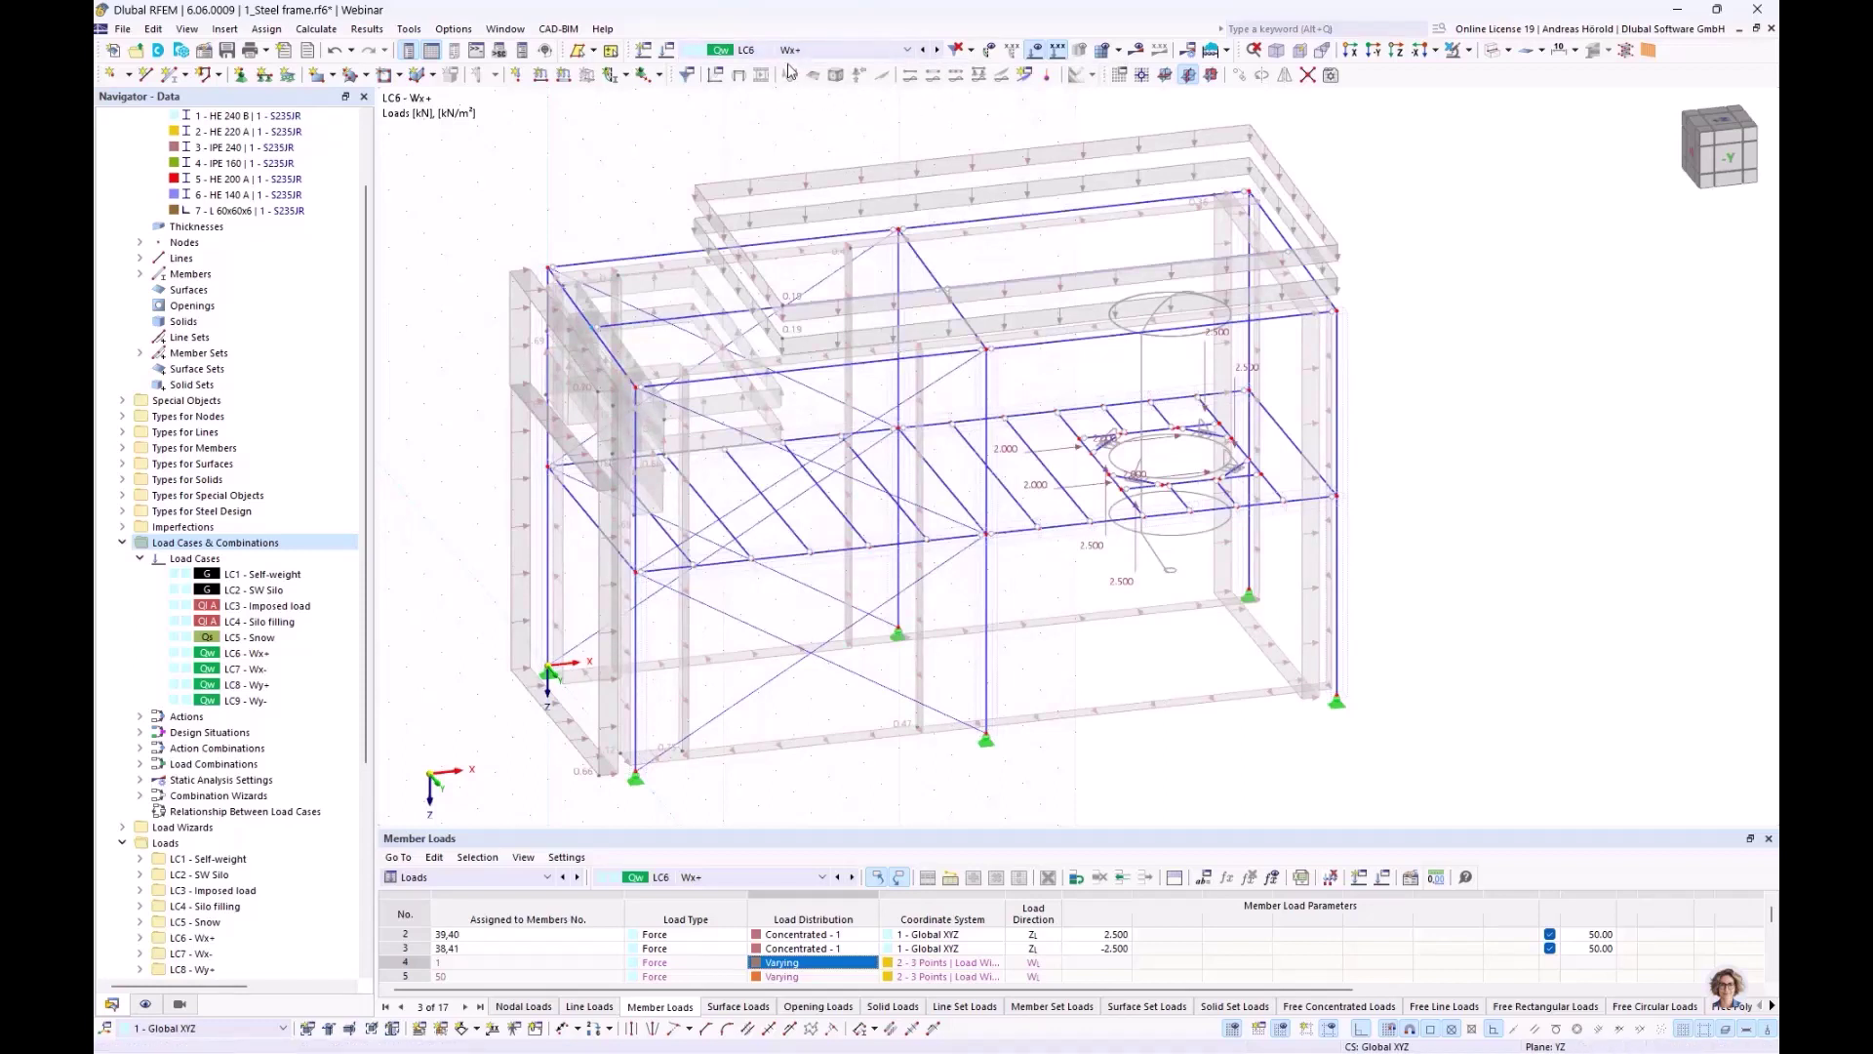
{"action": "left_click", "coordinate": [937, 49]}
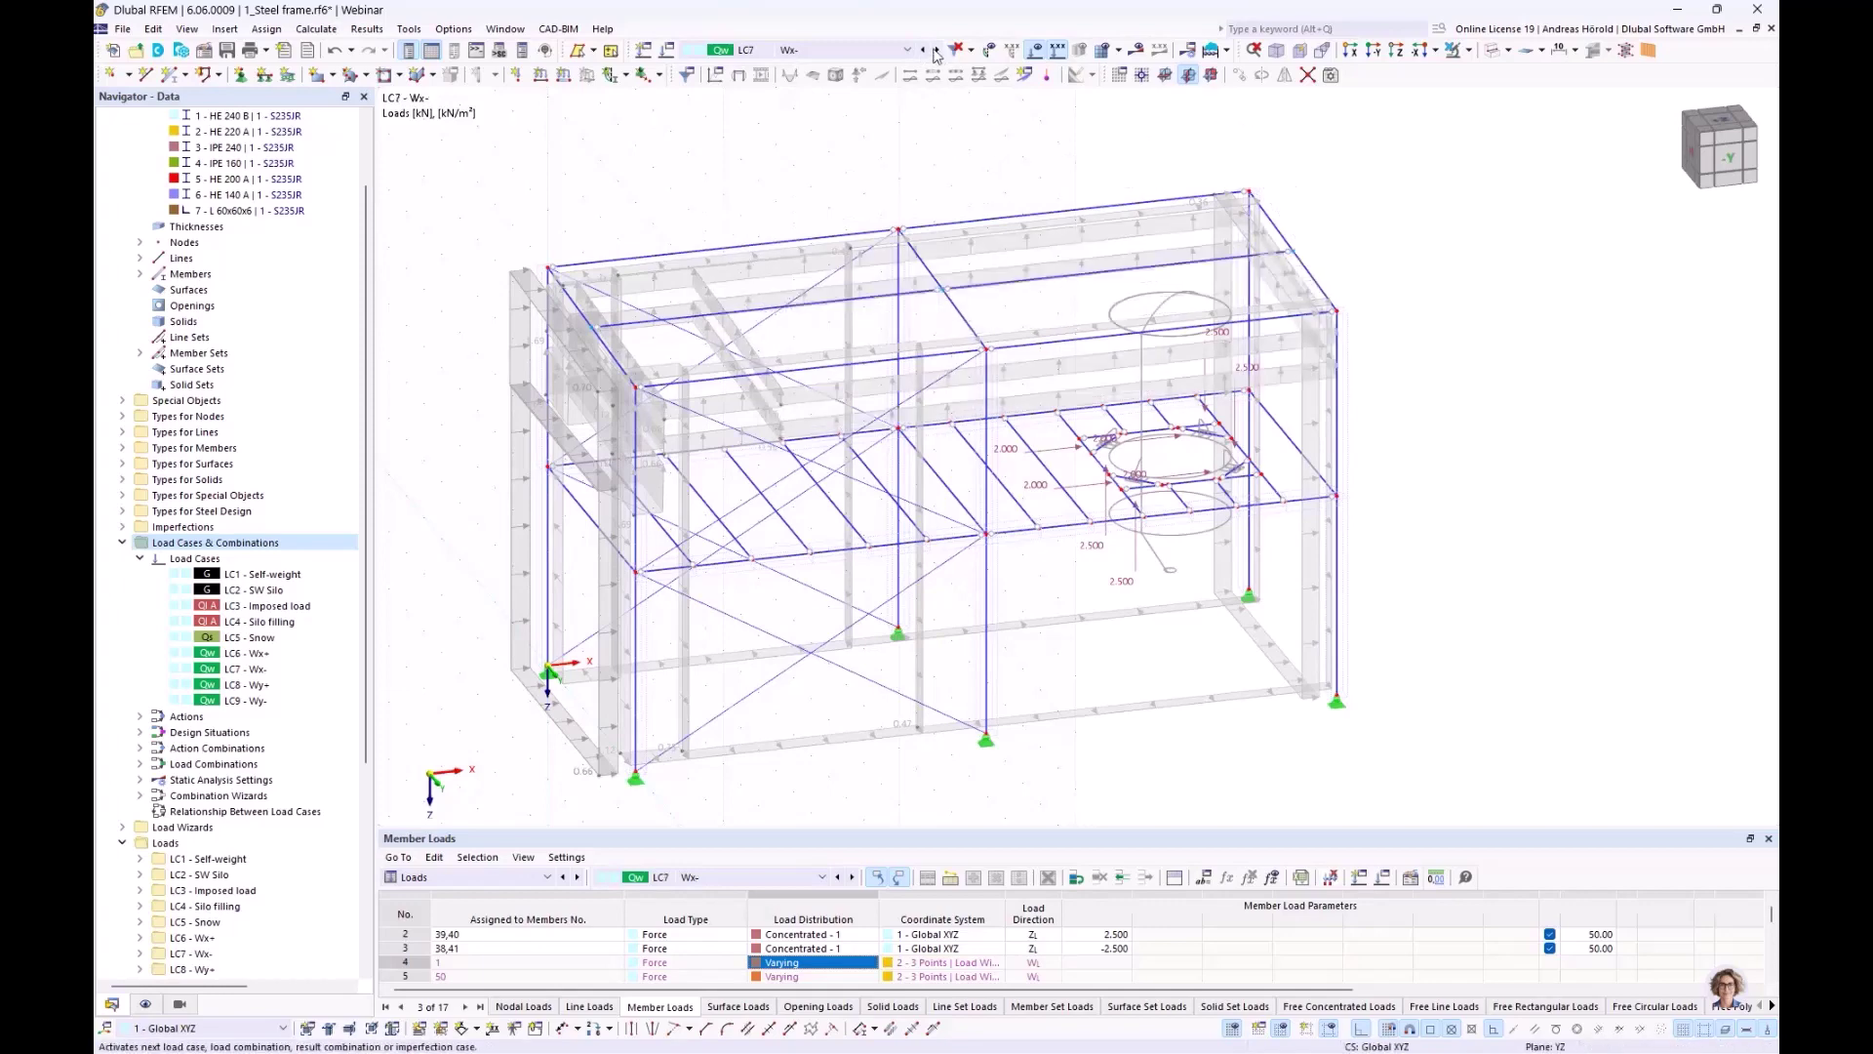
{"action": "left_click", "coordinate": [938, 50]}
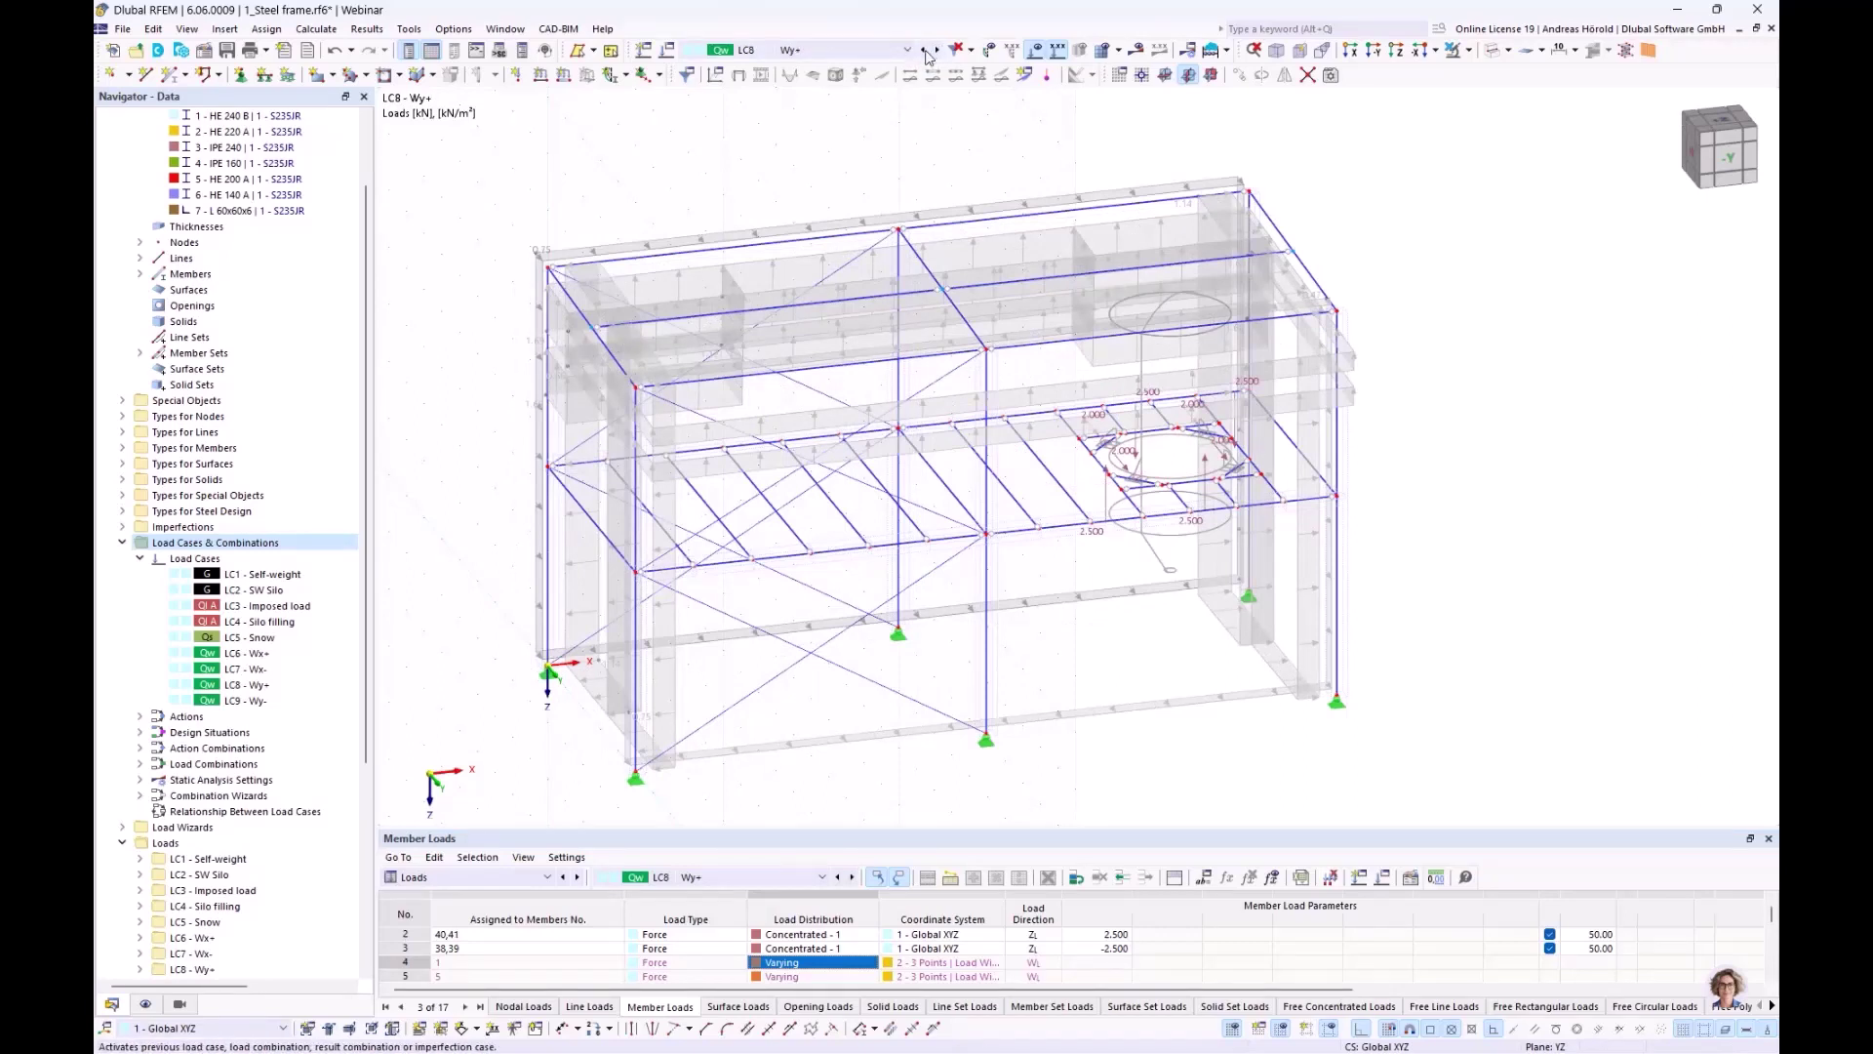
{"action": "left_click", "coordinate": [923, 50]}
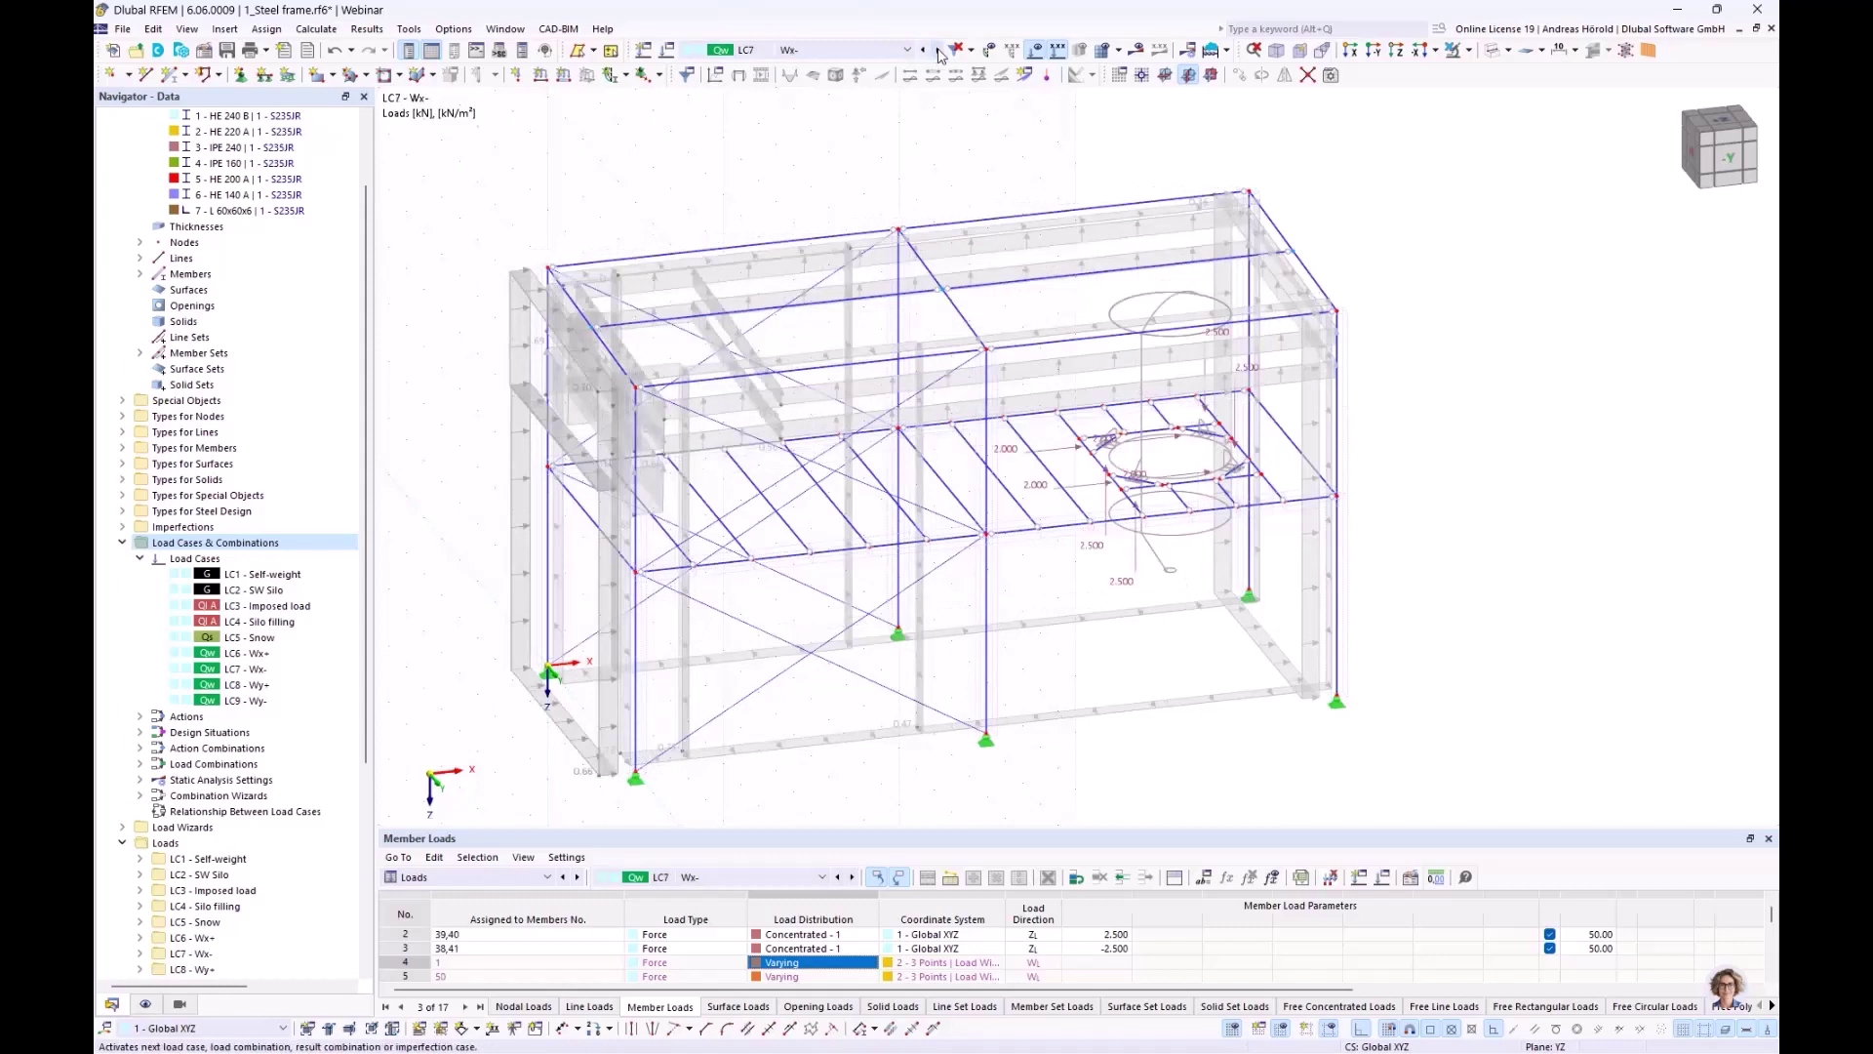
{"action": "left_click", "coordinate": [939, 51]}
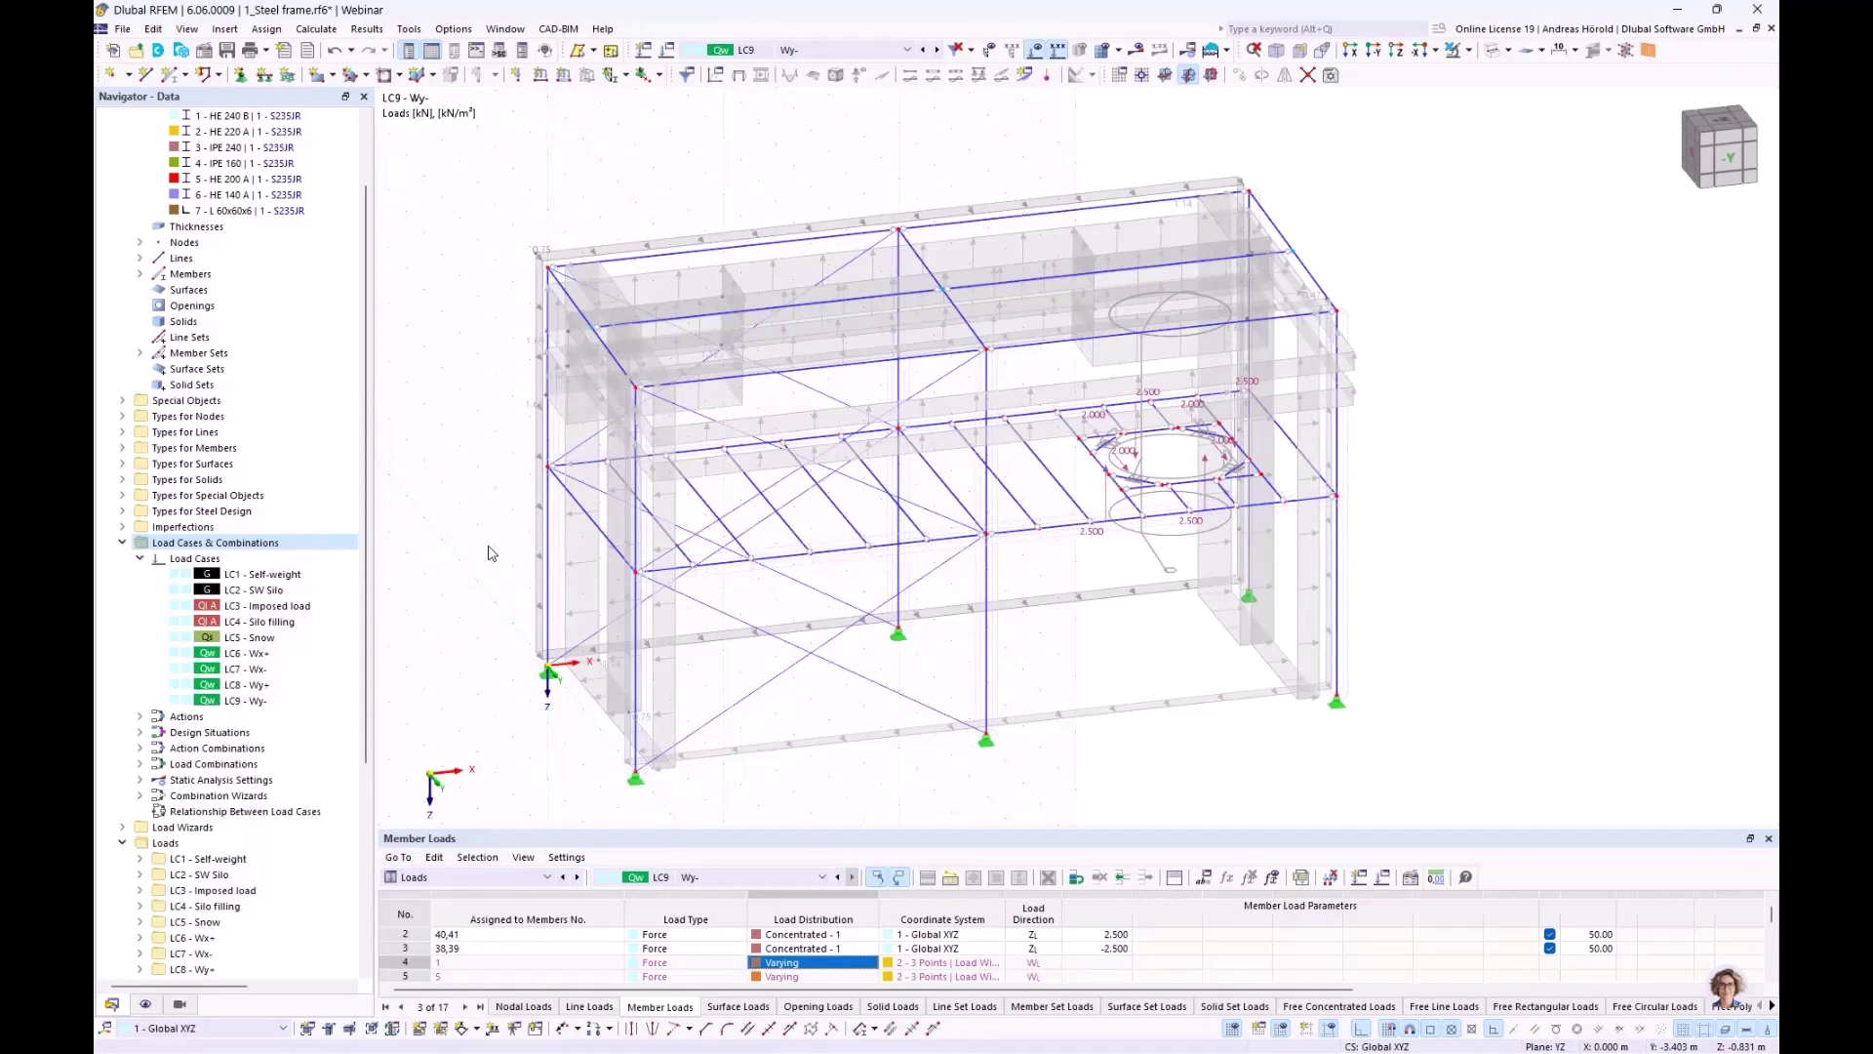
{"action": "middle_click_drag", "start_coordinate": [490, 546], "coordinate": [521, 544], "text": "ctrl"}
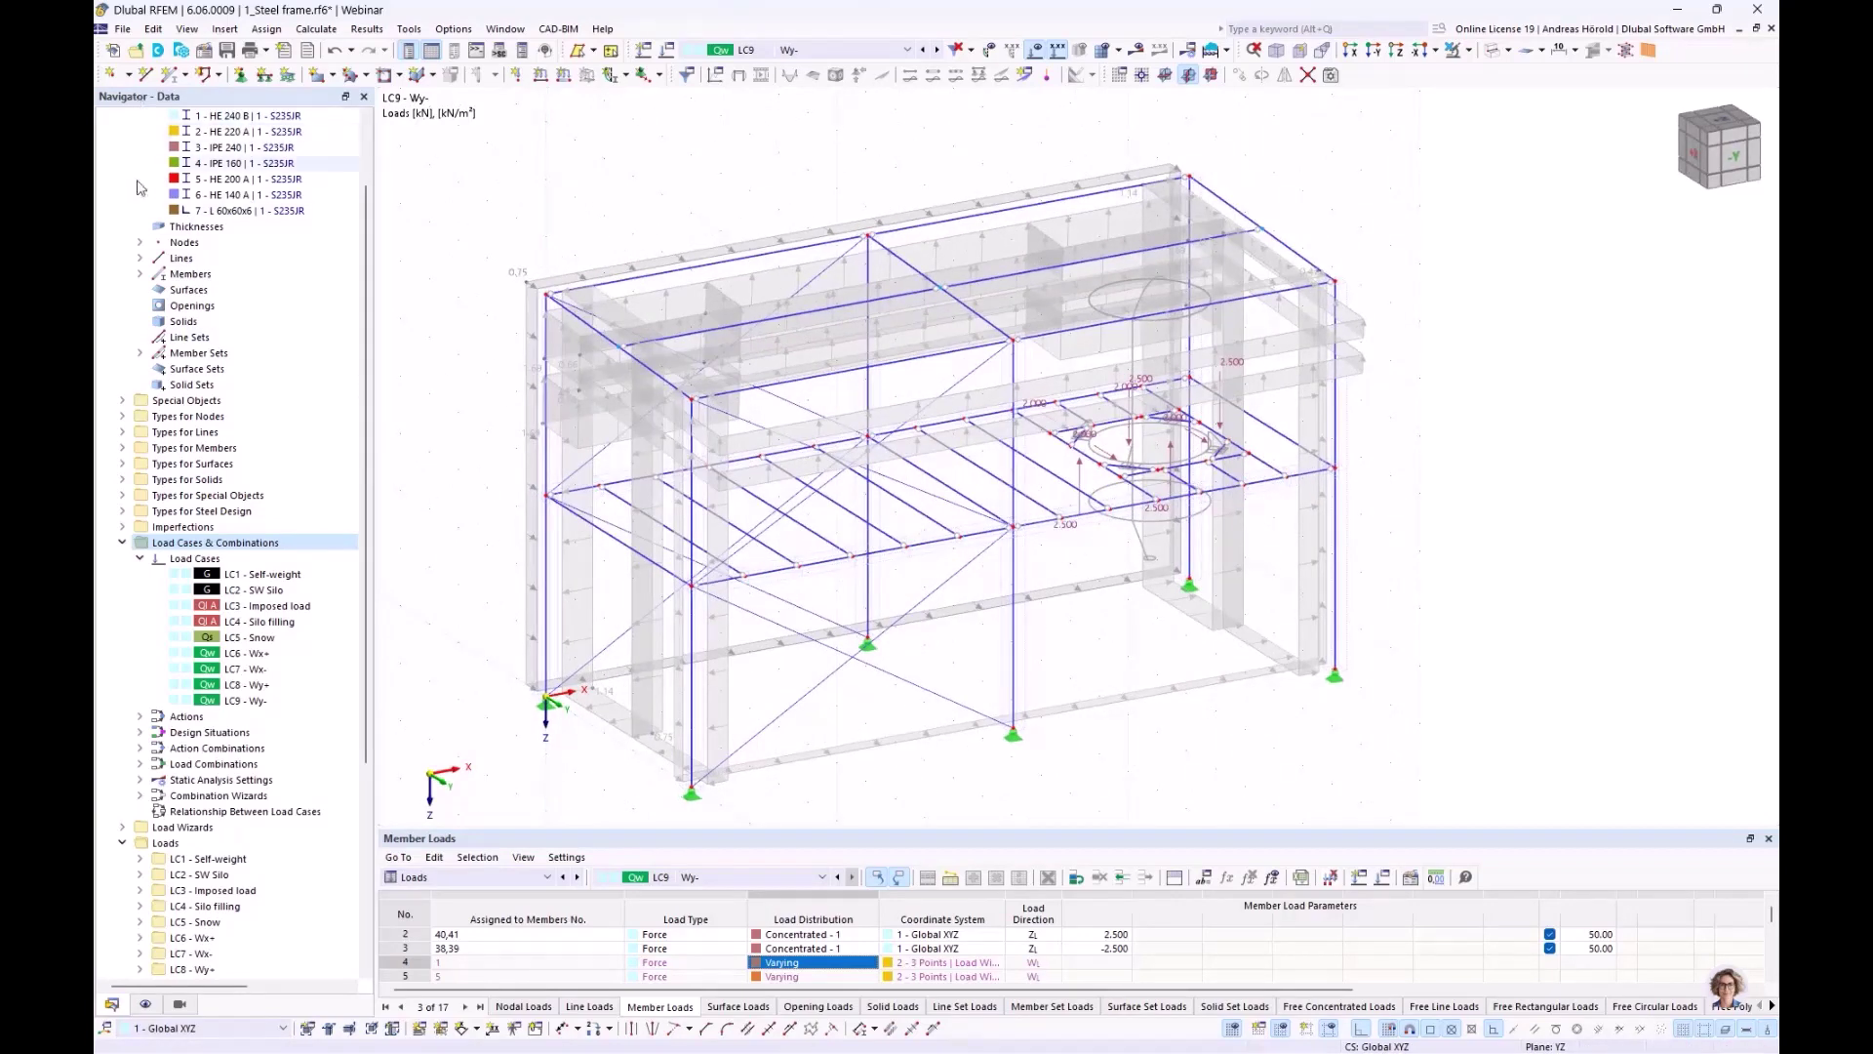
Create a local imperfection case named Imp. +x and assign it to LC6 - Wx+ and LC7 - Wx-
{"action": "left_click", "coordinate": [123, 528]}
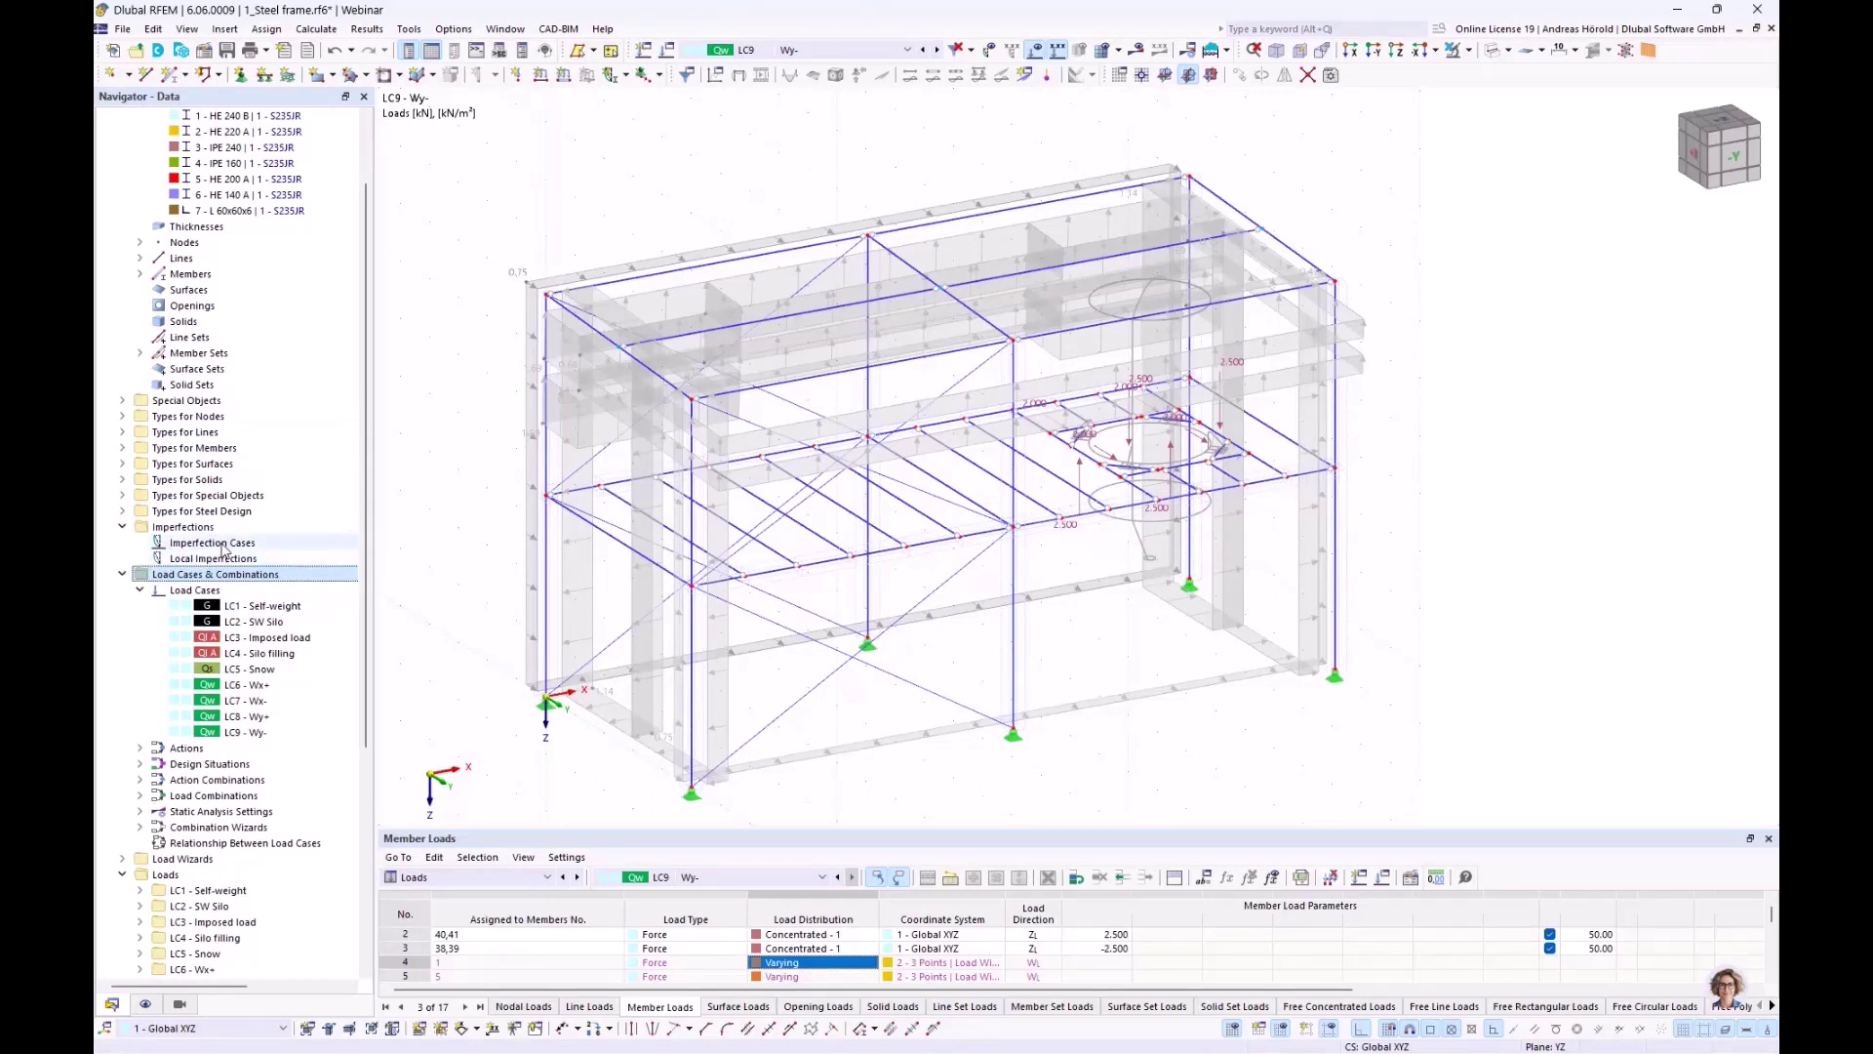
{"action": "right_click", "coordinate": [223, 547]}
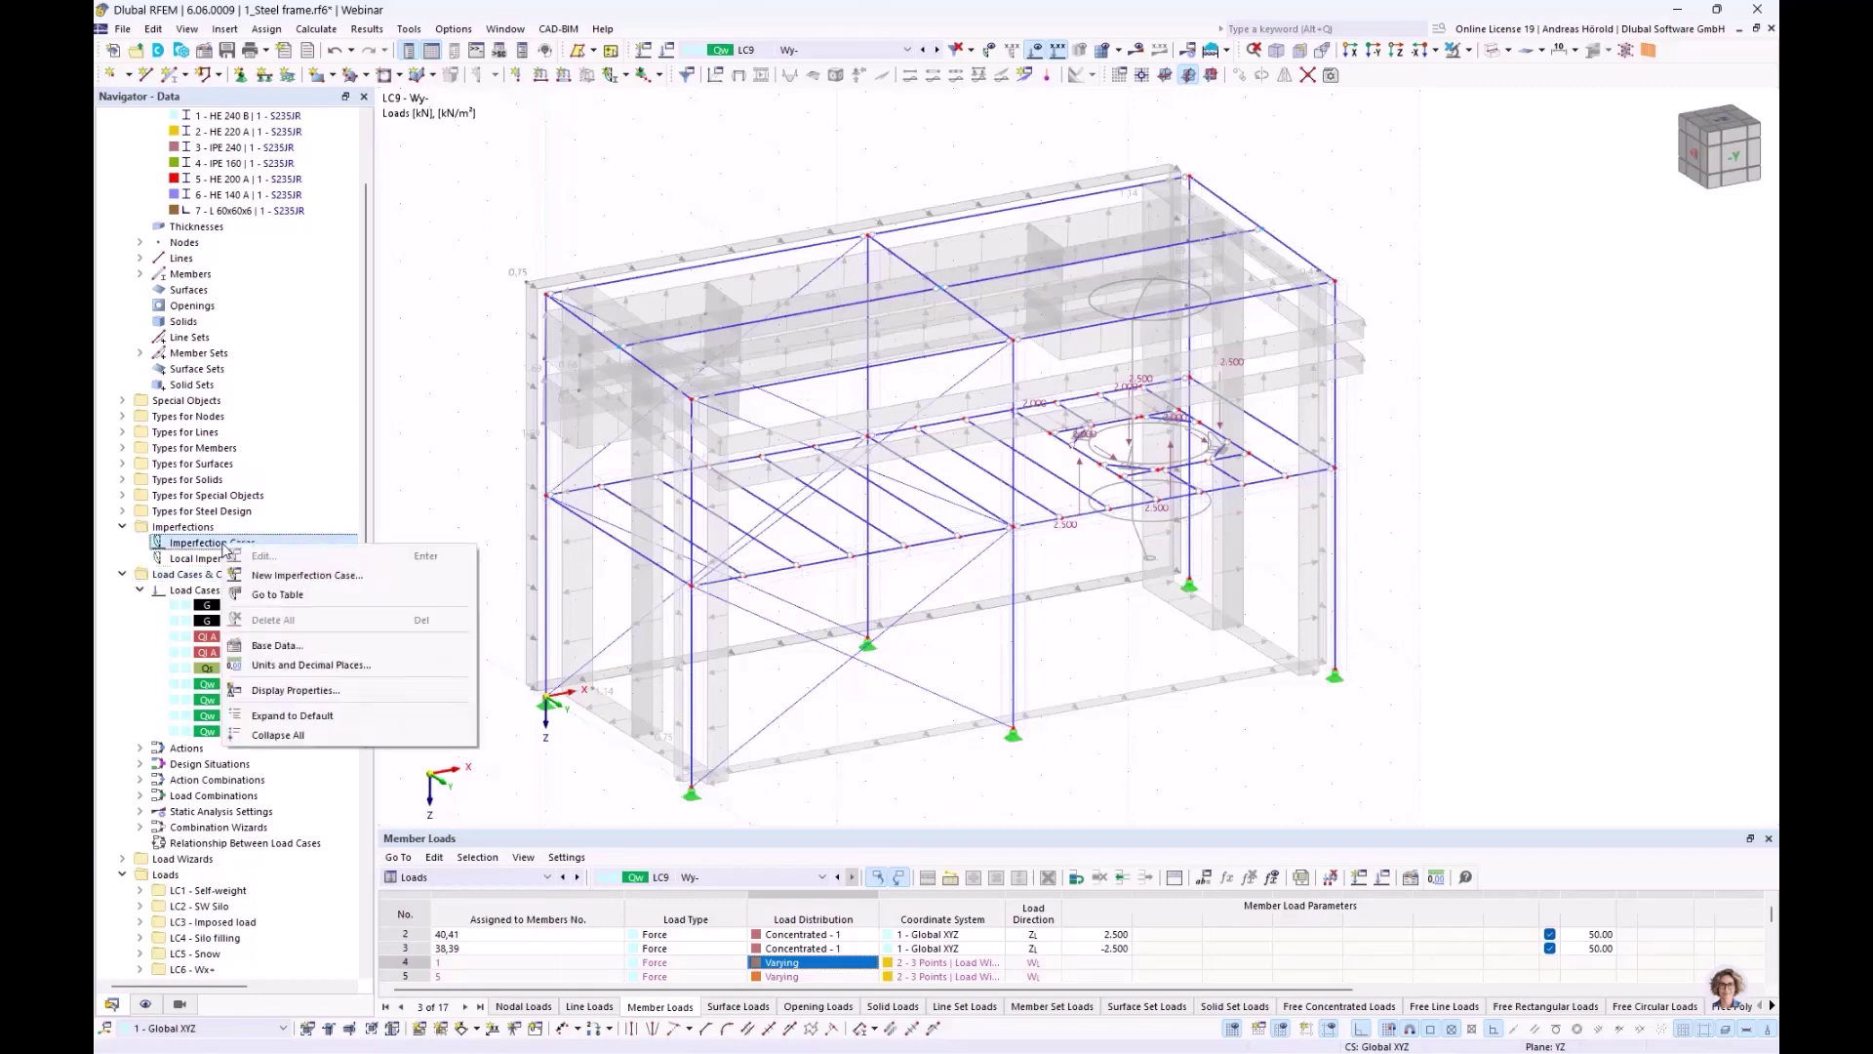
{"action": "left_click", "coordinate": [330, 577]}
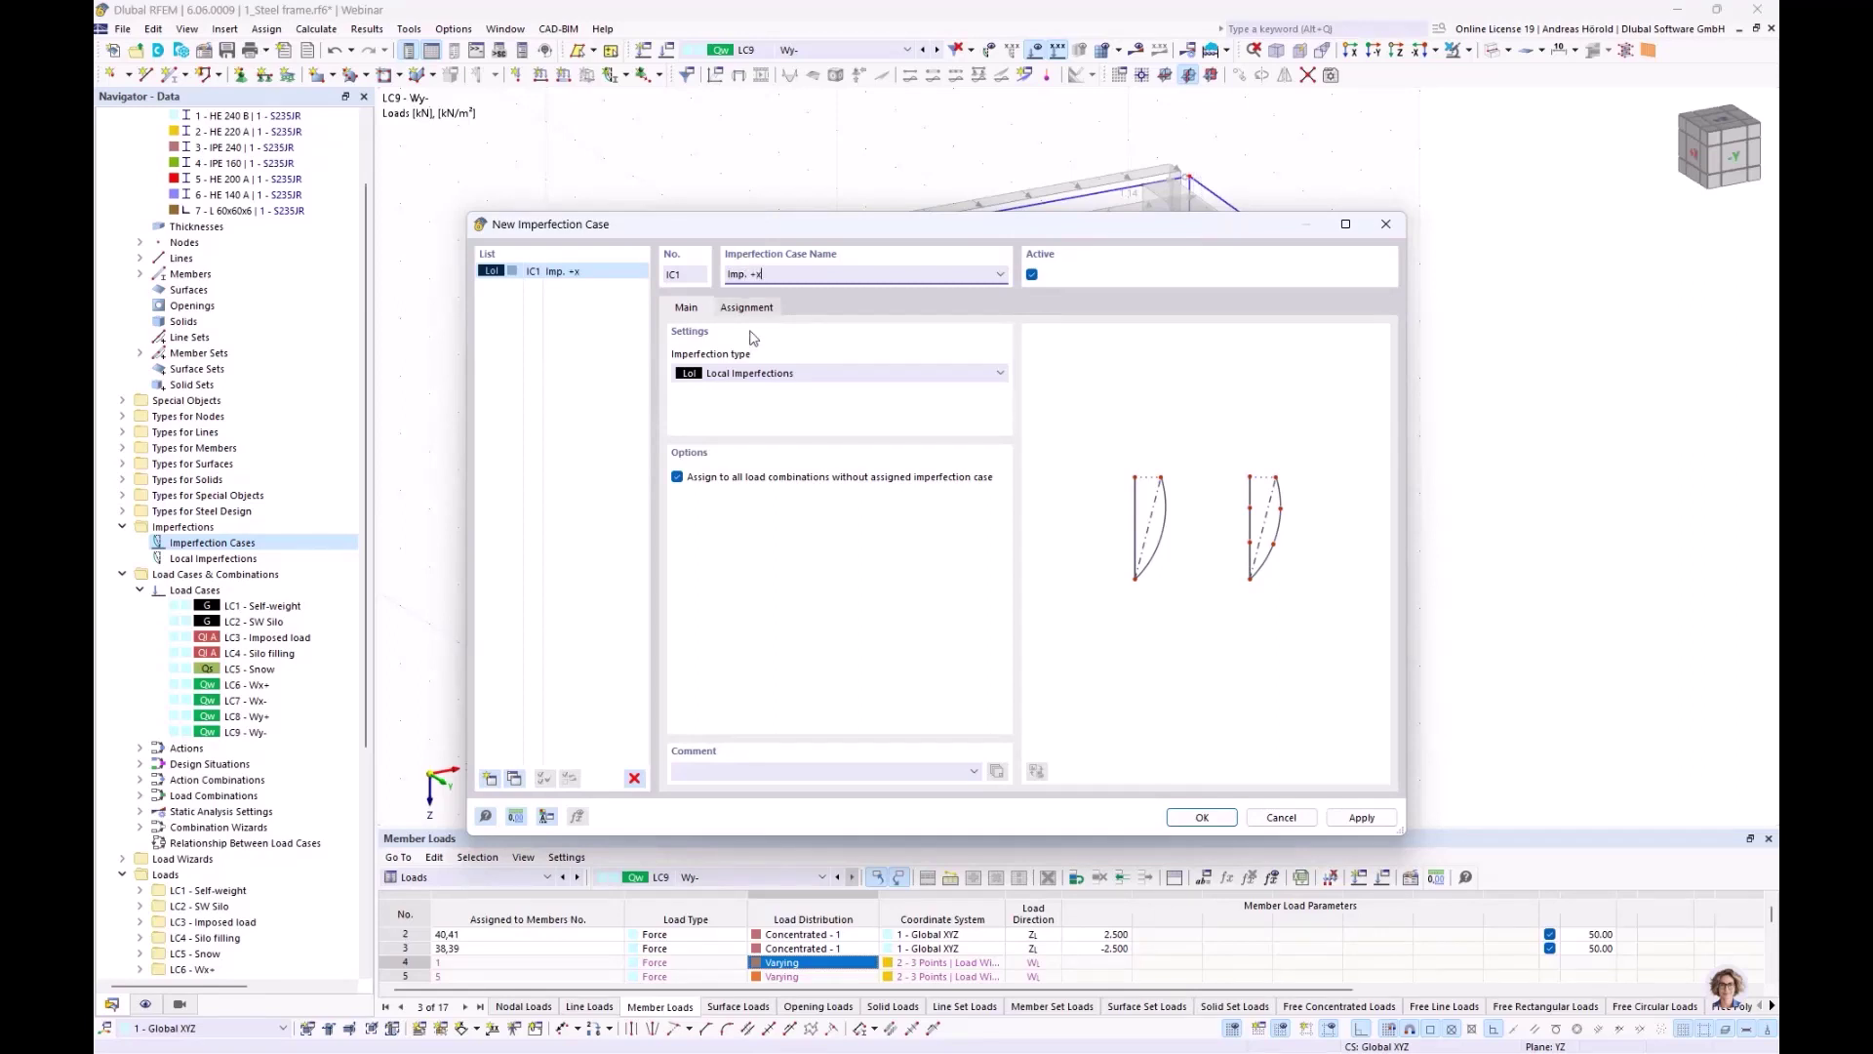
{"action": "left_click", "coordinate": [748, 308]}
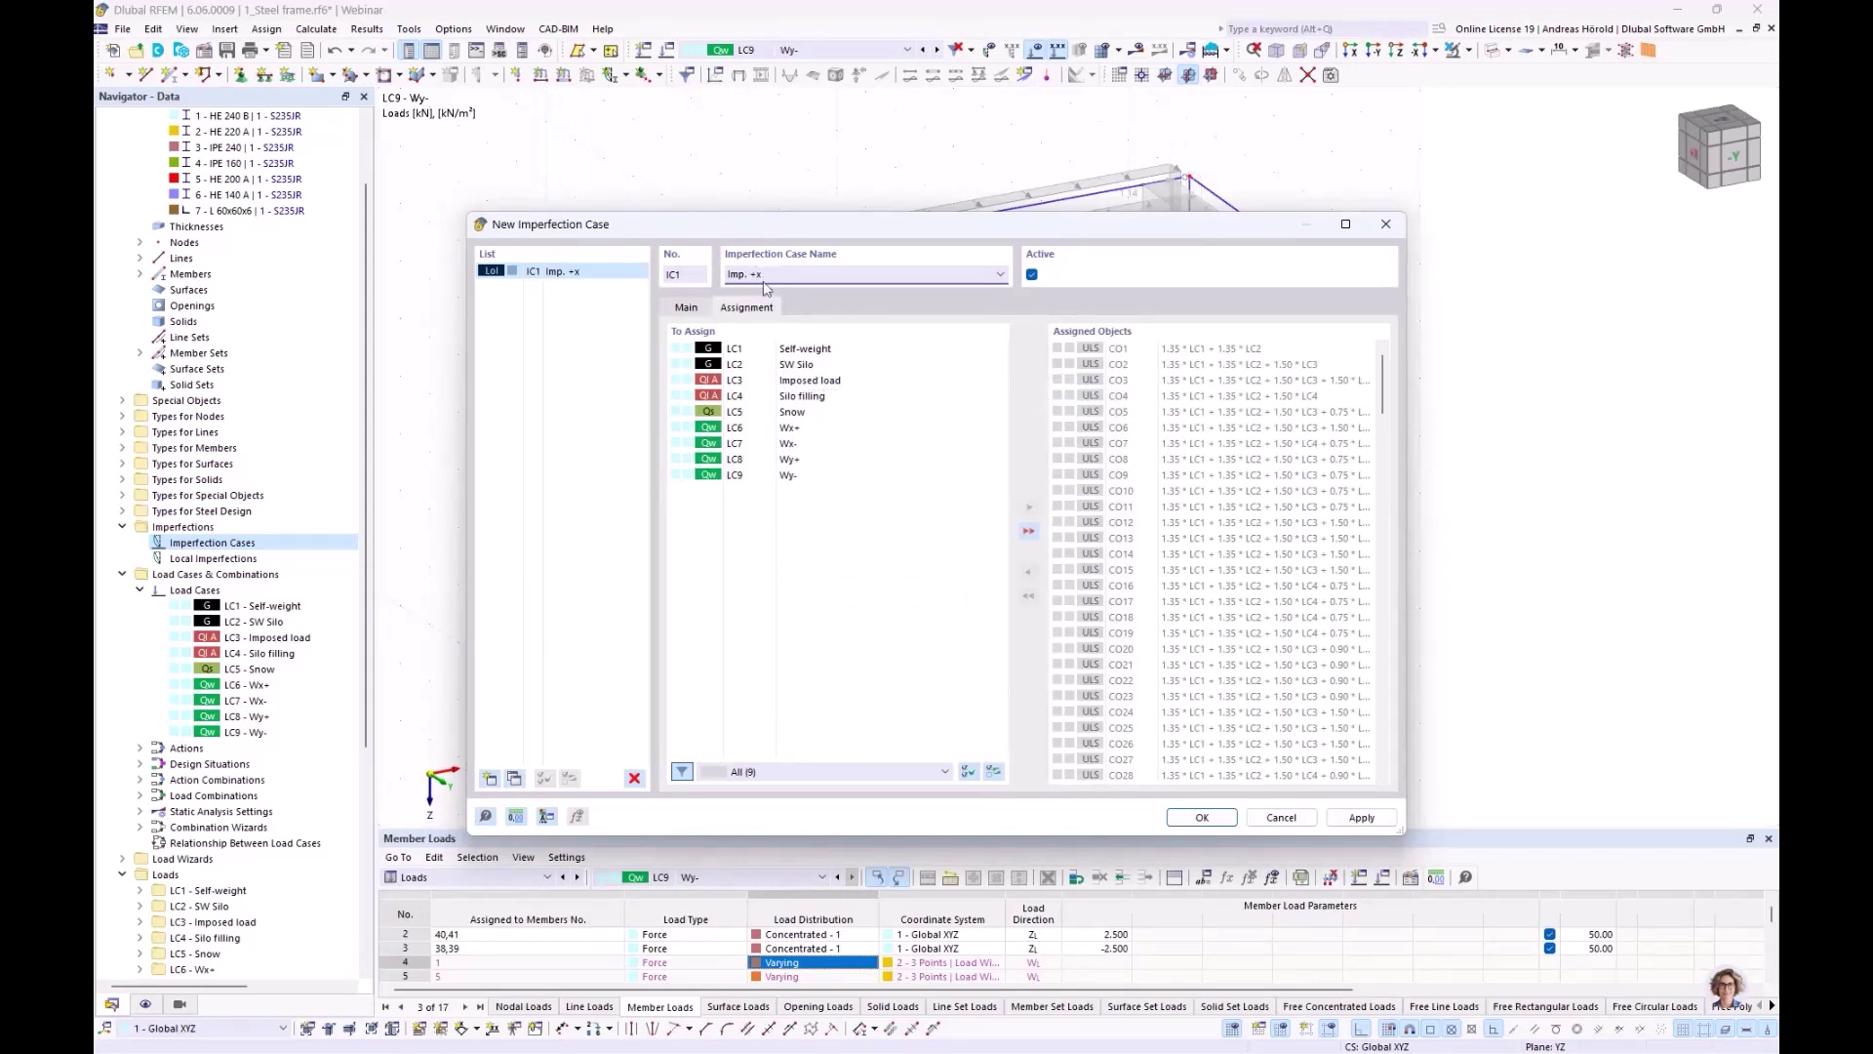
{"action": "left_click", "coordinate": [797, 433]}
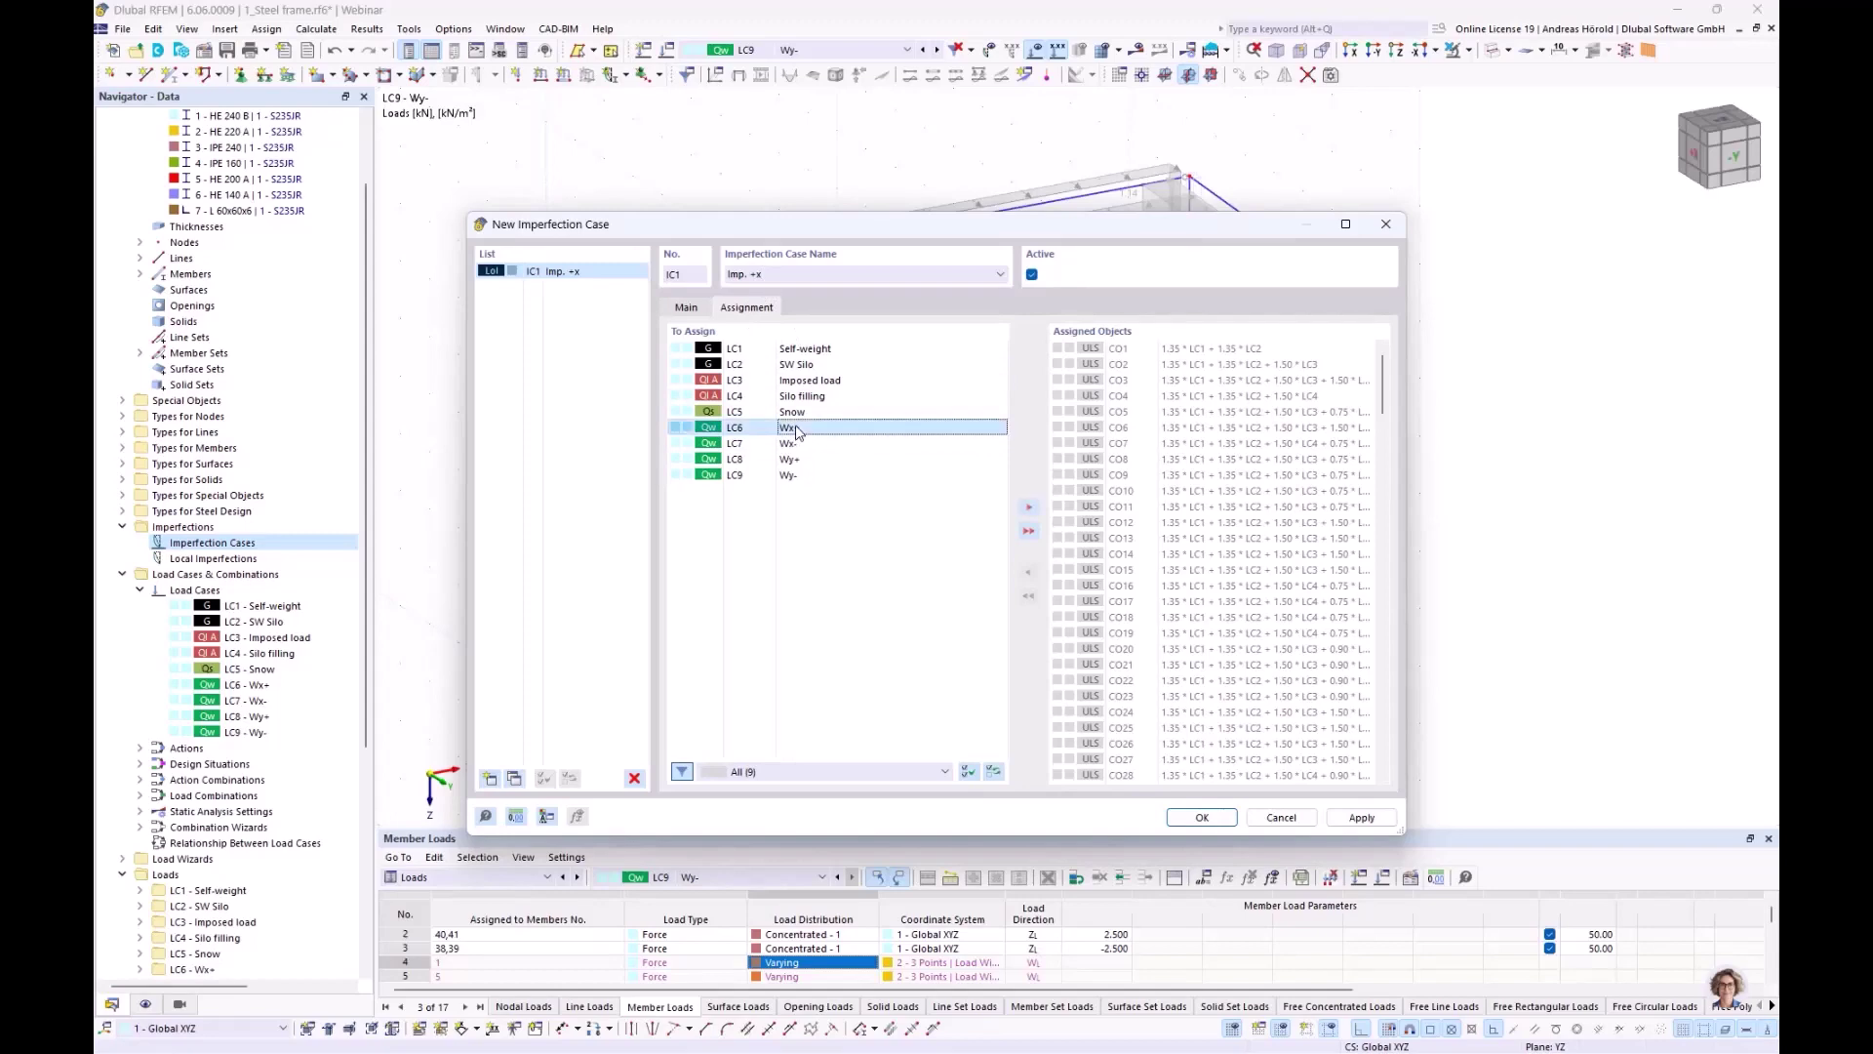
{"action": "double_click", "coordinate": [797, 432]}
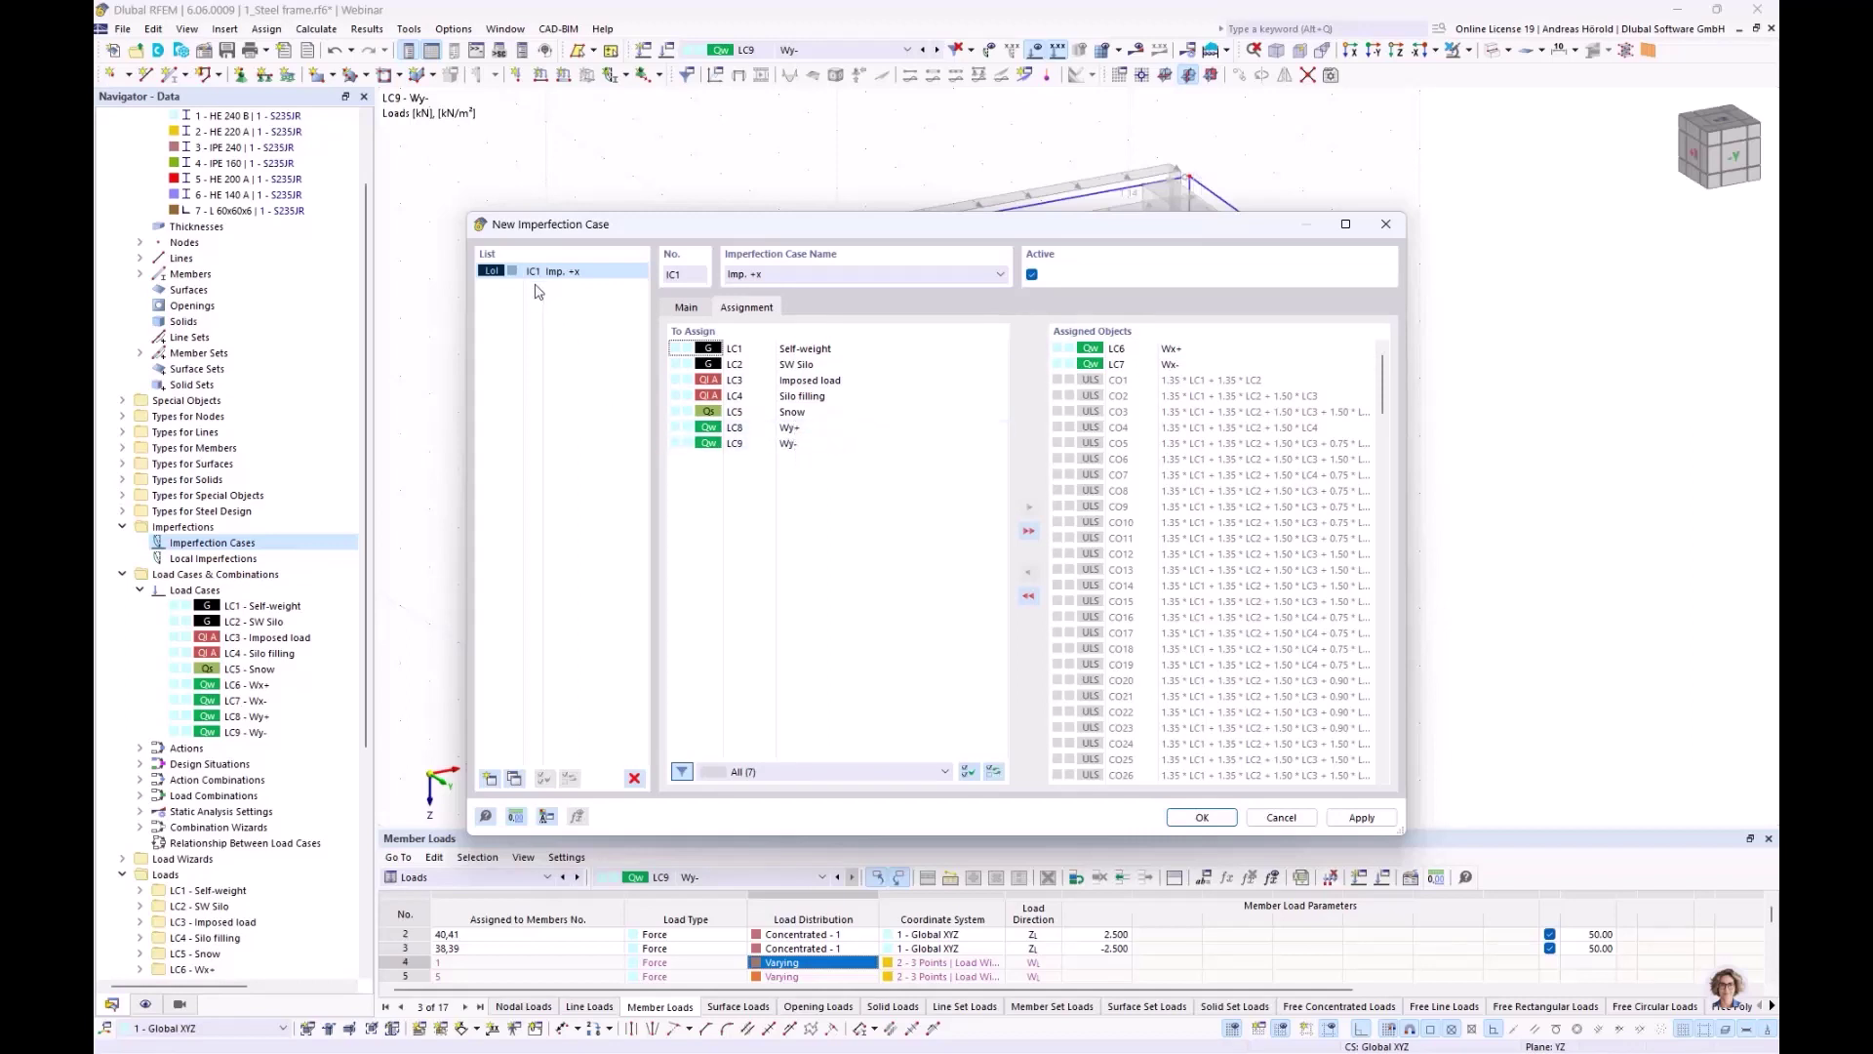
Add a second imperfection case named Imp. +y, assign it to LC8 - Wy+ and LC9 - Wy-, and accept both cases
{"action": "left_click", "coordinate": [490, 780]}
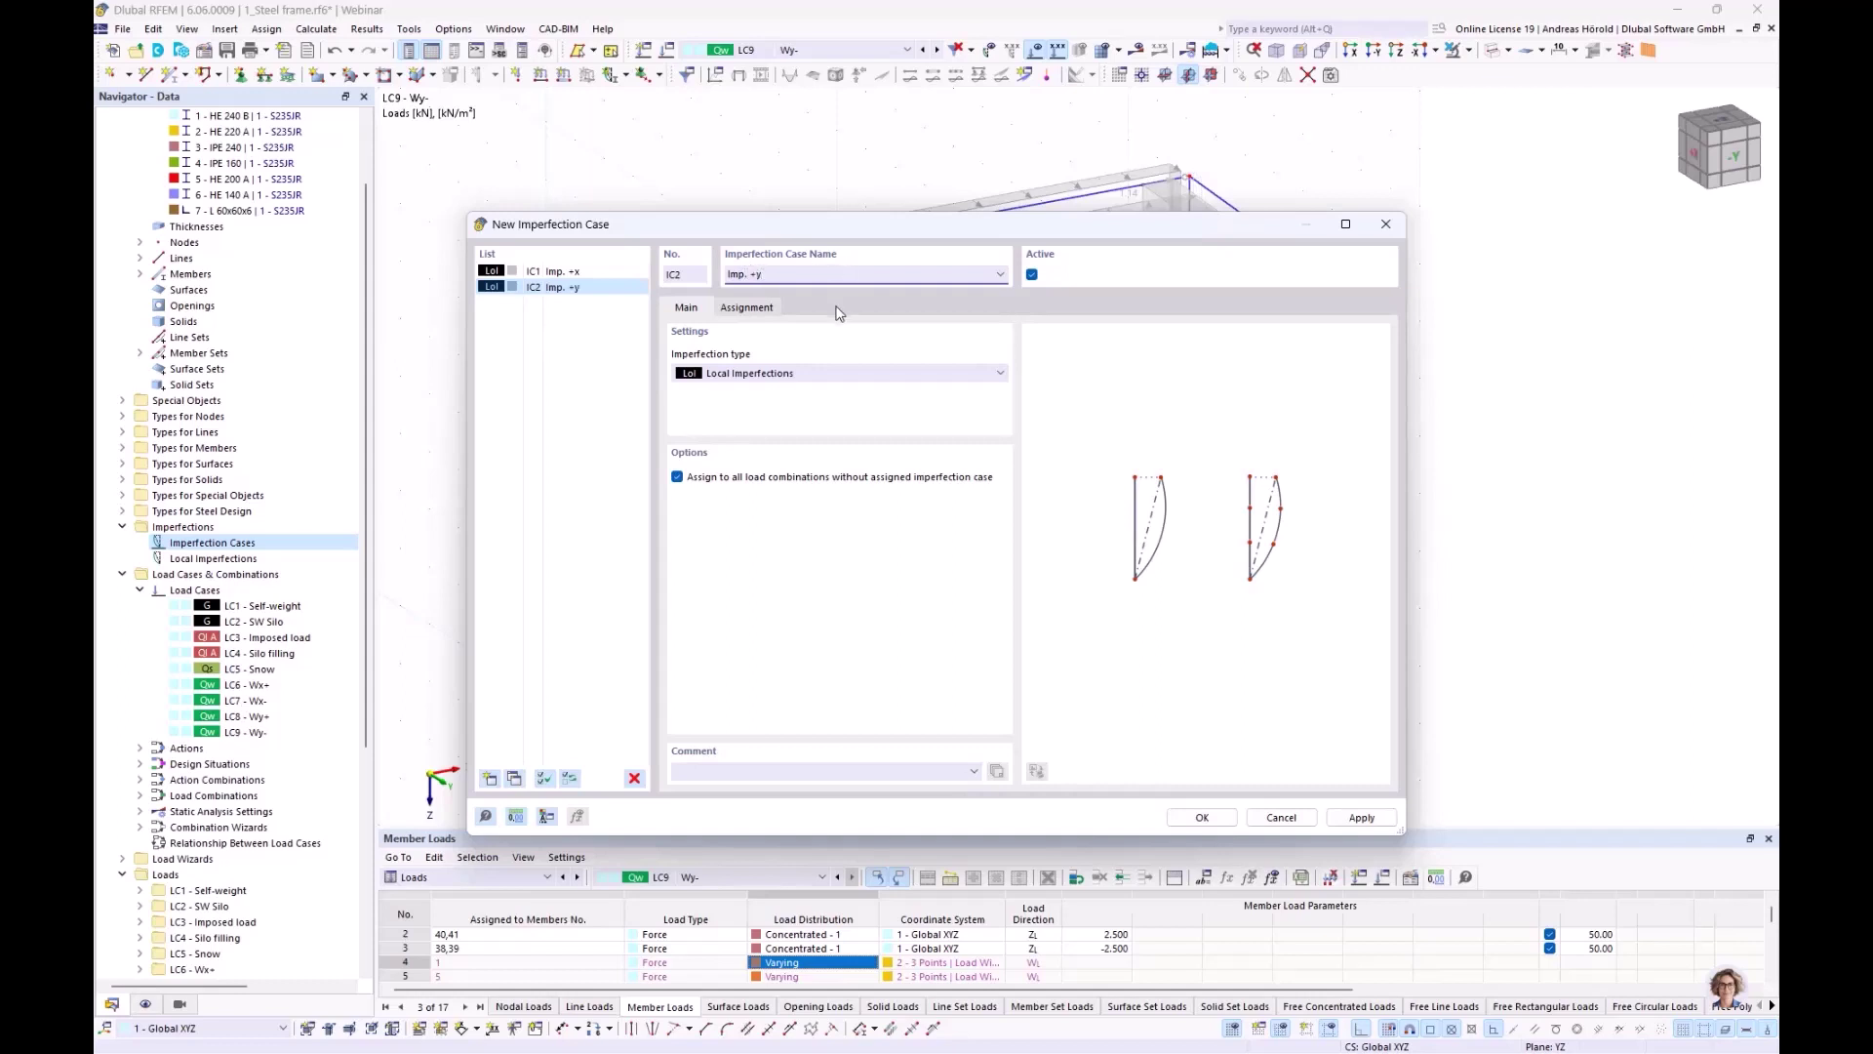
{"action": "left_click", "coordinate": [746, 307]}
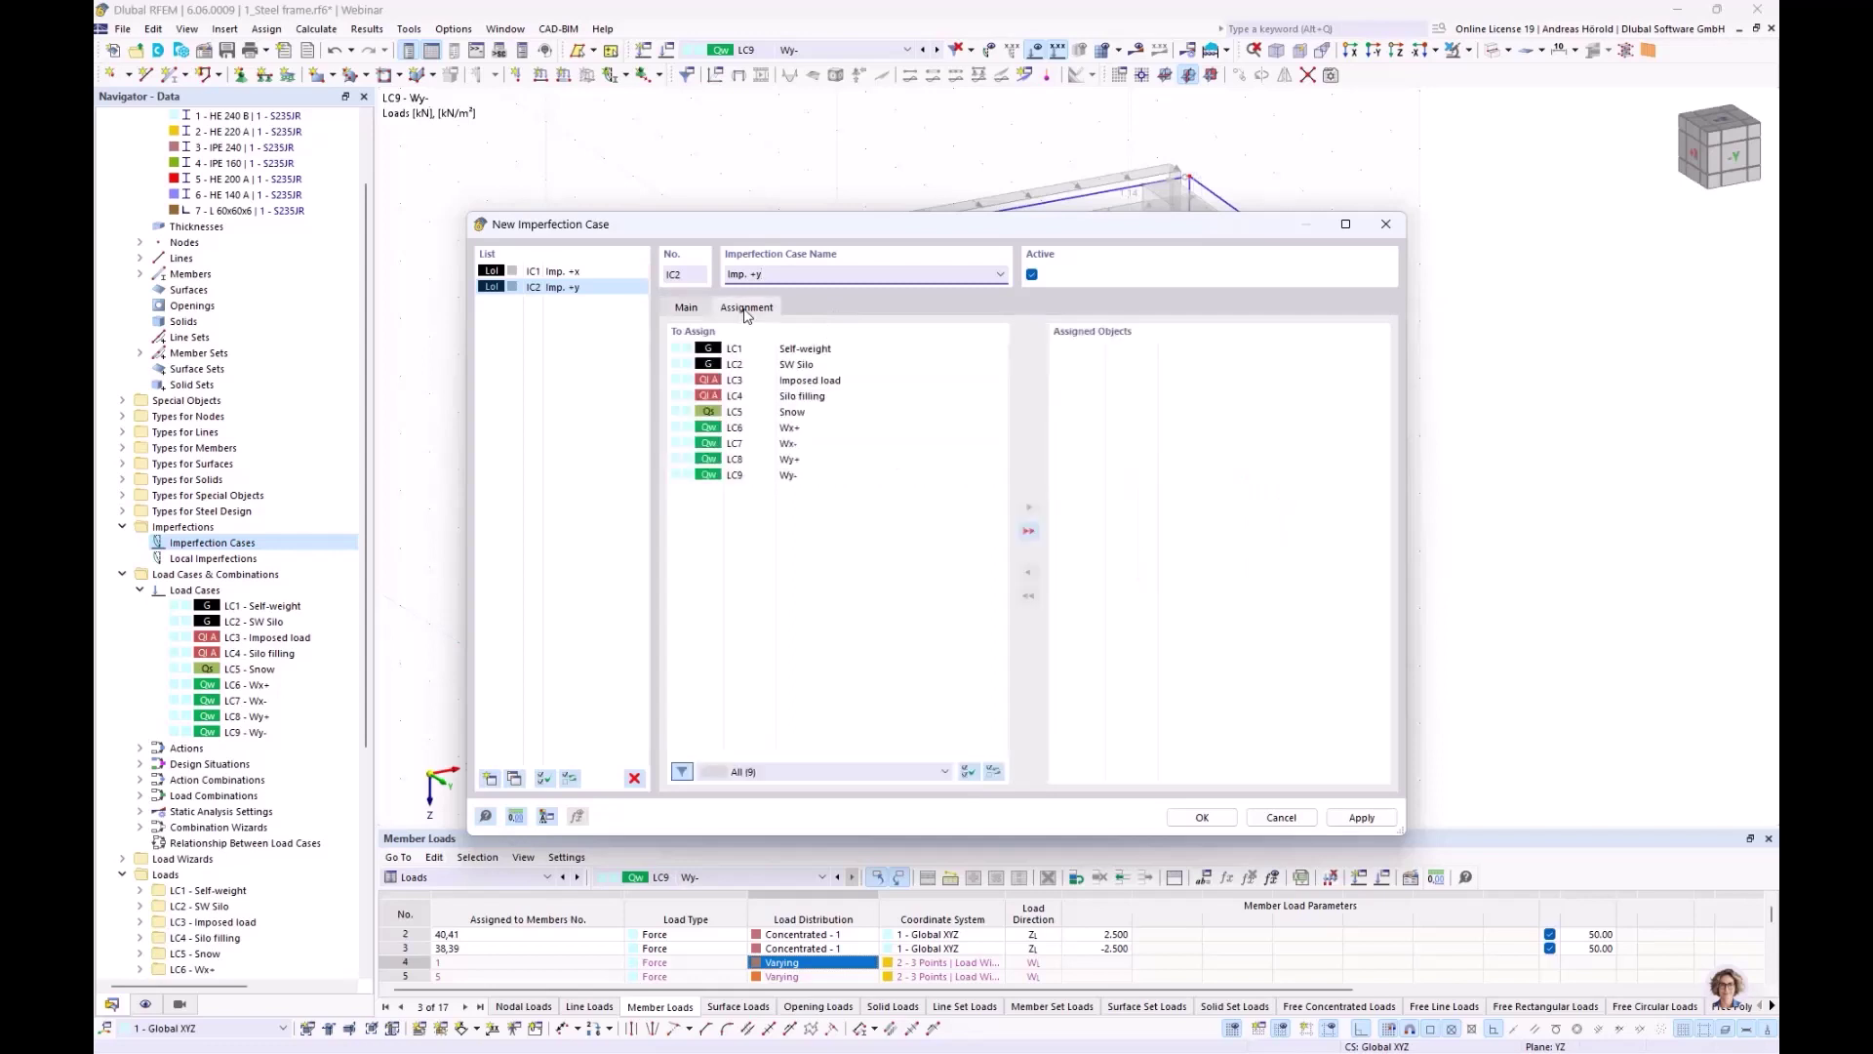
{"action": "left_click", "coordinate": [790, 462]}
{"action": "double_click", "coordinate": [790, 460]}
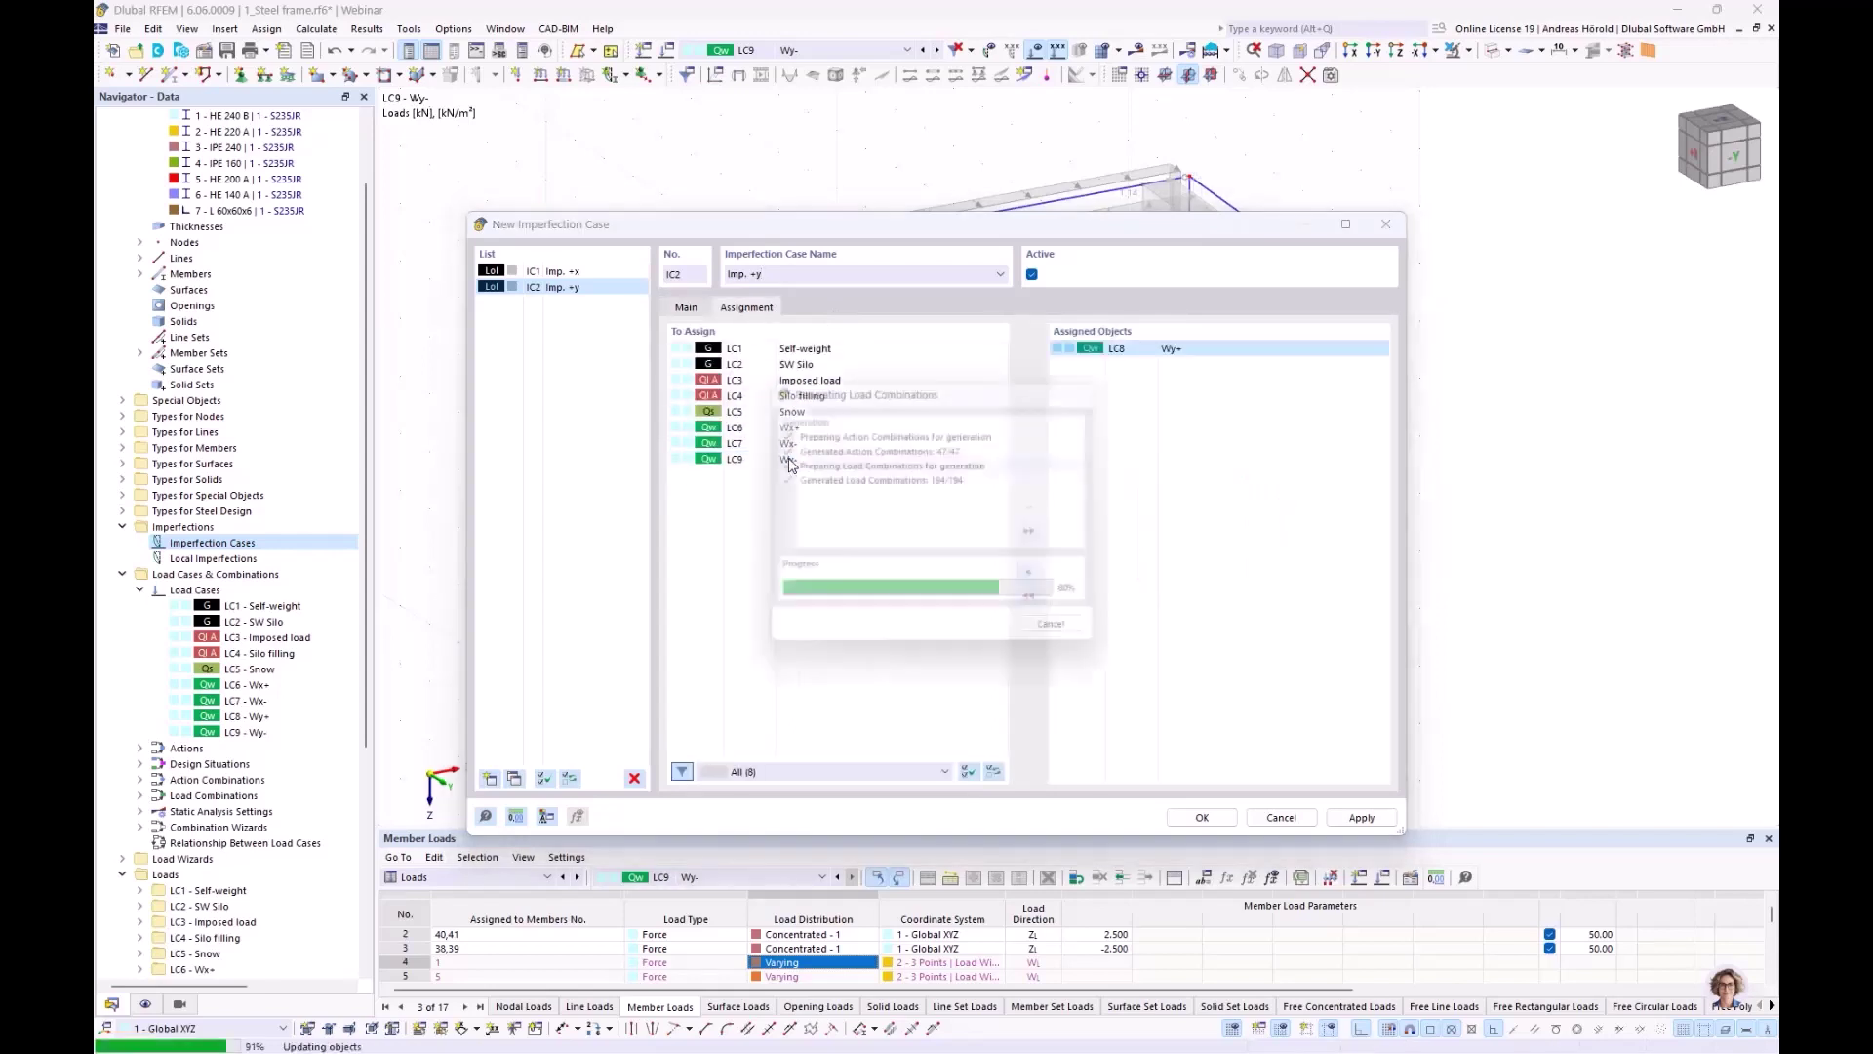
{"action": "double_click", "coordinate": [790, 461]}
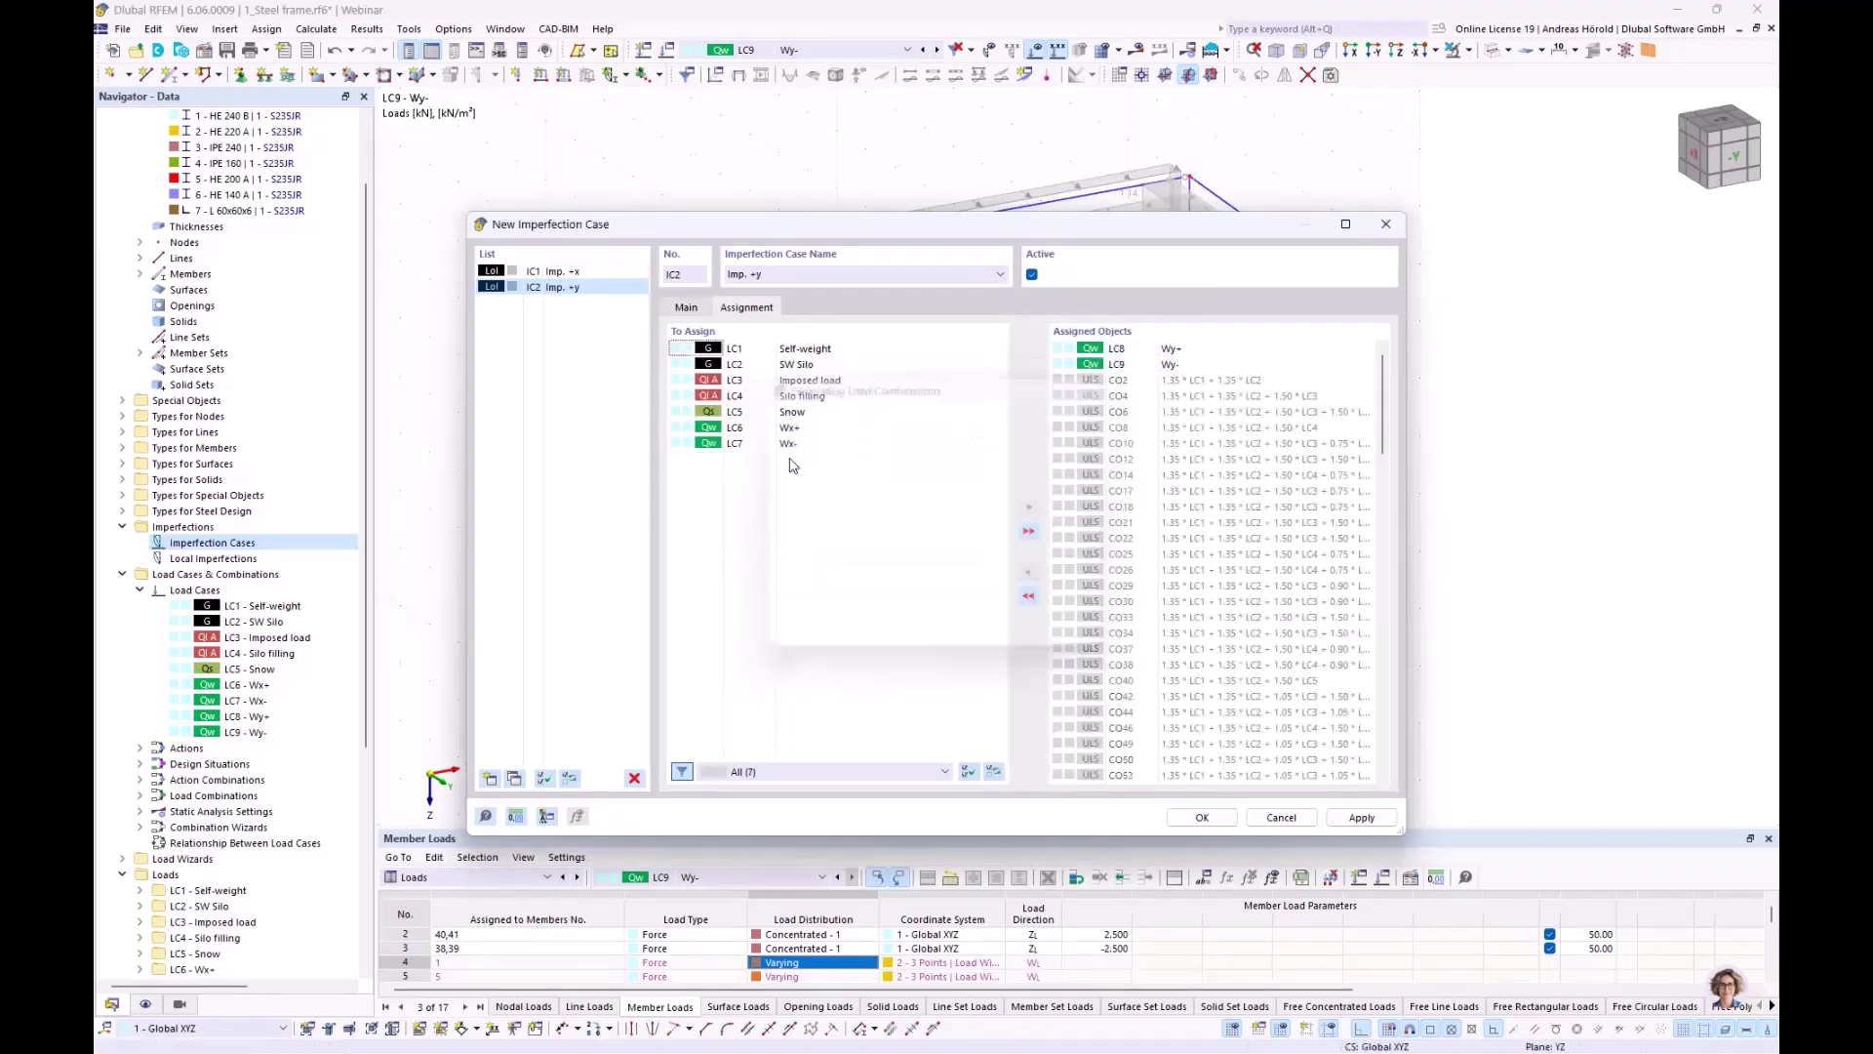
{"action": "left_click", "coordinate": [1202, 818]}
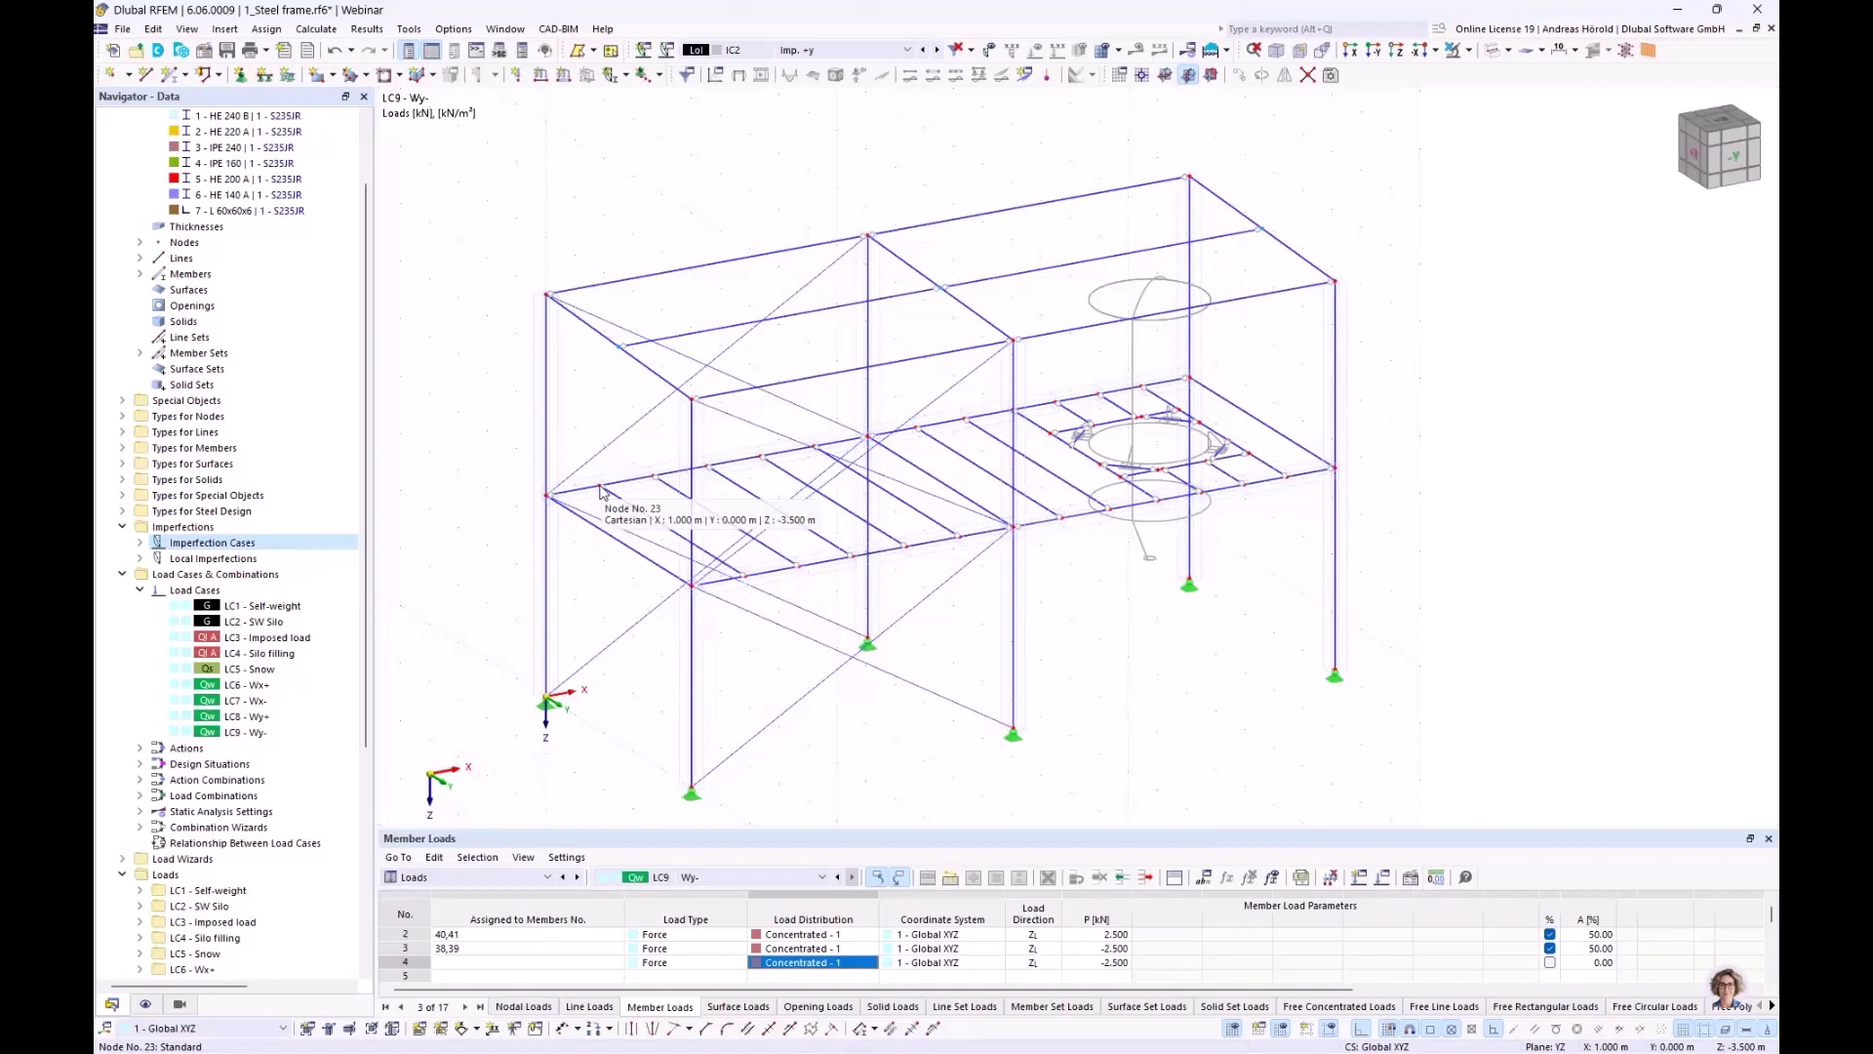
Expand the imperfection cases and local imperfections, and select the member set imperfections of IC1 - Imp. +x
{"action": "left_click", "coordinate": [139, 542]}
{"action": "left_click", "coordinate": [139, 589]}
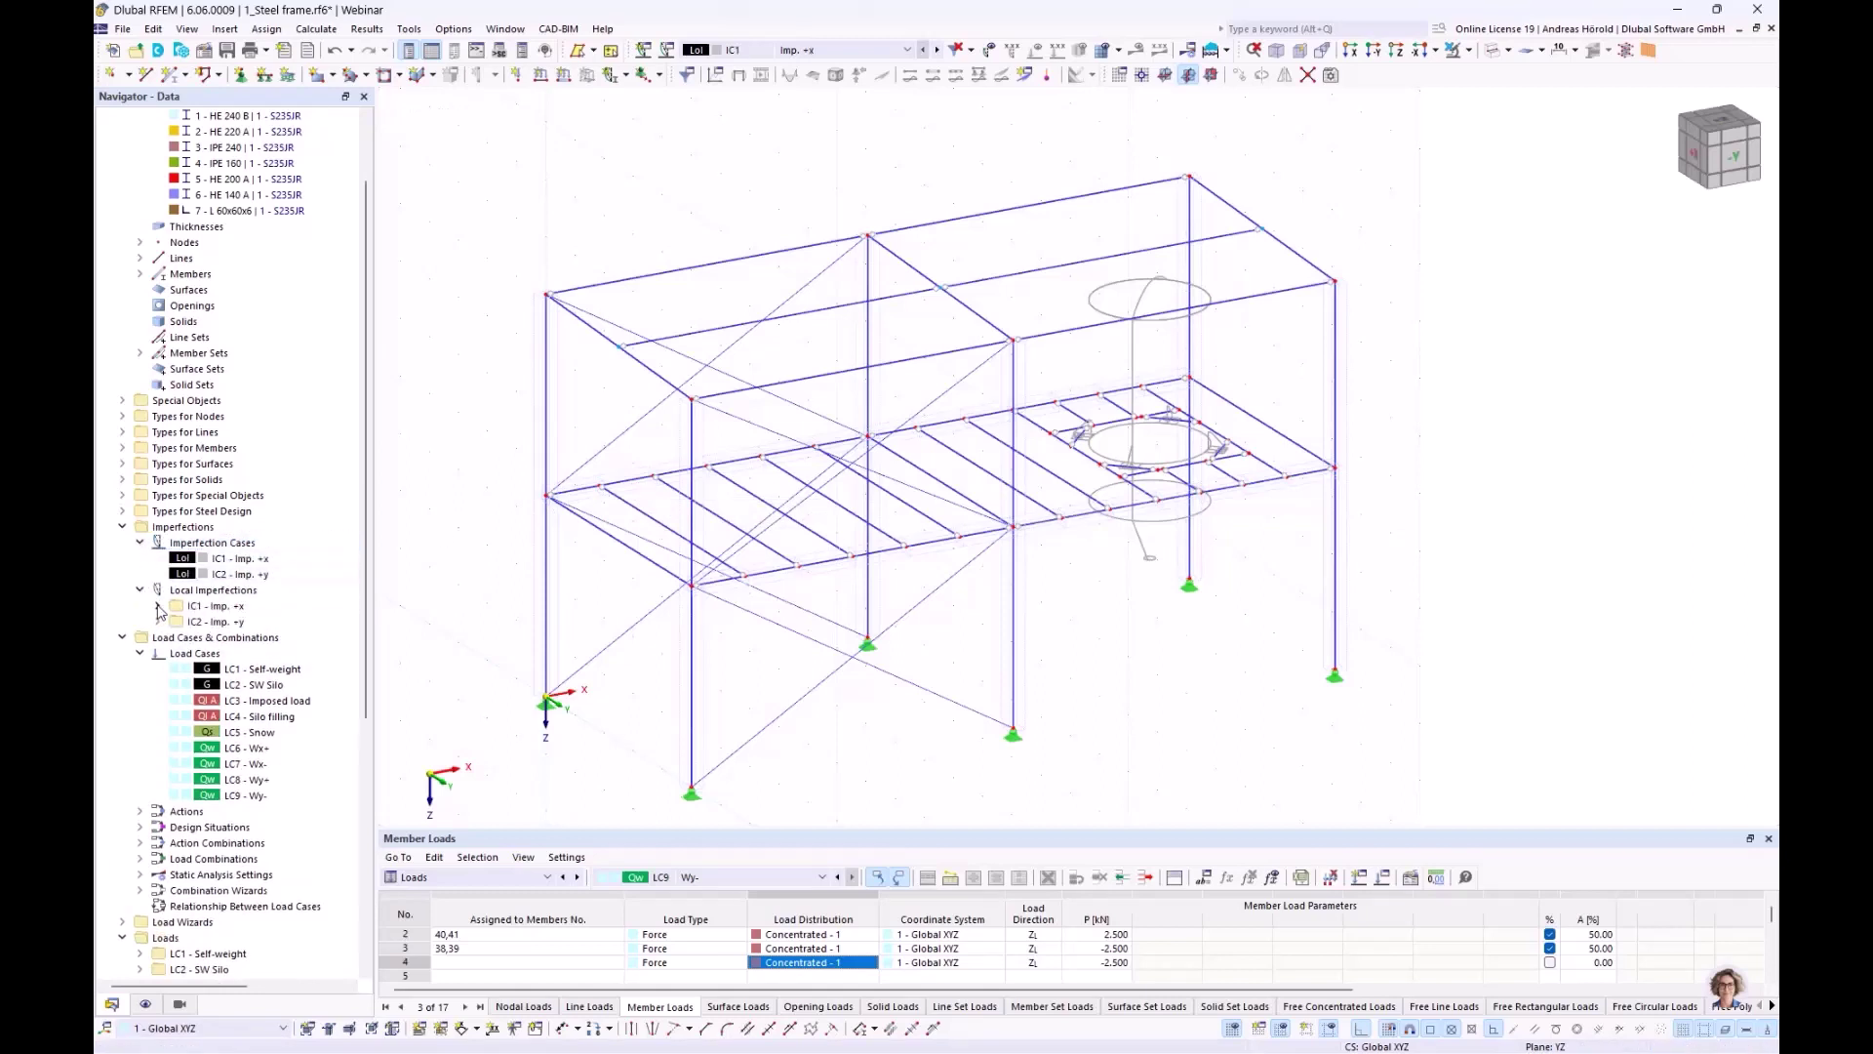
{"action": "left_click", "coordinate": [158, 607]}
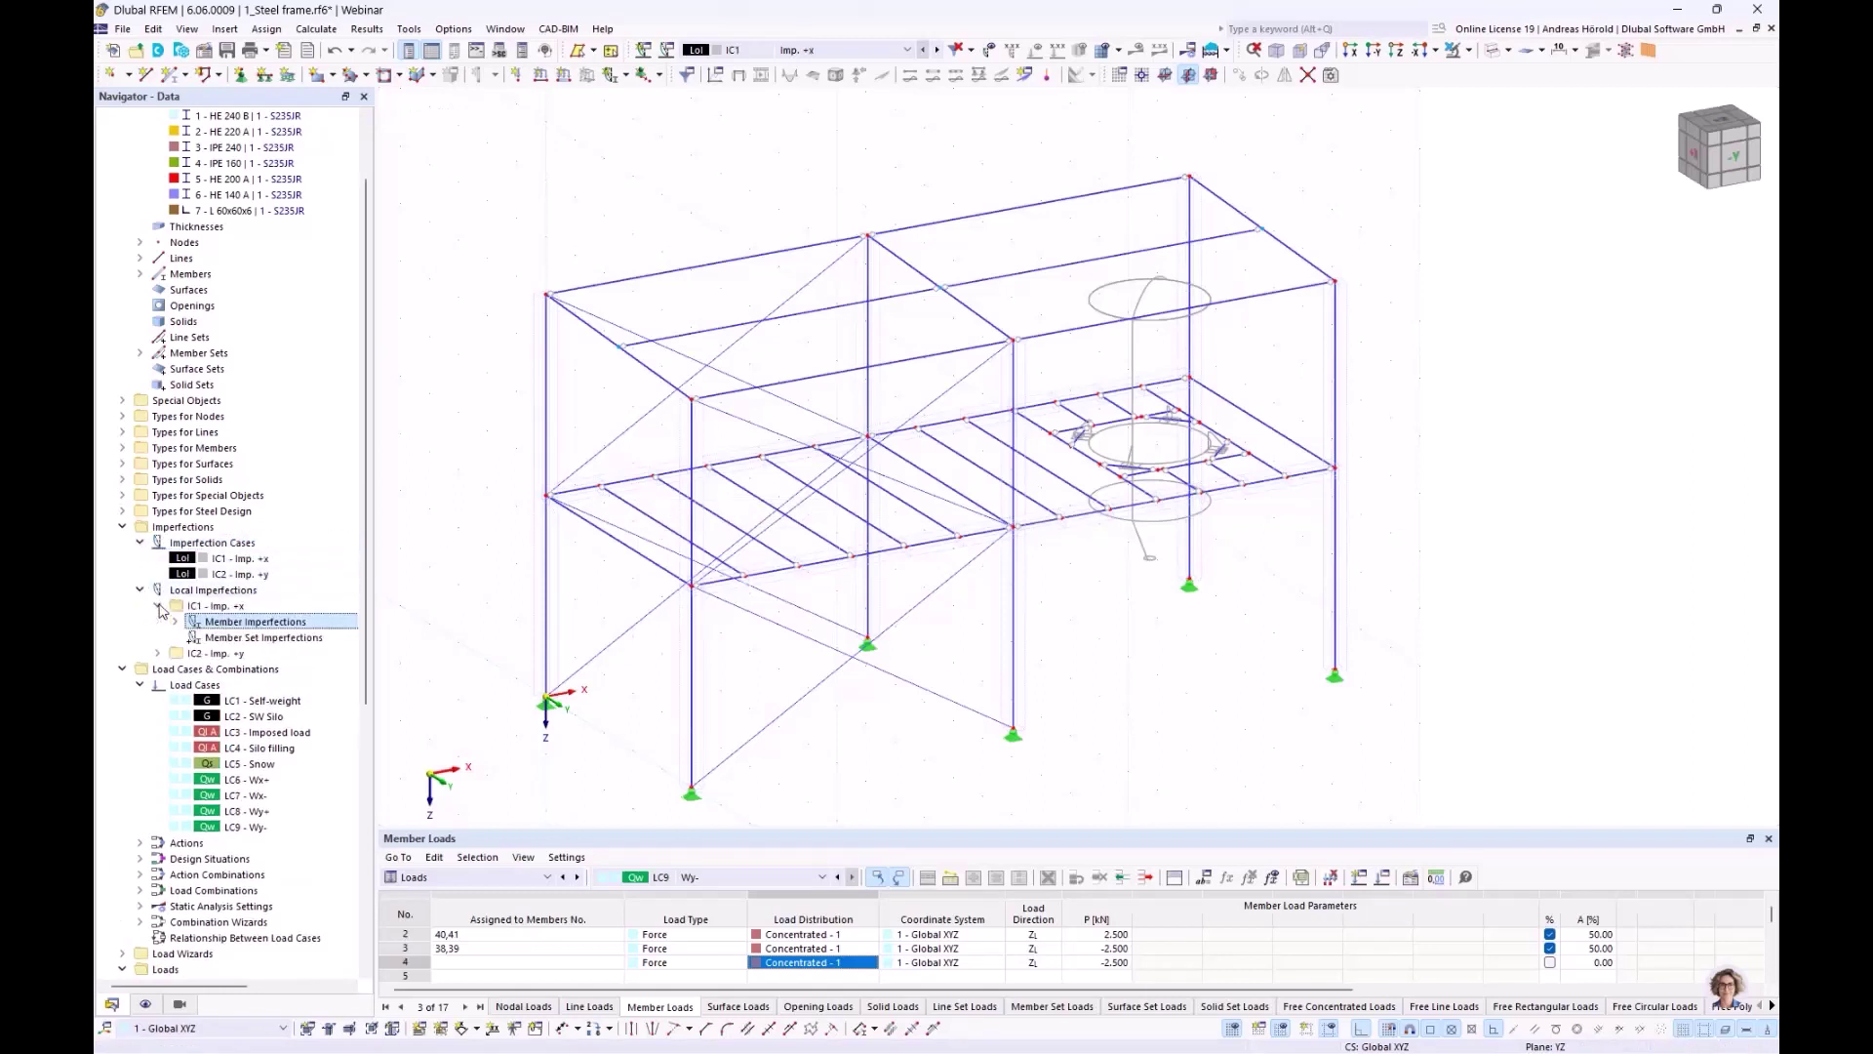
{"action": "left_click", "coordinate": [256, 638]}
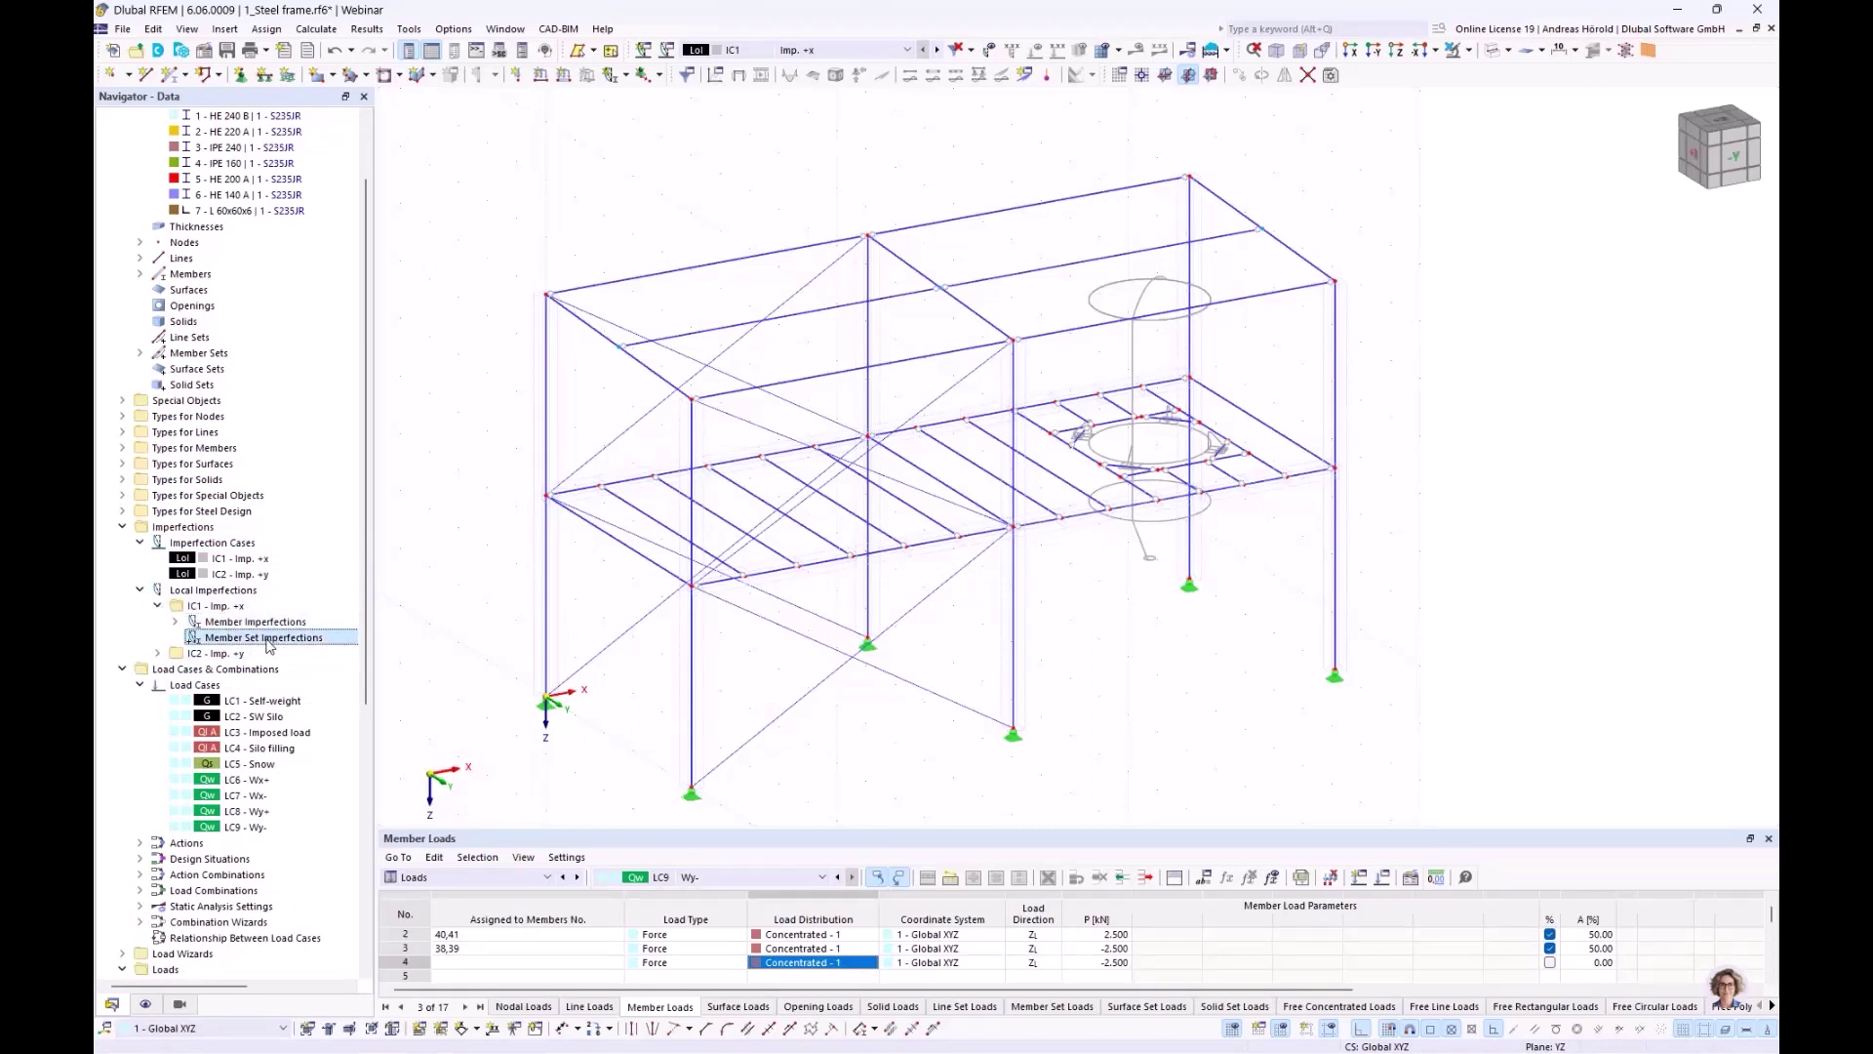
{"action": "right_click", "coordinate": [261, 639]}
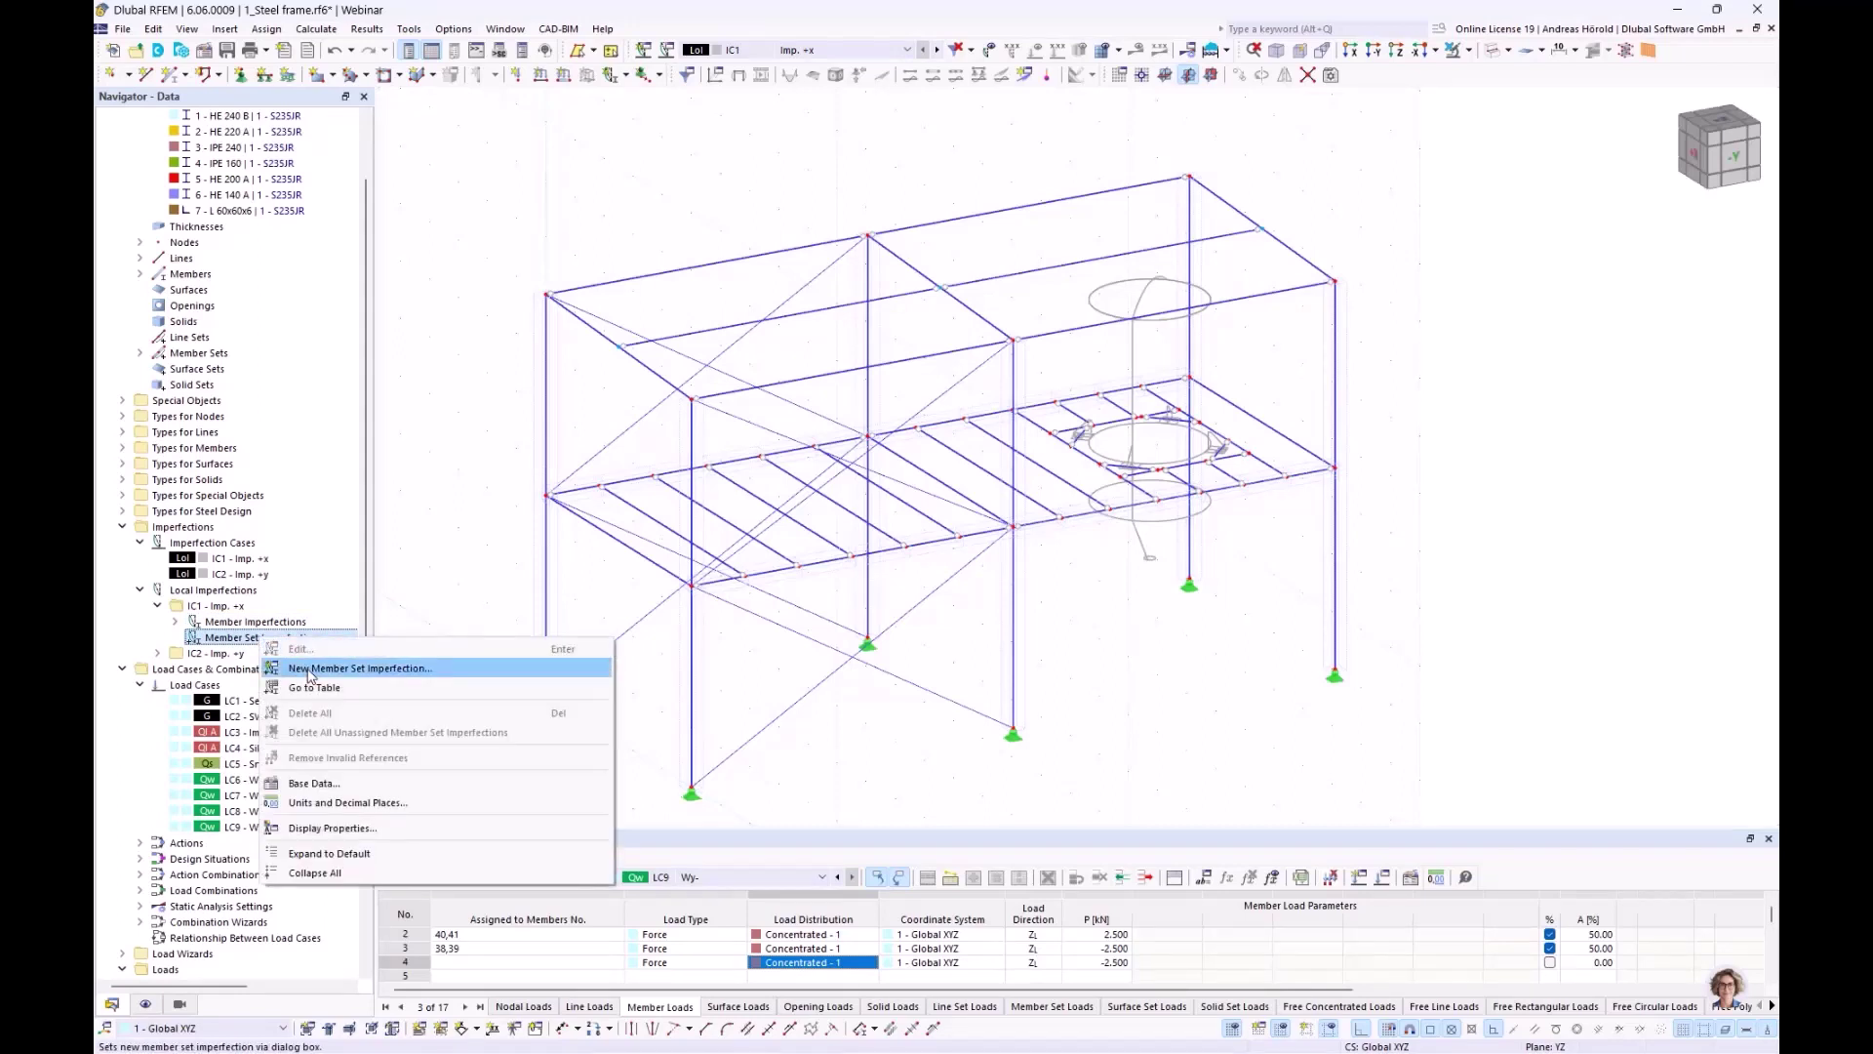
{"action": "left_click", "coordinate": [478, 260]}
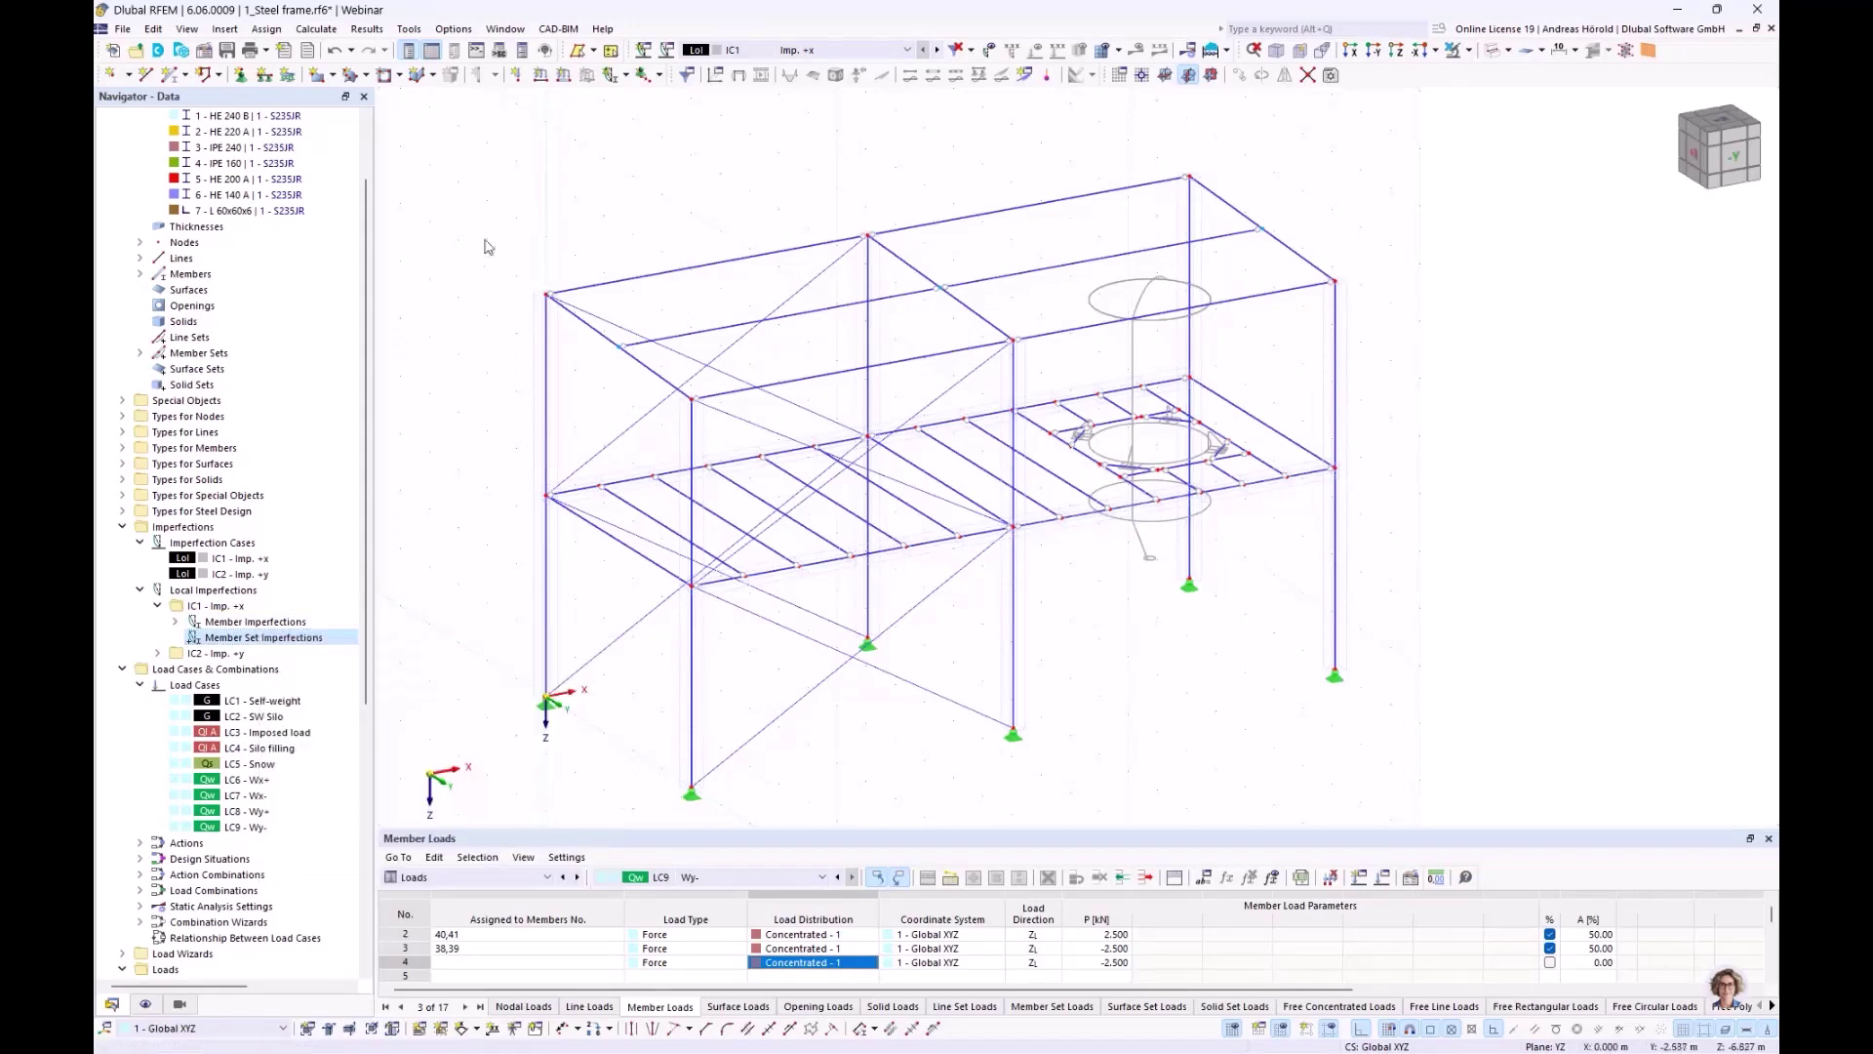
{"action": "left_click", "coordinate": [619, 76]}
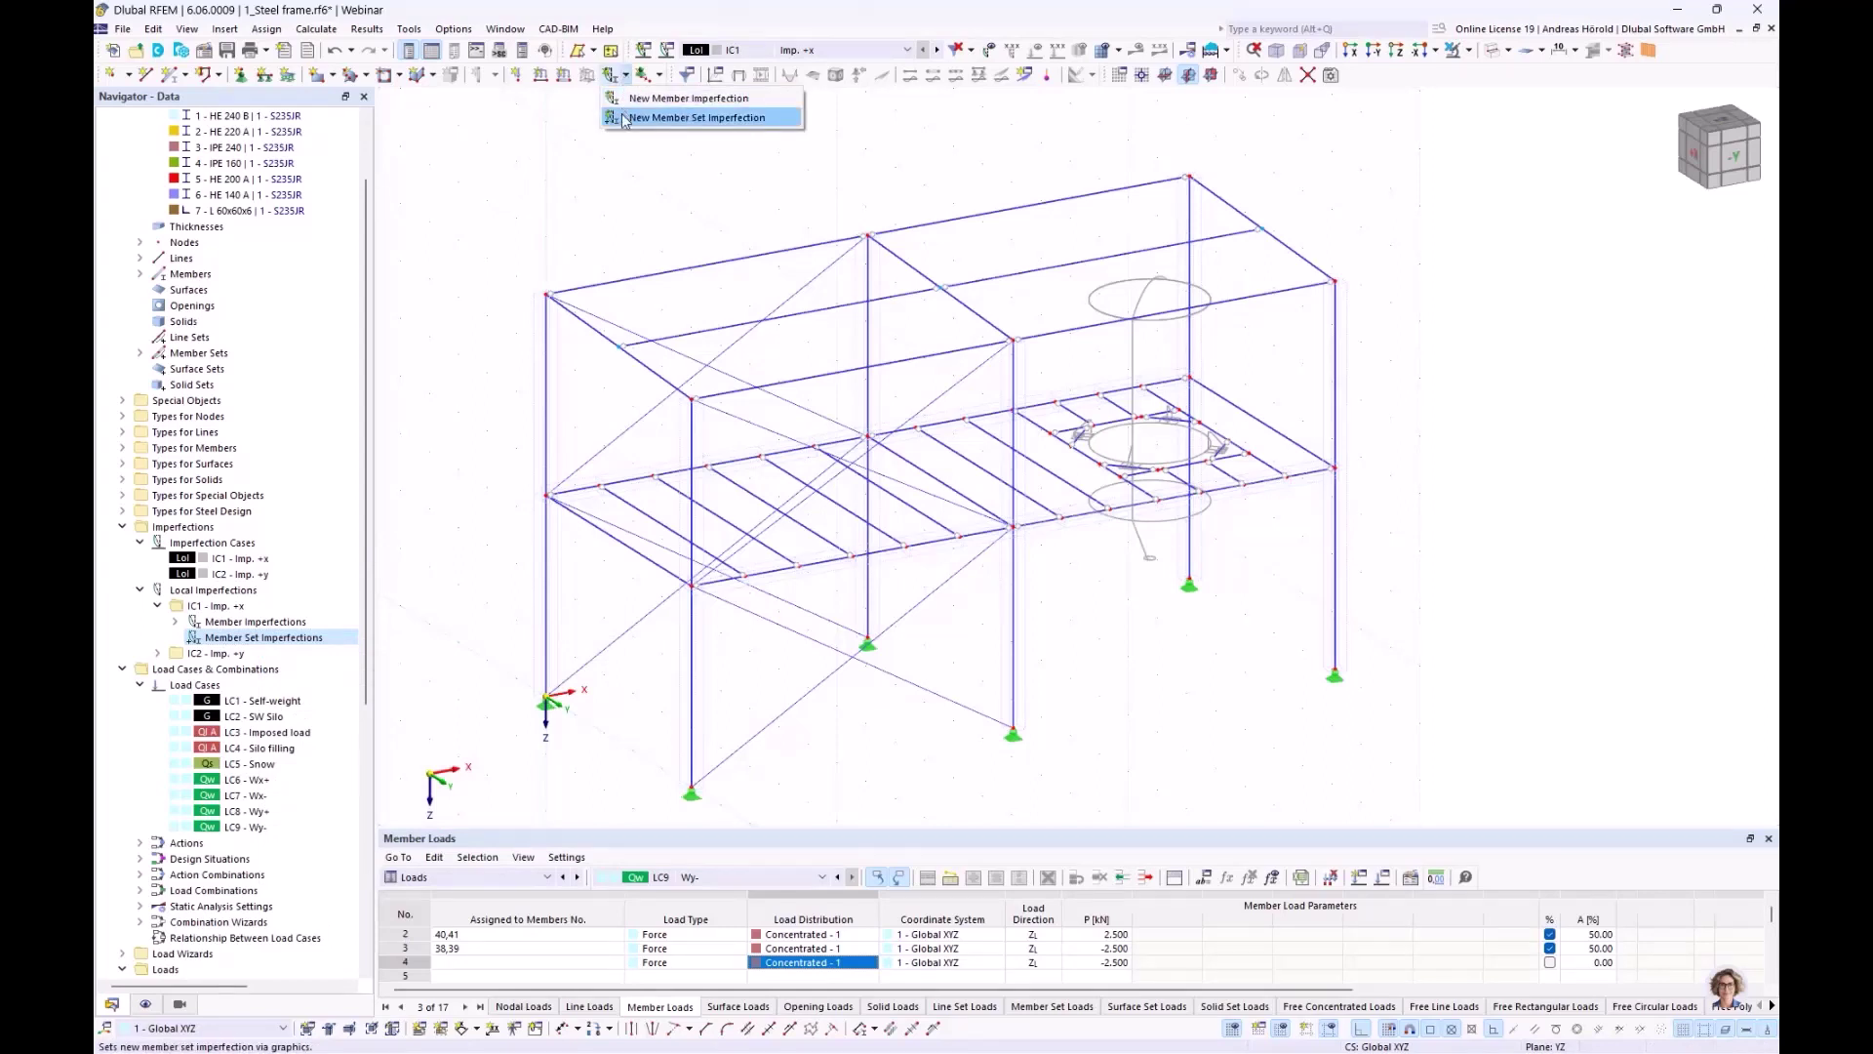
{"action": "left_click", "coordinate": [624, 118]}
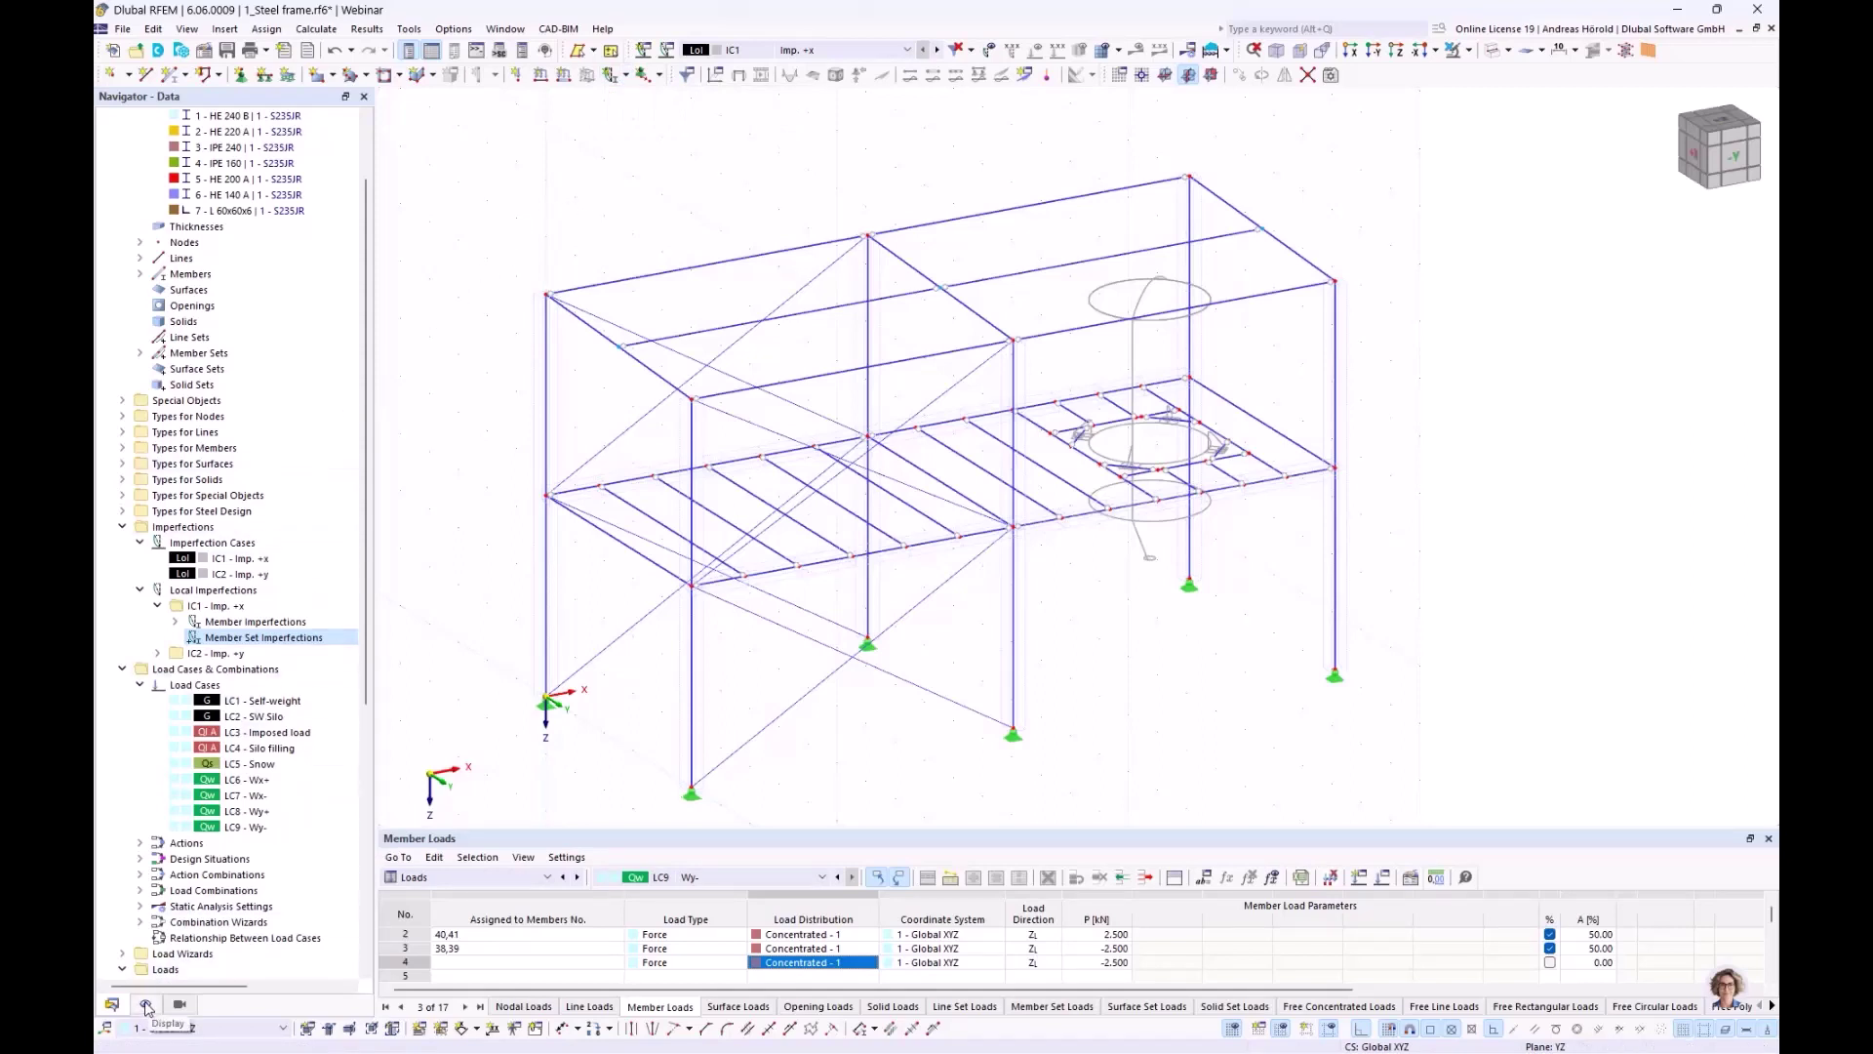
Show the member axis systems x, y, z on the model
{"action": "left_click", "coordinate": [145, 1004]}
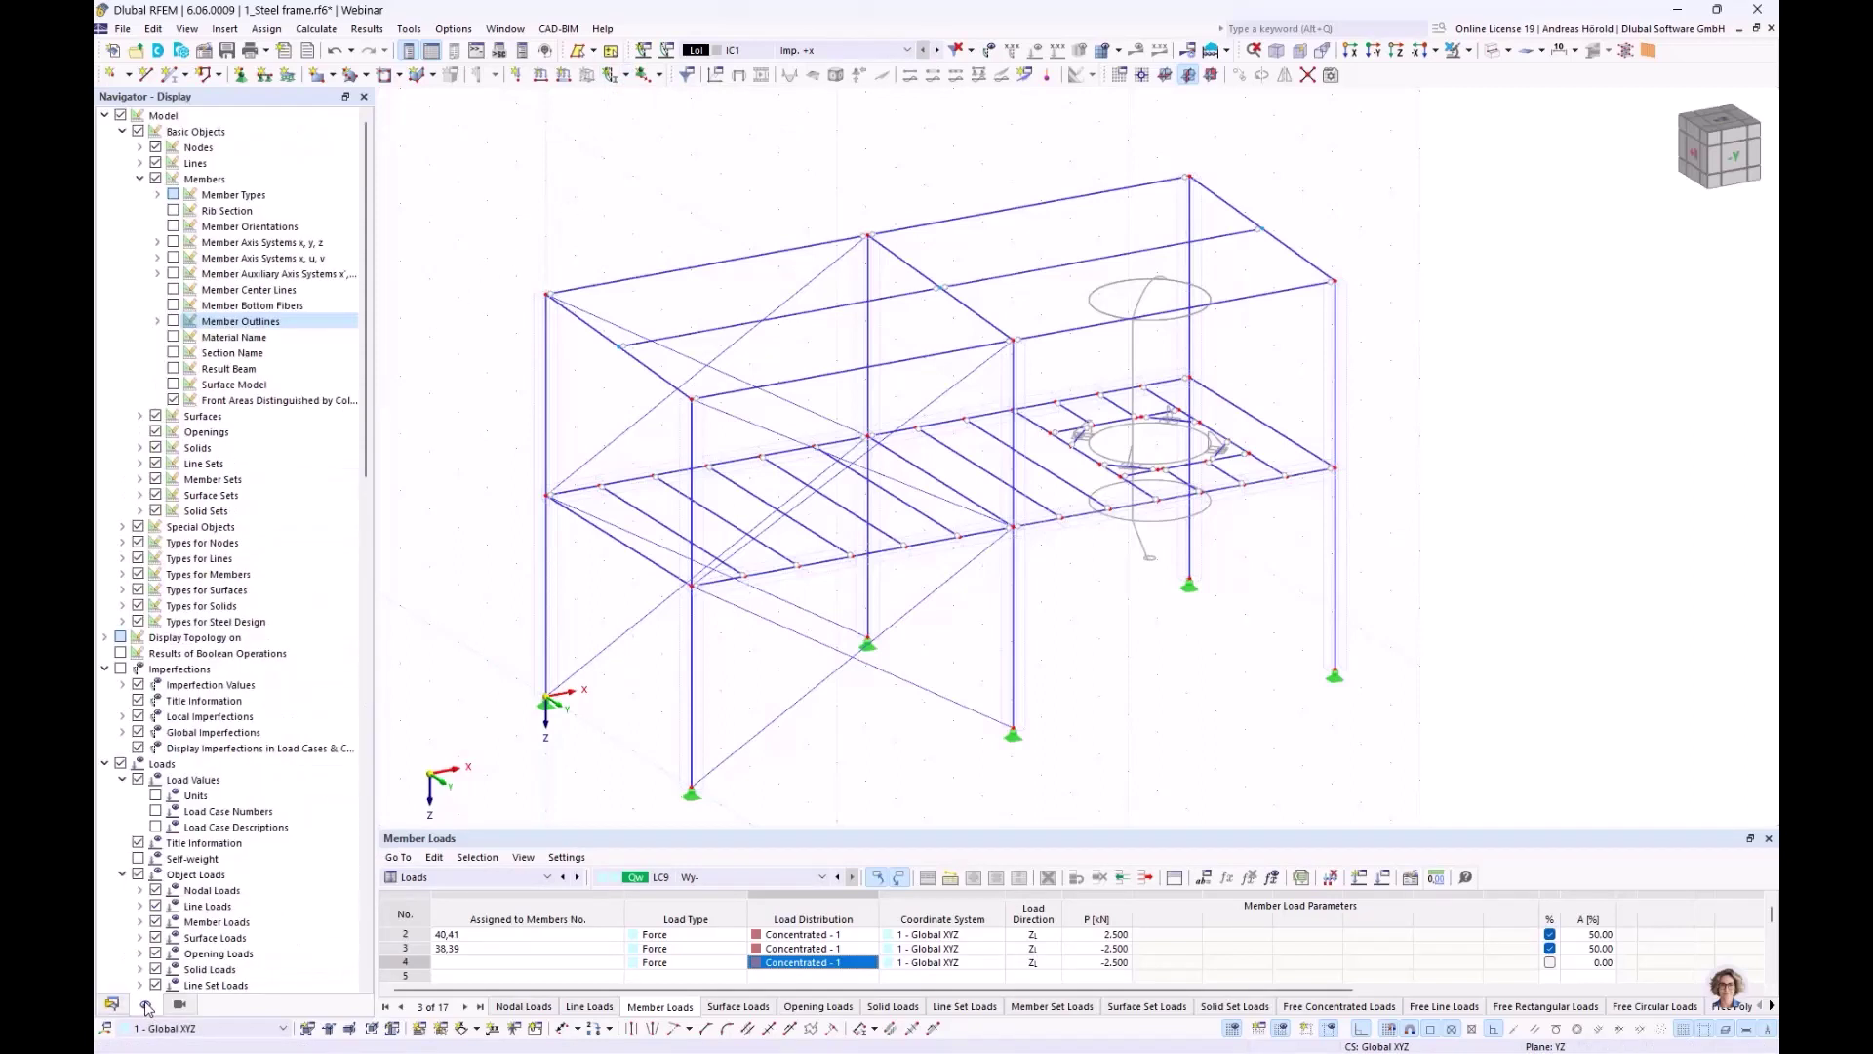
{"action": "left_click", "coordinate": [174, 243]}
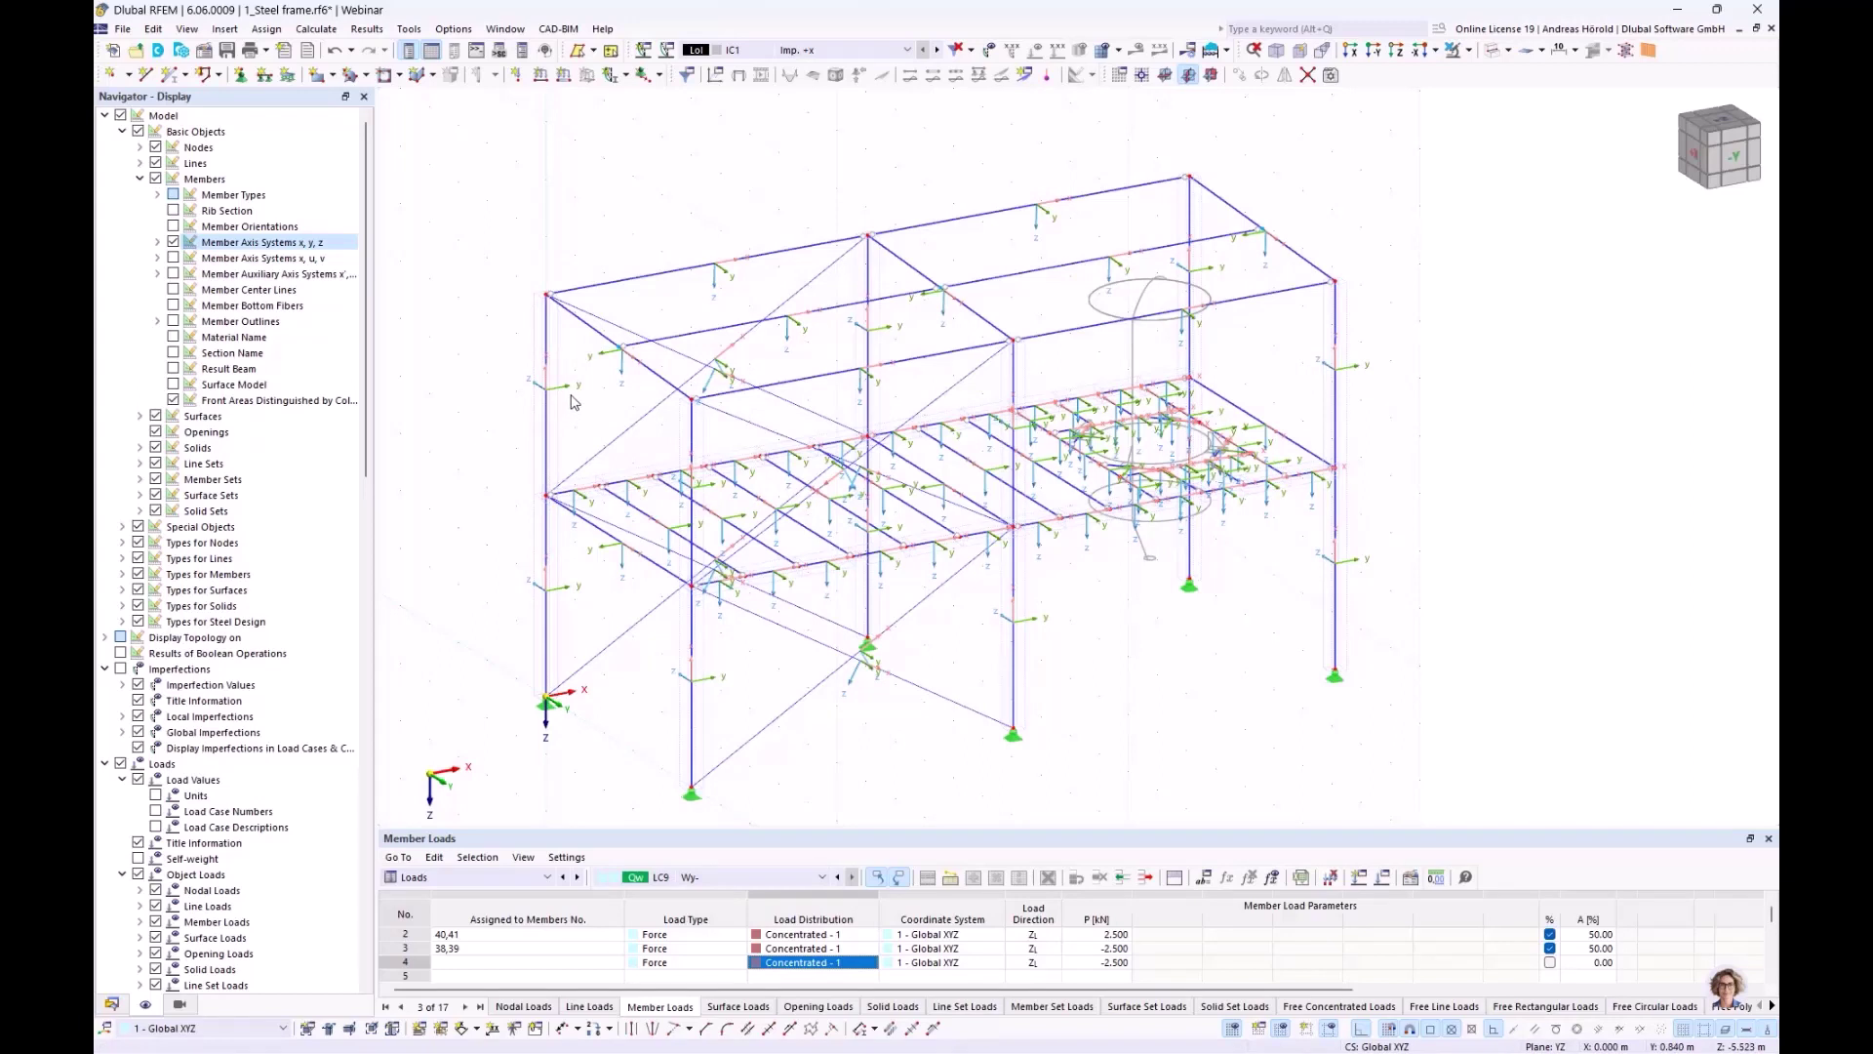
Start a member set imperfection in IC1 - Imp. +x as initial sway per EN 1993-1-1, acting in local direction y
{"action": "left_click", "coordinate": [625, 75]}
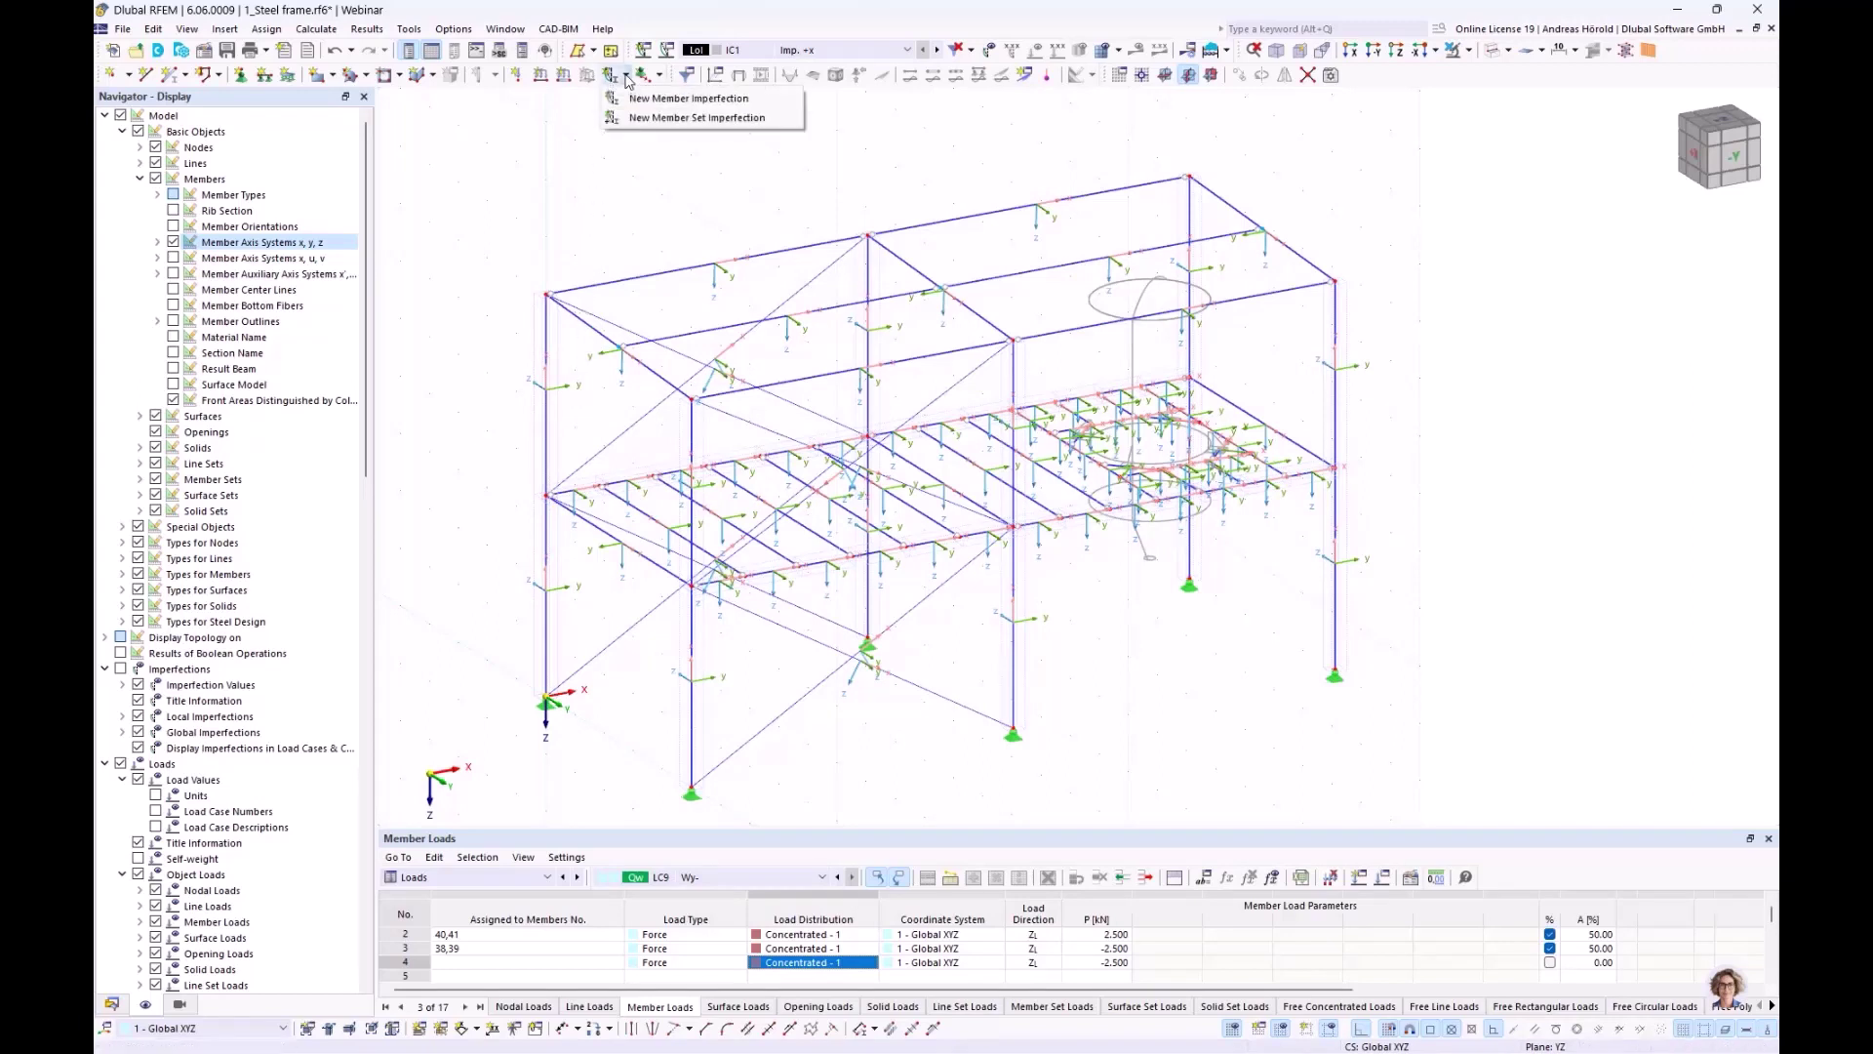
{"action": "left_click", "coordinate": [653, 119]}
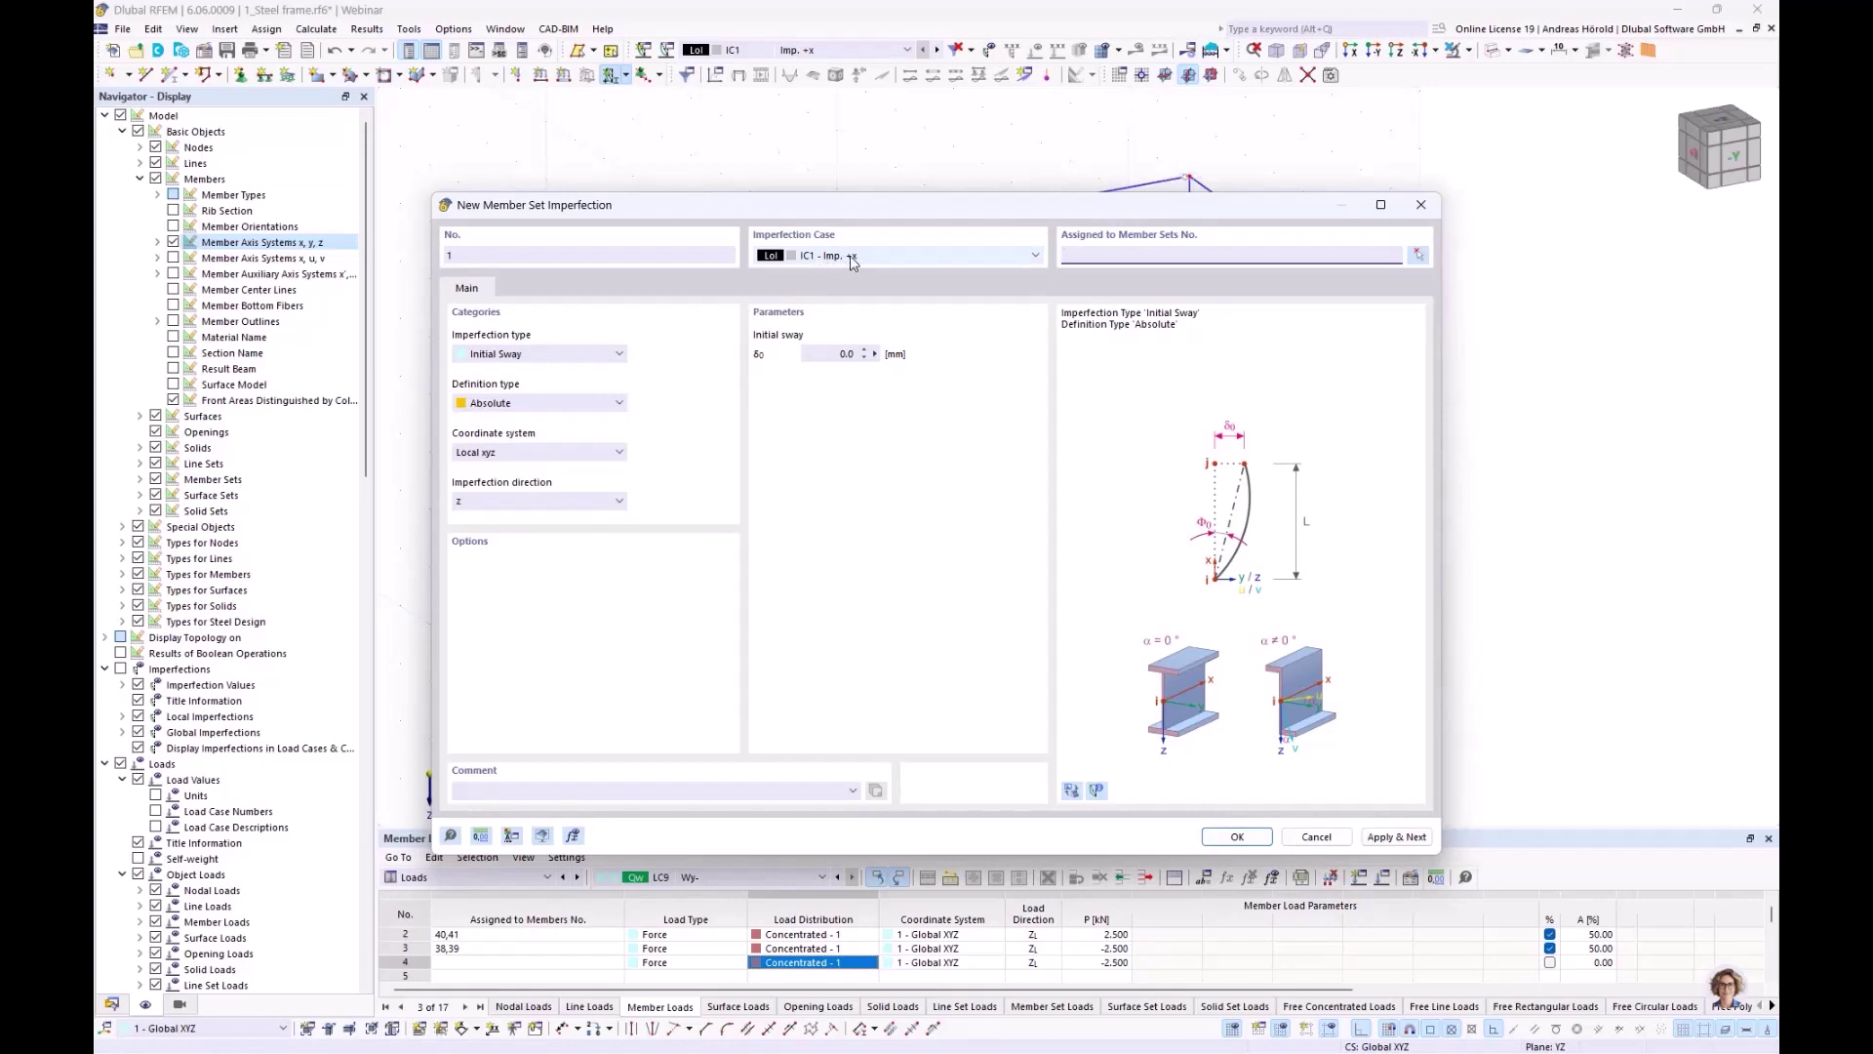
{"action": "left_click", "coordinate": [520, 356]}
{"action": "left_click", "coordinate": [520, 359]}
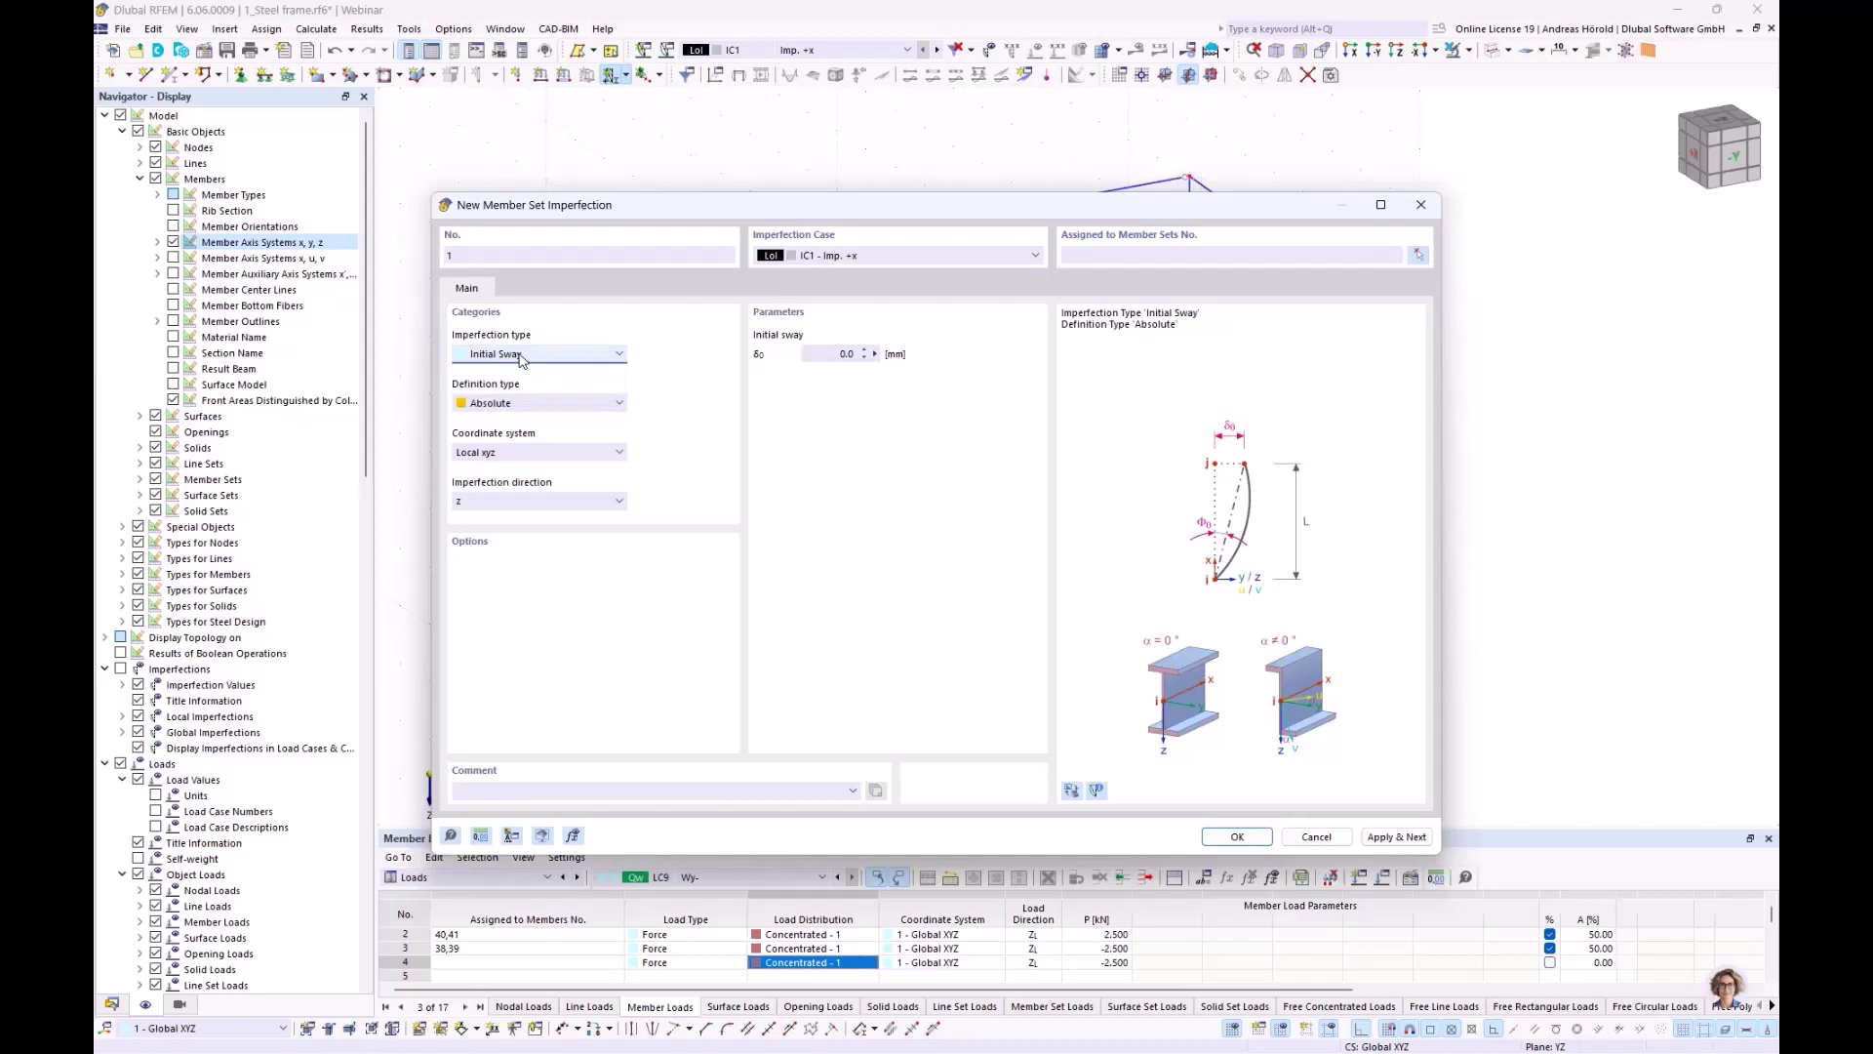
{"action": "left_click", "coordinate": [552, 410]}
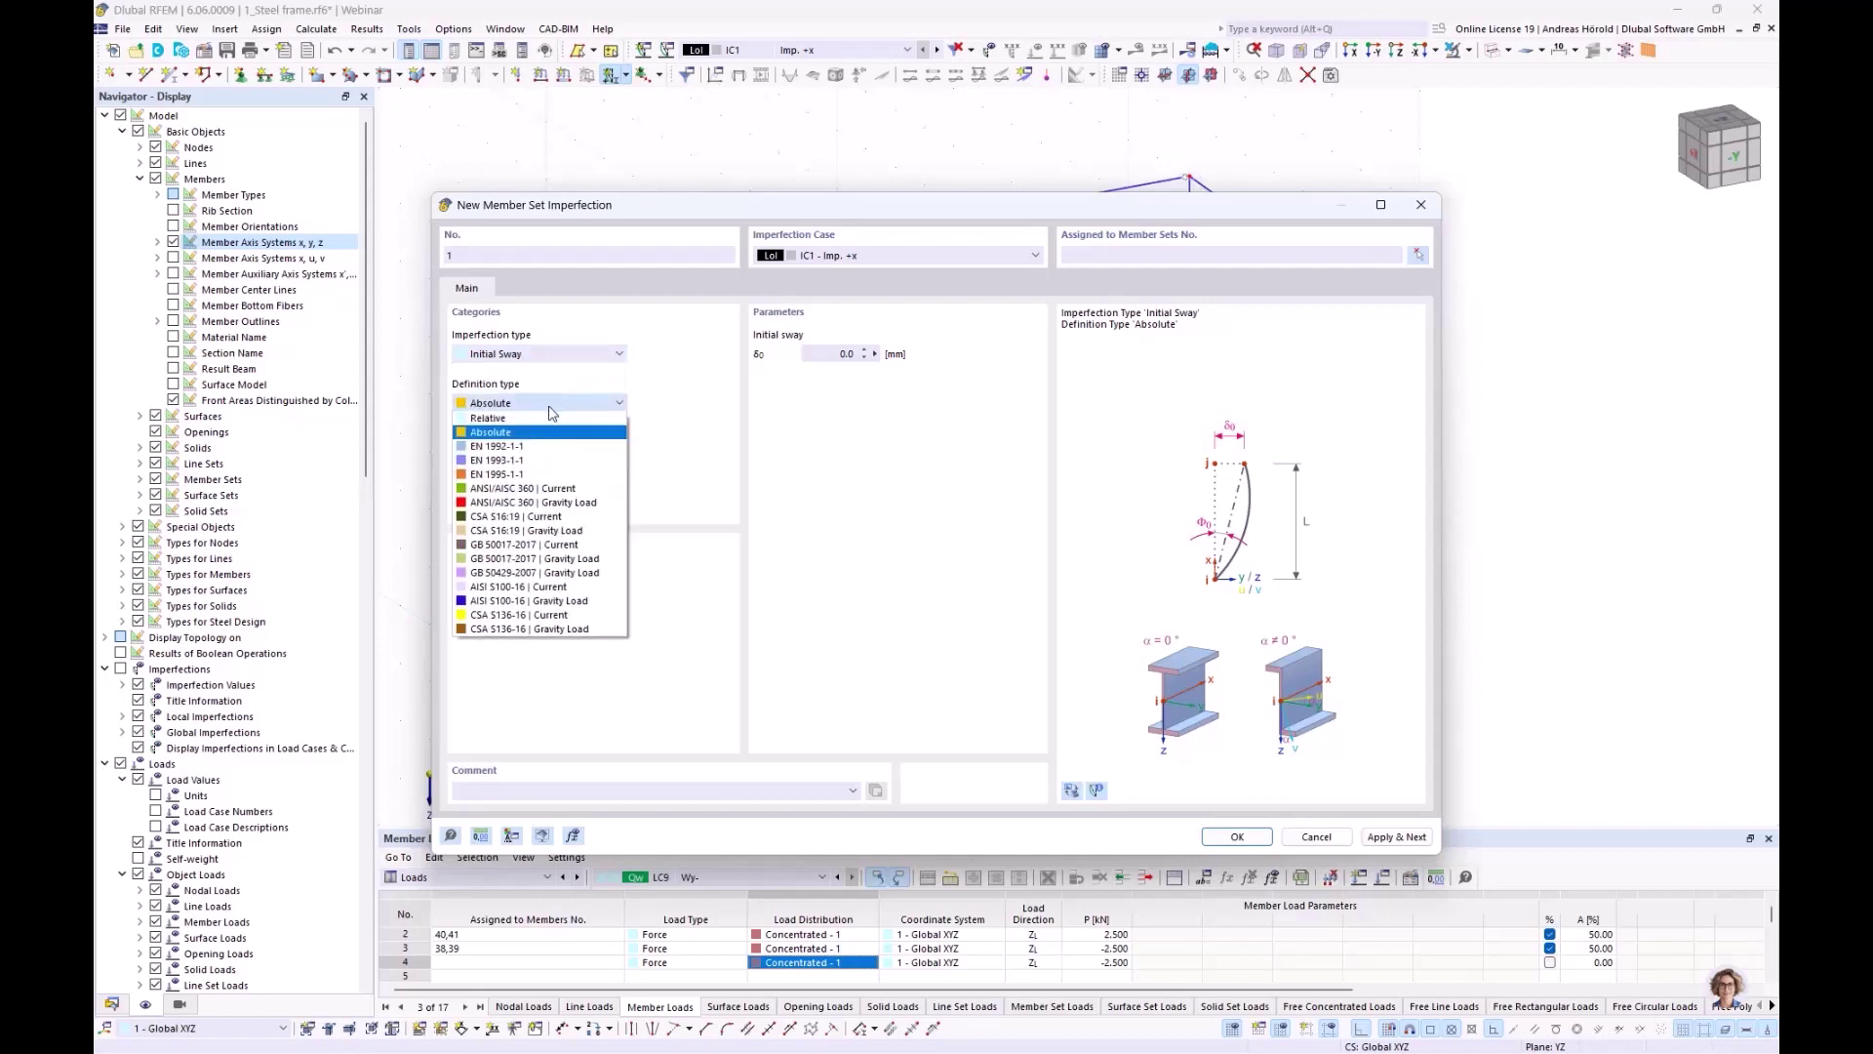
{"action": "left_click", "coordinate": [551, 460]}
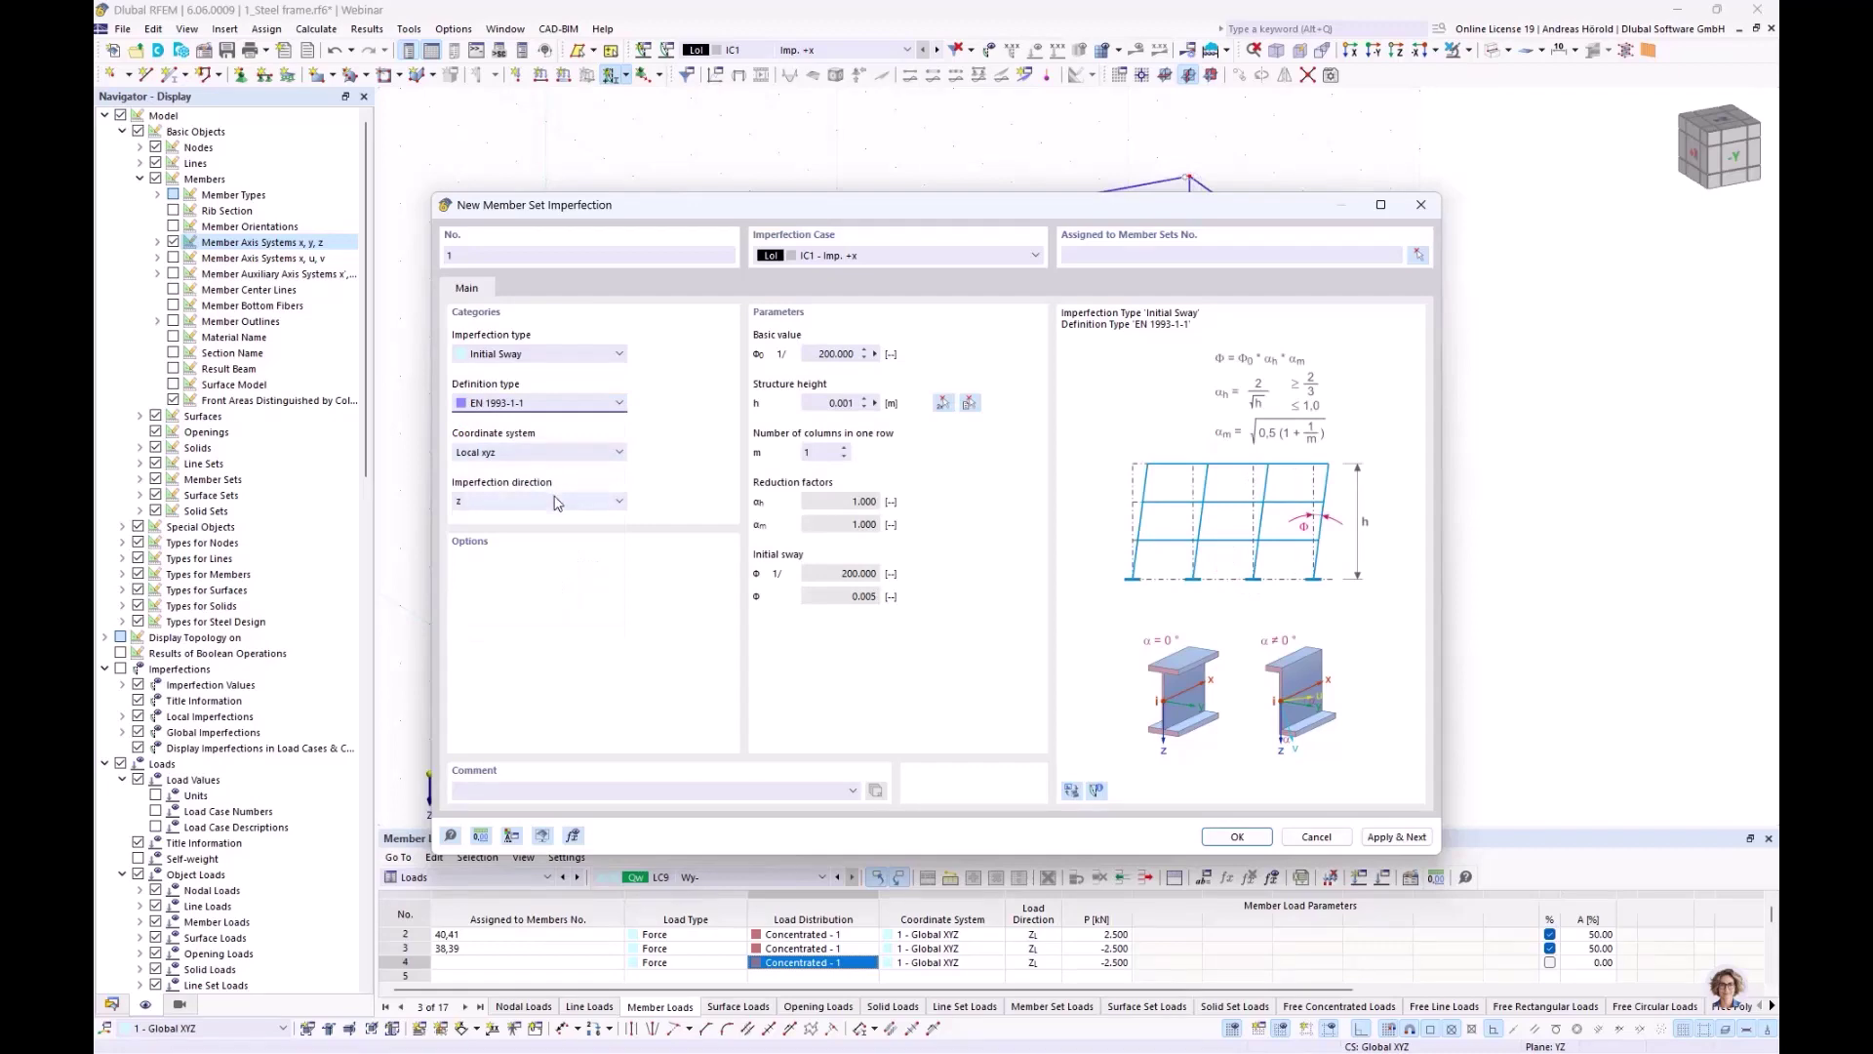
{"action": "left_click_drag", "start_coordinate": [752, 214], "coordinate": [1045, 179]}
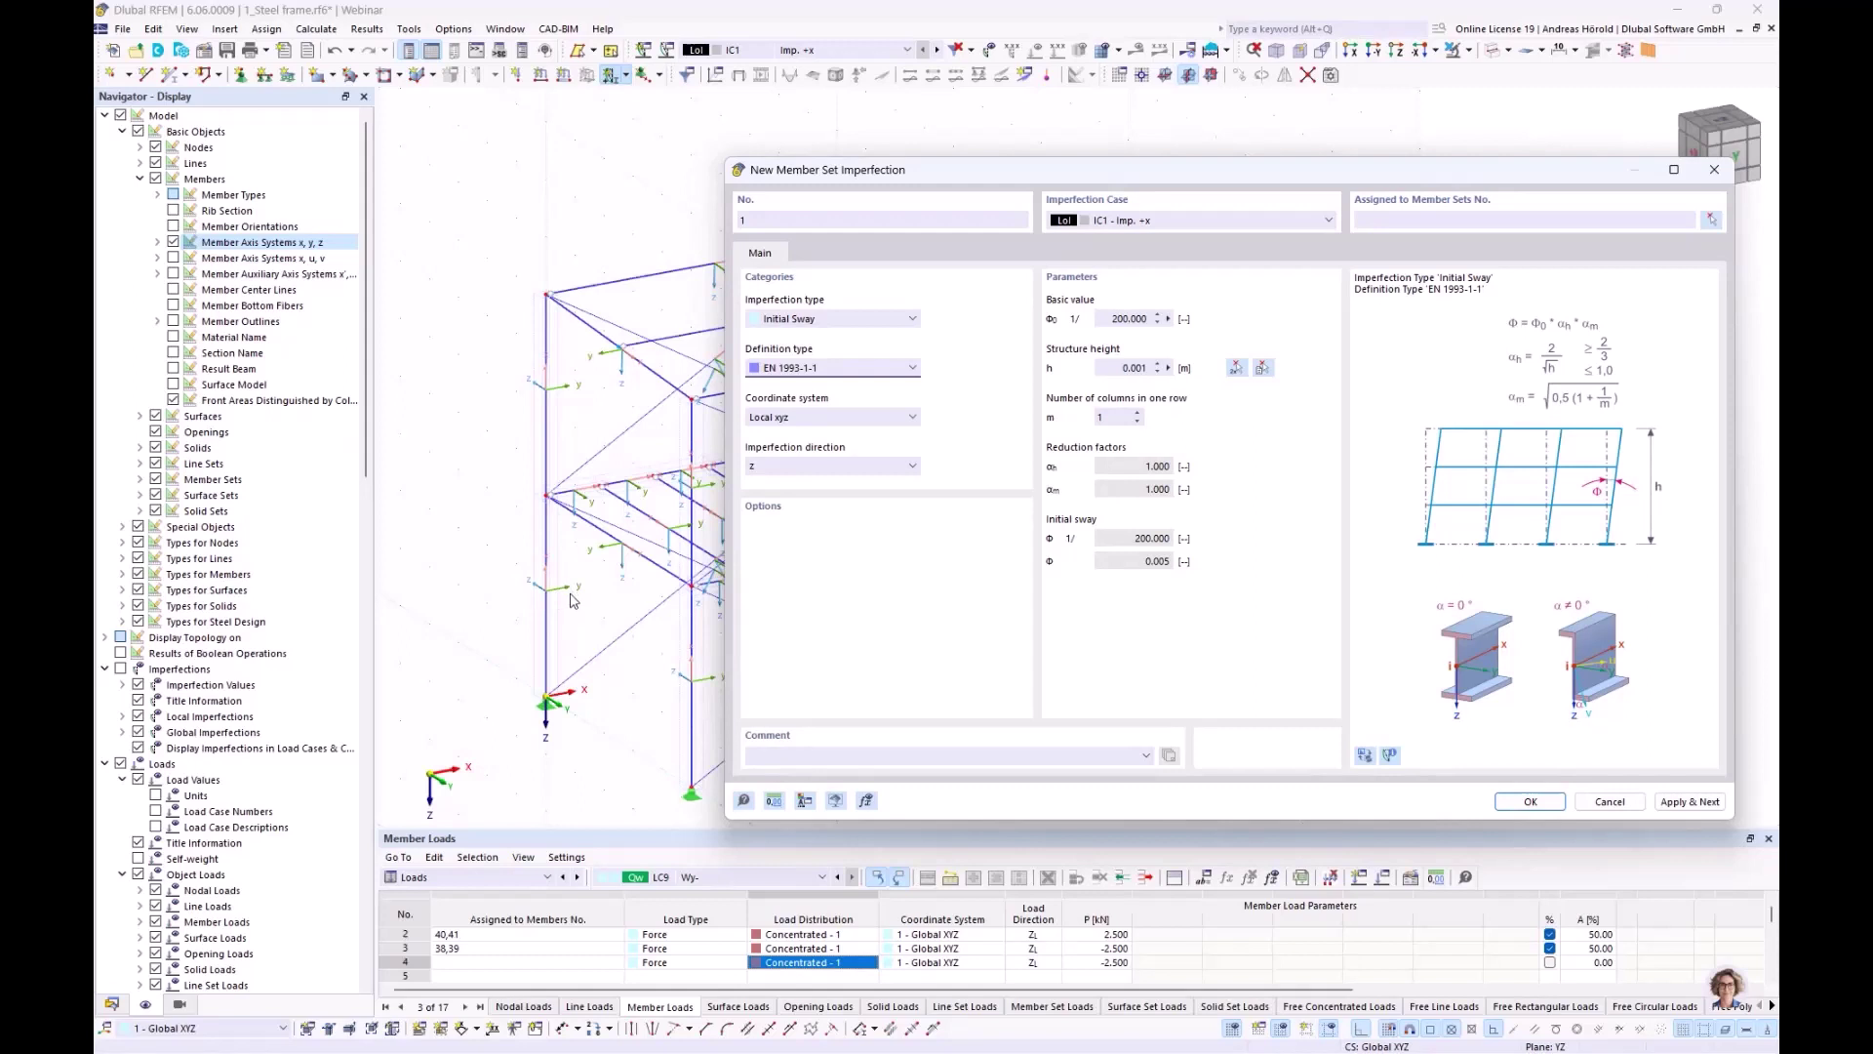
{"action": "left_click", "coordinate": [803, 467]}
{"action": "left_click", "coordinate": [799, 509]}
Set the structure height to 6.750 m by measuring it in the model, and the number of columns in one row to 3
{"action": "left_click", "coordinate": [1170, 369]}
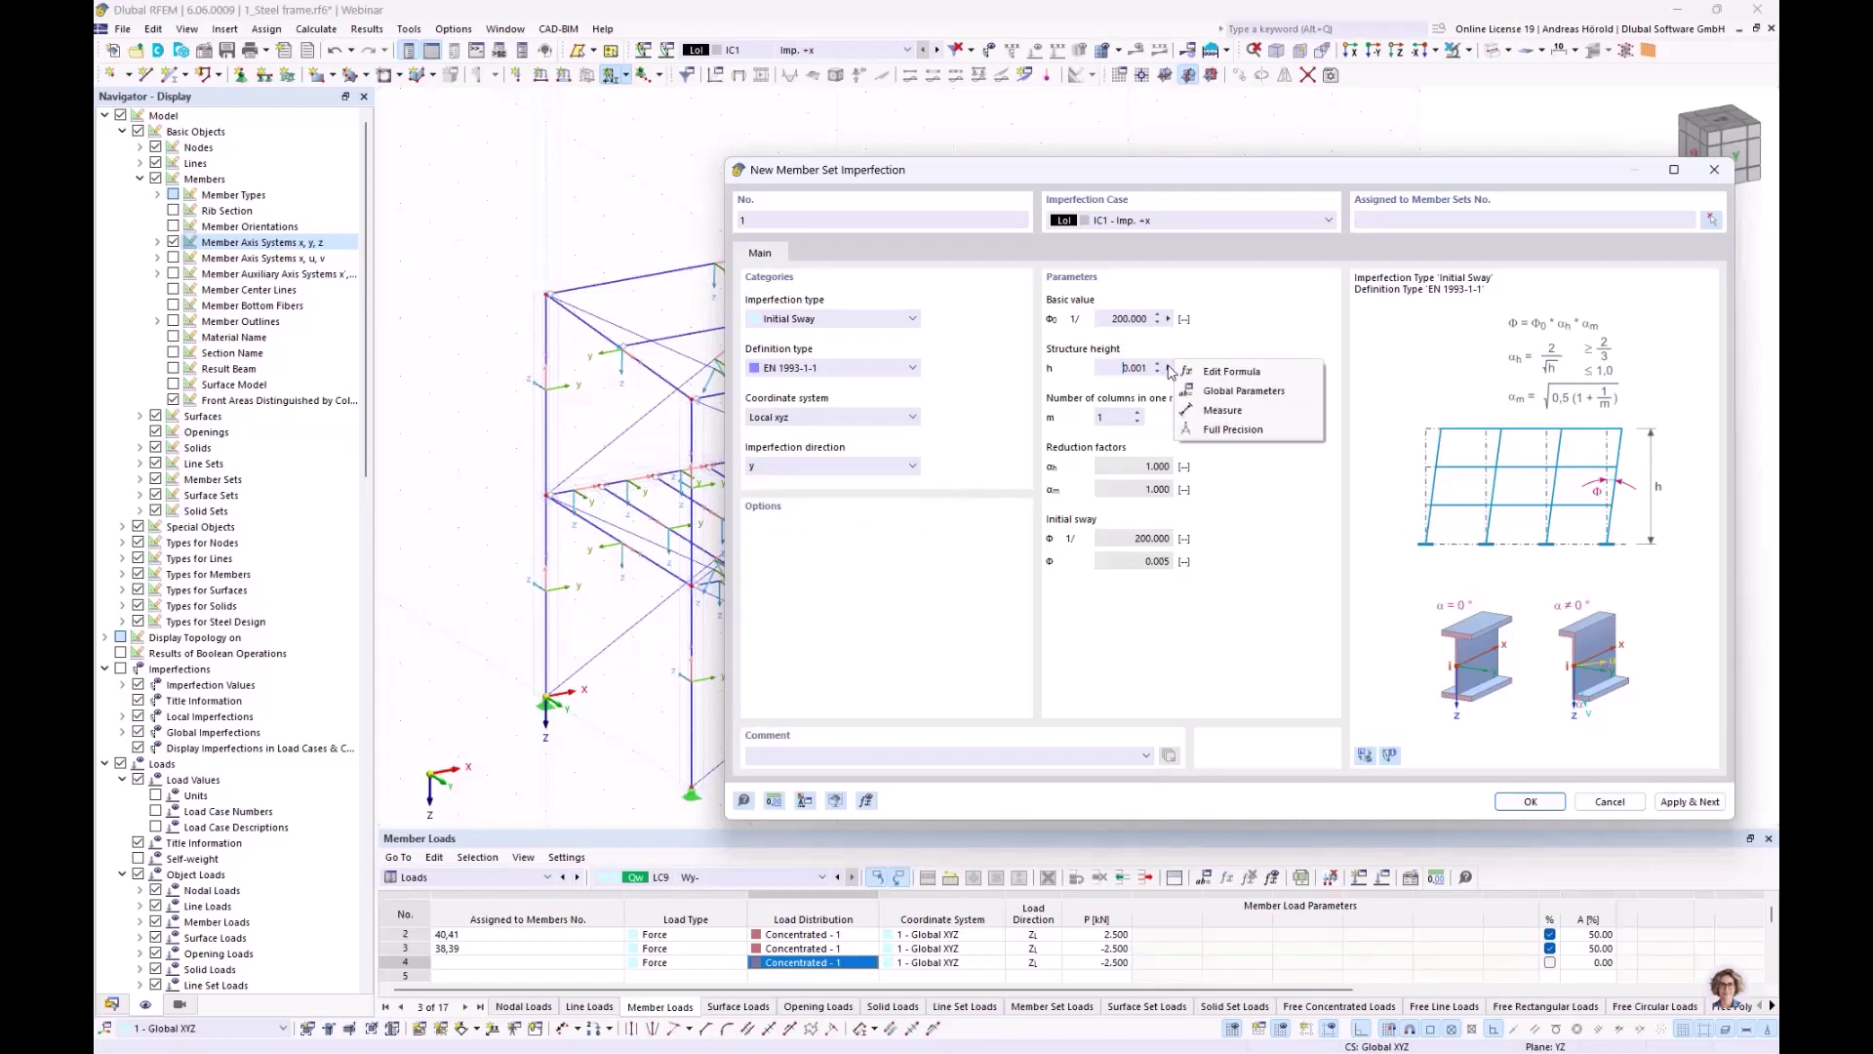
{"action": "left_click", "coordinate": [1222, 409]}
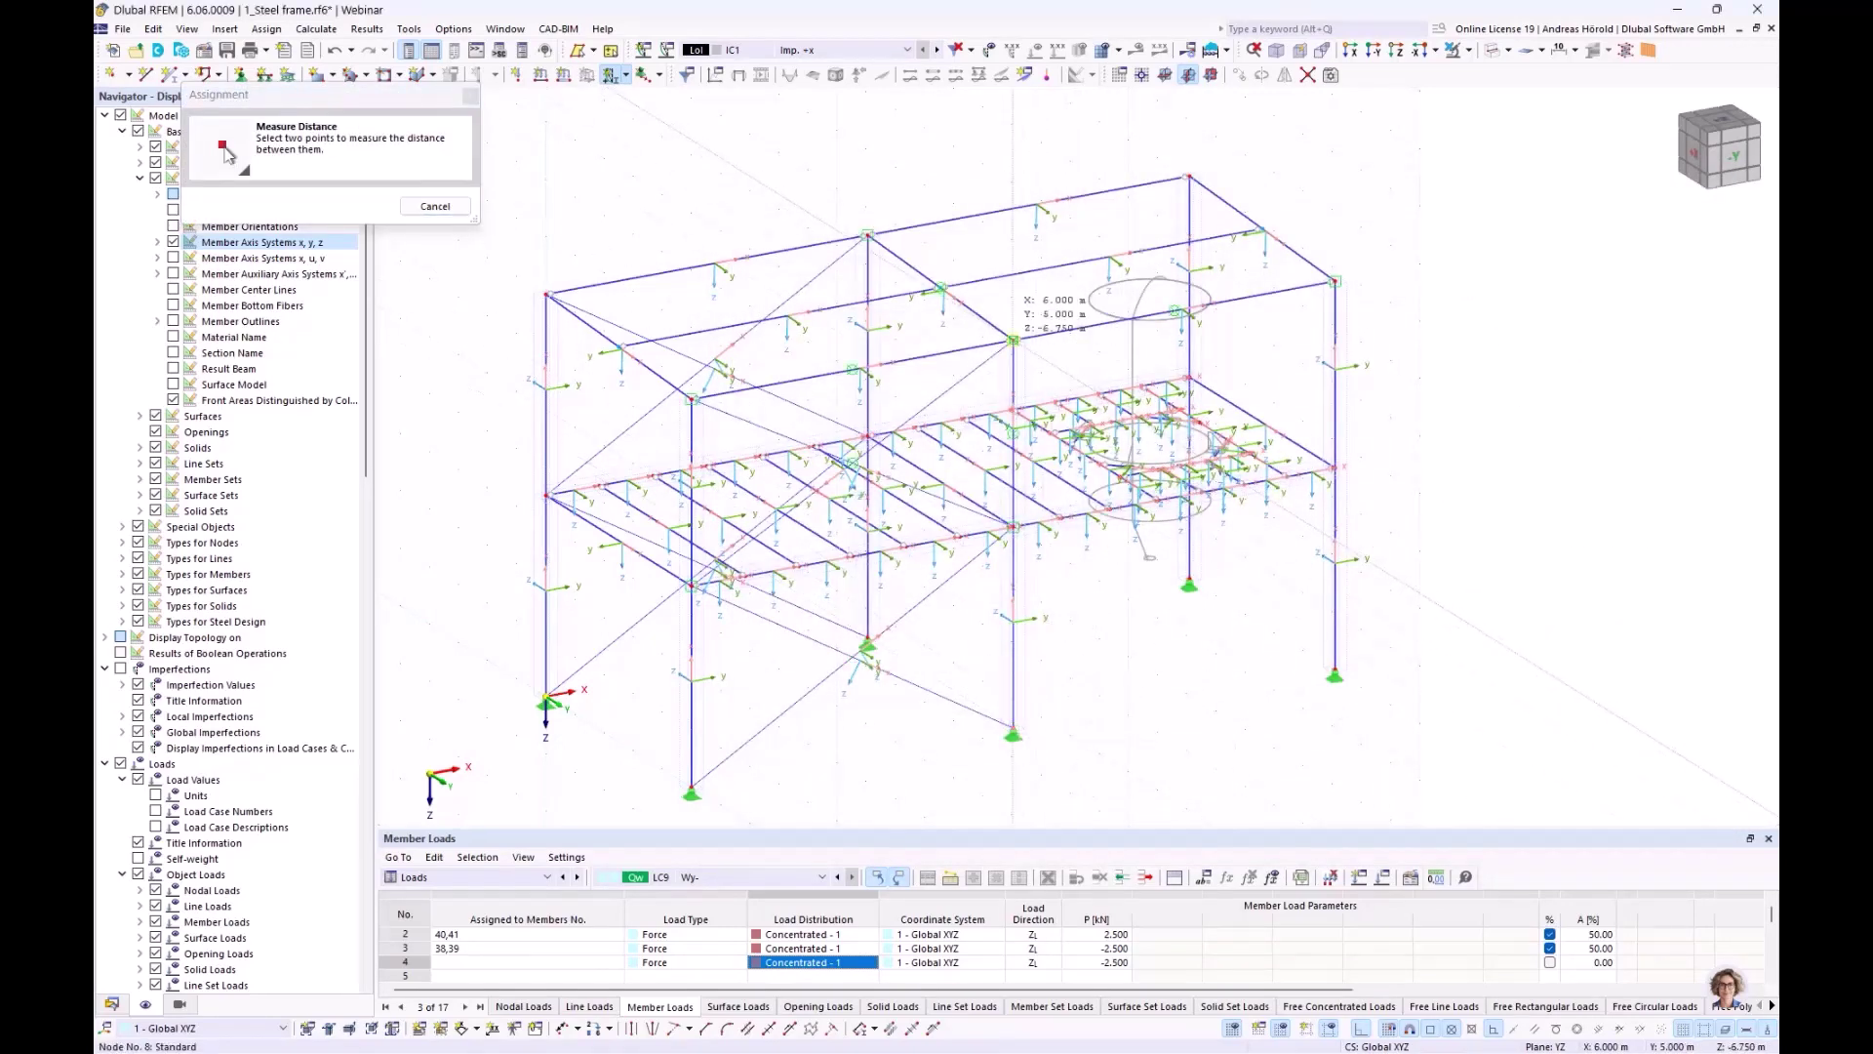
{"action": "left_click", "coordinate": [1014, 340]}
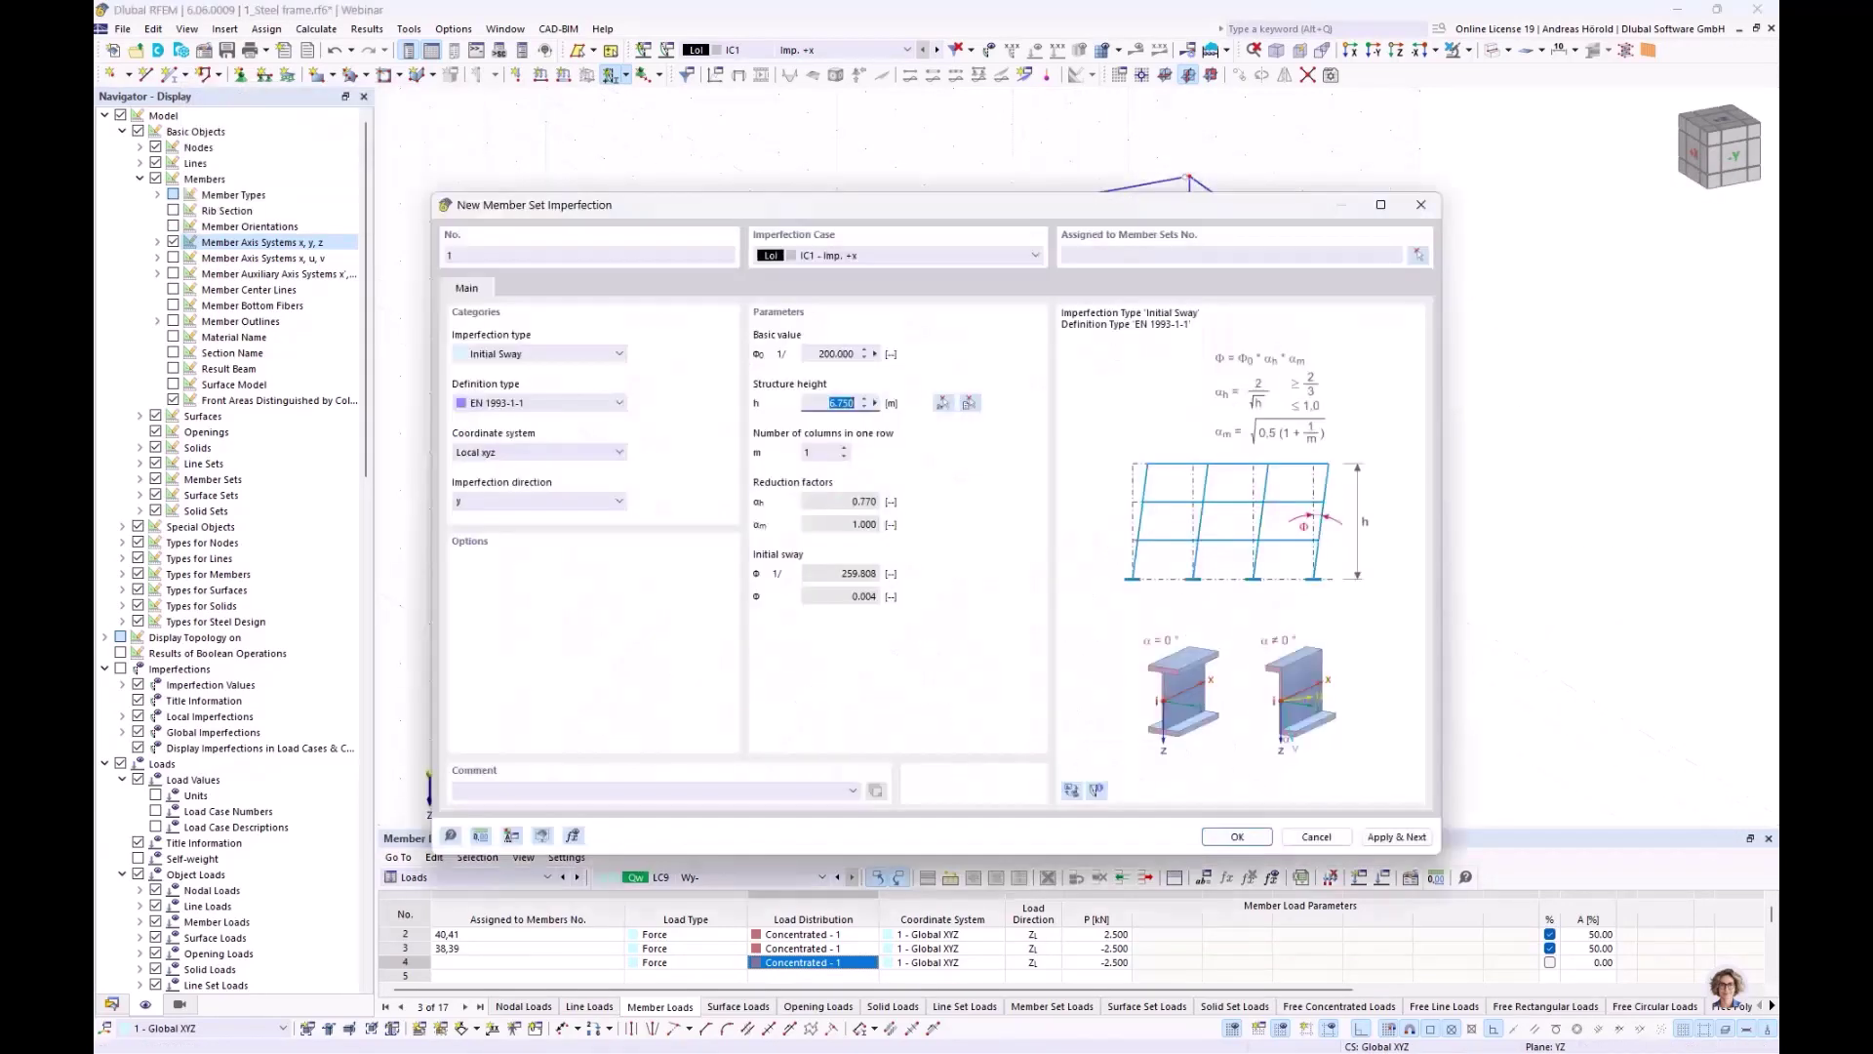
{"action": "left_click", "coordinate": [844, 448]}
{"action": "left_click", "coordinate": [844, 448]}
{"action": "left_click_drag", "start_coordinate": [914, 218], "coordinate": [925, 462]}
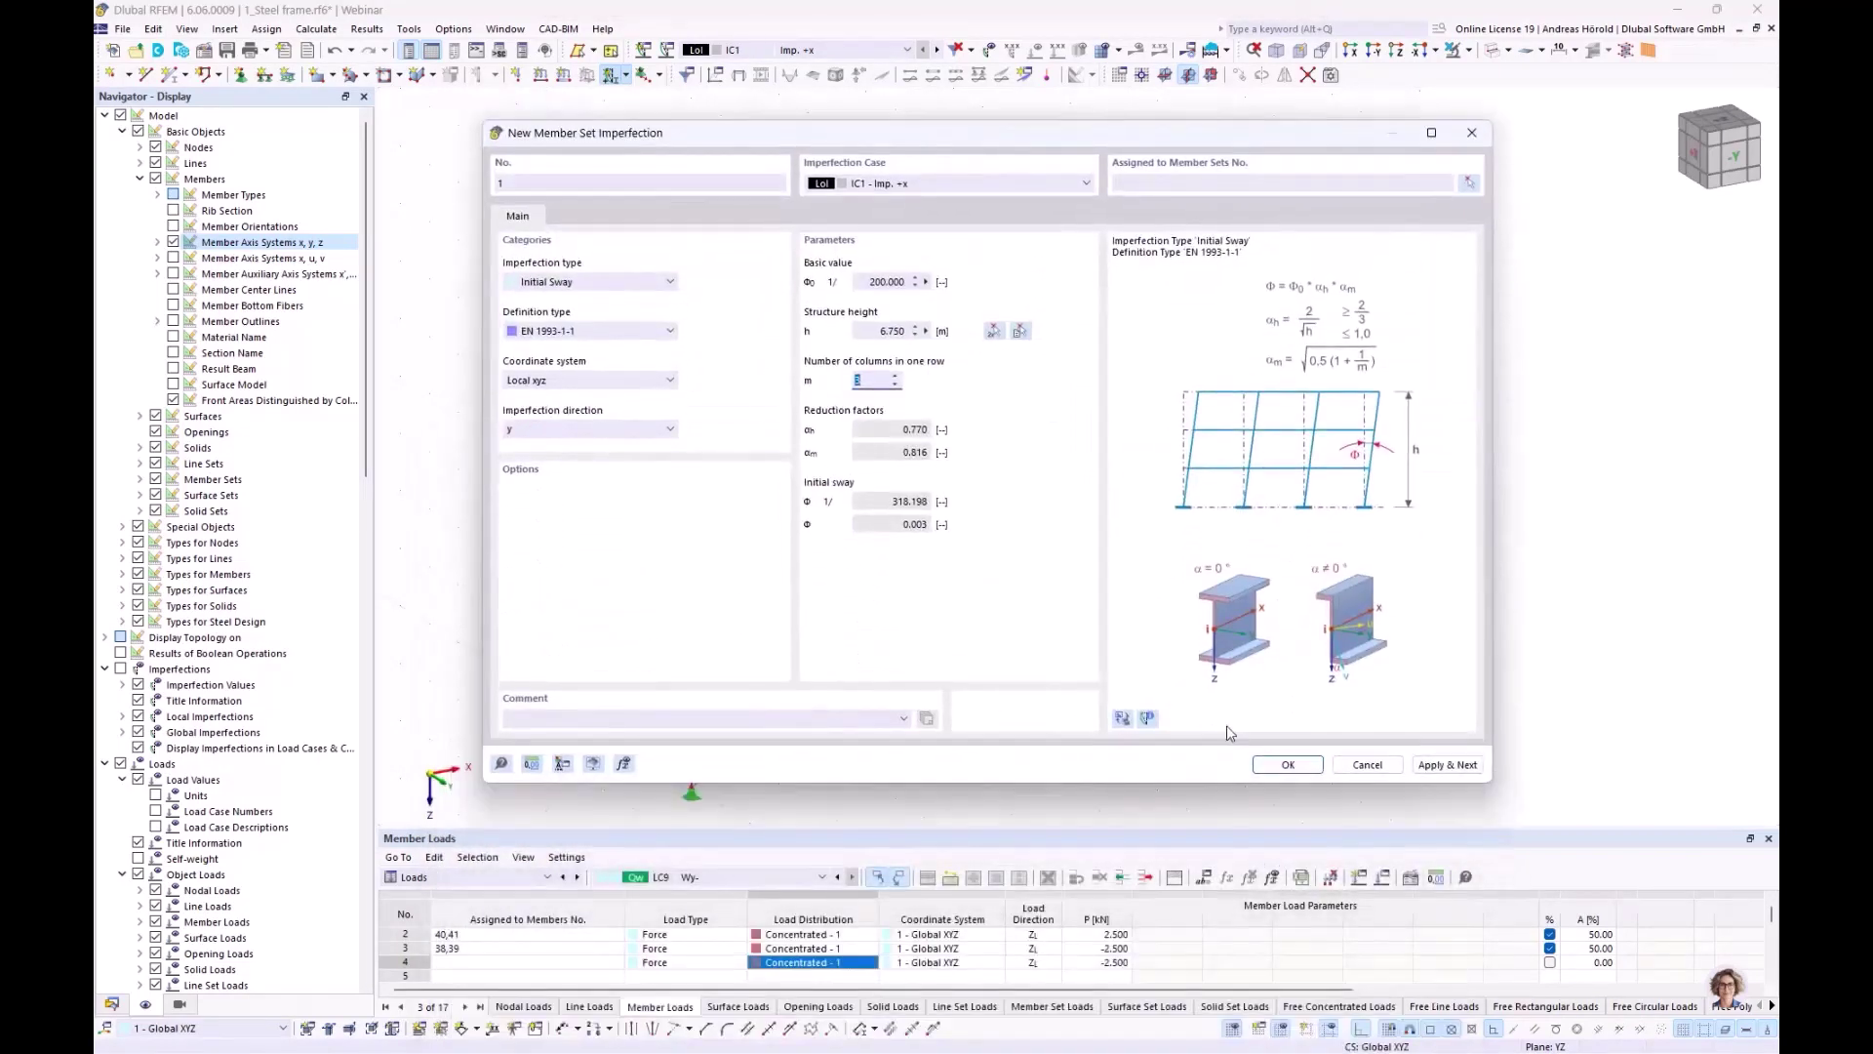
Accept the initial sway imperfection and assign it to the six column member sets, 1-6
{"action": "left_click", "coordinate": [1285, 769]}
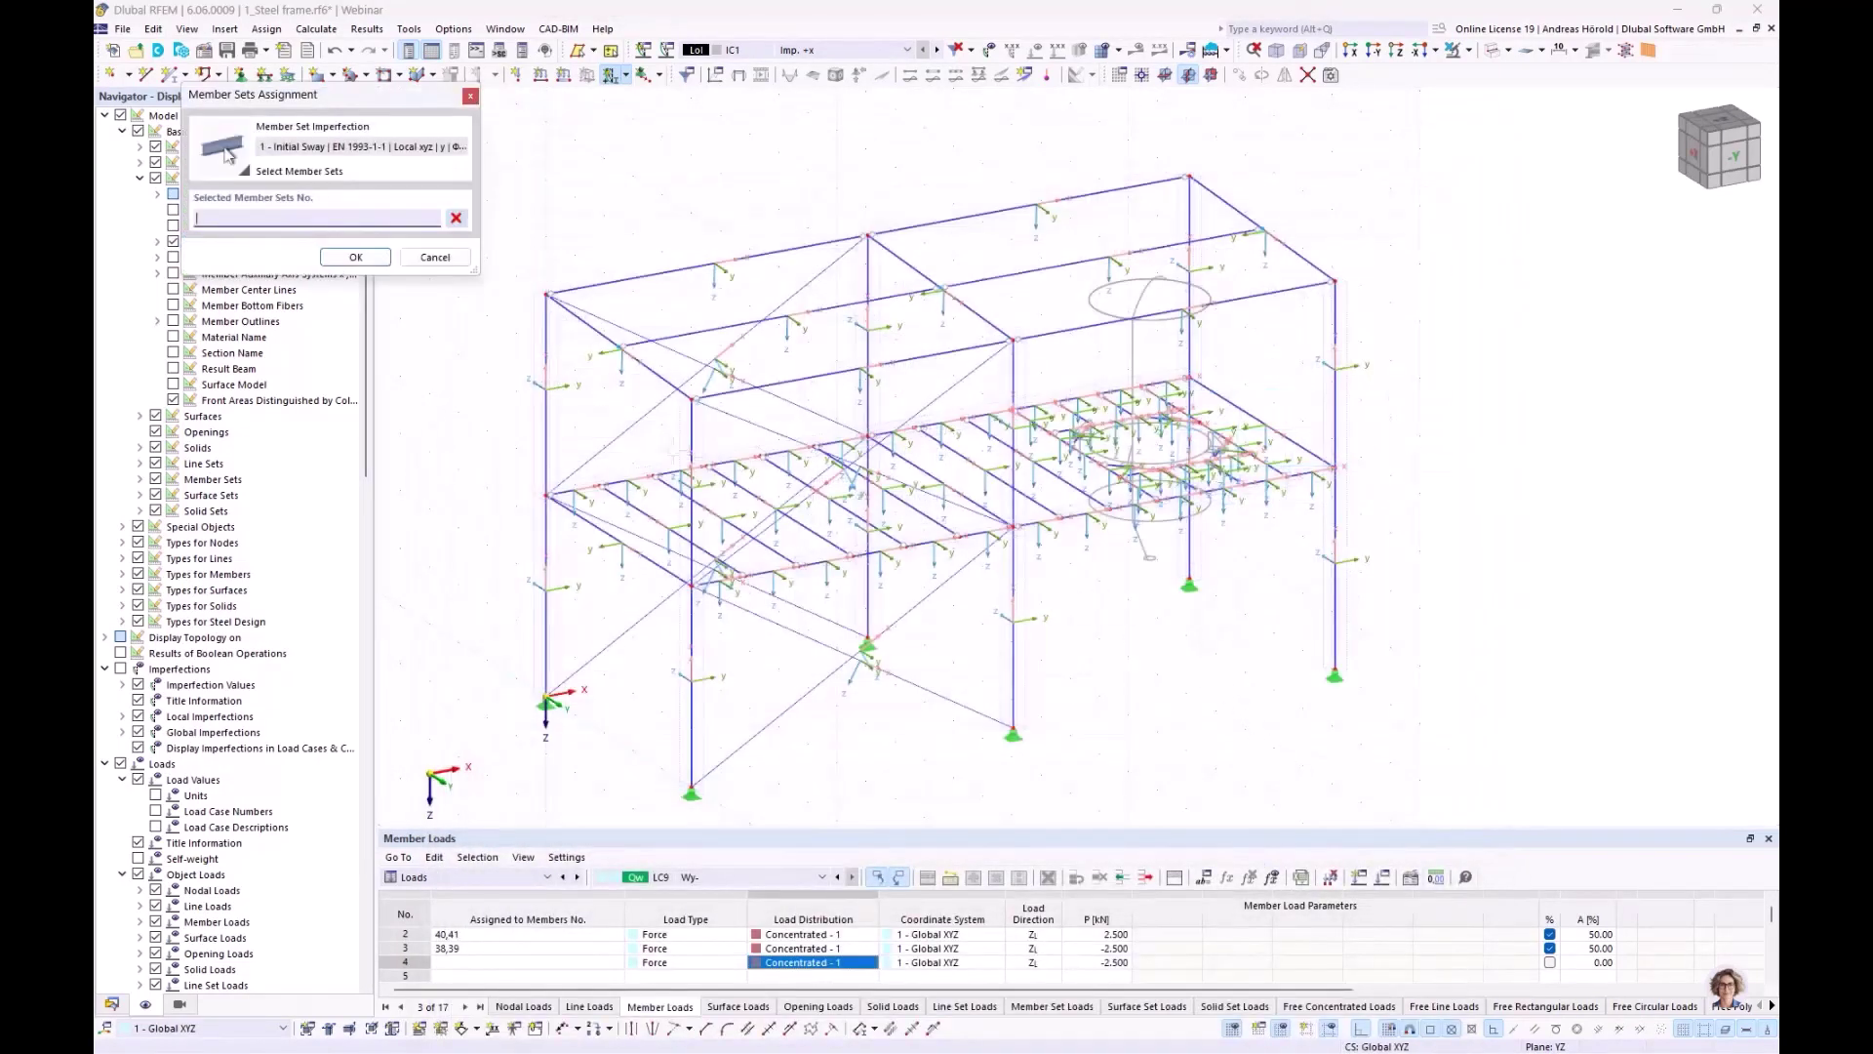
{"action": "left_click", "coordinate": [555, 423]}
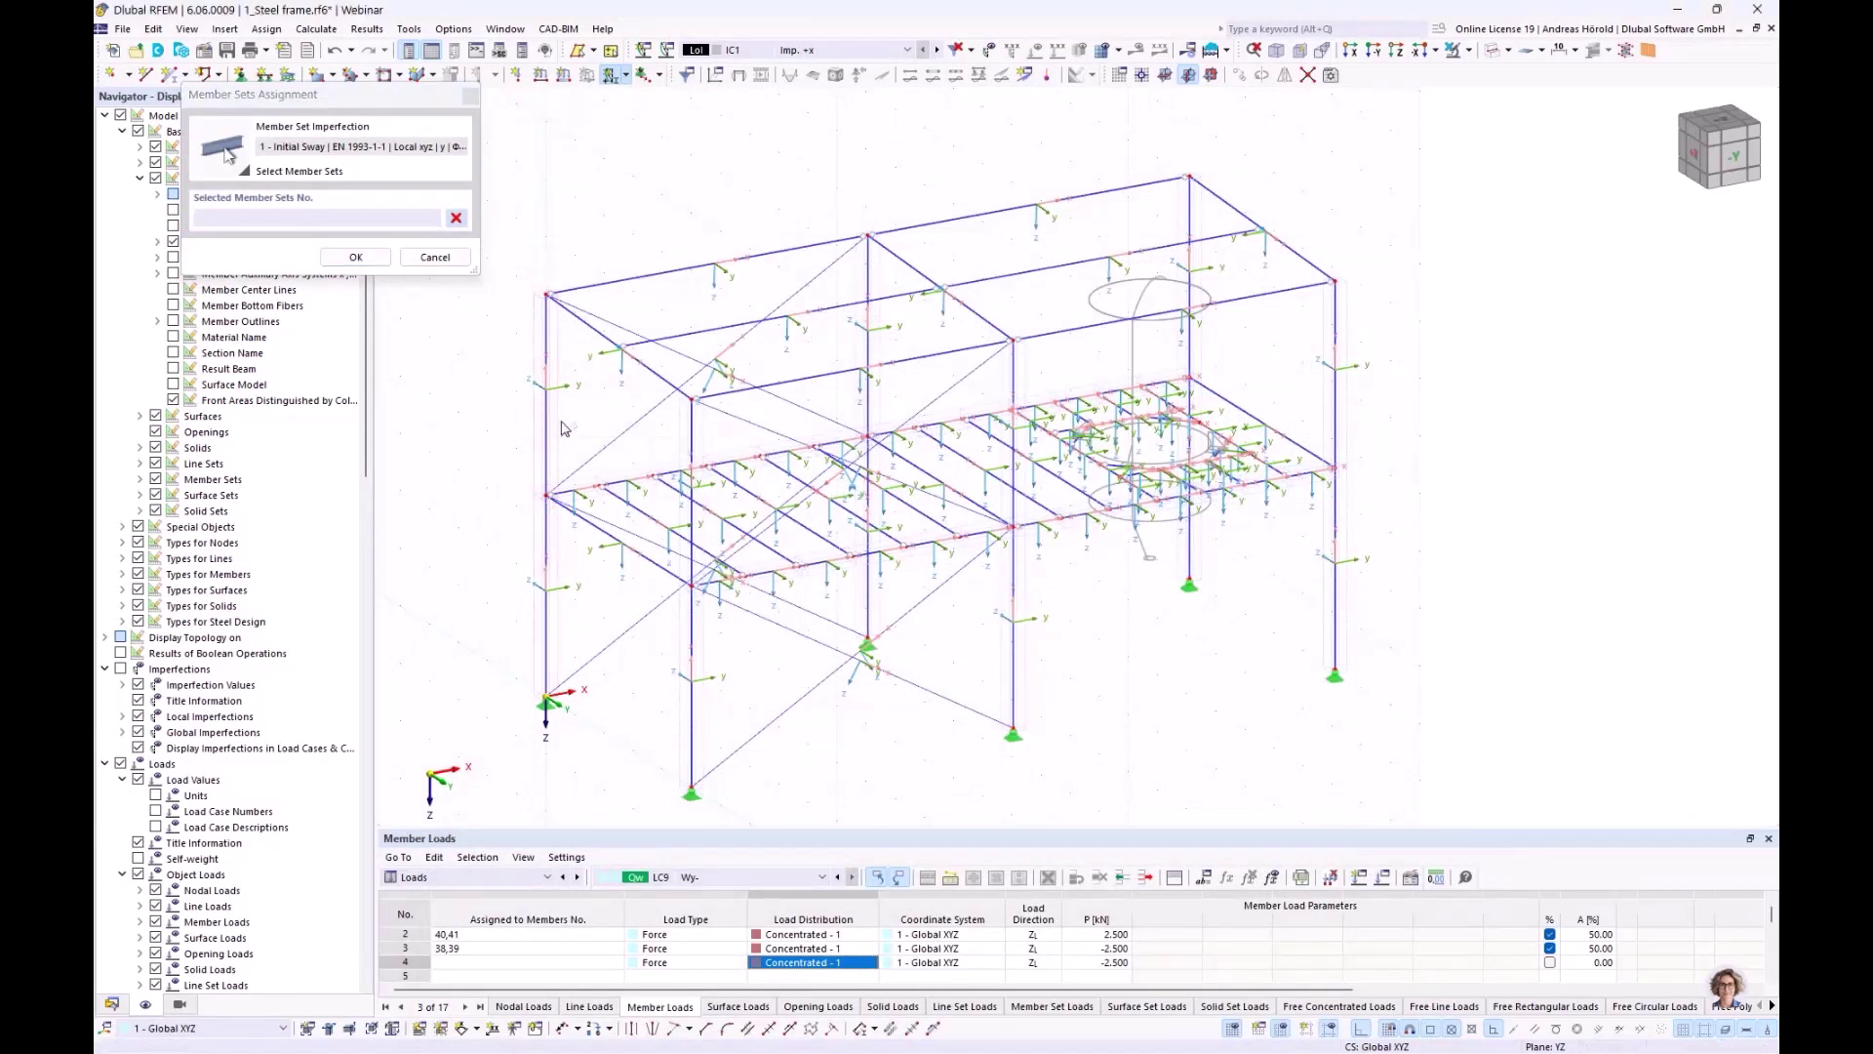
{"action": "left_click", "coordinate": [704, 427]}
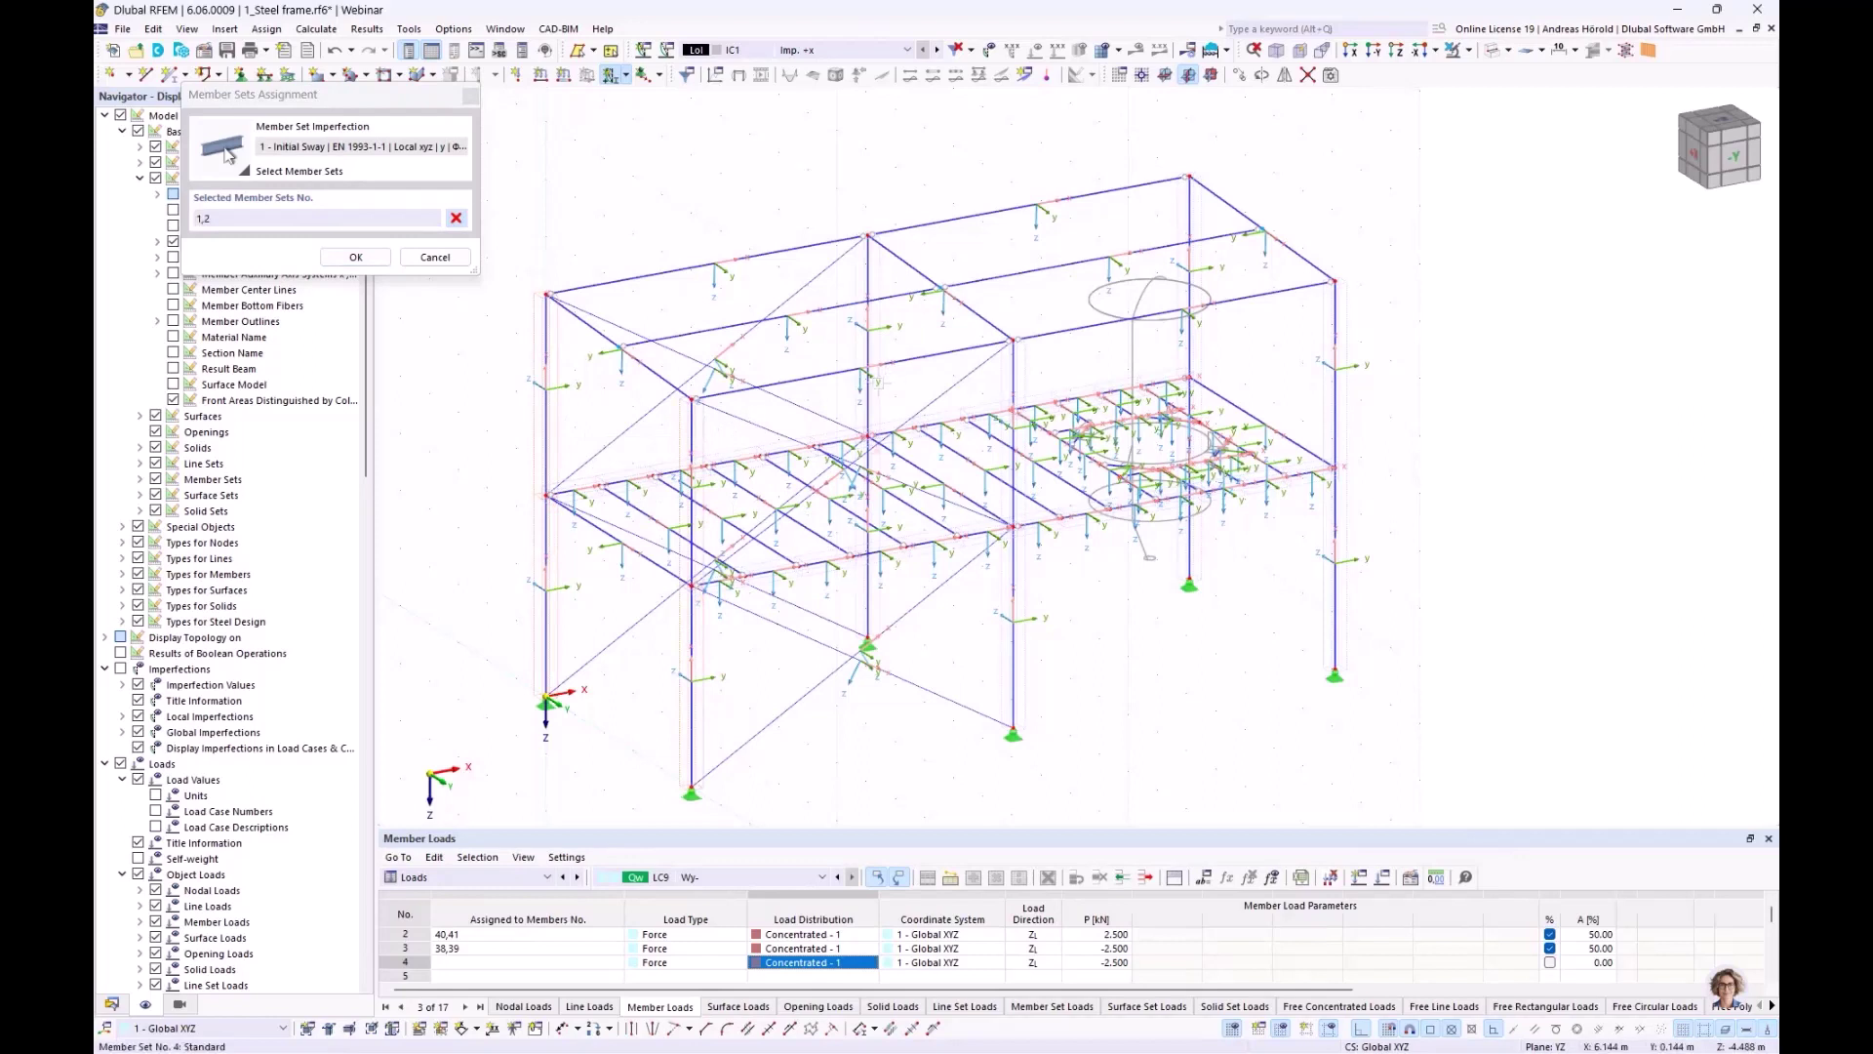
{"action": "left_click", "coordinate": [879, 399]}
{"action": "left_click", "coordinate": [1024, 377]}
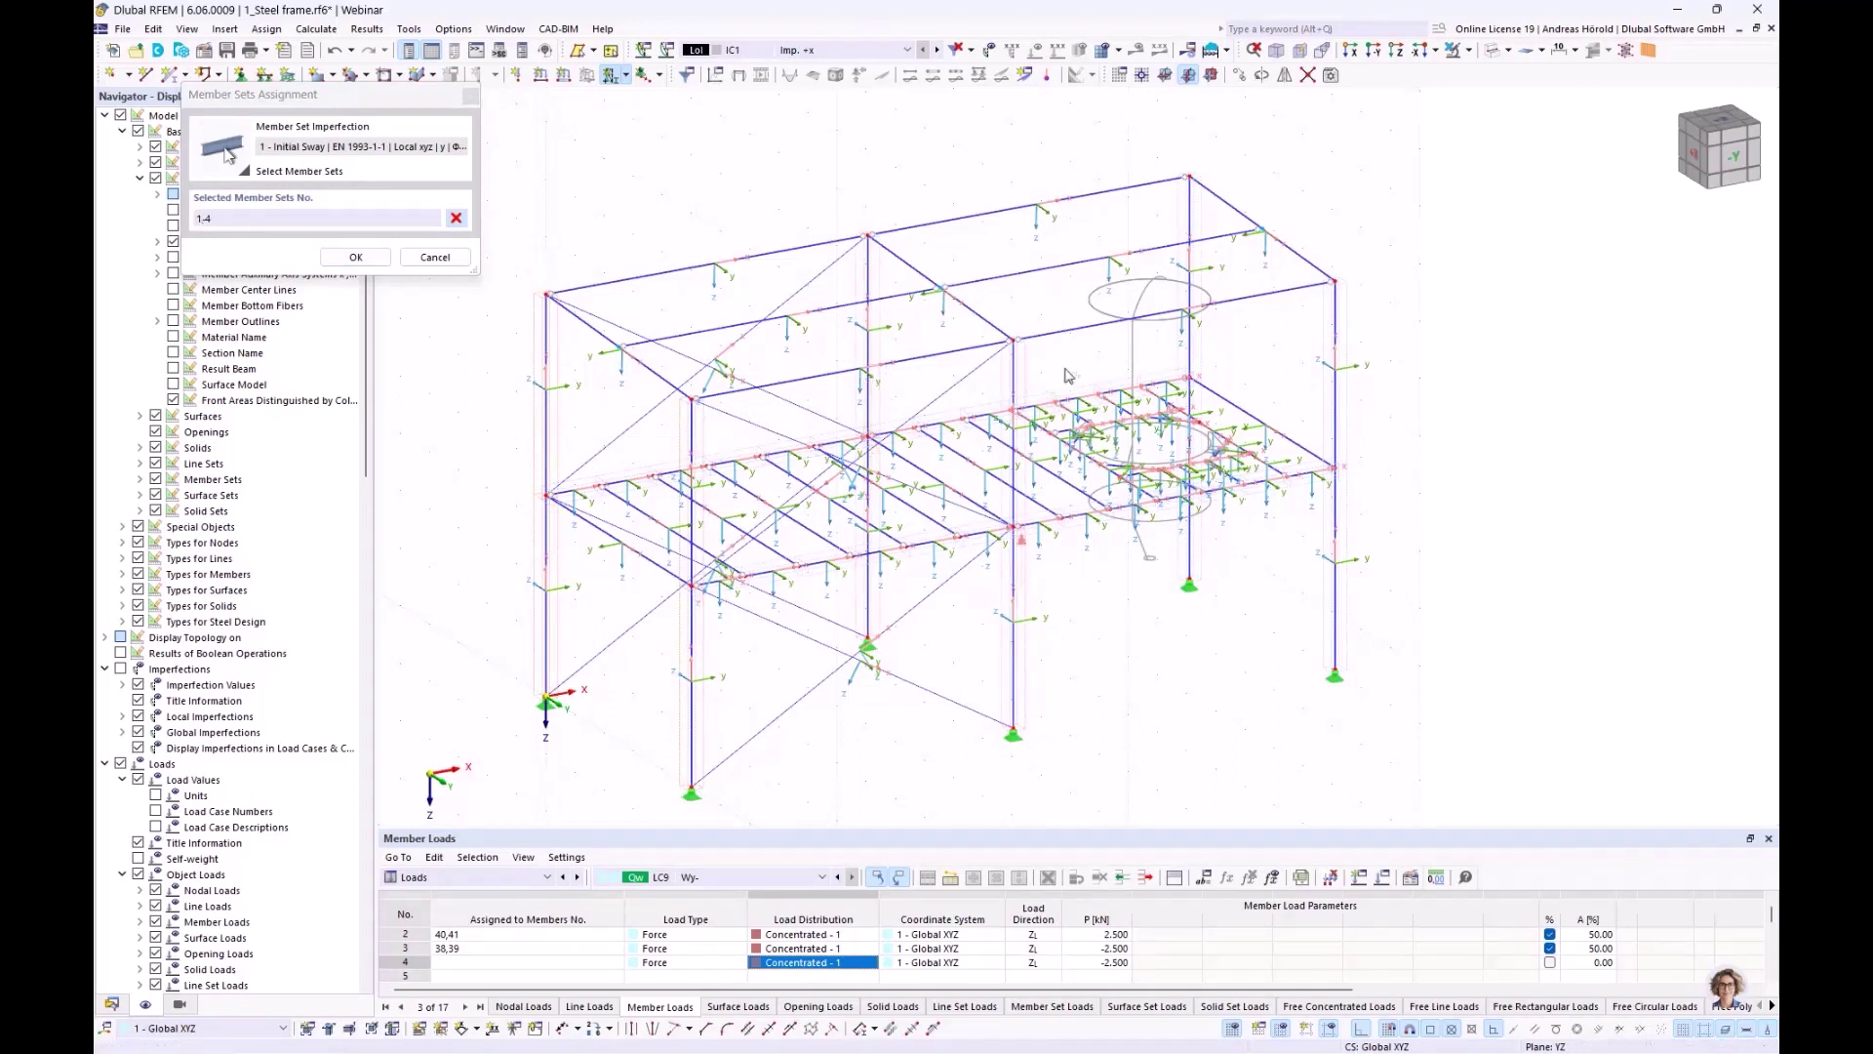
{"action": "left_click", "coordinate": [1203, 340]}
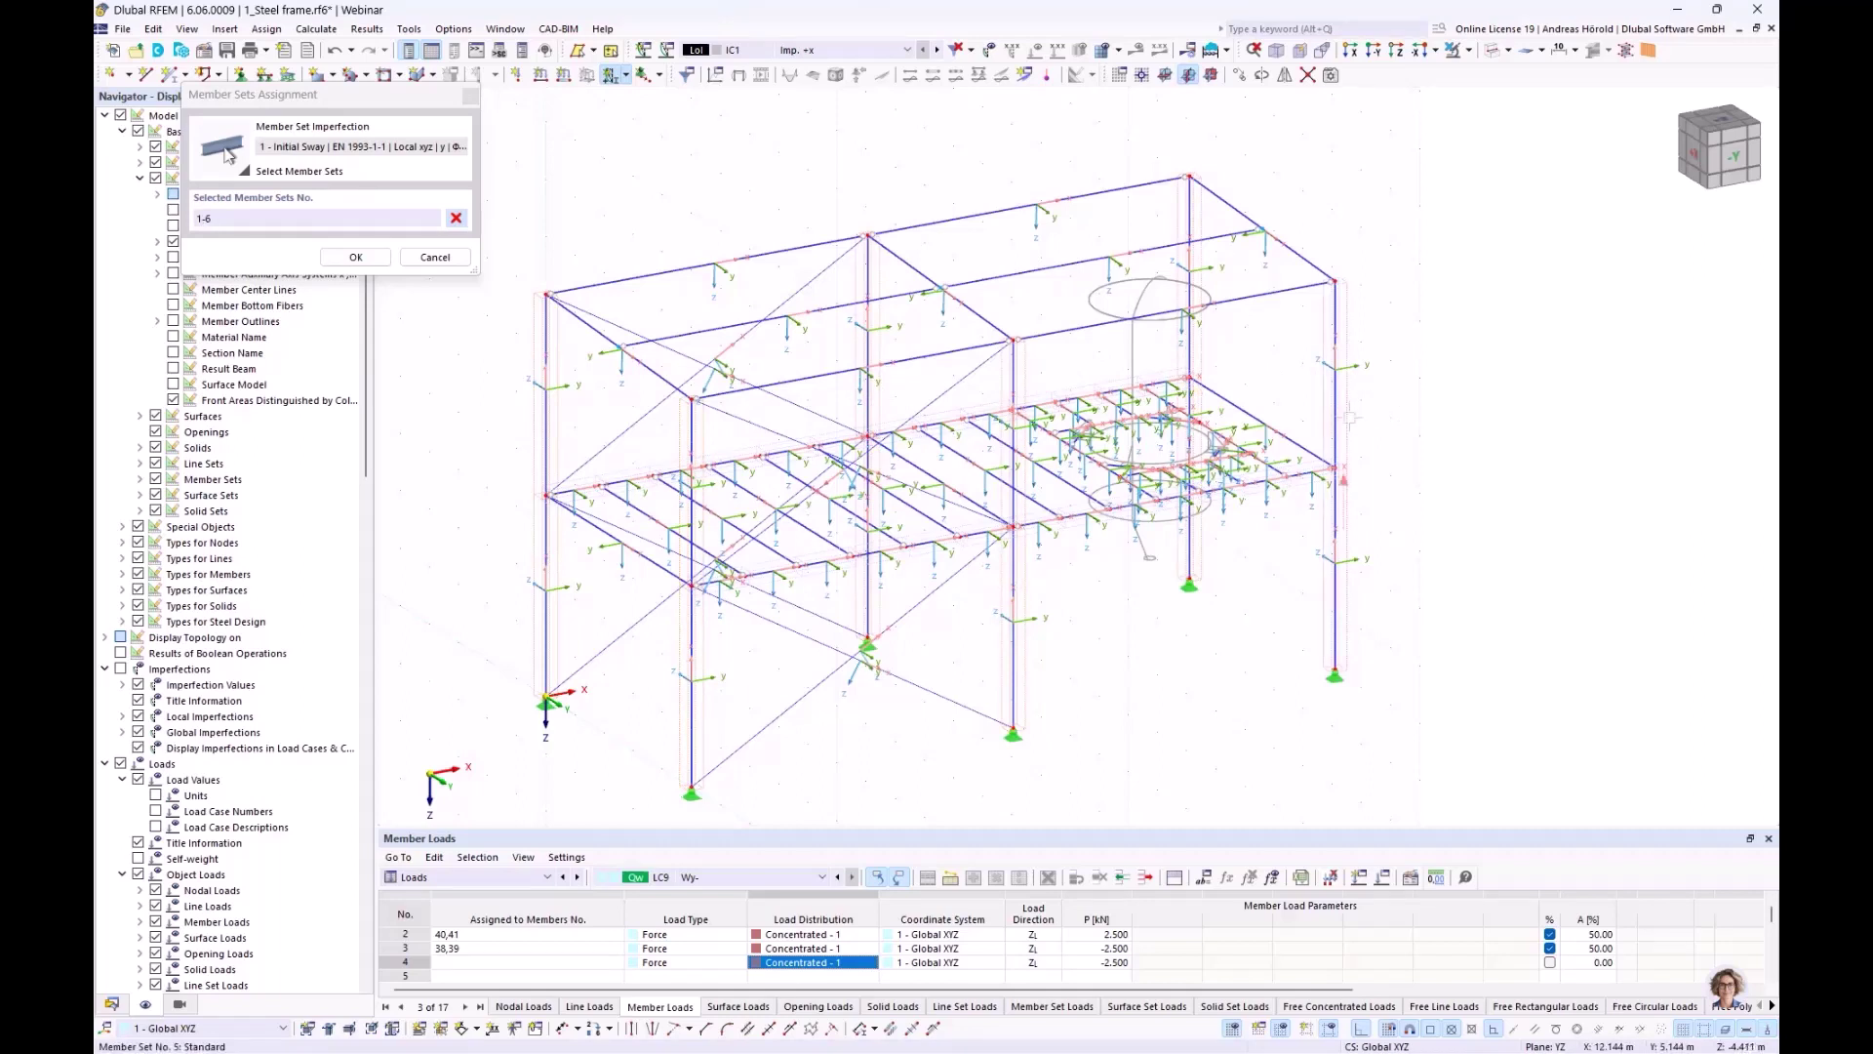
{"action": "left_click", "coordinate": [352, 257]}
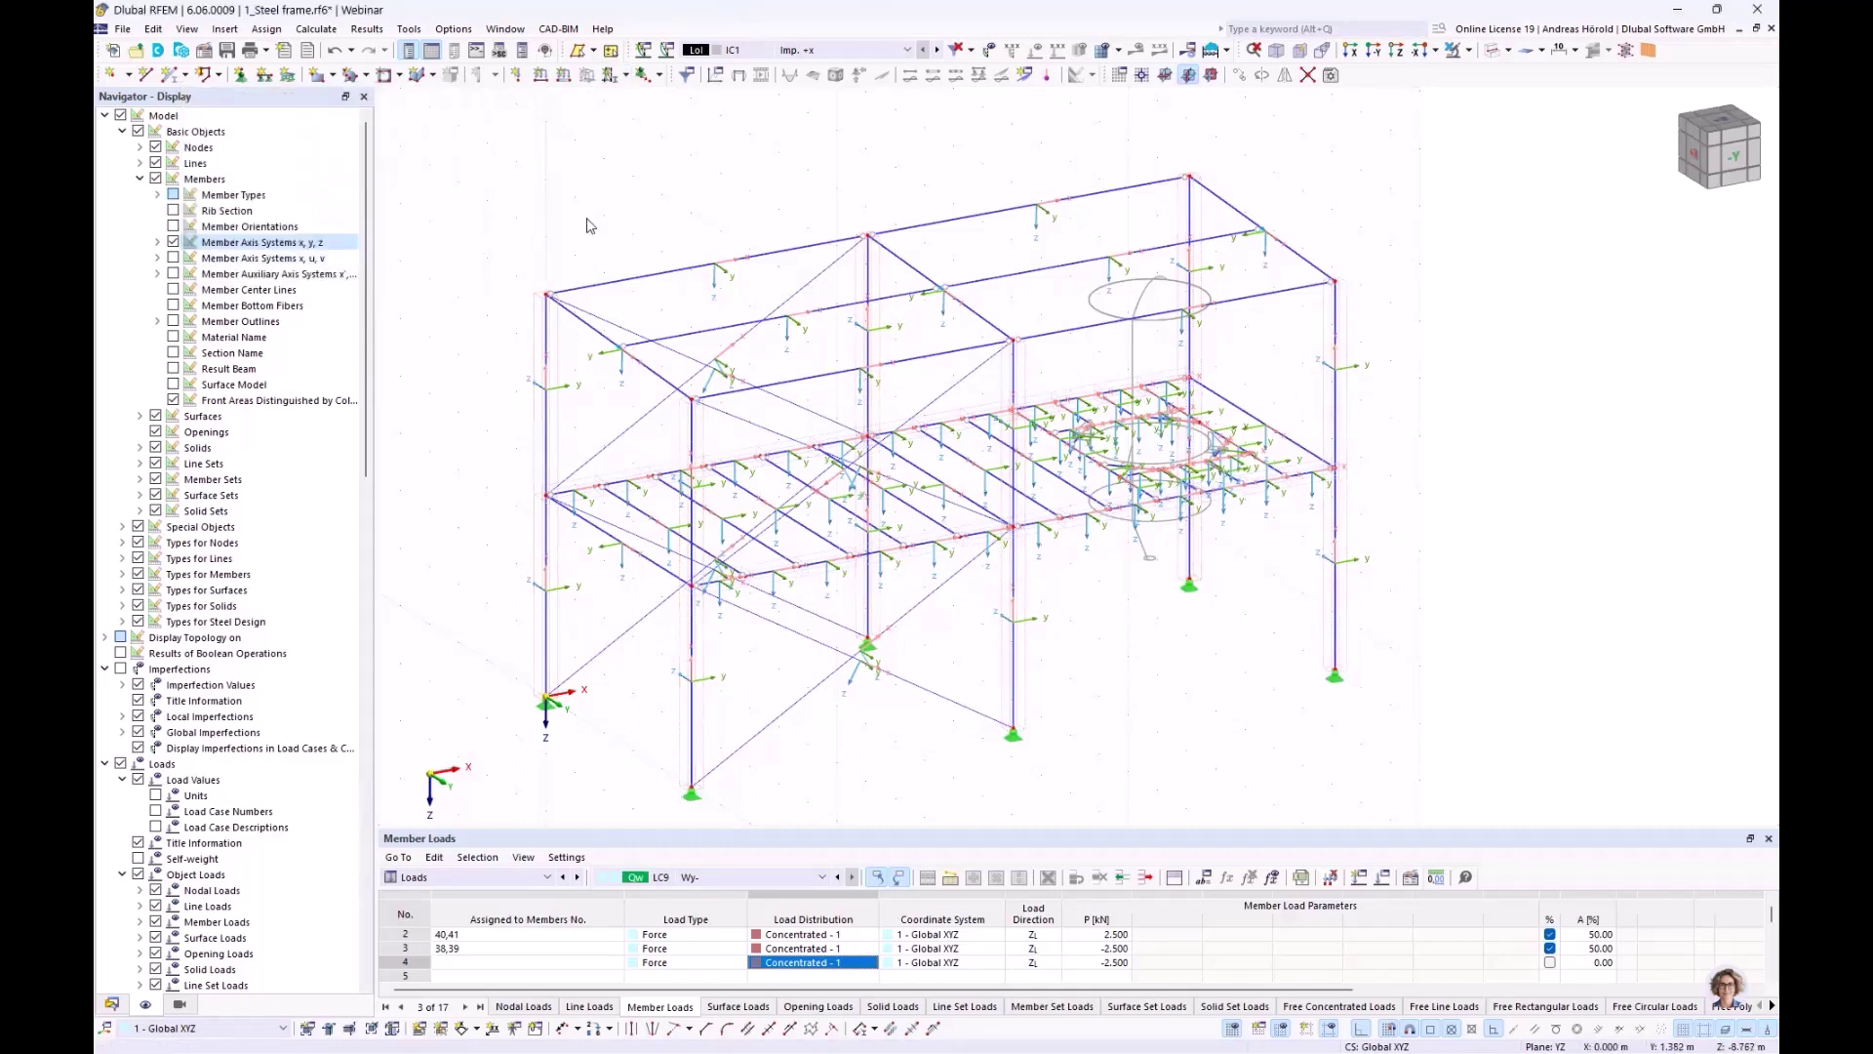
Display the IC1 imperfections on the model and check the sway direction of the columns
{"action": "left_click", "coordinate": [988, 51]}
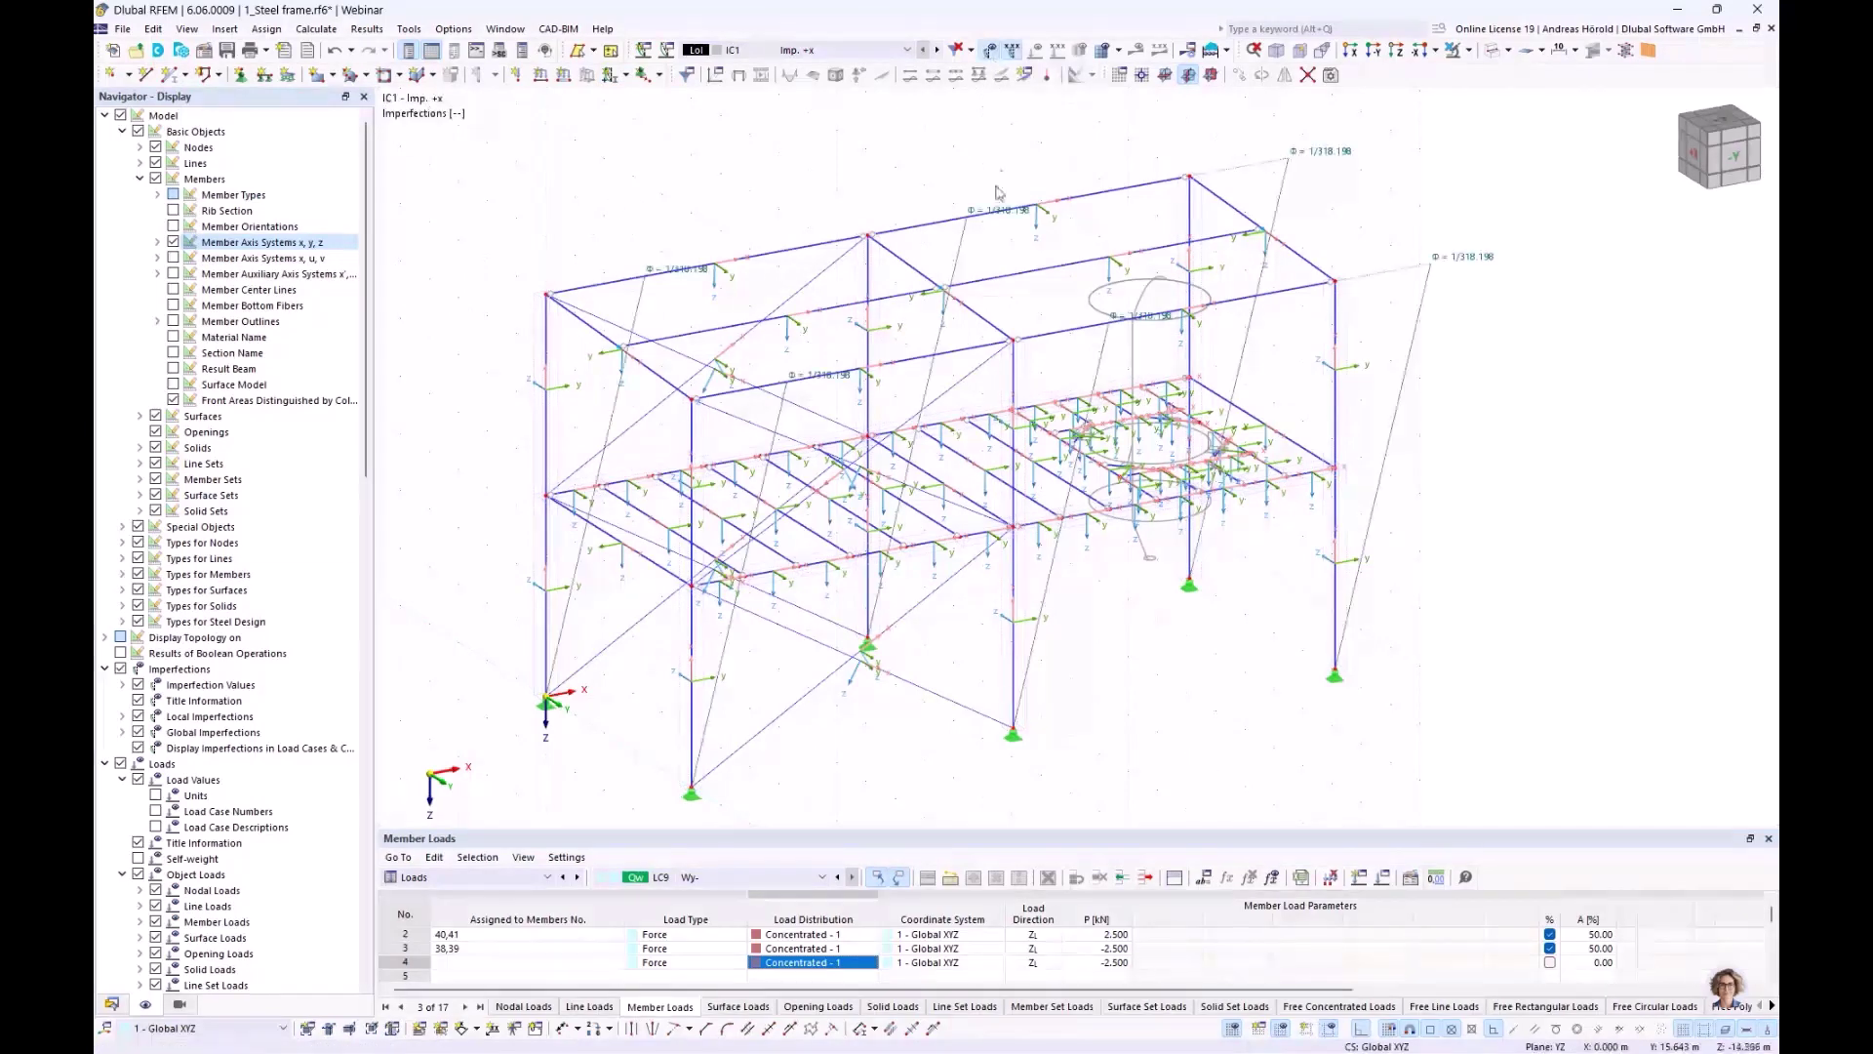
{"action": "middle_click_drag", "start_coordinate": [759, 491], "coordinate": [886, 466], "text": "ctrl"}
{"action": "middle_click_drag", "start_coordinate": [995, 454], "coordinate": [741, 478], "text": "ctrl"}
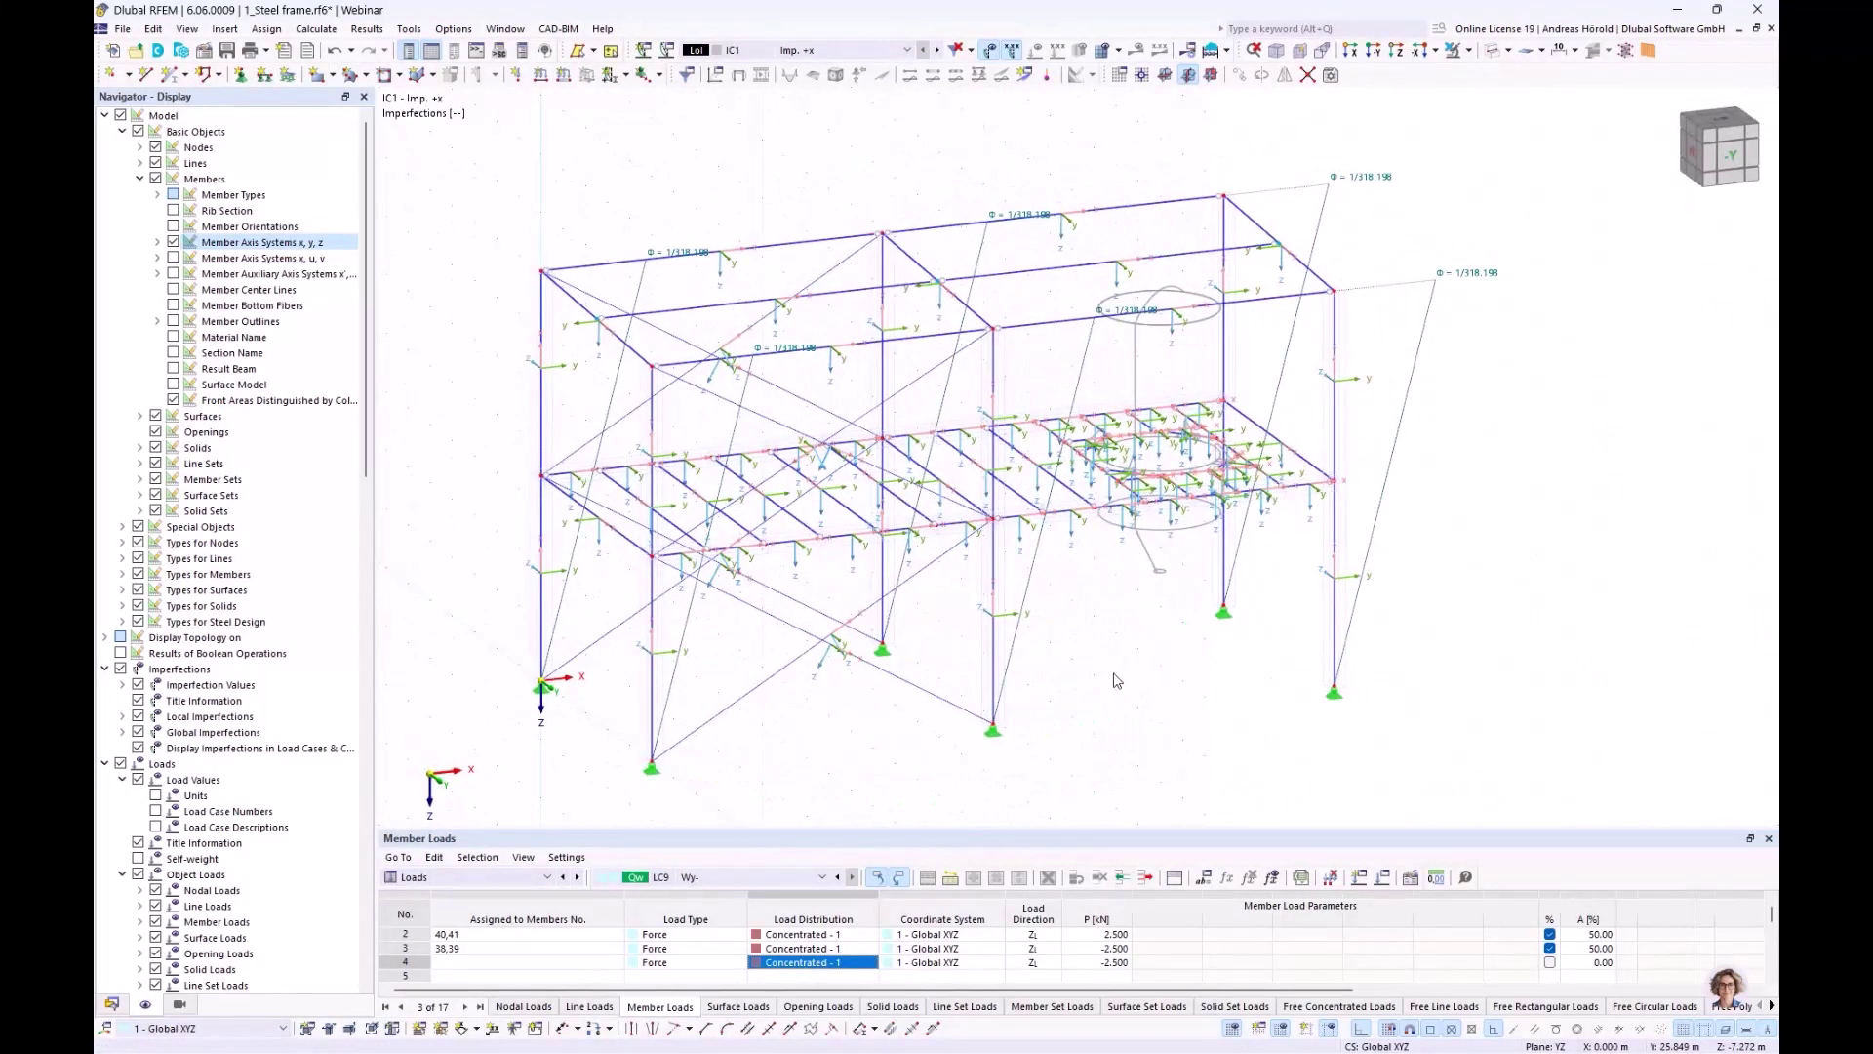
Start a member set imperfection in IC2 - Imp. +y as initial sway per EN 1993-1-1, acting in local direction -z
{"action": "left_click", "coordinate": [626, 75]}
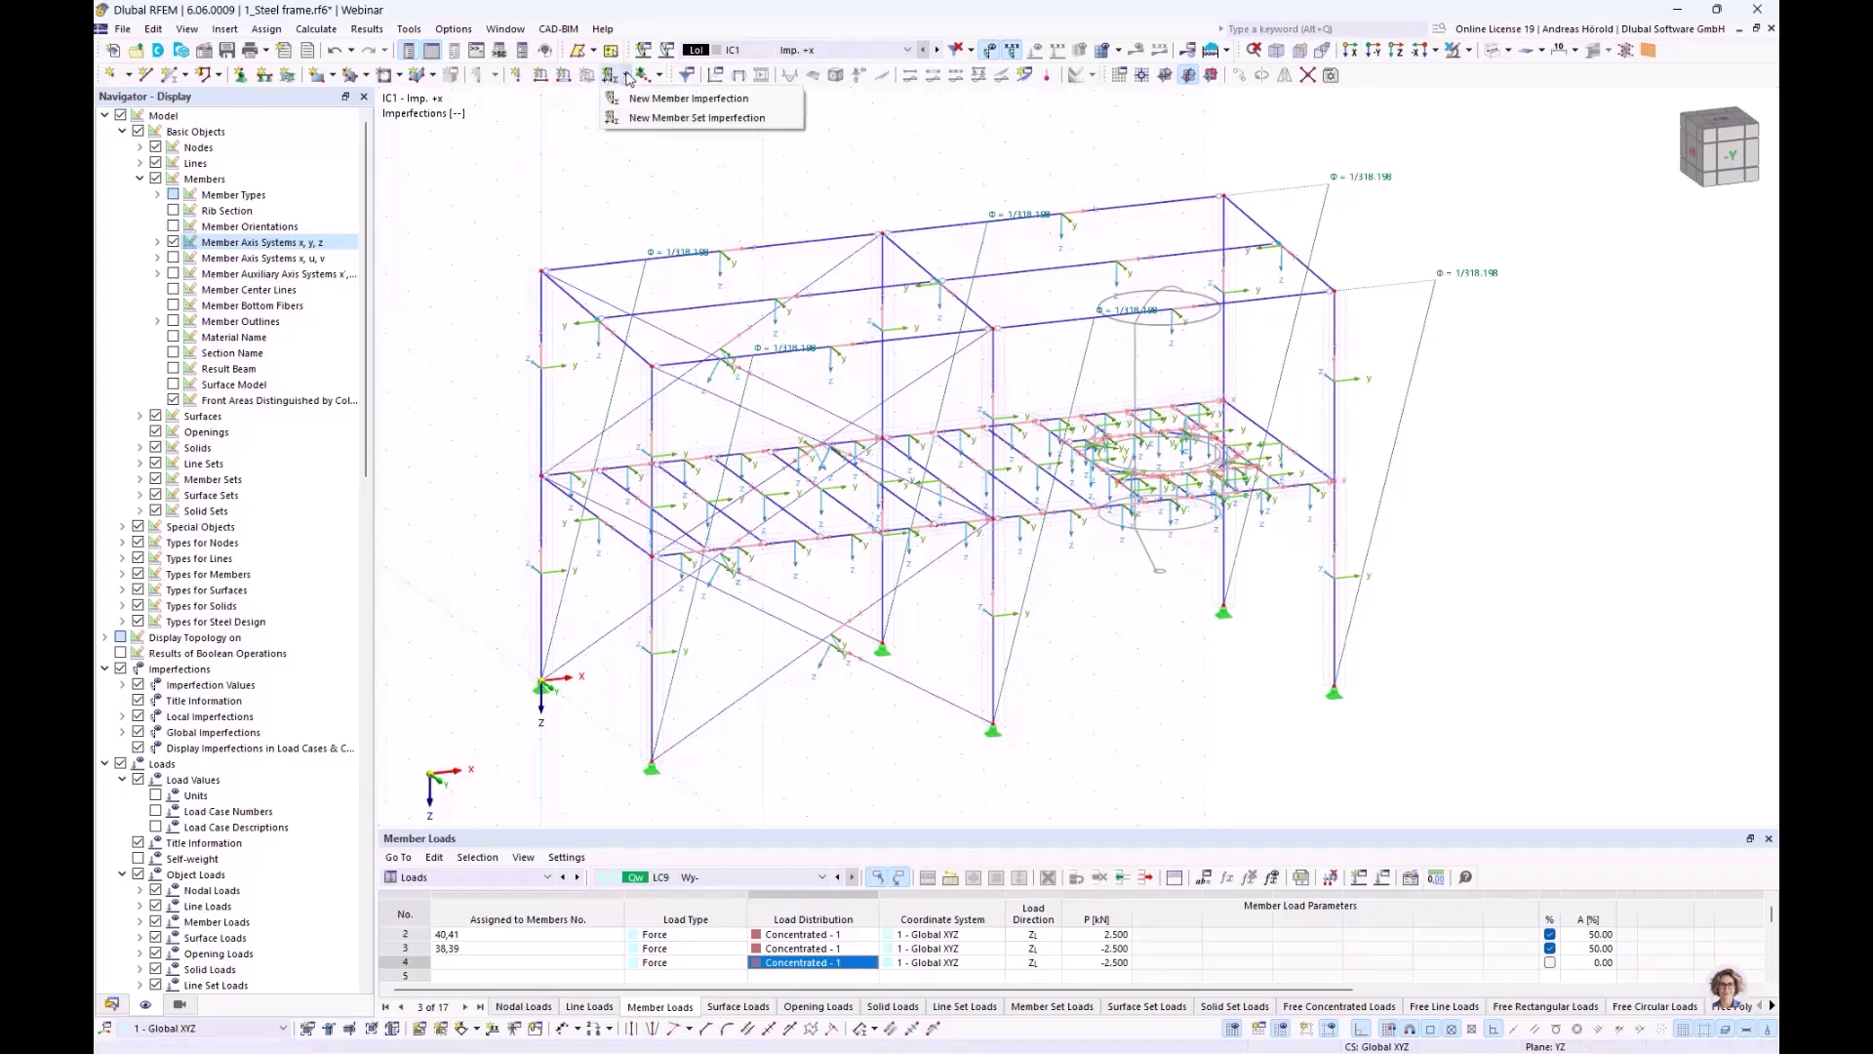
{"action": "left_click", "coordinate": [672, 118]}
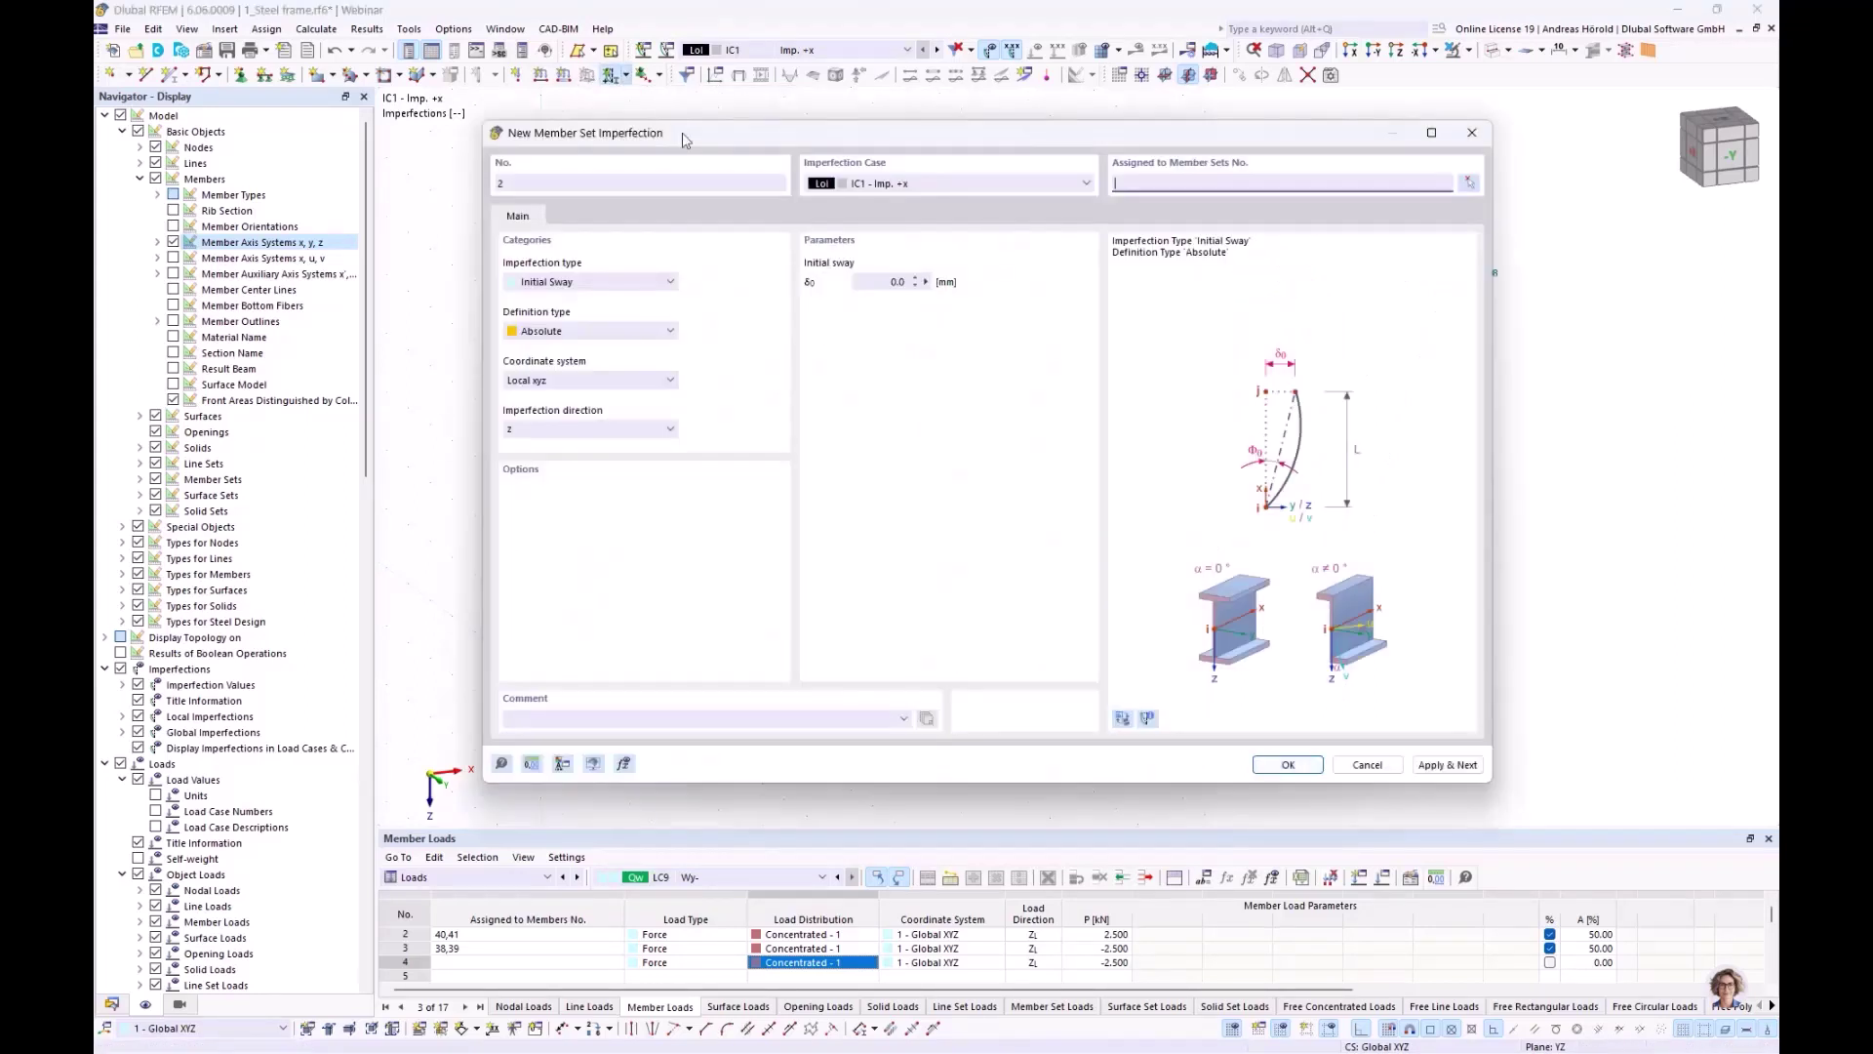
{"action": "left_click", "coordinate": [903, 184]}
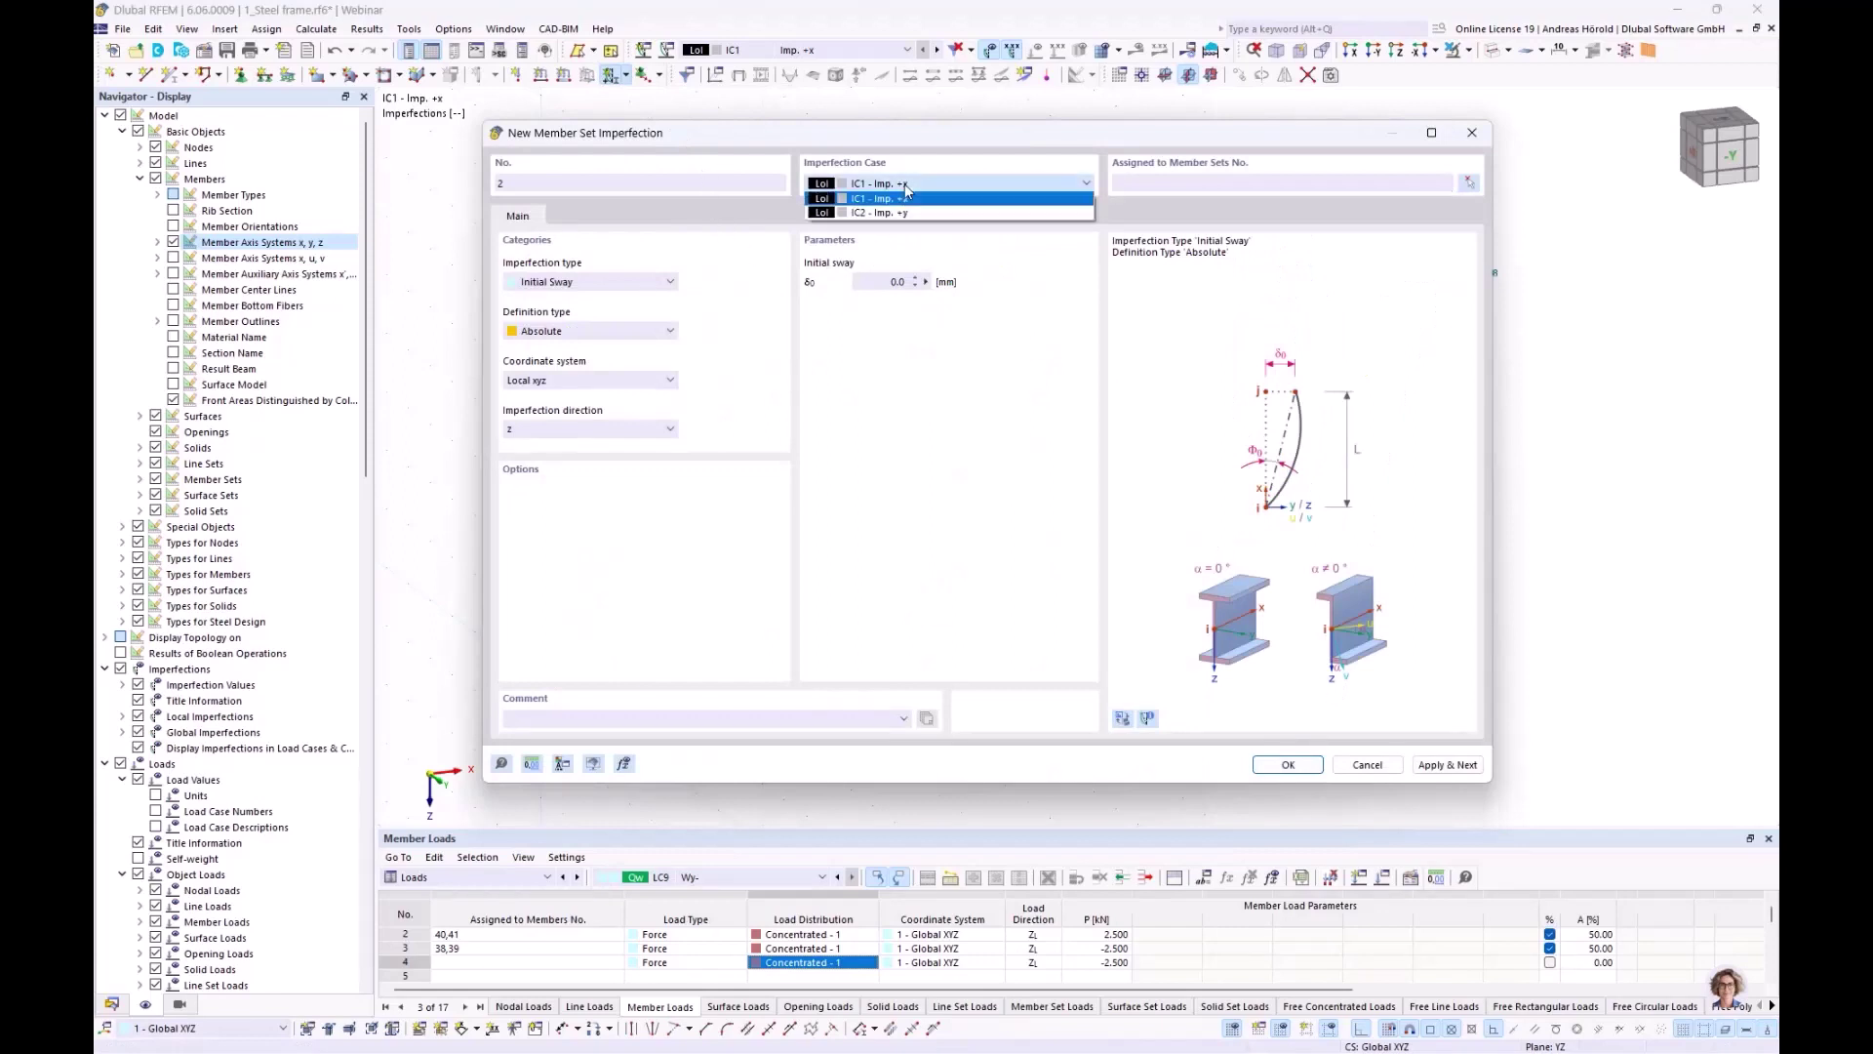
{"action": "left_click", "coordinate": [906, 214]}
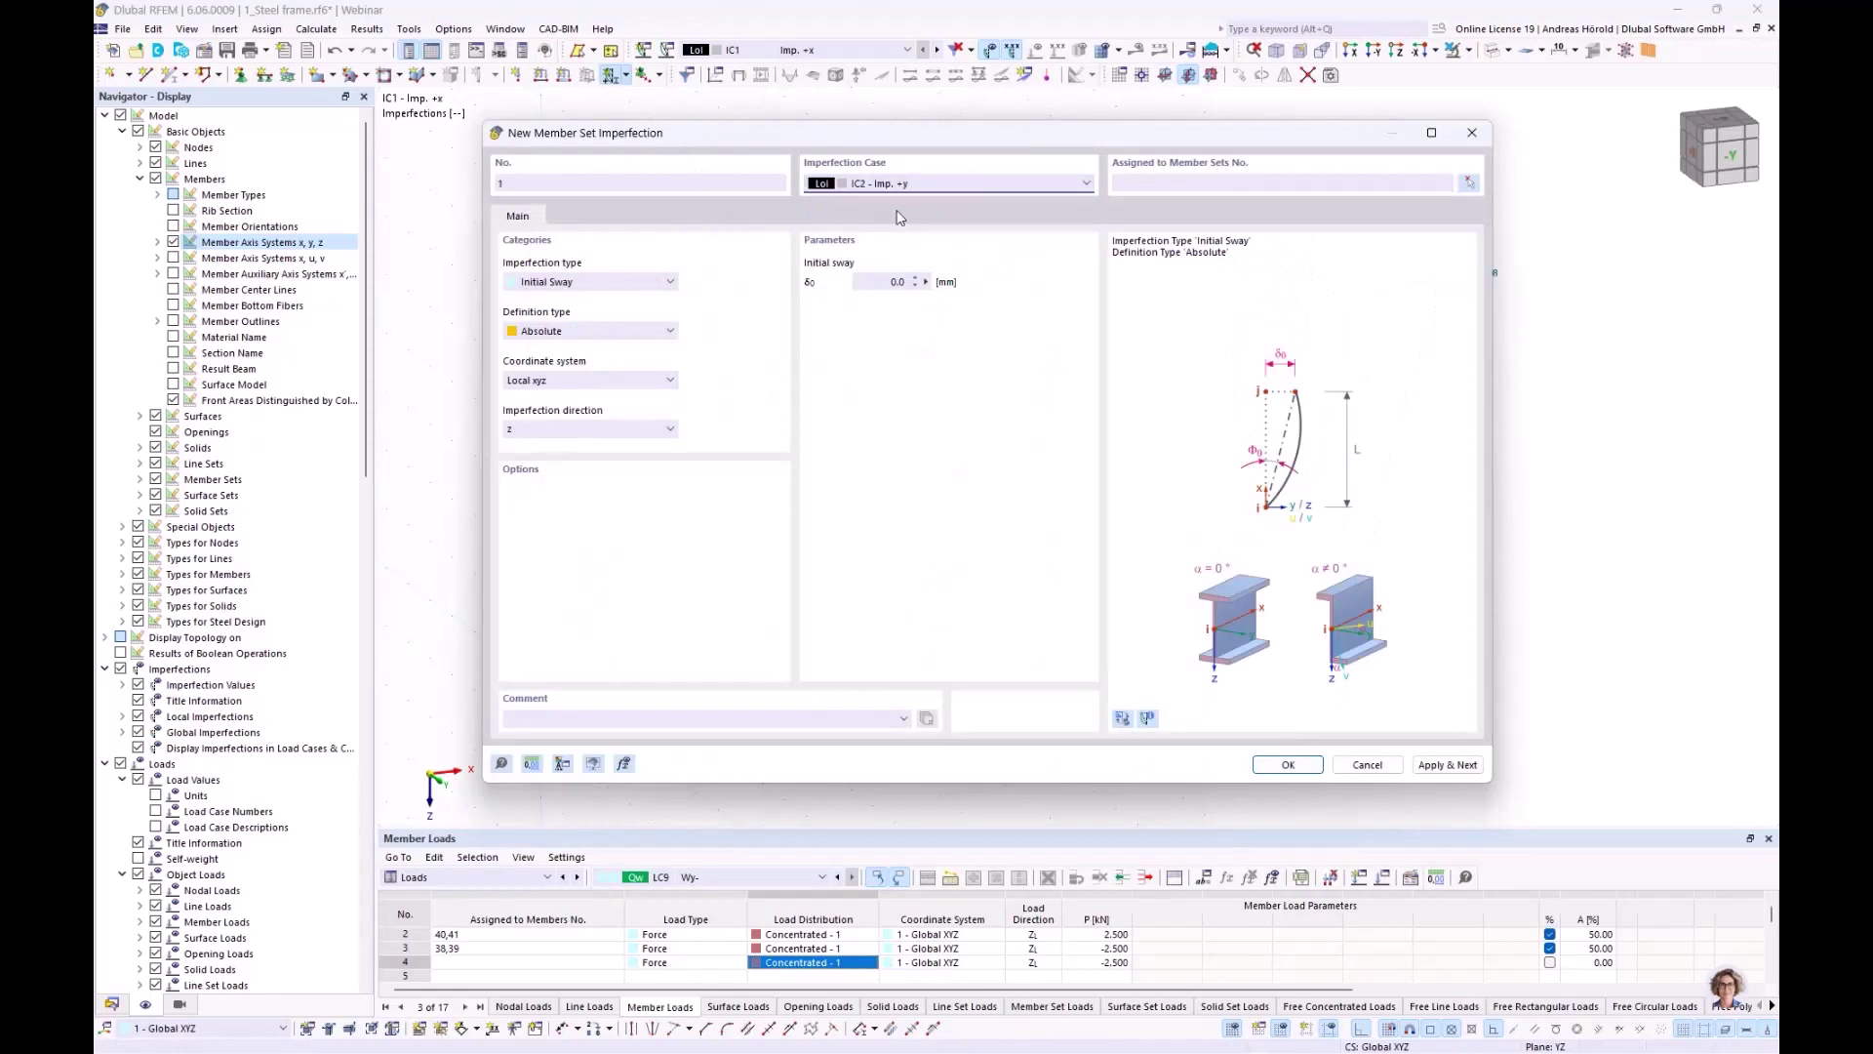
{"action": "left_click", "coordinate": [593, 280]}
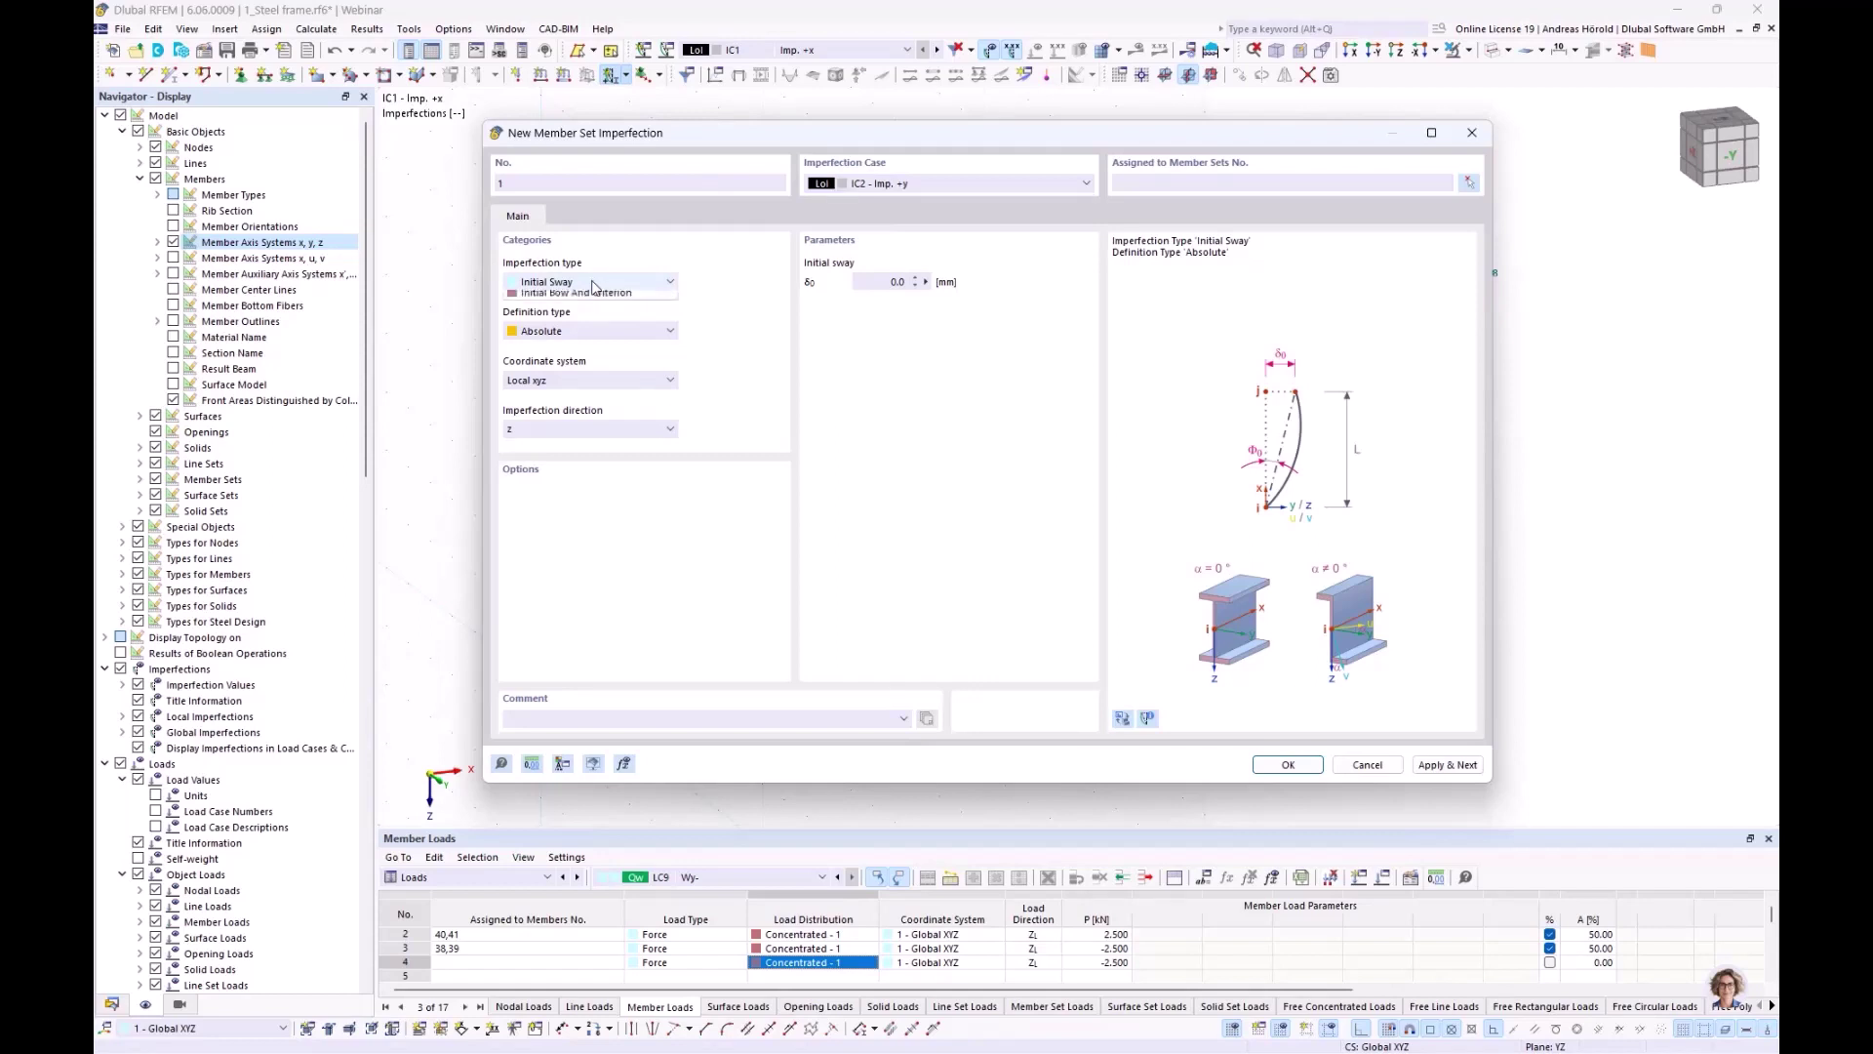
{"action": "left_click", "coordinate": [594, 282]}
{"action": "left_click", "coordinate": [602, 333]}
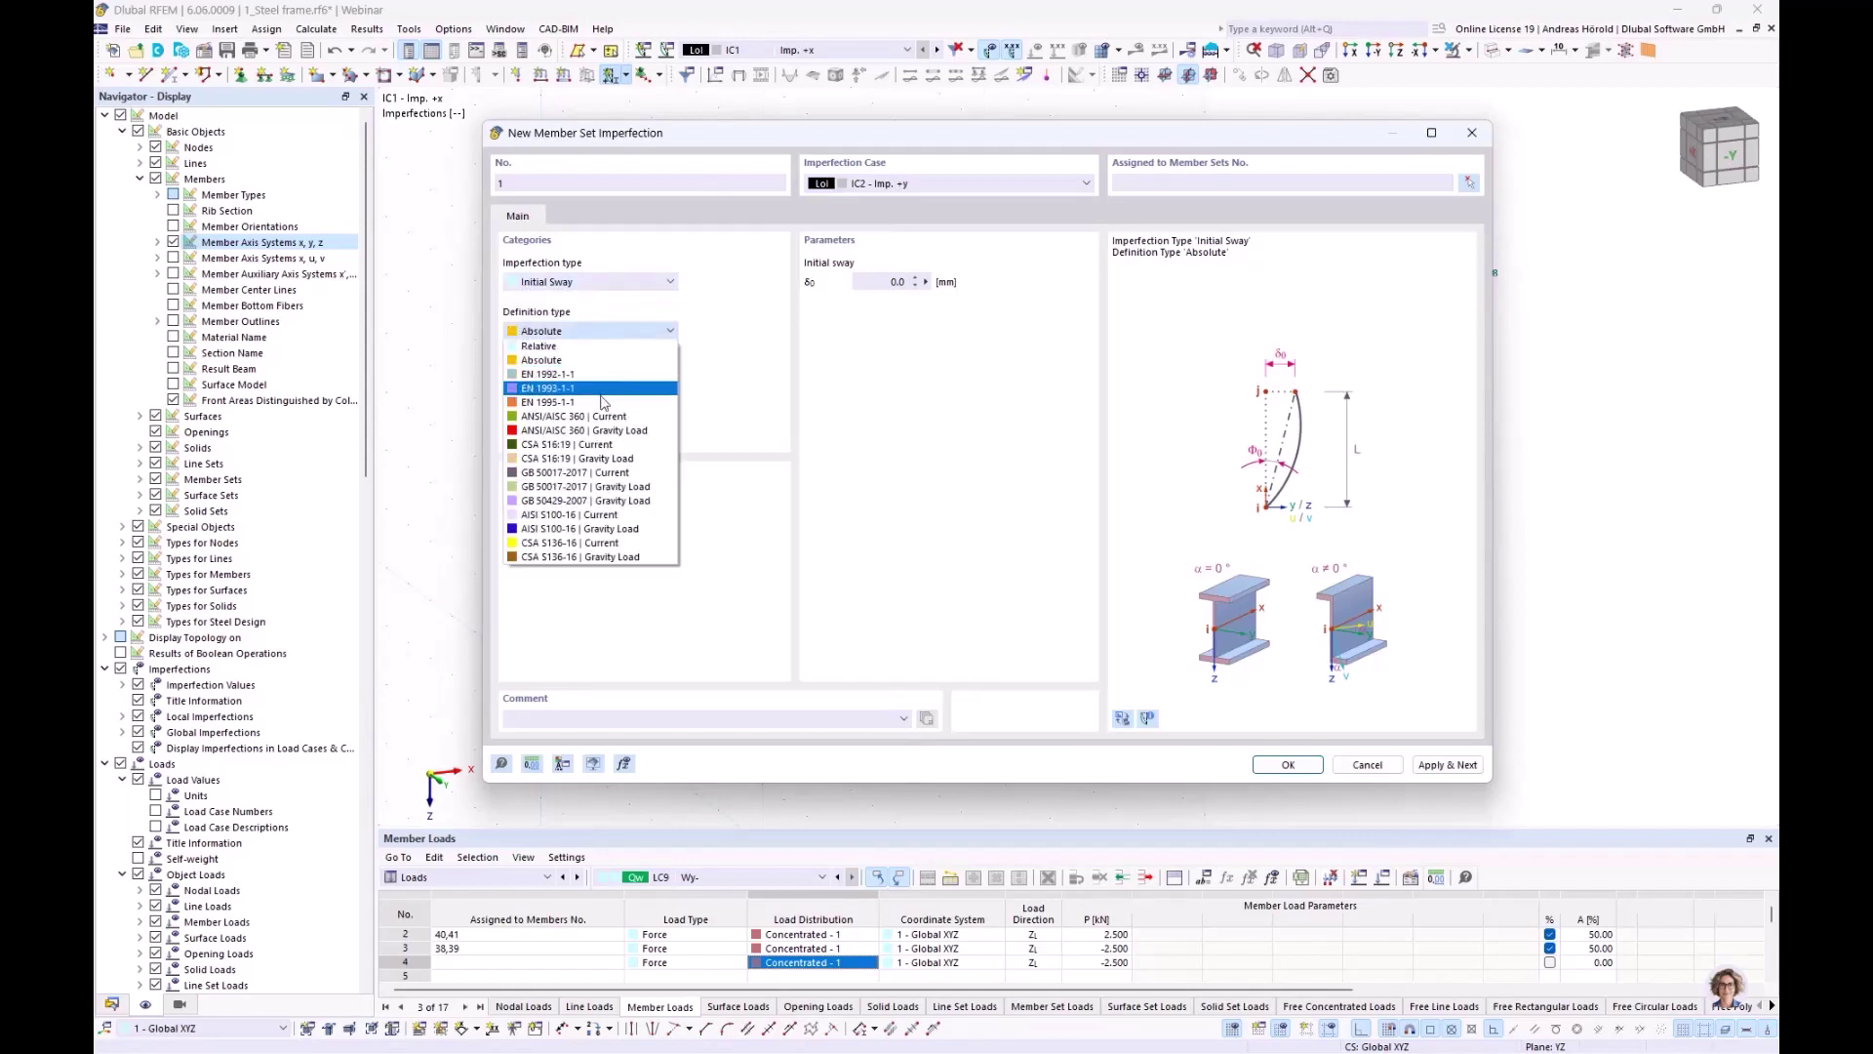
{"action": "left_click", "coordinate": [608, 391]}
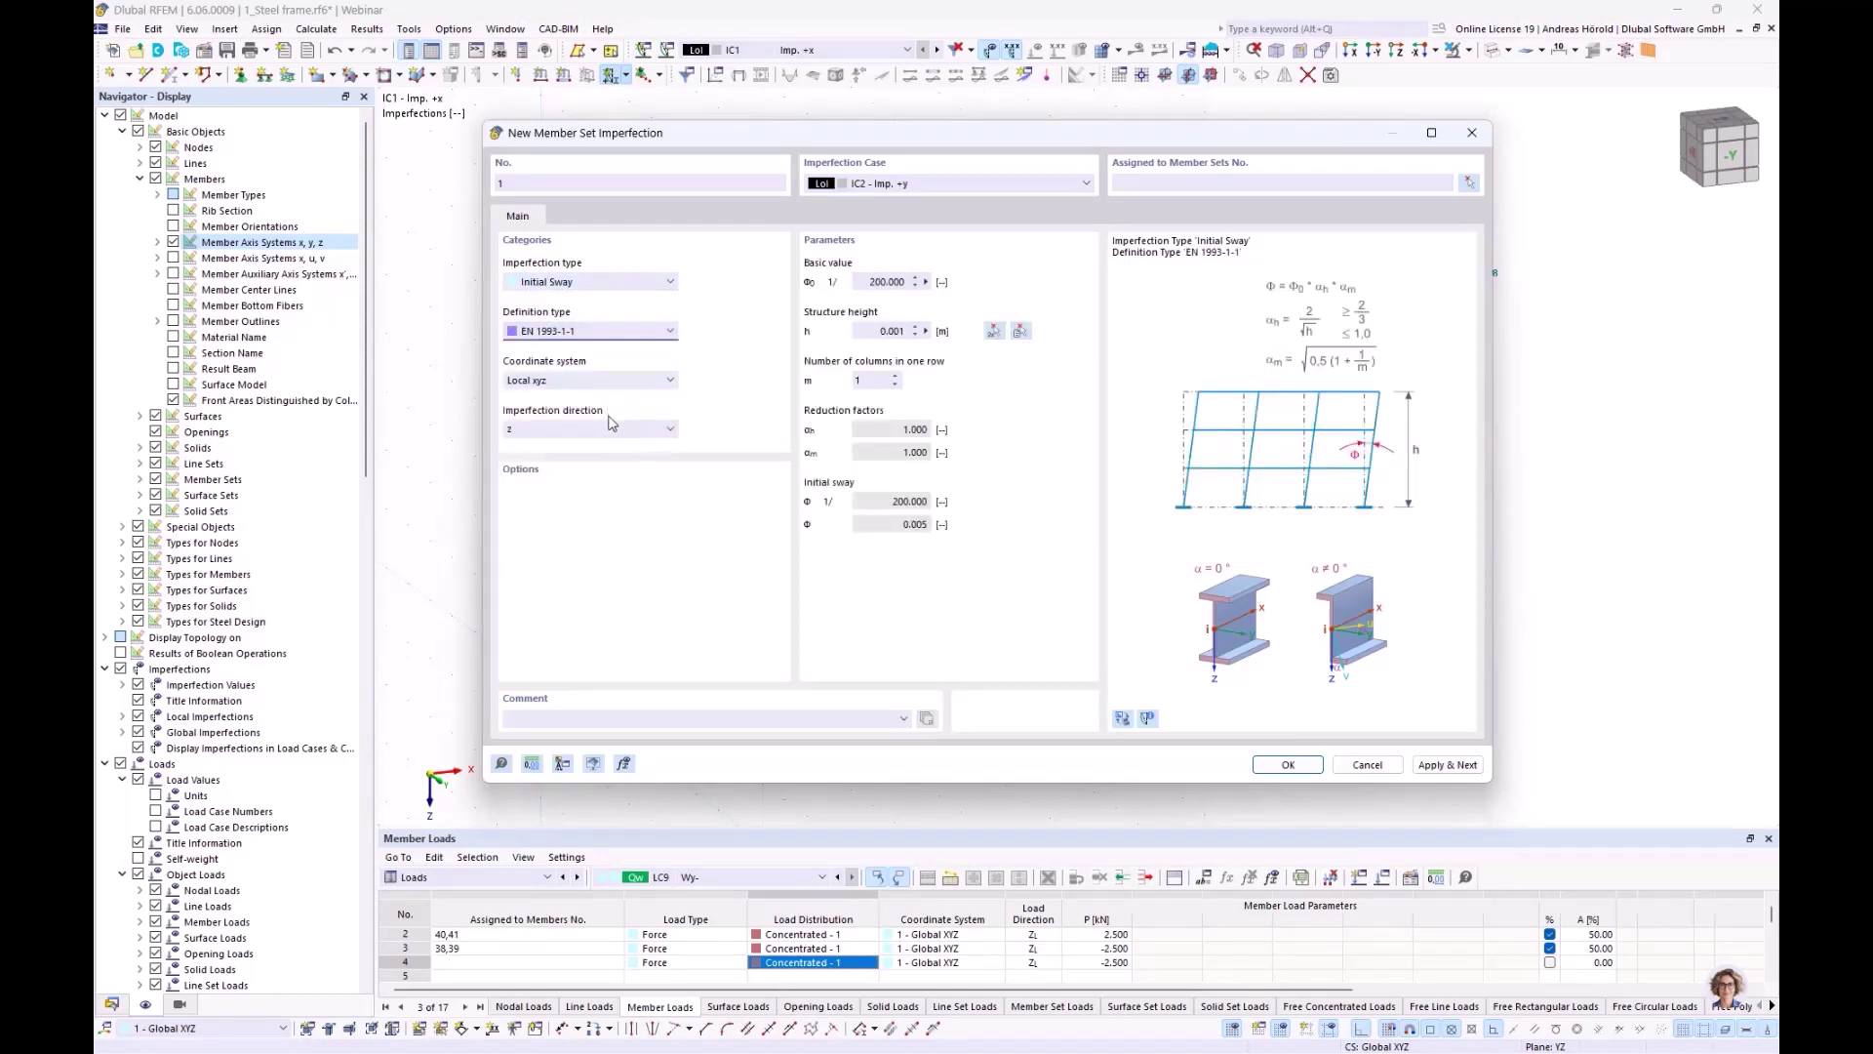
{"action": "left_click_drag", "start_coordinate": [665, 143], "coordinate": [882, 146]}
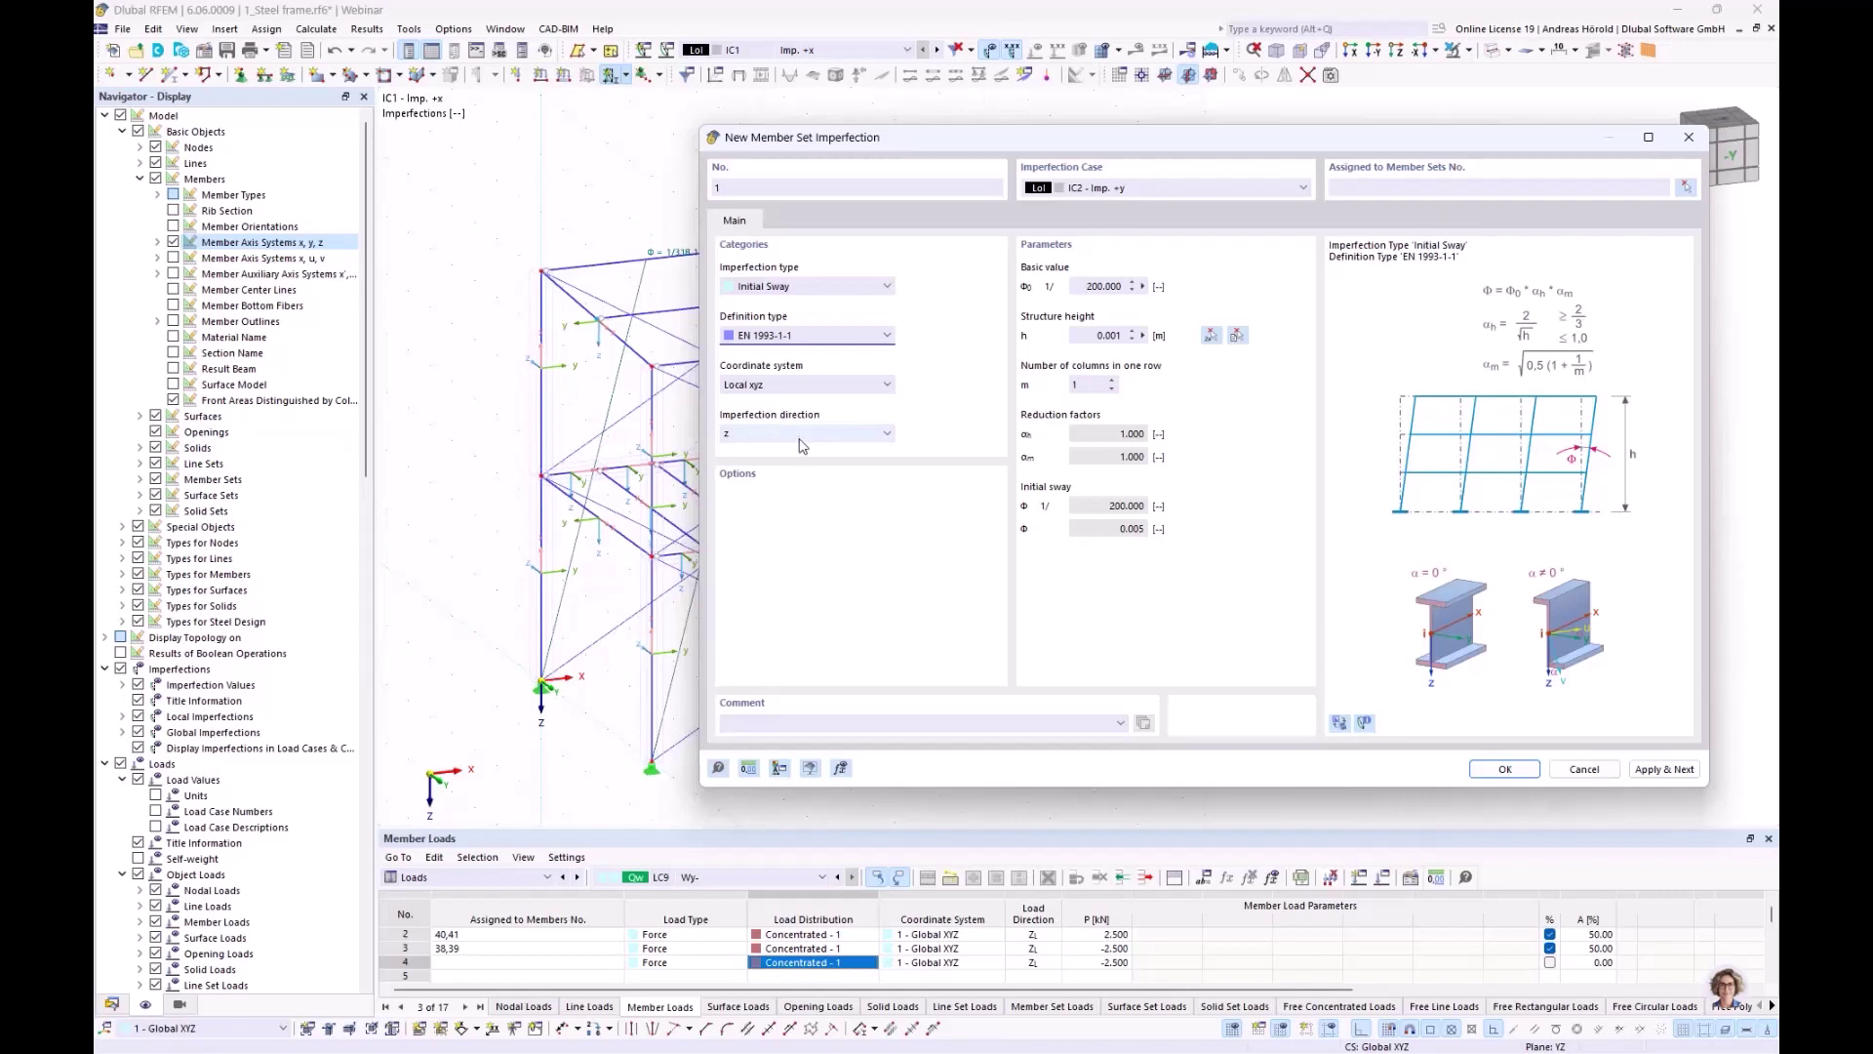
{"action": "left_click", "coordinate": [767, 433]}
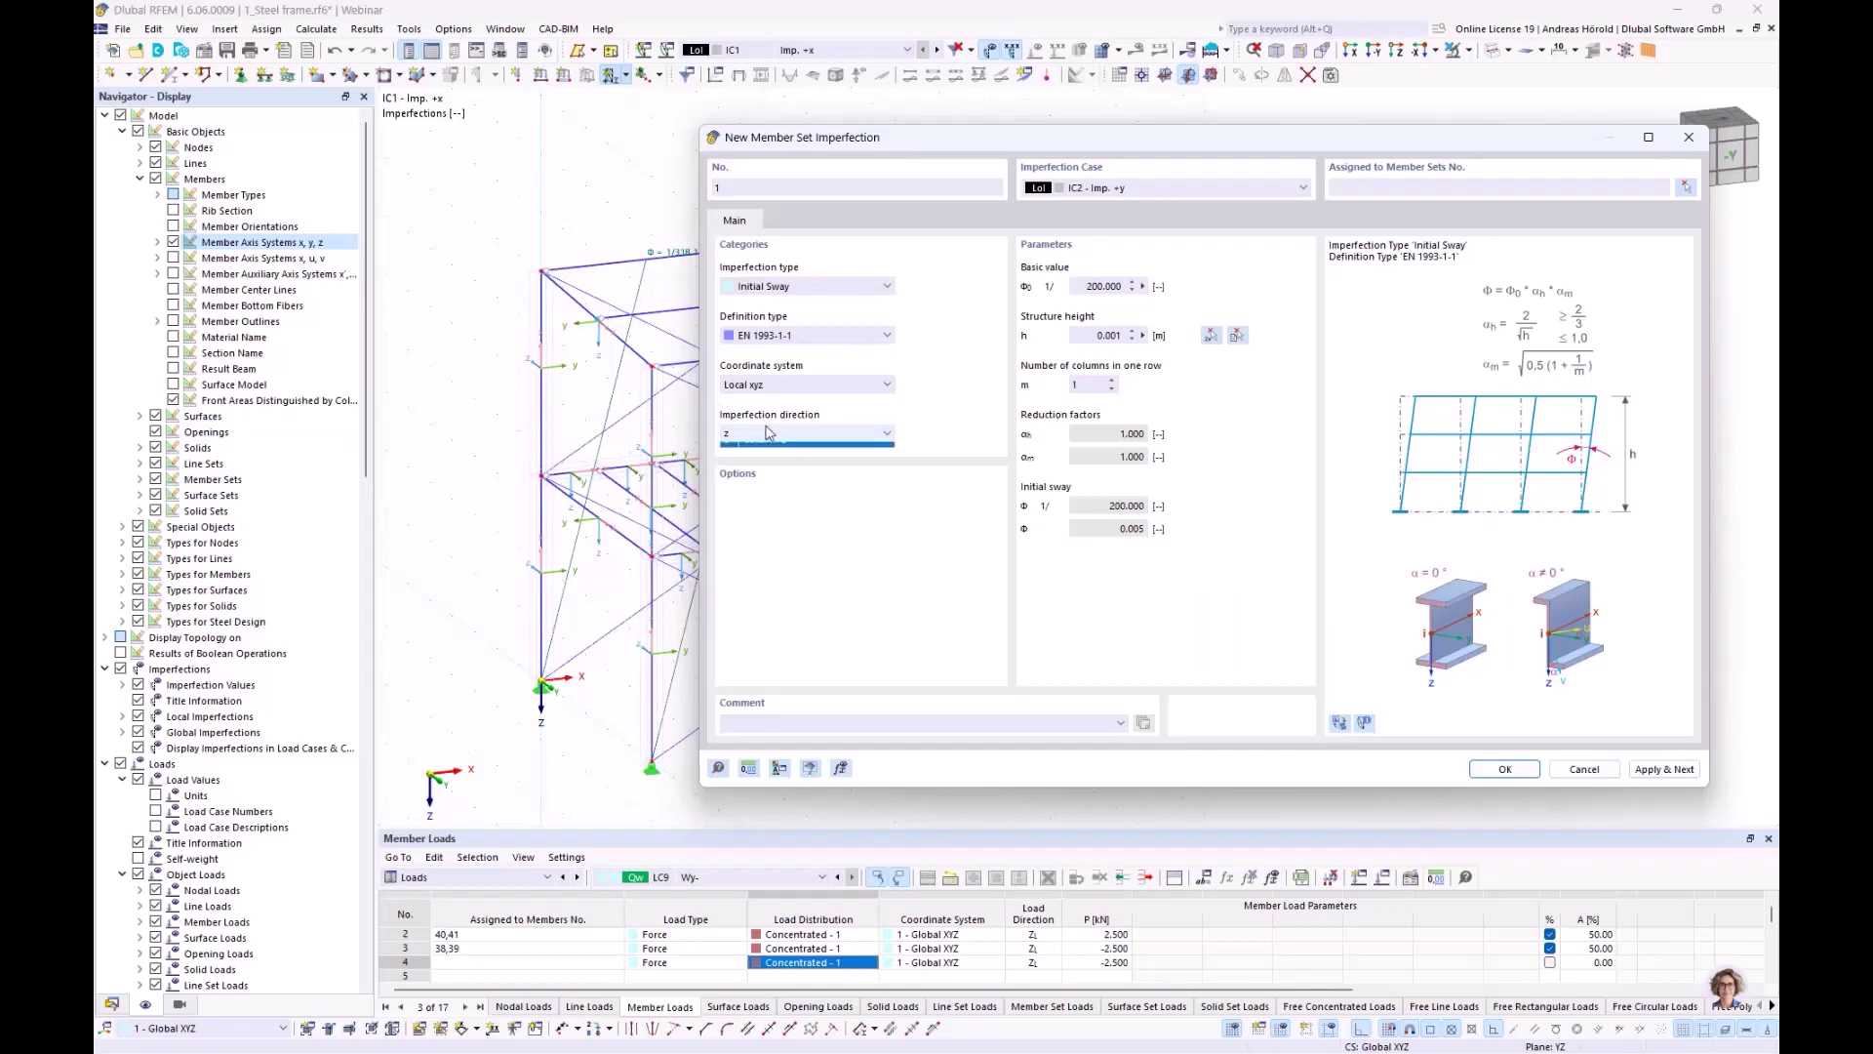
{"action": "left_click", "coordinate": [795, 475]}
Set the structure height to 6.75 m and the number of columns in one row to 2
{"action": "left_click", "coordinate": [1097, 335]}
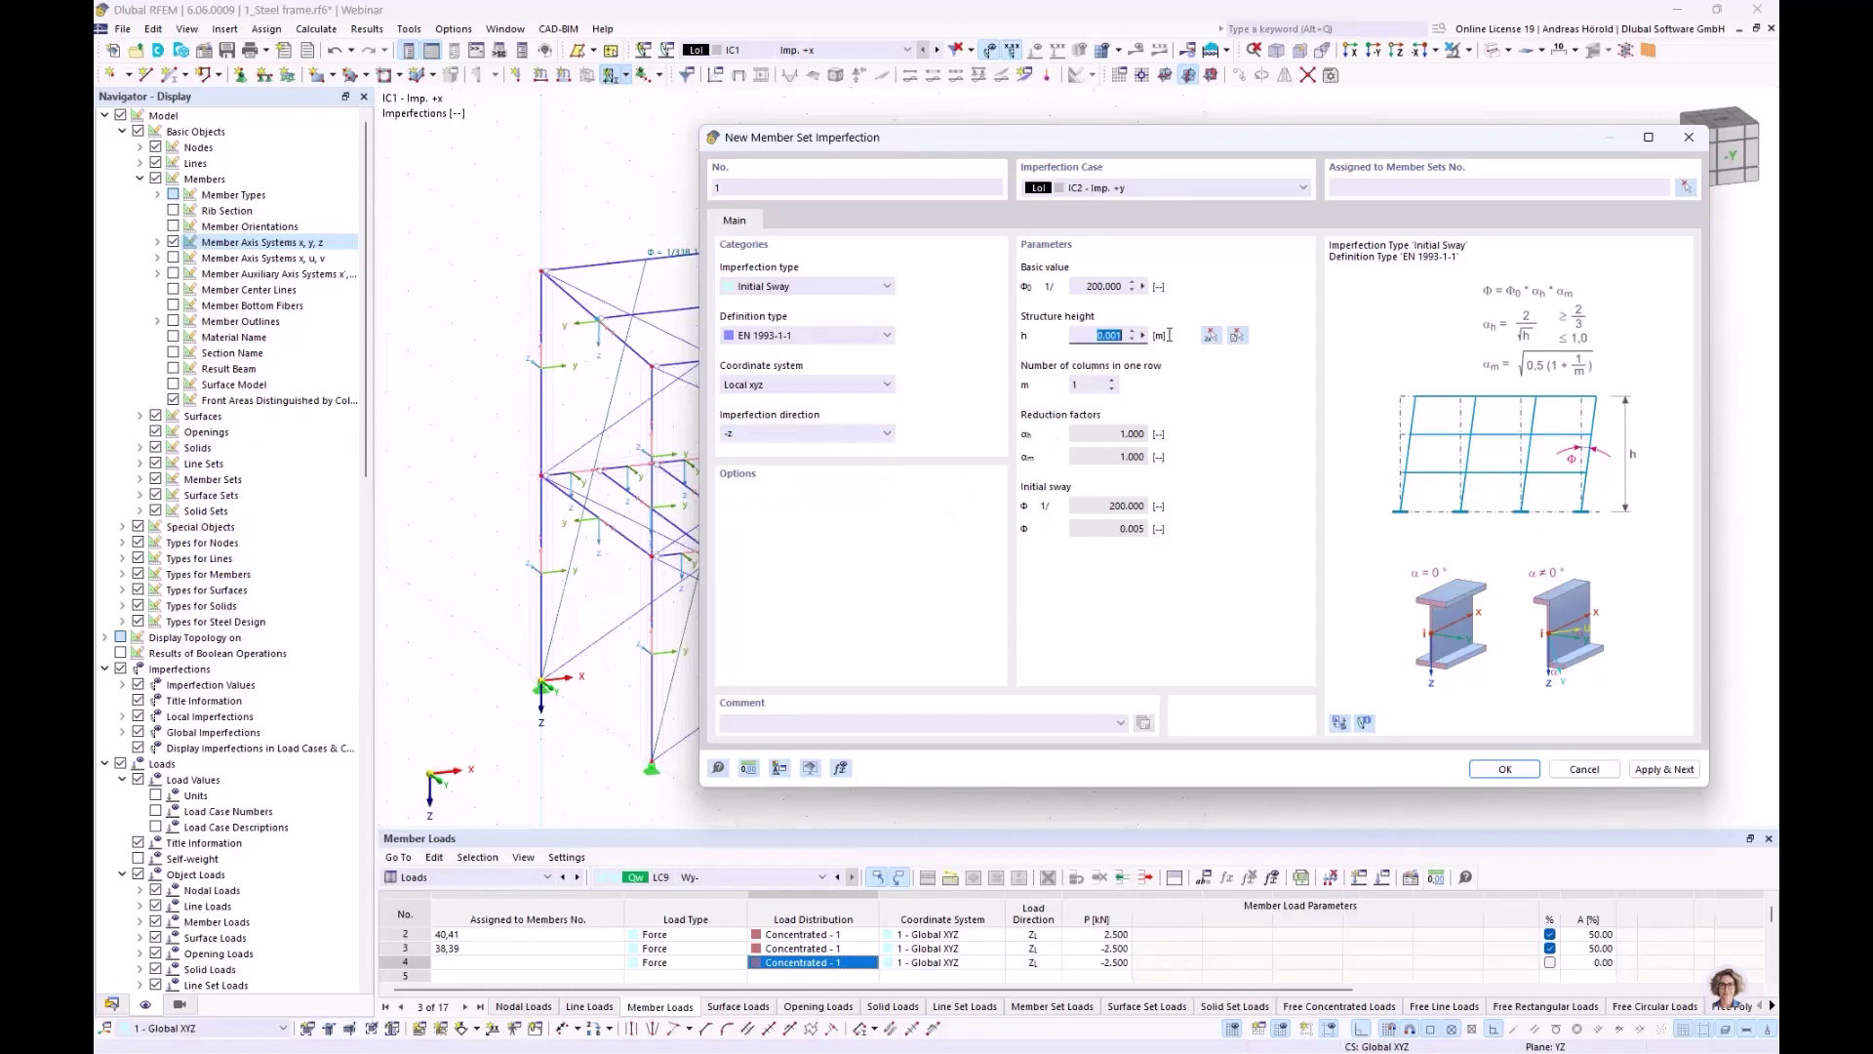
{"action": "type", "text": "6,75"}
{"action": "left_click", "coordinate": [1113, 386]}
Accept the IC2 initial sway imperfection and assign it to the six column member sets, 1-6
{"action": "left_click", "coordinate": [1504, 770]}
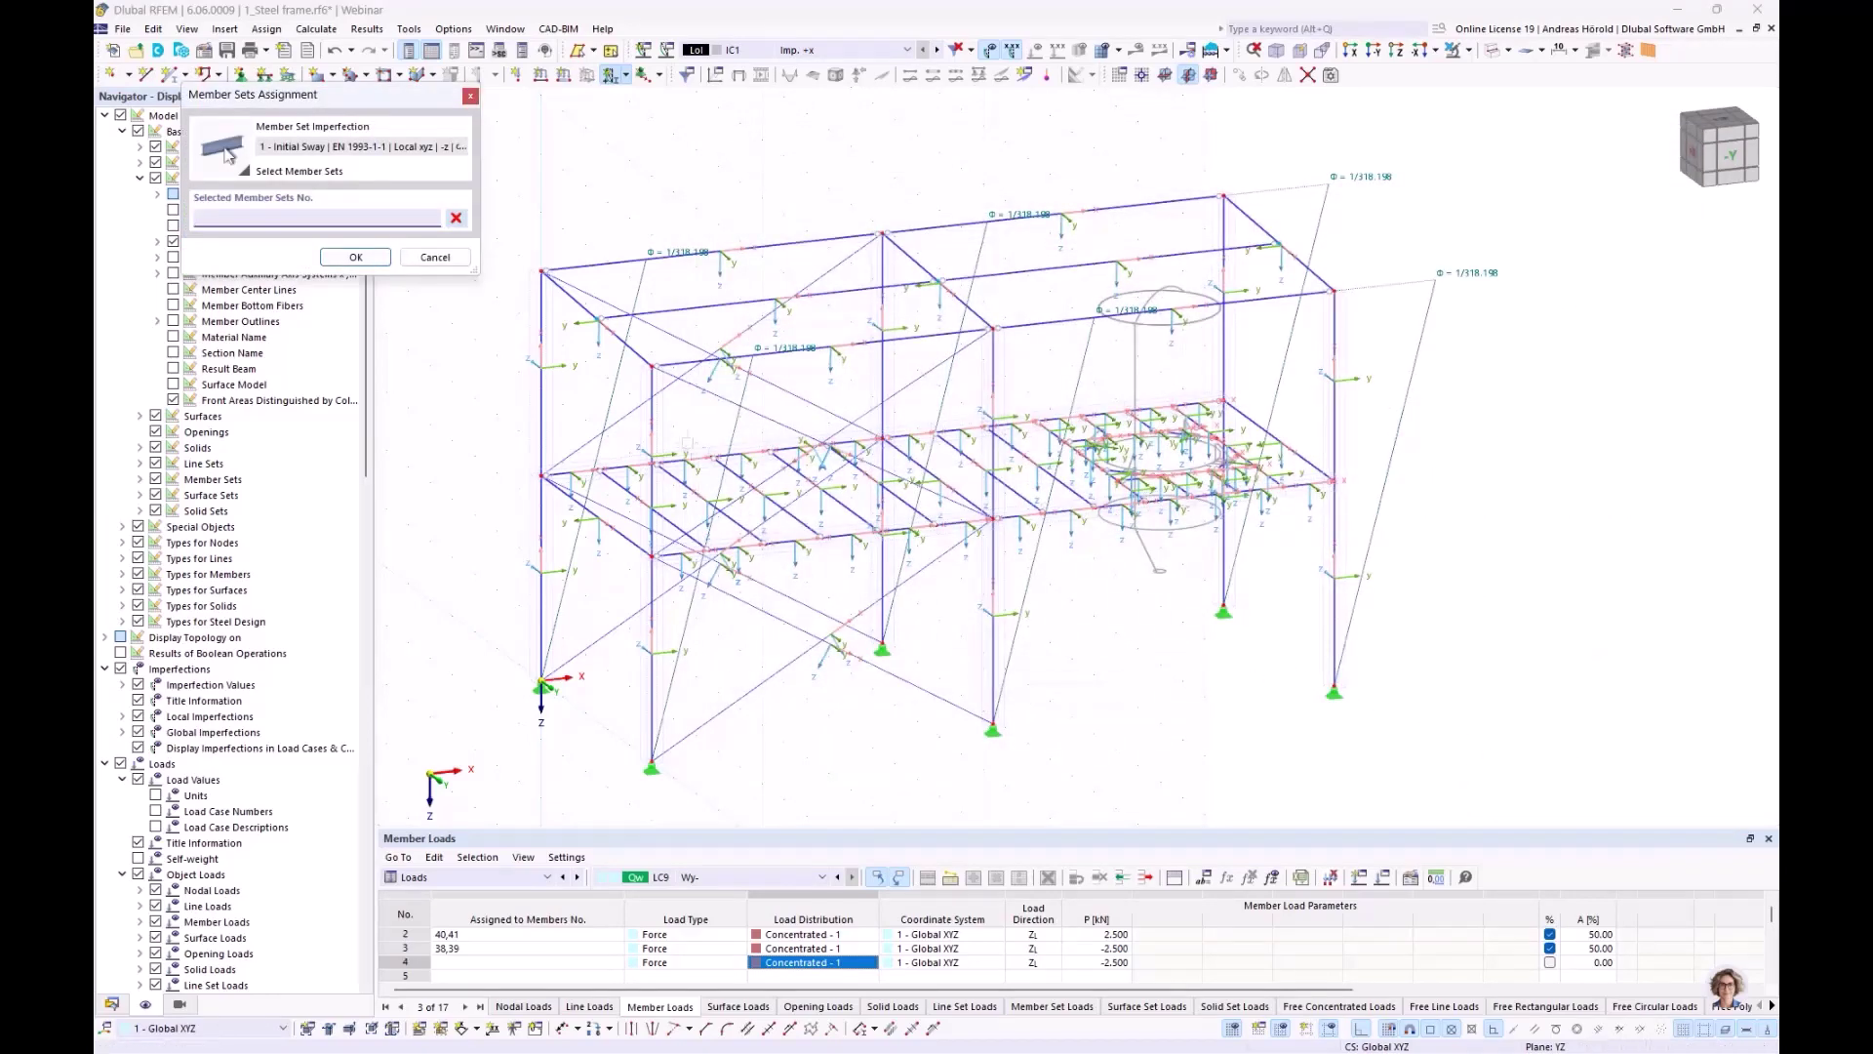
{"action": "left_click", "coordinate": [650, 416]}
{"action": "left_click", "coordinate": [559, 401]}
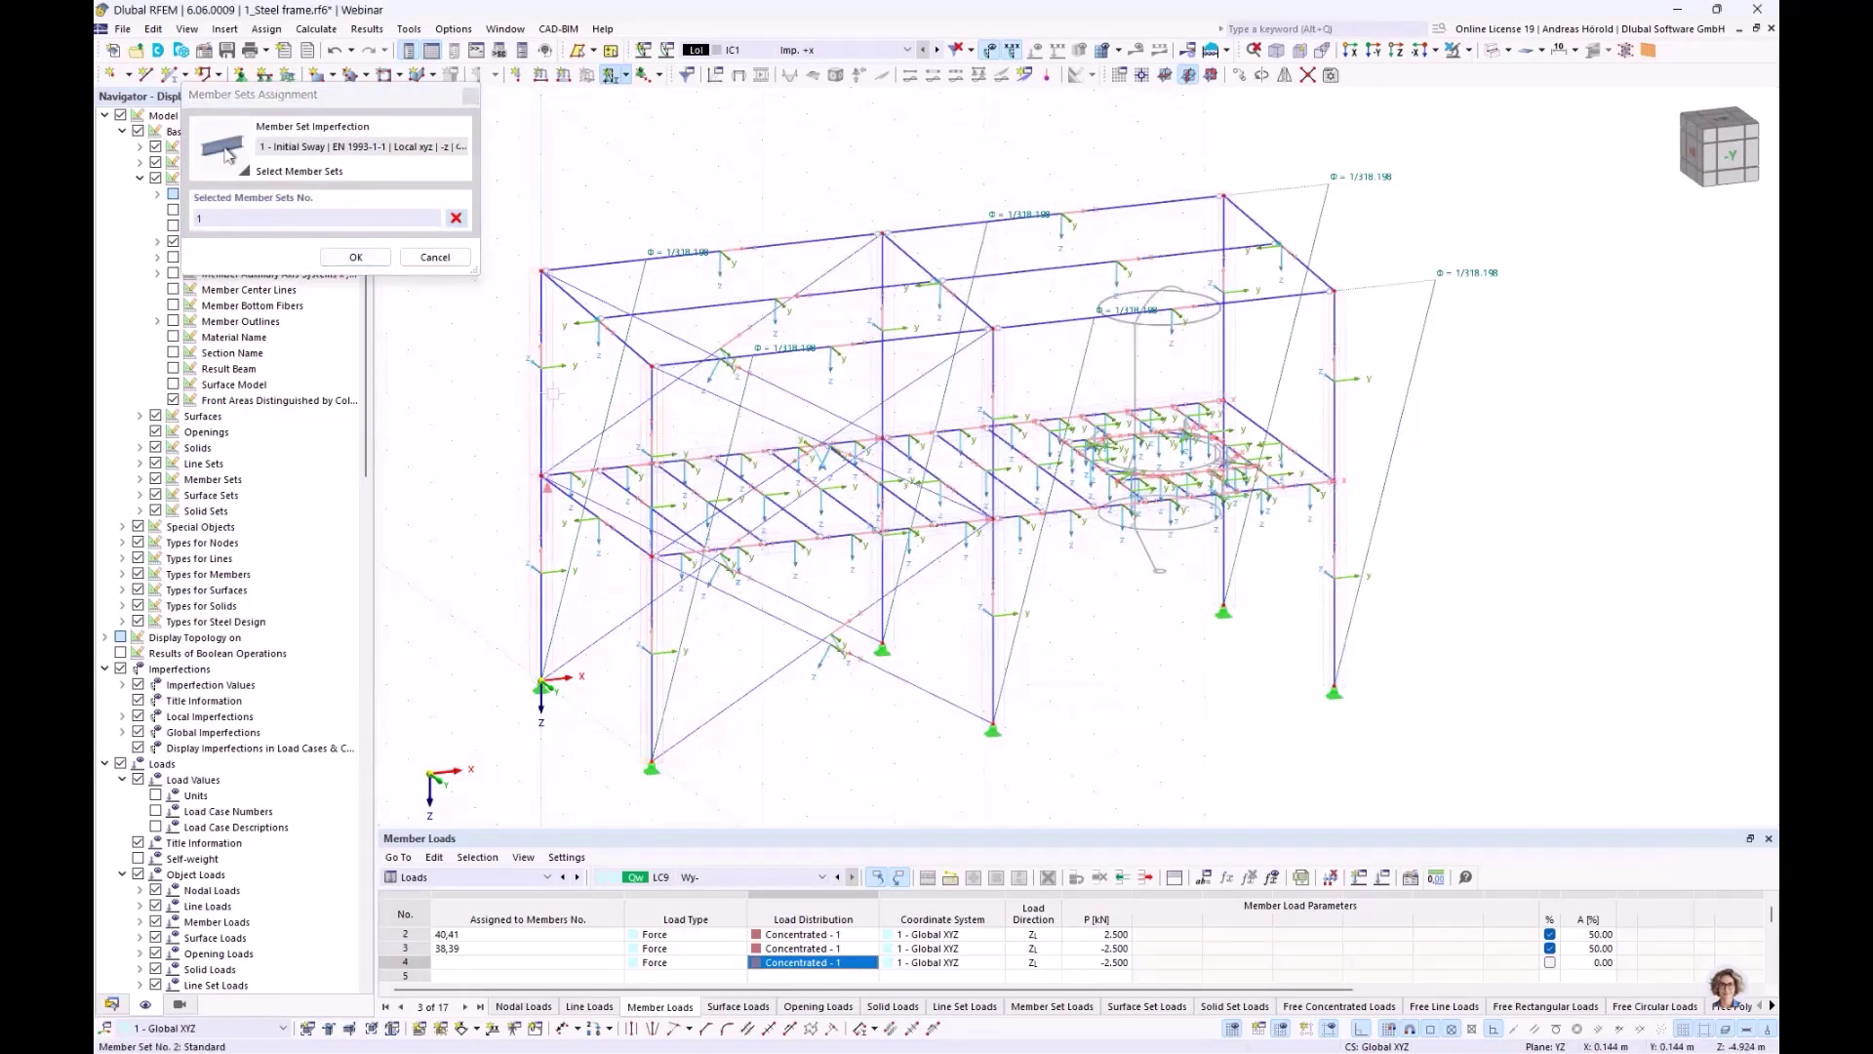
{"action": "left_click", "coordinate": [870, 372]}
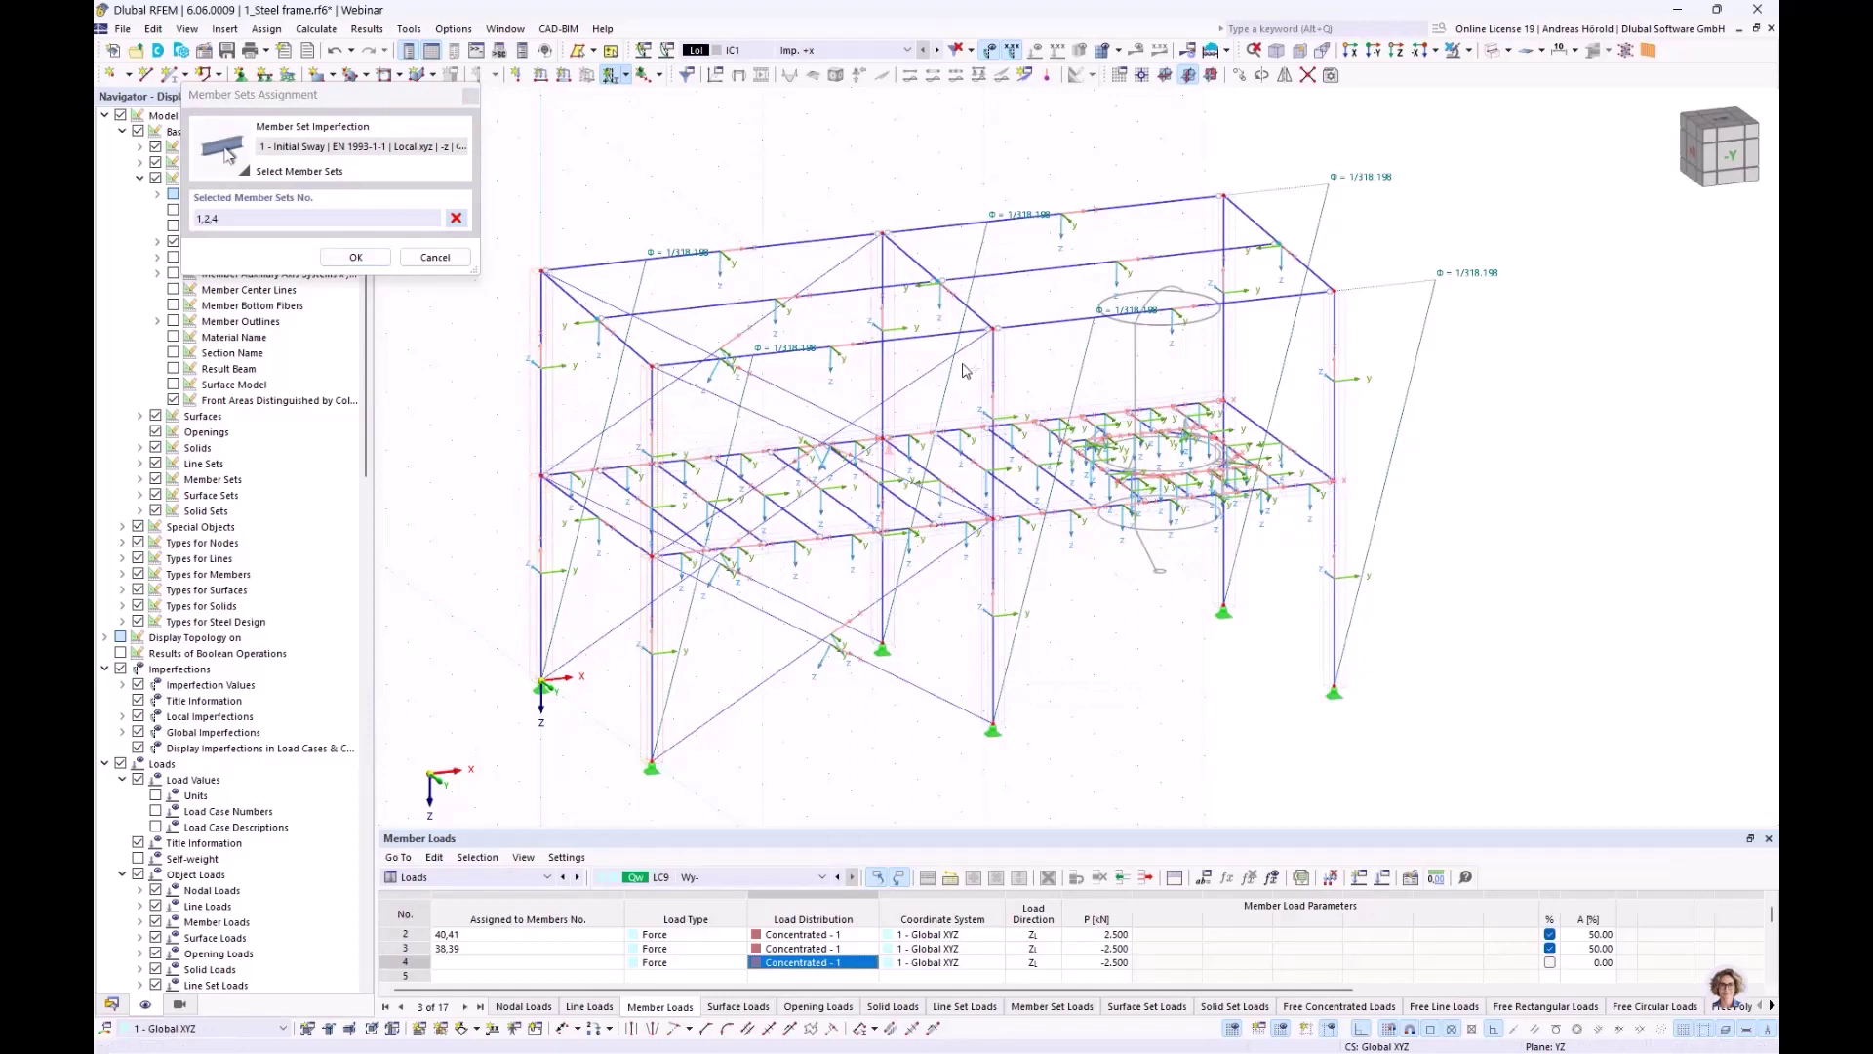
{"action": "left_click", "coordinate": [1004, 363]}
{"action": "left_click", "coordinate": [1219, 359]}
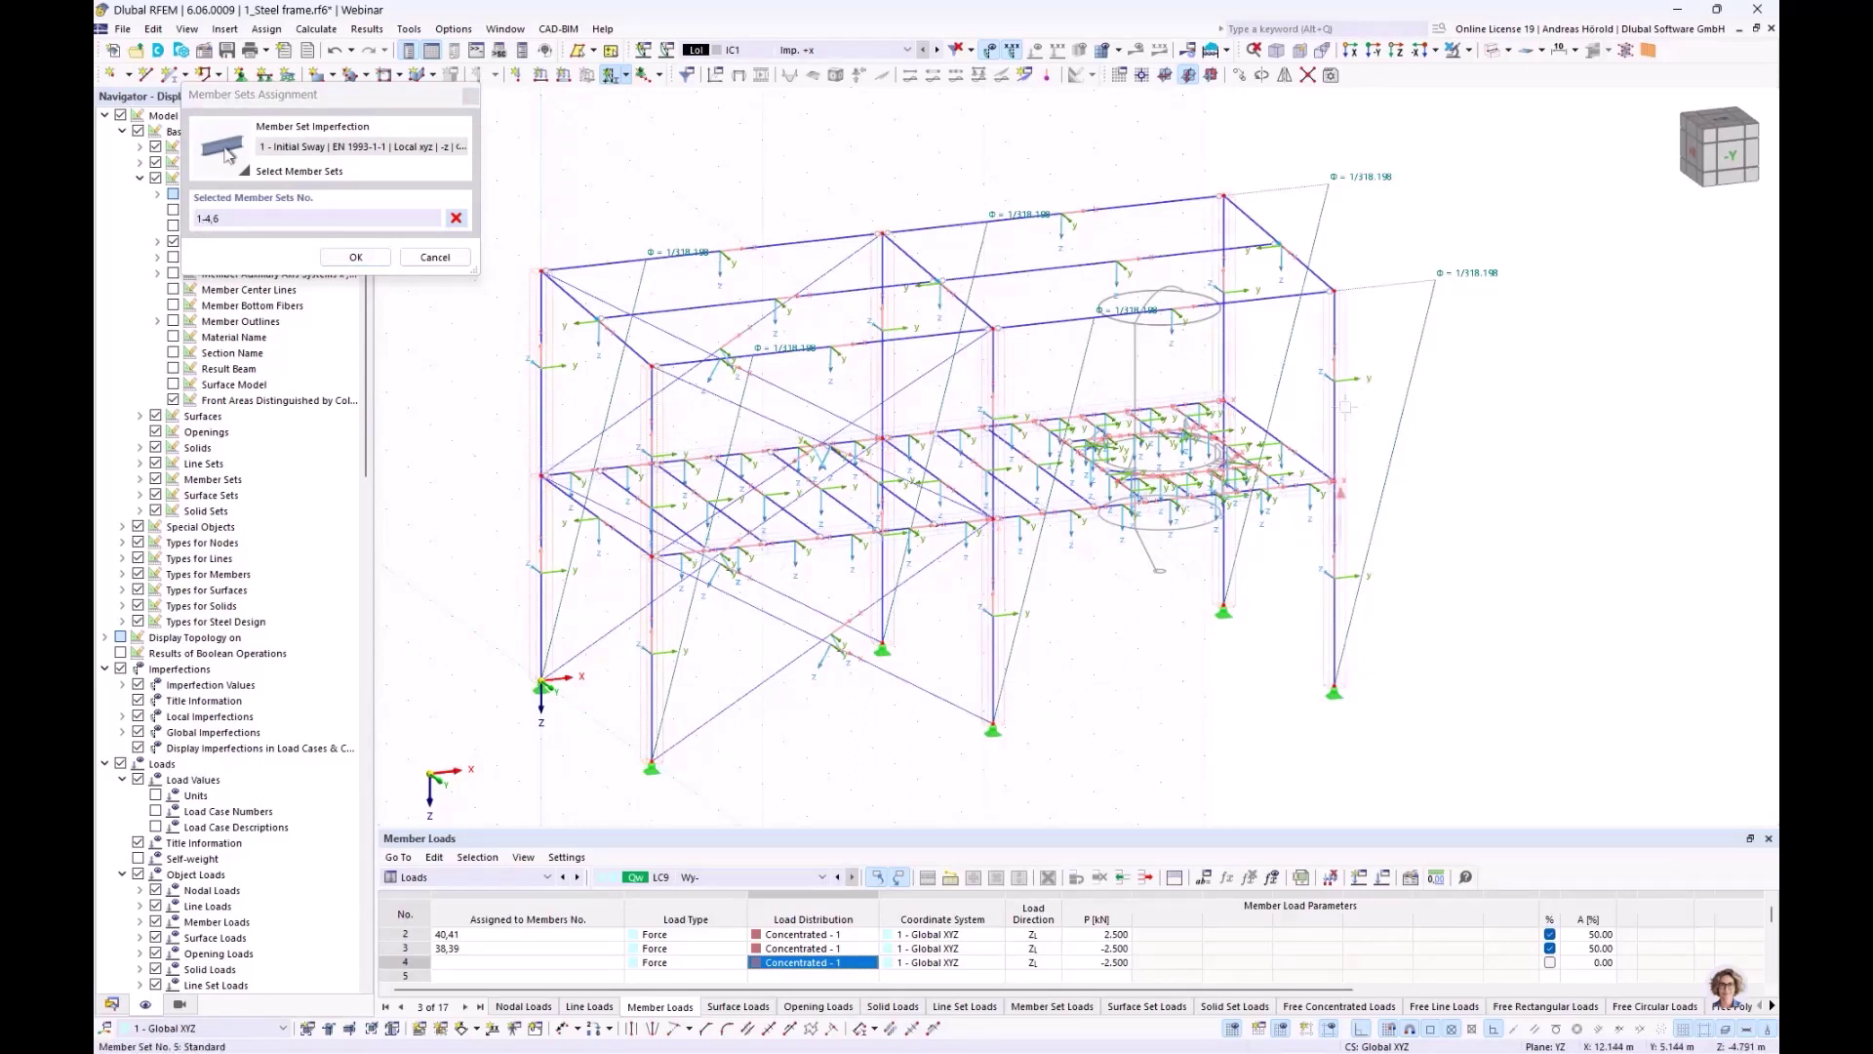
{"action": "left_click", "coordinate": [1231, 412]}
{"action": "left_click", "coordinate": [356, 256]}
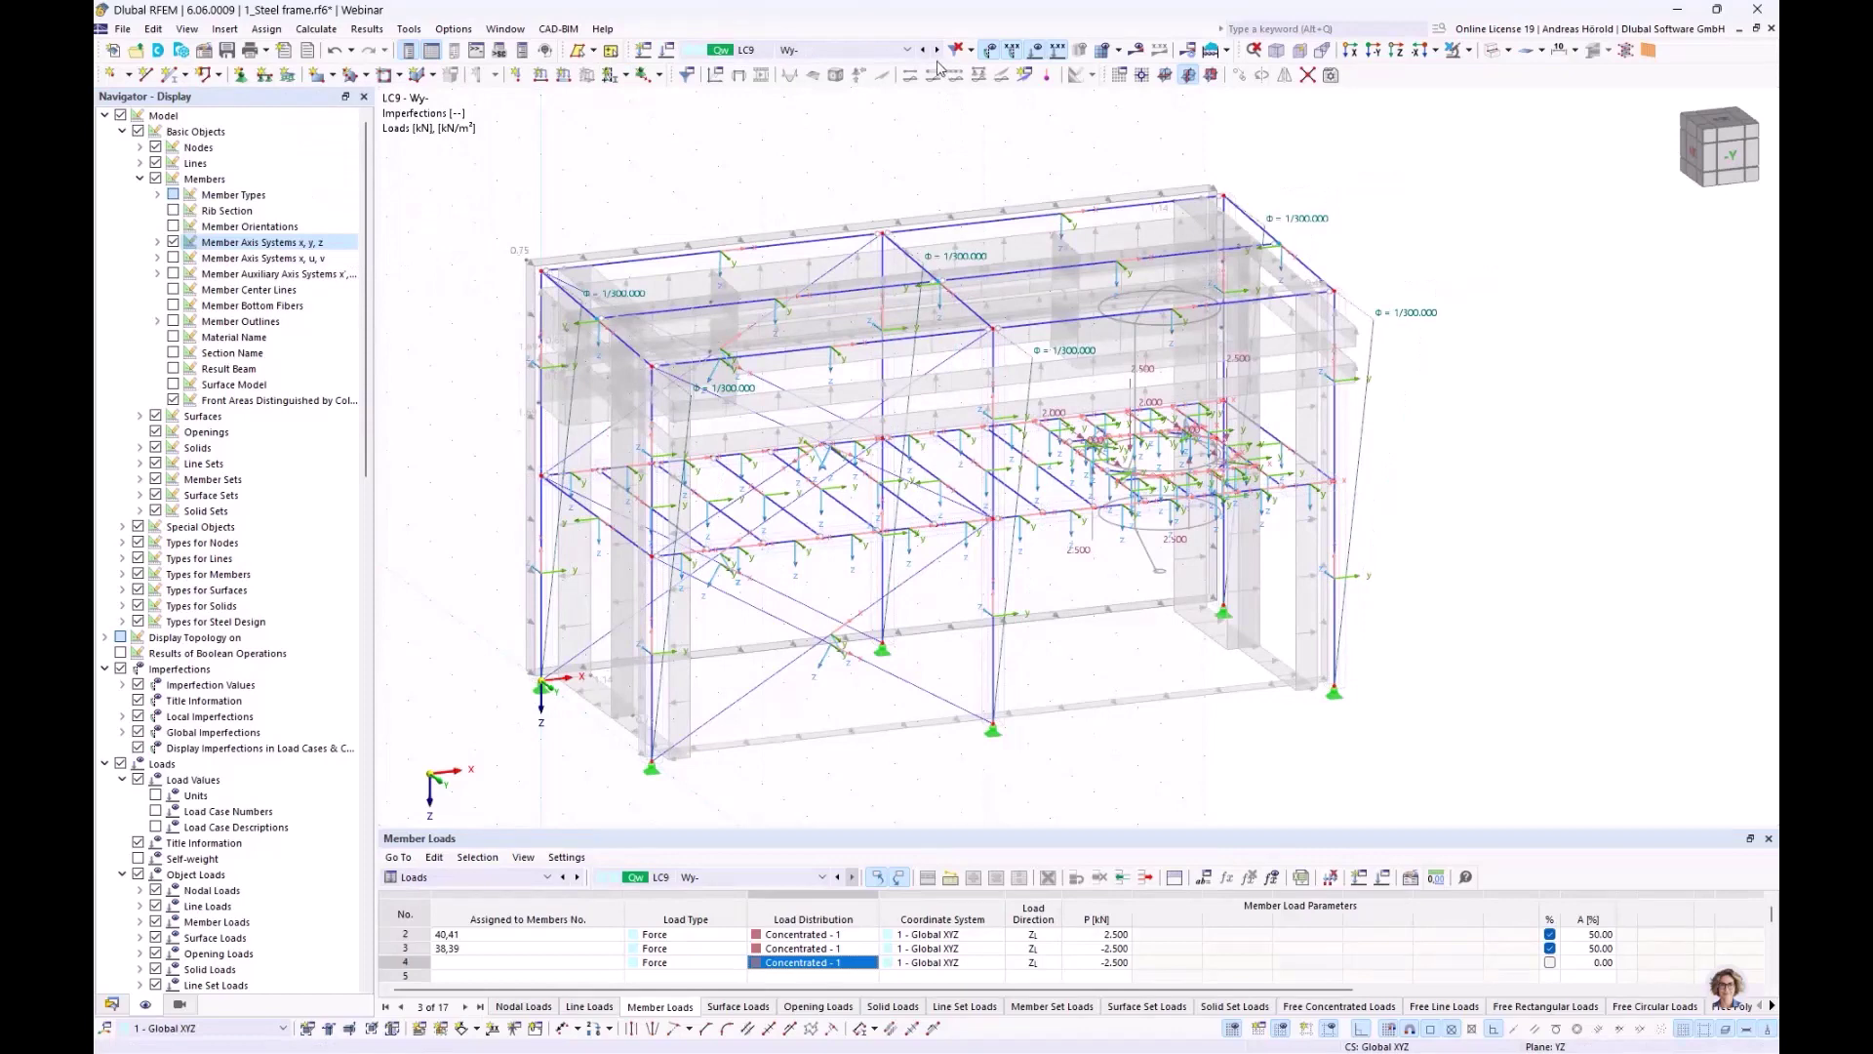
Display the IC2 - Imp. +y imperfections on the model and check the sway direction of the columns
{"action": "left_click", "coordinate": [906, 50]}
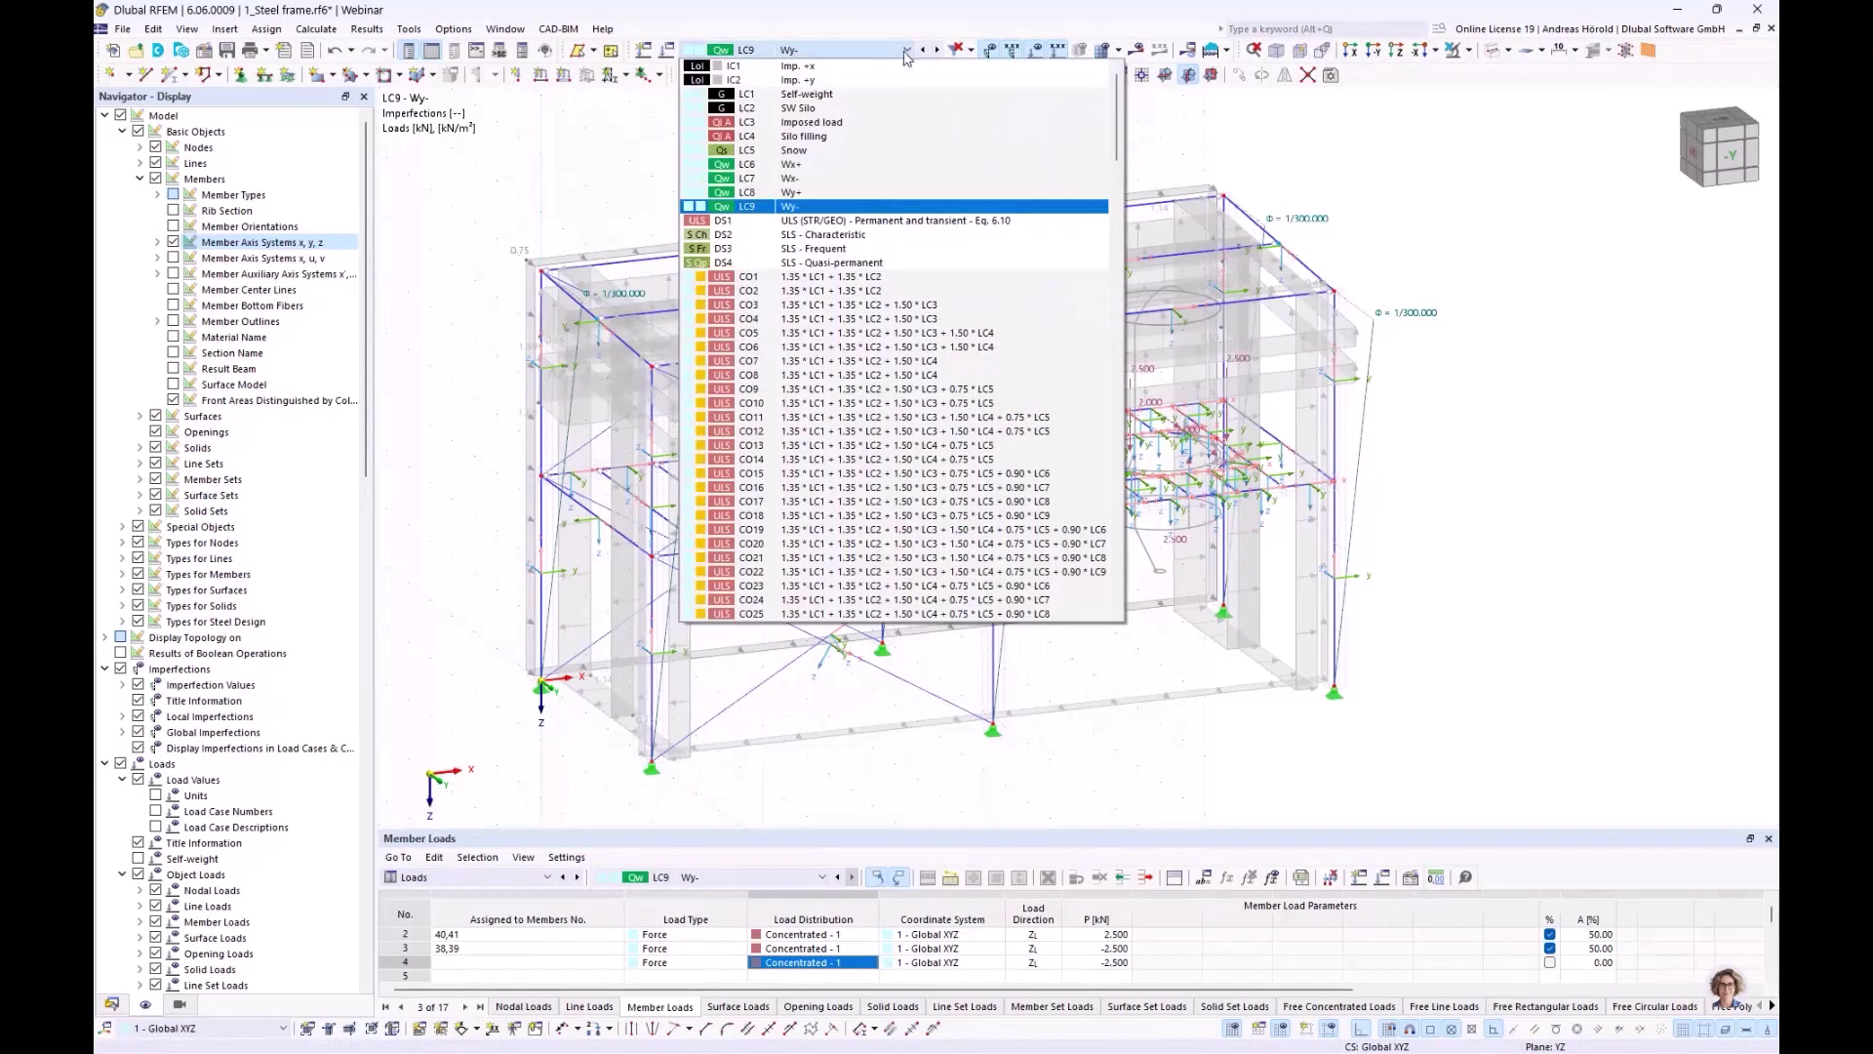
{"action": "left_click", "coordinate": [854, 85]}
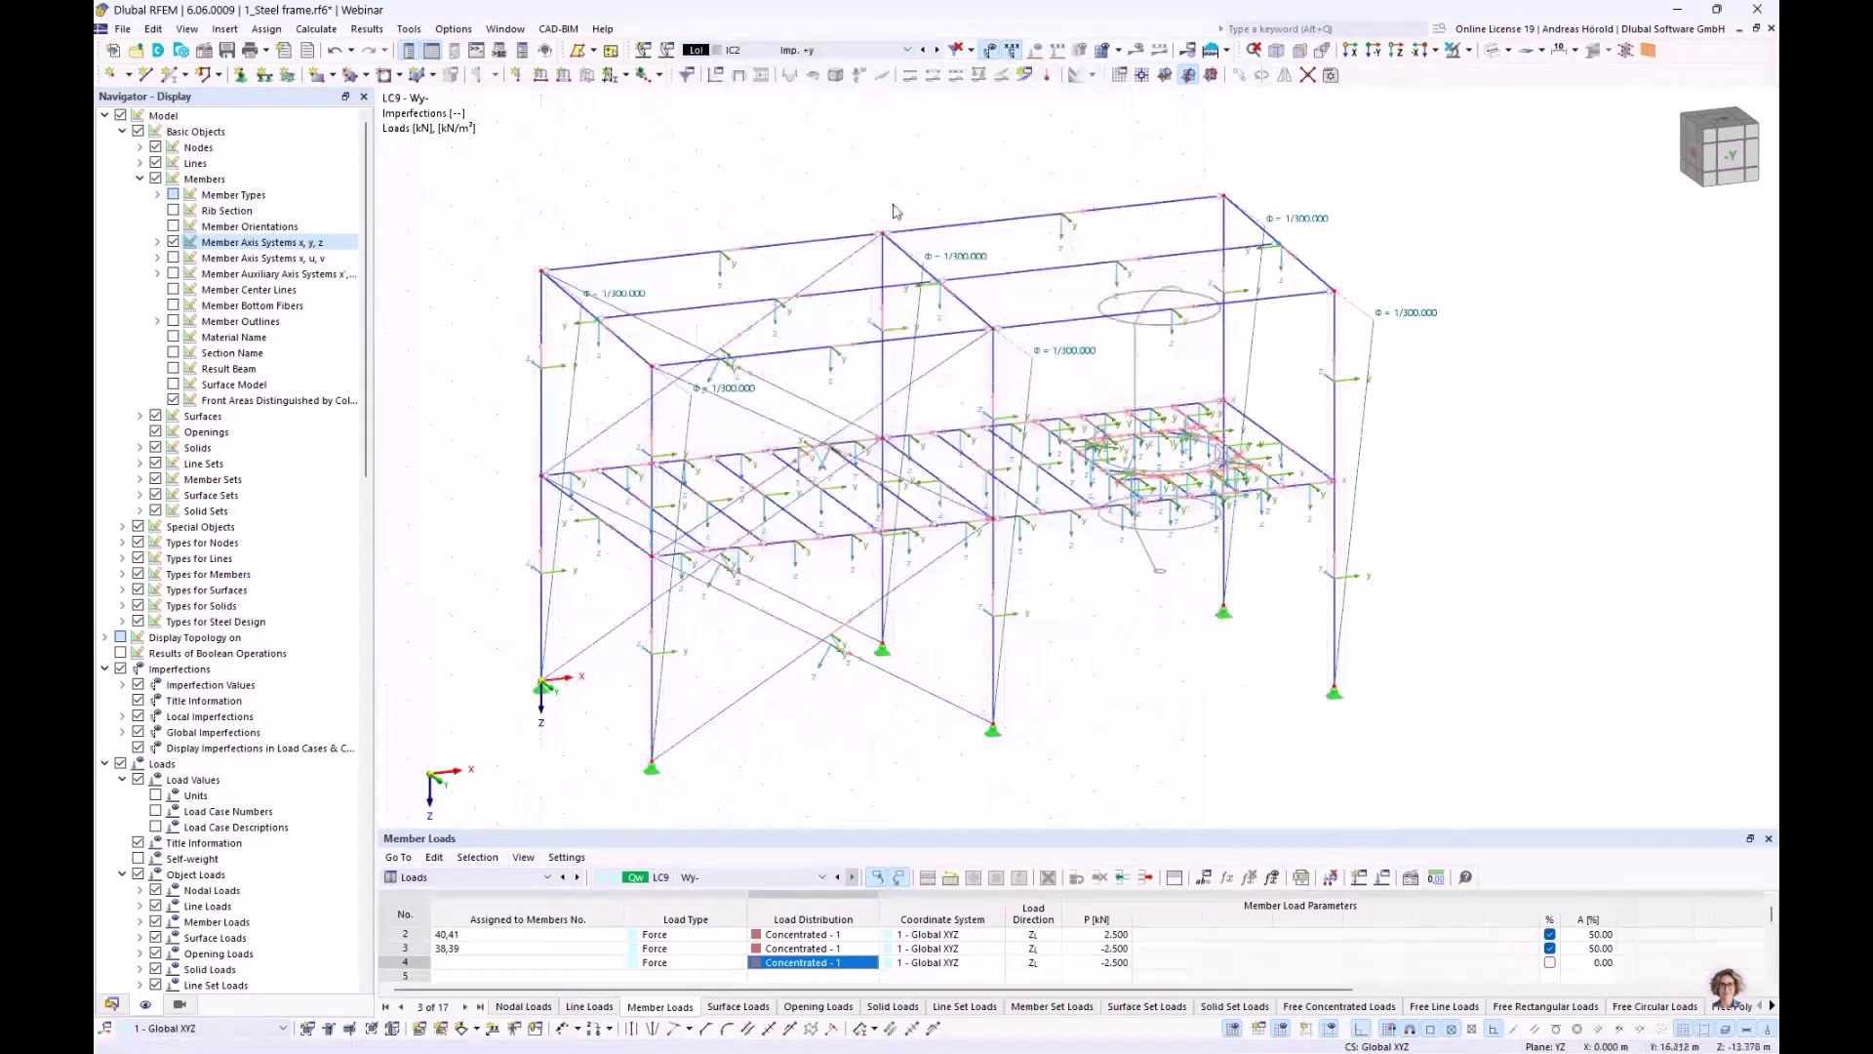
{"action": "middle_click_drag", "start_coordinate": [1041, 551], "coordinate": [1088, 552], "text": "ctrl"}
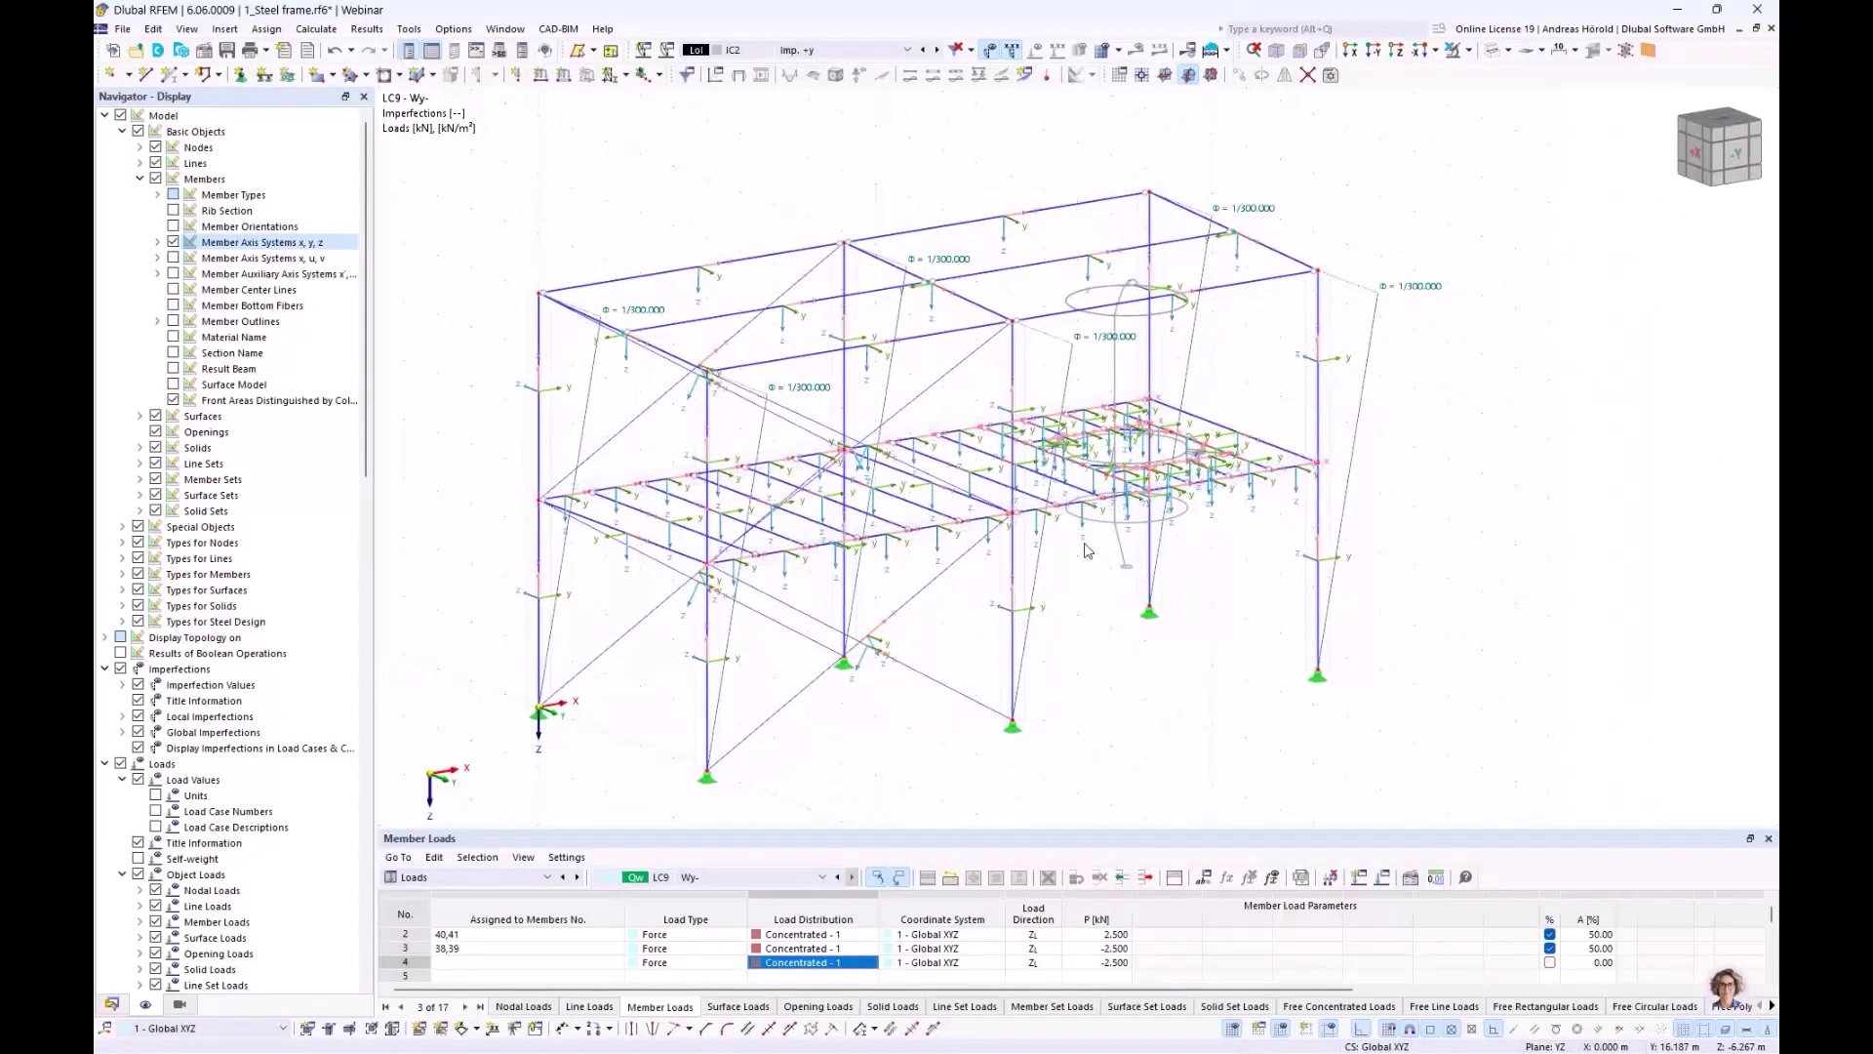
{"action": "middle_click_drag", "start_coordinate": [1114, 644], "coordinate": [1172, 620]}
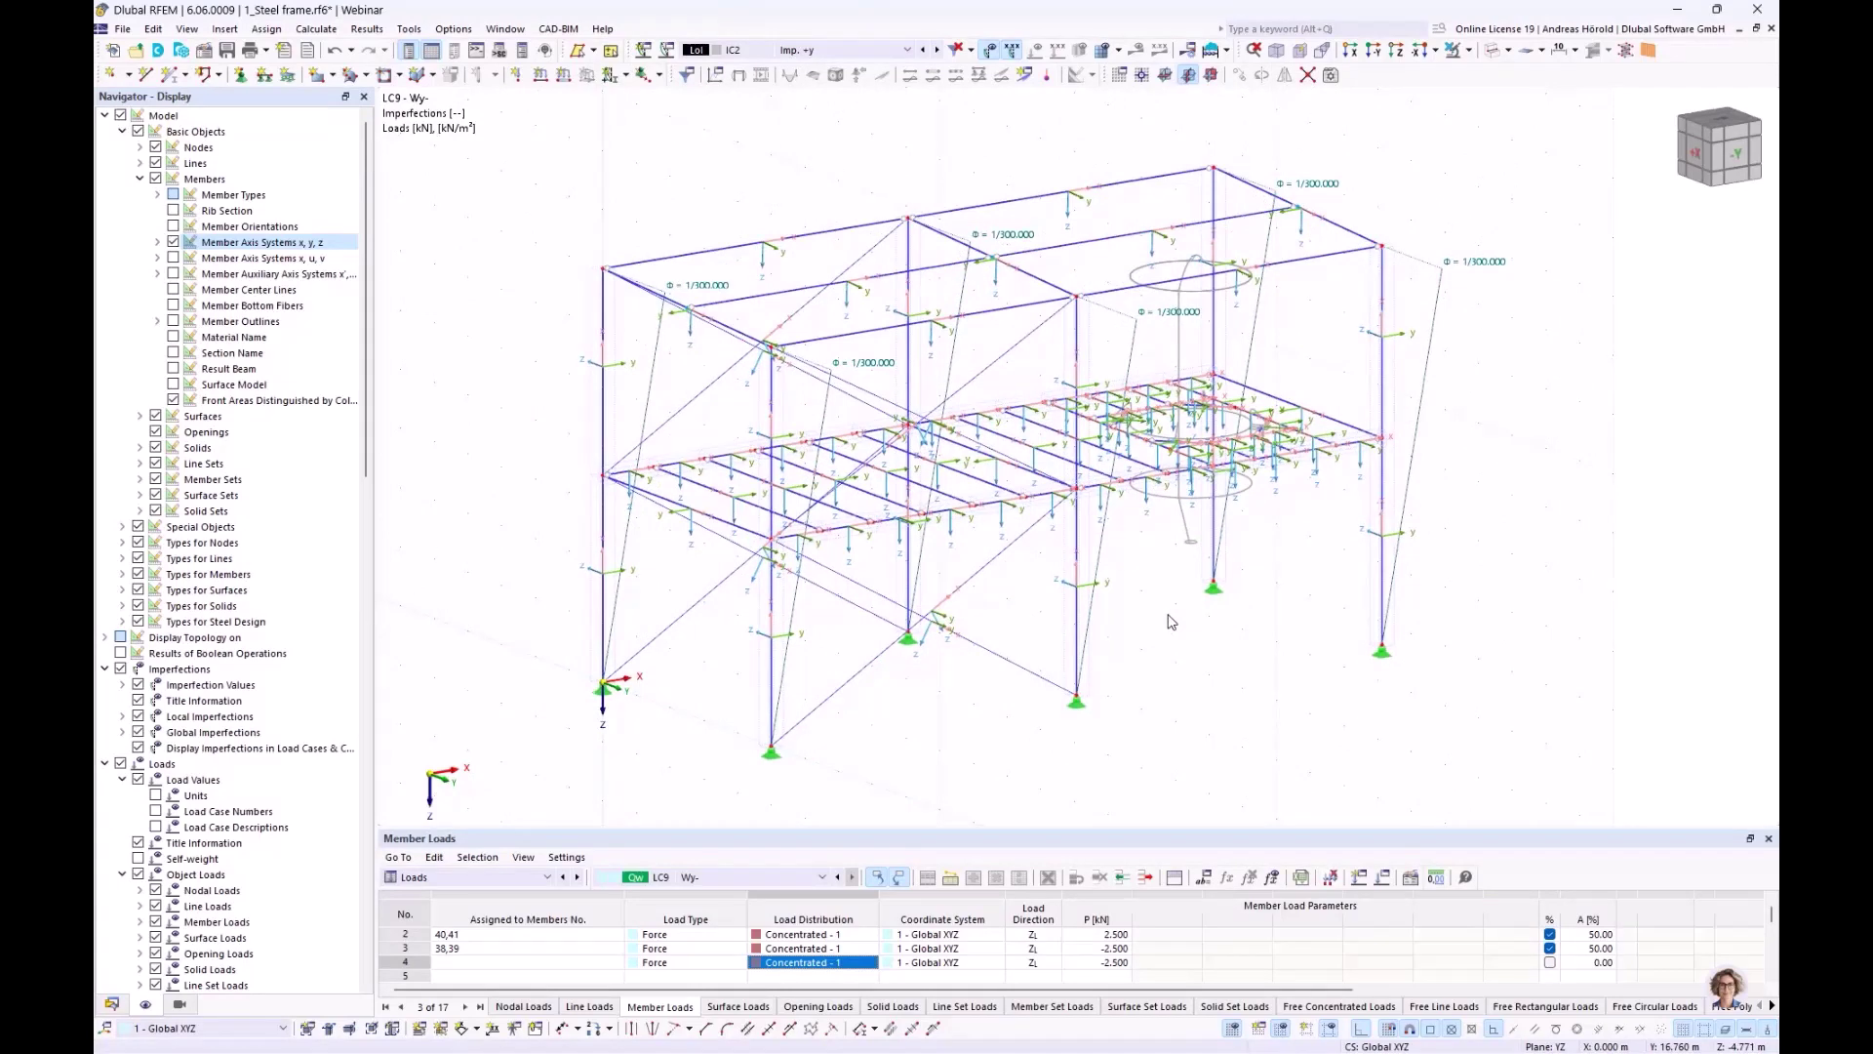